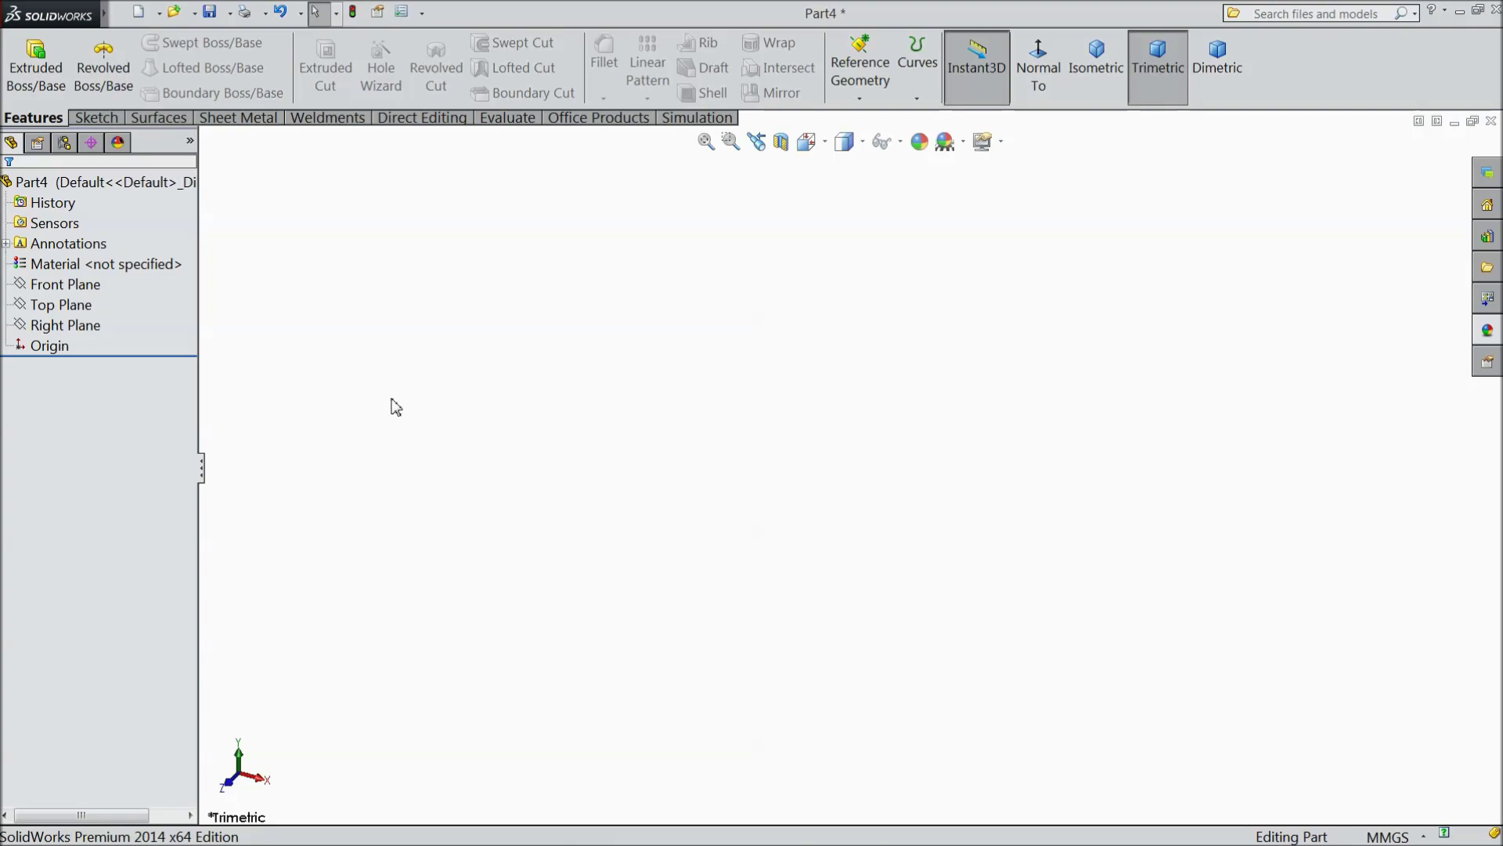
Step: Start a new sketch on the Front Plane
click(86, 327)
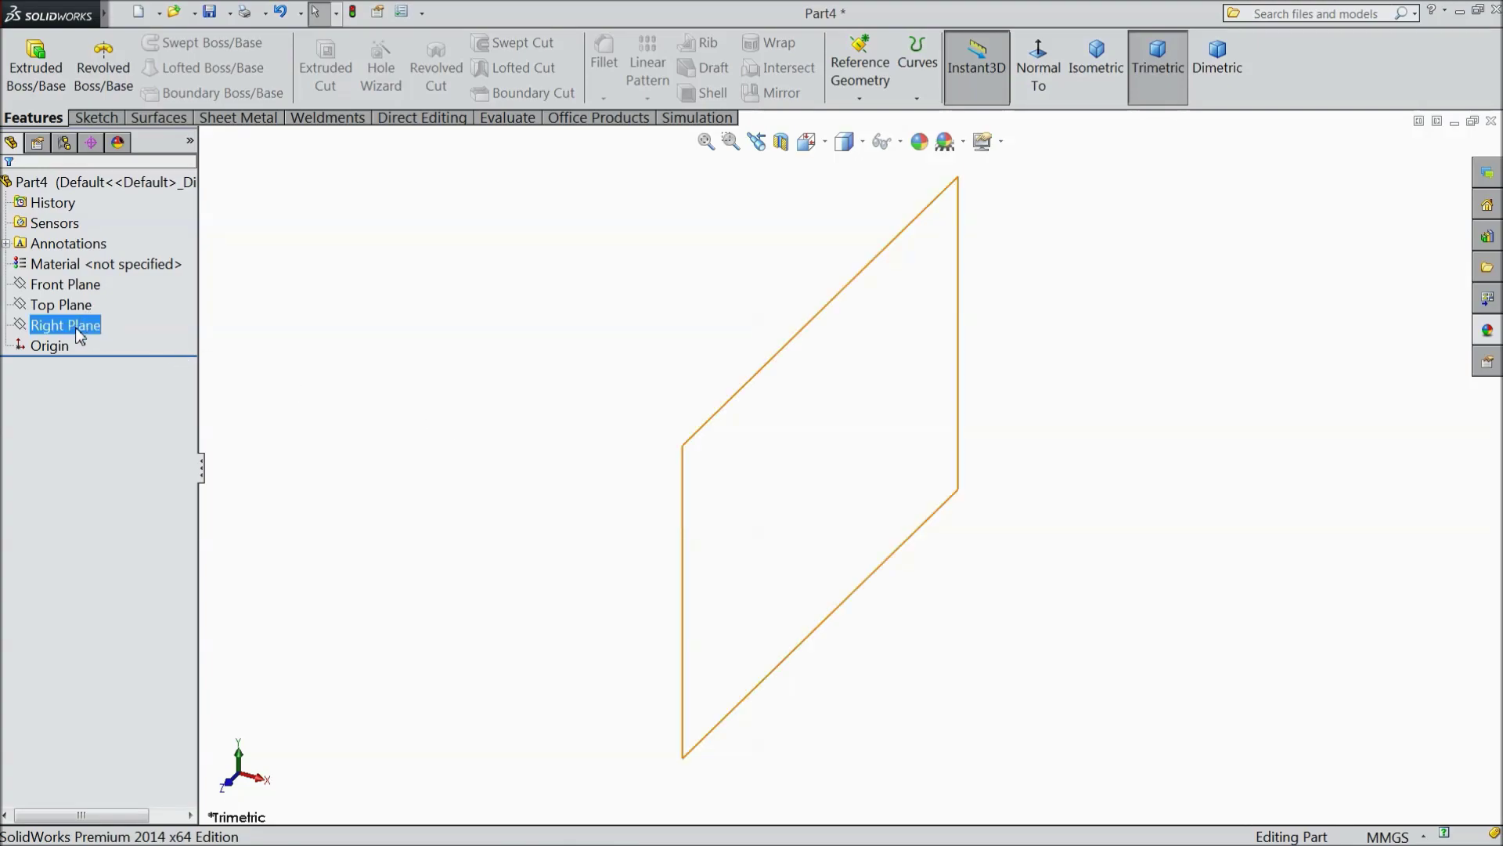
click(66, 285)
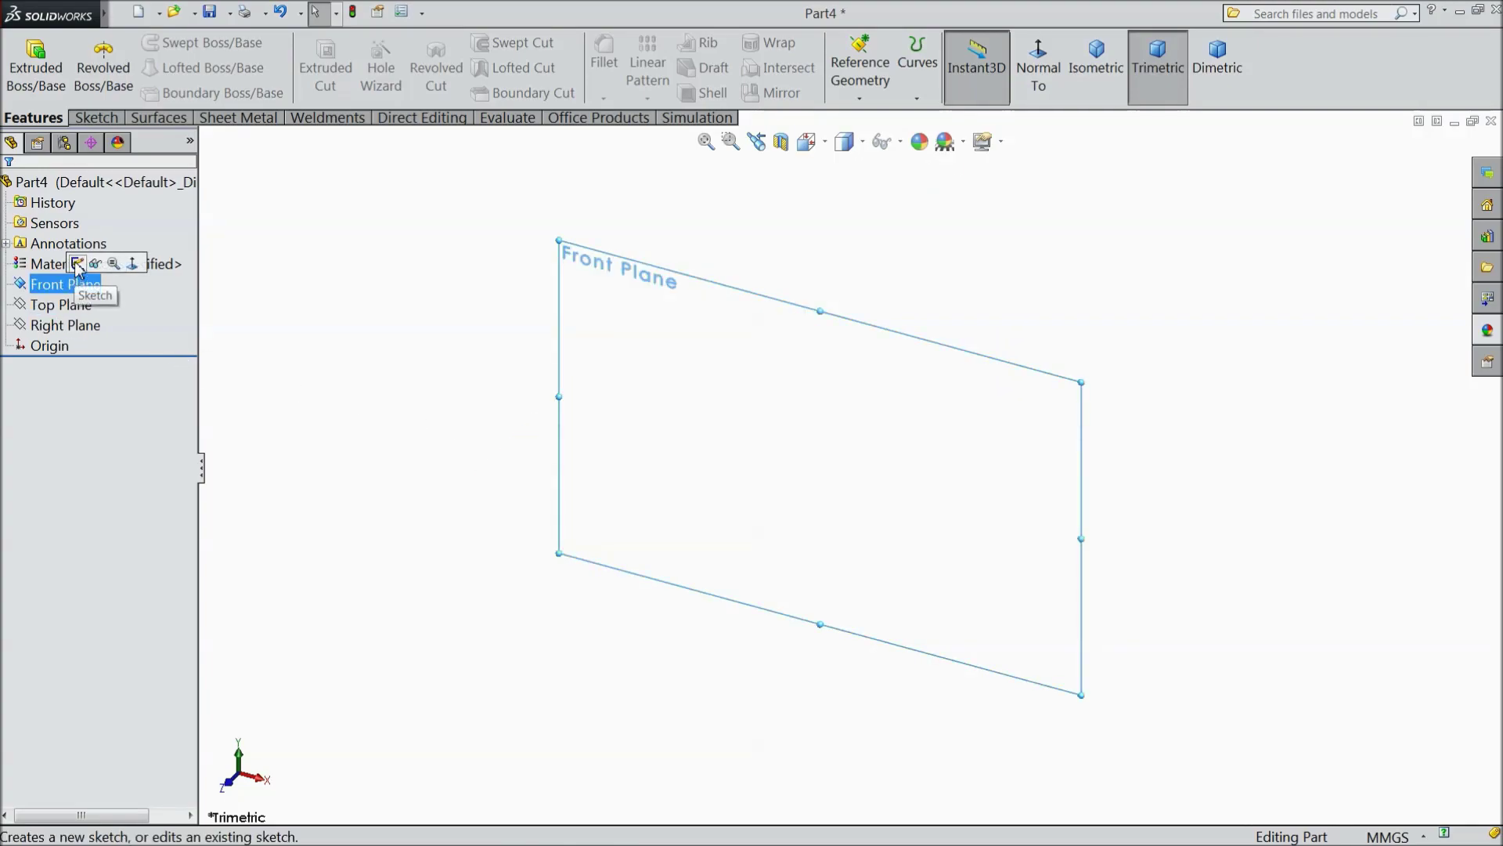
click(78, 267)
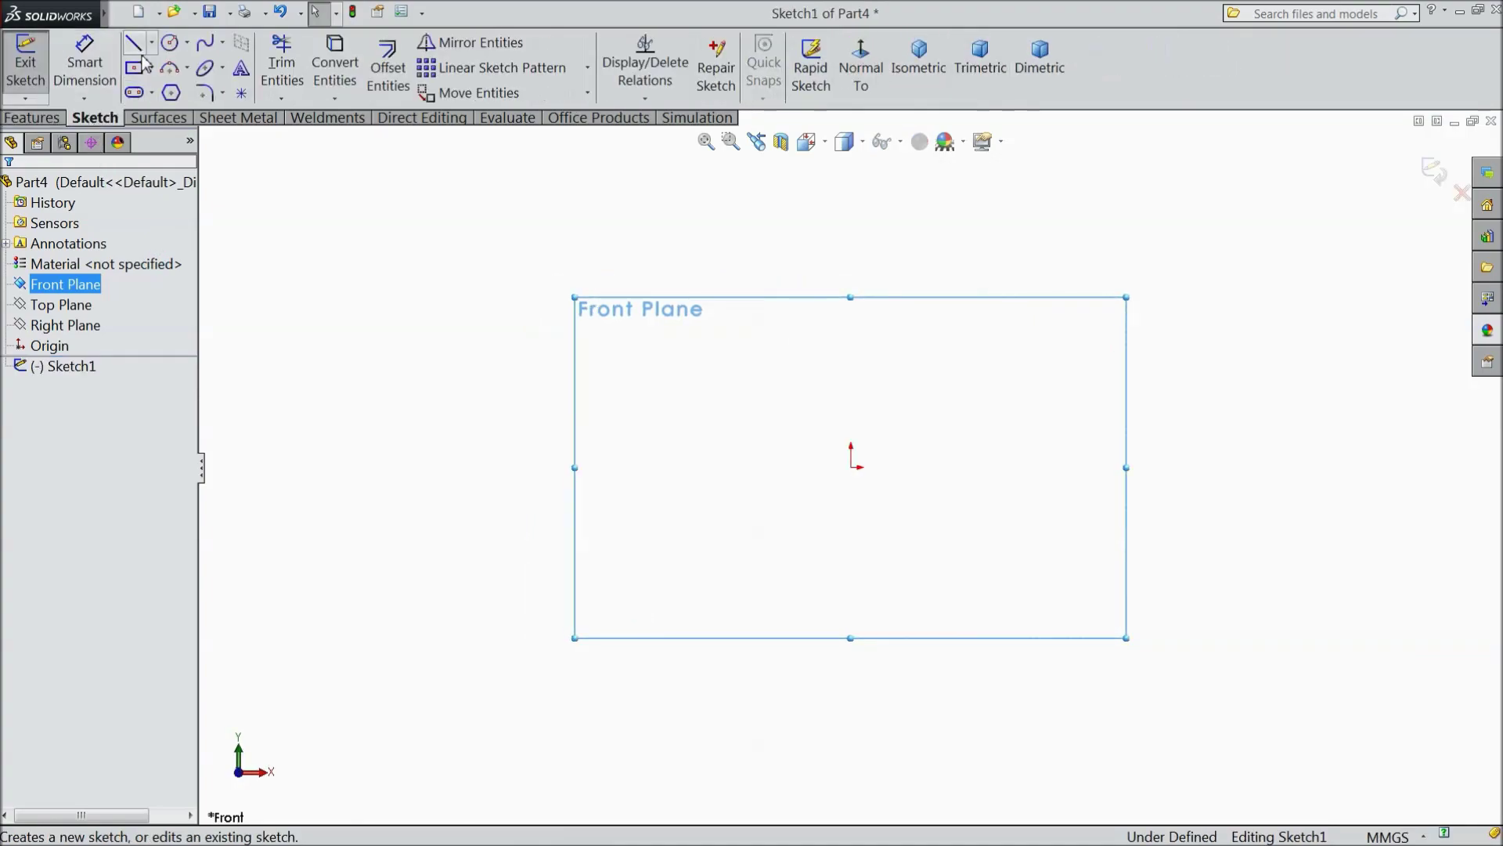
Step: Draw a closed Z-shaped profile from the origin with nine horizontal and vertical lines, its upper leg rising about 61 mm above the origin
click(134, 46)
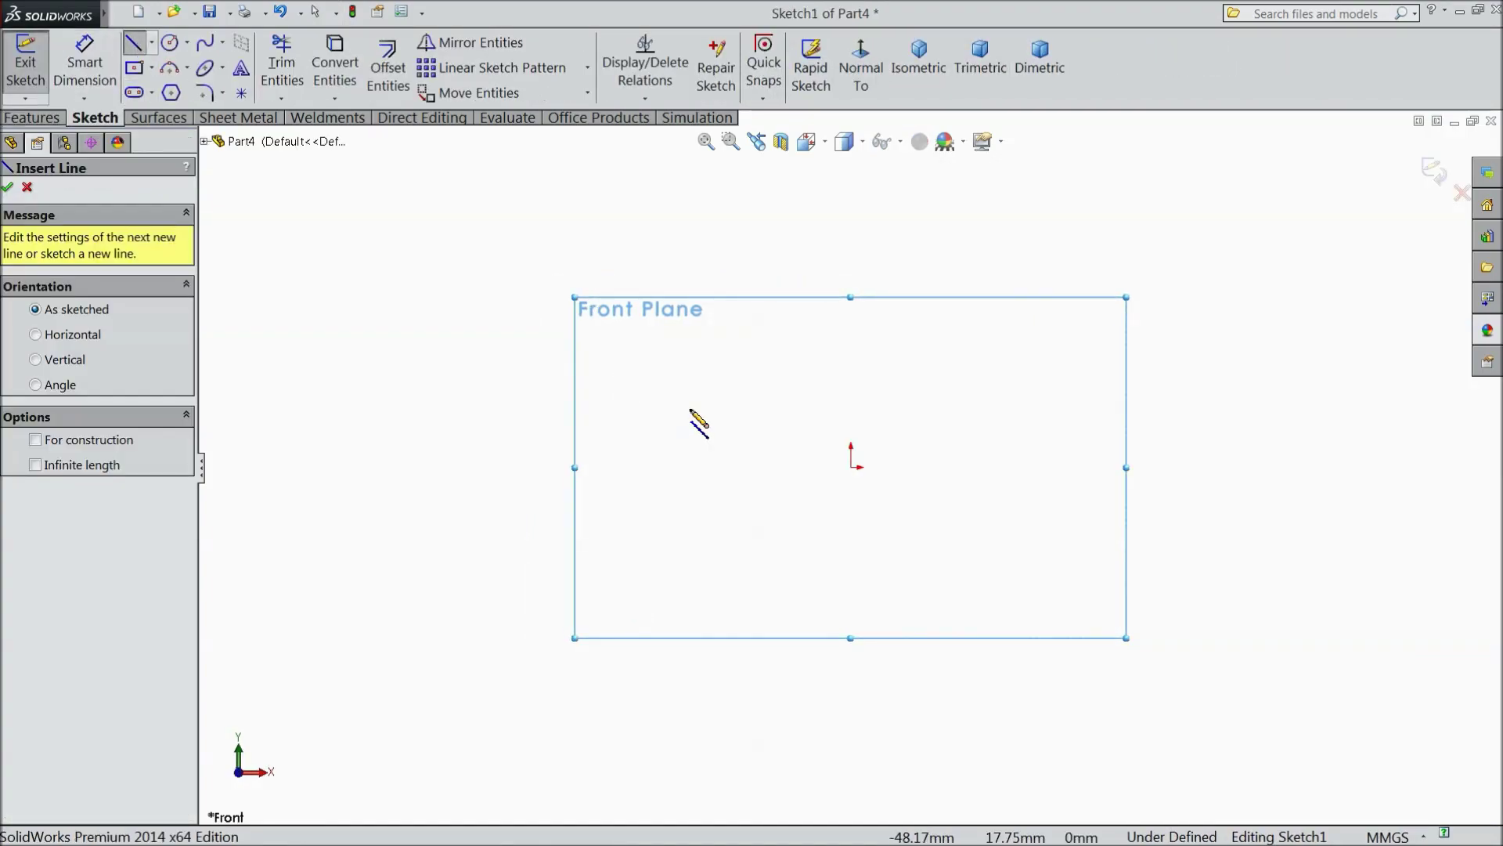
click(852, 468)
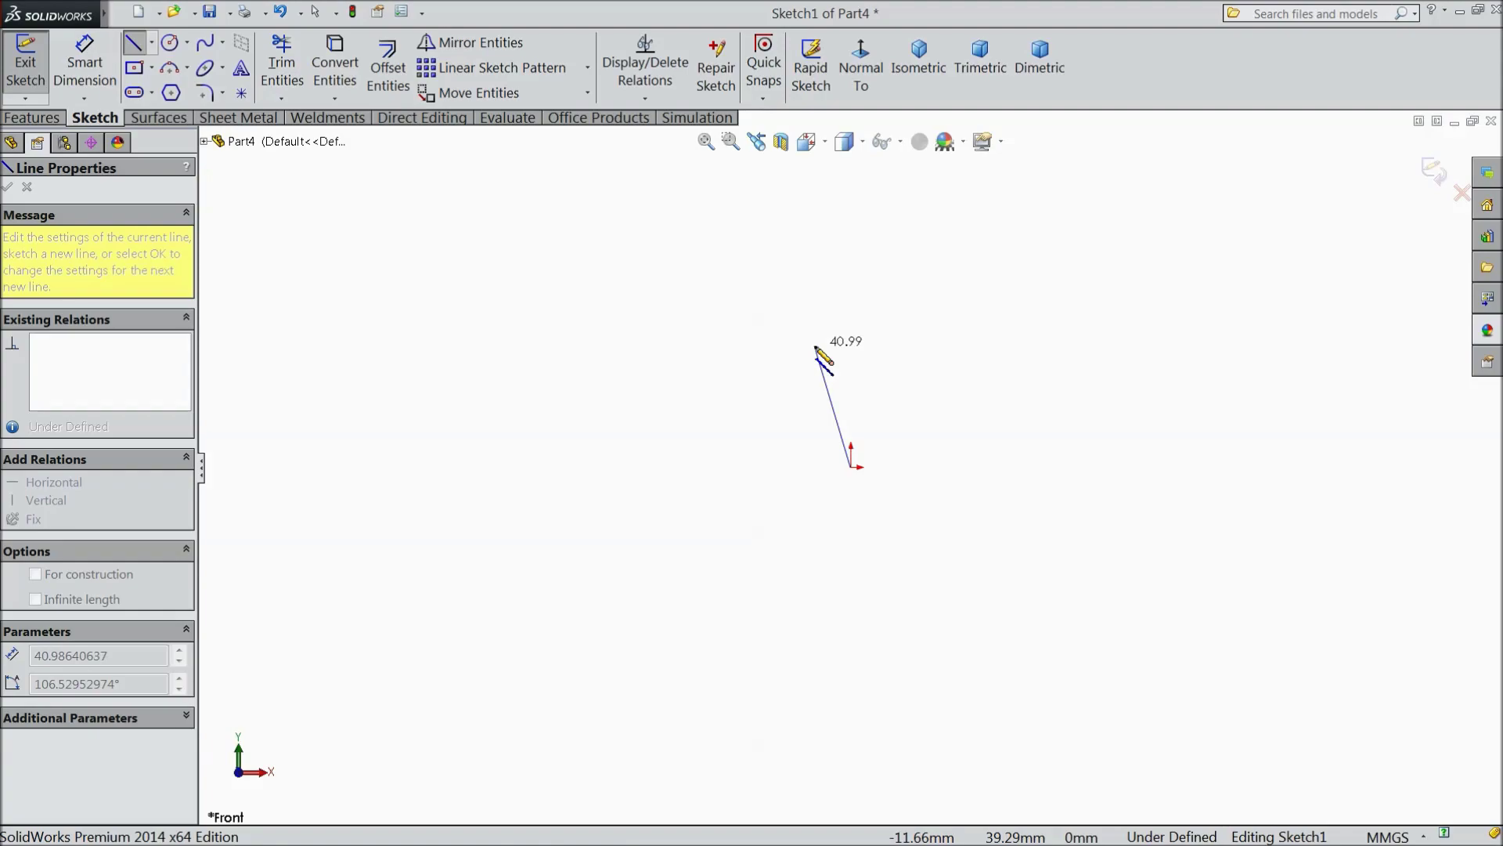
click(851, 278)
click(918, 277)
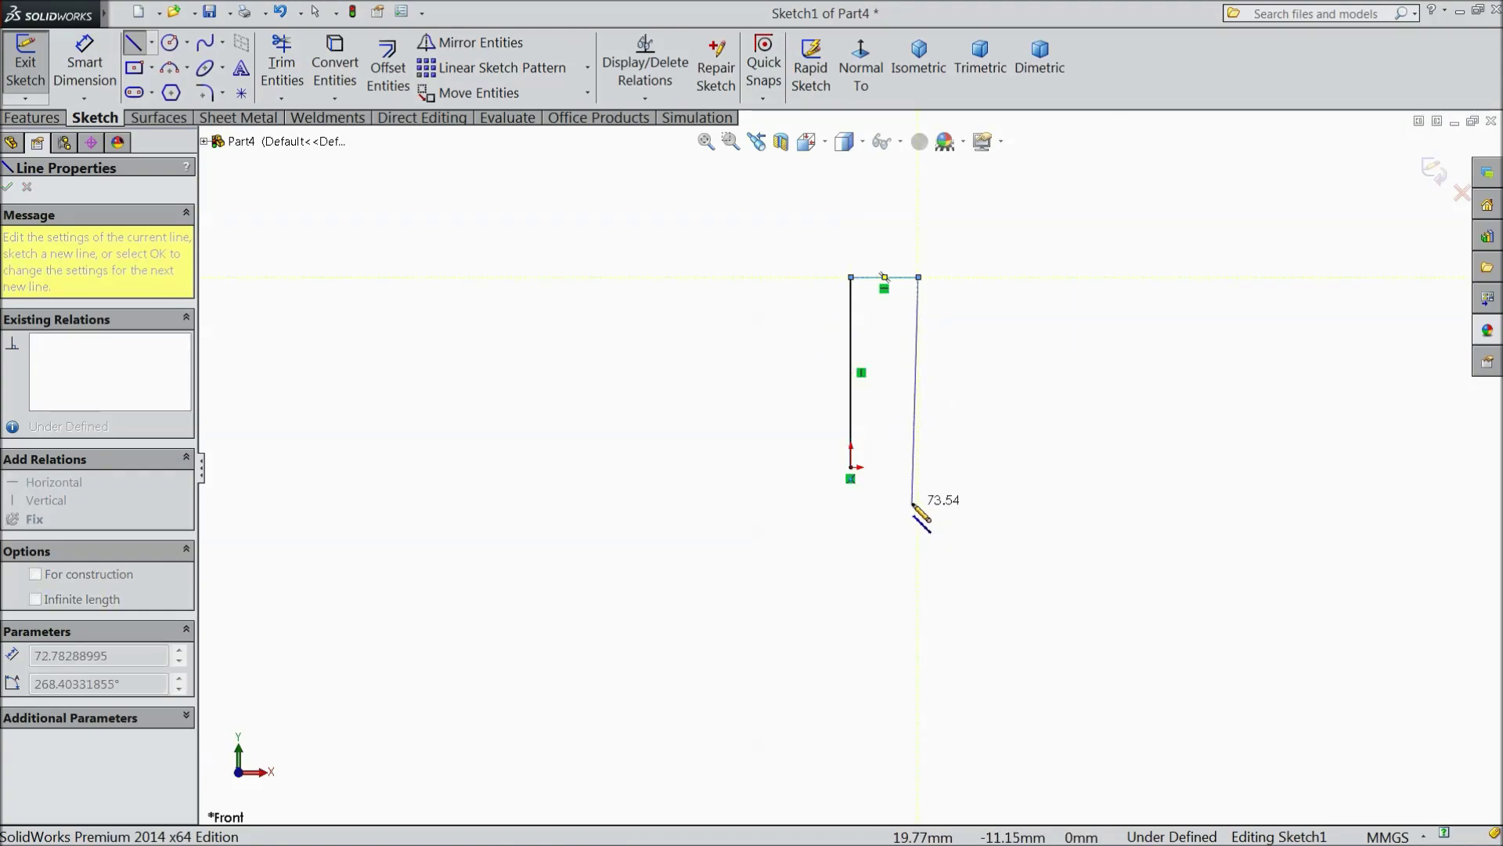
click(918, 467)
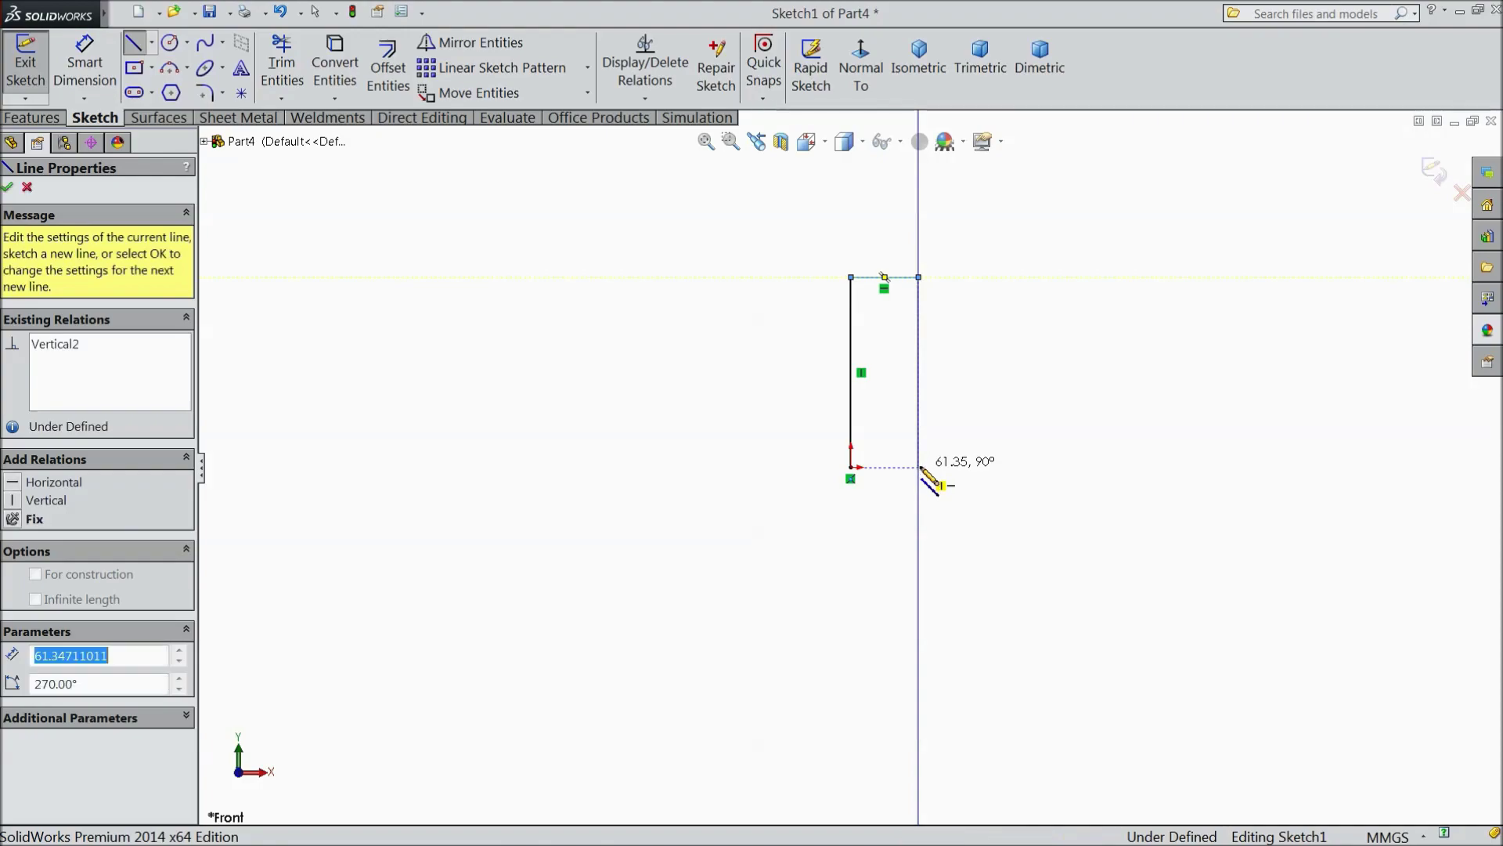
click(1001, 468)
click(1000, 709)
click(945, 709)
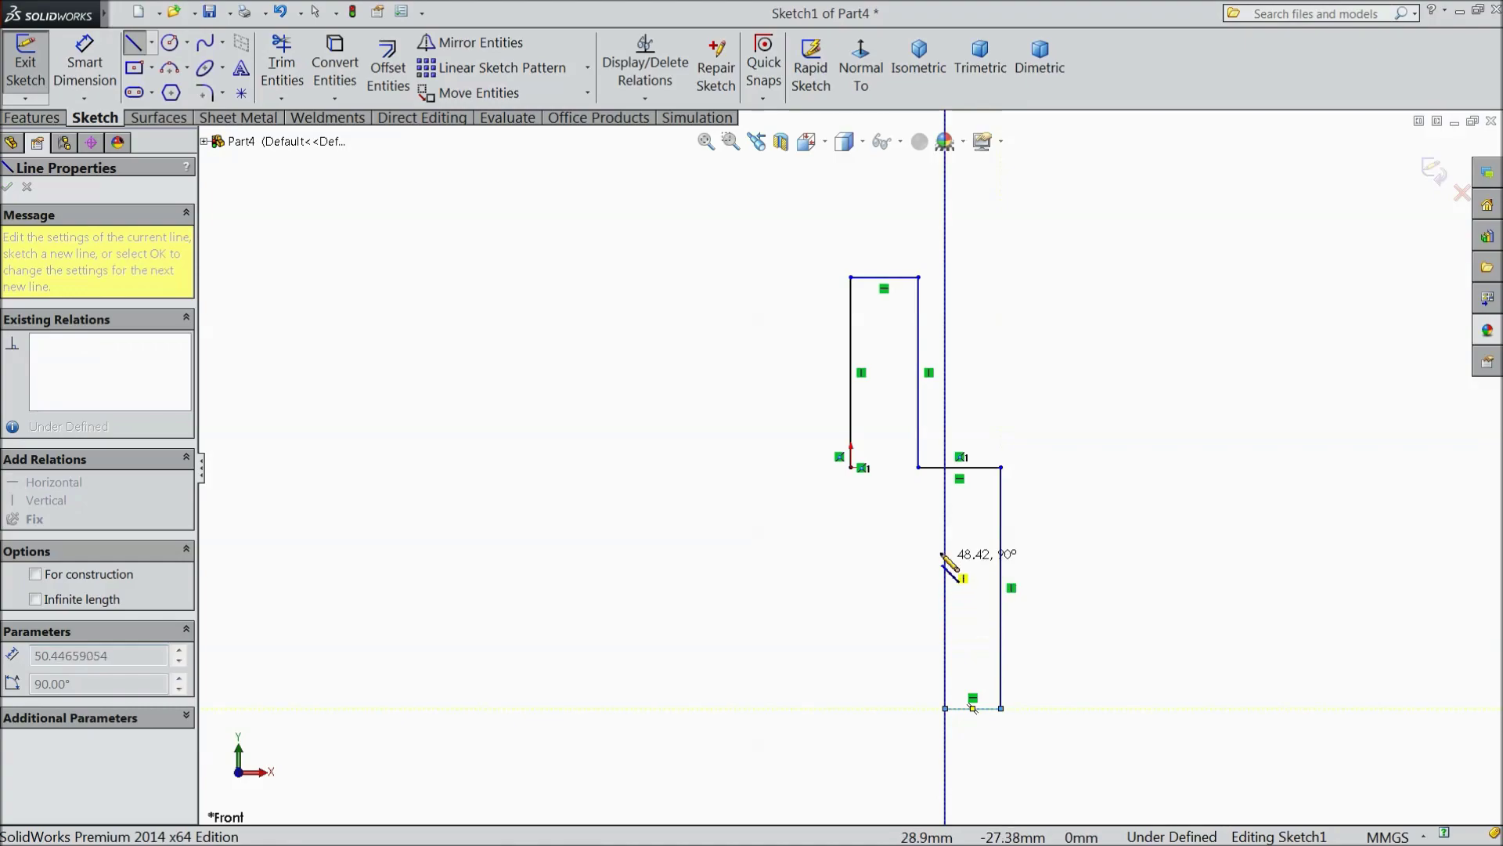
click(945, 523)
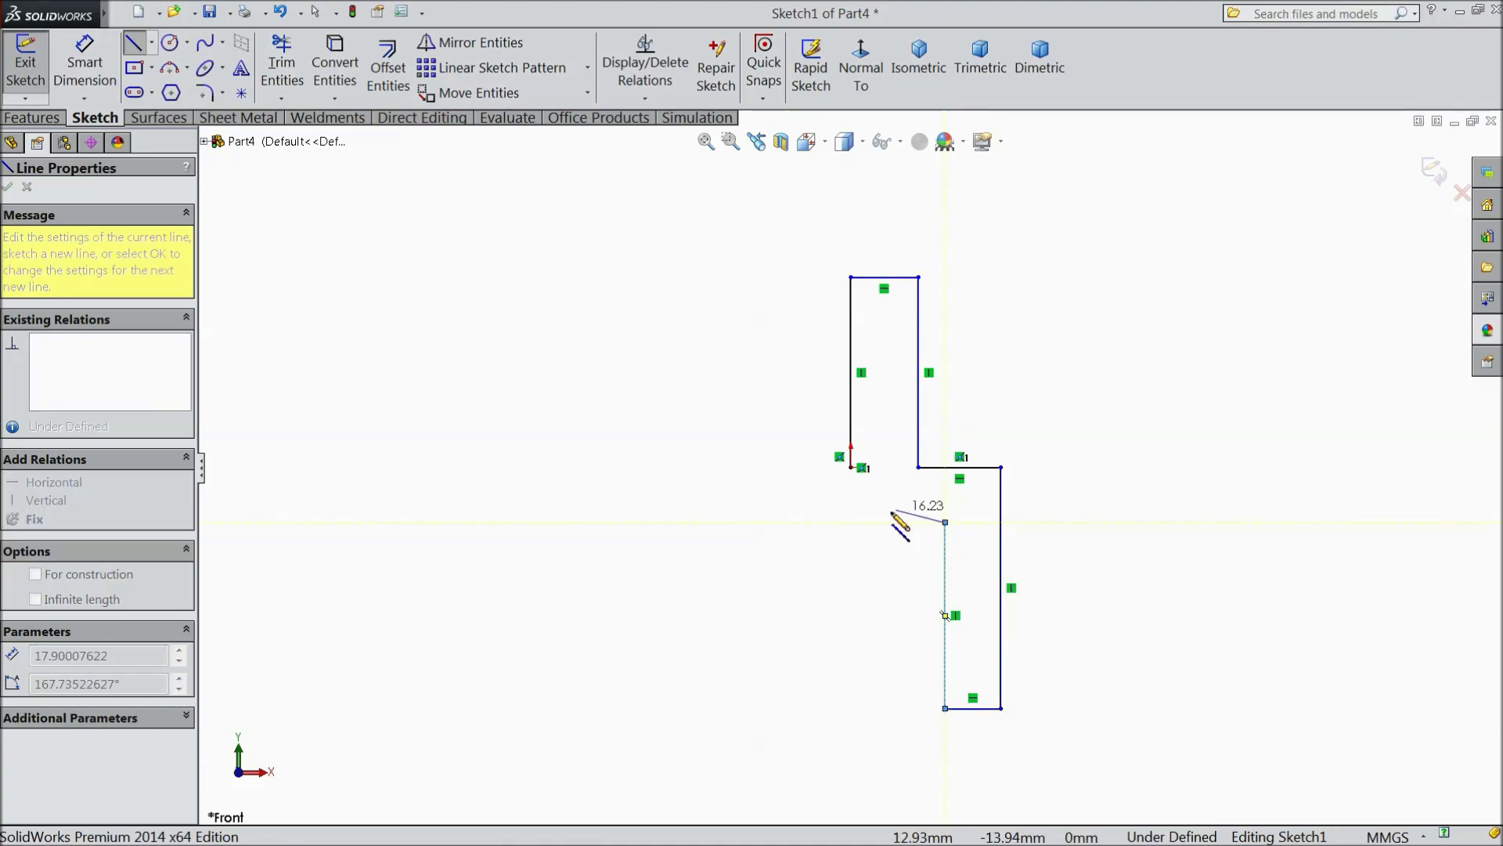
click(851, 522)
click(851, 467)
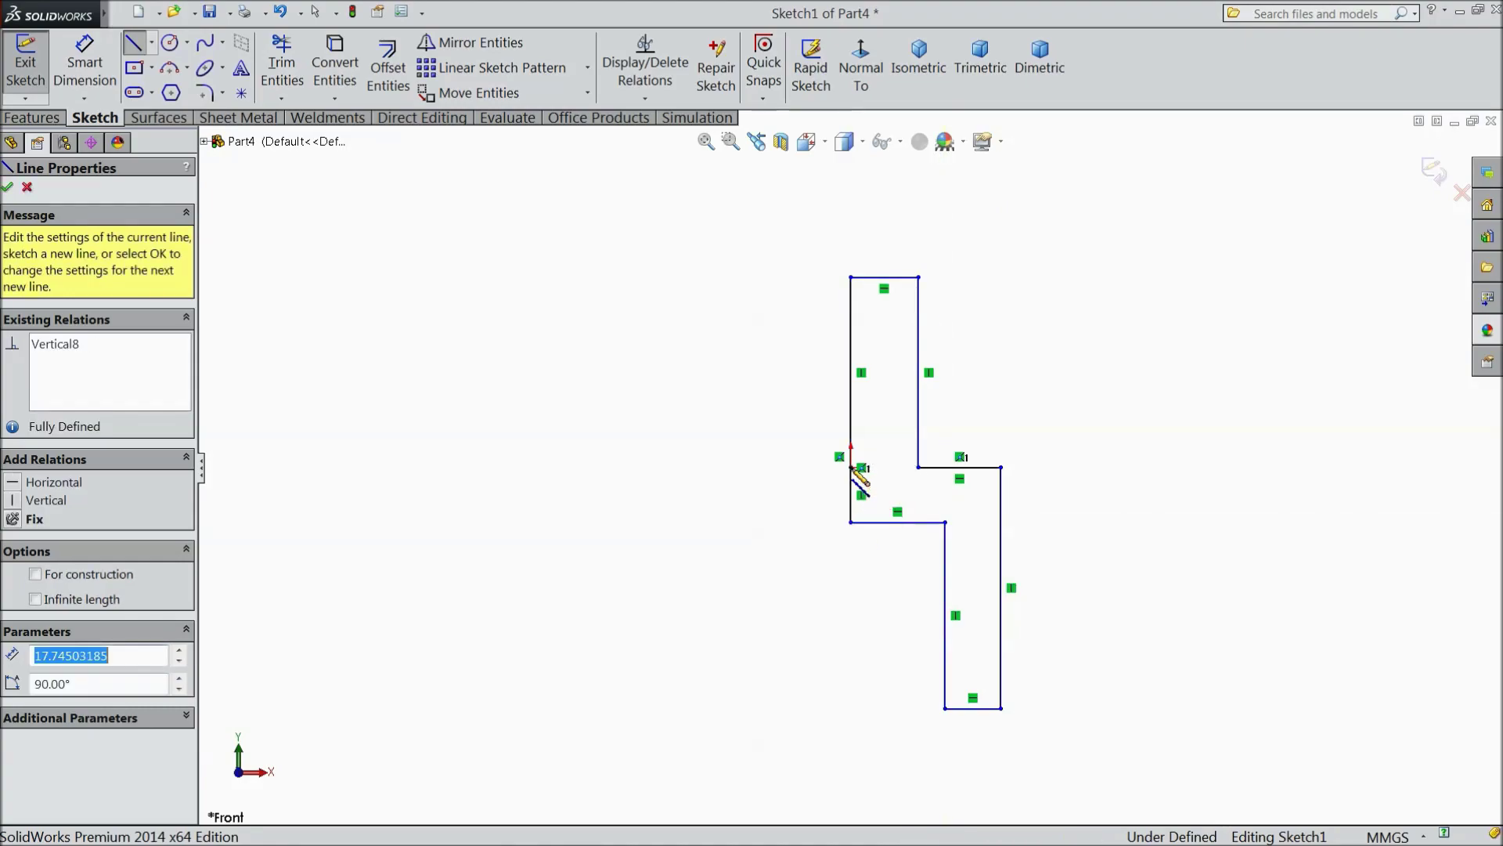
right_click(1029, 345)
click(1096, 284)
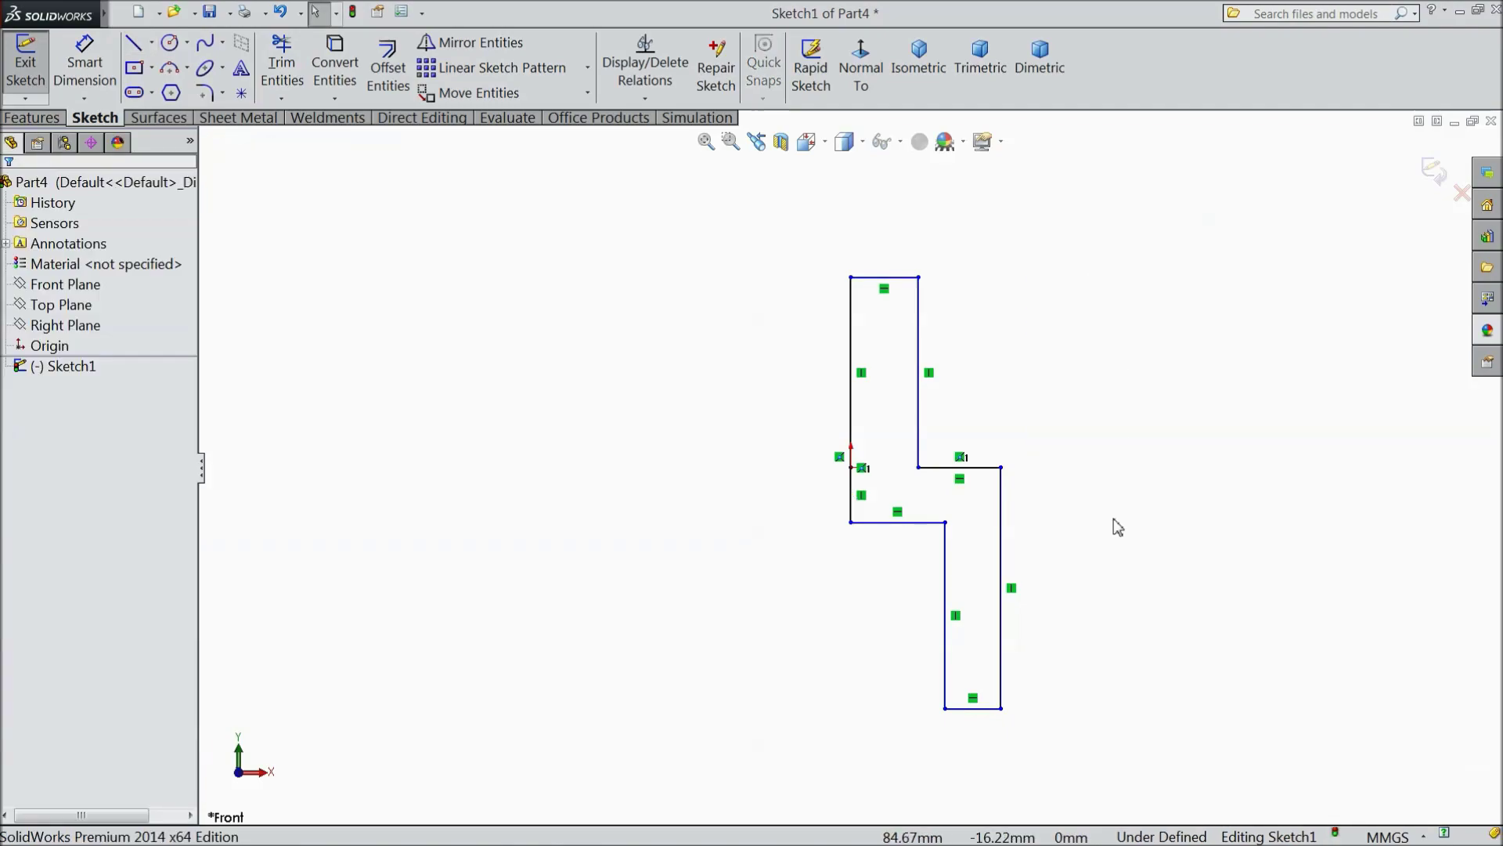
Step: Dimension the profile's top edge to a width of 15.875 mm
scroll(1108, 523, down, 1)
scroll(1105, 523, down, 1)
click(85, 66)
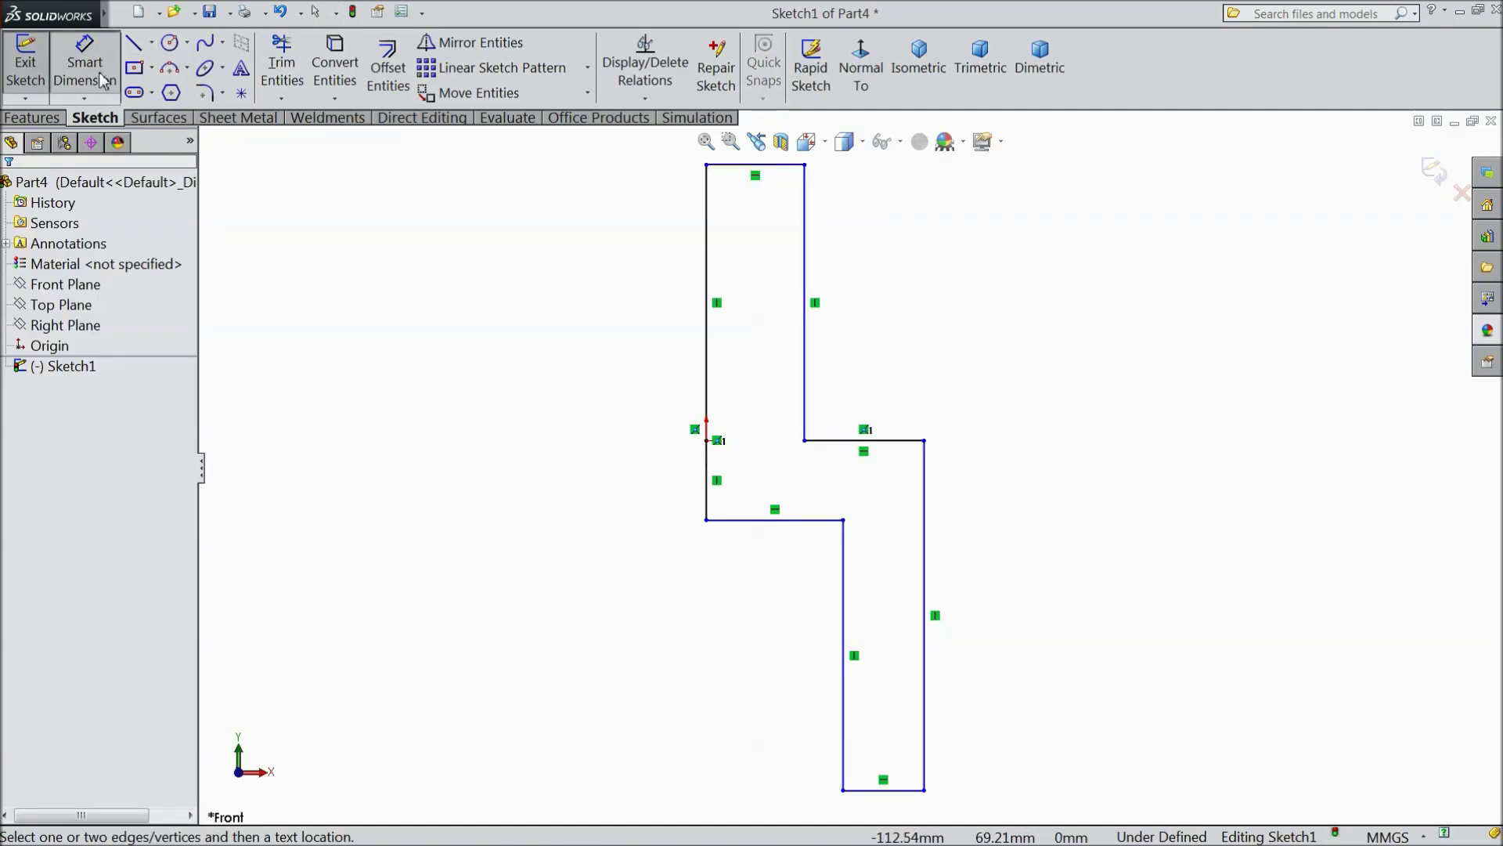
scroll(297, 223, up, 1)
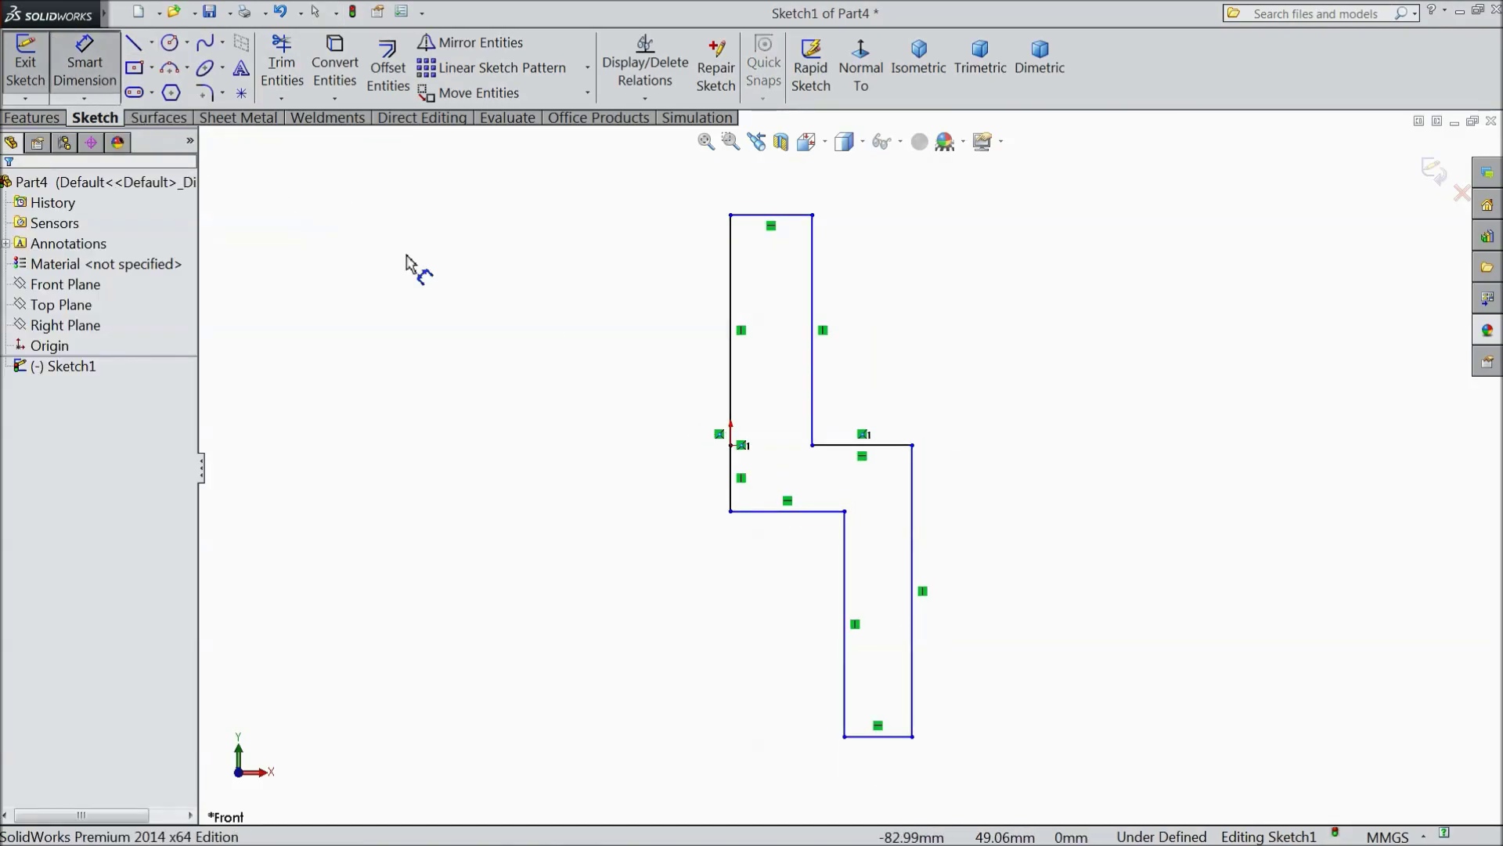
click(774, 223)
click(778, 201)
text(15)
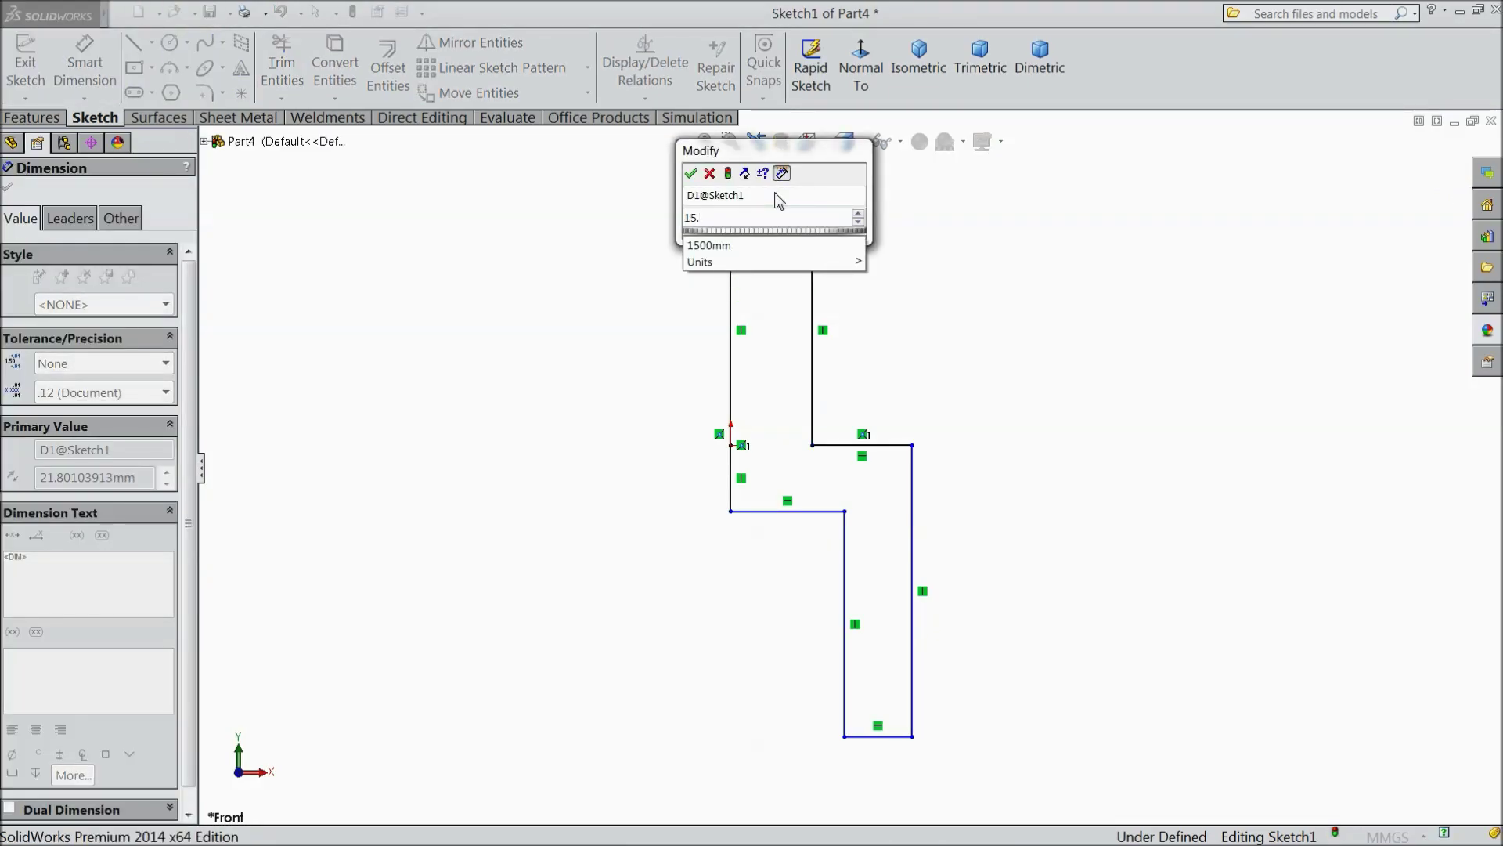
text(.875)
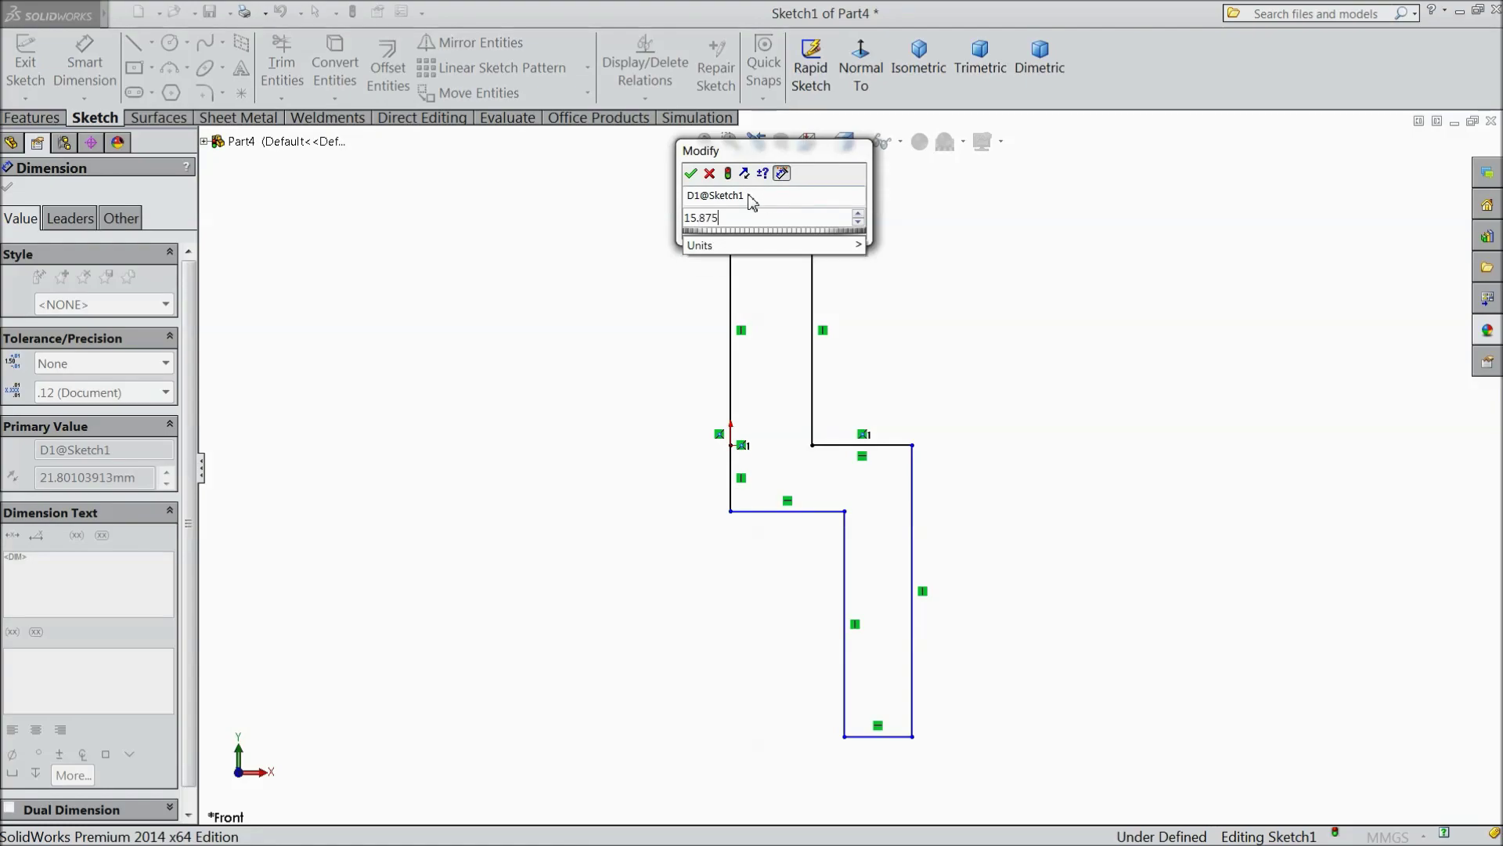
click(691, 173)
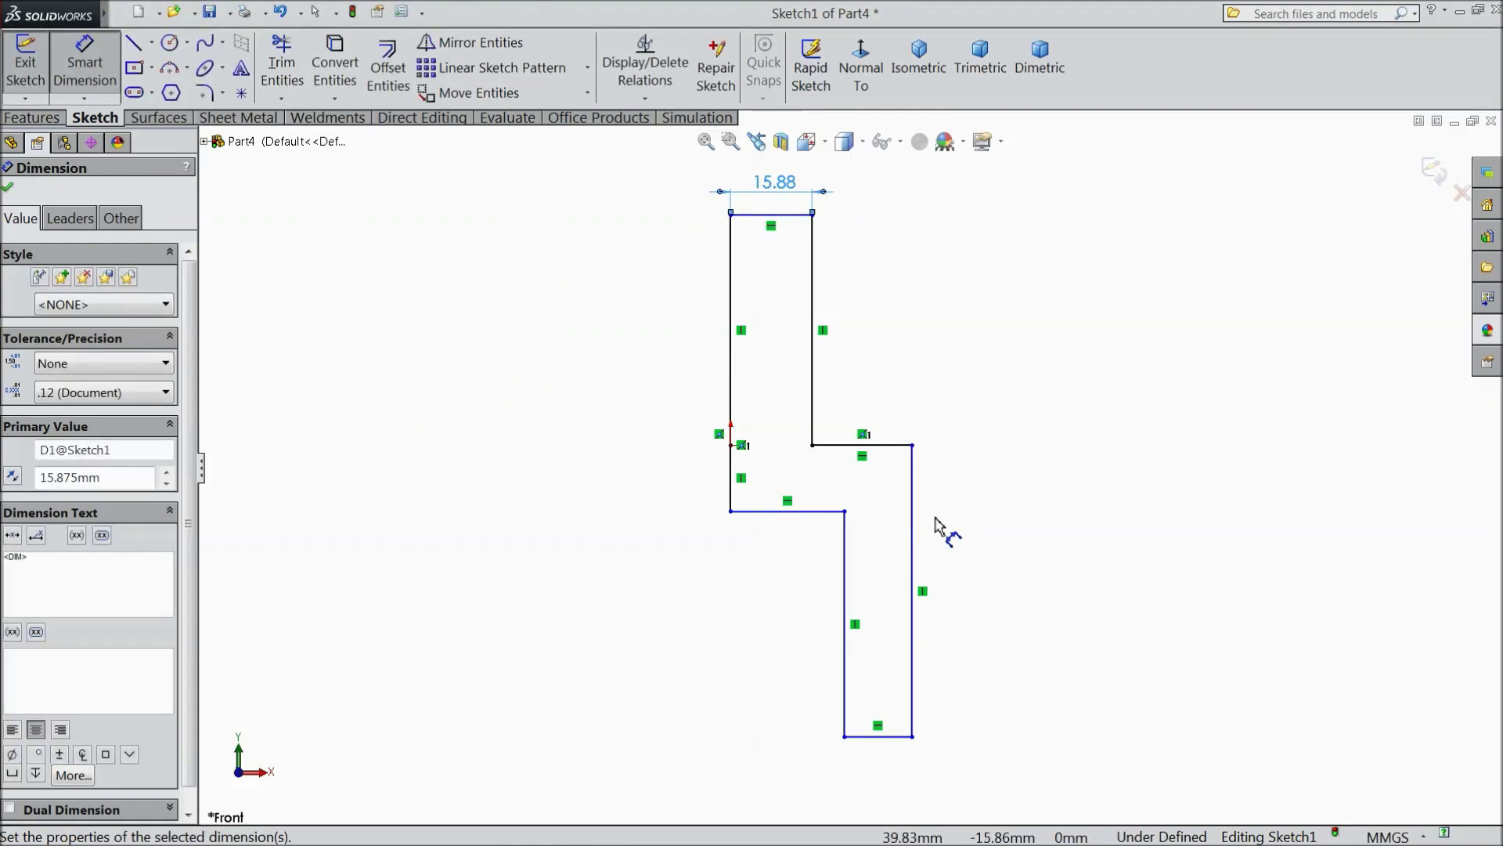
Step: Dimension the outer vertical edge of the profile's lower leg to 70 mm
click(918, 595)
click(1058, 599)
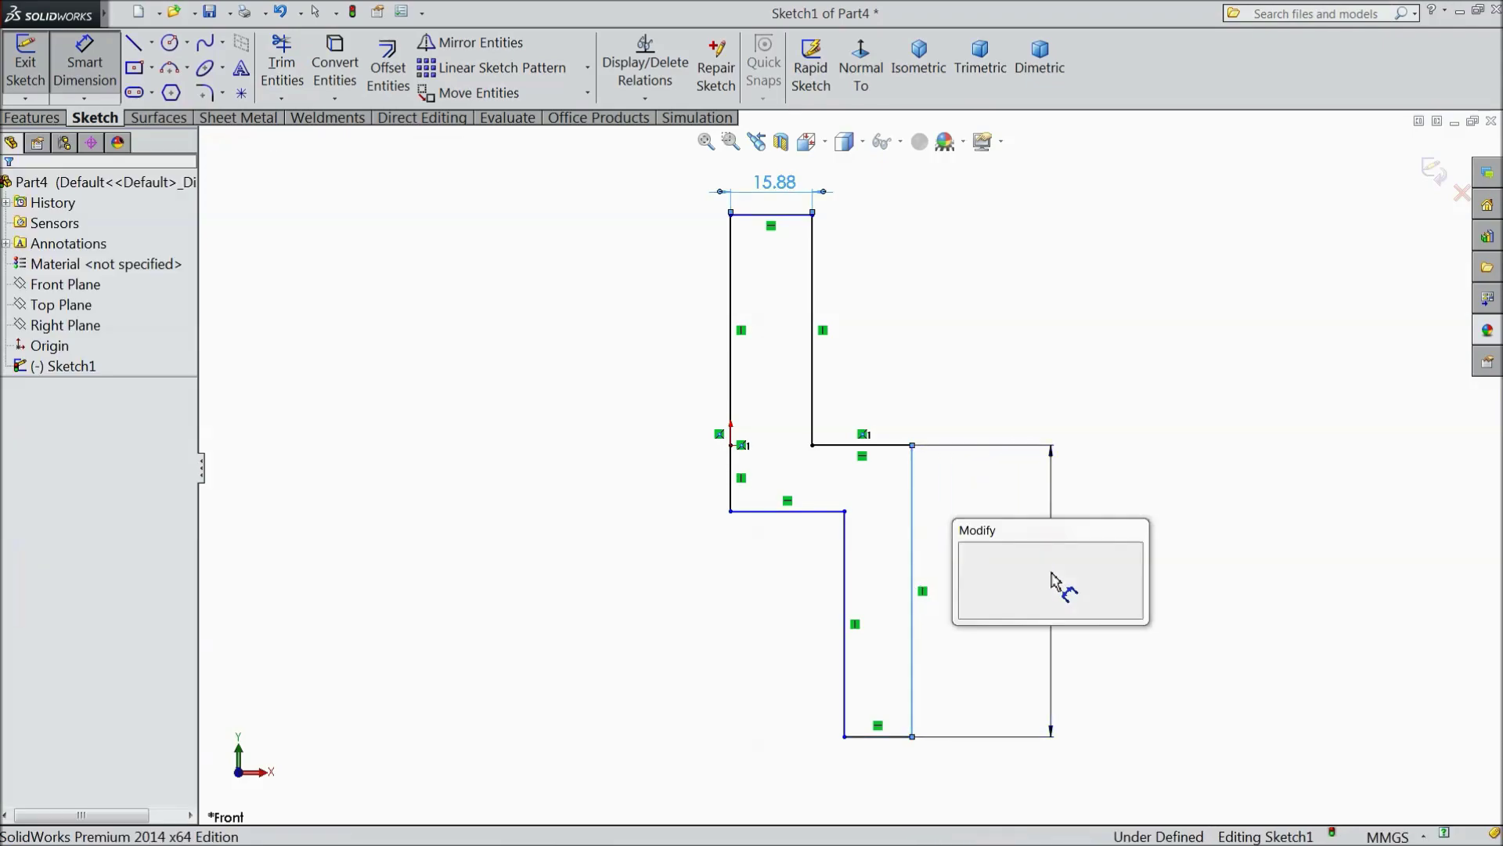
text(40)
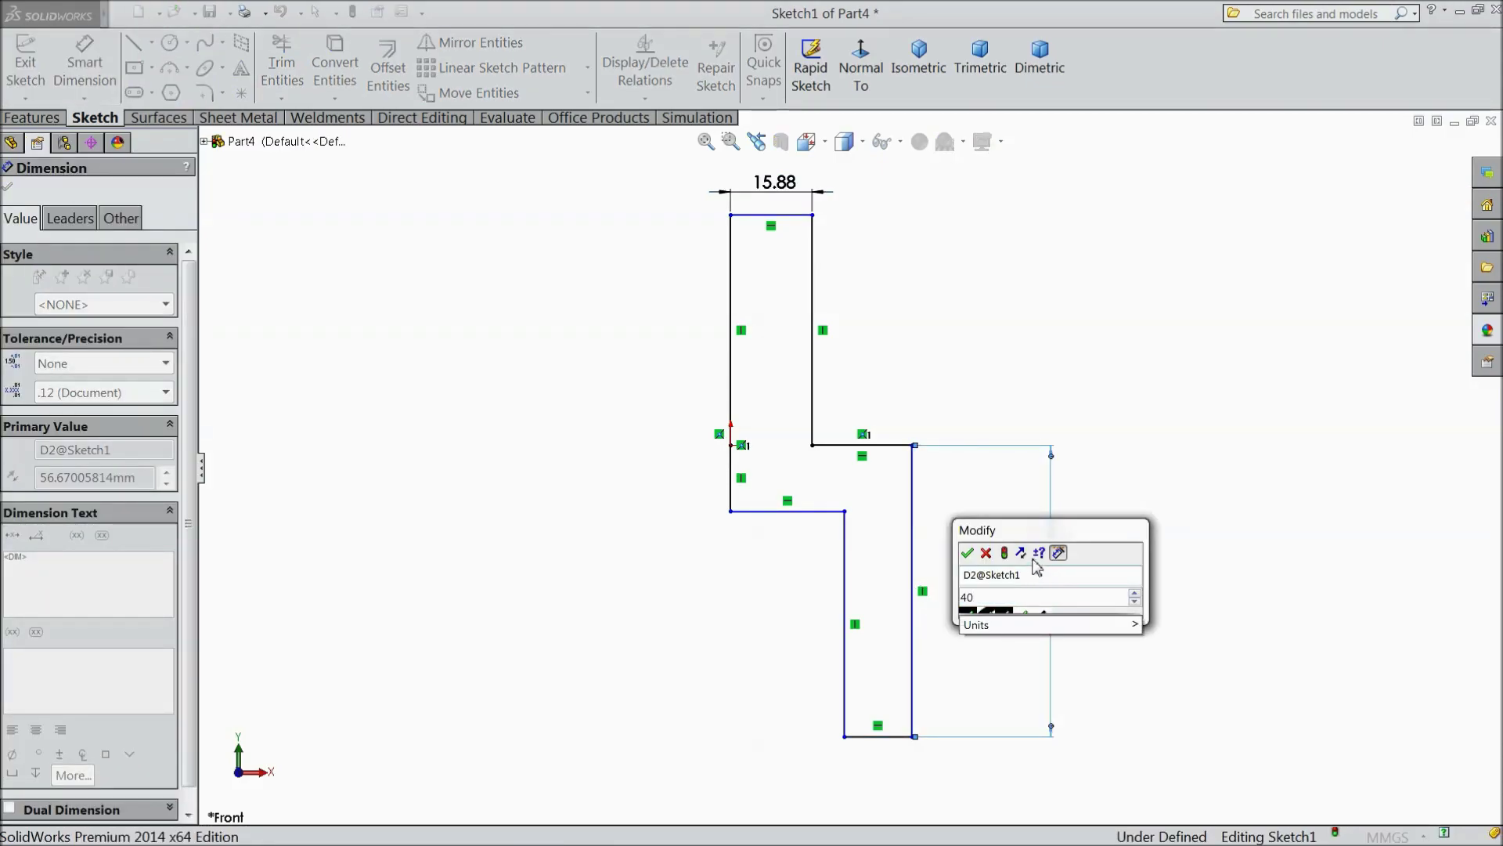
key(BackSpace)
key(BackSpace)
text(70)
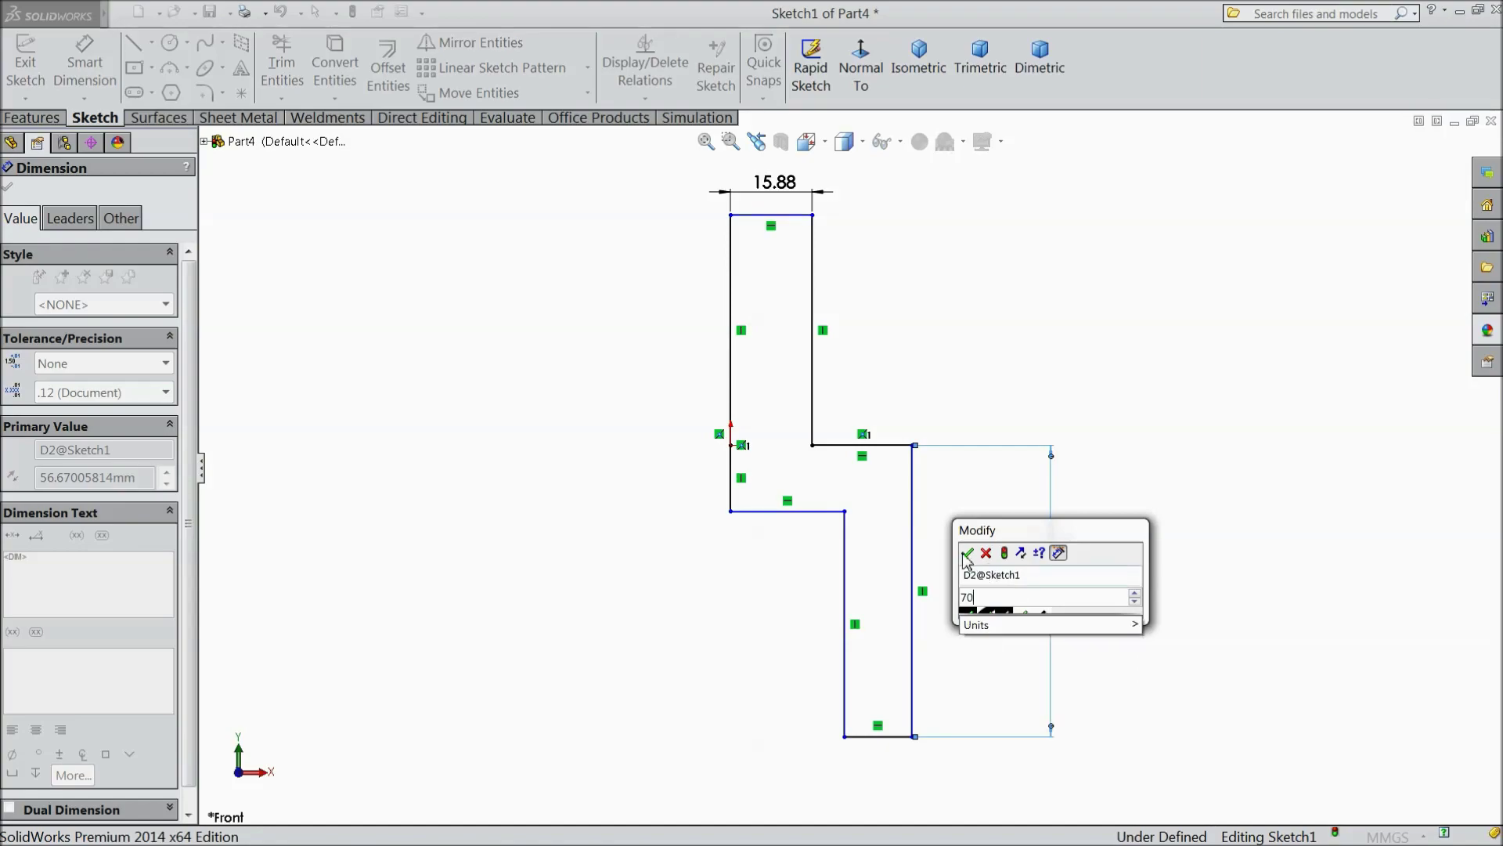
click(969, 554)
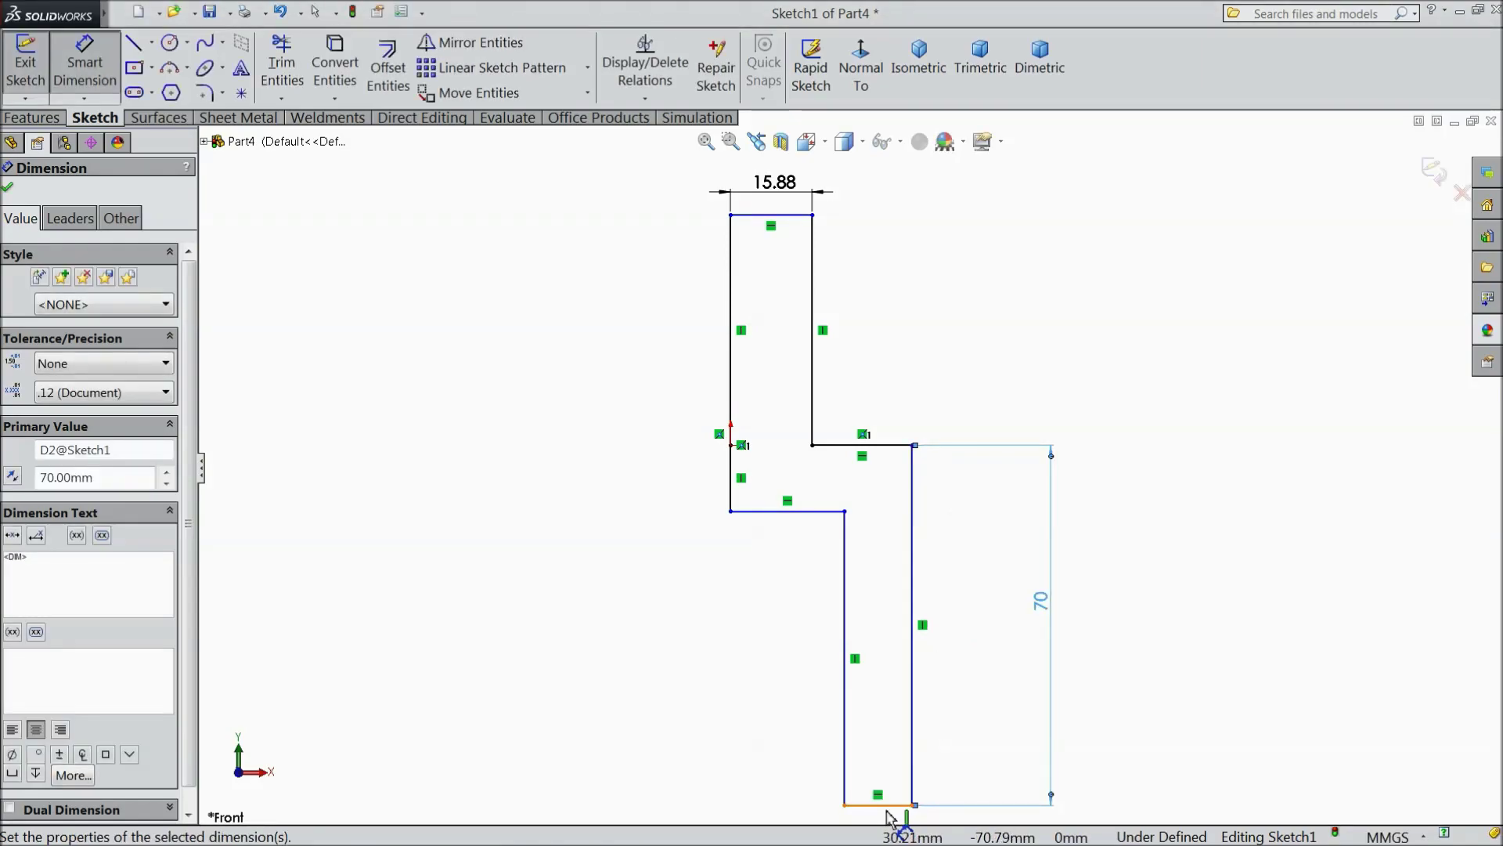
Step: Dimension the profile's overall height between its bottom and top edges to 180 mm
click(887, 806)
click(800, 216)
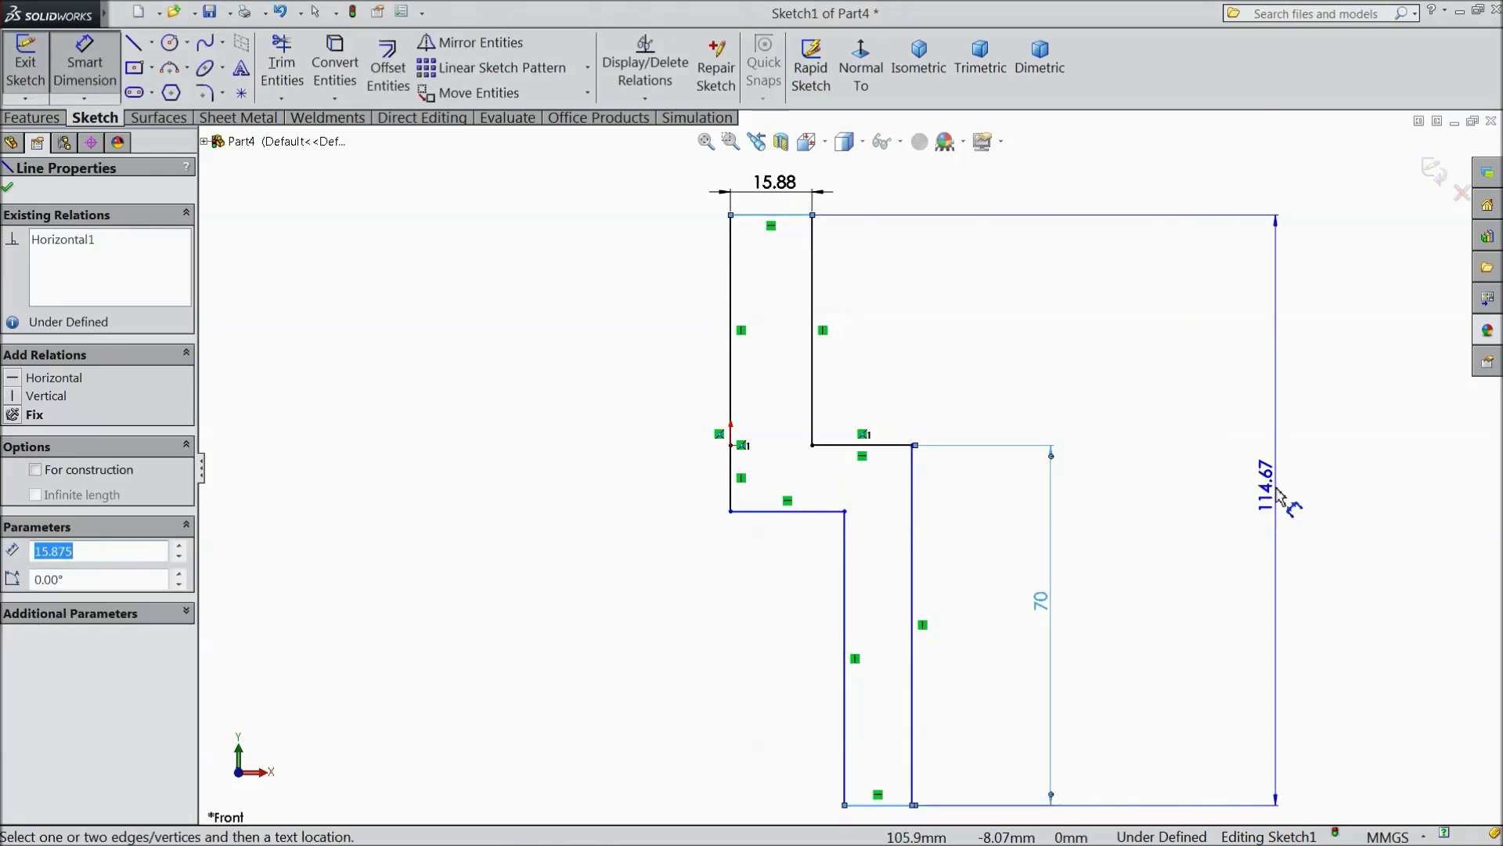
click(1281, 495)
text(180)
click(1187, 480)
Step: Dimension the overall width between the lower leg's outer edge and the upper leg's outer edge to 40 mm
scroll(1100, 501, up, 2)
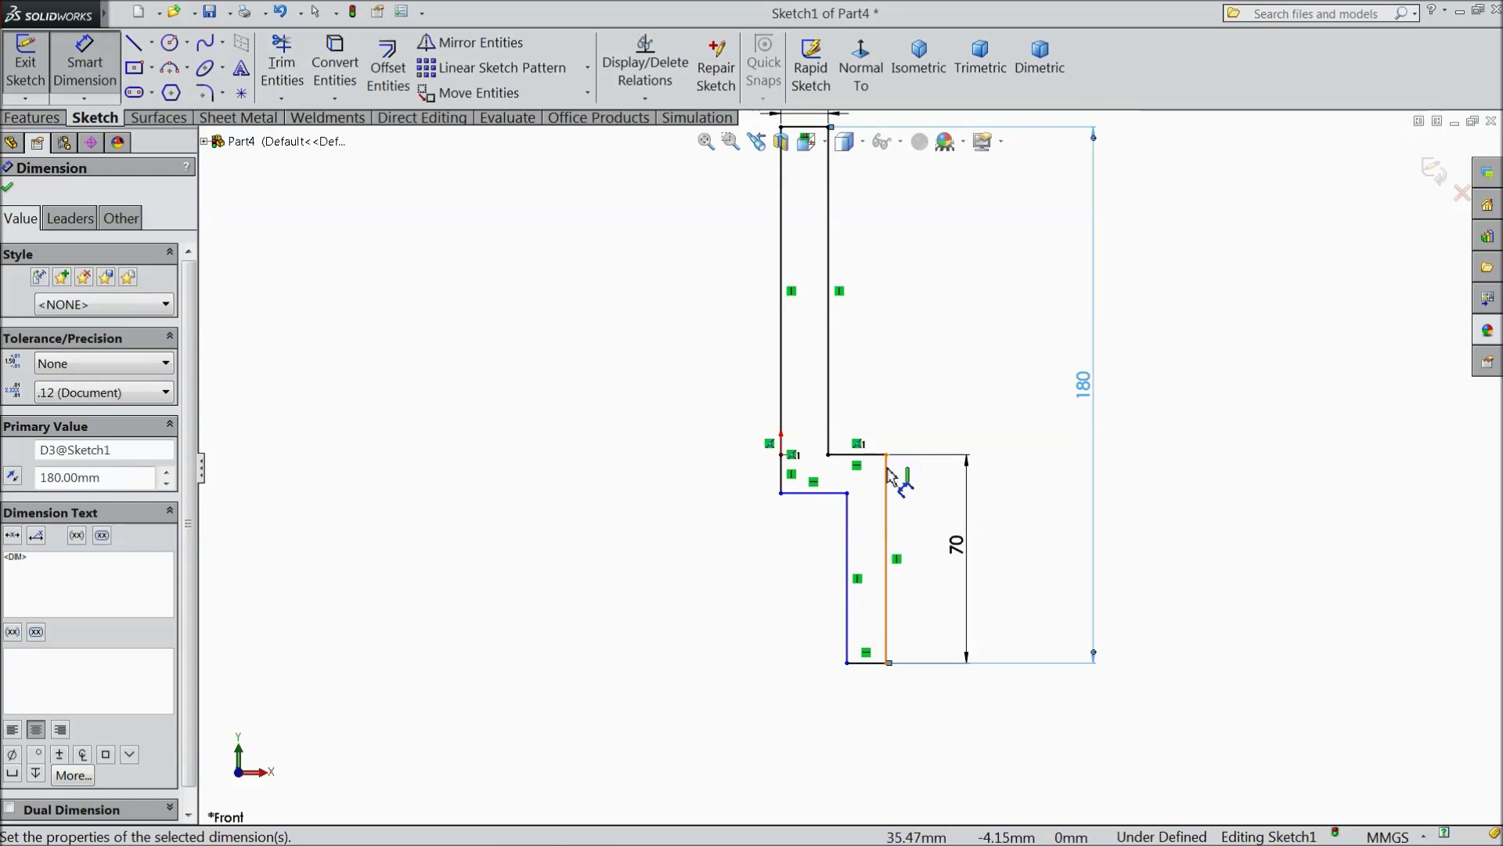
click(887, 475)
click(780, 397)
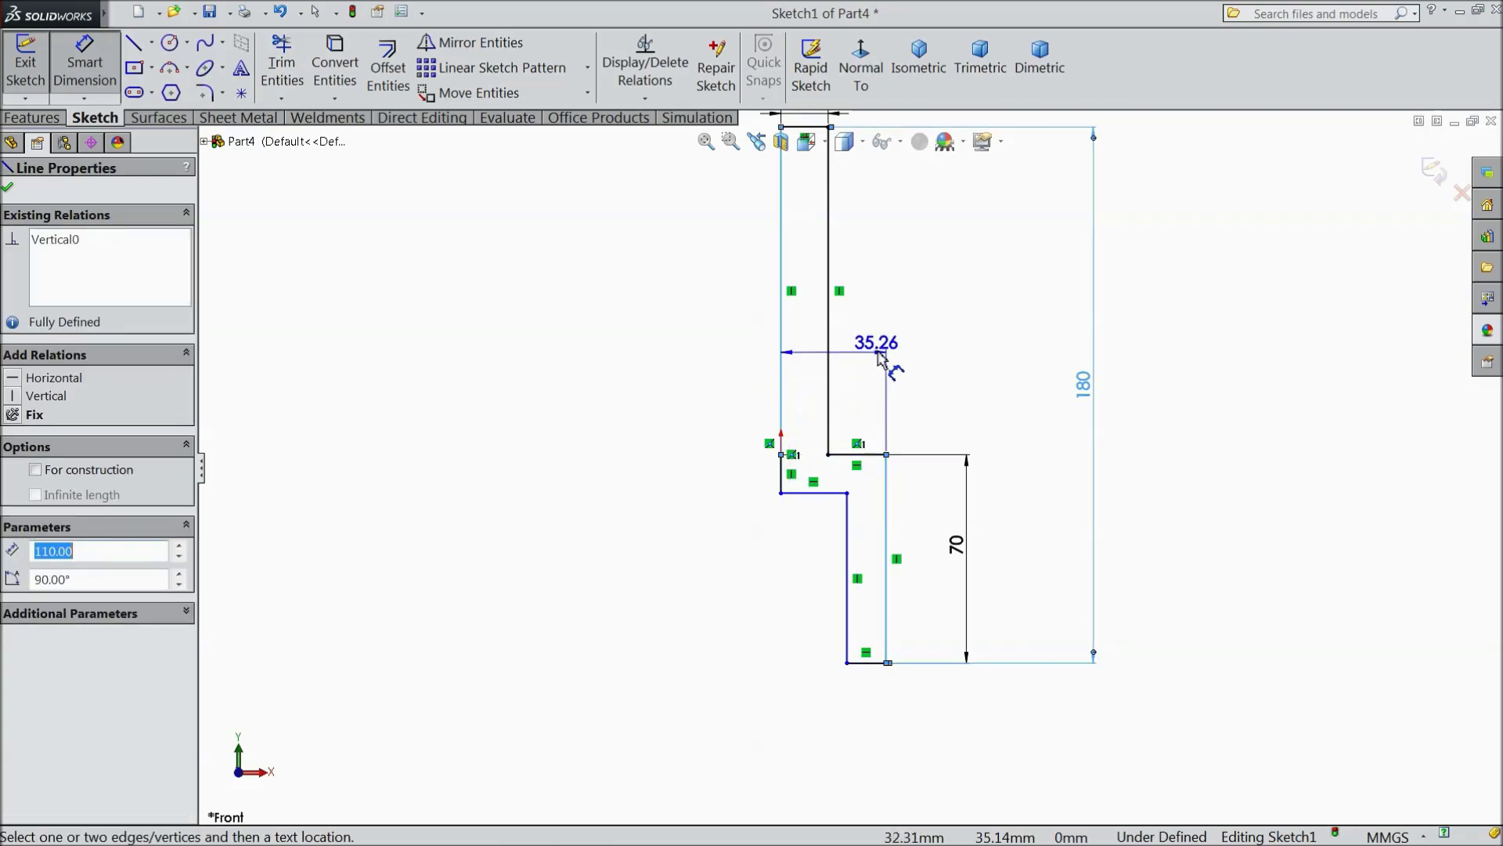
click(866, 337)
text(40)
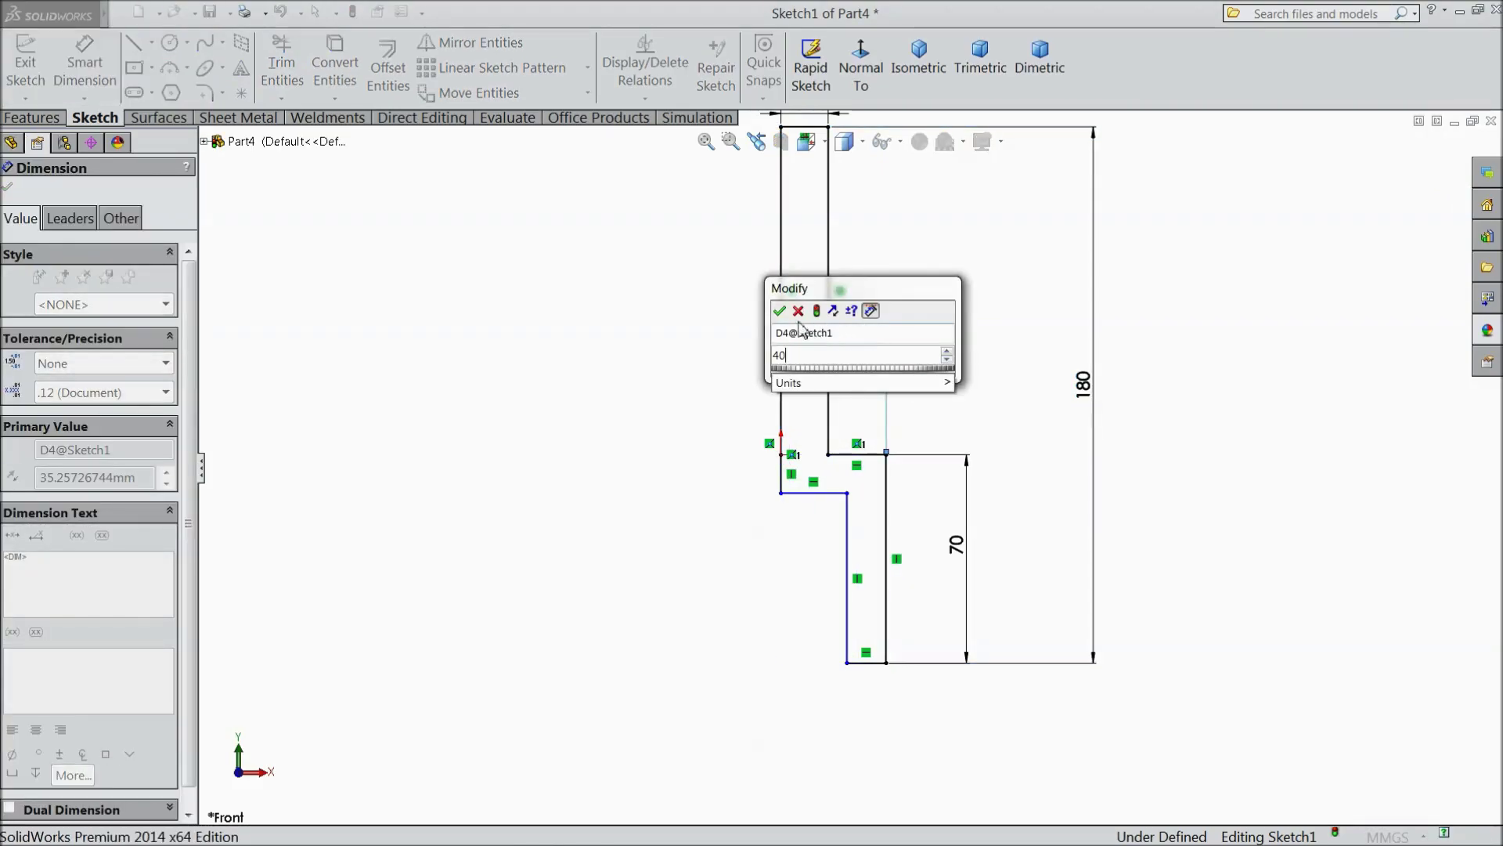
click(780, 311)
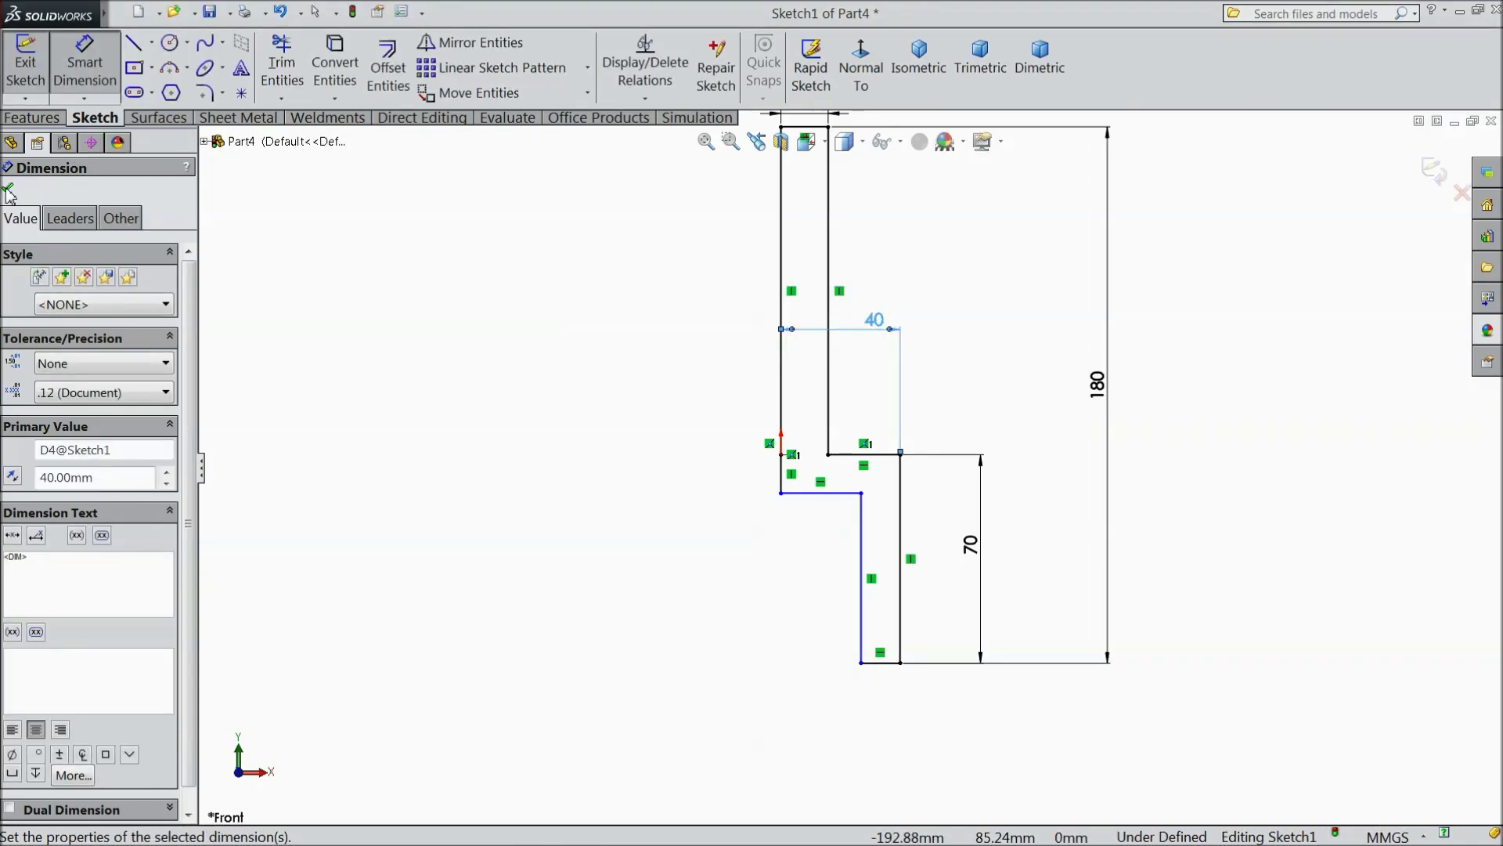
click(9, 191)
Step: Make the profile's top edge, bottom edge and short vertical edge below the origin equal in length
scroll(800, 356, up, 2)
scroll(856, 338, down, 2)
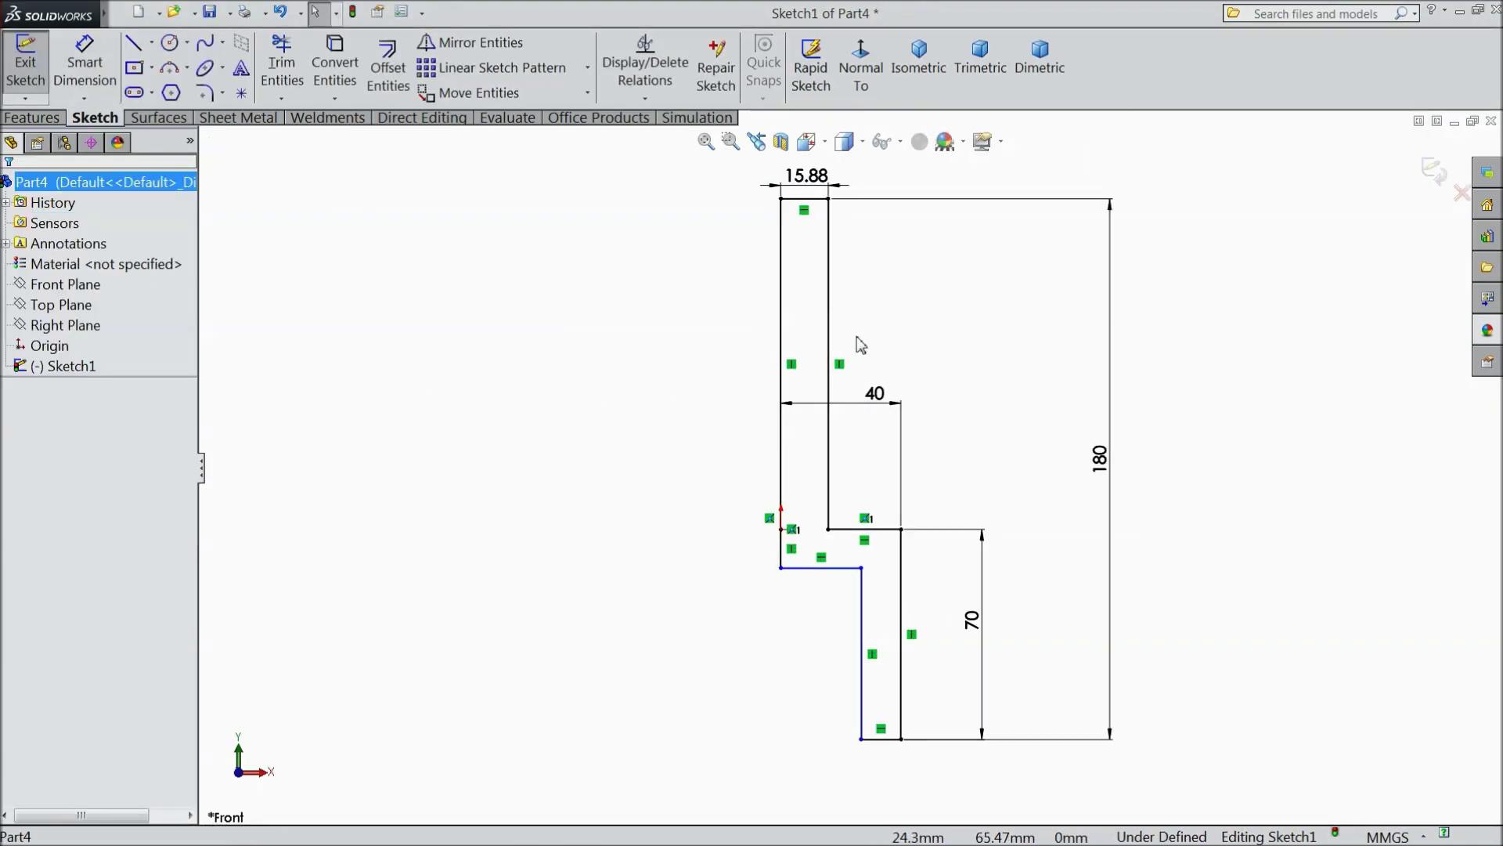
click(806, 208)
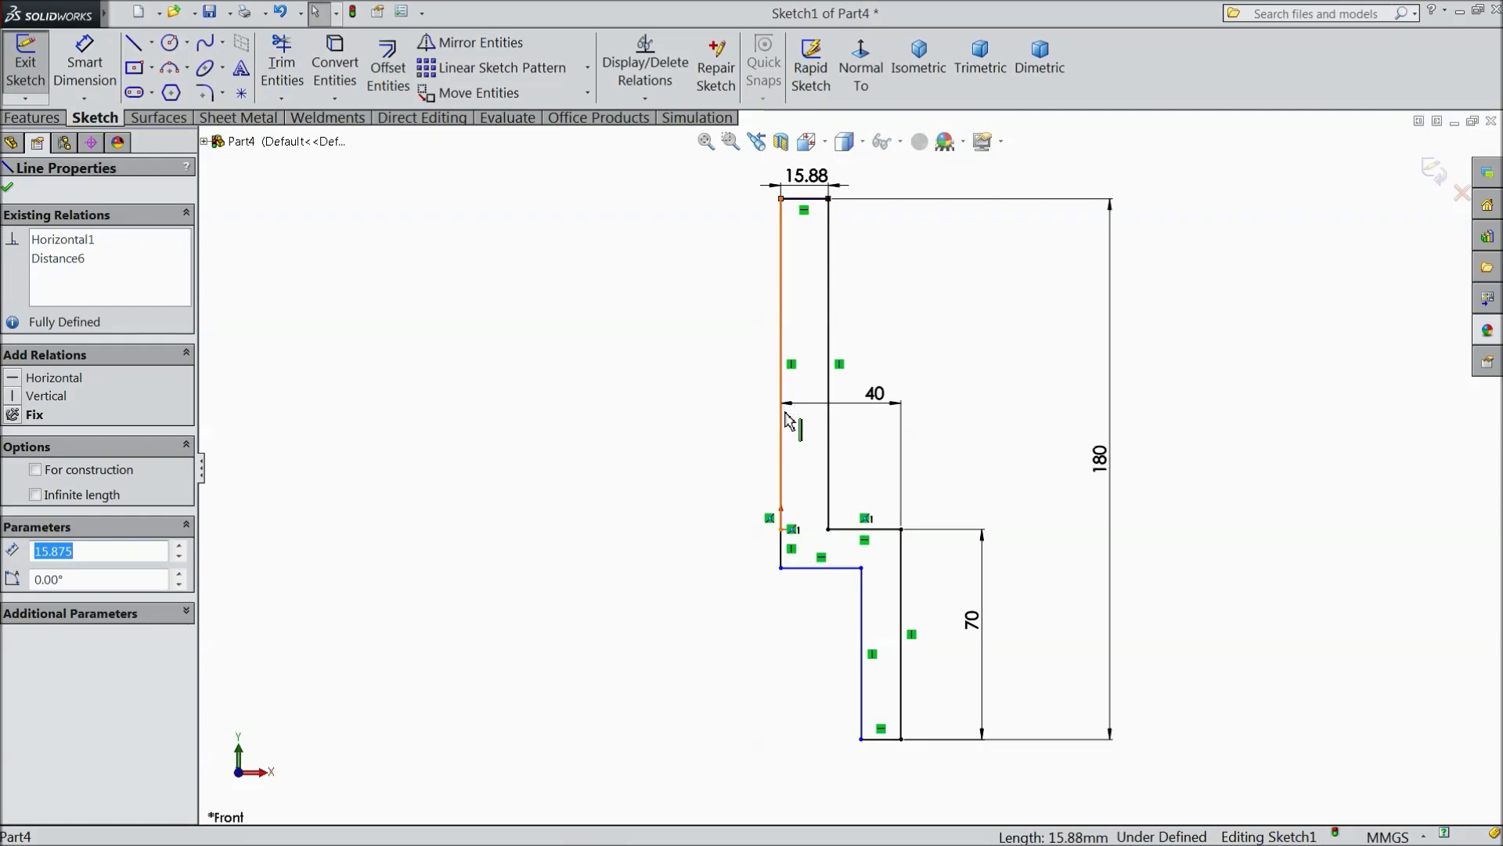
ctrl+click(785, 550)
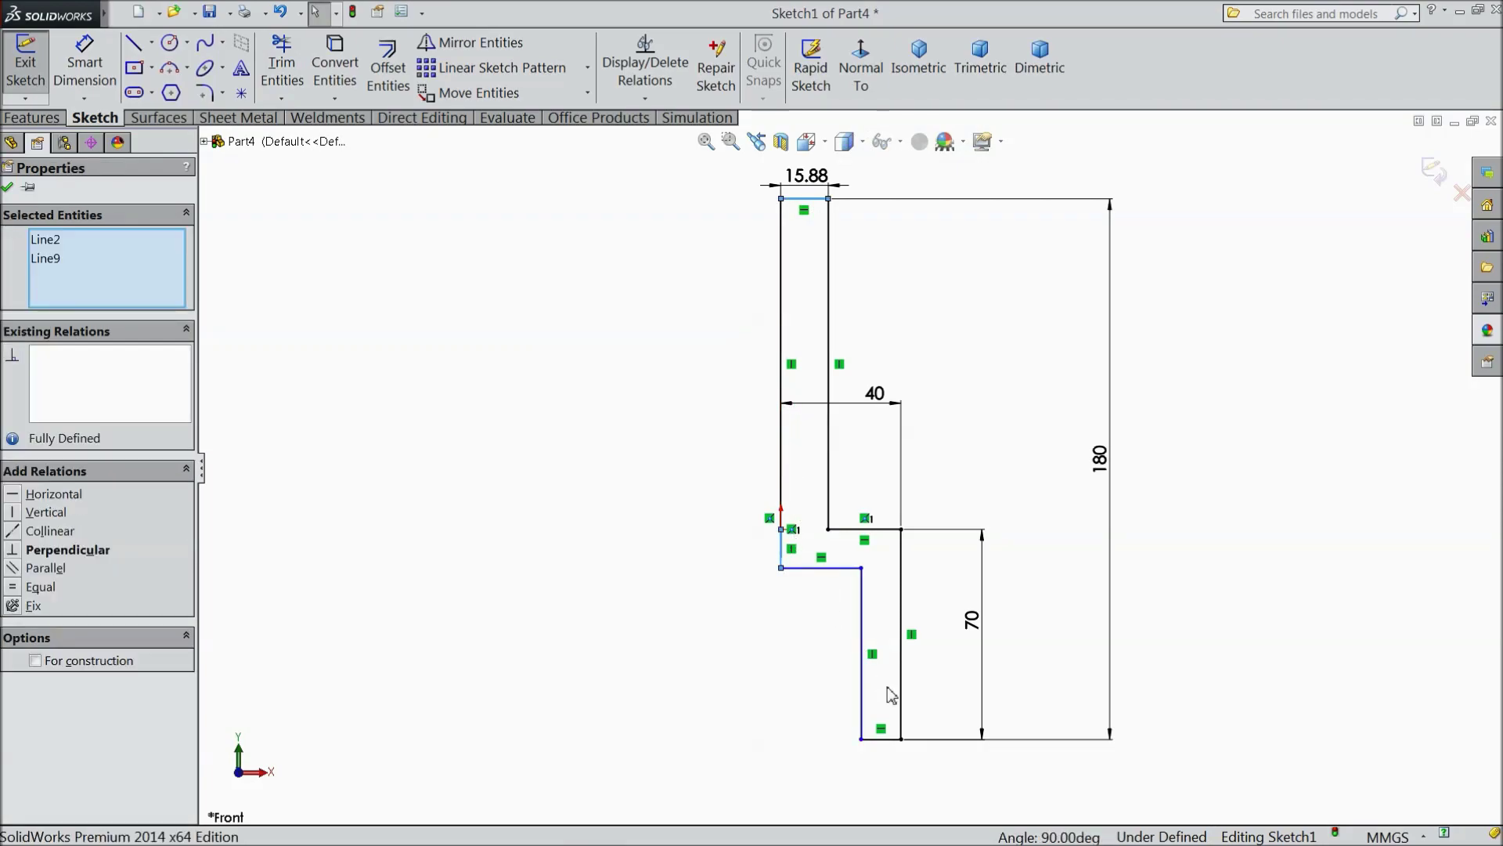
ctrl+click(889, 741)
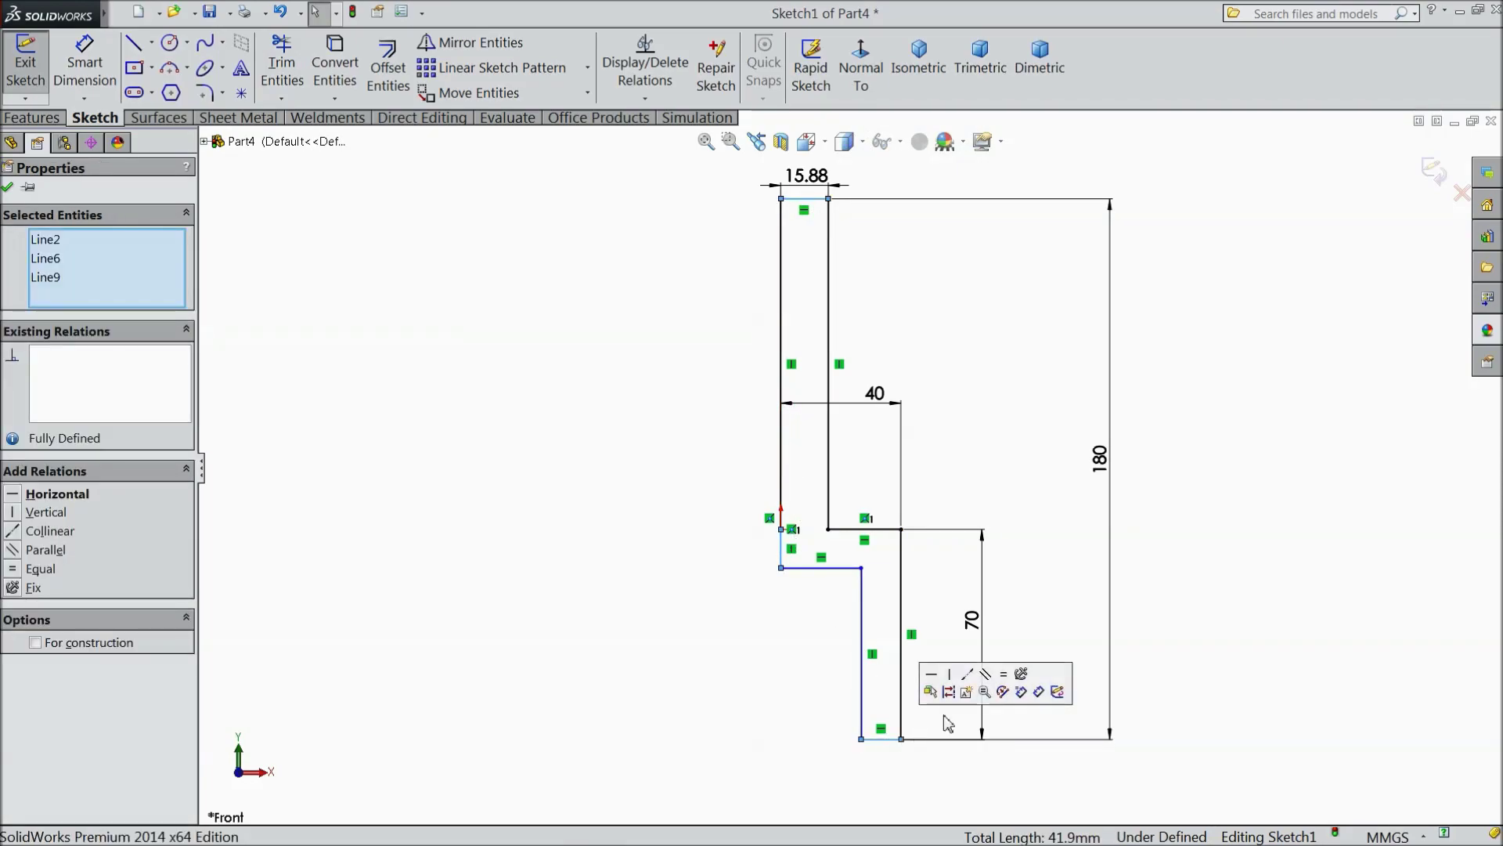
click(1010, 686)
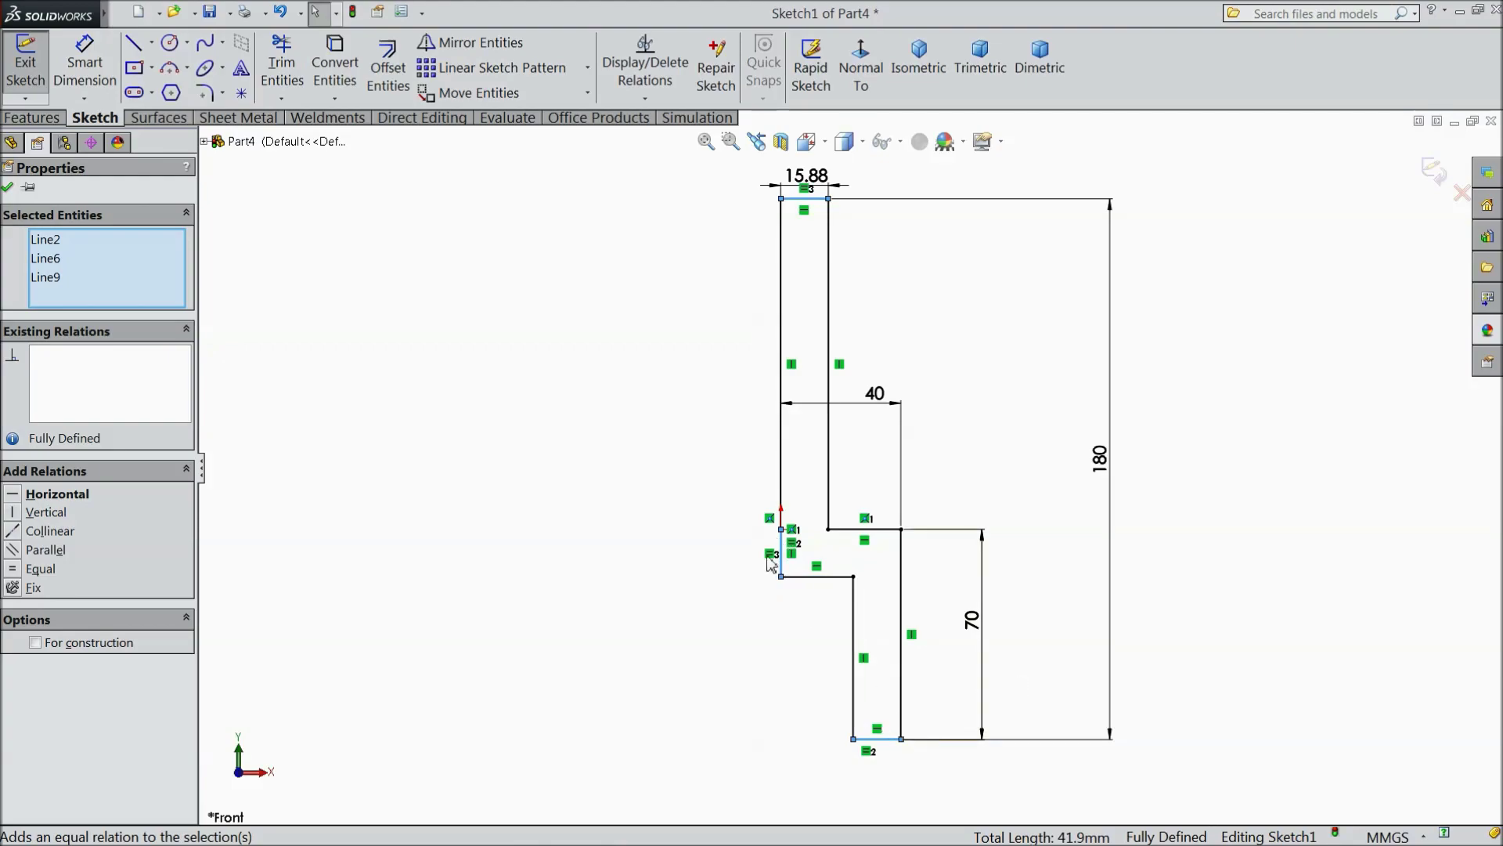
click(7, 189)
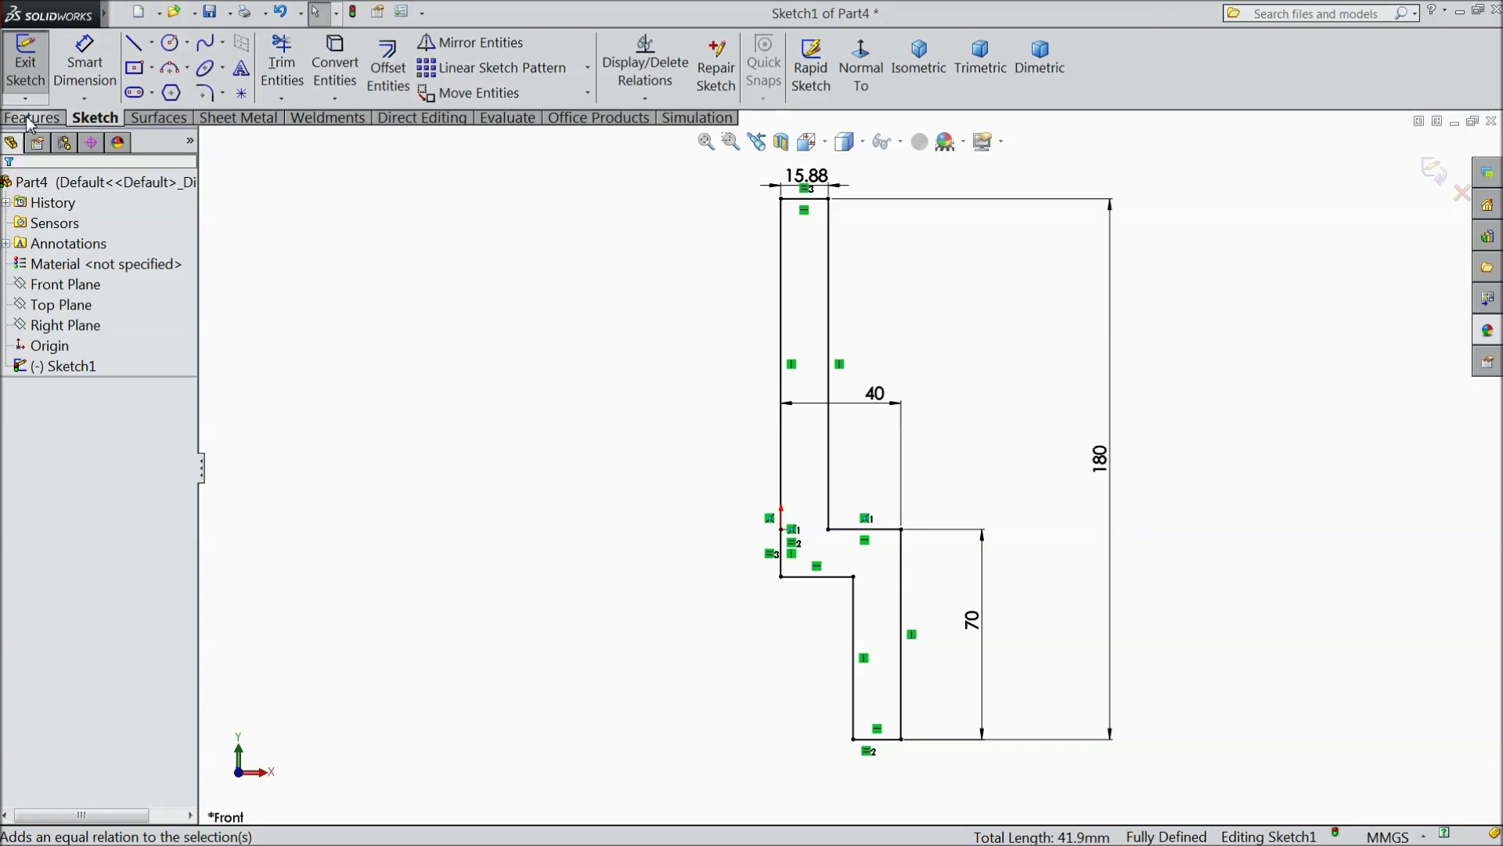
Step: Extrude the Z-shaped profile as a blind boss 250 mm deep
click(29, 119)
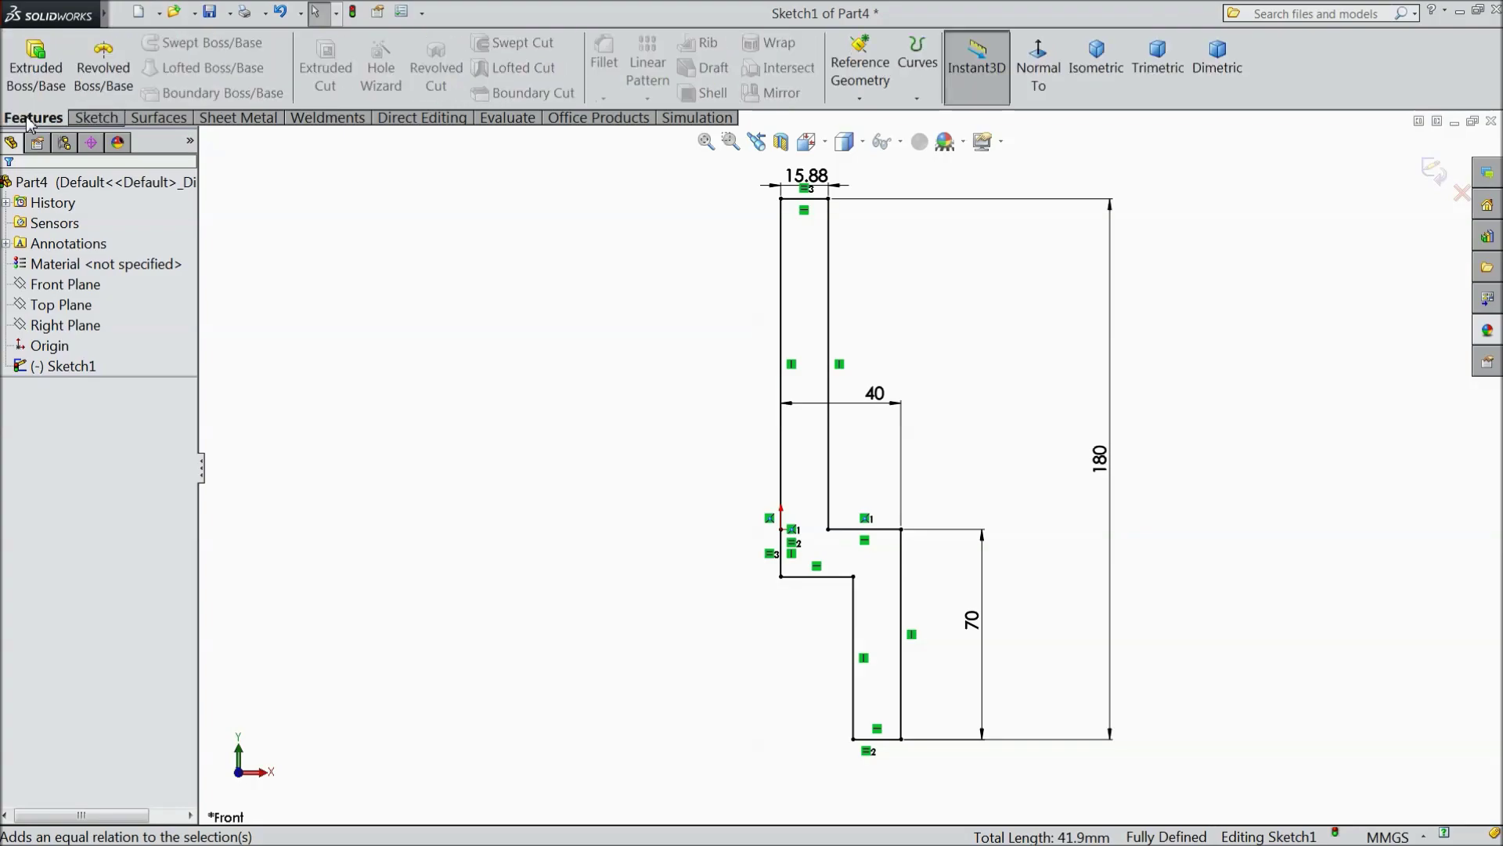
click(39, 84)
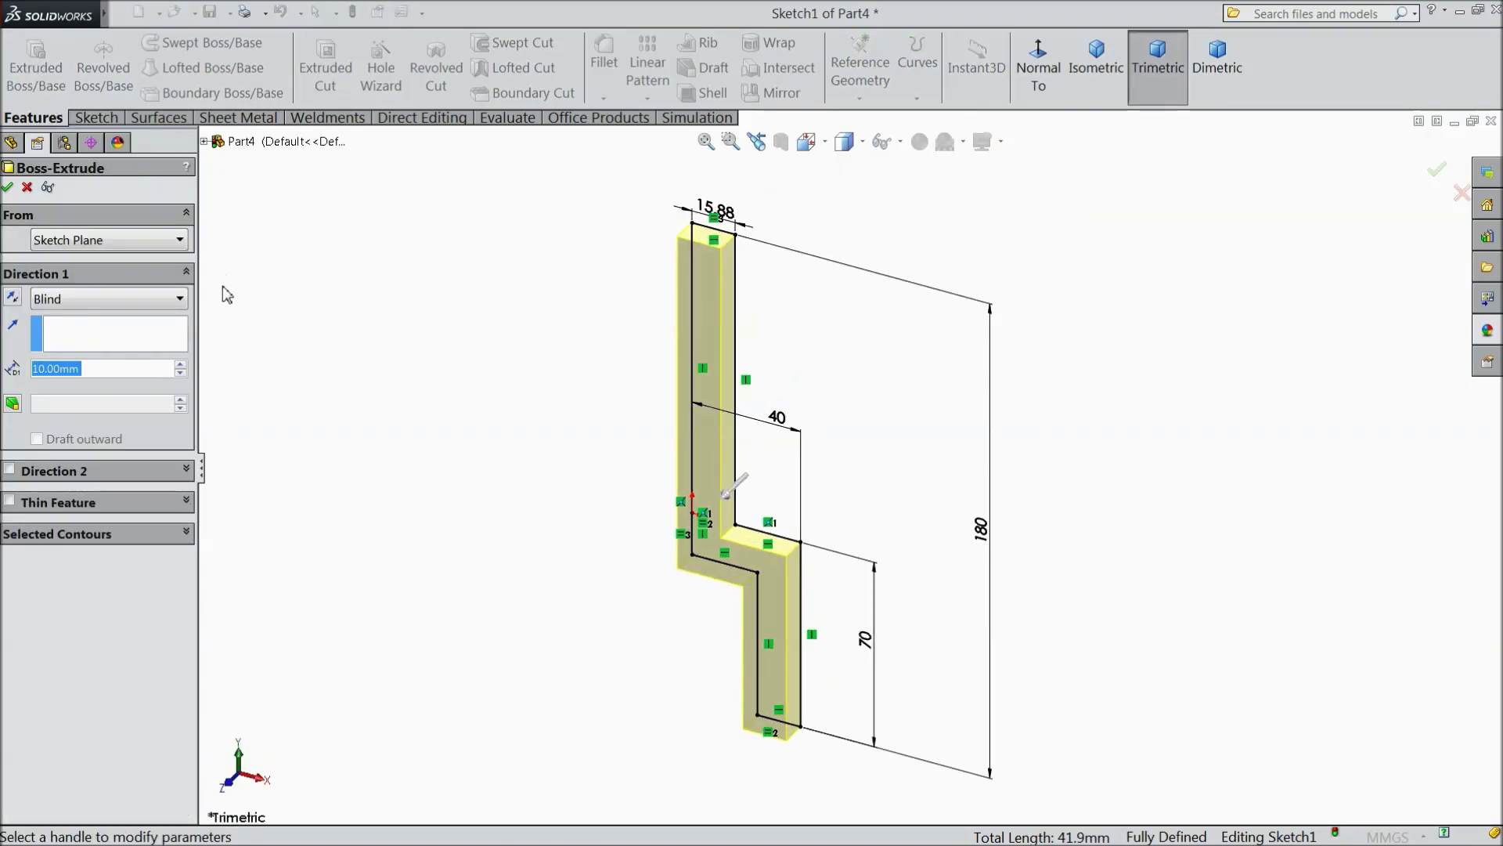
text(250)
key(Return)
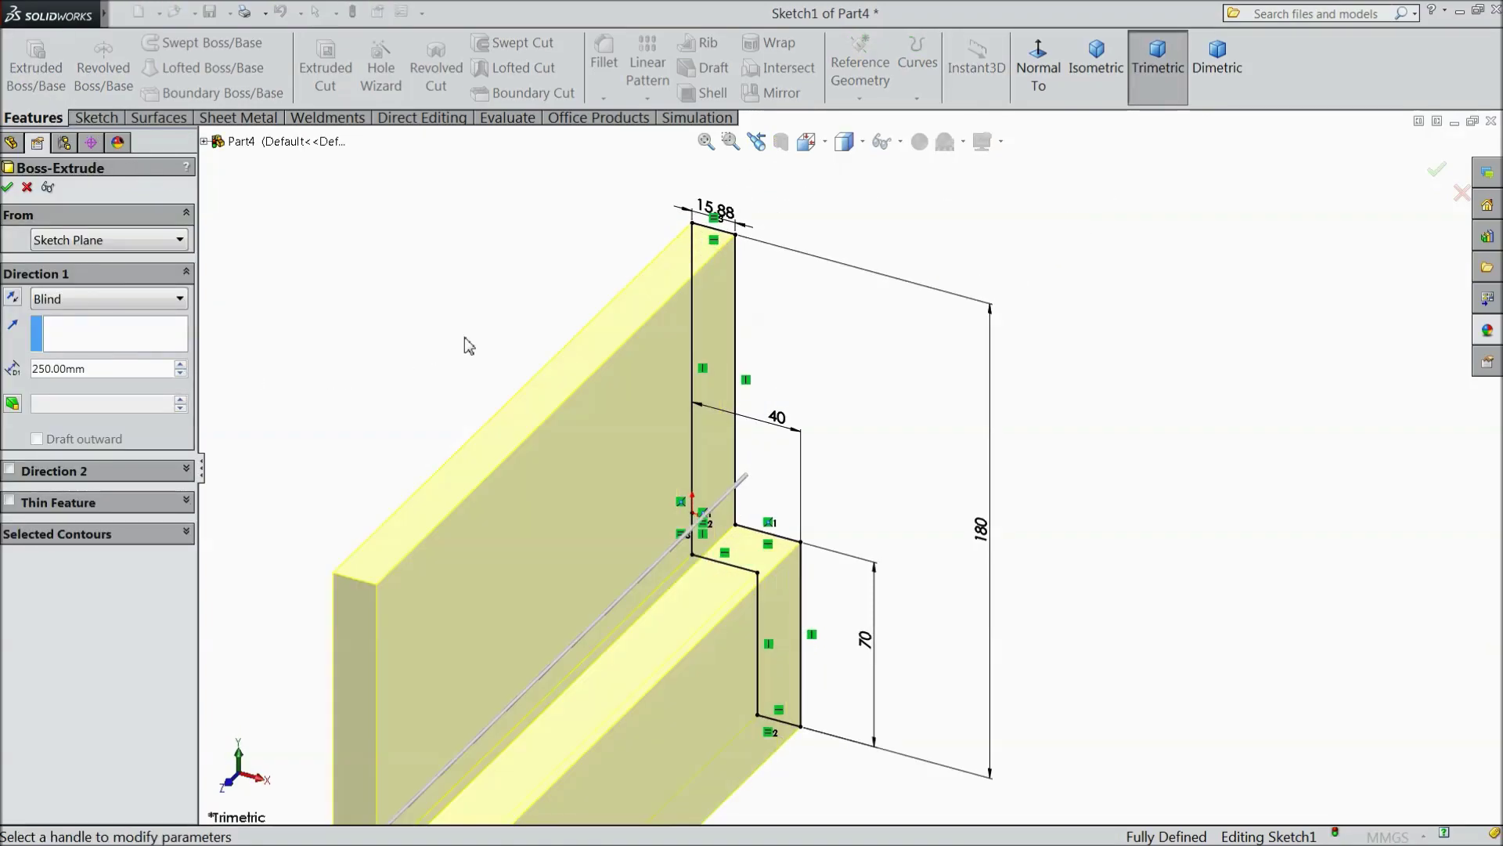
click(8, 187)
middle_drag(514, 474, 321, 485)
click(574, 456)
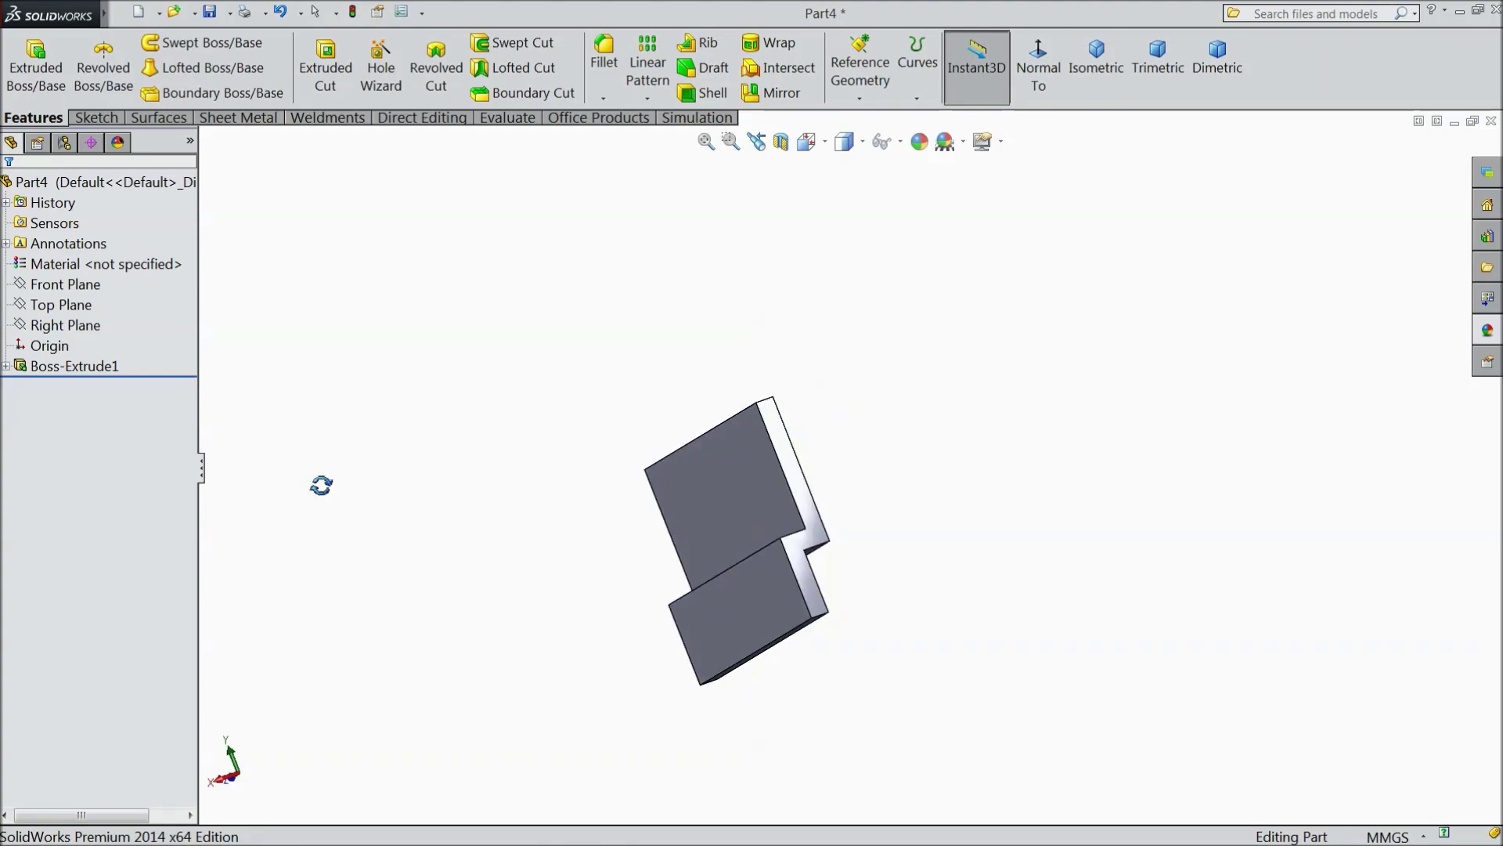
click(809, 570)
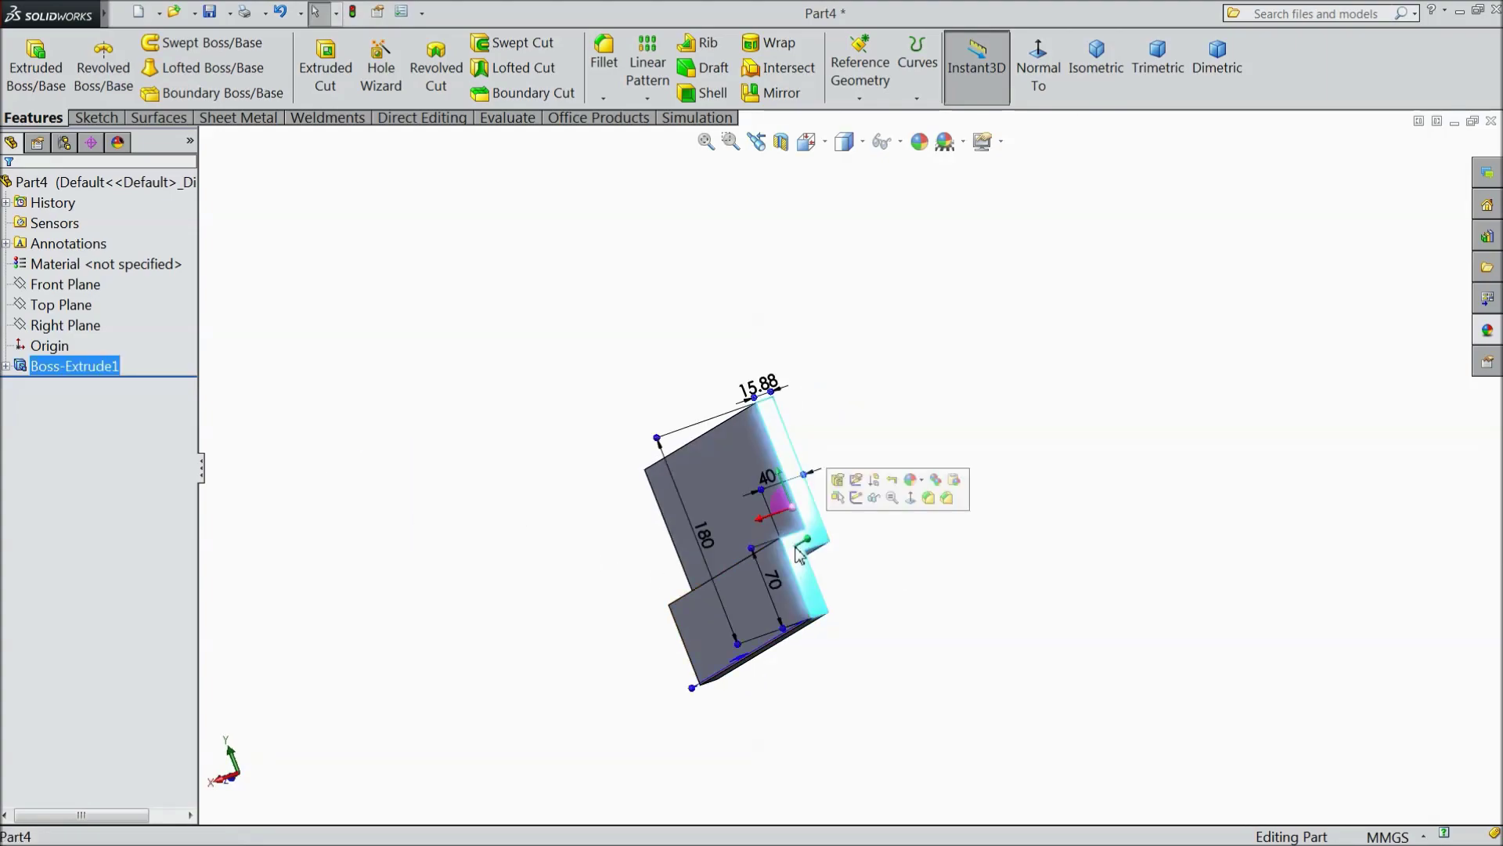
click(1040, 88)
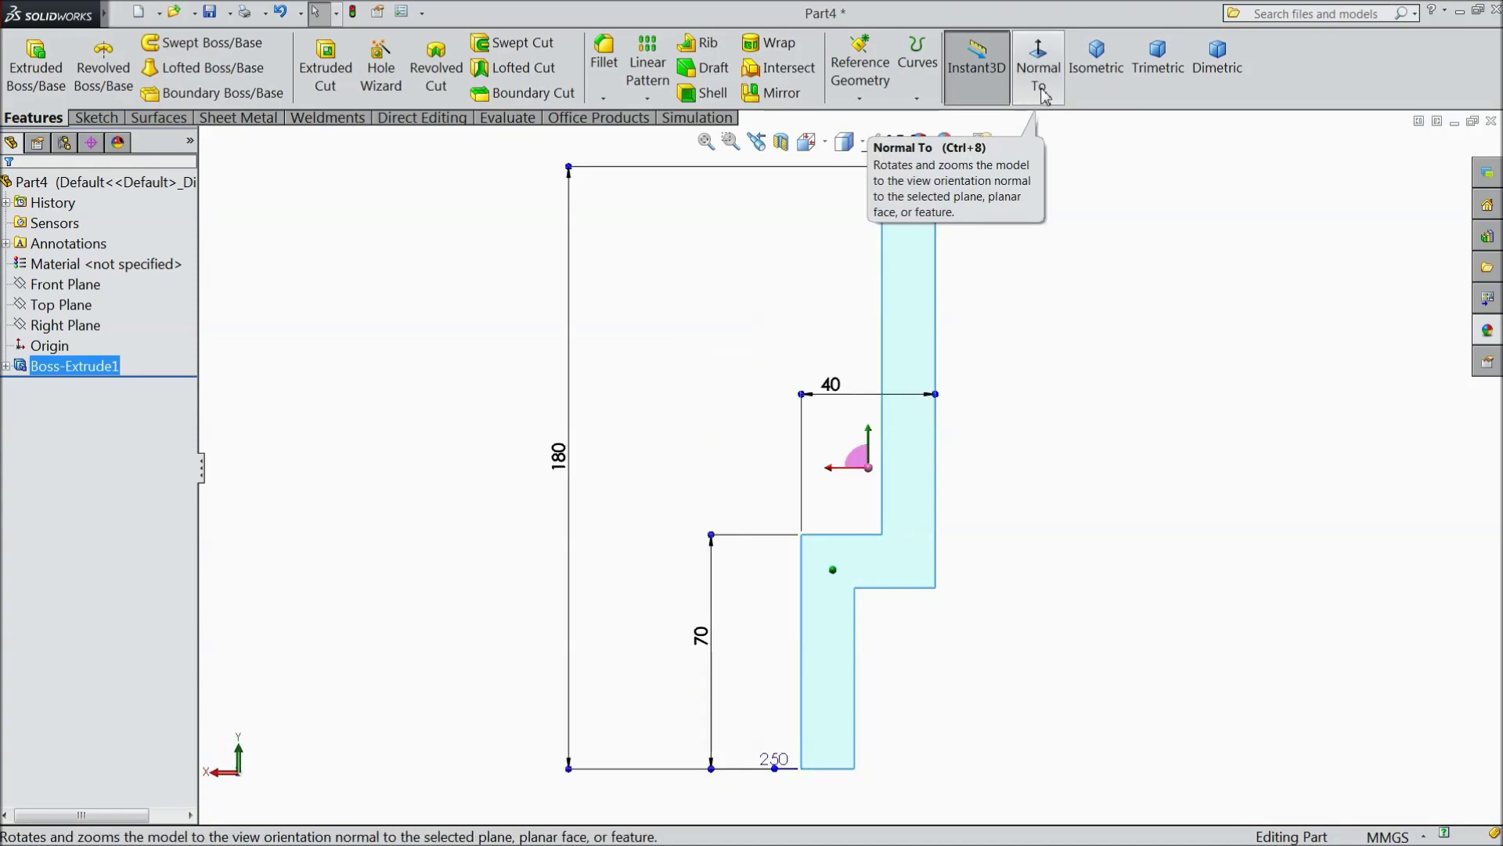
click(95, 118)
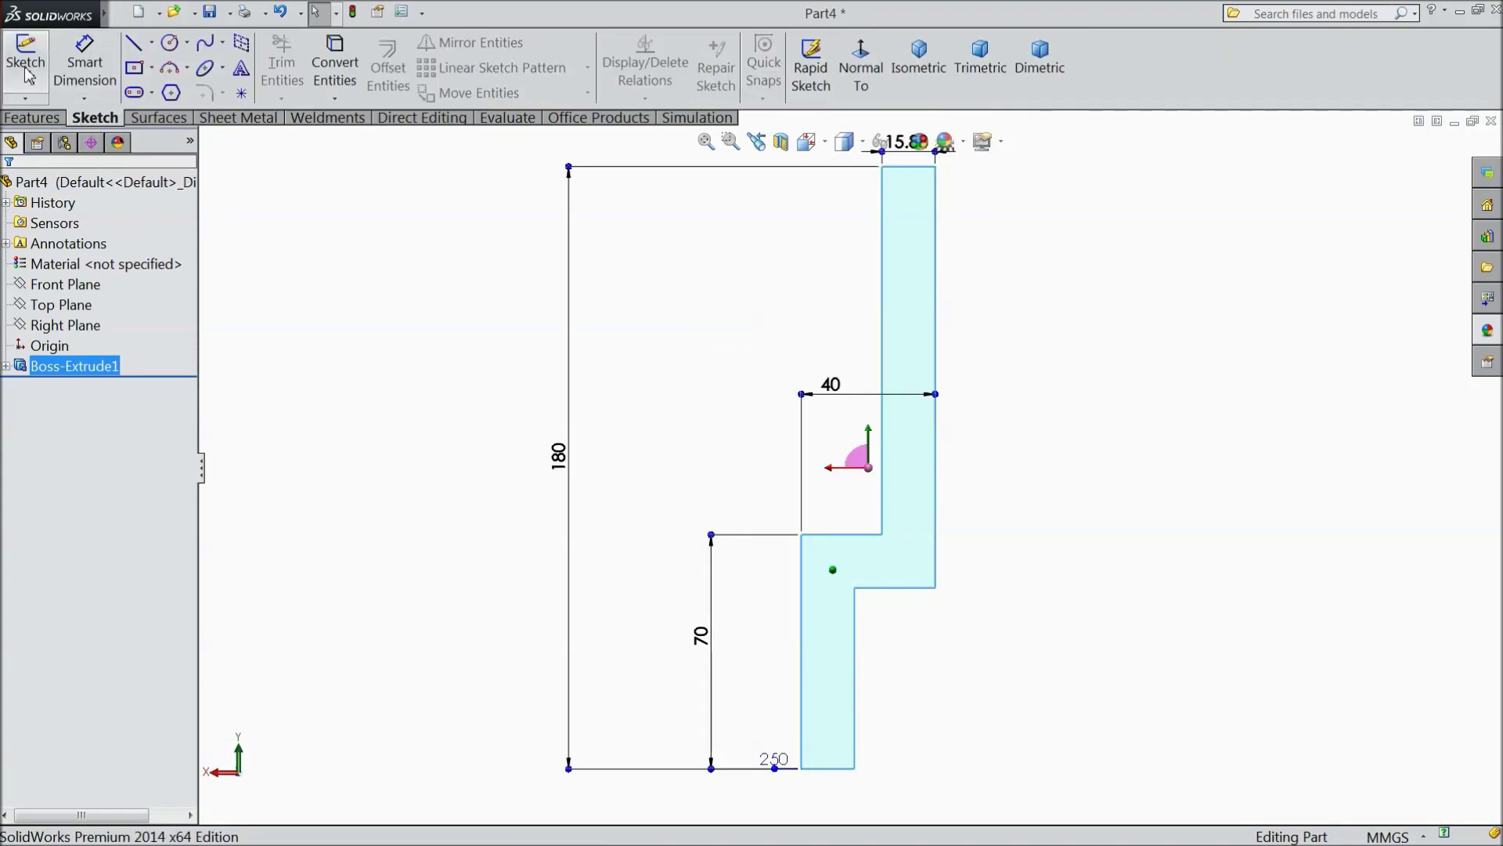
click(26, 70)
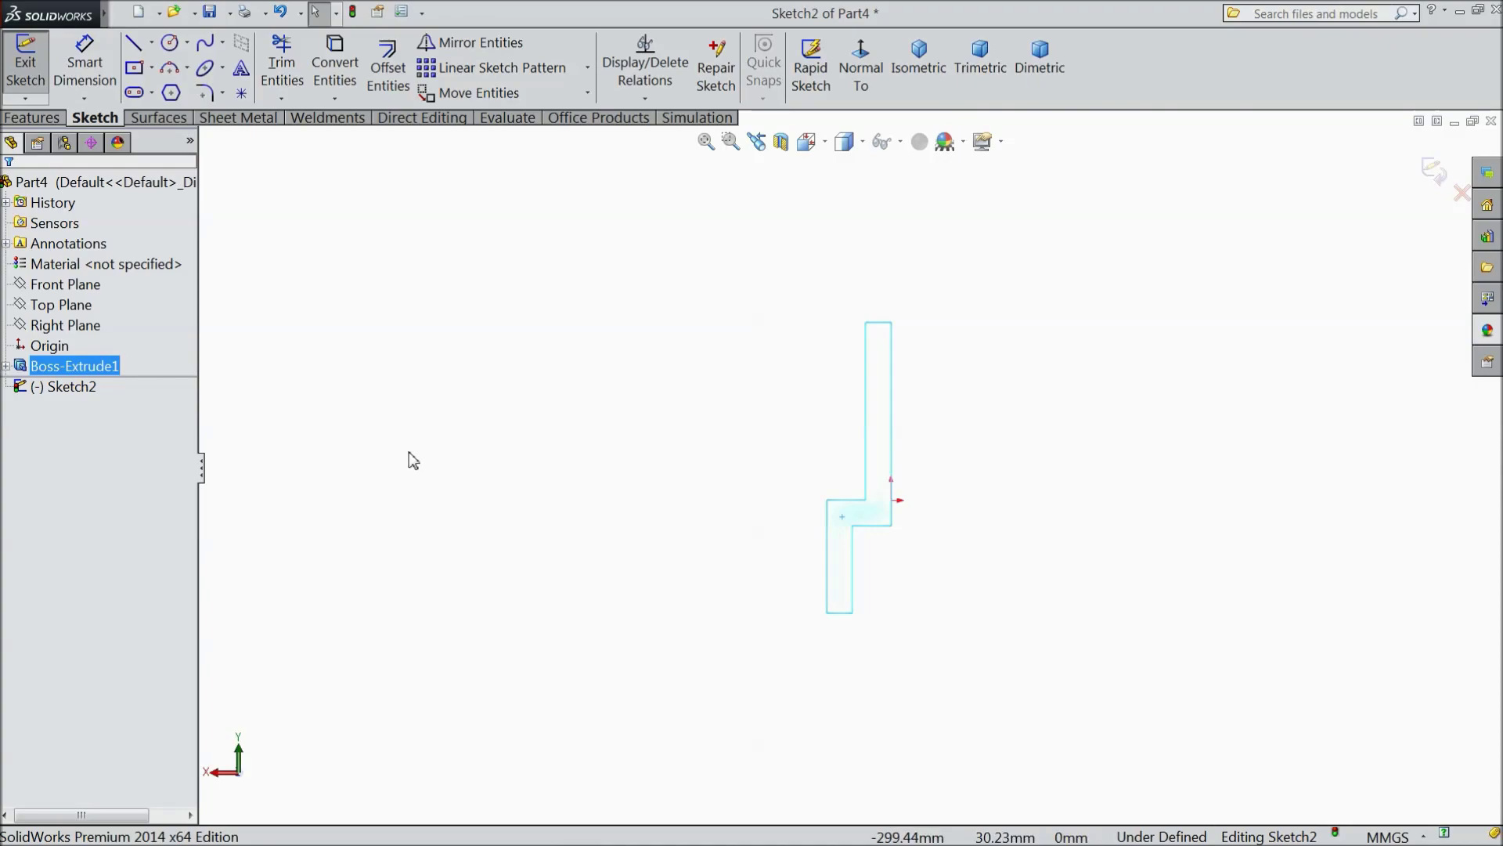
mouse_move(416, 455)
middle_down()
mouse_move(530, 449)
mouse_move(533, 465)
middle_up()
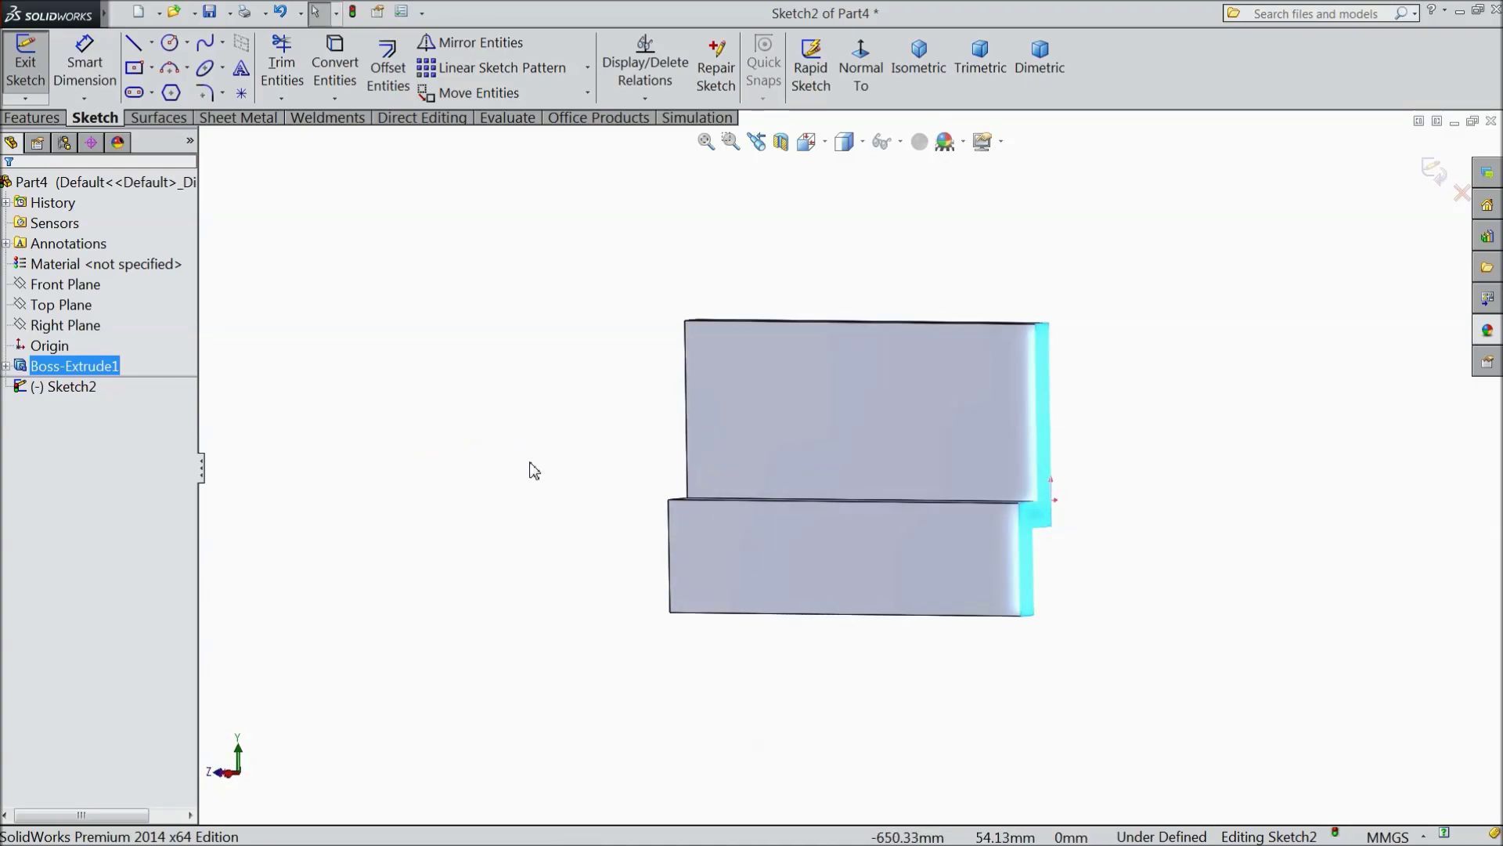
click(1433, 173)
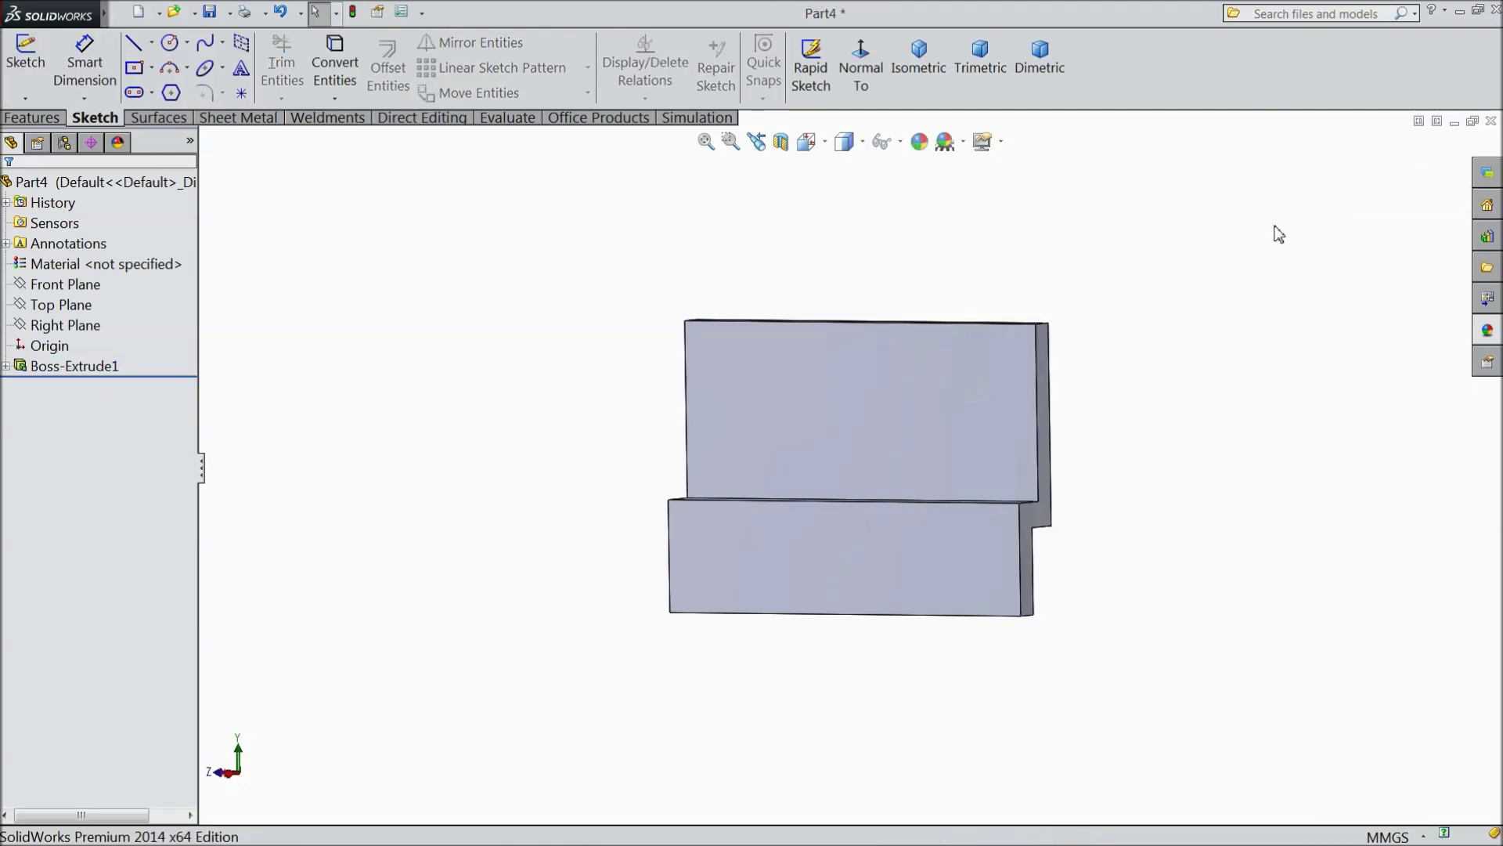
Step: Start a sketch on the part's rear Z-shaped end face and view that face straight on
click(906, 70)
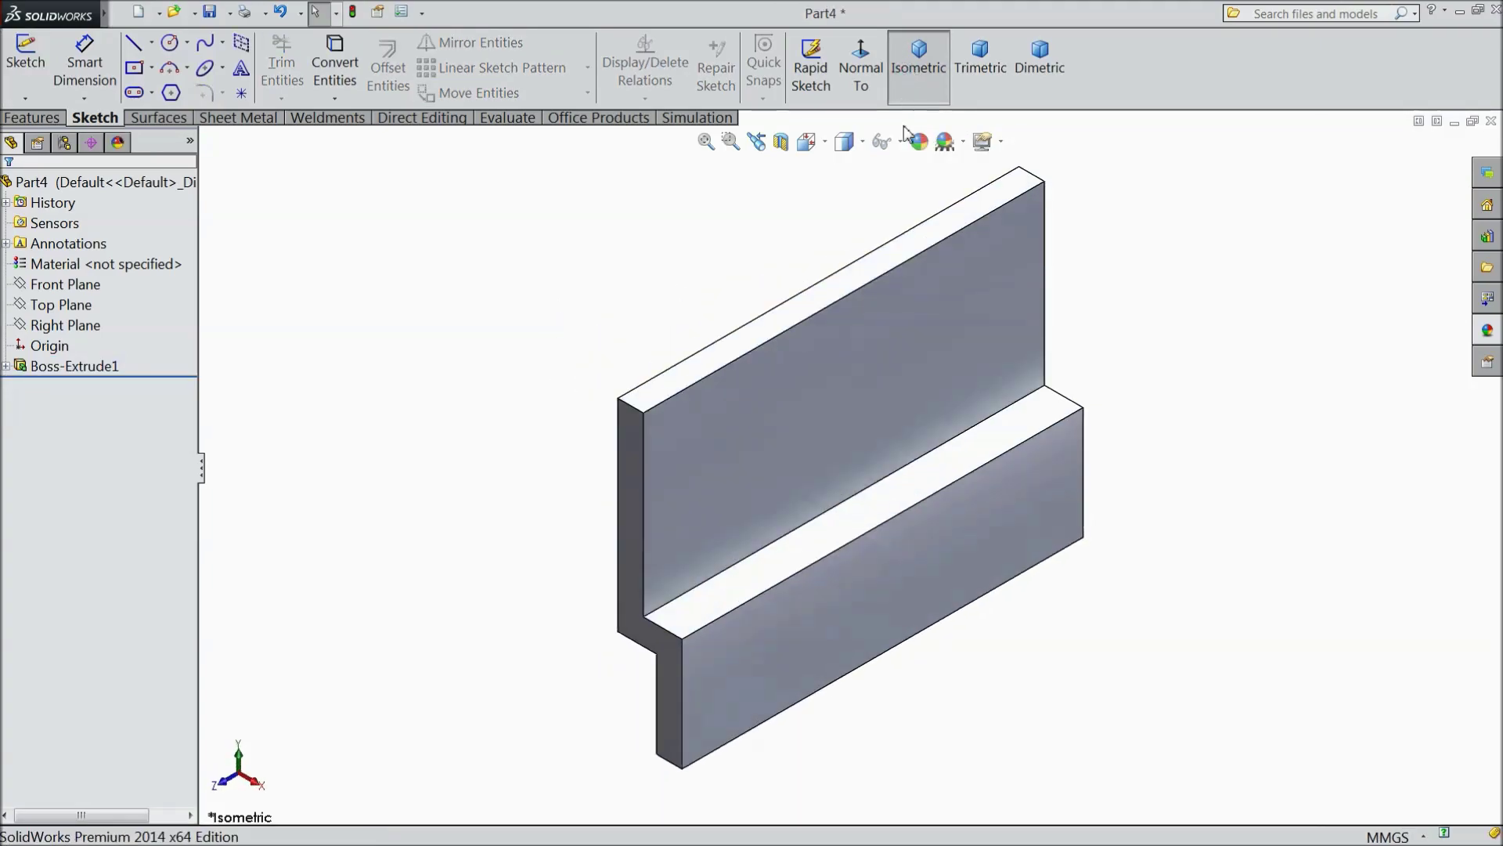
middle_drag(845, 486, 977, 548)
middle_drag(913, 607, 932, 556)
click(931, 552)
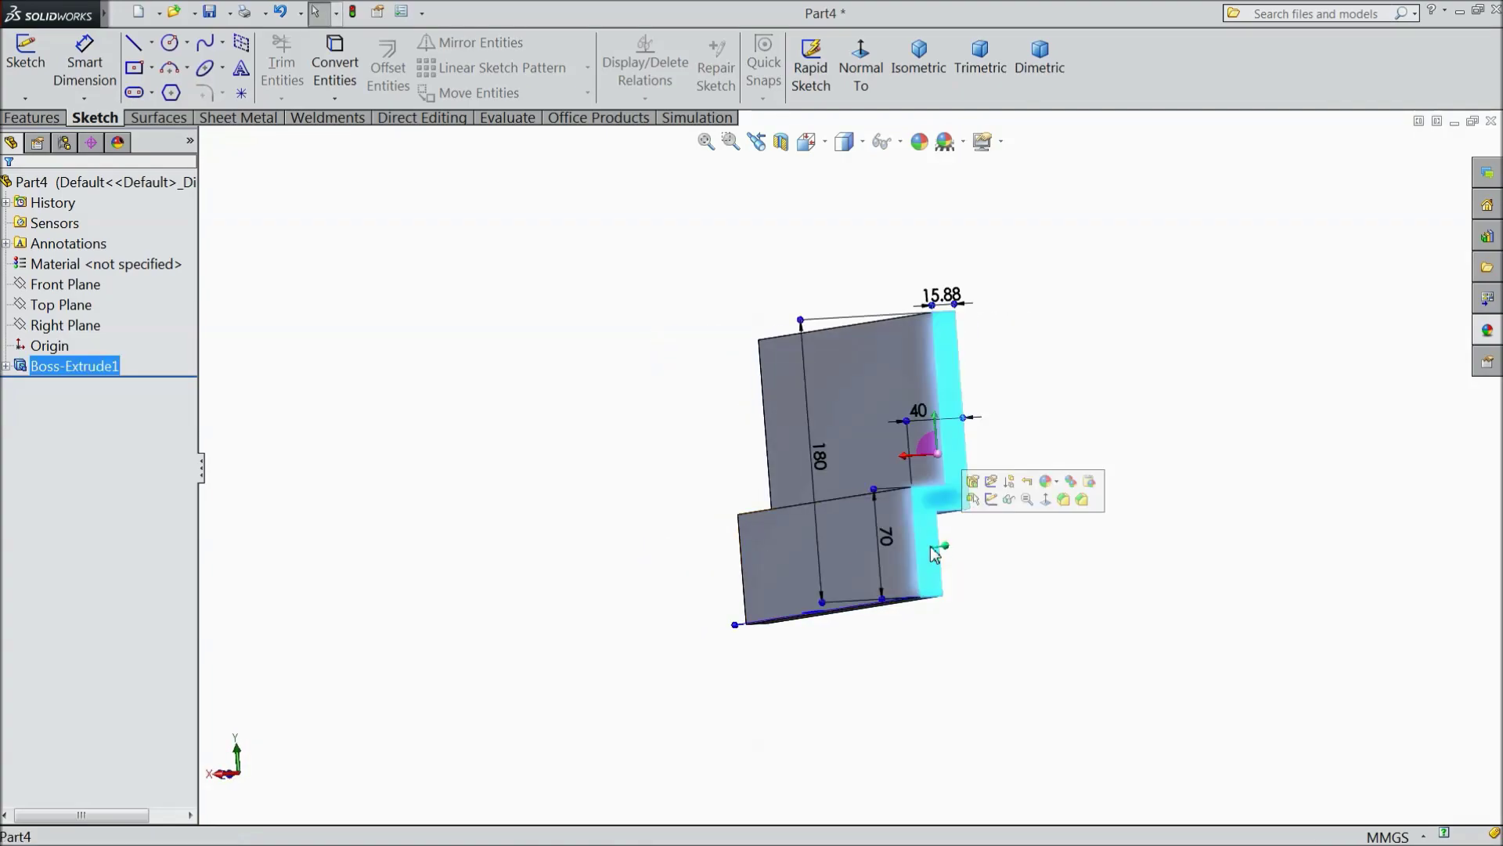
click(993, 503)
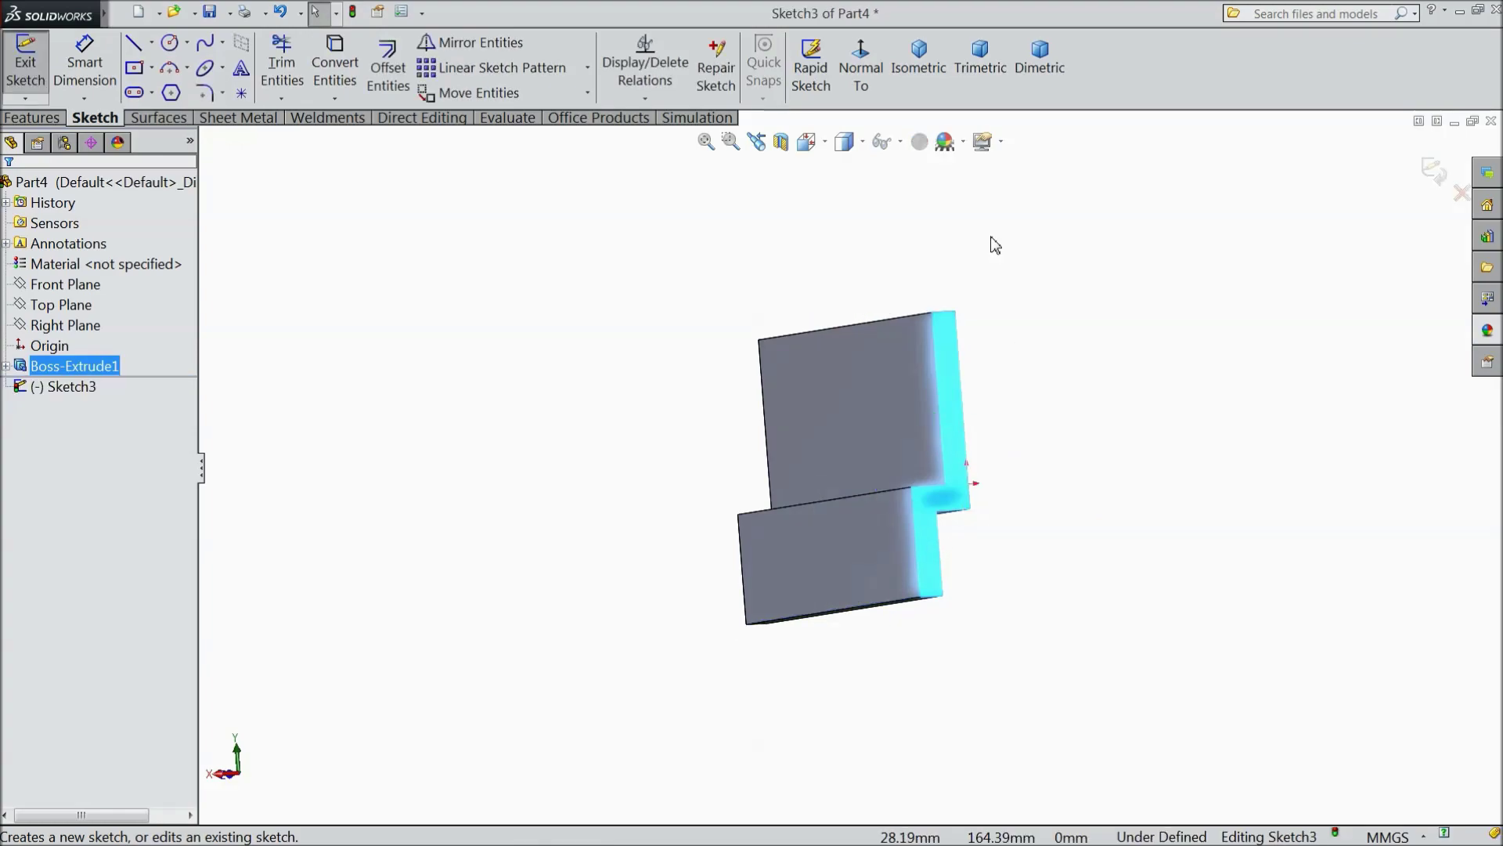
click(859, 76)
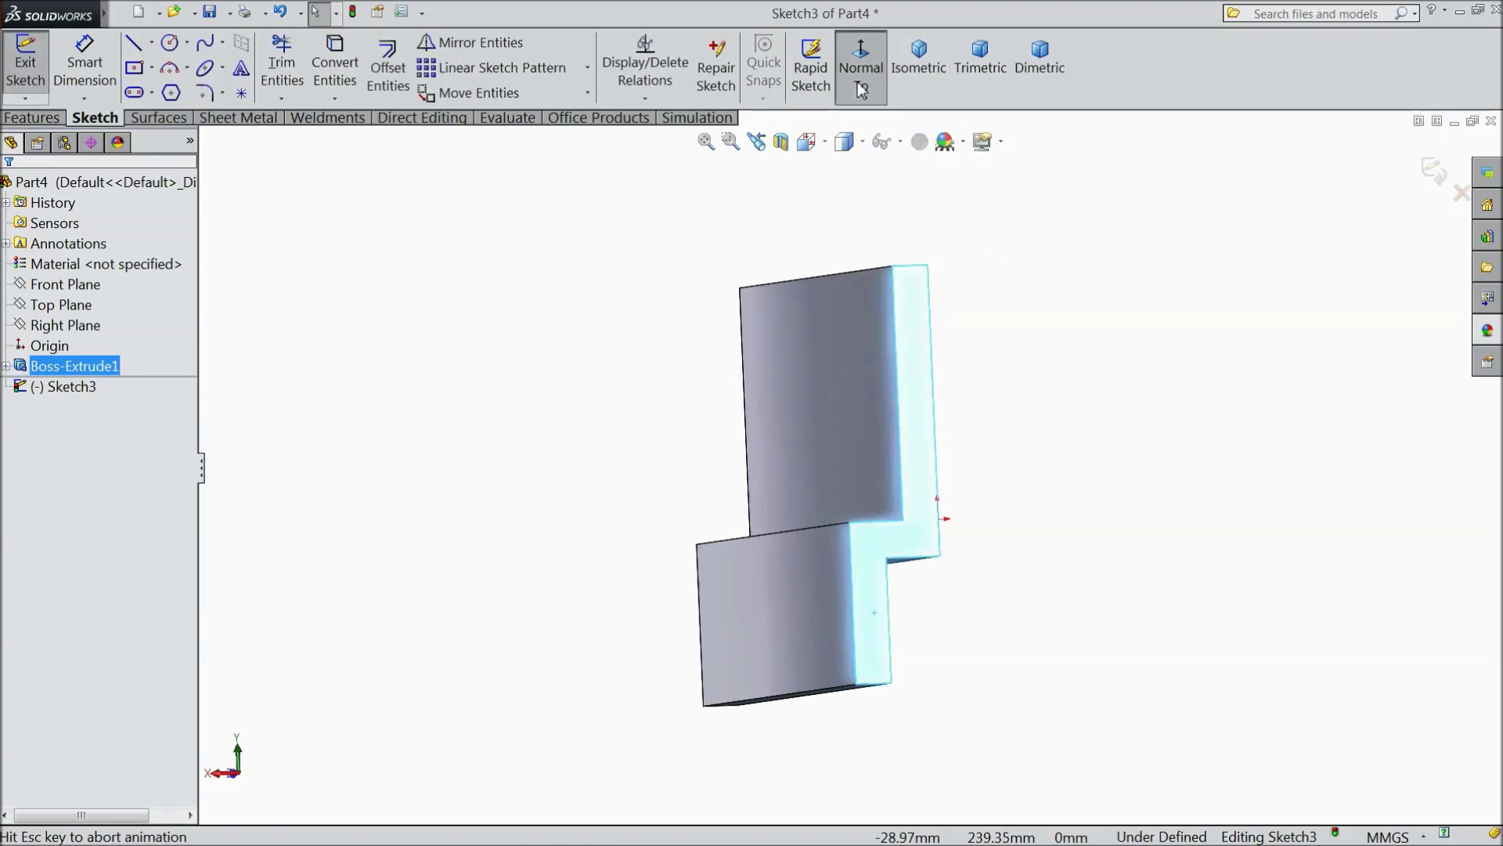
Step: Sketch a corner rectangle about 120 mm wide and 15 mm high directly beneath the lower leg, extending past both its sides
click(152, 68)
click(192, 90)
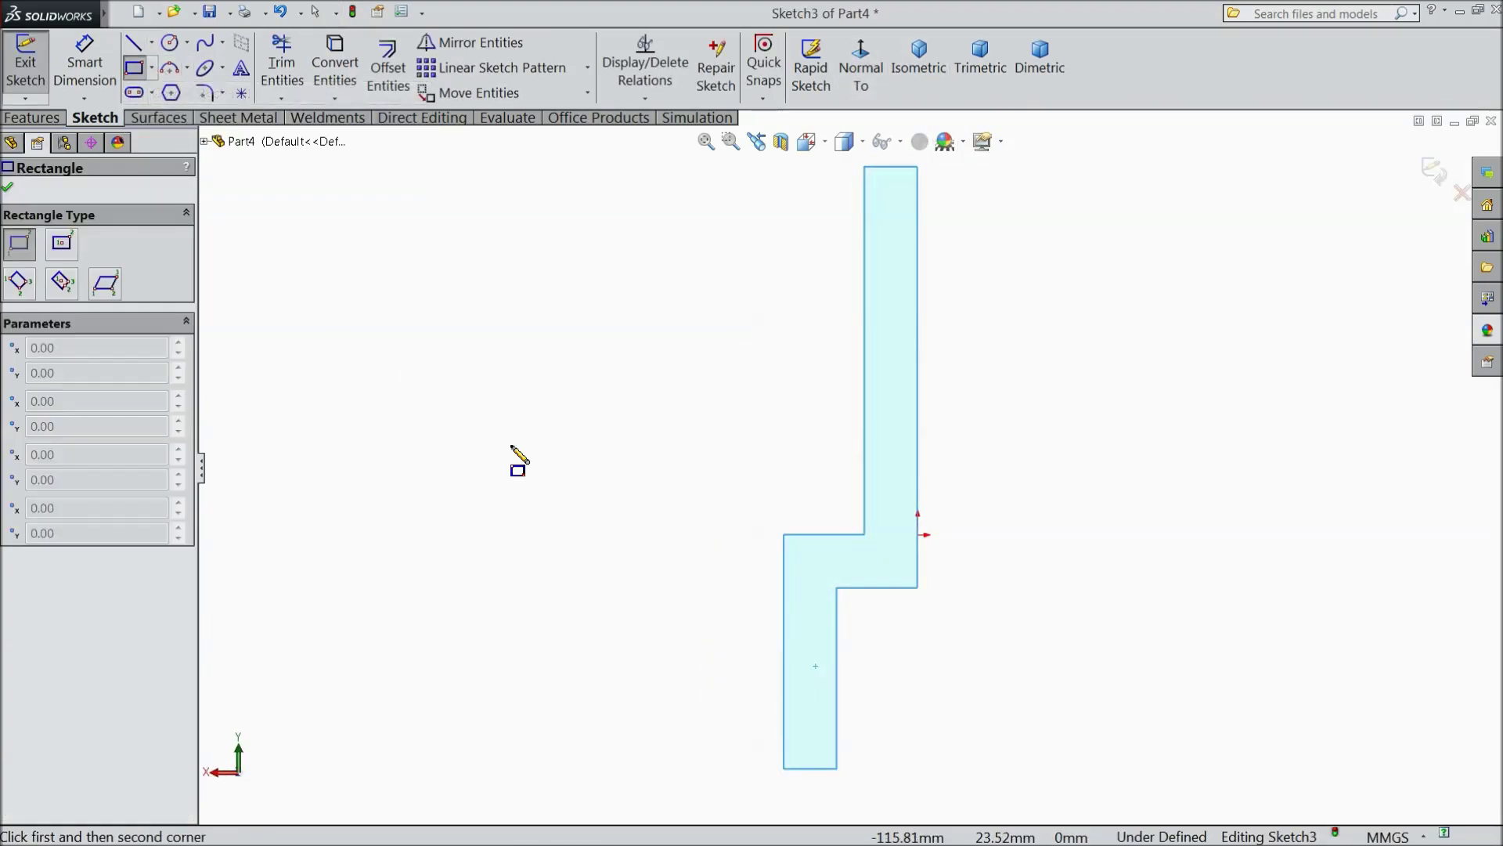
key(z)
scroll(816, 642, down, 5)
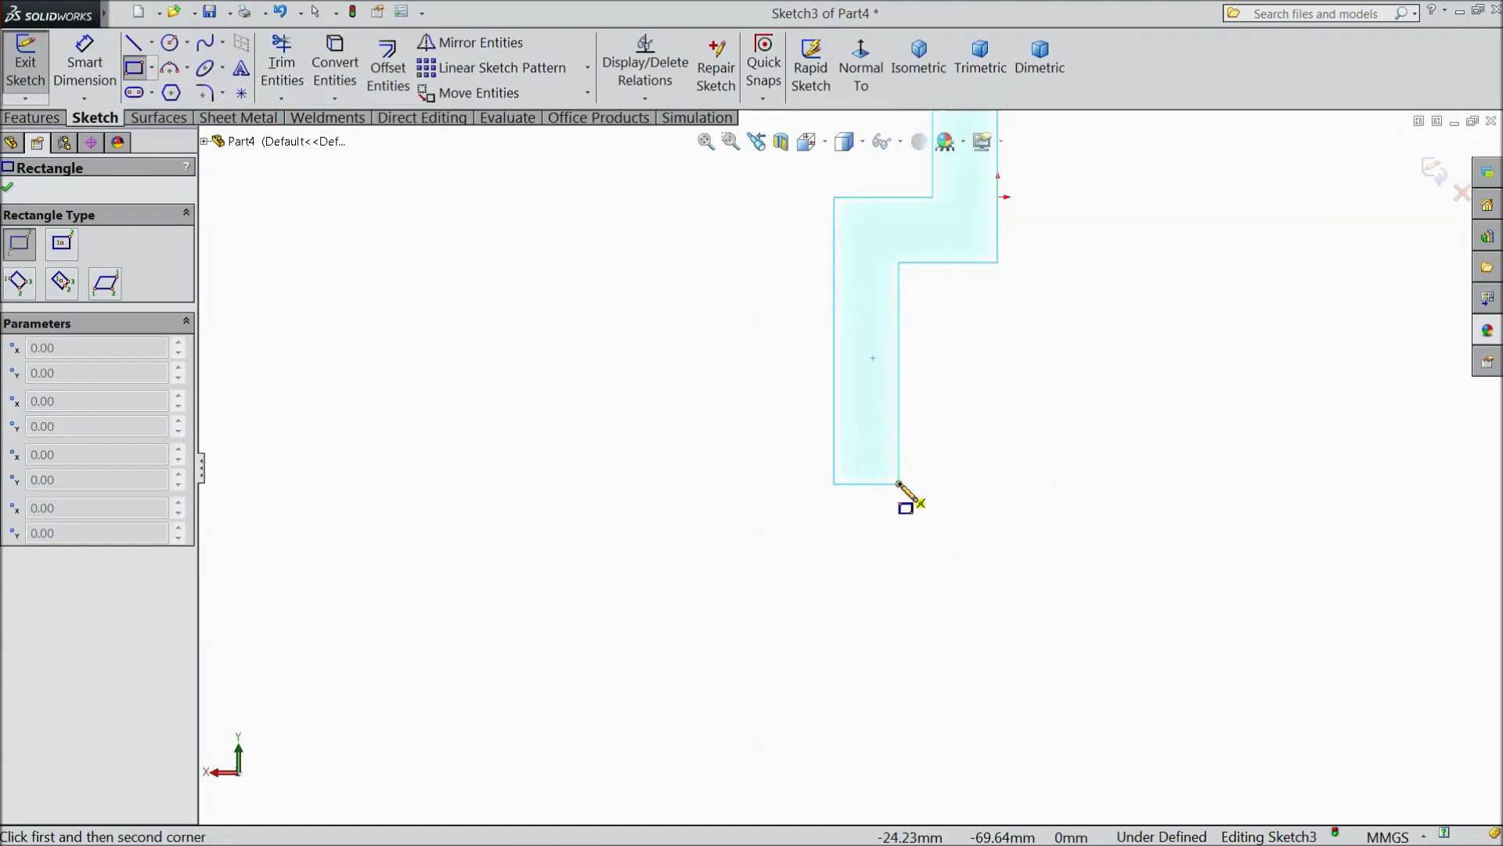
click(975, 484)
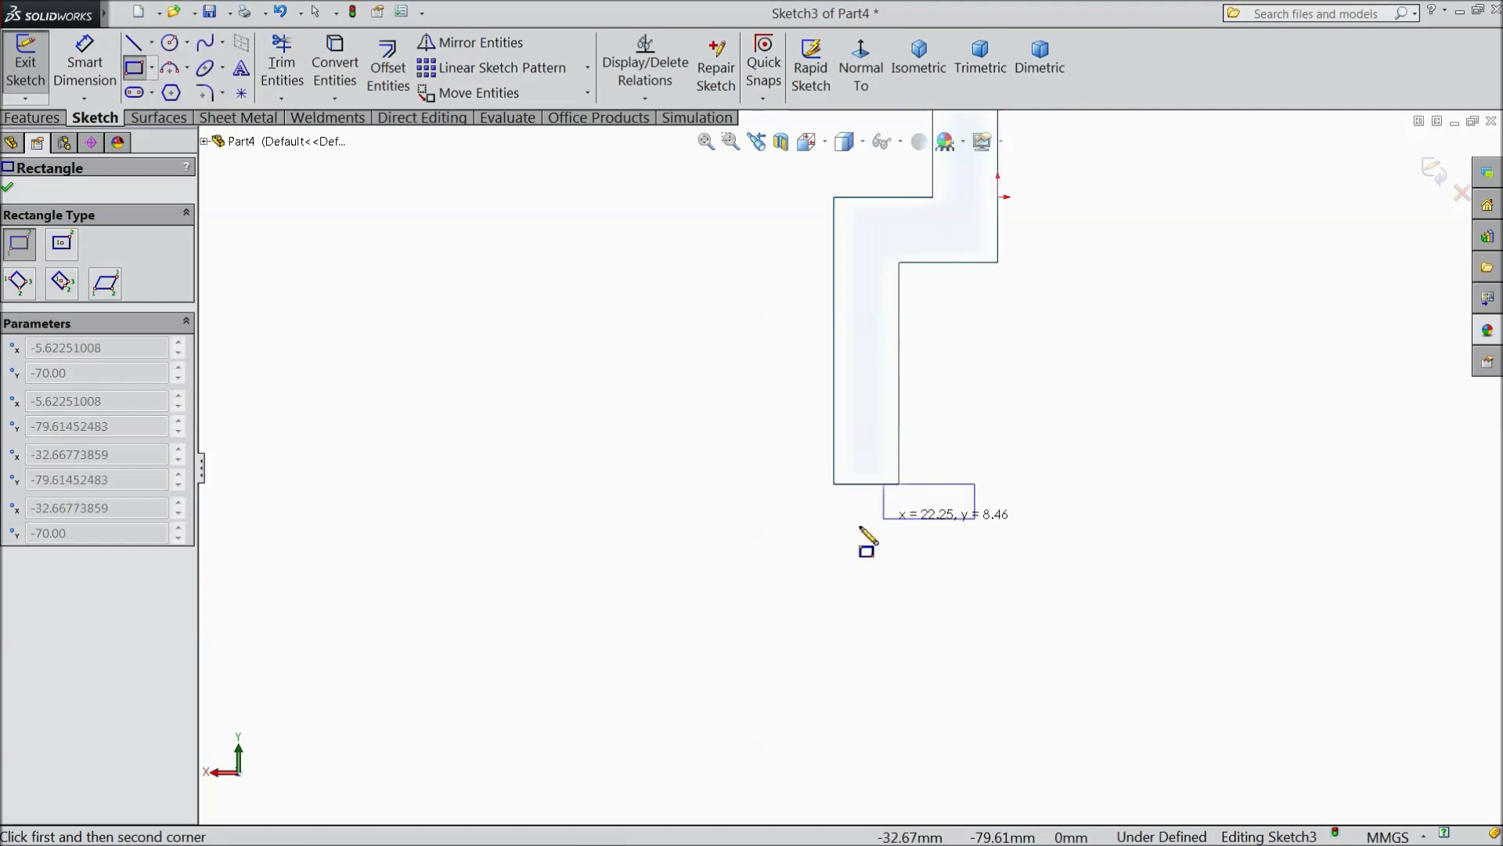
click(482, 543)
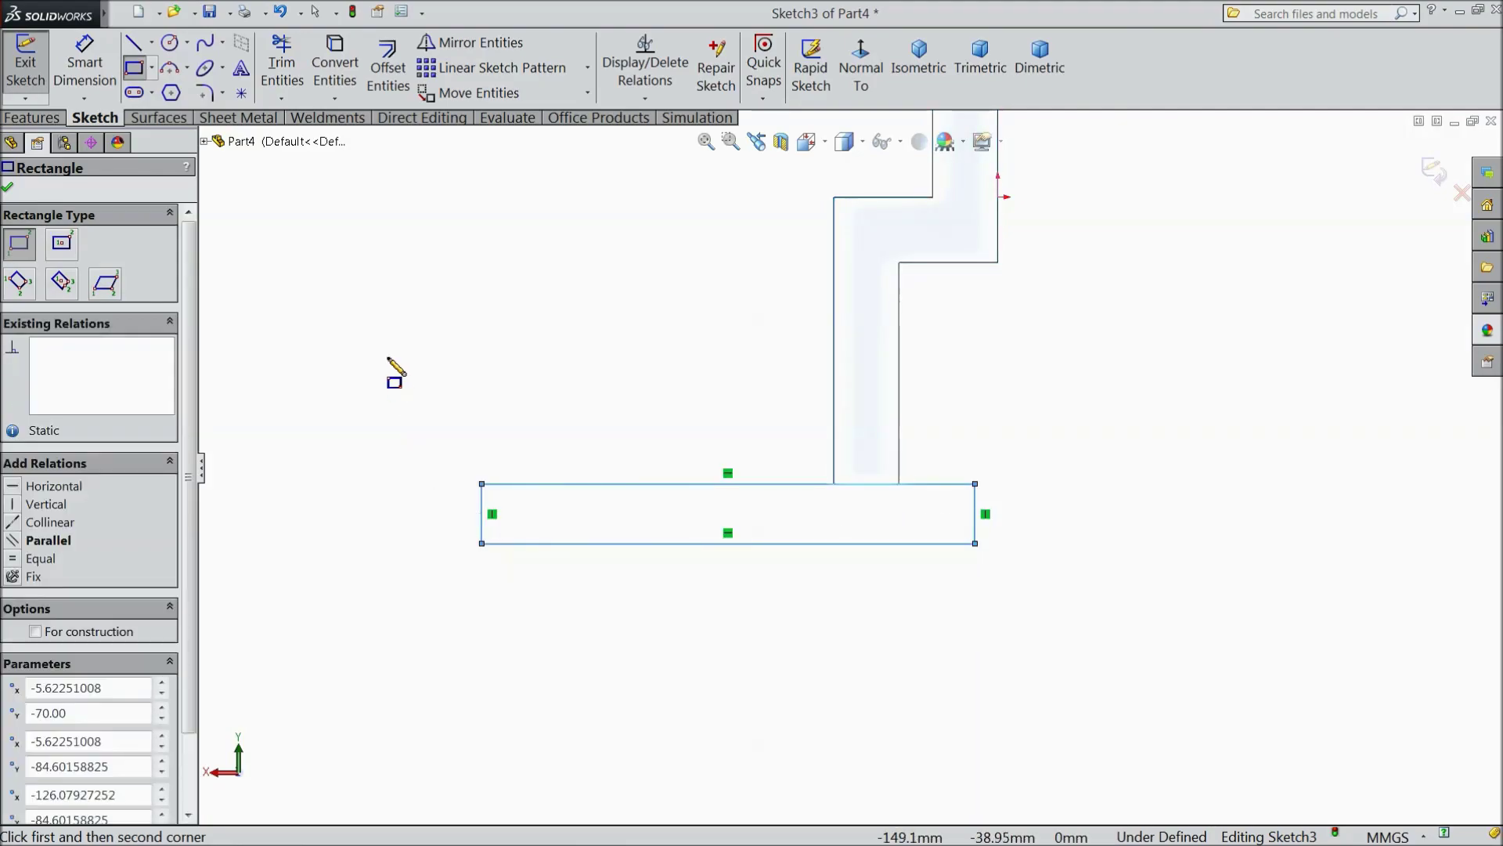
right_click(391, 382)
click(425, 194)
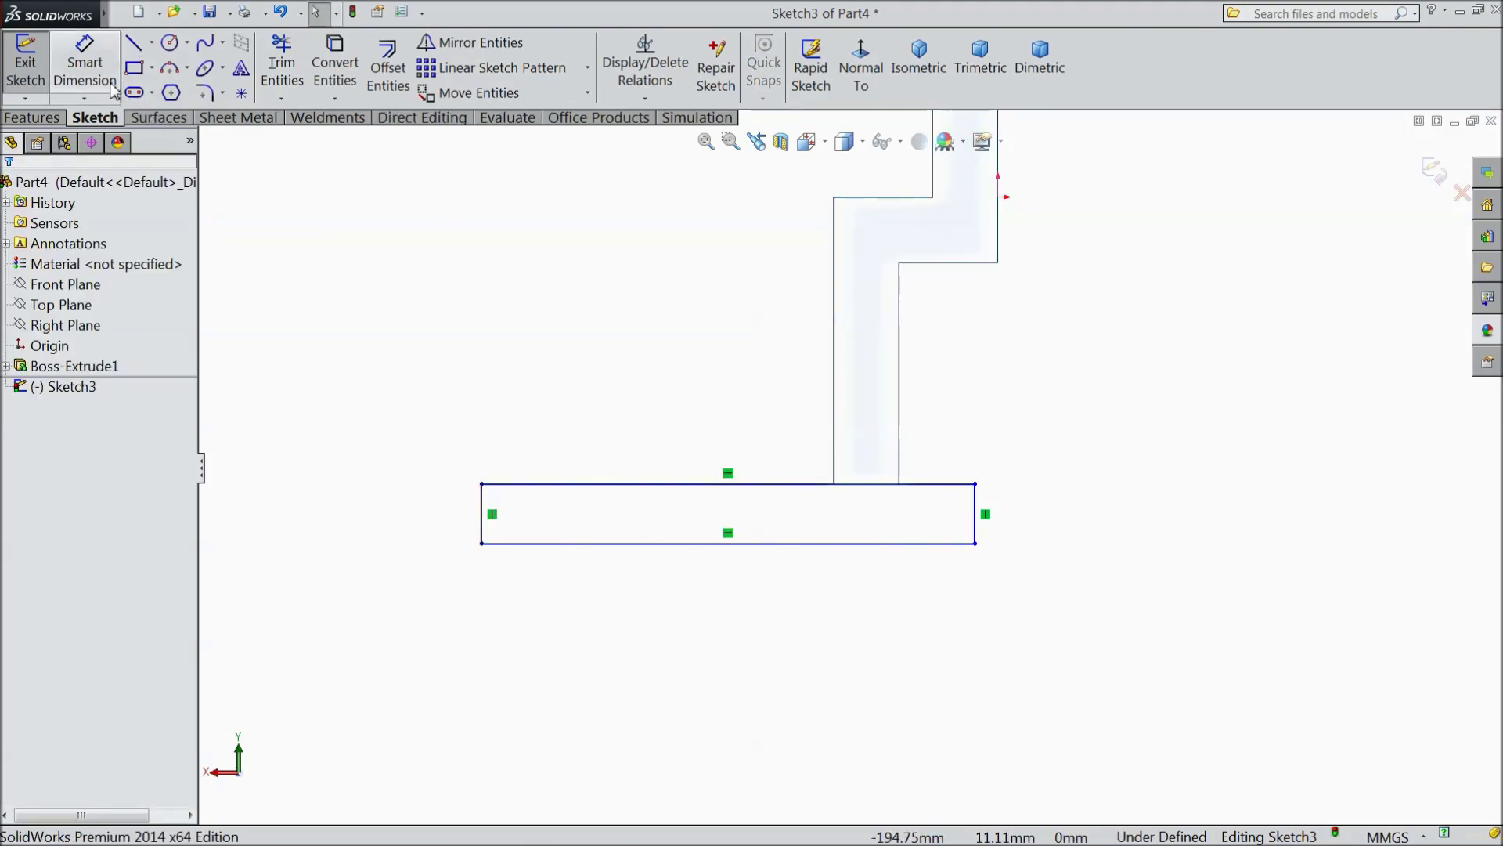
Step: Dimension the rectangle's length to 100 mm along its bottom line
click(85, 66)
click(728, 548)
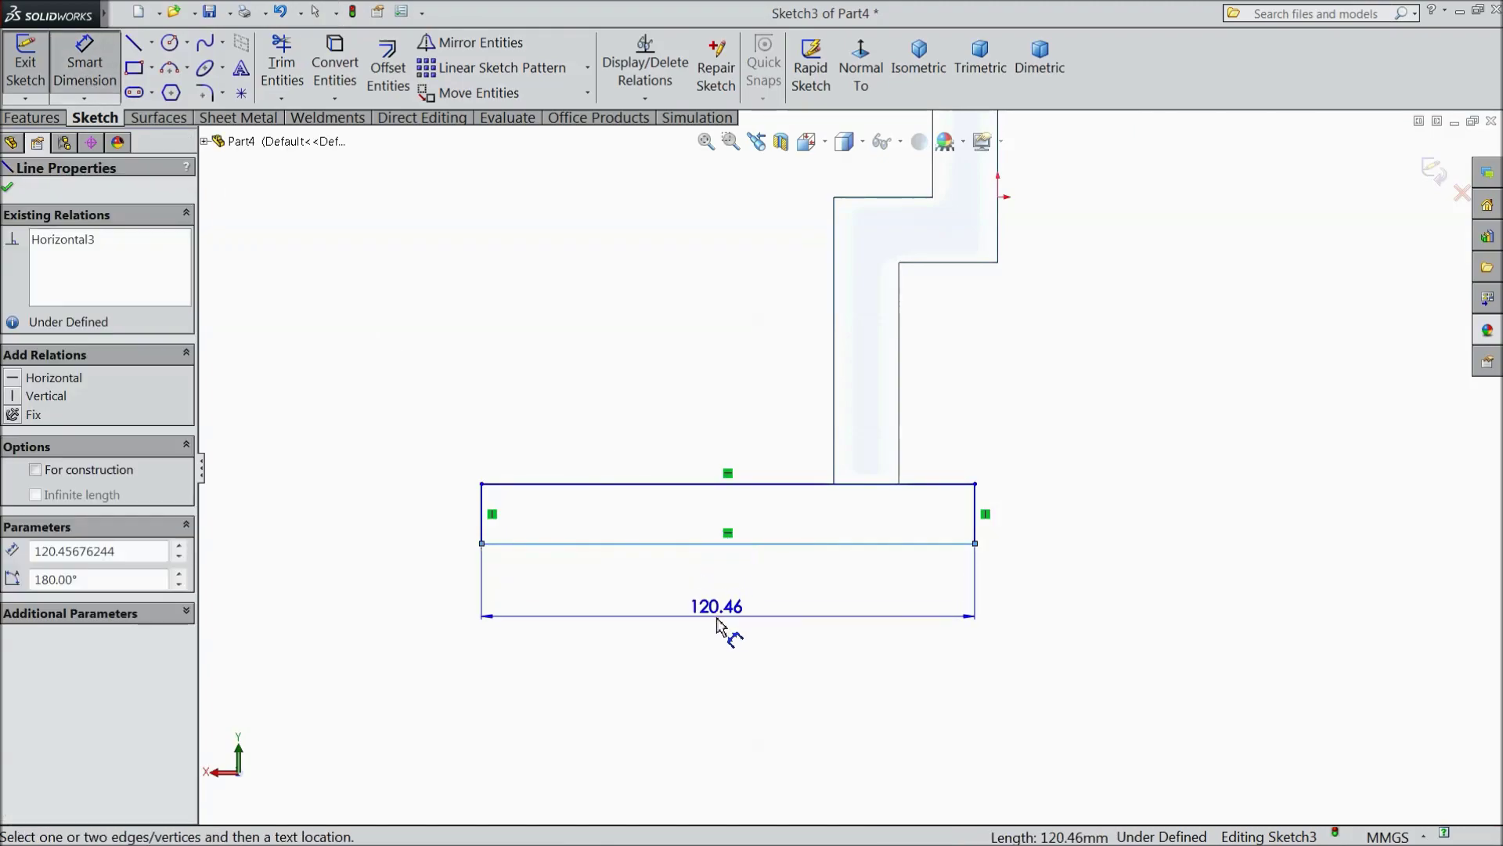
click(724, 619)
text(100)
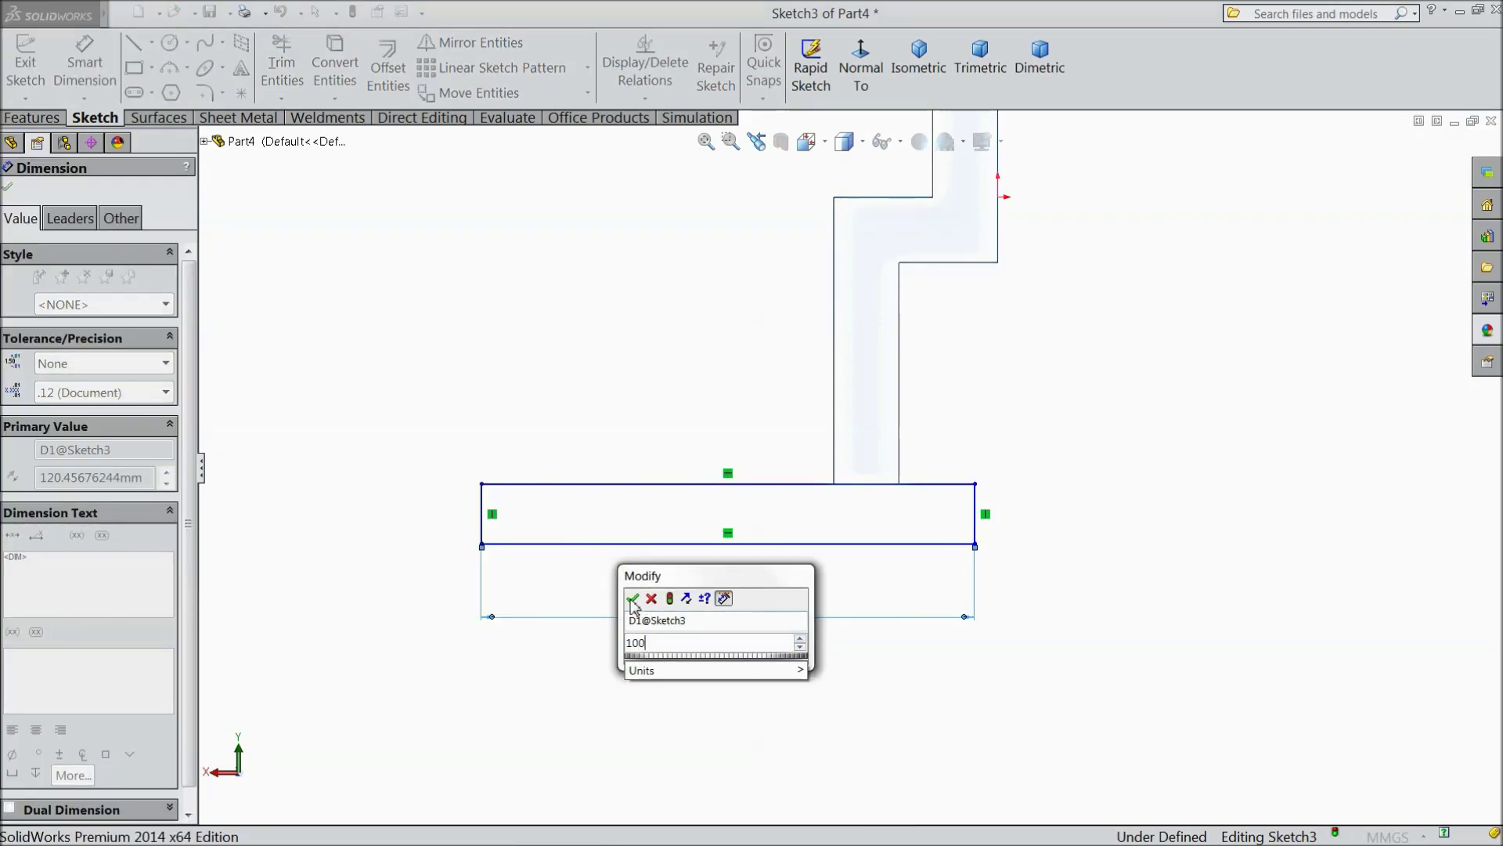
click(632, 598)
Step: Dimension the rectangle's height to 7.9375 mm
click(895, 528)
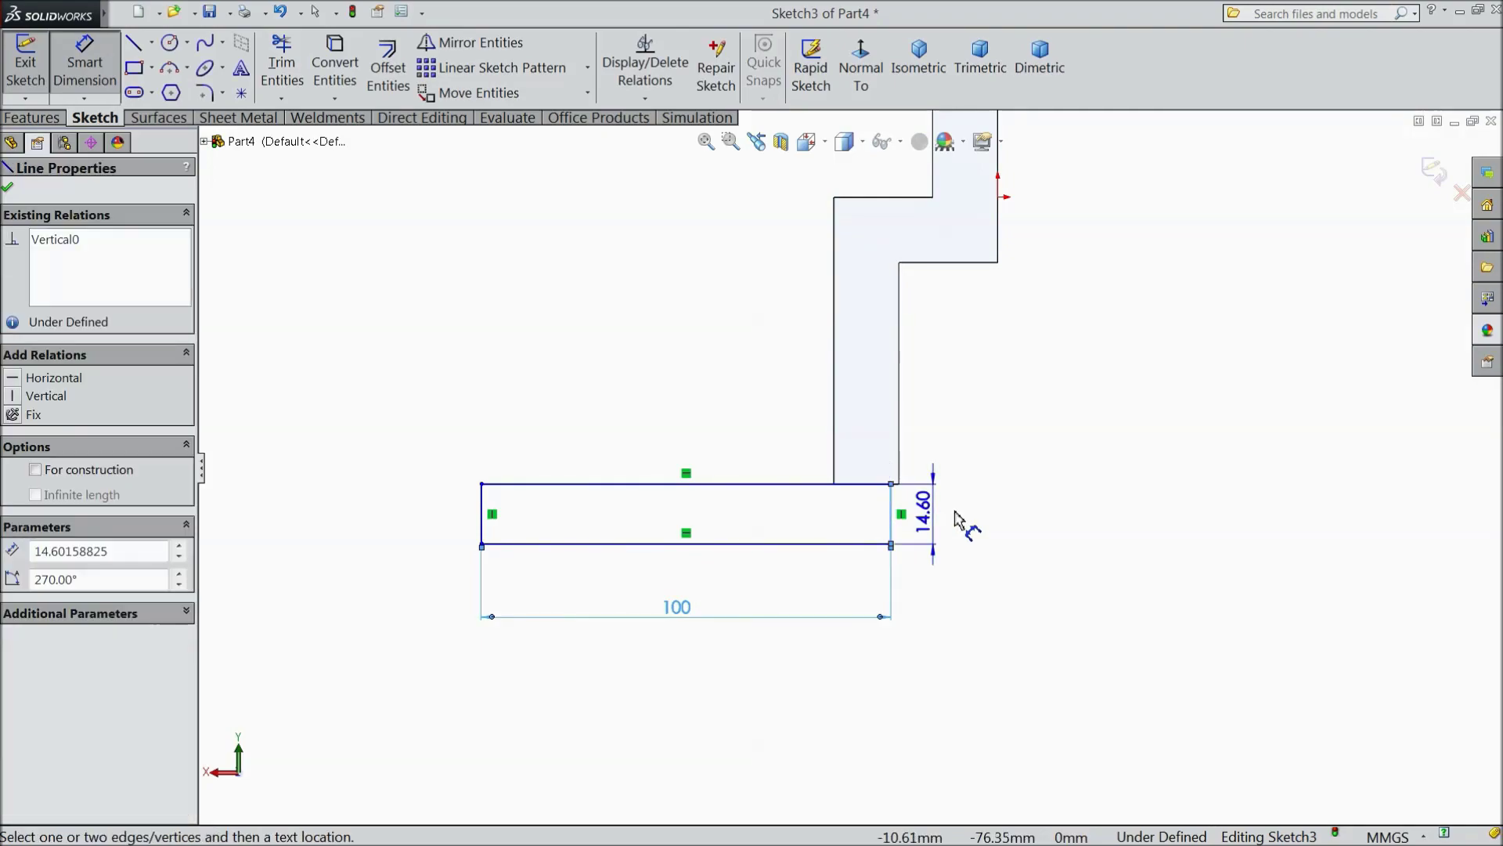
click(1043, 523)
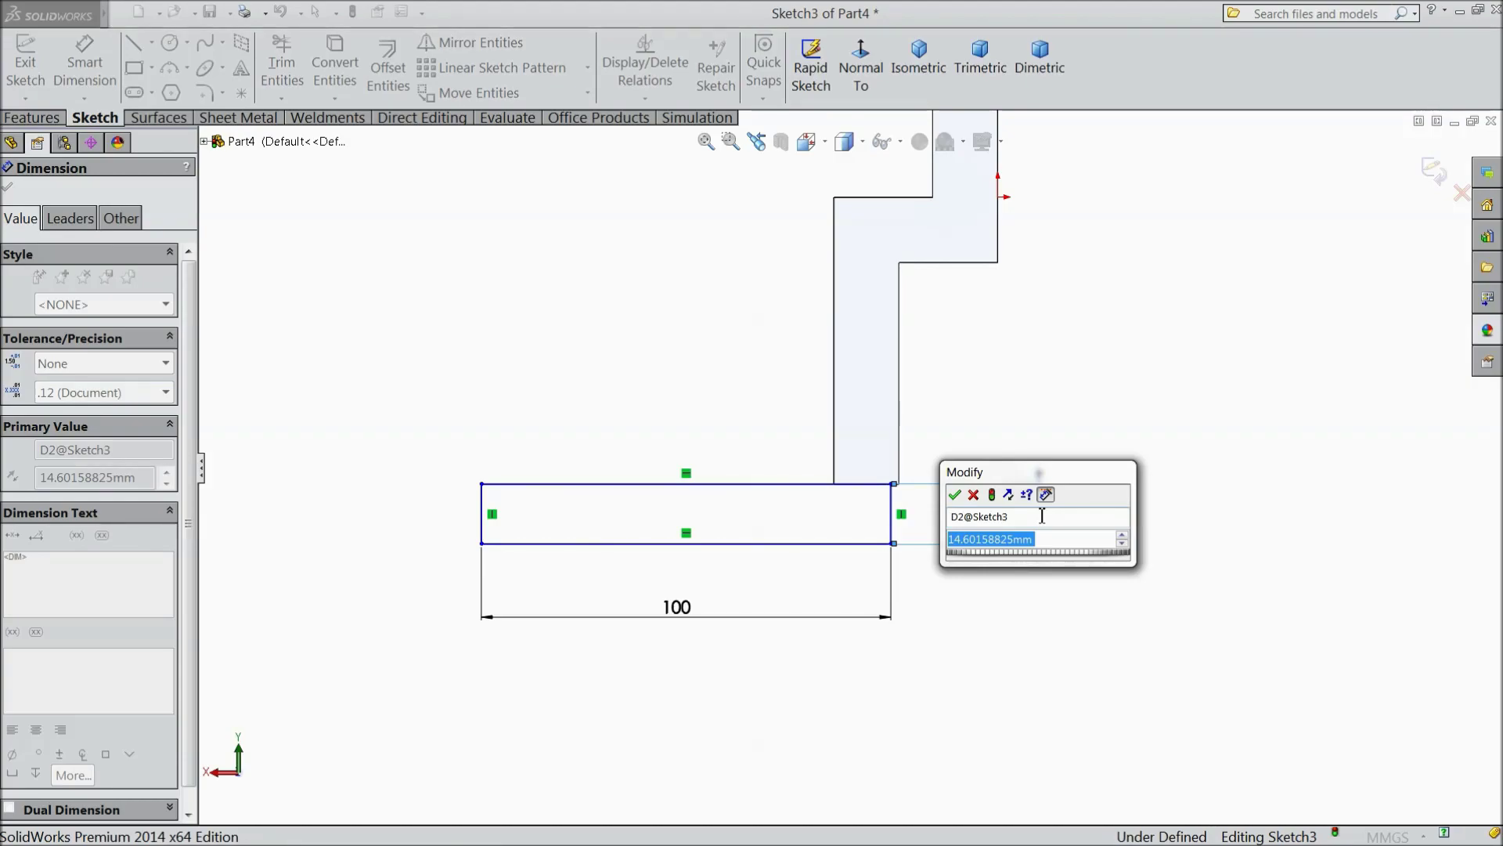
text(7.9375)
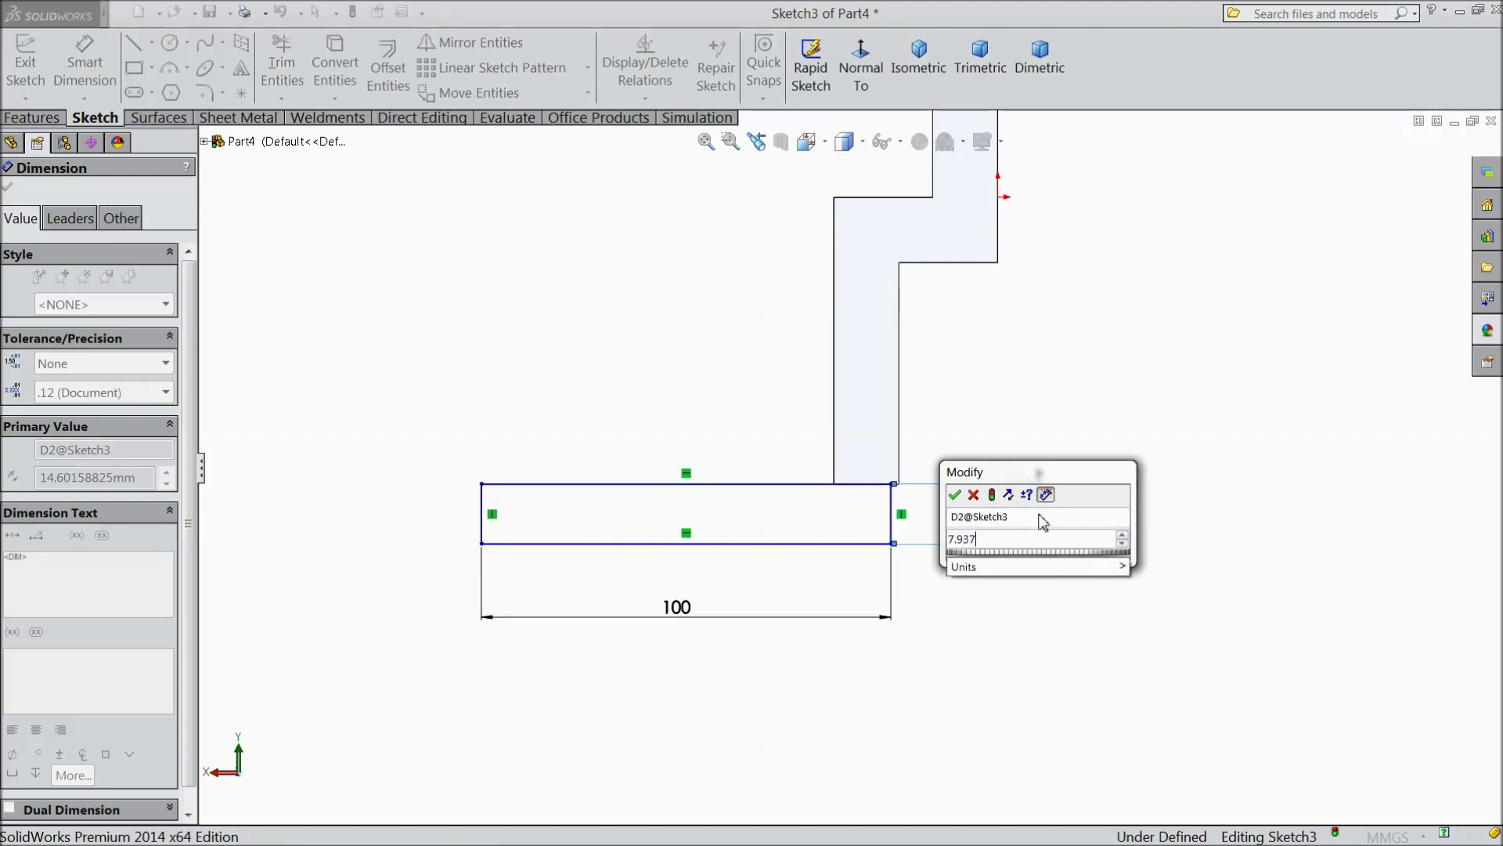
click(956, 495)
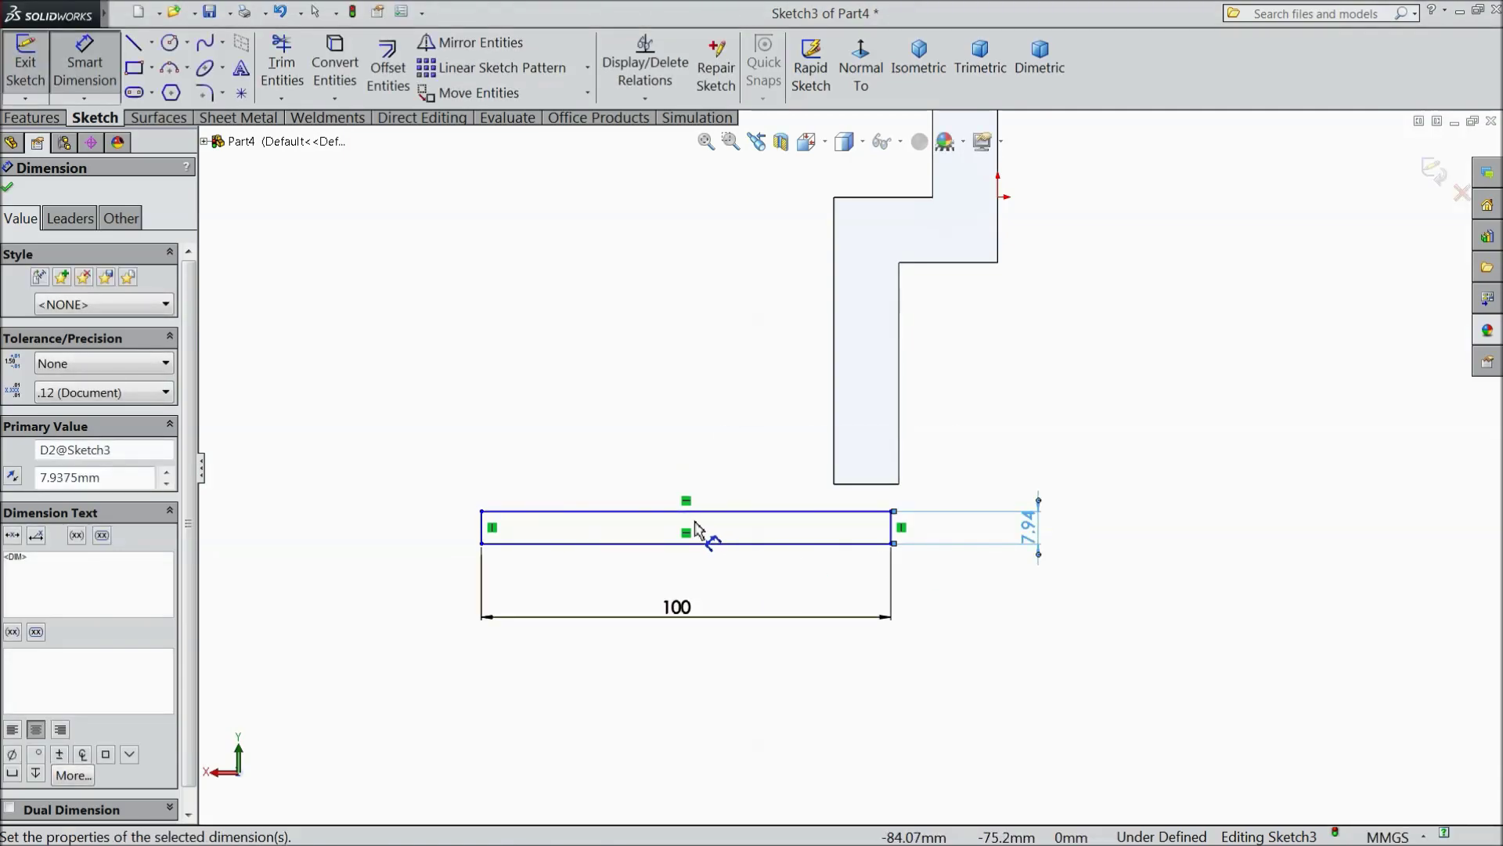
click(7, 190)
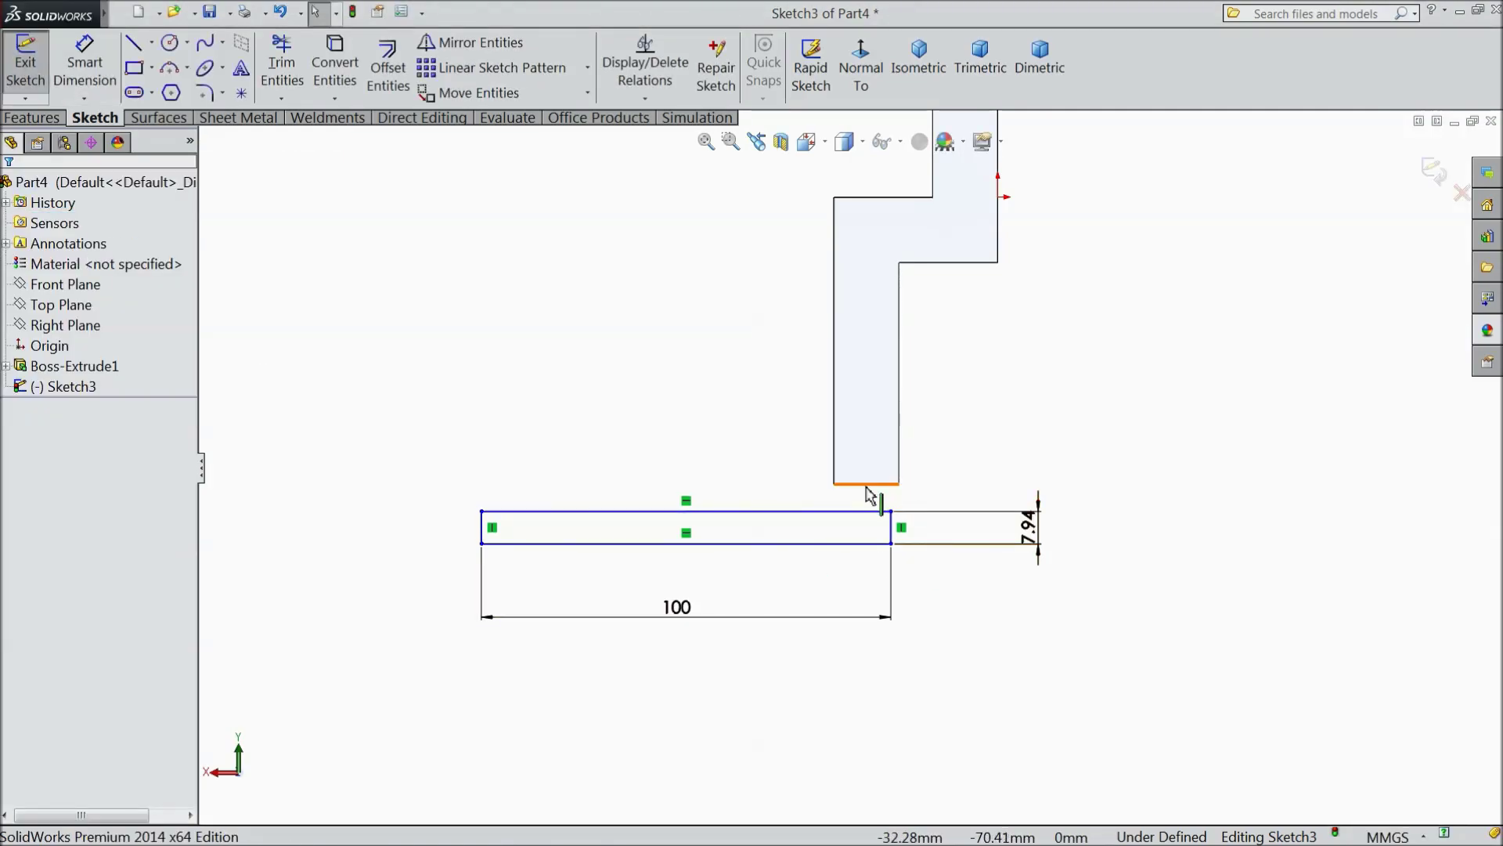
Step: Make the rectangle's top line collinear with the bottom edge of the lower leg
ctrl+click(829, 513)
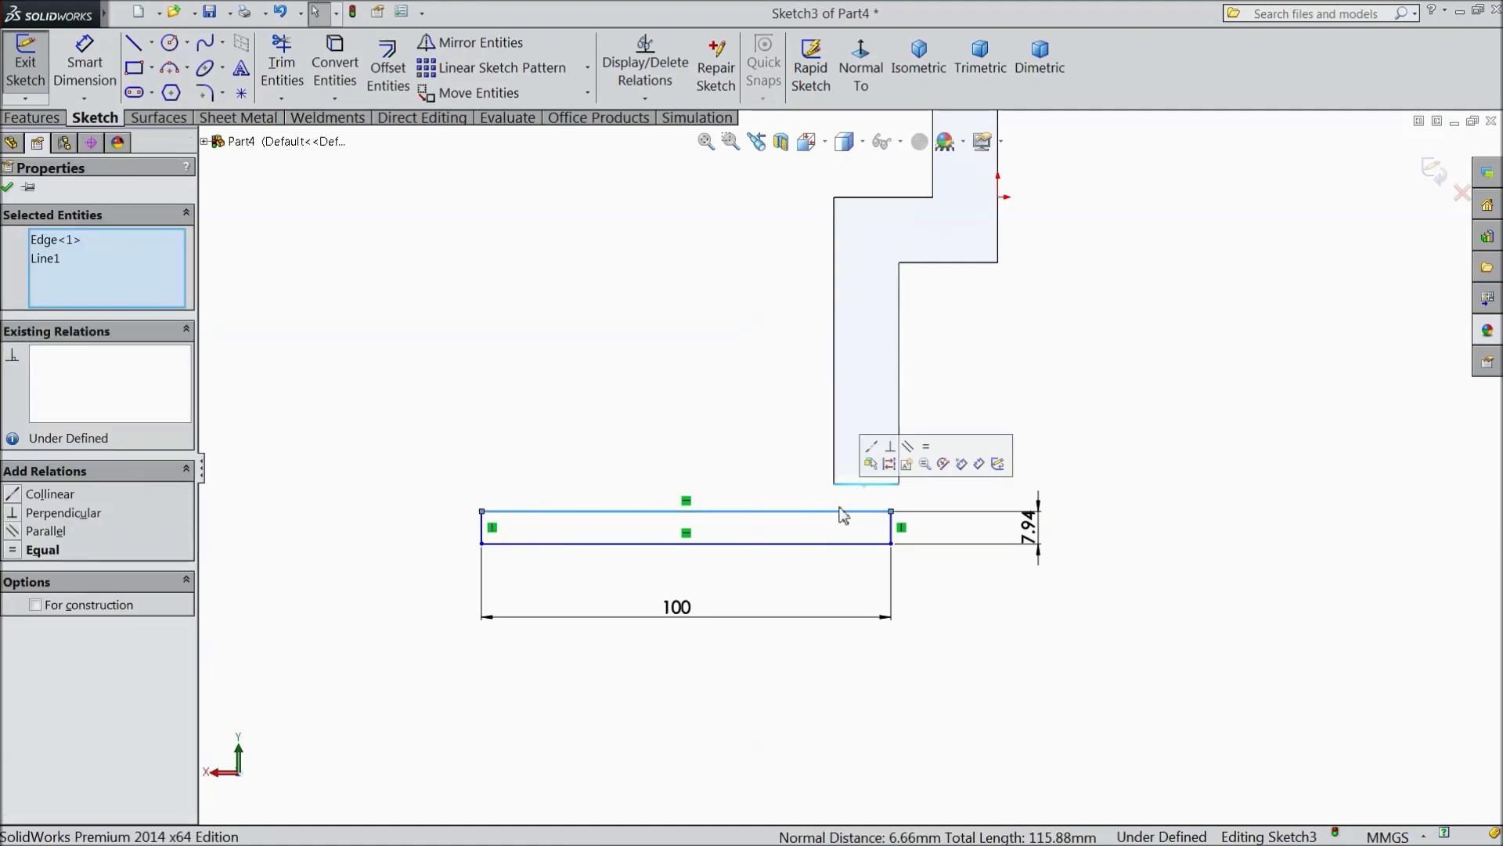
click(872, 446)
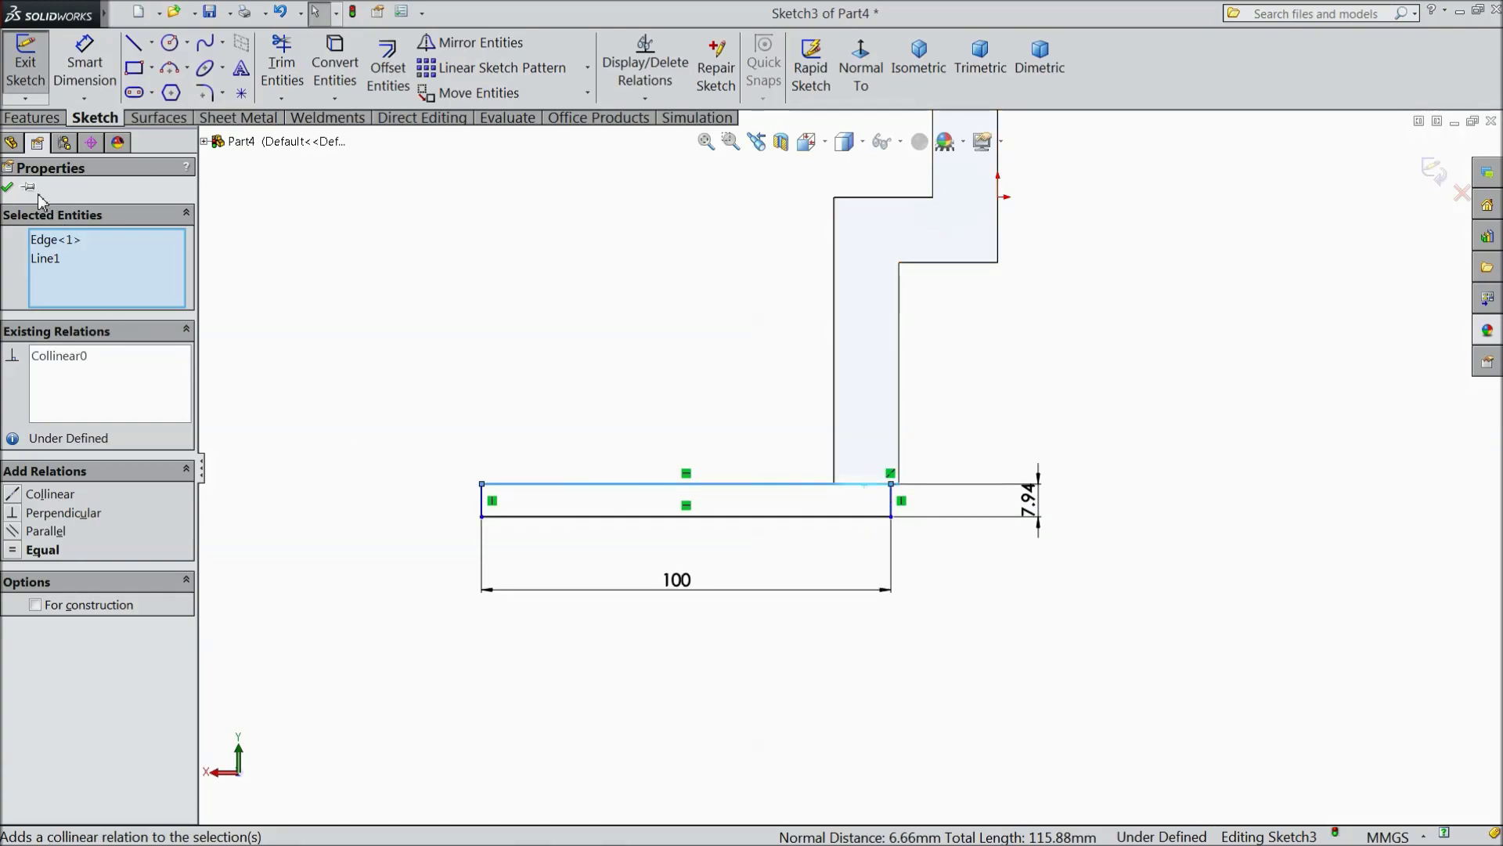
click(7, 190)
Step: Slide the rectangle sideways until it extends past both sides of the lower leg, and delete its 100 mm length dimension
drag(896, 497, 1004, 500)
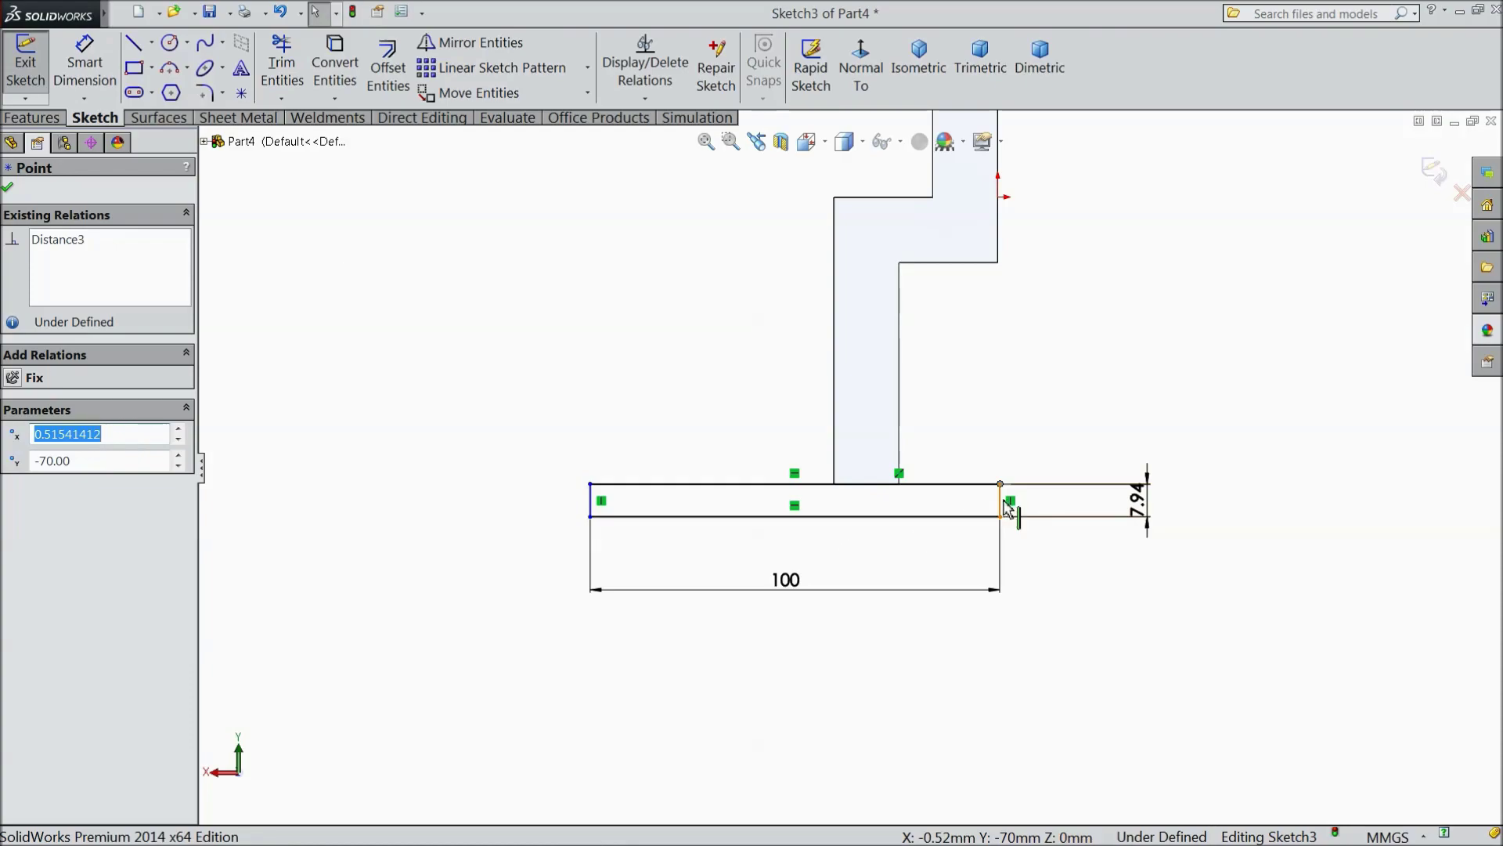
drag(1006, 507, 1067, 505)
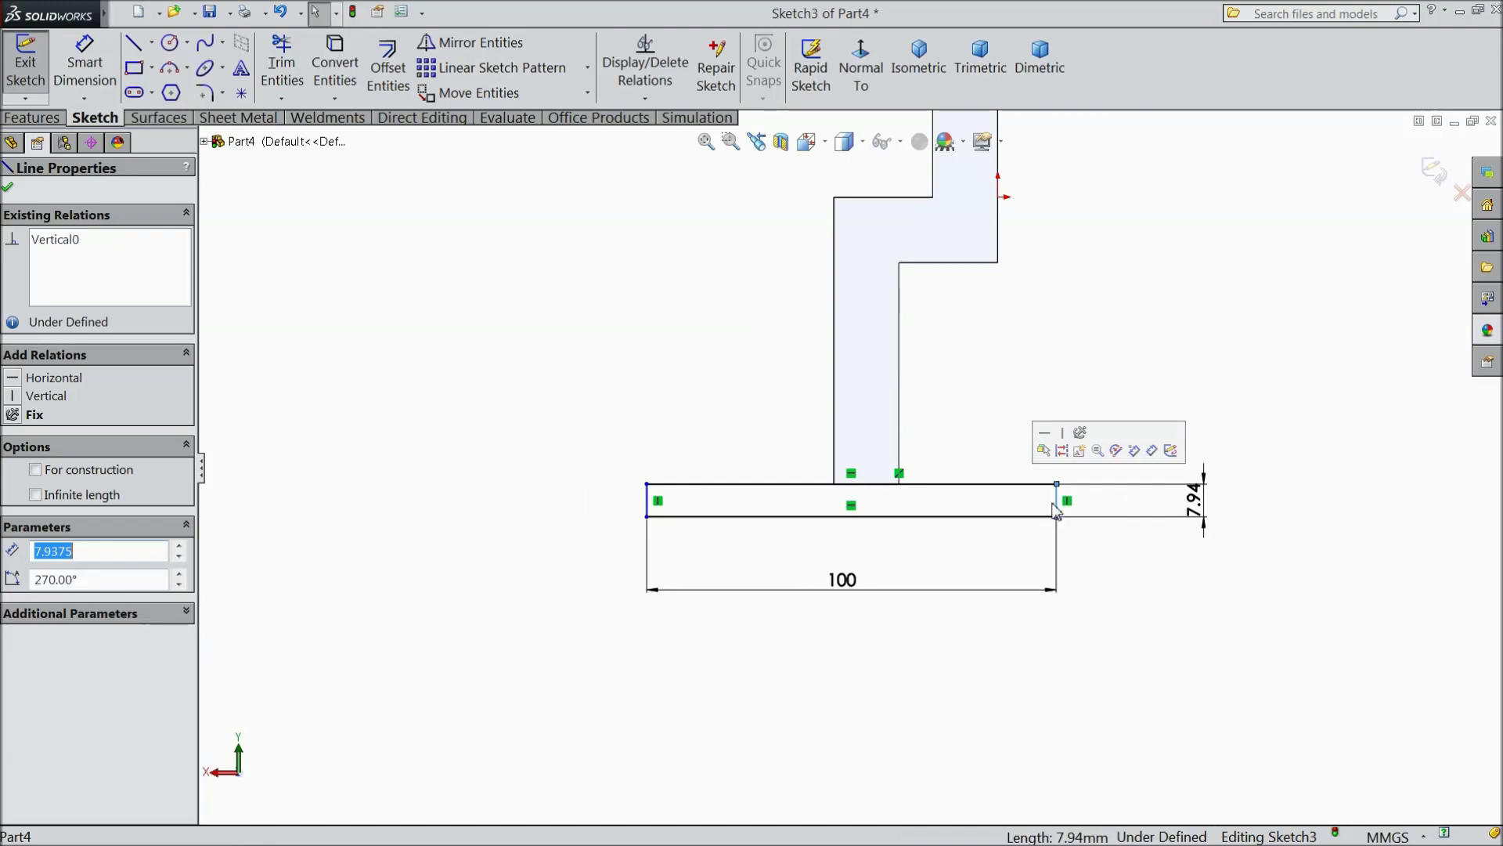
click(844, 583)
key(Delete)
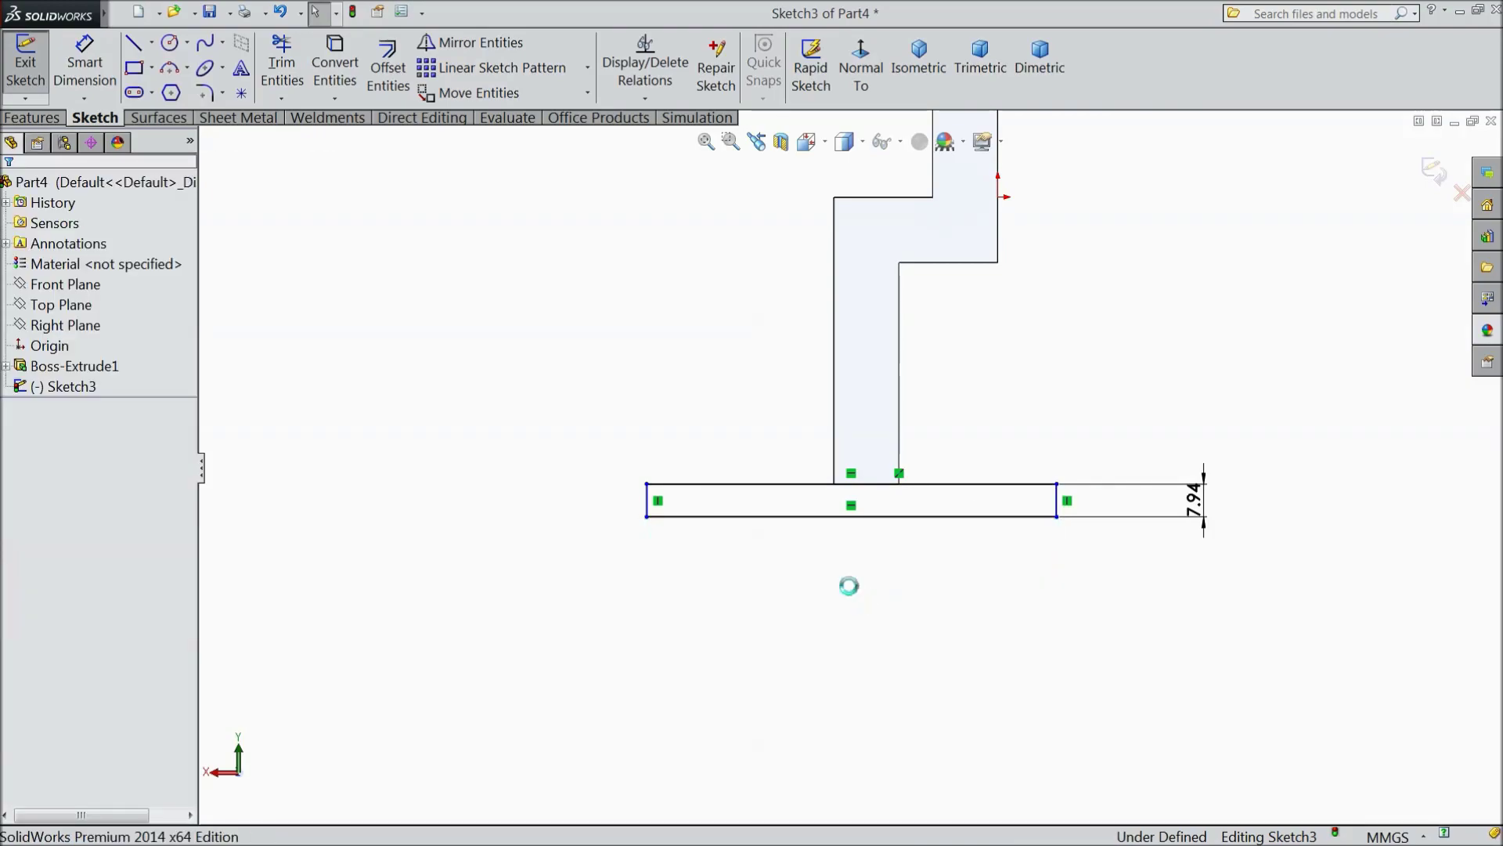
click(84, 82)
click(768, 485)
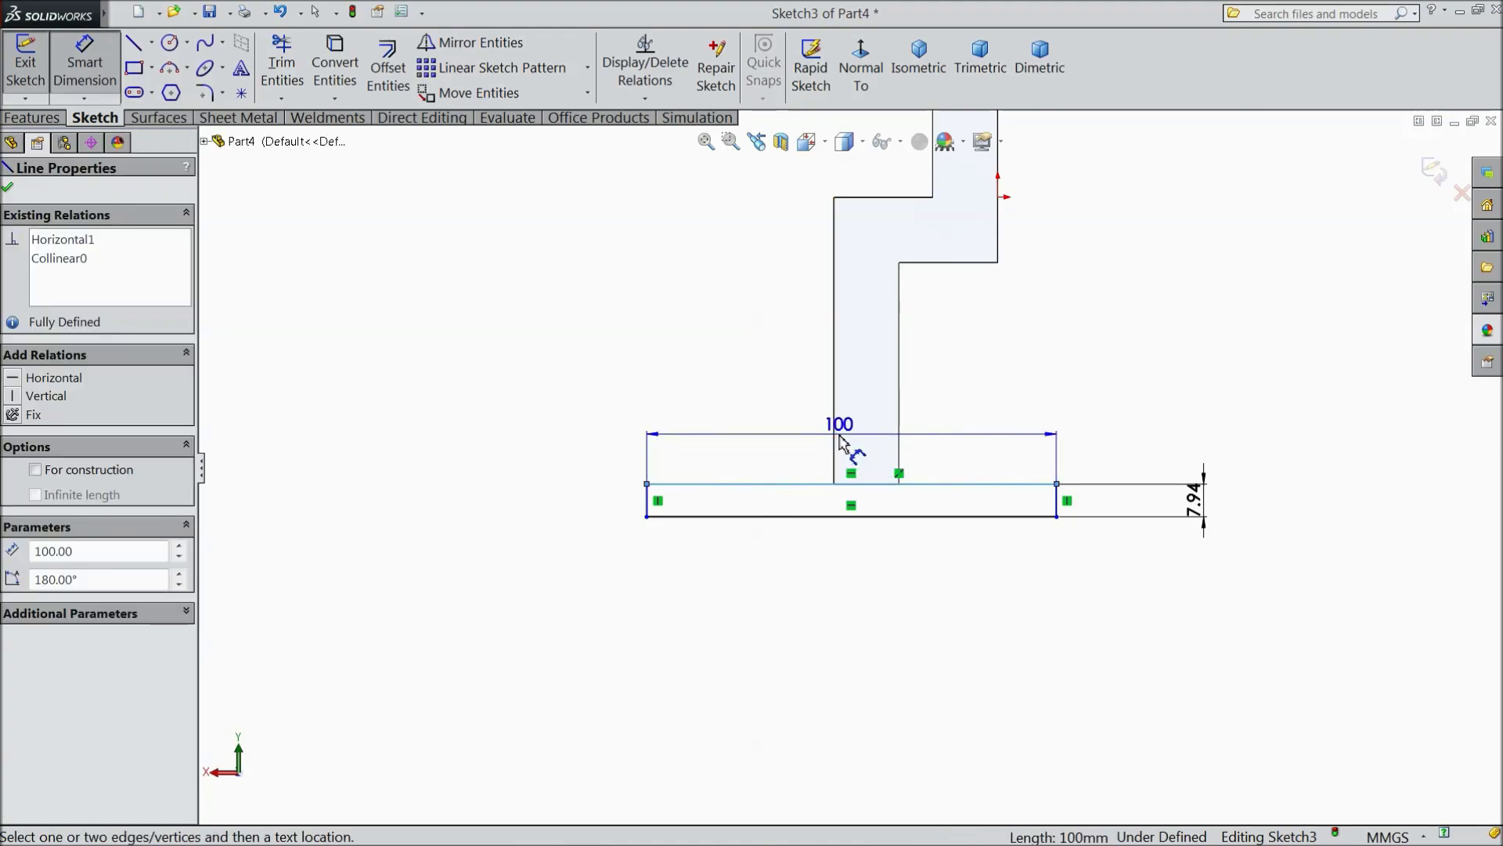
click(834, 442)
key(Escape)
key(Escape)
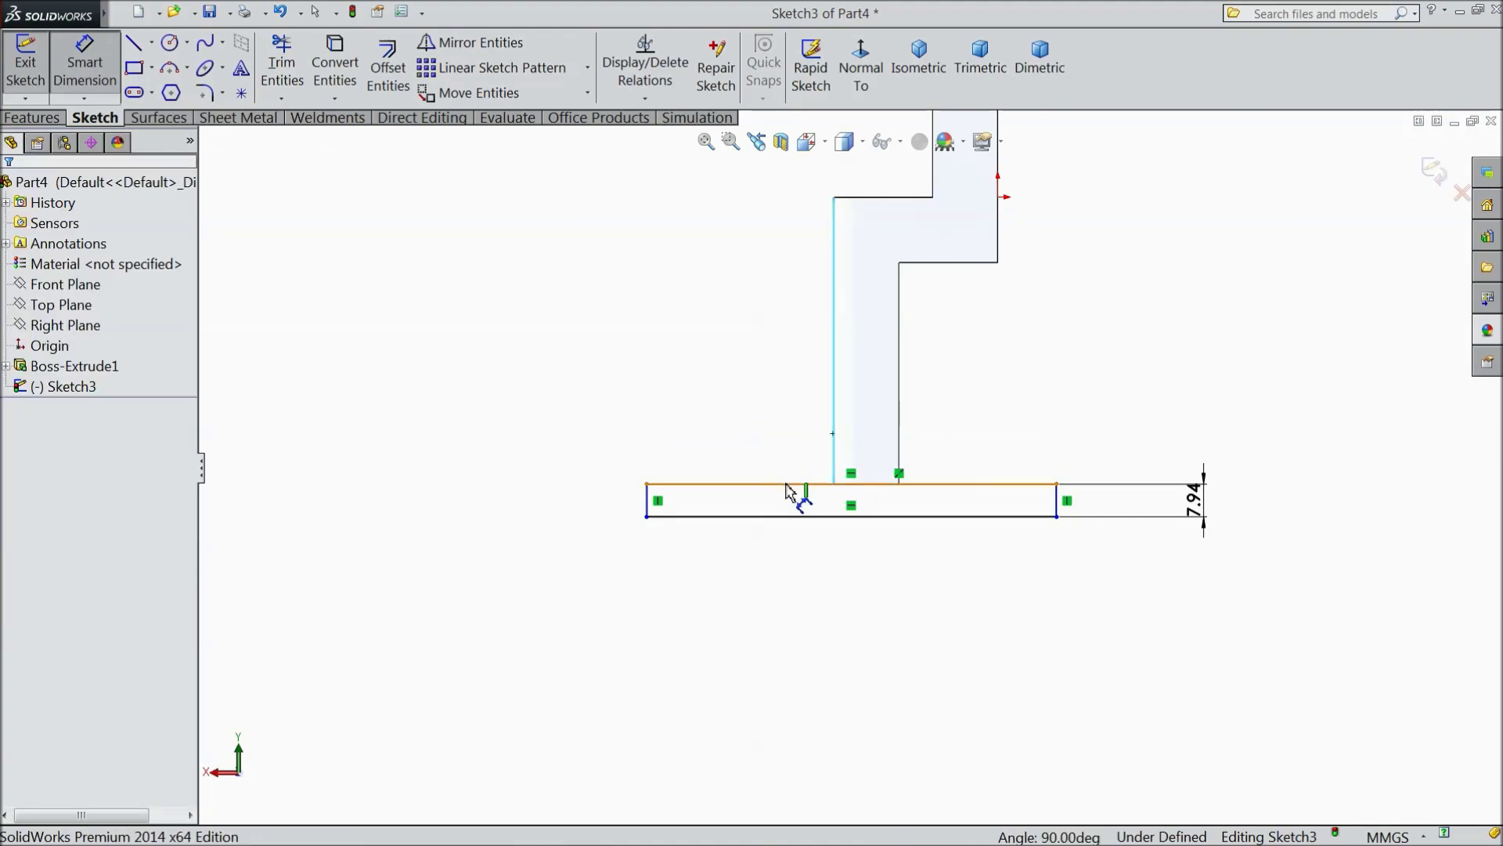
key(Escape)
click(784, 485)
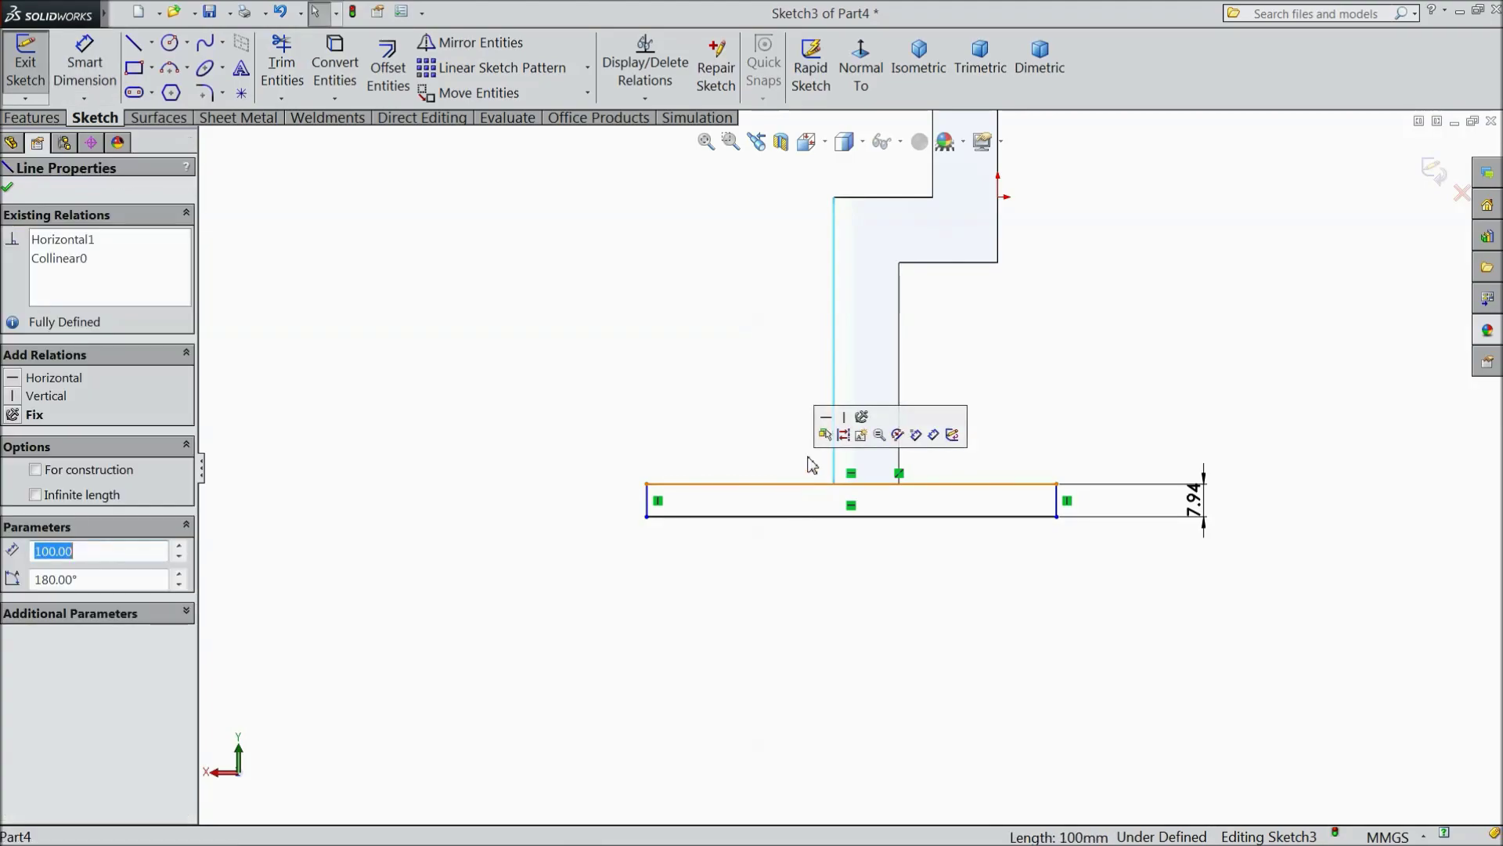
Step: Dimension the distance between the rectangle's outer short side and the lower leg's outer vertical edge to 40 mm
click(648, 507)
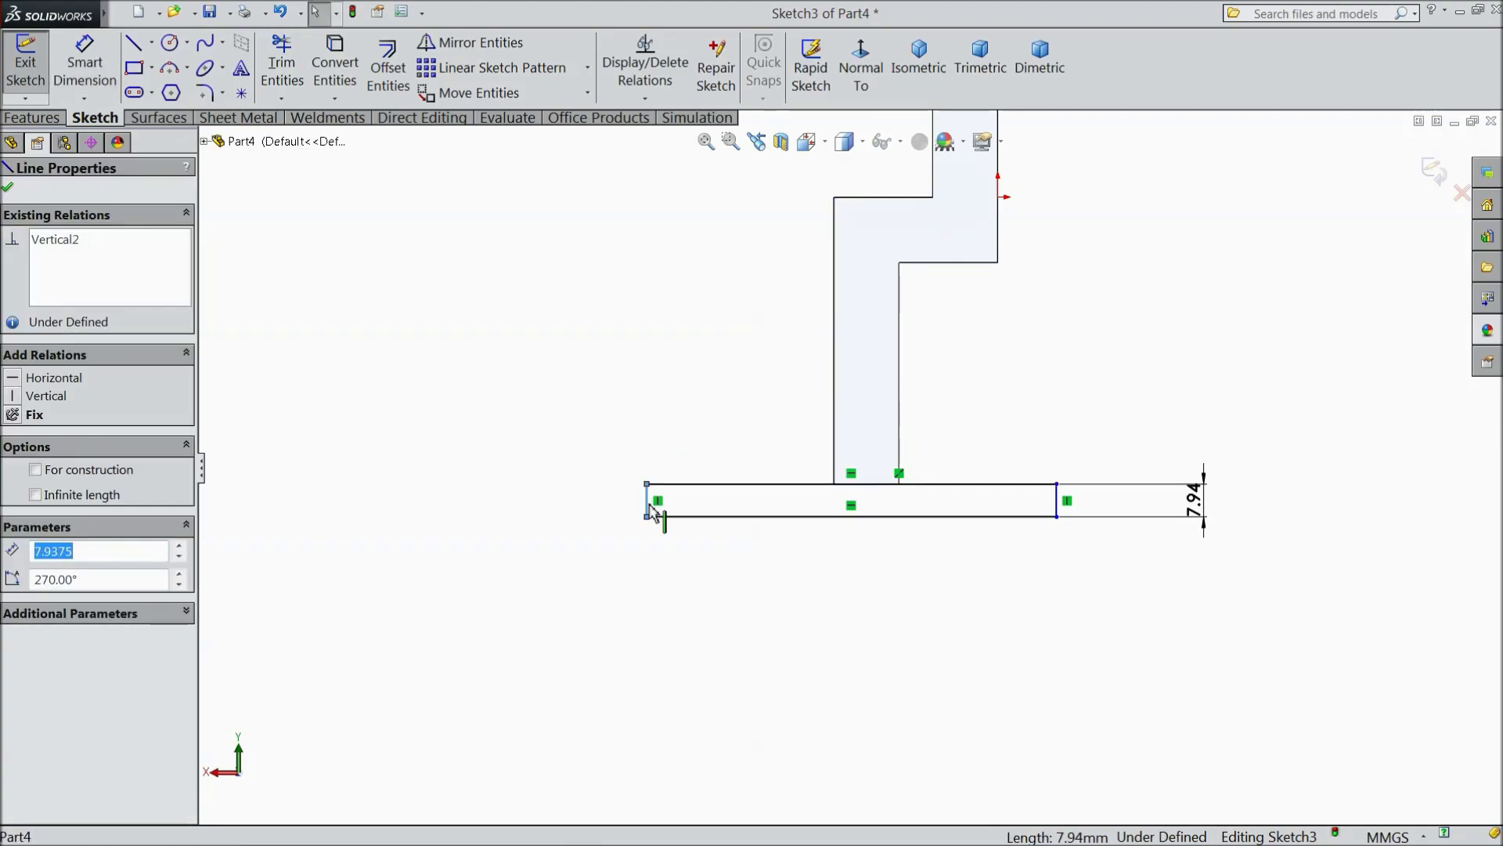
click(84, 62)
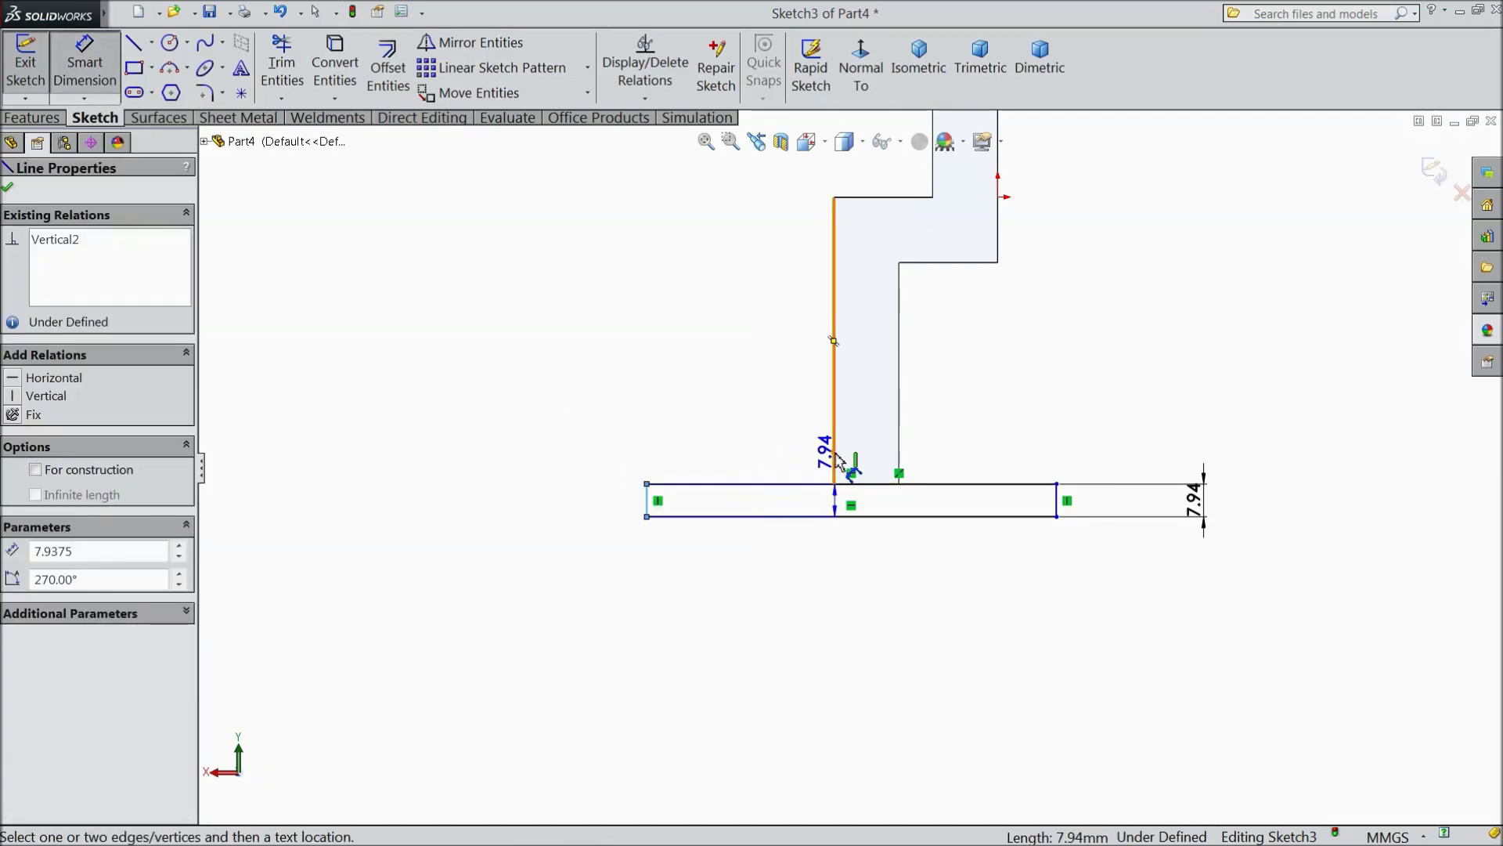
click(833, 494)
click(750, 468)
text(40)
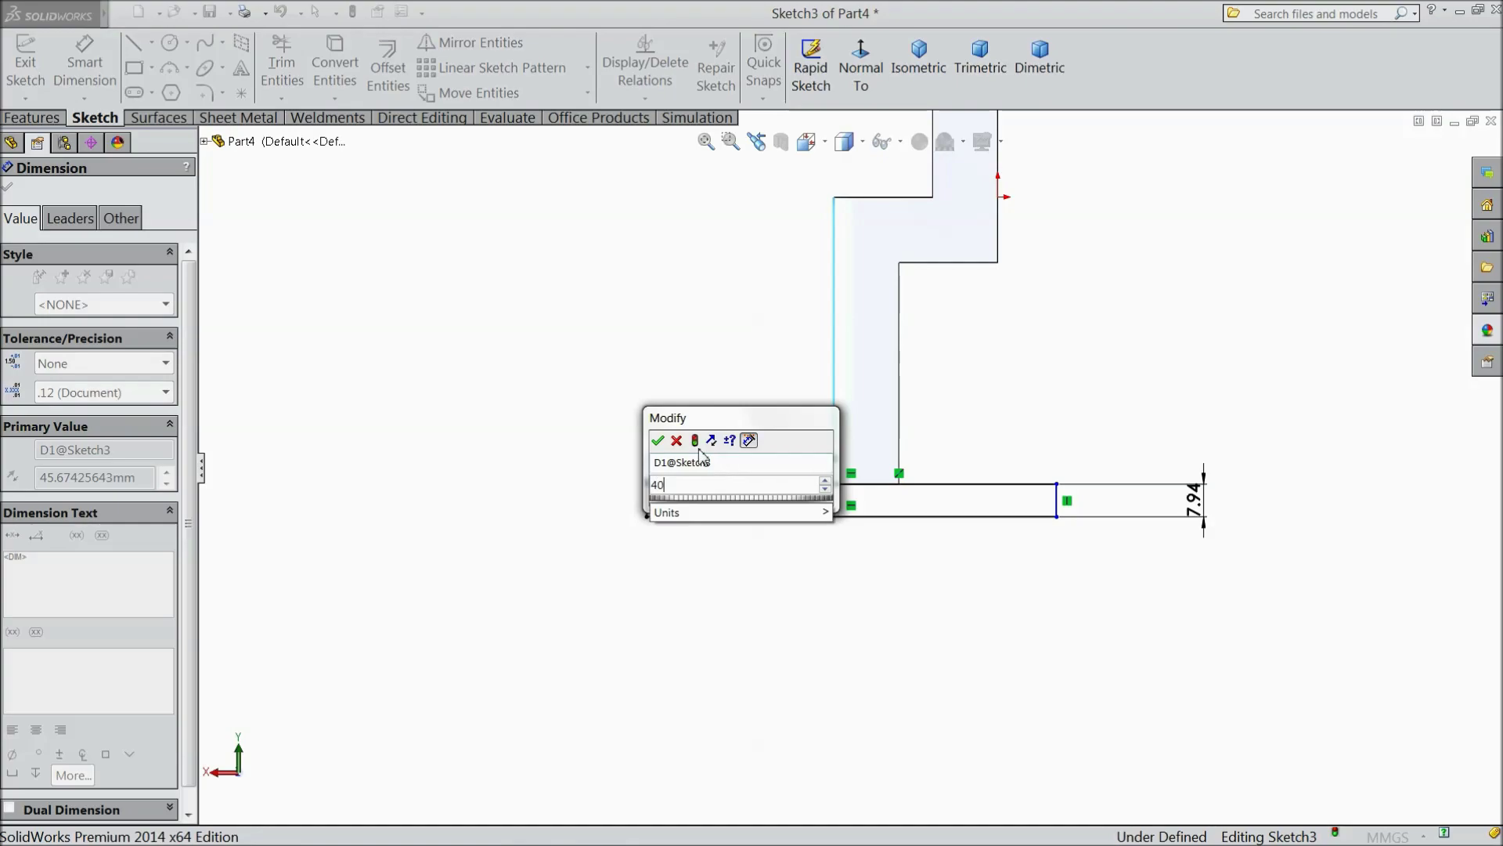
click(657, 440)
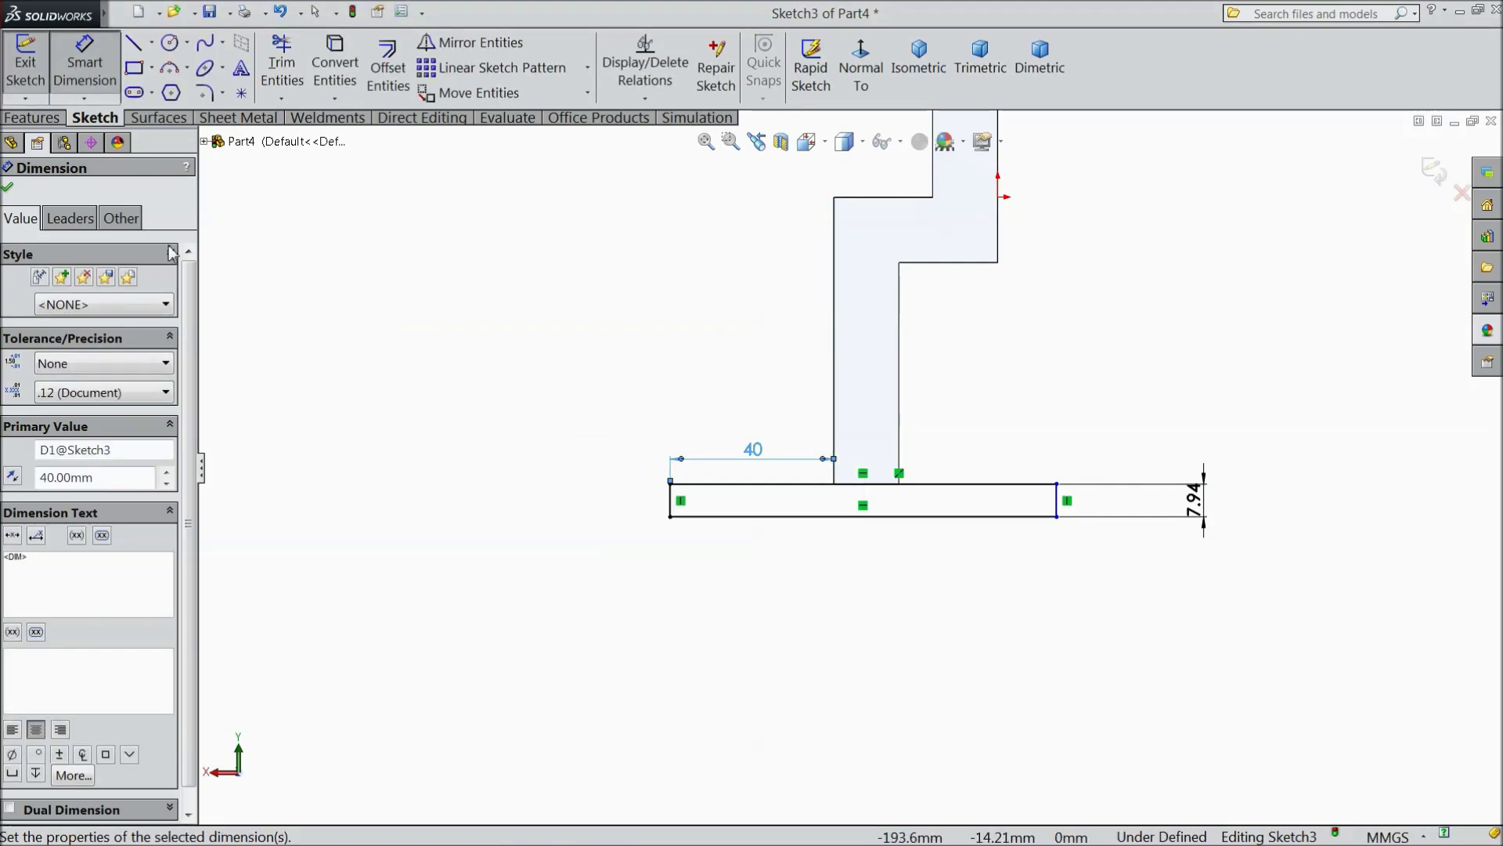
click(9, 189)
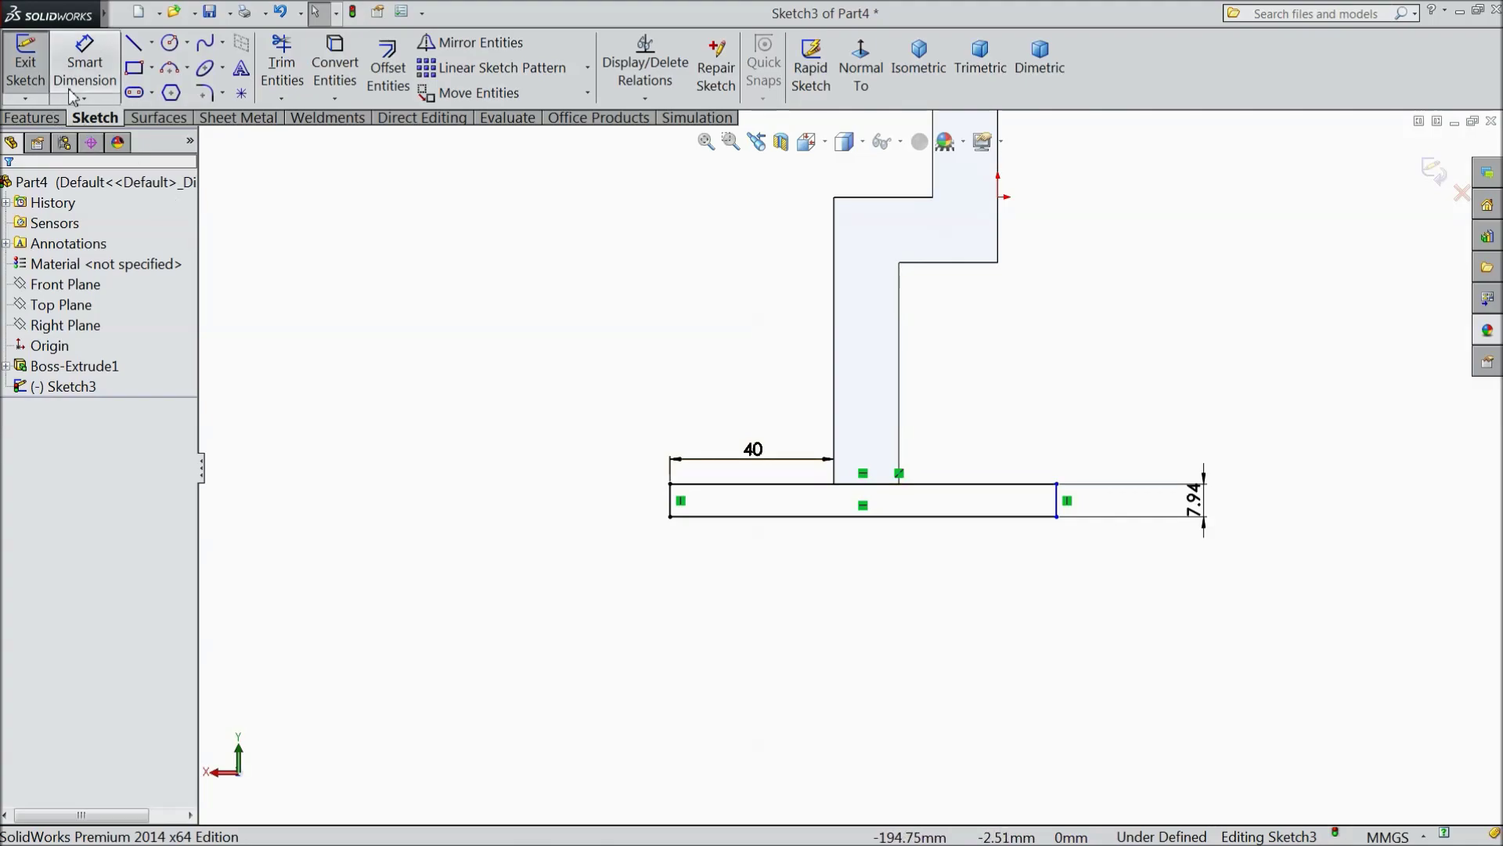
Step: Replace the rectangle's upper line with three horizontal line segments split at the two bottom corners of the lower leg
click(779, 486)
key(Delete)
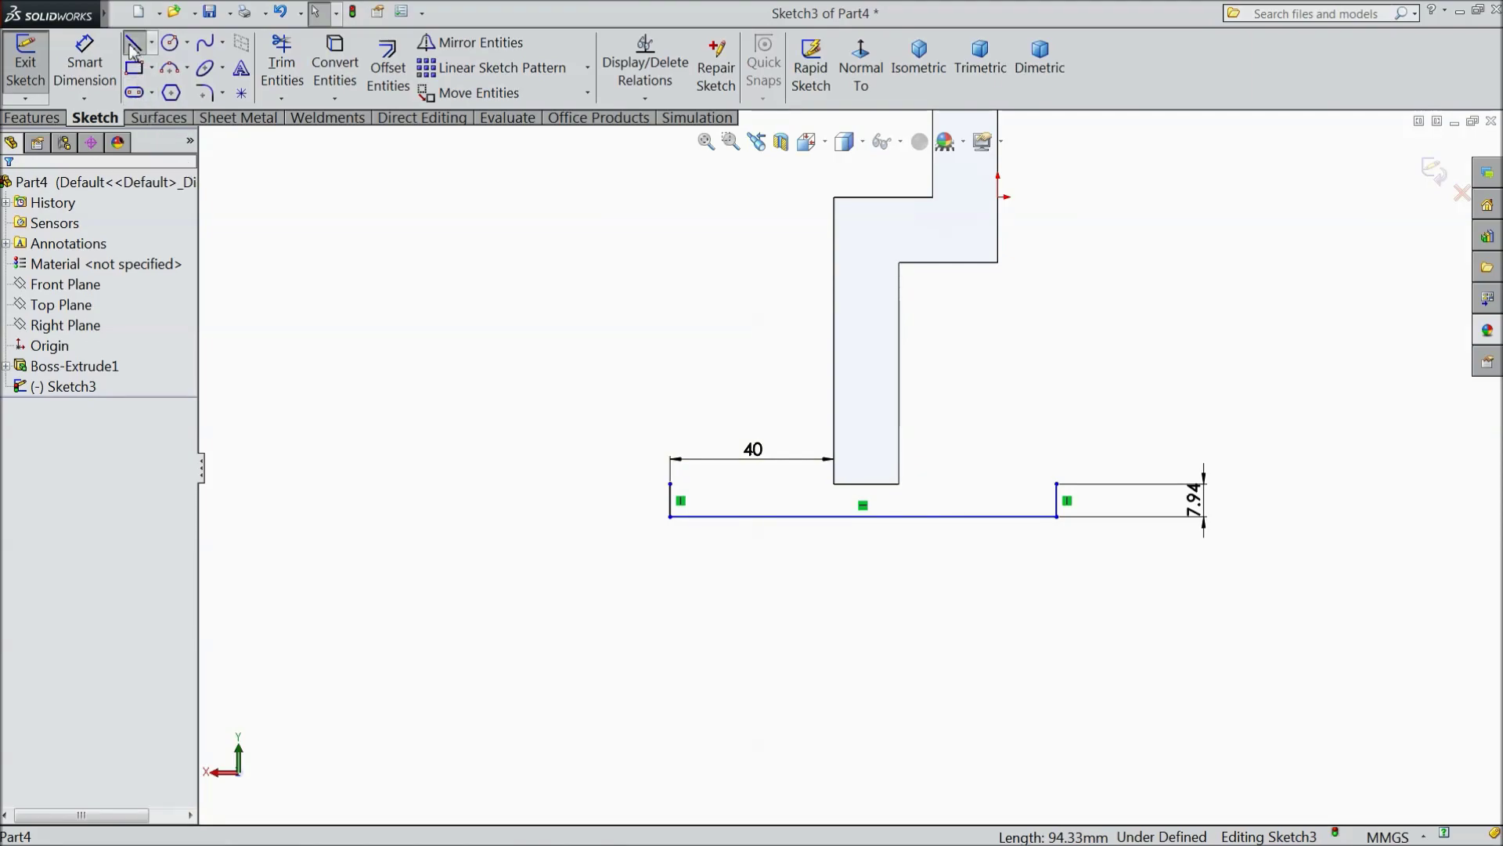
click(133, 45)
click(670, 485)
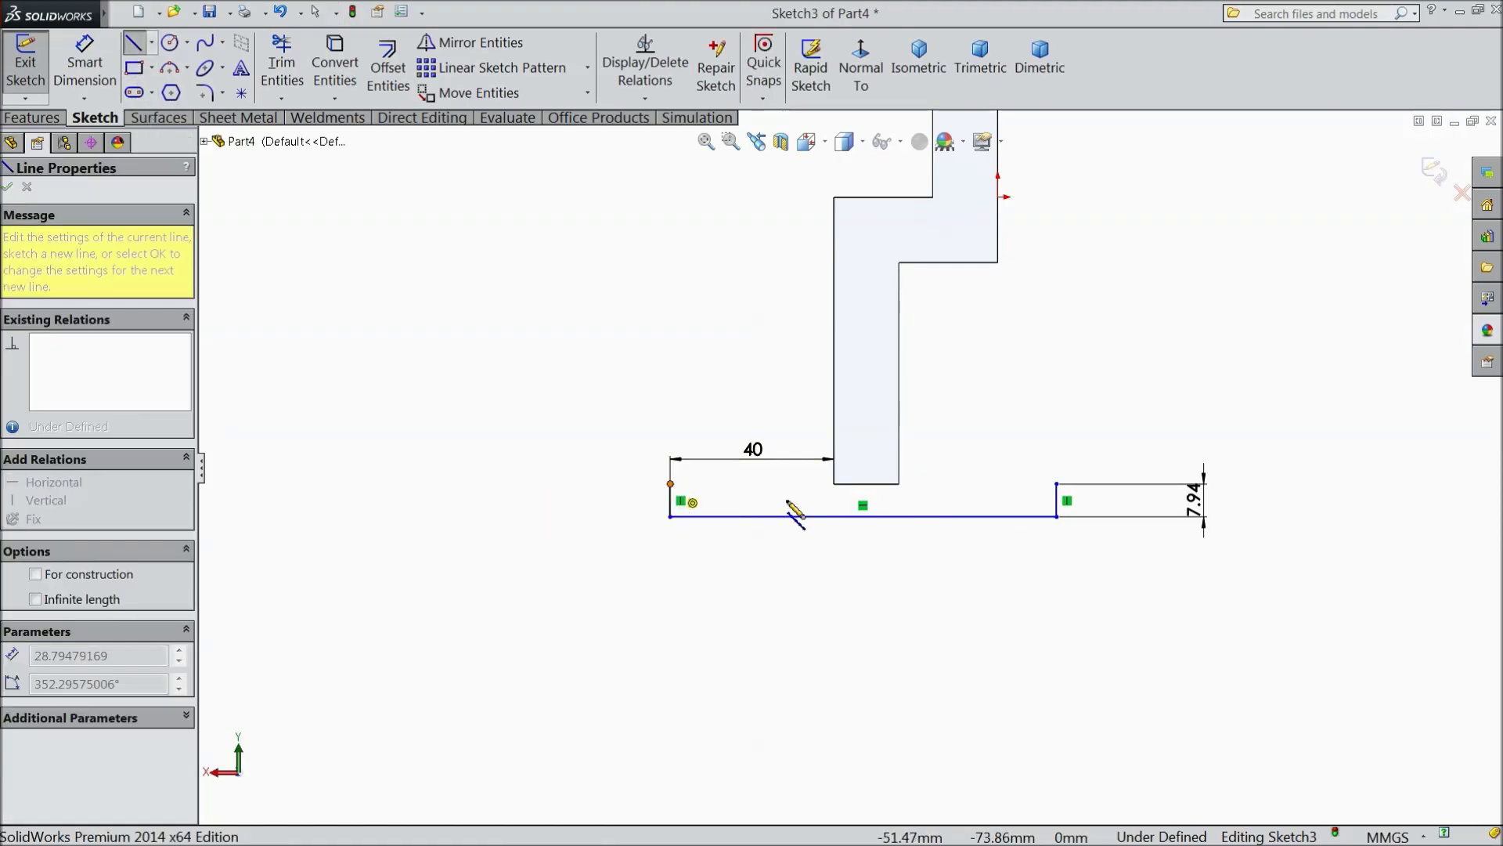
click(834, 485)
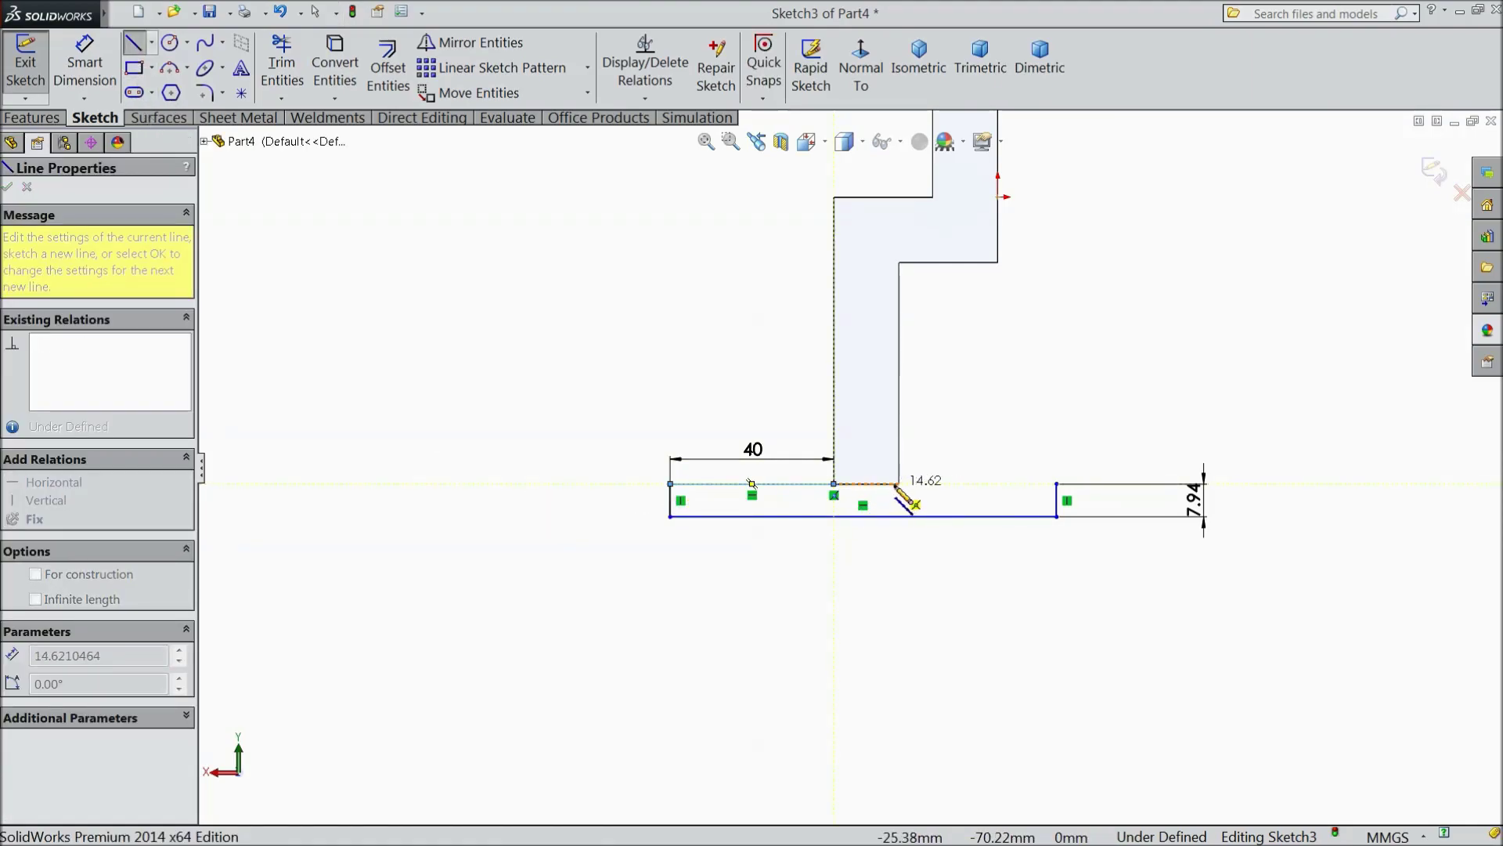
click(899, 484)
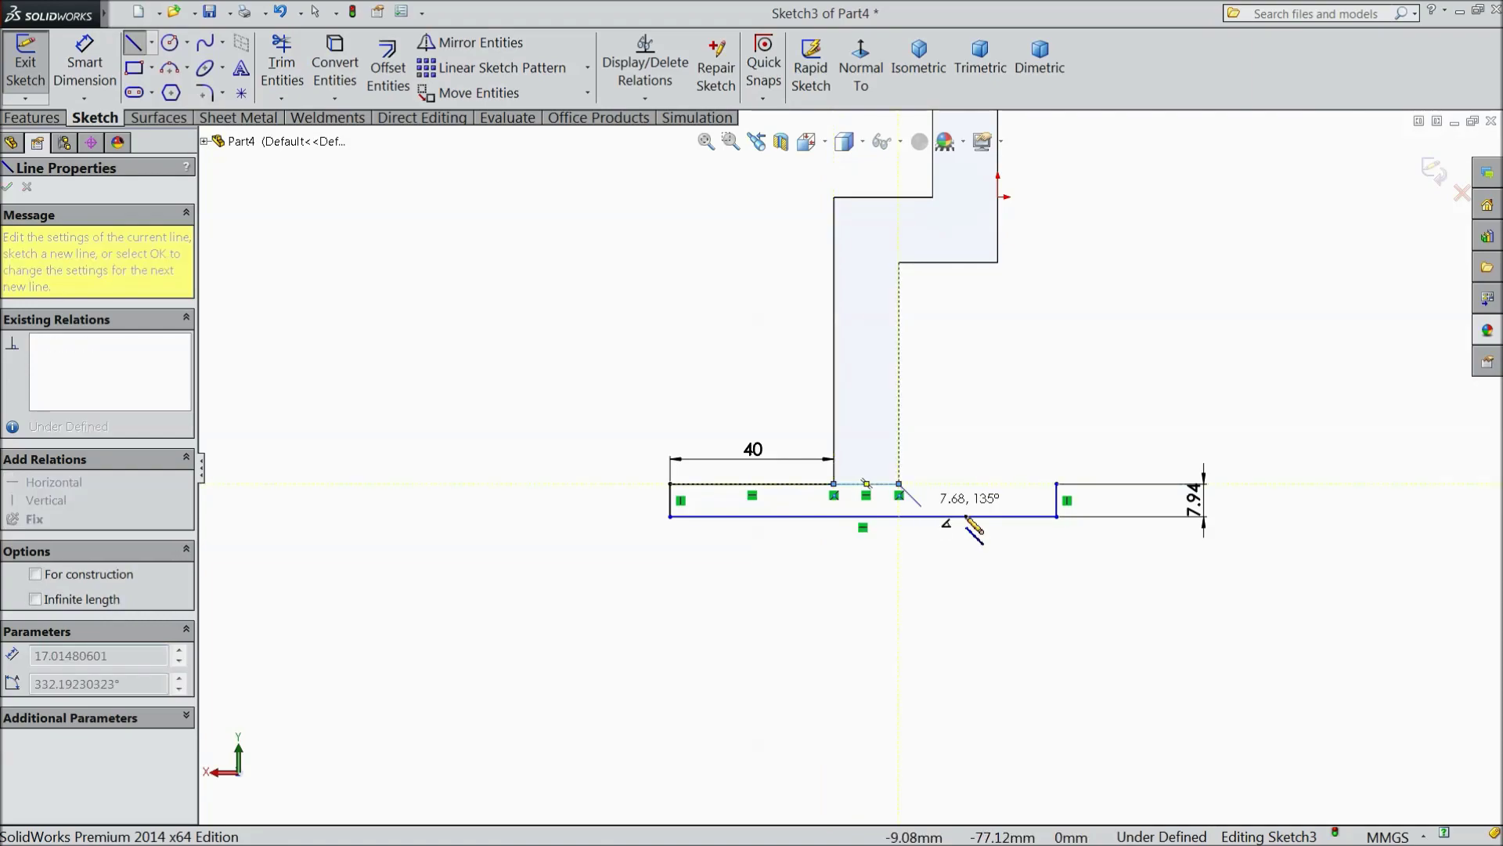
click(1057, 484)
right_click(1053, 357)
click(1090, 226)
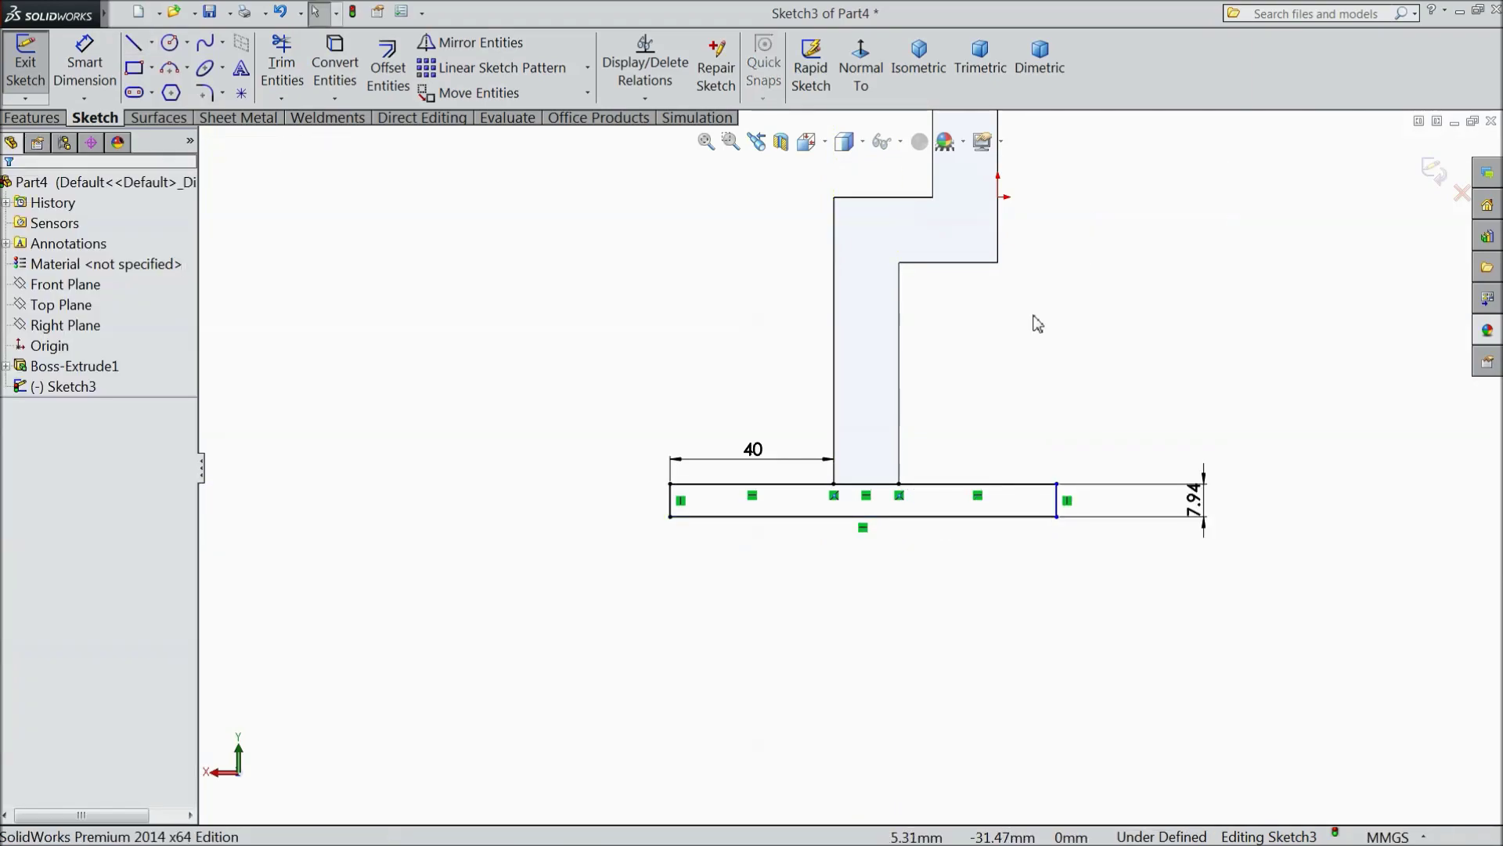
Step: Delete the 40 mm dimension and make the two upper segments on either side of the leg equal in length
click(78, 79)
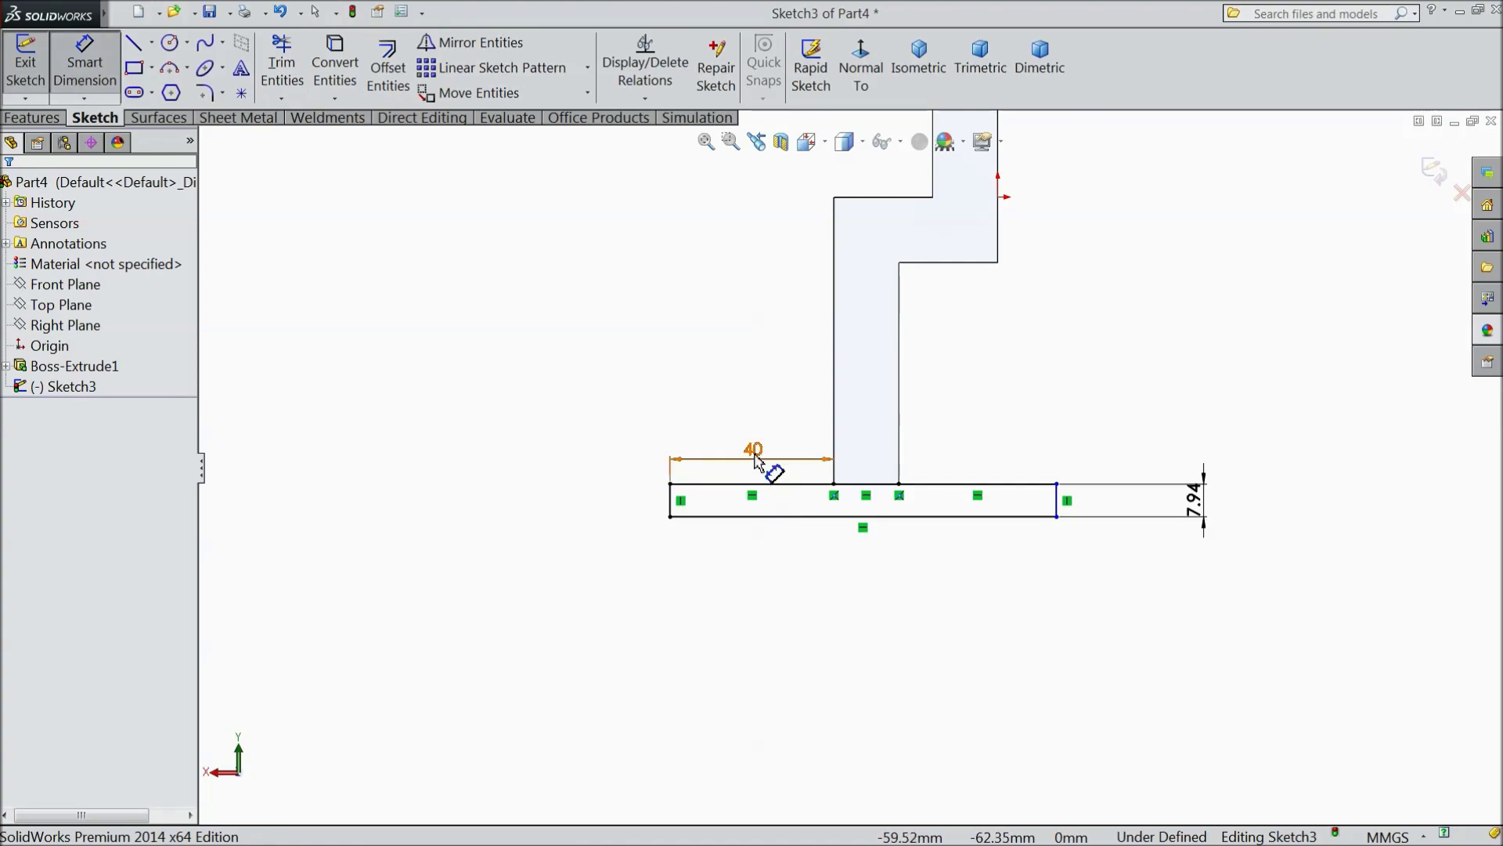
key(Escape)
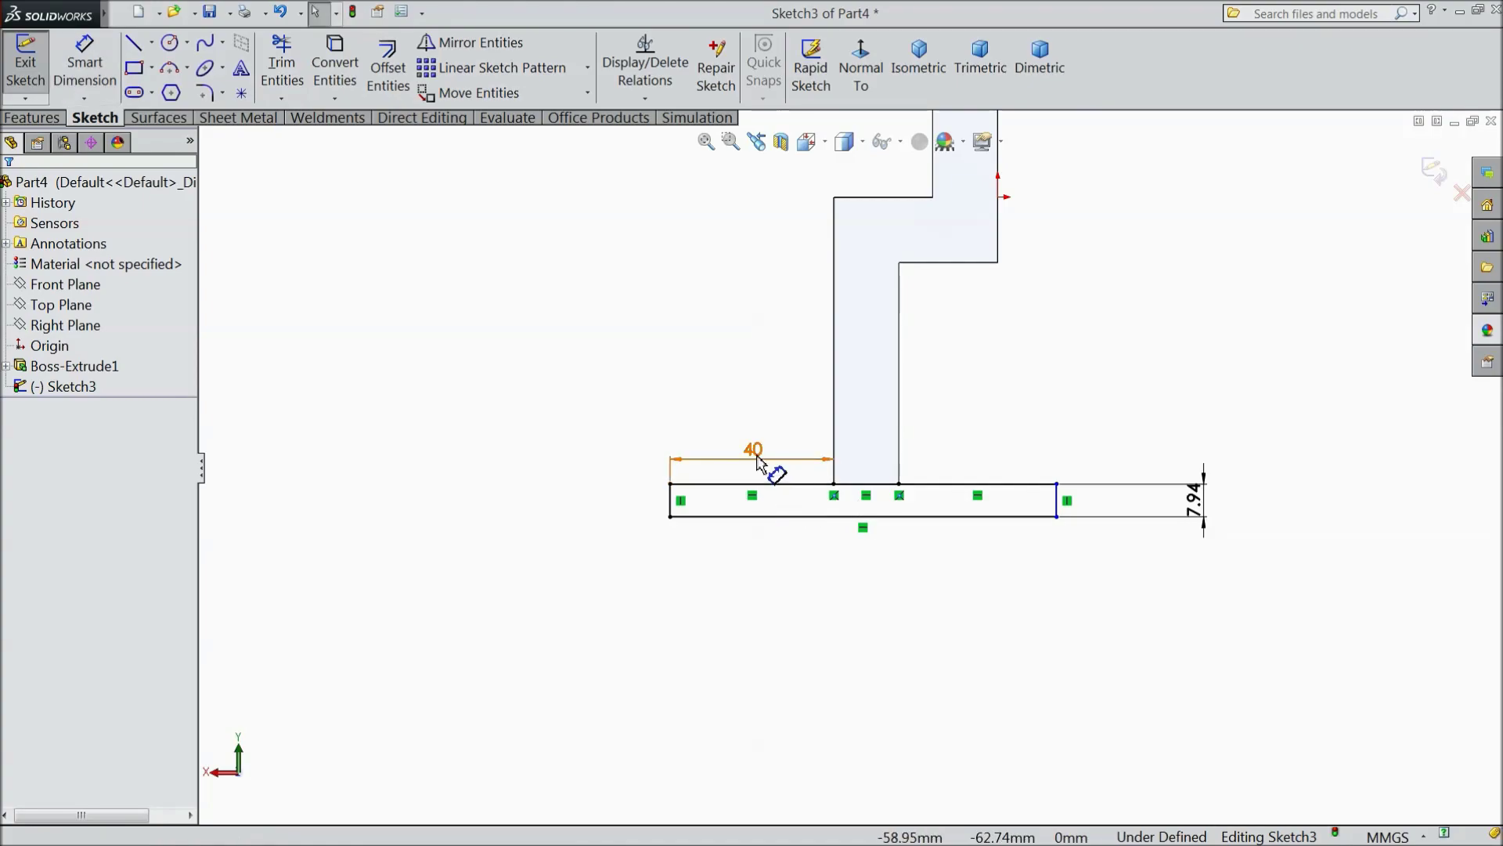
click(753, 449)
key(Delete)
click(798, 486)
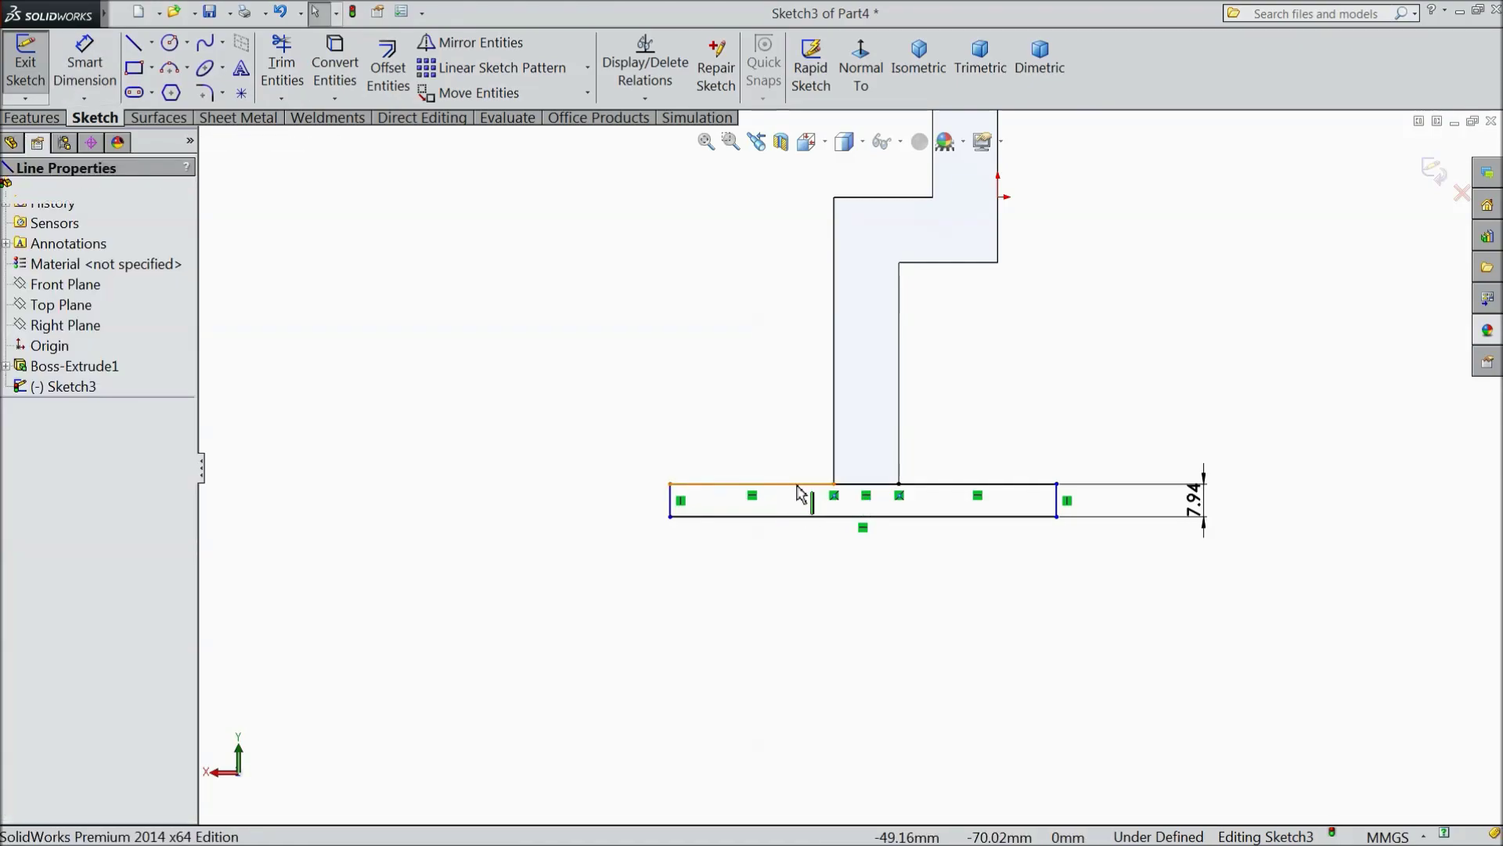
ctrl+click(973, 487)
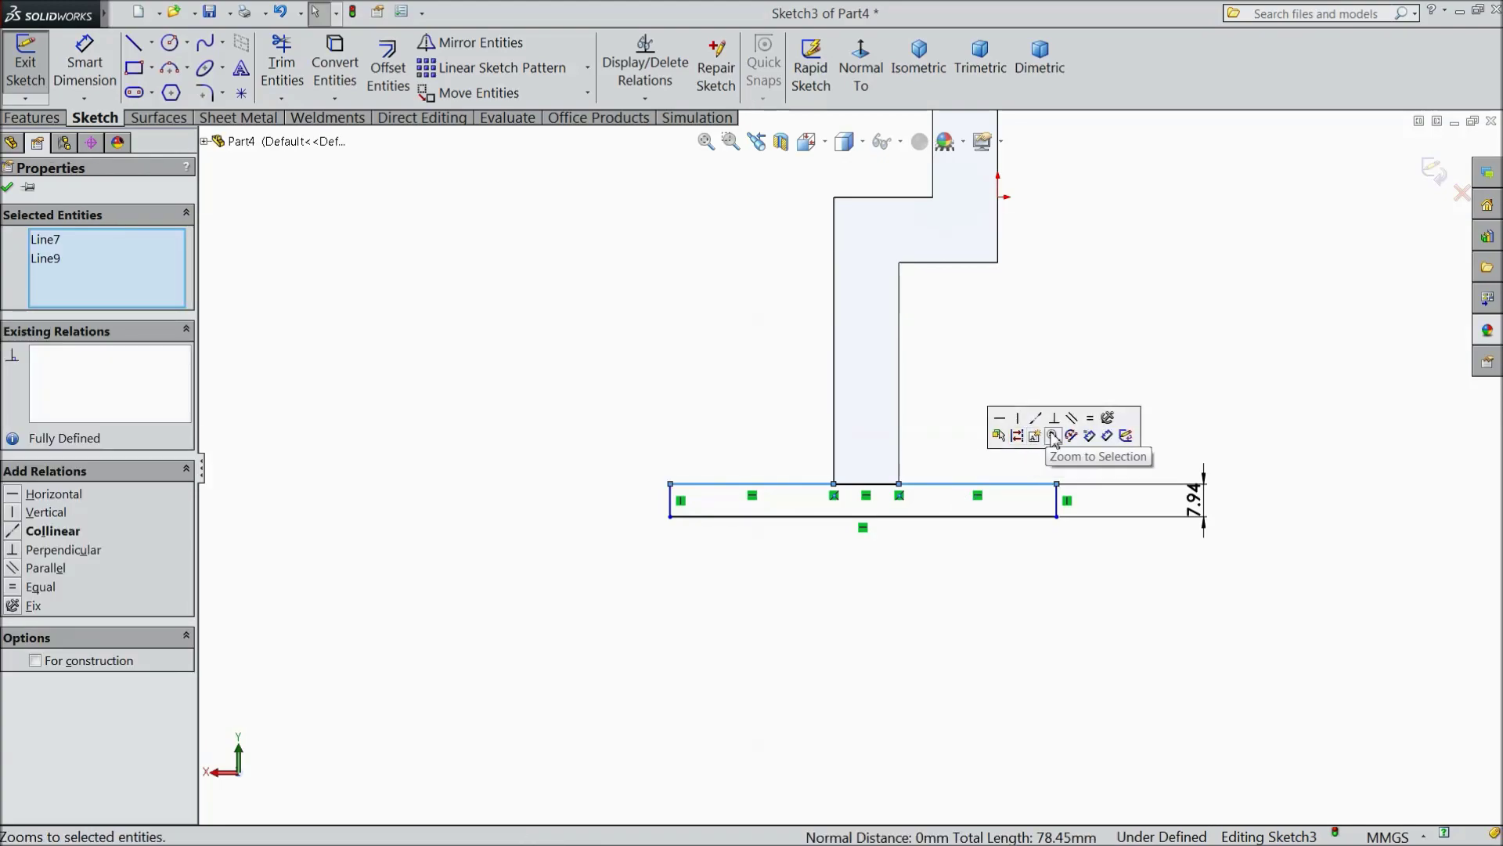
click(1080, 428)
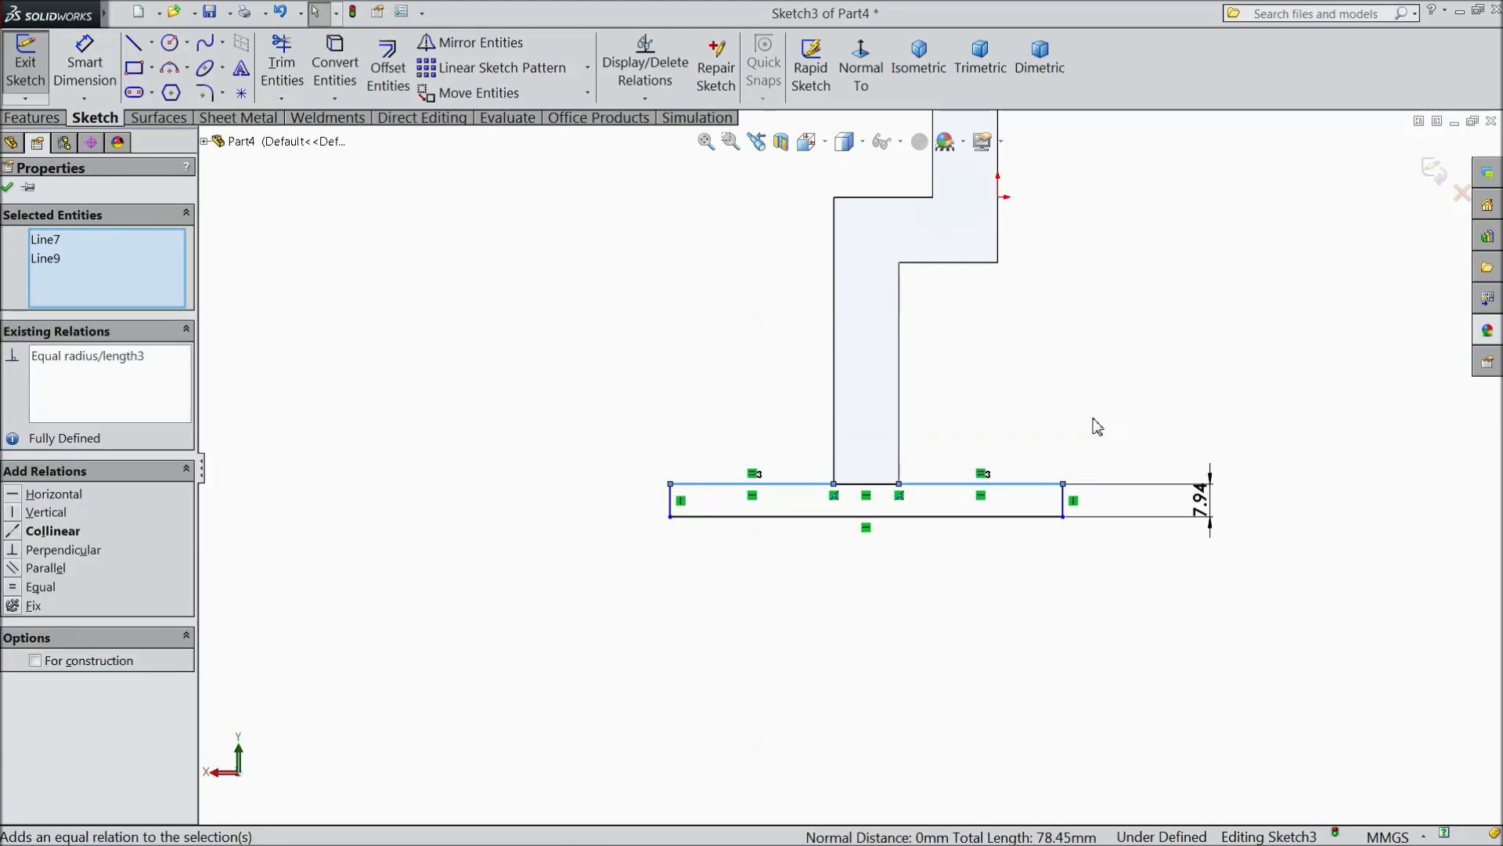
Step: Dimension the length of the rectangle's bottom line to 100 mm
click(76, 75)
click(871, 529)
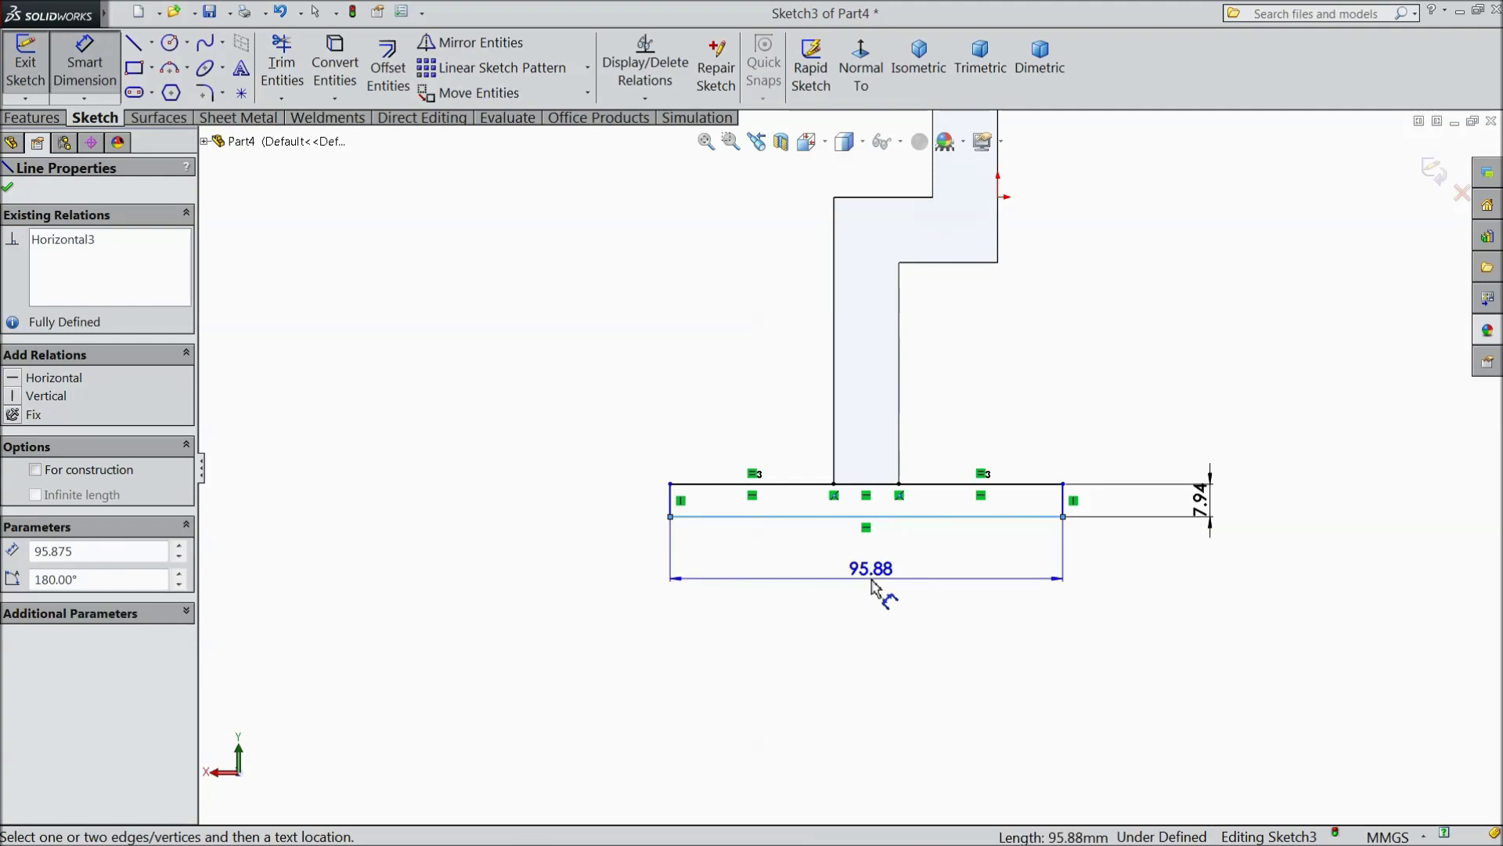
click(853, 583)
text(1000)
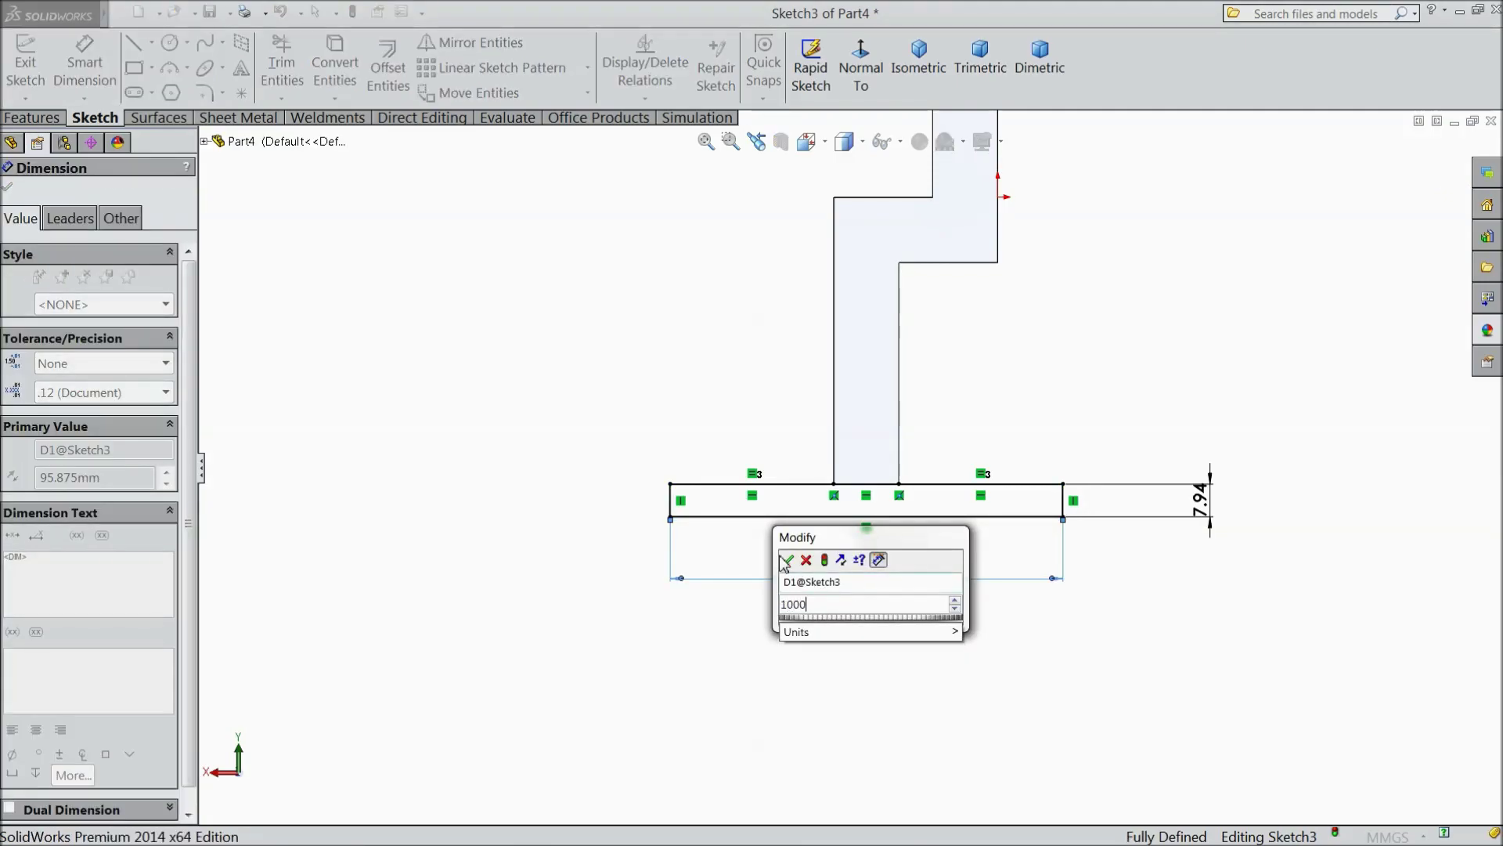
key(Return)
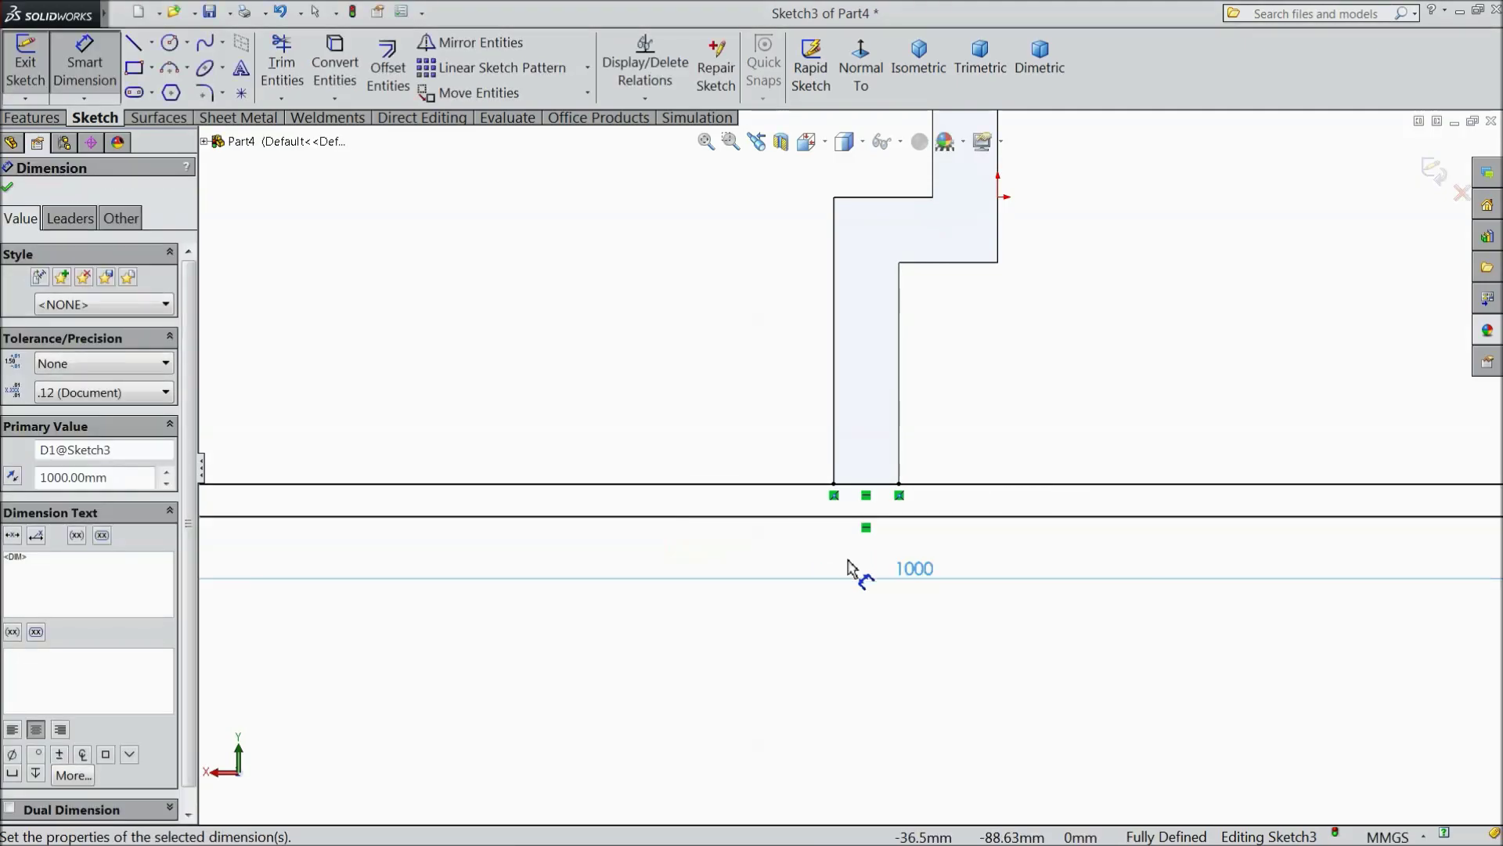
double_click(920, 569)
text(100)
click(834, 547)
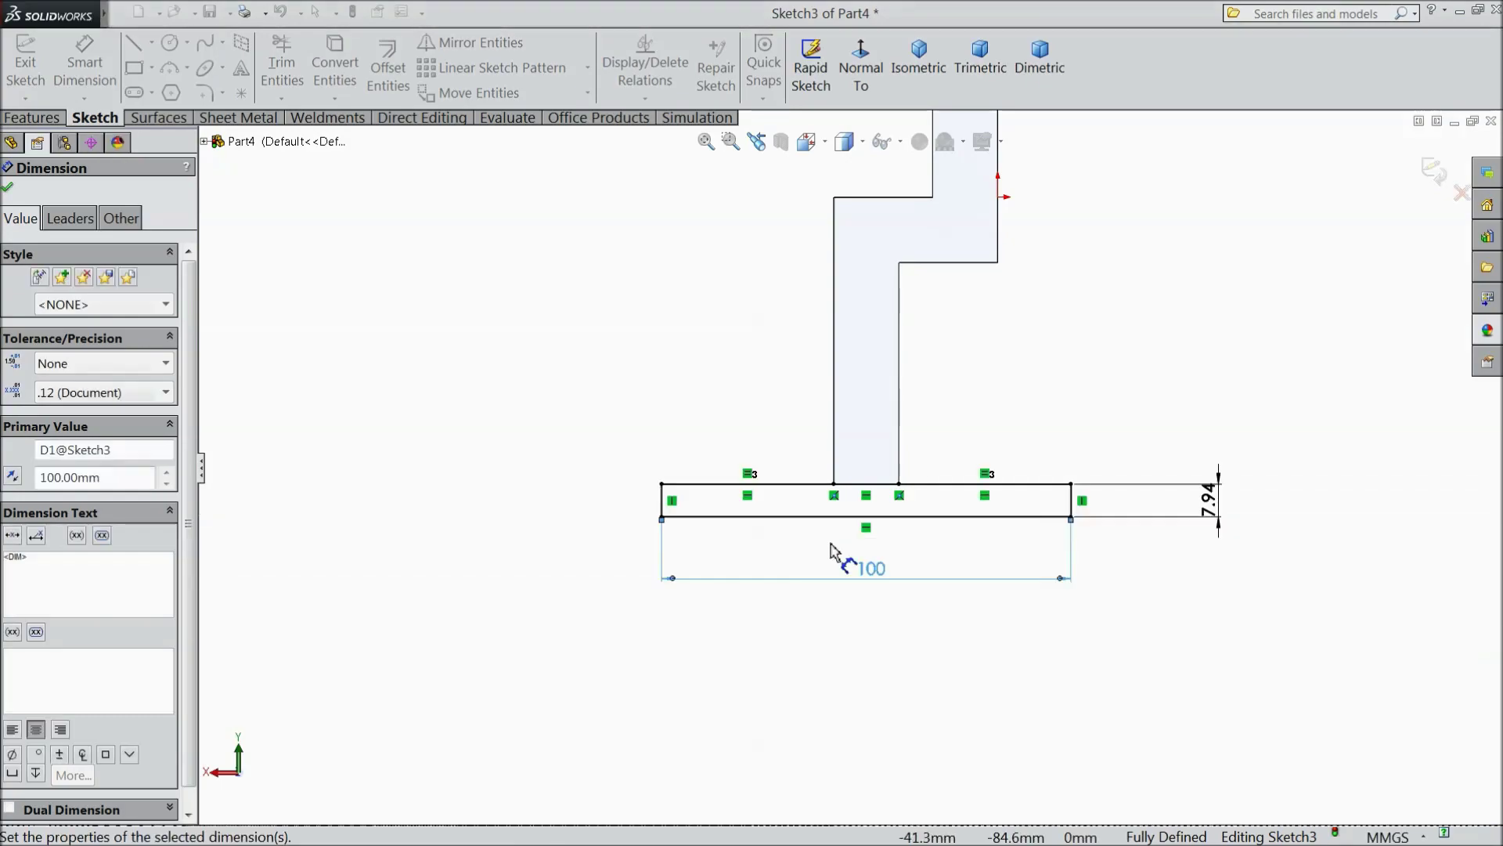
click(8, 187)
Step: Extrude the flange profile 50 mm in the reversed direction, running under the Z-shaped body, with the result merged
click(33, 117)
click(35, 66)
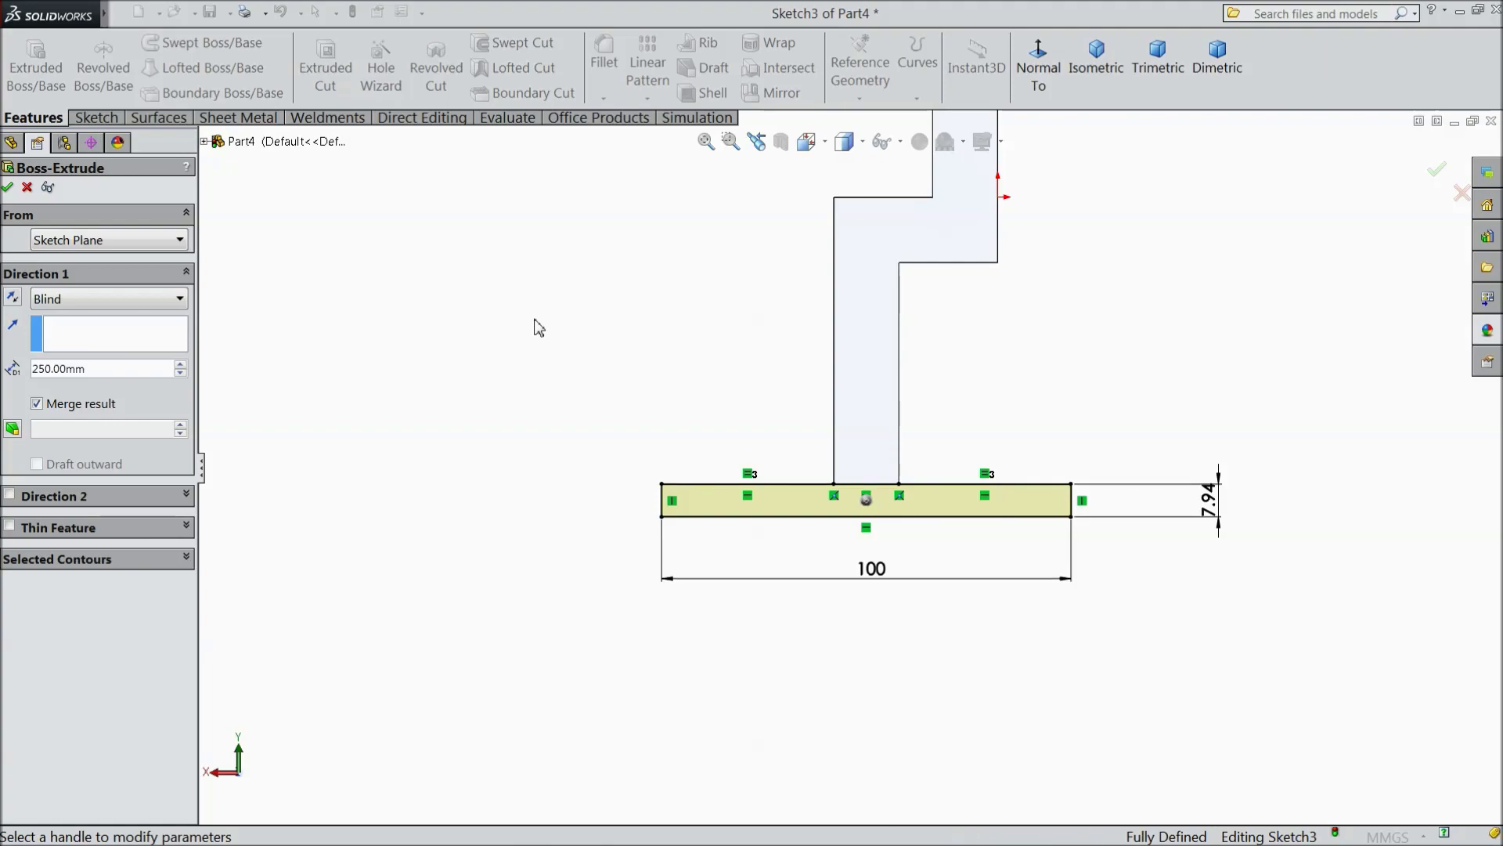
click(13, 300)
text(50)
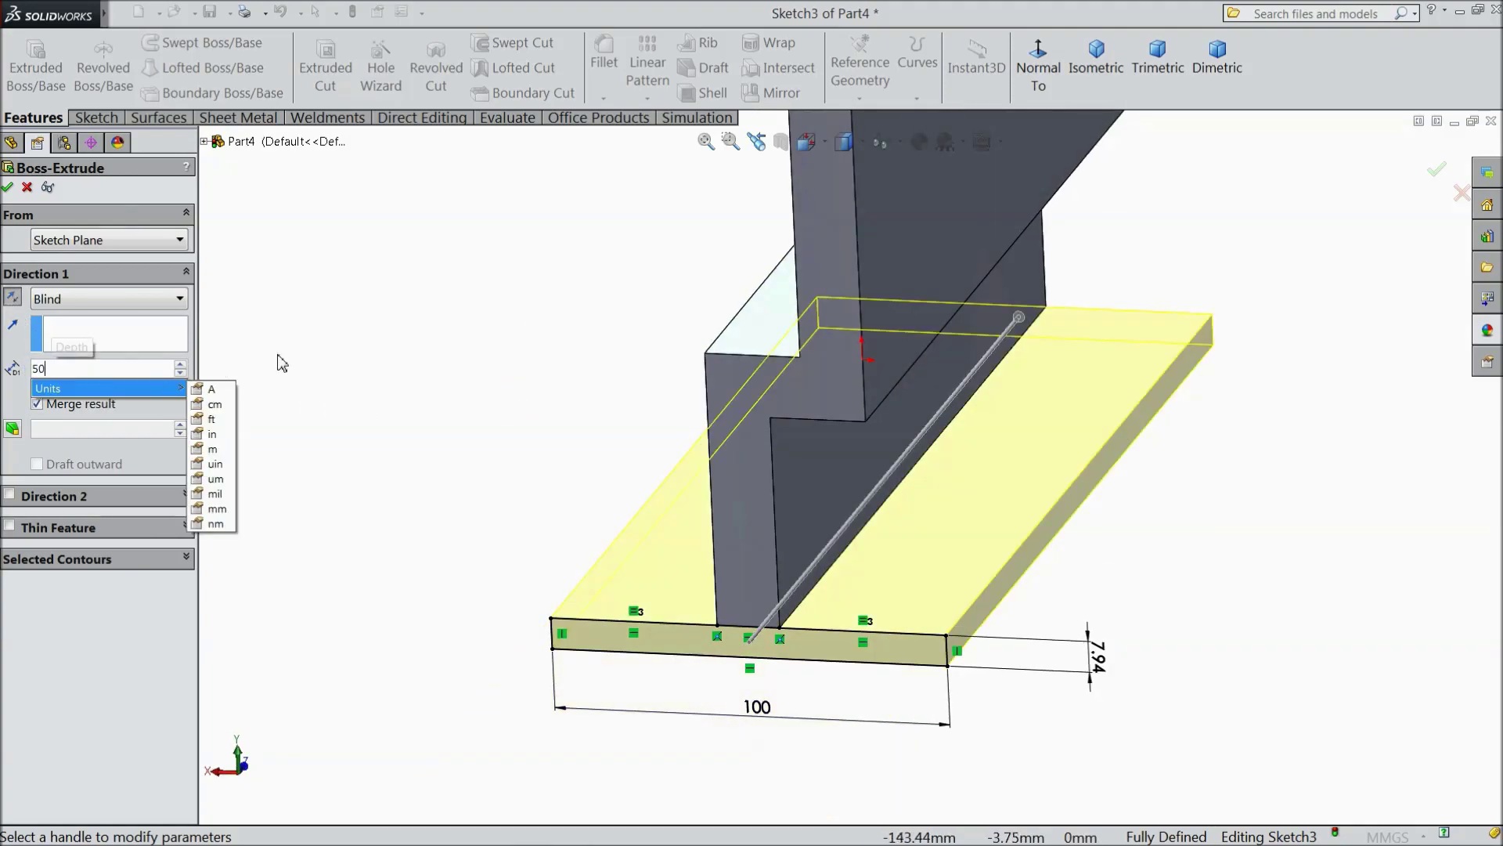
key(Return)
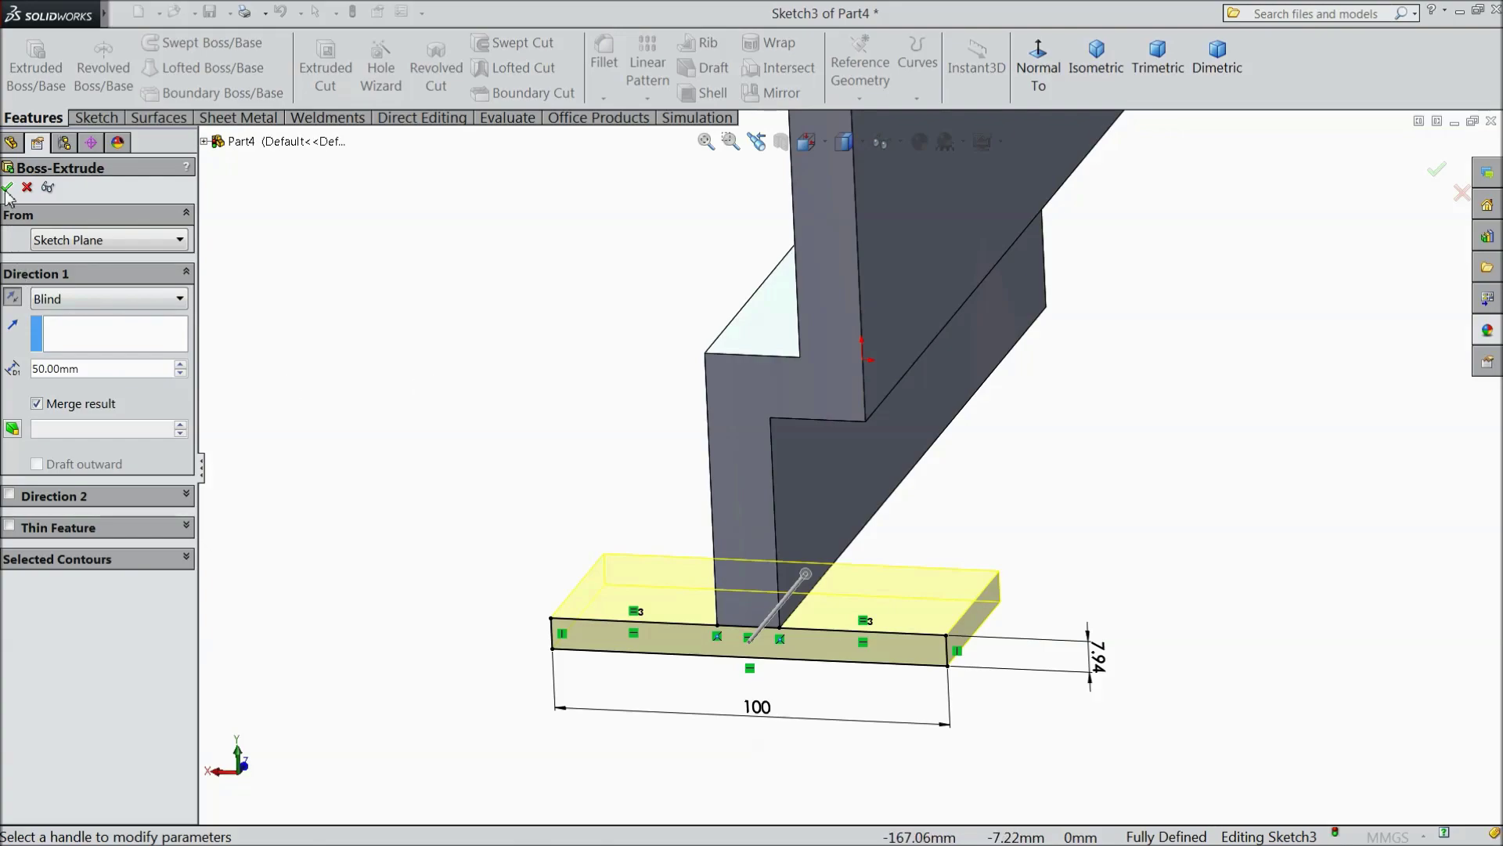
click(7, 188)
Step: Start a sketch on the flange's exposed upper face on the outer side of the lower leg, viewed normal to it
middle_drag(462, 371, 571, 443)
click(708, 411)
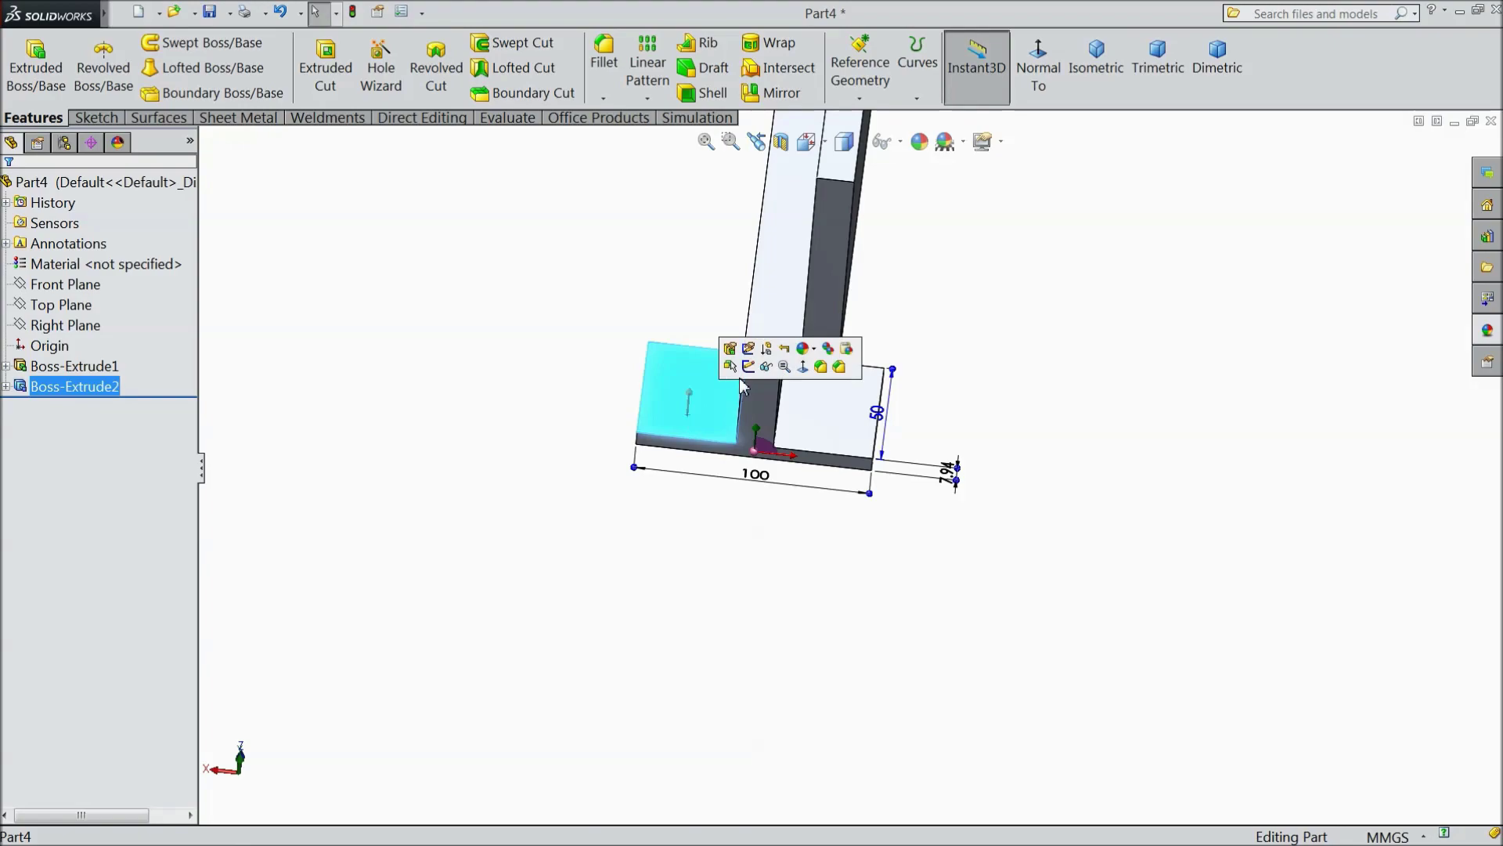
click(748, 366)
click(1038, 69)
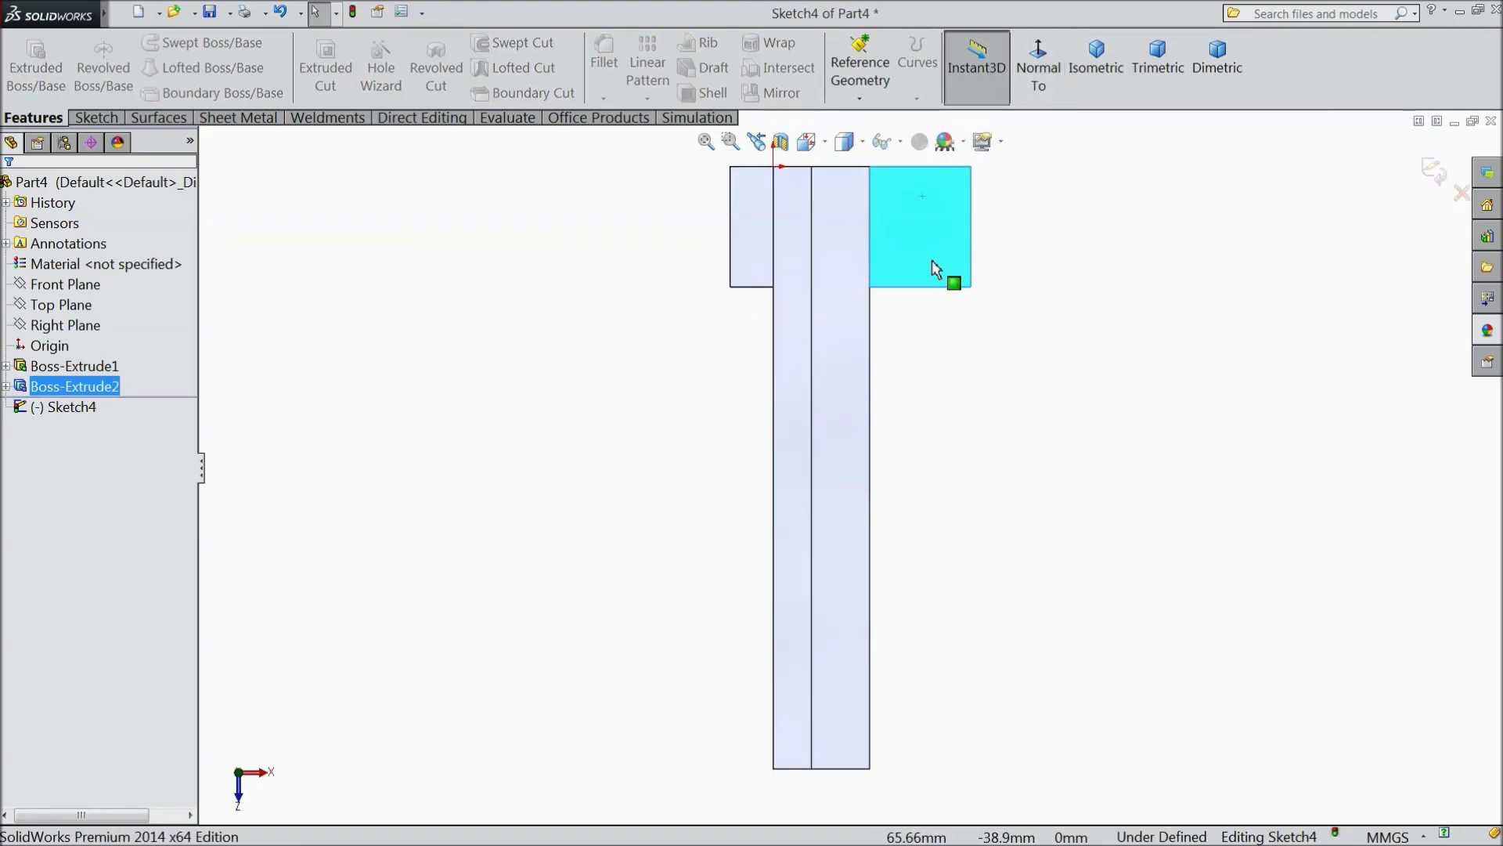
scroll(956, 207, down, 4)
Step: Draw a centerline across the flange face between the midpoints of its front and back edges
click(109, 119)
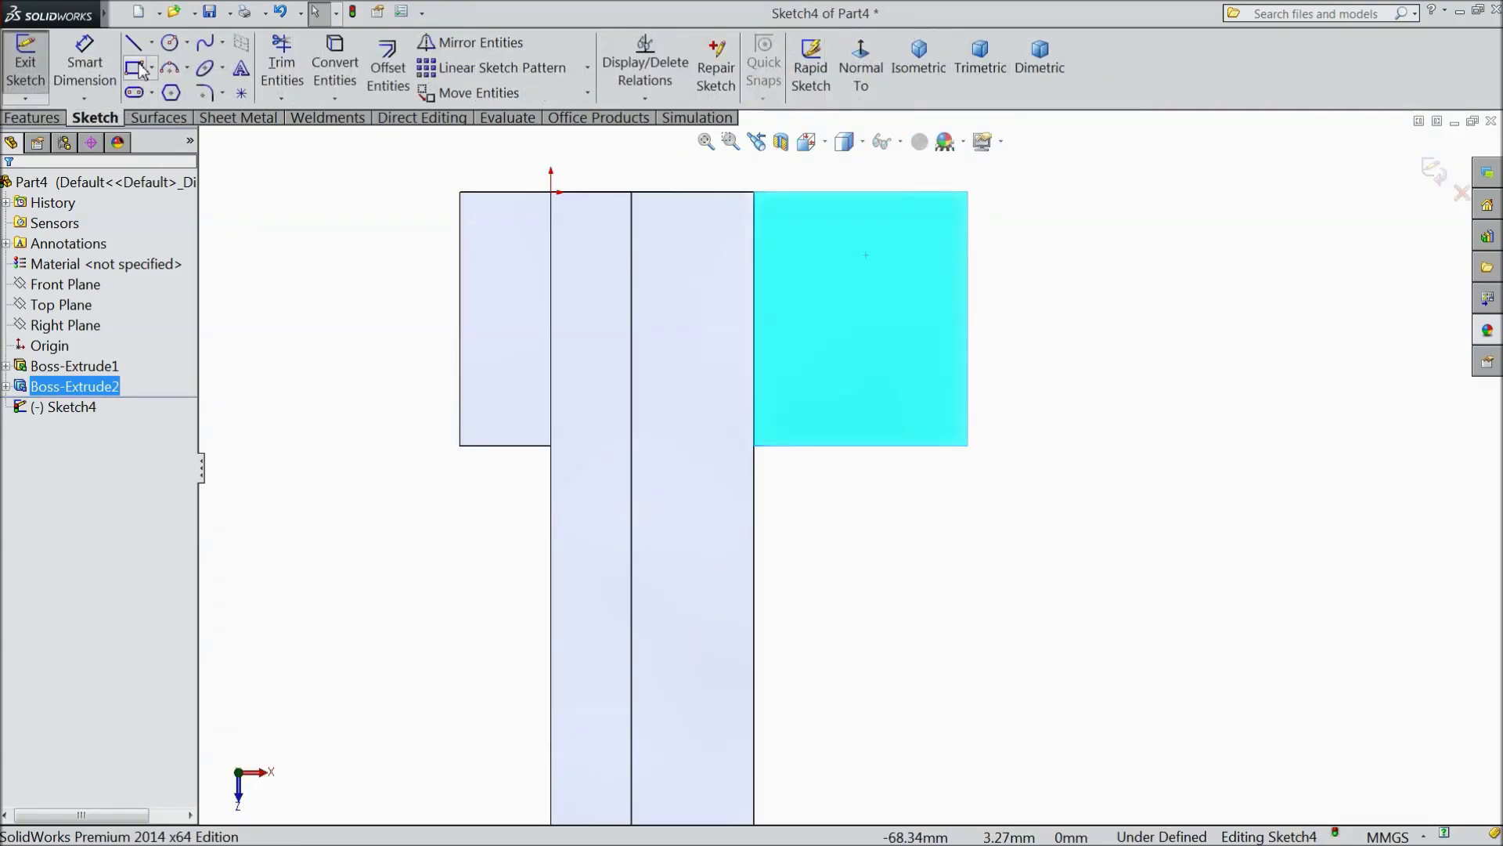
click(152, 46)
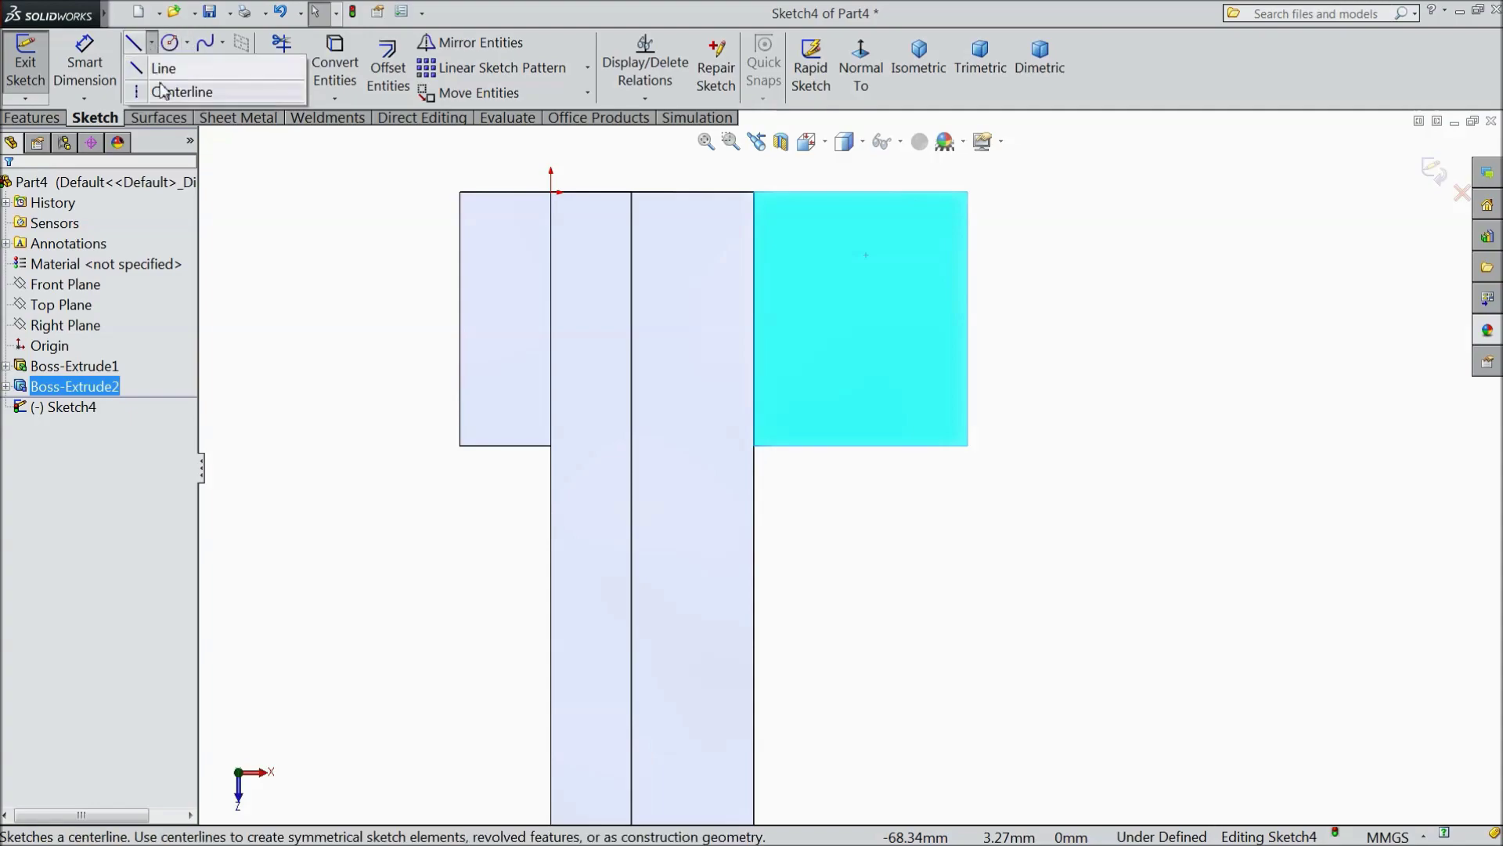
click(163, 93)
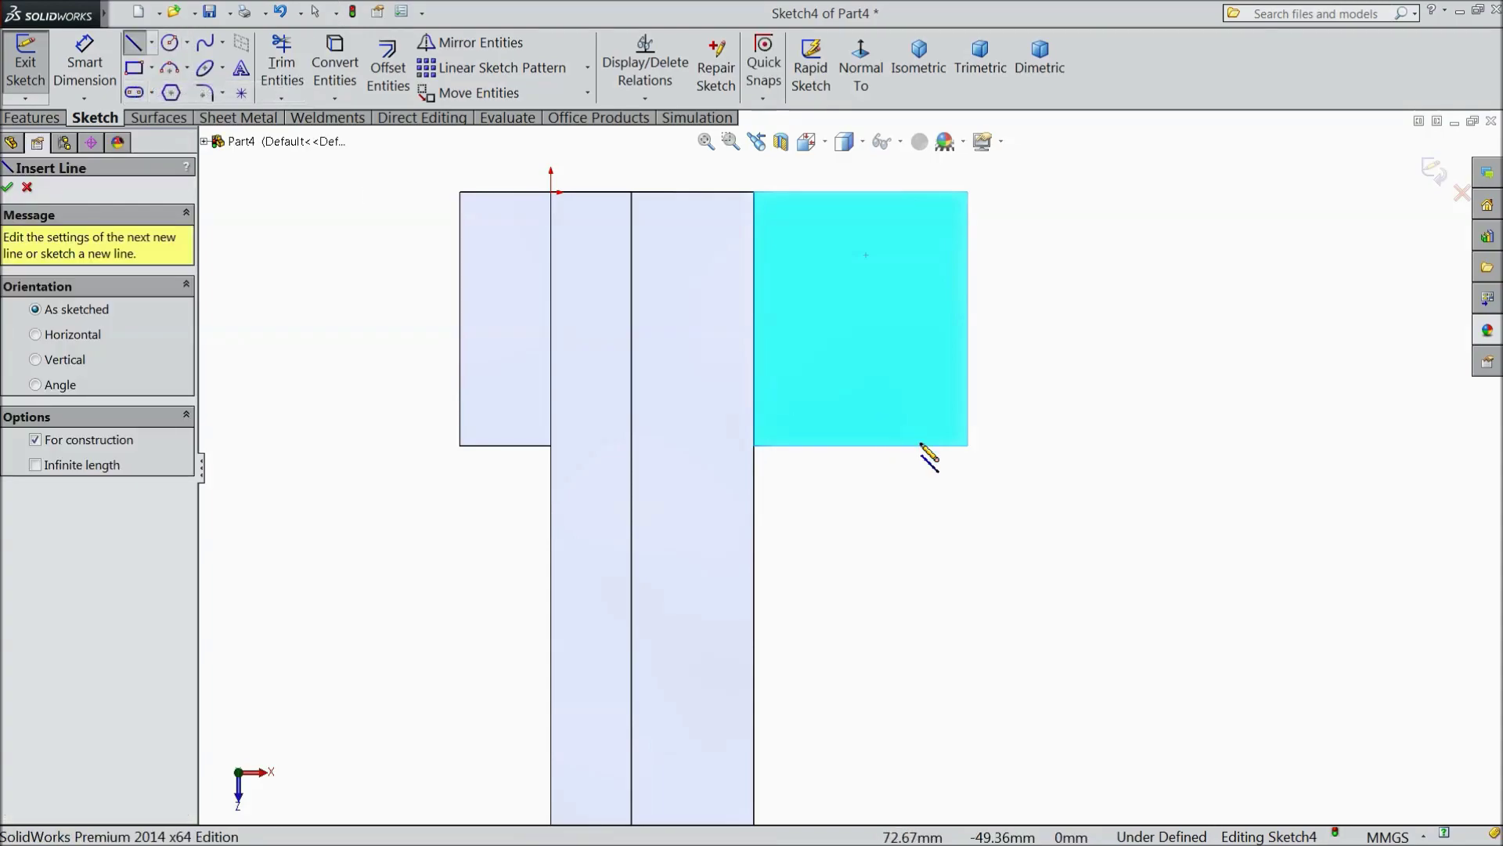
click(859, 446)
click(860, 191)
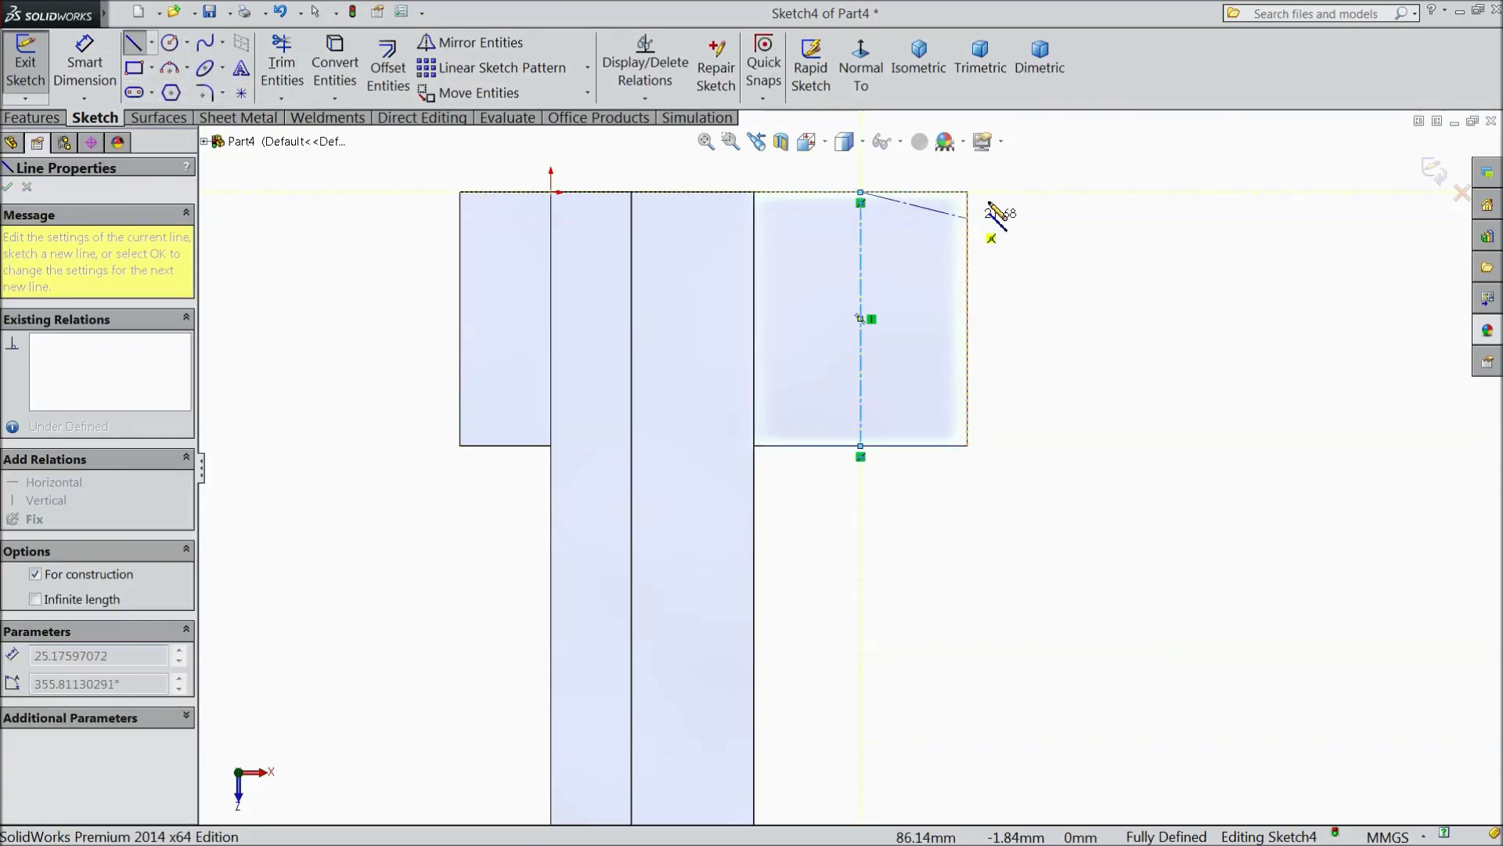
right_click(1014, 225)
click(1058, 171)
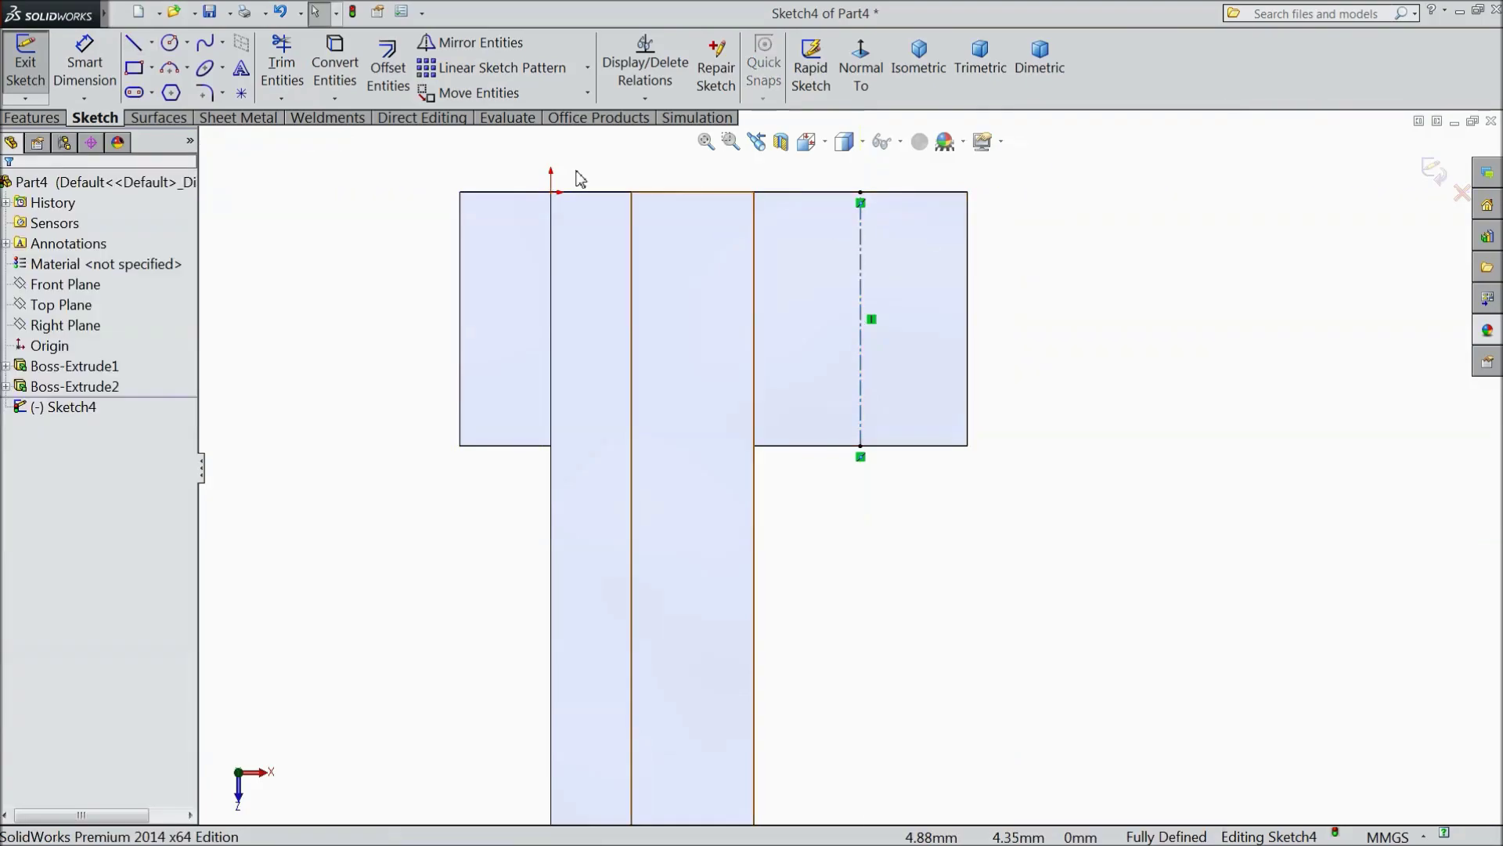
Step: Sketch a circle centred on the centerline's midpoint and dimension its diameter to 10 mm
click(170, 43)
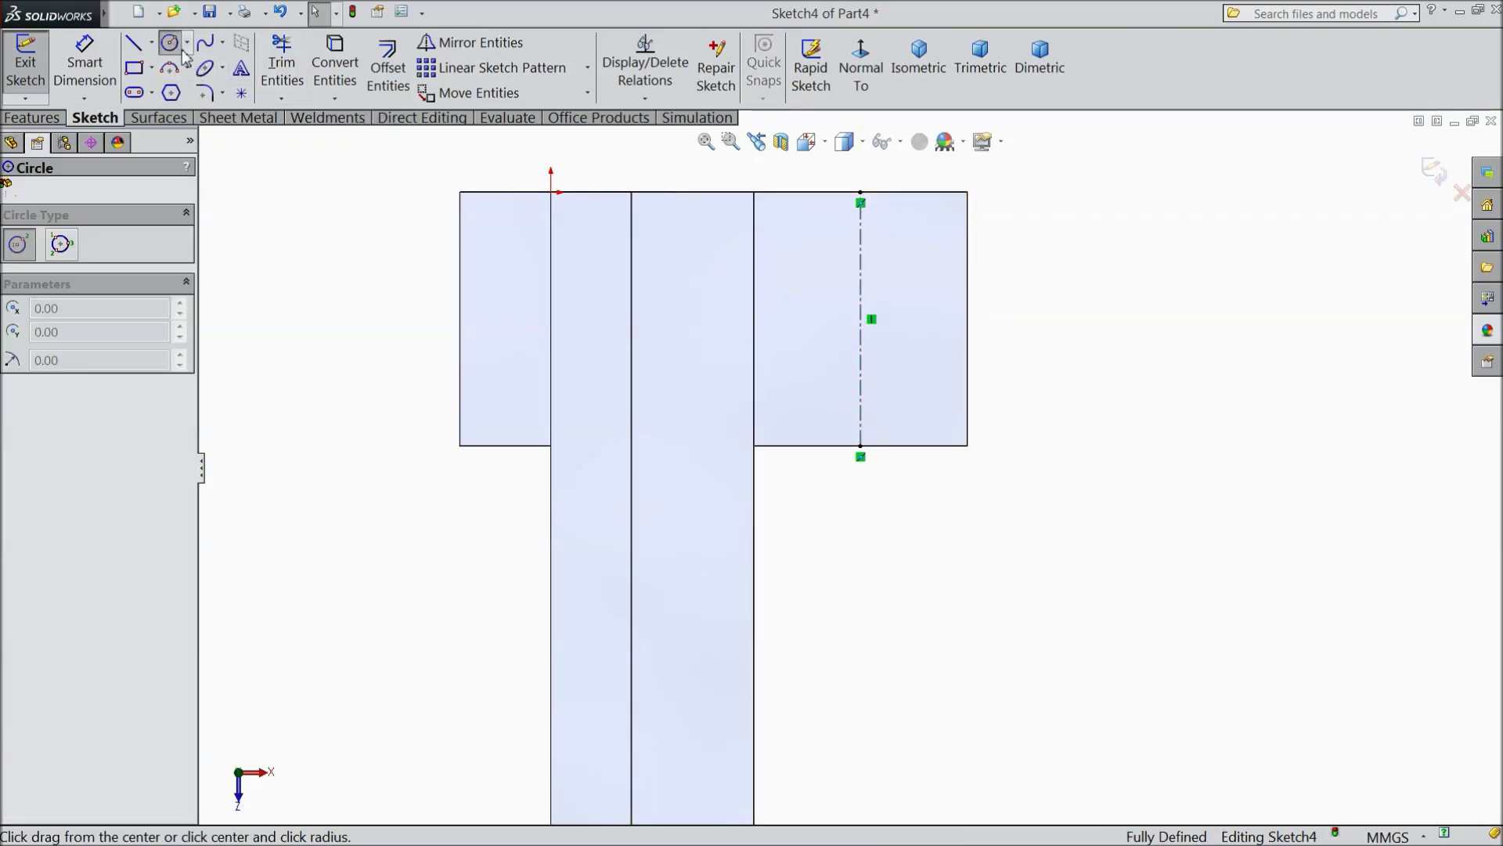
click(861, 319)
click(898, 333)
click(85, 63)
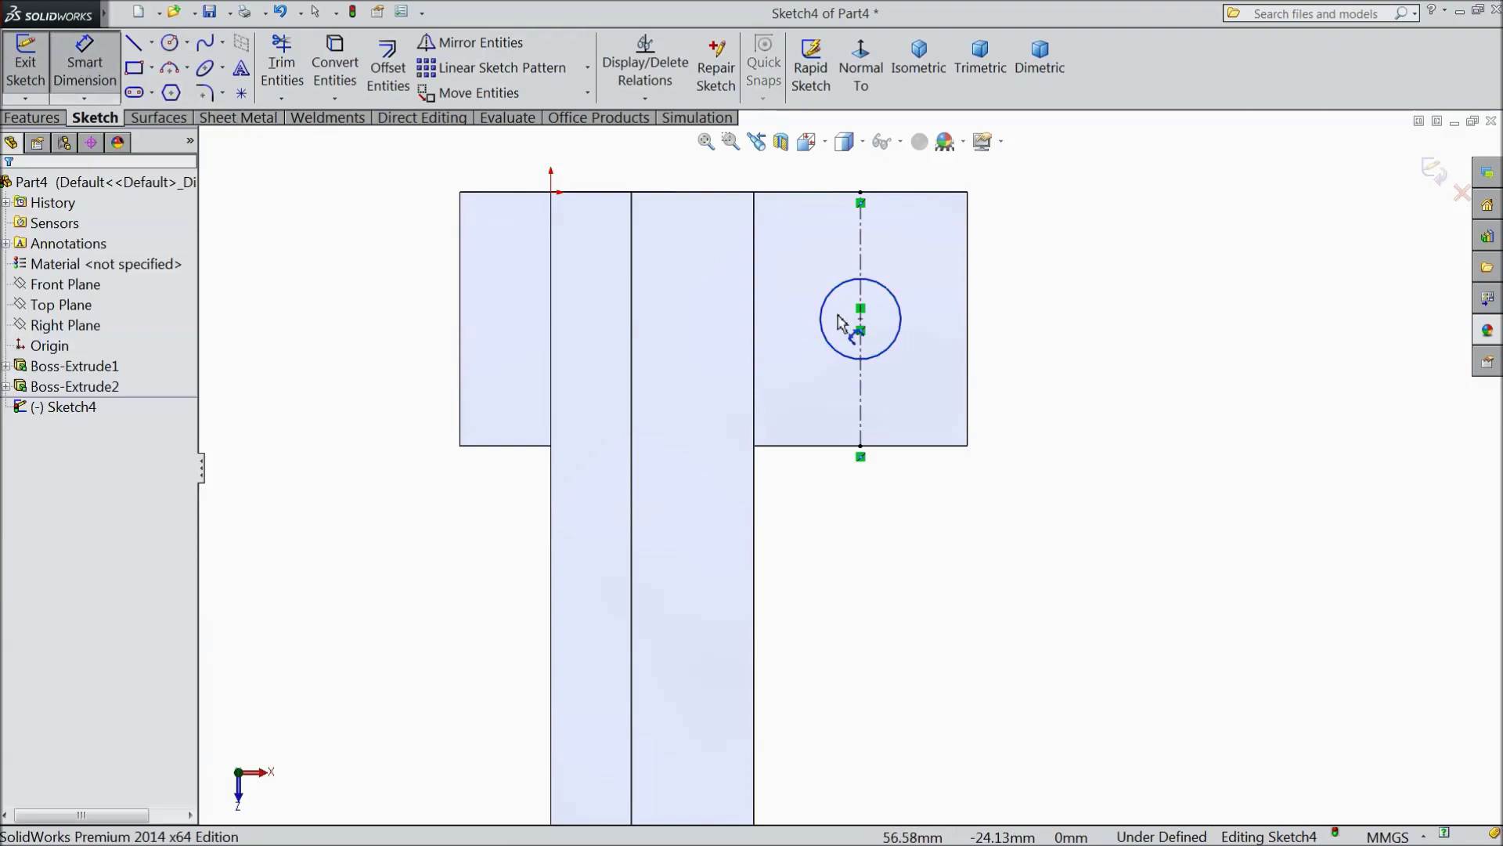
click(891, 346)
click(1045, 325)
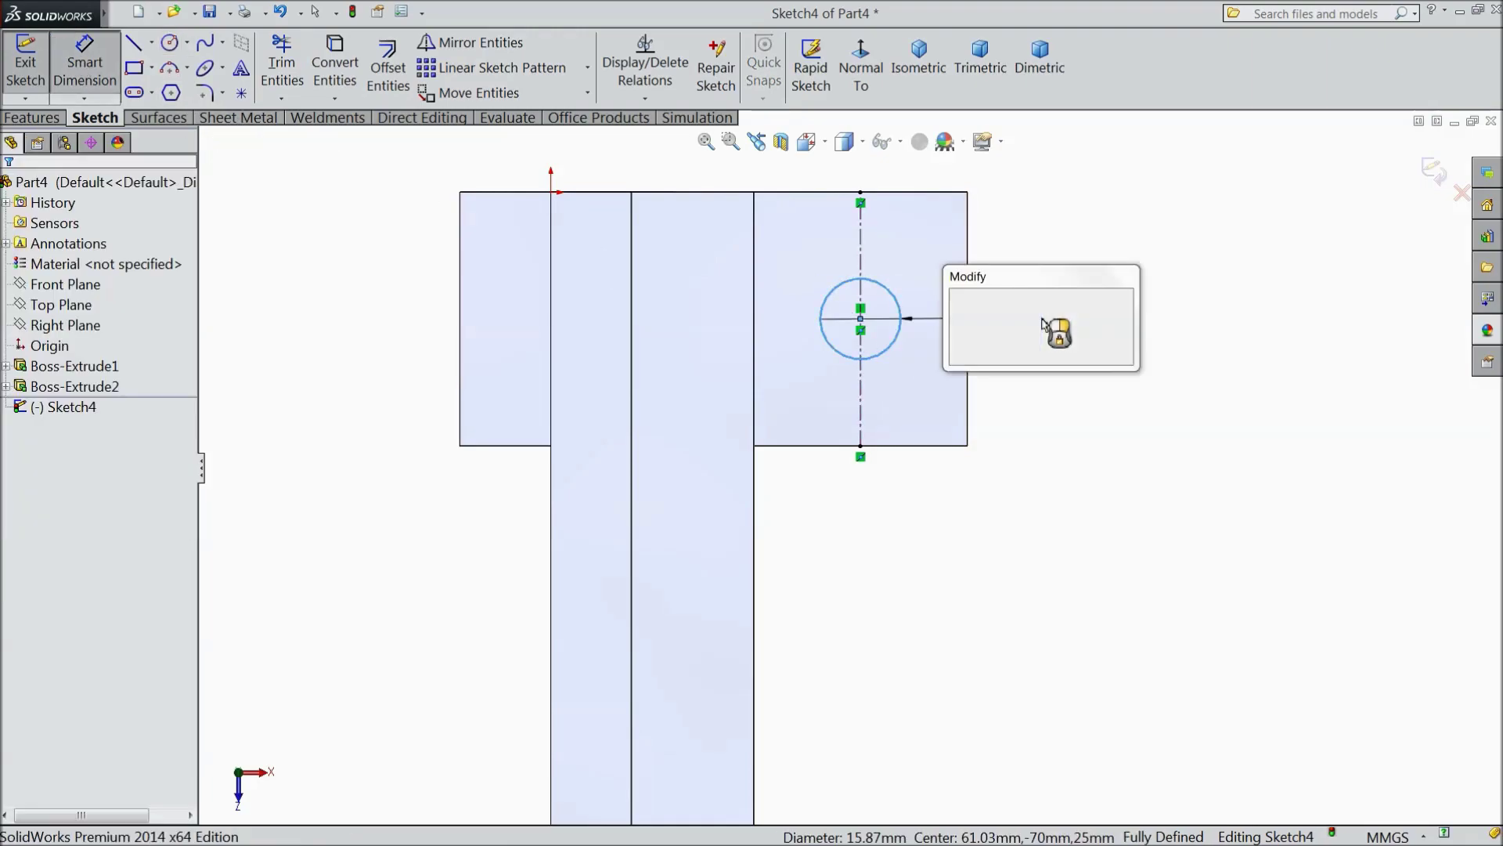
text(10)
click(958, 301)
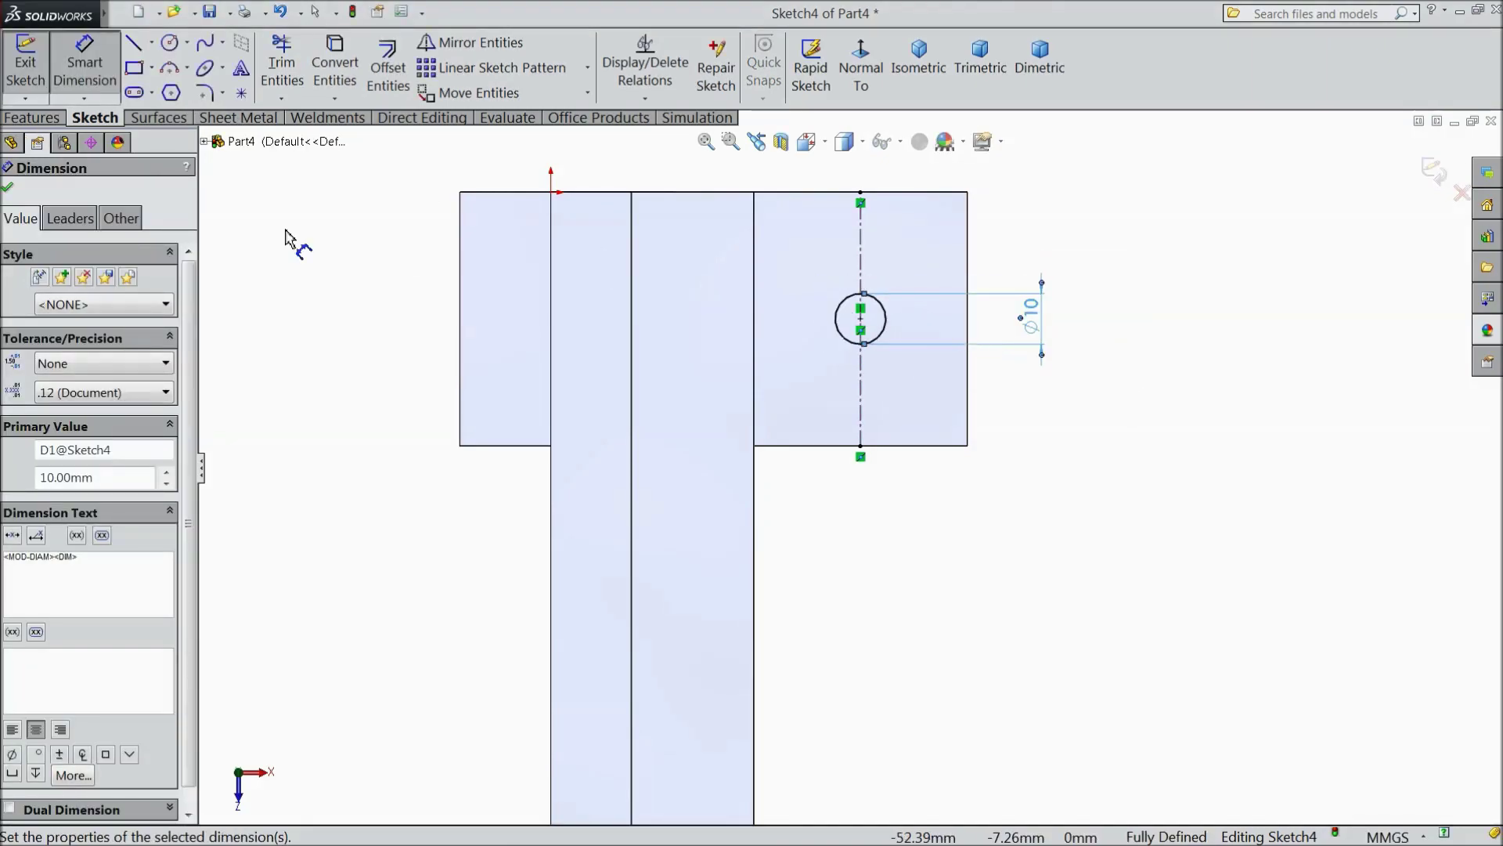
click(8, 188)
Step: Cut the circle out of the flange with an Extruded Cut set to Through All
click(32, 117)
click(326, 90)
click(110, 299)
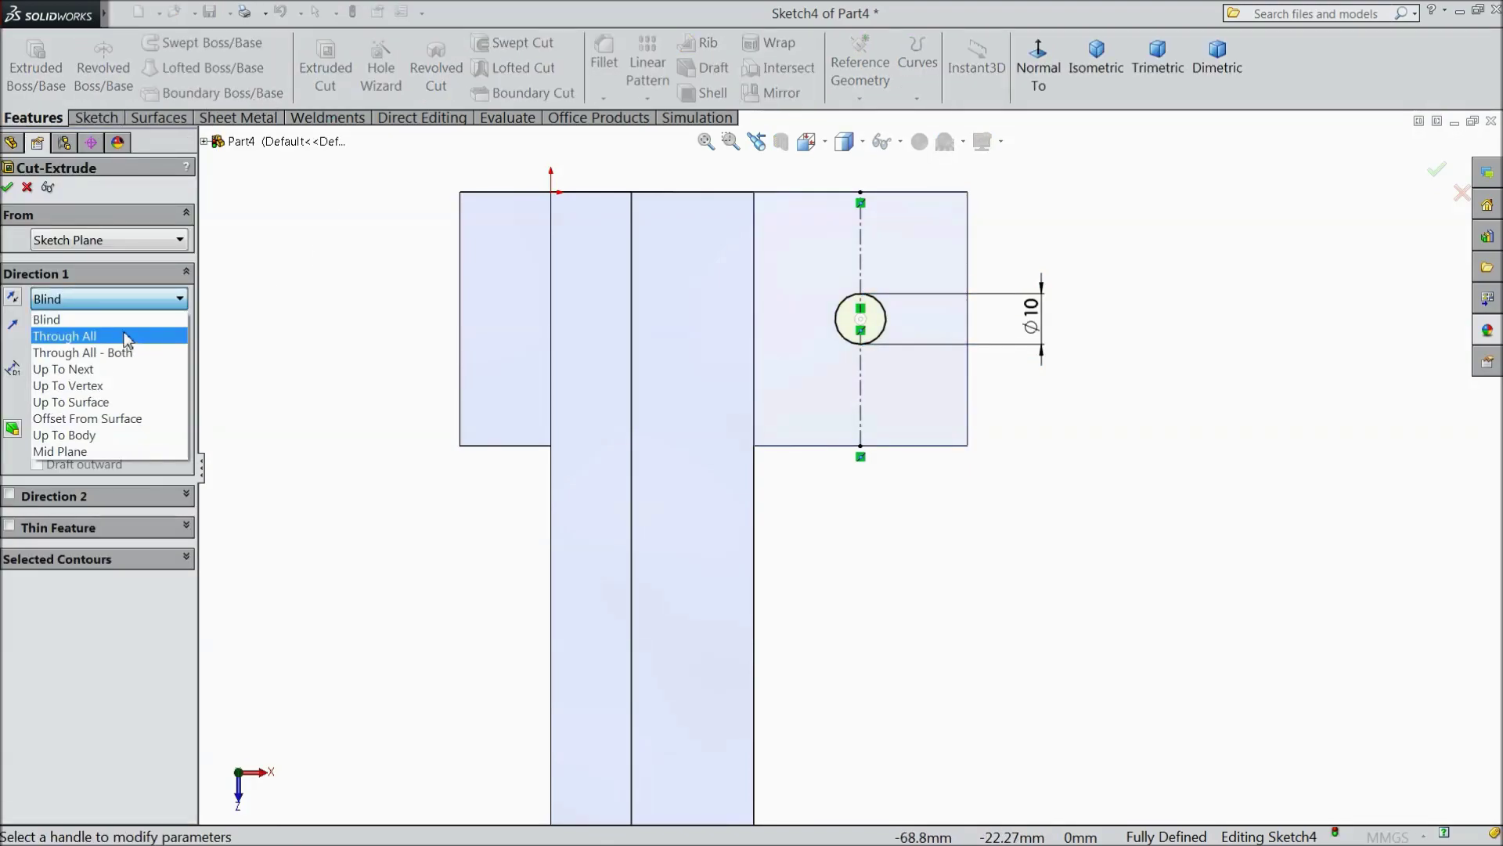
click(66, 336)
middle_drag(453, 446, 753, 692)
scroll(753, 693, down, 5)
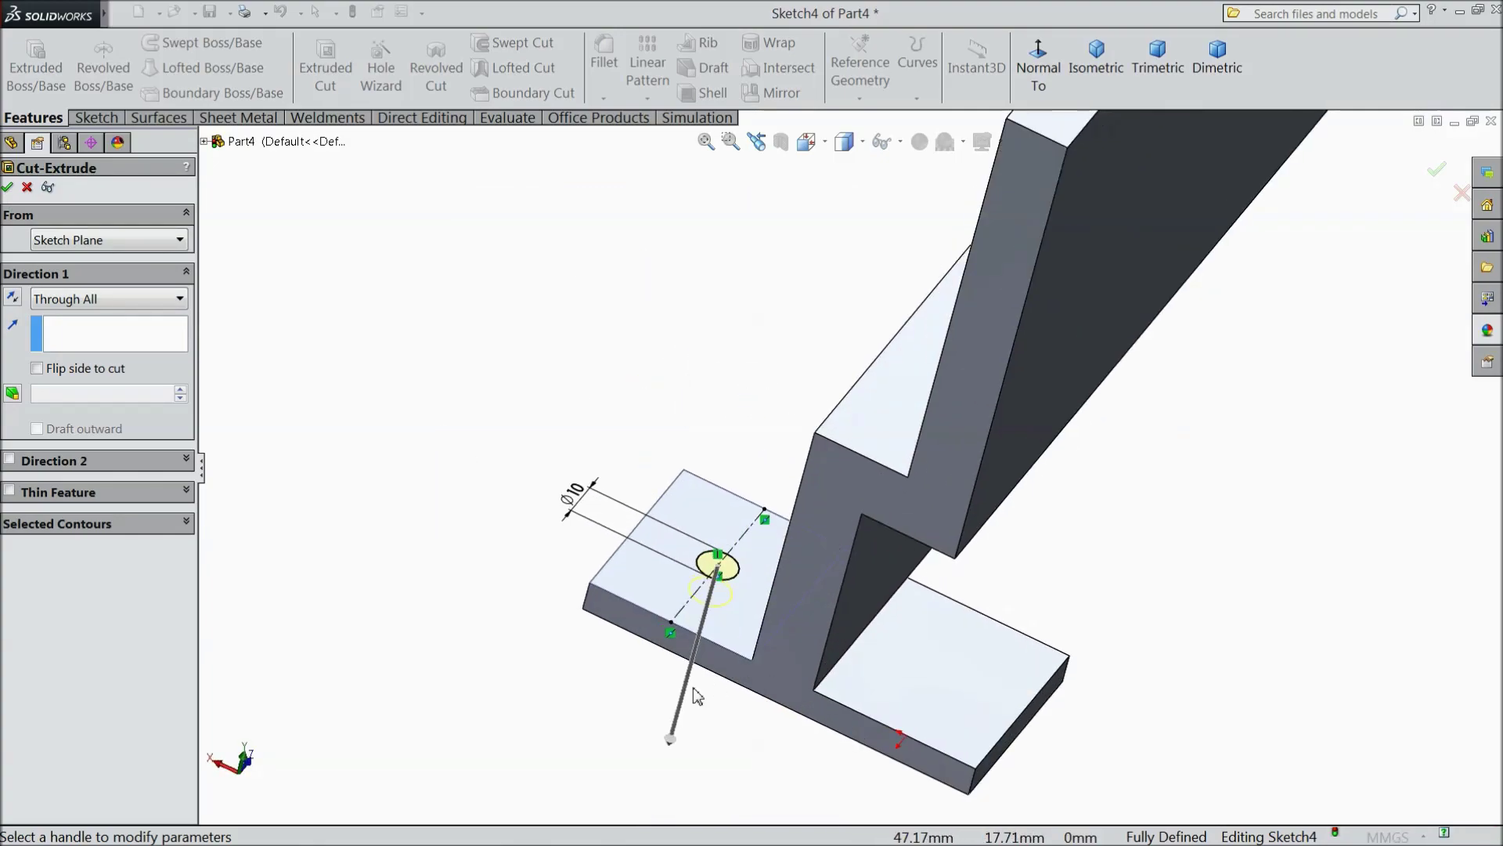
click(7, 188)
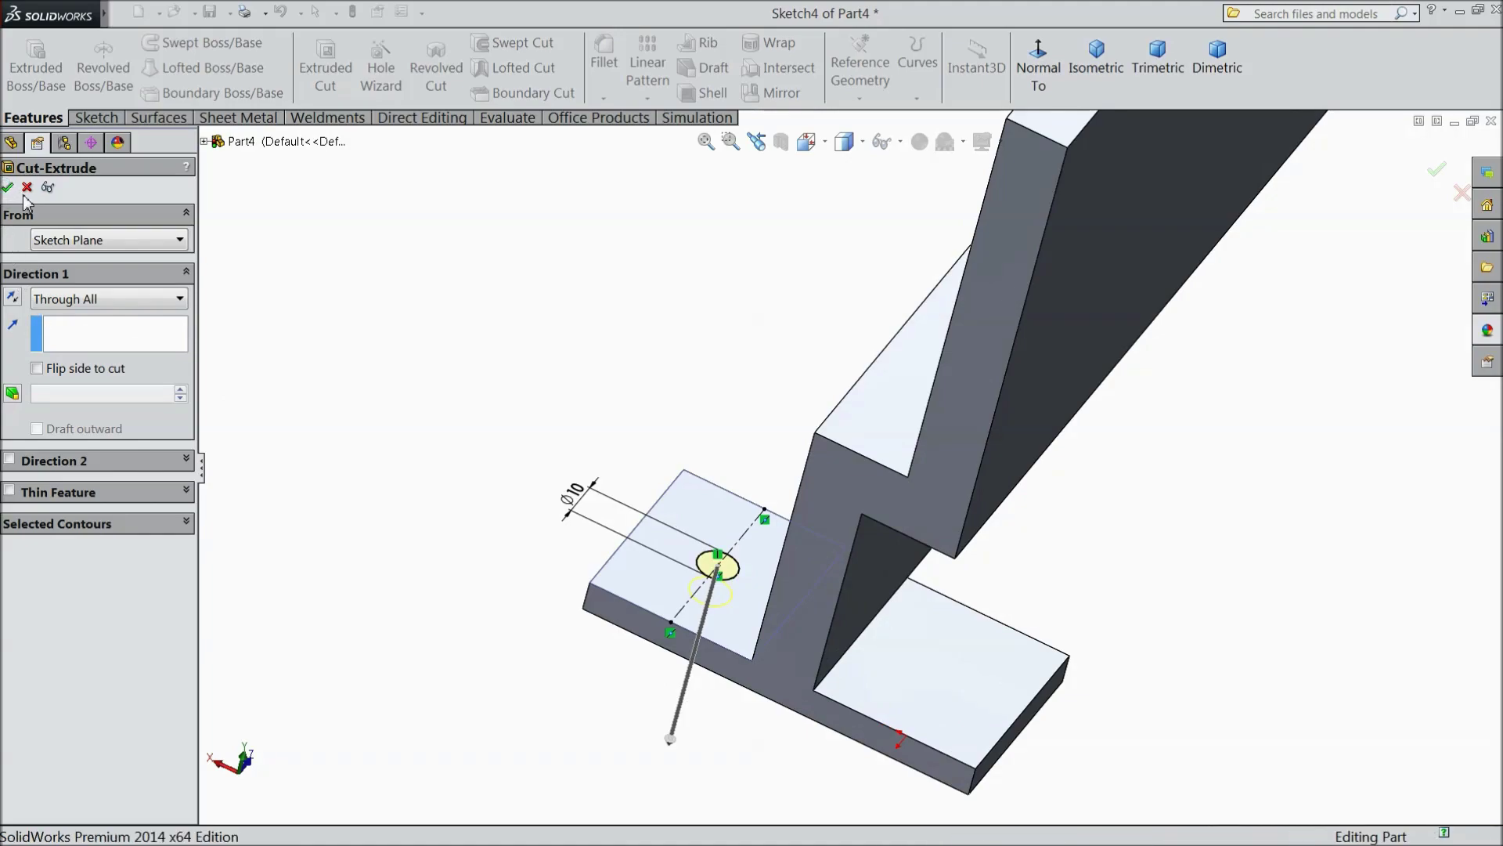
Step: Create a reference plane midway between the two long side faces of the lower leg
middle_drag(583, 470, 621, 390)
scroll(618, 389, up, 3)
scroll(949, 345, down, 3)
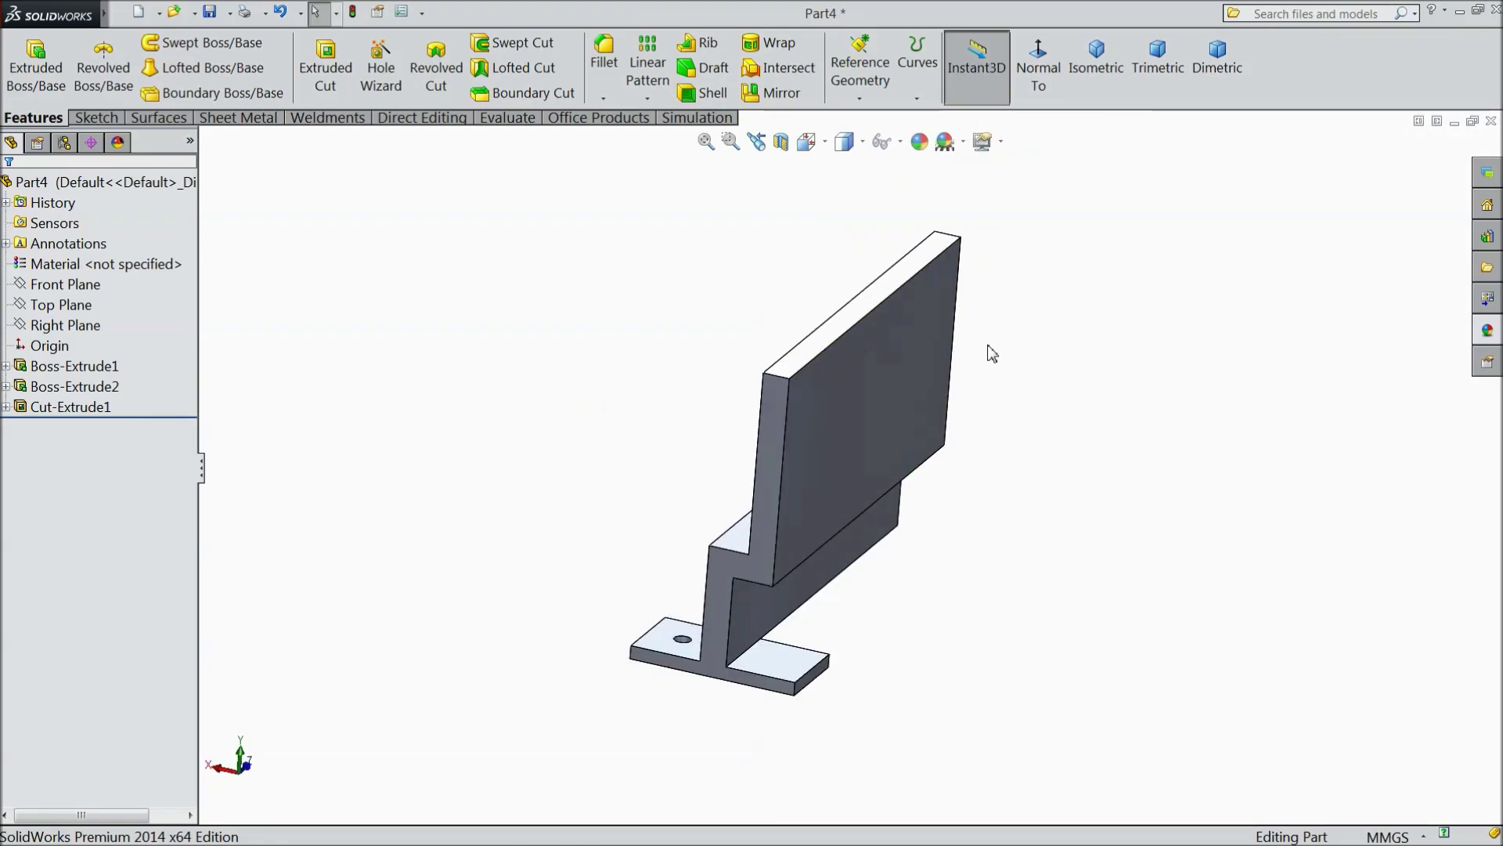
mouse_move(1021, 470)
middle_down()
mouse_move(997, 396)
mouse_move(997, 487)
middle_up()
scroll(862, 559, down, 3)
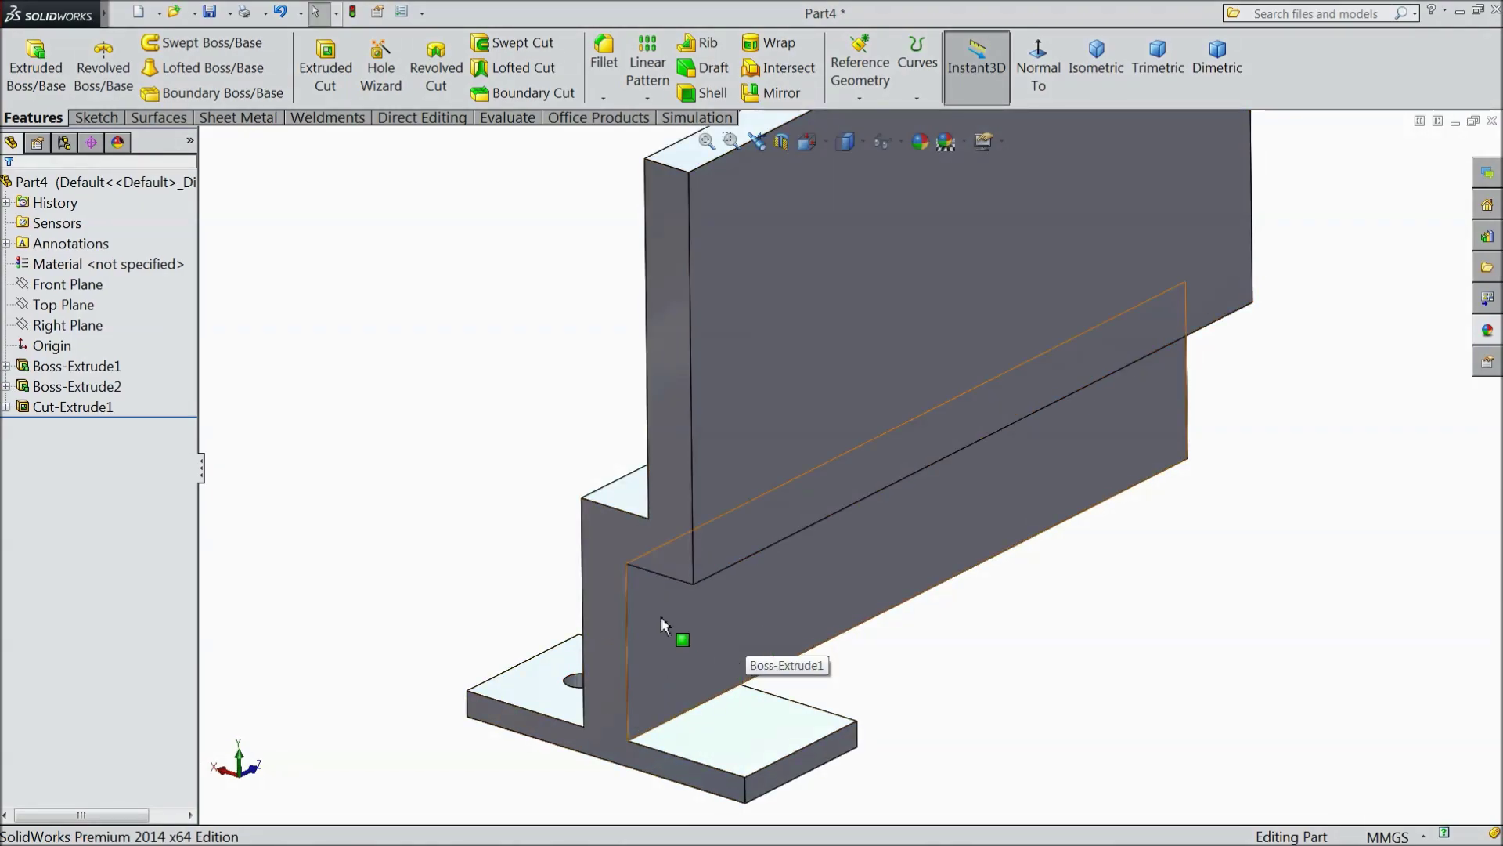
middle_drag(639, 590, 700, 552)
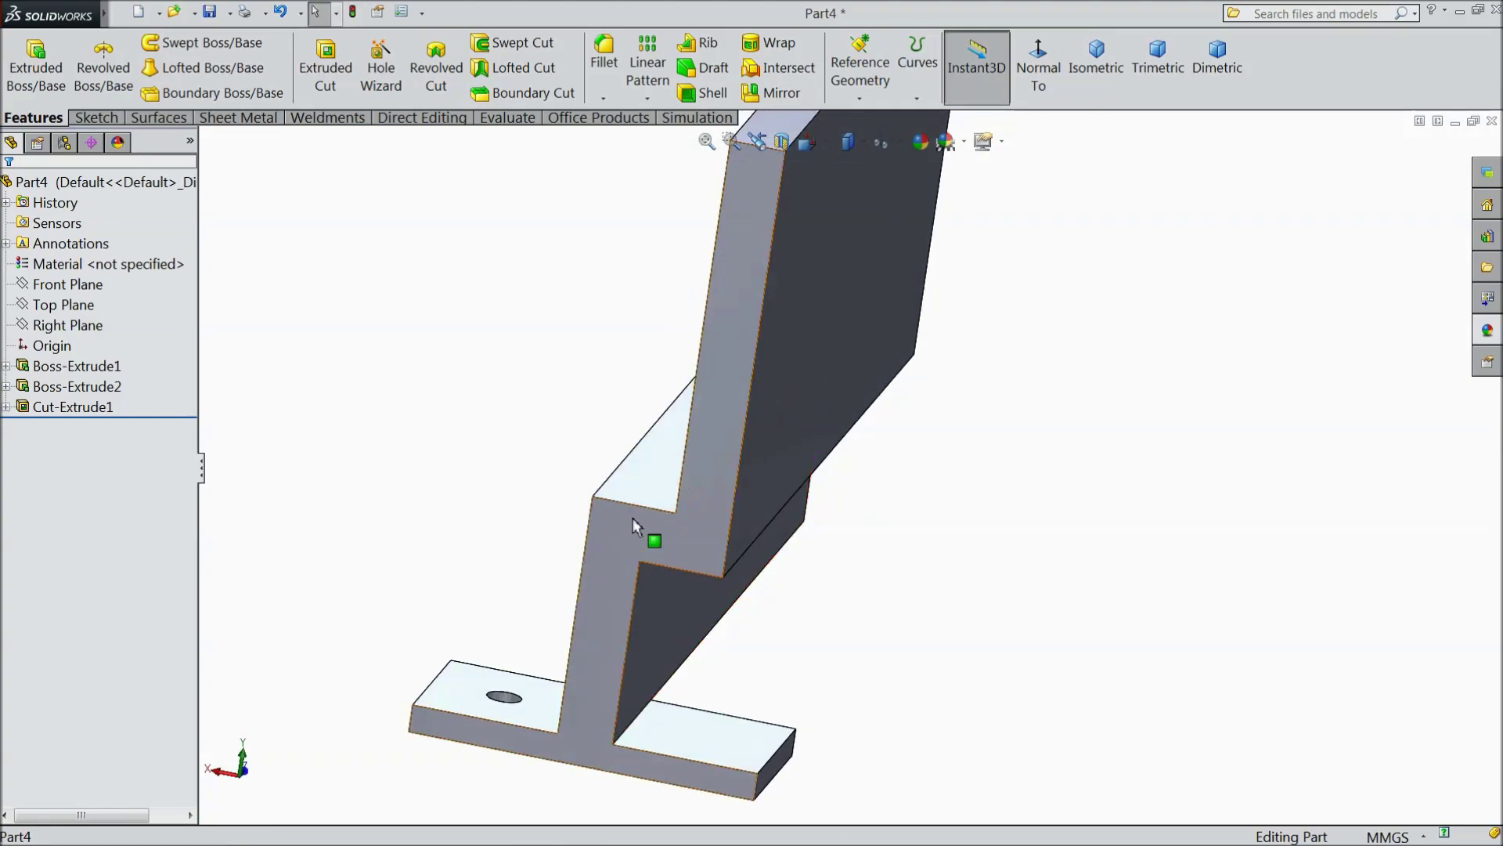
click(859, 67)
click(873, 118)
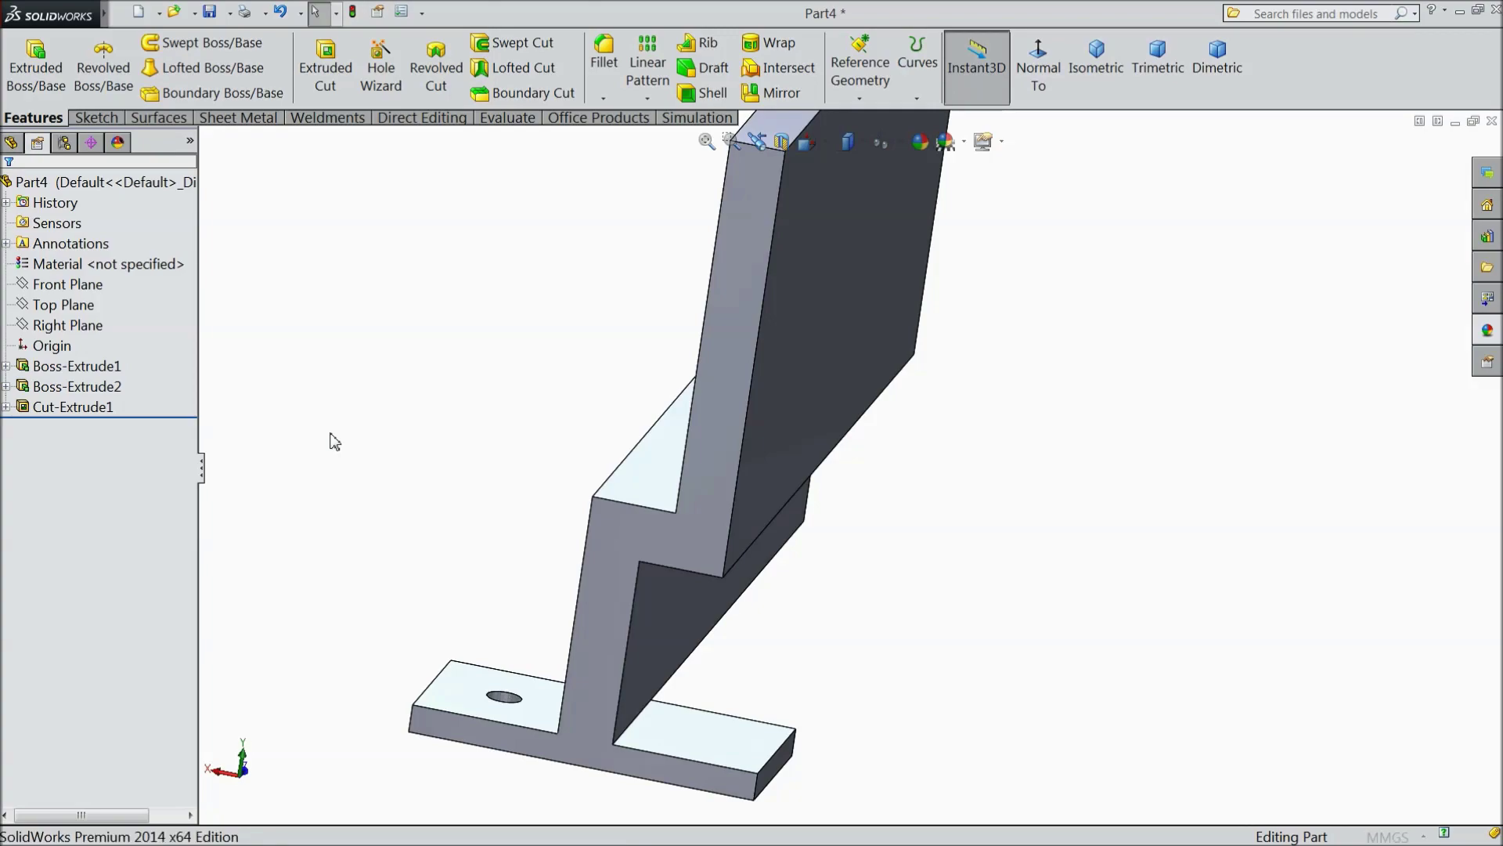
click(660, 617)
middle_drag(444, 519, 496, 539)
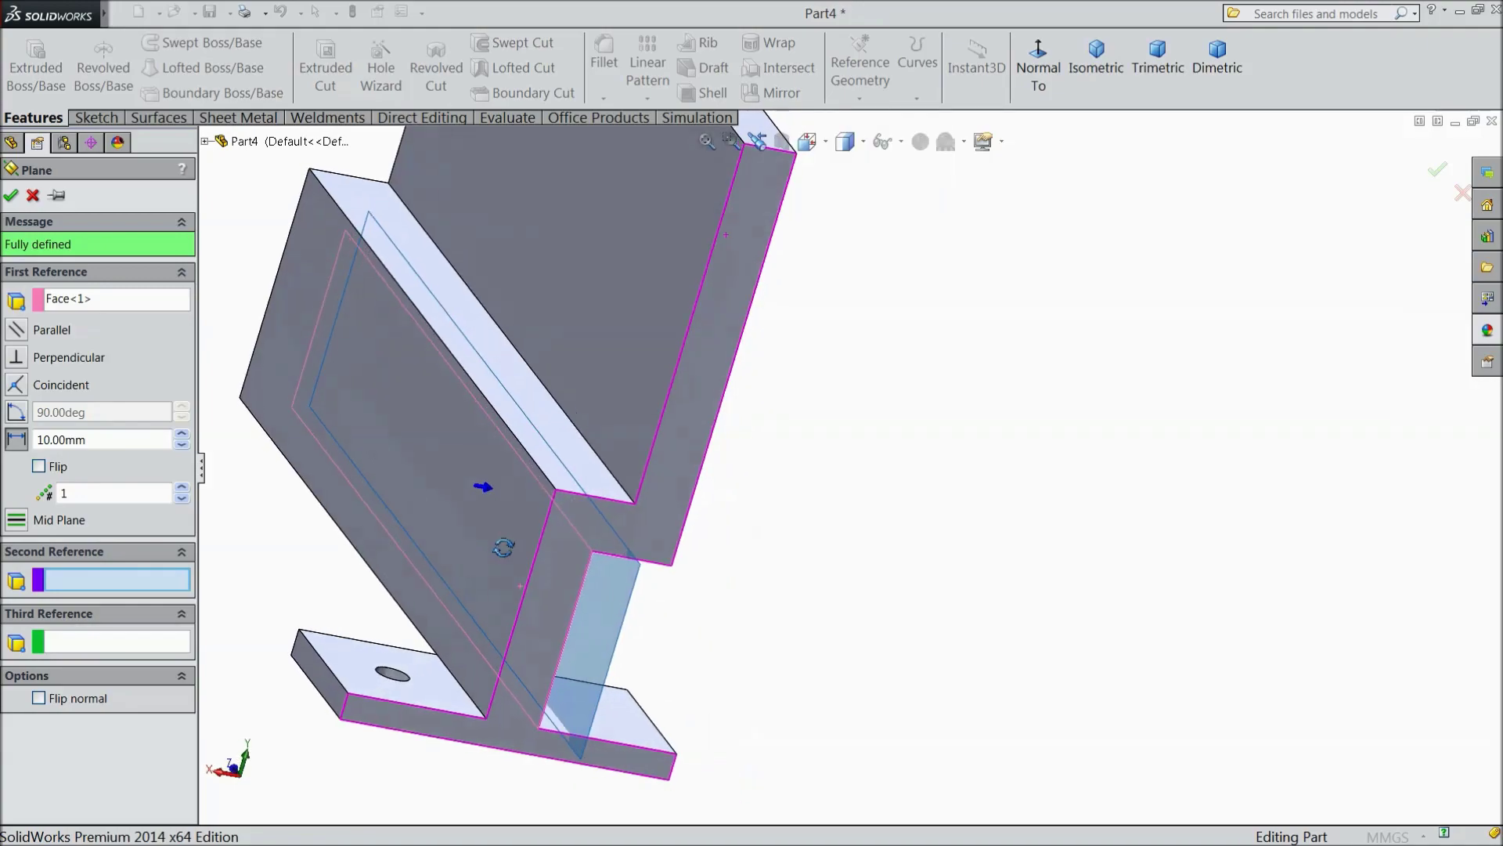
click(496, 539)
middle_drag(676, 603, 579, 598)
scroll(564, 604, down, 3)
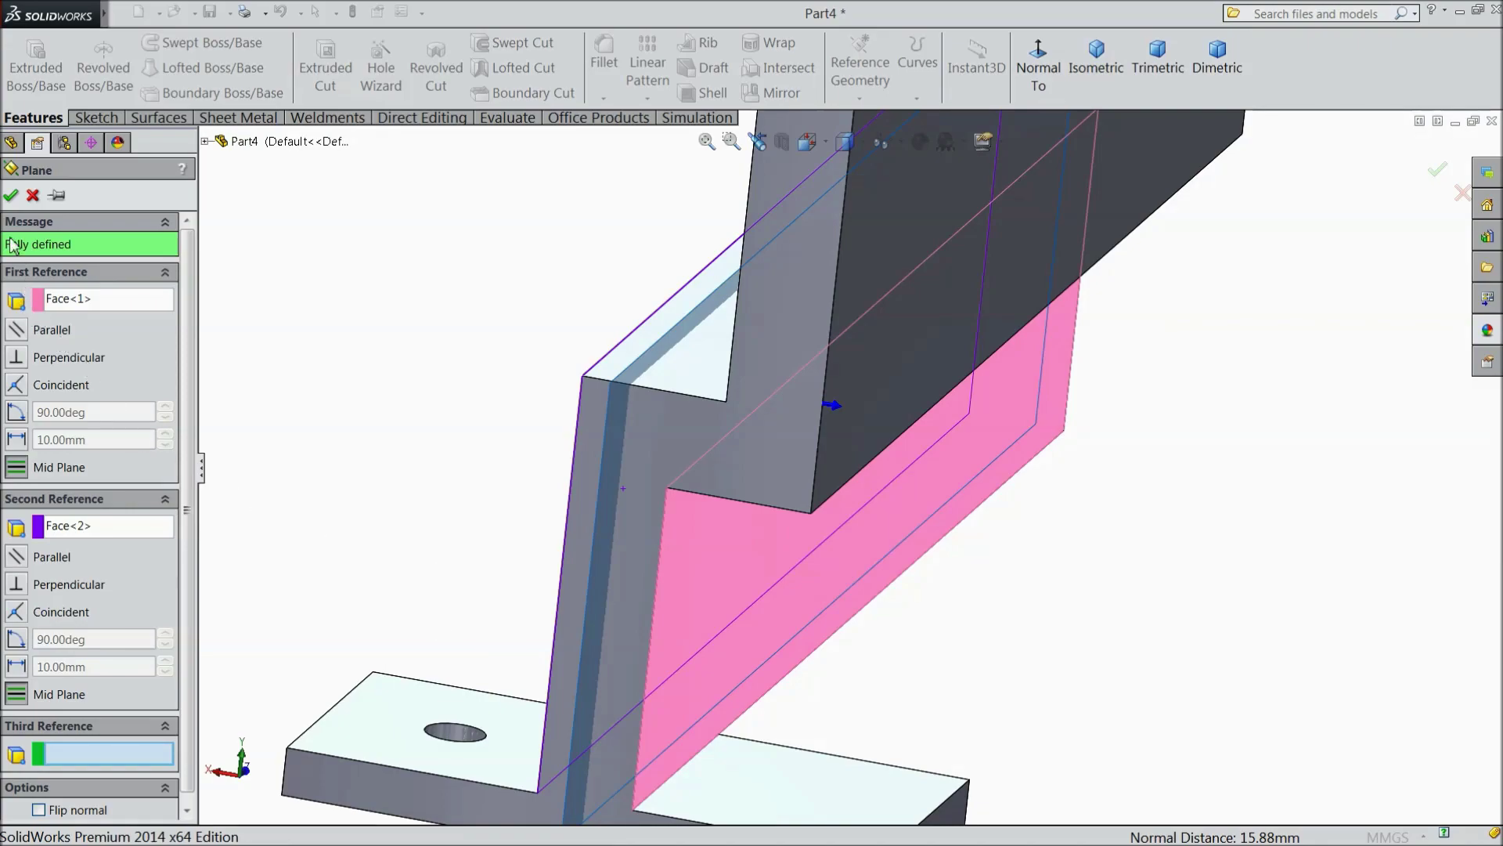
click(11, 195)
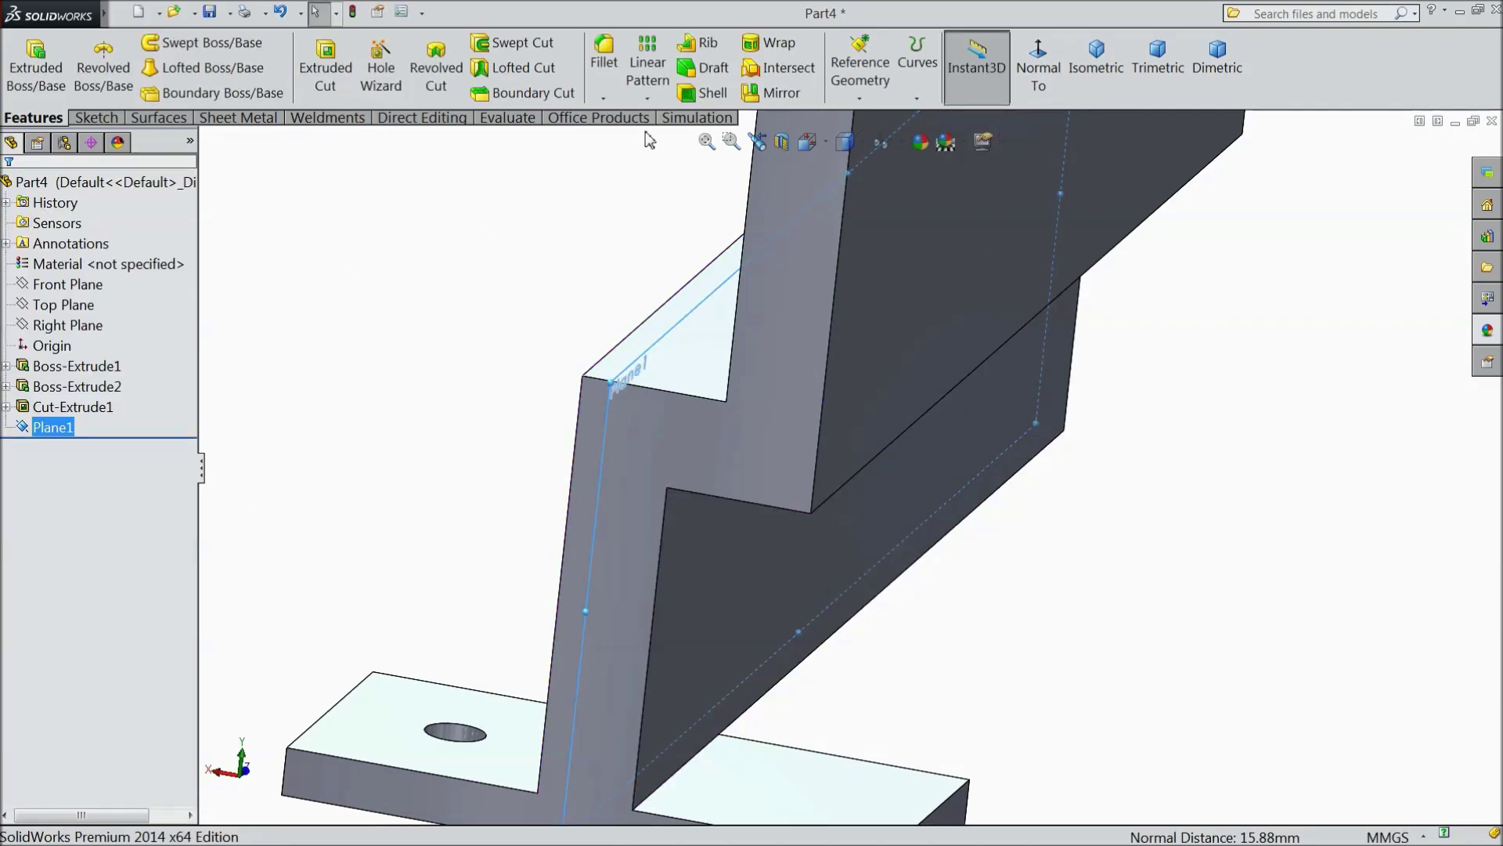
Step: Mirror the flange's hole cut about the lower leg's mid-plane to the other side of the flange
click(772, 92)
key(z)
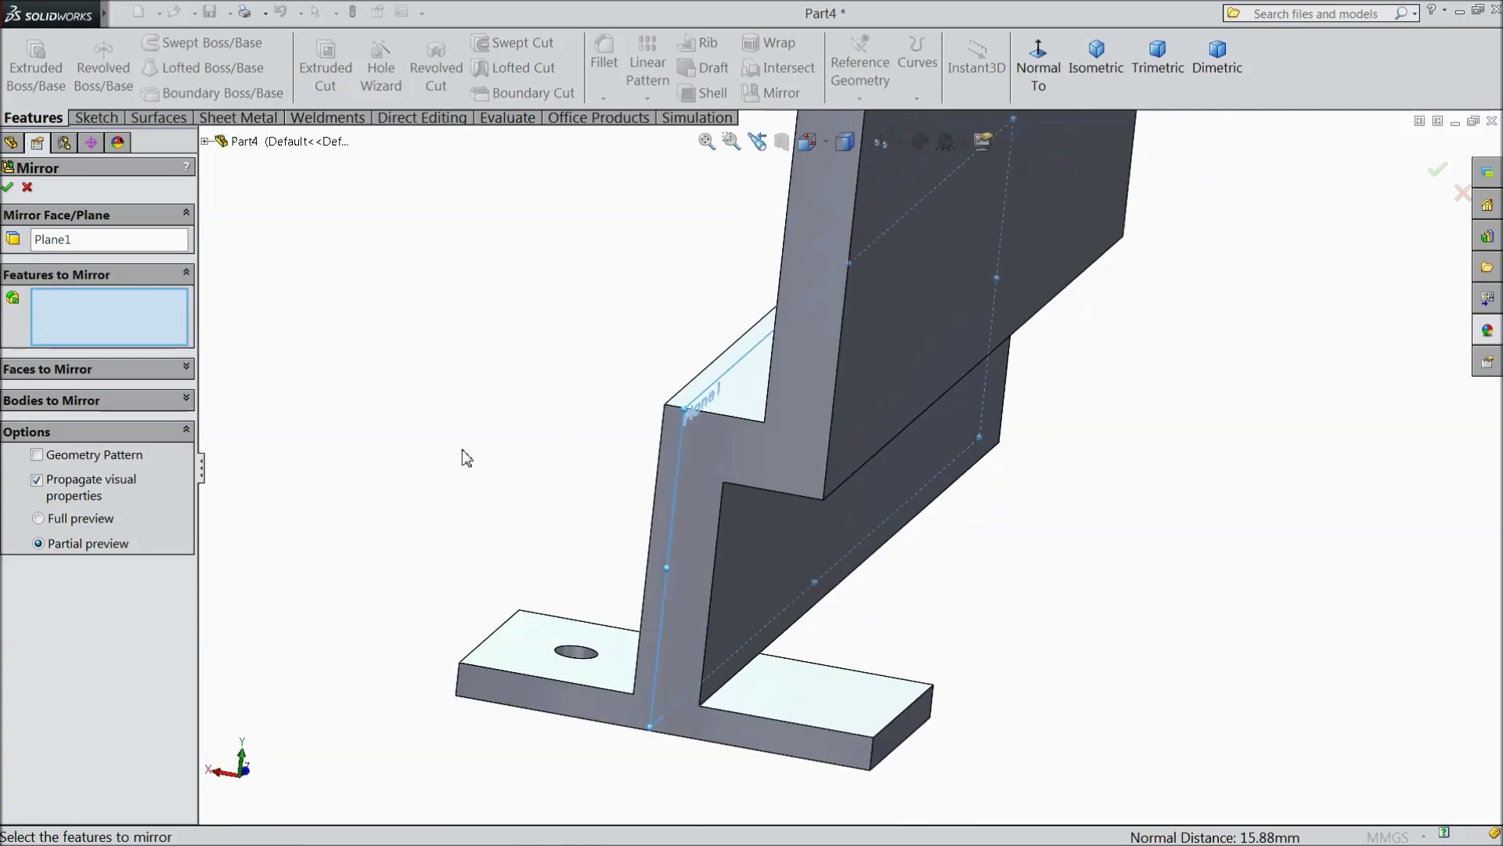
click(206, 141)
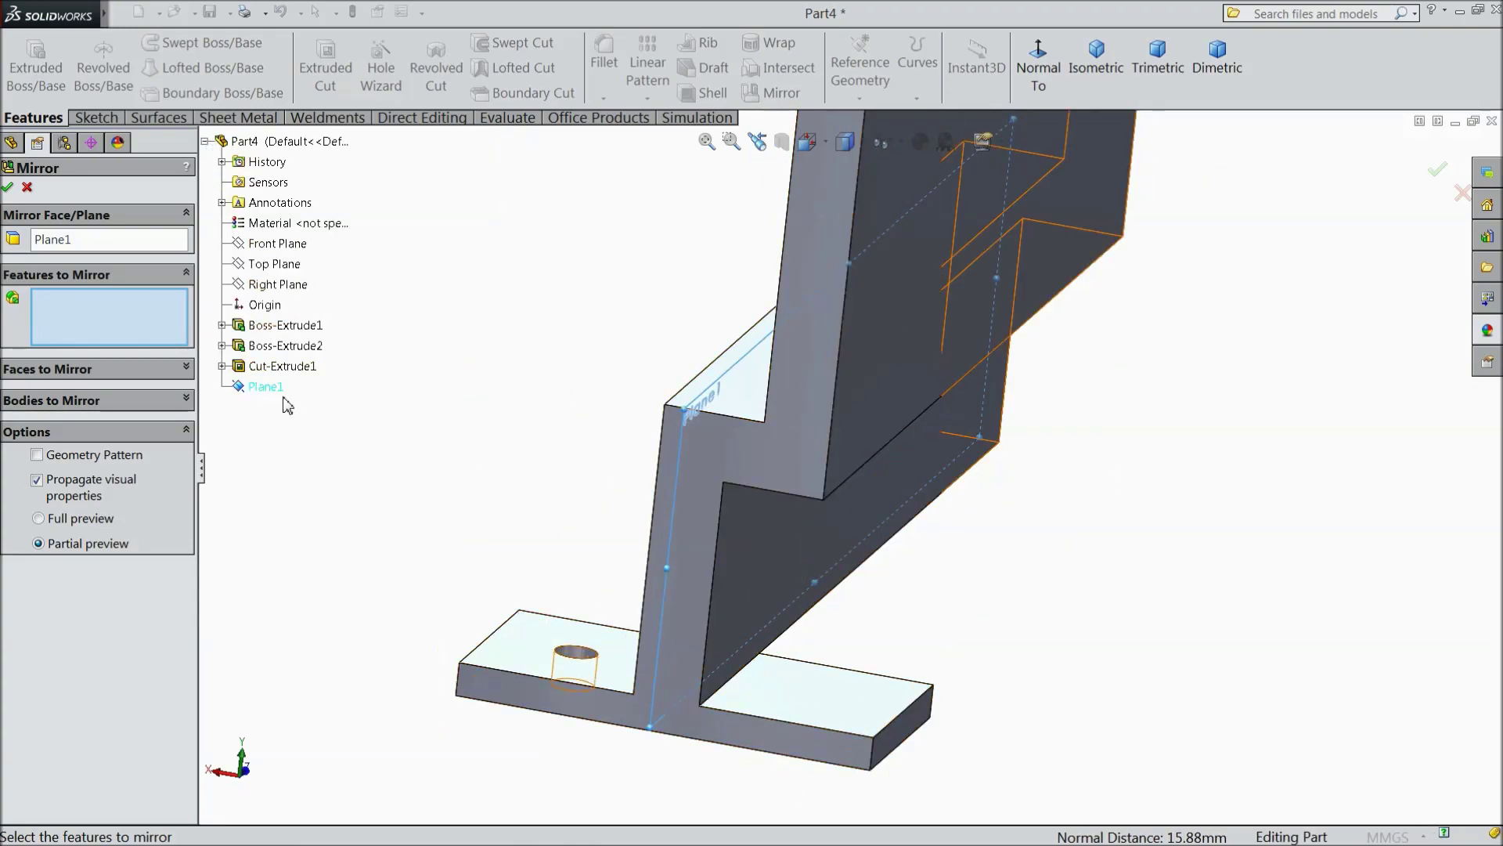
click(267, 368)
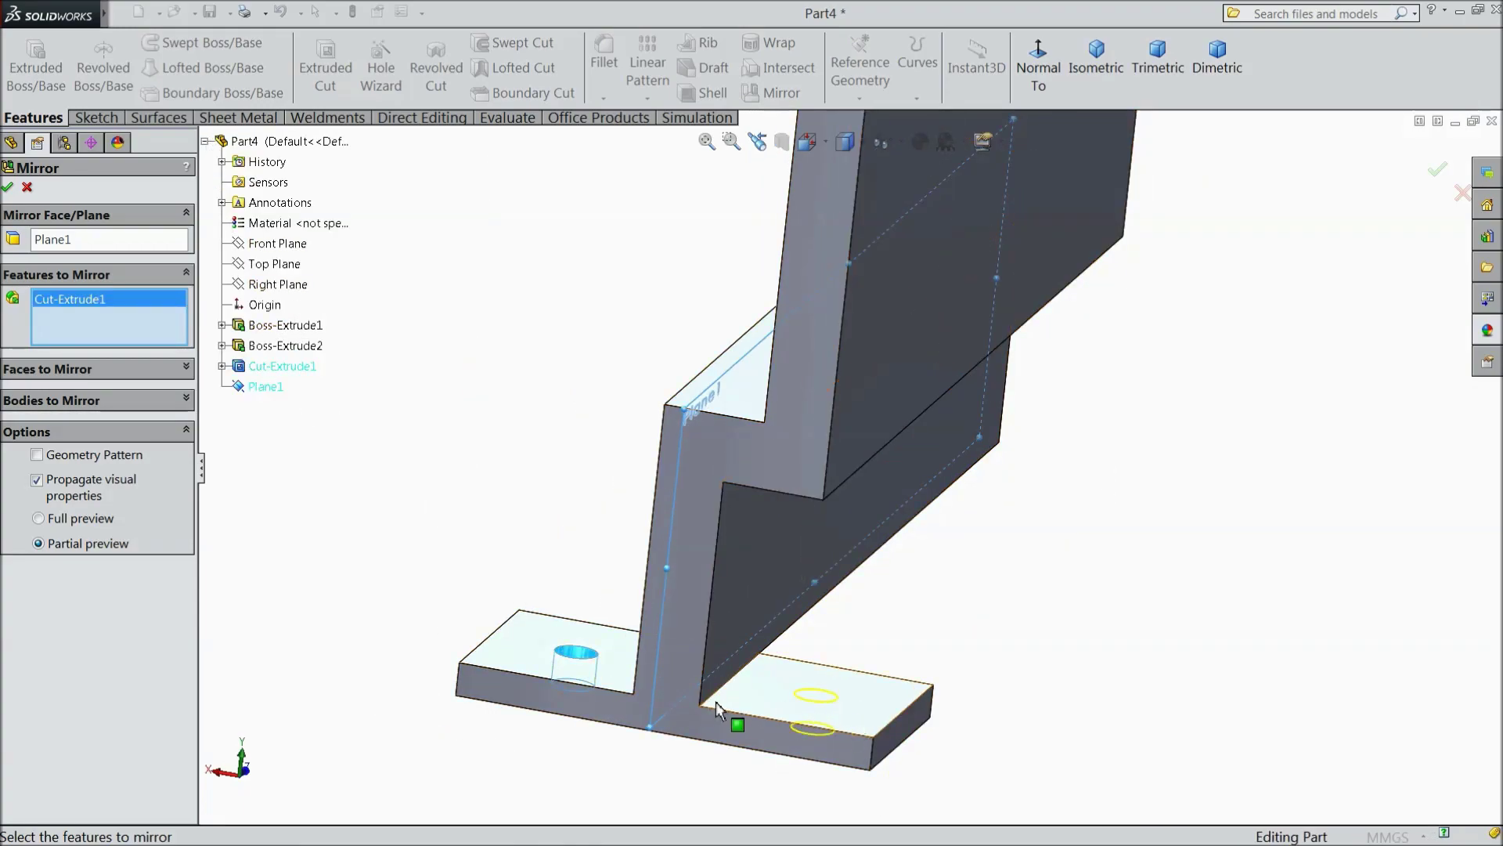
click(9, 188)
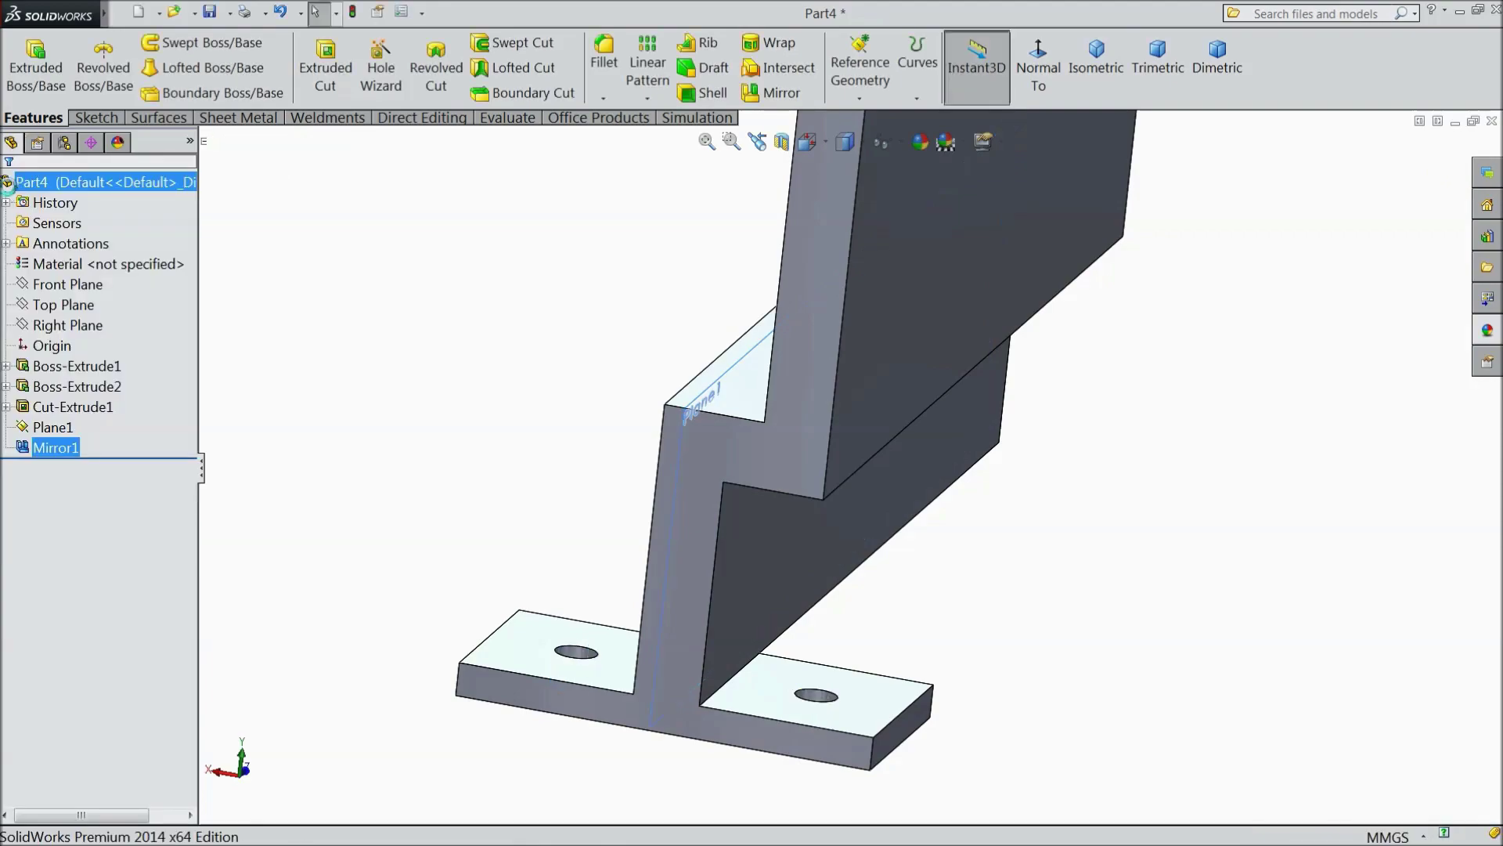
Step: Fillet both edges where the lower leg meets the flange's upper face with a 10 mm constant radius
click(605, 63)
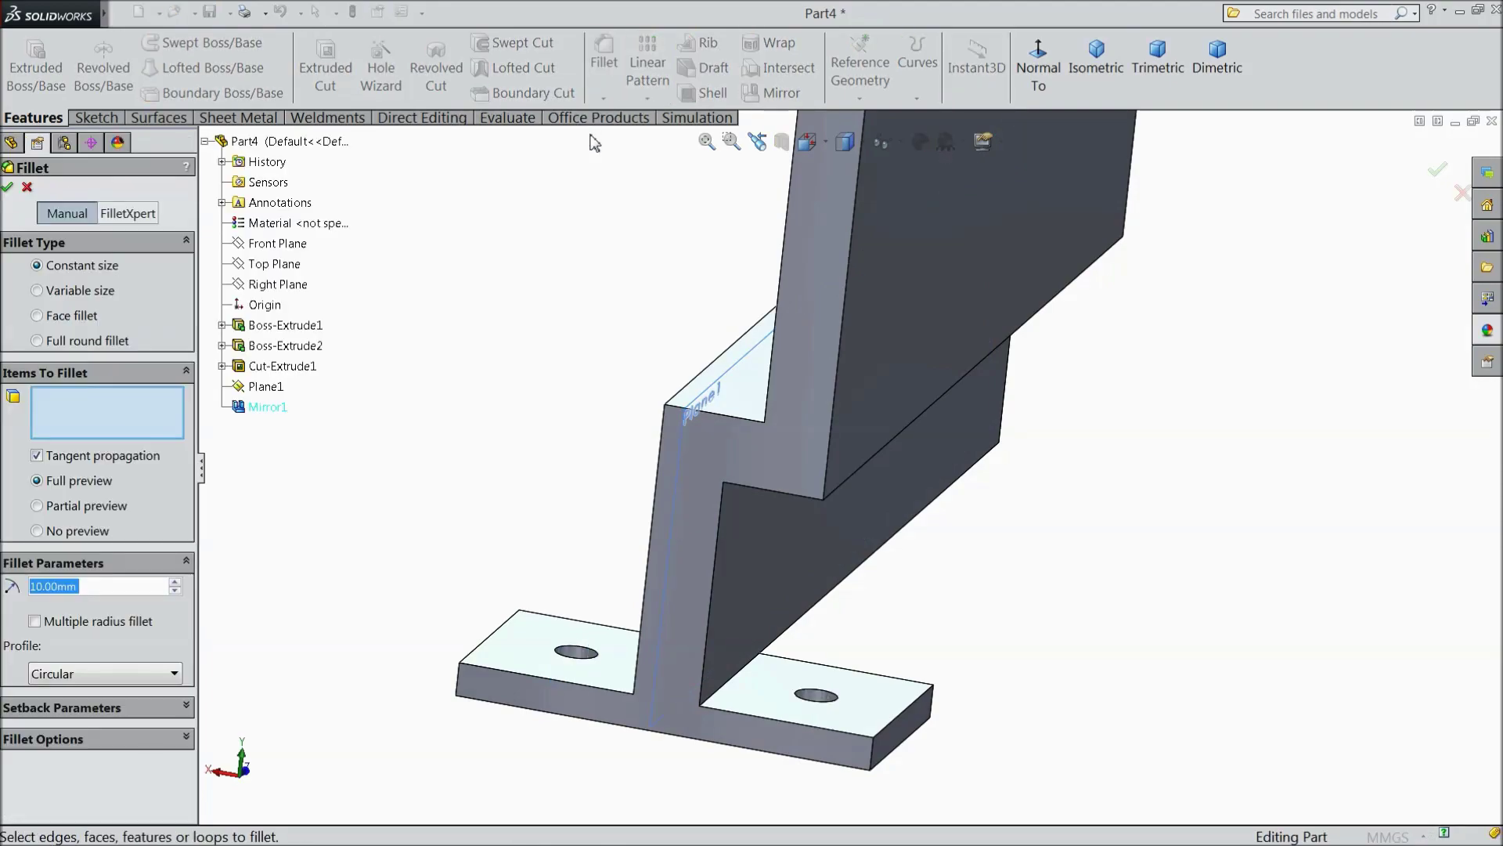
click(744, 689)
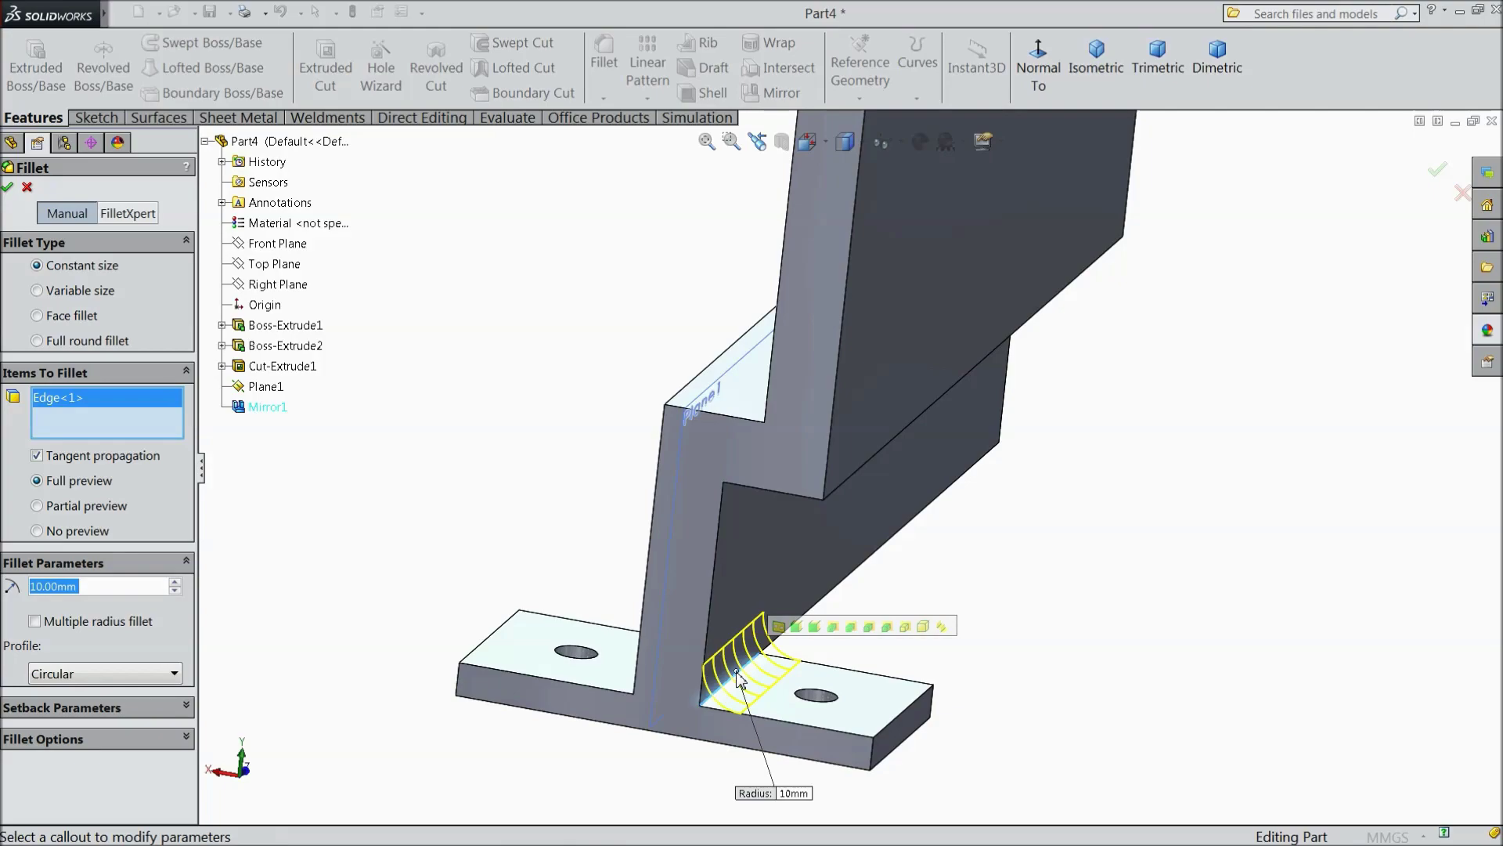
middle_drag(604, 689, 627, 689)
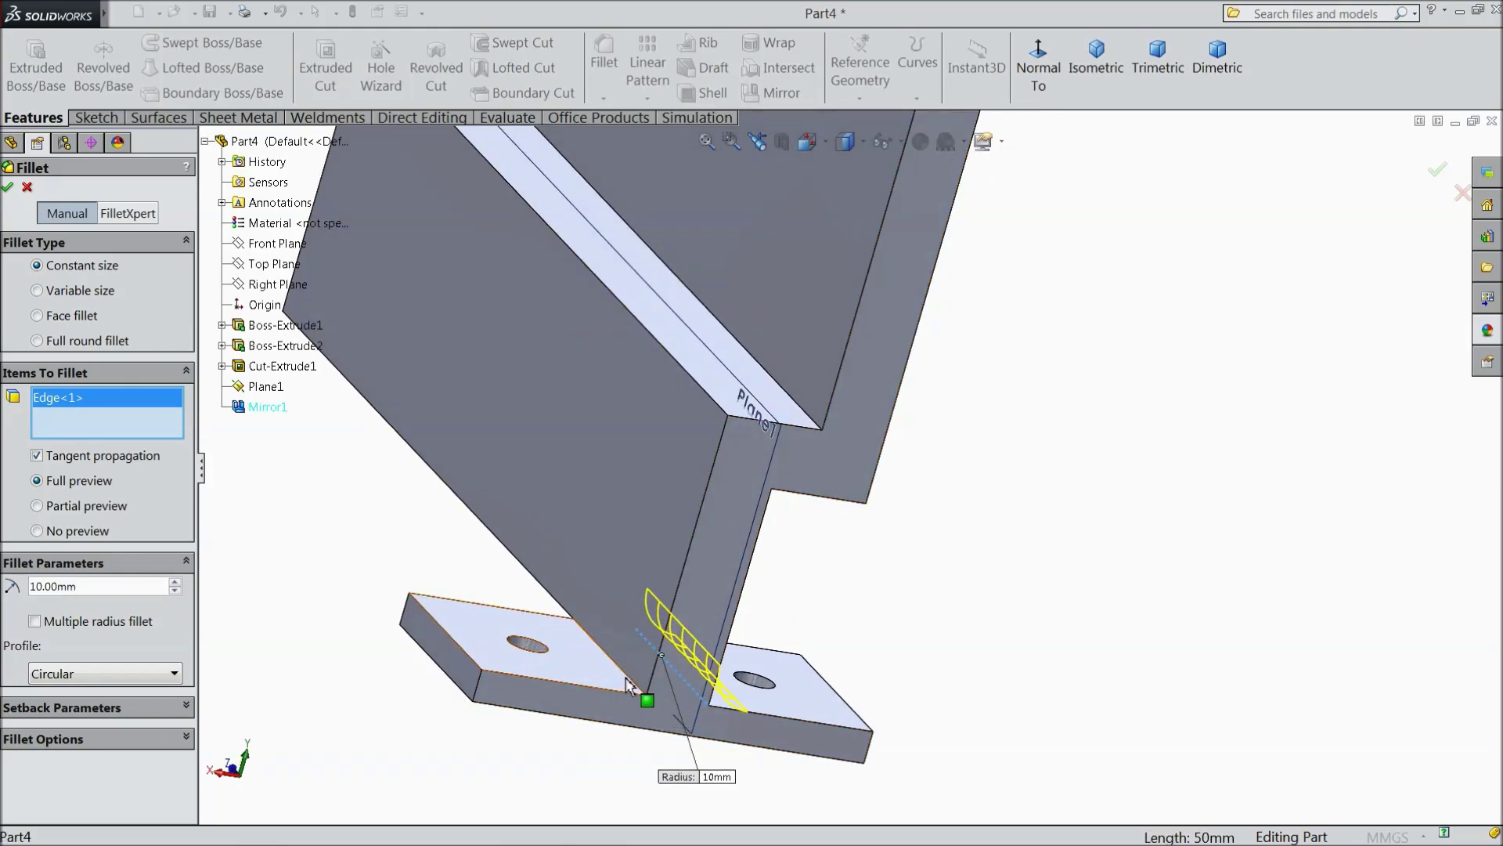
click(626, 686)
click(9, 188)
Step: Hide the reference plane running lengthwise through the middle of the lower leg
middle_drag(627, 553, 669, 552)
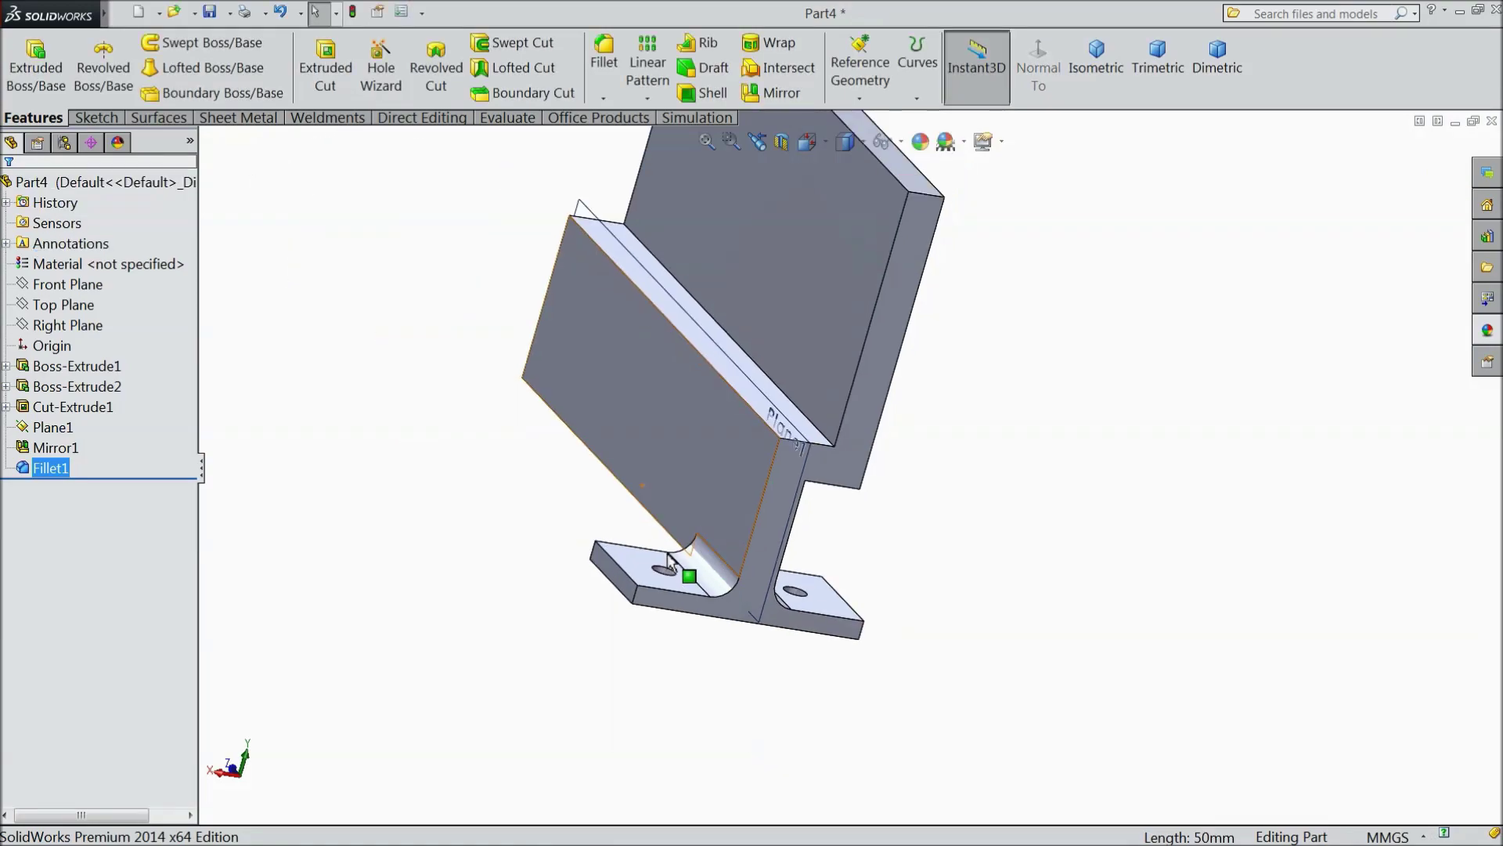
ctrl+click(25, 429)
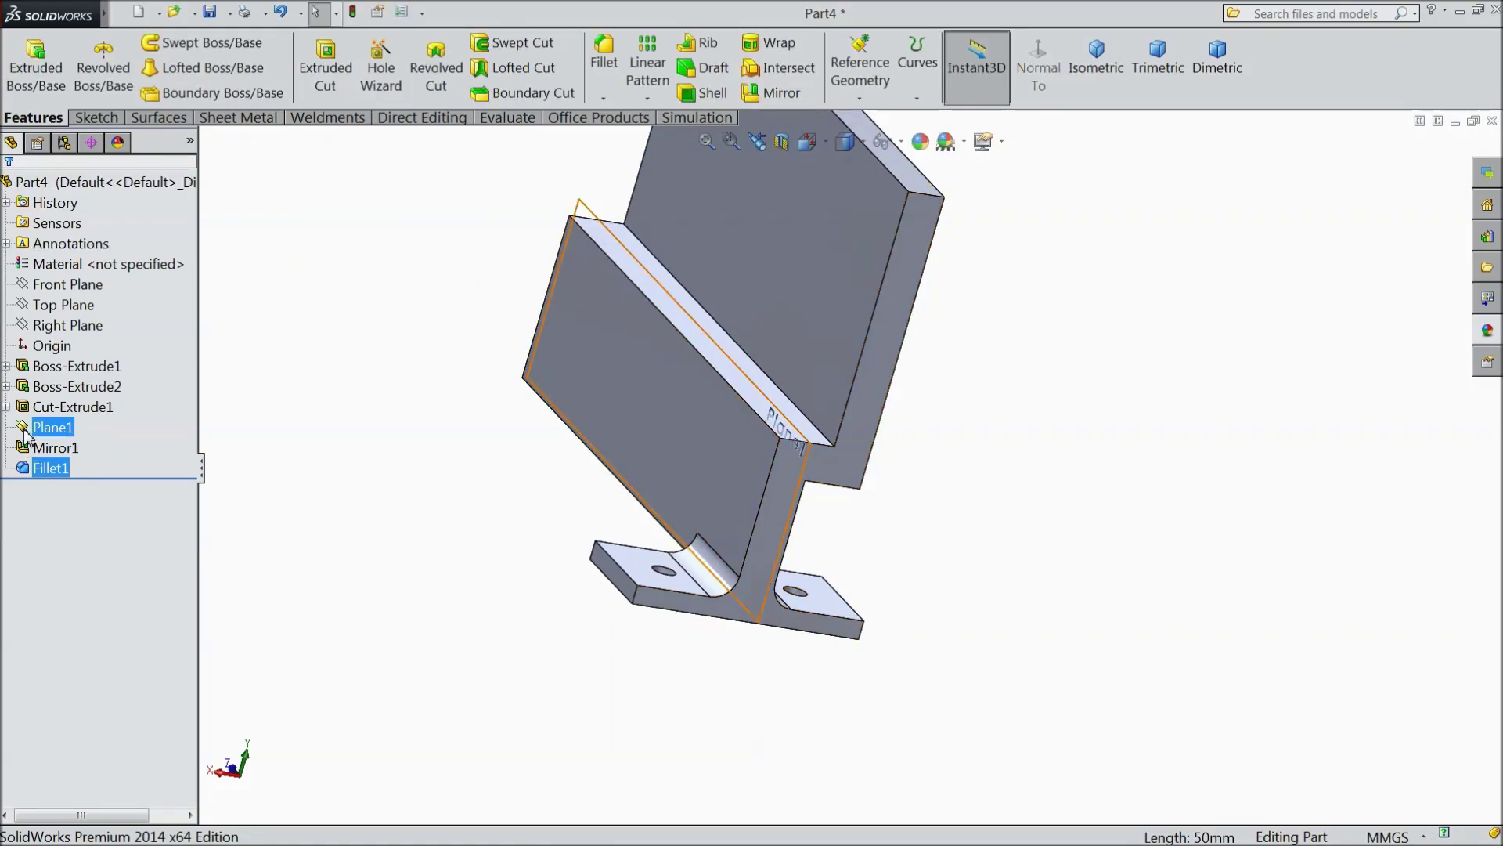
click(25, 431)
click(57, 405)
Step: Create a reference plane midway between the two opposite end faces of the Z-shaped body
middle_drag(456, 520, 454, 595)
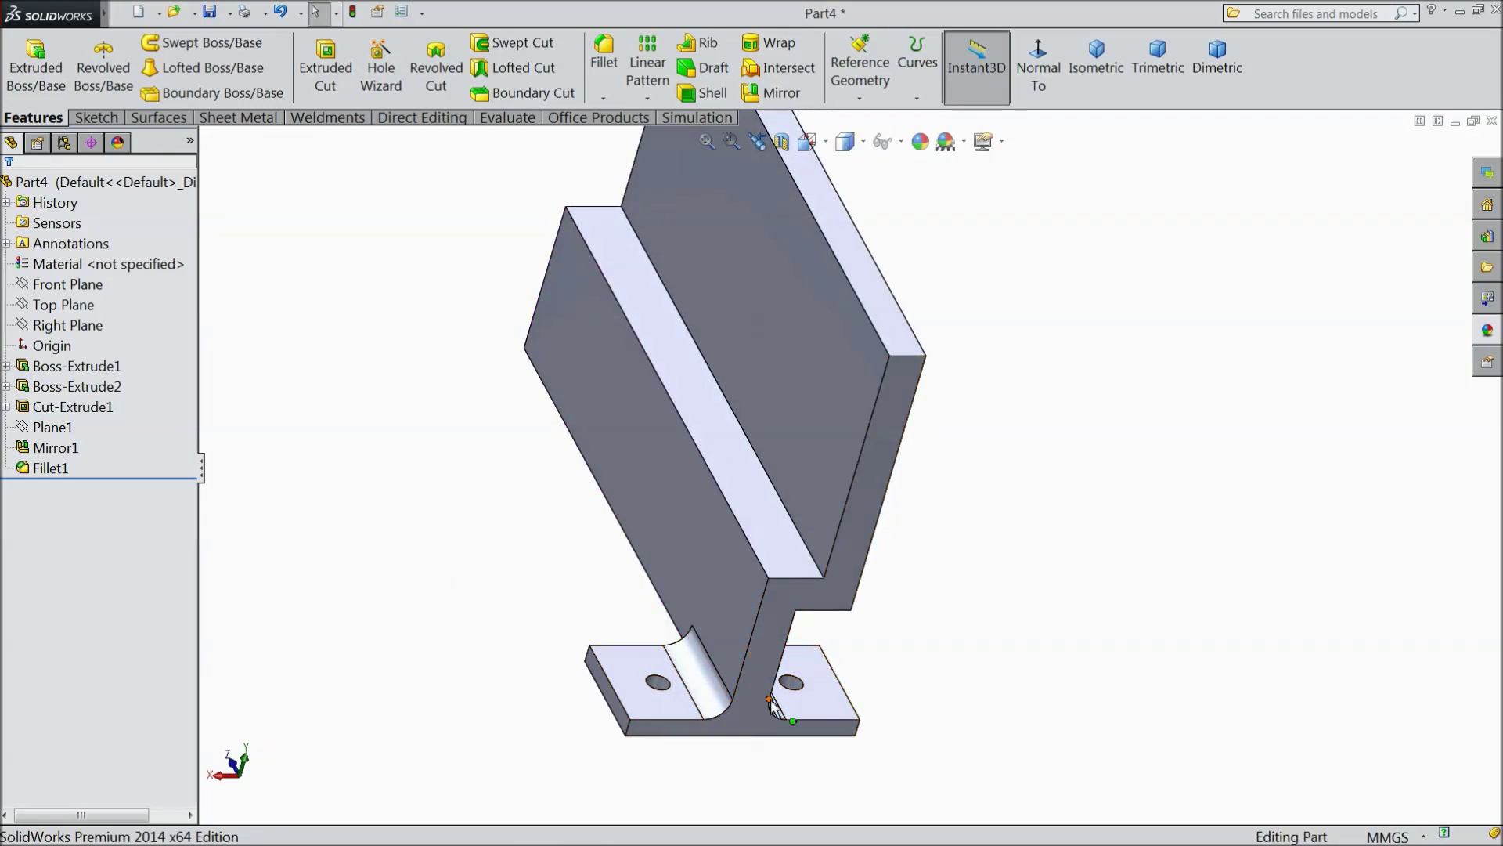
middle_drag(787, 705, 652, 678)
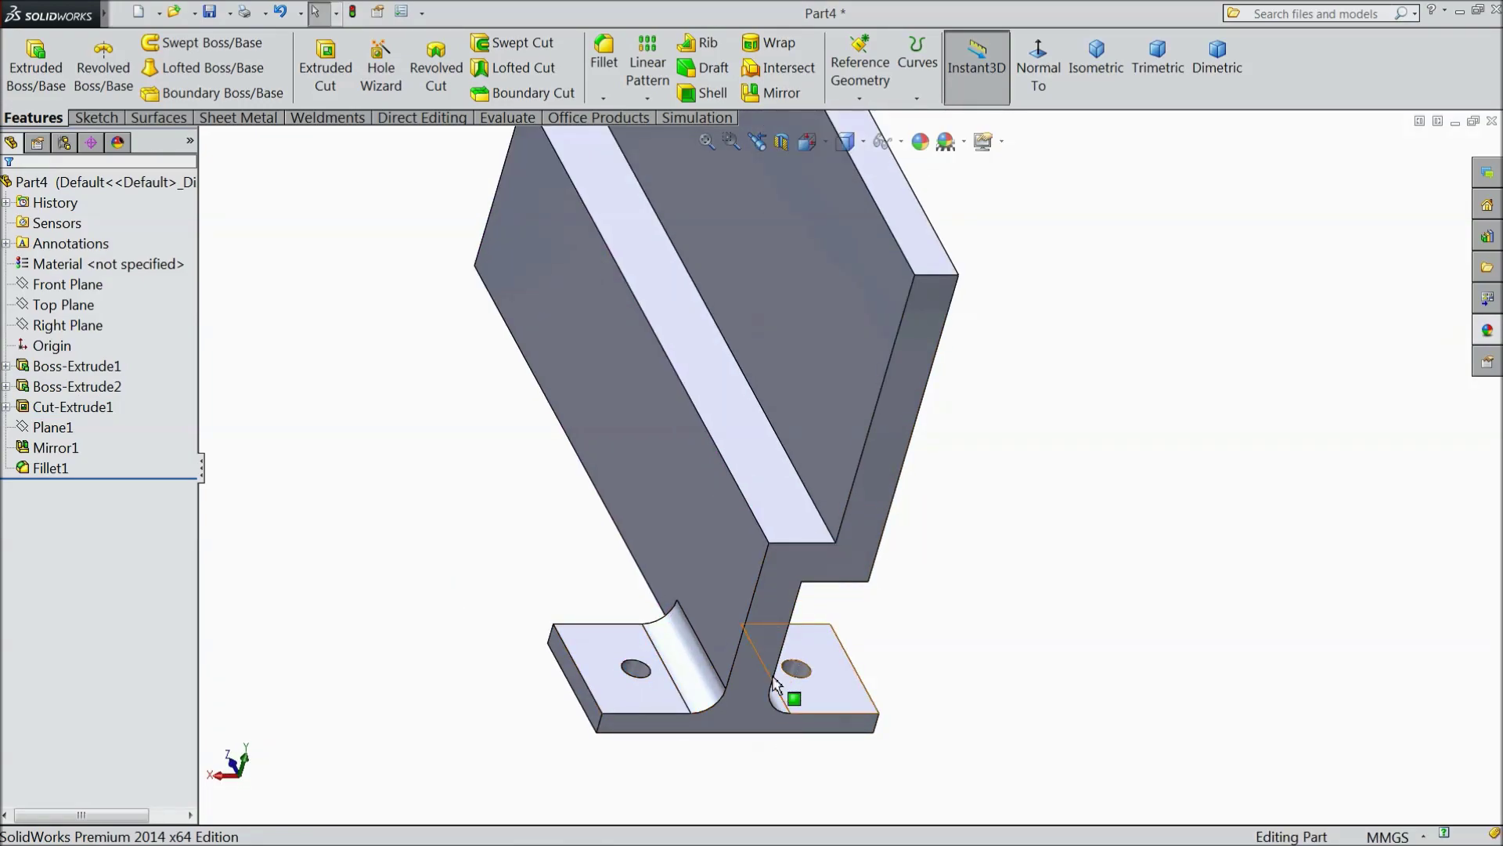
middle_drag(517, 300, 815, 255)
middle_drag(758, 340, 818, 195)
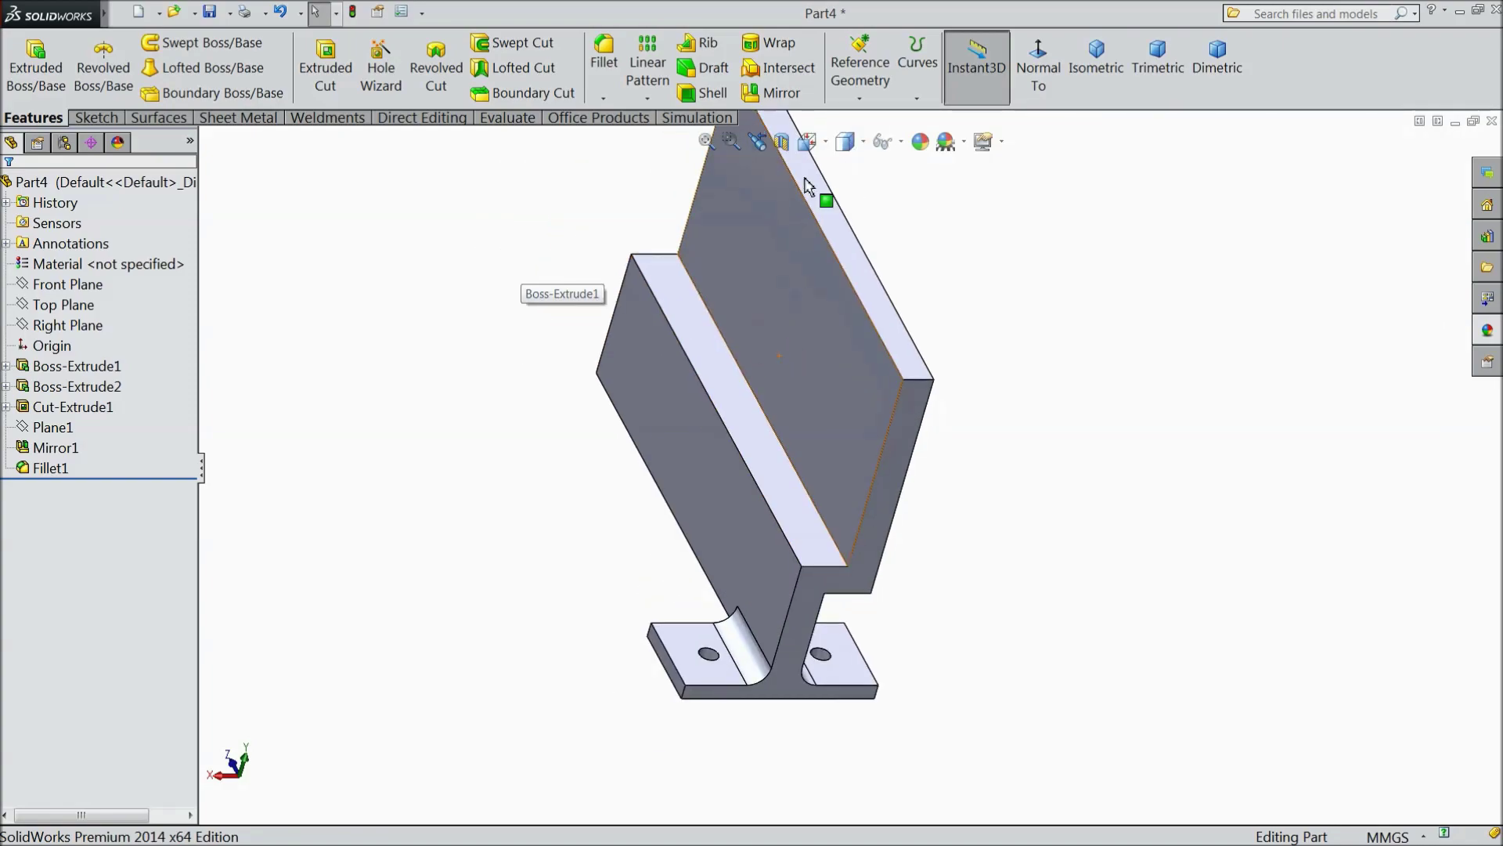
click(860, 98)
click(869, 117)
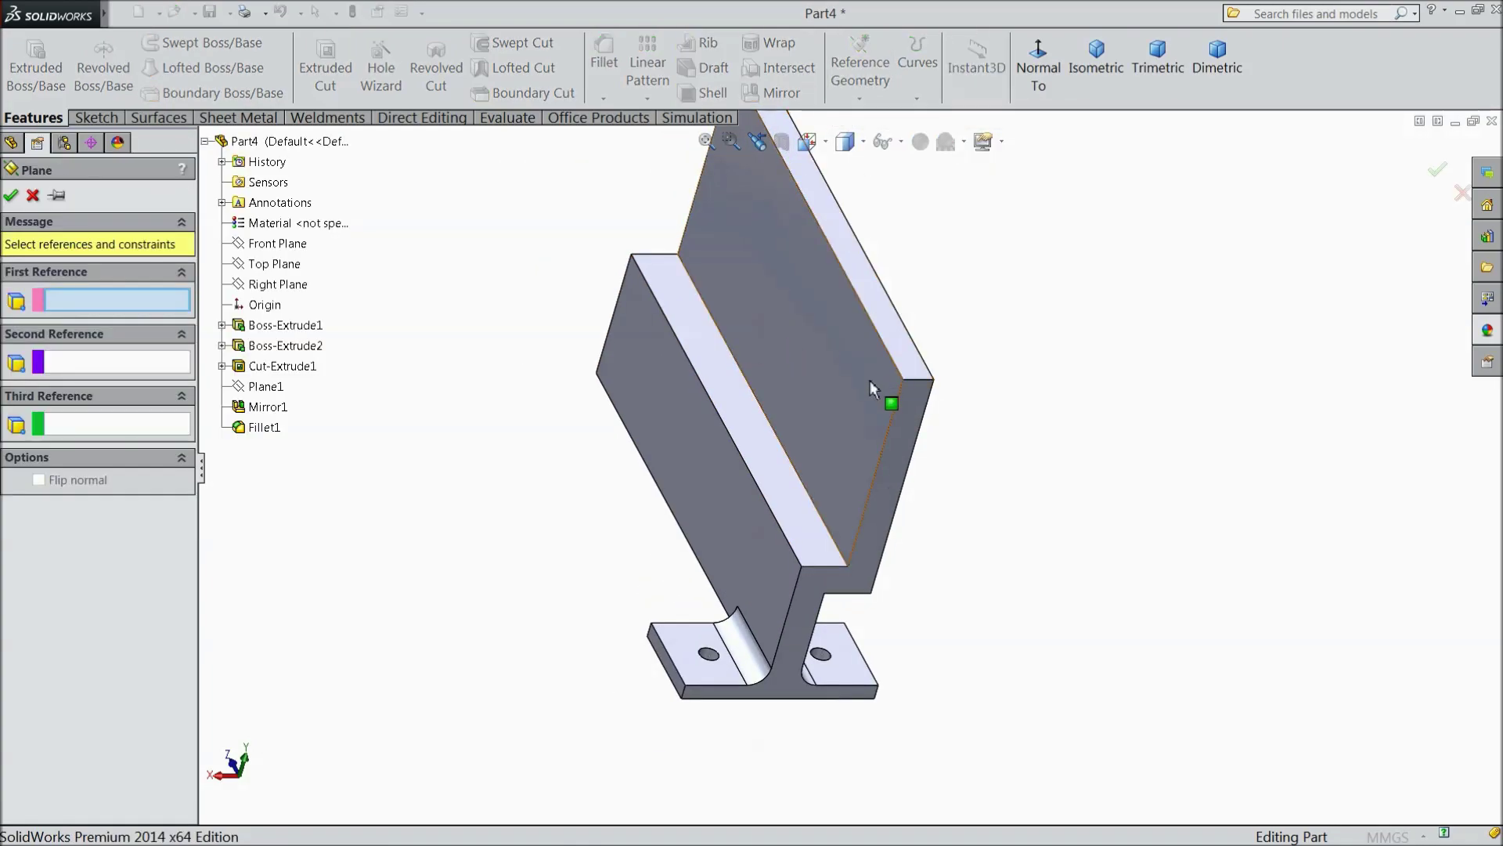
click(899, 479)
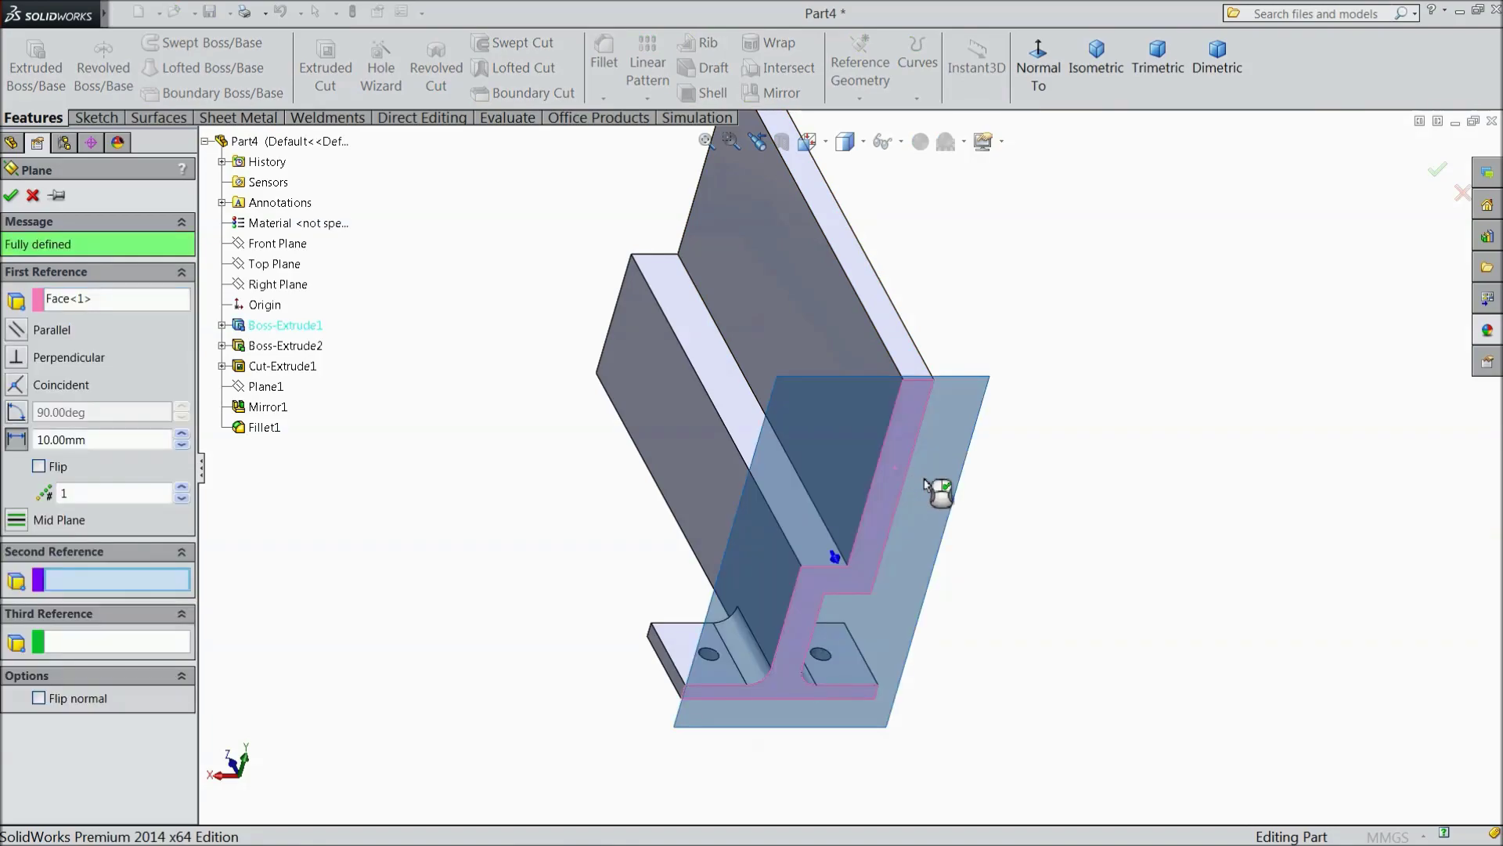
scroll(937, 489, up, 3)
middle_drag(983, 426, 1121, 657)
scroll(766, 372, down, 3)
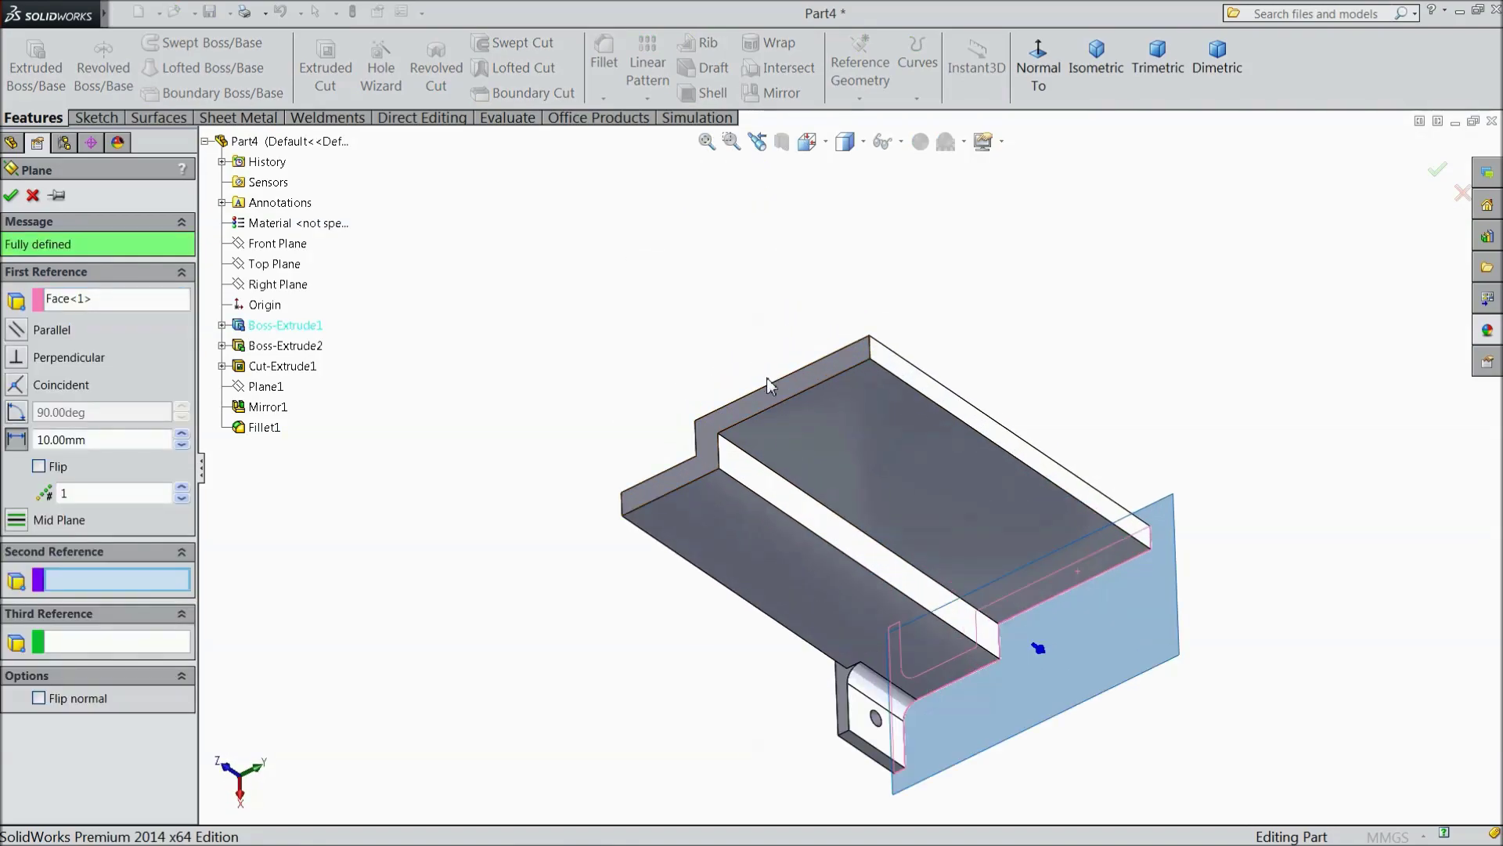
click(779, 415)
middle_drag(945, 480, 950, 537)
scroll(936, 579, down, 4)
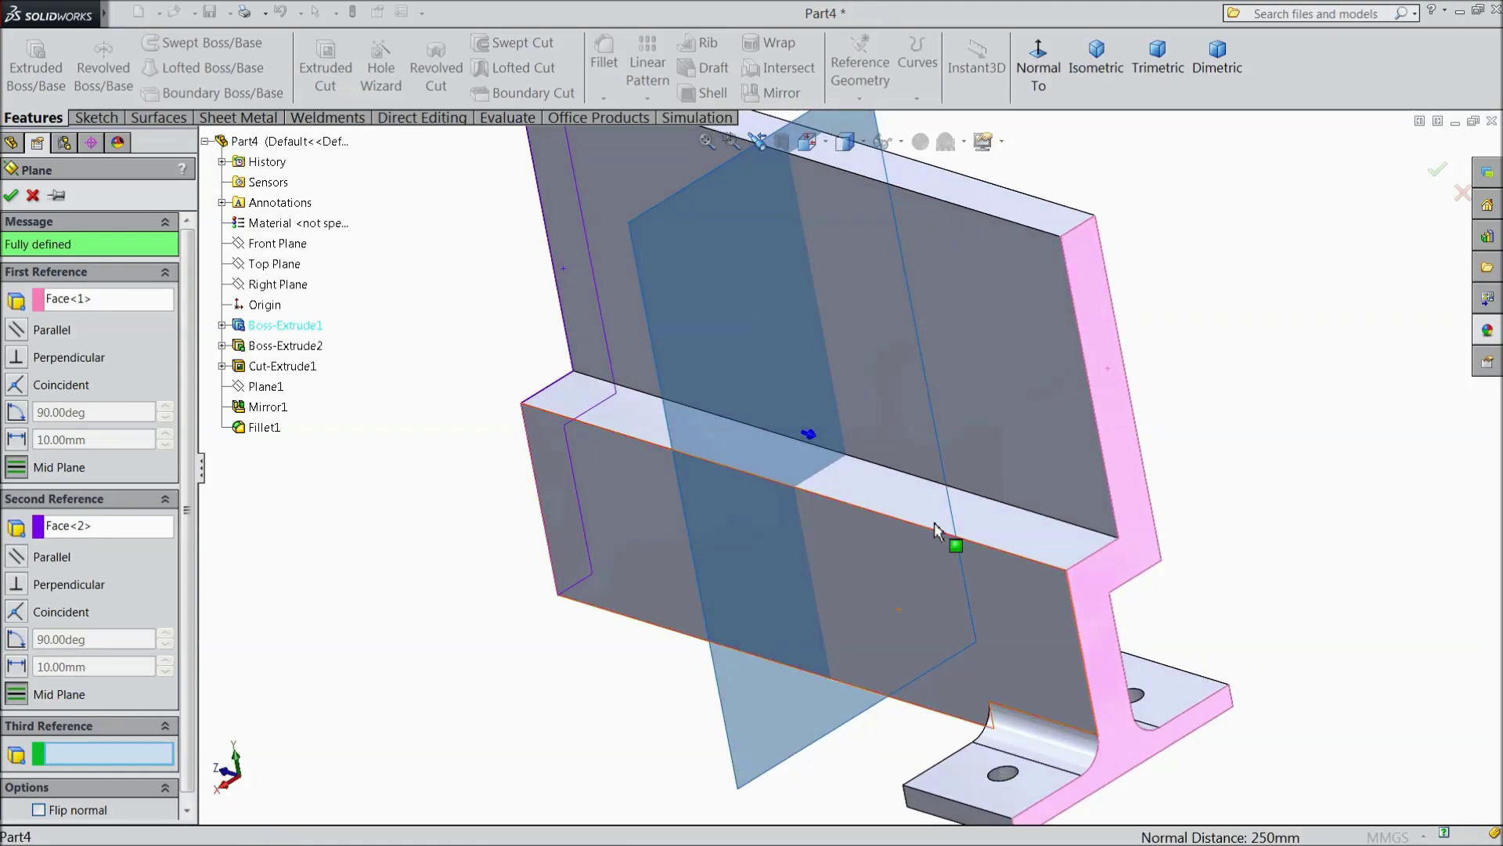
click(11, 196)
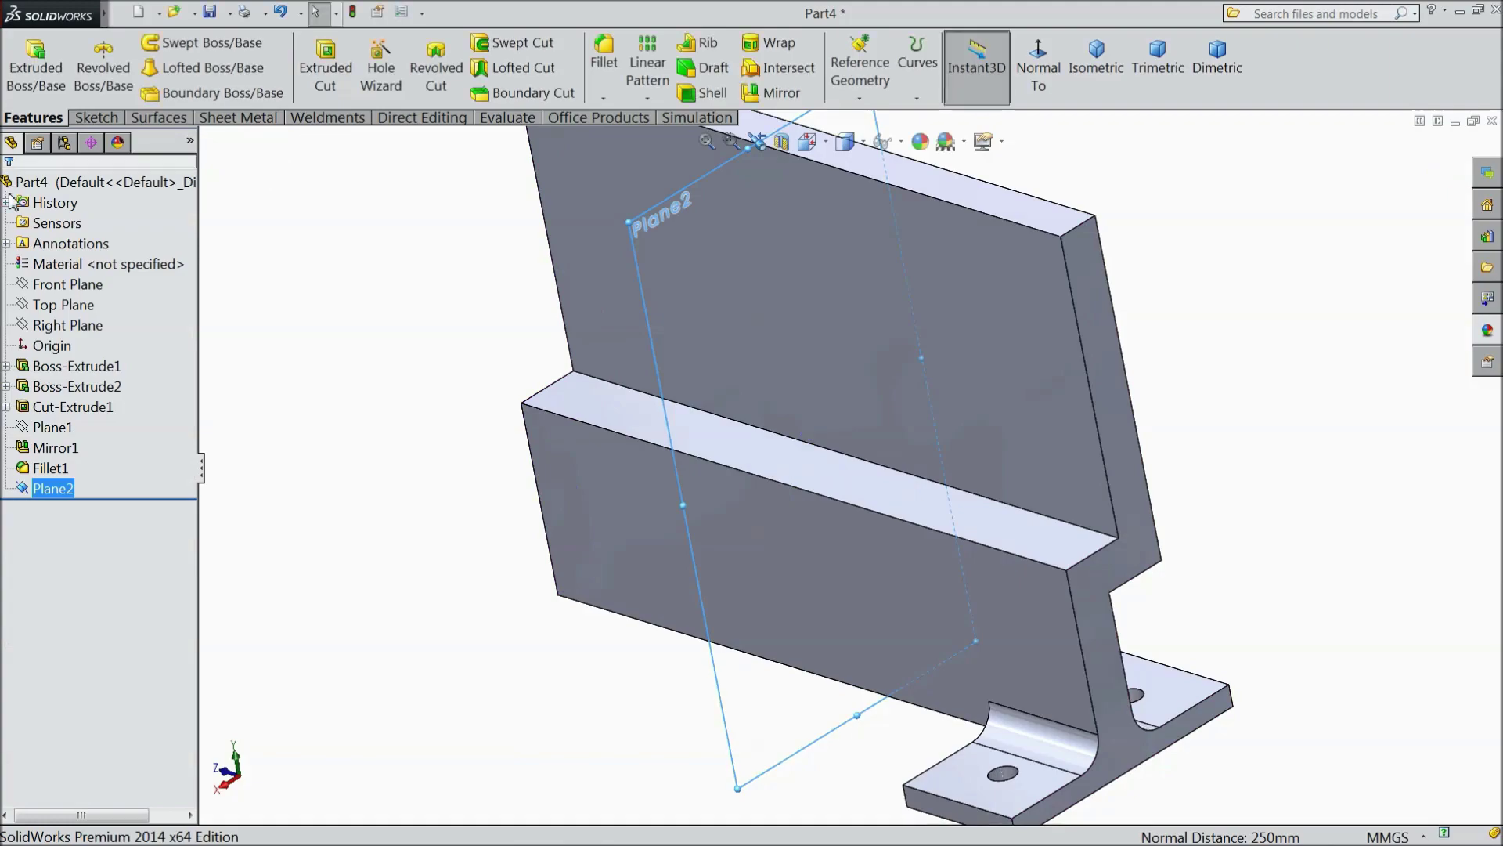
Step: Mirror the fillets, both flange holes and the foot flange about the mid-length plane to the body's other end
click(785, 94)
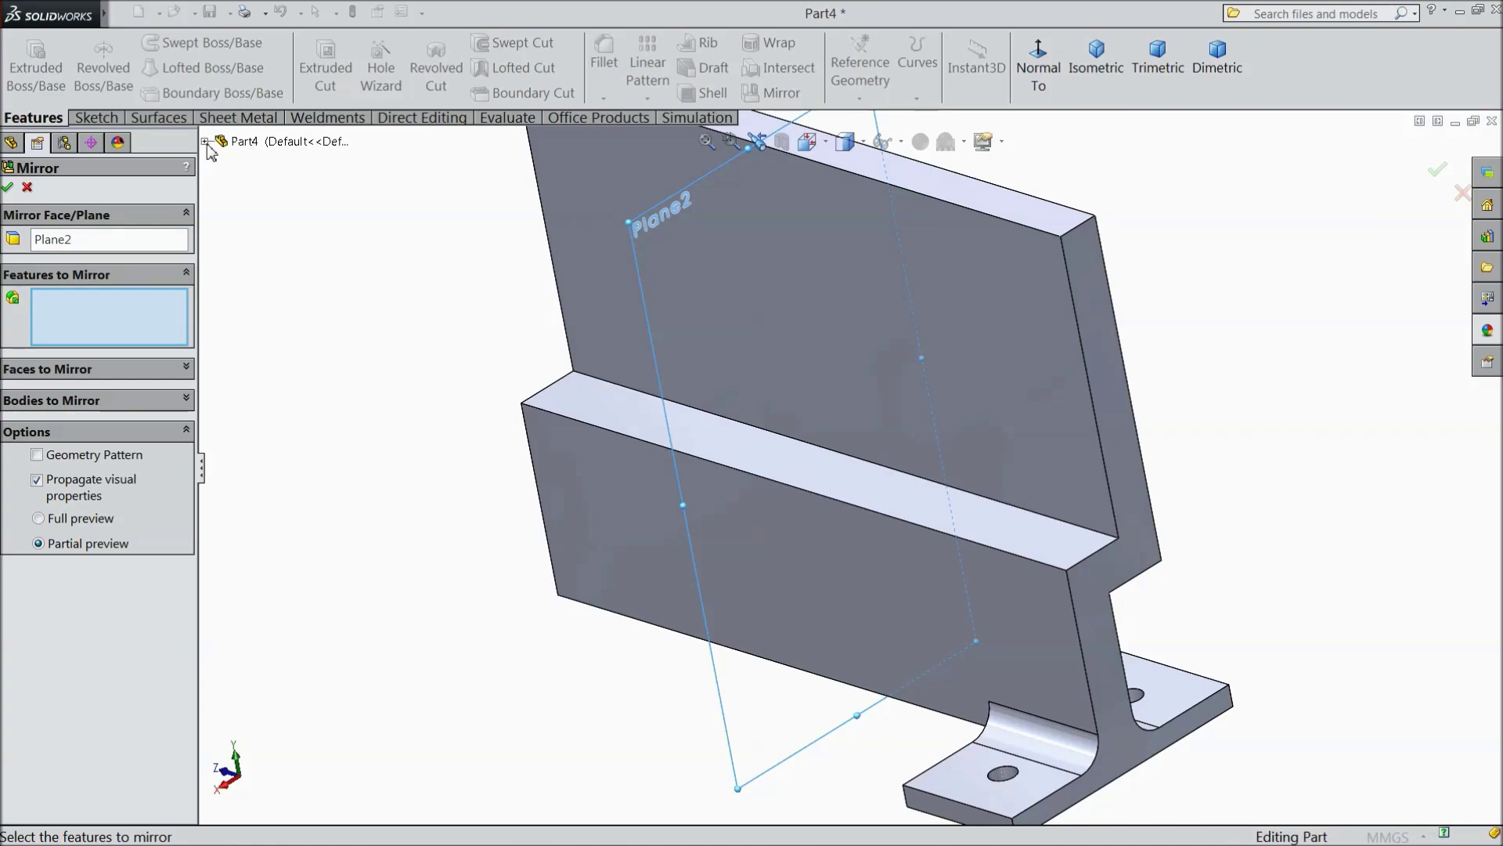
scroll(283, 252, up, 2)
middle_drag(420, 335, 389, 304)
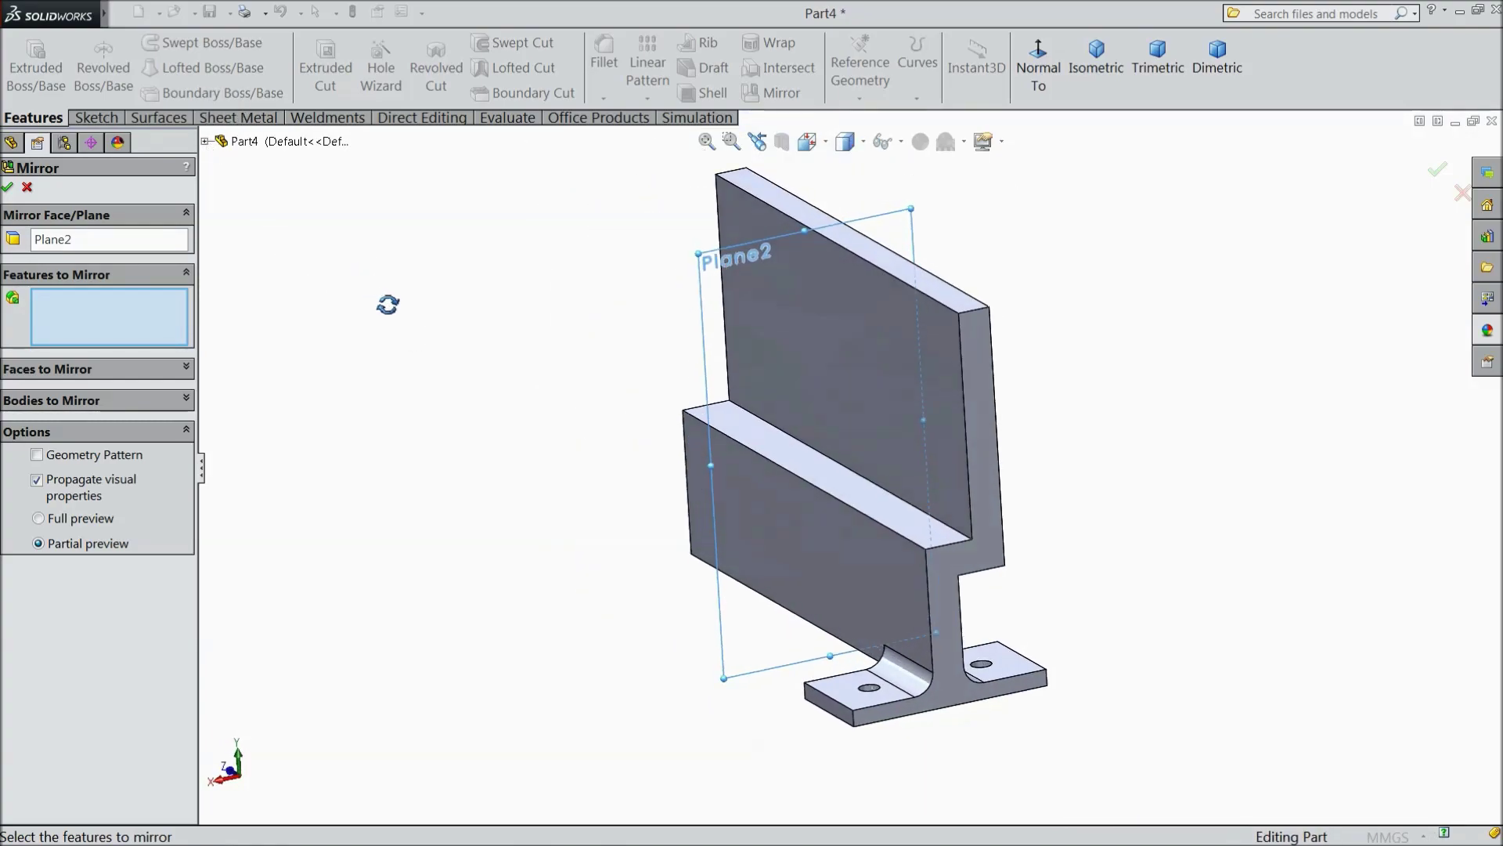
scroll(527, 349, down, 1)
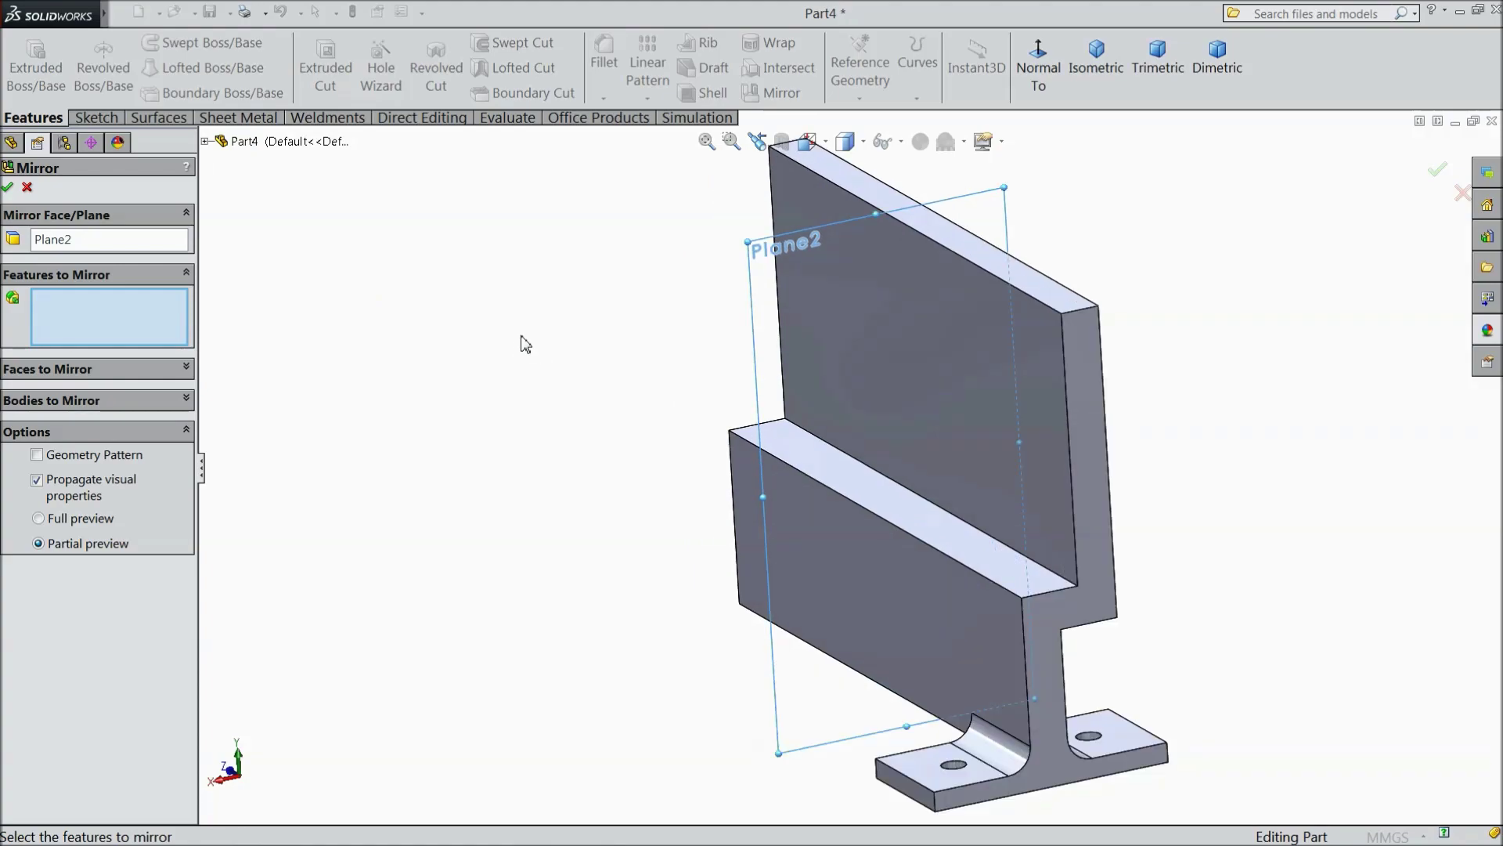
click(205, 143)
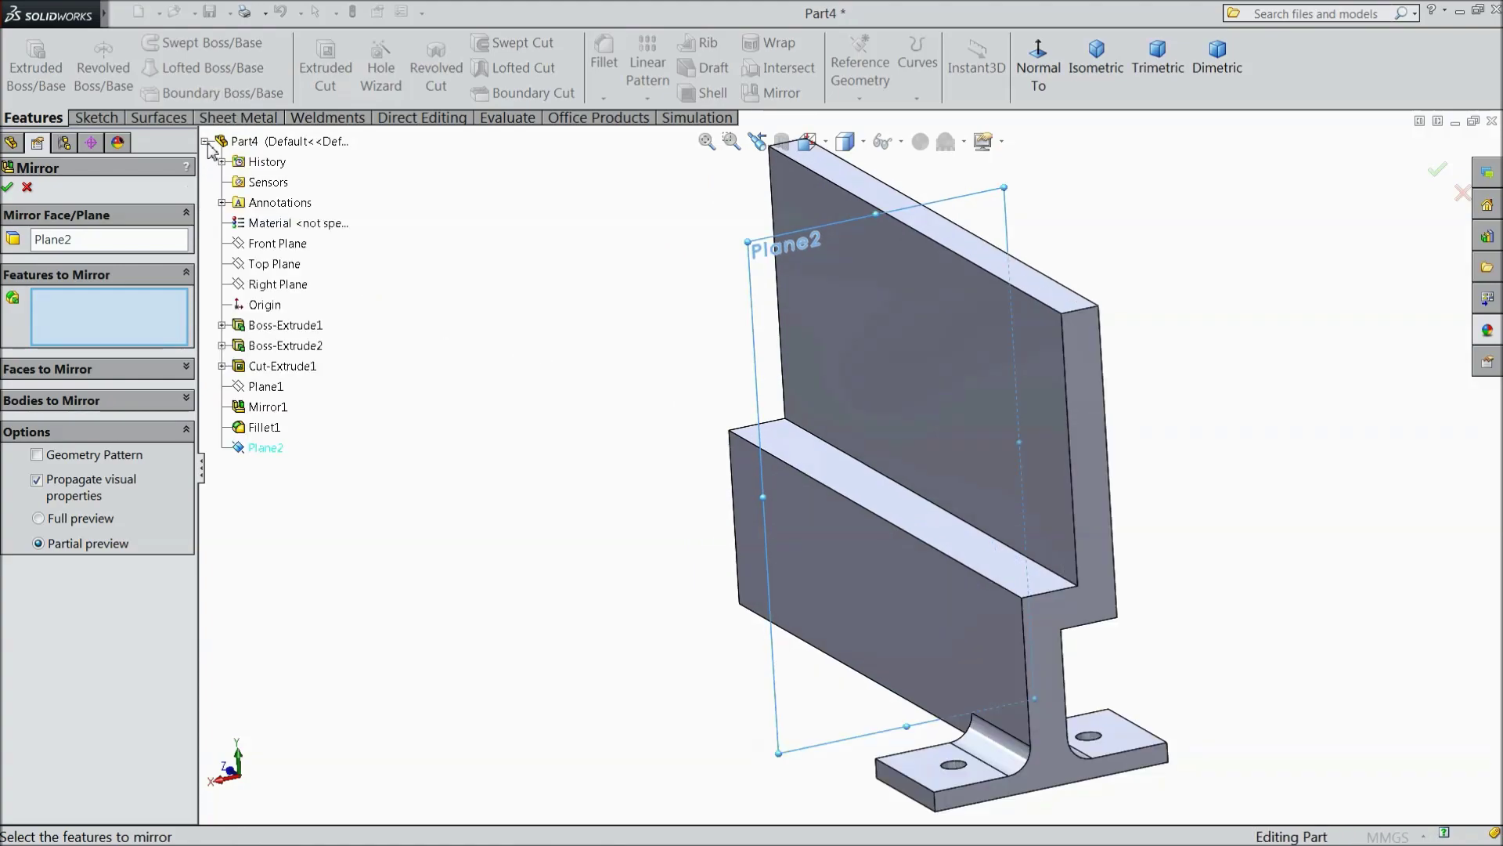
click(264, 427)
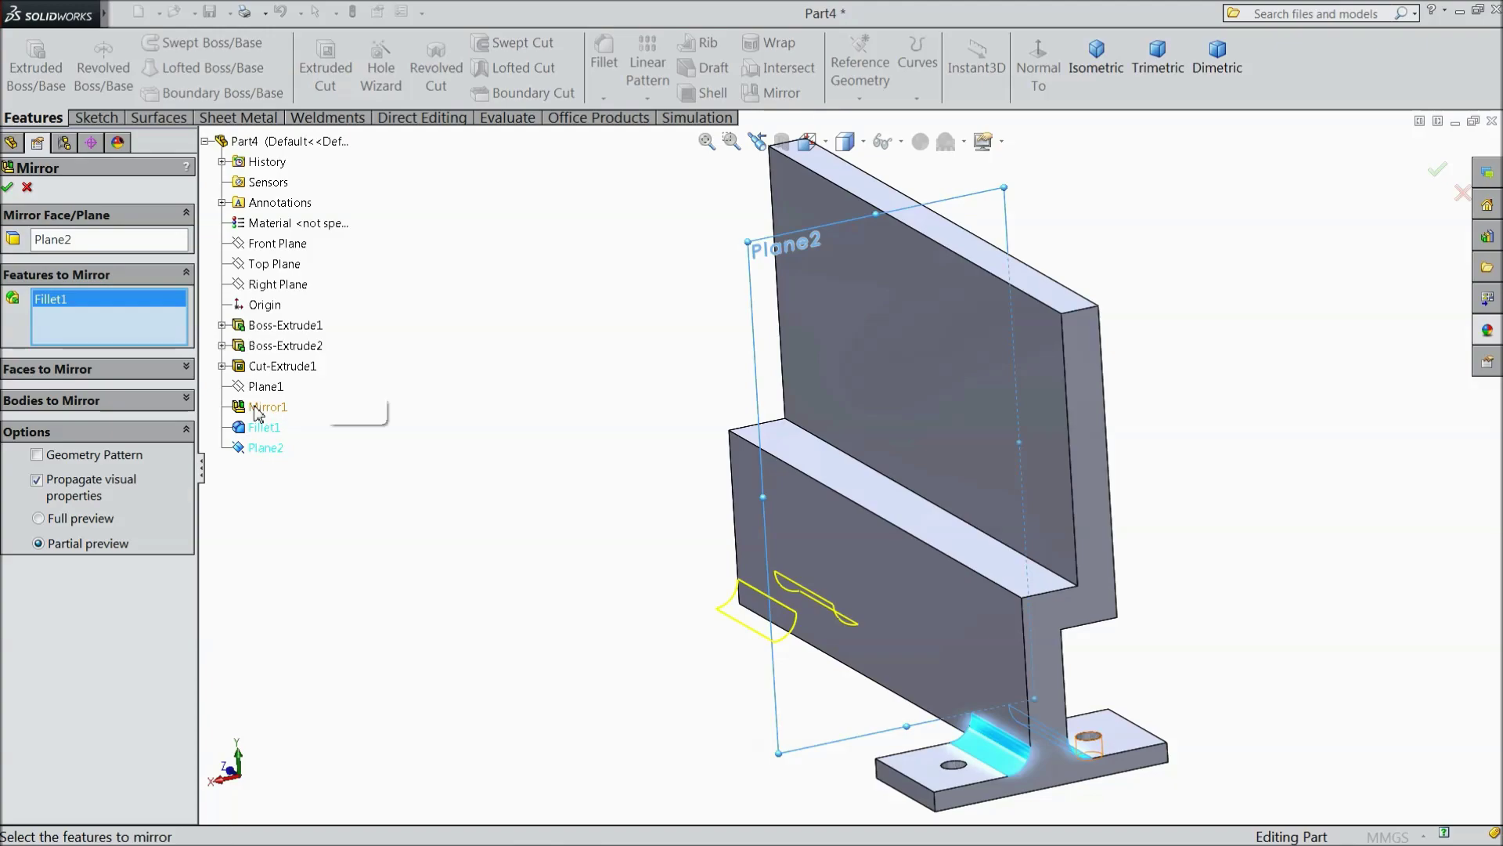
click(261, 408)
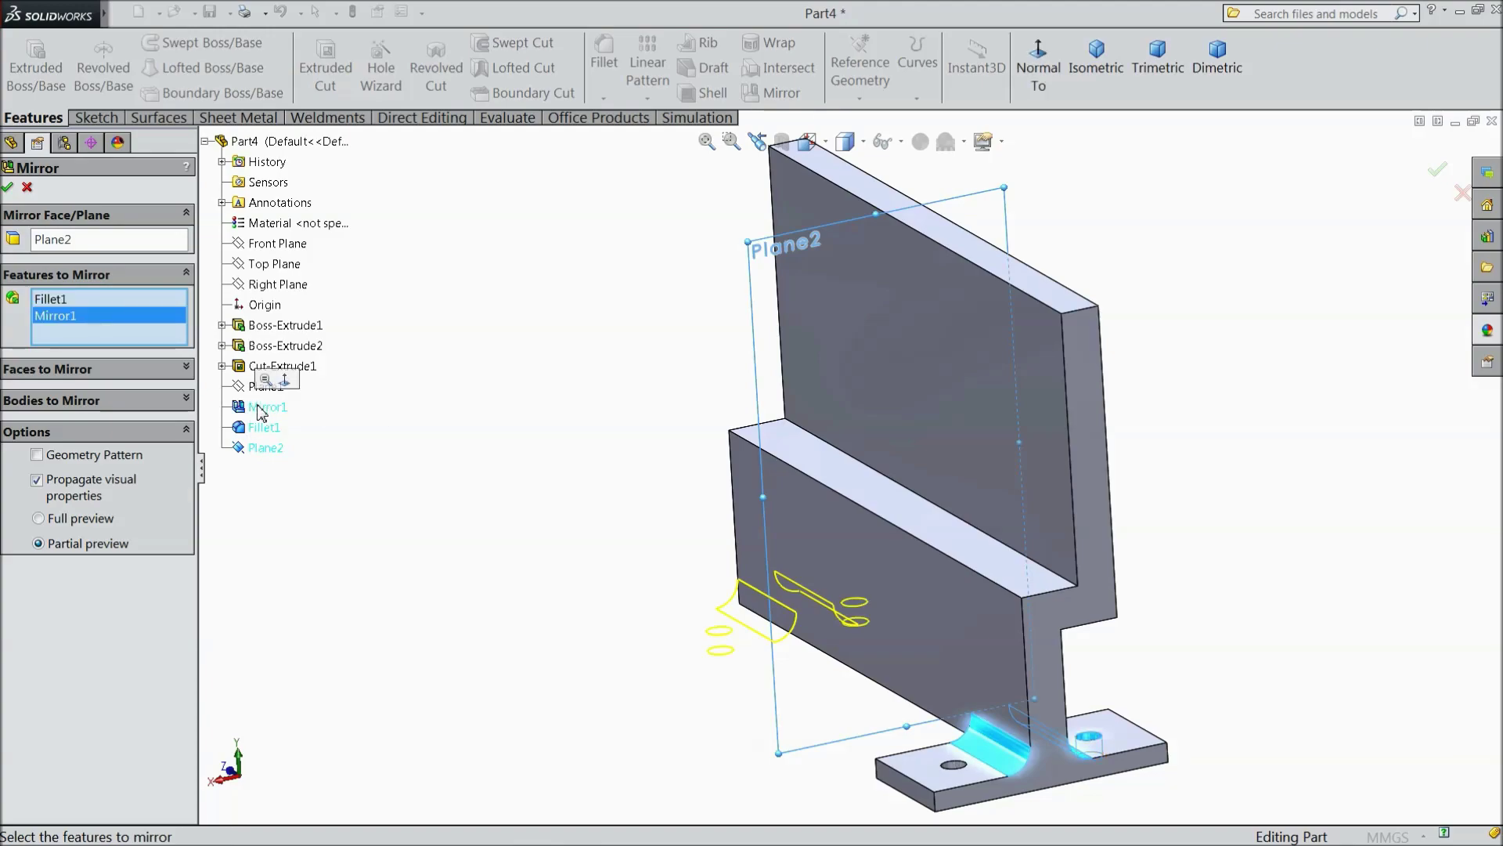
click(284, 367)
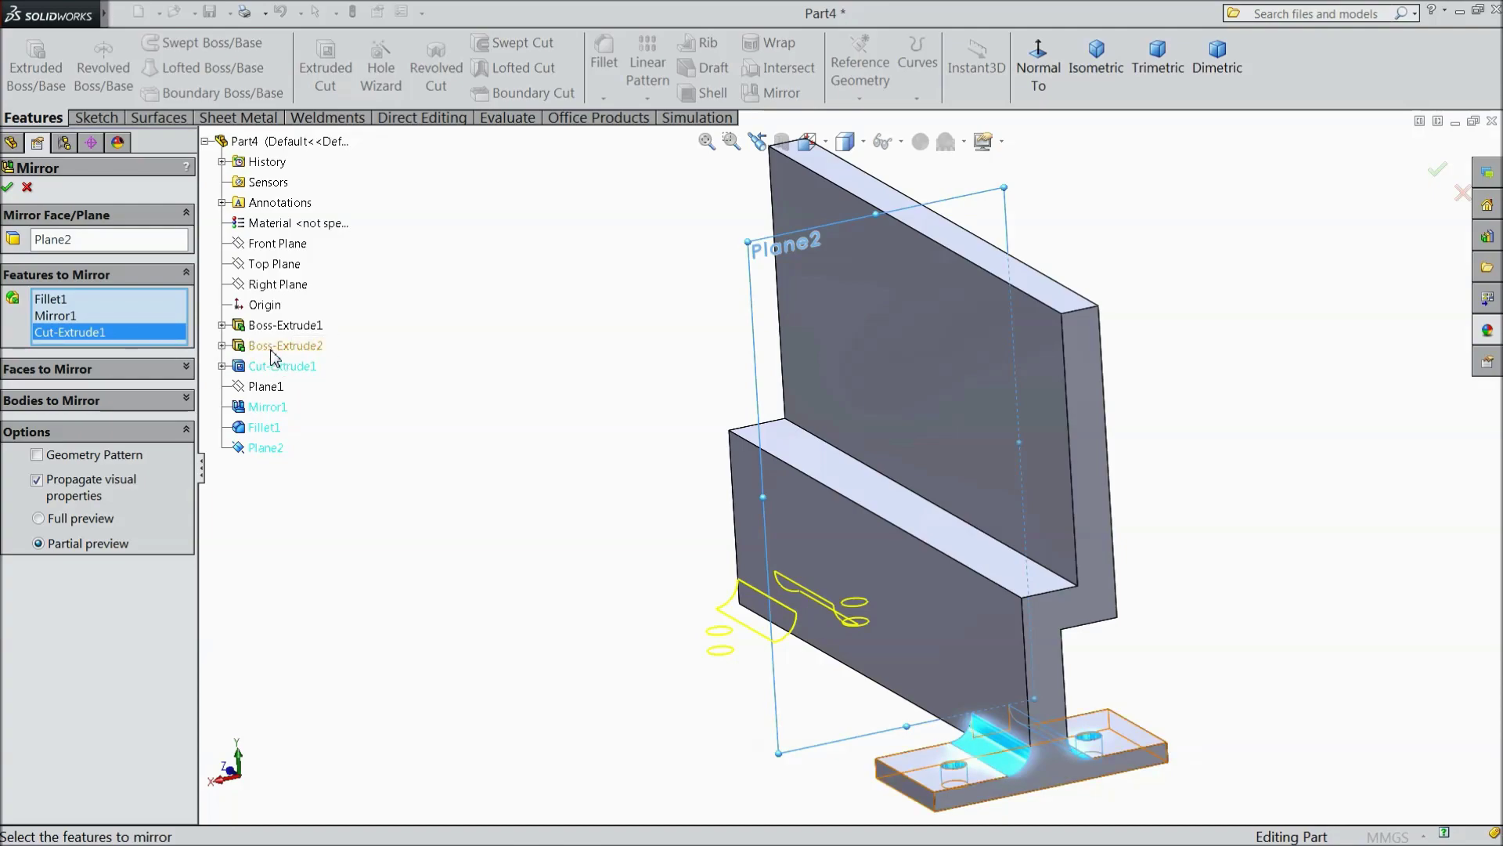
click(272, 347)
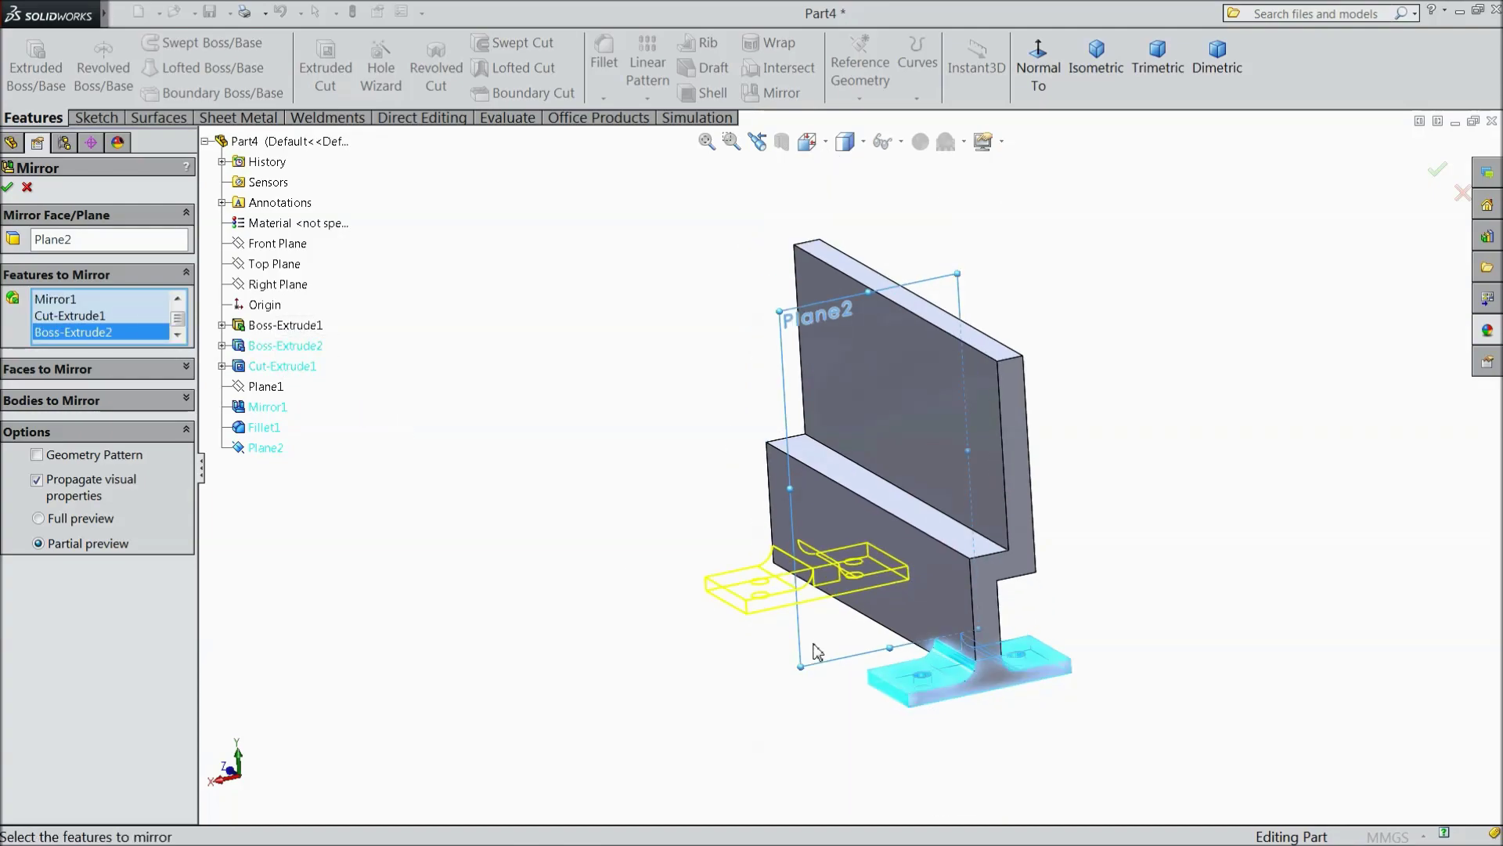
scroll(911, 606, down, 4)
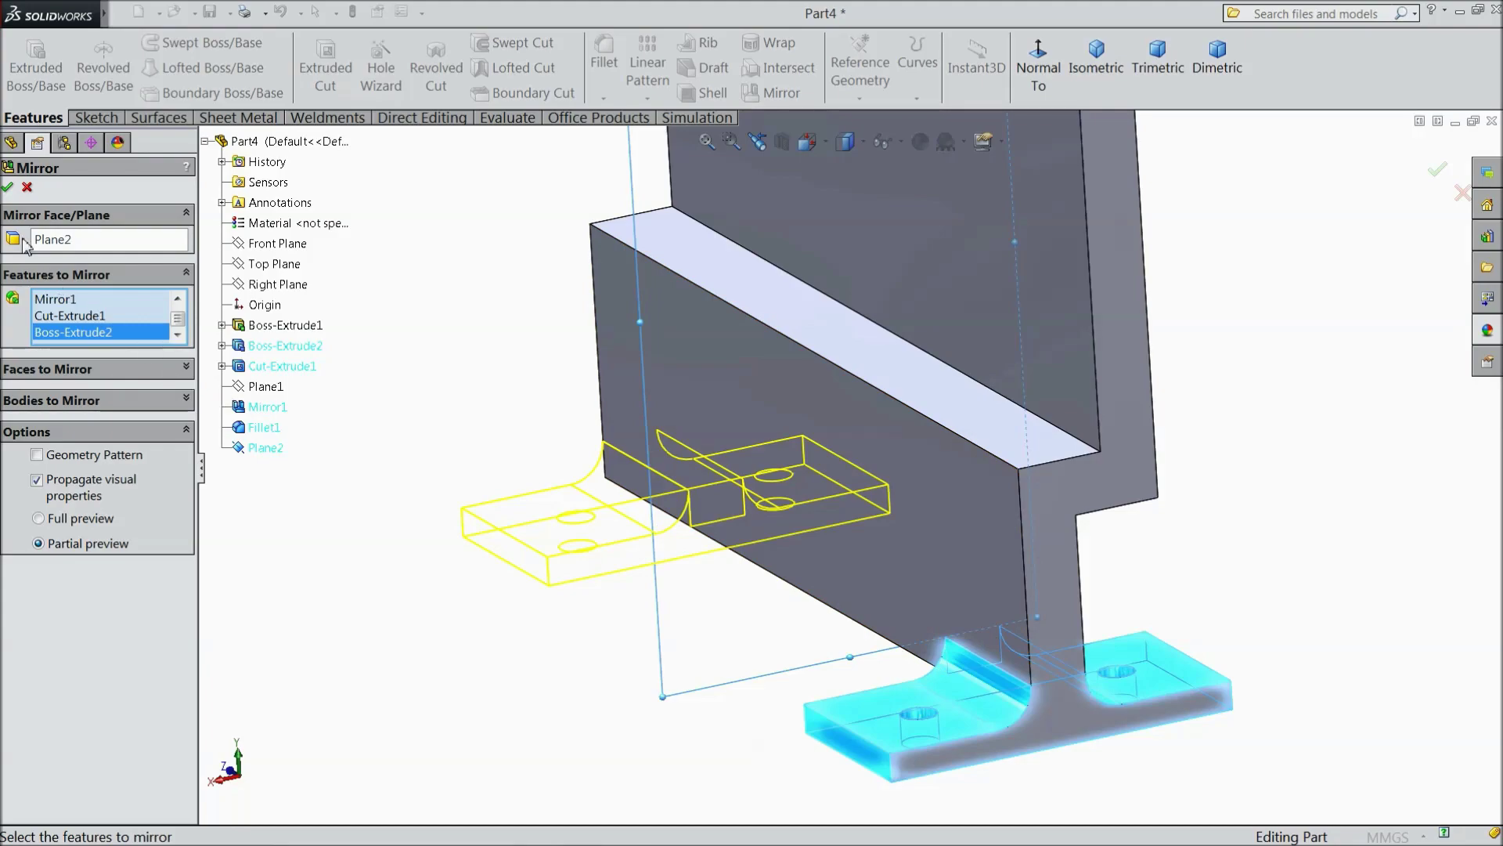
click(10, 189)
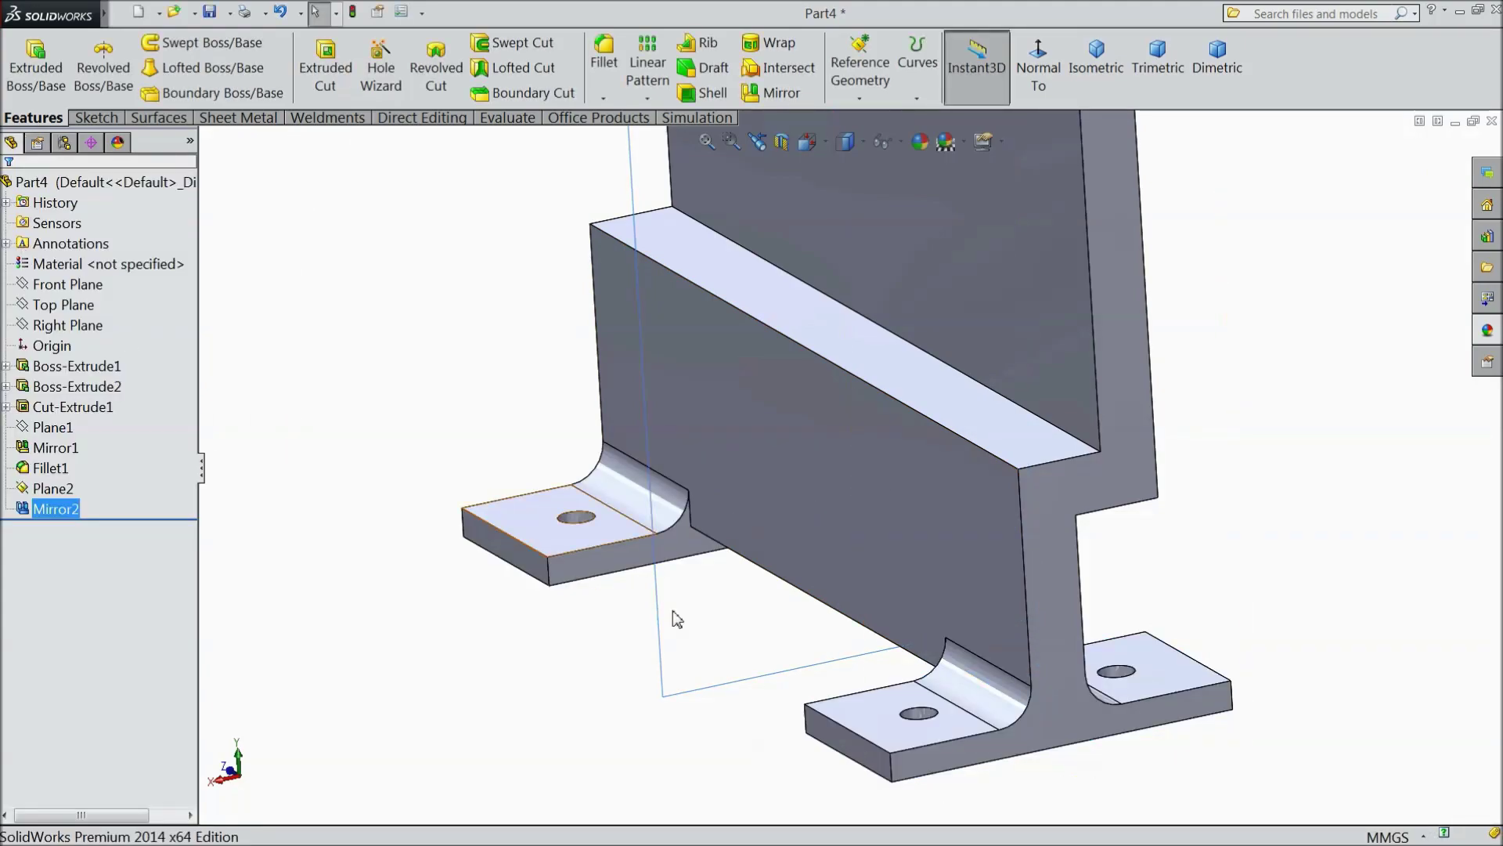
click(678, 681)
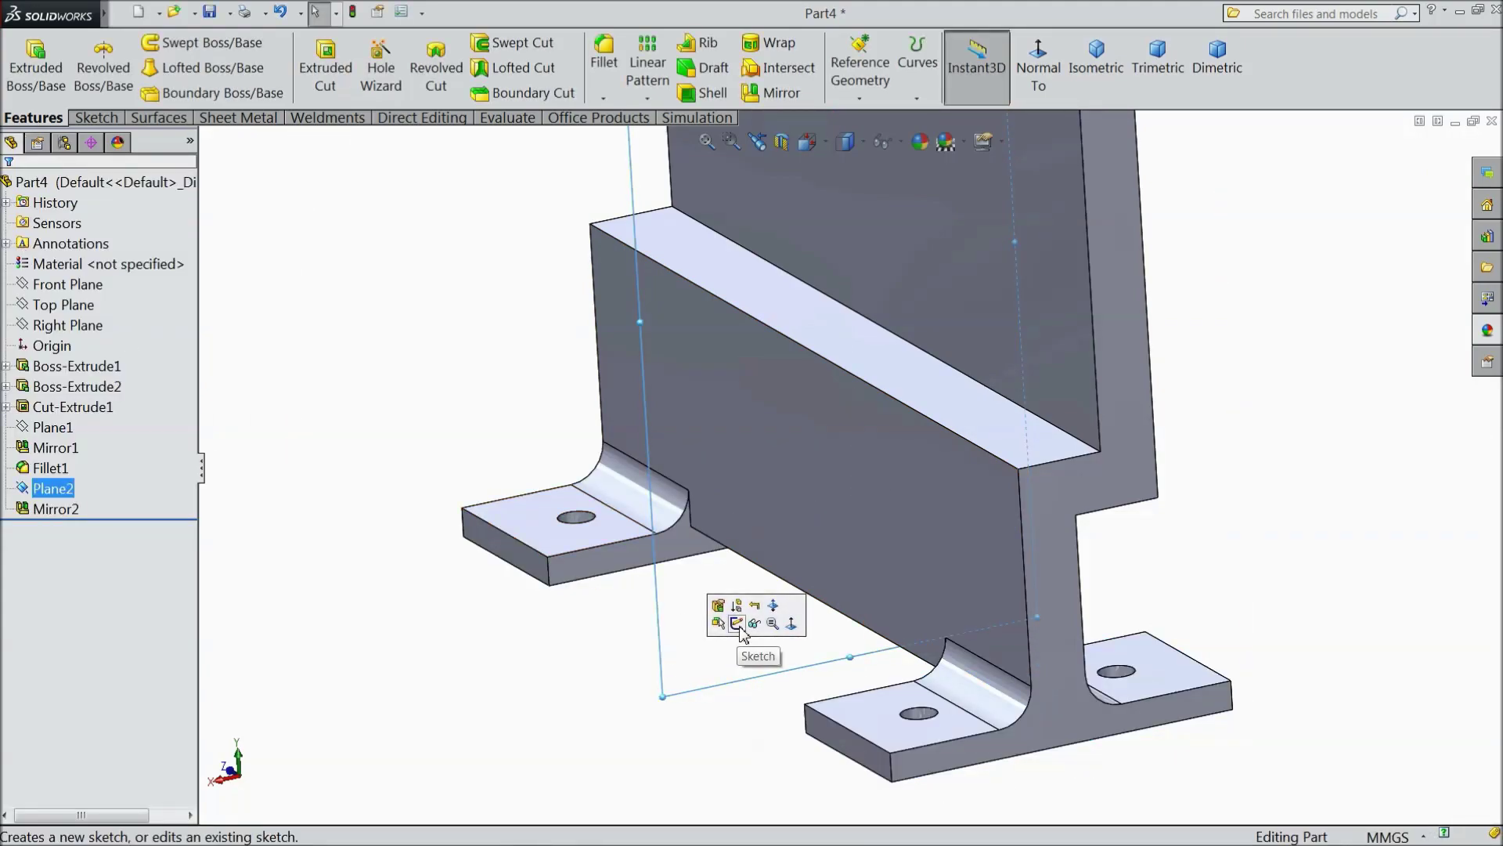
click(737, 623)
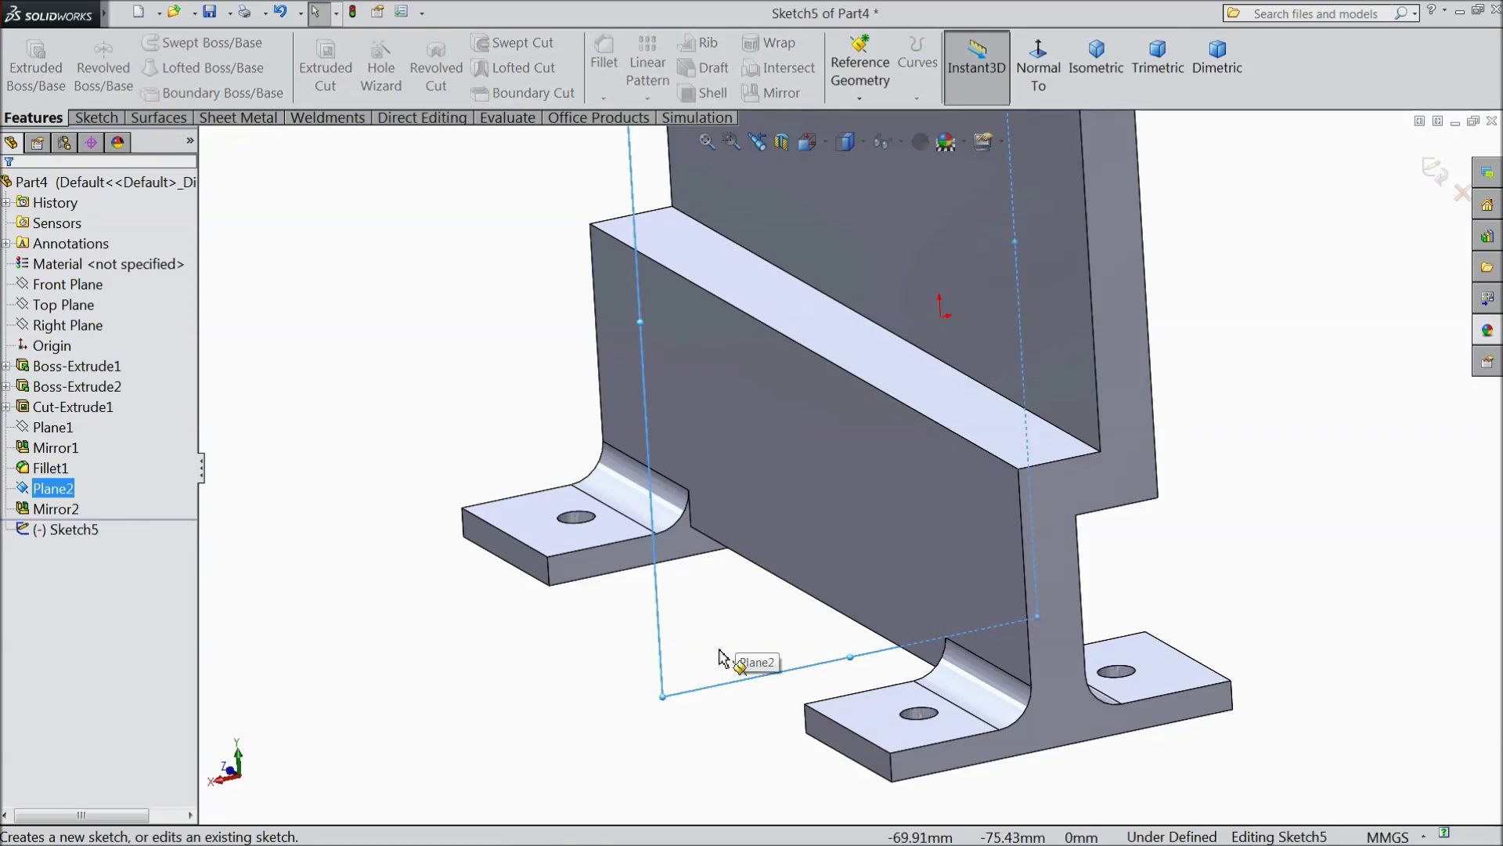
click(1435, 171)
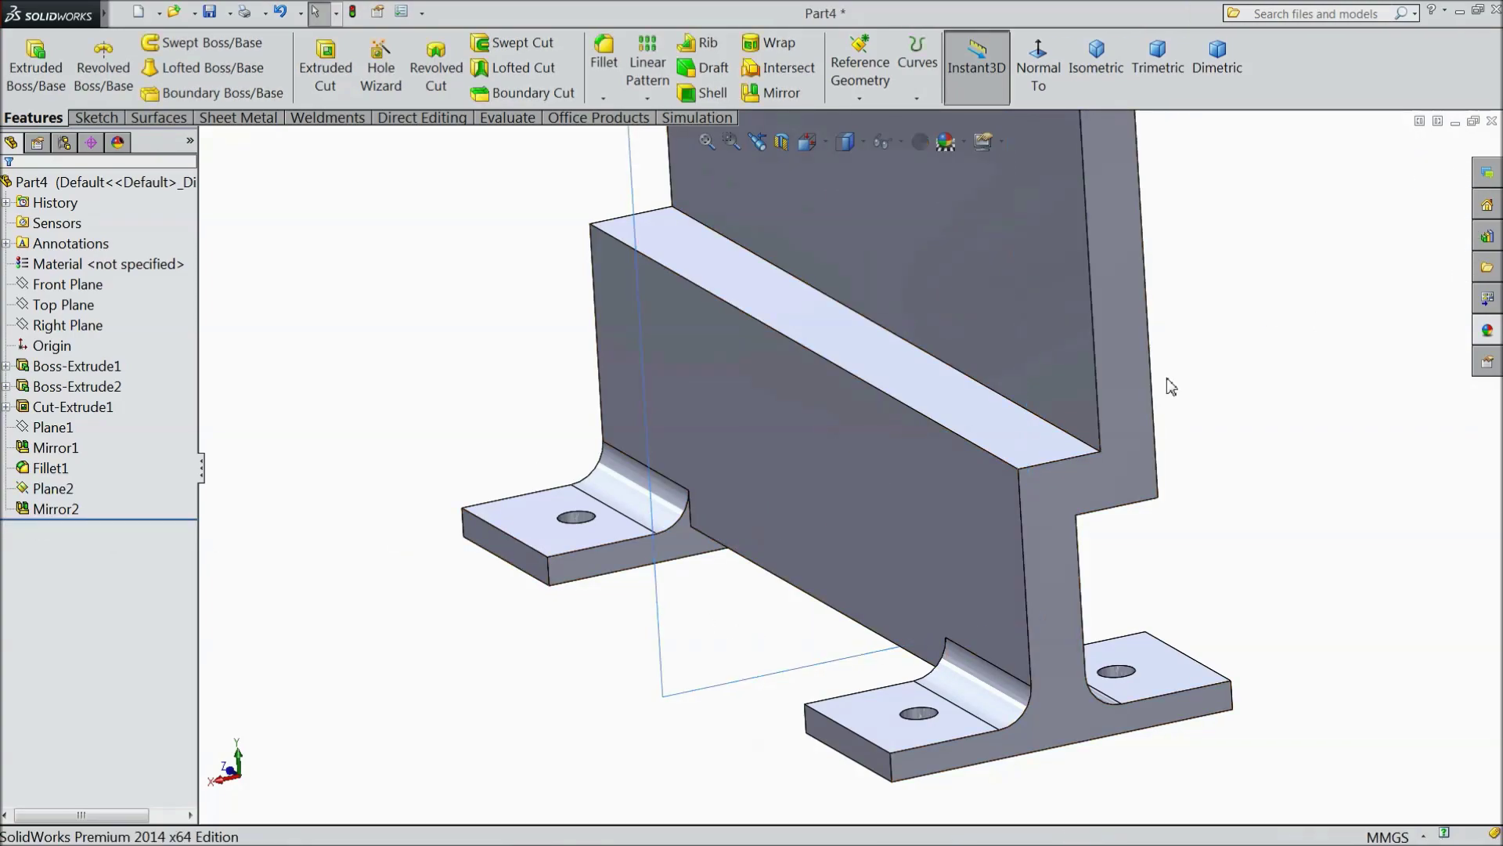
Step: Hide the mid-length reference plane between the two foot flanges
click(695, 675)
click(769, 613)
Step: On the upper leg's broad face, sketch a closed L-shaped profile from the origin, about 116 mm long and 110 mm tall, with arms about 43 and 15 mm wide
middle_drag(768, 621, 799, 624)
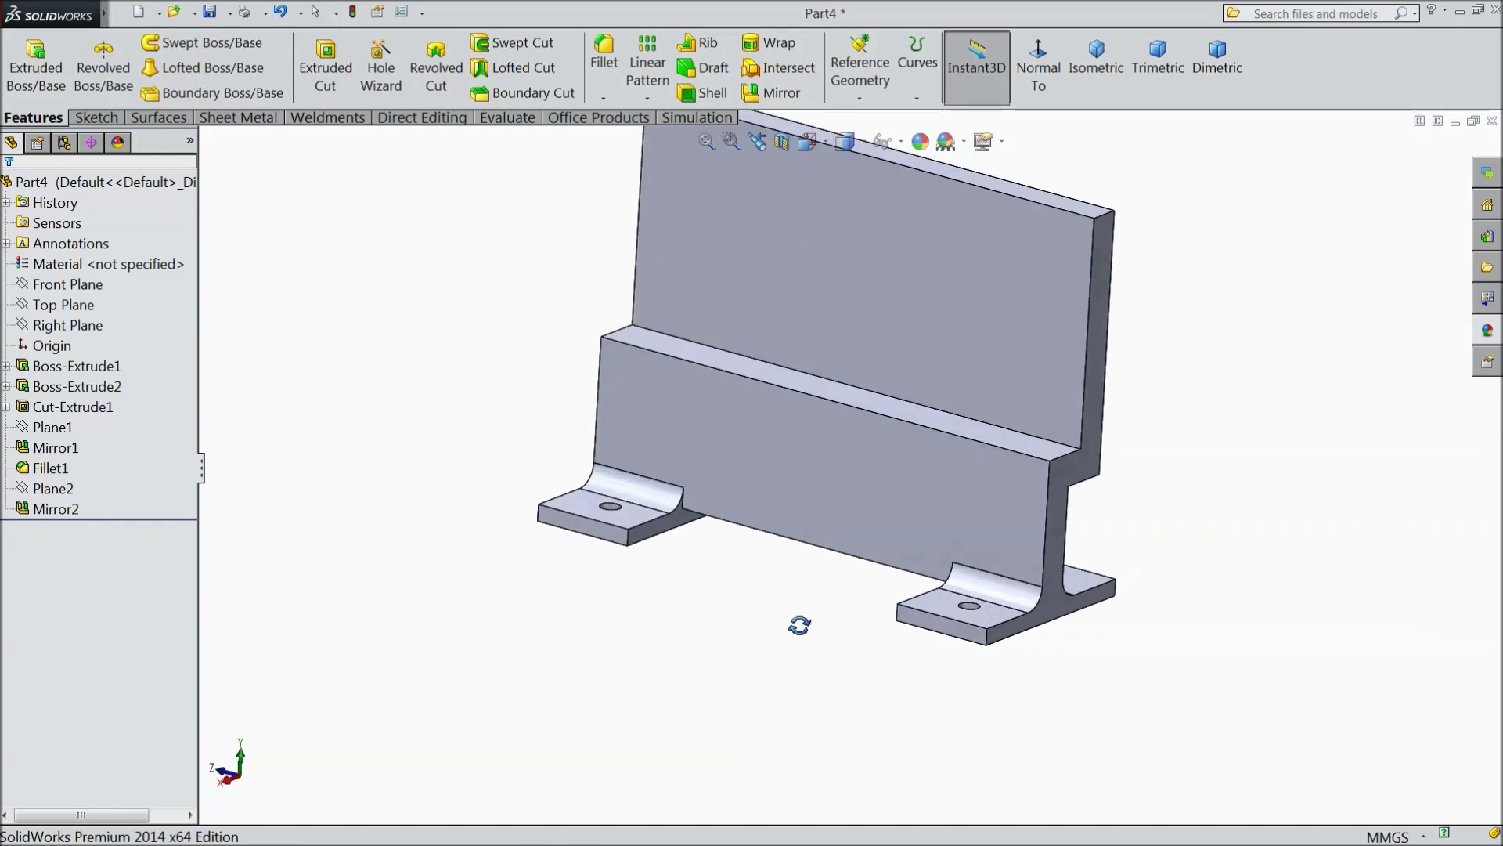
click(971, 353)
click(1028, 299)
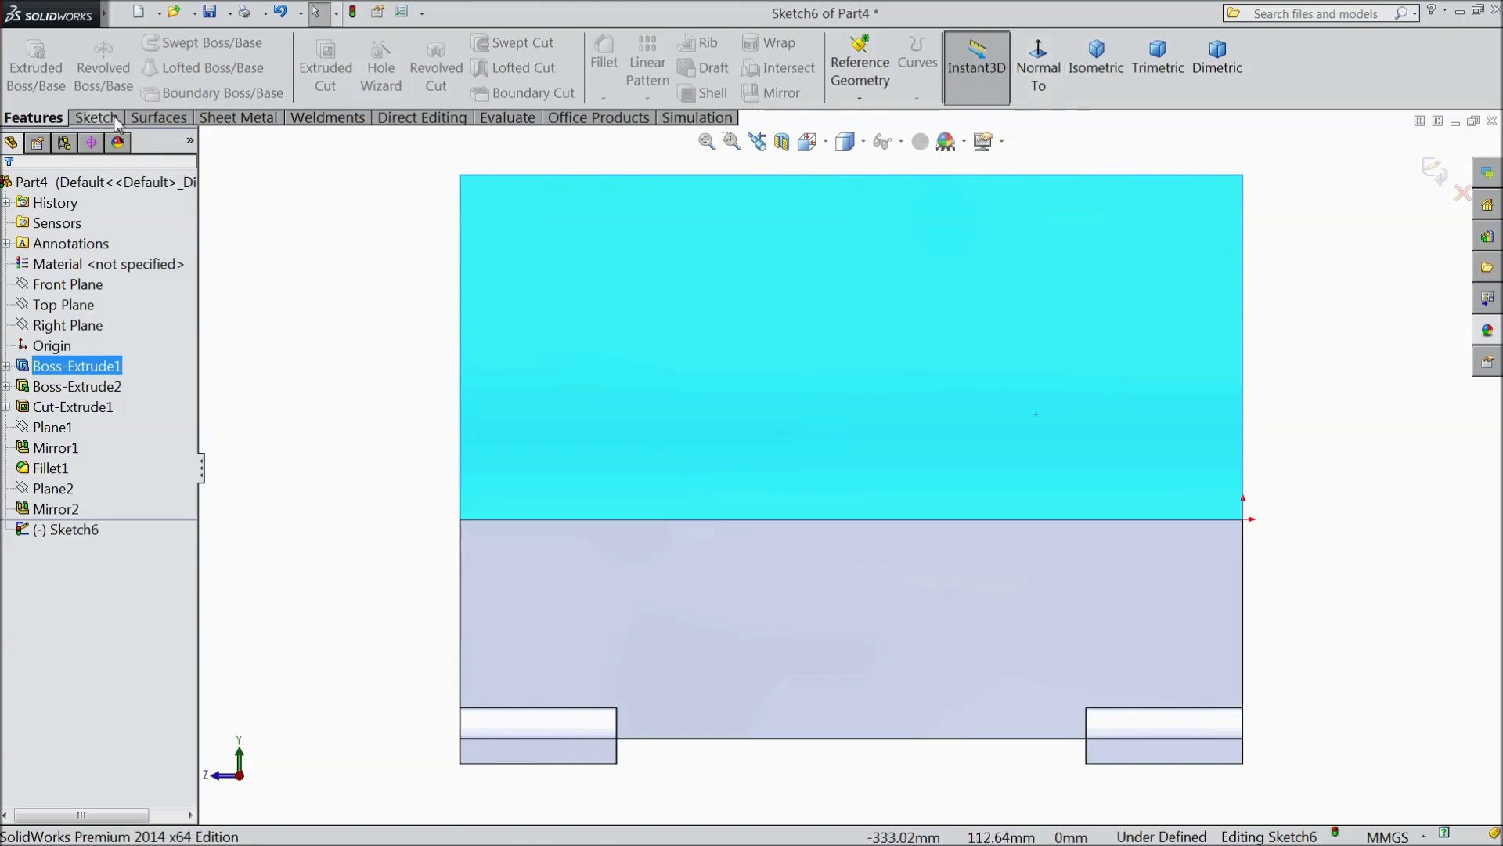
click(115, 118)
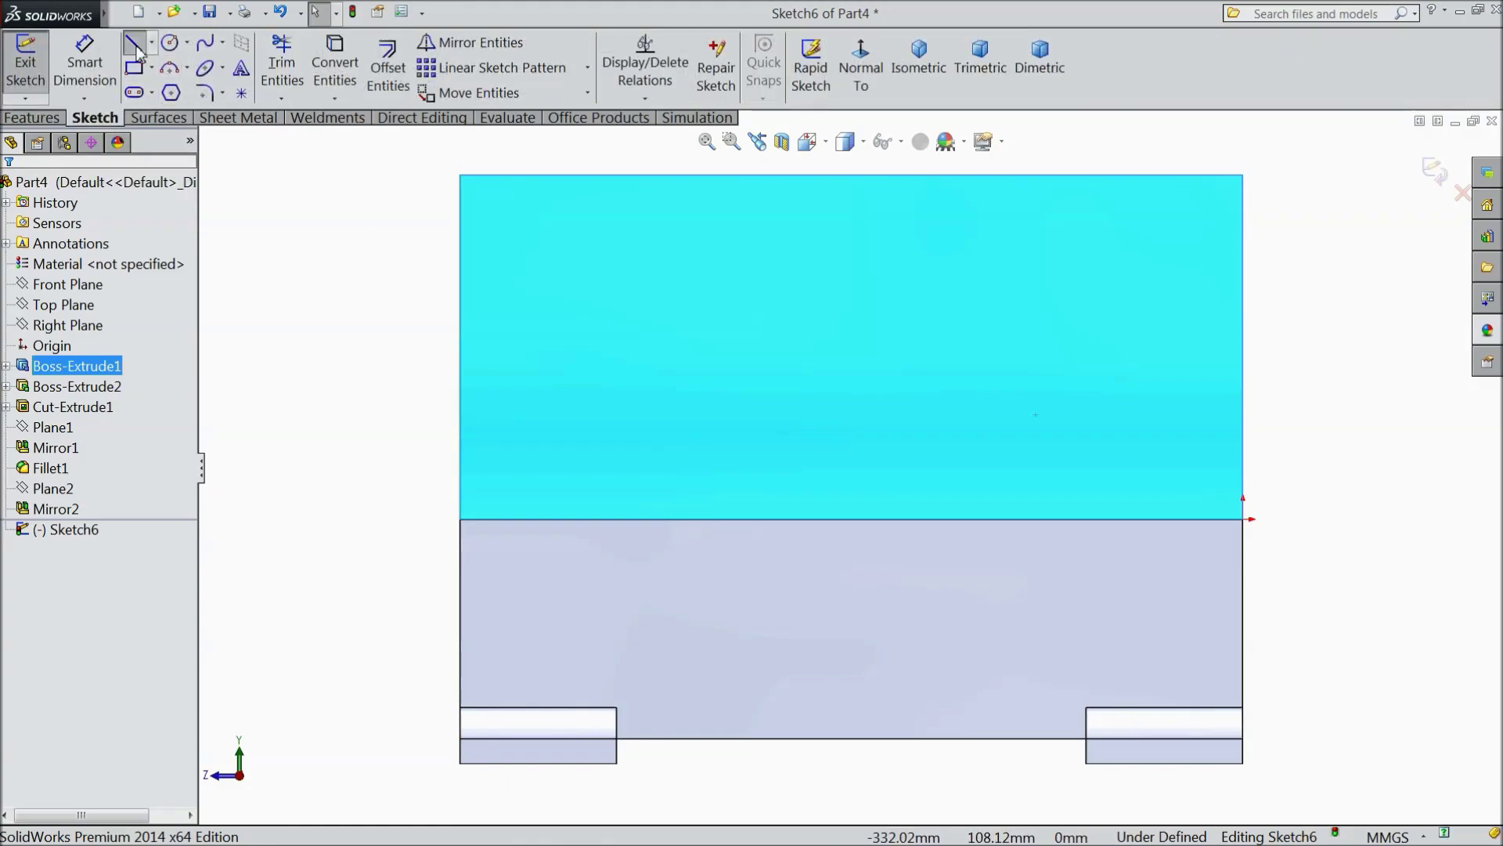
click(135, 47)
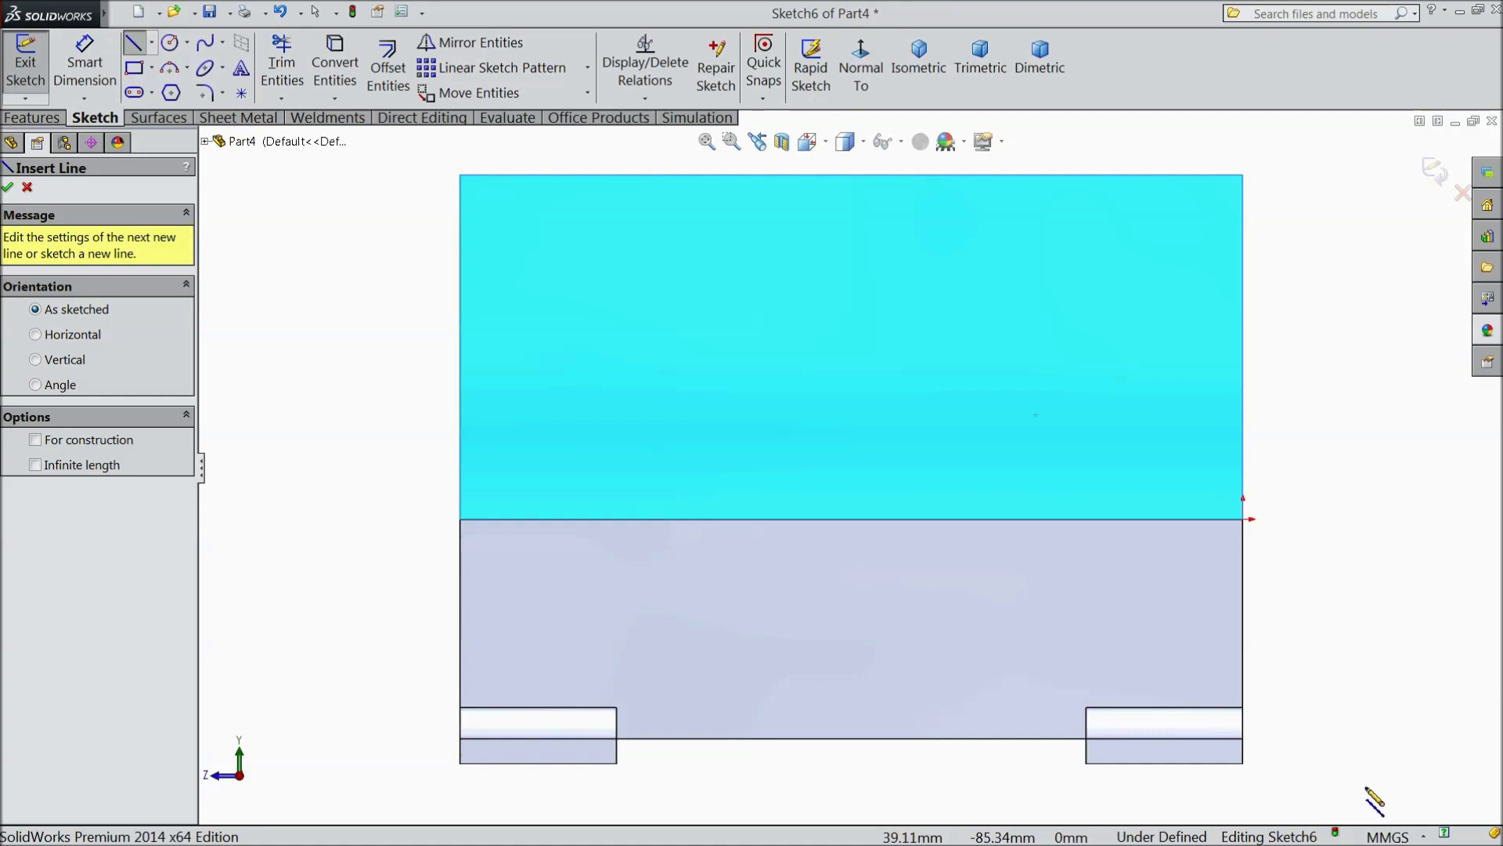
click(1244, 519)
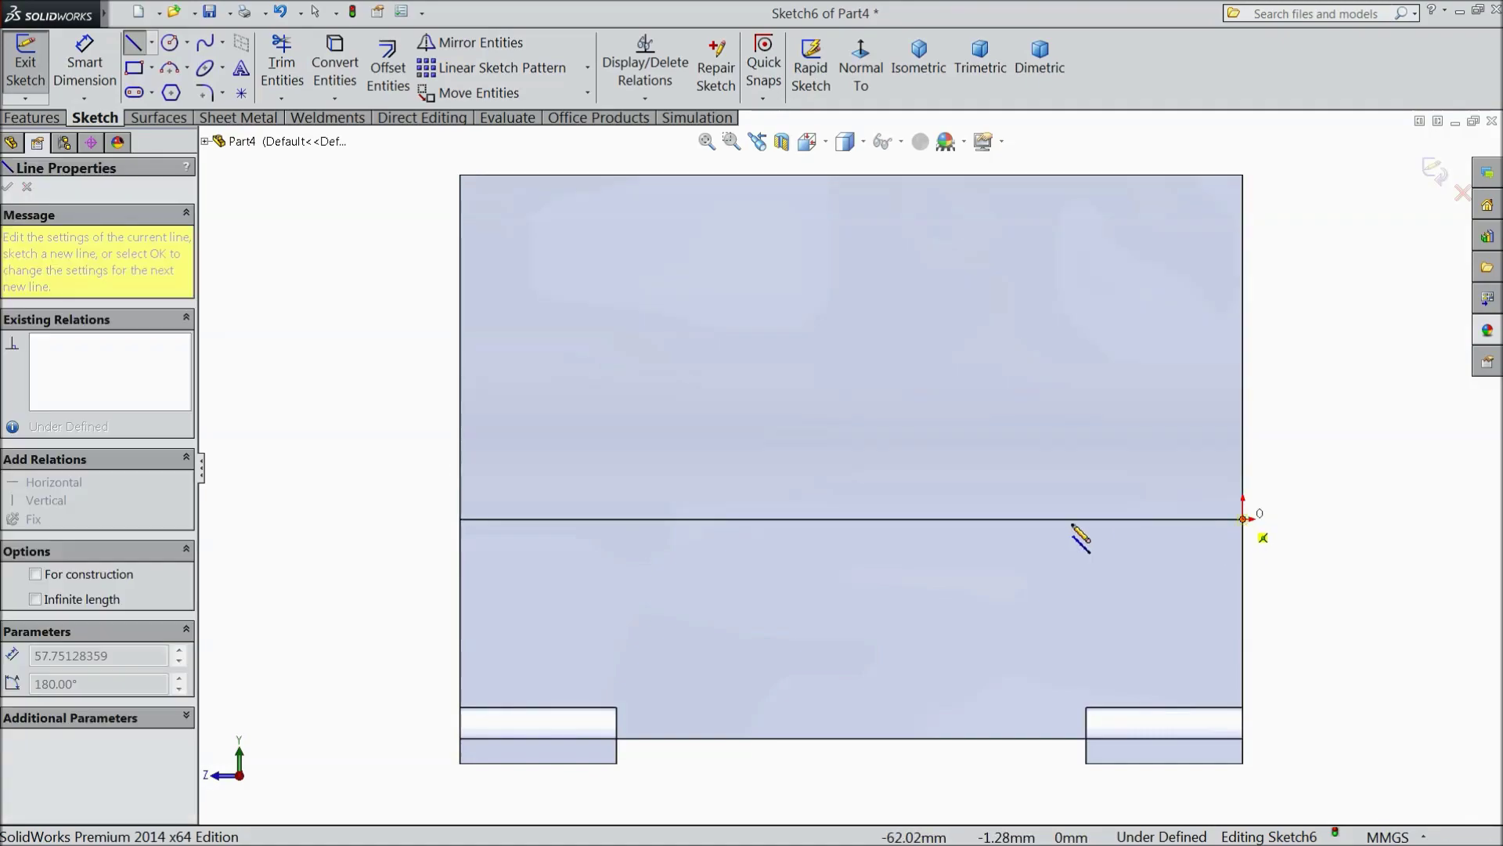
click(881, 519)
click(881, 473)
click(1109, 474)
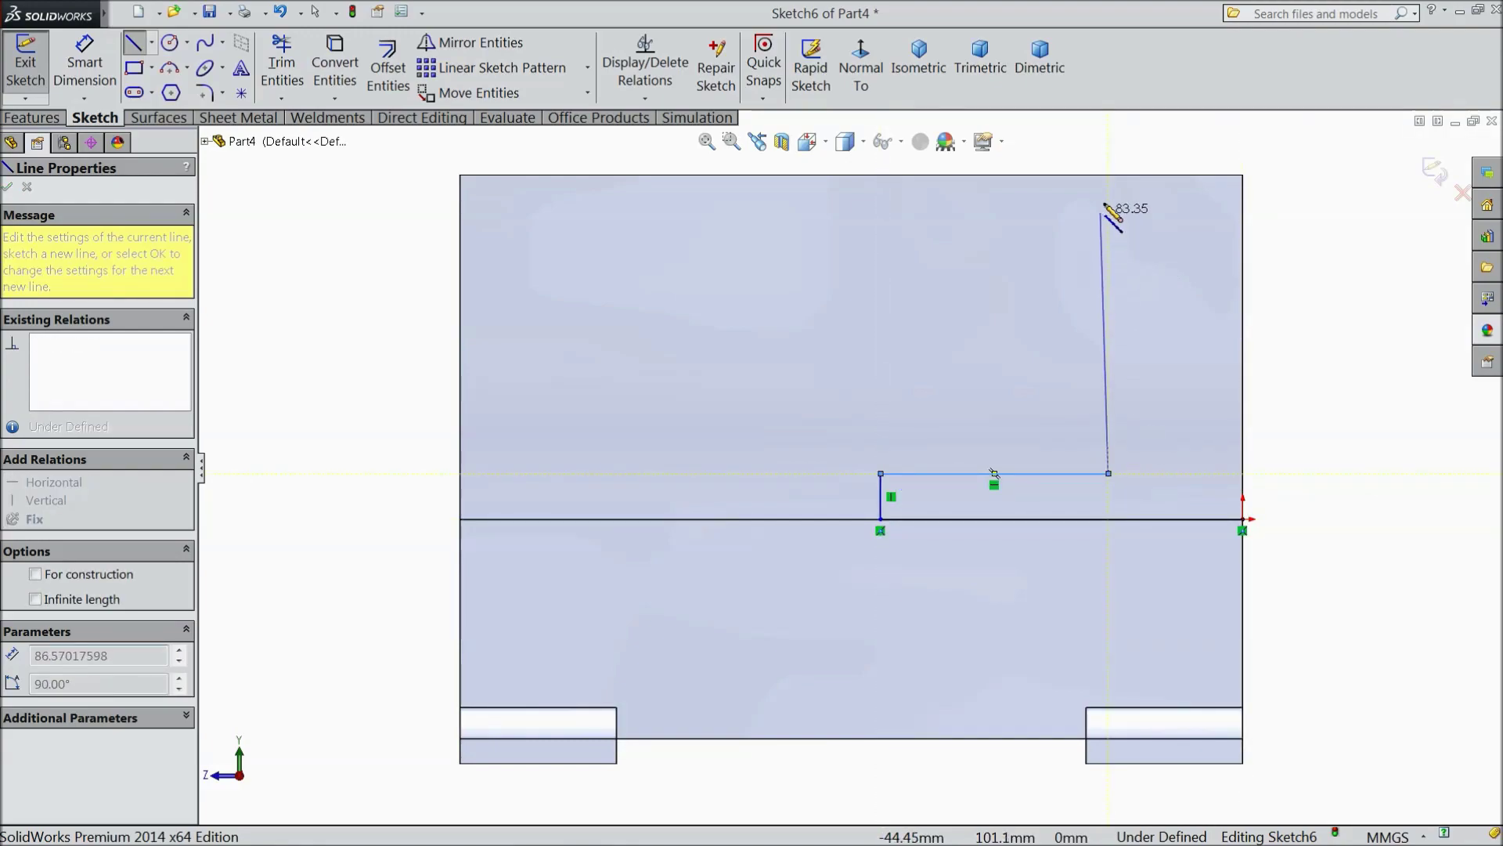
click(1109, 175)
click(1244, 174)
click(1244, 519)
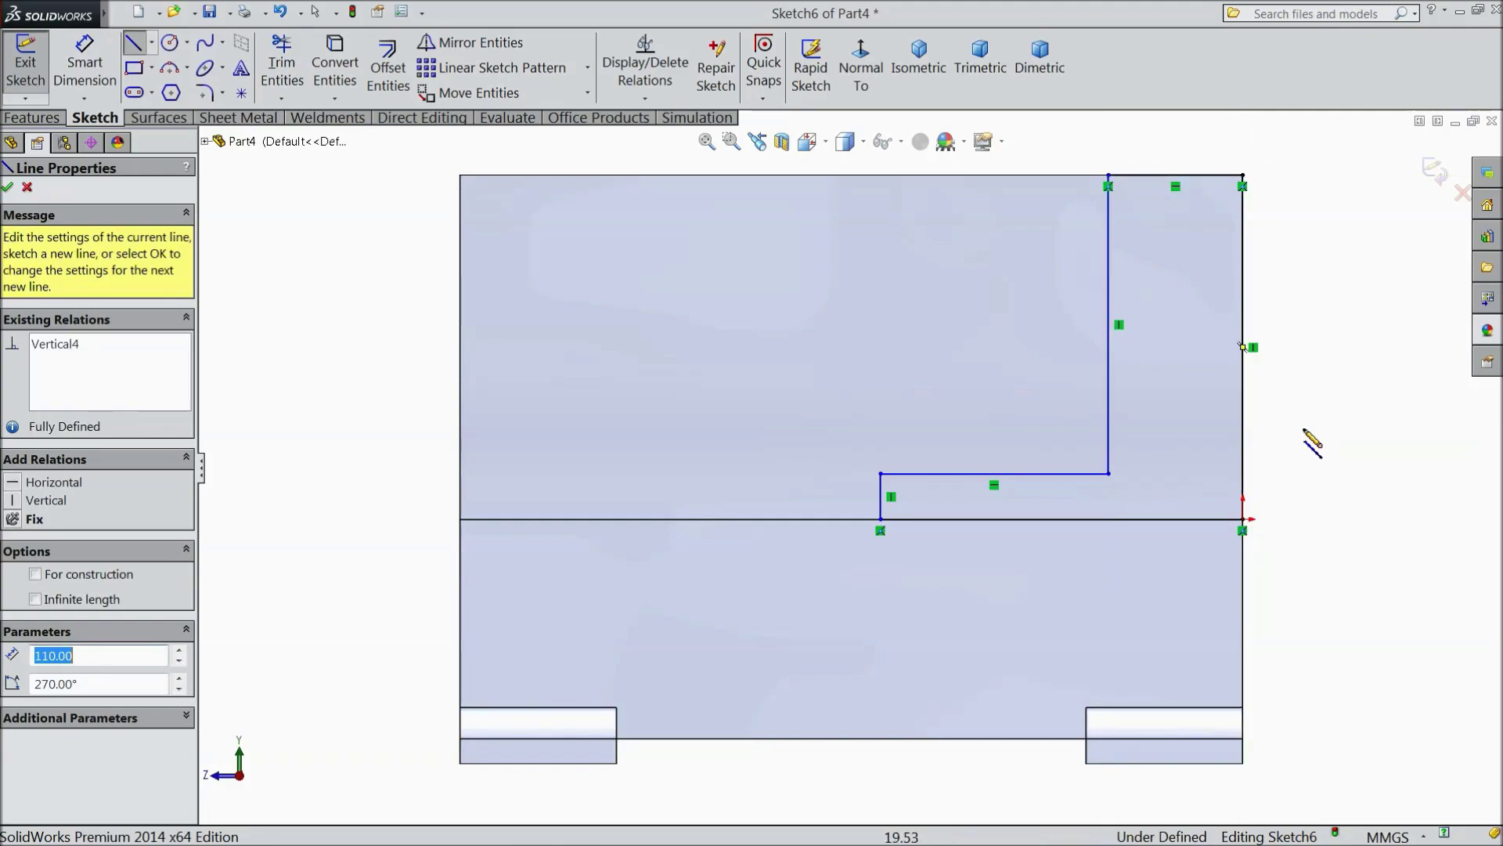
right_click(1308, 436)
click(1337, 222)
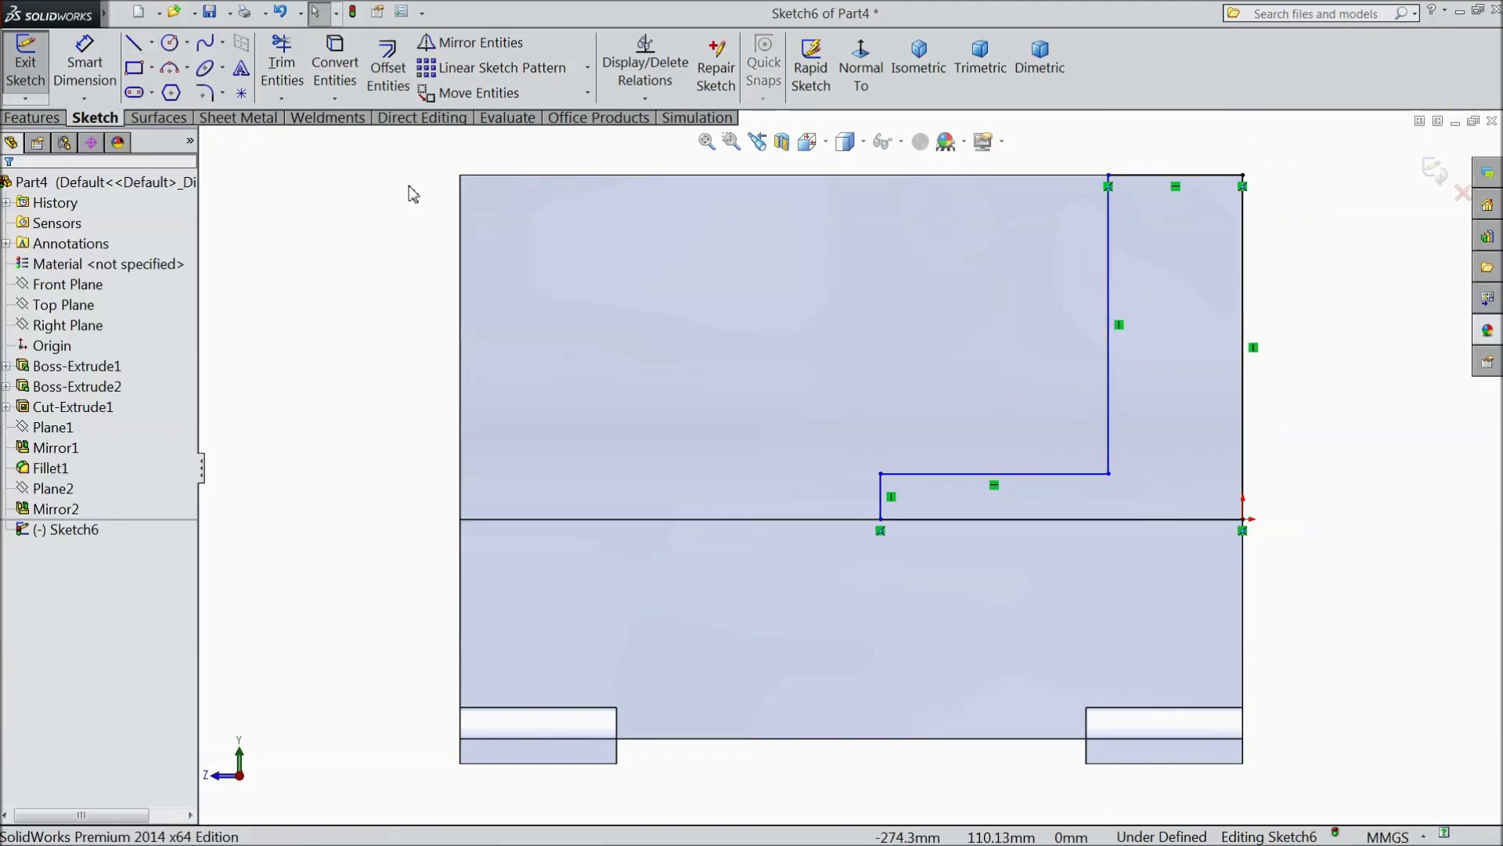
Step: Dimension the L-profile's top edge to 40 mm and its overall length to 140 mm
click(84, 63)
click(1172, 177)
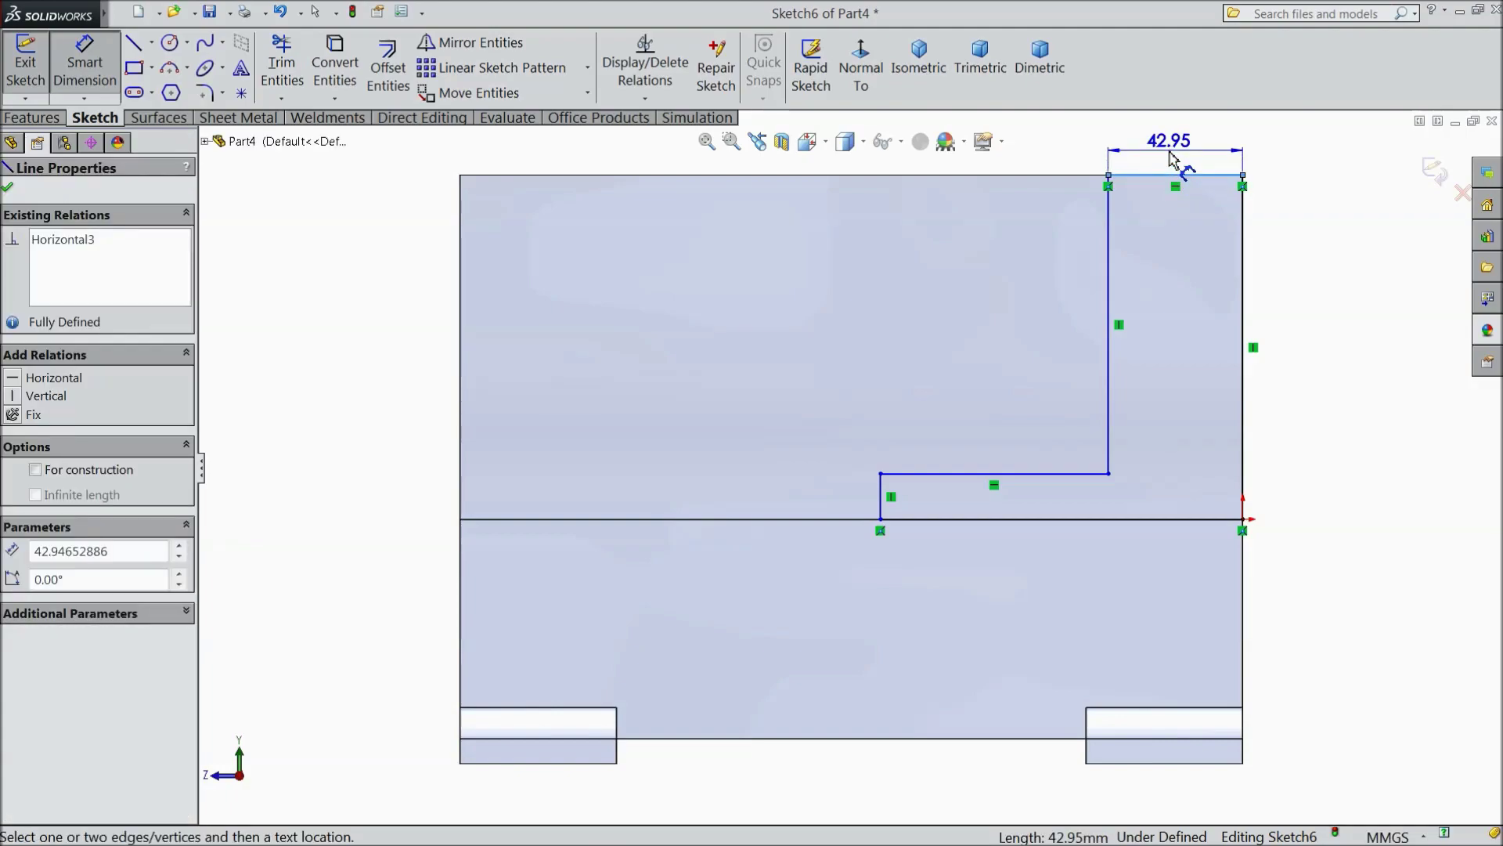
click(1171, 159)
text(40)
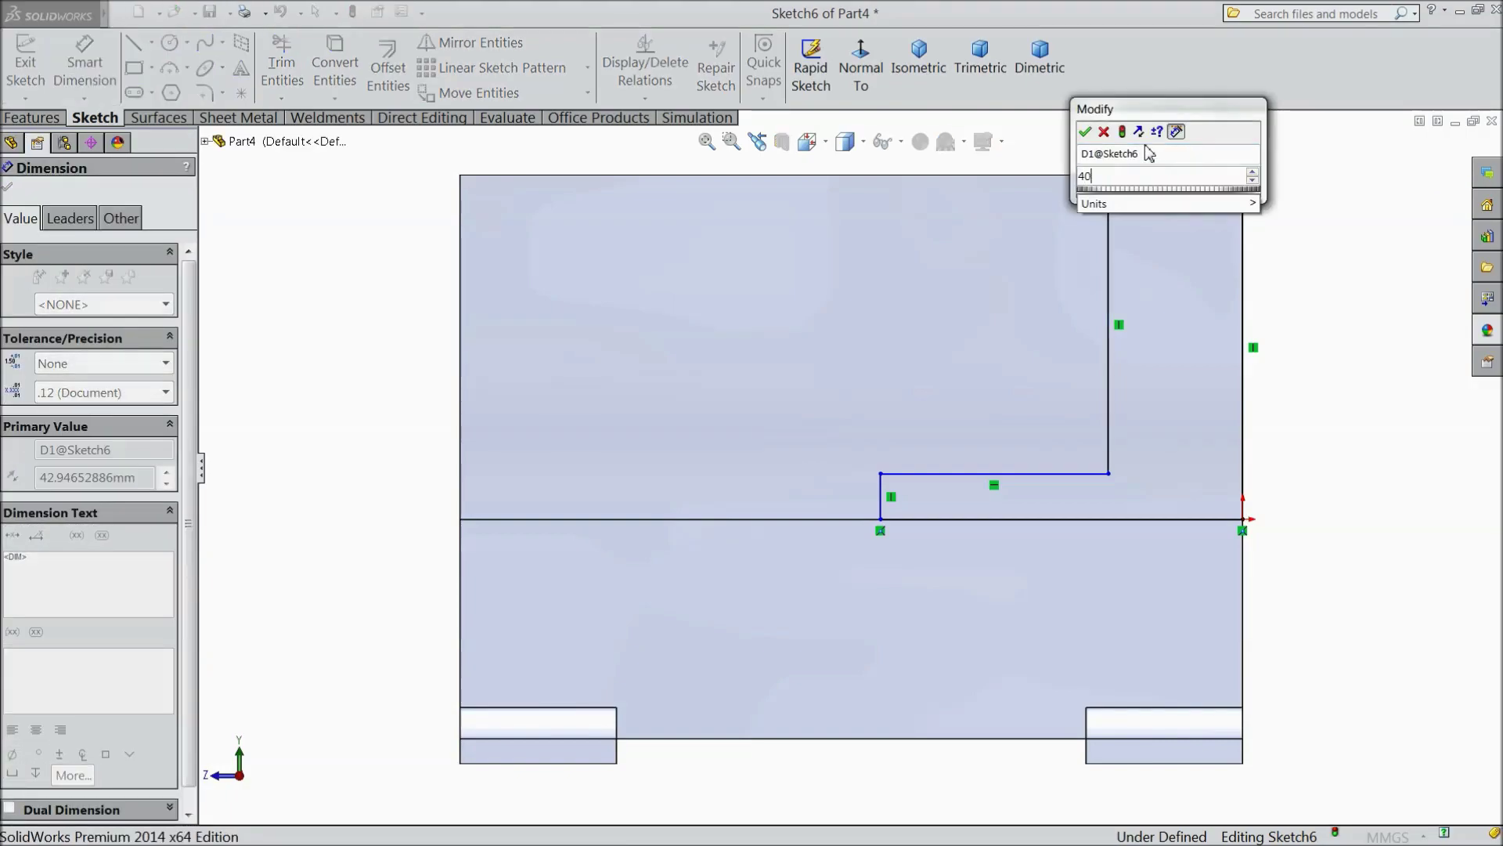
click(1085, 133)
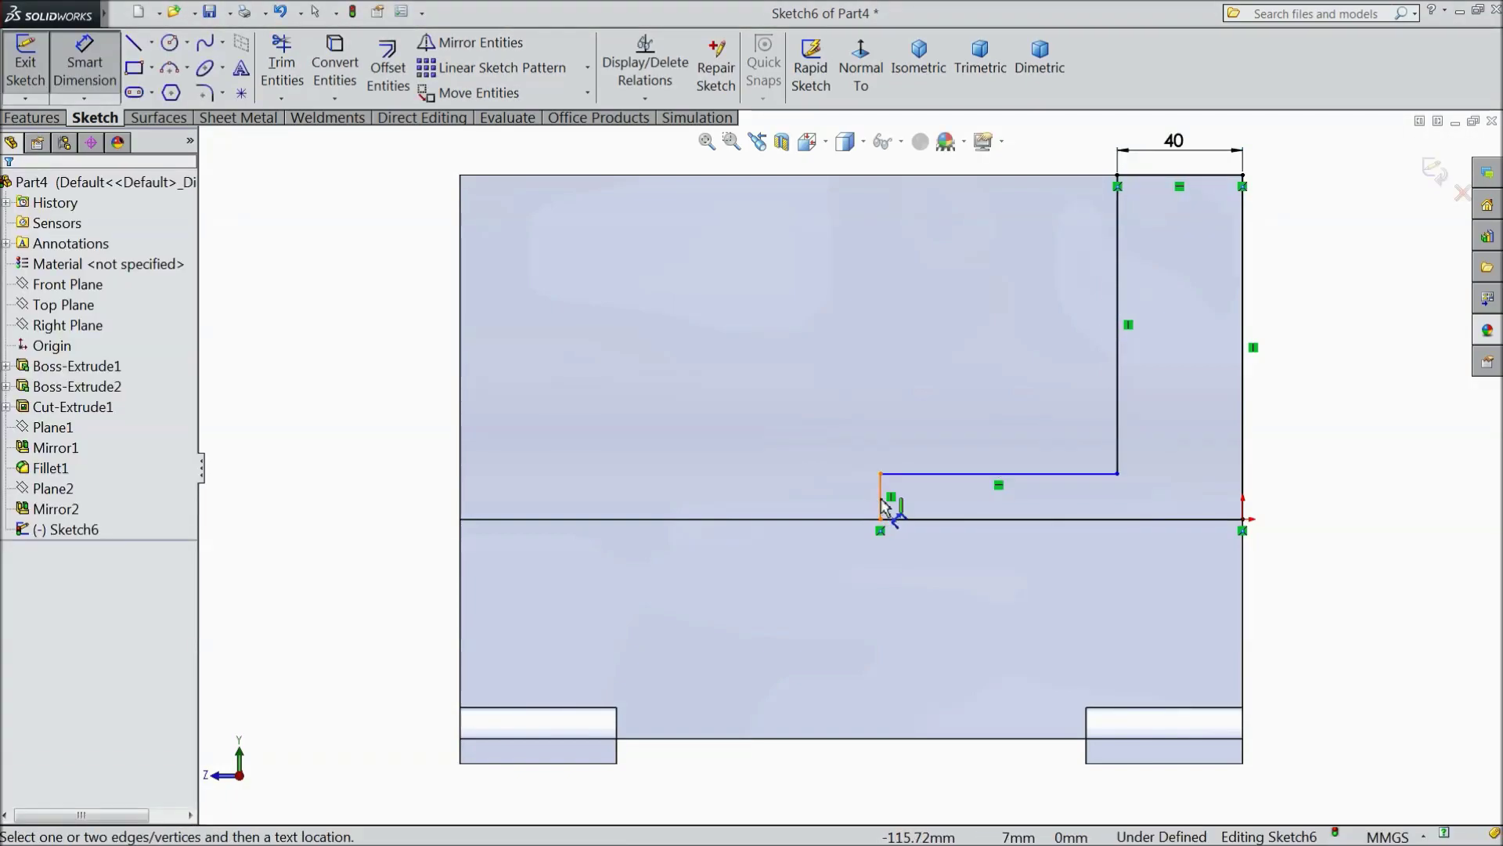
click(881, 501)
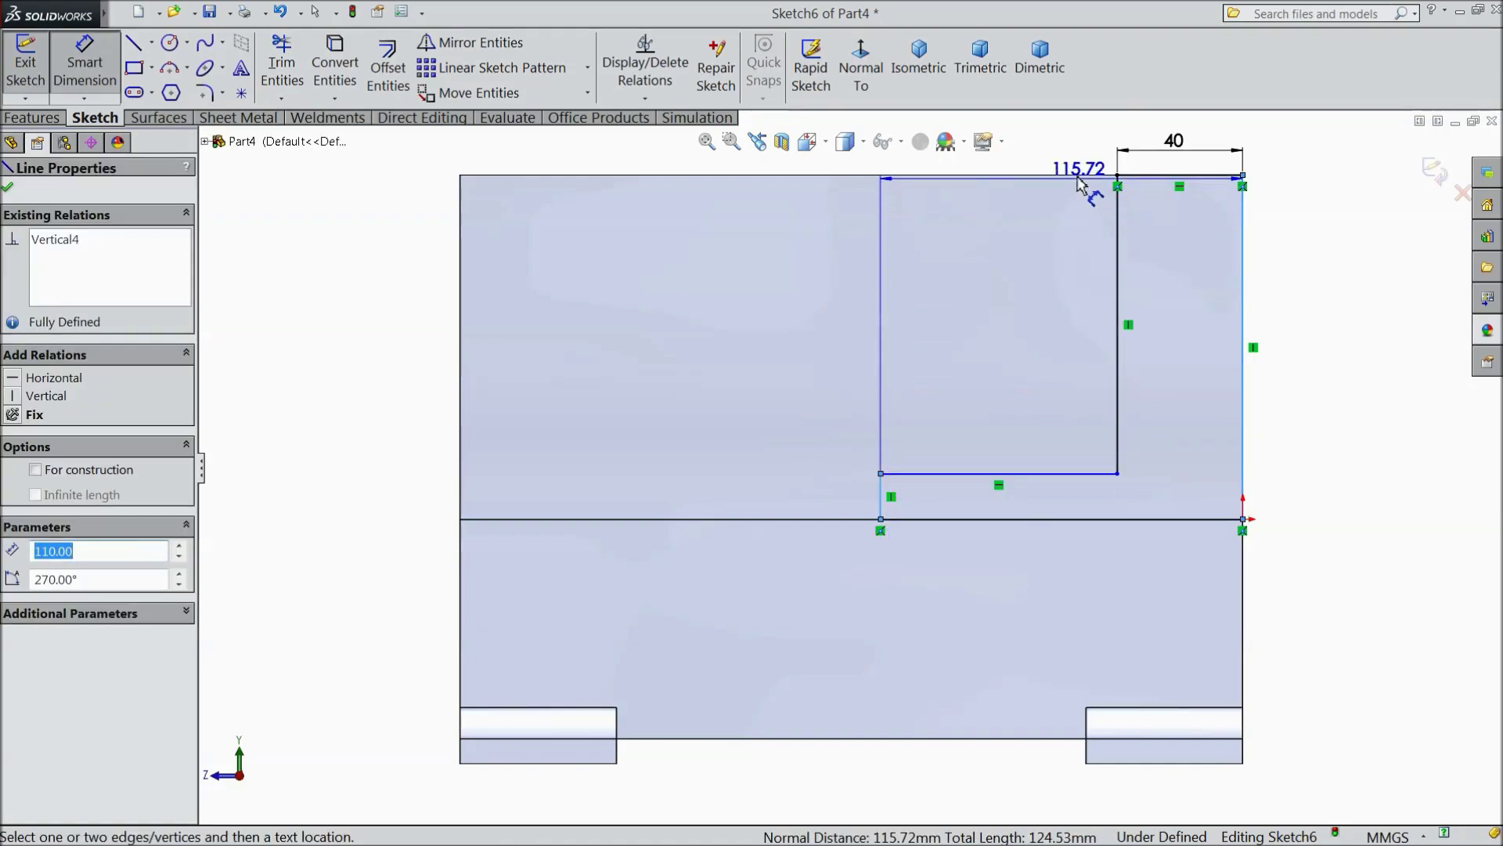
click(1074, 276)
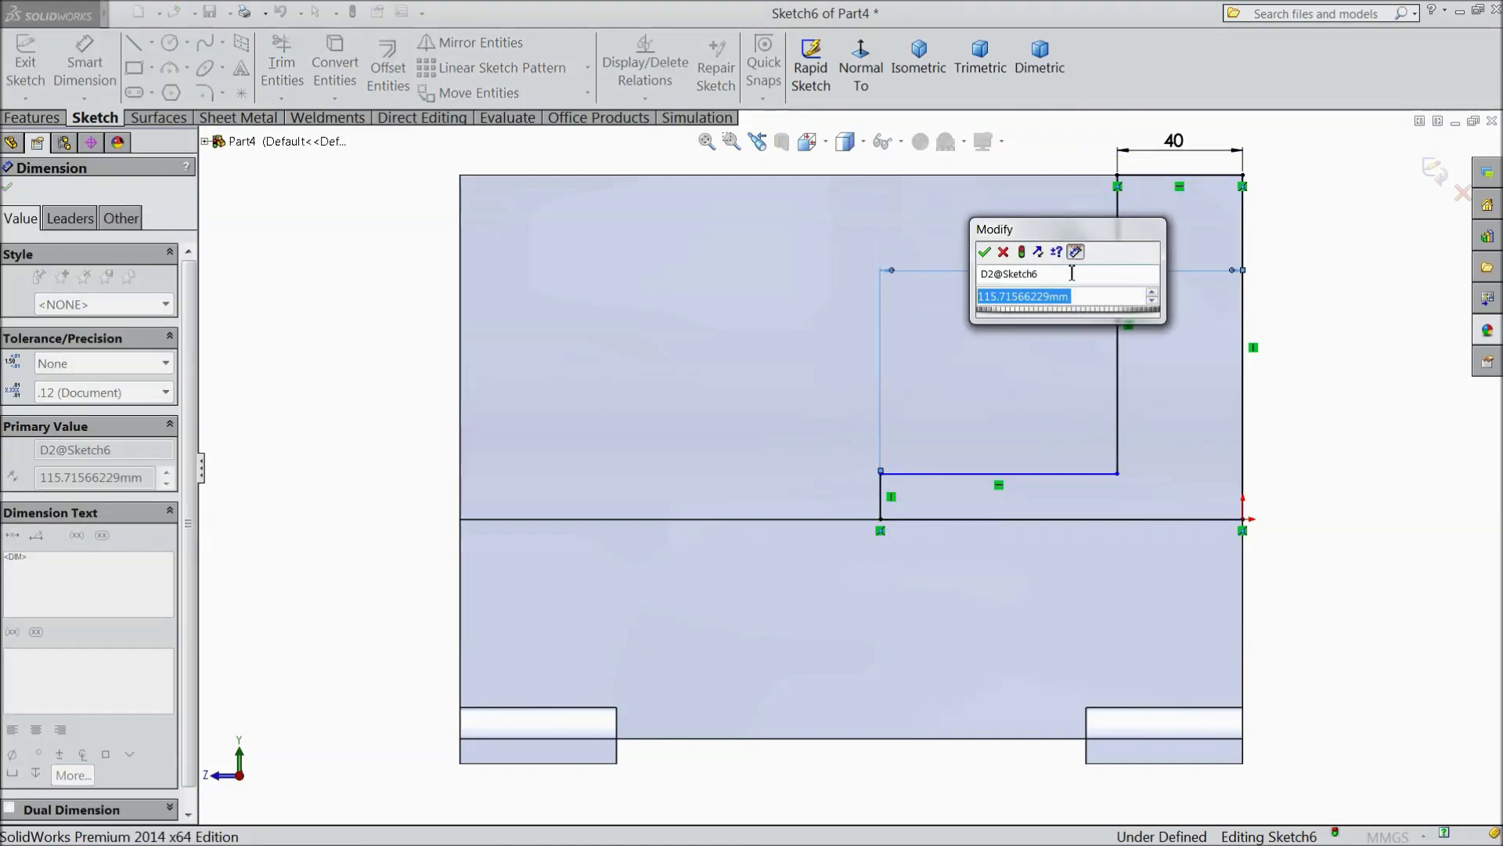
text(140)
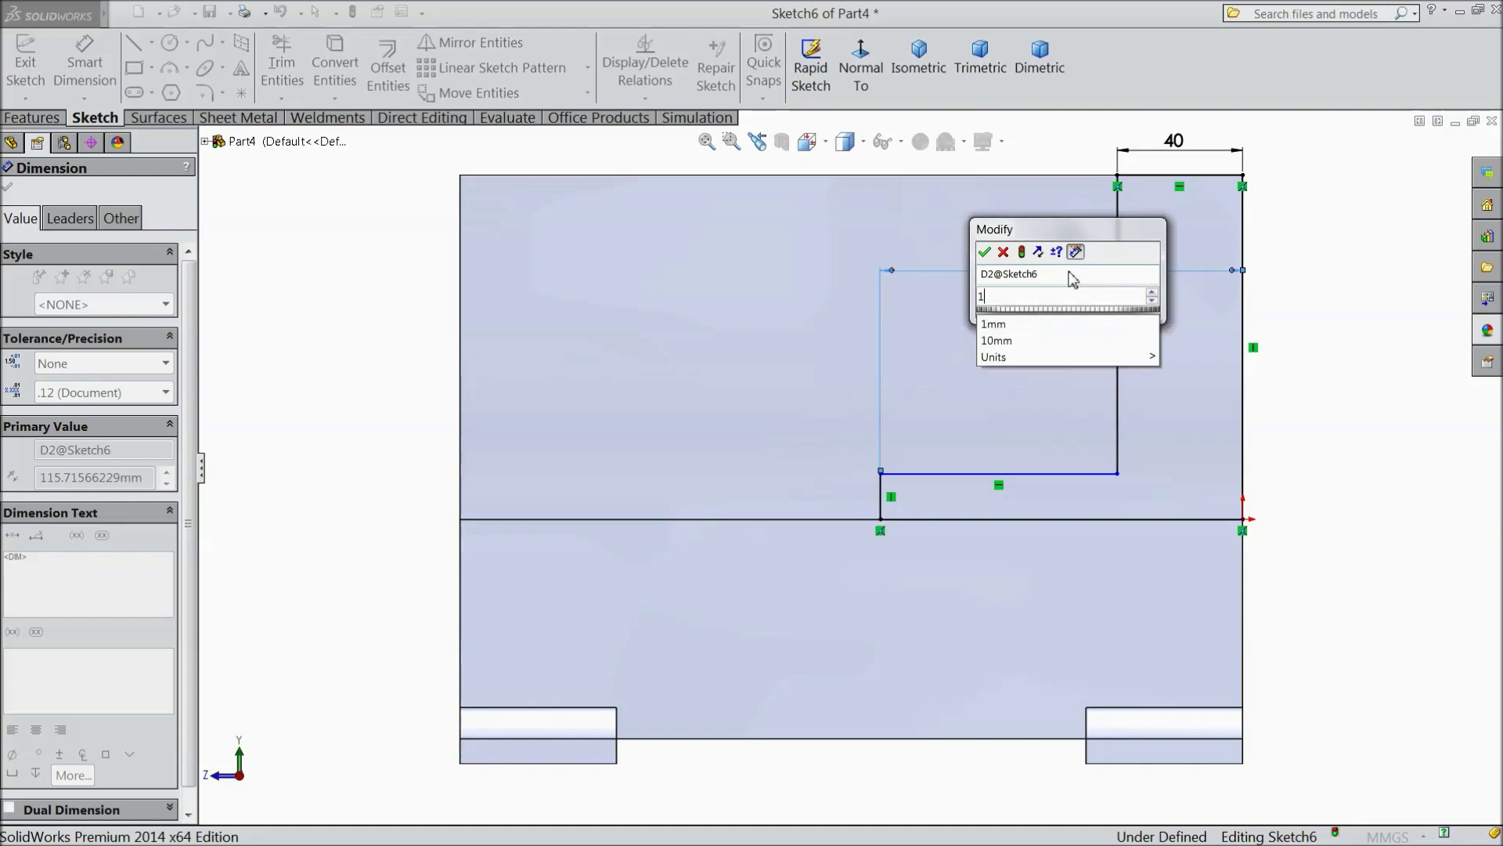
click(985, 252)
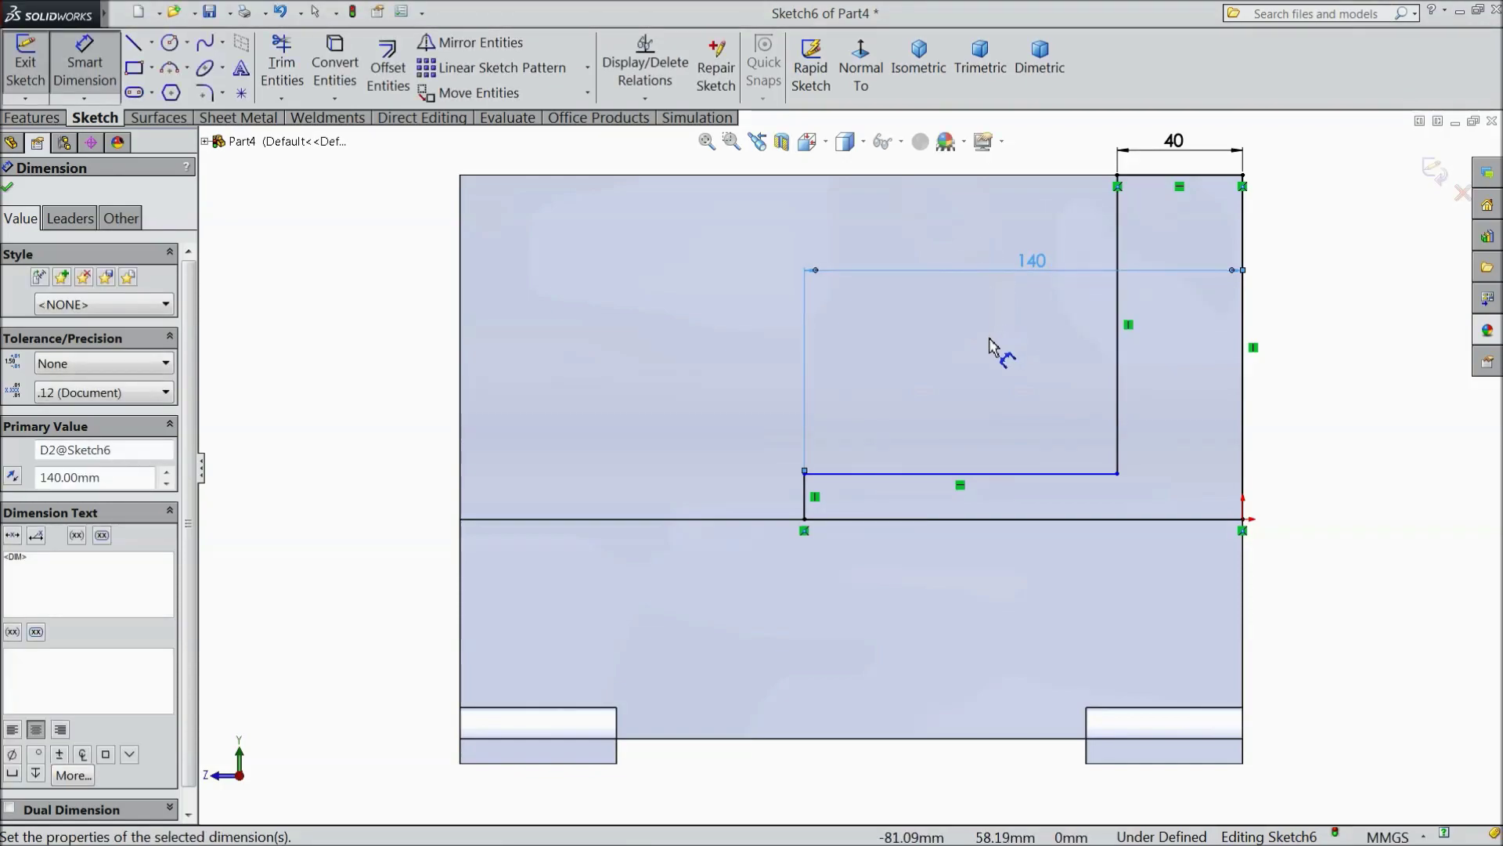
Step: Set the height of the L-profile's short end edge to 20 mm and move the 140 mm dimension above the part
click(806, 501)
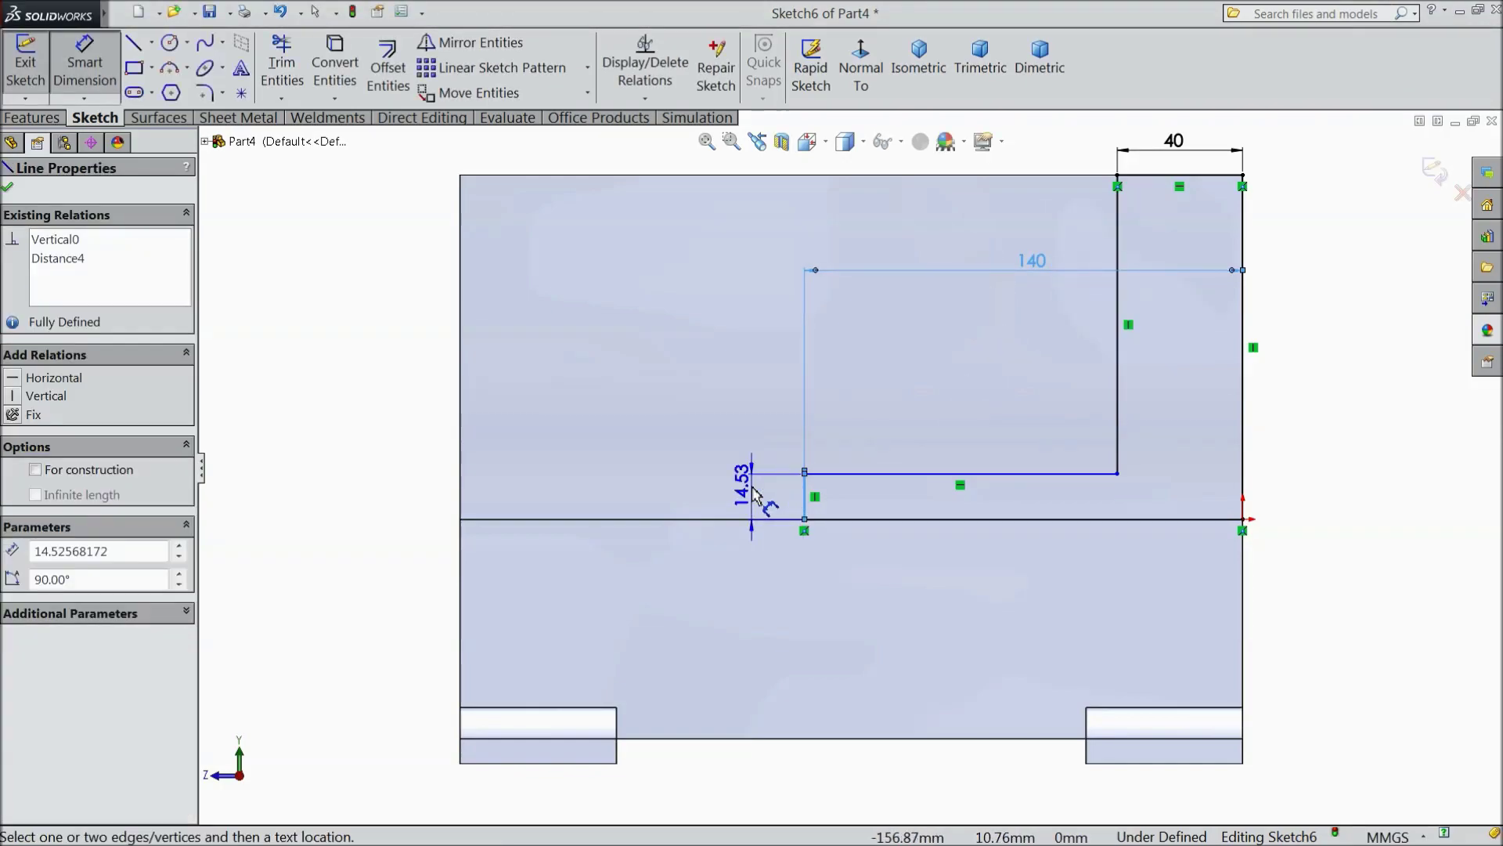
click(754, 494)
text(20)
click(669, 468)
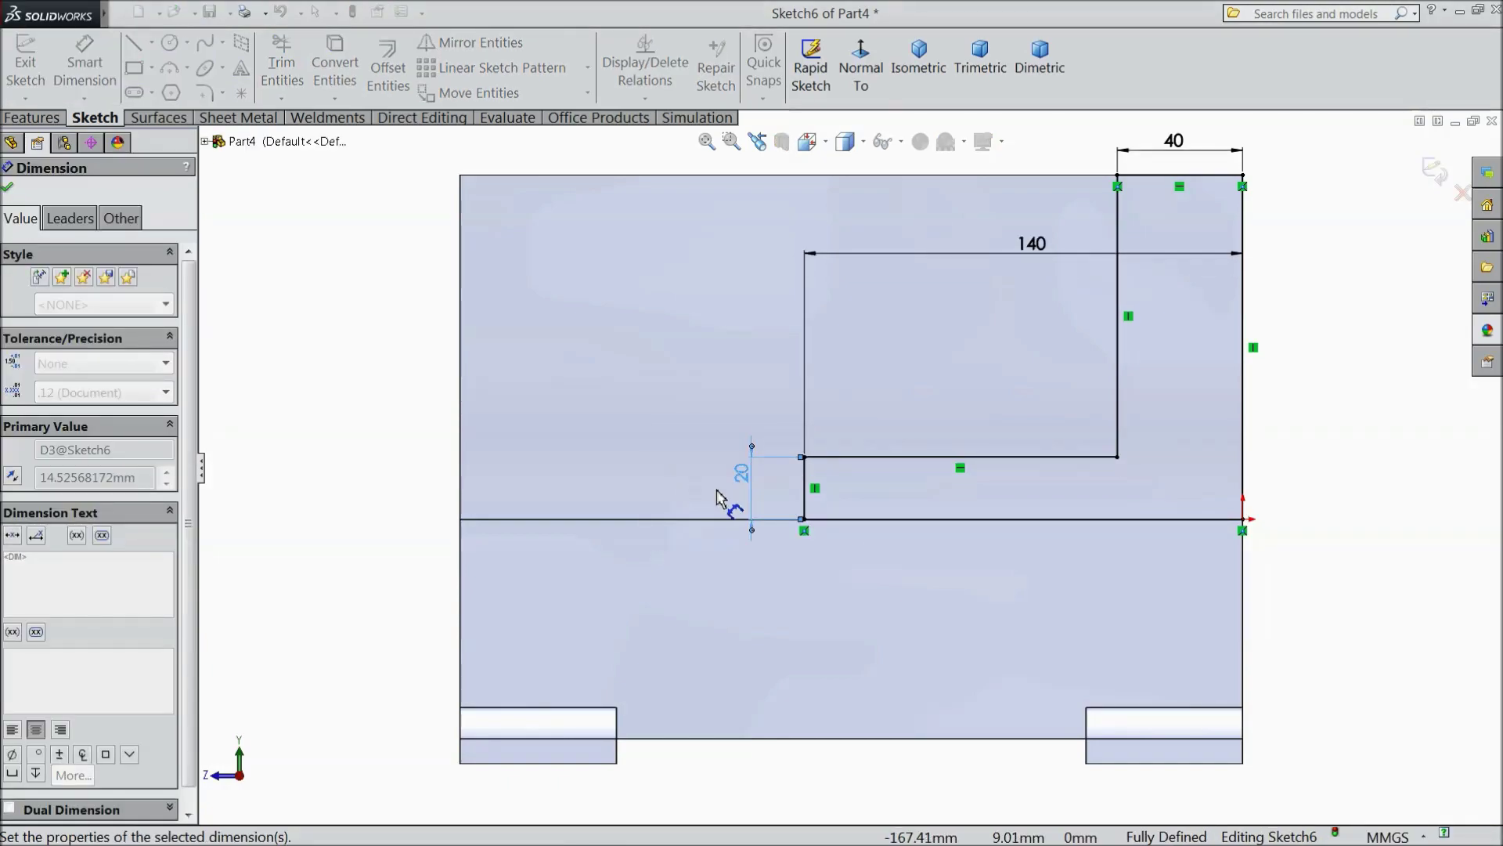
drag(1039, 268, 1029, 147)
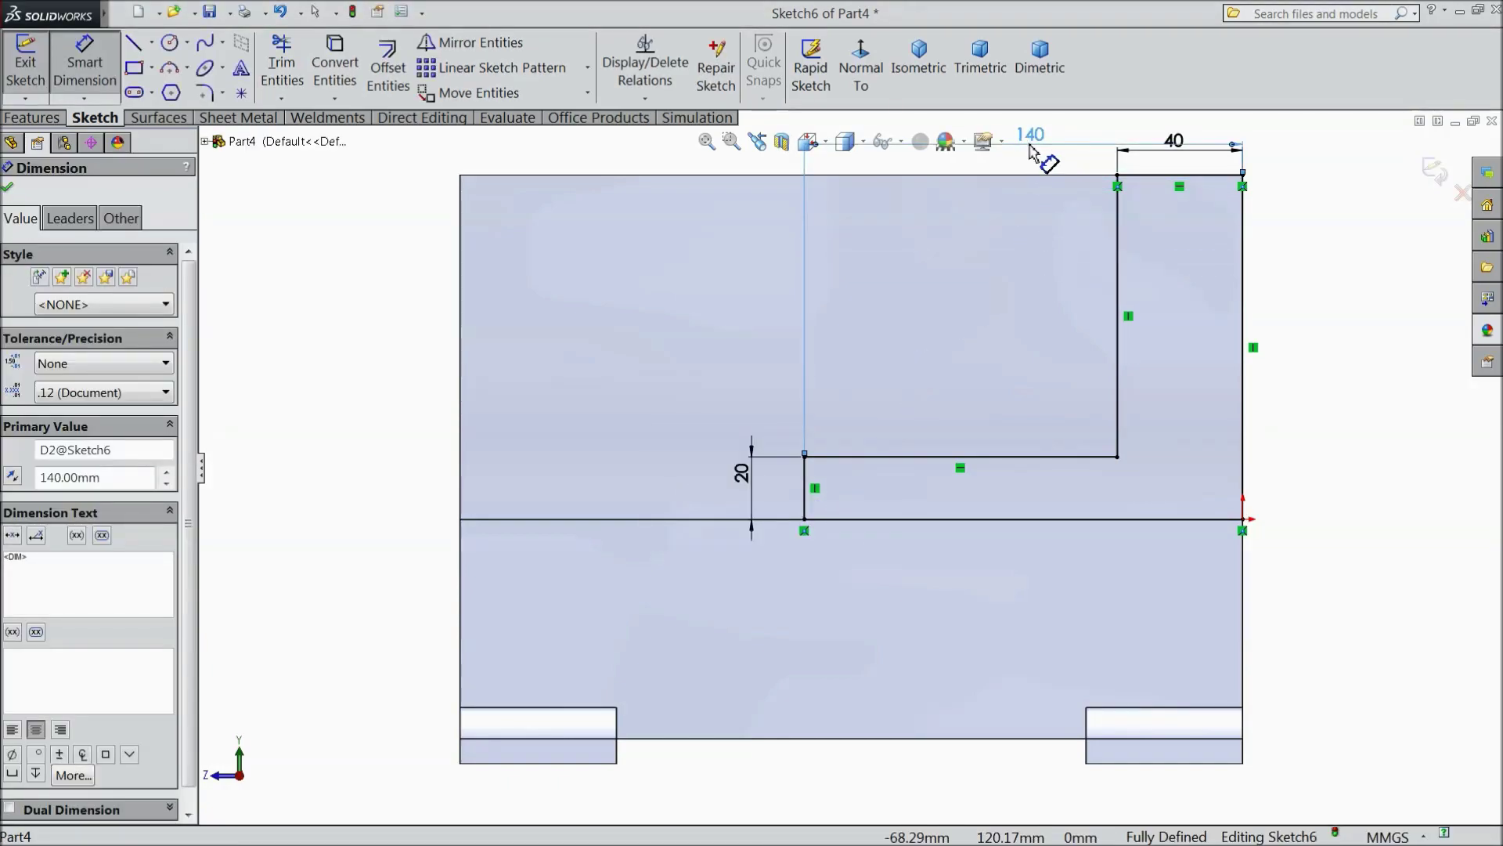
click(7, 188)
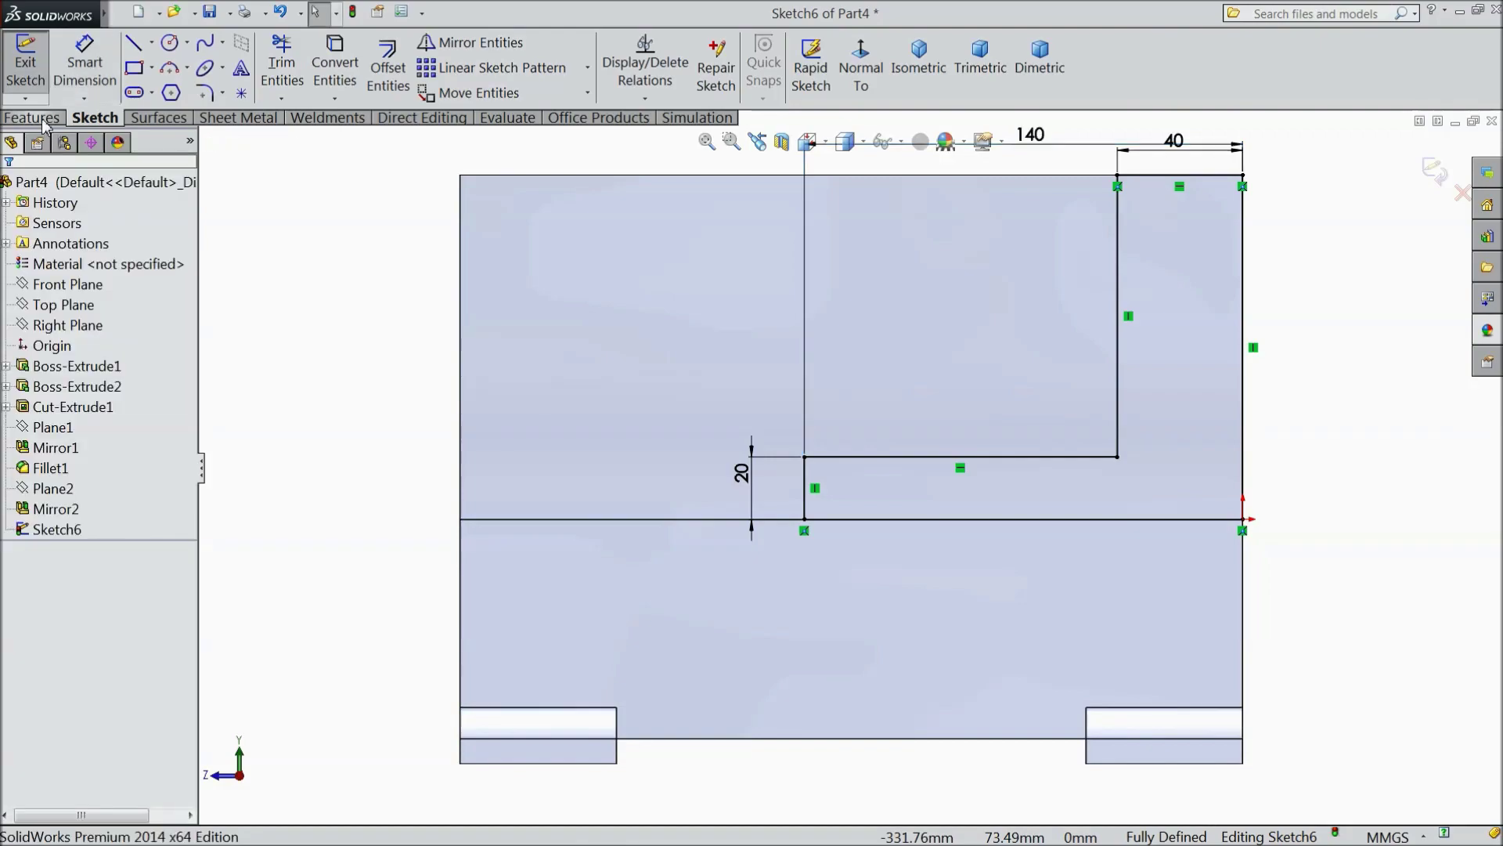
Step: Cut the L-shaped profile out of the upper leg with an Extruded Cut set to Through All
click(31, 117)
click(329, 82)
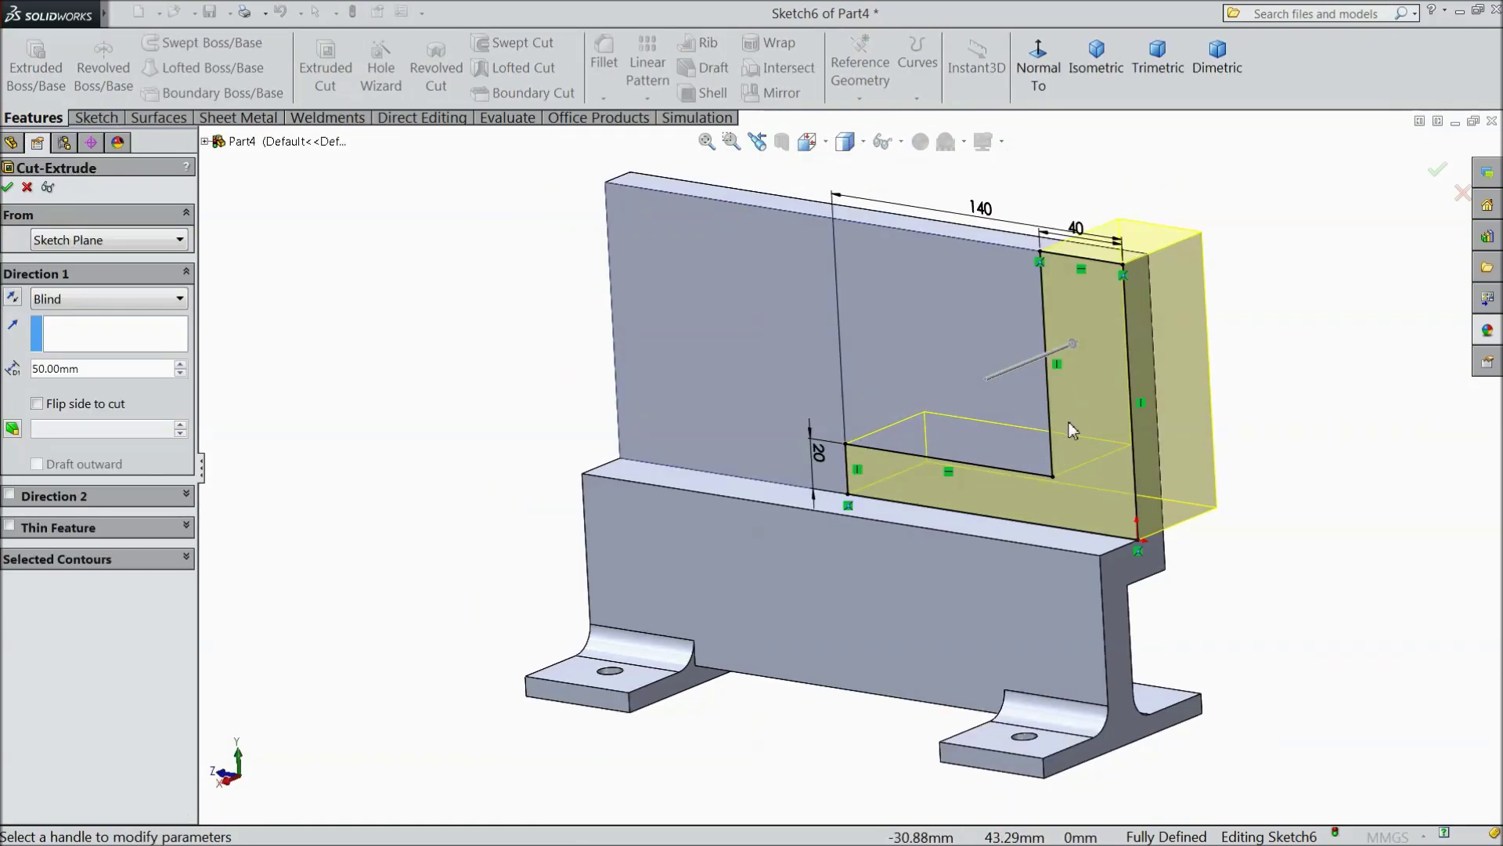
scroll(1069, 421, down, 1)
click(62, 298)
click(67, 330)
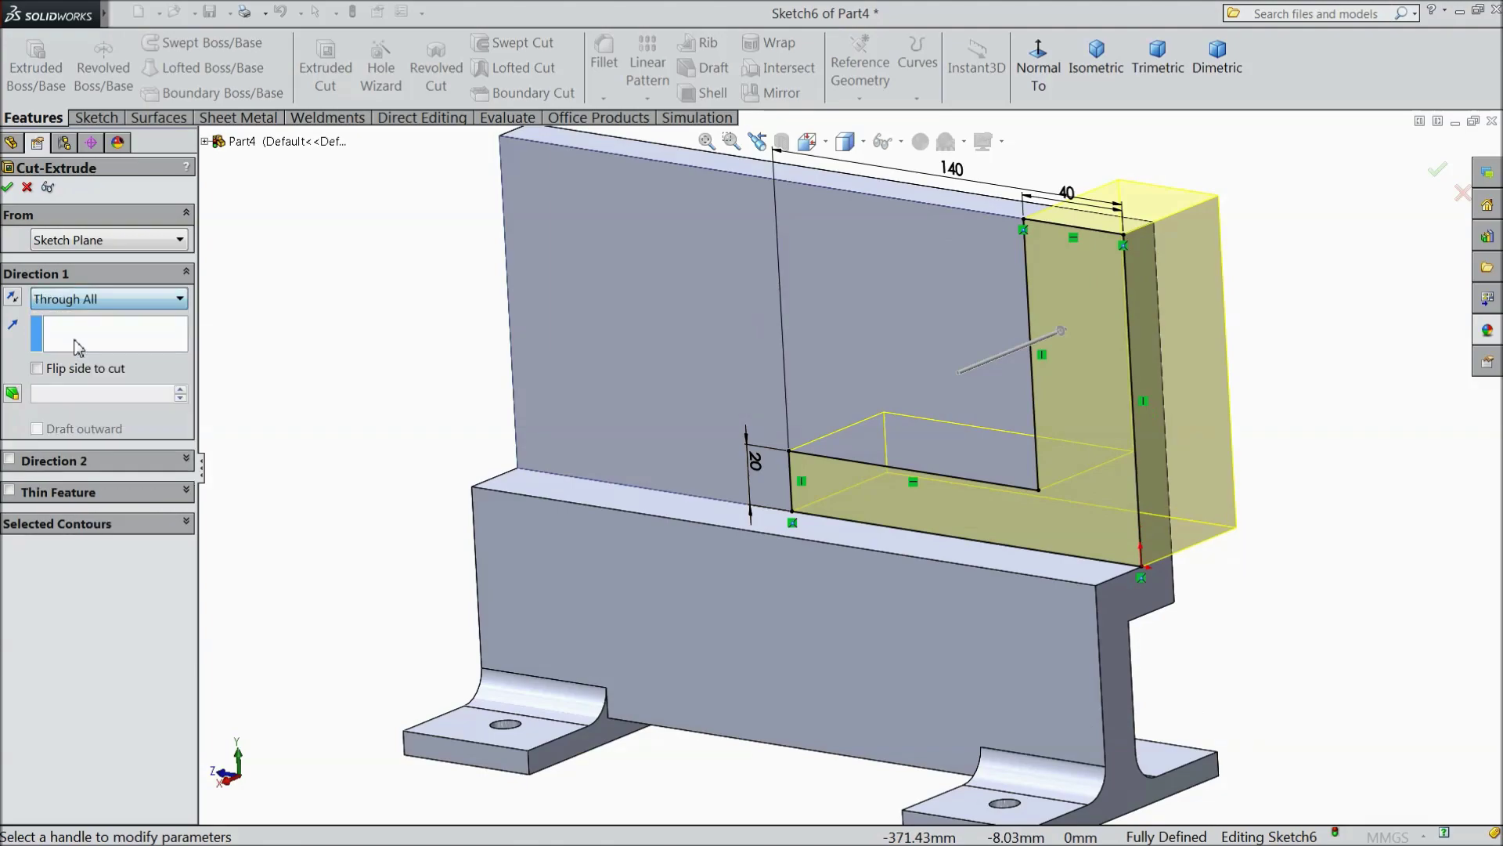
click(9, 188)
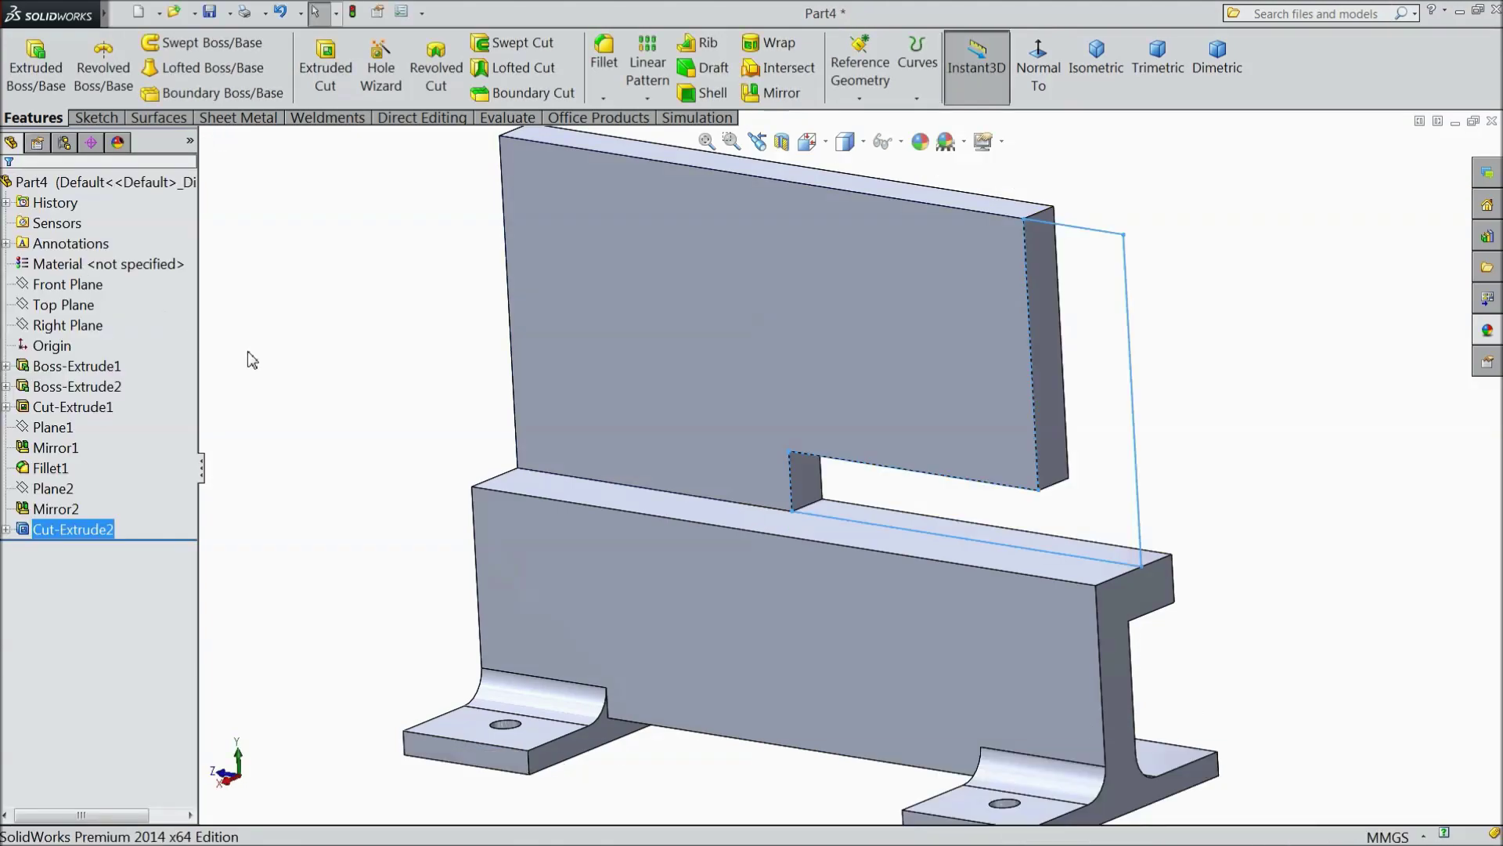
click(222, 272)
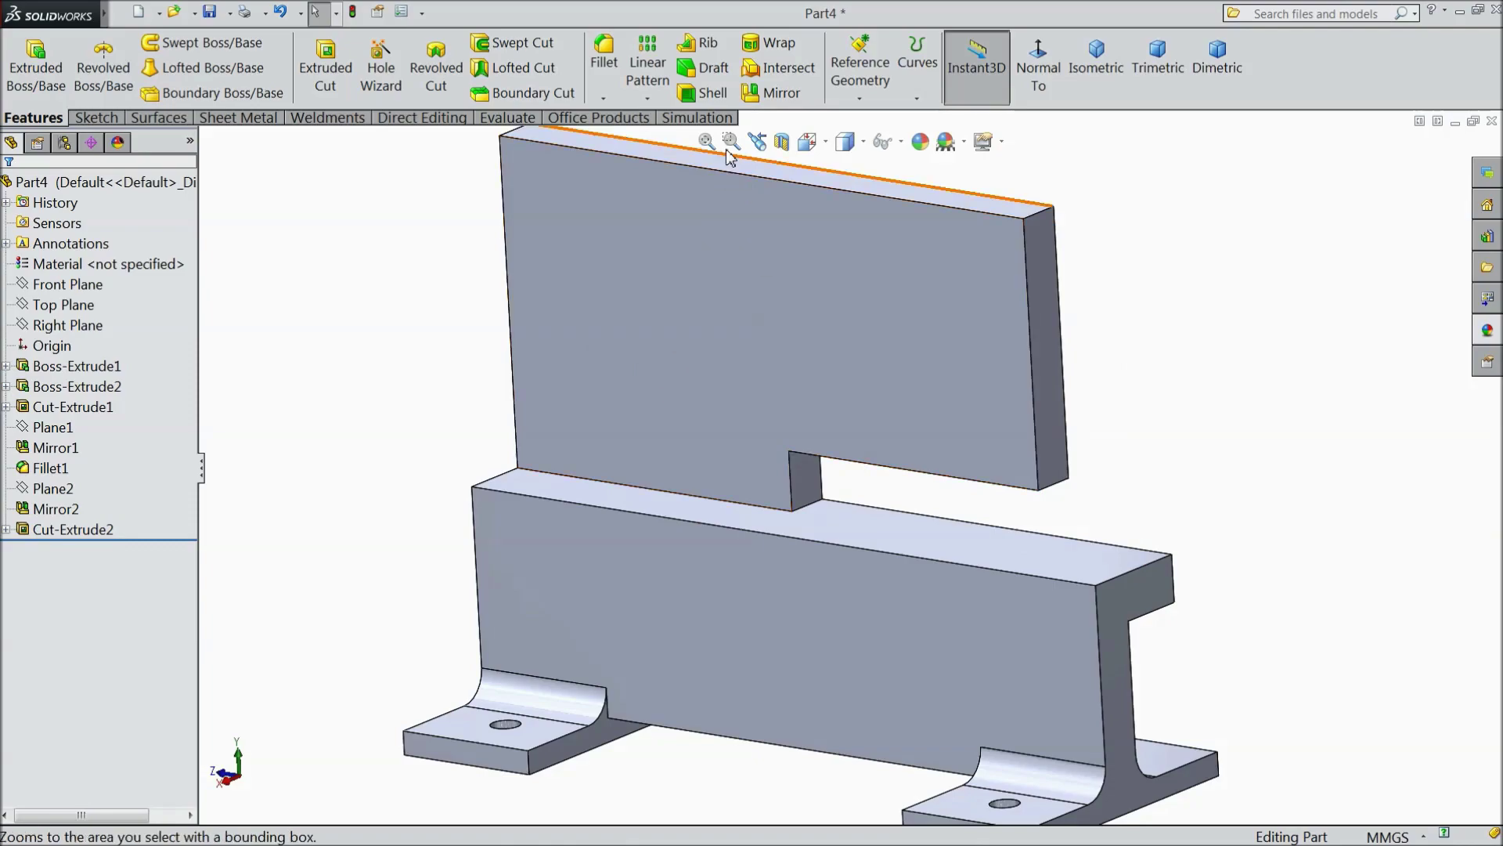
Step: Fillet the upper leg's top corner edge above the cutout with a 25 mm constant radius
click(605, 63)
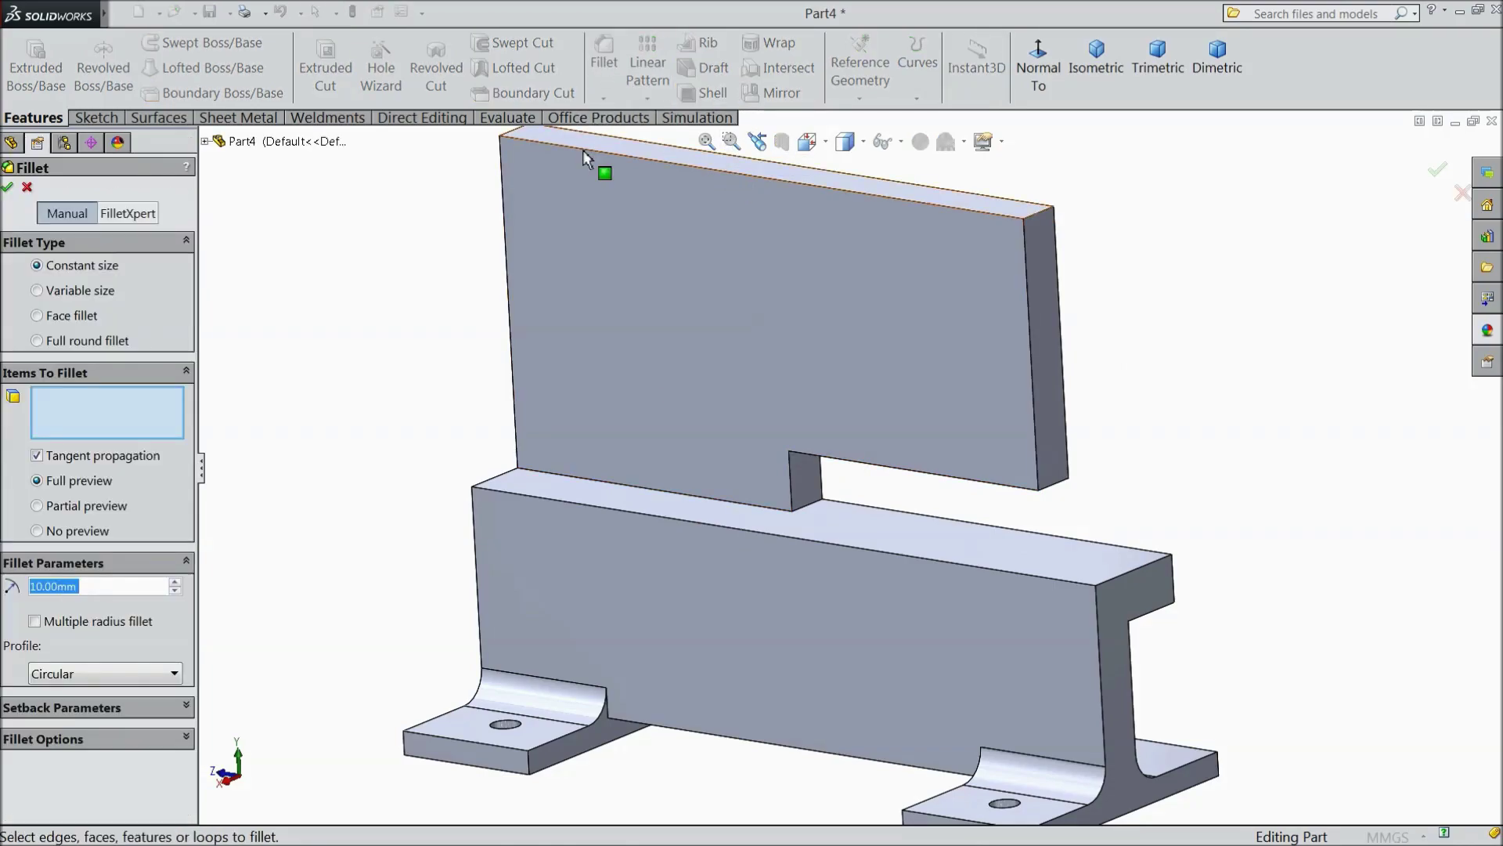
key(Return)
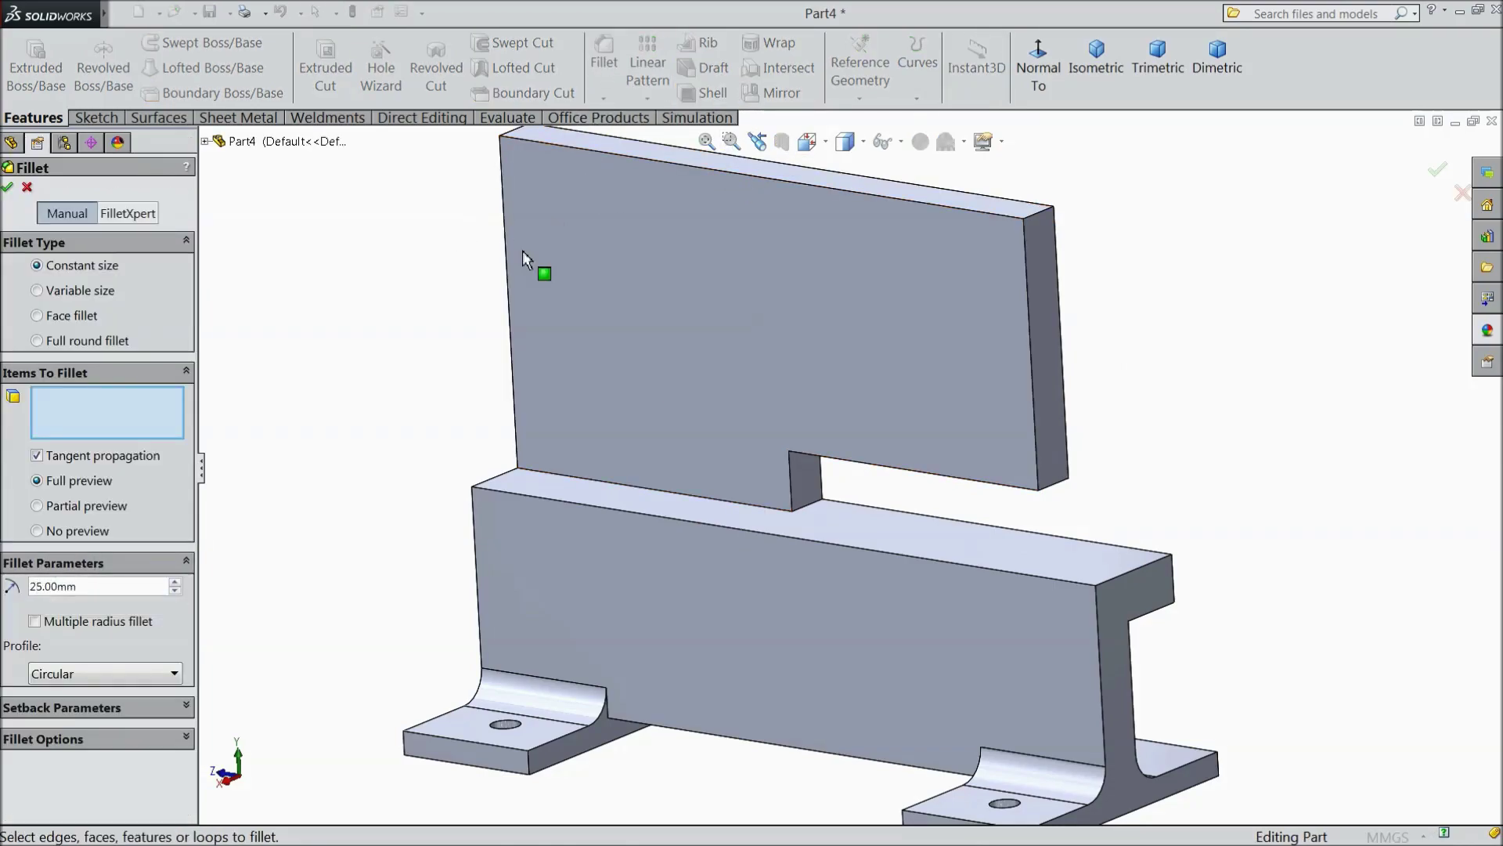
click(1035, 223)
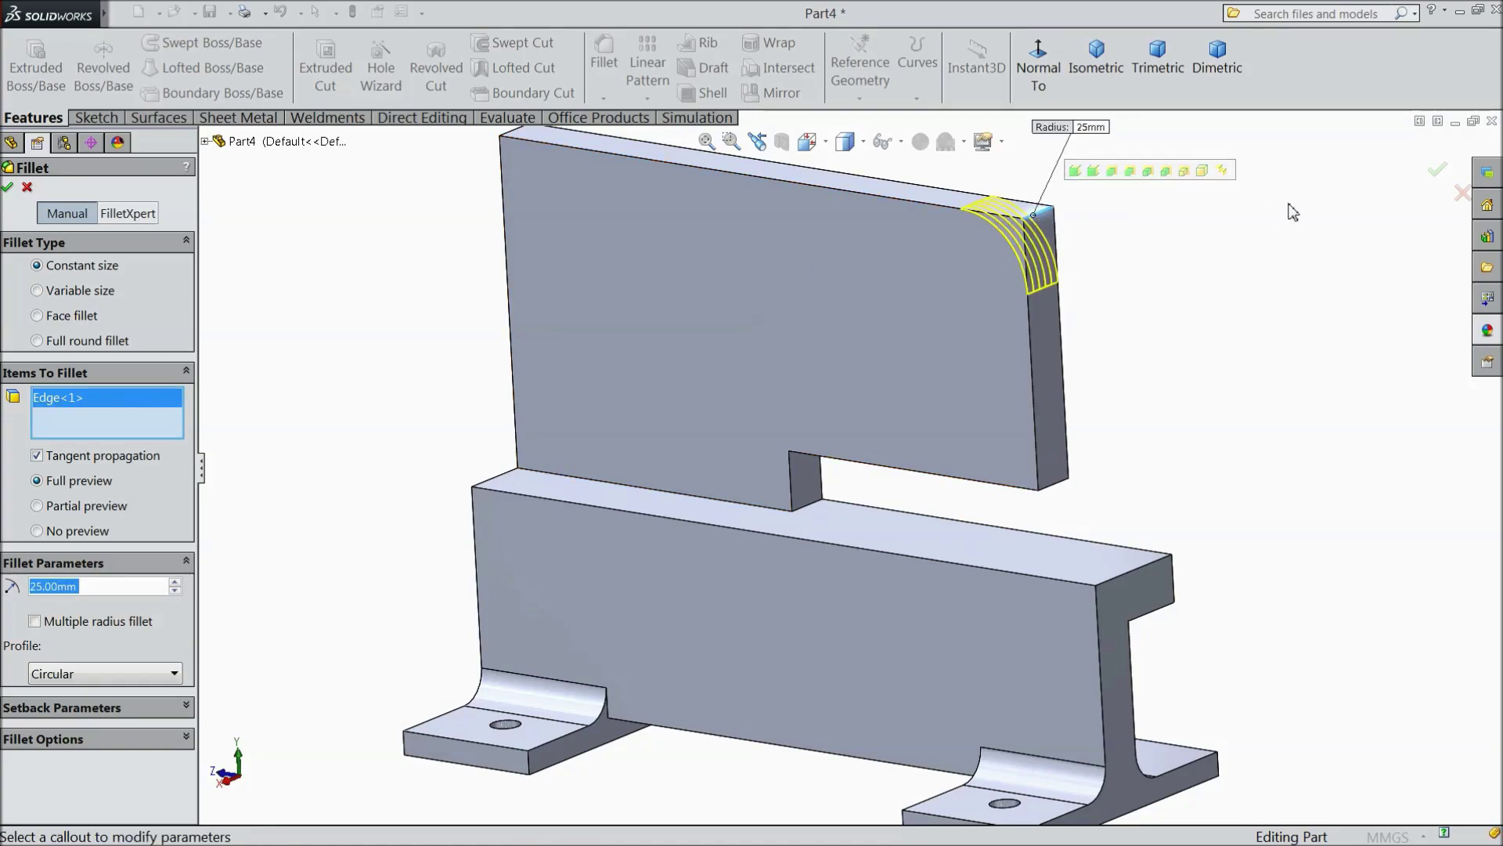
click(1439, 174)
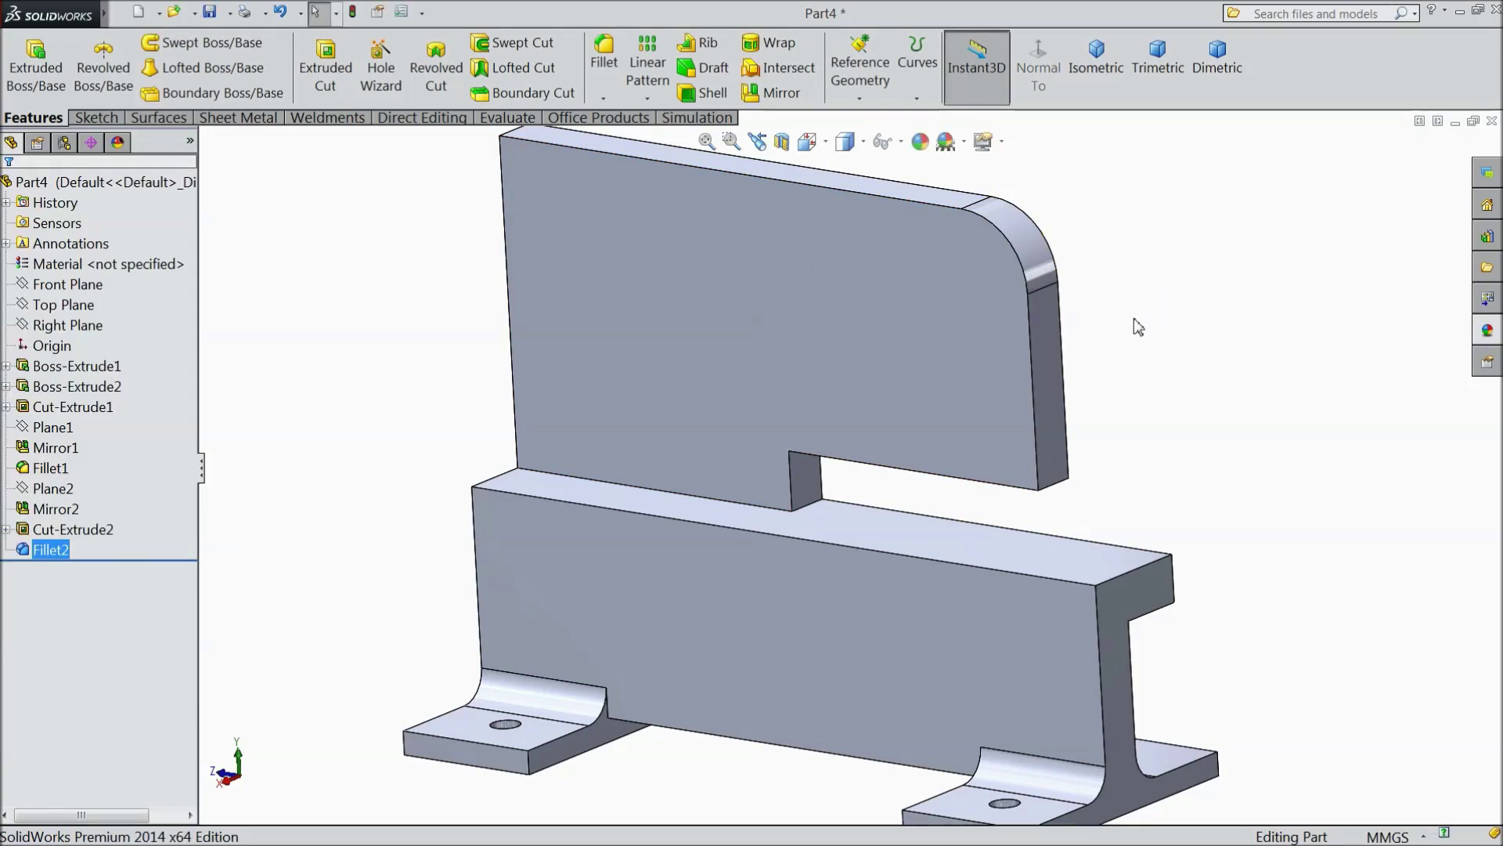
Step: Start a new sketch on the upper leg's large flat face beside the cutout
scroll(1134, 318, up, 3)
middle_drag(1111, 354, 1091, 407)
scroll(883, 465, down, 3)
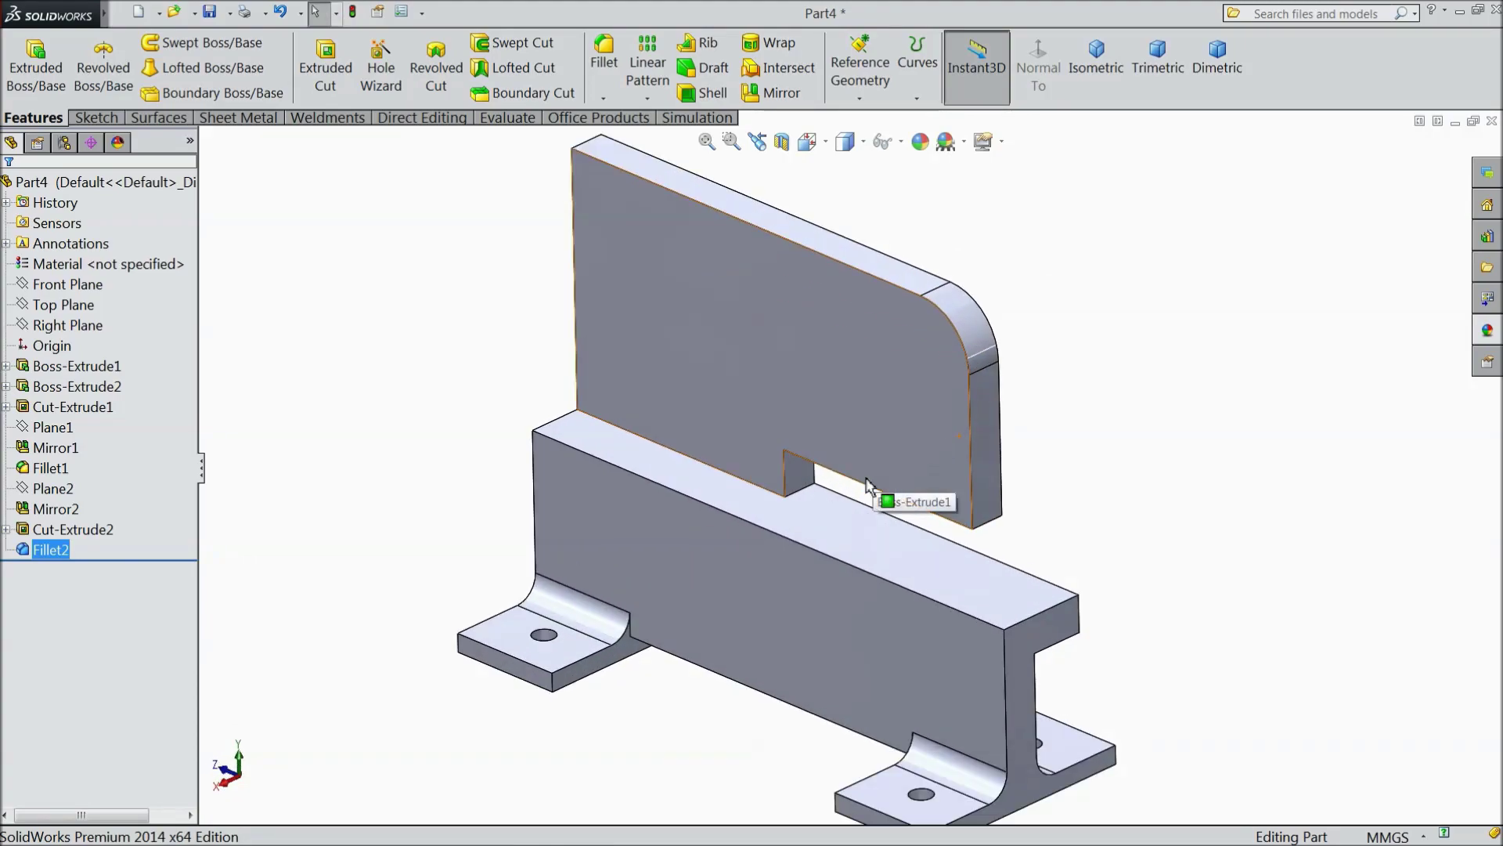
scroll(770, 362, down, 2)
click(769, 359)
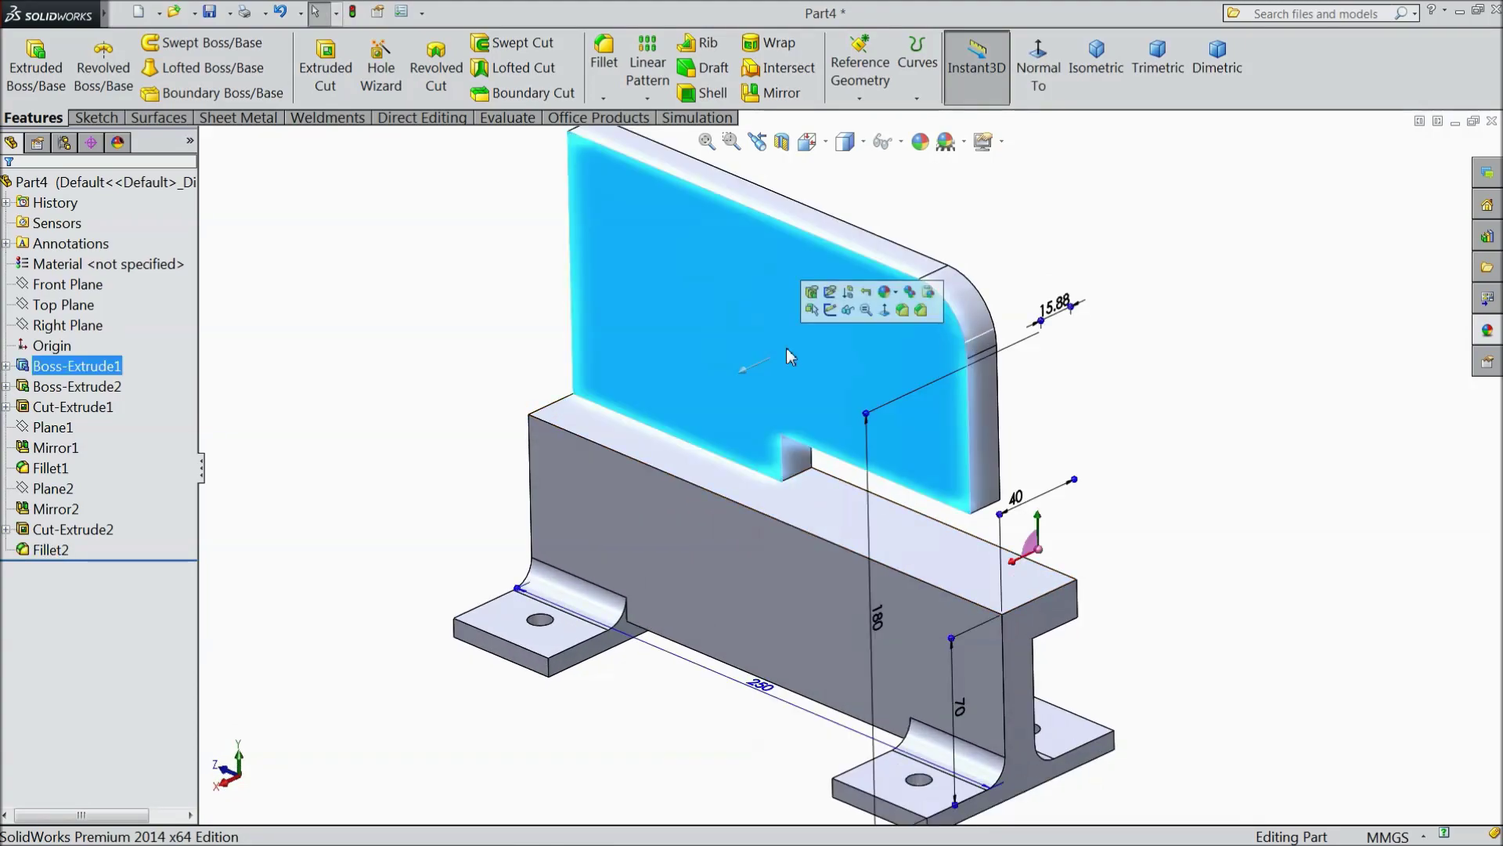
click(831, 312)
click(1043, 75)
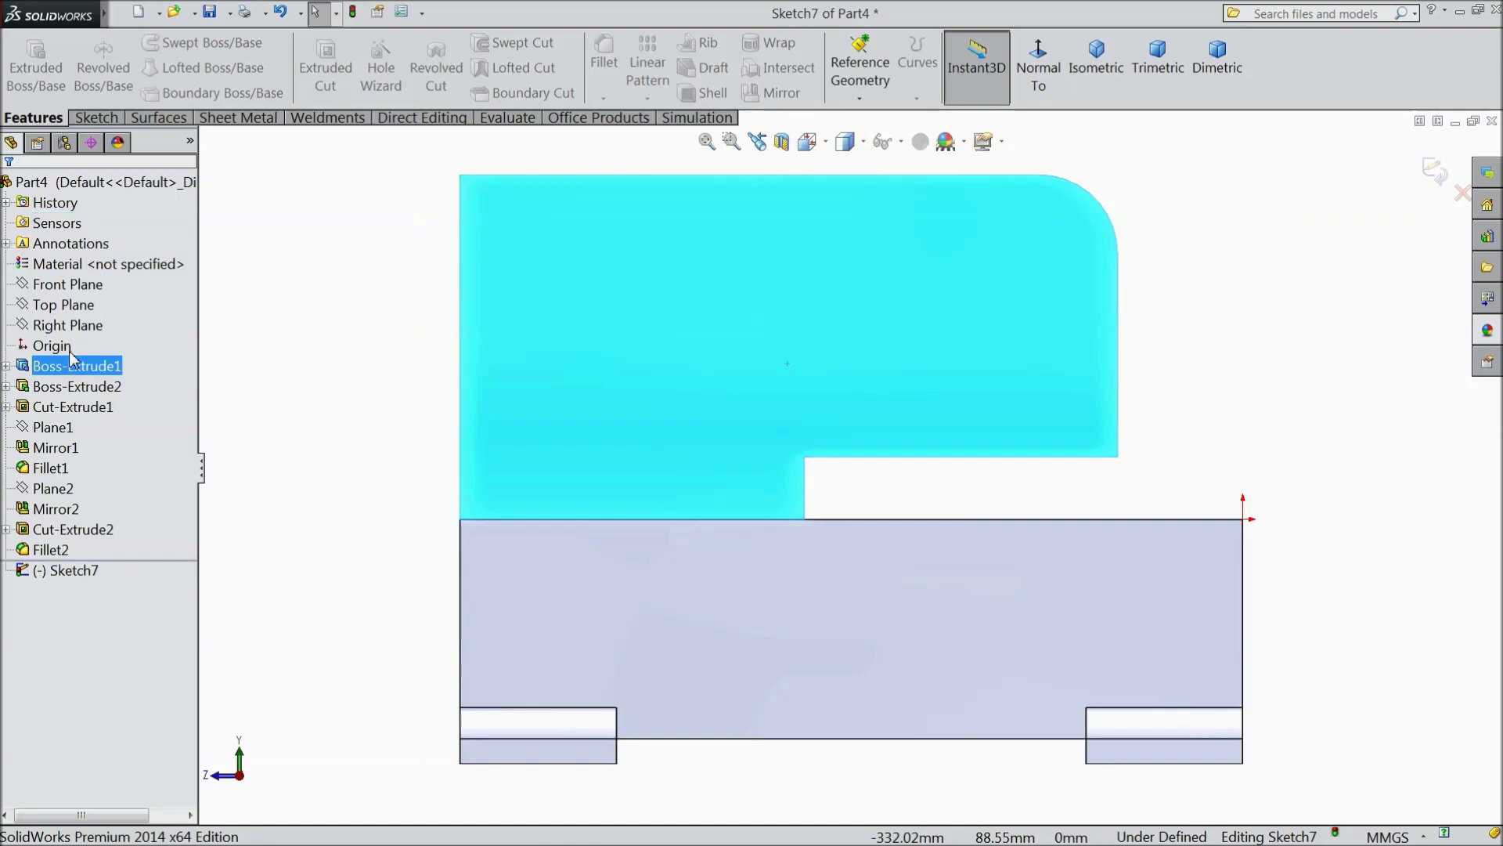
Step: Sketch a closed triangle on the upper leg's unfilleted top corner, with a vertical side about 31 mm and a sloped side about 48 mm long
click(94, 118)
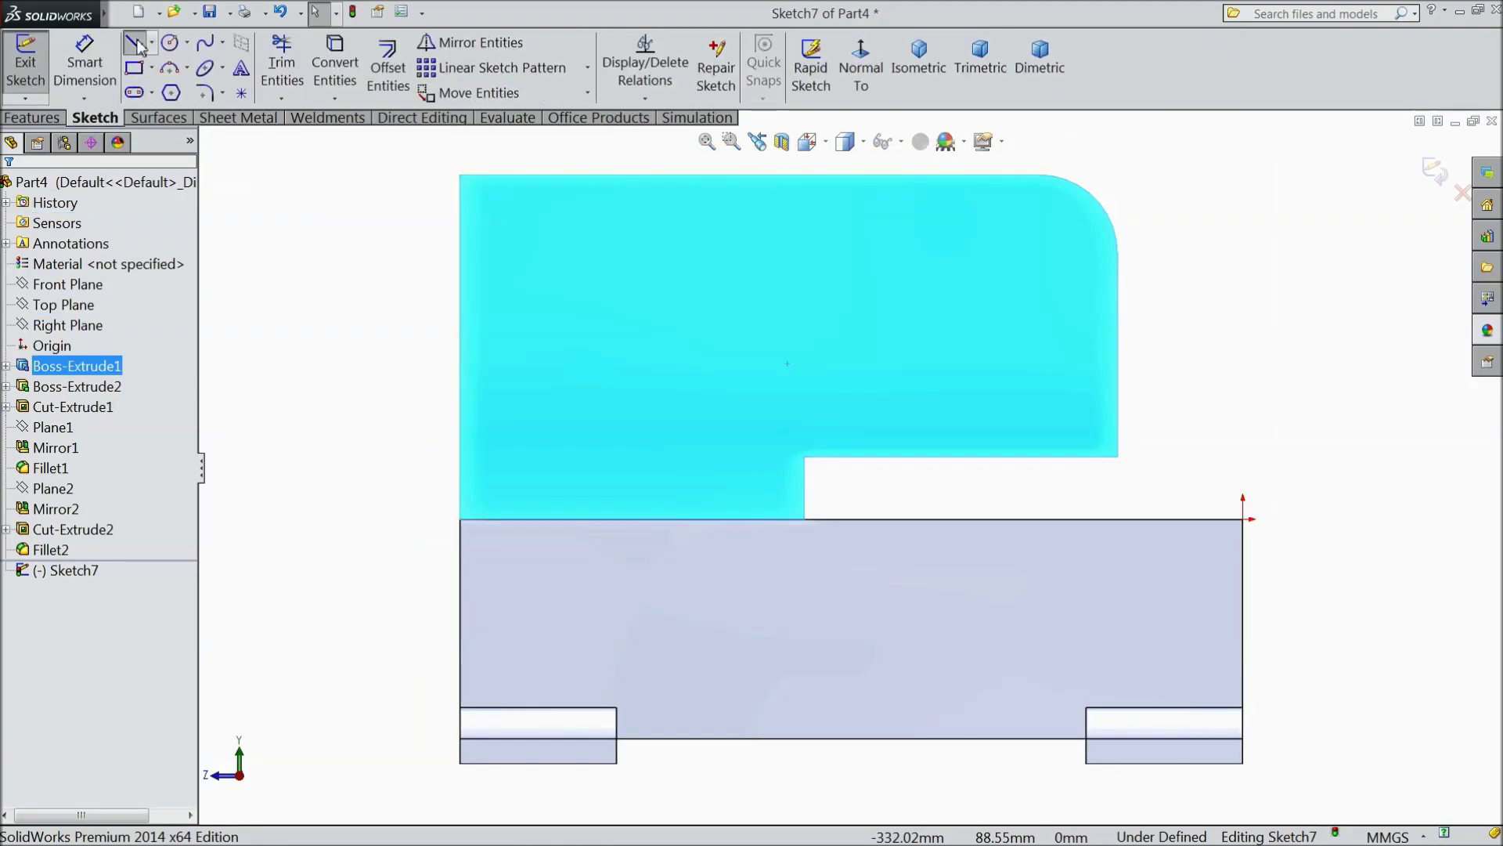
click(134, 44)
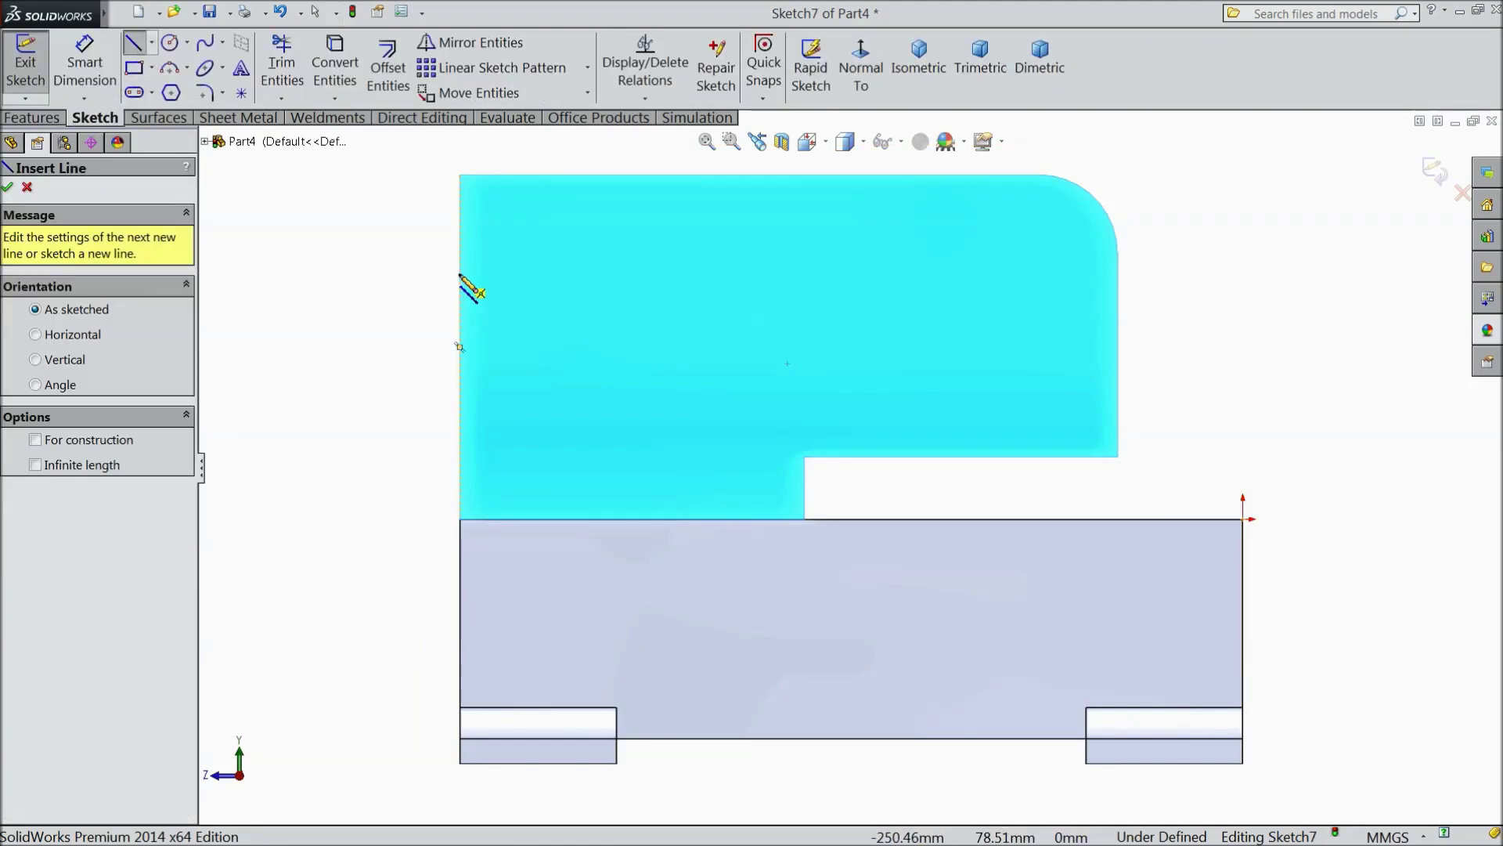
click(459, 269)
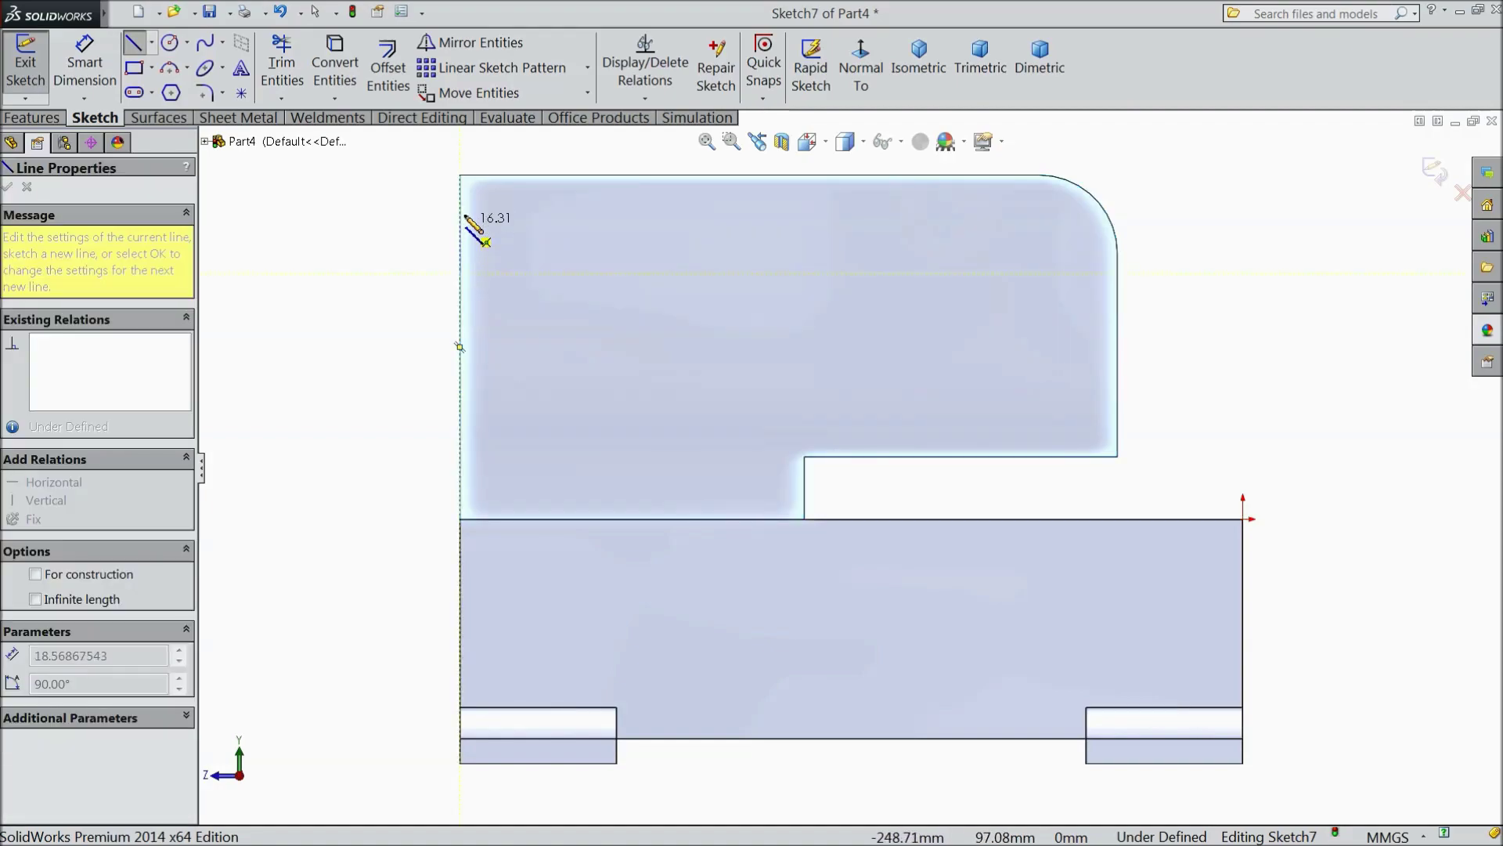
click(459, 174)
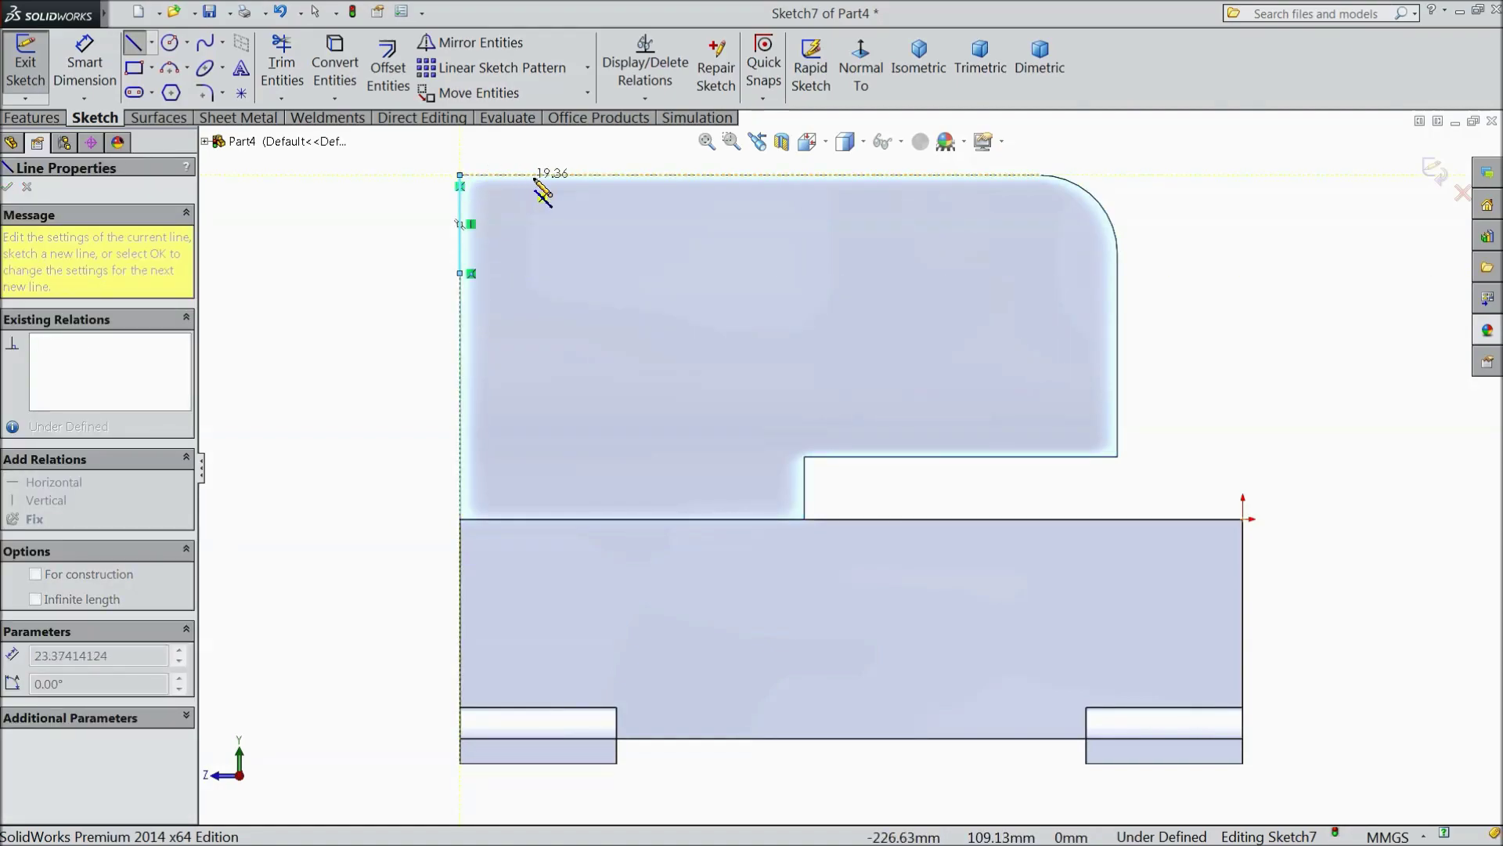
click(572, 174)
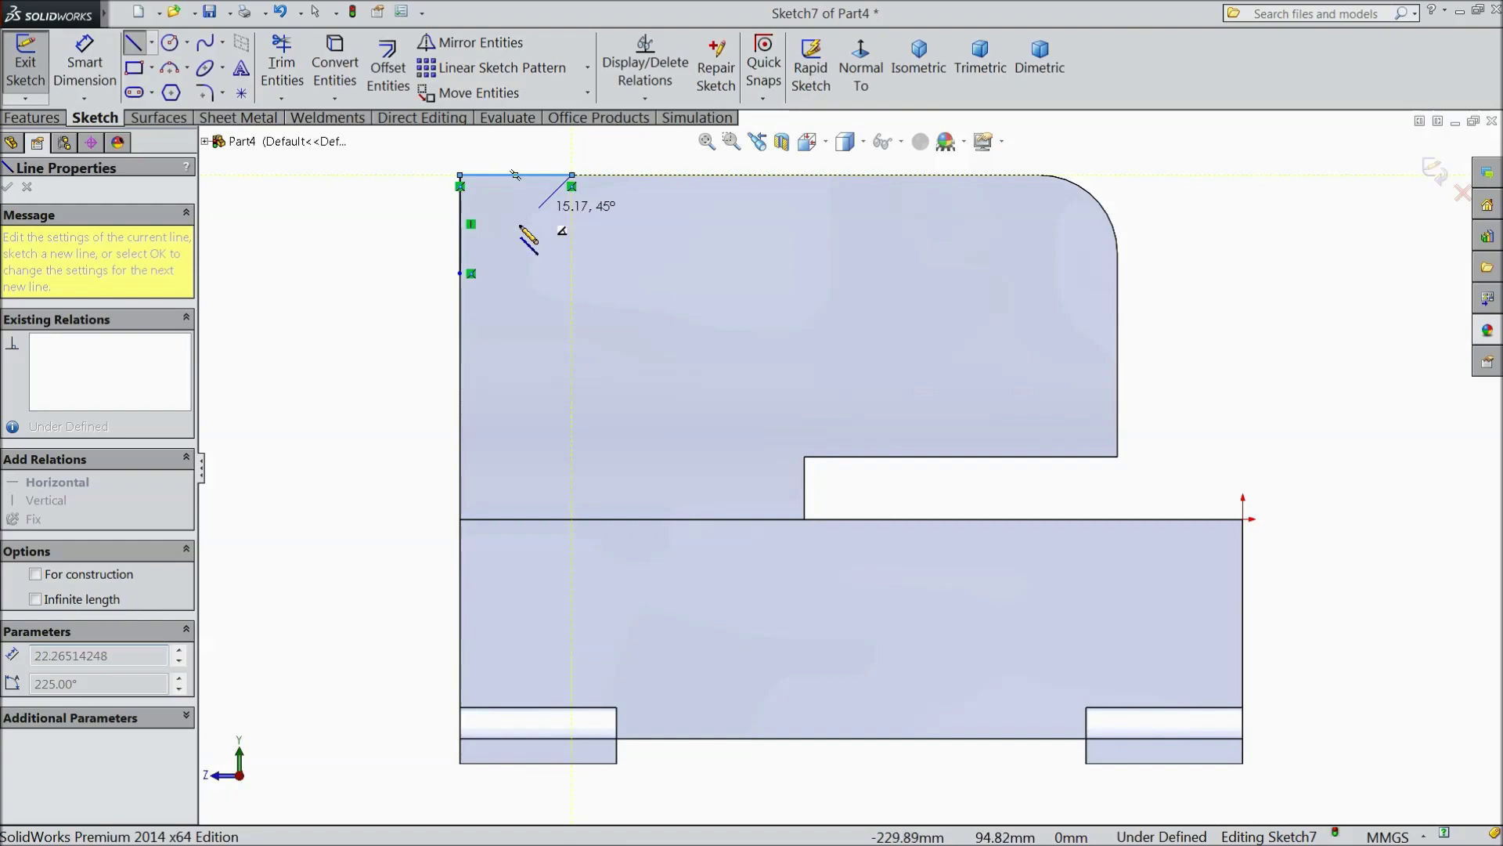
click(459, 272)
right_click(388, 269)
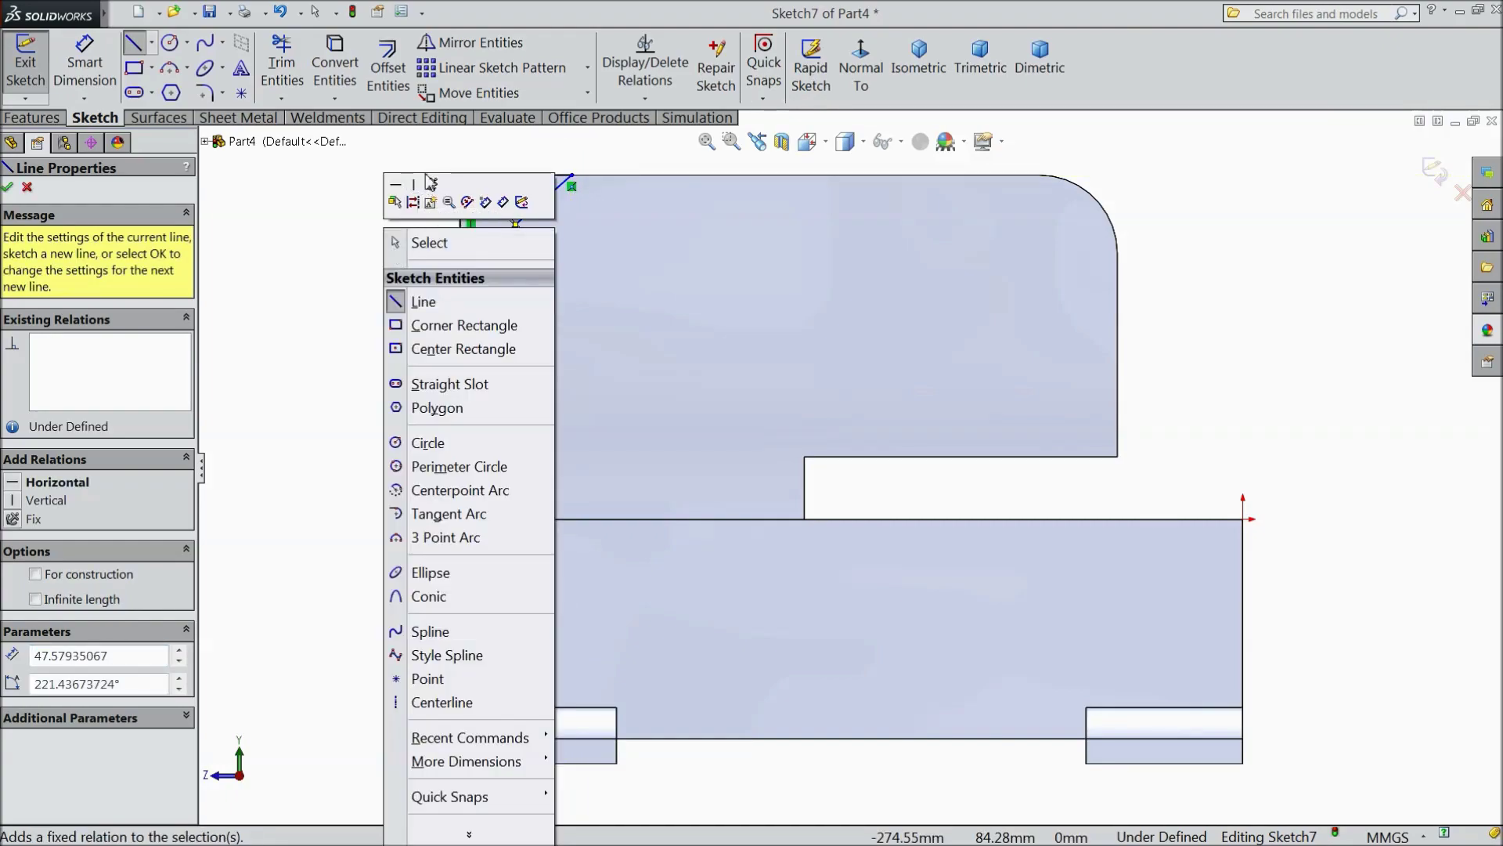
click(420, 242)
Step: Dimension the triangle's vertical side to 50 mm
scroll(553, 188, down, 3)
click(84, 63)
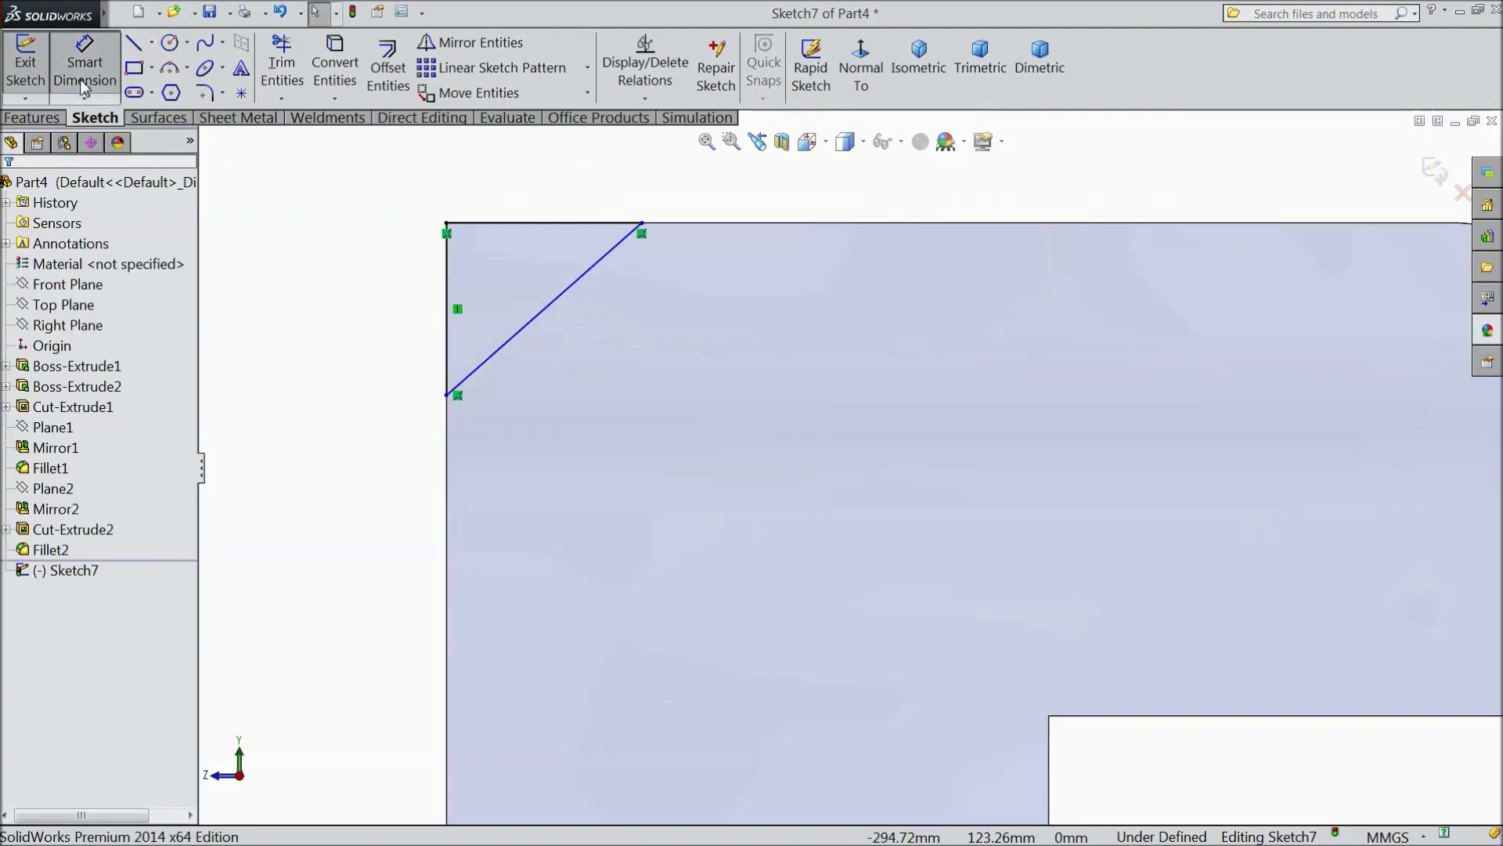
click(451, 333)
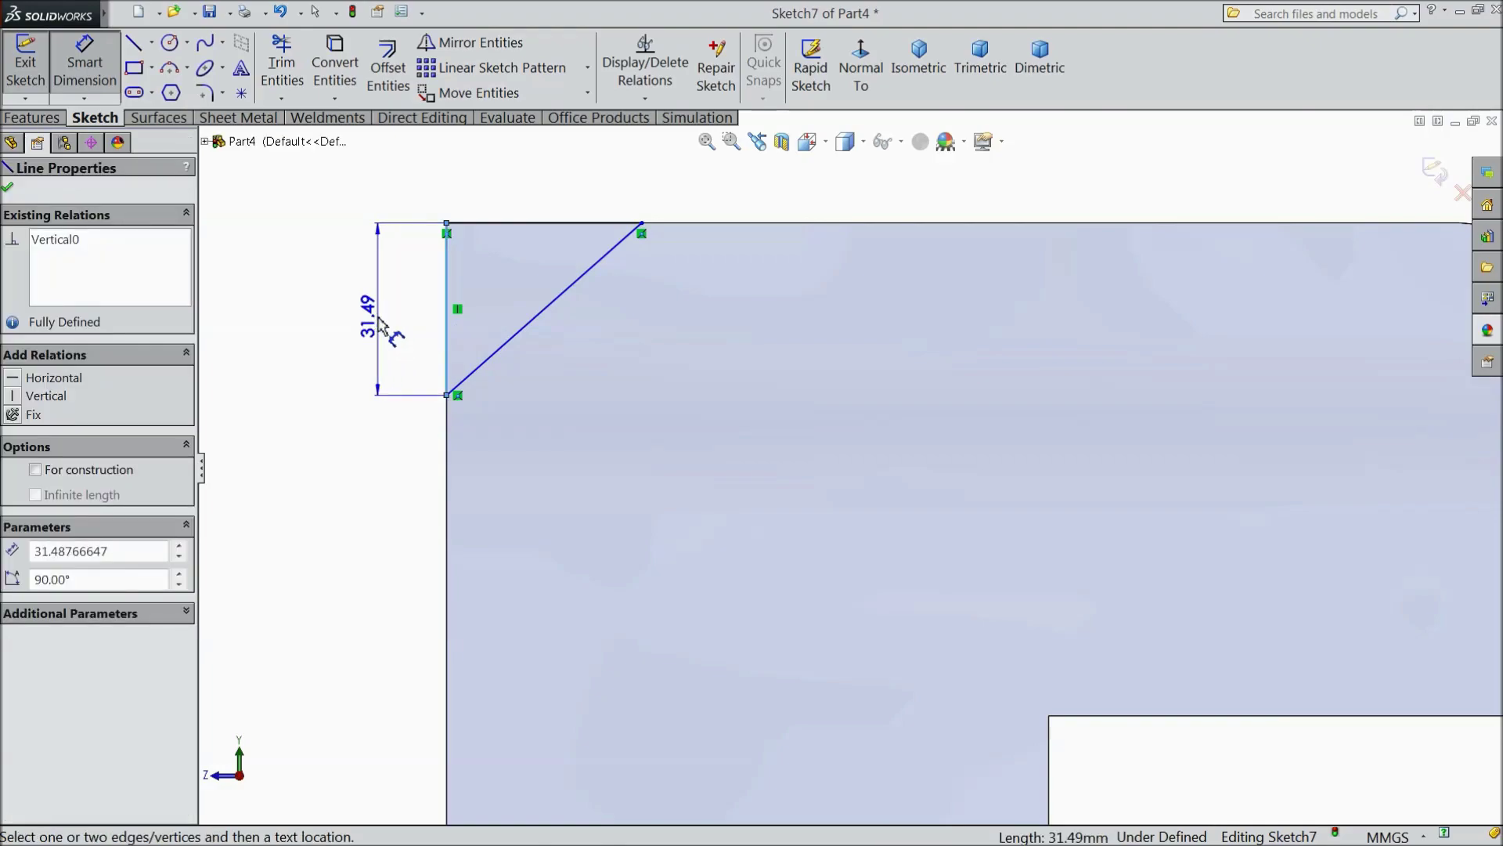
click(378, 329)
text(50)
click(295, 298)
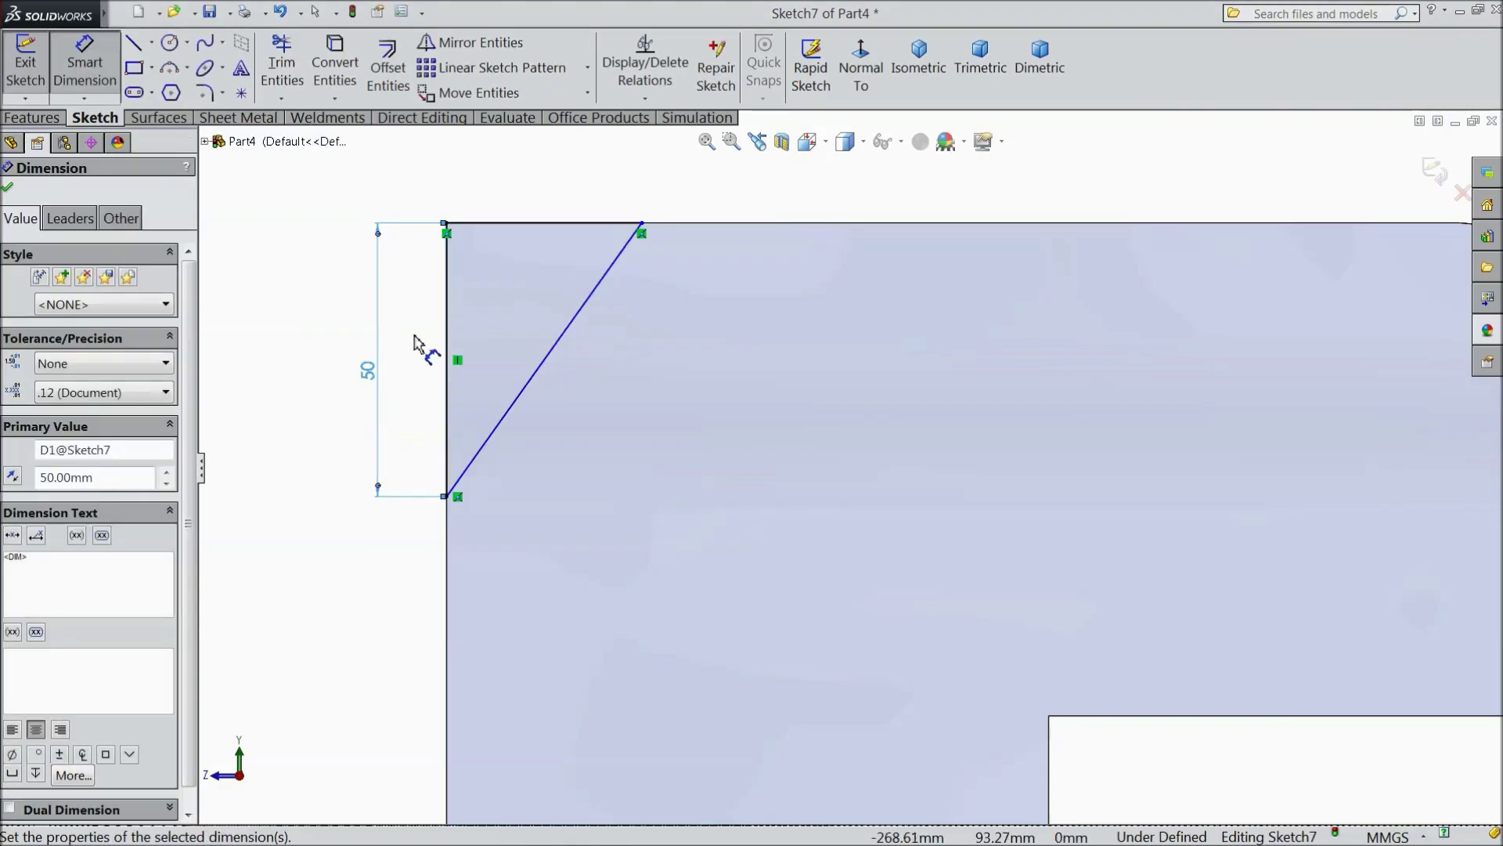
Step: Dimension the angle between the triangle's vertical and sloped sides to 45 degrees
click(519, 395)
click(446, 349)
click(540, 368)
click(541, 203)
text(45)
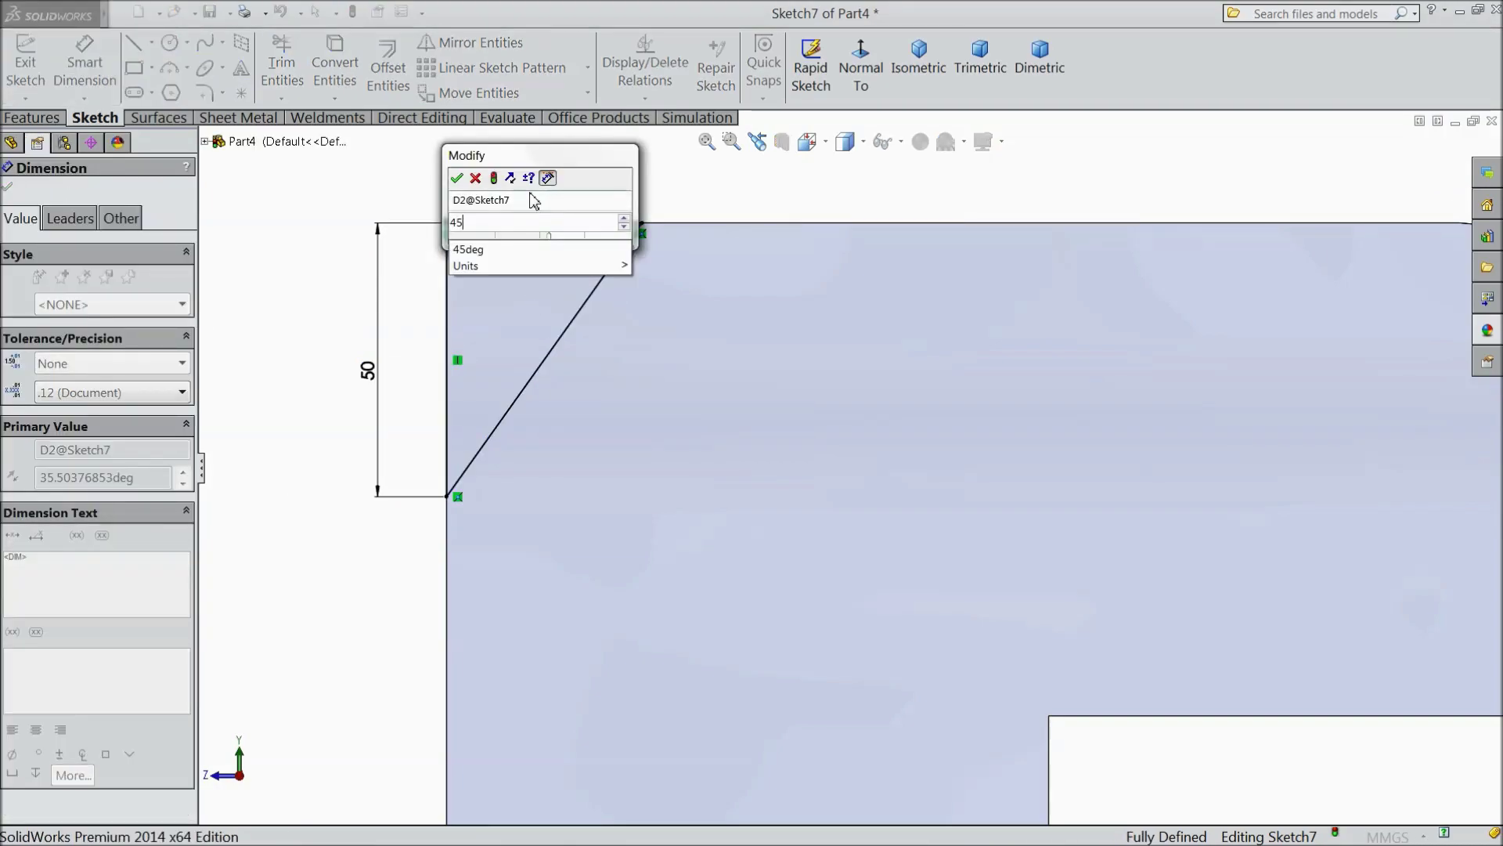
click(456, 179)
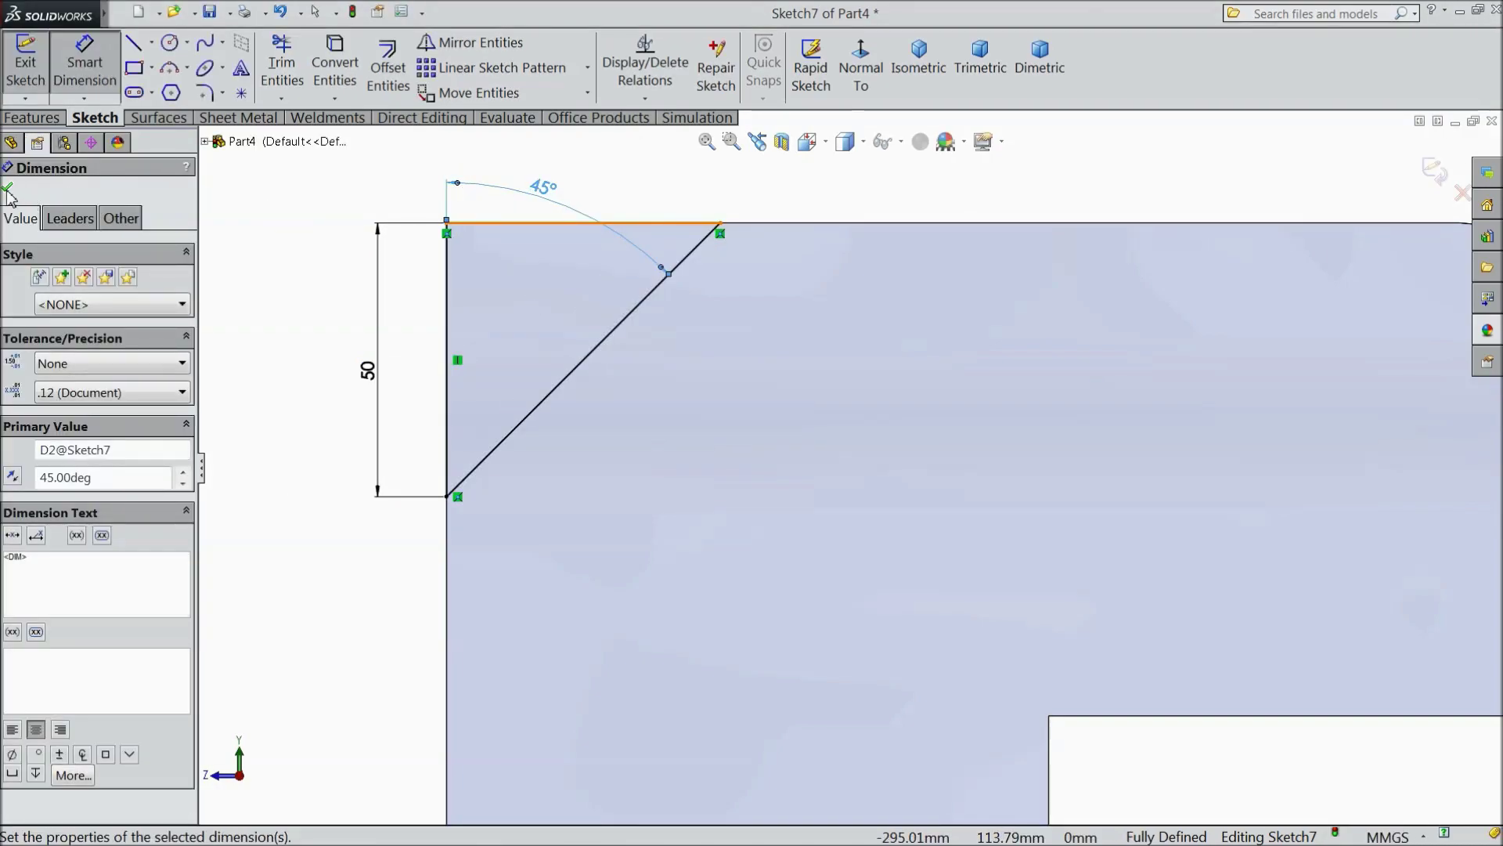
click(8, 187)
Step: Cut the triangular corner off the upper leg with an Extruded Cut set to Through All
click(31, 117)
click(325, 66)
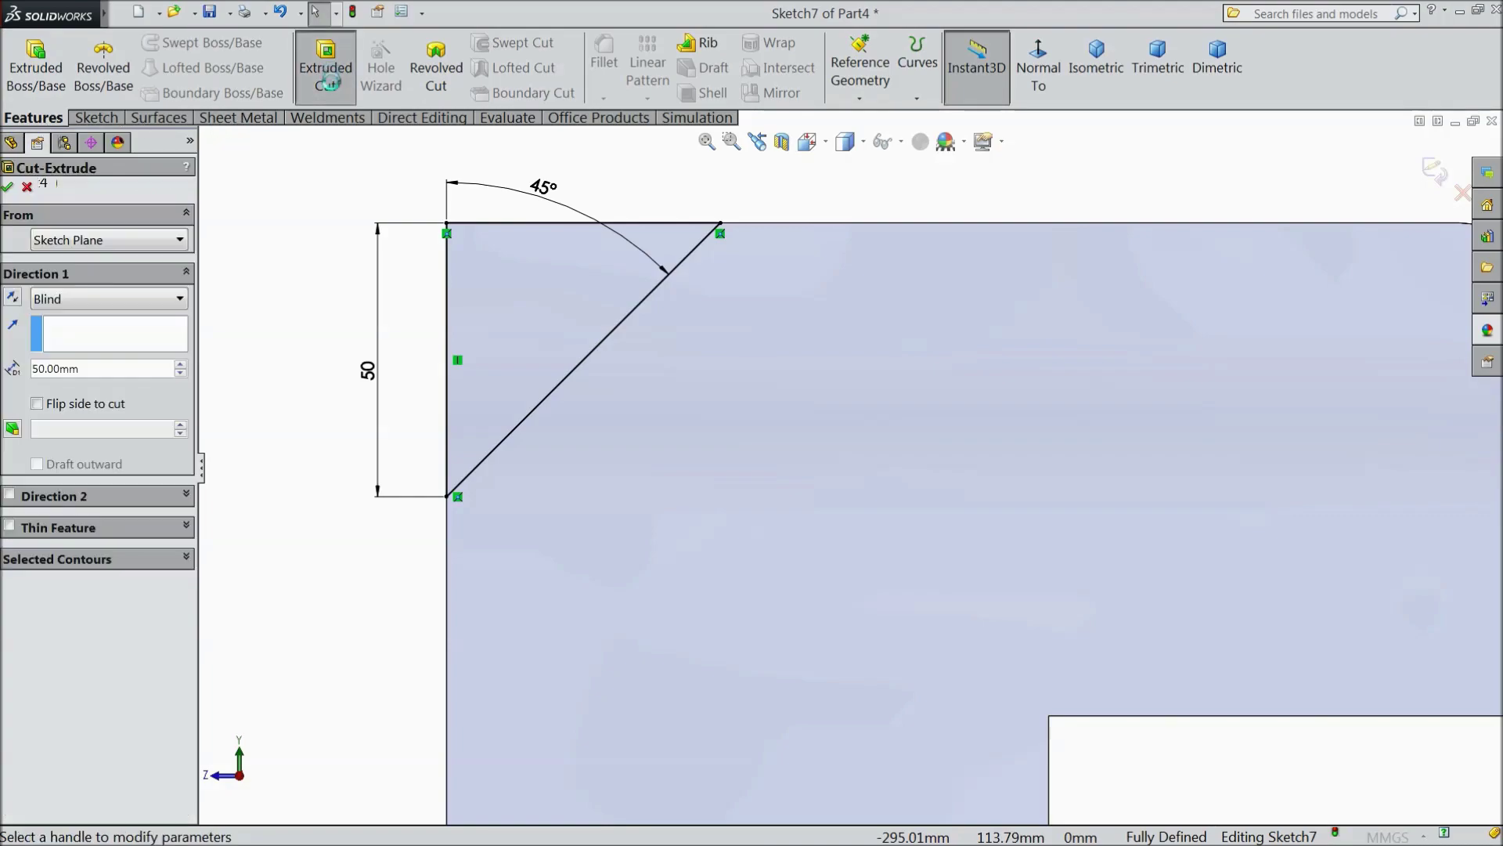
click(88, 299)
click(64, 336)
middle_drag(329, 218, 310, 313)
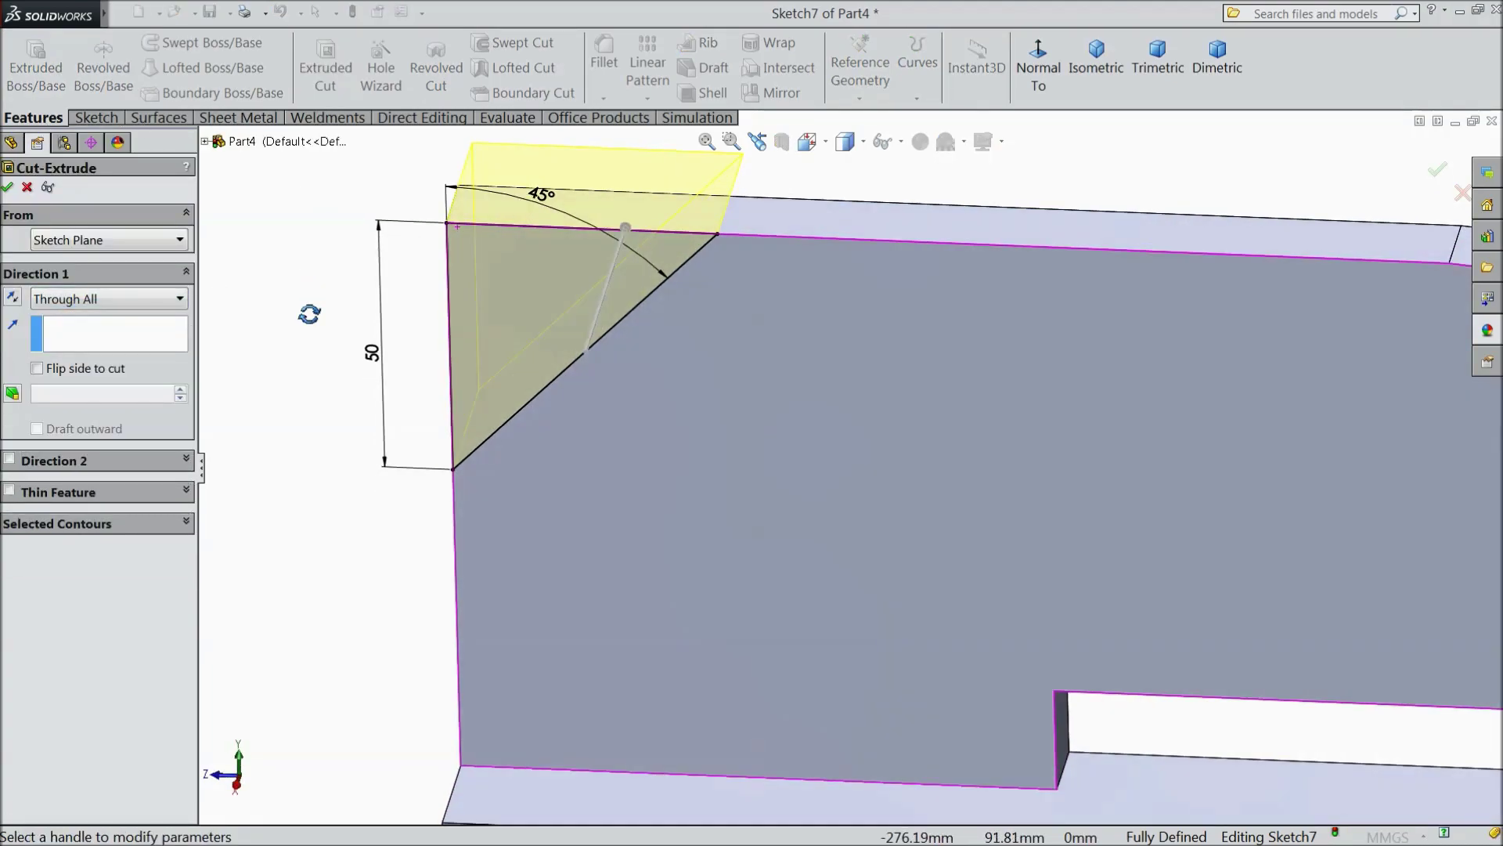
click(7, 186)
Step: Fillet both corner edges of the upper leg's sloped face with a 25 mm constant radius
middle_drag(321, 271, 369, 275)
click(369, 274)
click(604, 63)
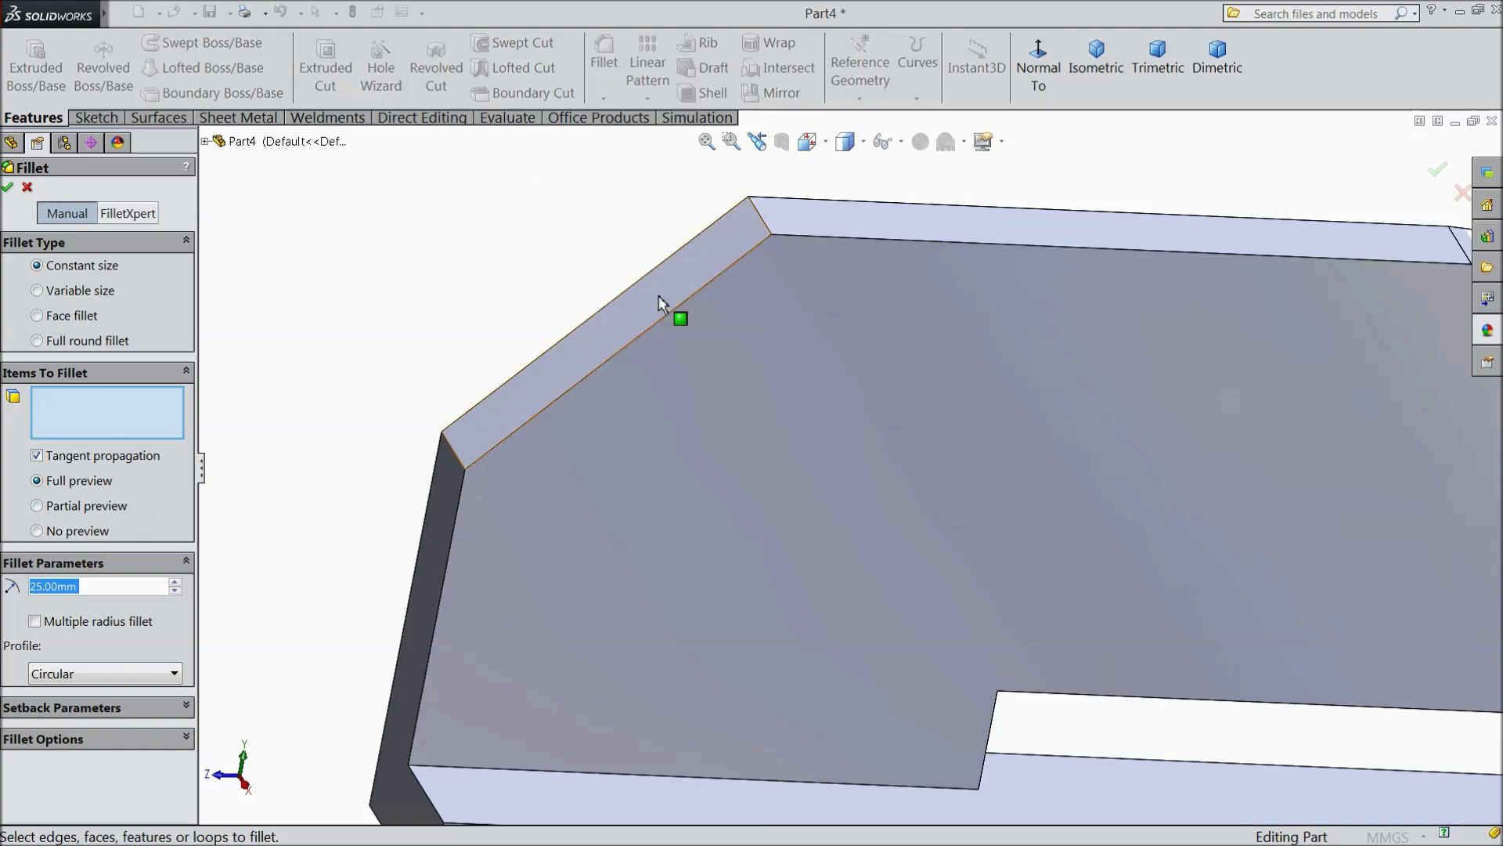
click(760, 229)
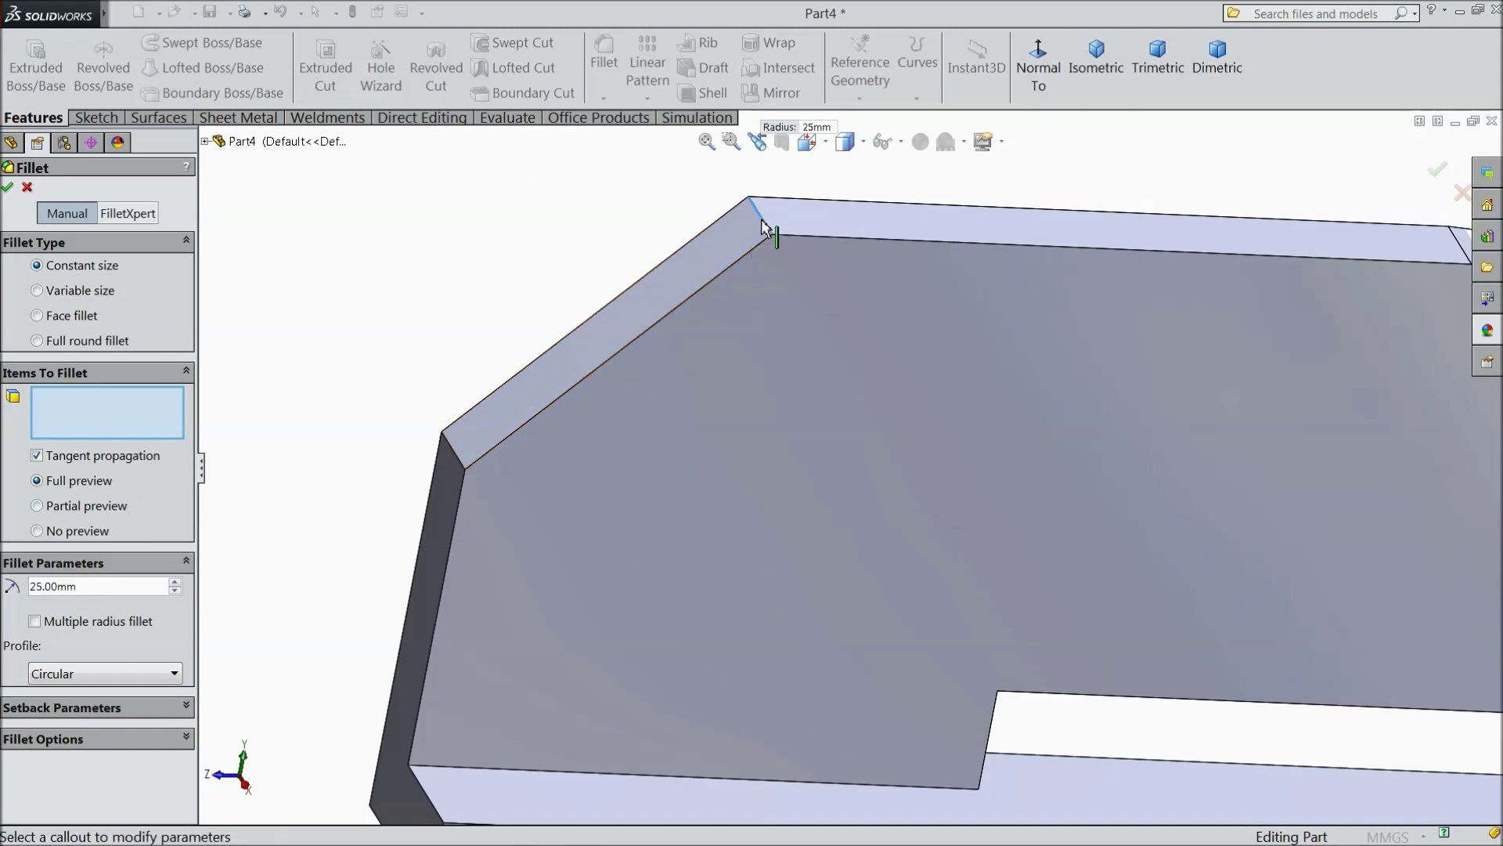
click(456, 462)
click(8, 187)
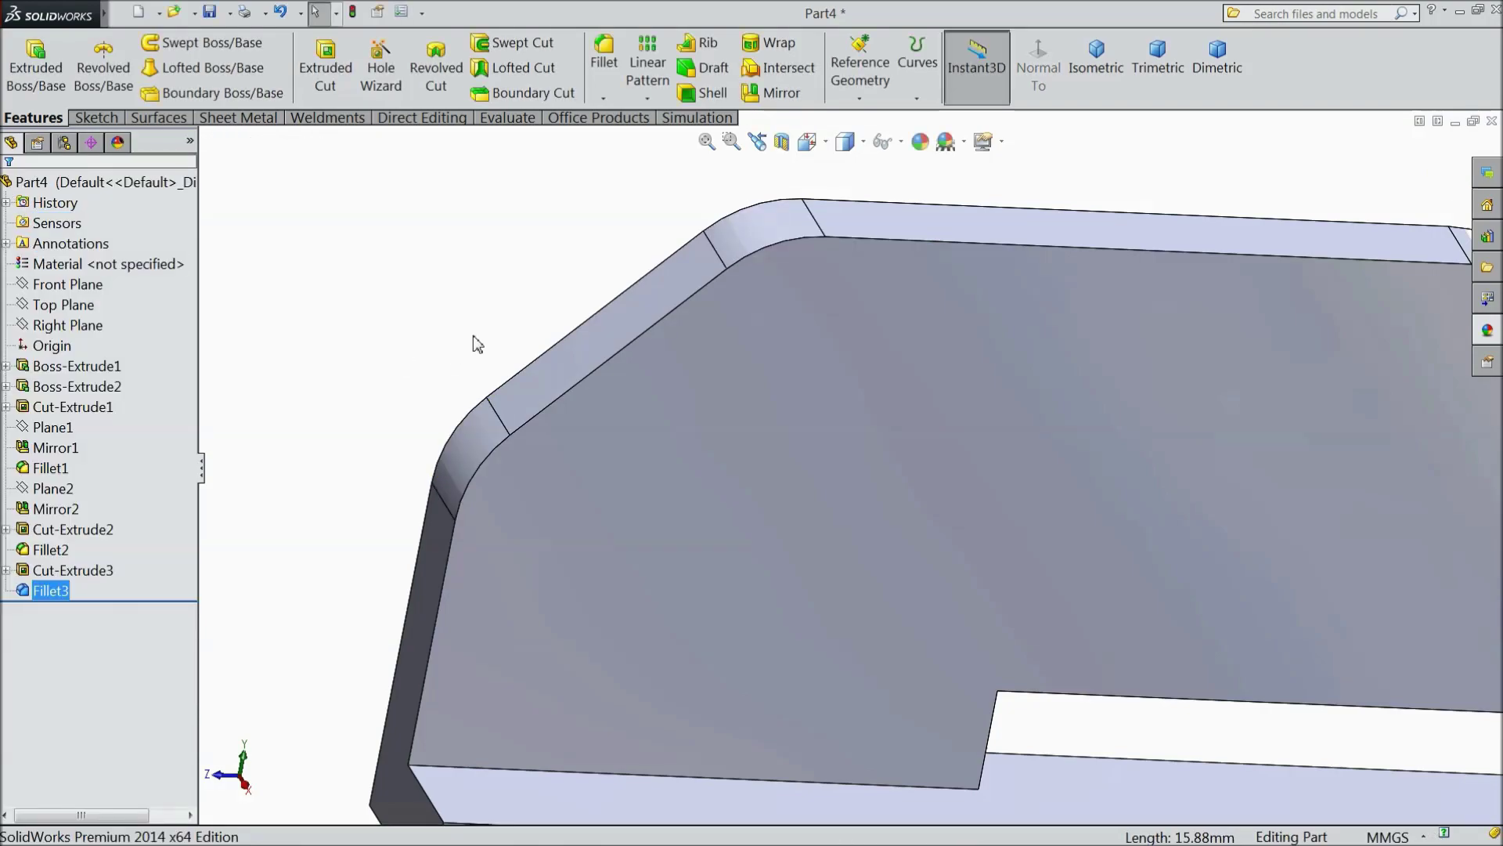
Step: Start a new sketch on the lower leg's large front face
key(f)
middle_drag(589, 448, 541, 422)
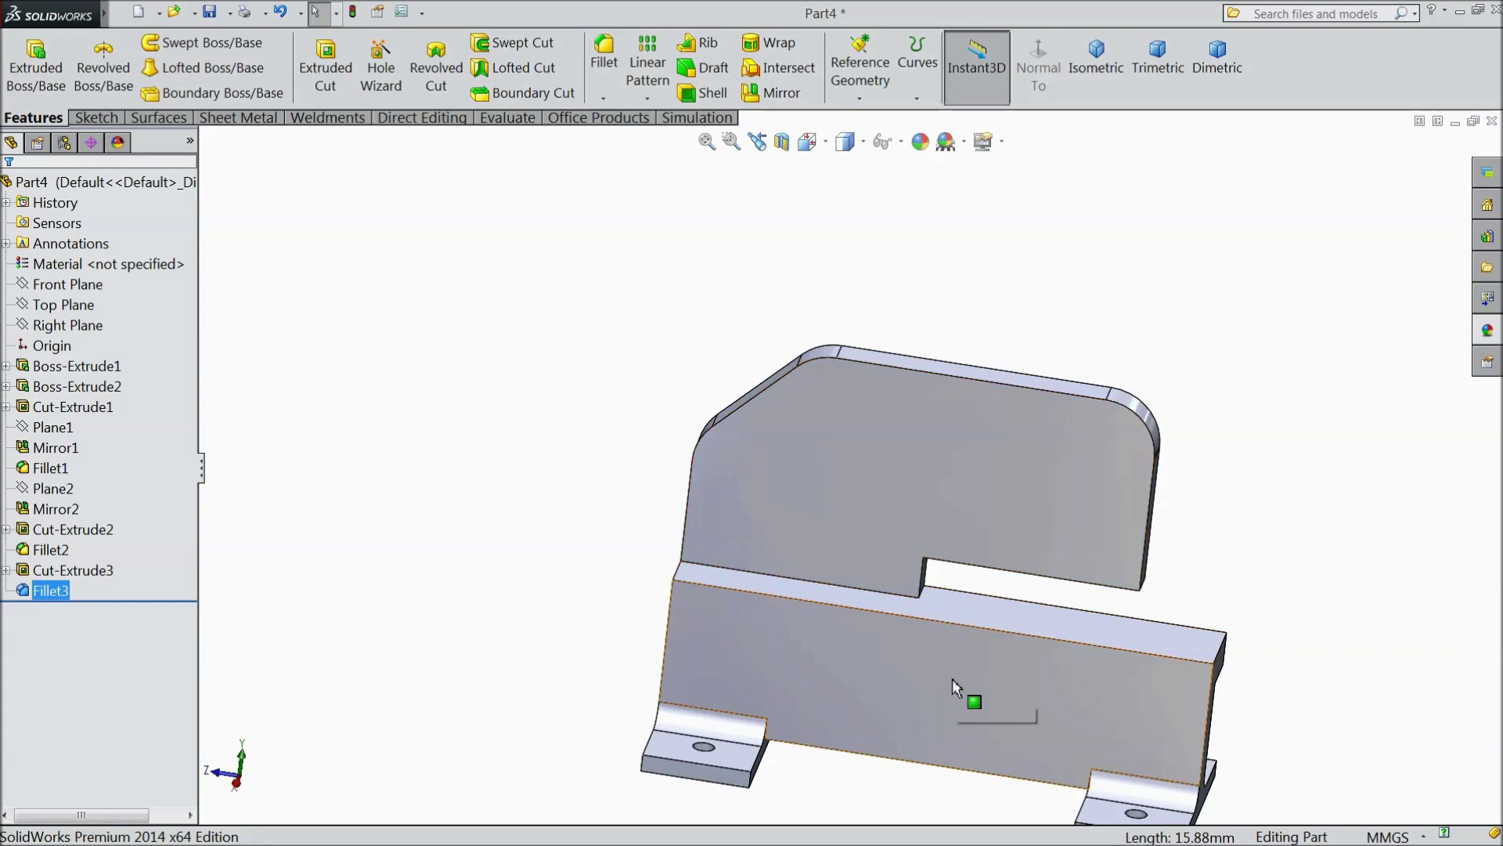
key(f)
click(892, 558)
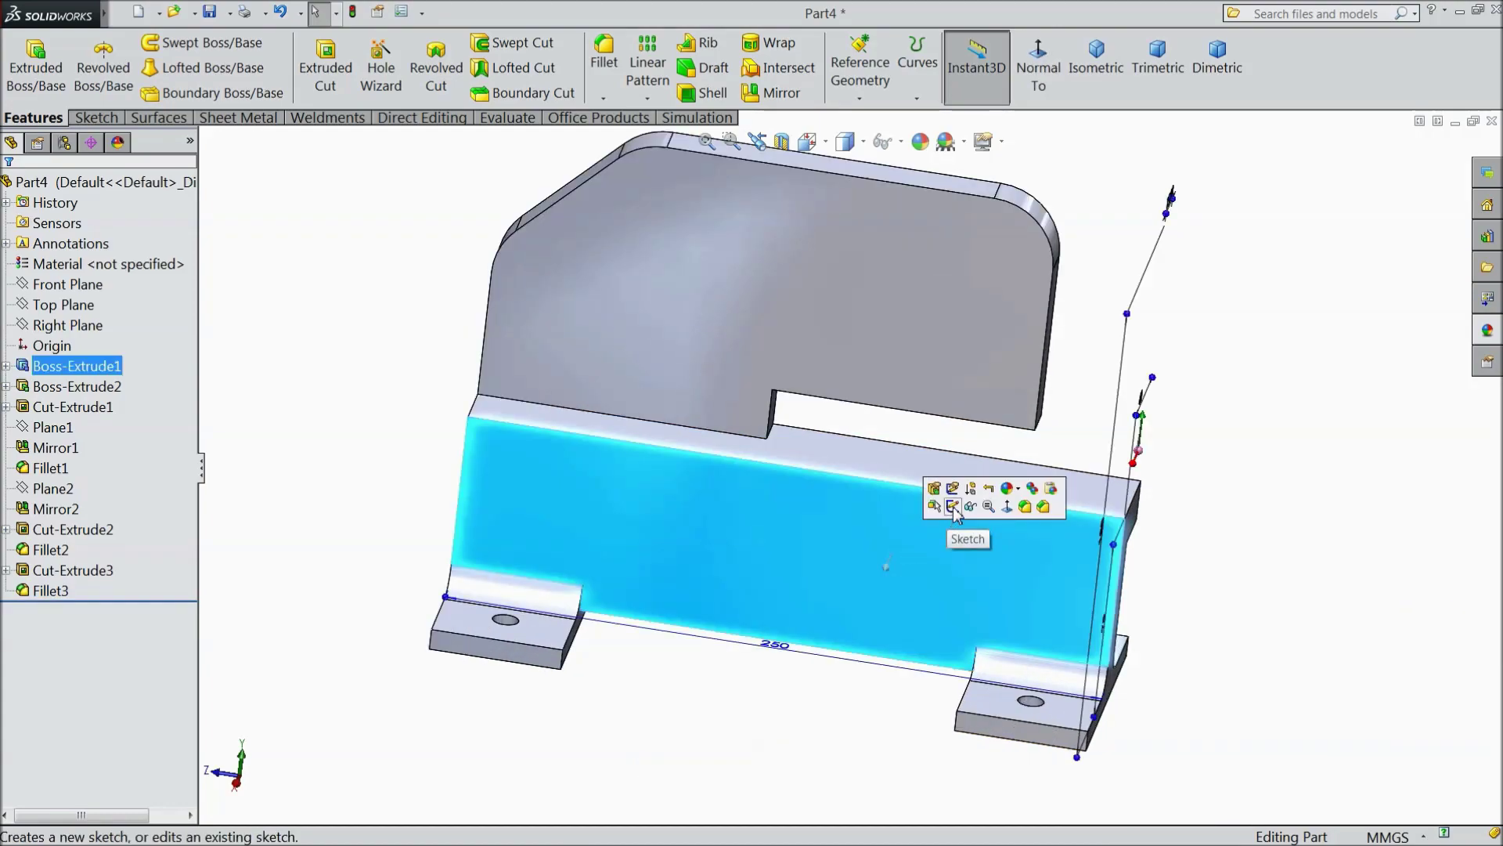
click(953, 507)
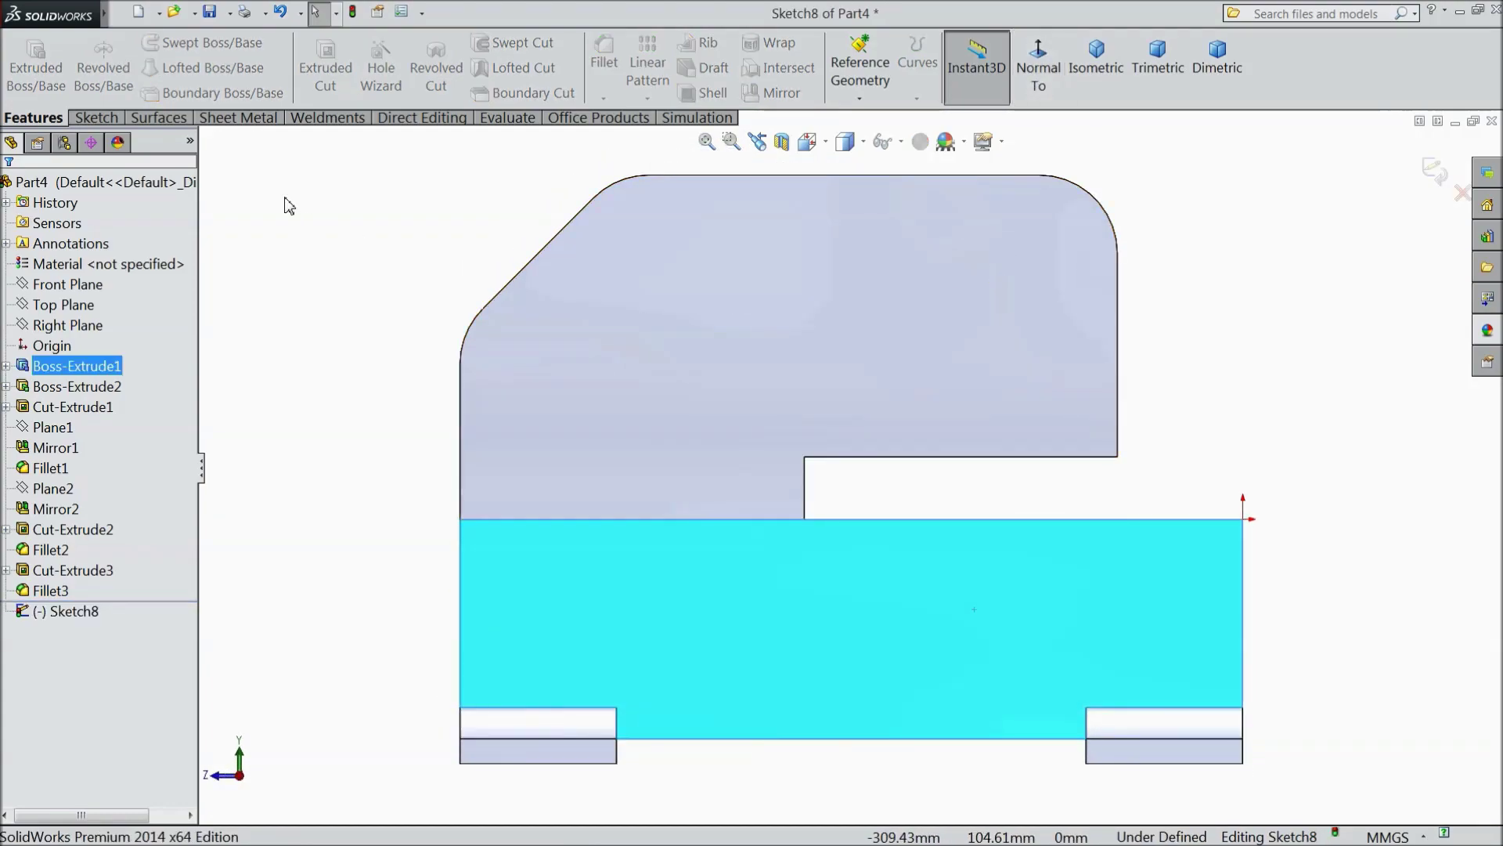
Step: Sketch four circles on the upper leg: one at the right corner fillet's centre, one about 15 mm level with it, and two about 13-14 mm near the cutout
click(95, 118)
click(170, 43)
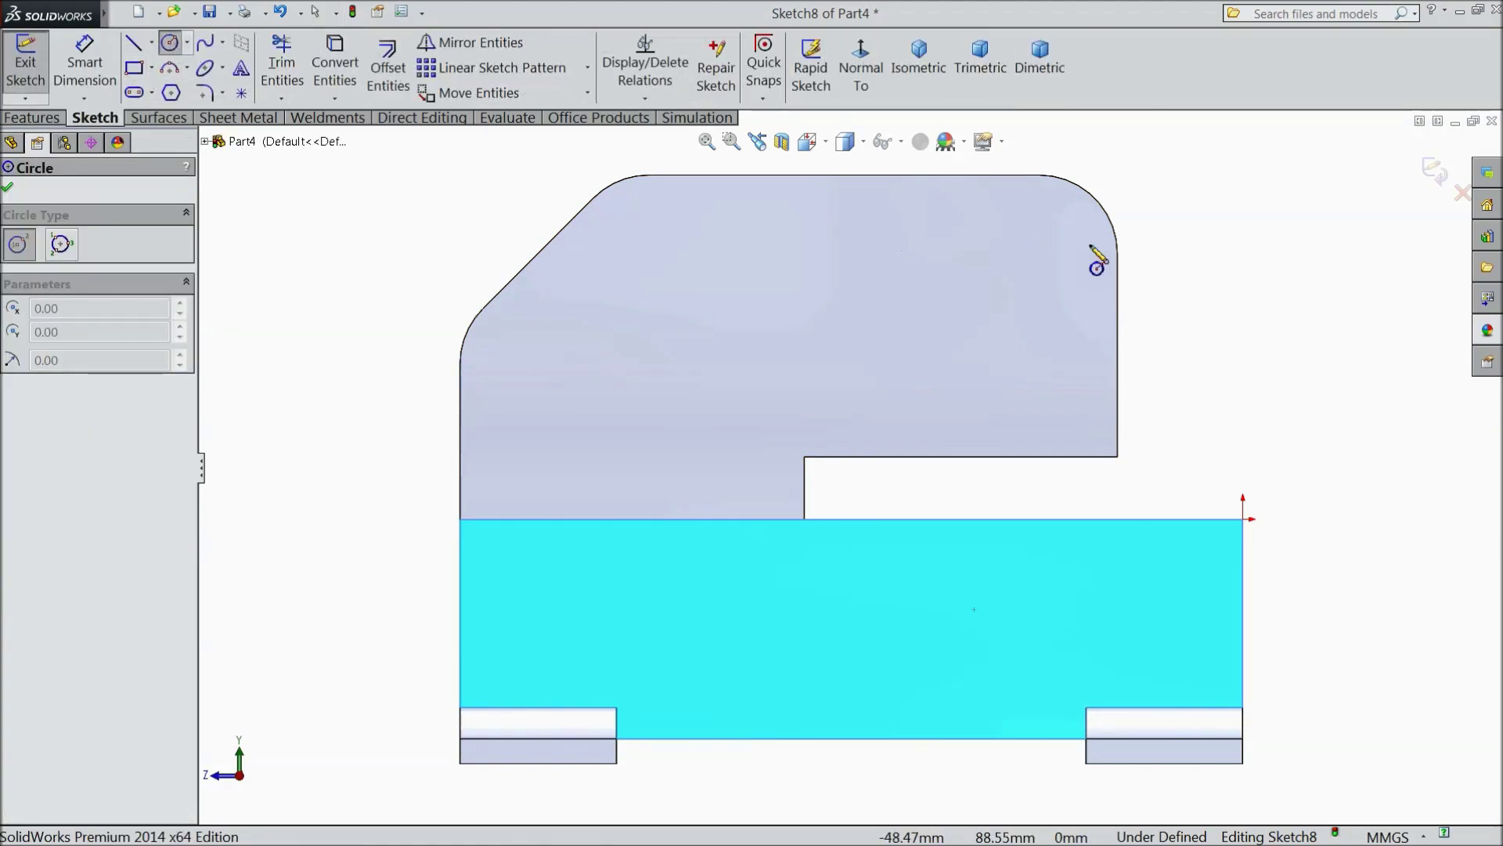
drag(1040, 254, 1042, 279)
drag(901, 253, 918, 289)
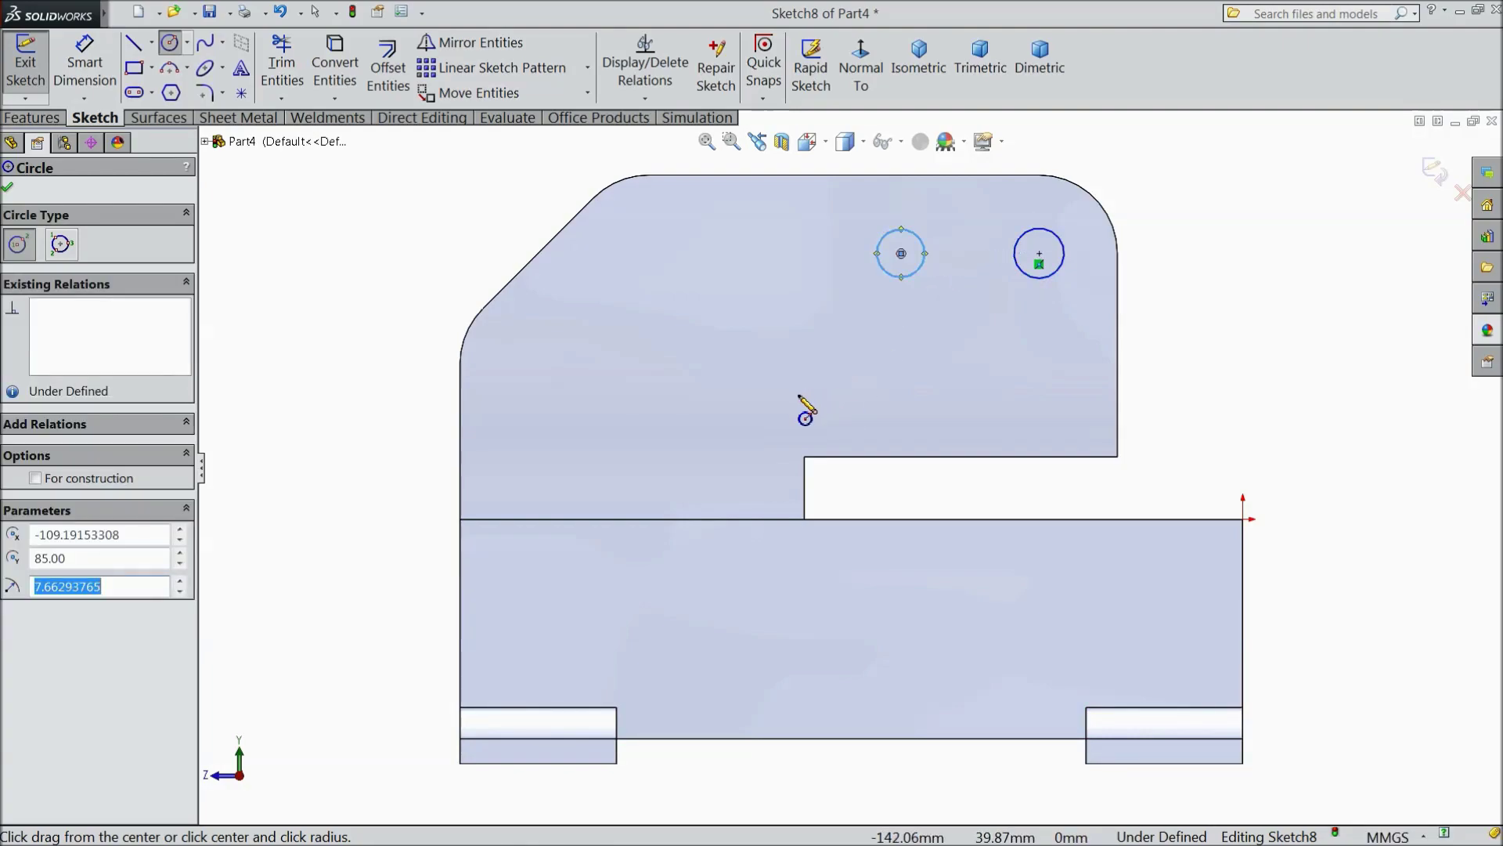
drag(802, 398, 803, 378)
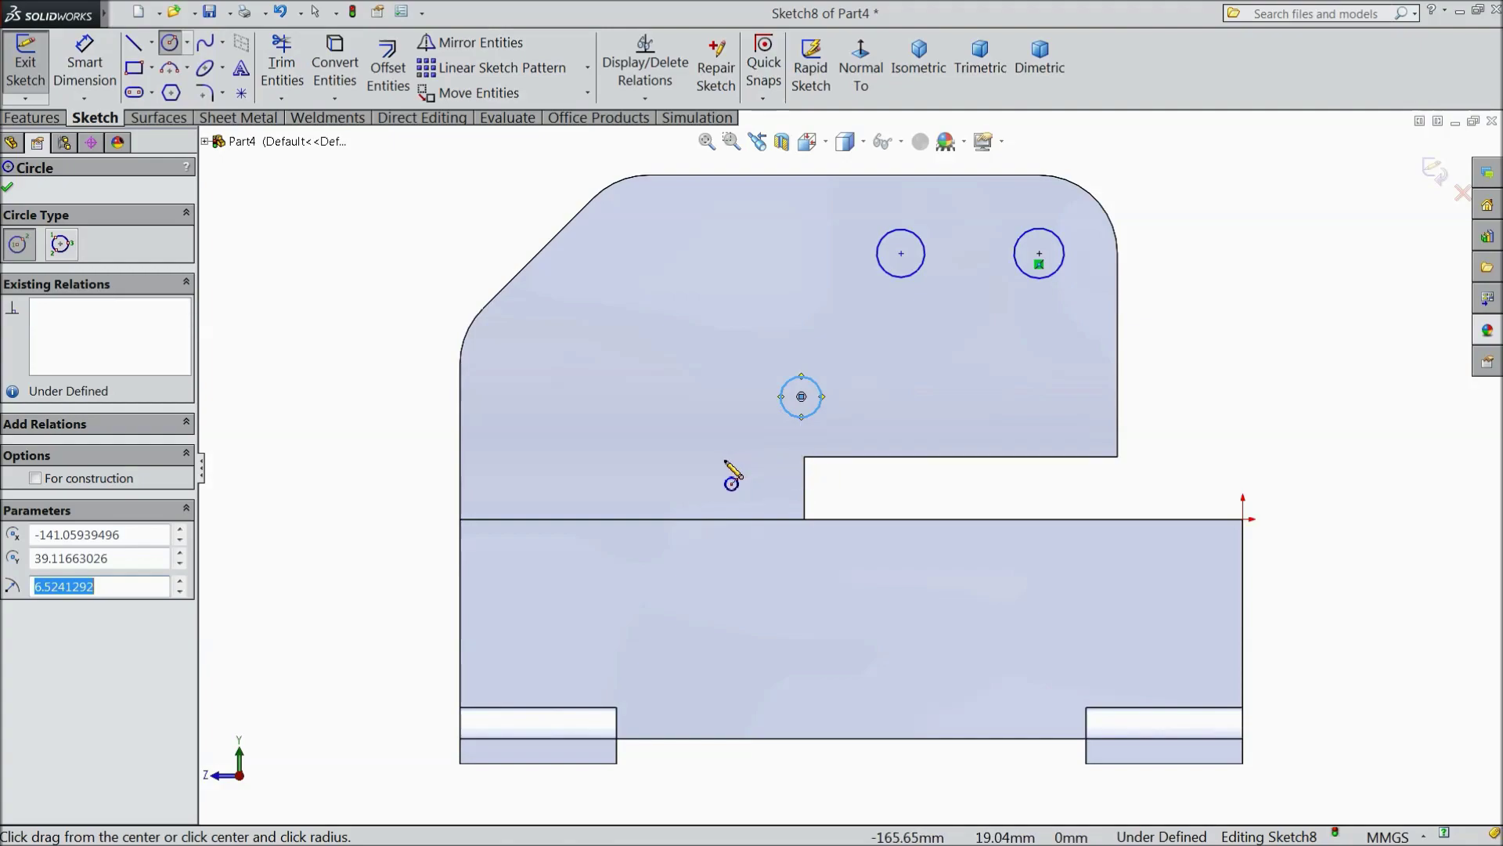
click(722, 462)
click(715, 439)
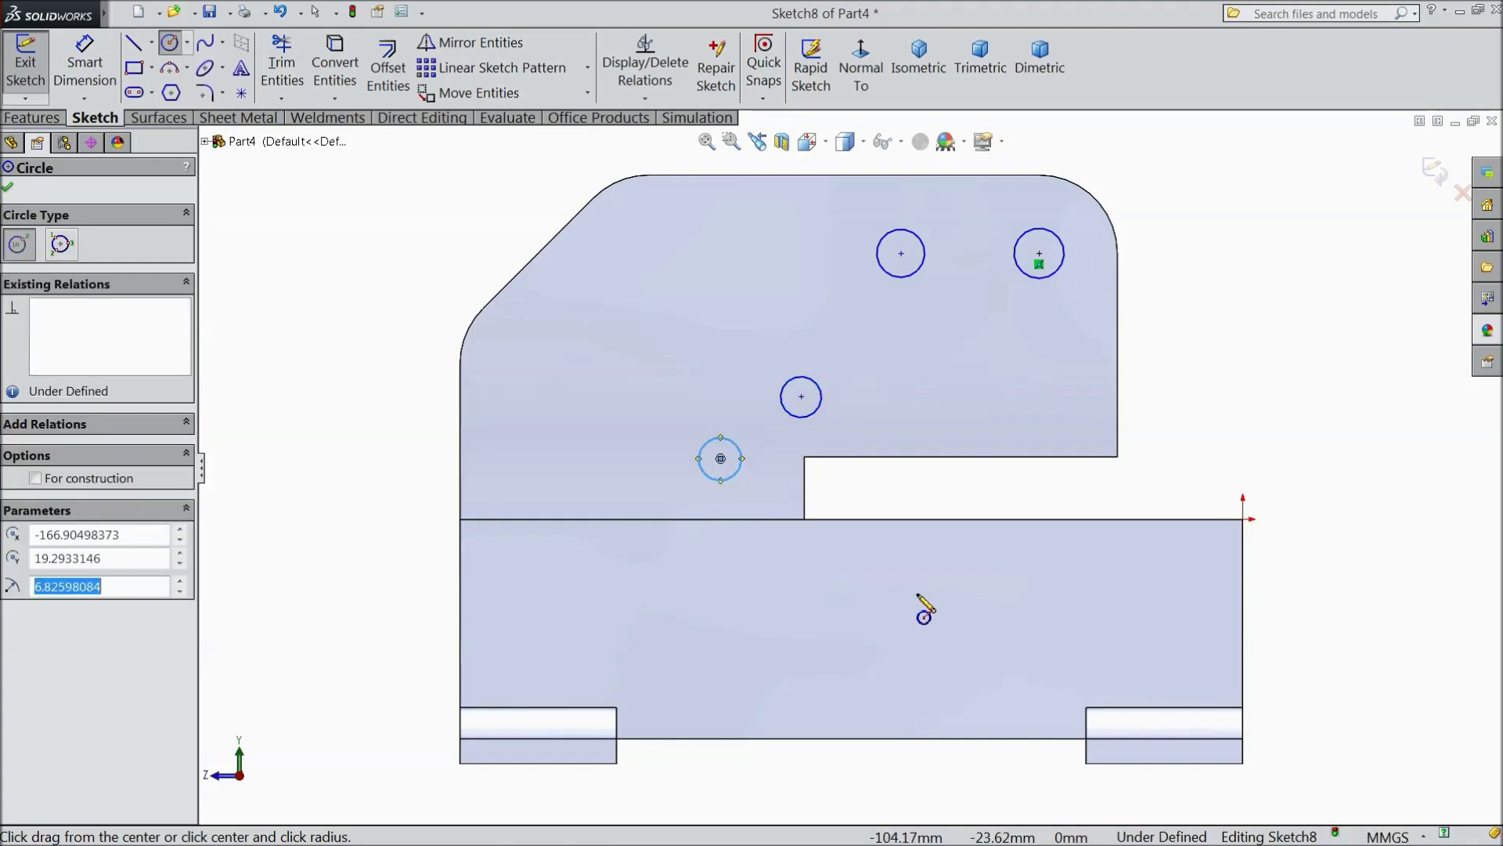
Step: Sketch two circles about 20 mm and 18 mm in diameter side by side on the lower leg, below the cutout
click(1130, 596)
click(1157, 581)
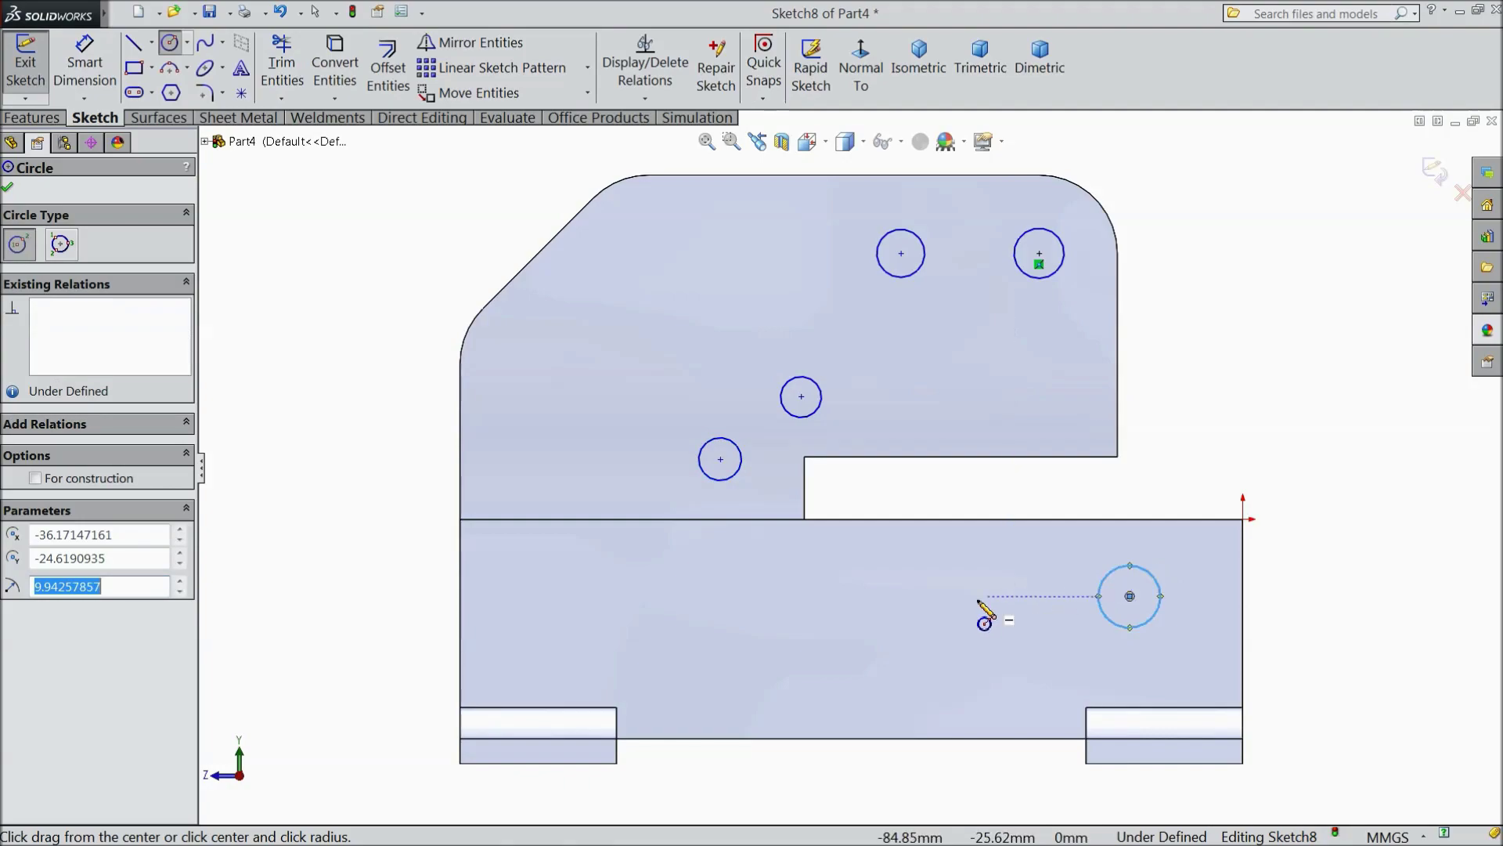
click(934, 604)
click(928, 579)
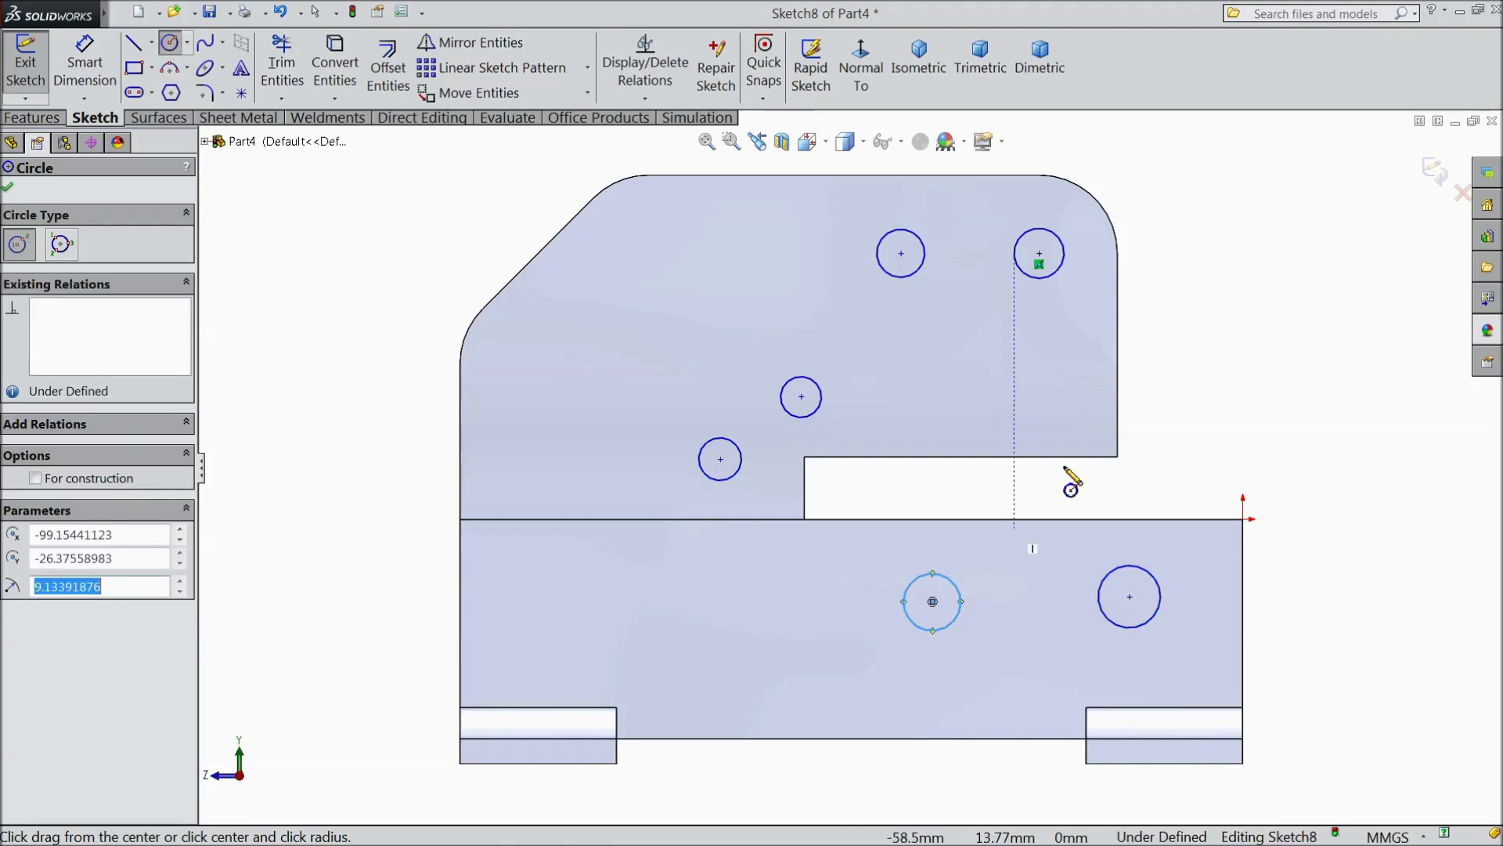
right_click(1171, 438)
click(1225, 206)
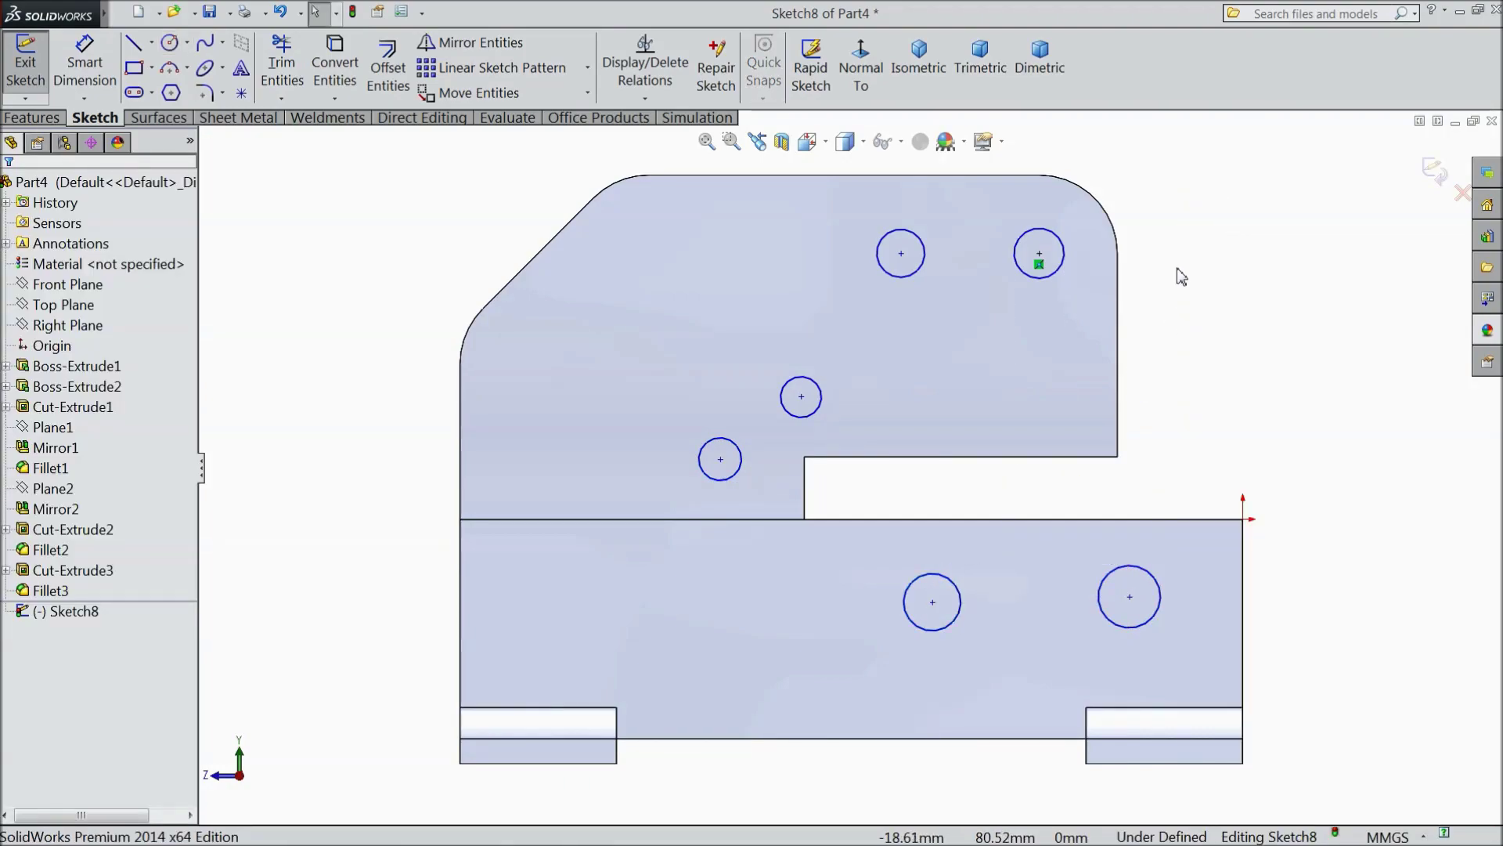
Step: Dimension the centre distance between the upper leg's two top circles to 35 mm
click(117, 91)
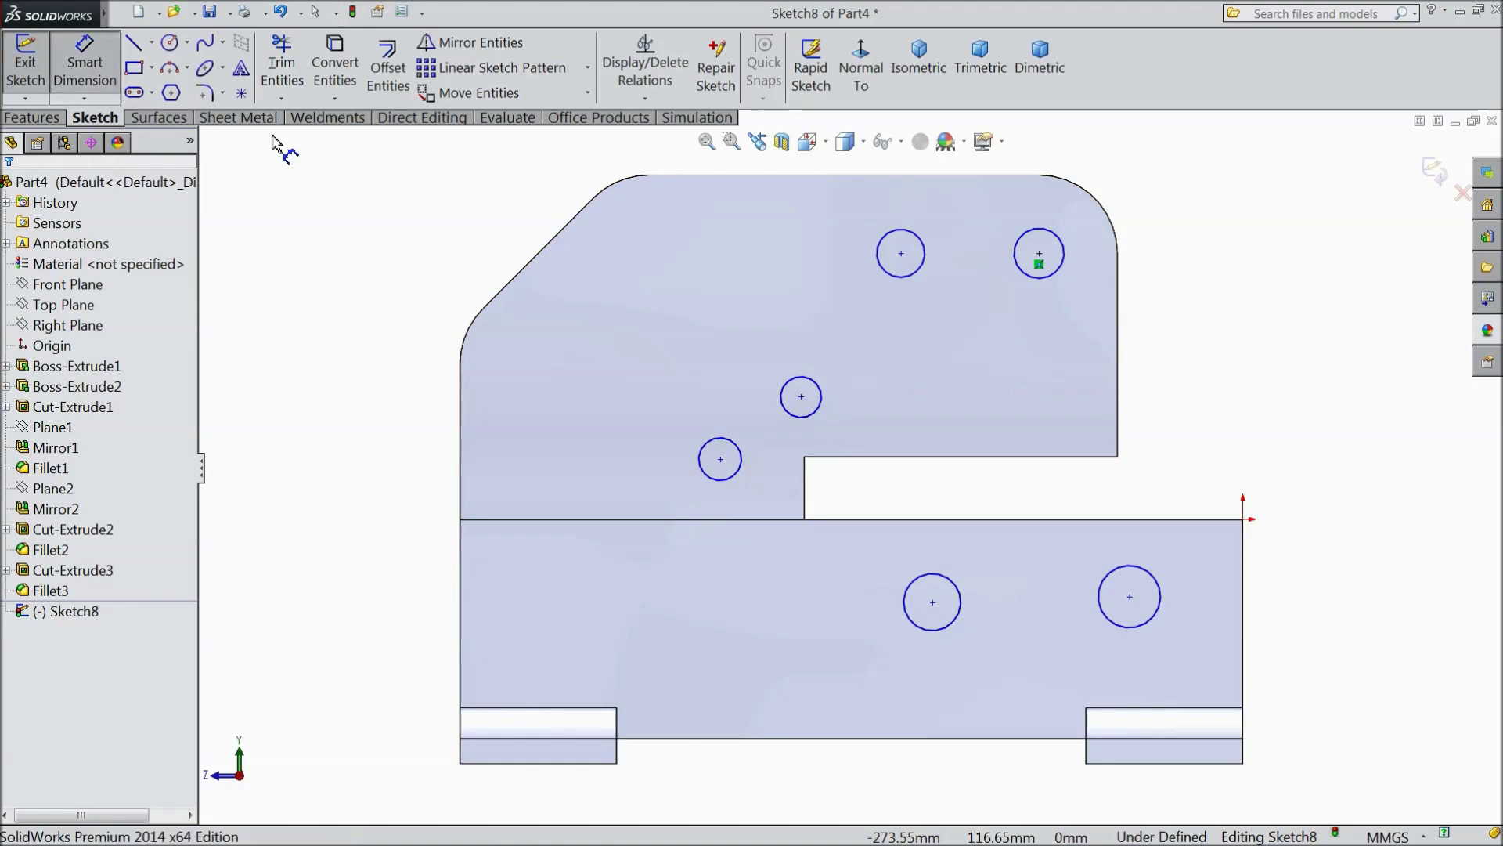
click(927, 267)
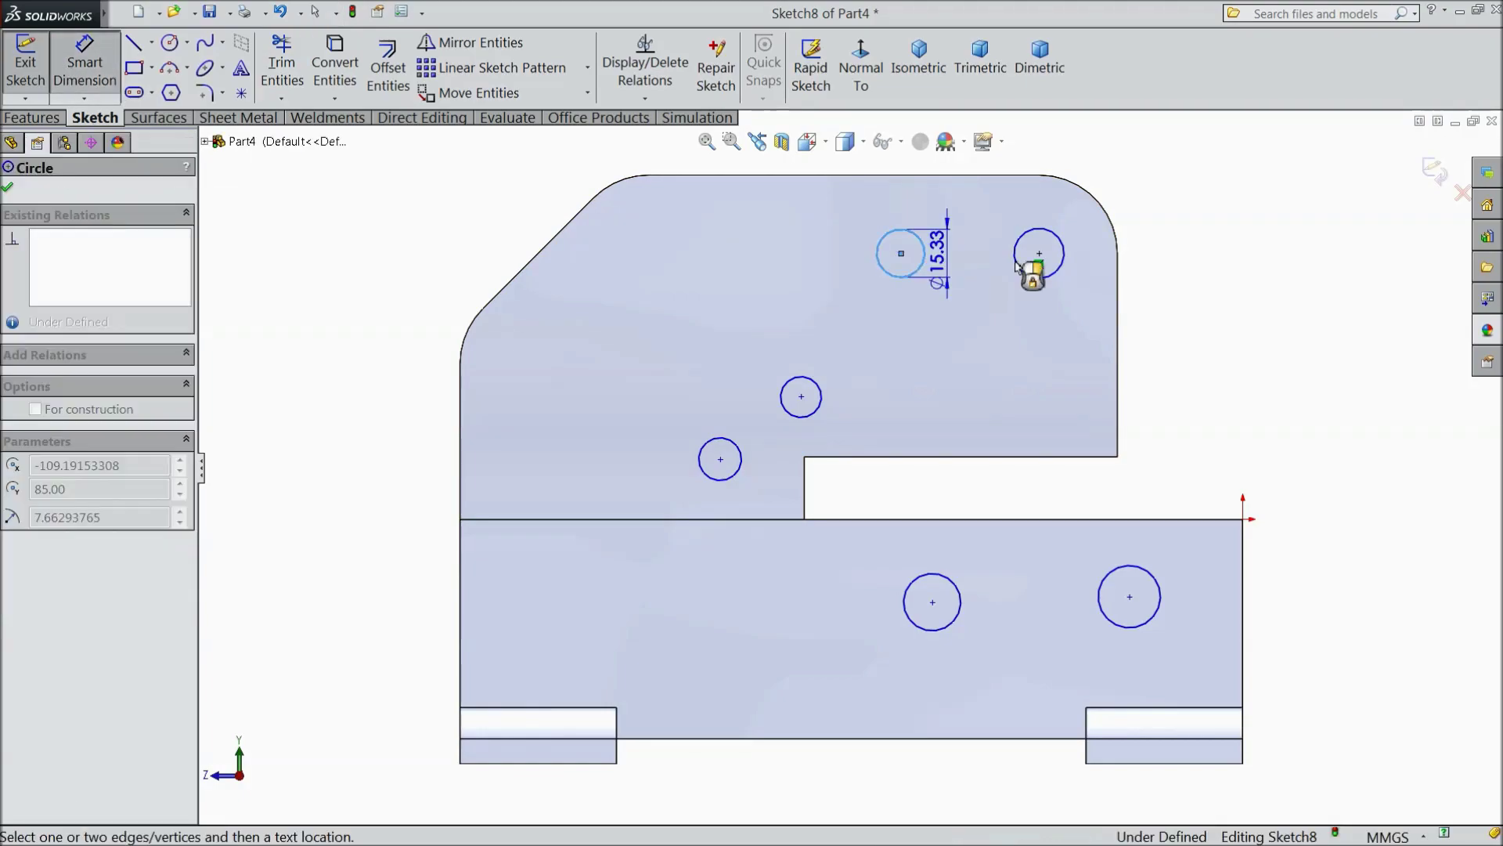
click(1036, 262)
click(974, 219)
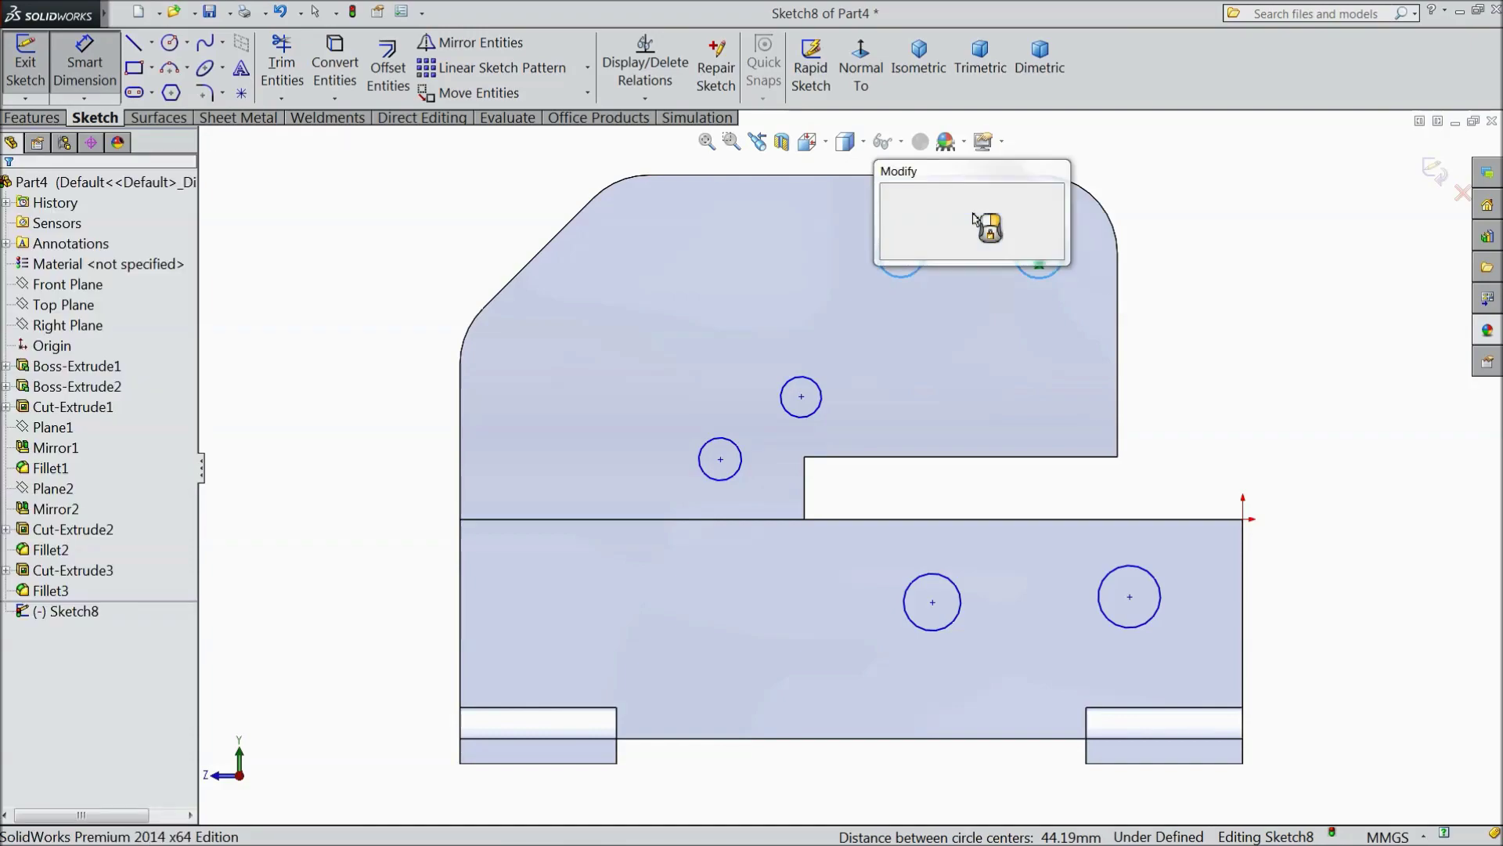
text(35)
click(889, 195)
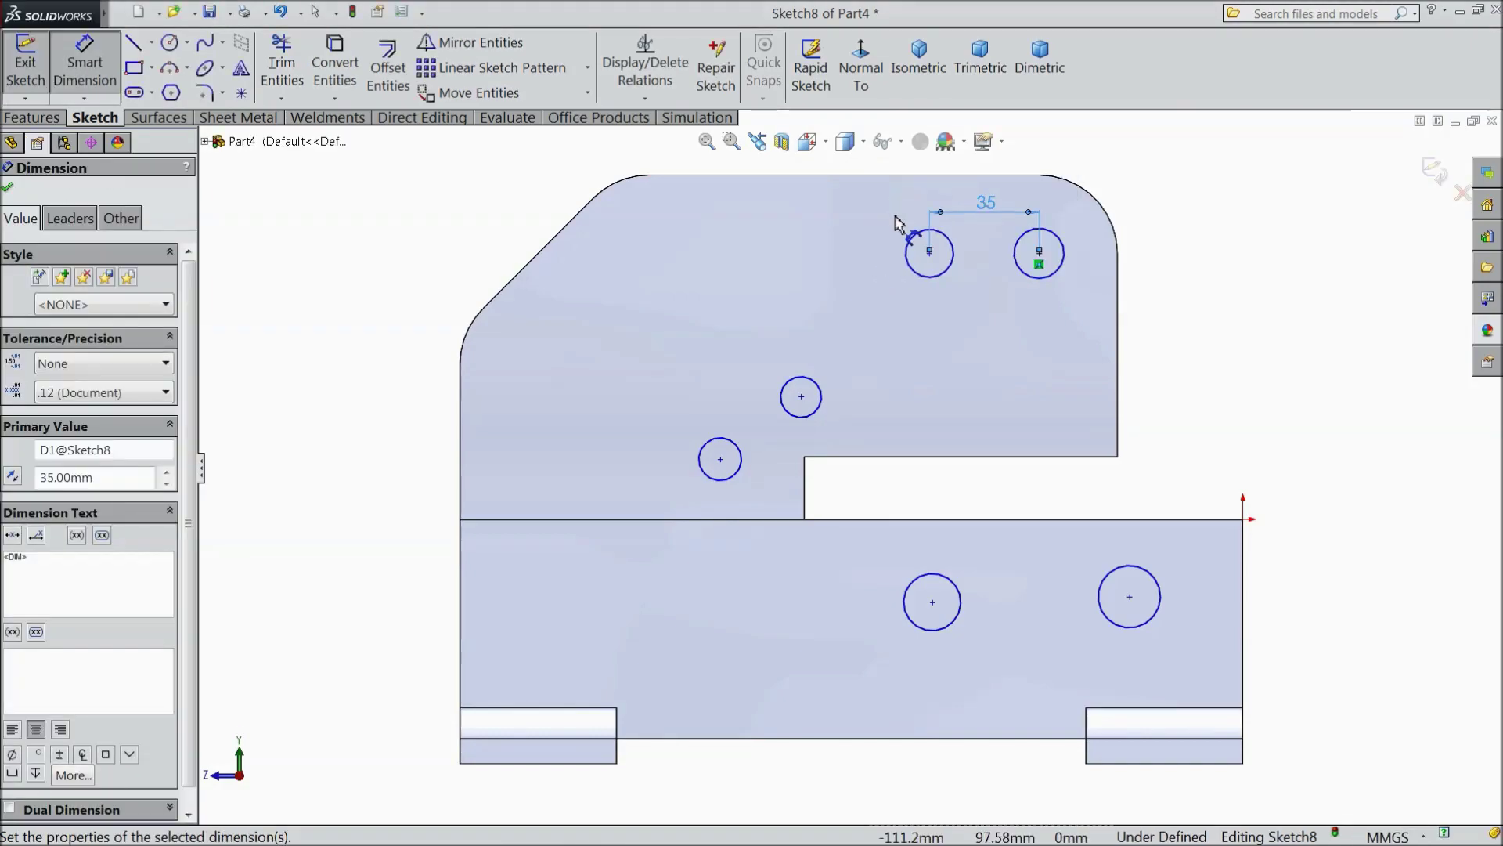
Step: Dimension the horizontal distance from the circle above the cutout to the upper leg's right edge as 88 mm
click(824, 411)
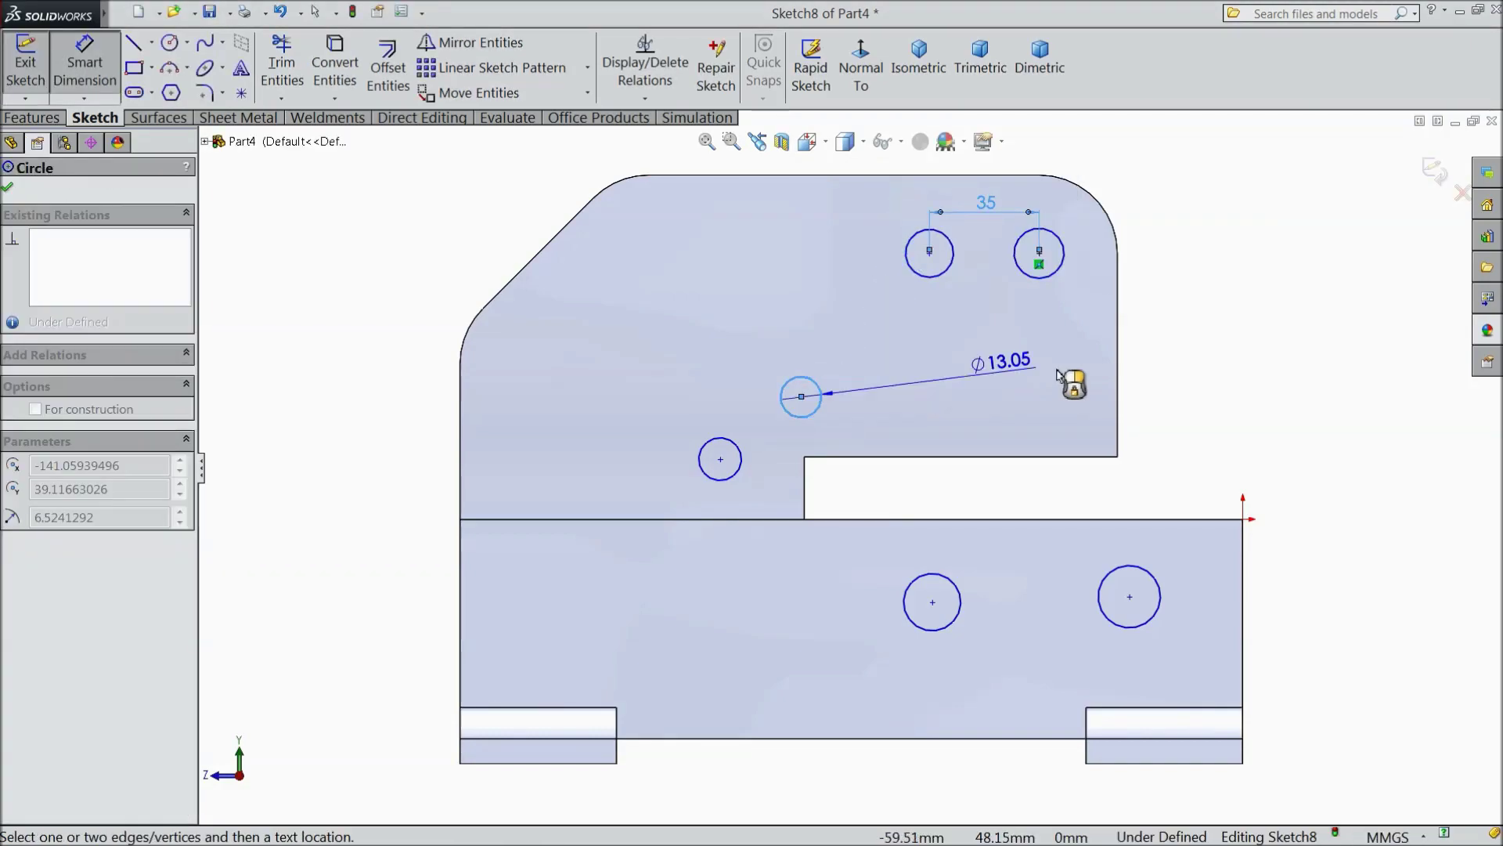
click(1118, 391)
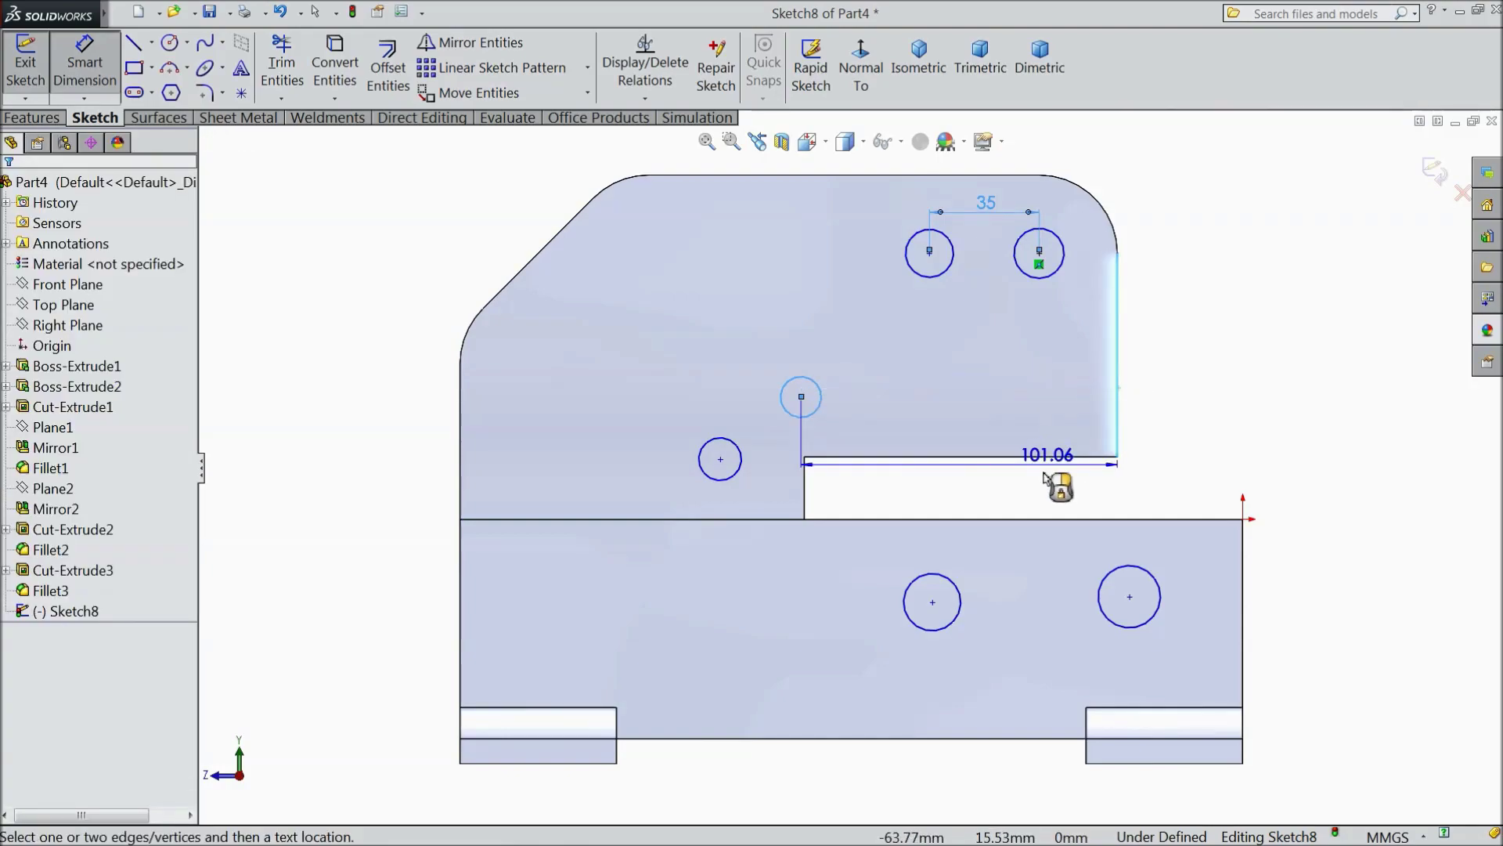
click(988, 490)
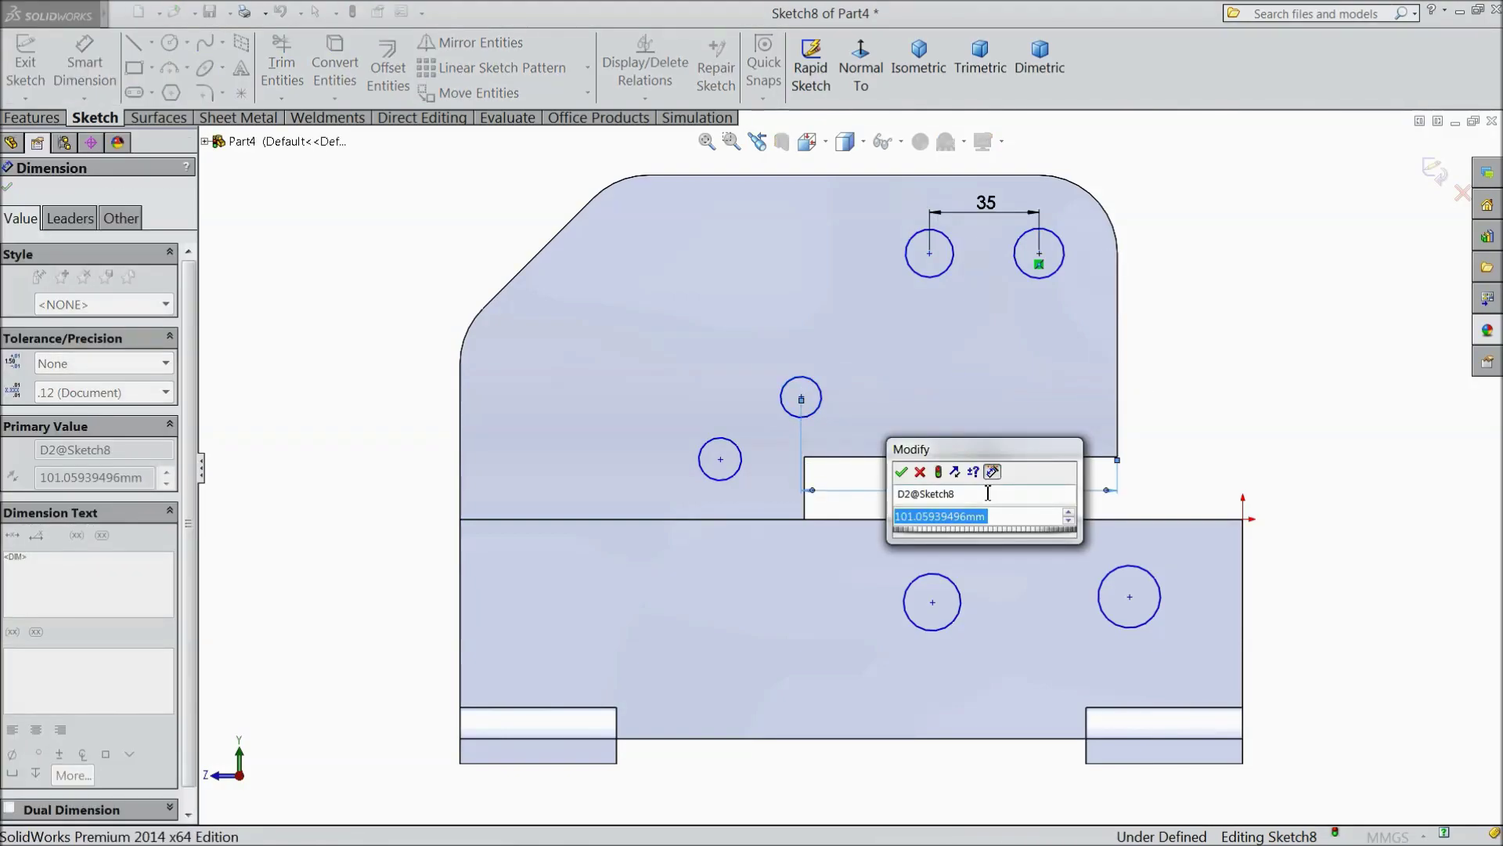
text(88)
click(901, 473)
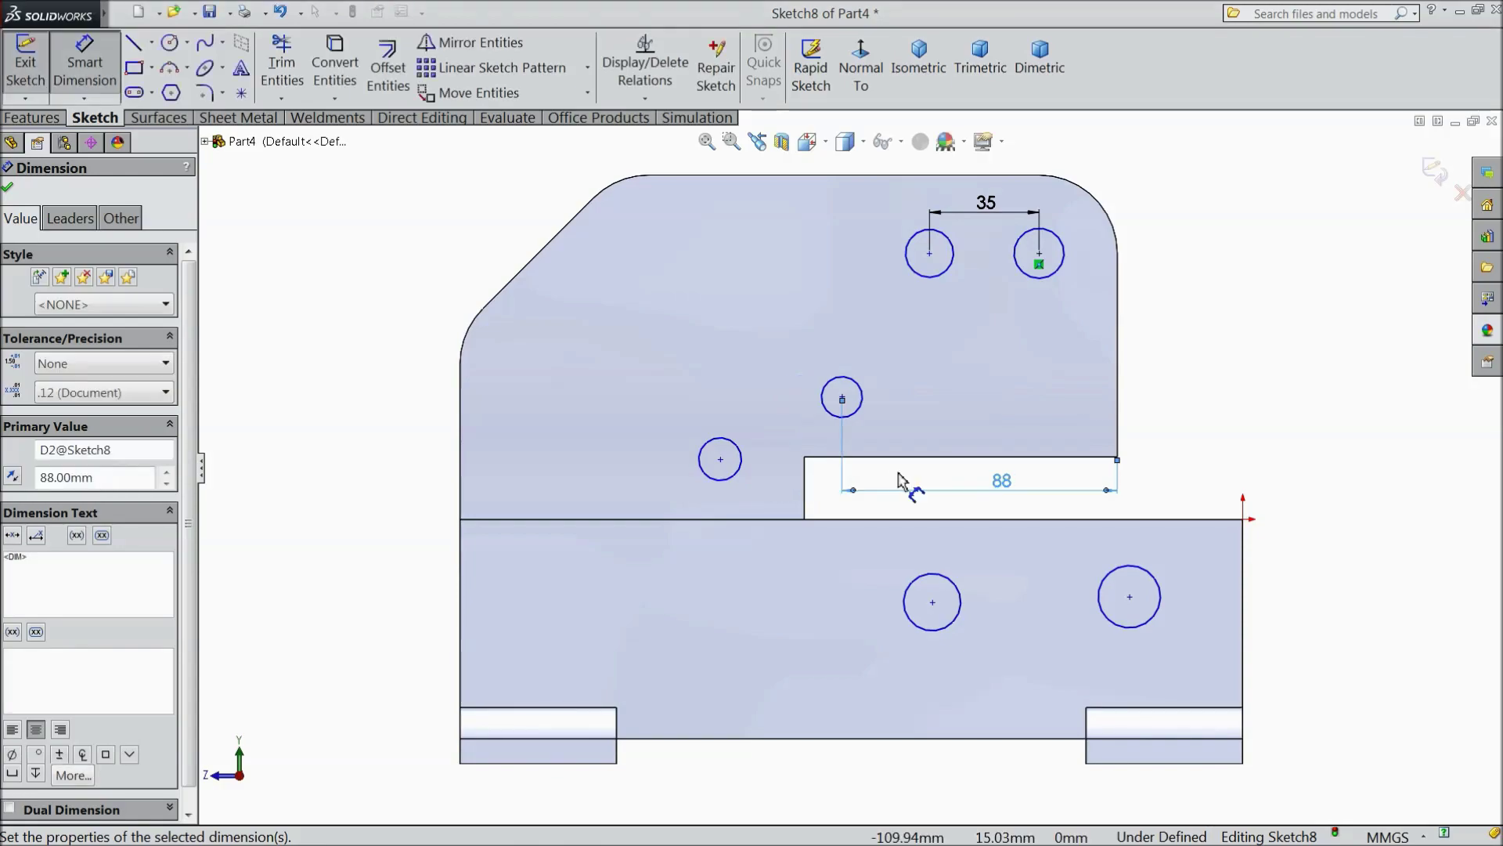
Step: Dimension the circle left of the cutout 15 mm from the cutout's inner vertical edge
click(734, 480)
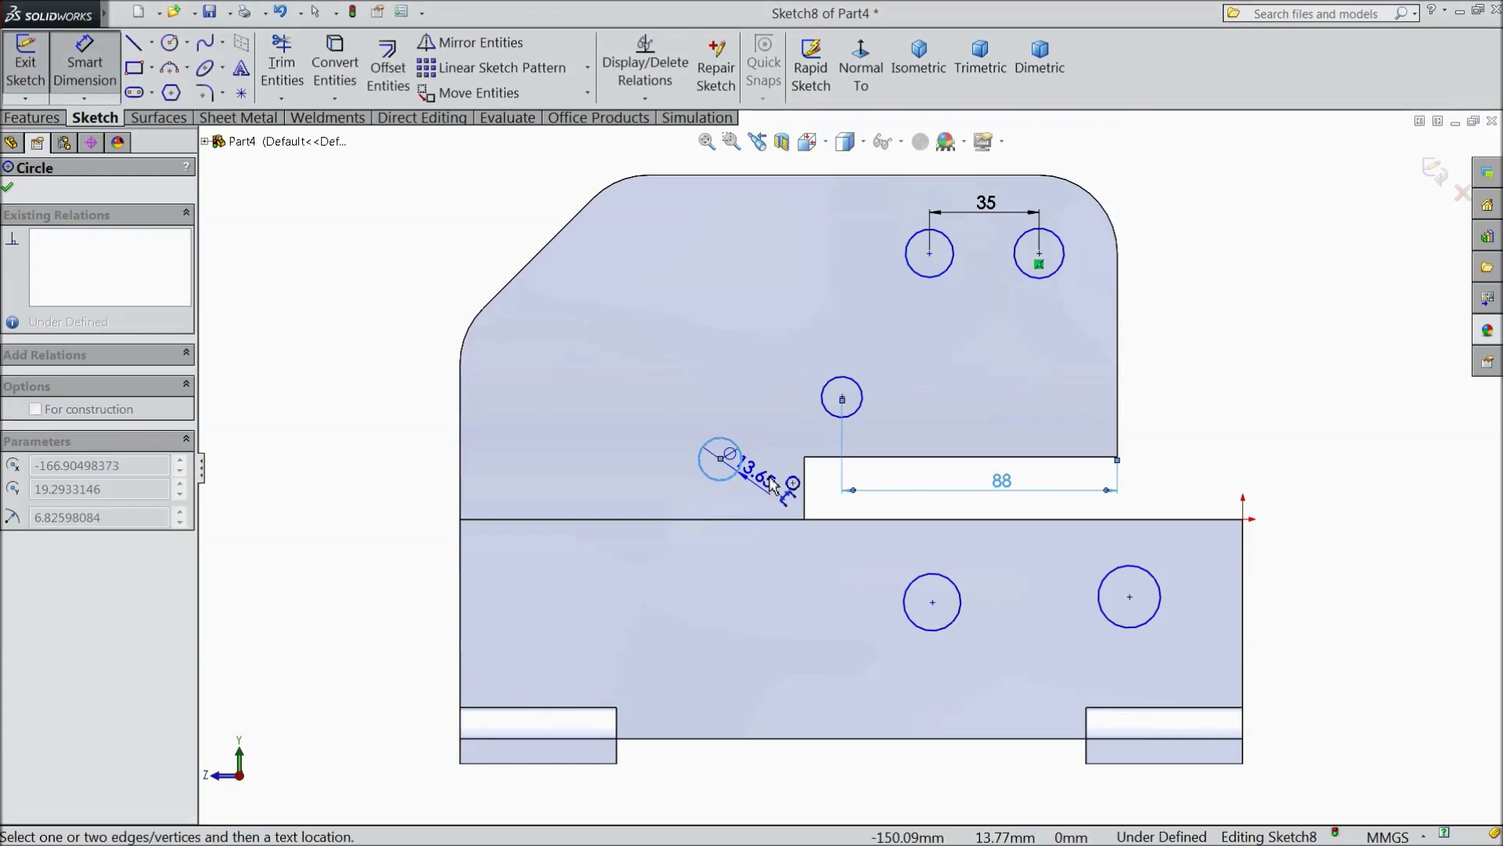
click(805, 505)
click(769, 557)
text(15)
click(670, 523)
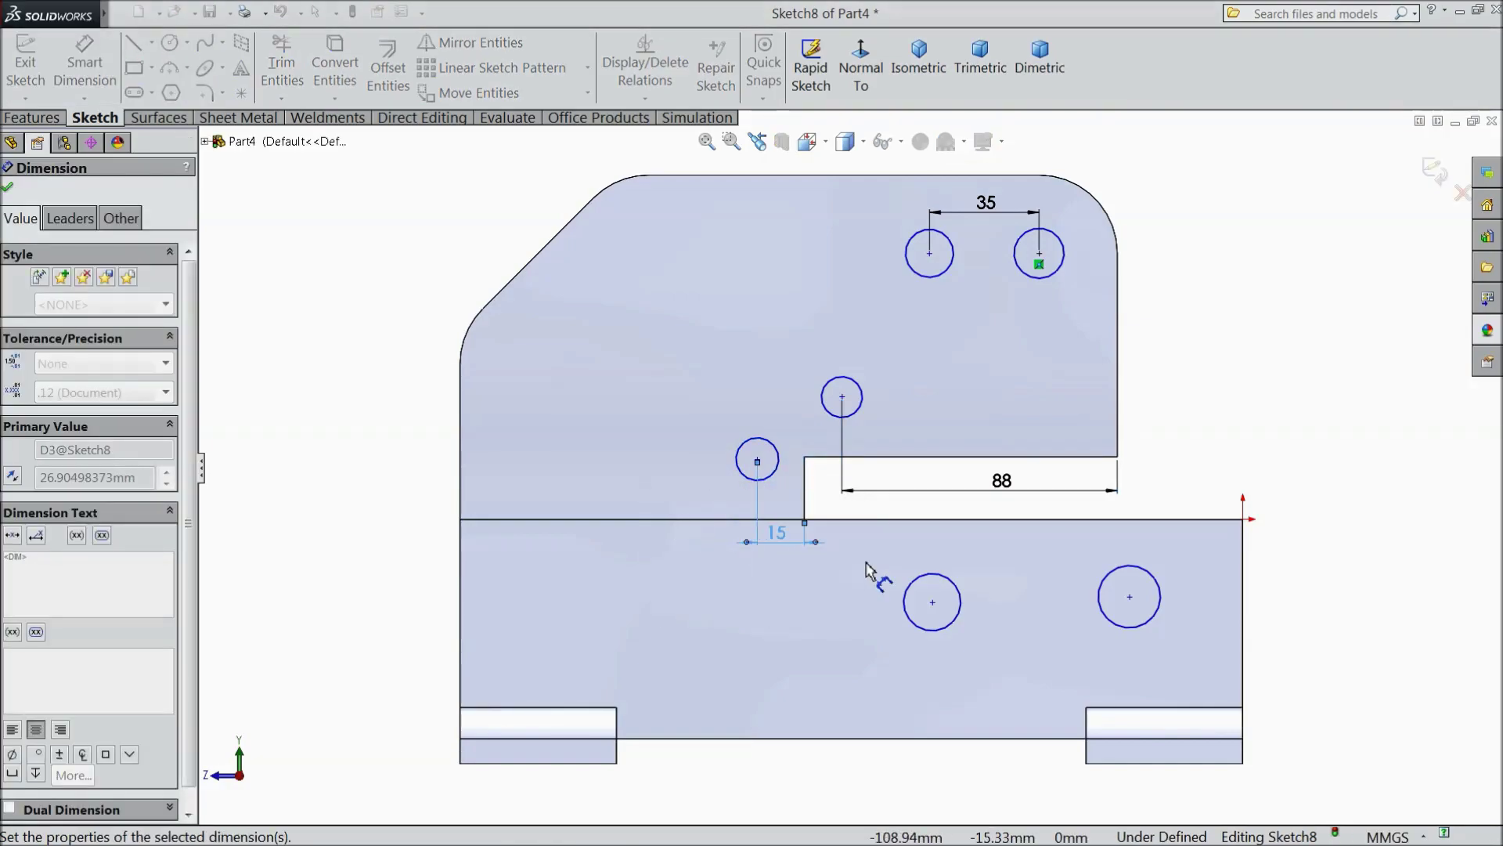
Step: Dimension the lower leg's right circle 25 mm below the leg's upper edge
click(1162, 603)
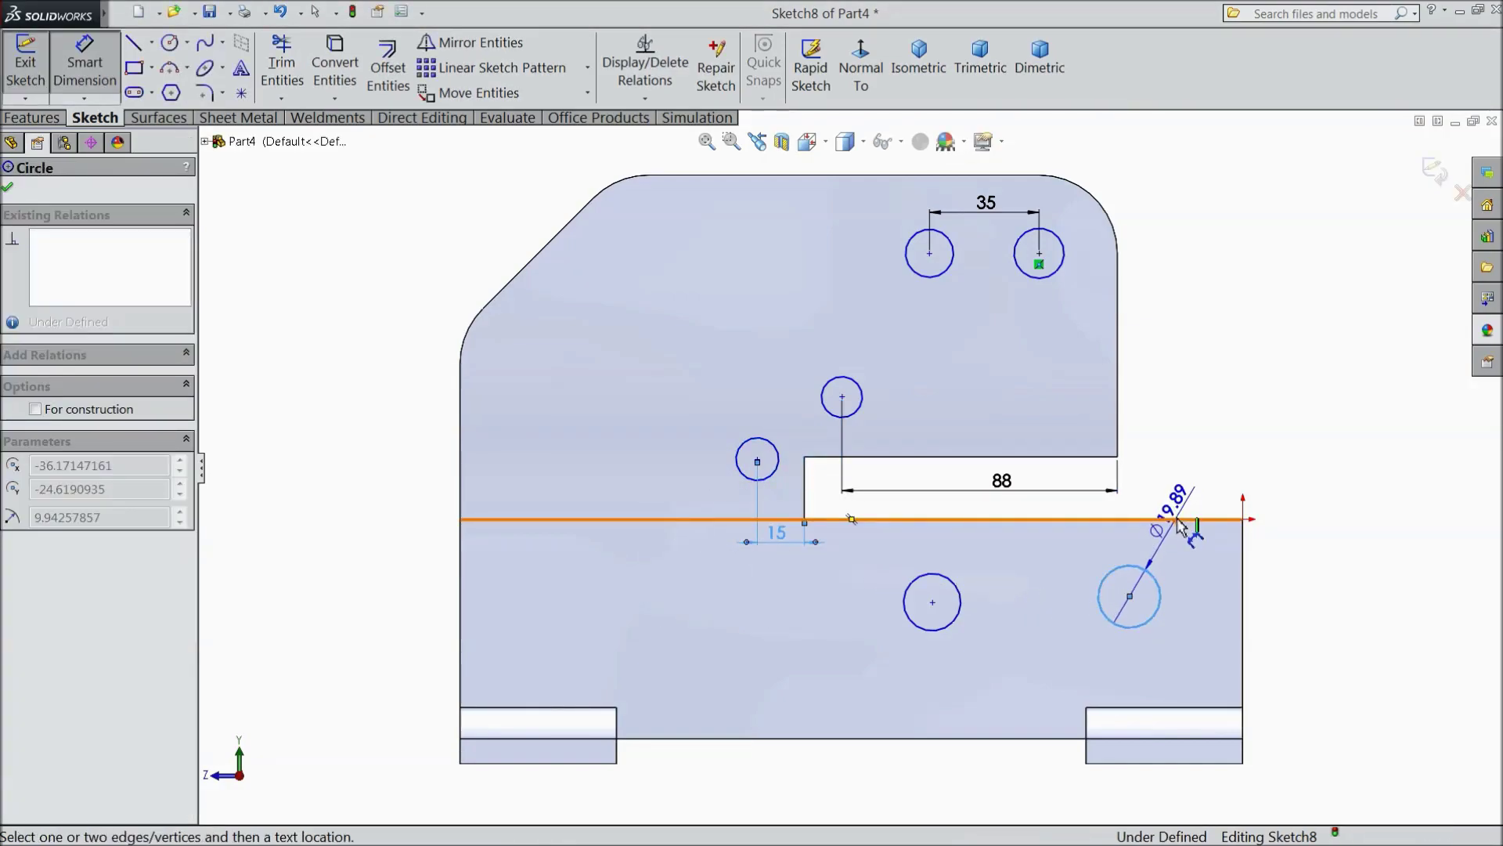
click(1221, 520)
click(1304, 558)
text(25)
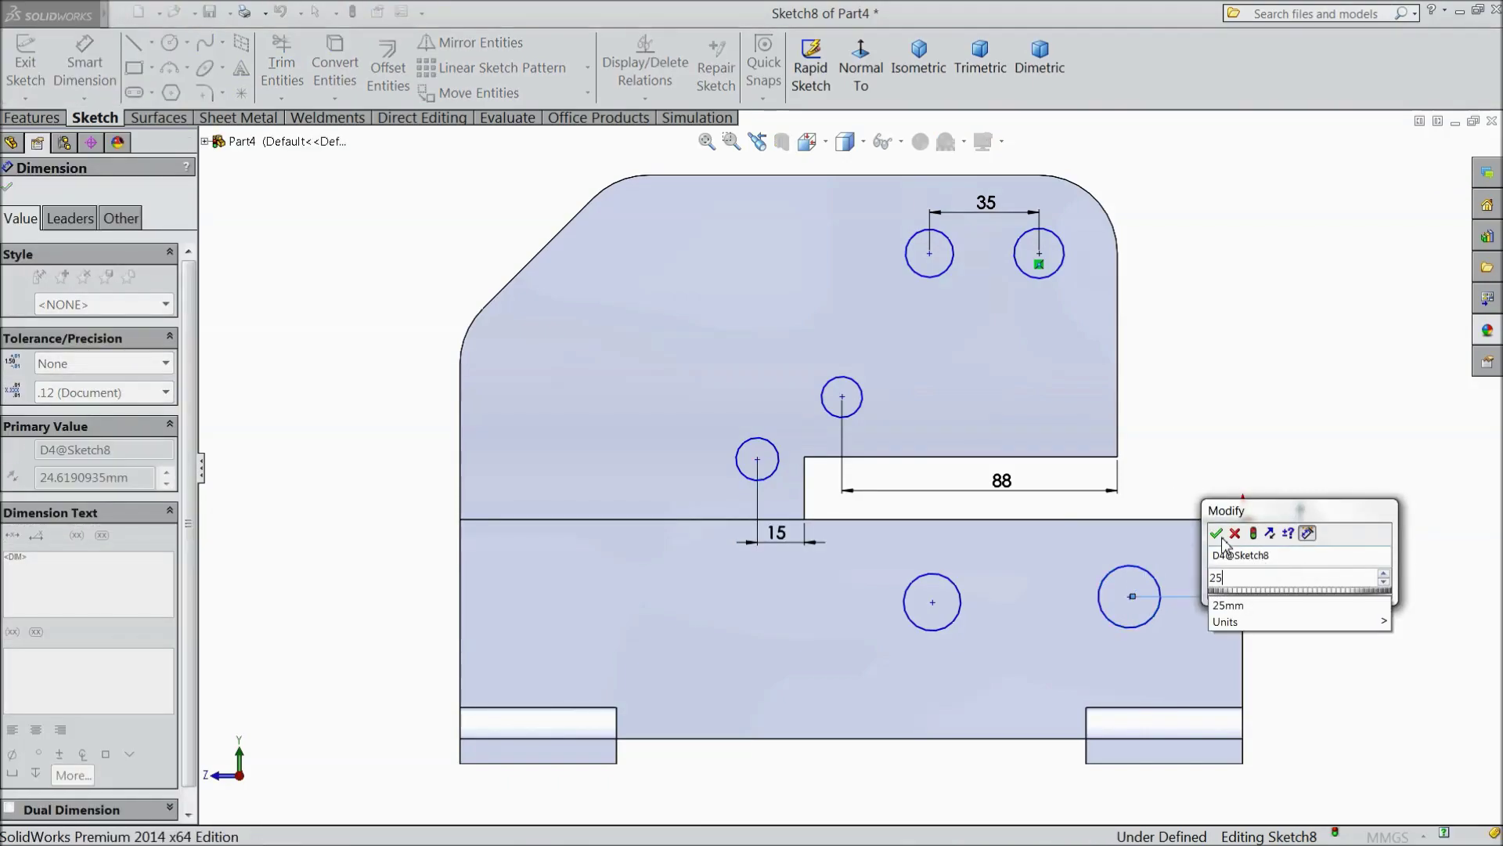
click(1222, 531)
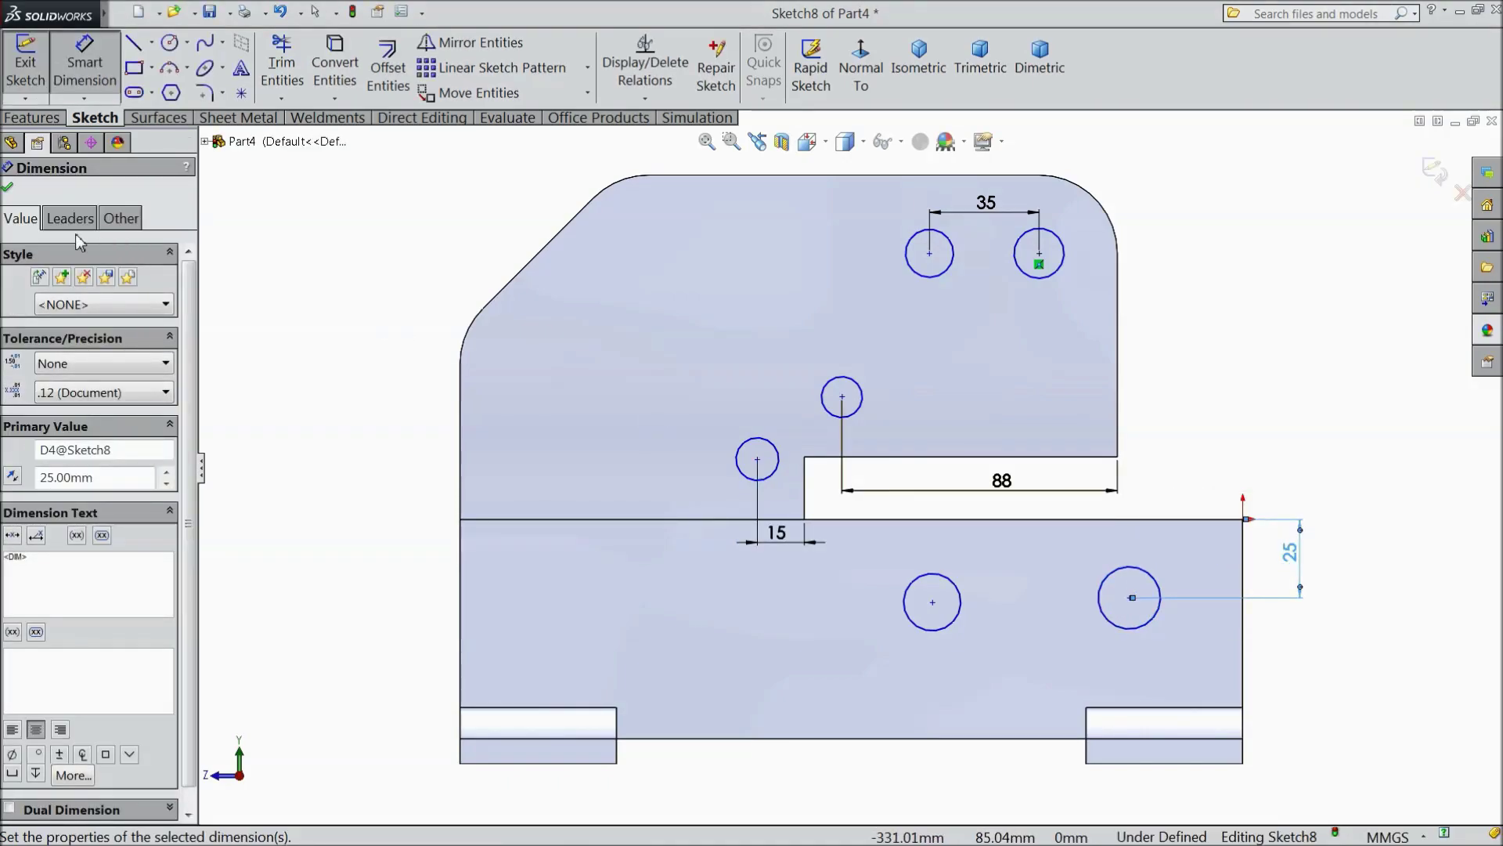
Step: Set the diameter of the circle at the upper leg's right corner fillet to 10 mm
click(1057, 276)
click(1220, 212)
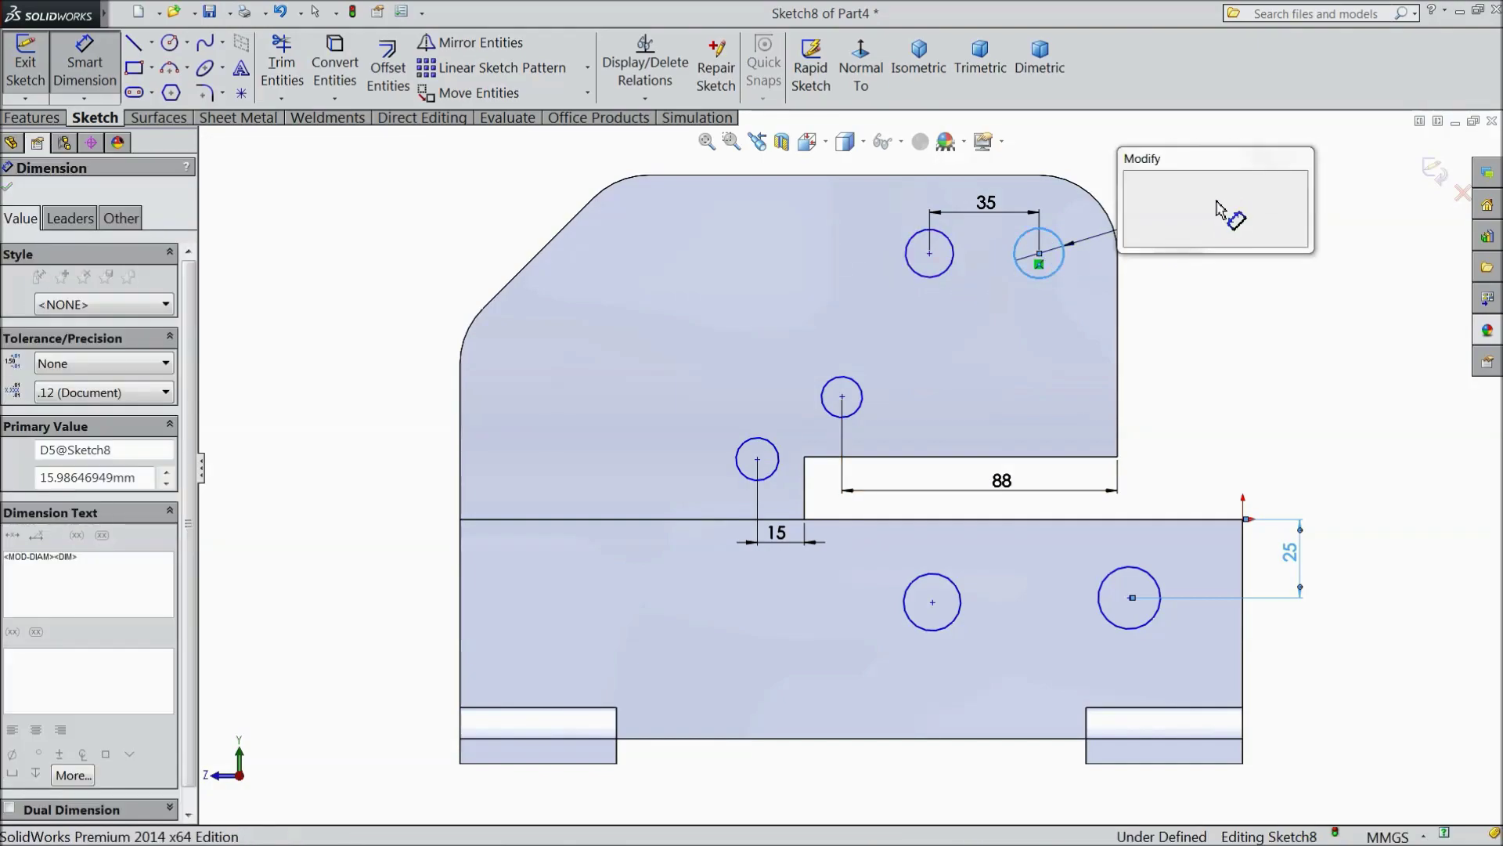
text(10)
key(Return)
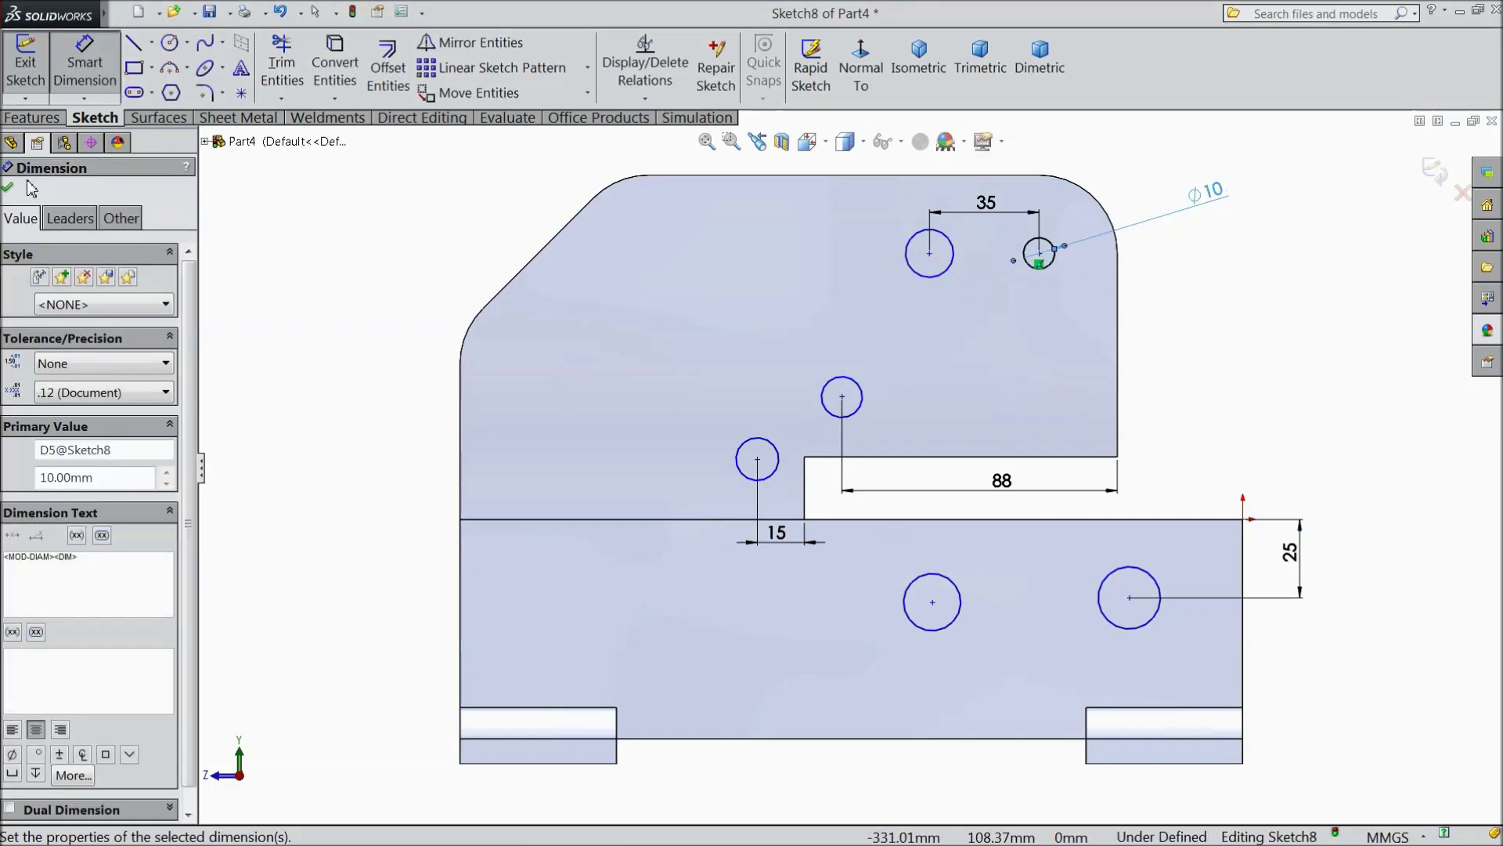
click(7, 186)
Step: Apply an Equal relation to all six circles on the upper and lower legs
scroll(1053, 278, up, 1)
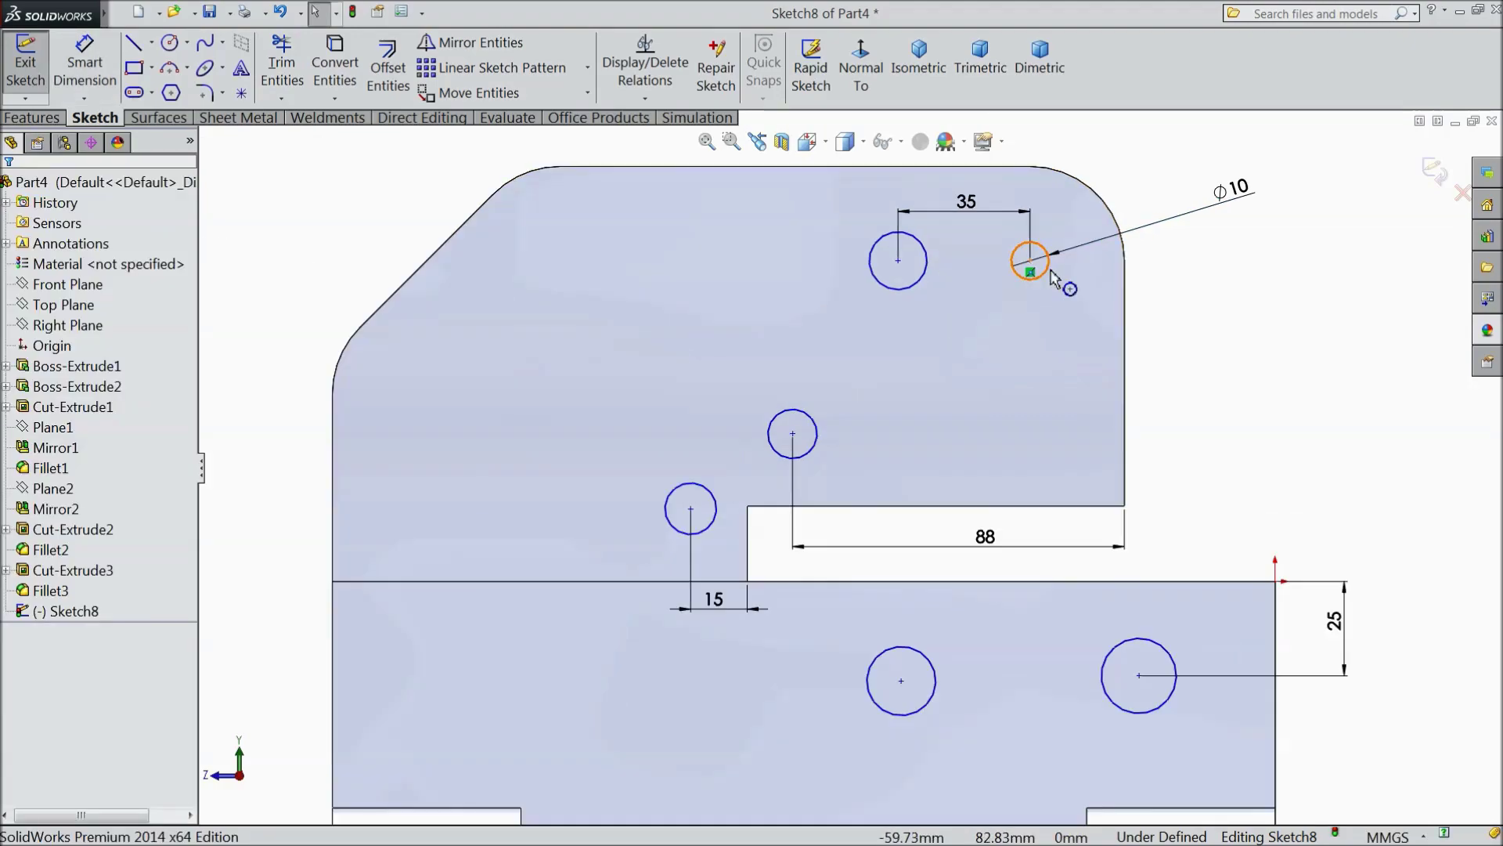
click(1051, 276)
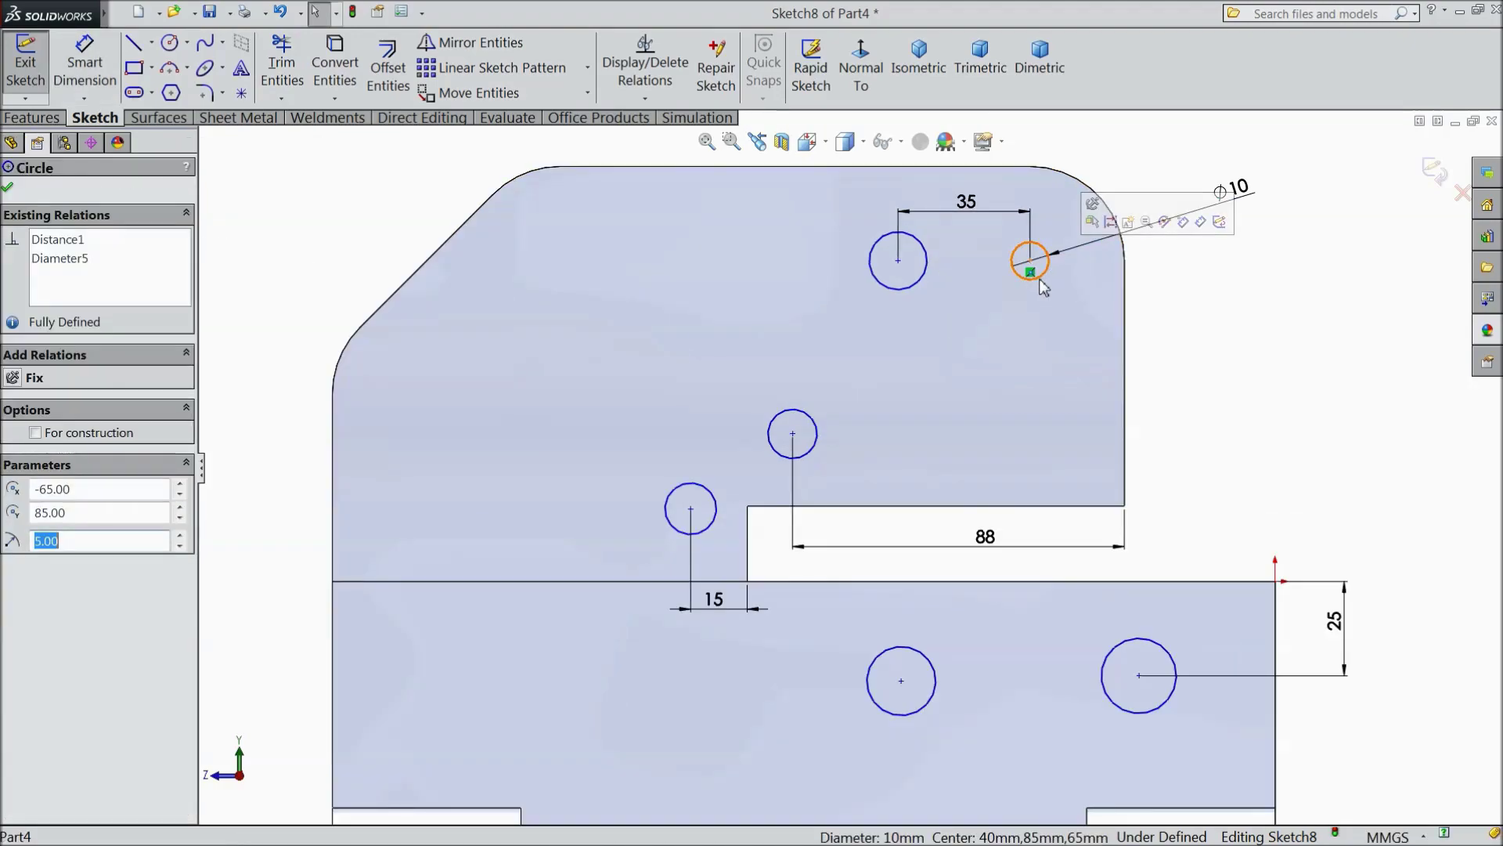
ctrl+click(921, 279)
ctrl+click(811, 451)
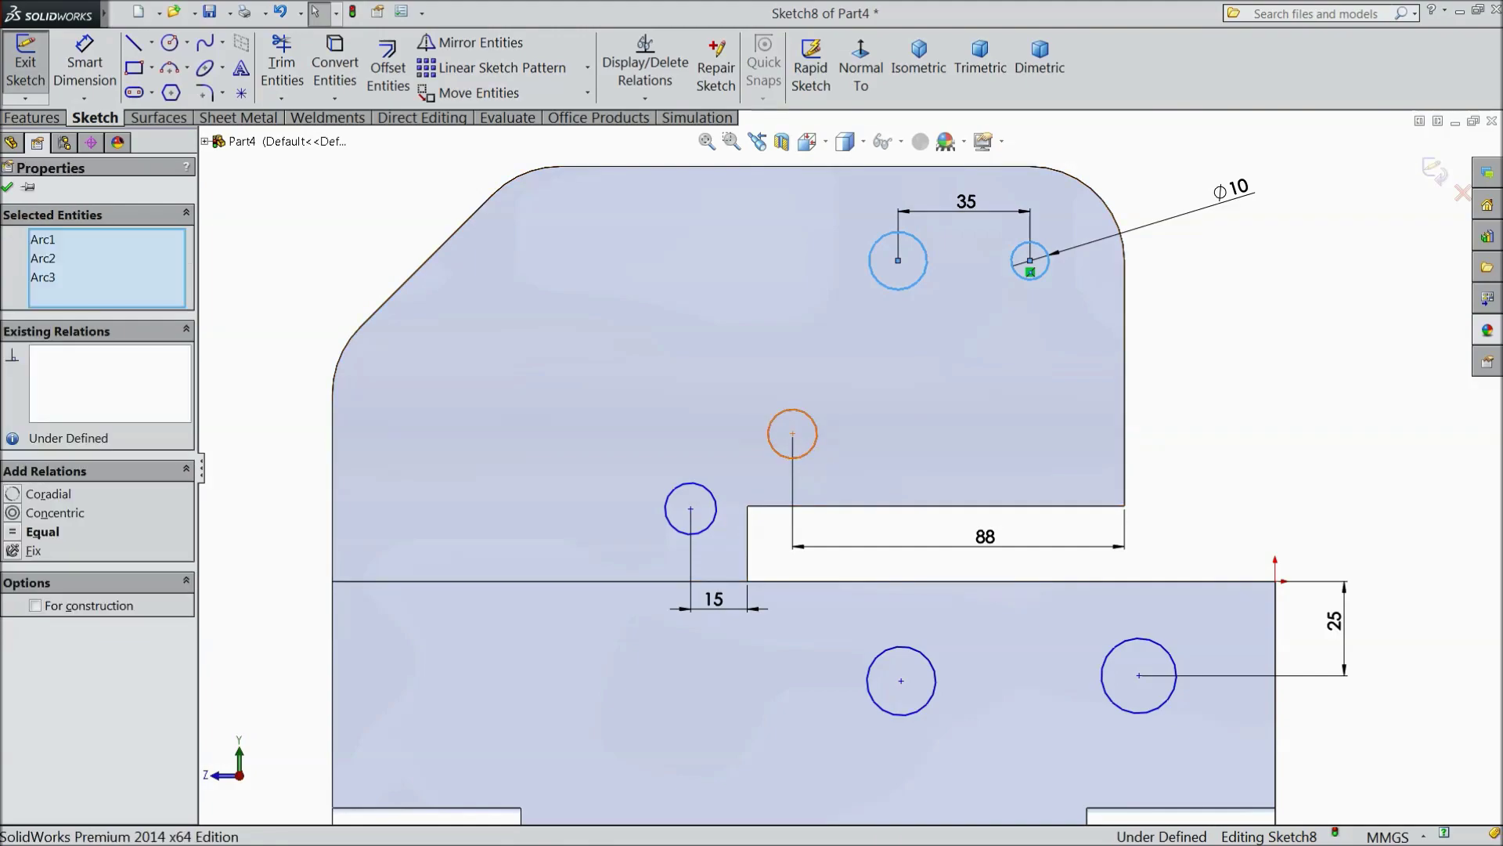
ctrl+click(714, 529)
ctrl+click(714, 530)
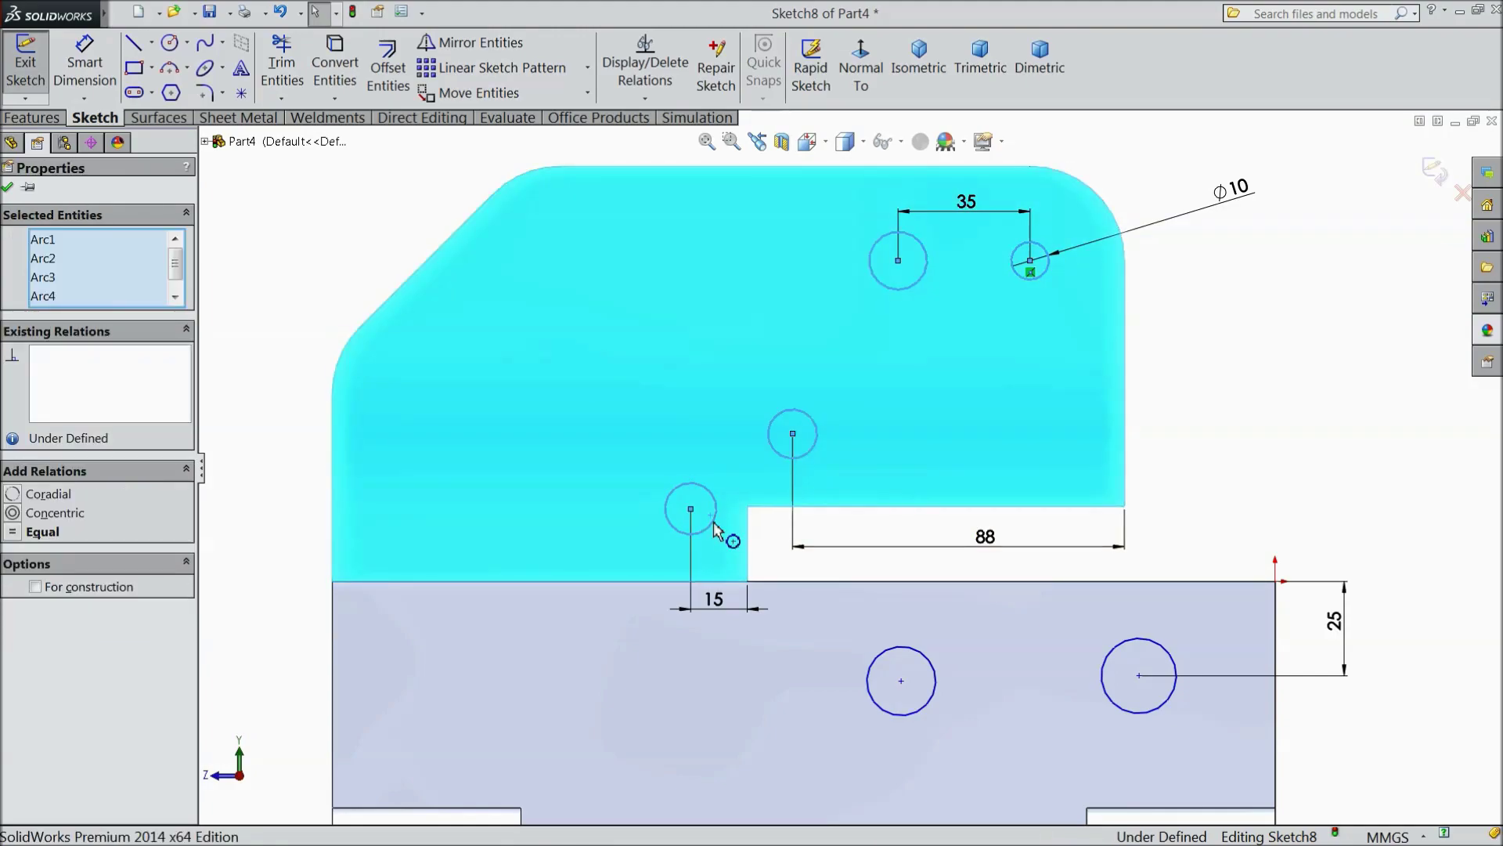
ctrl+click(932, 705)
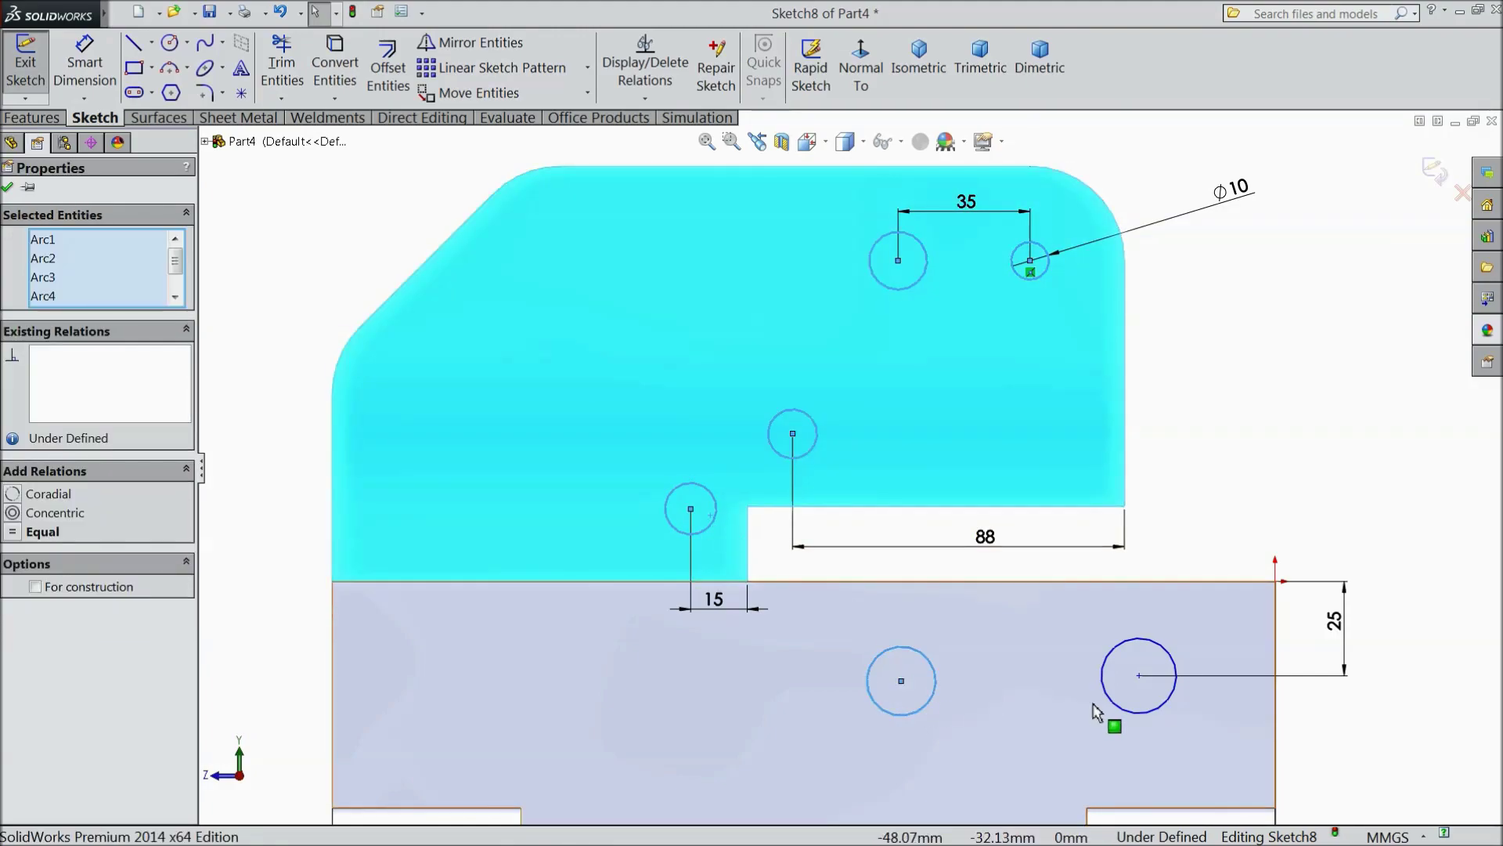
ctrl+click(1137, 709)
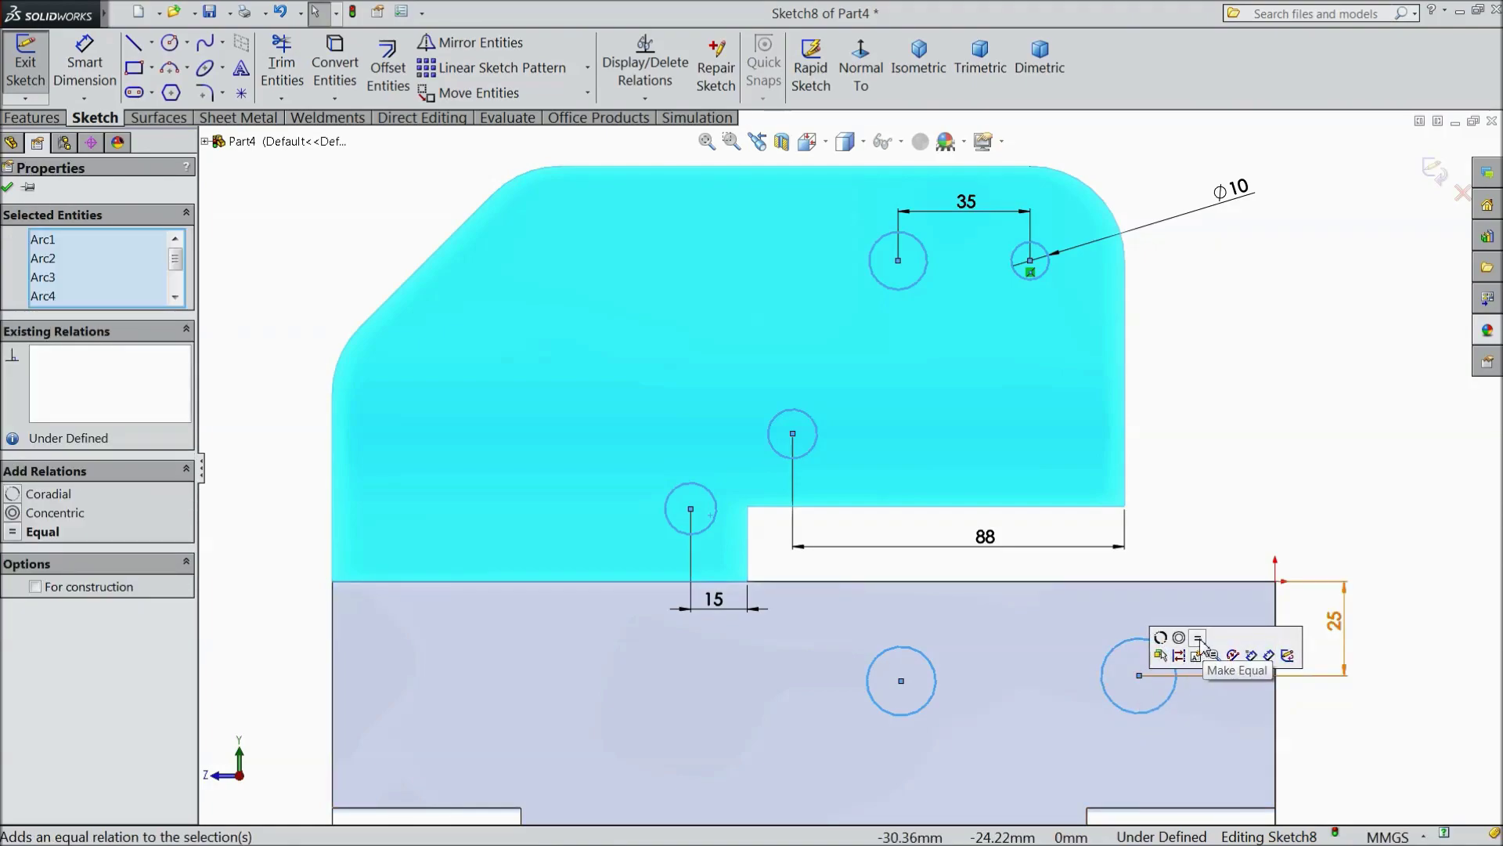
click(1199, 638)
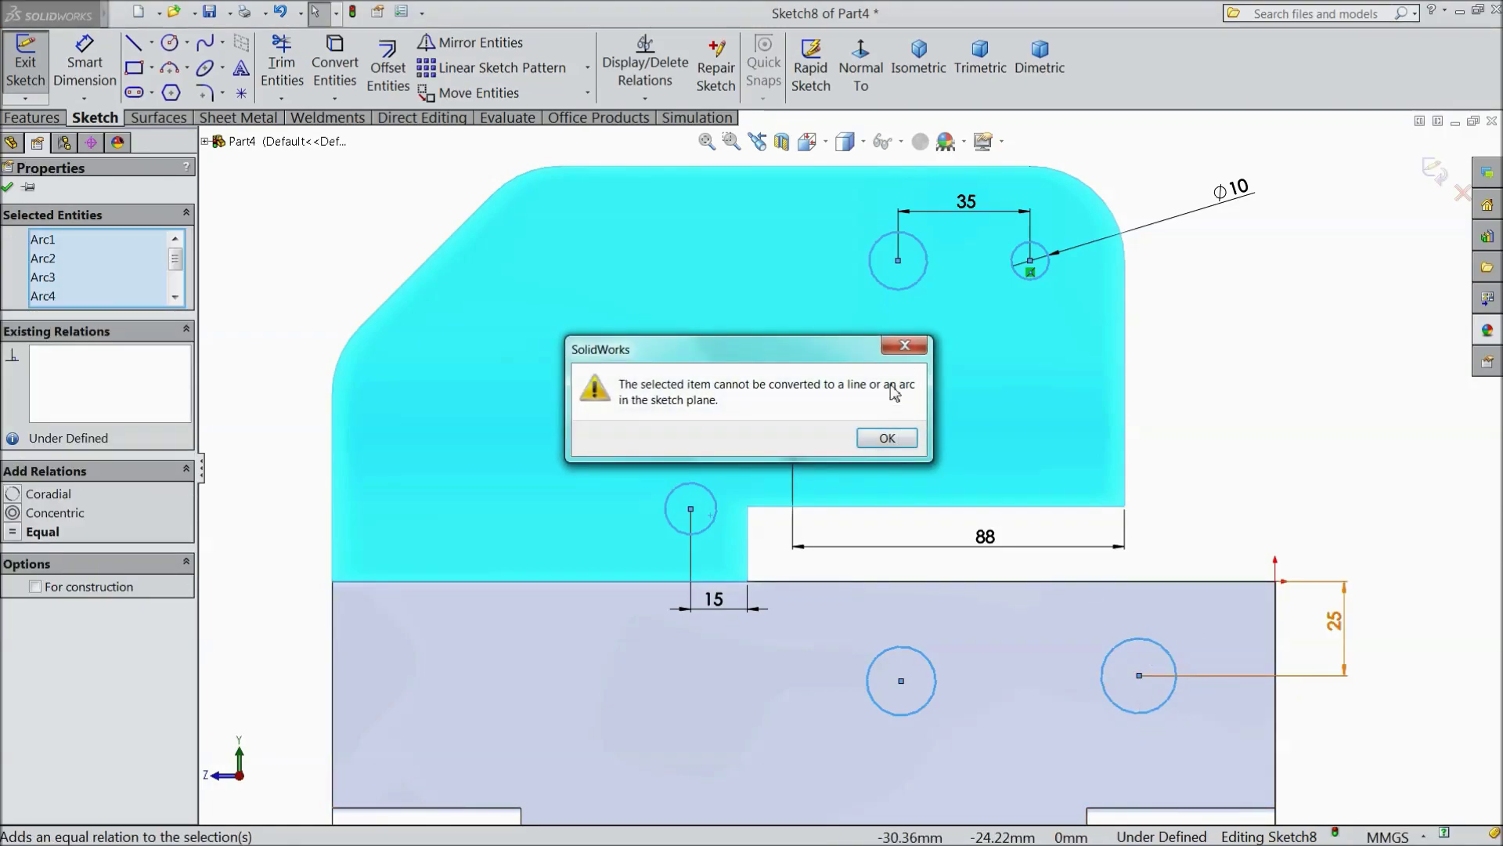
click(913, 354)
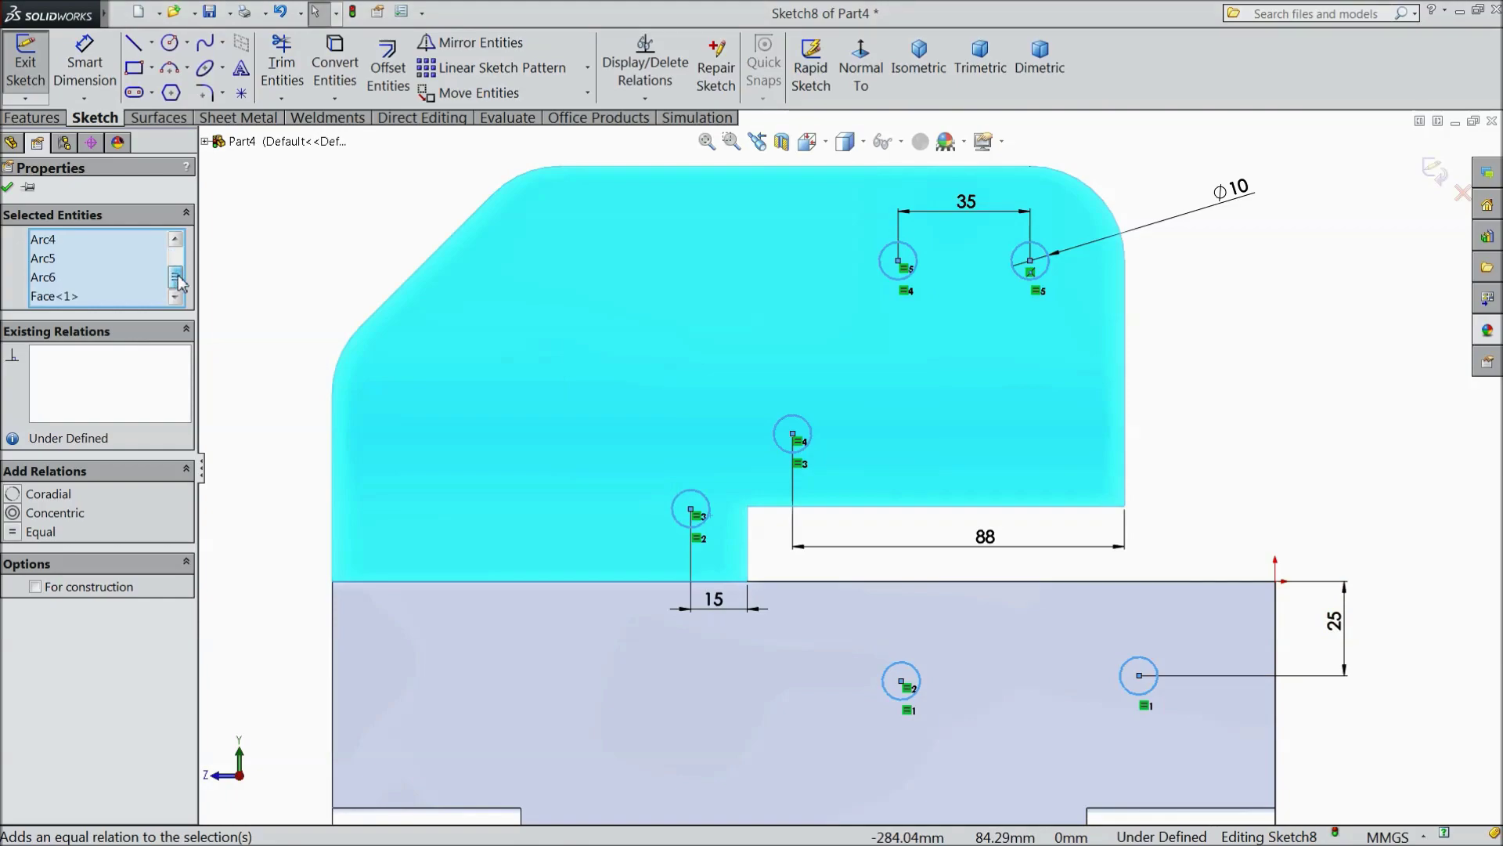
Step: Remove the upper leg's face from the selected entities and finish the relation properties
click(51, 302)
right_click(54, 303)
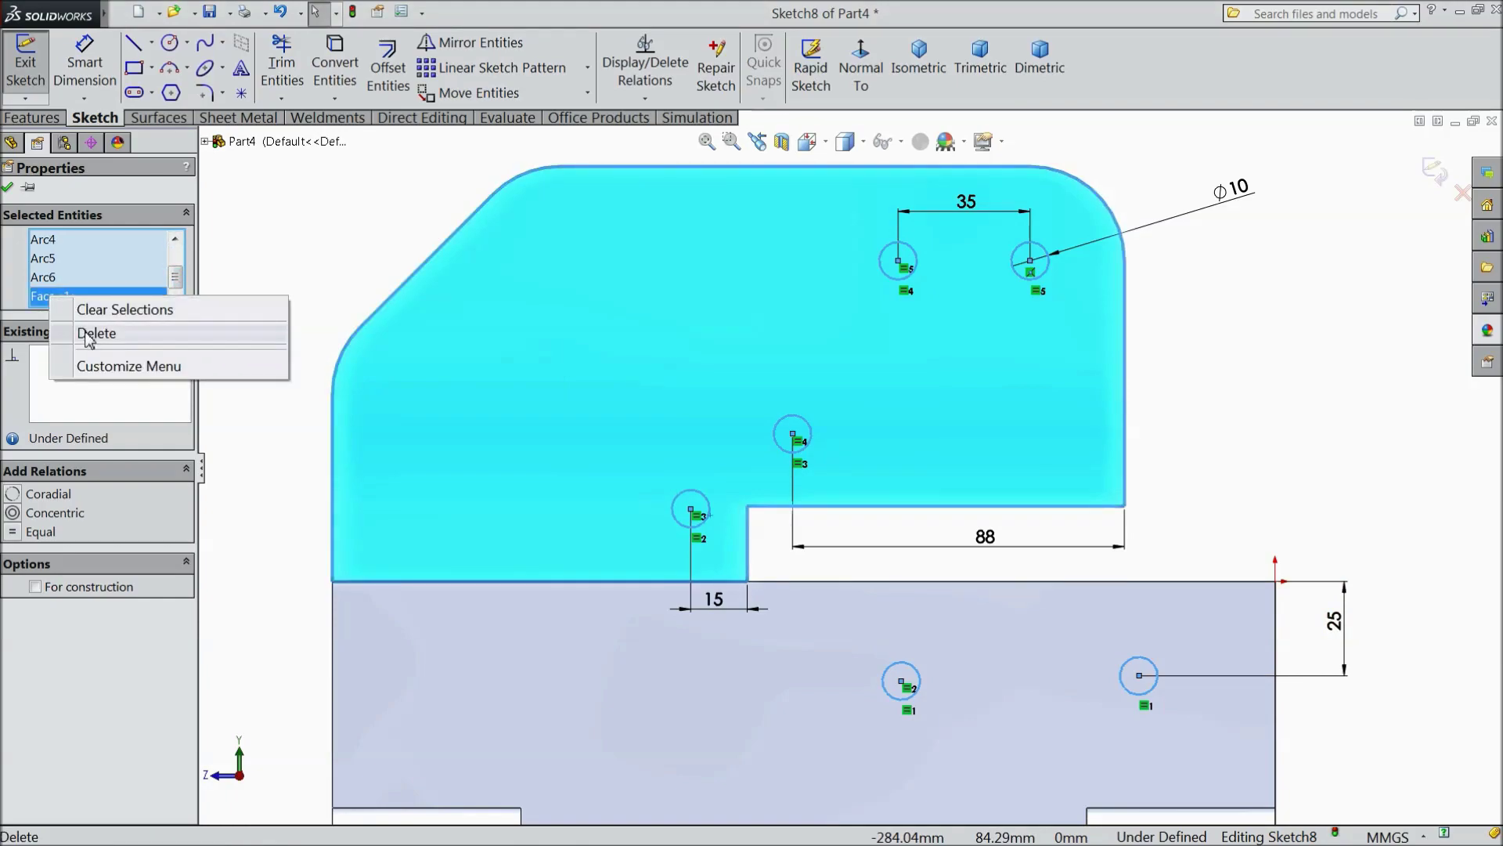
click(88, 333)
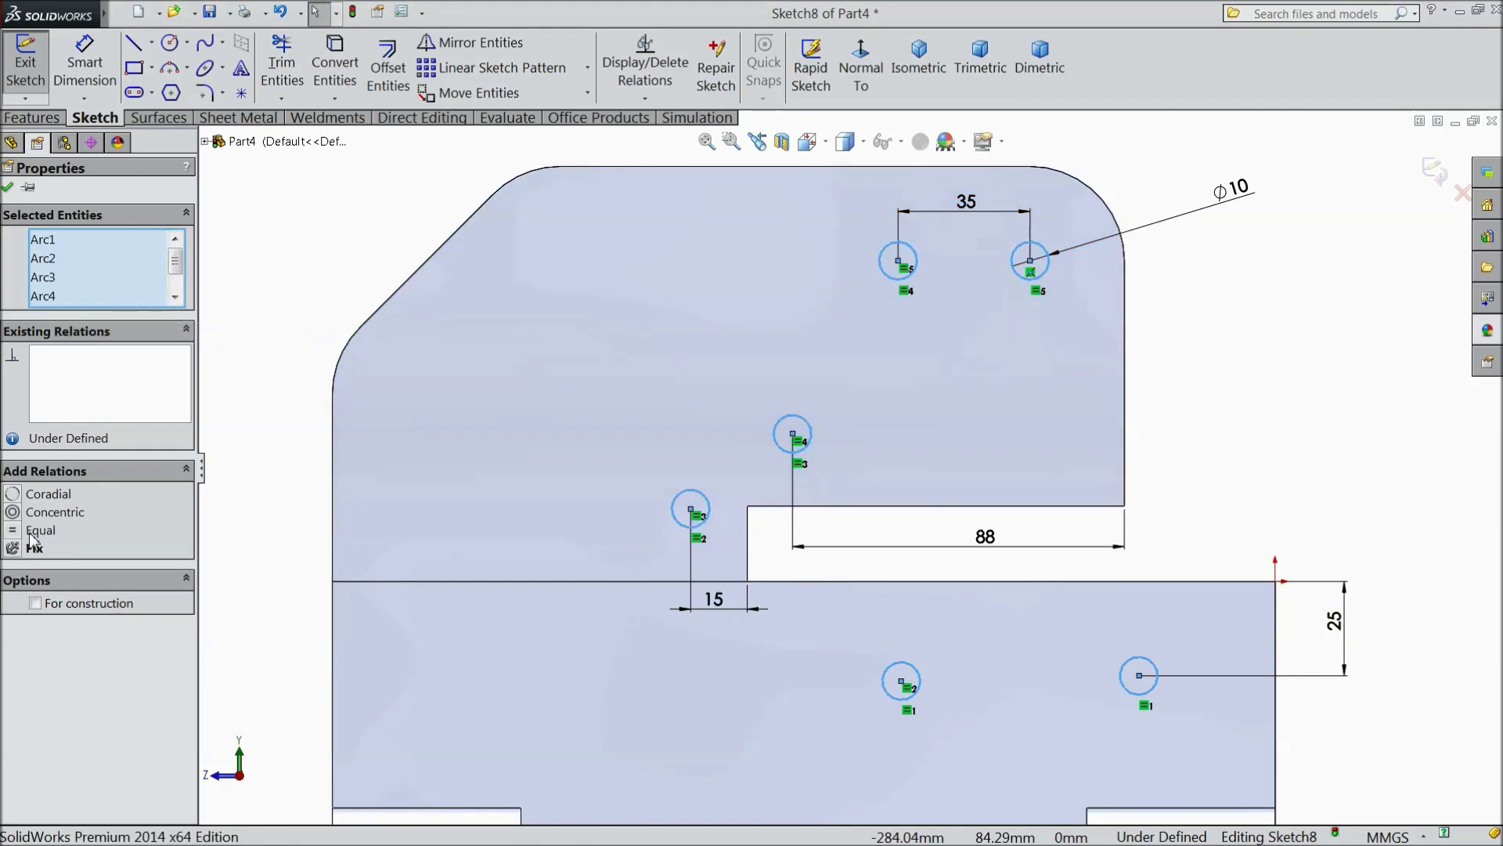
click(7, 188)
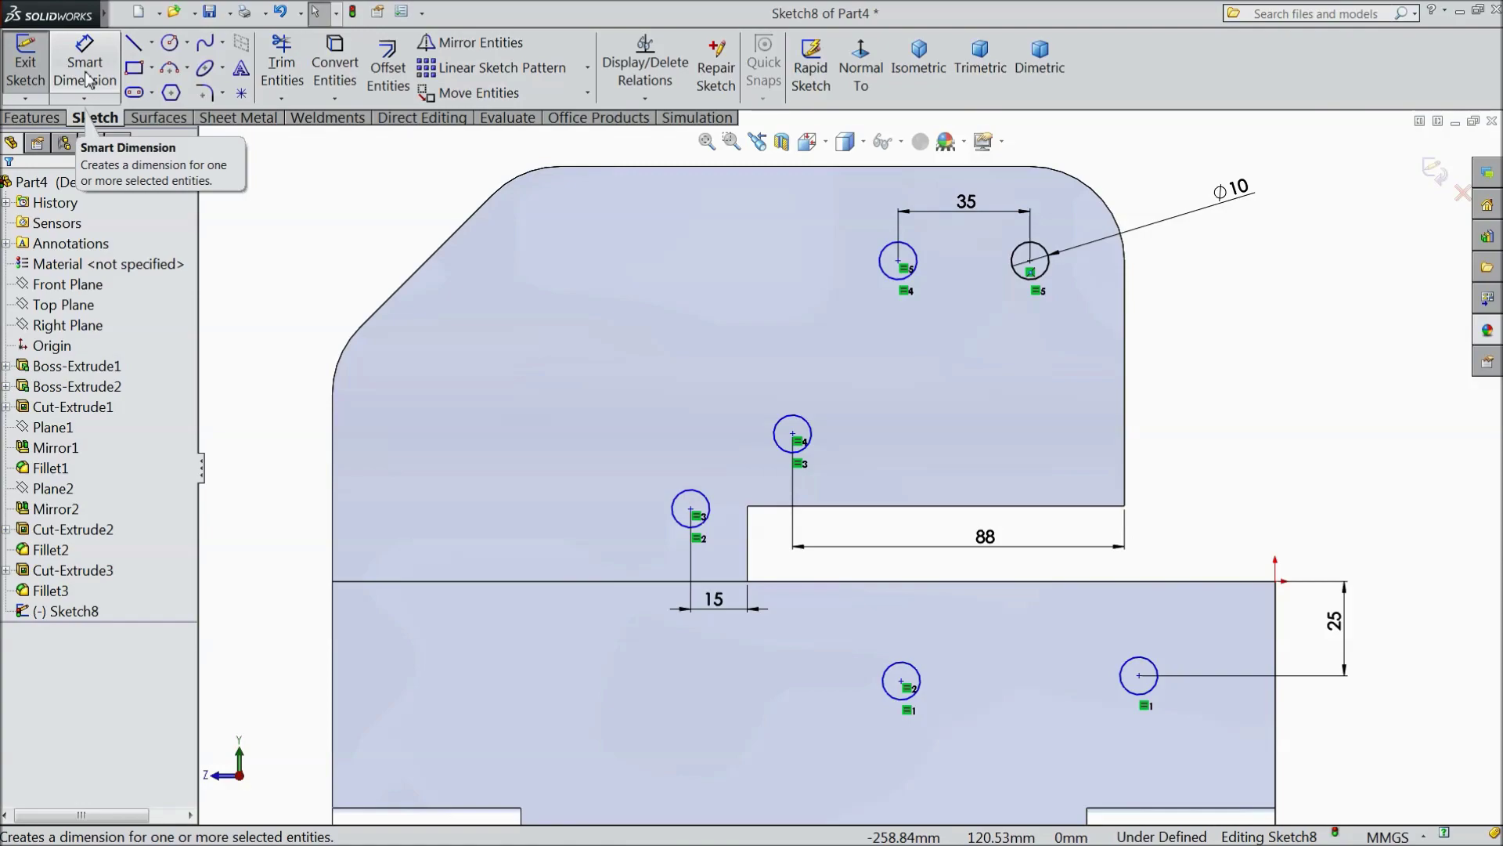
Step: Add a Horizontal relation between the centres of the lower leg's two circles
click(1140, 675)
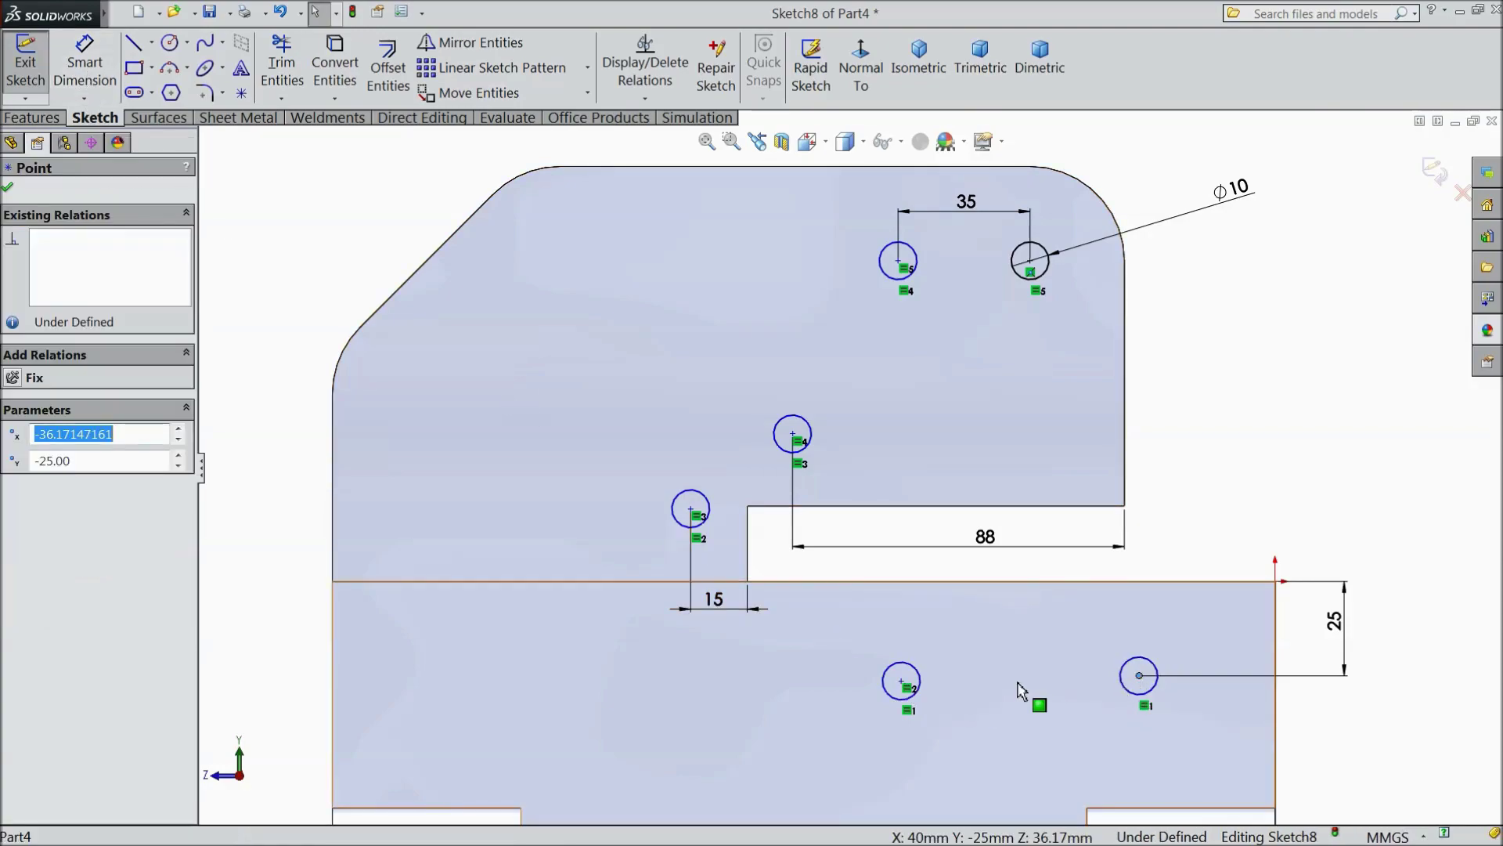
ctrl+click(902, 681)
click(942, 615)
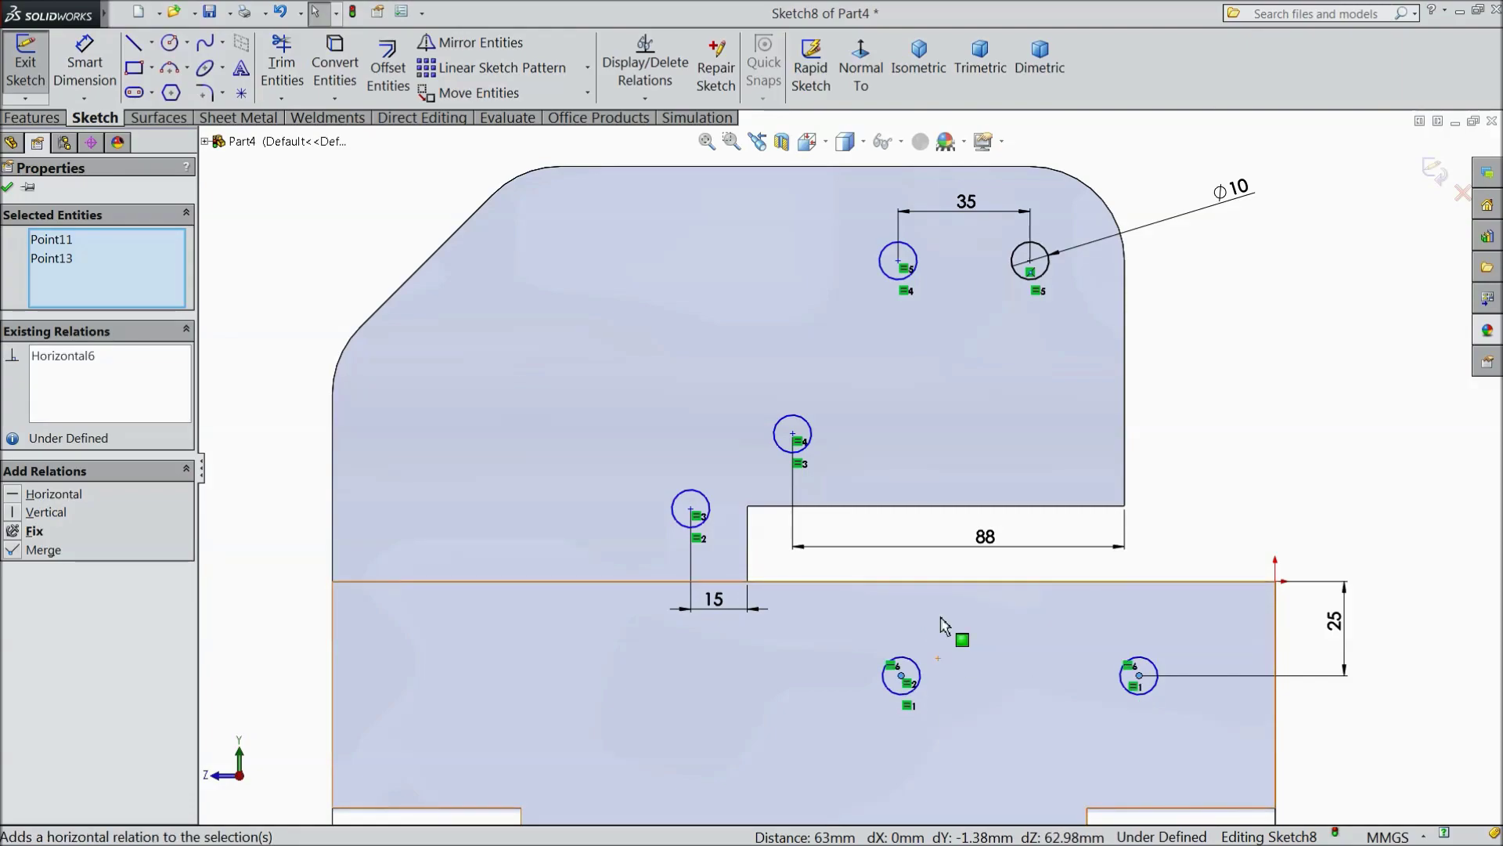
Step: Make the centre of the circle left of the cutout horizontal with the cutout's inner upper corner
click(691, 509)
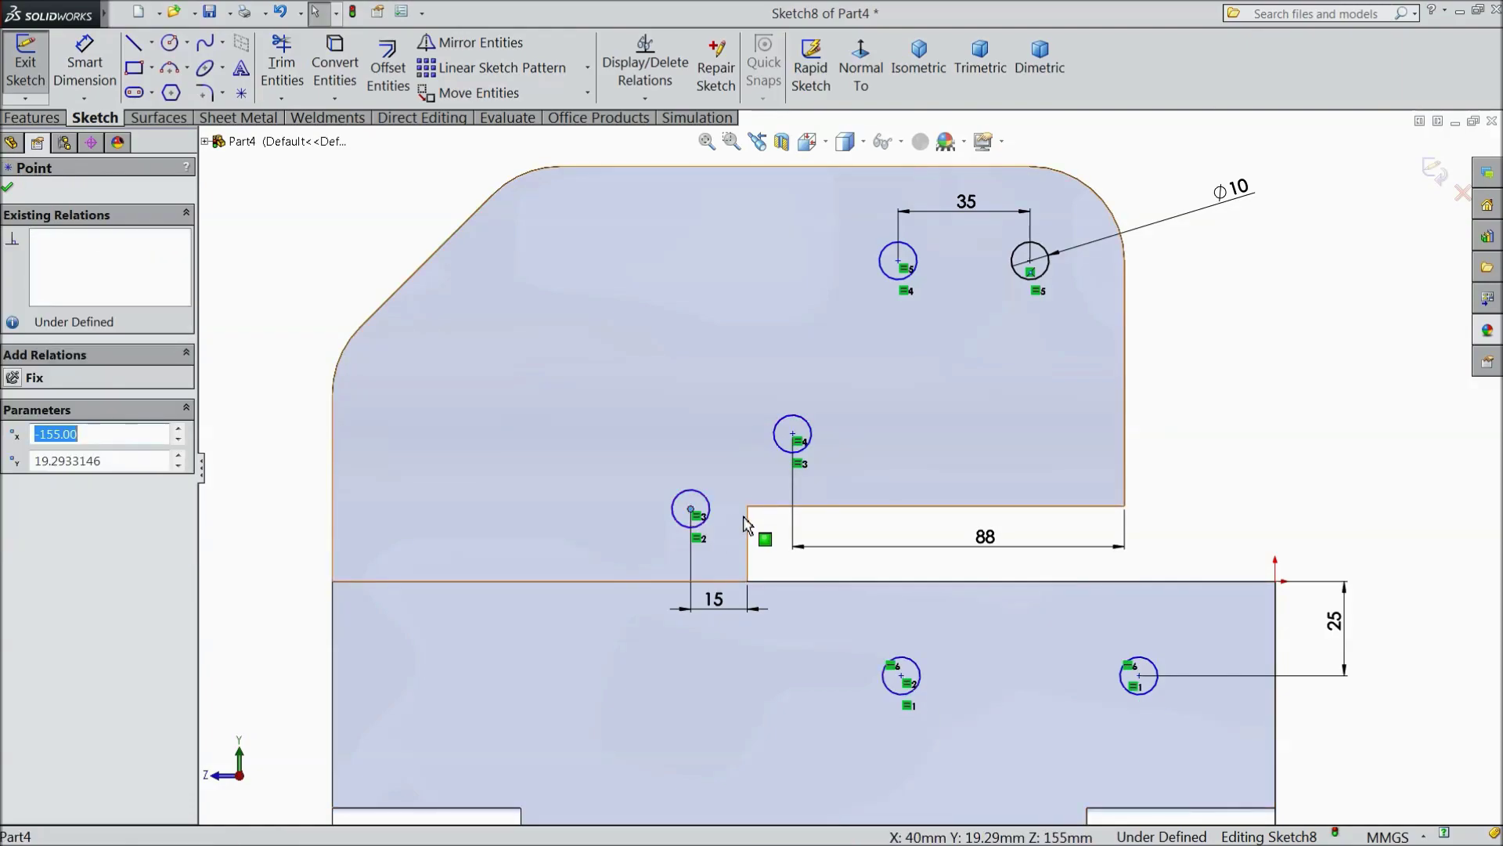
ctrl+click(748, 508)
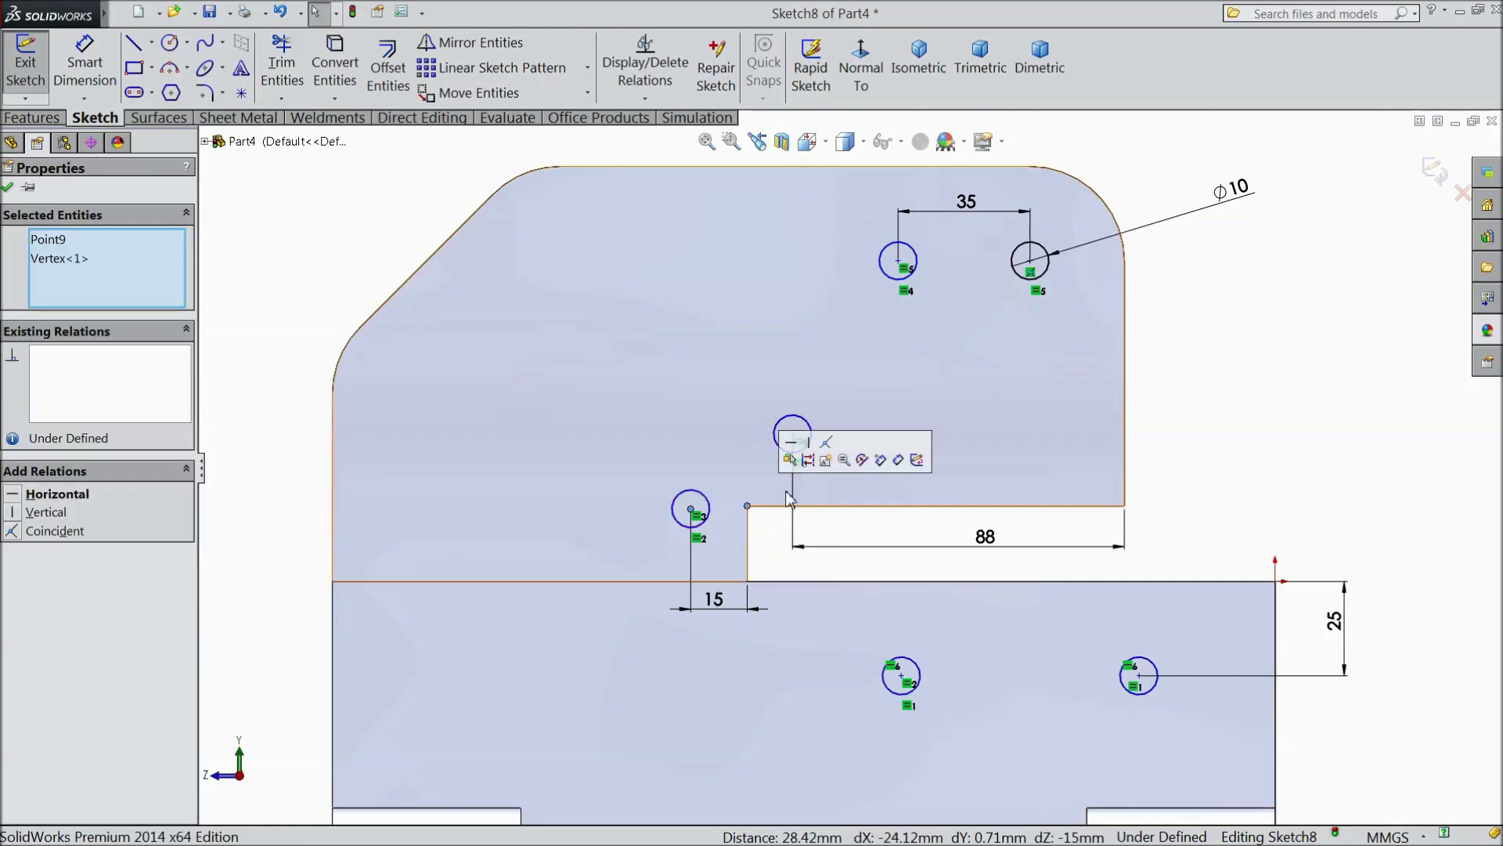
click(790, 442)
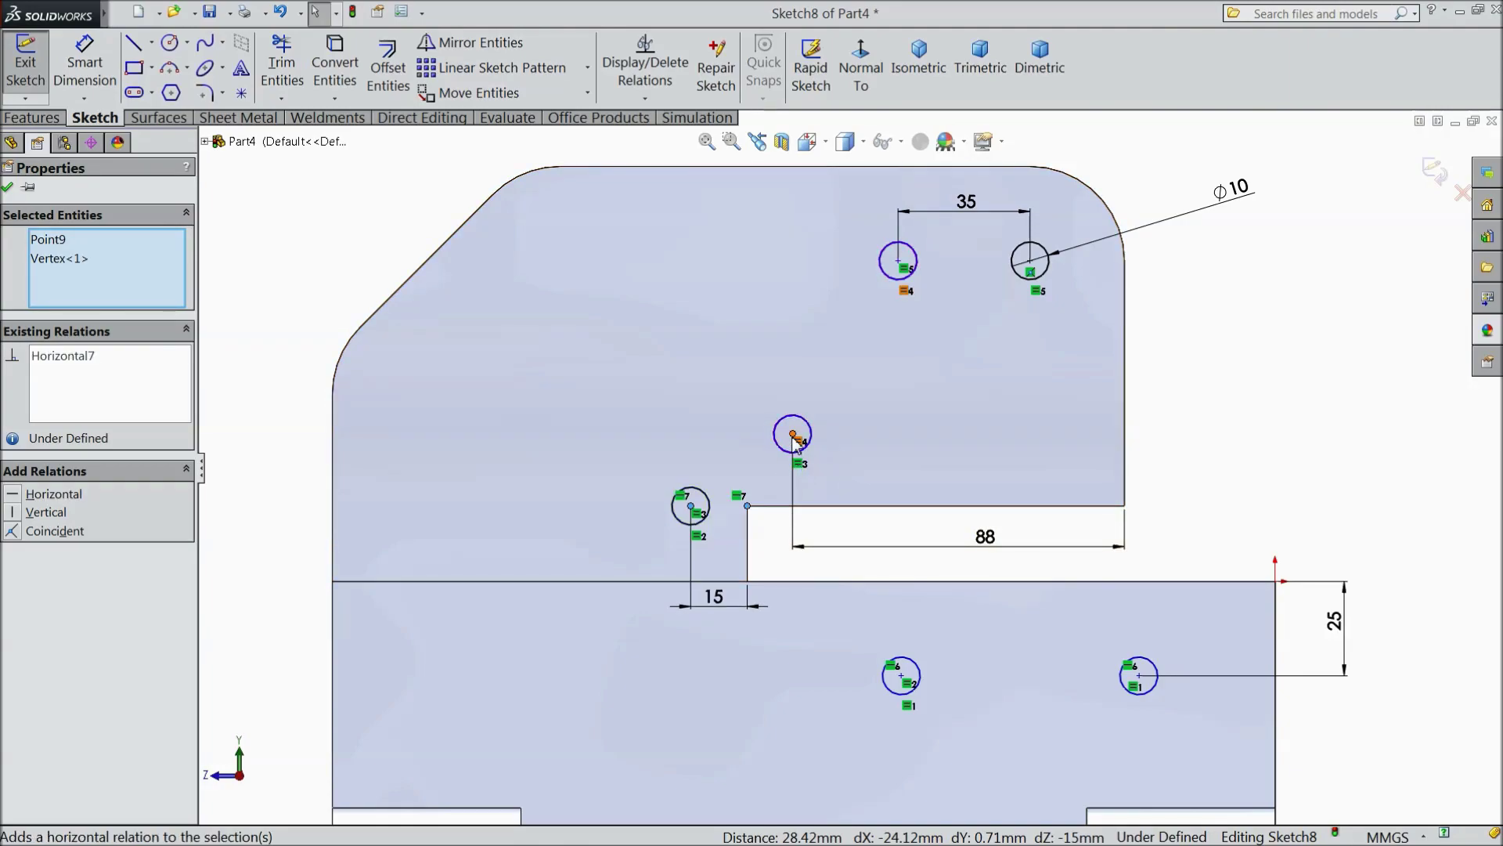
Step: Dimension the circle above the cutout 10 mm vertically from the cutout's upper horizontal edge
click(85, 63)
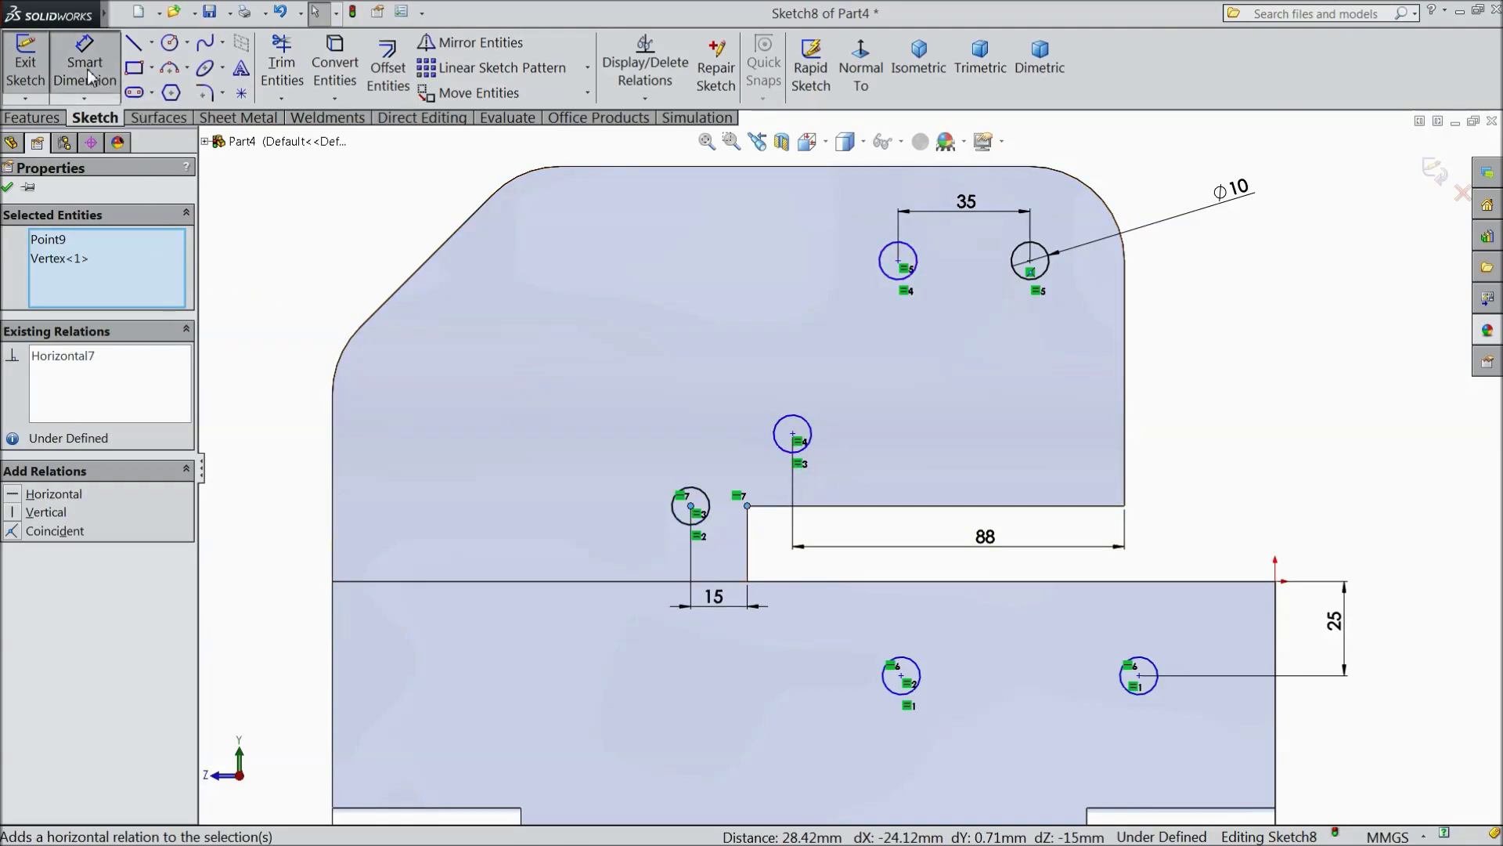
click(809, 449)
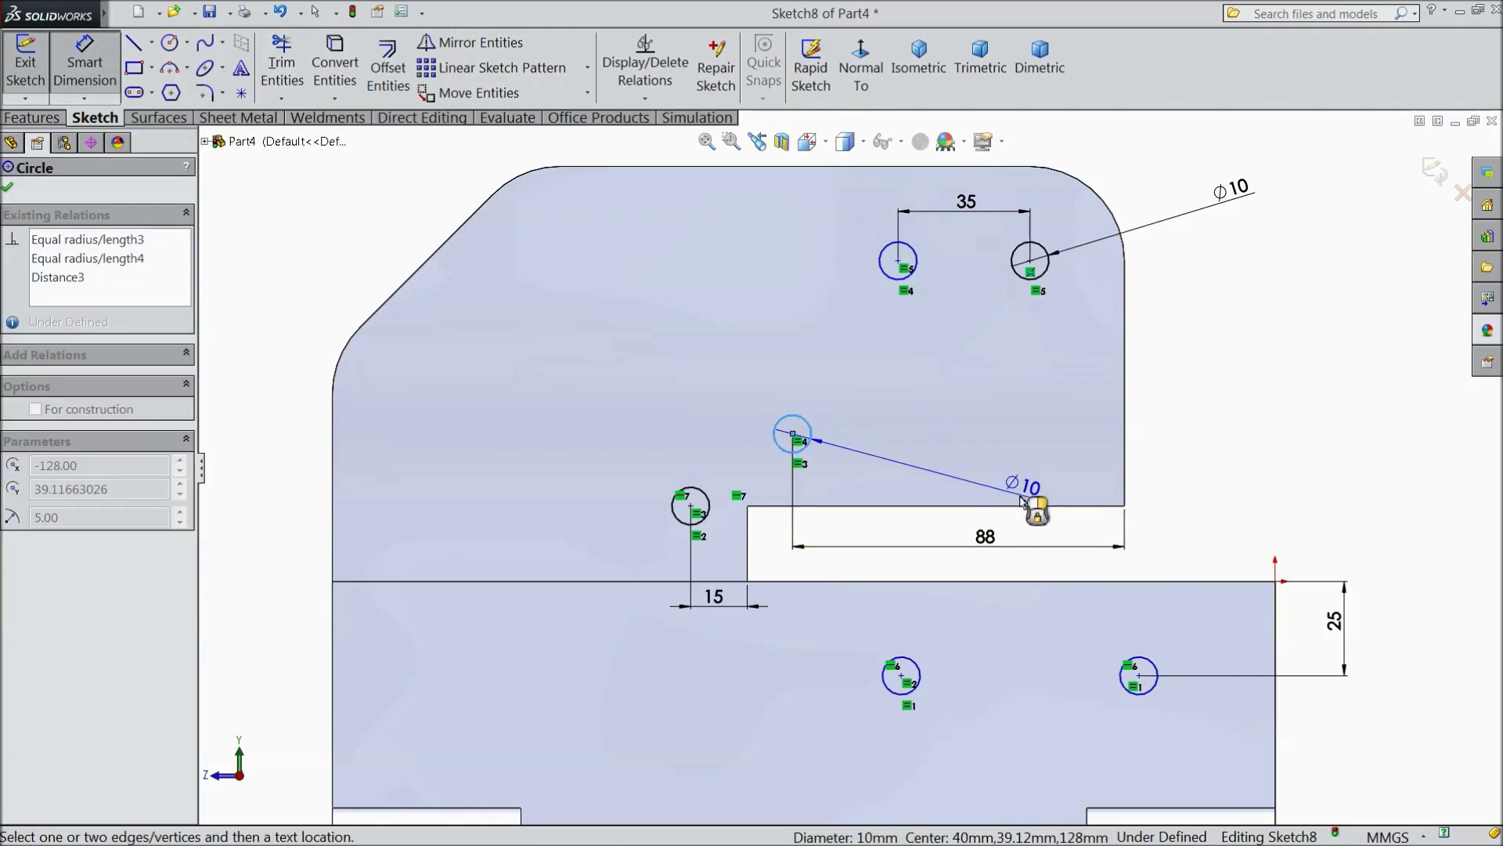
click(1066, 505)
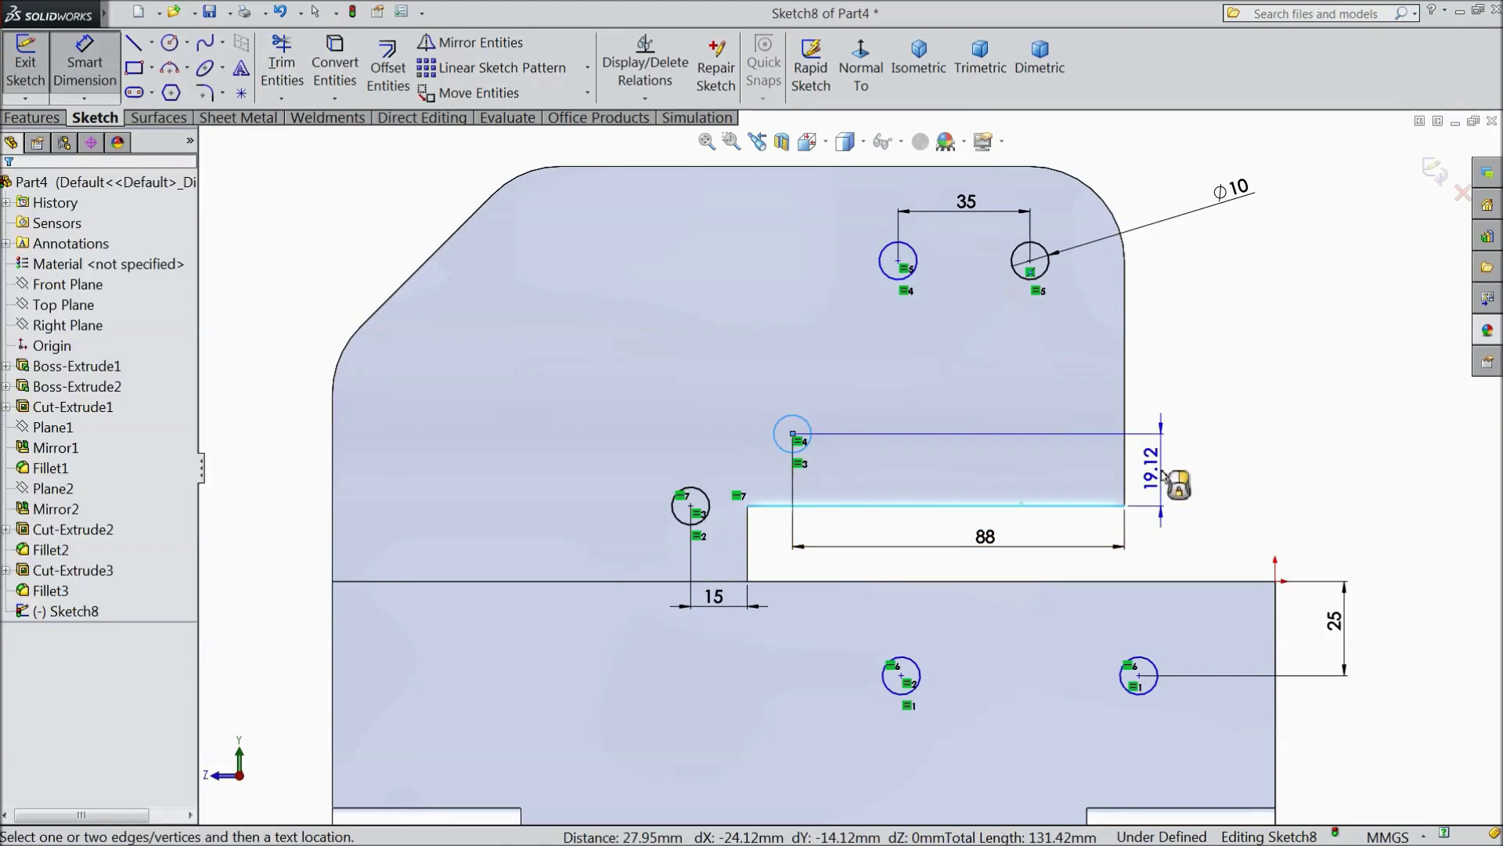
click(1175, 486)
text(10)
click(1078, 452)
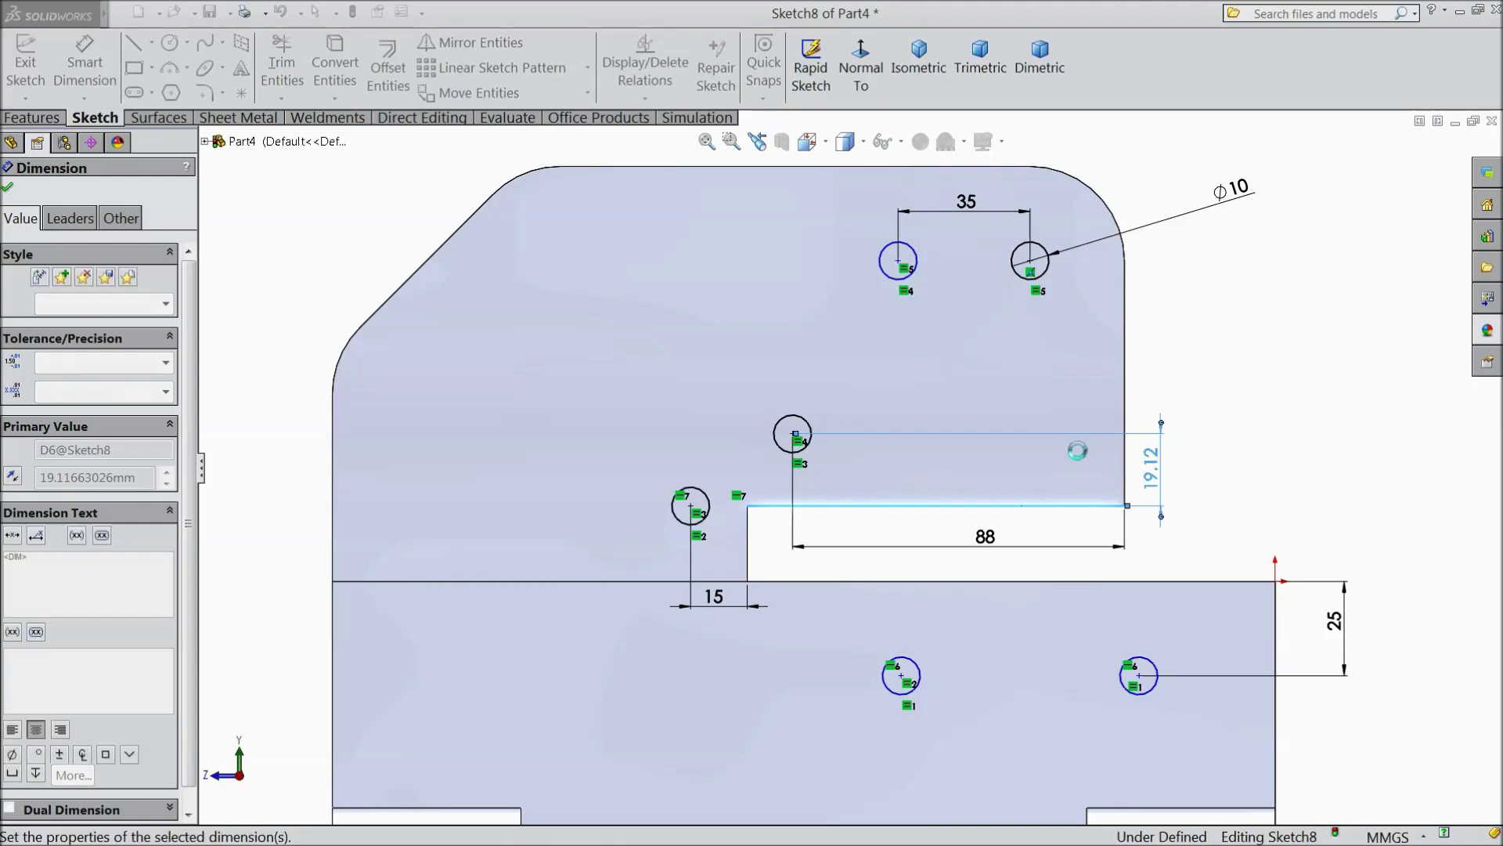
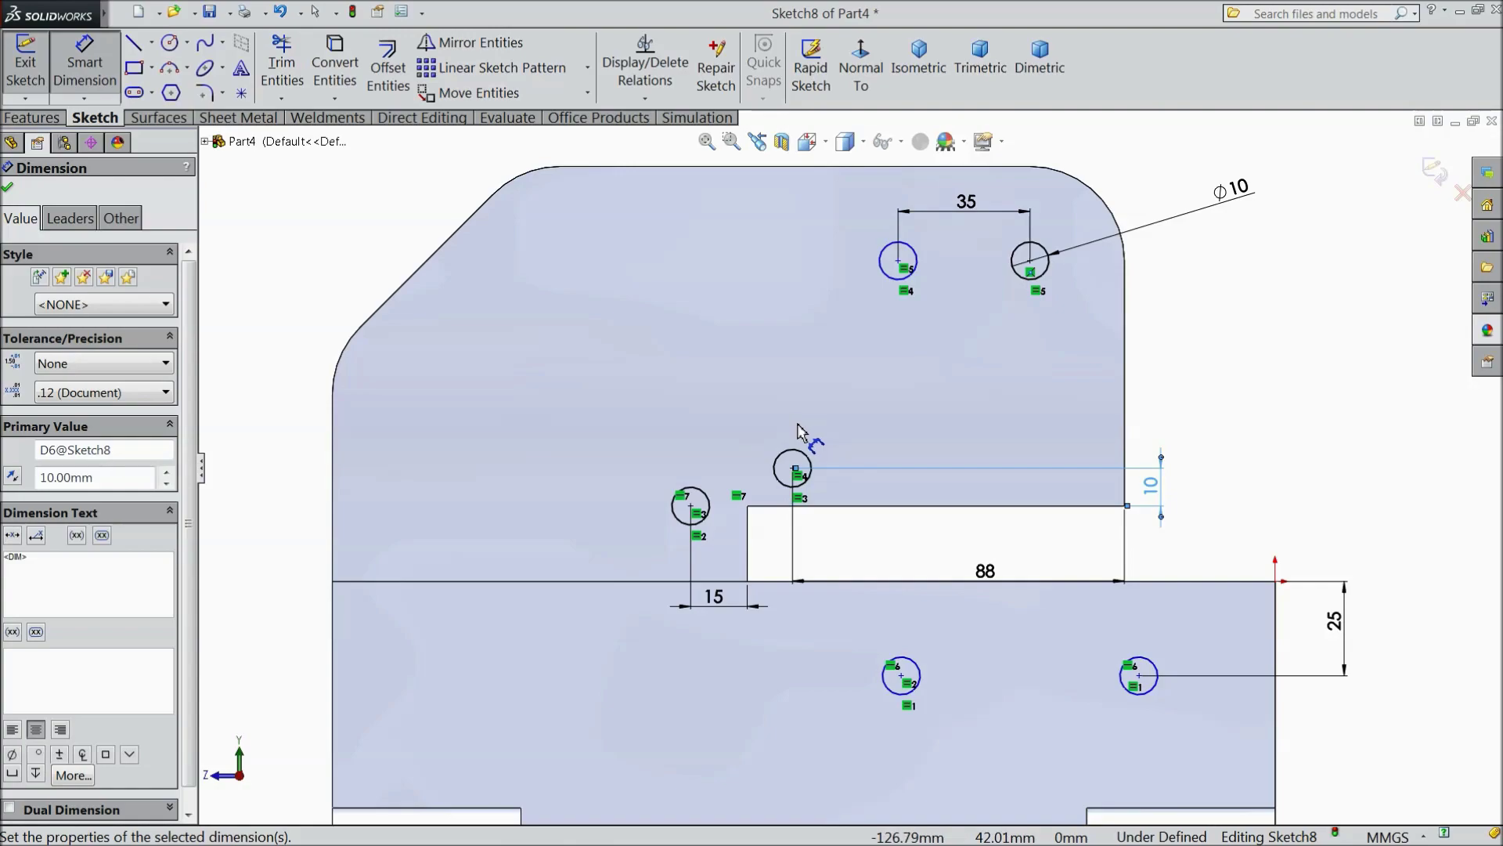
Step: Dimension the centre distance between the lower leg's two circles to 50 mm
click(921, 683)
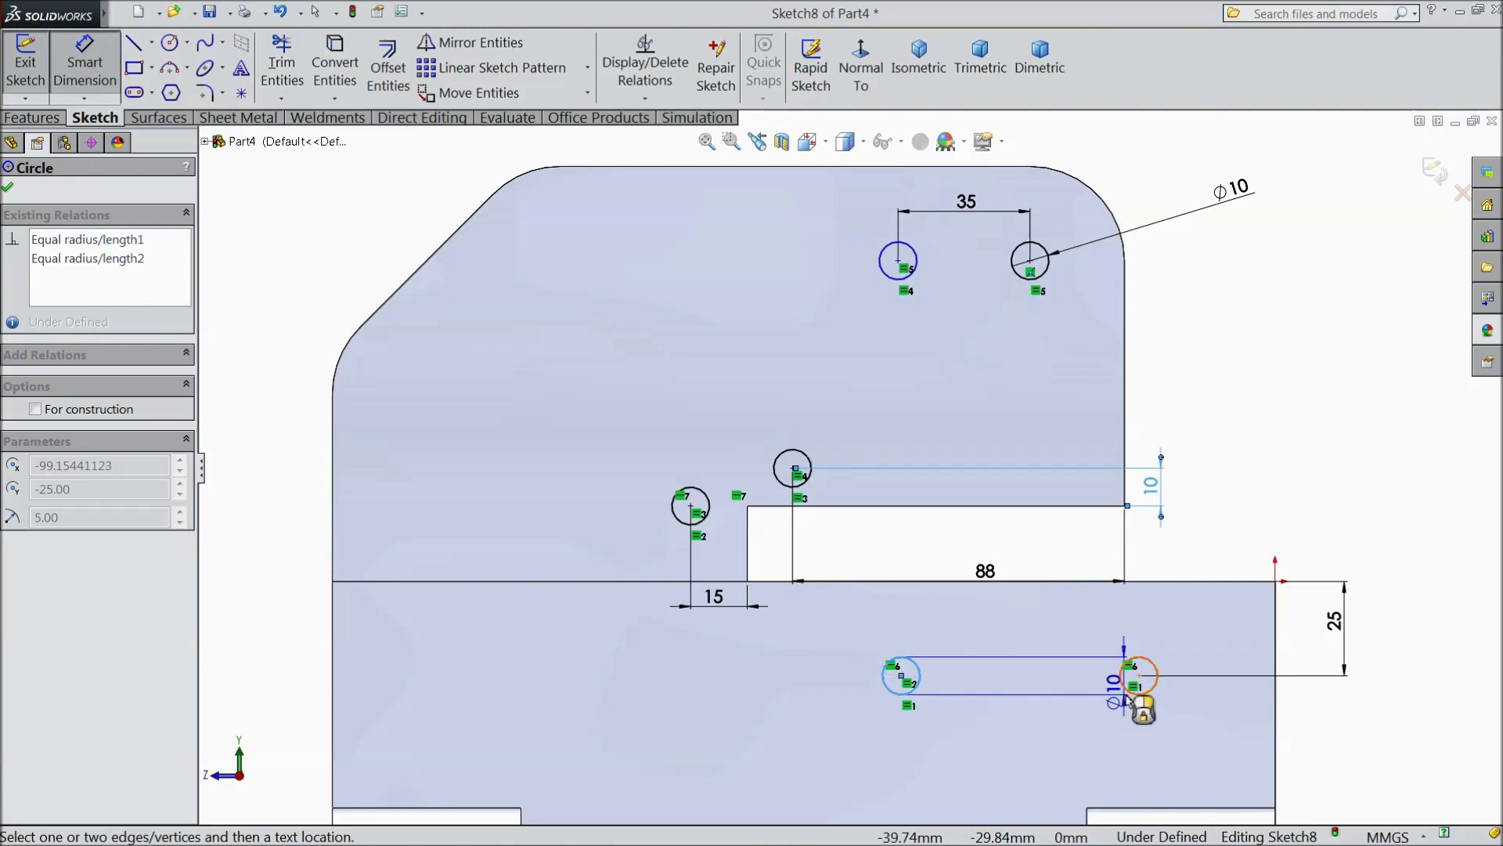
click(1139, 693)
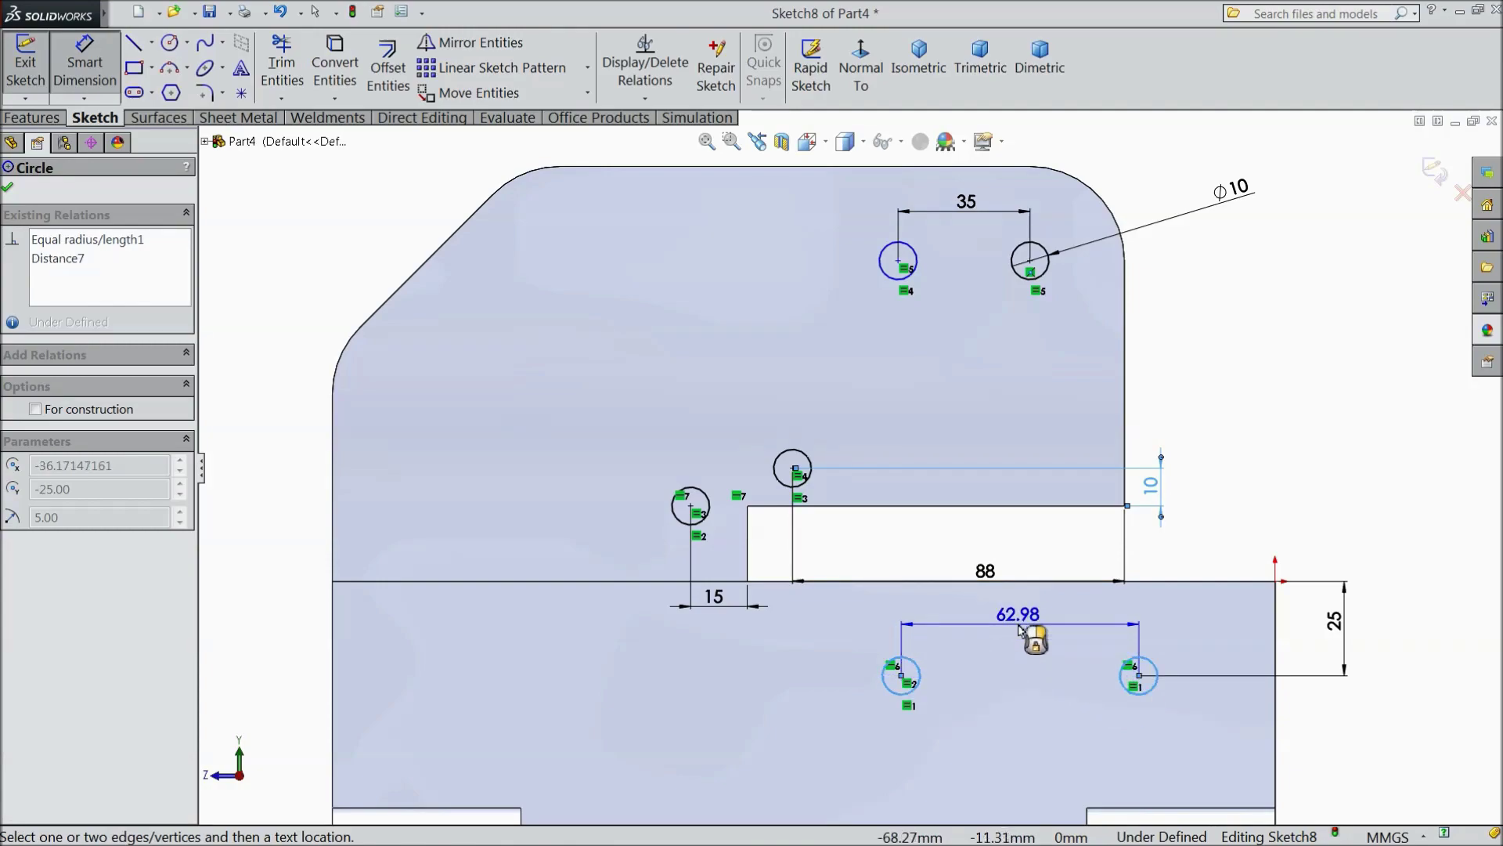
click(1032, 622)
text(50)
key(Return)
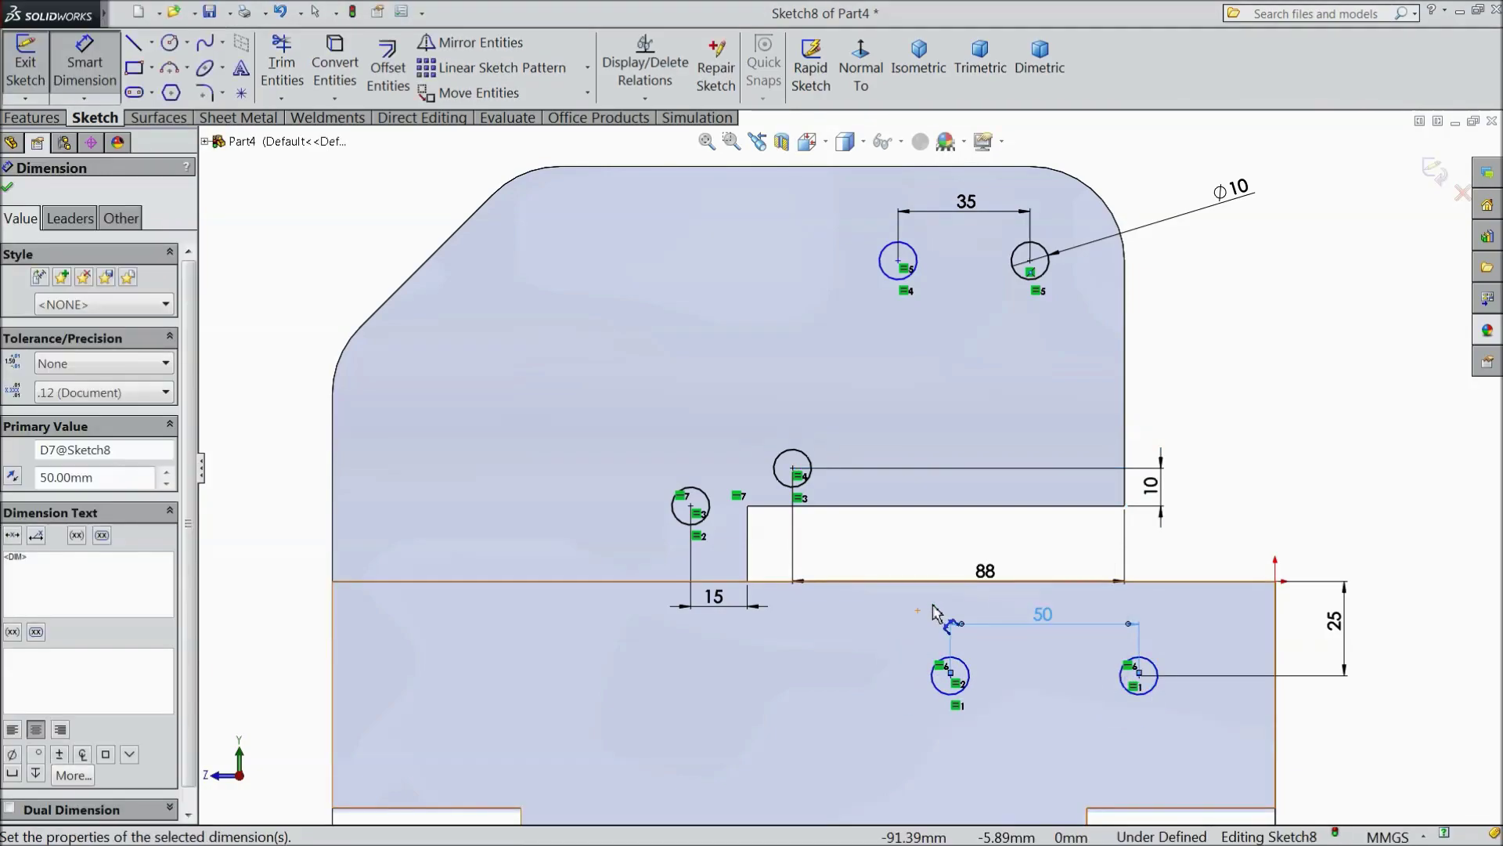
Step: Dimension the lower leg's circle nearest the origin 35 mm horizontally from the leg's end edge, and reposition the 88 mm dimension inside the cutout
click(7, 189)
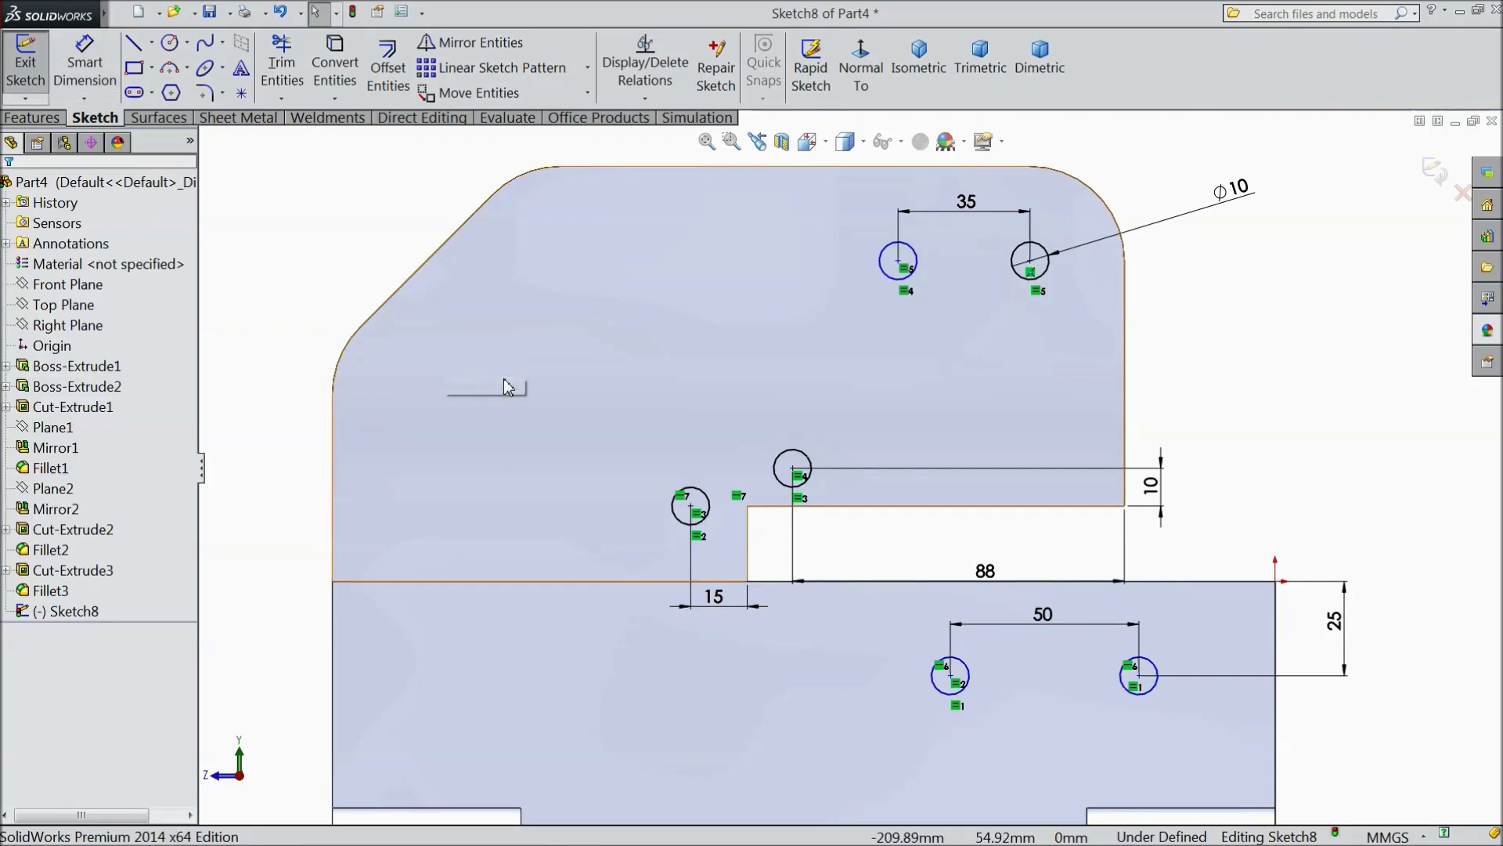
click(1153, 689)
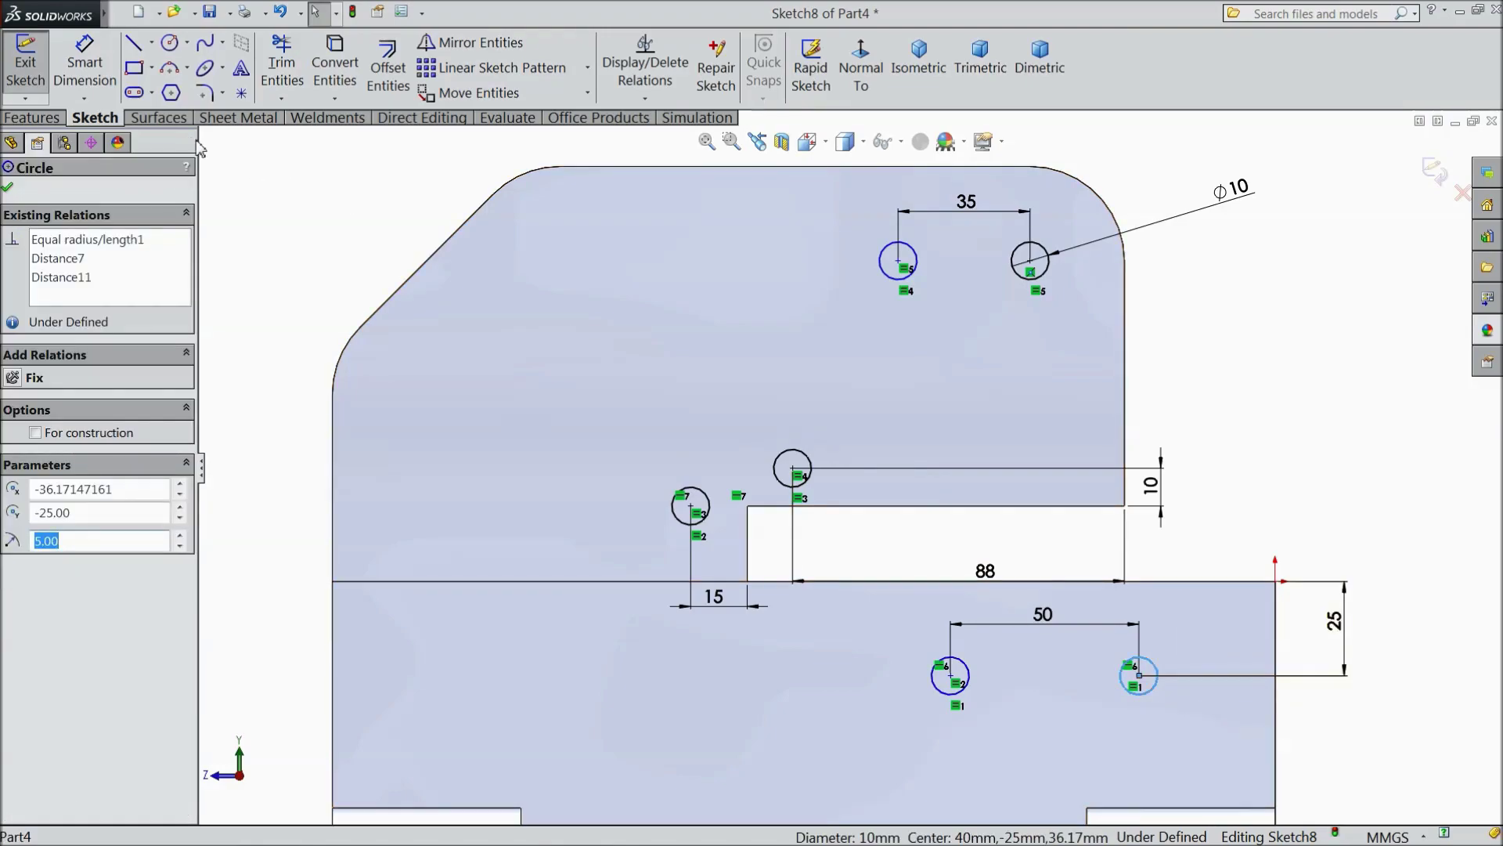
click(83, 72)
click(1151, 693)
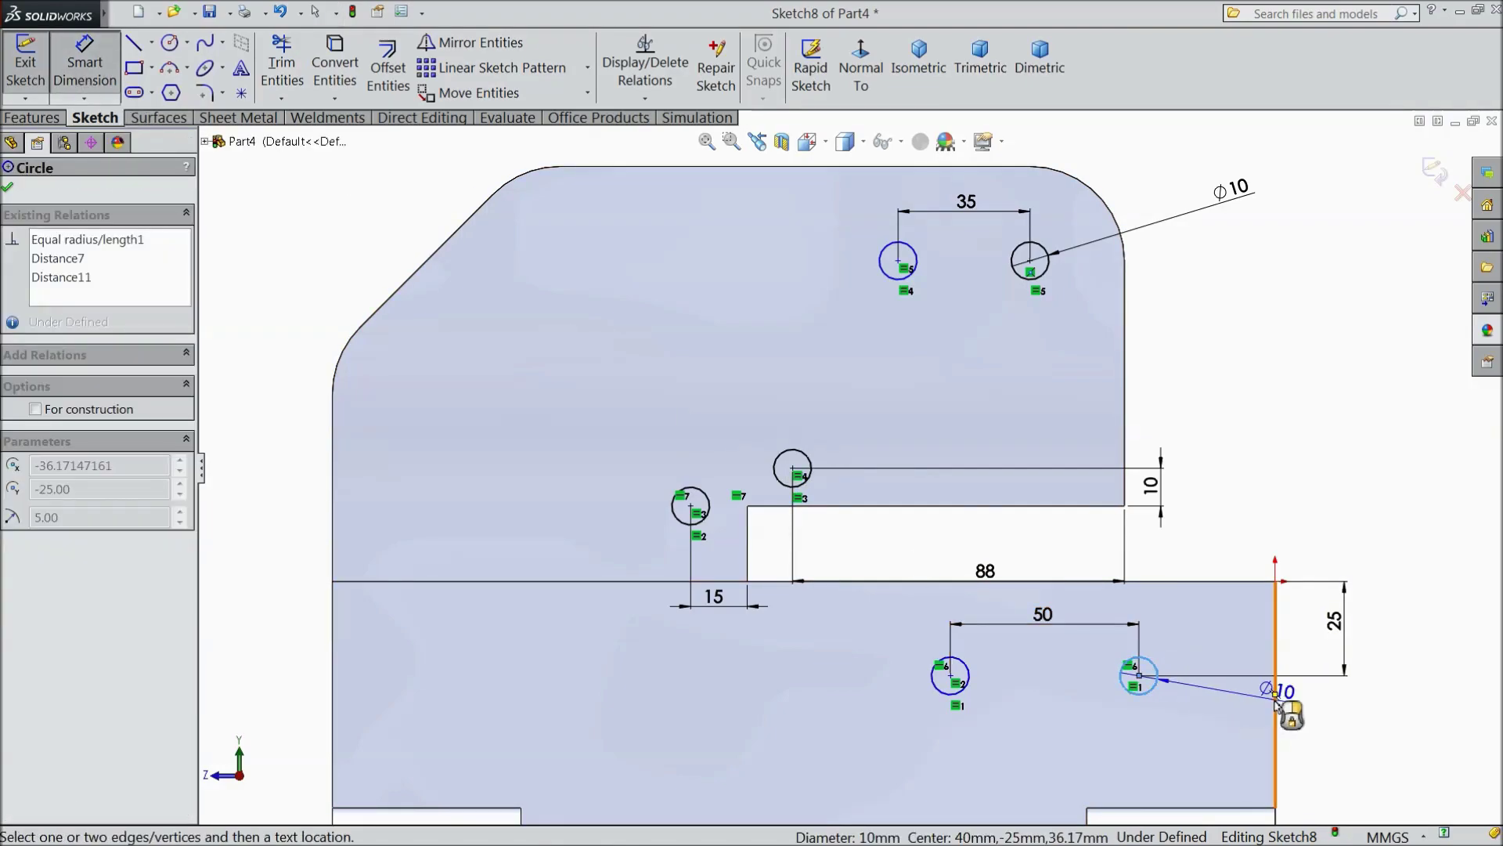
click(1276, 702)
click(1198, 554)
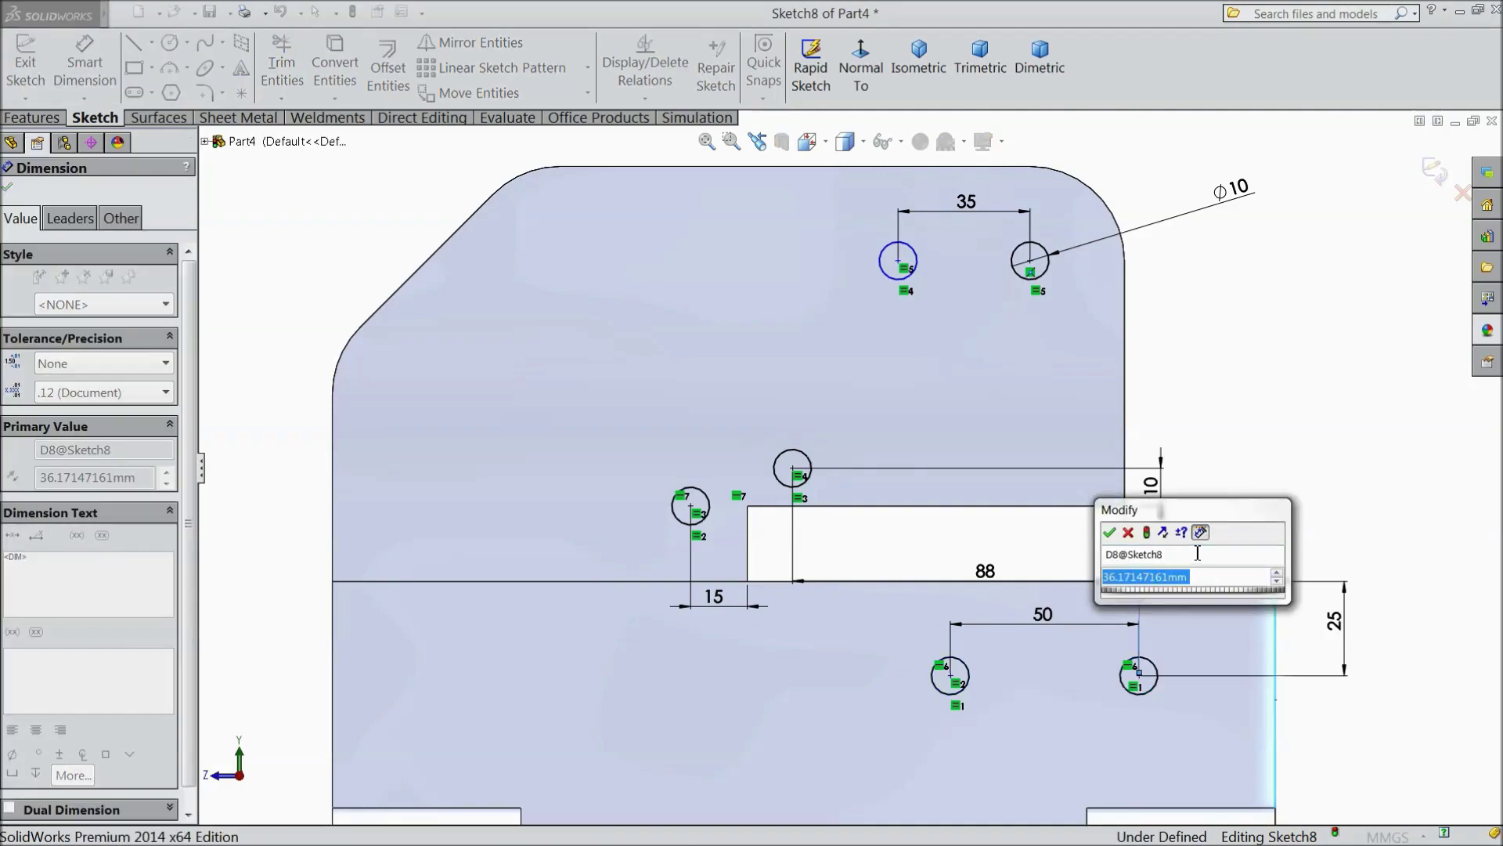
text(35)
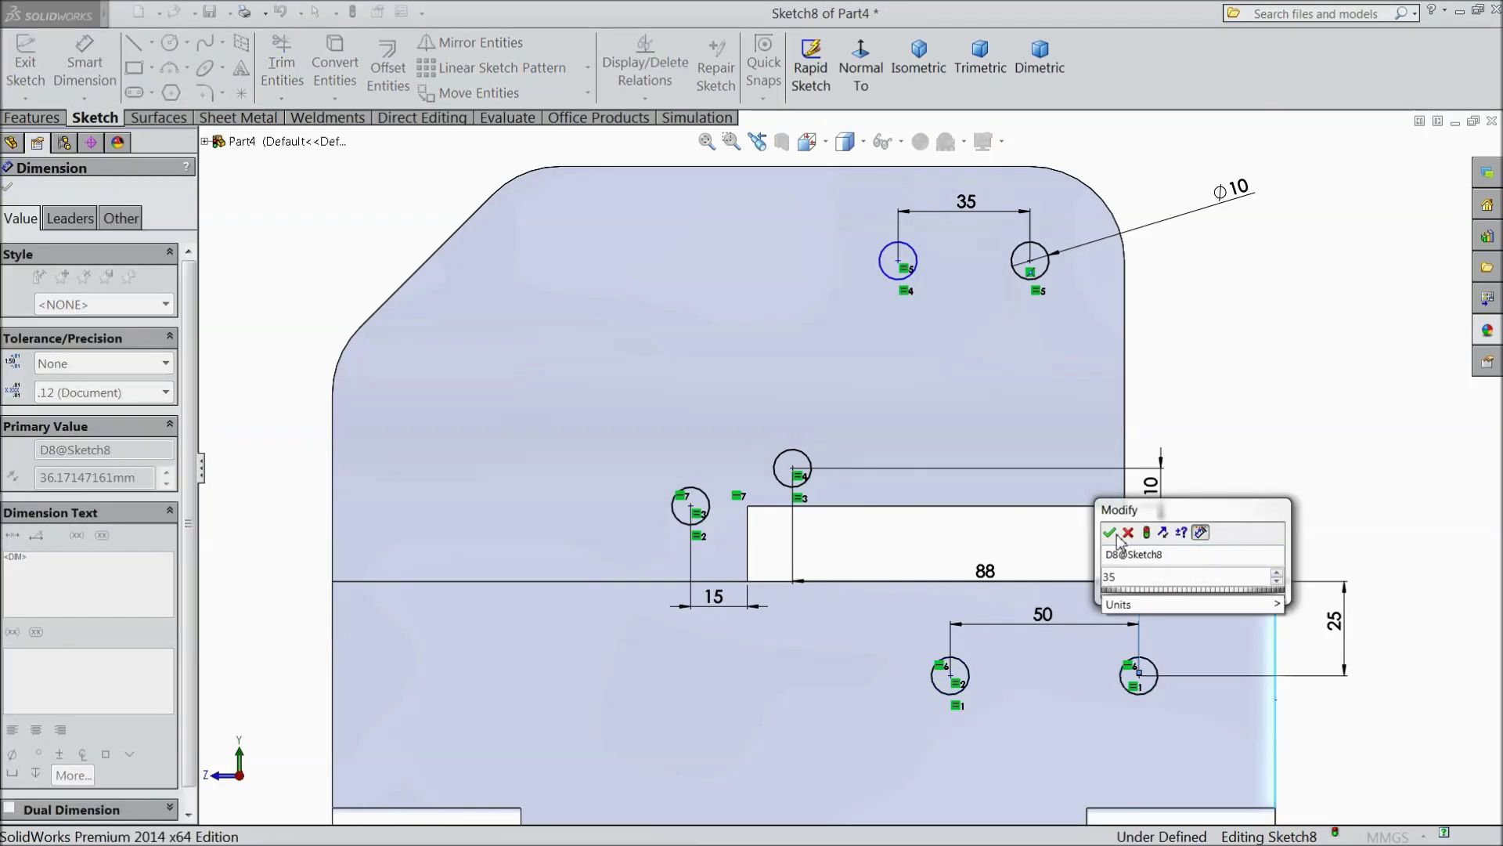
click(1112, 533)
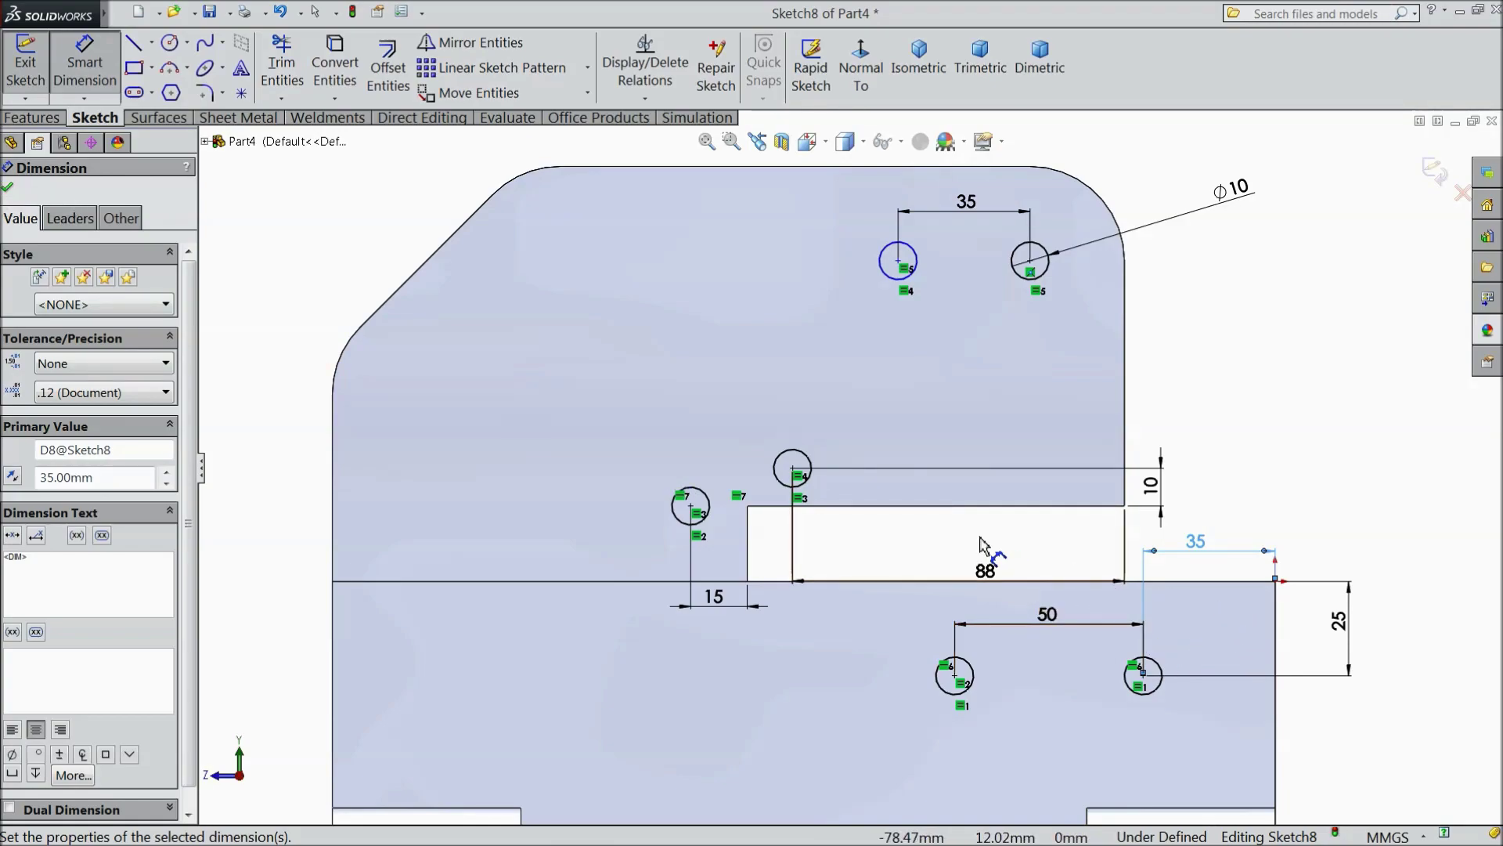
drag(989, 572, 975, 534)
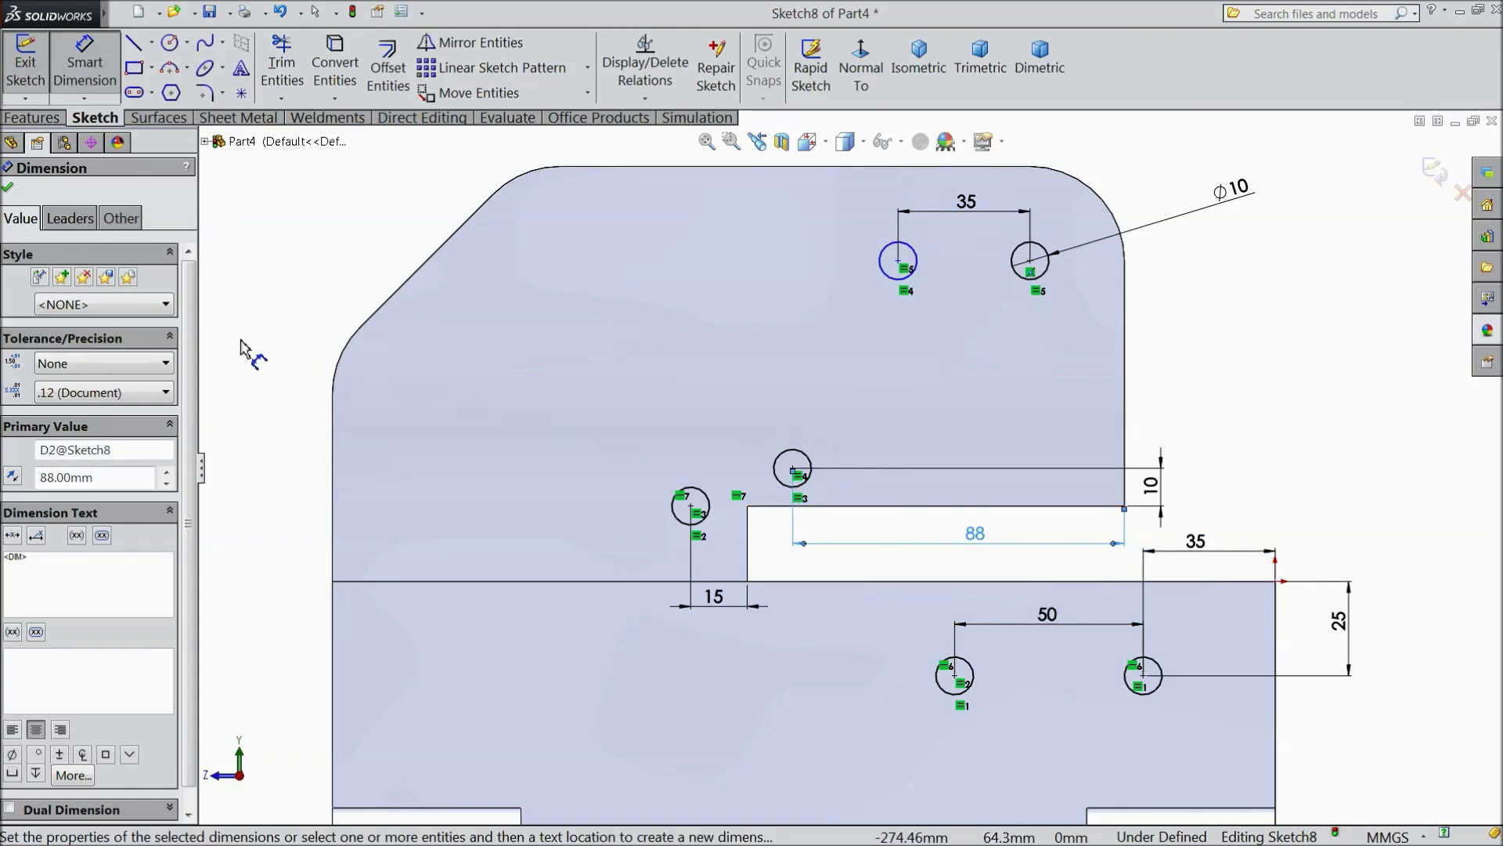
click(9, 190)
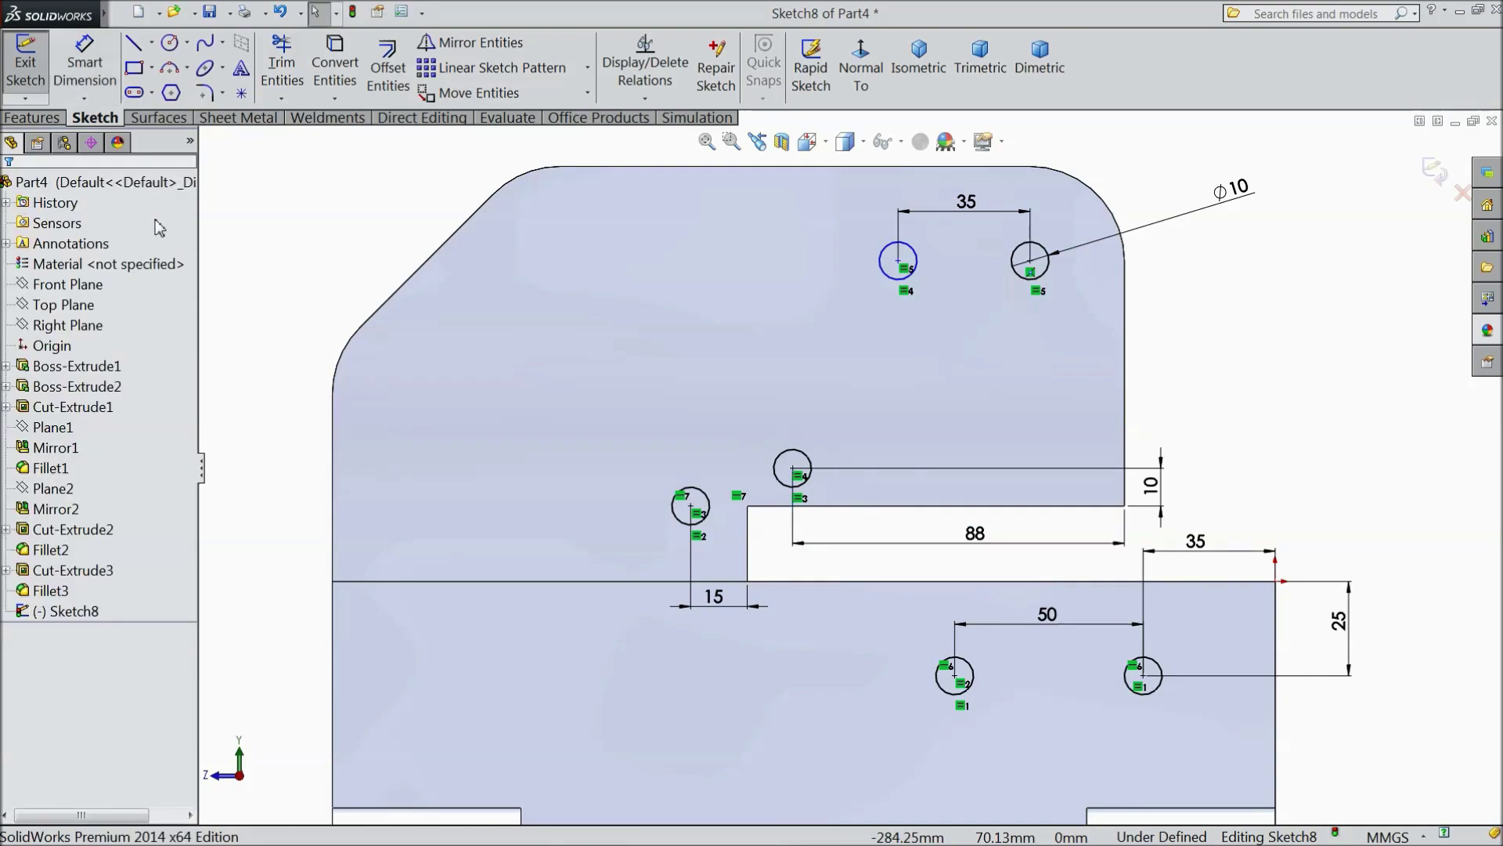
Step: Add a Horizontal relation between the centres of the two circles near the upper leg's top edge
click(1030, 261)
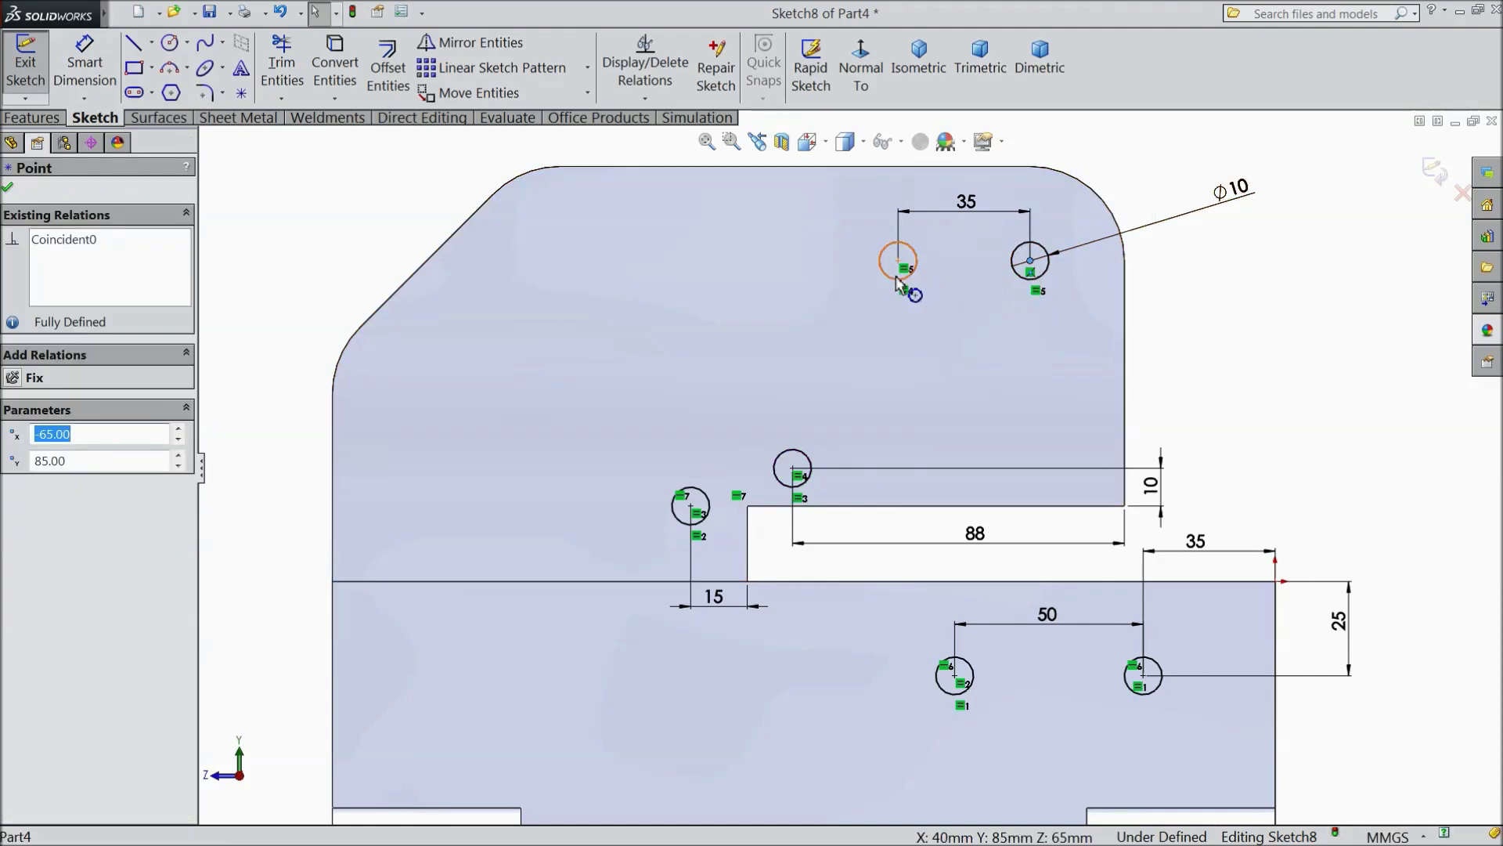
ctrl+click(899, 262)
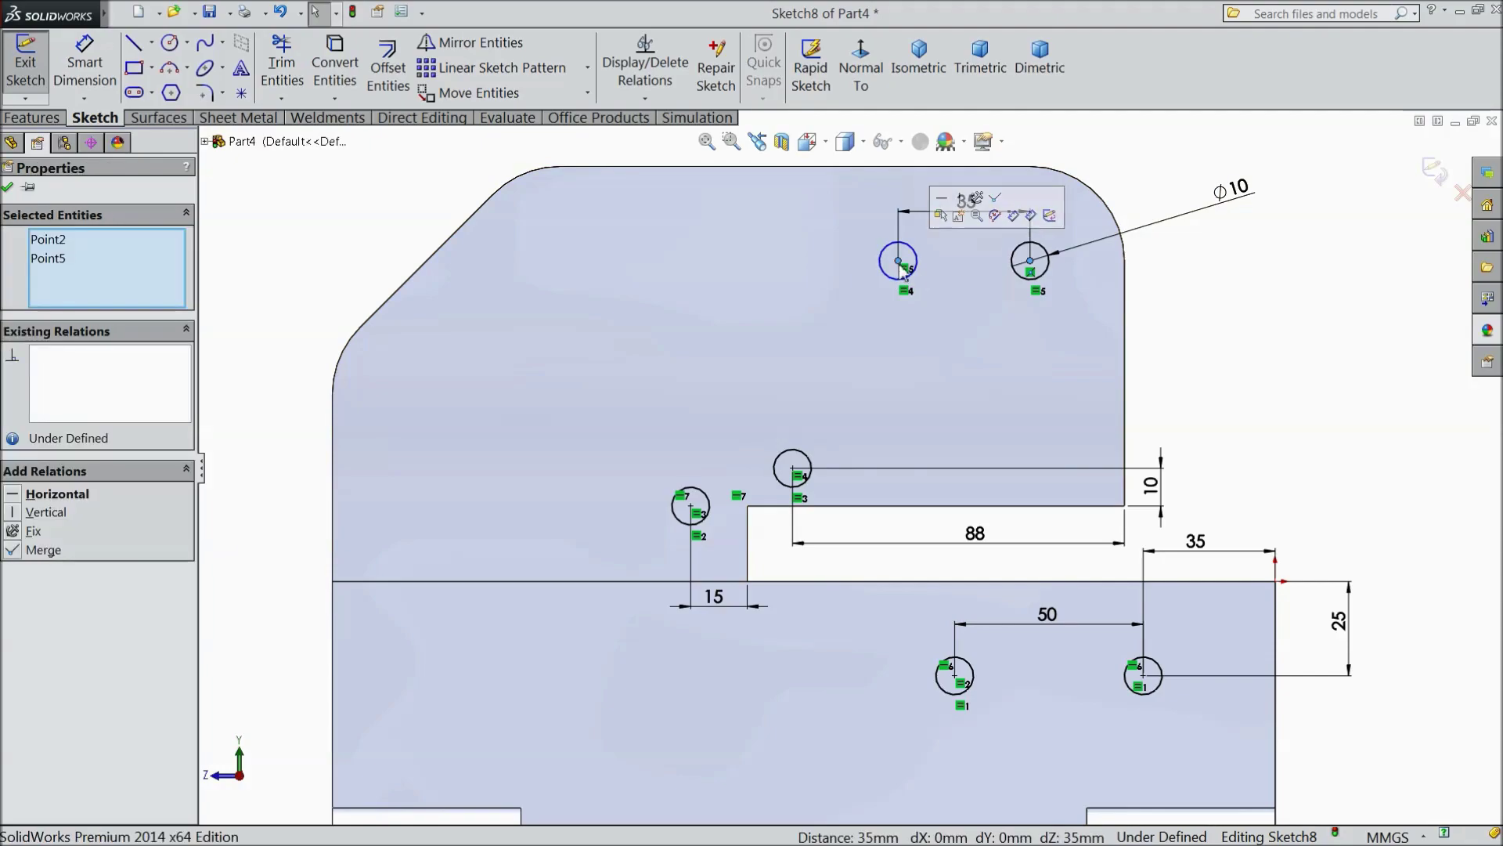
click(943, 200)
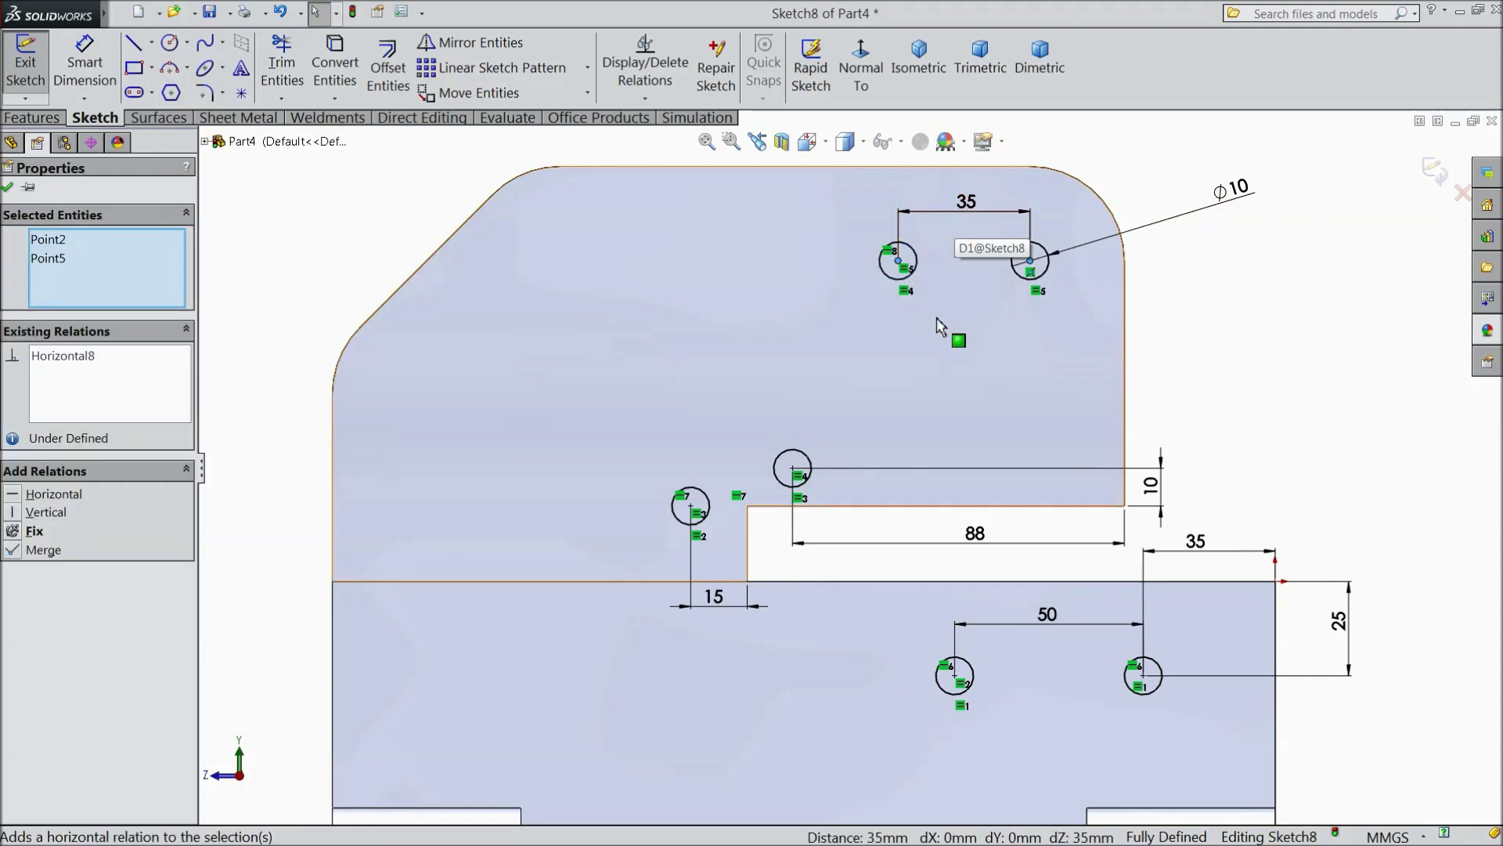
click(332, 242)
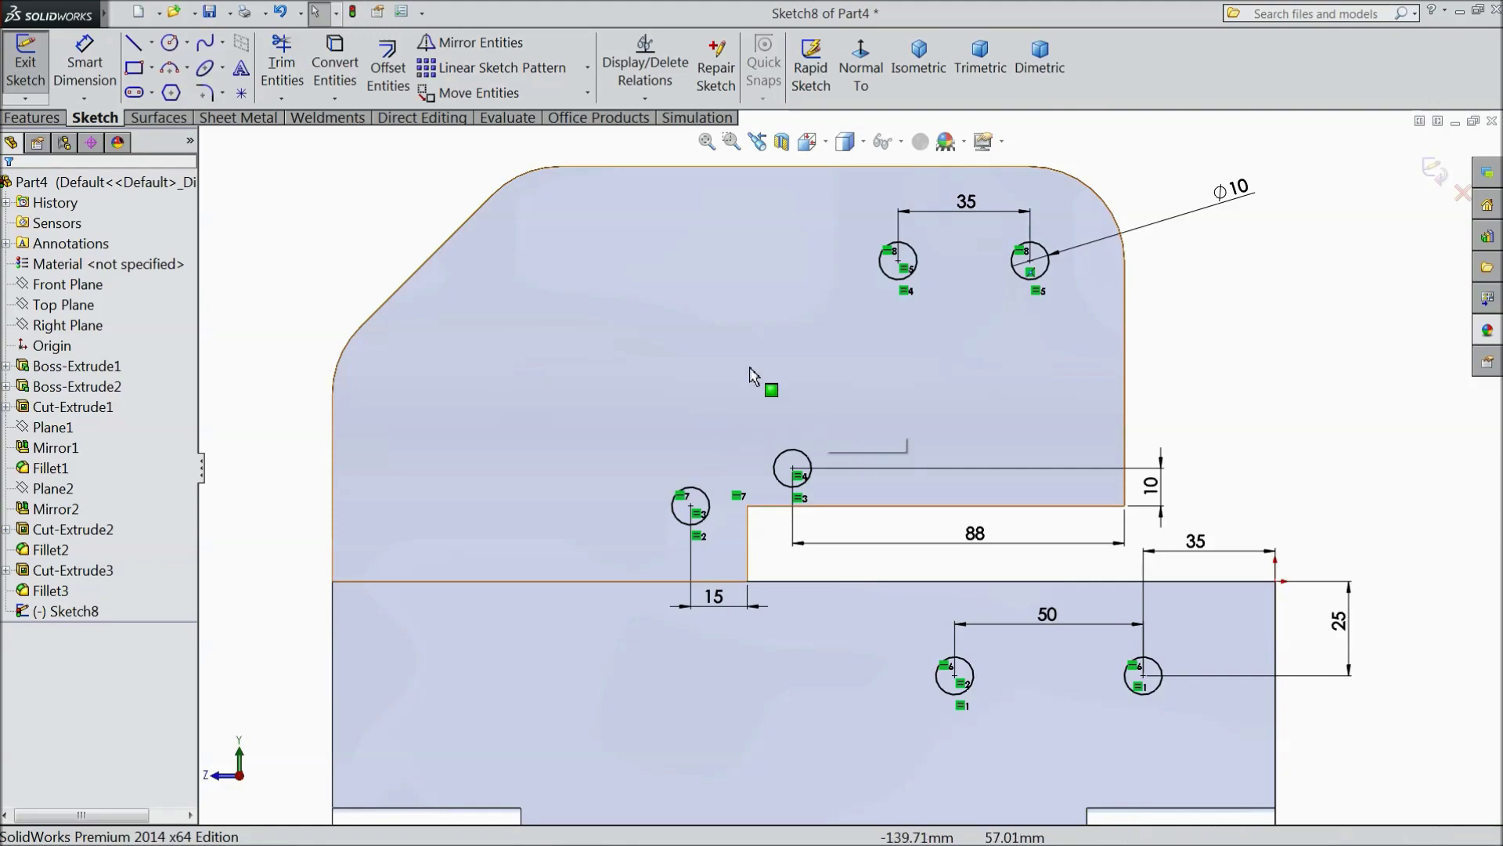
Step: Cut-extrude the six hole circles with the Through All end condition
click(32, 117)
click(326, 67)
click(101, 298)
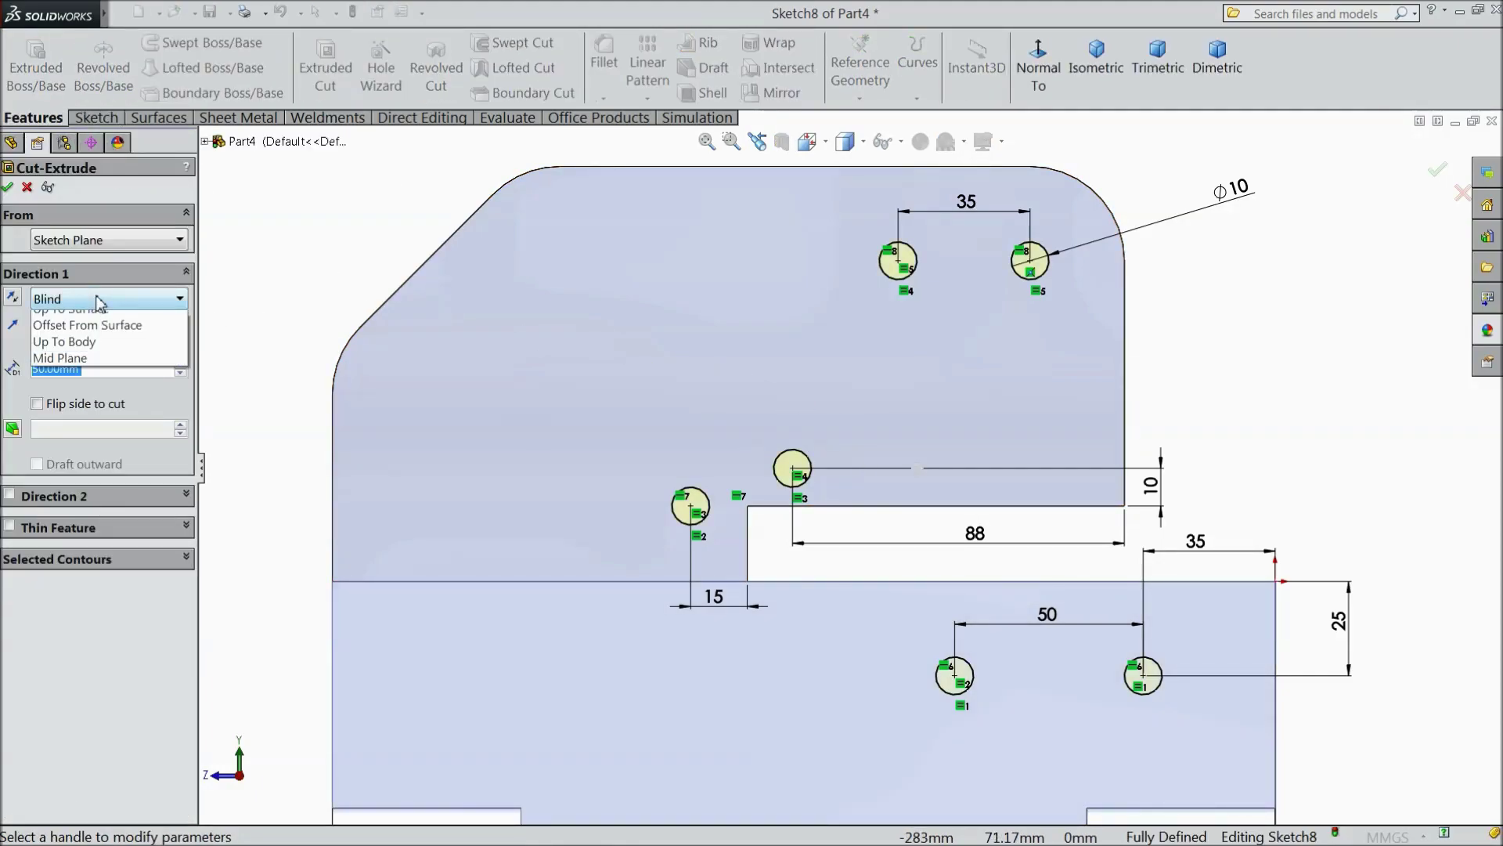
click(139, 345)
middle_drag(352, 213, 317, 300)
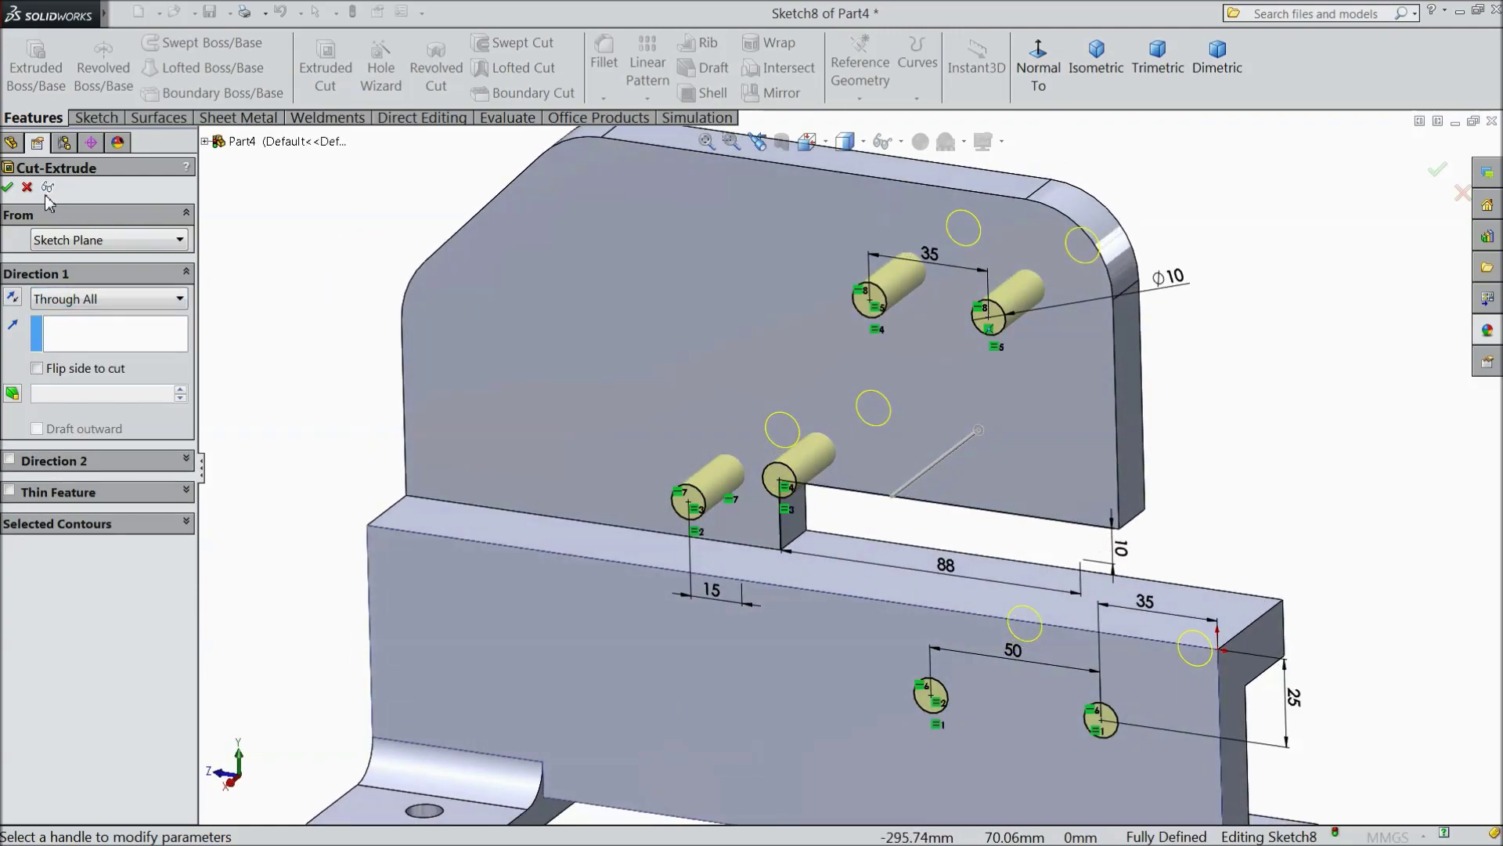
middle_drag(62, 216, 249, 199)
click(7, 188)
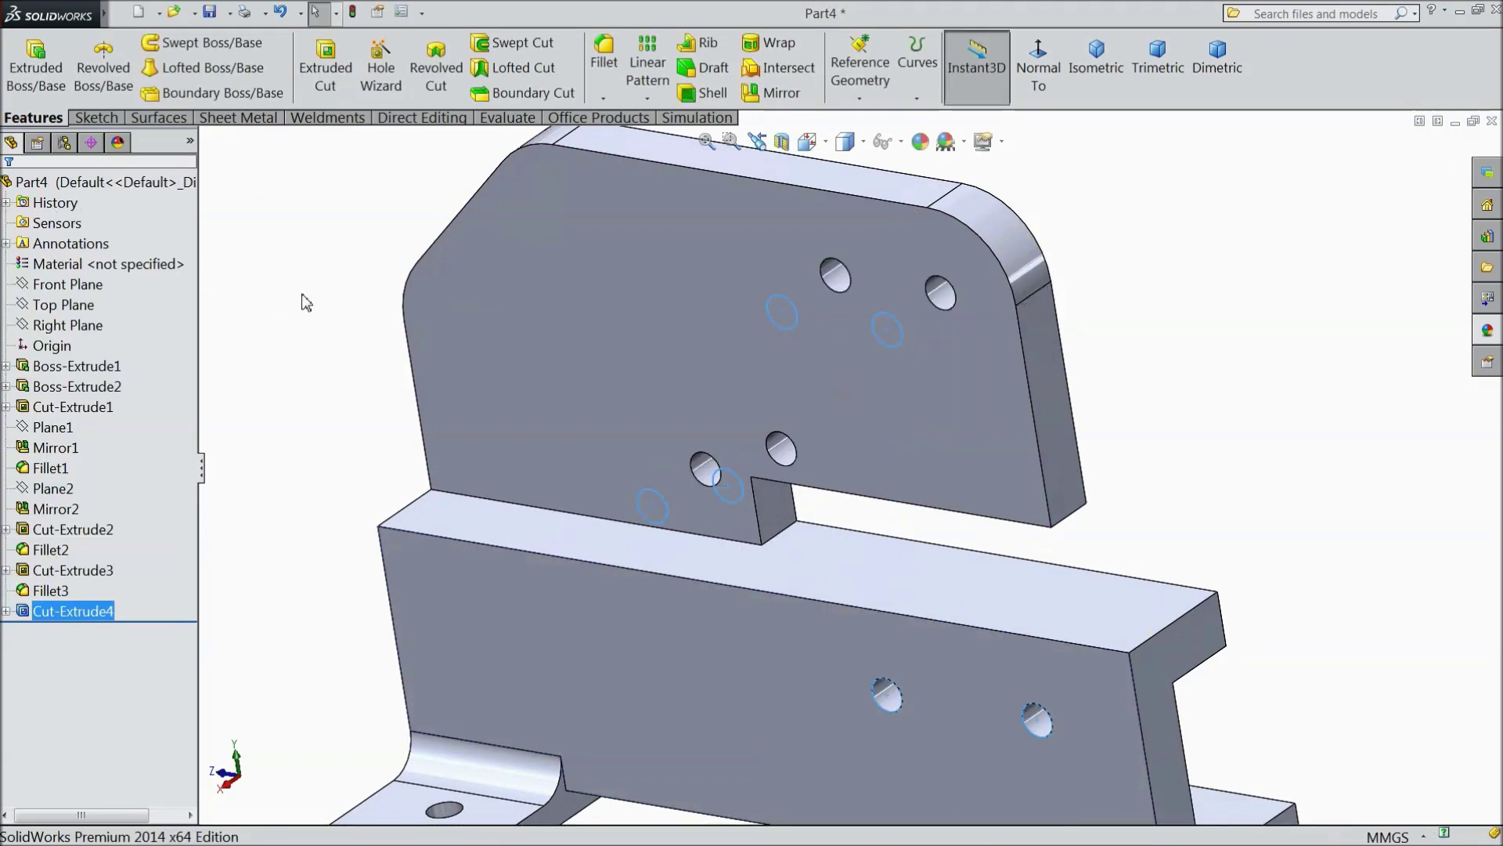
Step: Open a new sketch on the end face of the stepped lower profile and orient the view normal to it
middle_drag(329, 312, 374, 248)
scroll(376, 310, up, 4)
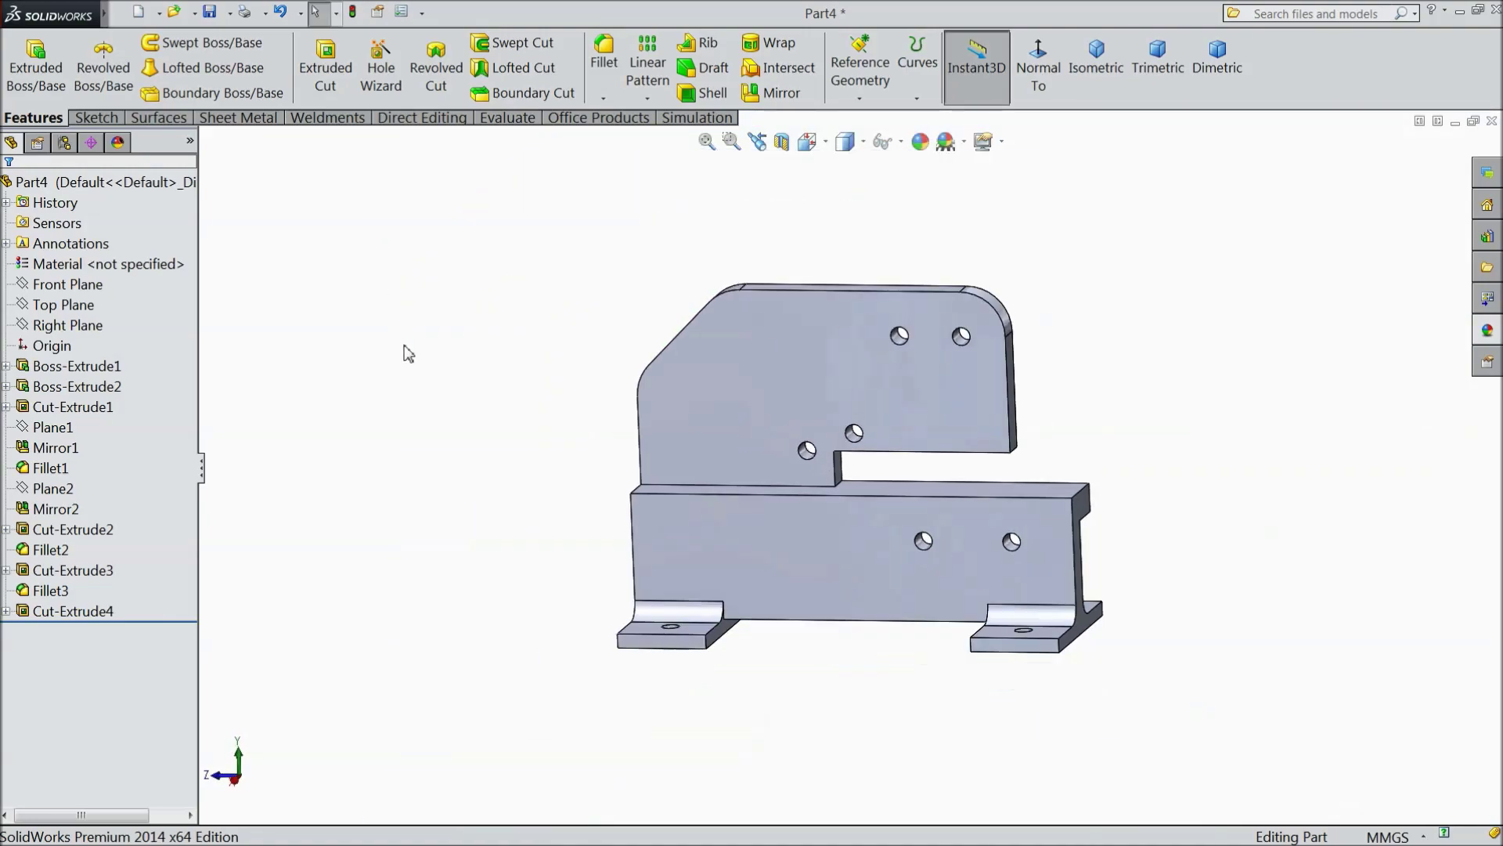
middle_drag(407, 354, 339, 342)
scroll(995, 532, down, 3)
click(1015, 521)
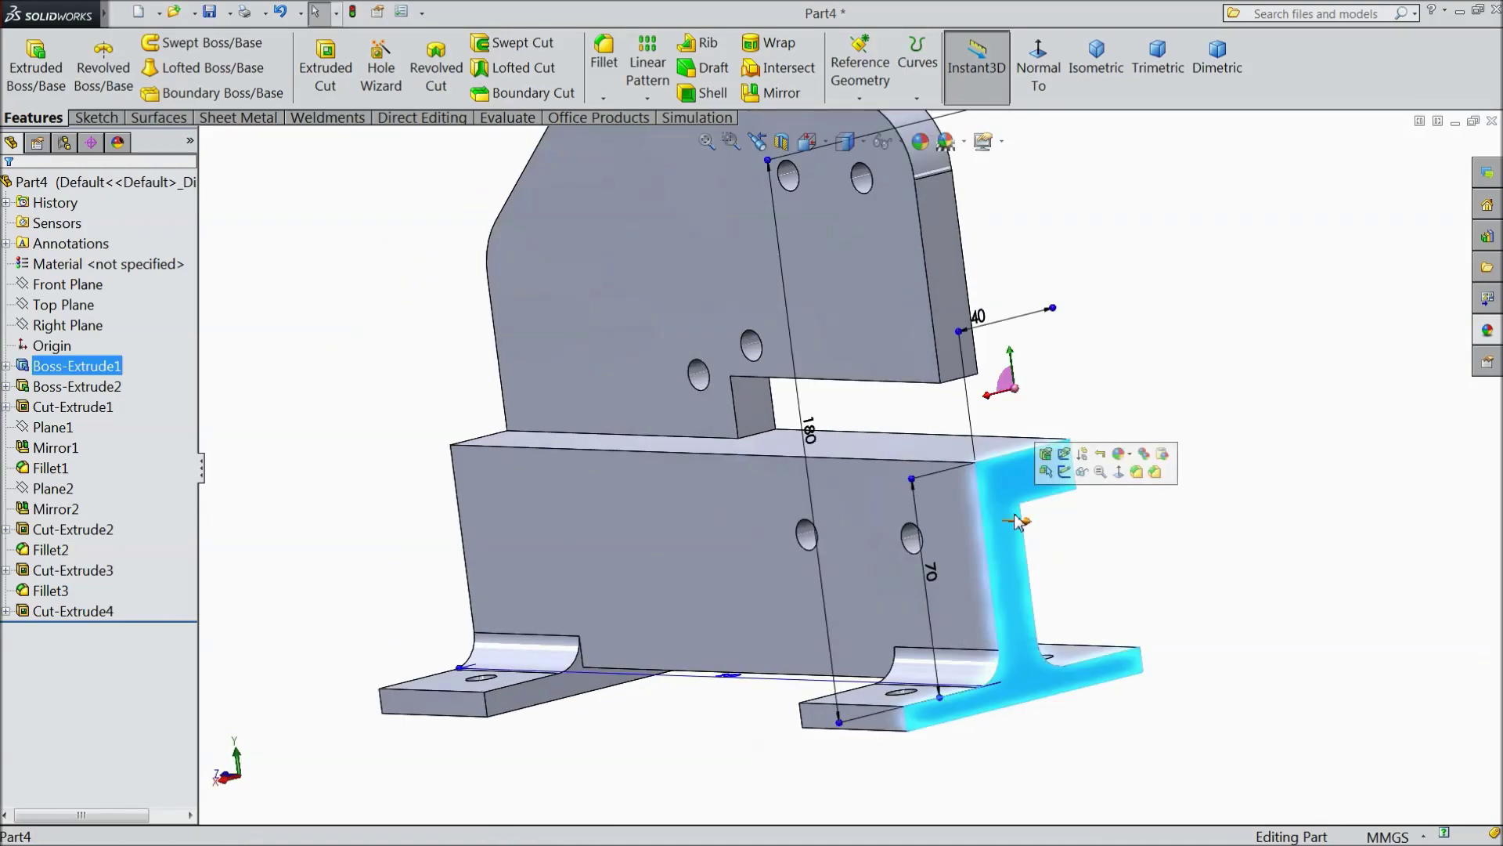
click(1064, 472)
click(1038, 84)
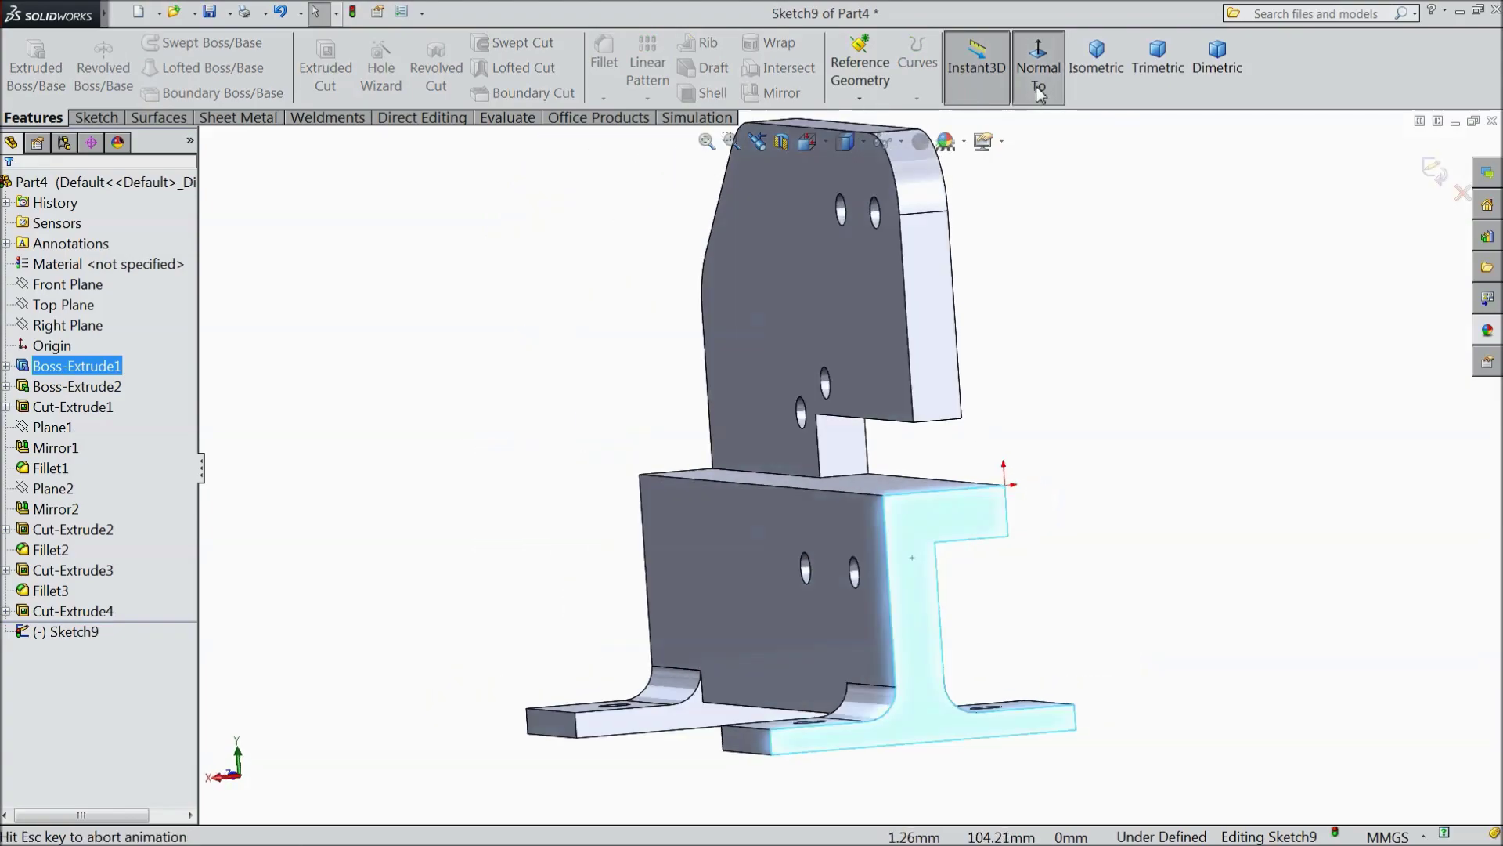
click(109, 119)
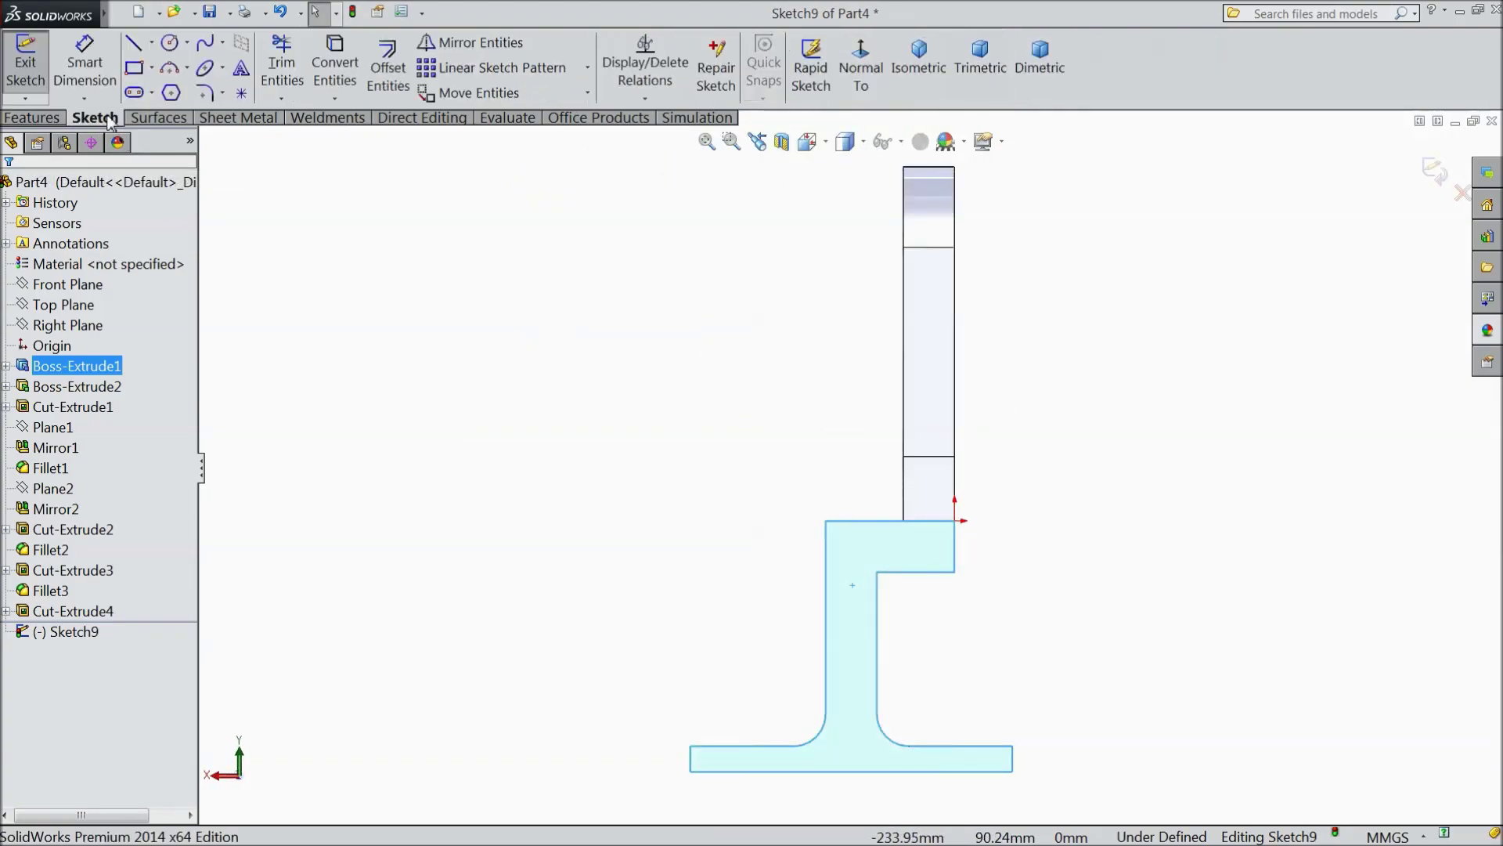
Step: Sketch a closed line outline over the profile's upper flange and upper web, starting at the origin, about 34 mm tall on its long side
click(135, 44)
click(954, 521)
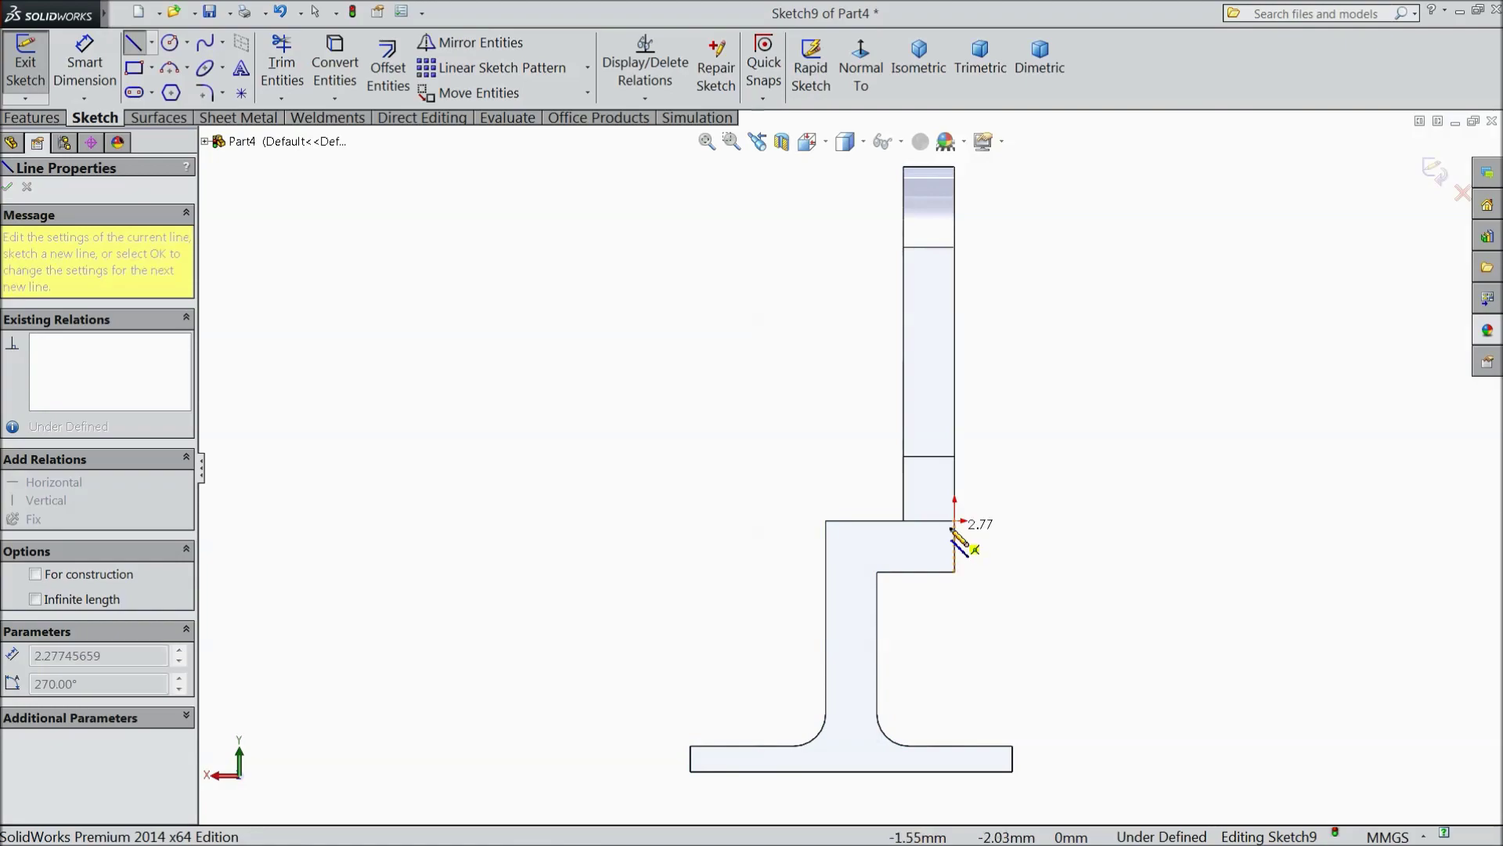
click(826, 521)
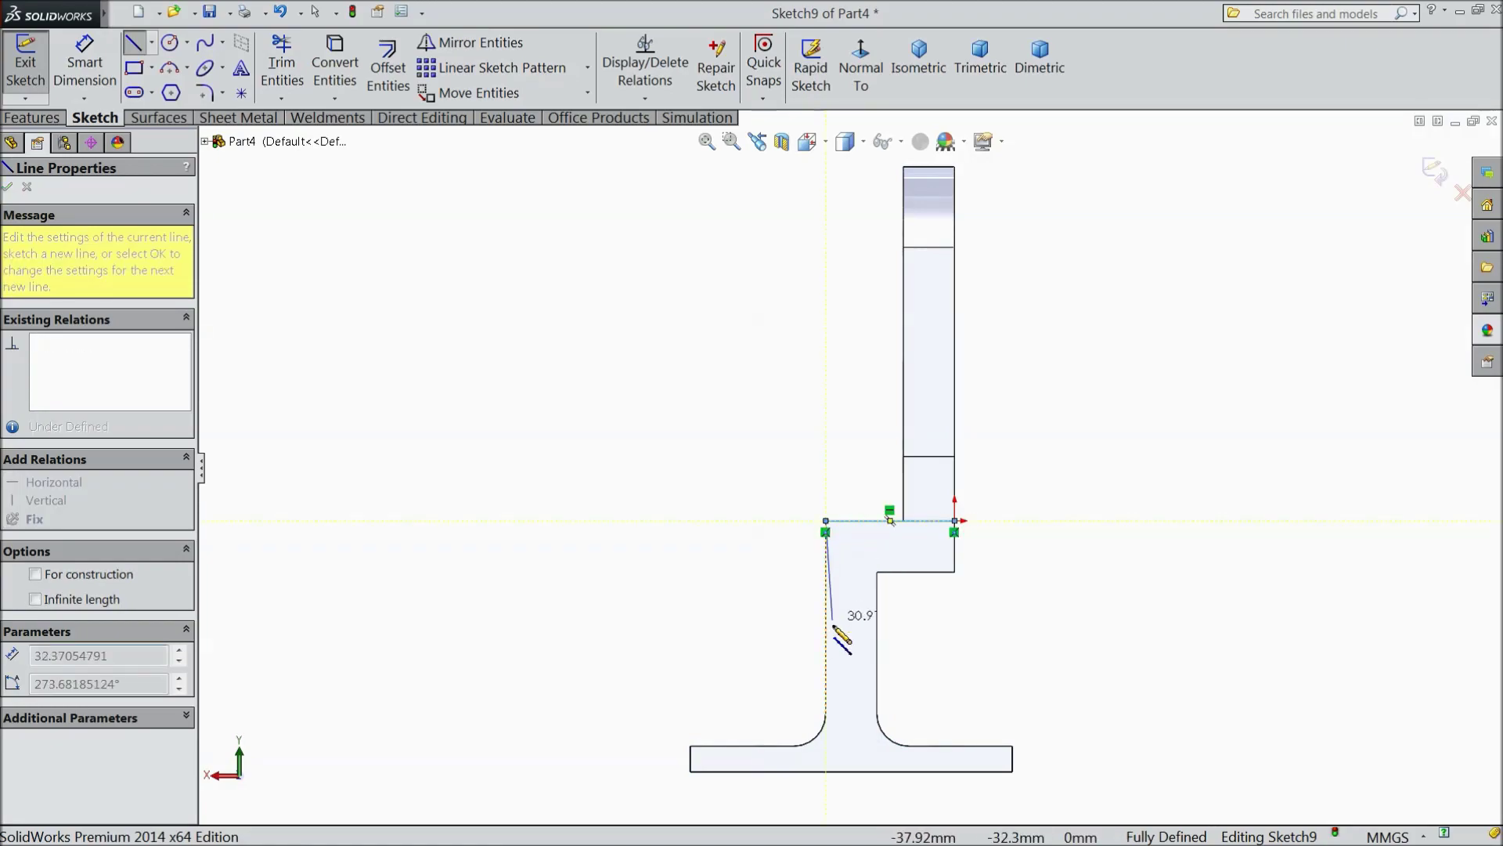
click(826, 630)
click(877, 631)
click(877, 571)
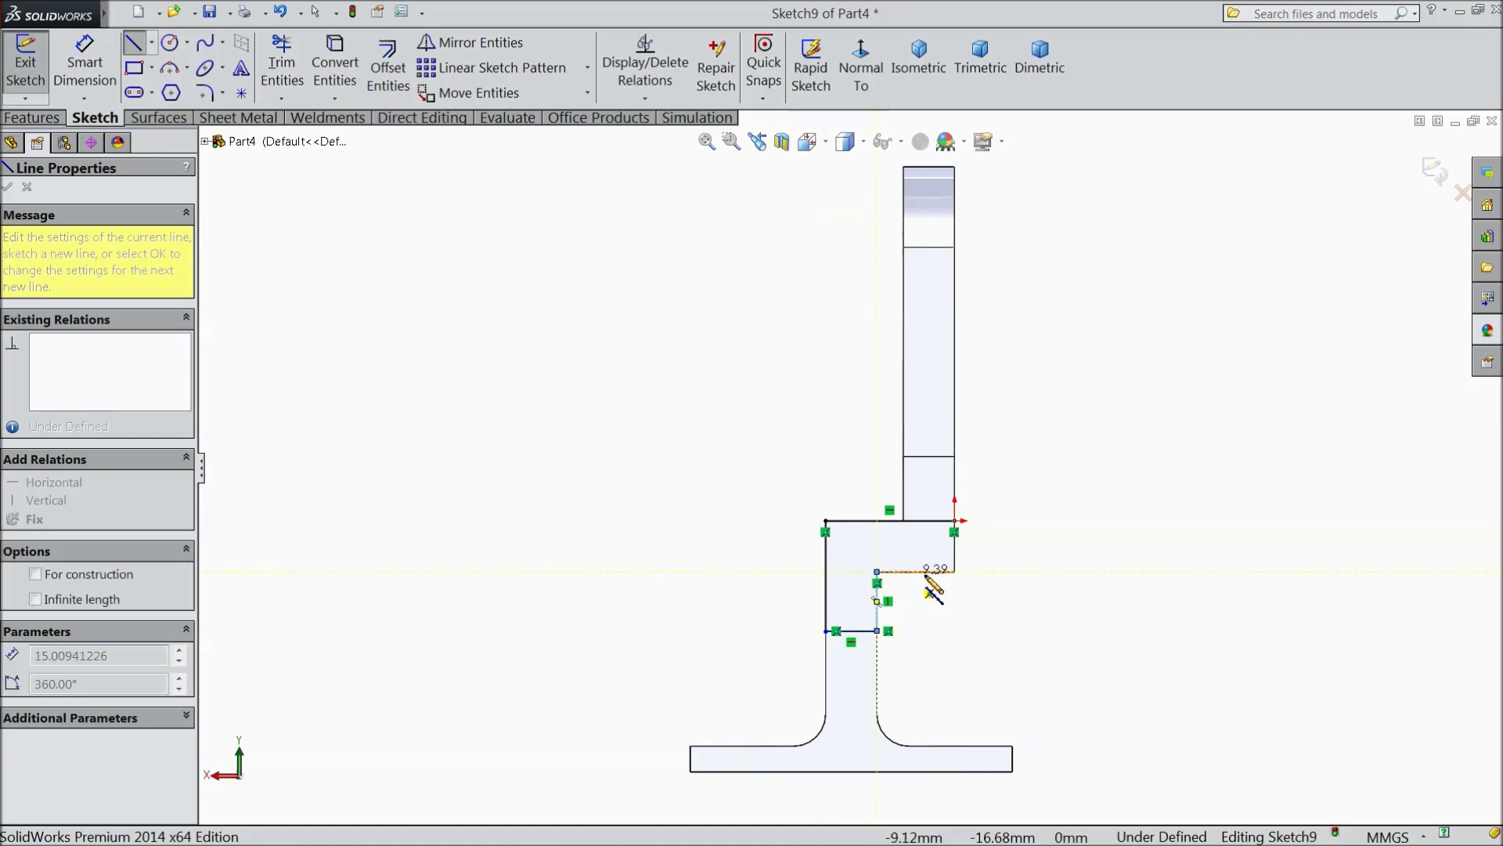
click(954, 572)
click(954, 521)
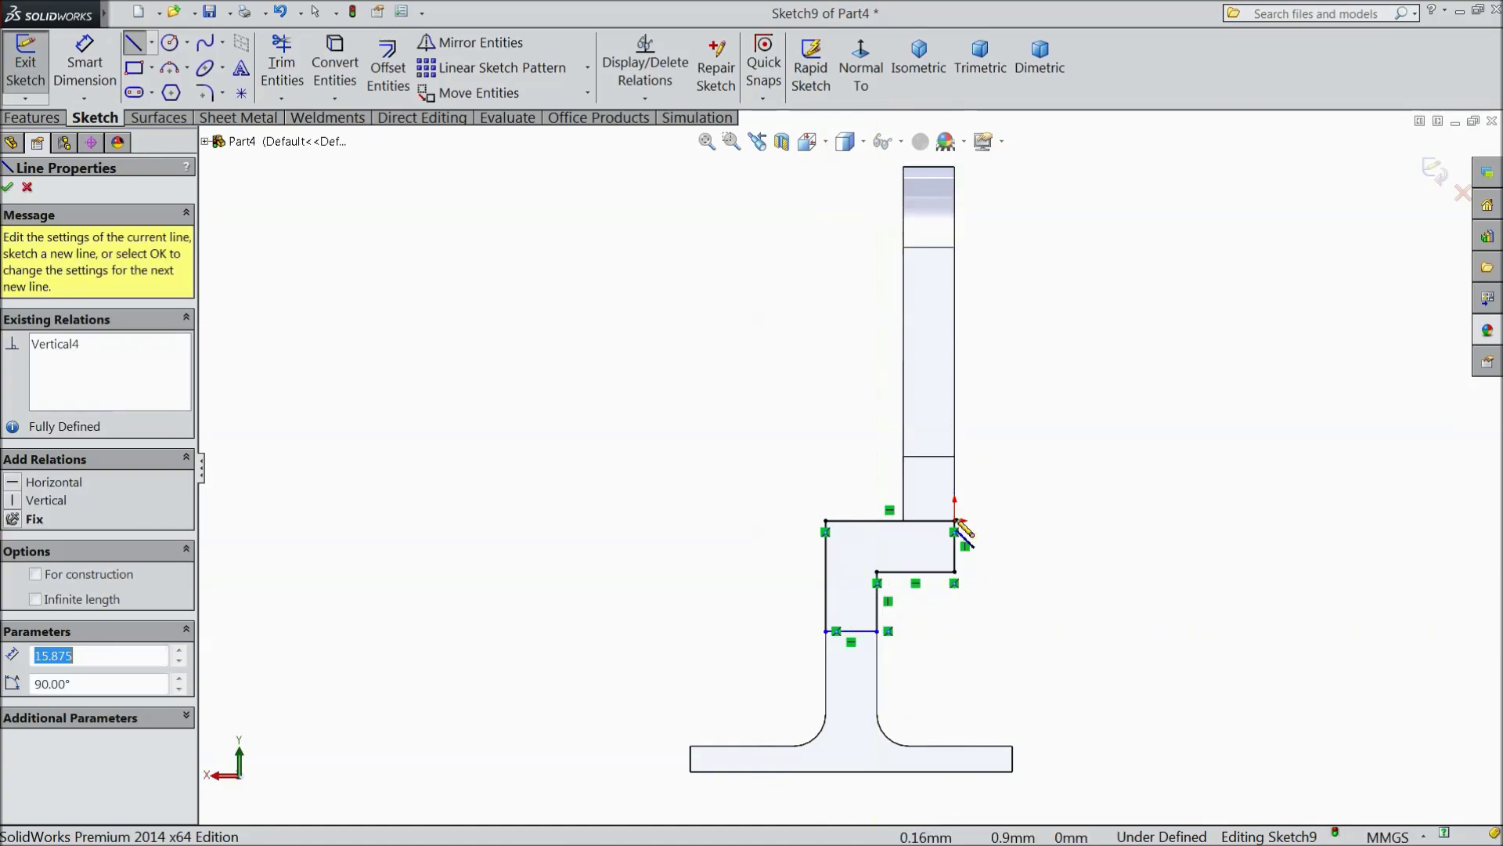
right_click(1091, 496)
click(1144, 293)
Step: Dimension the outline's long vertical side to 40 mm
scroll(933, 611, down, 3)
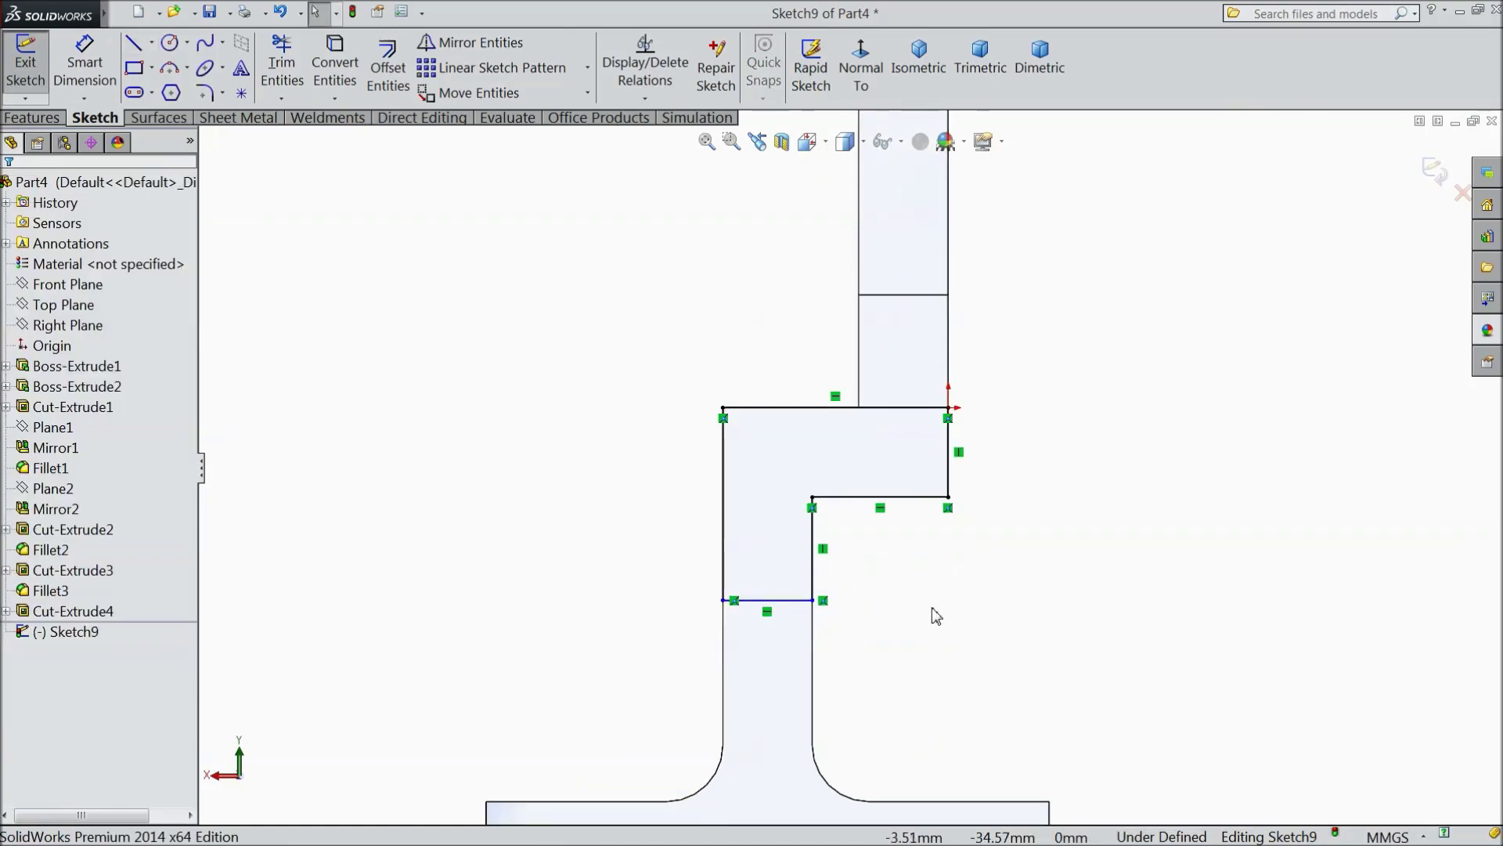
click(84, 64)
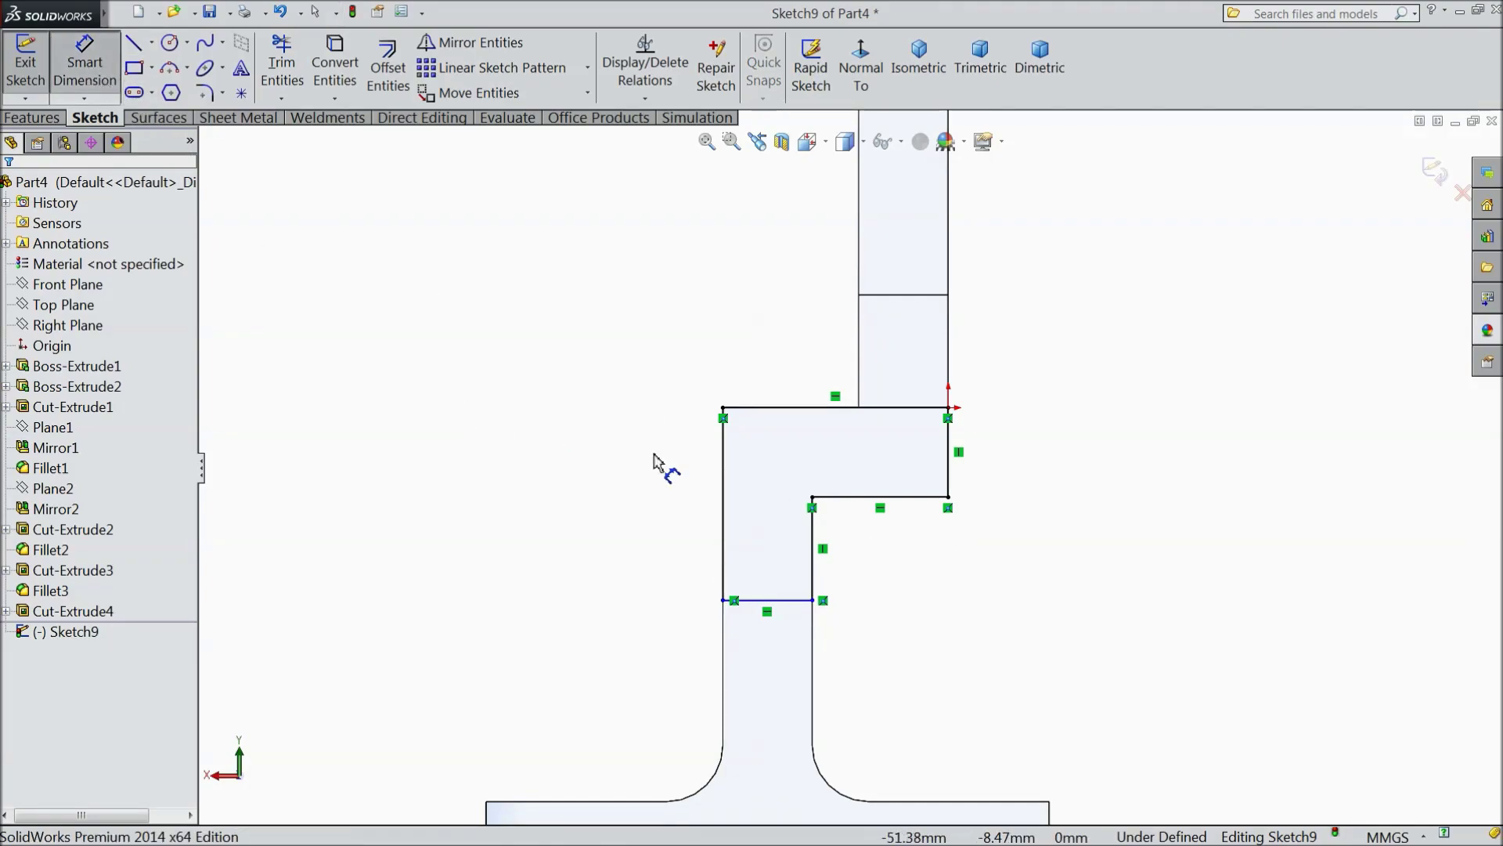
click(725, 507)
click(635, 520)
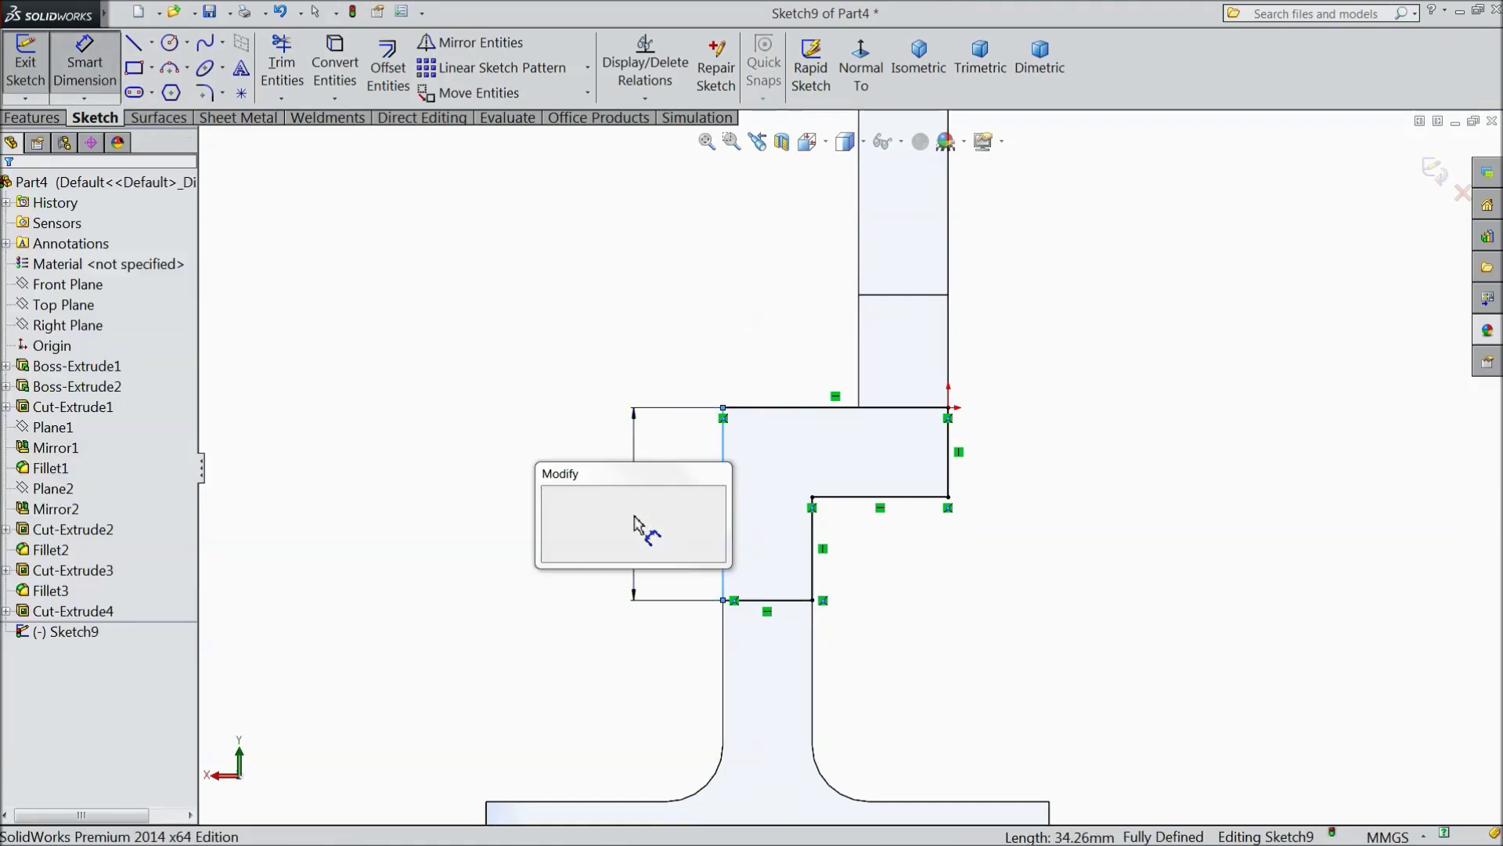
text(40)
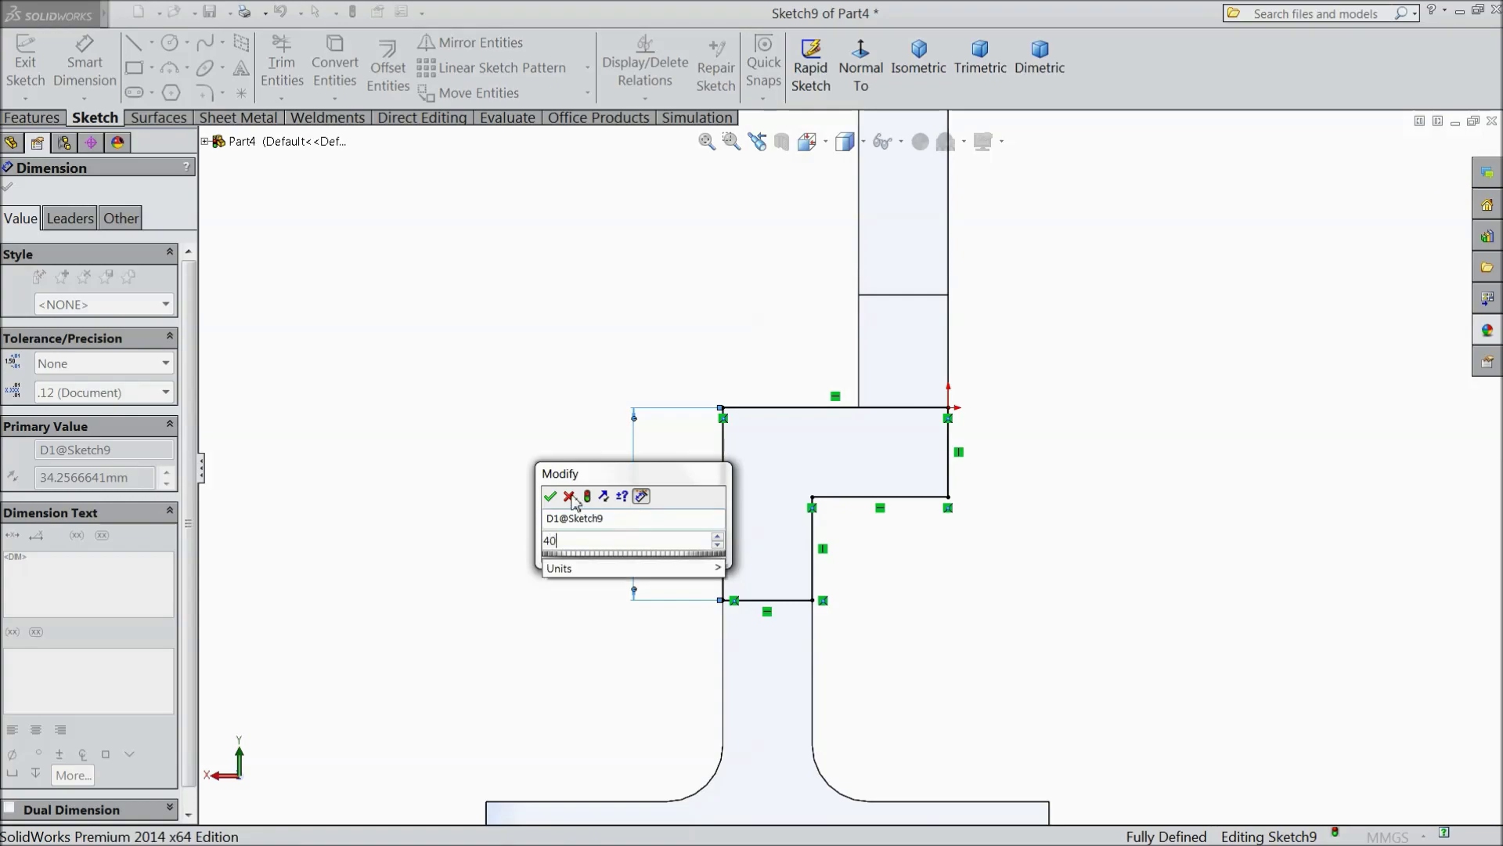
click(550, 496)
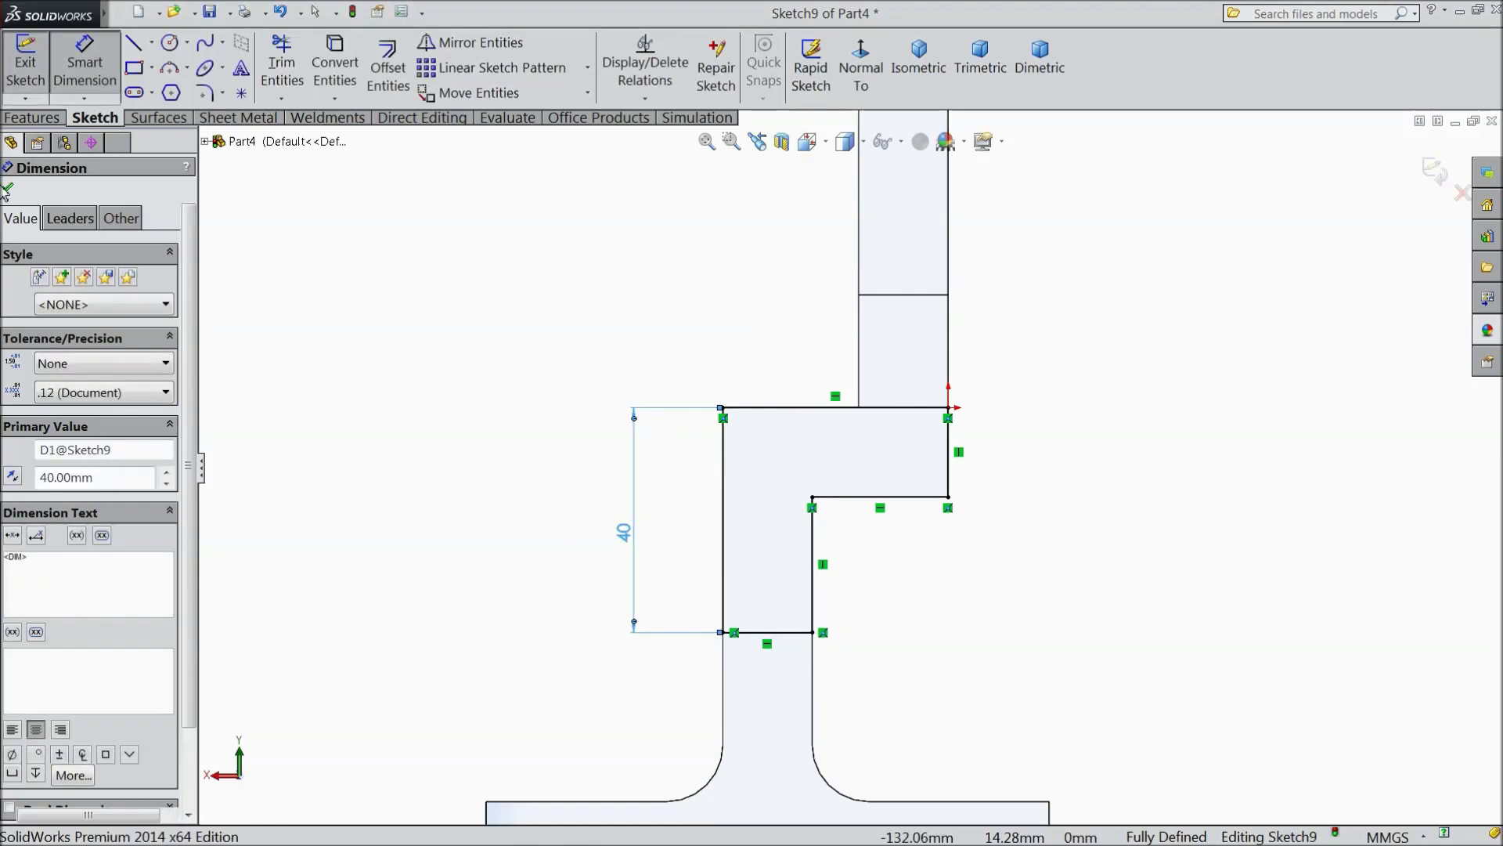
click(8, 187)
Step: Cut-extrude the outline as a Blind cut 170 mm deep along the lower leg
click(31, 118)
click(325, 78)
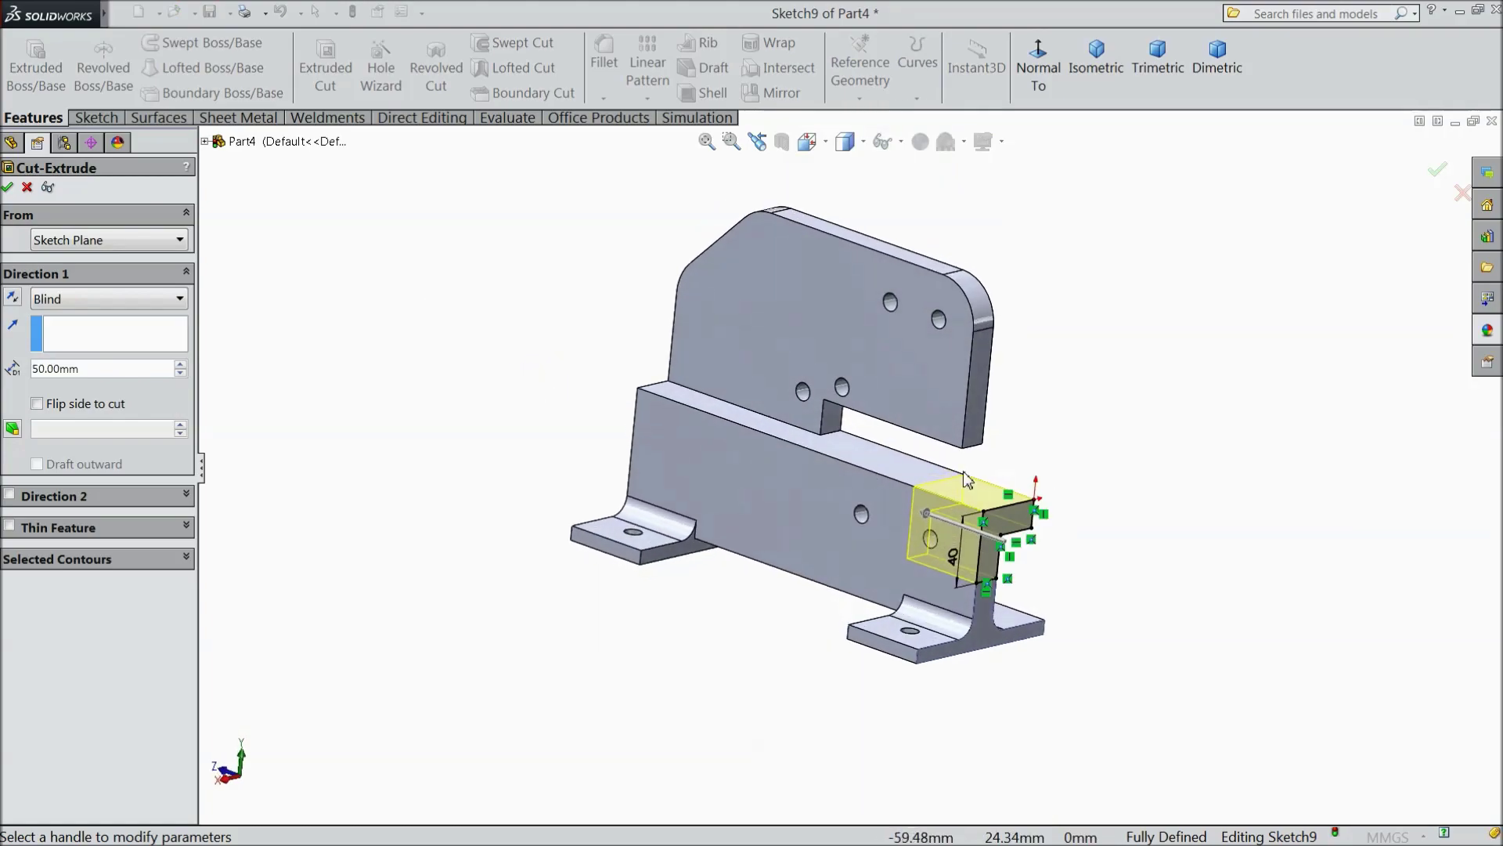
scroll(974, 512, down, 4)
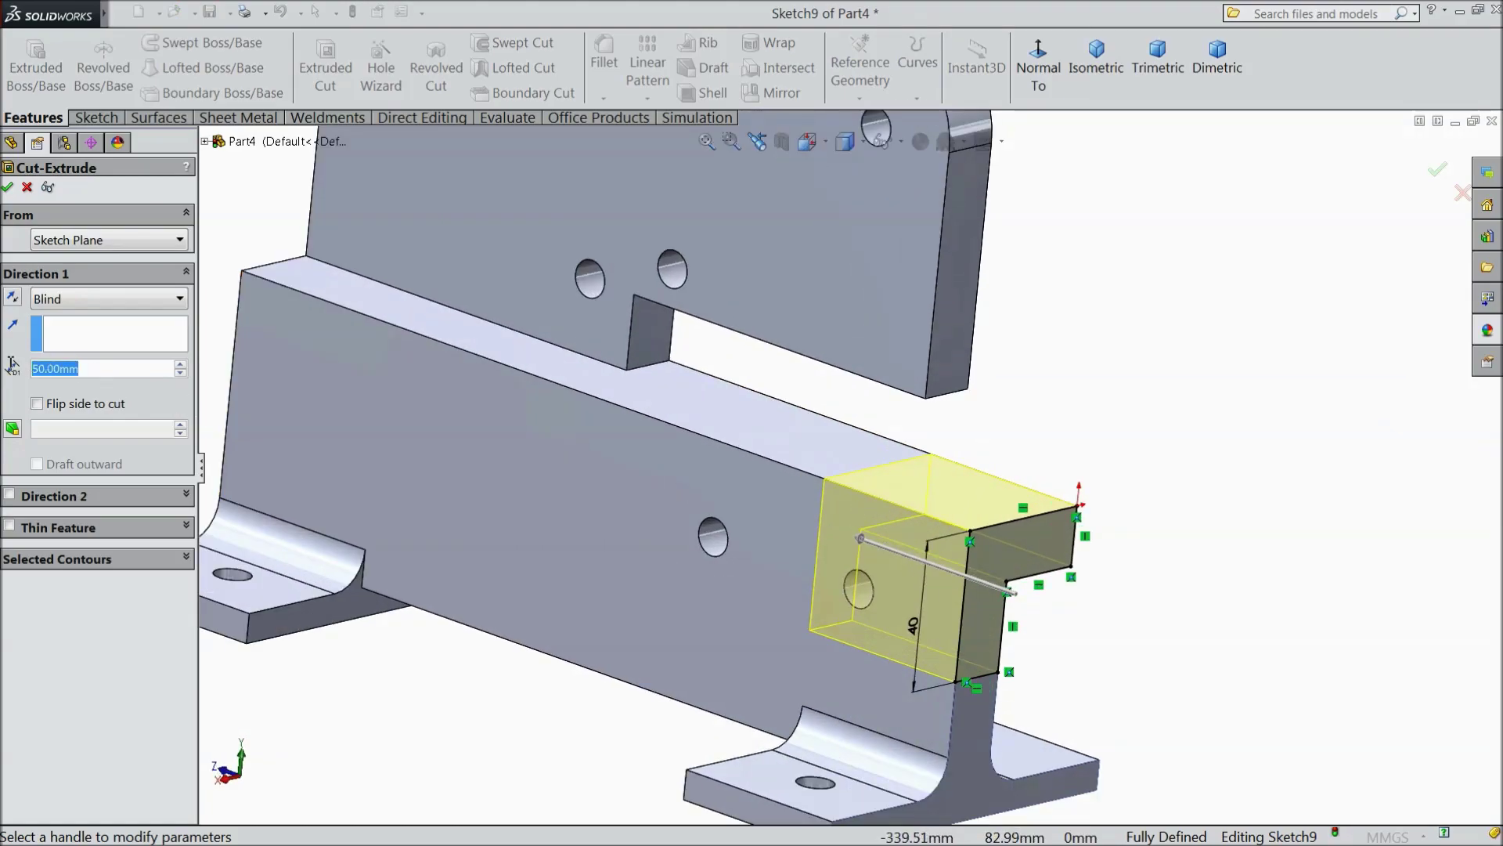
text(170)
key(Return)
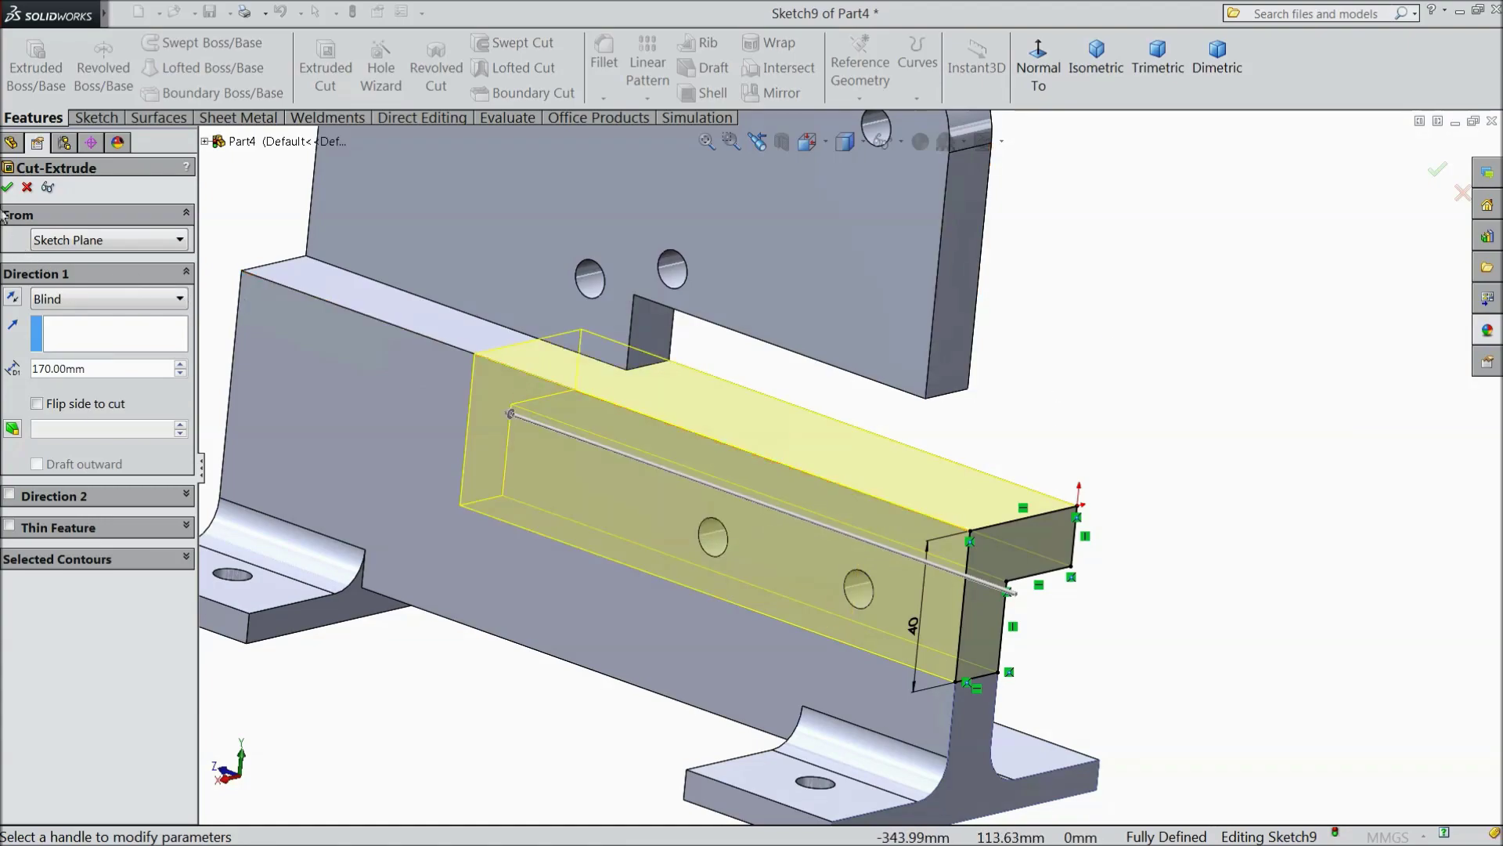
click(7, 188)
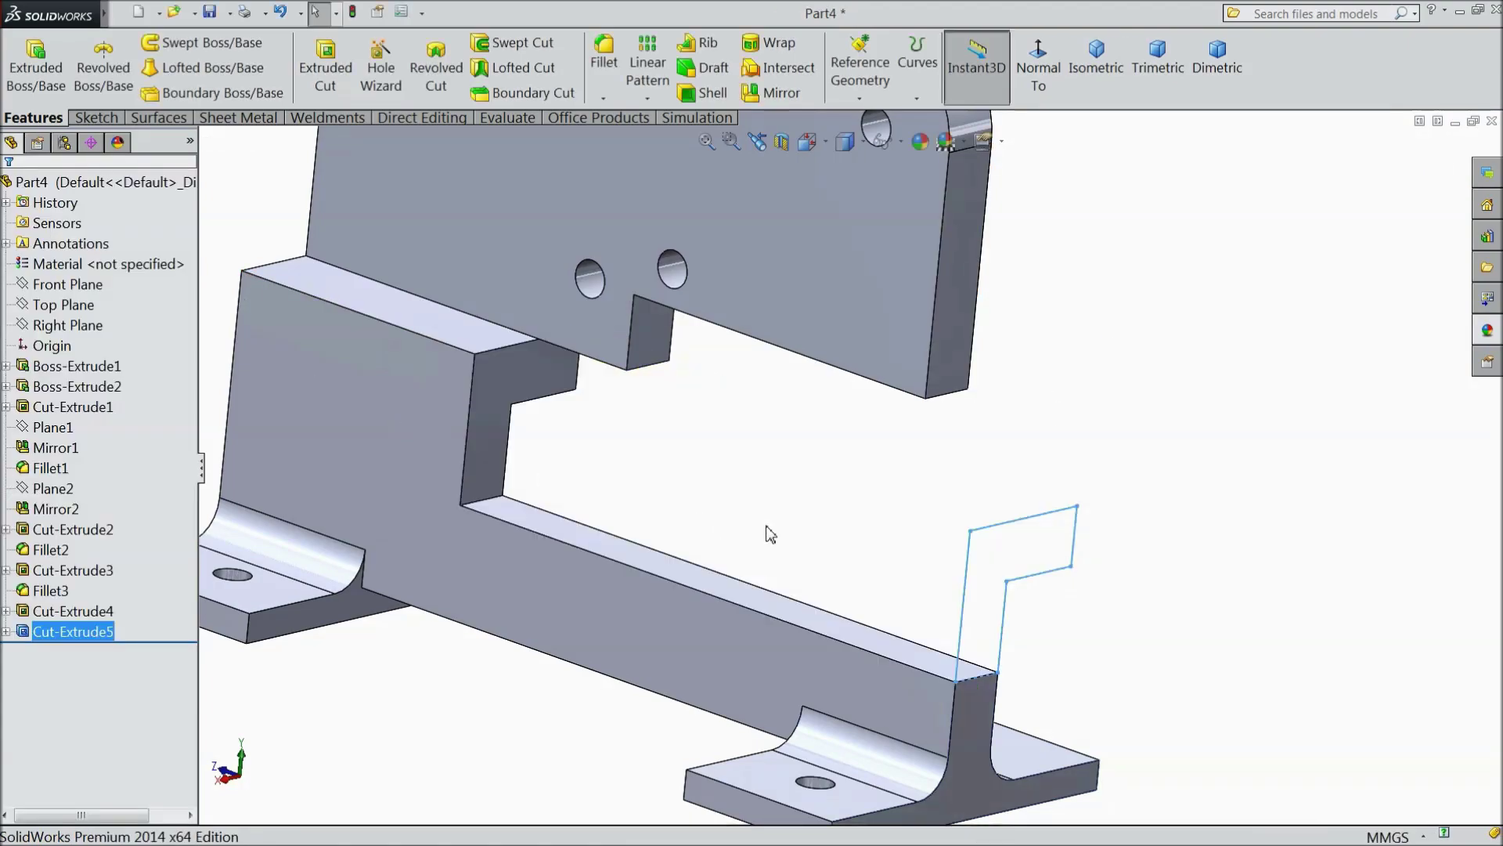
Step: Fillet the inner corner edge of the notch in the upper plate with a 10 mm radius
key(f)
middle_drag(1013, 460, 907, 513)
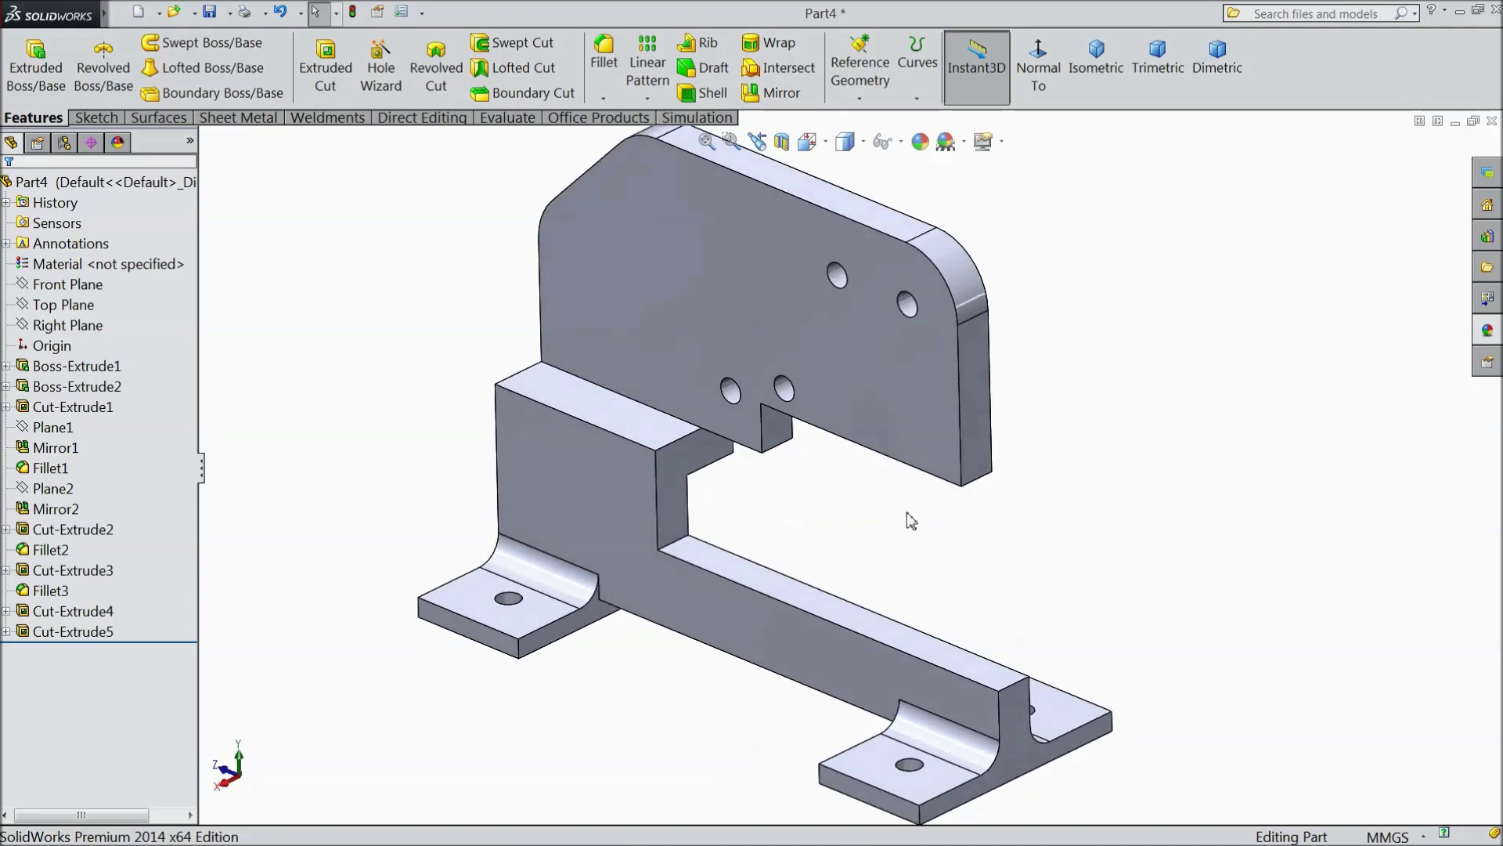
middle_drag(736, 554, 777, 522)
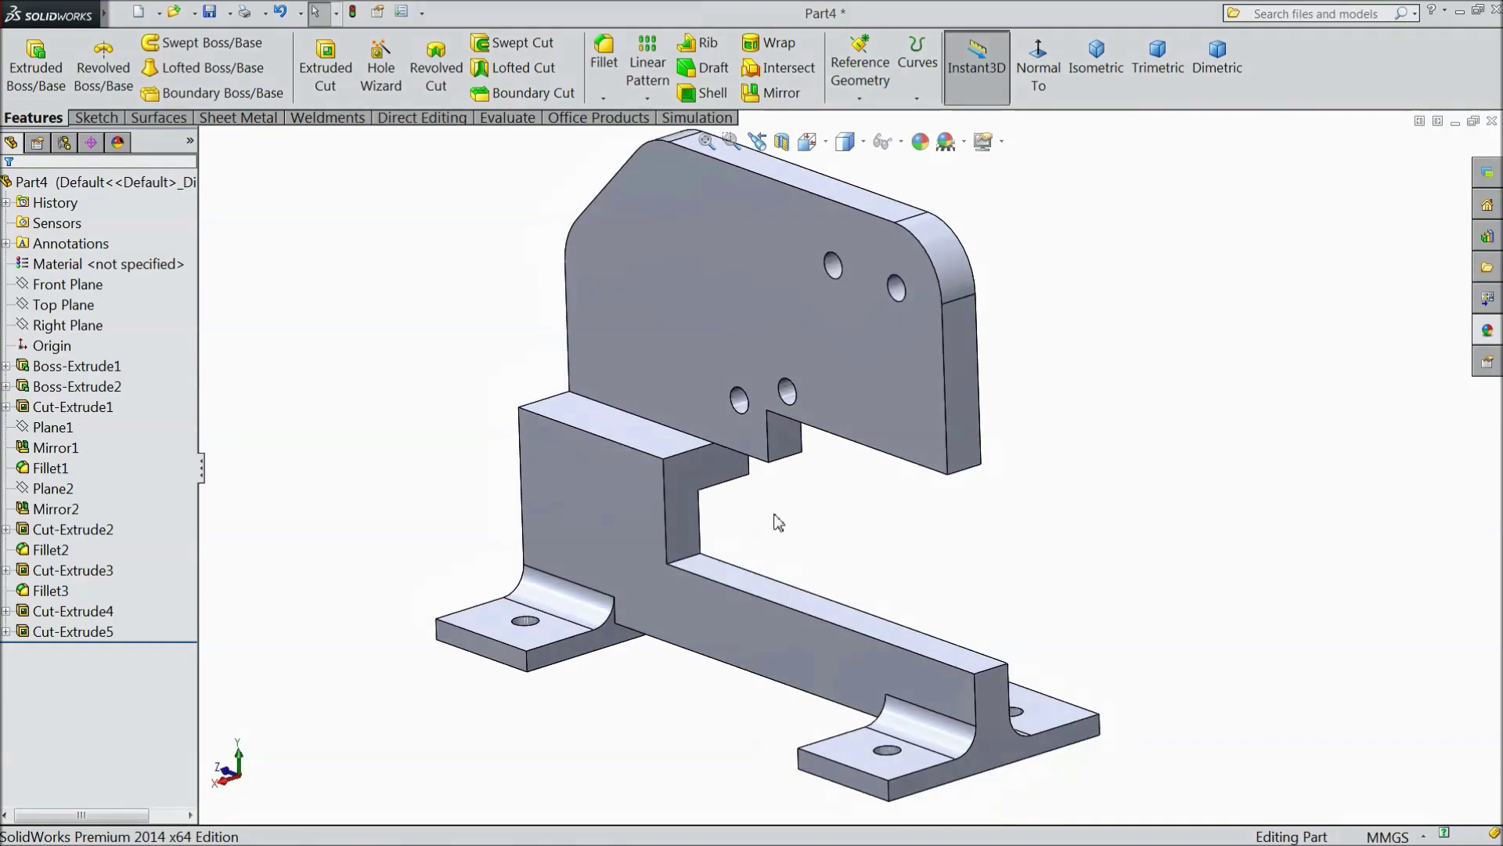
click(603, 55)
text(10)
key(Return)
middle_drag(421, 425, 721, 456)
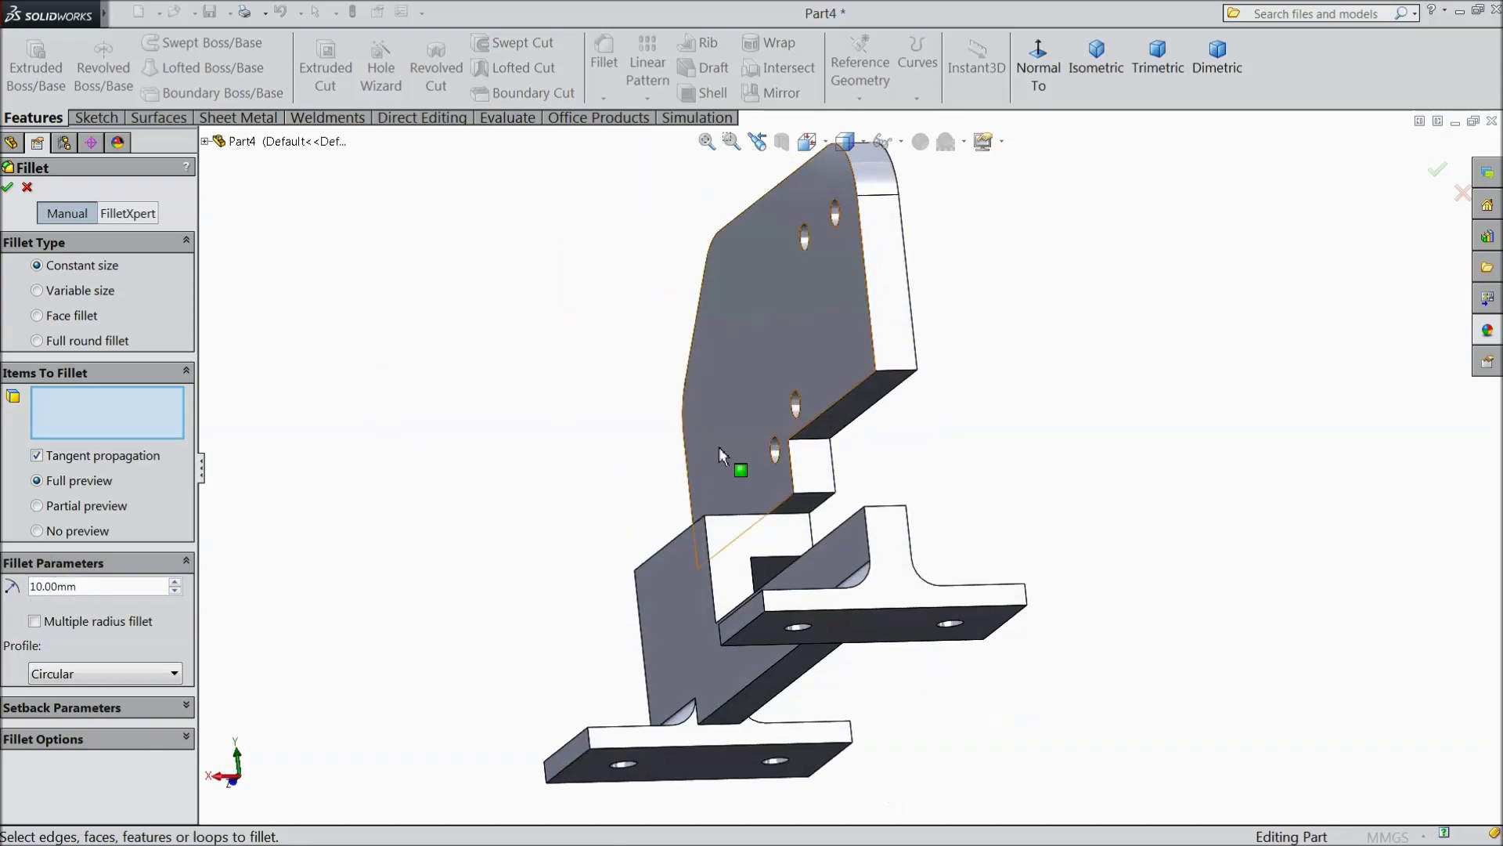
click(813, 442)
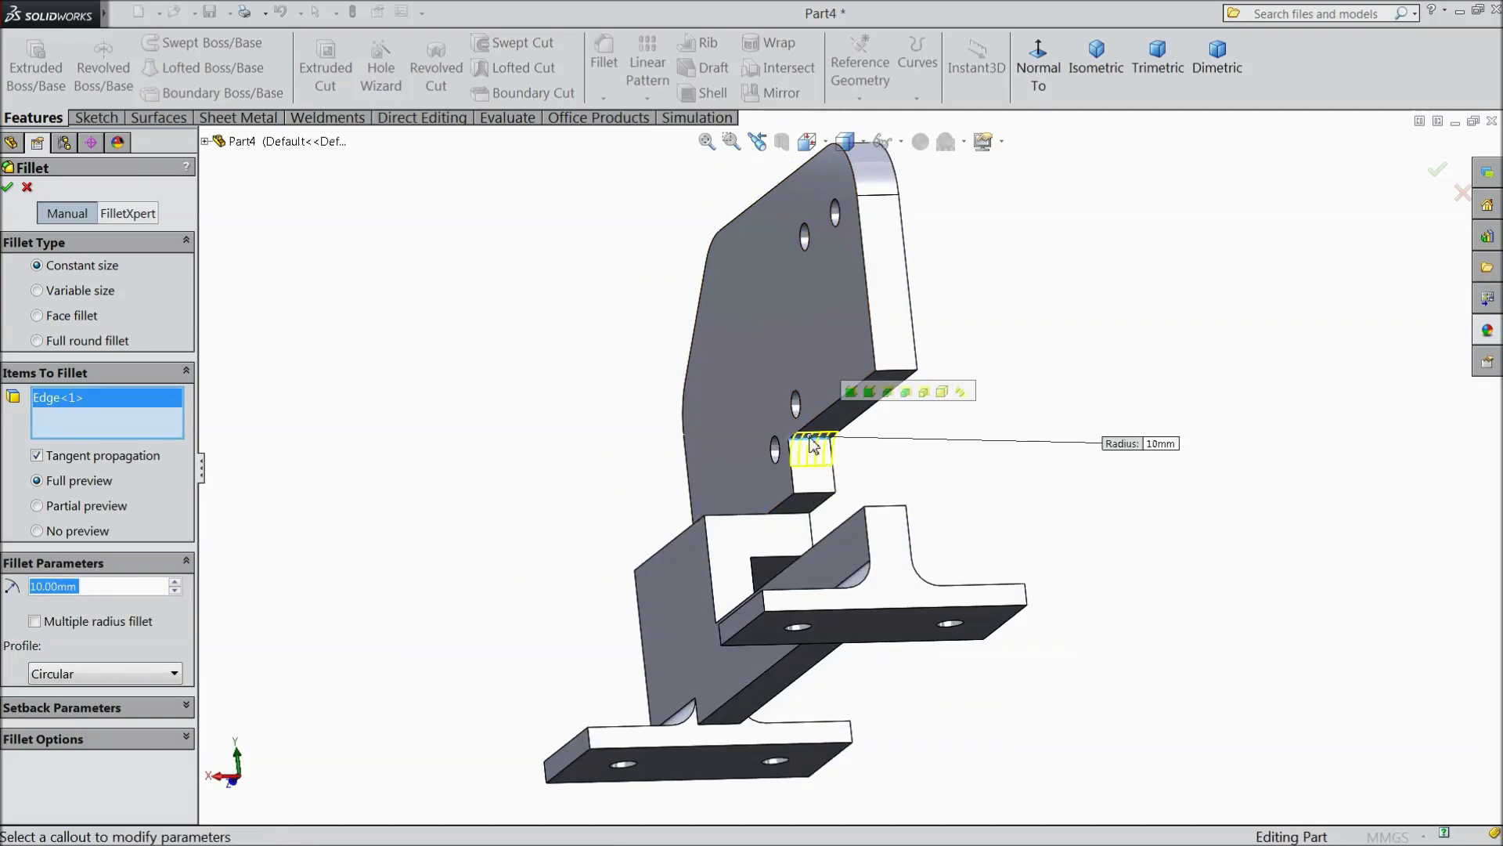
click(8, 188)
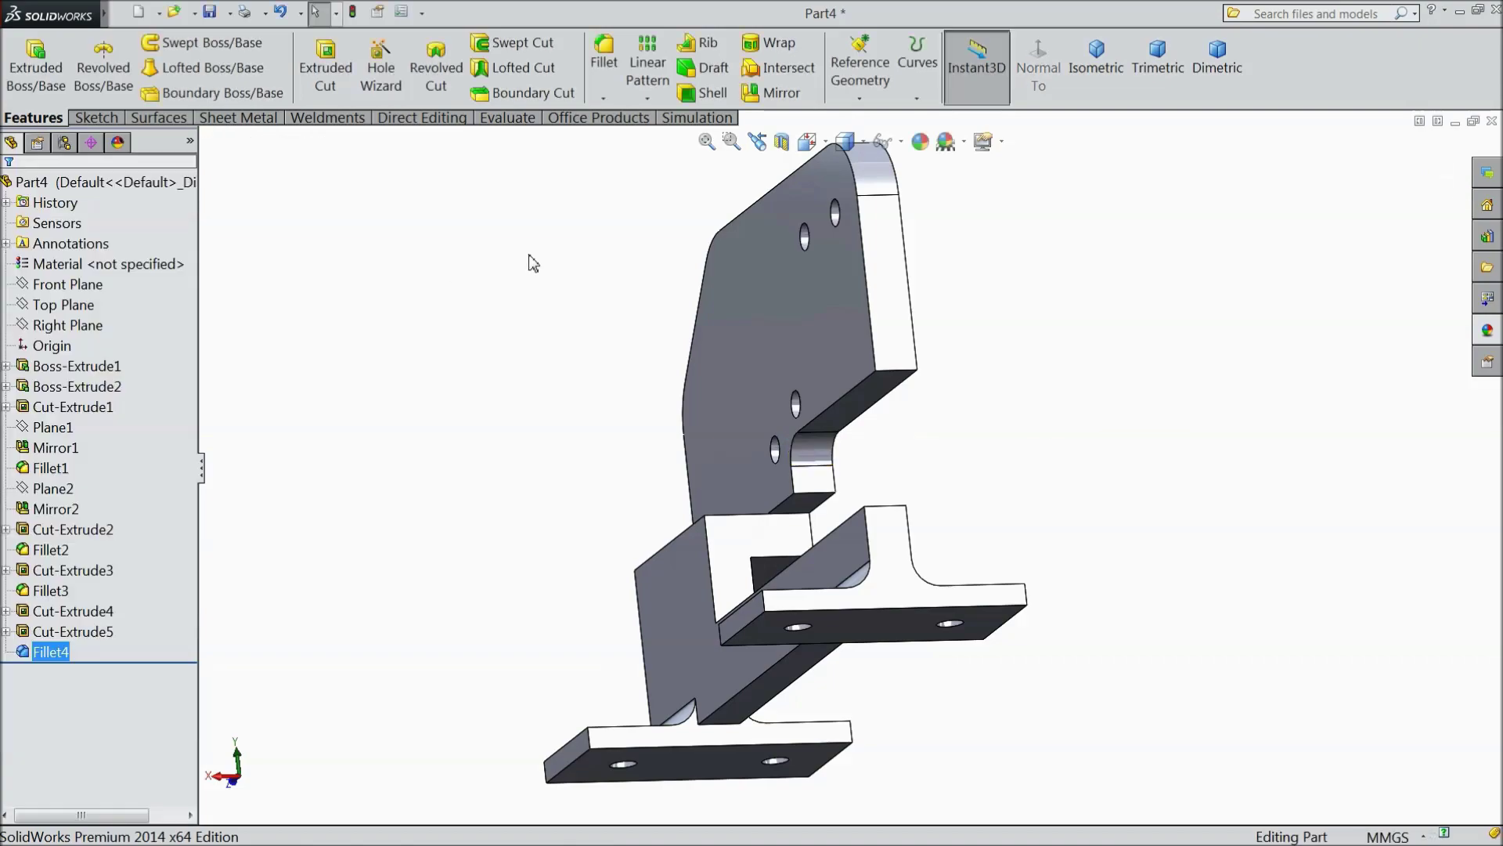
Step: Fillet the long outer upper edge of the remaining stepped block with a 25 mm radius
middle_drag(540, 253, 577, 365)
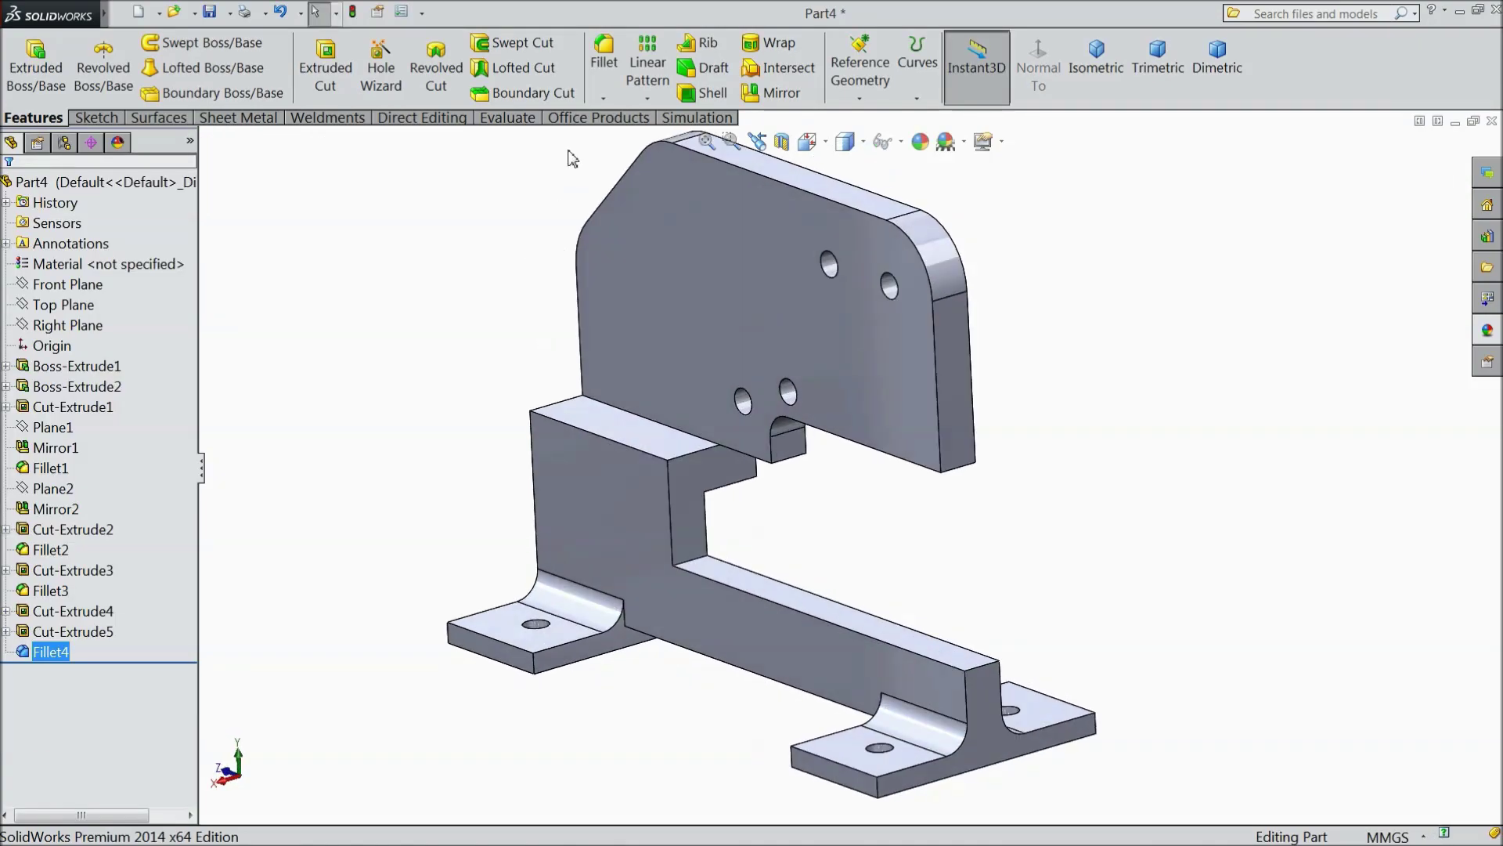
click(604, 63)
text(25)
key(Return)
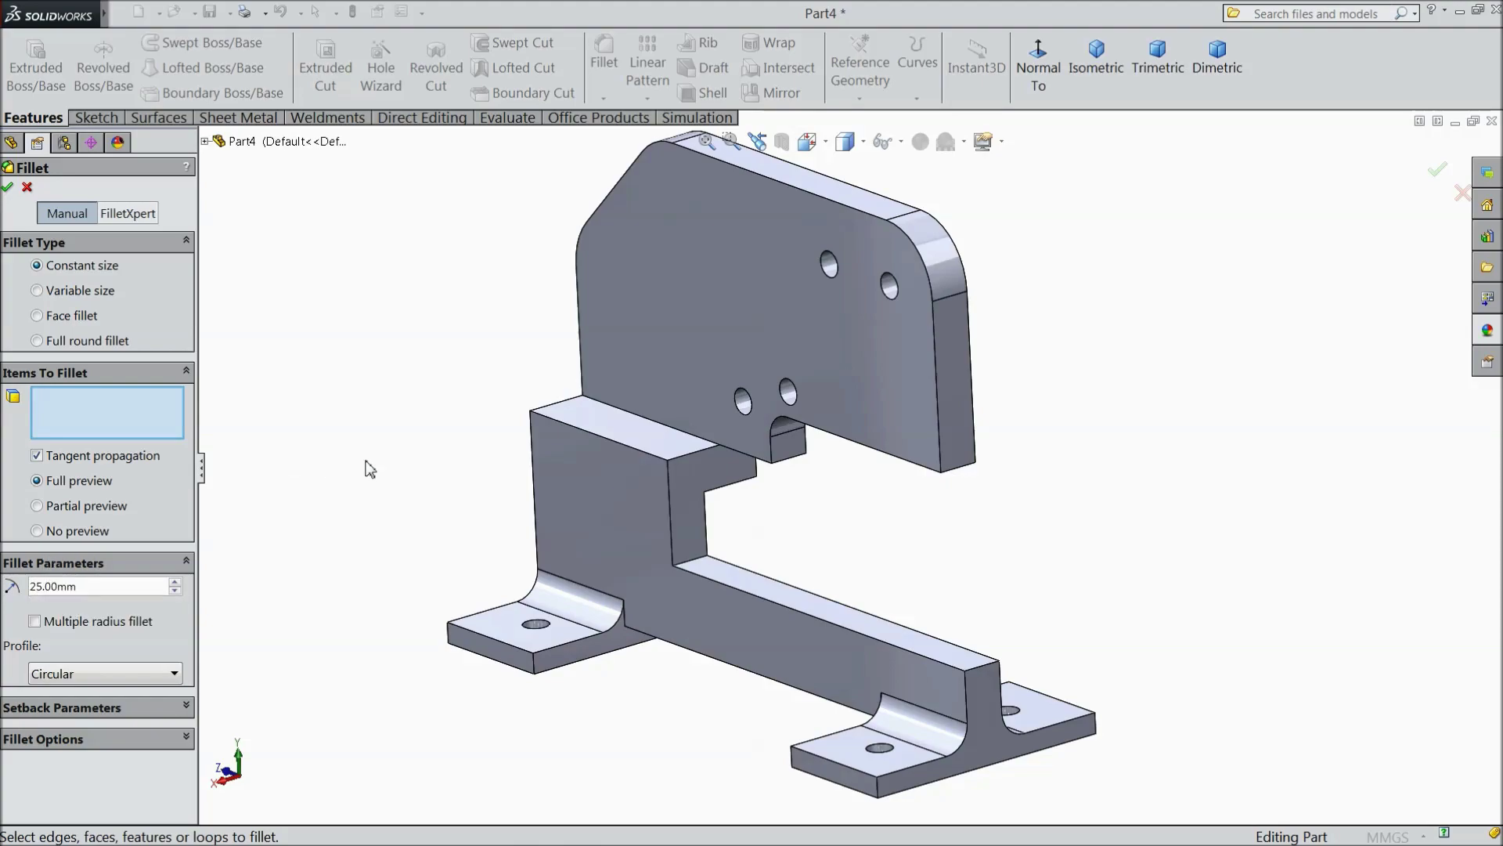
click(614, 443)
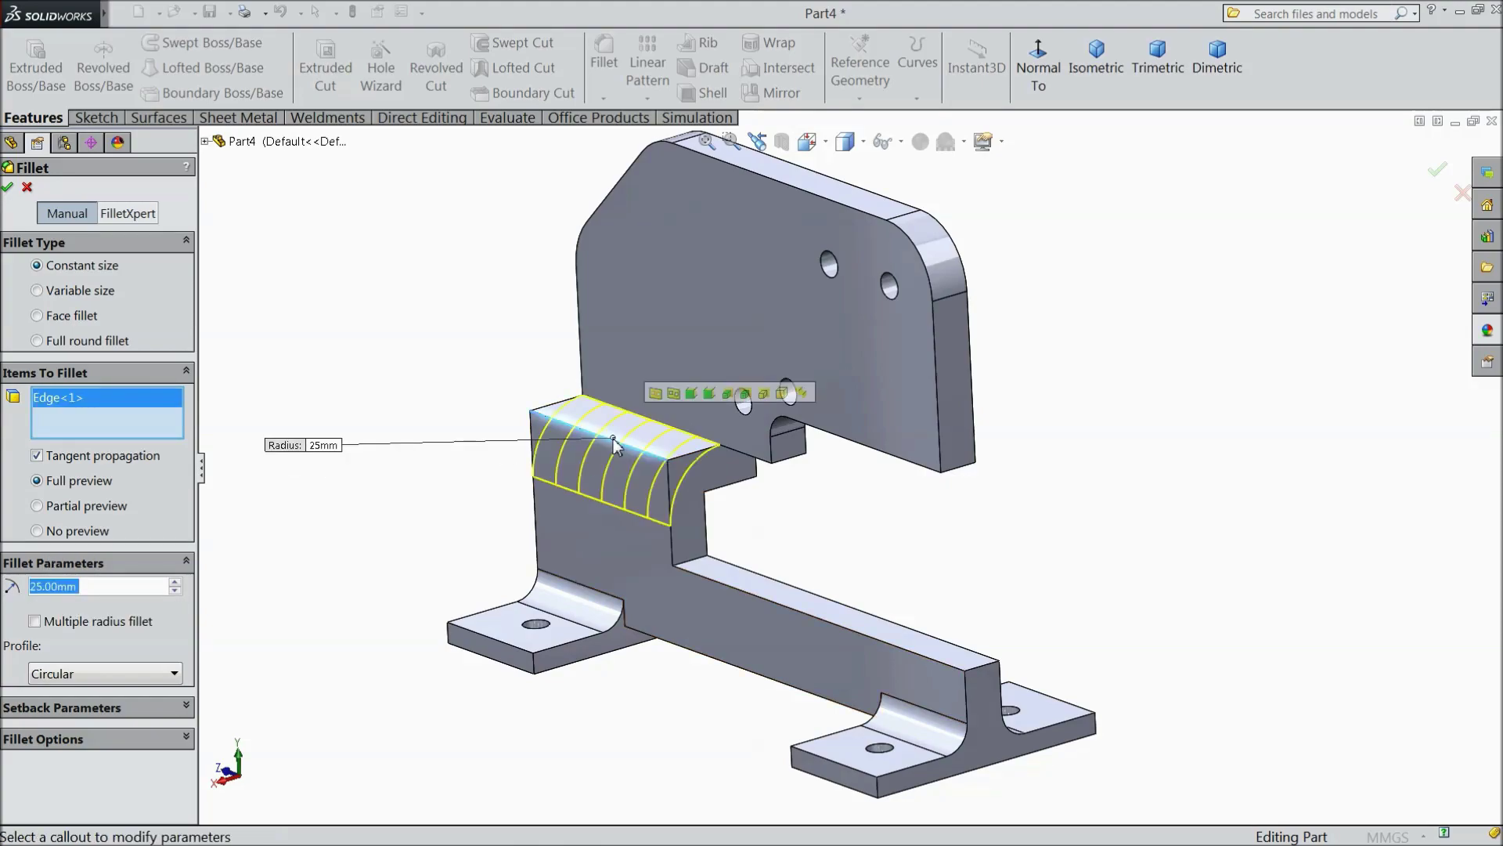
click(8, 188)
Step: Fillet the inner edge where the rounded step meets the upper plate with a 10 mm radius
click(604, 58)
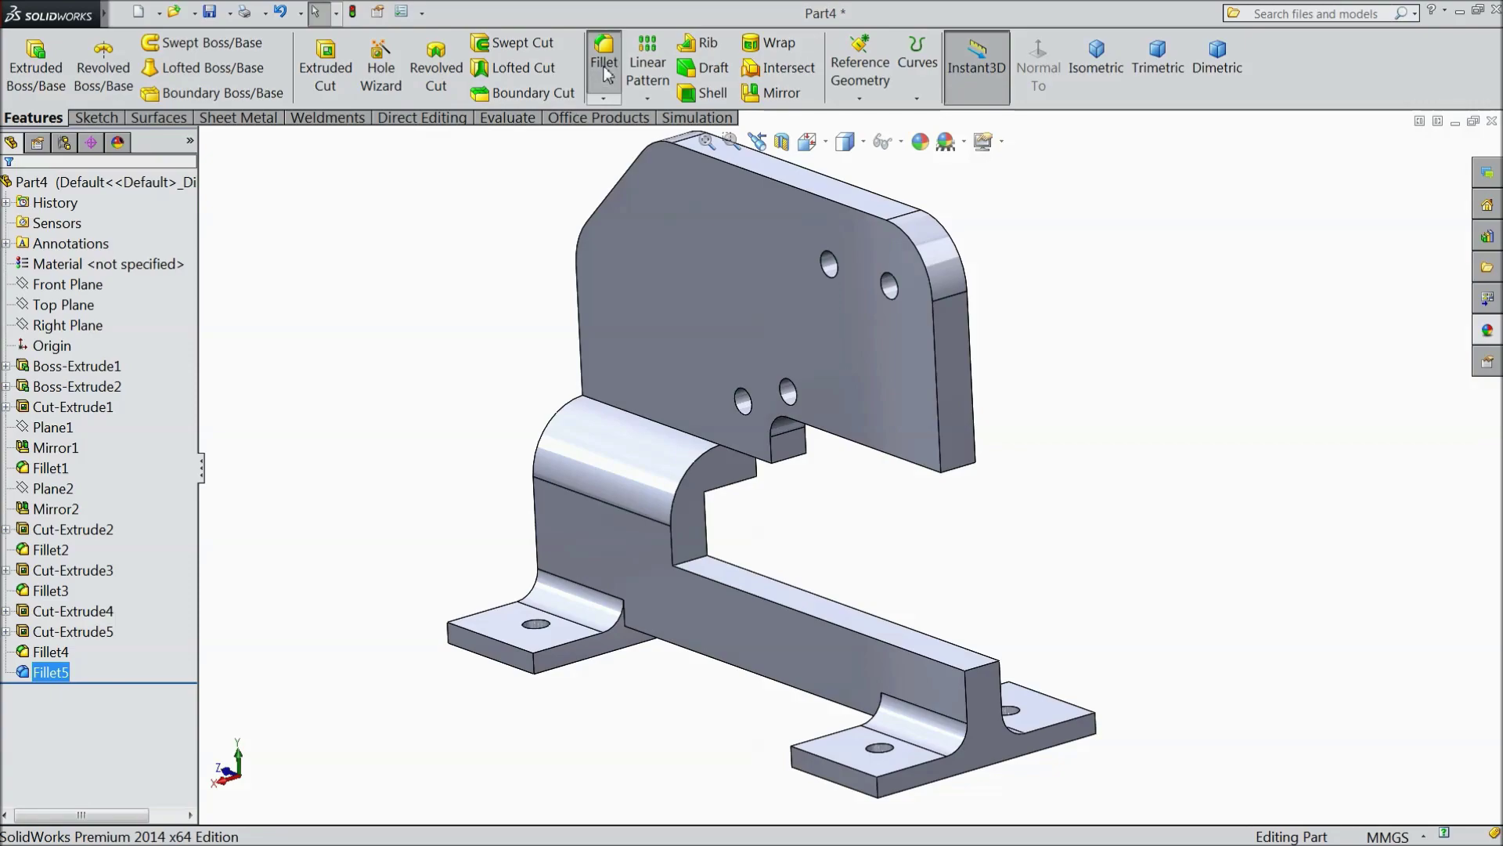
text(10.00mm)
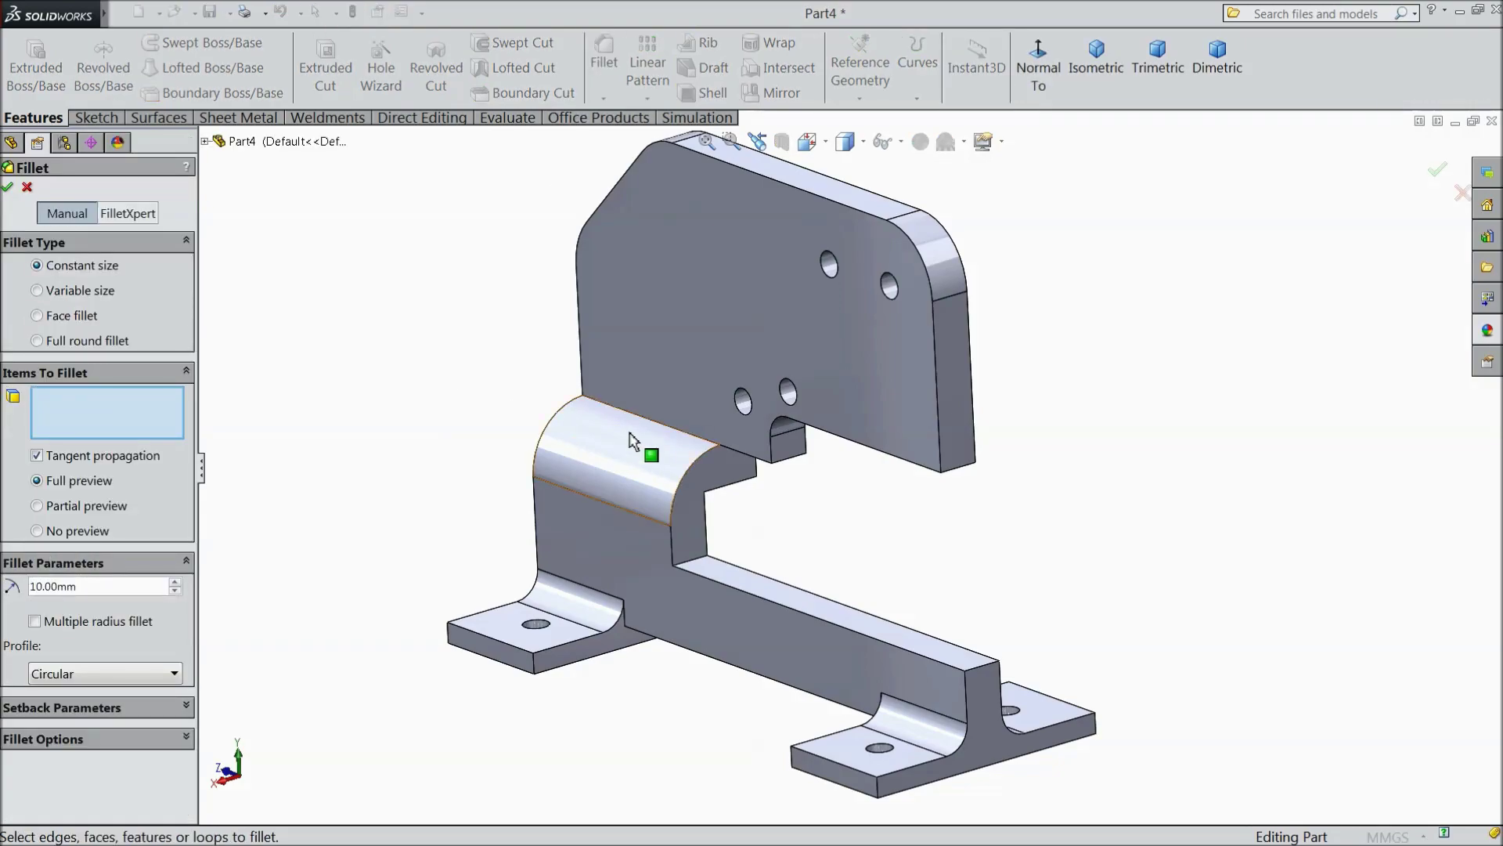
click(638, 421)
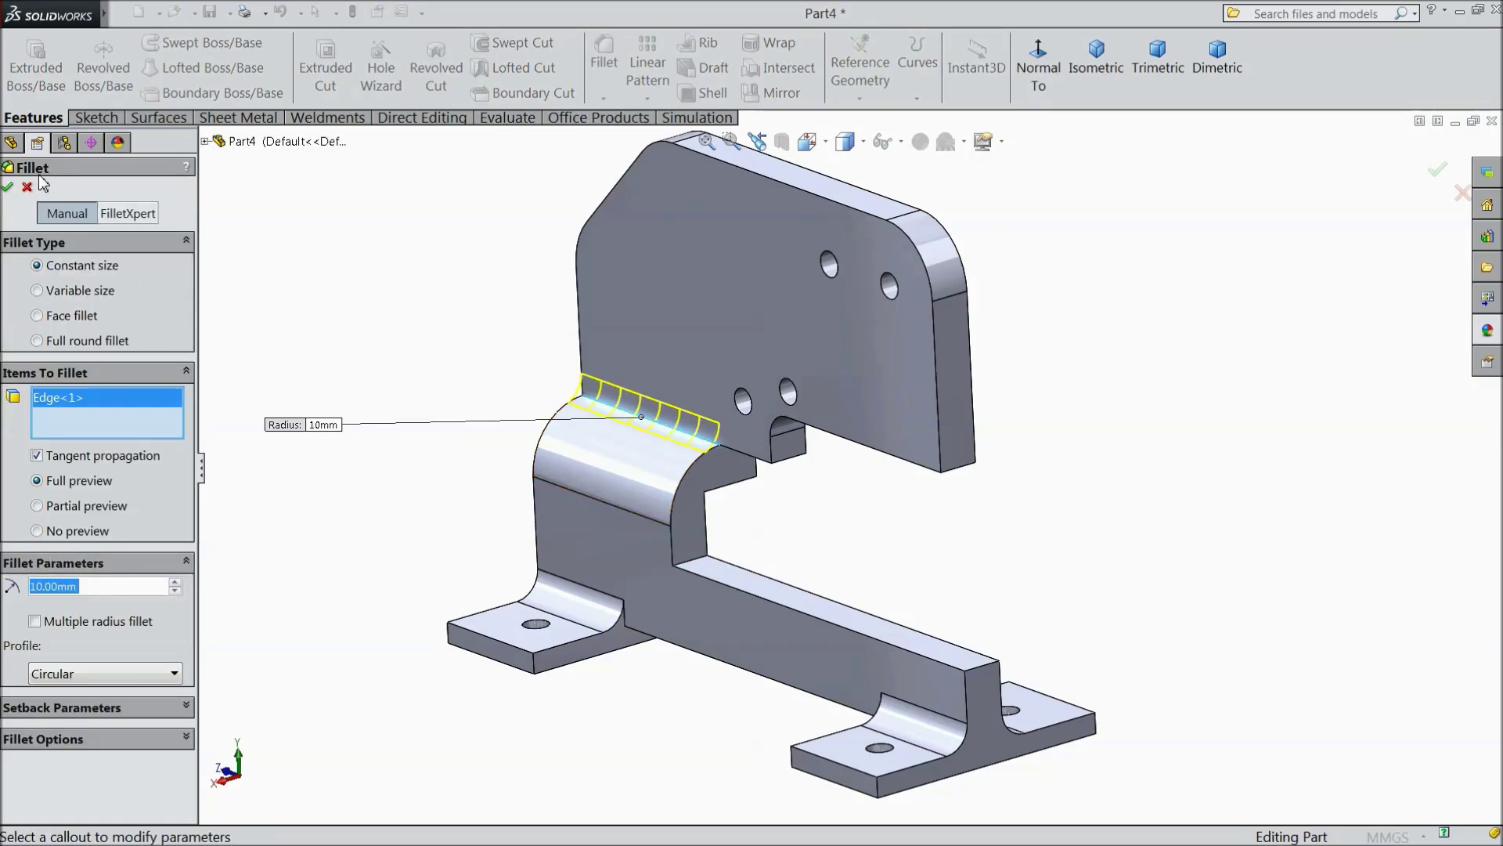
click(9, 188)
Step: Open a new sketch on the exposed end face of the rounded step above the lower leg
scroll(700, 510, down, 3)
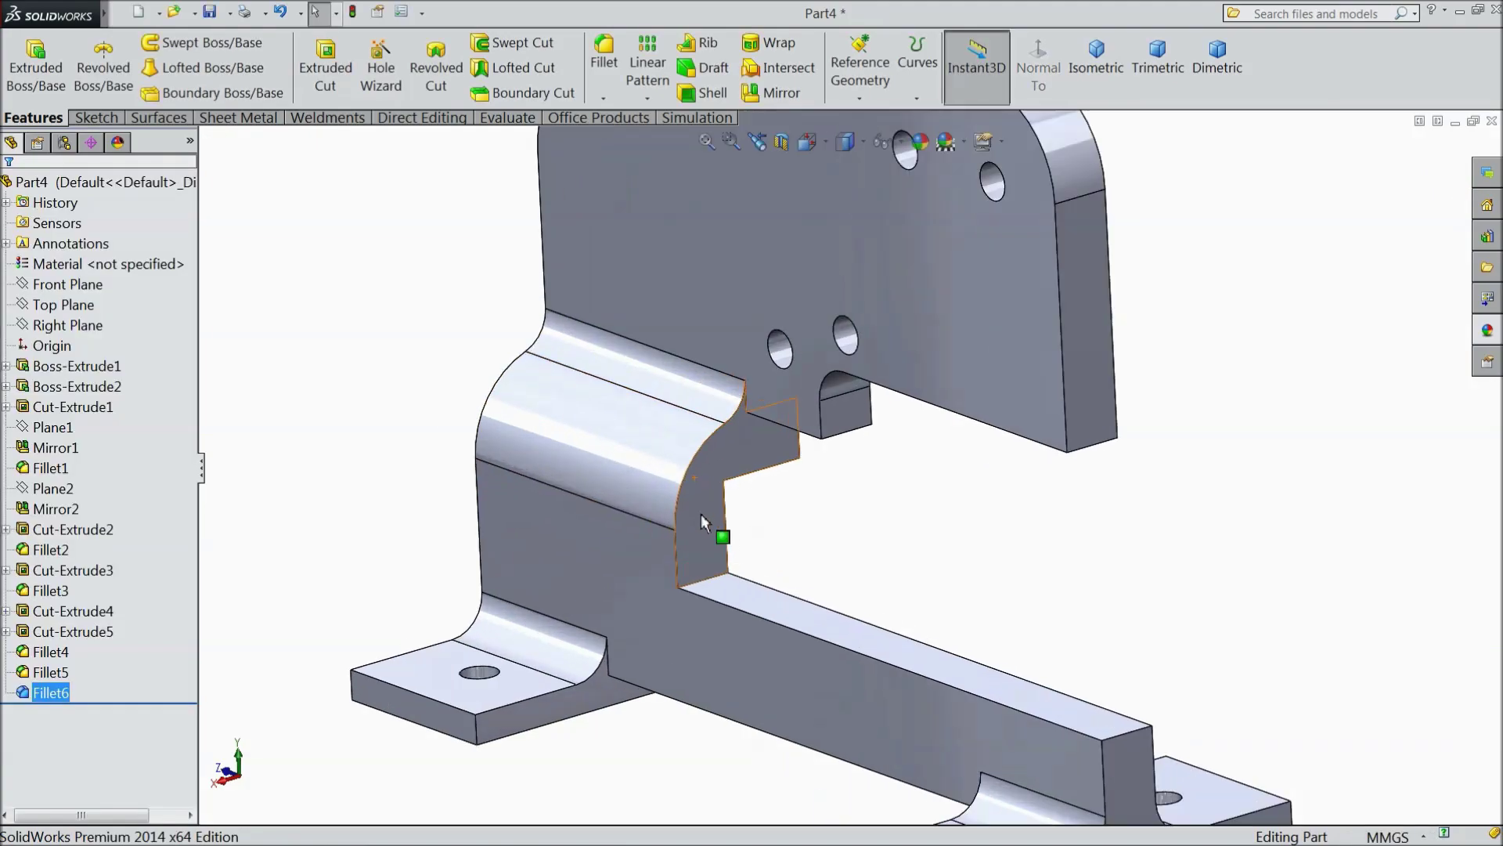
click(699, 509)
click(764, 467)
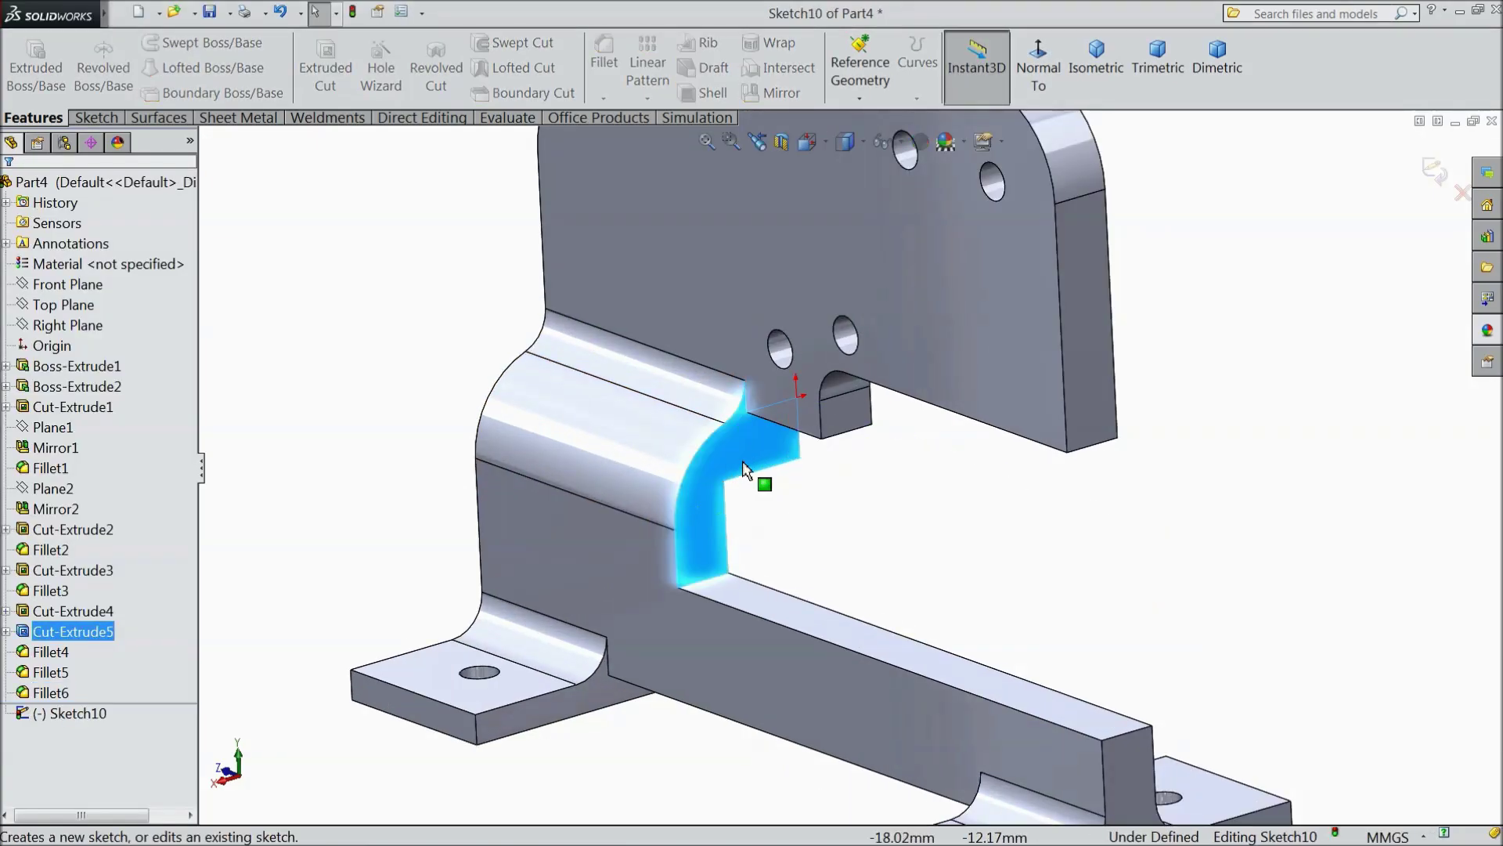
Step: Sketch a closed L-shaped line outline over the step's end face, with a square outer corner and a 40 mm long vertical side
click(96, 117)
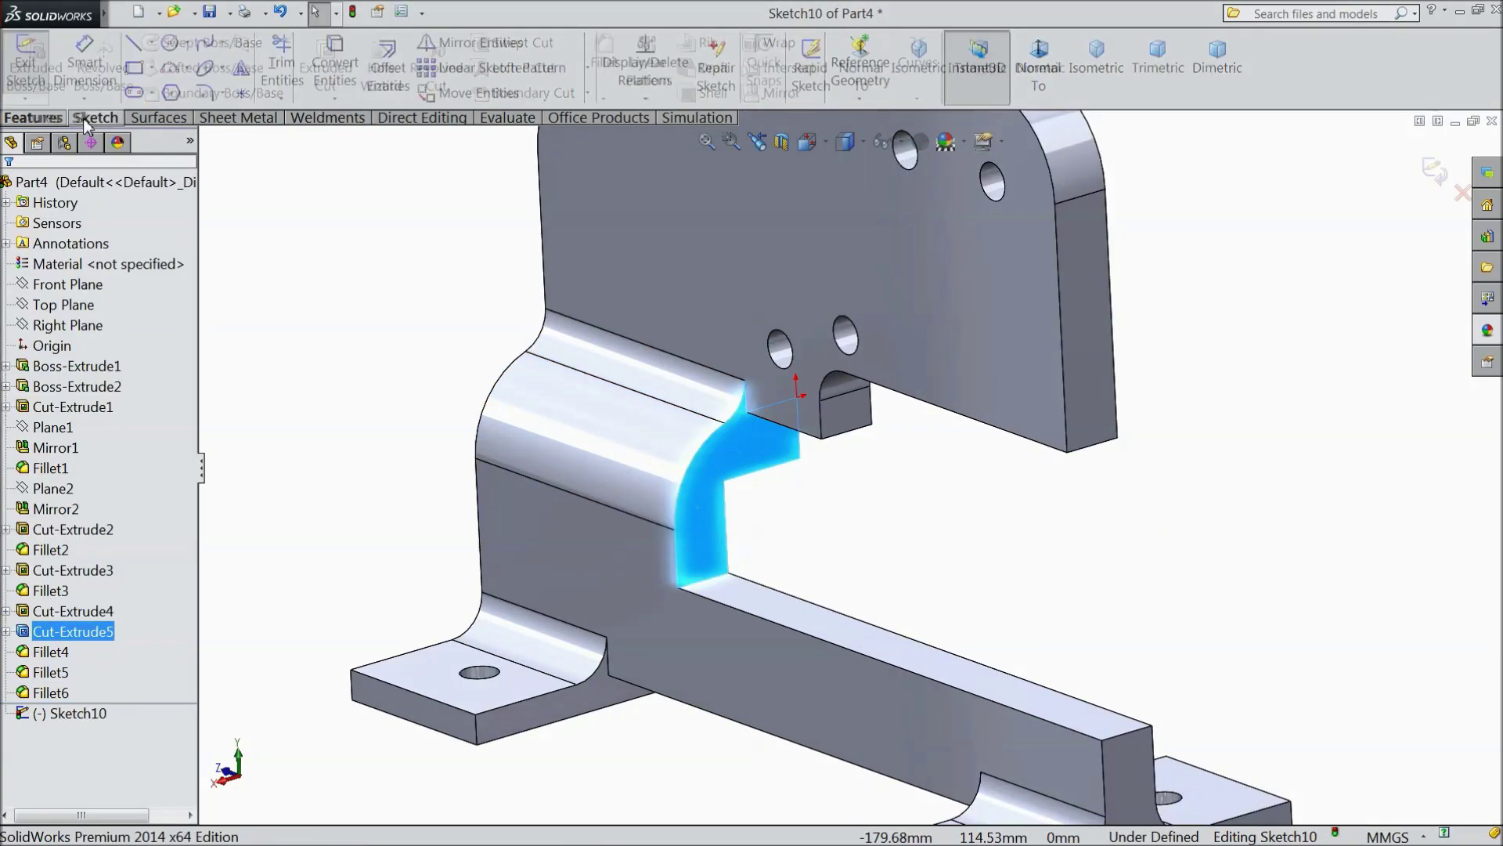
click(134, 43)
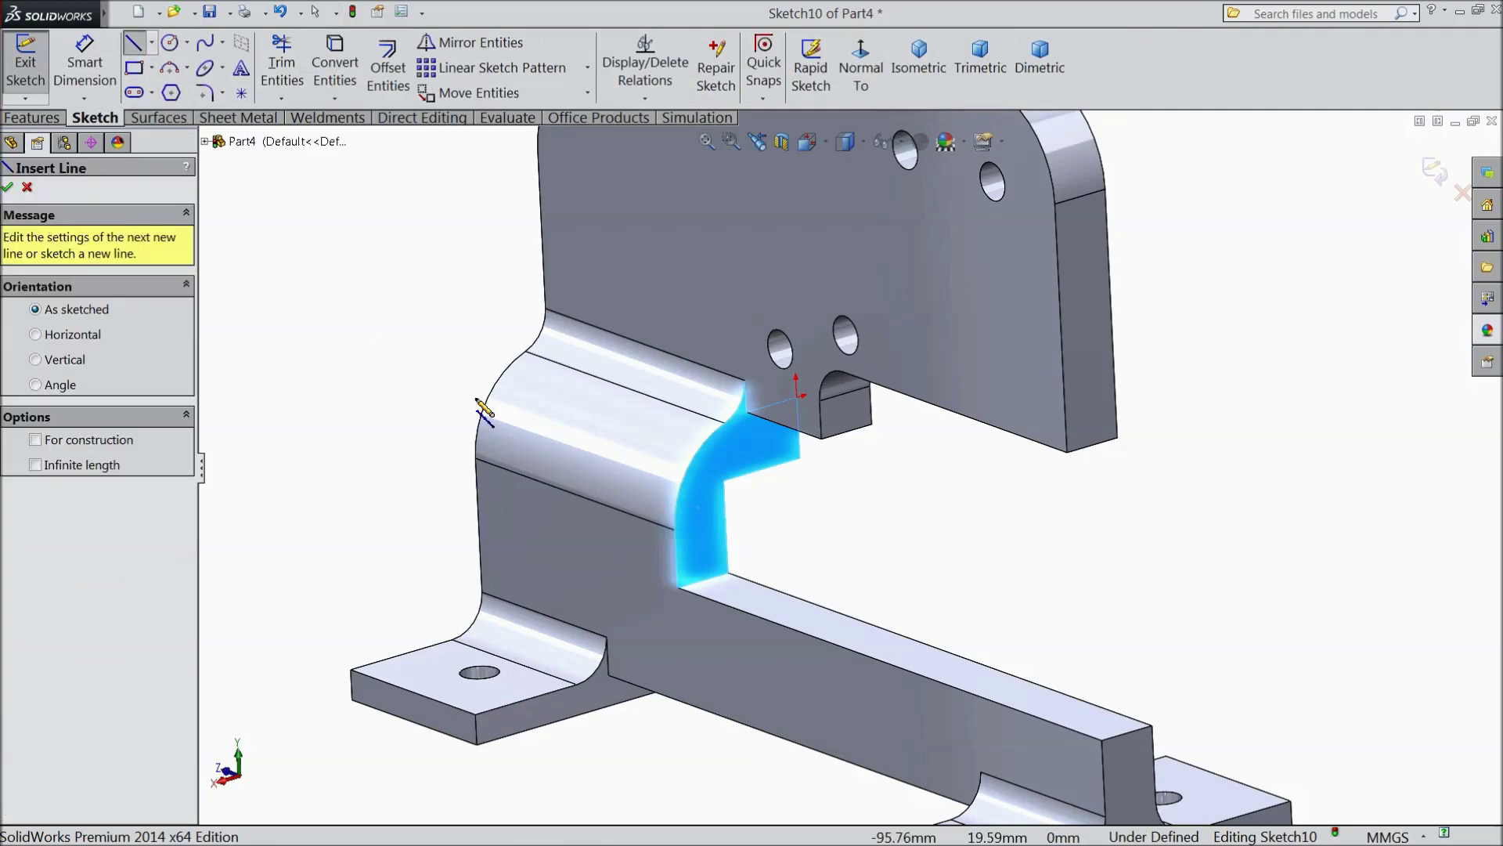
click(679, 588)
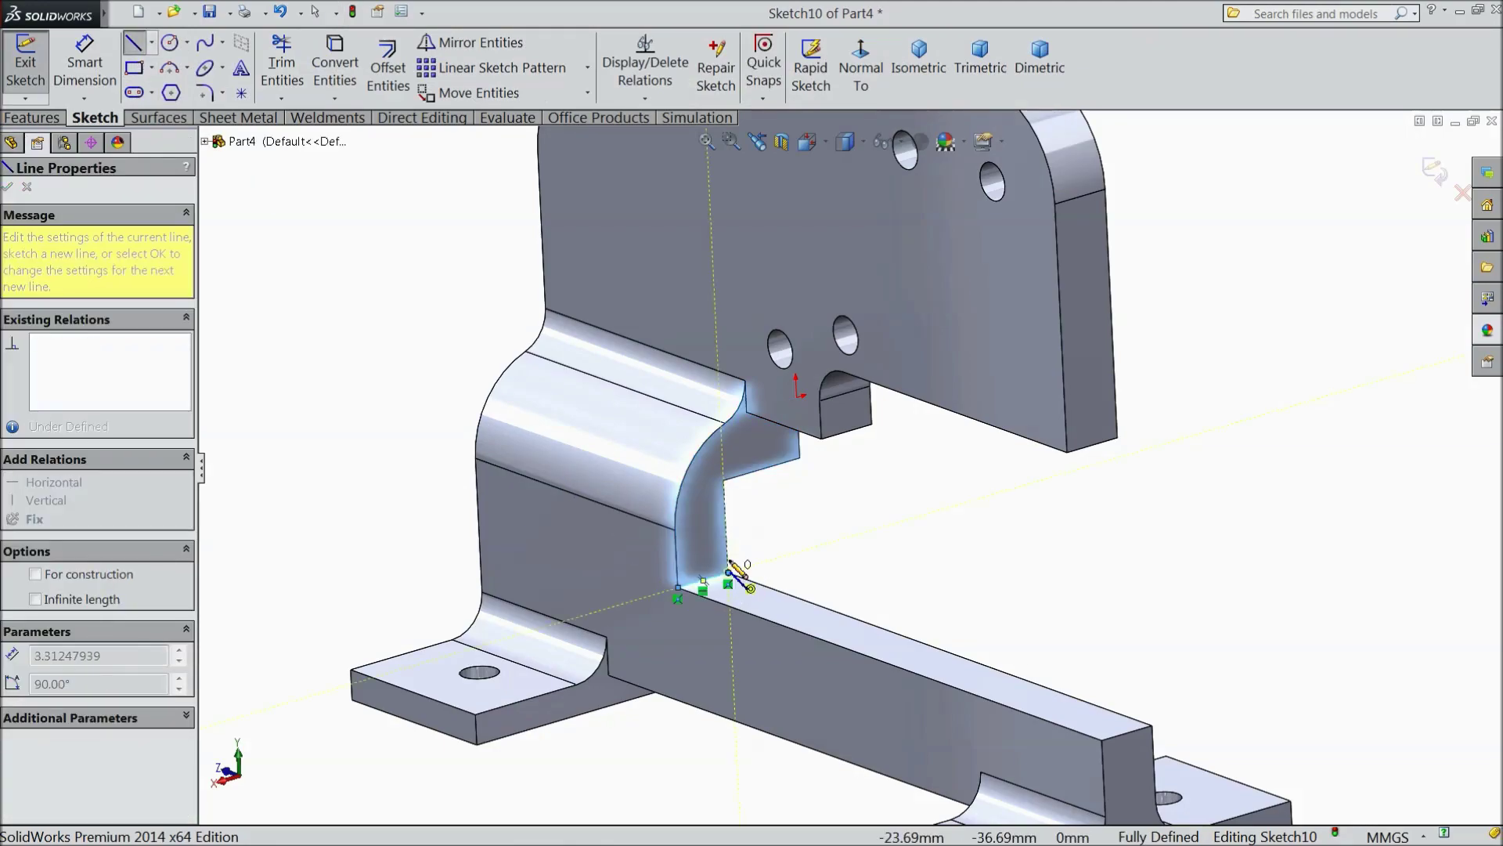
click(724, 479)
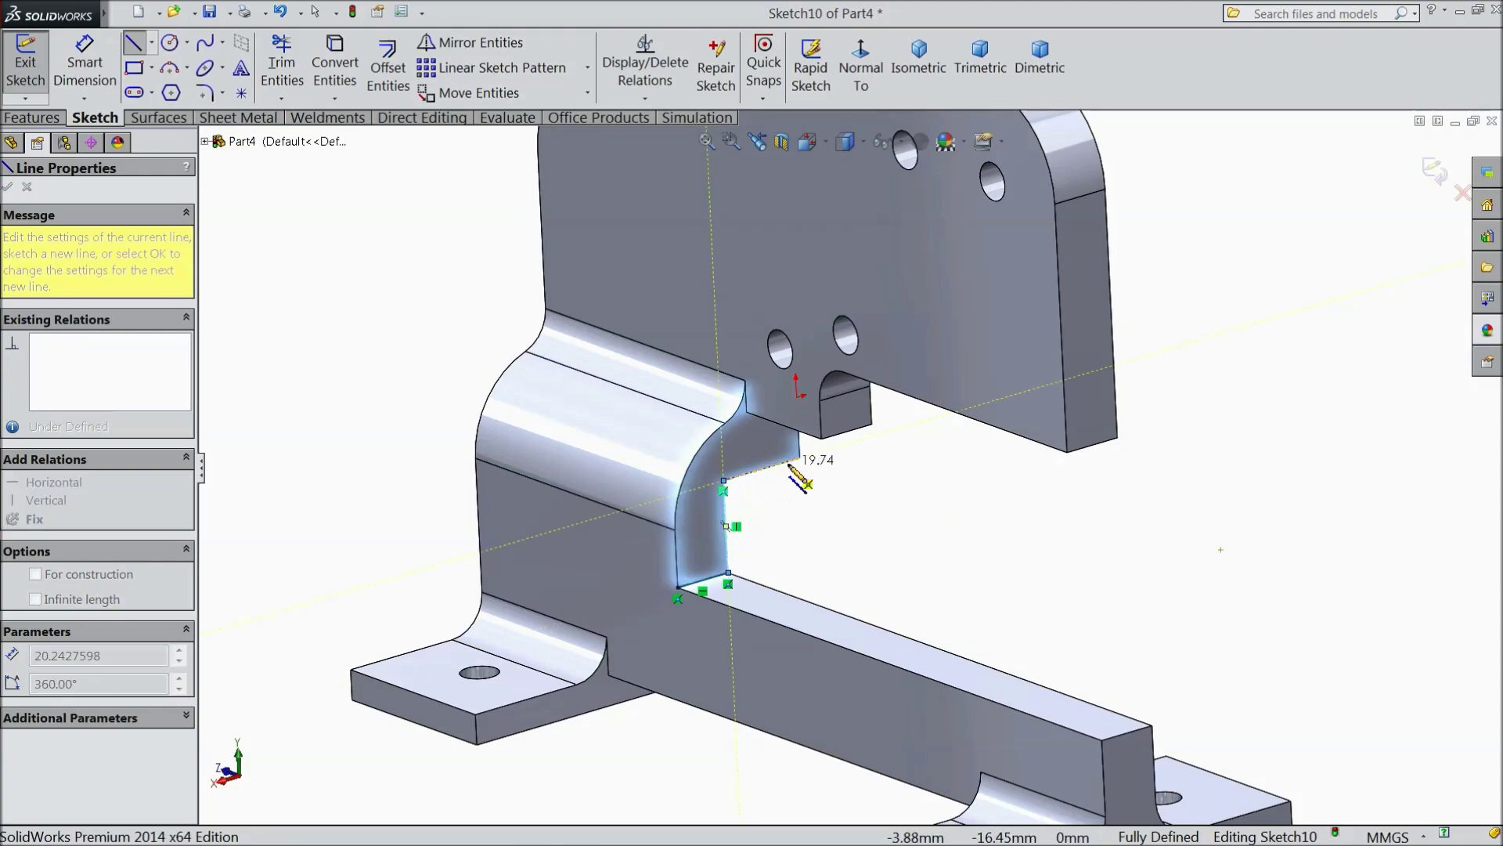
click(811, 464)
middle_drag(876, 509, 831, 439)
click(836, 457)
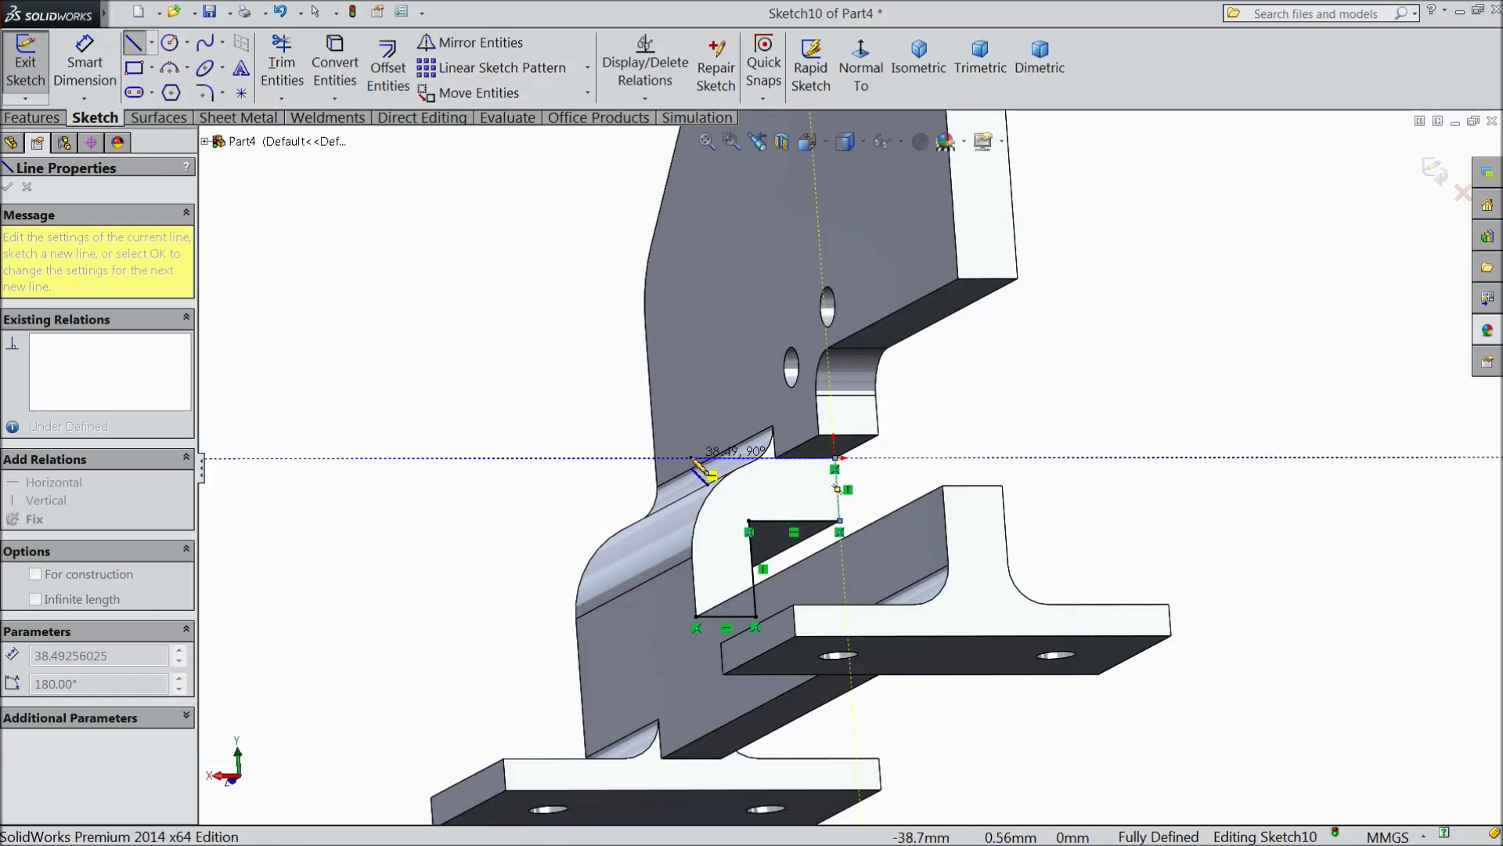
click(686, 458)
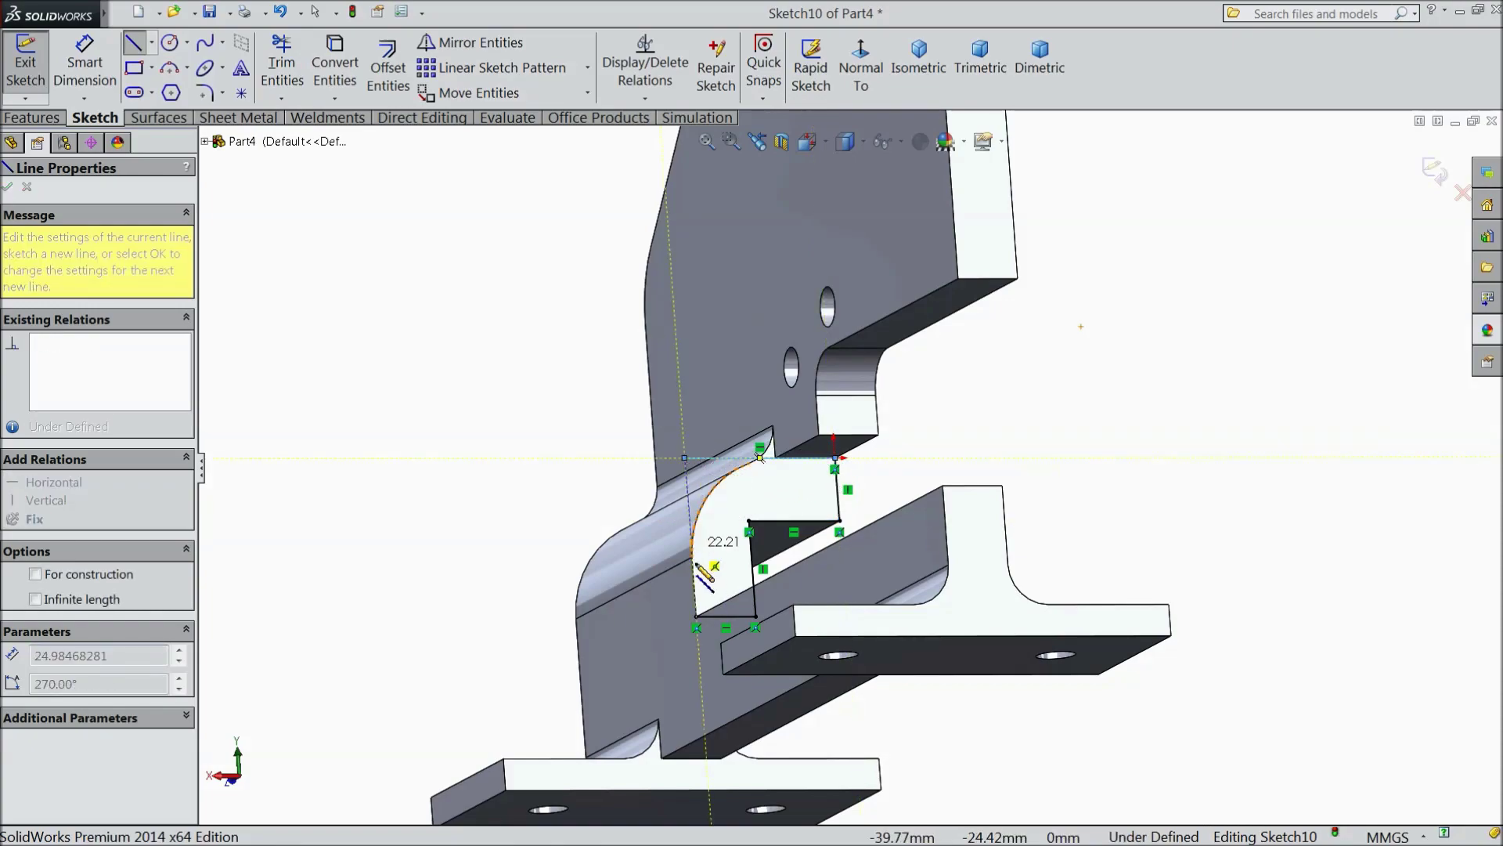
click(696, 618)
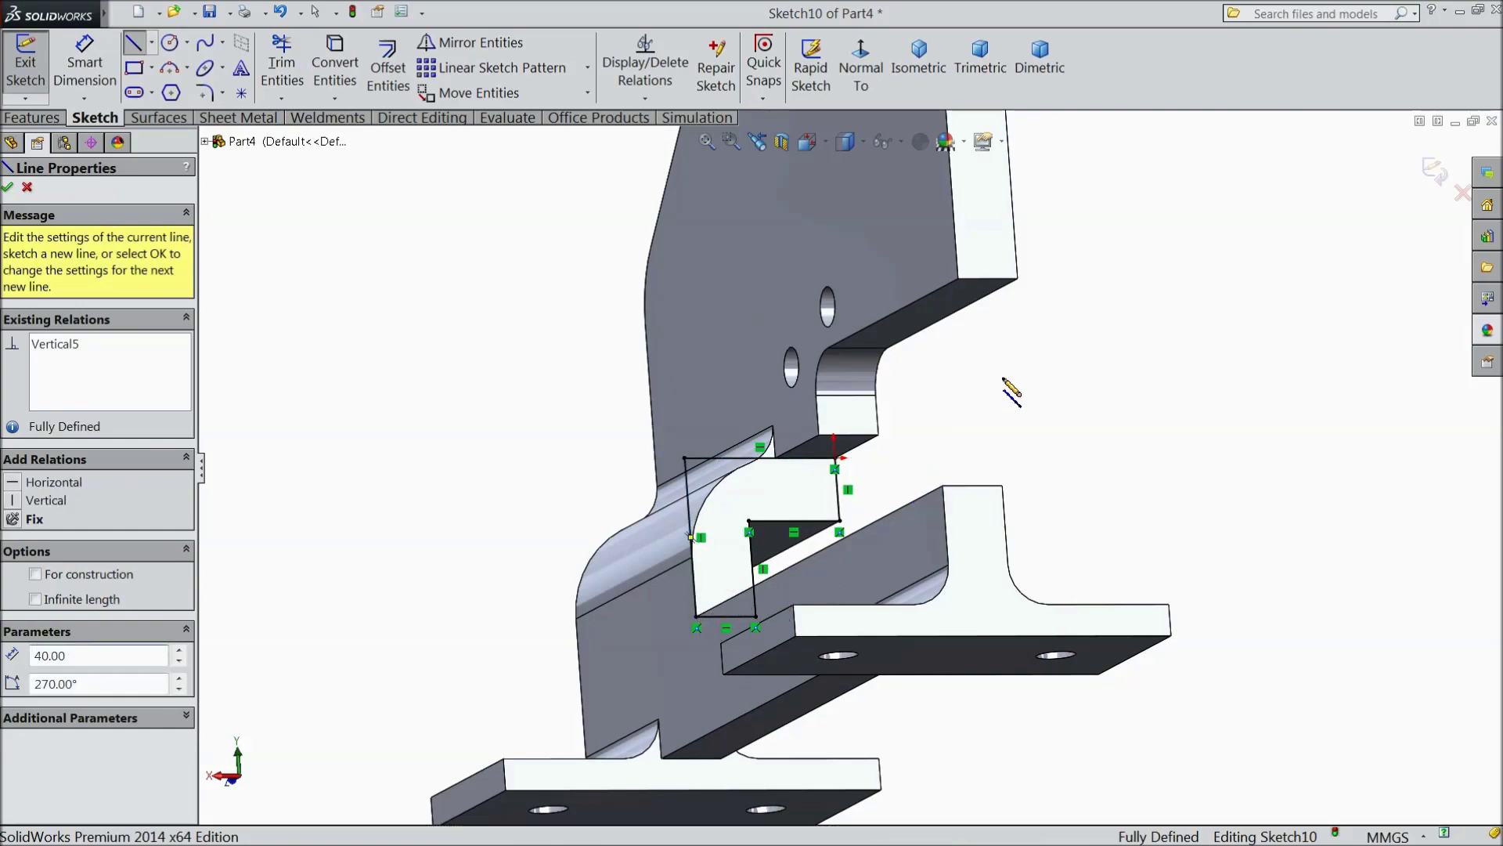
right_click(1004, 380)
click(1068, 228)
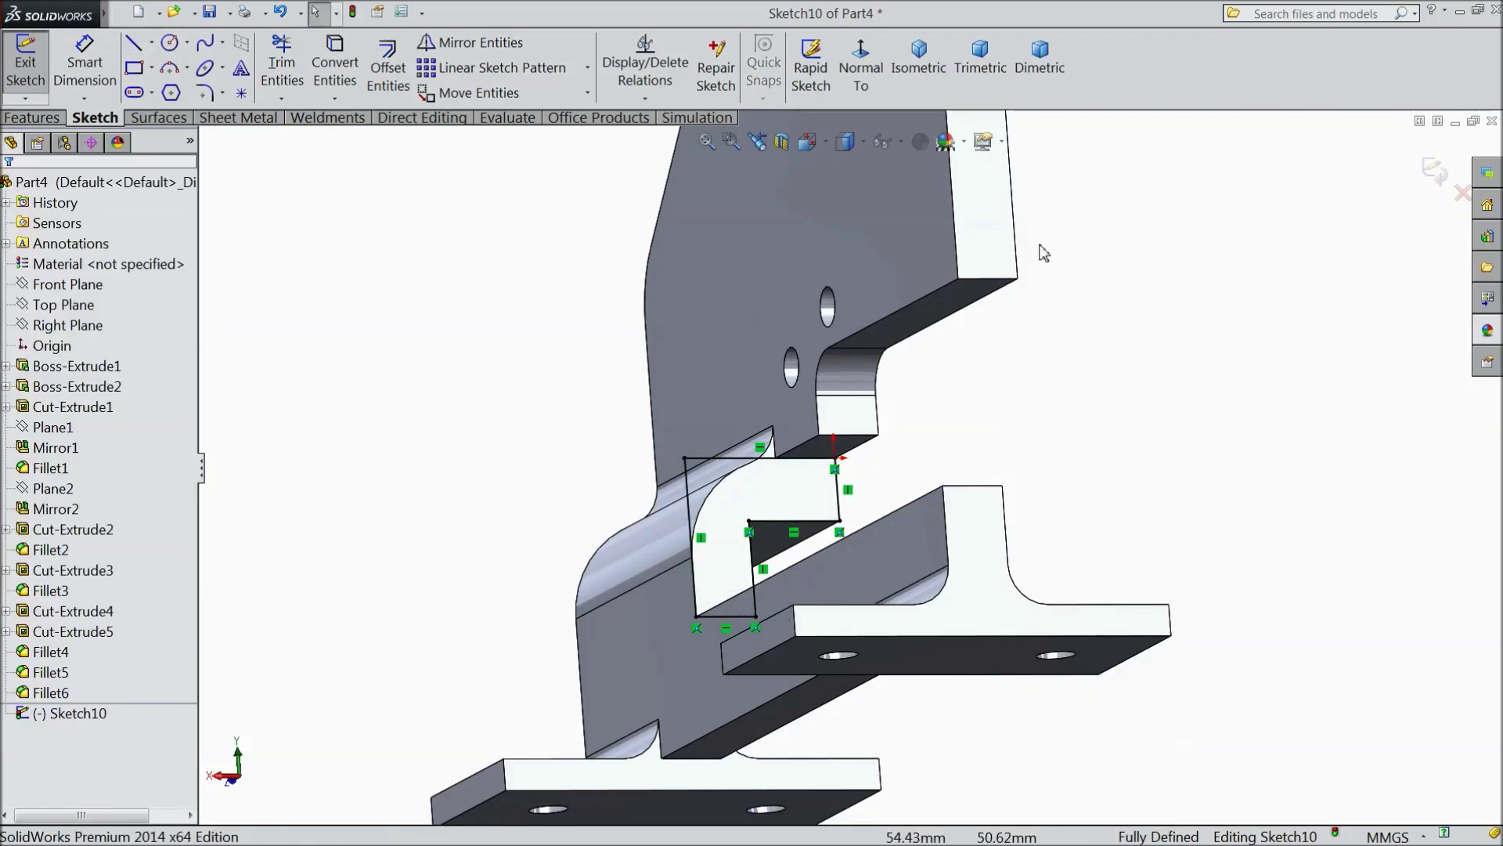
Step: Extrude the L-shaped outline as a boss Up To Vertex, ending at the lower corner of the upper plate's notch
click(46, 99)
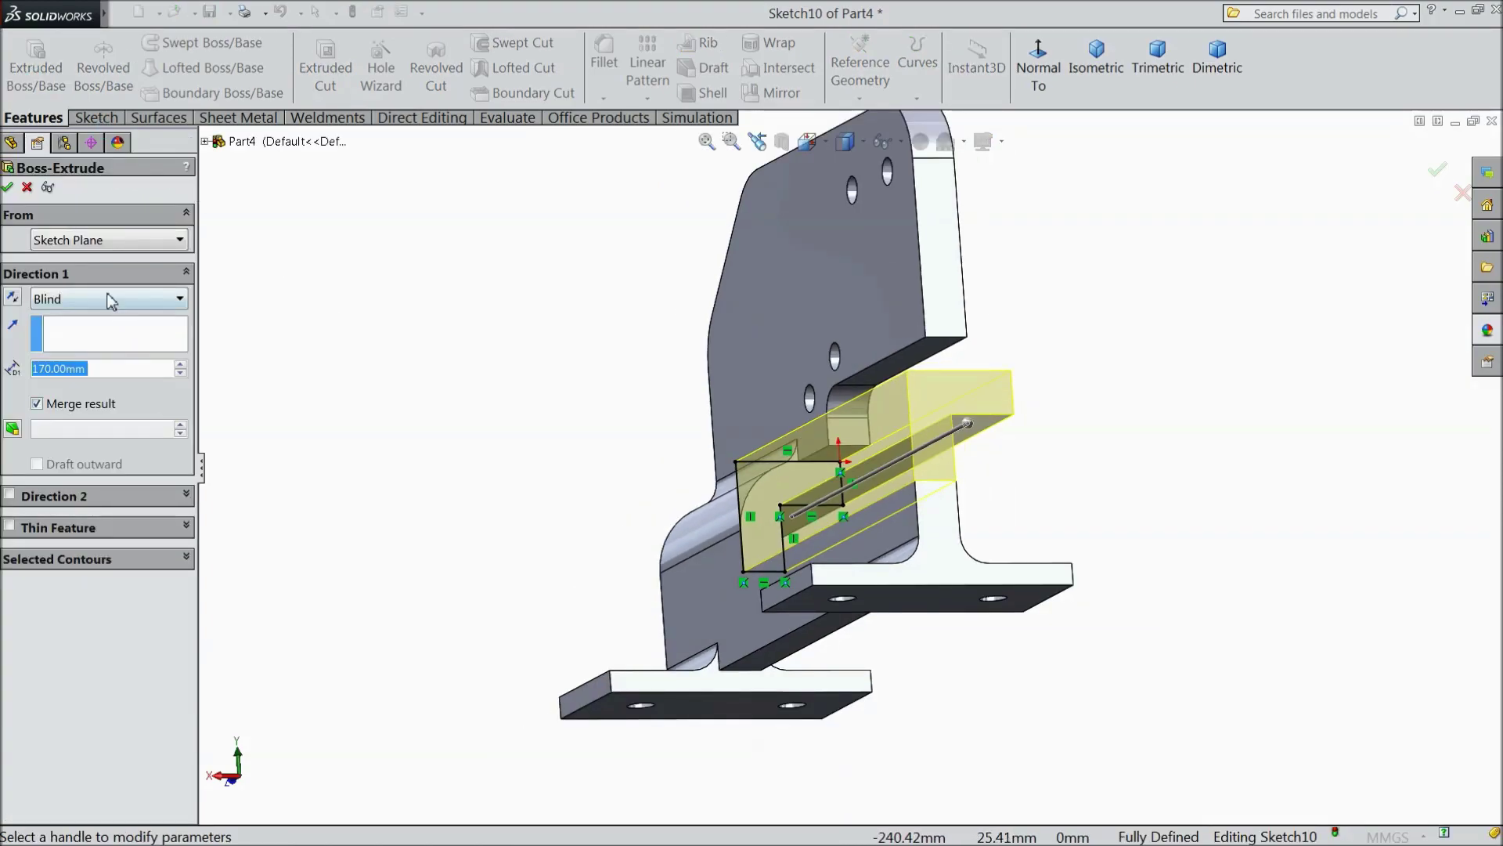
click(116, 299)
click(99, 366)
middle_drag(470, 317, 503, 413)
scroll(789, 441, down, 5)
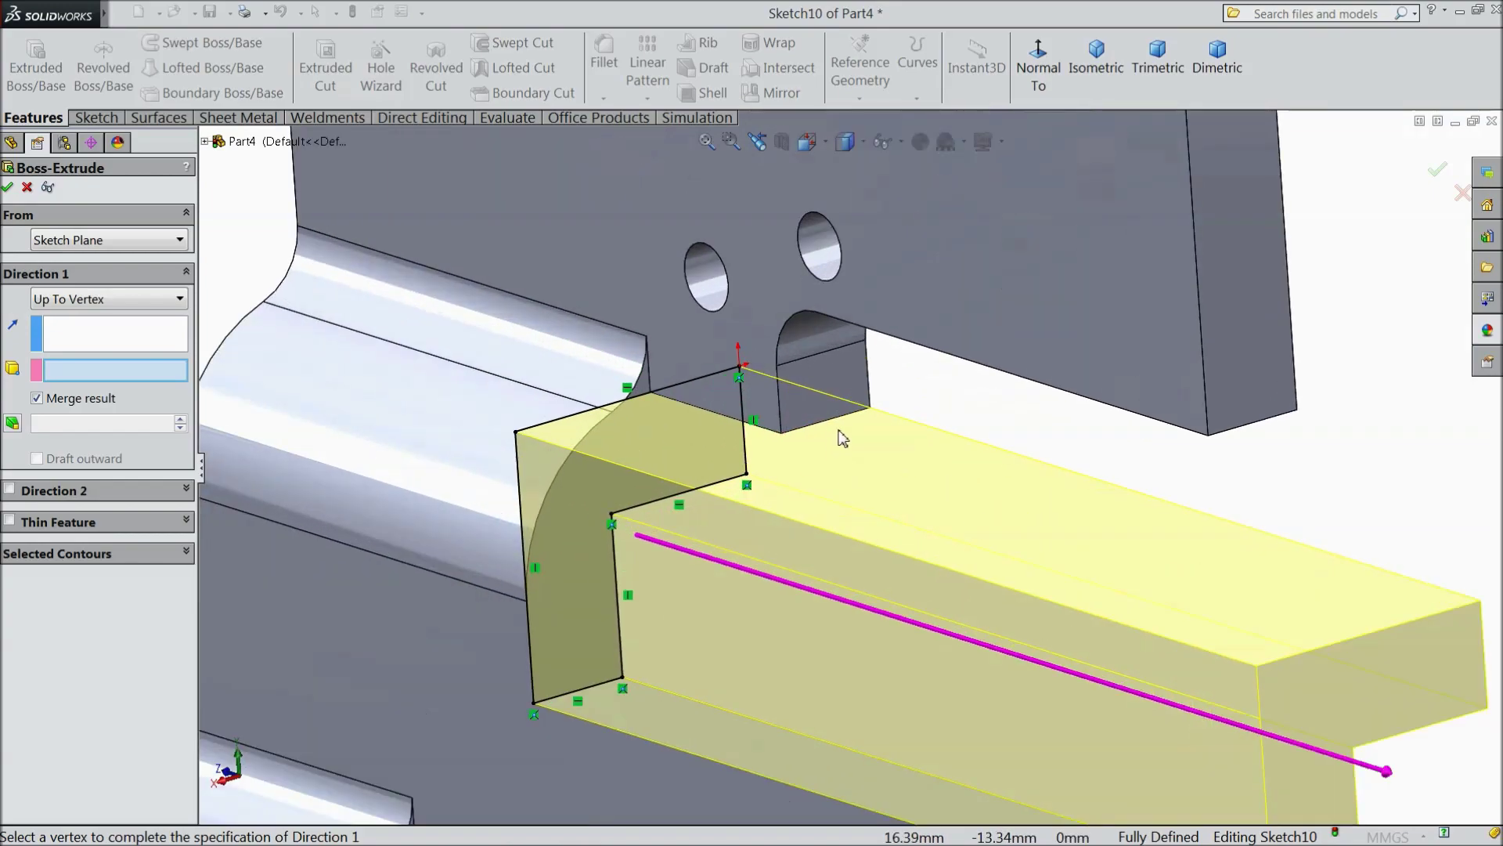
click(781, 433)
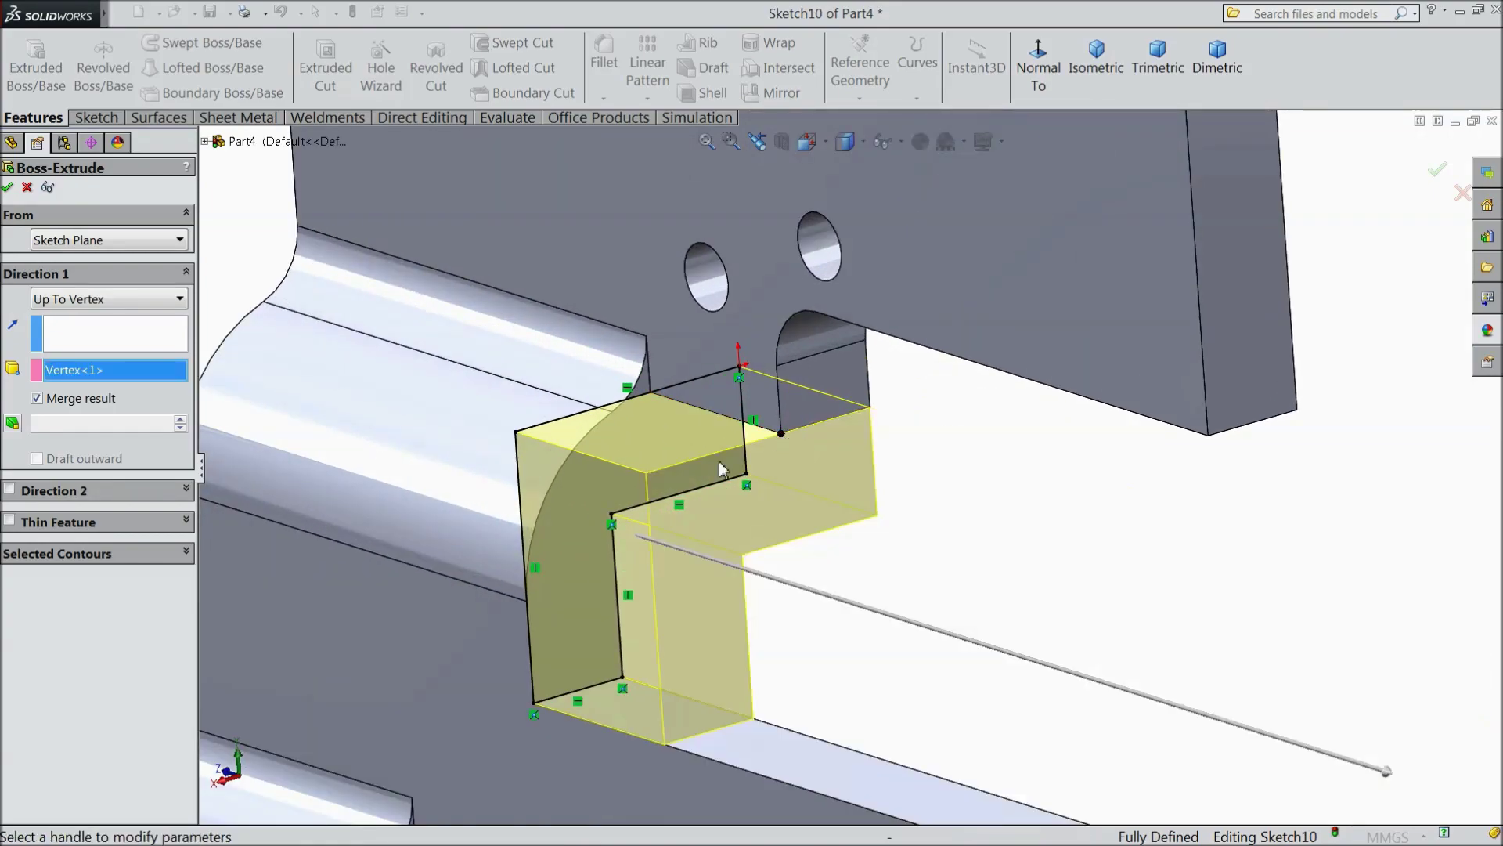
click(8, 188)
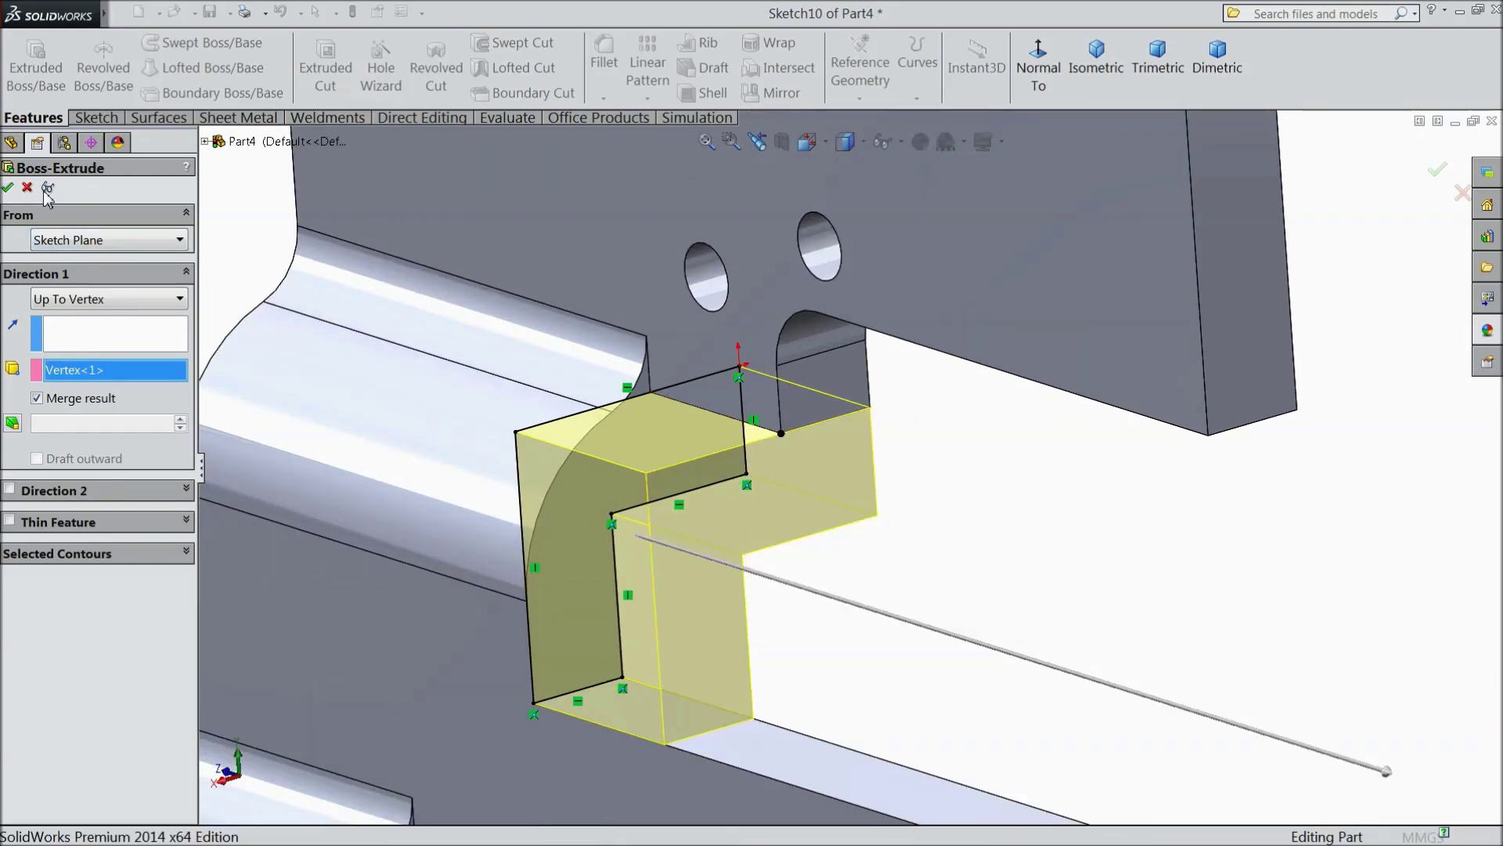
Step: Open a new sketch on the end face of the newly extruded square-cornered block
scroll(641, 407, up, 5)
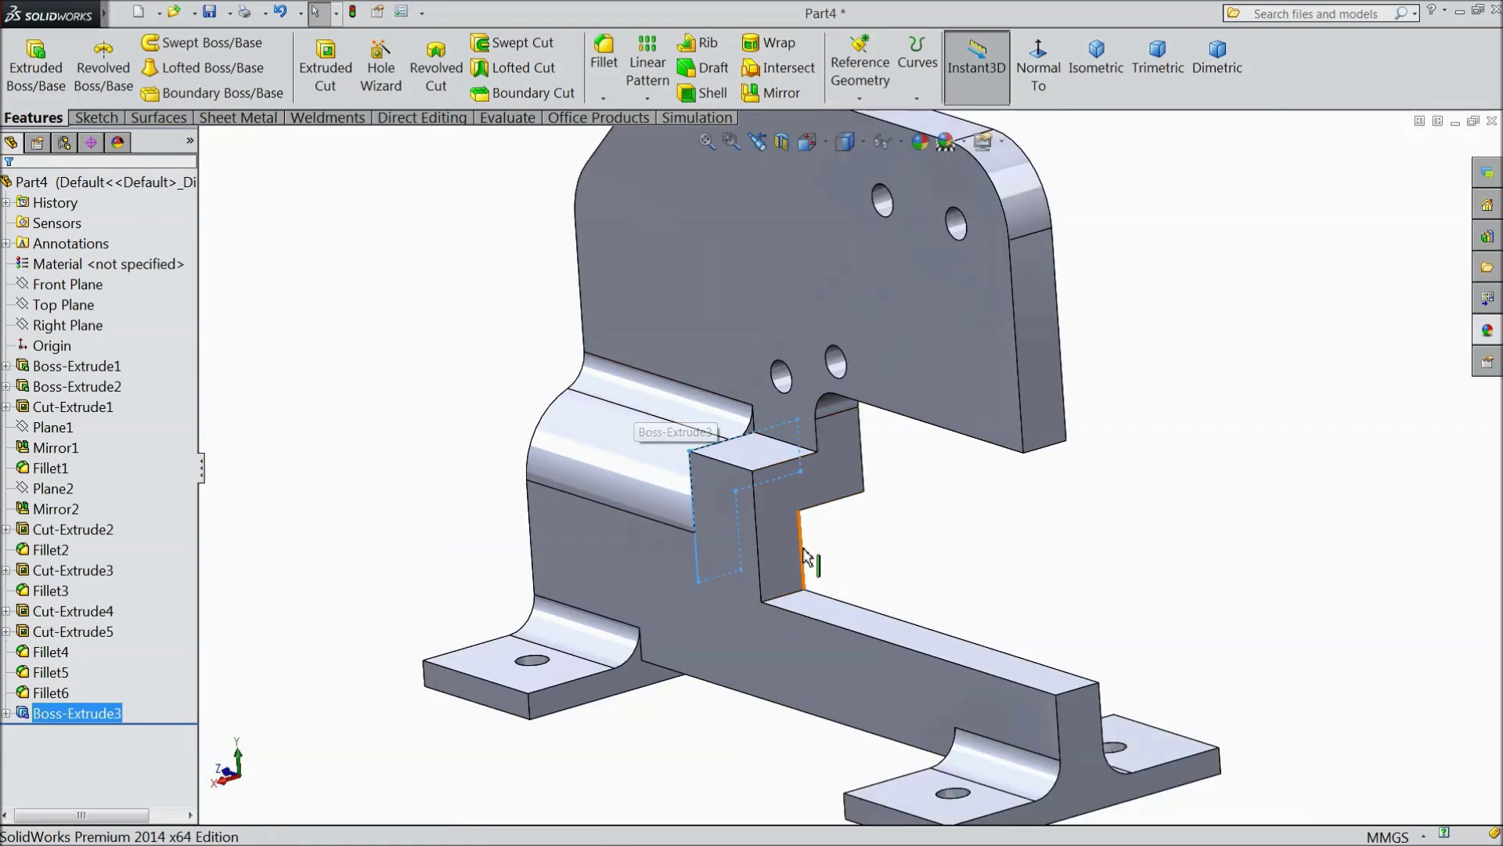
click(813, 534)
click(848, 498)
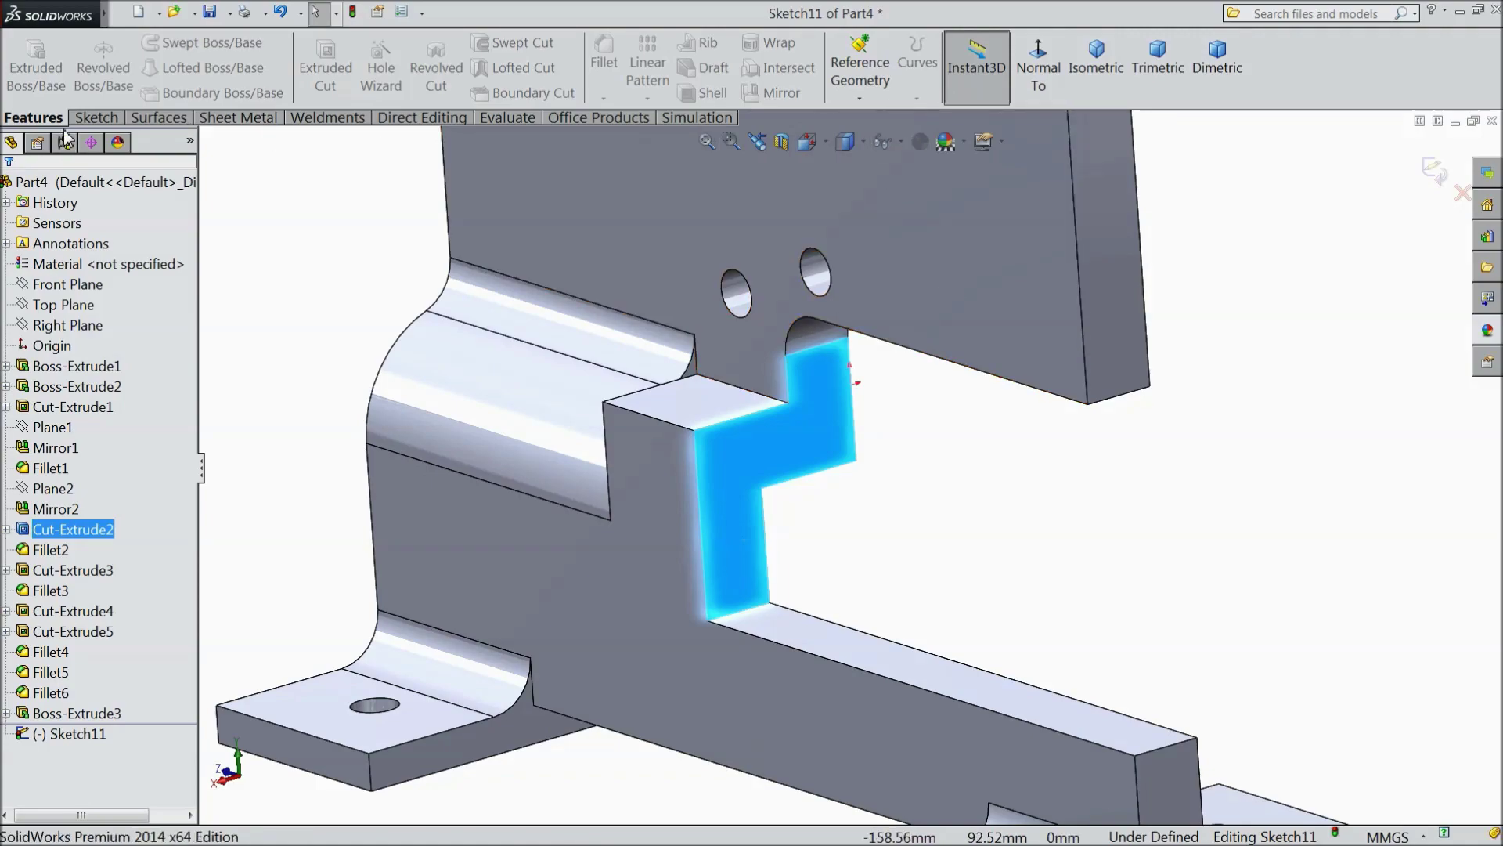
click(94, 117)
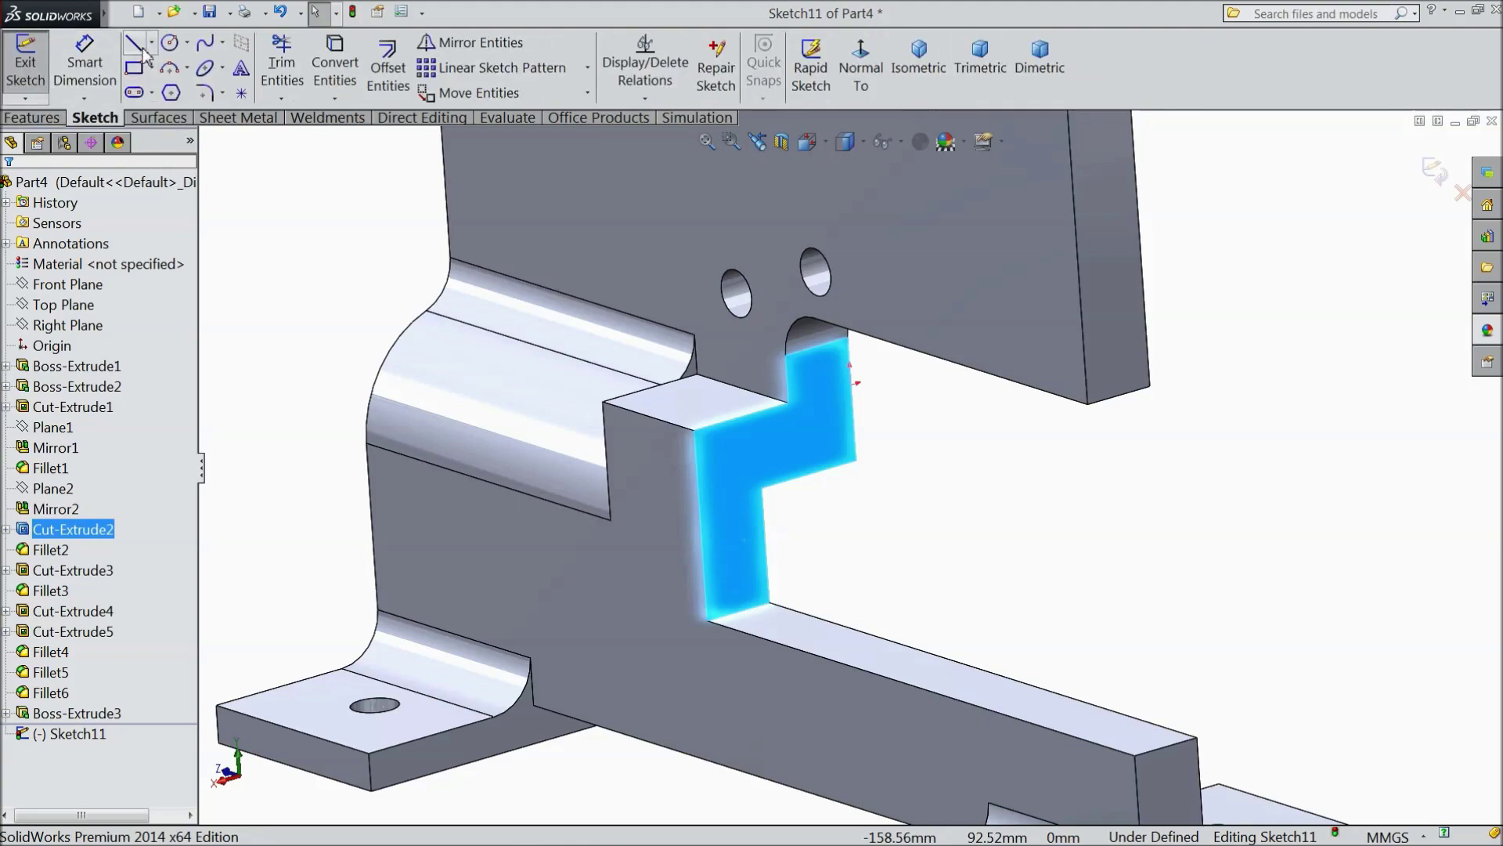
click(134, 67)
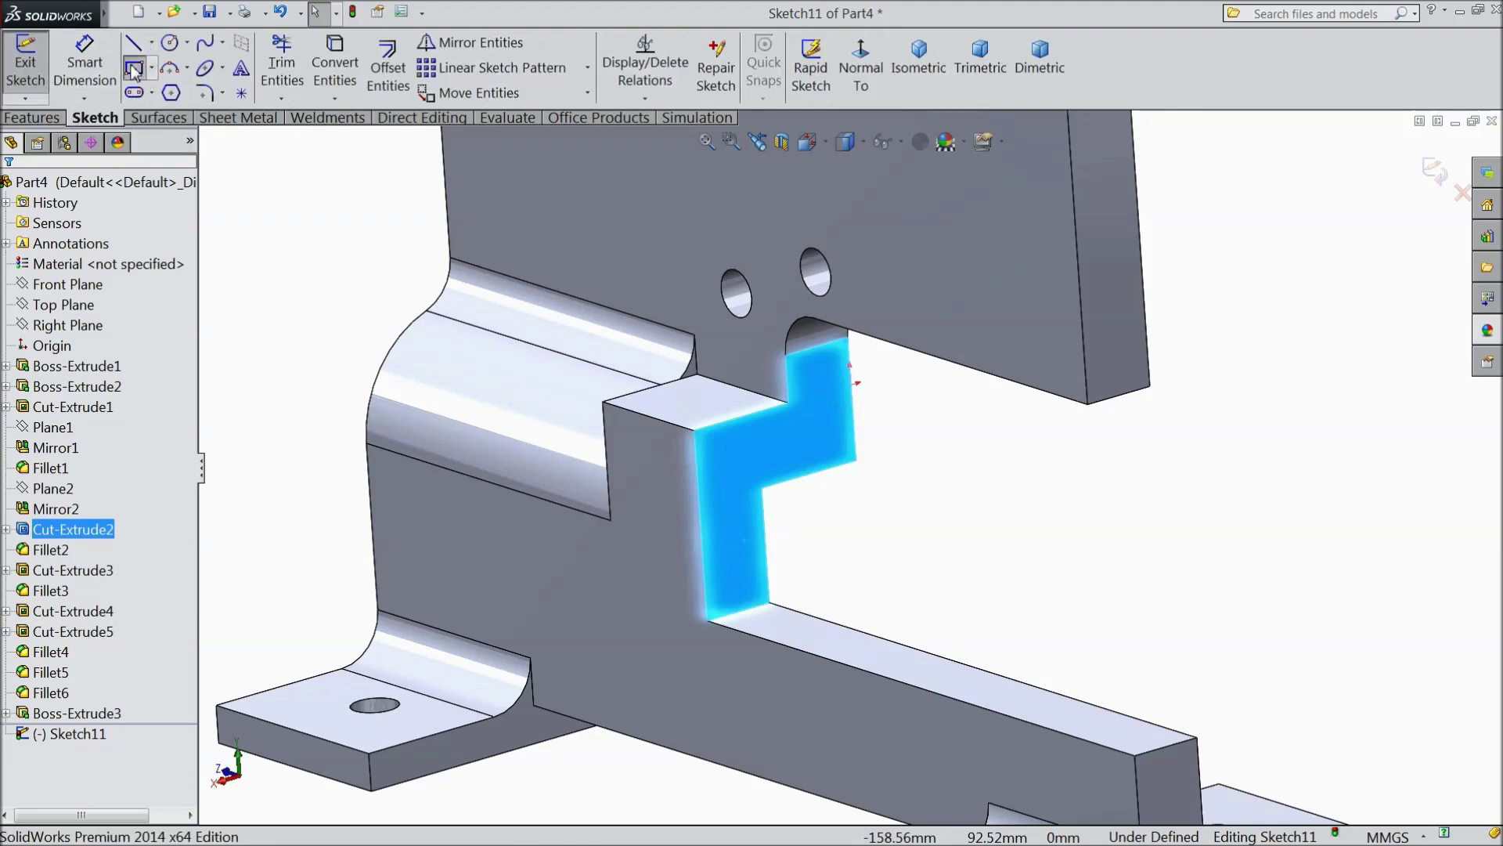
click(708, 621)
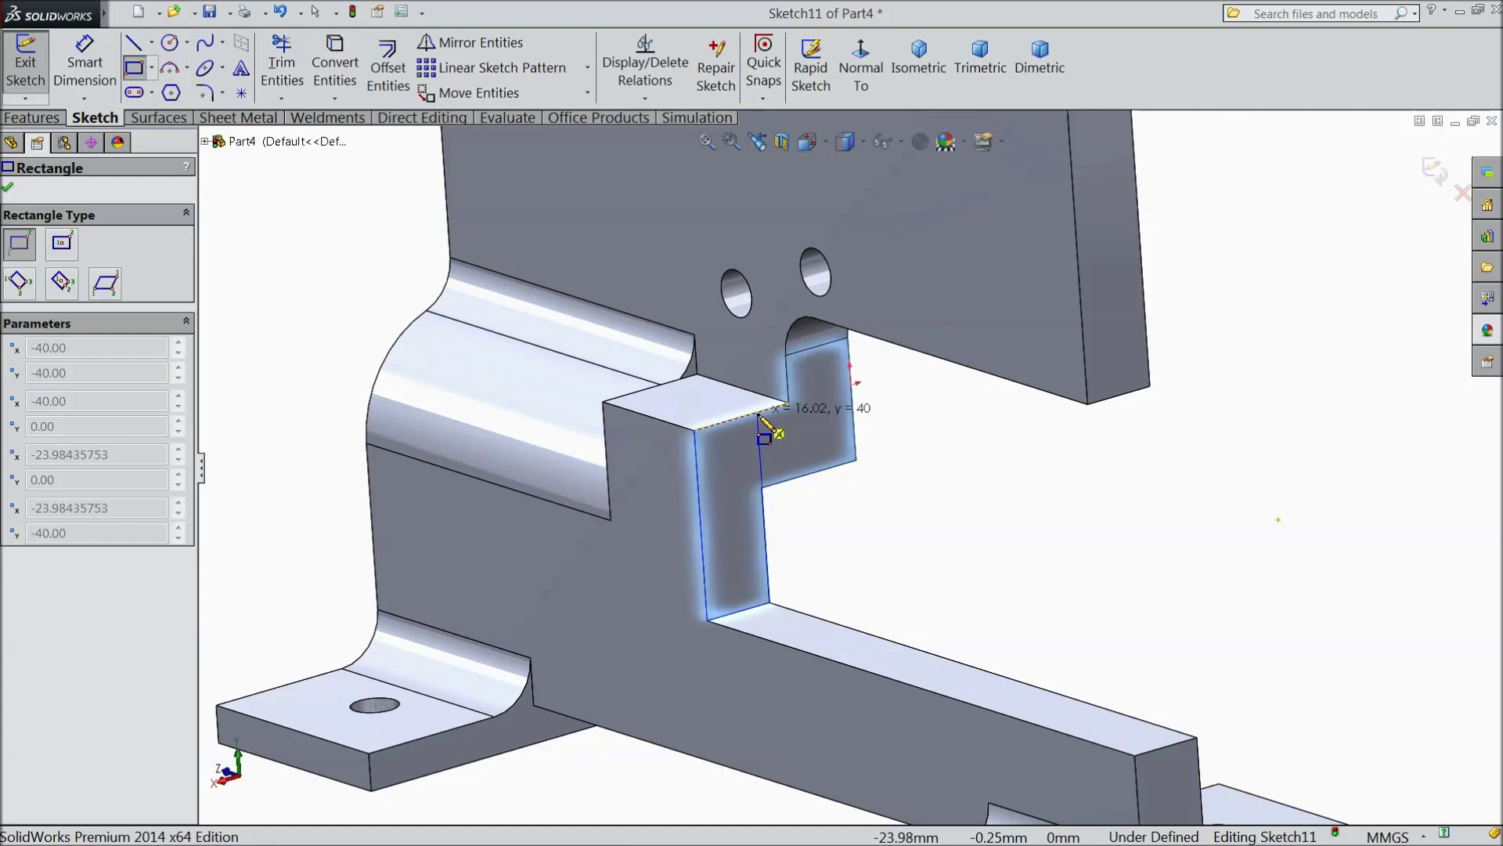
click(760, 417)
key(Escape)
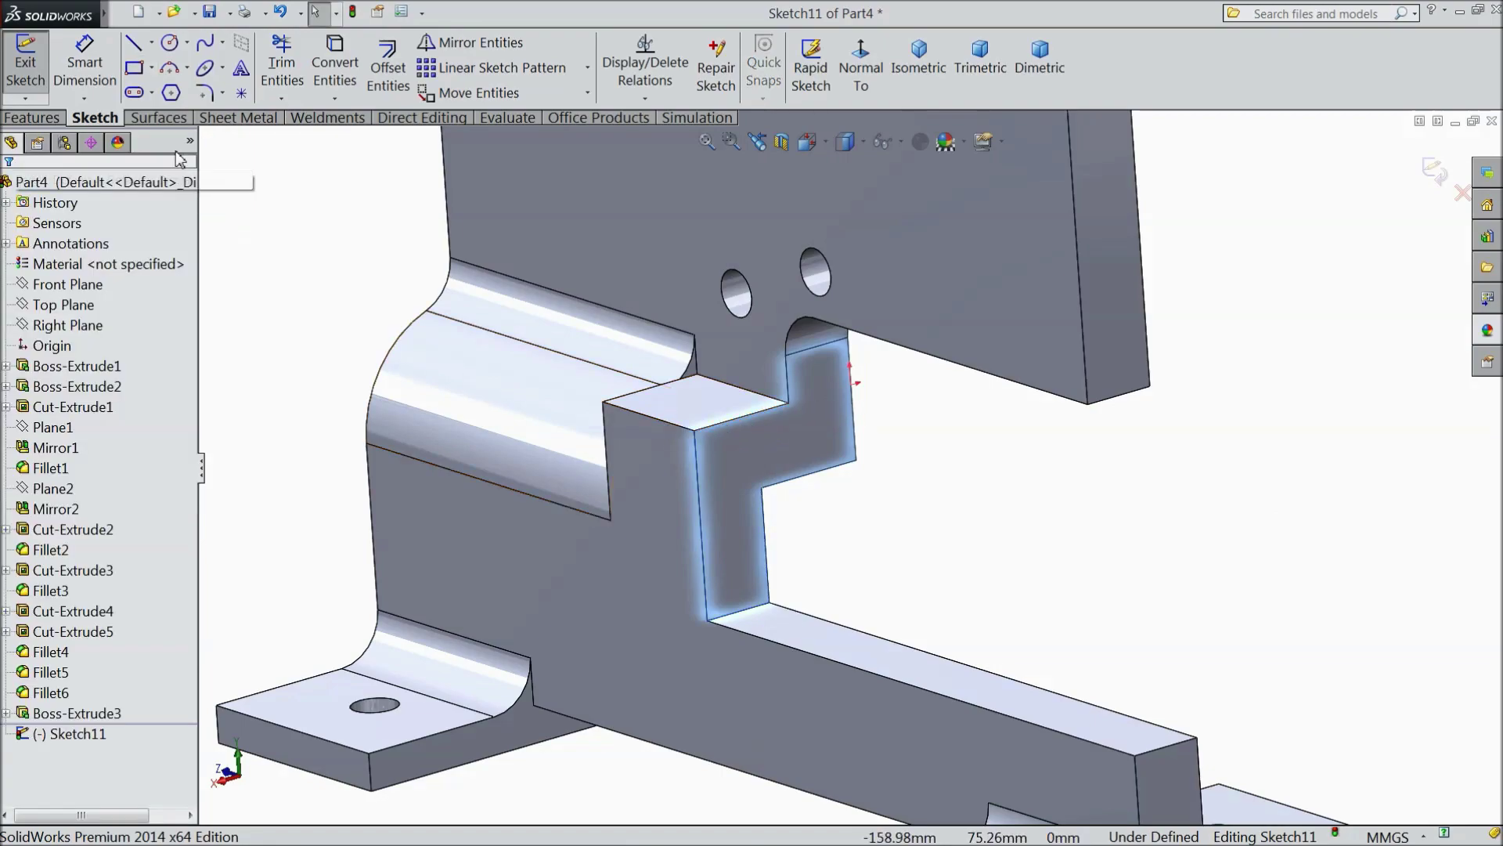
Step: Sketch a corner rectangle about 16 by 40 mm over the block's vertical web, from its upper outer corner to its lower inner corner
click(135, 68)
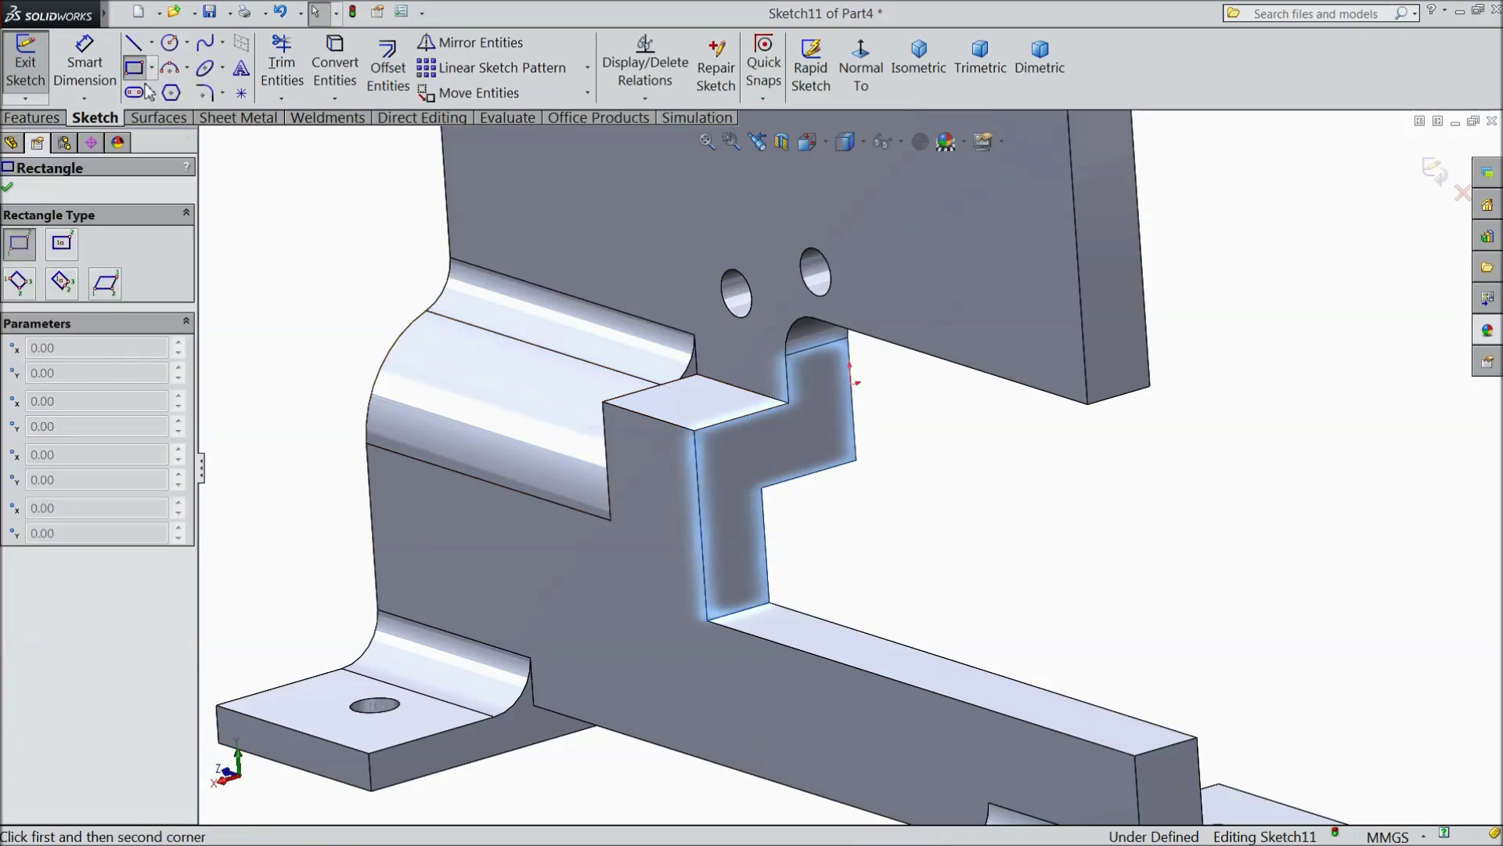
click(693, 430)
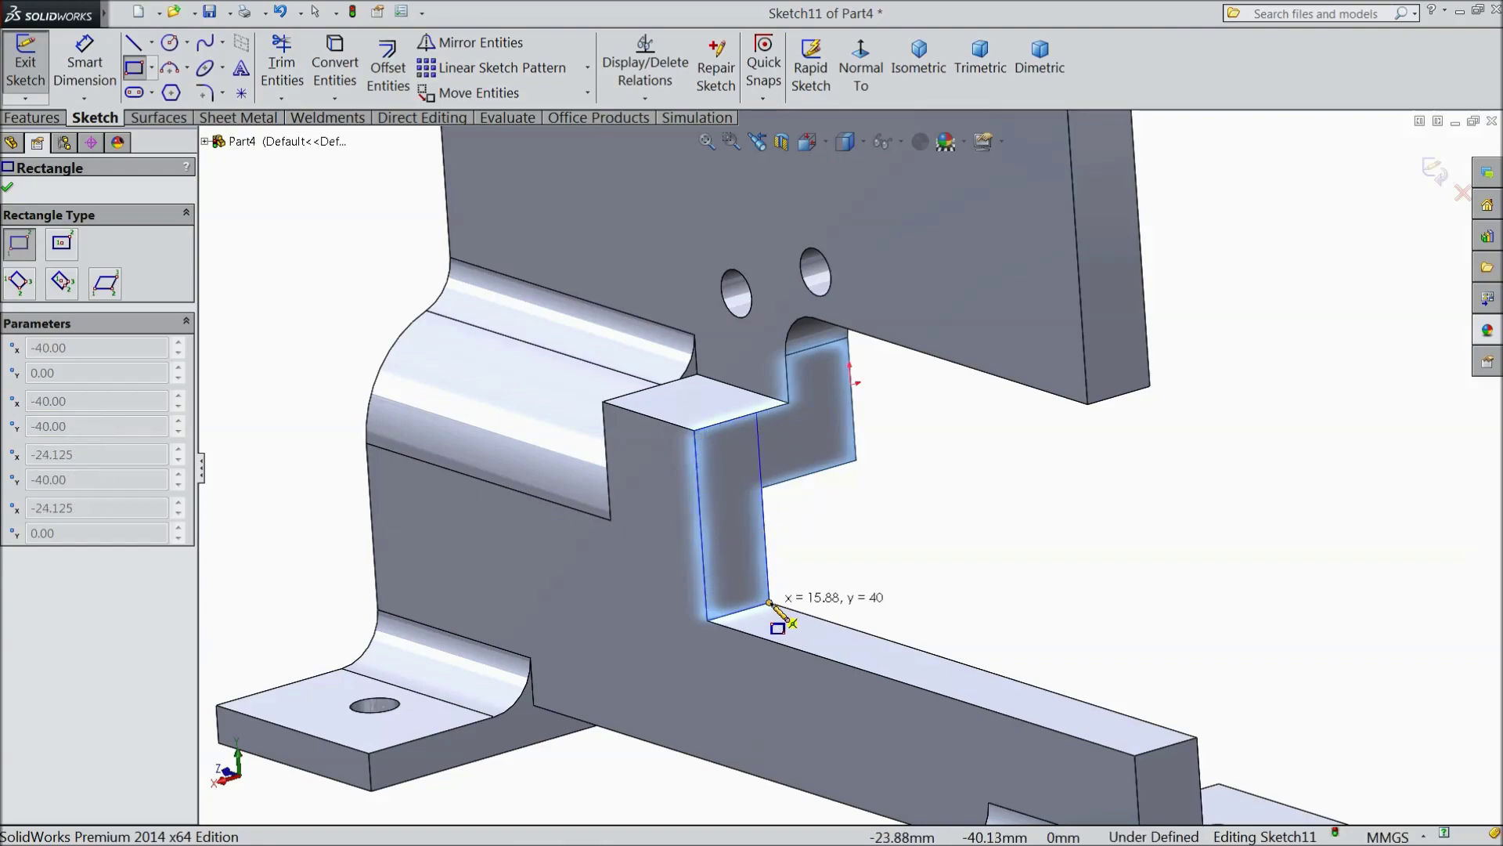
click(770, 604)
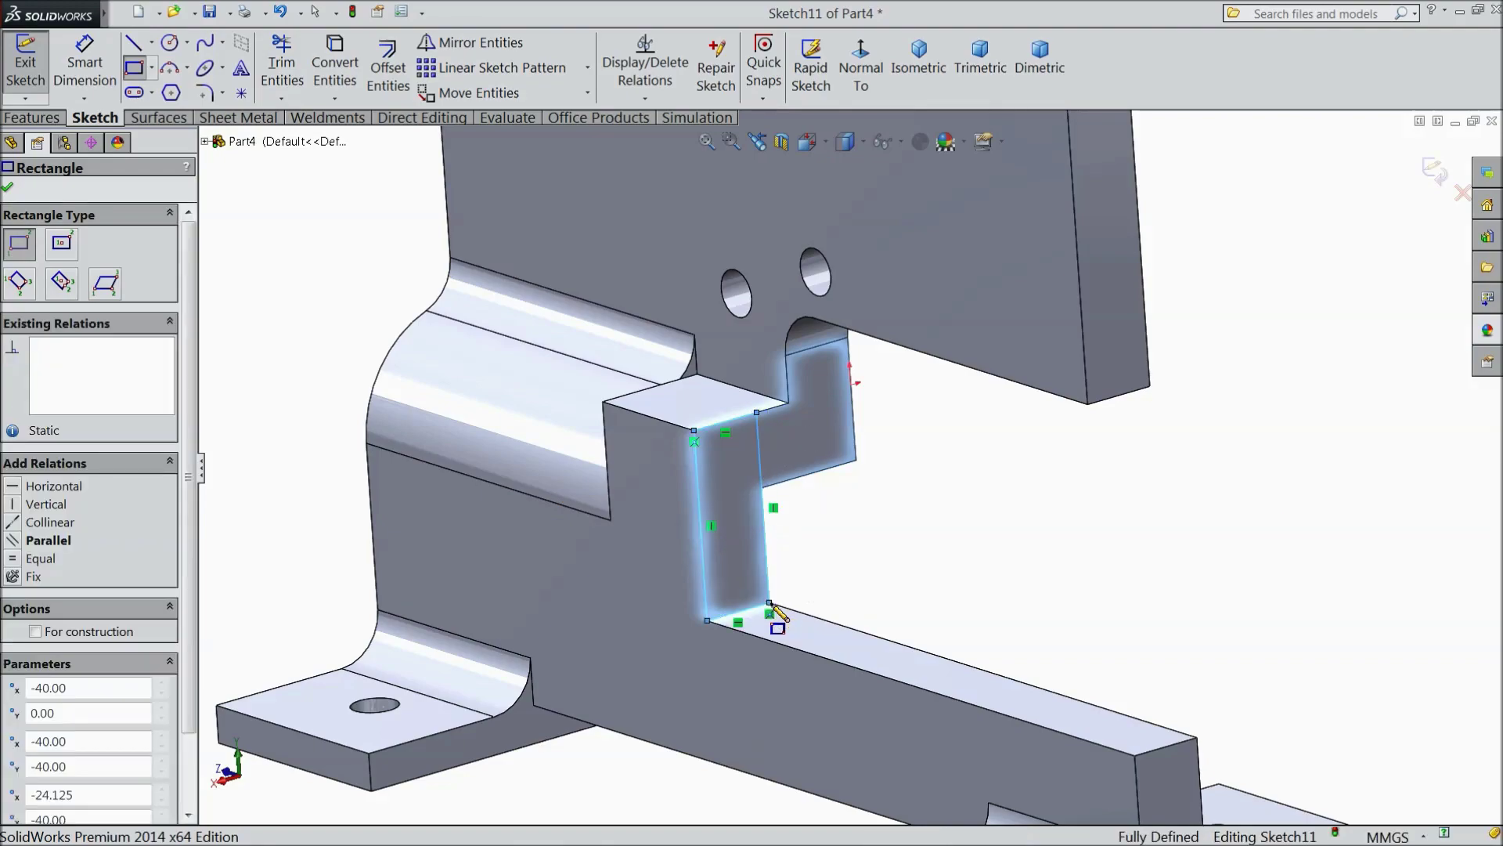
click(16, 122)
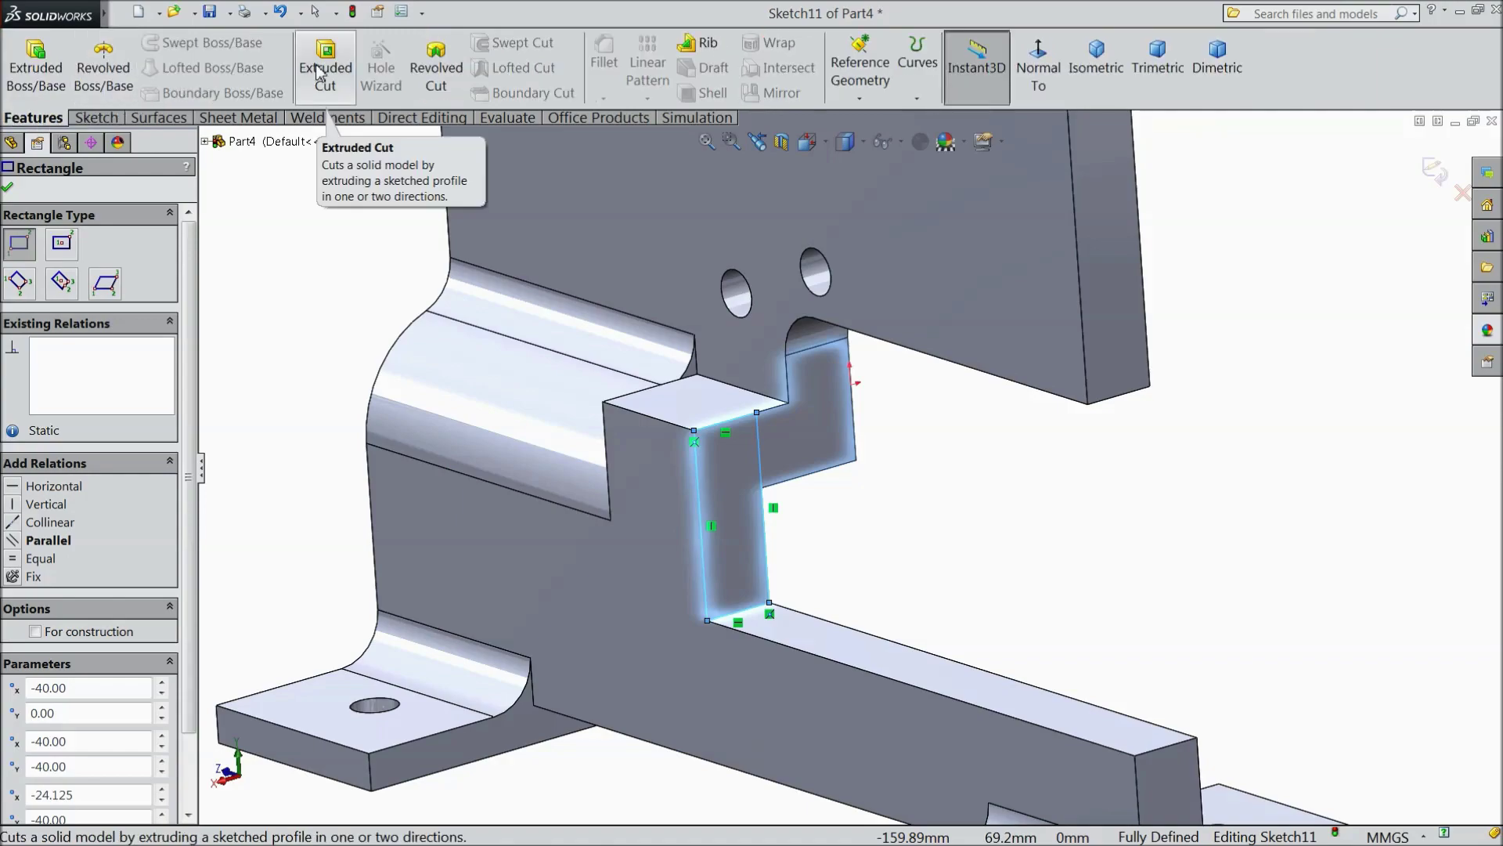
Step: Extrude the rectangle as a merged boss Up To Vertex, ending at the upper corner of the lower leg's far end face
click(35, 69)
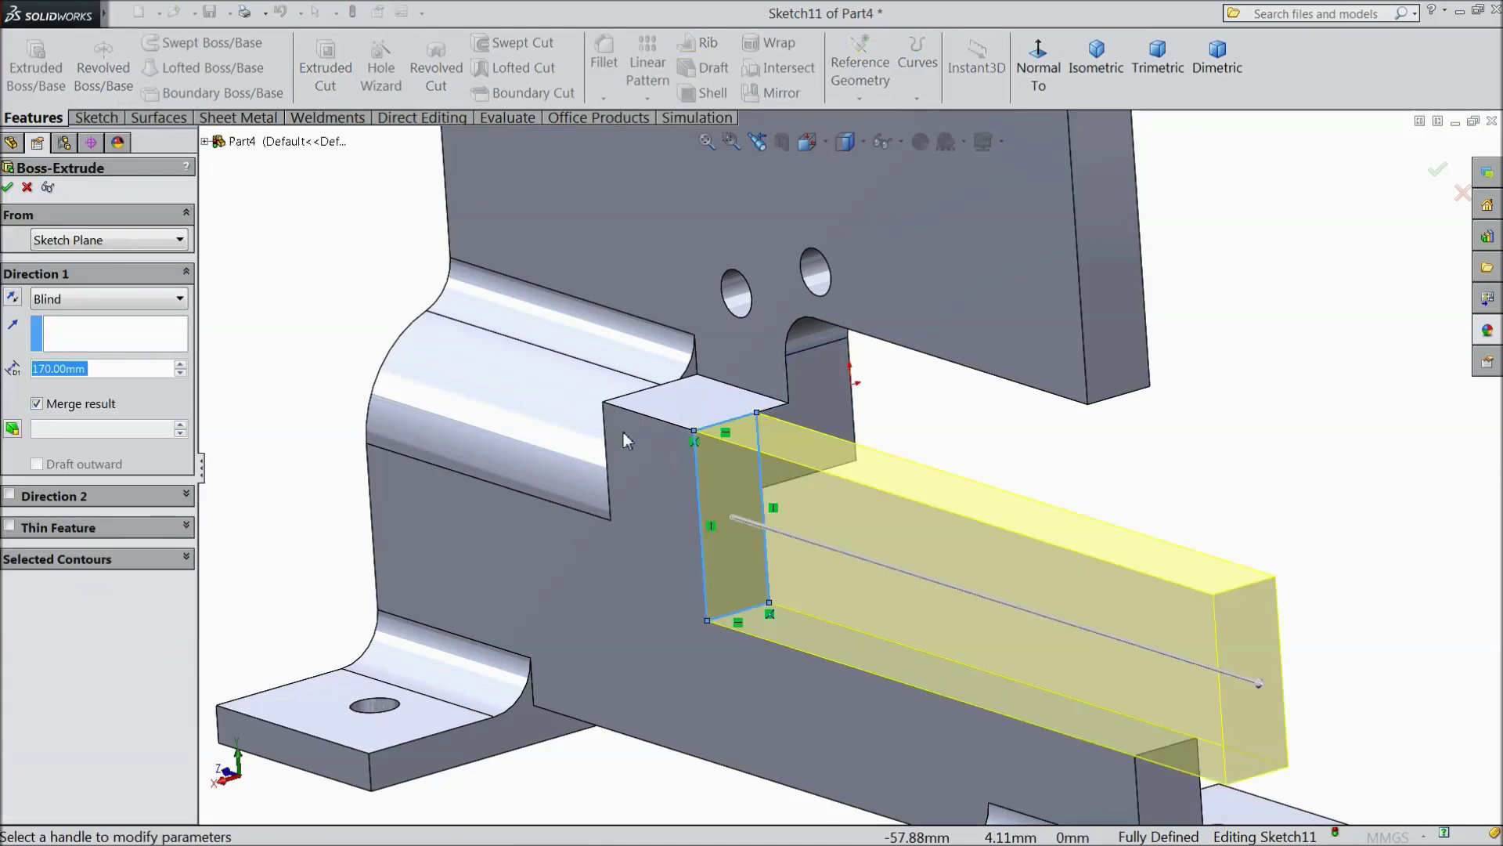
click(110, 298)
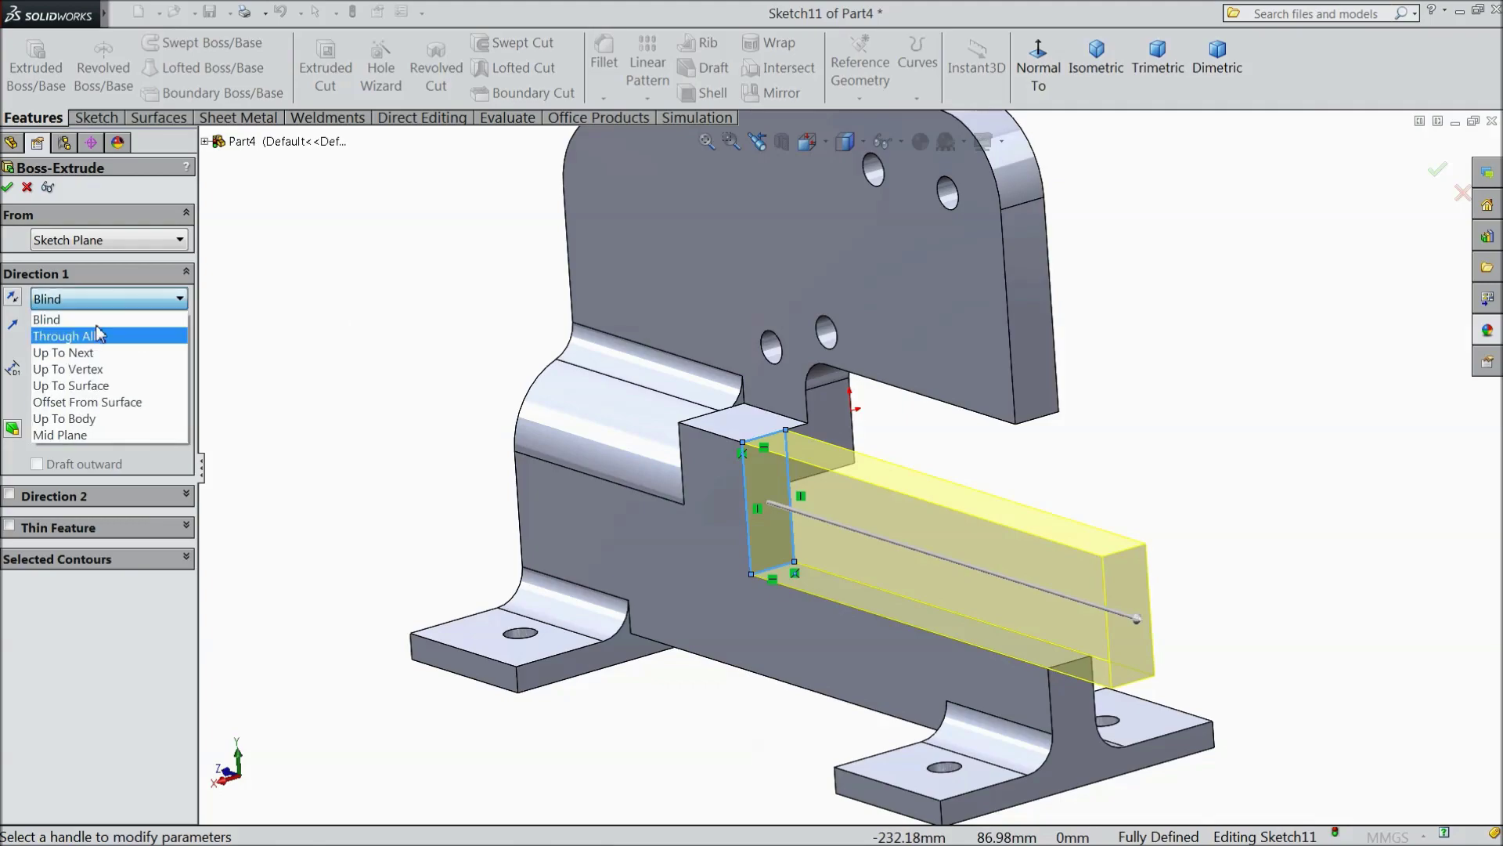
click(92, 369)
scroll(1068, 676, down, 4)
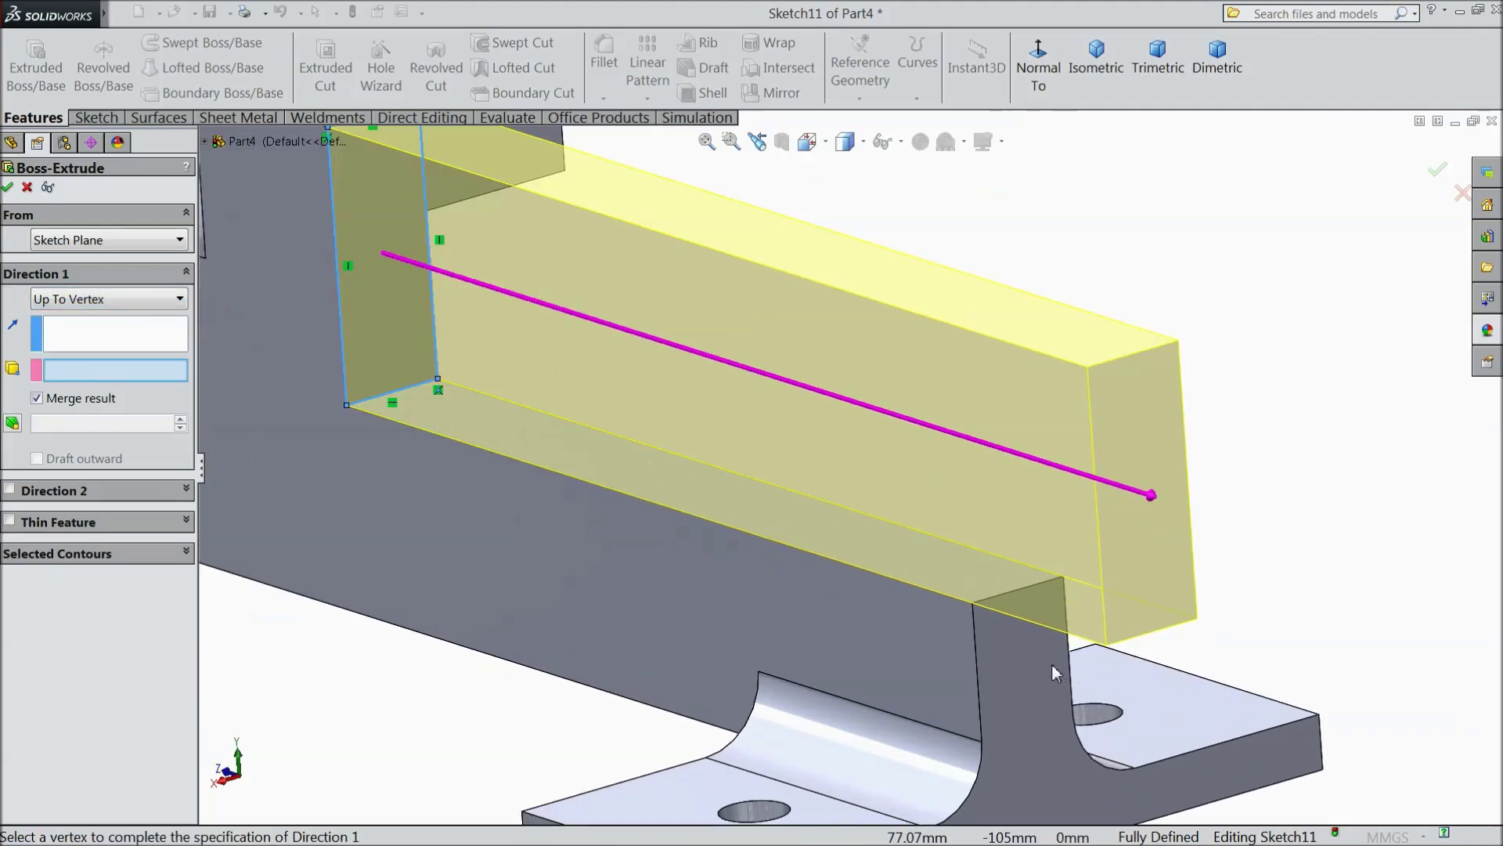
click(974, 604)
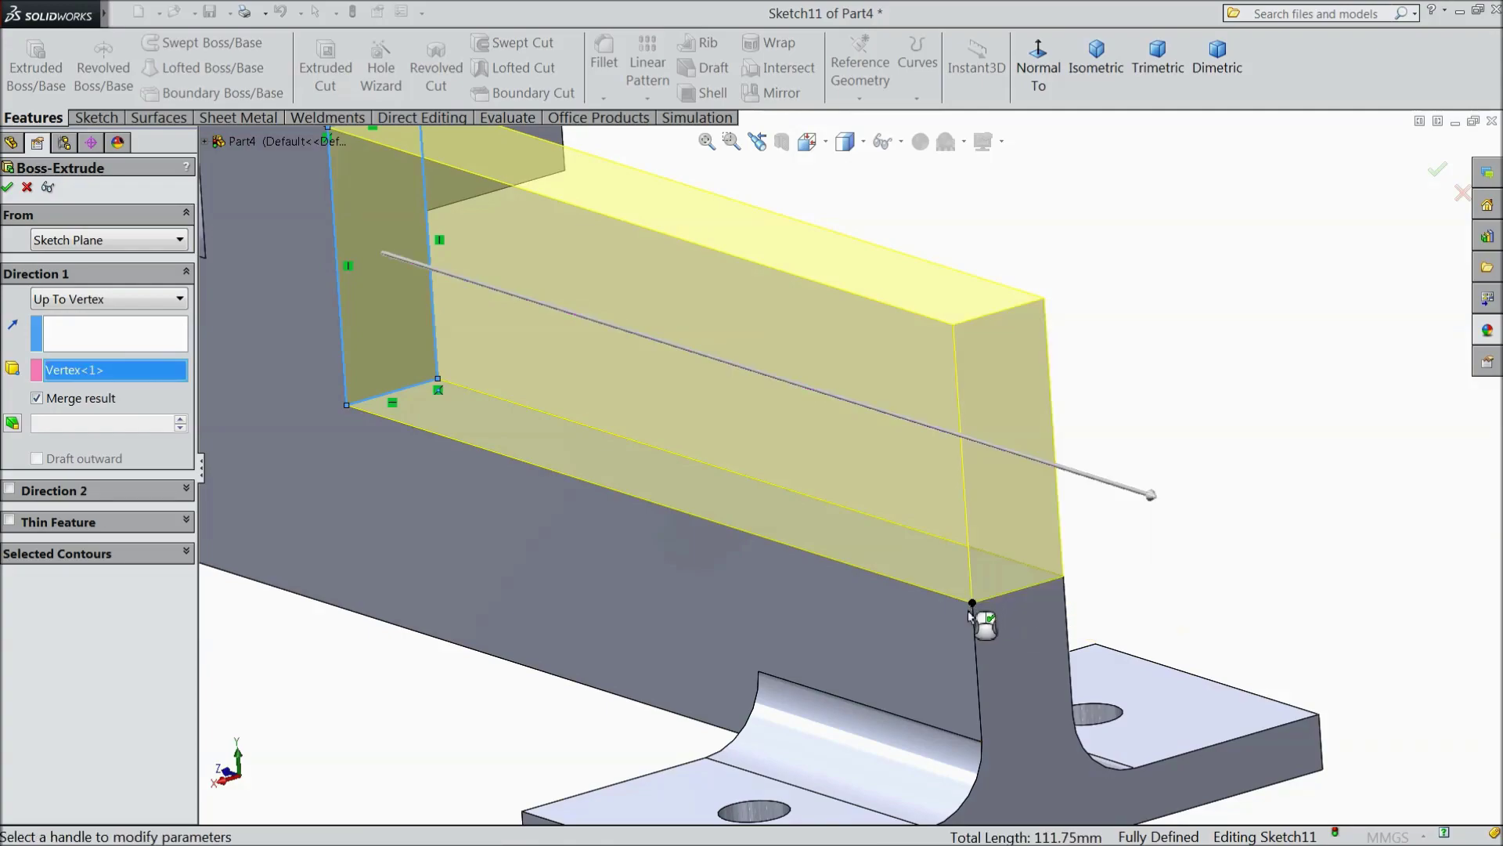
click(8, 188)
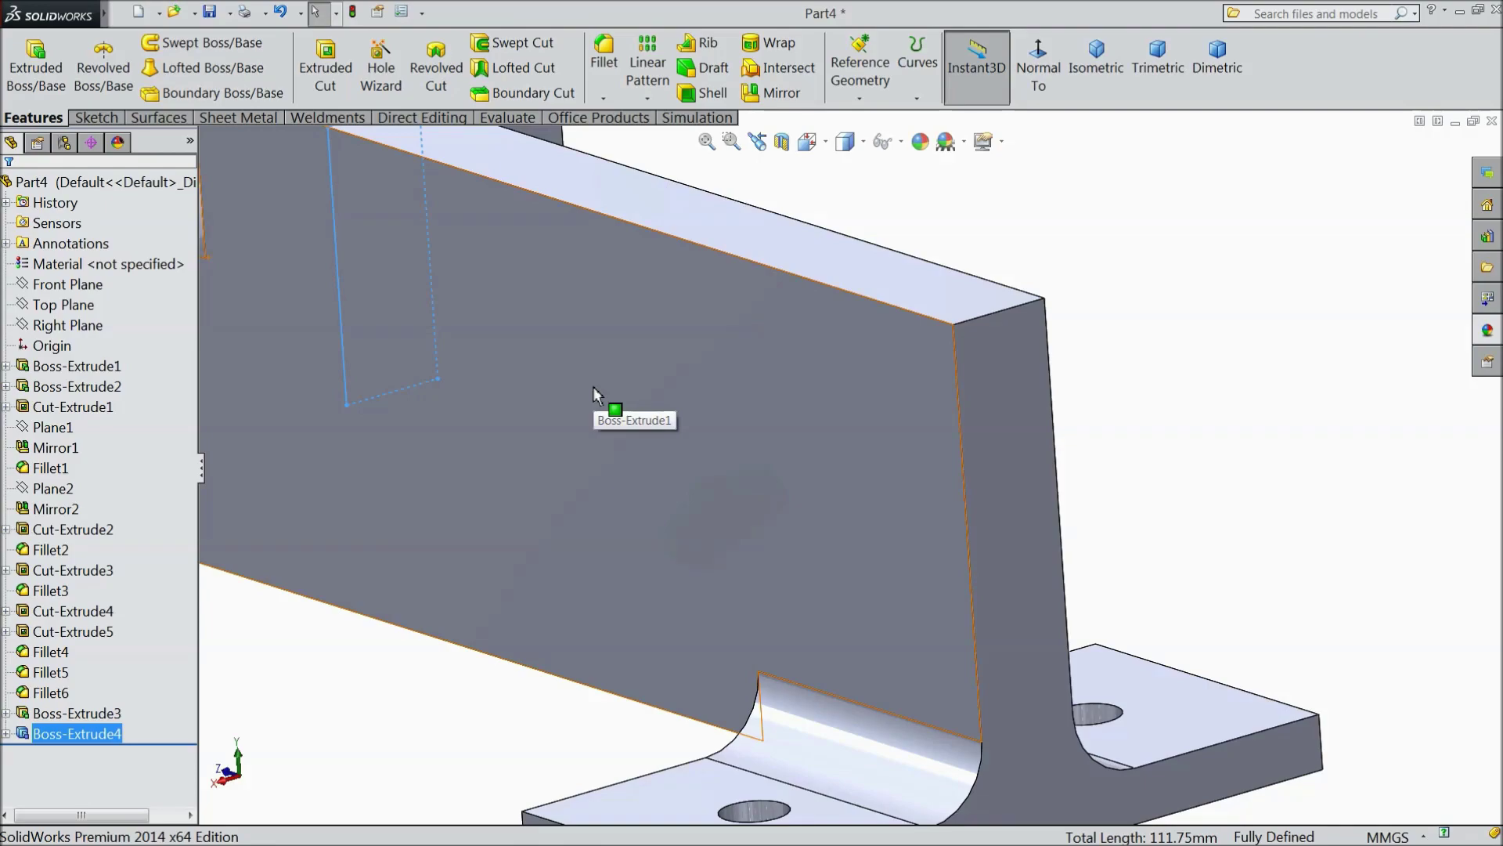
Step: Fillet the long outer edge of the step on the back side of the part with a 25.875 mm radius
scroll(646, 392, up, 4)
click(607, 59)
middle_drag(1073, 359, 1007, 396)
scroll(901, 386, up, 3)
scroll(1122, 383, down, 4)
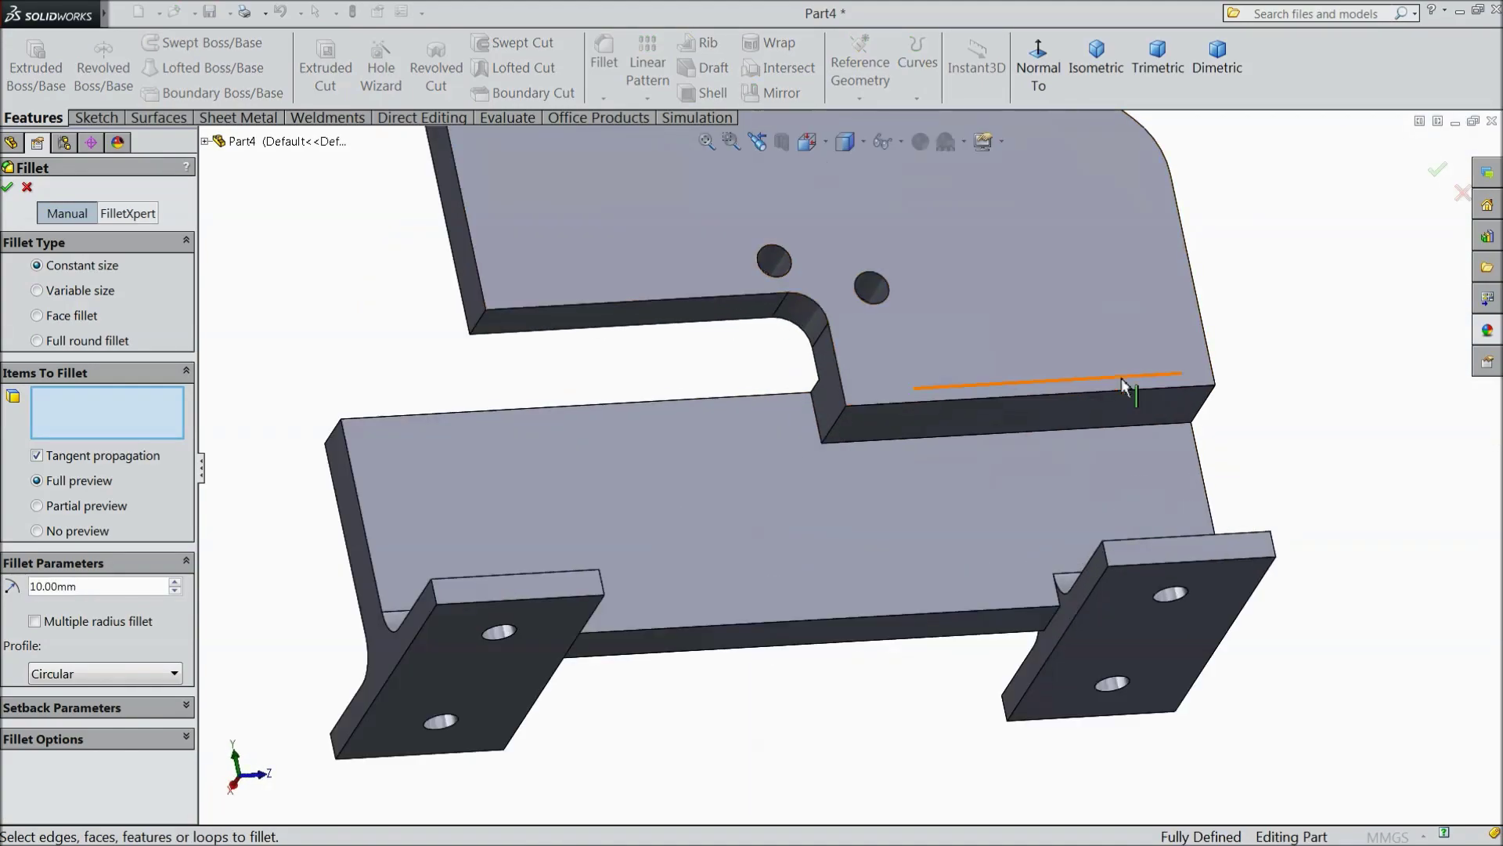
scroll(1122, 384, down, 2)
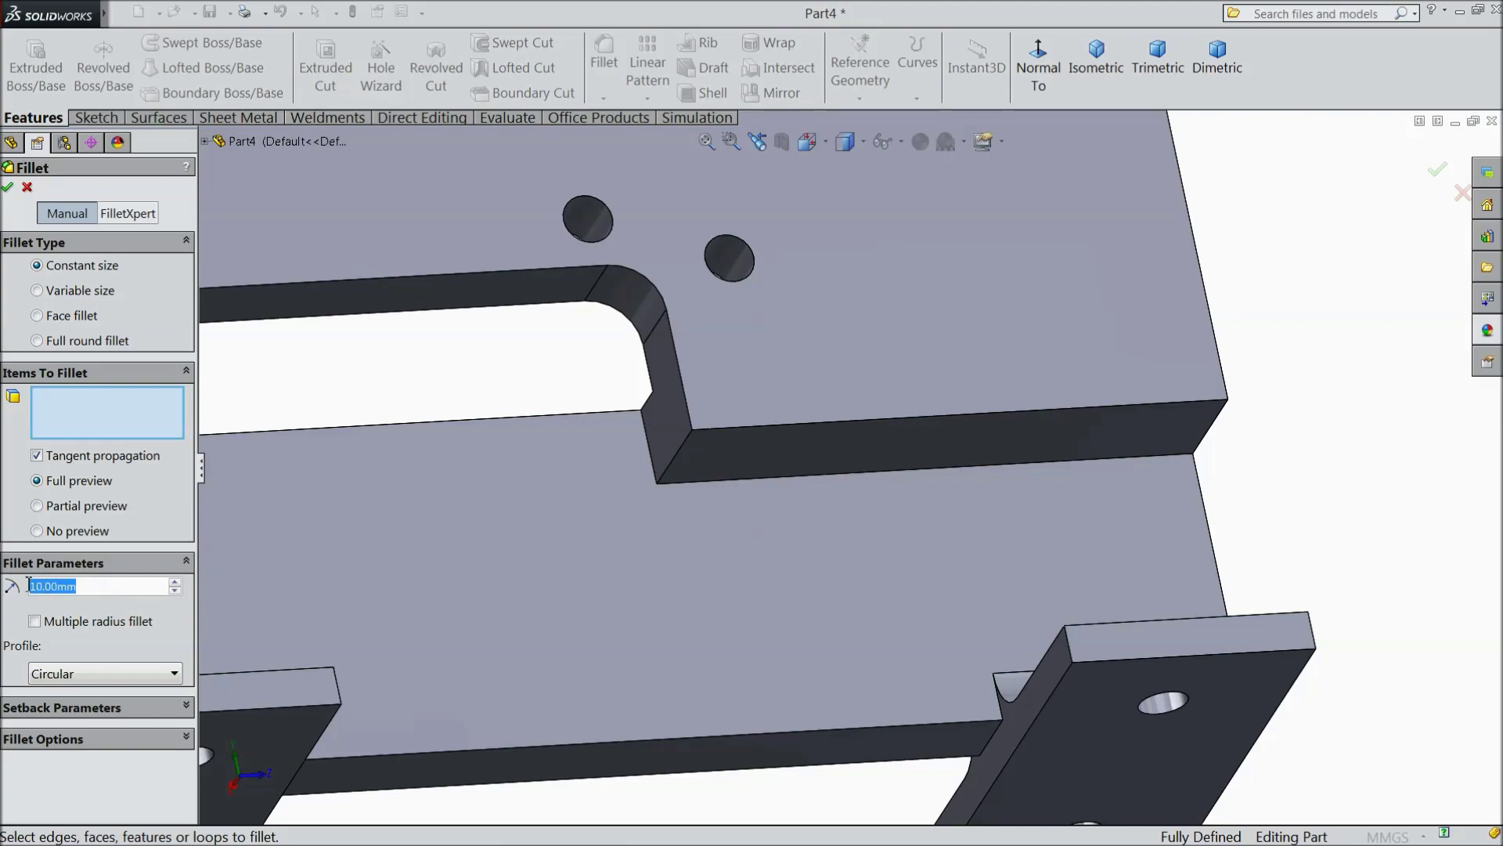
text(25)
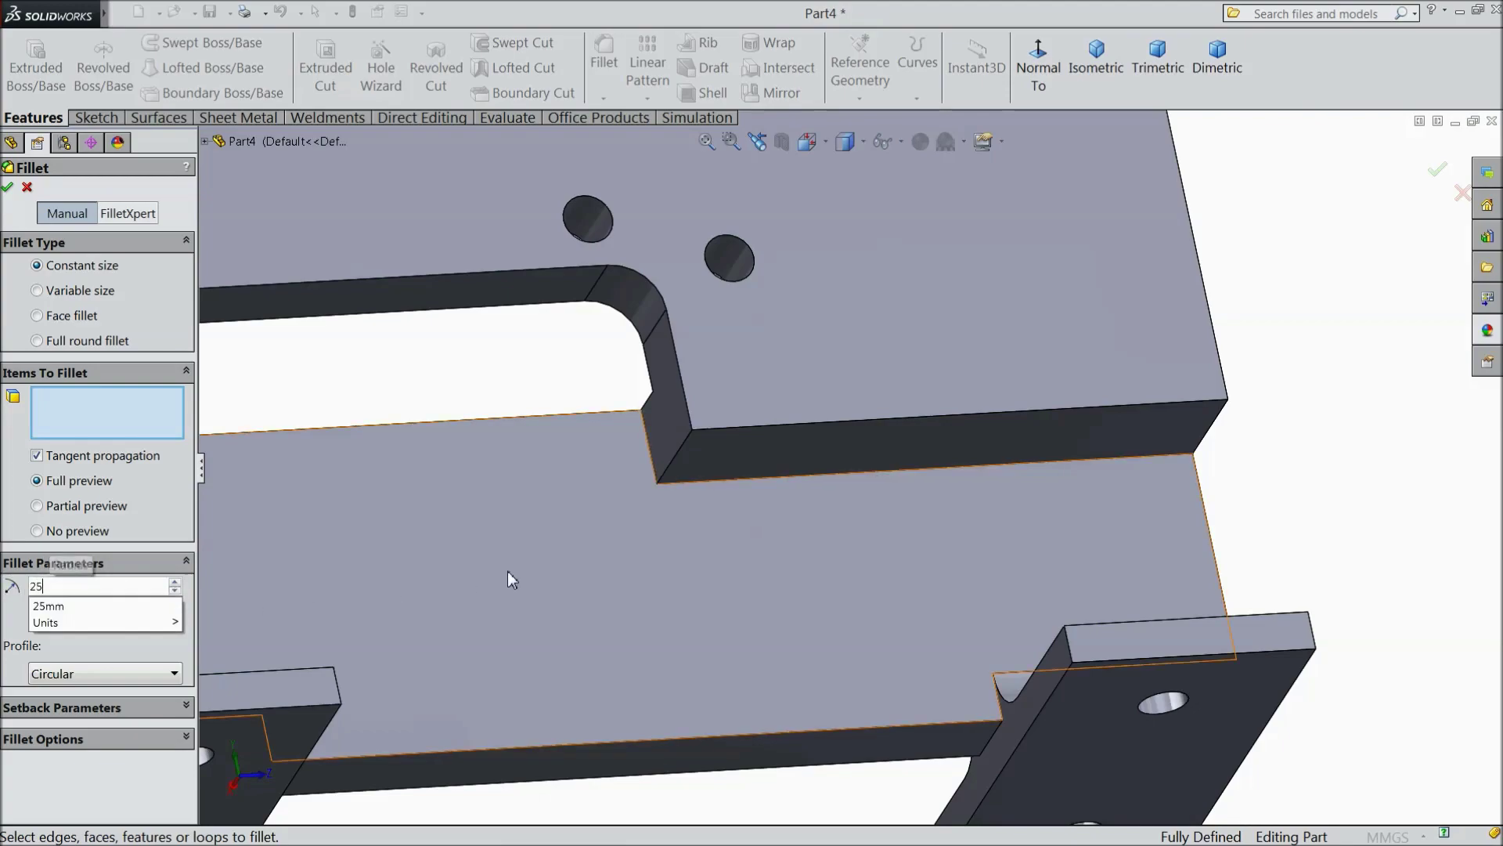
click(807, 423)
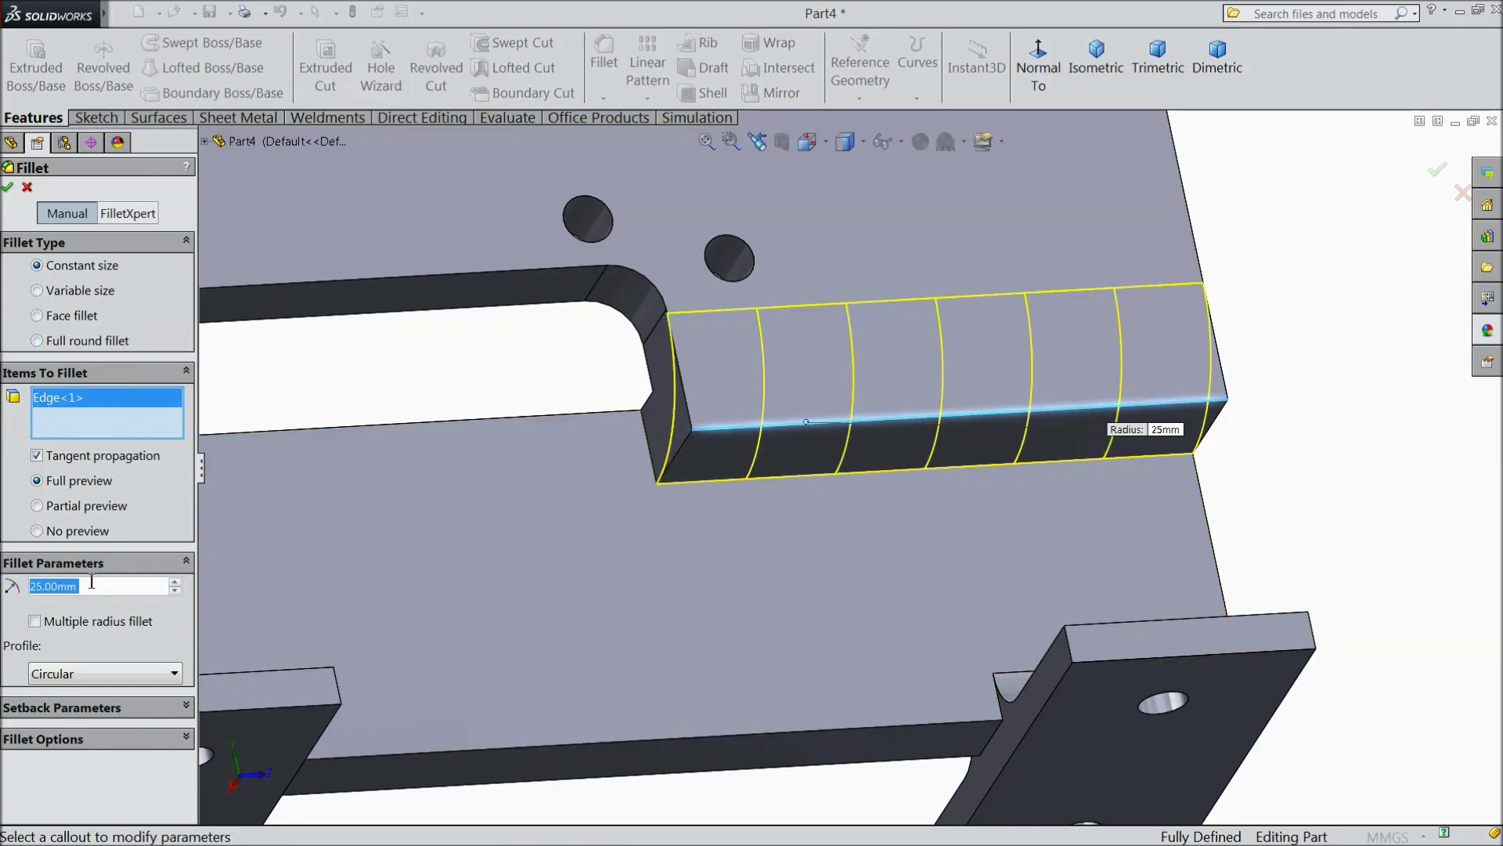
text(25.875)
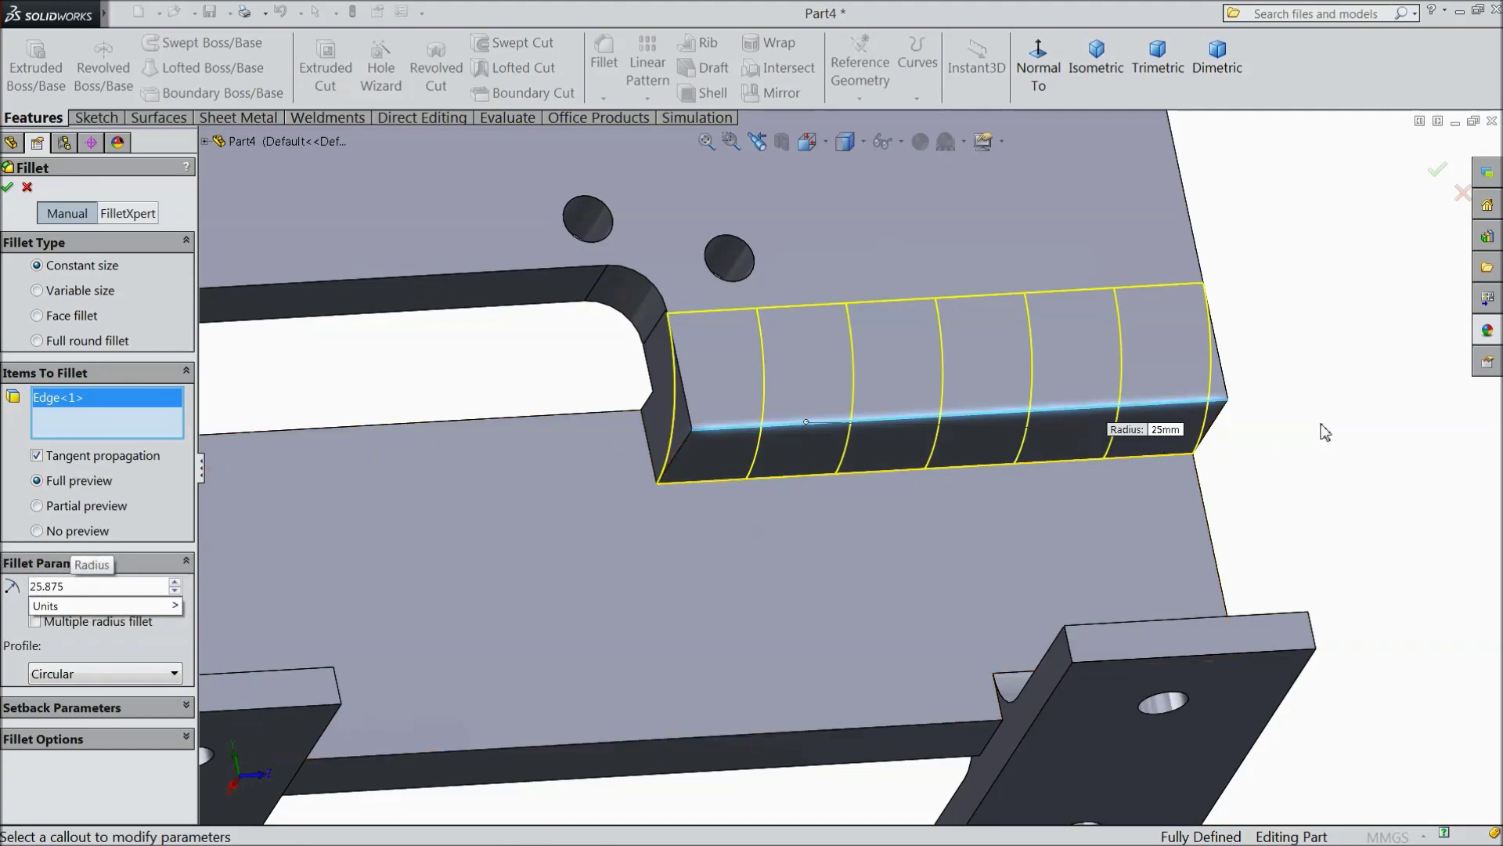
key(Return)
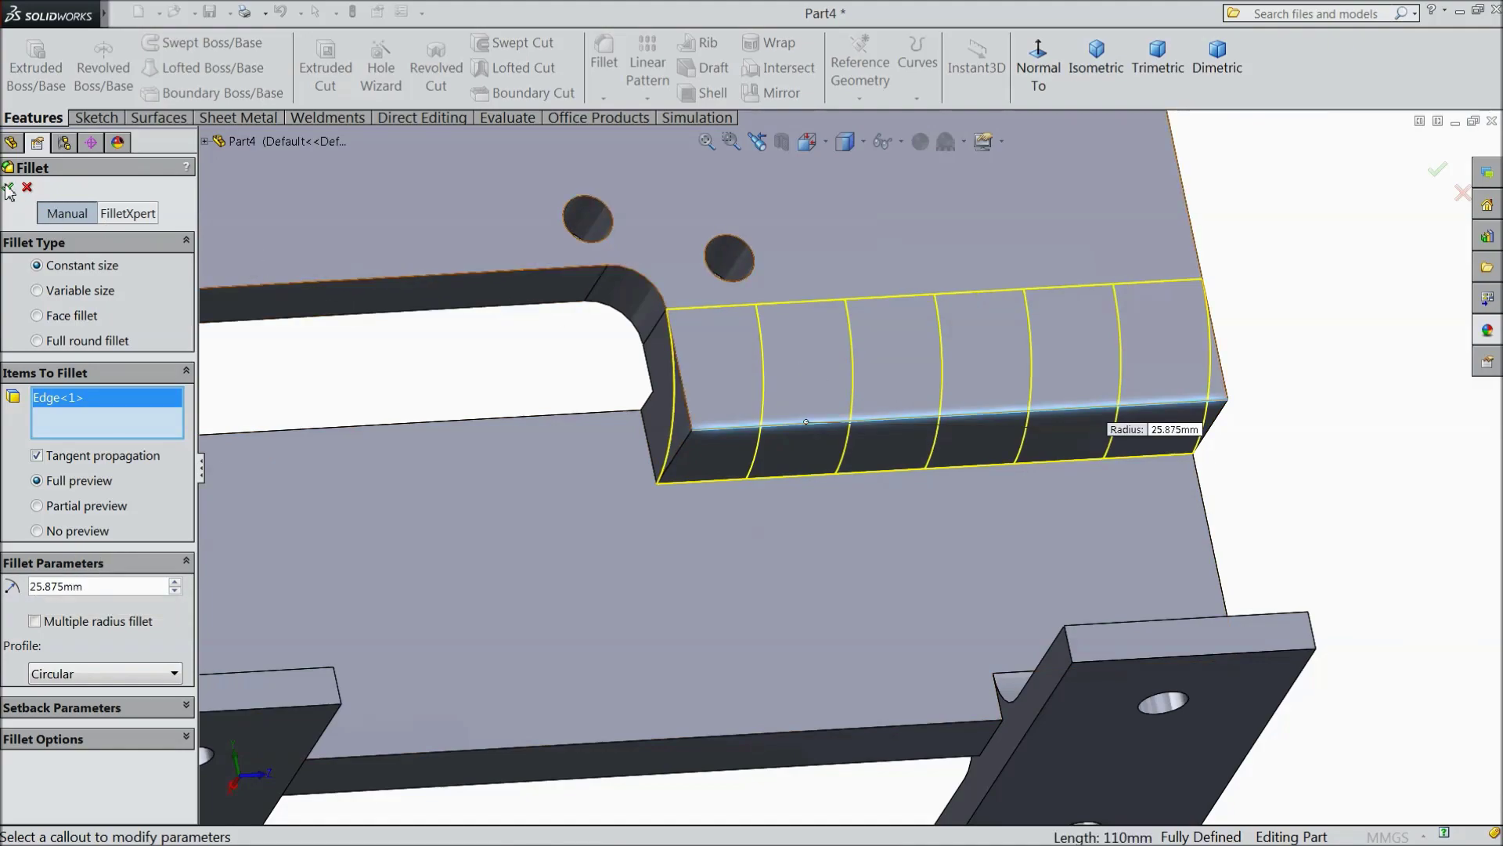
click(9, 188)
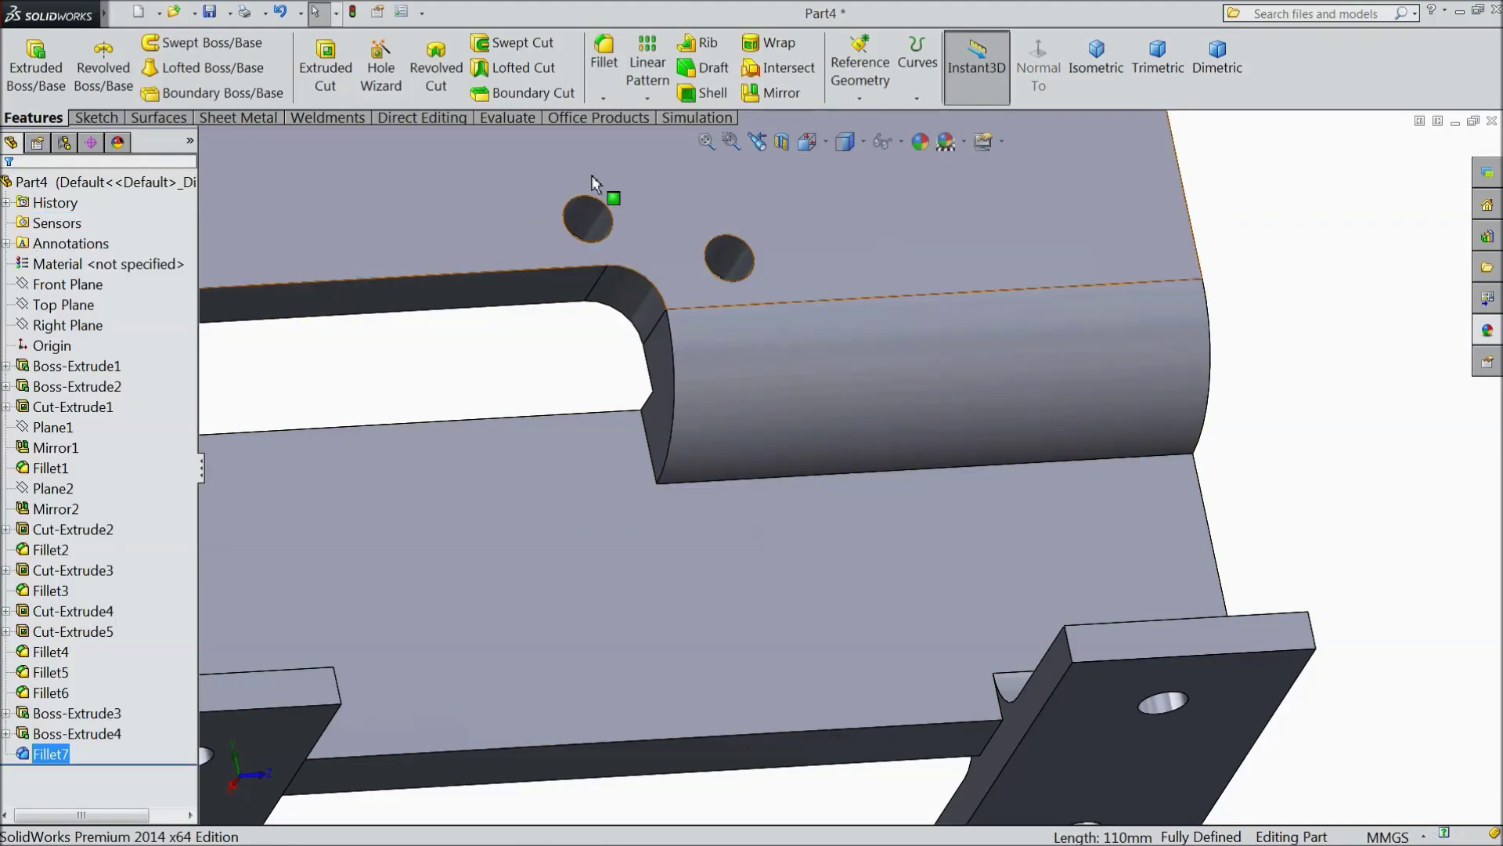
Step: Add a 10 mm fillet along the inner edge where the rounded step meets the lower plate
click(604, 56)
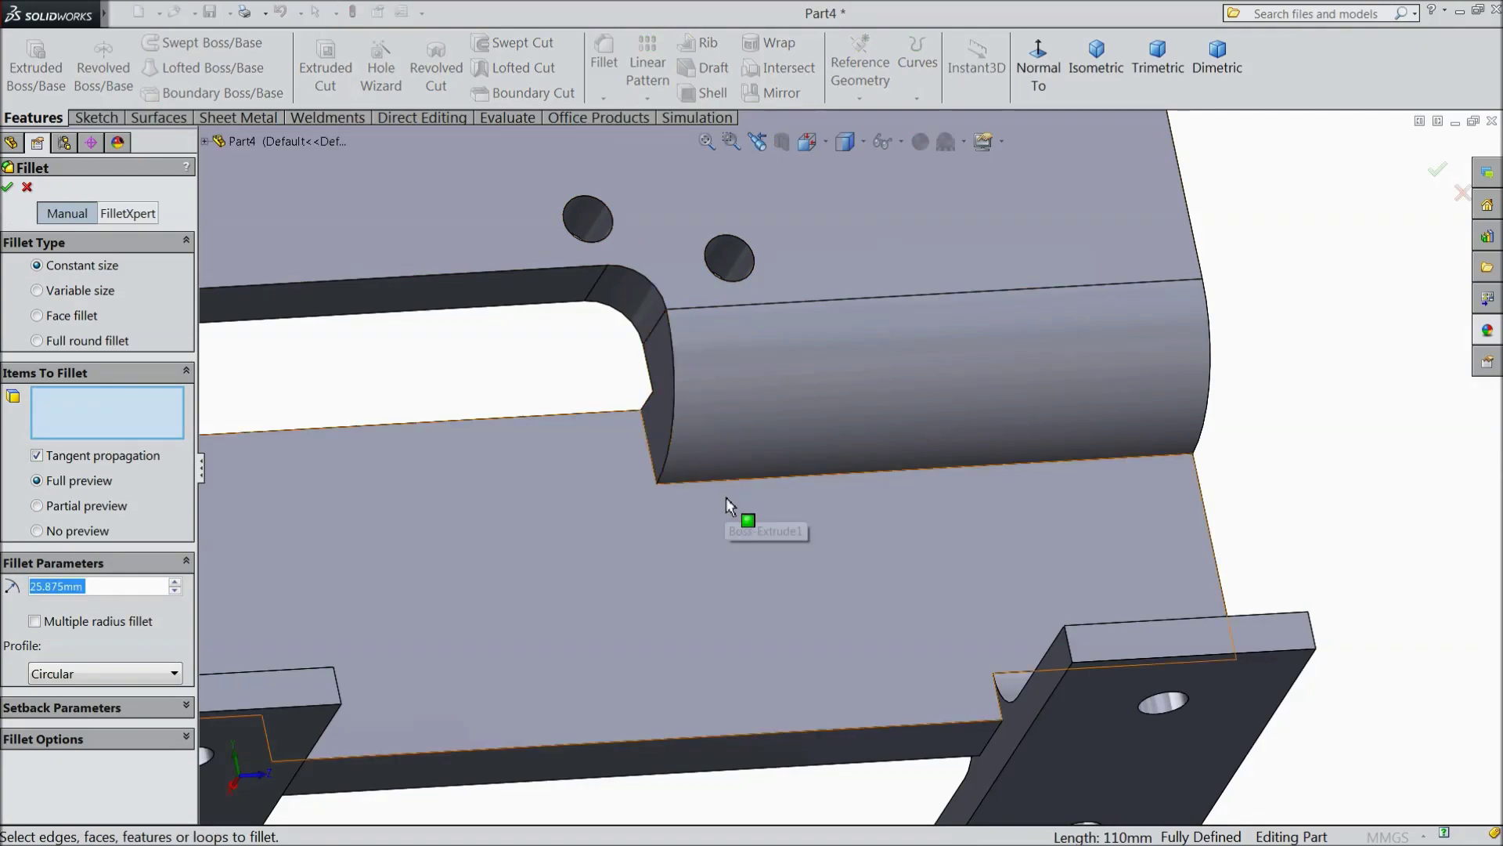
text(10)
click(865, 472)
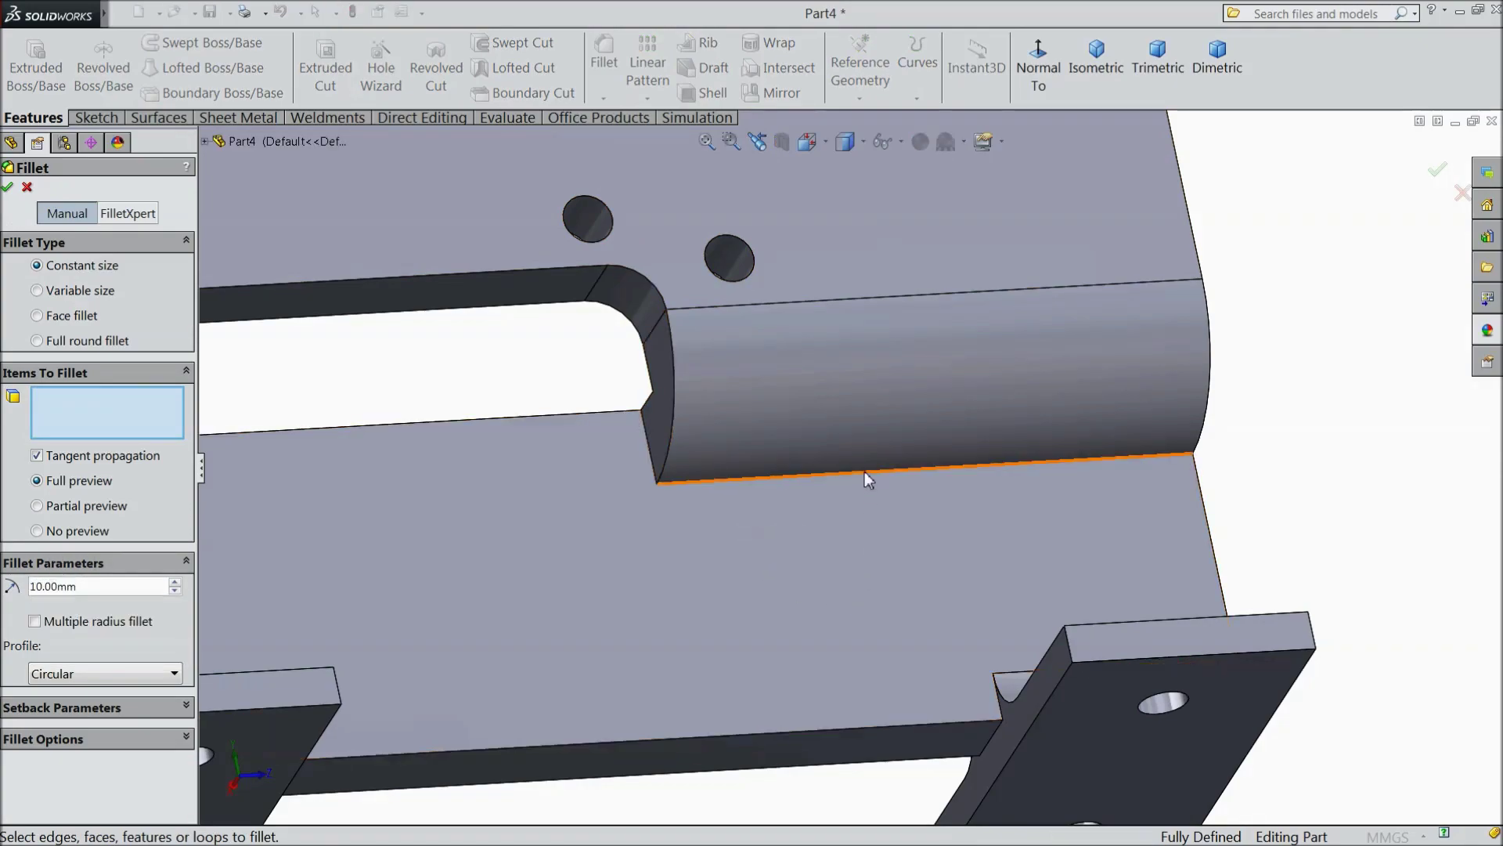
click(8, 188)
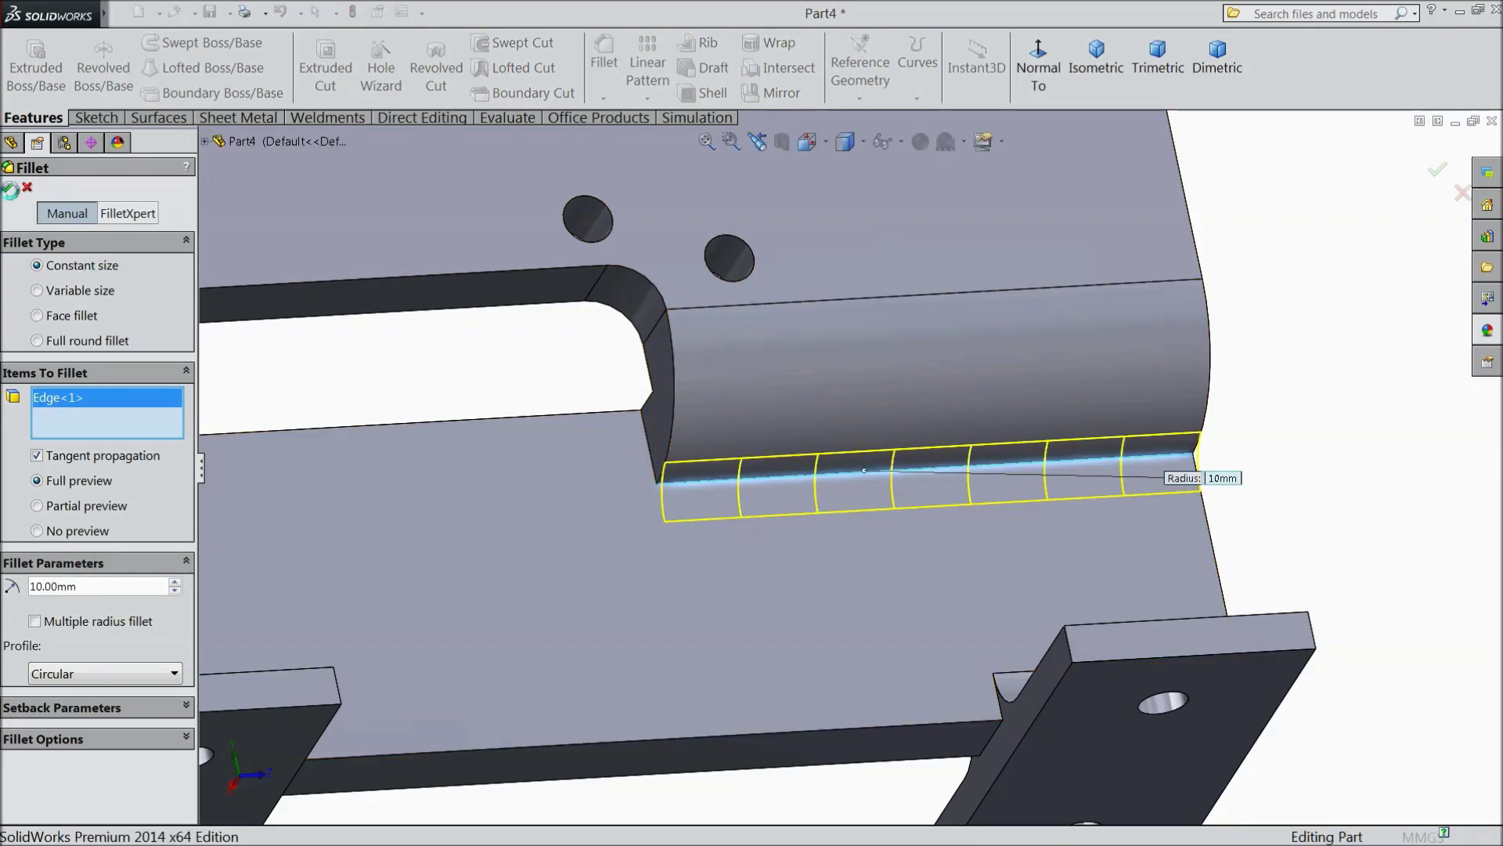
Step: Edit the existing 25 mm fillet on the step's front side and set its radius to 25.875 mm
key(f)
middle_drag(480, 427, 615, 470)
click(615, 469)
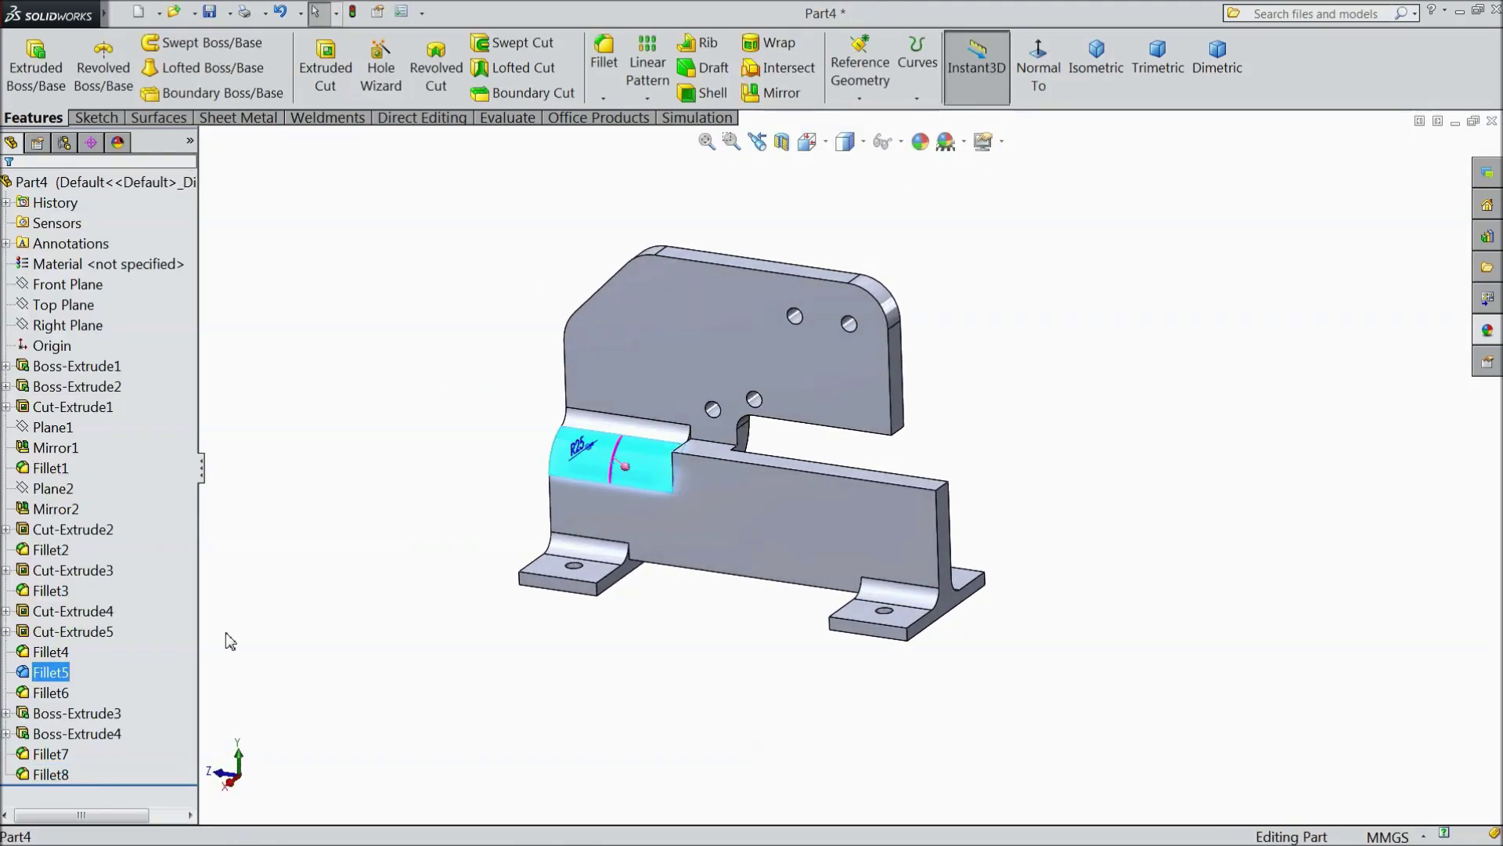
click(39, 673)
click(38, 632)
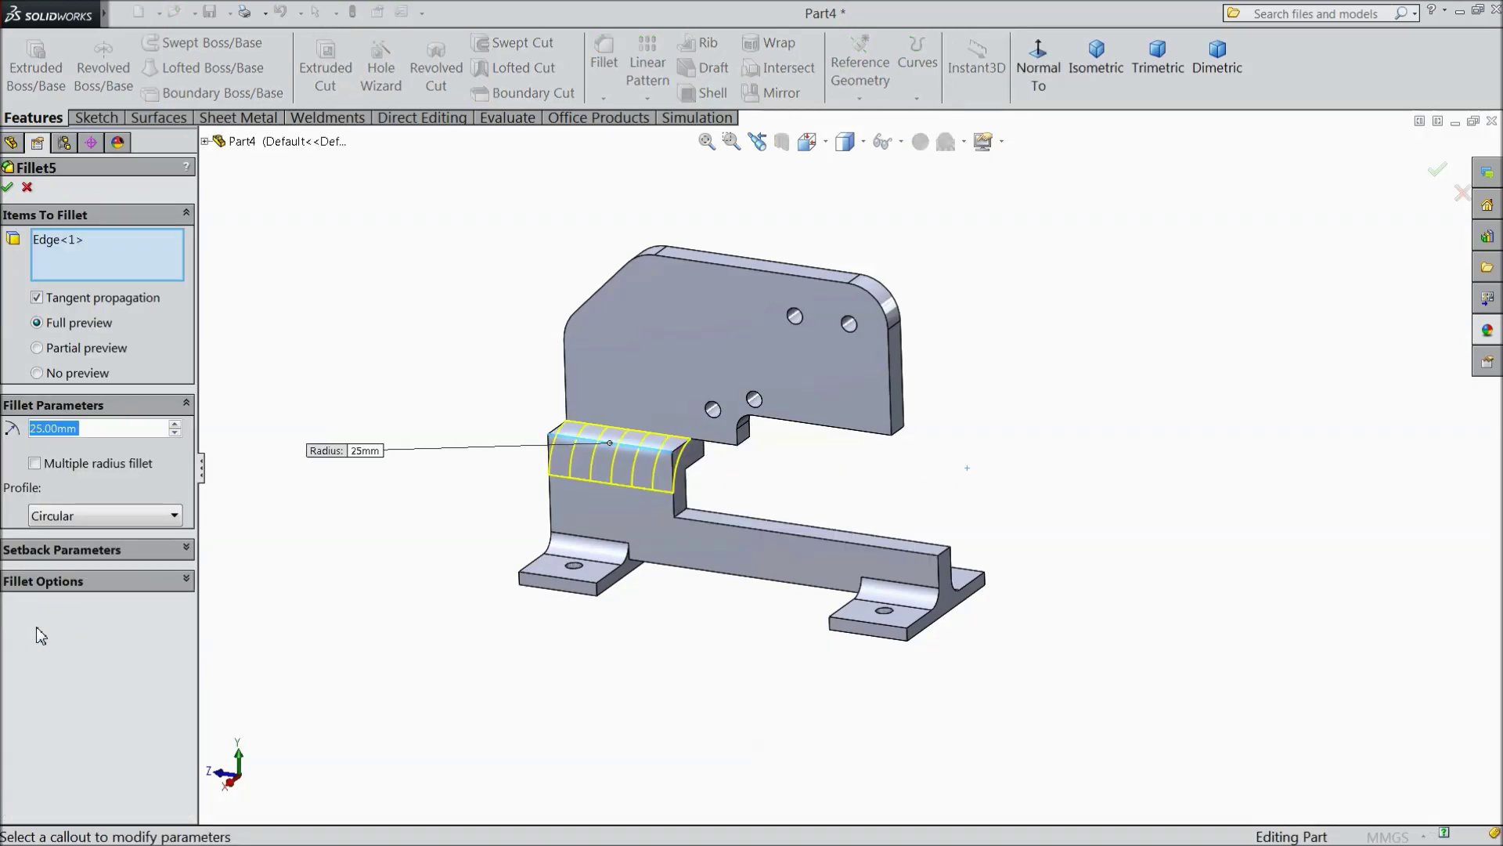
text(2)
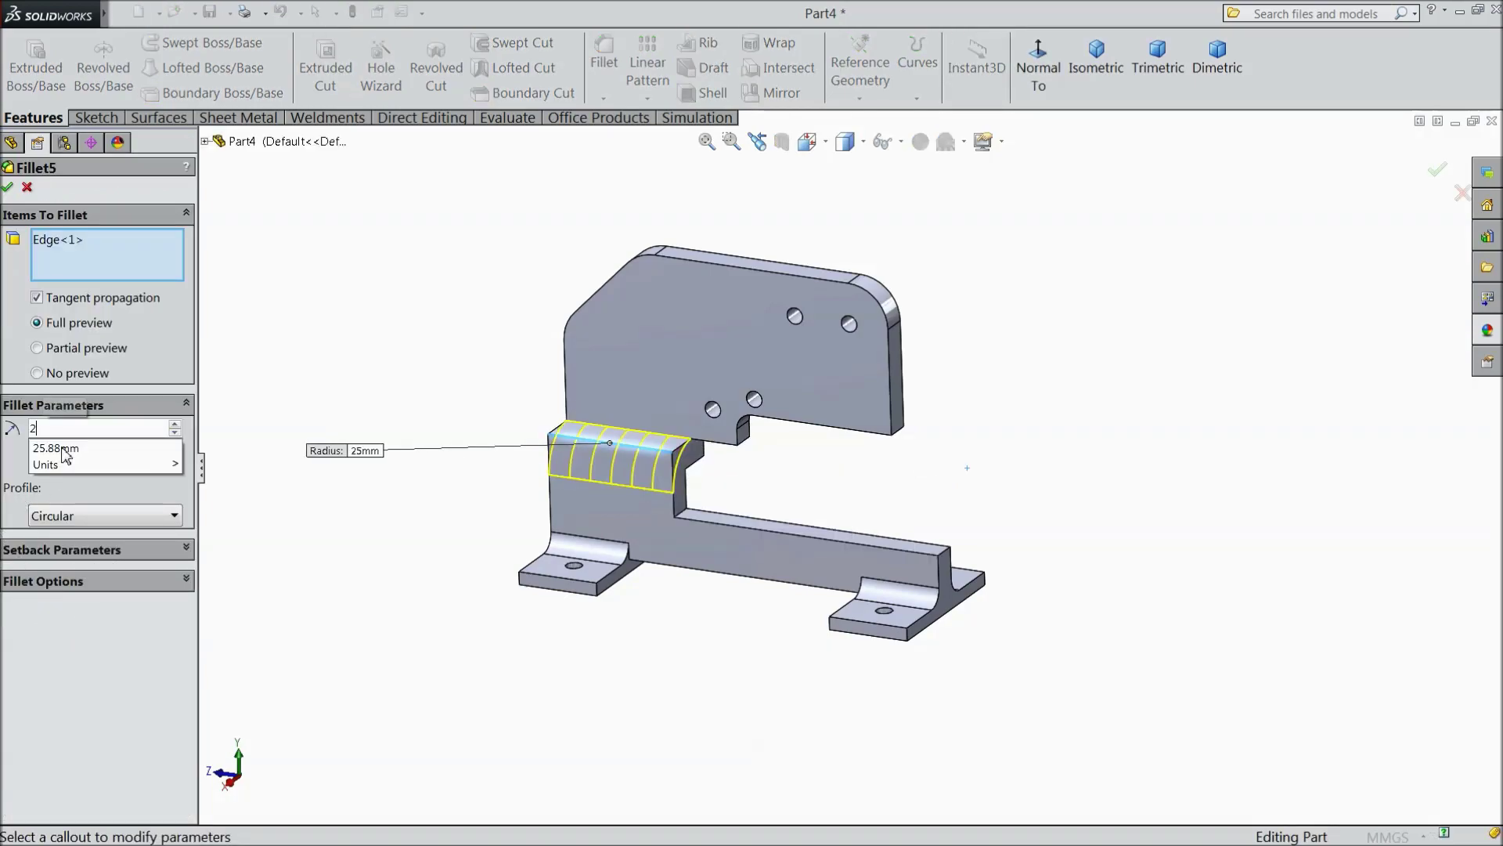
text(5.875)
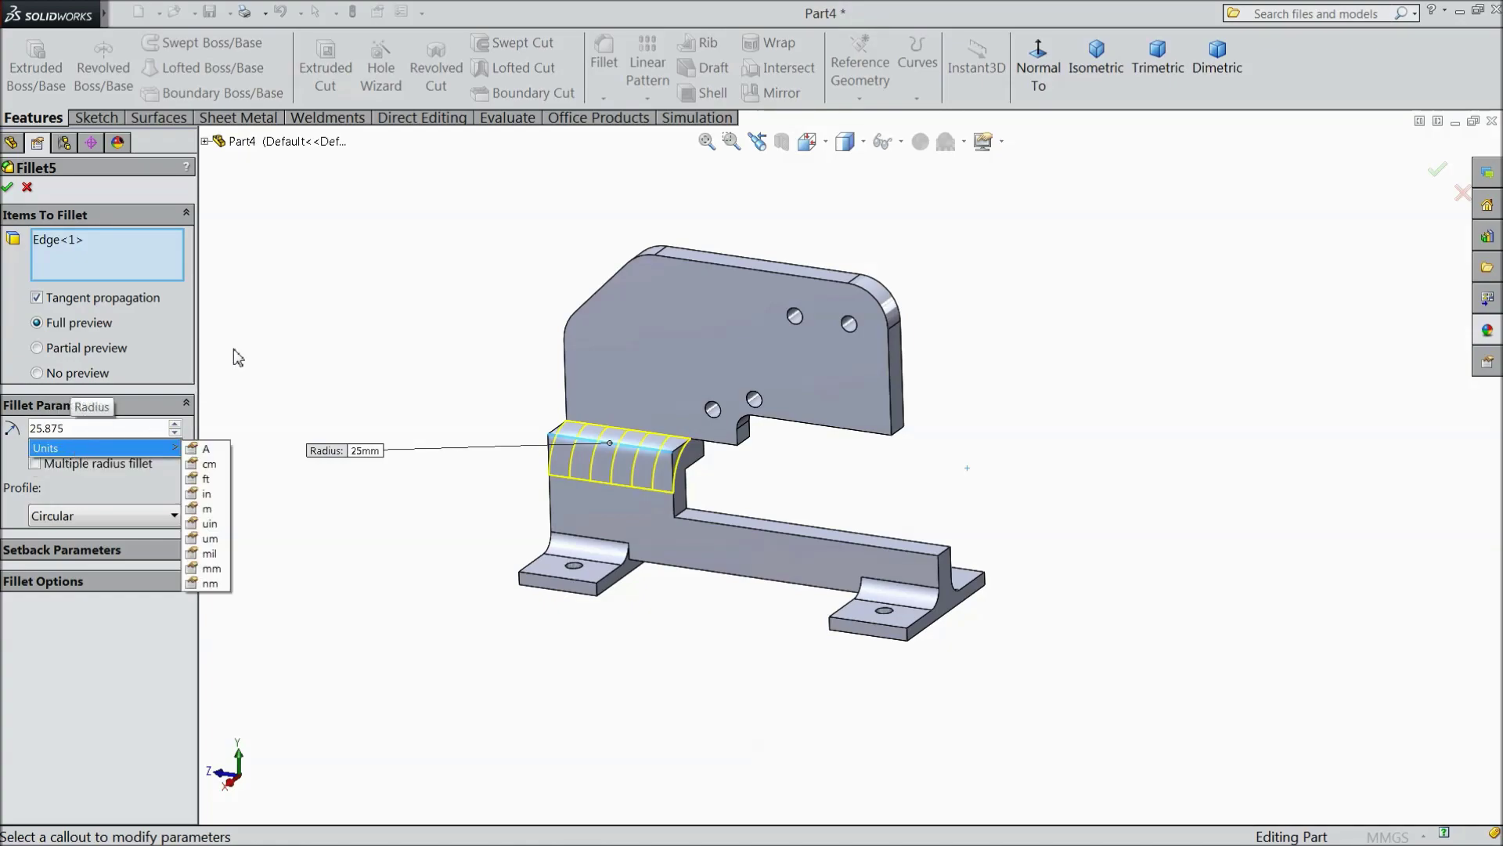
Step: Set the radius of the fillet on the upper edge of the side block to 25.875 mm
key(Return)
click(7, 189)
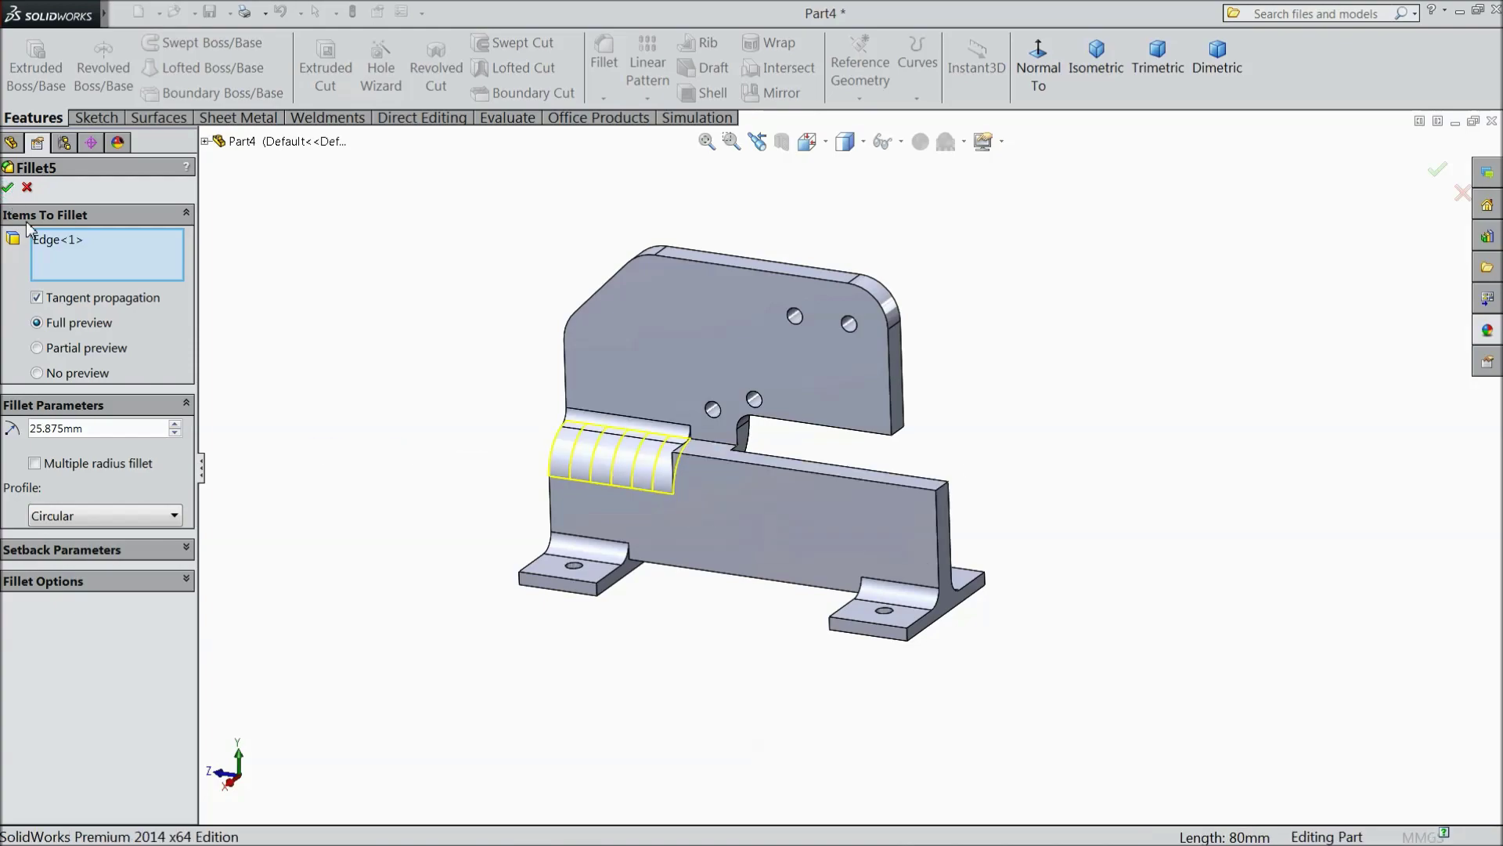
Step: Sketch a narrow corner rectangle about 43 mm high on the end face of the lower upright plate, starting at the face's upper corner
middle_drag(437, 406, 409, 428)
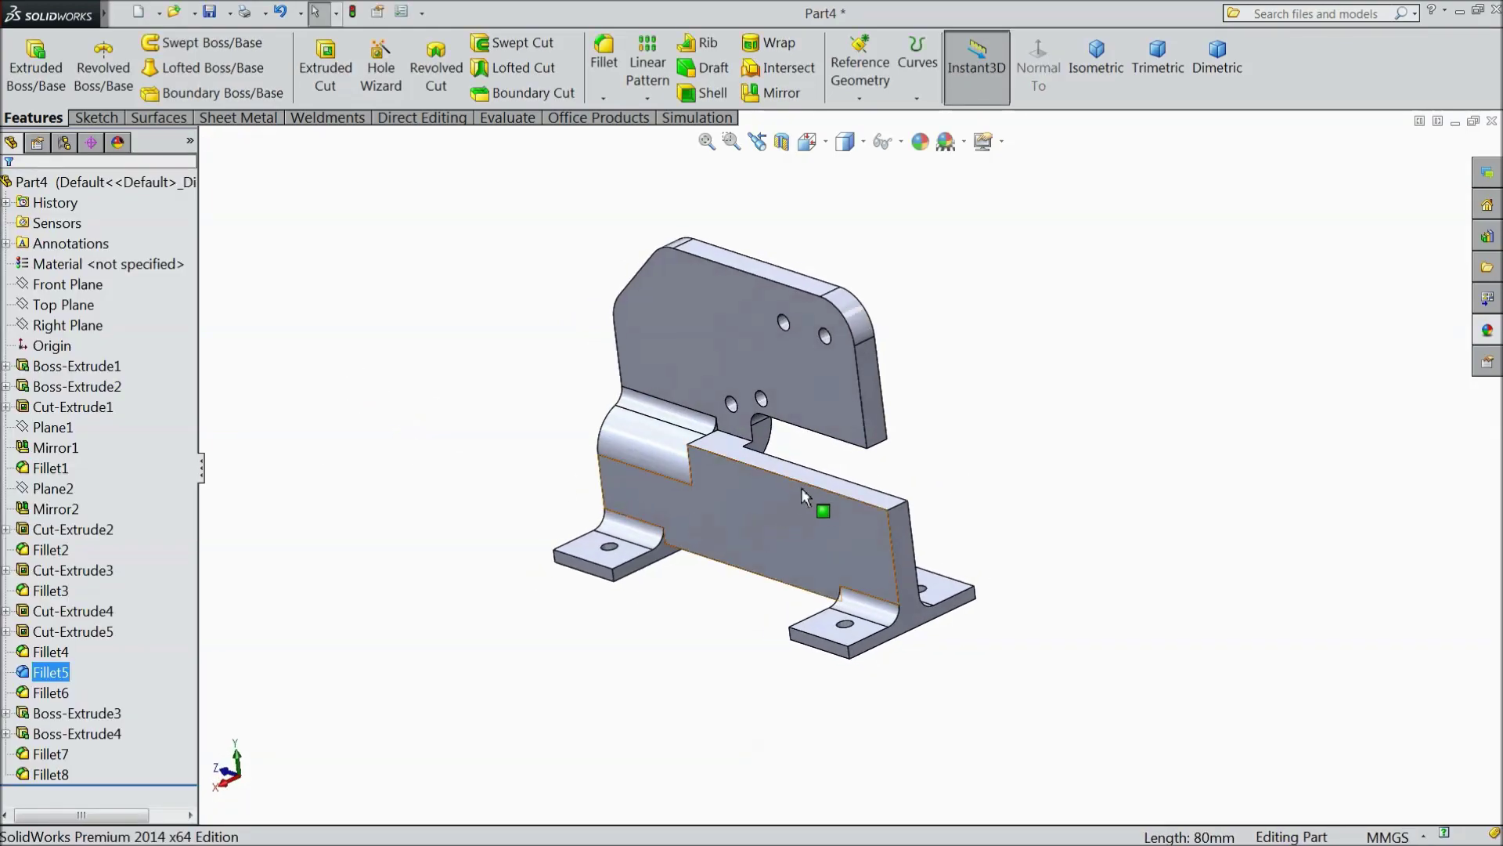
scroll(807, 509, down, 3)
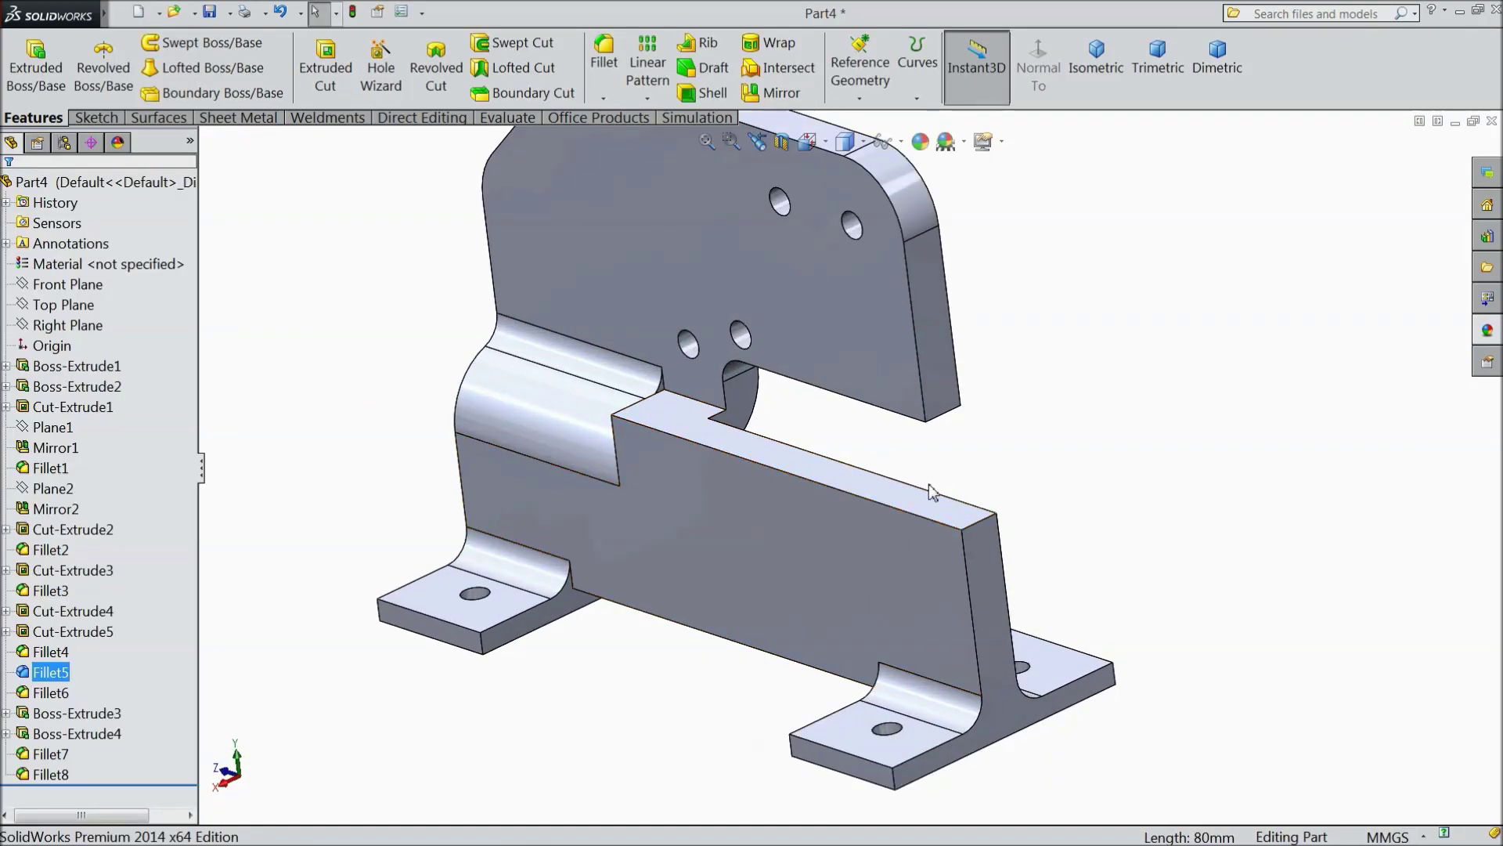
scroll(810, 587, up, 1)
scroll(700, 698, down, 2)
scroll(842, 478, up, 2)
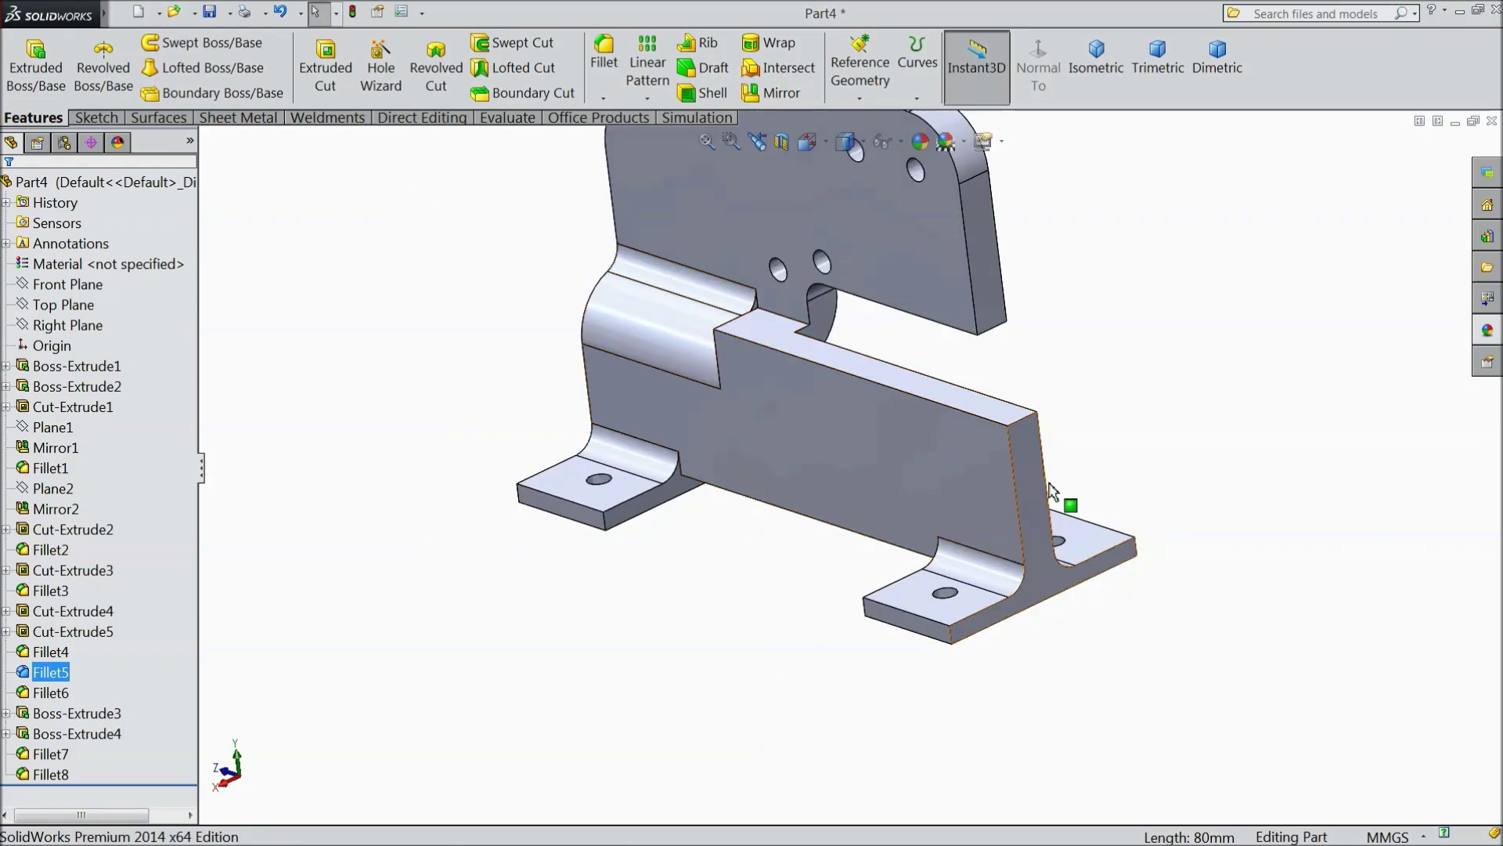
scroll(1038, 485, down, 2)
click(987, 483)
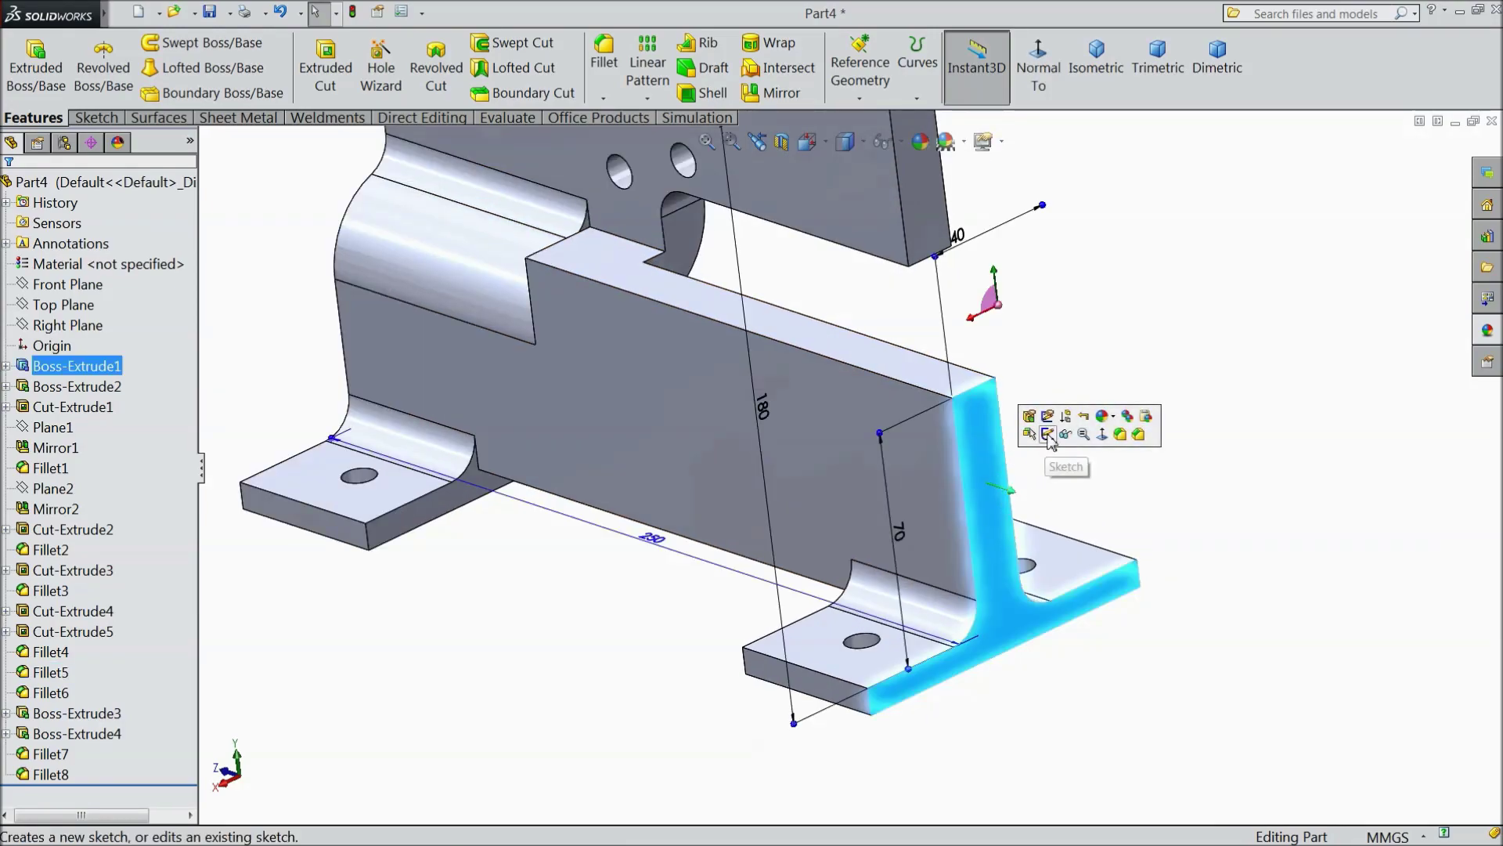
click(1048, 435)
click(89, 120)
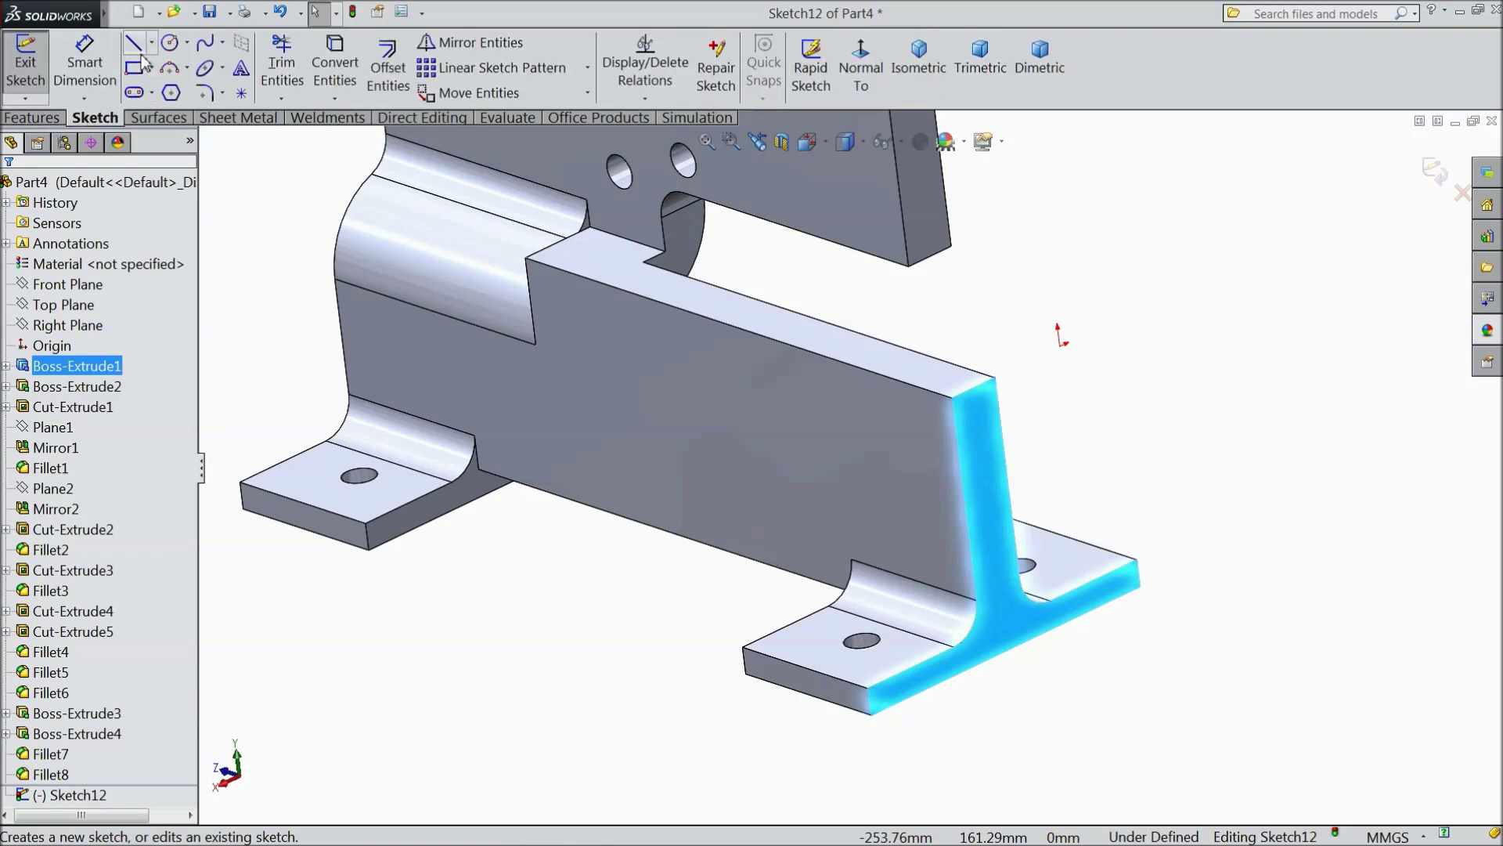
click(135, 69)
middle_drag(981, 304, 917, 344)
scroll(912, 331, down, 3)
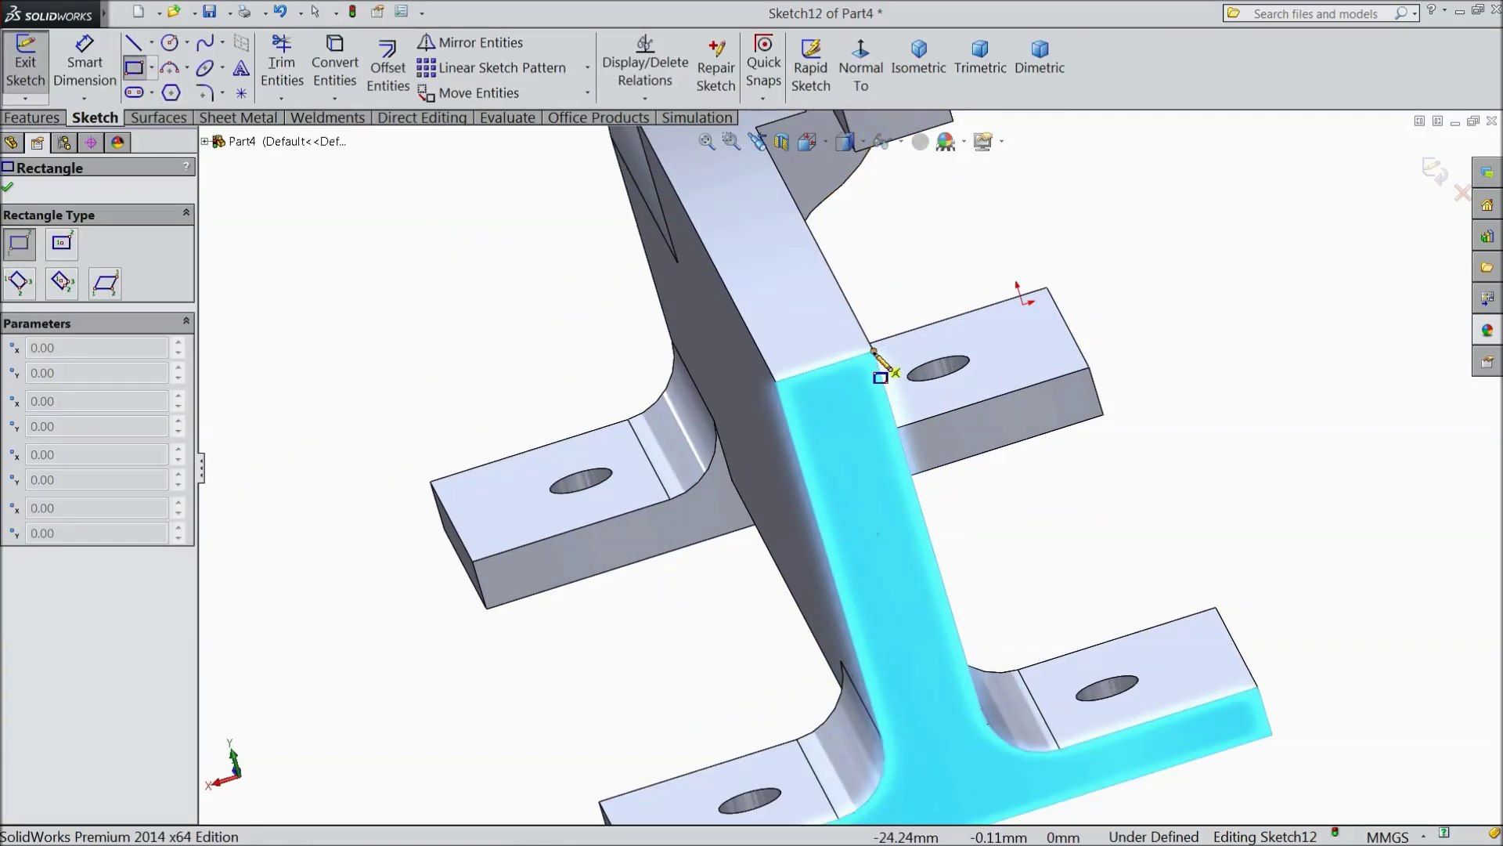
mouse_move(874, 351)
mouse_down()
mouse_move(862, 503)
mouse_move(913, 638)
mouse_move(912, 621)
mouse_up()
Step: Dimension the height of the rectangle on the plate's end face to 40 mm
click(85, 63)
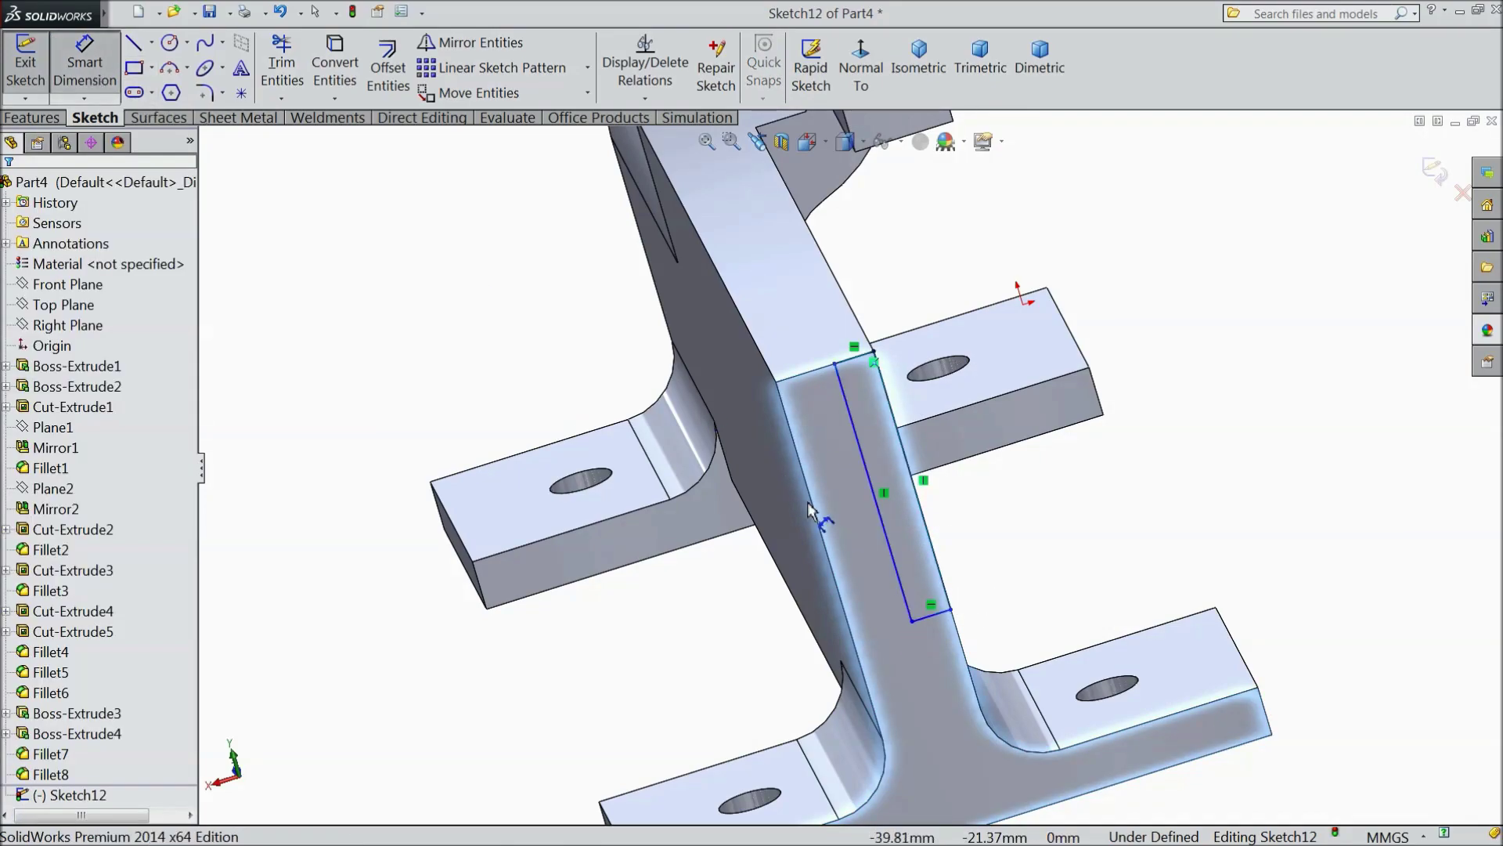
click(882, 520)
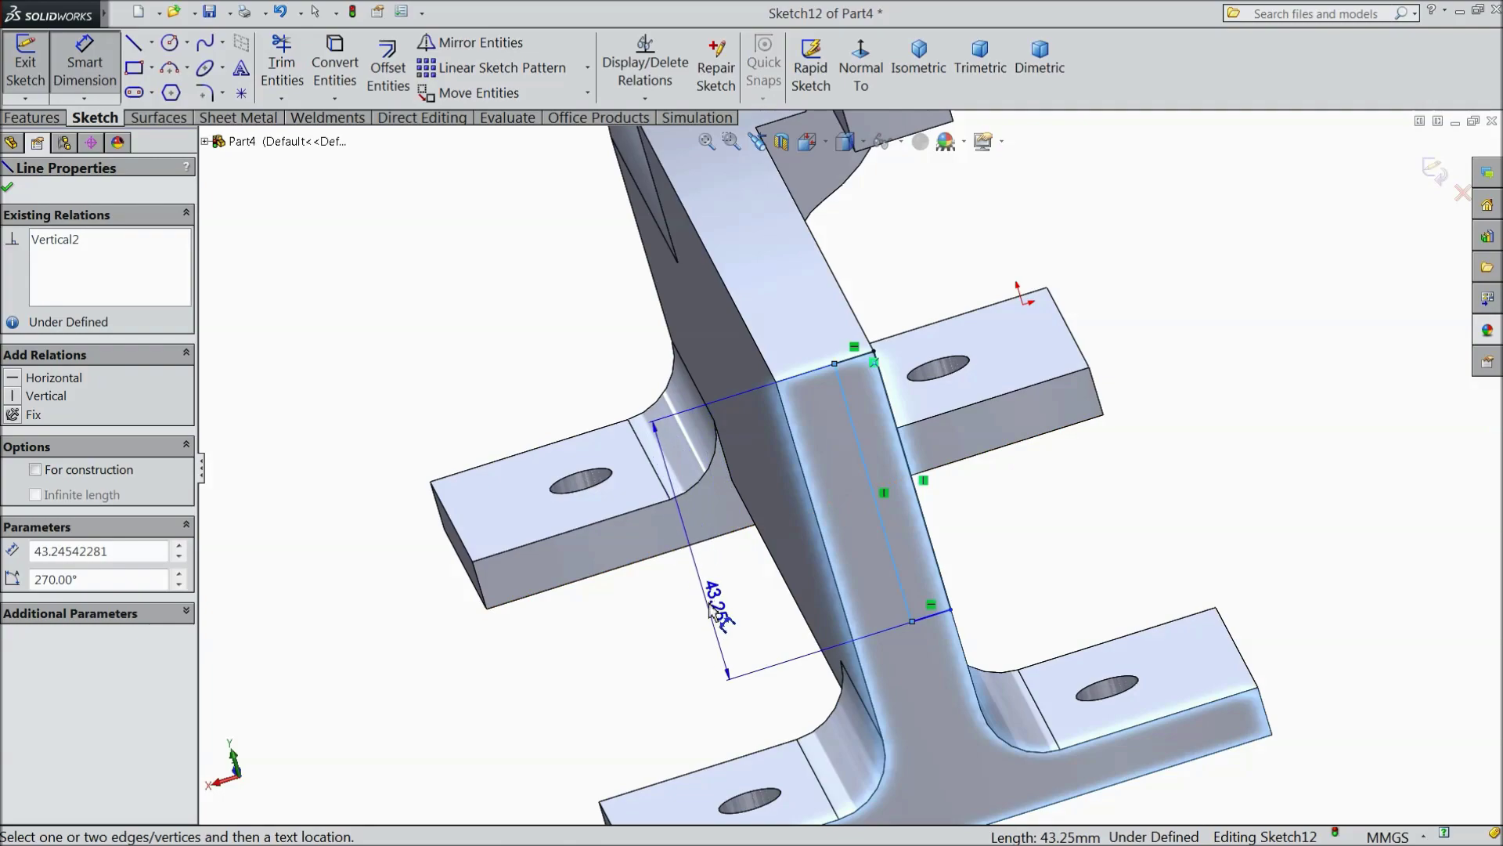
click(712, 611)
text(40)
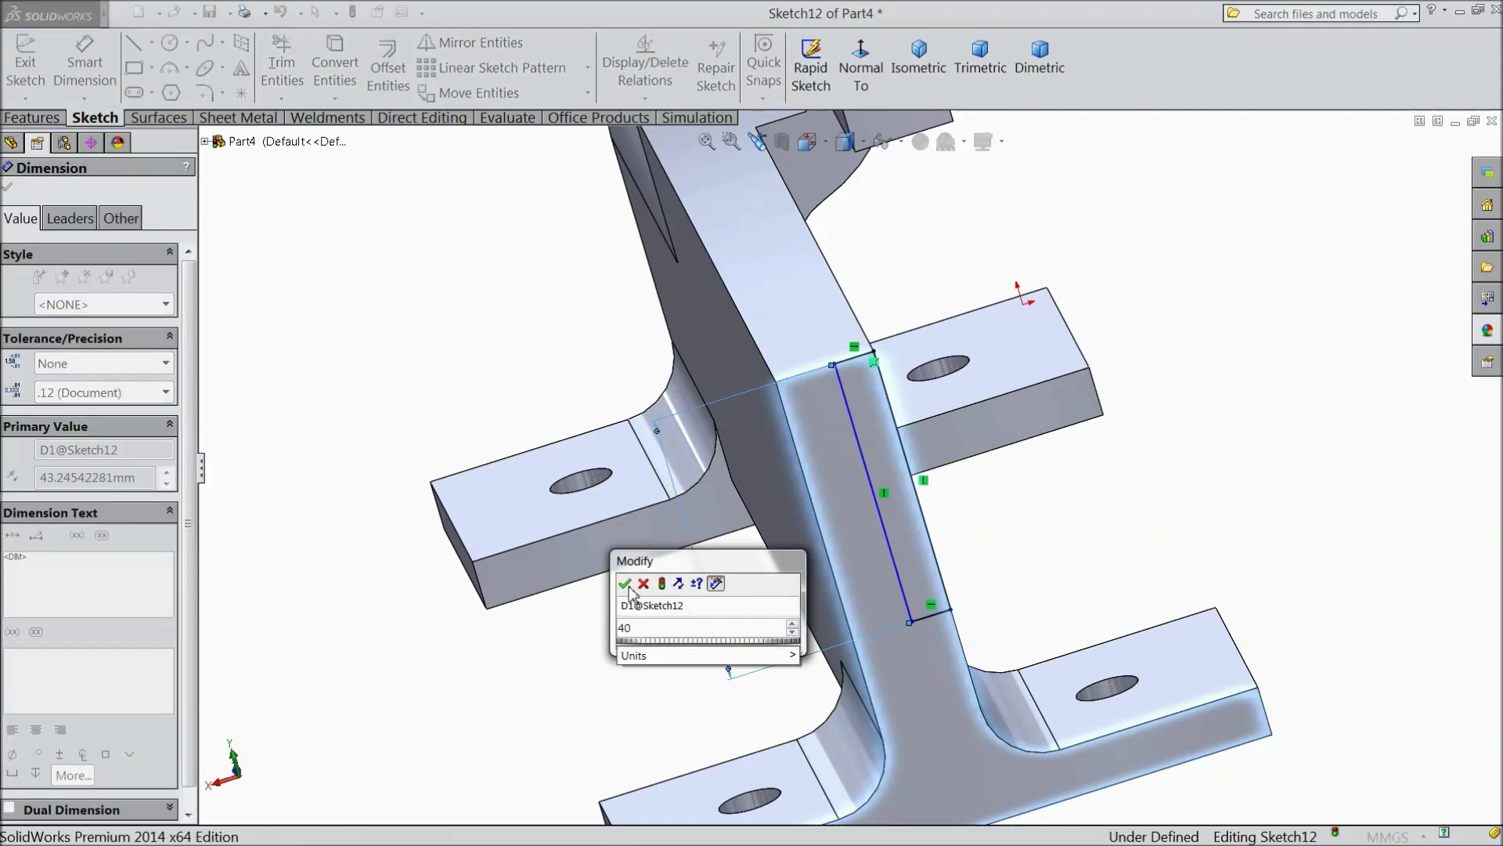
click(624, 584)
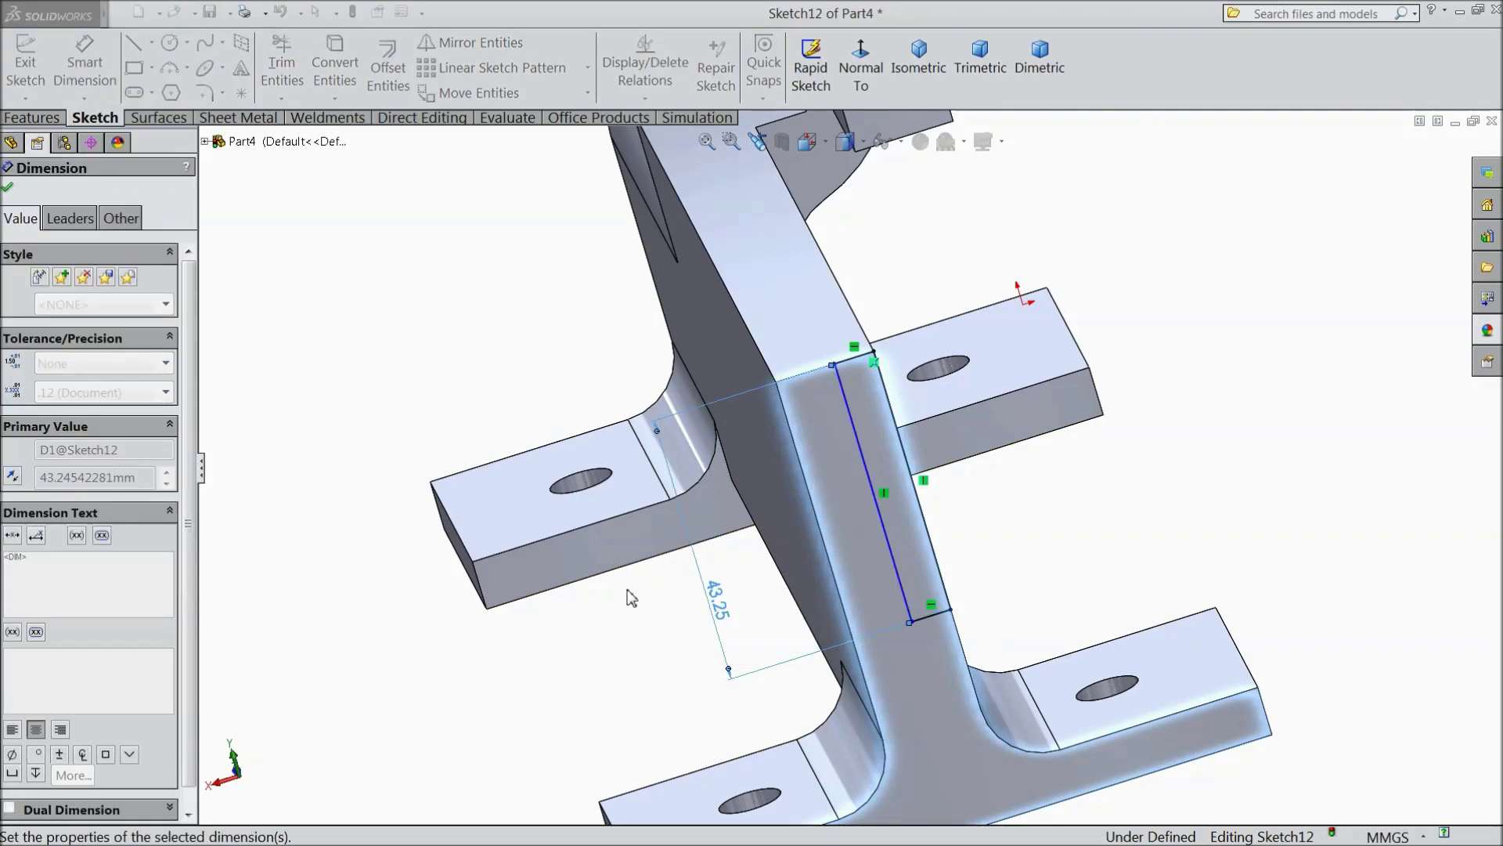
Step: Cut the rectangle along the length of the upright plate with a 130 mm blind Extruded Cut
click(41, 119)
click(325, 69)
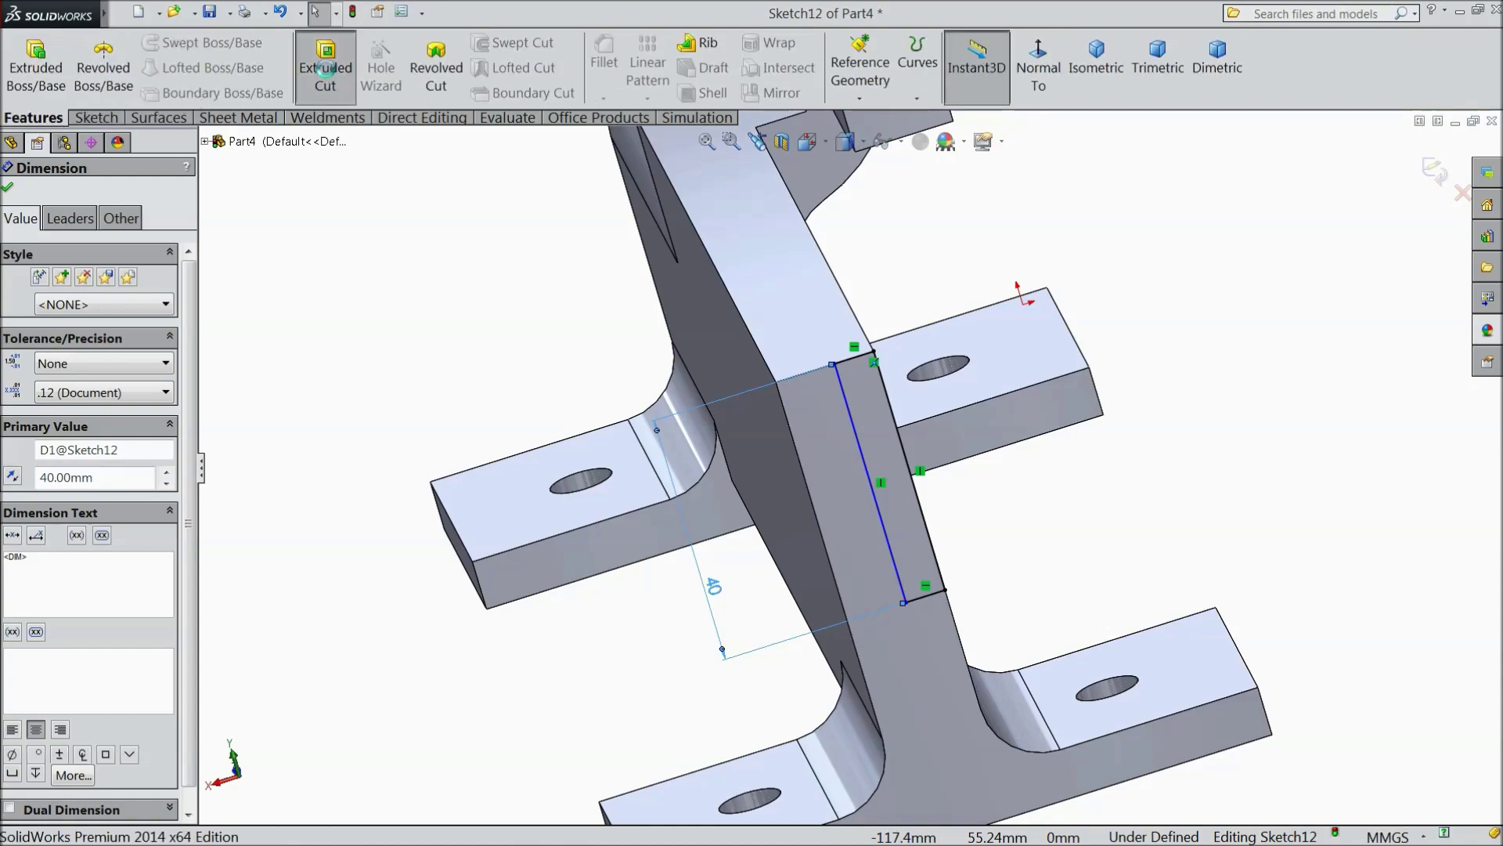
middle_drag(520, 268, 677, 369)
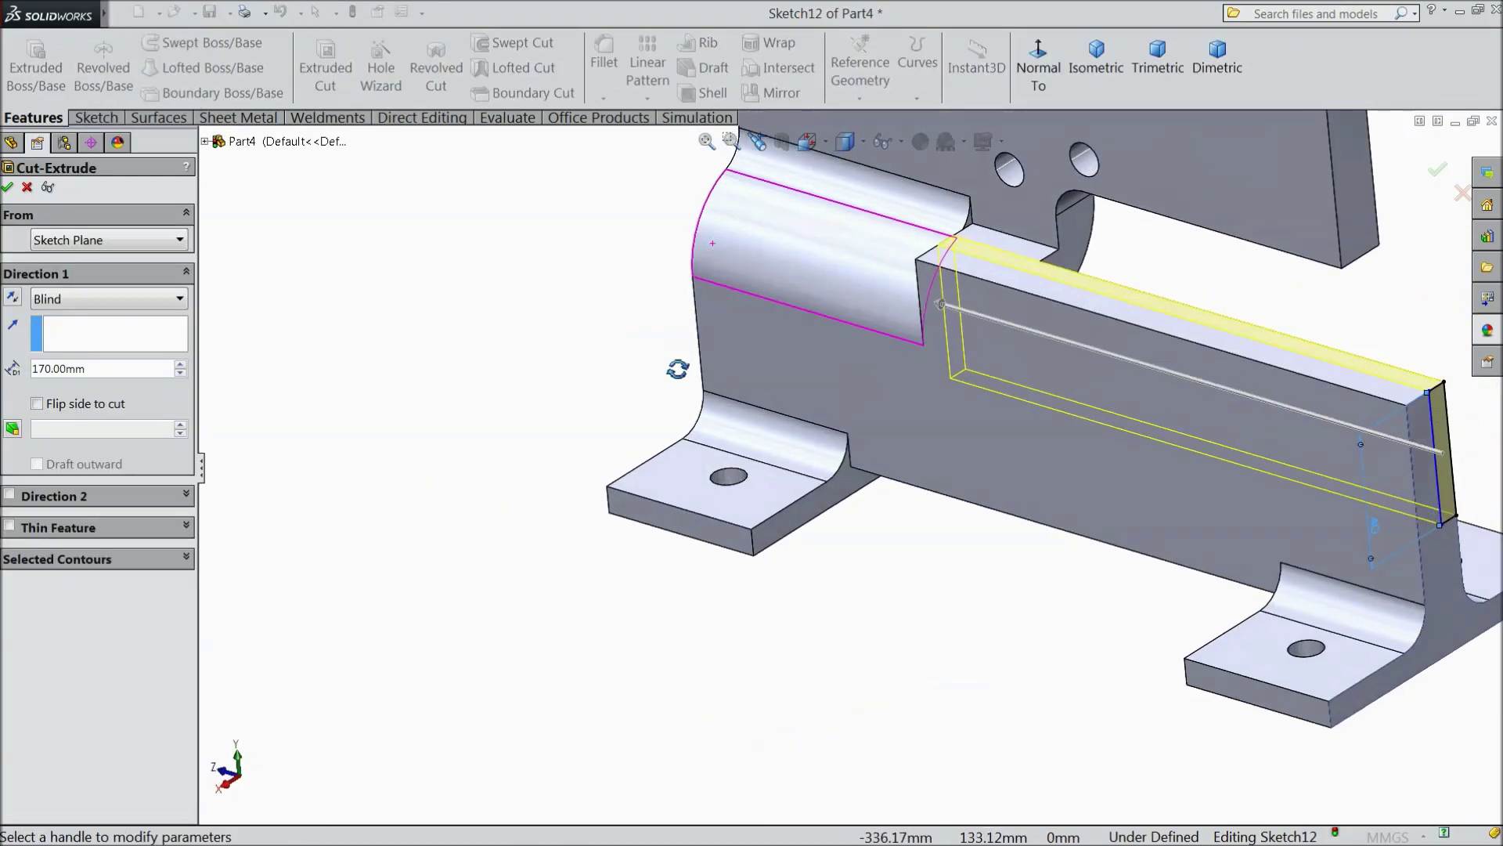
scroll(677, 369, up, 2)
scroll(697, 393, down, 4)
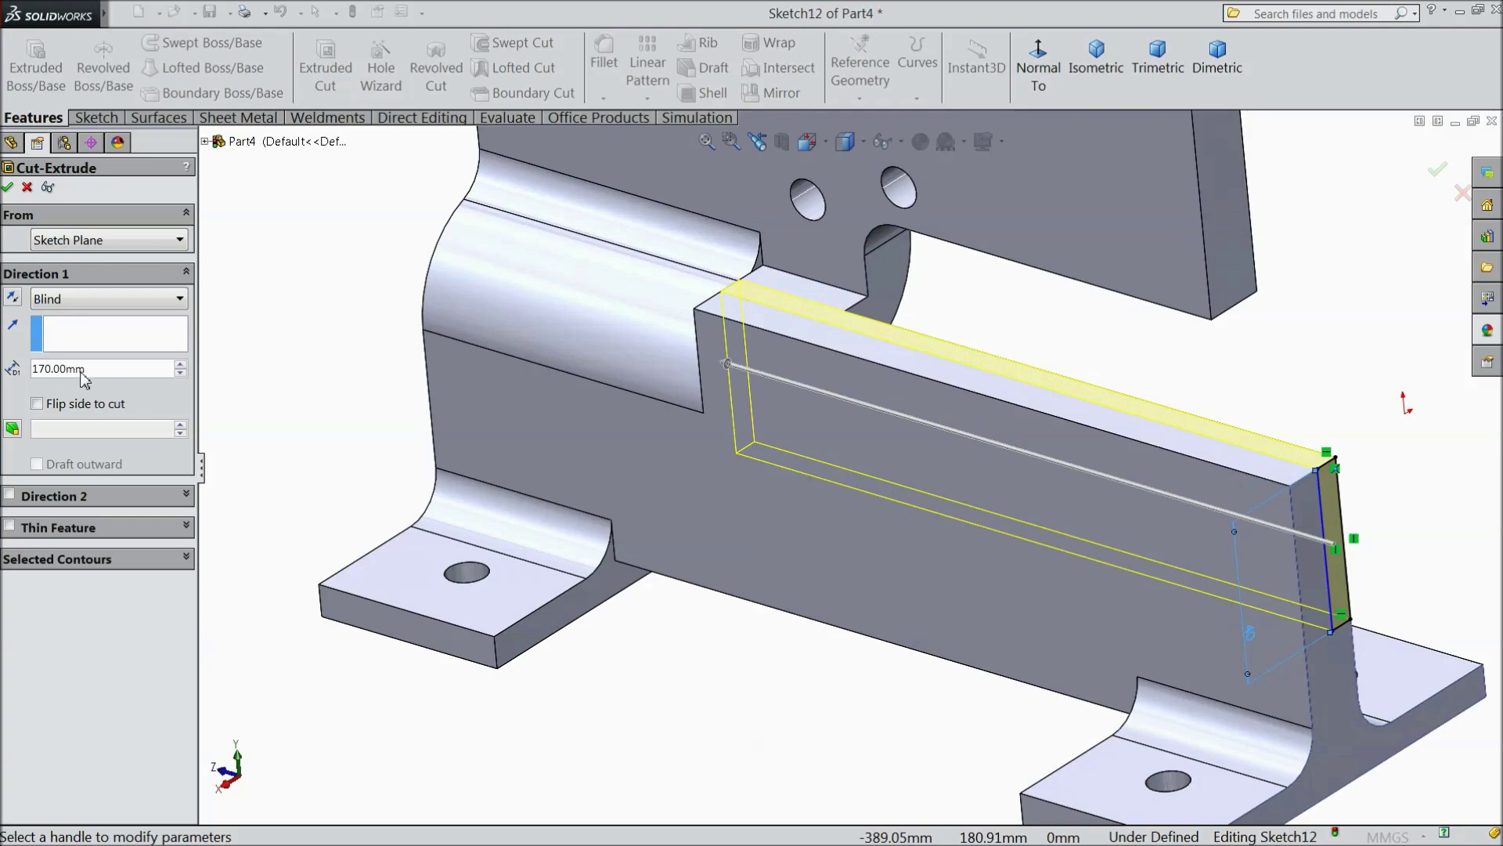
text(130)
key(Return)
click(9, 189)
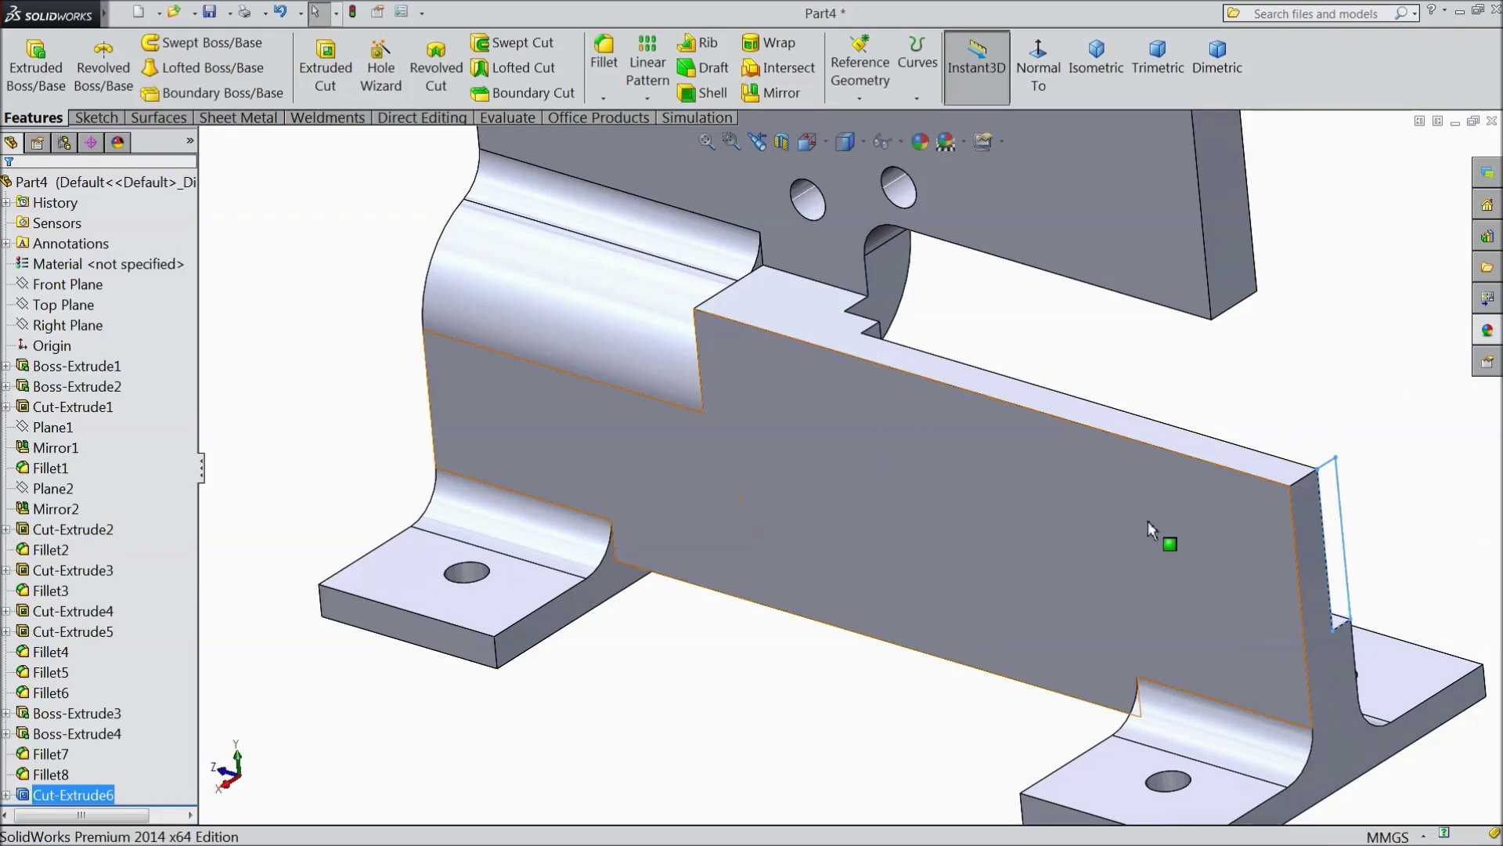
Step: Sketch two level circles, about 11 mm and 12 mm in diameter, on the broad side face of the lower plate, viewed head-on
click(1149, 520)
click(1212, 479)
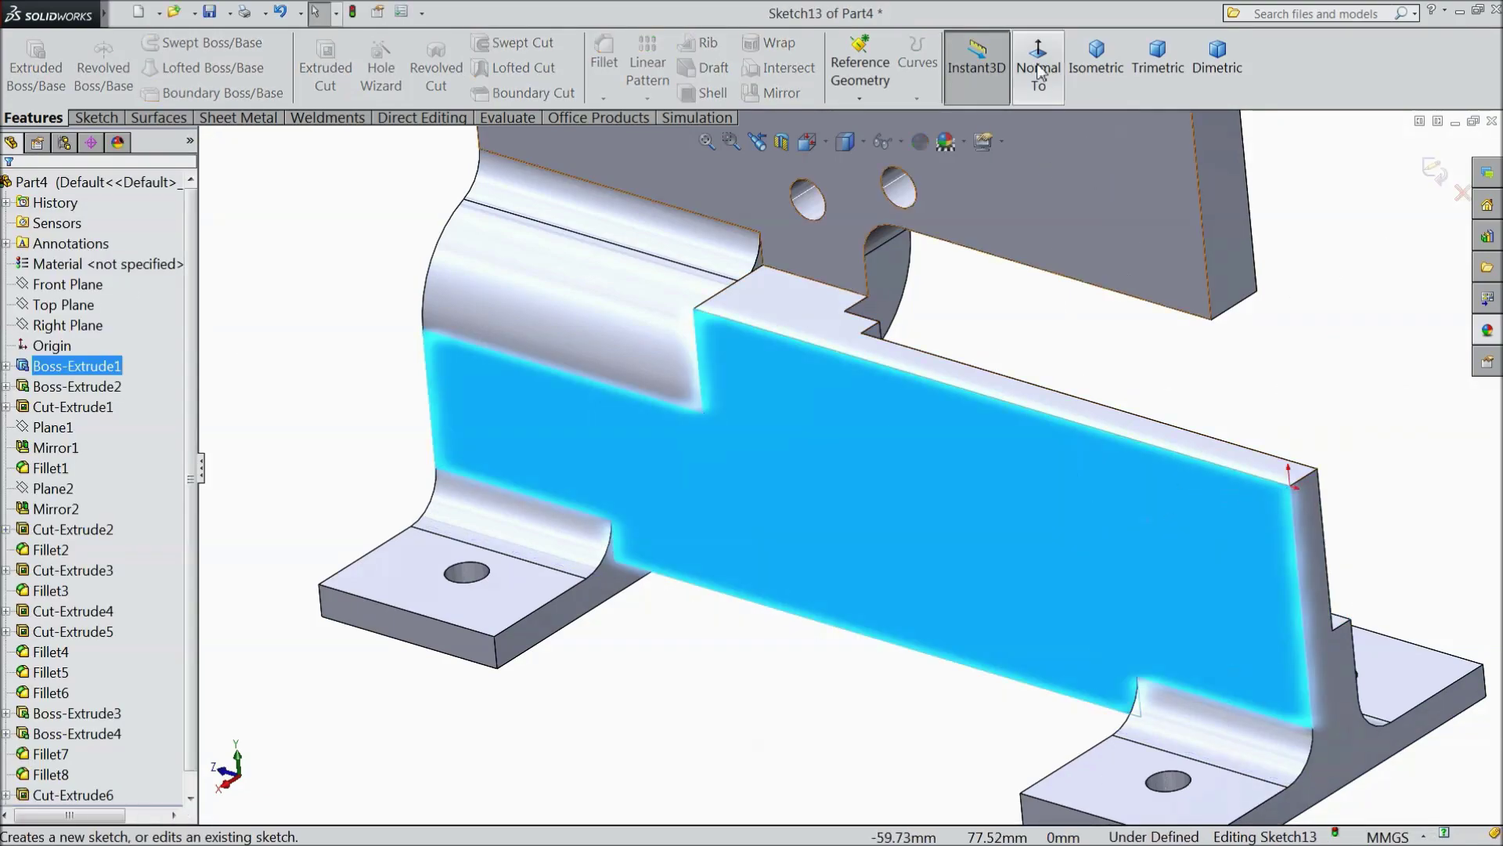
click(1039, 78)
click(97, 118)
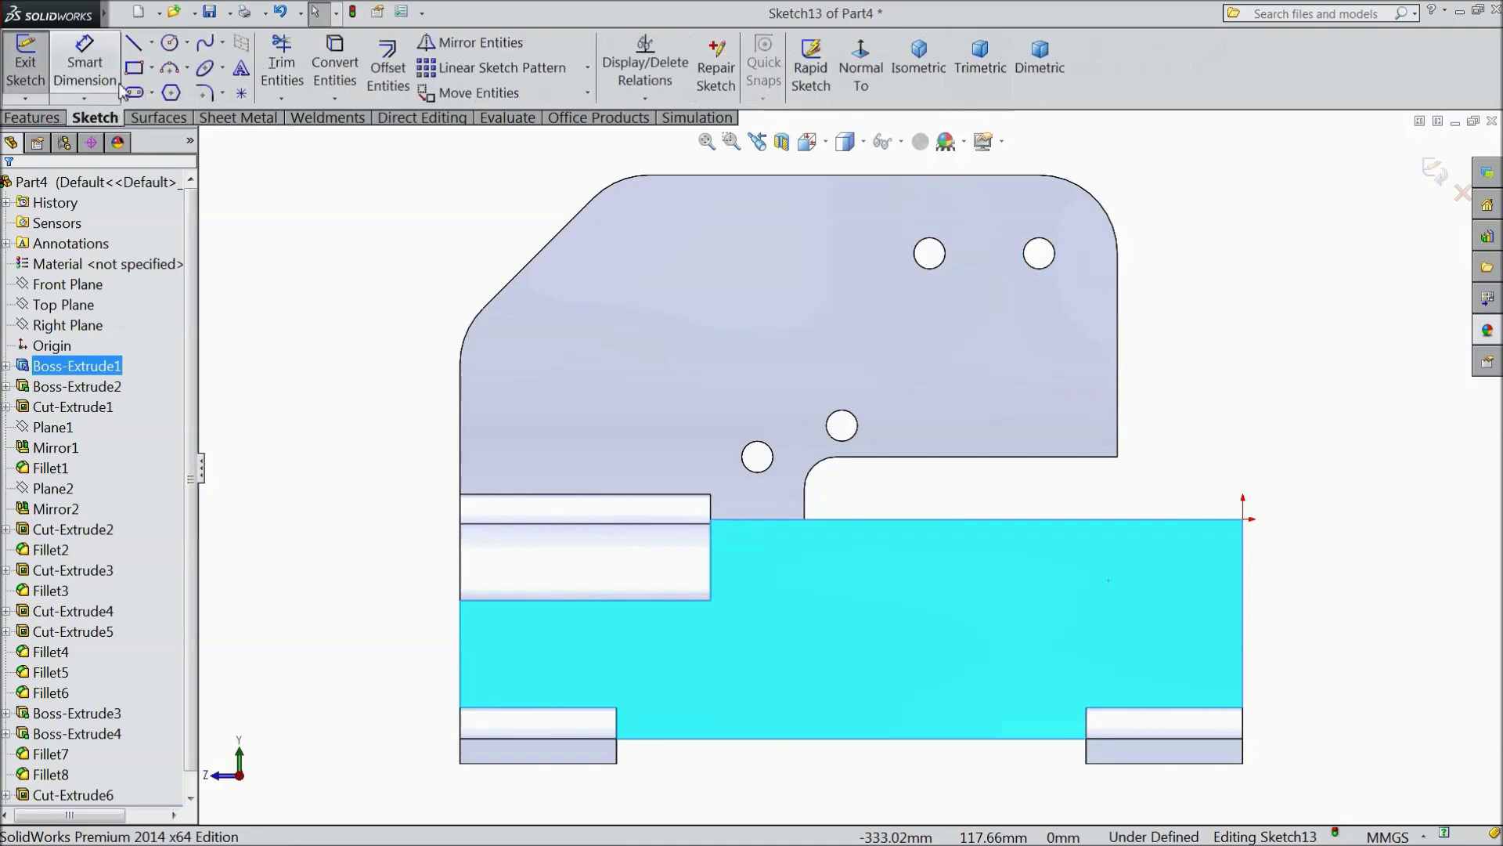
click(169, 42)
scroll(1166, 638, down, 1)
scroll(1160, 626, down, 1)
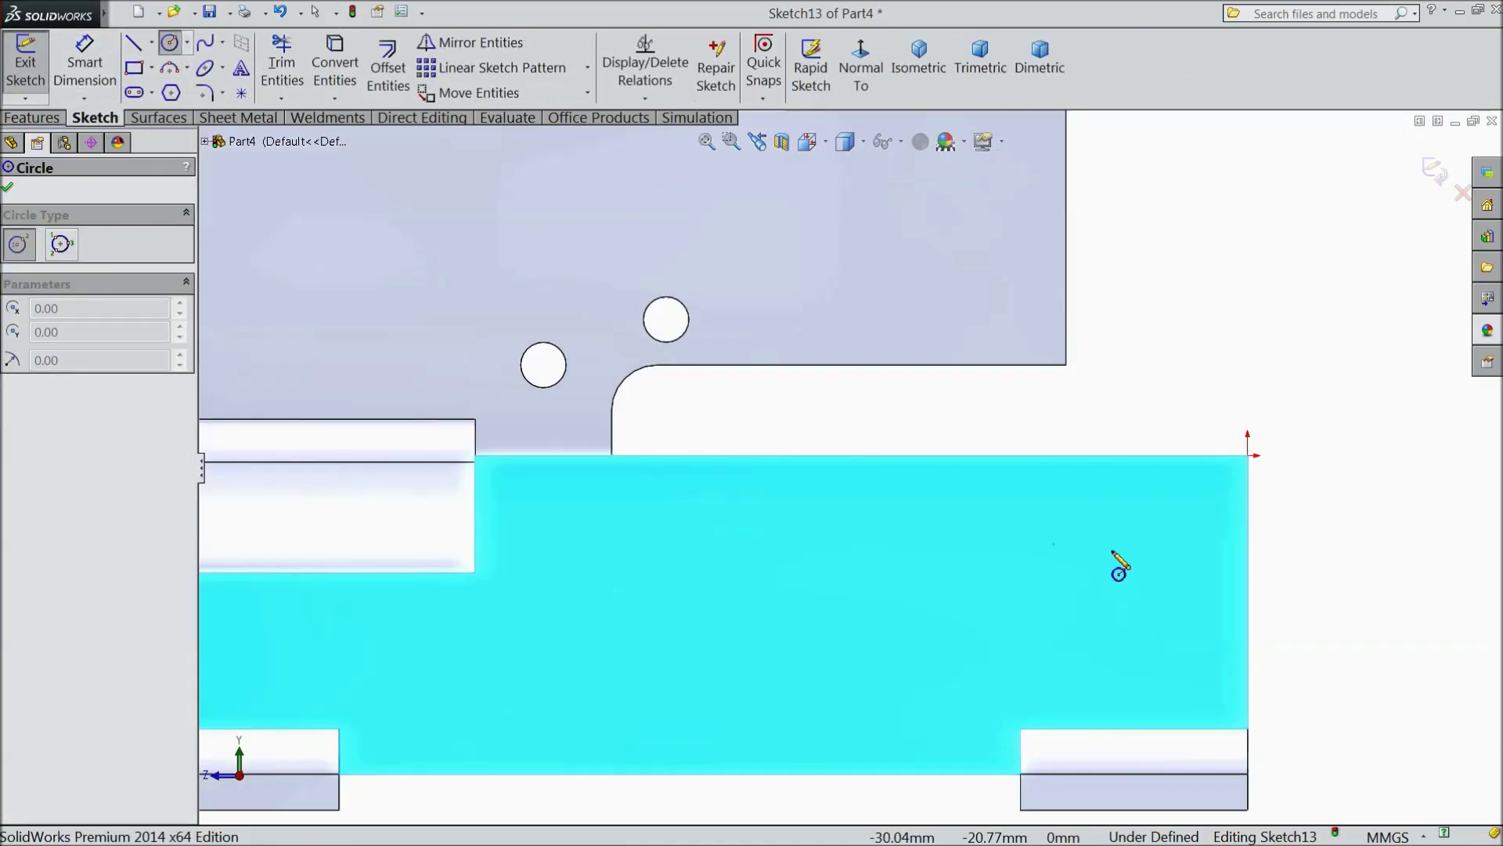
click(1112, 534)
click(1112, 559)
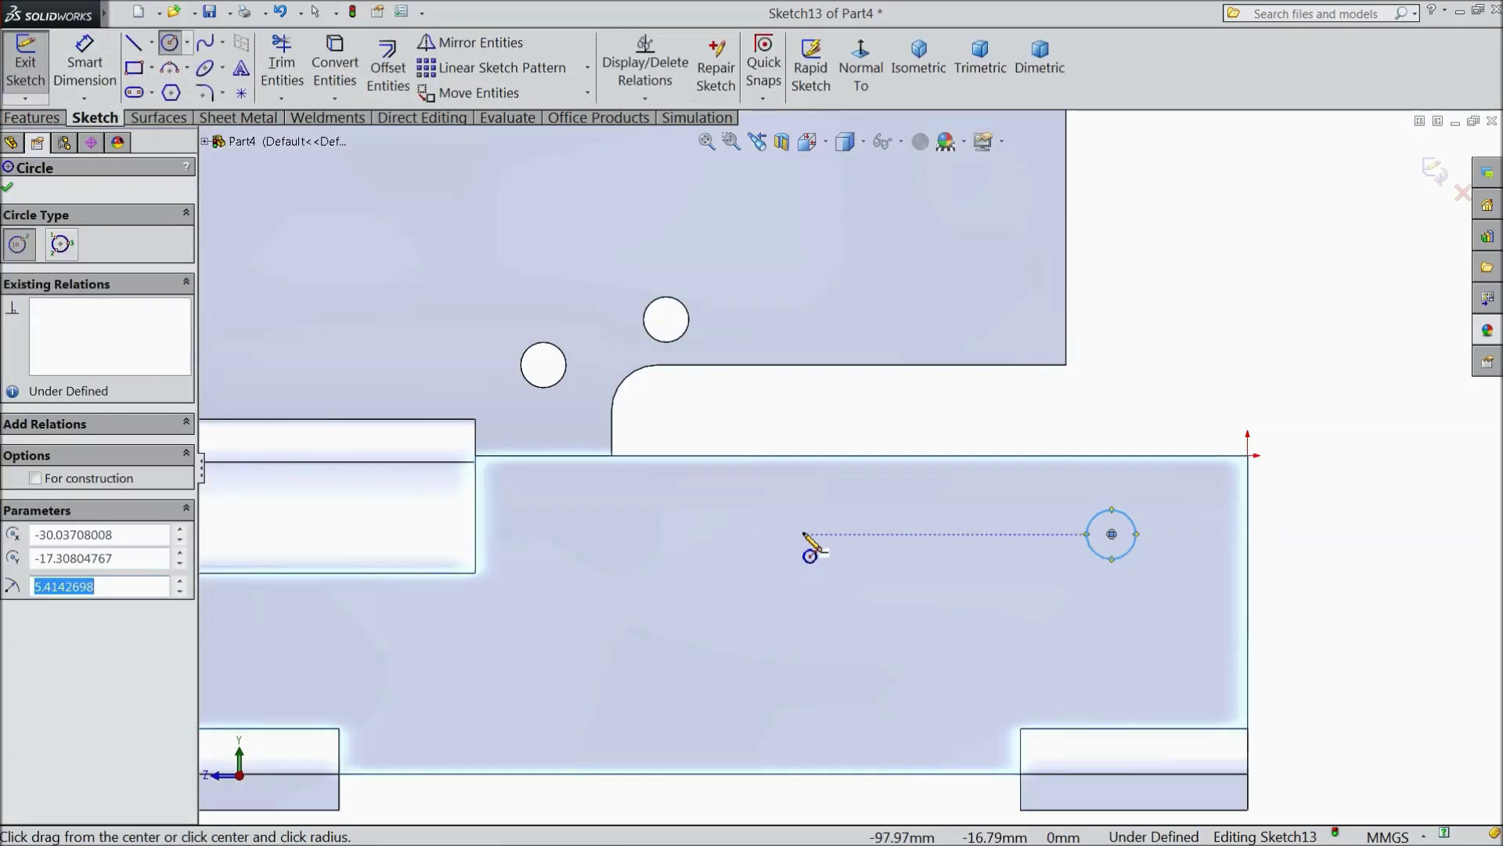
click(802, 534)
click(808, 560)
Step: Dimension the circle nearest the plate's free end to a 10 mm diameter
click(80, 92)
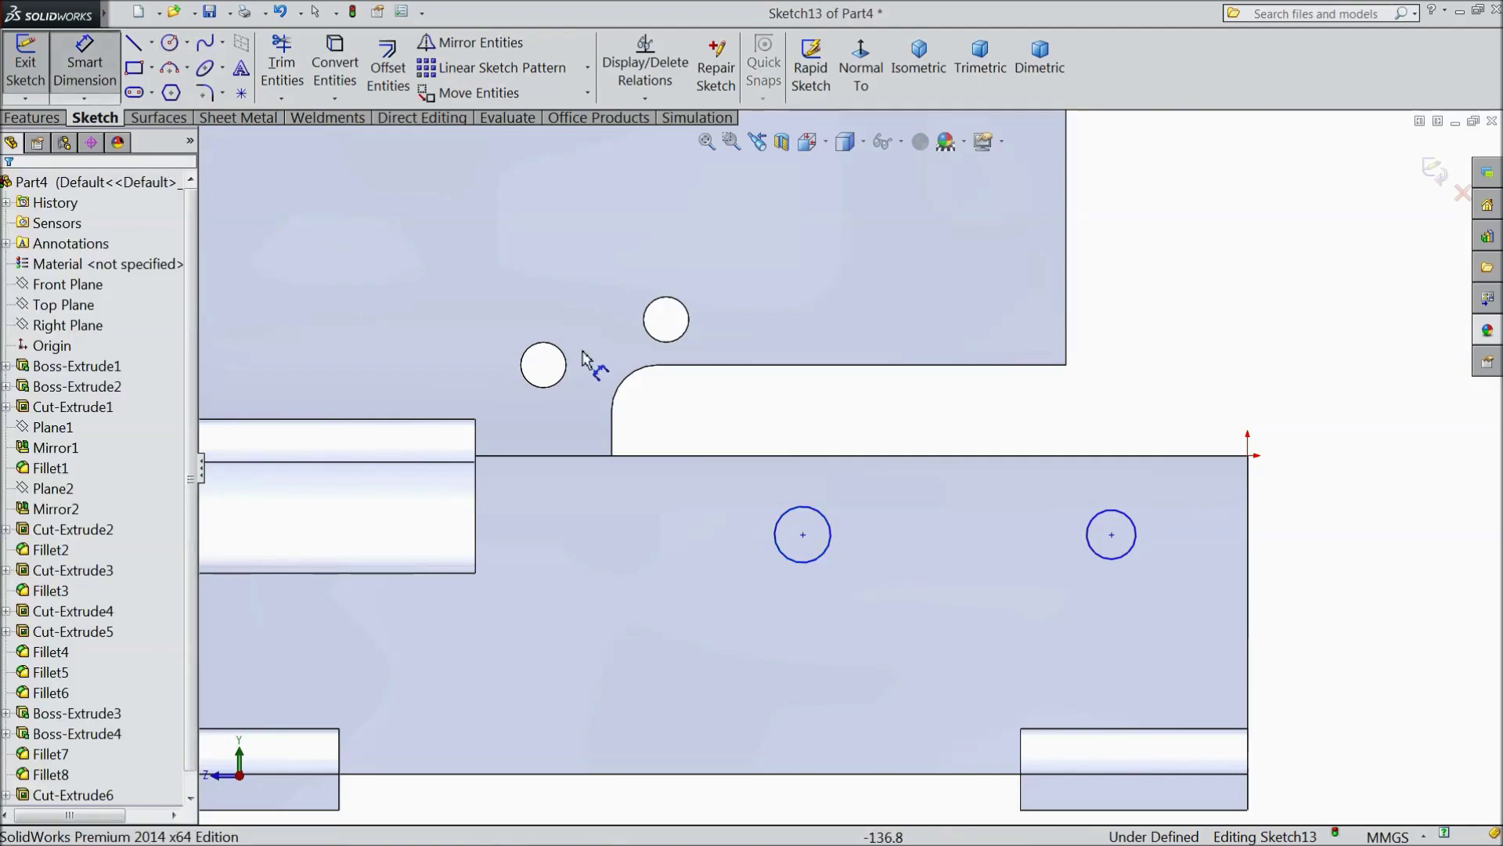
click(1133, 557)
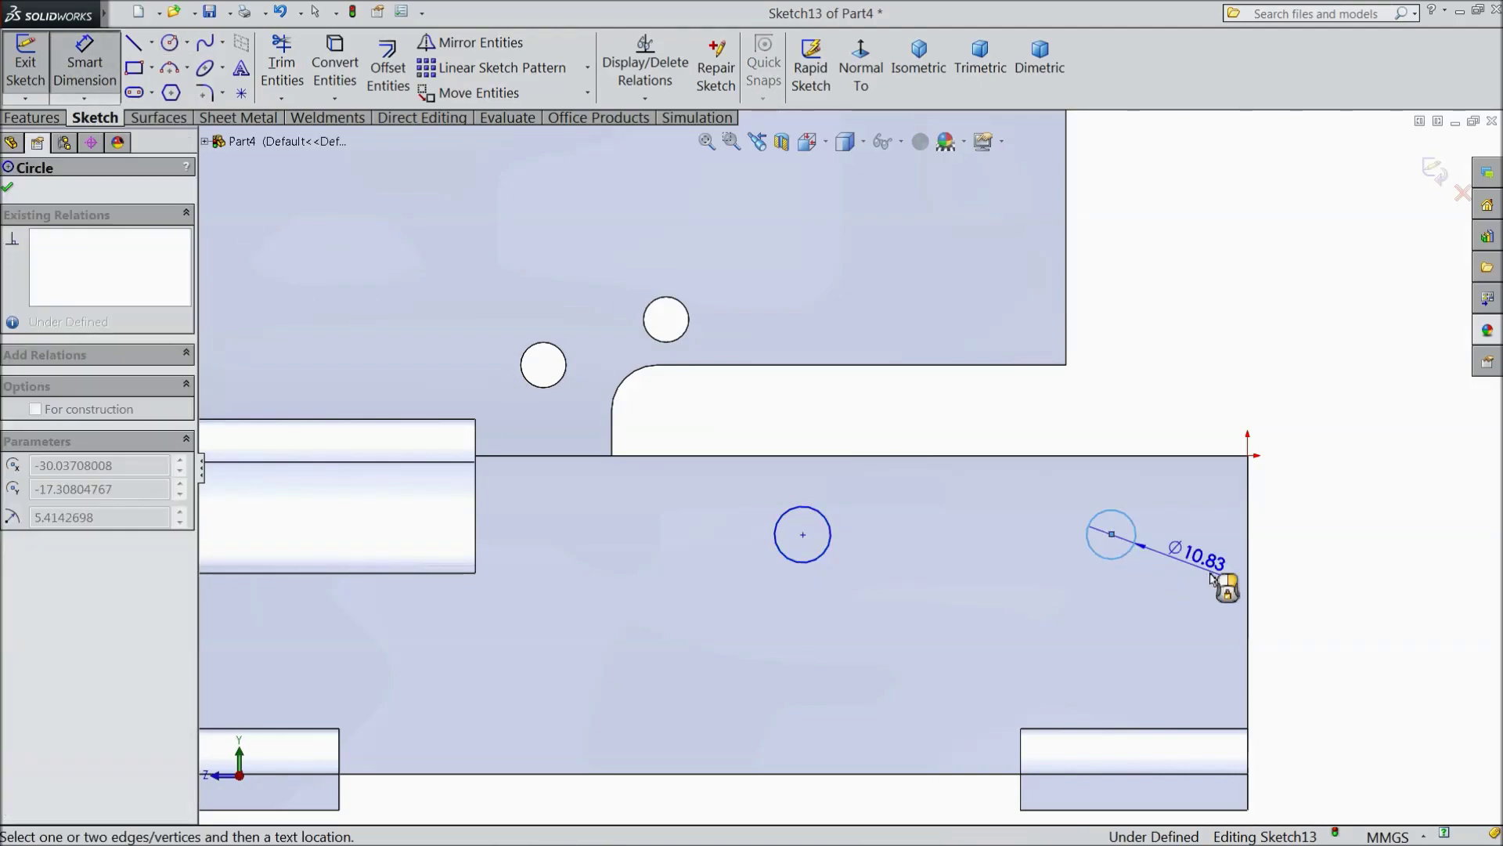
click(1326, 630)
text(10)
click(1226, 600)
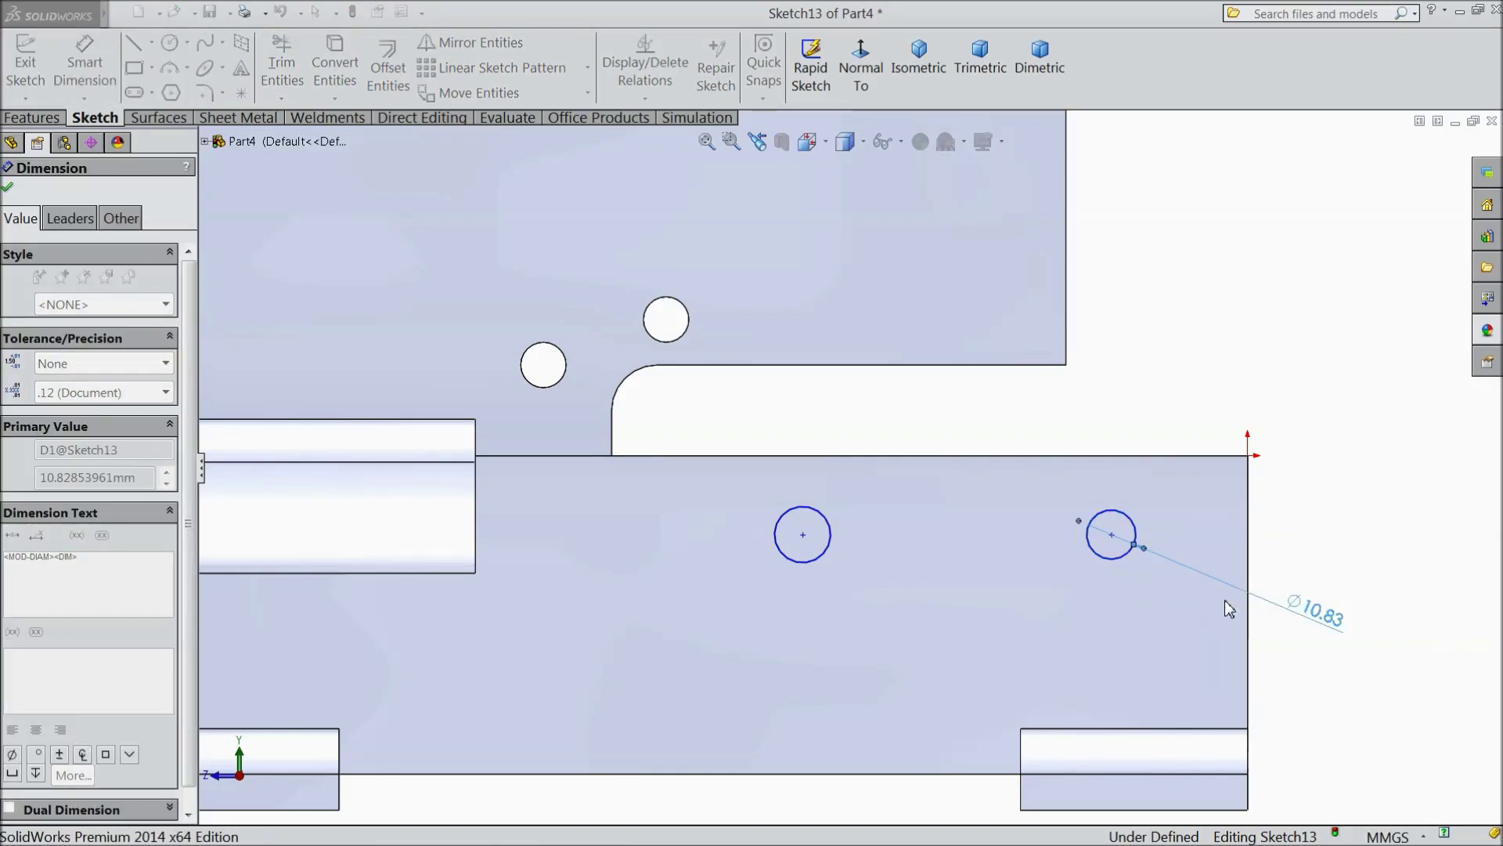
Step: Position the 10 mm circle 25 mm below the plate's upper edge
click(1132, 549)
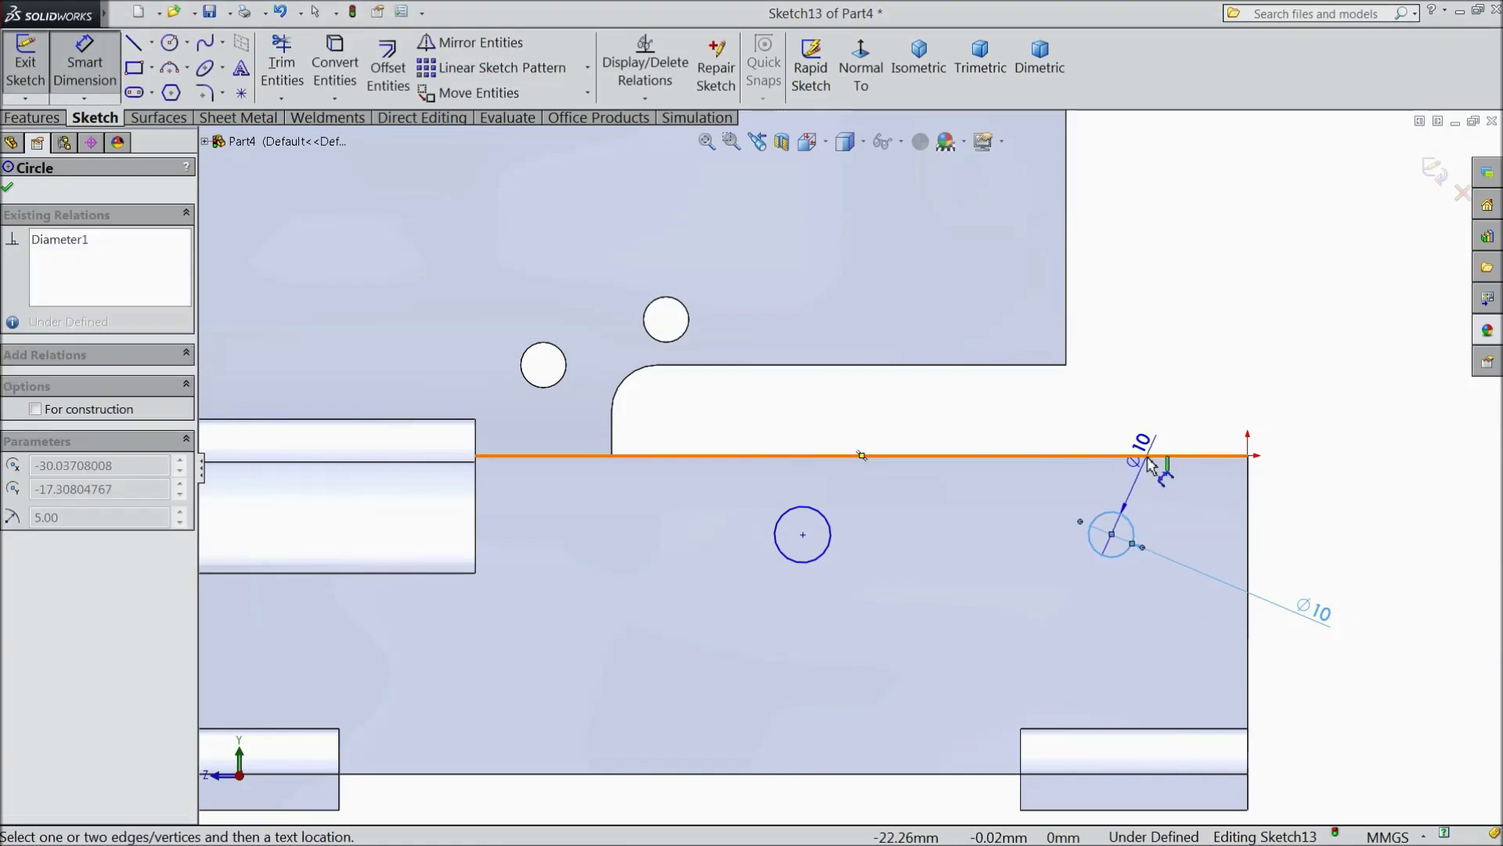
click(1150, 456)
click(1335, 510)
text(25)
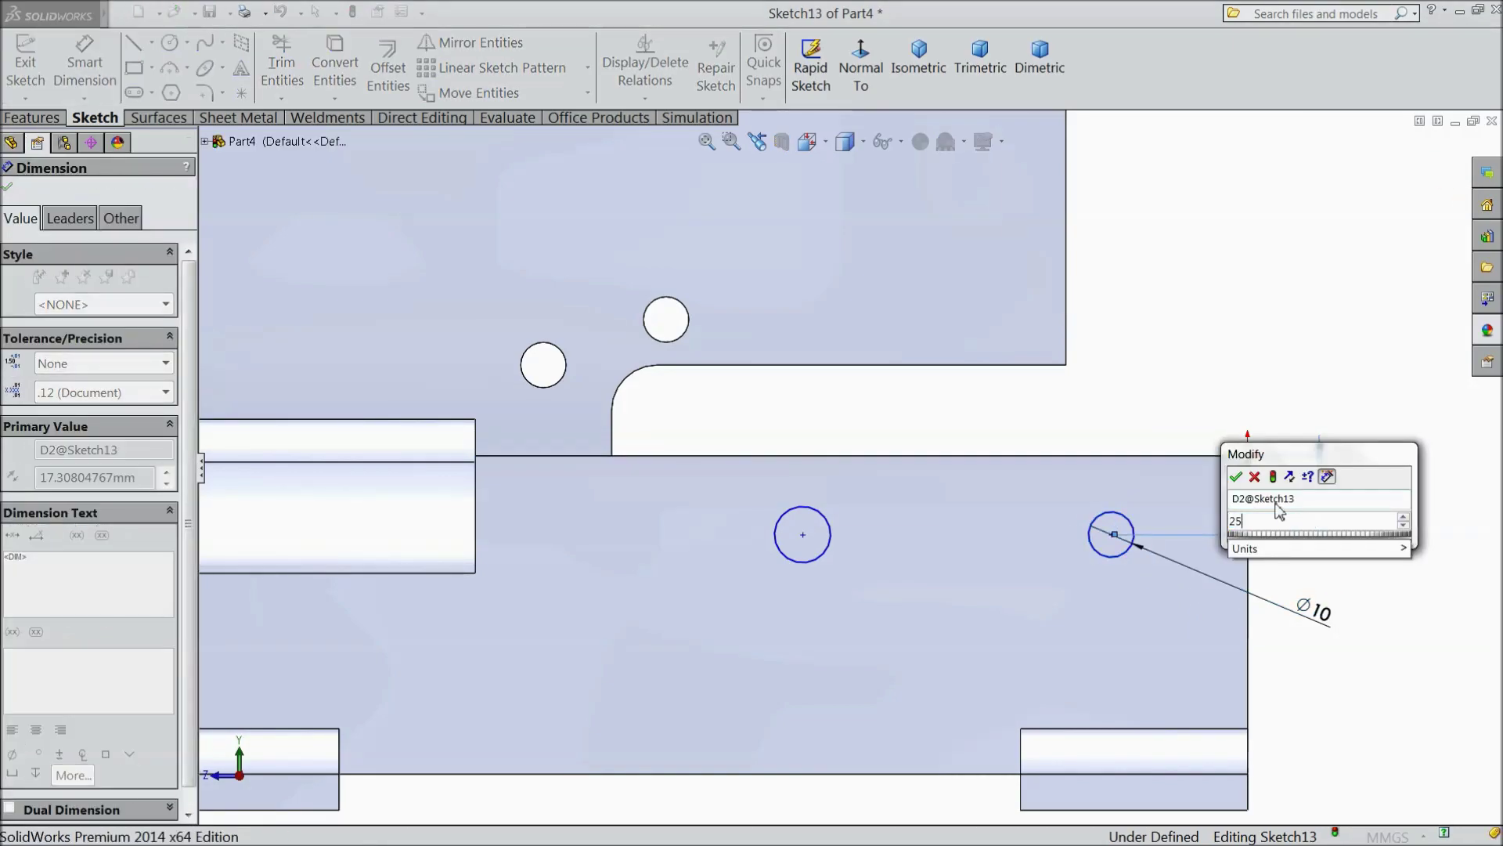
click(1235, 477)
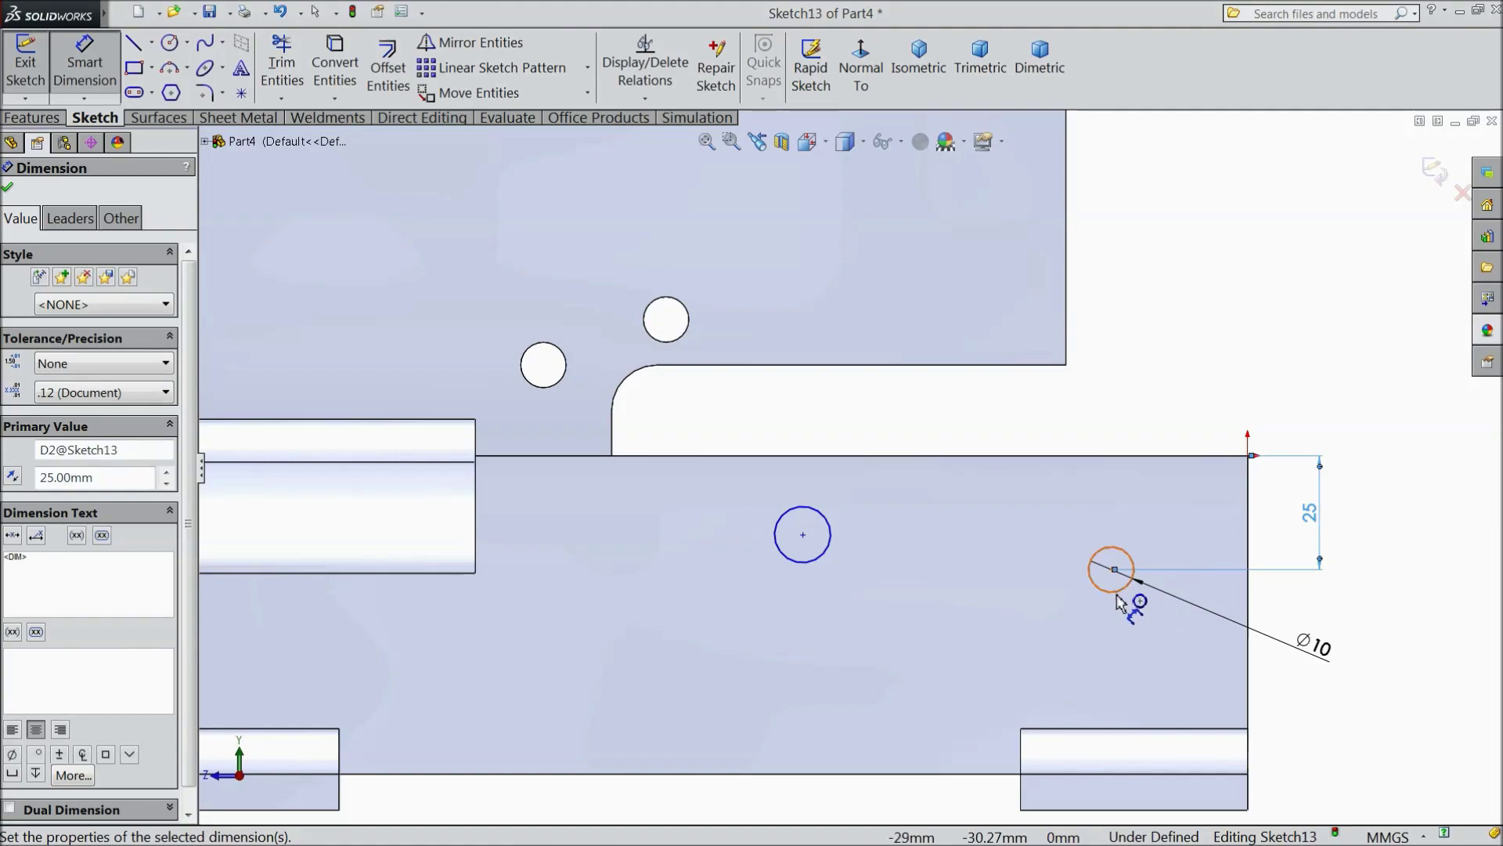
Step: Dimension the horizontal distance between the two circles to 50 mm
click(1119, 602)
click(804, 563)
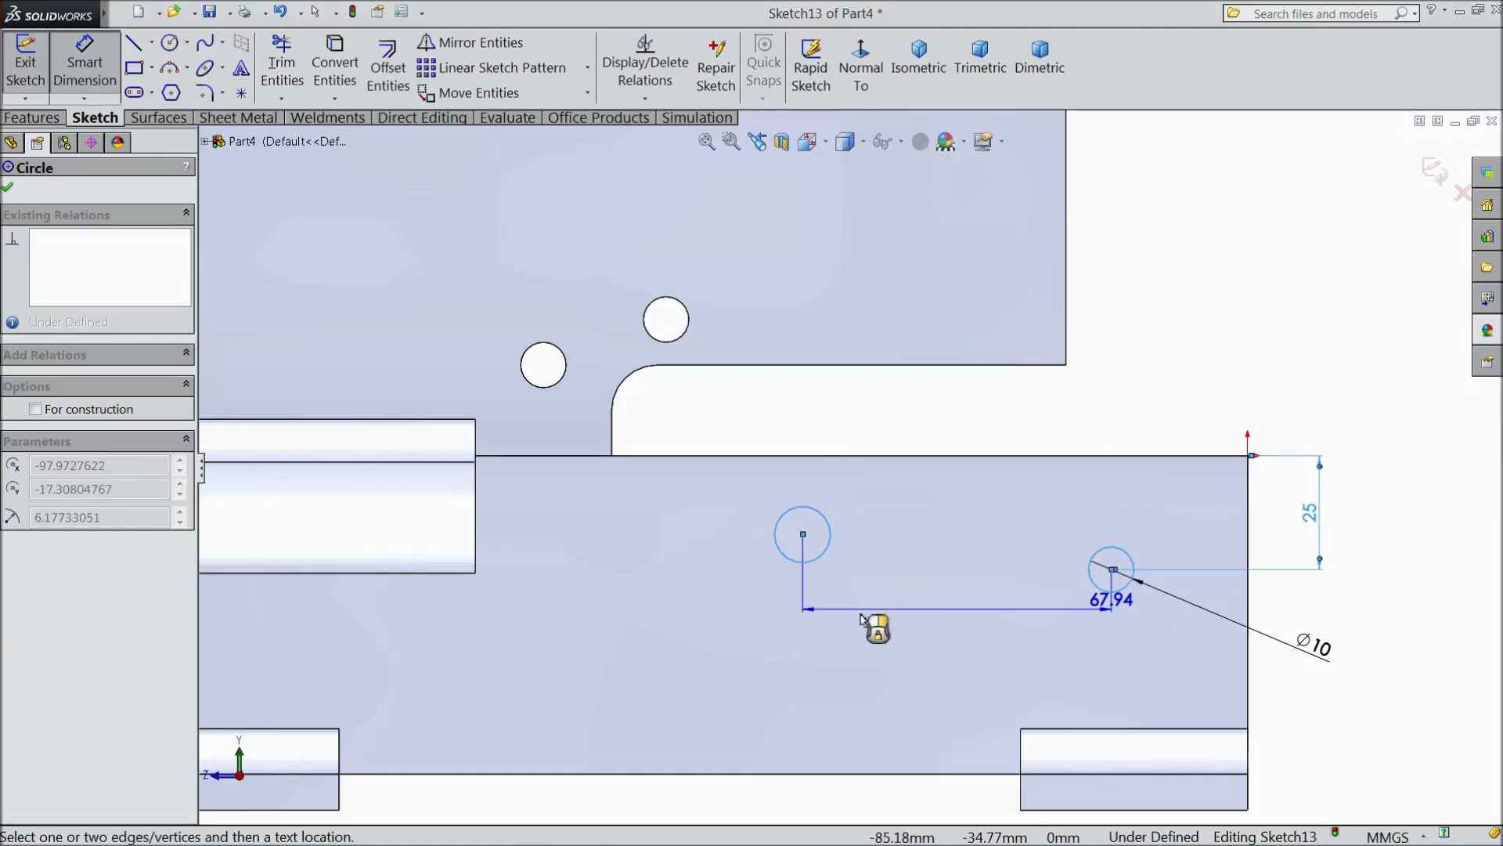
click(902, 635)
text(50)
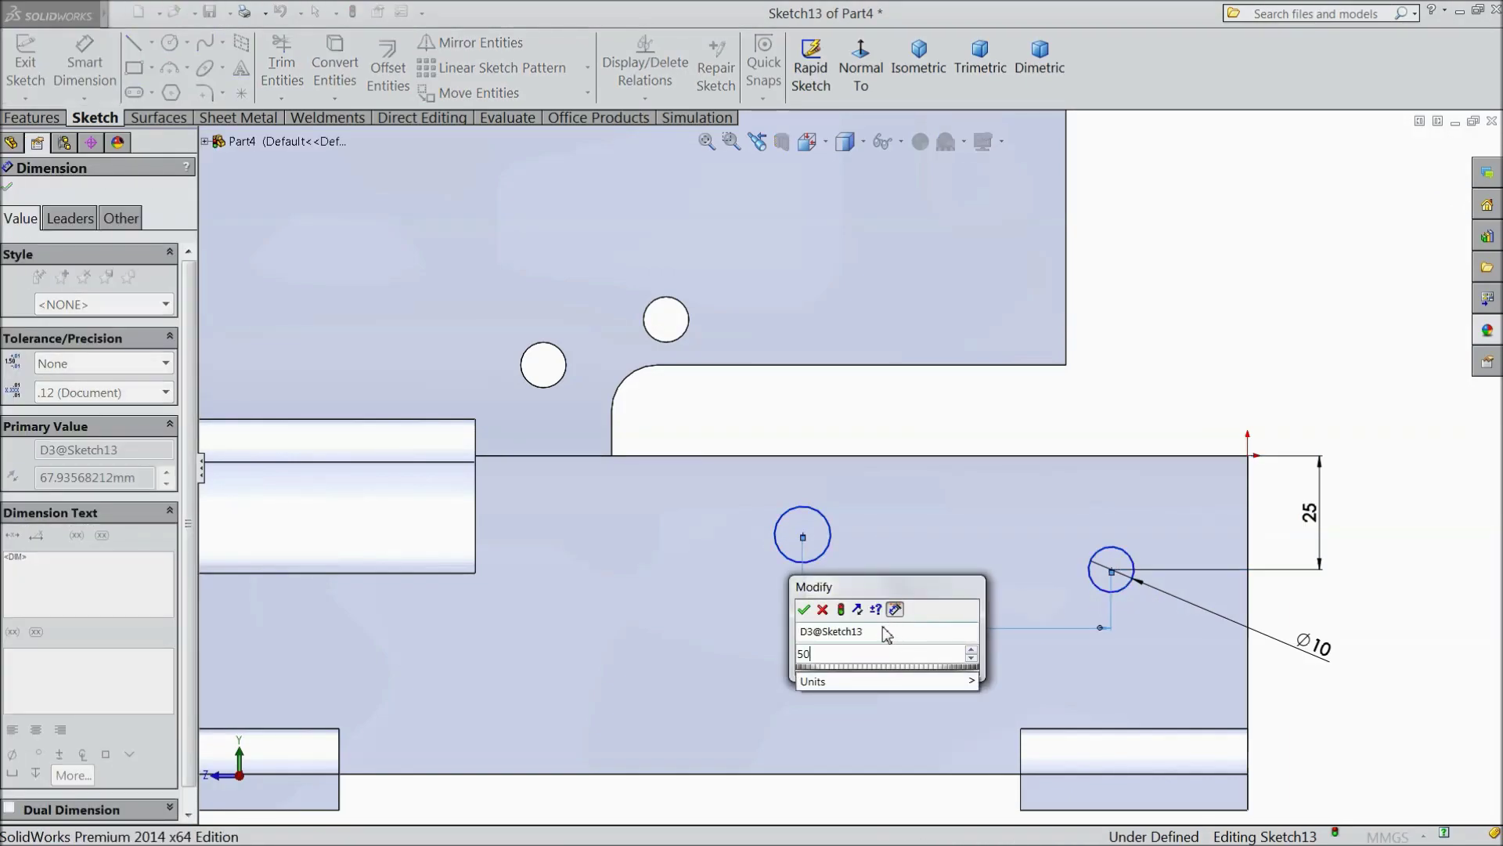
click(805, 610)
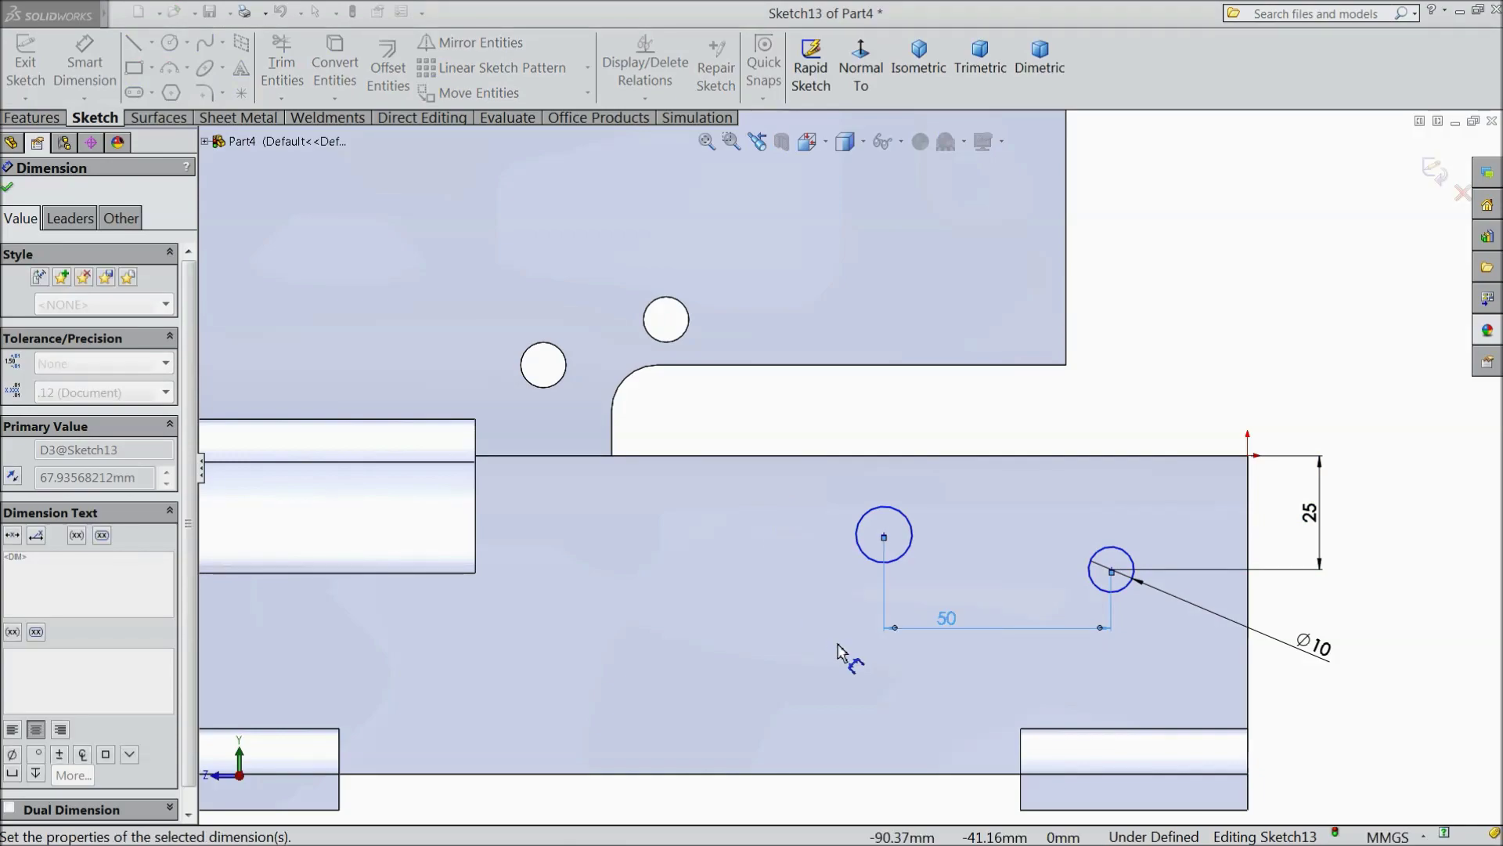
click(7, 191)
key(Escape)
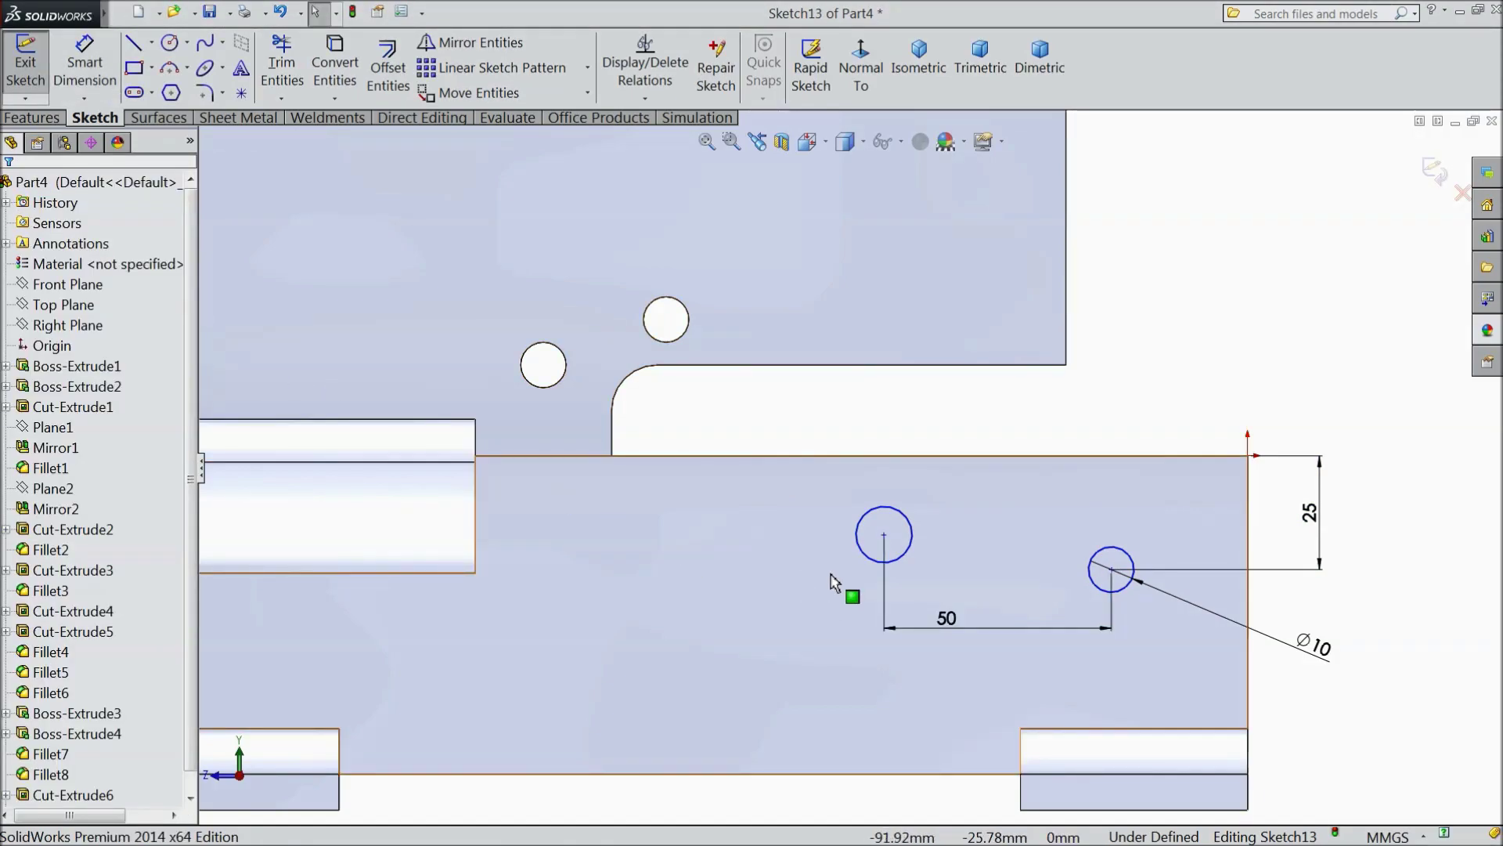
Step: Make the two circles equal in size and align their centers with a horizontal relation
click(902, 560)
ctrl+click(1125, 591)
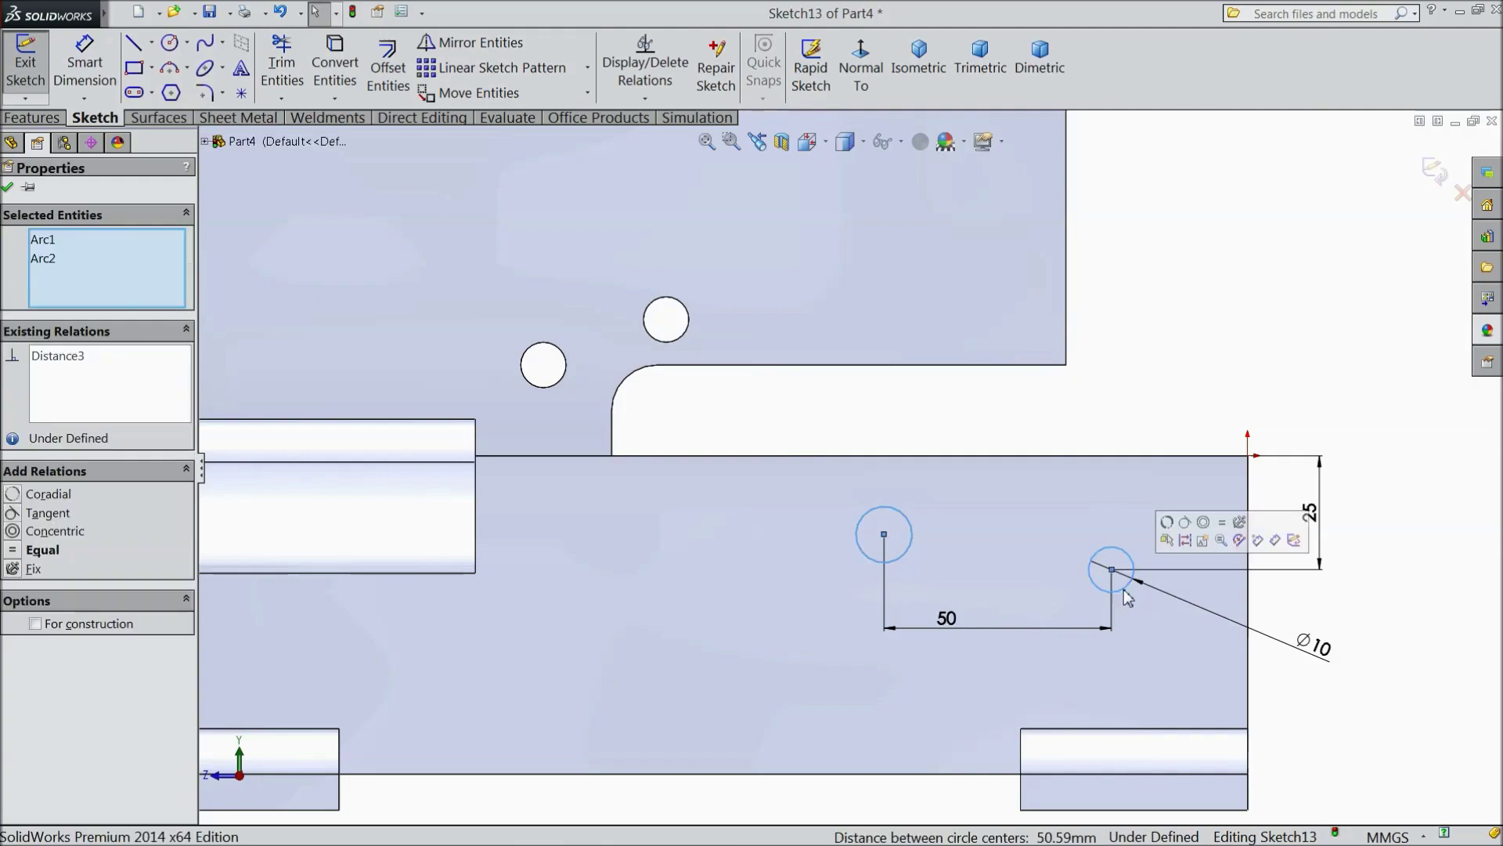
click(1238, 523)
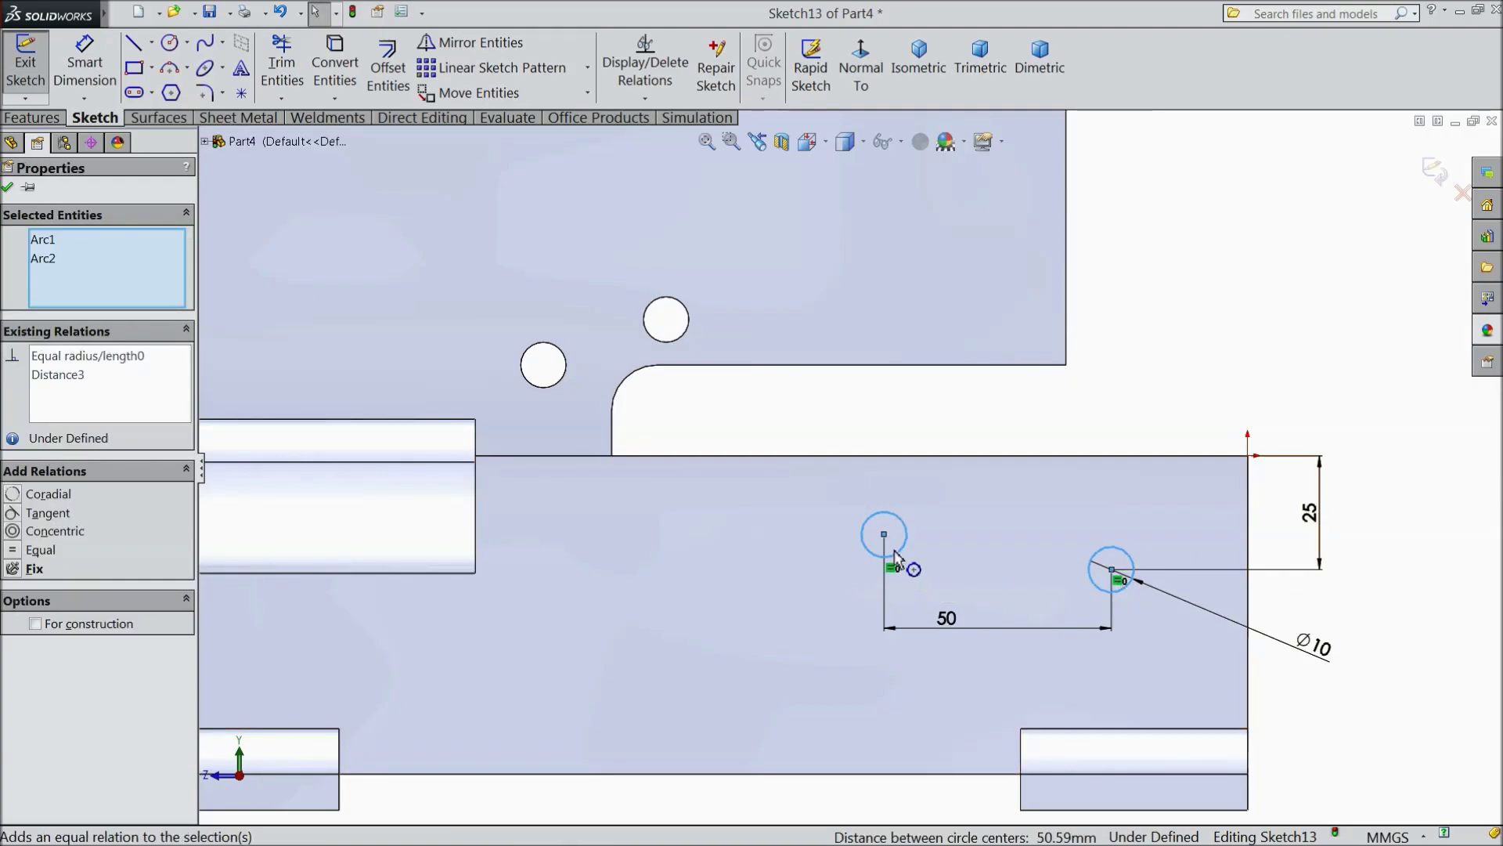
click(1111, 570)
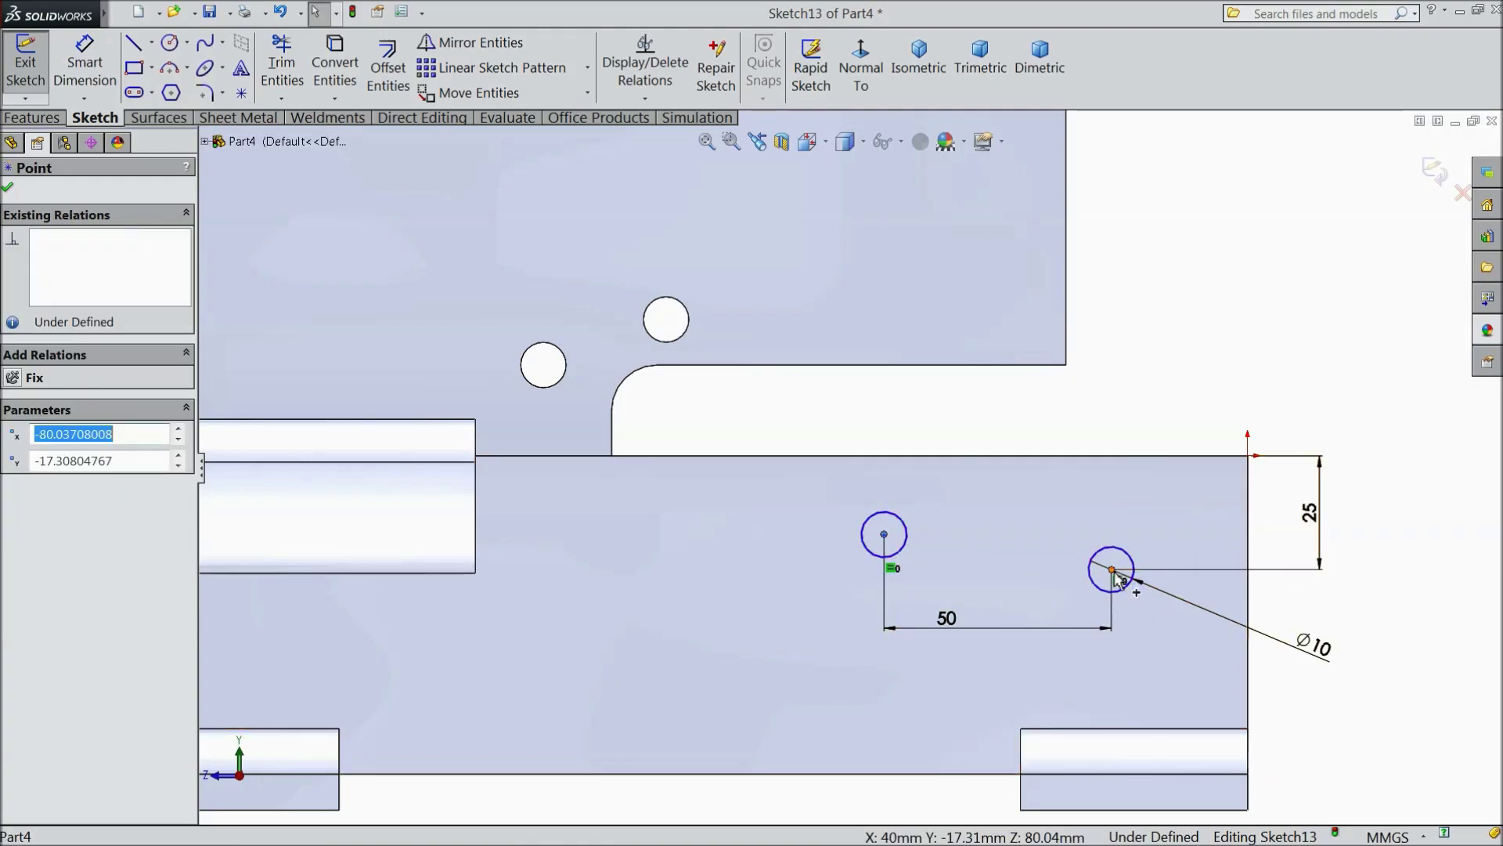
ctrl+click(1112, 570)
click(1158, 507)
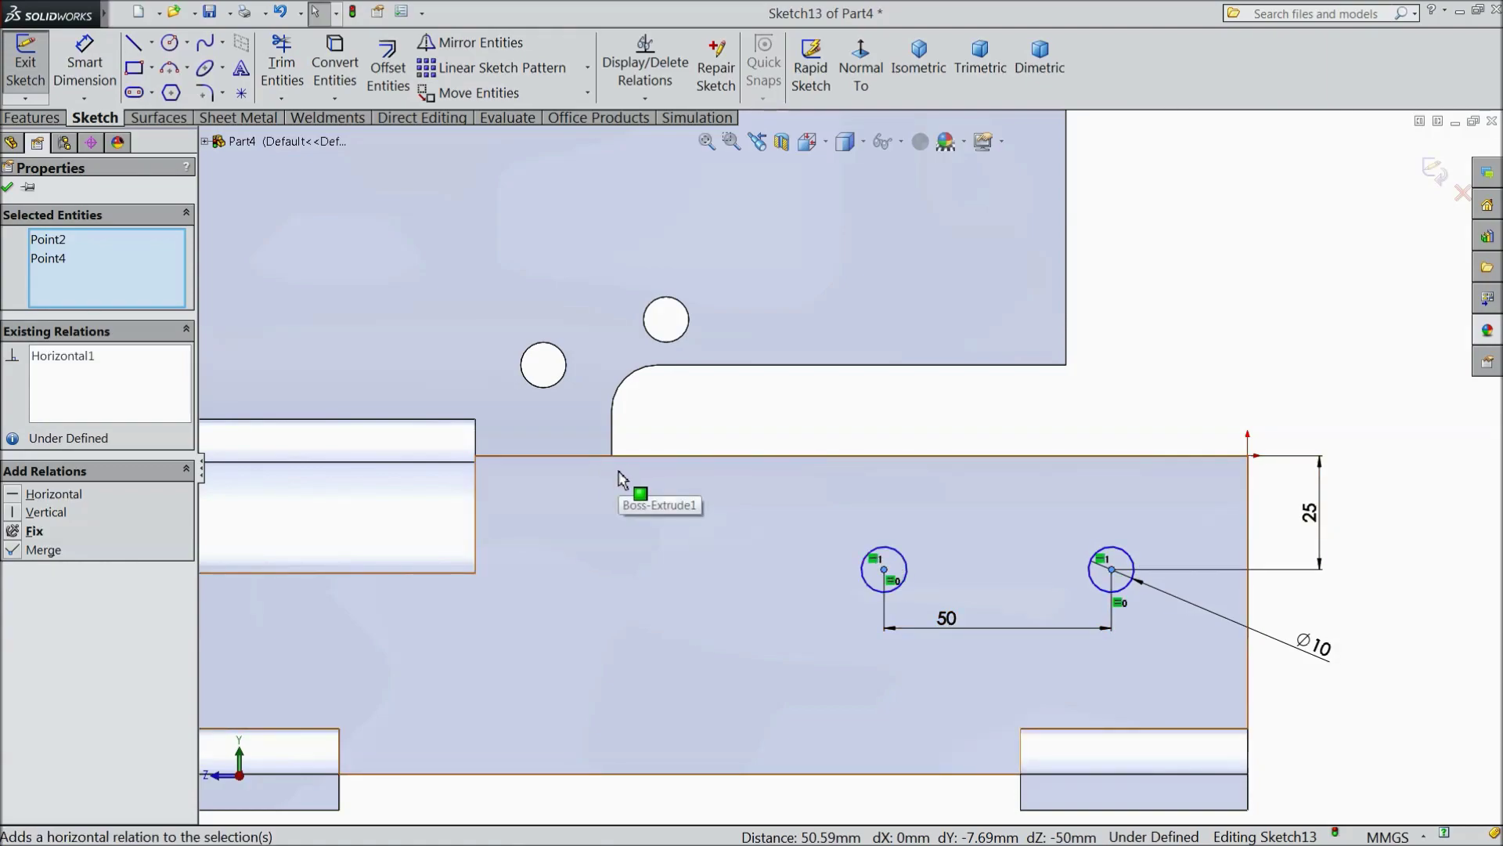
click(9, 190)
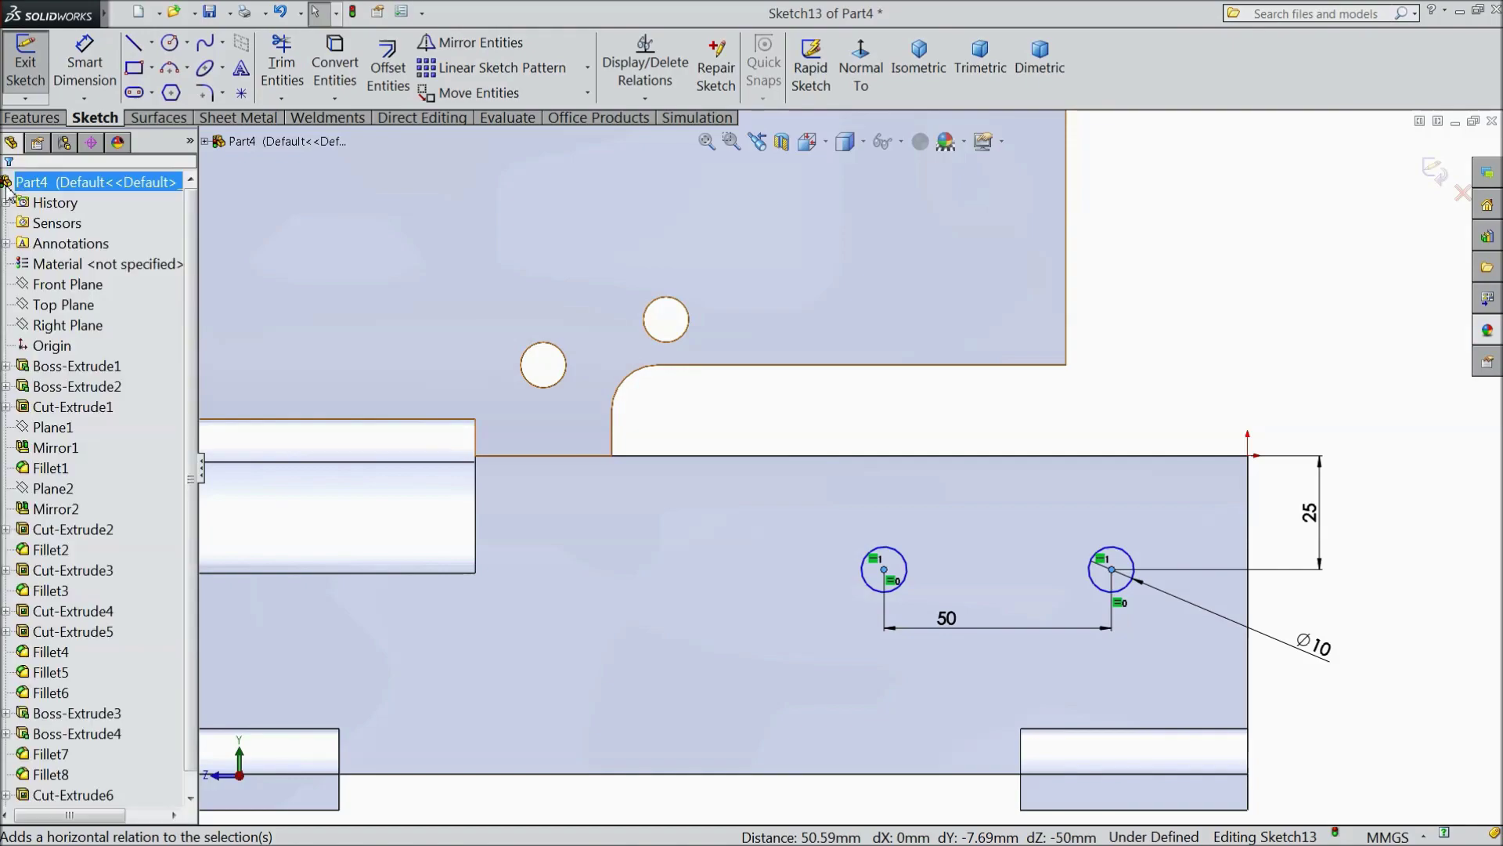
Step: Cut the two 10 mm circles through the lower plate with a blind extruded cut 130 mm deep
click(35, 119)
click(323, 64)
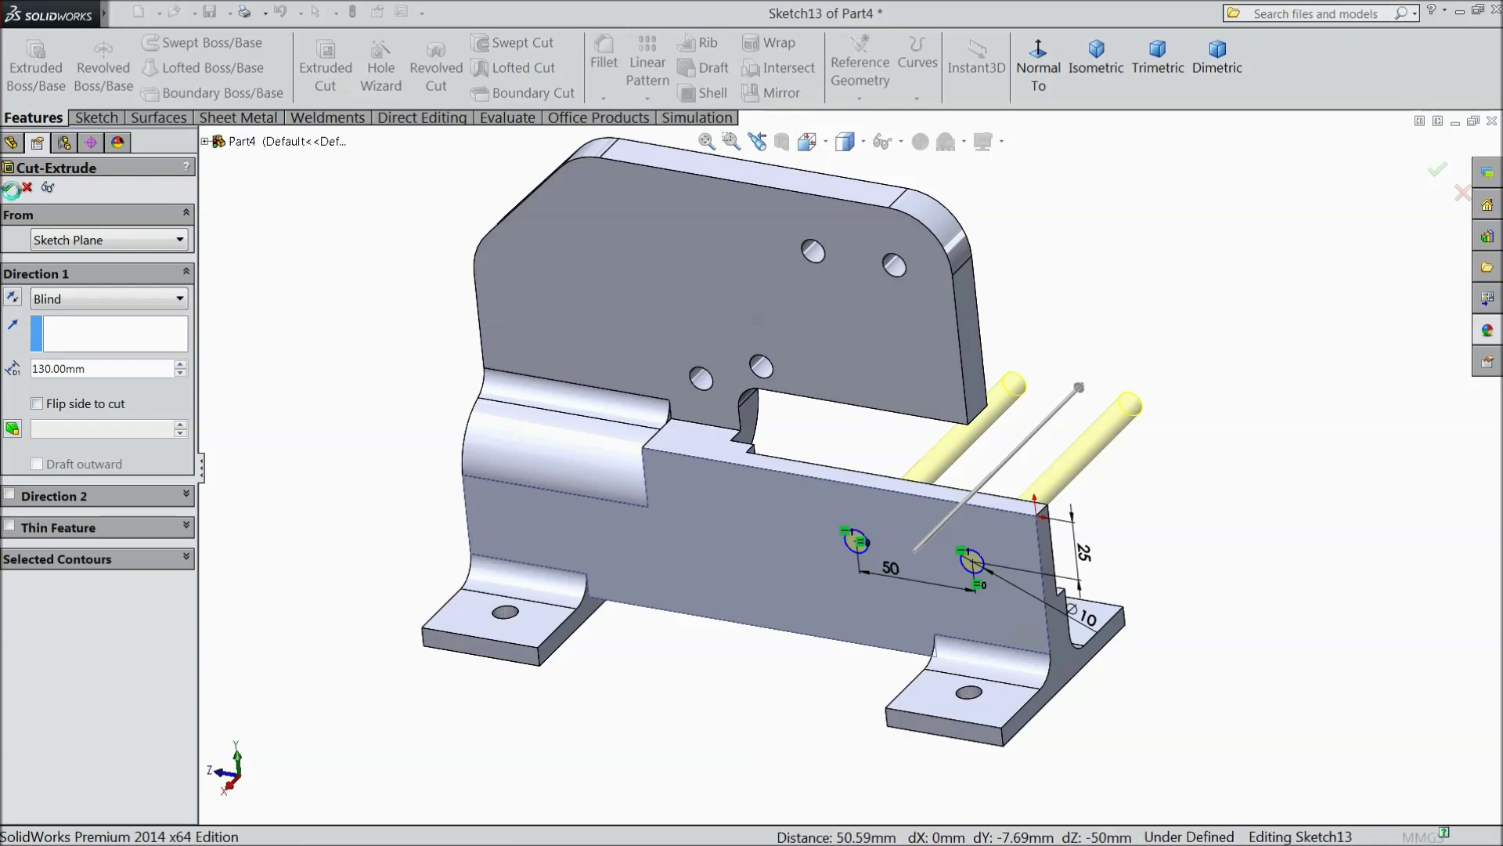
click(8, 187)
middle_drag(730, 677, 999, 445)
middle_drag(1060, 513, 1081, 460)
scroll(845, 405, down, 3)
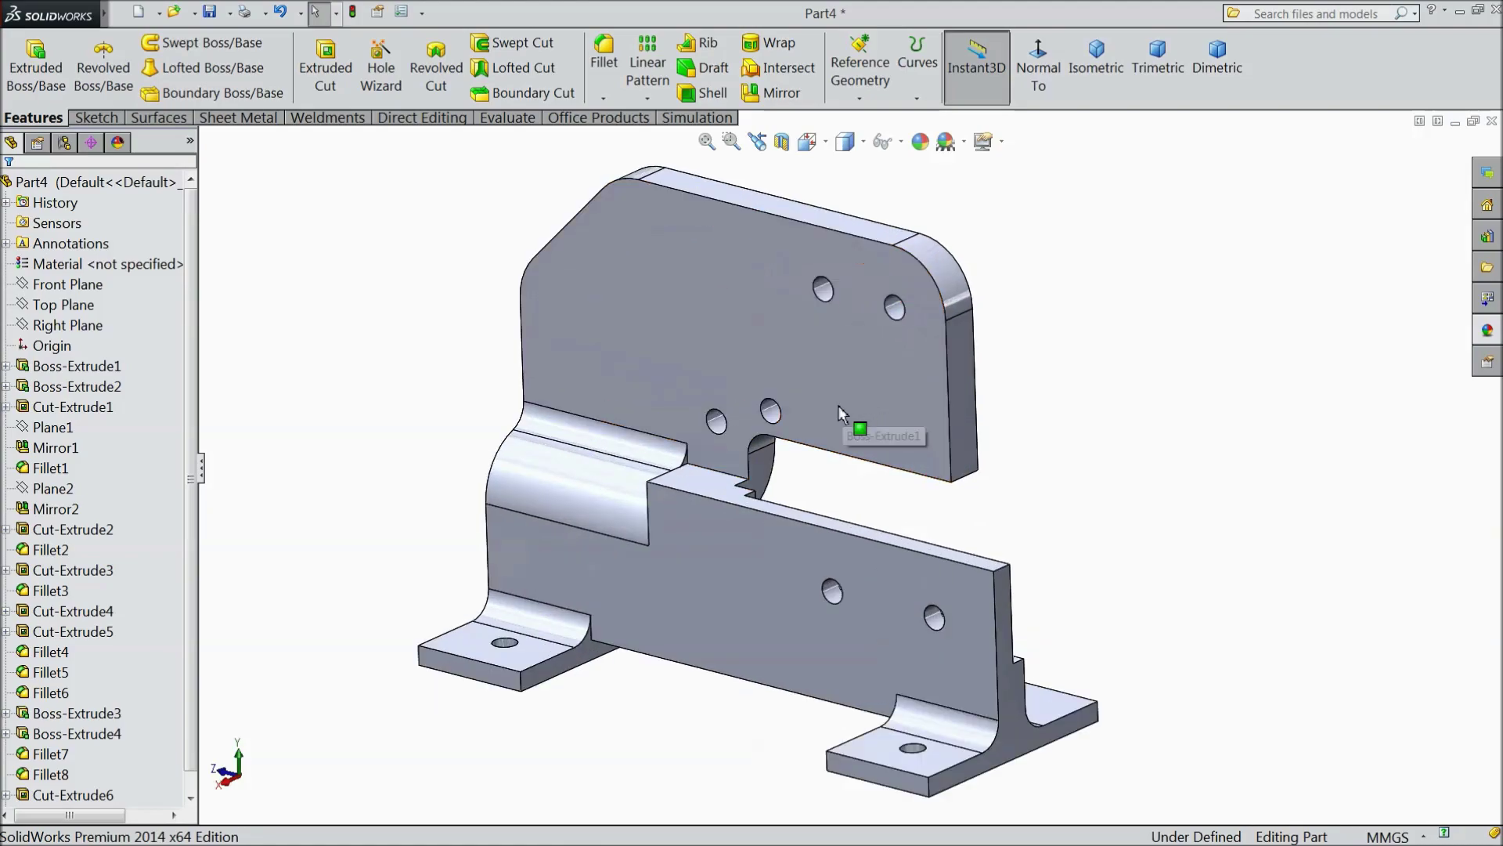
Step: Save the part as Body in the sheang mc folder on the Desktop
click(211, 18)
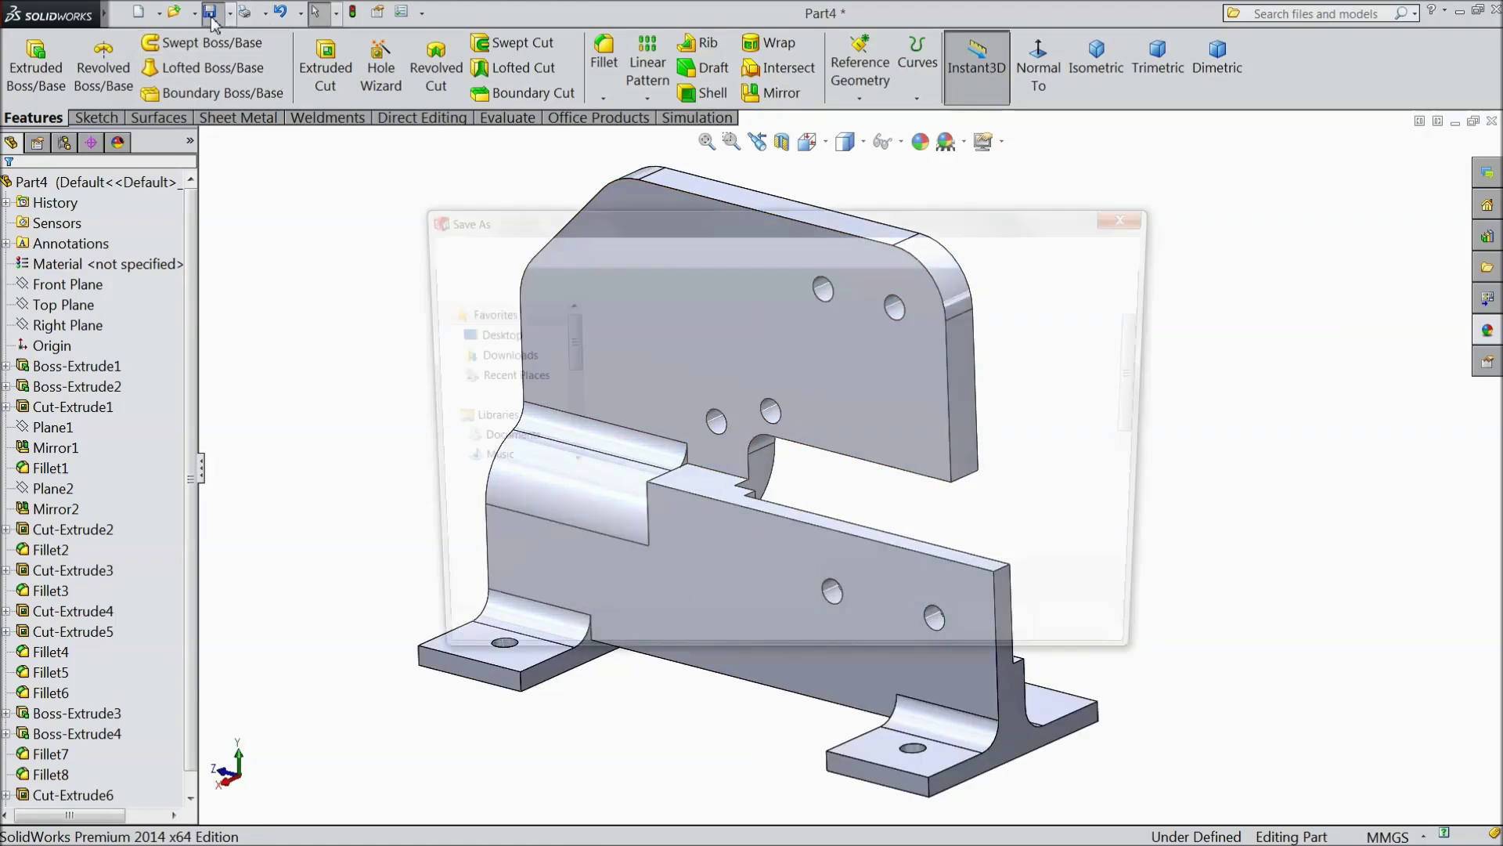
click(505, 342)
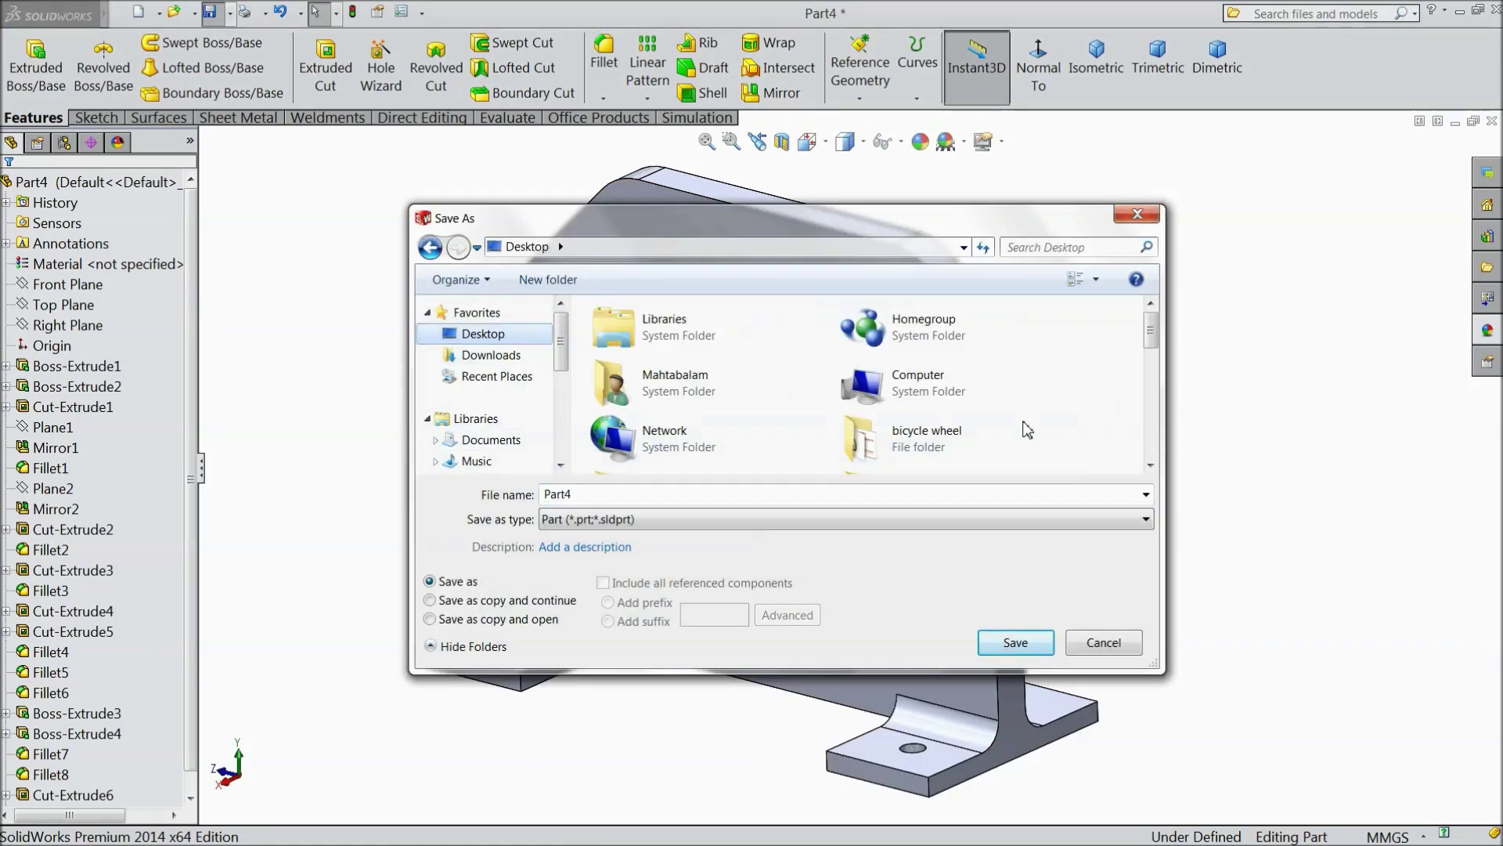
drag(1145, 351, 1164, 437)
double_click(622, 368)
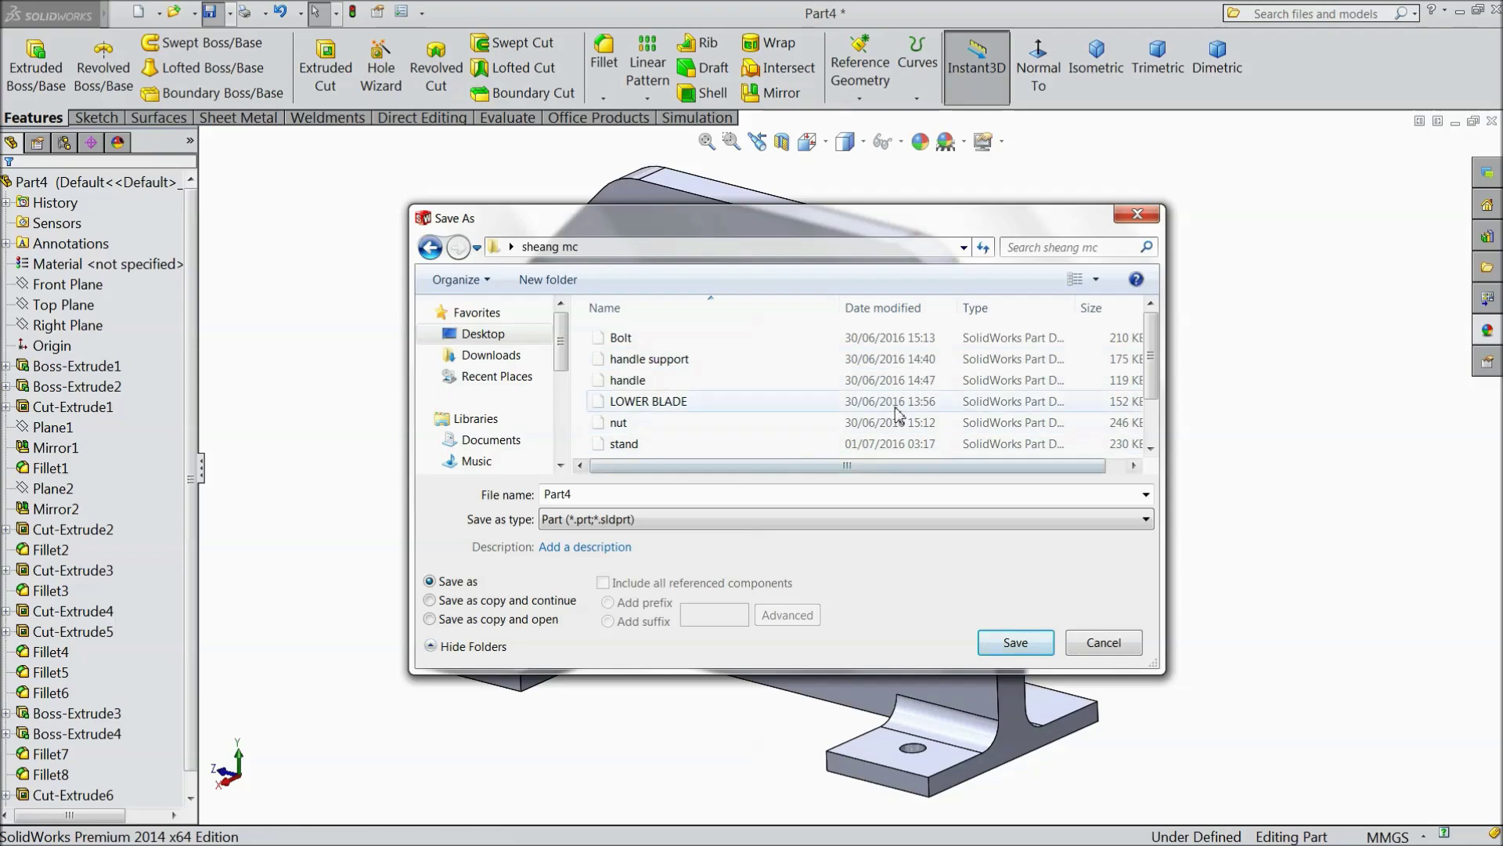
click(1095, 279)
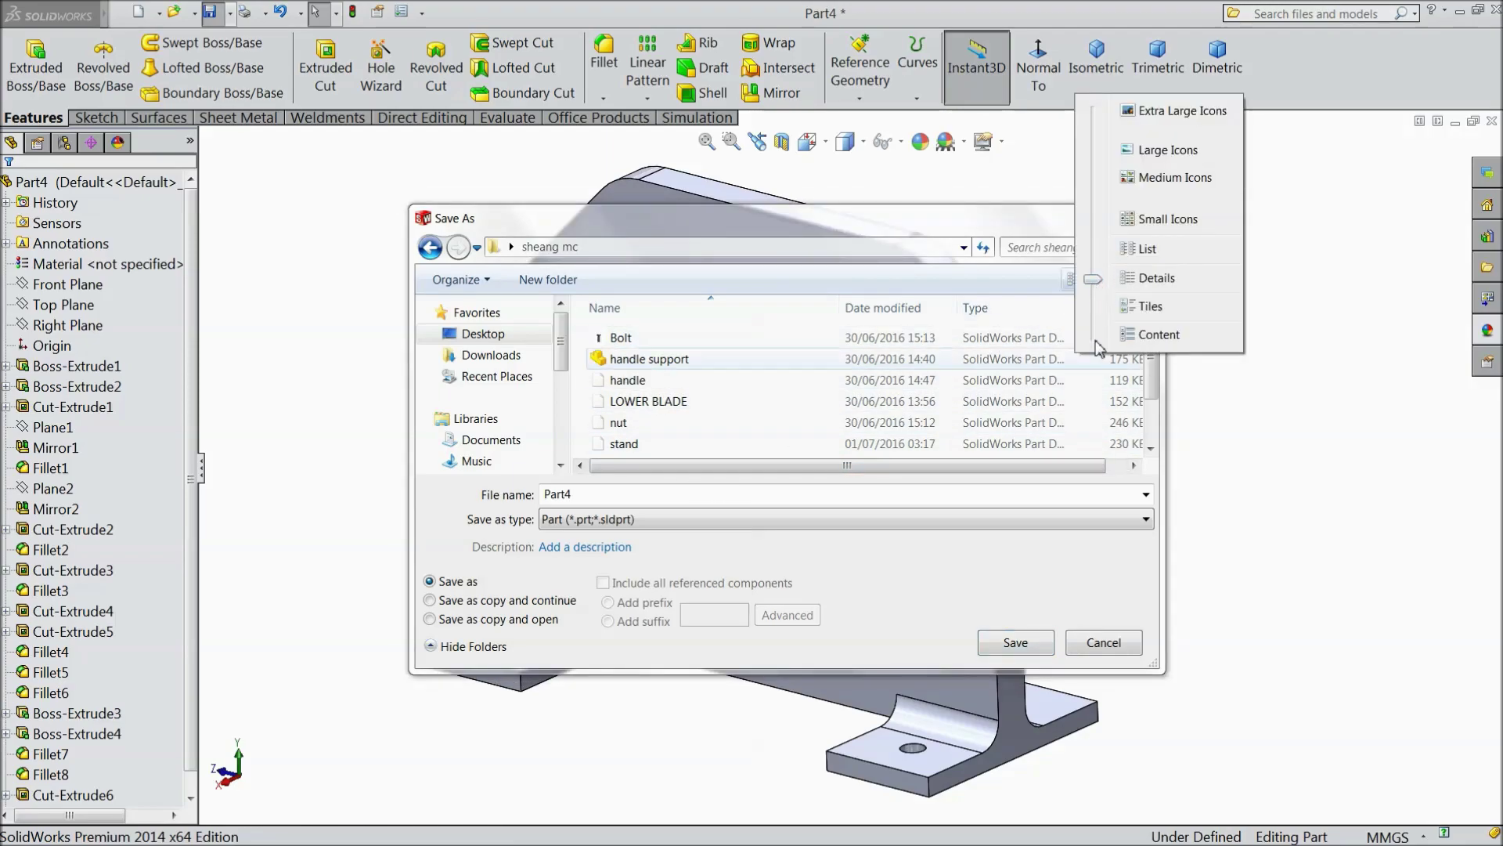
click(593, 494)
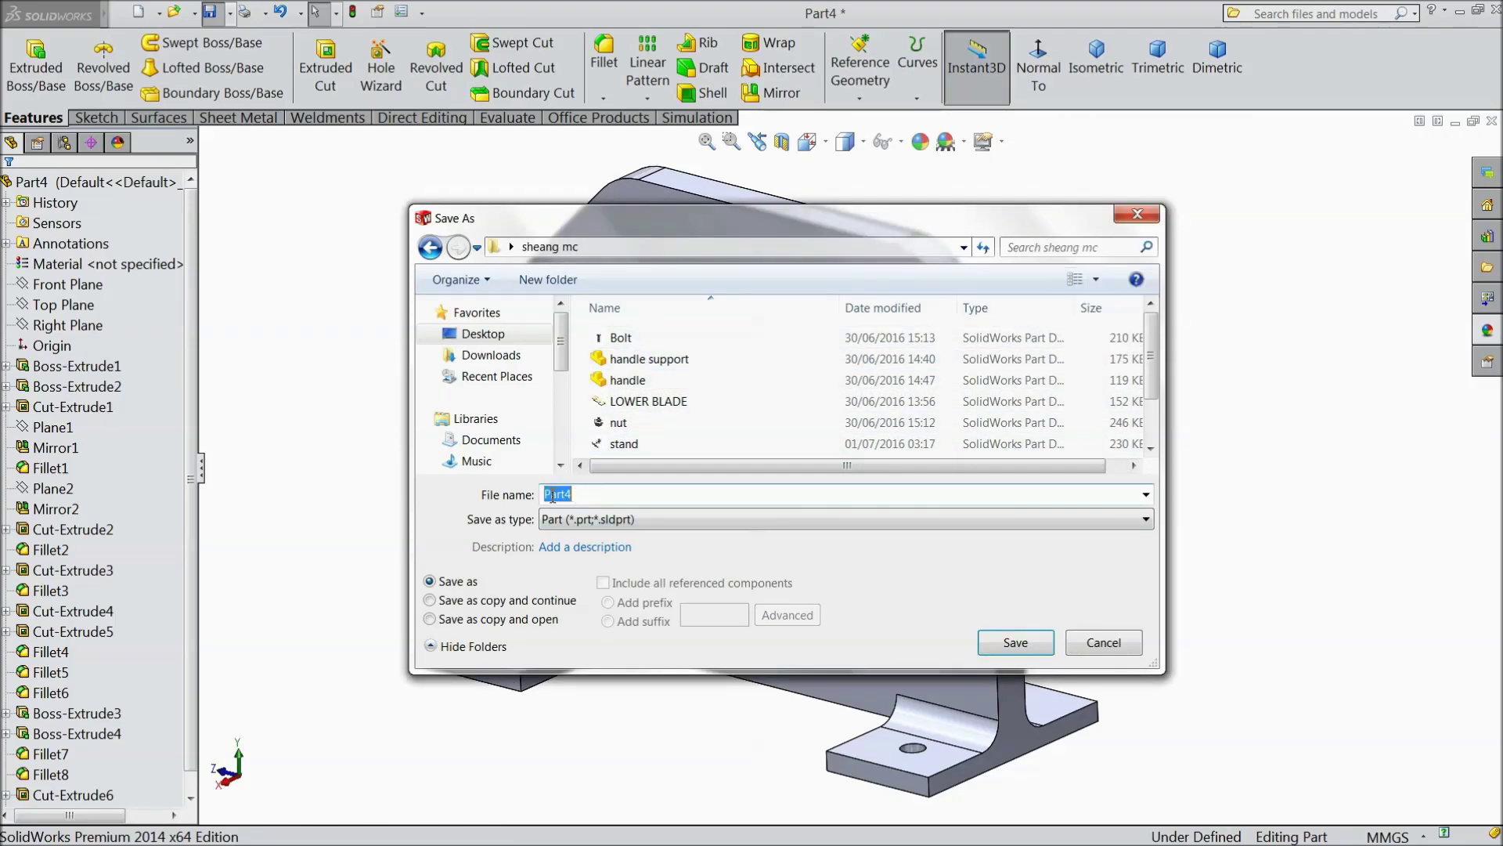
text(Body)
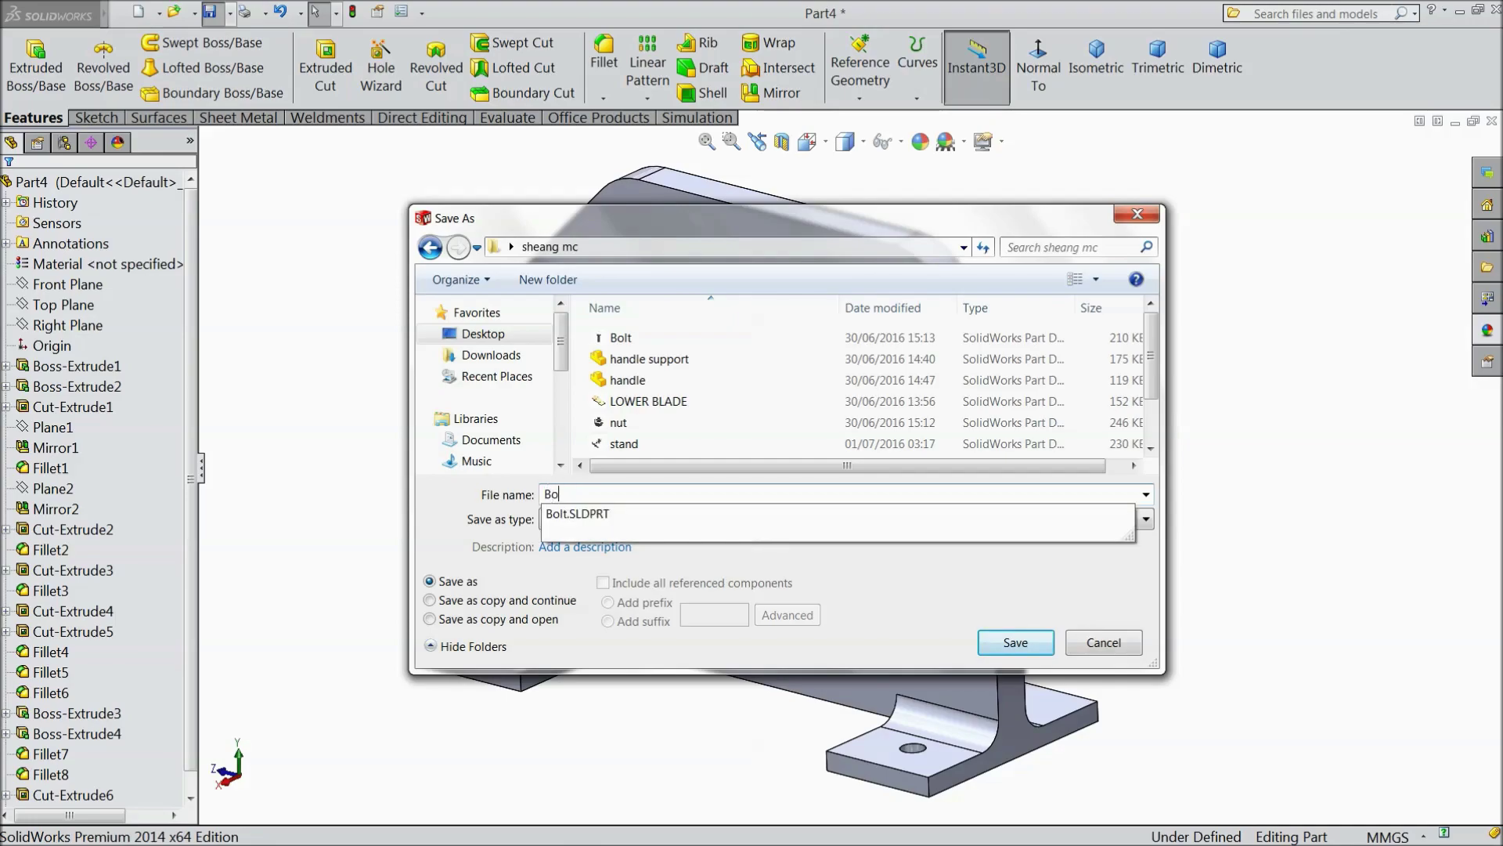
click(981, 643)
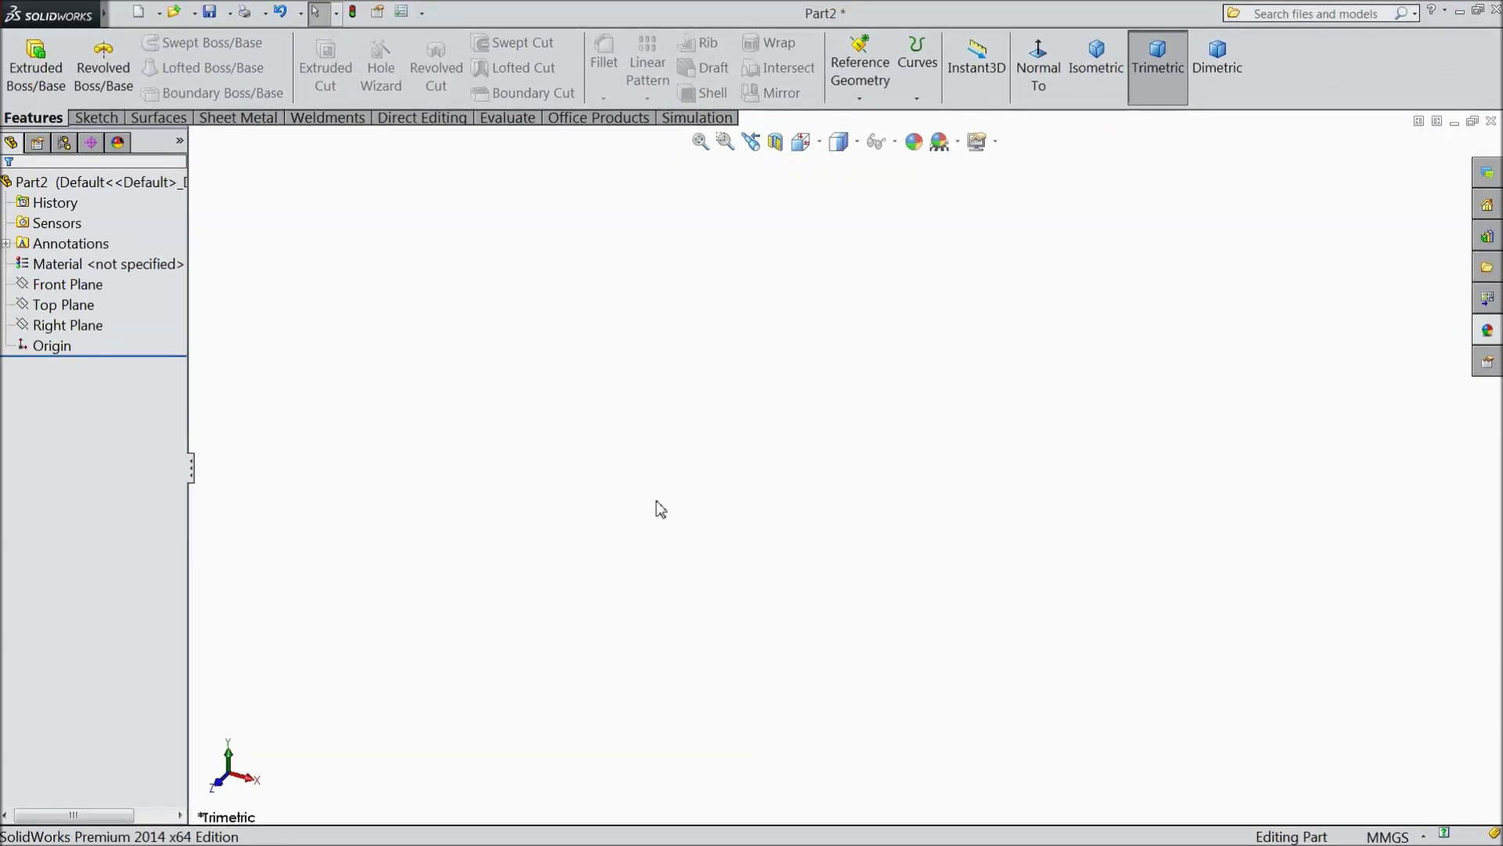
Step: On the Top Plane of the new part, sketch an open outline from the origin, about 132 mm long with vertical sides about 28 mm and a partial lower edge
click(68, 307)
click(80, 286)
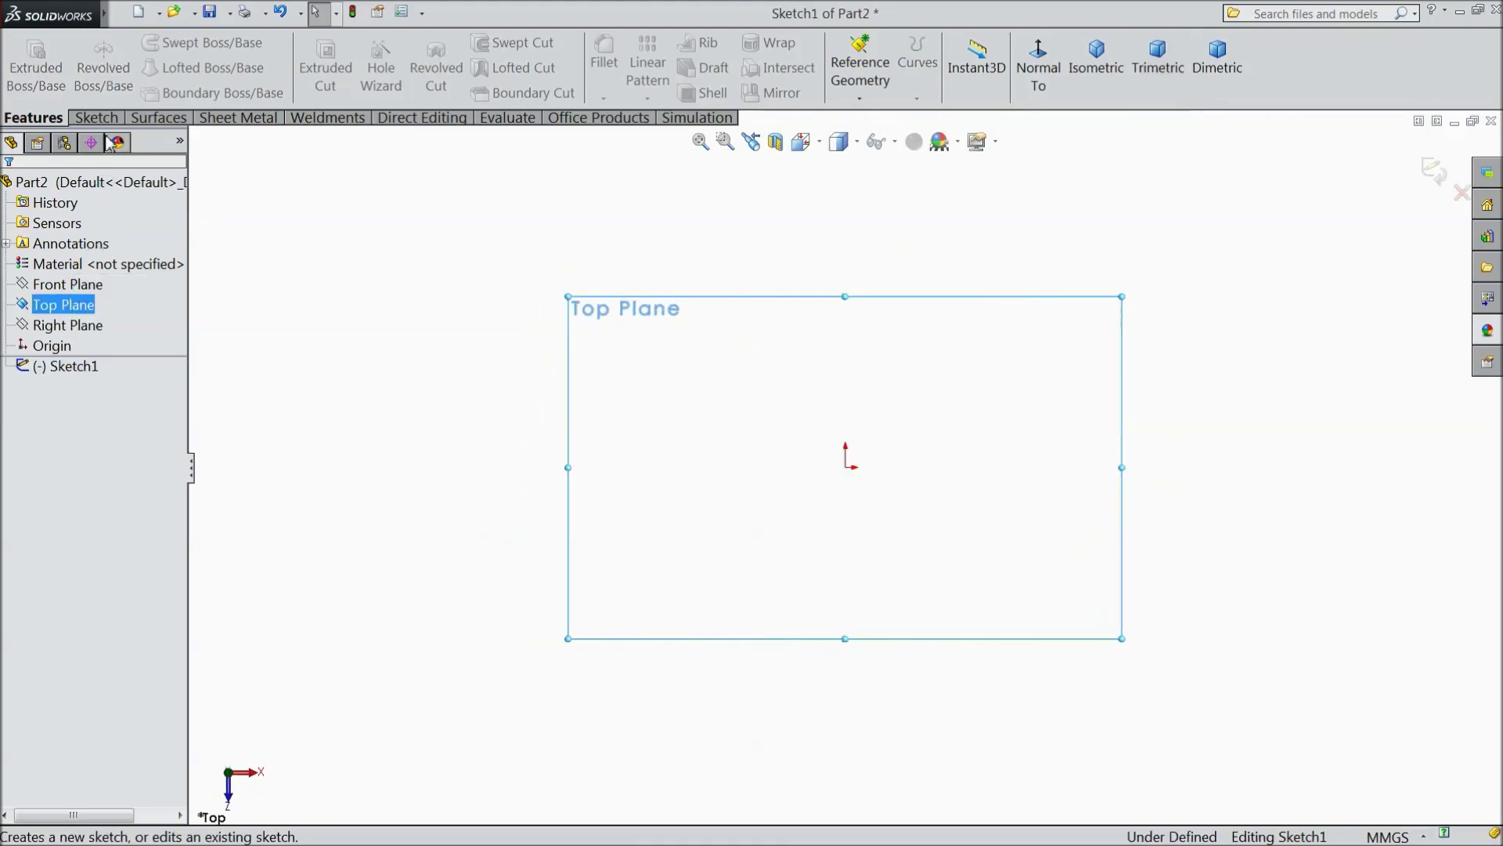
click(134, 45)
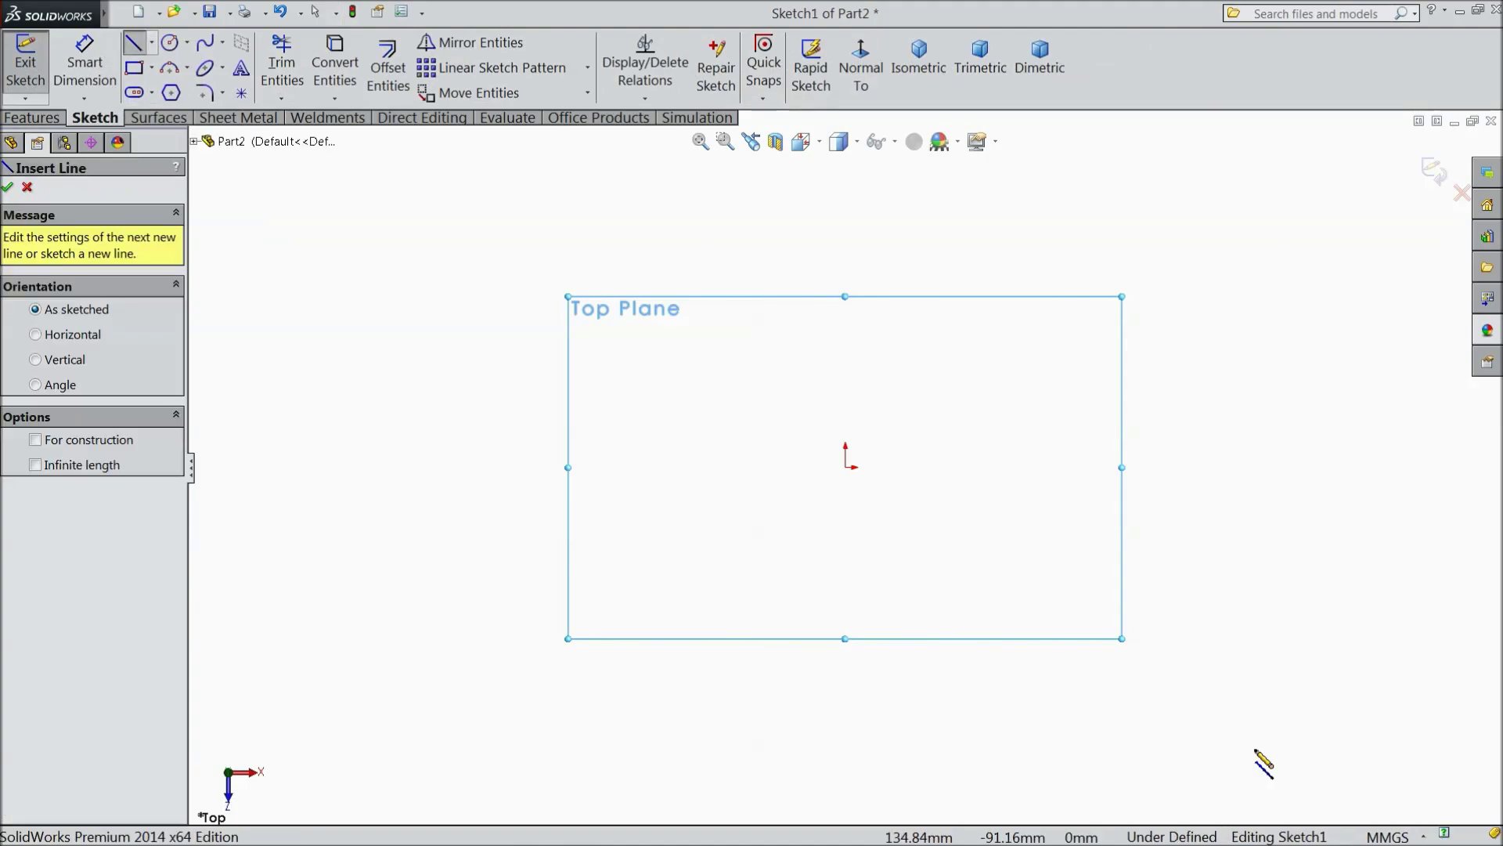
click(845, 555)
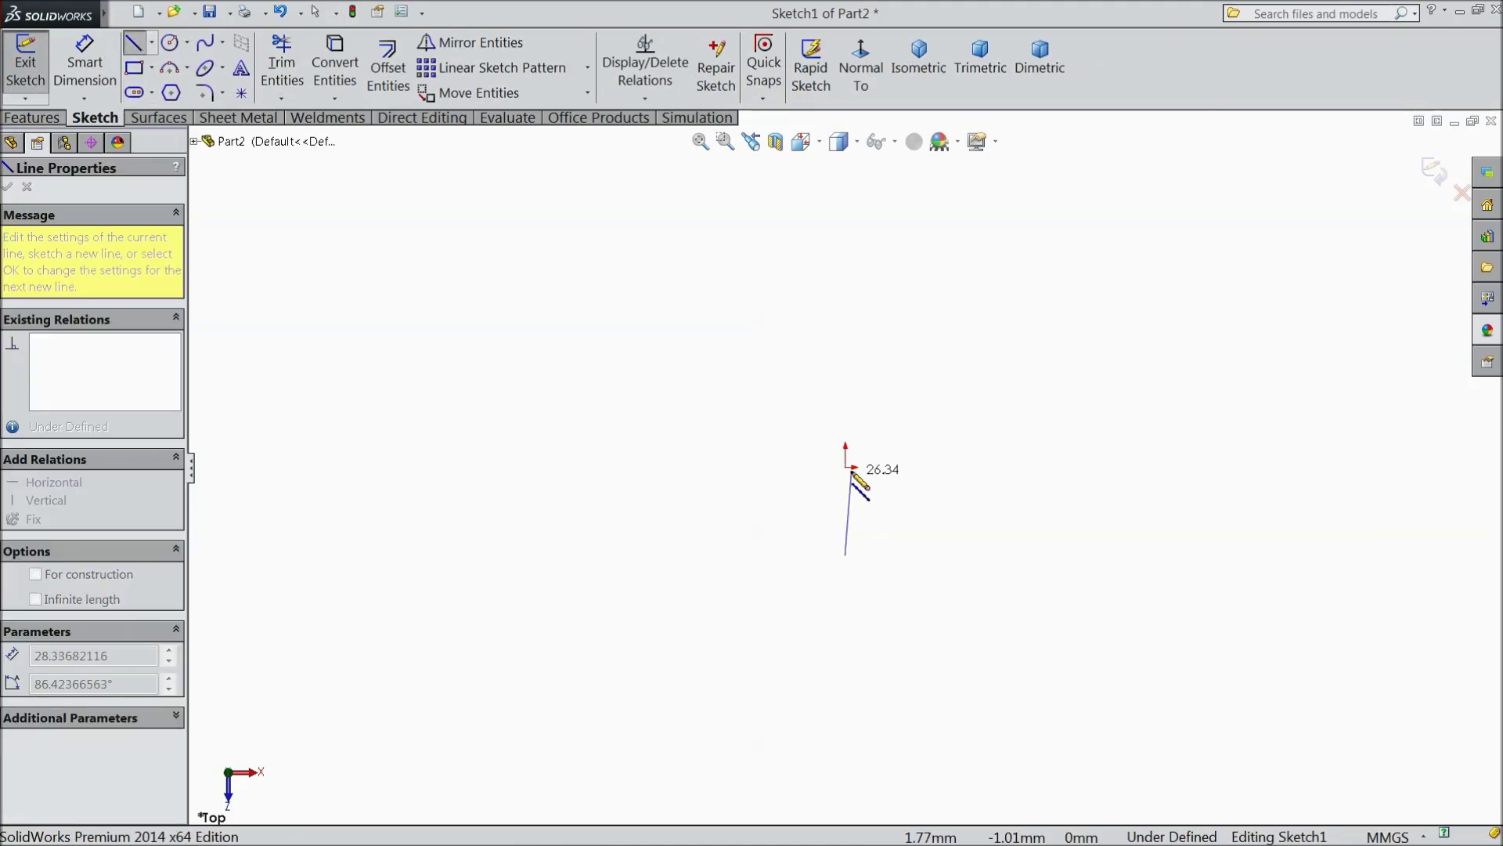
click(845, 468)
click(436, 467)
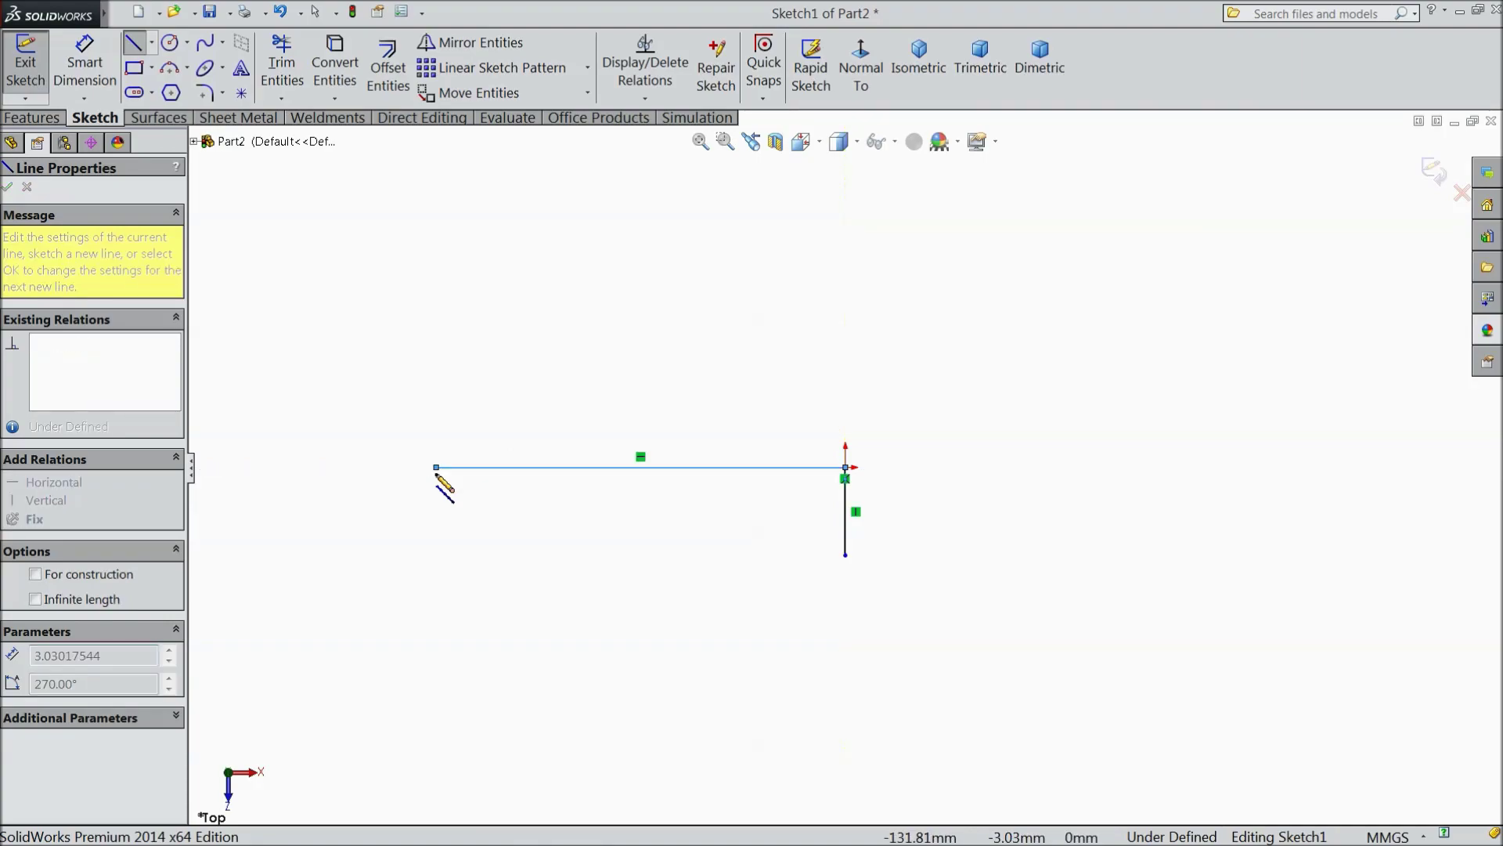
click(437, 556)
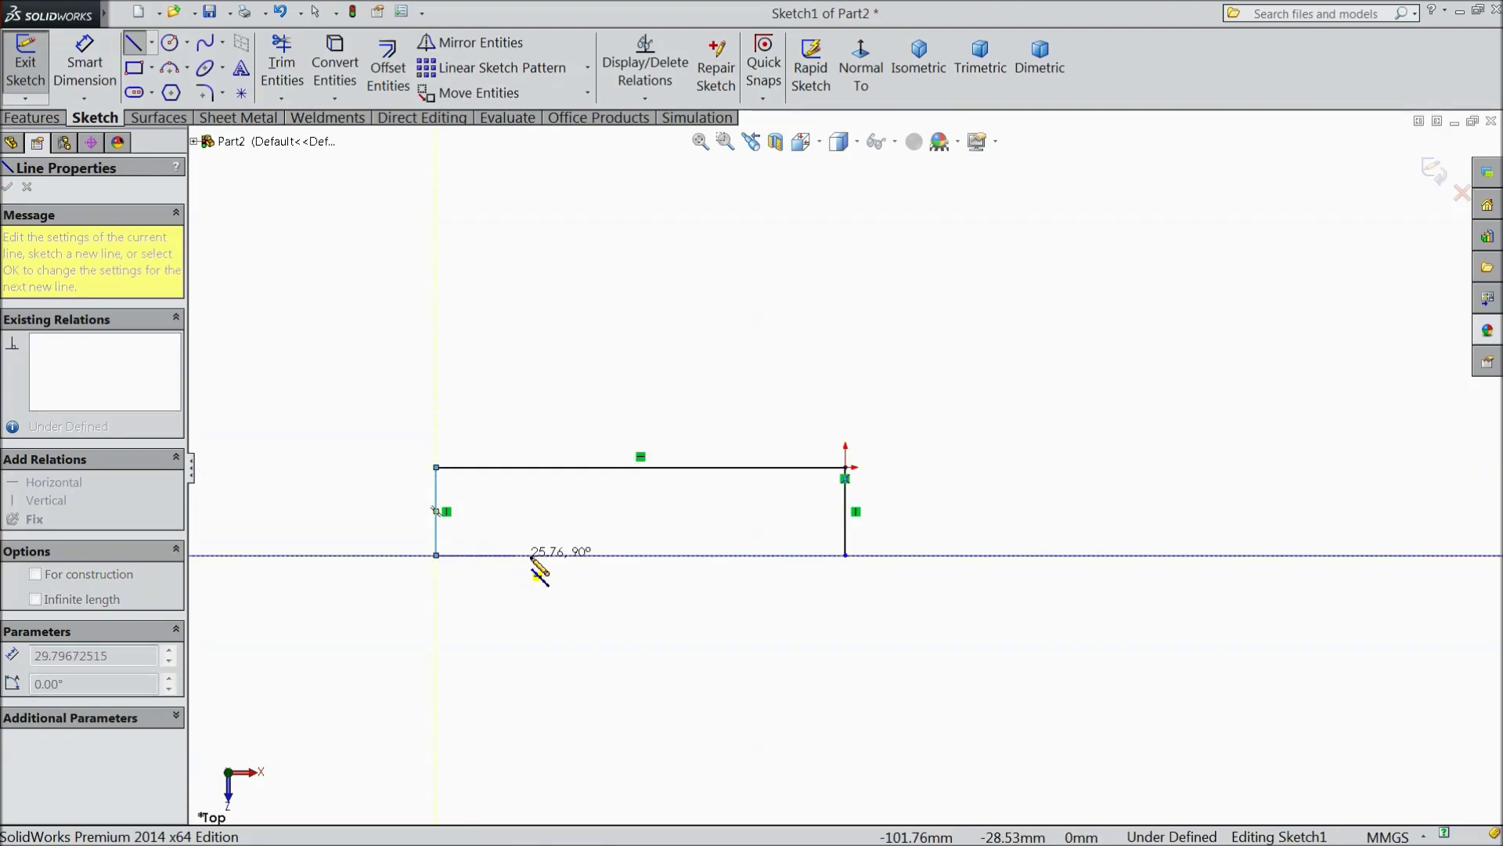
click(561, 556)
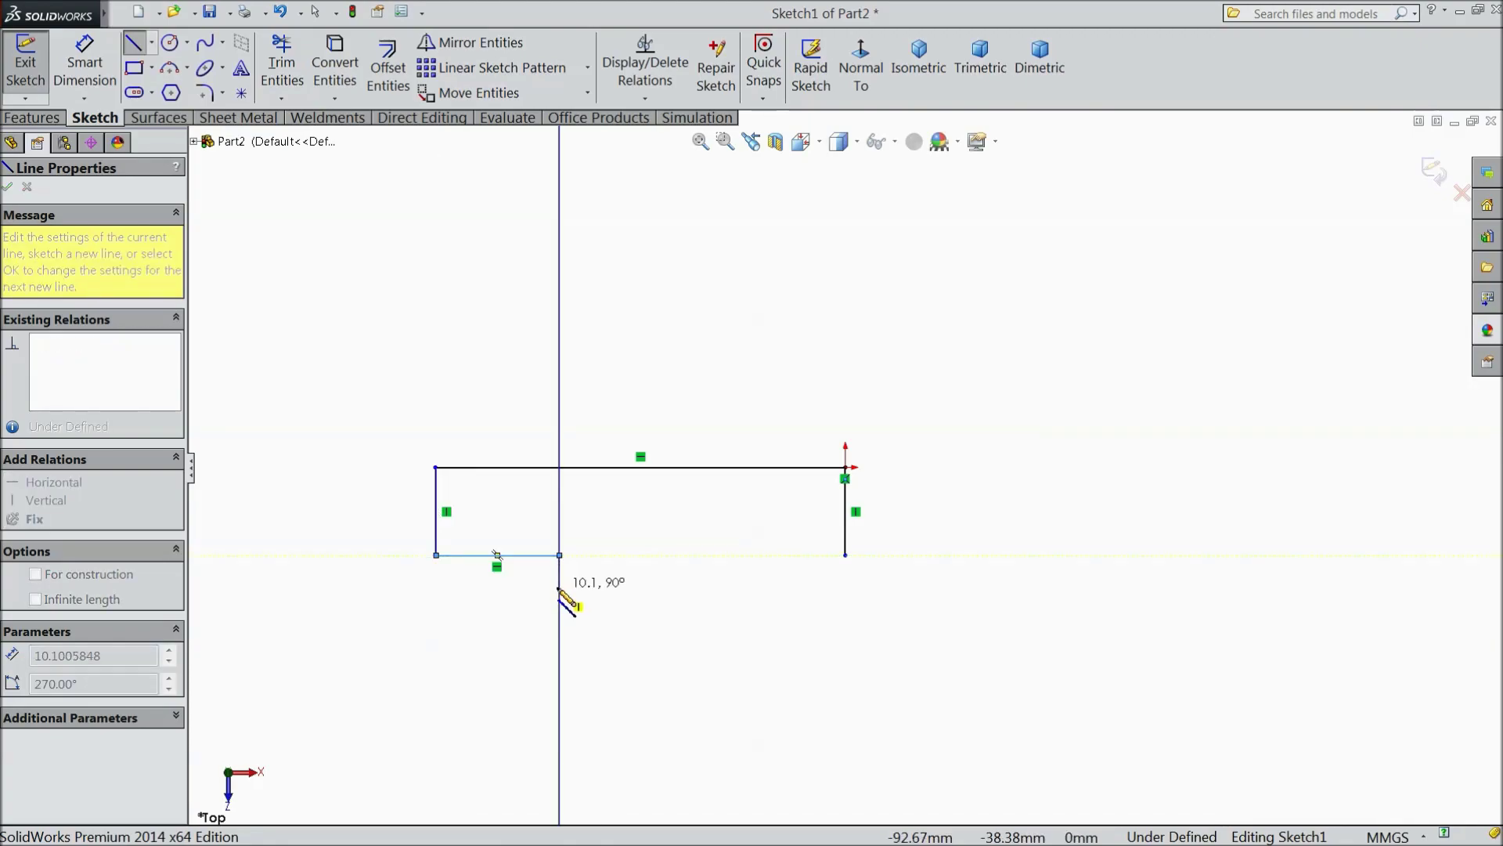
Step: Add a vertical line about 12 mm long downward from the free end of the partial lower edge
key(Escape)
click(559, 556)
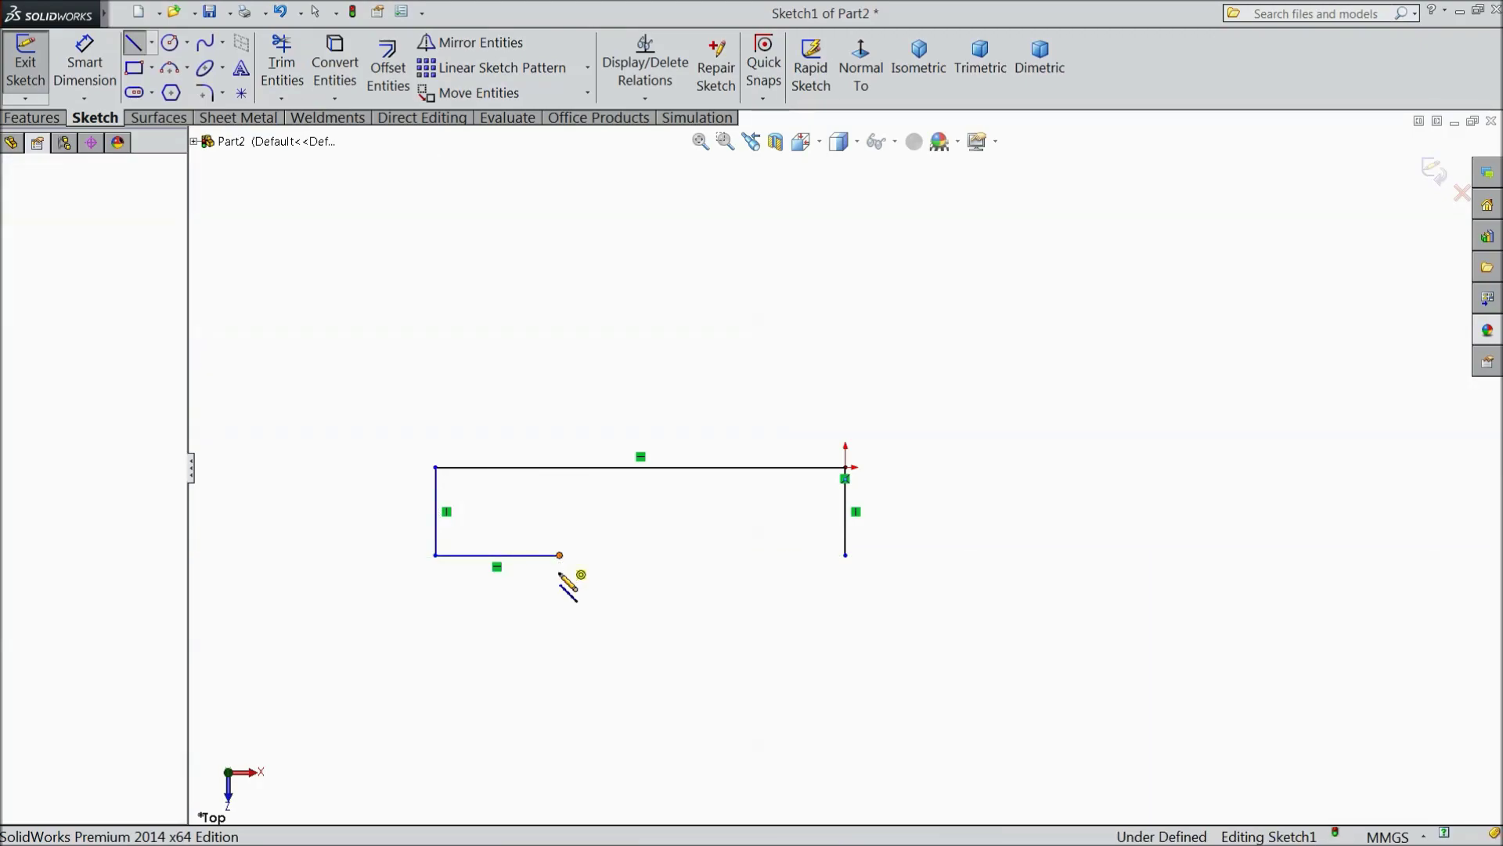
click(560, 593)
right_click(597, 588)
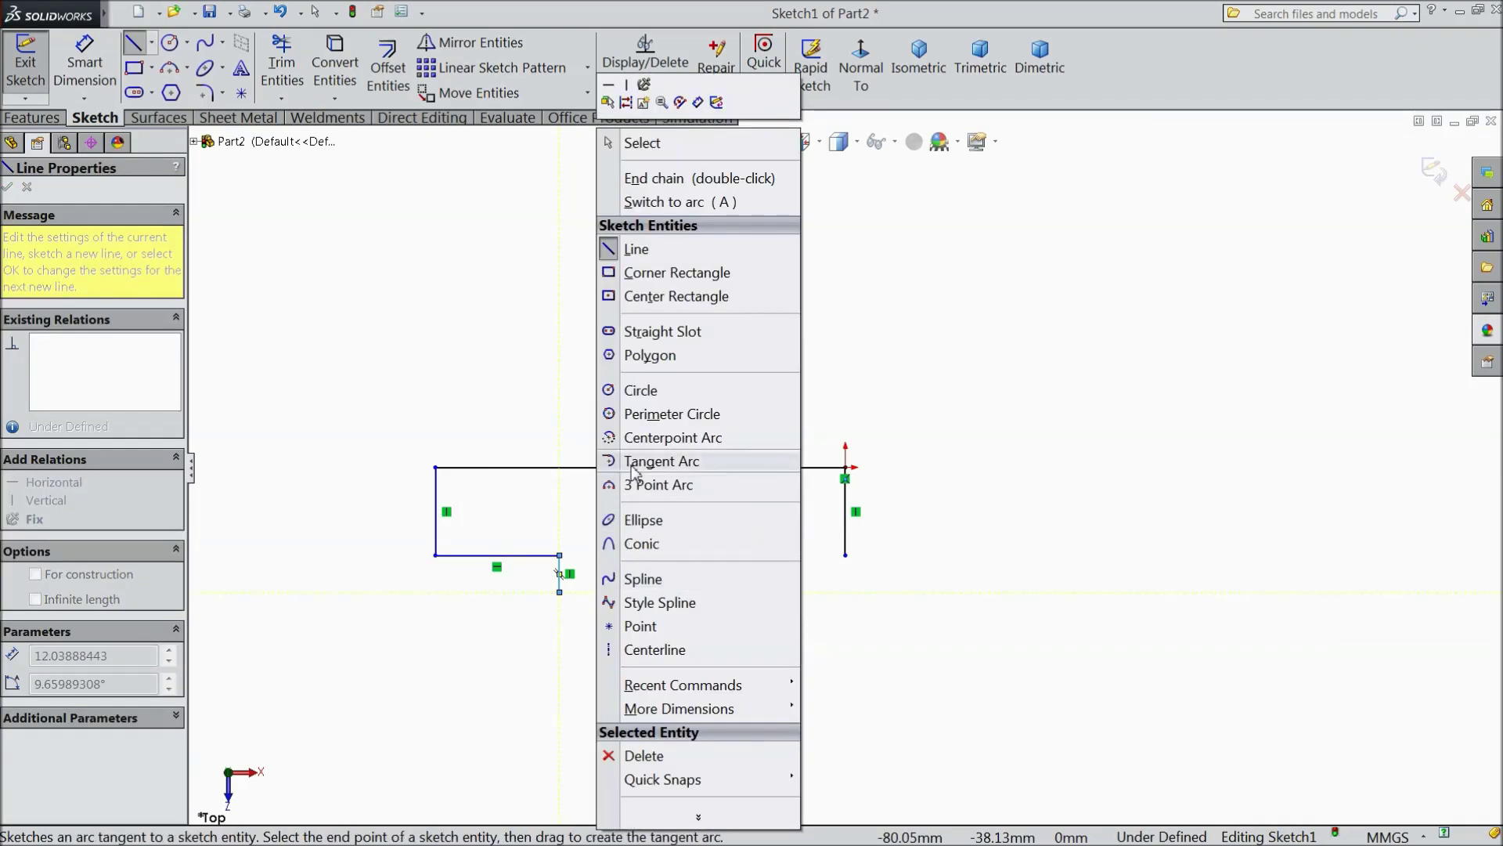
click(649, 249)
scroll(561, 588, down, 4)
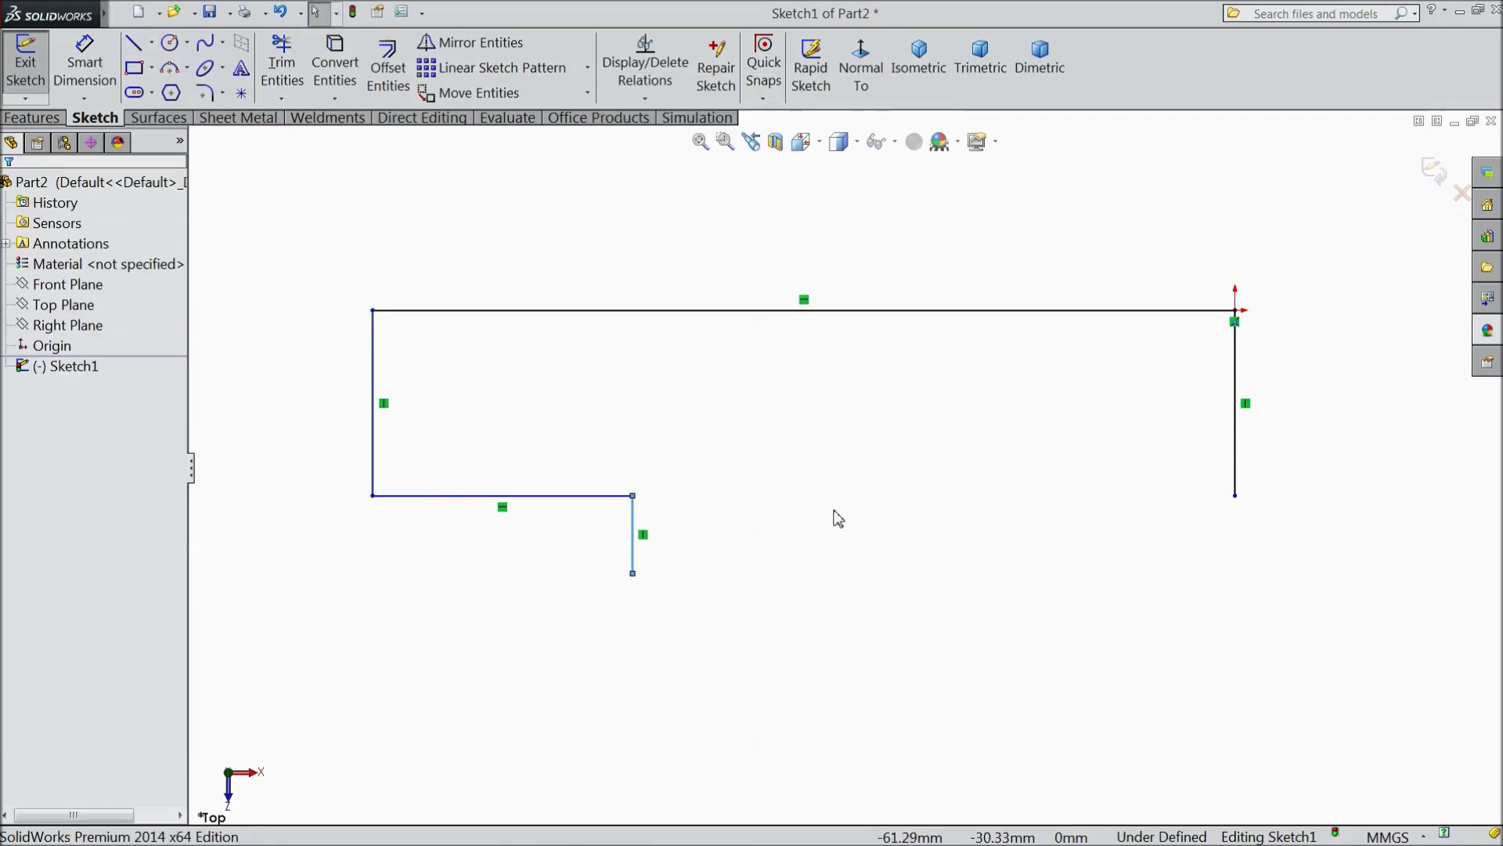
Step: Dimension the outline's long upper line to 170 mm
click(85, 66)
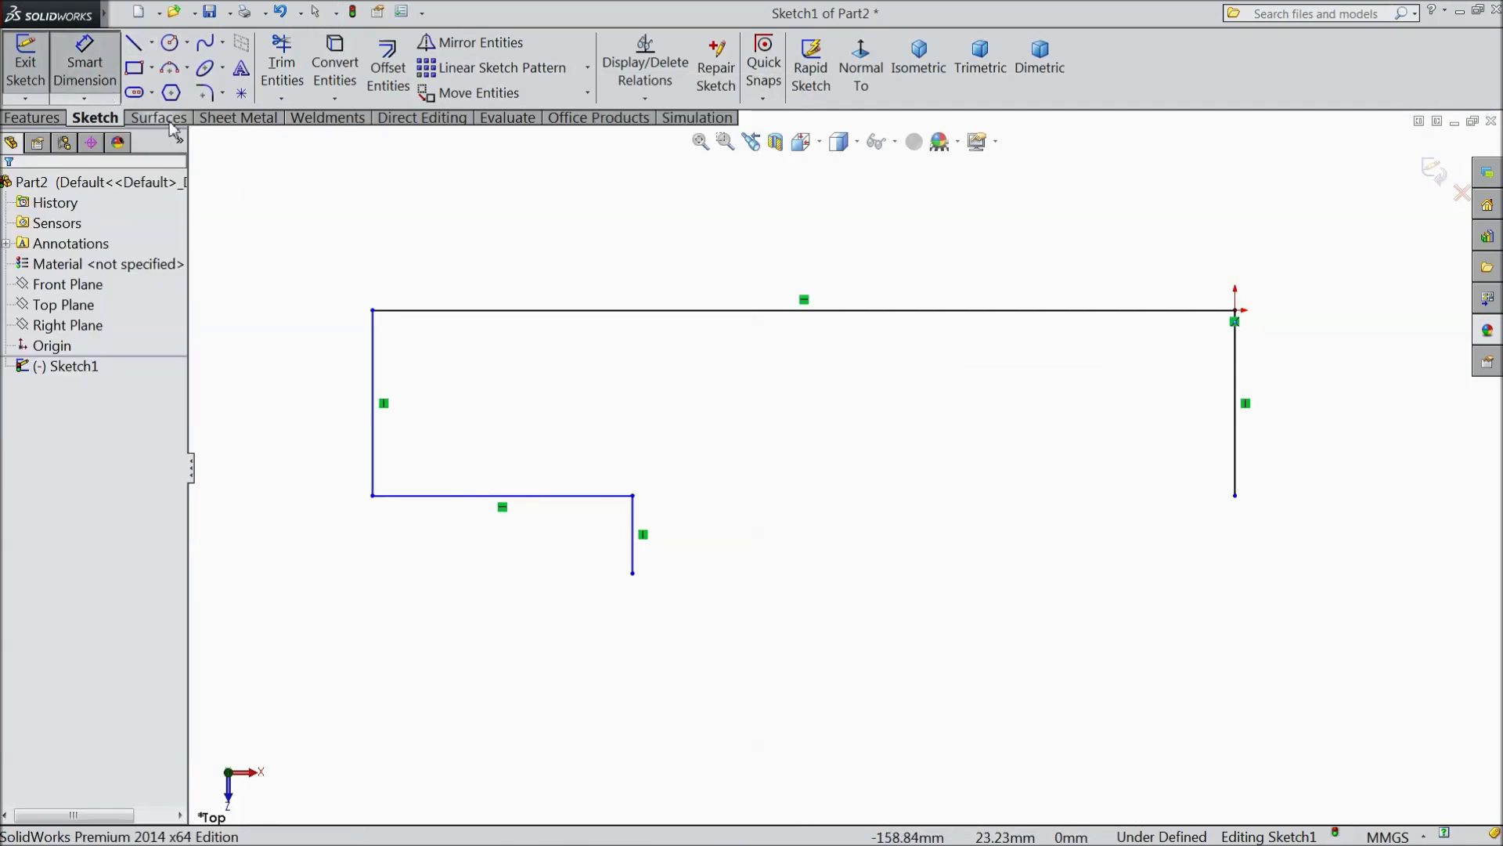
click(774, 317)
click(777, 252)
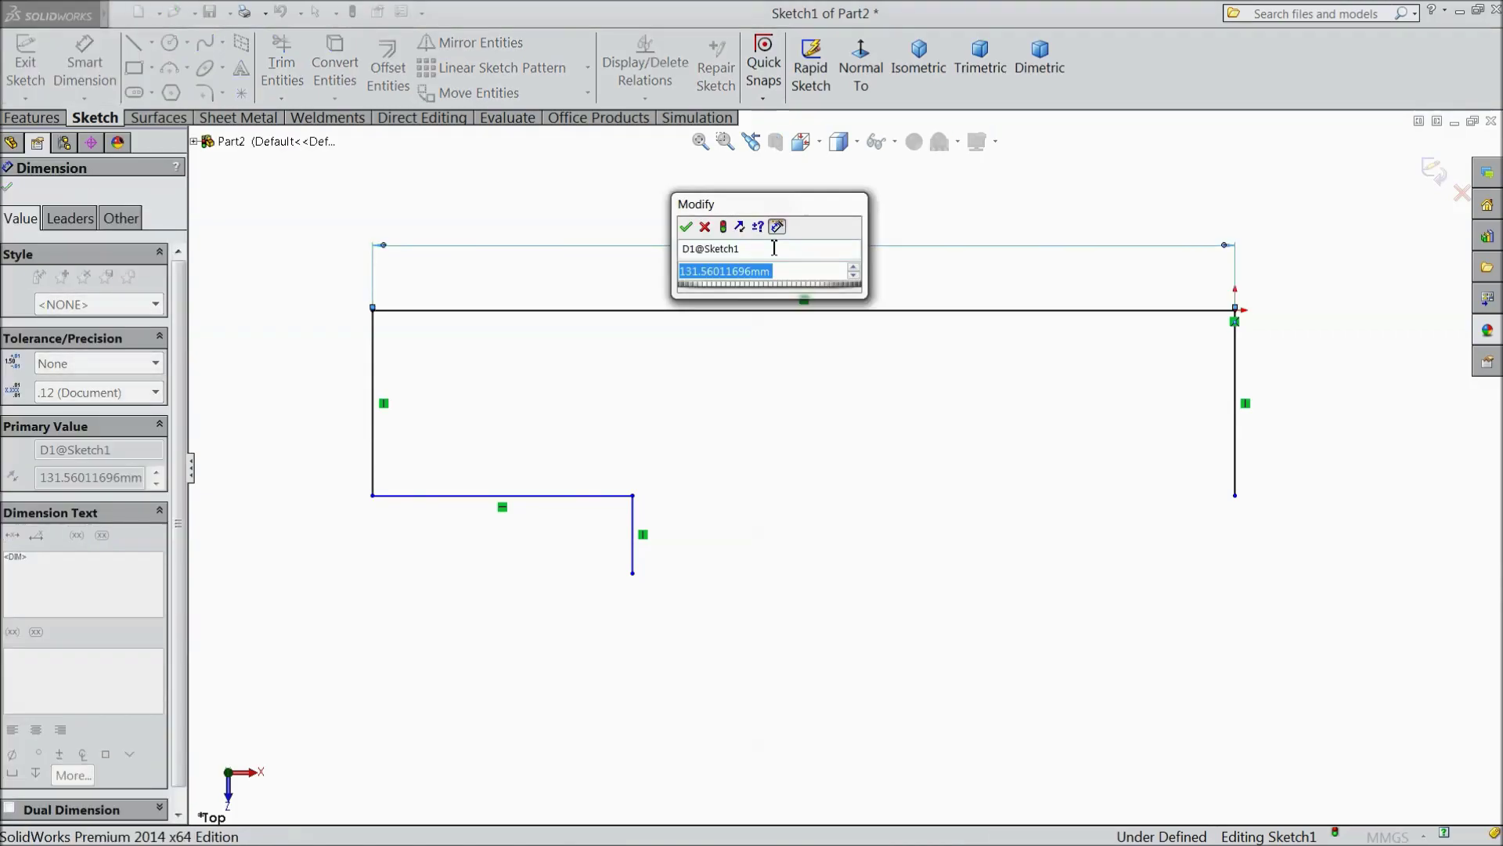
text(170)
click(686, 227)
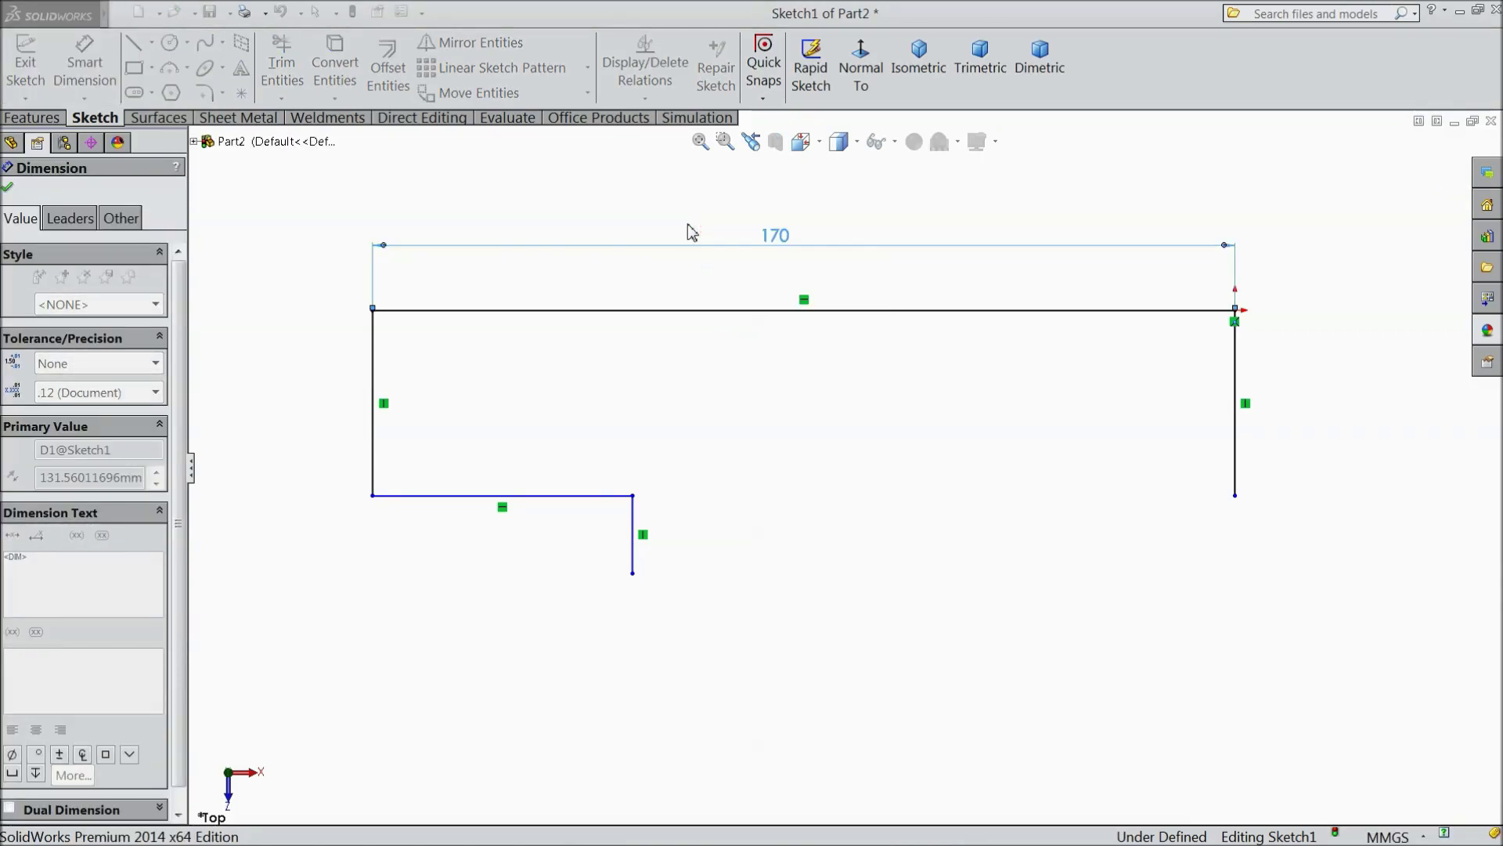
Step: Dimension both vertical side lines of the outline to 30 mm
scroll(887, 325, down, 1)
click(1309, 439)
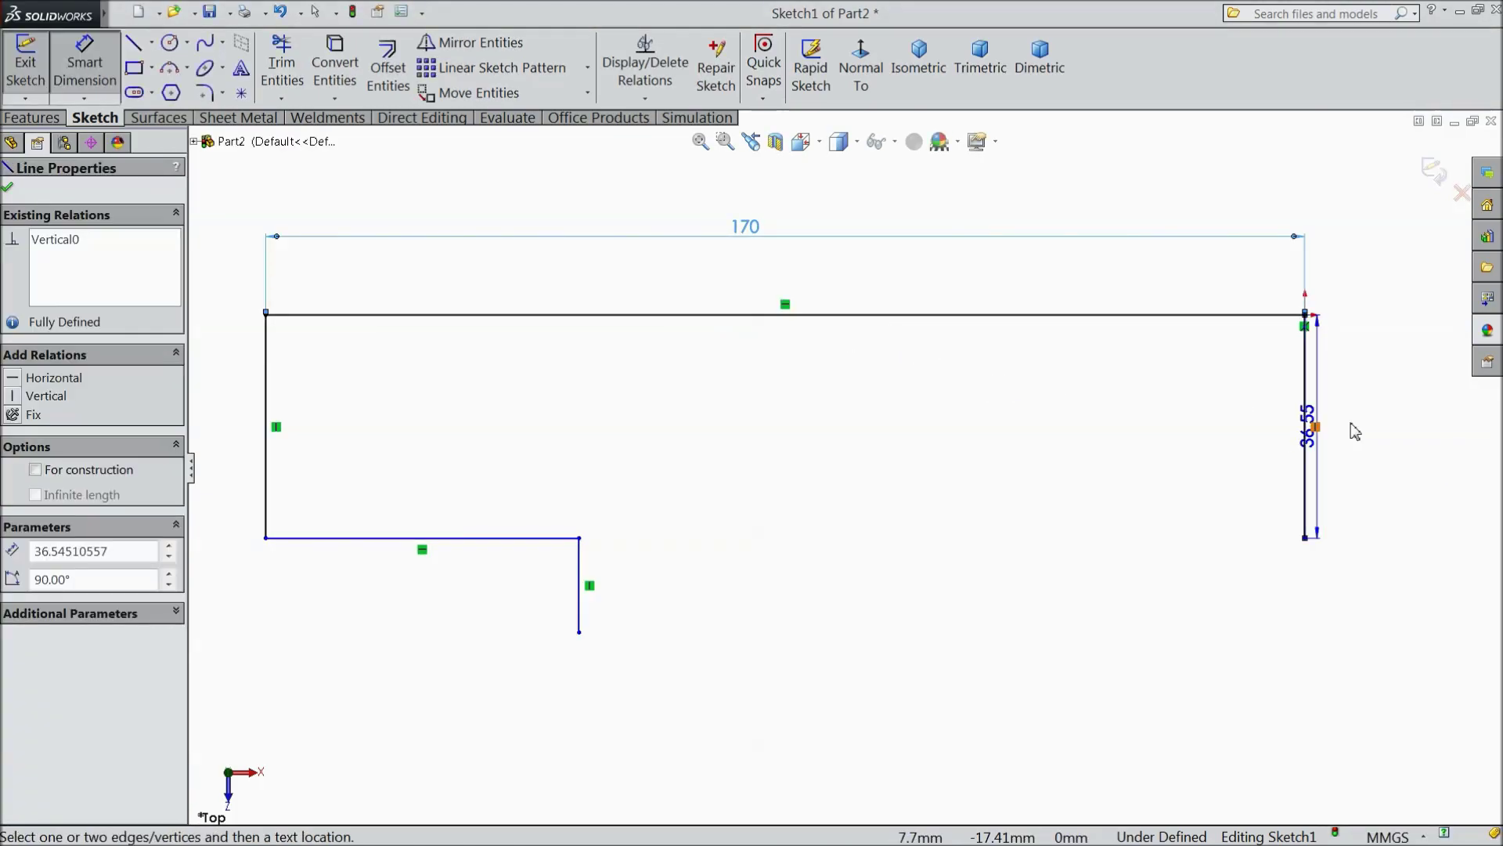
click(1376, 426)
text(30)
click(1287, 400)
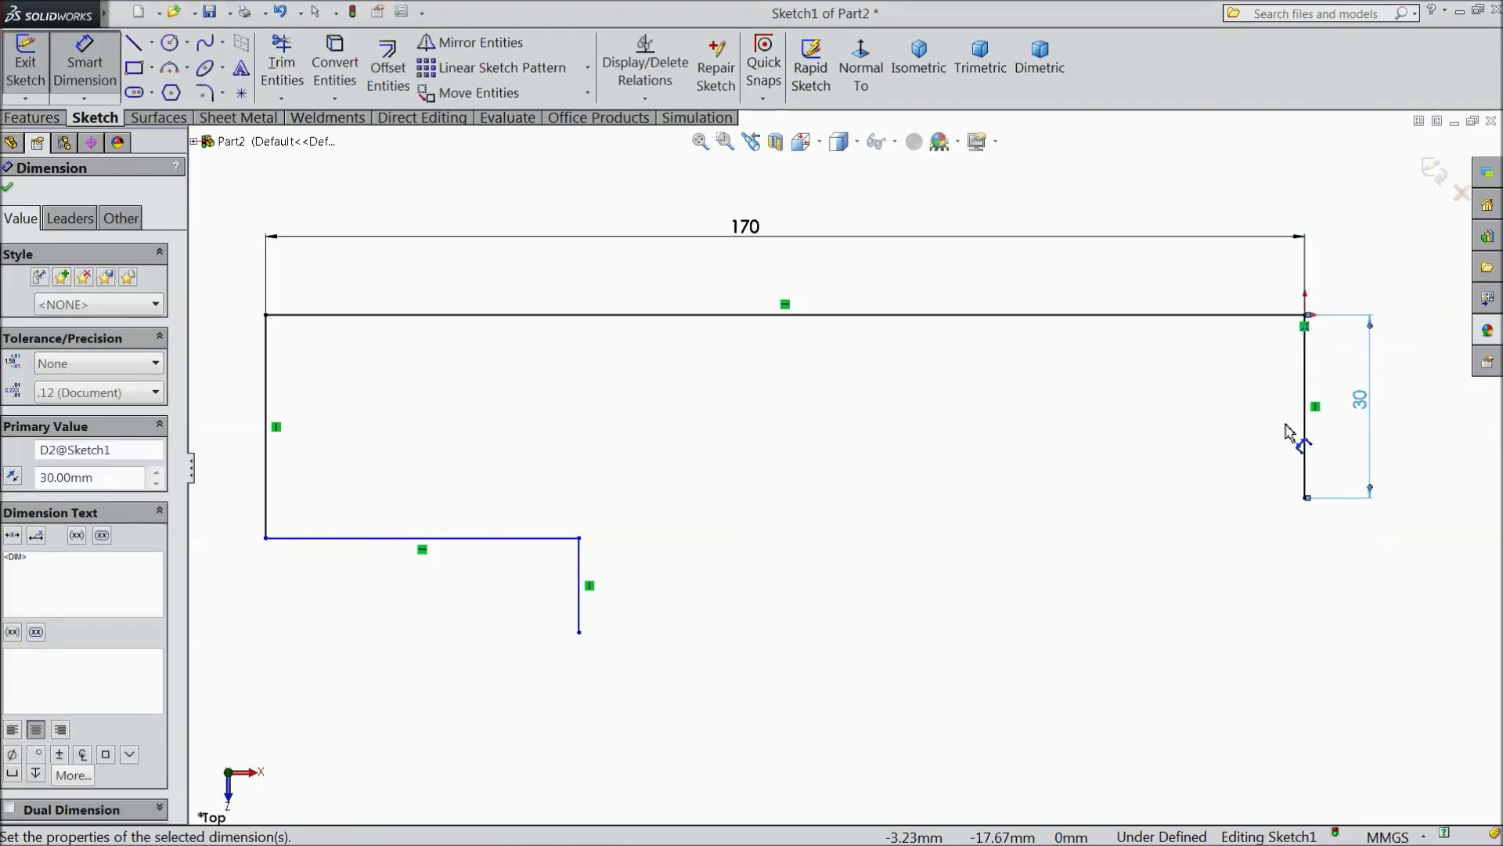
click(267, 414)
click(241, 420)
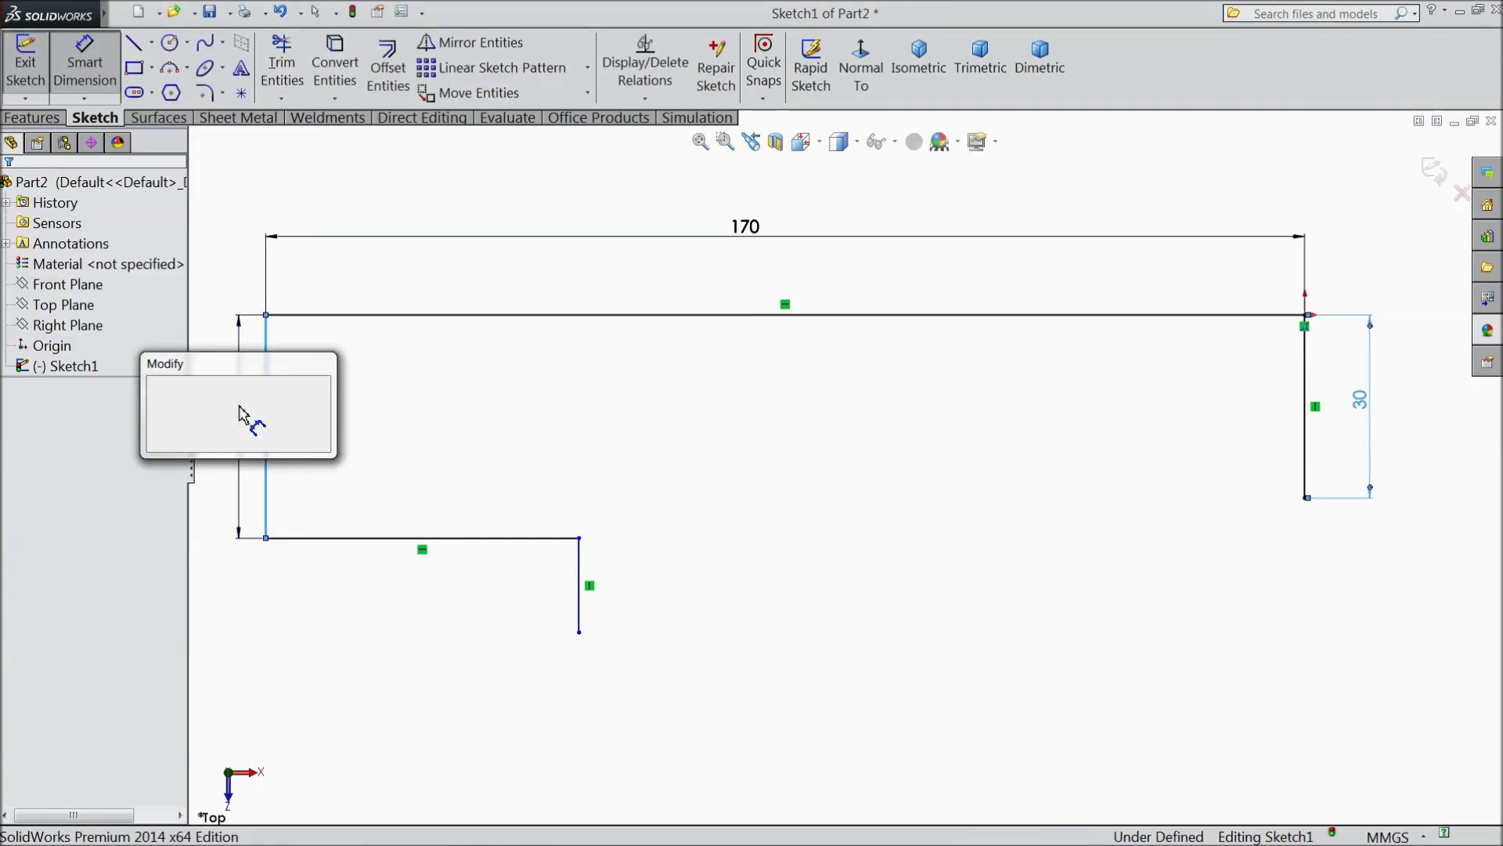
text(30)
click(155, 386)
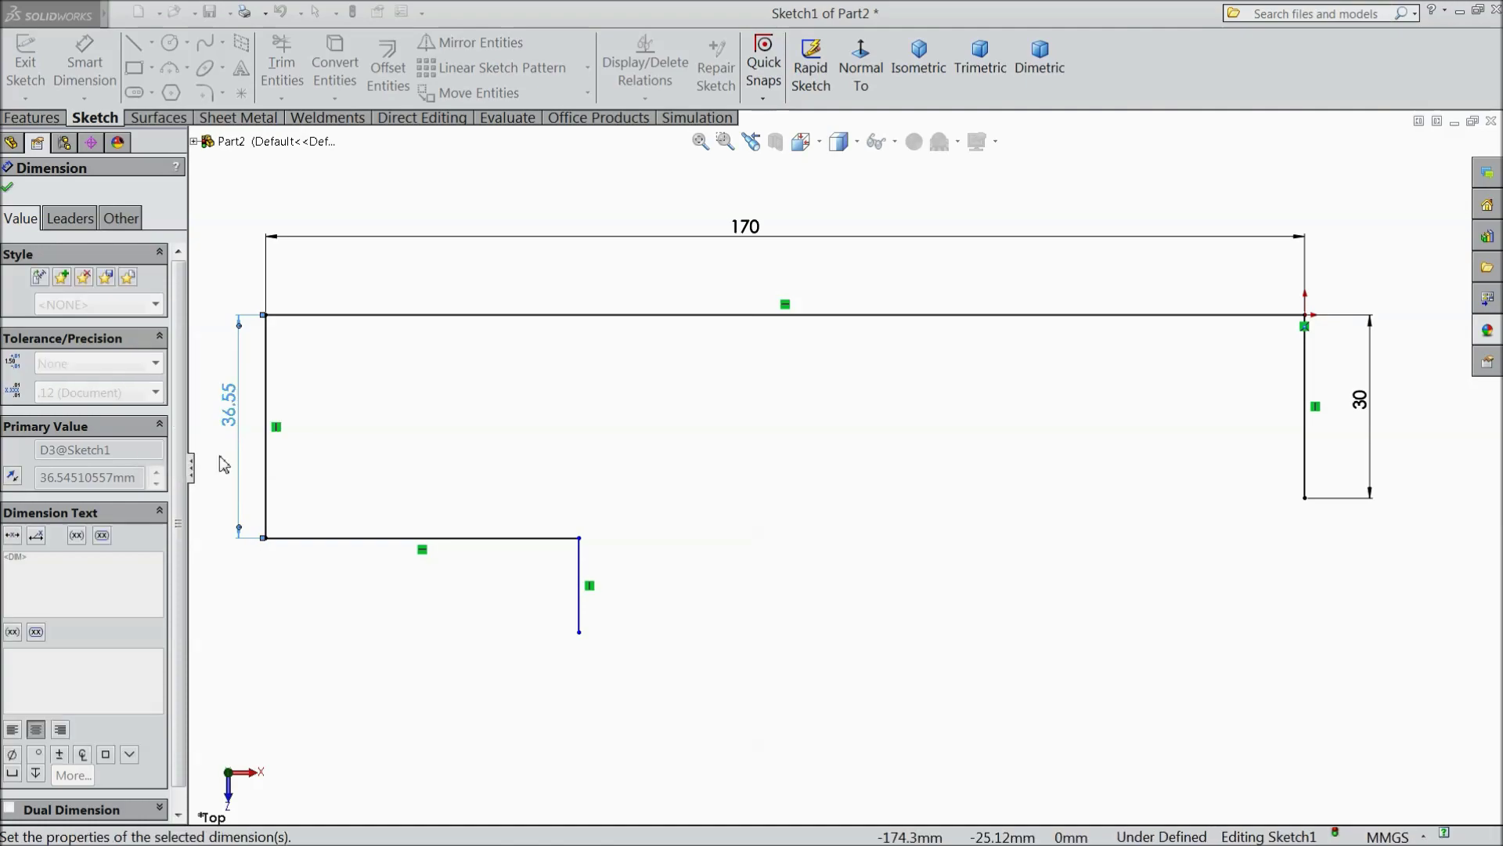
Step: Dimension the short horizontal lower line to 65 mm
click(407, 498)
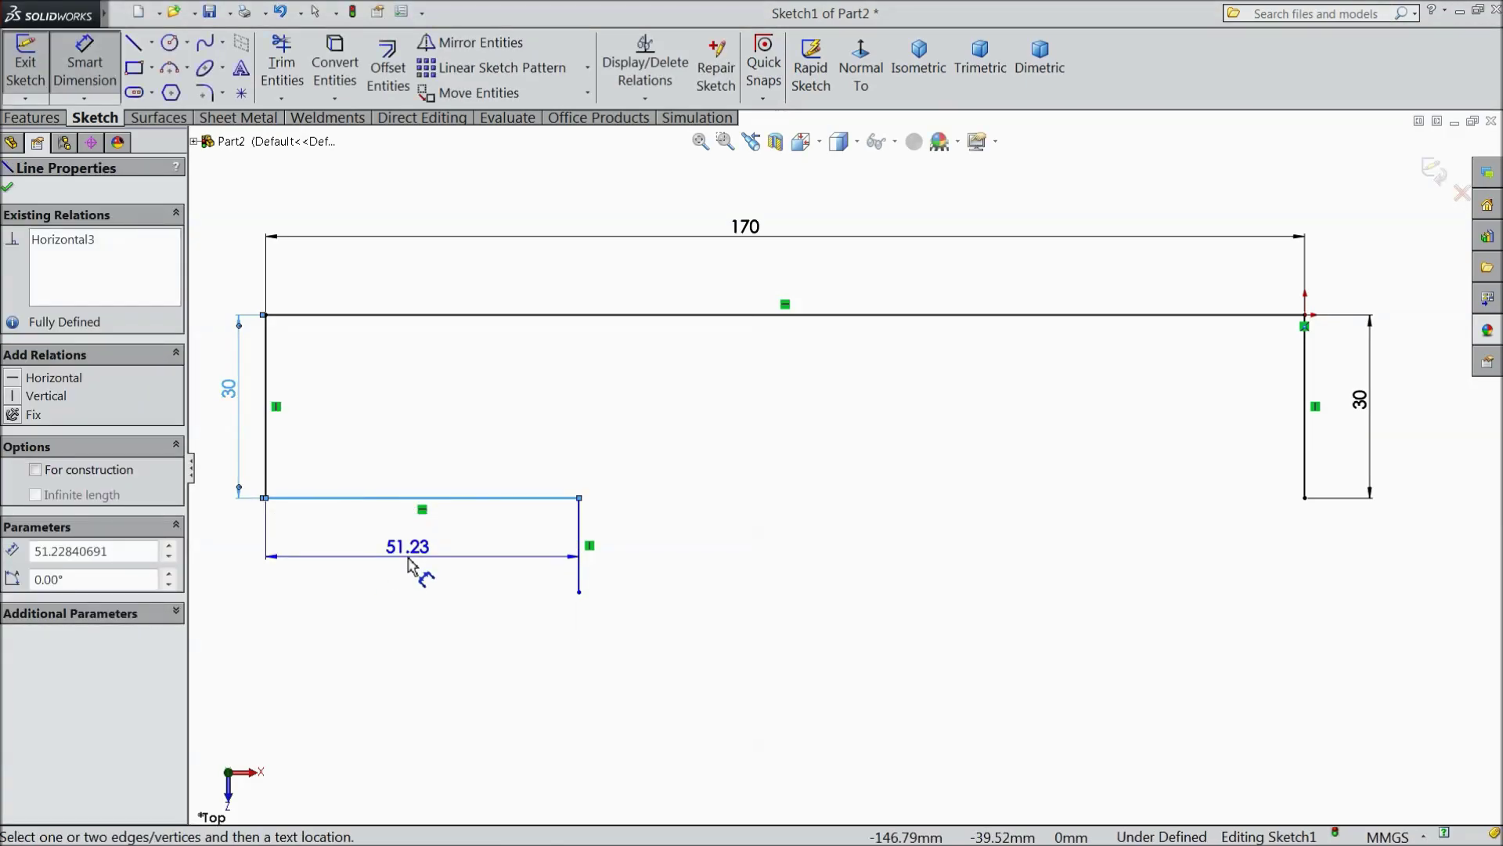
click(416, 558)
text(65)
click(324, 538)
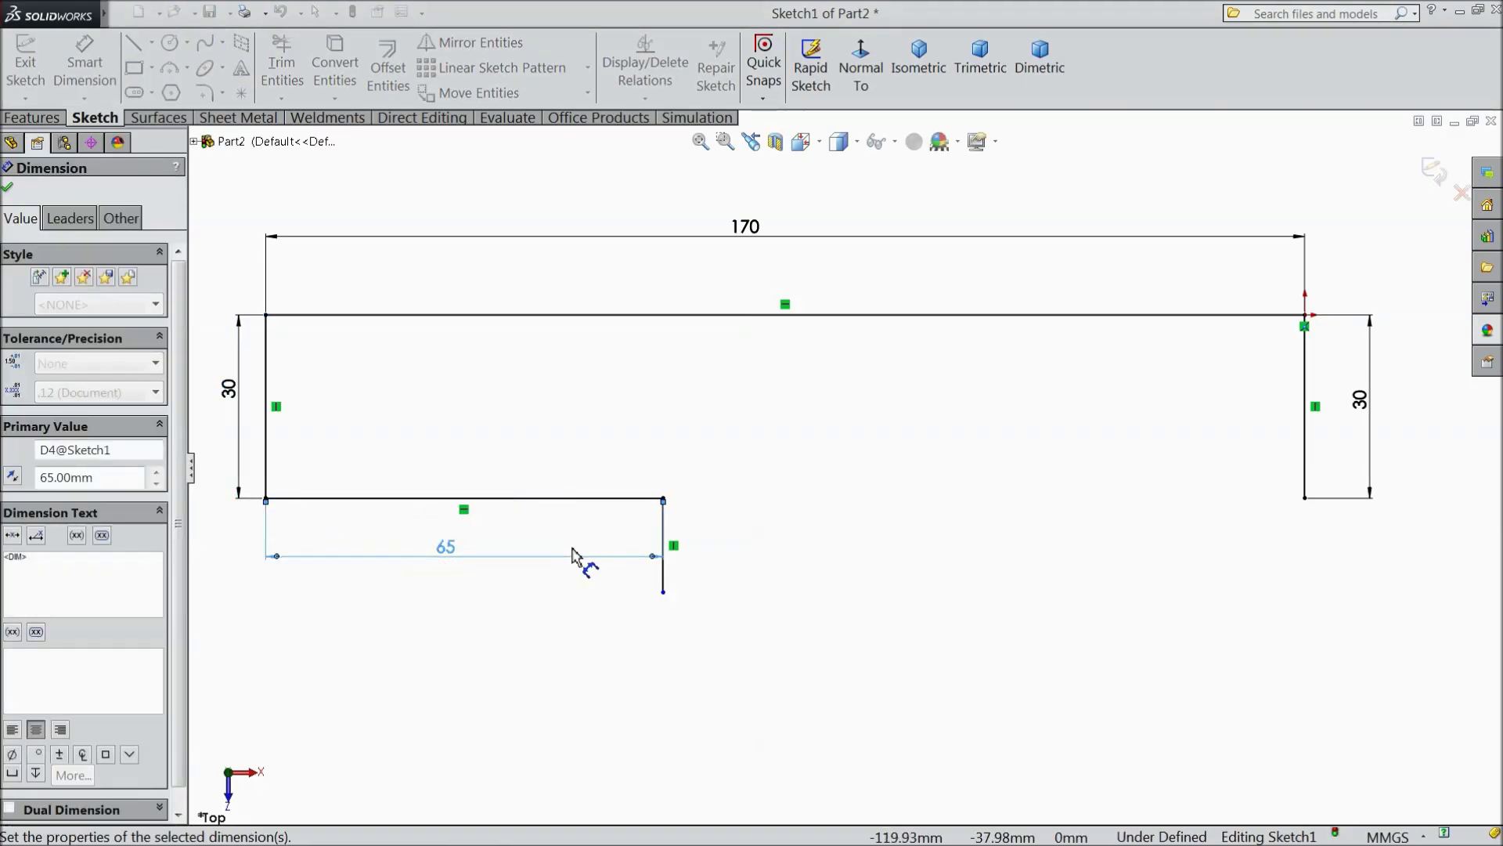
Step: Dimension the short vertical line at the end of the 65 mm edge to 10 mm
click(664, 548)
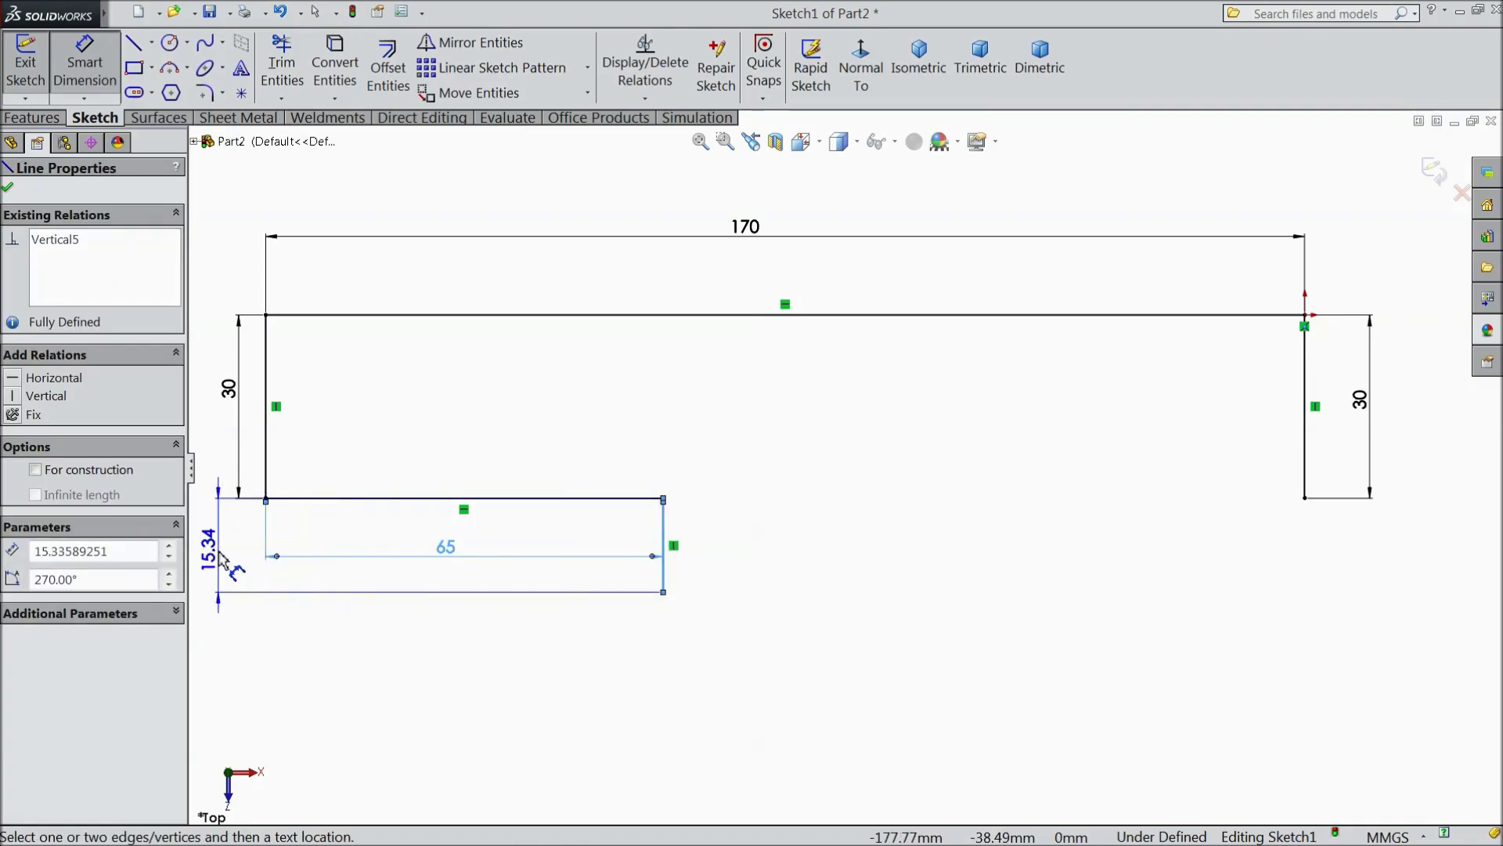
click(202, 552)
text(10)
click(134, 530)
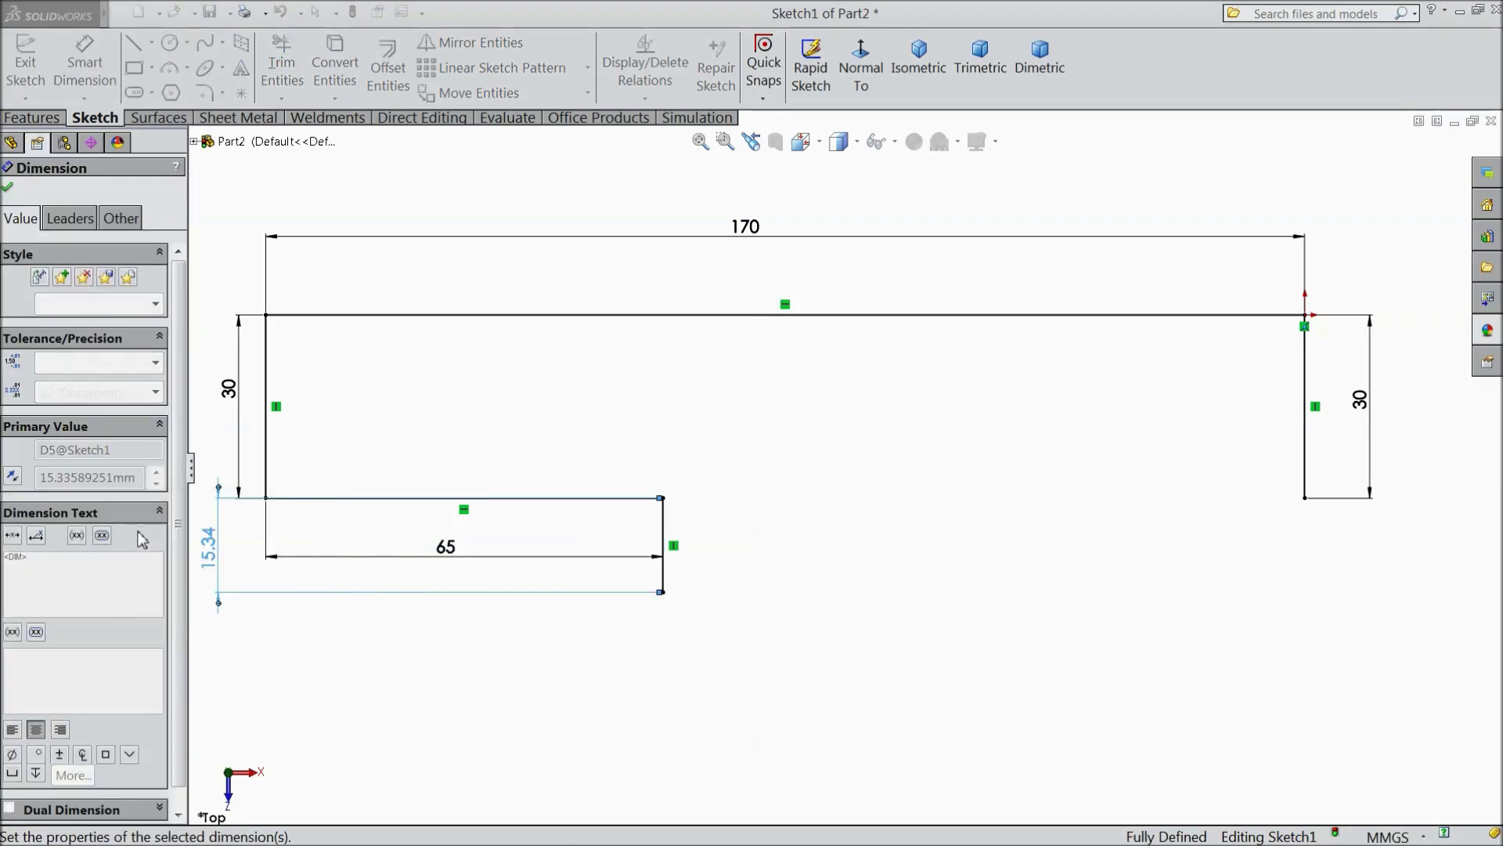
click(10, 189)
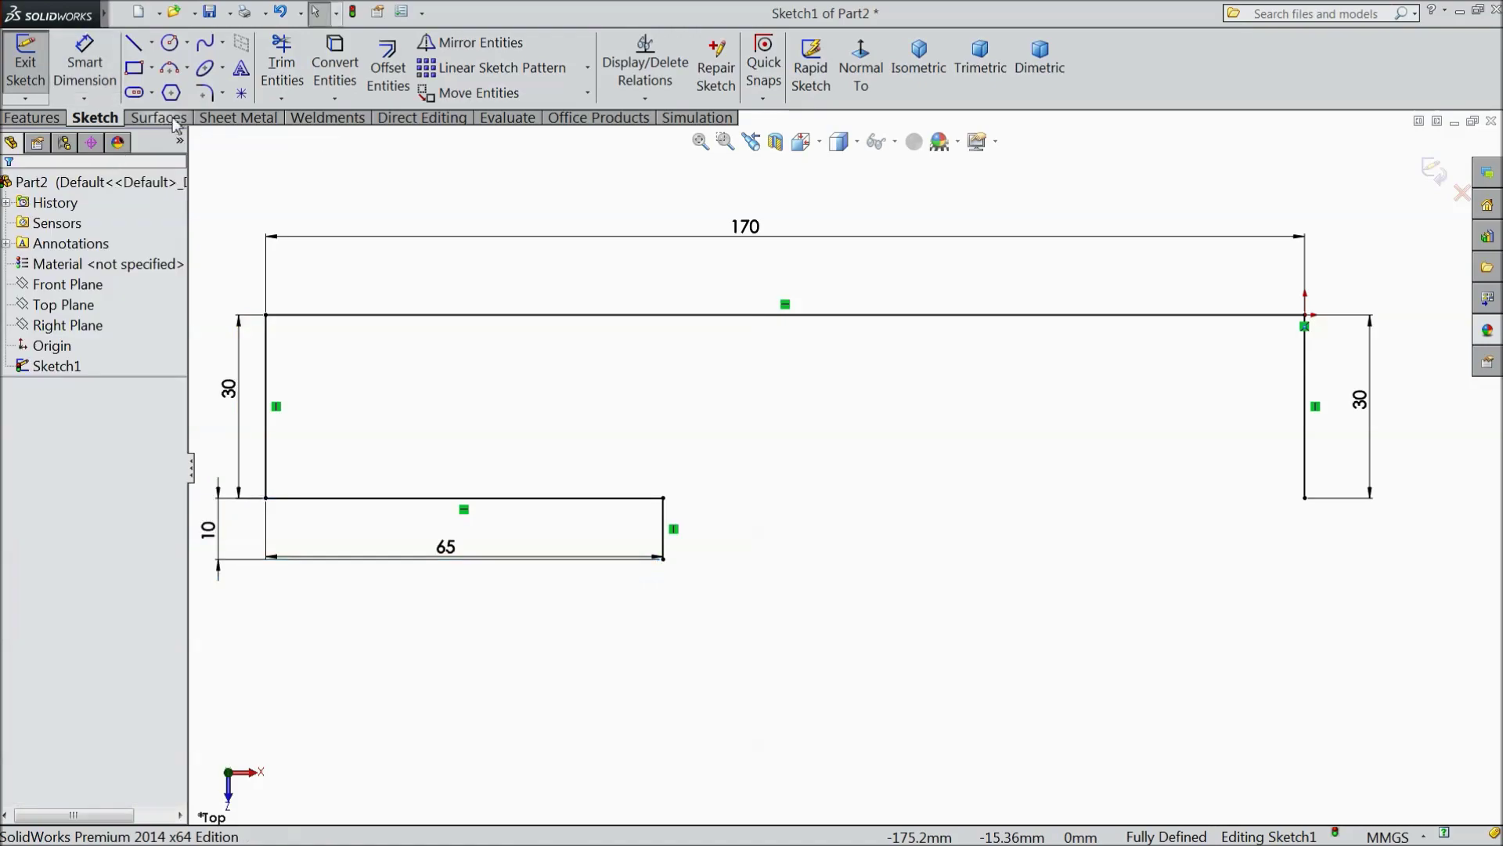
Step: Draw a downward-bulging 3 Point Arc, radius about 114 mm, from the 65 mm line's inner end to the lower end of the side at the origin
click(188, 69)
click(205, 141)
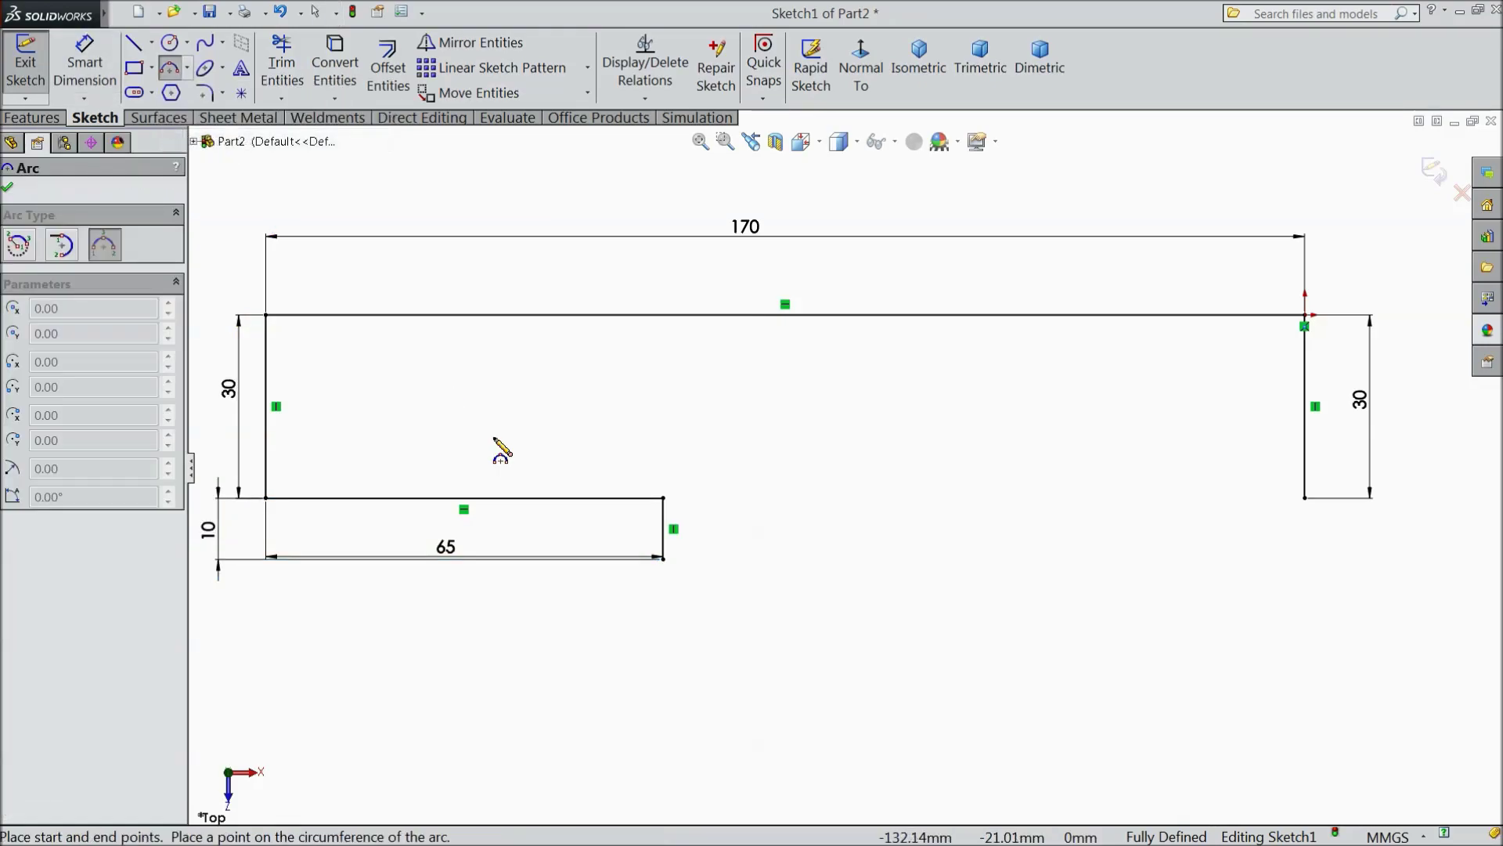
click(664, 499)
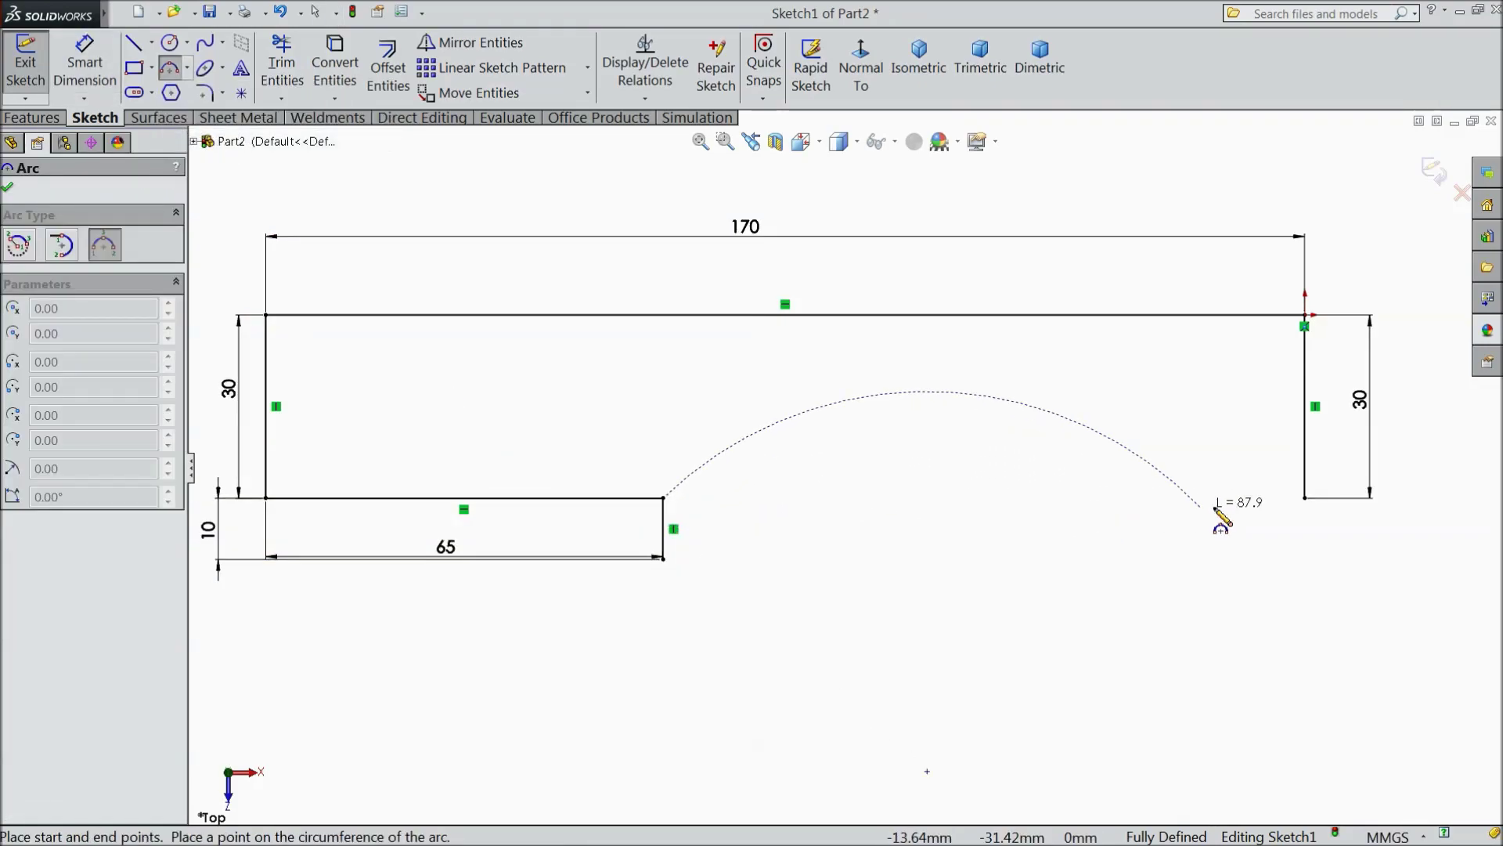
click(1305, 499)
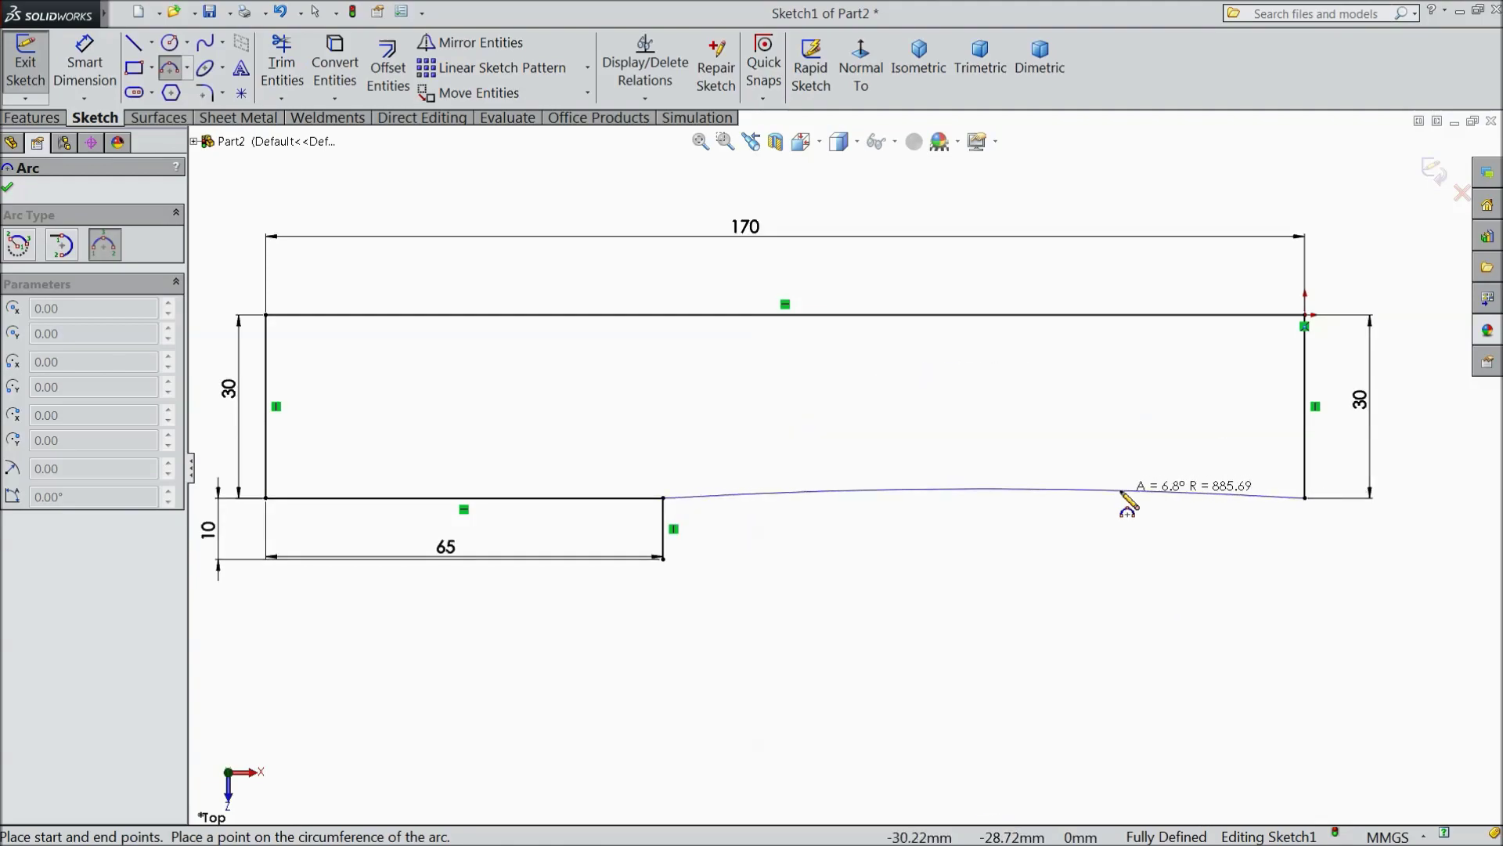
click(1135, 572)
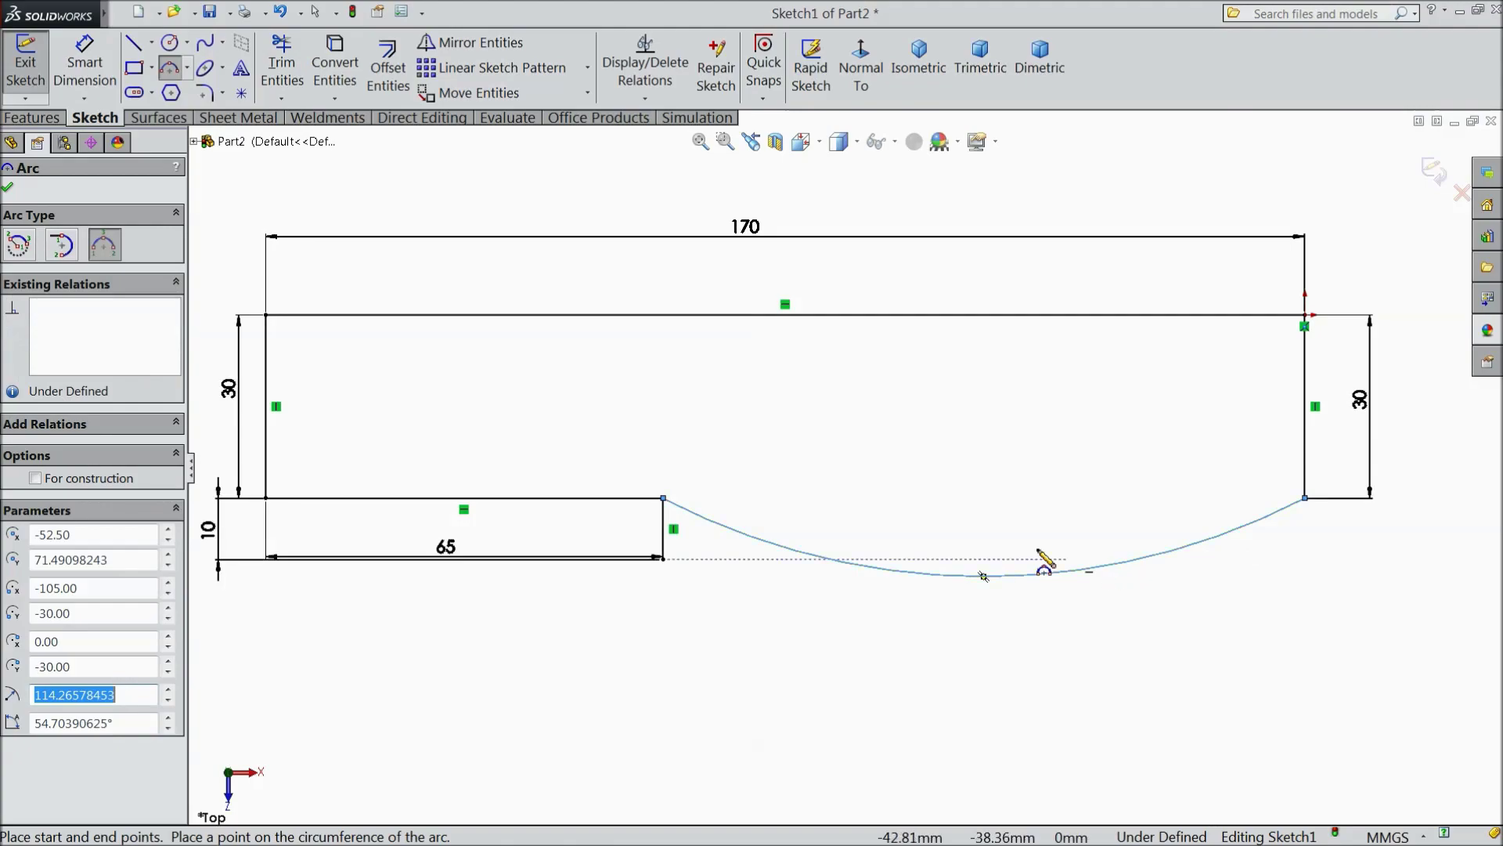
Step: Dimension the 3 Point Arc's radius to 300 mm
click(89, 74)
click(962, 578)
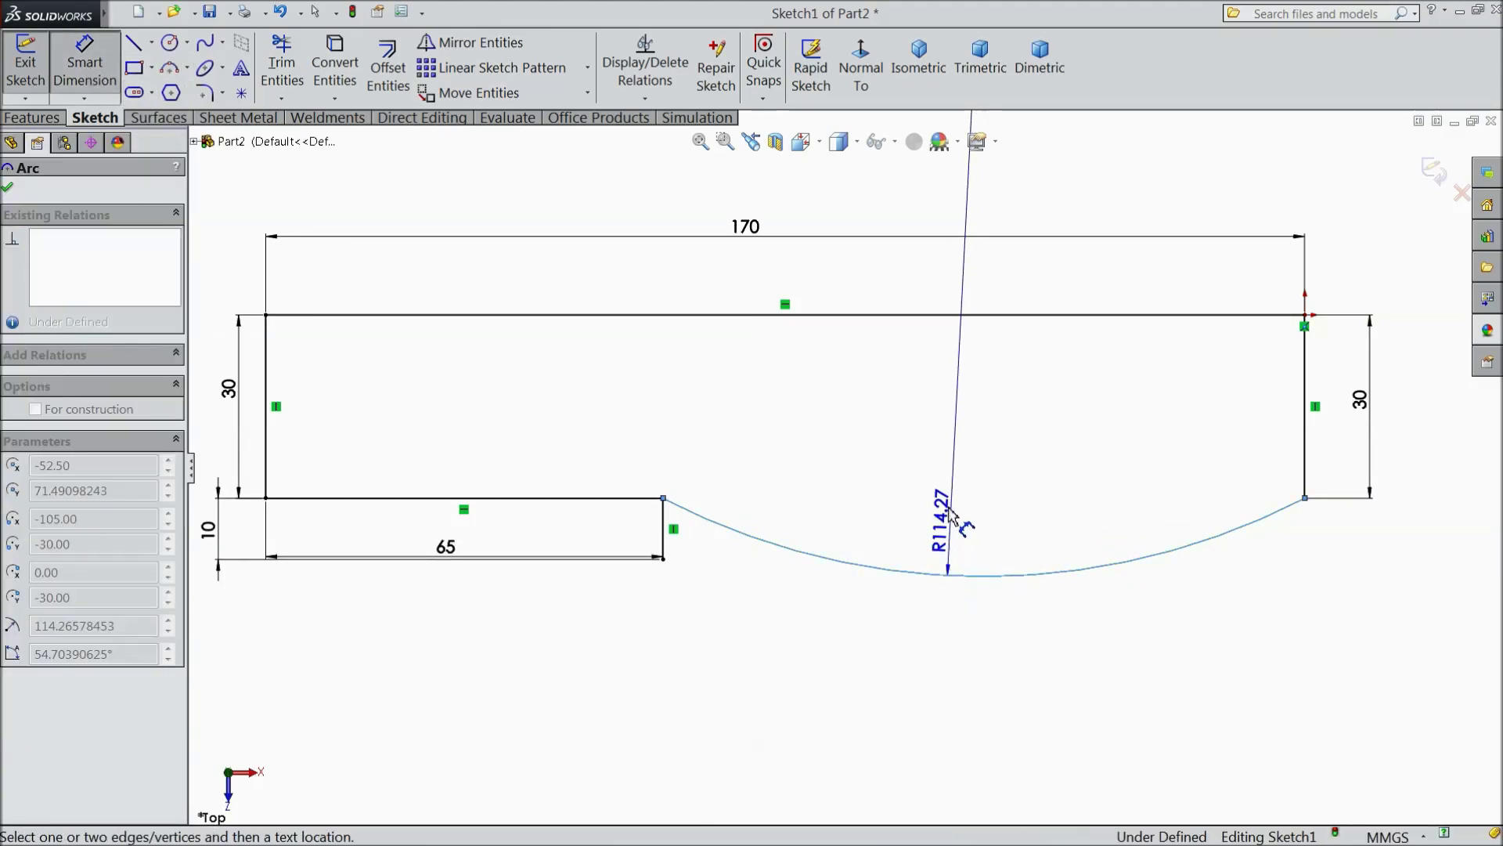
click(990, 518)
text(300)
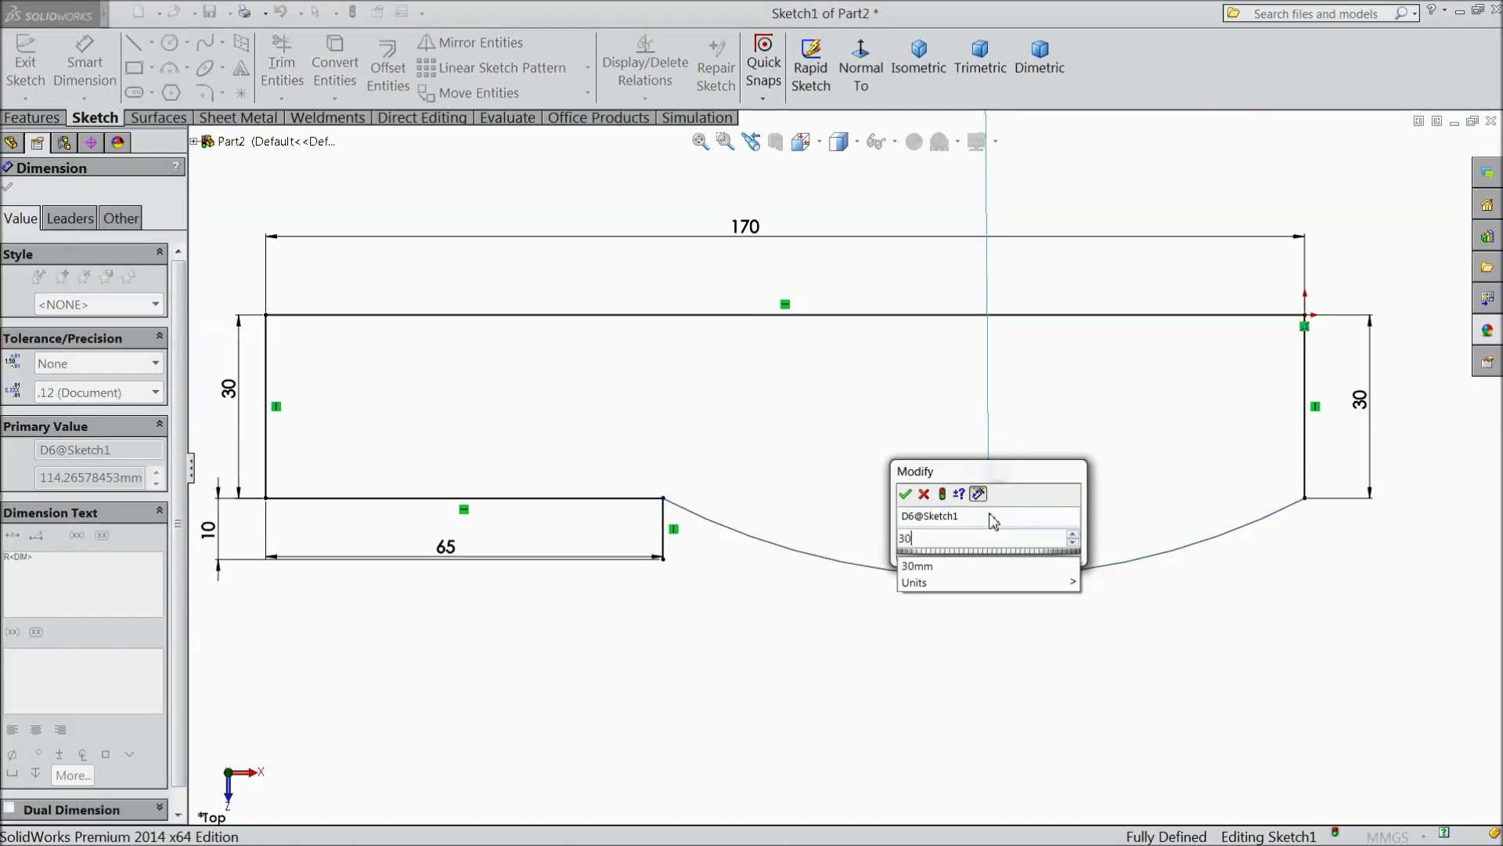
click(906, 494)
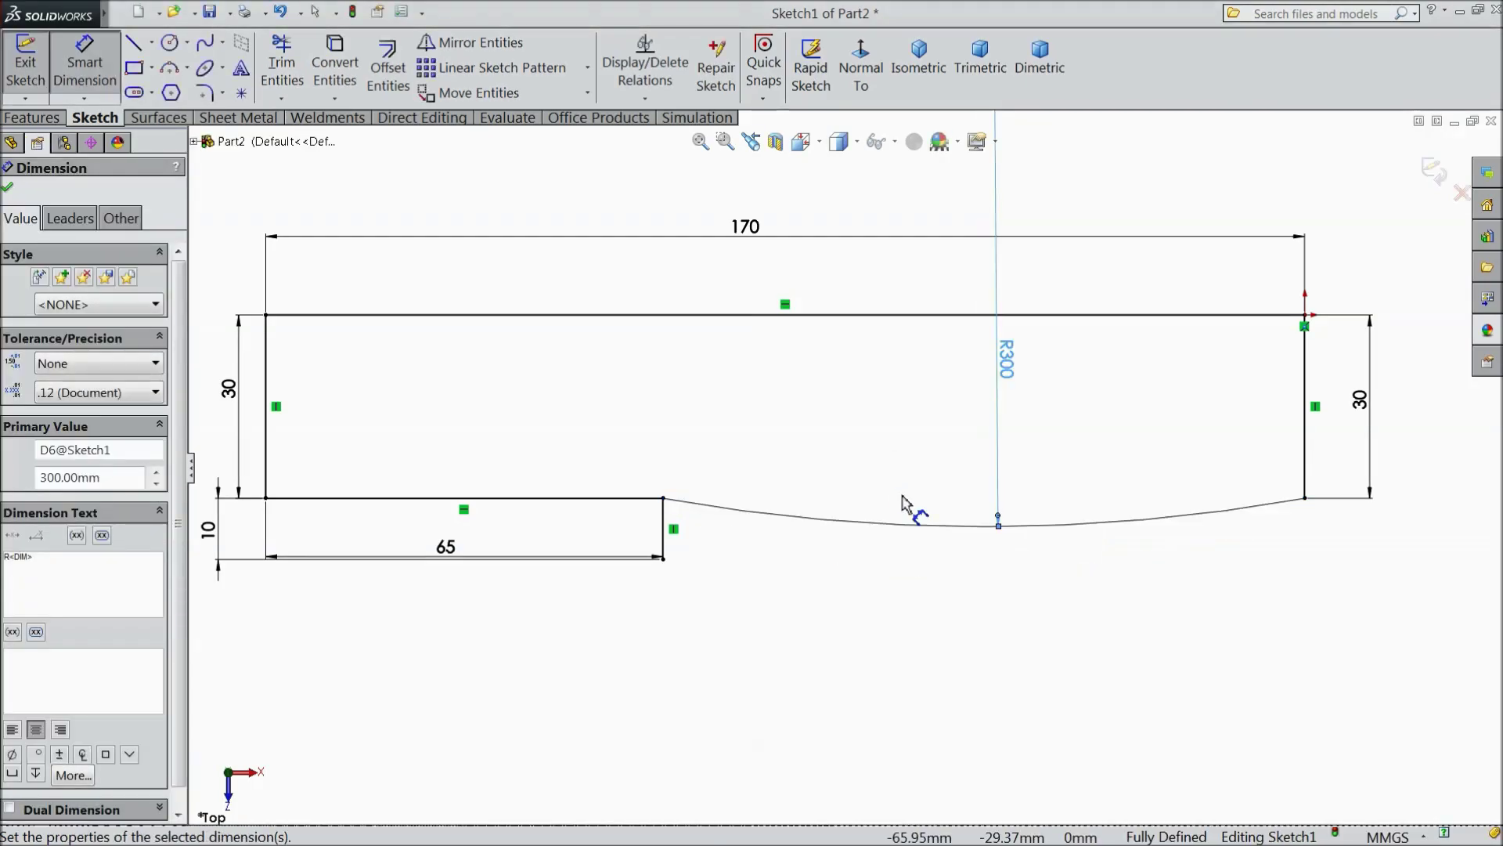
key(f)
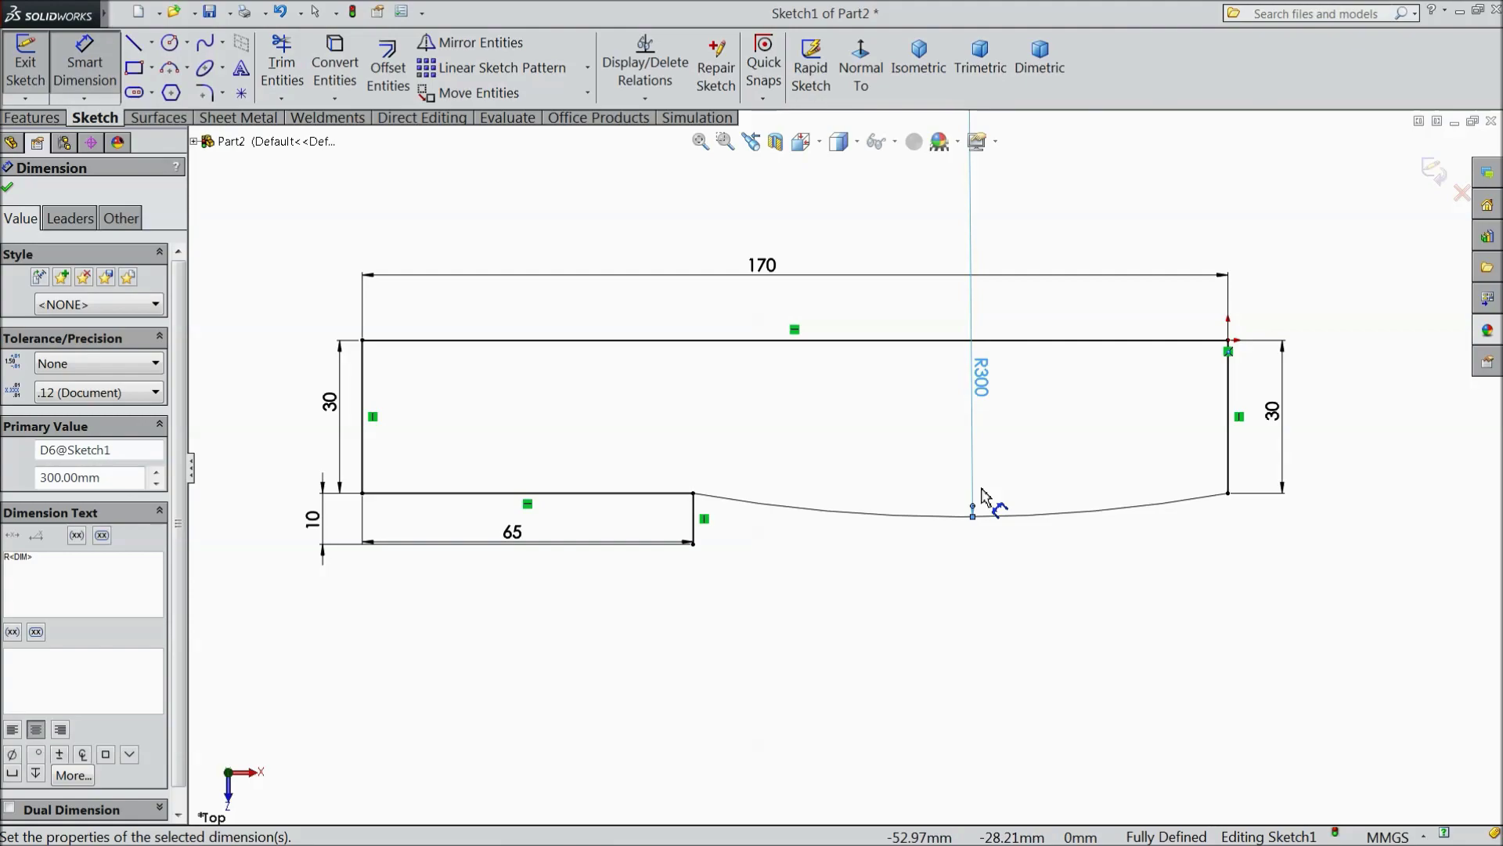
click(7, 188)
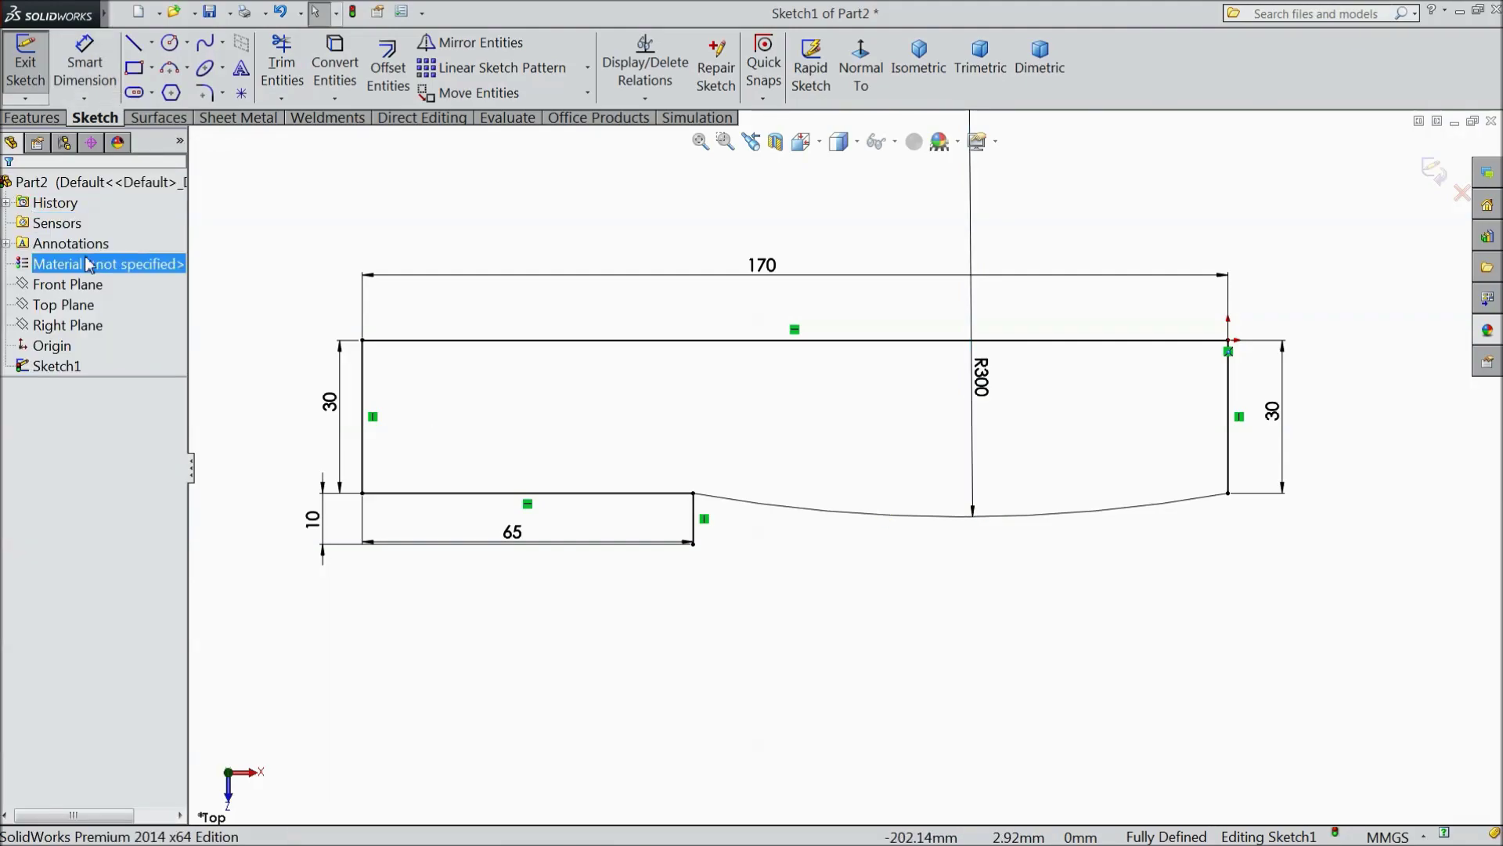
Step: Delete the R300 arc that starts at the inner end of the 65 mm line, together with its dimension
click(693, 494)
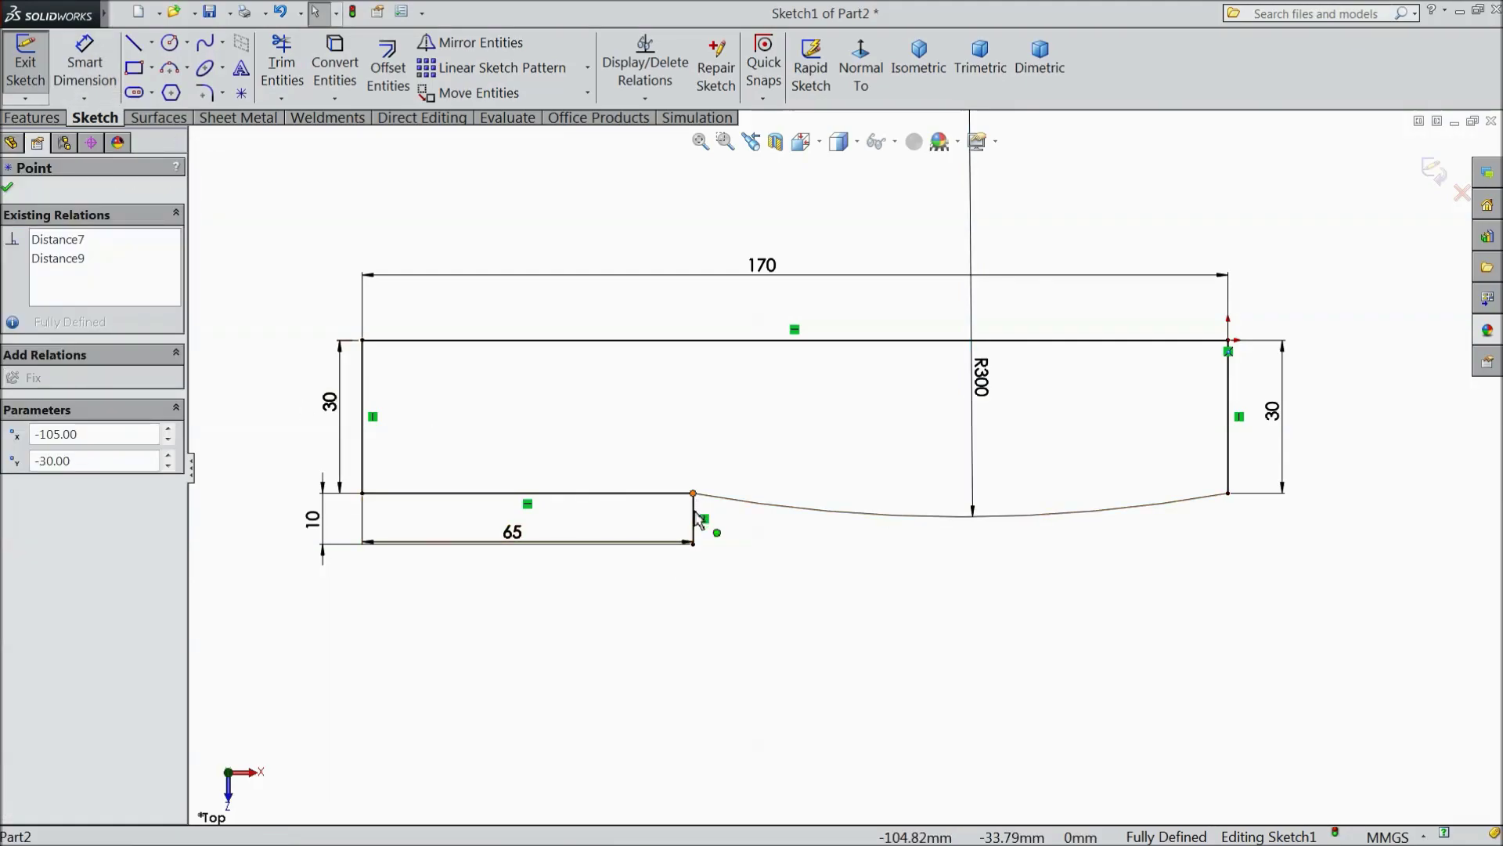
click(792, 510)
key(Delete)
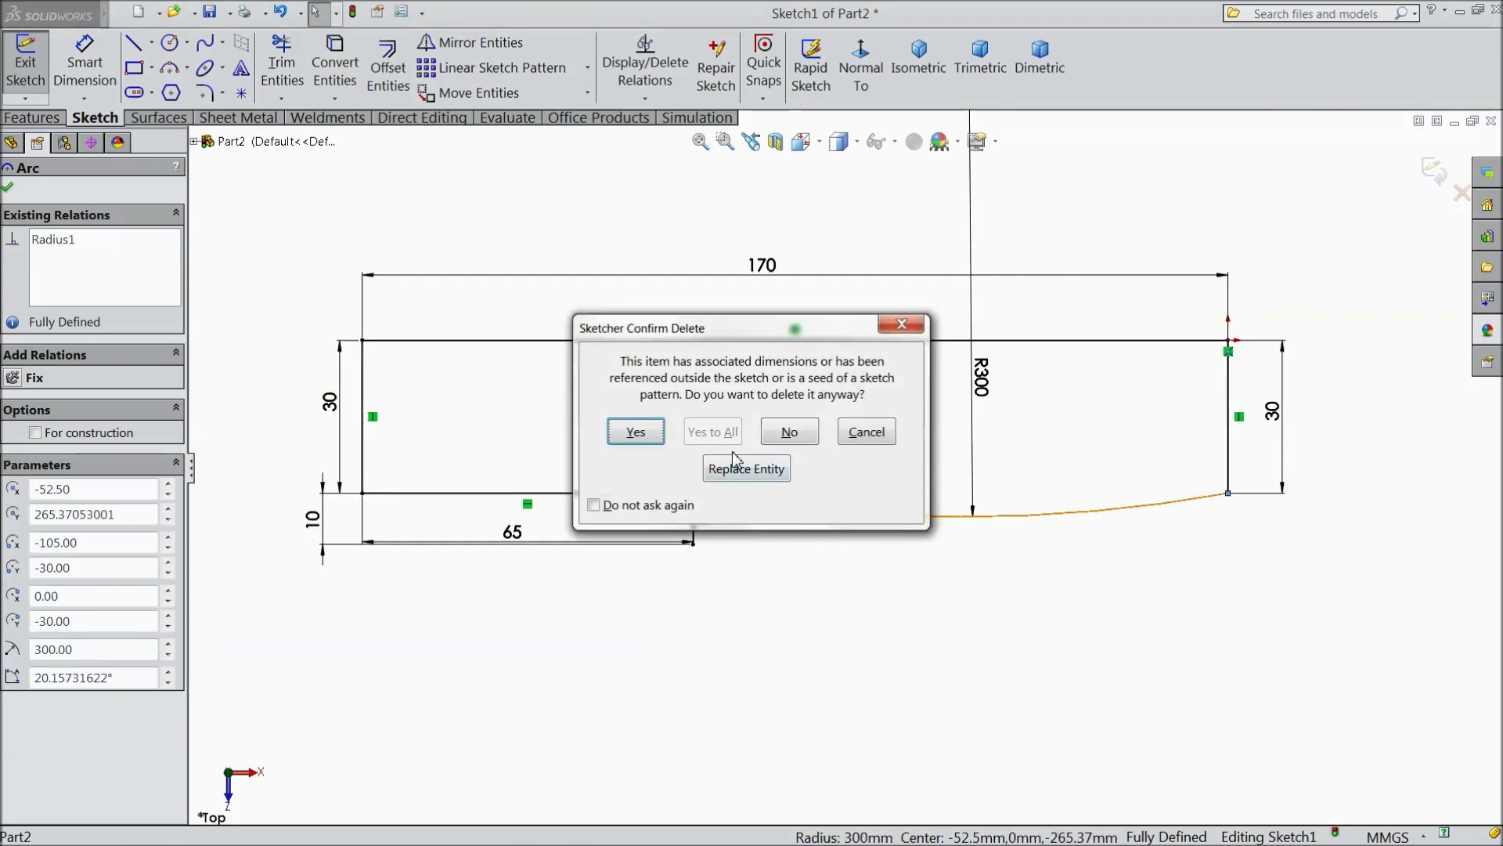
click(635, 430)
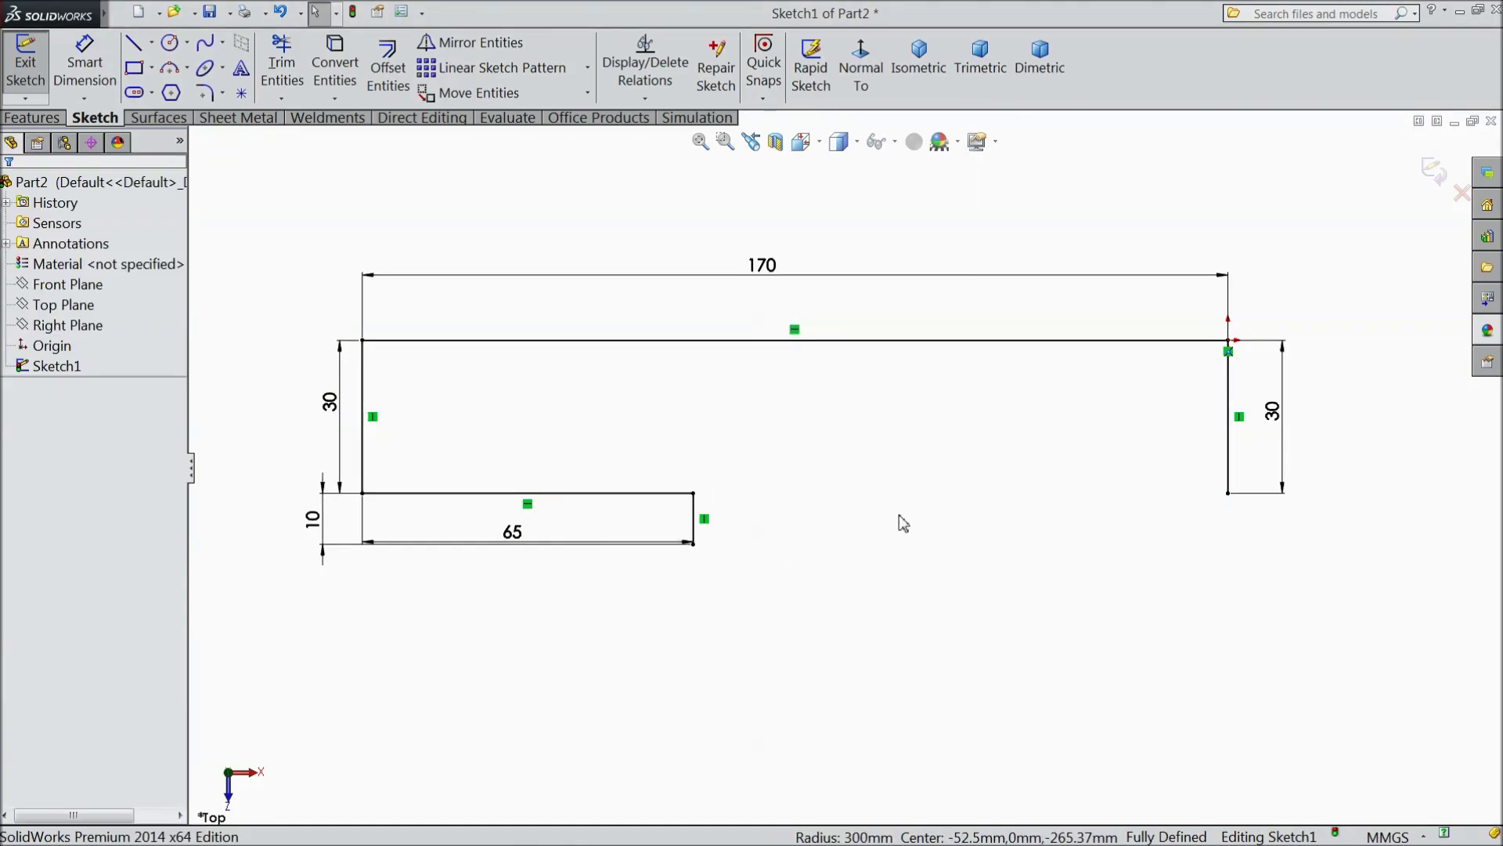
Step: Draw a downward-bulging 3 Point Arc, radius about 141 mm, from the 10 mm line's lower end to the lower end of the side at the origin
click(171, 70)
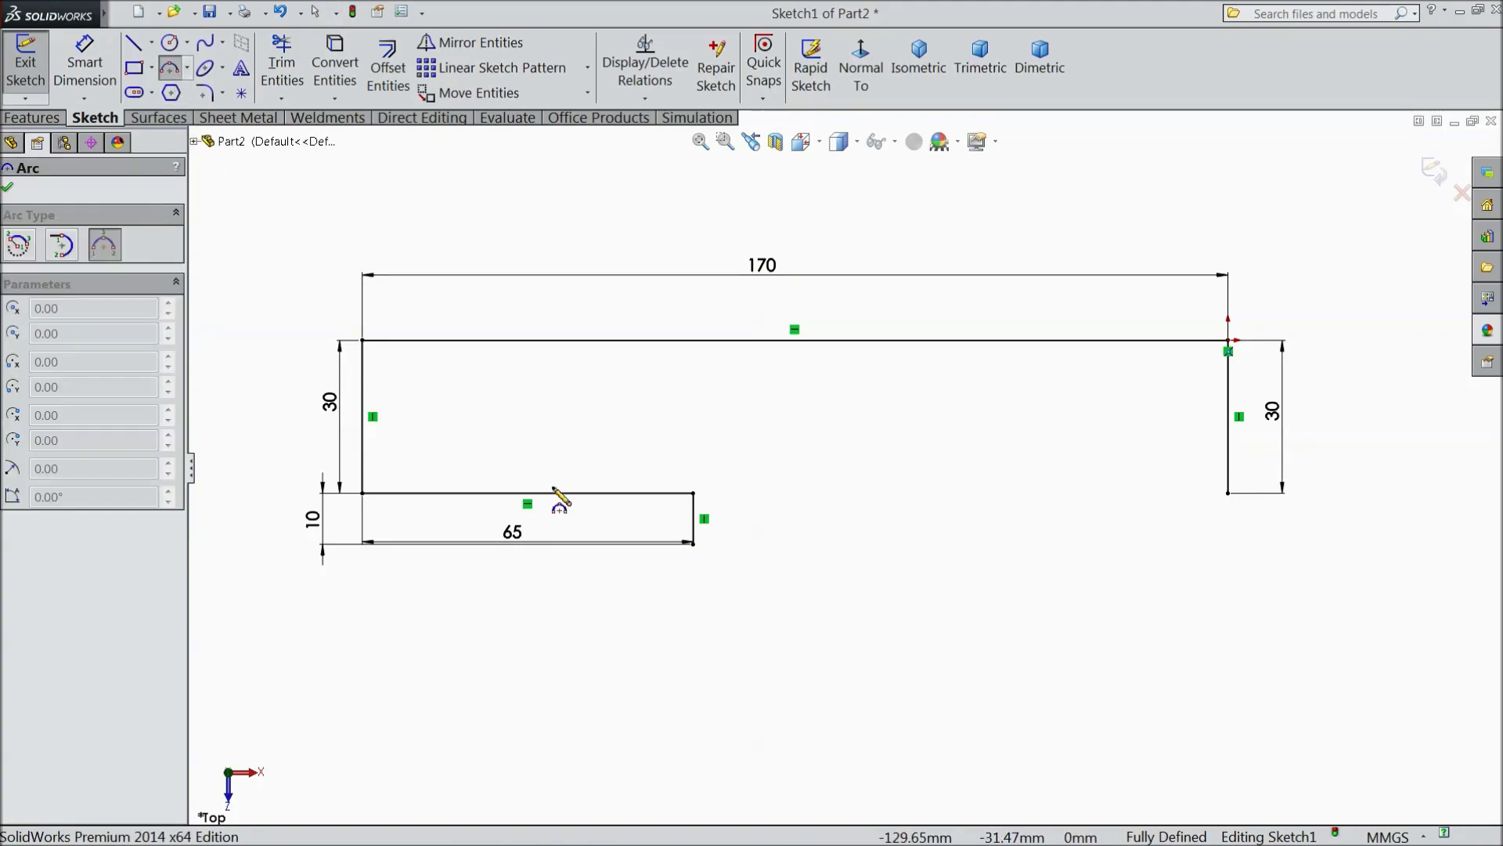
click(693, 543)
click(1228, 493)
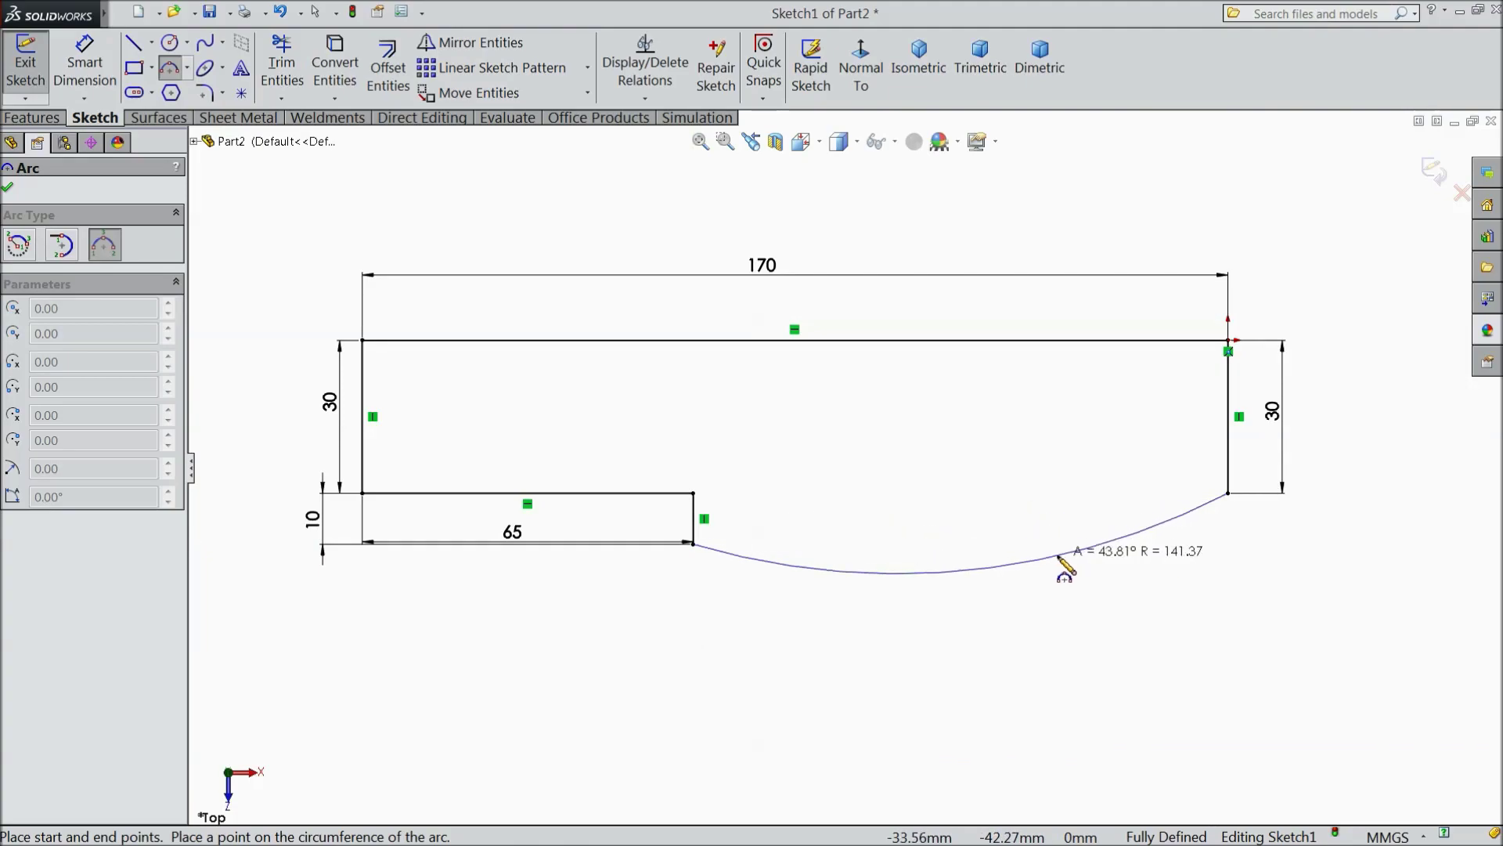
click(1059, 556)
Step: Dimension the new lower arc's radius to 300 mm
click(84, 63)
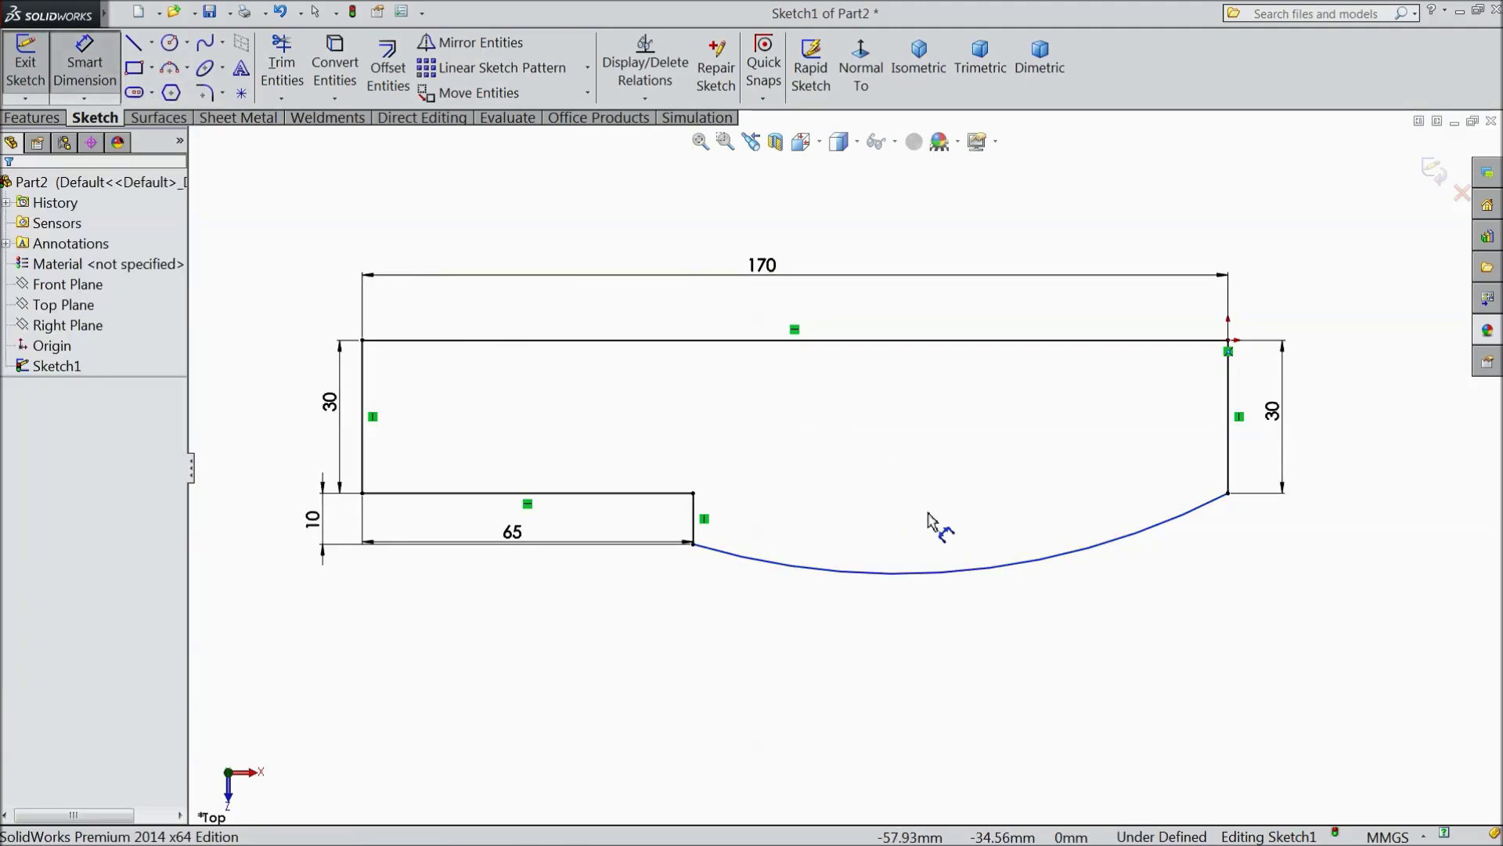
click(962, 570)
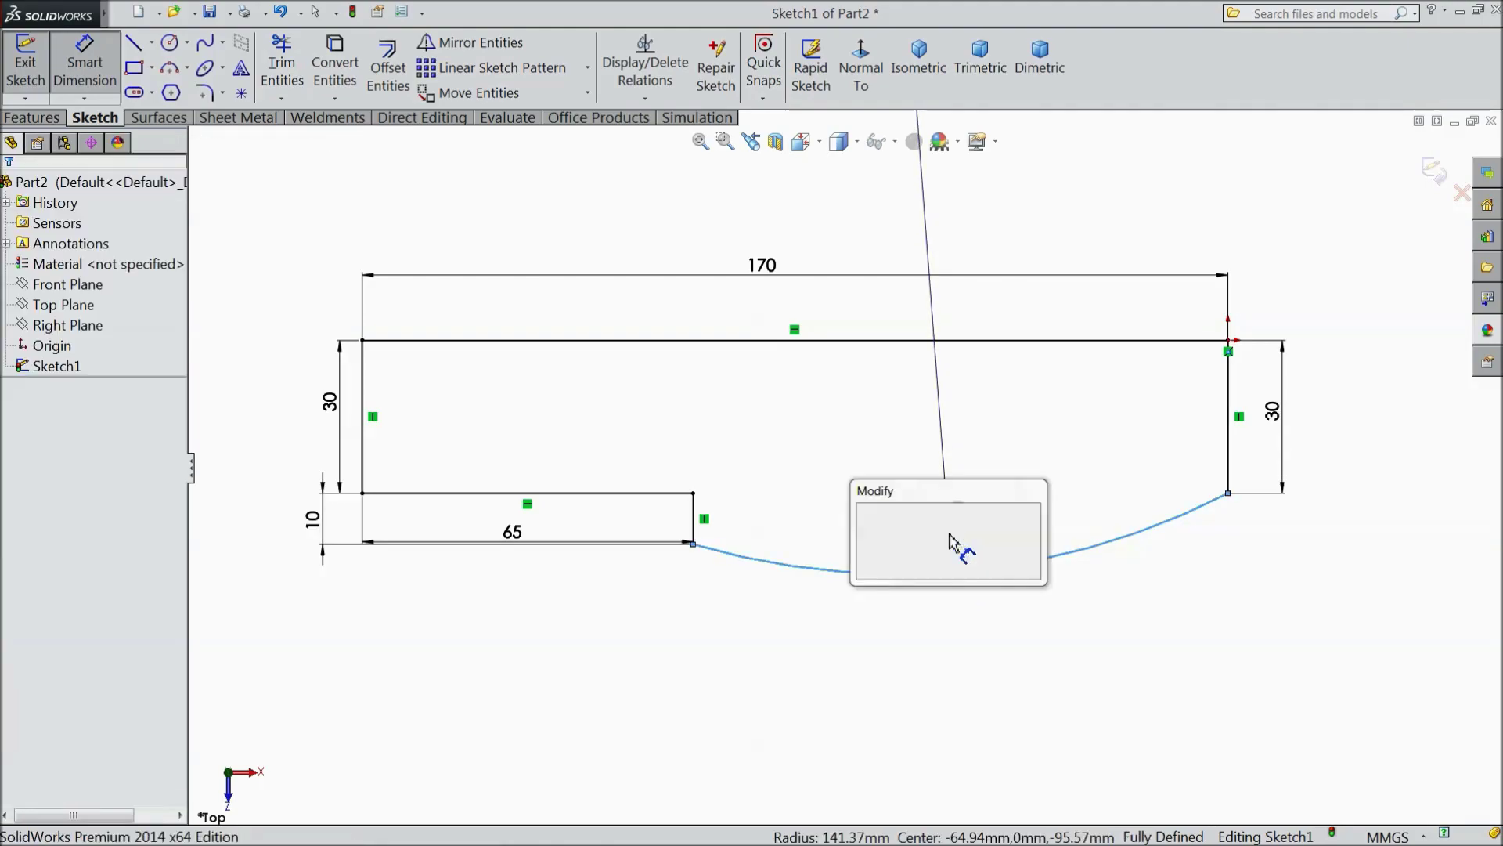
click(863, 526)
text(300)
key(Return)
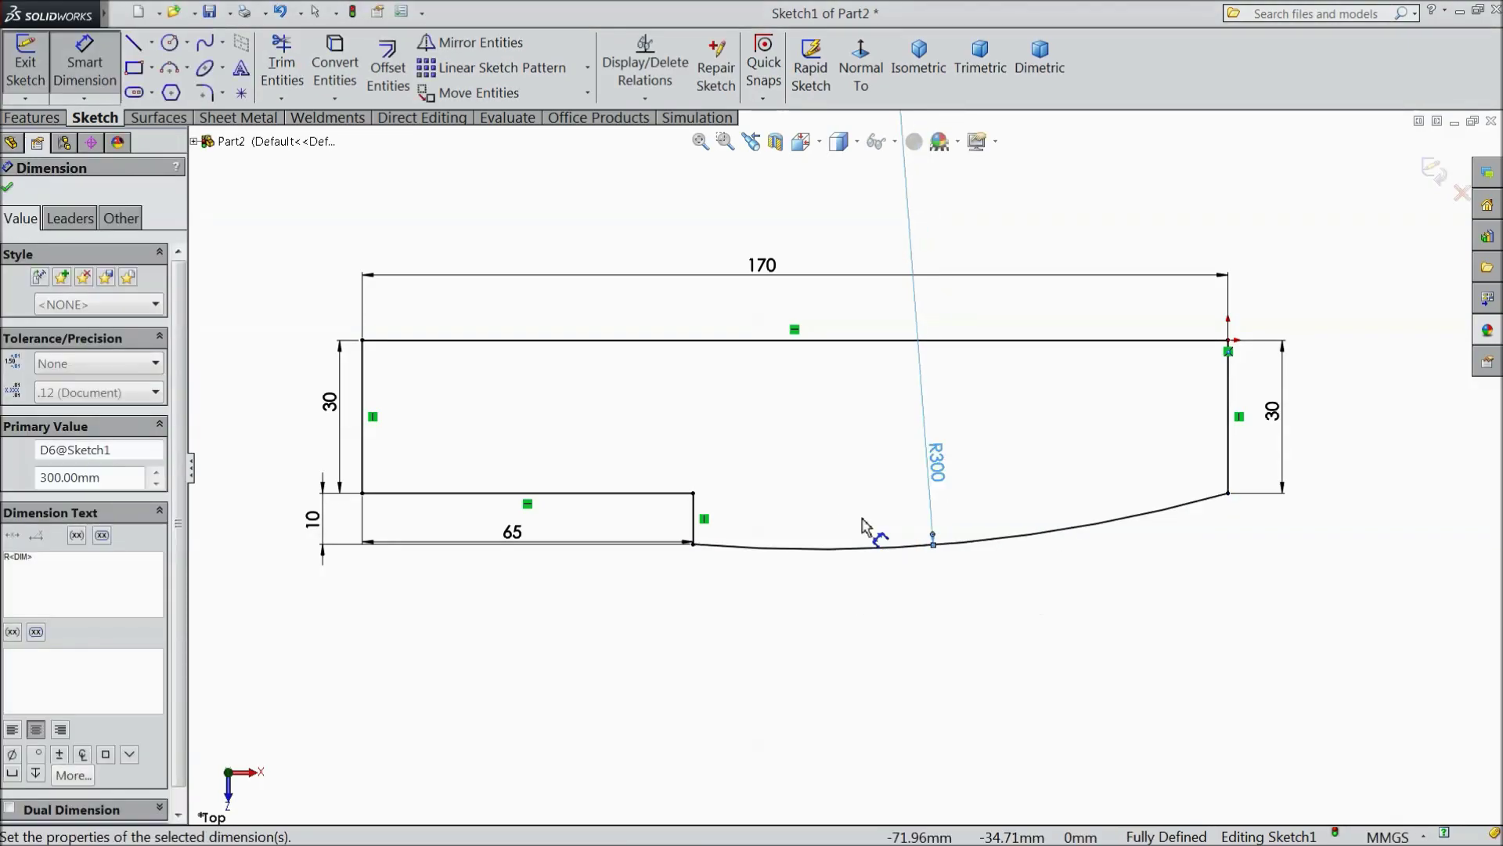
click(10, 189)
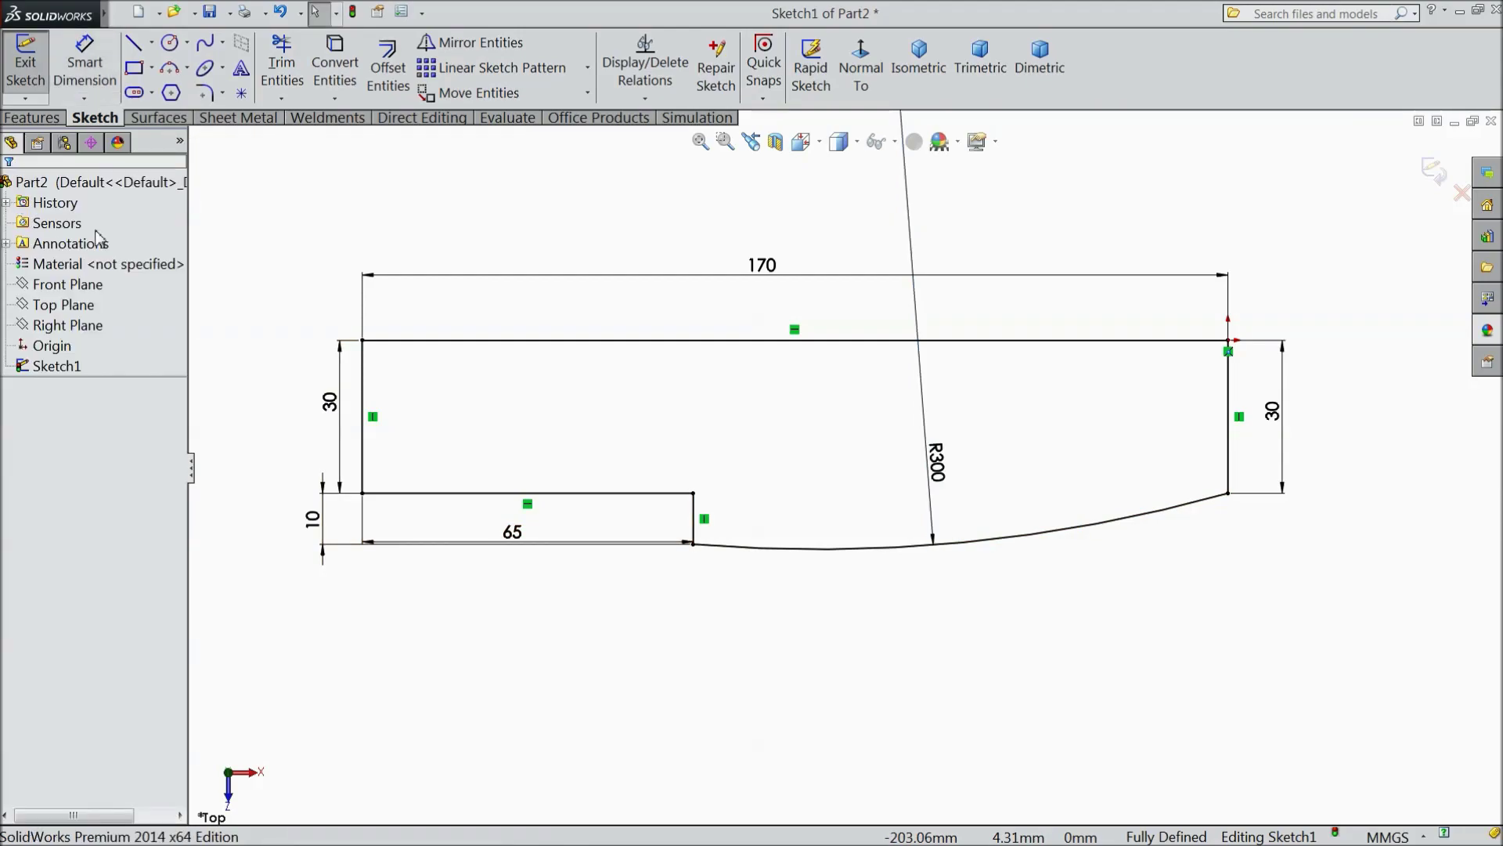
Step: Round the corner between the 30 mm side away from the origin and the 65 mm line with a 15 mm Sketch Fillet
click(206, 94)
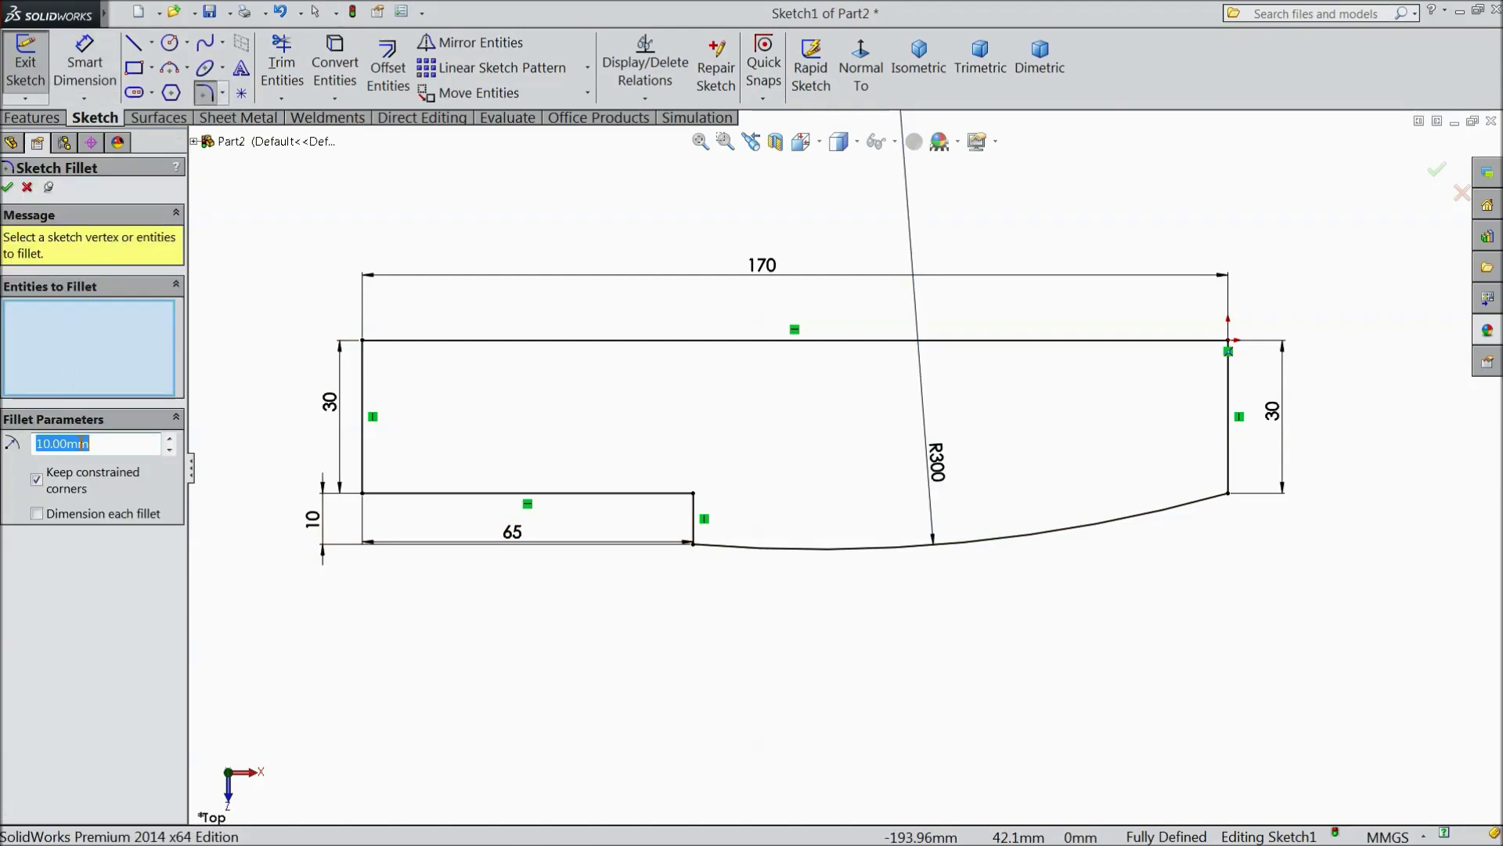
click(363, 494)
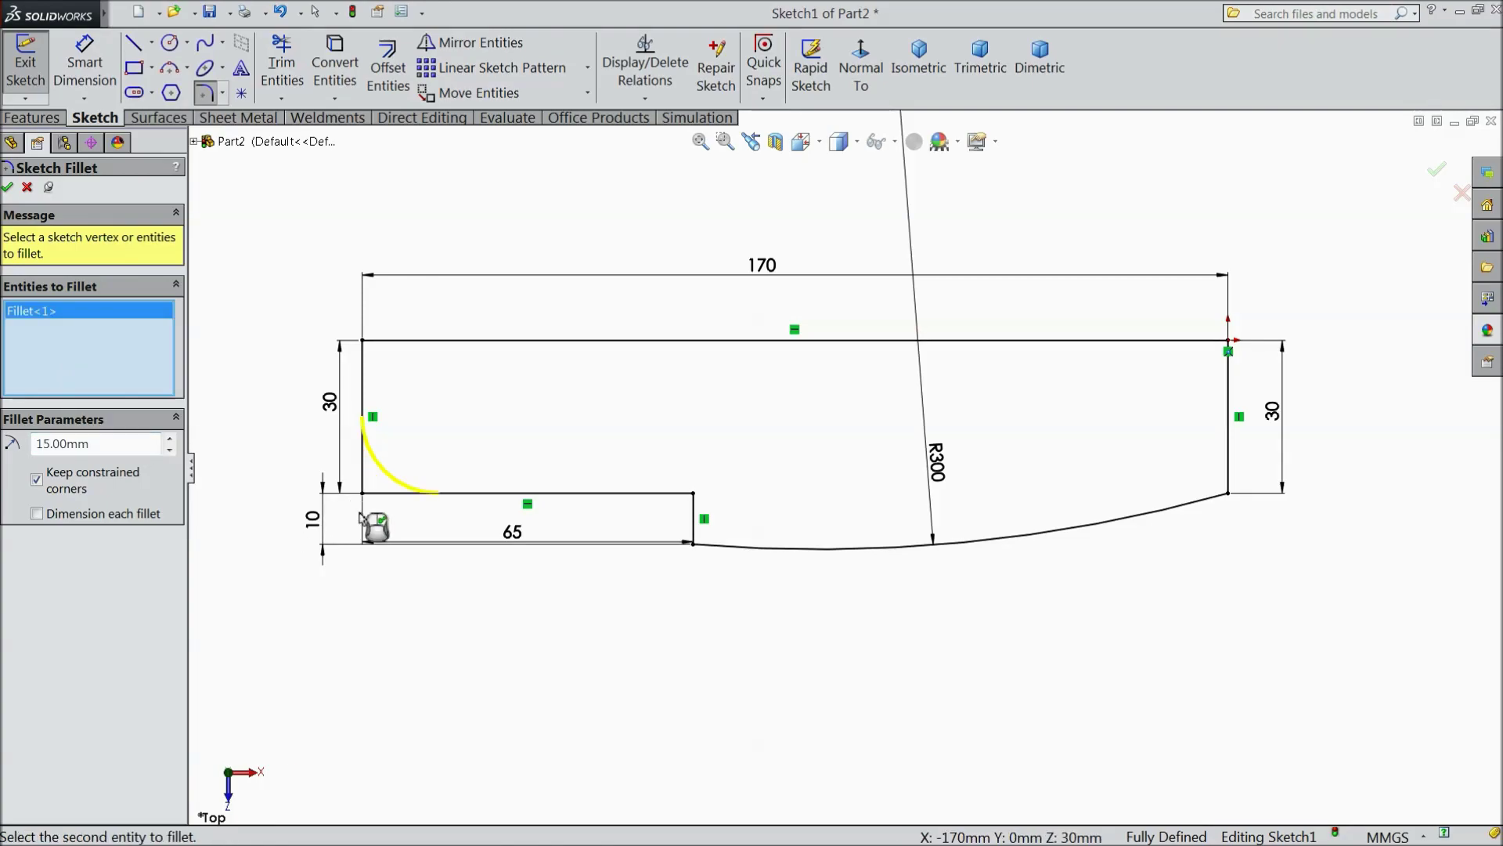
click(7, 189)
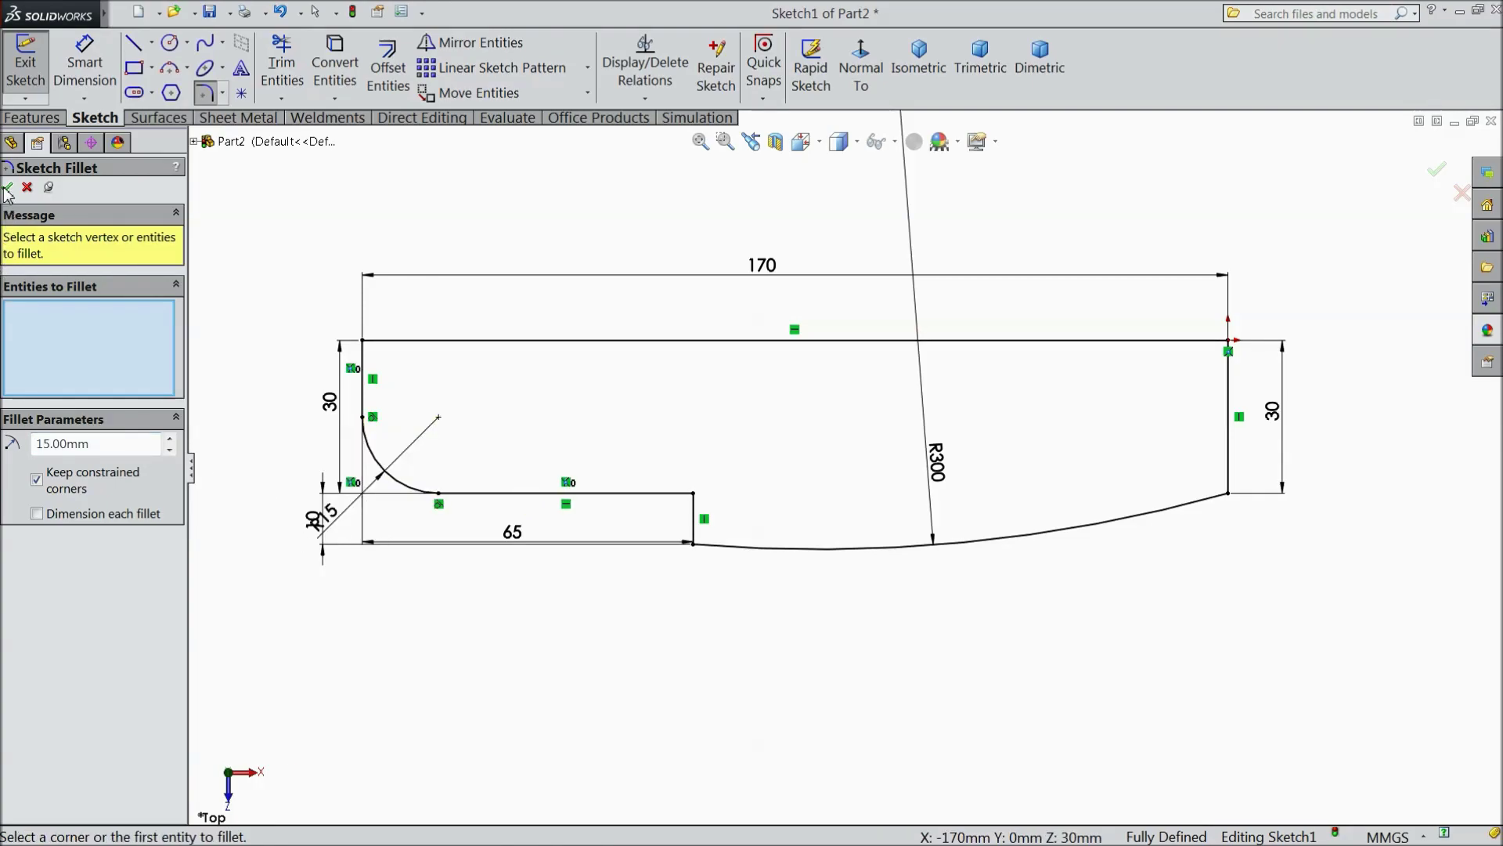
Step: Draw three circles, radius about 7 mm each, along the profile's mid-height: two above the 65 mm line and one near the origin end
click(171, 45)
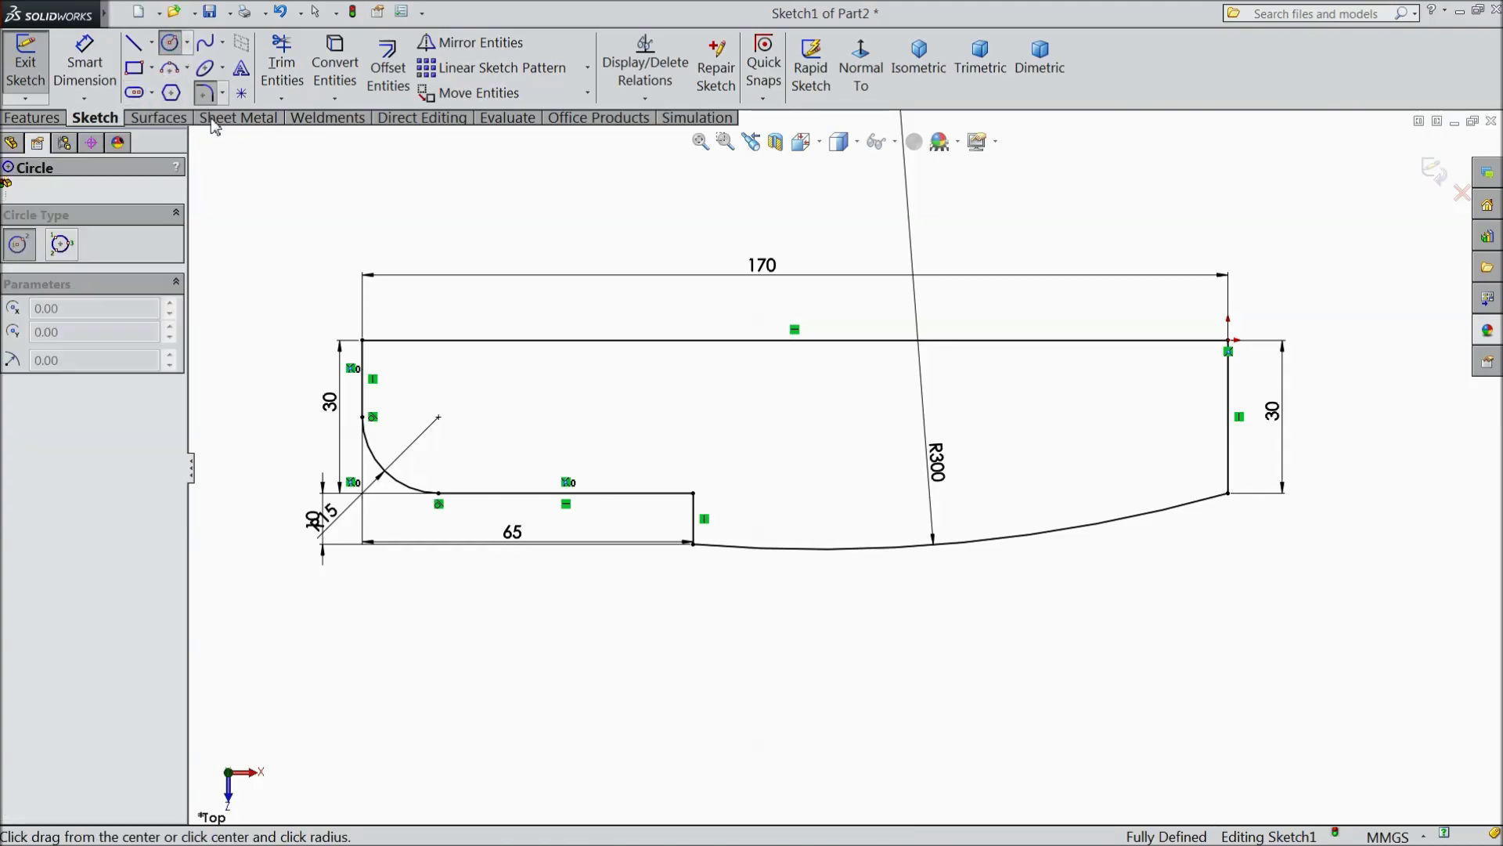
click(472, 417)
click(494, 439)
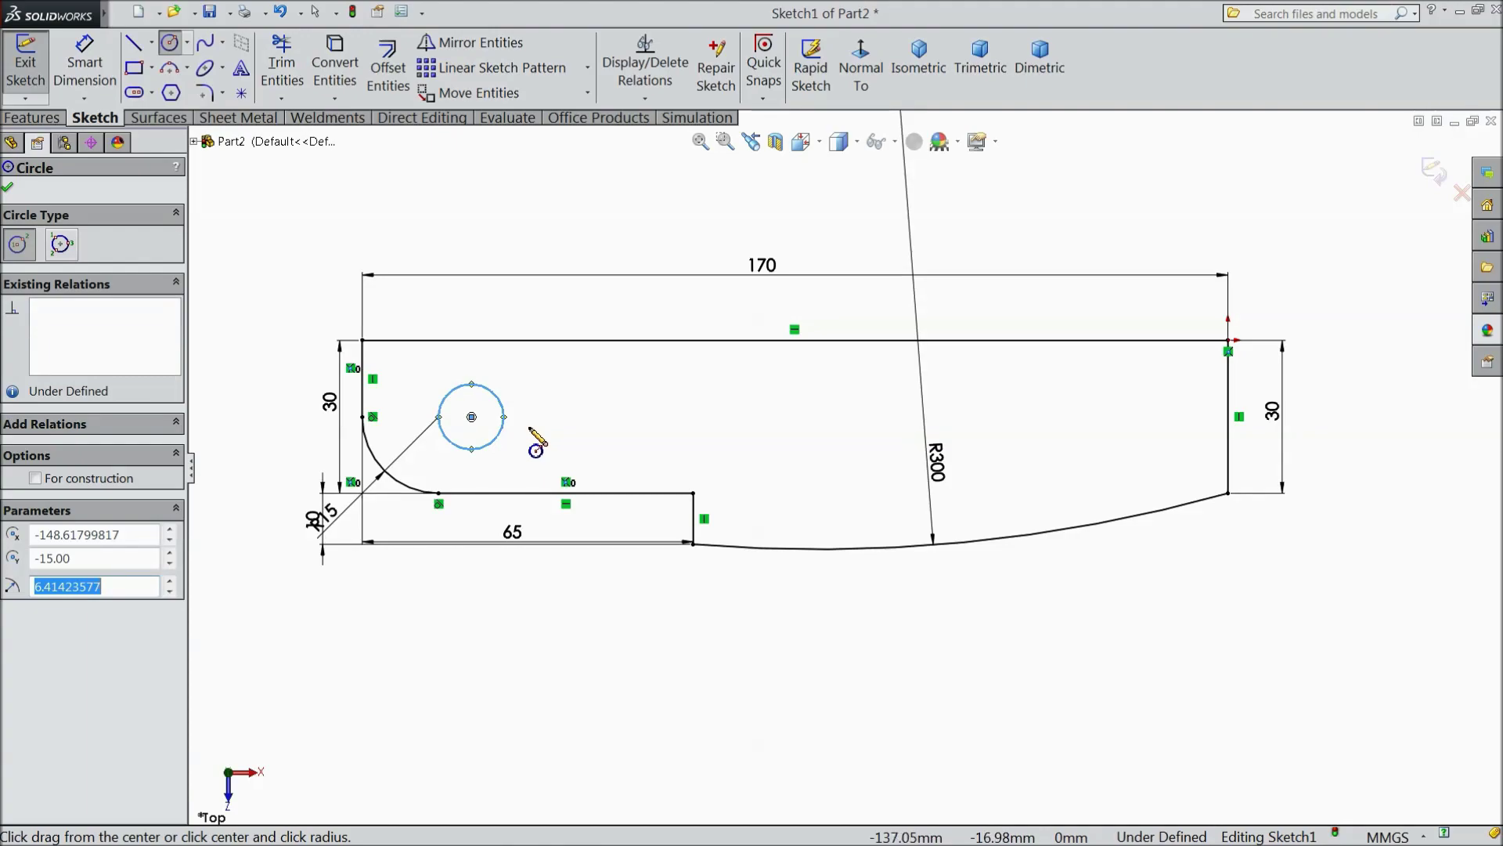
click(610, 416)
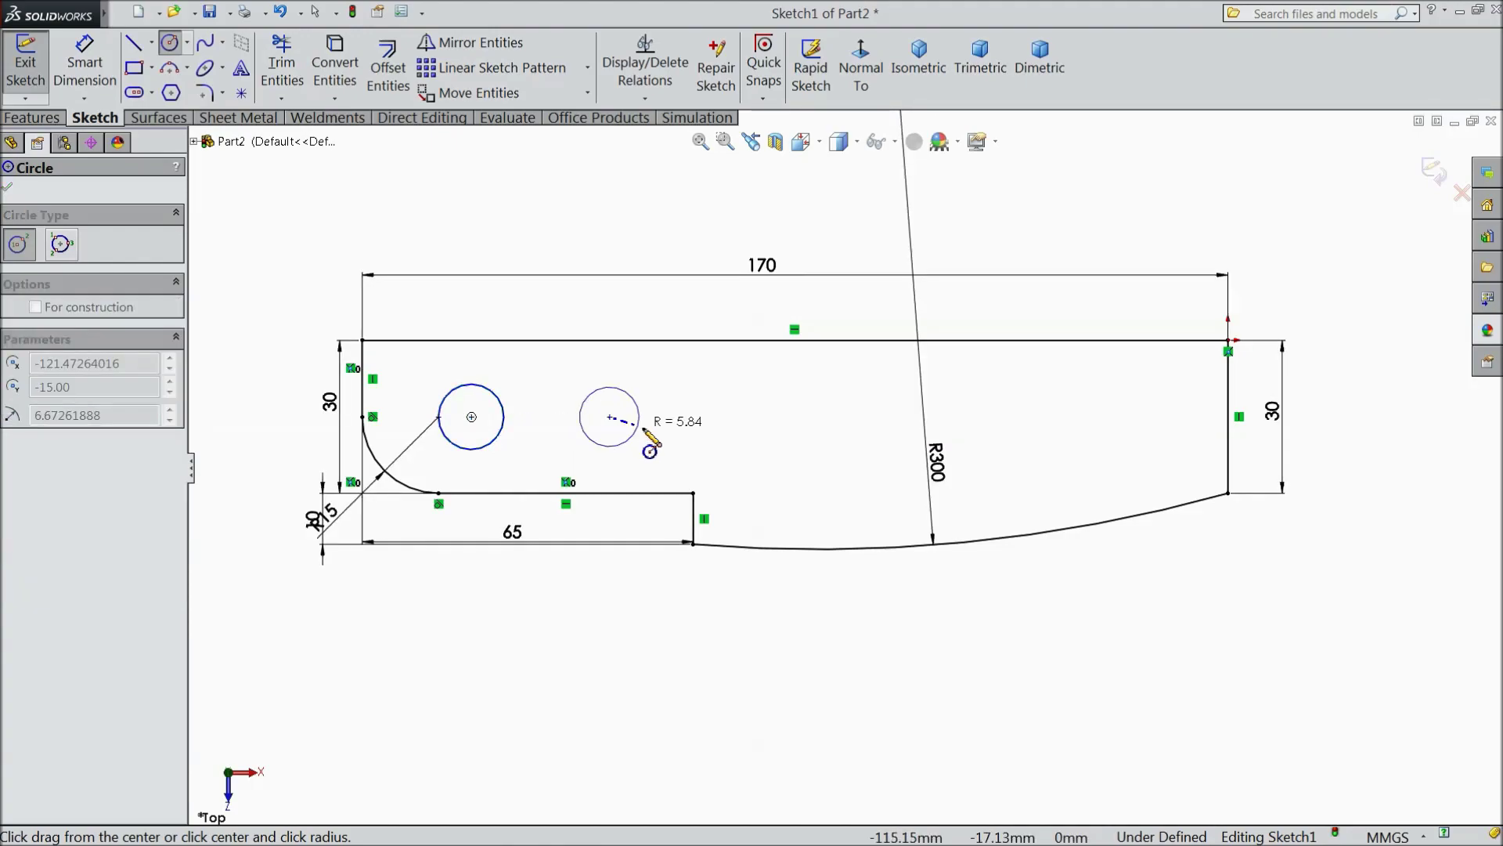
click(645, 423)
click(1098, 418)
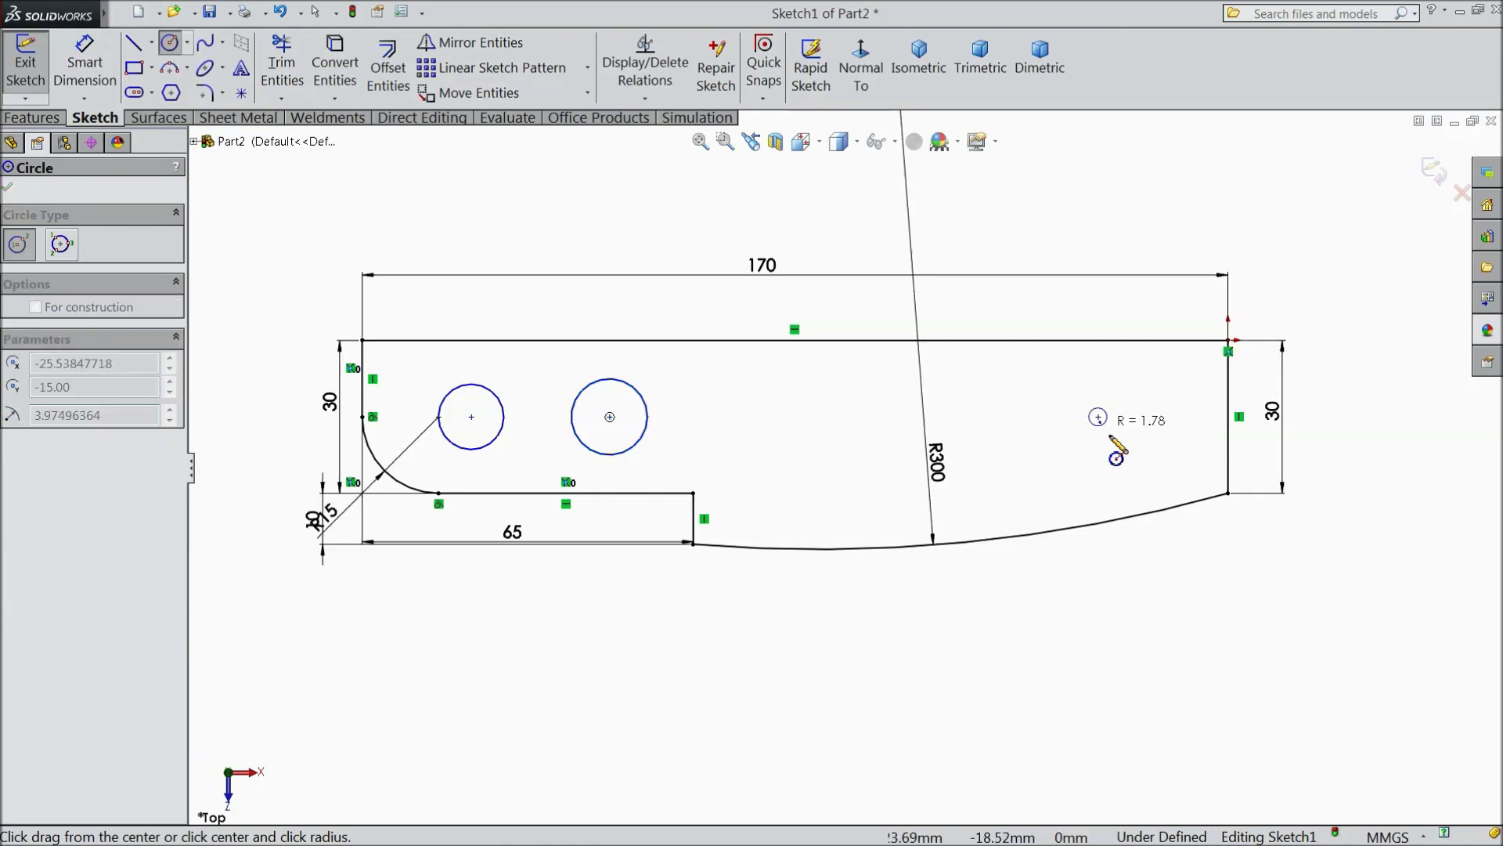
click(1119, 445)
right_click(558, 196)
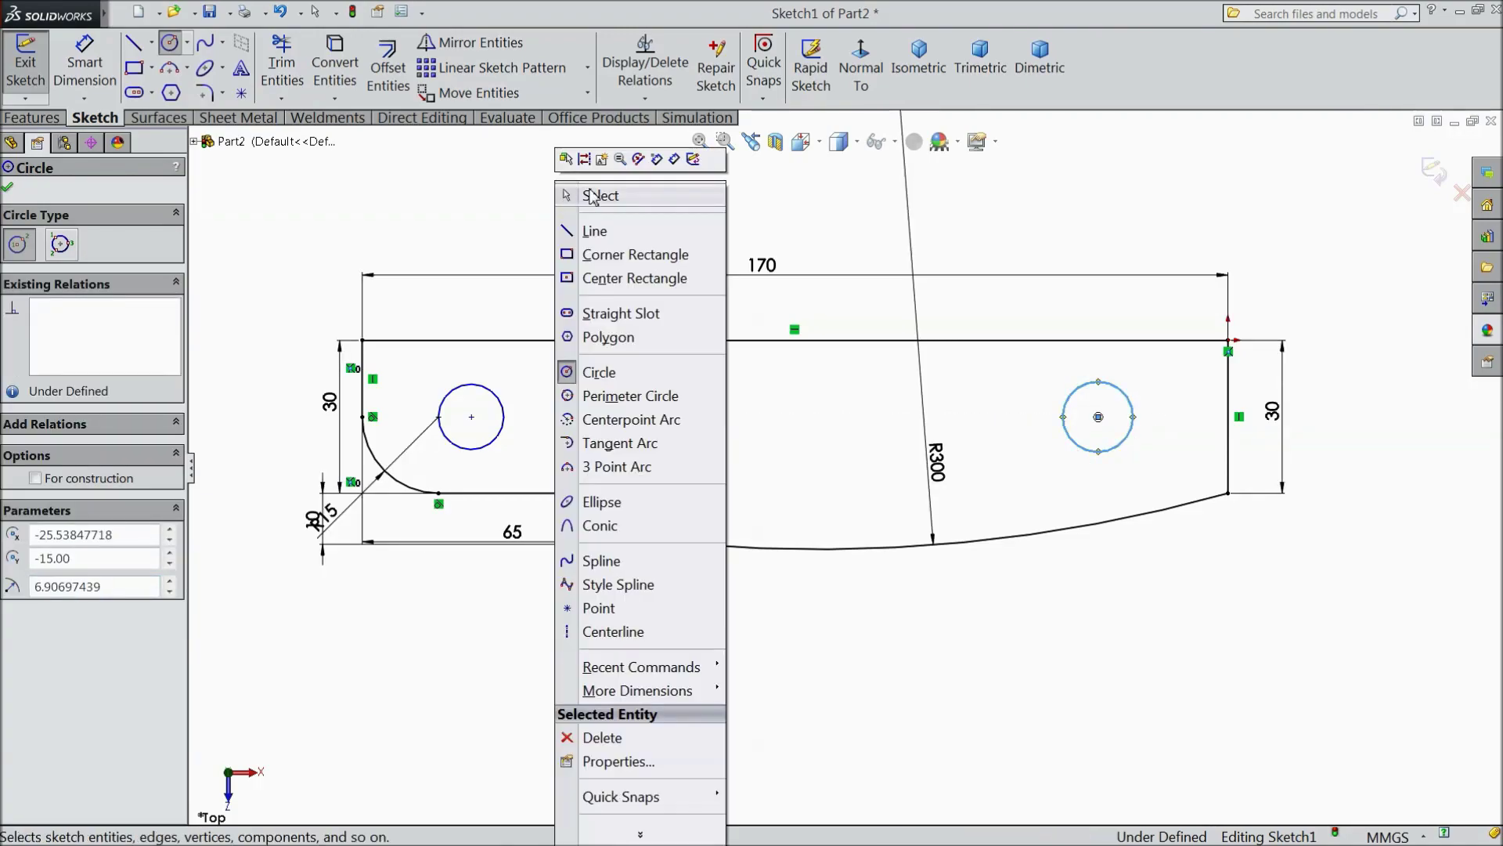
click(605, 193)
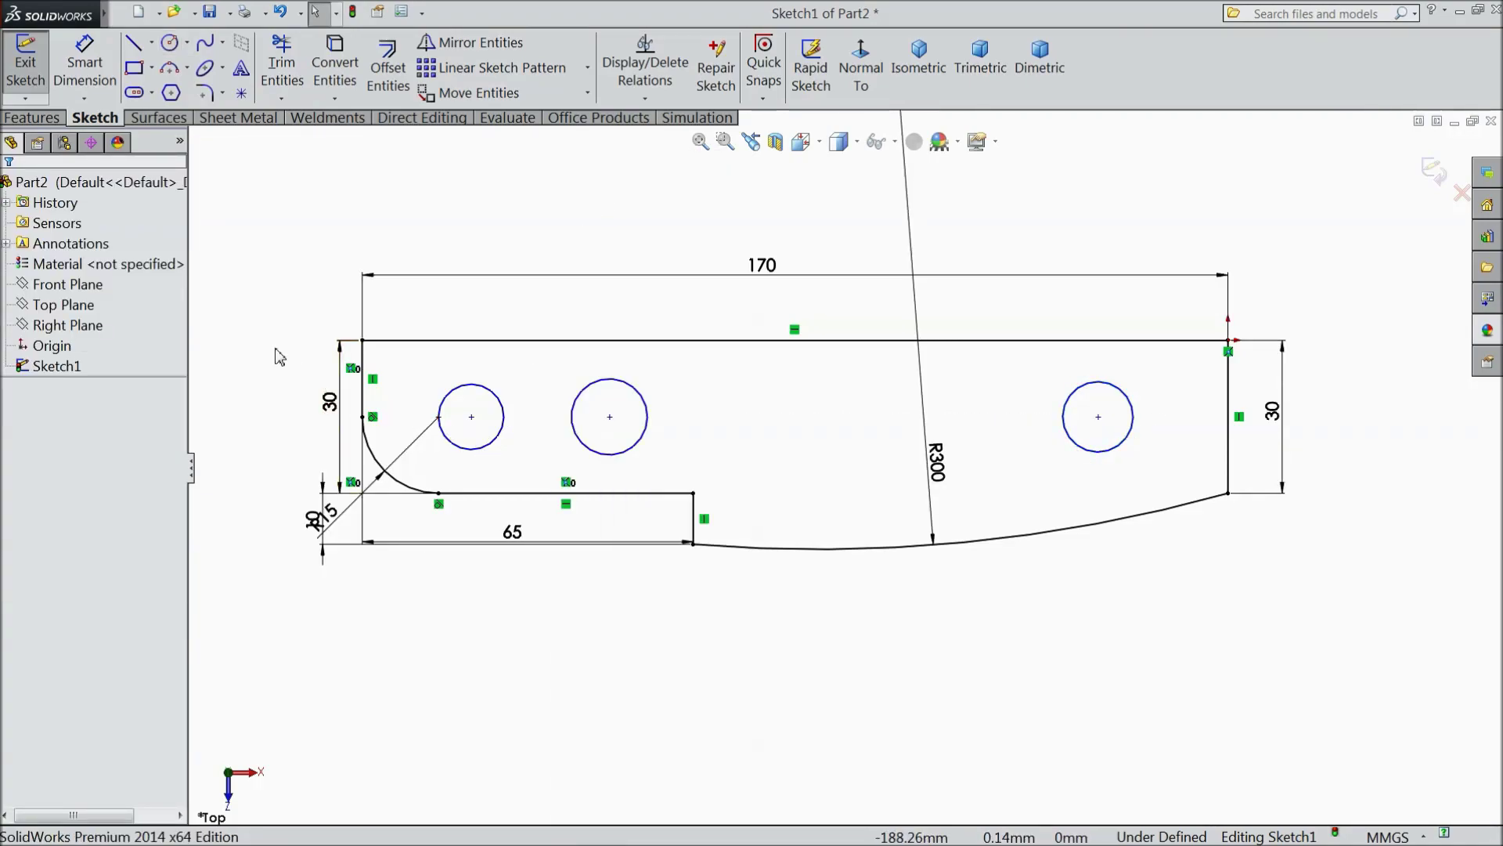
Step: Dimension the circle nearest the filleted corner to 10 mm diameter
click(85, 64)
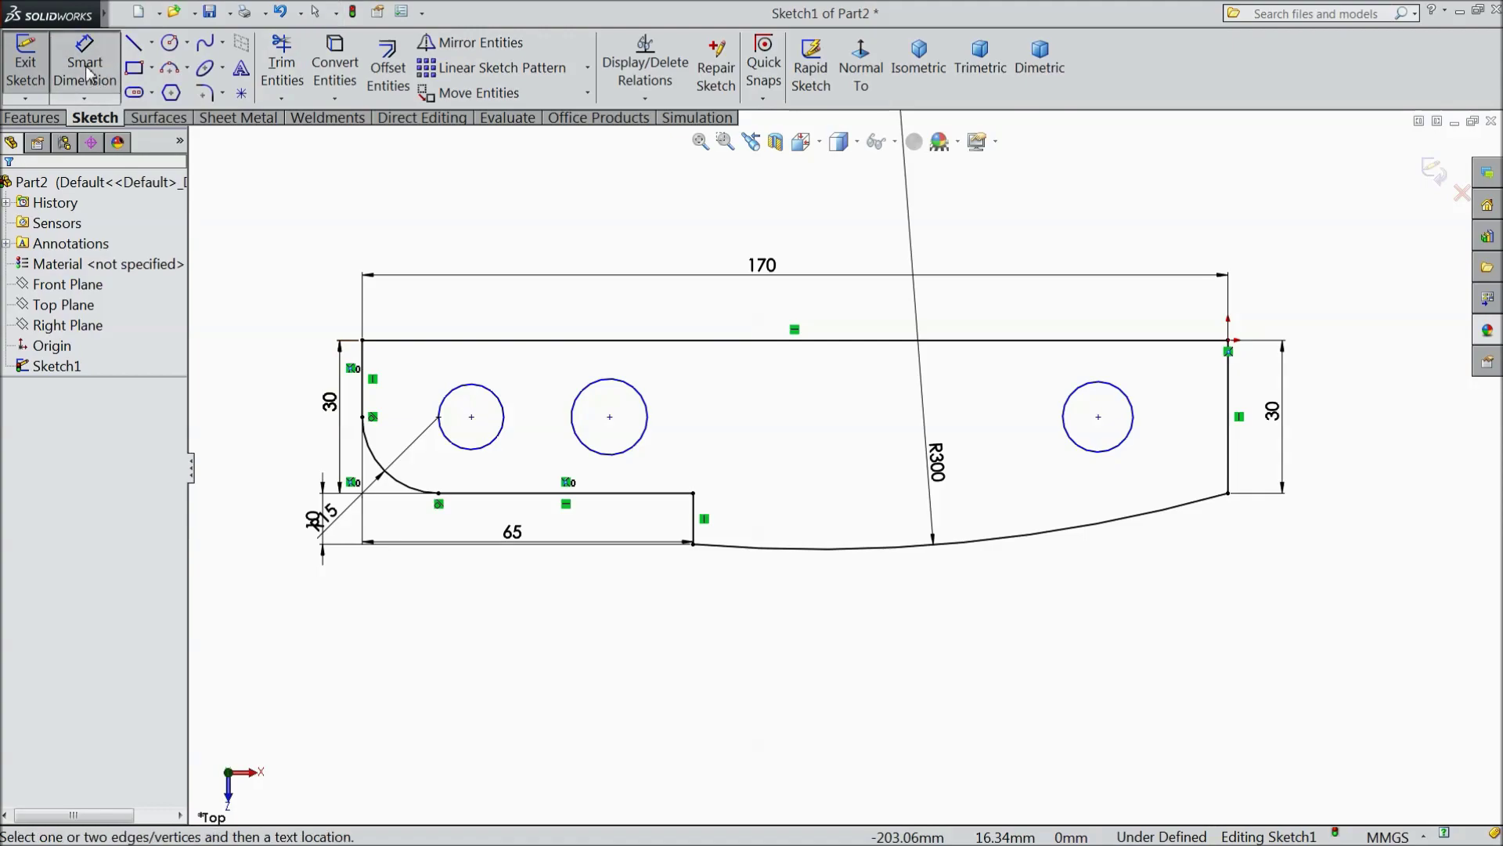
click(469, 394)
click(473, 223)
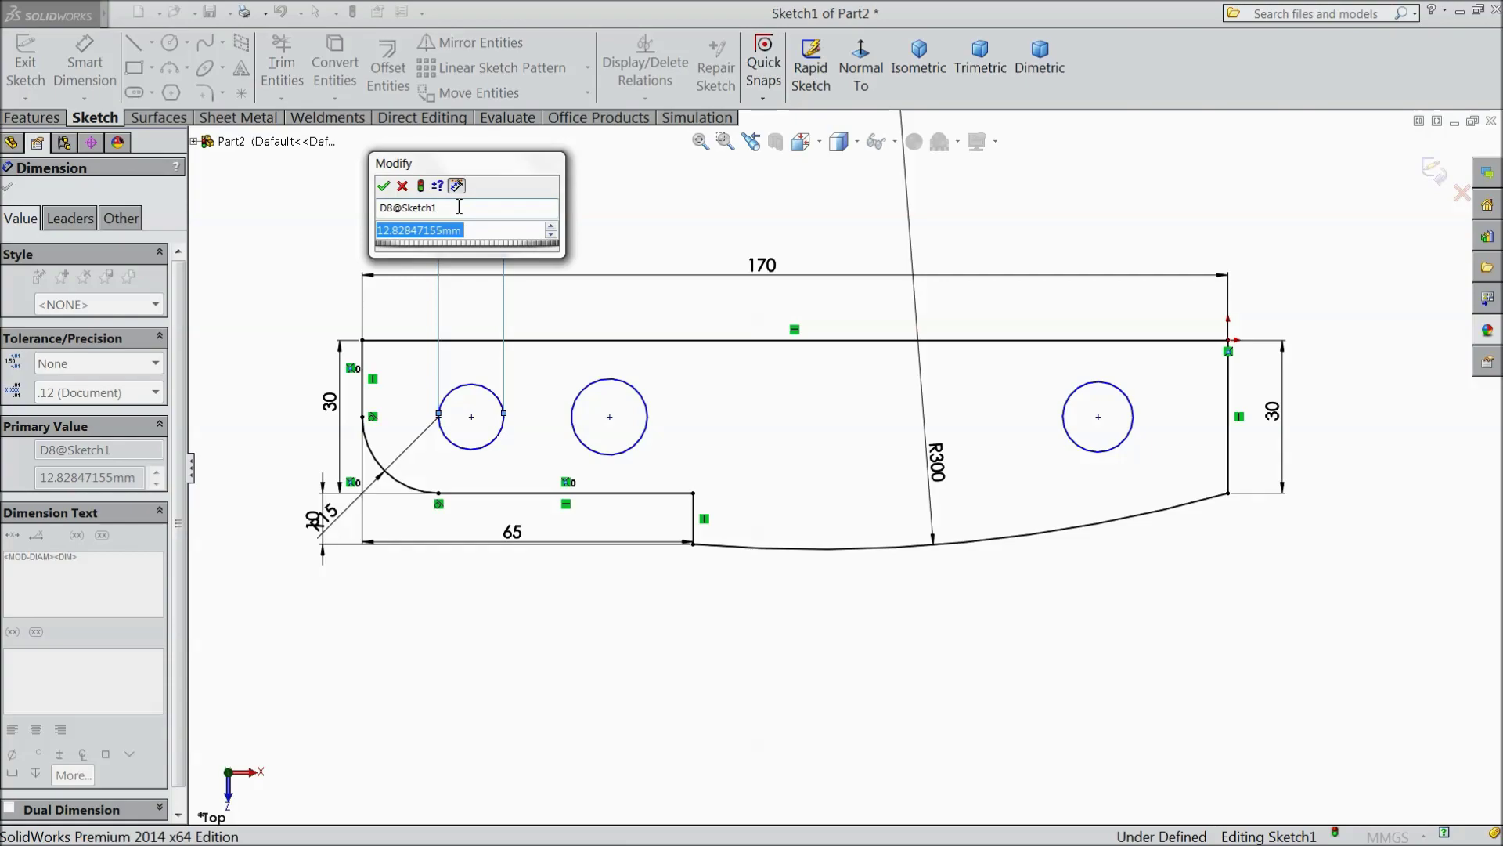
text(10)
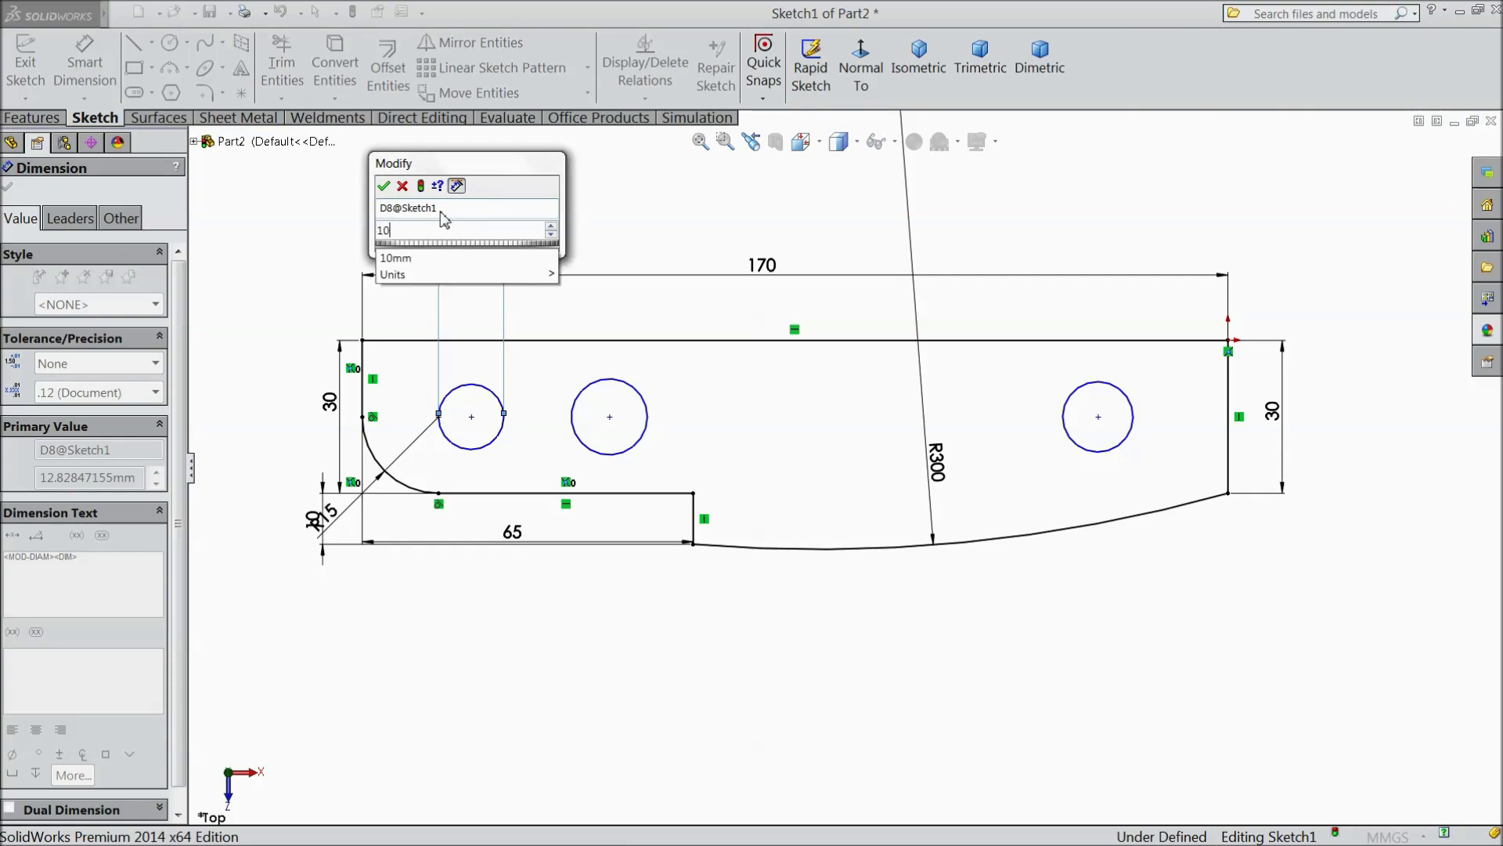
click(384, 186)
click(85, 64)
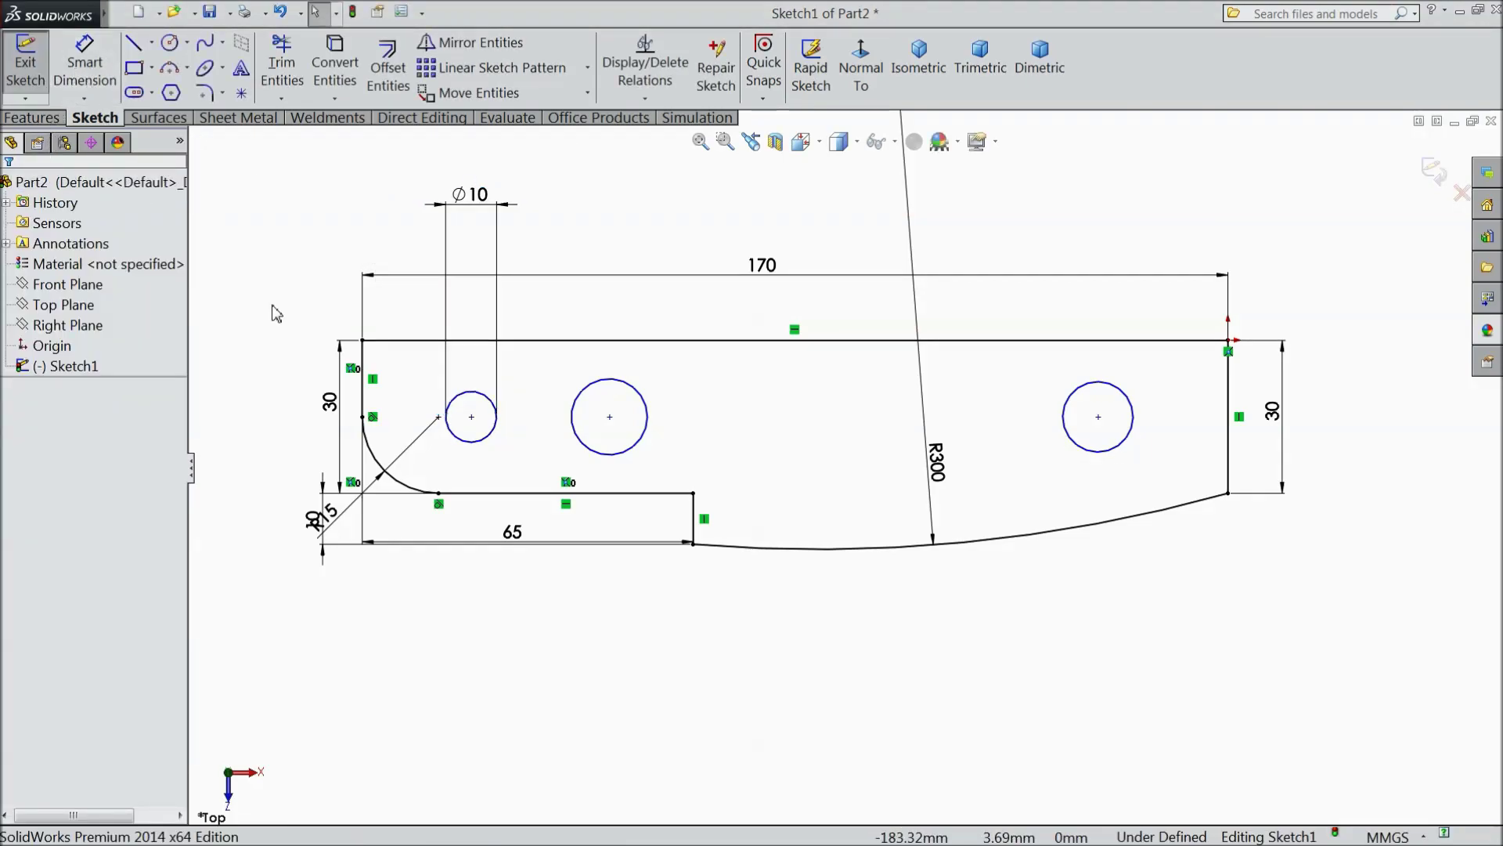
Step: Apply an Equal relation to the three circles
click(481, 445)
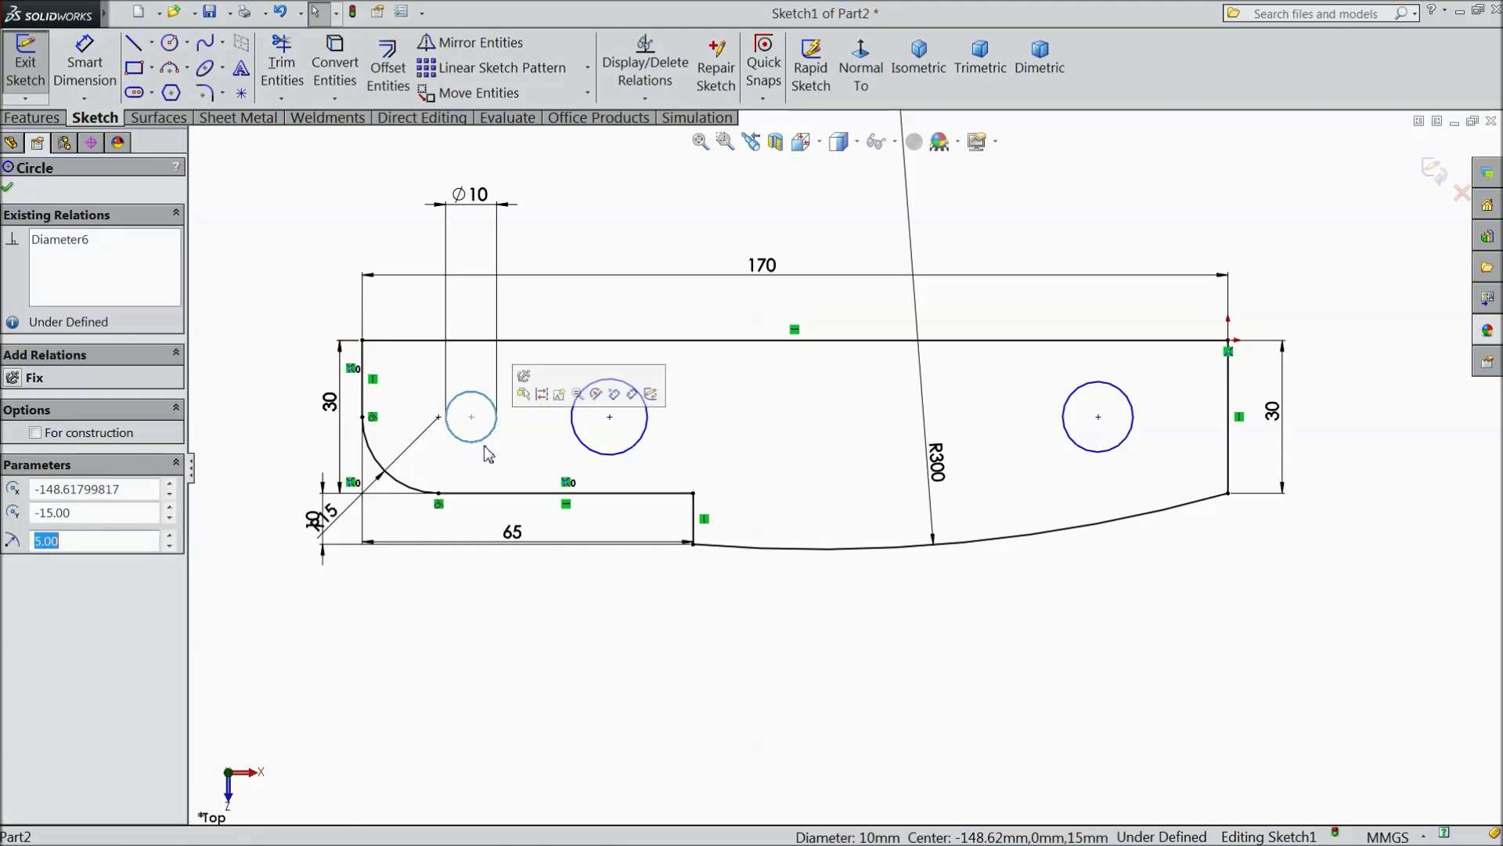
ctrl+click(633, 454)
ctrl+click(1116, 458)
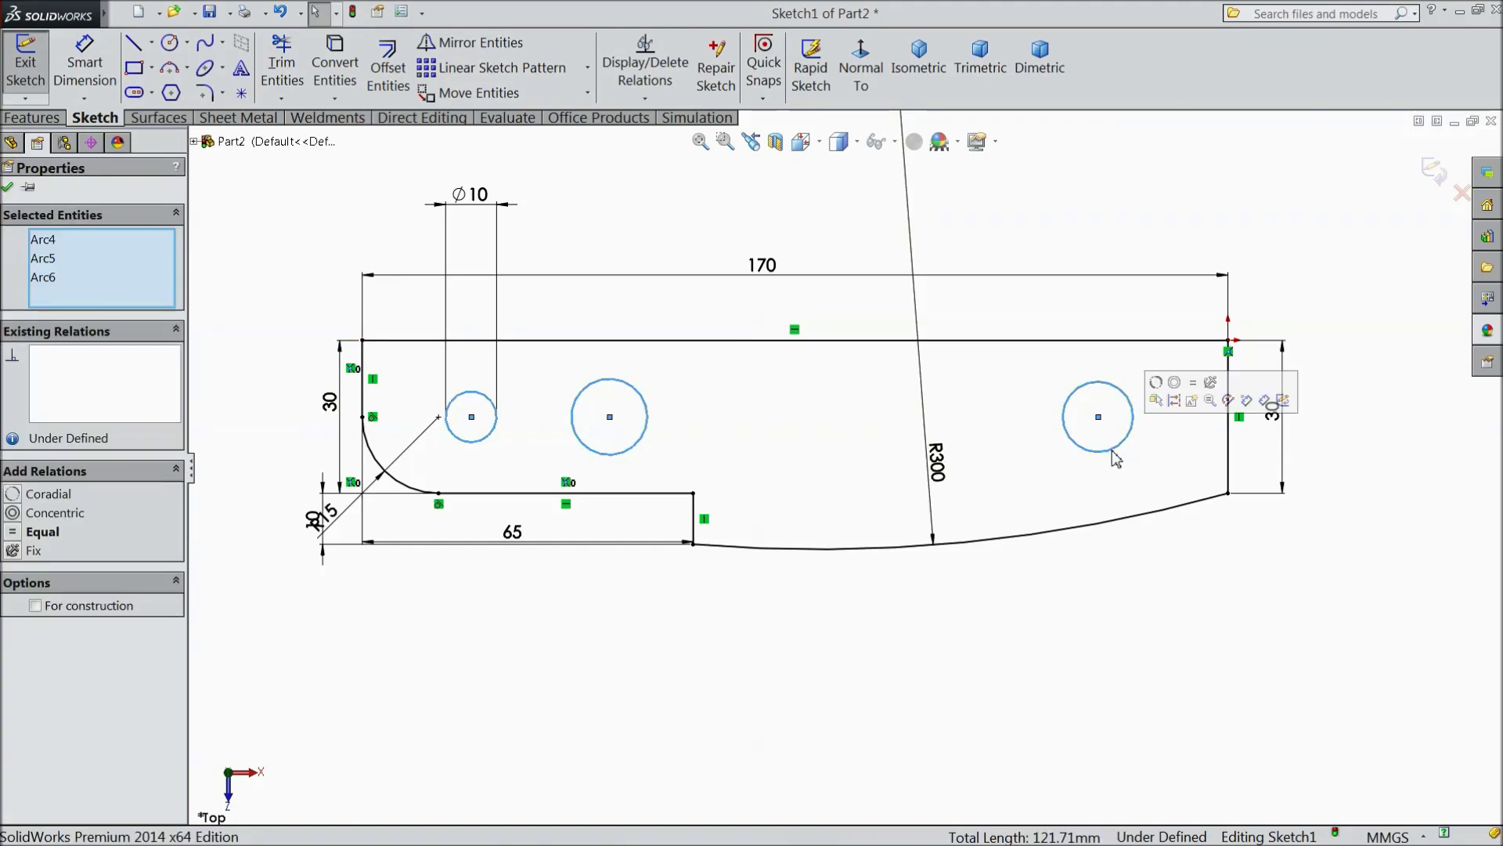
click(1205, 392)
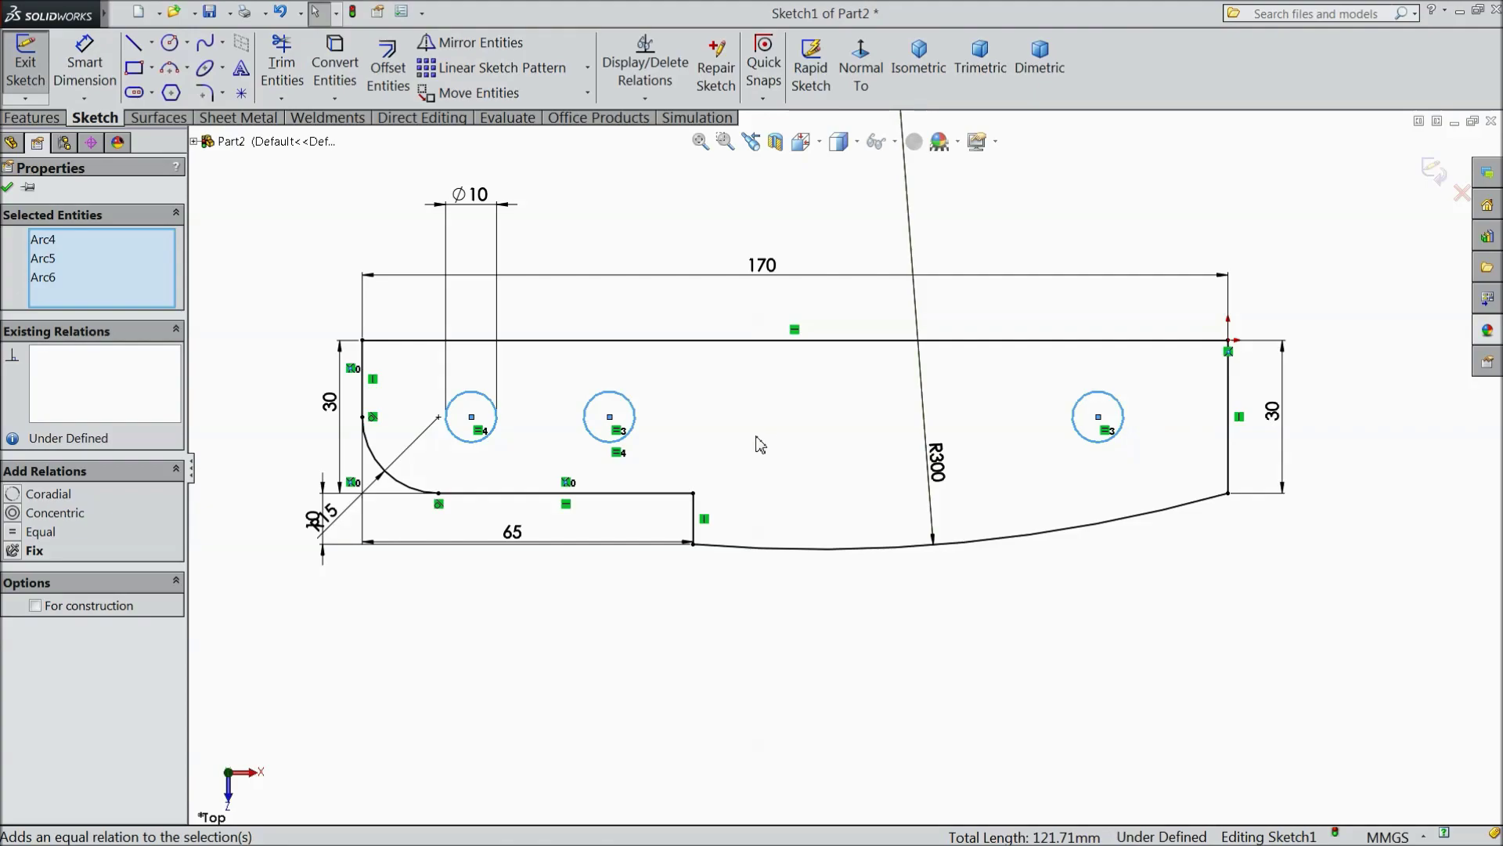
click(9, 188)
Step: Align the centres of the three circles with a Horizontal relation
click(472, 418)
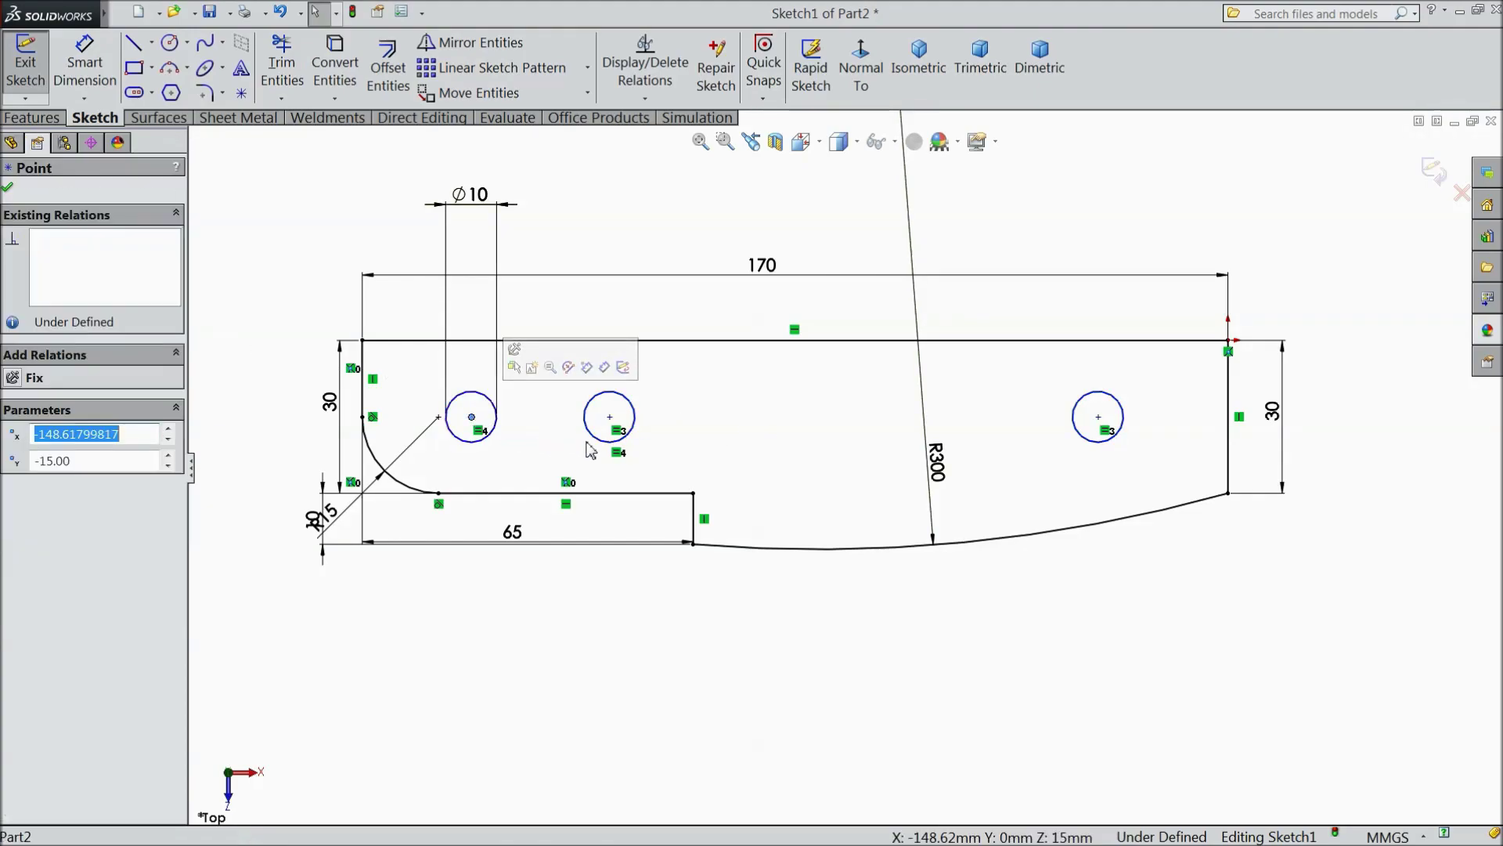
ctrl+click(610, 419)
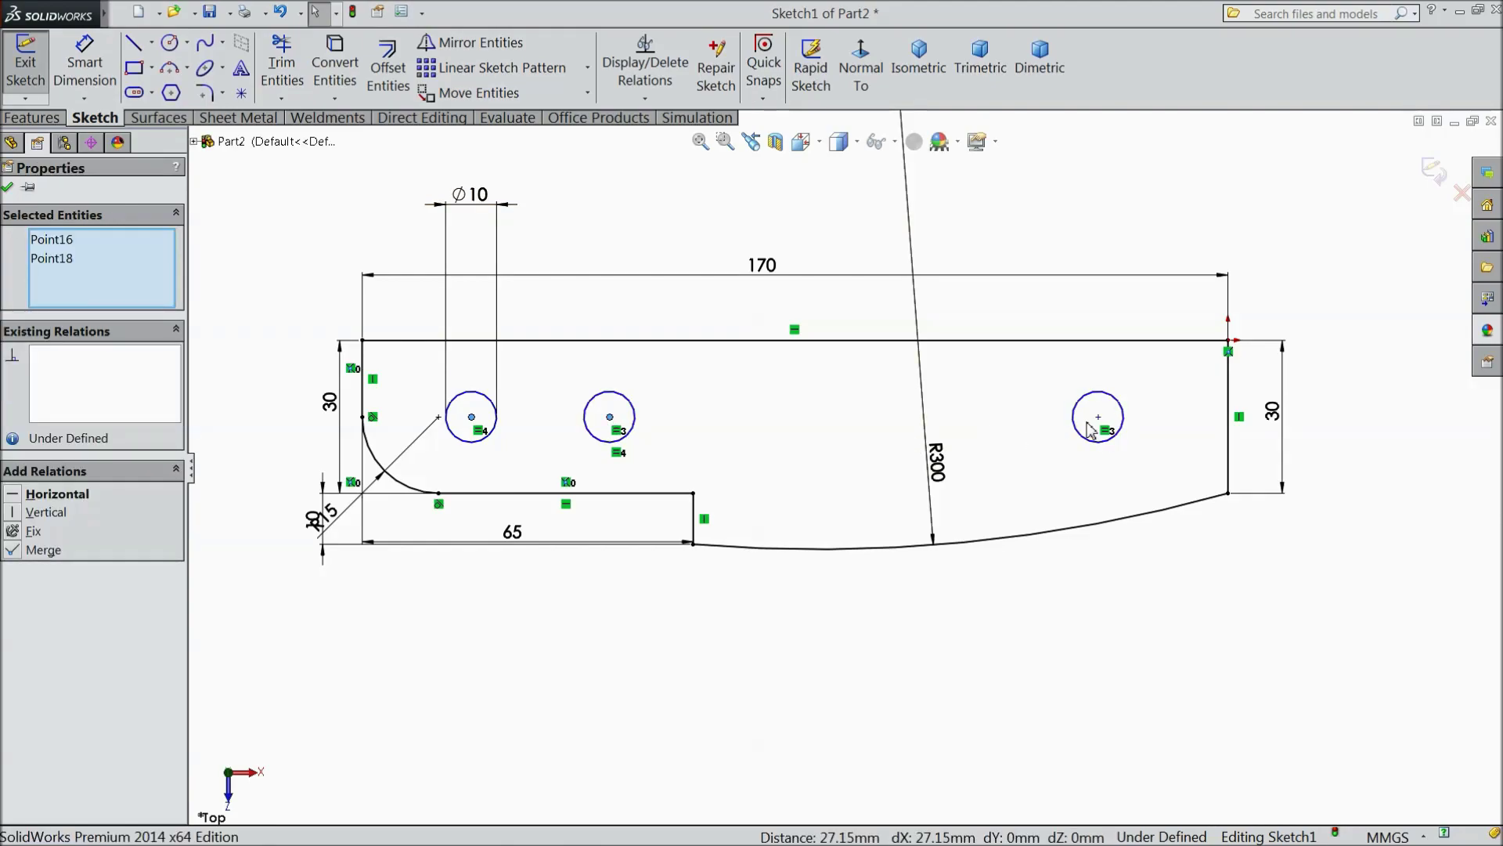
ctrl+click(1099, 418)
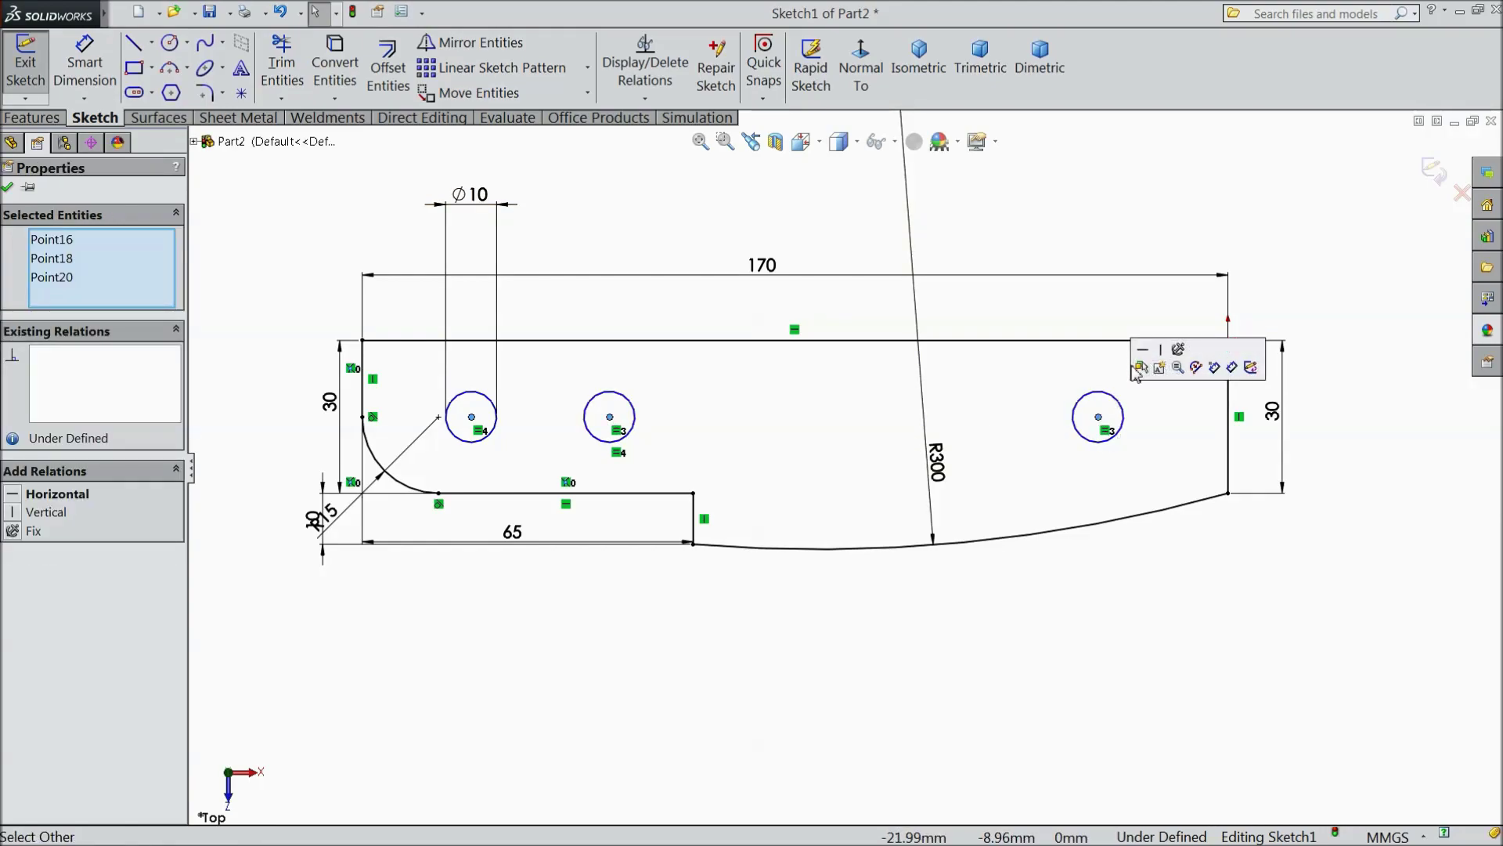
click(1143, 352)
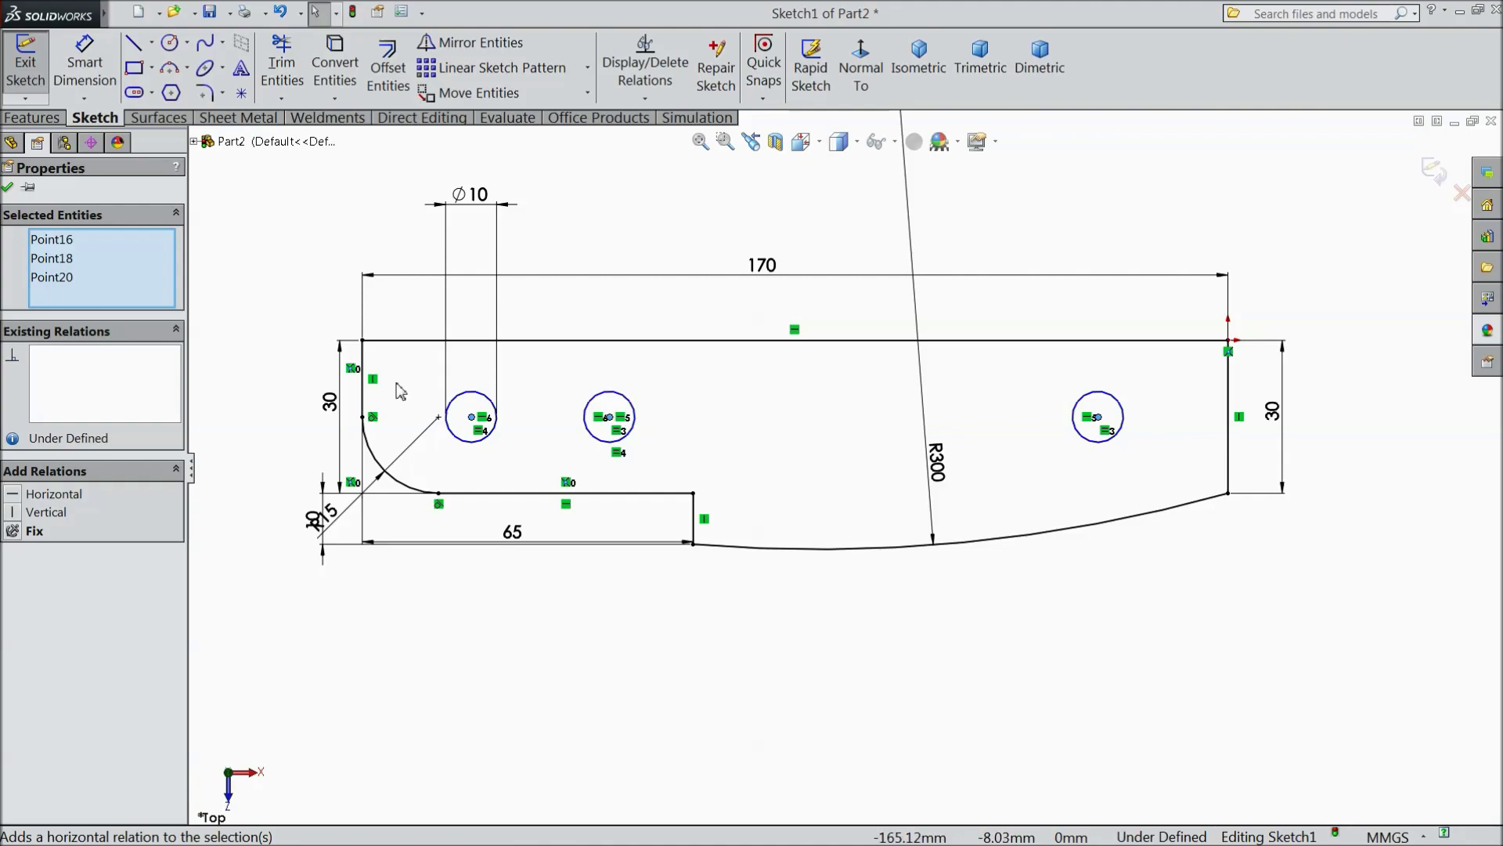
Step: Dimension the circle nearest the filleted corner 15 mm from the profile's adjacent vertical end edge
click(78, 67)
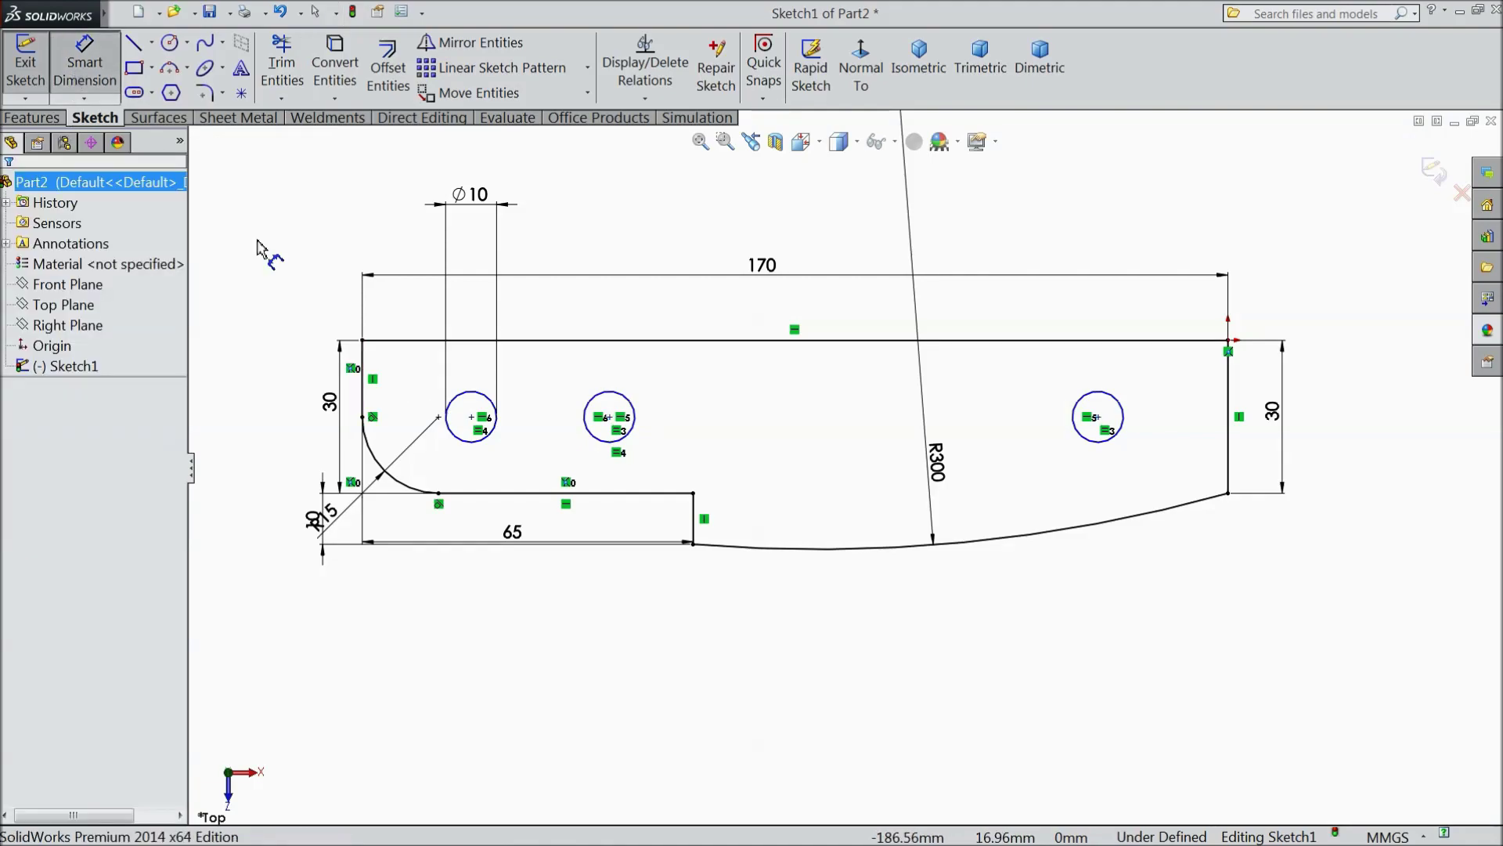
click(462, 400)
click(365, 364)
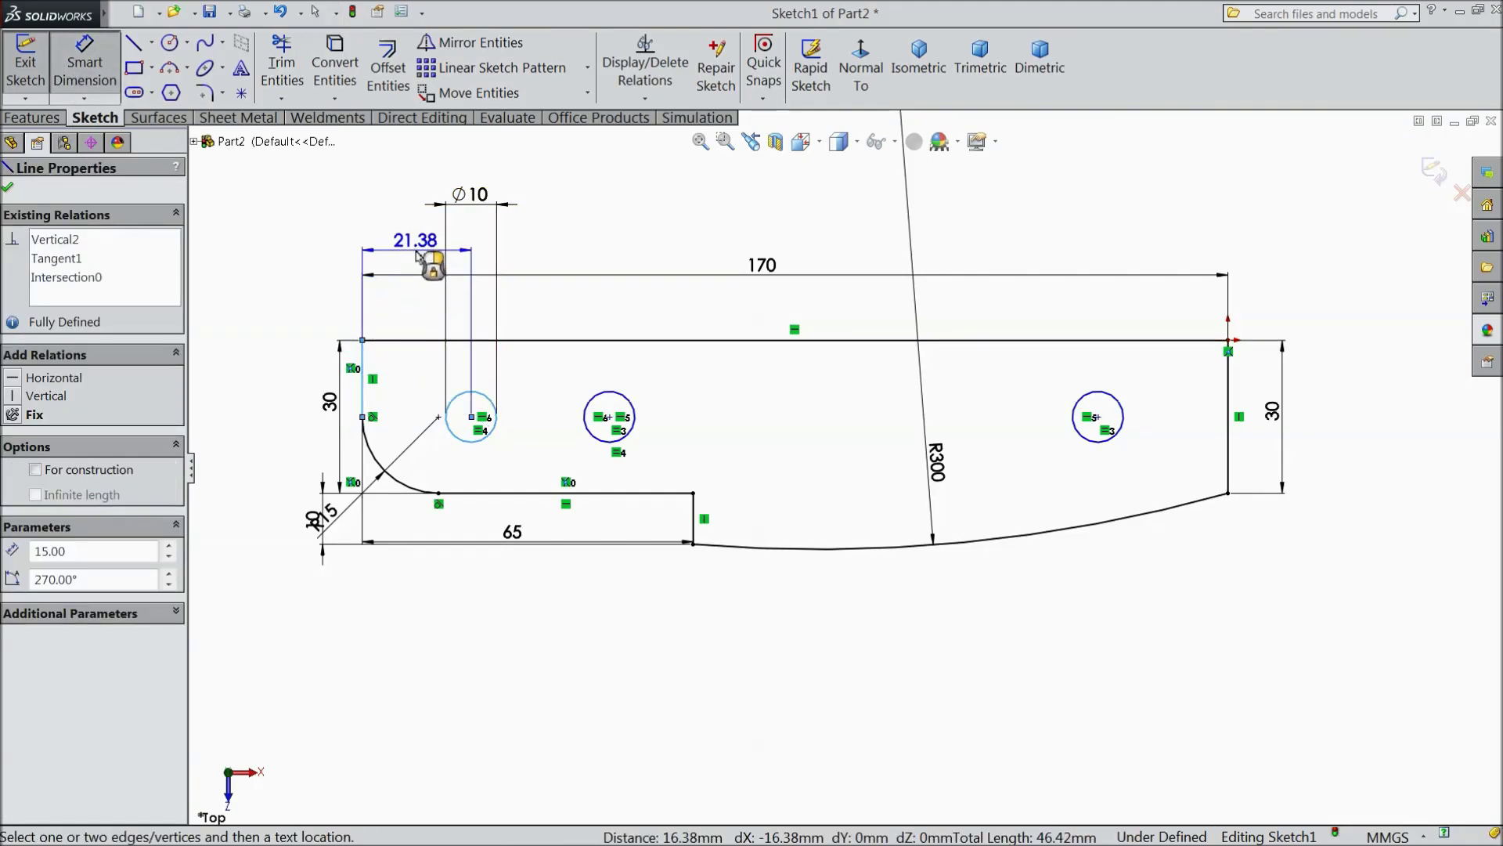
click(419, 247)
text(15)
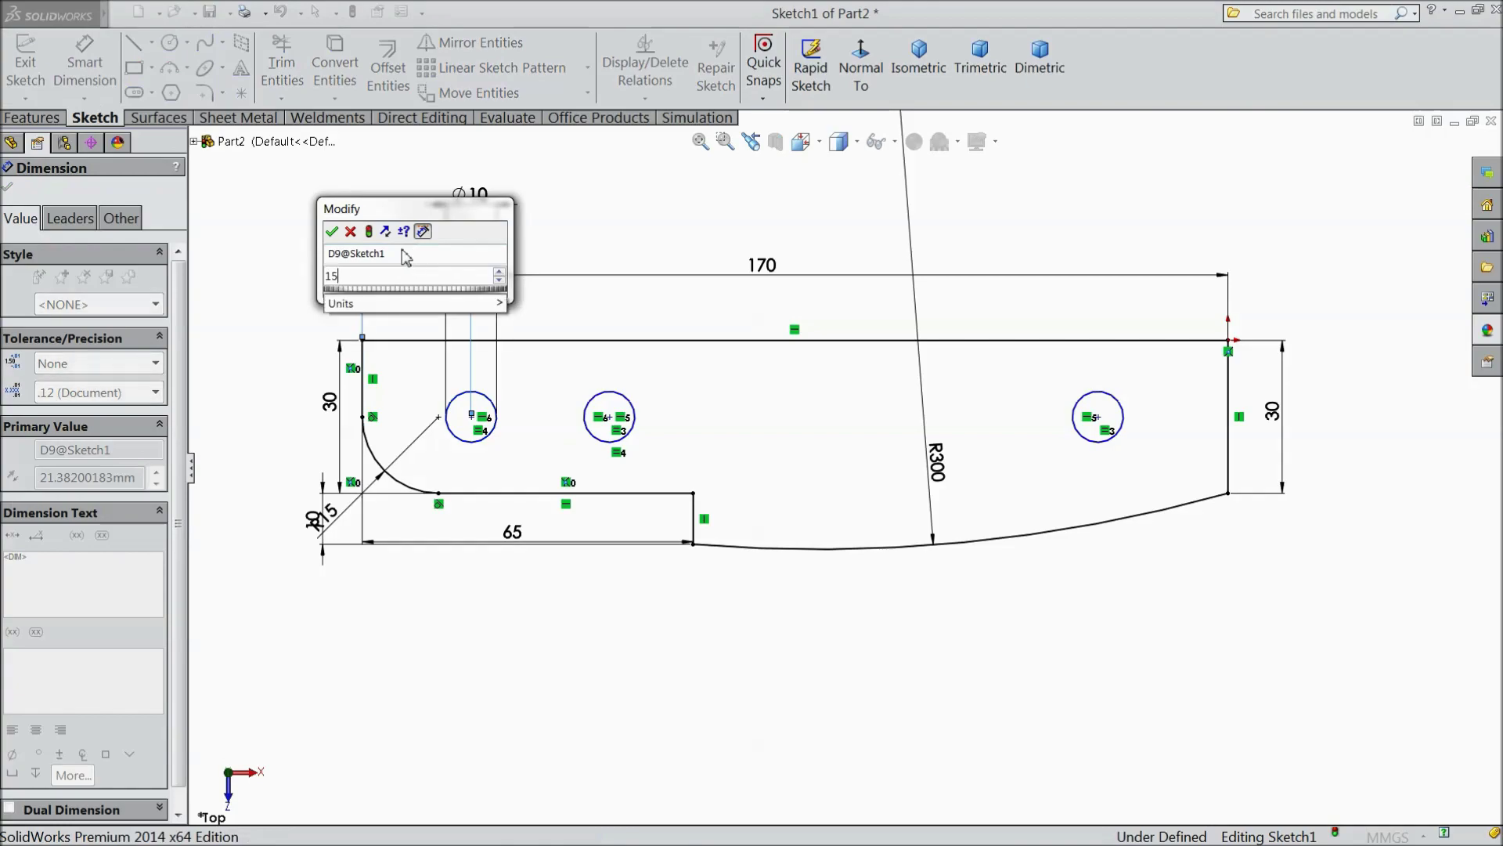
click(332, 233)
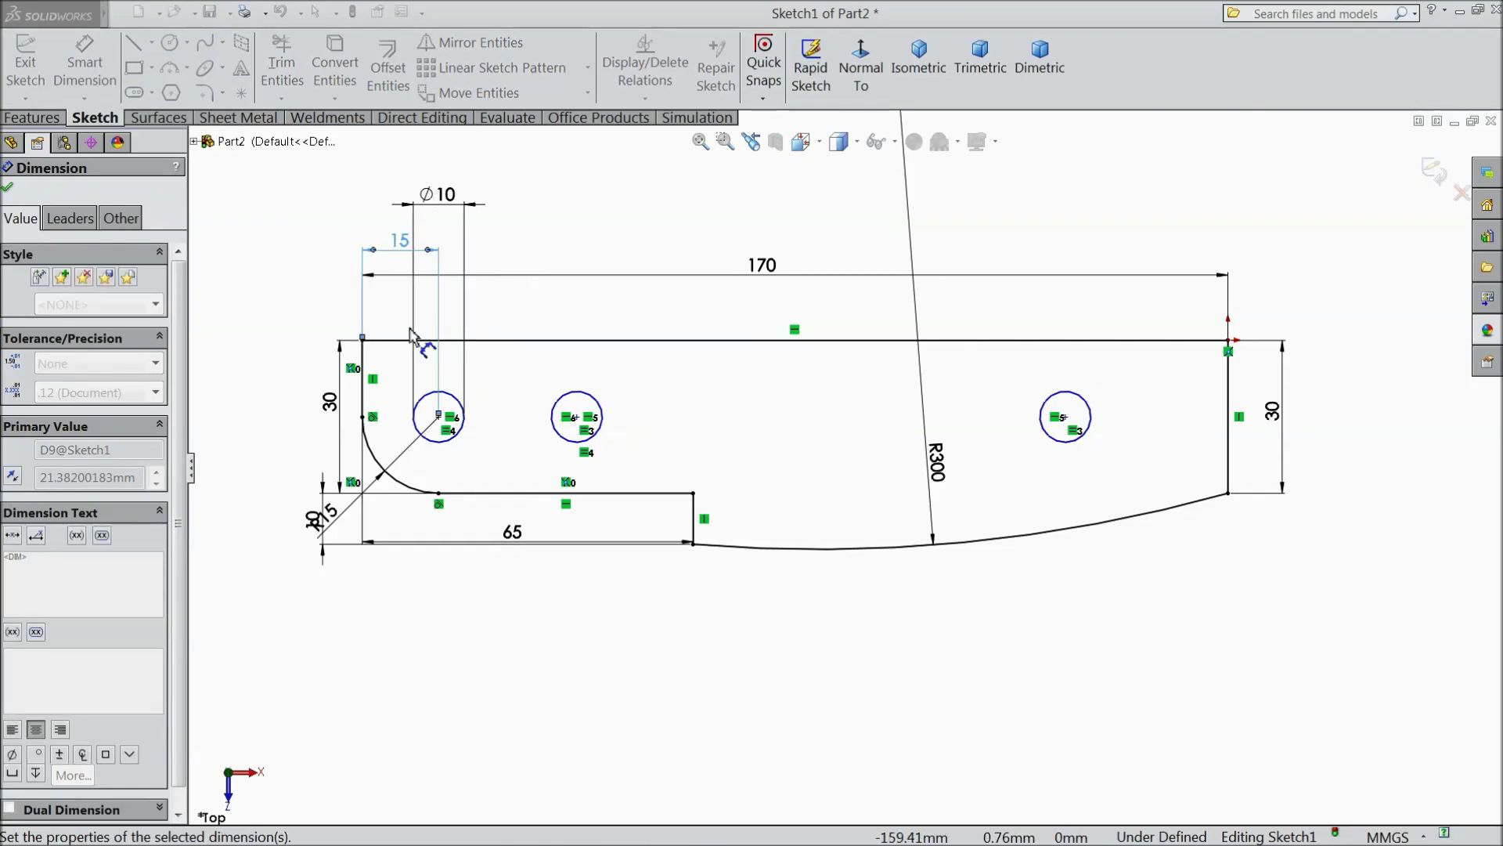
Step: Dimension the spacing between the two circles nearest the filleted corner to 30 mm
click(454, 440)
click(562, 435)
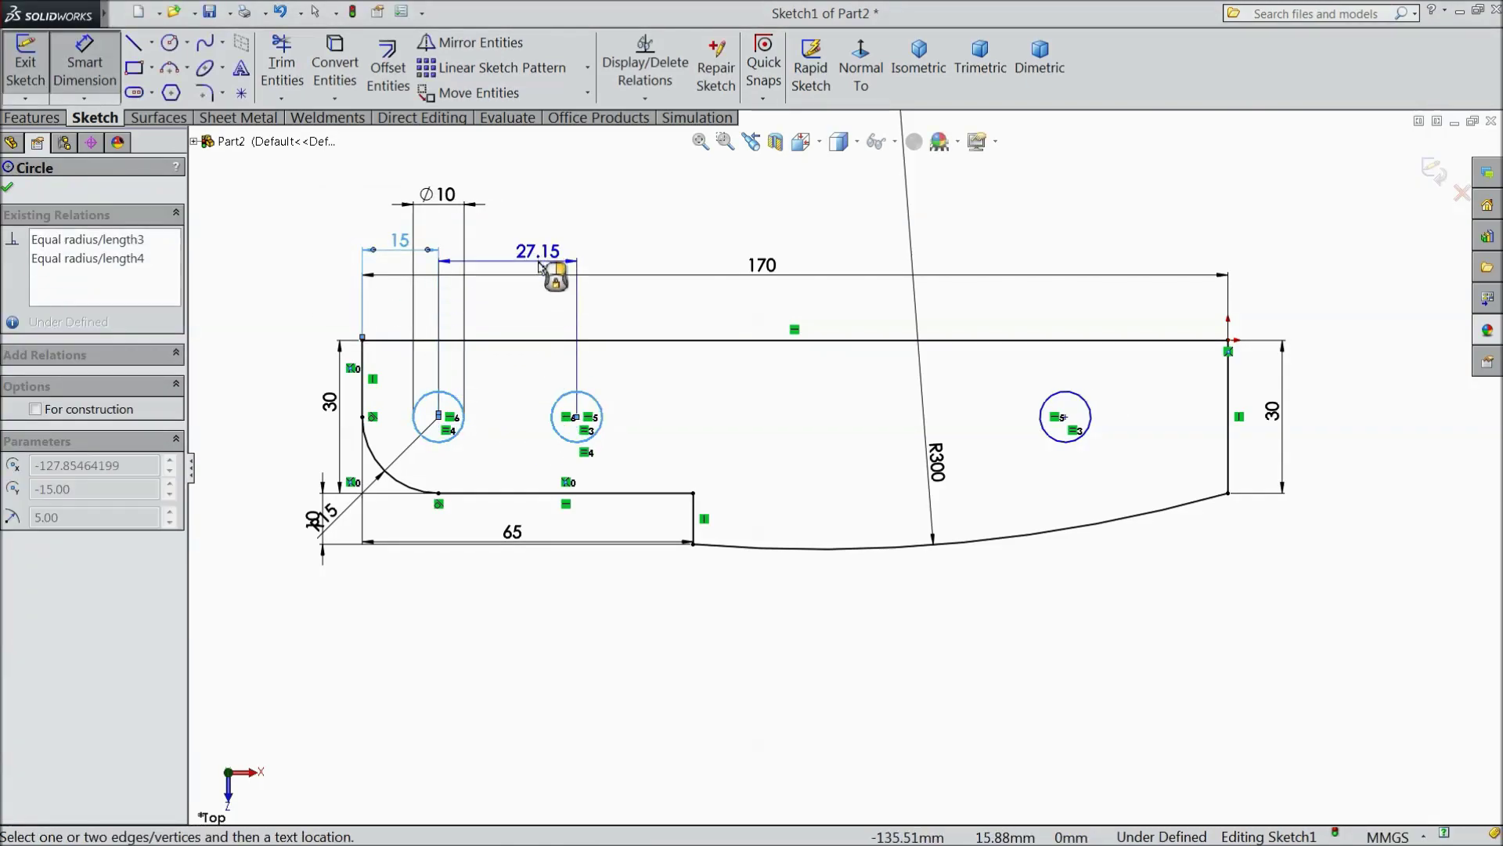
click(517, 262)
text(30)
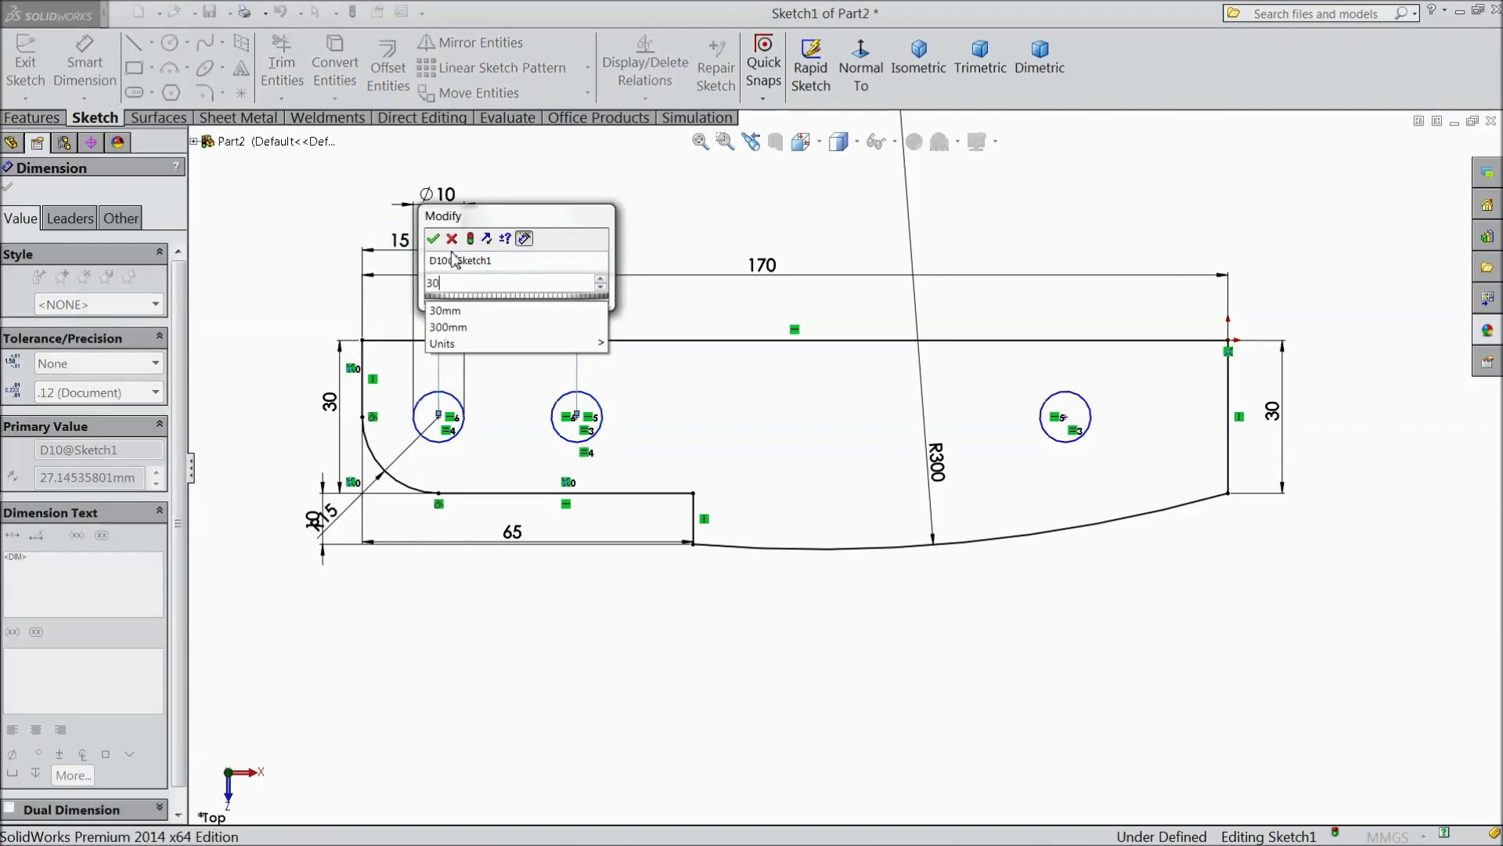
click(433, 239)
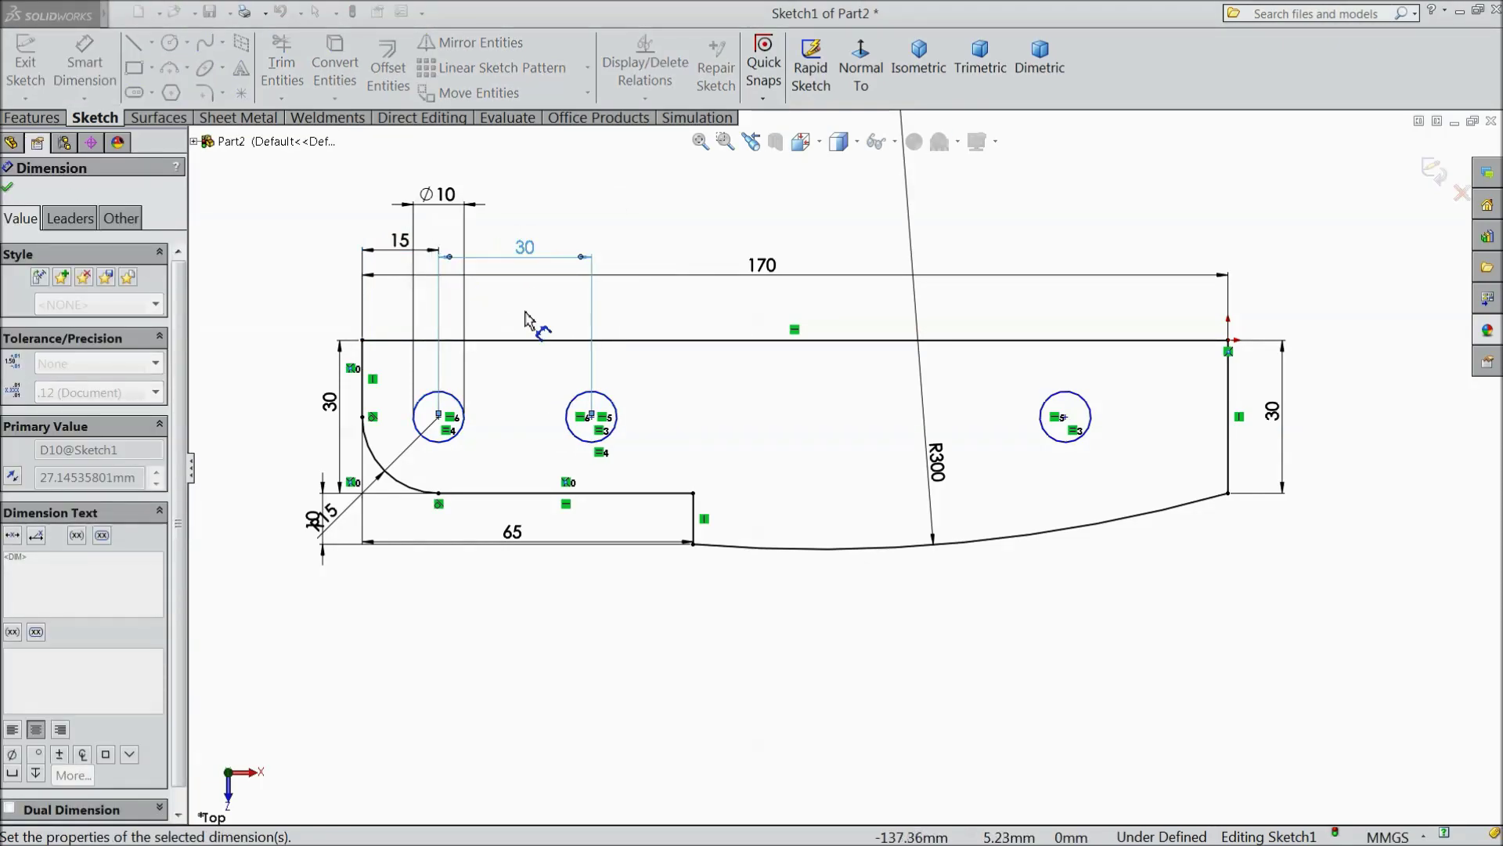
Step: Dimension the circle near the origin 15 mm from the vertical end edge at the origin
click(1089, 431)
click(1228, 427)
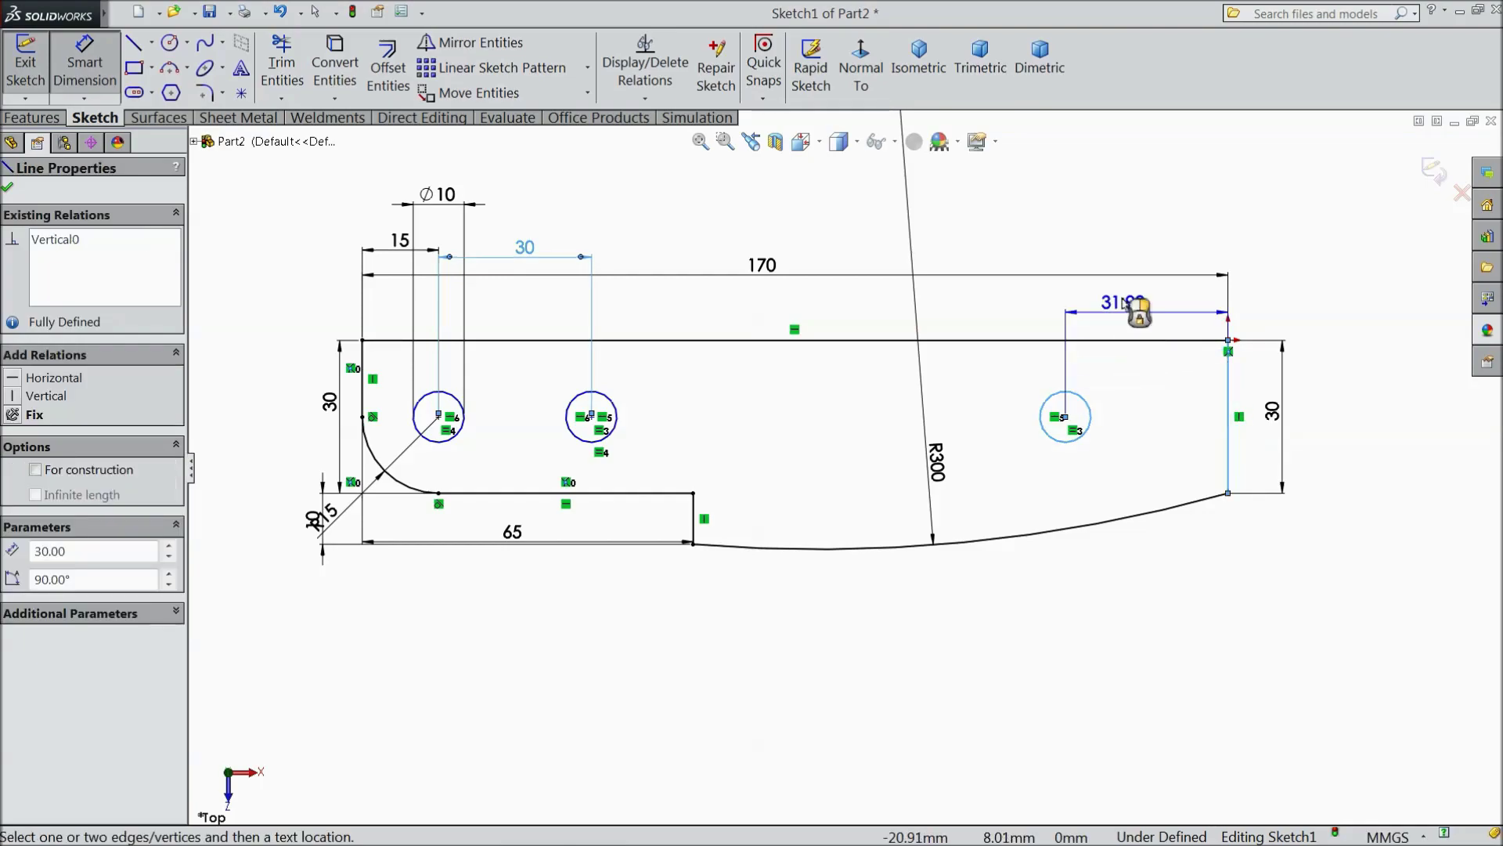
click(1125, 241)
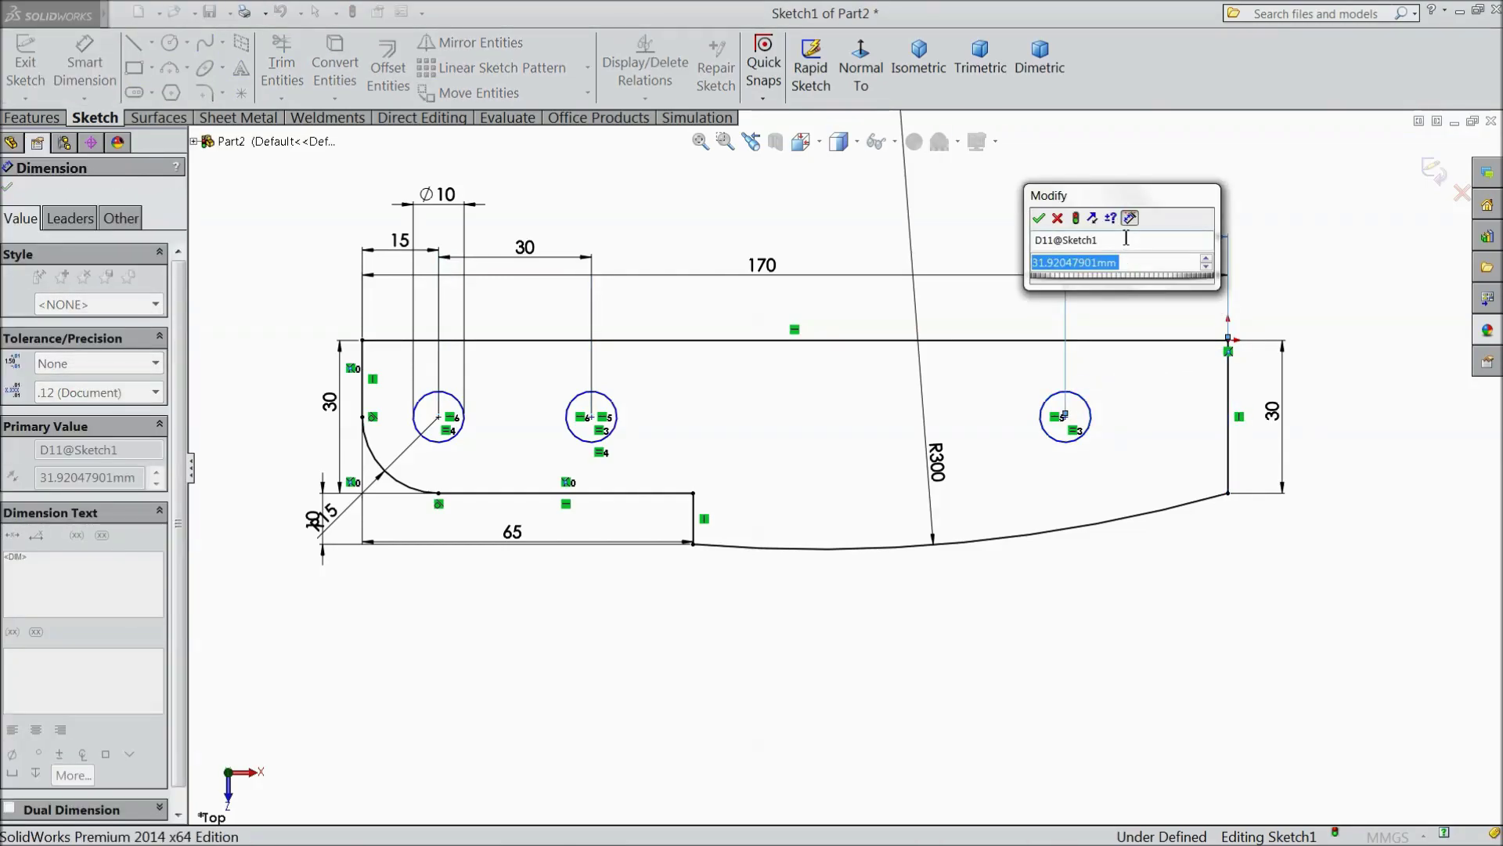
text(15)
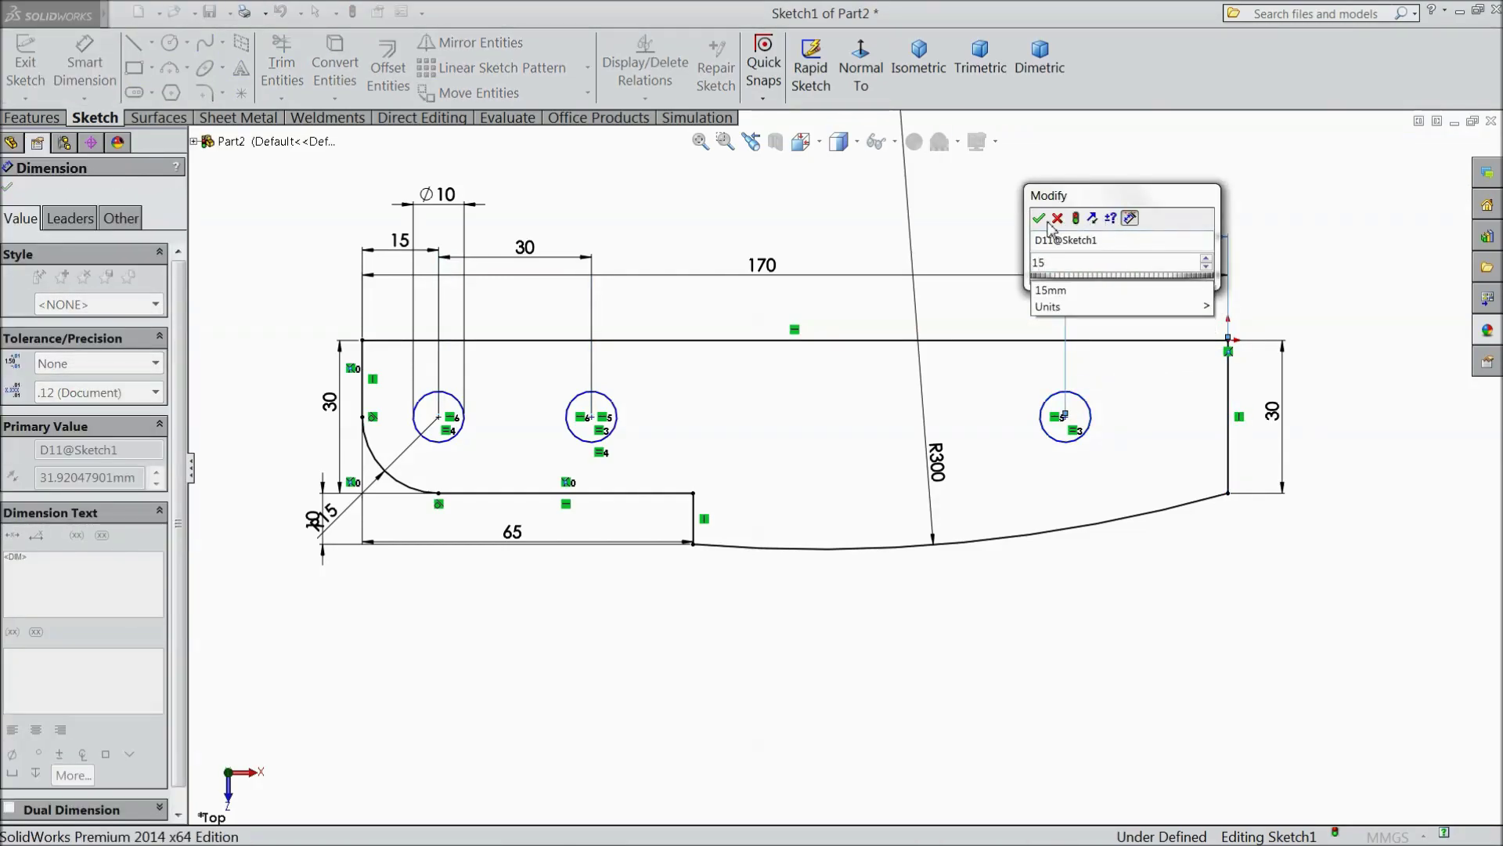
click(1039, 219)
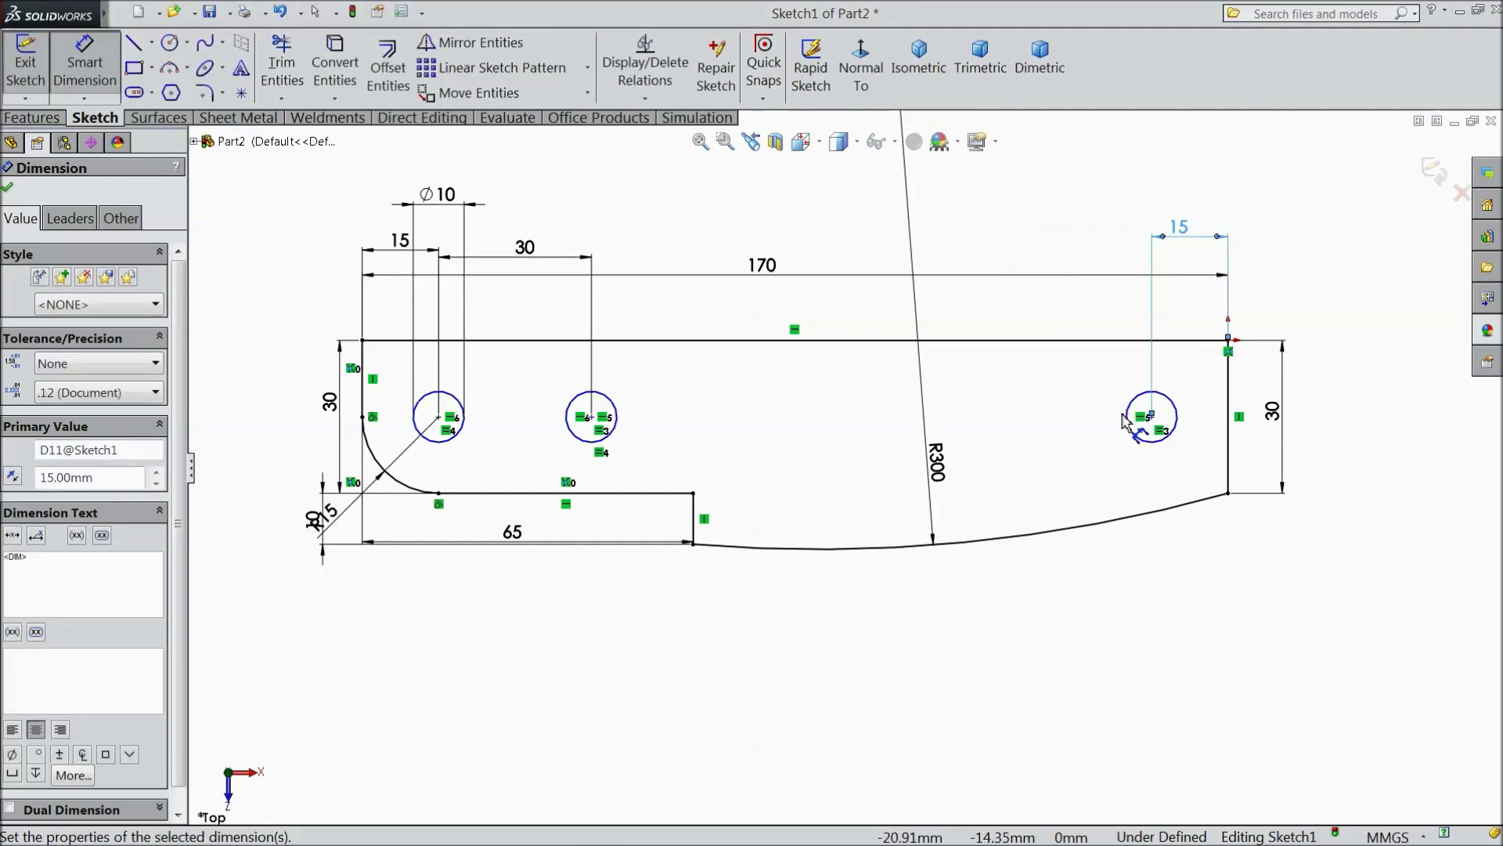
Step: Dimension the centre of the circle near the origin 15 mm from the profile's long straight edge
click(1151, 416)
click(1187, 340)
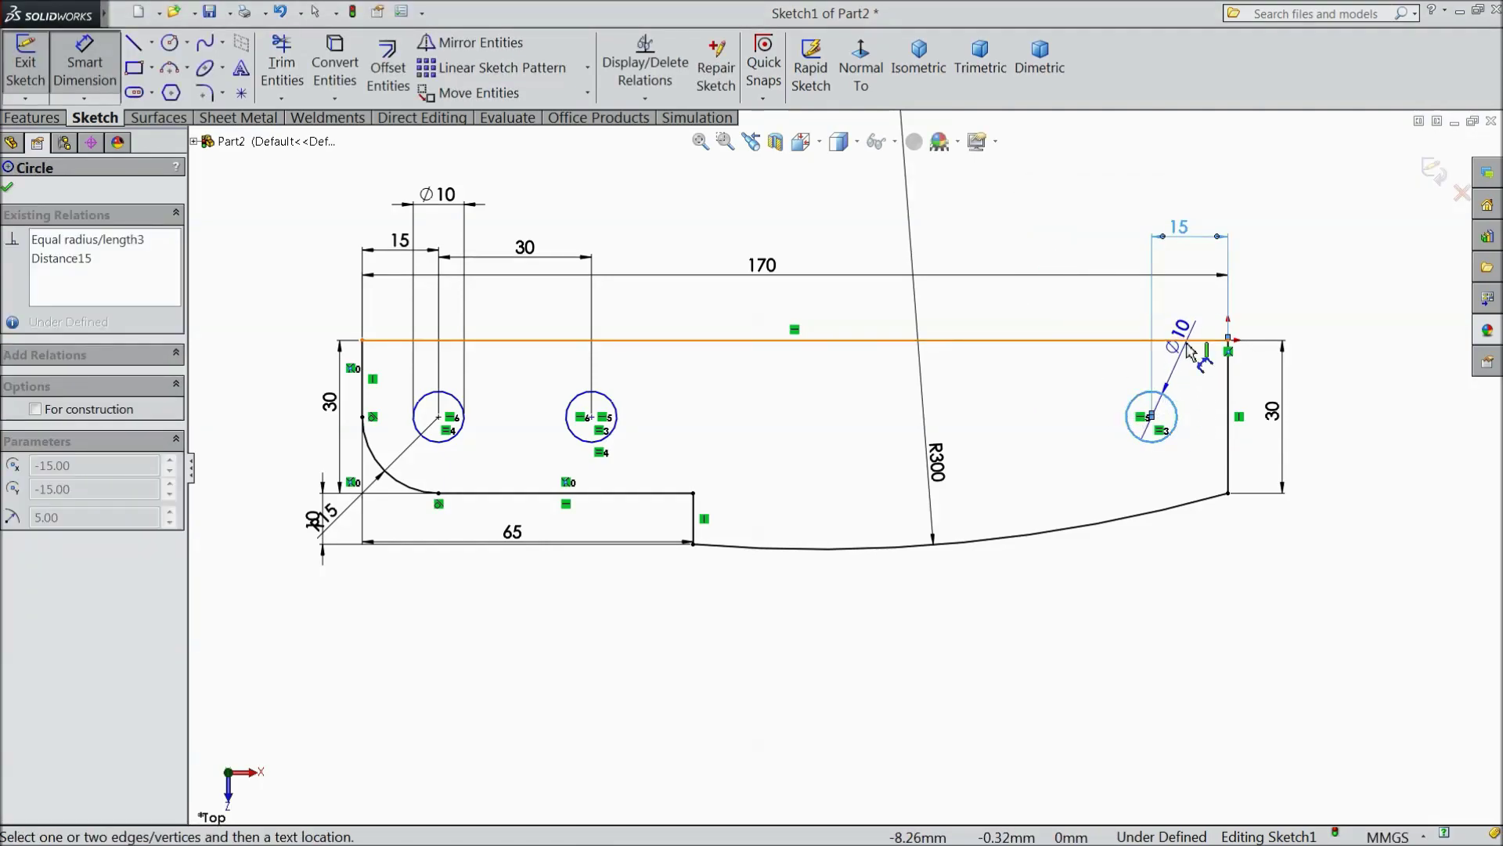
click(1317, 395)
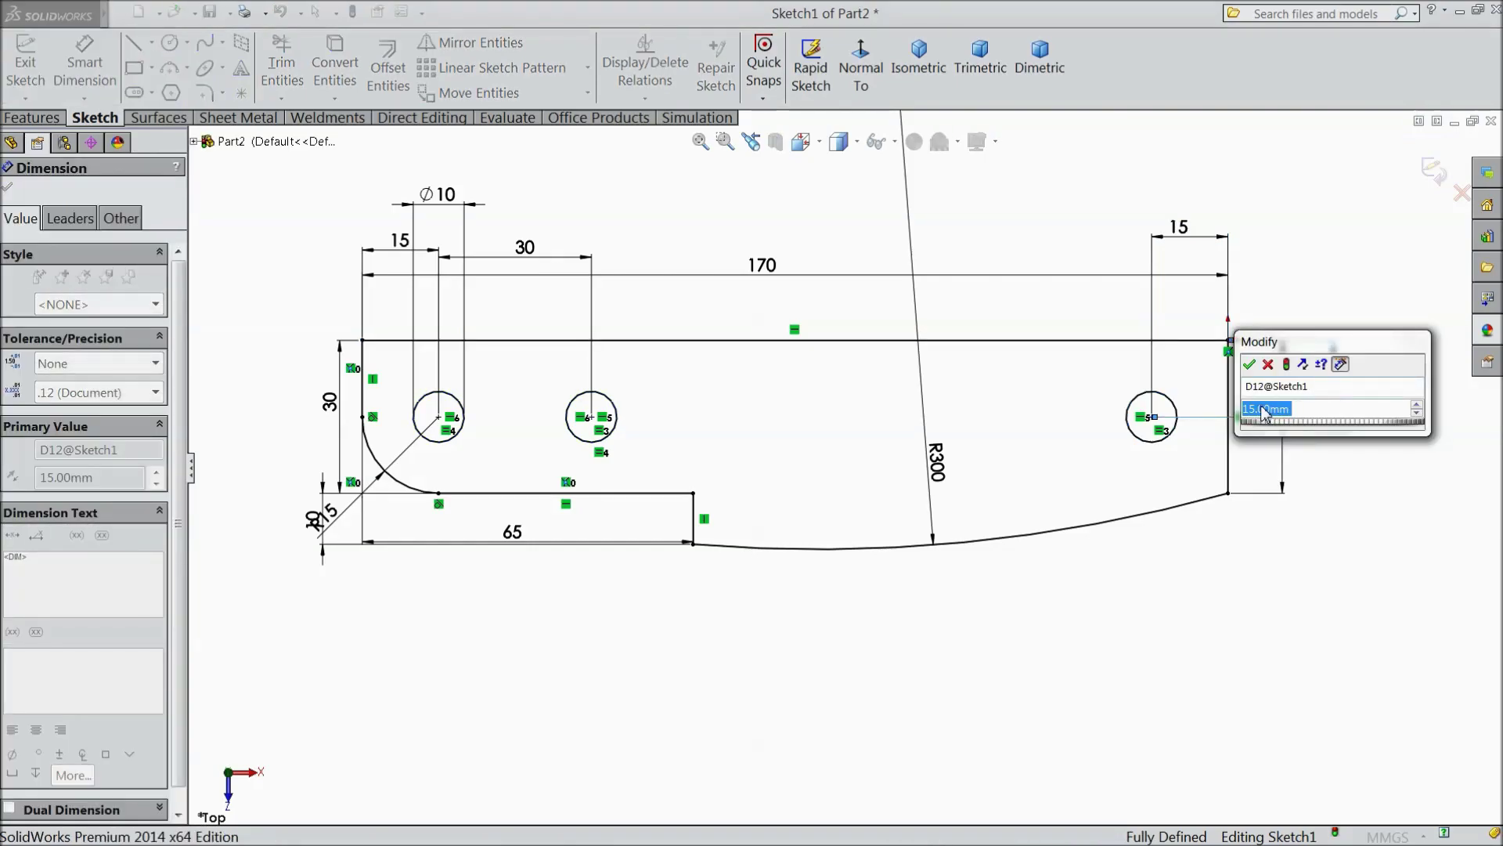
click(1249, 364)
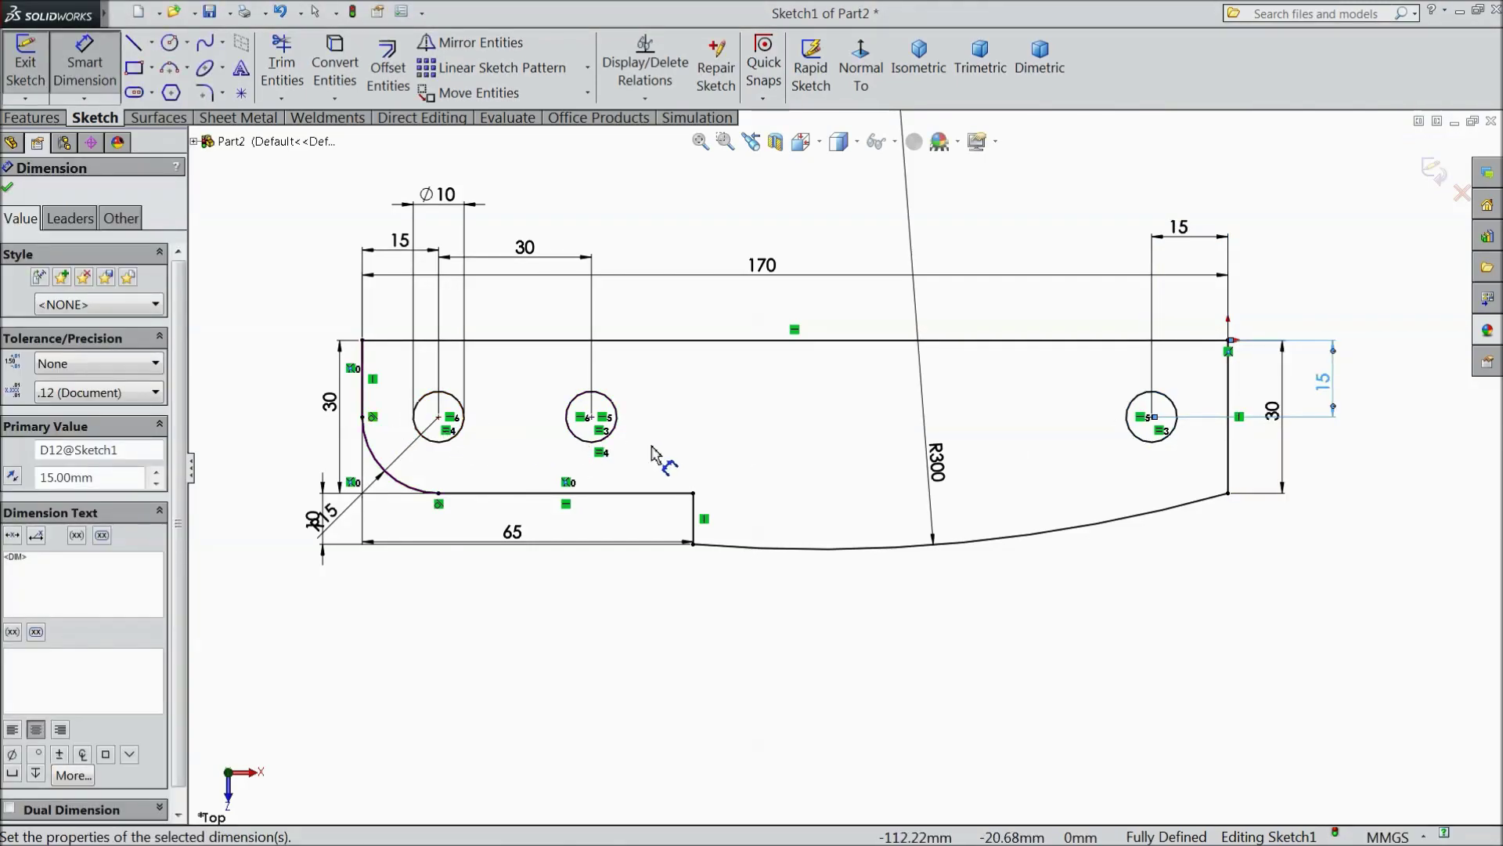
click(8, 189)
Step: Extrude the profile with its three holes as a blind boss 7.9375 mm deep
click(32, 118)
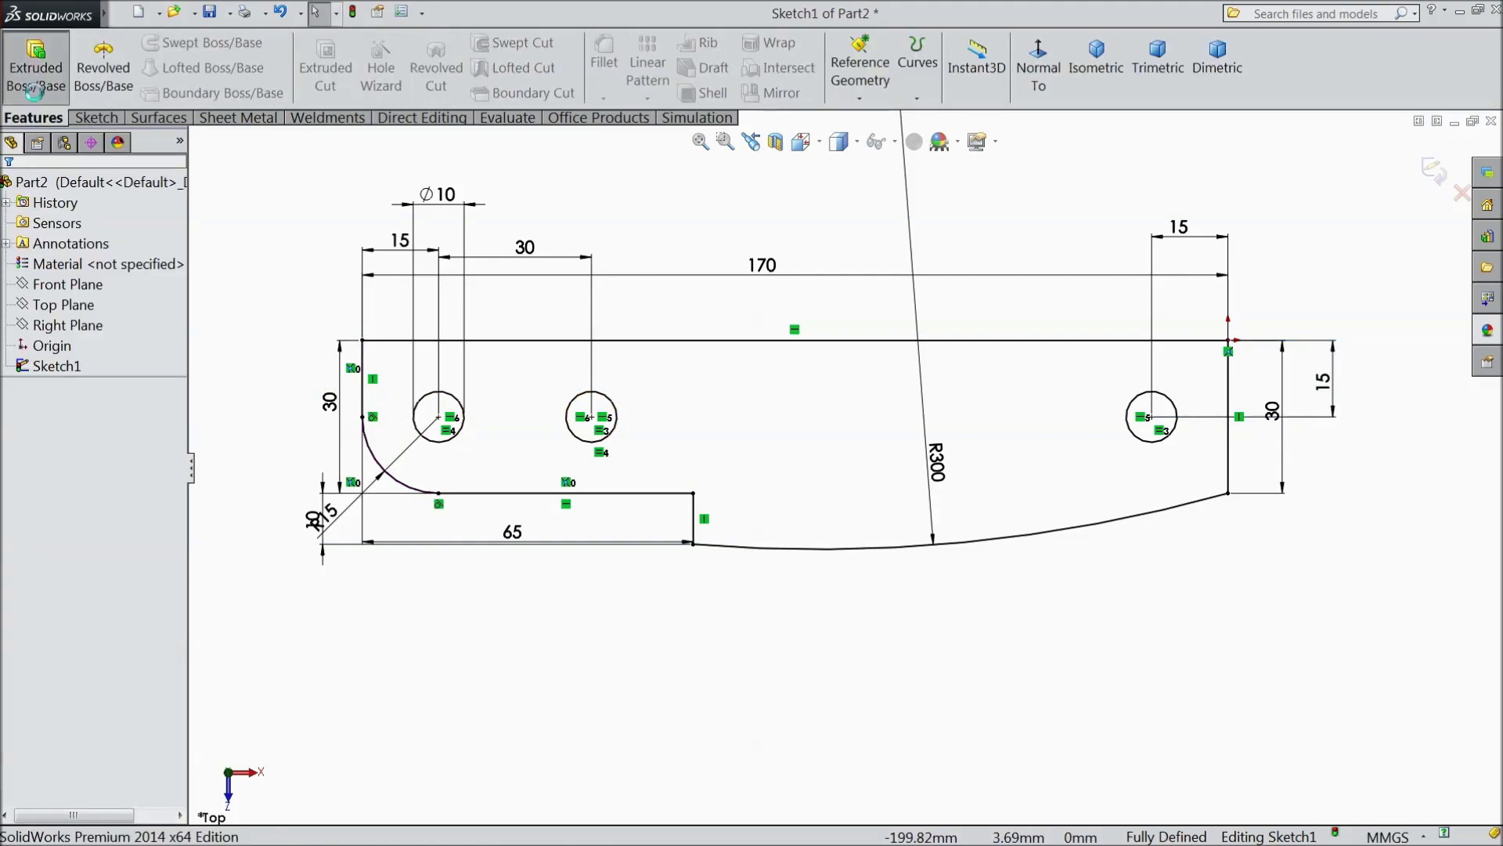
click(35, 86)
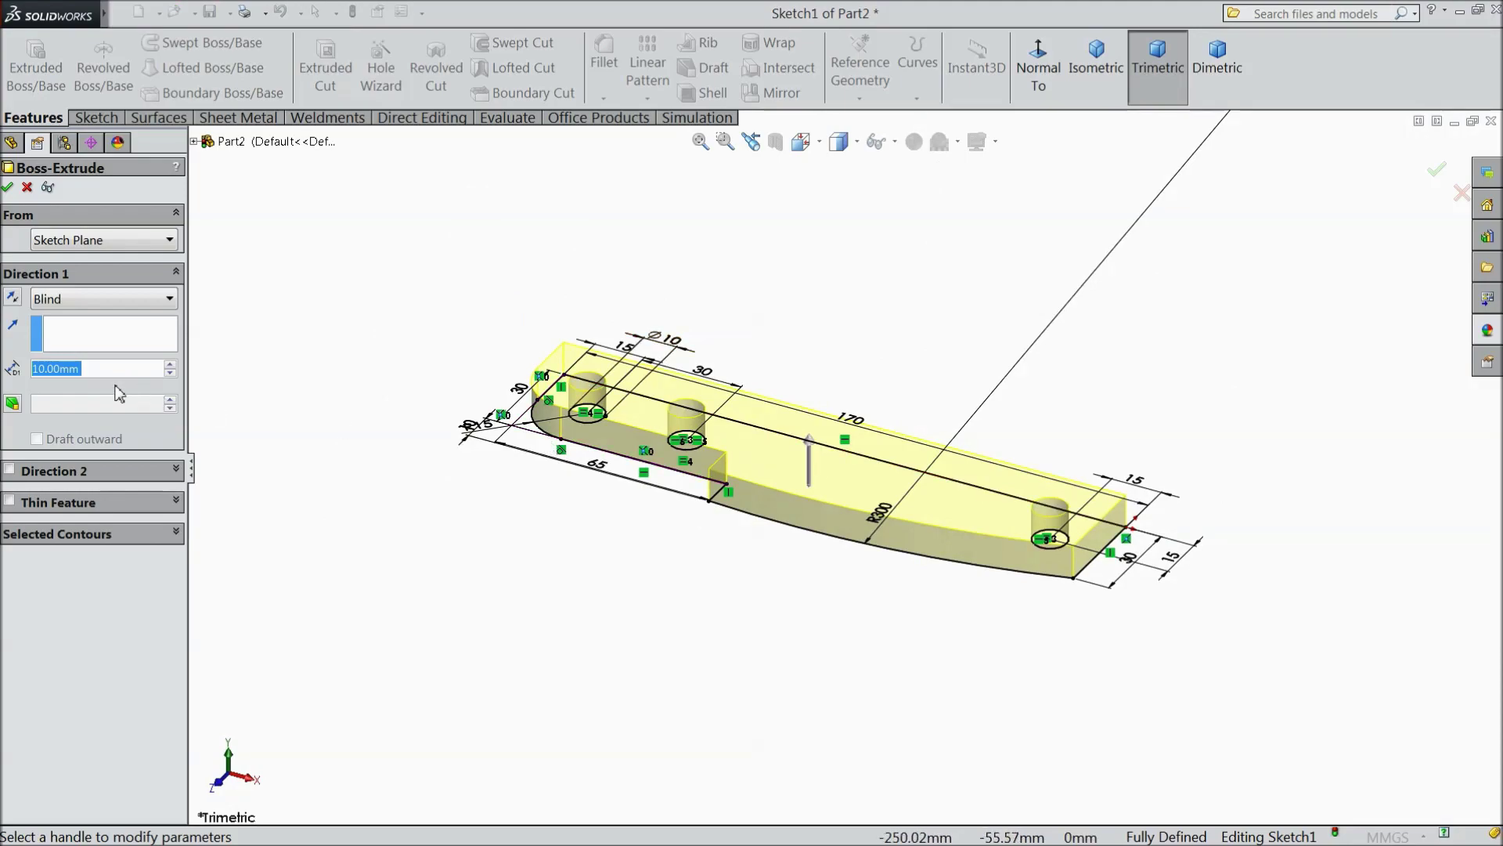
text(9)
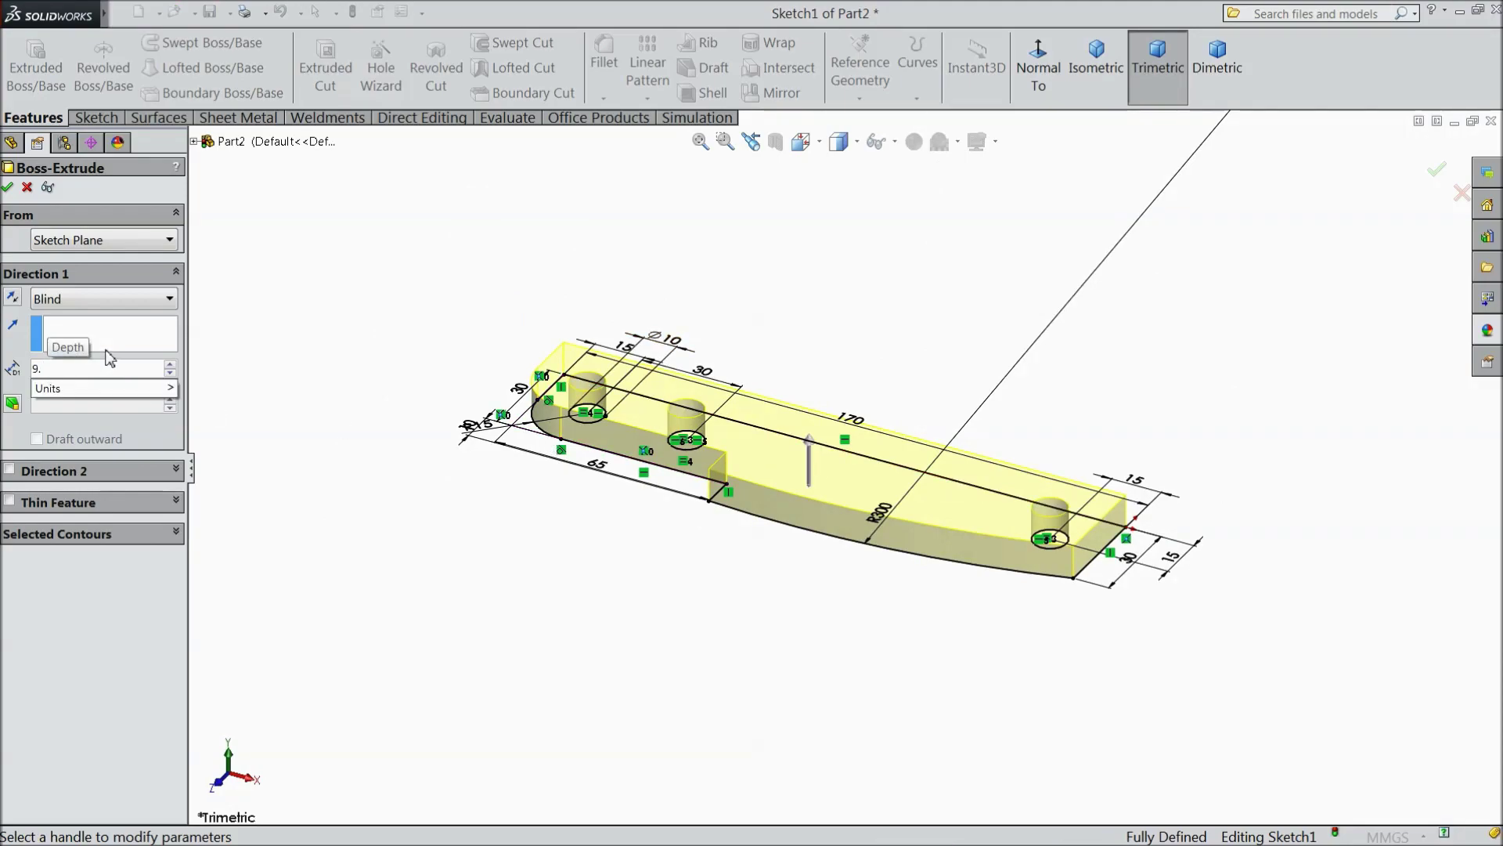
text(.375)
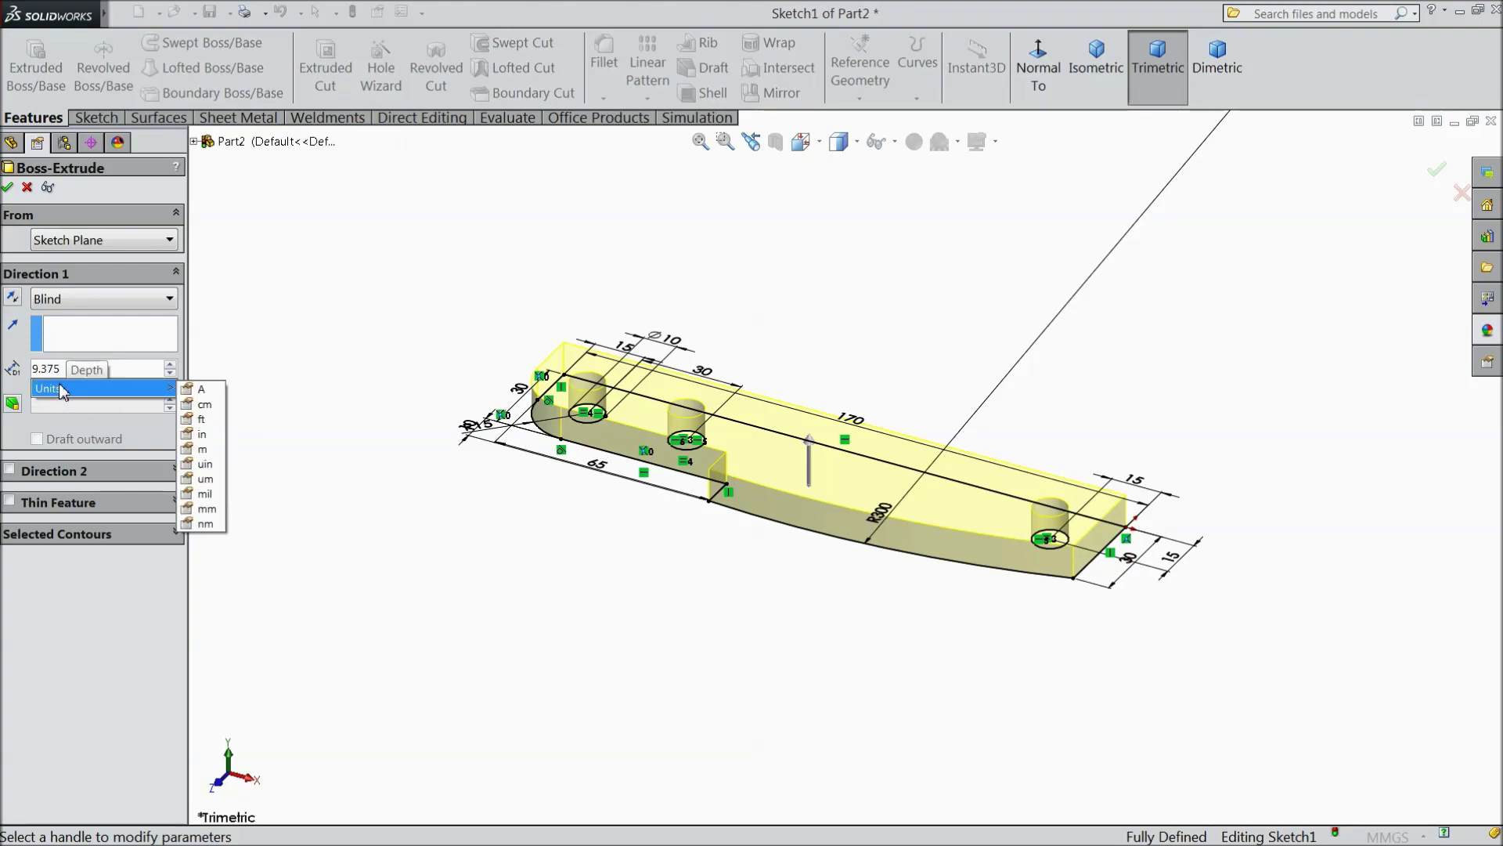
drag(71, 369, 17, 368)
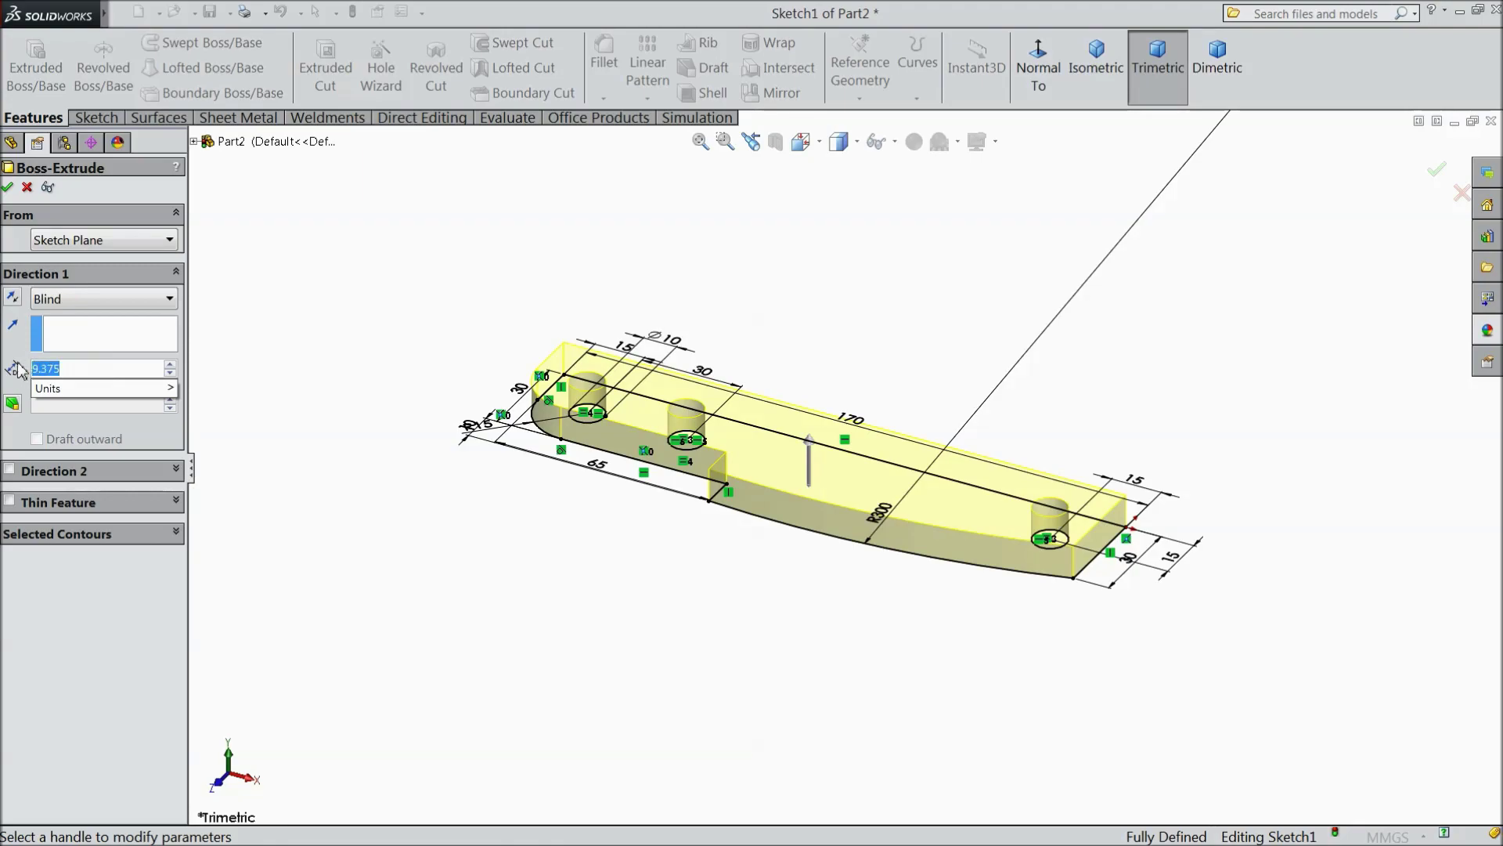
text(7.9375)
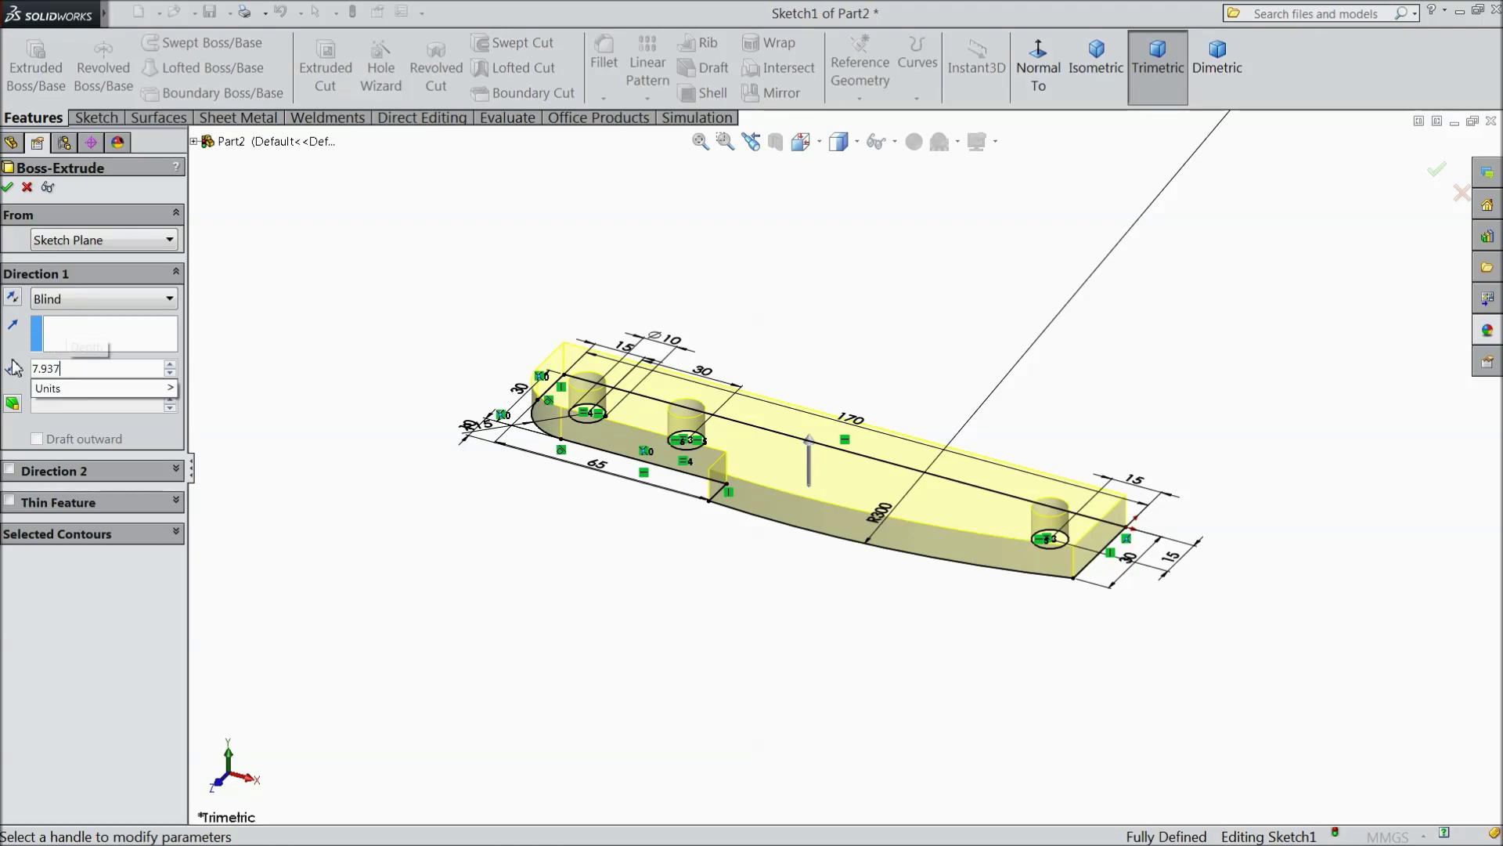
key(Return)
scroll(783, 462, up, 3)
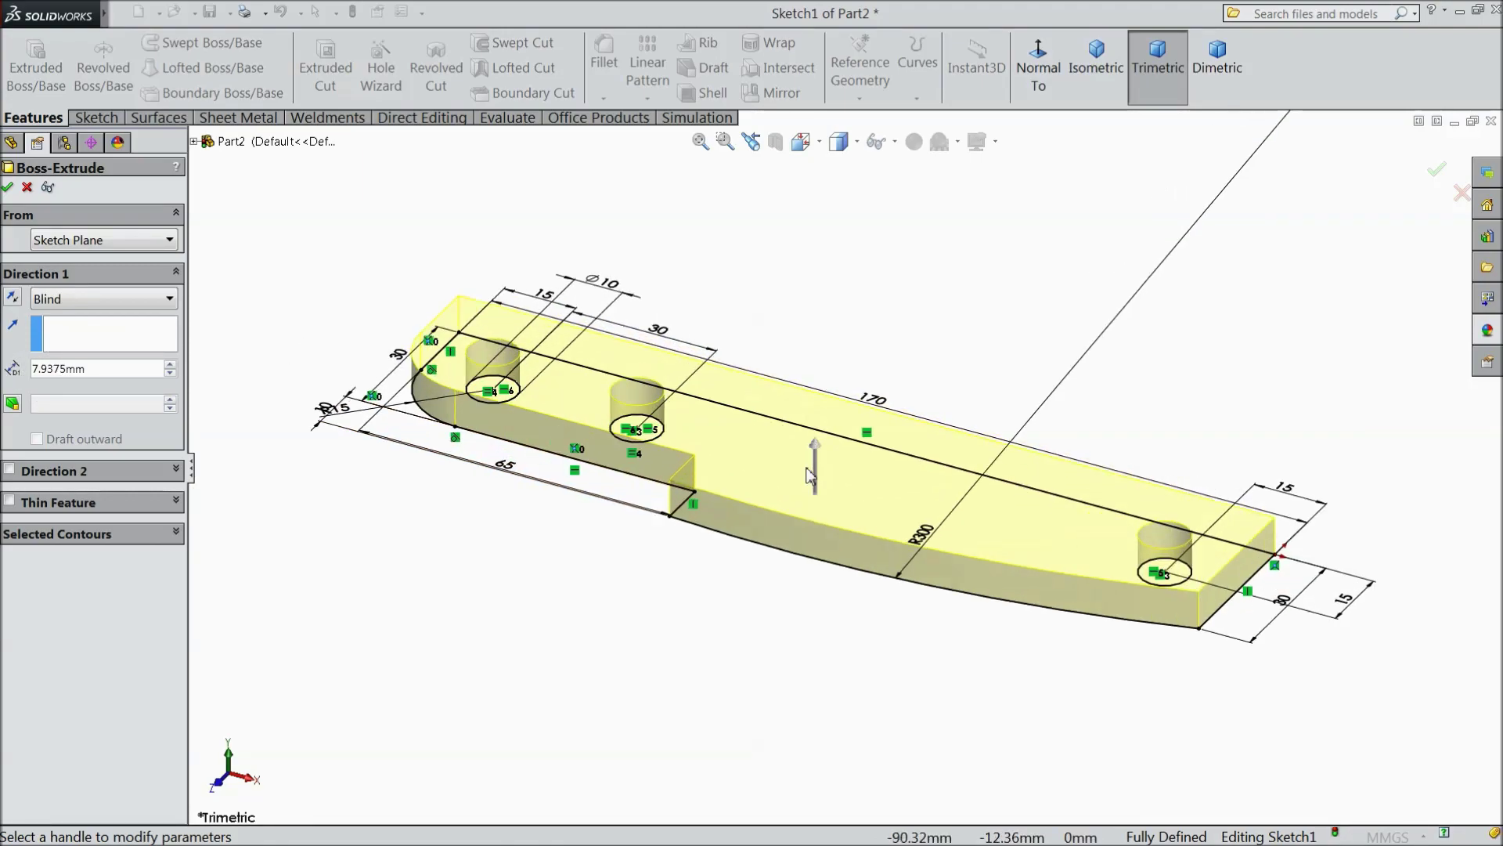
click(8, 187)
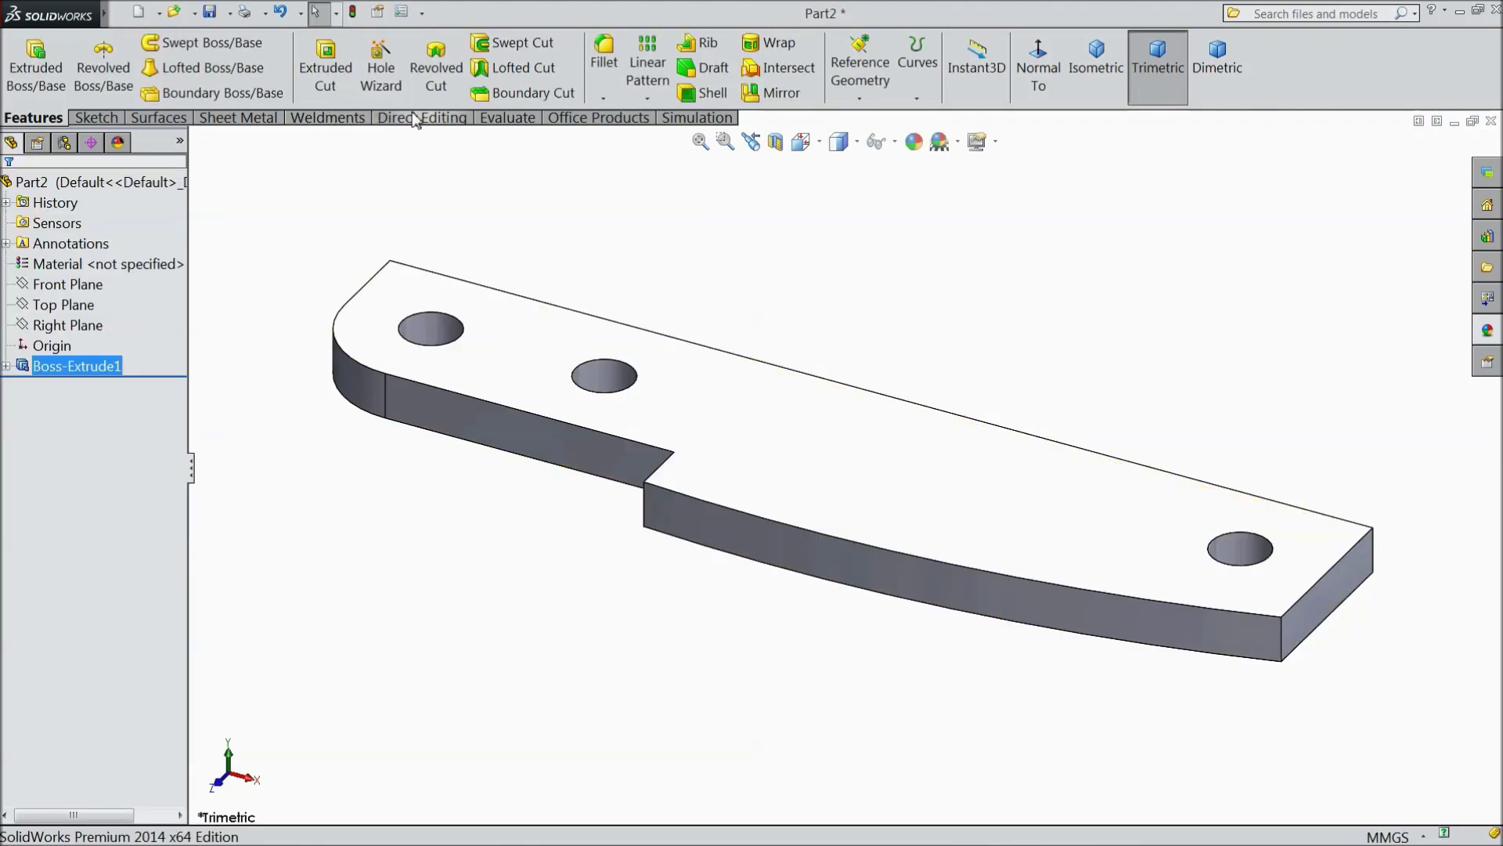
Step: Chamfer the top face's R300 arc edge using angle distance, with a distance of 7.9375 mm and an angle of 5 degrees
click(603, 98)
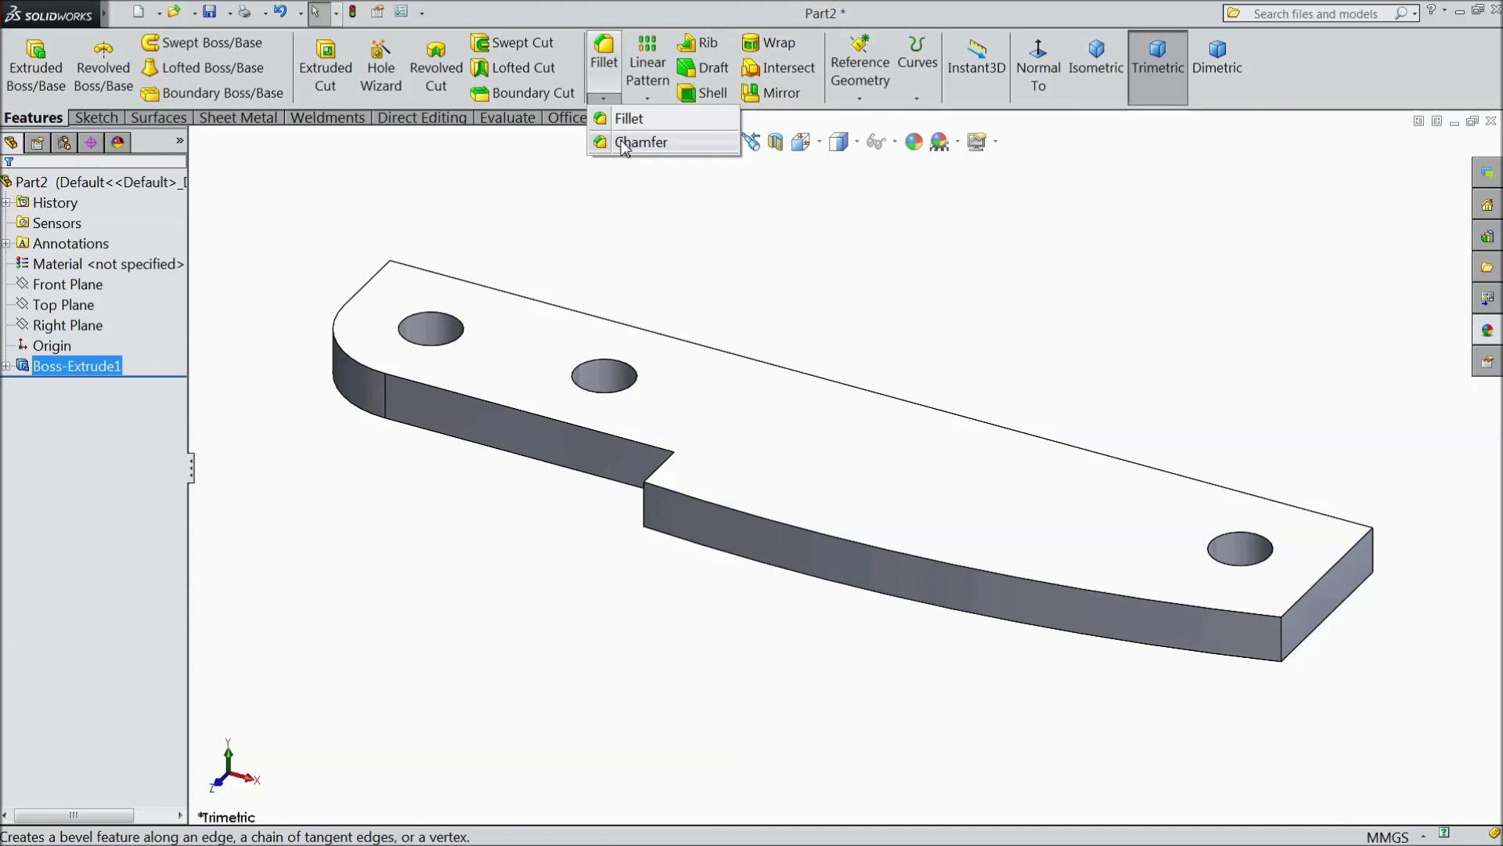
click(625, 144)
middle_drag(623, 262, 579, 321)
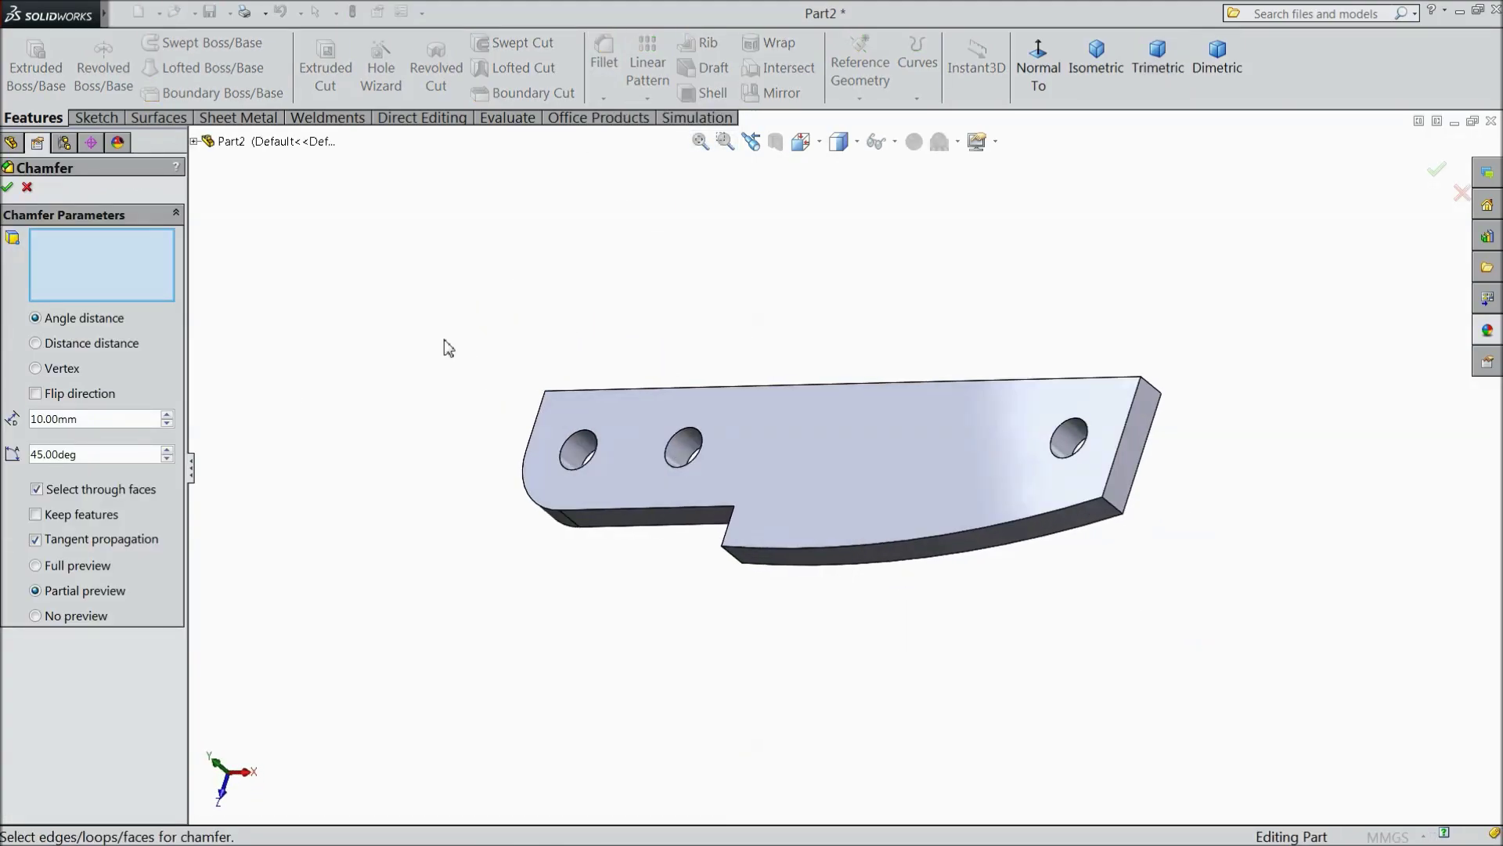
click(842, 553)
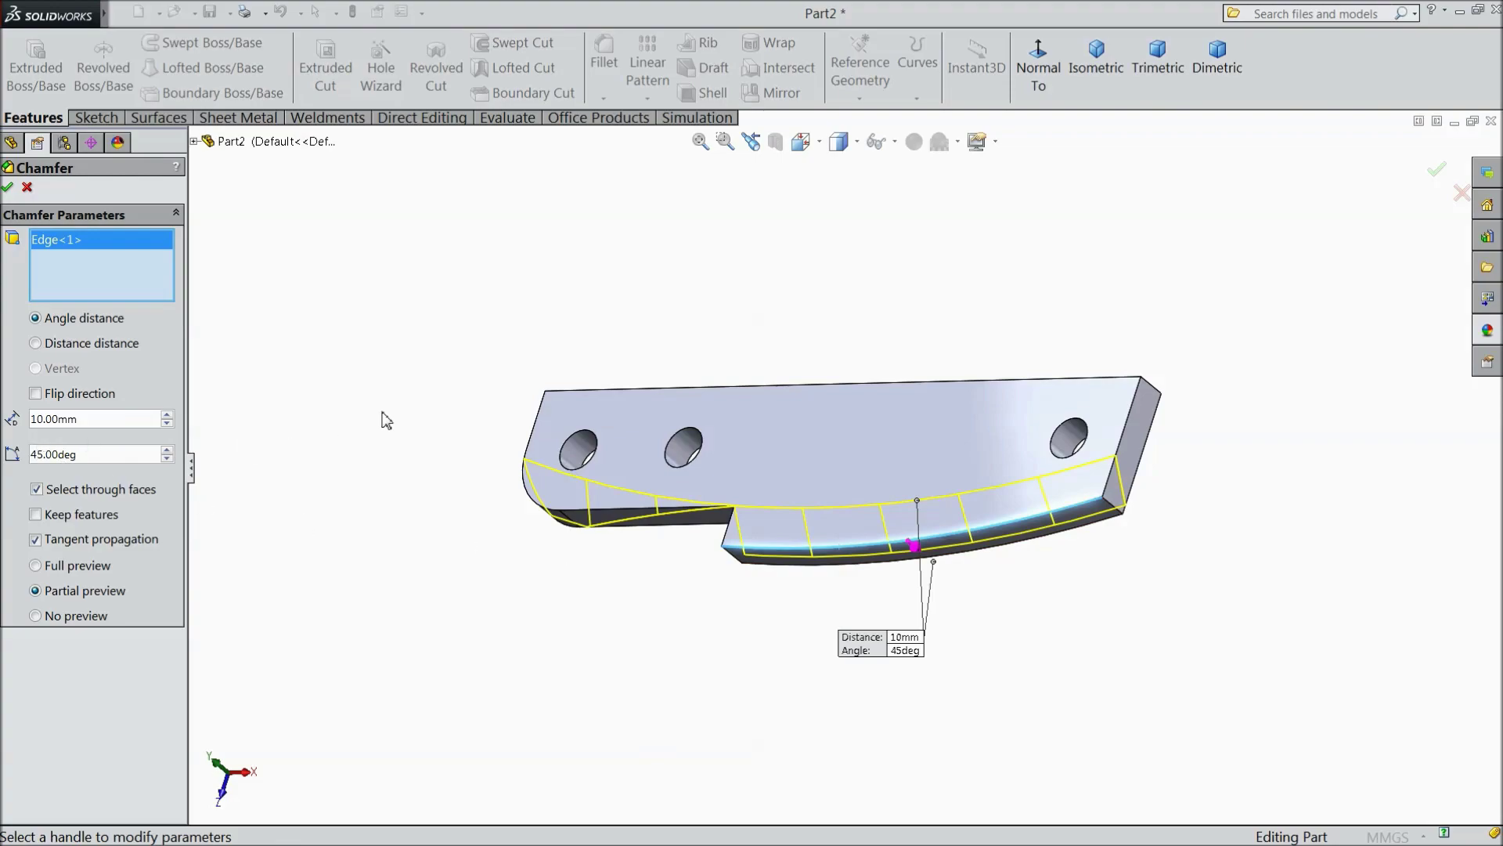
right_click(89, 282)
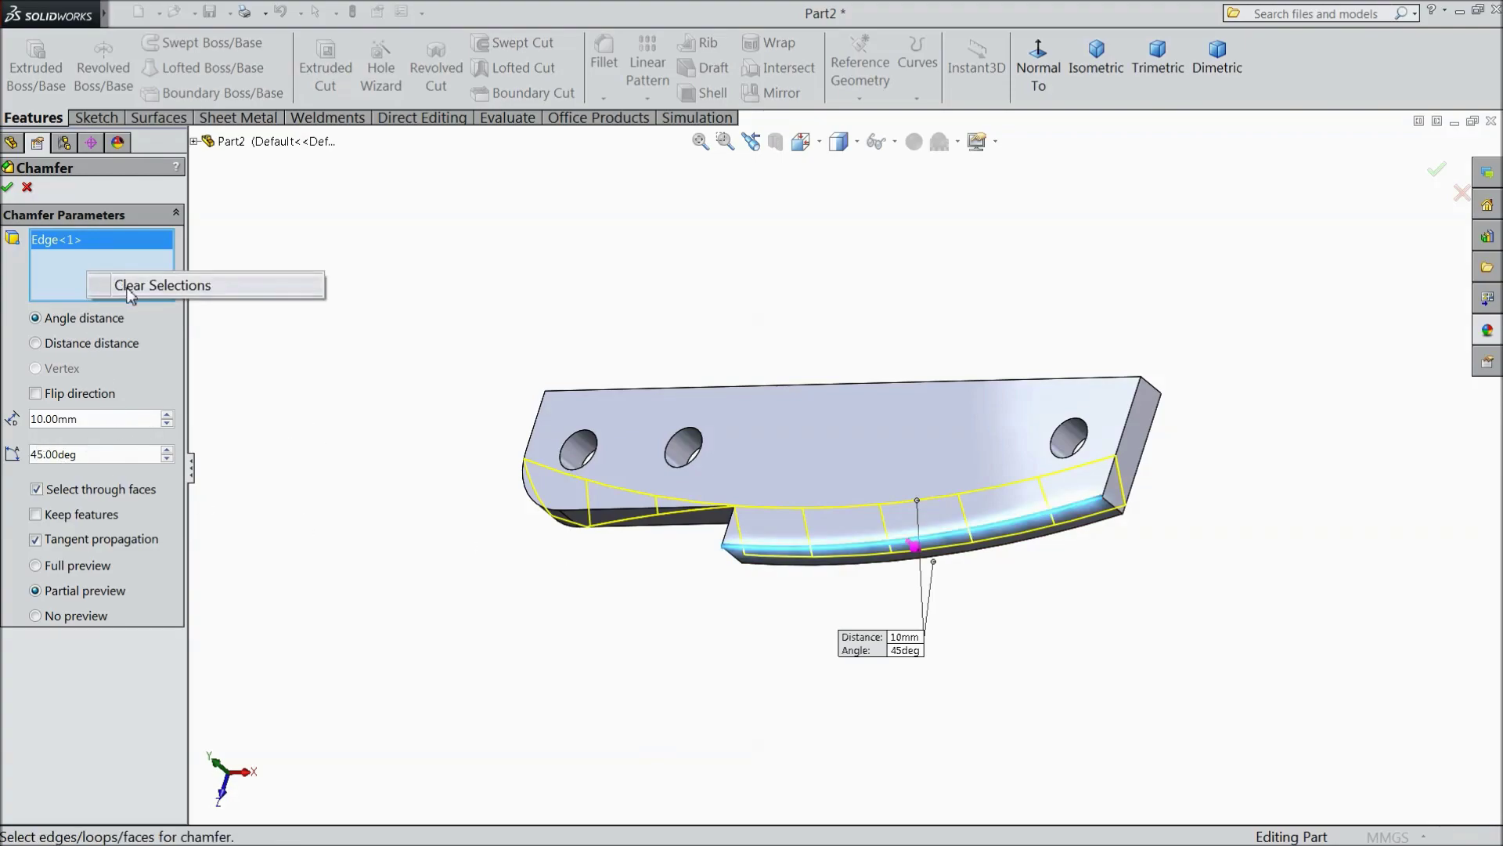
click(124, 285)
middle_drag(355, 329, 402, 285)
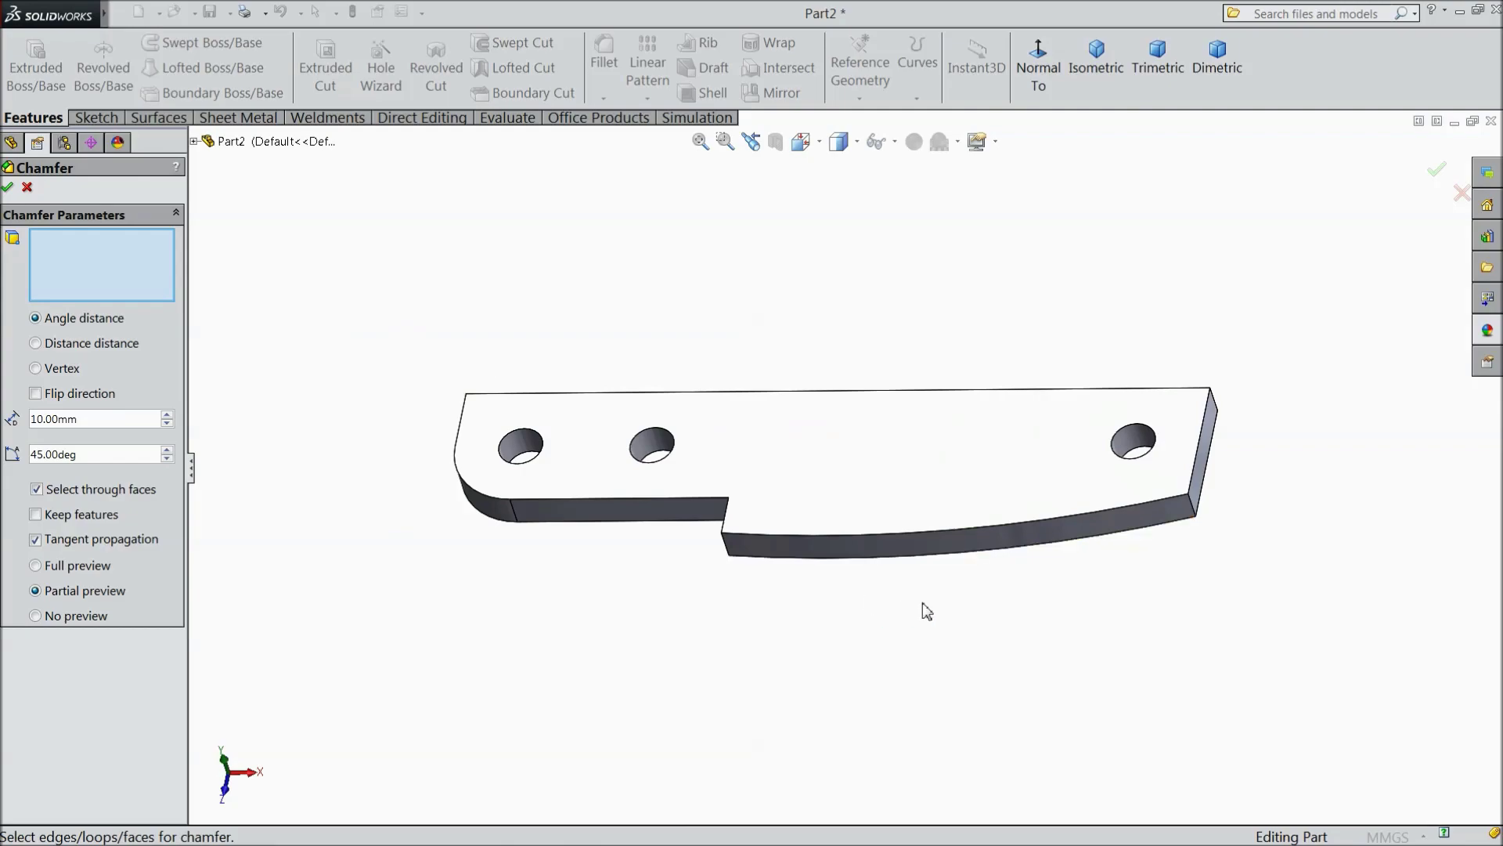
scroll(926, 611, down, 3)
click(891, 492)
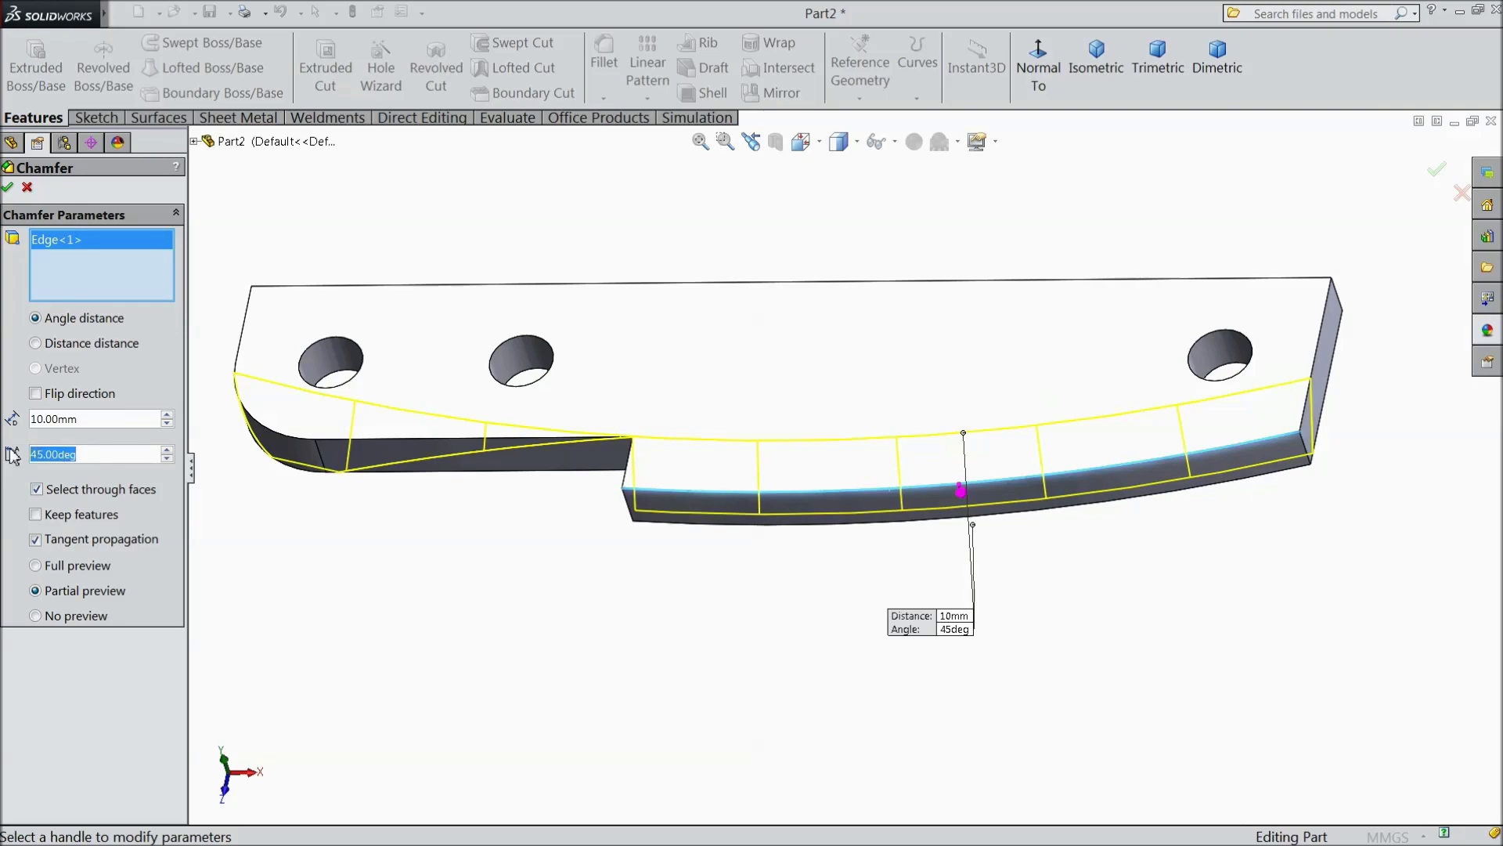
text(5)
key(Return)
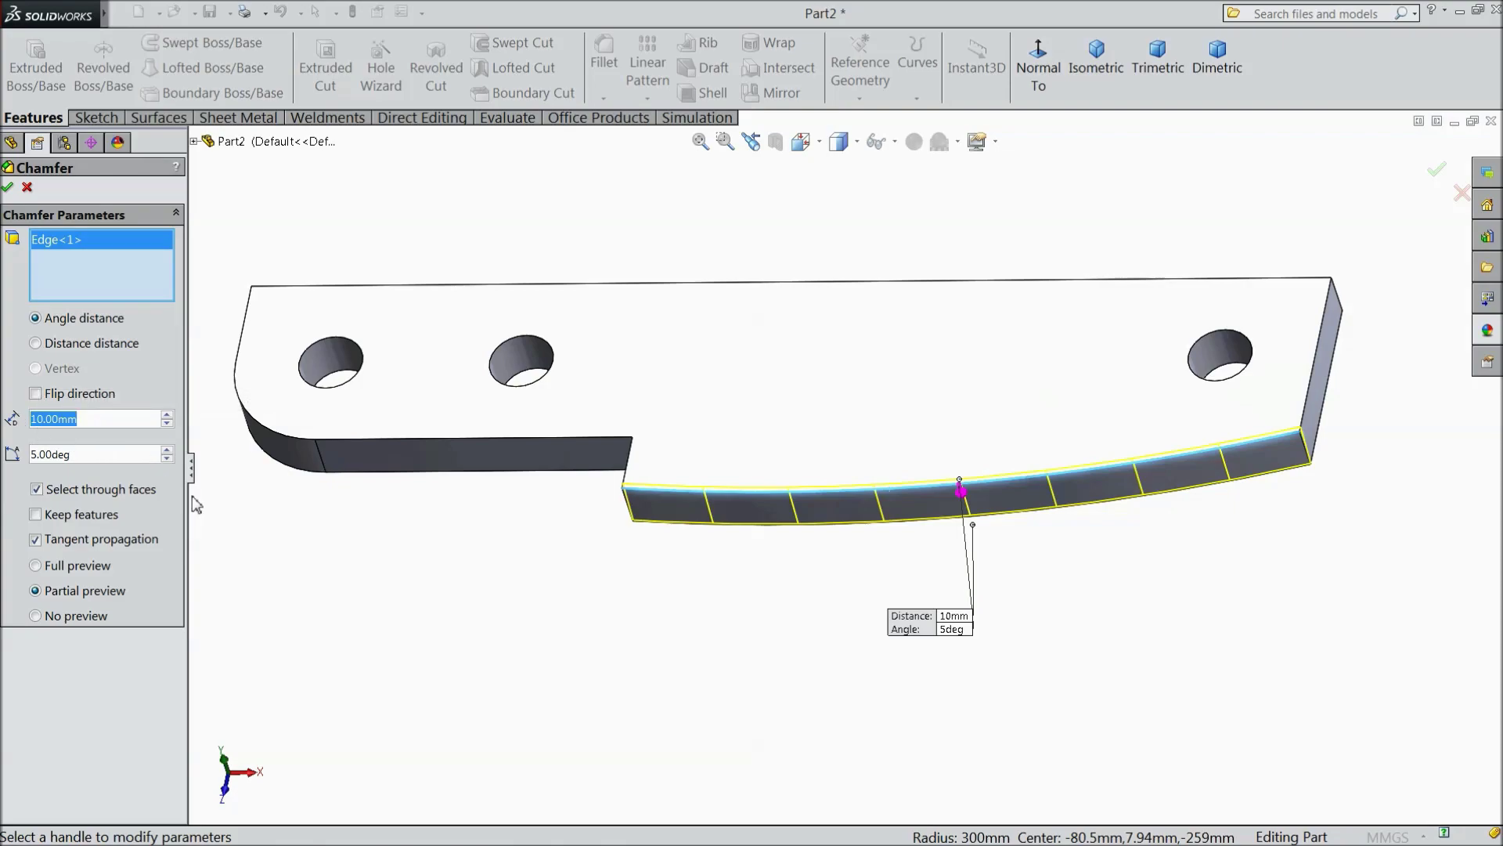
text(7.9)
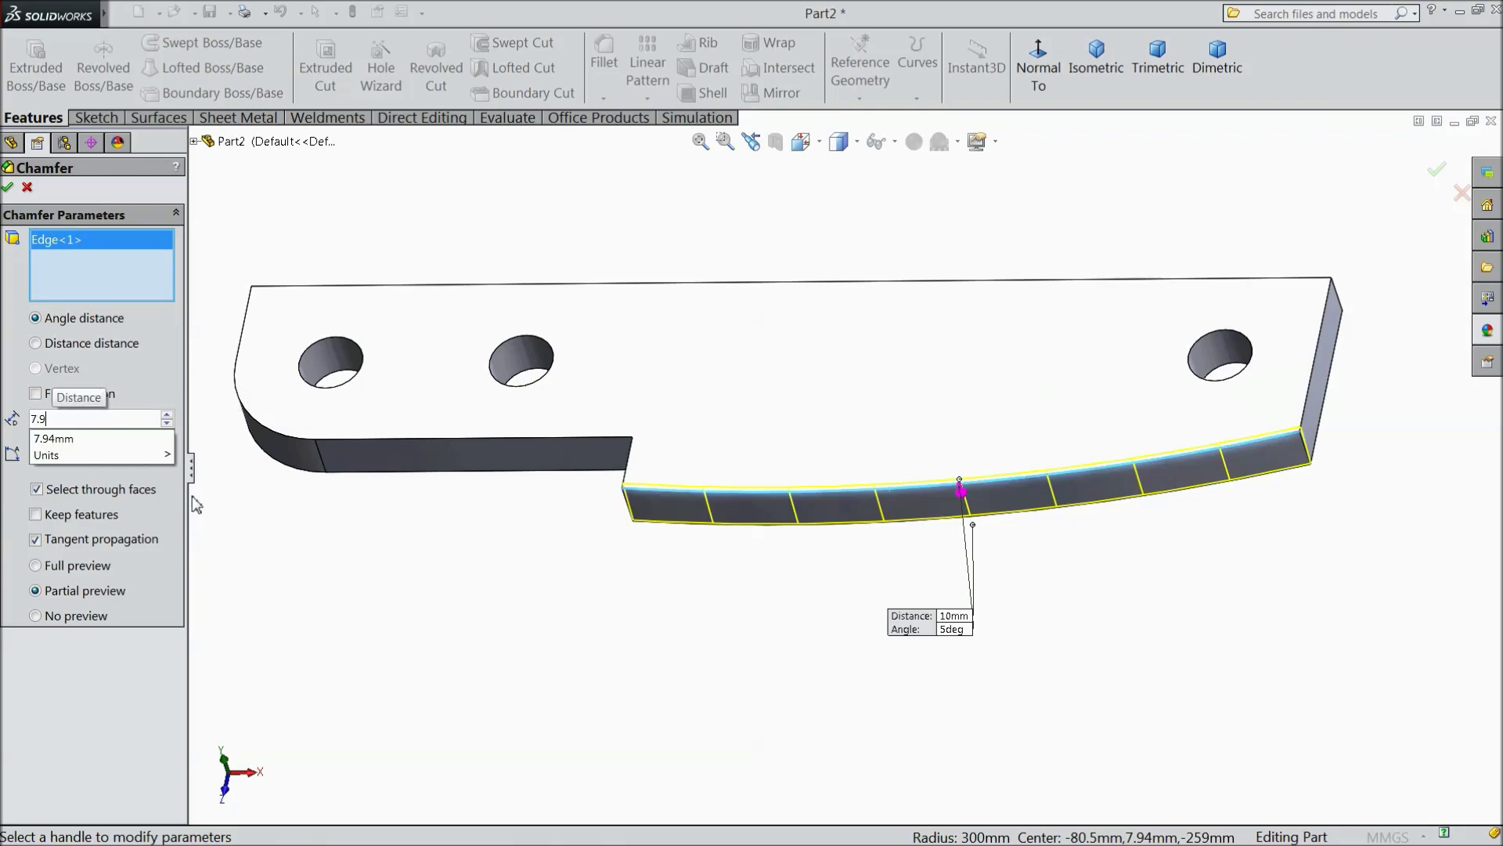
text(375)
key(Return)
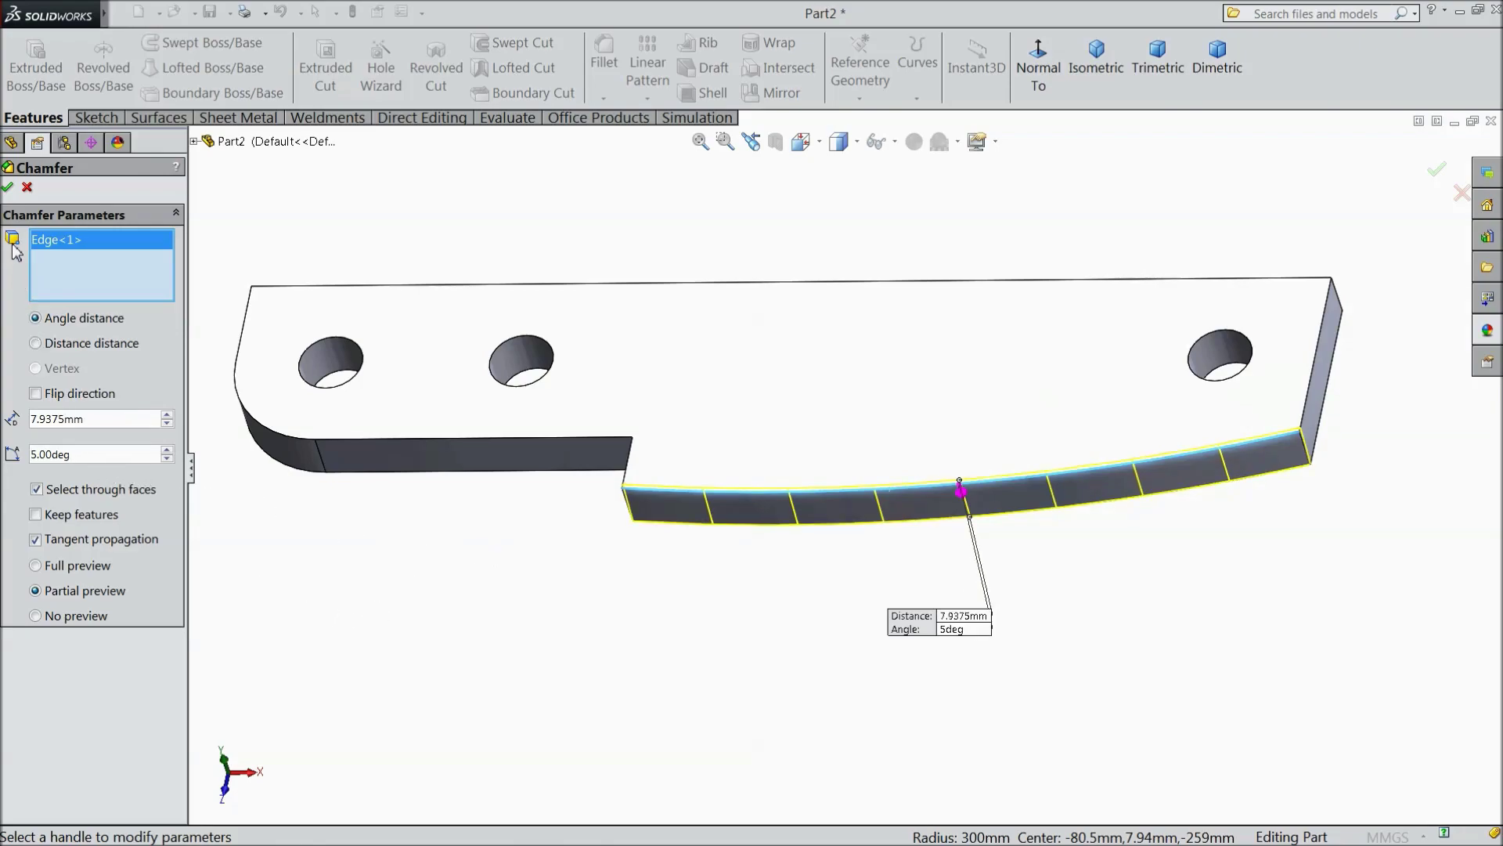
click(9, 188)
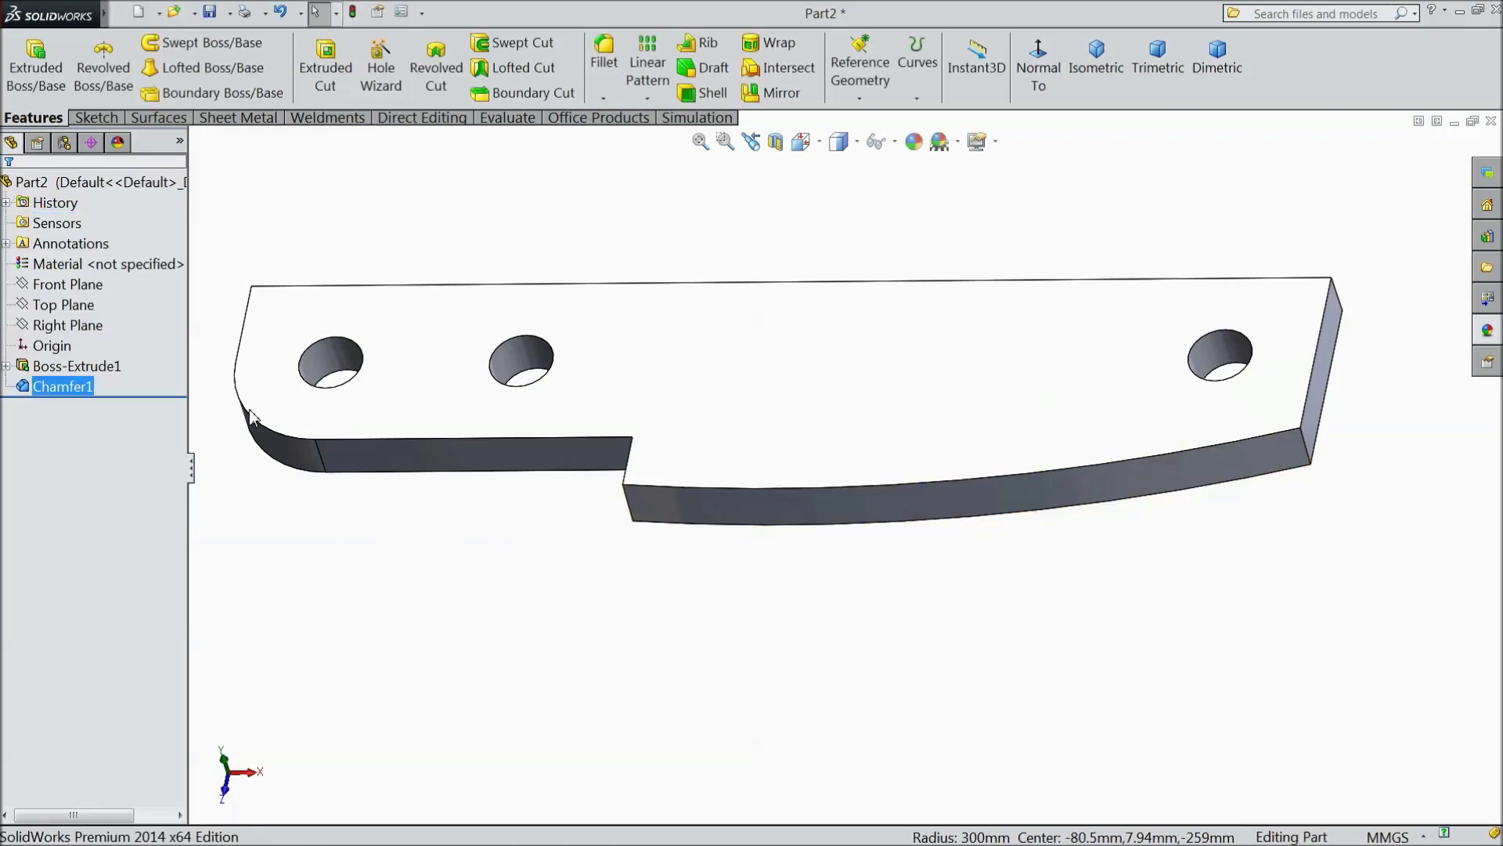
Step: View the part's large flat face straight on to examine the chamfered arc edge
middle_drag(624, 523, 668, 666)
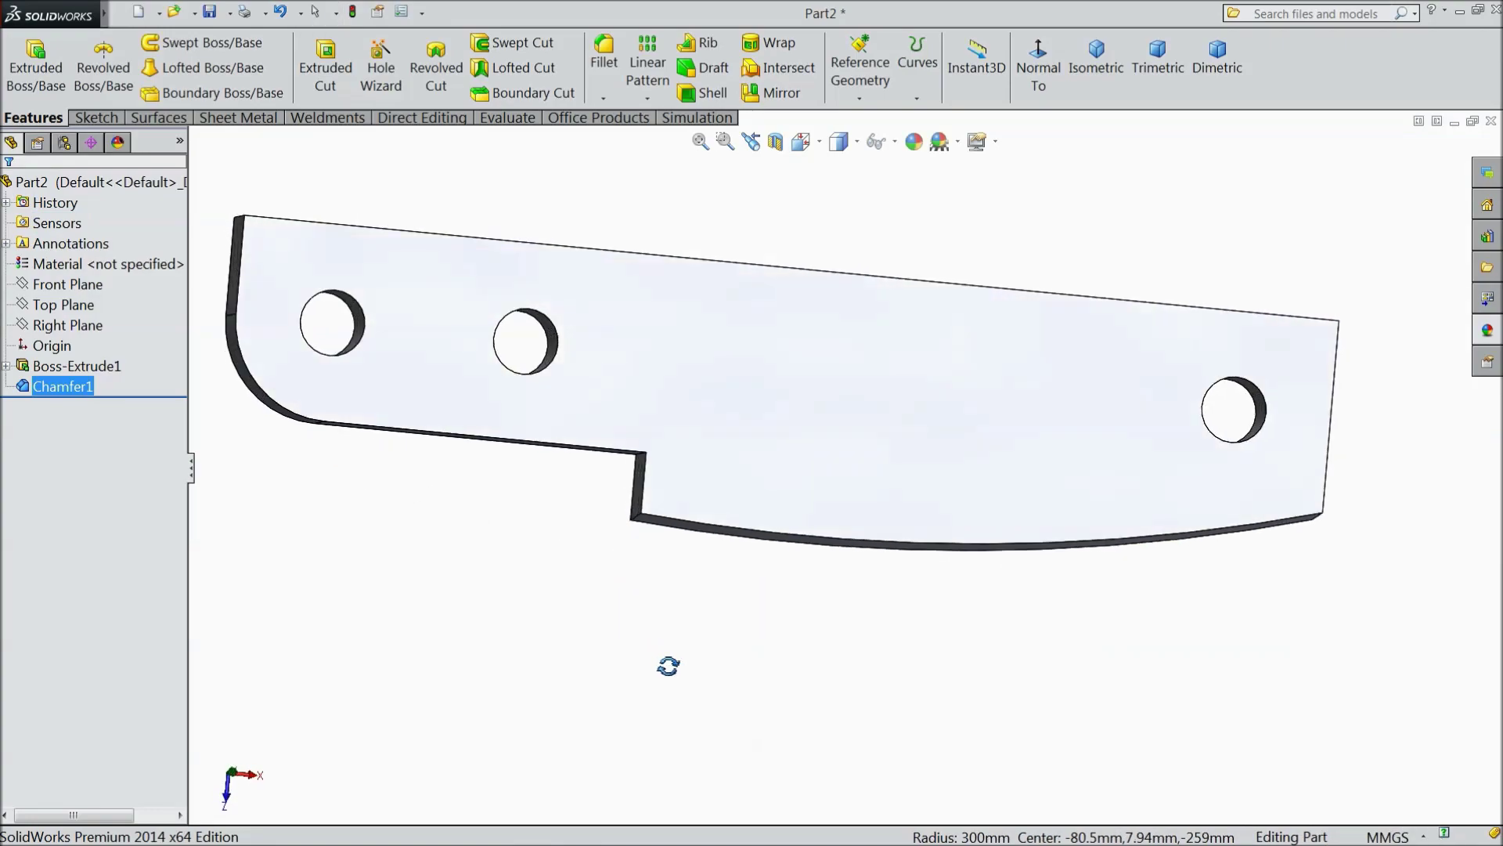
click(671, 436)
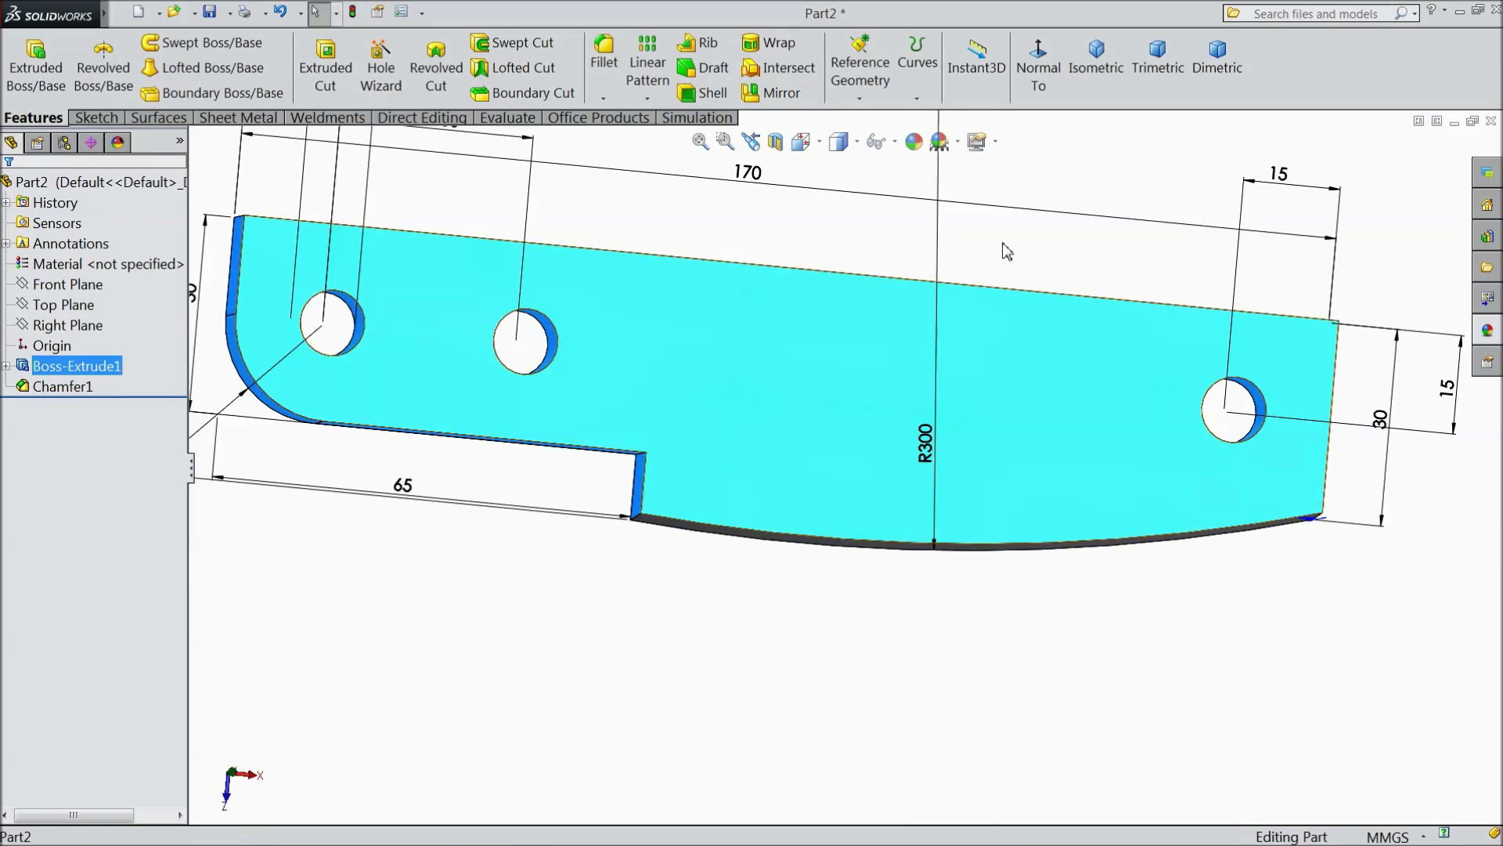
click(1040, 78)
click(924, 689)
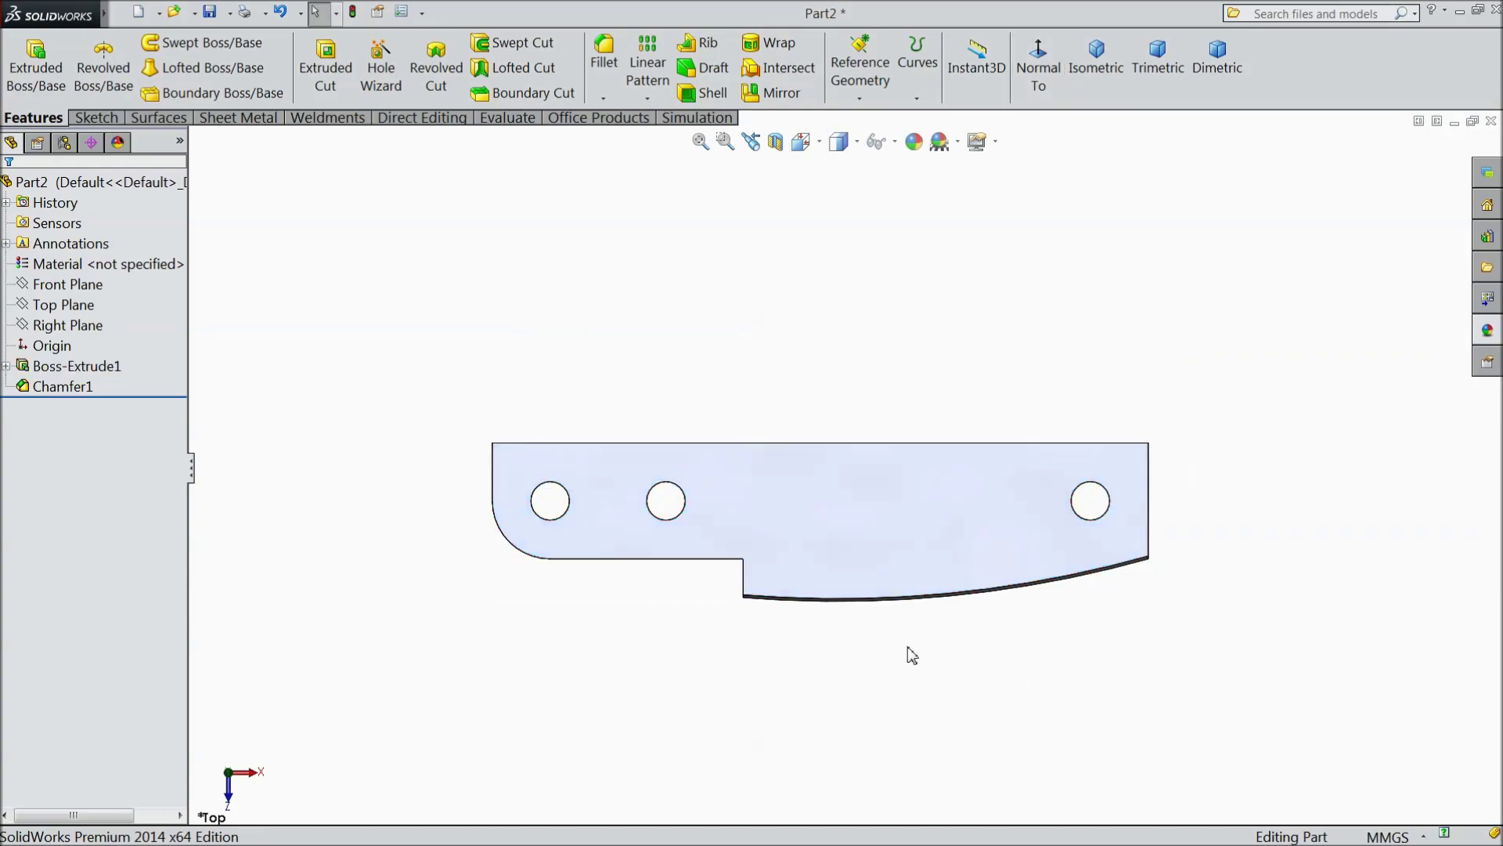
Step: Start saving the blade part and create a new folder on the Desktop, opening it as the save location
scroll(880, 599, down, 4)
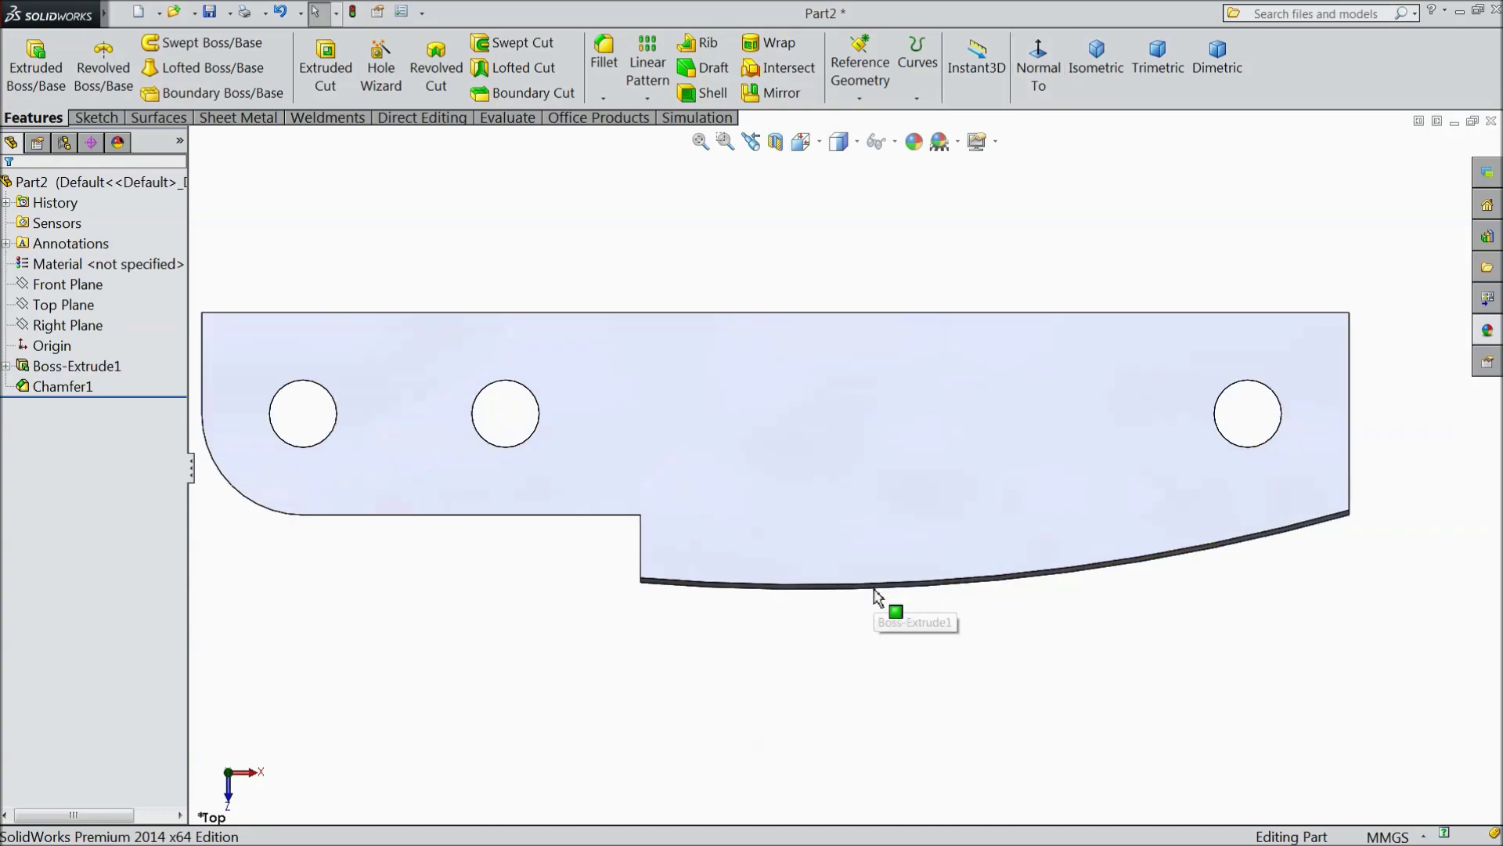
middle_drag(496, 570, 466, 494)
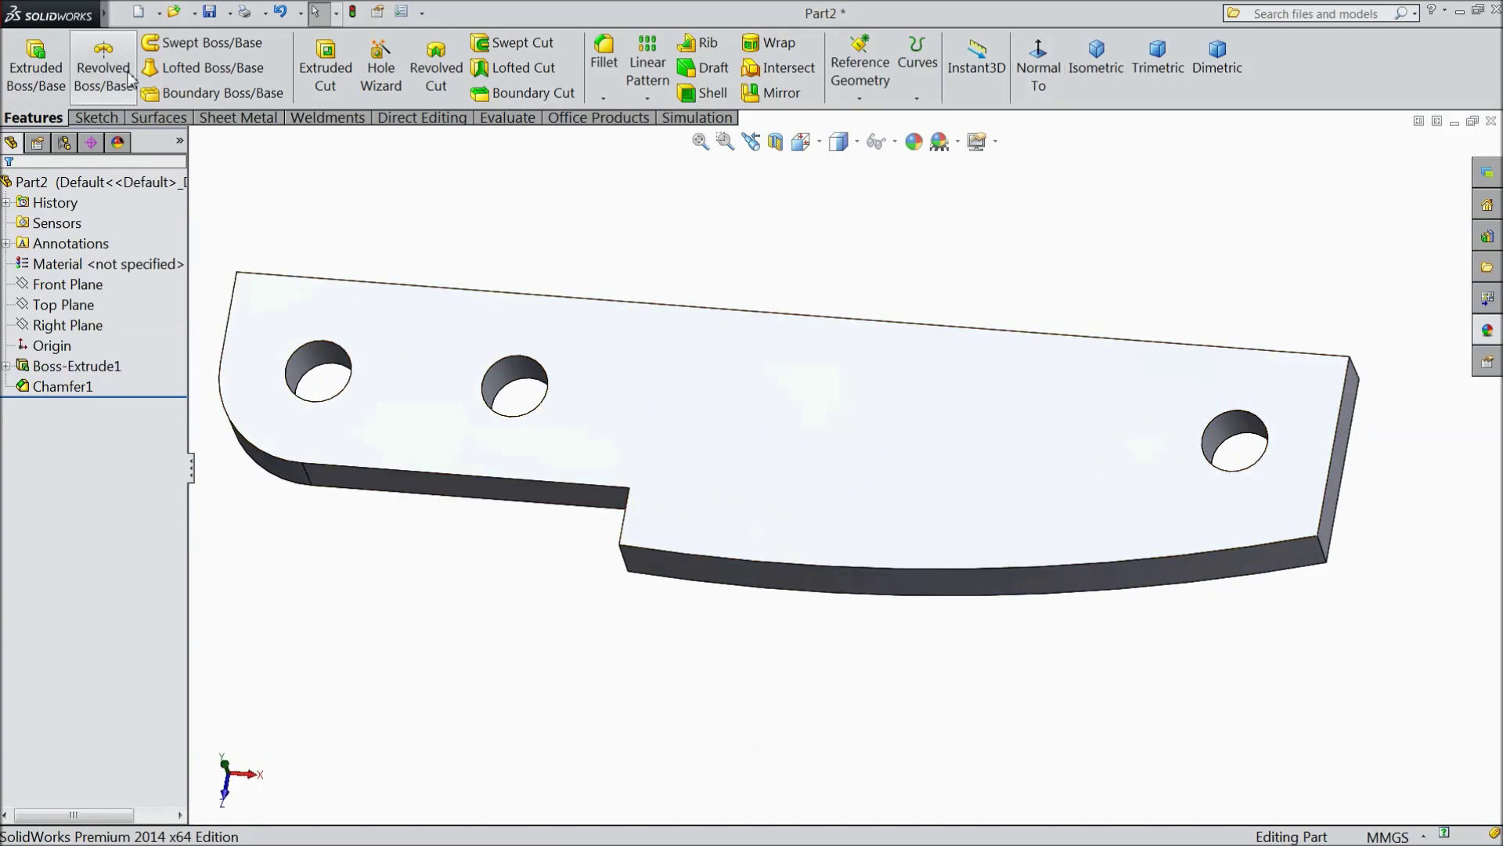
click(211, 16)
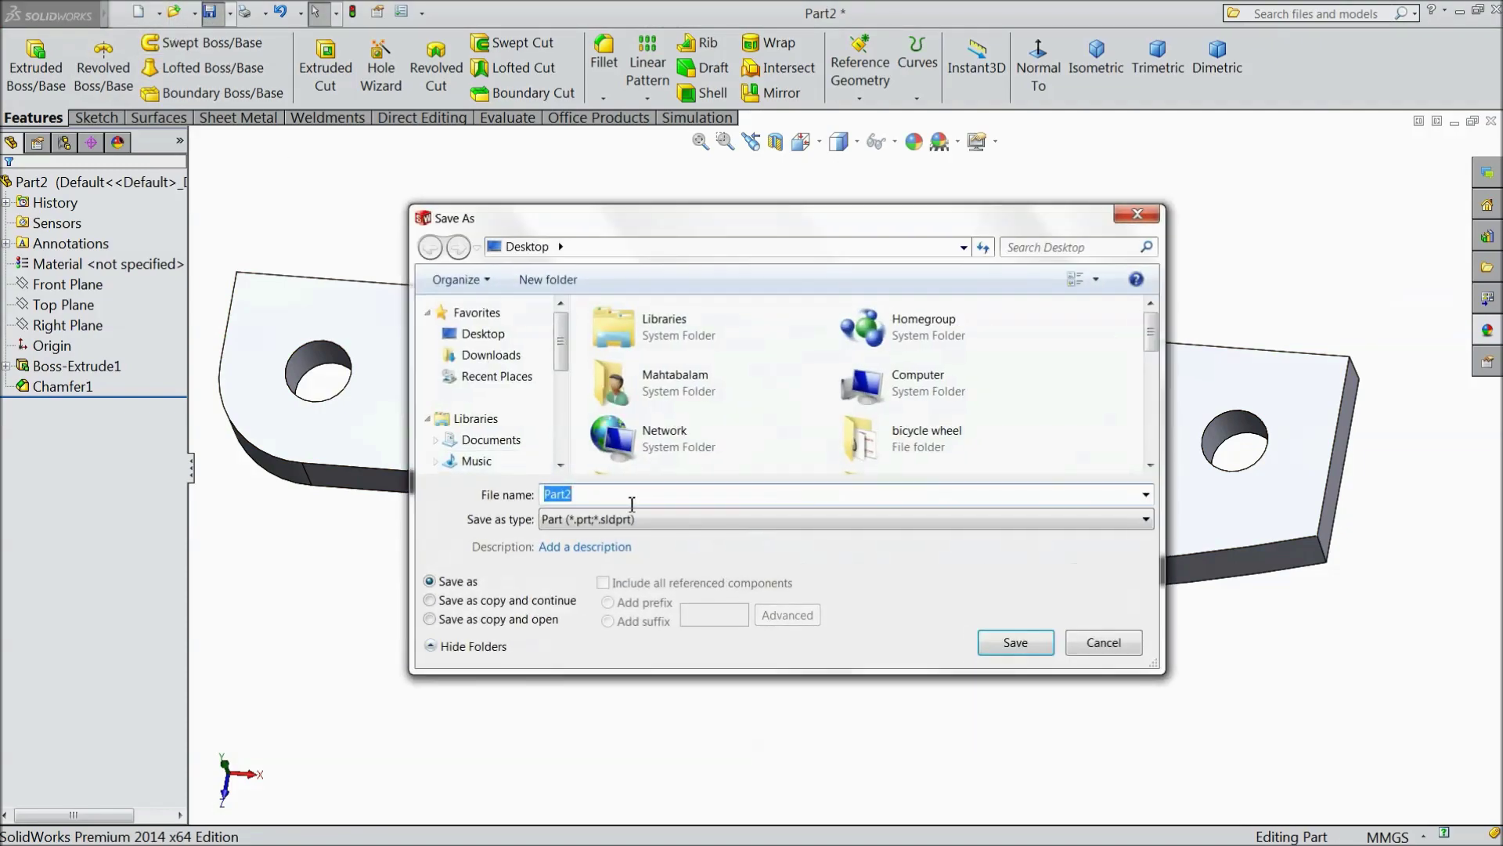
click(548, 280)
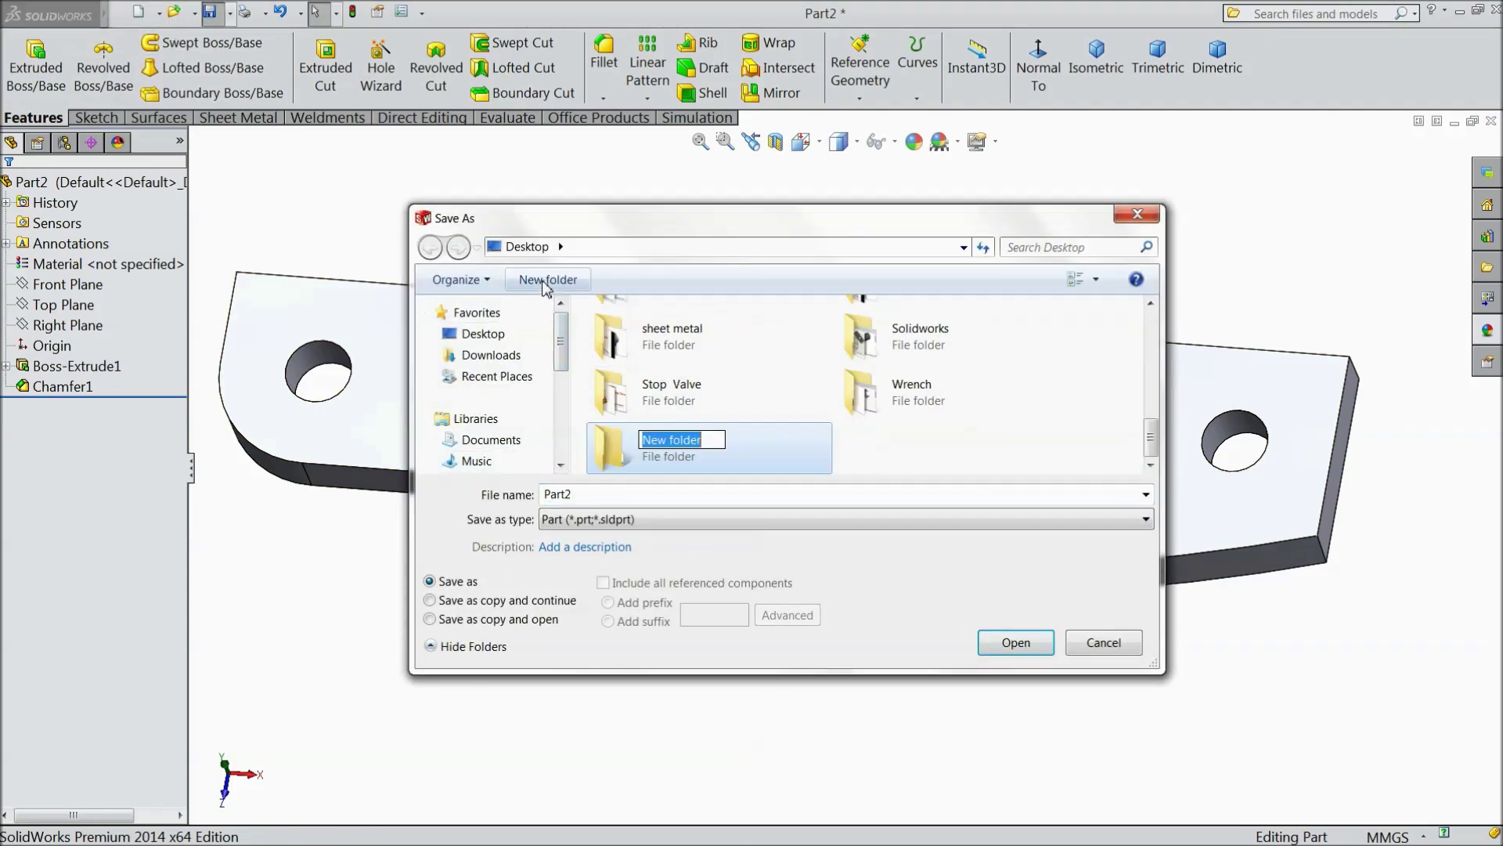
click(517, 335)
click(663, 458)
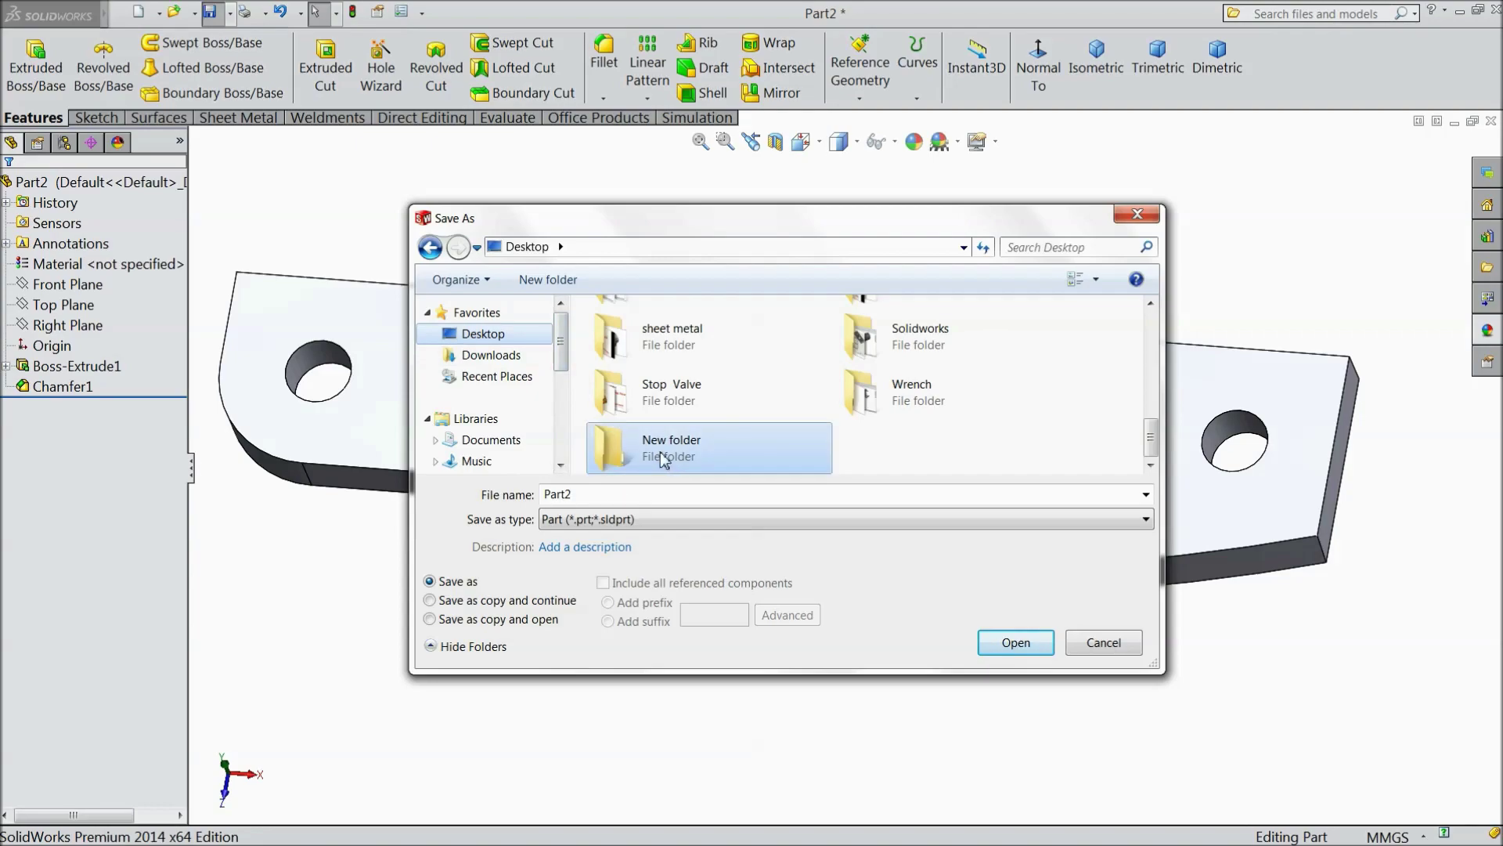
double_click(660, 458)
Step: Save the part in the new folder under the file name UPPER BLADE
double_click(548, 494)
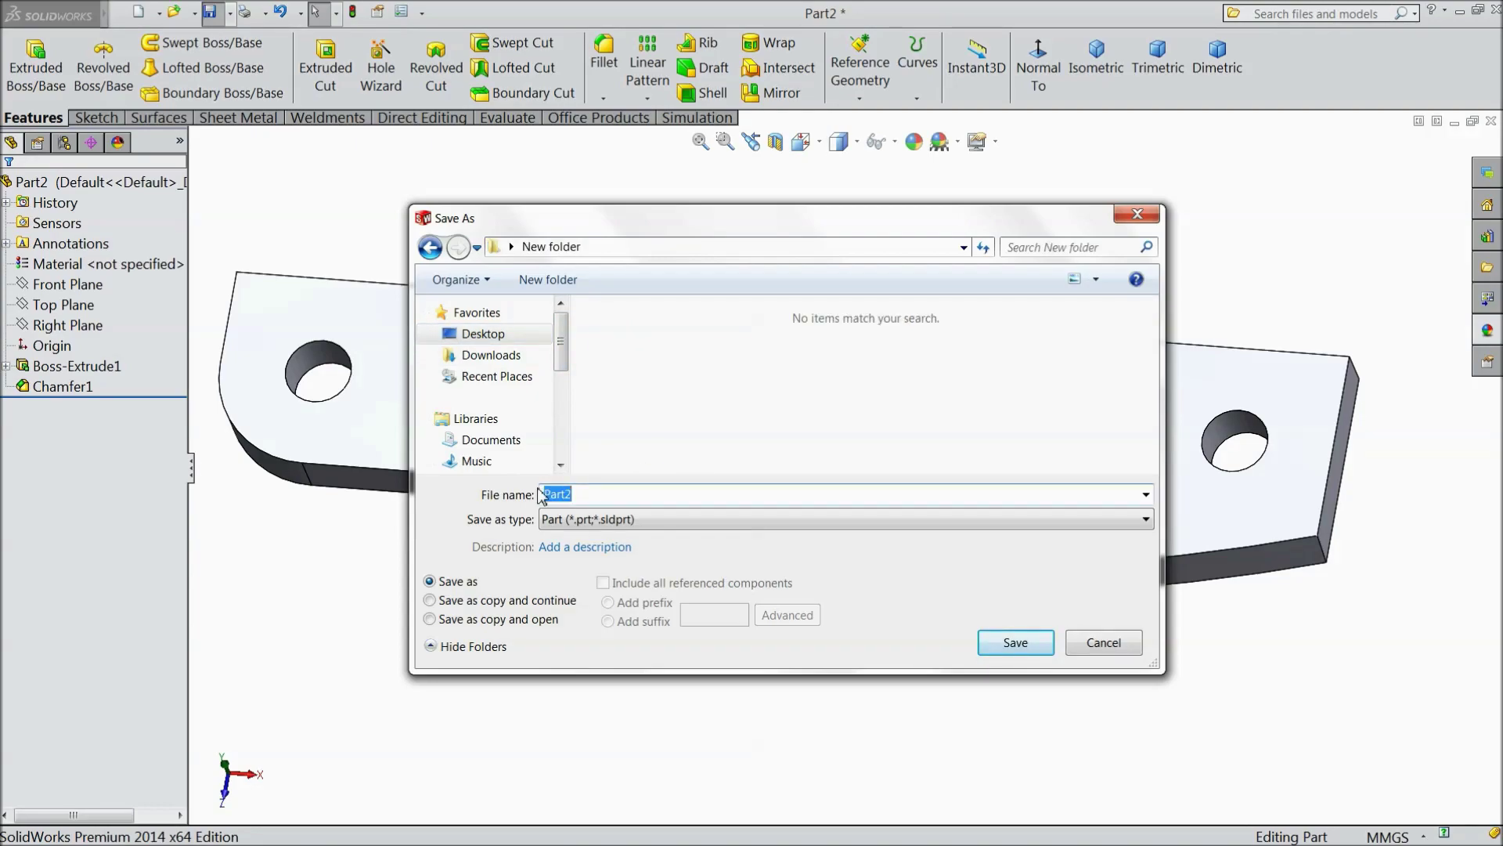
key(Caps_Lock)
text(UPPER BLADE)
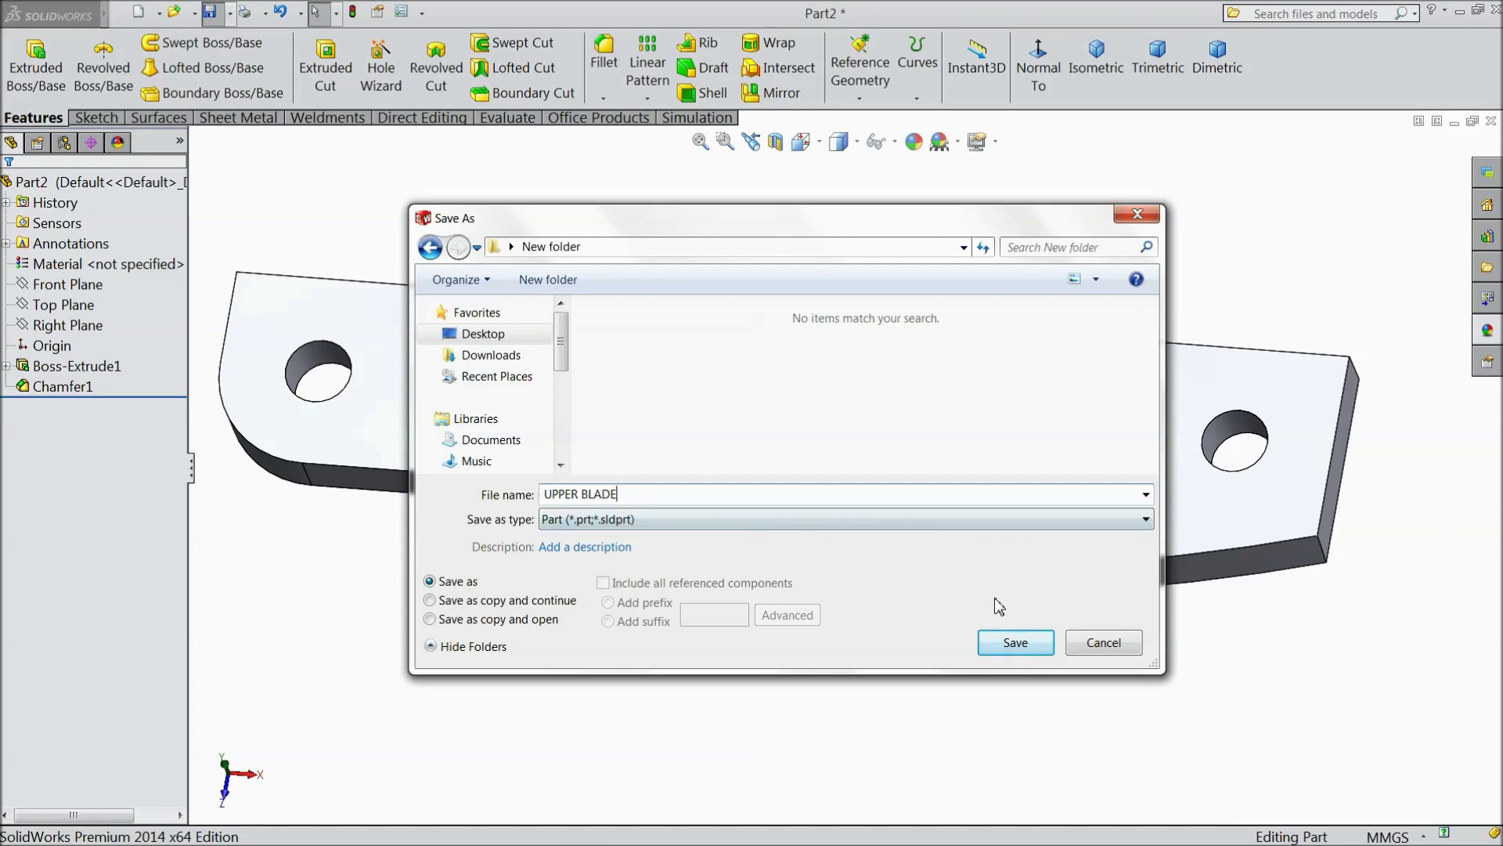
click(1015, 642)
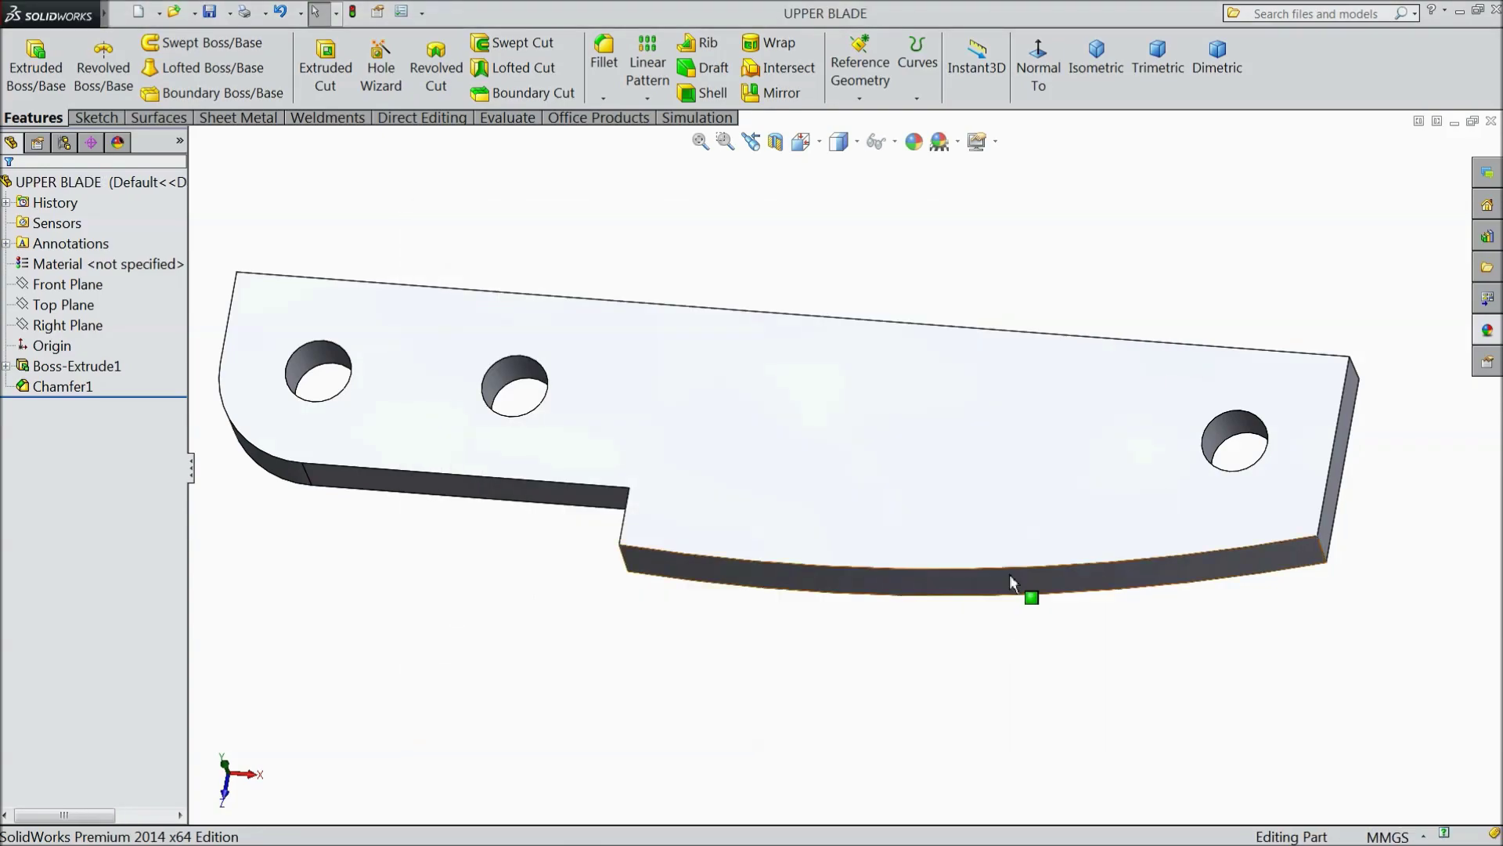
Step: Apply the satin finish stainless steel appearance to the whole UPPER BLADE part and save it
click(110, 184)
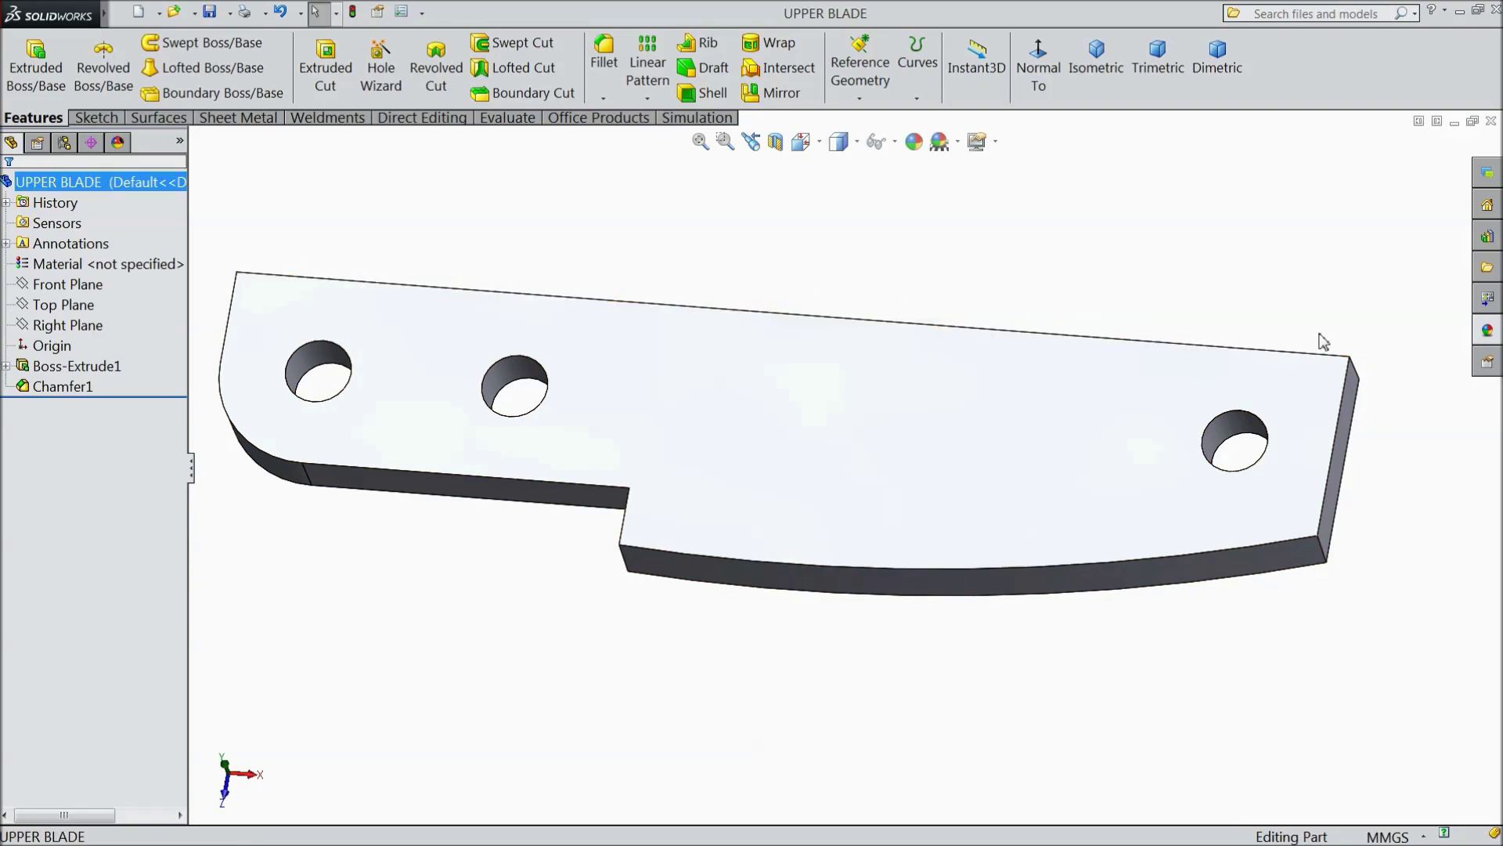
click(1488, 329)
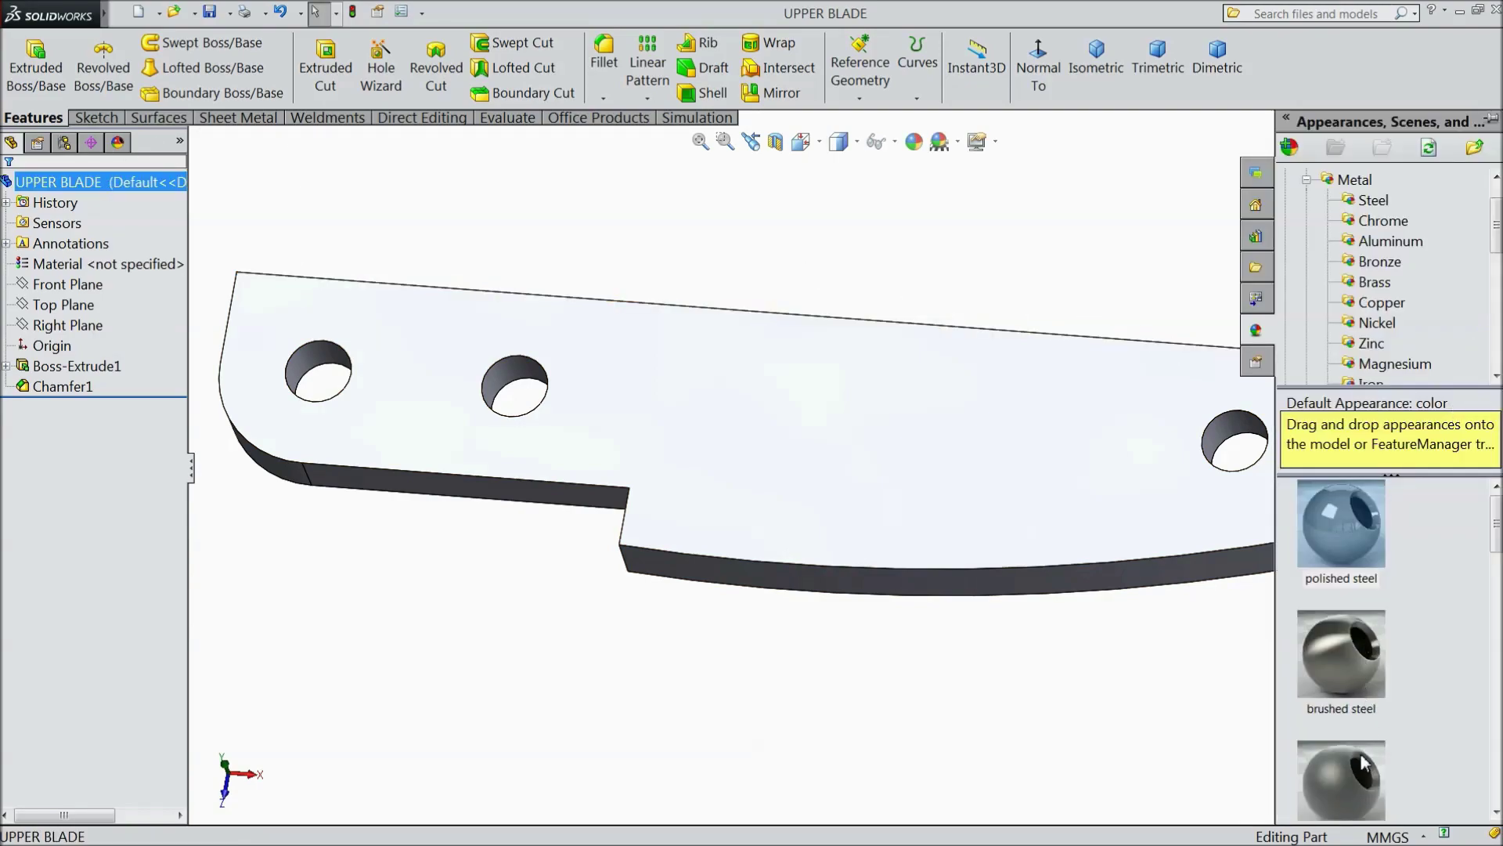
drag(1495, 530, 1494, 550)
double_click(1356, 666)
middle_drag(1067, 691, 862, 326)
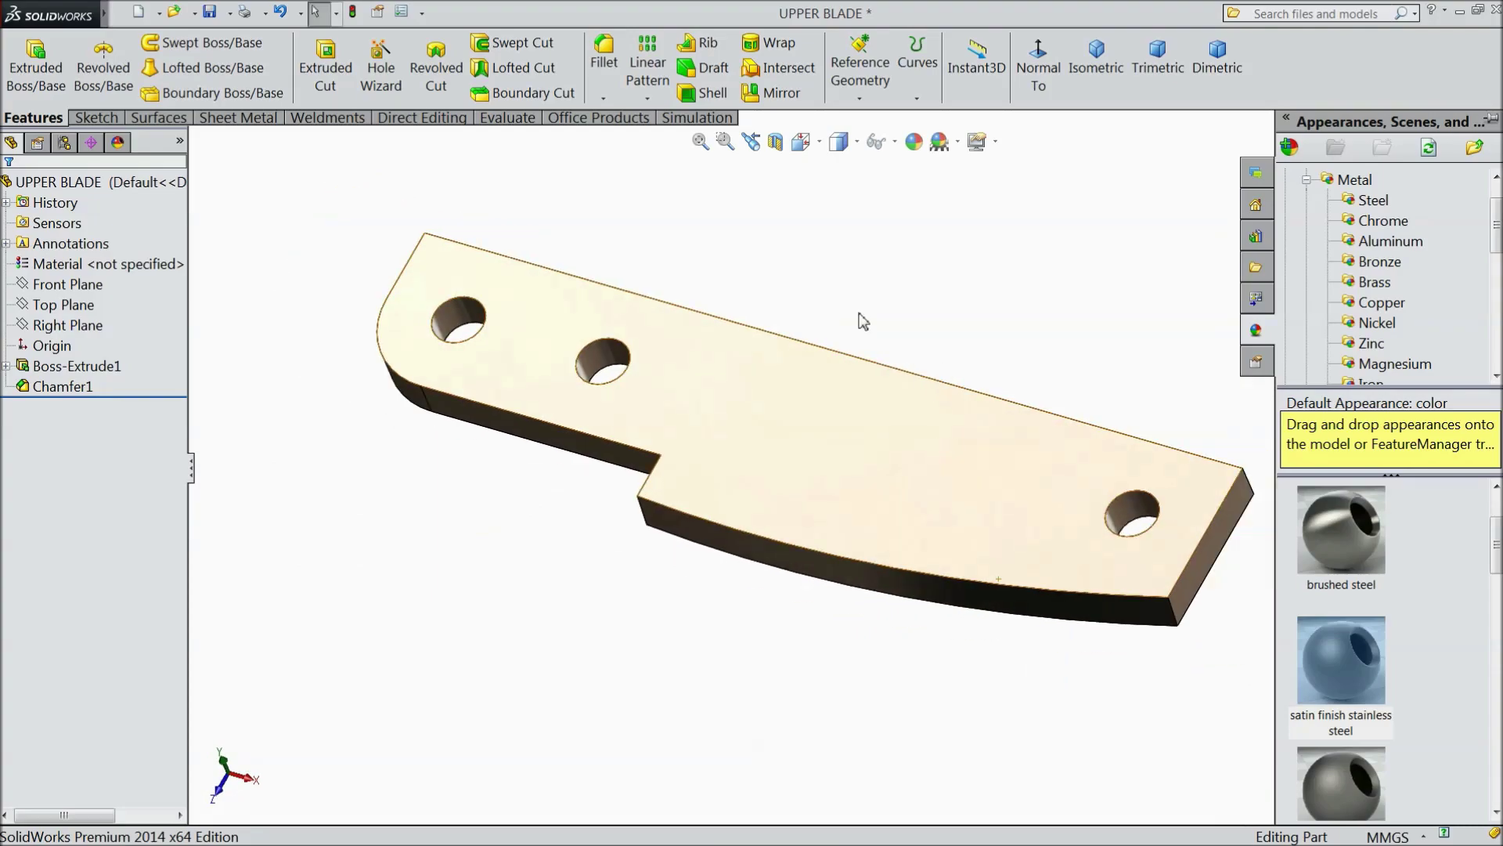
click(209, 17)
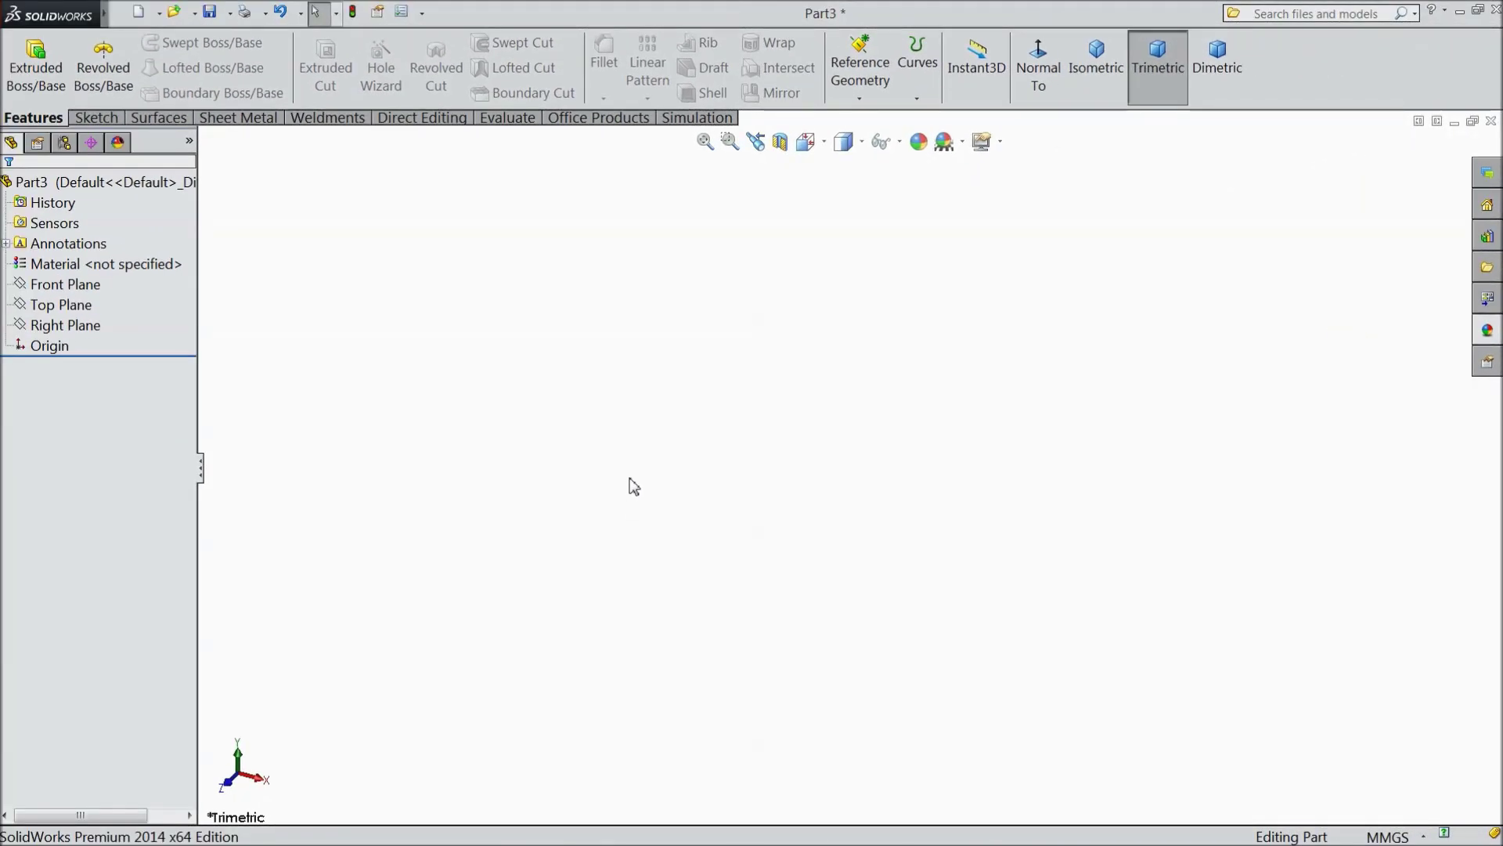
Step: In the new part, sketch a center rectangle about 252 by 88 mm around the origin on the Top Plane
click(61, 304)
click(76, 291)
click(70, 284)
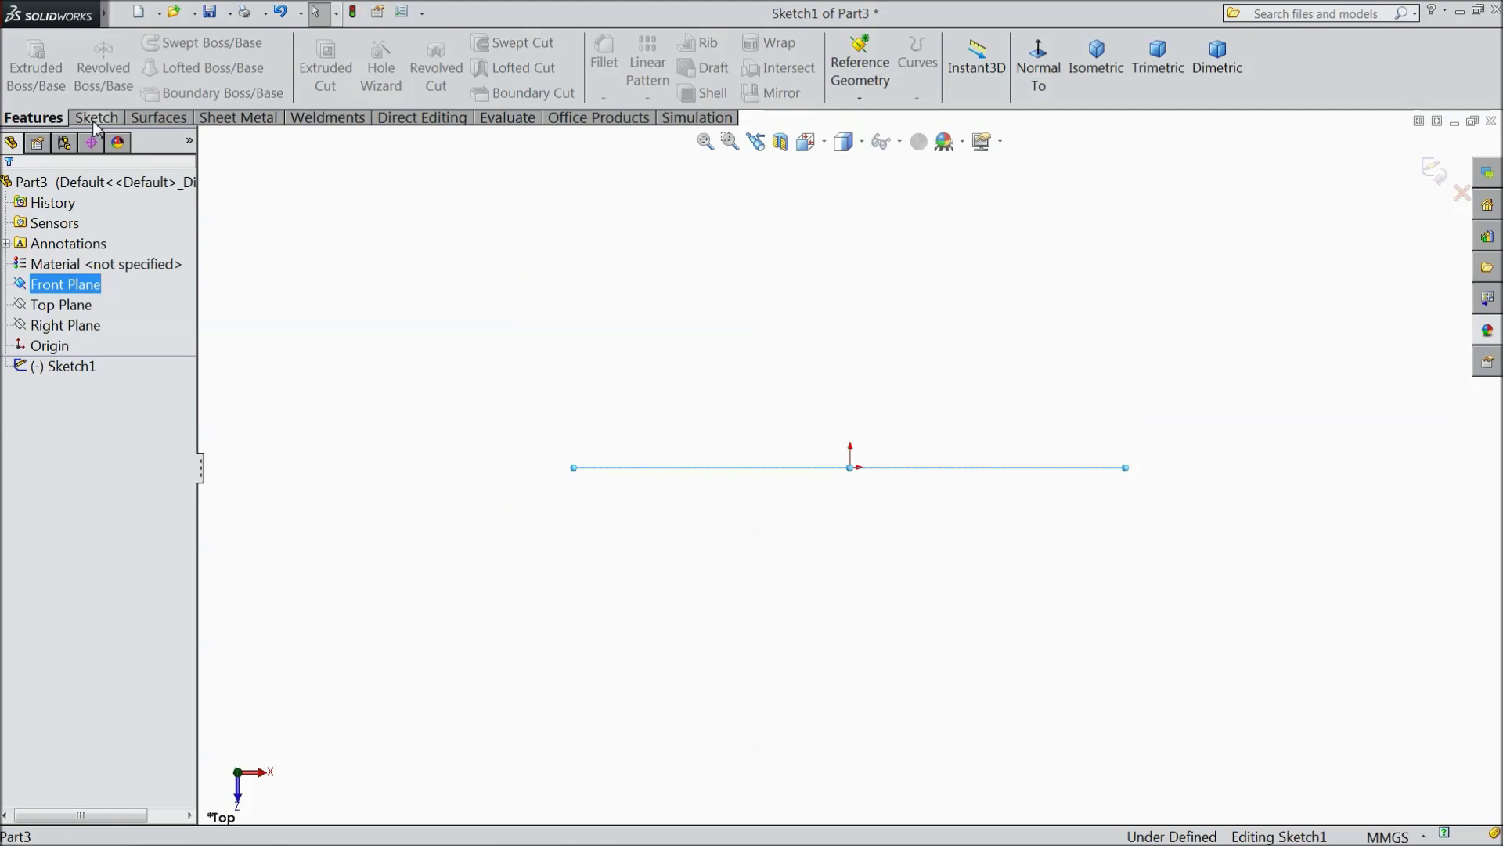
click(95, 117)
click(151, 69)
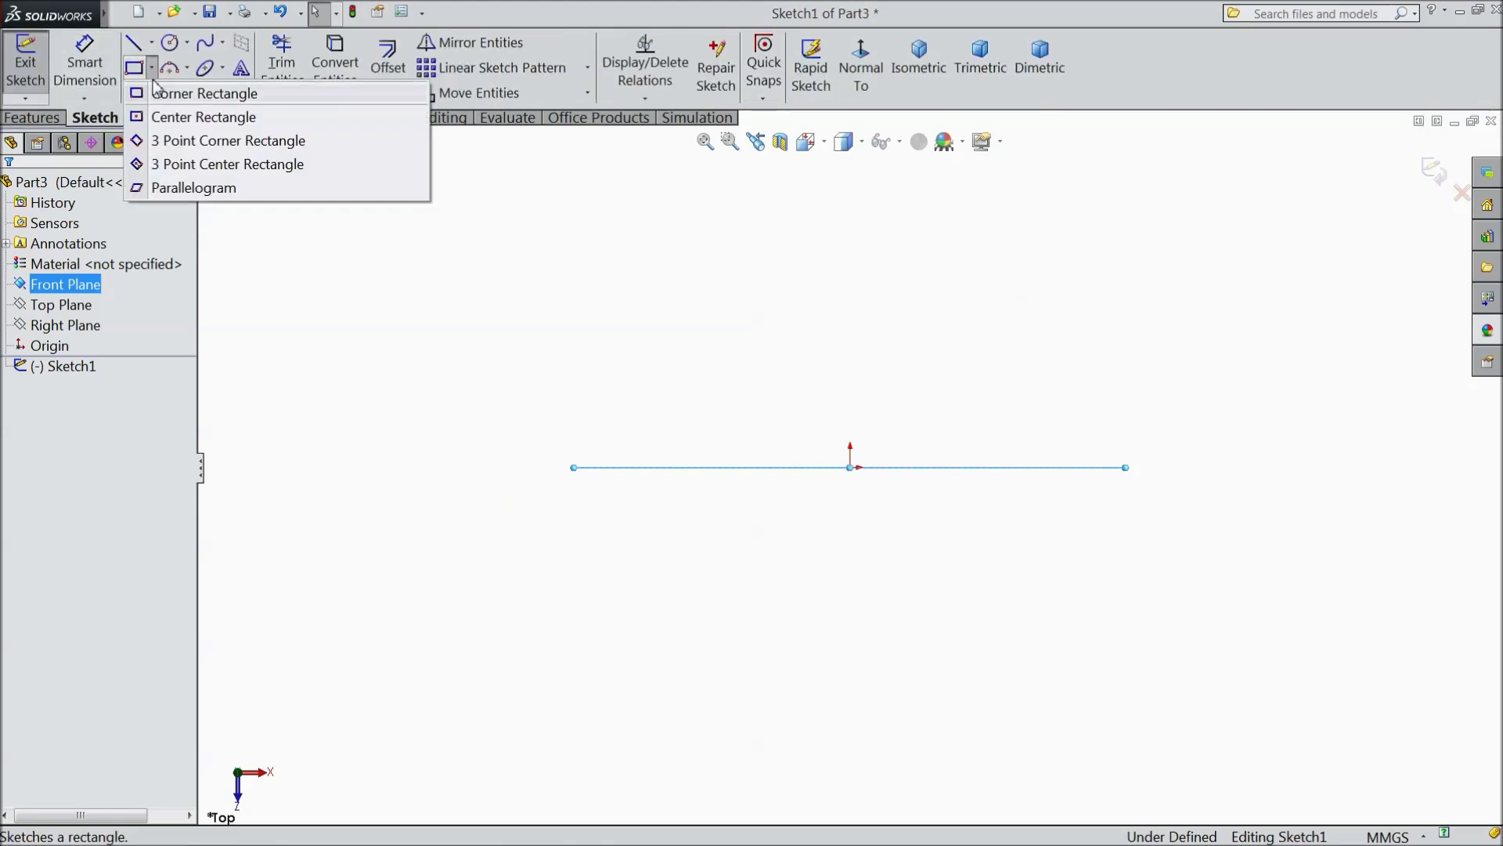
click(166, 117)
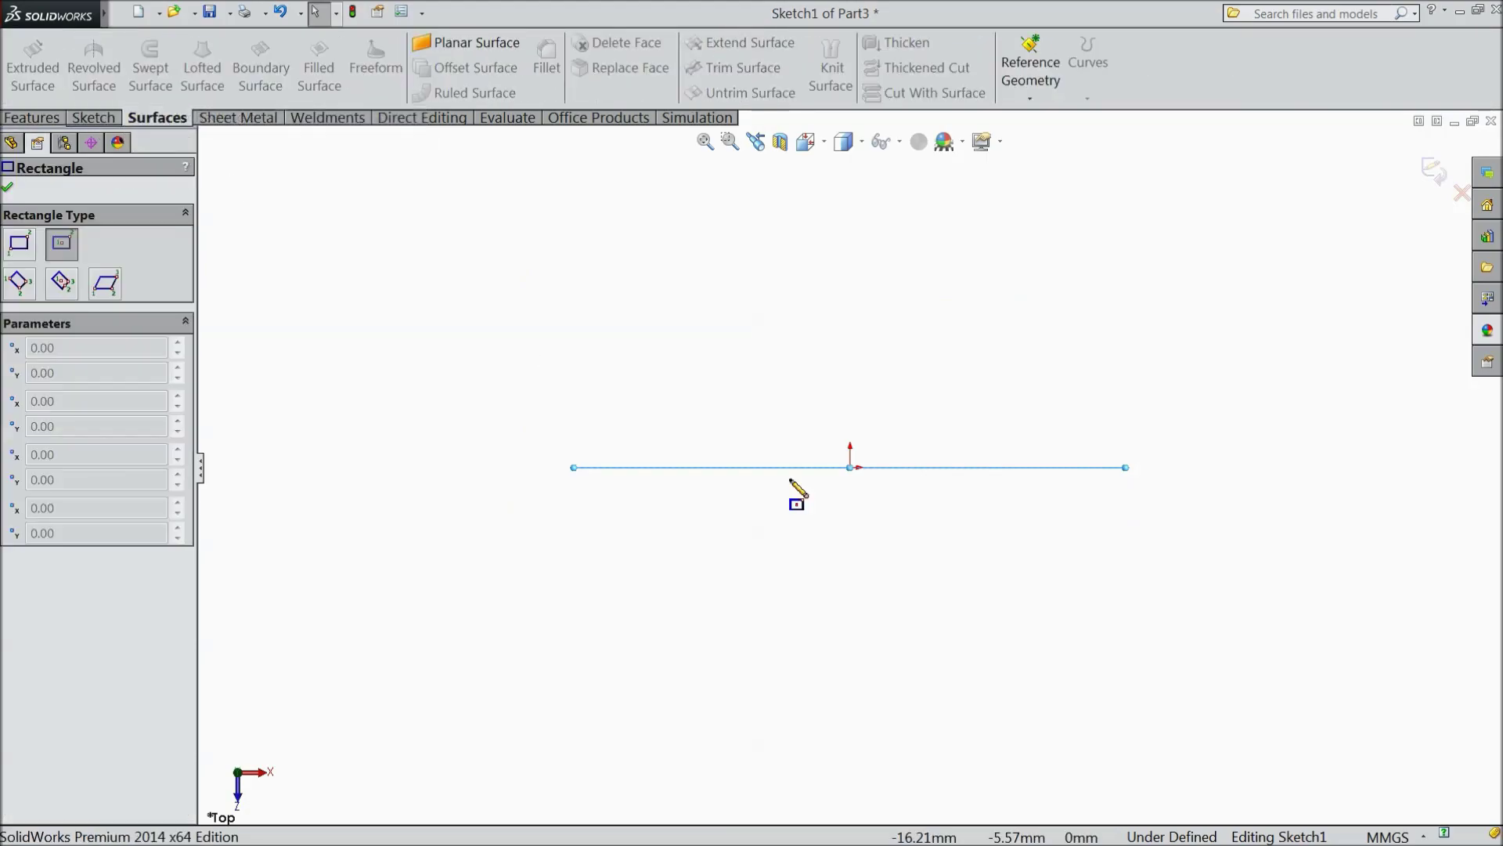
click(850, 468)
click(458, 331)
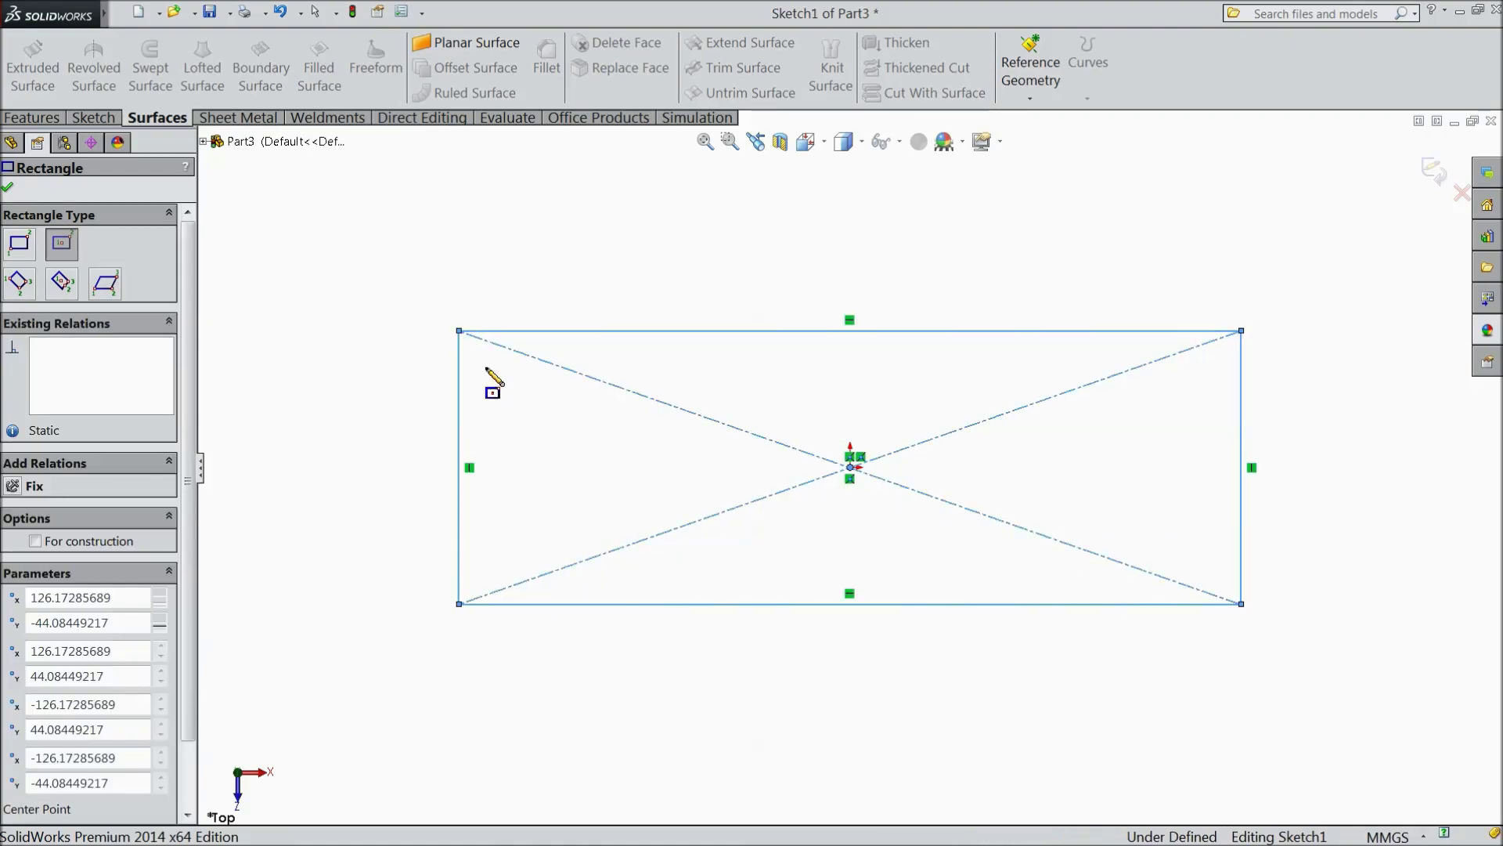
click(32, 119)
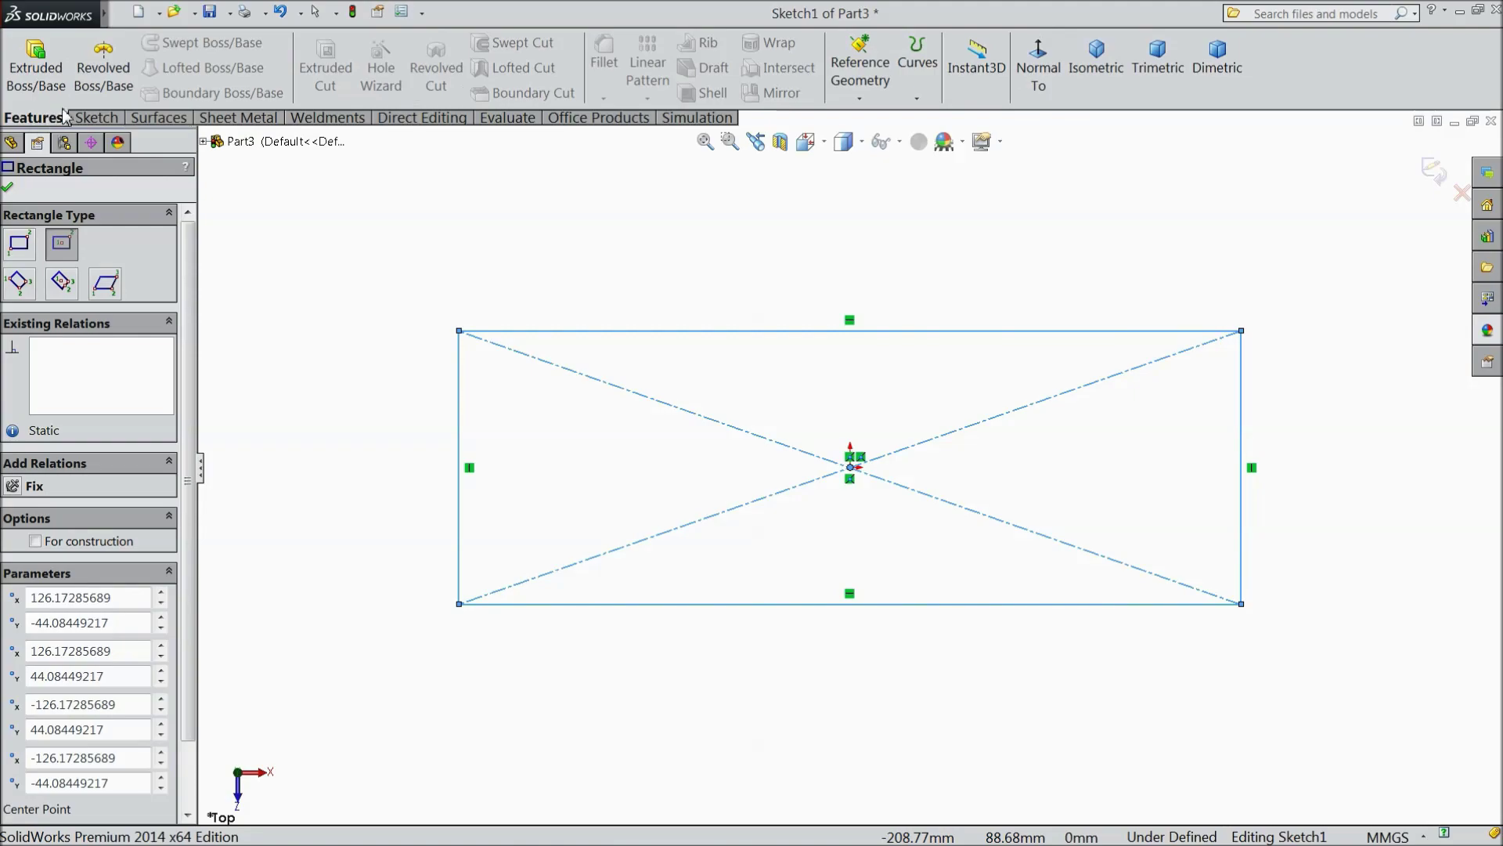
double_click(95, 118)
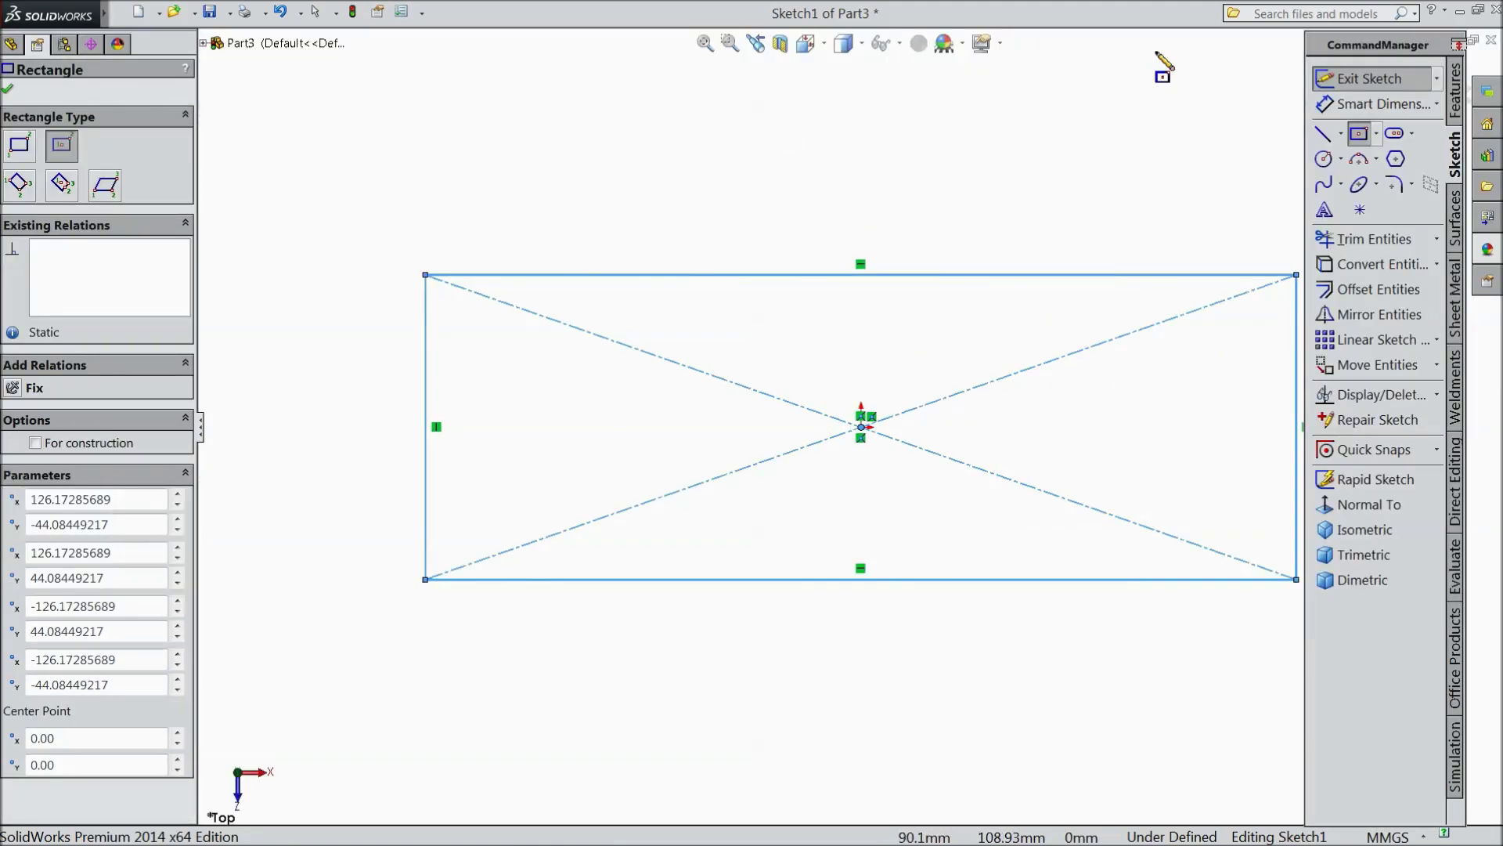
double_click(1346, 49)
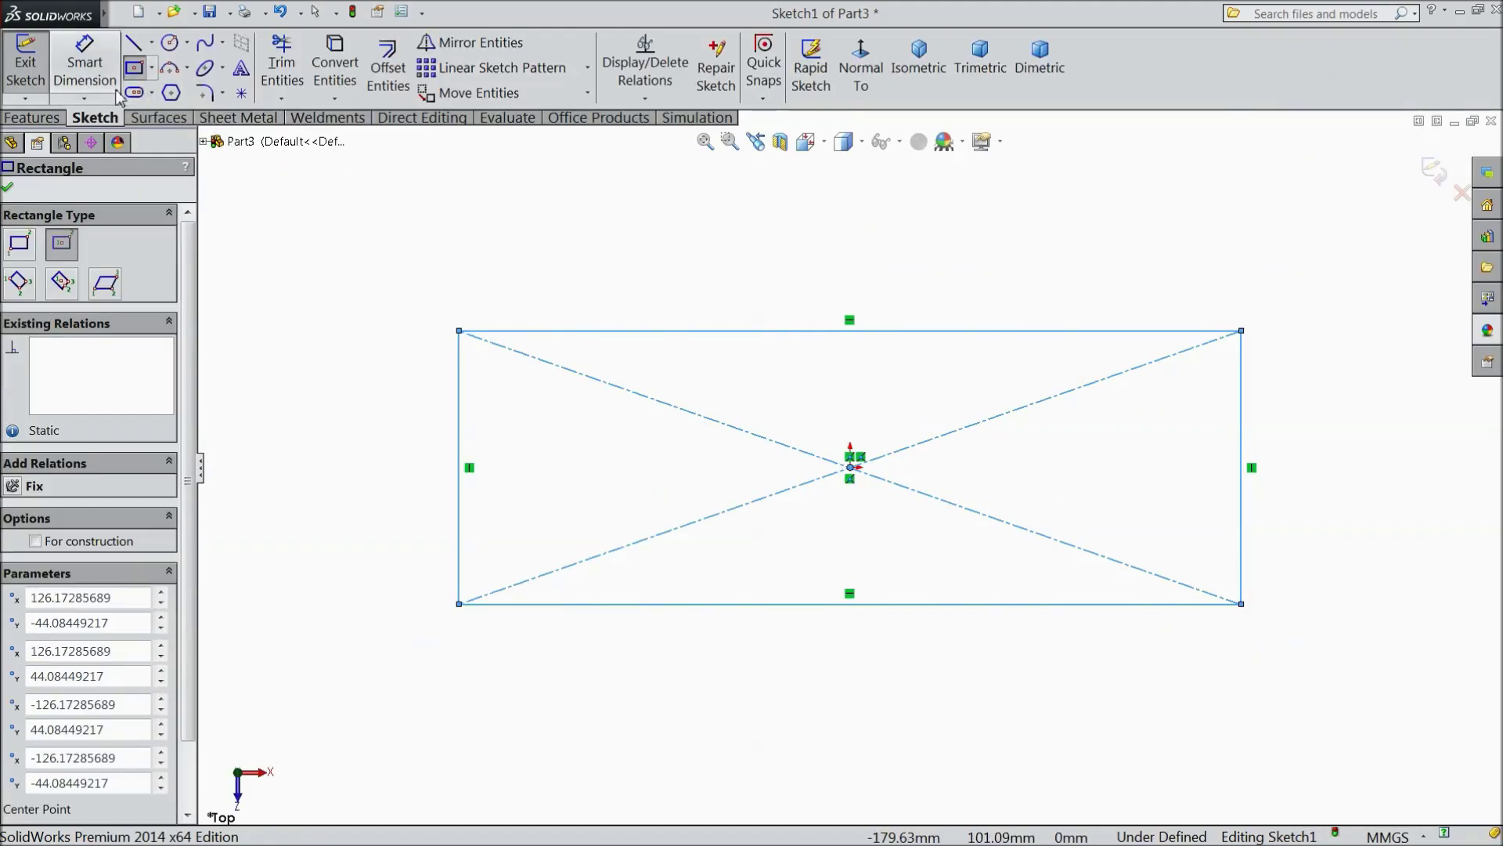
Step: Dimension the rectangle's long horizontal side to 120 mm
click(84, 82)
click(796, 332)
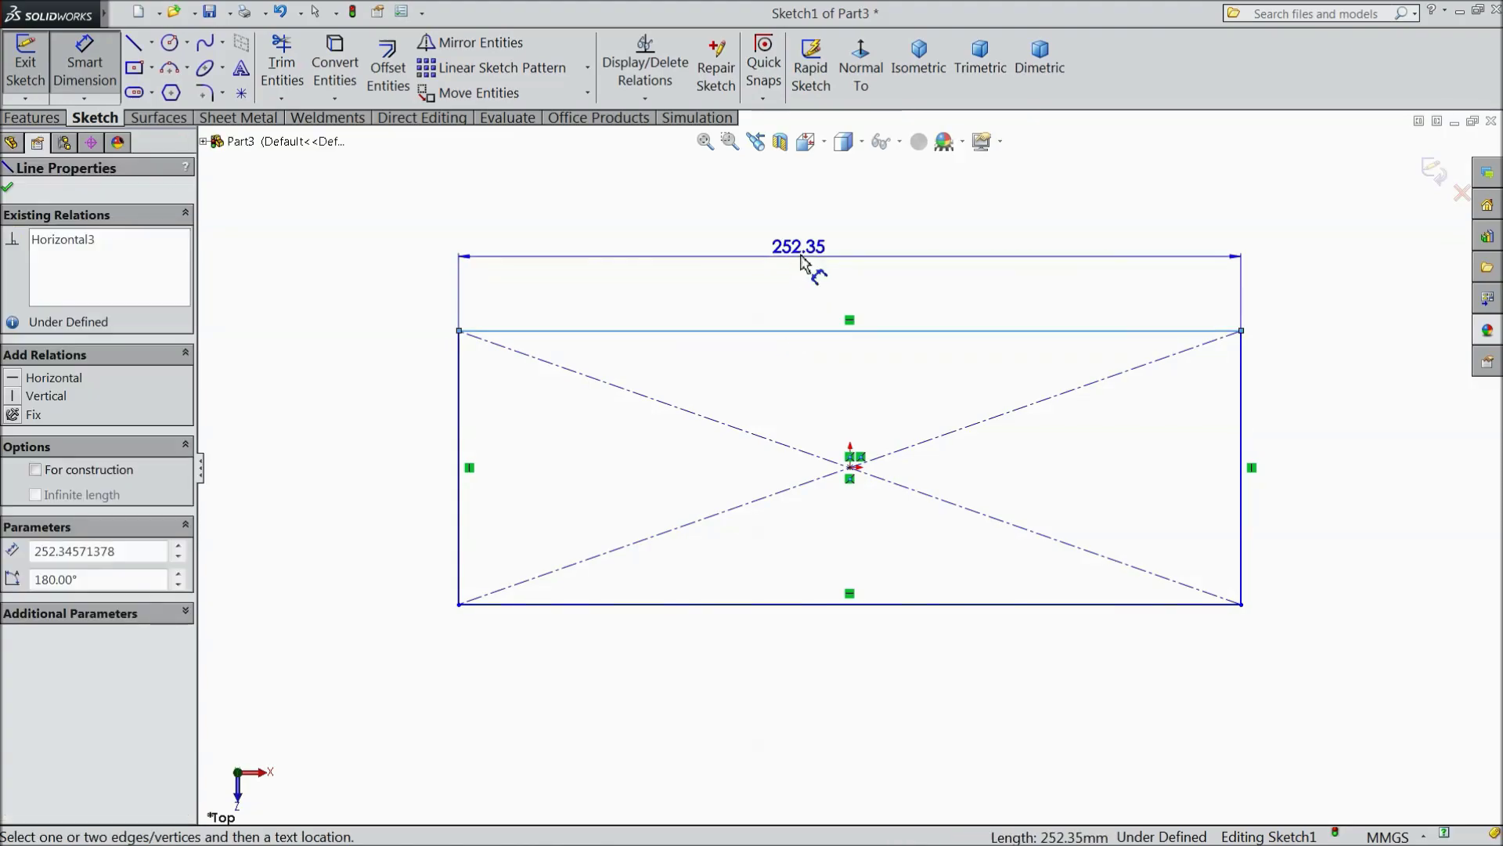
click(812, 262)
text(120)
click(726, 229)
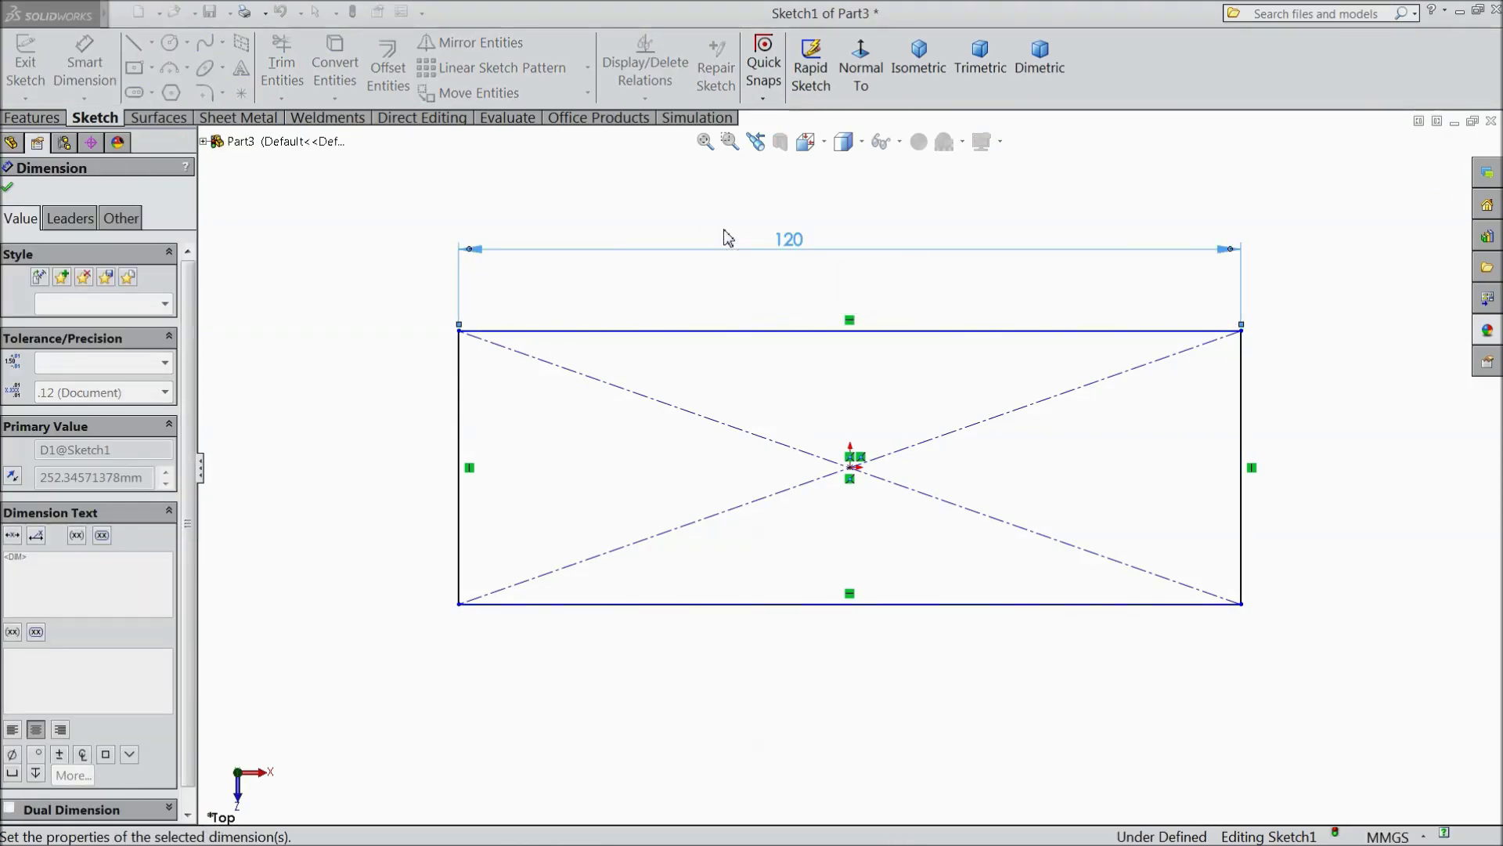
Step: Dimension the rectangle's short vertical side to 45 mm and finish dimensioning
click(1245, 470)
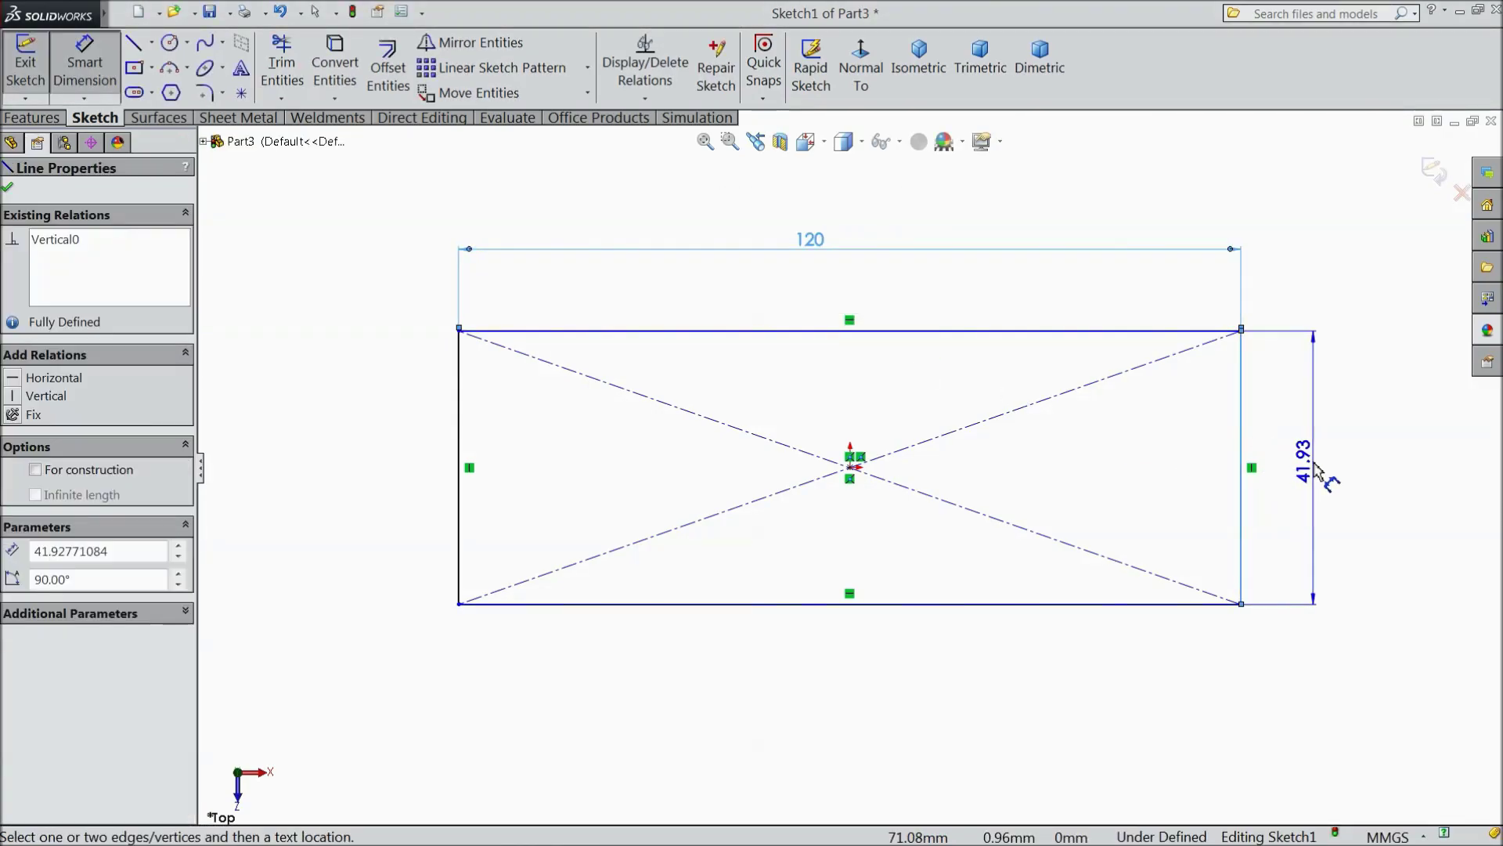
click(1314, 465)
text(45)
click(1230, 445)
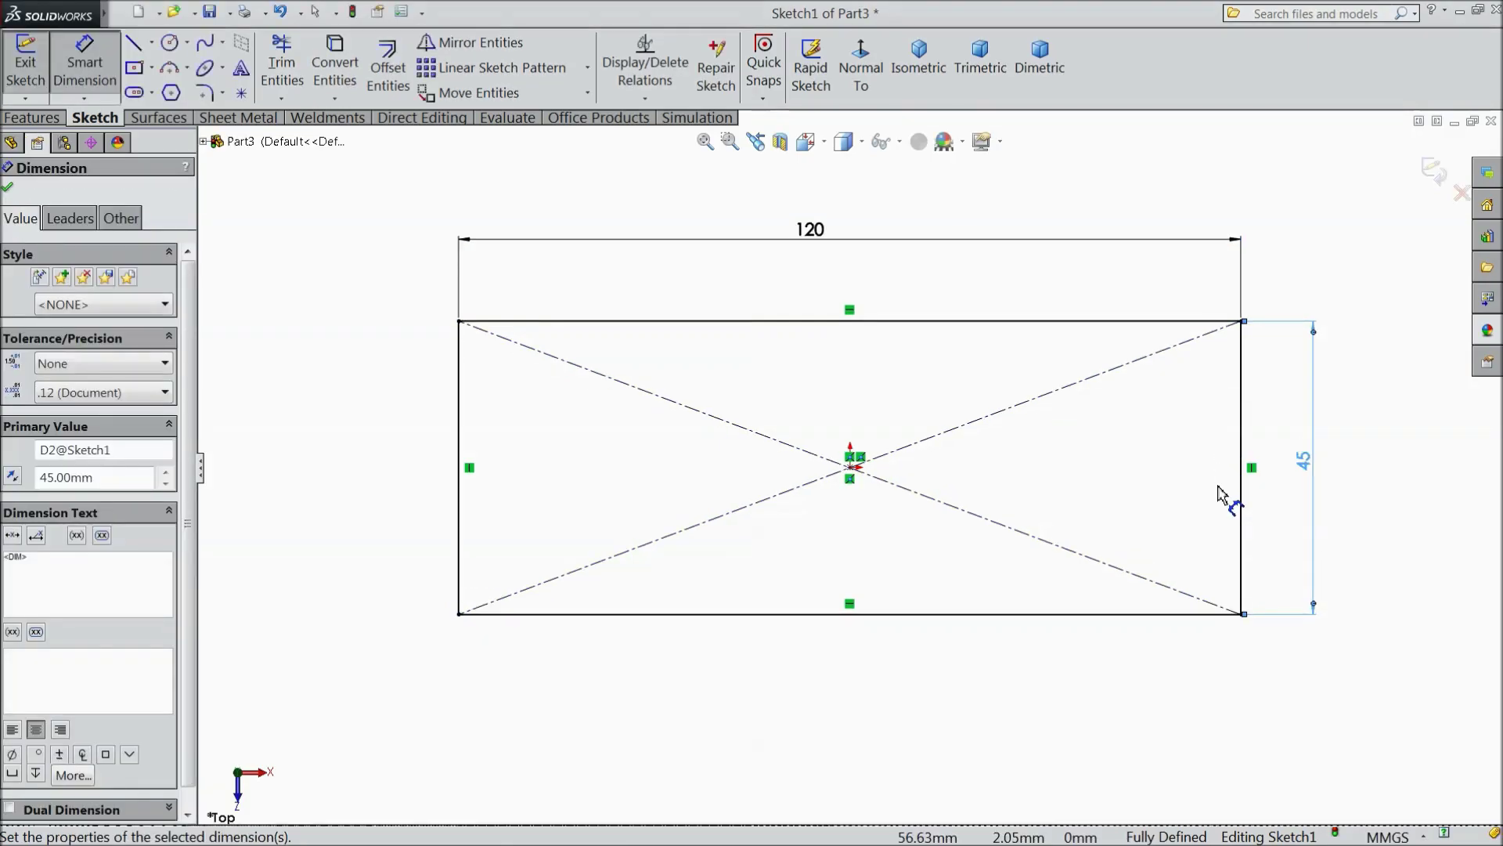
click(8, 190)
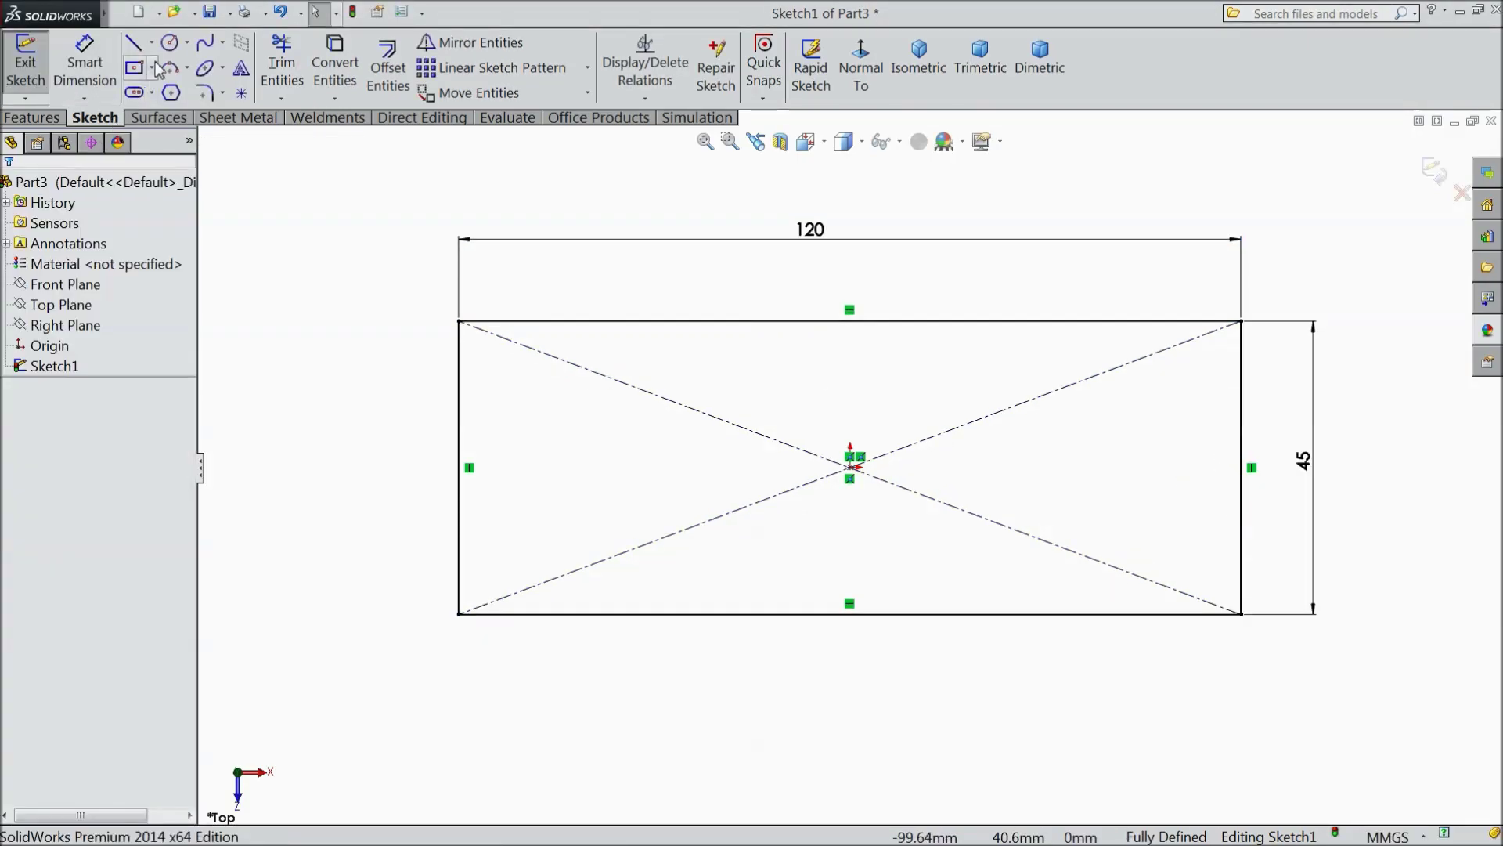
Step: Sketch two circles level with each other inside the rectangle, about 11 mm across in the left half and about 12 mm in the right half
click(173, 46)
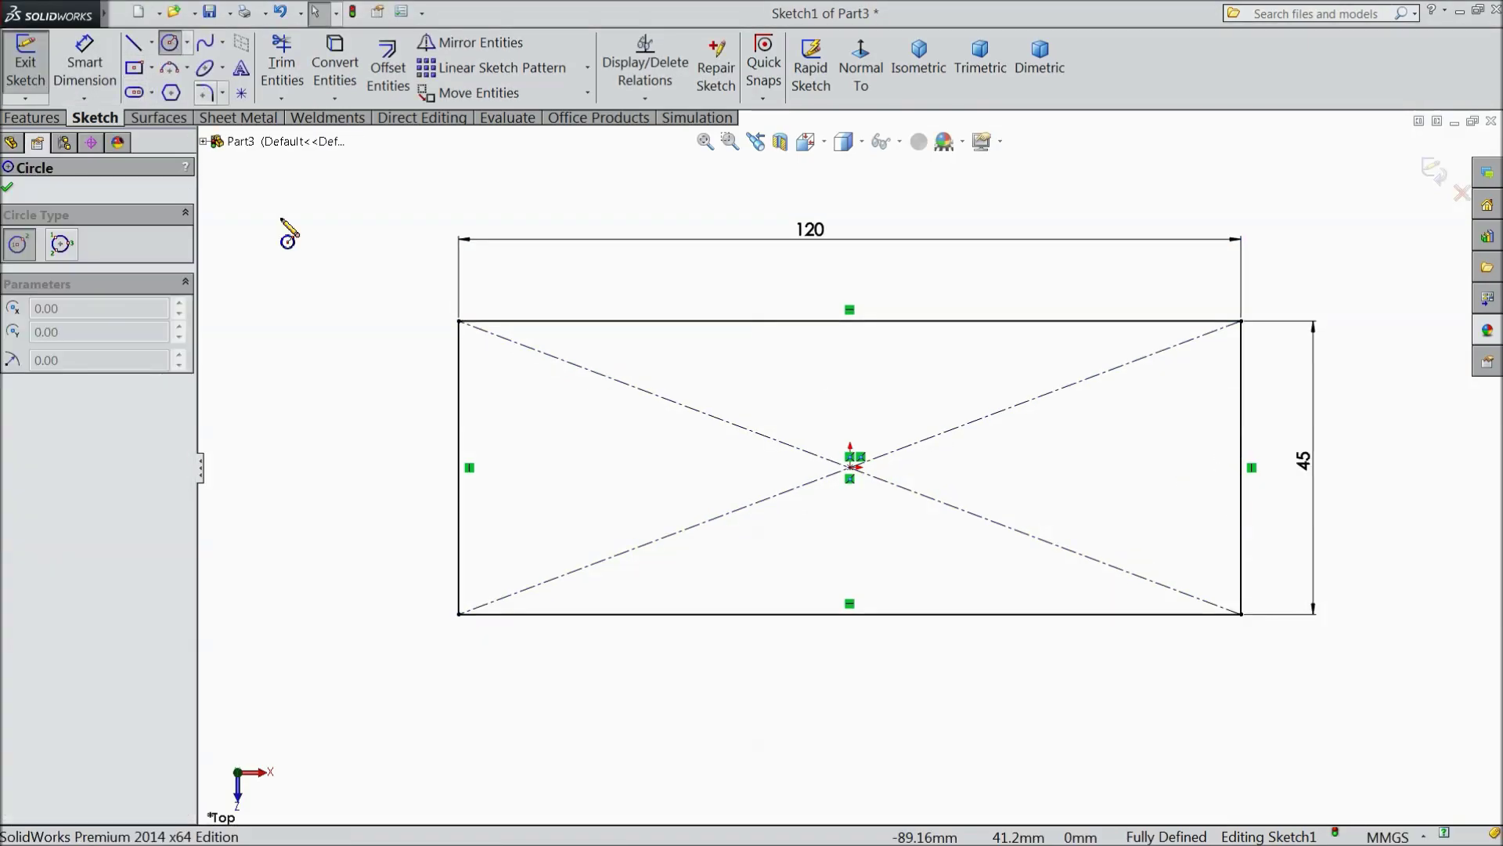
click(594, 495)
click(628, 541)
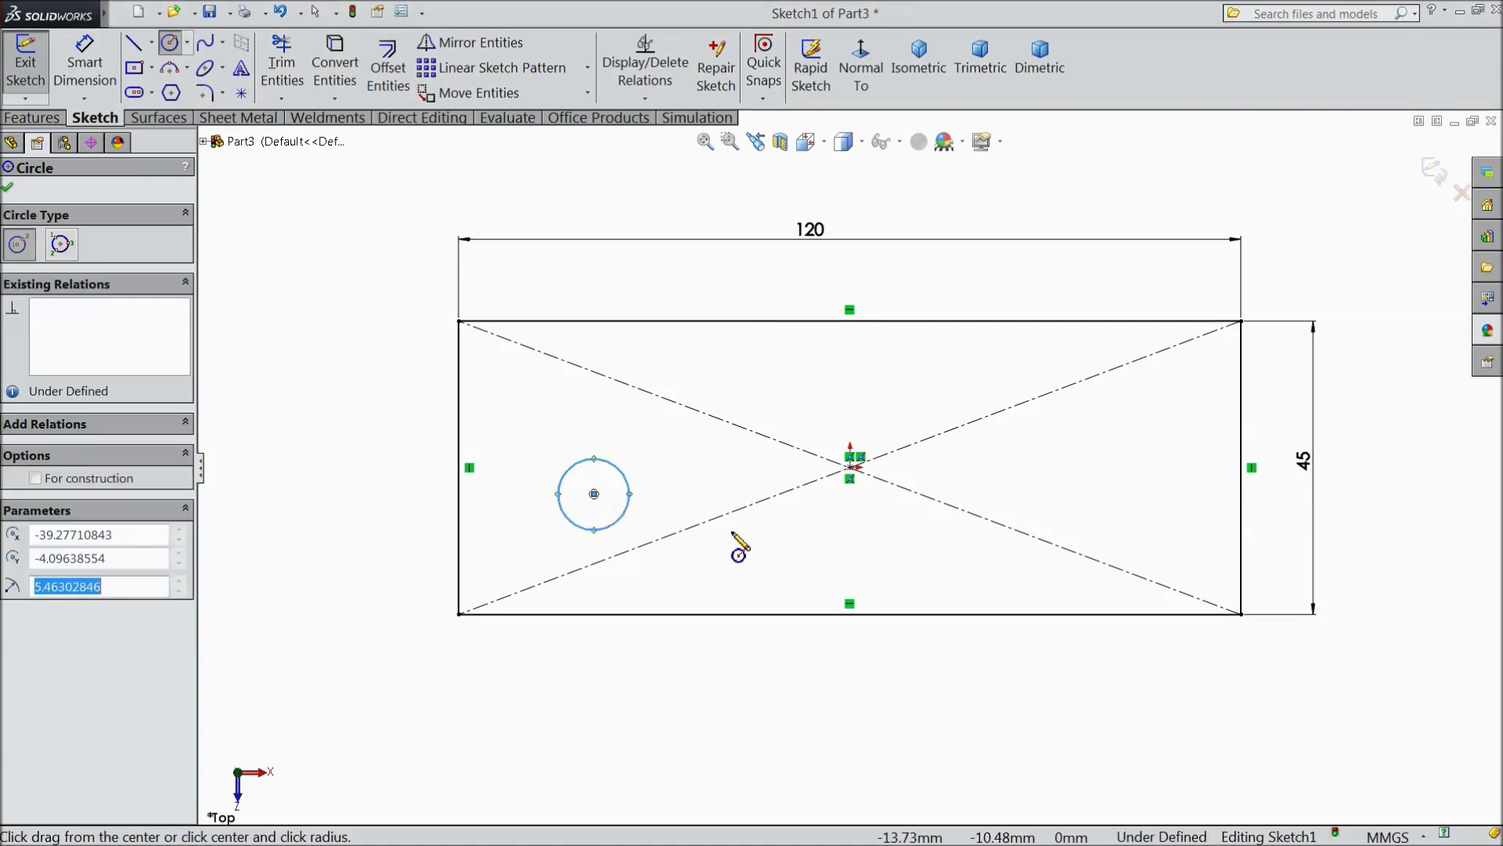
click(1086, 494)
click(1110, 527)
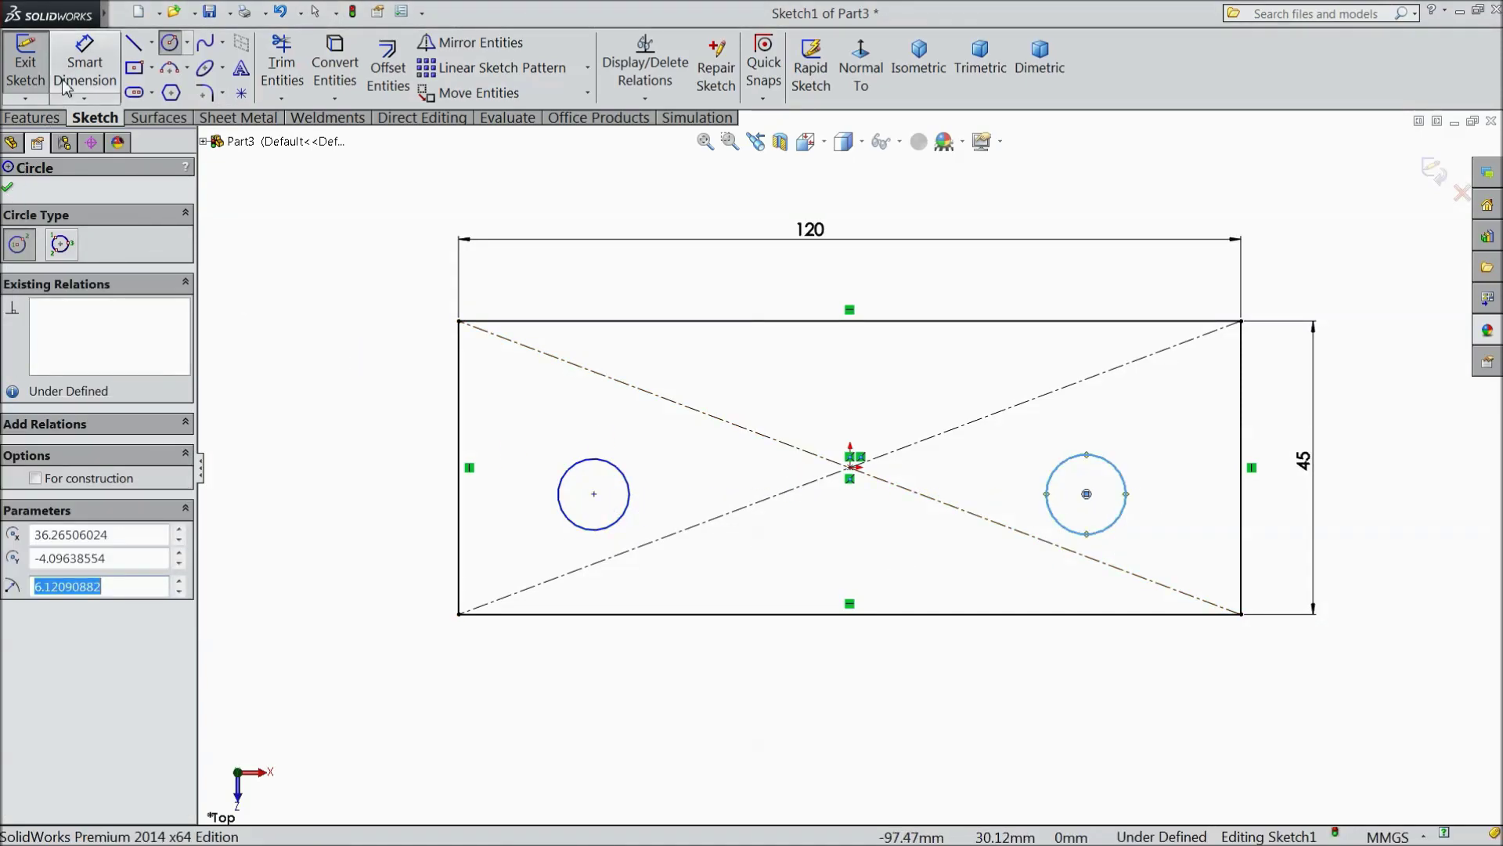
Step: Dimension the diameters of the left and right circles to 10 mm each
click(87, 97)
click(576, 523)
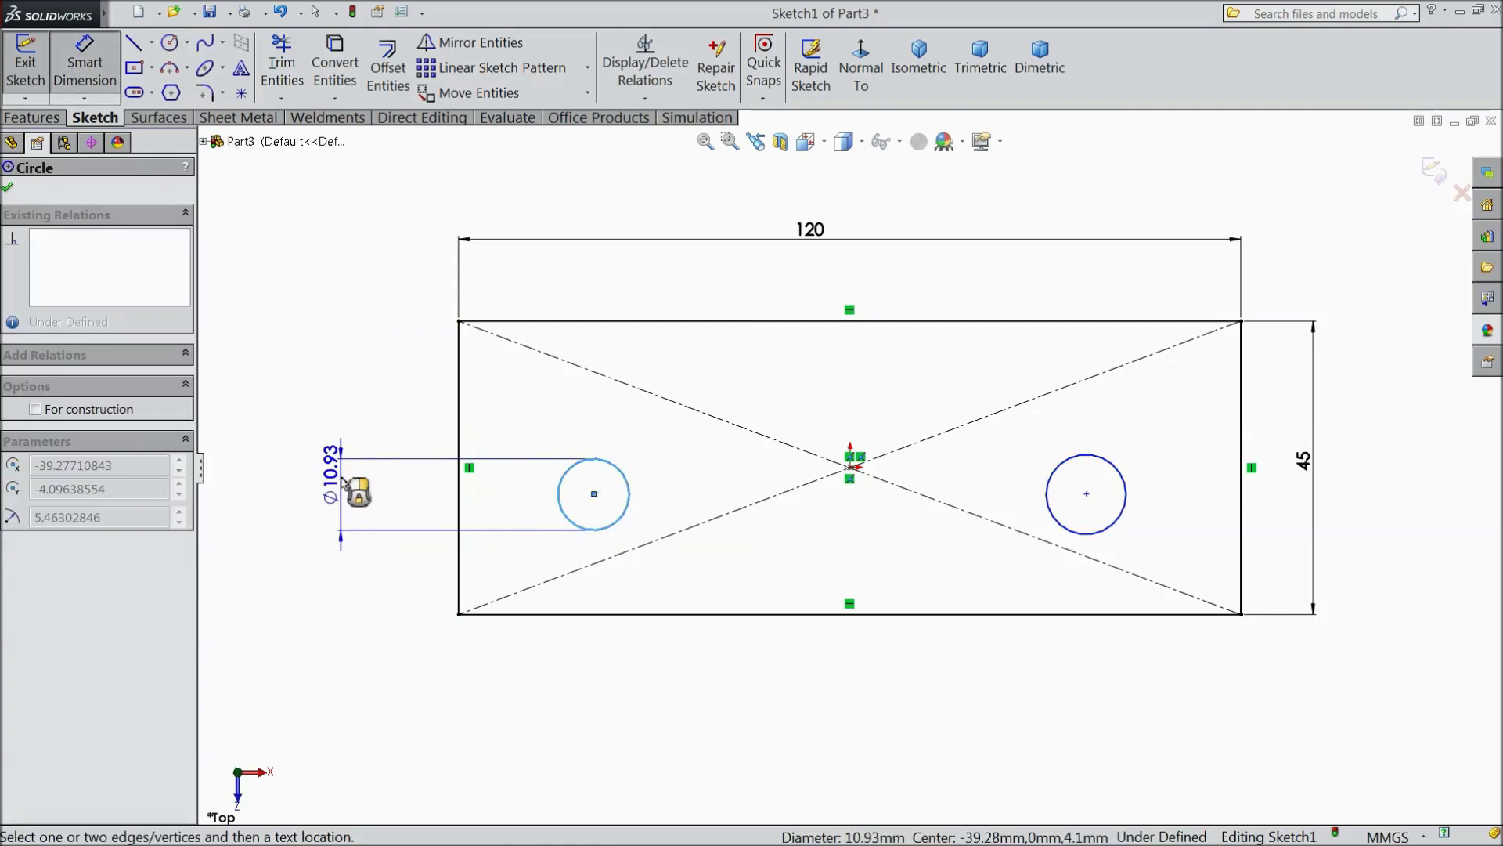
click(342, 483)
text(10)
key(Return)
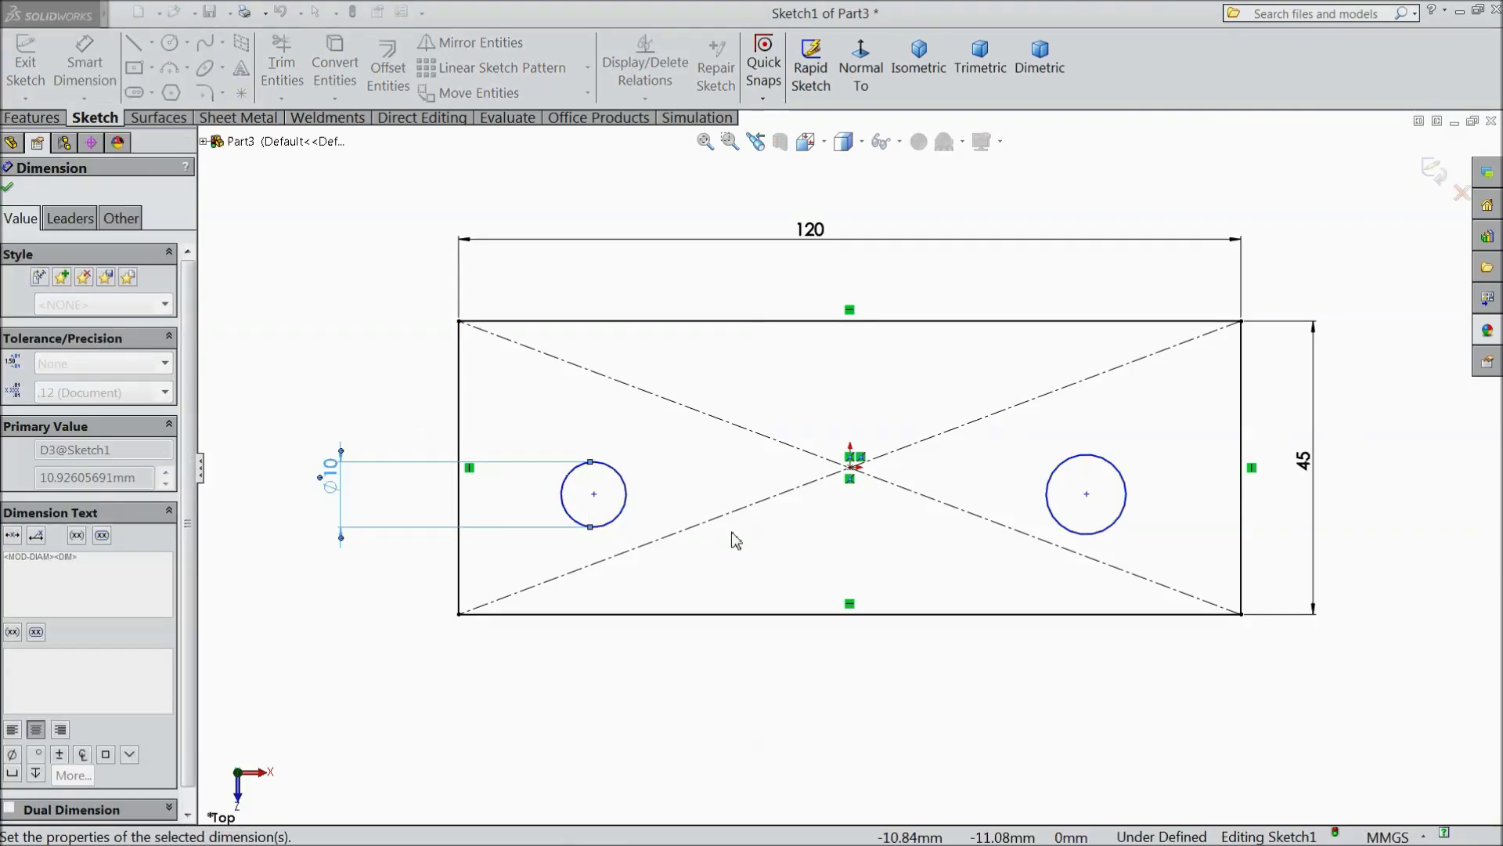
click(1123, 520)
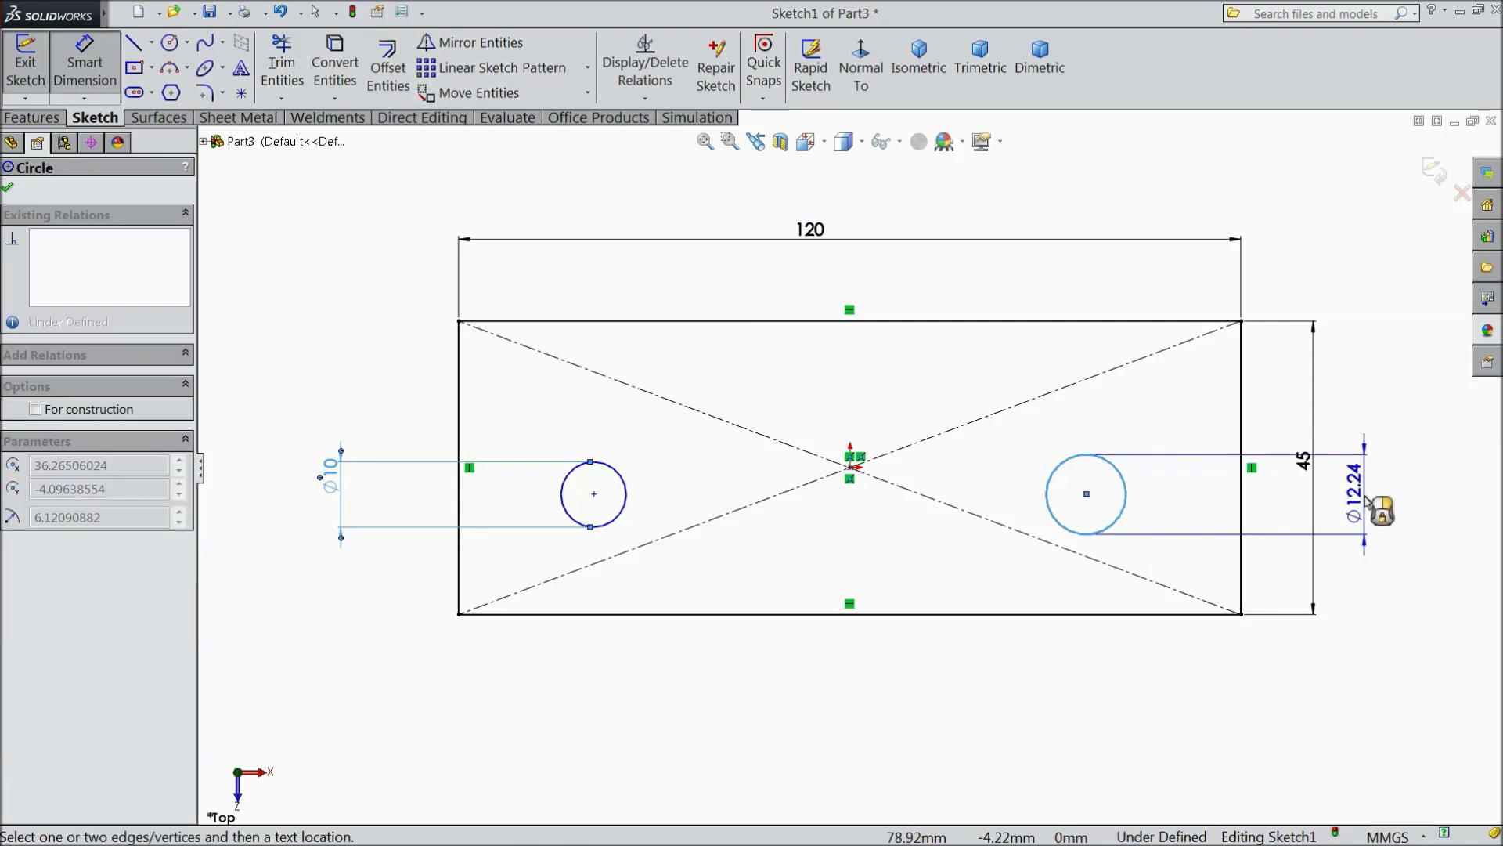
click(1296, 504)
text(10)
click(1281, 478)
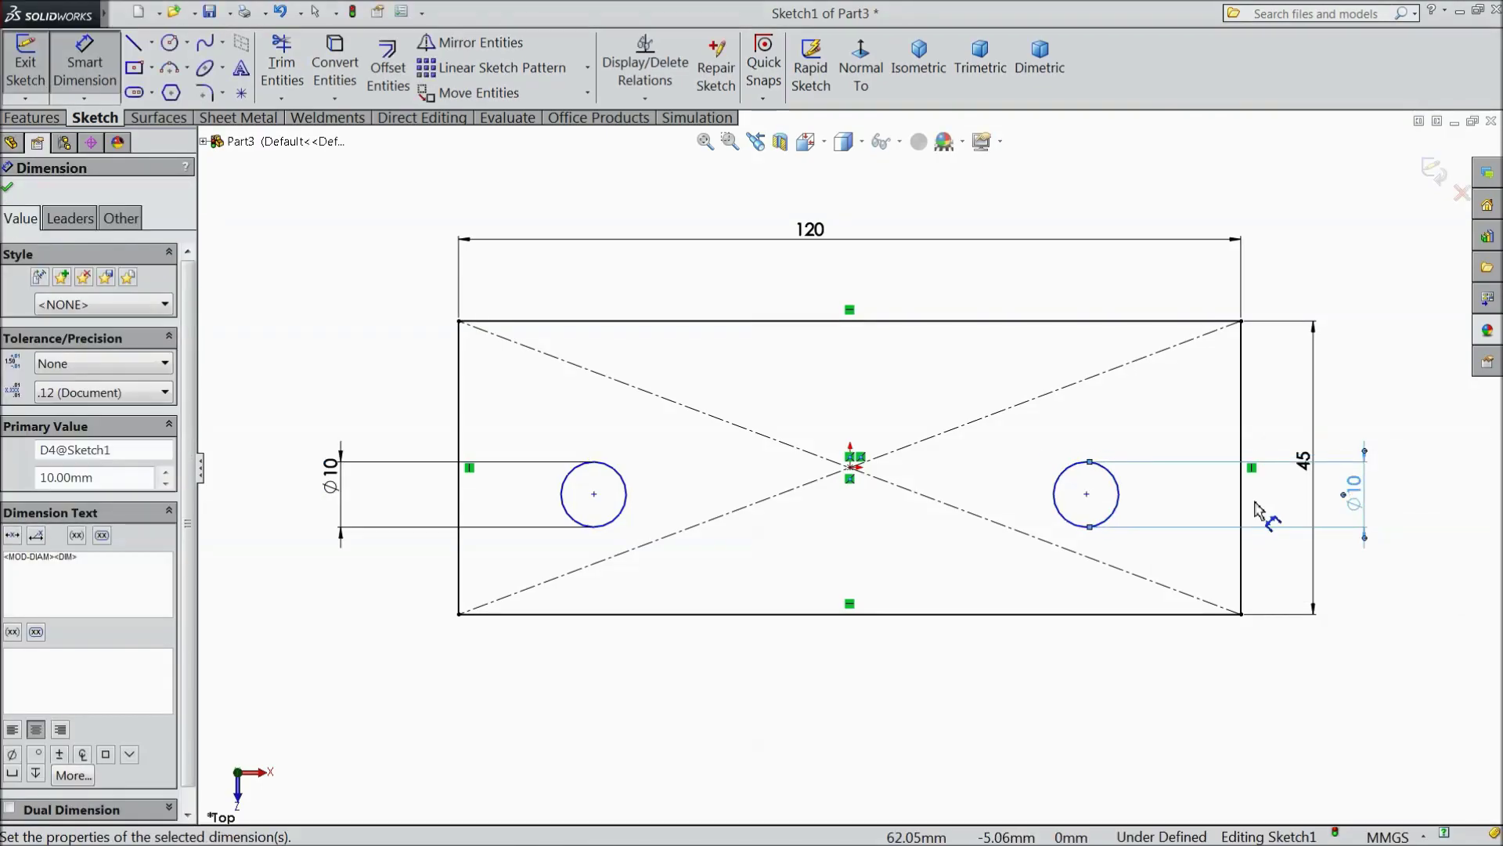
Step: Dimension the right circle's centre 35 mm from the rectangle's right edge
click(1242, 513)
click(1120, 513)
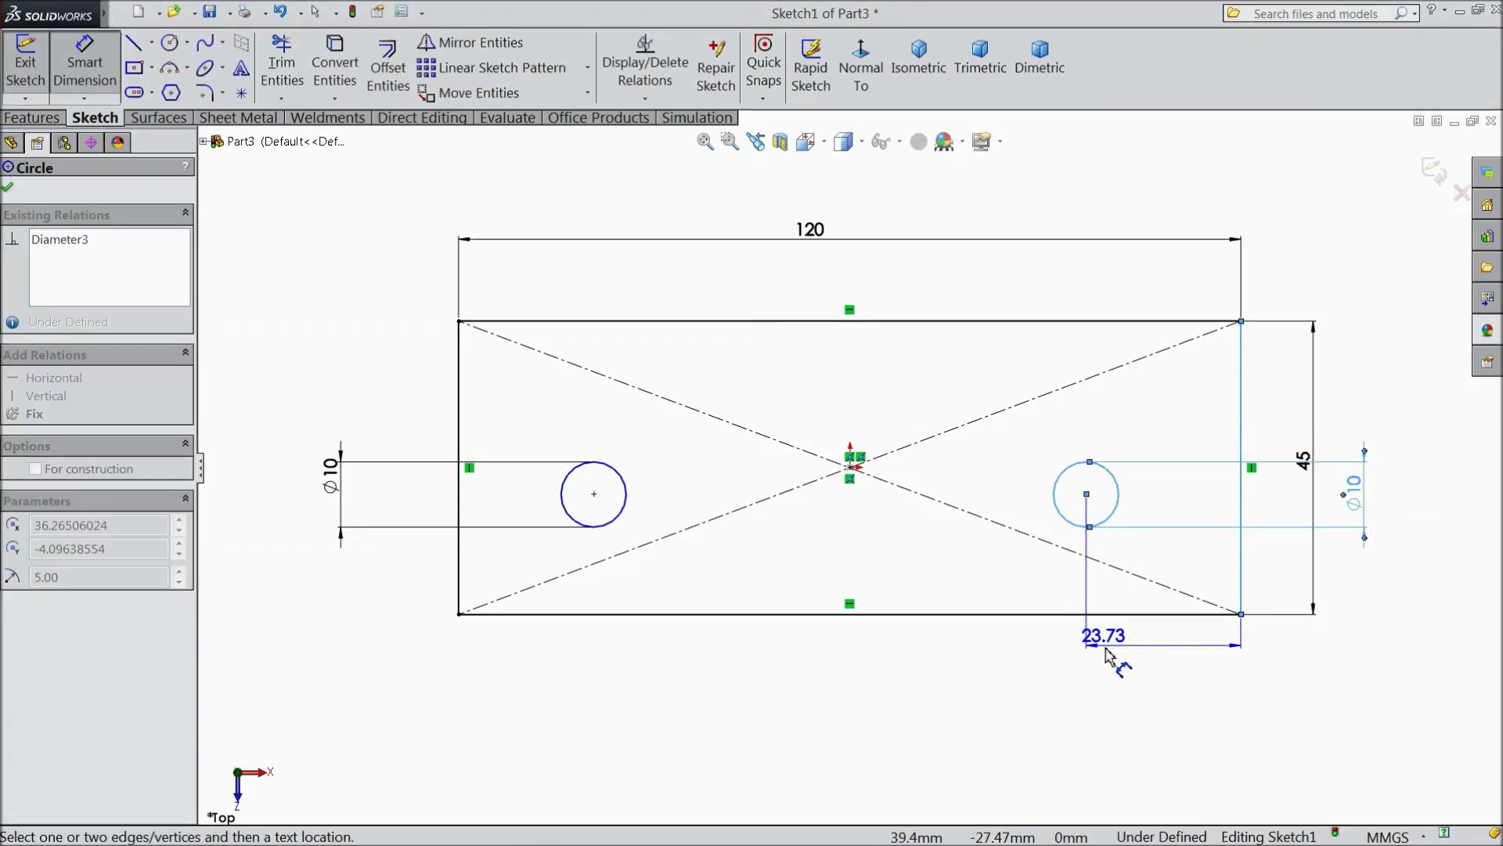
click(1157, 662)
text(1)
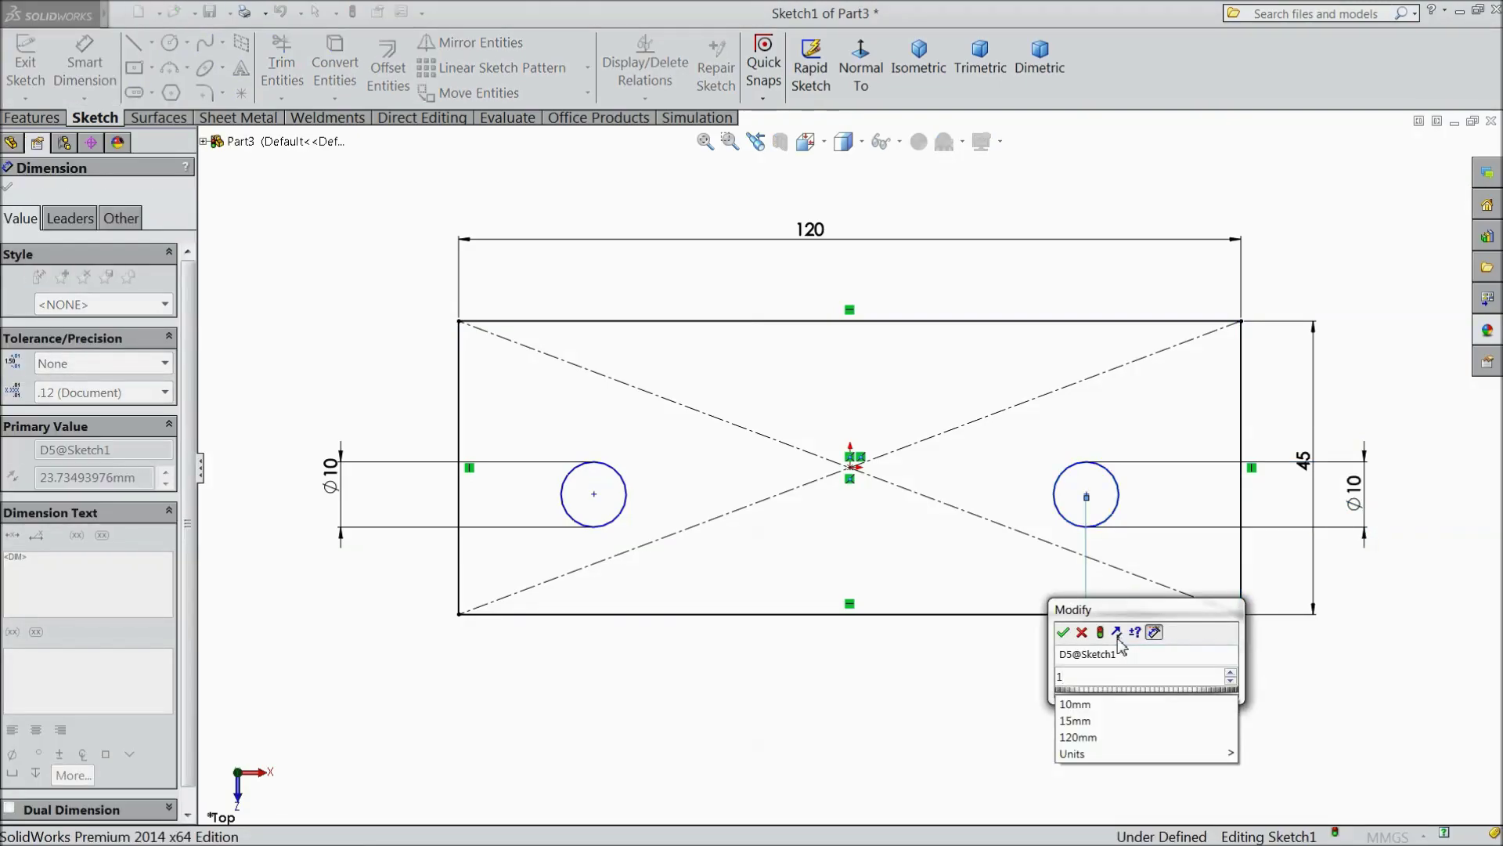
key(BackSpace)
text(35)
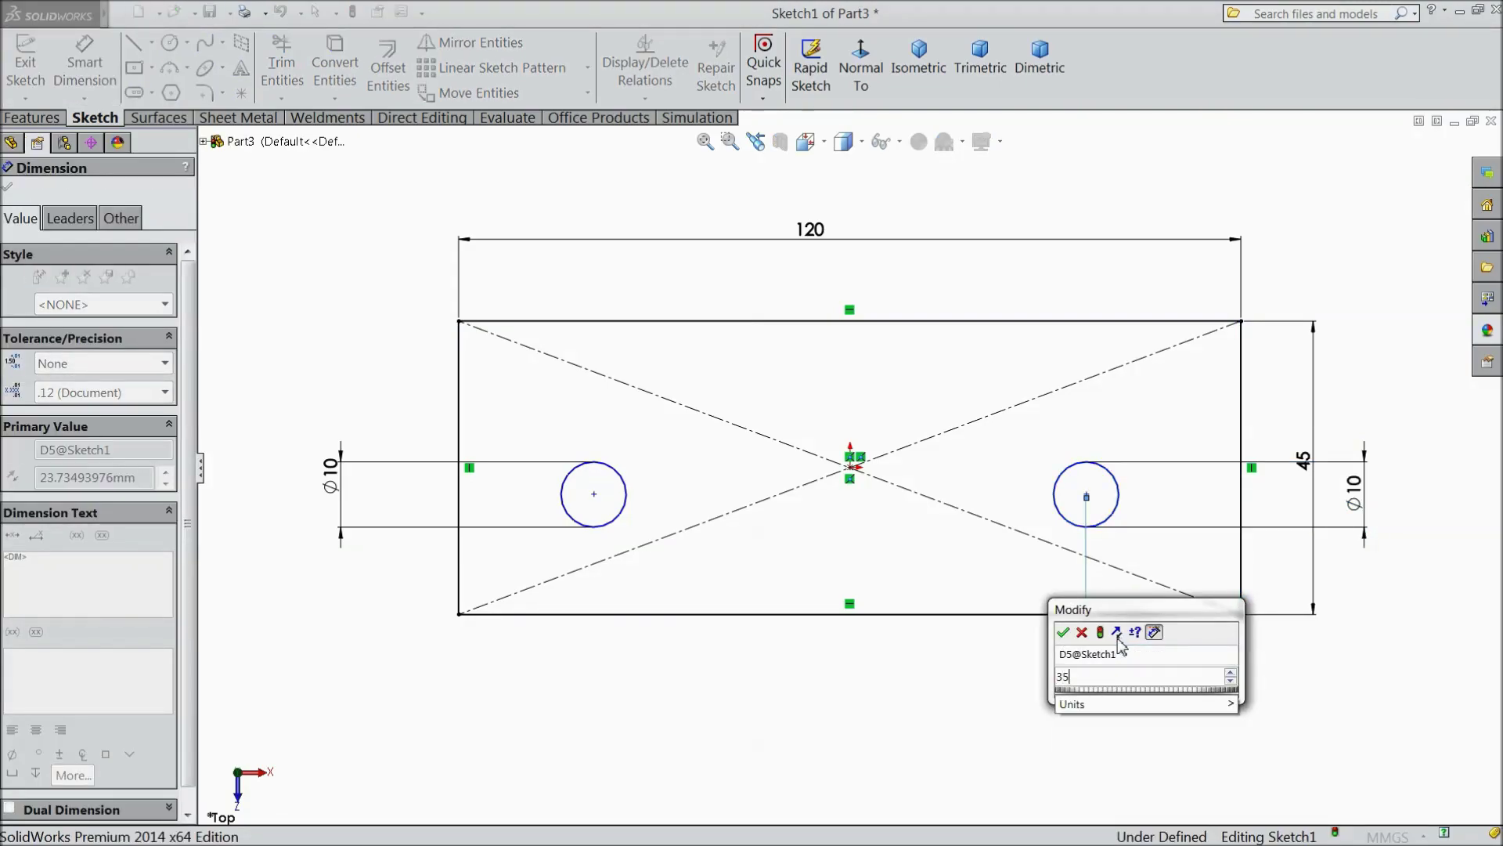
key(Return)
Step: Dimension the left circle's centre 35 mm from the rectangle's left edge
click(624, 518)
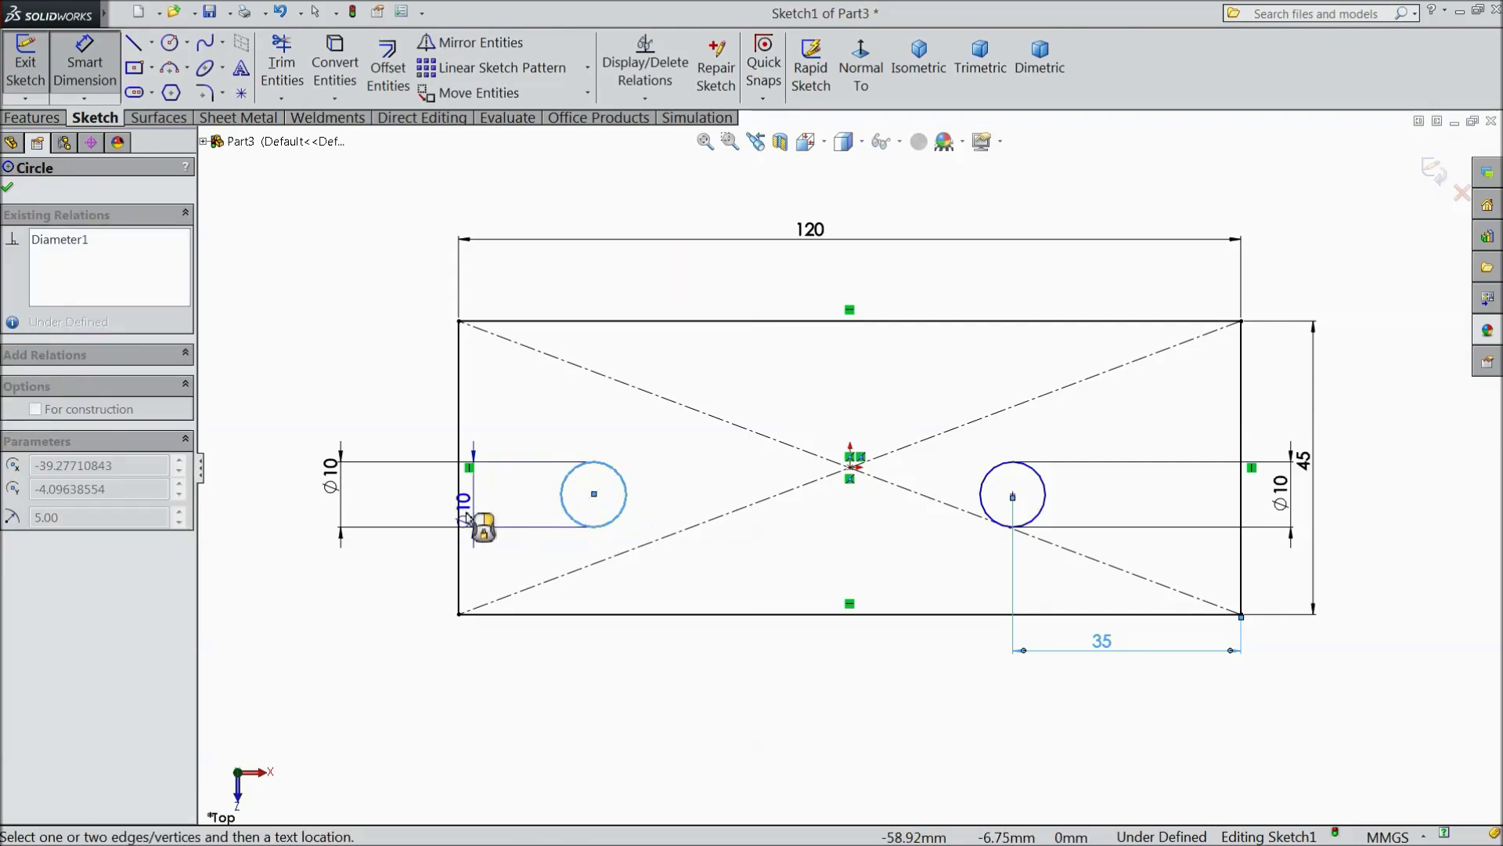
click(459, 518)
click(518, 673)
text(35)
click(432, 647)
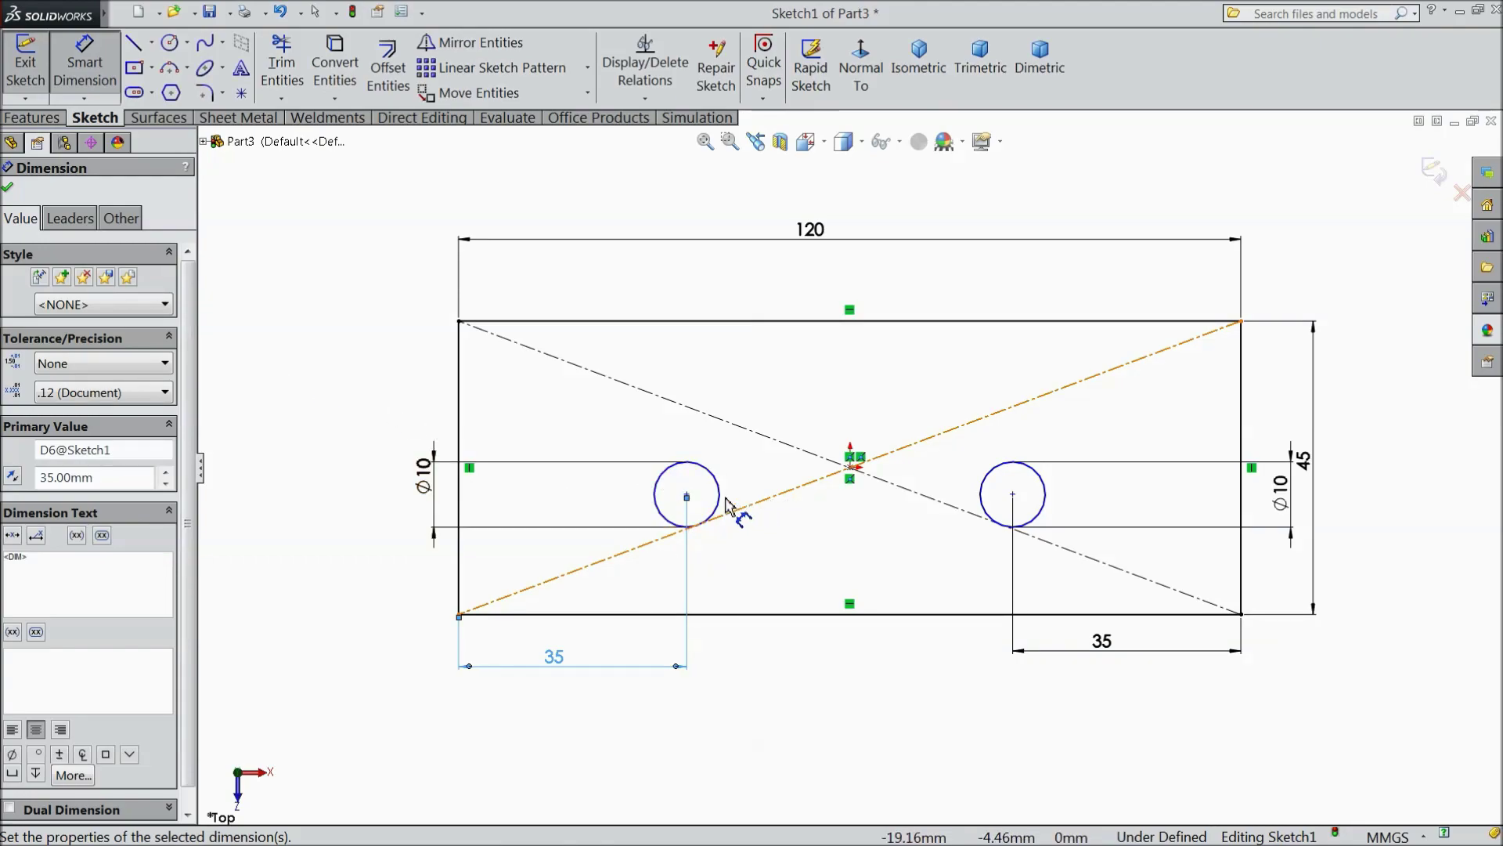
Step: Dimension the left circle's centre 15 mm above the rectangle's bottom edge and finish dimensioning
click(728, 513)
click(765, 614)
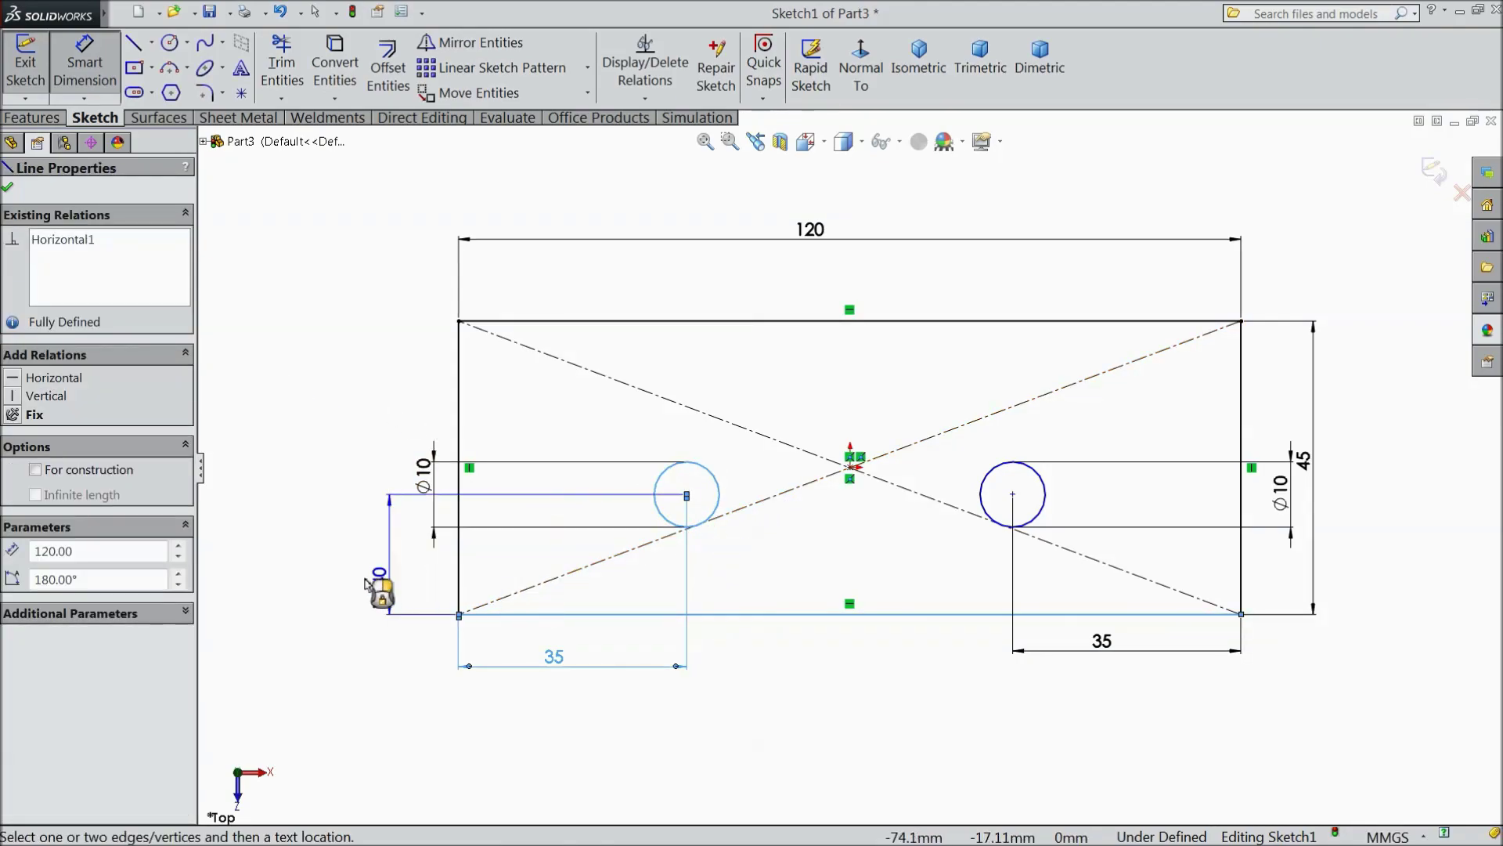
click(351, 562)
text(15)
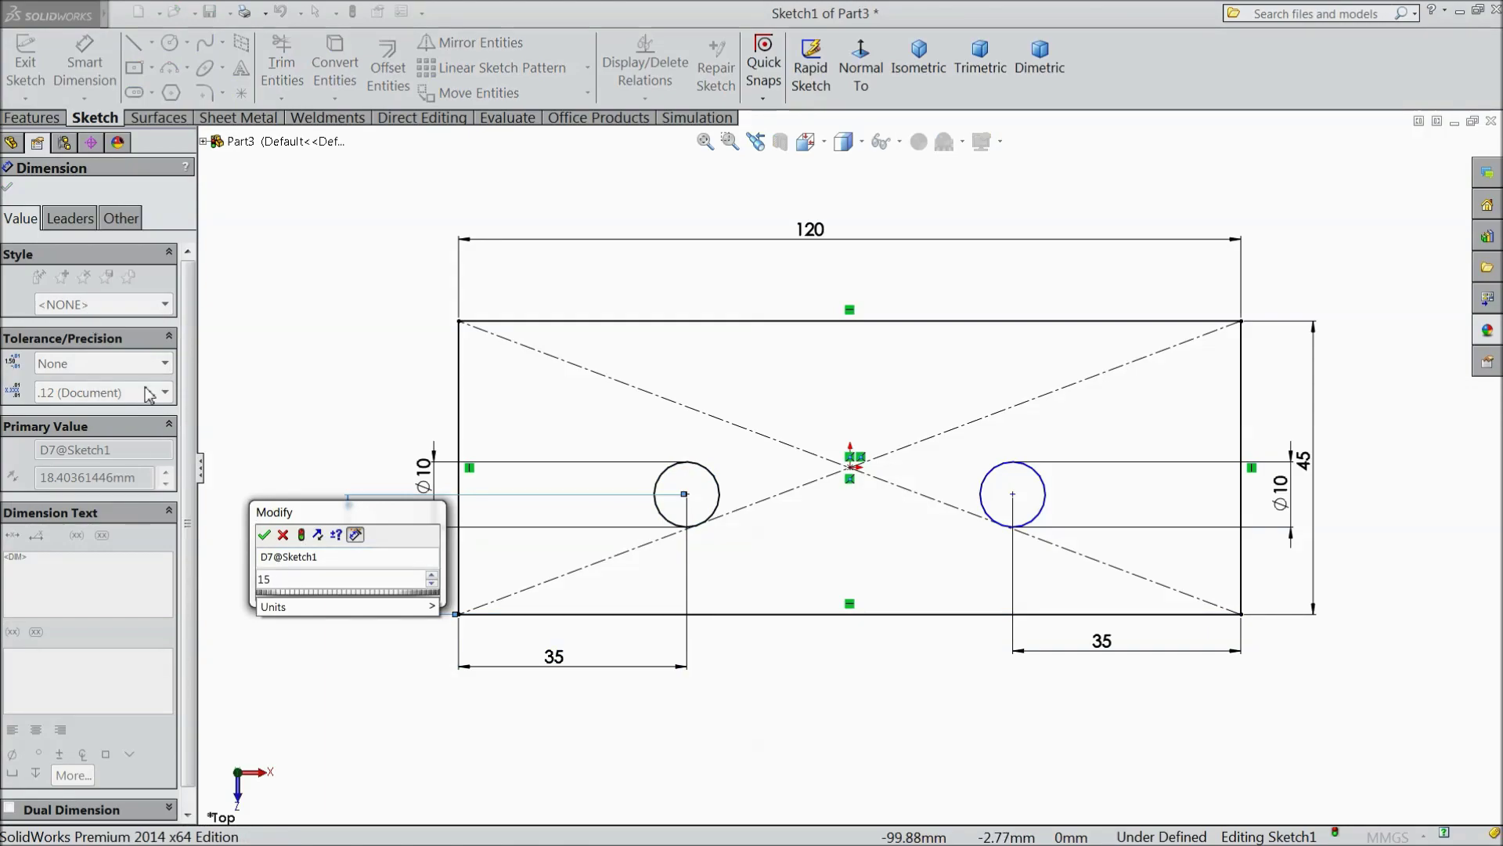
click(263, 535)
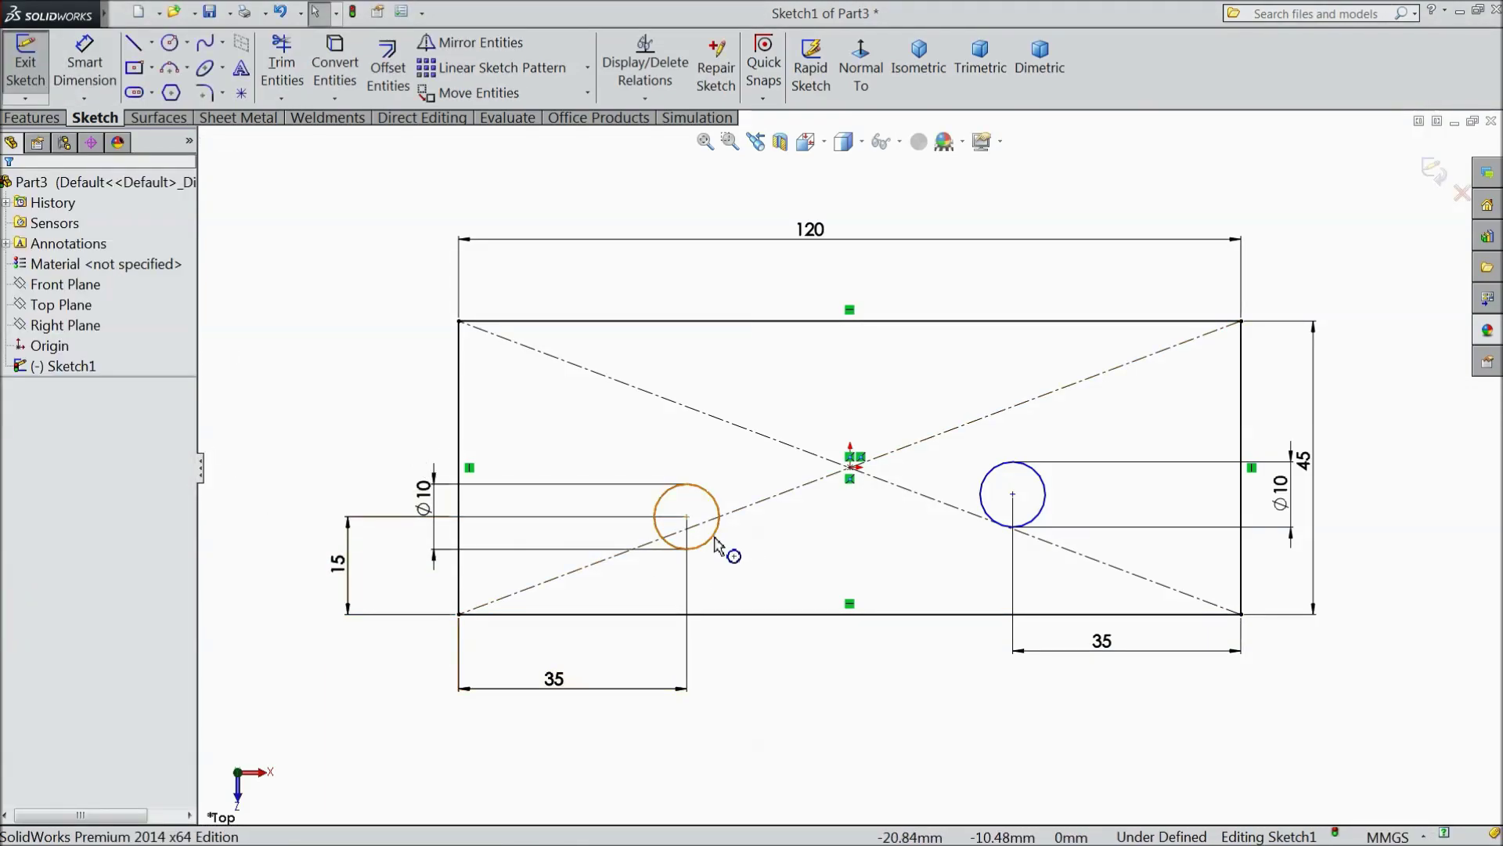
Step: Add a horizontal relation between the centres of the two circles
click(688, 518)
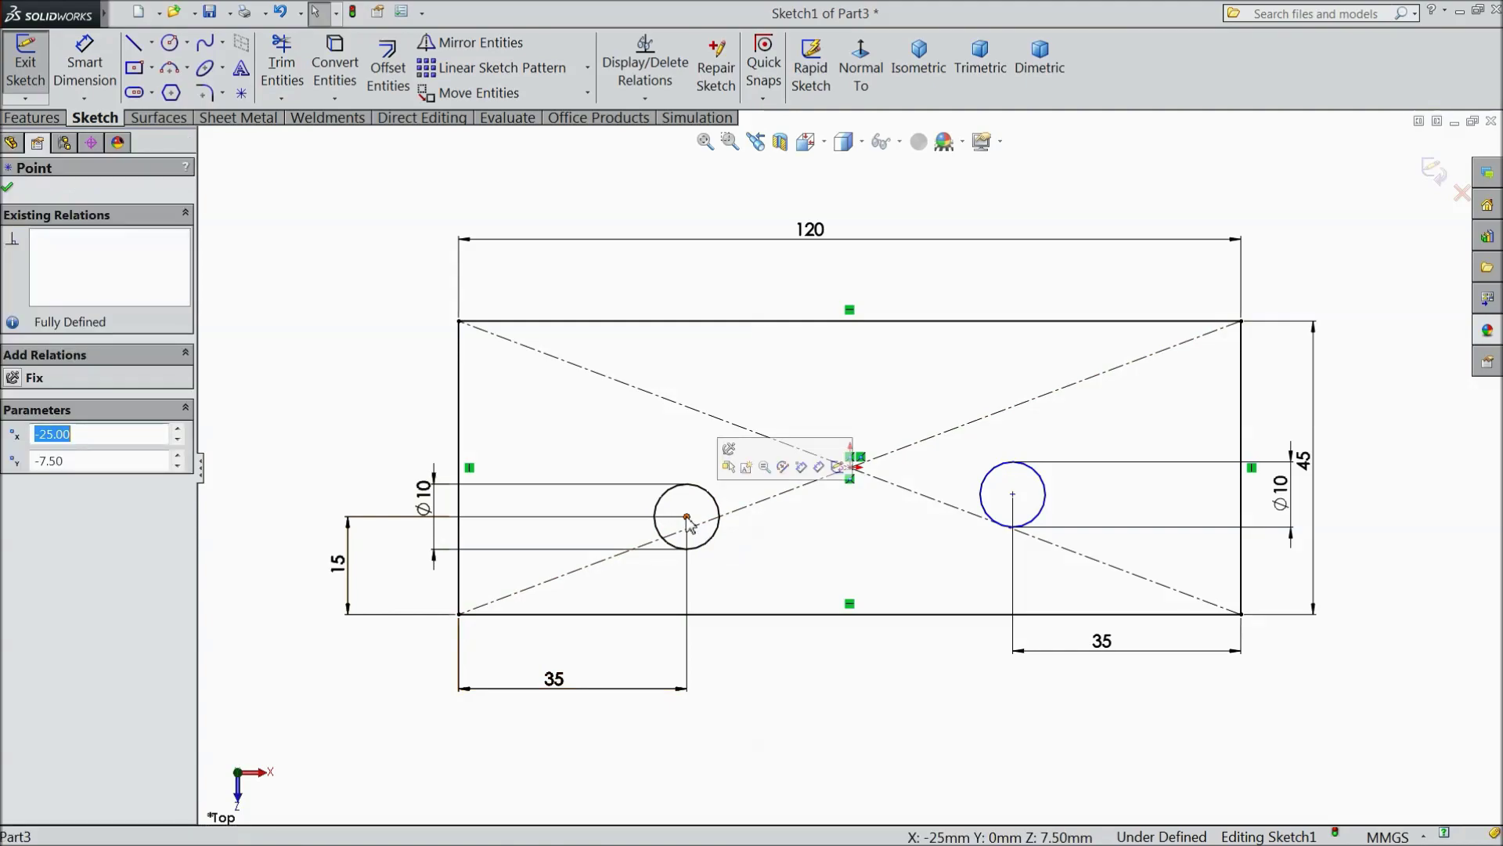
click(1013, 494)
ctrl+click(1012, 494)
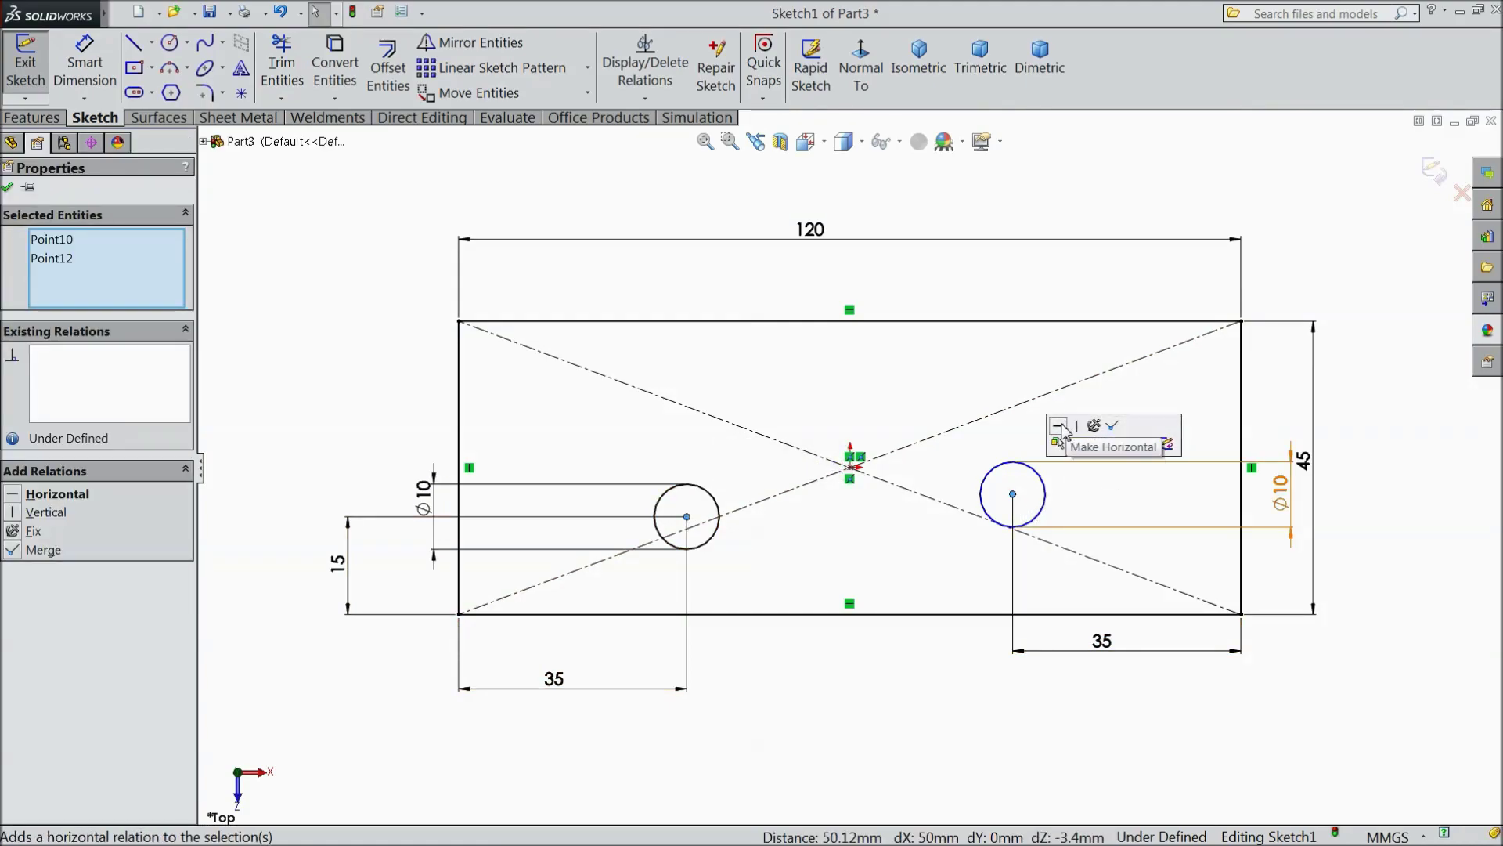
click(1060, 427)
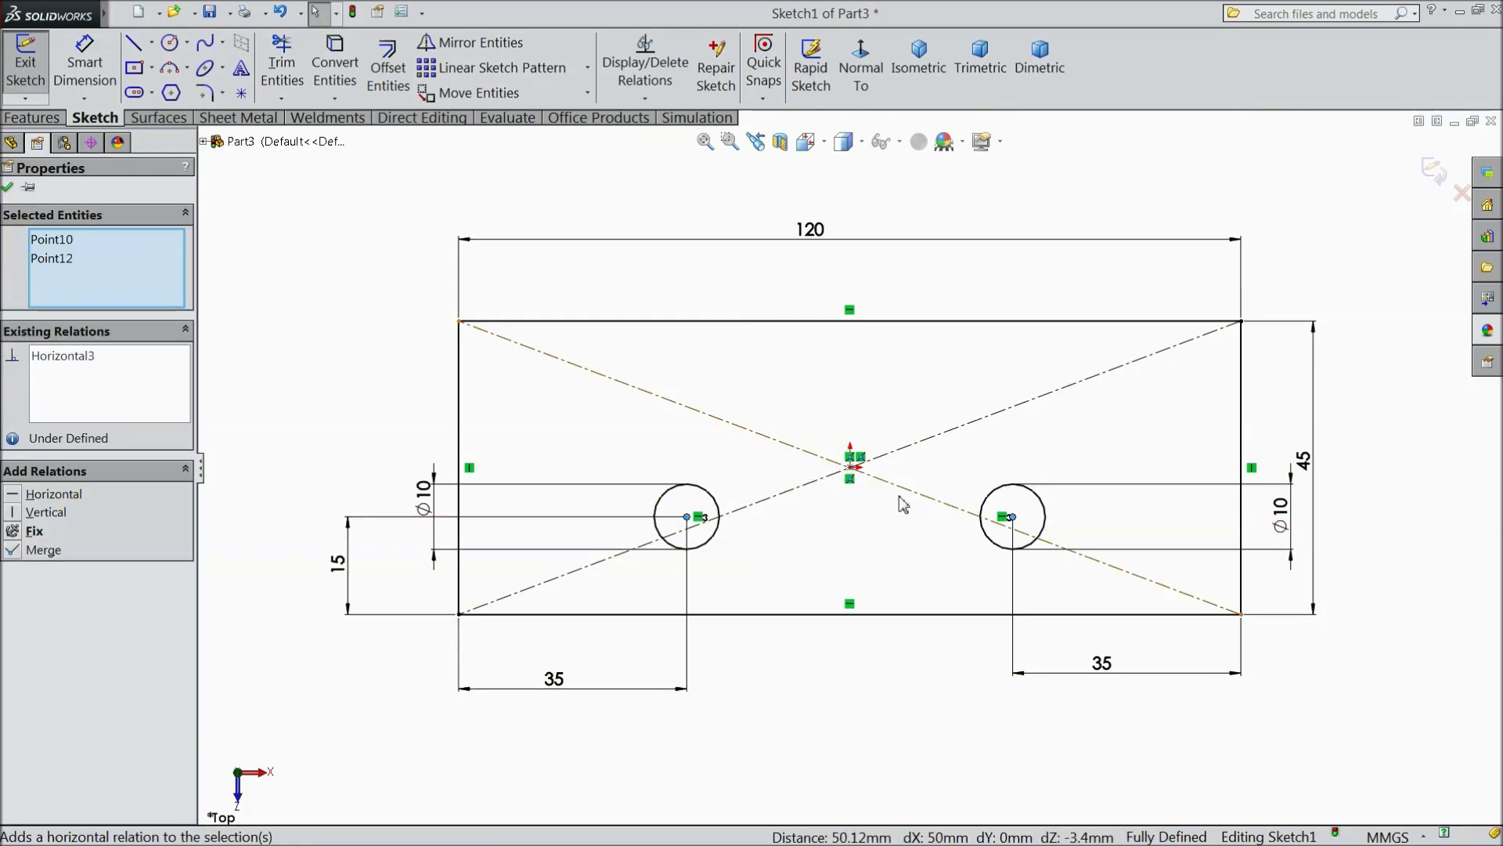
click(7, 188)
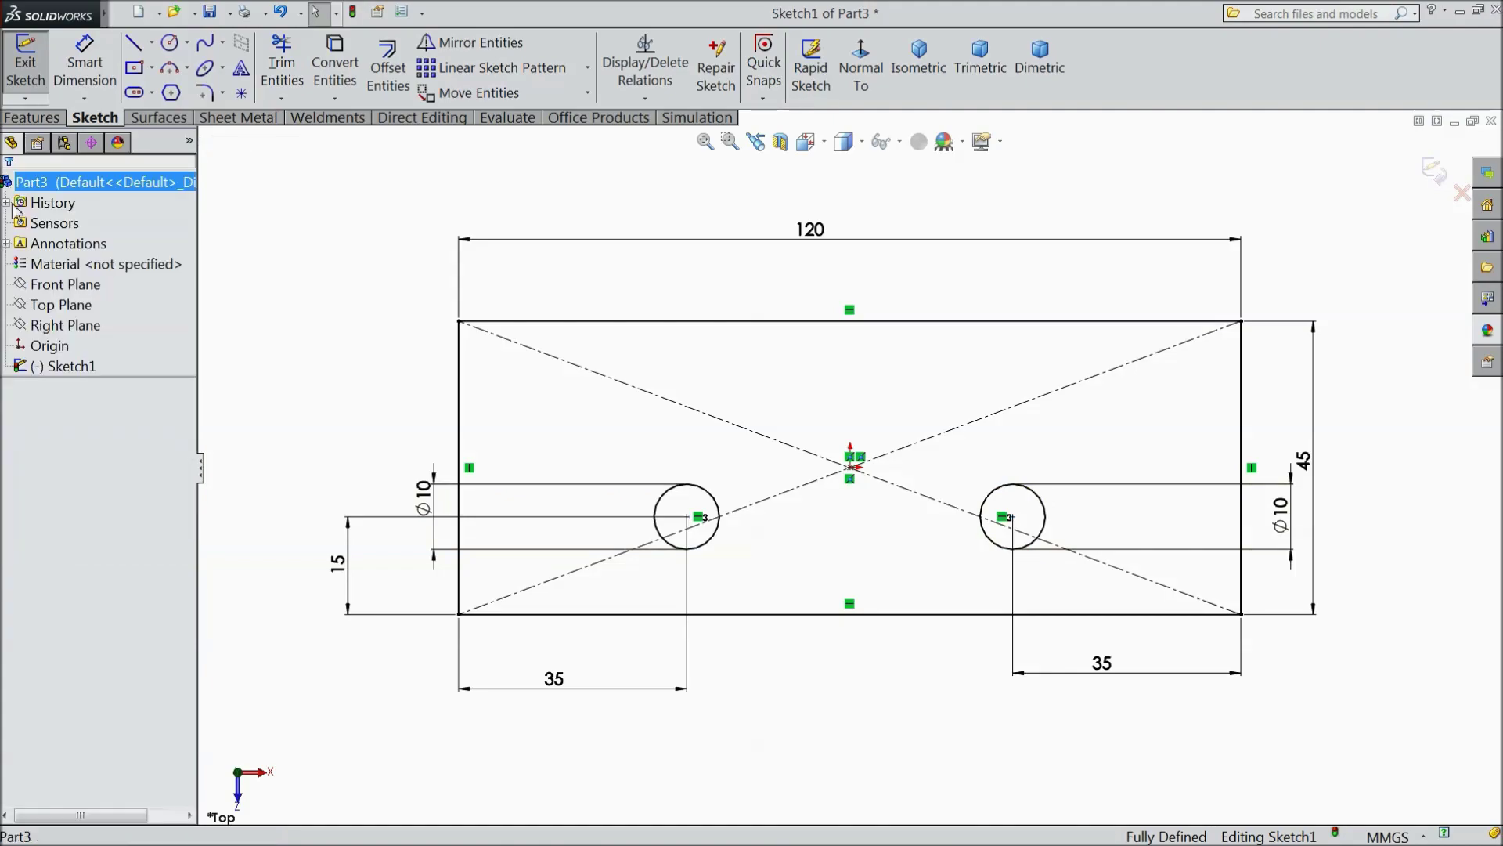
Step: Extrude the plate sketch as a blind boss with a depth of 7.9375 mm
click(31, 118)
click(35, 67)
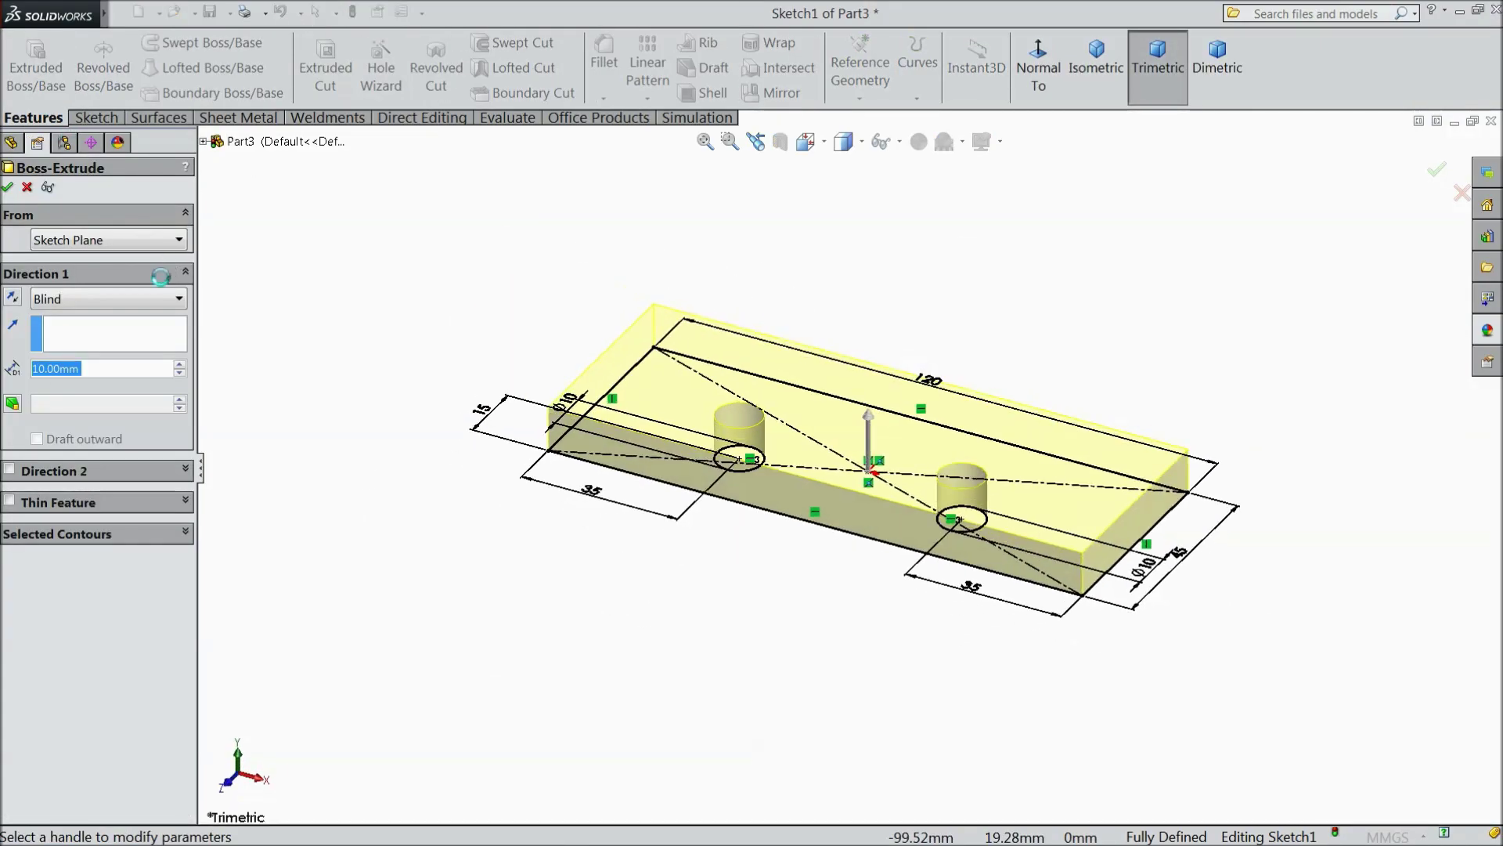
text(7.)
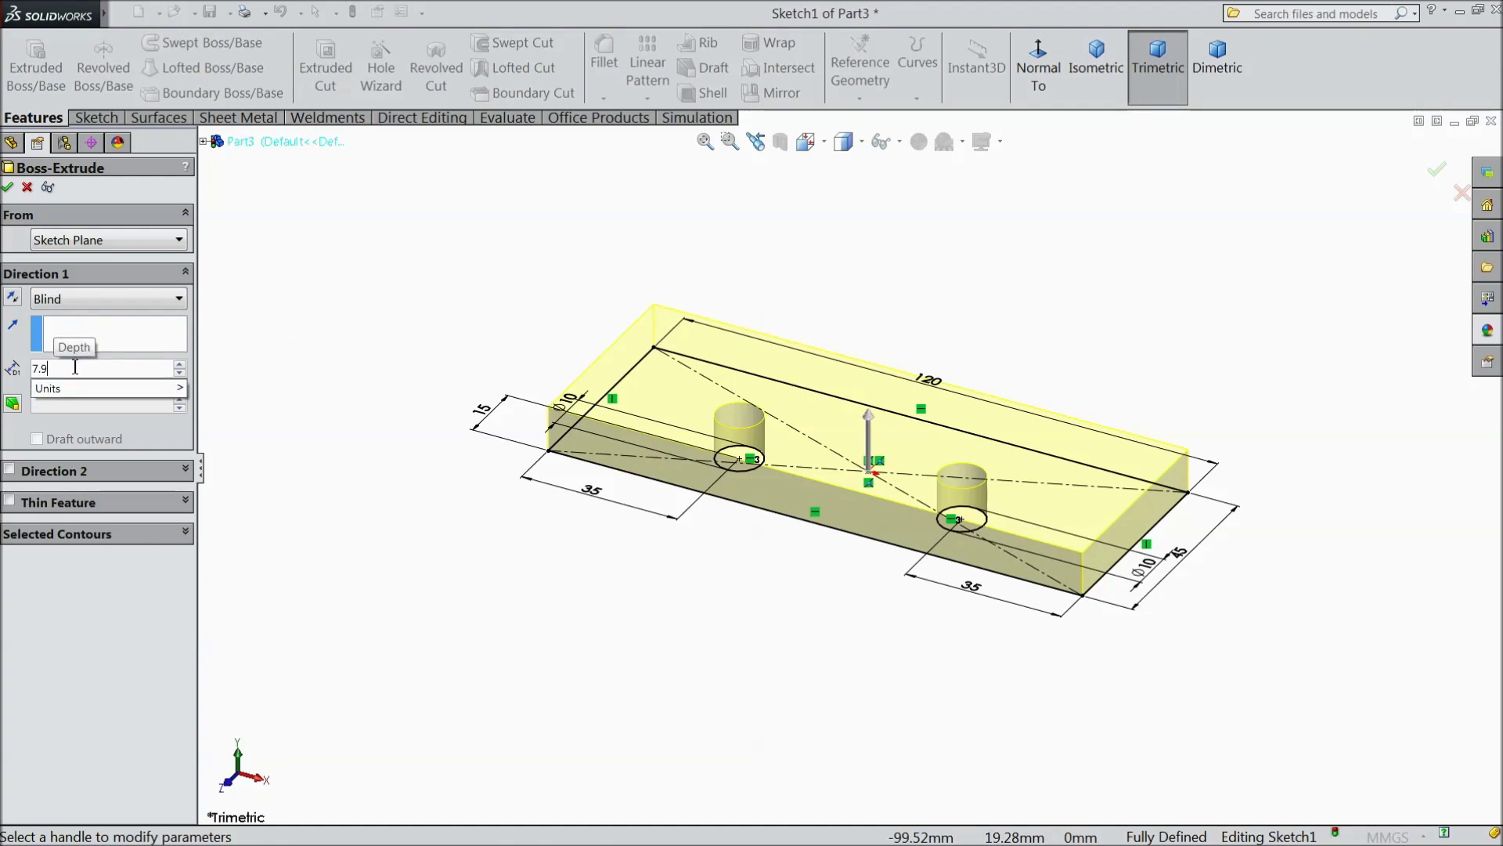
text(9375)
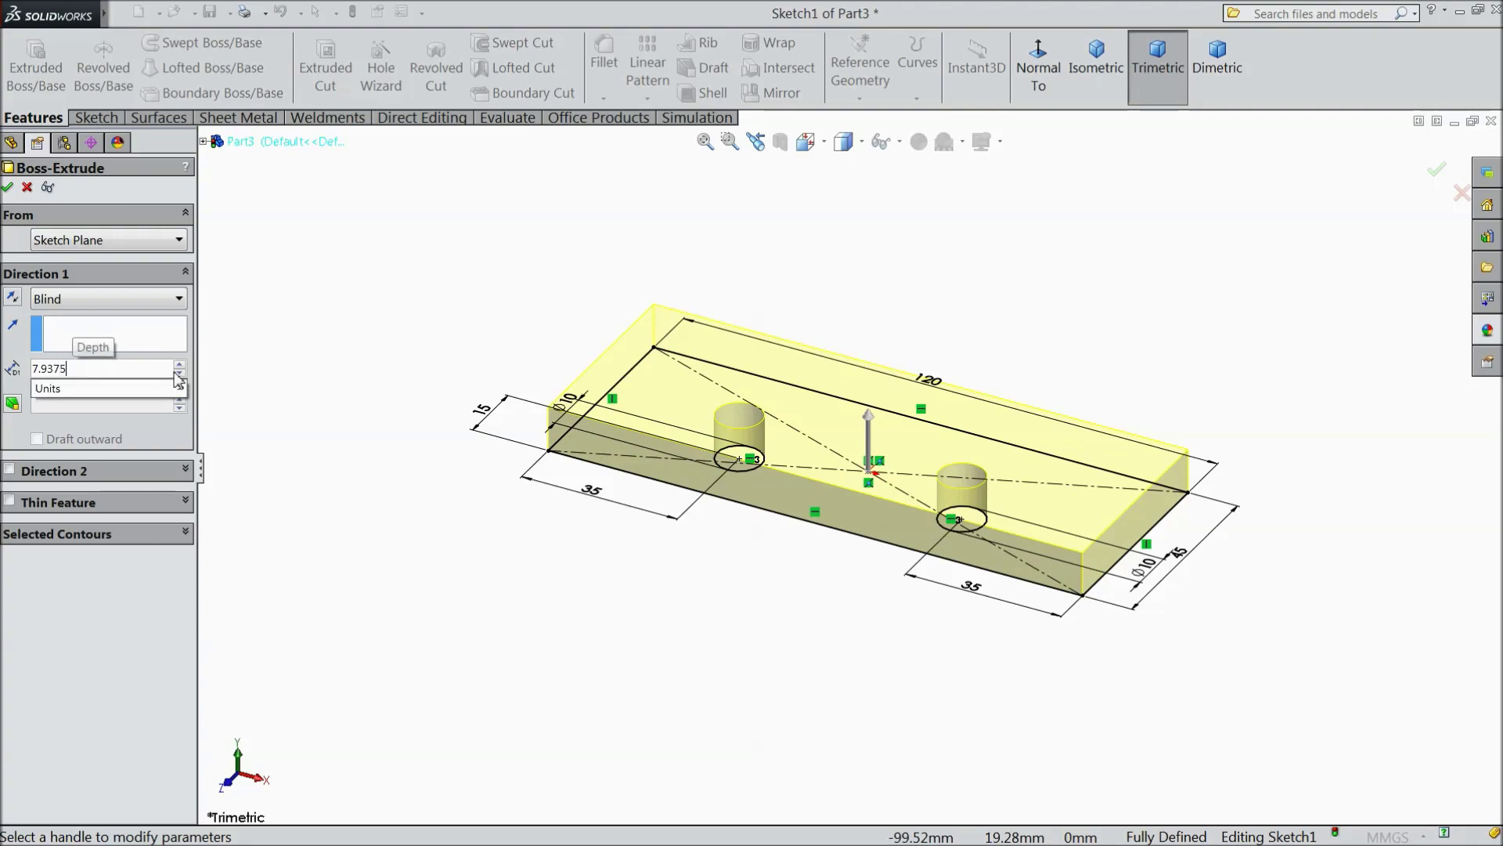
key(Return)
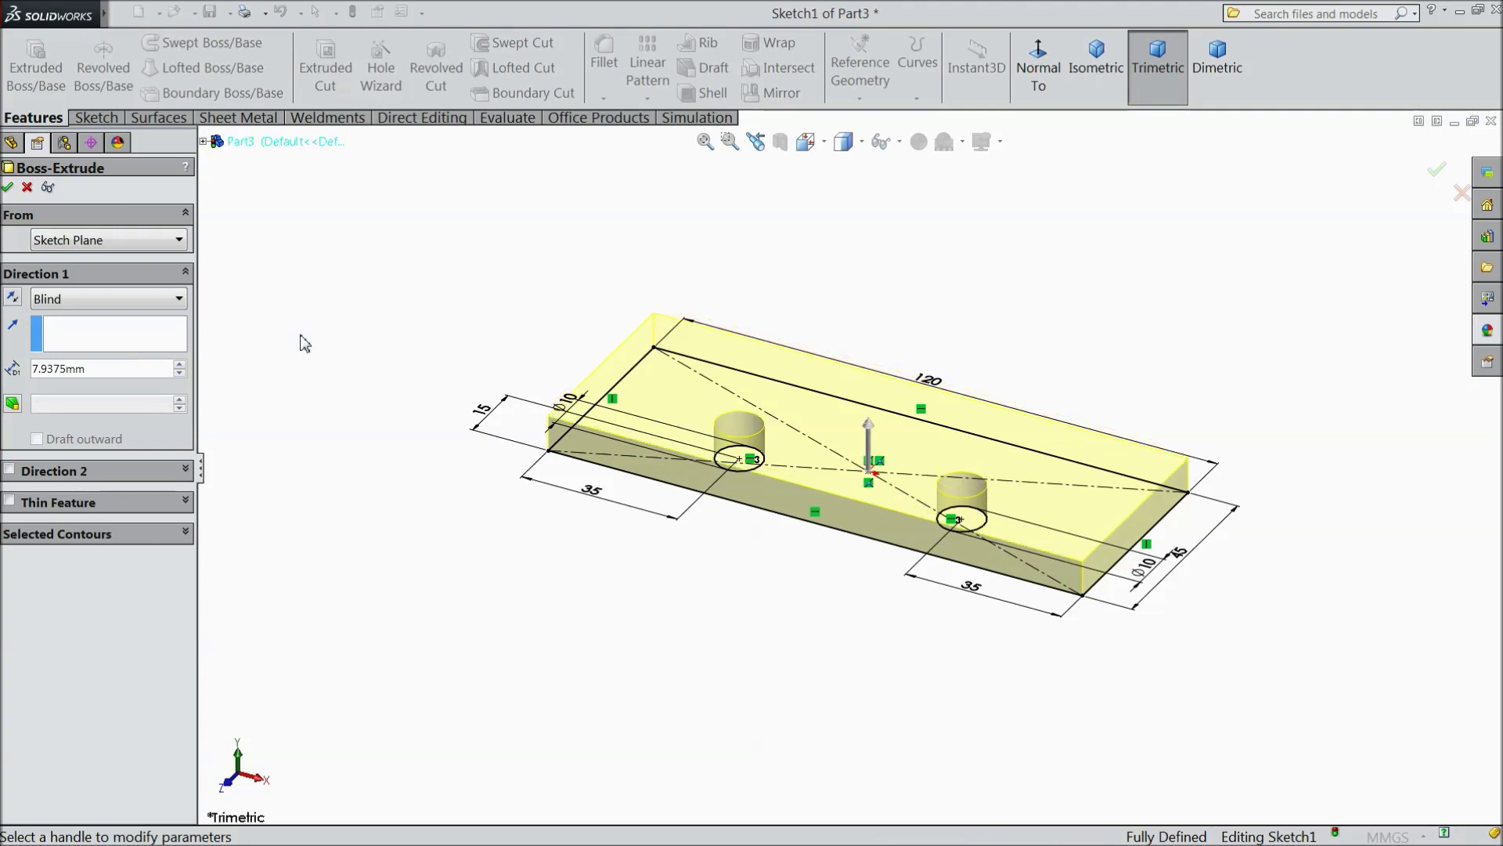
click(8, 188)
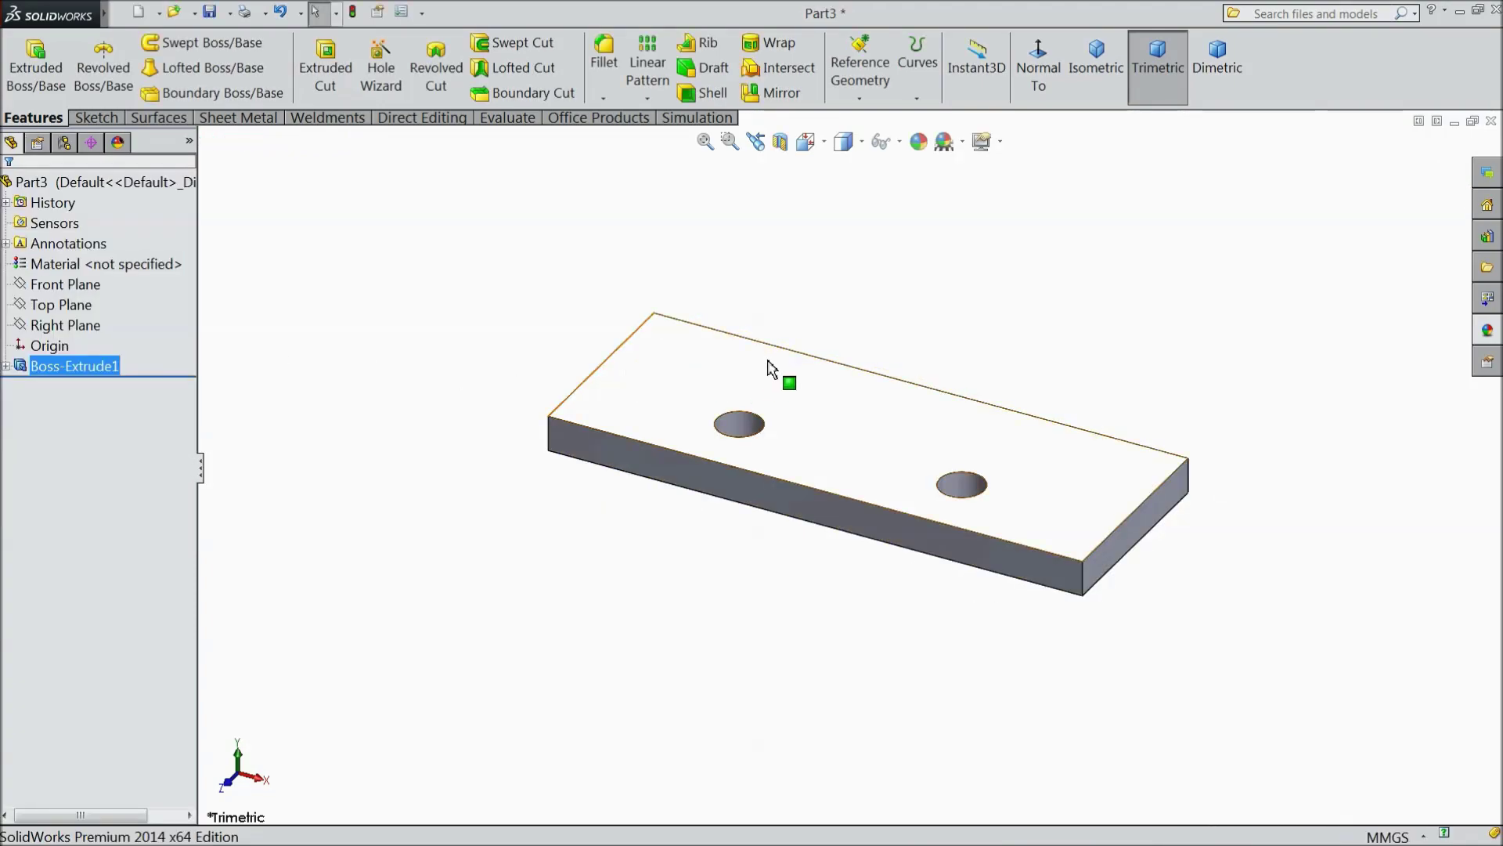
Step: Turn on the perspective display of the model
click(982, 141)
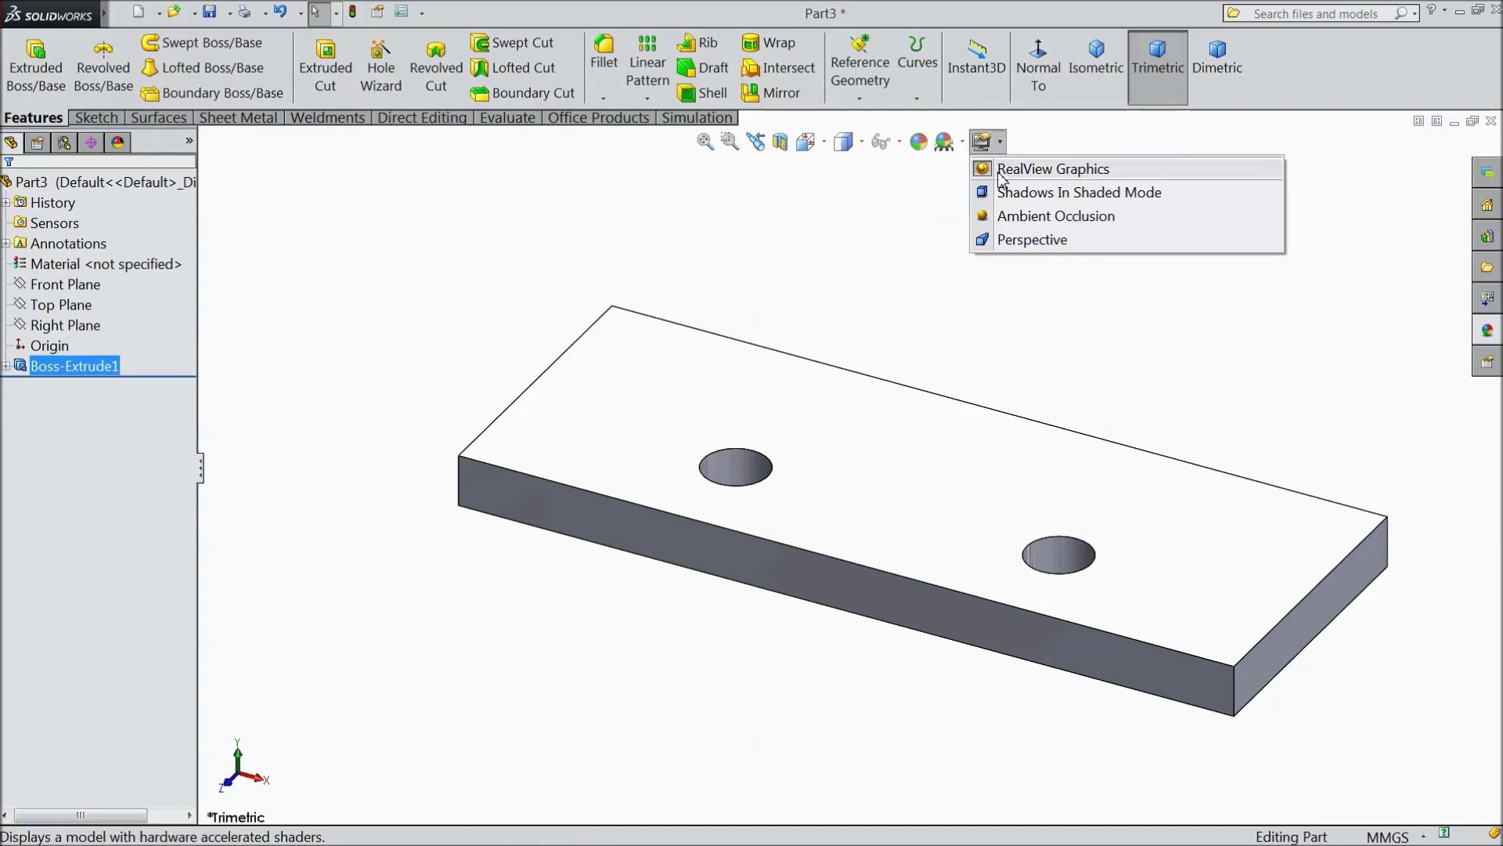
click(1010, 240)
scroll(1028, 540, down, 2)
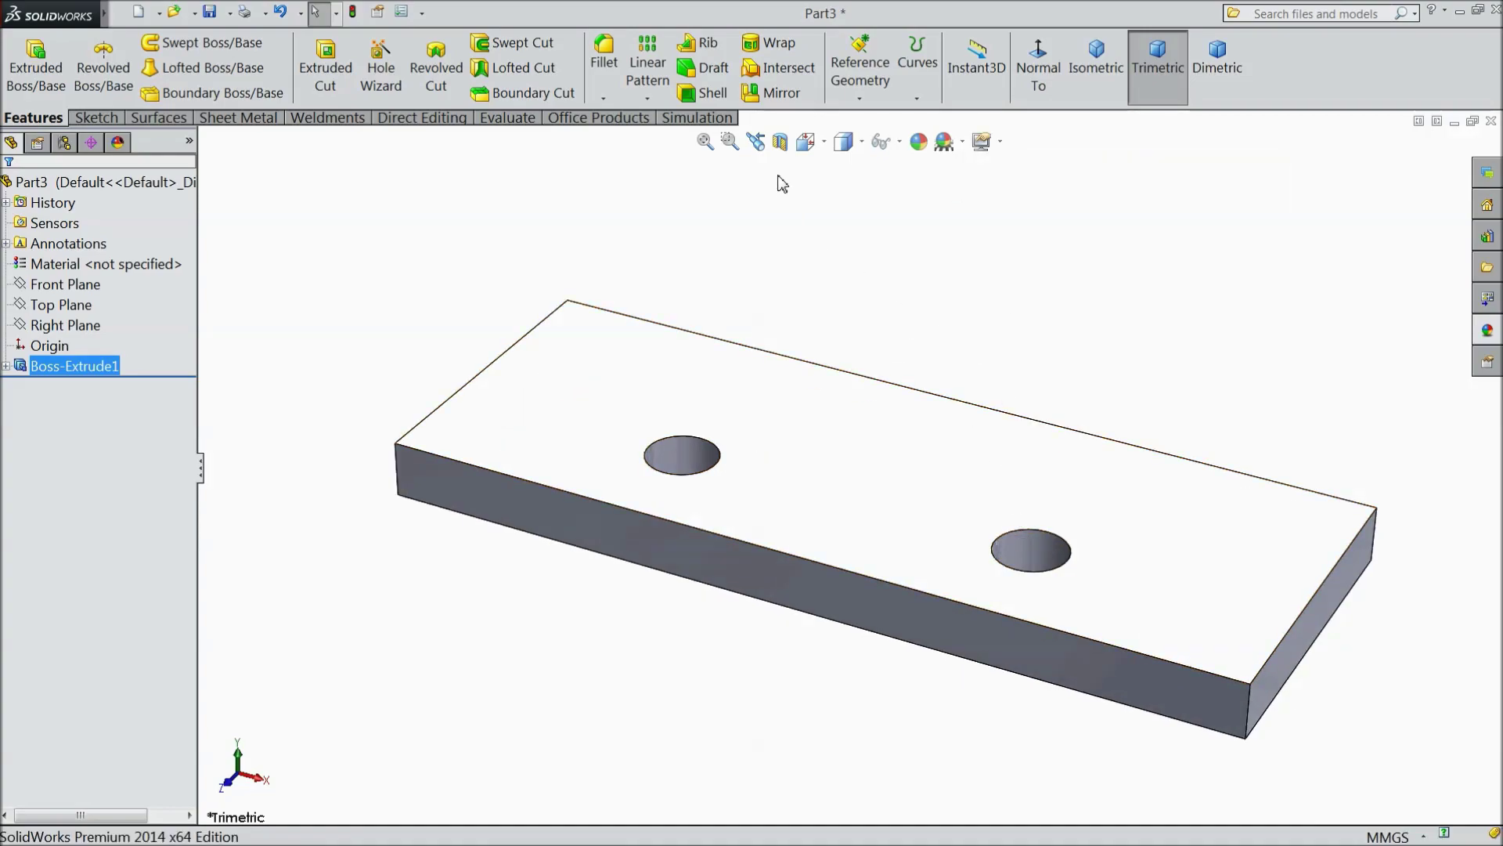
Step: Chamfer the top face's long edge farthest from the holes with an angle-distance chamfer of 7.9375 mm and 5 degrees
click(602, 98)
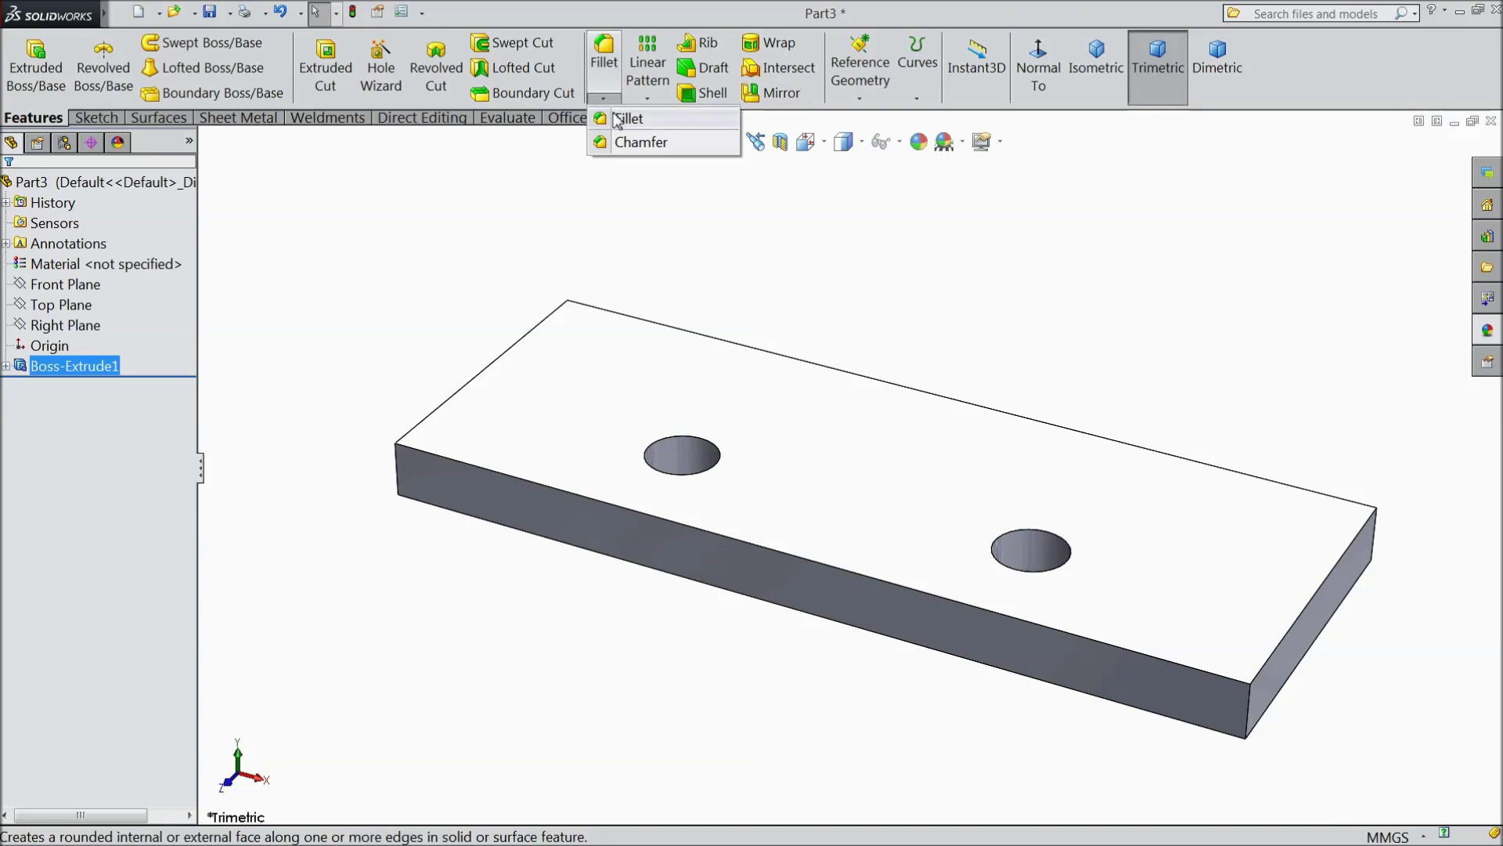
click(640, 139)
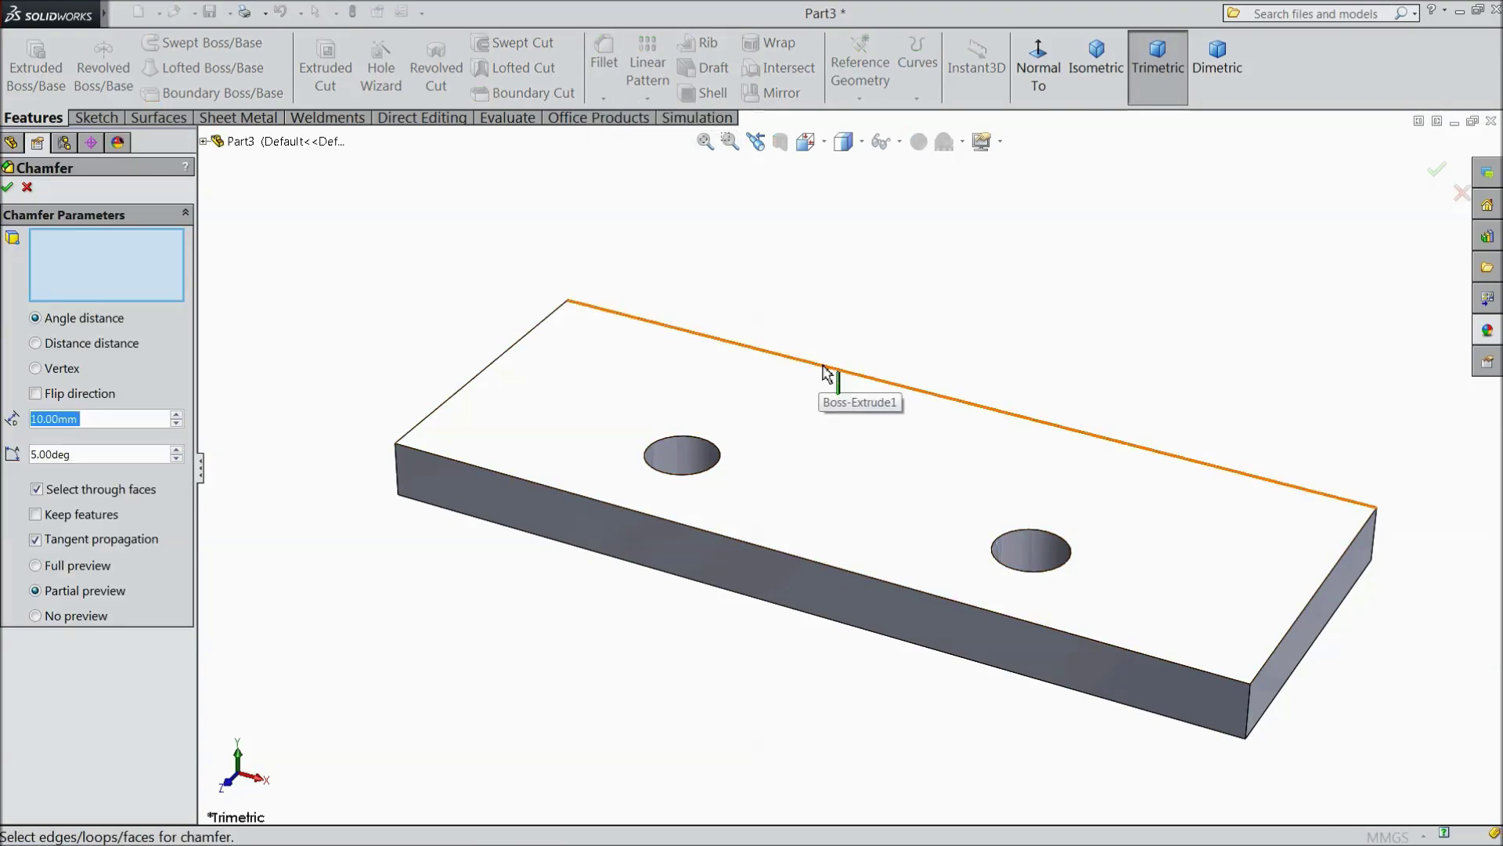
click(825, 372)
middle_drag(859, 283, 707, 313)
scroll(949, 406, down, 3)
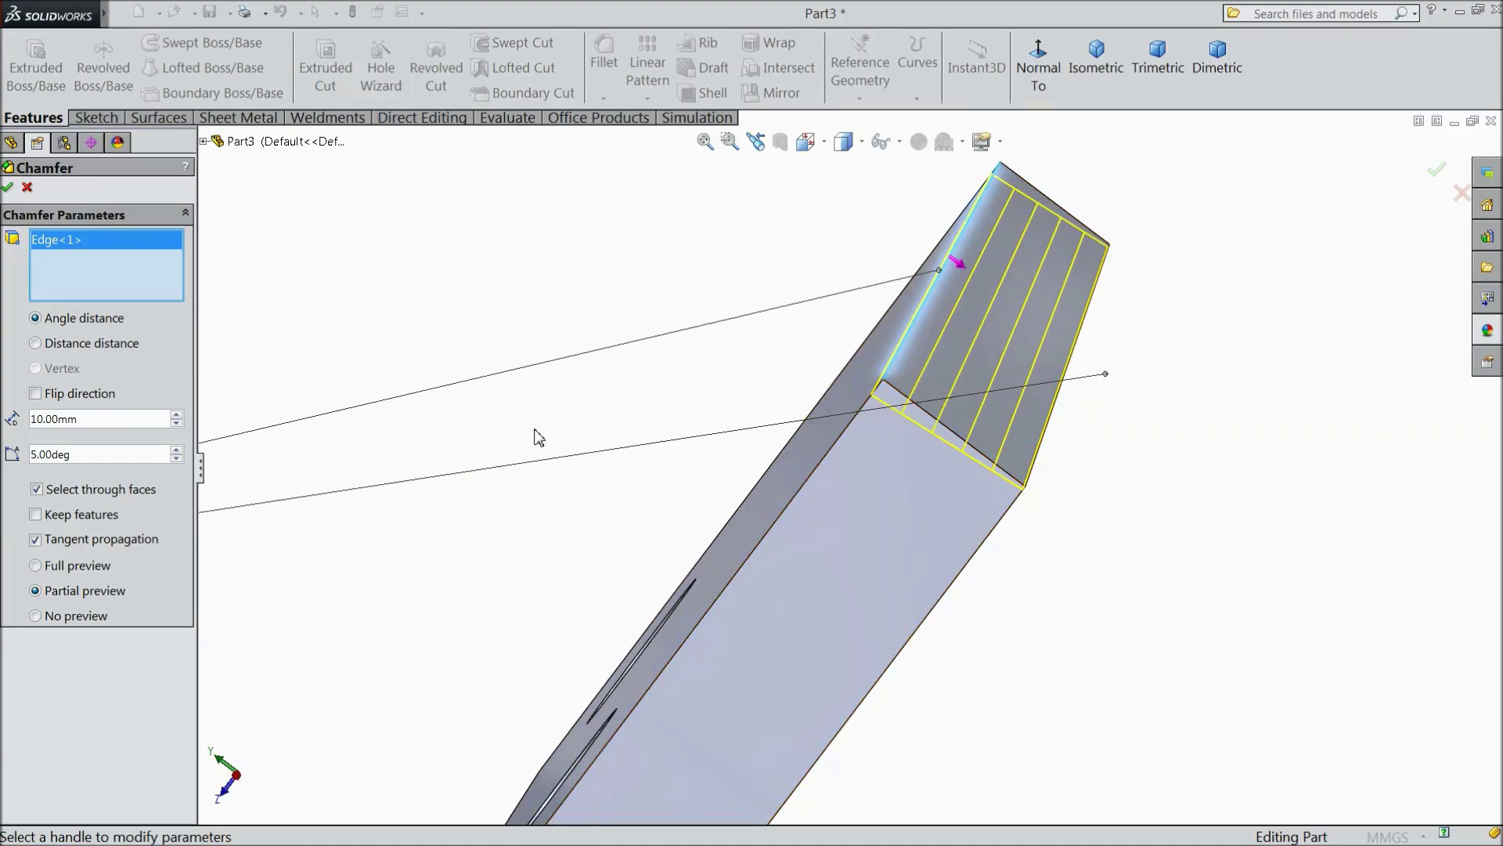
text(7)
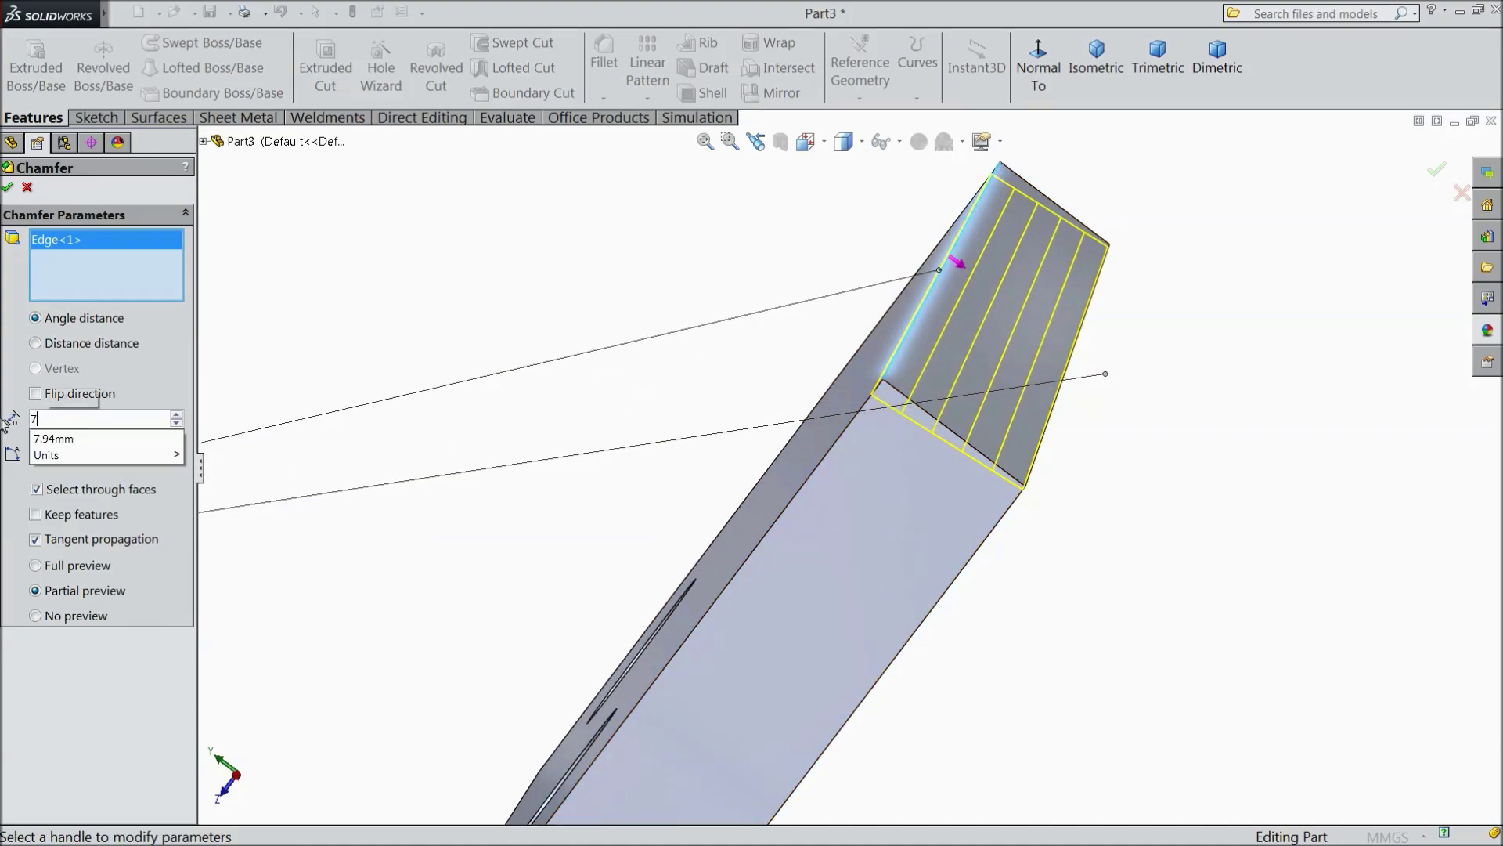
text(.9375)
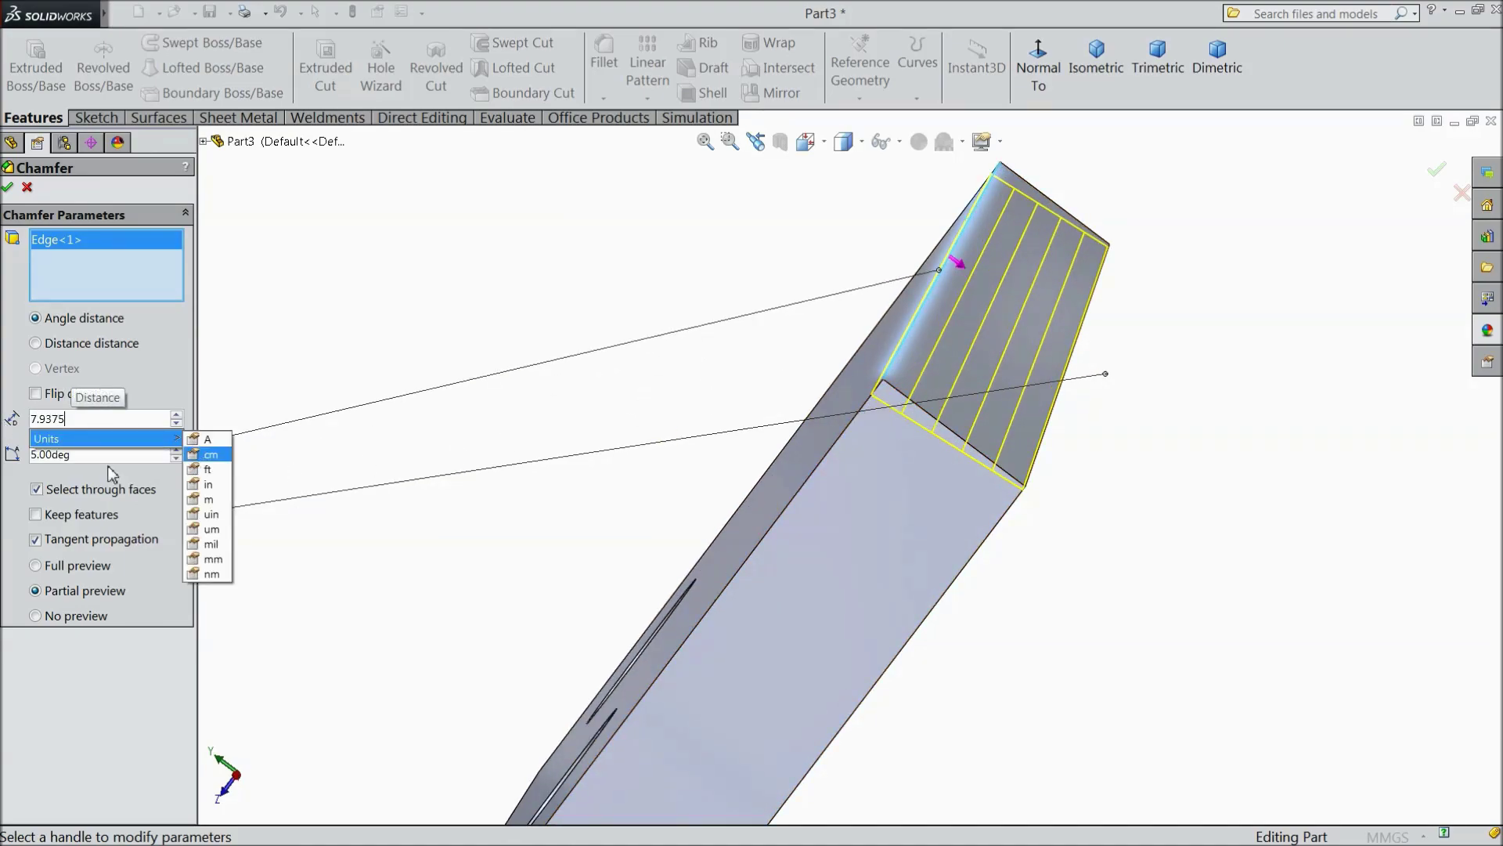
key(Return)
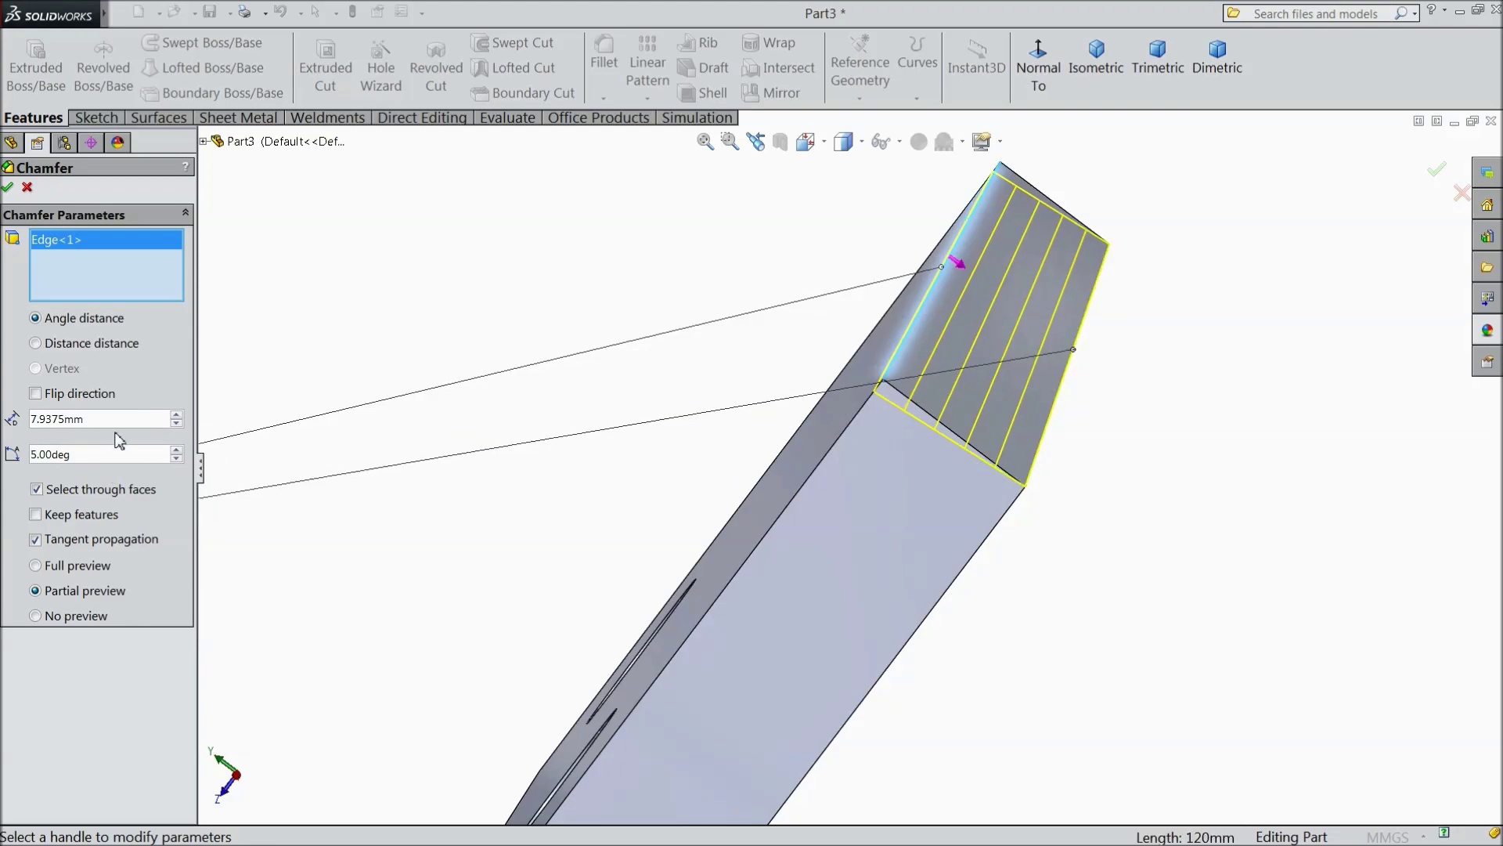
click(7, 188)
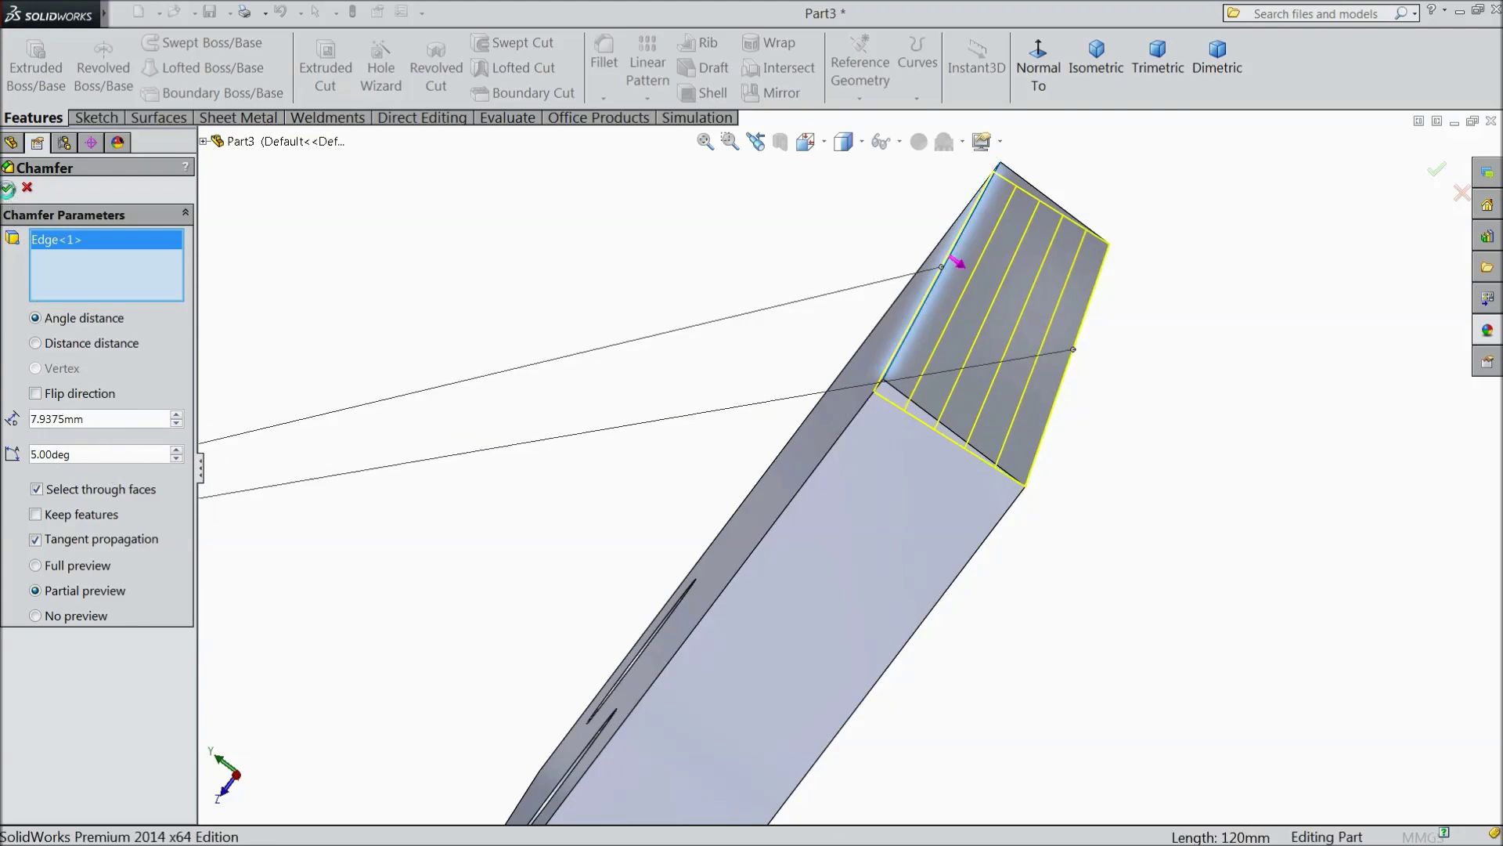
Step: Apply the satin finish stainless steel appearance to the whole part
middle_drag(520, 436, 639, 468)
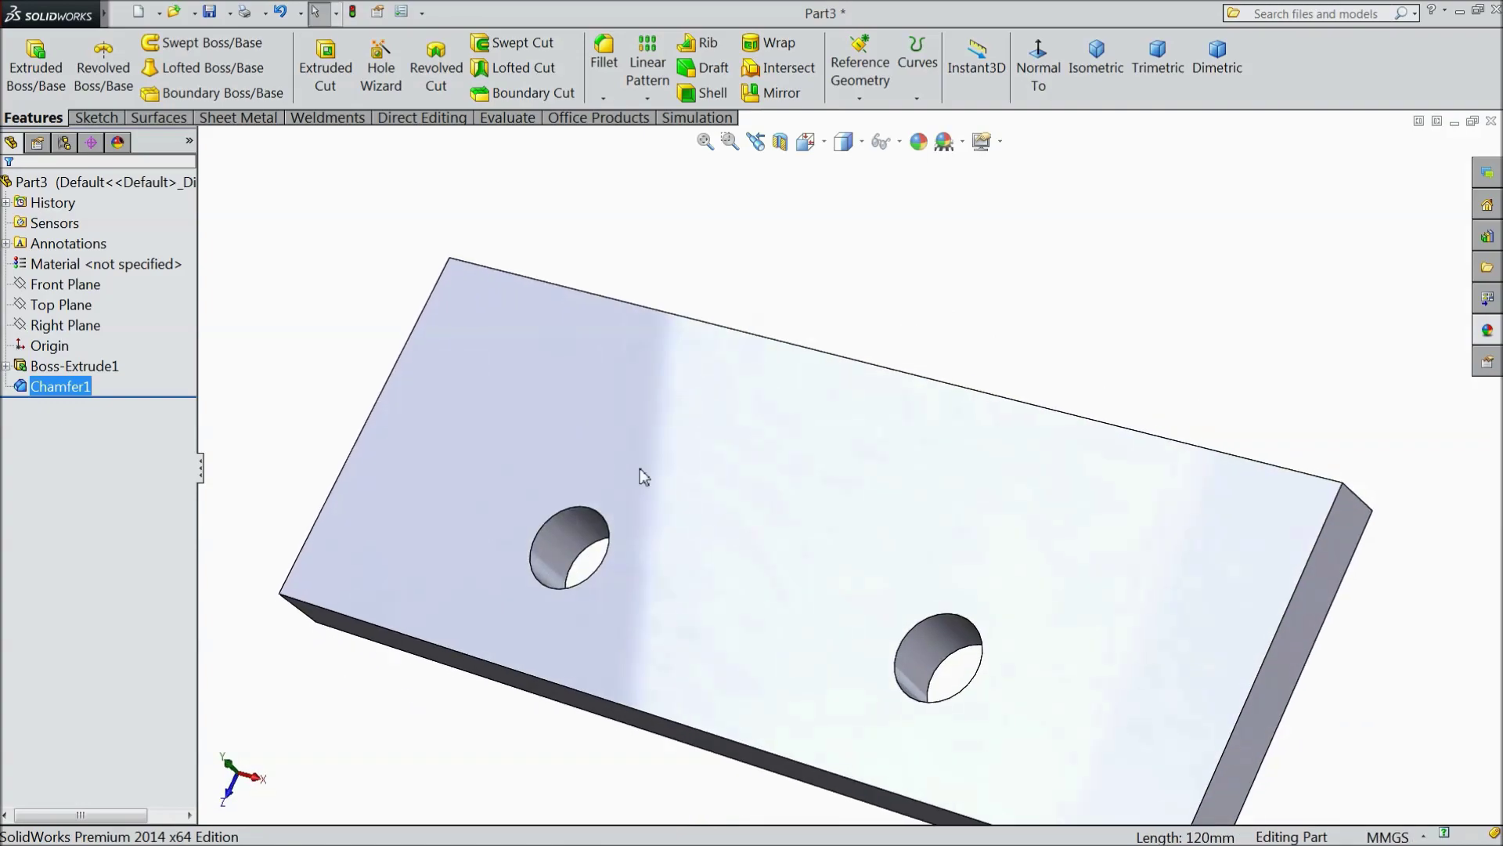
scroll(638, 468, up, 5)
click(93, 185)
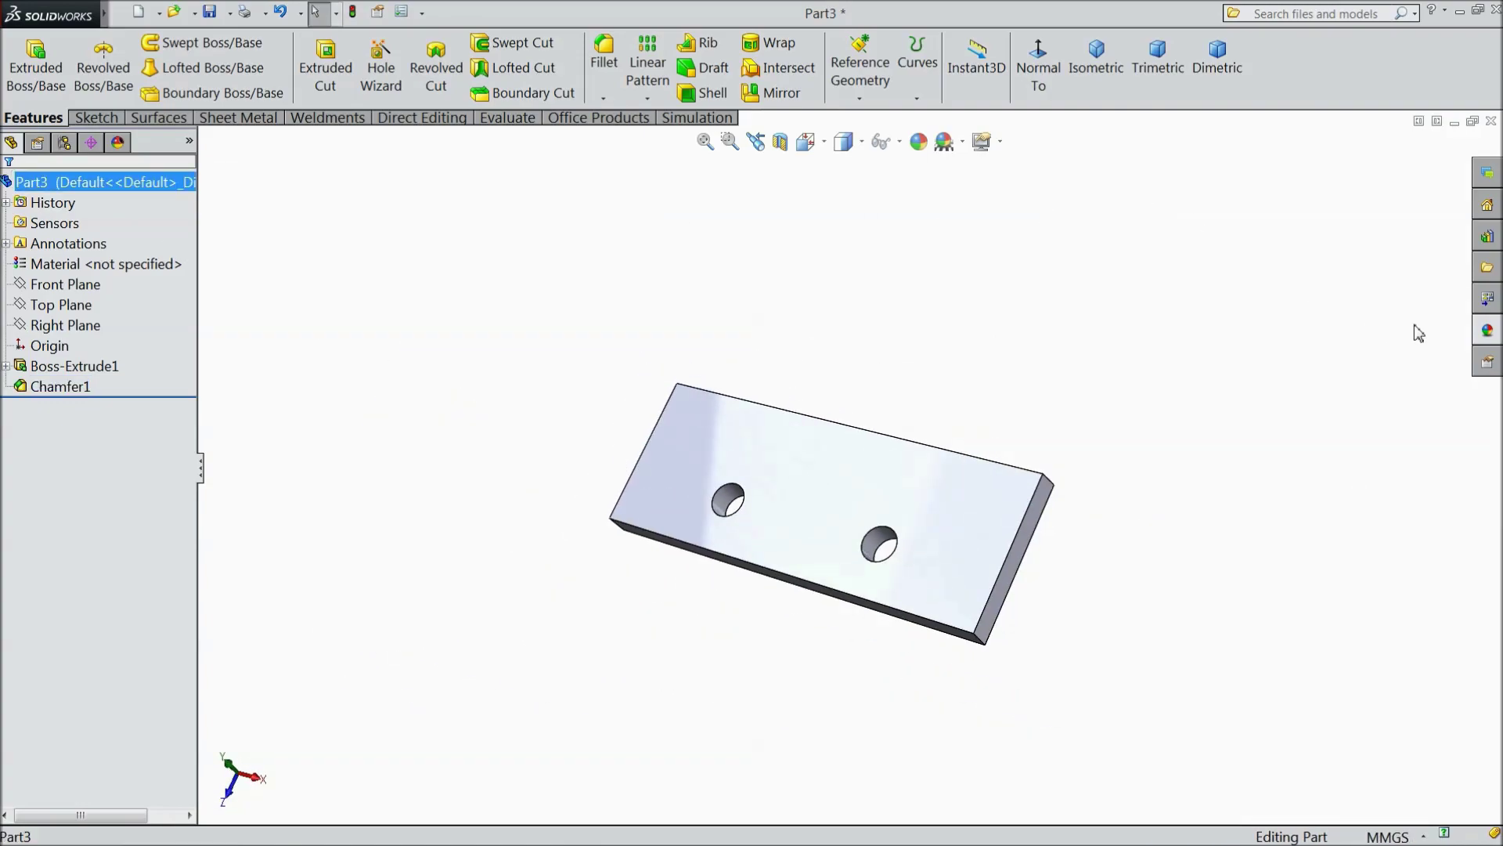
click(1486, 330)
double_click(1361, 676)
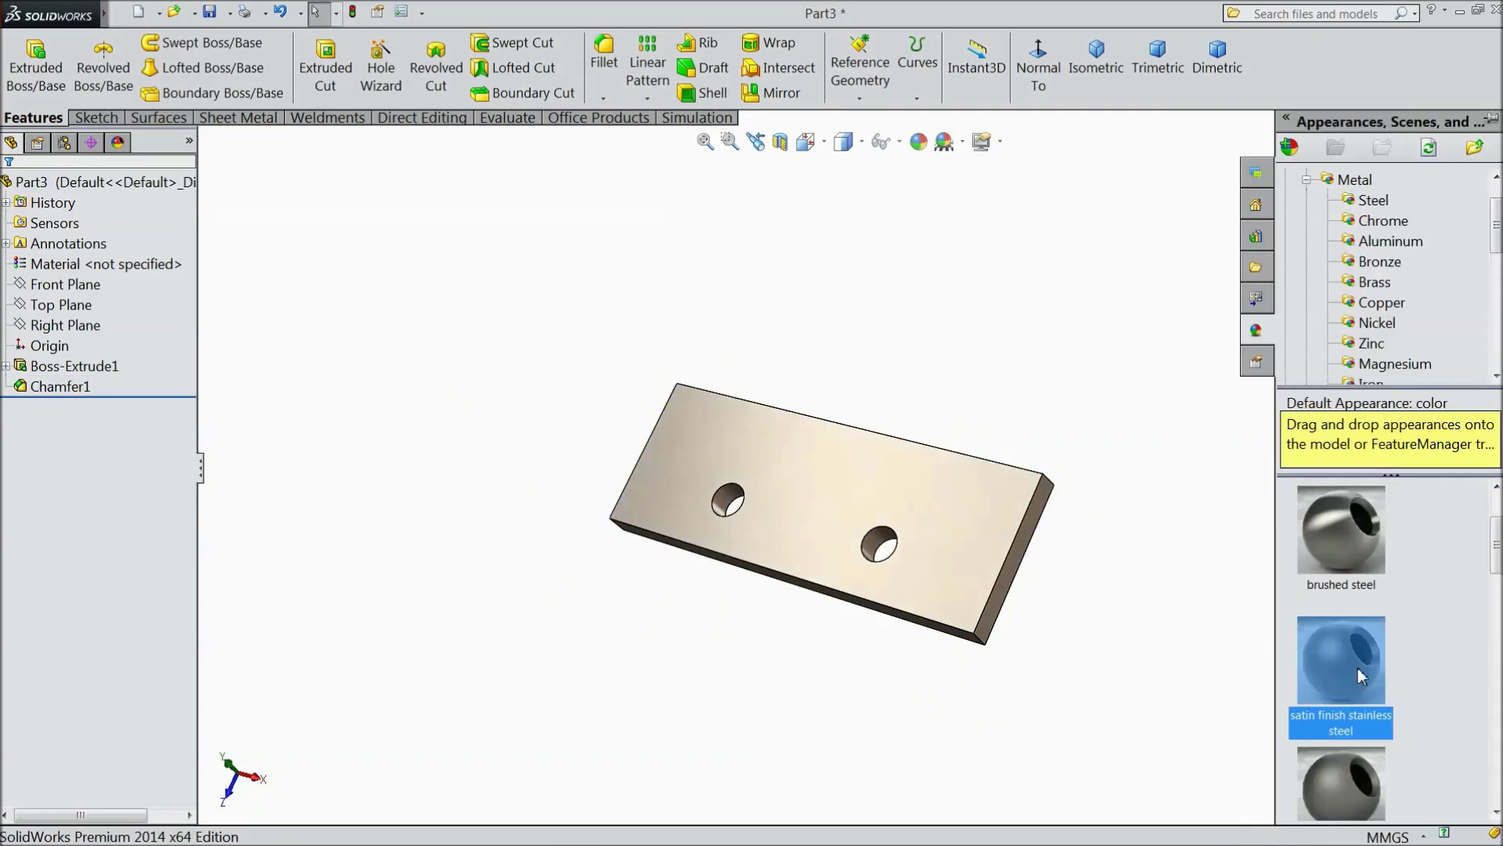
Step: Change the colour of the part's appearance to the standard light orange swatch (RGB 252, 188, 132)
middle_drag(1039, 300, 1055, 344)
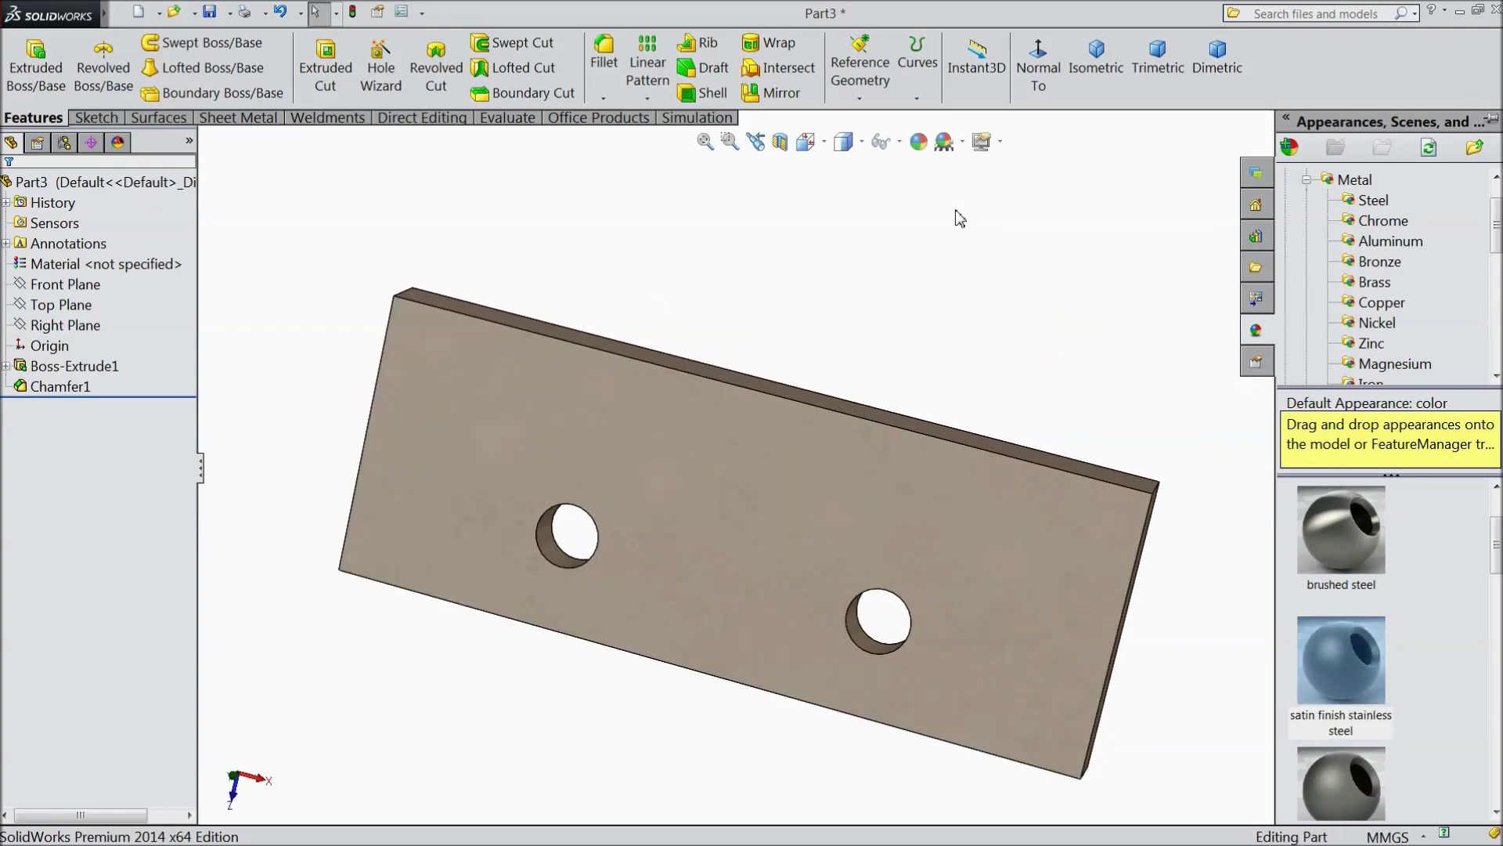
click(918, 141)
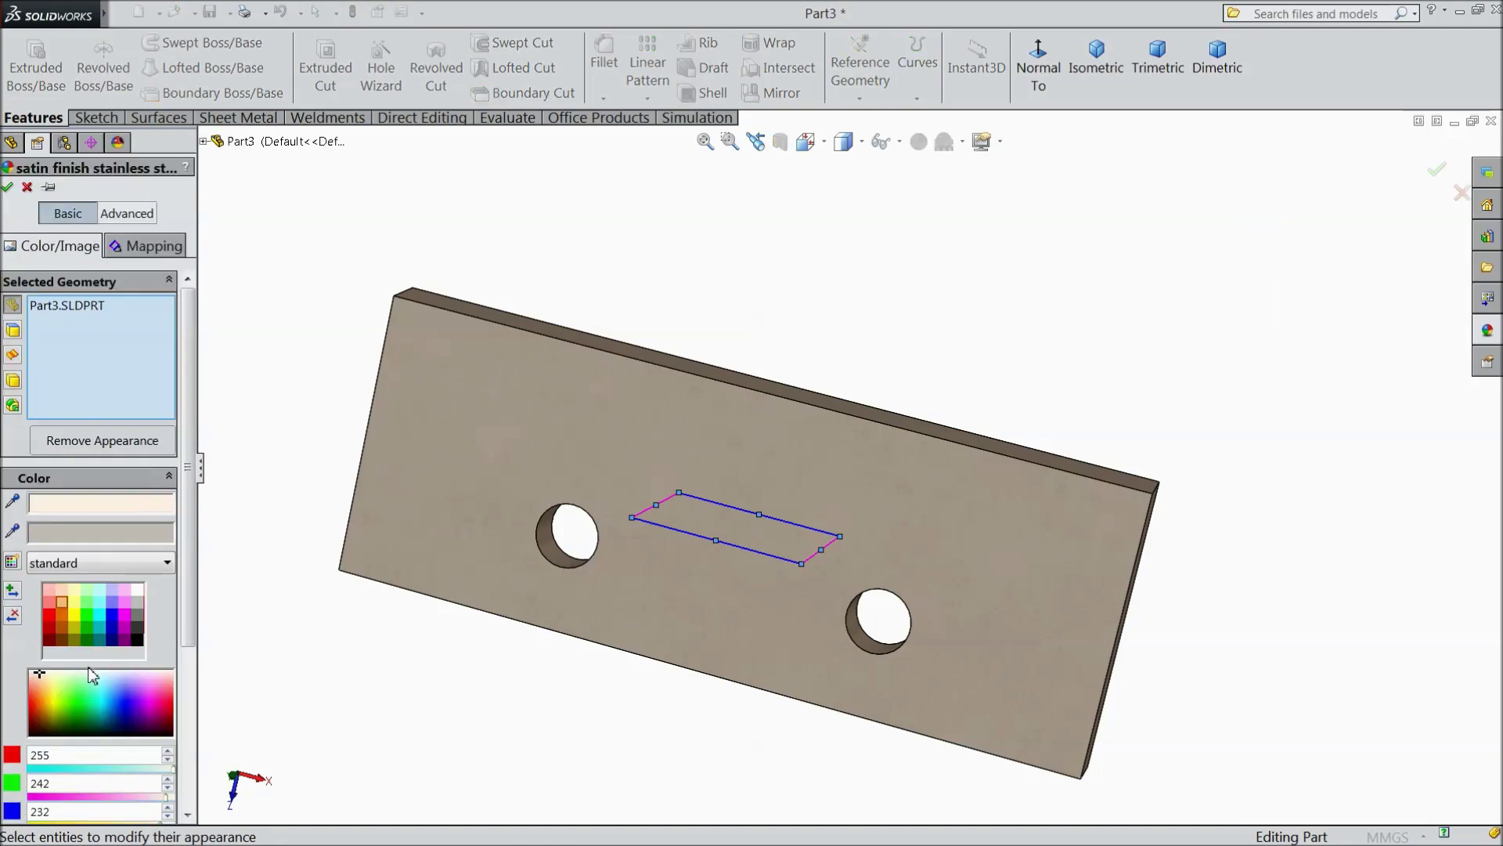
click(63, 605)
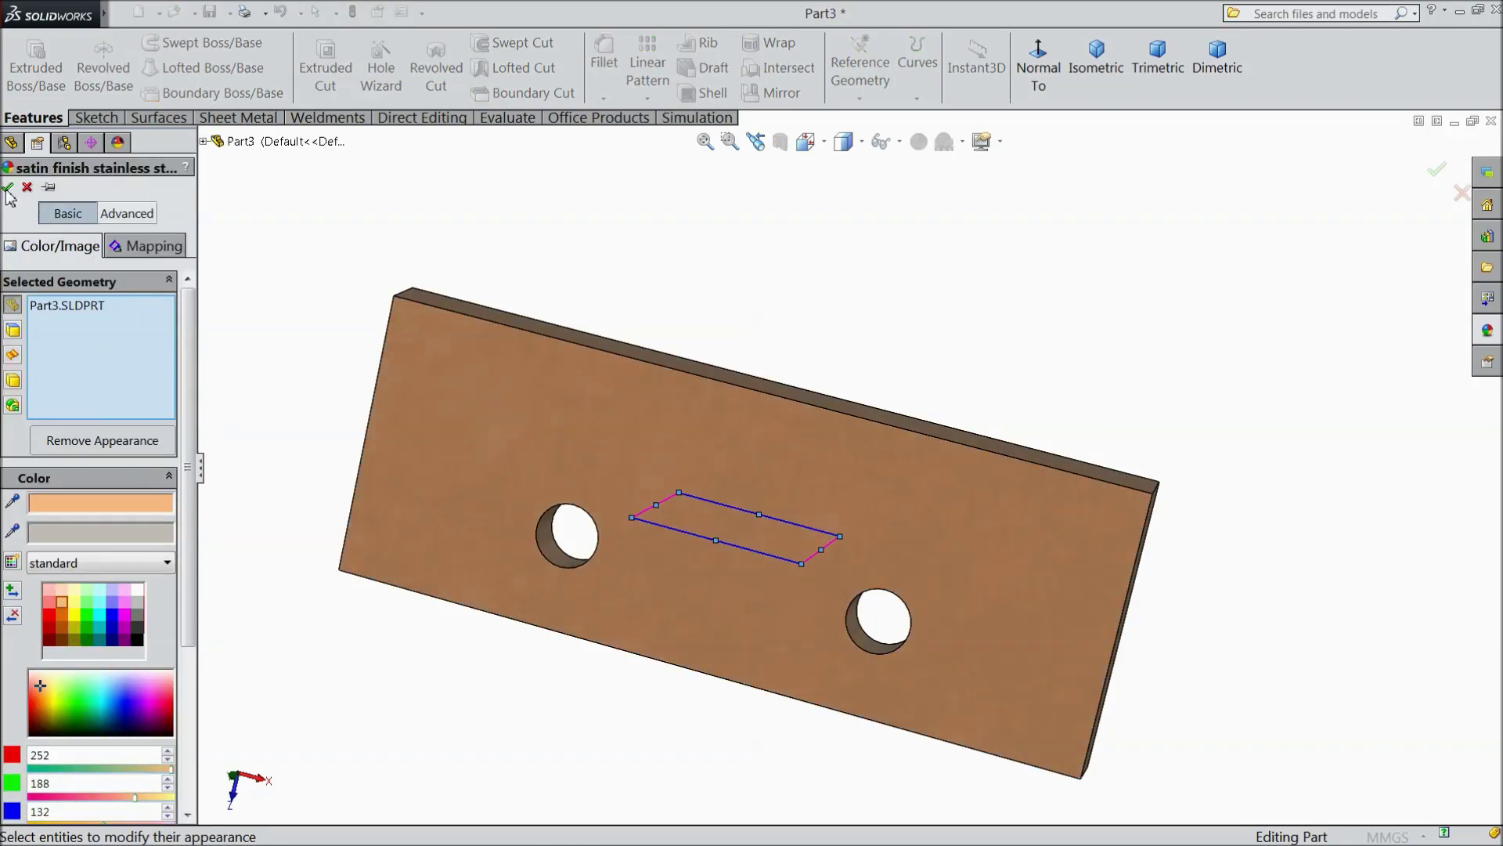
click(7, 188)
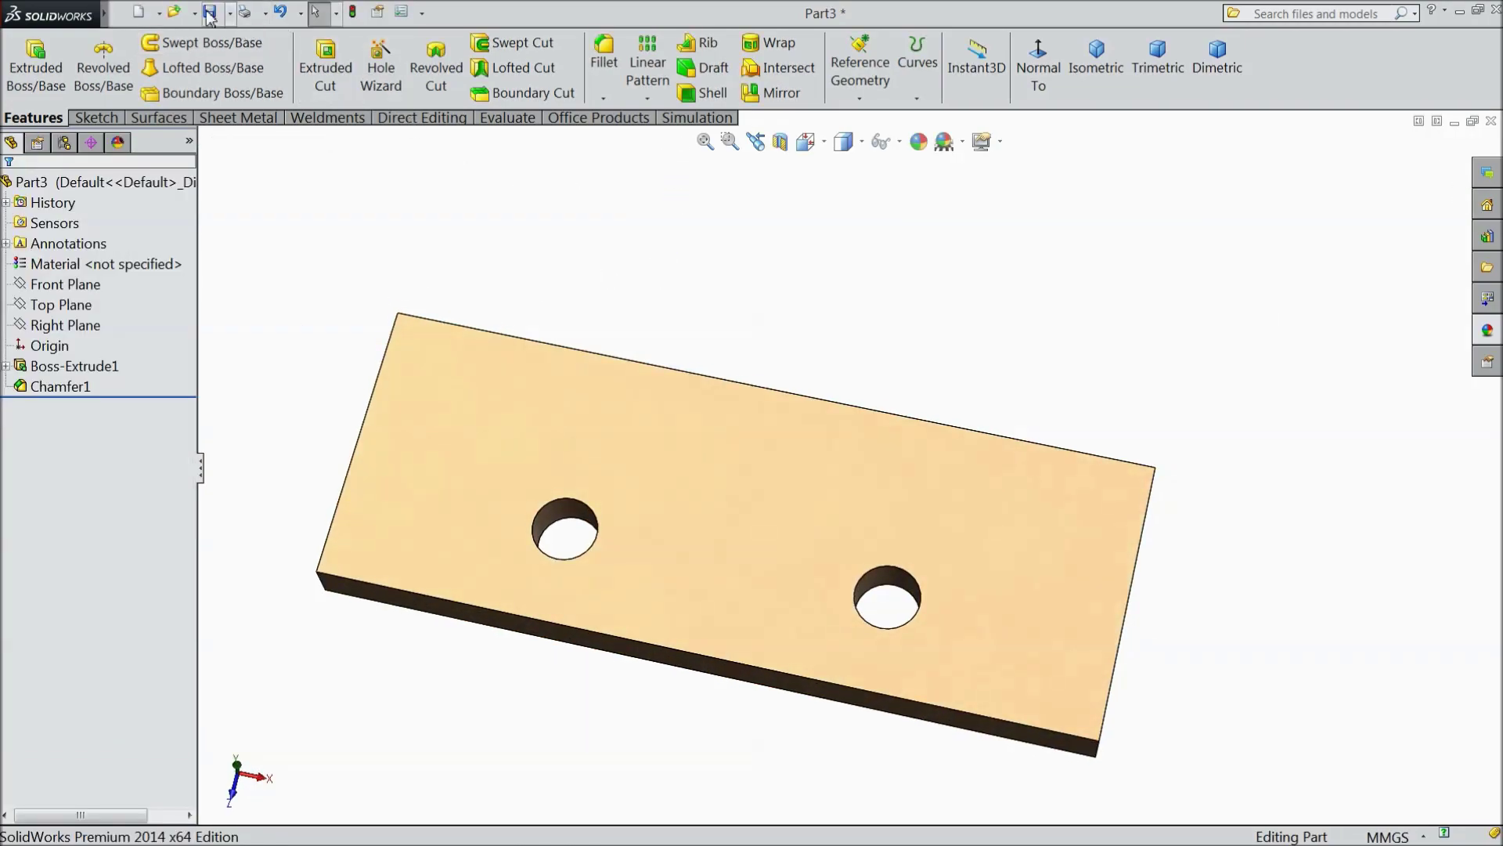
Step: Save the part as LOWER BLADE in the folder that holds the UPPER BLADE file
click(210, 13)
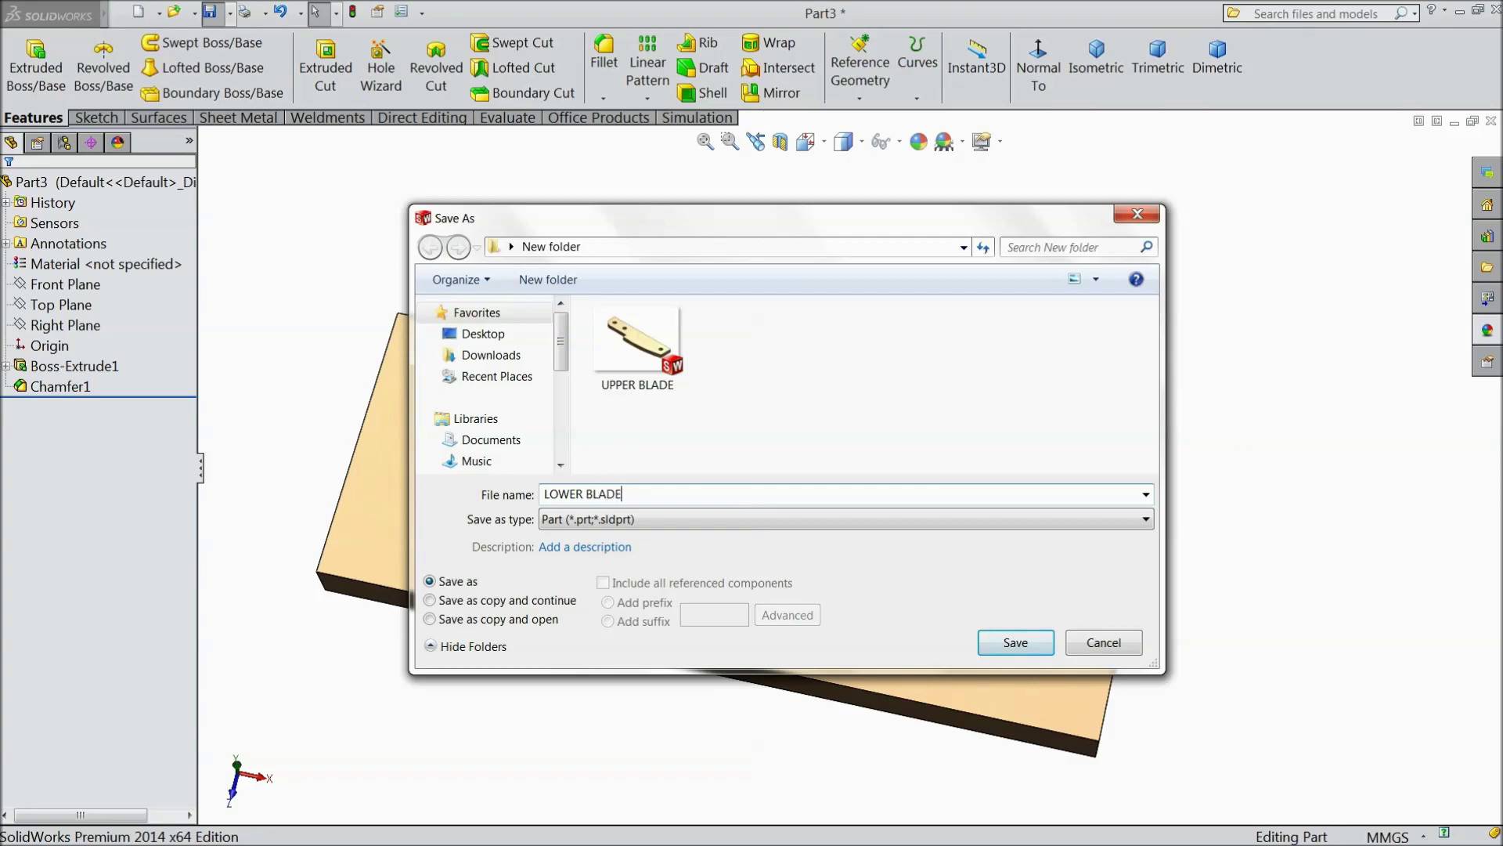
click(1034, 648)
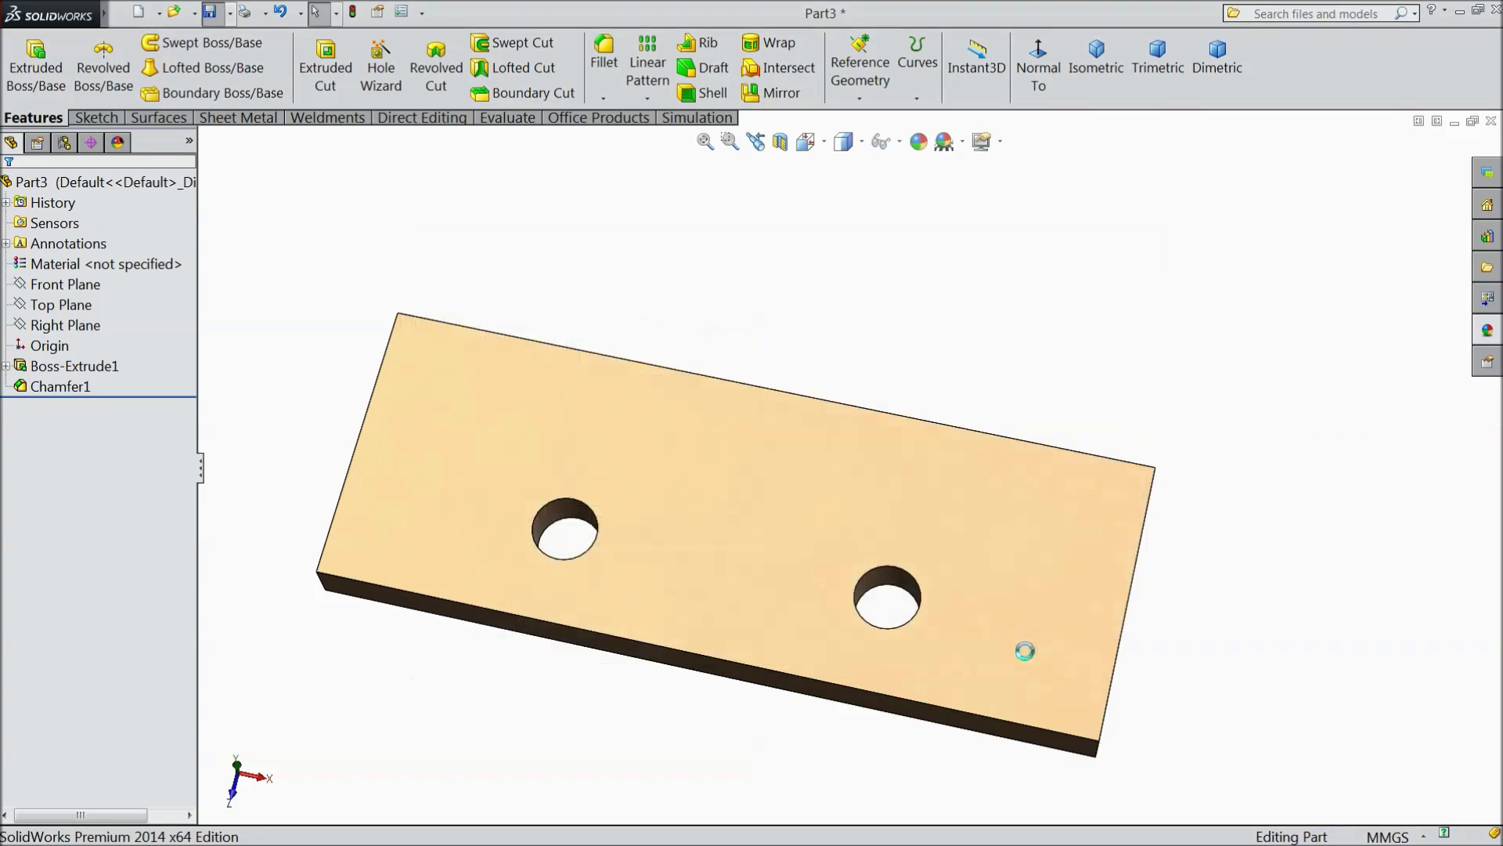
click(731, 600)
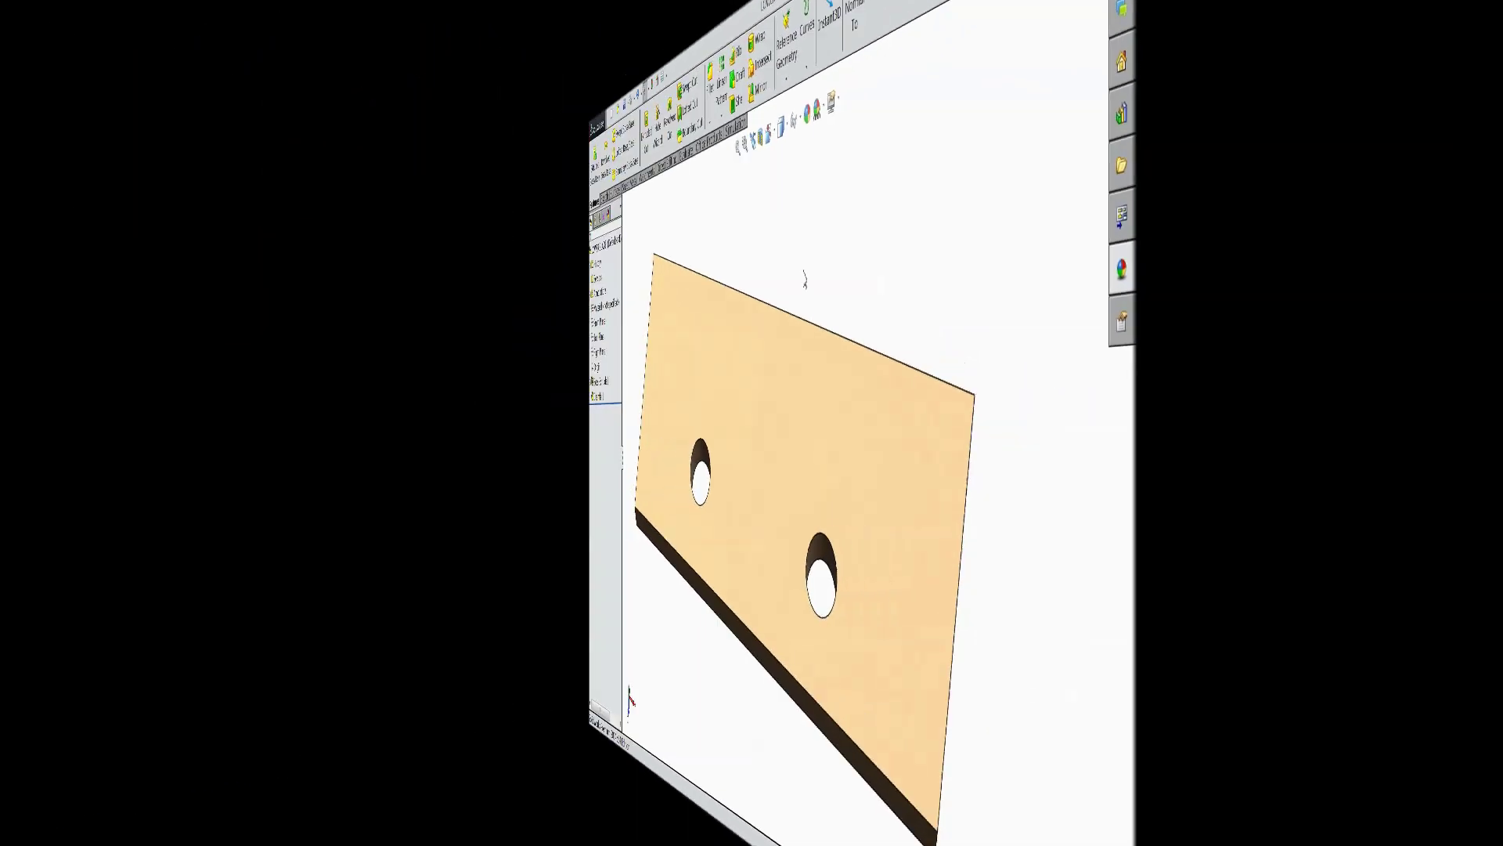
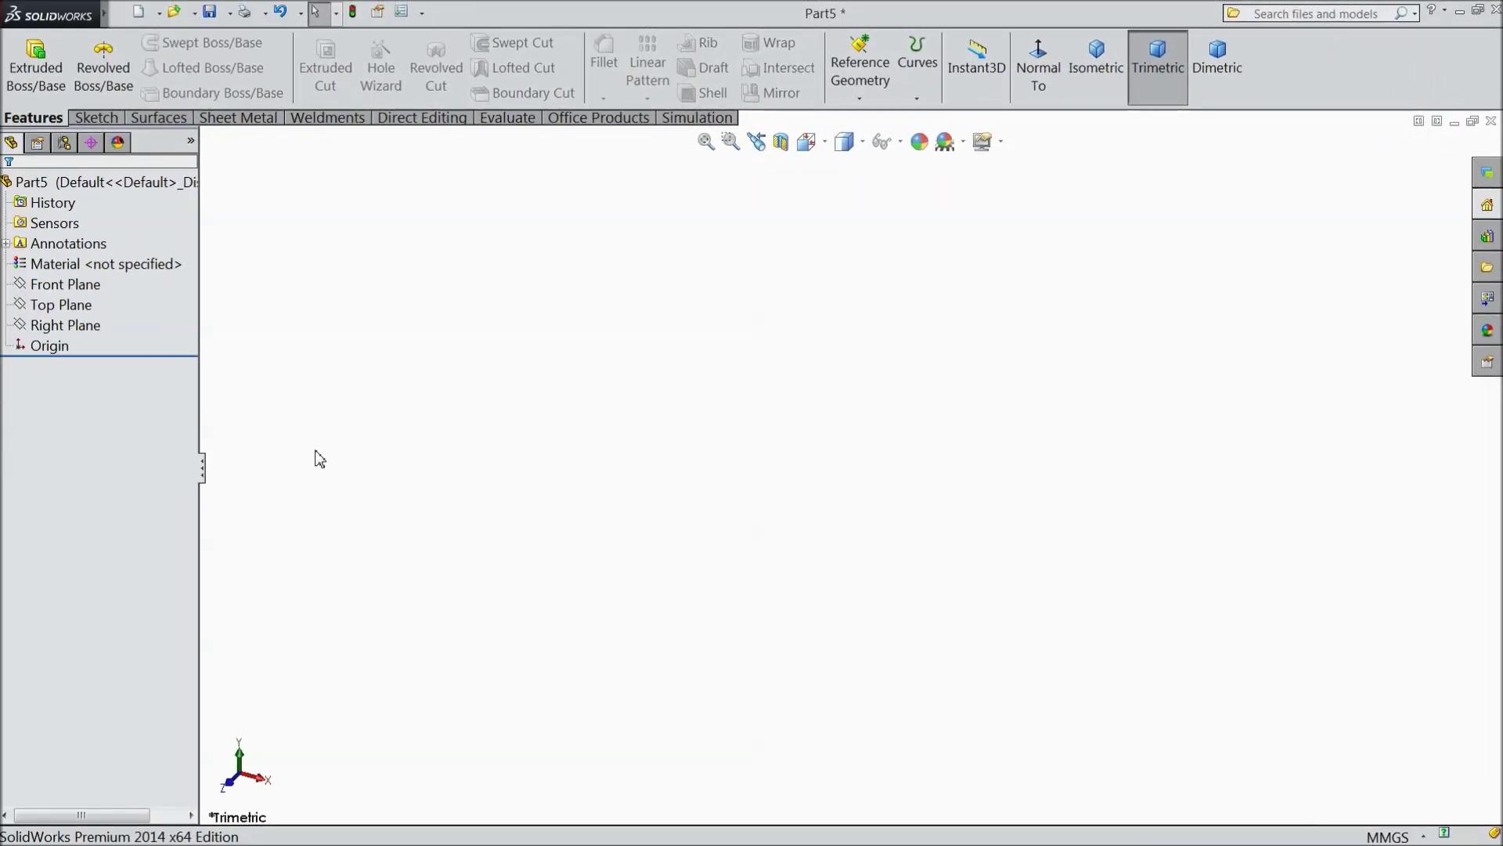
Step: On the Top Plane, sketch a centerpoint arc slot around the origin, starting vertically above it: radius about 98 mm, sweep about 51°, width about 31 mm
click(64, 305)
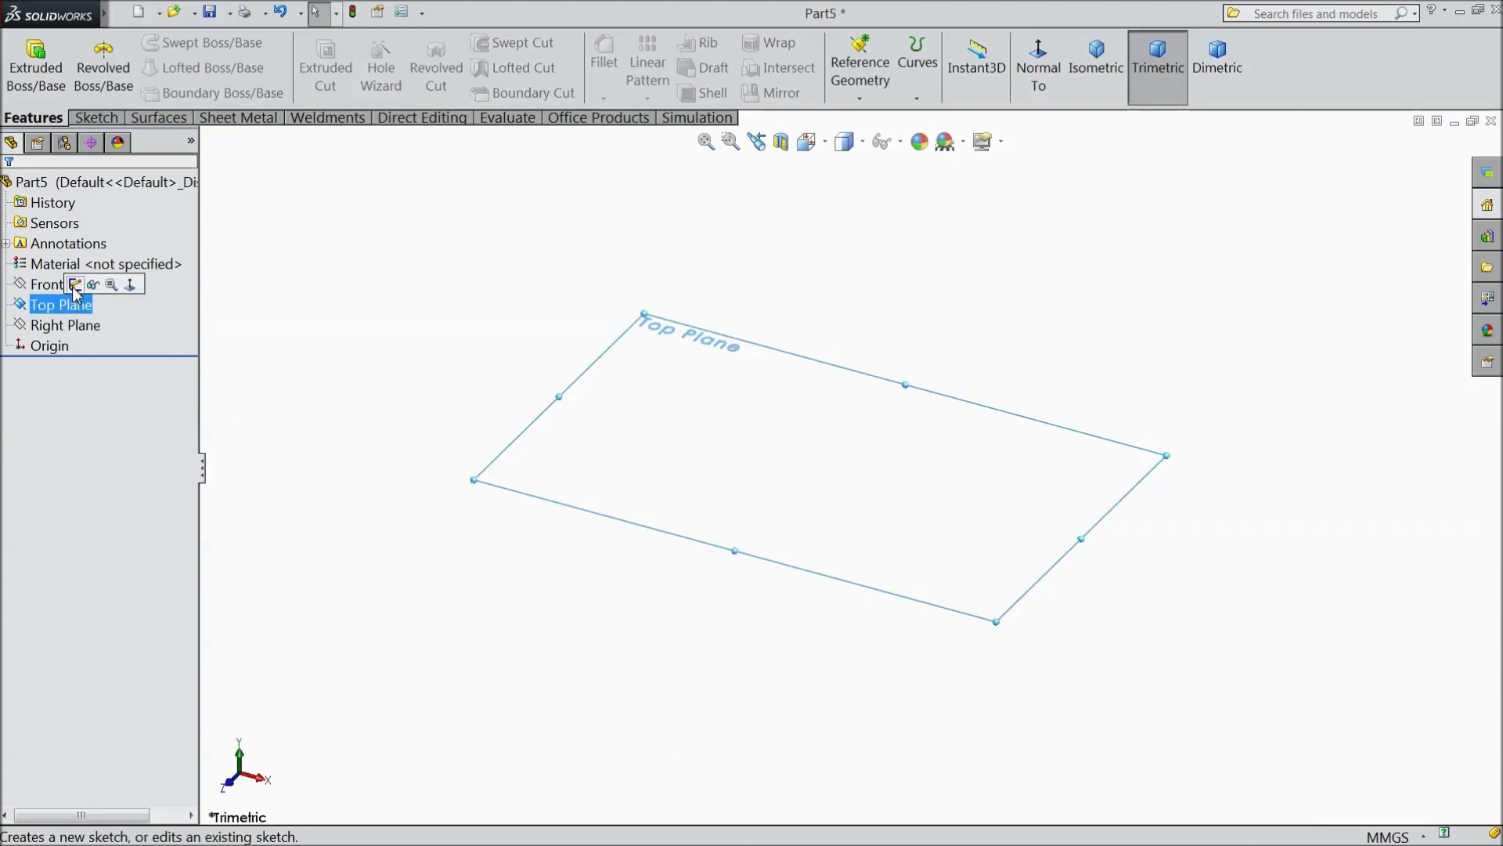
click(75, 287)
click(96, 117)
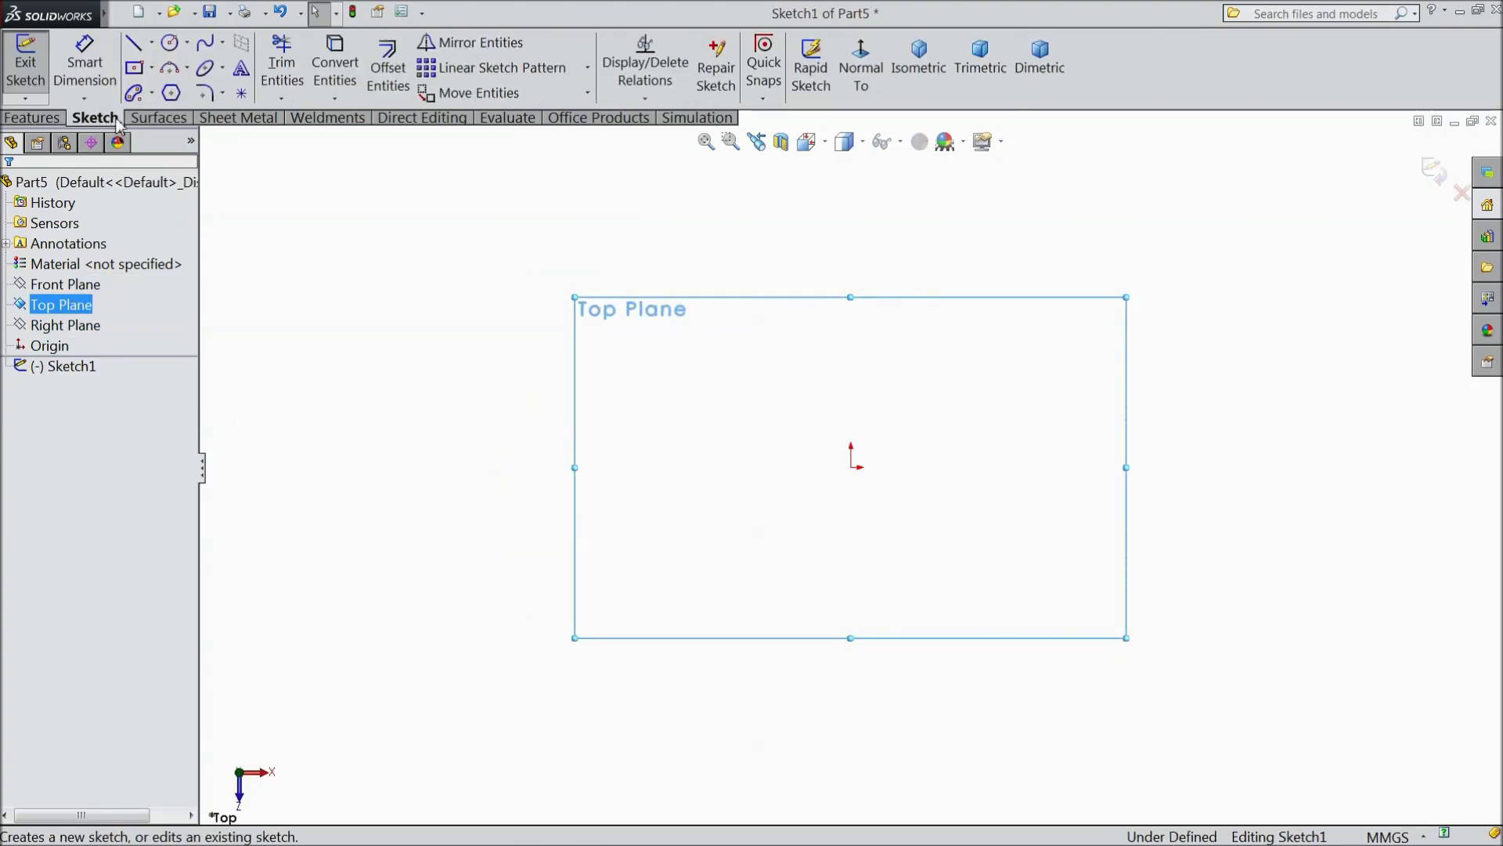
click(153, 95)
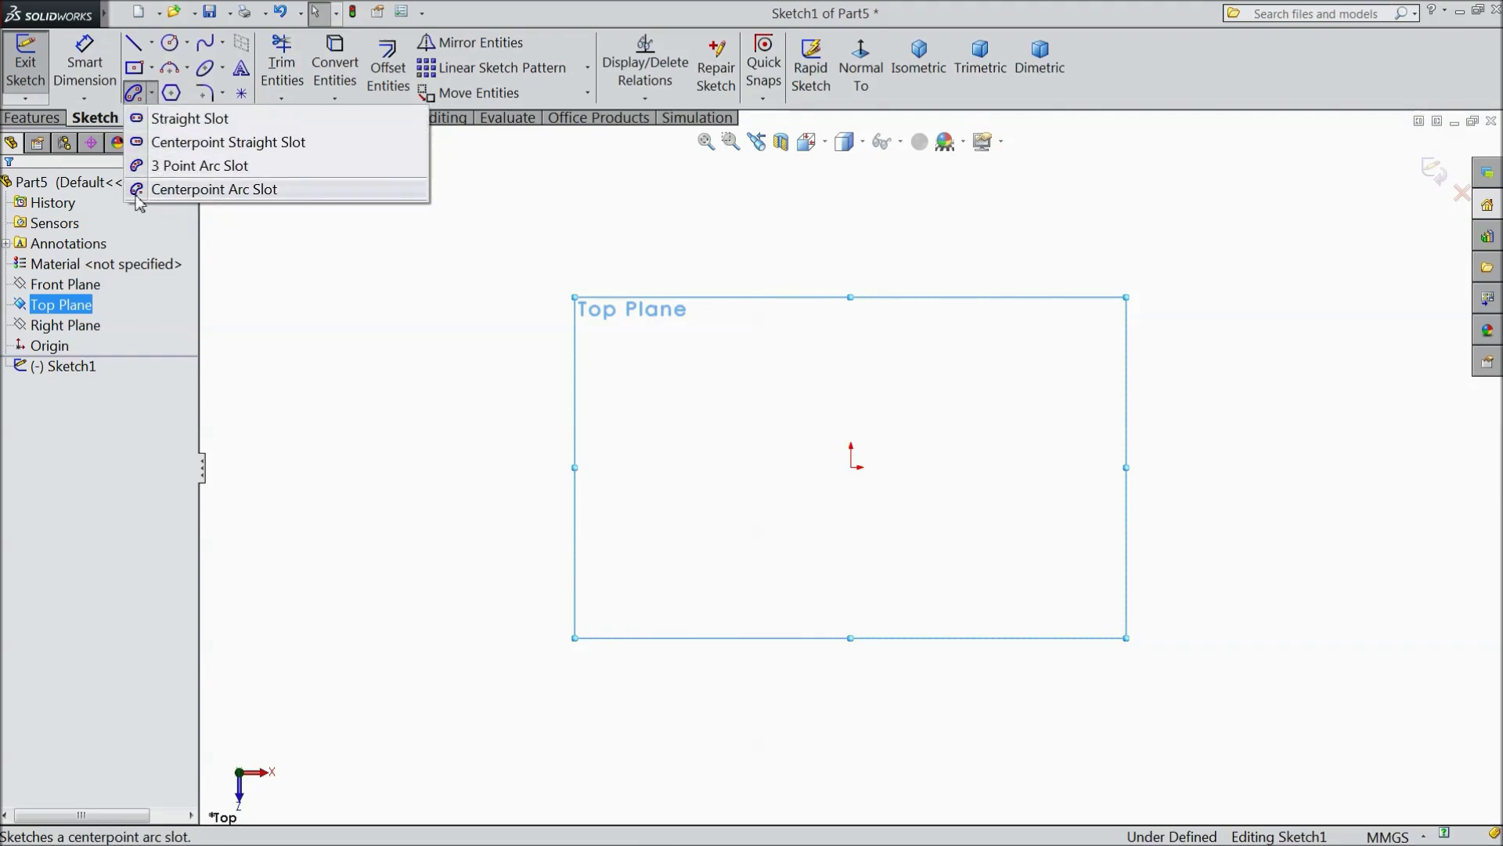
click(246, 190)
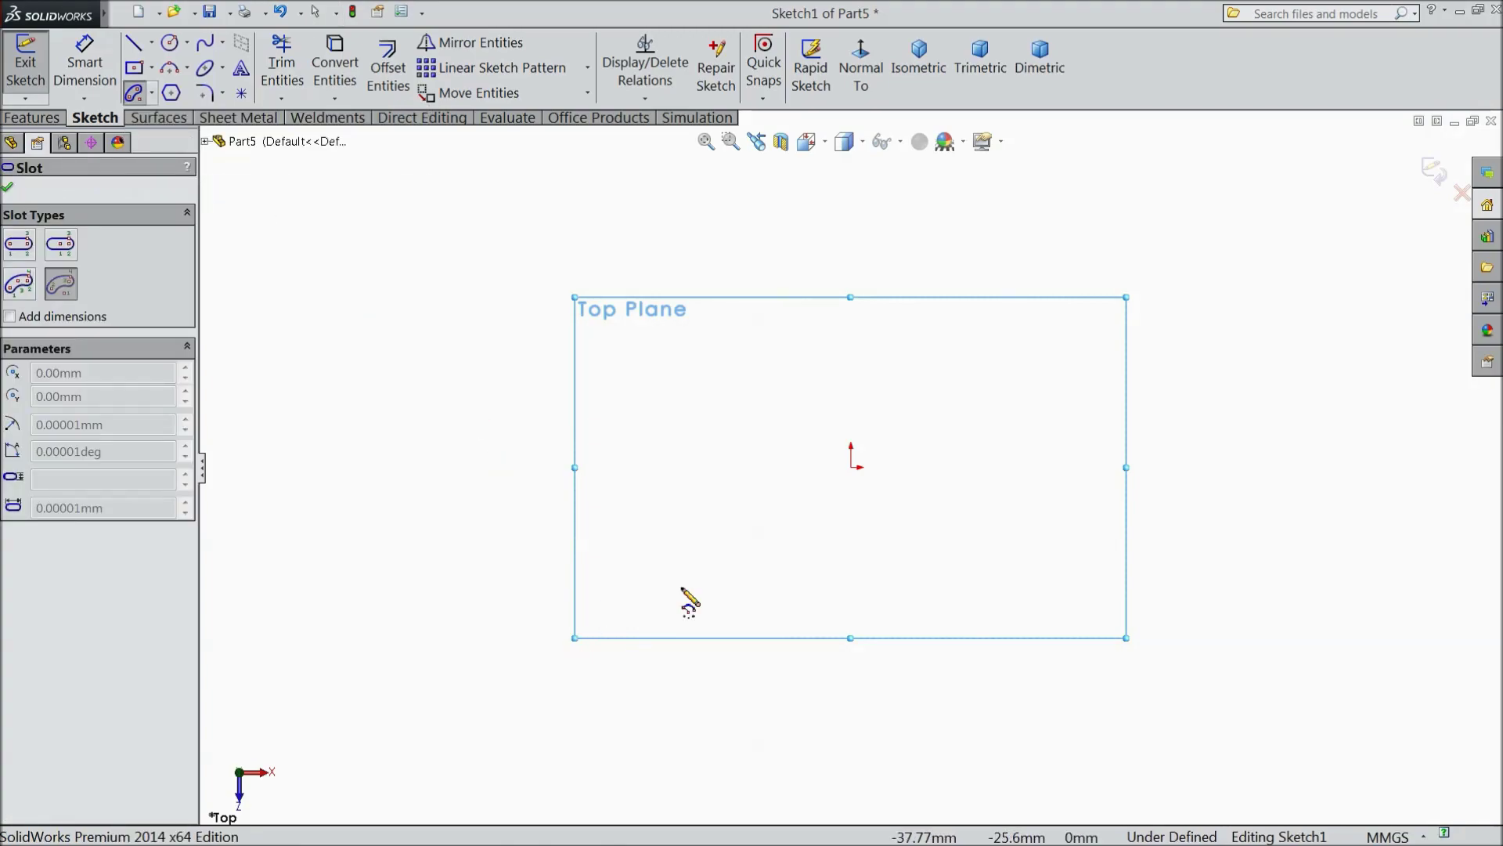
click(851, 468)
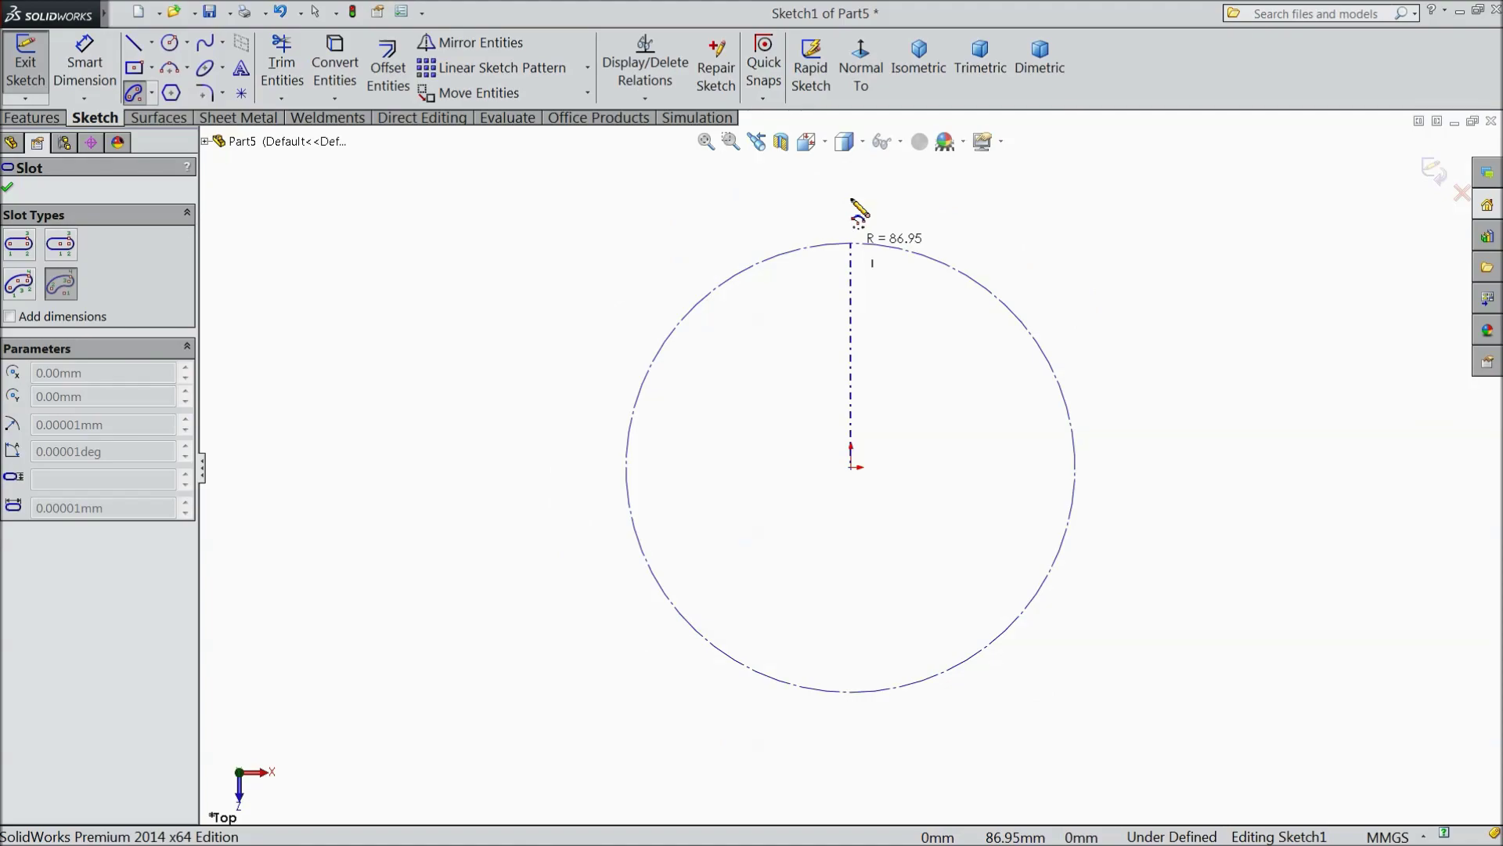
click(852, 216)
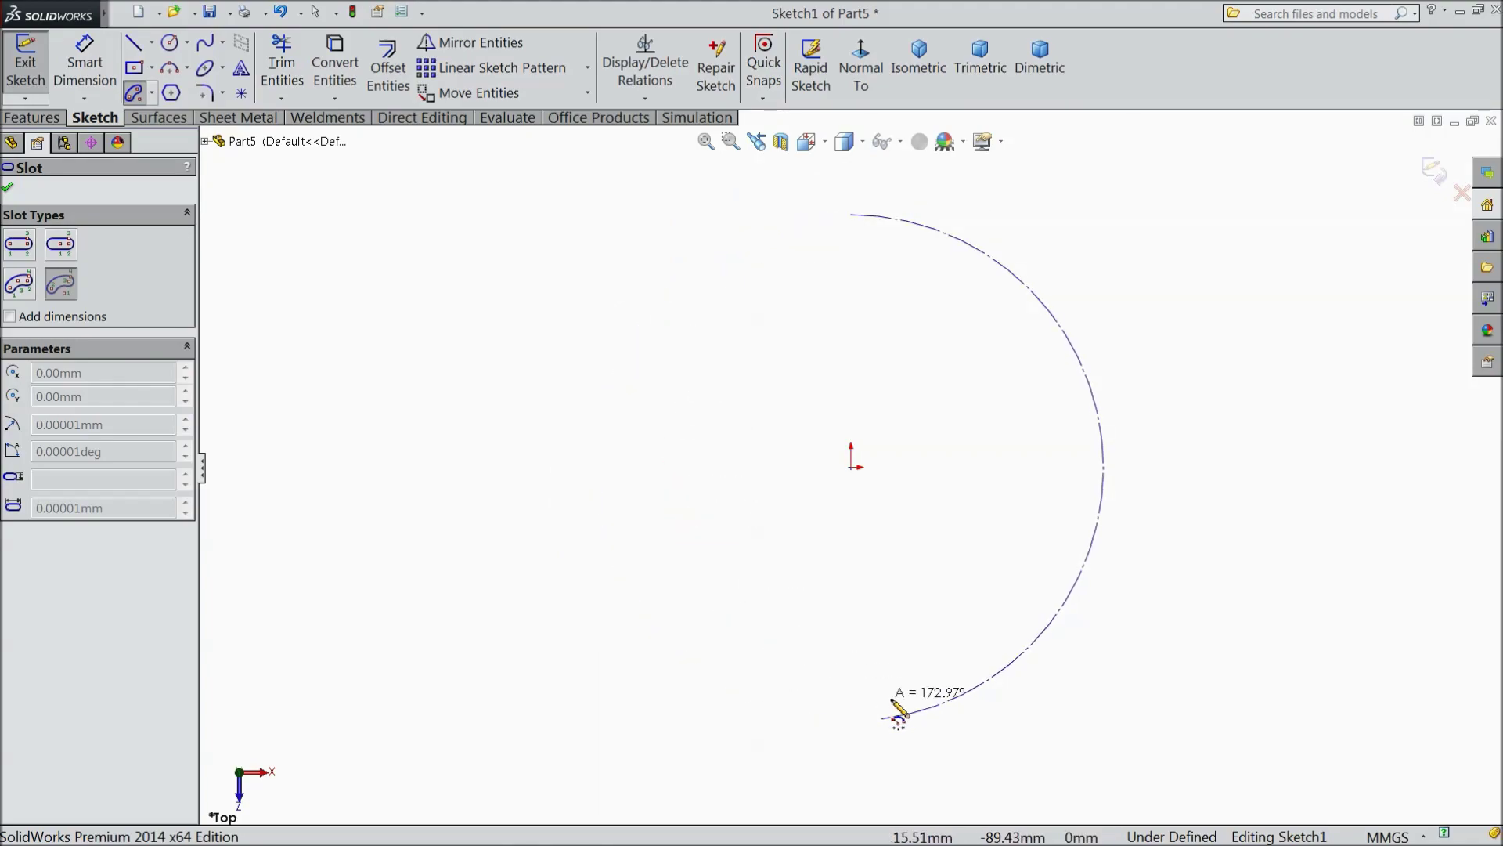
click(1047, 307)
scroll(1053, 317, down, 3)
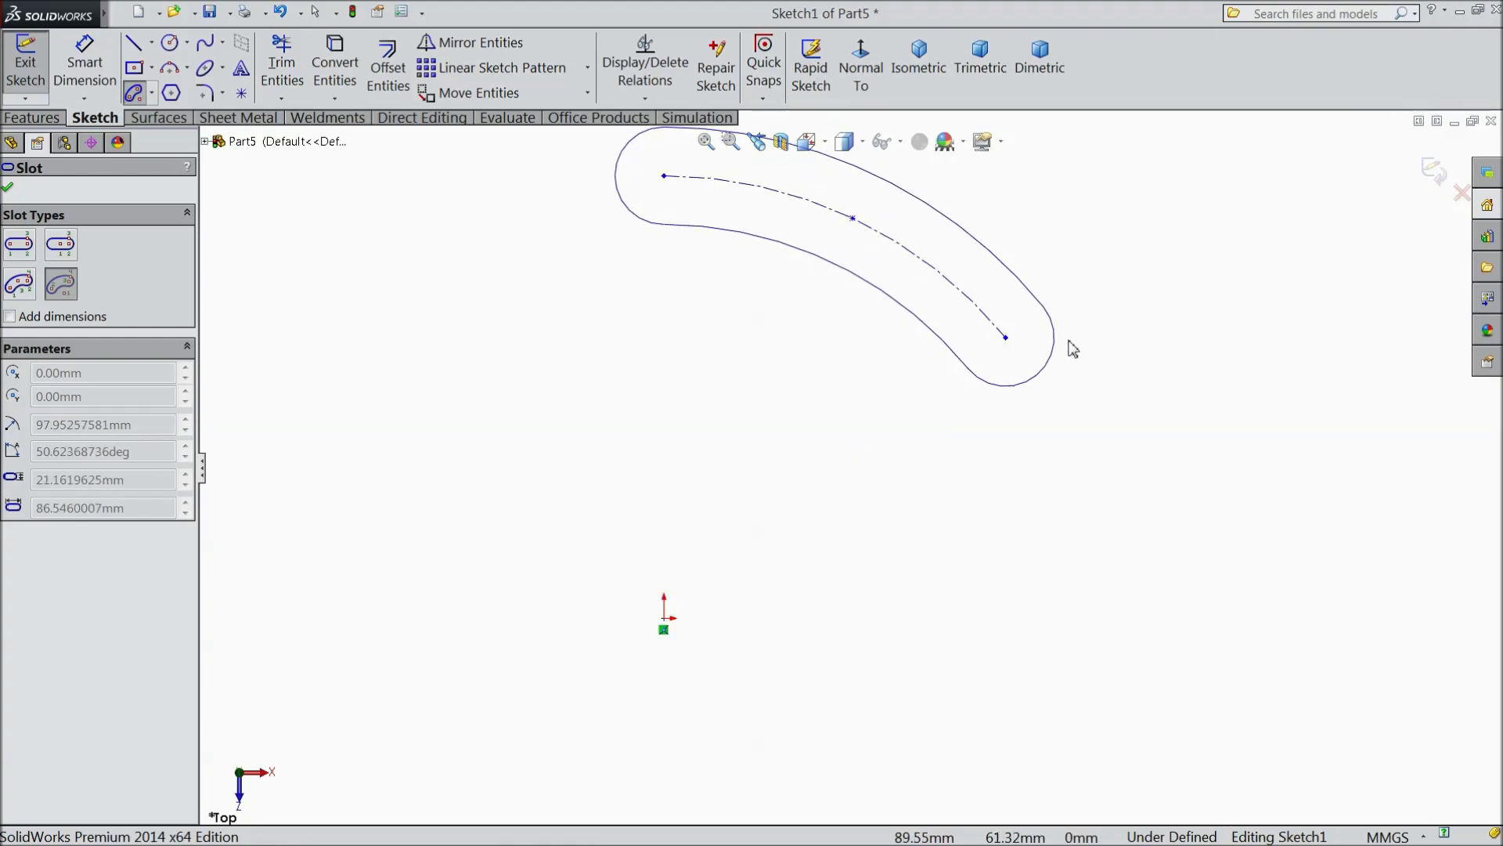
click(1125, 392)
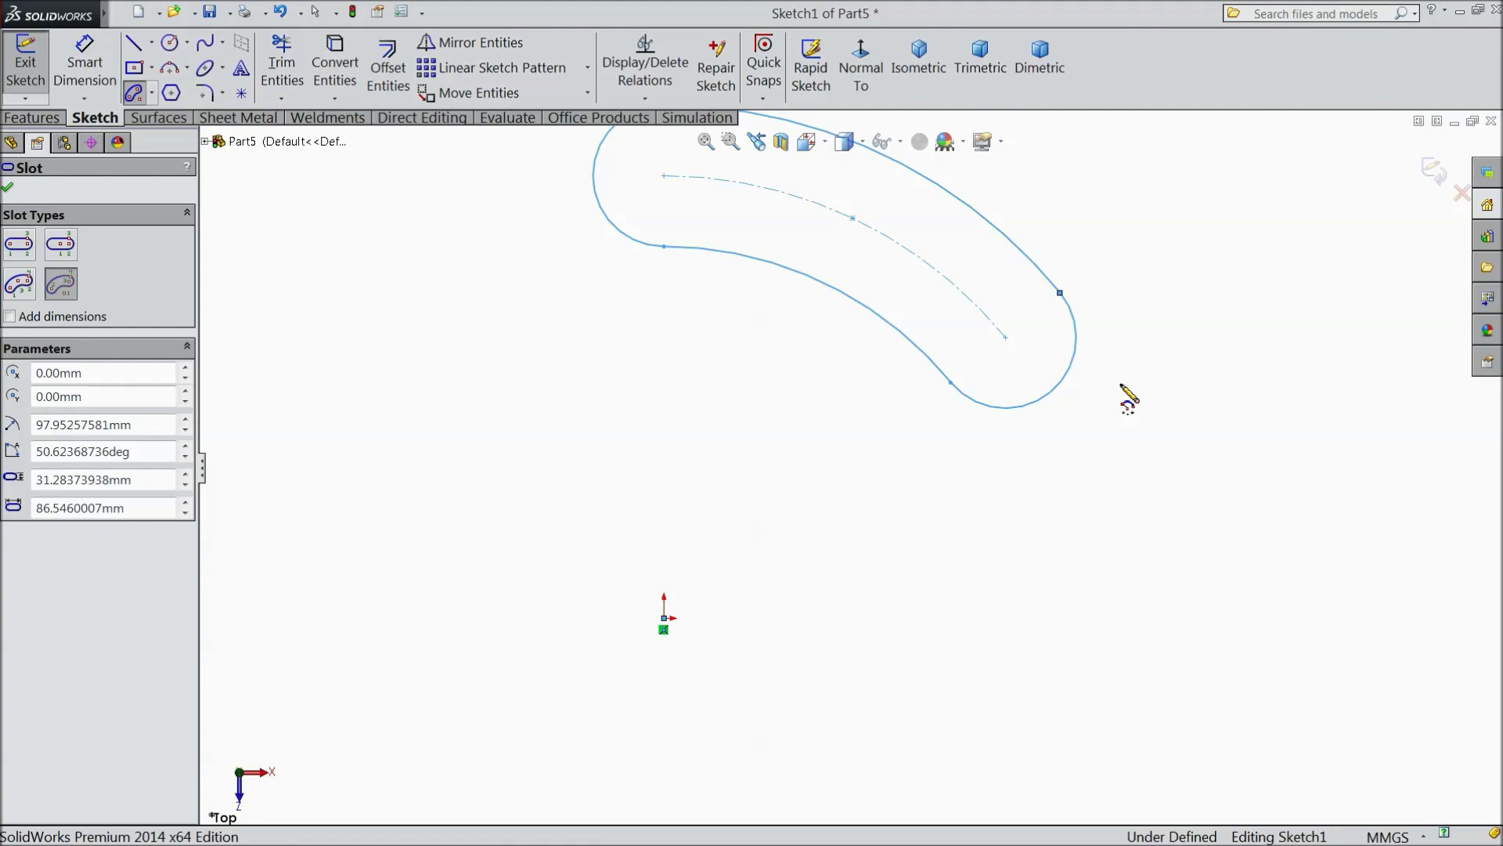
key(z)
right_click(1101, 308)
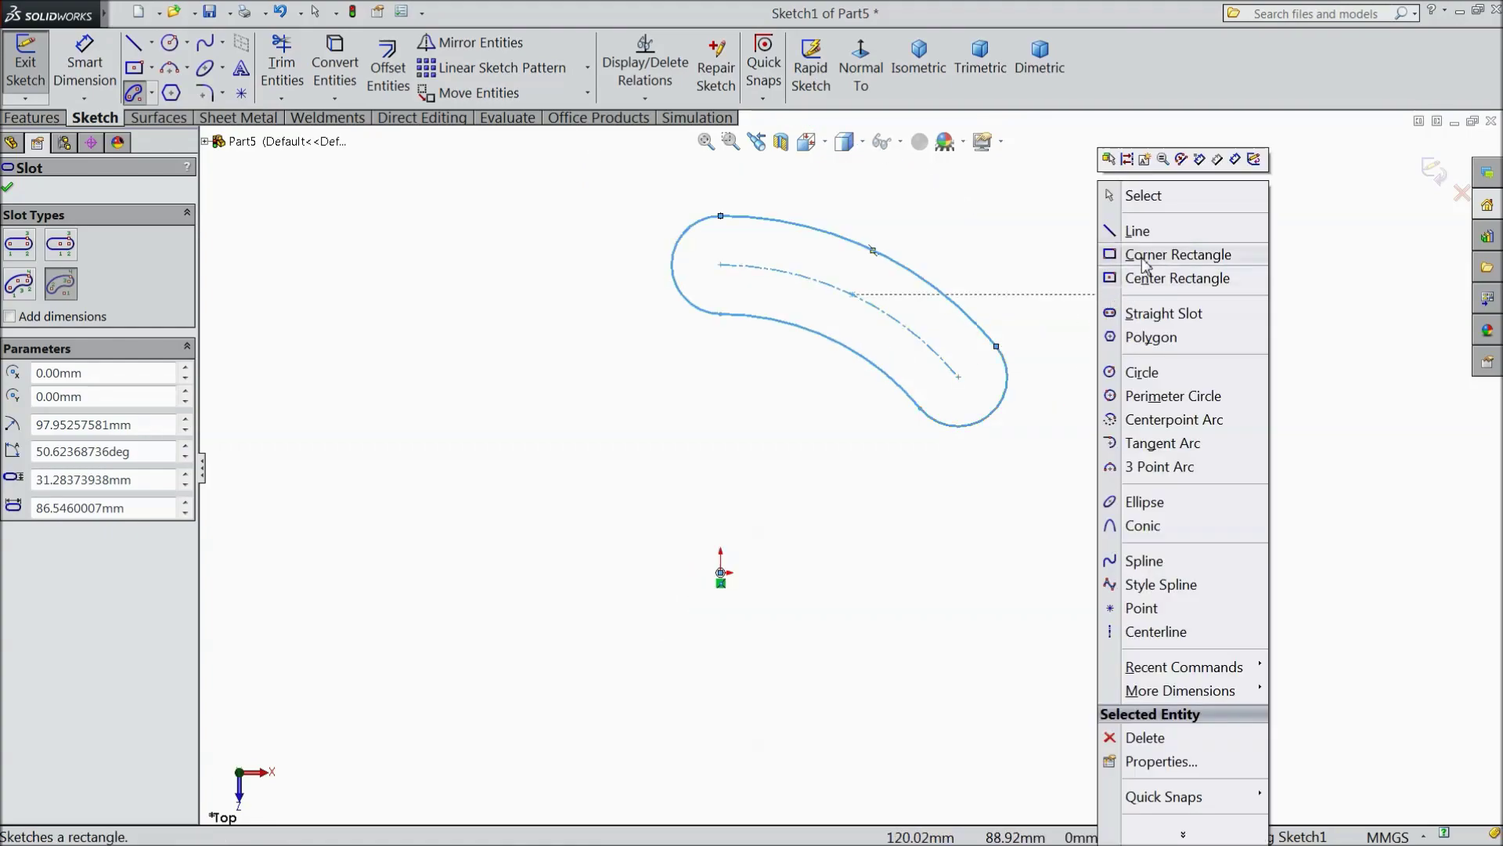
click(1141, 195)
Step: Draw centerlines from the slot's upper end centre to the origin and from the origin to its other end centre
scroll(949, 291, down, 2)
click(151, 42)
click(172, 70)
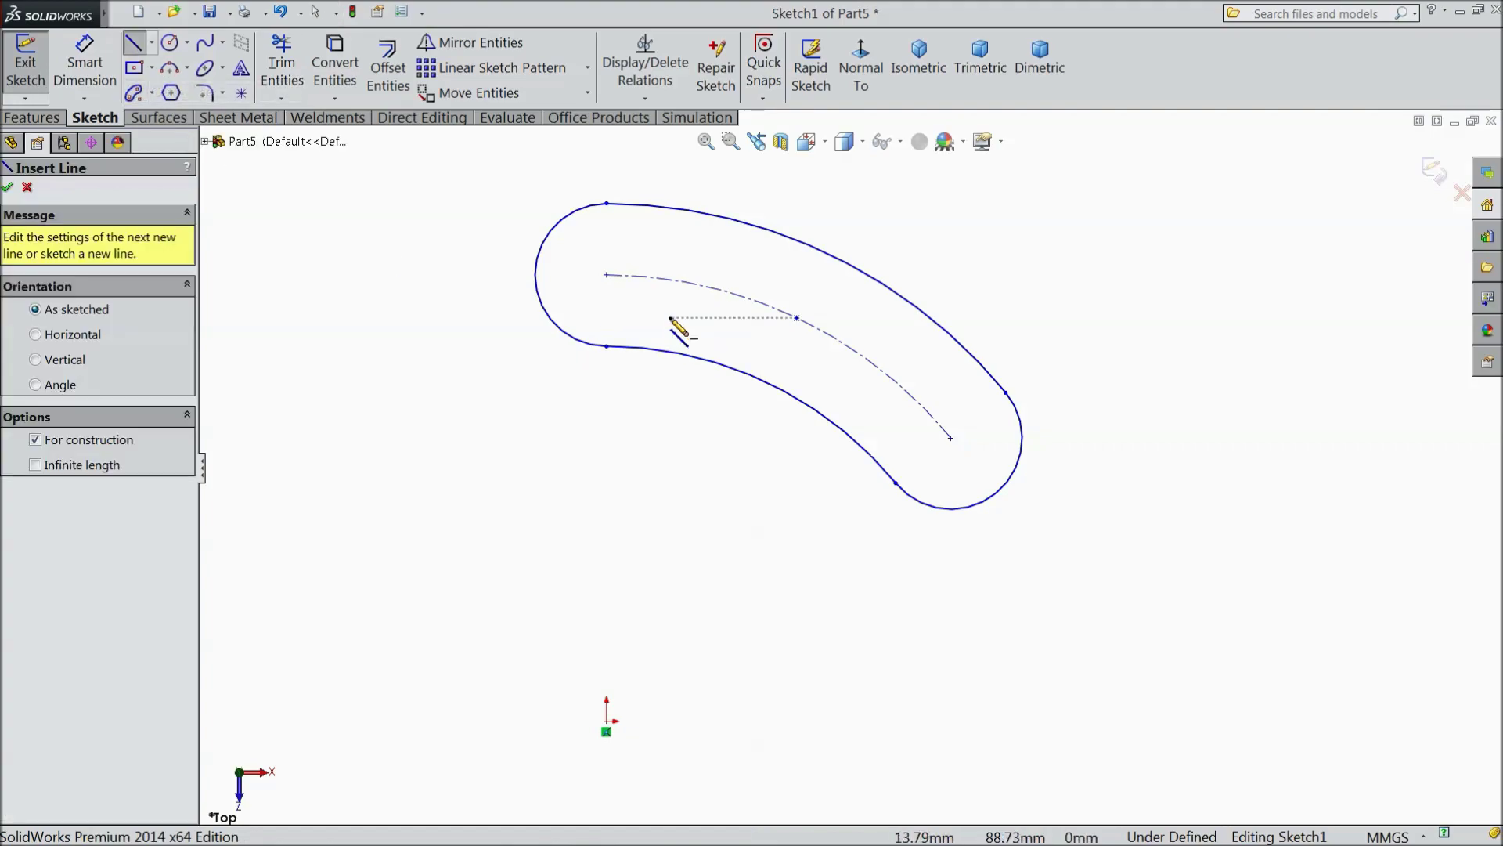
click(606, 275)
click(607, 720)
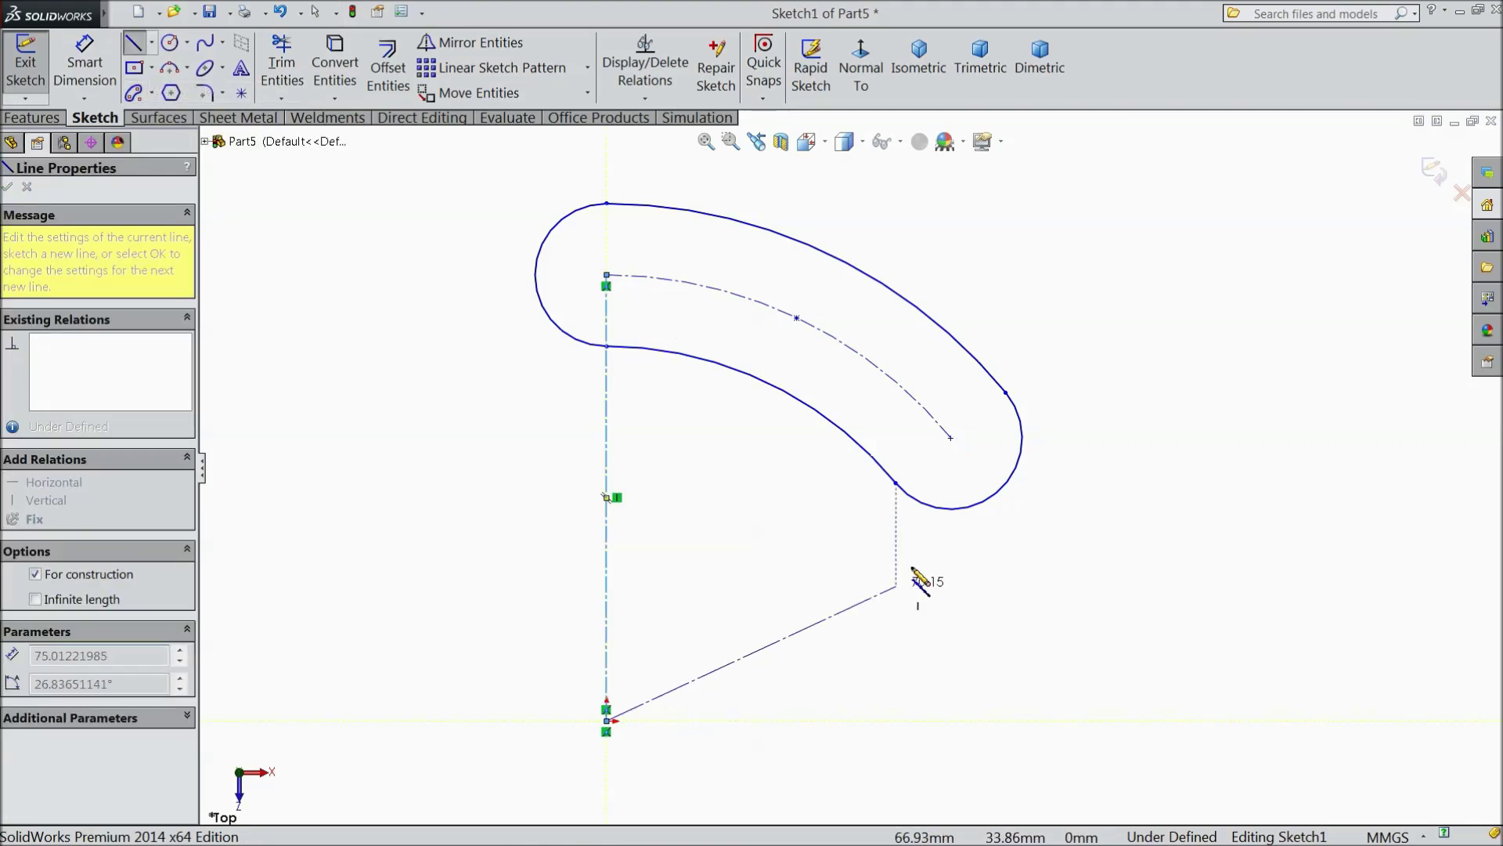
click(951, 438)
right_click(1121, 336)
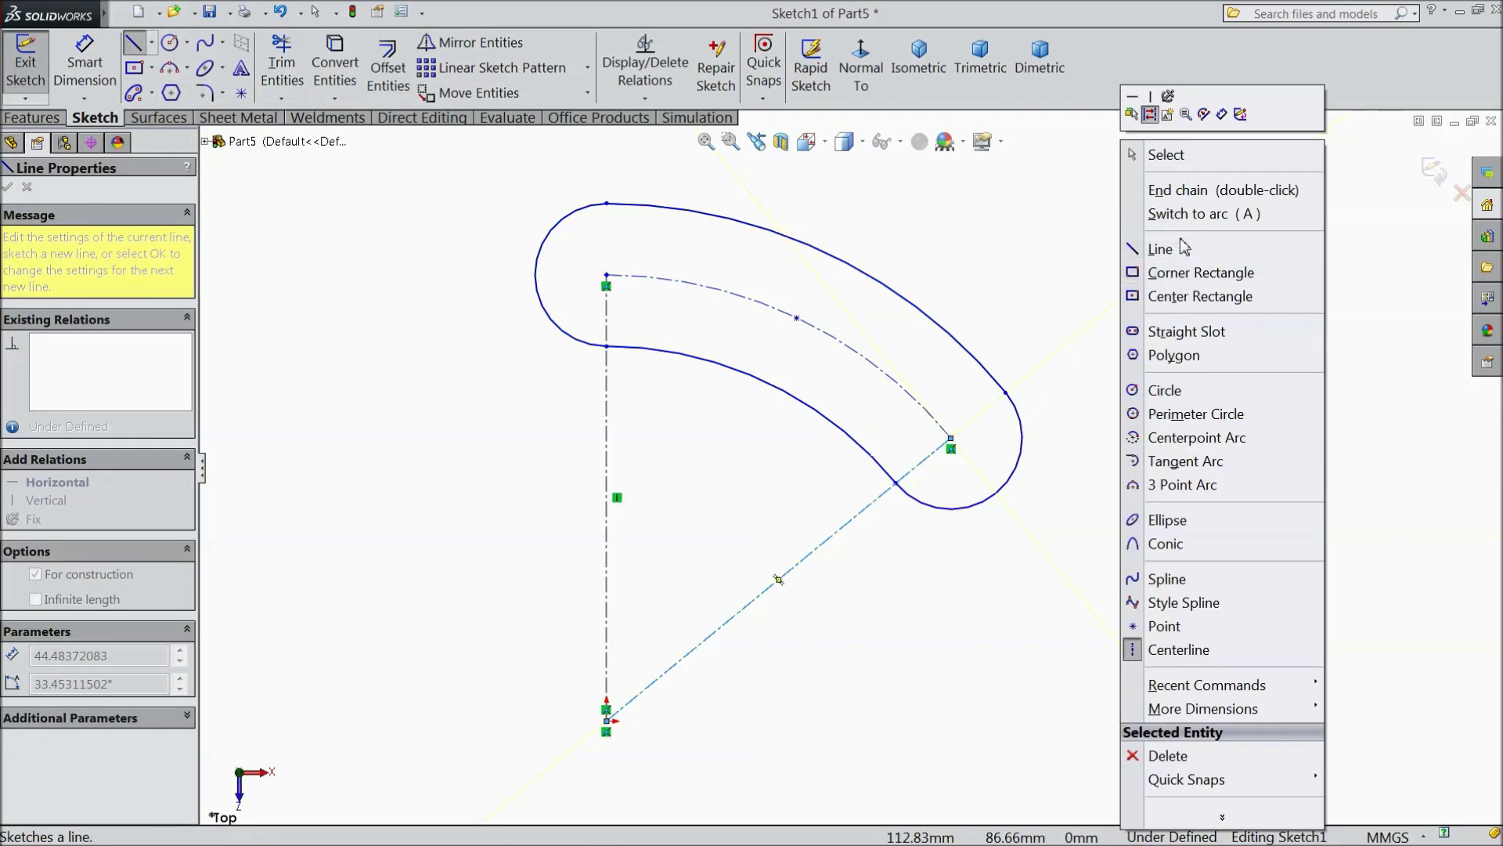
click(1167, 154)
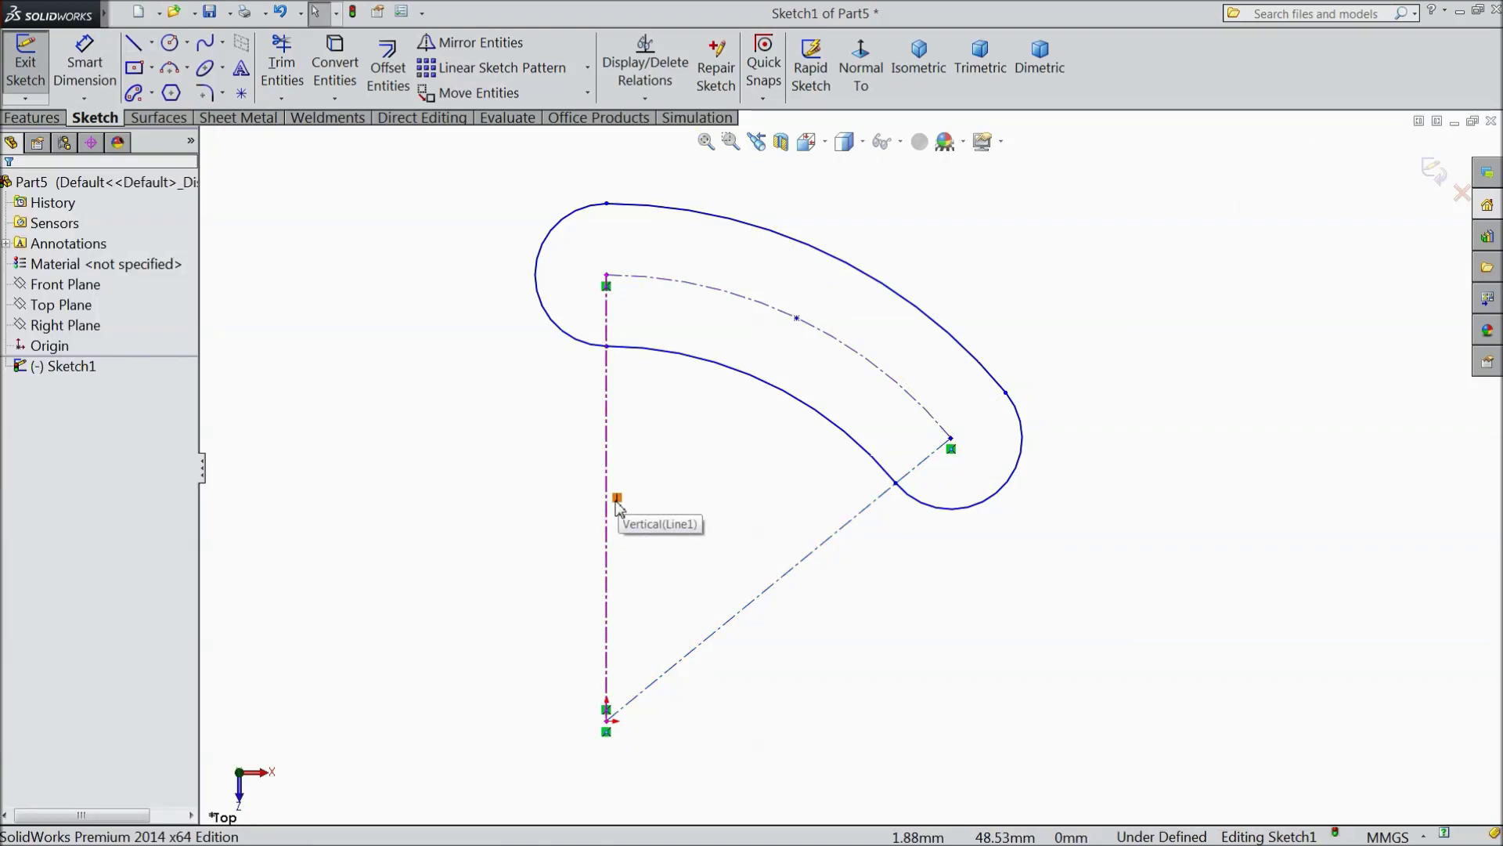
Step: Dimension the angle between the two centerlines as 45 degrees
click(85, 63)
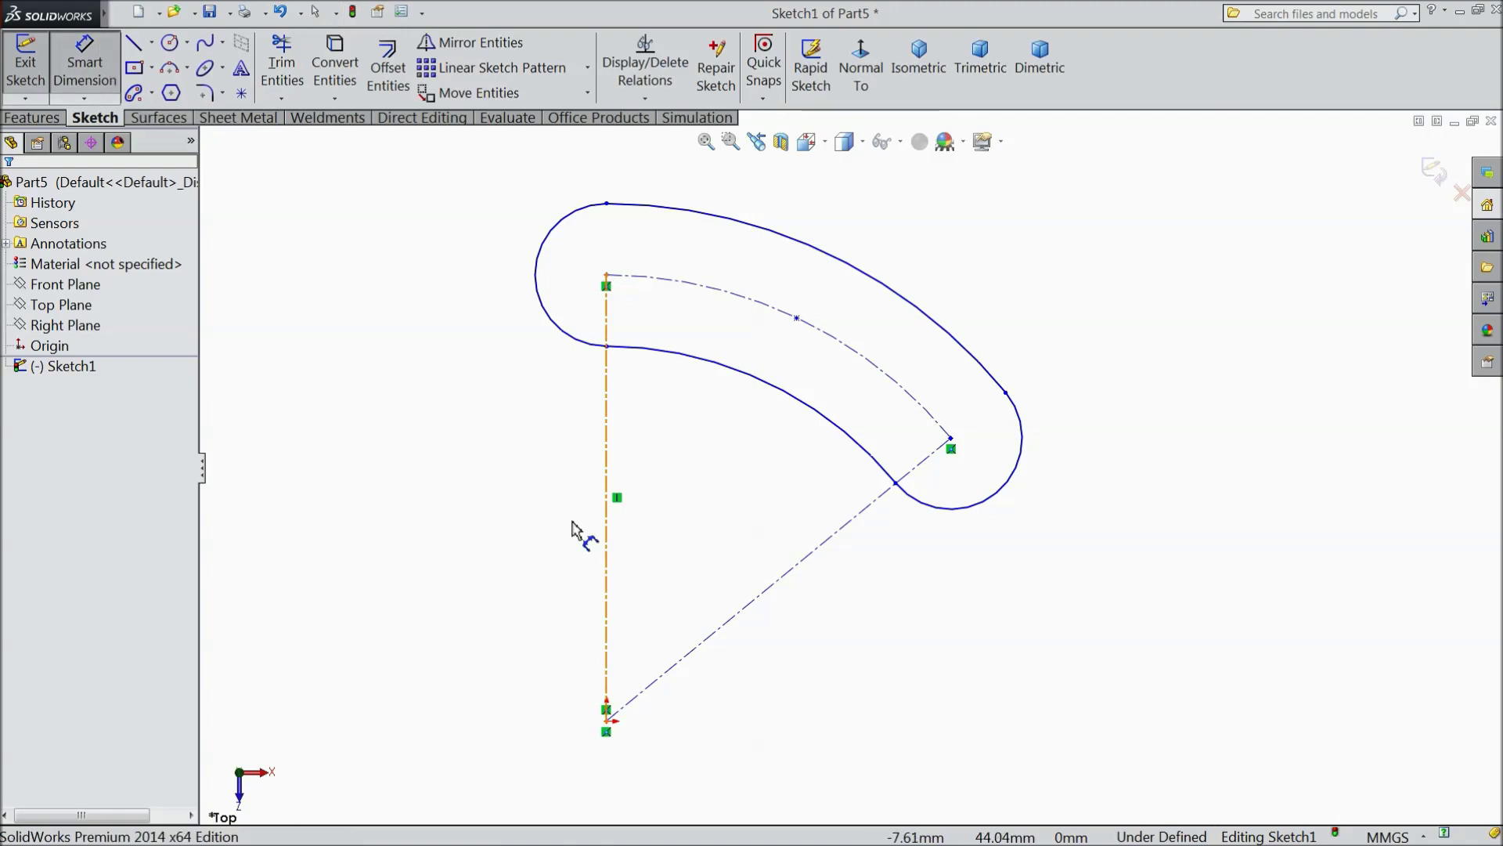
click(608, 578)
click(696, 646)
click(665, 630)
text(45)
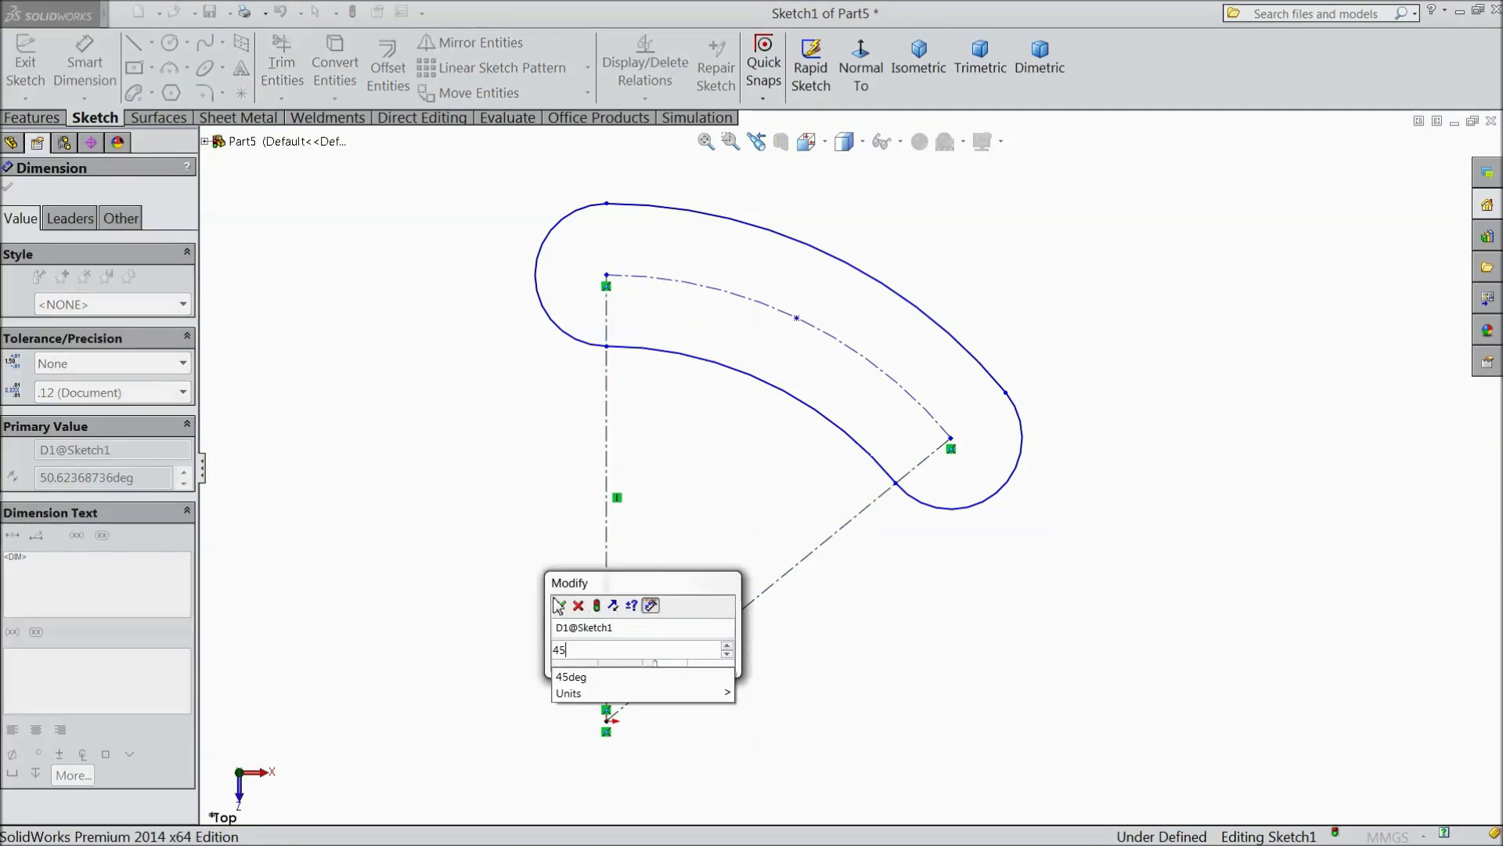
key(Return)
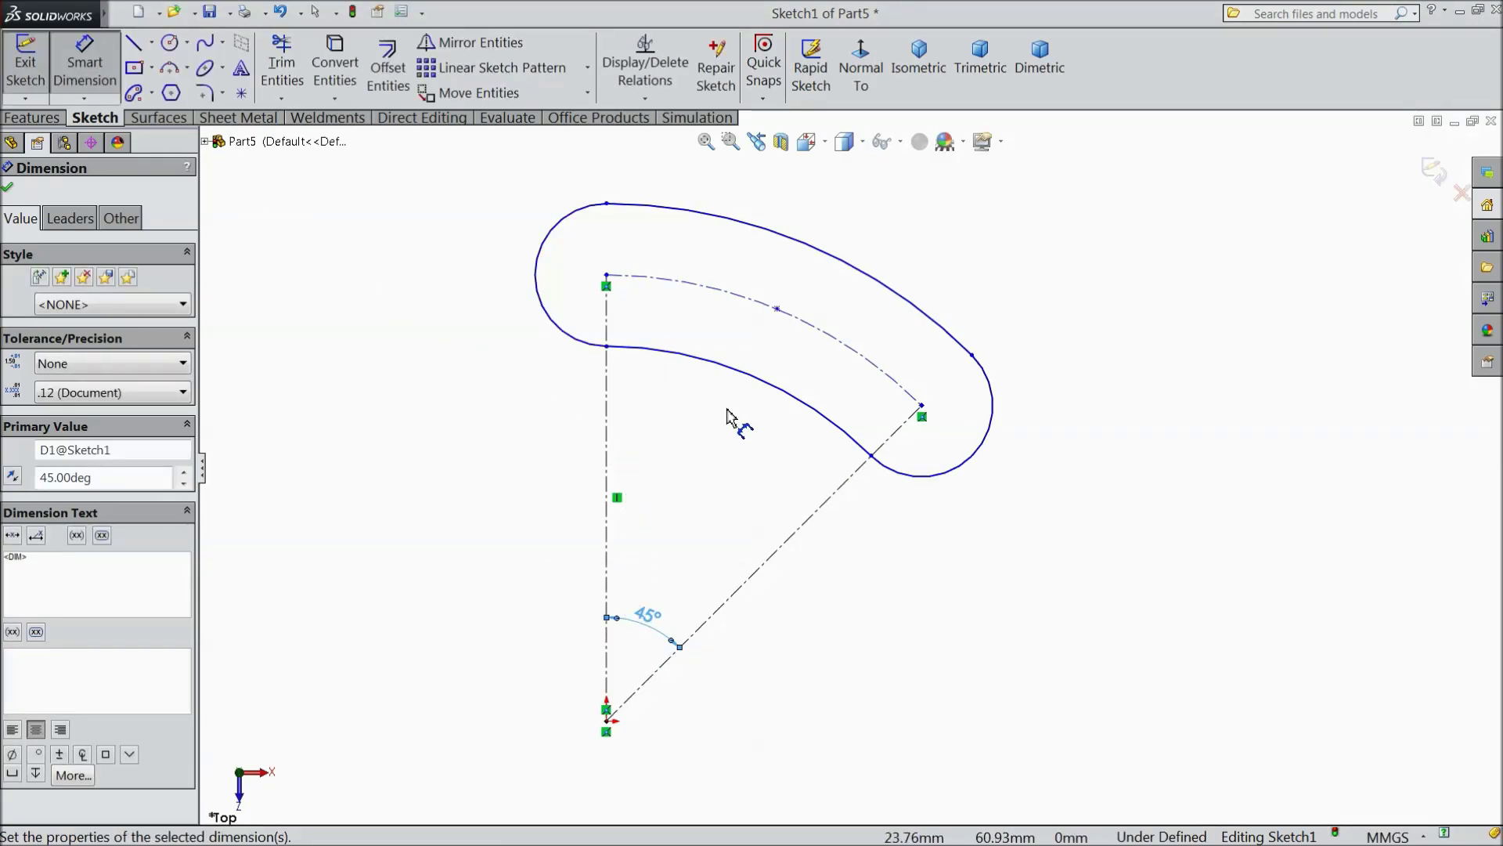
Step: Dimension the slot's inner arc to a 50 mm radius and its outer arc to an 80 mm radius
click(739, 383)
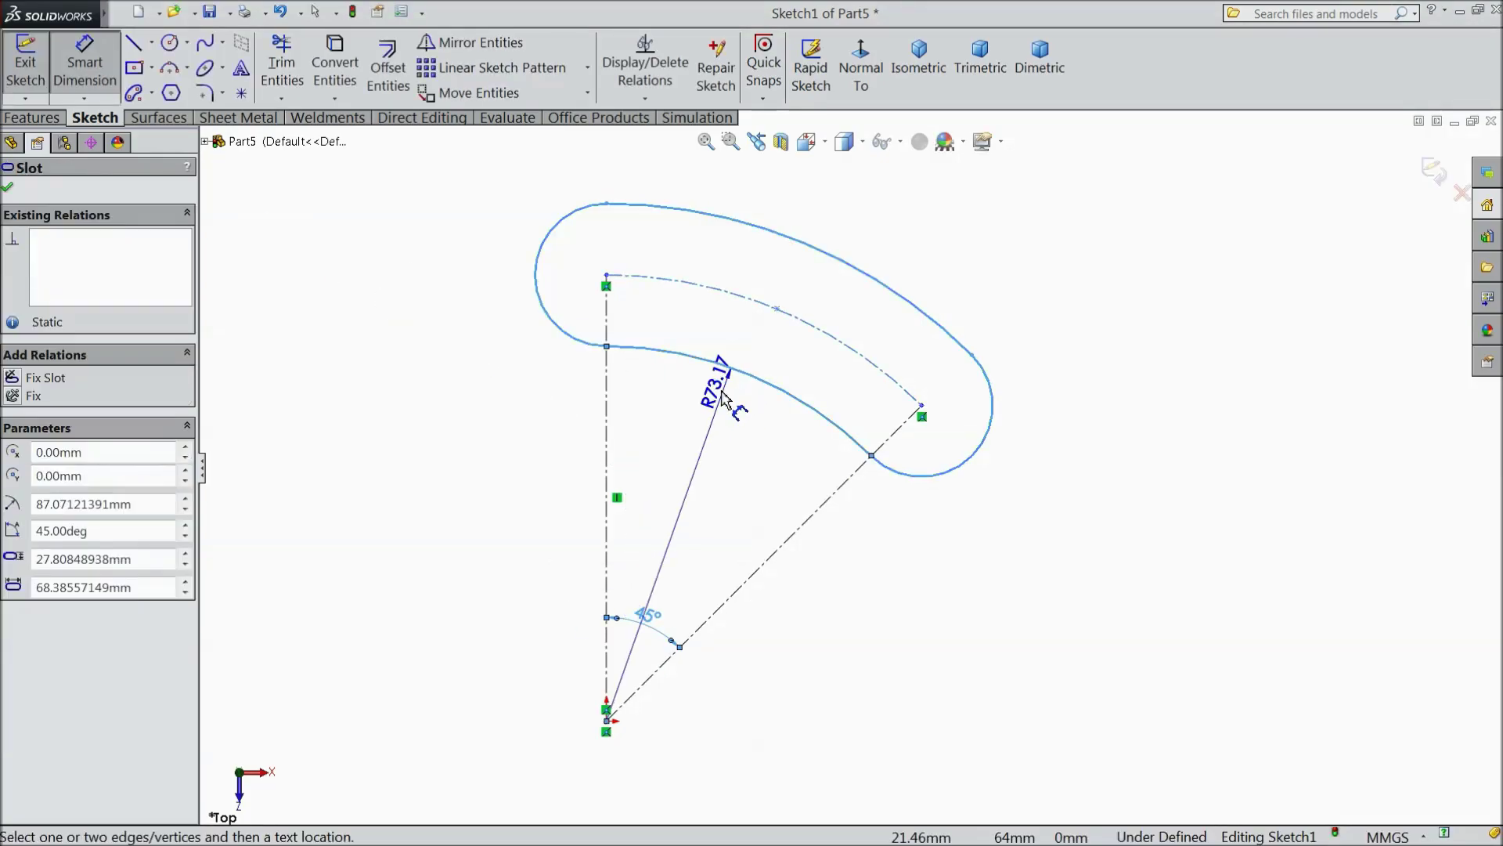
click(689, 446)
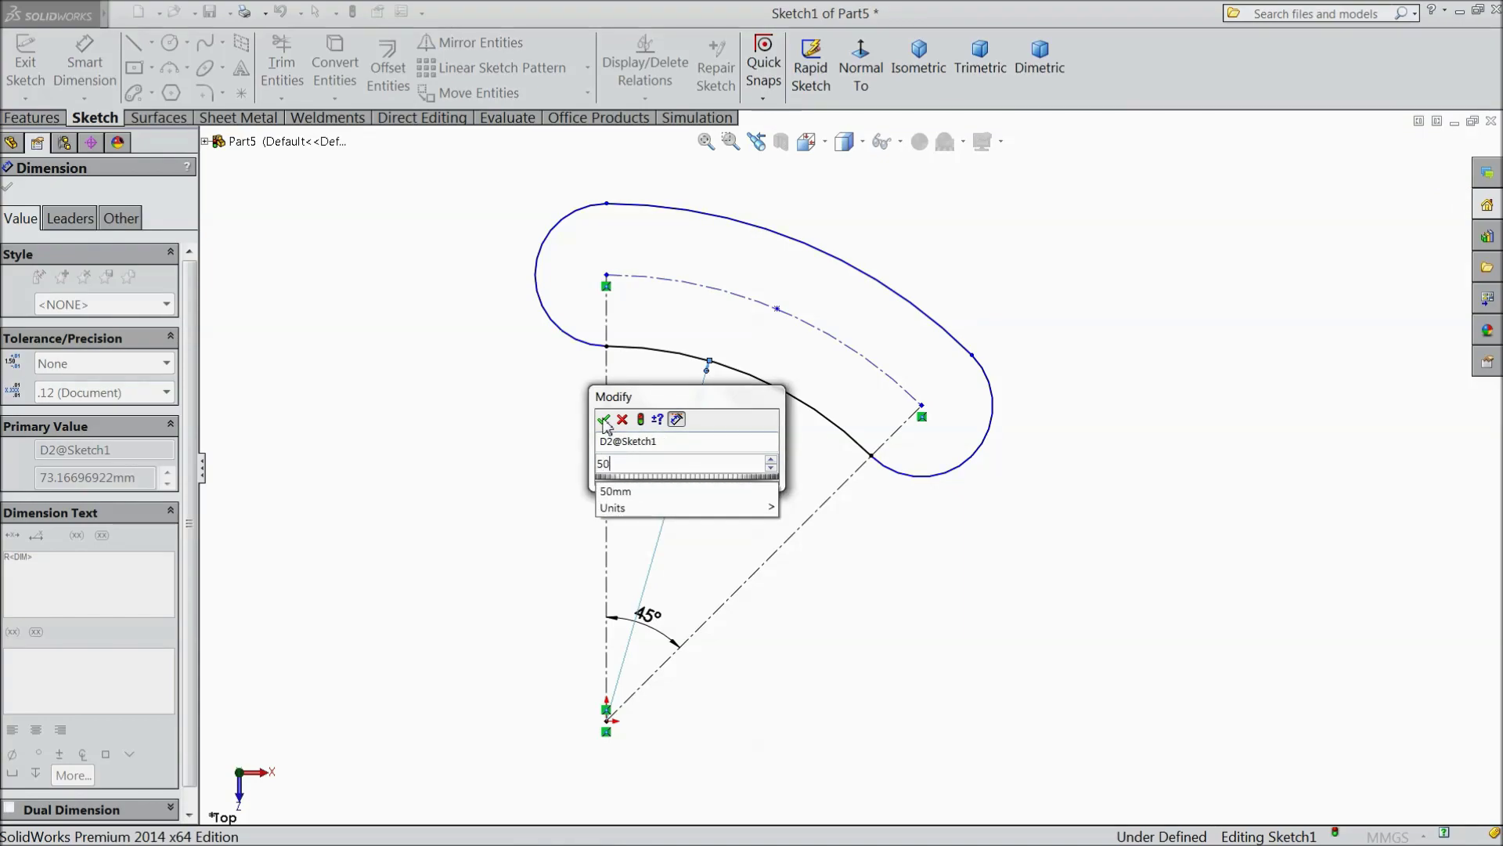
click(608, 421)
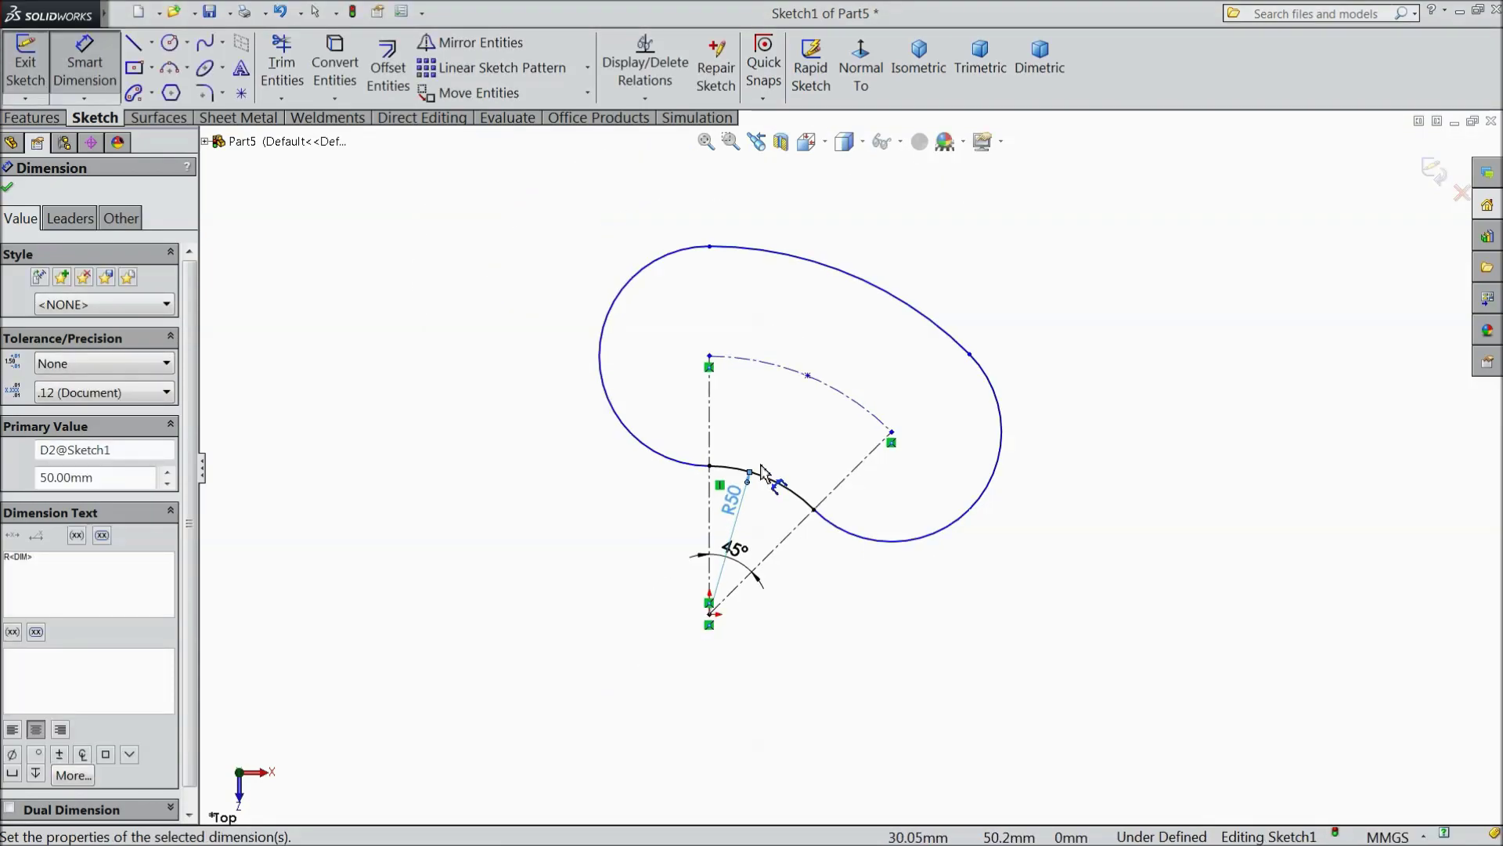
click(905, 310)
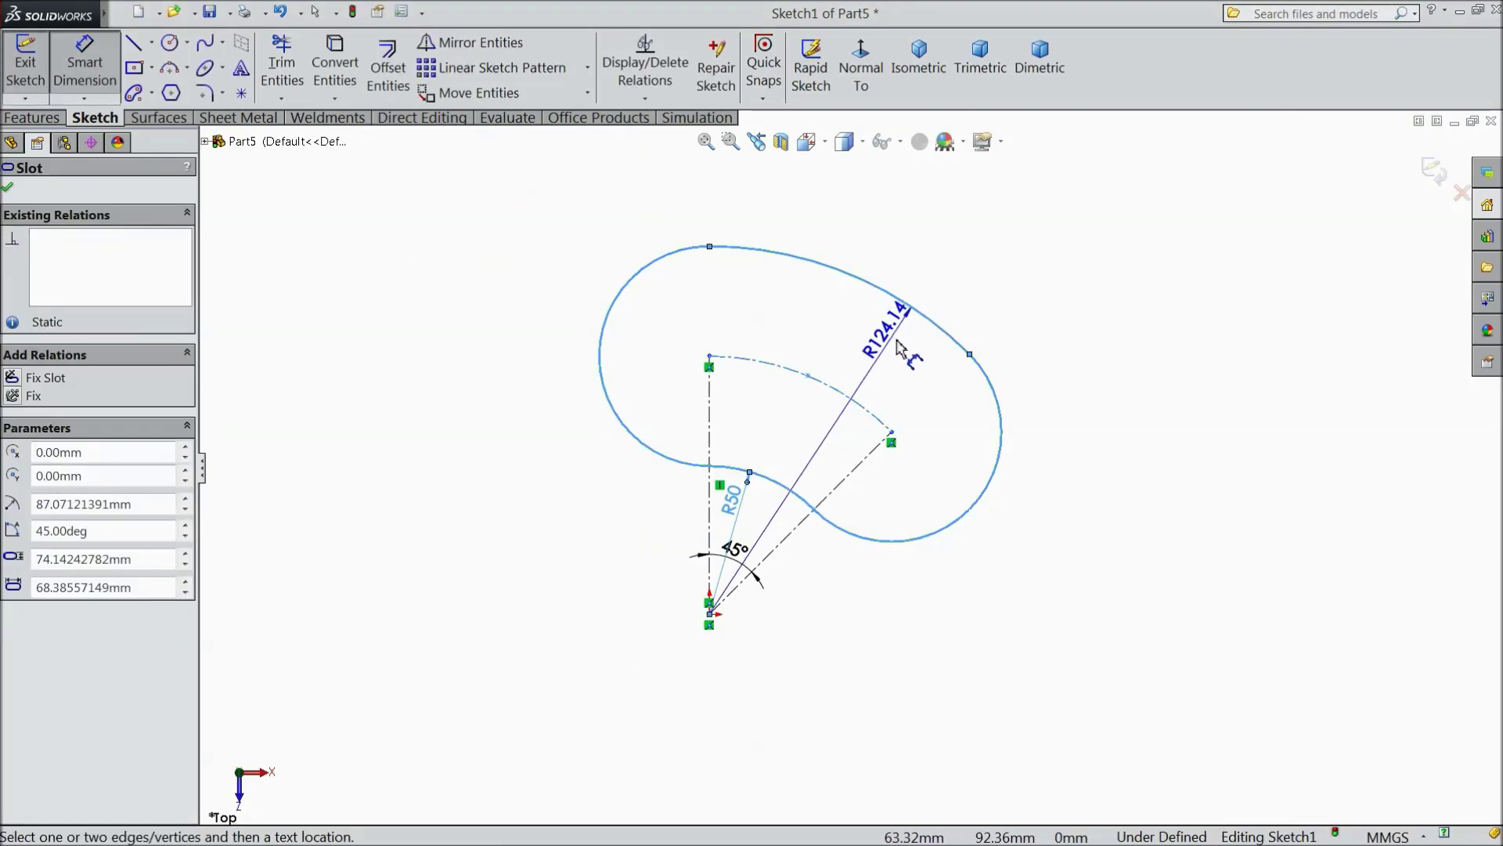
click(1051, 557)
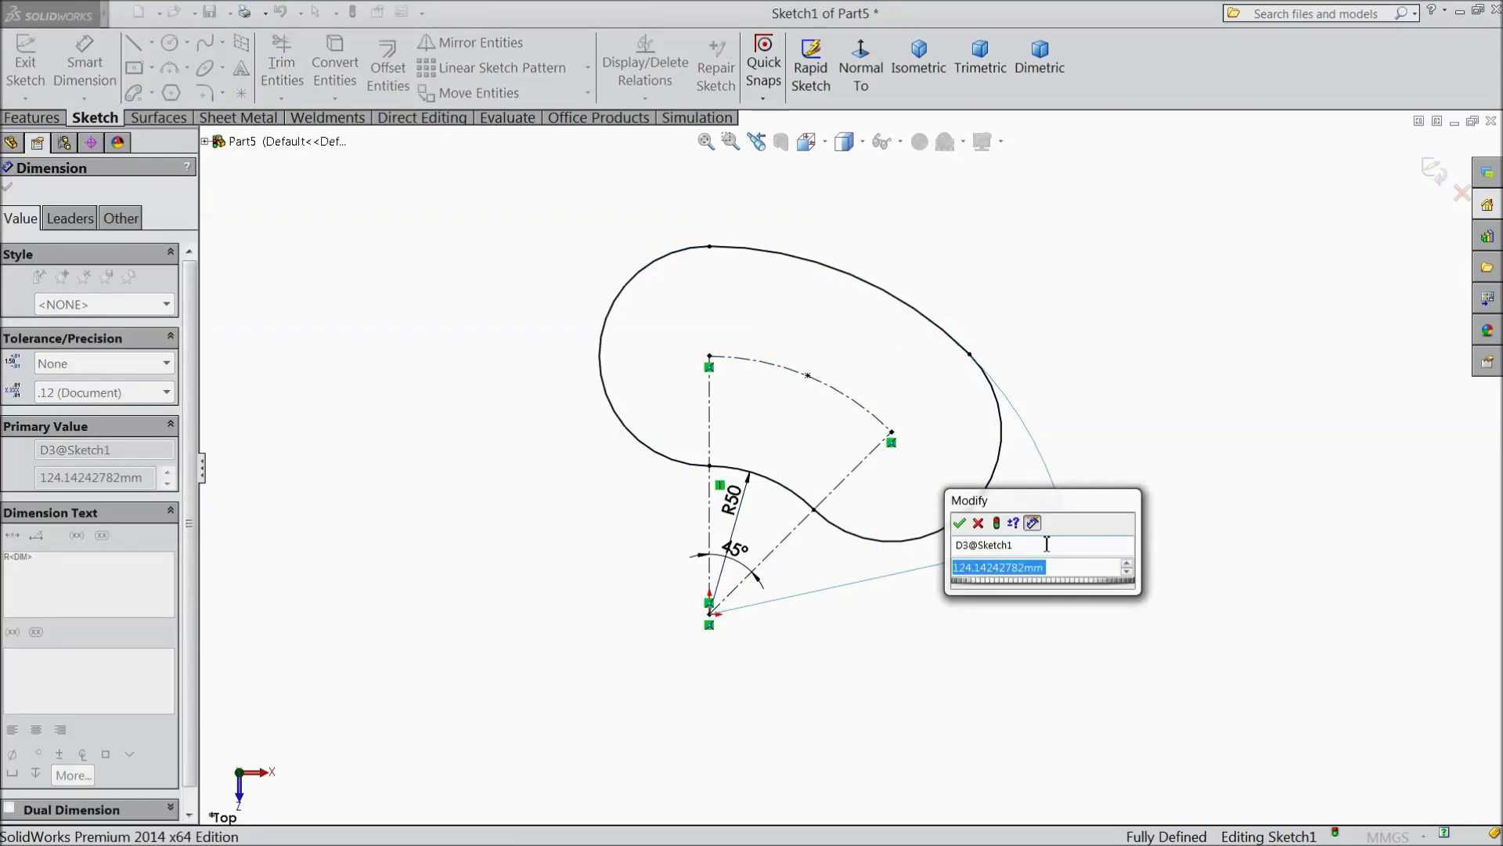
text(80)
click(961, 523)
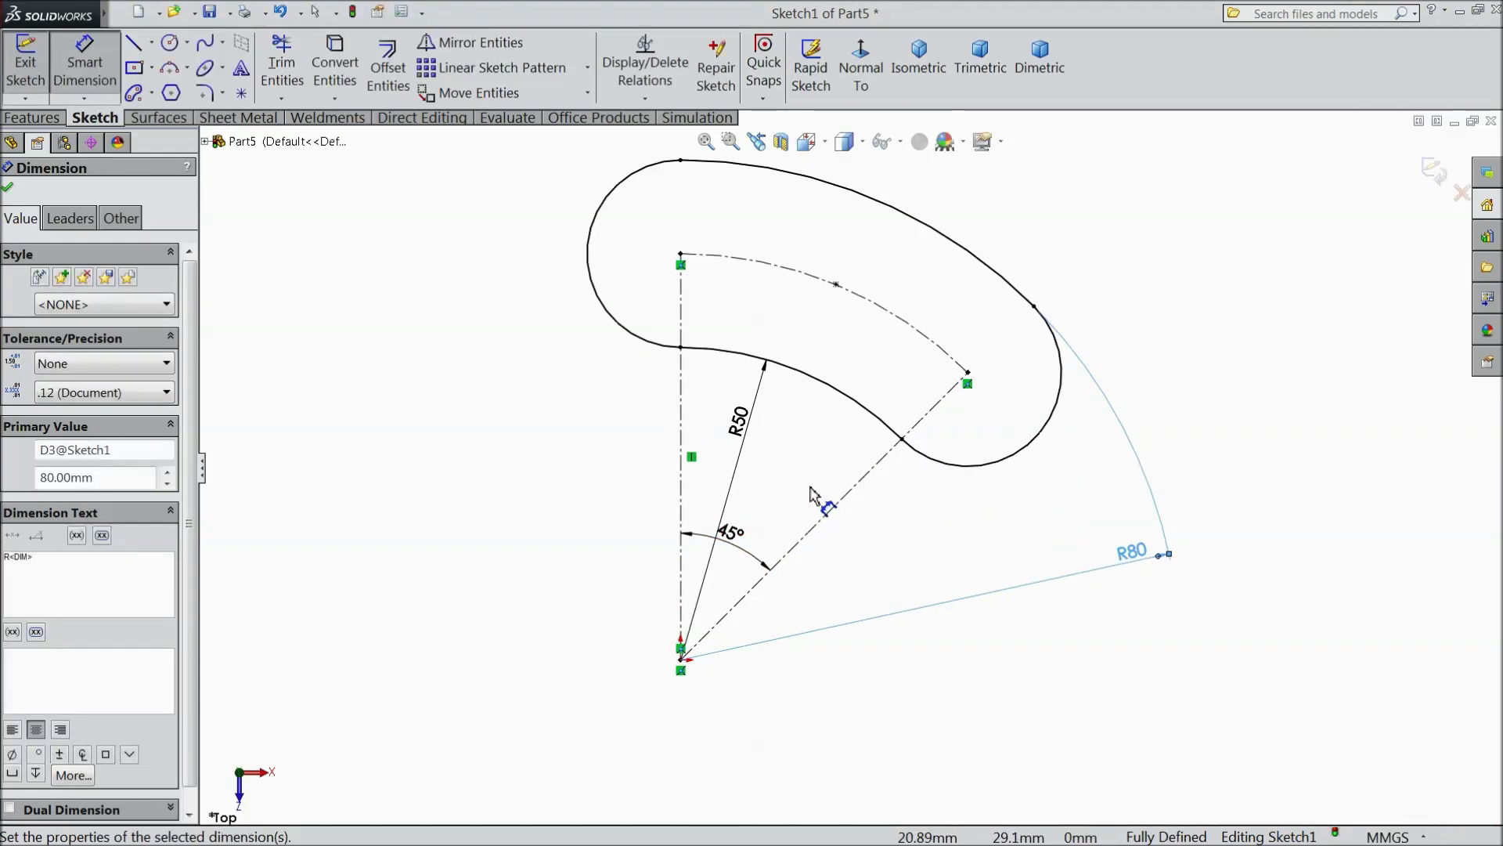
Step: Sketch a circle at each of the slot's two end centres, with radii of about 5.4 mm and 5.7 mm
click(169, 42)
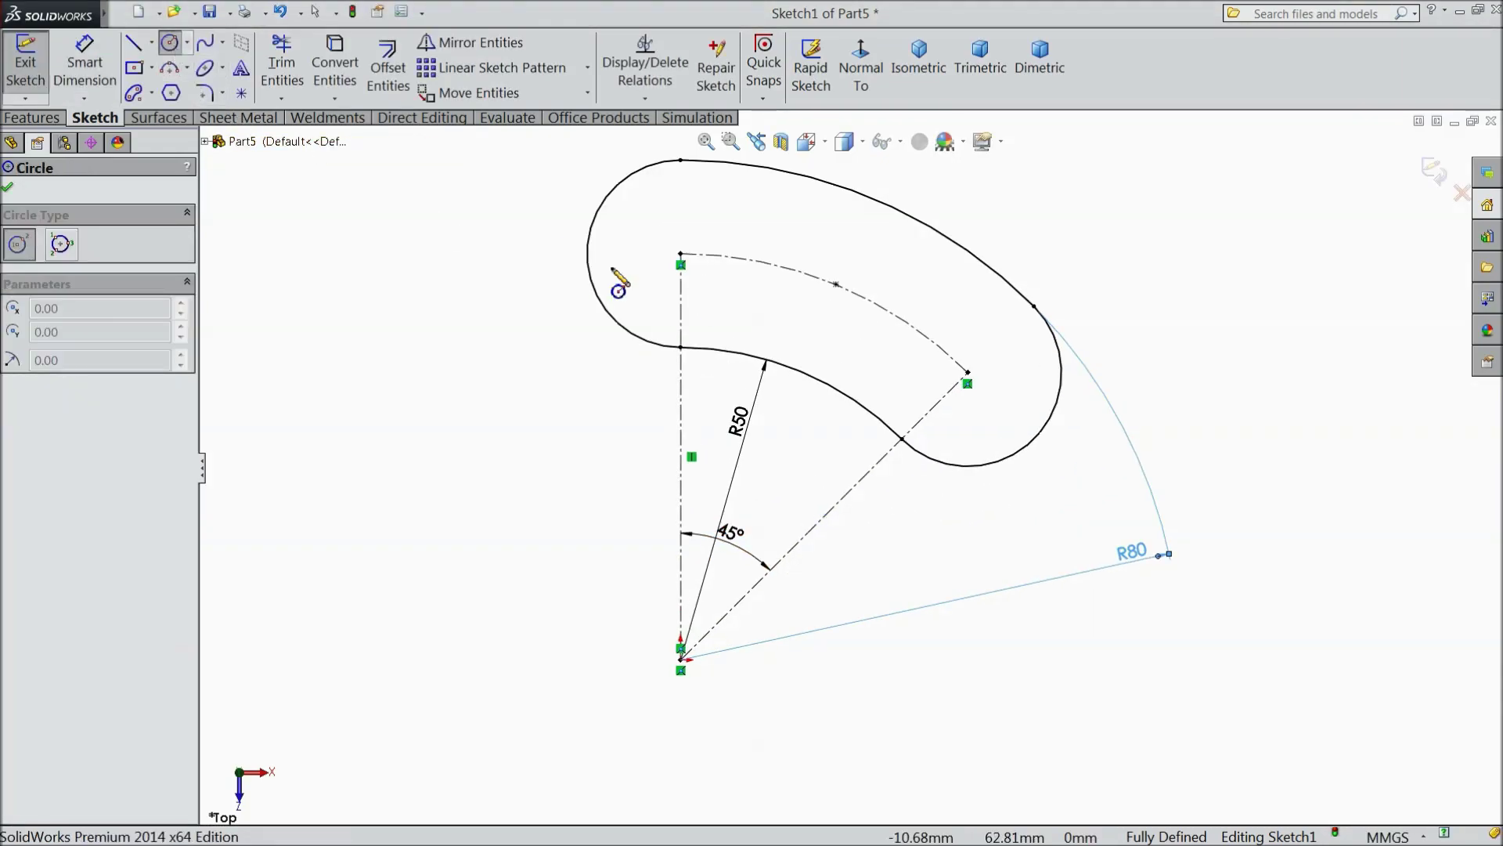
click(681, 254)
click(693, 282)
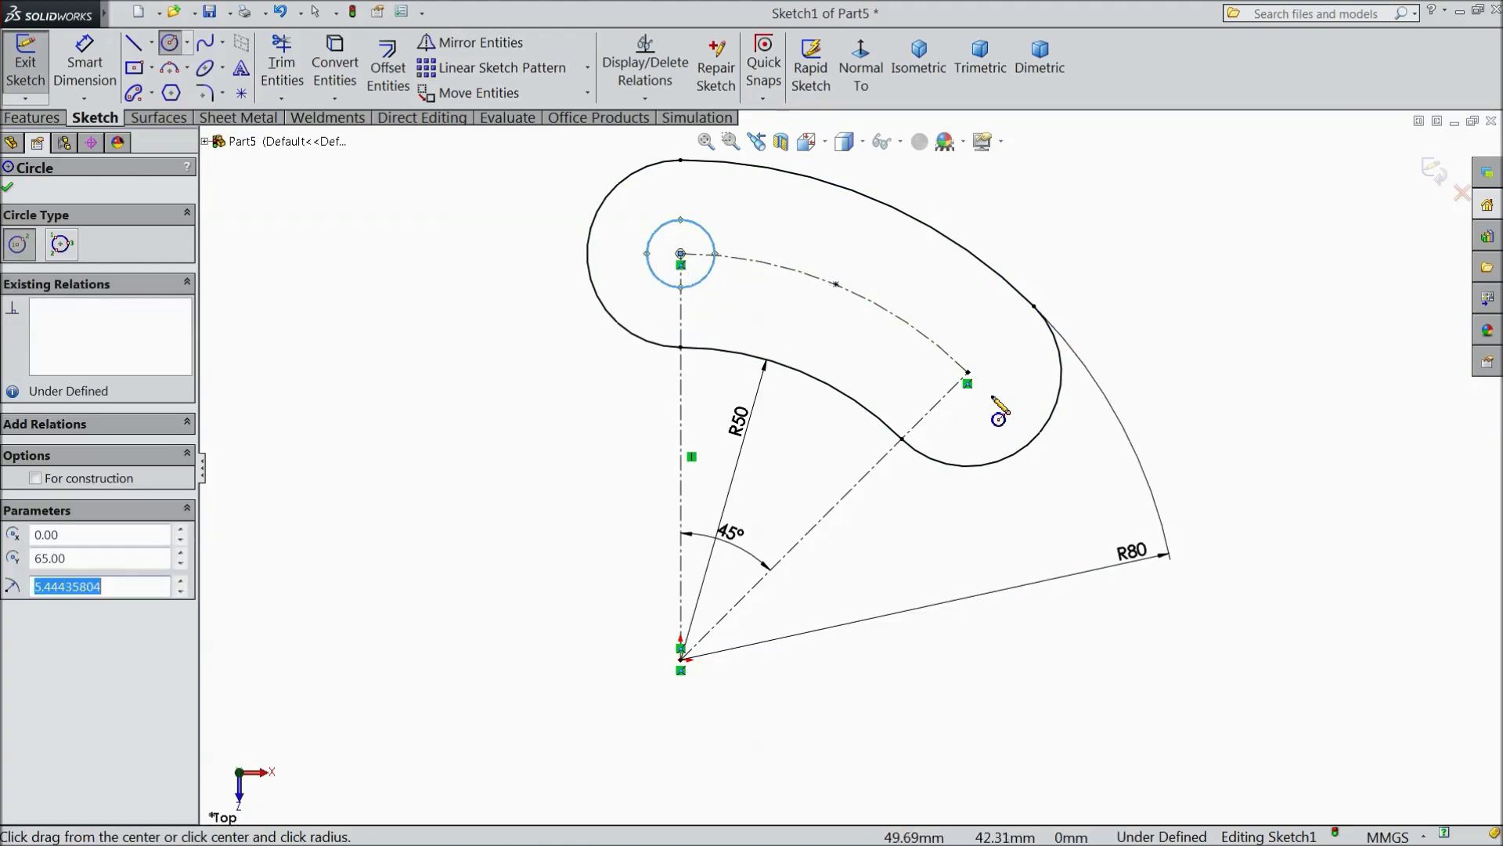
click(968, 373)
click(997, 423)
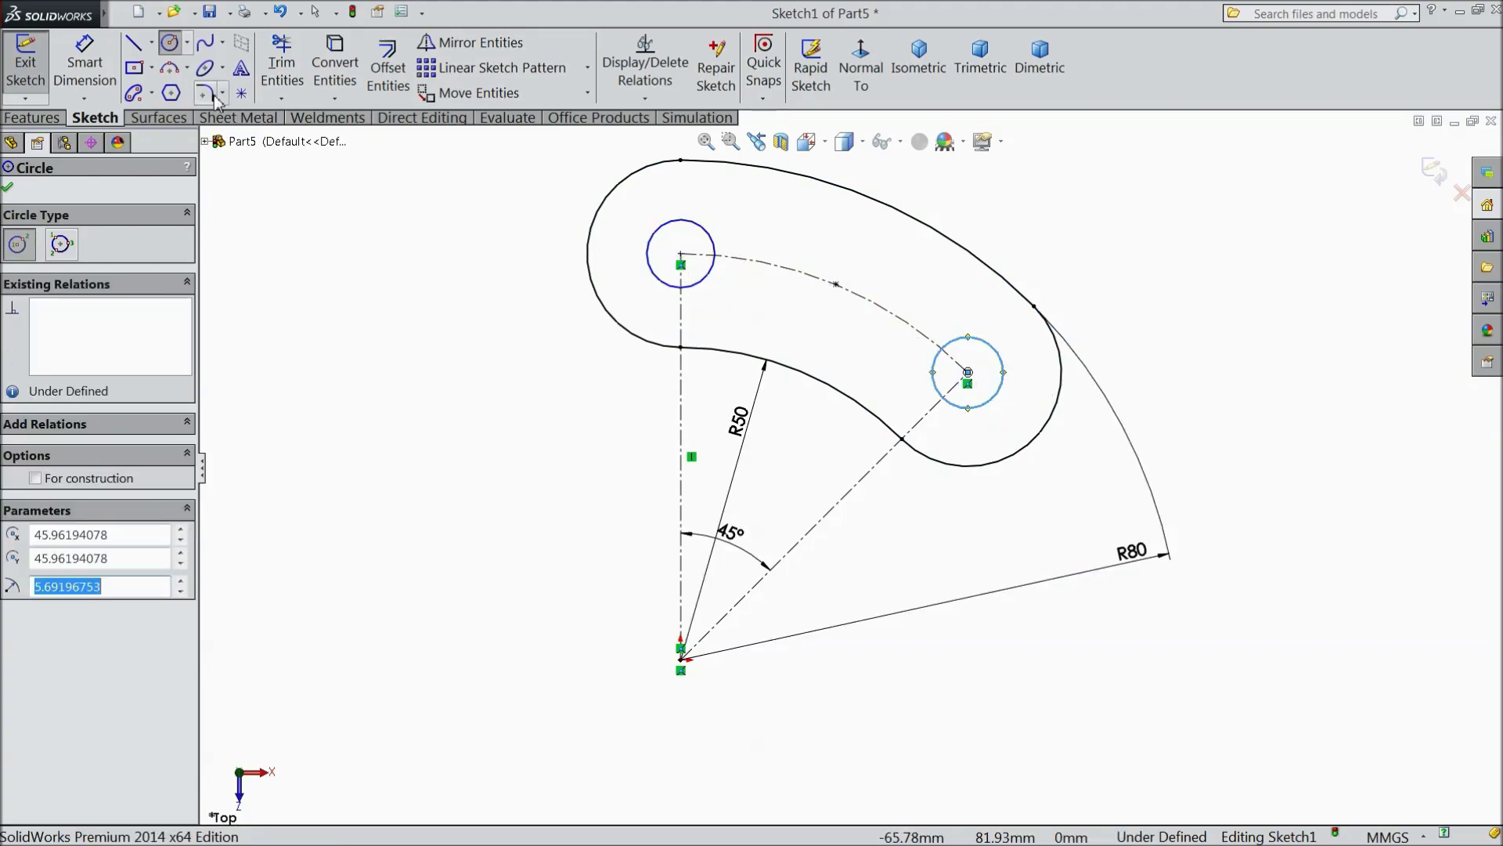
Step: Dimension the circle directly above the origin to a 10 mm diameter
click(84, 63)
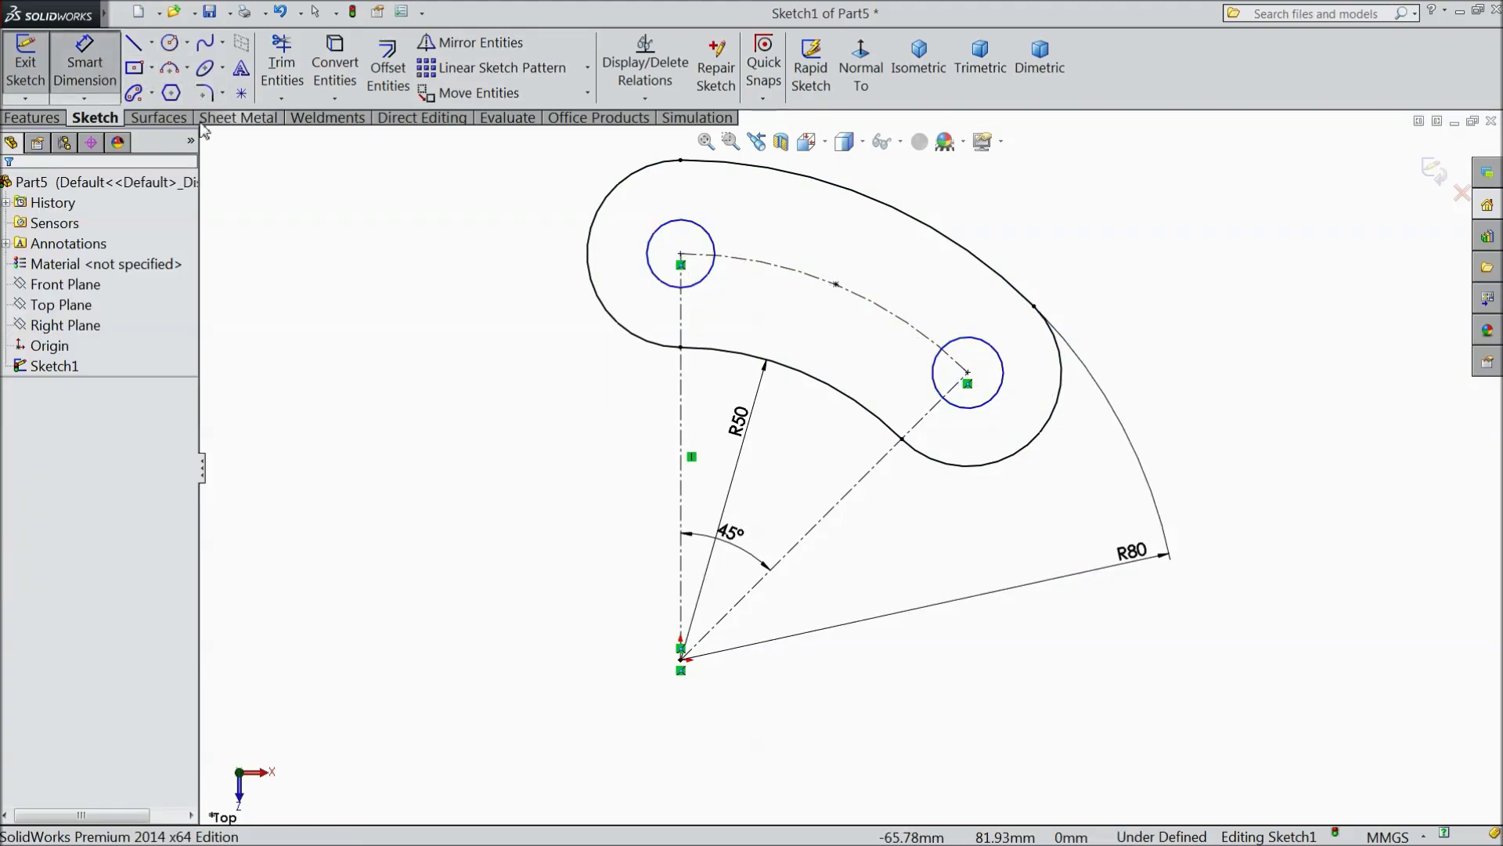
click(705, 283)
click(493, 356)
text(10)
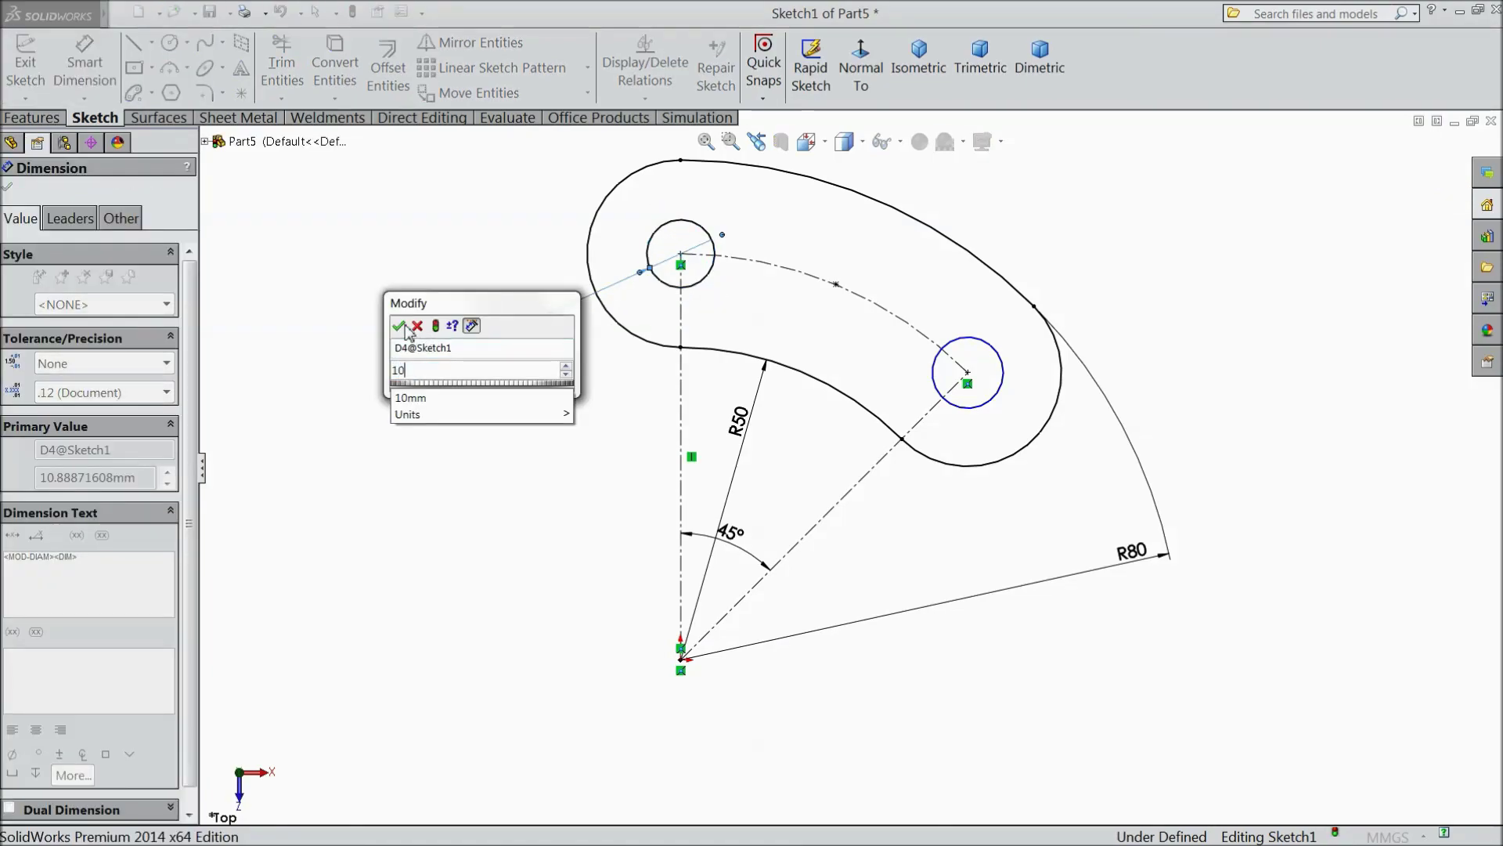
click(398, 325)
click(85, 82)
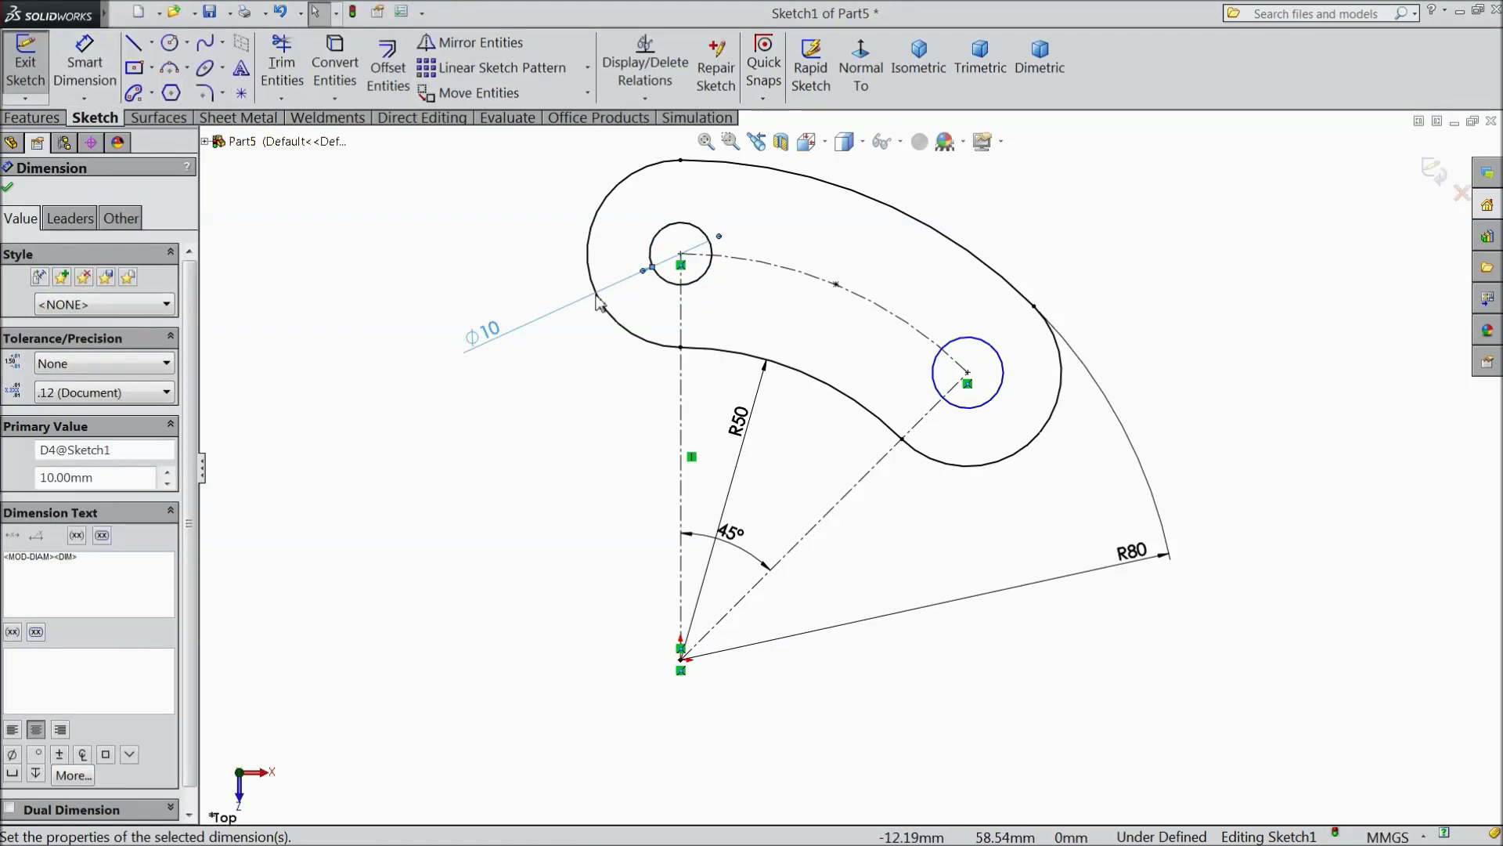
Step: Add an equal relation between the two circles inside the slot
click(702, 275)
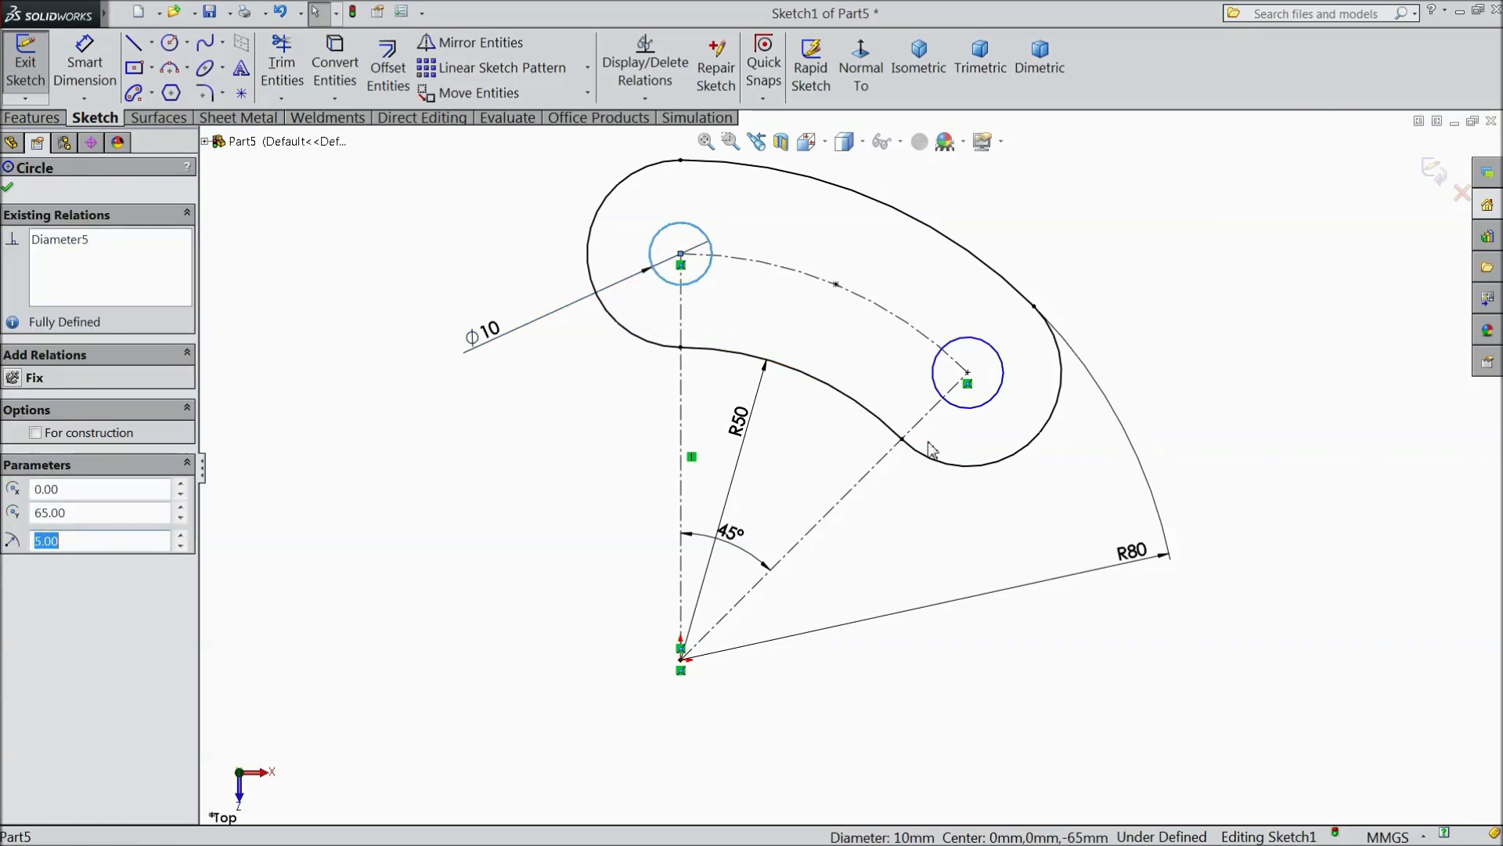
ctrl+click(971, 423)
click(1072, 349)
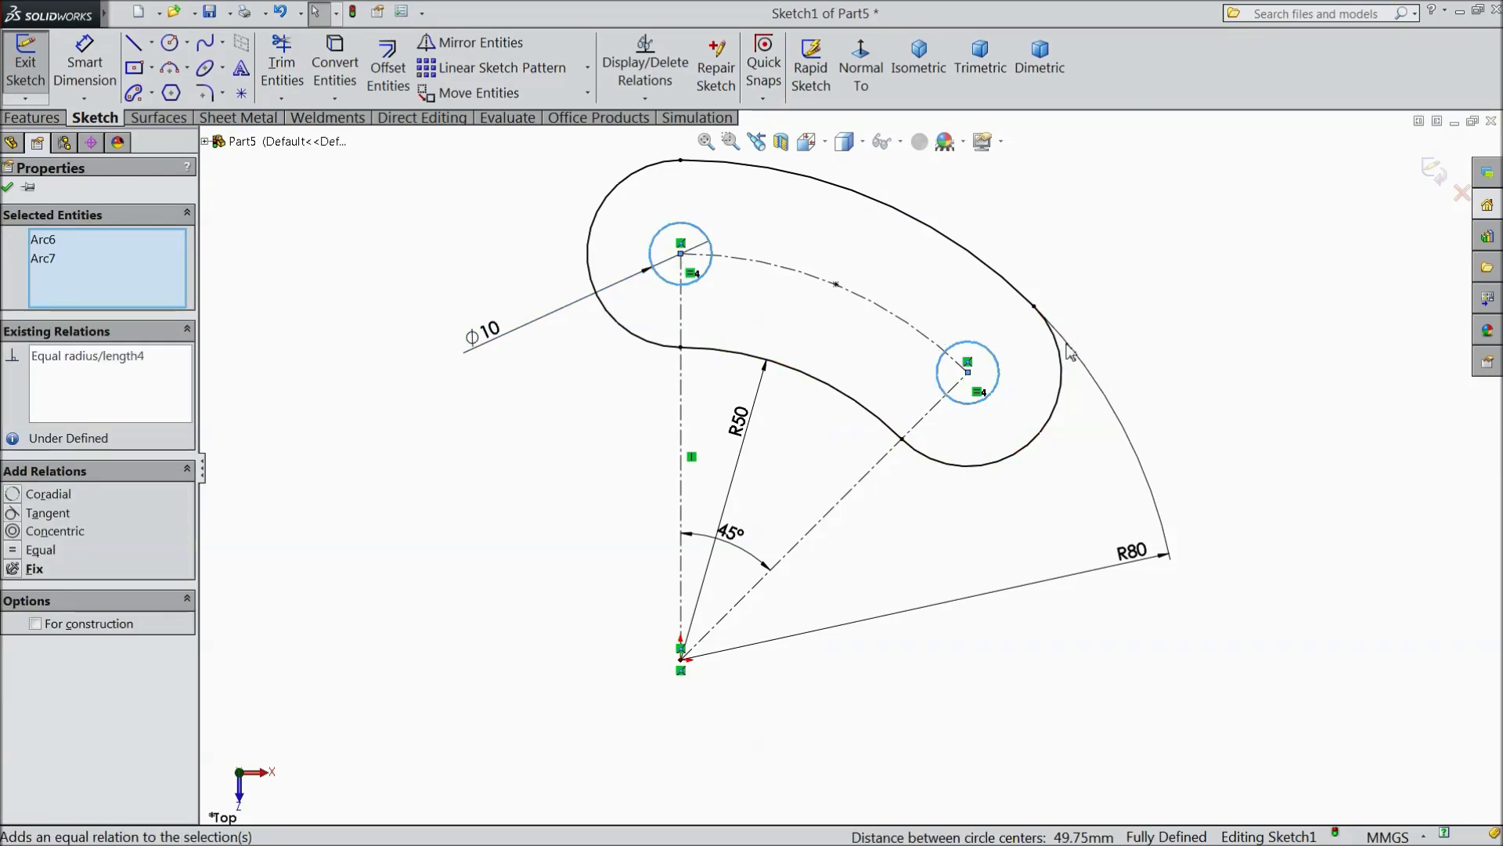
click(9, 187)
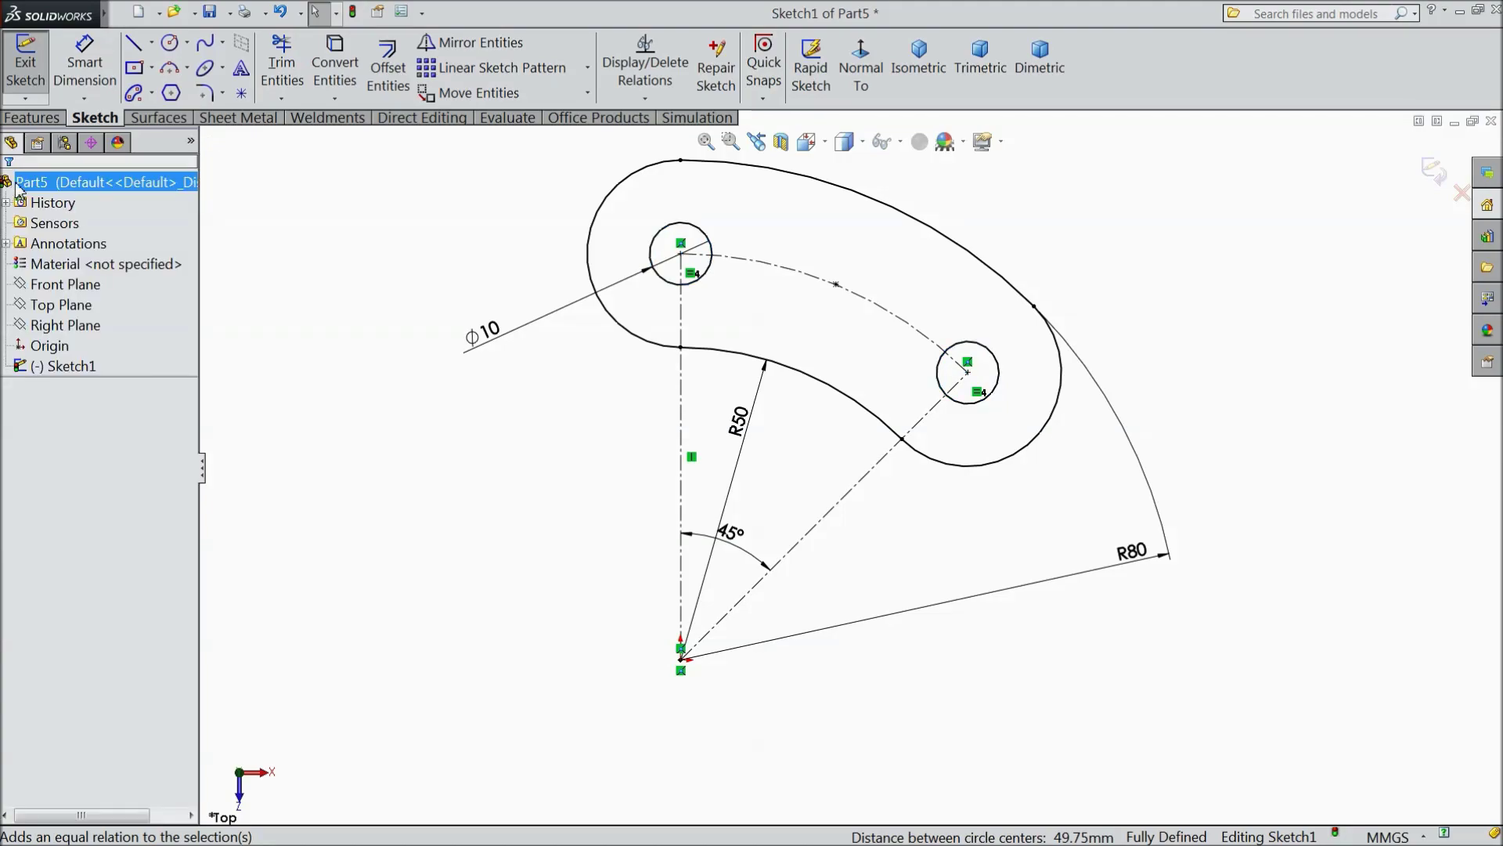
Step: Extrude the curved link profile with its two holes to a blind depth of 7.9375 mm
click(31, 117)
click(39, 83)
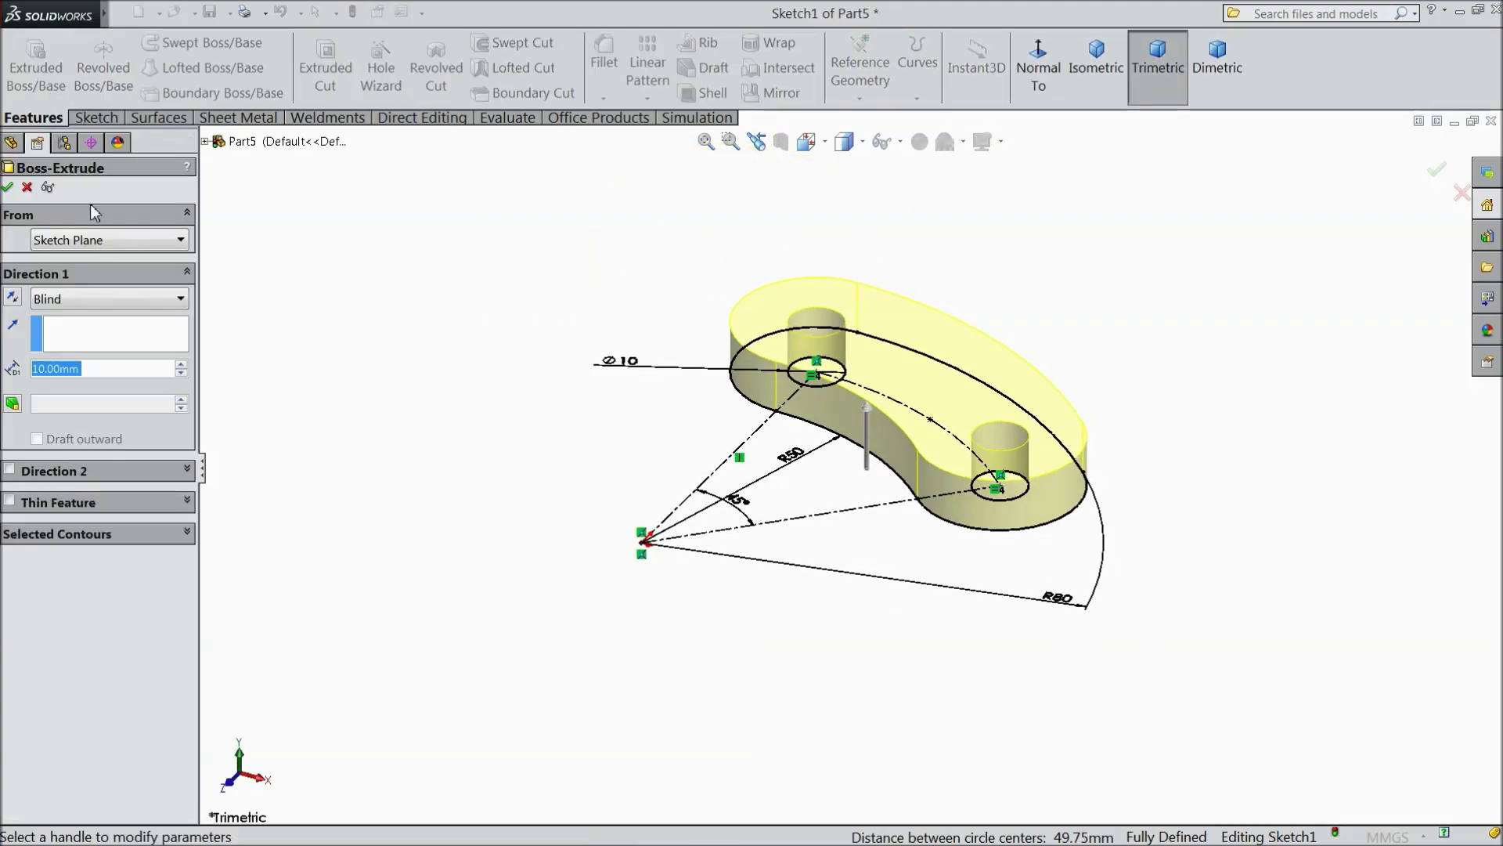
text(7)
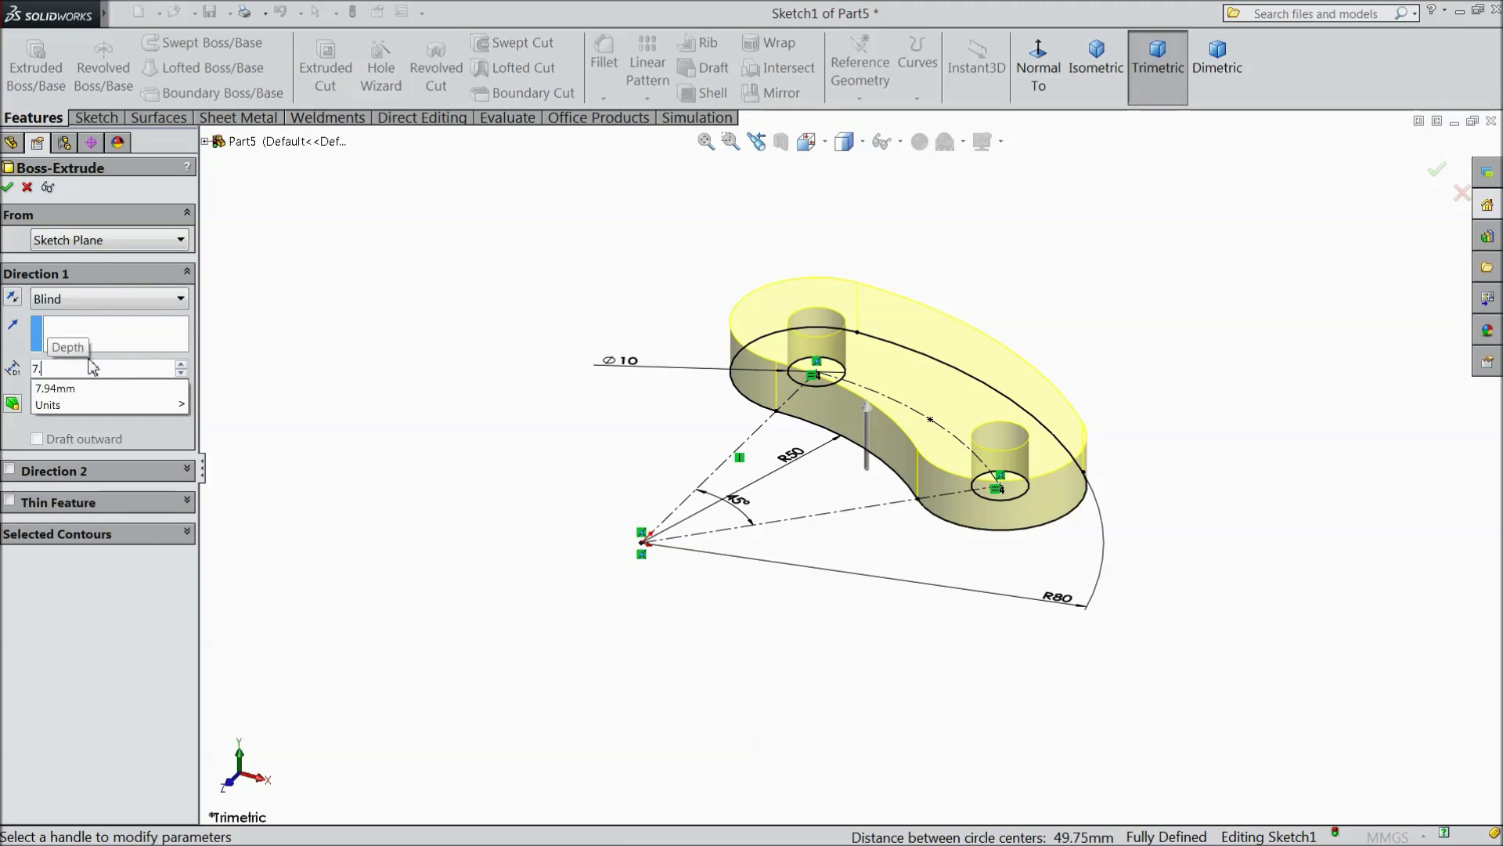
text(.9375)
scroll(940, 409, down, 1)
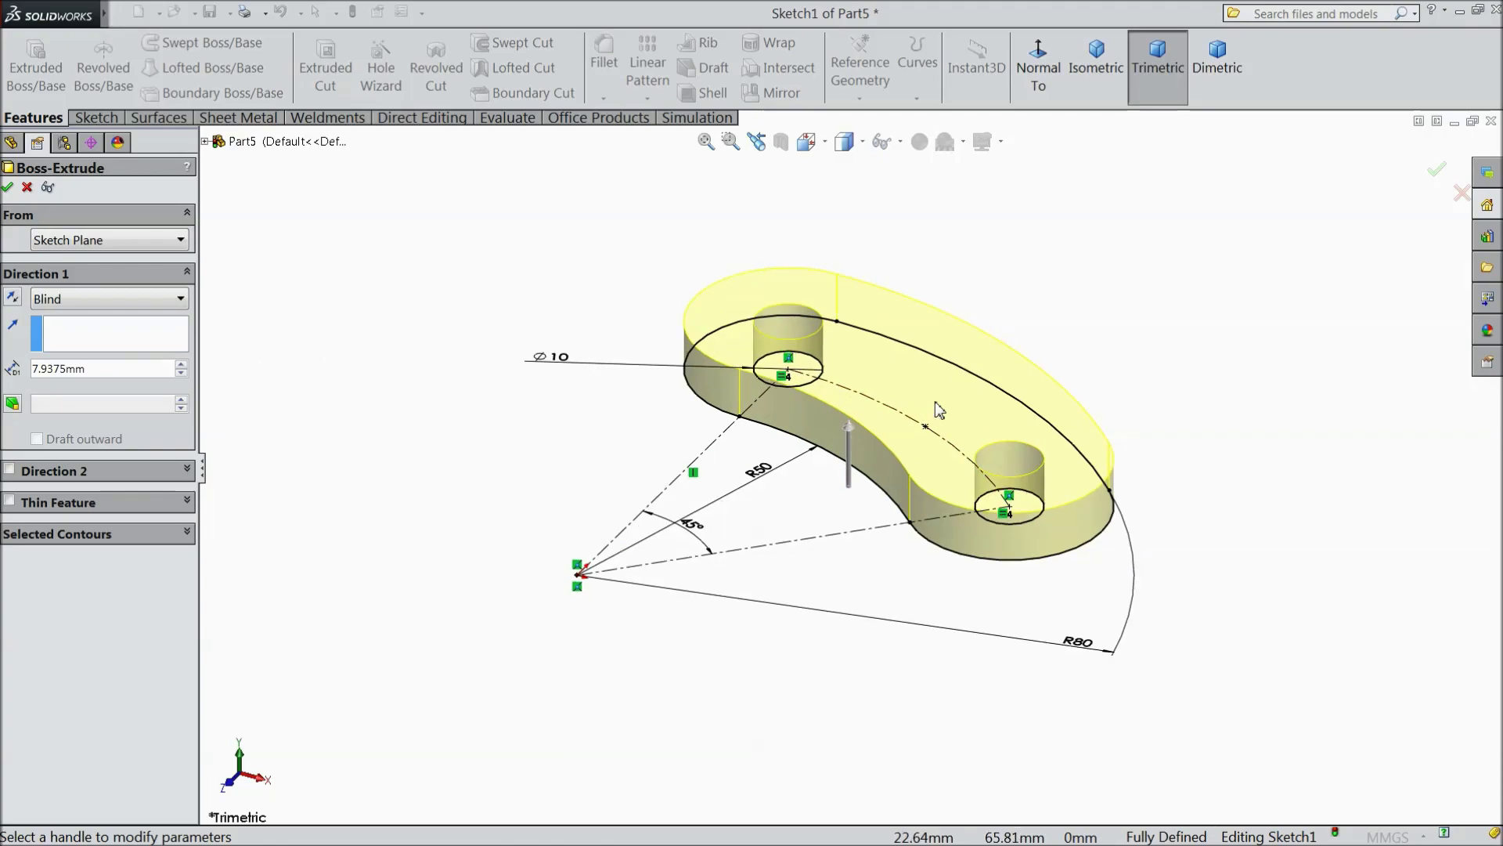
scroll(940, 409, down, 2)
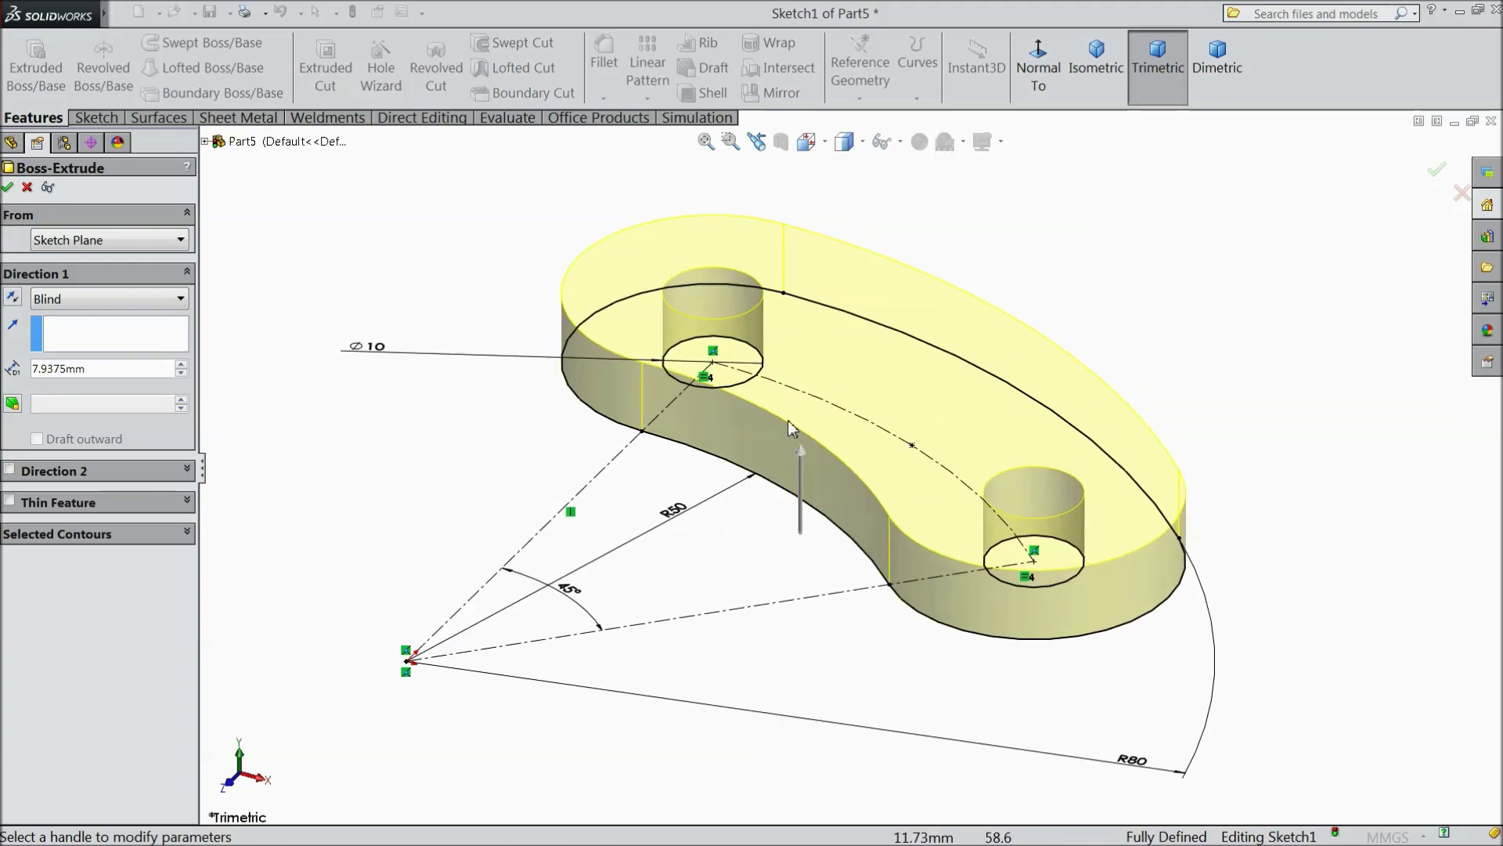
click(7, 188)
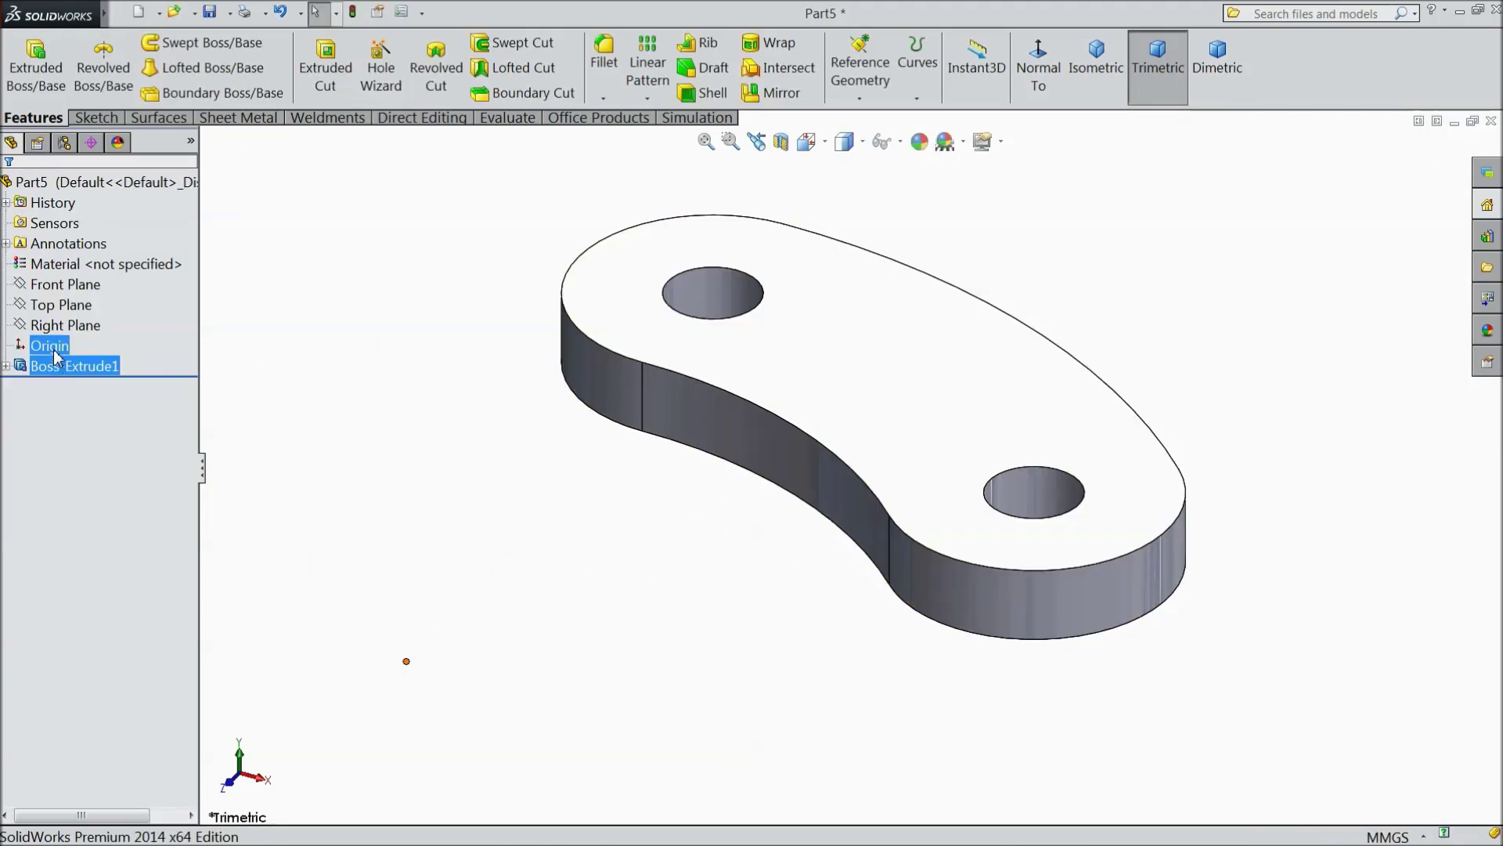
Step: Apply the satin finish stainless steel appearance to the whole link part
click(83, 186)
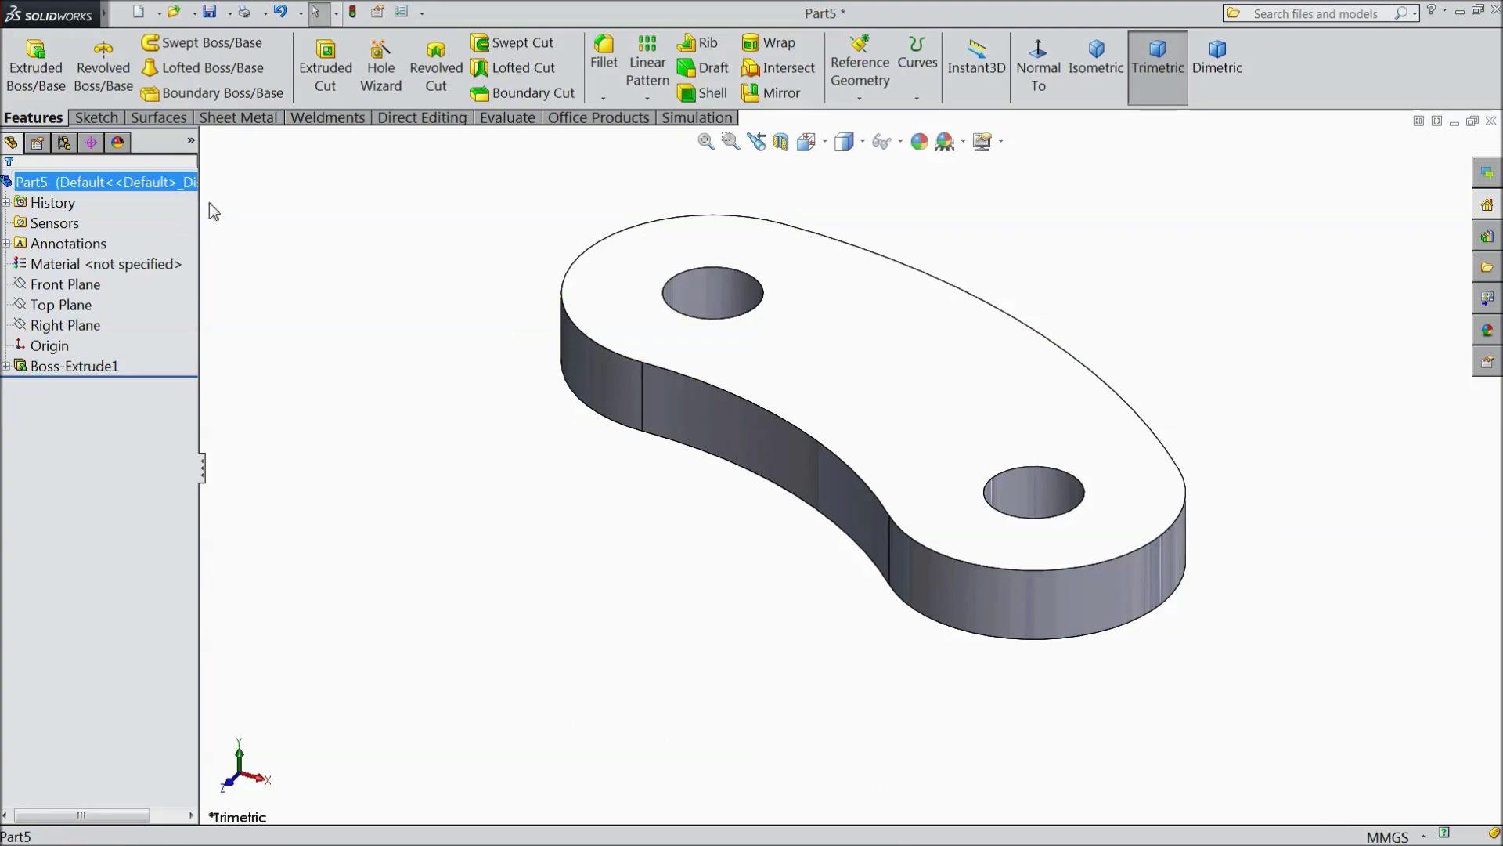
click(1487, 332)
click(1355, 689)
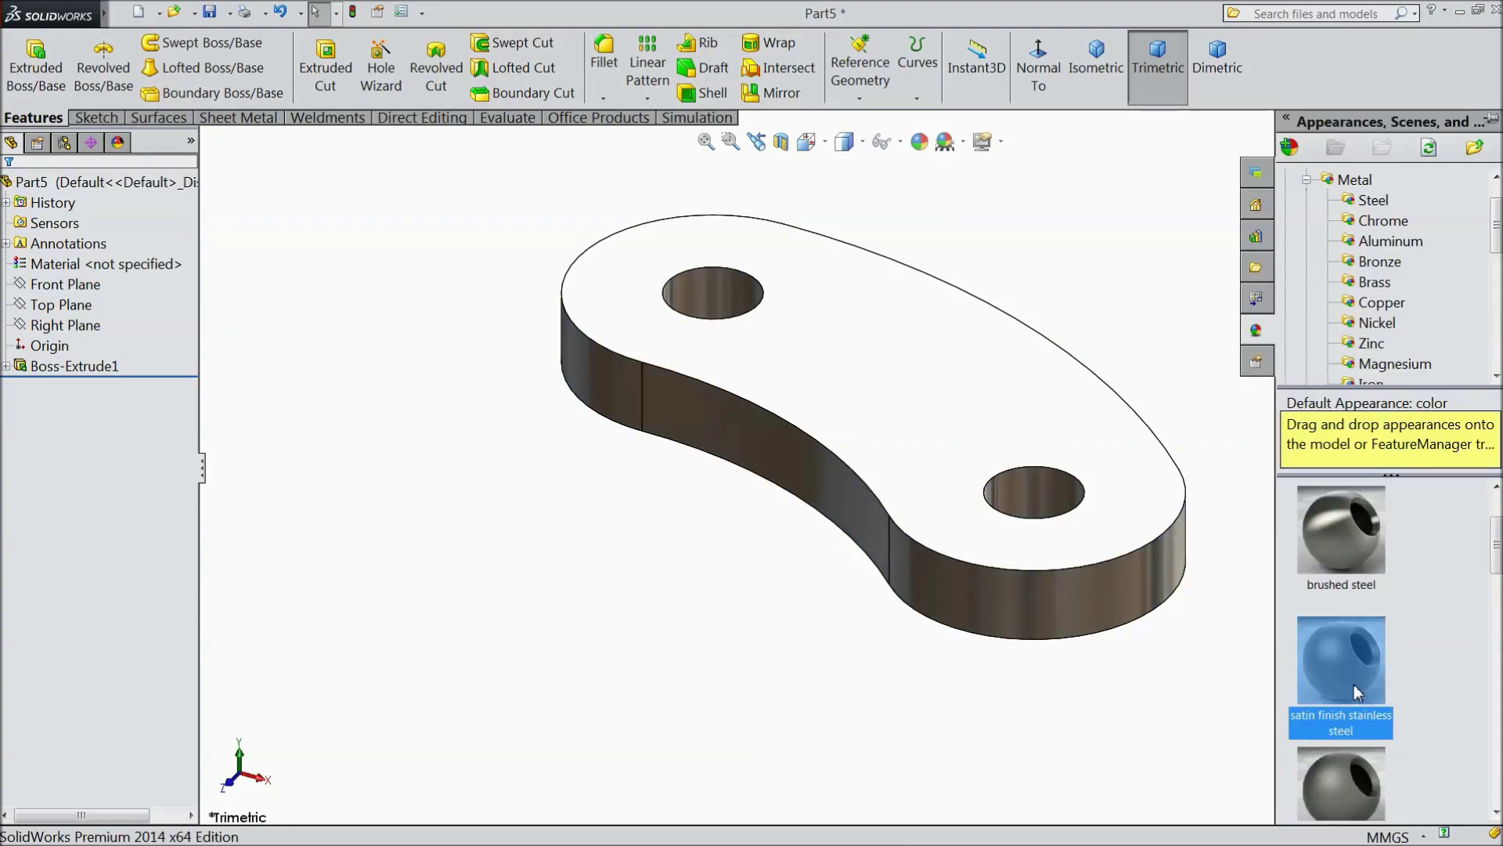
Step: Recolour the link part's appearance to the standard blue with RGB 0, 0, 255
click(920, 144)
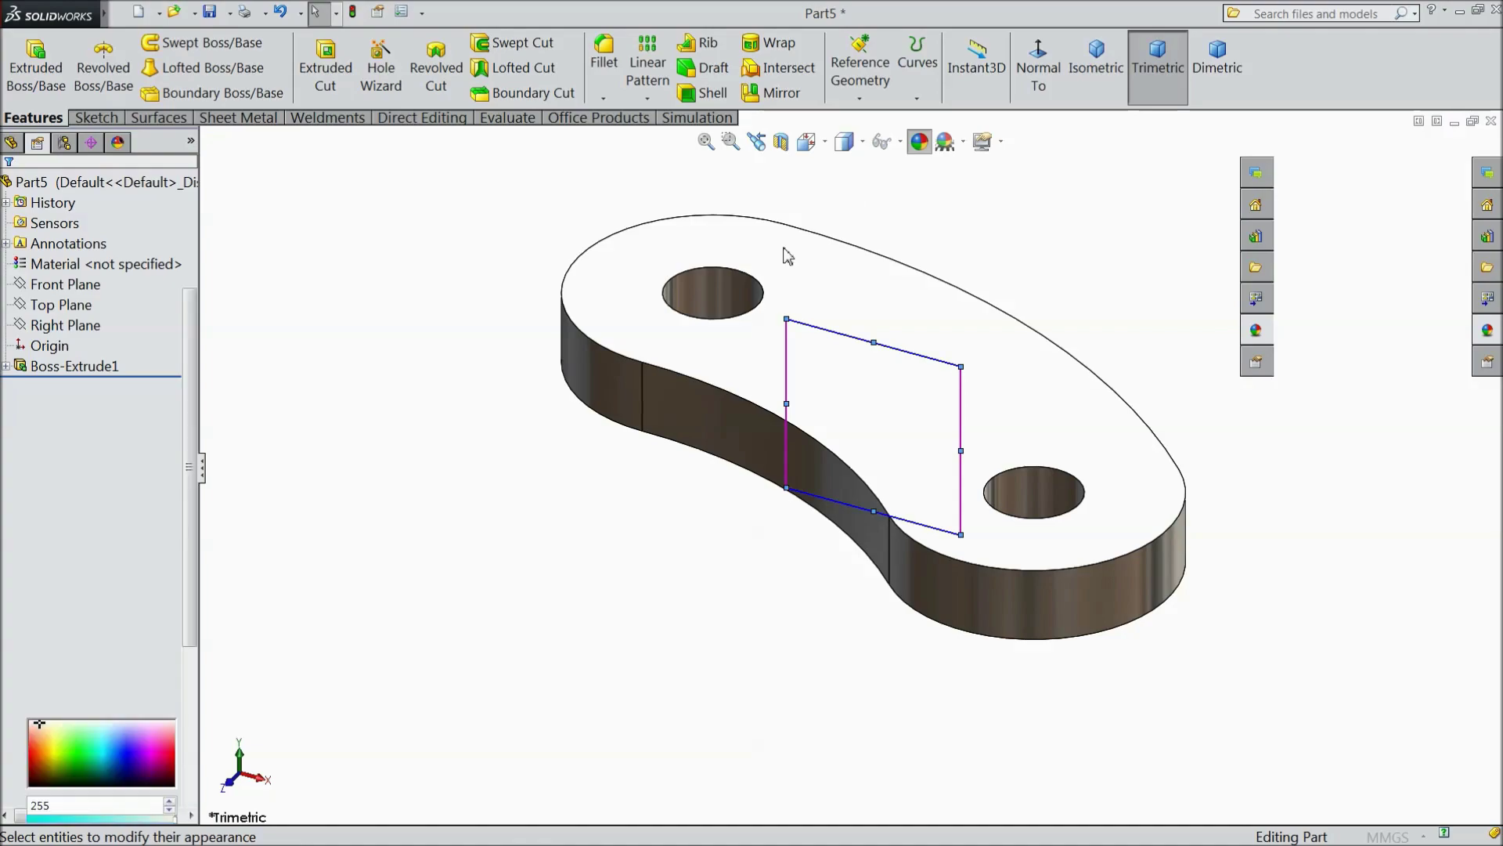
click(114, 618)
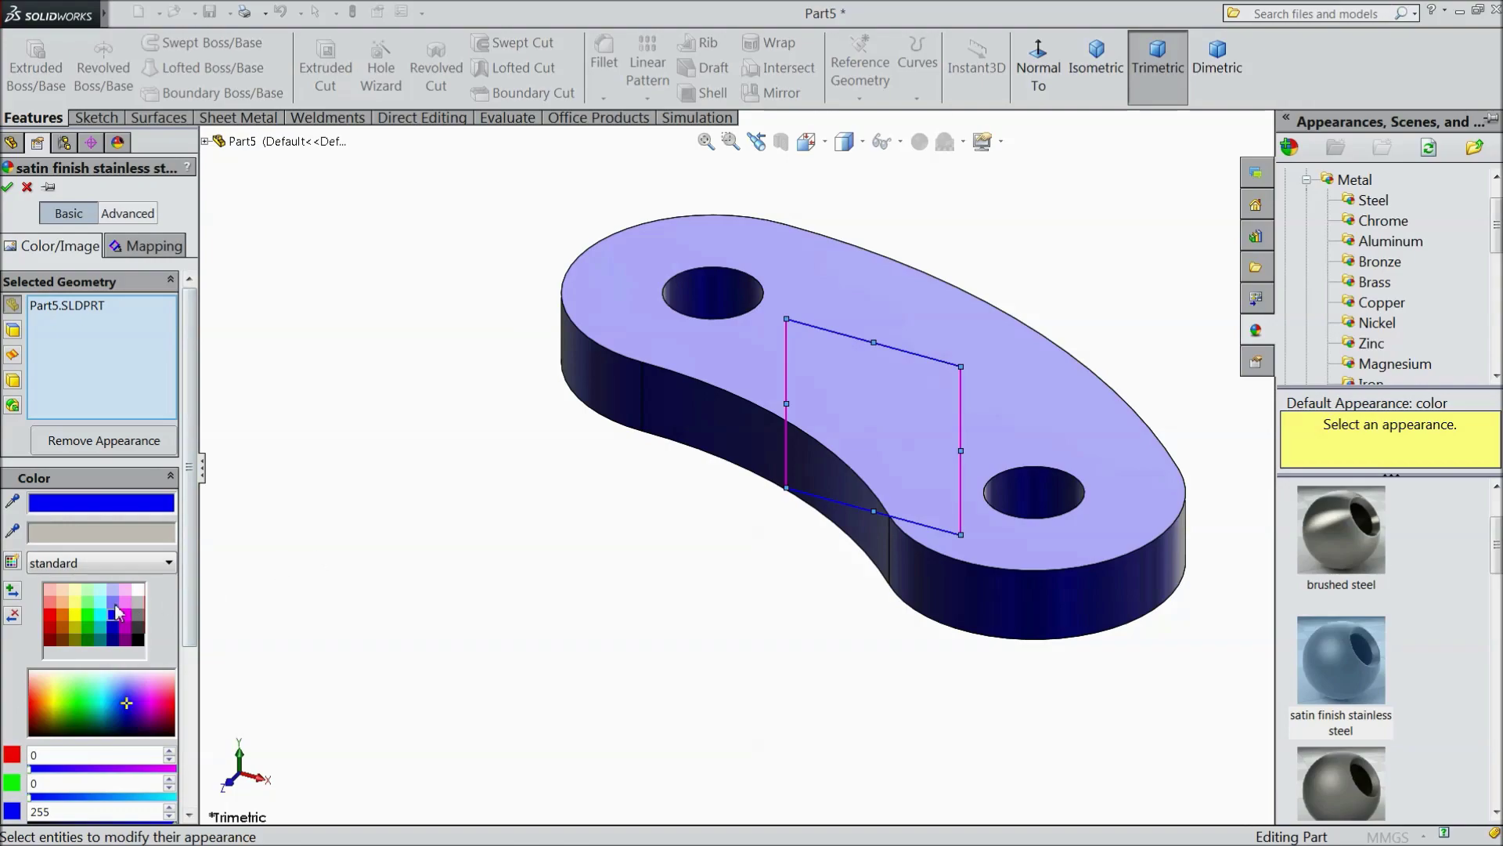
click(115, 603)
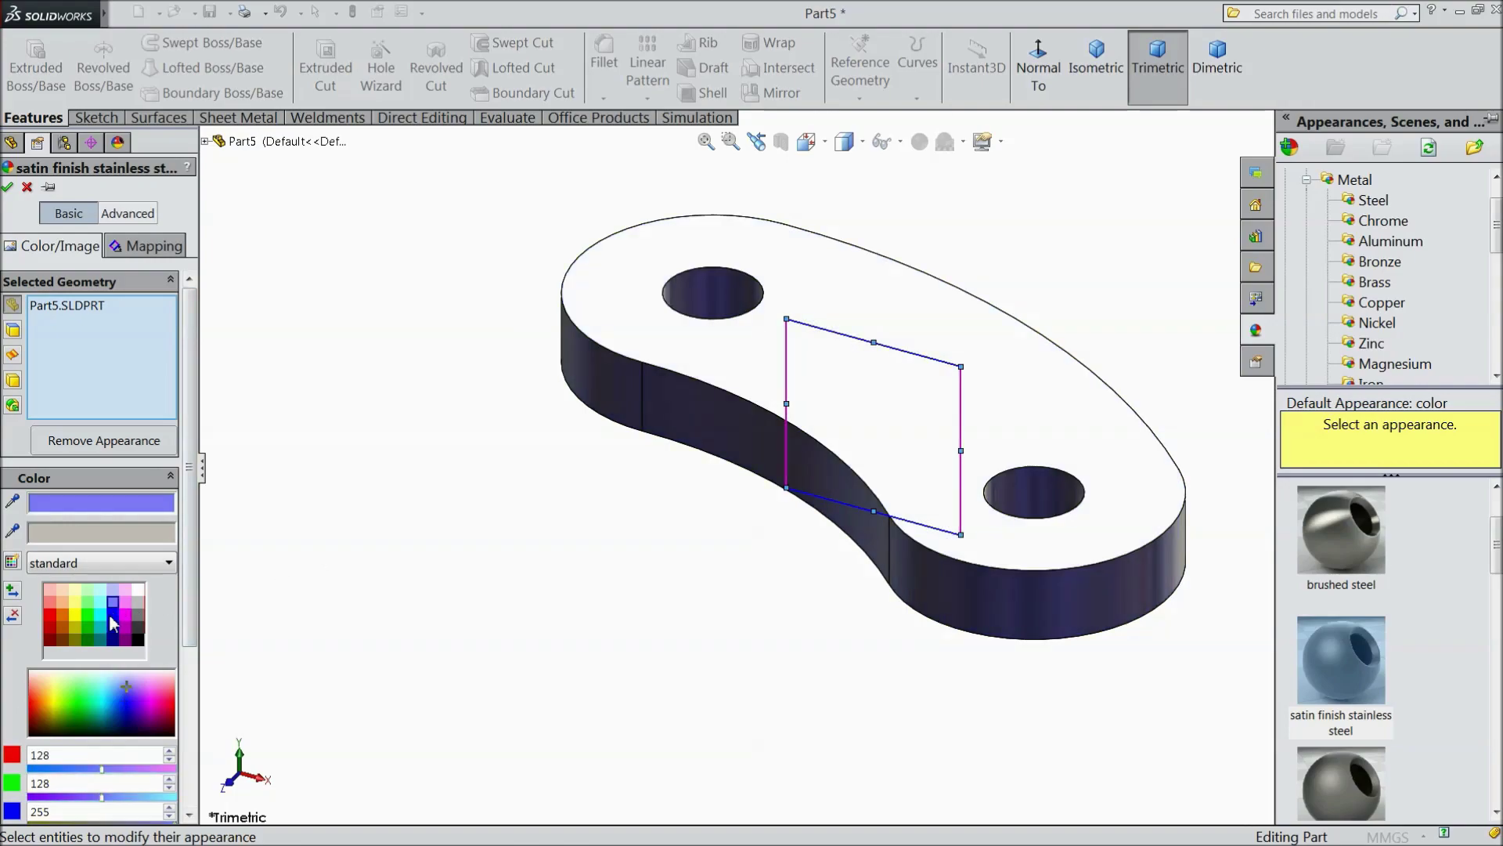
click(113, 616)
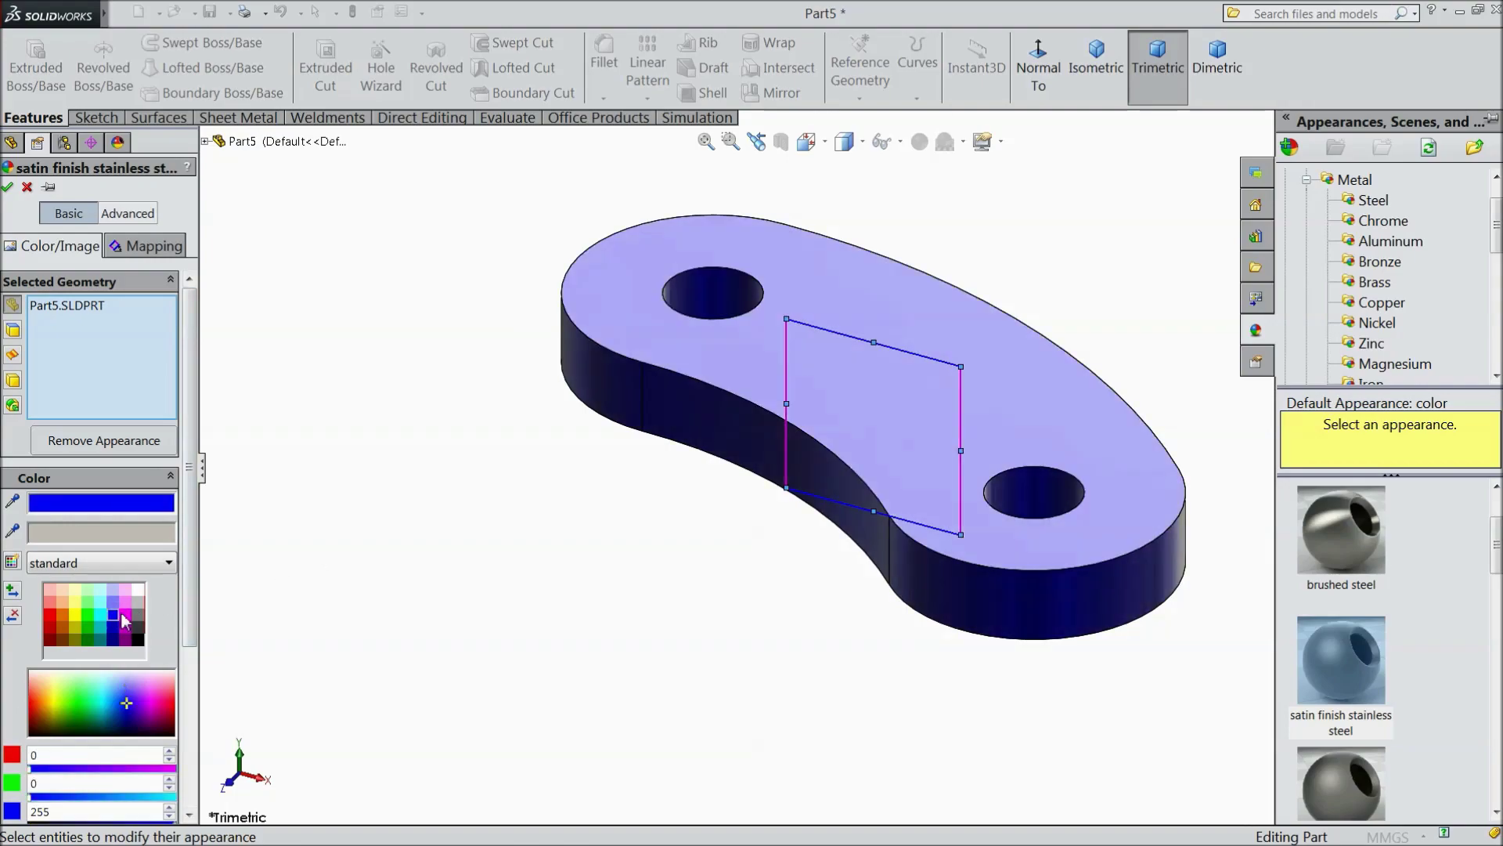
click(8, 188)
Step: Save the link part as SUPPORT in the folder with the two blades
click(213, 15)
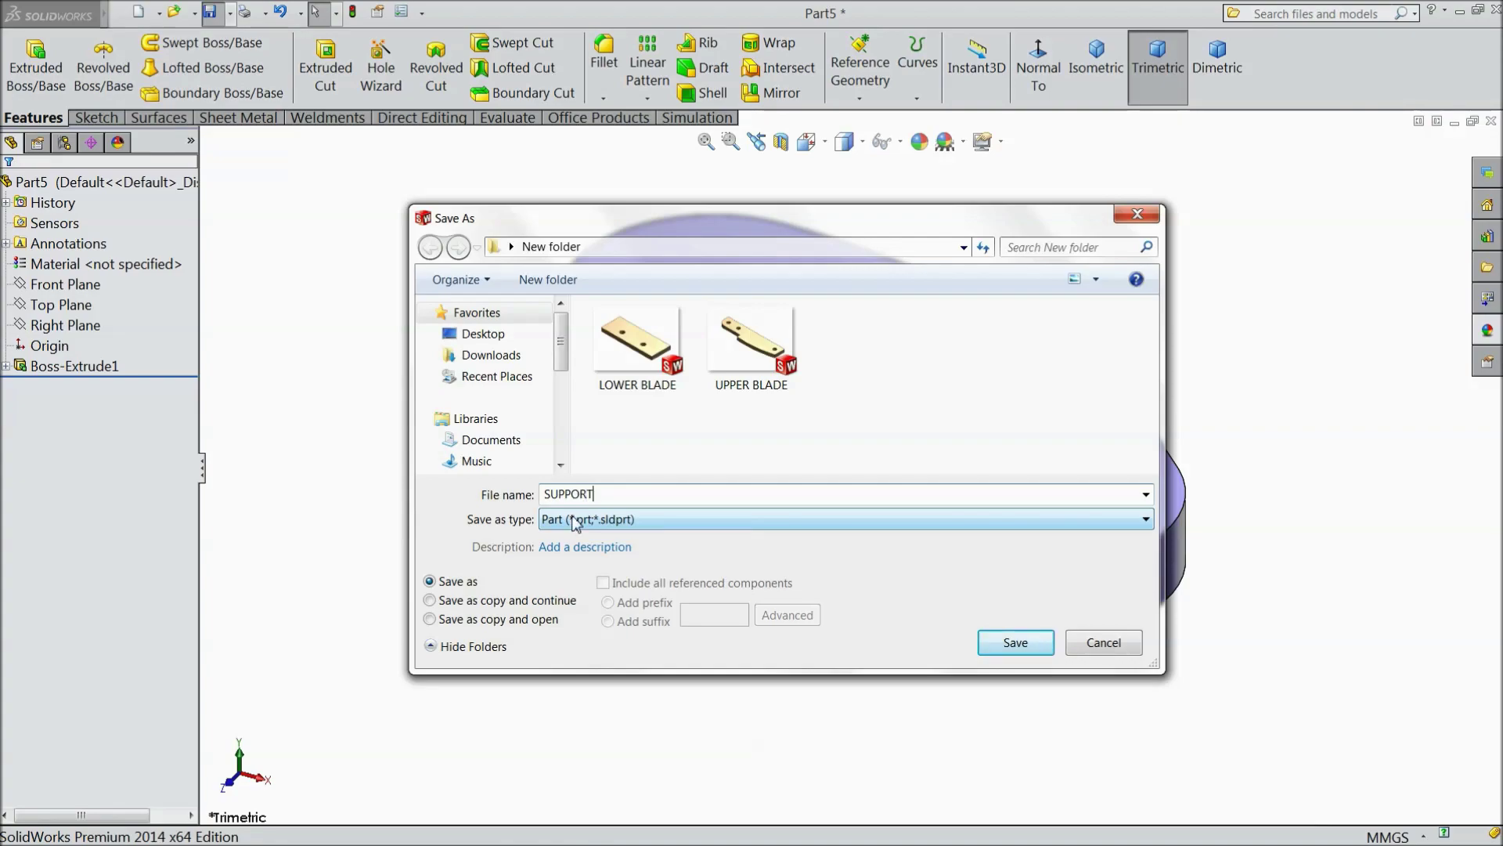
click(1016, 643)
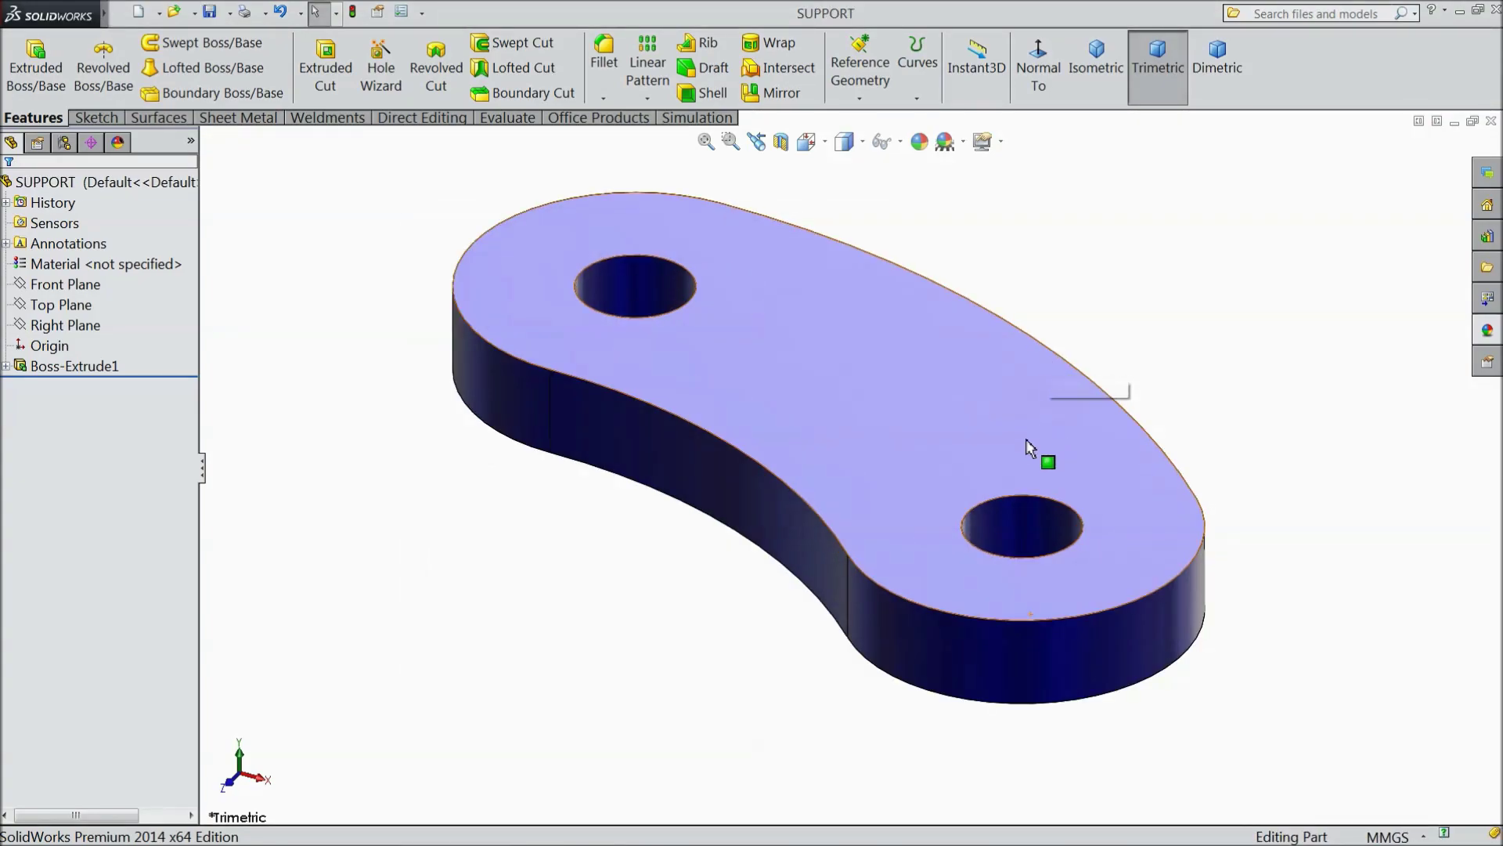
middle_drag(1178, 387, 1127, 243)
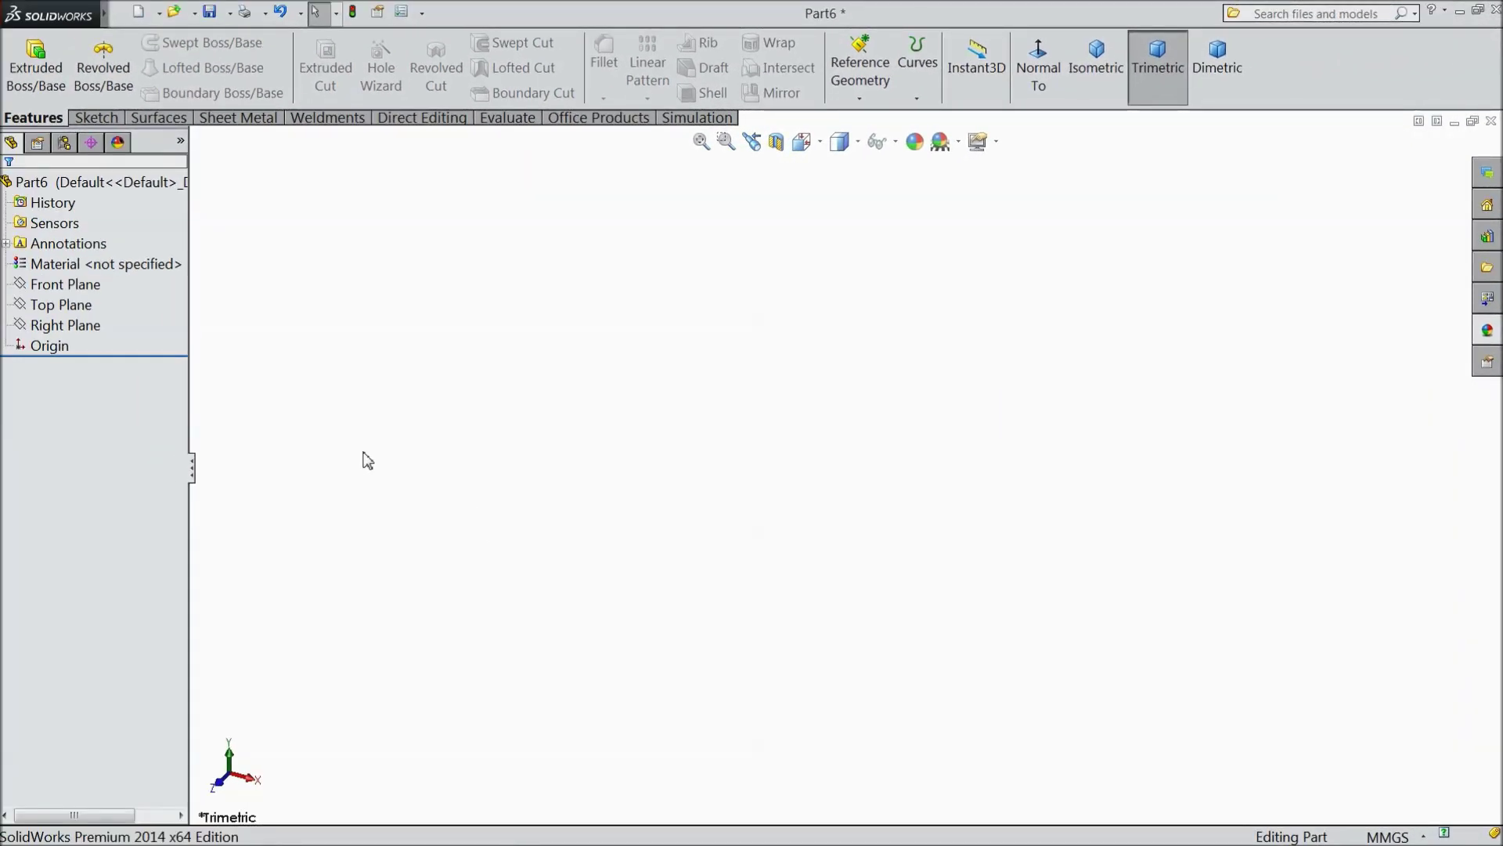
Step: In the new part, start a Top Plane sketch and draw a horizontal centerline about 97 mm long from the origin toward positive X
click(68, 312)
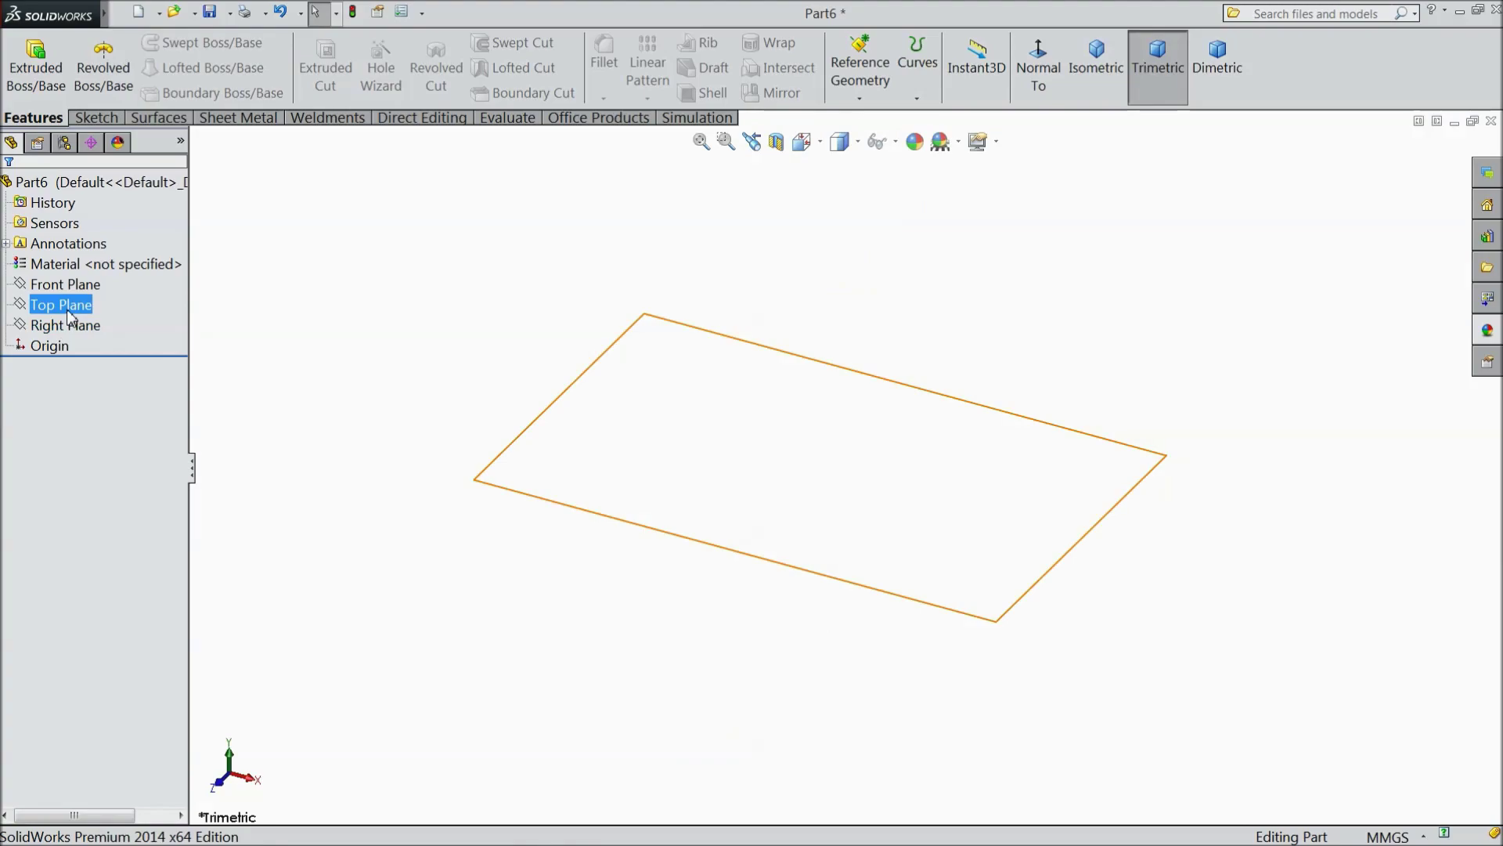
click(68, 311)
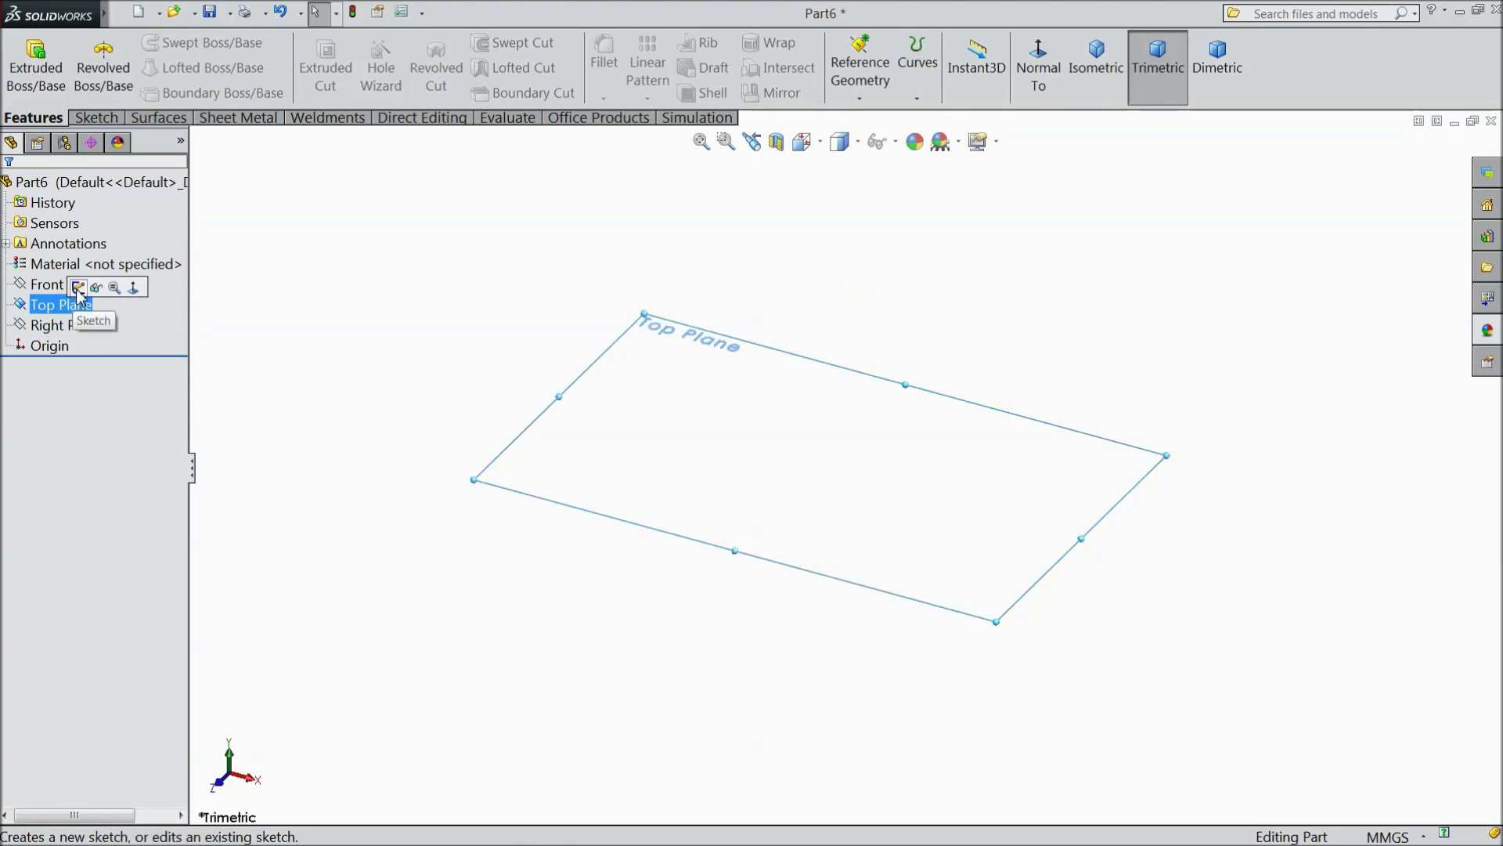
click(78, 291)
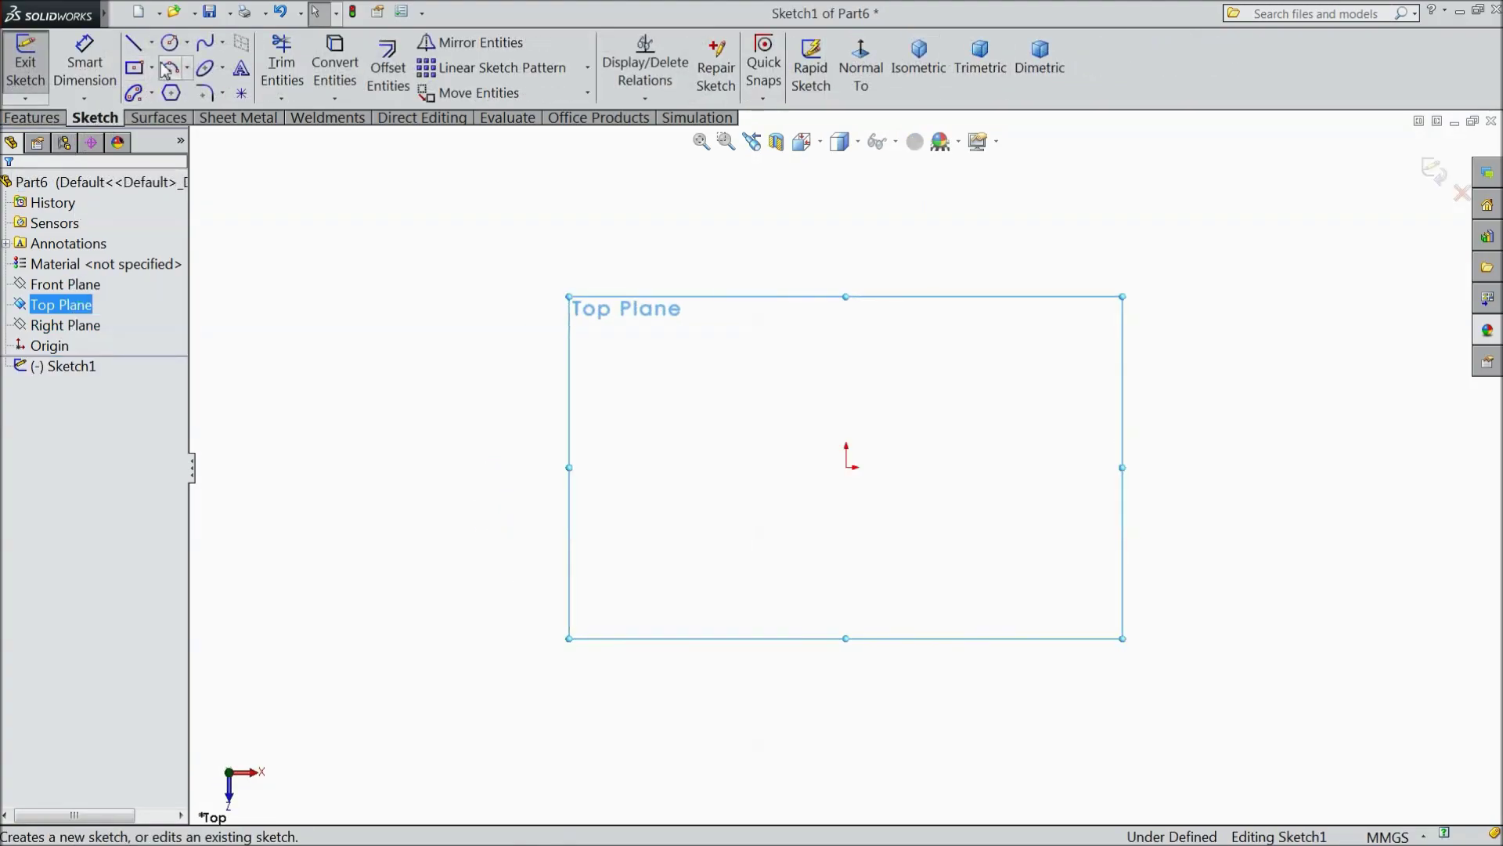
click(153, 44)
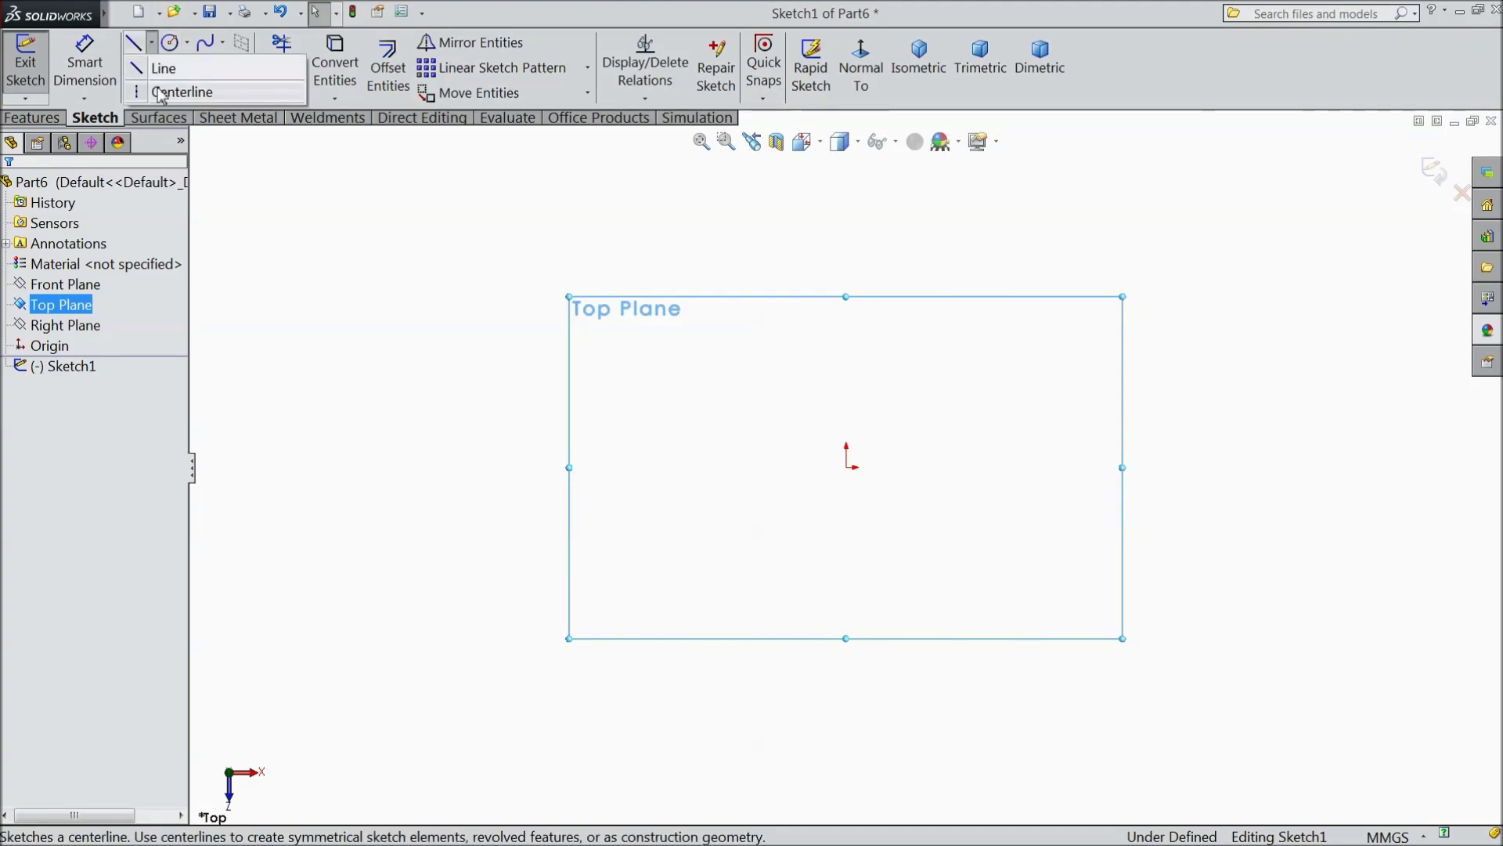
click(174, 90)
click(849, 467)
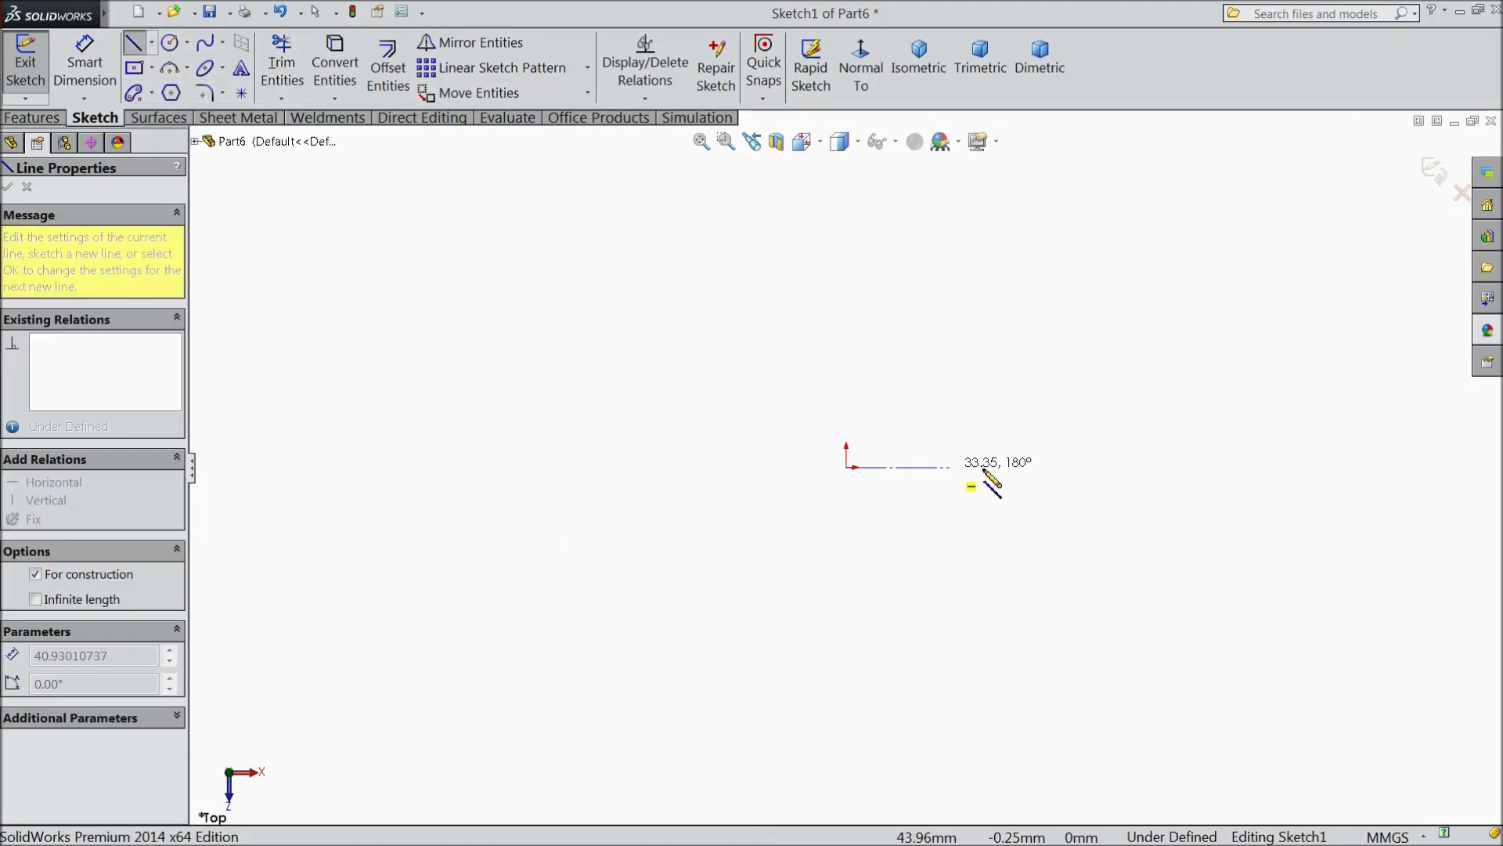
click(1148, 467)
right_click(1184, 420)
click(1253, 161)
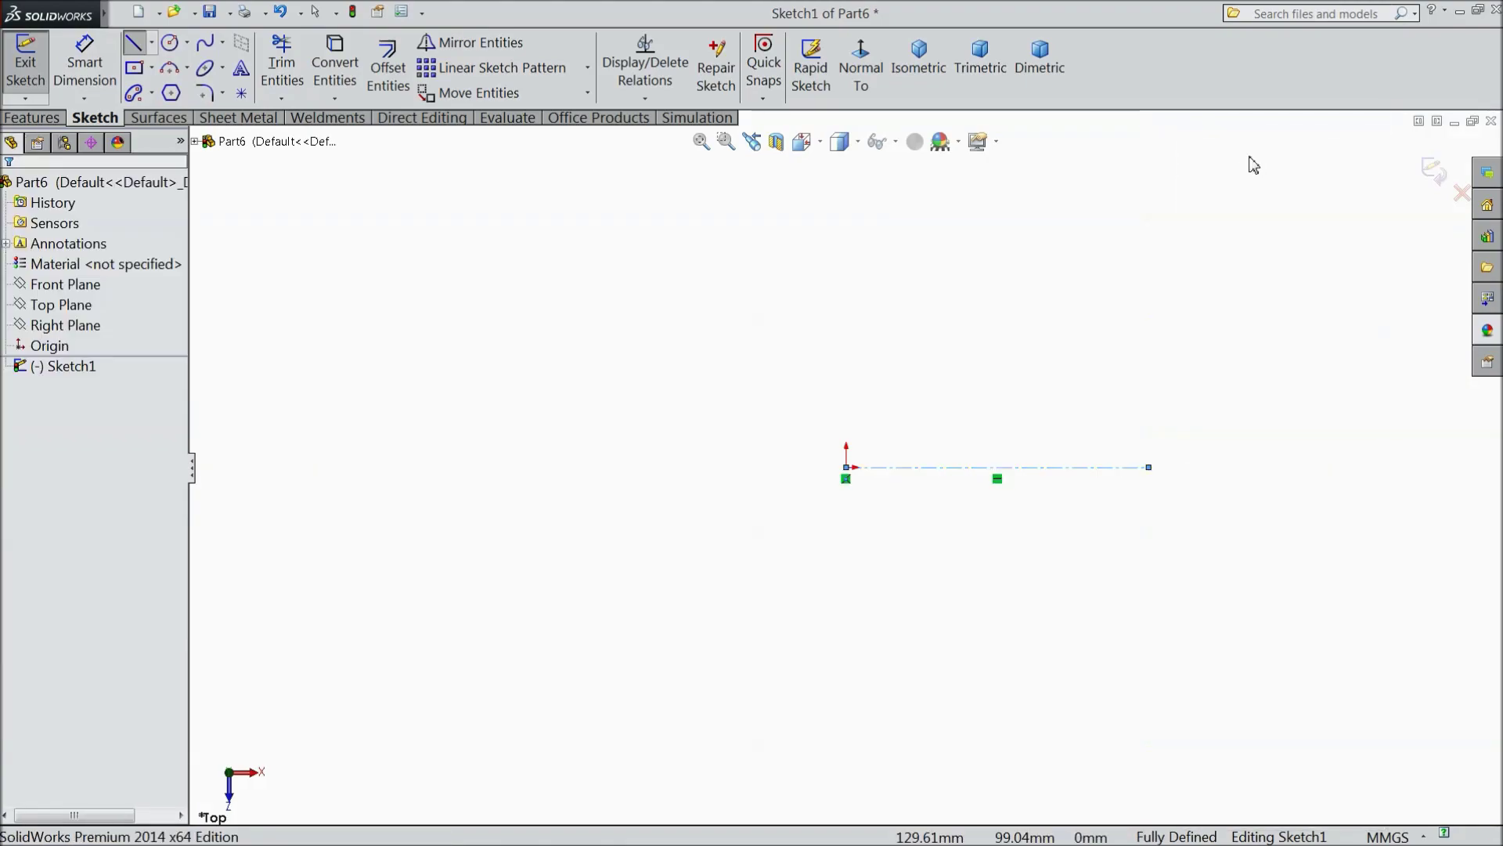
Step: Dimension the horizontal centerline to 100 mm
click(68, 67)
click(998, 534)
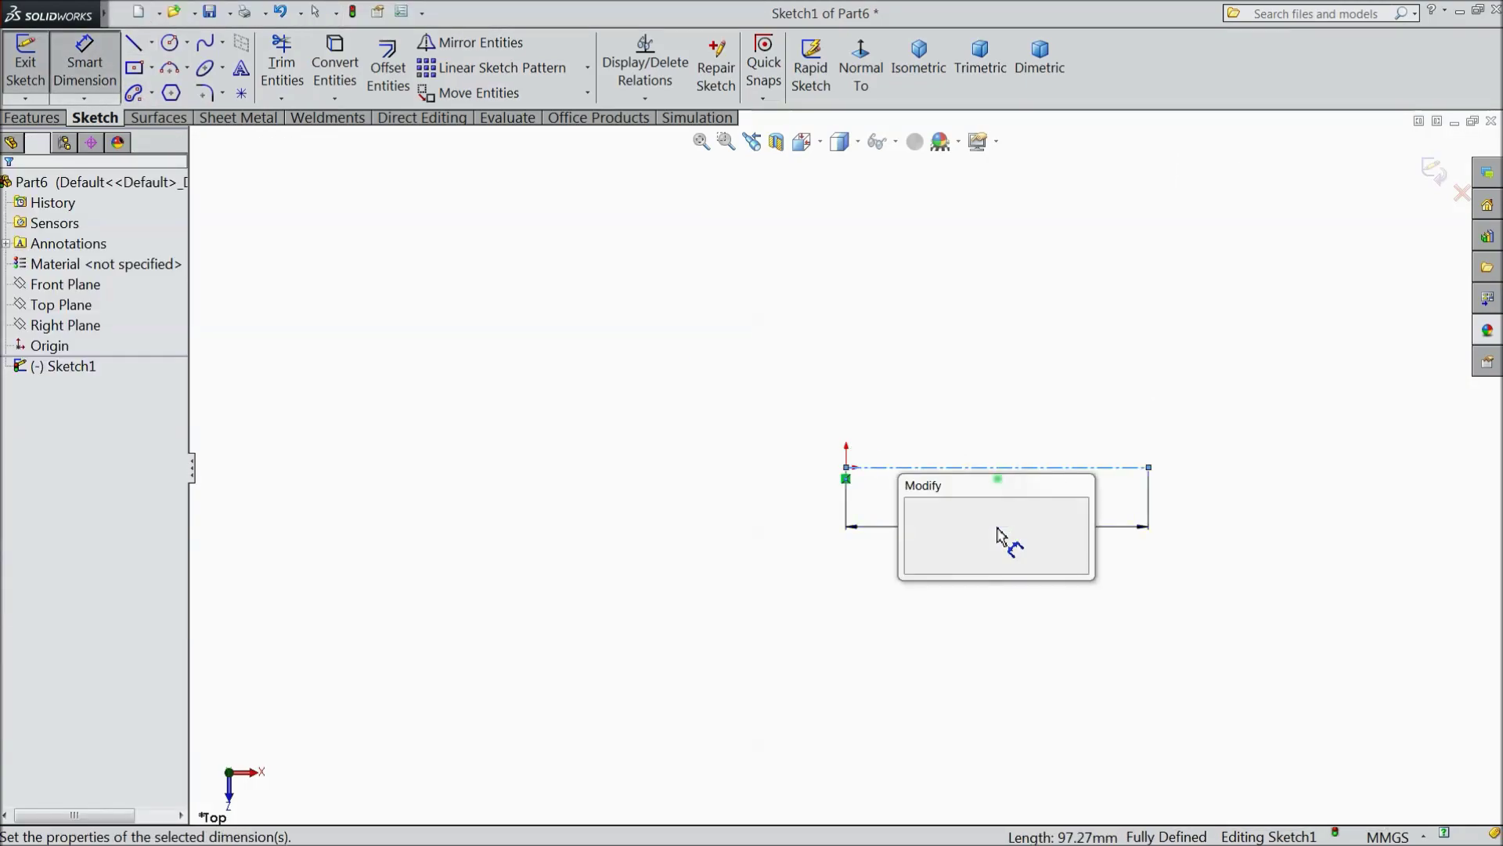
text(100)
click(915, 511)
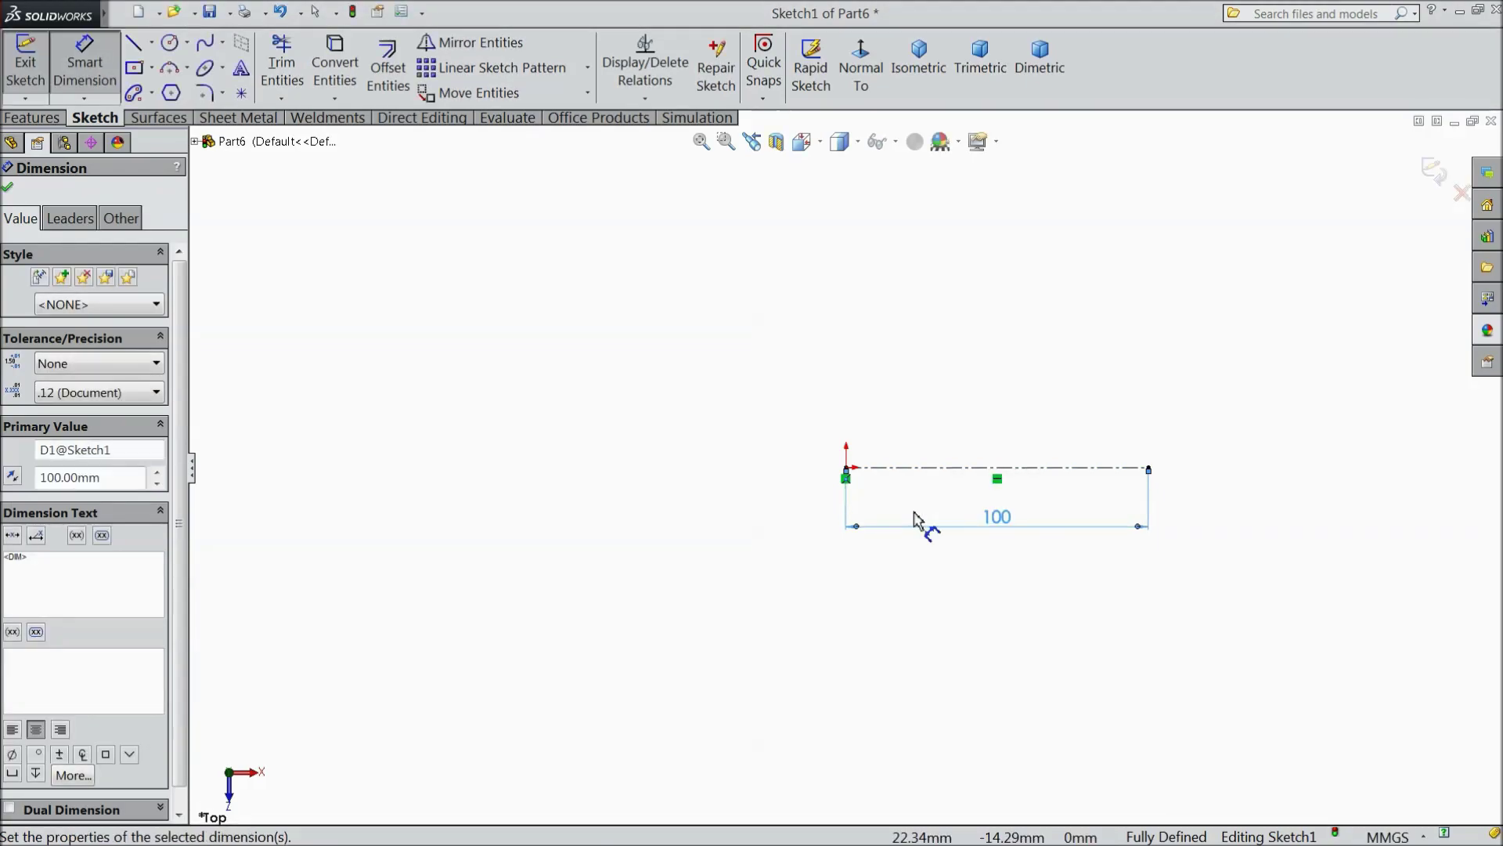
Step: Offset the centerline by 50 mm to create a parallel line above it
click(388, 70)
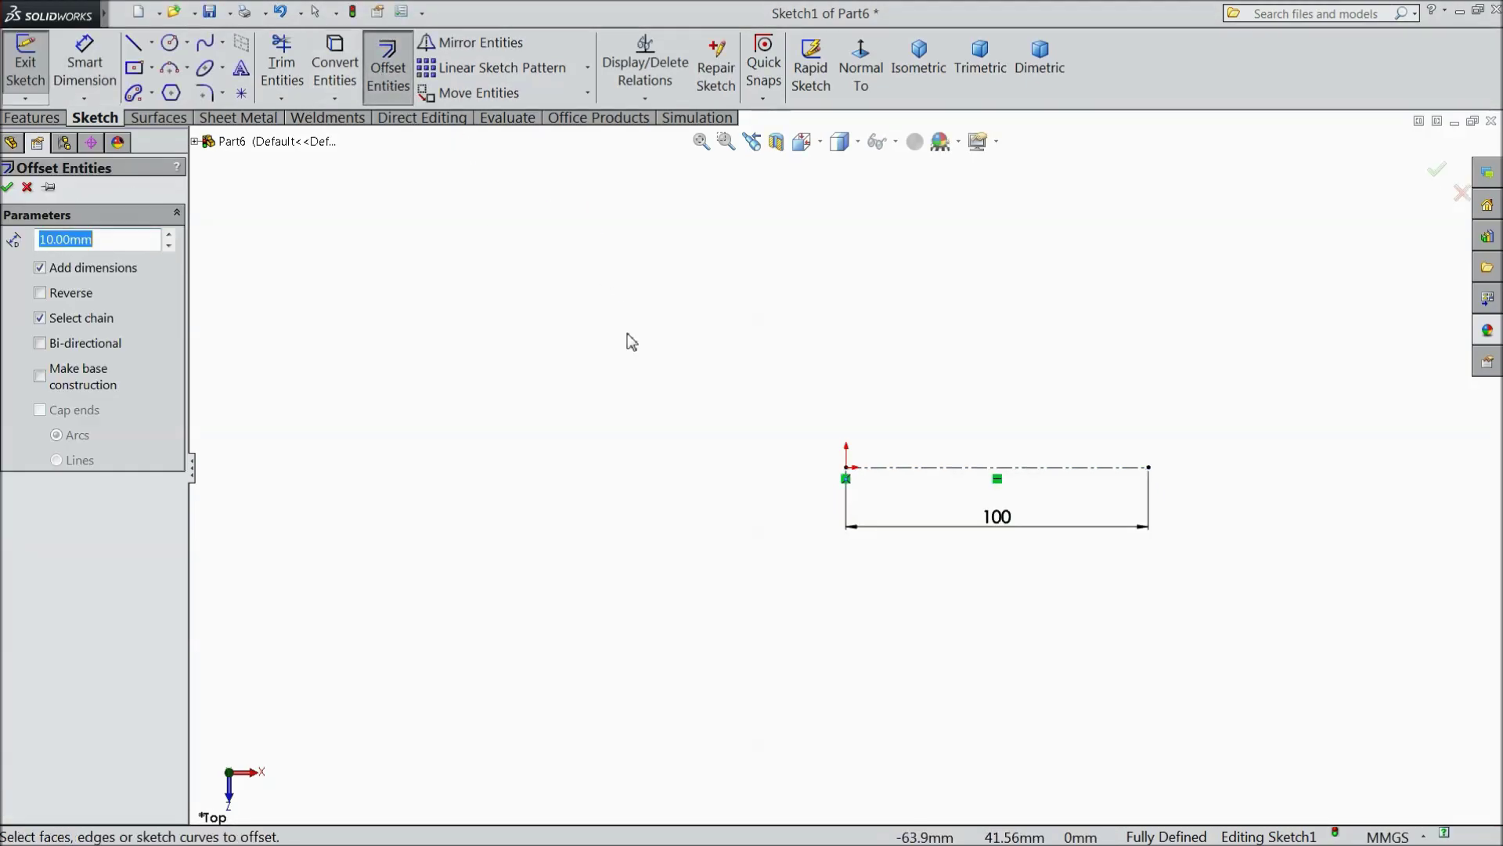
click(945, 469)
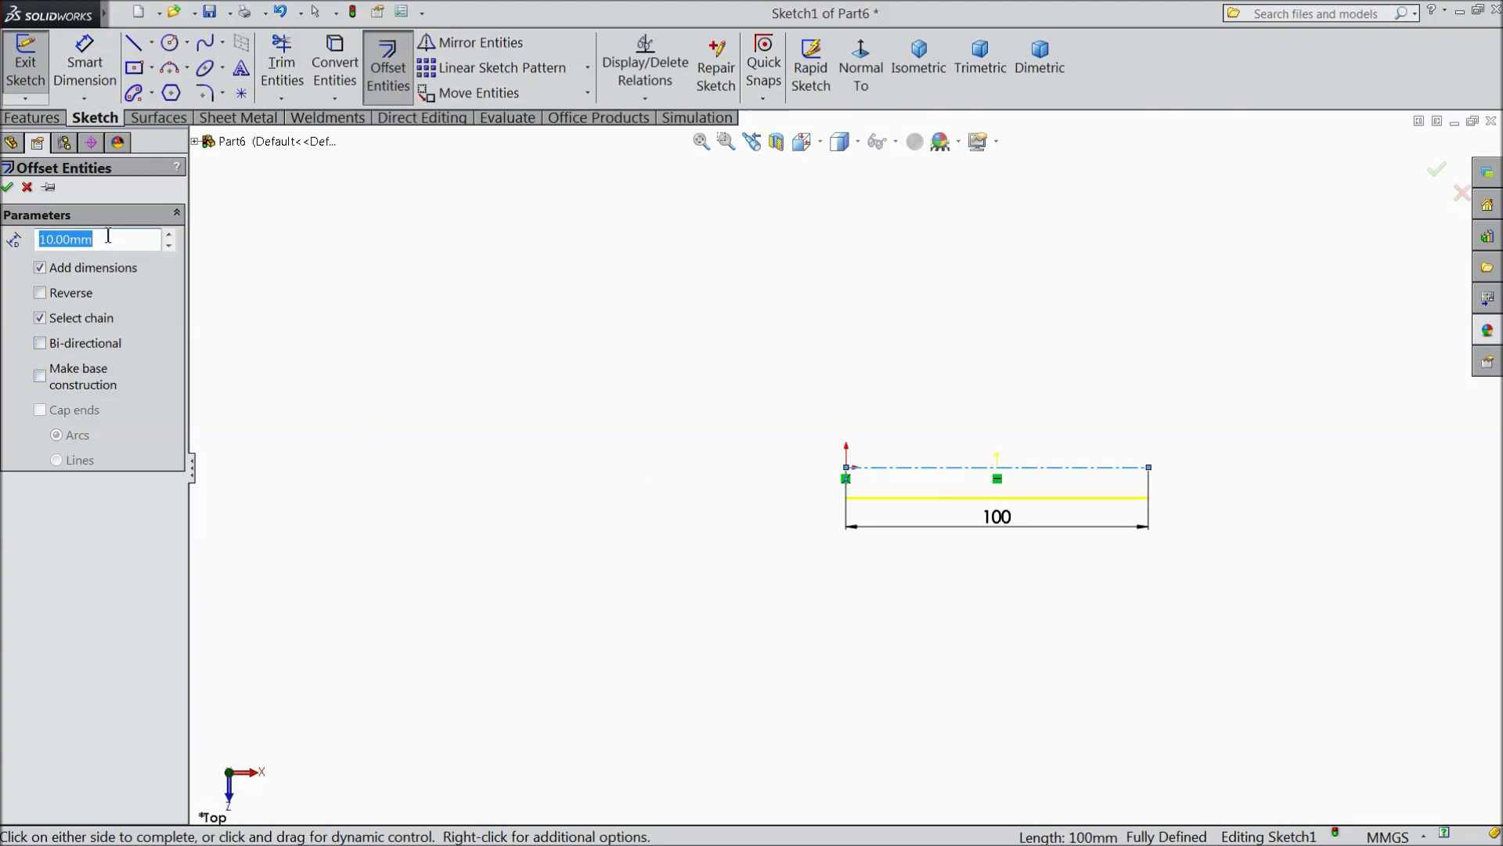
text(50)
key(Return)
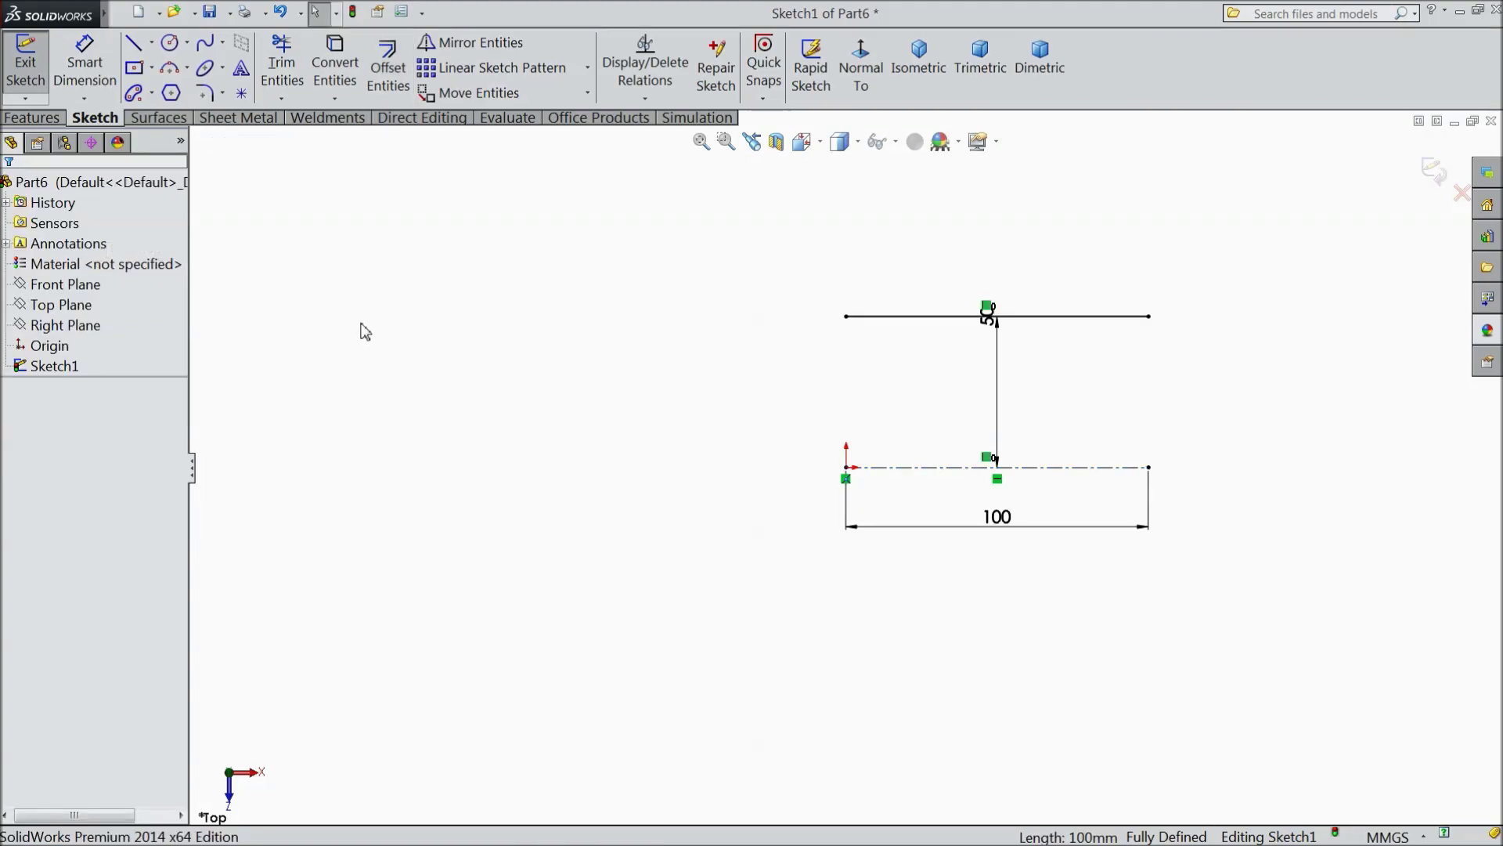
Step: Set the offset distance between the upper line and the centerline to 25 mm
double_click(998, 324)
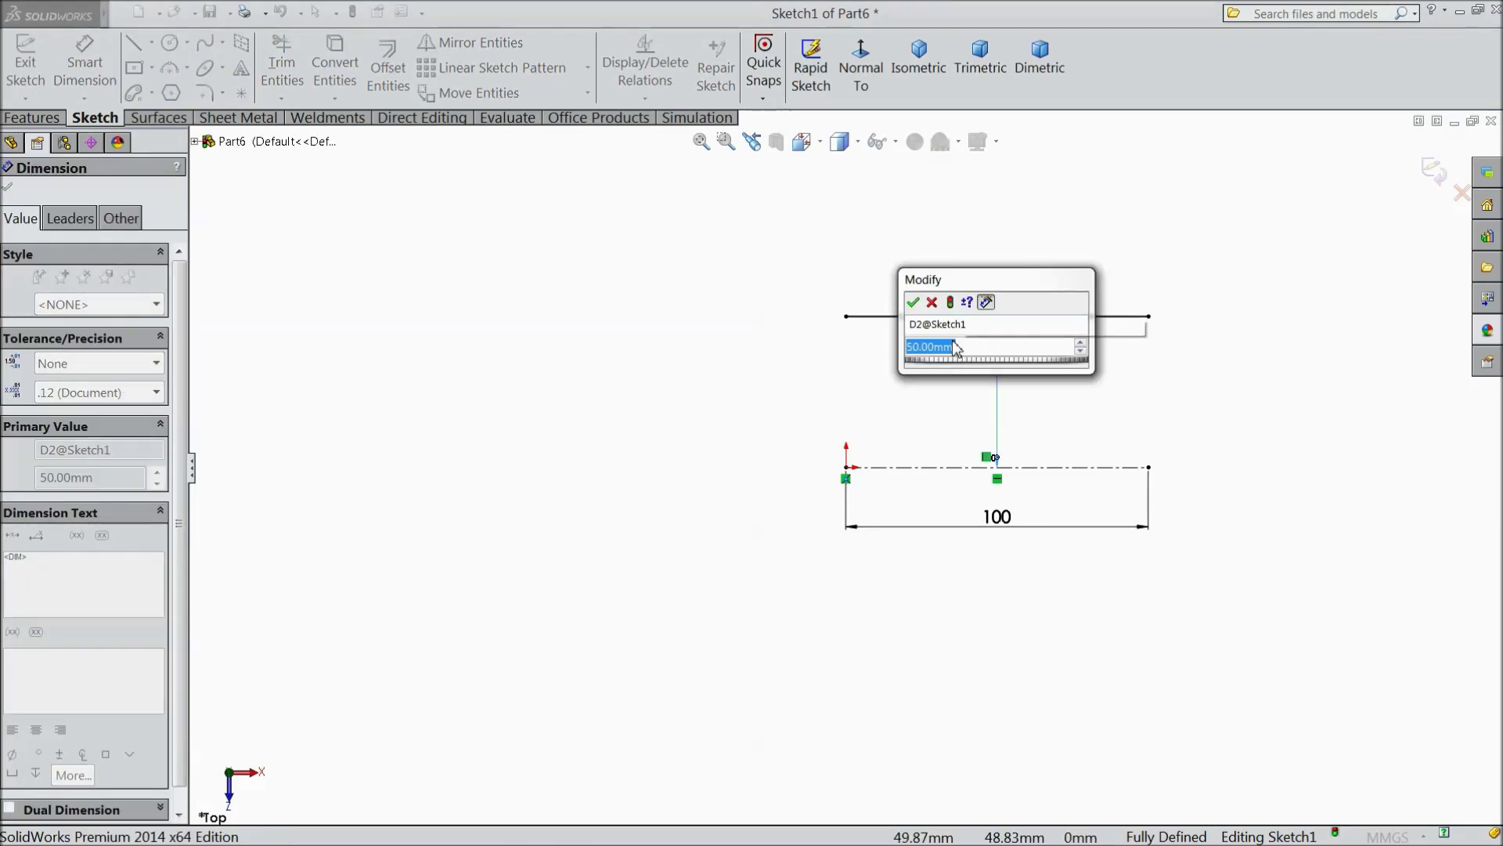
text(25)
click(913, 304)
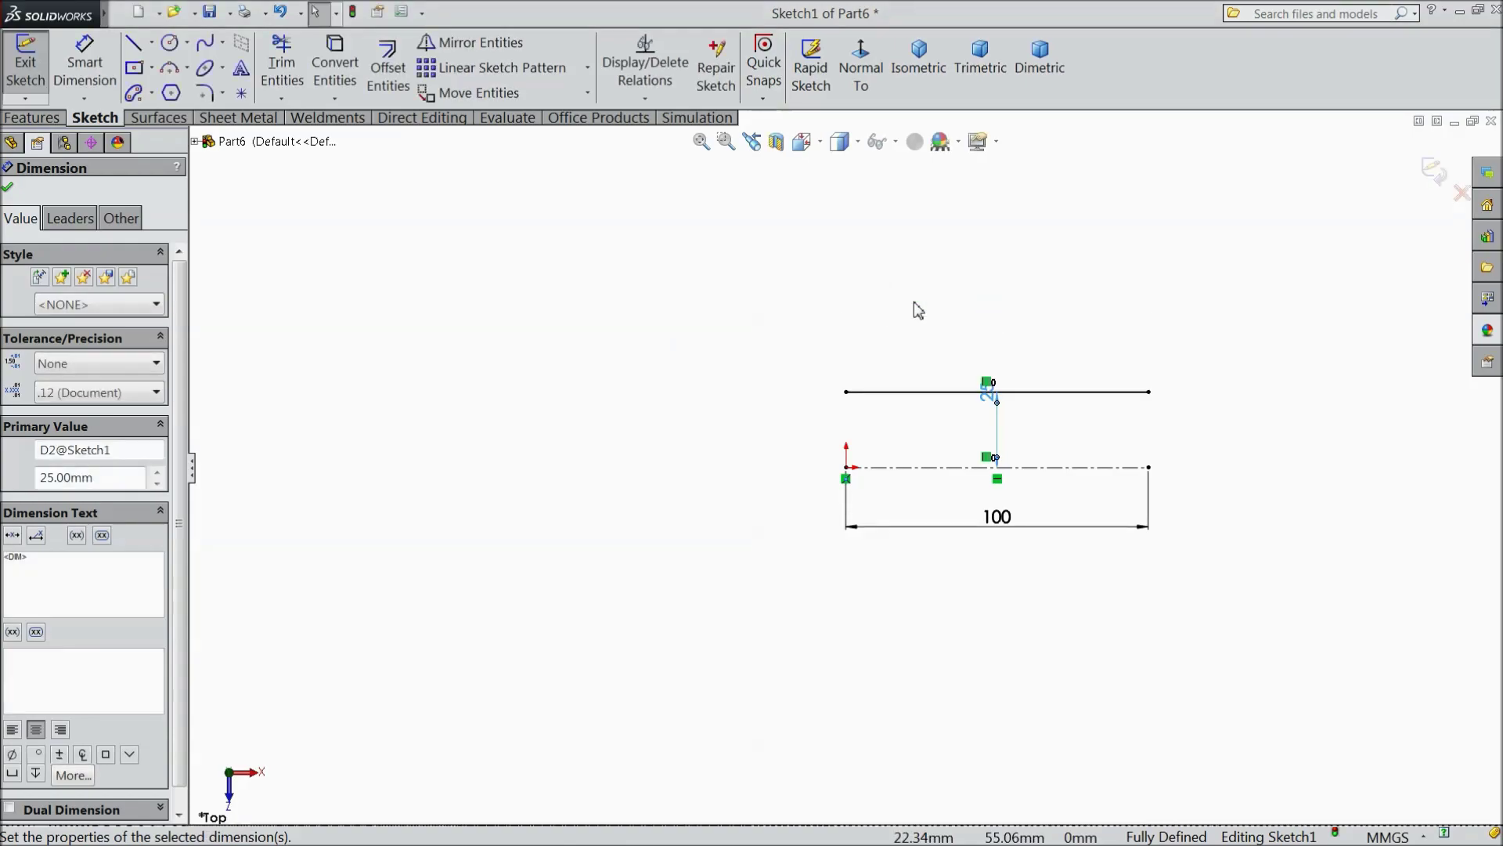
Step: Mirror the upper line about the centerline and move the 25 mm dimension clear of the lines' right ends
click(470, 42)
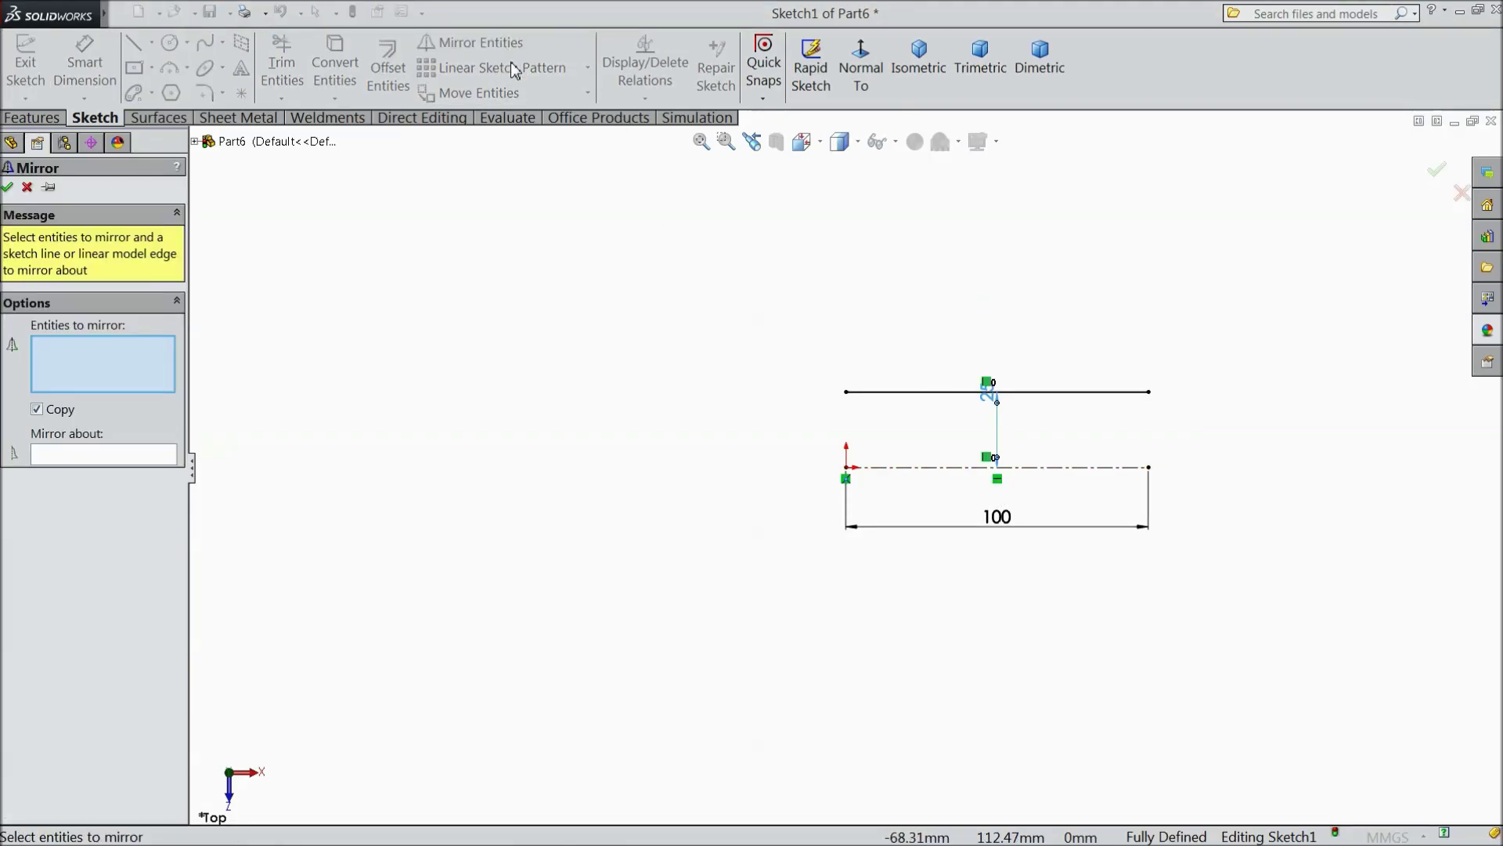
click(985, 392)
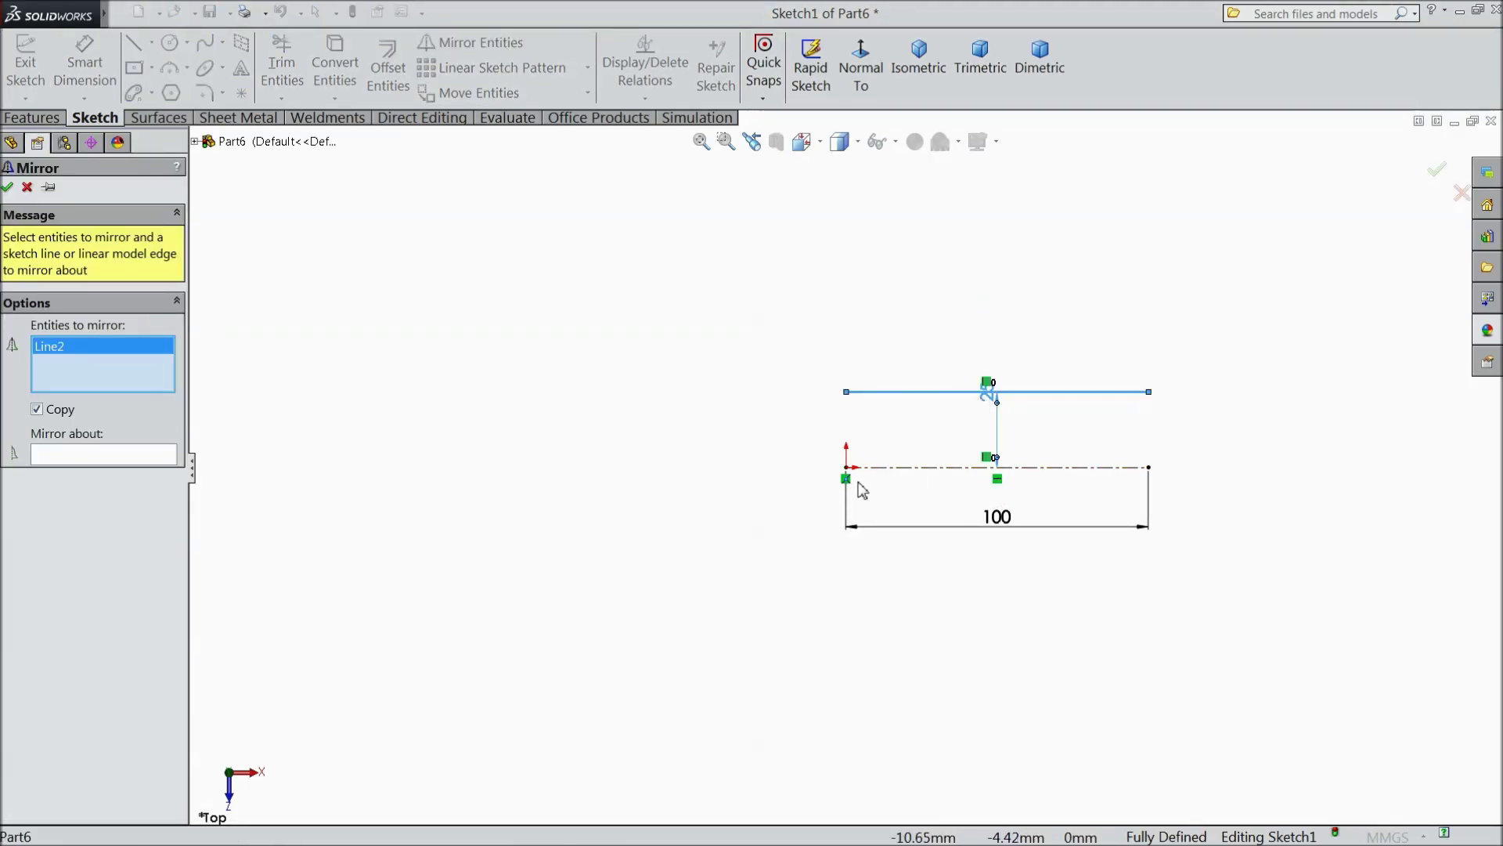
click(133, 455)
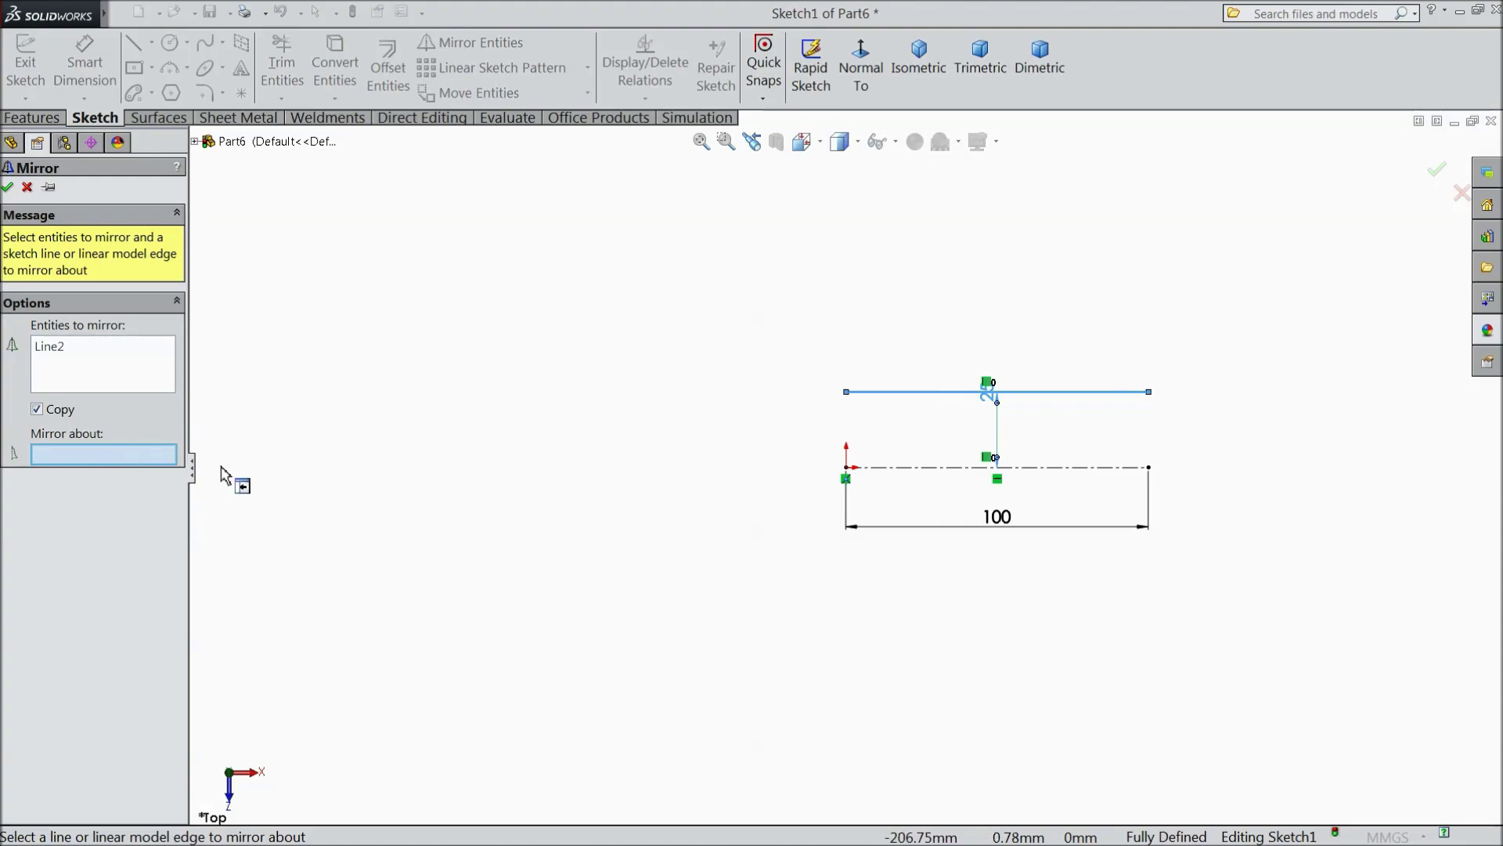
click(898, 469)
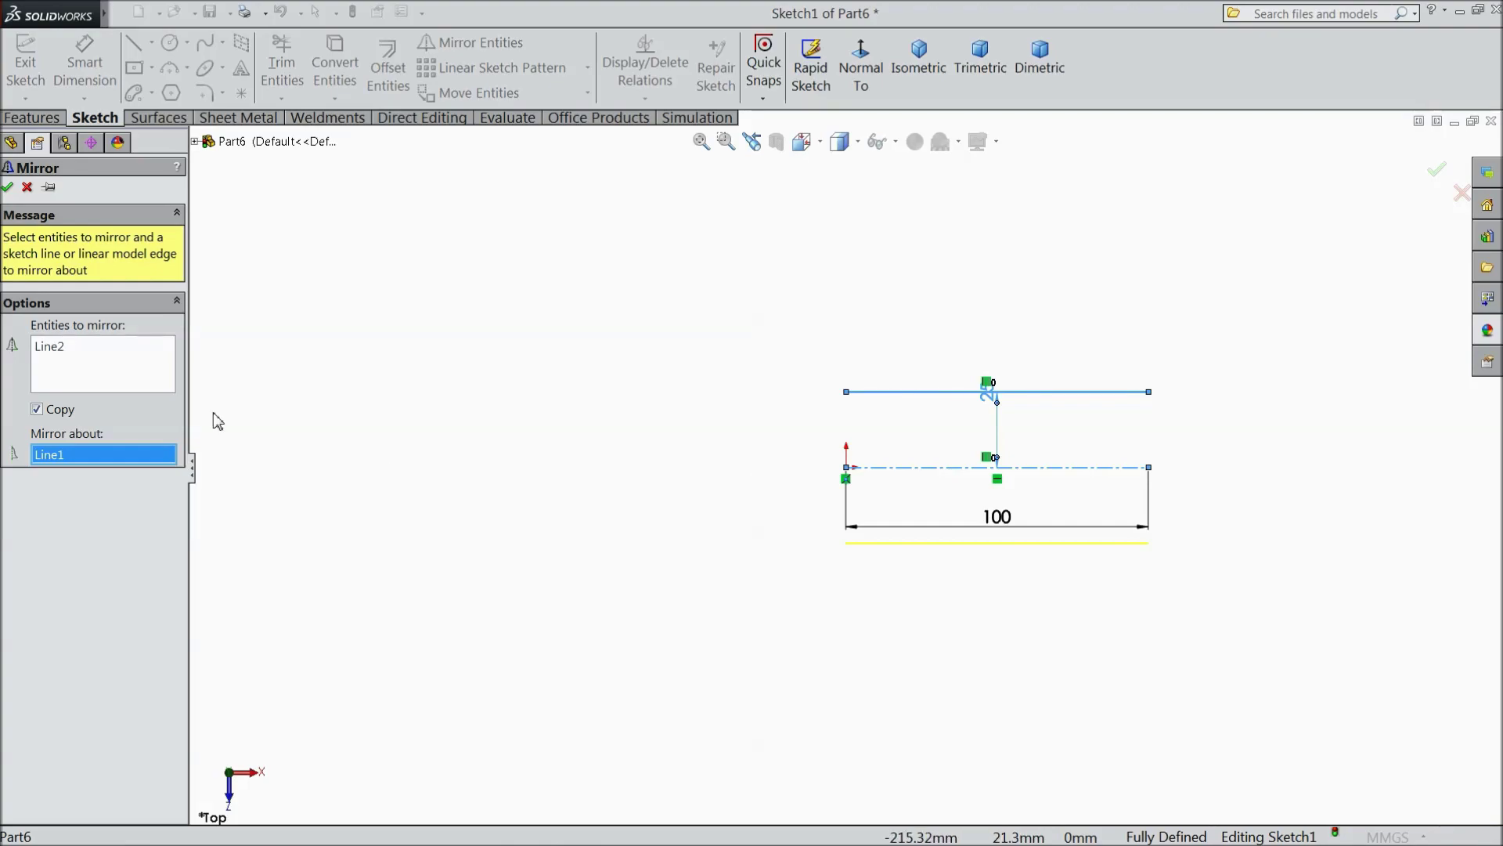
click(8, 188)
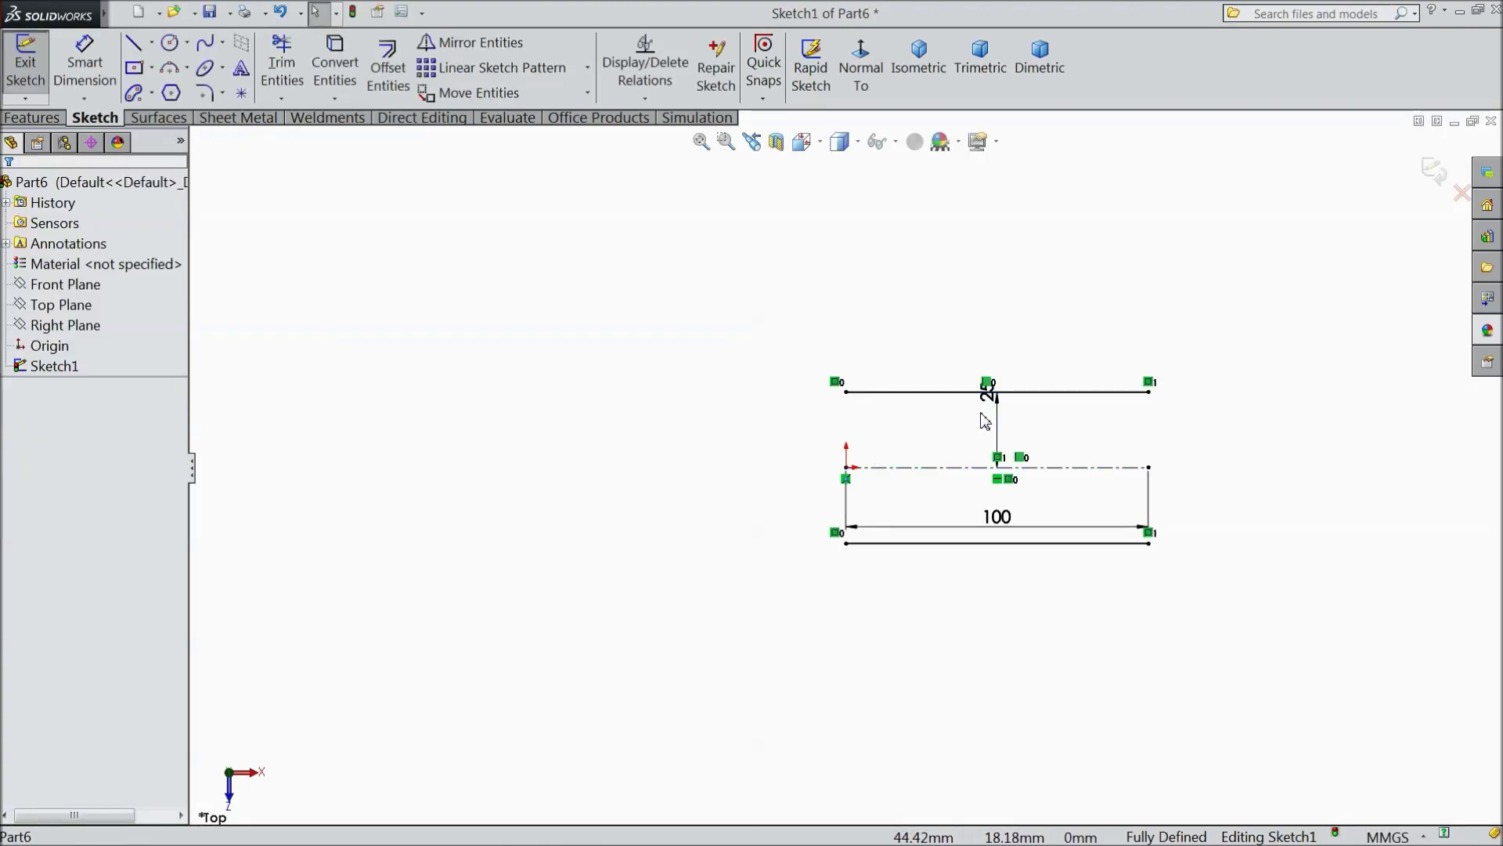
click(991, 405)
click(1319, 462)
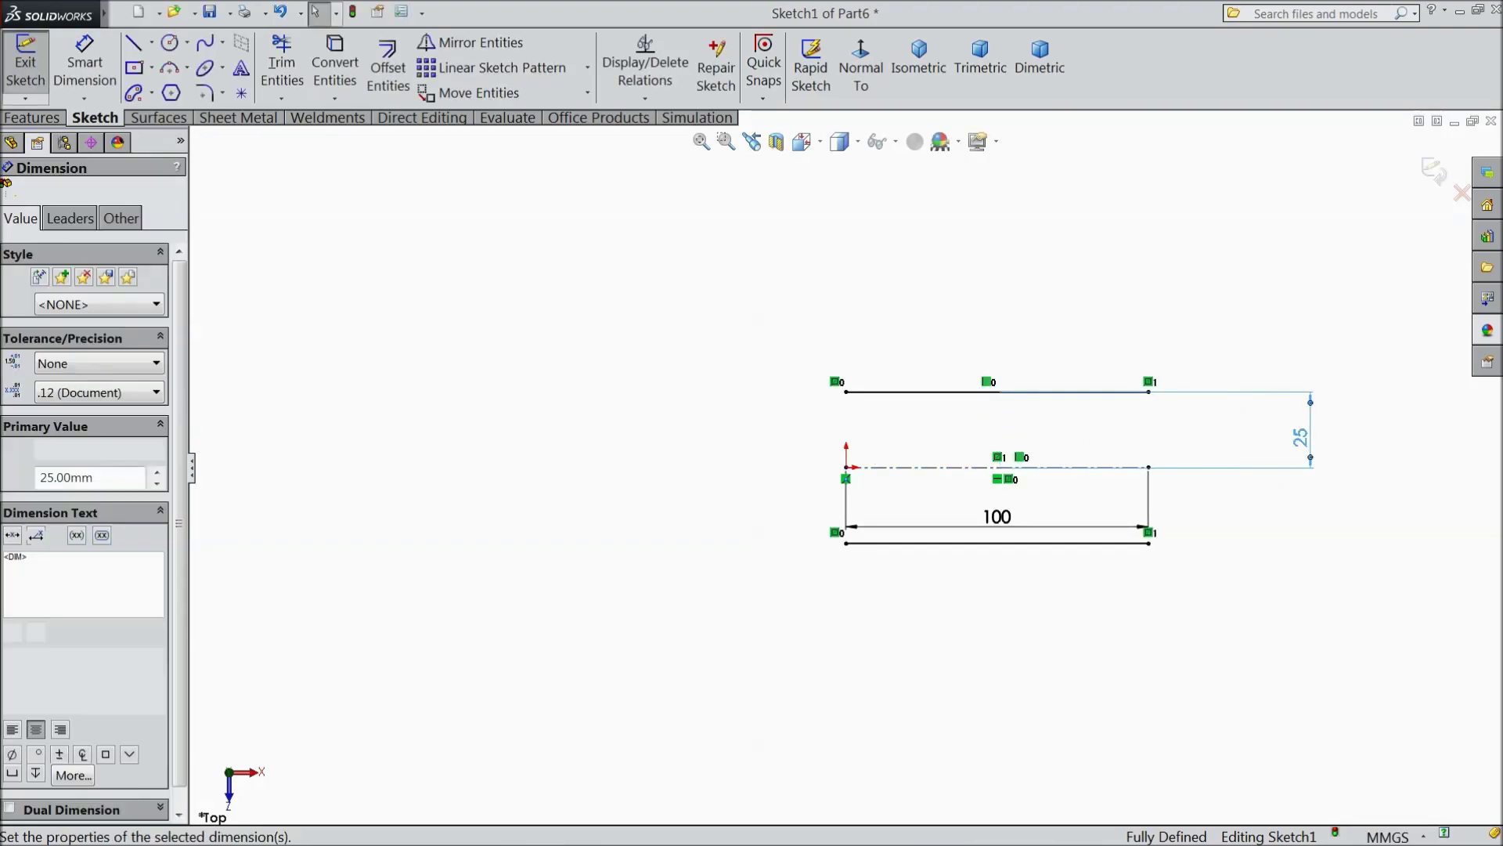
Step: Add a vertical relation between the left endpoints of the upper line, the centerline and the lower line
click(848, 394)
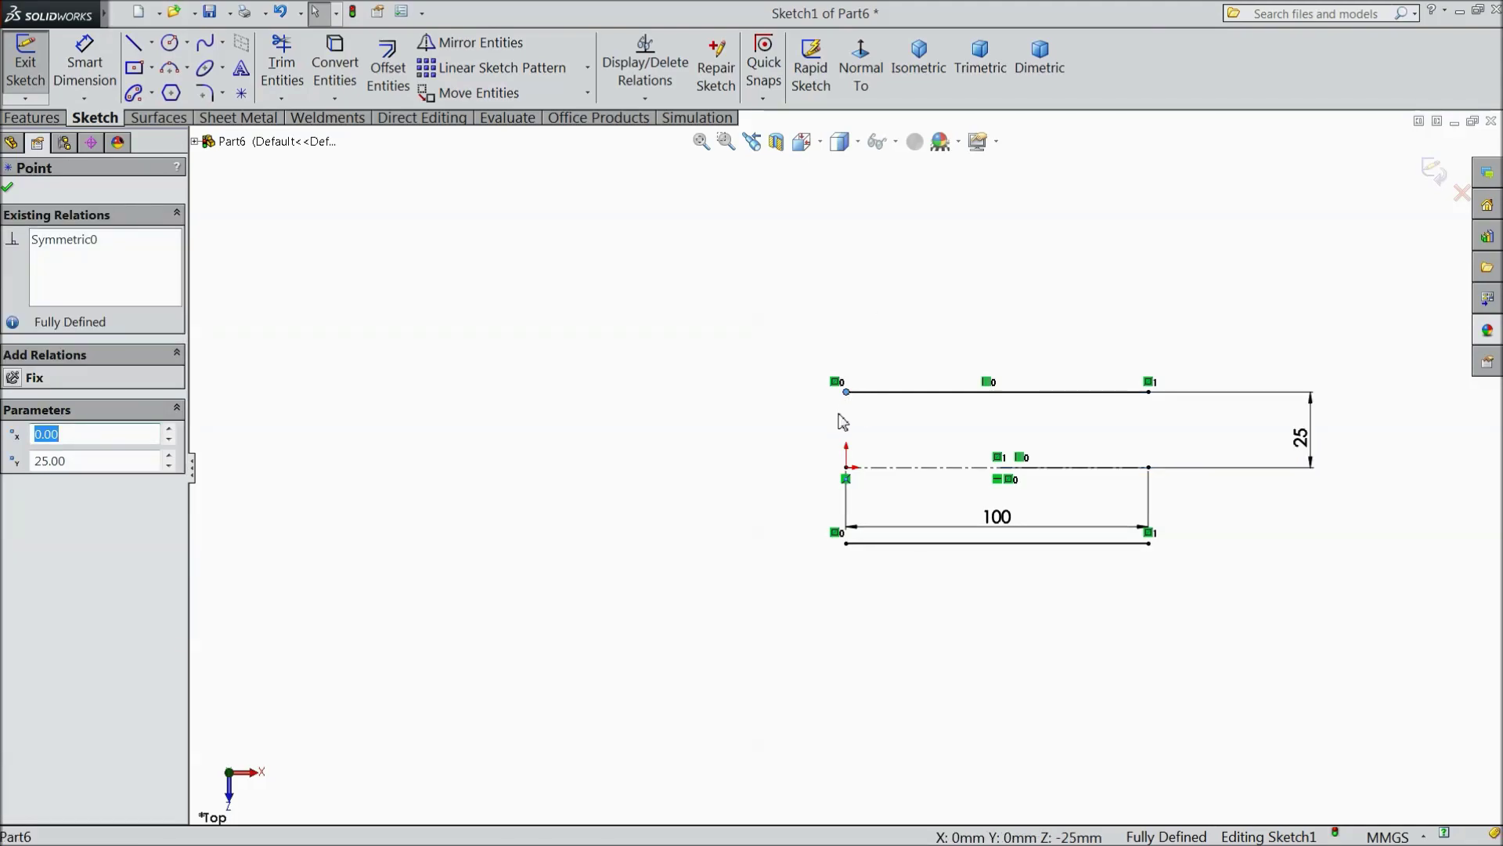
ctrl+click(848, 470)
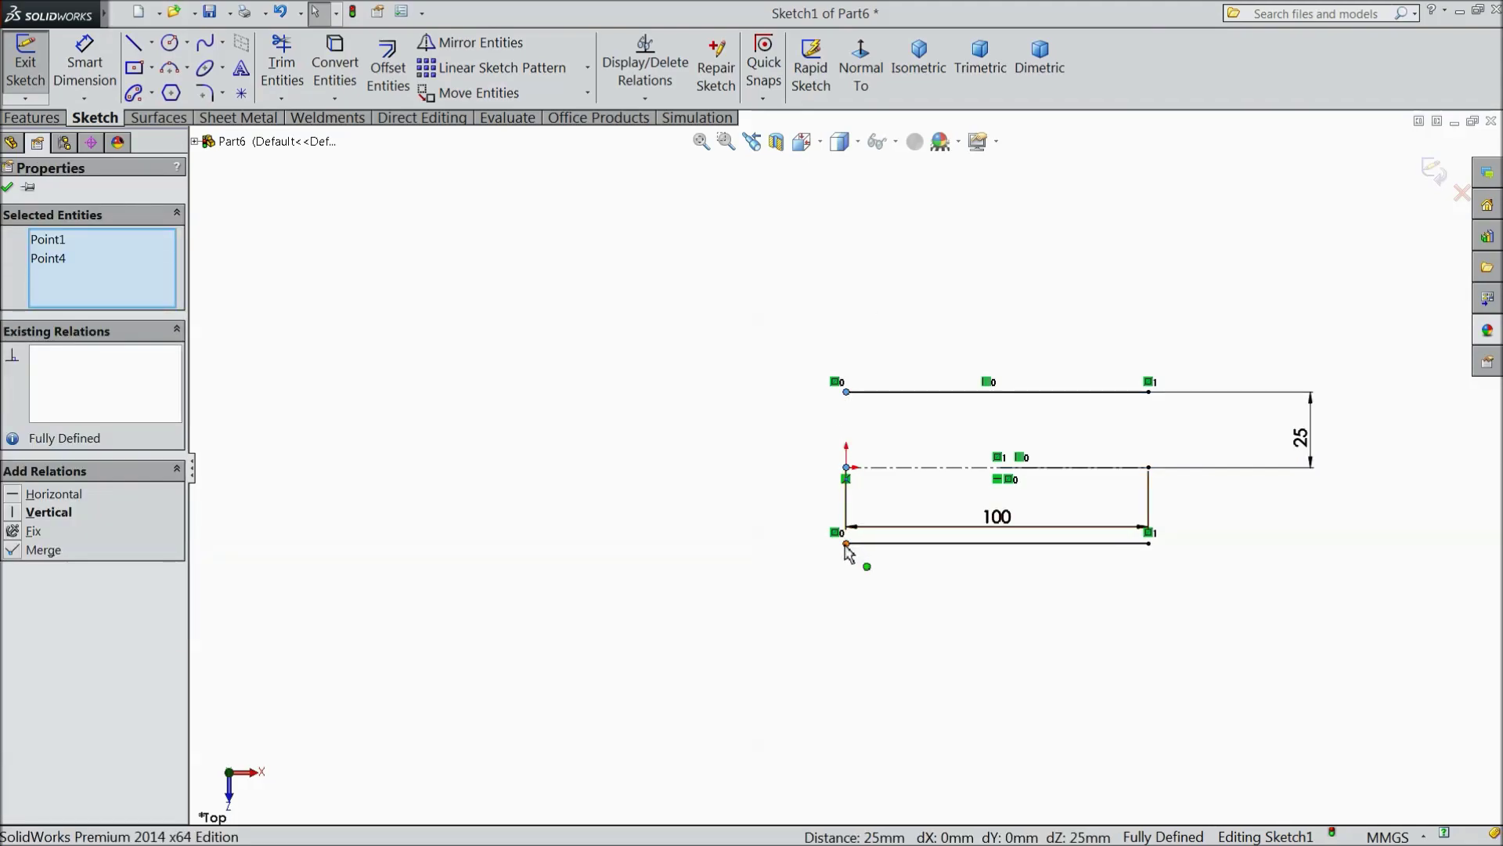
ctrl+click(847, 541)
click(906, 478)
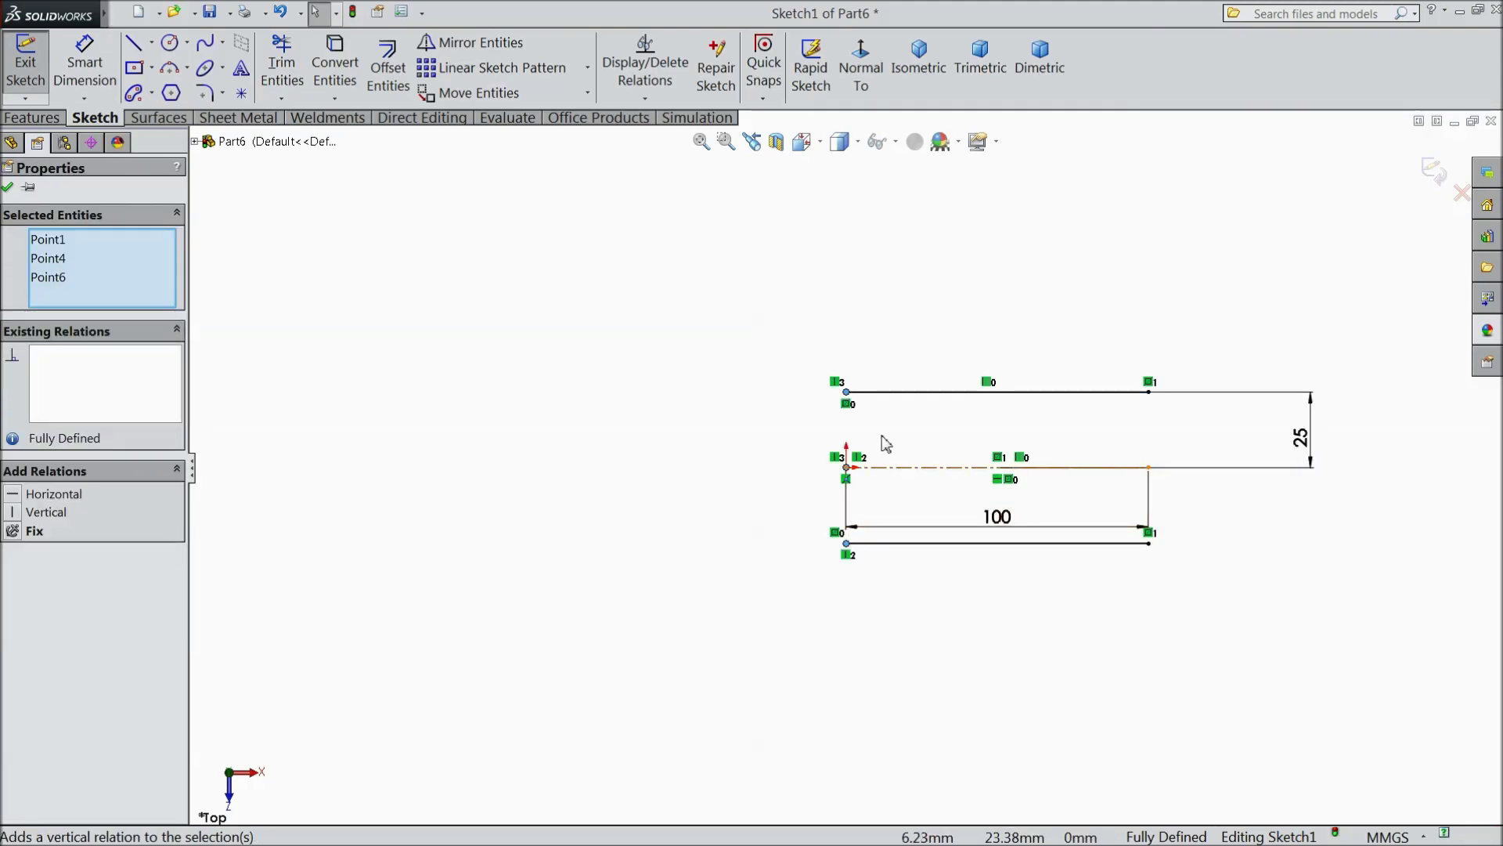
Step: Sketch an angled centerline about 73 mm long from the origin toward the upper left
click(151, 45)
click(178, 87)
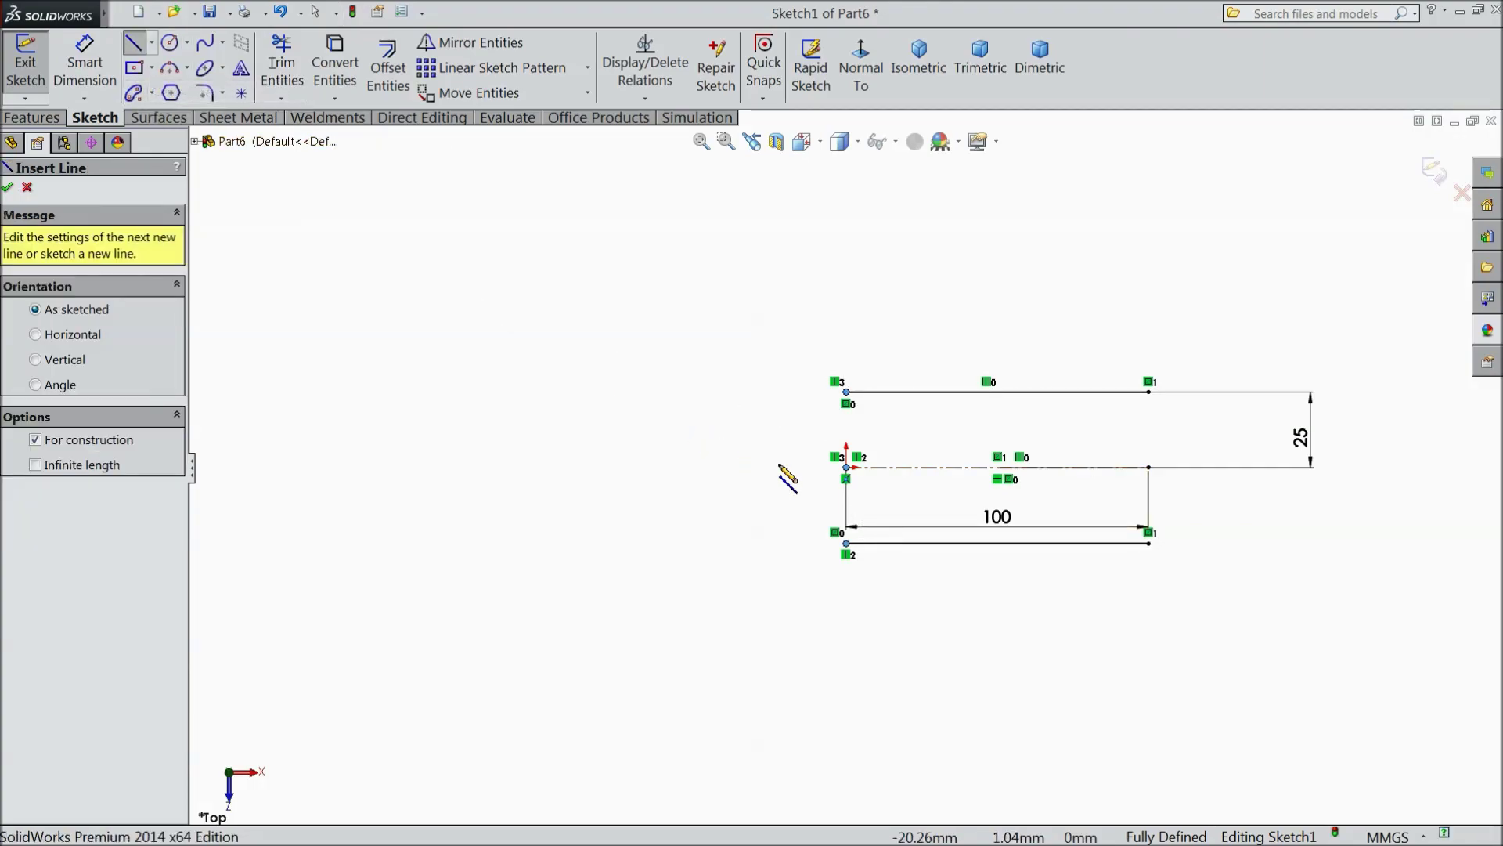
click(846, 467)
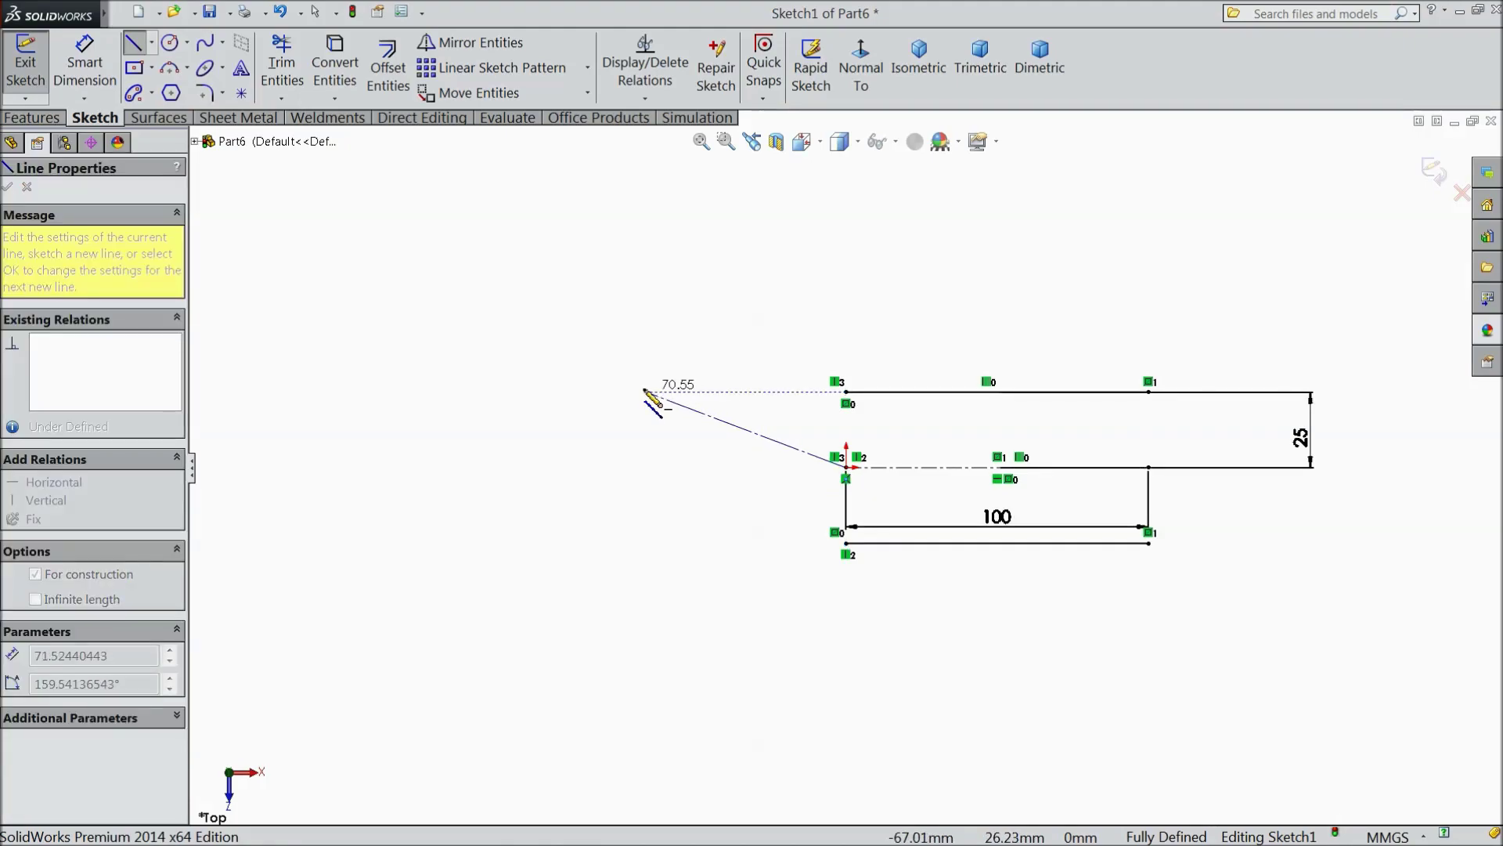
click(633, 405)
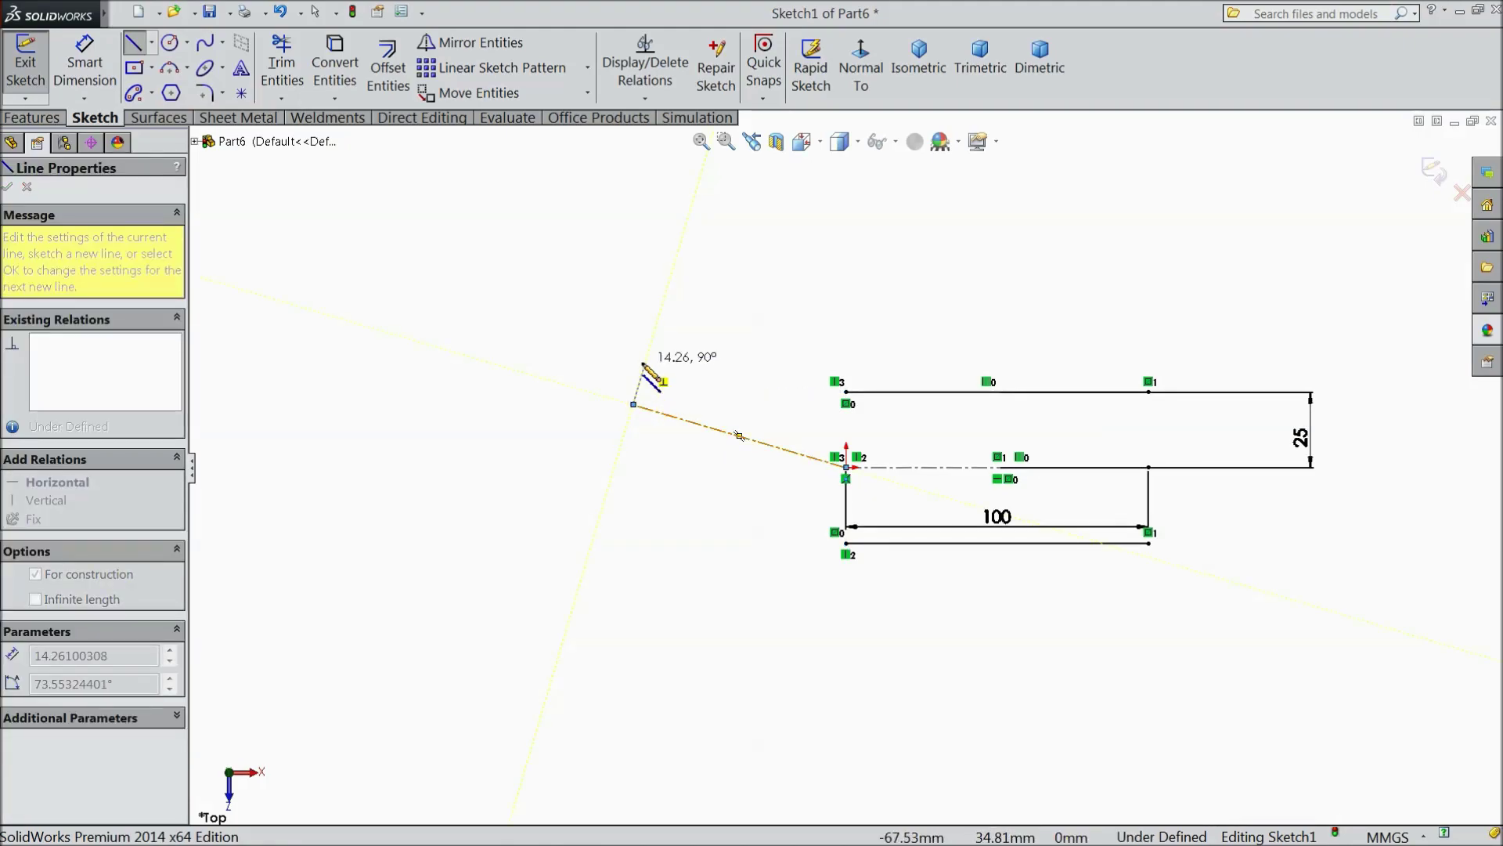
right_click(644, 366)
click(688, 154)
Step: Dimension the angled centerline's length to 45 mm
click(84, 62)
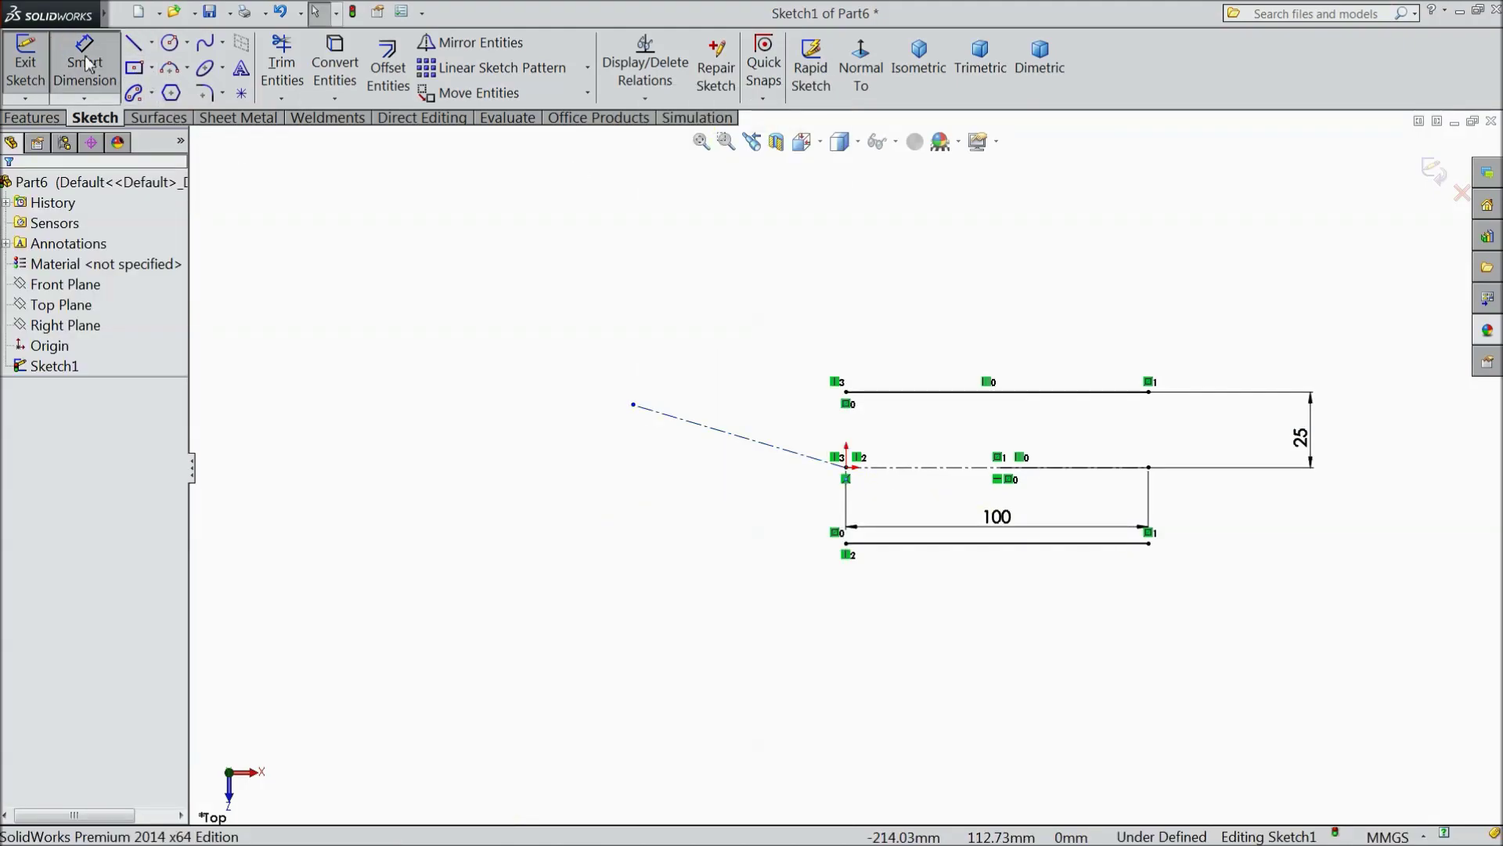
click(793, 452)
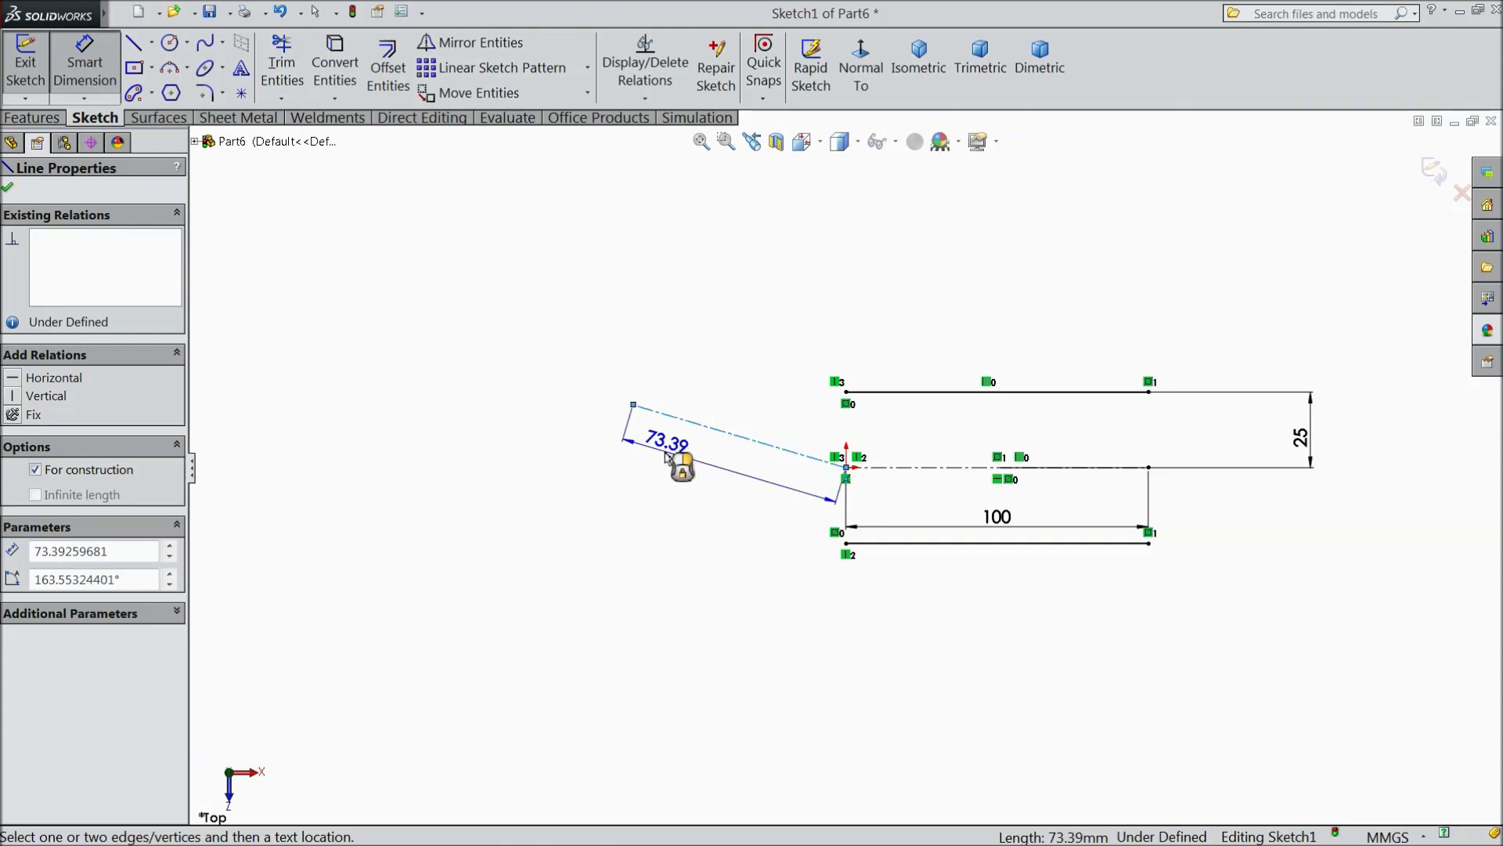
click(678, 472)
text(45)
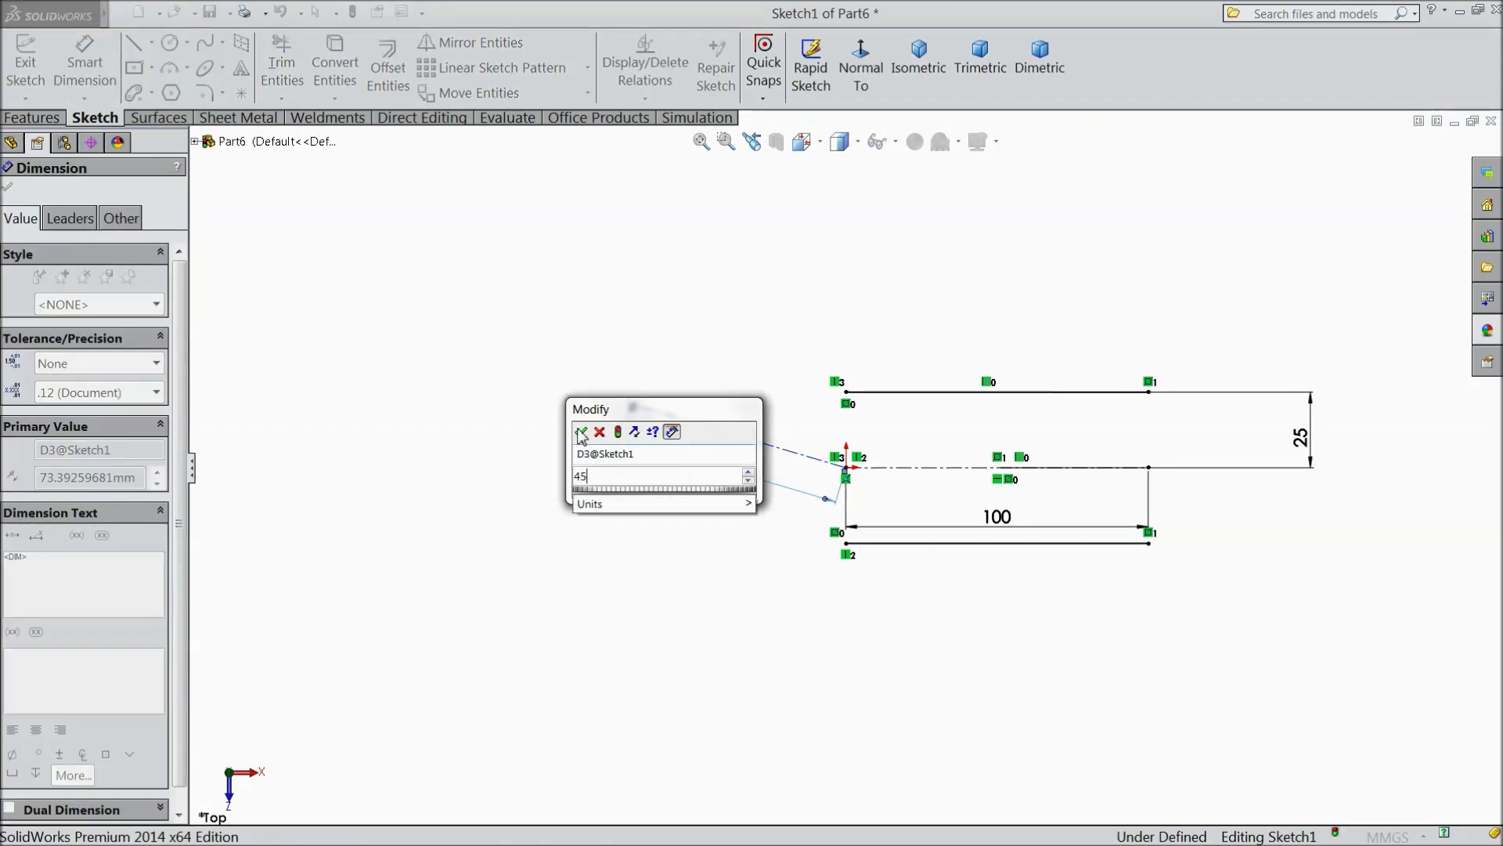
click(581, 432)
Step: Dimension the angle between the angled centerline and the horizontal centerline to 135 degrees
scroll(906, 477, down, 3)
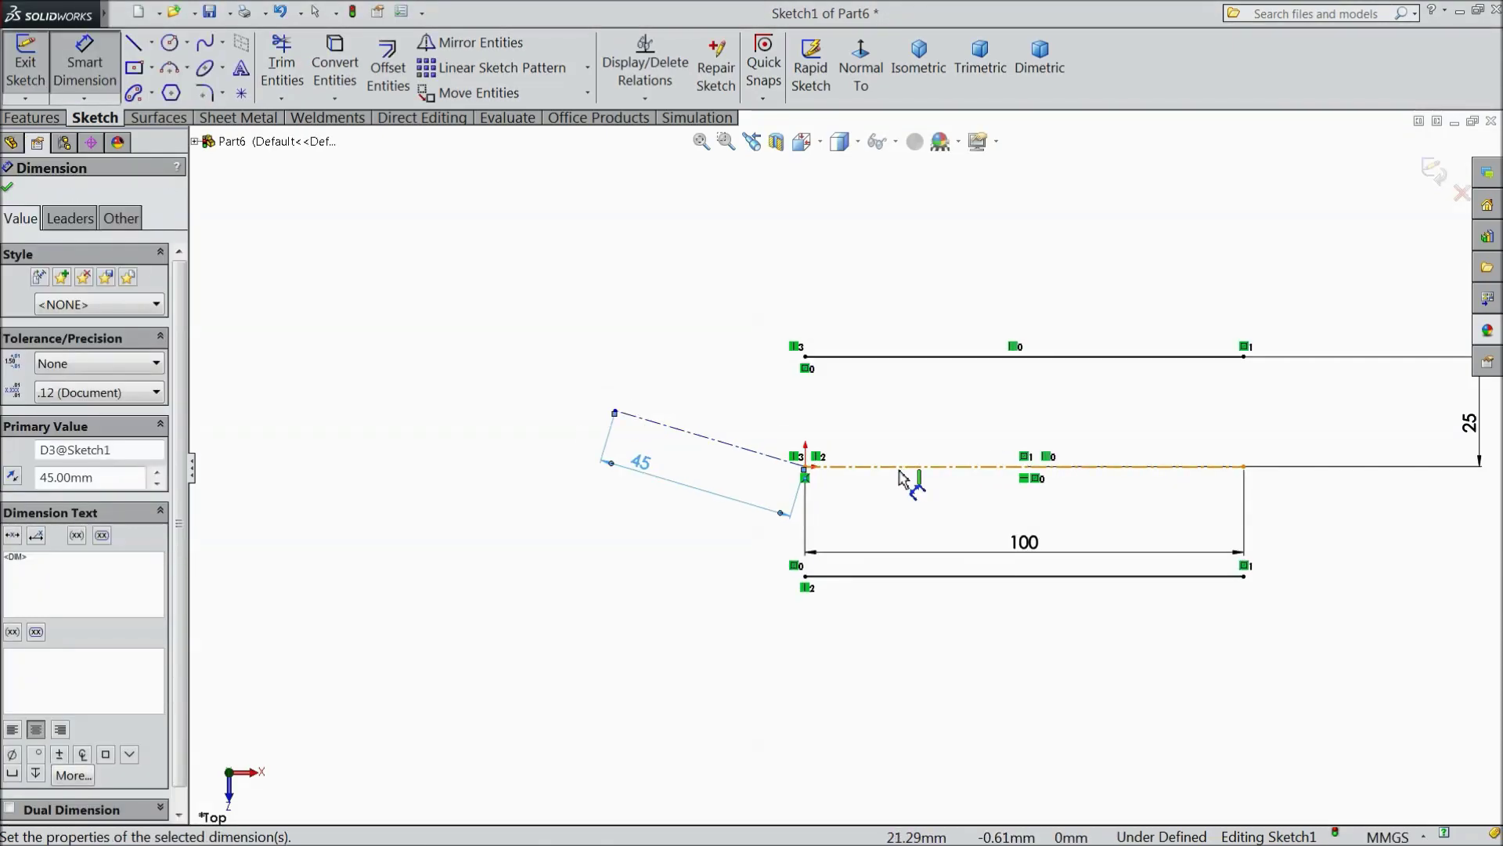
click(846, 472)
click(744, 455)
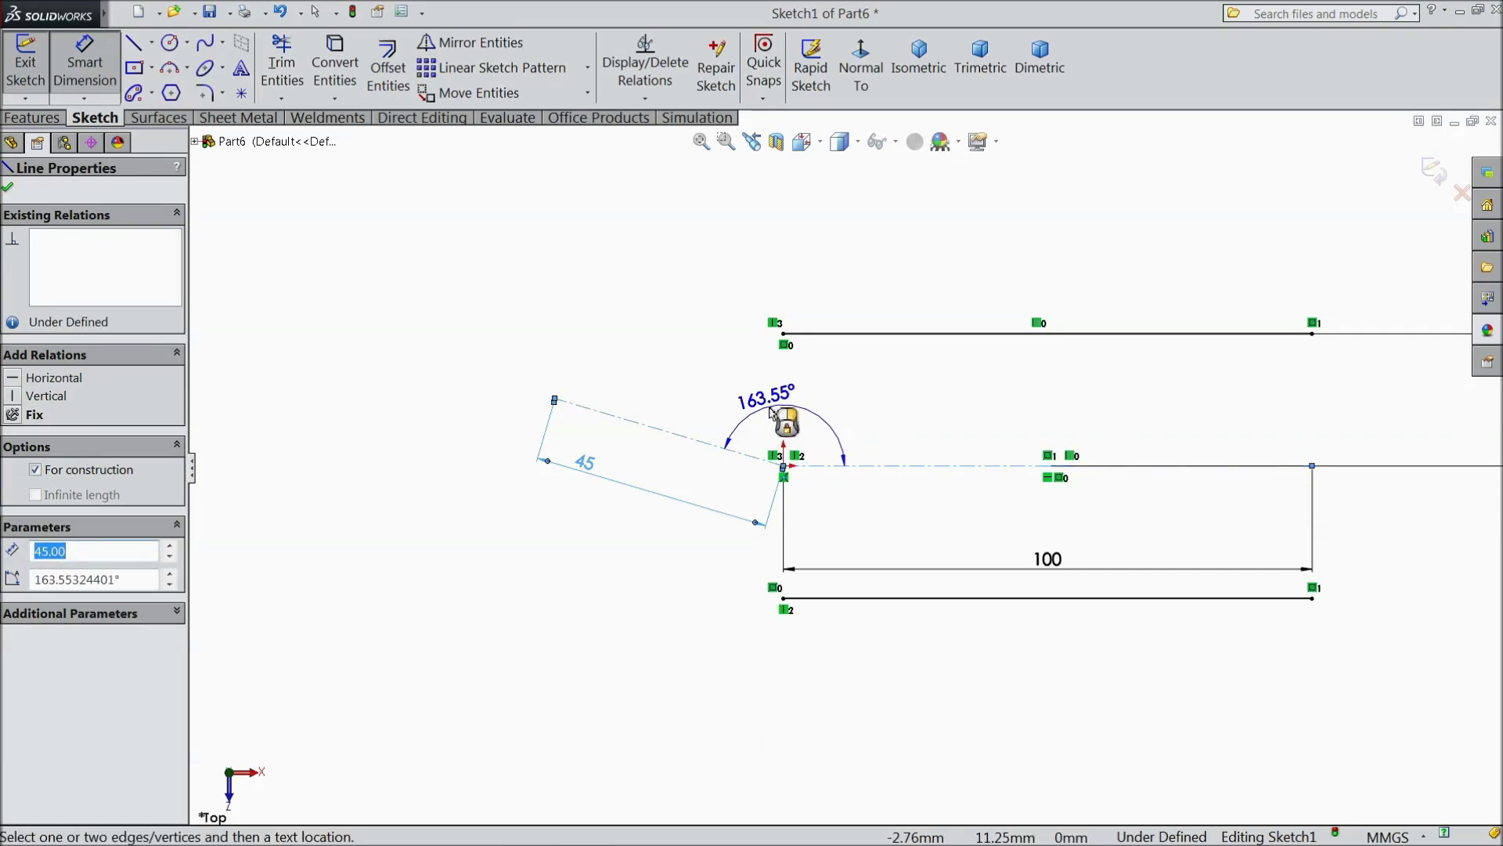
click(771, 413)
text(135)
click(685, 388)
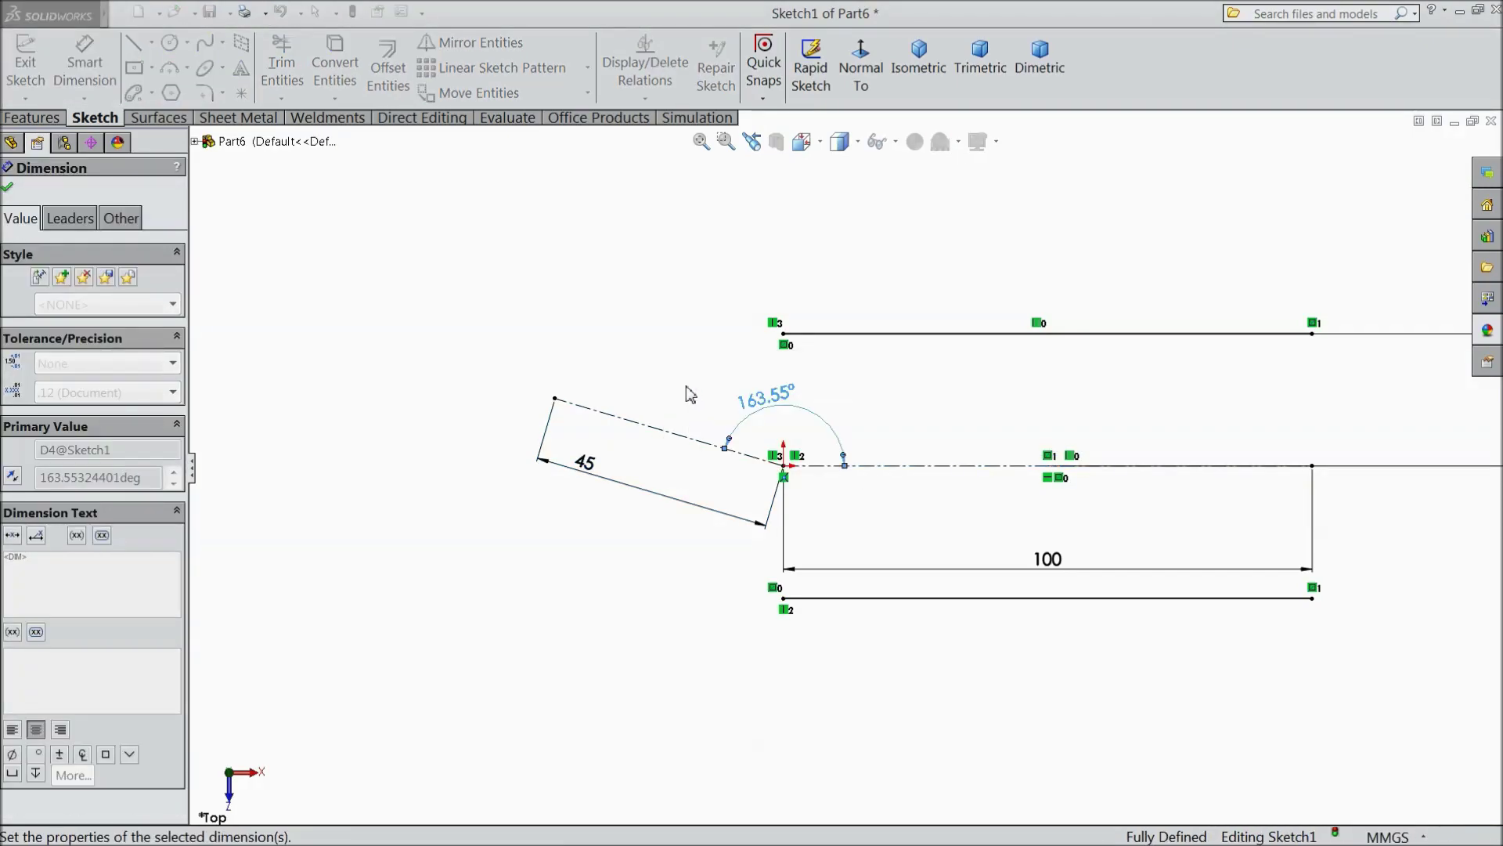
scroll(719, 456, up, 1)
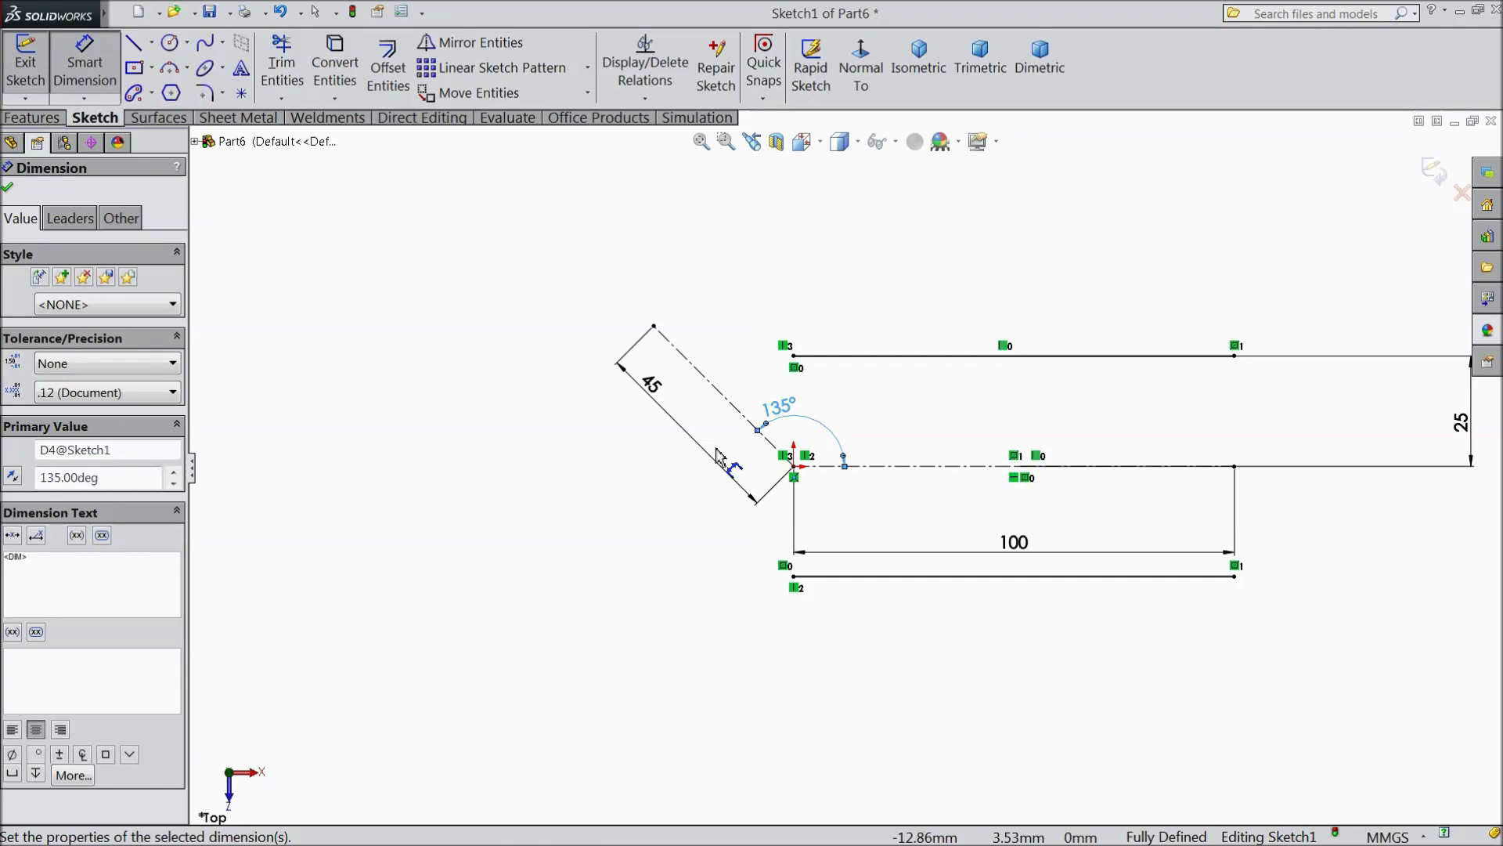
scroll(719, 456, up, 2)
scroll(1128, 438, down, 2)
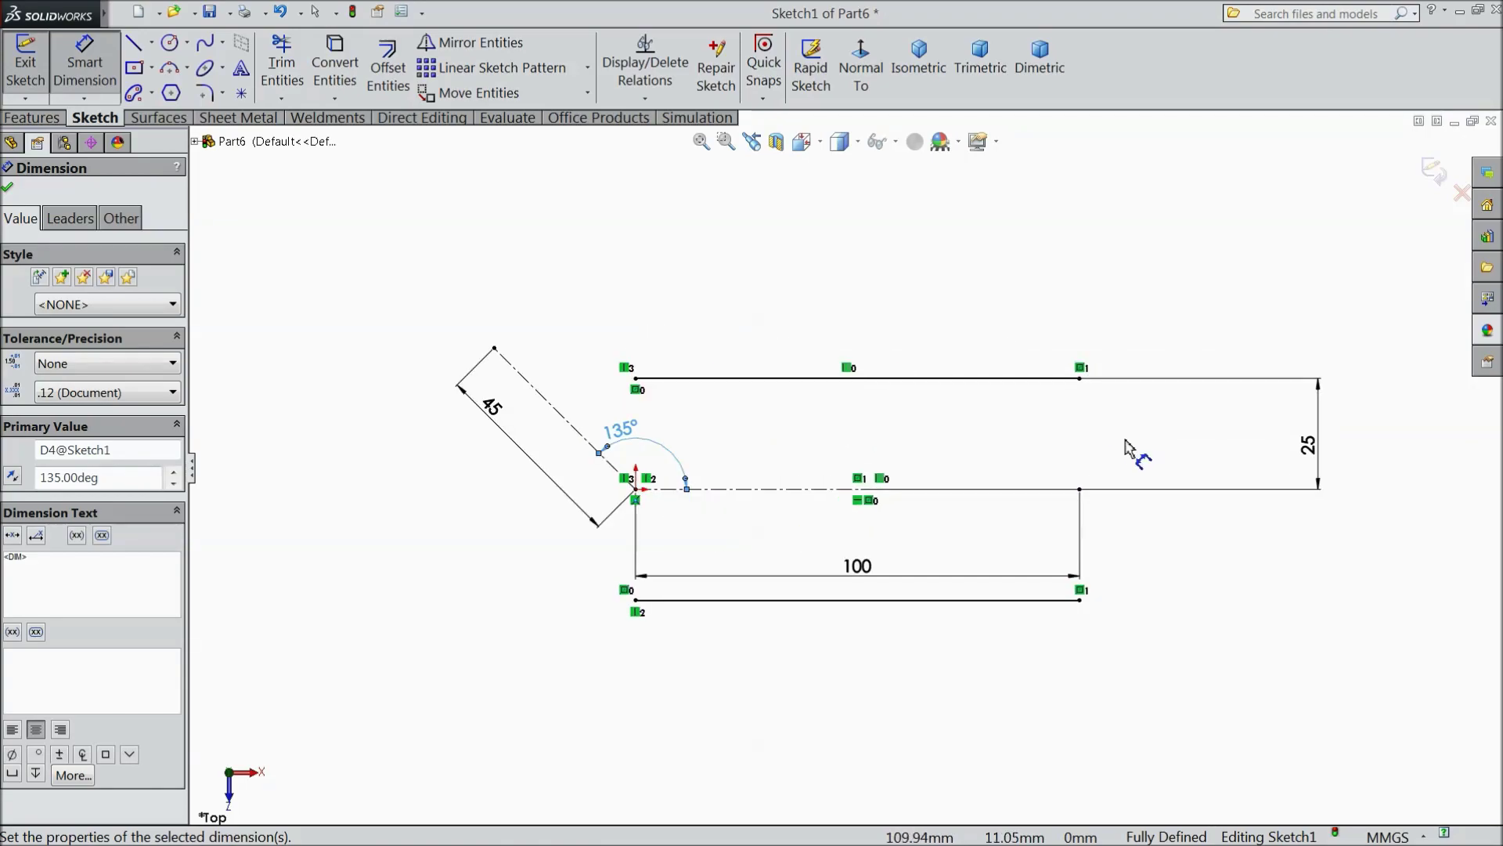
Step: Sketch three circles of about 5 to 6 mm radius at the angled centerline's outer end, the origin, and toward the horizontal centerline's right end
click(169, 43)
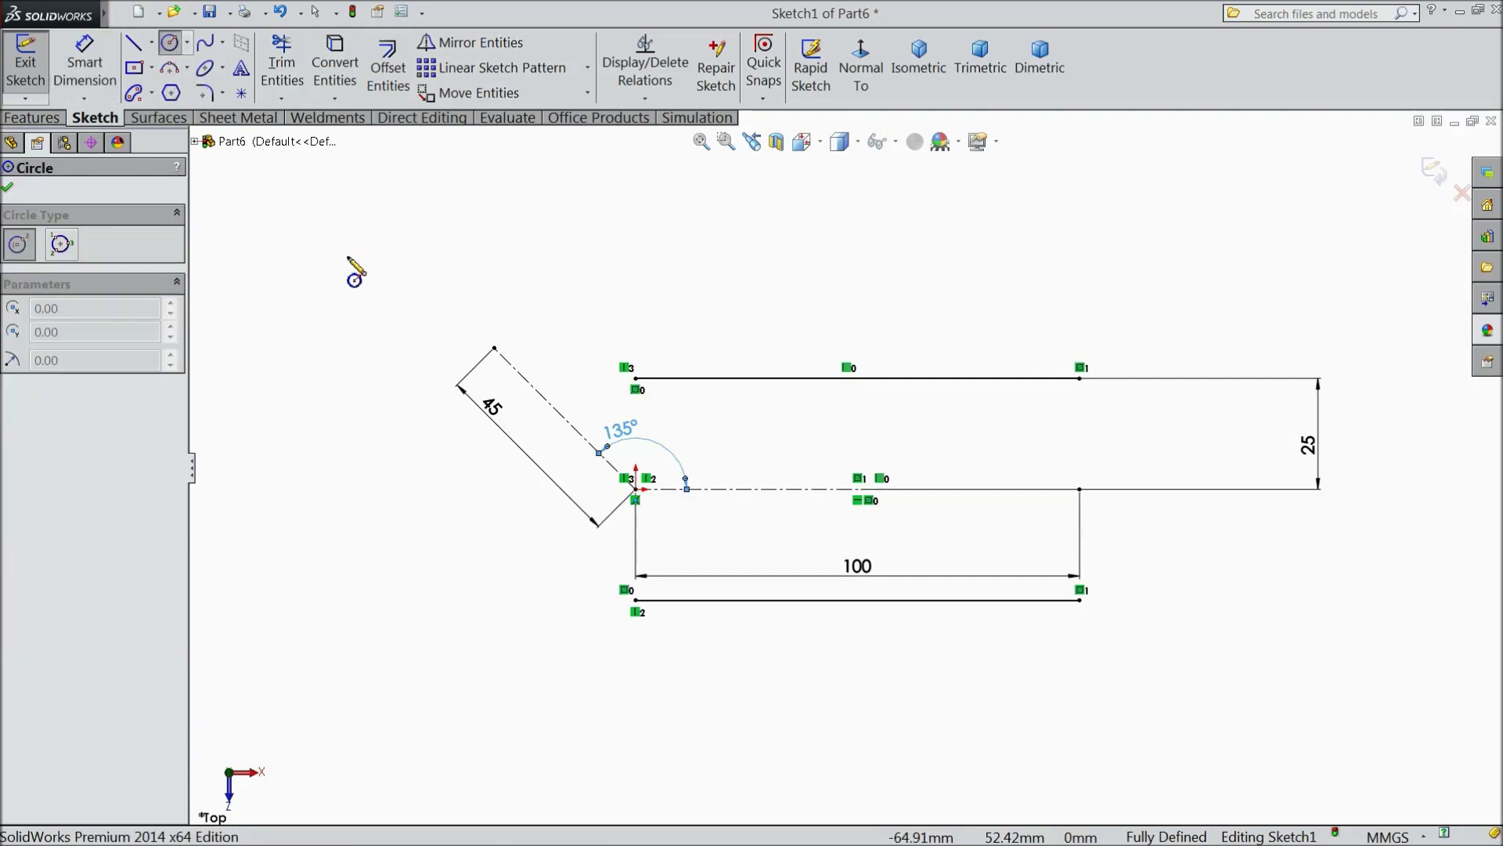
click(494, 347)
click(502, 368)
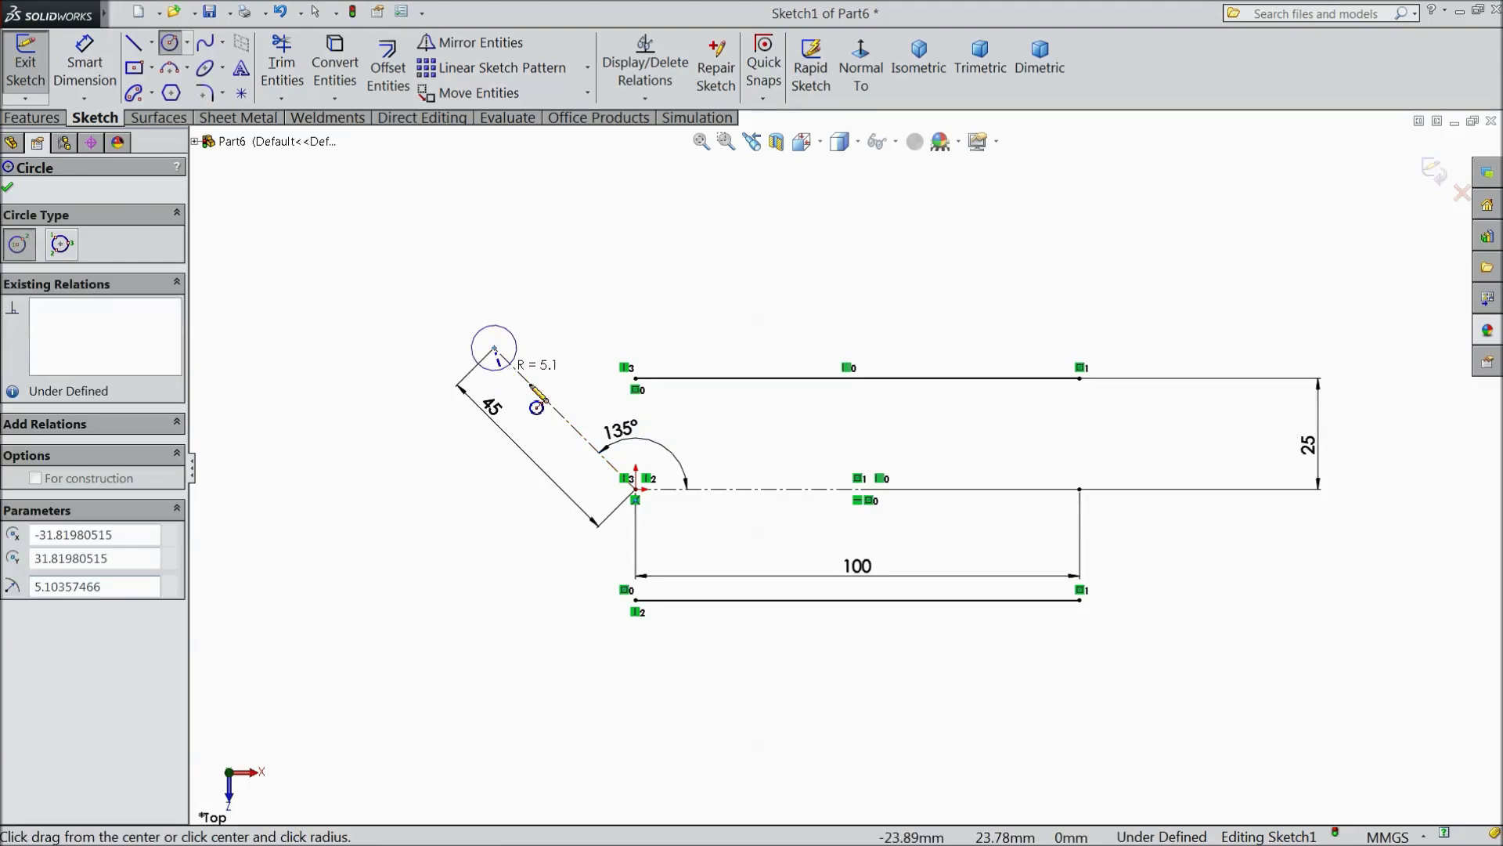
click(636, 489)
click(653, 513)
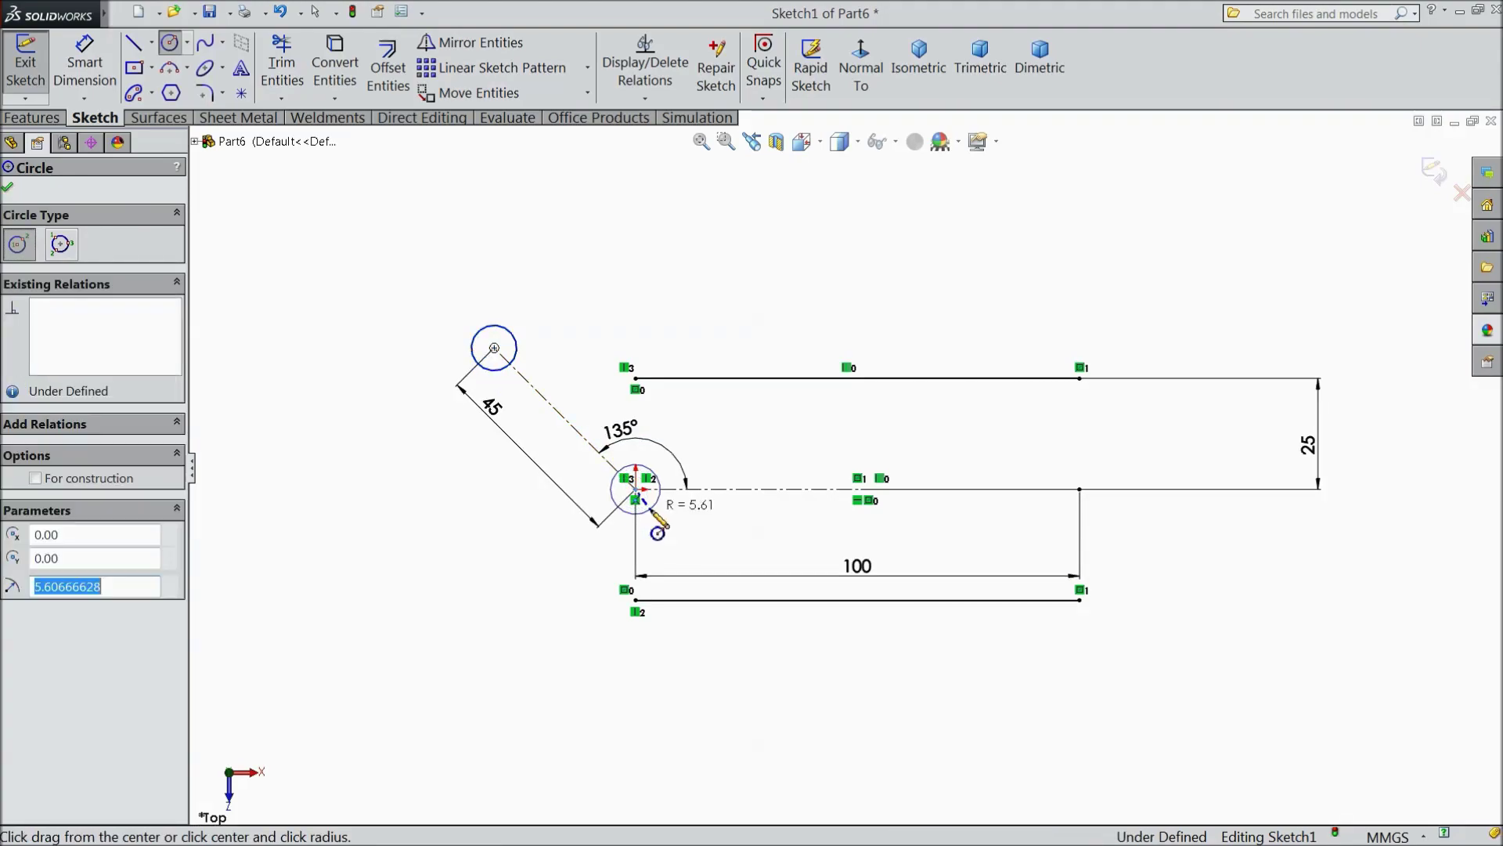
click(966, 489)
click(971, 515)
right_click(611, 201)
click(630, 199)
Step: Make the three small circles equal in size
click(516, 359)
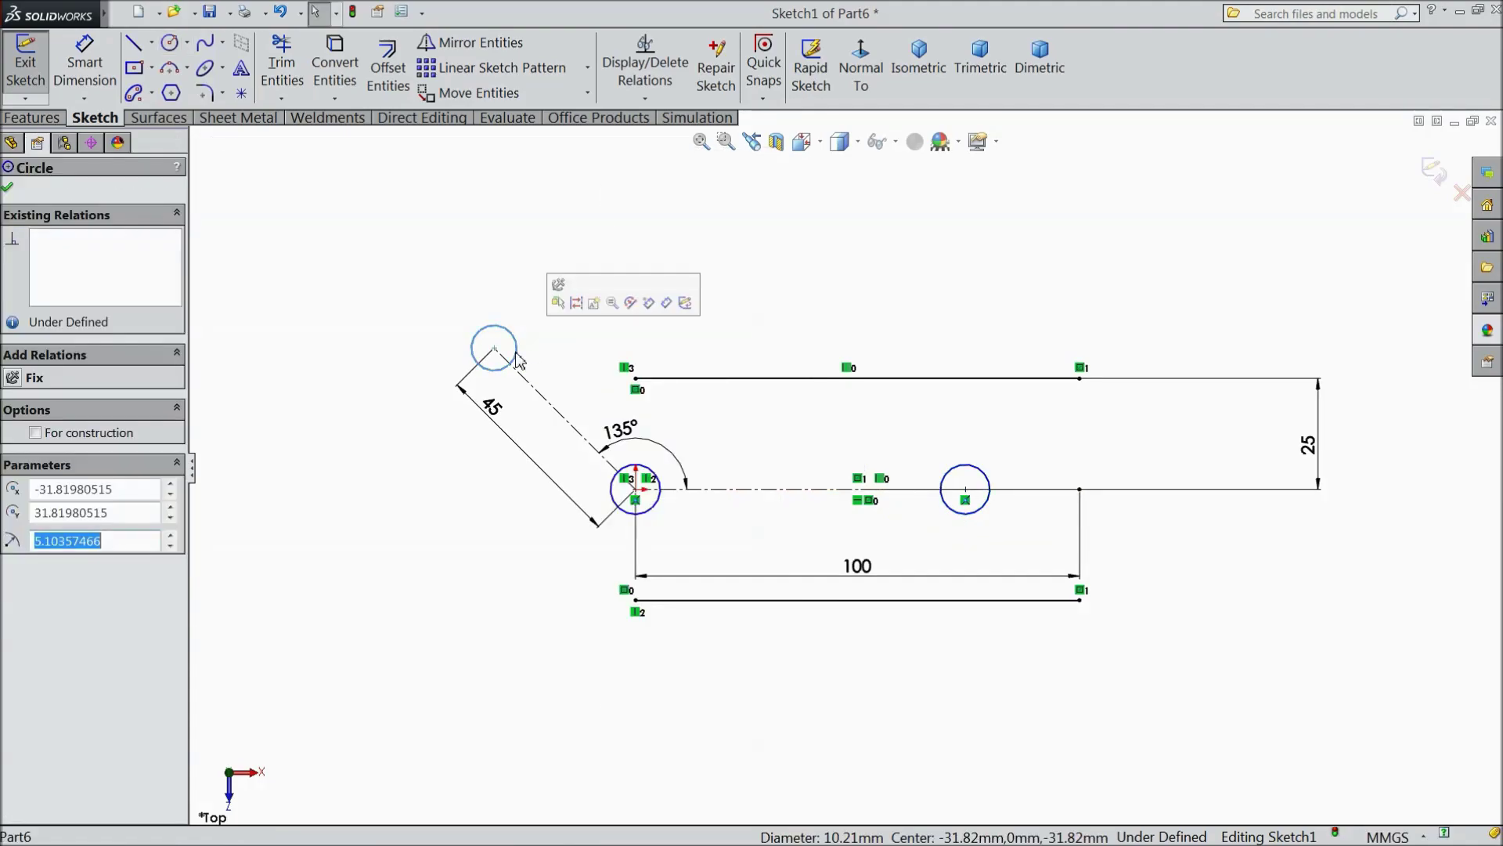
ctrl+click(654, 507)
ctrl+click(958, 516)
click(1041, 444)
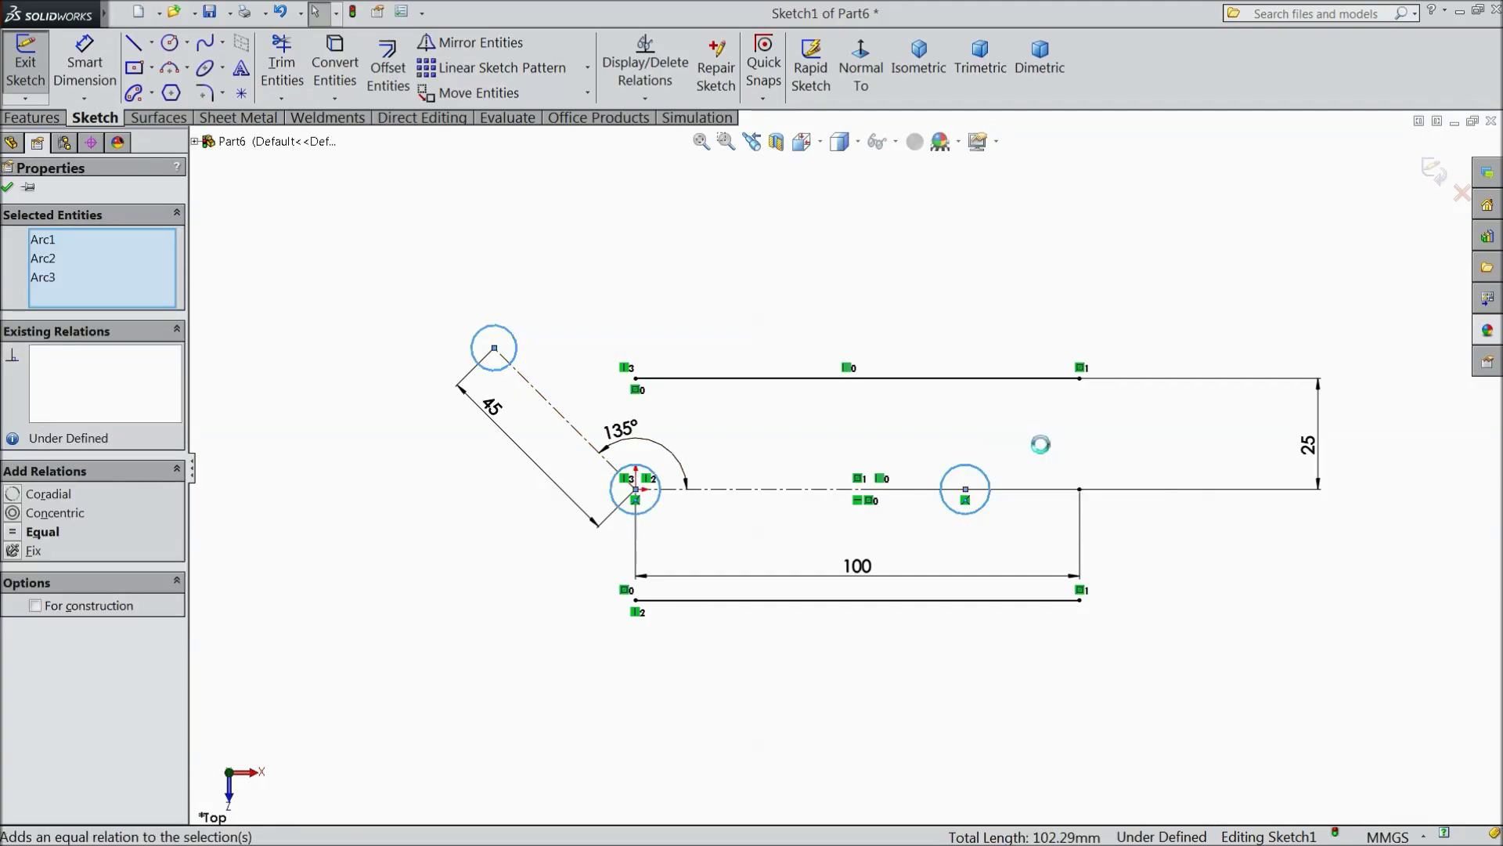
Step: Dimension the circle at the angled centerline's outer end to a 10 mm diameter
click(85, 67)
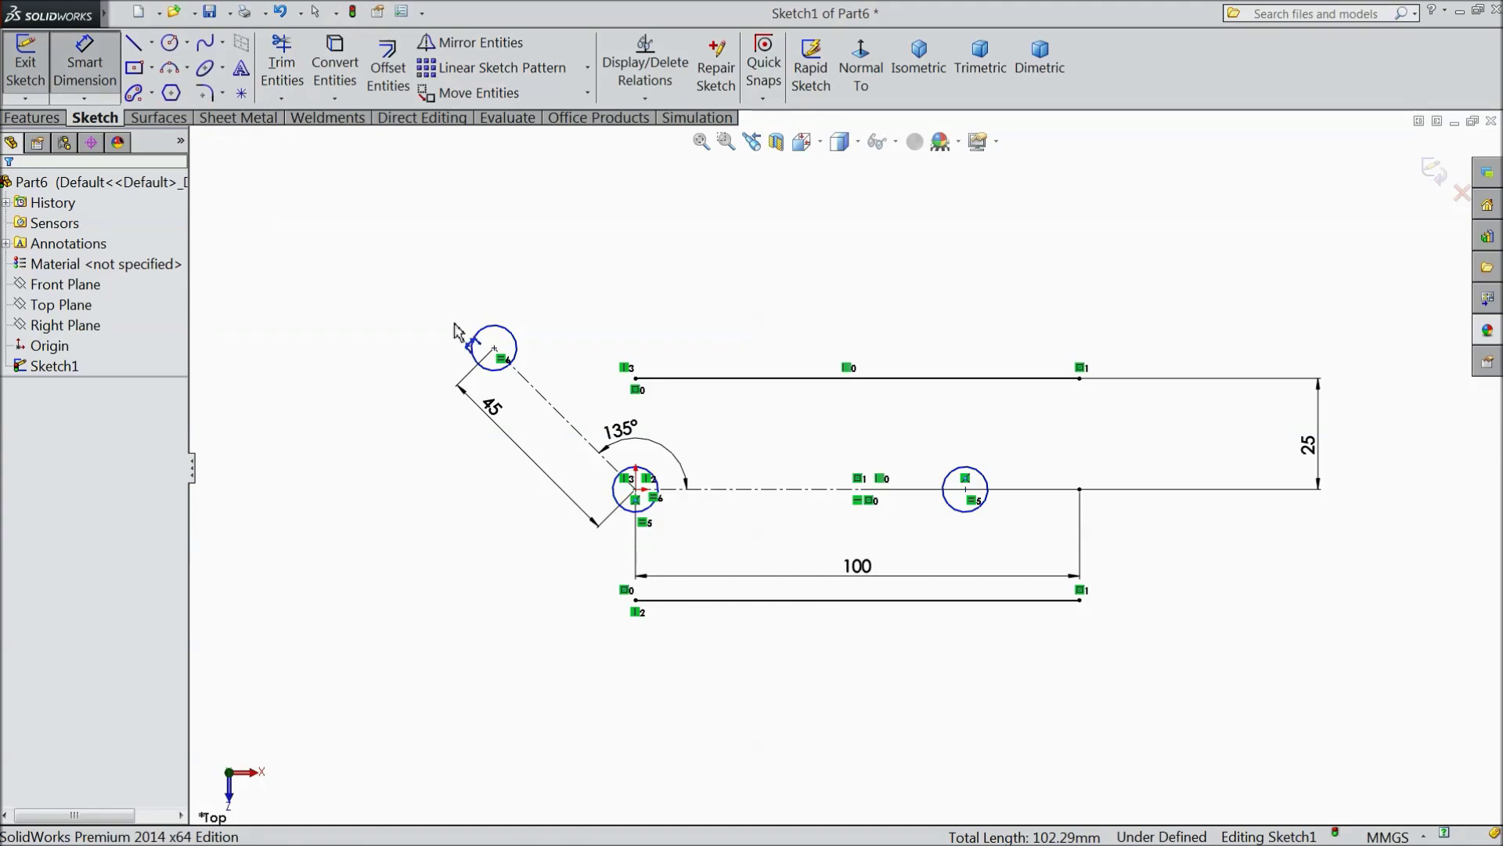
click(476, 362)
click(314, 282)
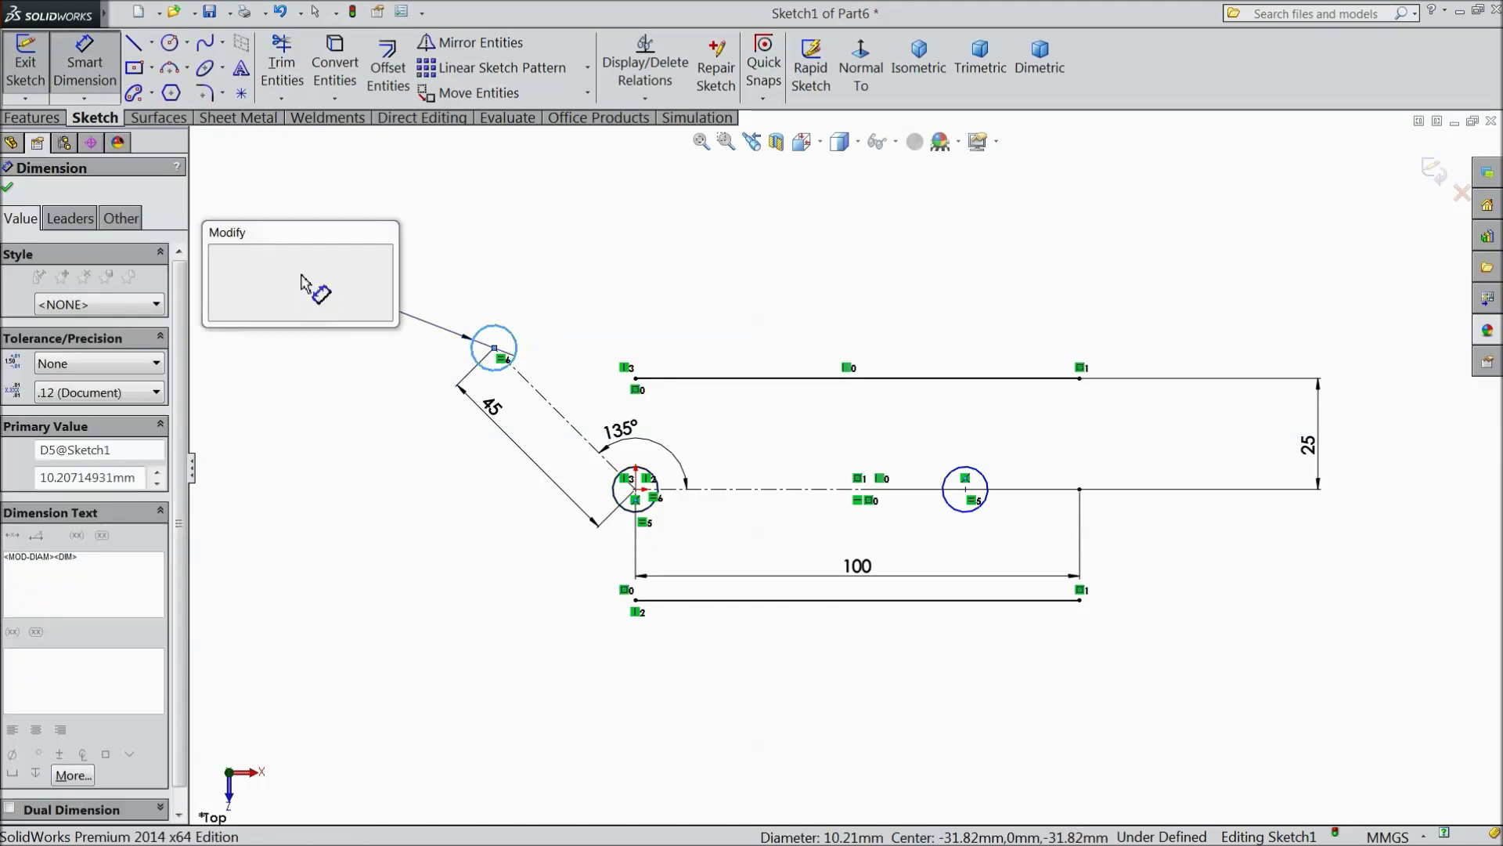
text(10)
key(Return)
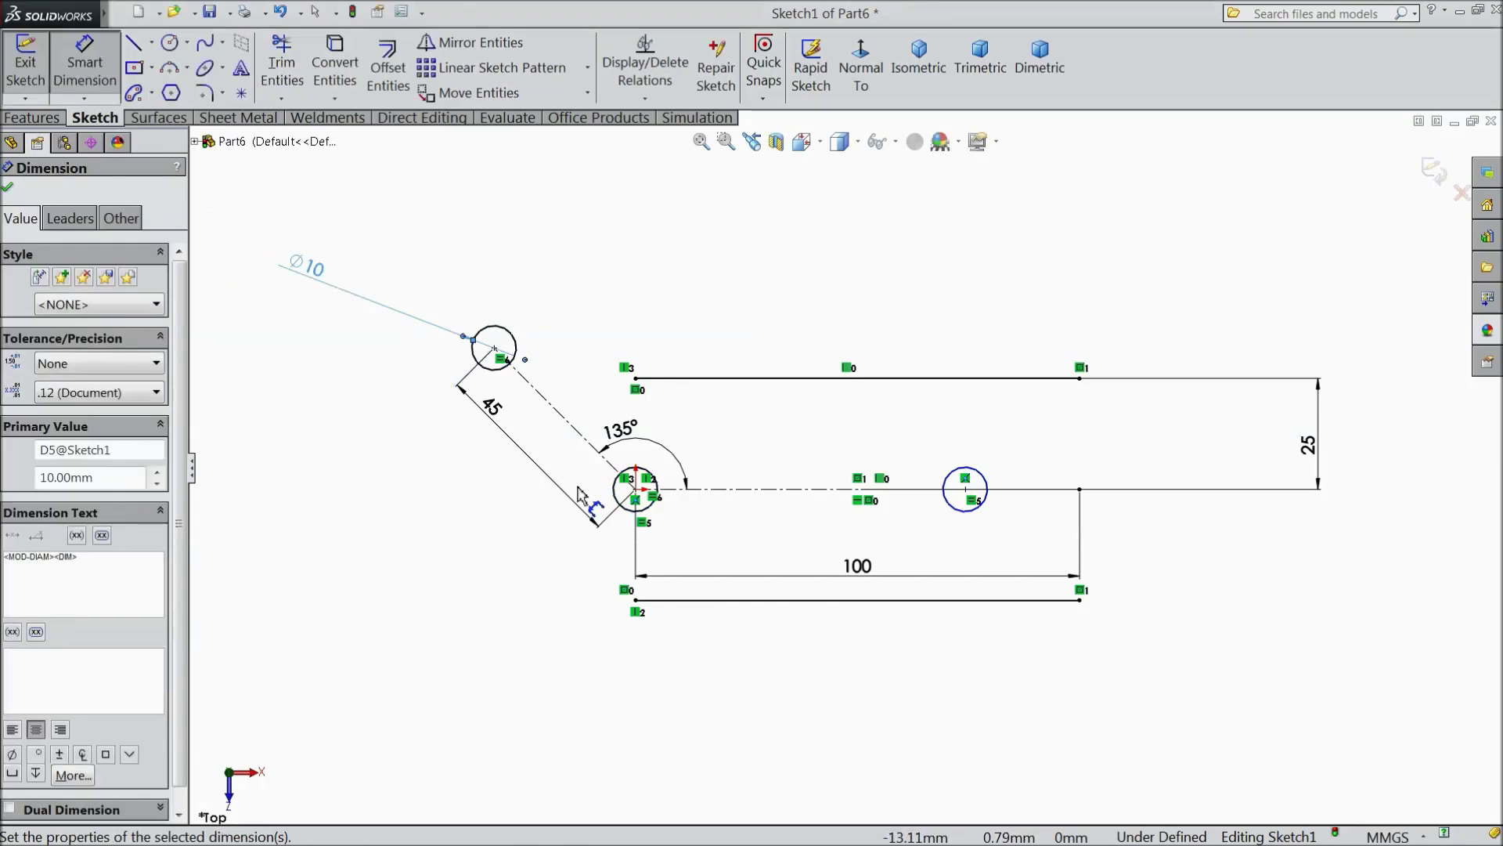
click(15, 189)
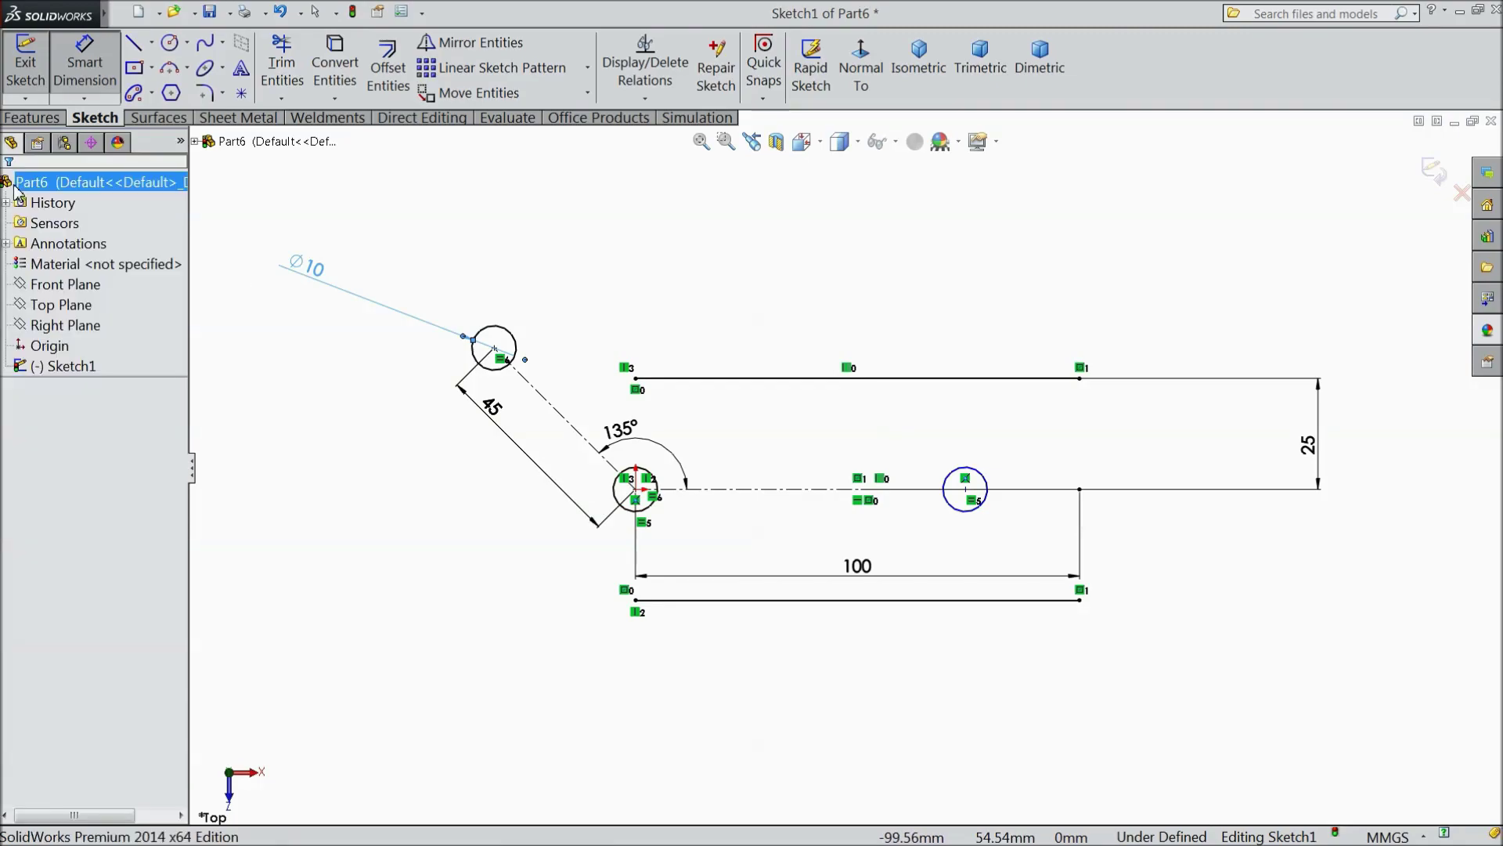
Step: Sketch a larger circle about 40 mm in diameter around the circle at the angled centerline's outer end
click(139, 48)
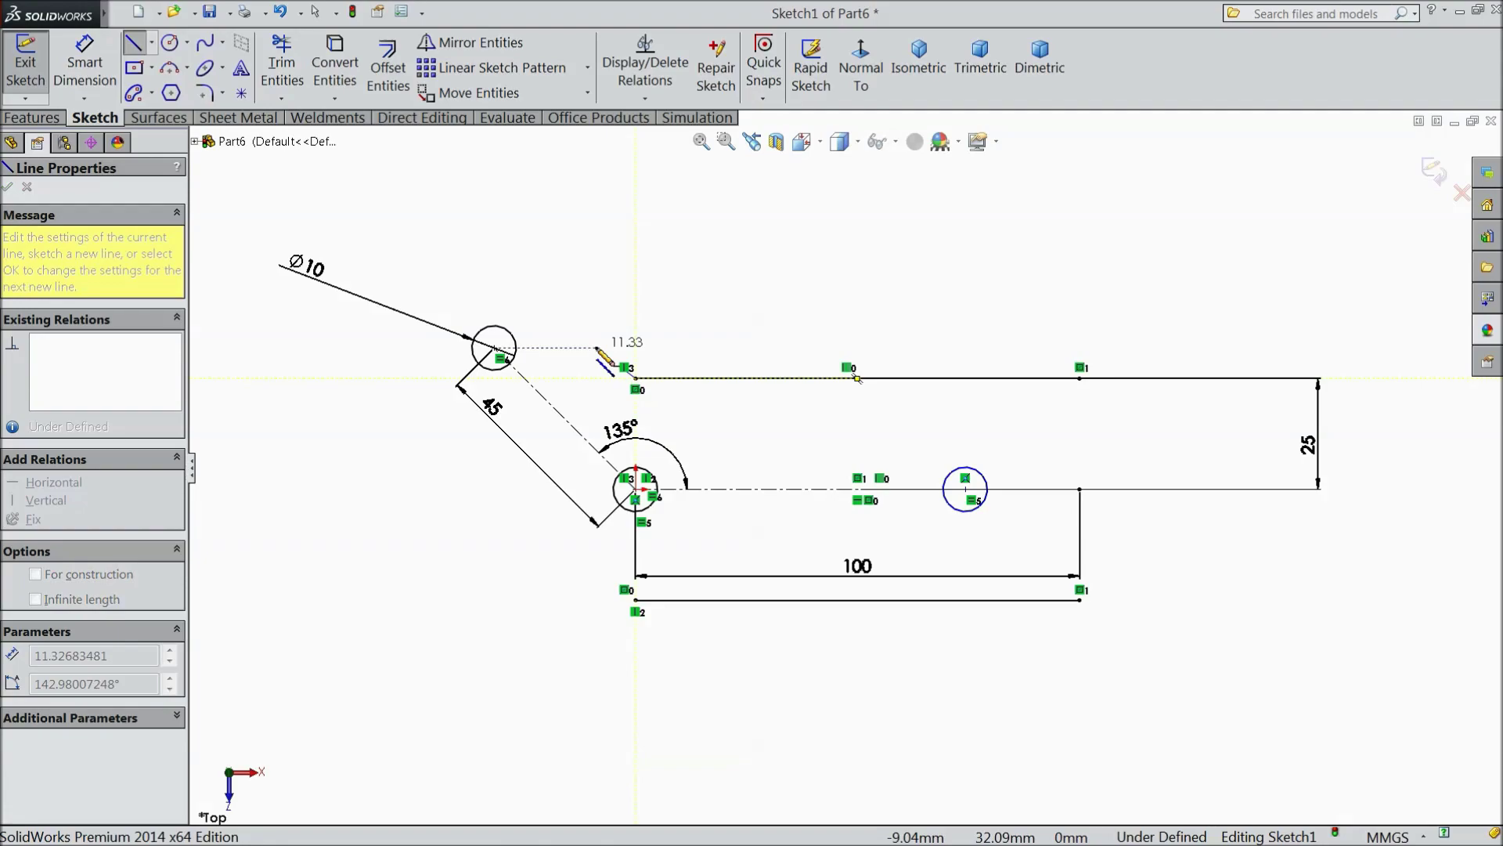
key(Escape)
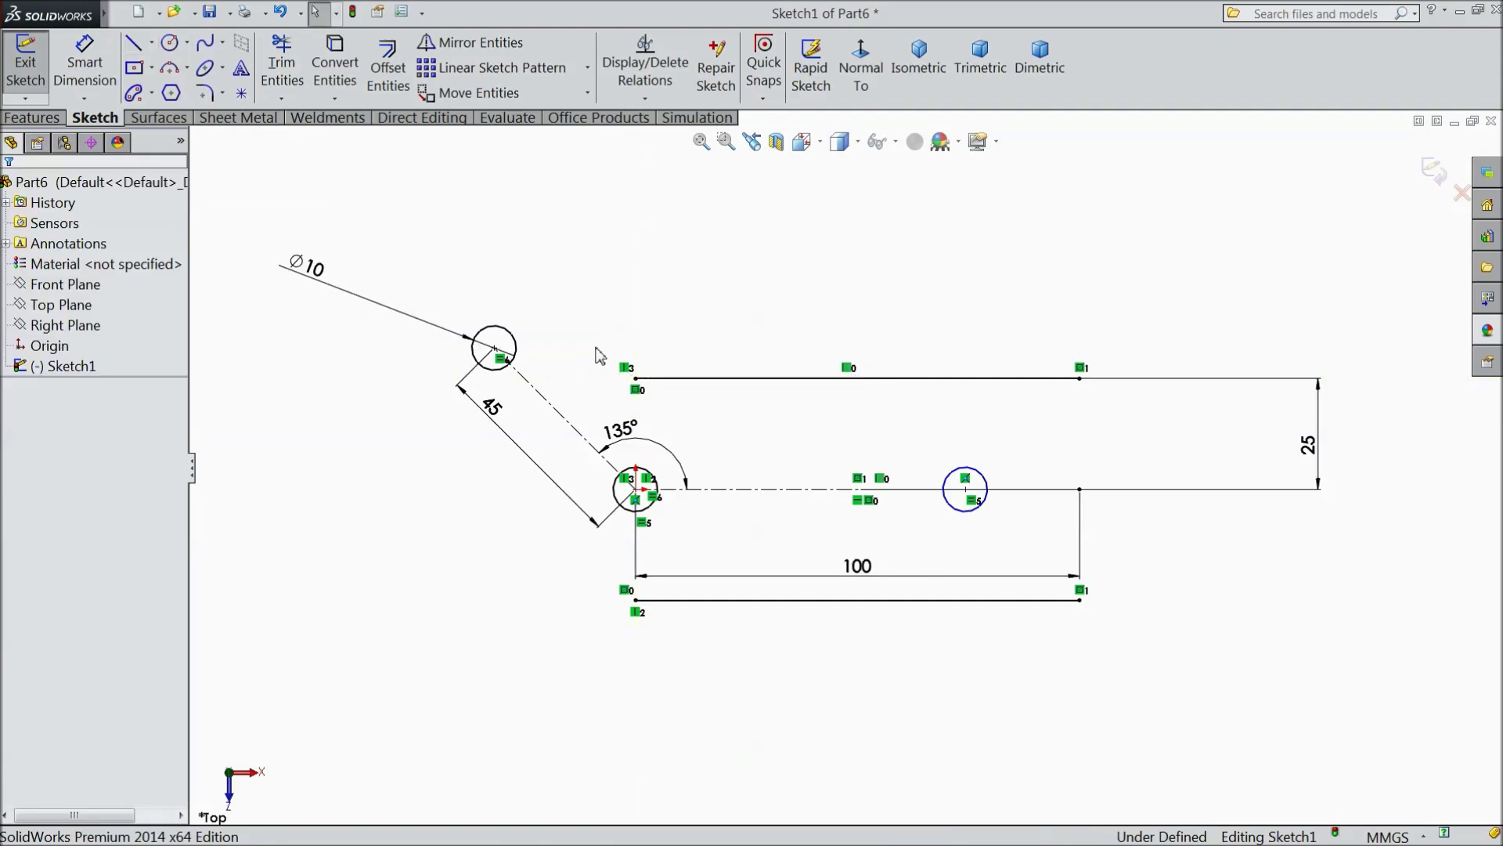
click(172, 44)
click(494, 347)
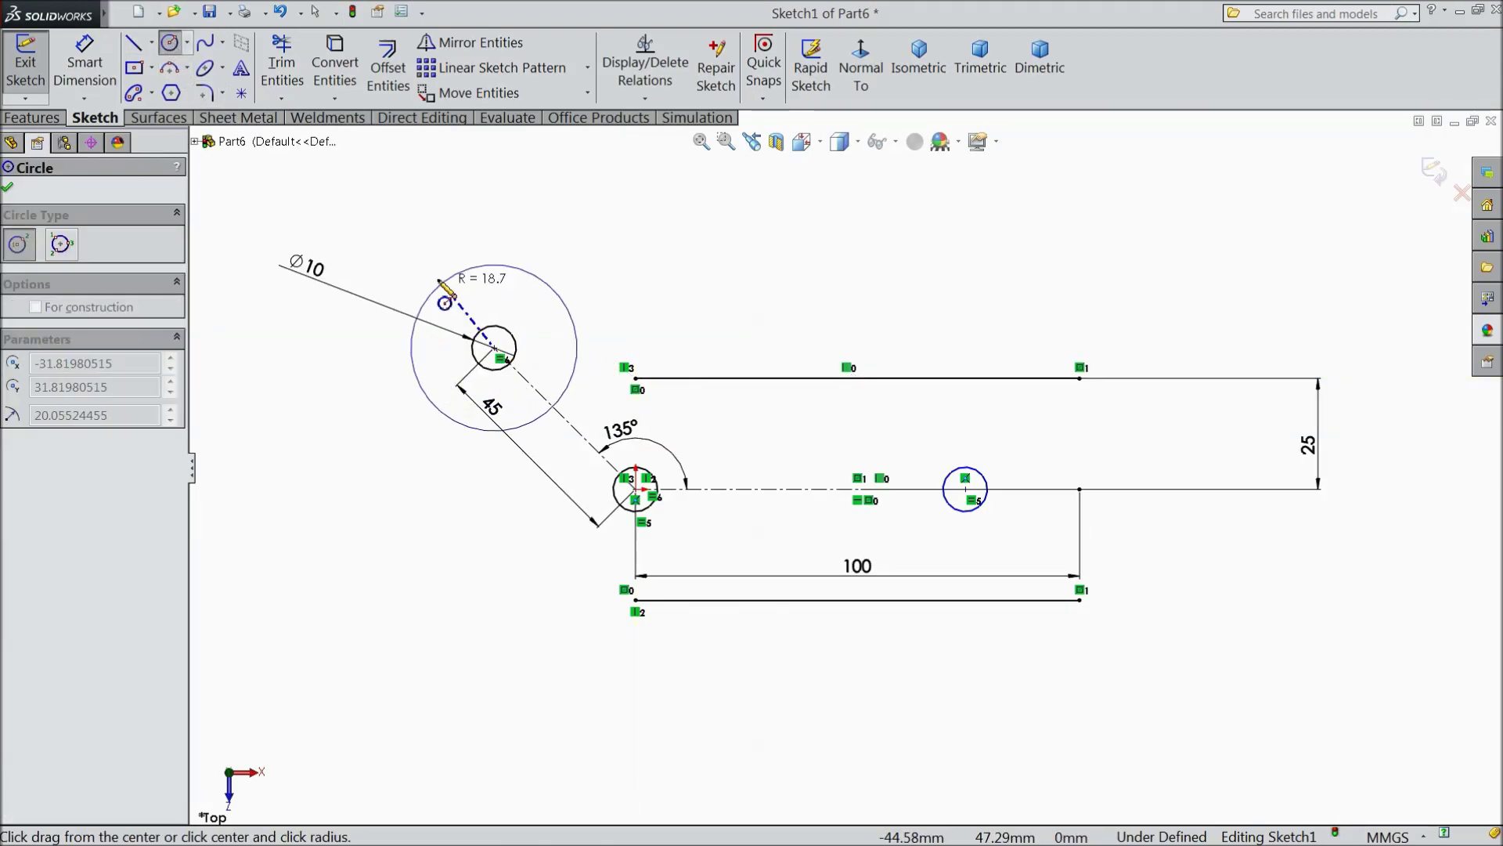
click(485, 259)
Step: Set the larger circle's diameter to 36 mm
click(85, 62)
click(476, 252)
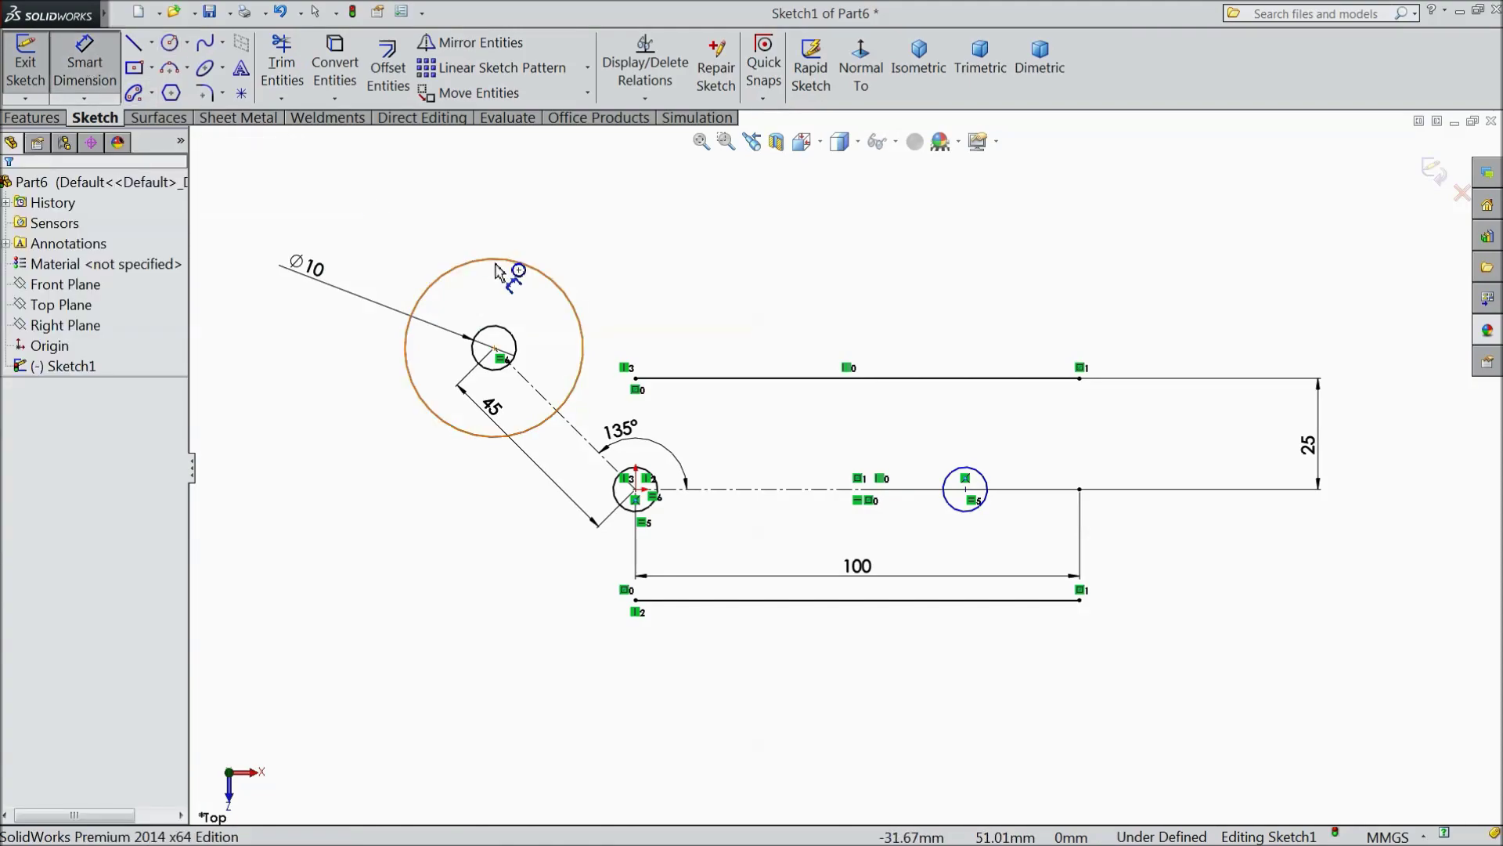
click(393, 239)
text(36)
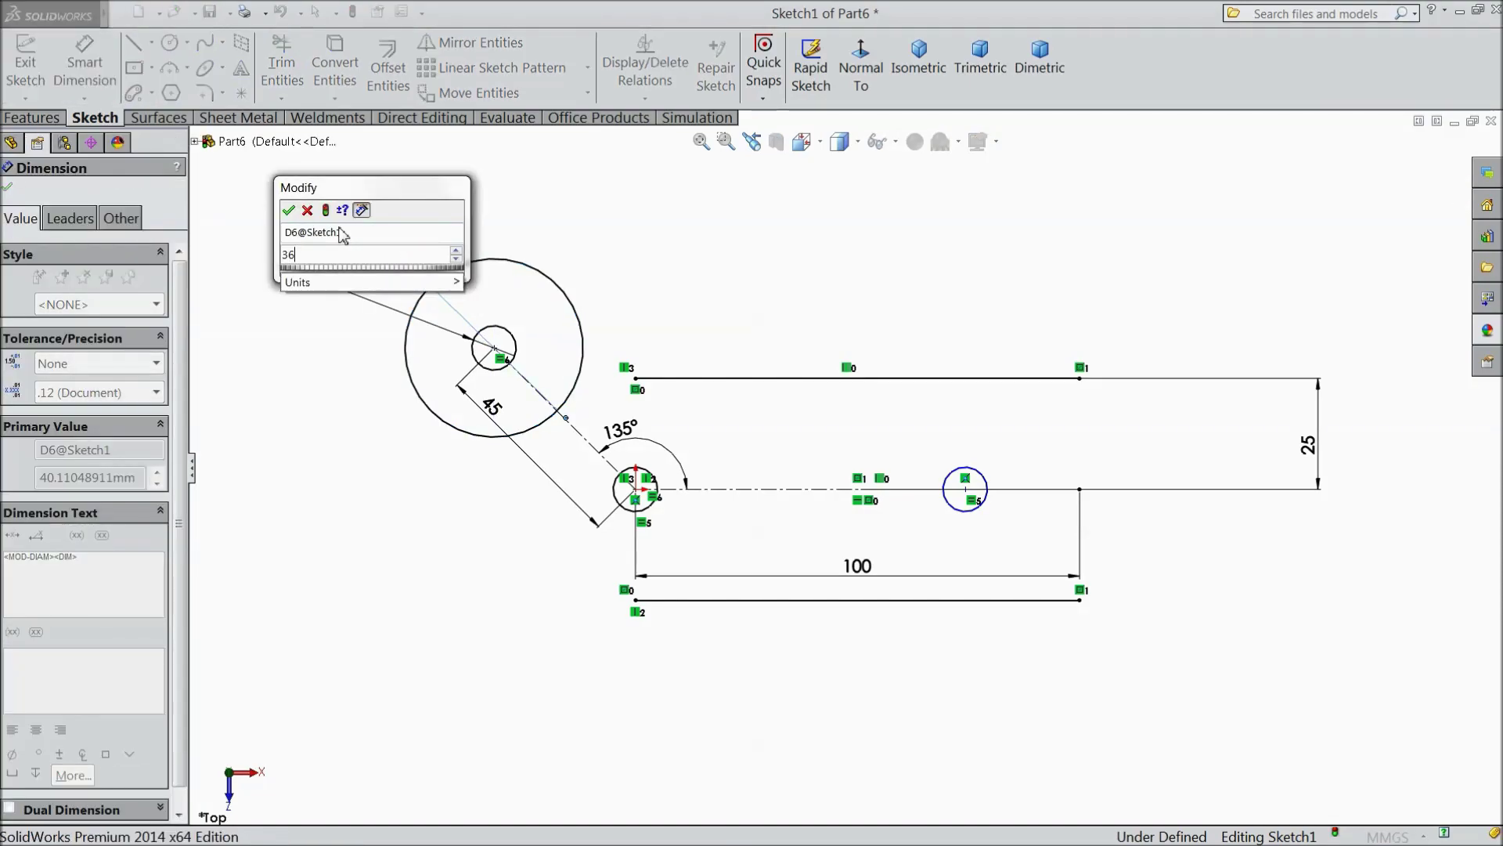
click(287, 210)
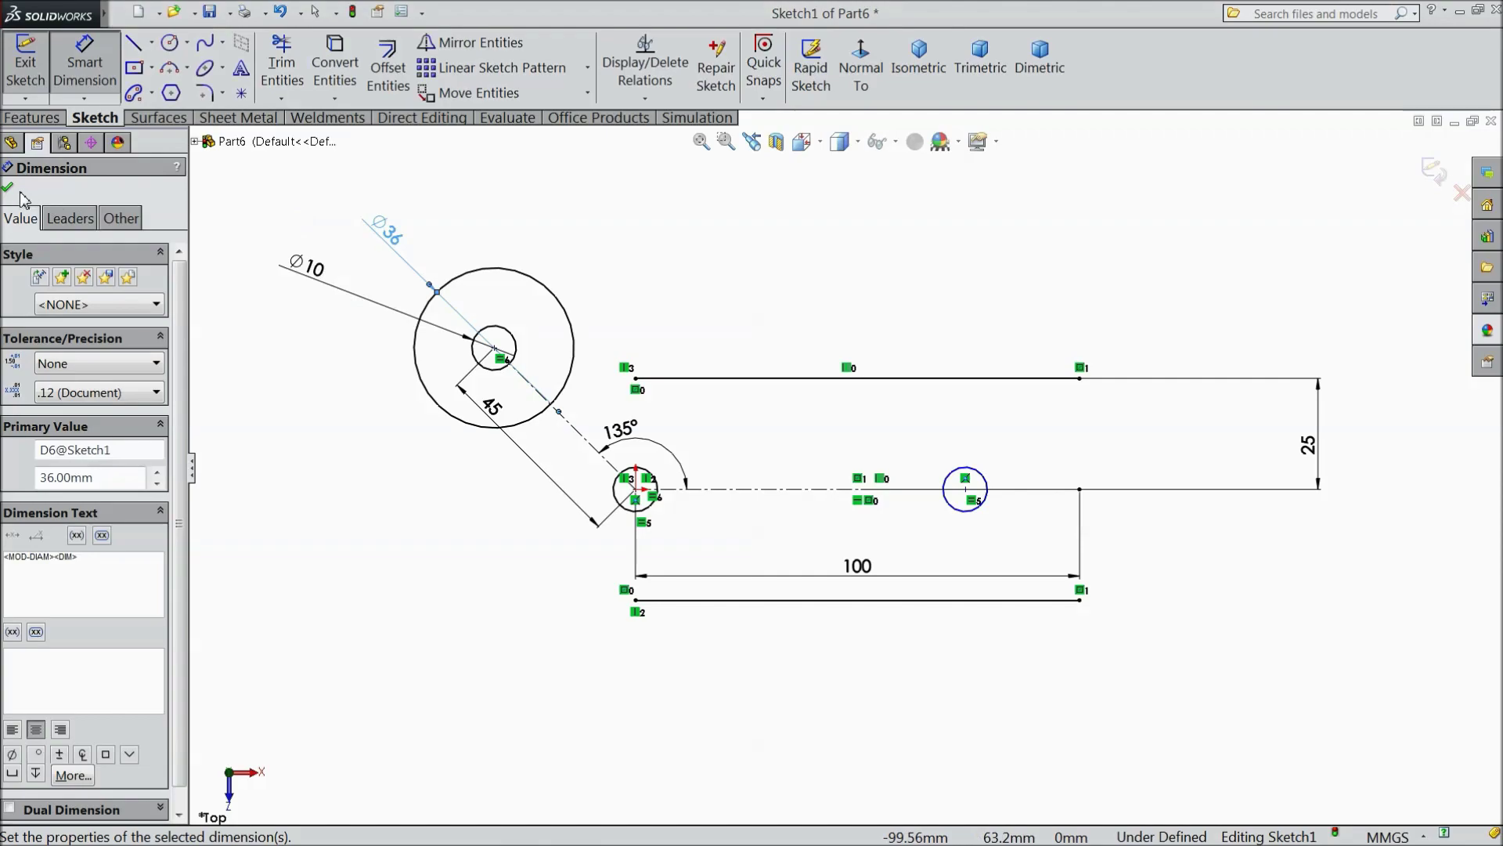
click(8, 188)
key(Escape)
Step: Sketch a slanted line about 46 mm long from the upper line's left endpoint, up past the right side of the large circle
click(134, 45)
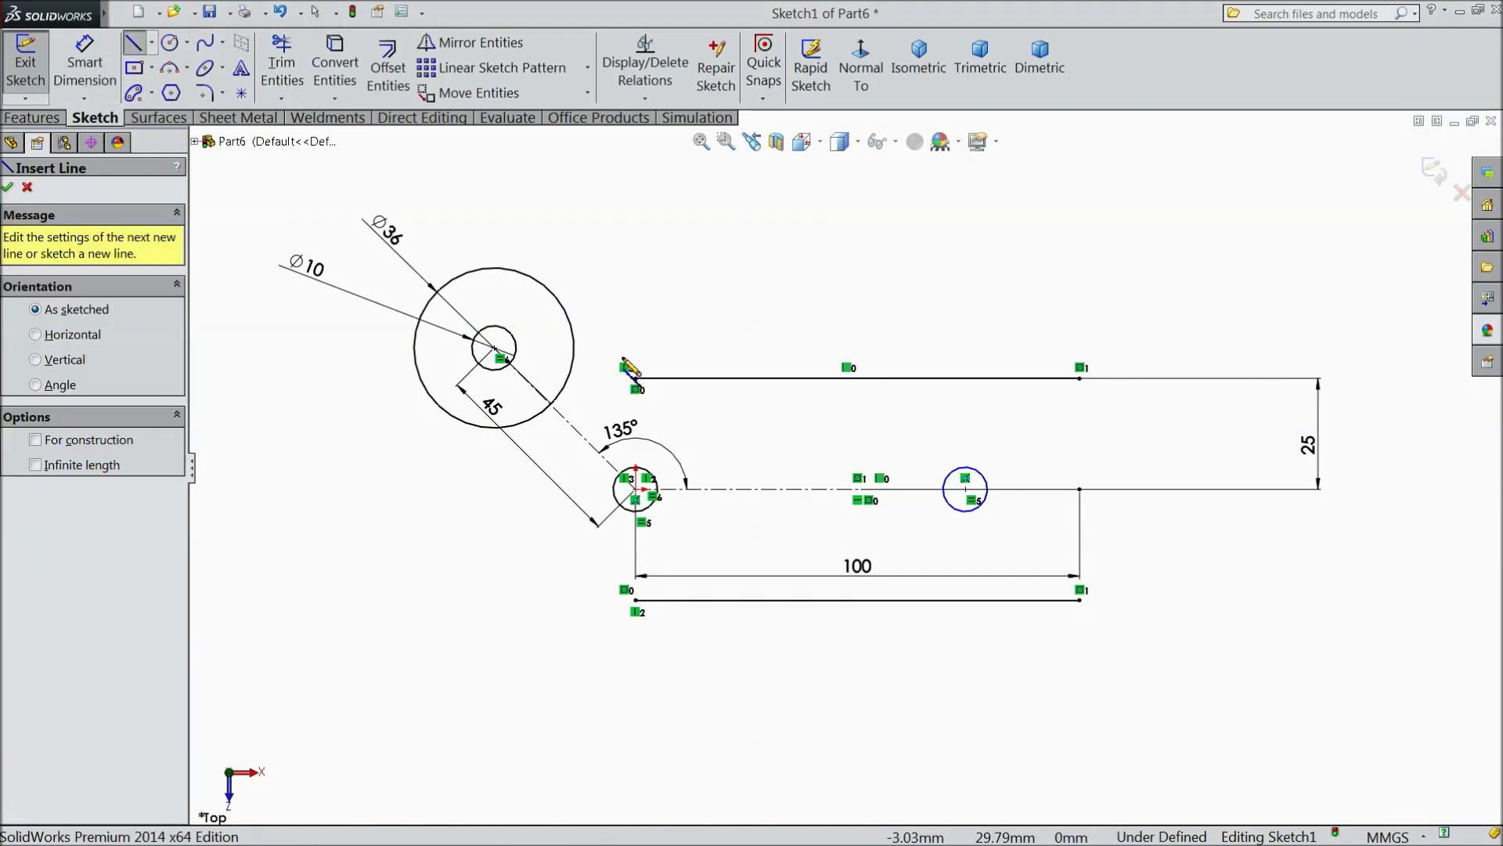
click(635, 378)
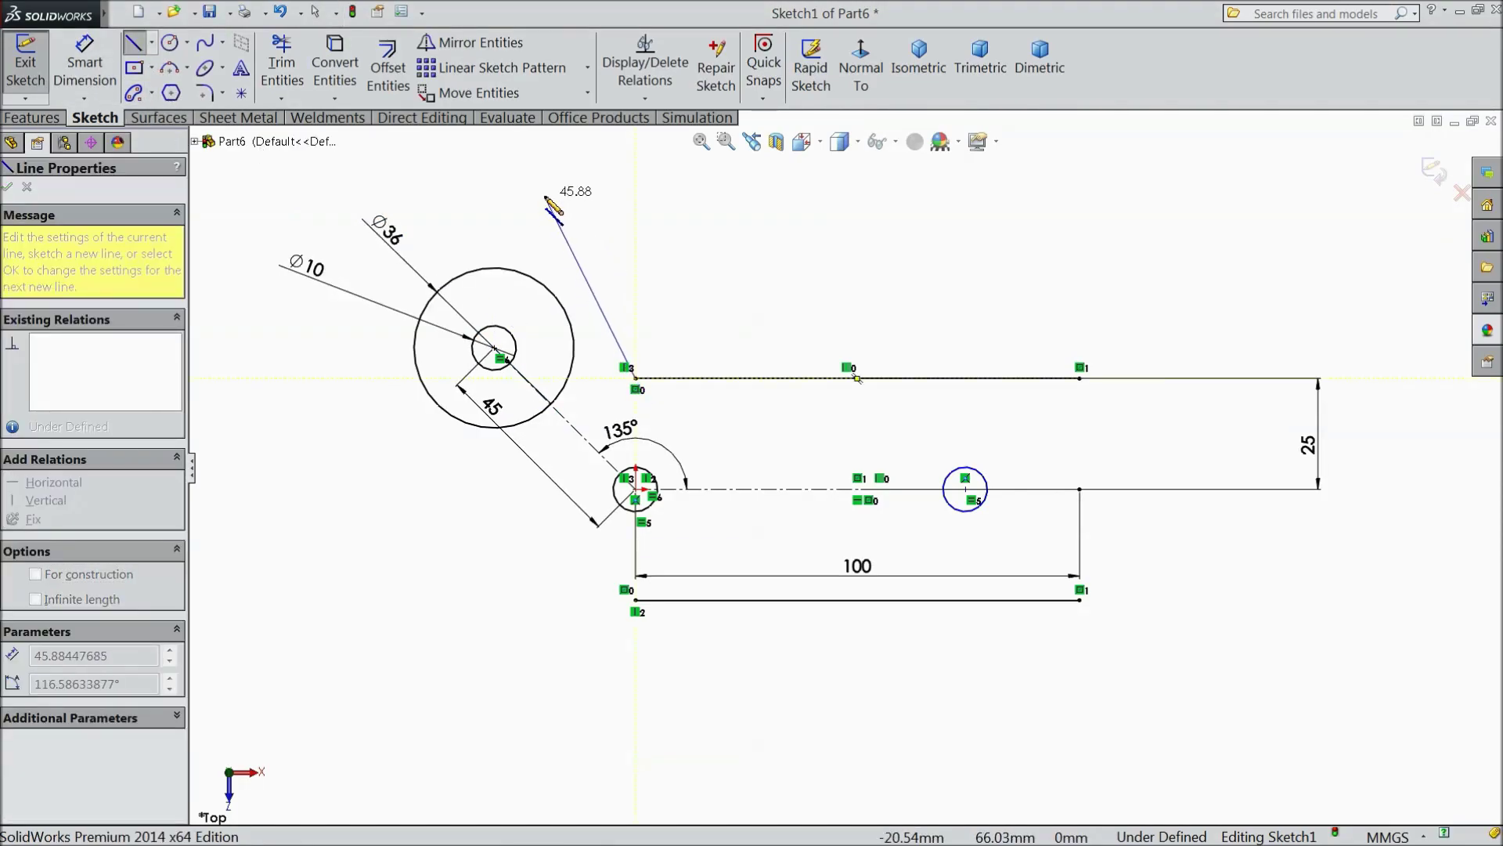
right_click(544, 193)
click(649, 160)
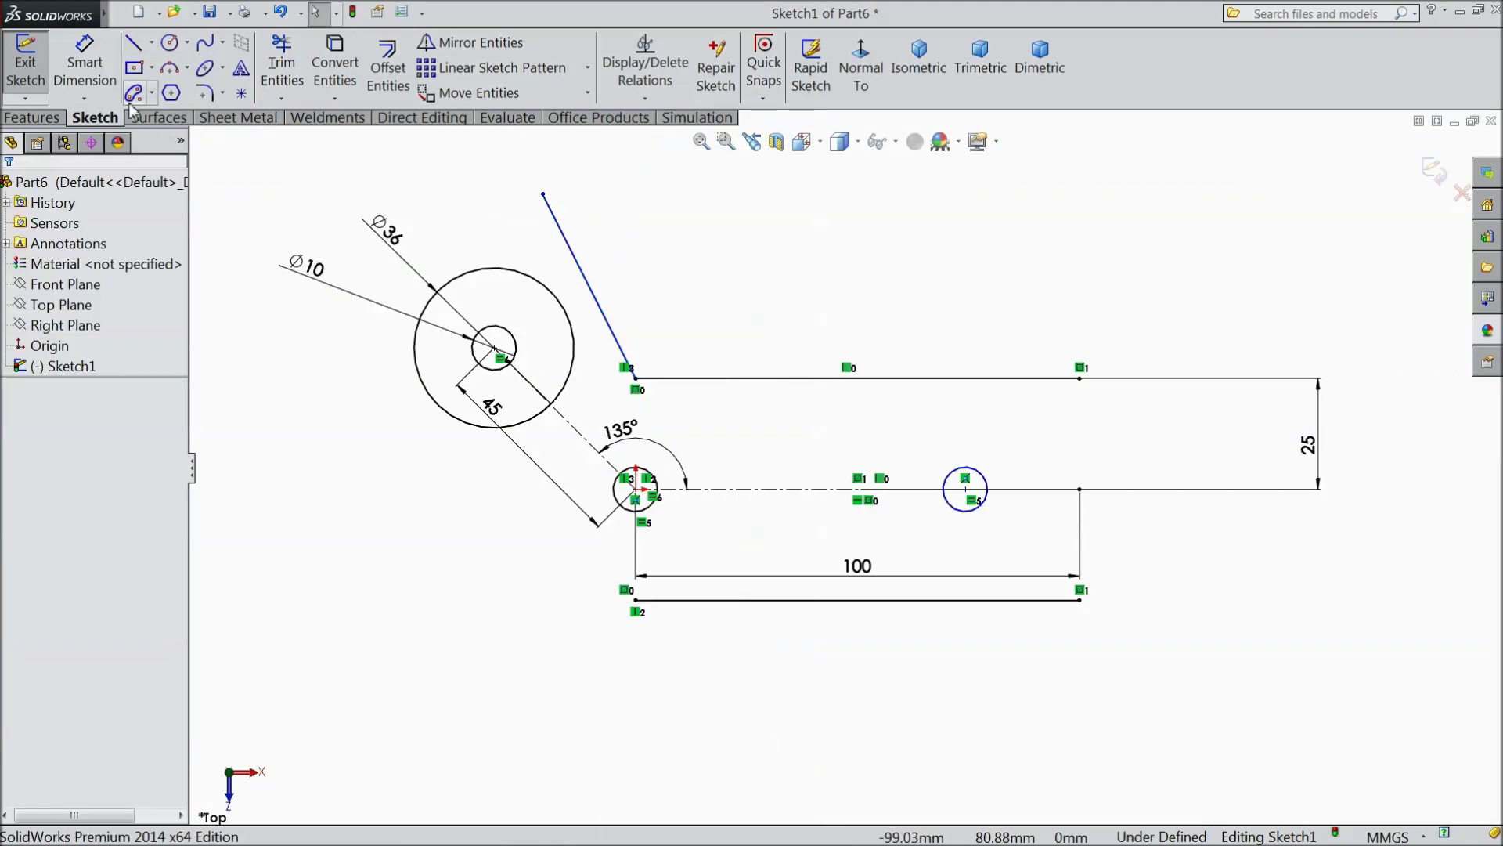
Step: Sketch a slanted line about 86 mm long from the lower line's left endpoint, up past the lower-left side of the large circle
click(131, 49)
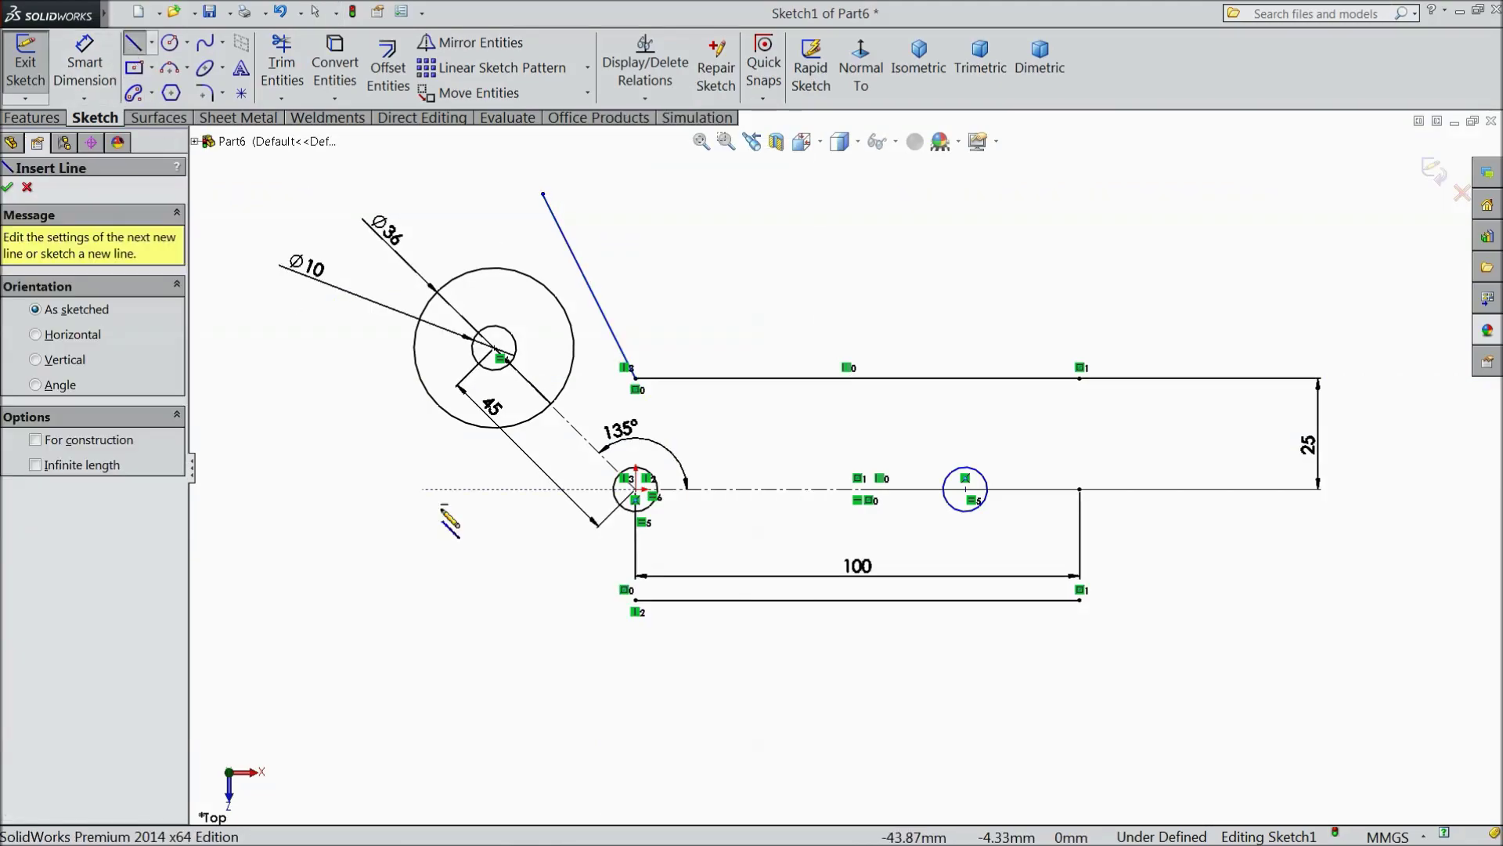
click(635, 600)
right_click(312, 396)
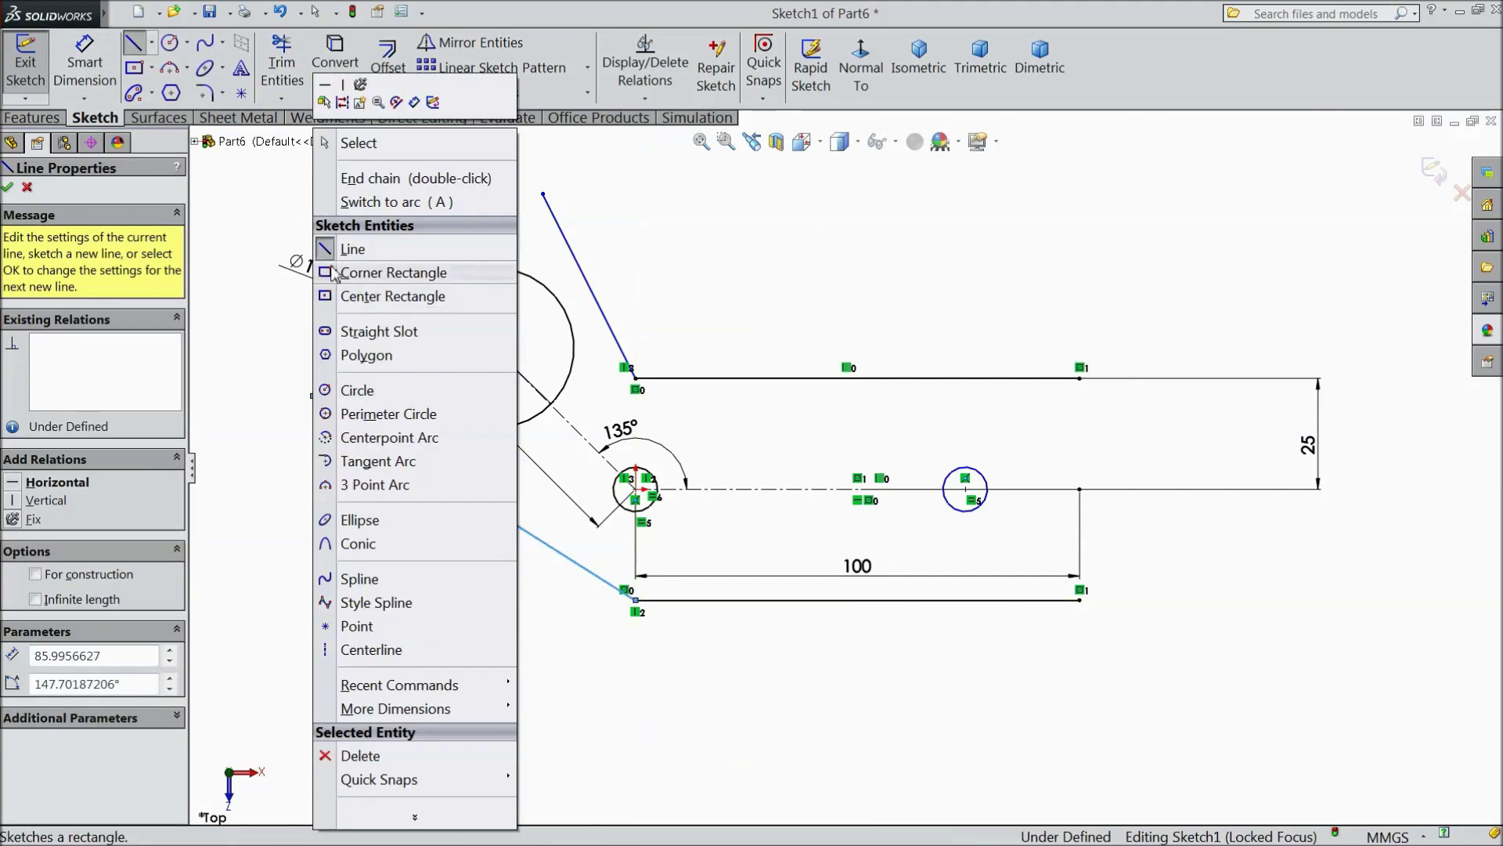
click(352, 145)
click(364, 483)
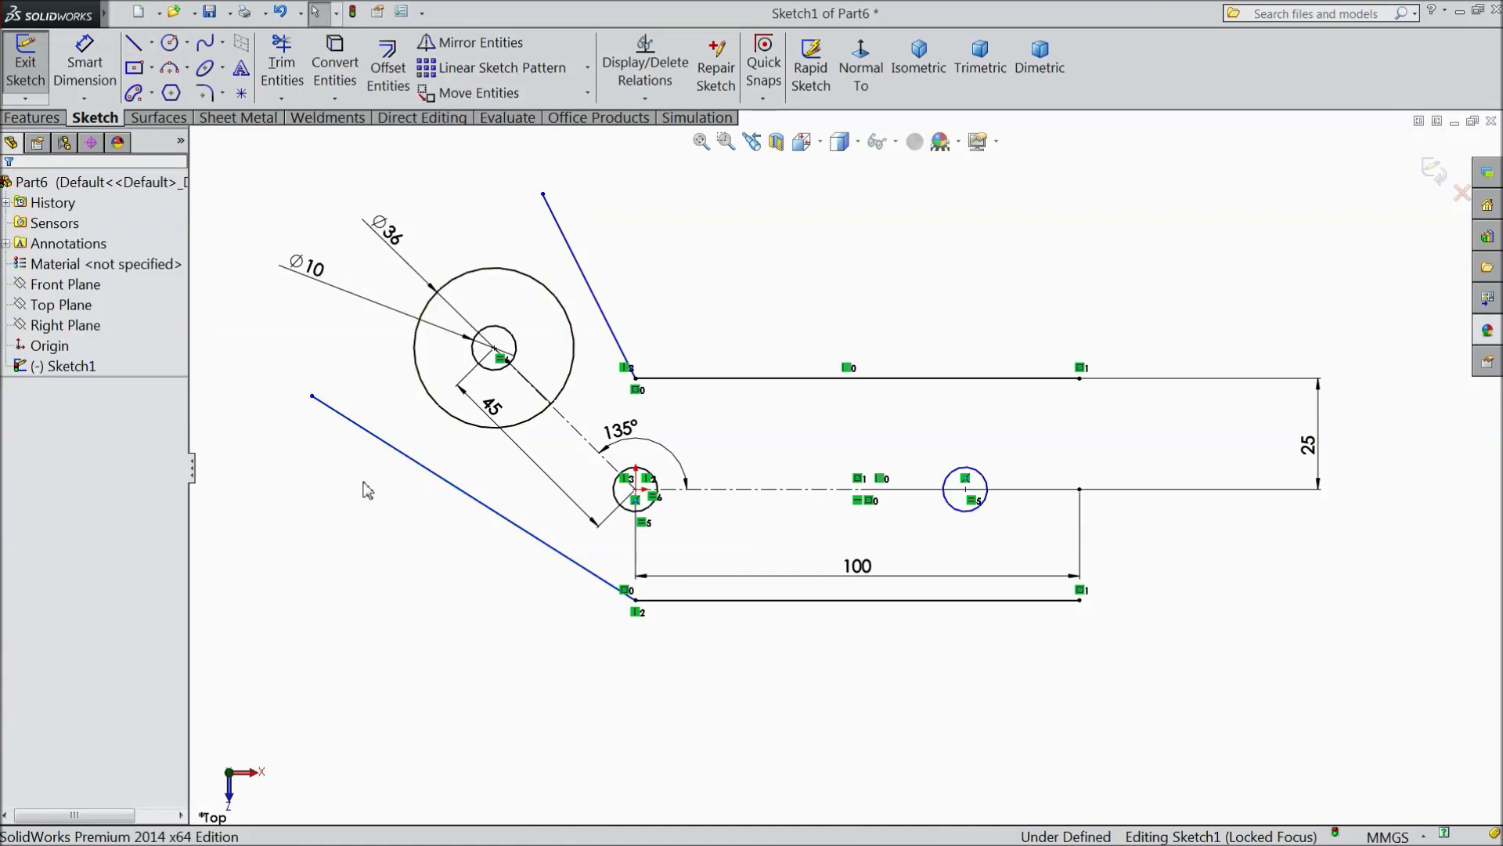
Step: Make both slanted lines tangent to the 36 mm circle, one on its lower-left side and one on its upper-right side
click(401, 452)
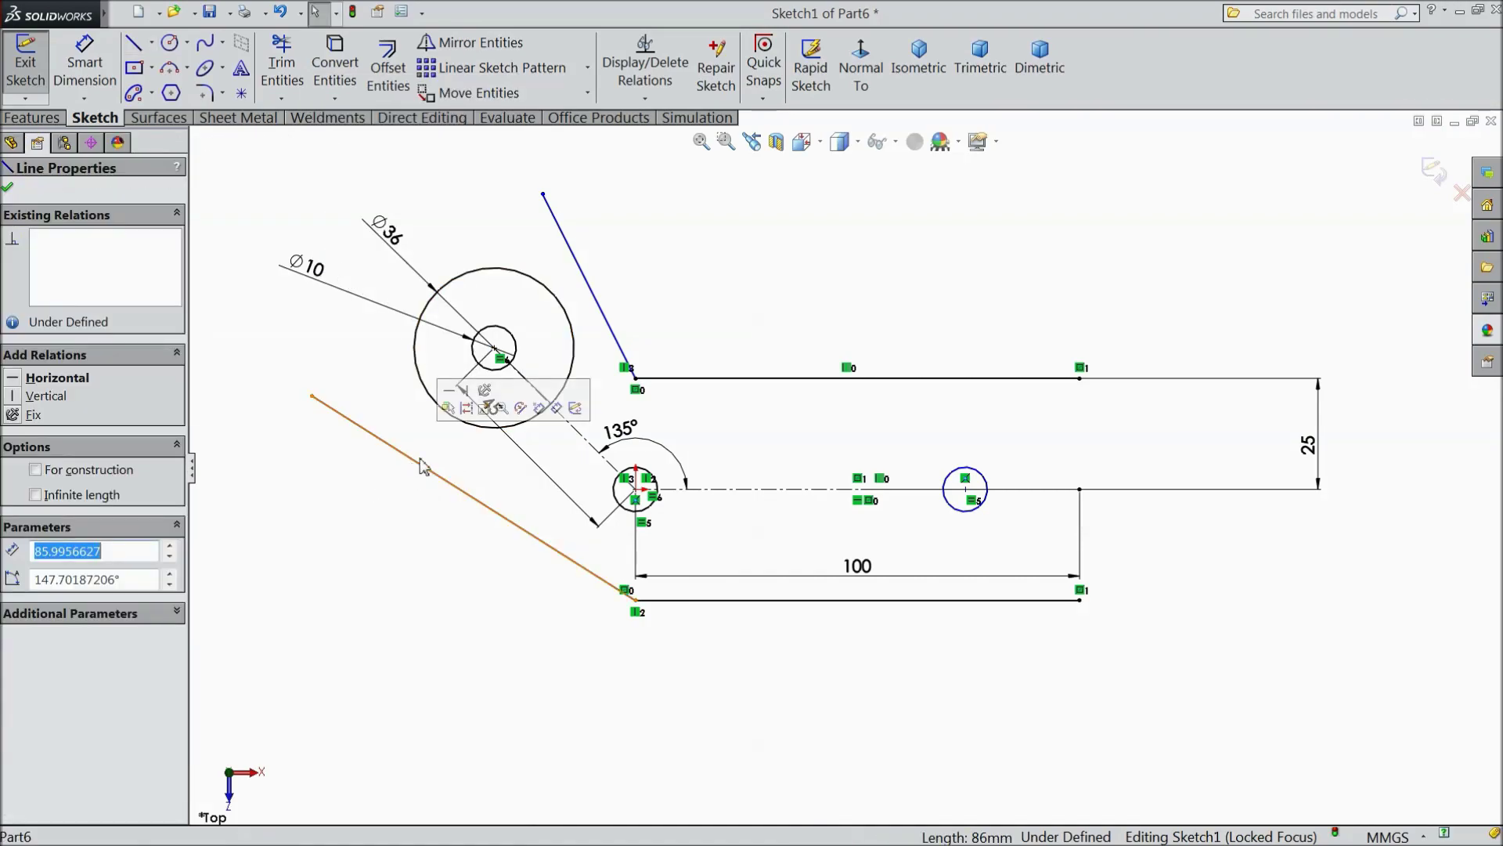
ctrl+click(471, 428)
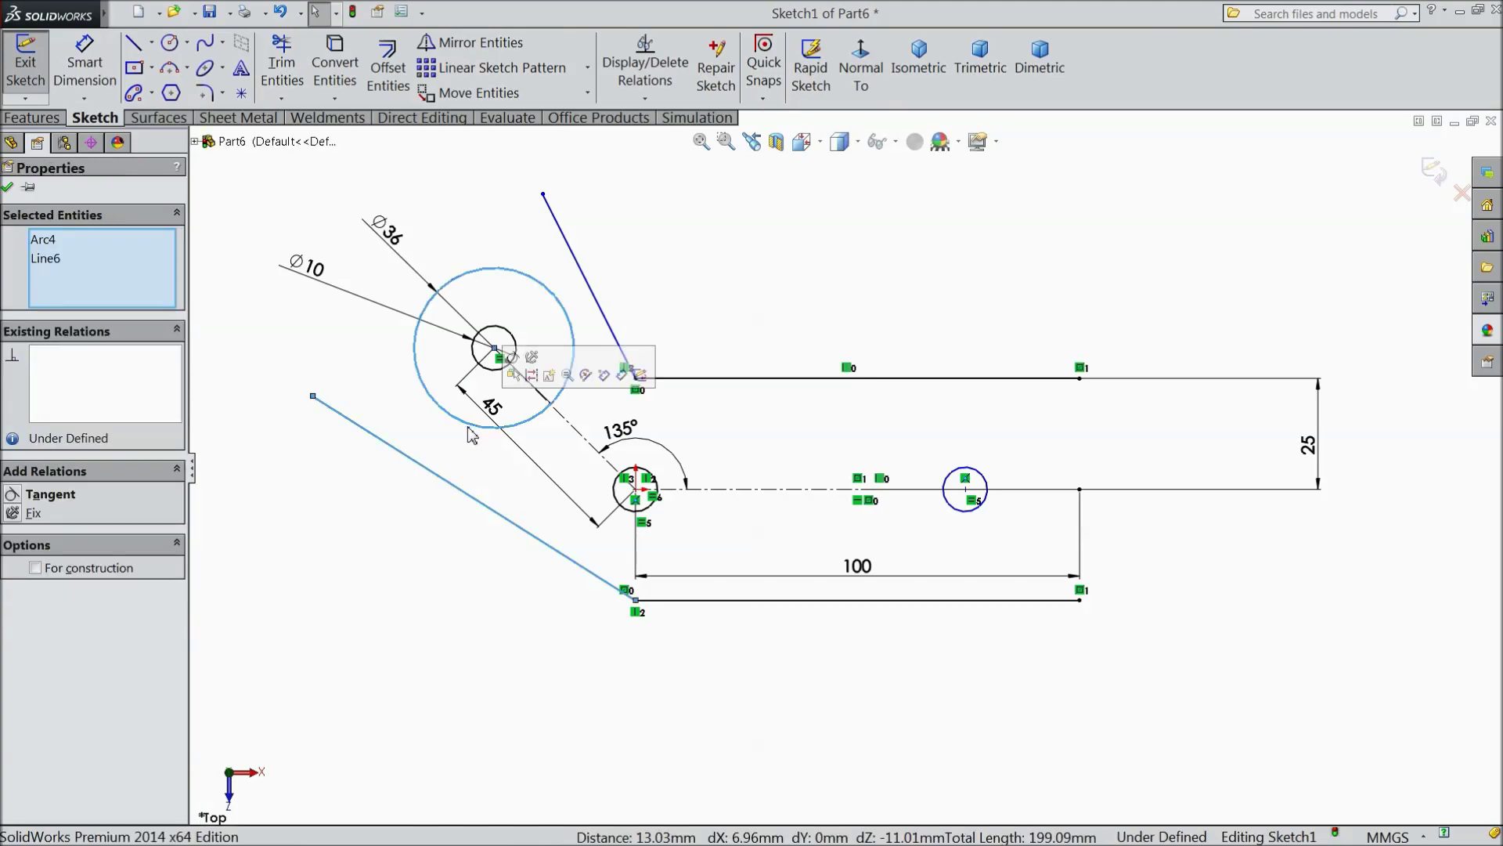
click(520, 366)
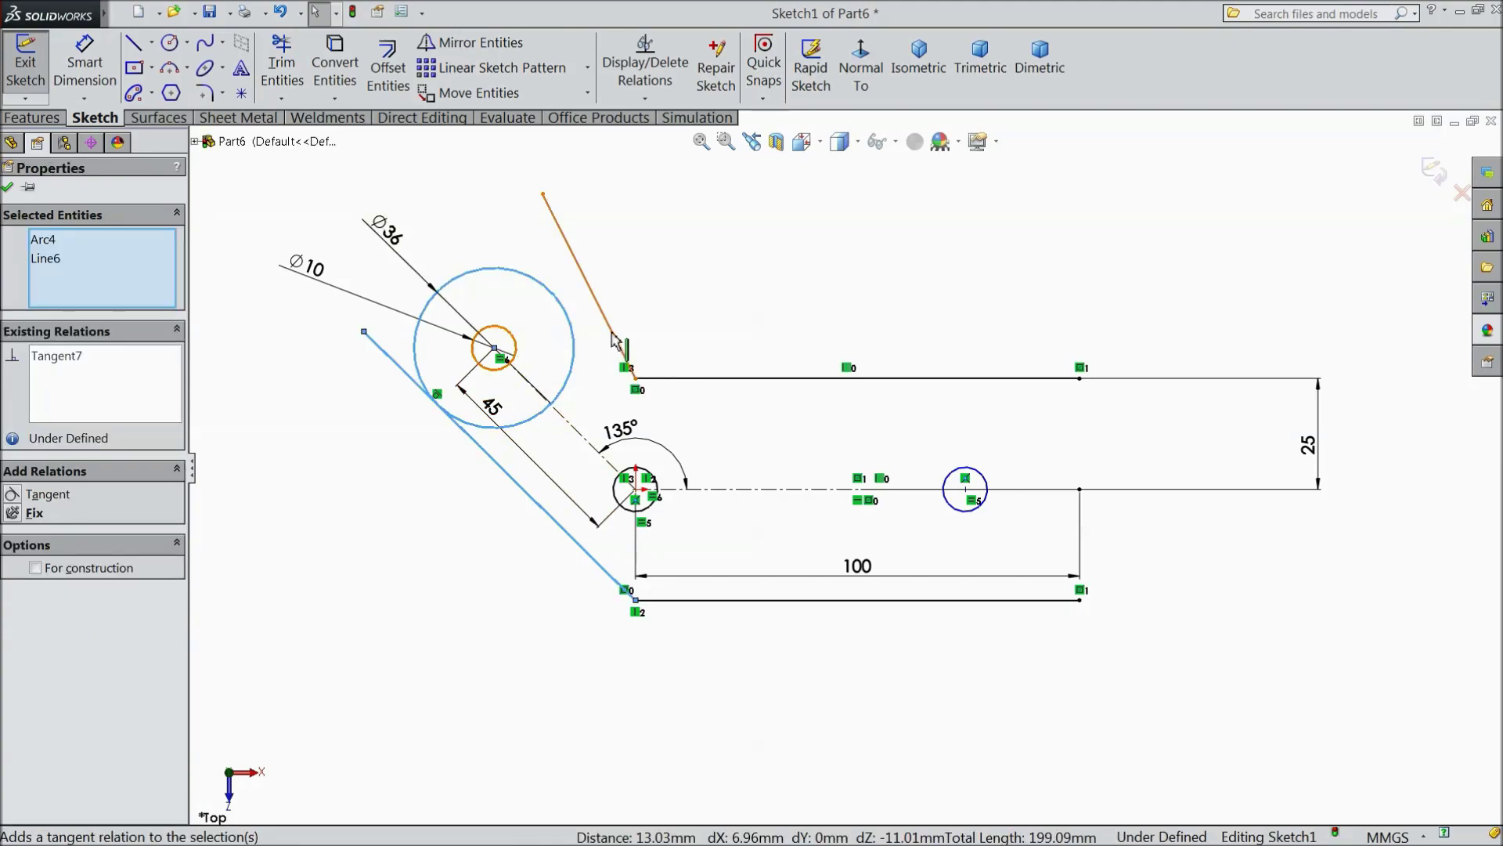
click(613, 334)
ctrl+click(575, 362)
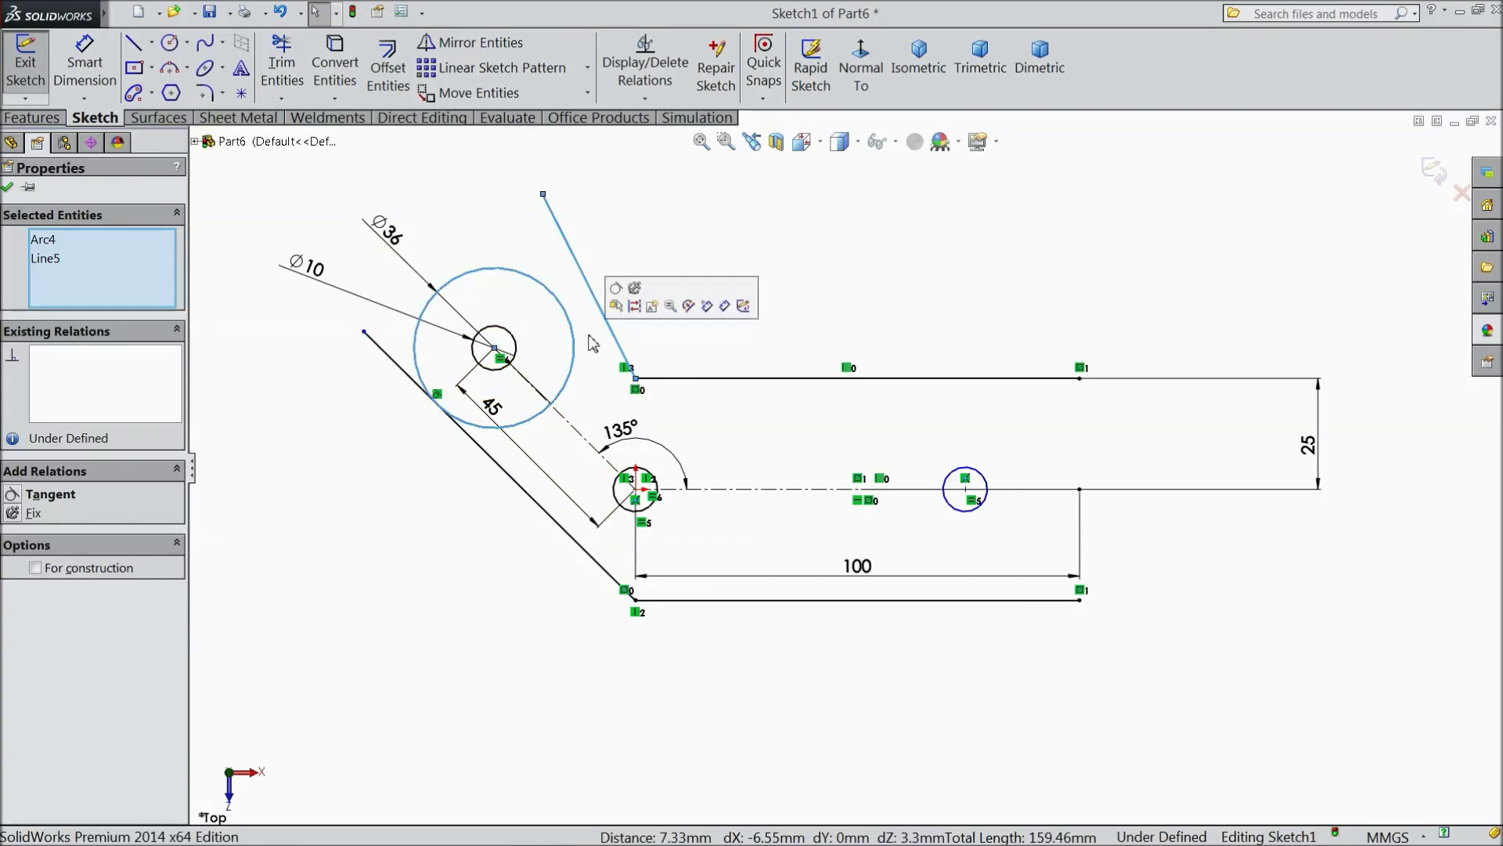
click(619, 295)
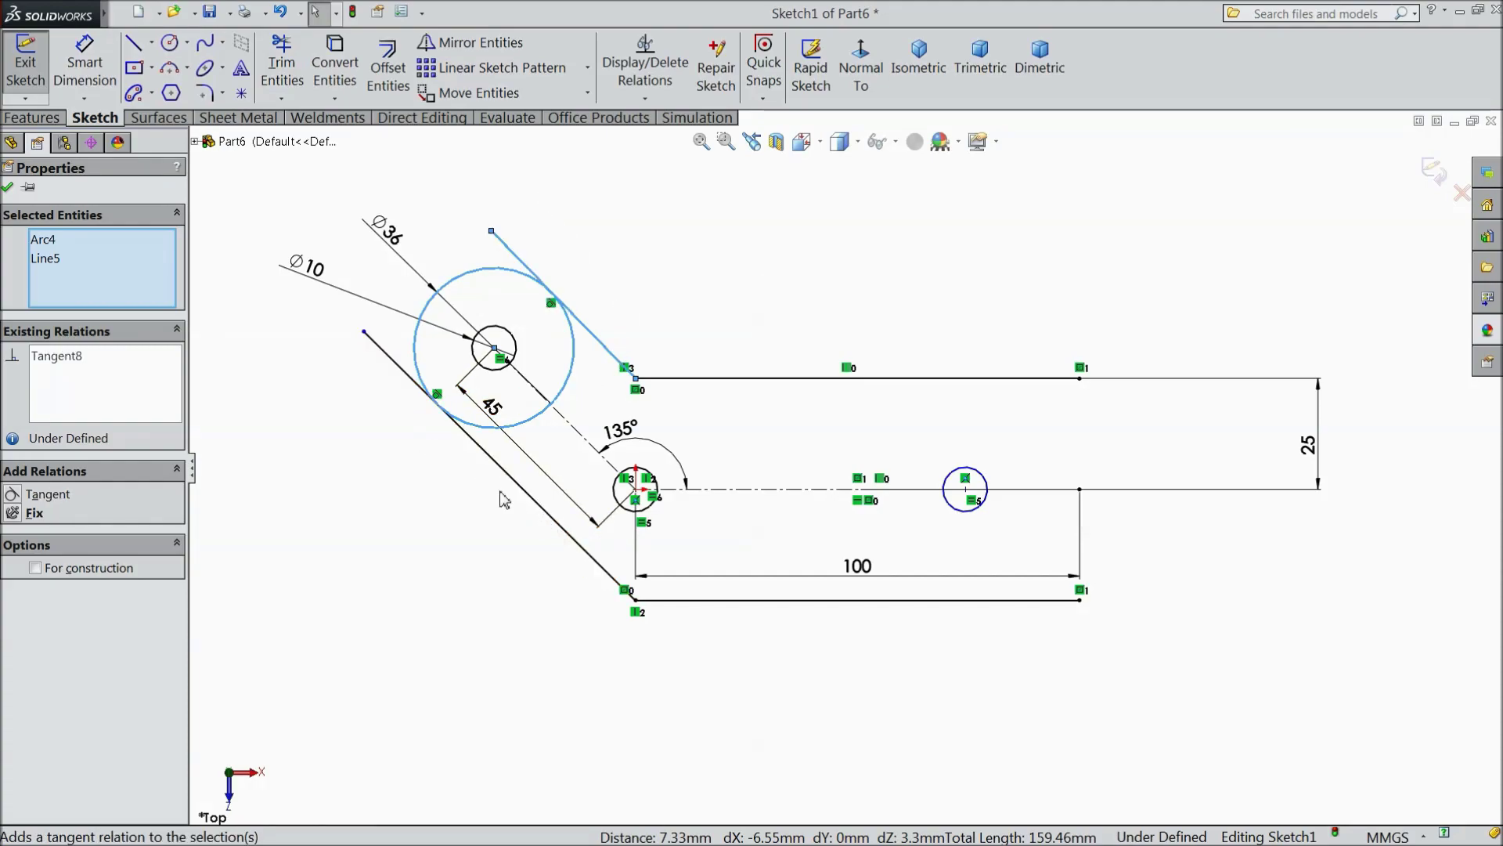
click(8, 188)
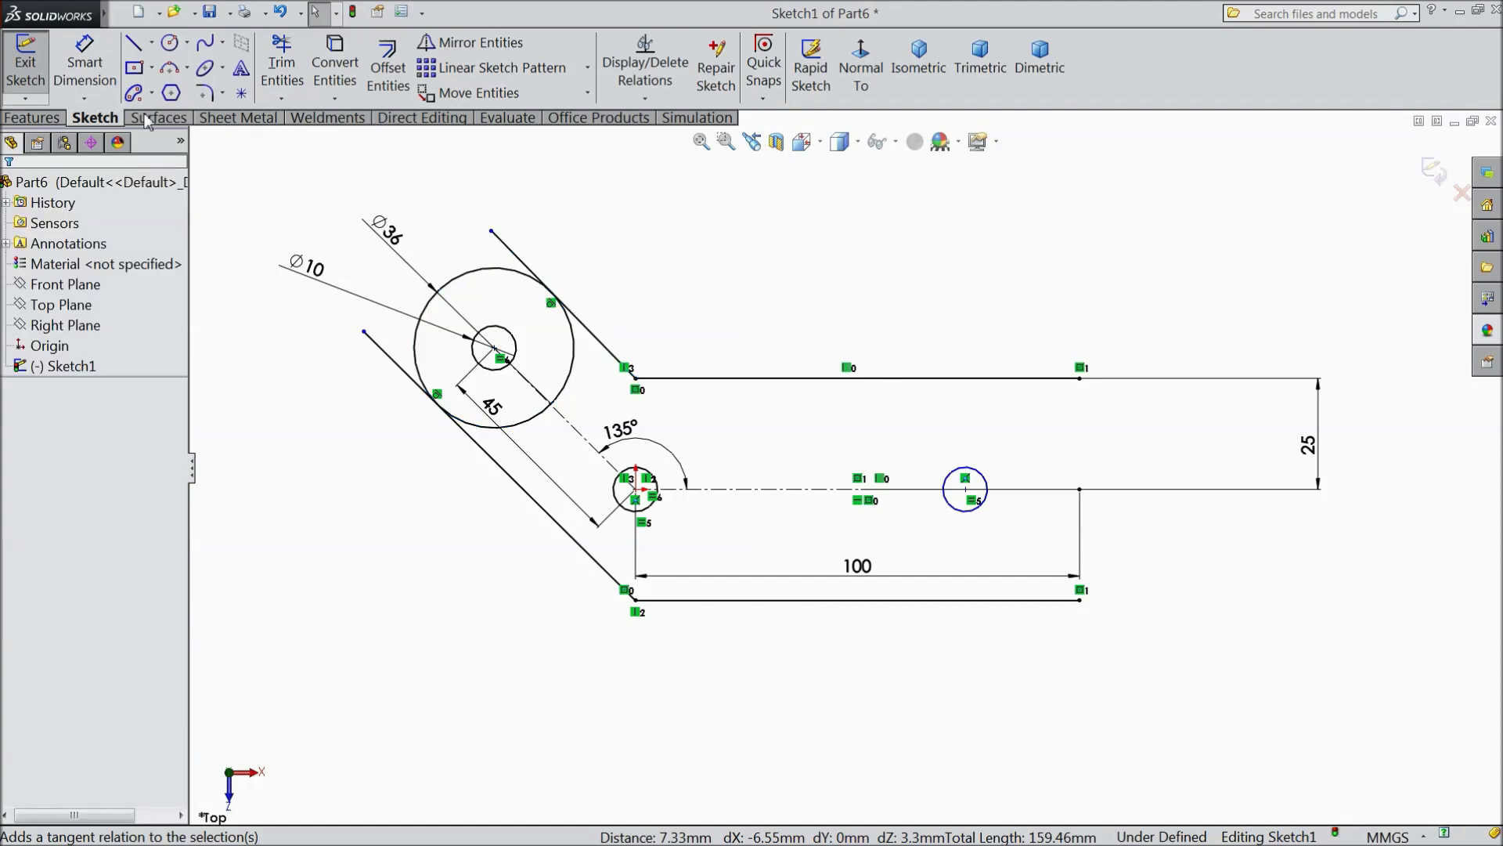
Step: Close the profile's right end with a vertical line joining the right endpoints of the upper and lower horizontal lines
click(134, 45)
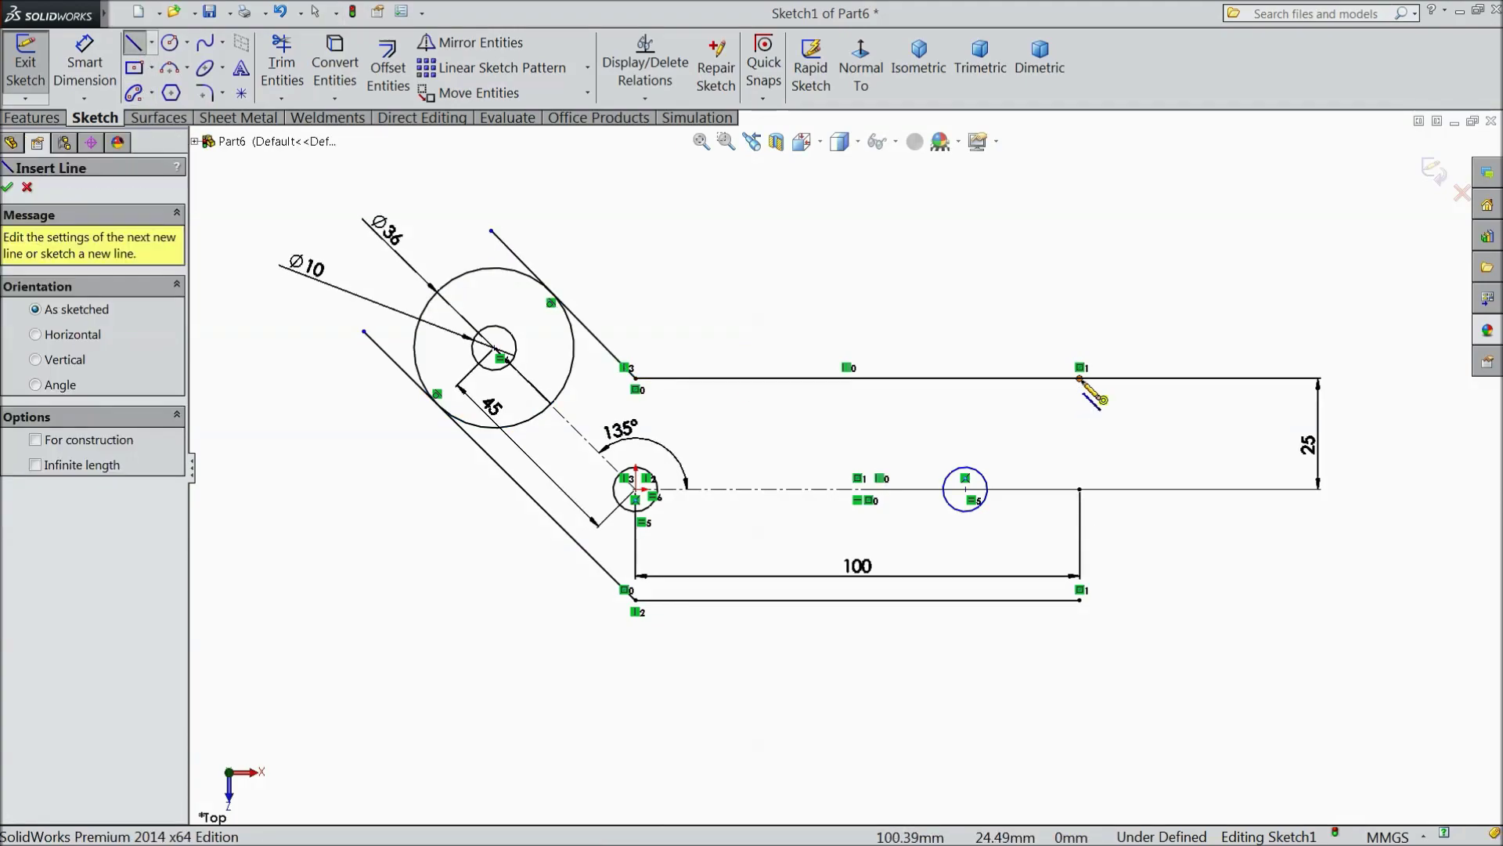
click(1081, 601)
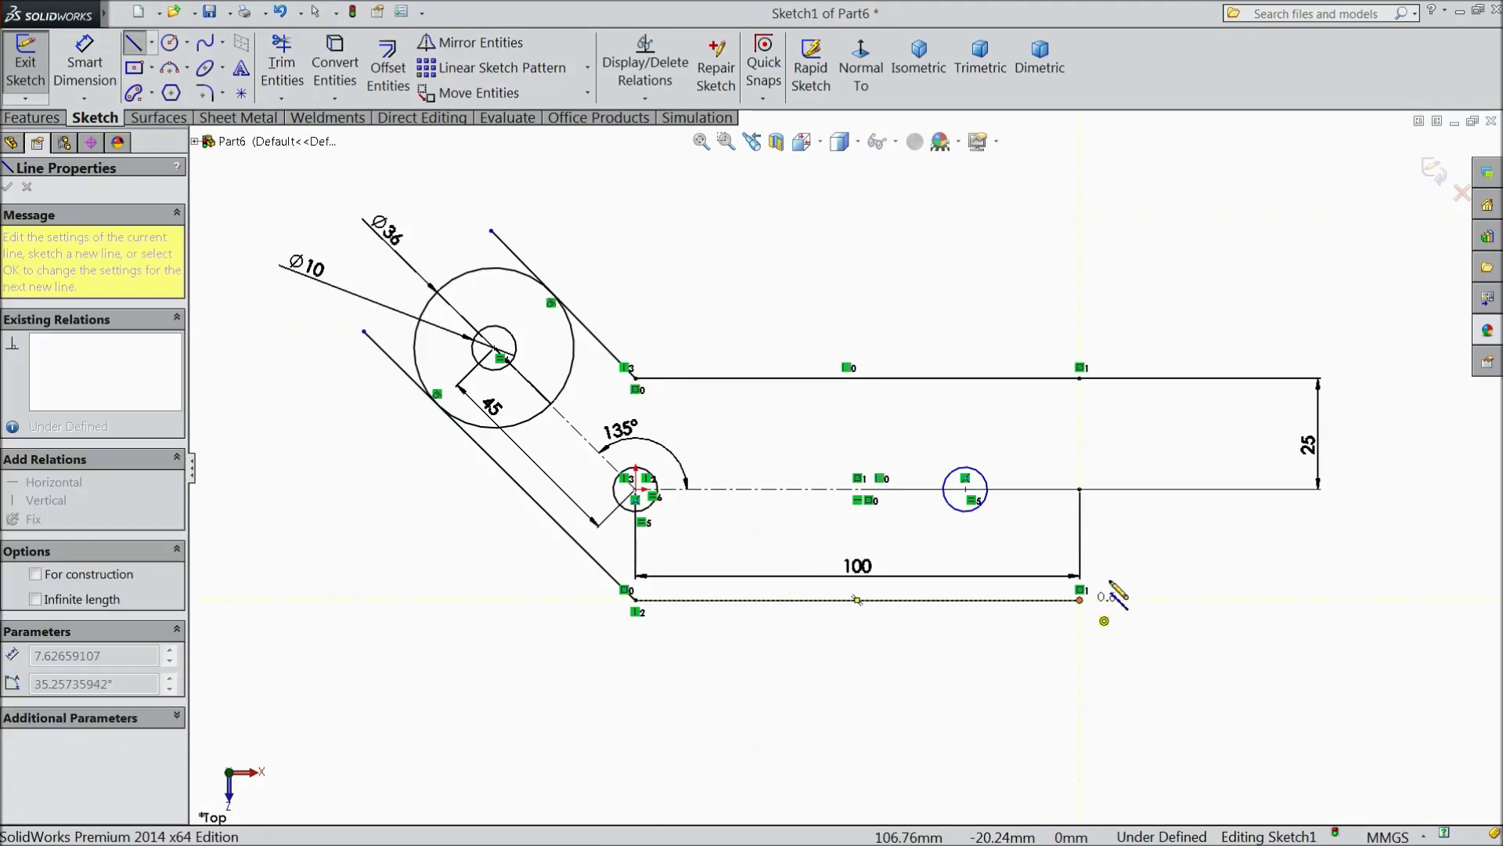
click(1081, 378)
right_click(1142, 209)
click(1187, 280)
click(960, 491)
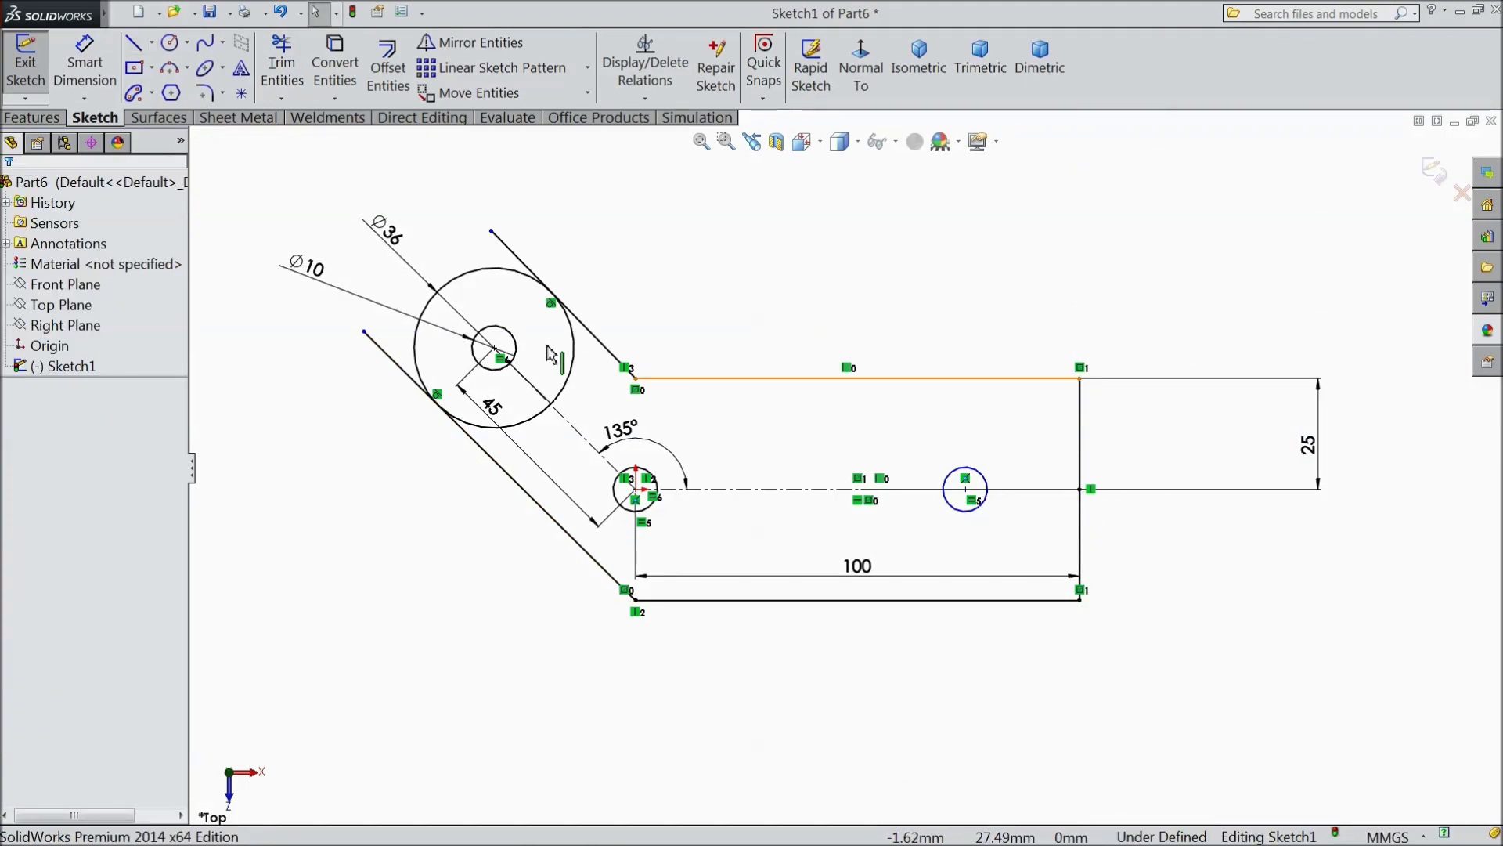
Step: Trim the slanted lines' overhangs beyond the 36 mm circle and the circle's inner arc, leaving a rounded end
click(297, 92)
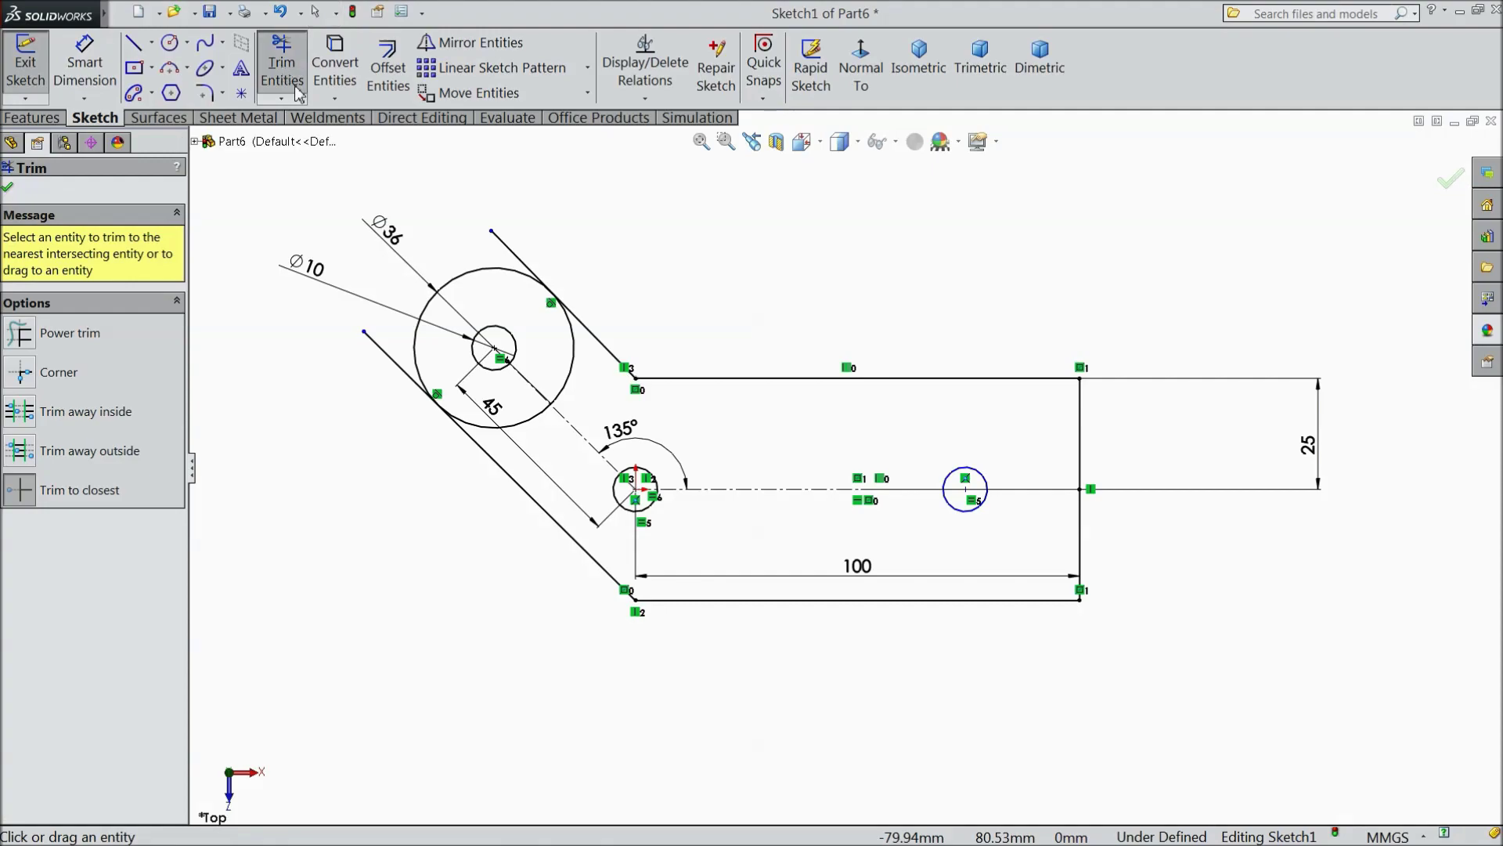
click(509, 252)
click(400, 369)
click(577, 369)
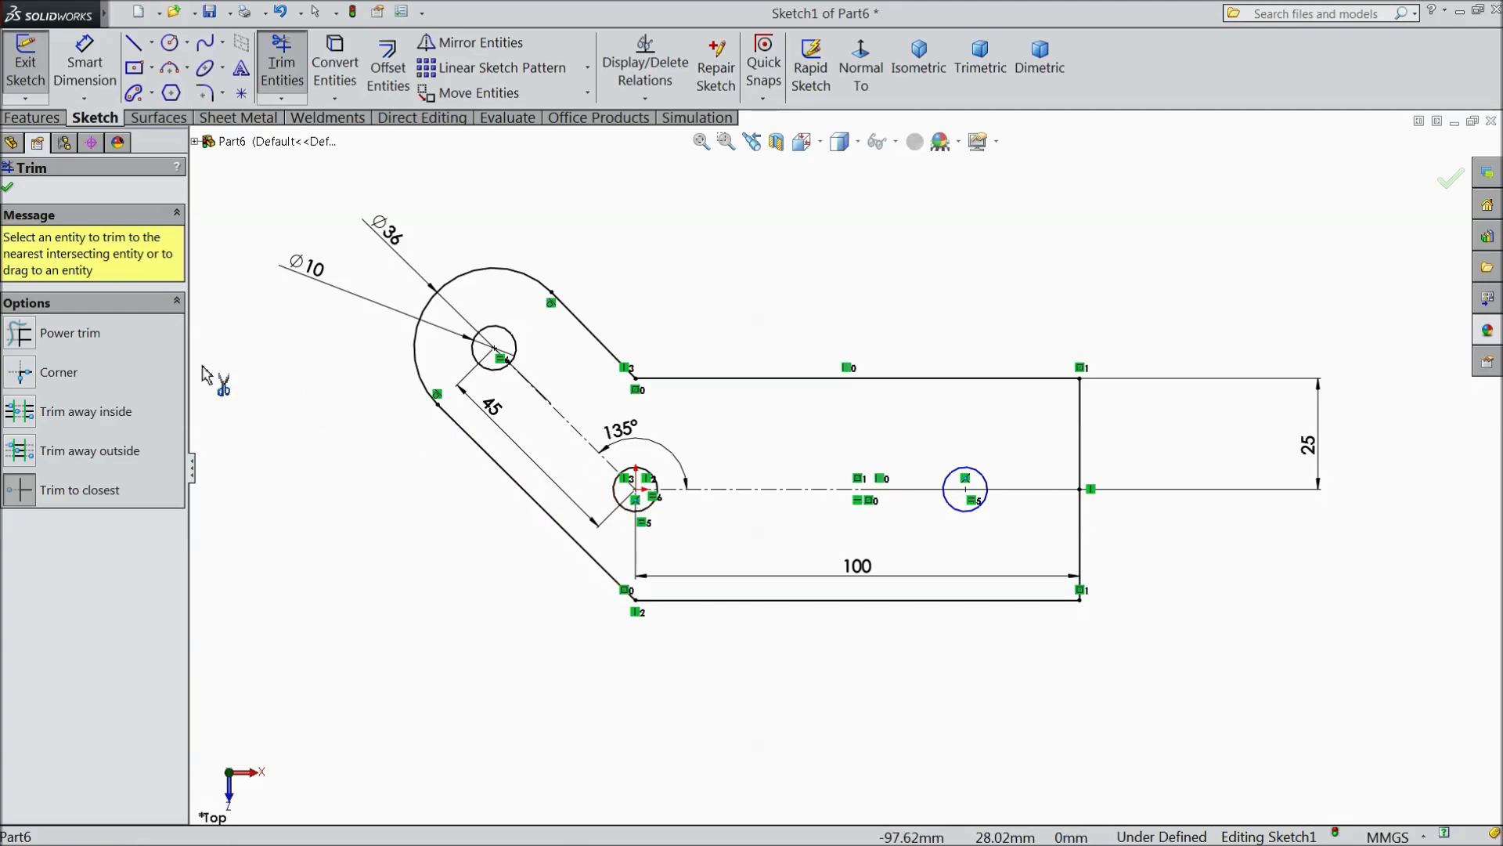
click(11, 191)
Step: Dimension the right-hand hole's center 17 mm from the profile's vertical right edge
click(85, 67)
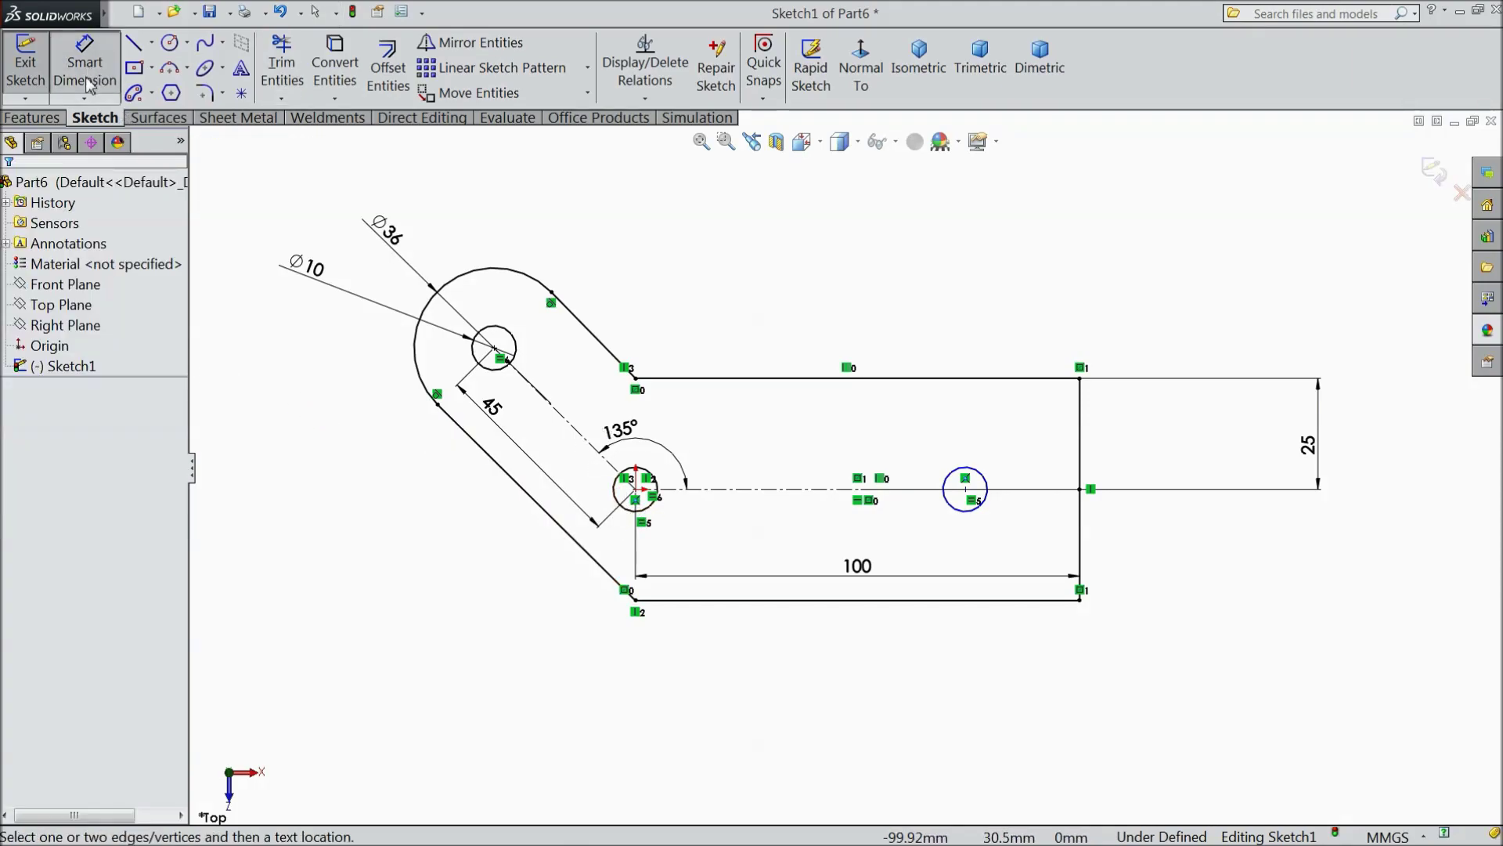
click(966, 512)
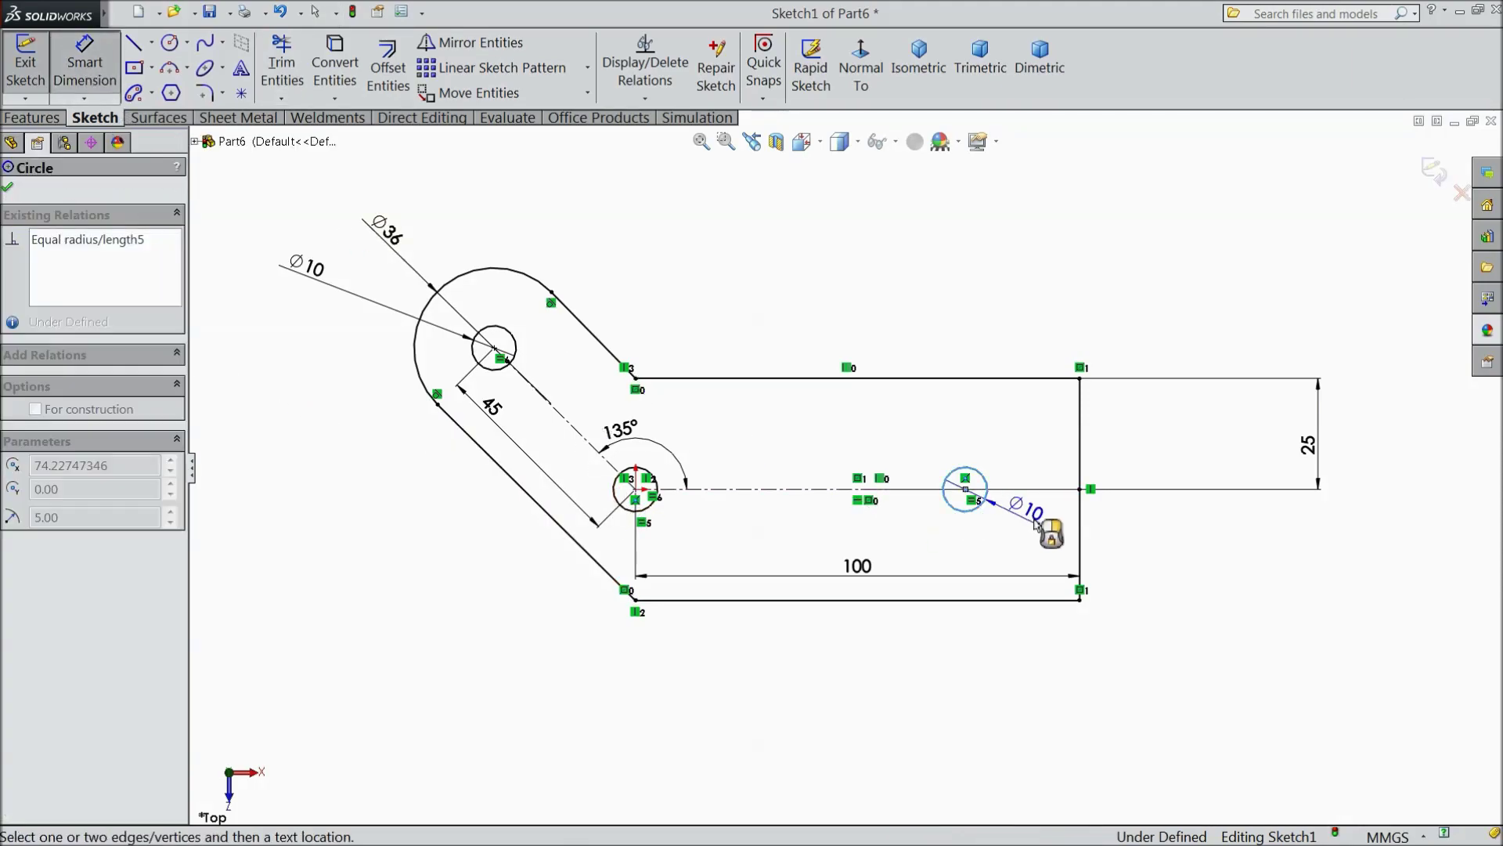
click(1081, 533)
click(1035, 328)
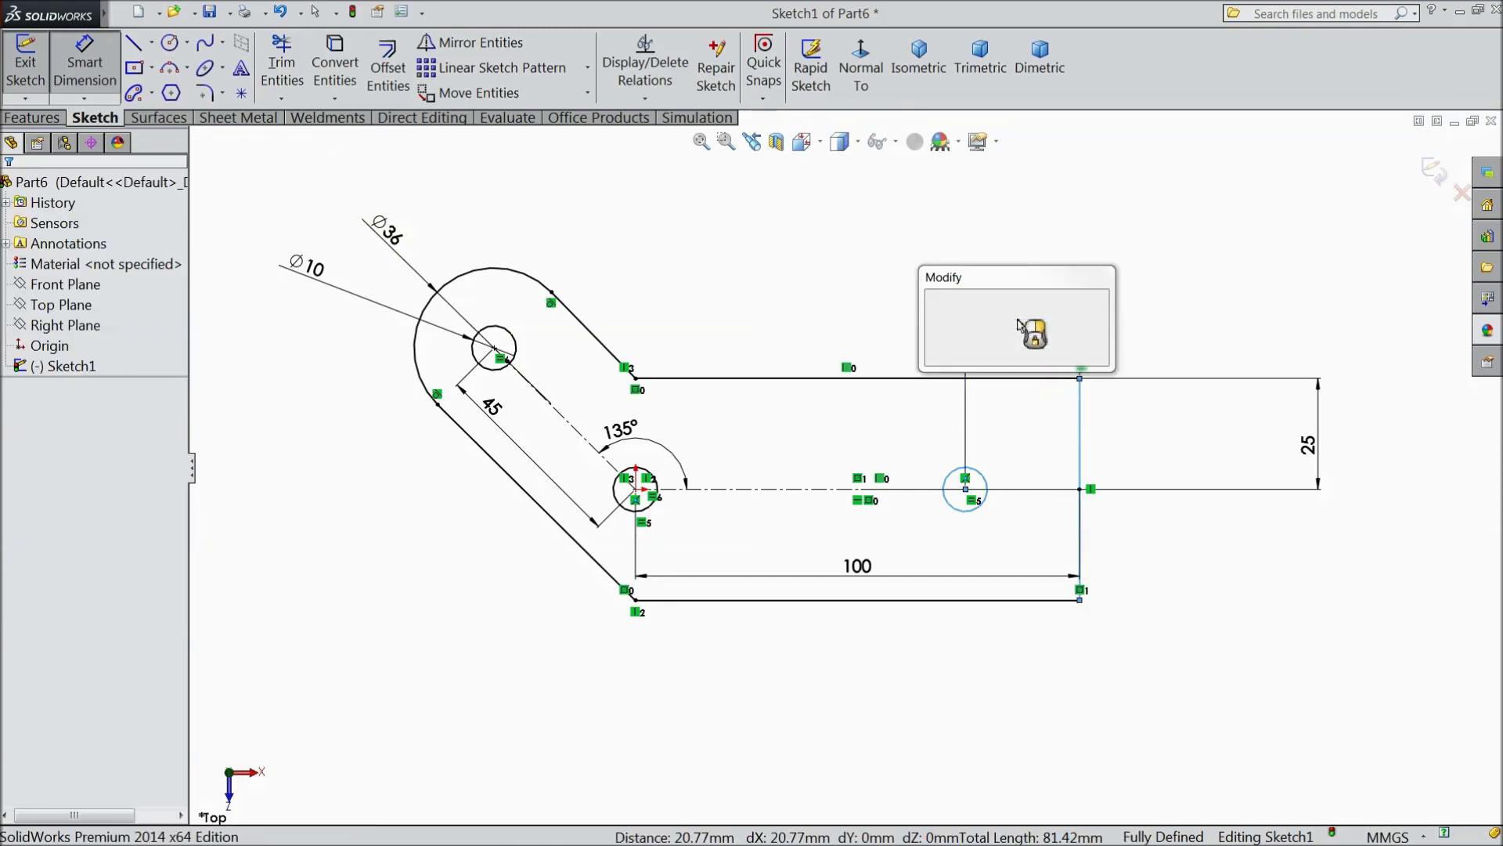
text(17)
click(933, 300)
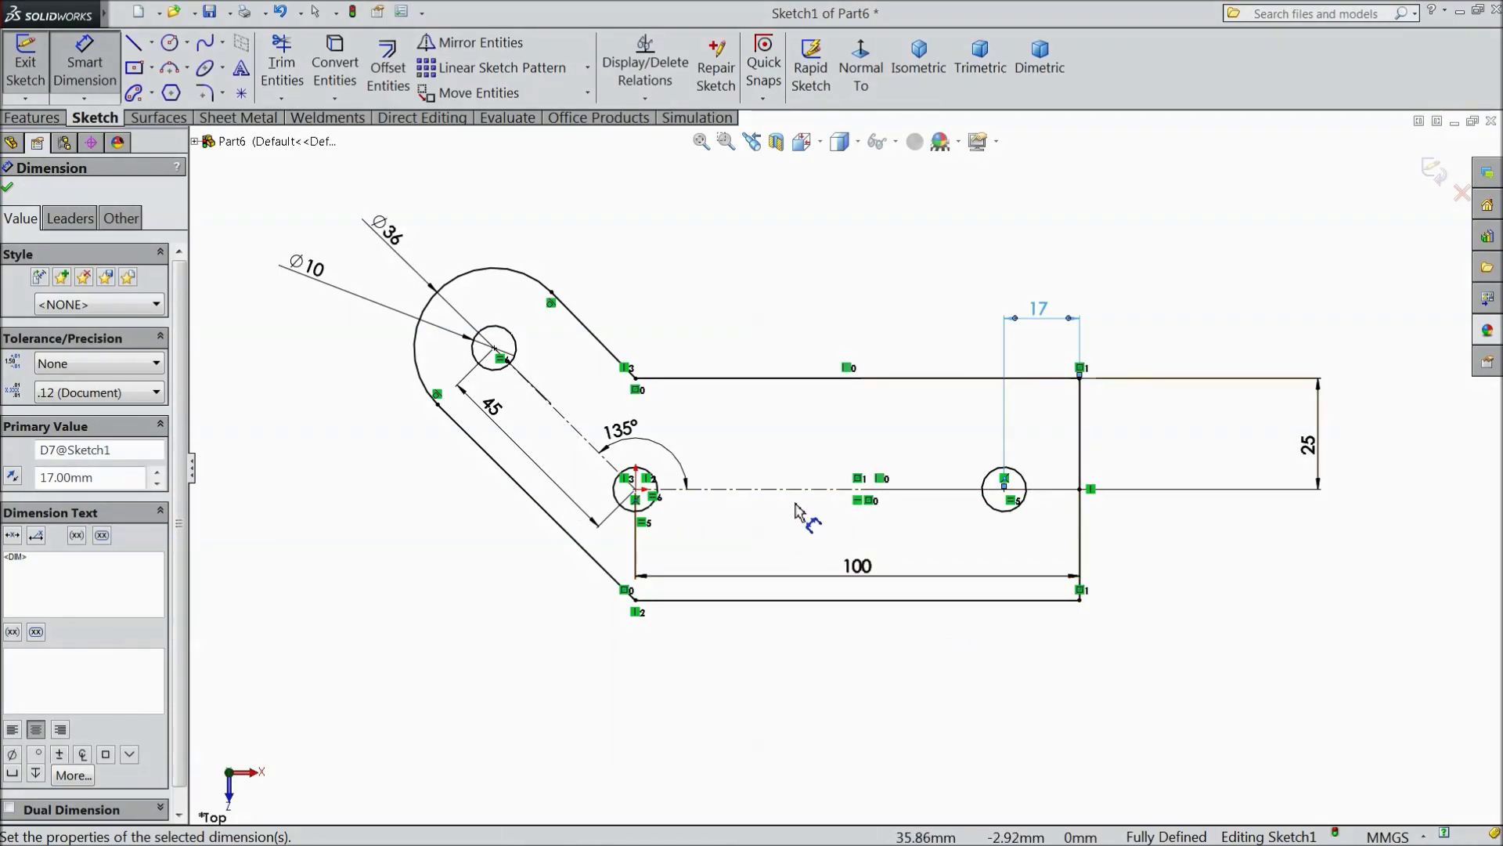
Step: Extrude the closed plate sketch with its three holes as a blind boss 8 mm thick
click(8, 187)
click(31, 118)
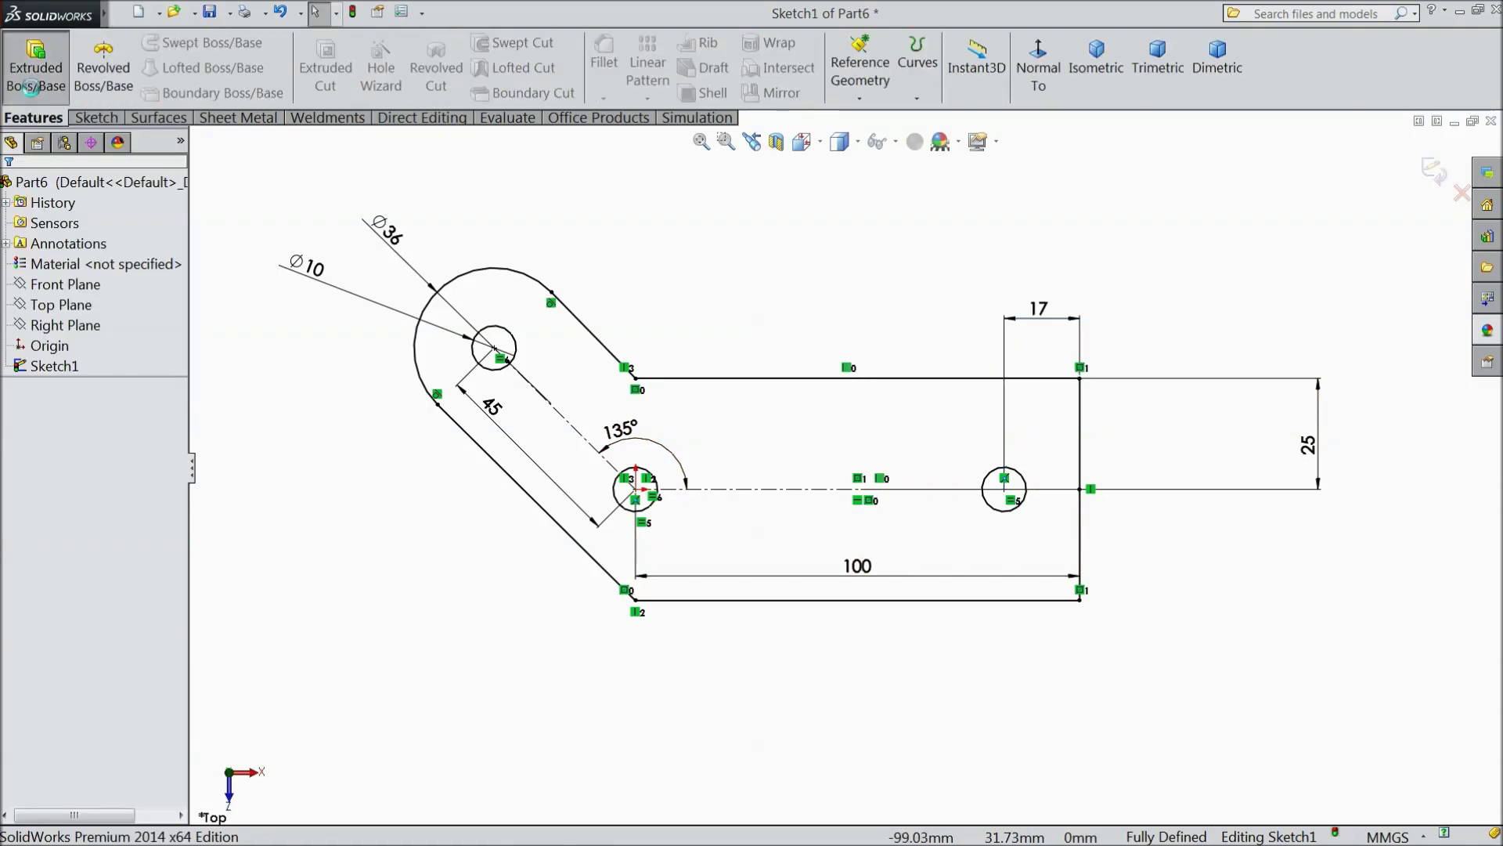
click(35, 67)
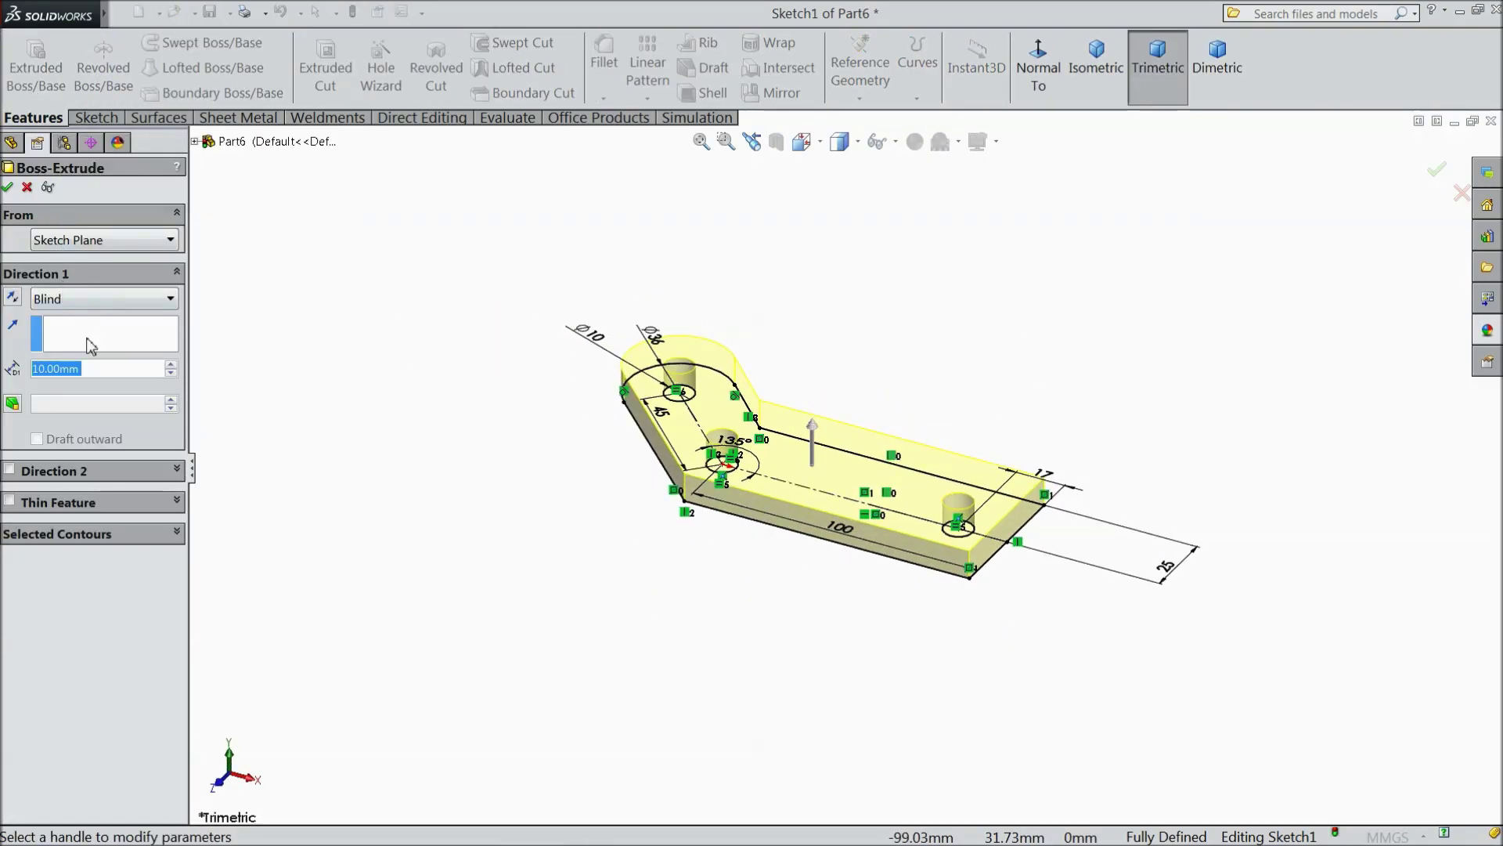
text(8)
key(Return)
scroll(834, 435, down, 3)
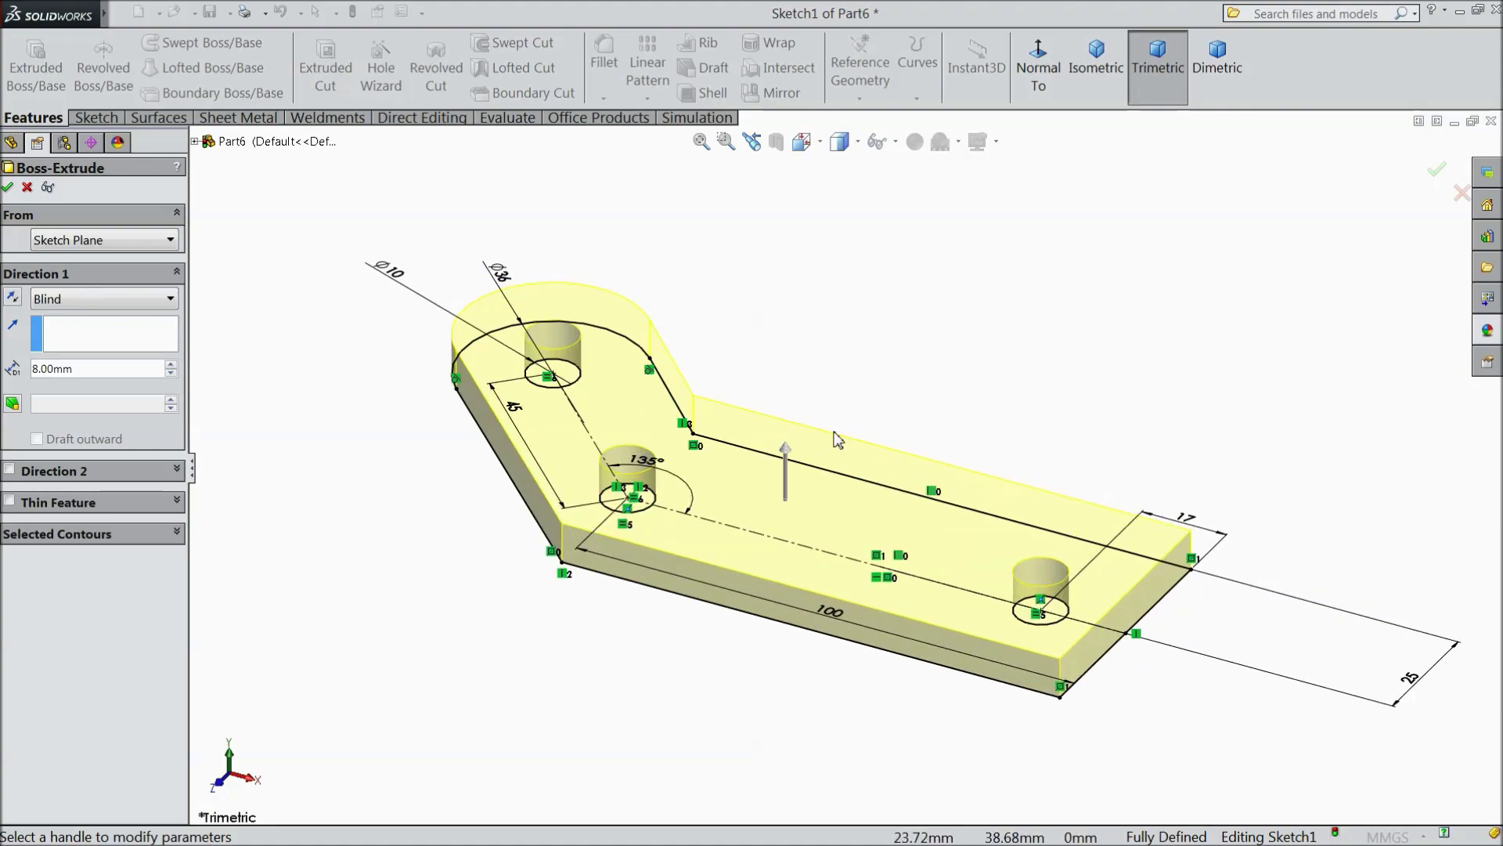
click(7, 188)
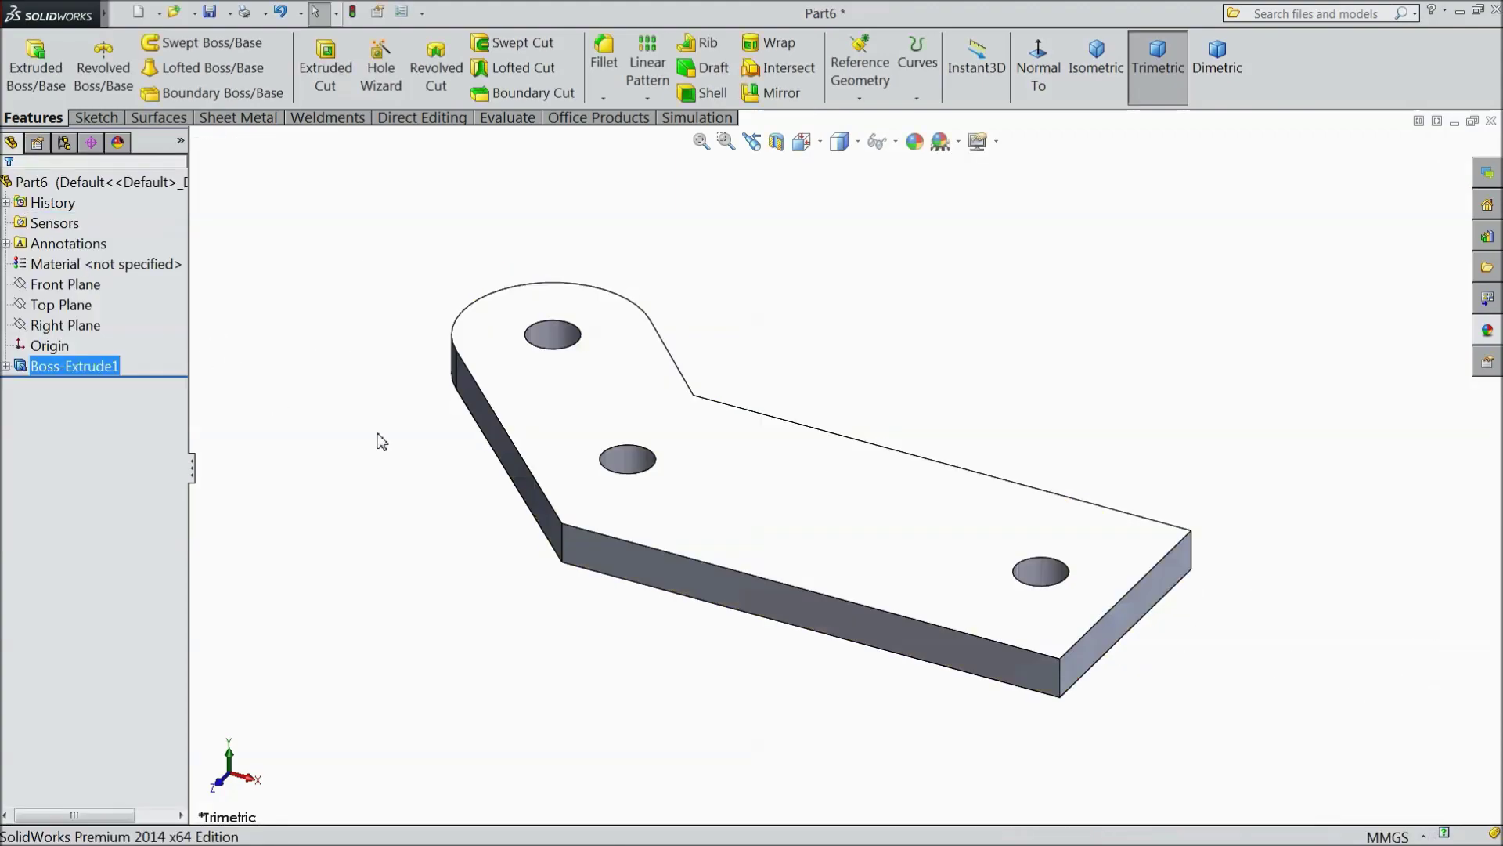
Step: Start a sketch on the underside face of the plate and view it face-on
click(769, 514)
scroll(746, 528, up, 2)
middle_drag(792, 694, 902, 372)
click(892, 452)
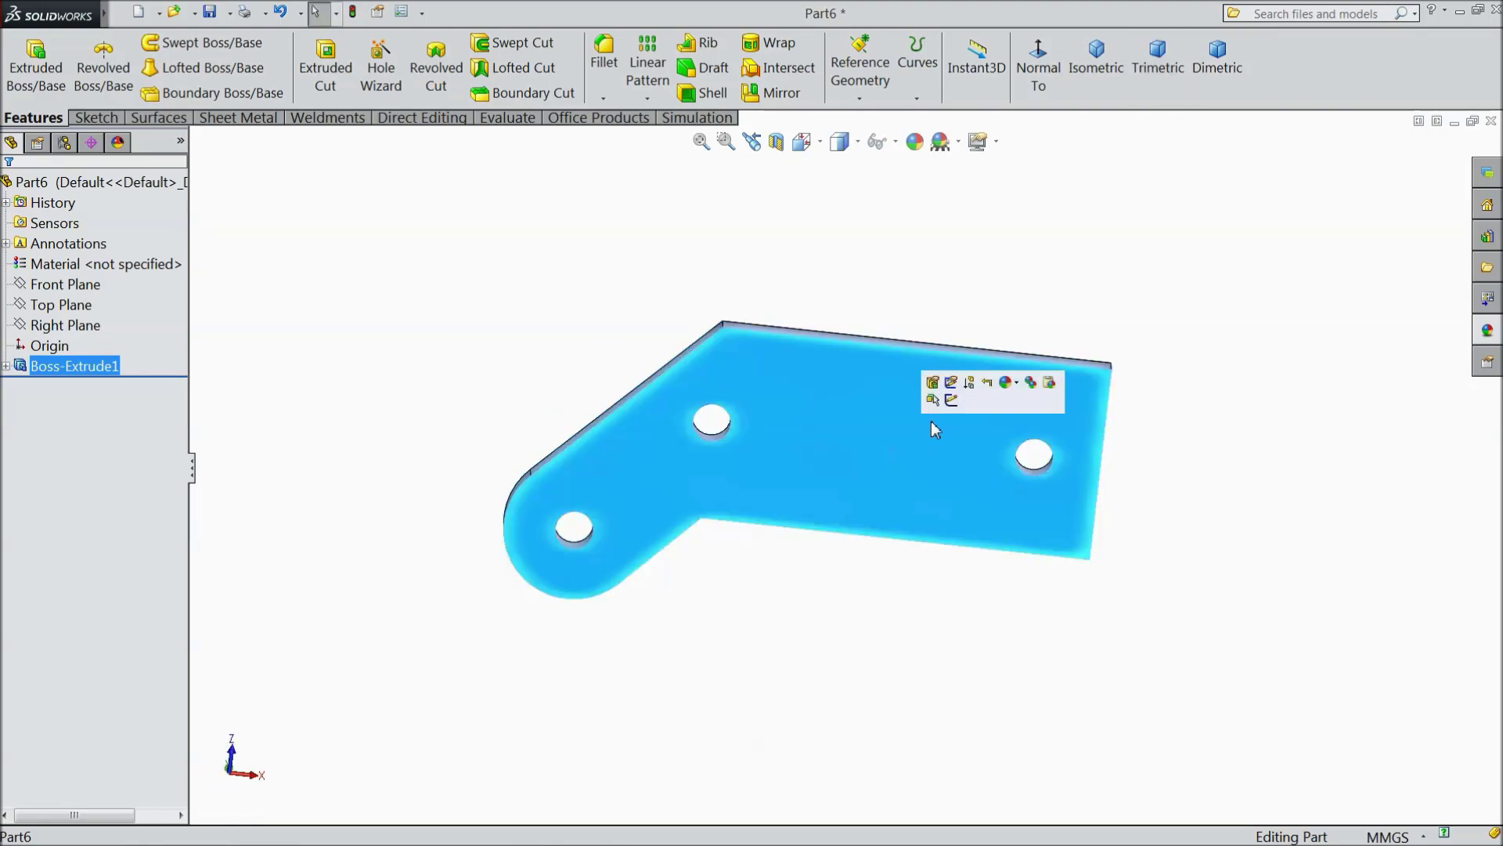
click(945, 401)
click(1040, 73)
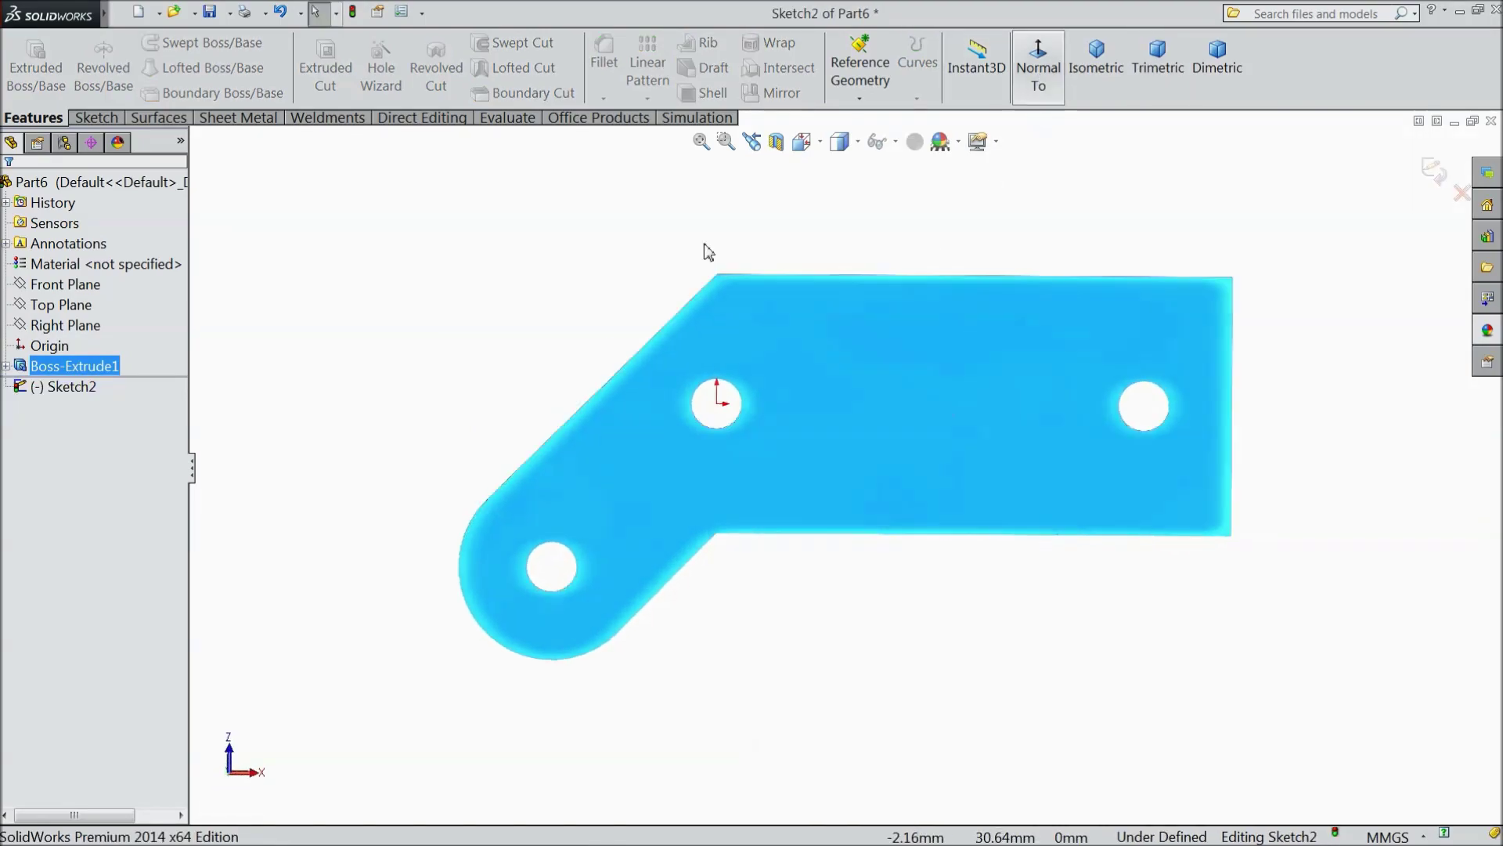
click(105, 119)
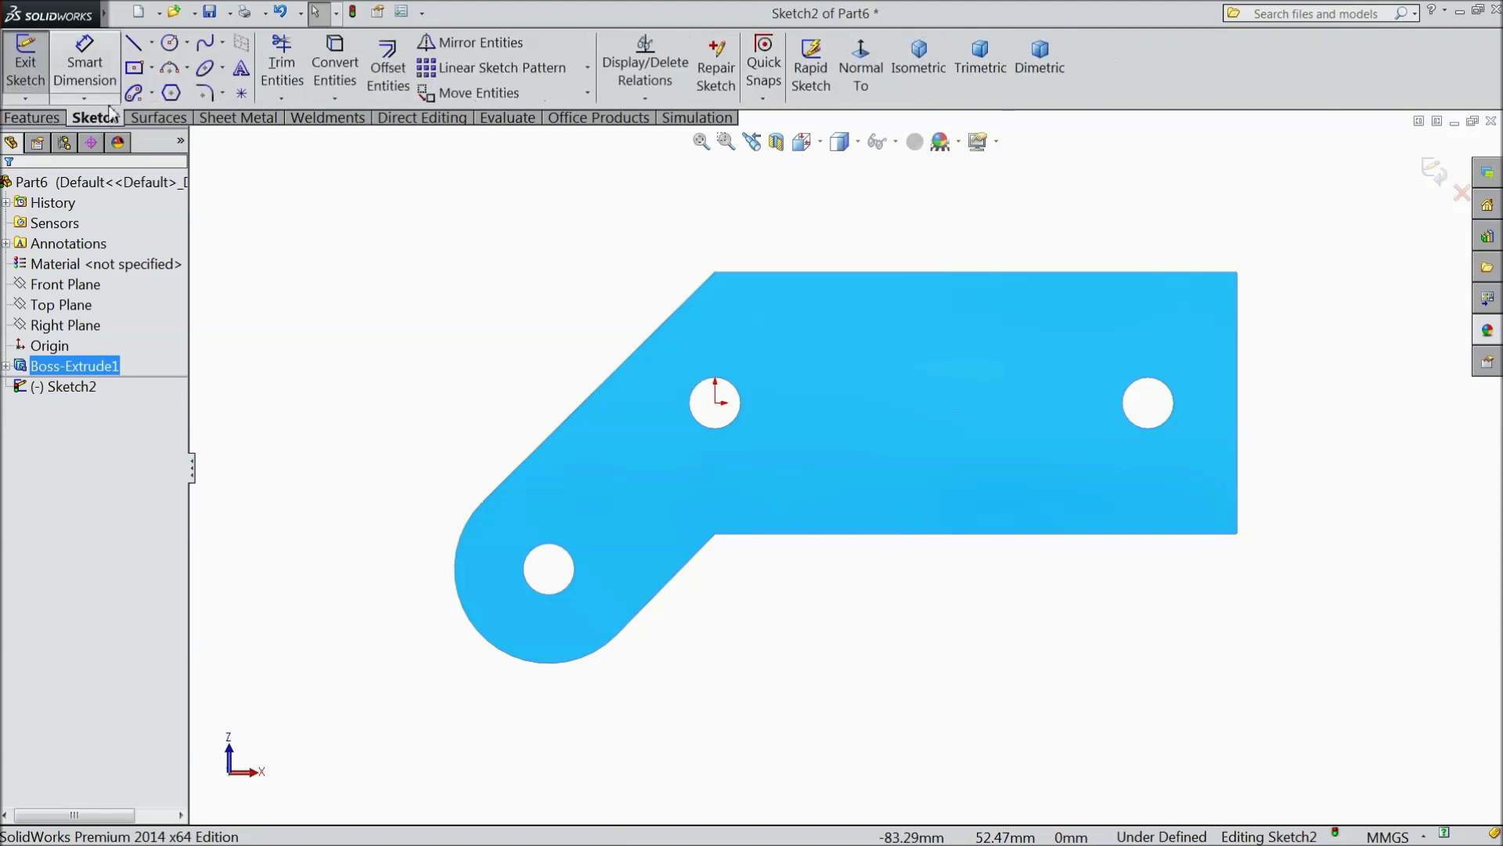
Step: Sketch lines along both long edges from the plate's straight end, joined by a vertical line across the plate about 57 mm from that end
click(133, 45)
scroll(1229, 317, down, 3)
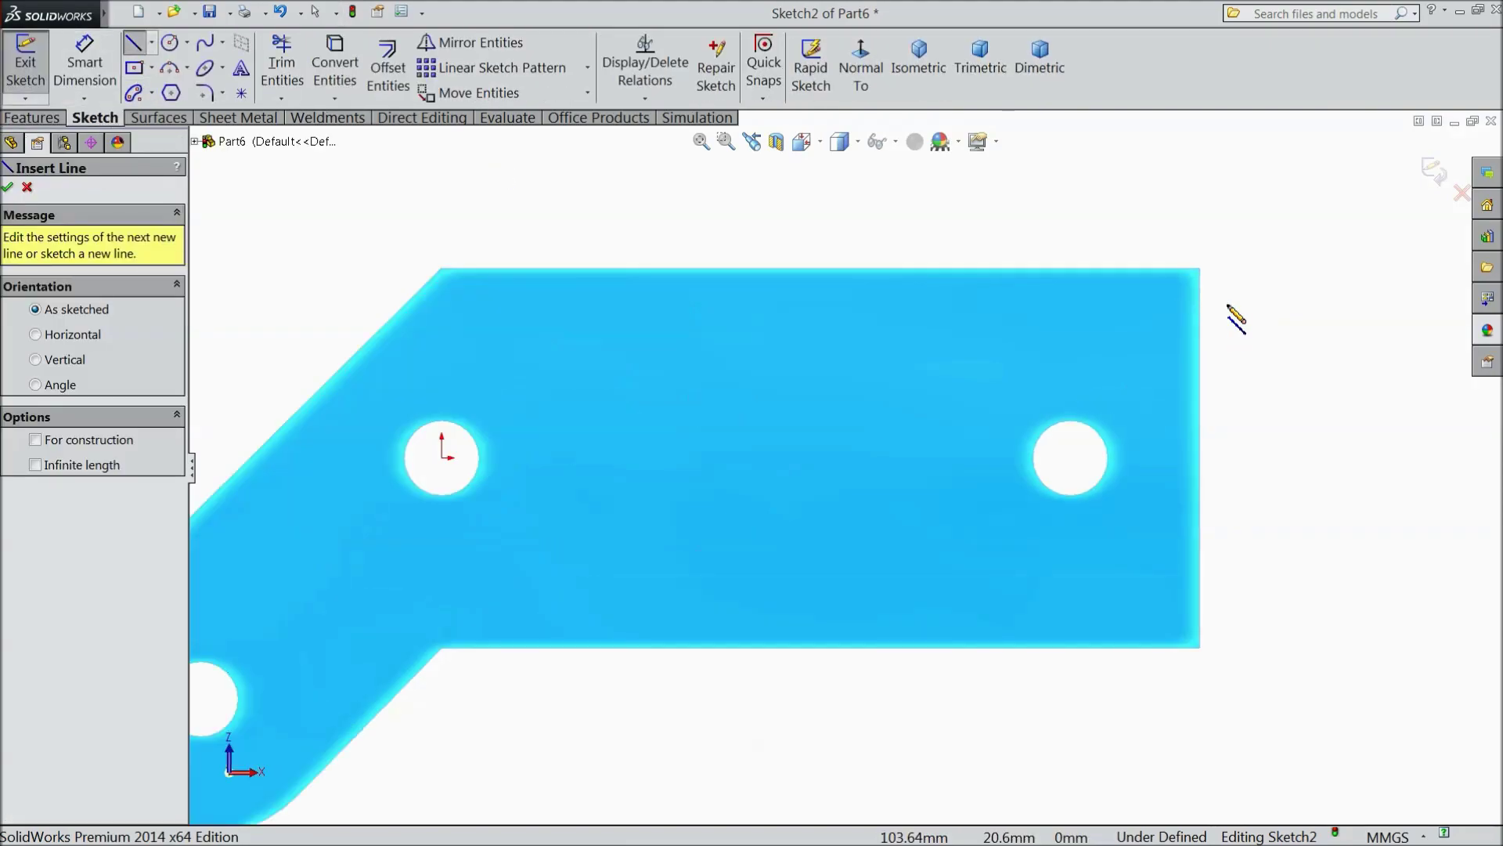
click(1199, 269)
click(769, 268)
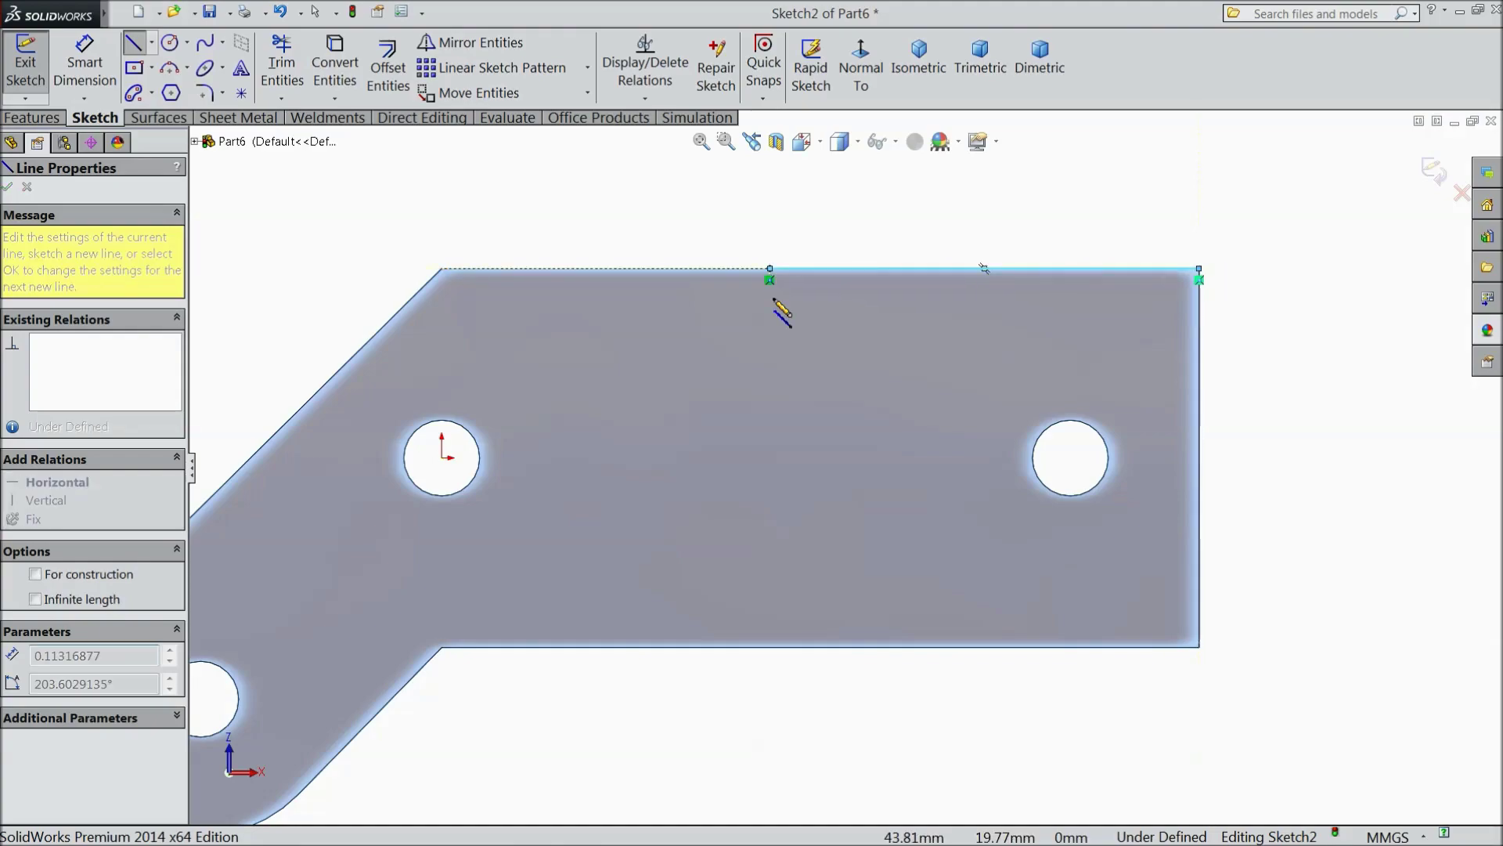
click(770, 647)
click(1198, 647)
Step: Continue the outline around a rectangular notch about 43 mm deep, open at the plate's straight end, and close it at the starting corner
click(1199, 595)
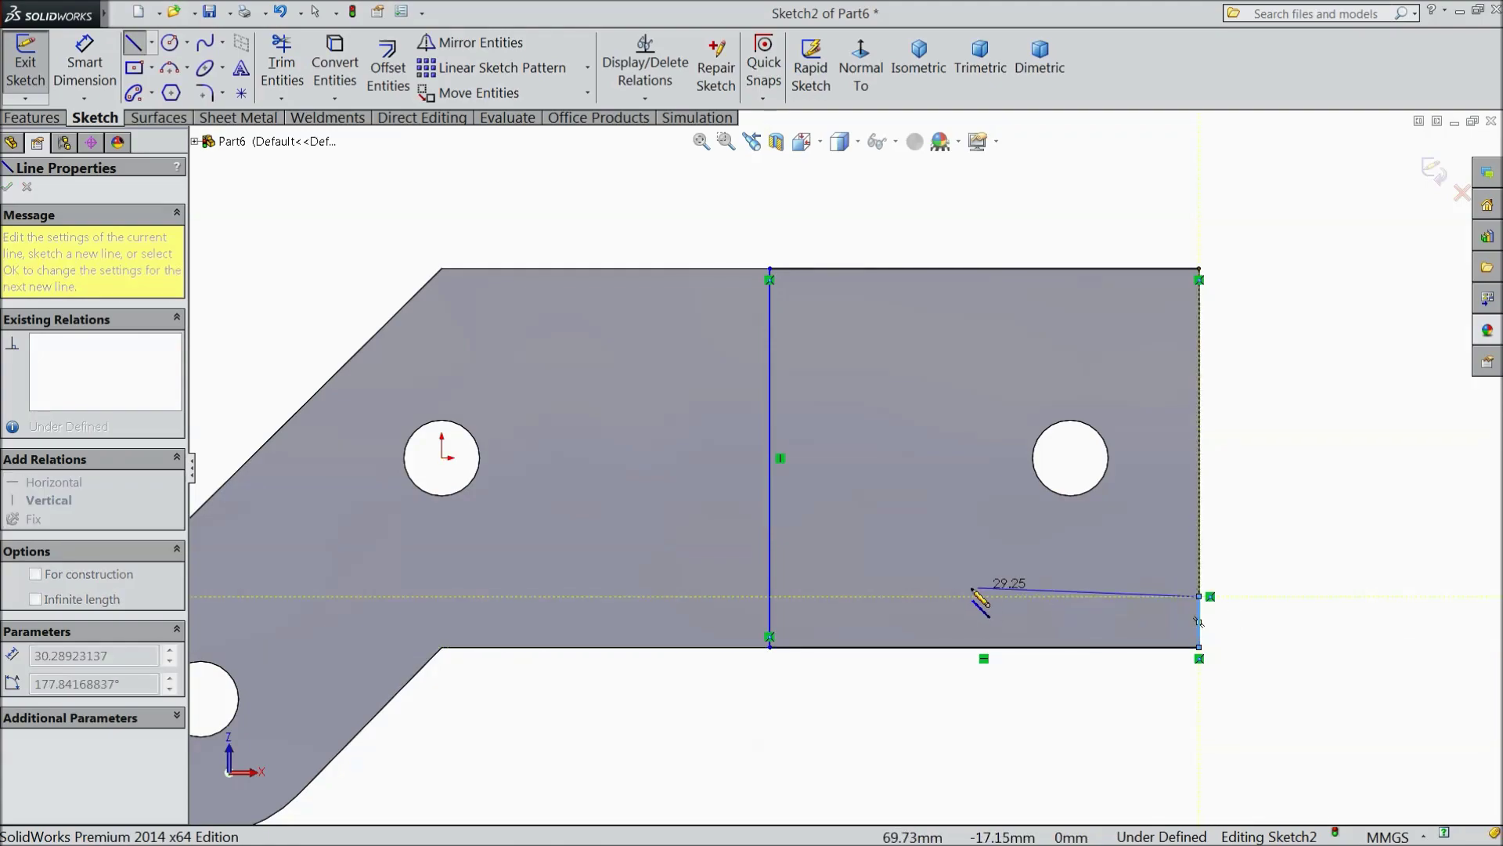
click(874, 596)
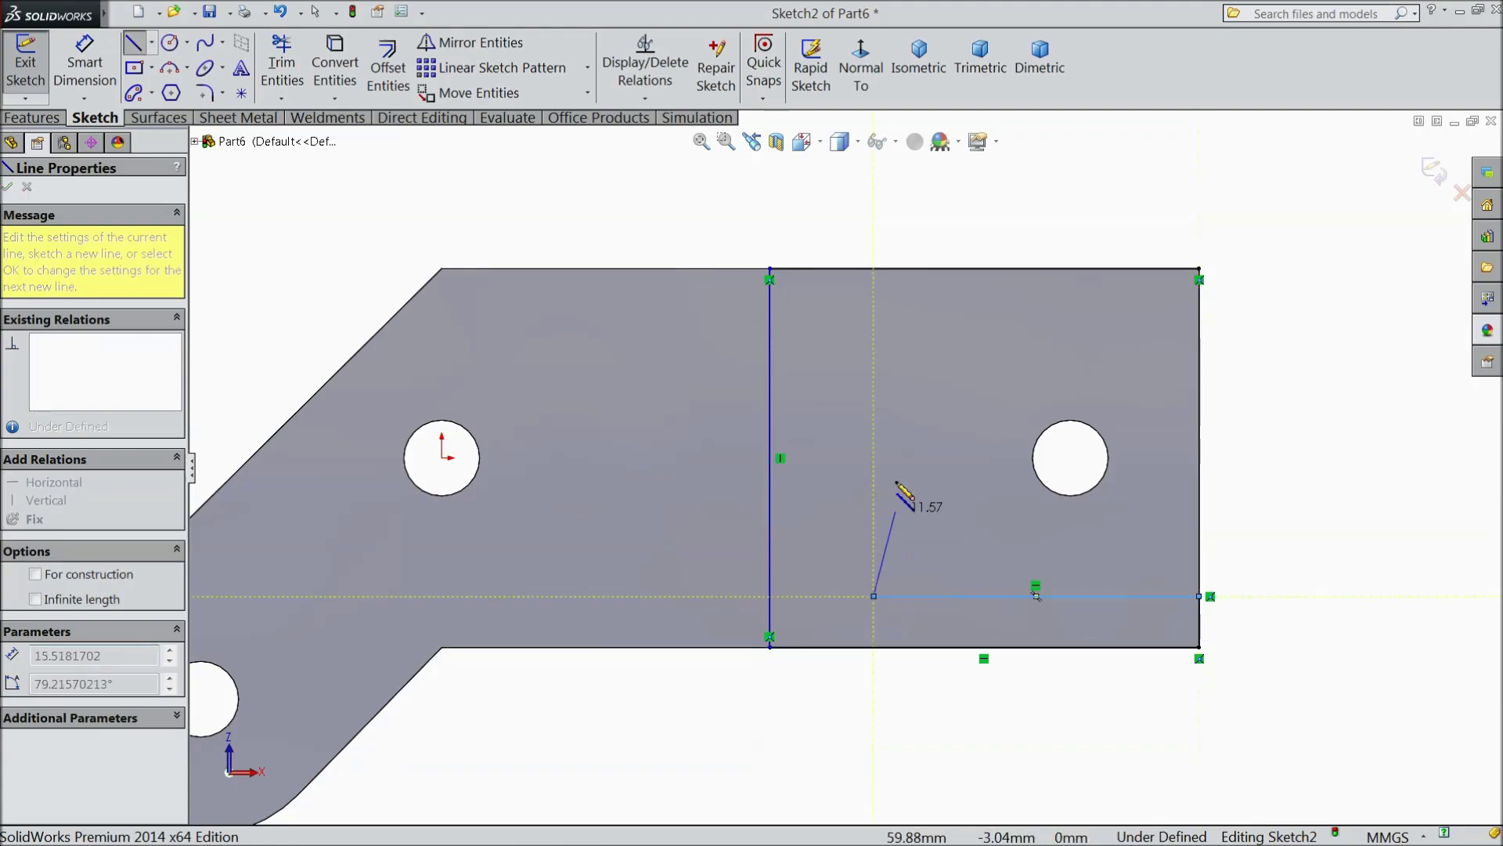
click(874, 345)
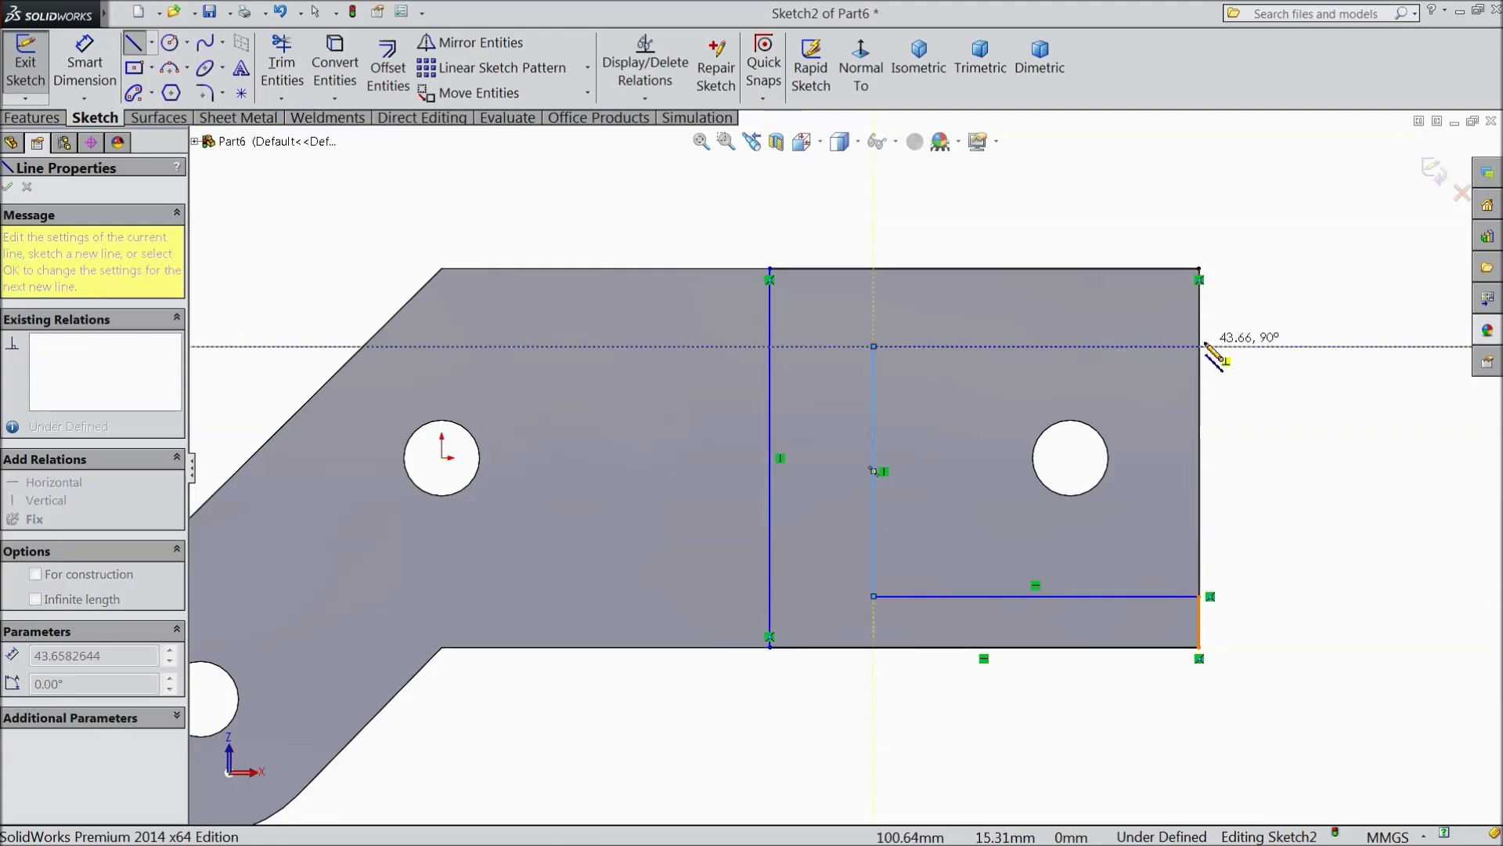
click(1199, 345)
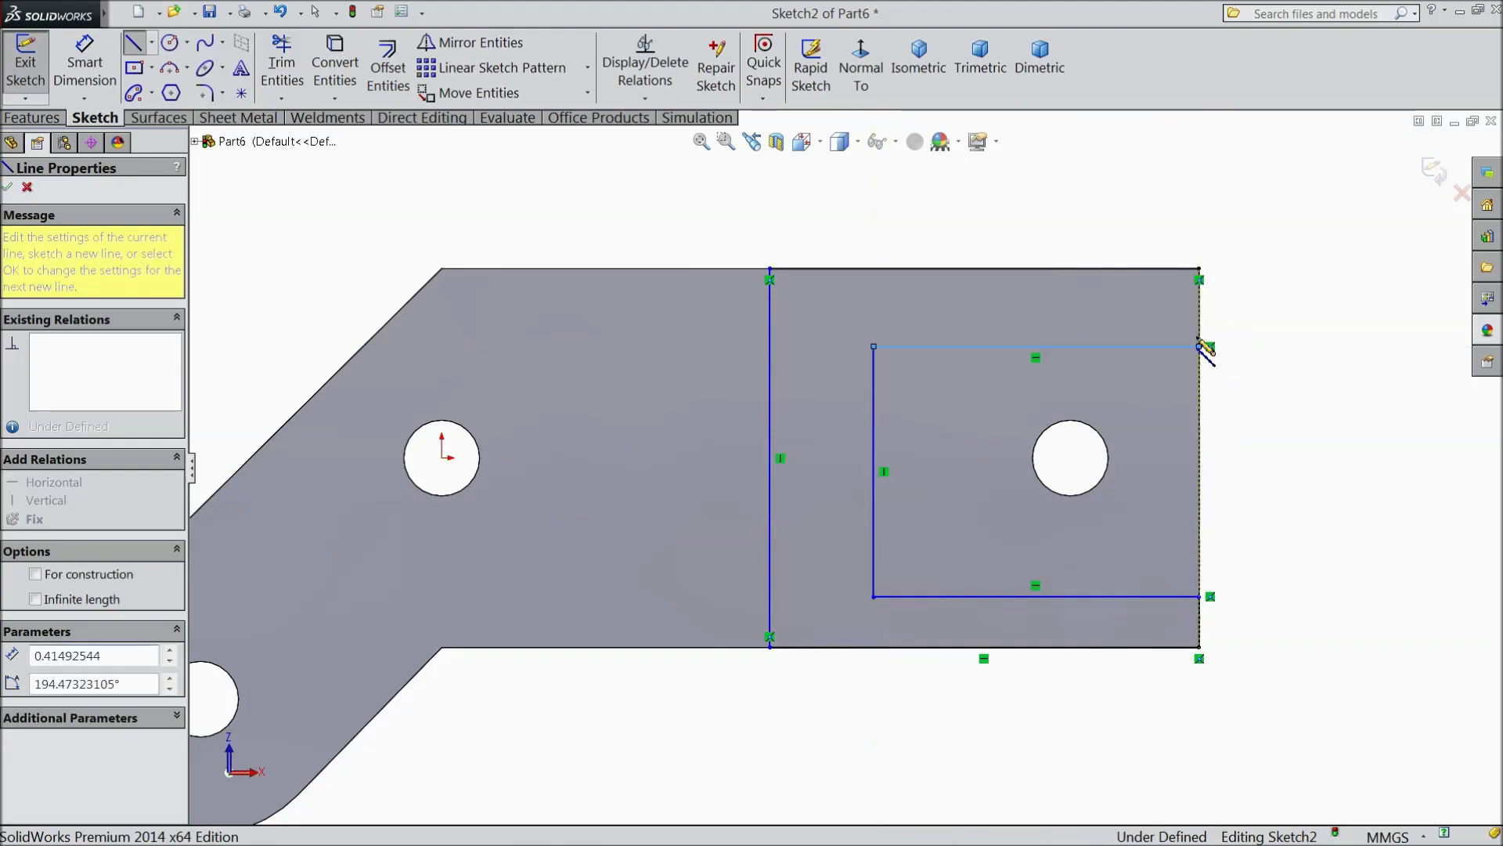
click(1199, 268)
right_click(1300, 282)
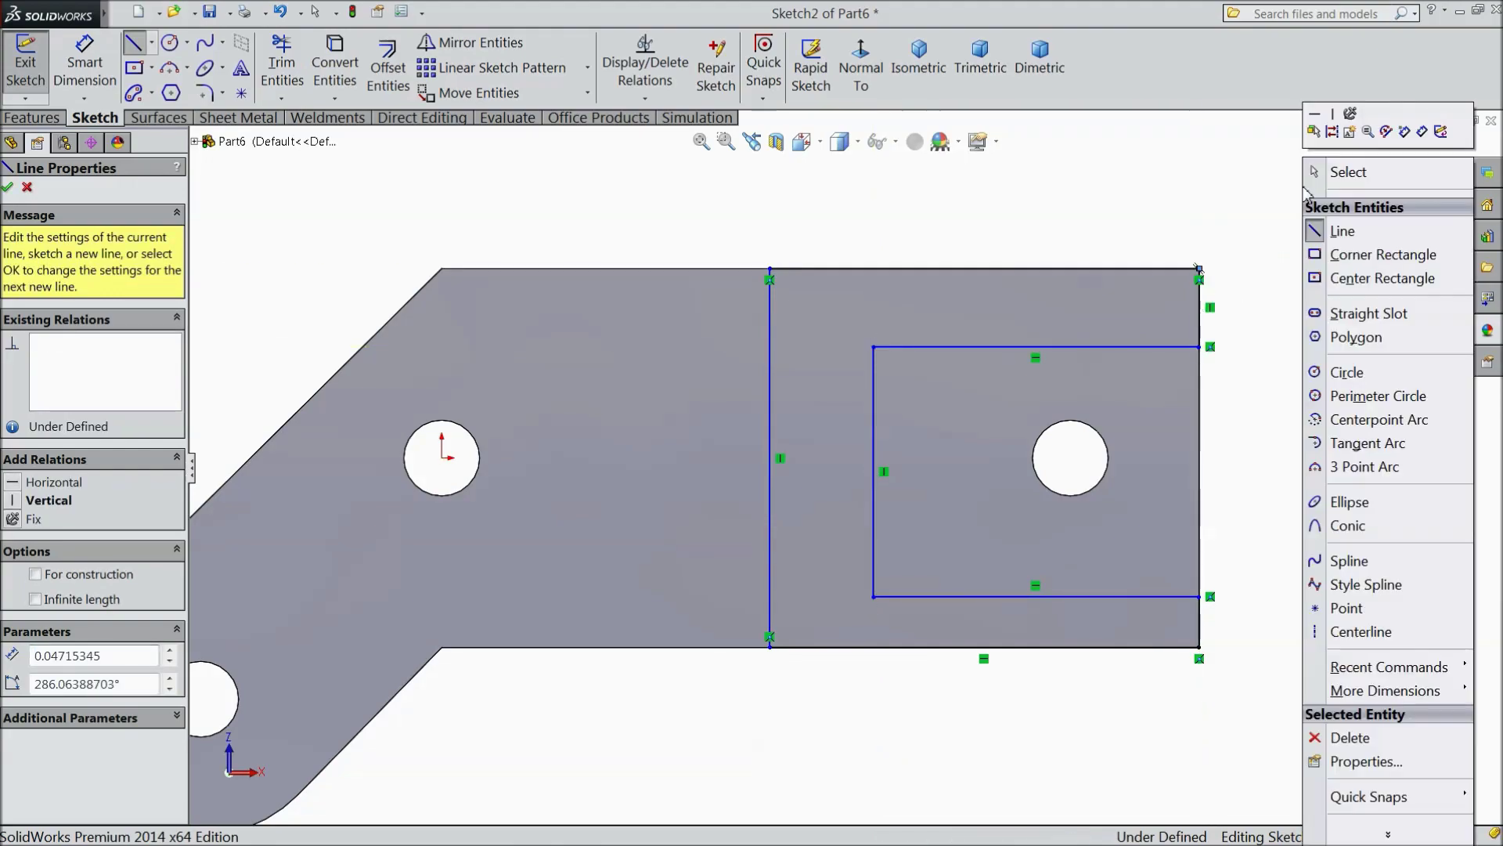
click(1341, 173)
Step: Make the two short end segments above and below the notch equal in length
click(1199, 332)
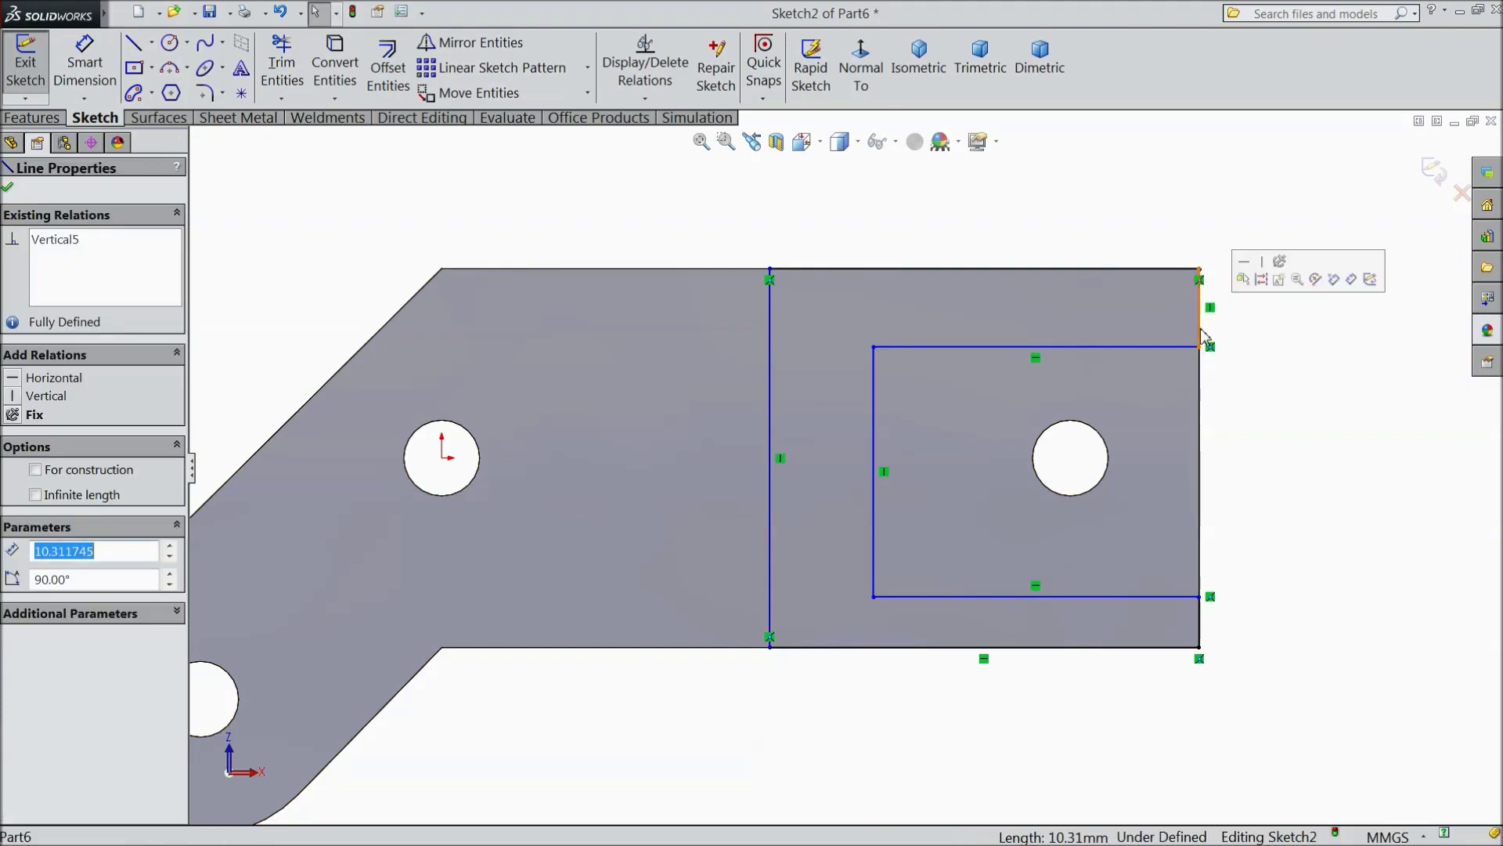
ctrl+click(1199, 633)
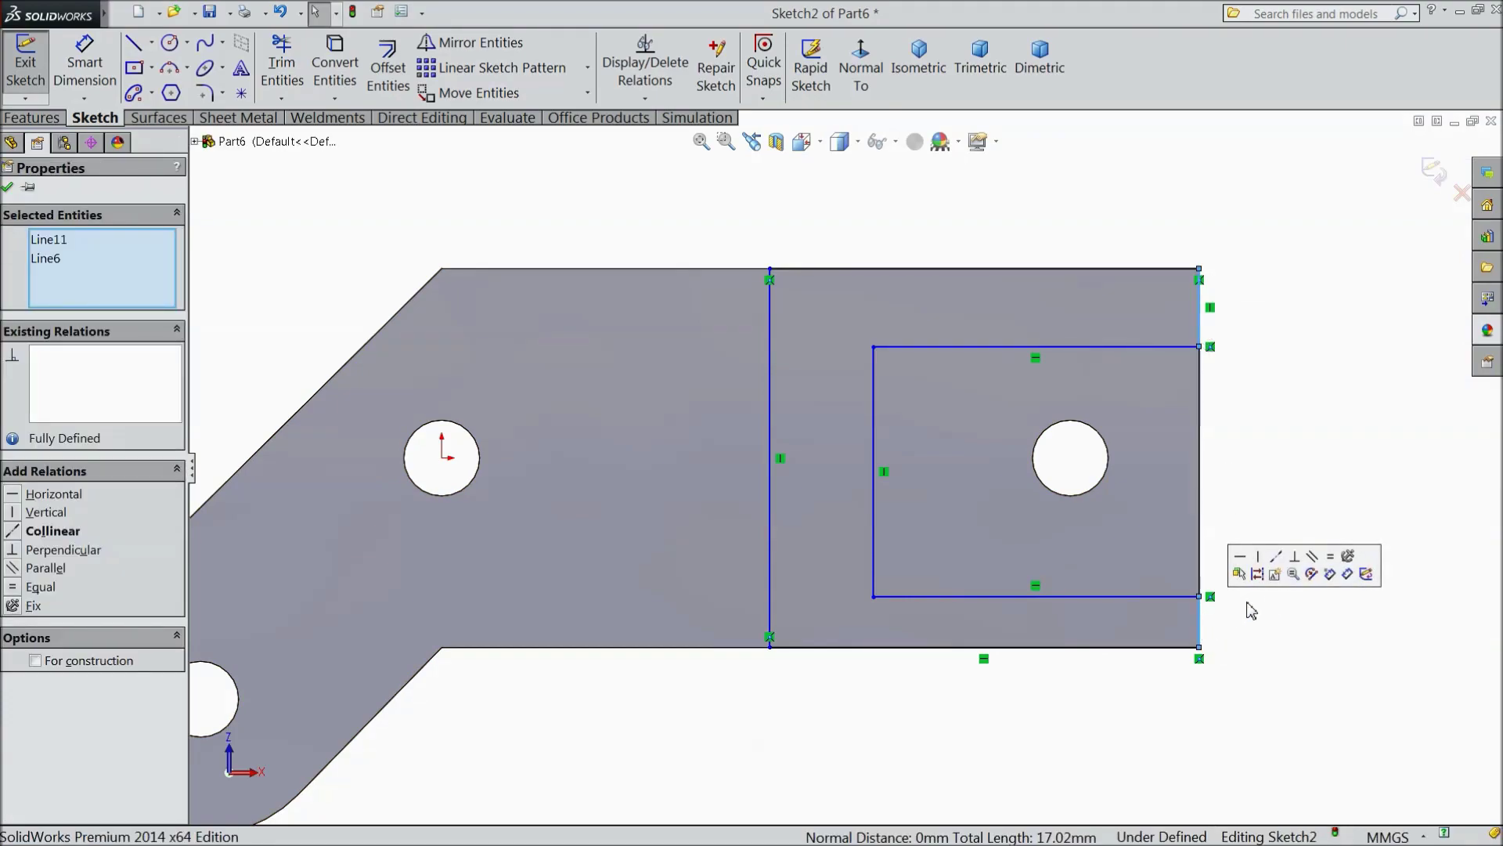
click(1332, 565)
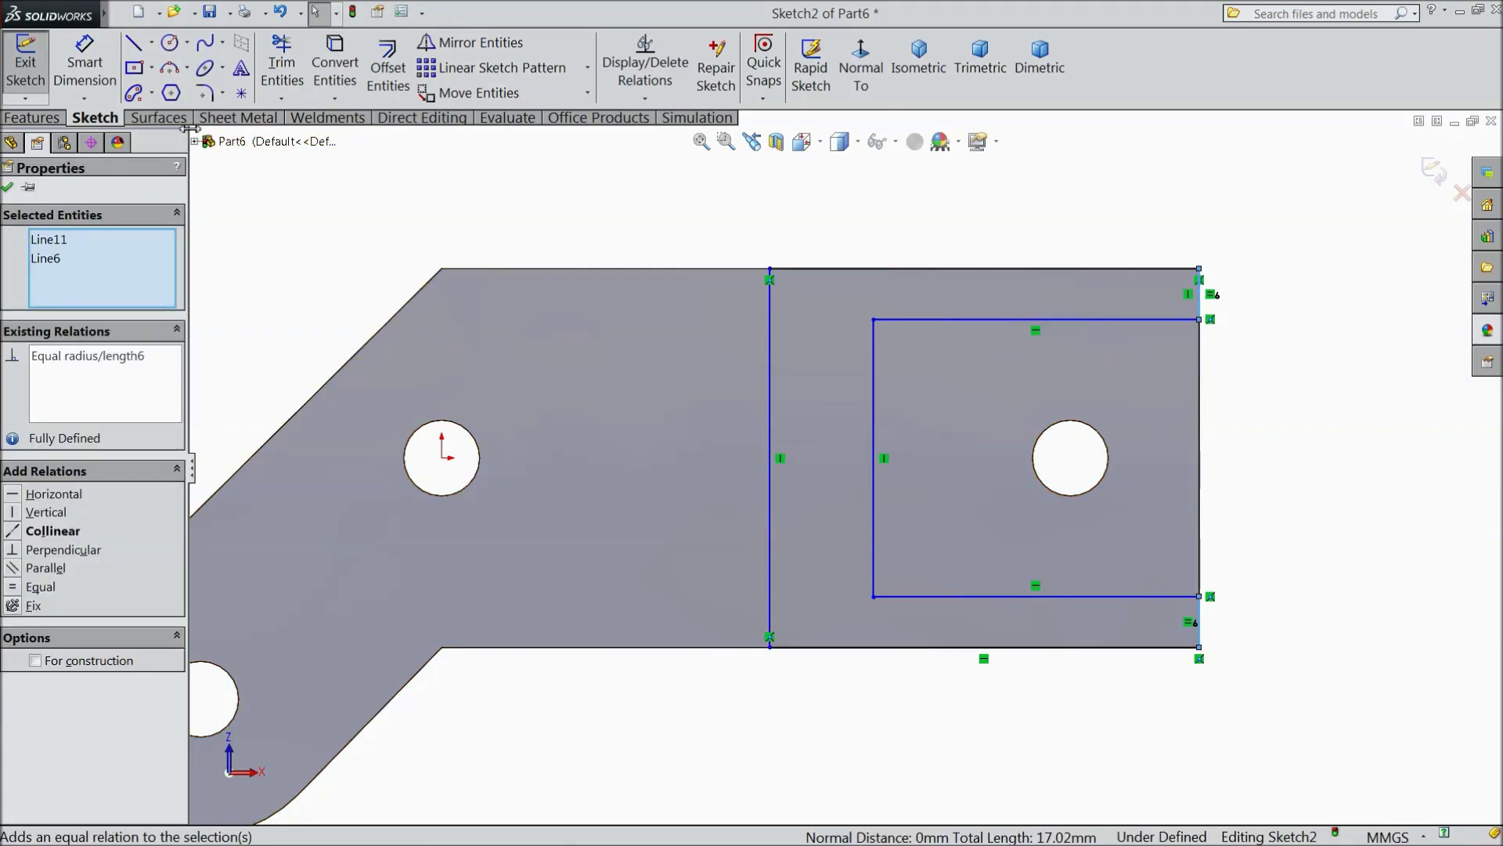
Step: Dimension the inner vertical line of the notch to 36 mm
click(90, 69)
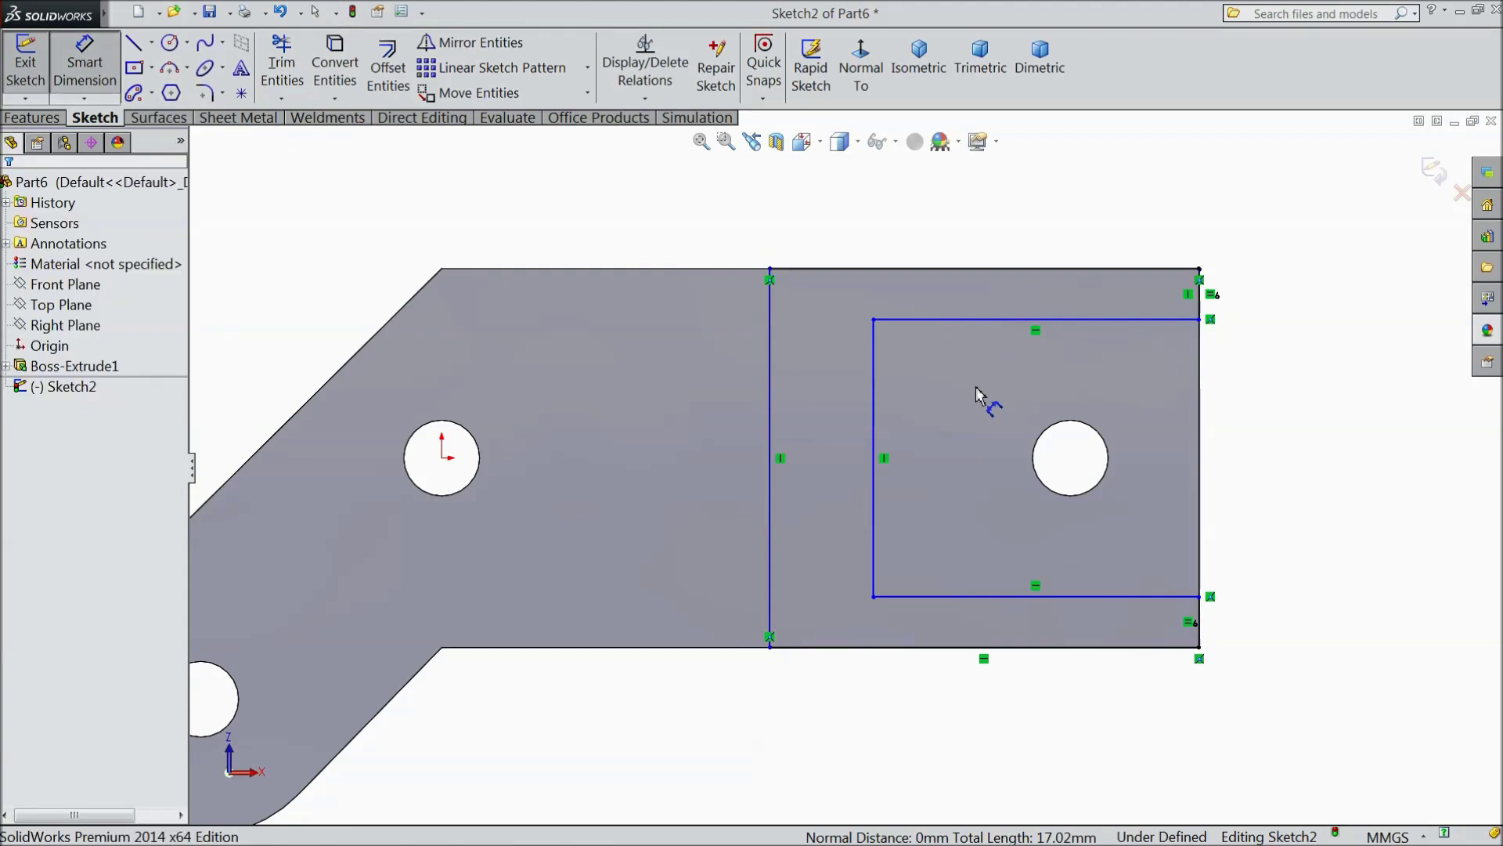
click(874, 435)
click(1305, 447)
text(36)
click(1220, 421)
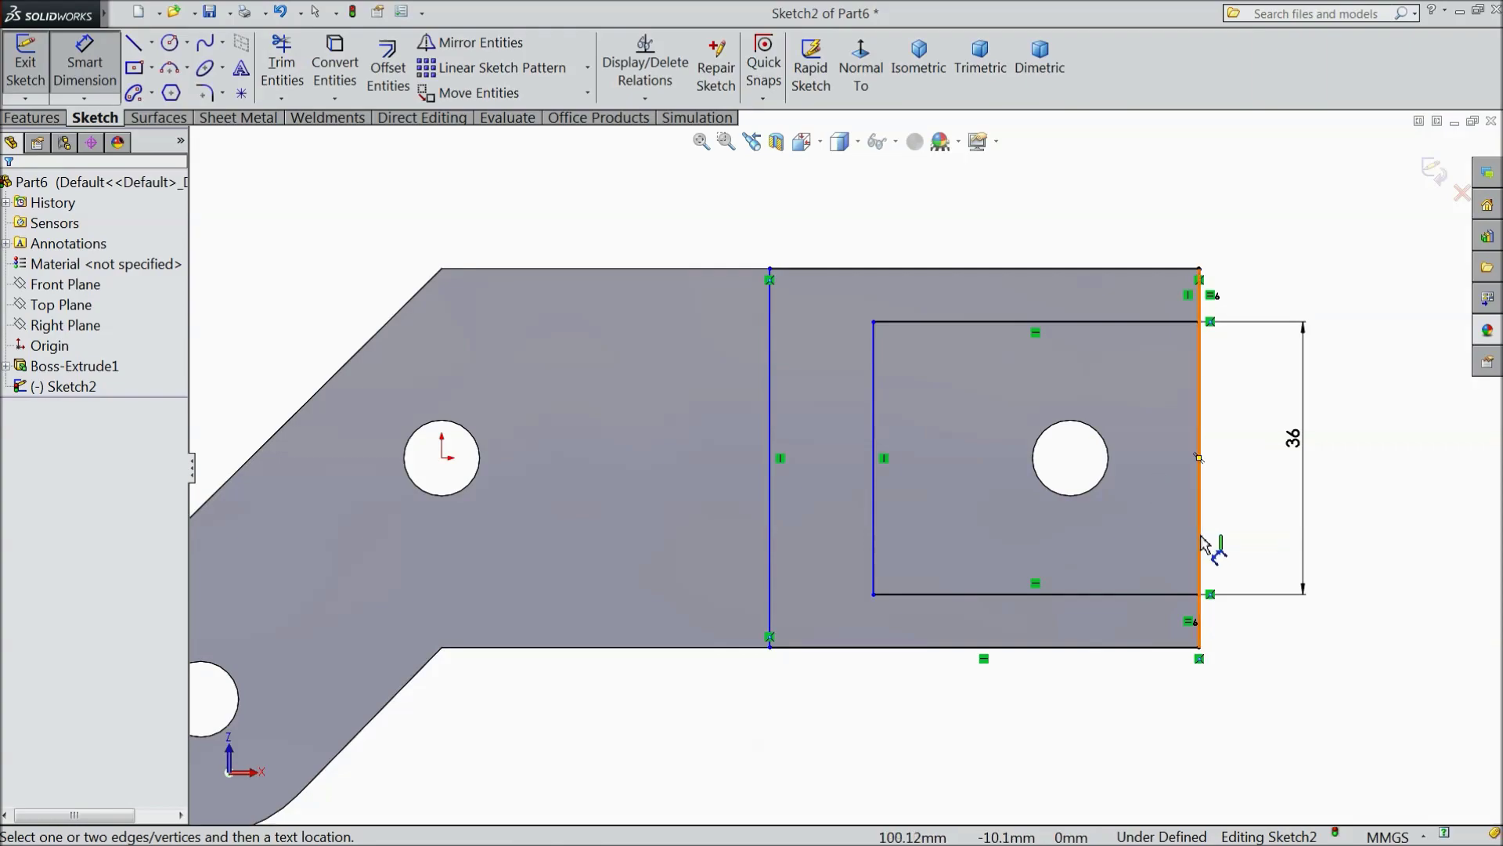
click(1197, 623)
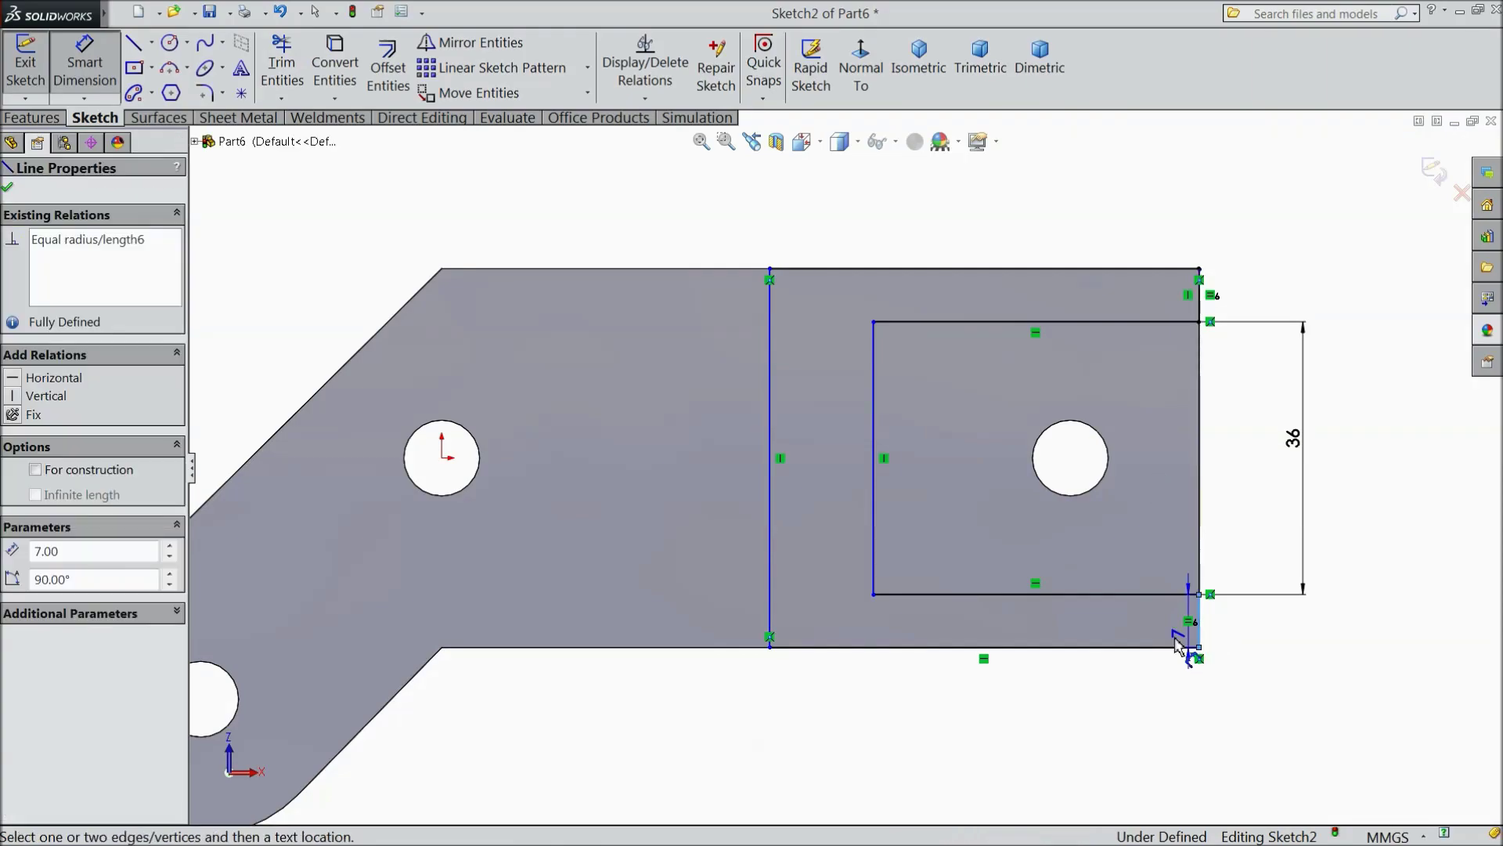
click(767, 622)
click(826, 299)
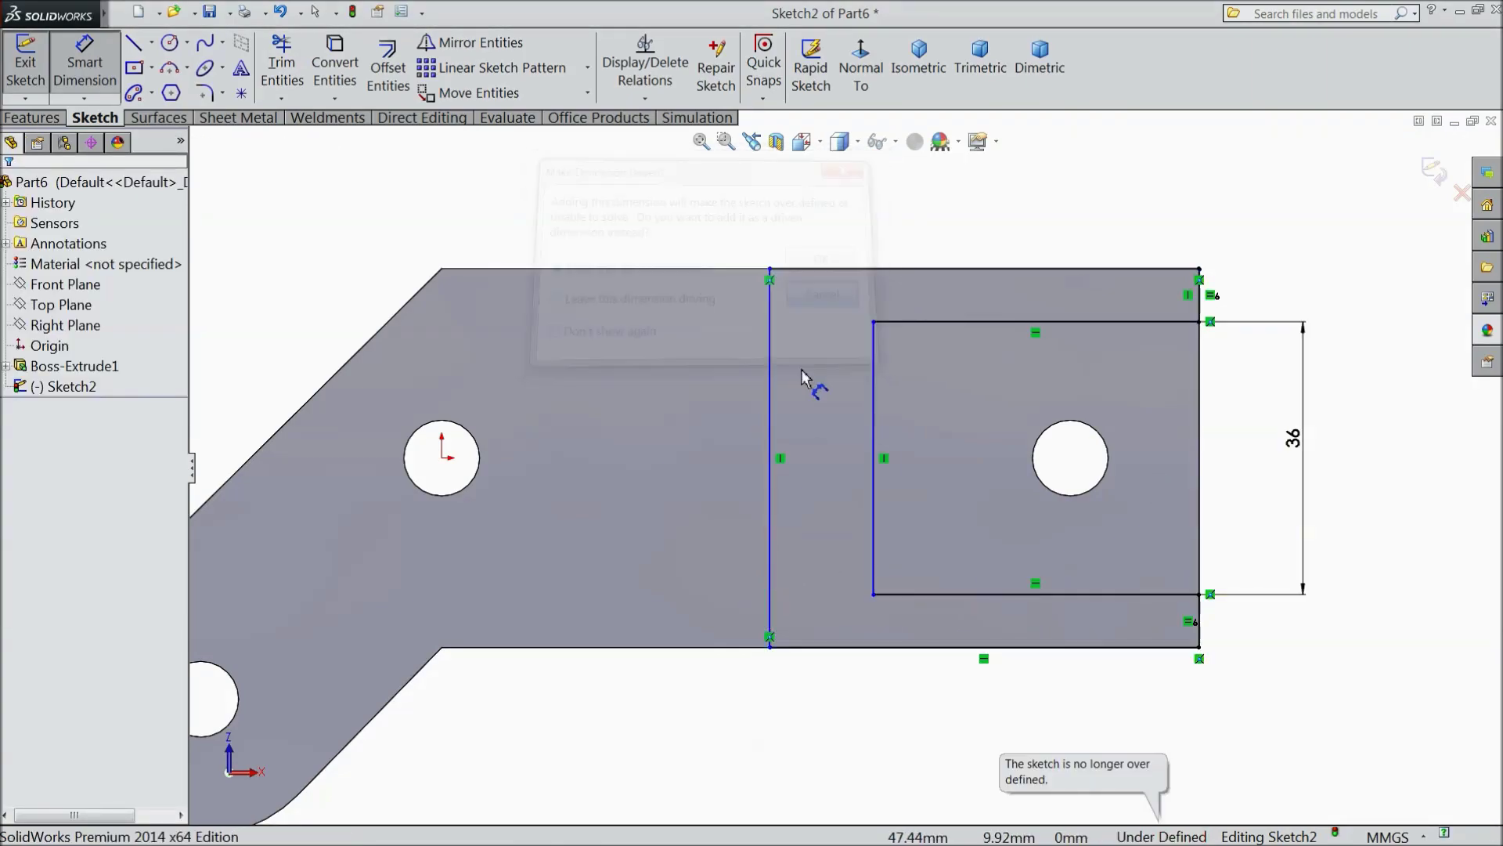
Step: Dimension the distance from the plate's straight end to the outer vertical line as 70 mm
click(1200, 628)
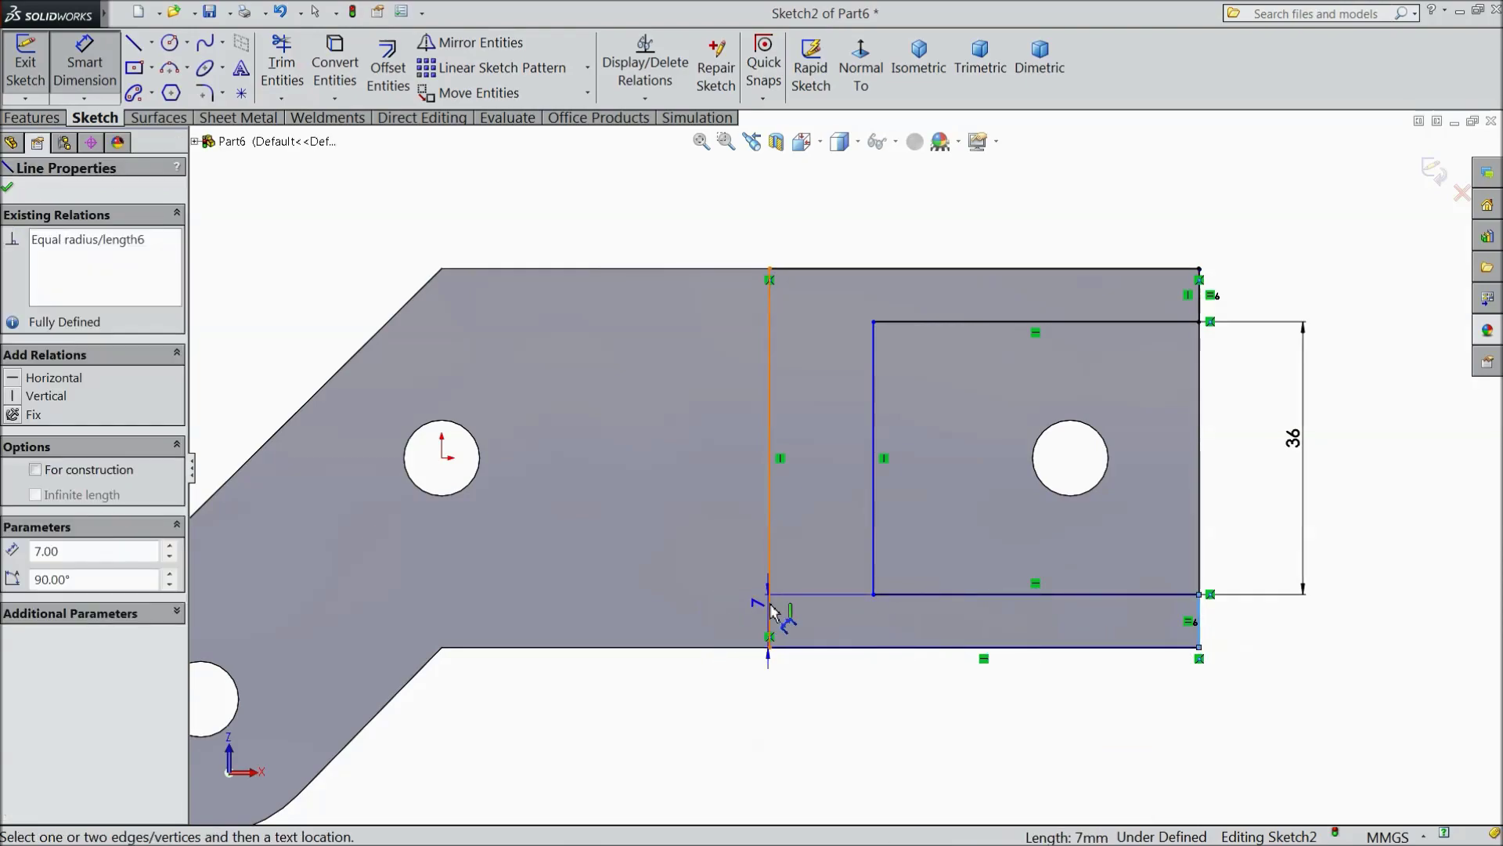
click(770, 609)
click(948, 721)
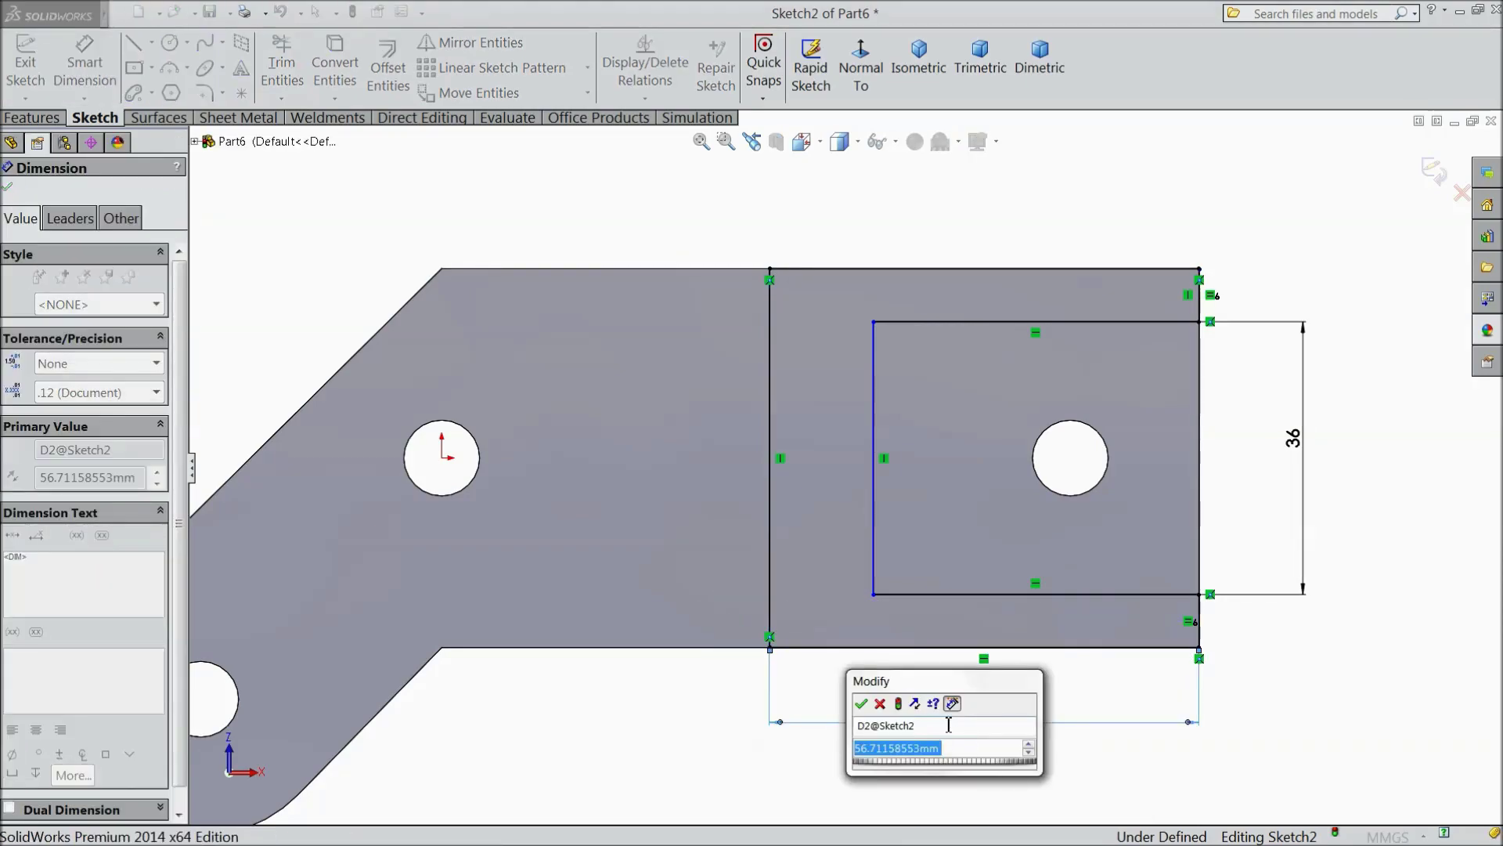
text(70)
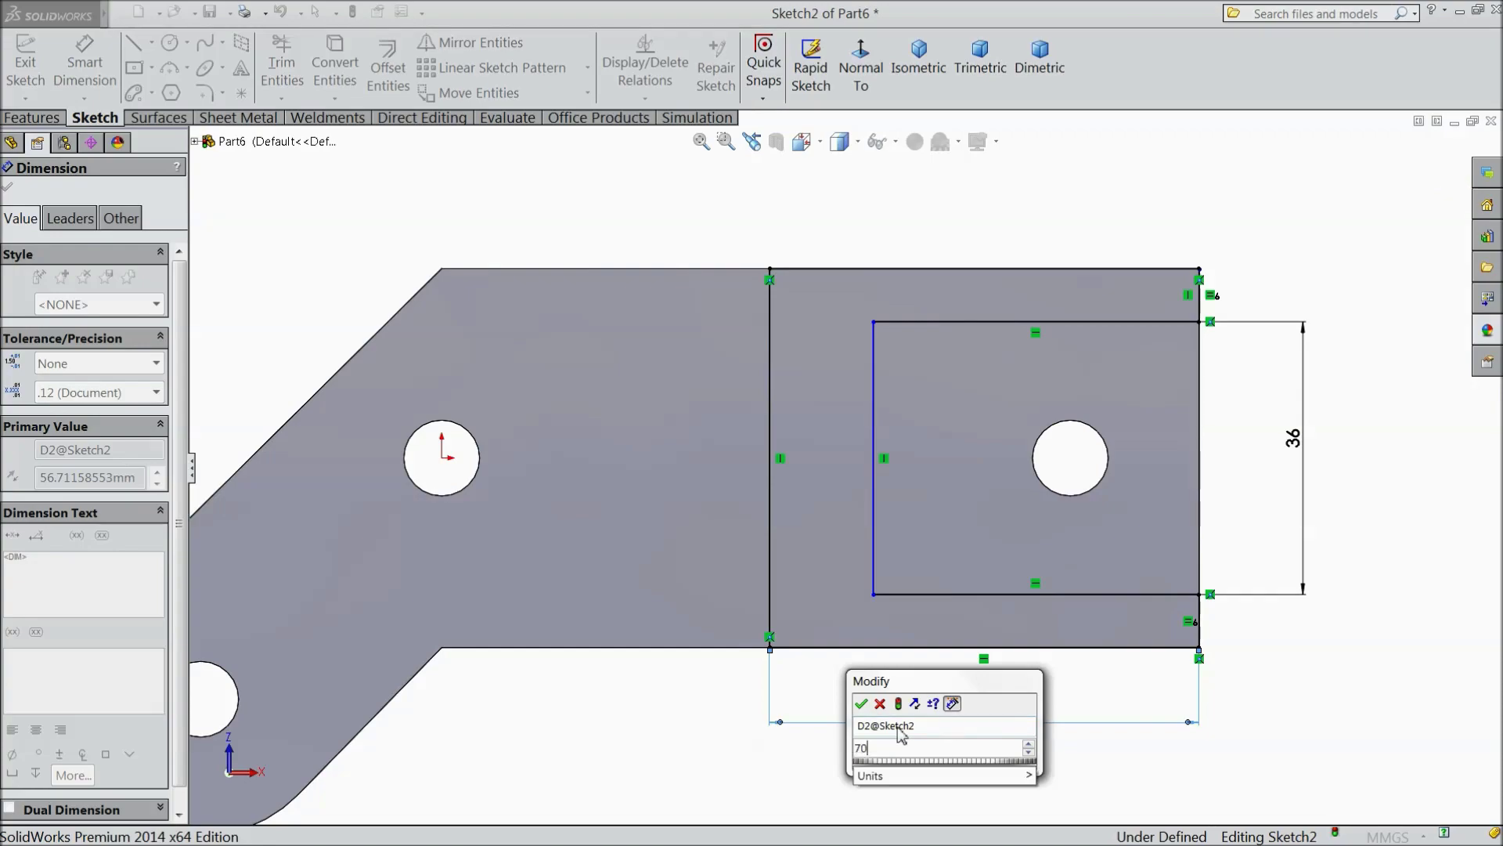
click(861, 704)
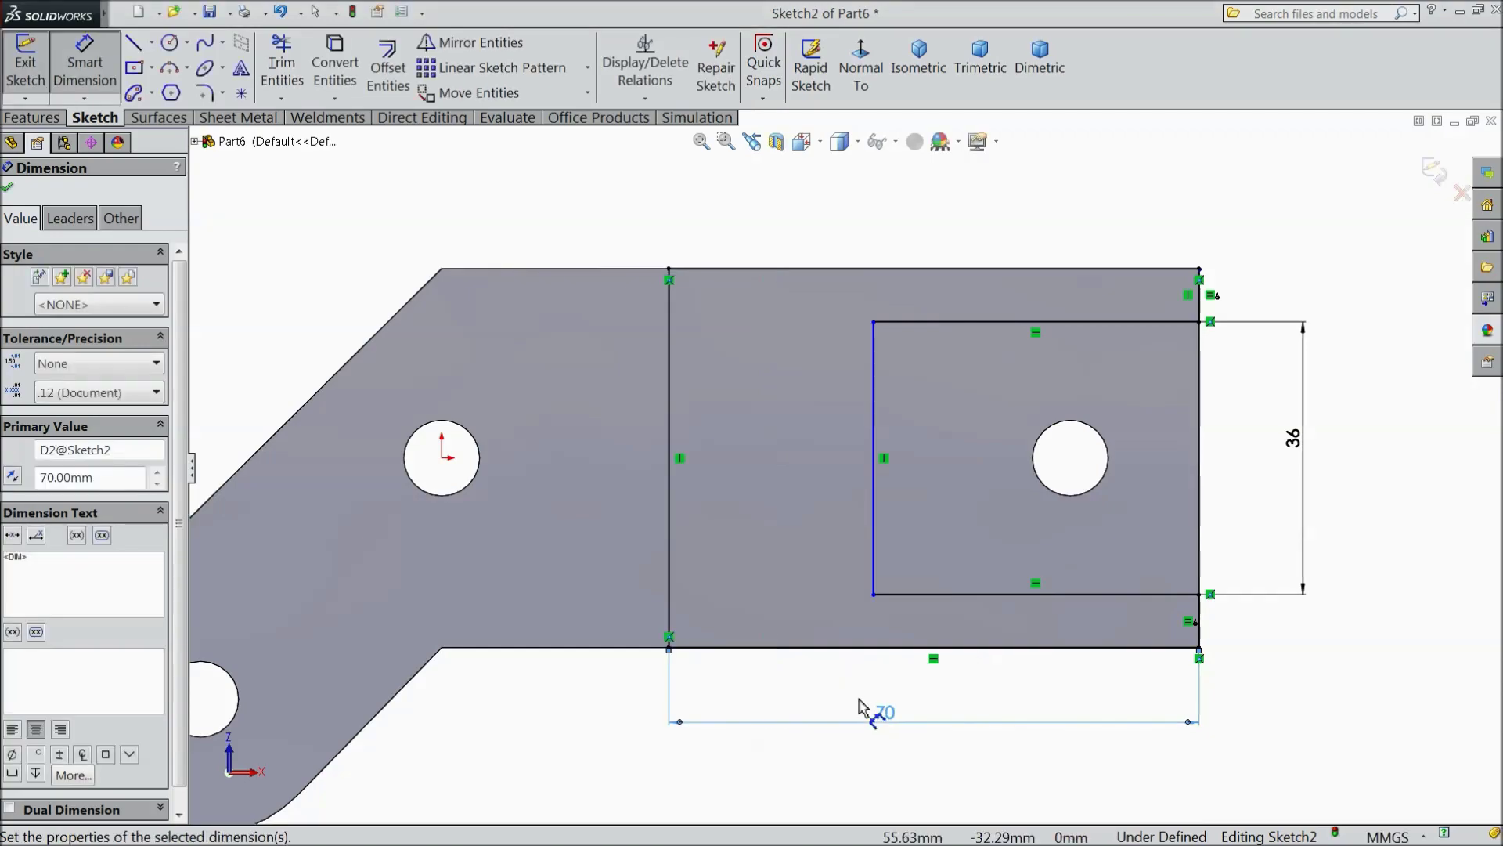
Step: Dimension the distance from the plate's straight end to the notch's inner vertical line as 50 mm
click(877, 574)
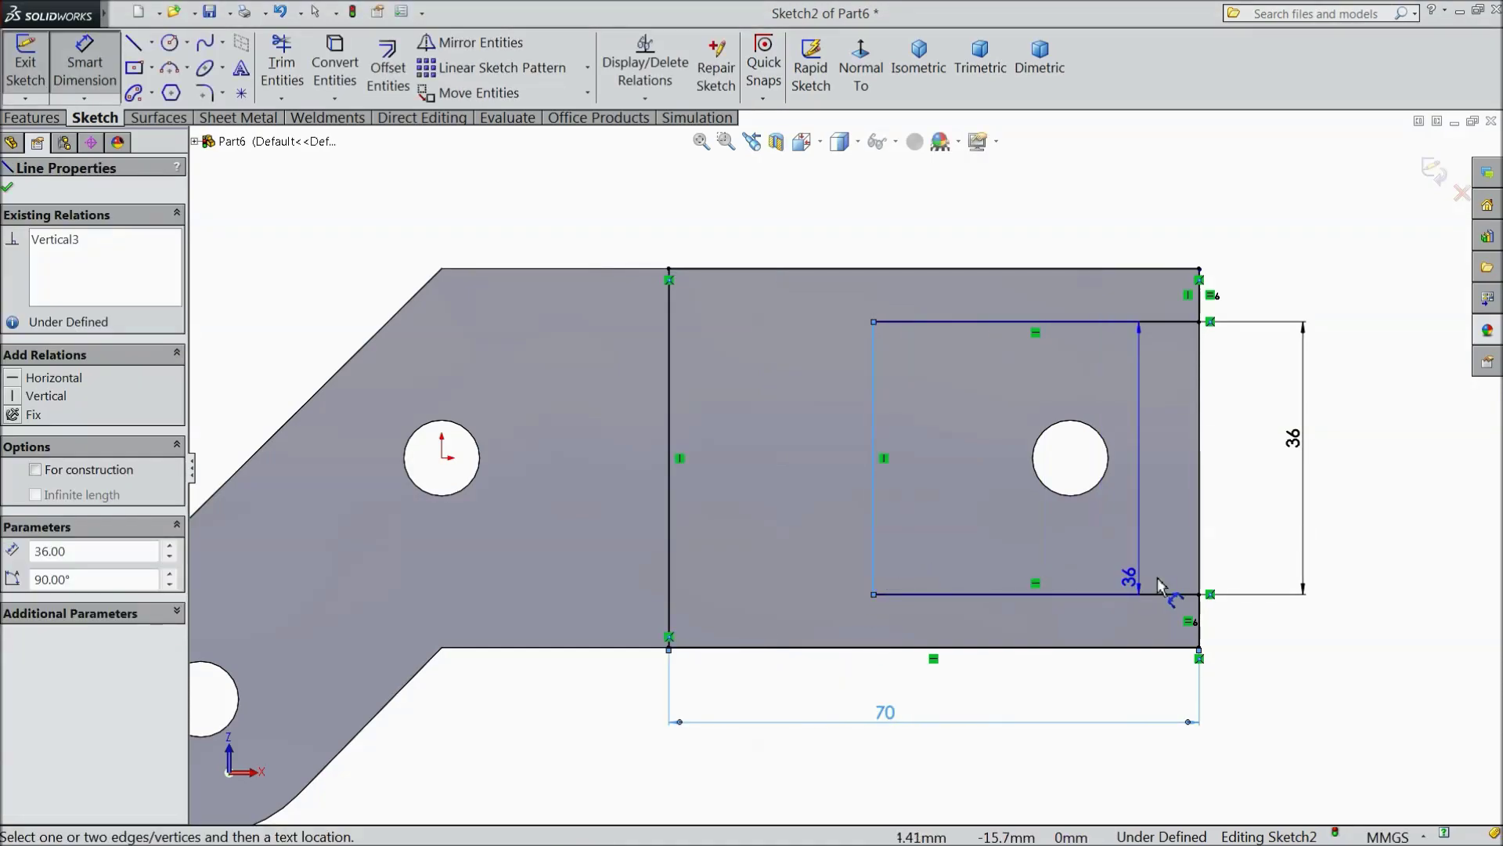
click(1198, 636)
click(1027, 685)
text(50)
click(932, 657)
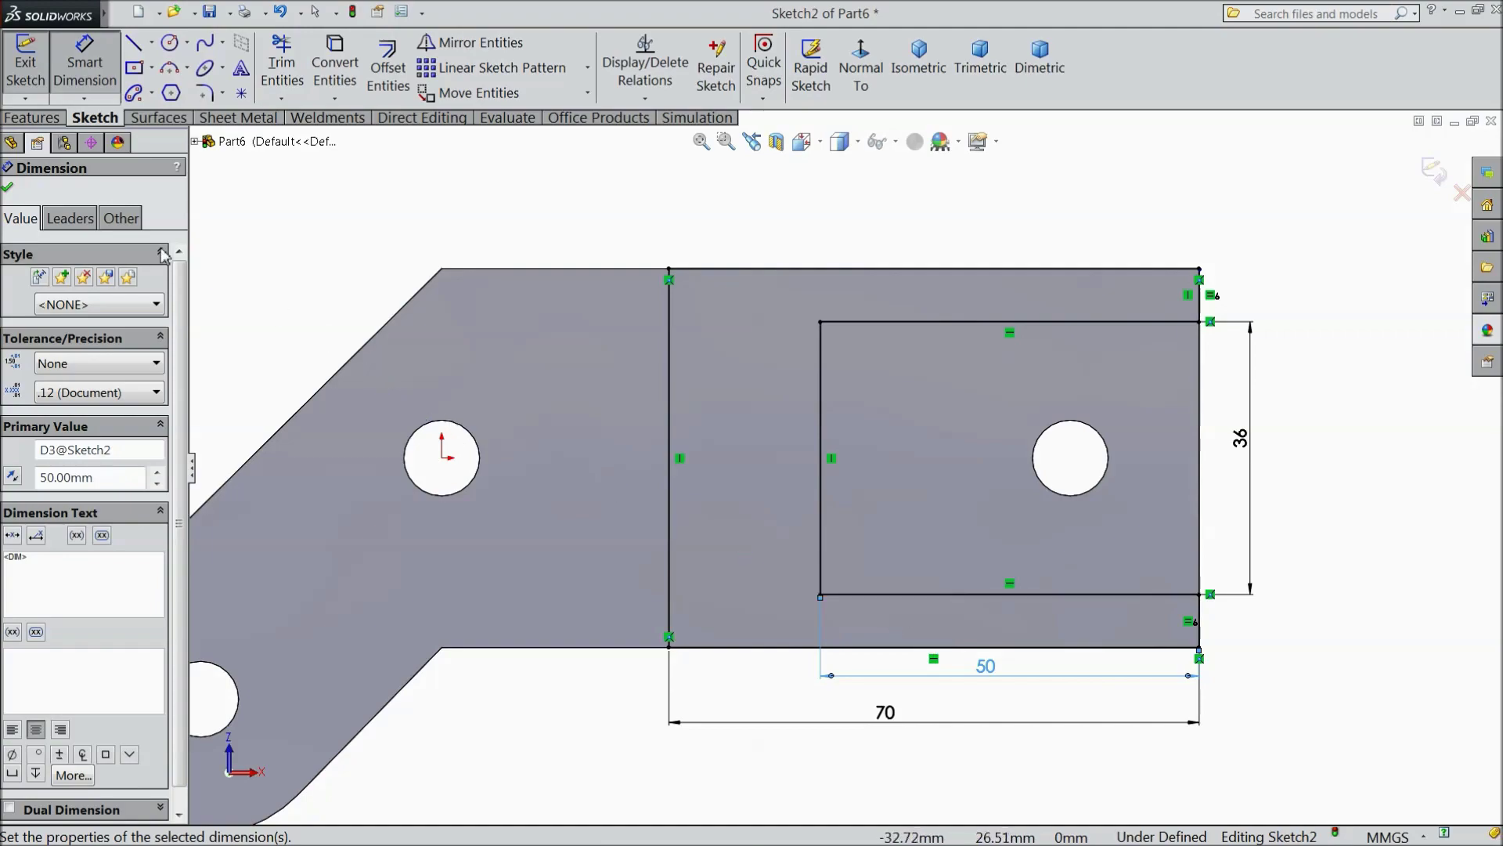
click(10, 189)
Step: Extrude the U-shaped region around the notch as a blind boss 8 mm high, merged with the plate
click(31, 117)
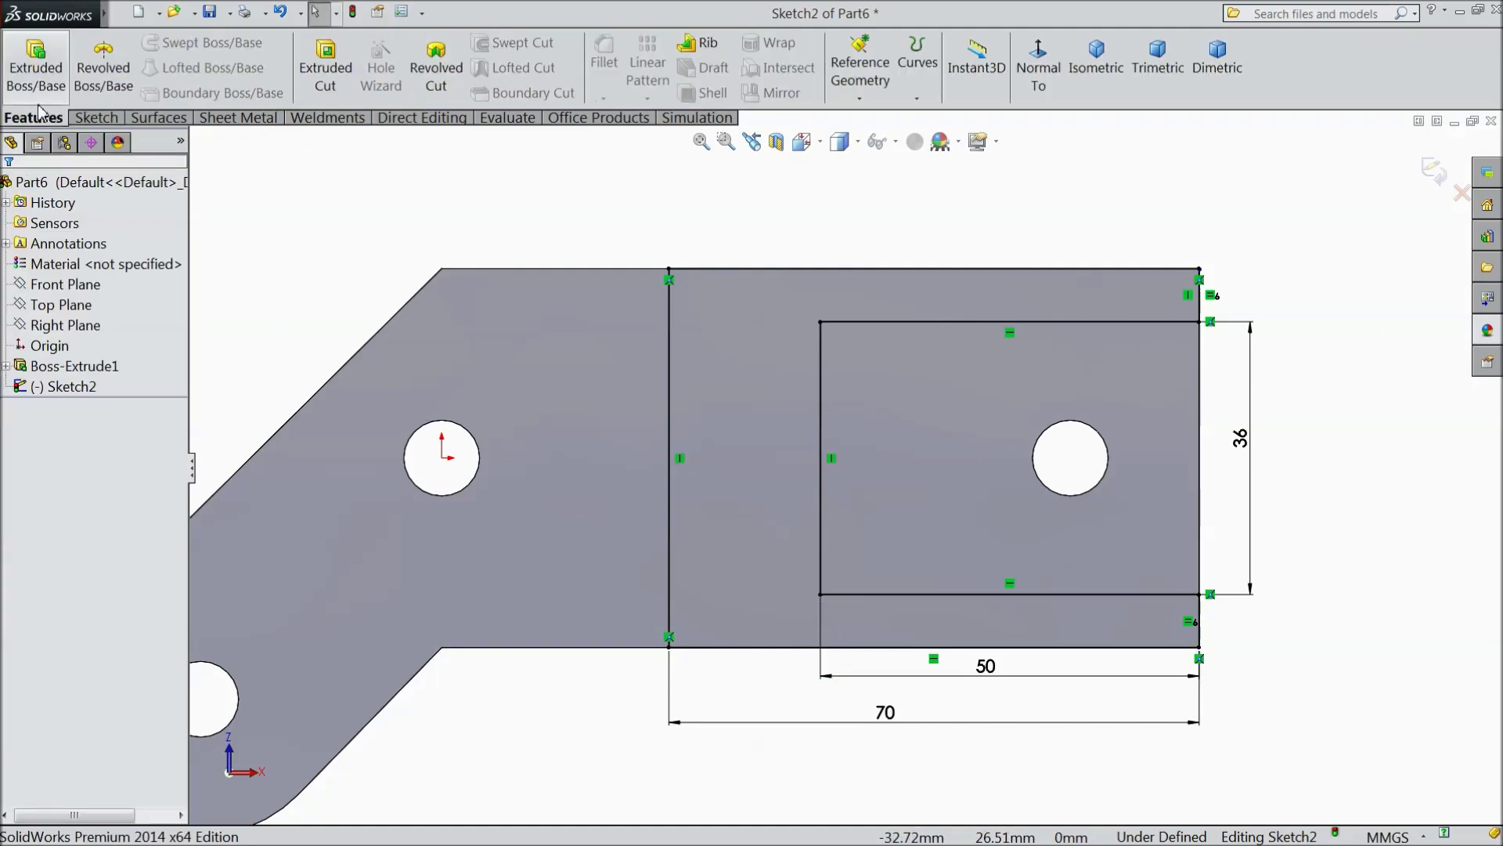
click(35, 67)
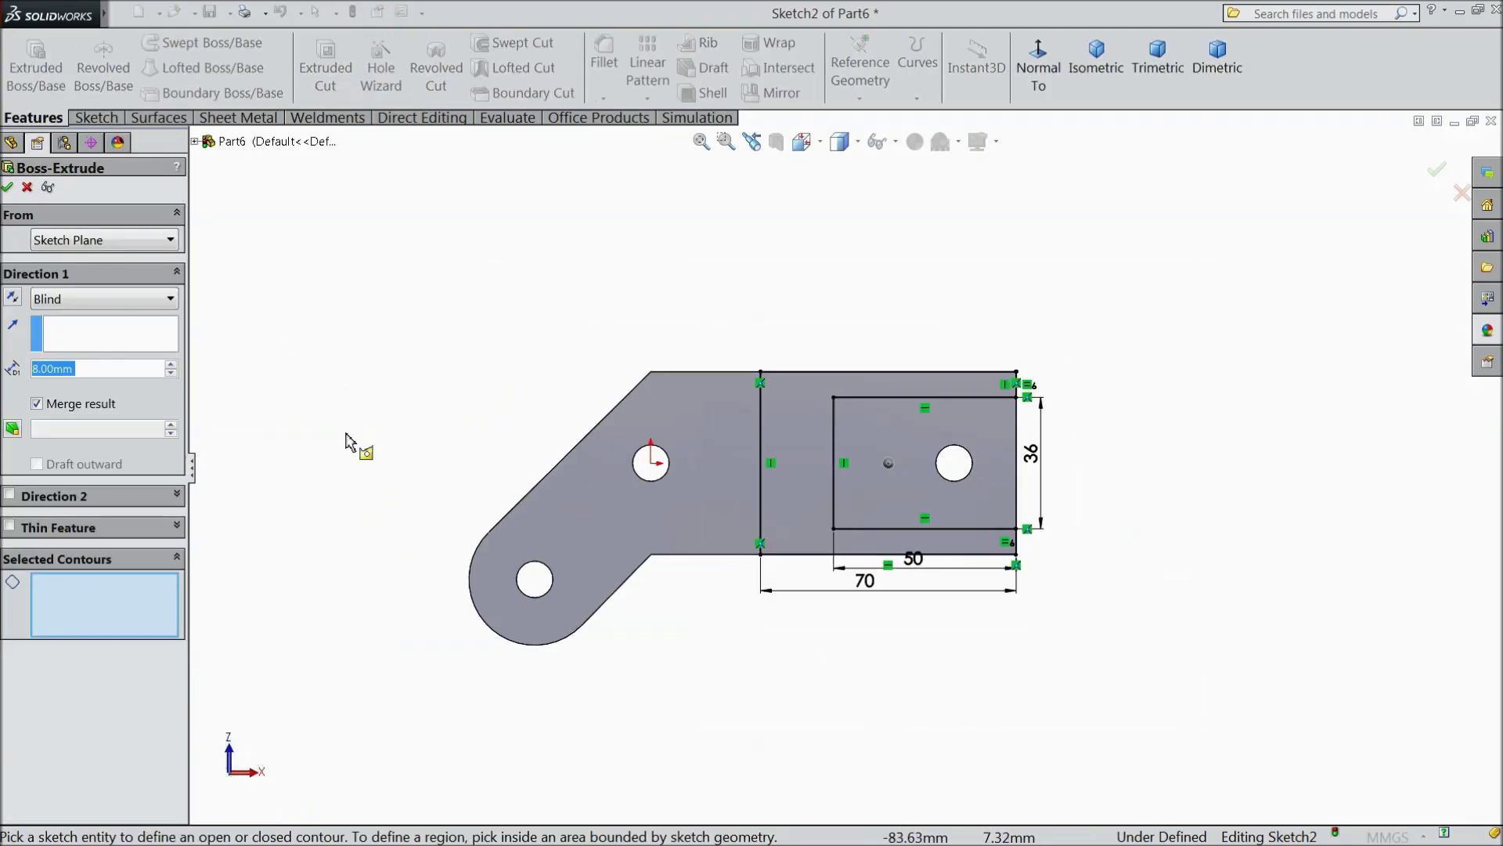
scroll(1018, 473, down, 3)
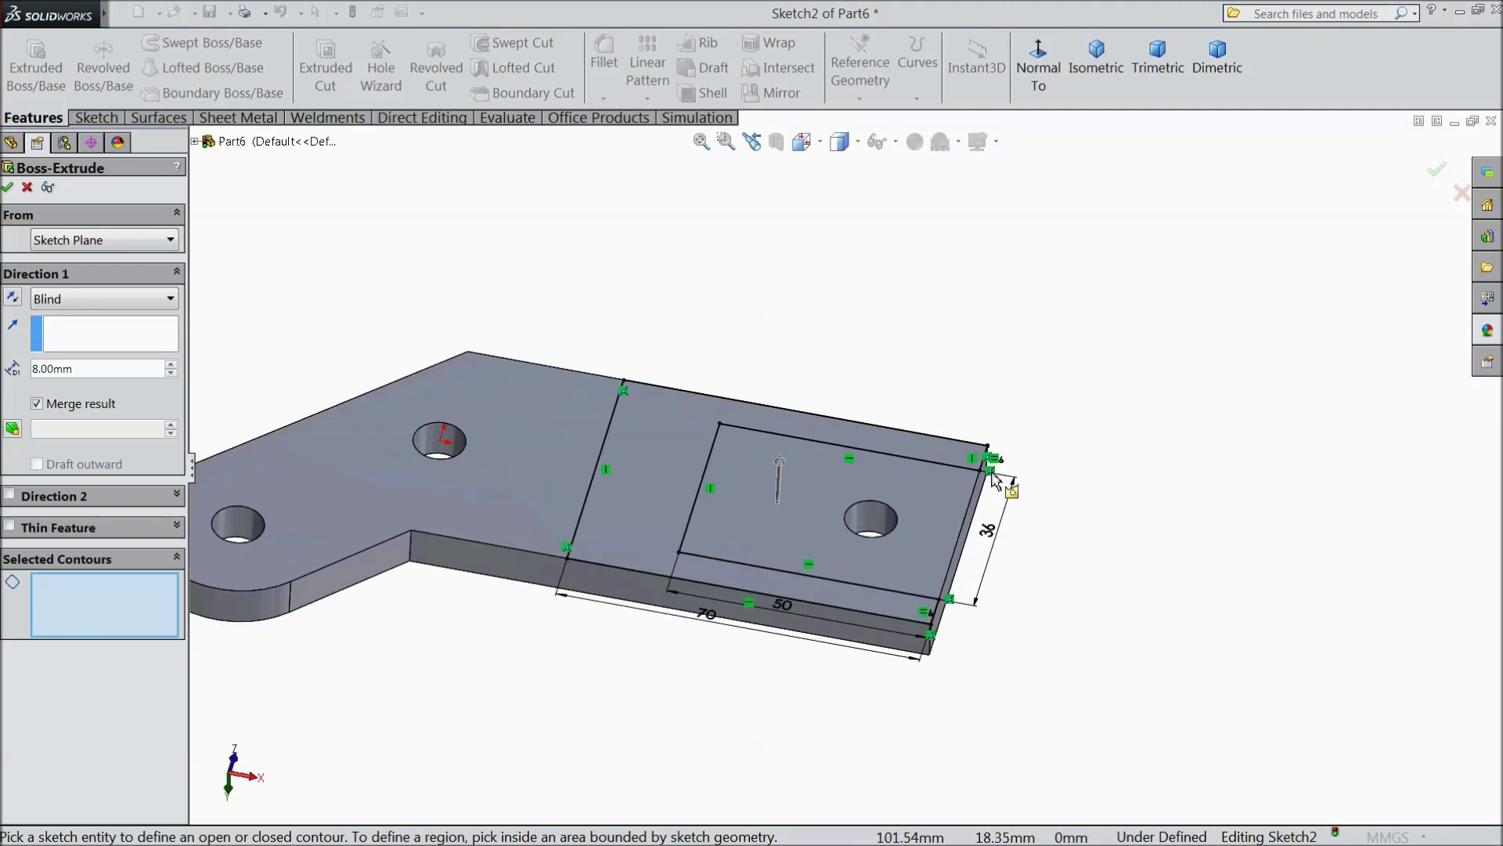
click(675, 509)
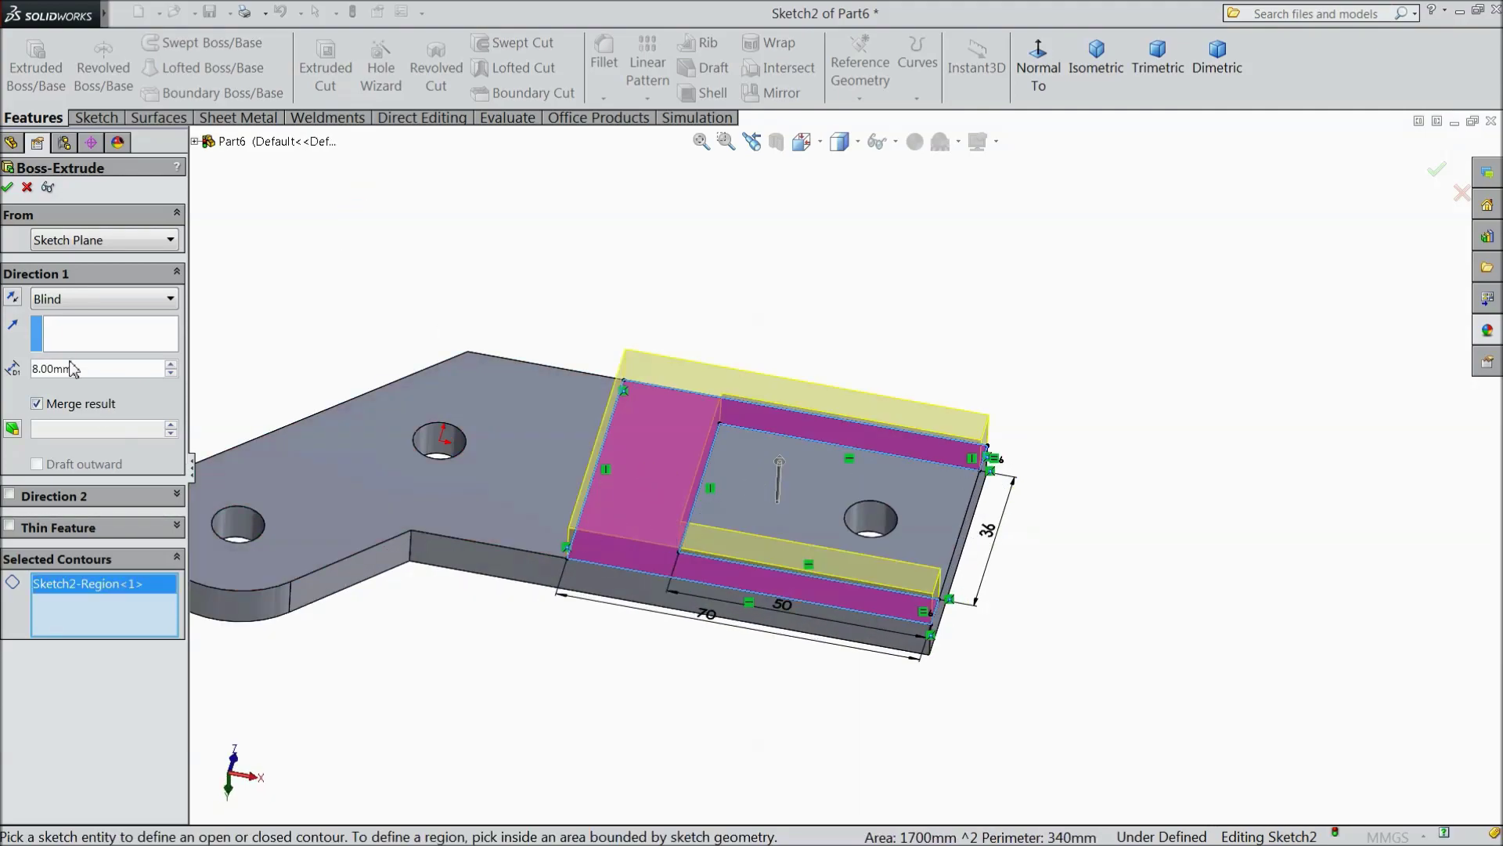
click(7, 188)
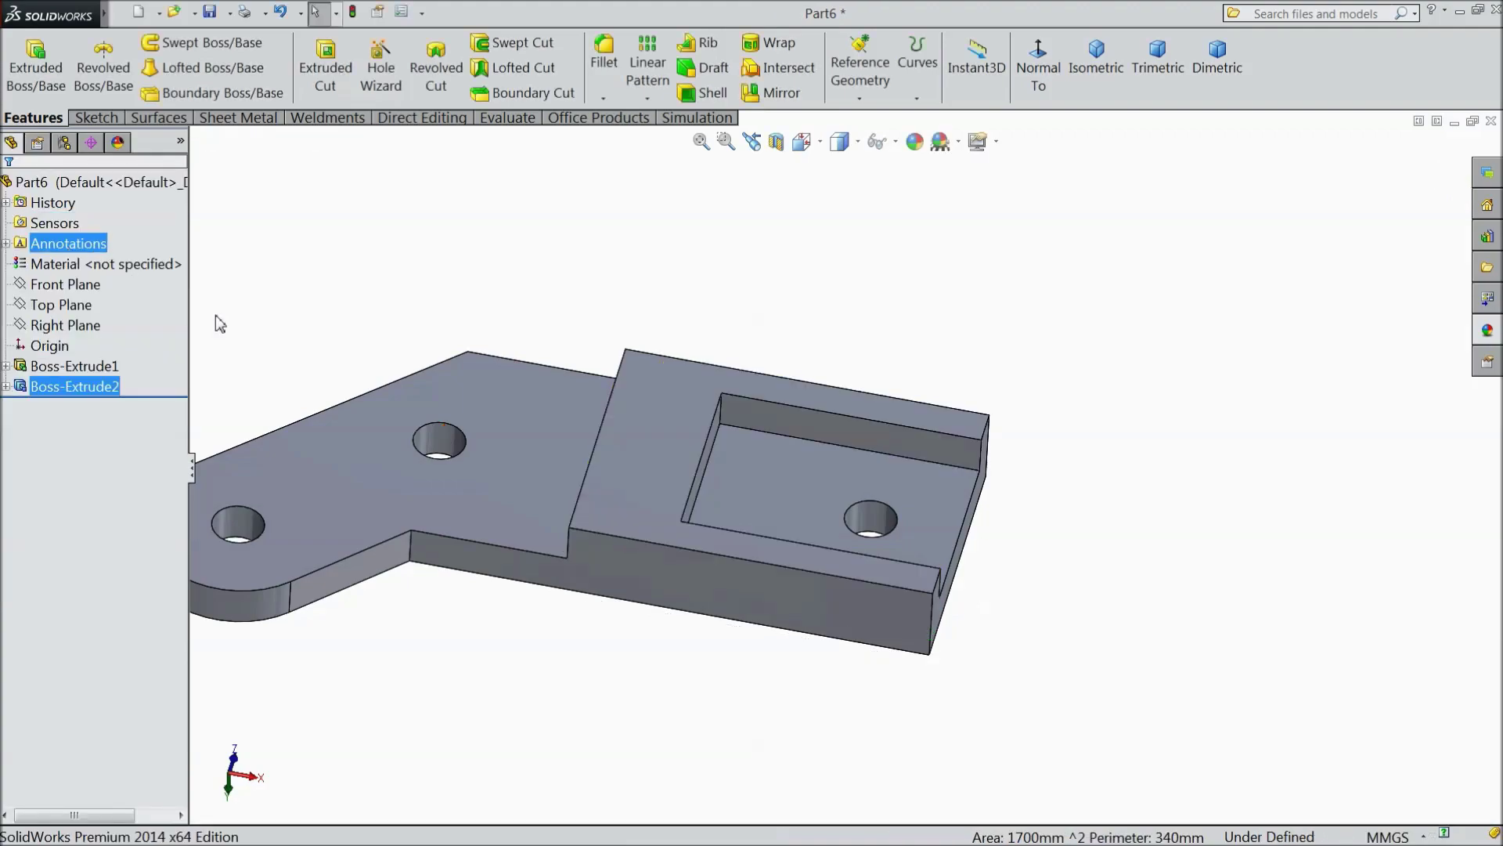
Step: Fillet the inner and outer vertical edges at the plate's bend with a constant 15 mm radius
scroll(478, 432, up, 3)
middle_drag(478, 432, 499, 364)
click(603, 55)
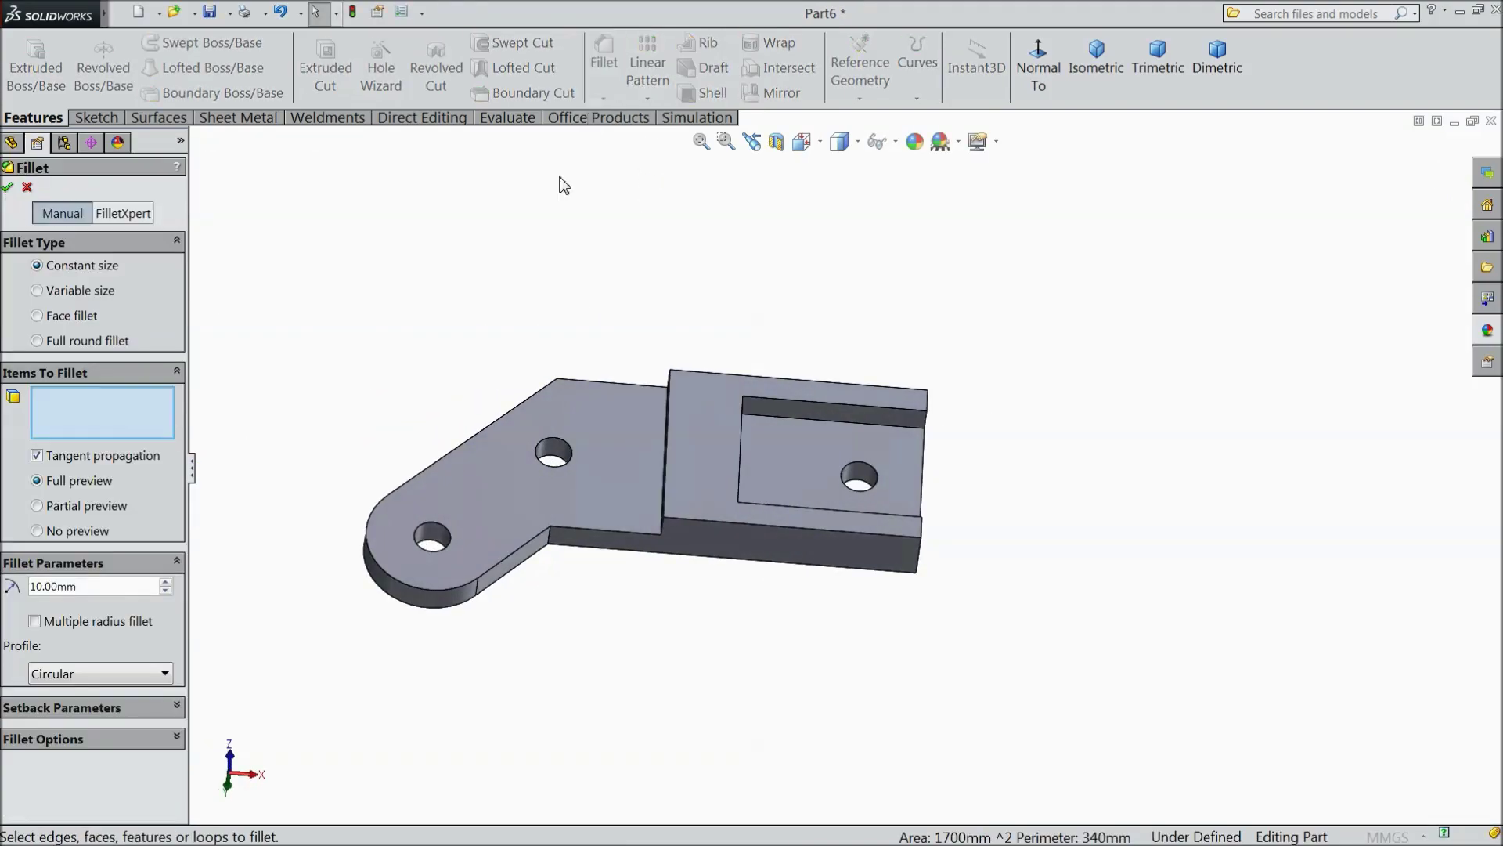
text(15)
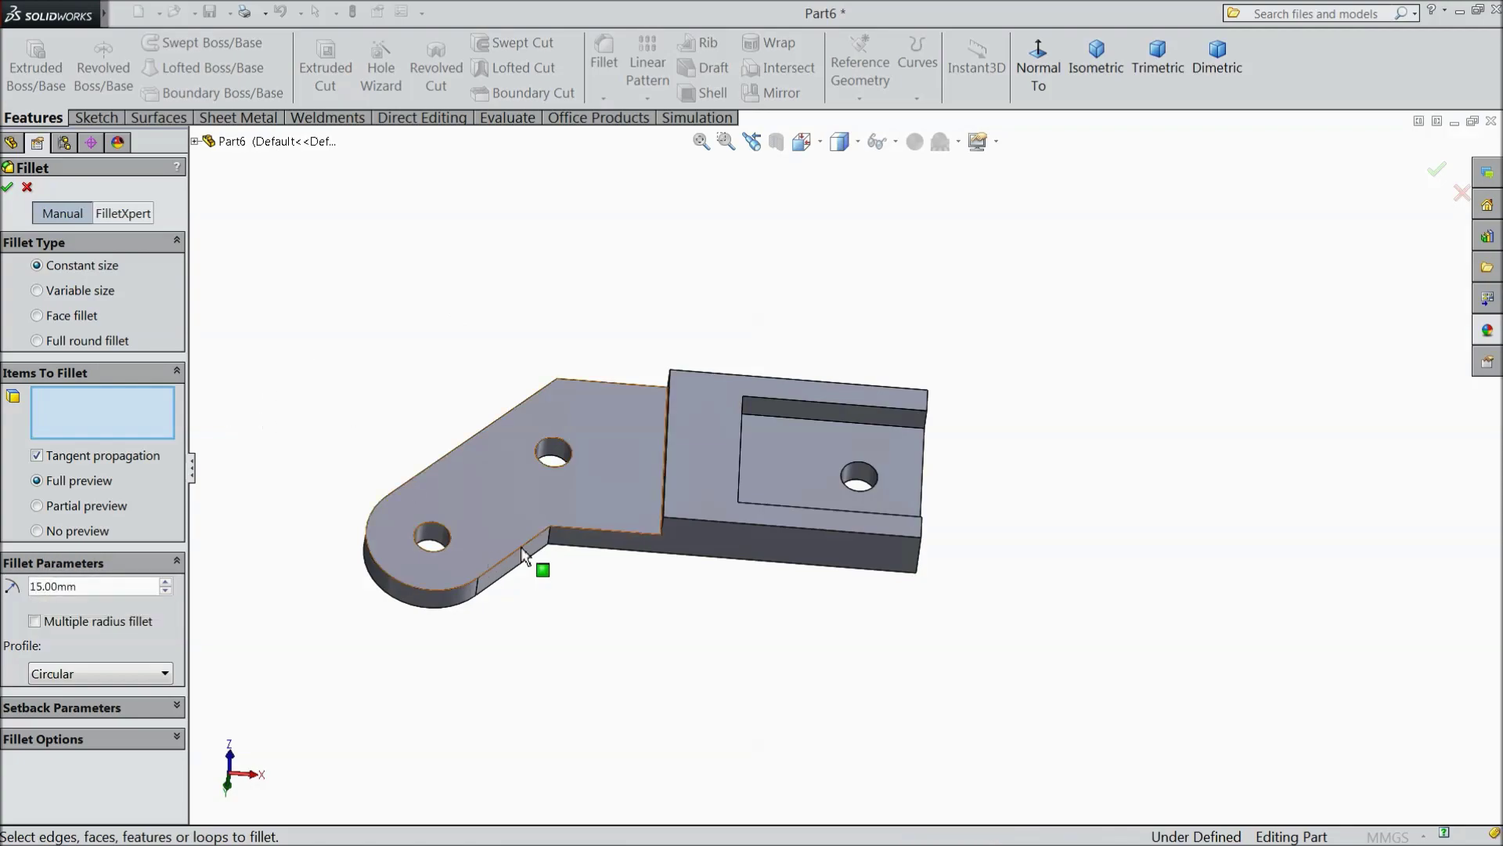
scroll(571, 548, down, 3)
click(595, 531)
middle_drag(644, 576, 692, 744)
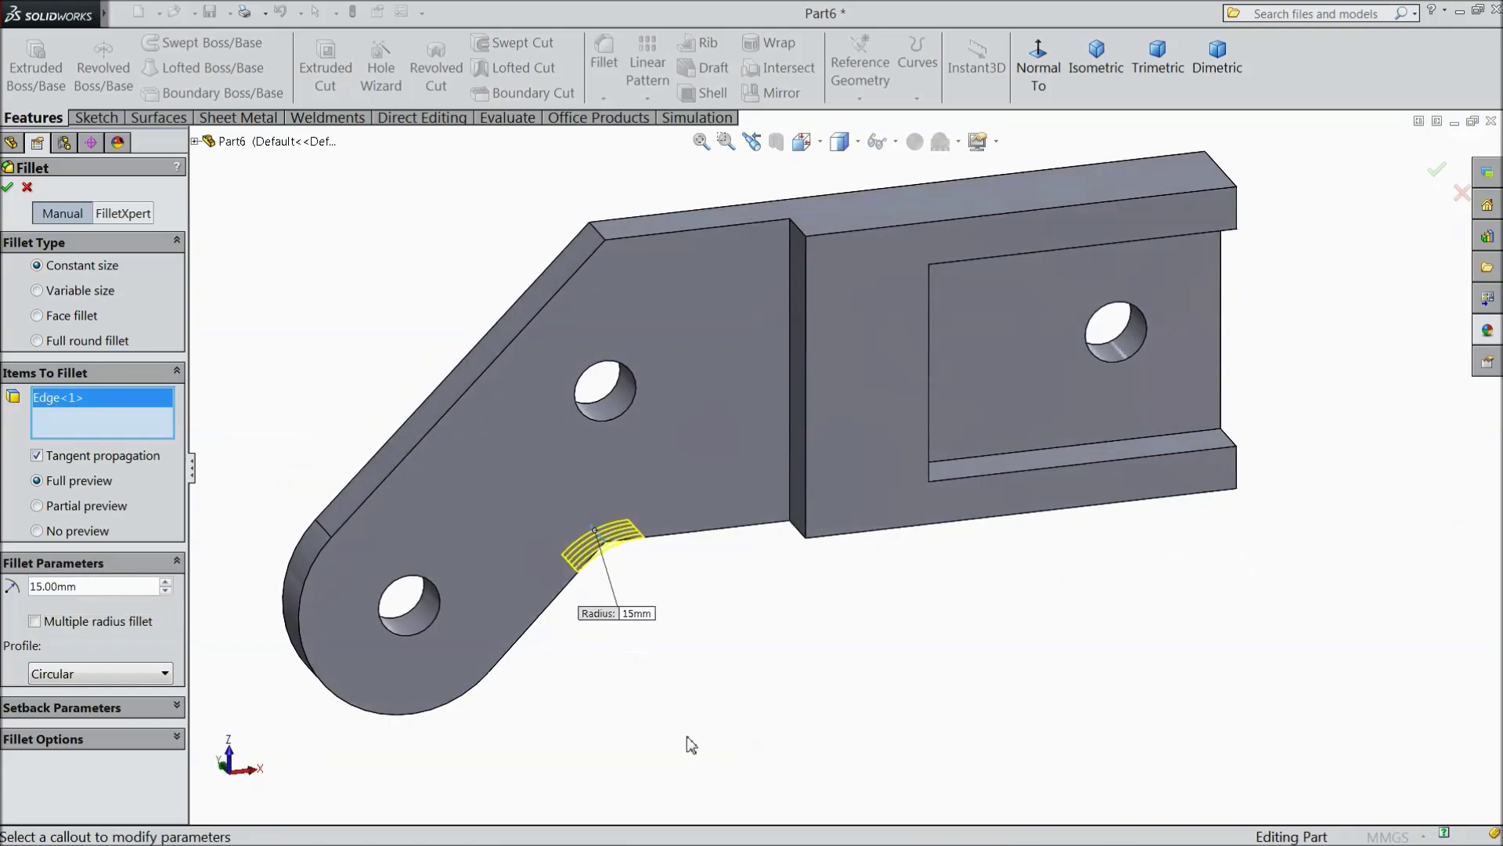
click(597, 233)
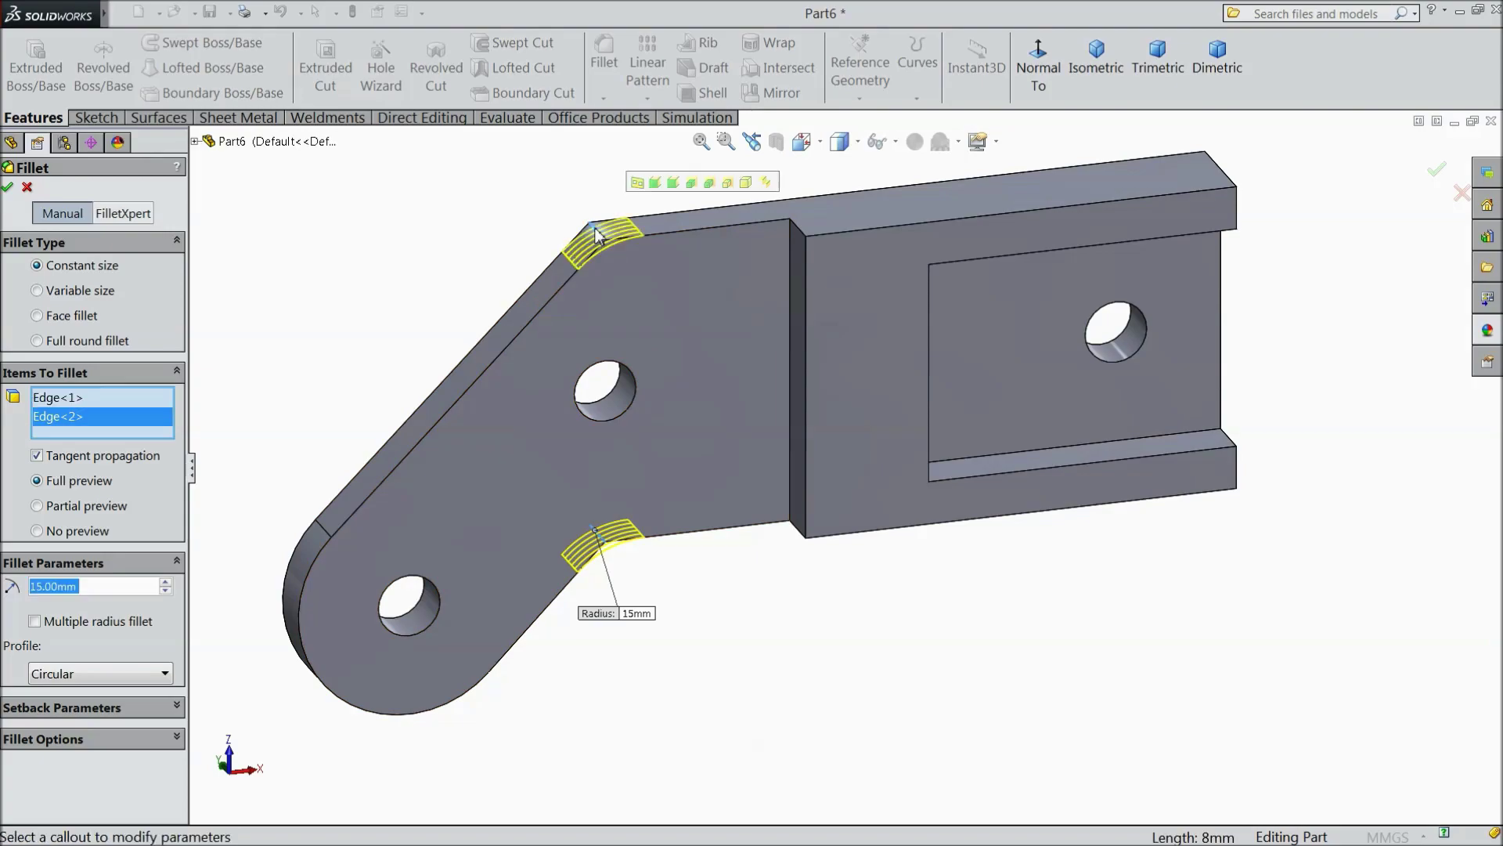
click(9, 187)
click(990, 141)
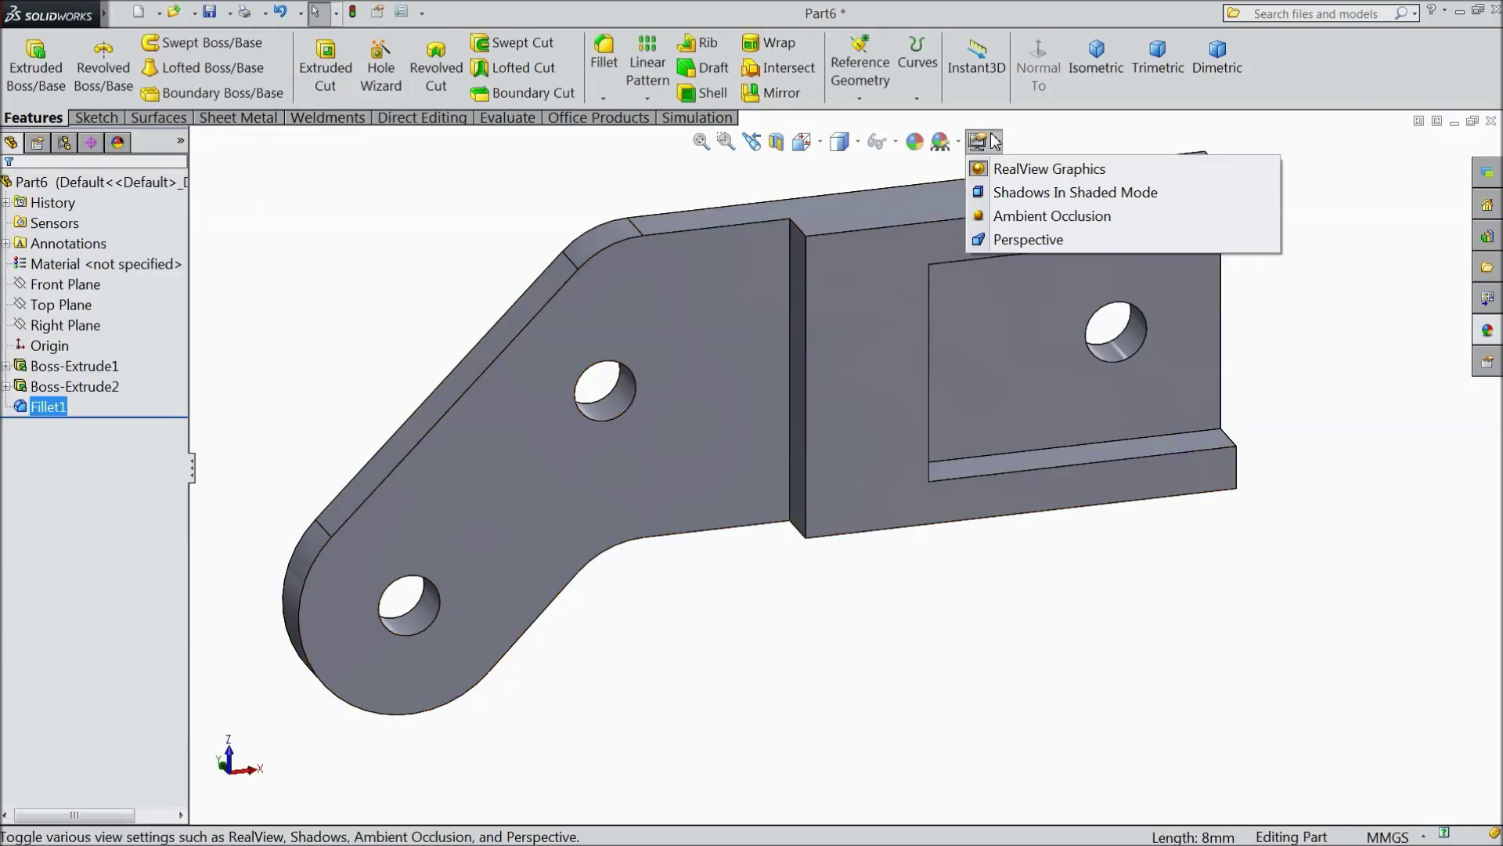
click(462, 239)
scroll(455, 250, up, 3)
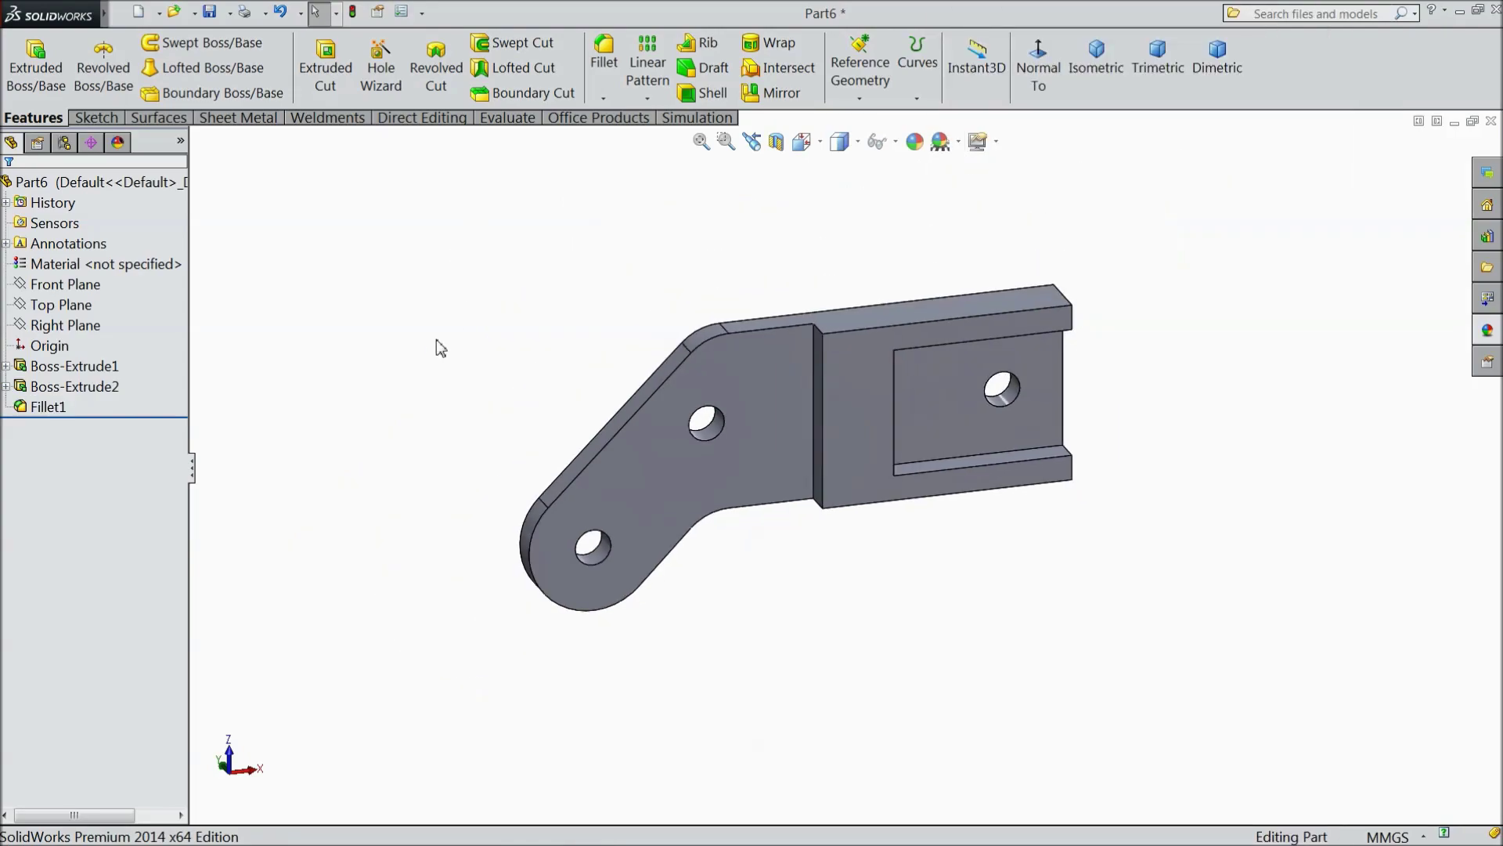
middle_drag(436, 341, 430, 167)
scroll(788, 362, down, 2)
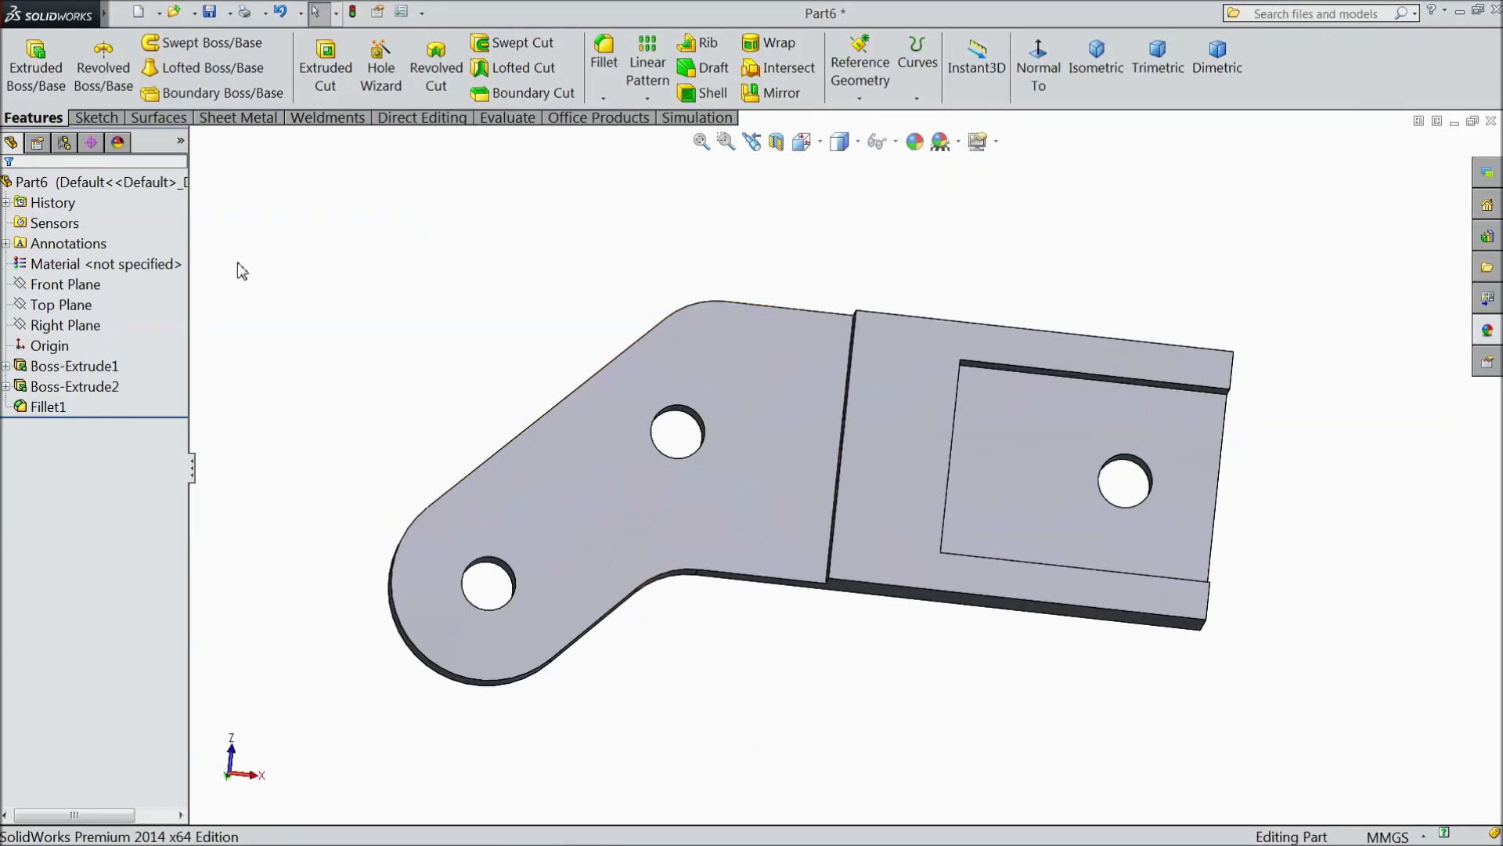
Step: Apply the satin finish stainless steel appearance to the whole part
click(36, 181)
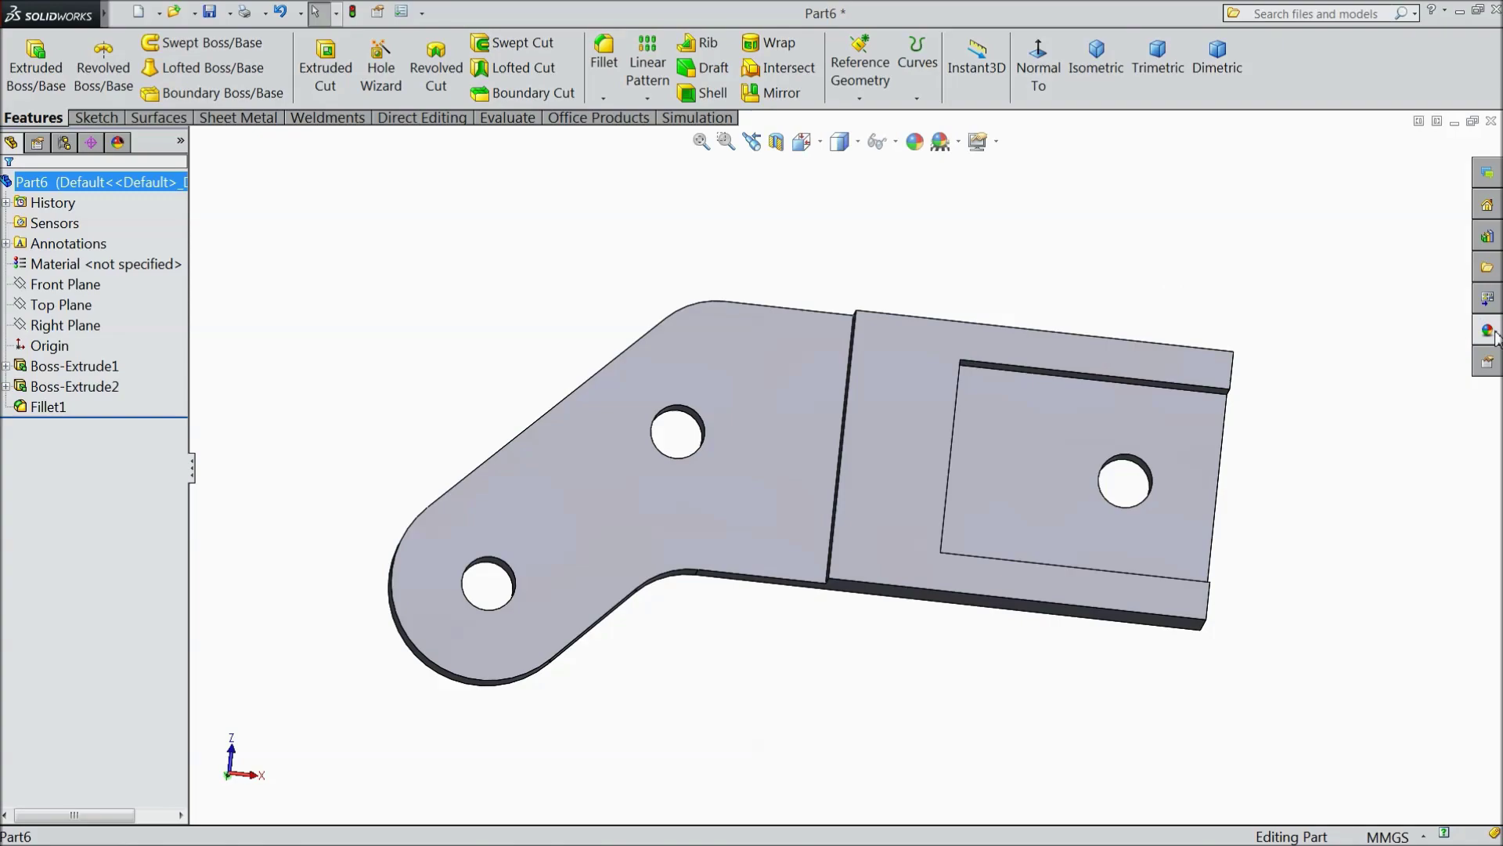
click(1495, 335)
double_click(1352, 641)
middle_drag(811, 665, 757, 498)
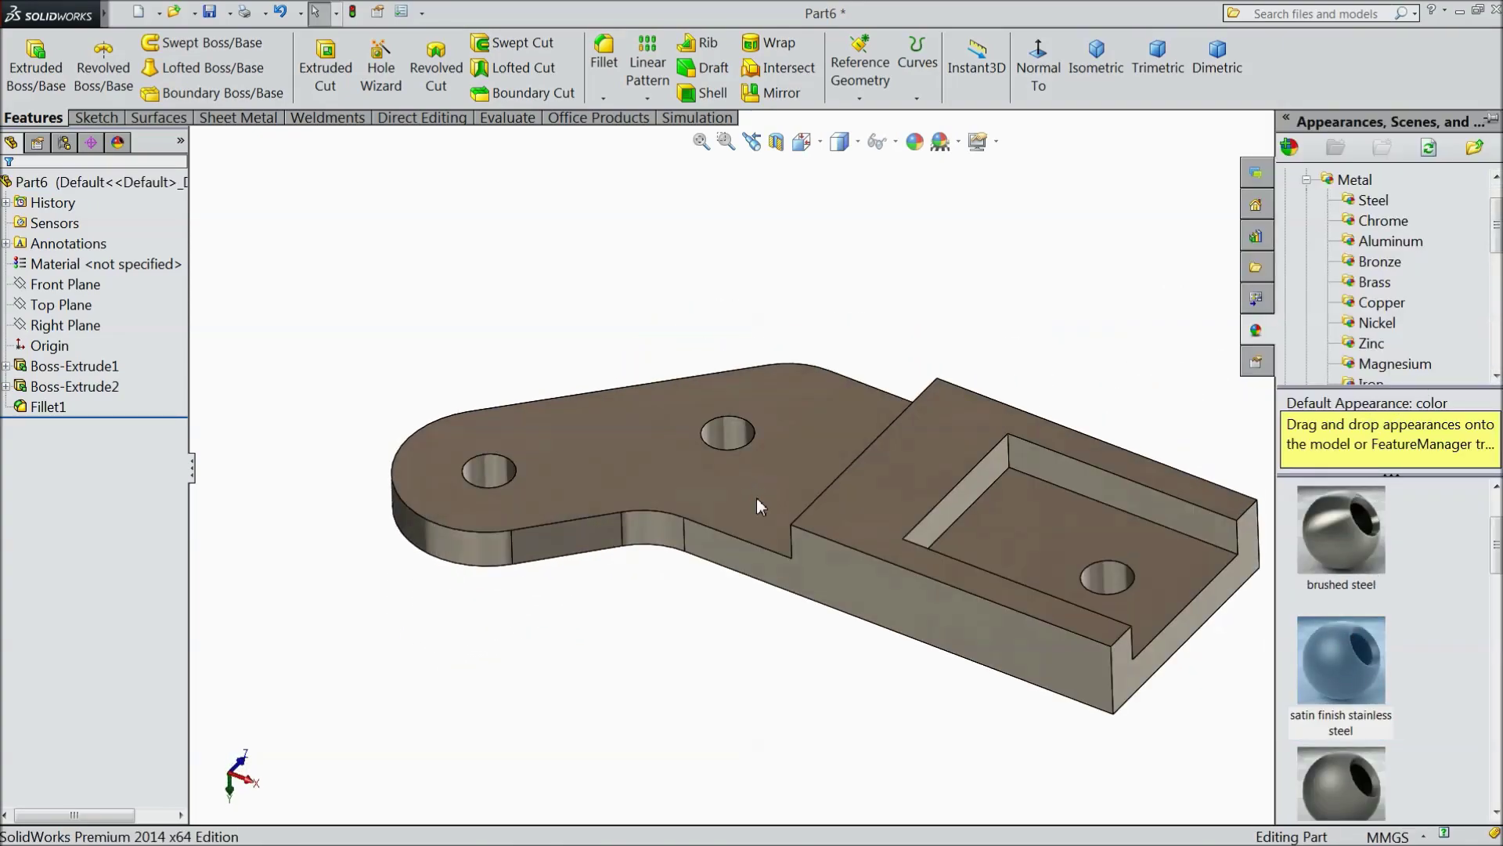
scroll(757, 500, up, 1)
scroll(990, 524, down, 2)
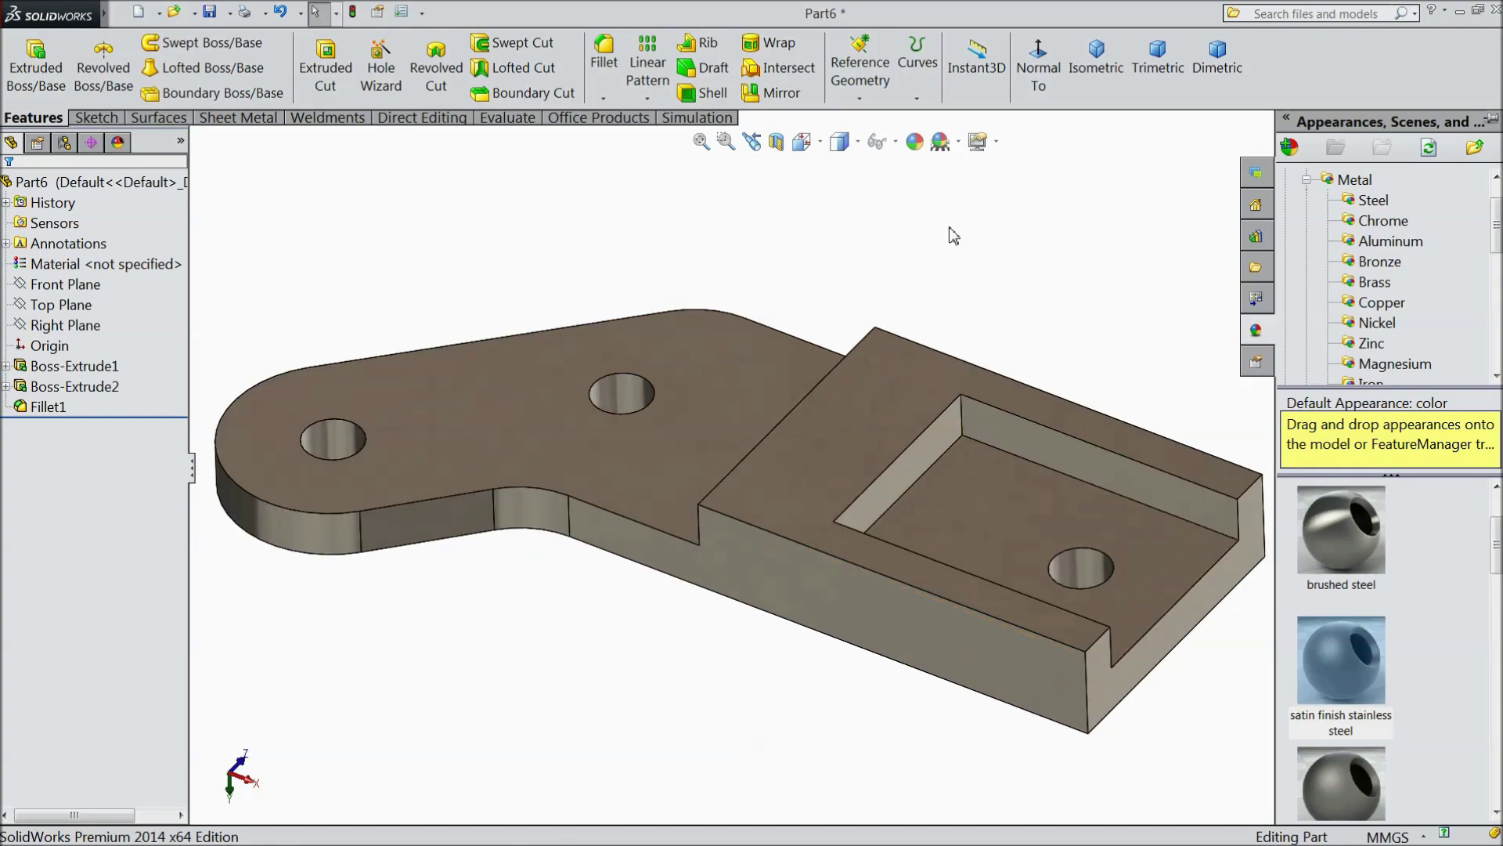
Step: Recolour the part's satin finish stainless steel appearance to bright green, then add some red for an olive tone
click(915, 142)
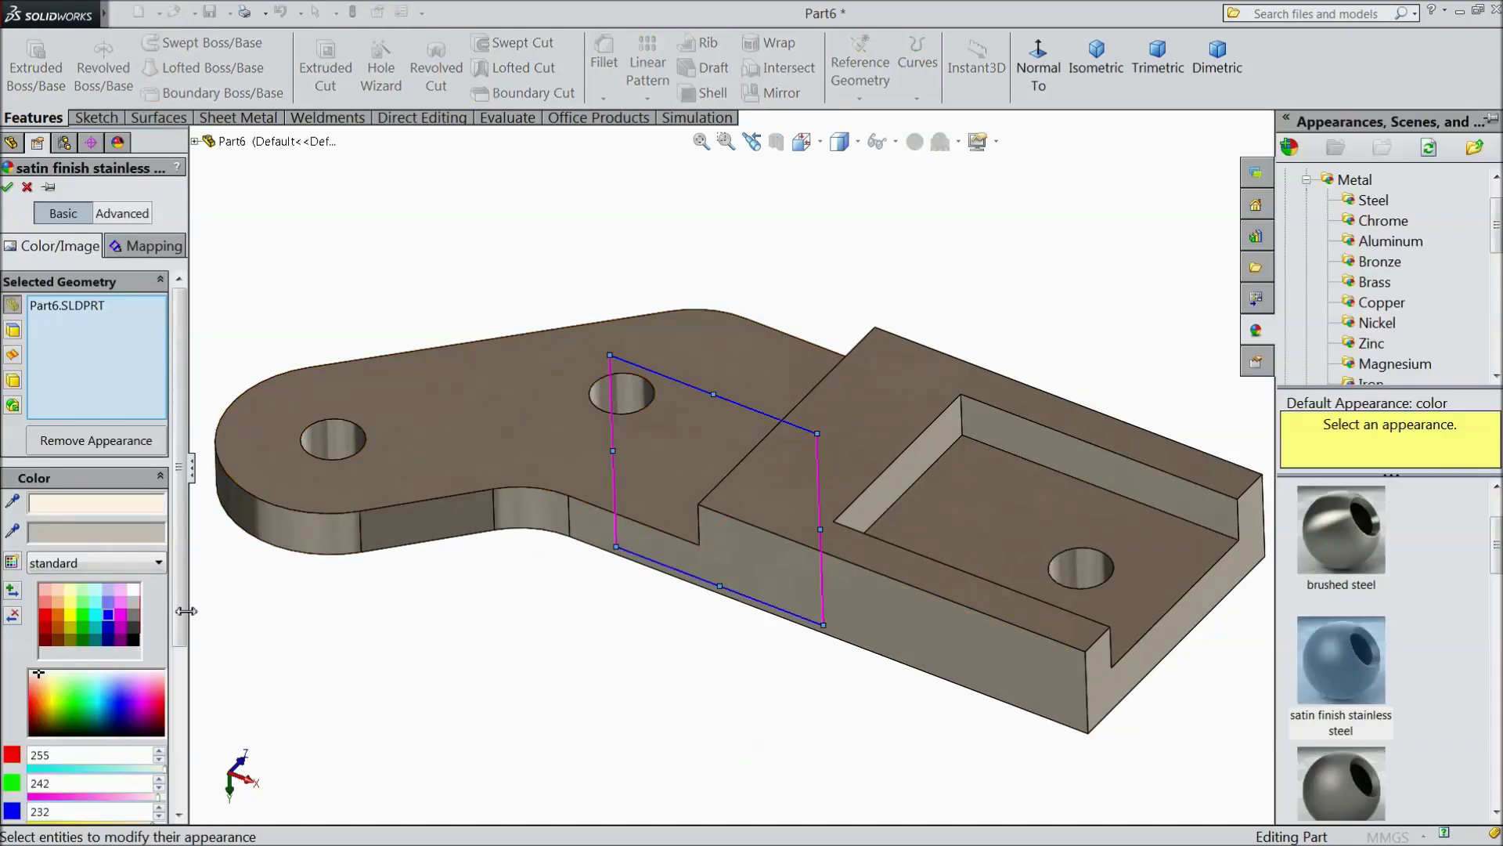
click(83, 631)
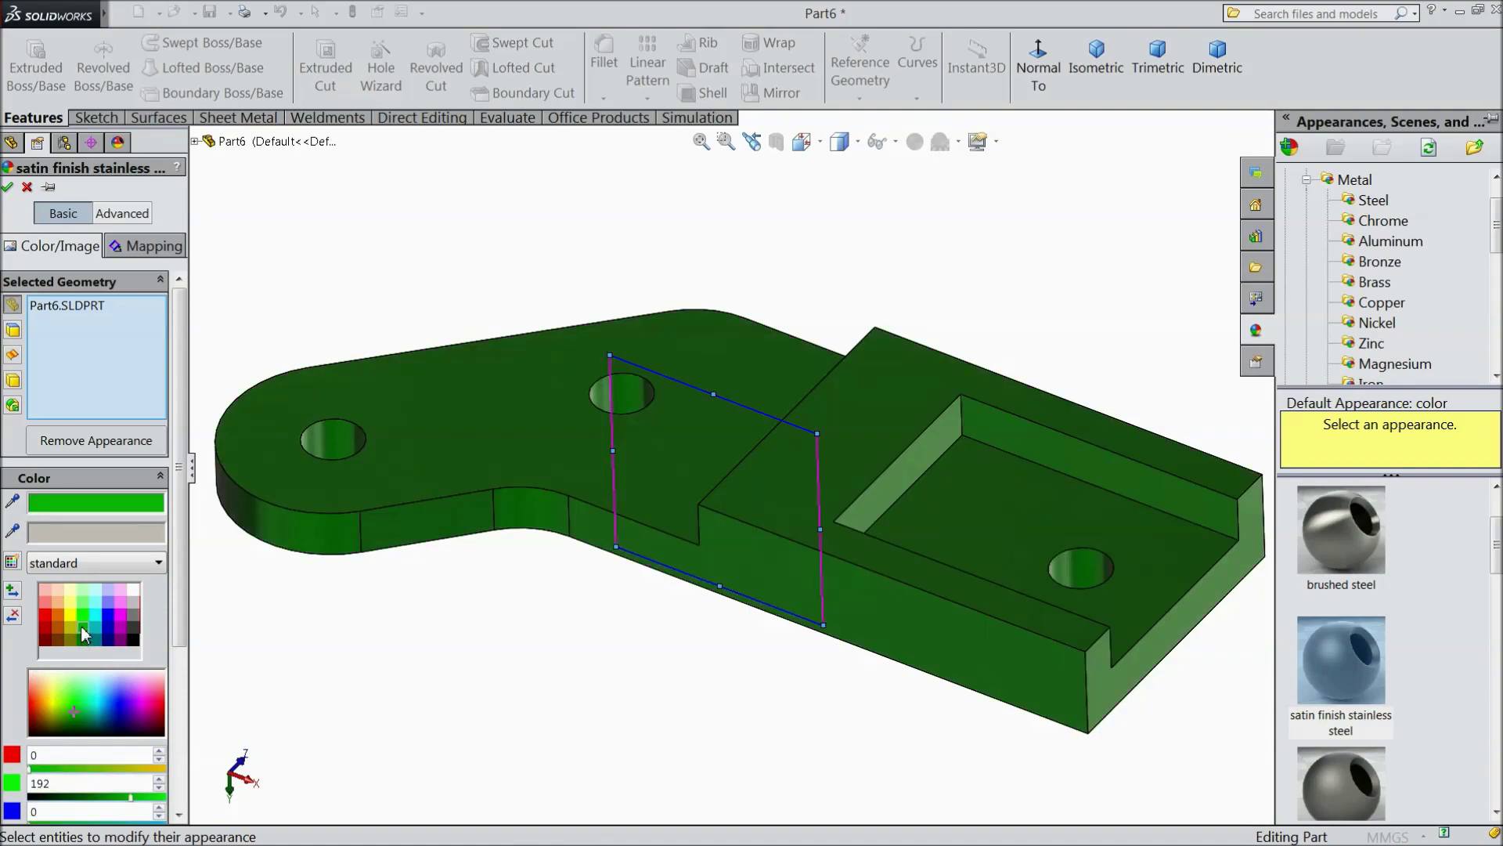
click(83, 617)
scroll(501, 592, up, 3)
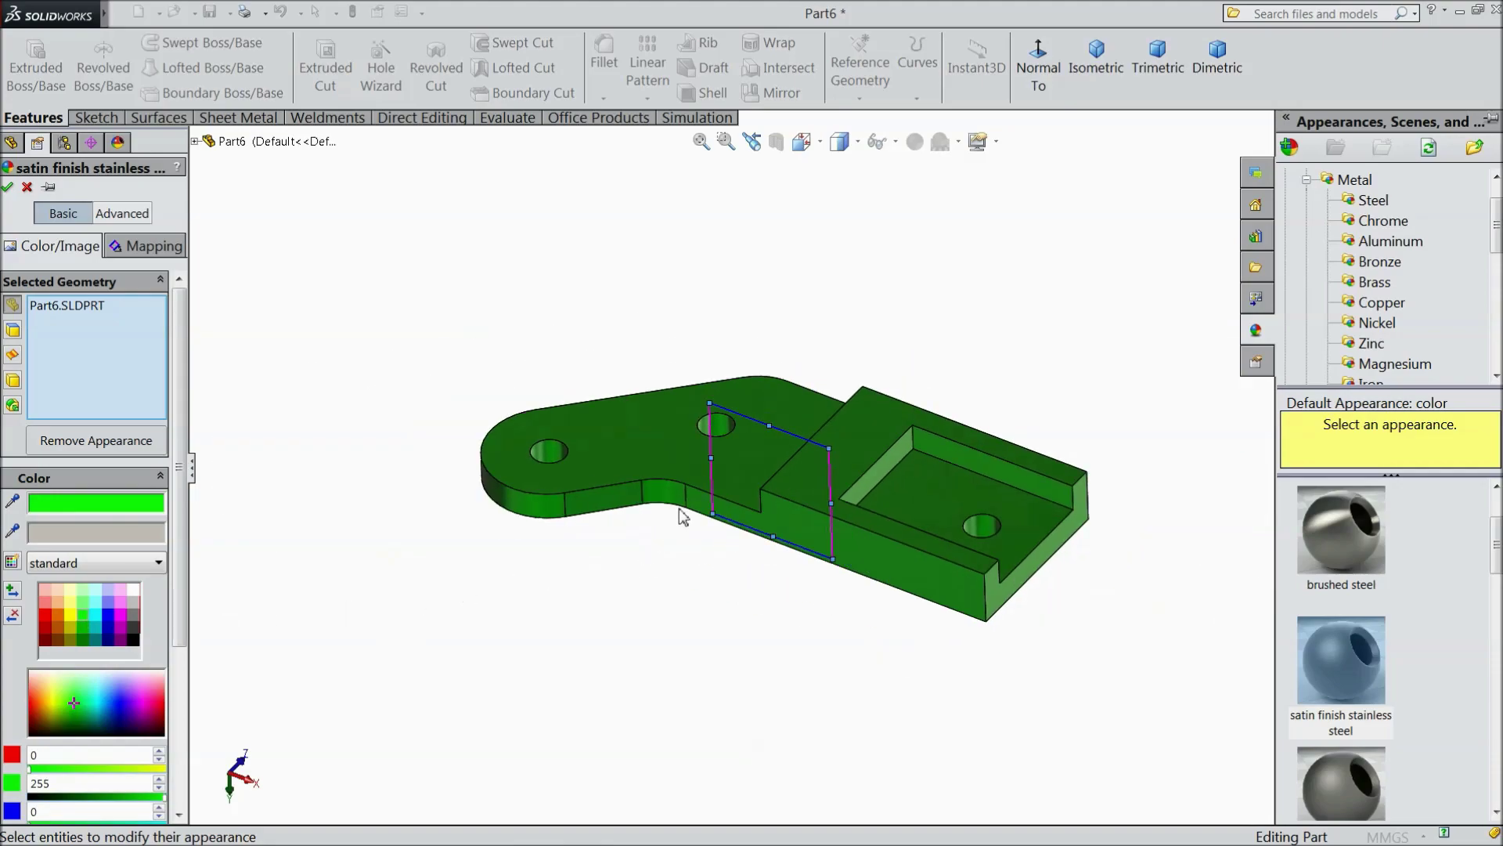
middle_drag(812, 291, 812, 340)
scroll(819, 435, down, 2)
scroll(94, 689, down, 3)
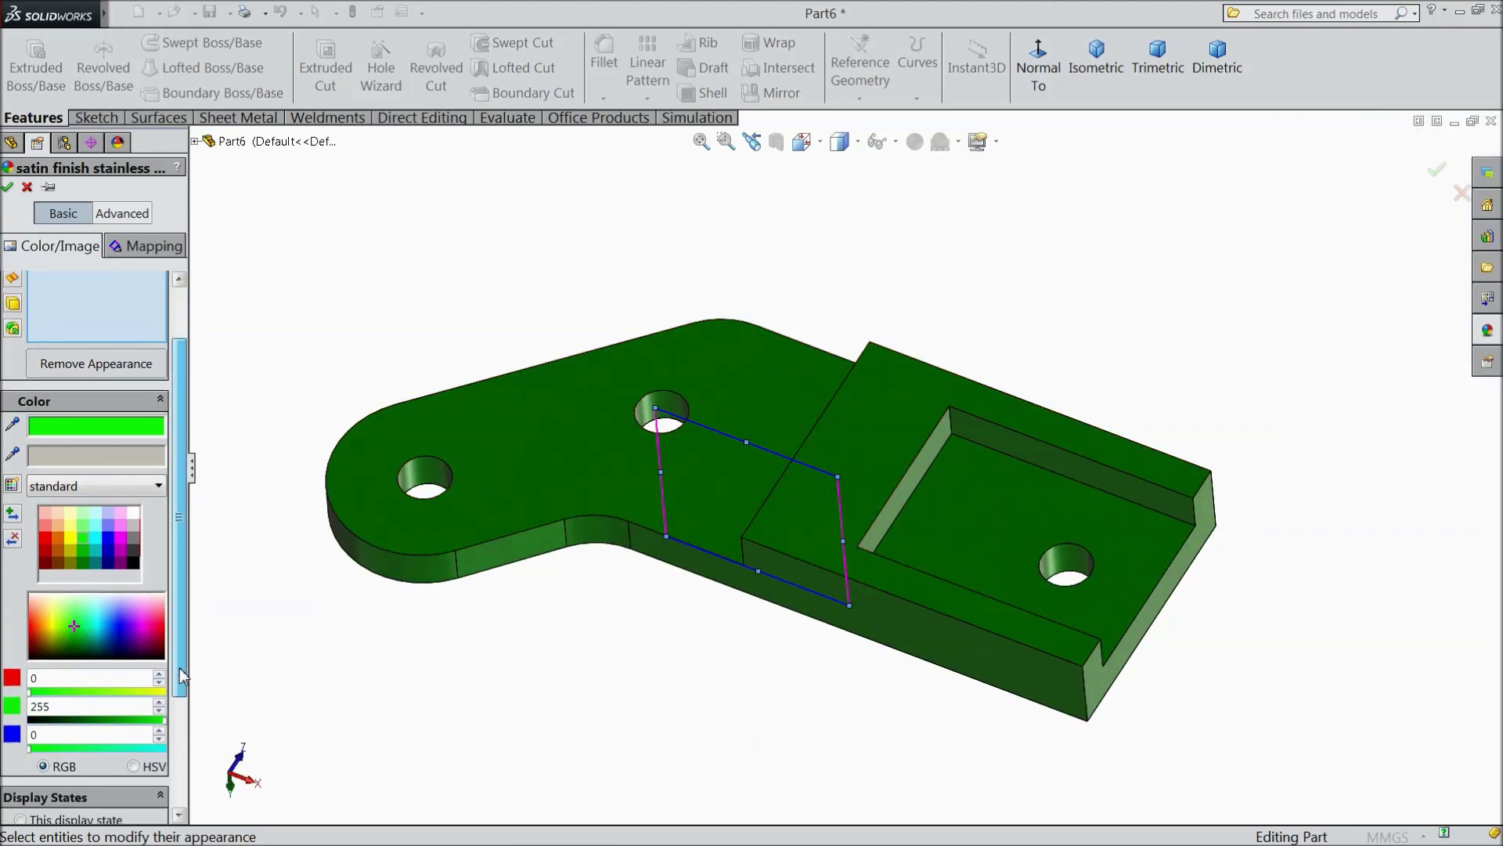
drag(28, 691, 79, 696)
click(51, 747)
middle_drag(281, 473, 288, 432)
click(6, 188)
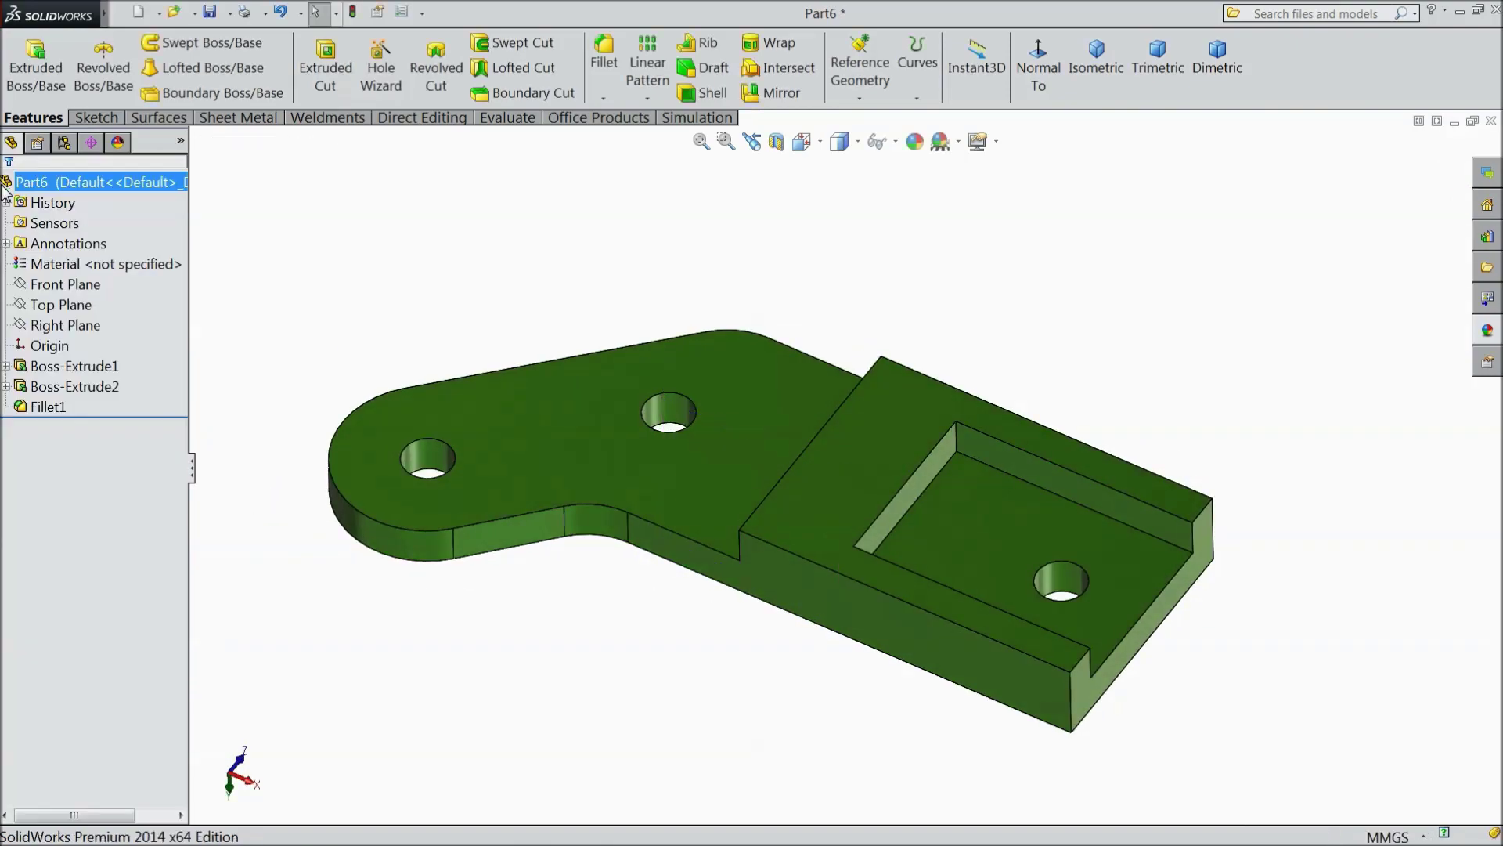
Step: Save the part as "handle support" in New folder
click(210, 13)
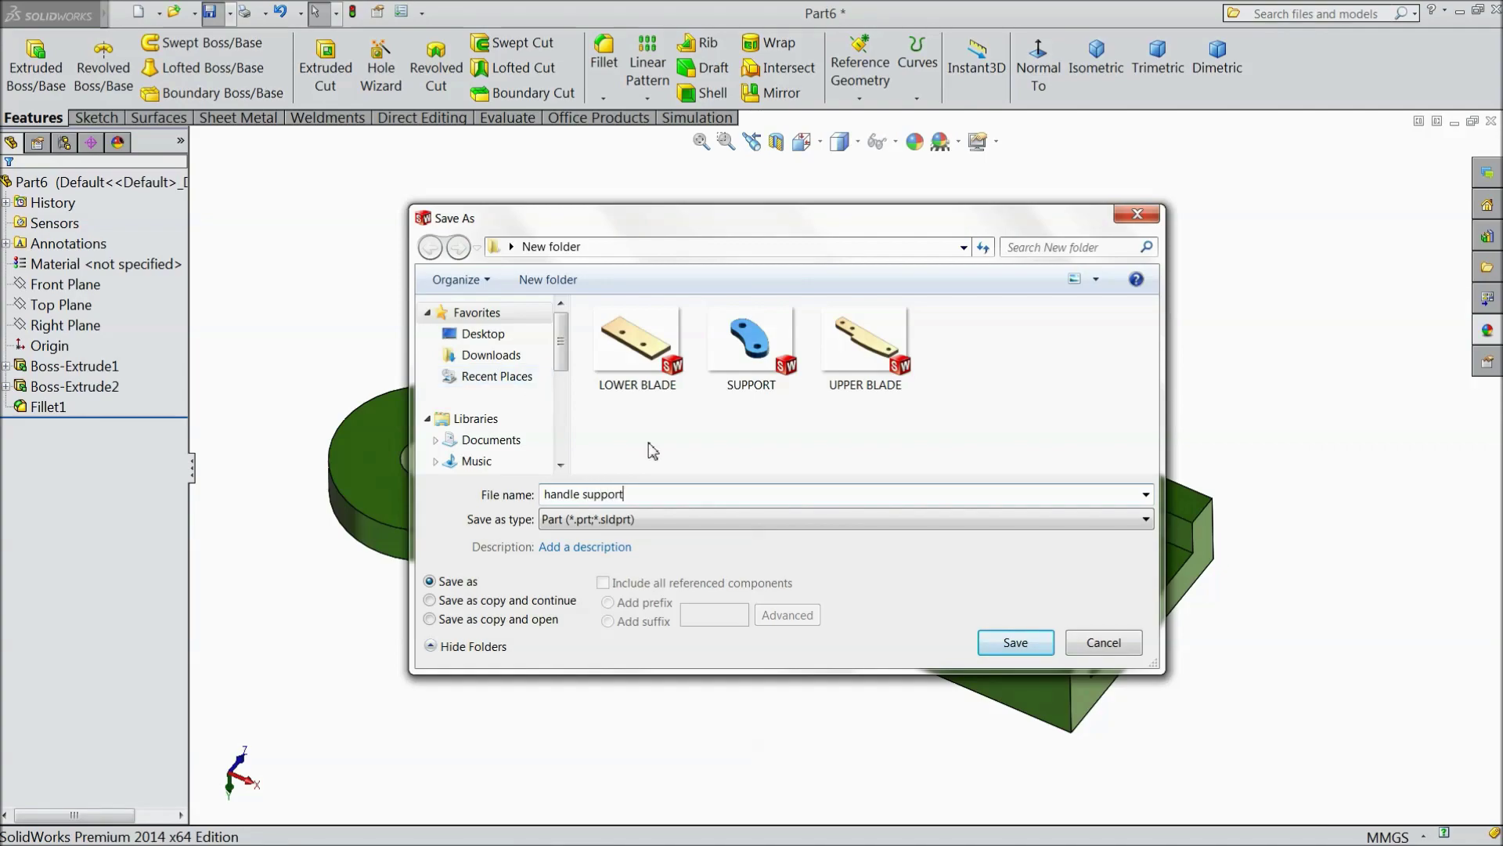
click(991, 652)
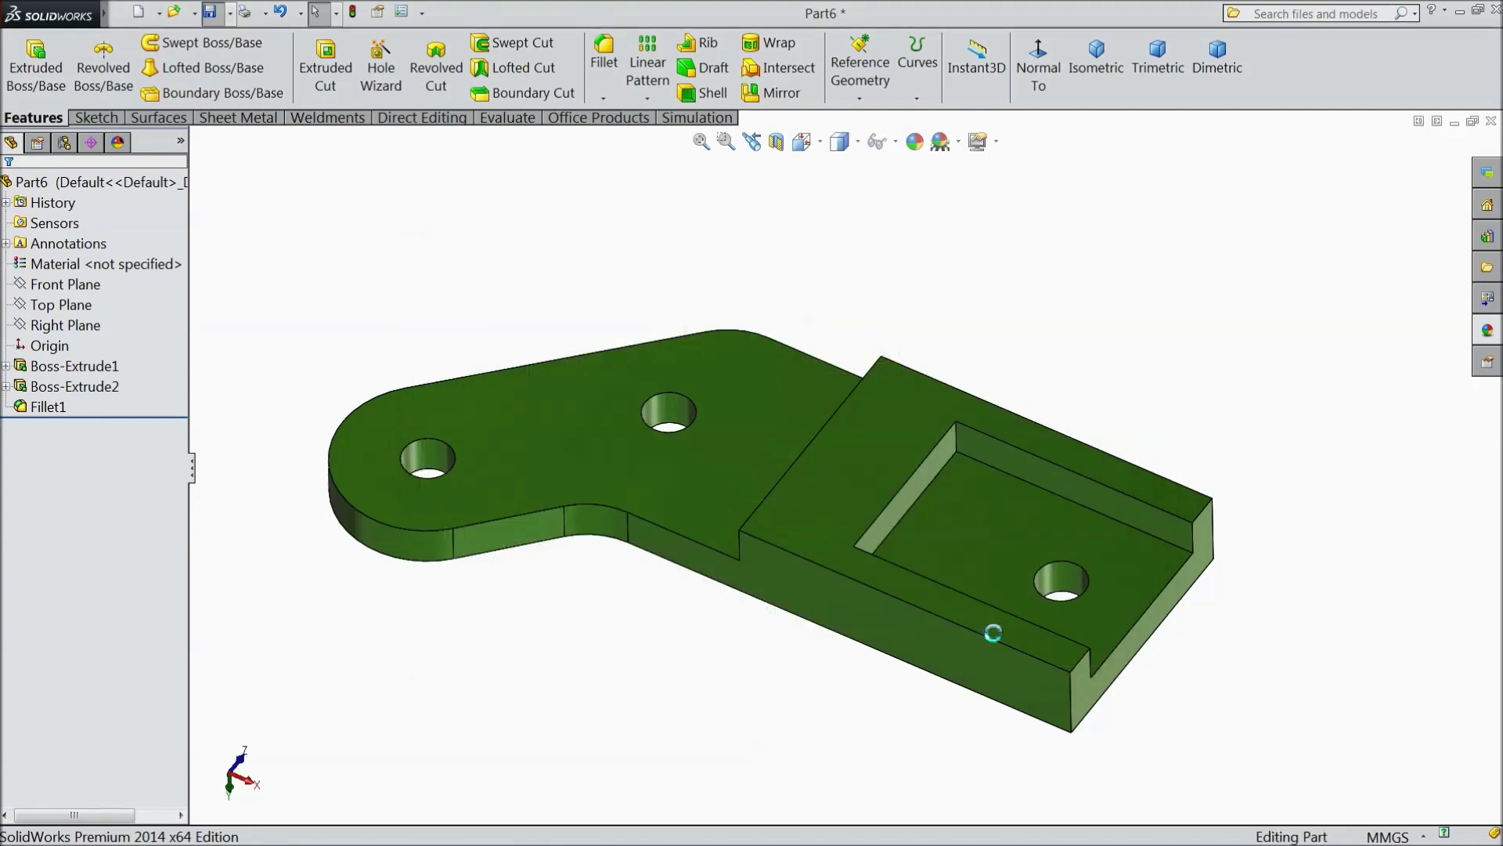
middle_drag(713, 640, 694, 563)
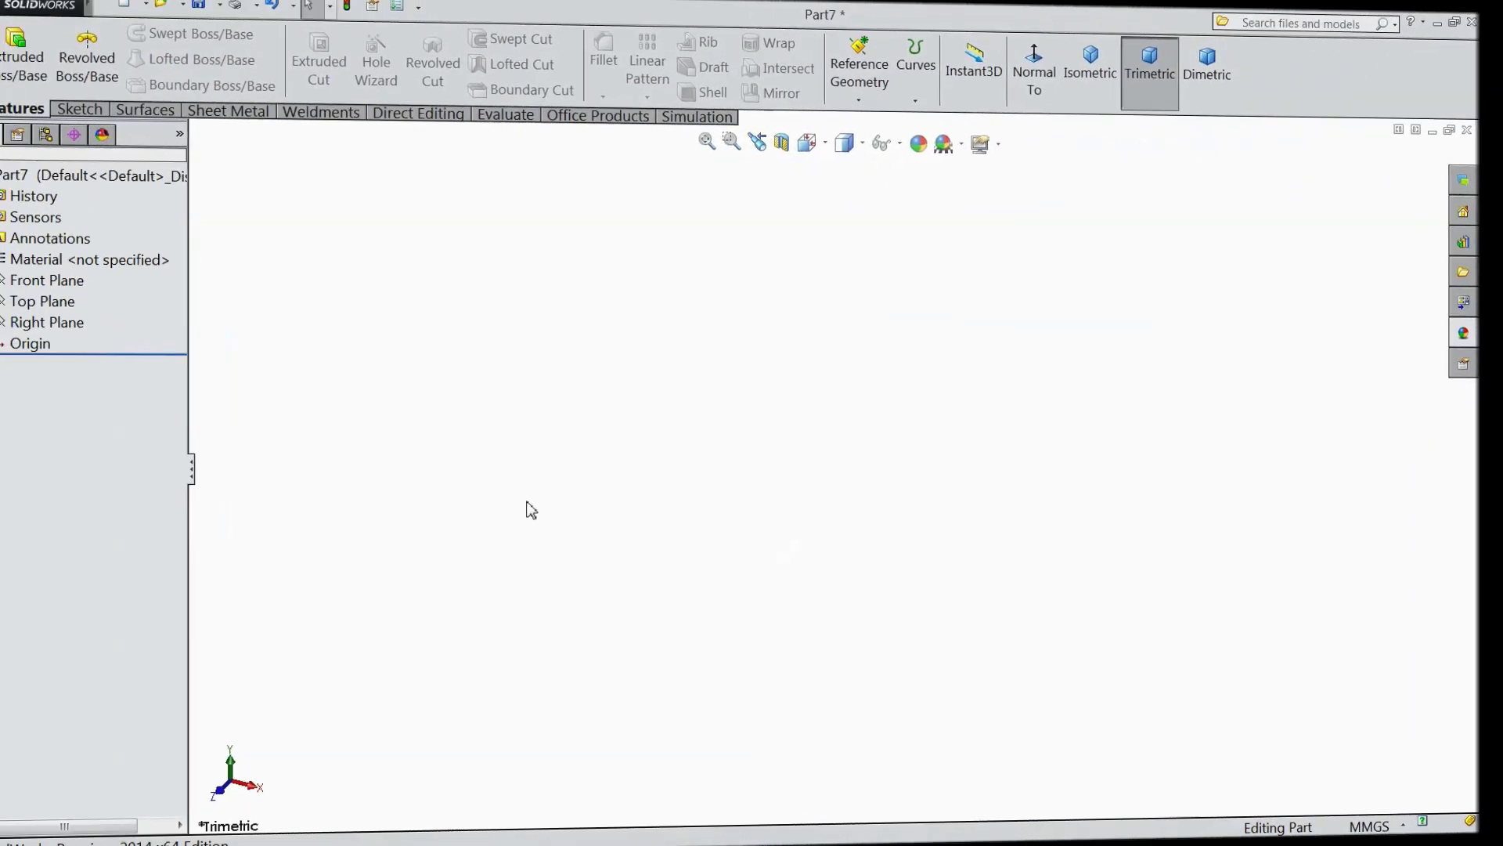
Step: Sketch a corner rectangle about 182 by 23 mm on the Top Plane, extending up and left from the origin
click(48, 345)
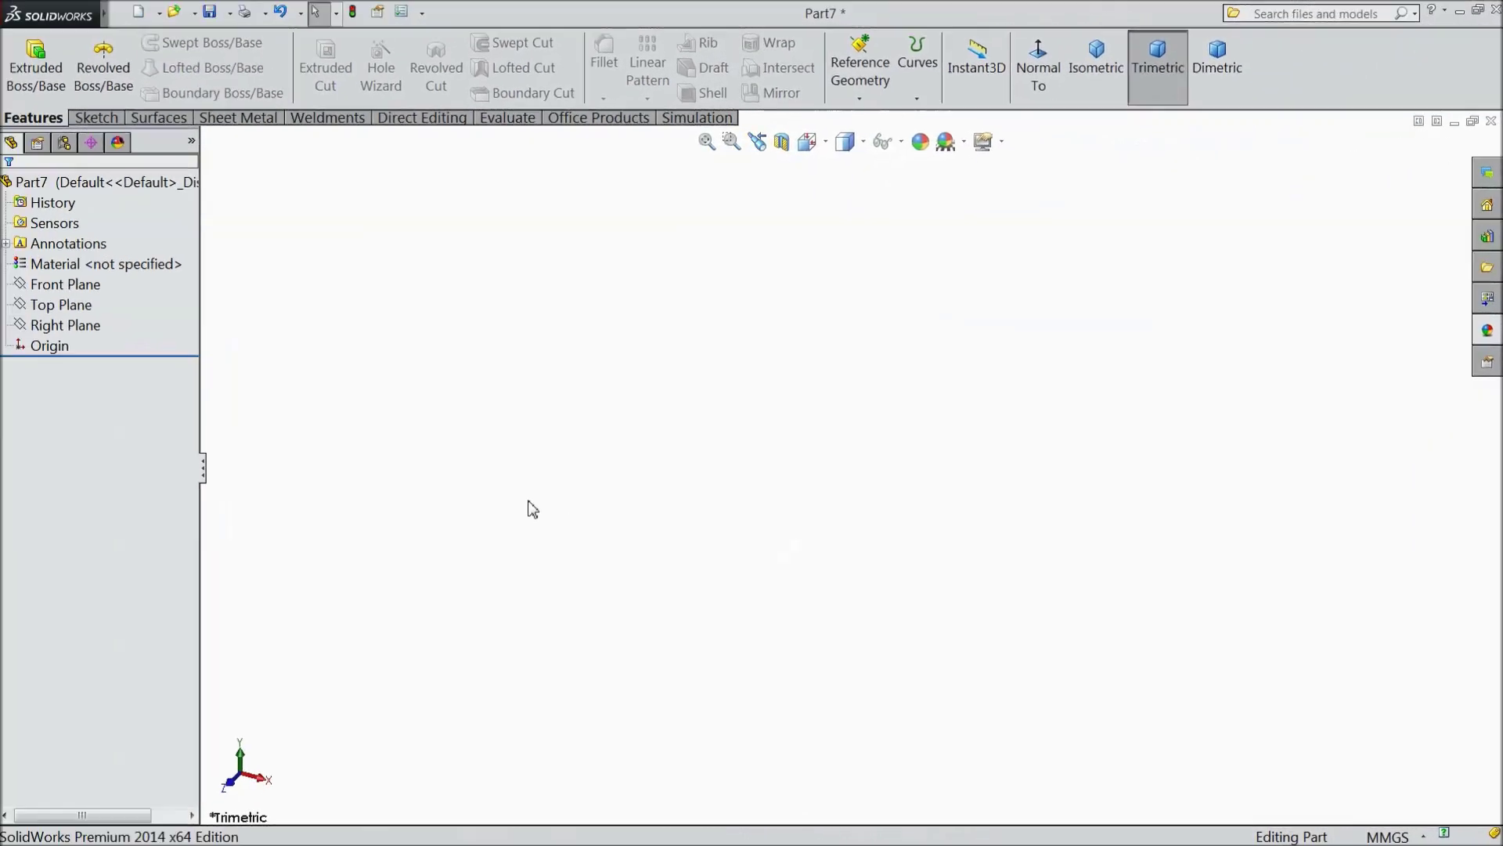
click(48, 306)
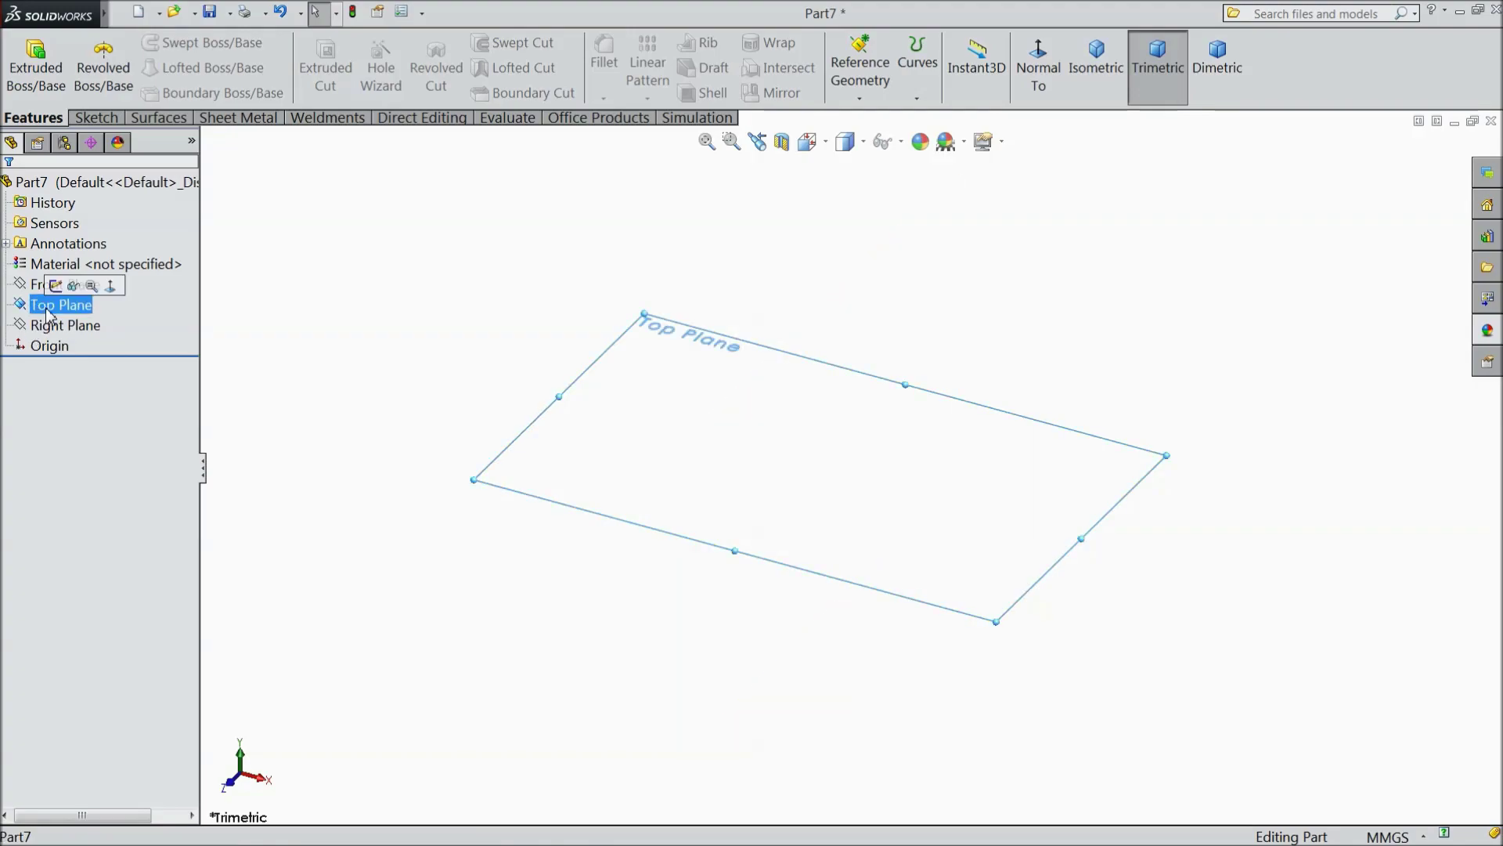
click(56, 285)
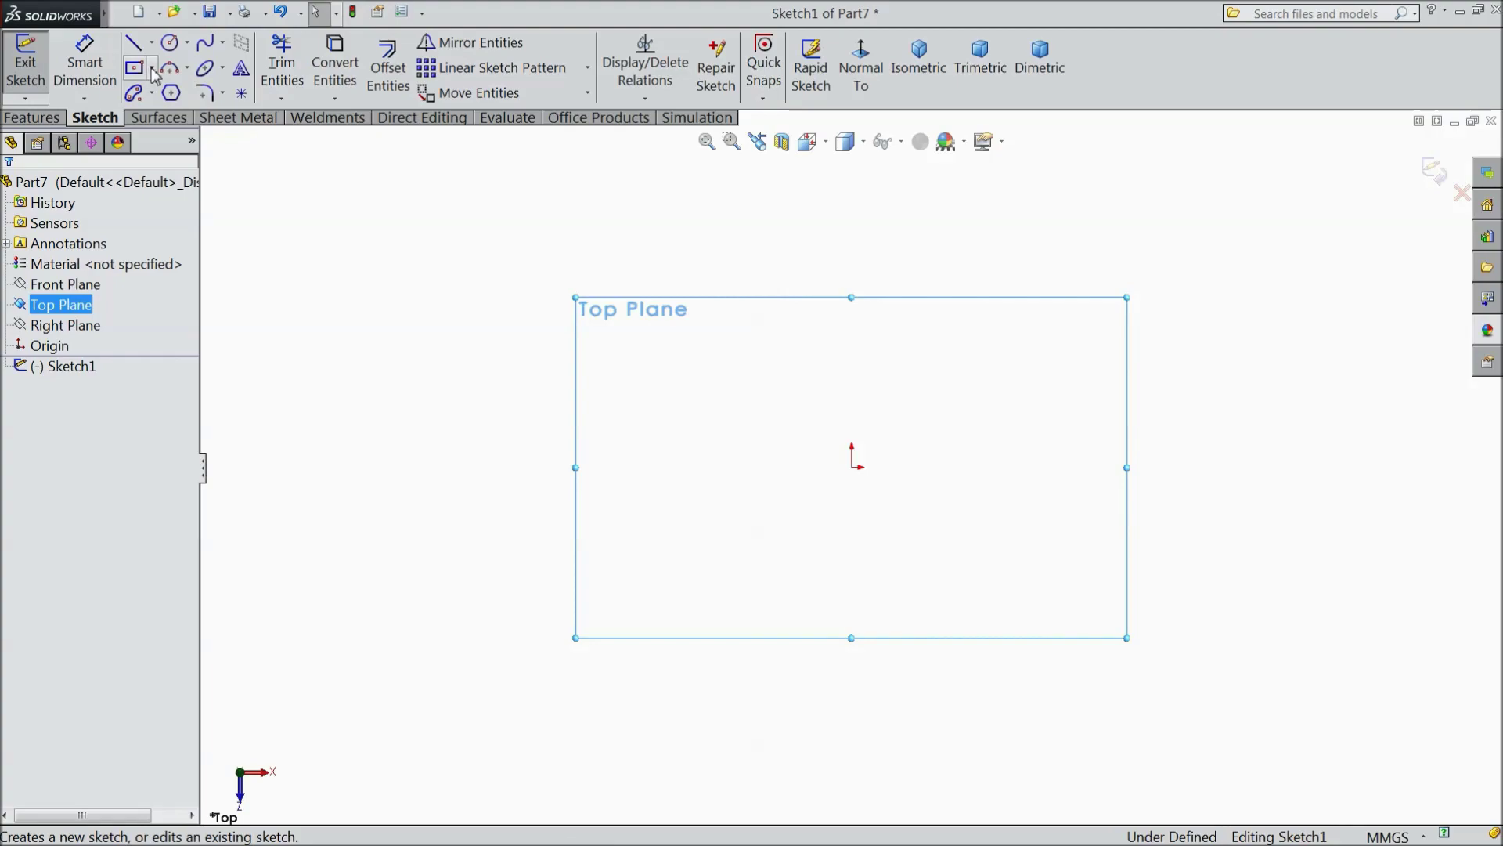
click(135, 69)
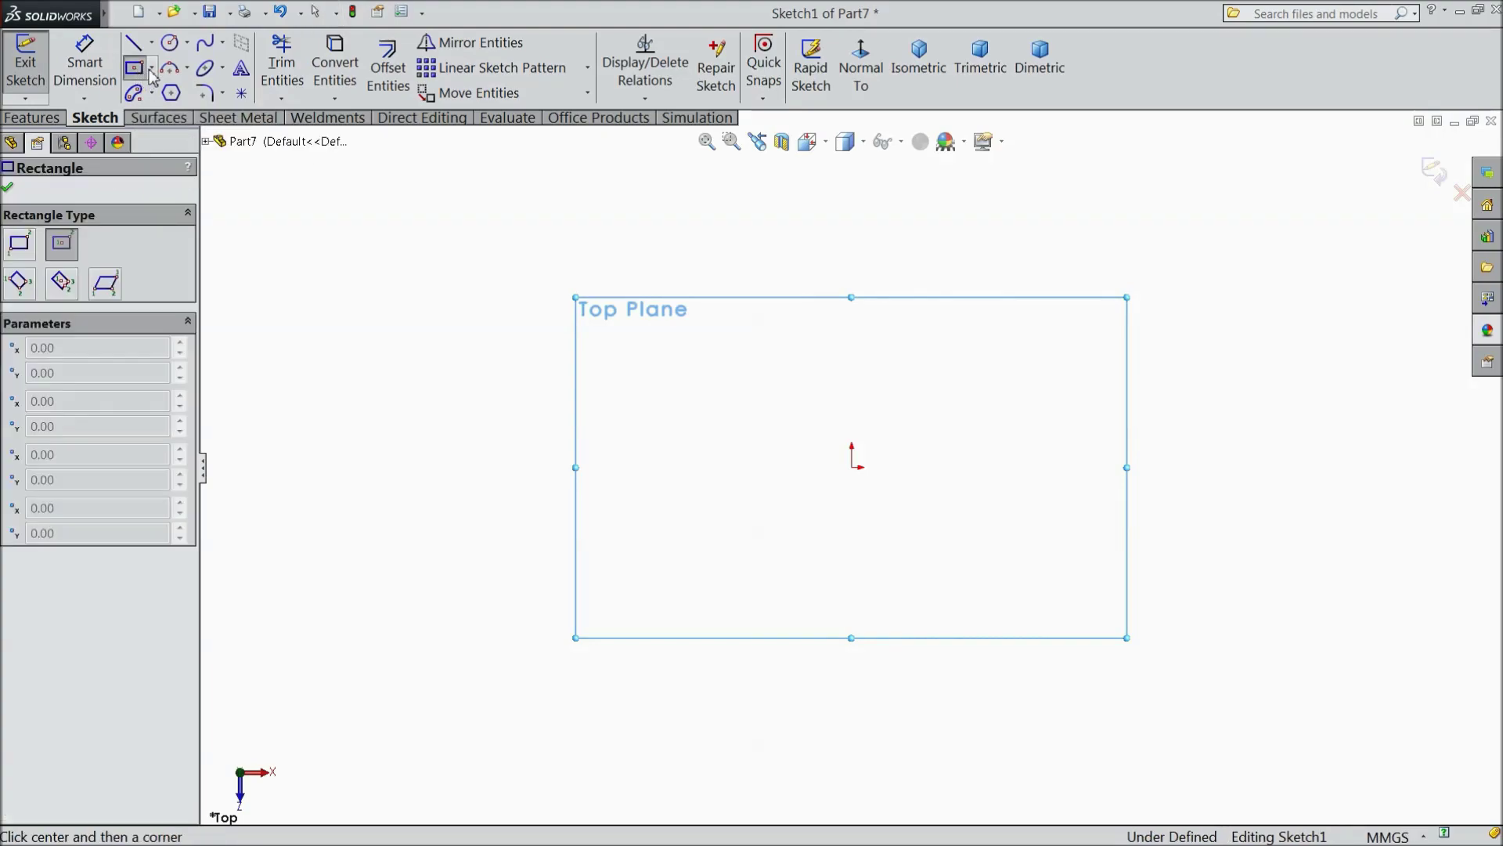
click(152, 69)
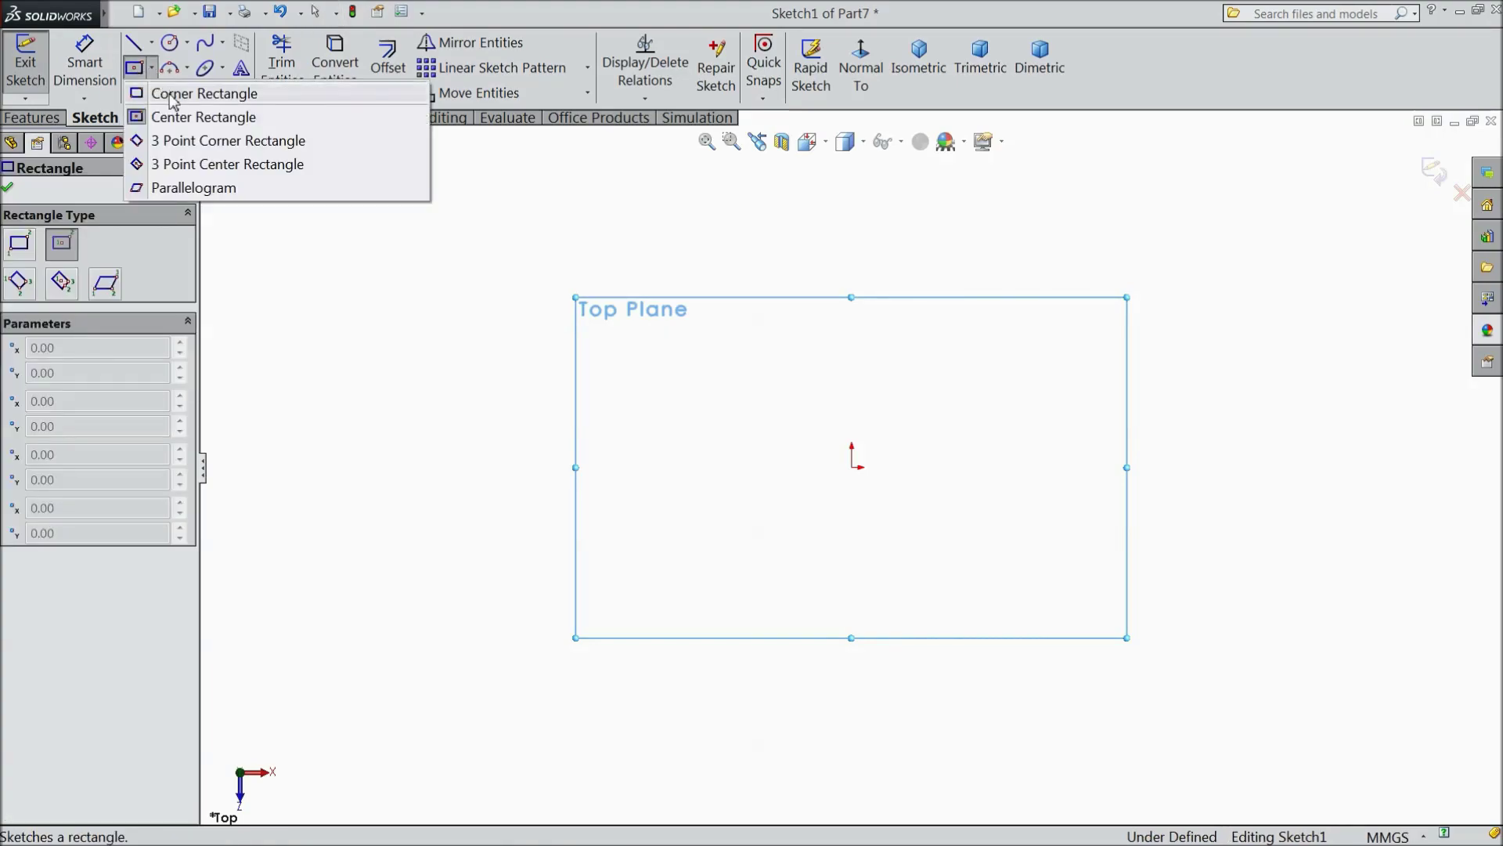
click(168, 91)
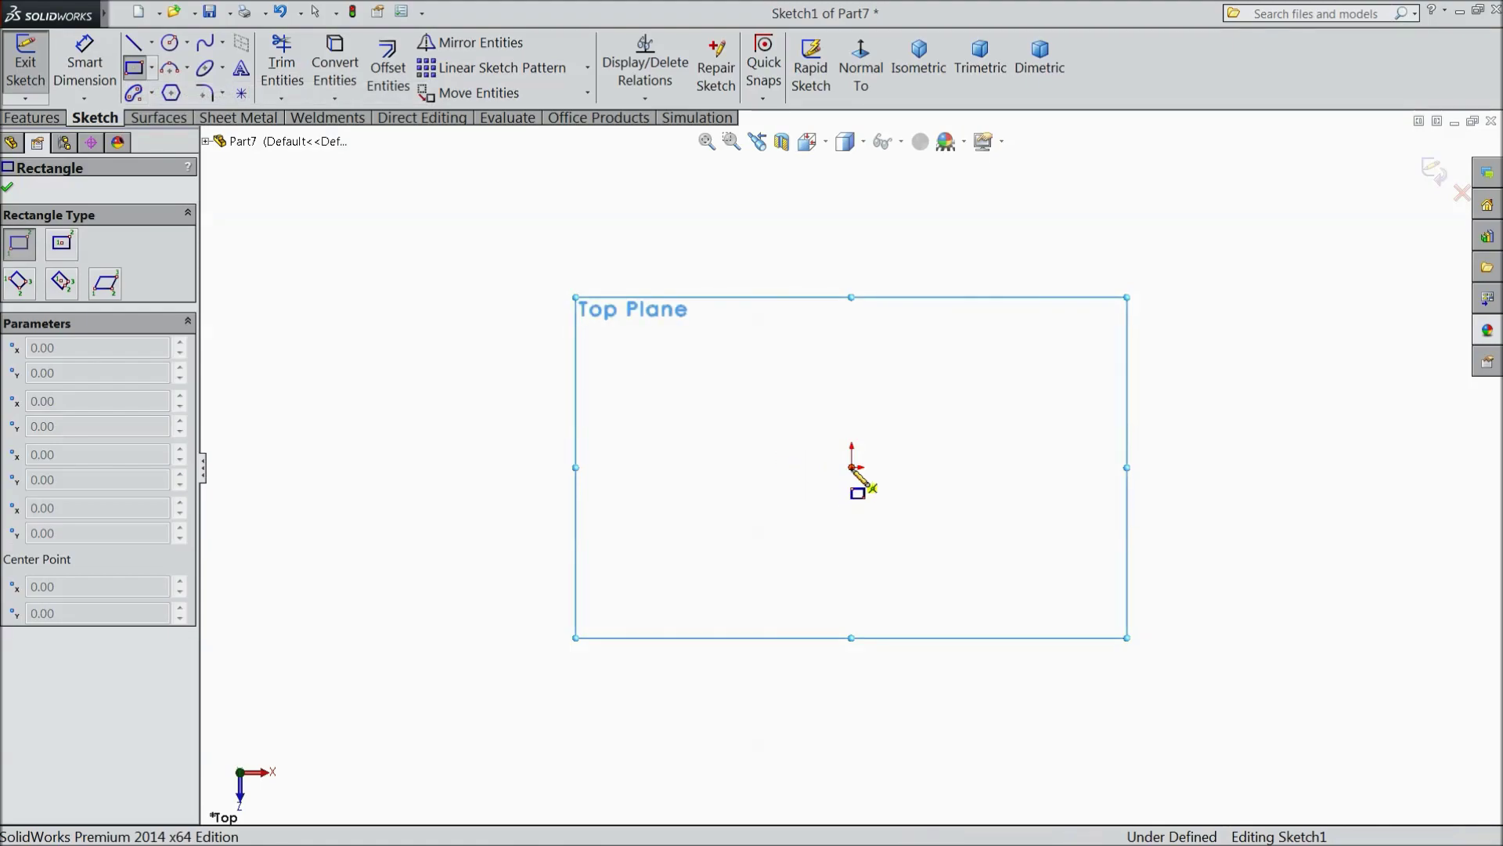
click(852, 468)
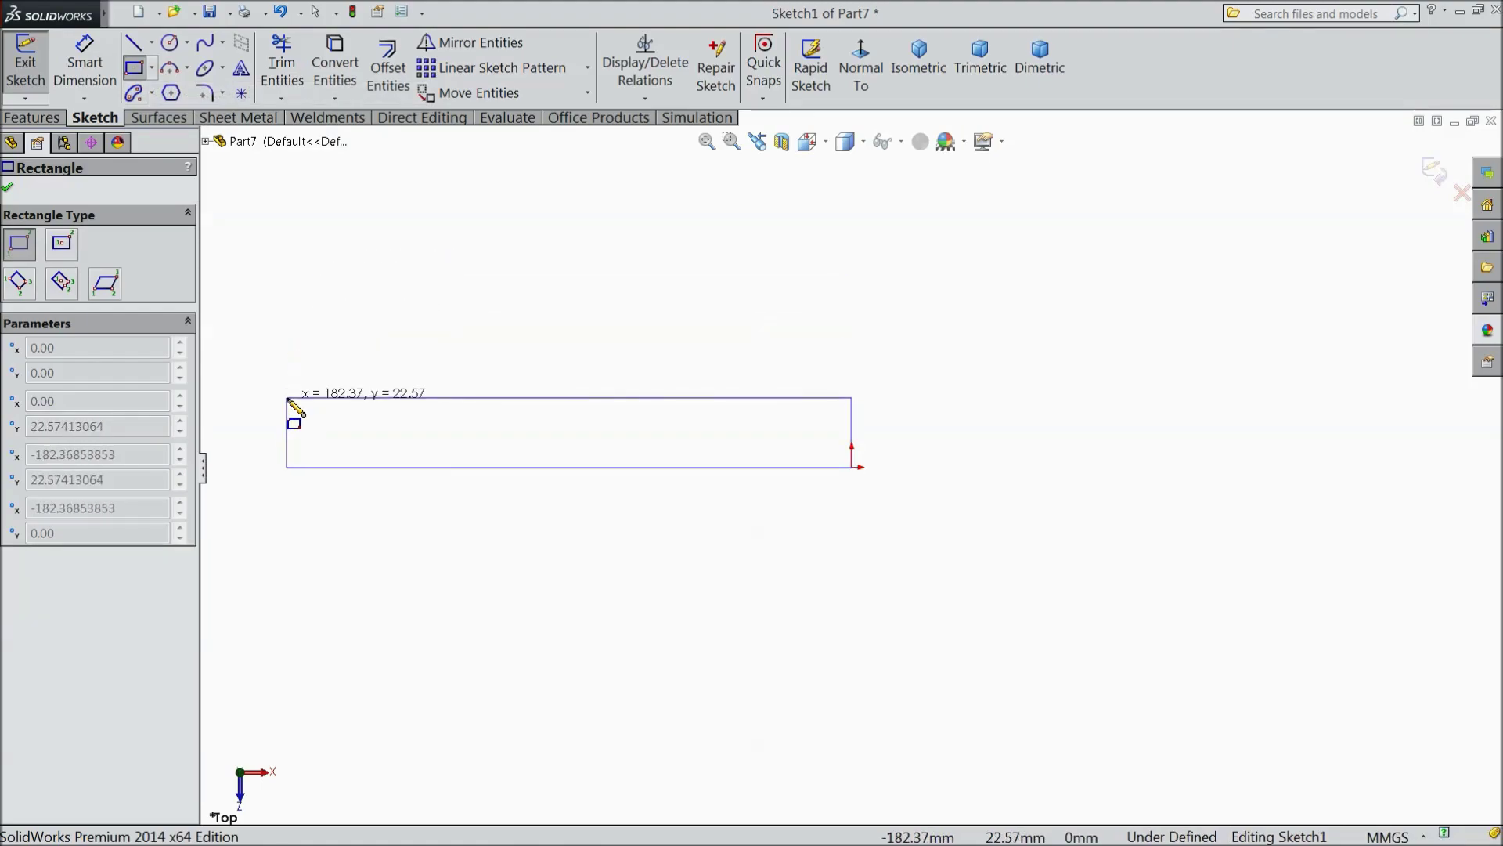
click(287, 397)
Step: Dimension the rectangle's lower horizontal side to 300 mm
click(84, 63)
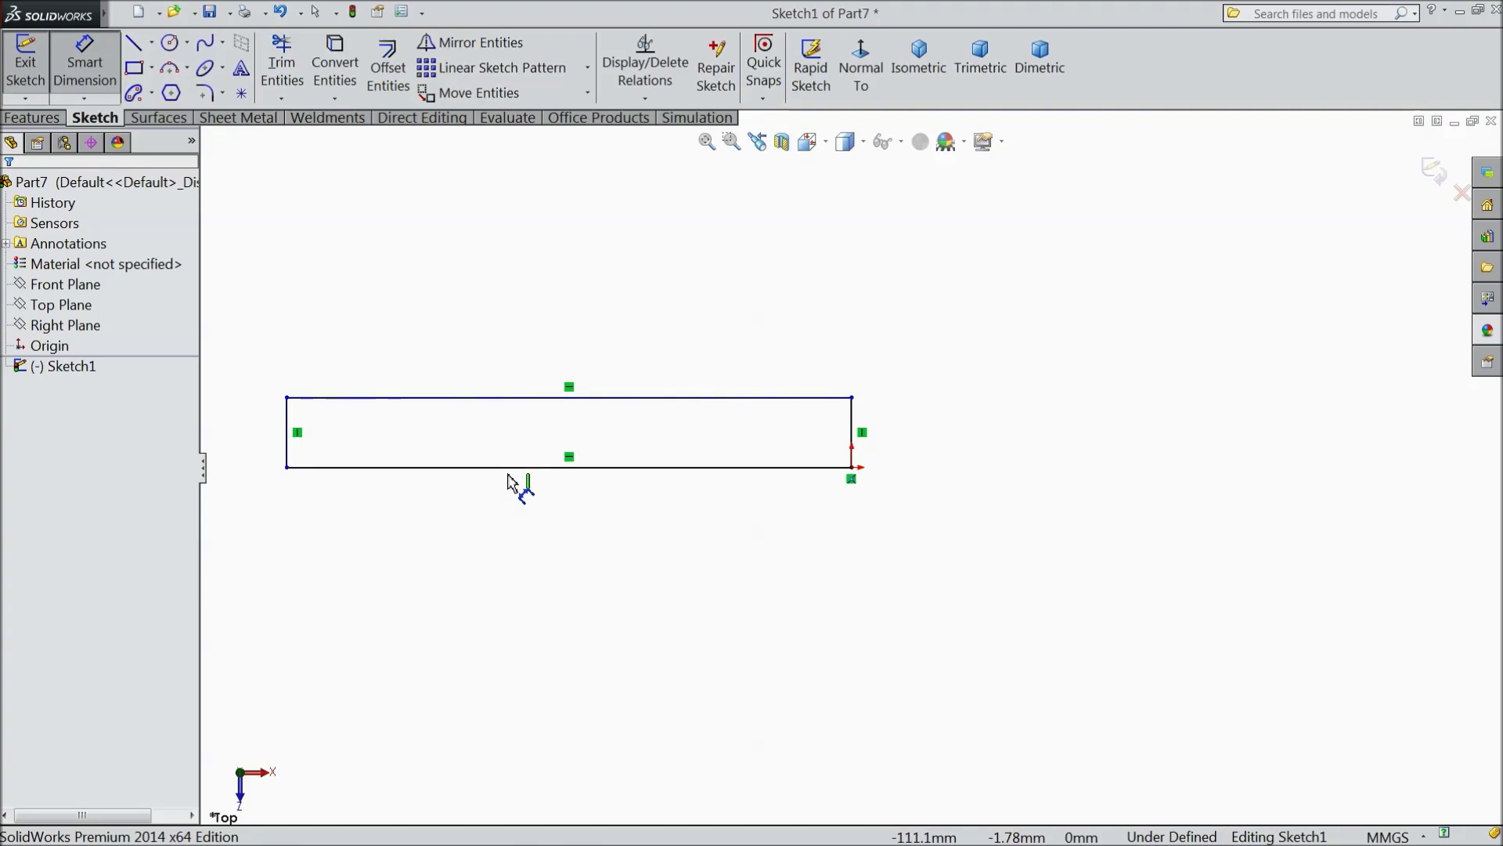
click(508, 468)
click(487, 527)
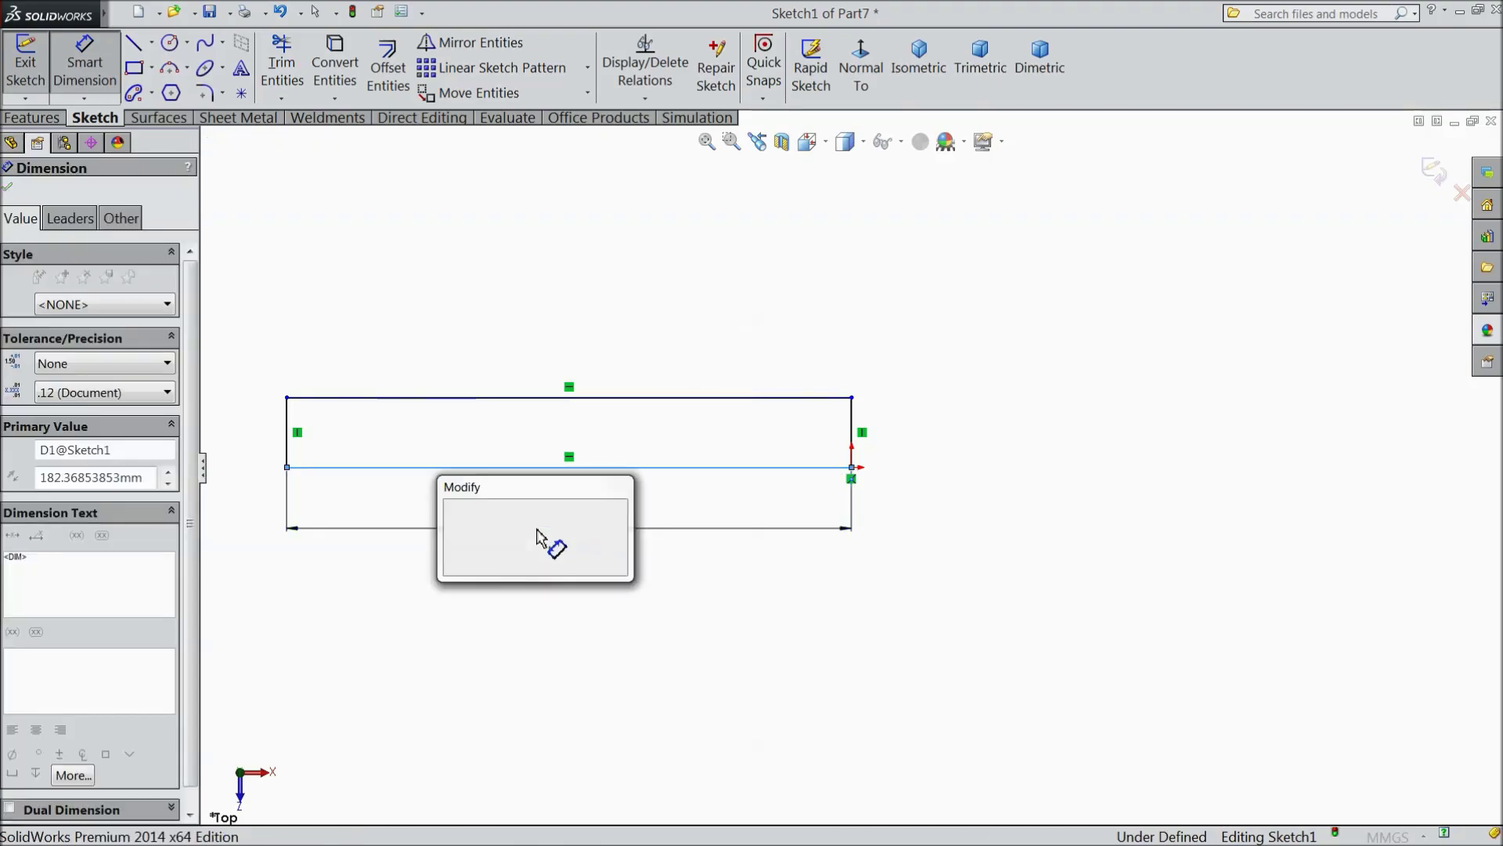
text(300)
click(452, 510)
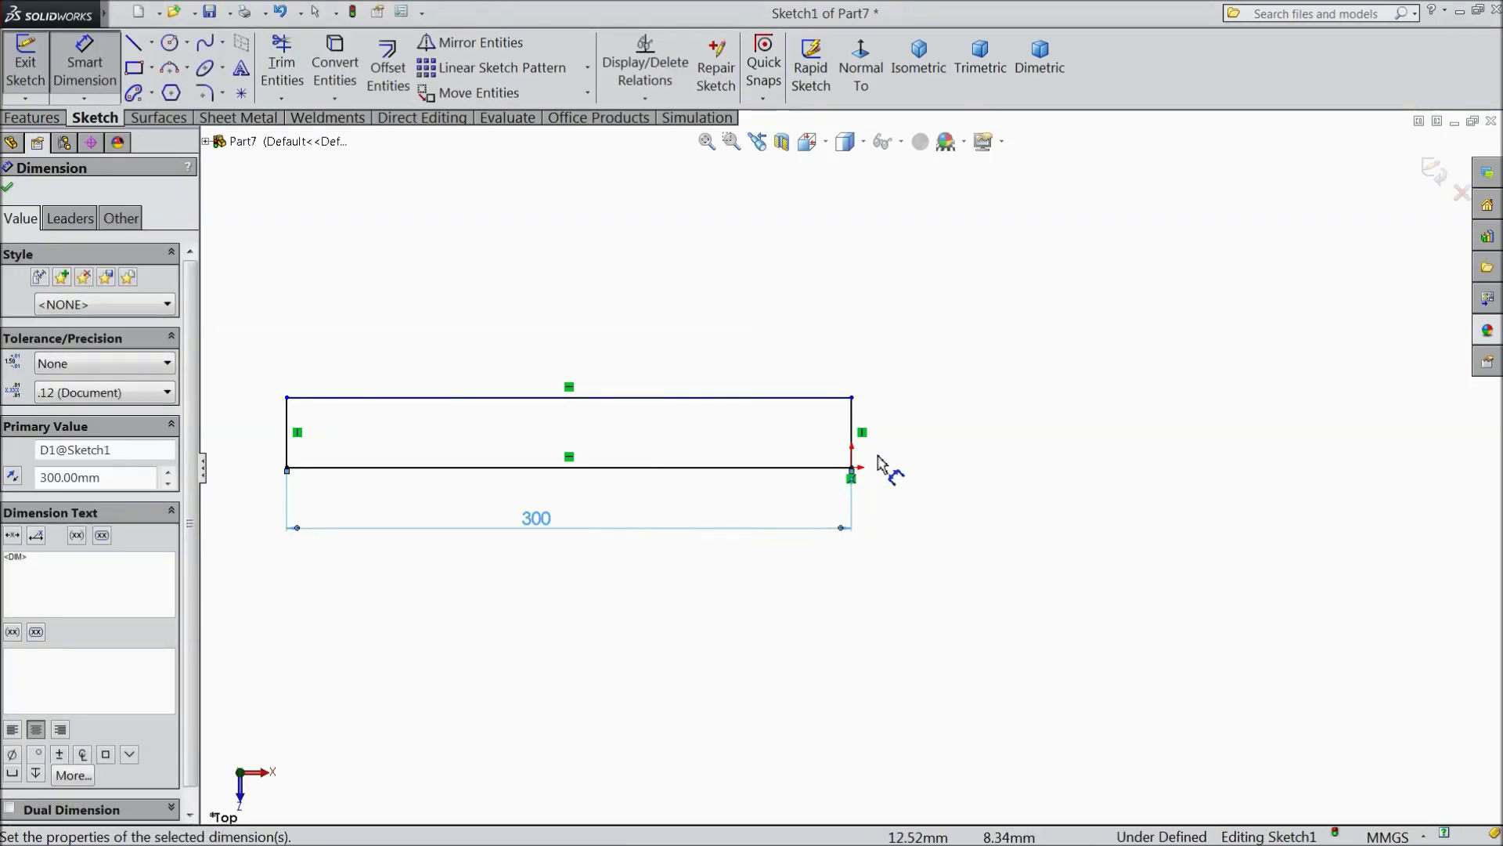
Step: Dimension the rectangle's vertical side at the origin to 34.925 mm
click(854, 439)
click(900, 440)
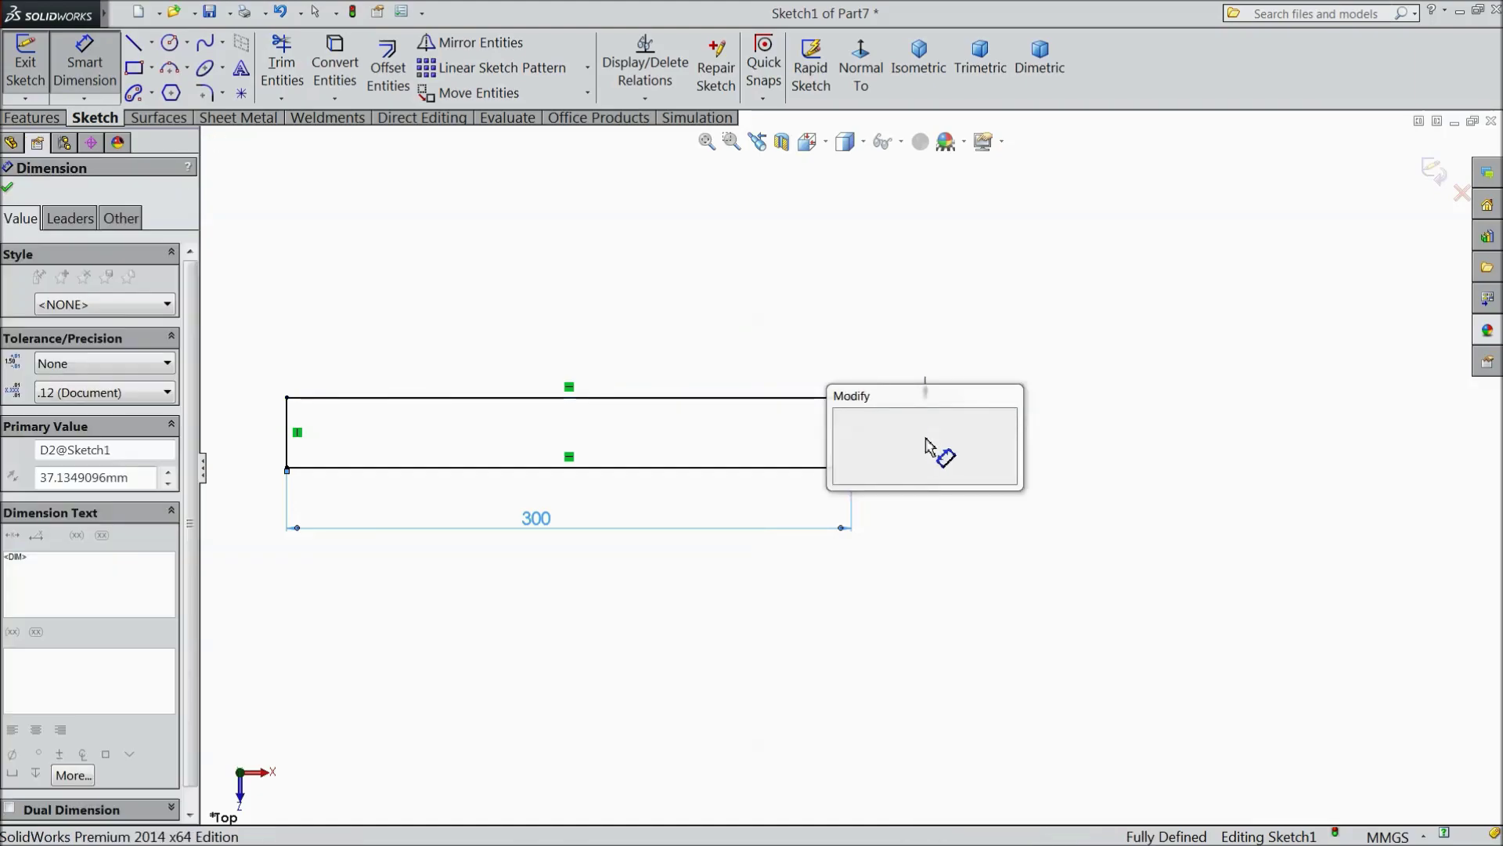
text(34.925)
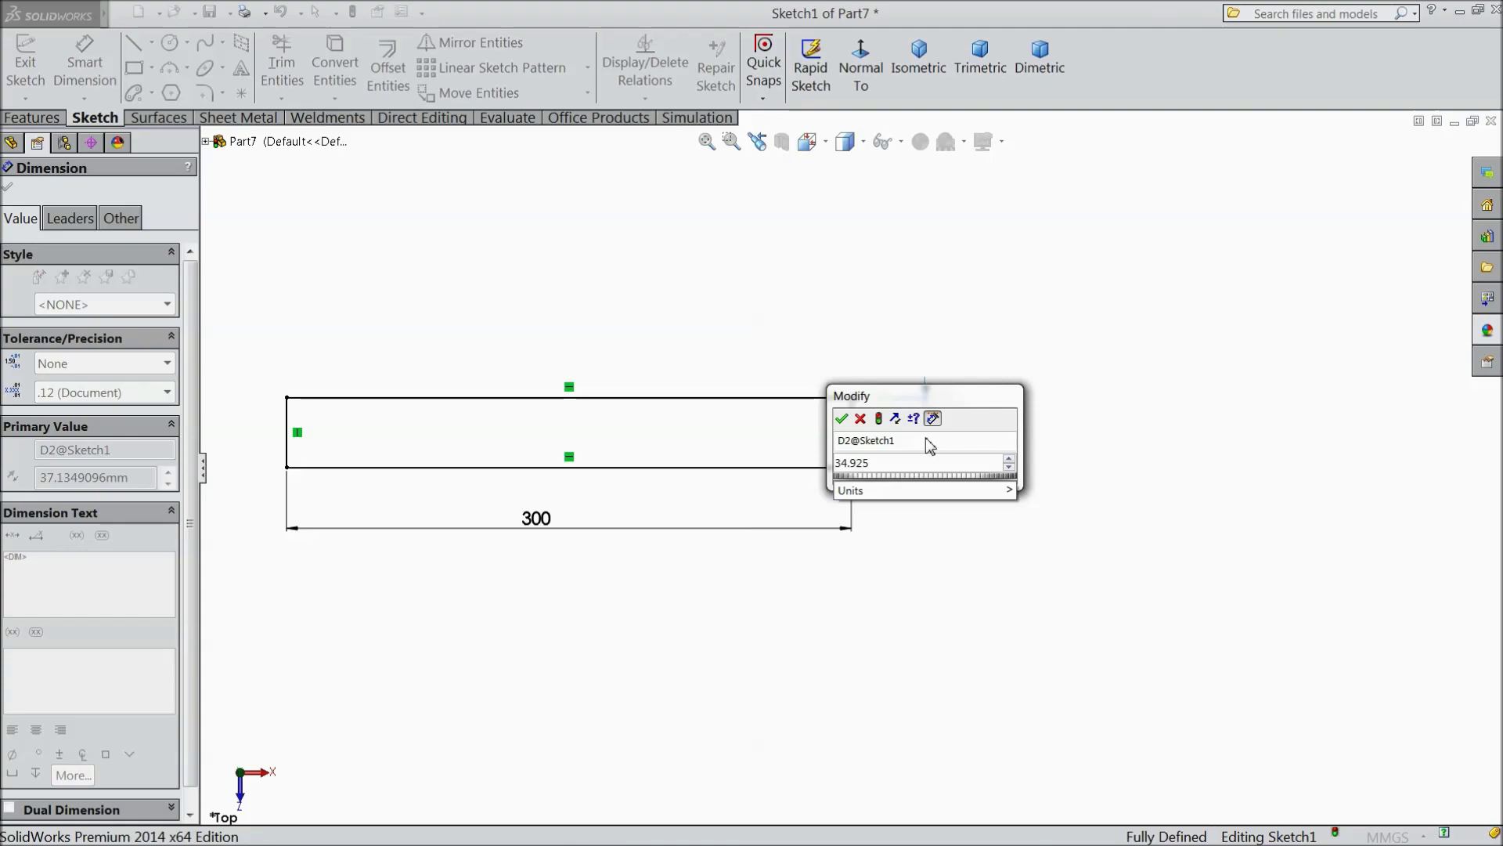
click(843, 419)
key(f)
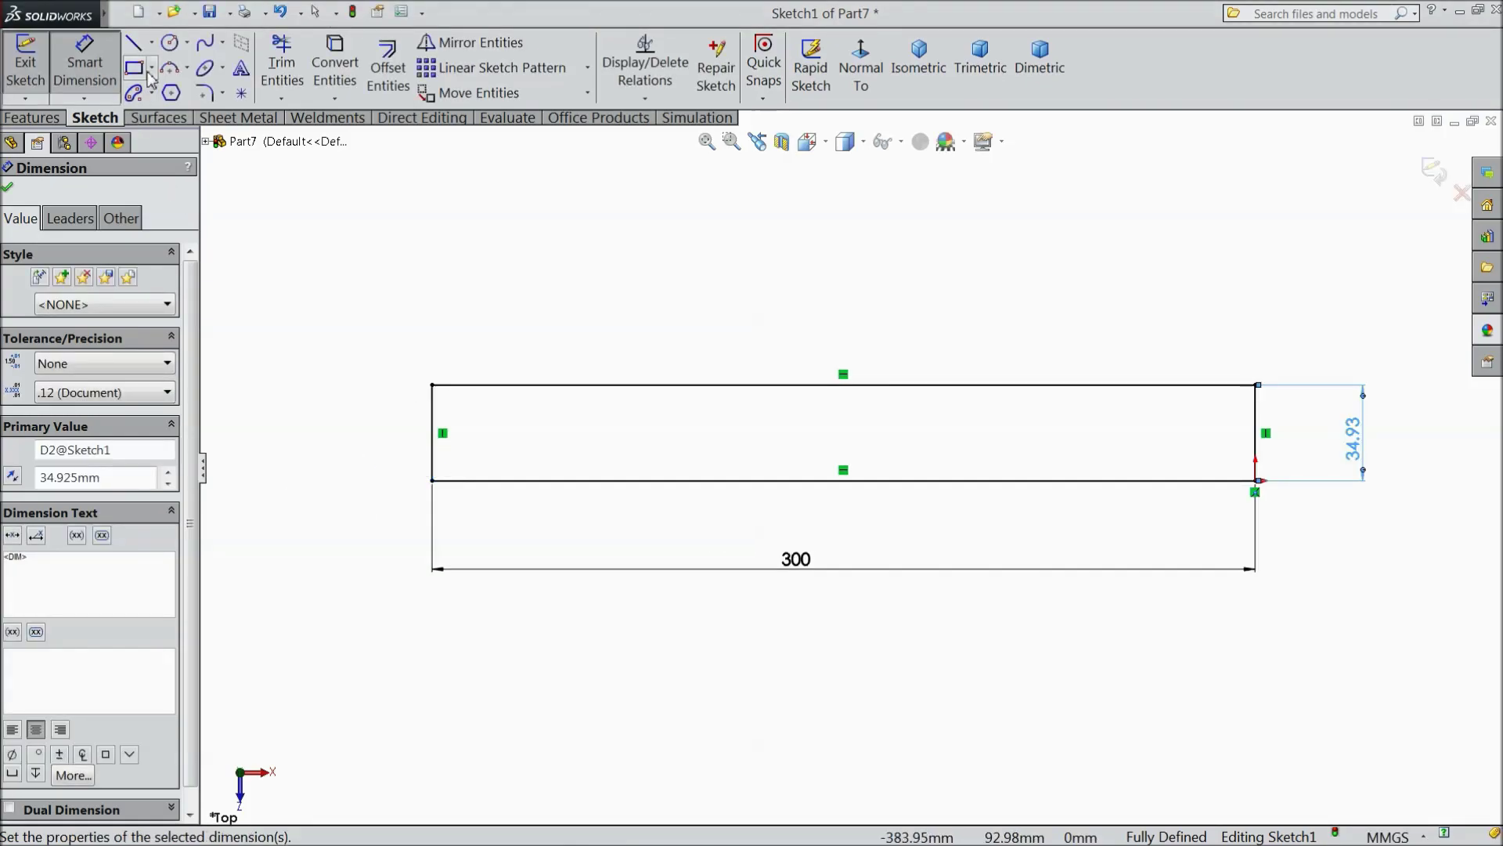
Step: Sketch a circle about 17 mm in diameter inside the rectangle near its left end and dimension its diameter
click(171, 46)
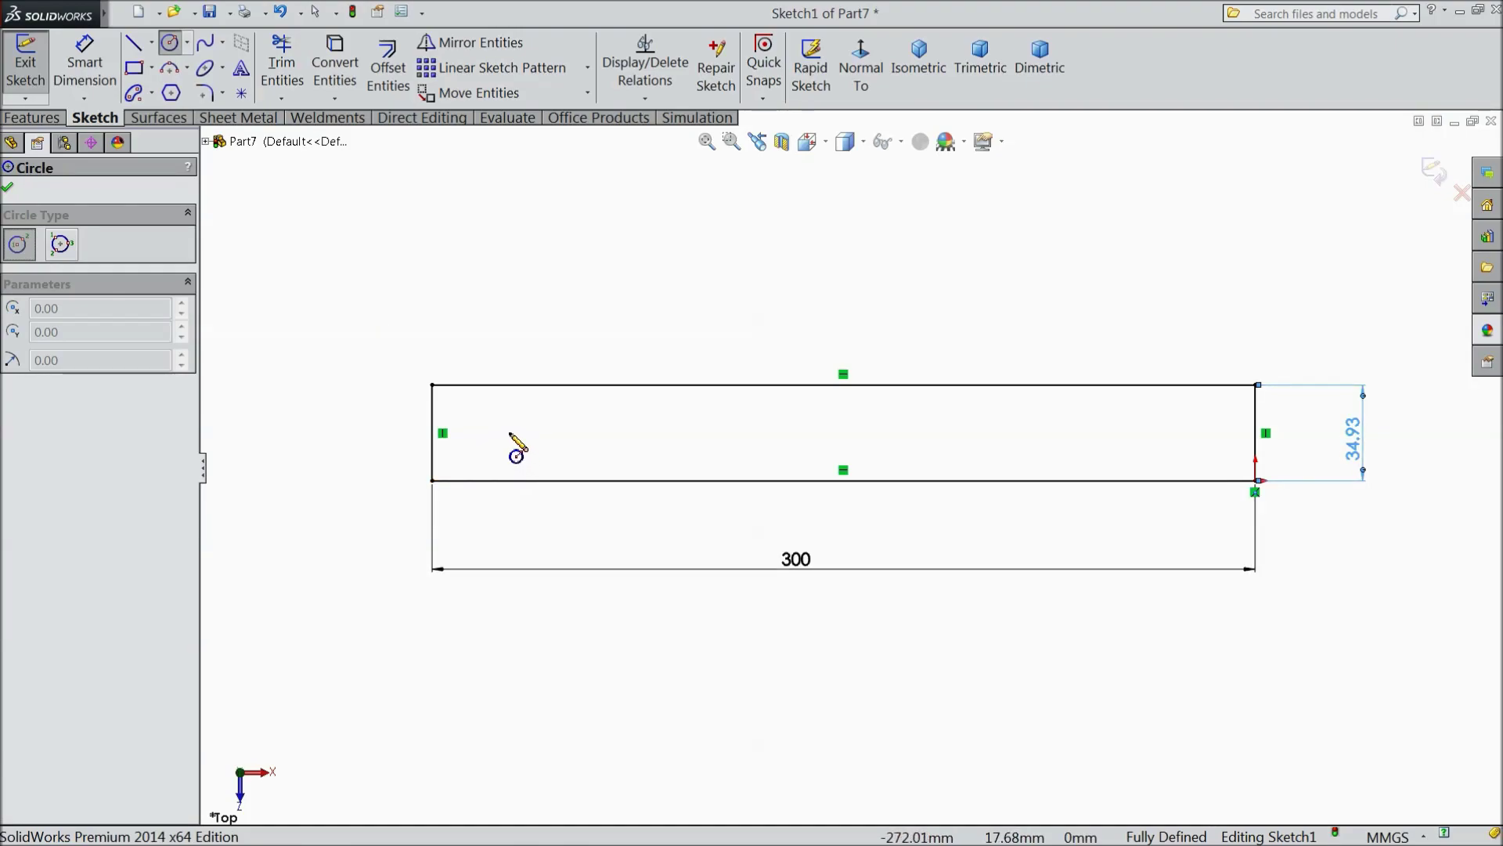
drag(510, 433, 526, 449)
key(d)
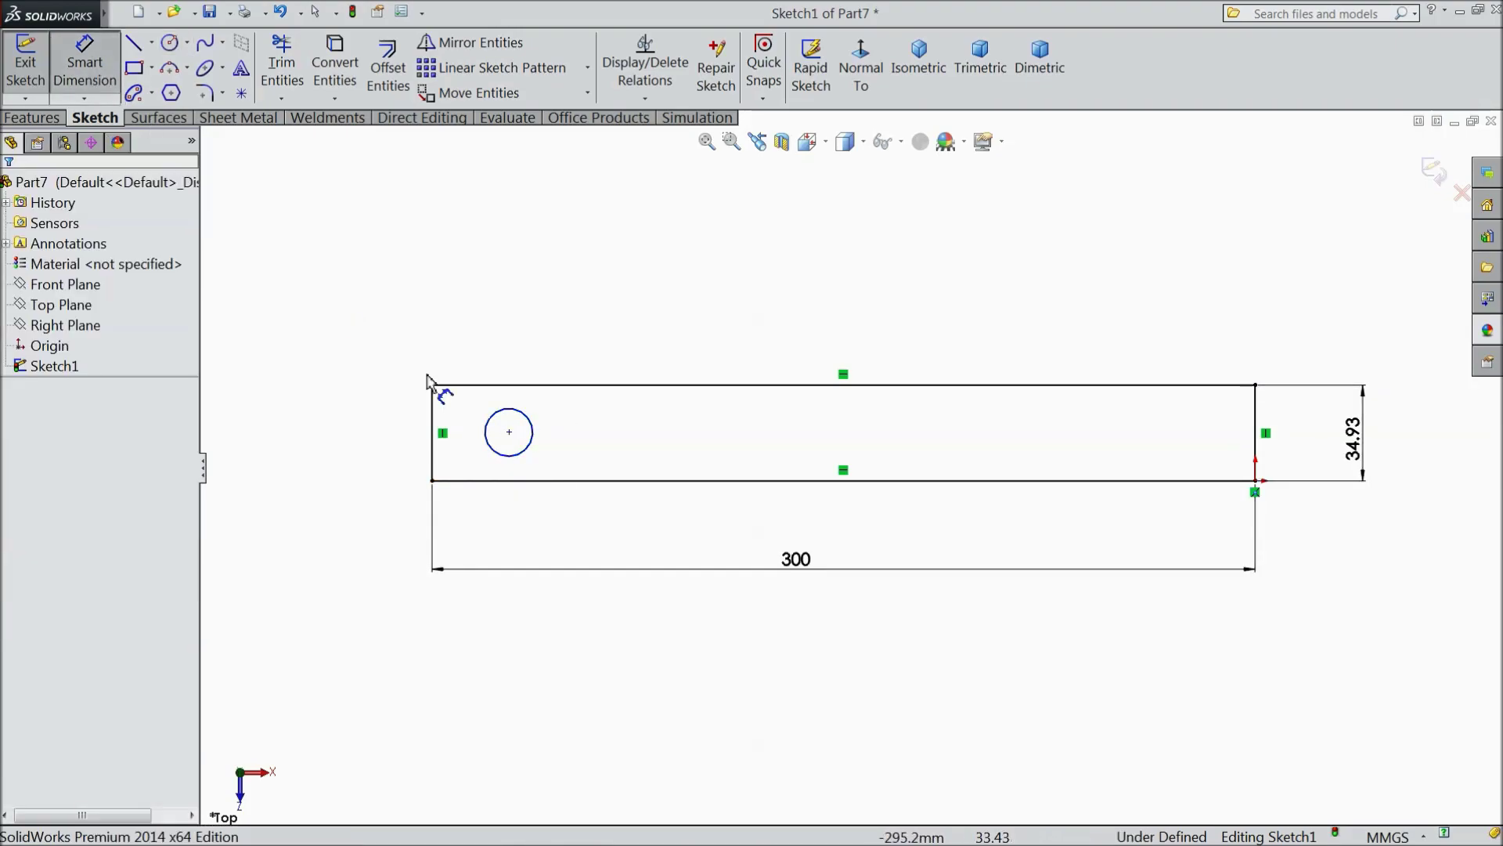
click(534, 434)
click(526, 301)
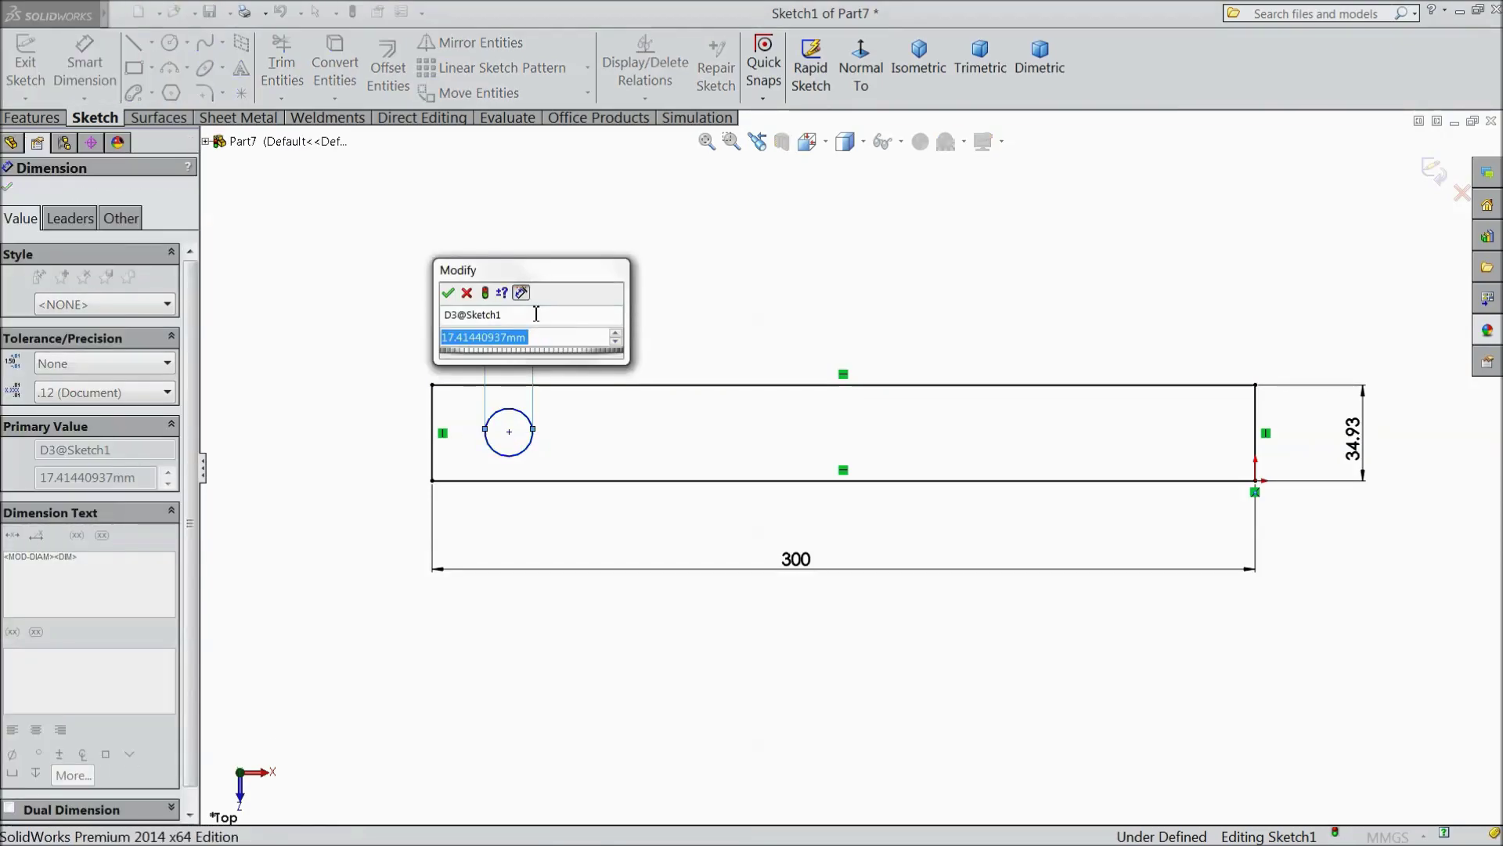
click(452, 297)
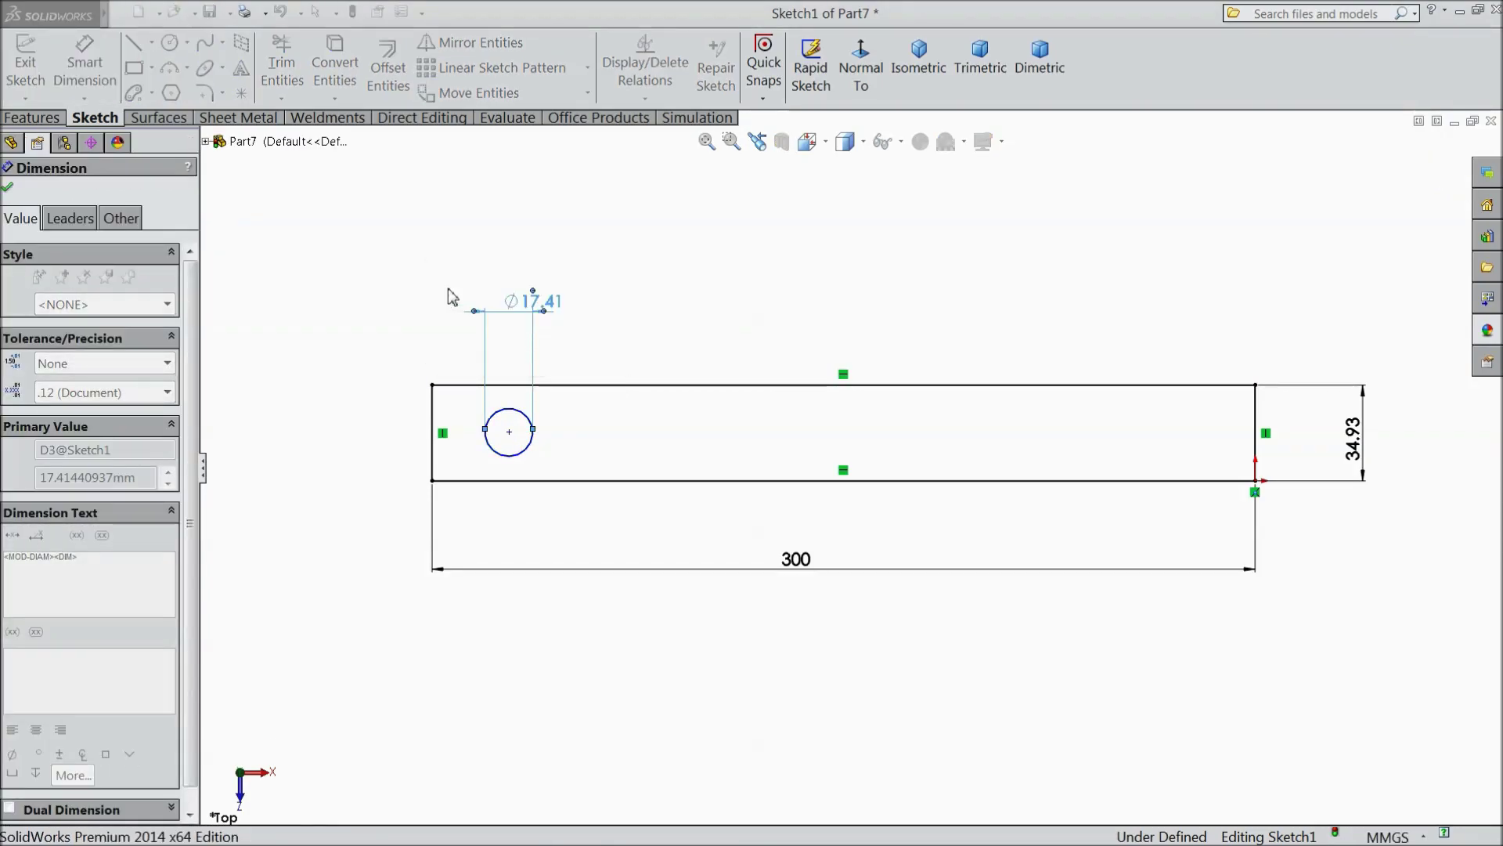
Step: Set the circle's diameter to 10 mm and draw a centerline from its centre to the midpoint of the rectangle's left side
click(151, 42)
click(182, 92)
scroll(470, 502, up, 3)
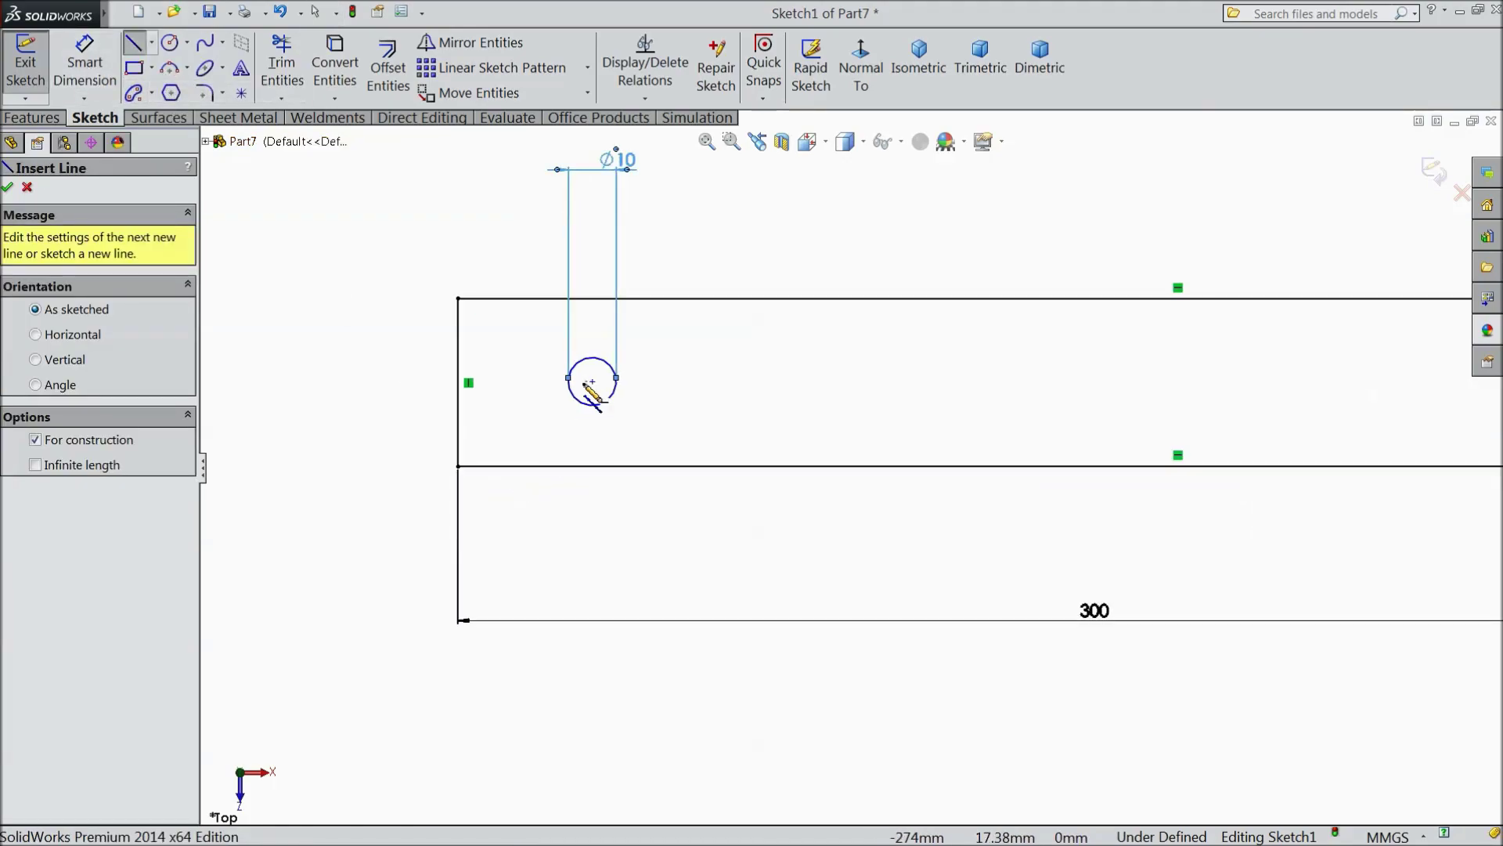
click(592, 381)
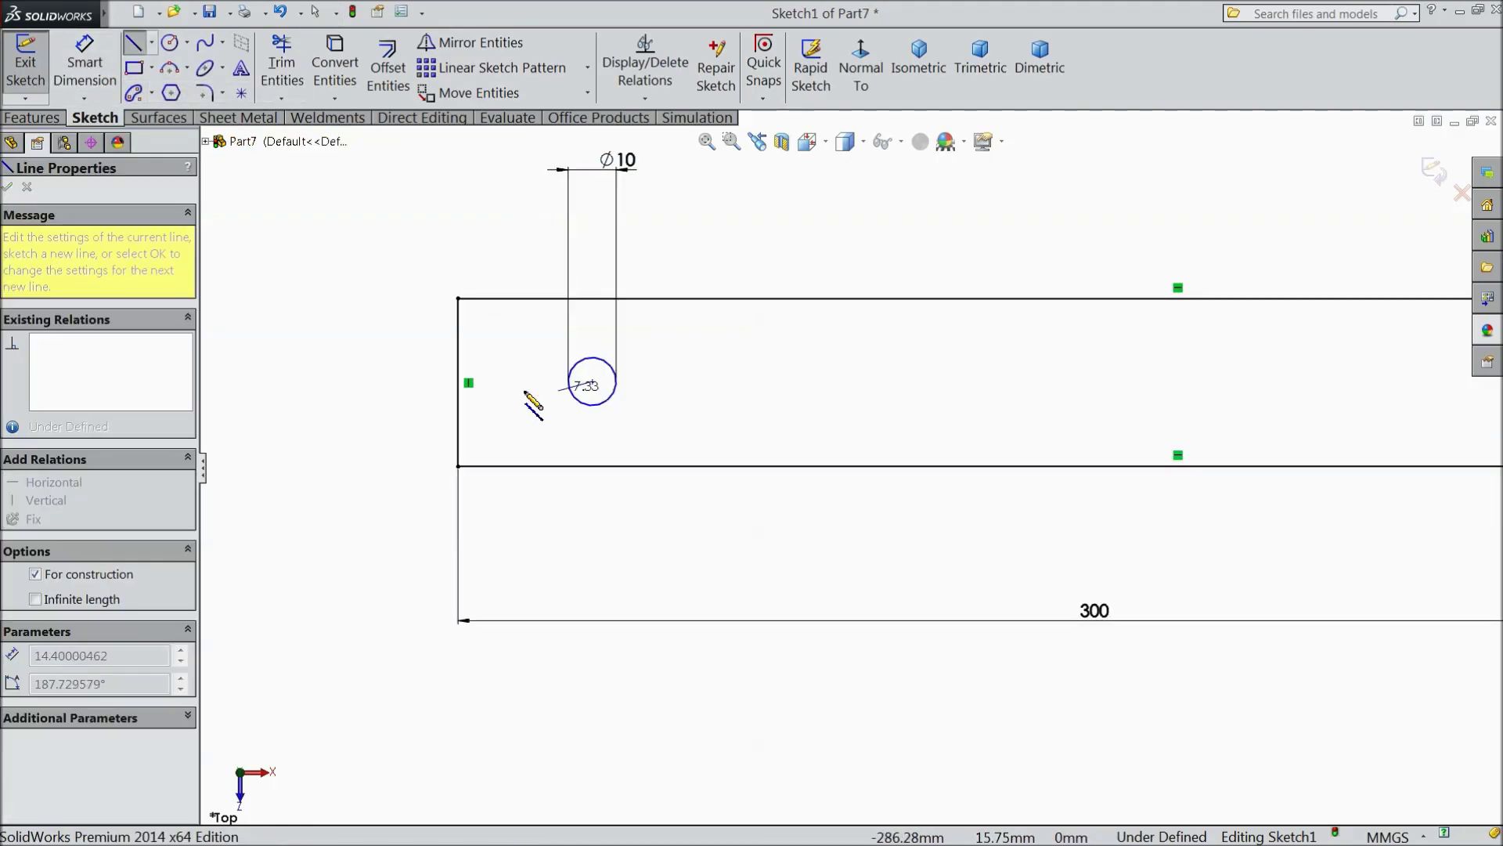
click(458, 382)
right_click(391, 359)
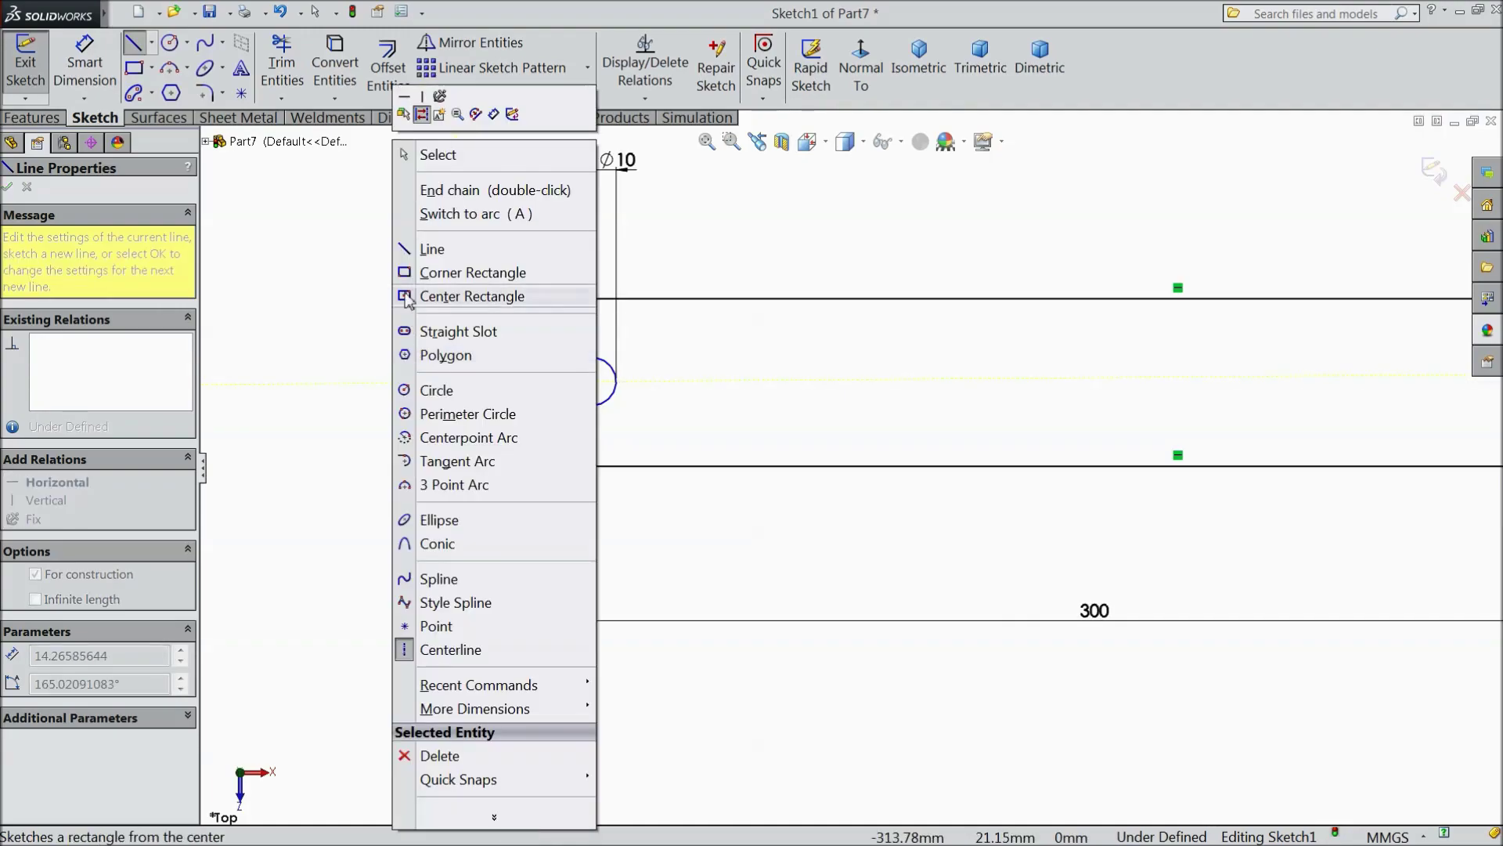
click(433, 154)
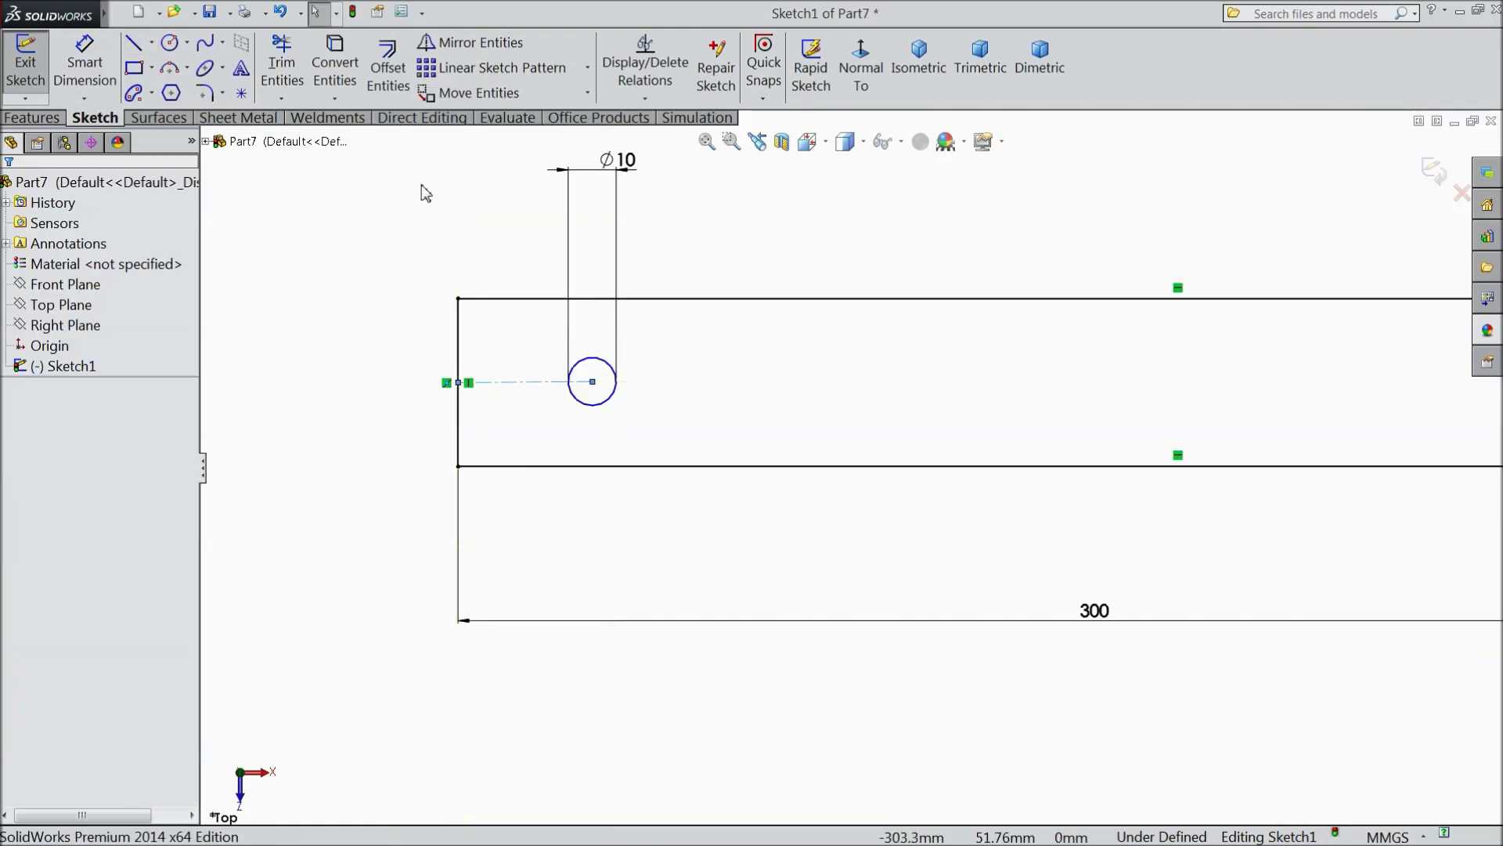
Step: Add a horizontal relation to the centerline between the circle's centre and the rectangle's left side
click(550, 383)
scroll(564, 336, up, 2)
click(369, 369)
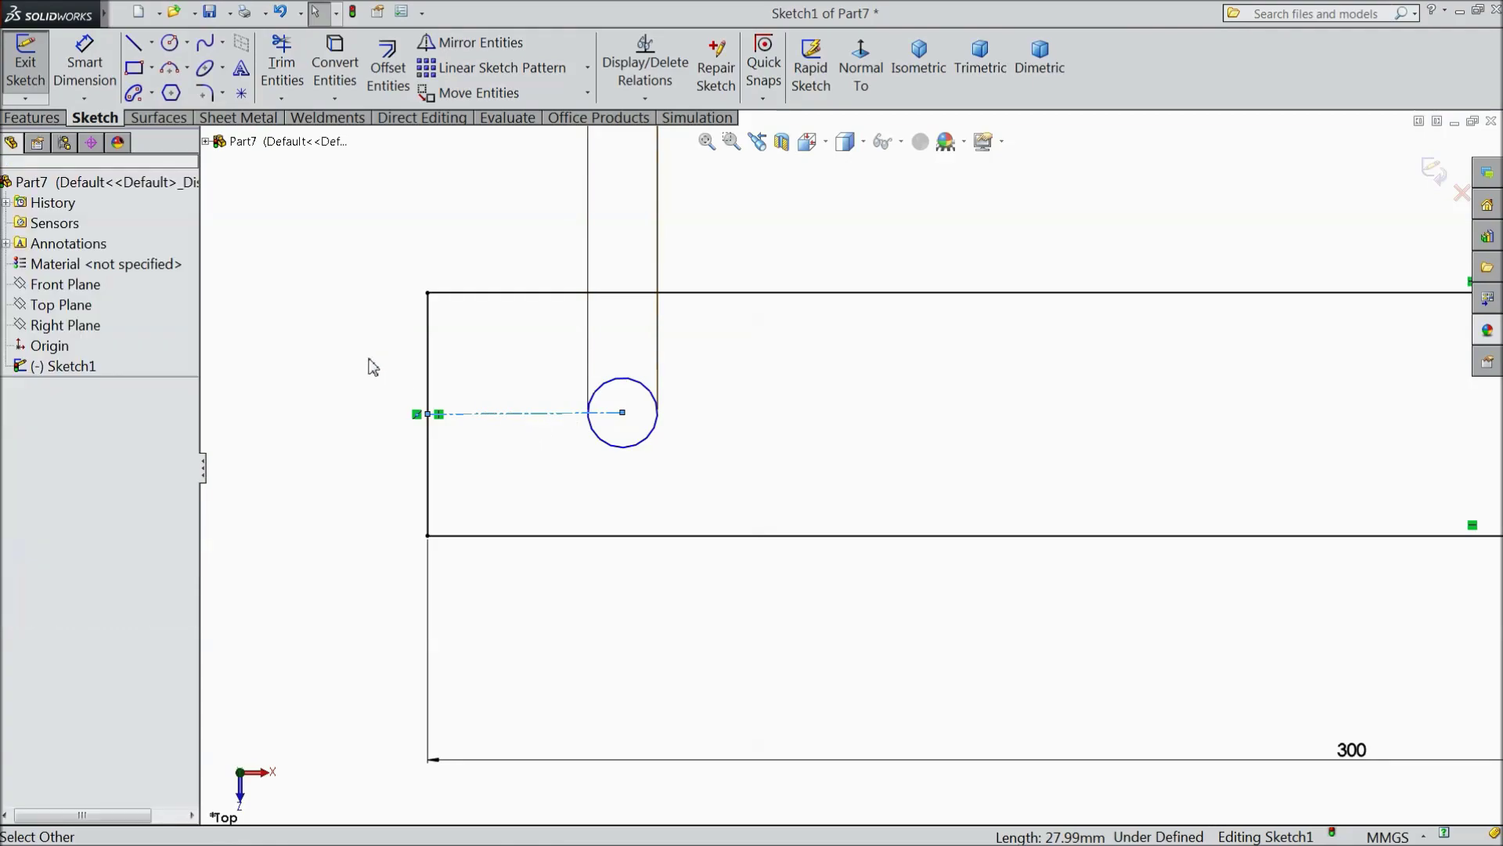
click(501, 414)
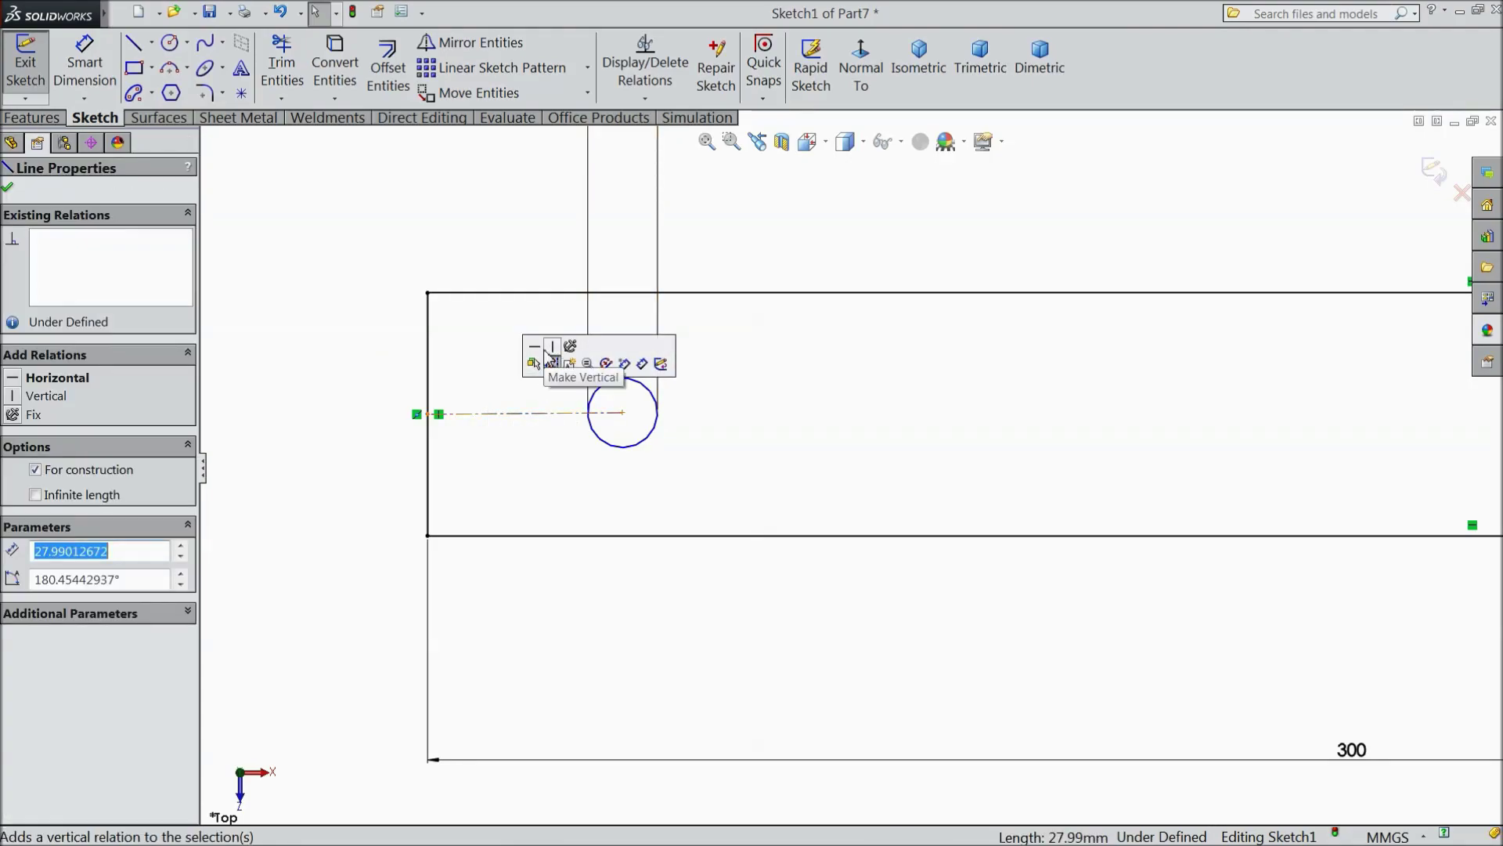
click(535, 346)
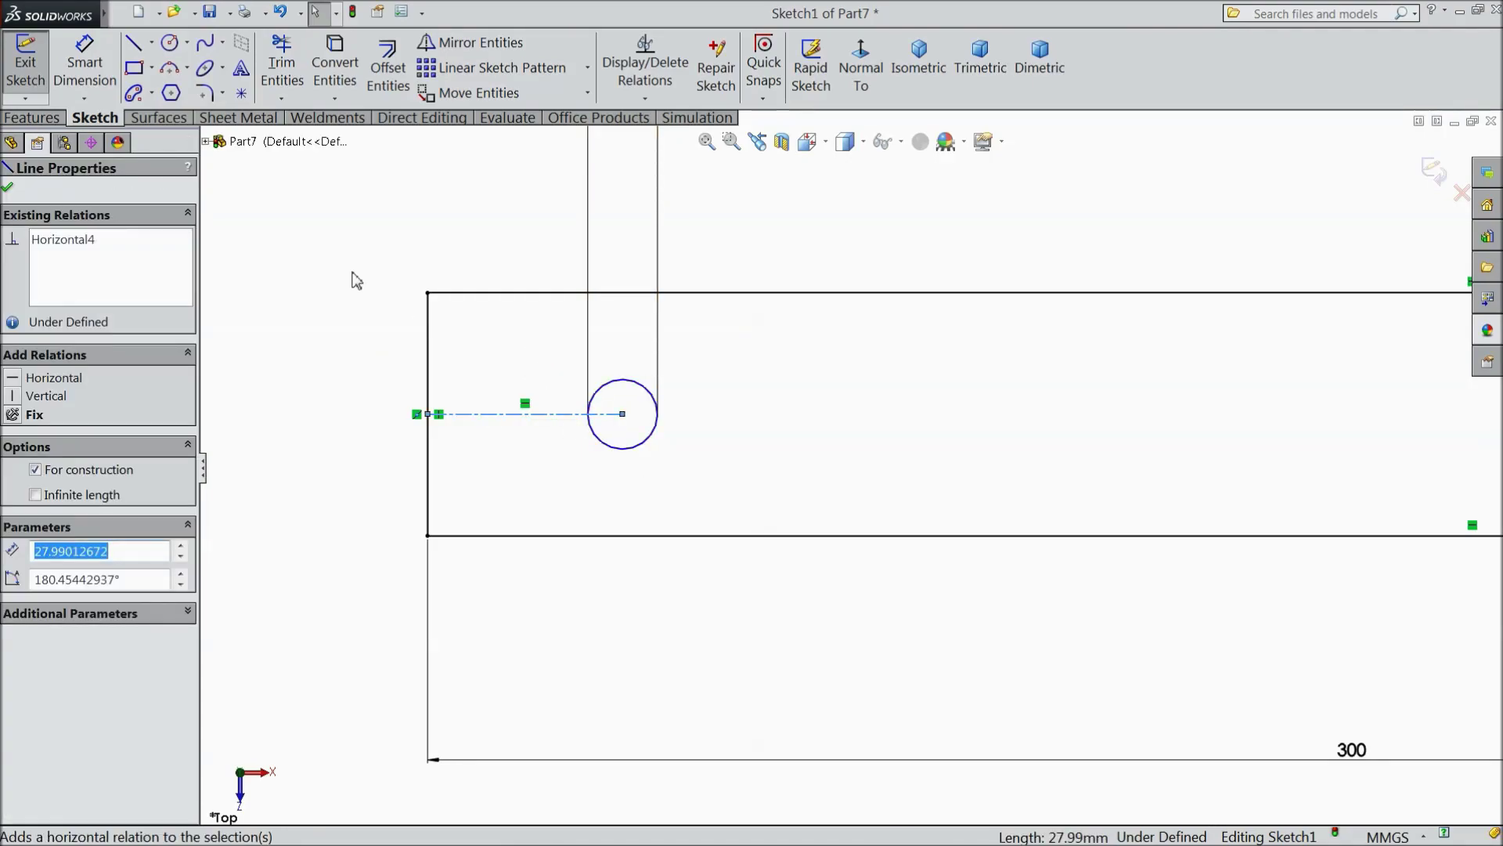
Step: Dimension the distance from the rectangle's left side to the circle's centre as 17 mm
click(97, 79)
click(609, 445)
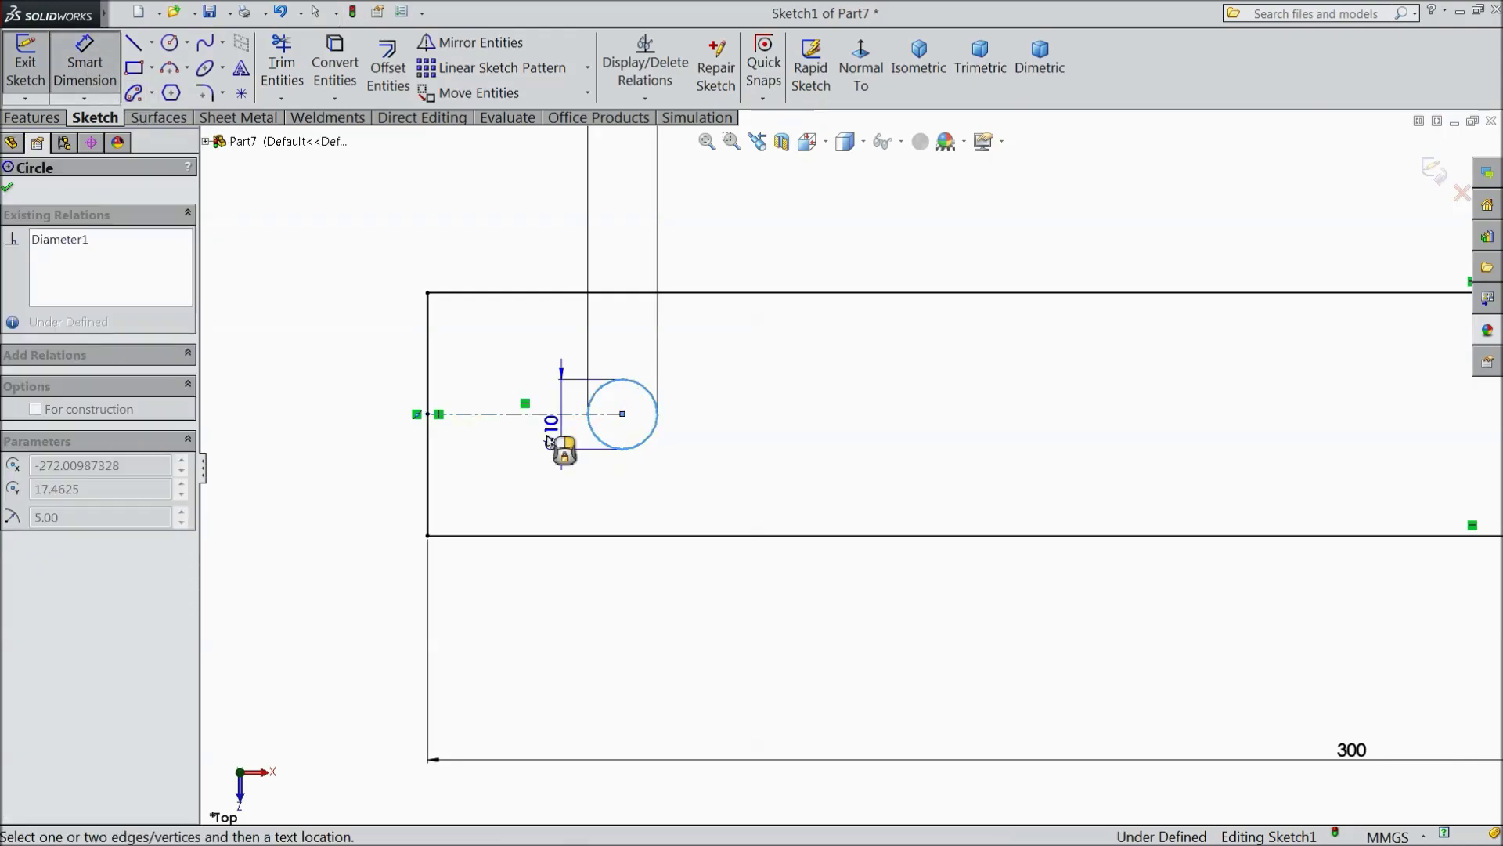
click(427, 427)
click(516, 246)
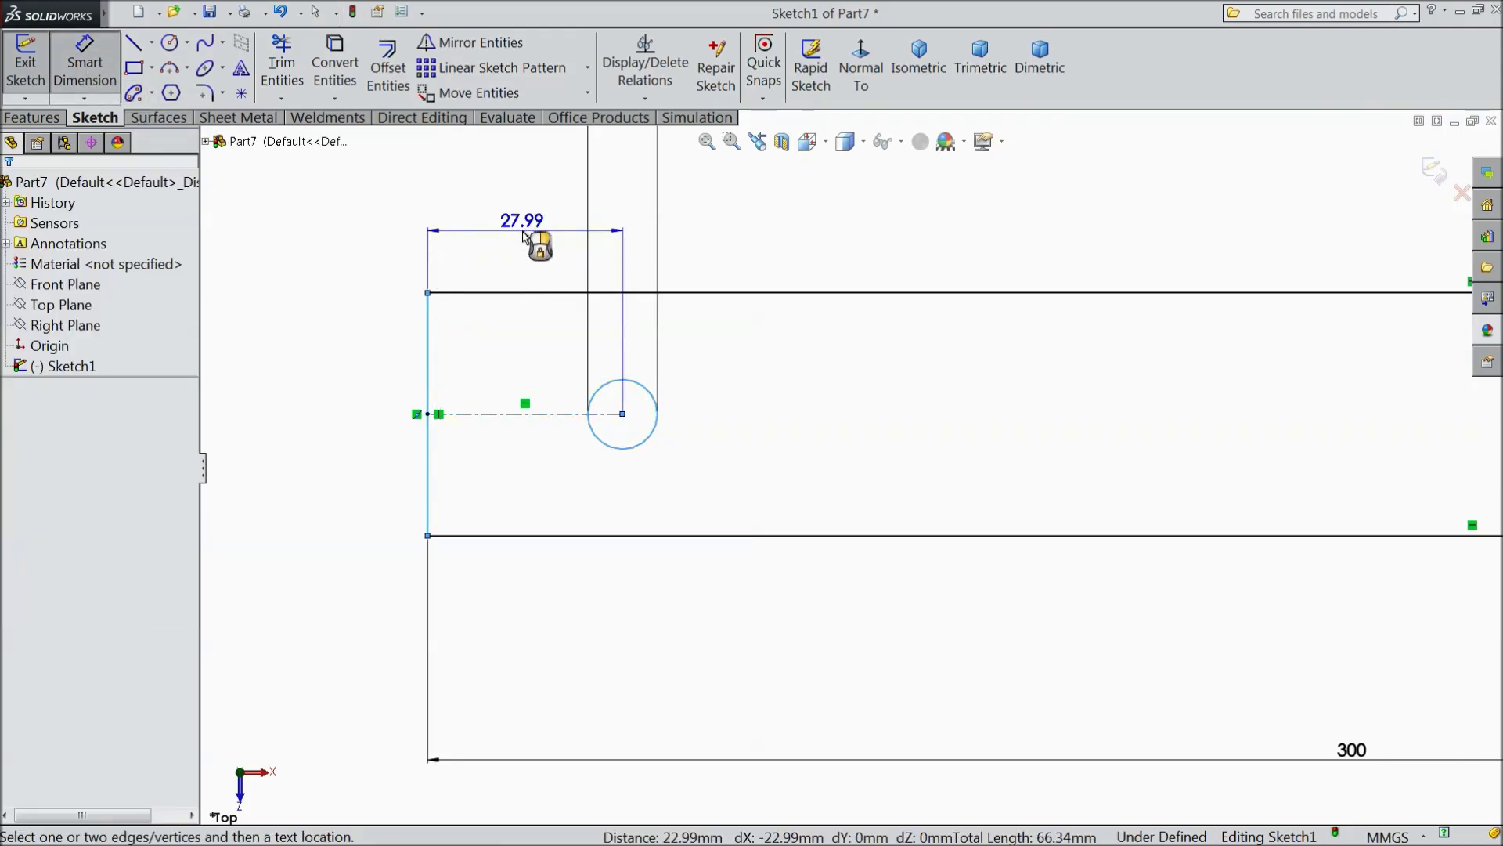
text(17)
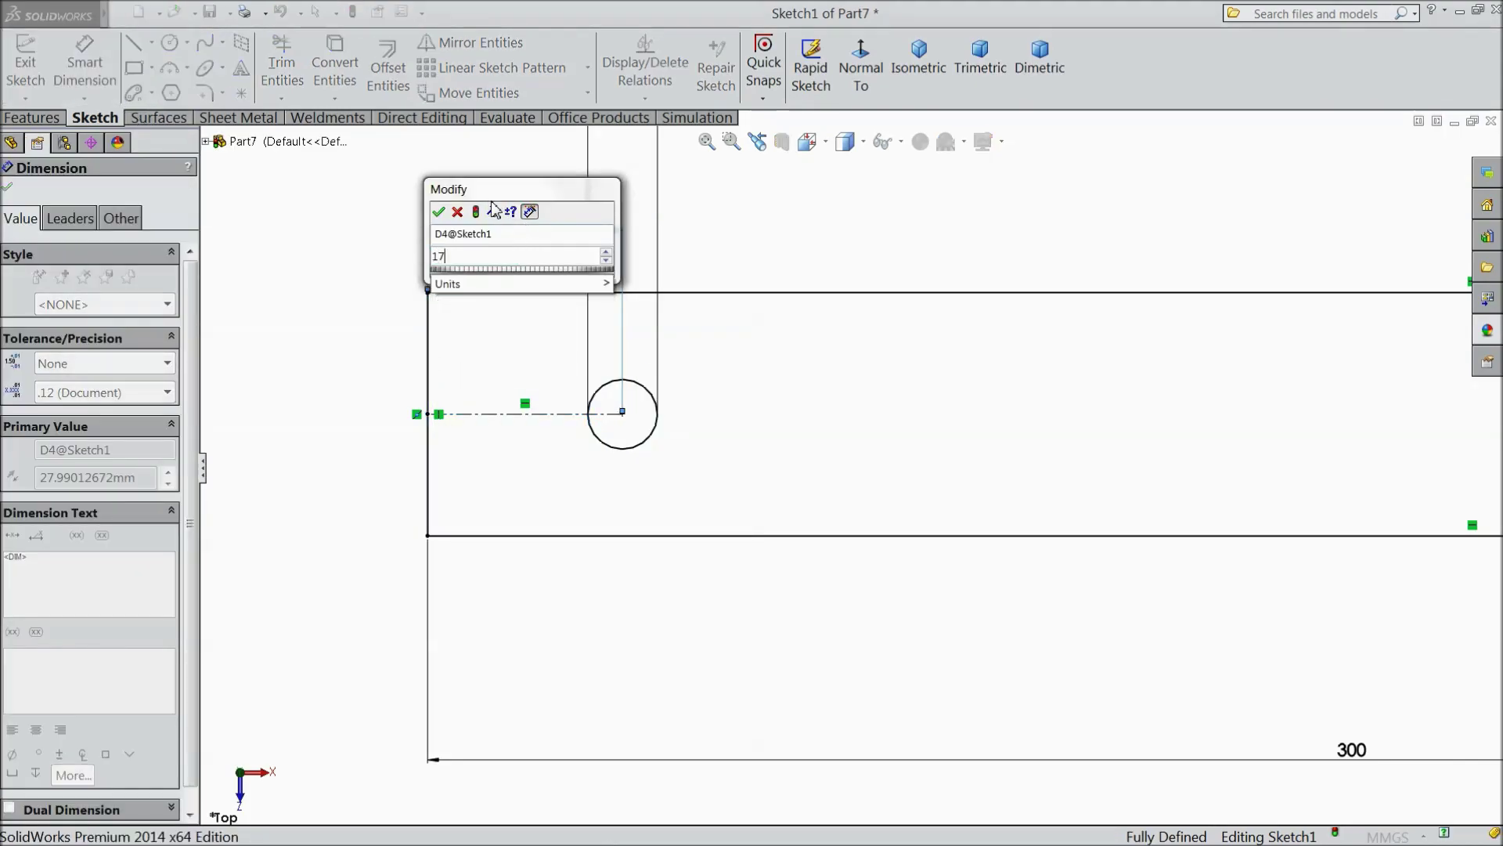
click(438, 212)
click(8, 188)
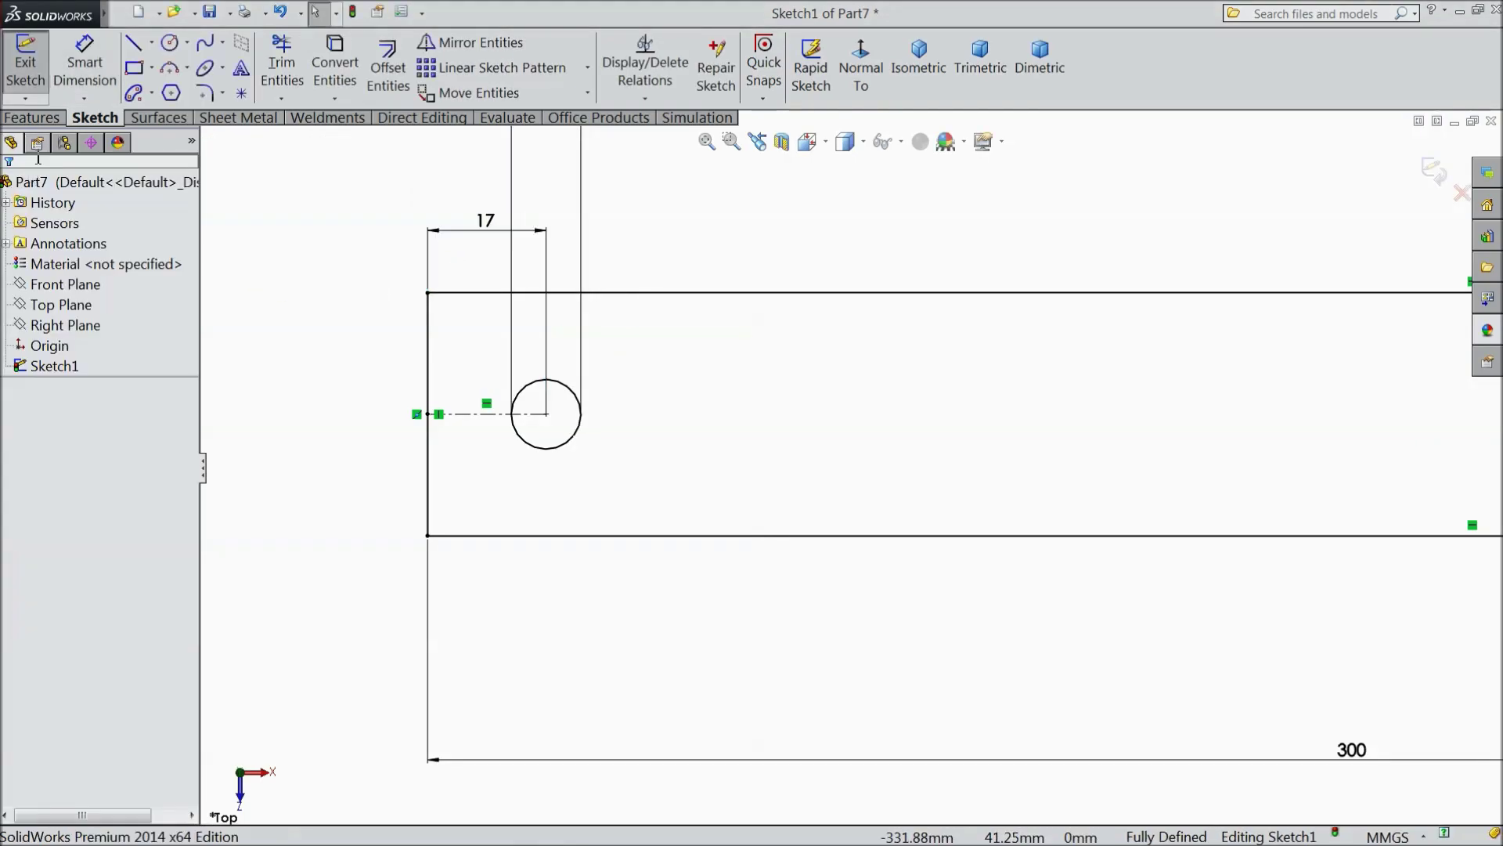
Step: Extrude the rectangle with its hole as a Blind boss 9.525 mm deep
click(33, 118)
click(26, 85)
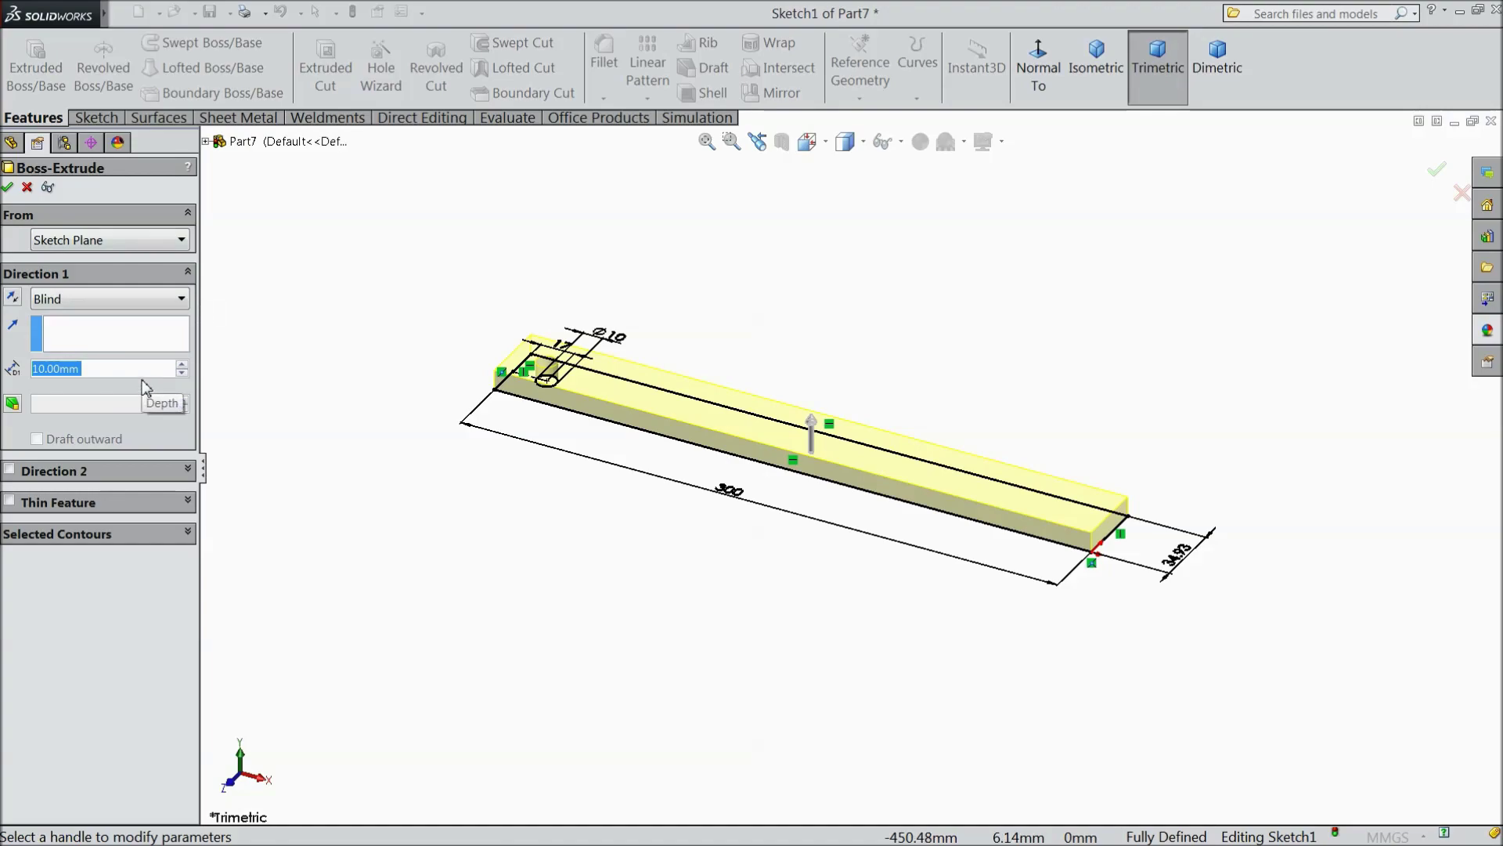
text(9.525)
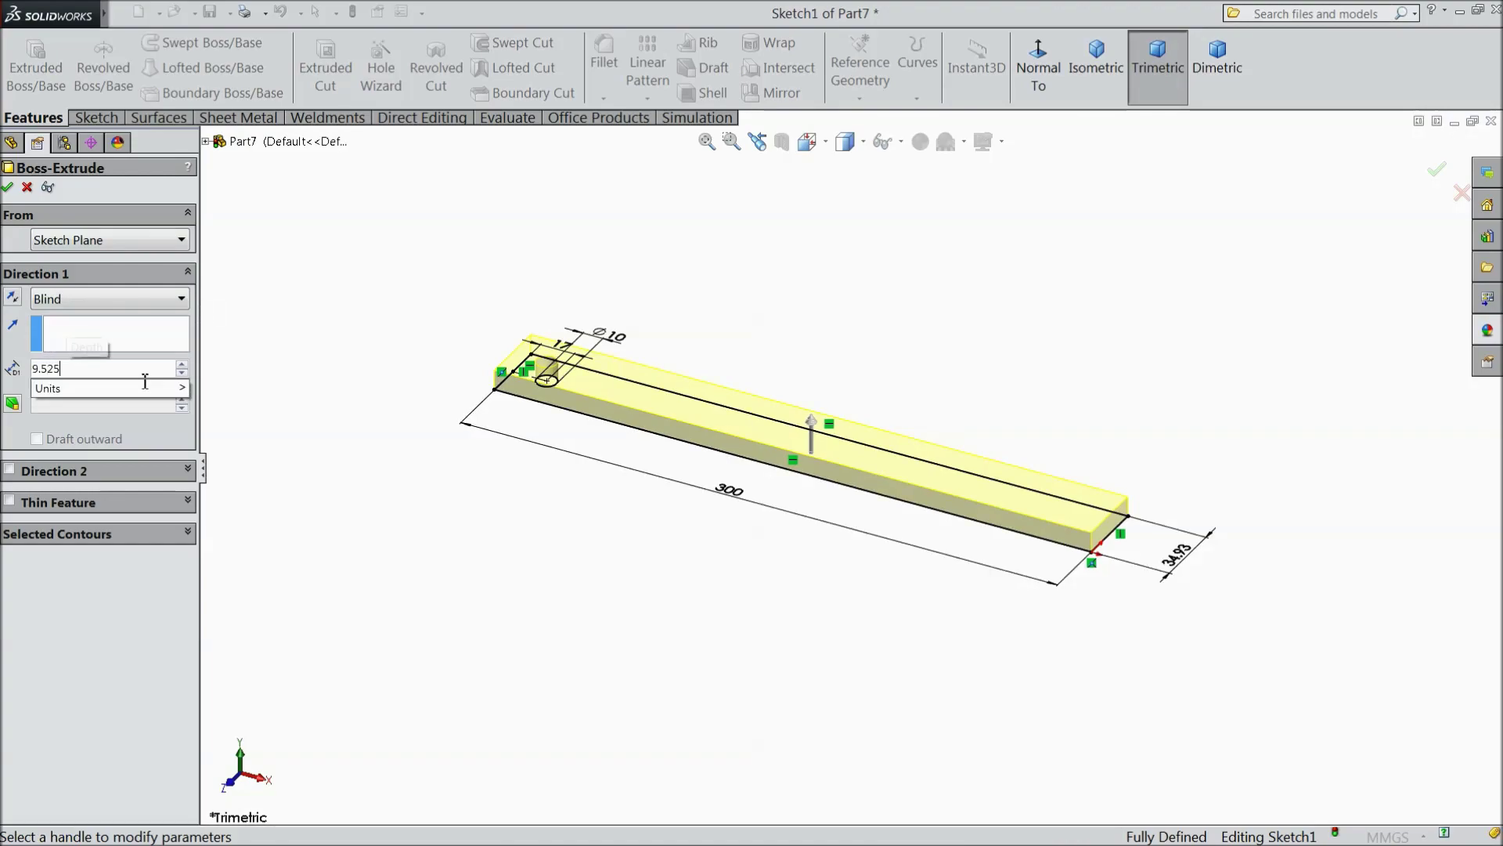
scroll(750, 416, down, 2)
scroll(752, 412, down, 1)
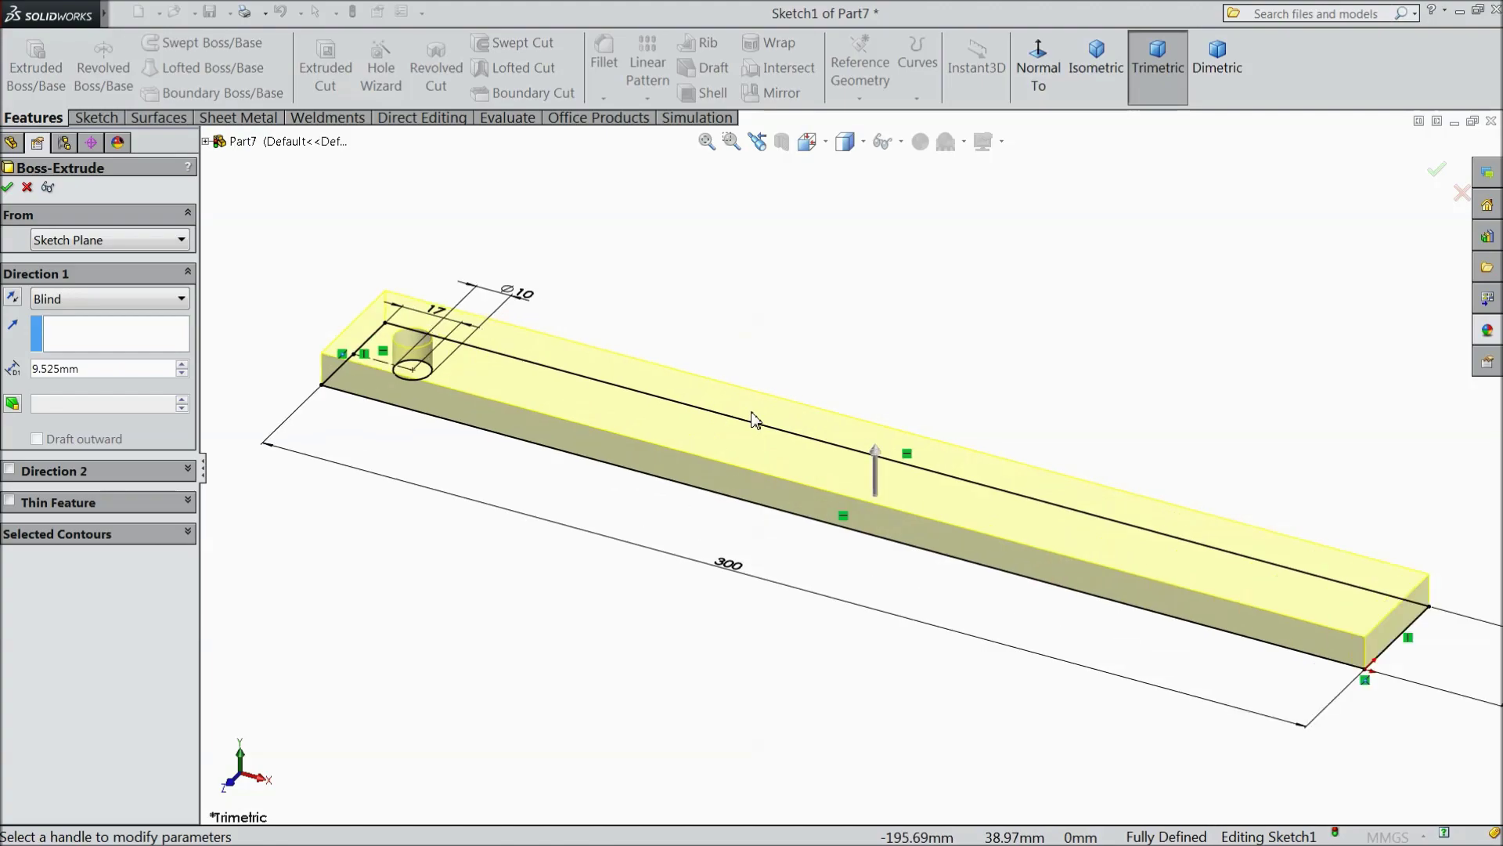
scroll(361, 376, up, 1)
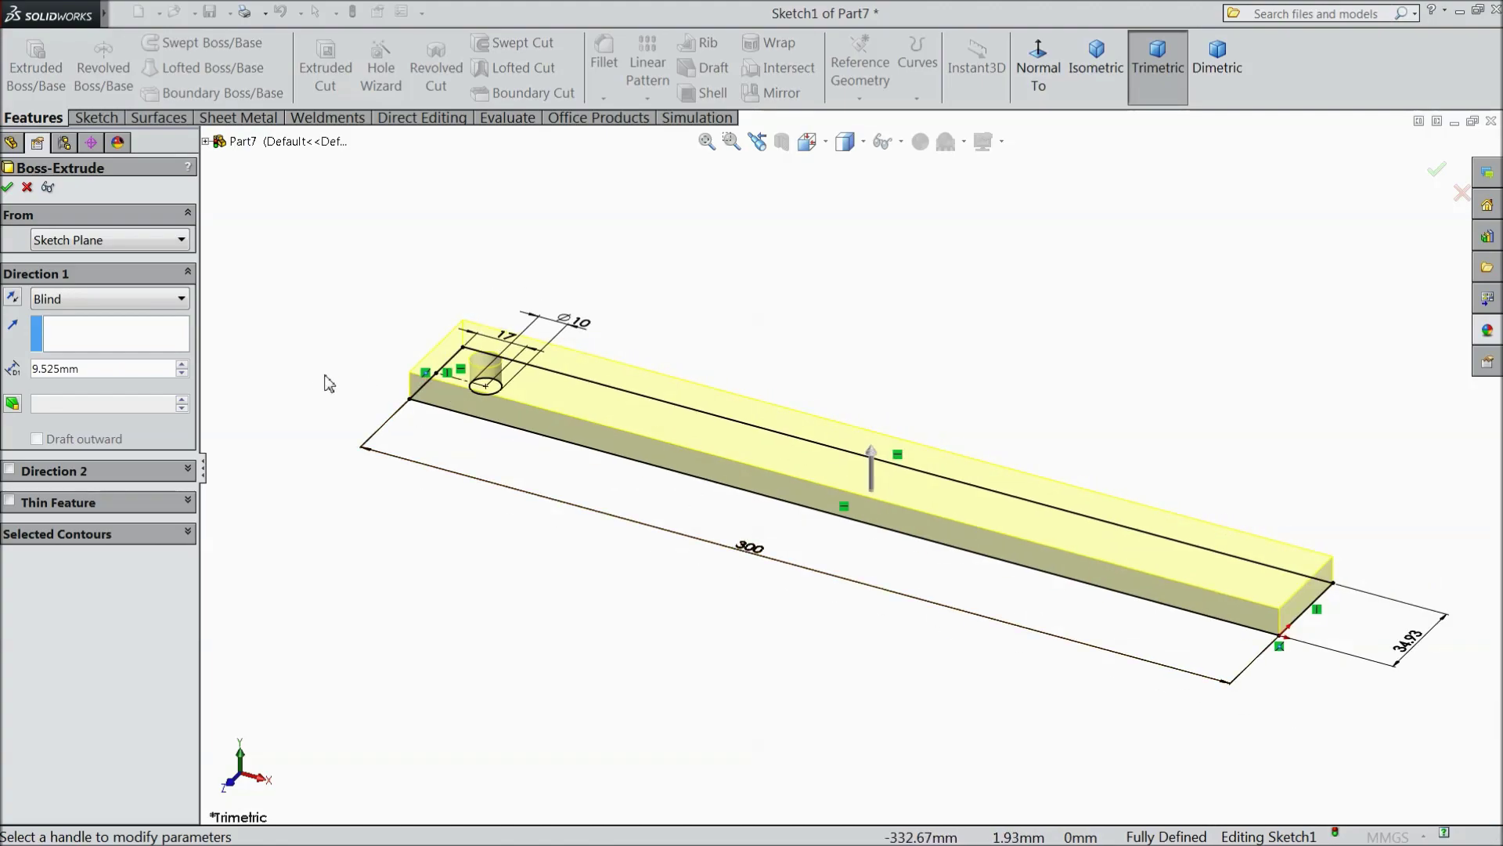
click(8, 188)
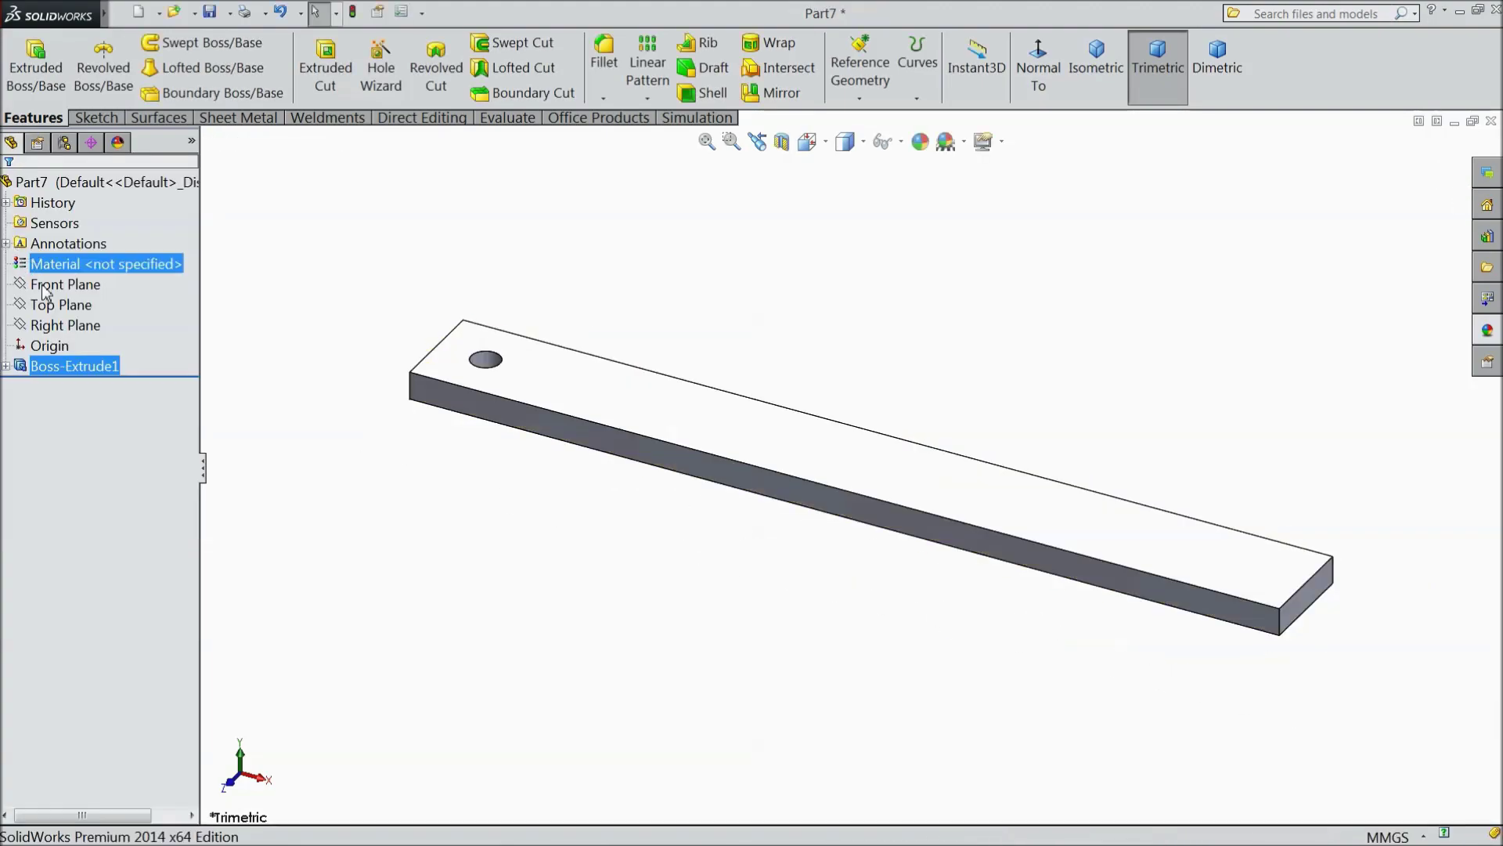
Step: Switch the model view to perspective display
click(983, 142)
click(993, 241)
scroll(892, 454, down, 2)
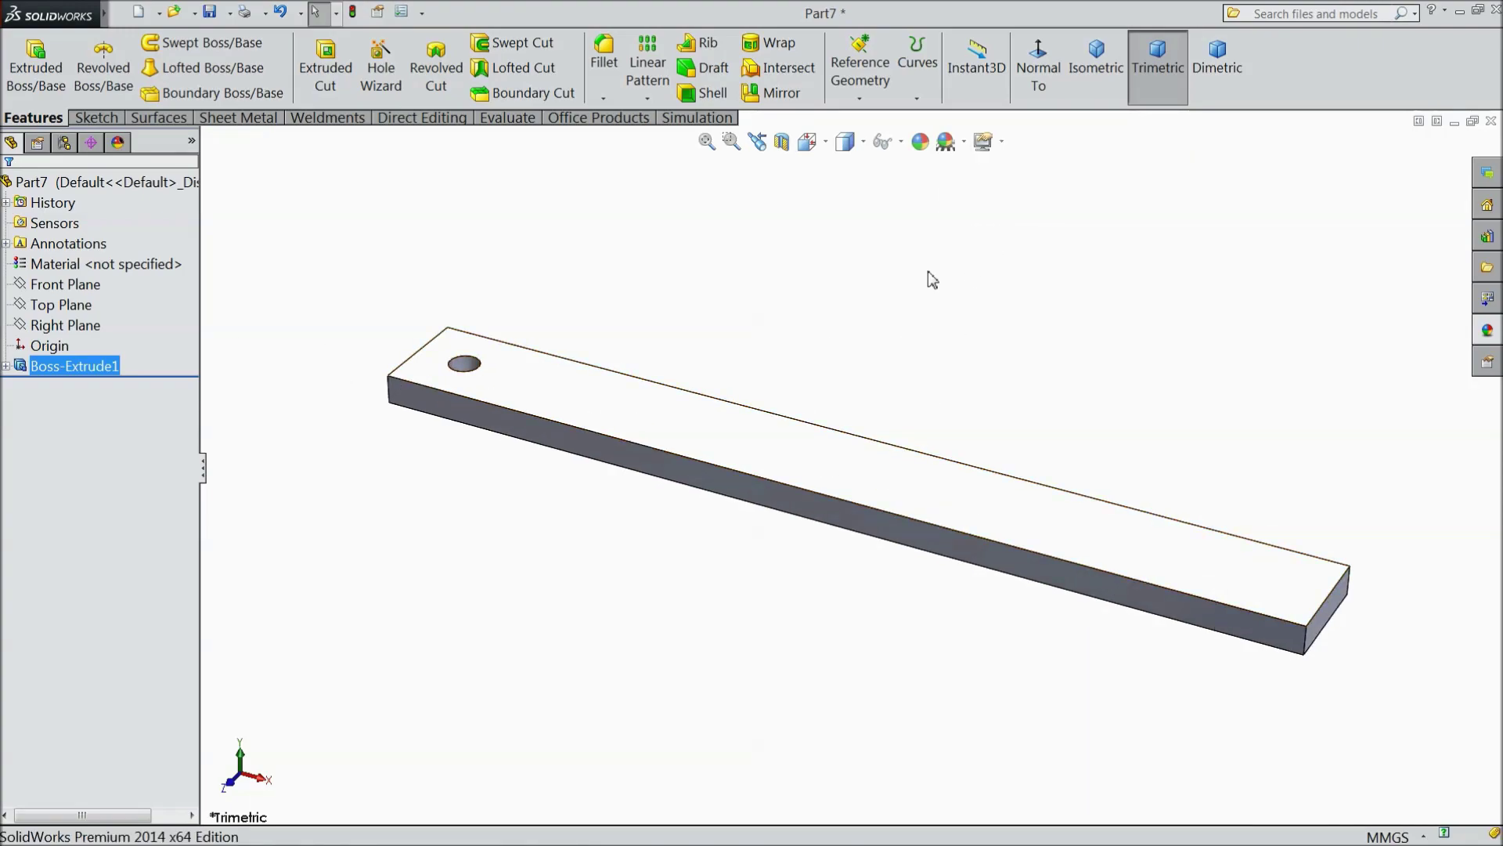
Step: Apply the polished steel appearance from the Steel library to the bar
click(1487, 331)
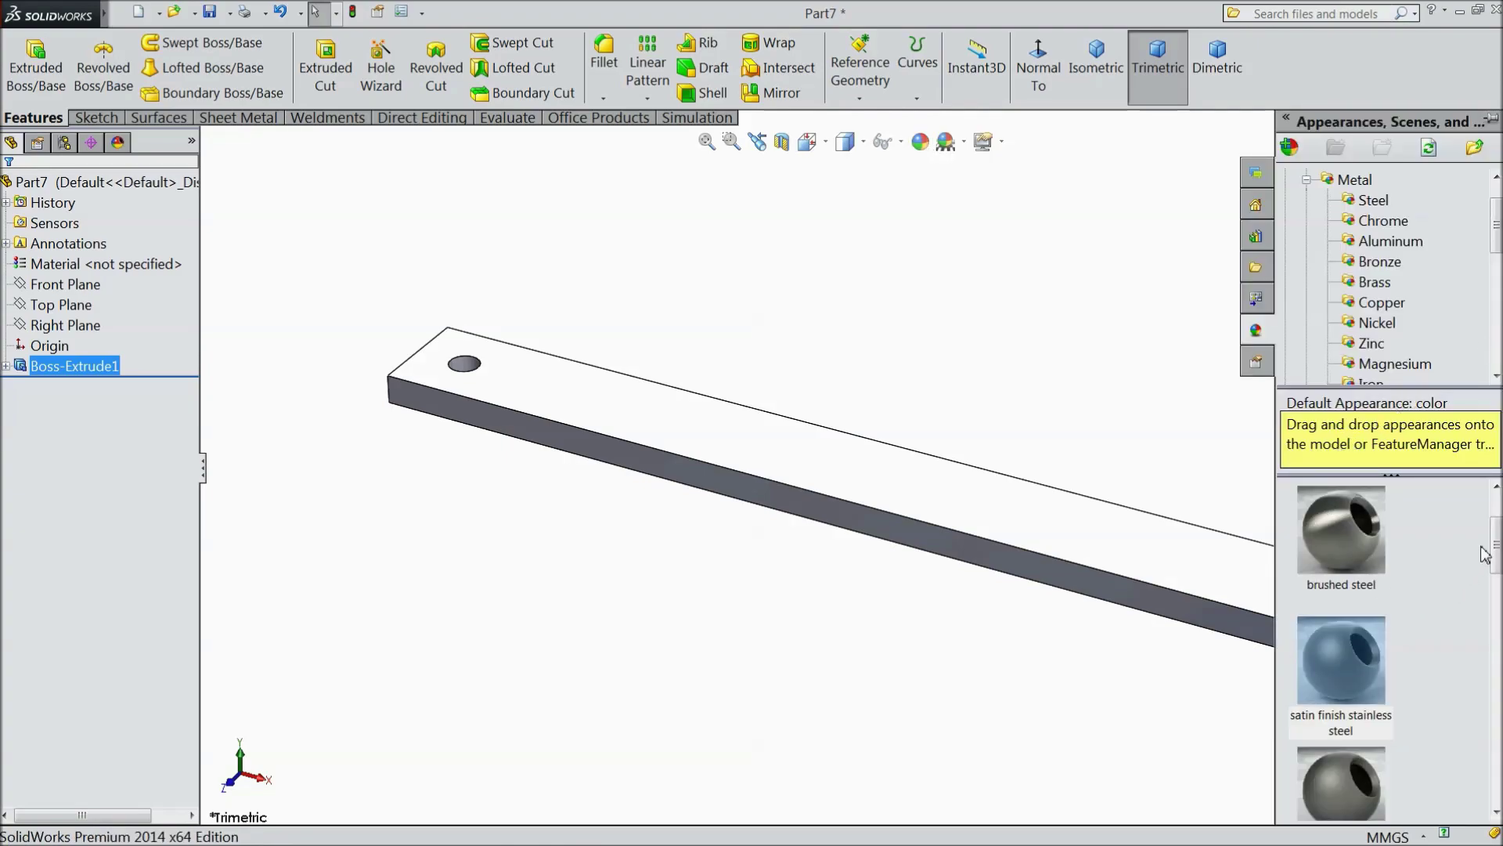
drag(1497, 539, 1497, 517)
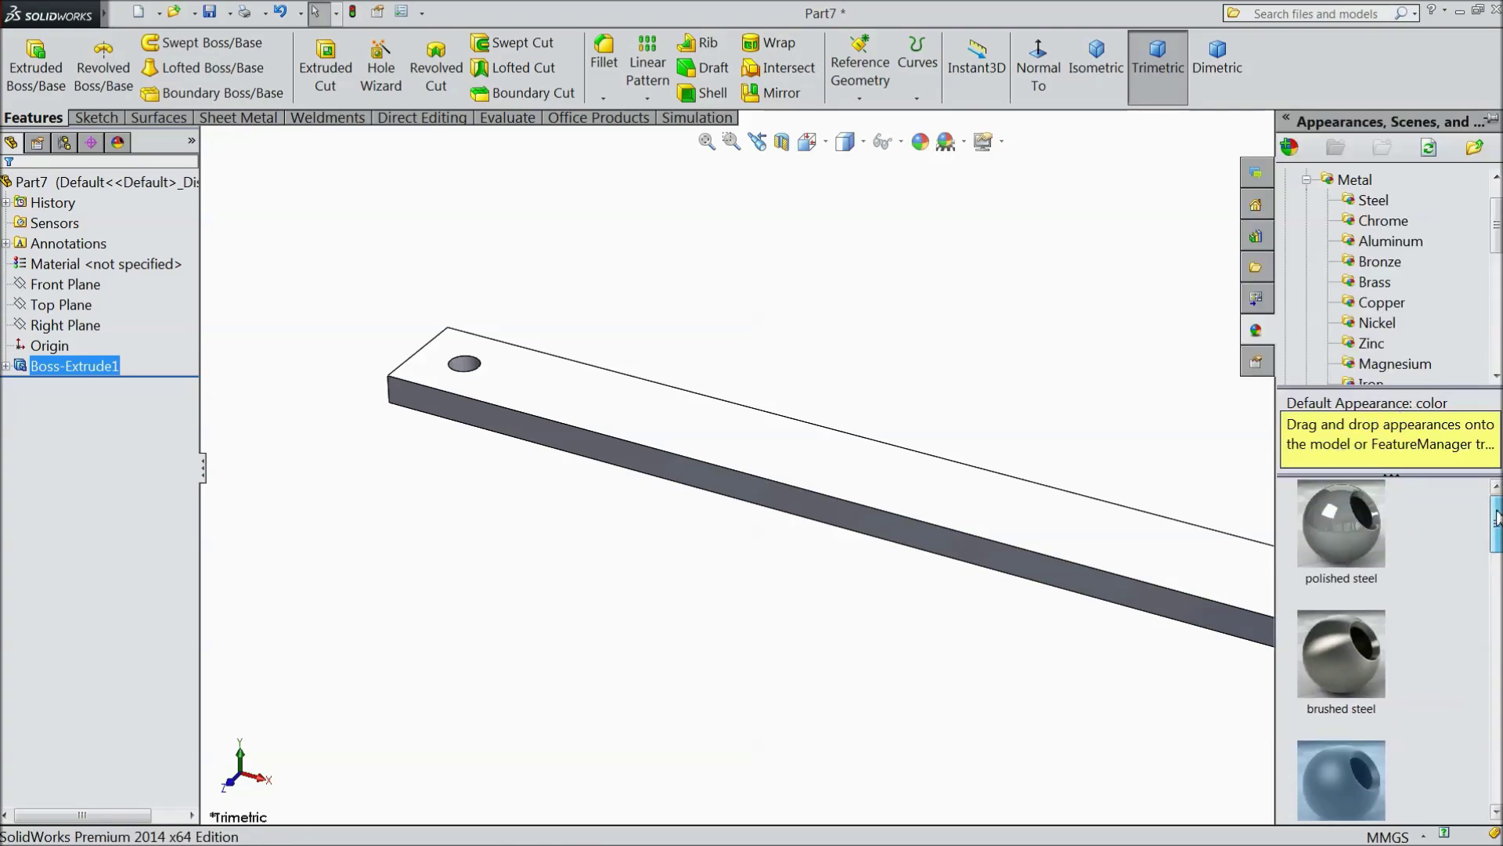
drag(1342, 523, 1173, 545)
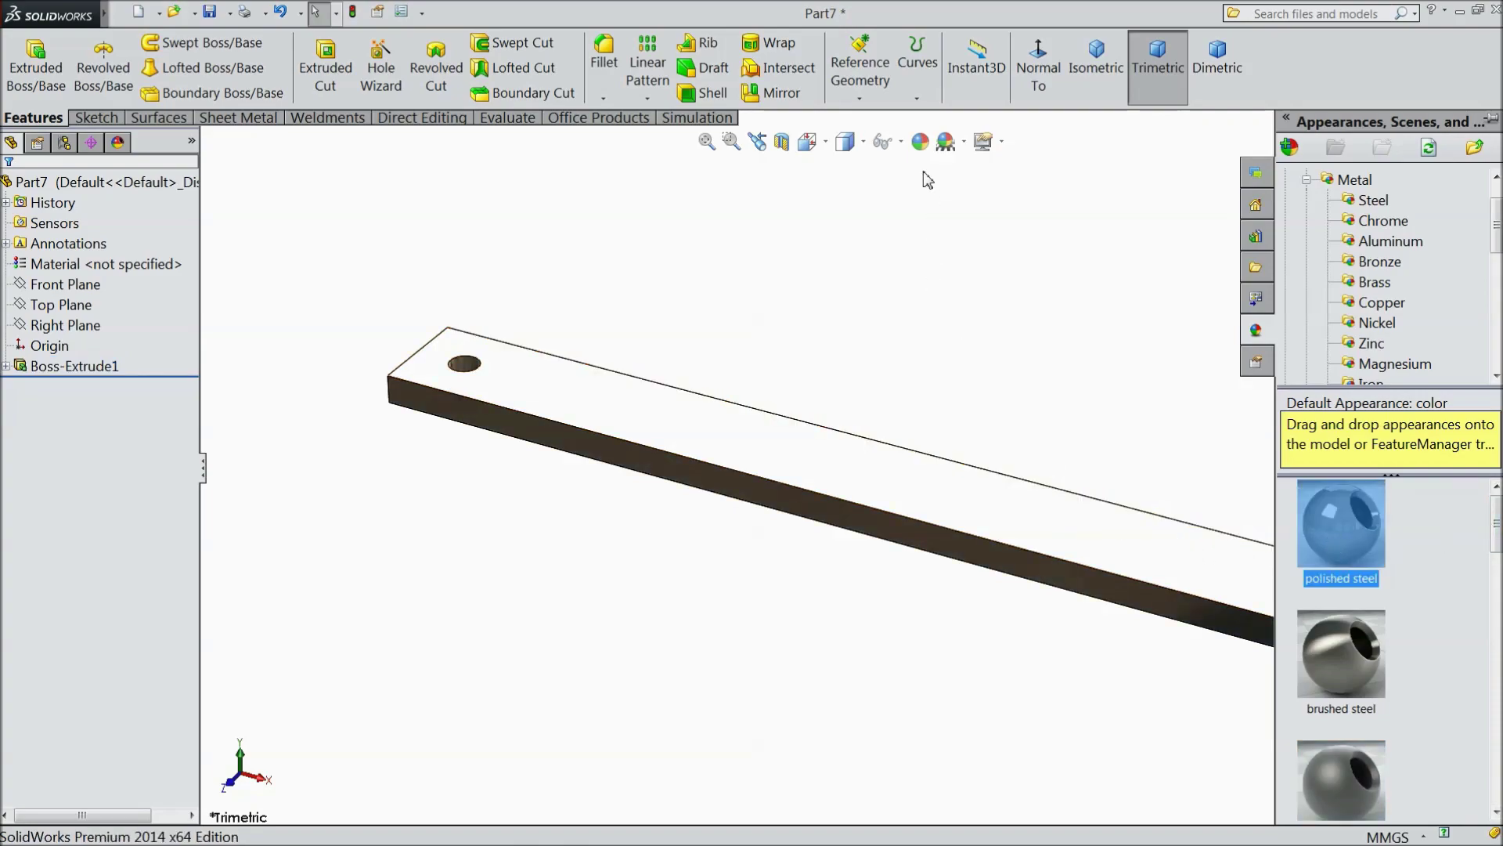
Step: Try to colour the whole part red (RGB 255, 0, 0)
click(920, 141)
click(51, 586)
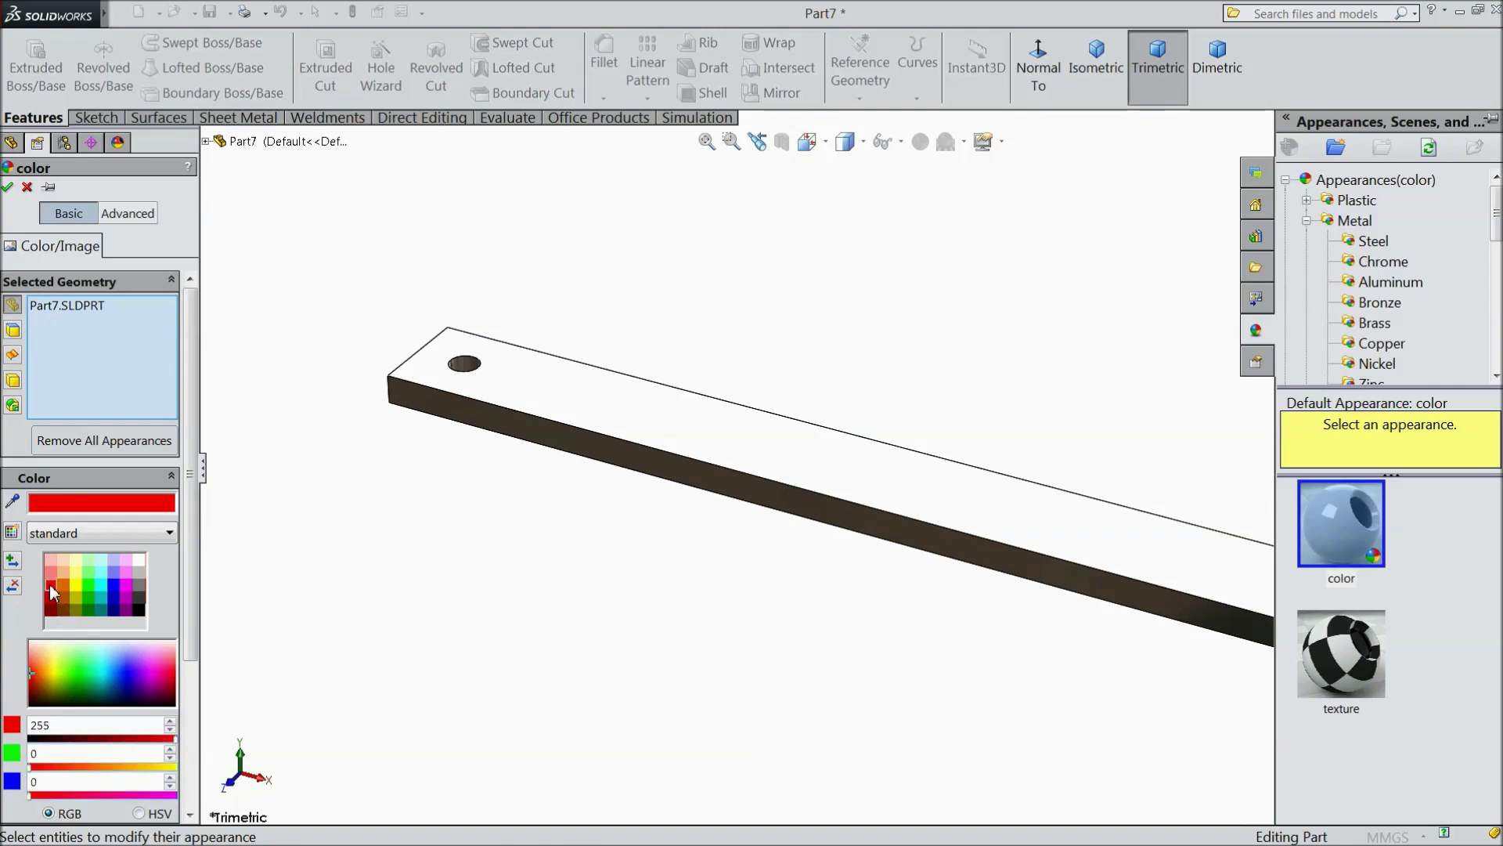
click(7, 188)
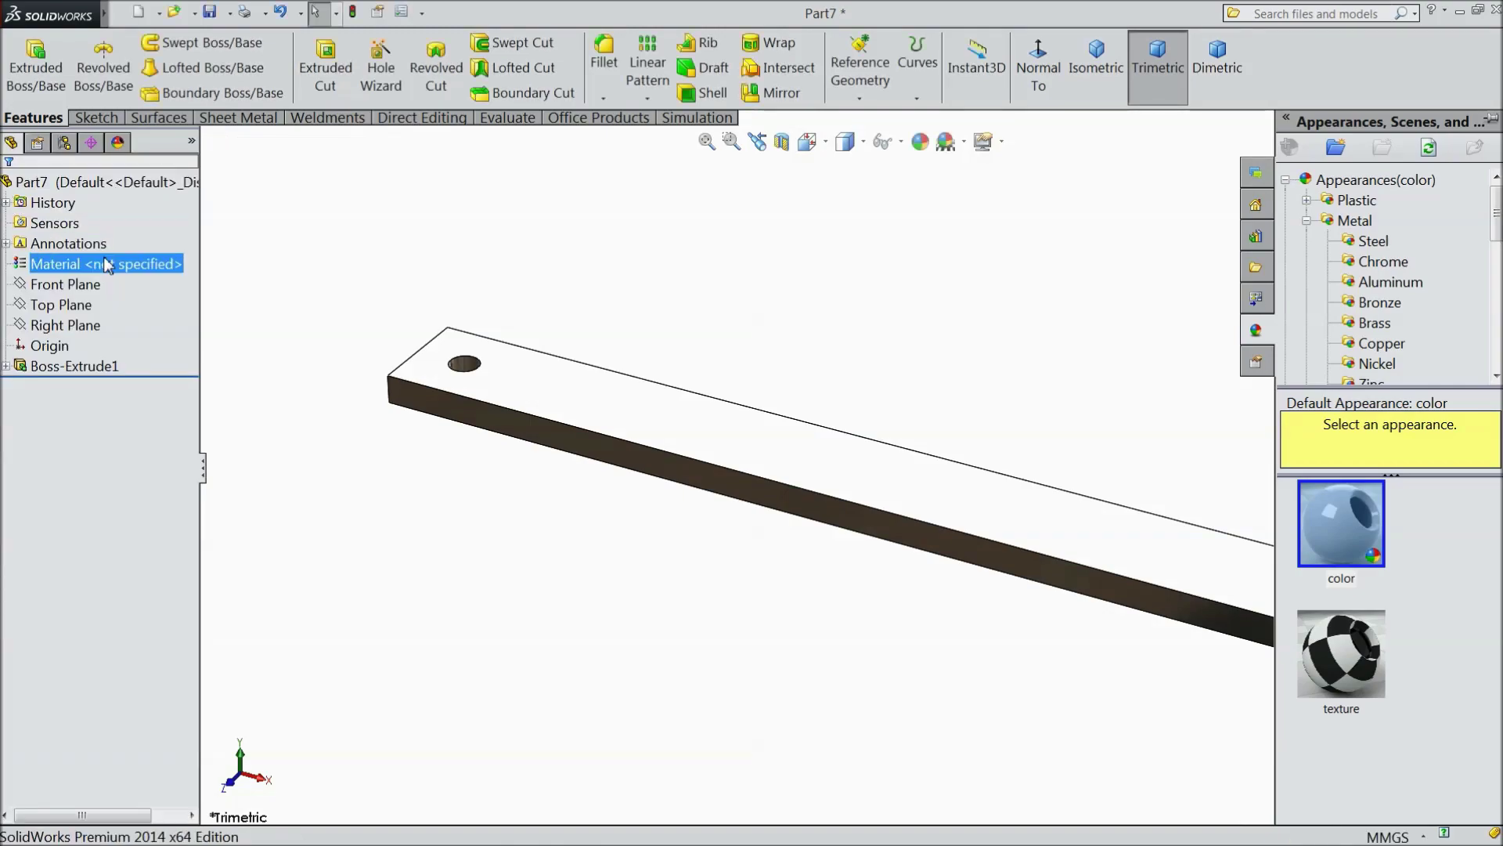
Step: Apply the satin finish stainless steel appearance from the Steel library to the whole part
scroll(452, 385, up, 3)
middle_drag(721, 353, 809, 363)
click(1487, 329)
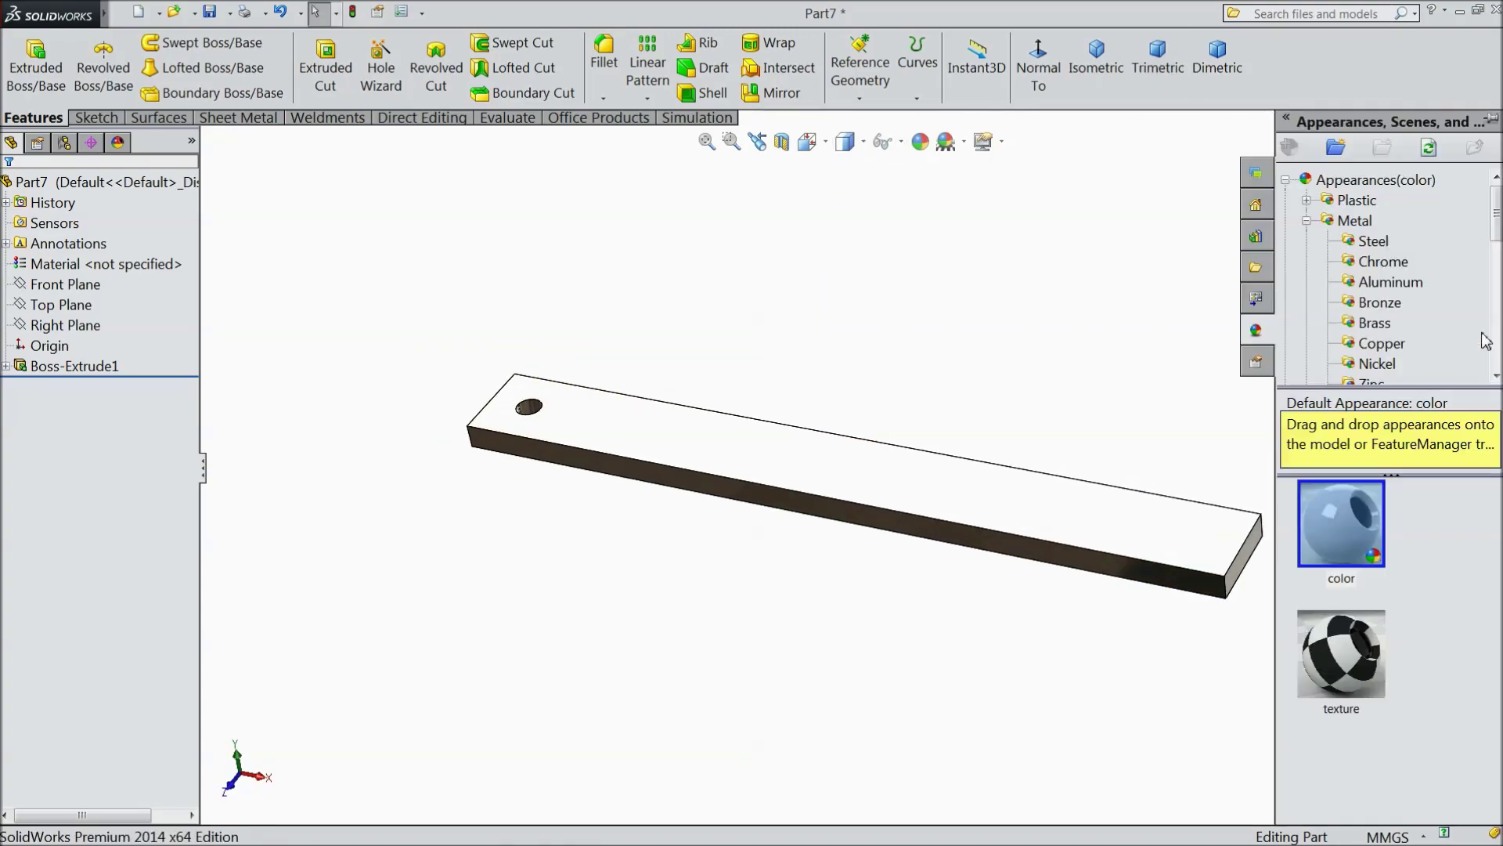
click(1363, 247)
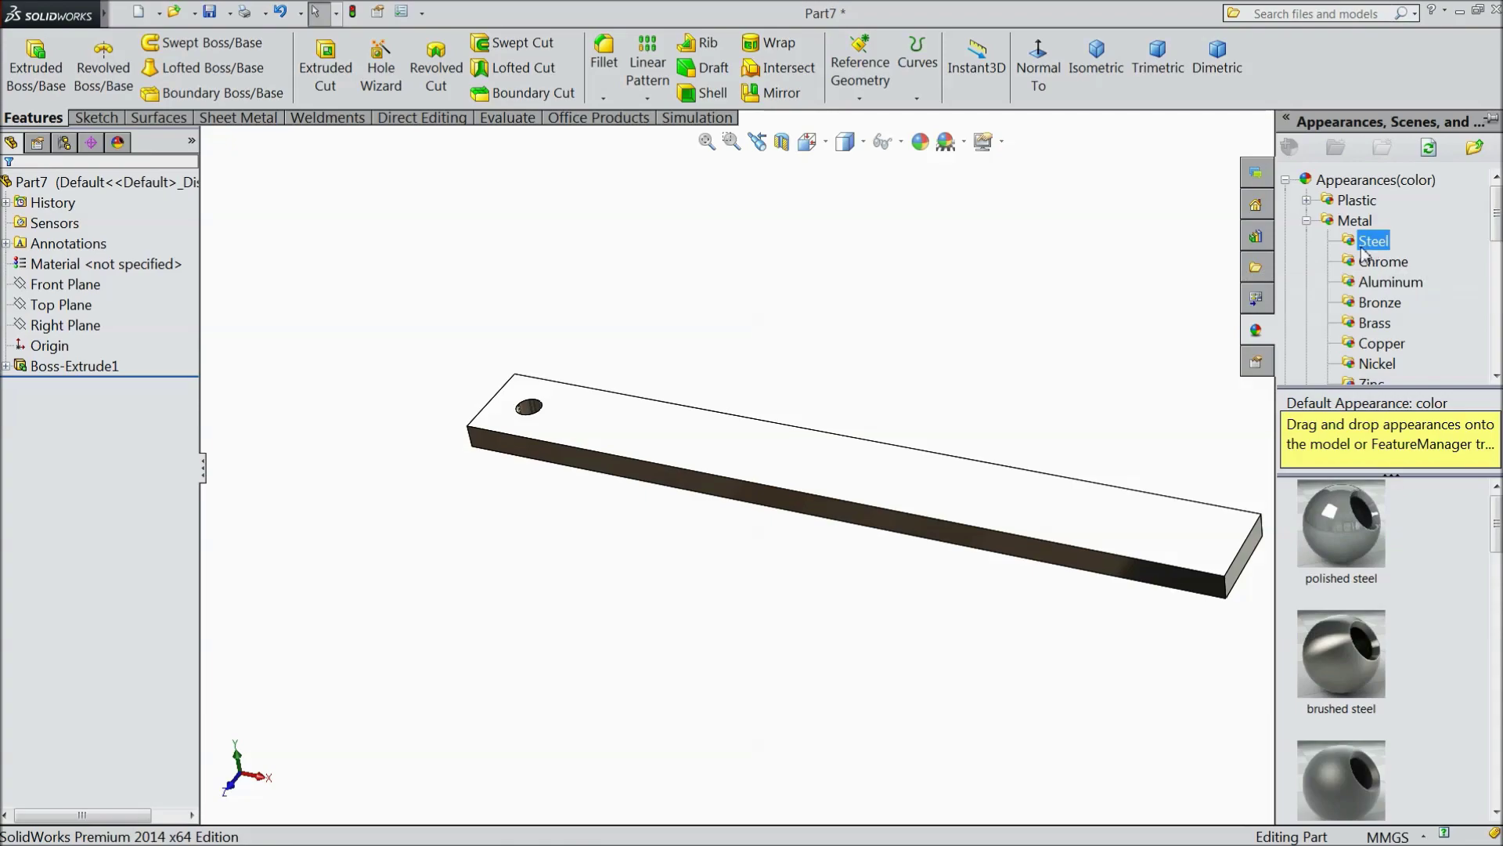
click(1355, 761)
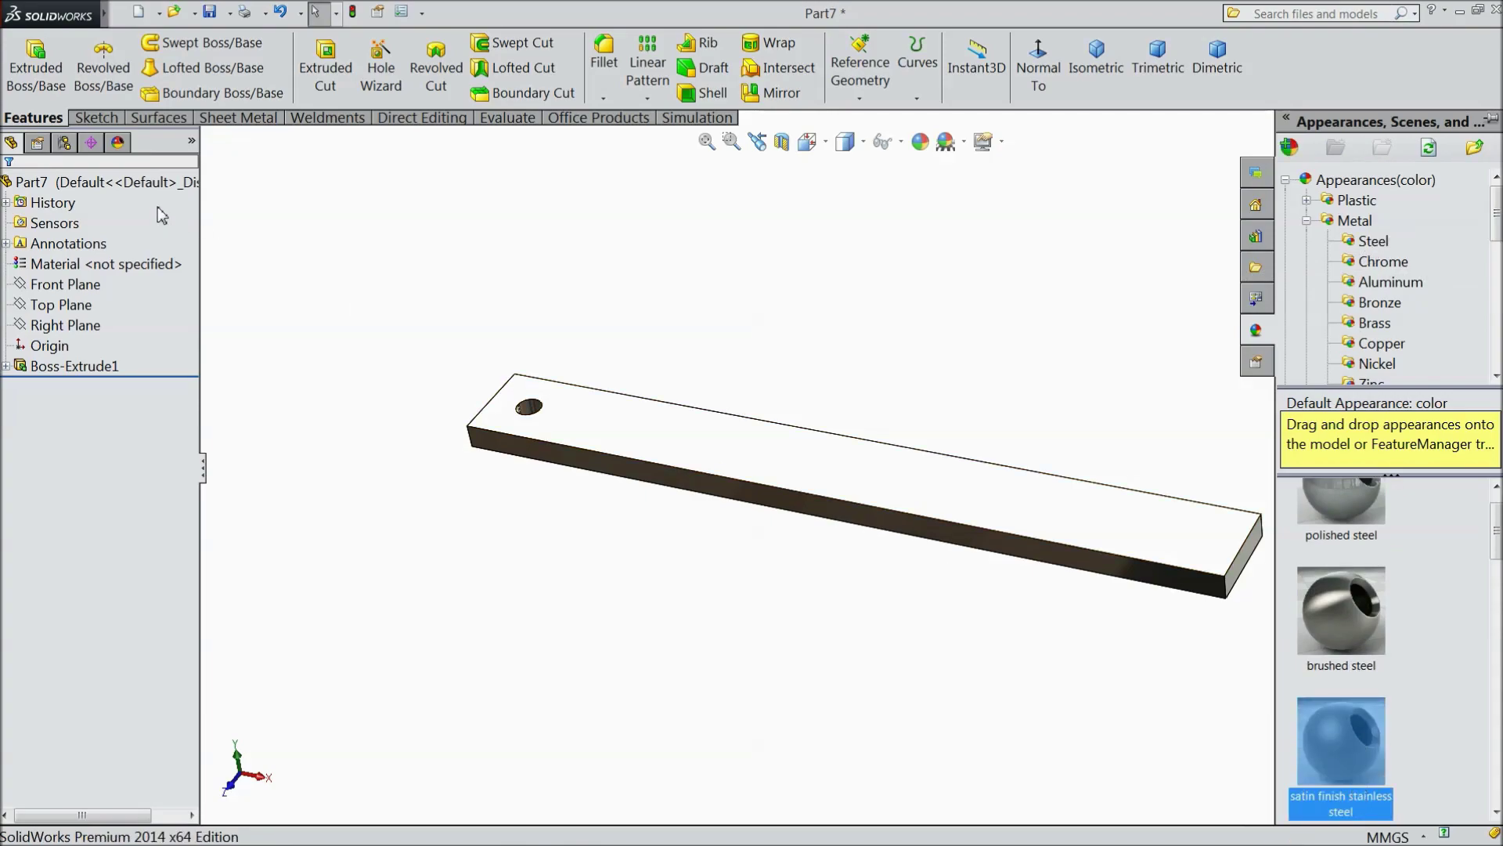
click(86, 182)
click(1487, 332)
click(1344, 759)
middle_drag(807, 654, 811, 537)
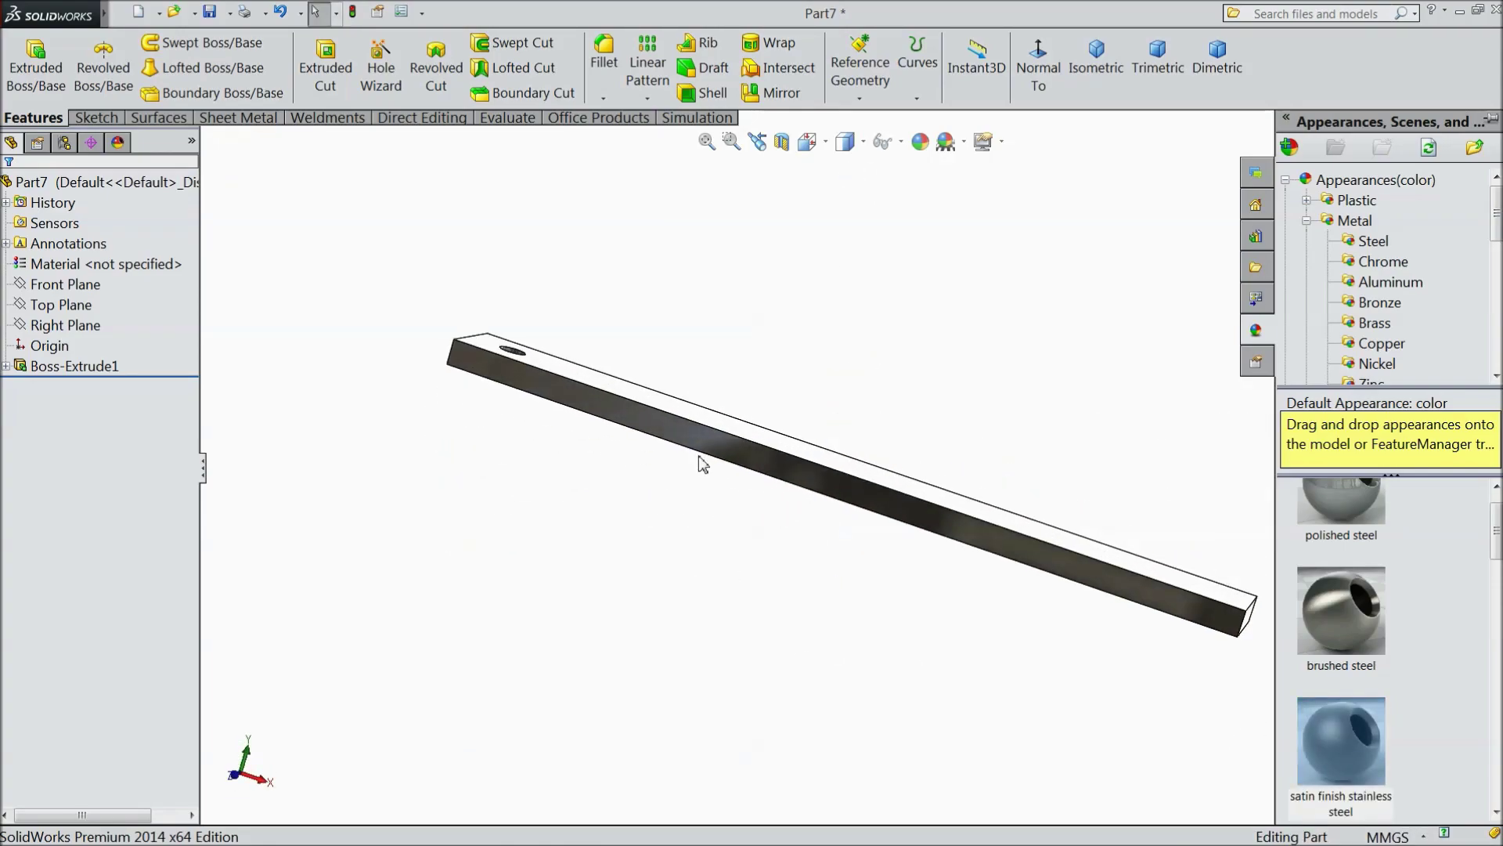
Step: Save the part as "handle" in New folder
click(209, 11)
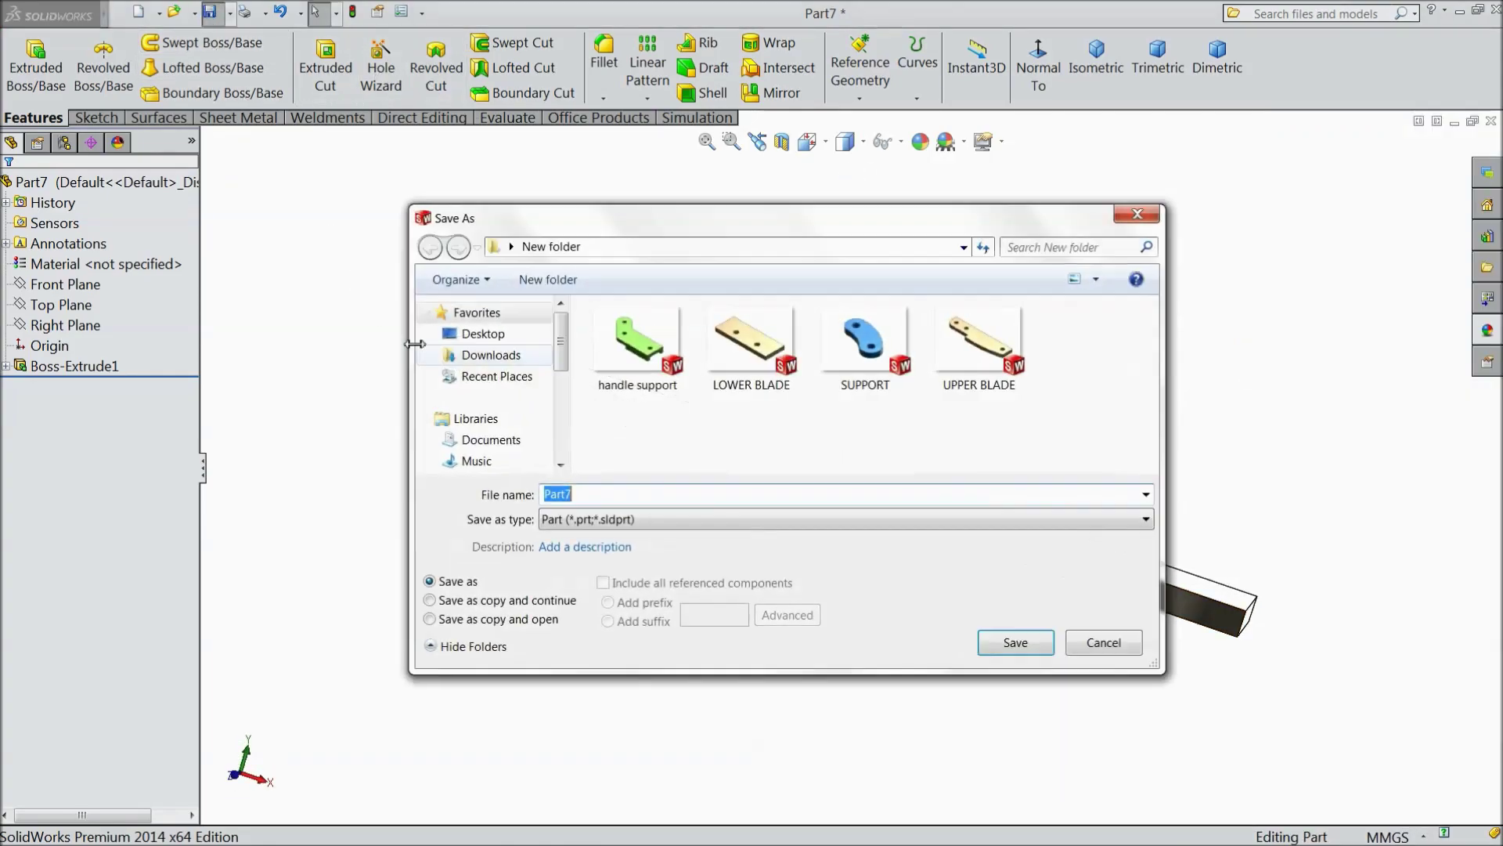
text(handle)
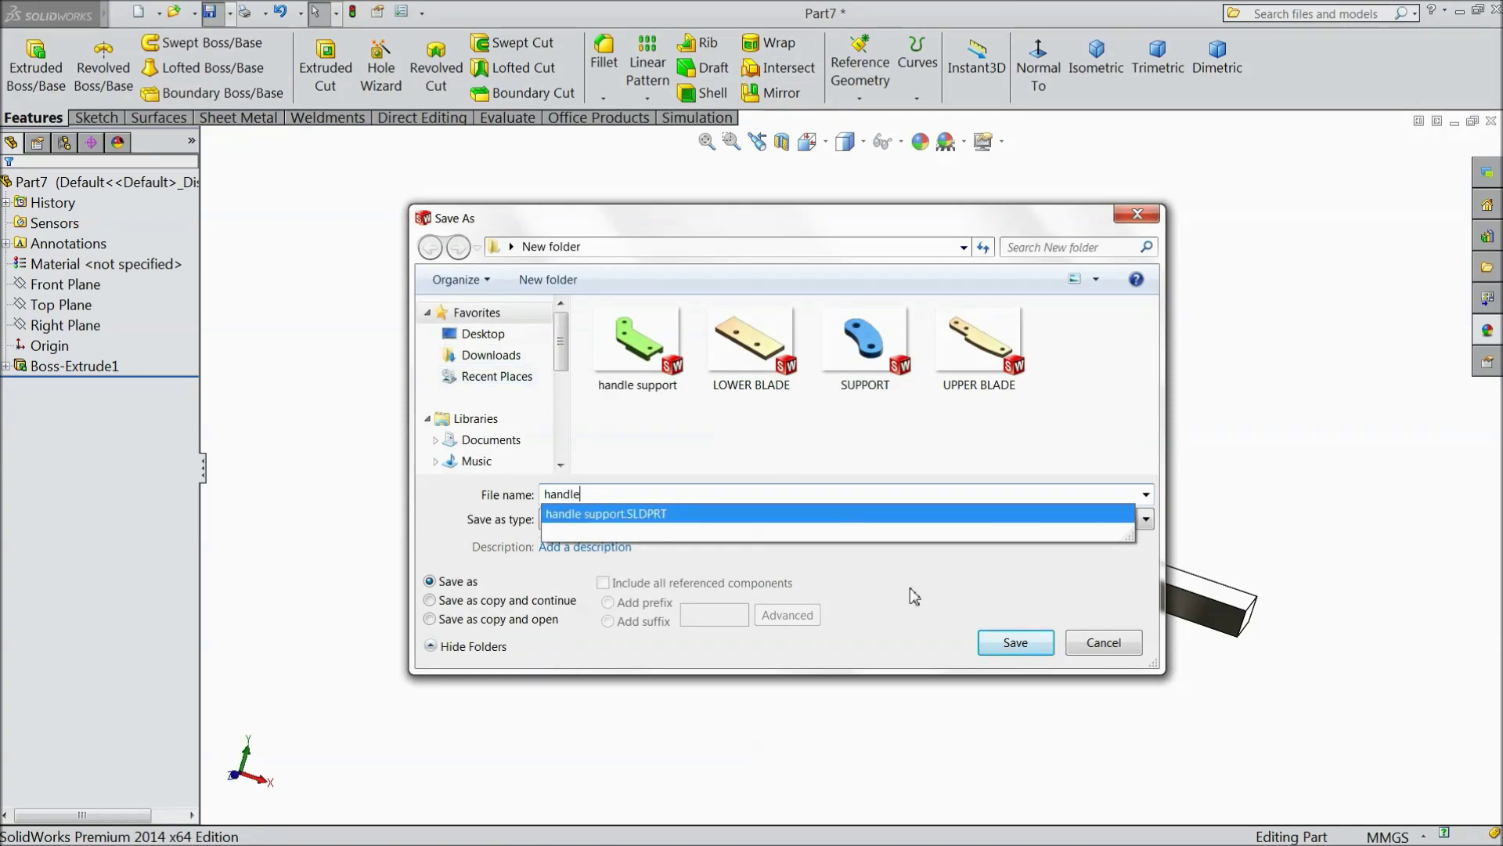
click(1006, 642)
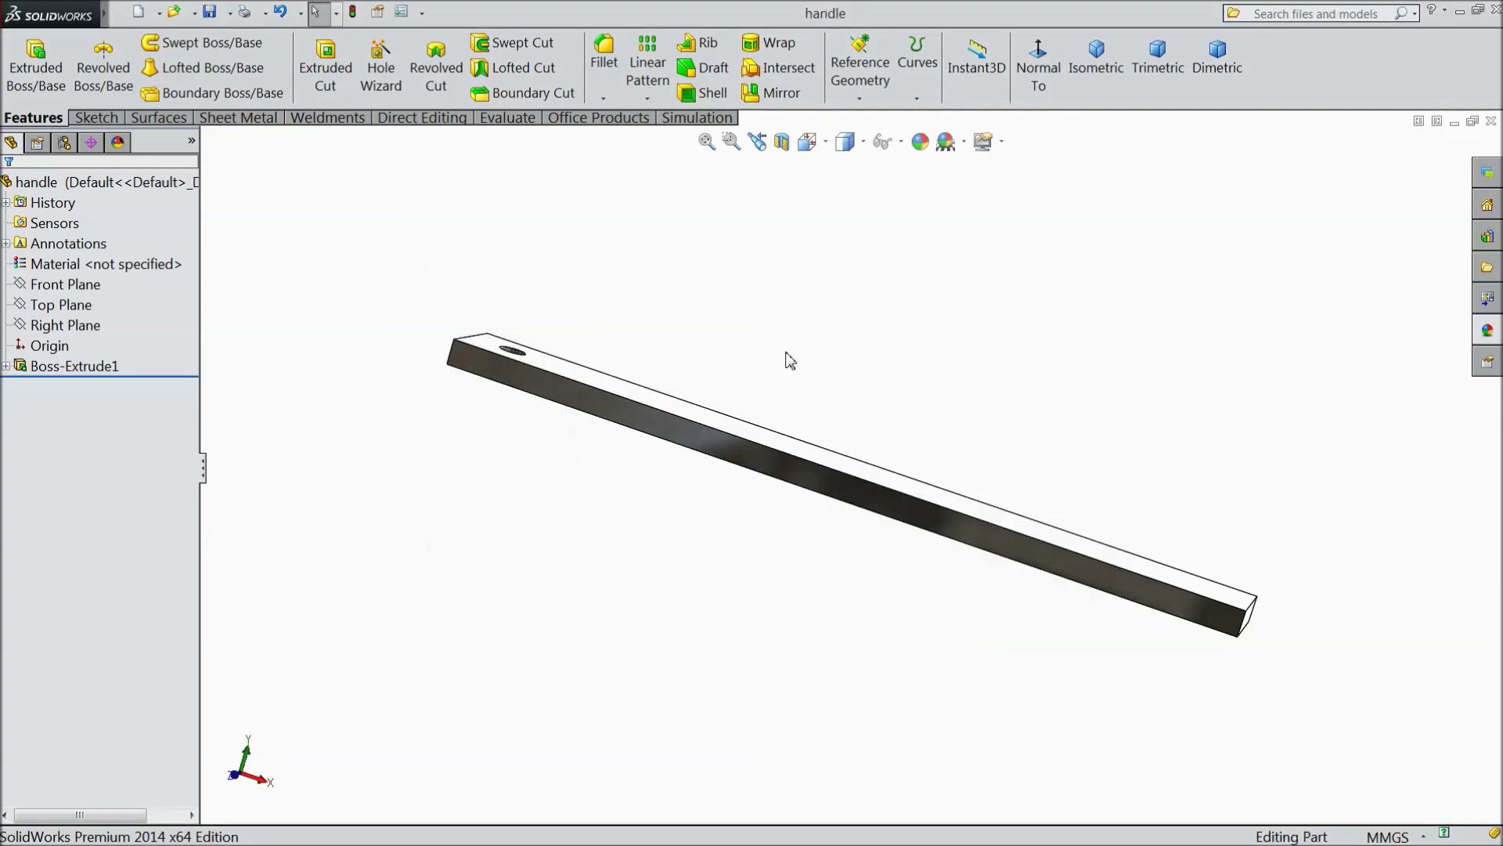
Step: Set the colour of the handle part's satin finish stainless steel appearance to red (RGB 255, 0, 0)
middle_drag(785, 402, 722, 387)
scroll(772, 453, down, 2)
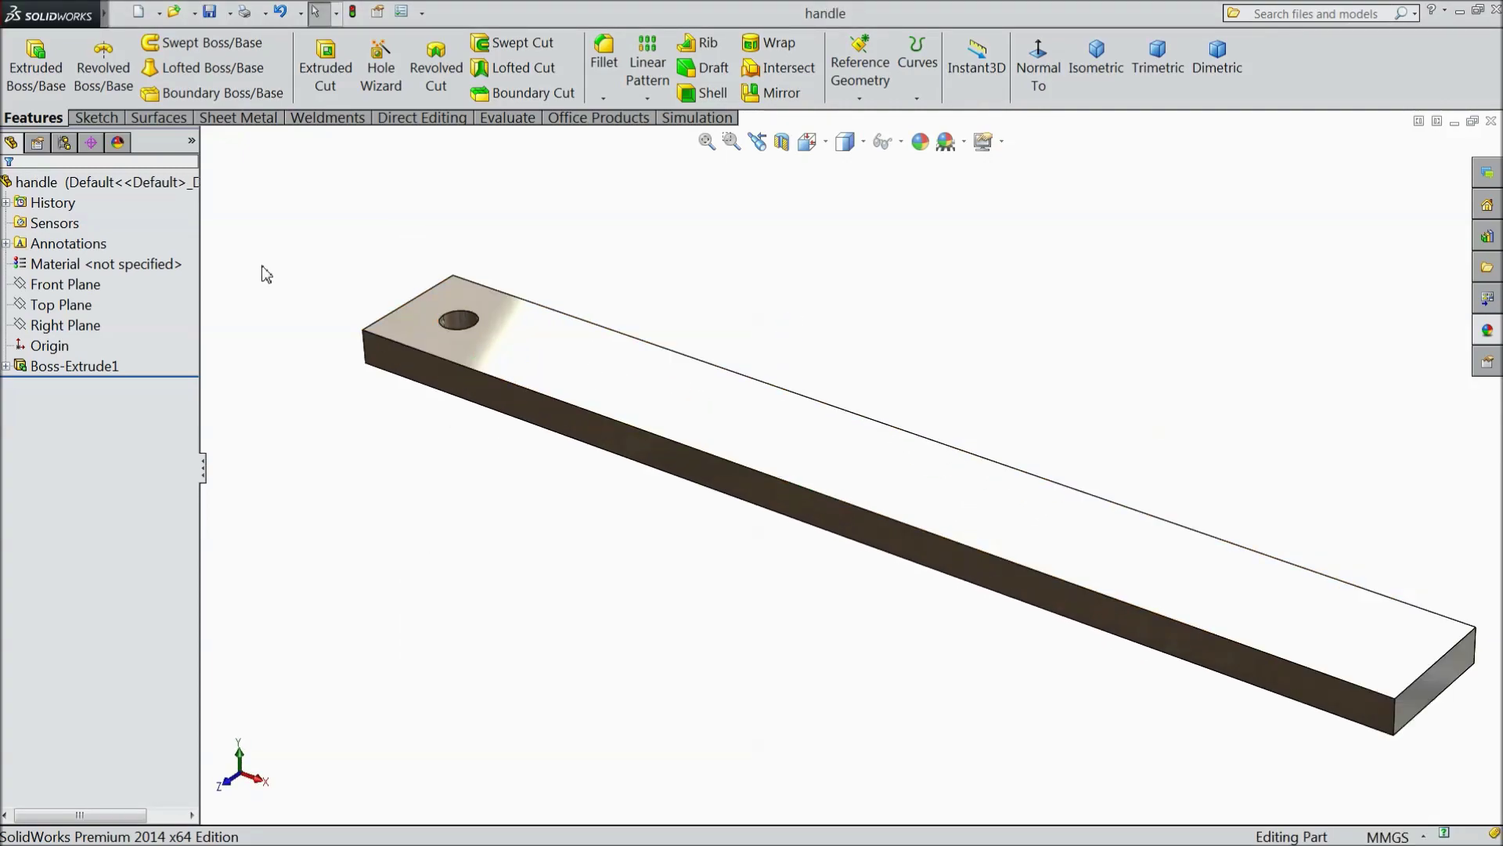
click(168, 182)
click(921, 141)
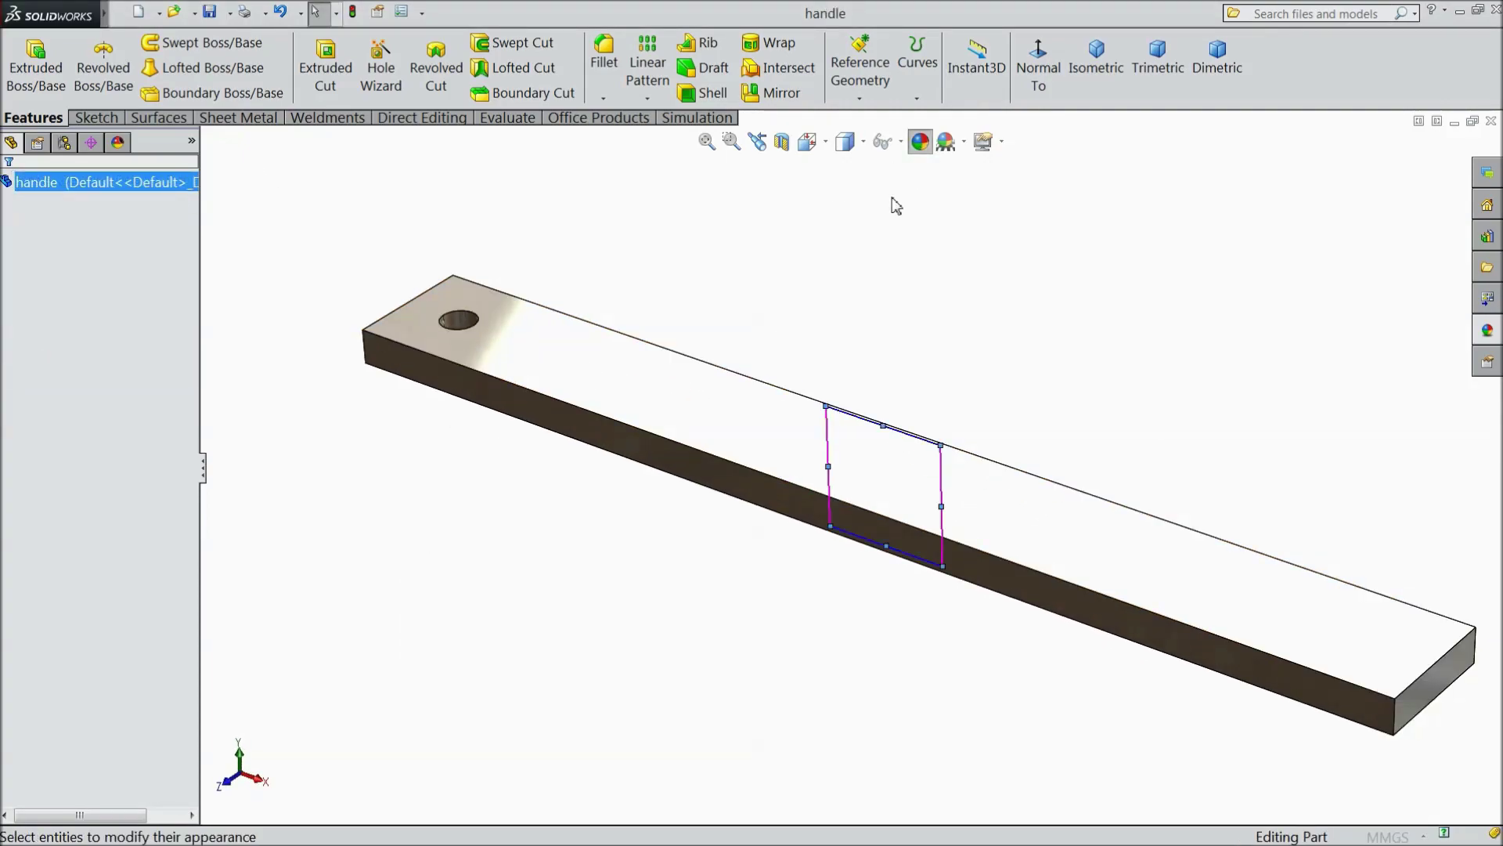
click(52, 616)
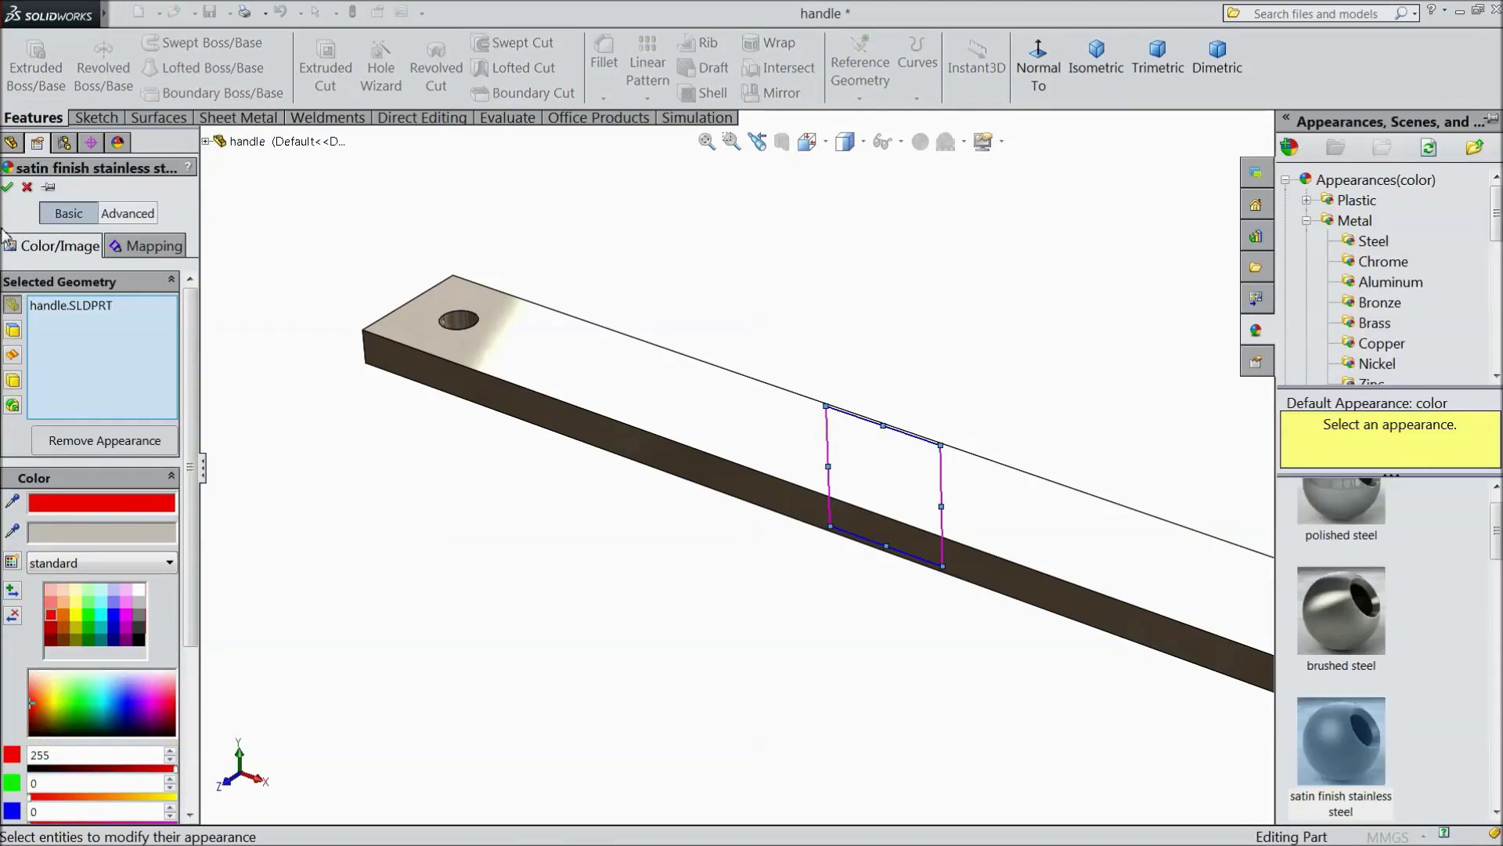
click(8, 188)
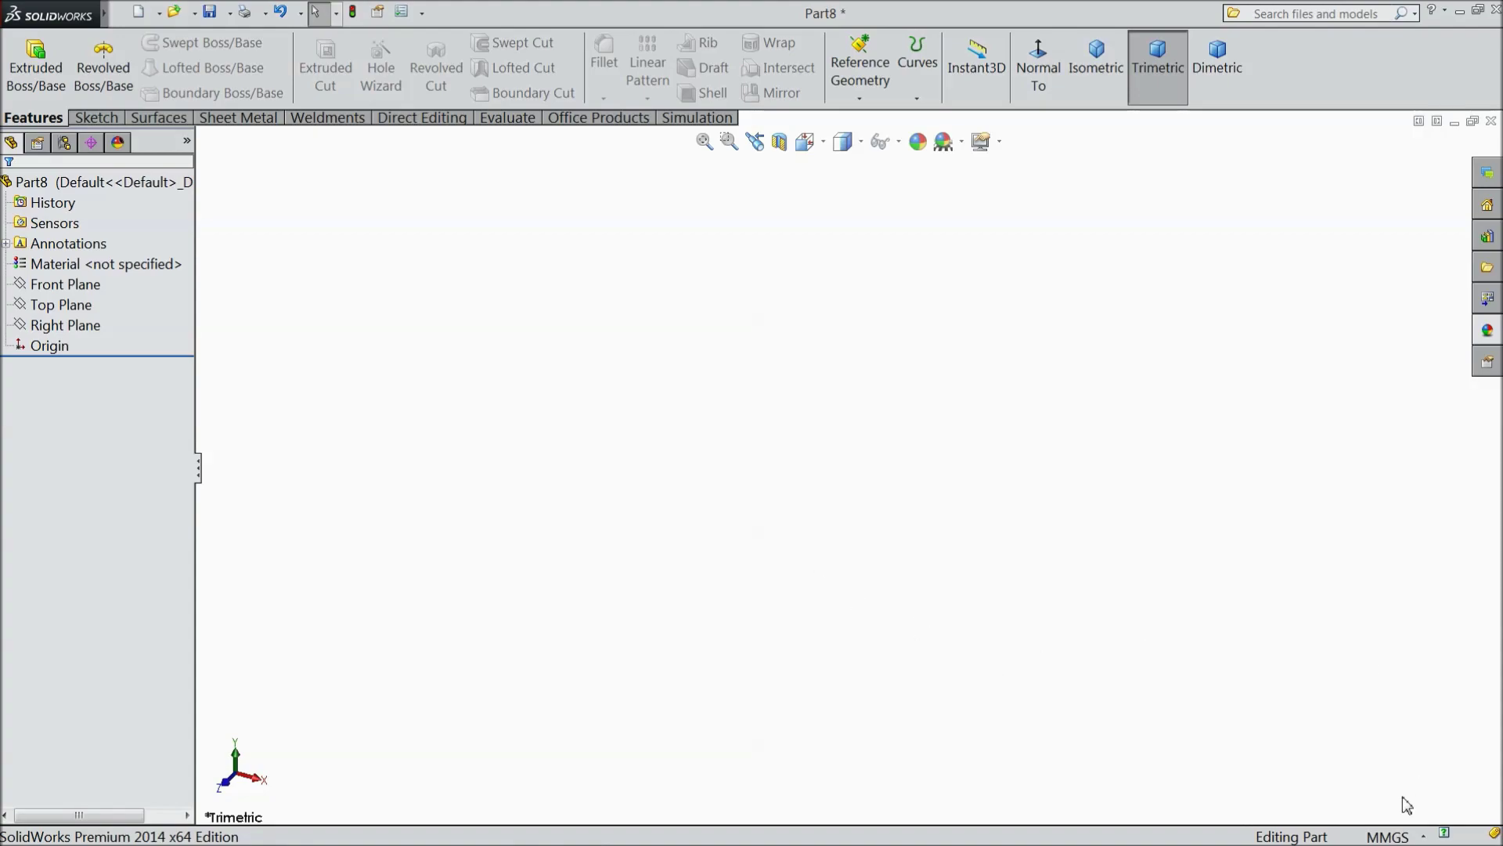
Step: Set the new part's units to IPS (inch, pound, second) and start a sketch on the Top Plane
click(1399, 836)
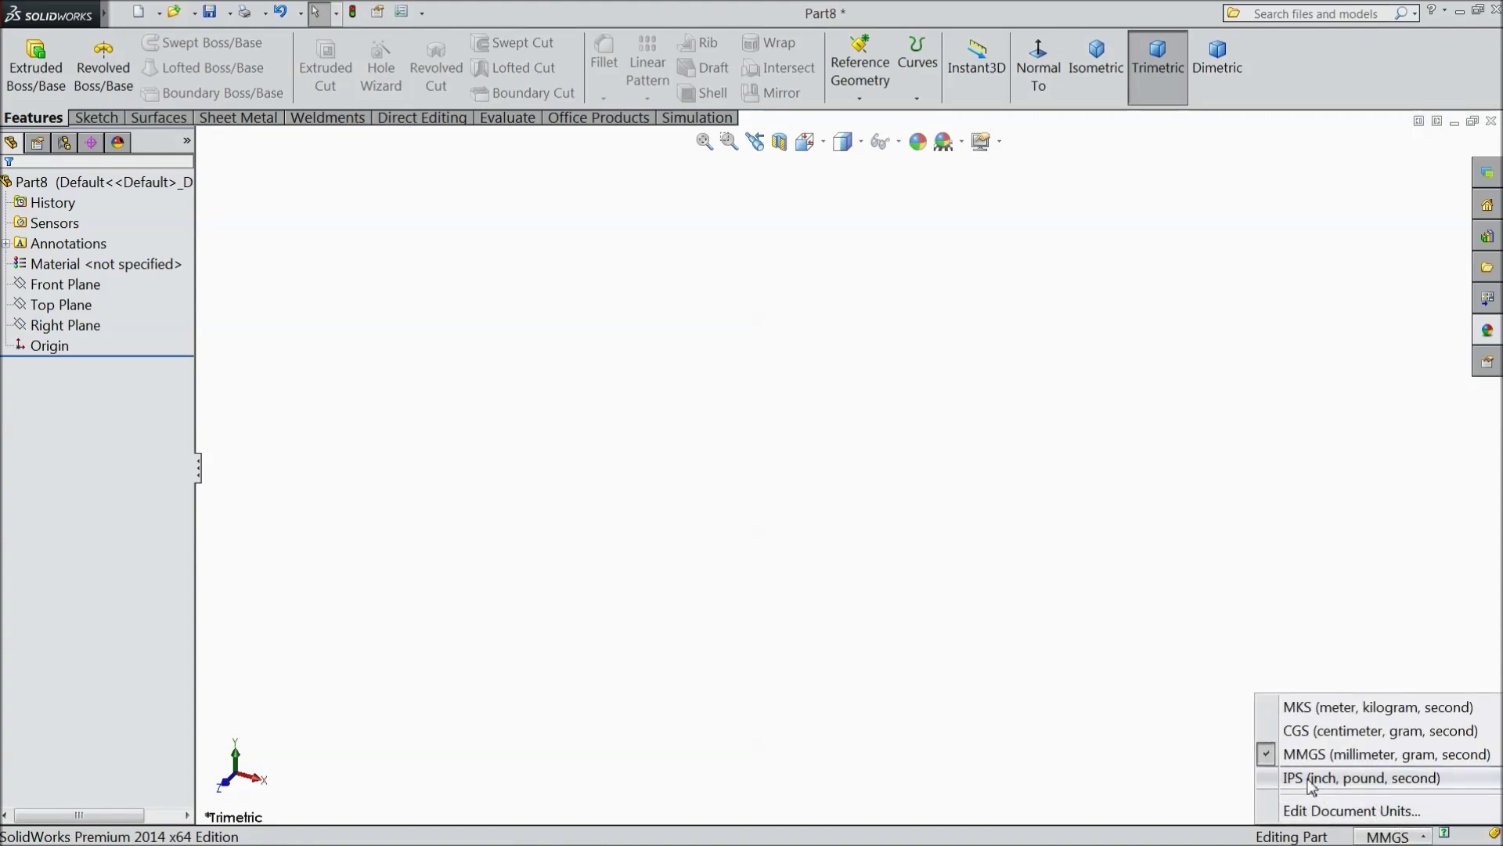
click(1312, 783)
click(82, 310)
click(97, 290)
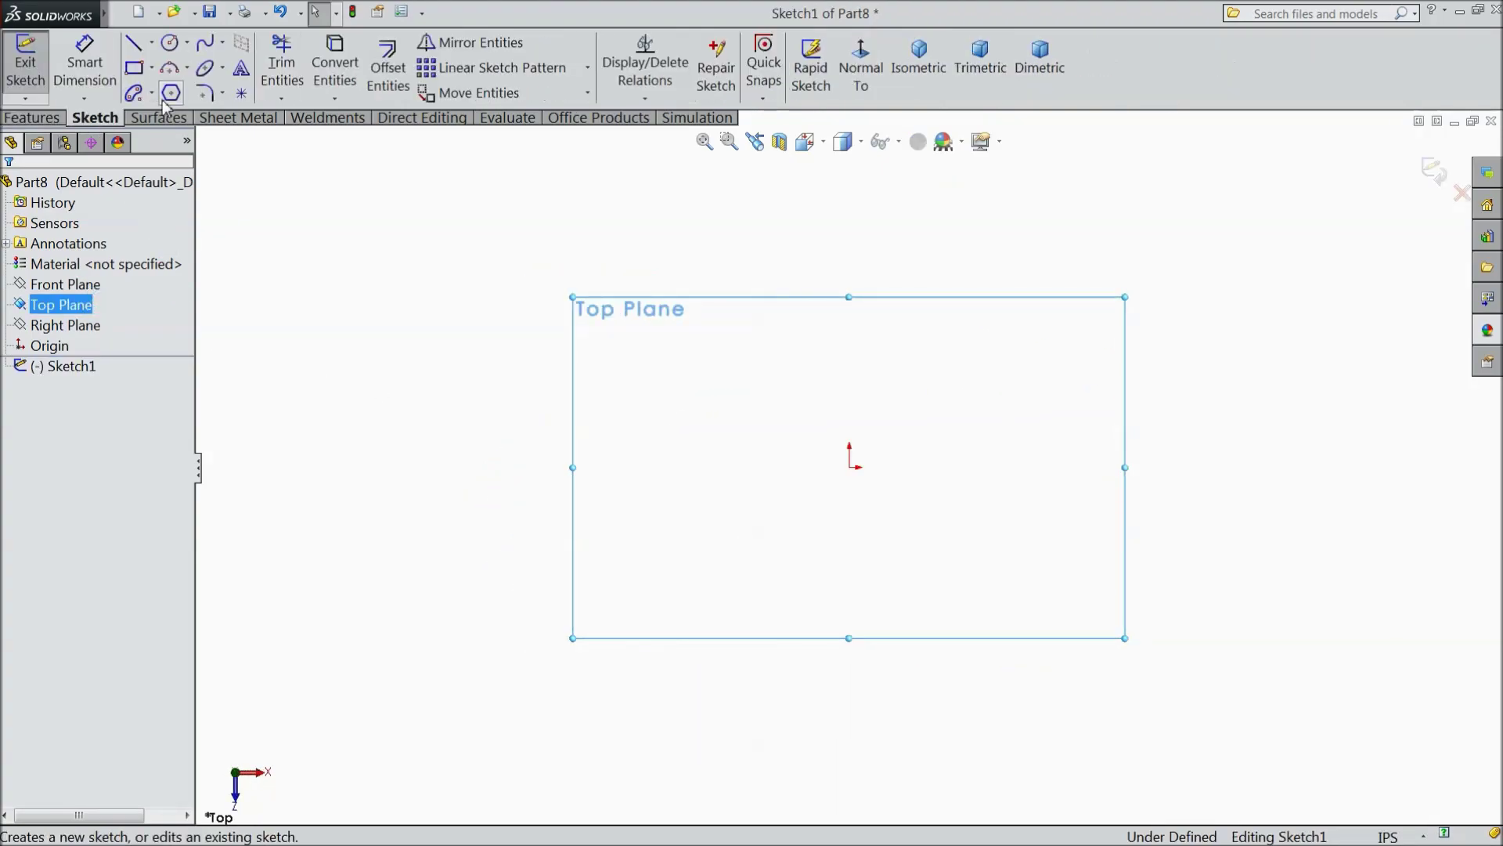
Step: Sketch a six-sided inscribed-circle polygon centred on the origin, with one vertex directly above it at a distance of about 2.79 in
click(172, 93)
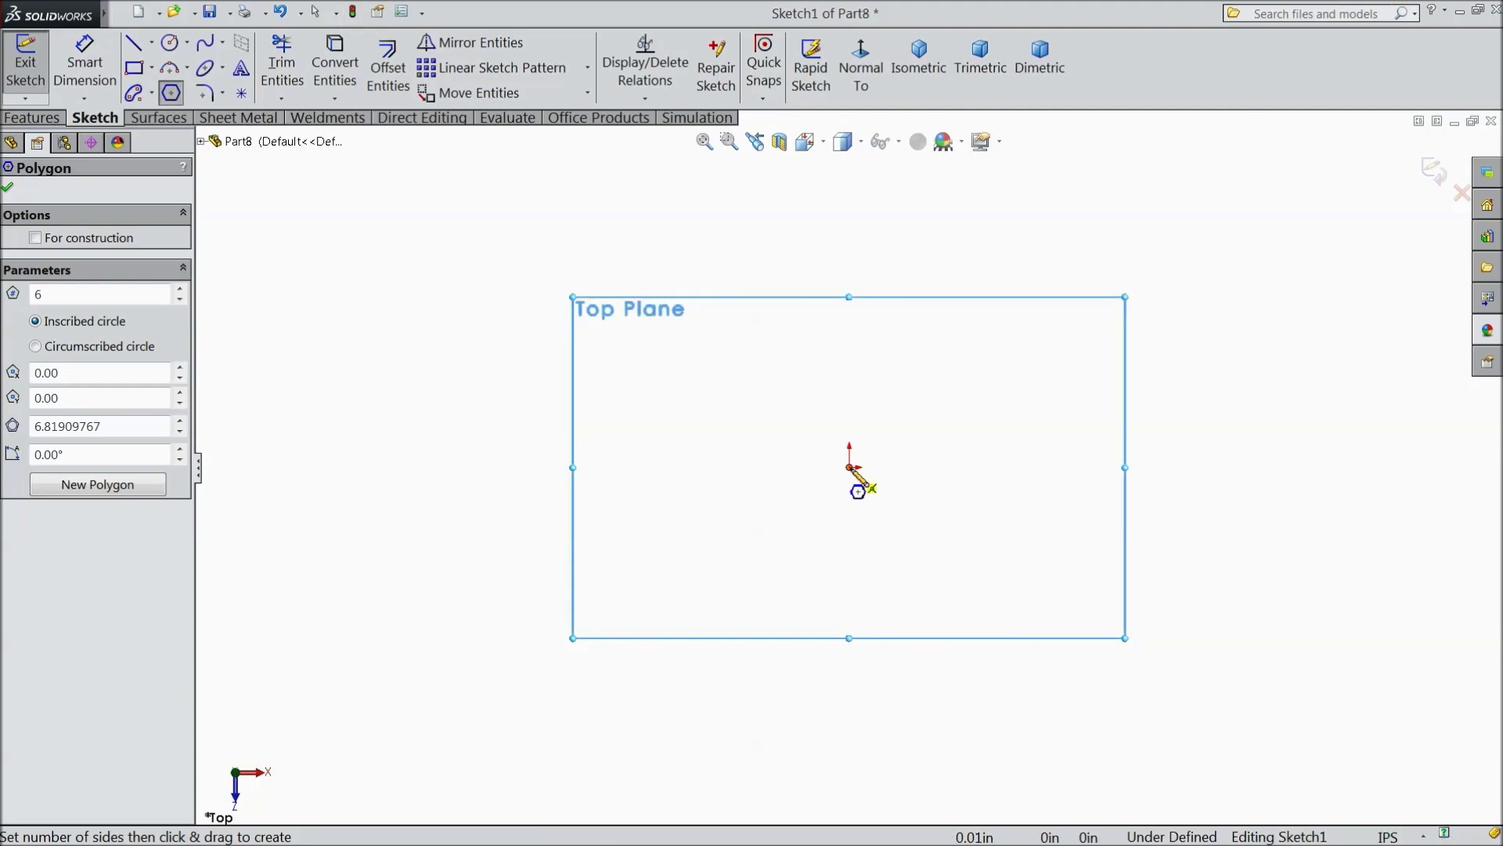
click(849, 467)
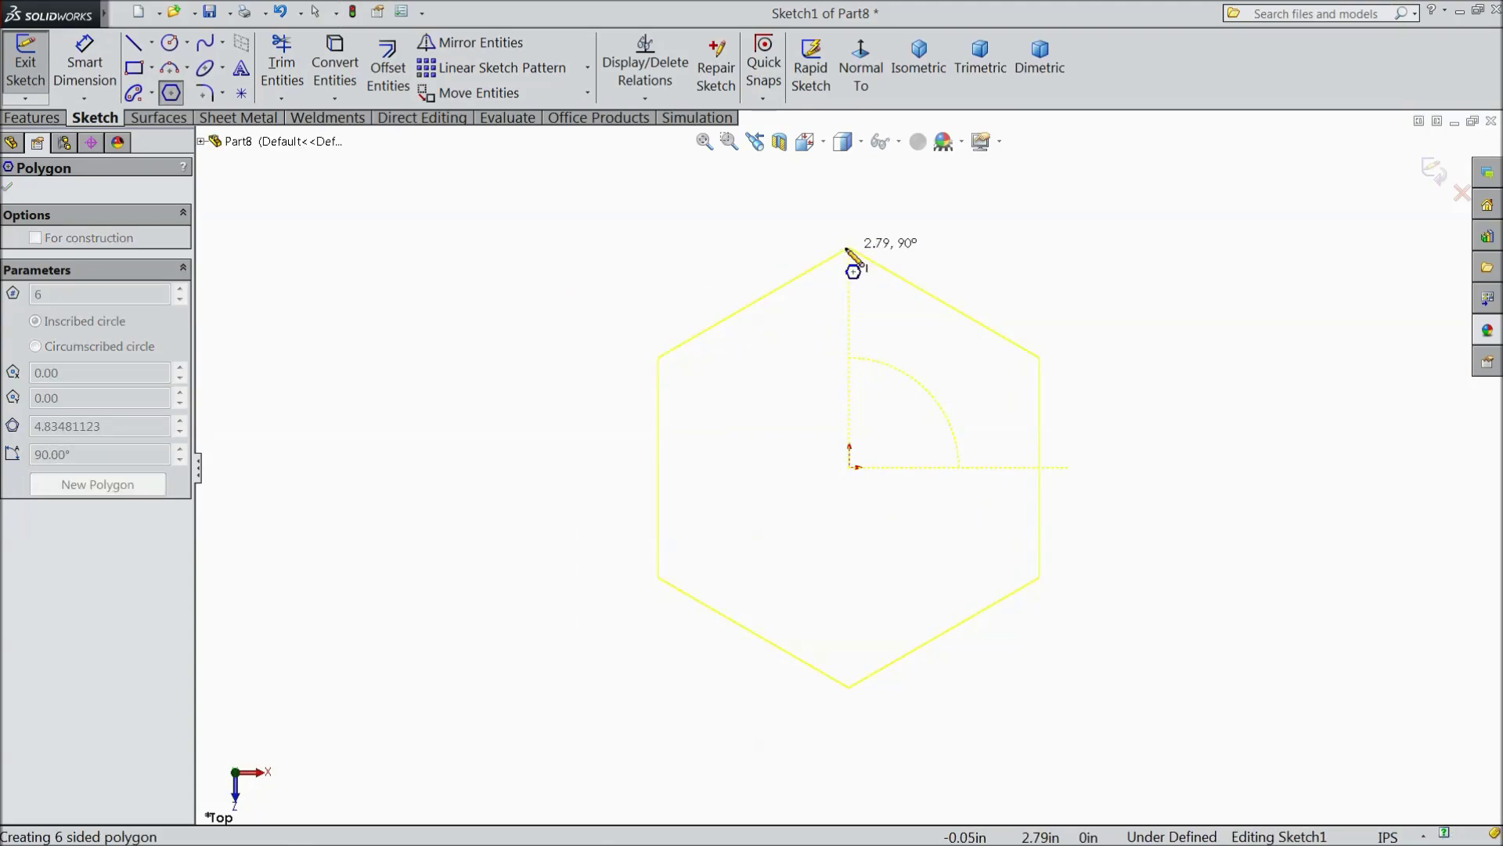
click(848, 249)
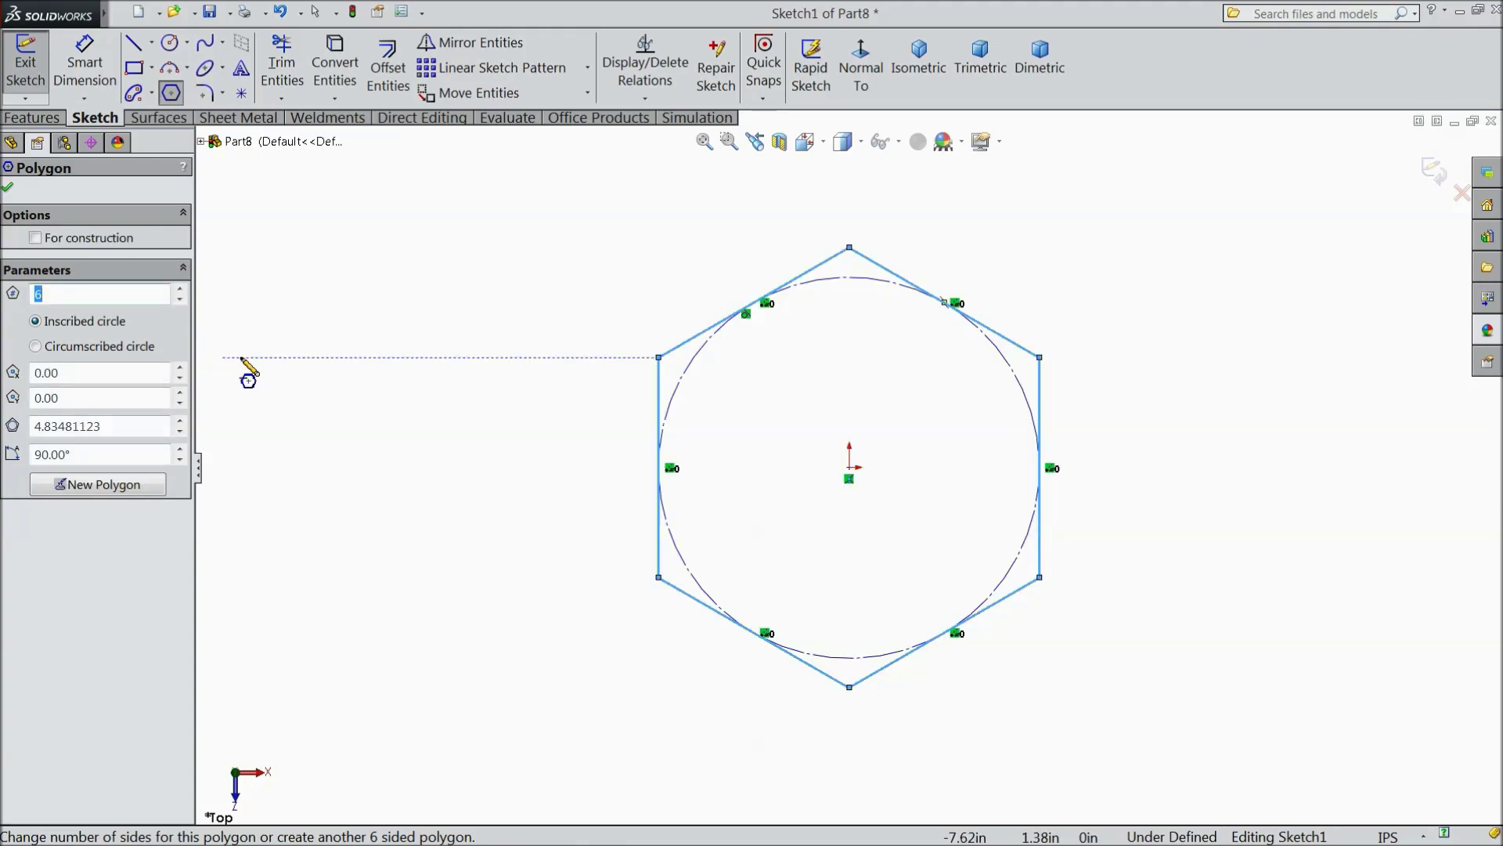
click(11, 190)
right_click(280, 211)
click(336, 199)
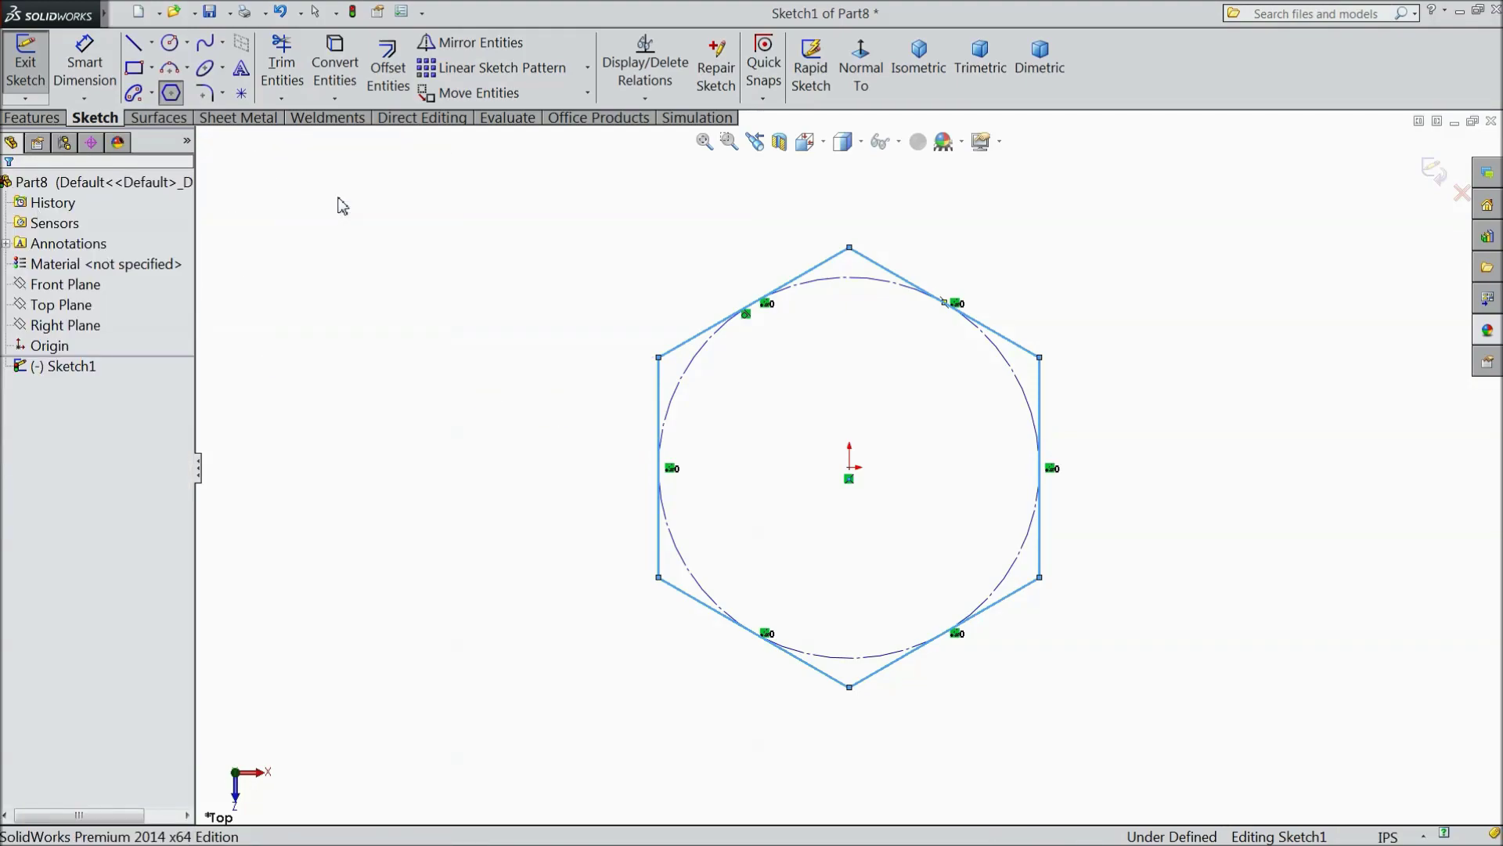
Step: Add a vertical relation between the hexagon's upper vertex and the origin
click(851, 249)
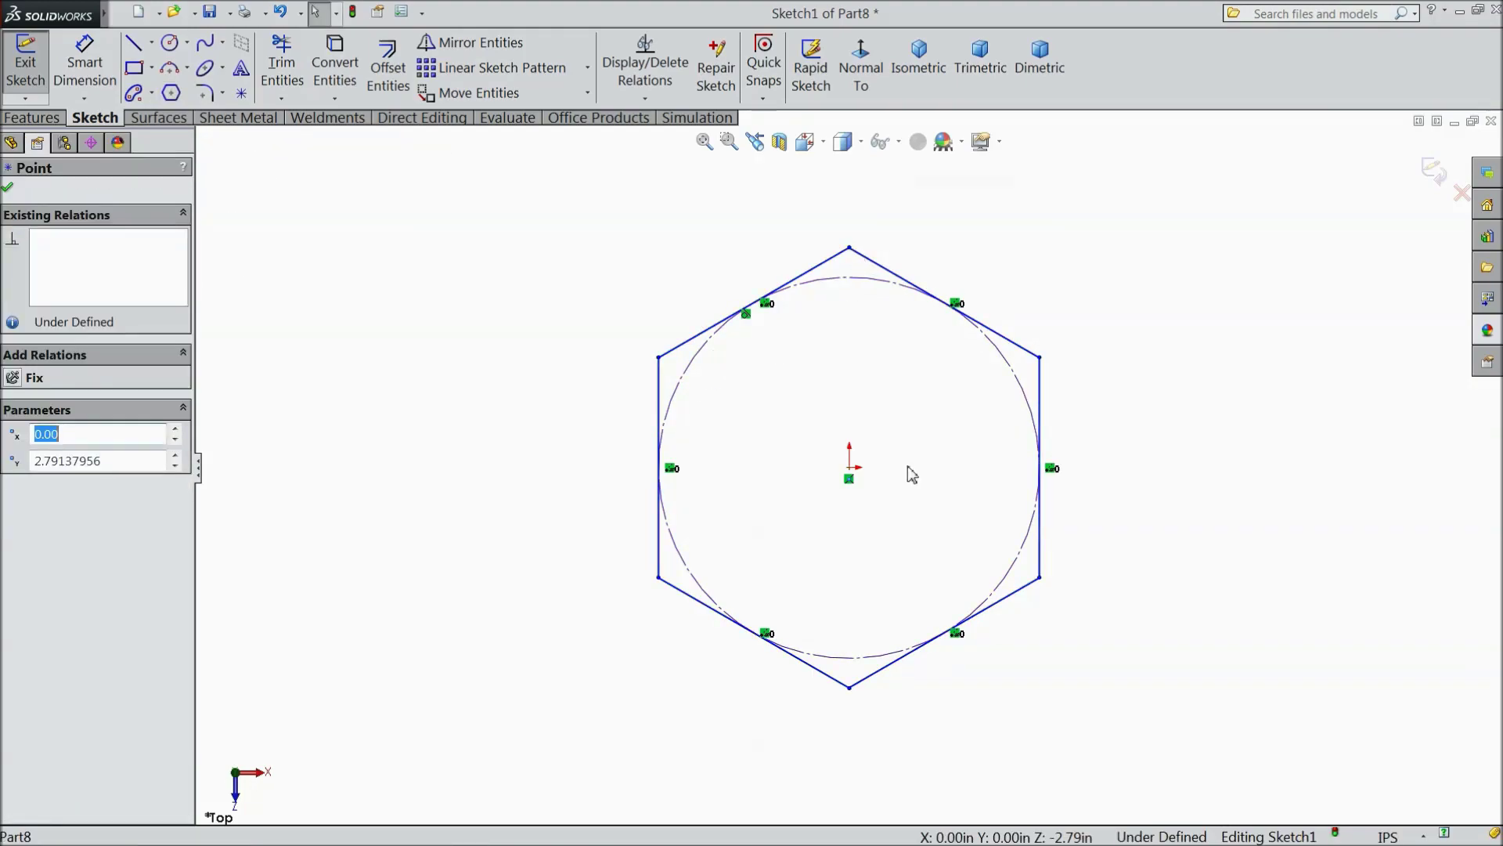
ctrl+click(849, 468)
click(912, 404)
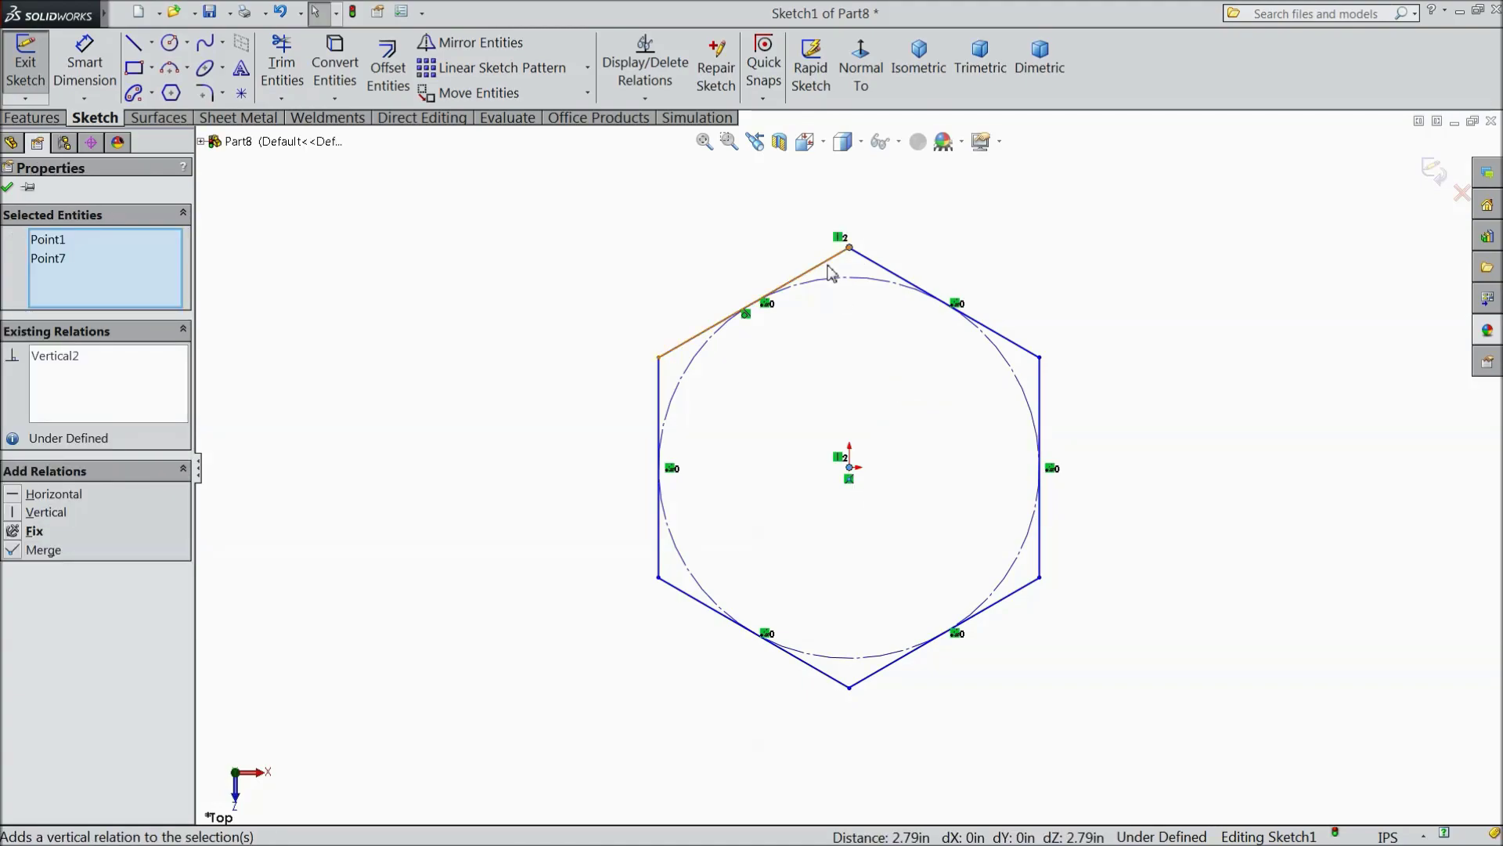
Step: Dimension the distance between the hexagon's two vertical sides as 0.563 in
click(85, 63)
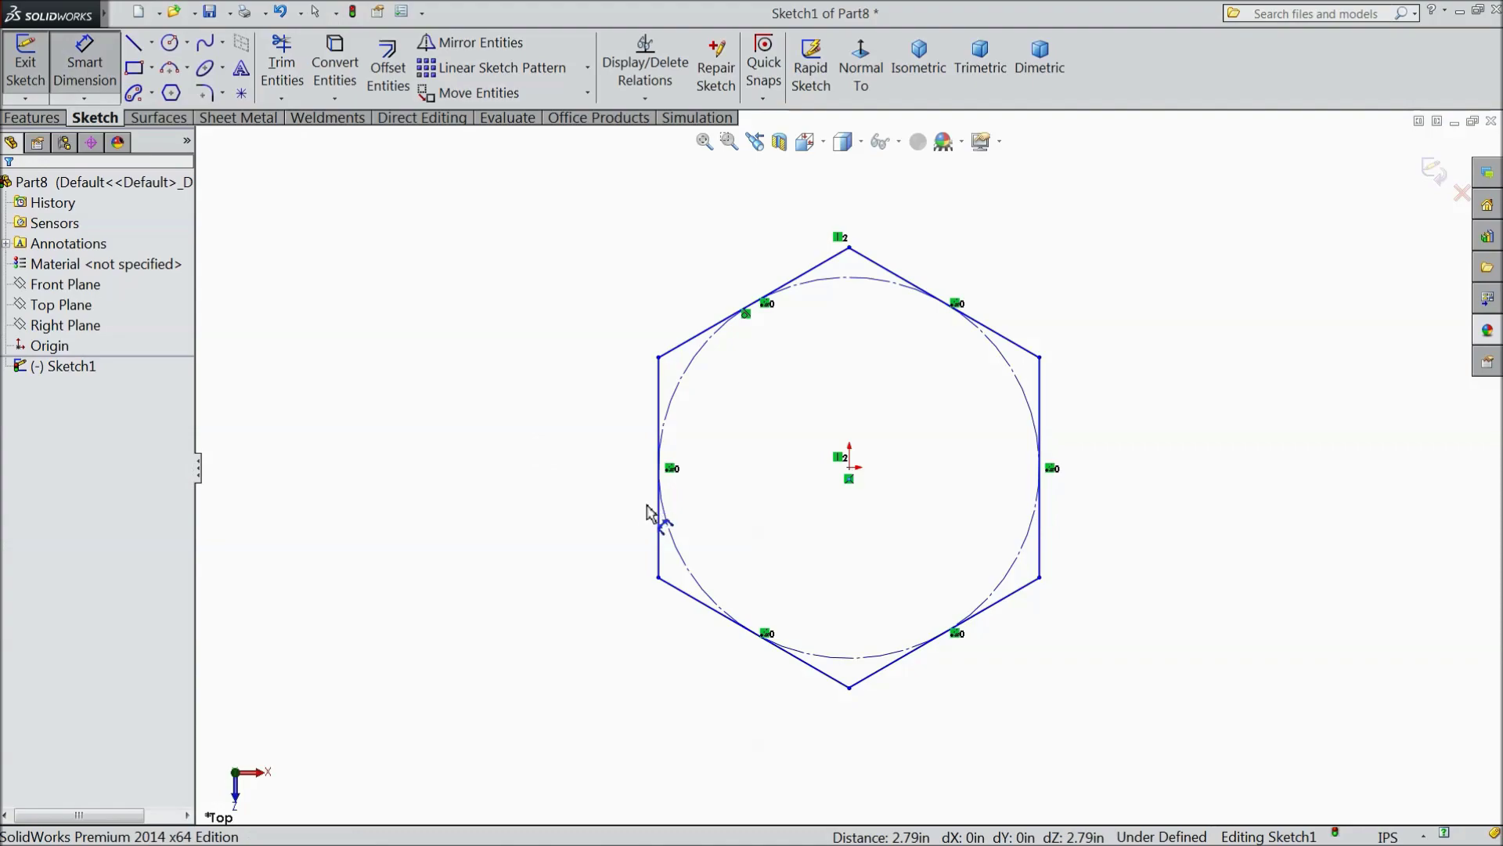
click(660, 548)
click(1040, 562)
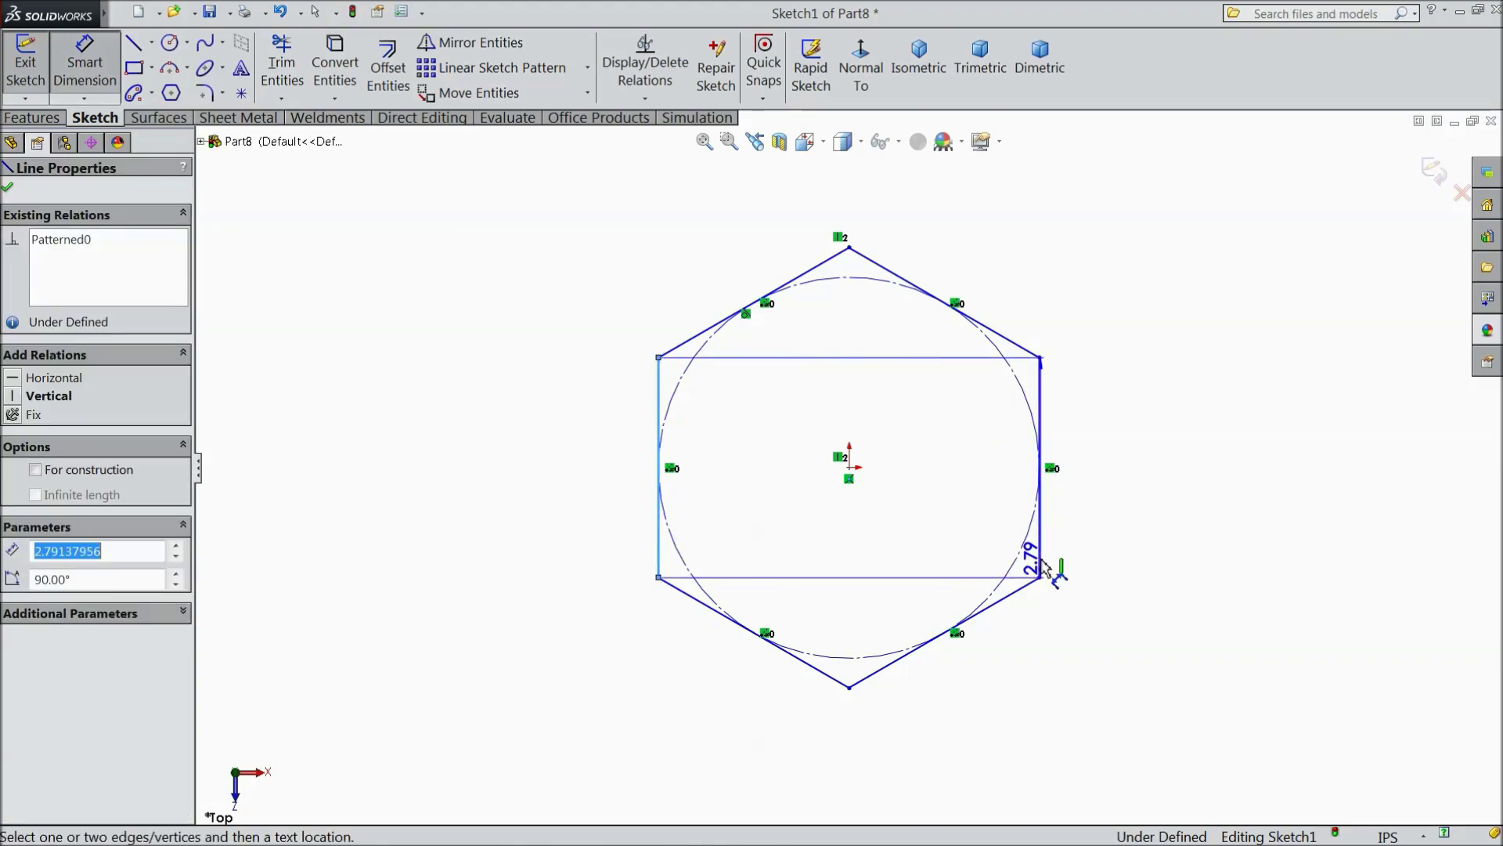
click(841, 729)
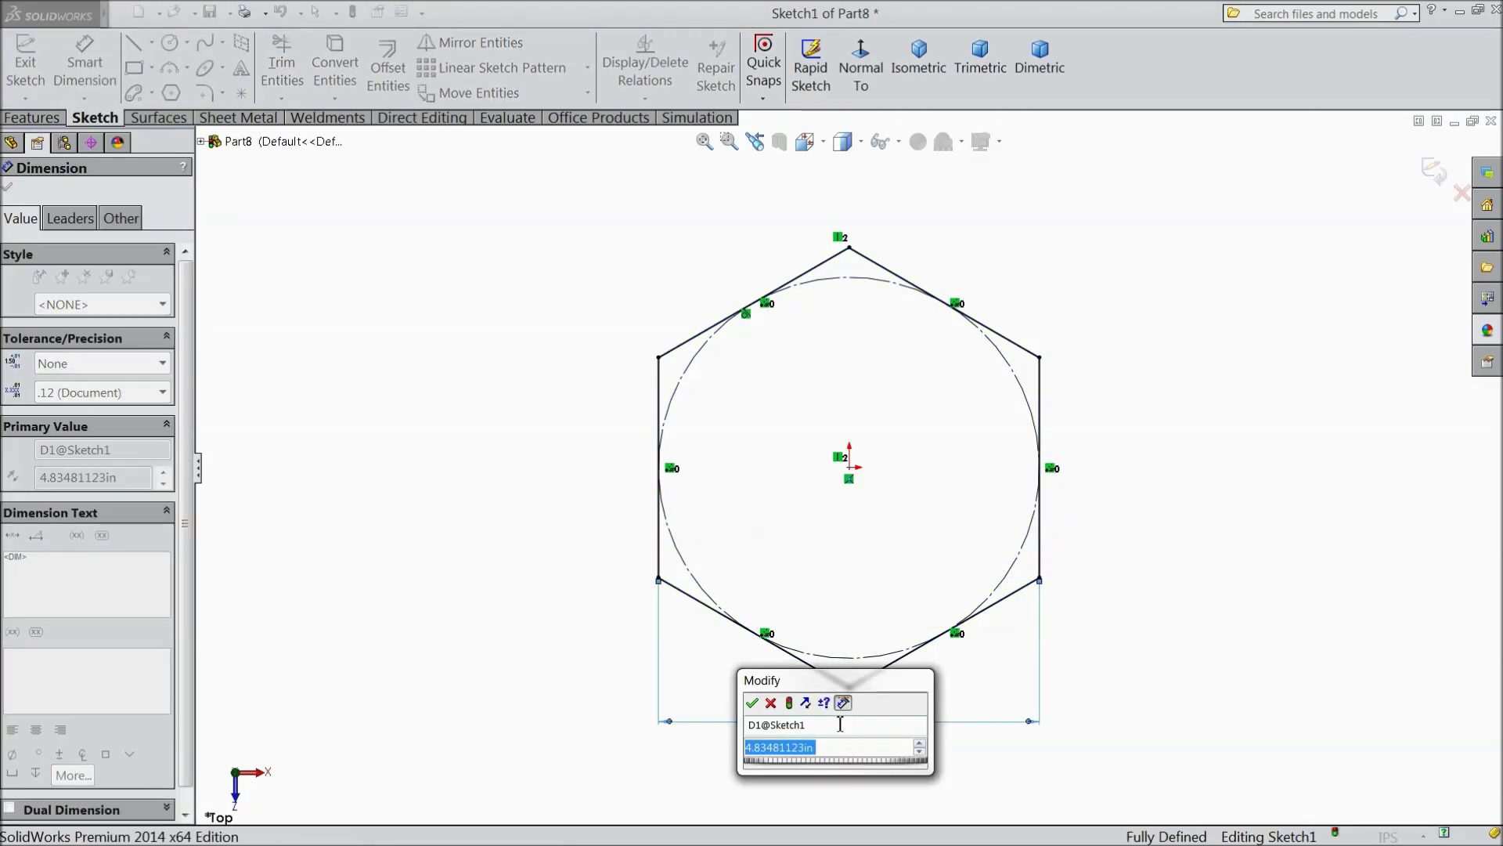
text(0.)
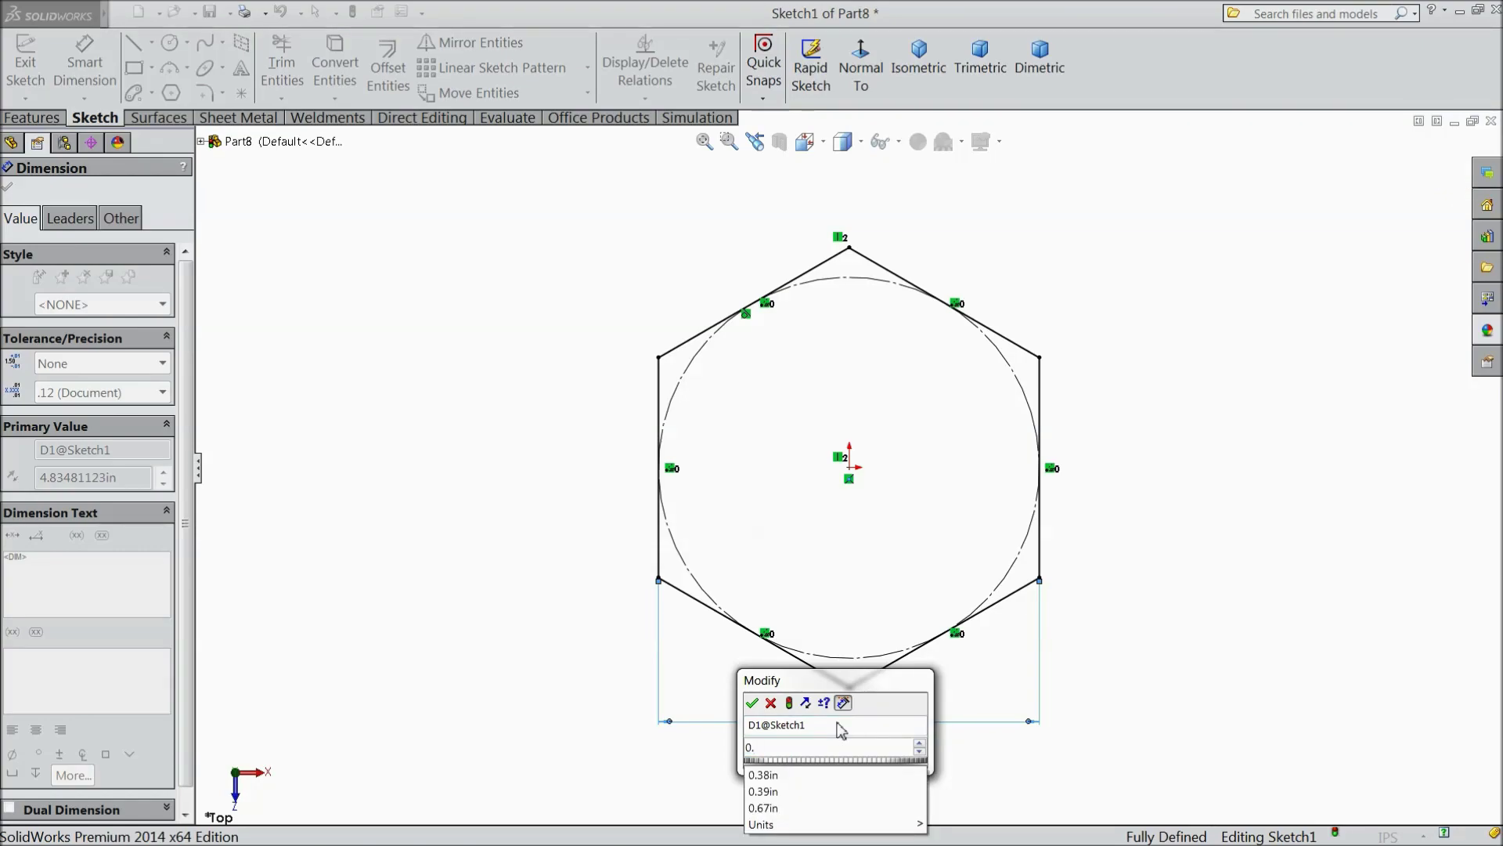
text(563)
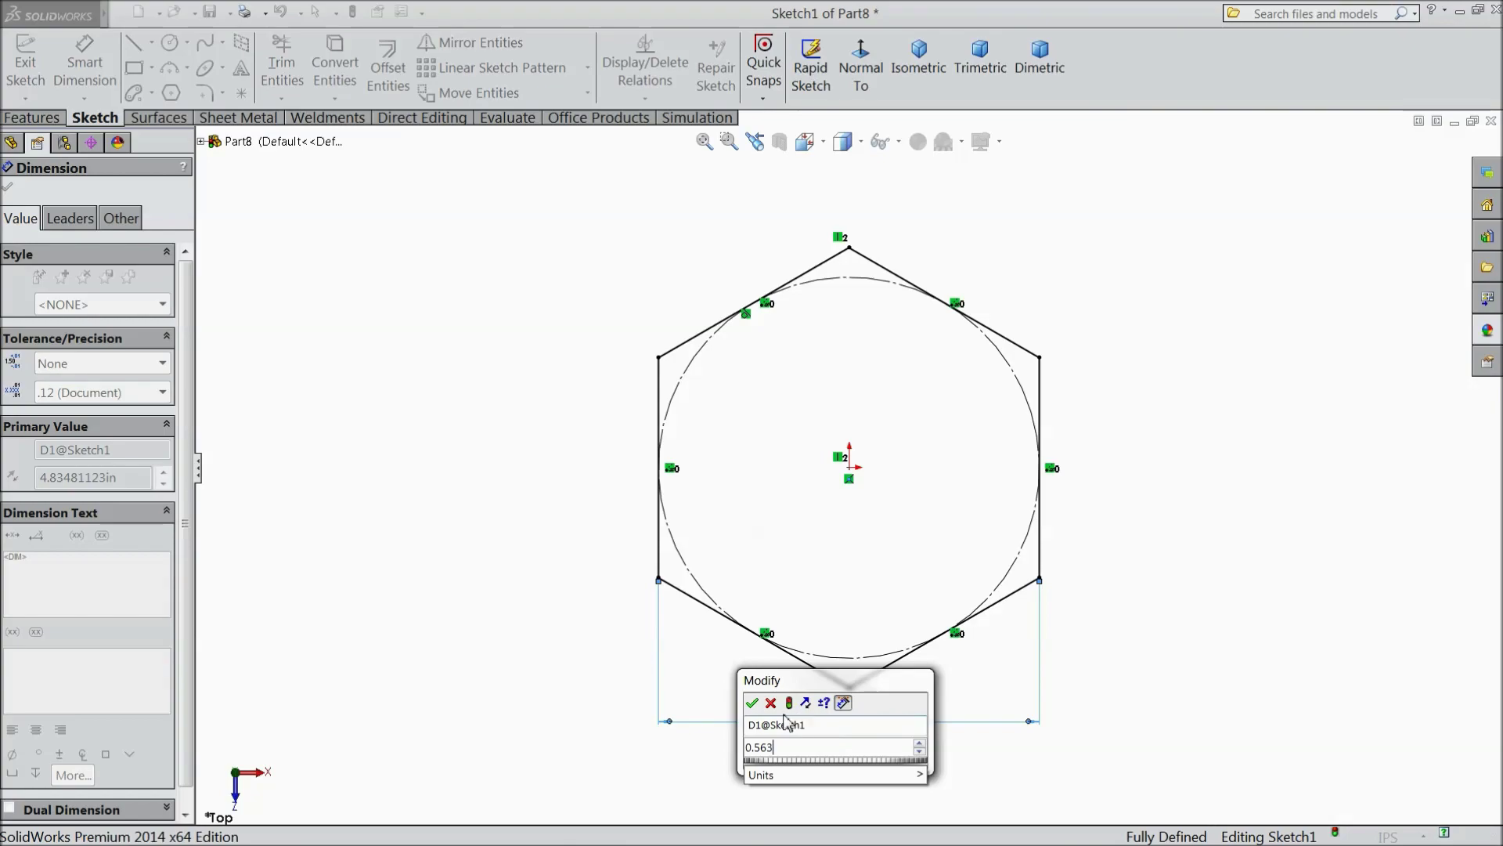
click(752, 702)
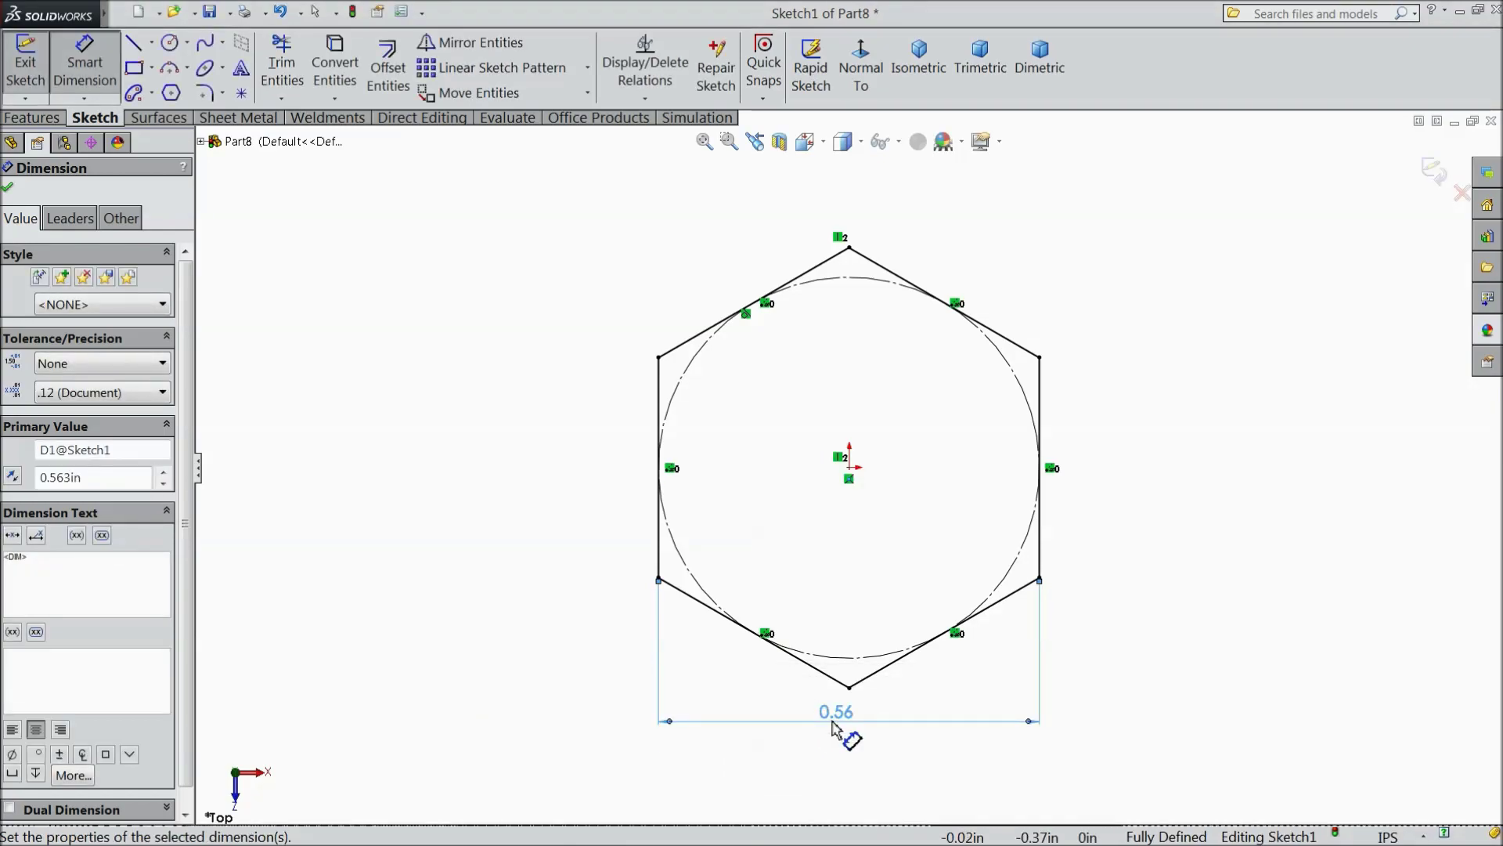
Step: Extrude the hexagon sketch as a blind boss with a depth of 0.25 in
click(32, 117)
click(37, 86)
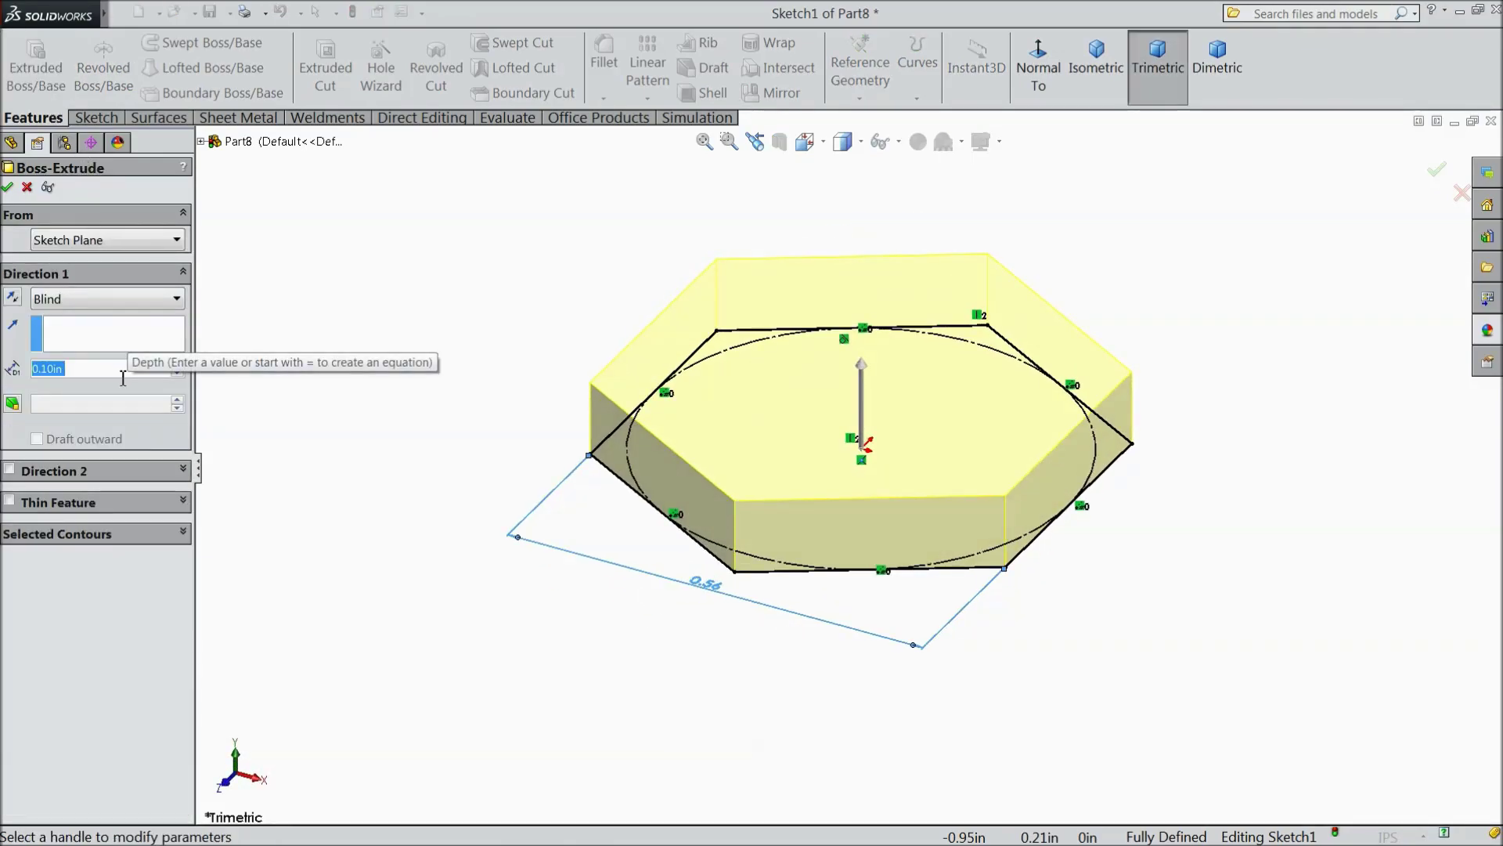
text(0.25)
key(Return)
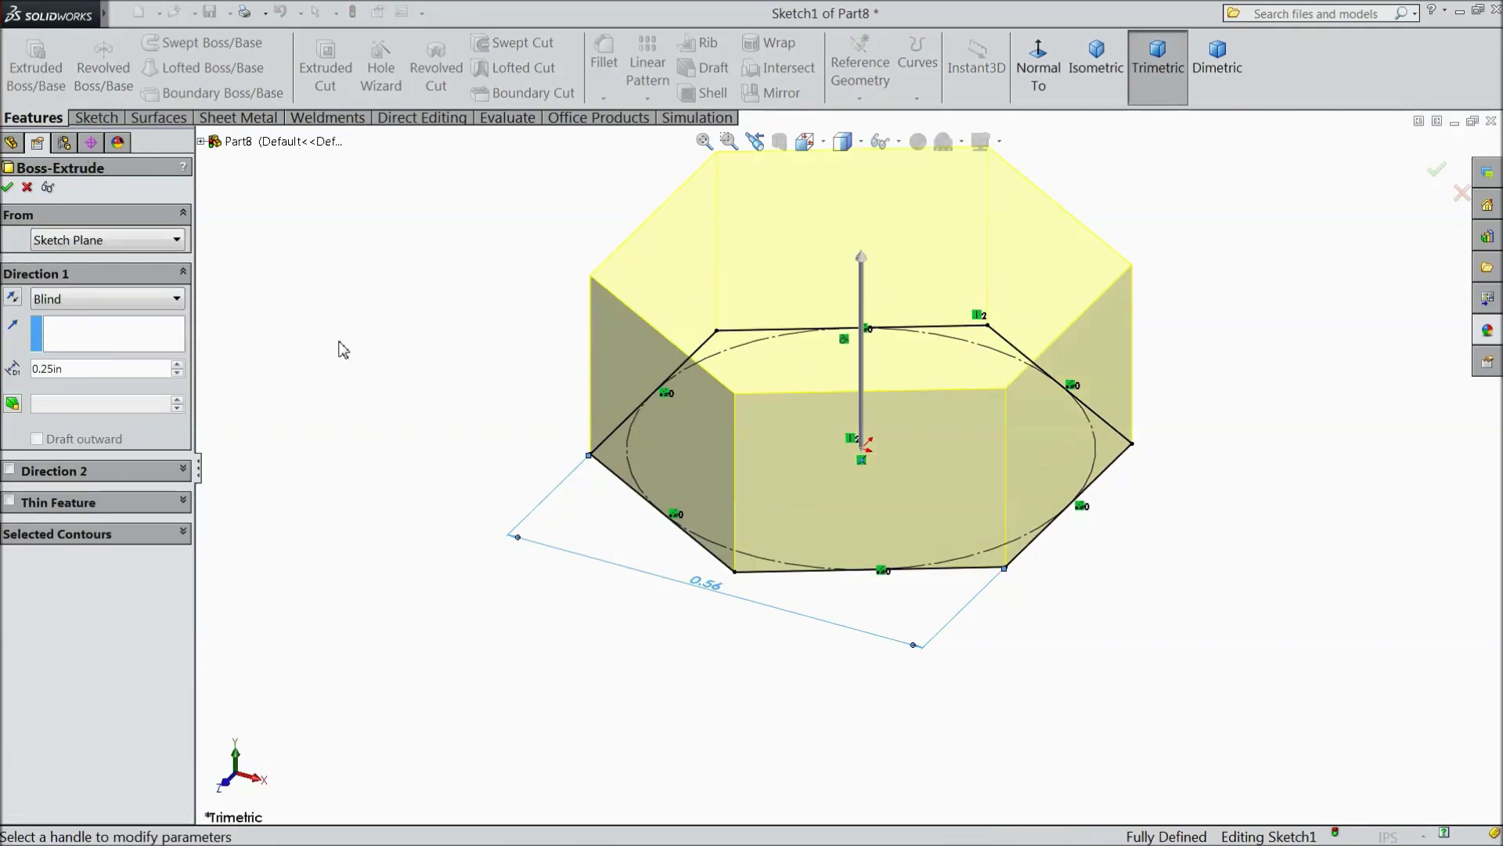
click(10, 188)
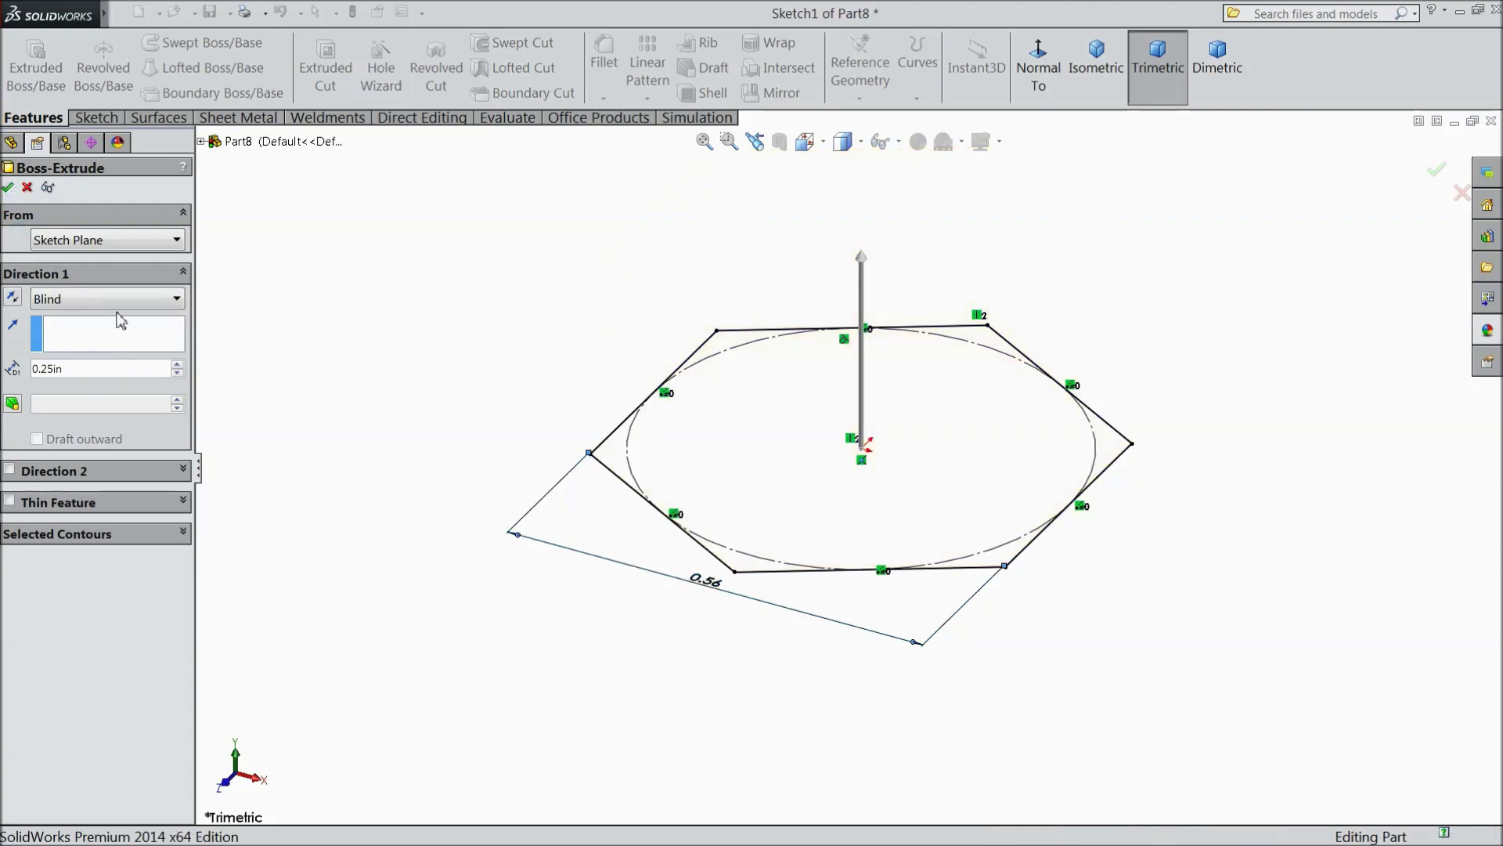
Step: Start a sketch on the underside of the hexagonal head and draw a circle about 0.35 in in diameter centred on the origin
mouse_move(446, 420)
middle_down()
mouse_move(372, 530)
mouse_move(208, 352)
middle_up()
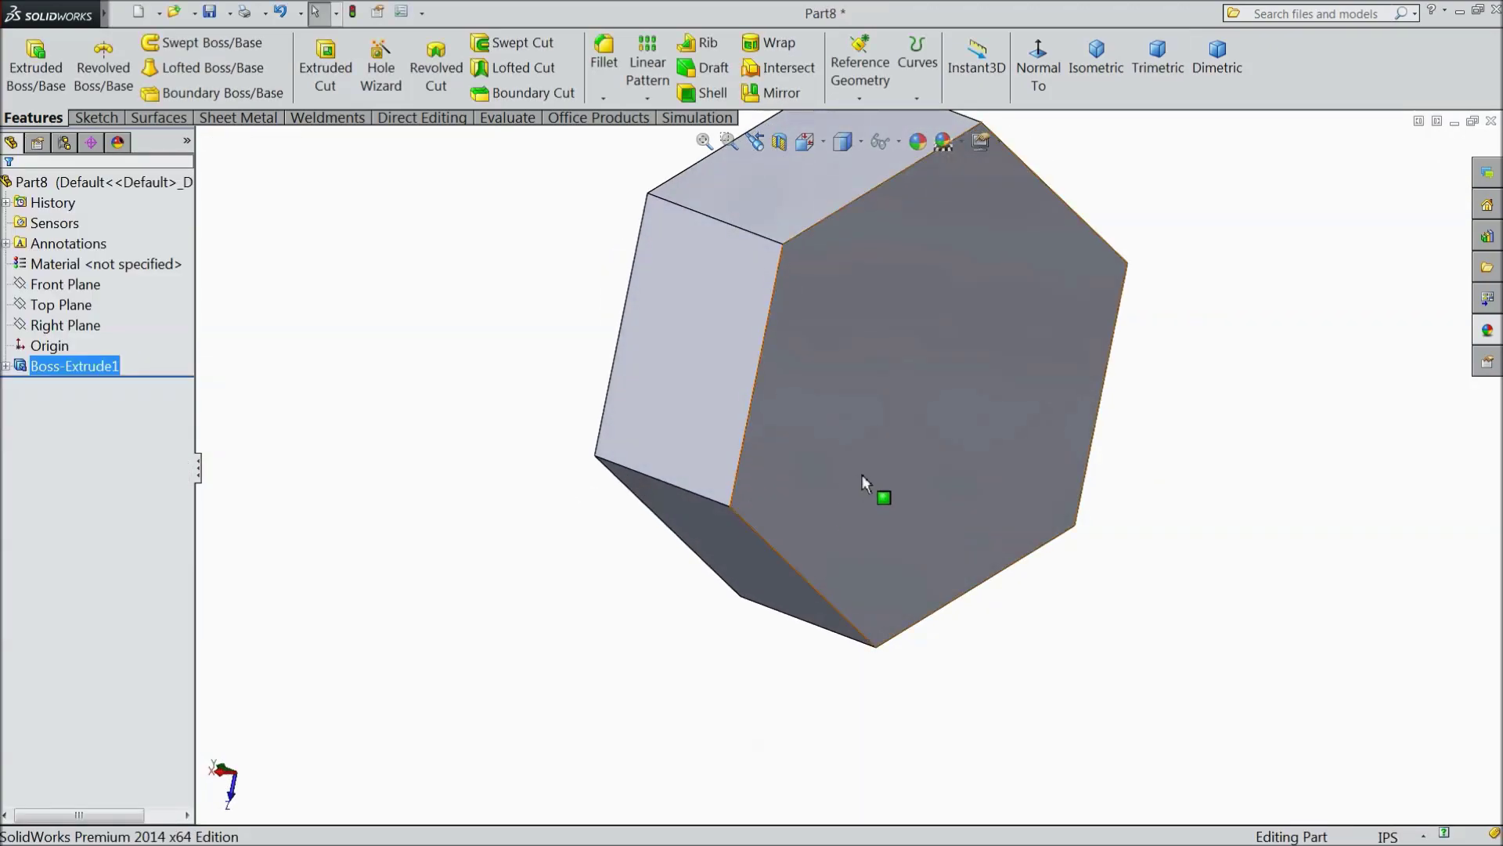
click(863, 473)
click(924, 427)
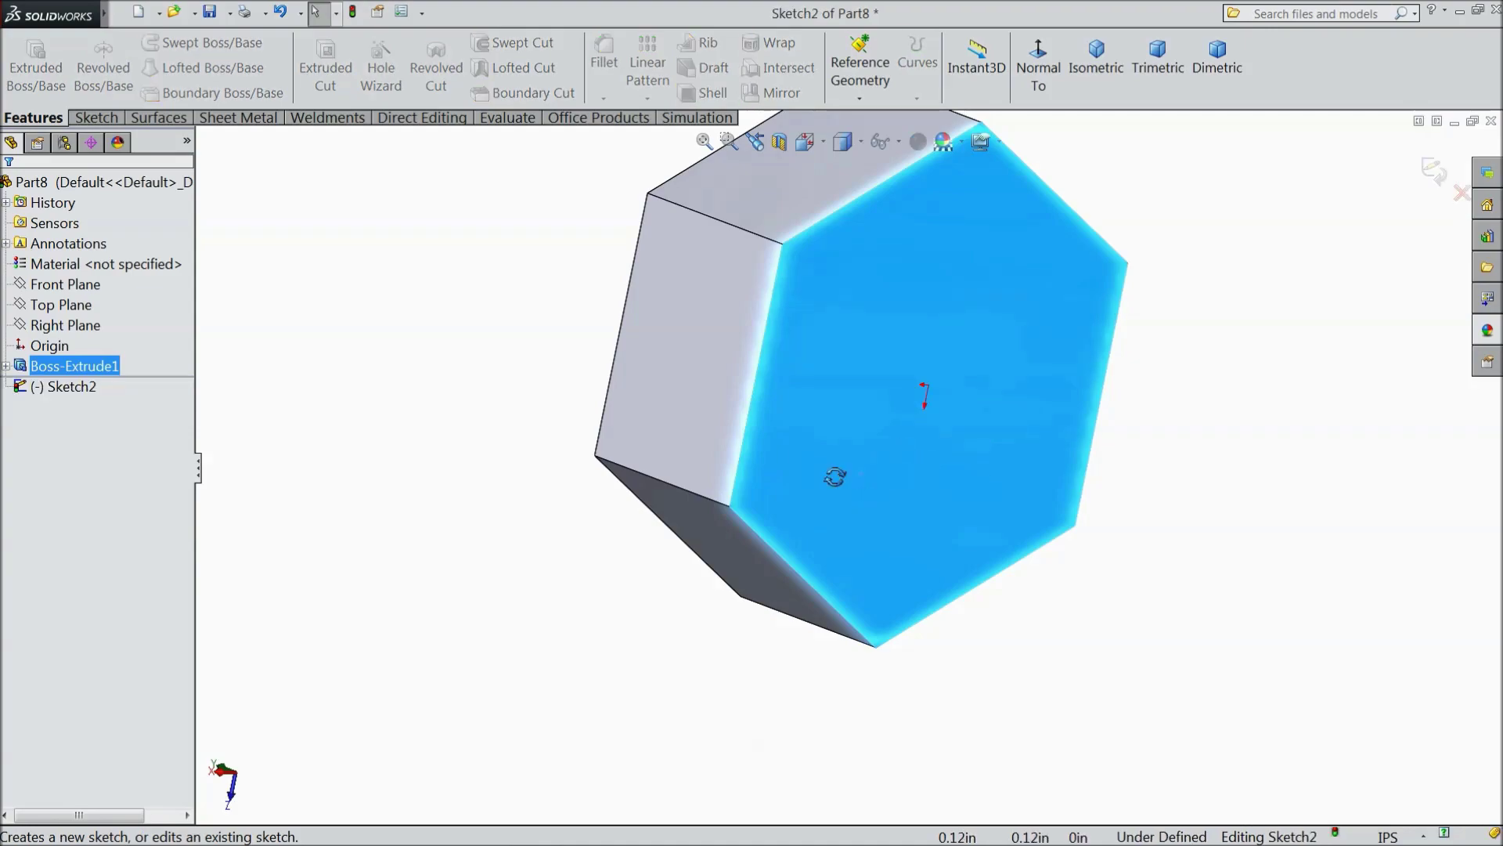
click(112, 122)
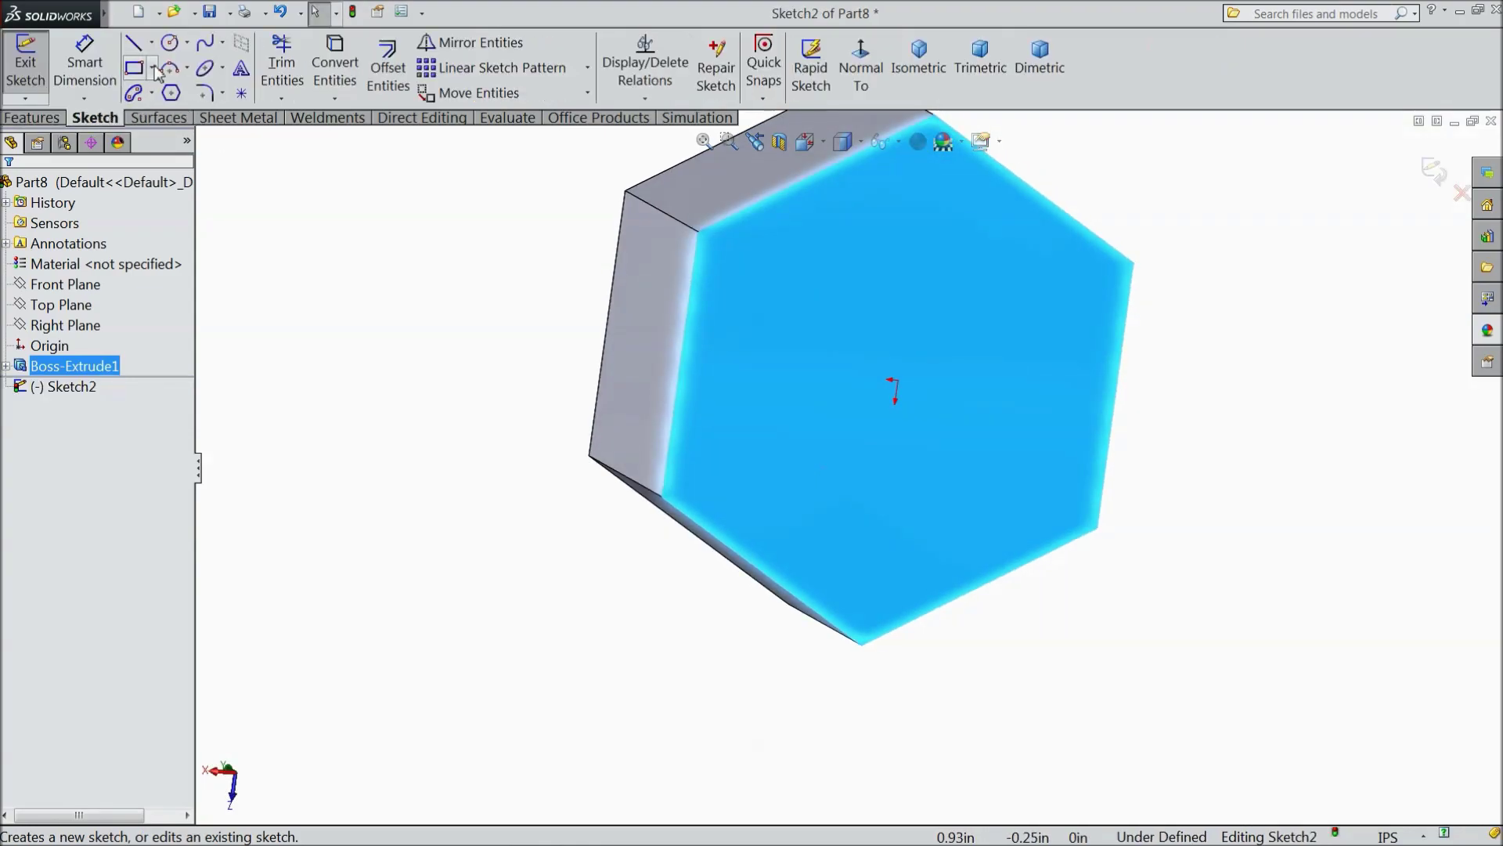
click(169, 42)
click(898, 380)
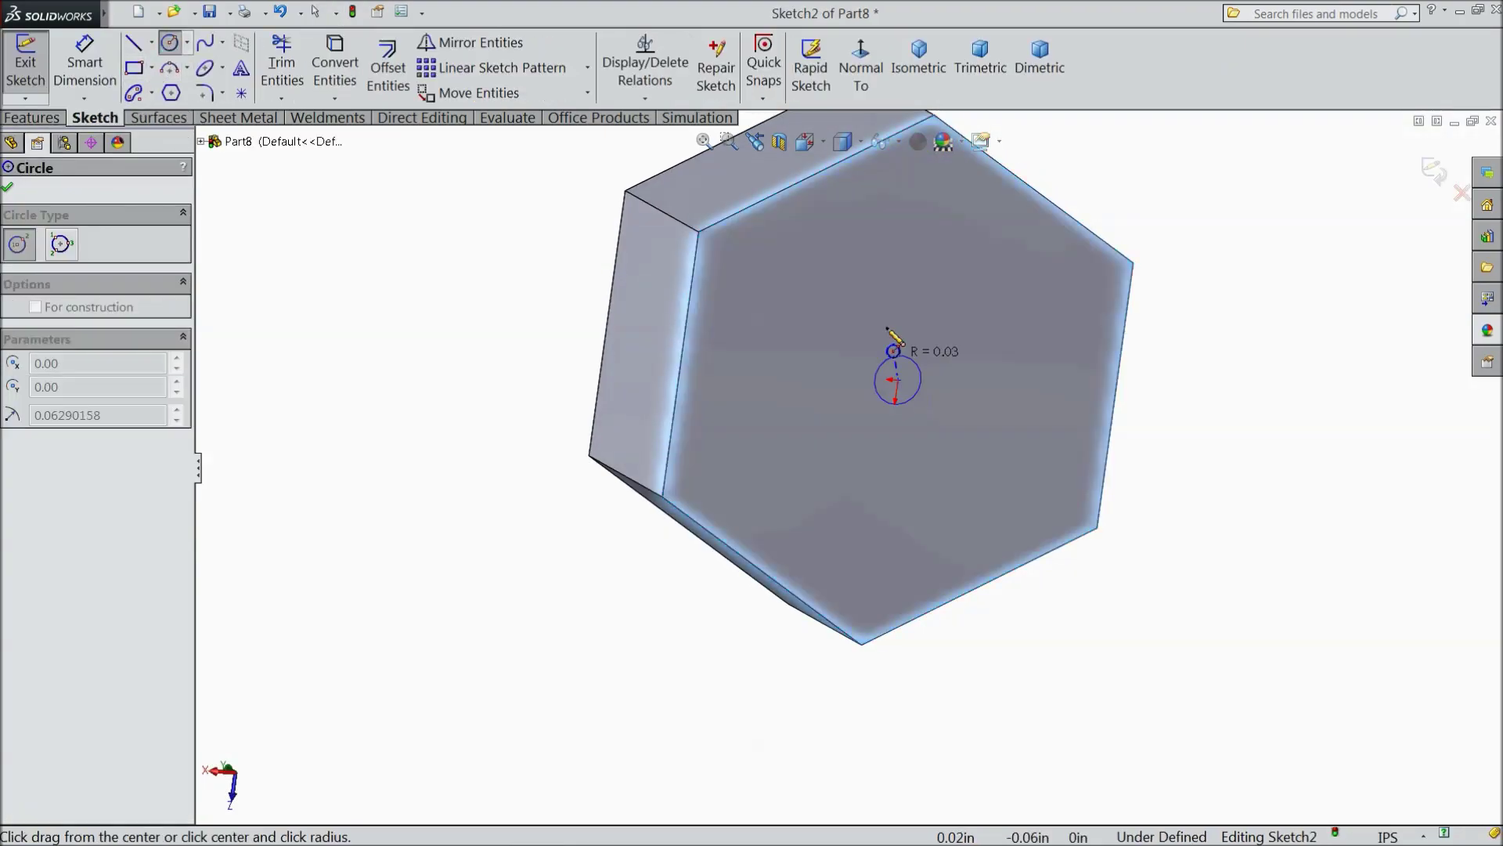
click(918, 236)
Step: Dimension the circle's diameter as 3/8 in
click(100, 85)
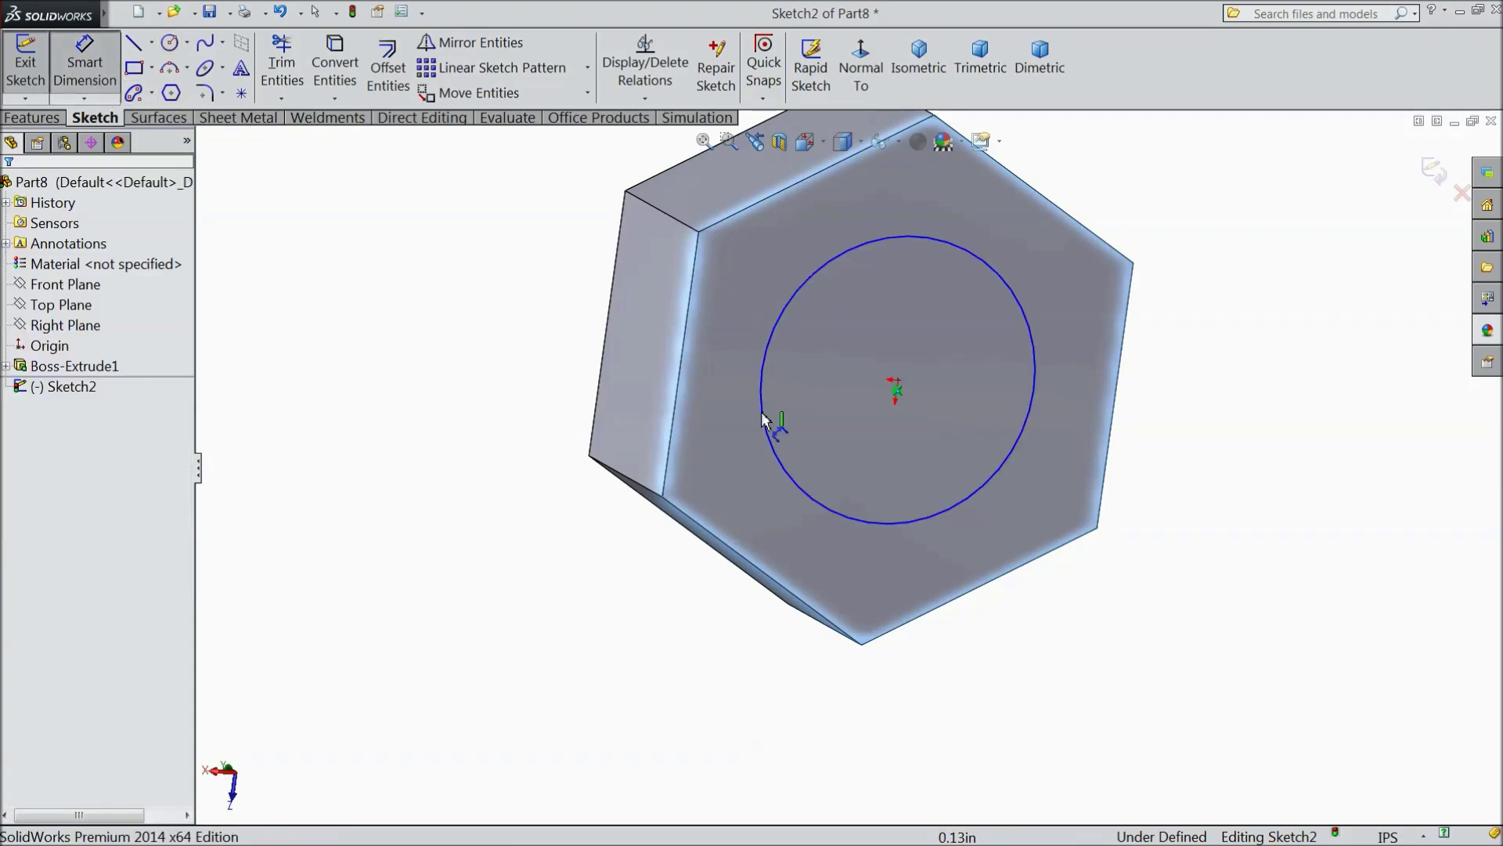
click(1013, 464)
click(1137, 412)
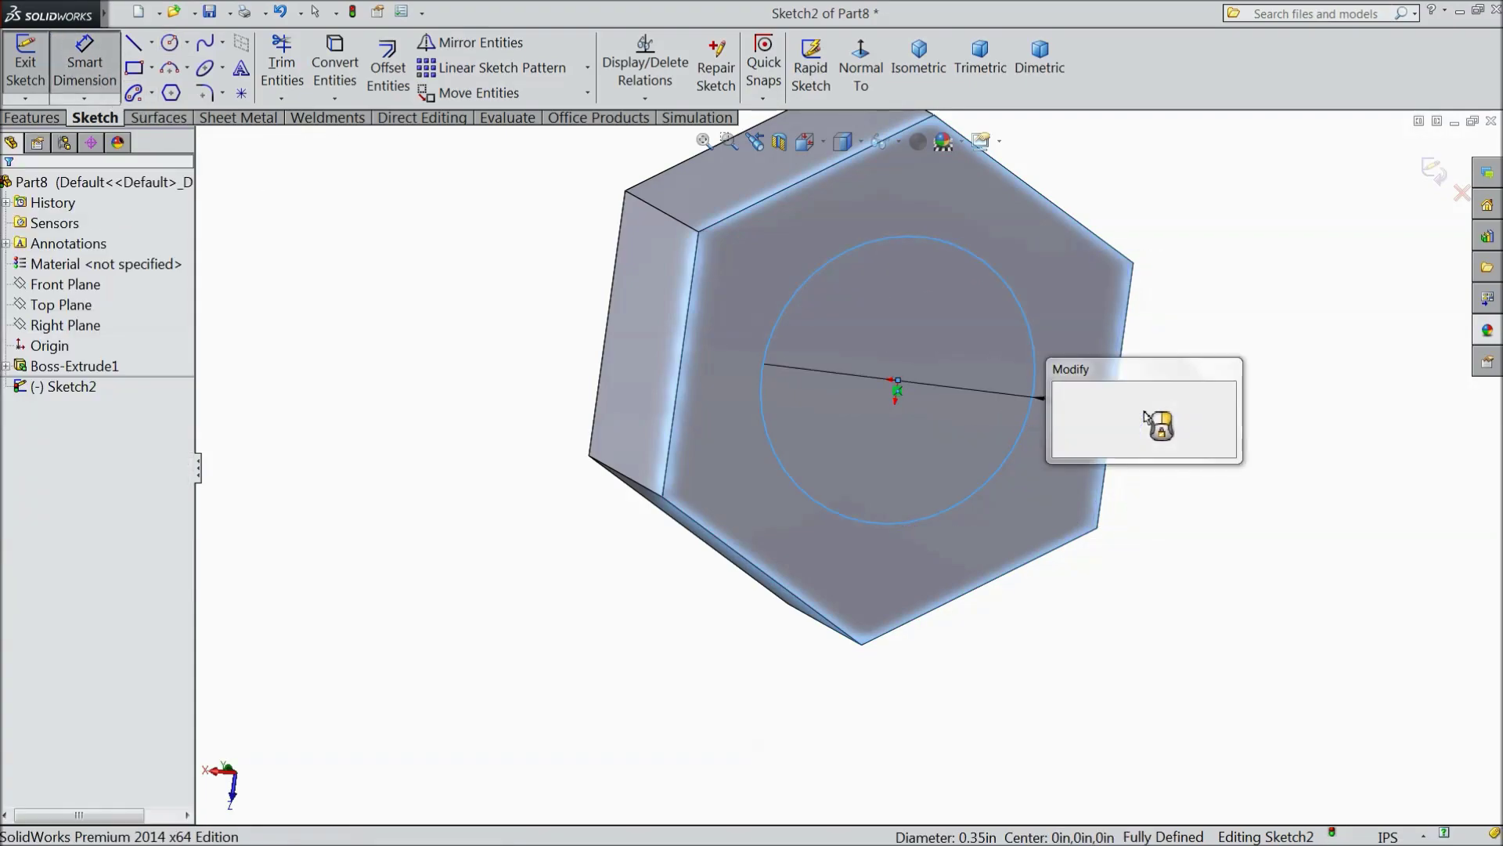
text(3)
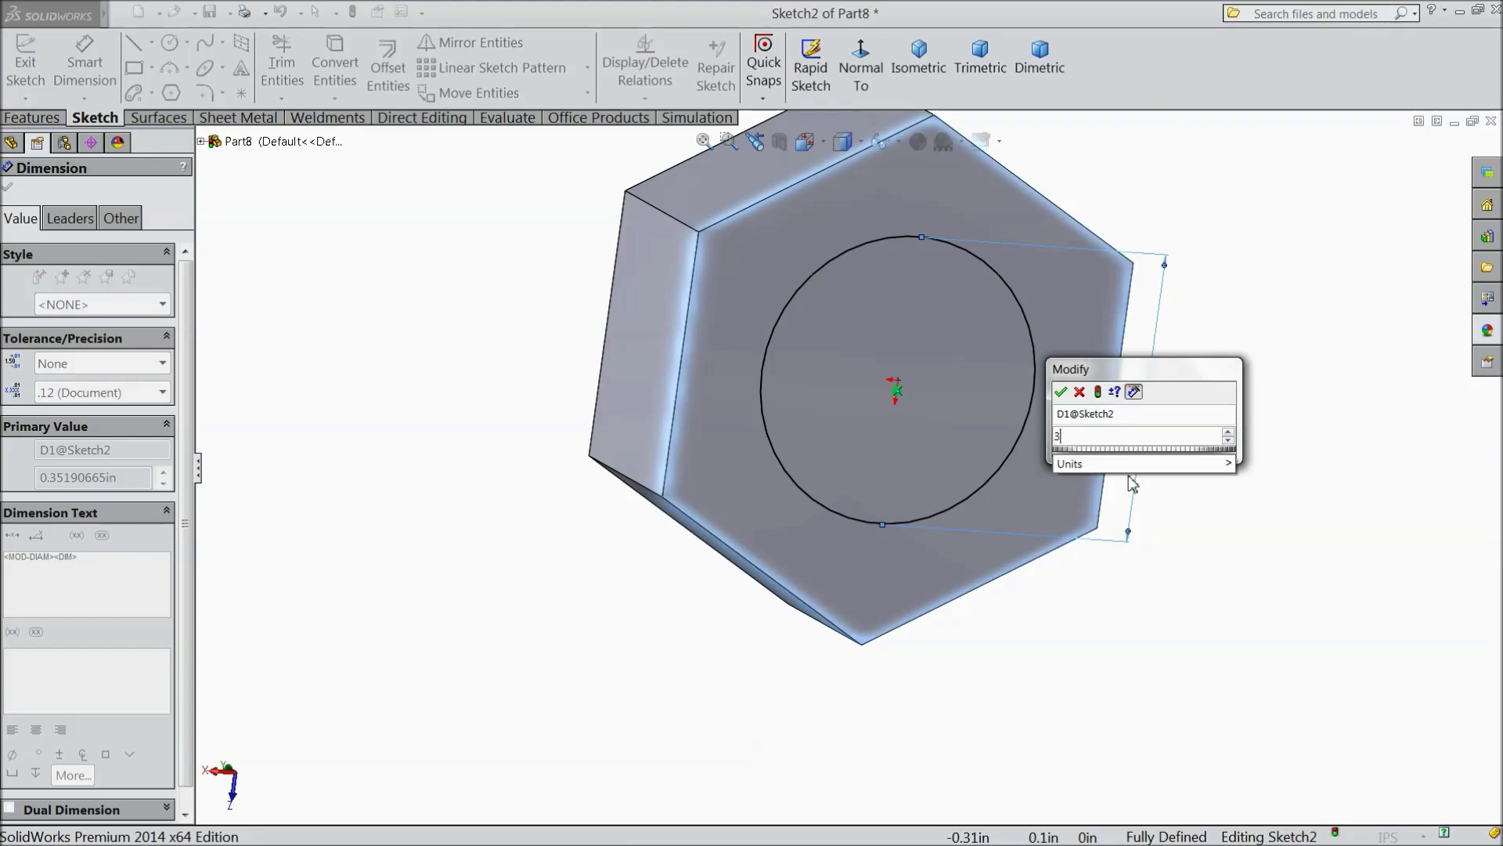
text(/8)
click(1061, 392)
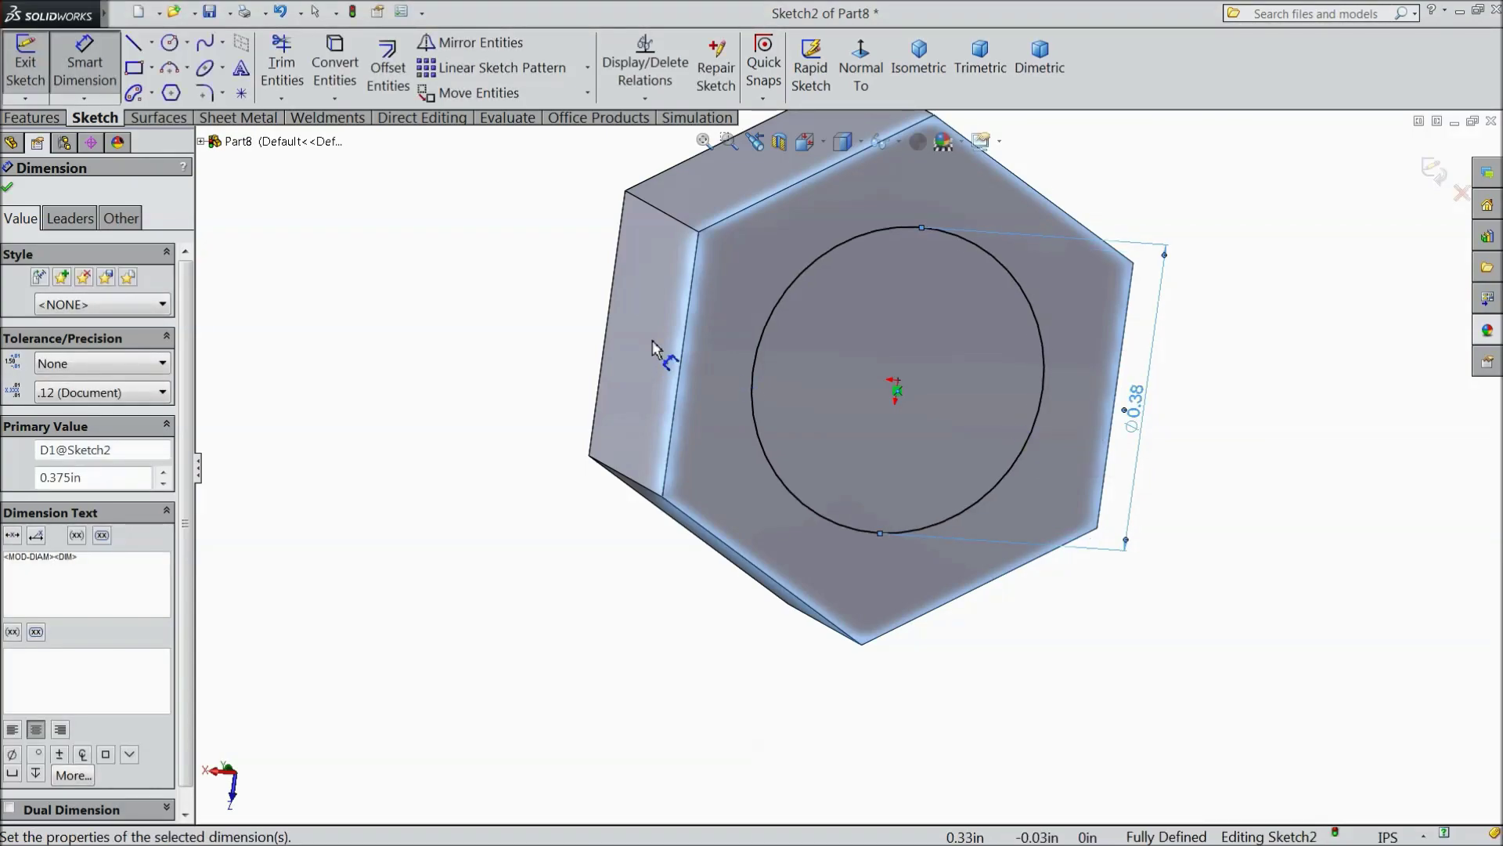
Step: Extrude the circle 0.8 in away from the head as a blind boss merged with it to form the bolt shank
click(36, 117)
click(35, 76)
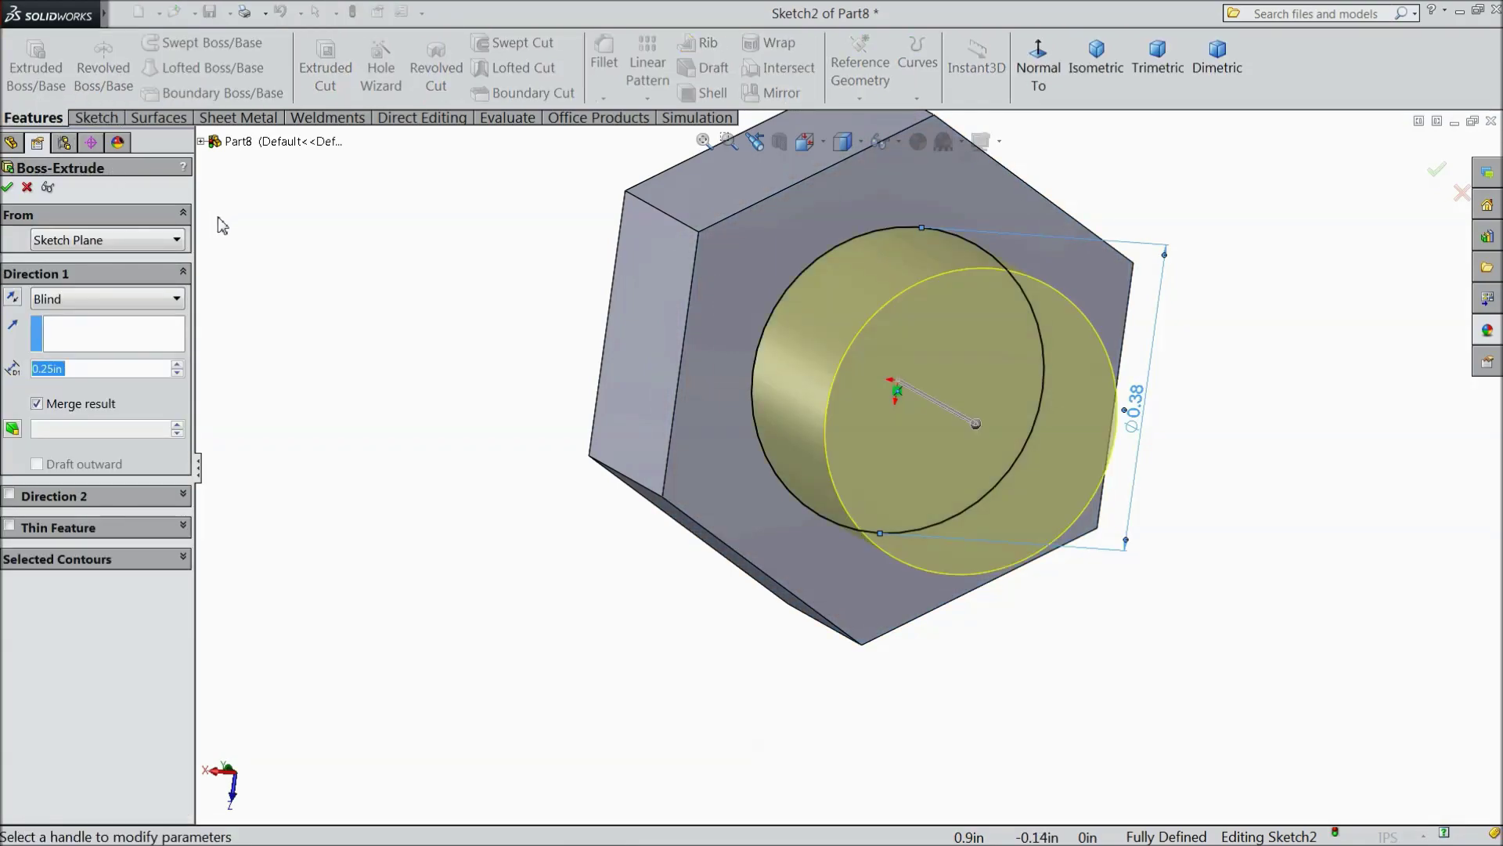
text(0.8)
key(Return)
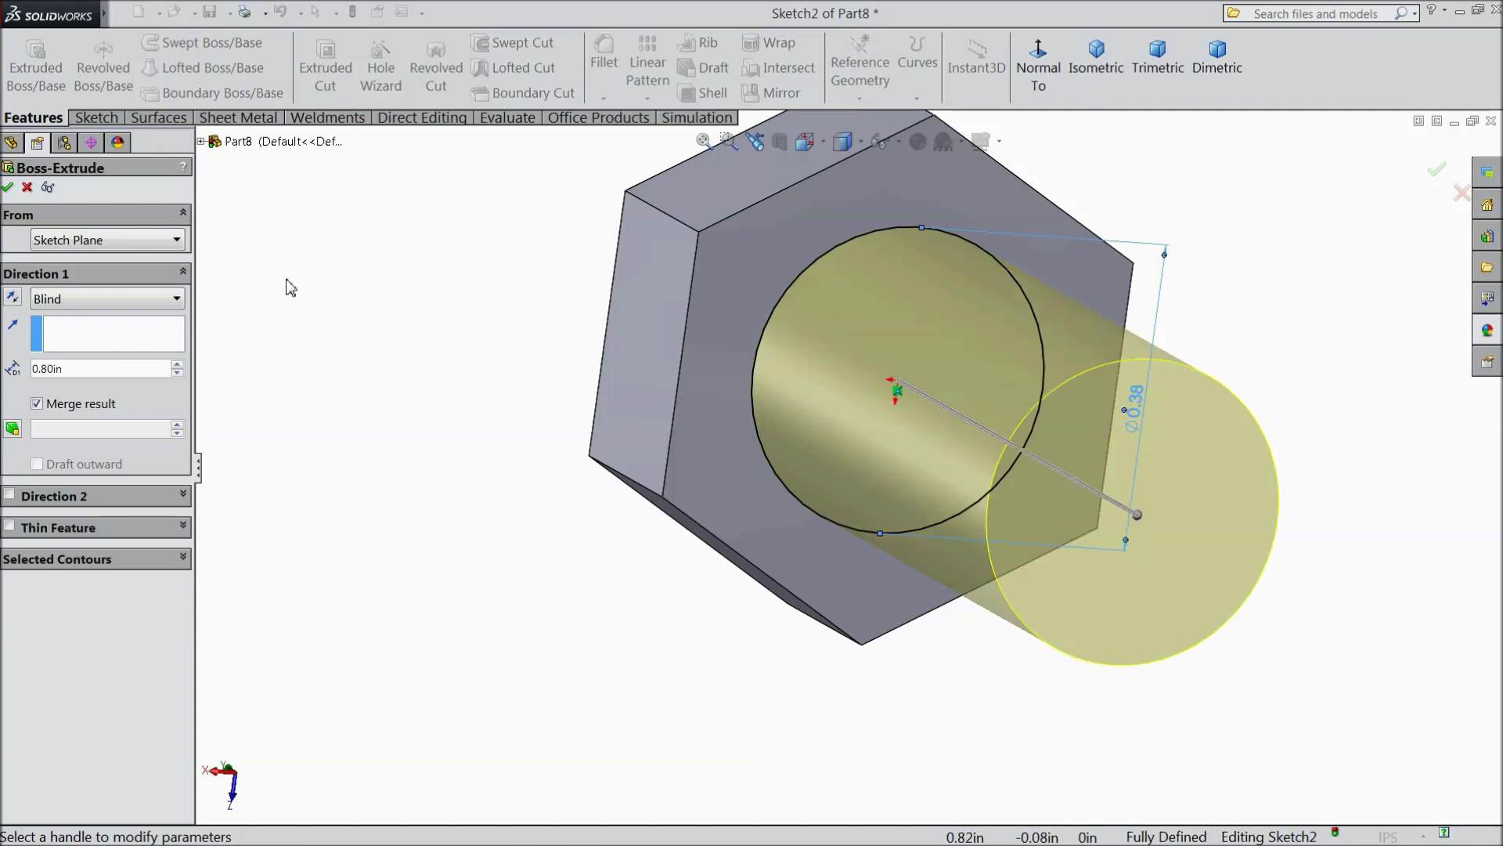
scroll(251, 286, up, 2)
middle_drag(449, 338, 493, 422)
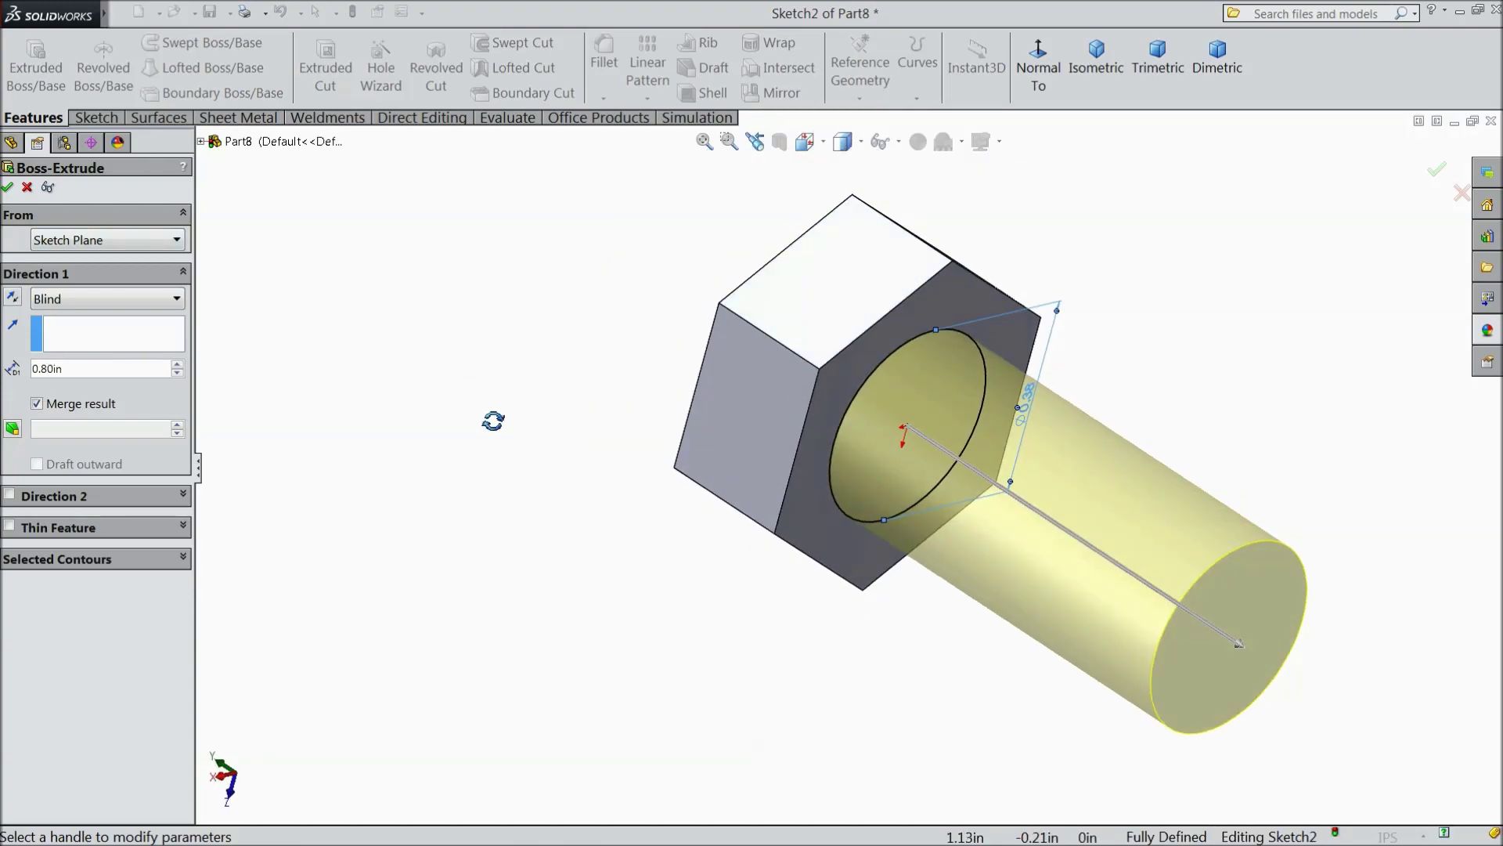
click(8, 186)
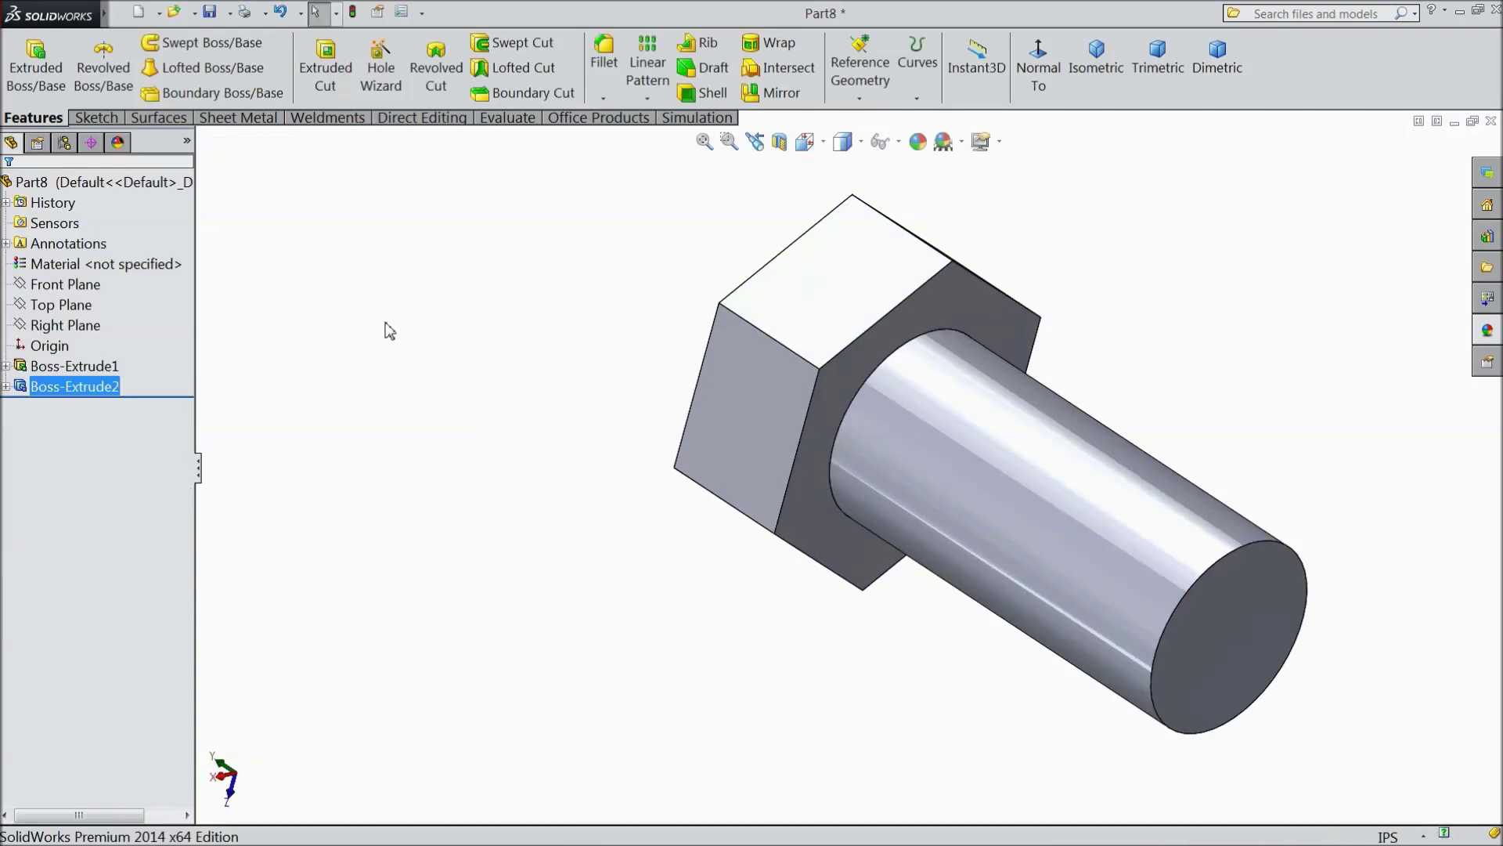
Step: Add a cosmetic thread to the shank's free end edge: ANSI Inch, Machine Threads, size 3/8-24, Up to Next
scroll(391, 329, up, 2)
scroll(1248, 593, down, 4)
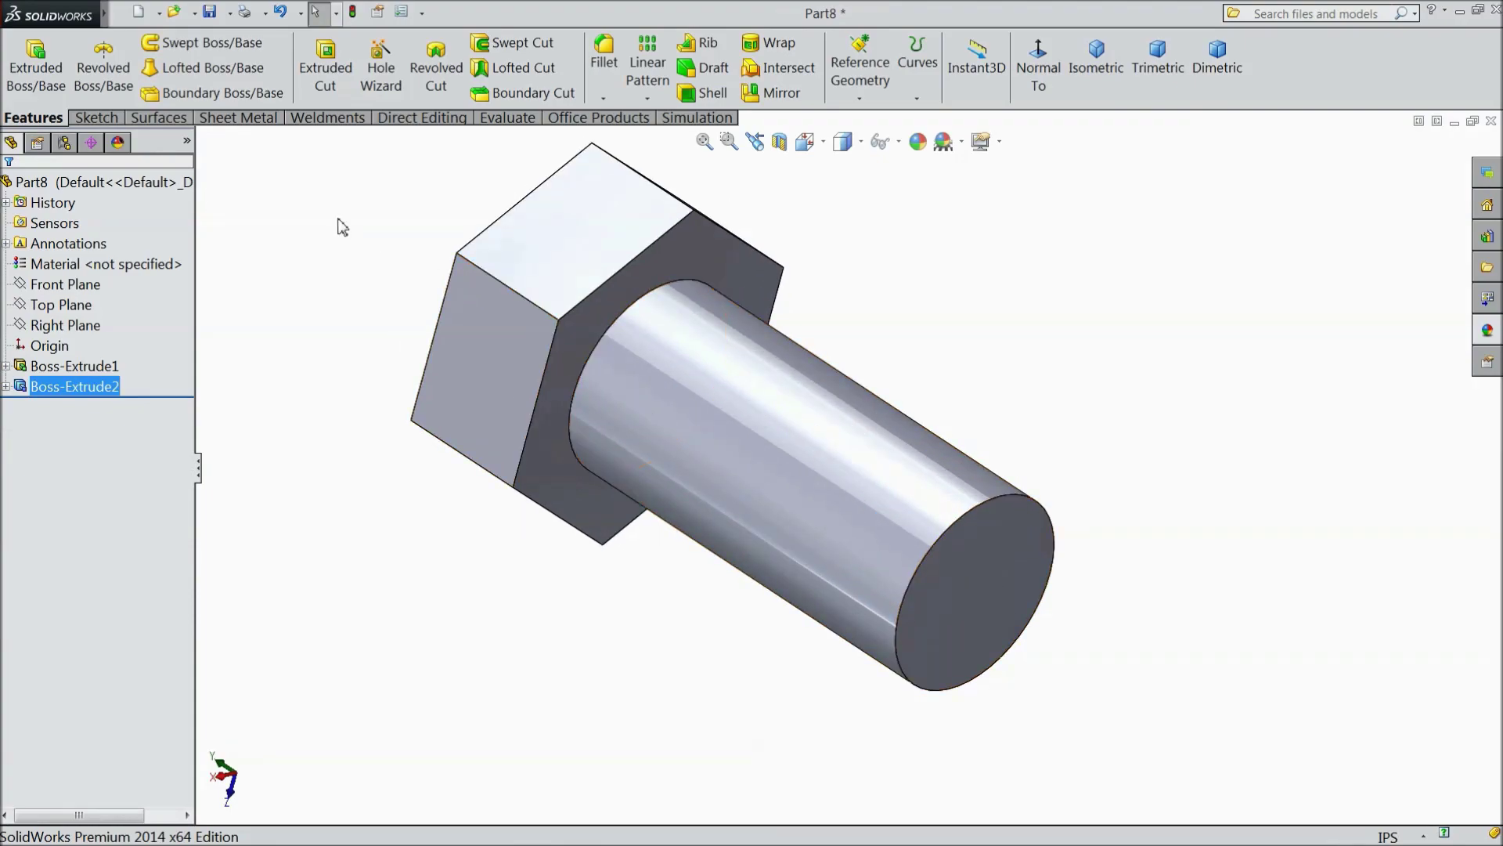
mouse_move(108, 16)
click(158, 14)
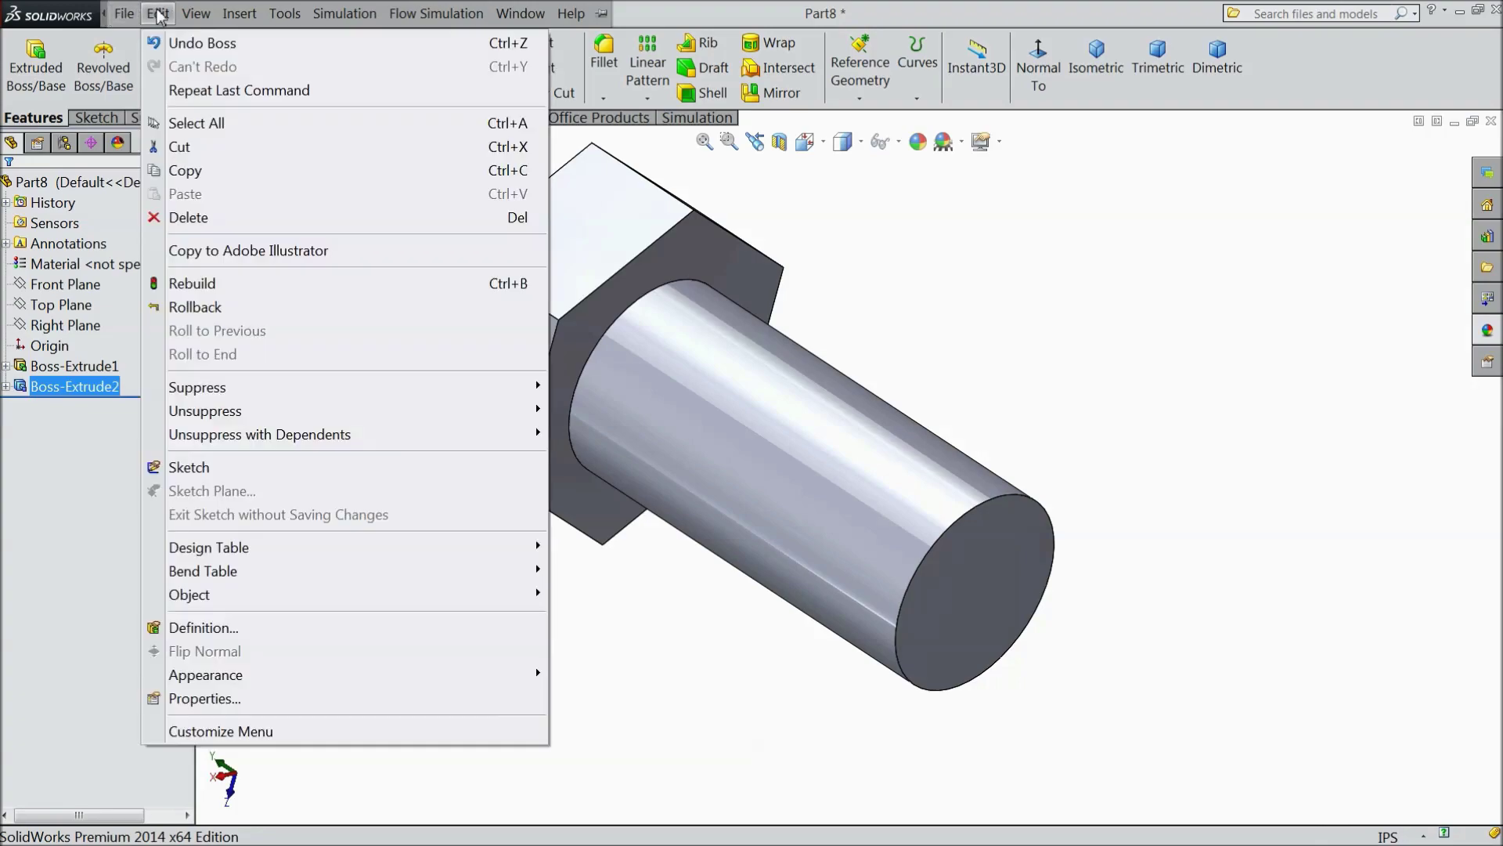
mouse_move(231, 16)
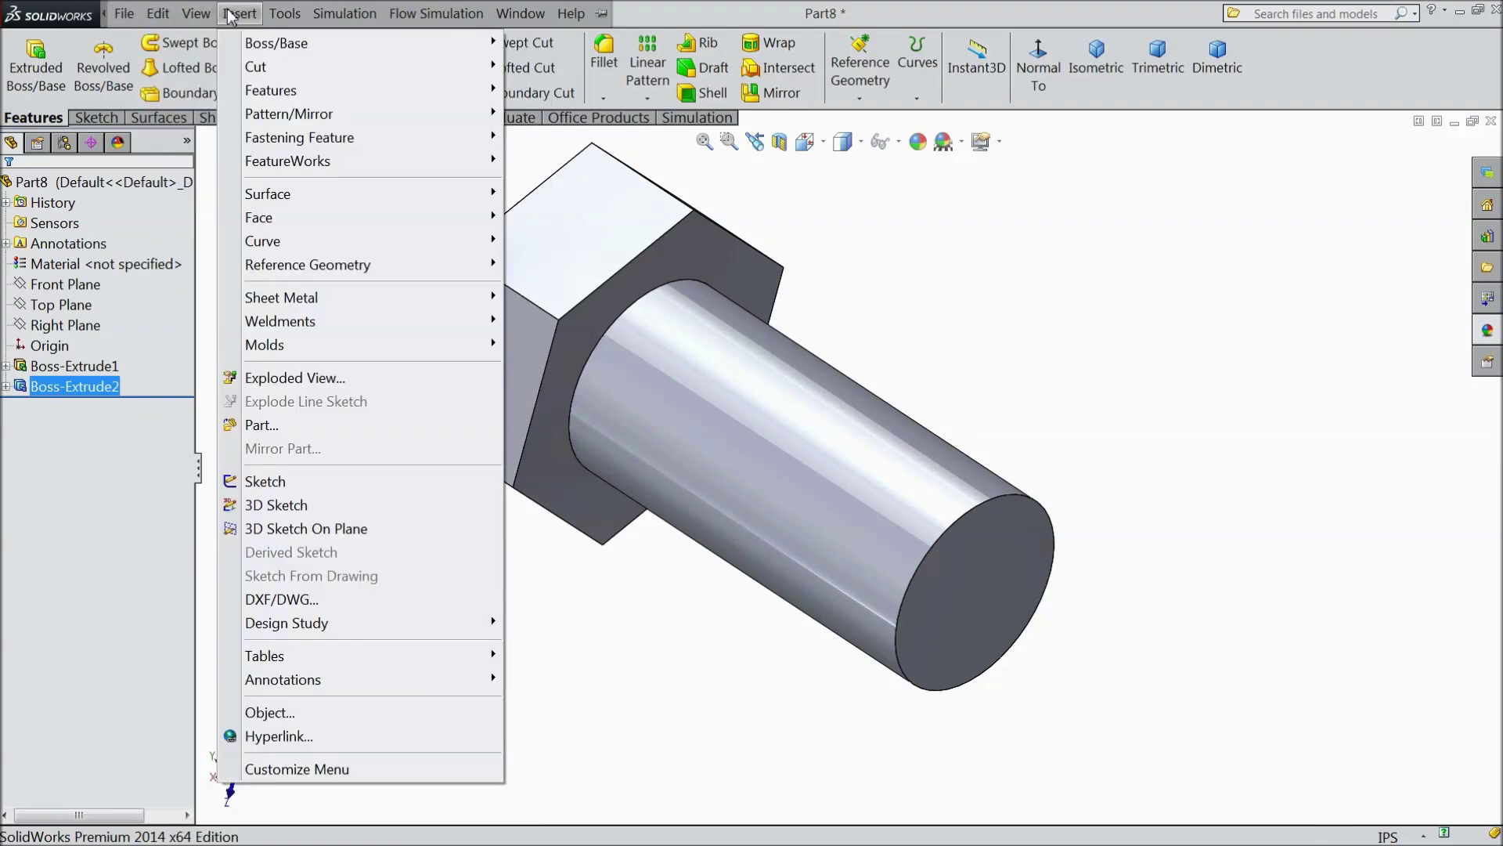
mouse_move(427, 679)
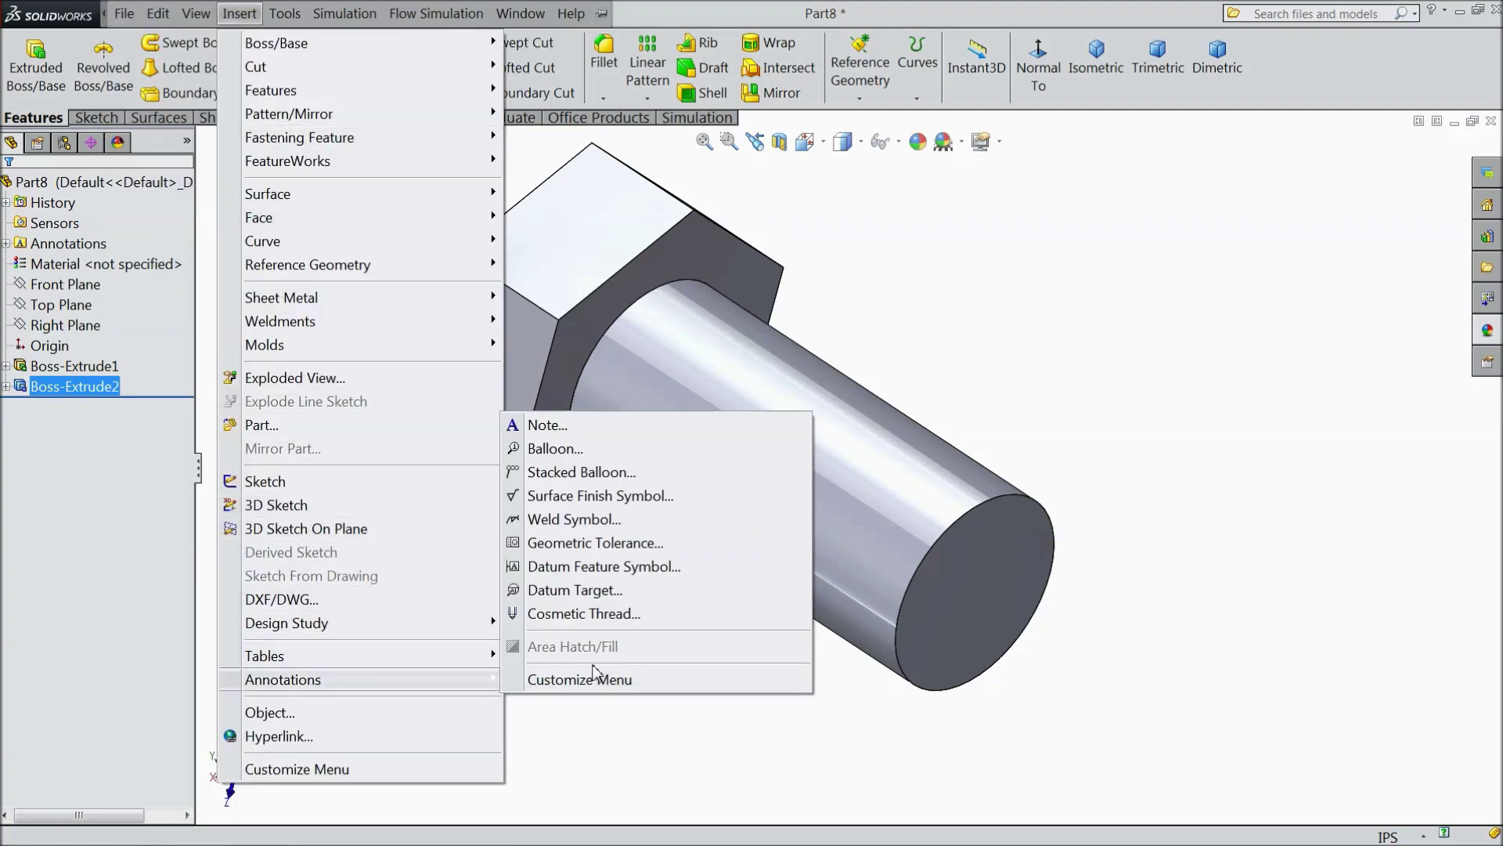
click(594, 615)
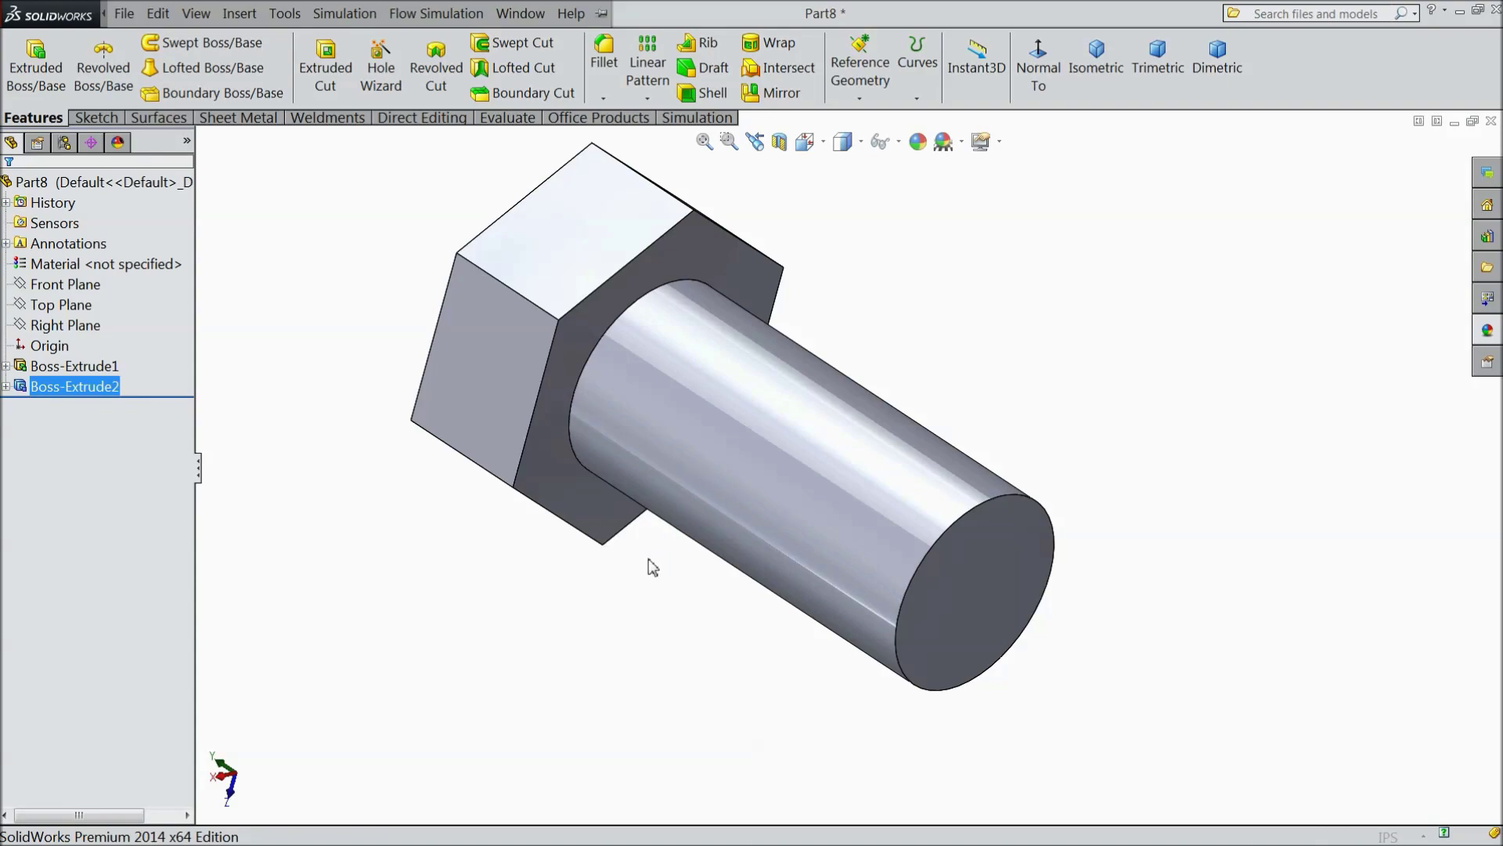
click(923, 566)
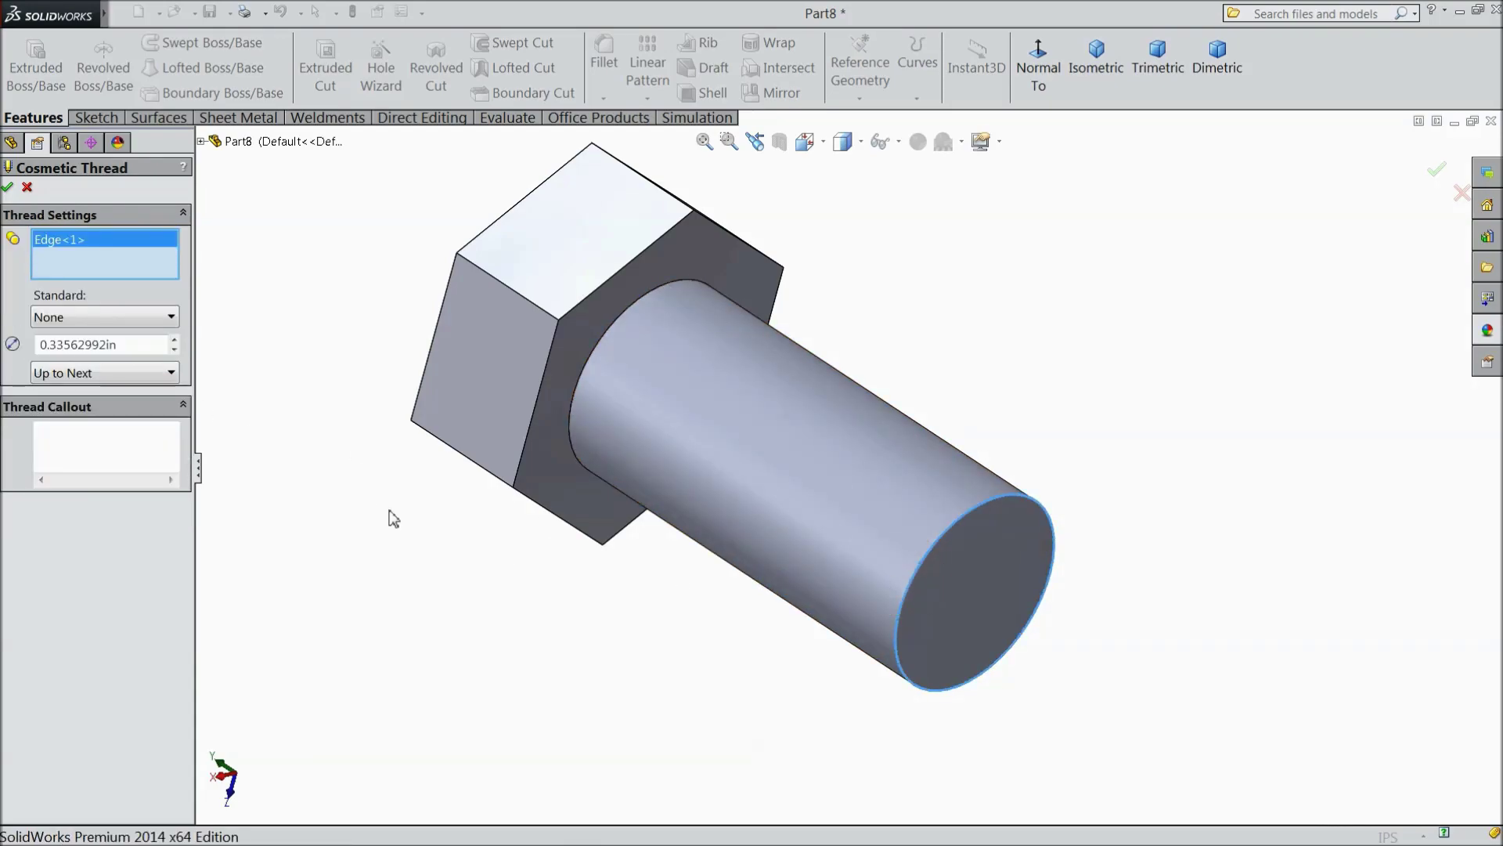
click(100, 324)
click(81, 356)
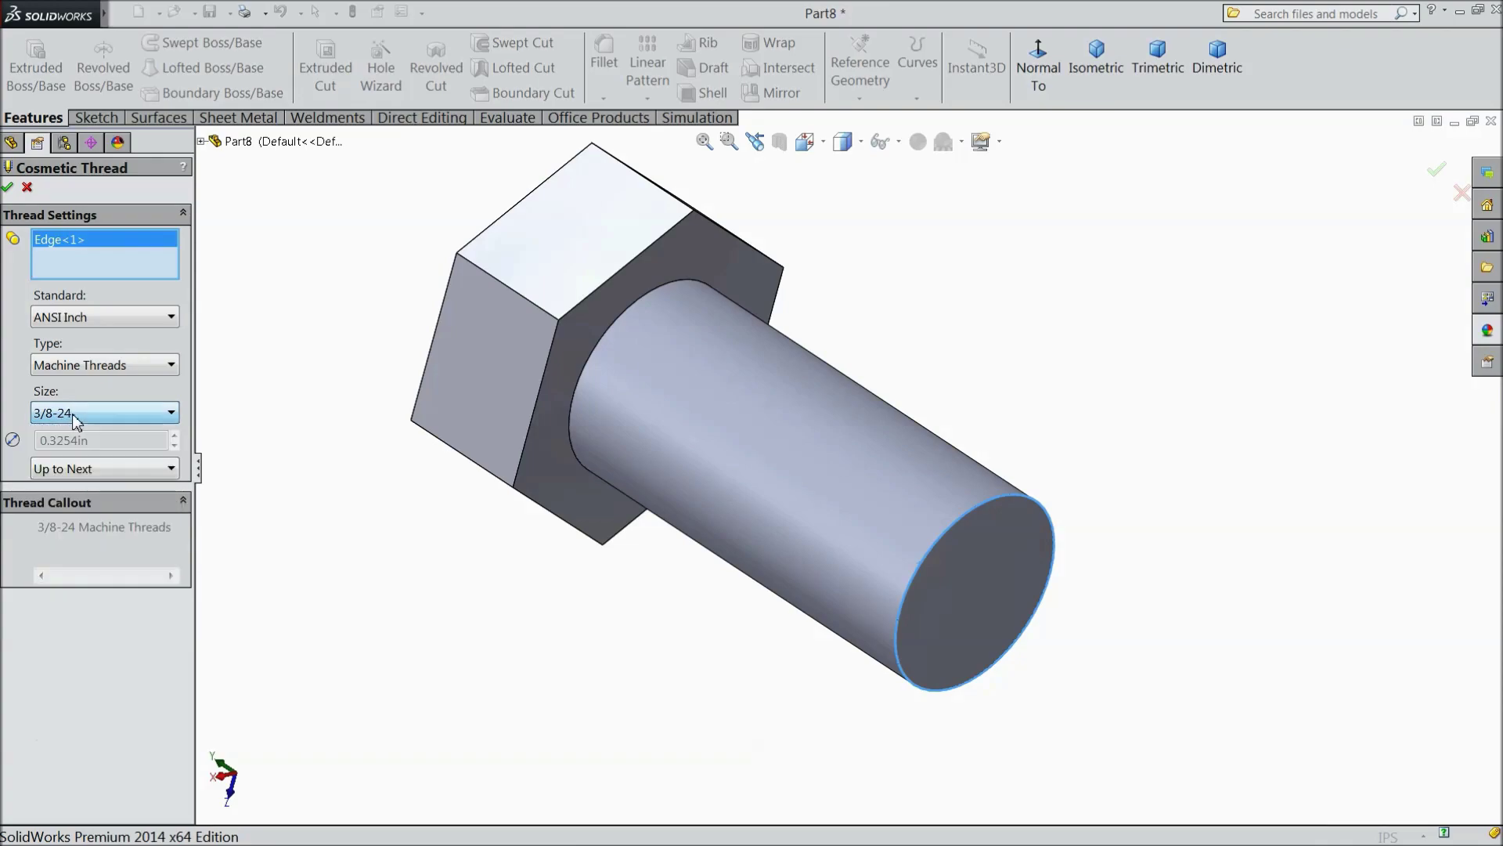
click(76, 415)
click(76, 415)
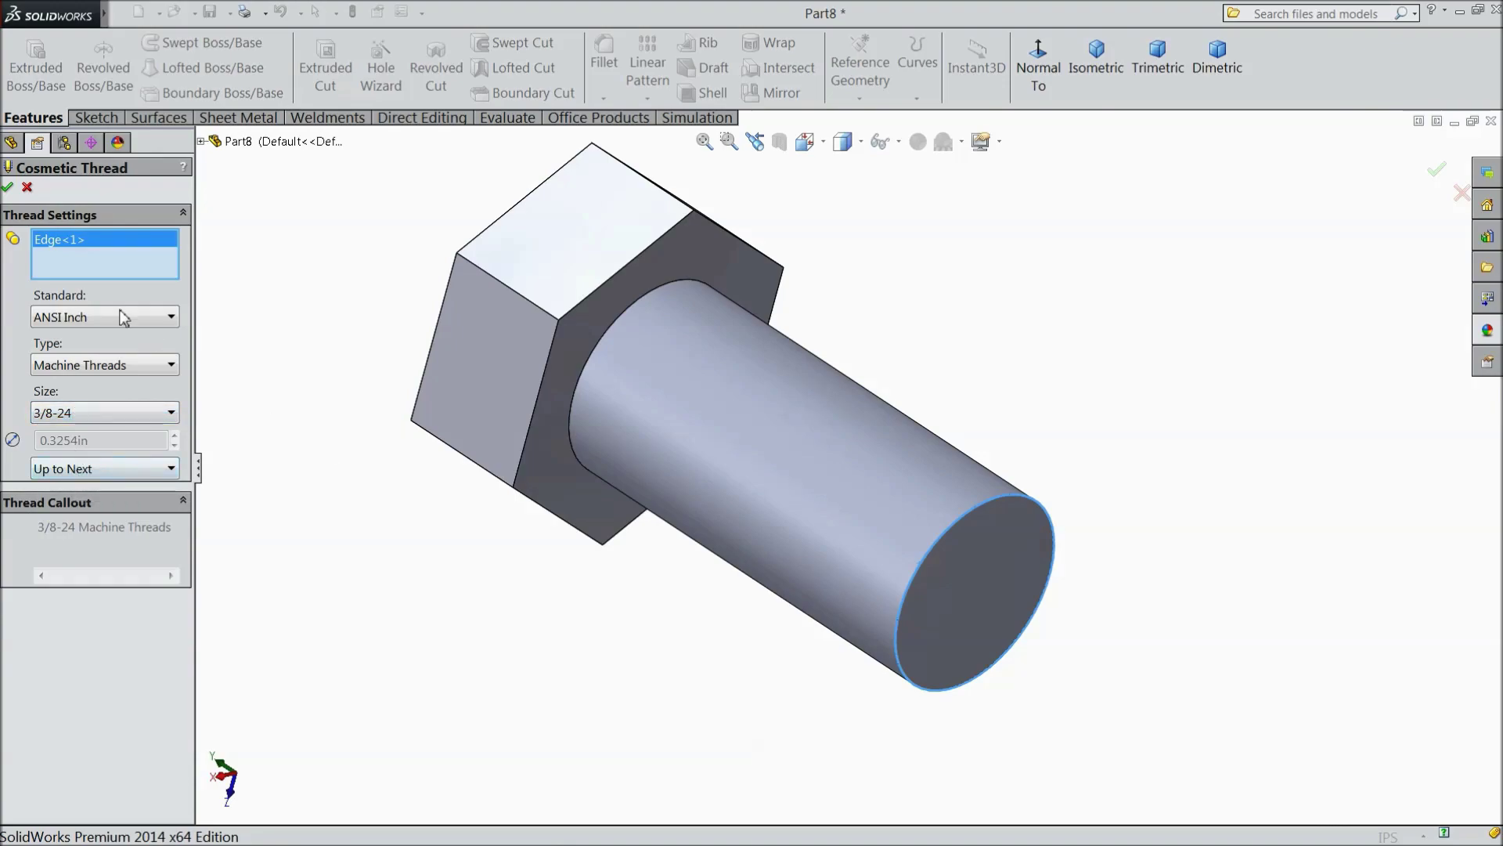
click(8, 188)
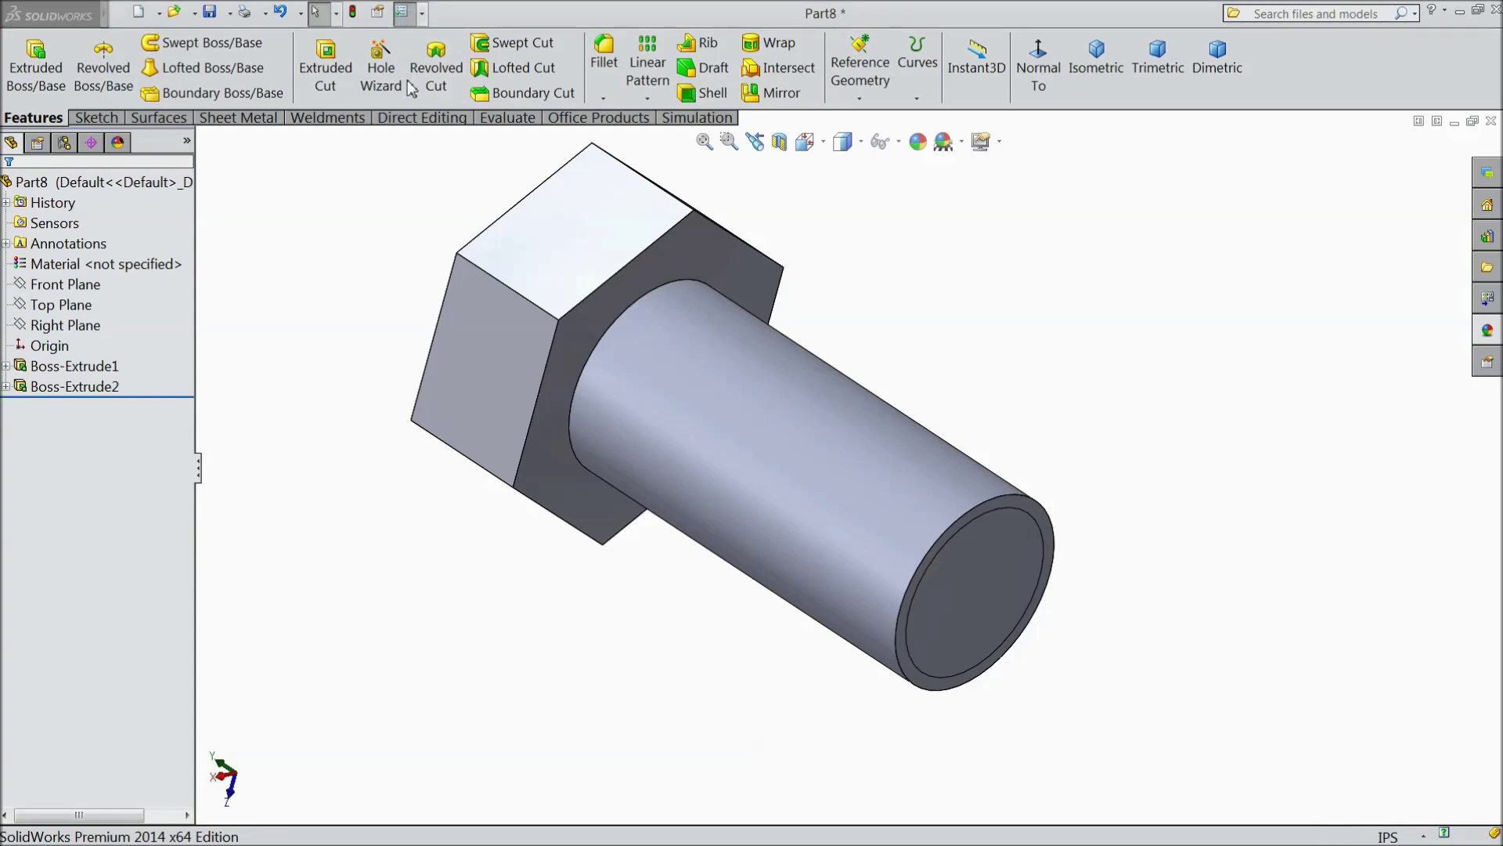
Step: Enable shaded cosmetic threads in the document's detailing properties and switch the model display to perspective
click(237, 110)
click(121, 232)
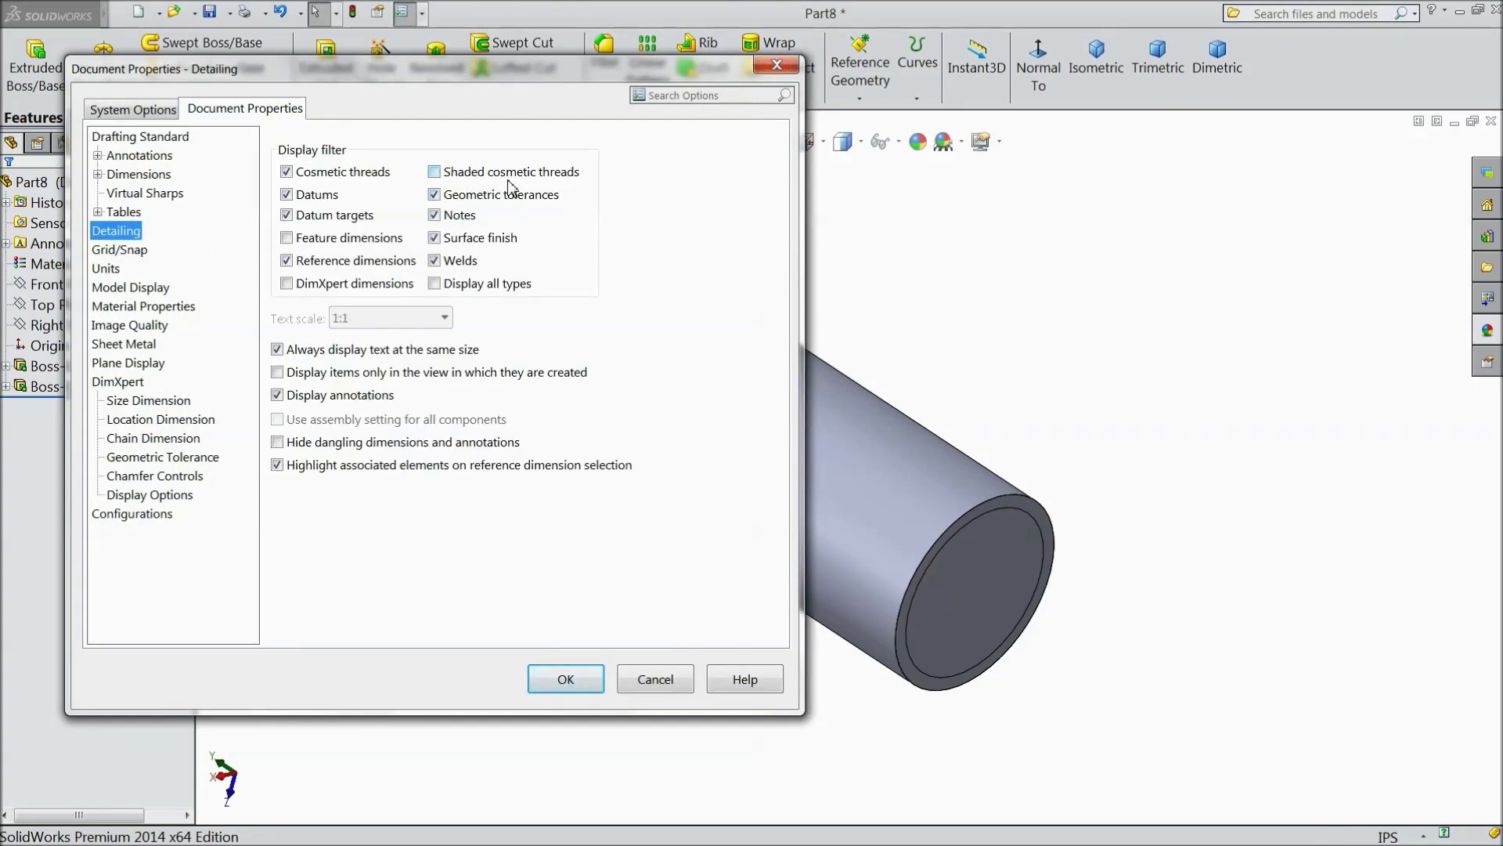
click(438, 175)
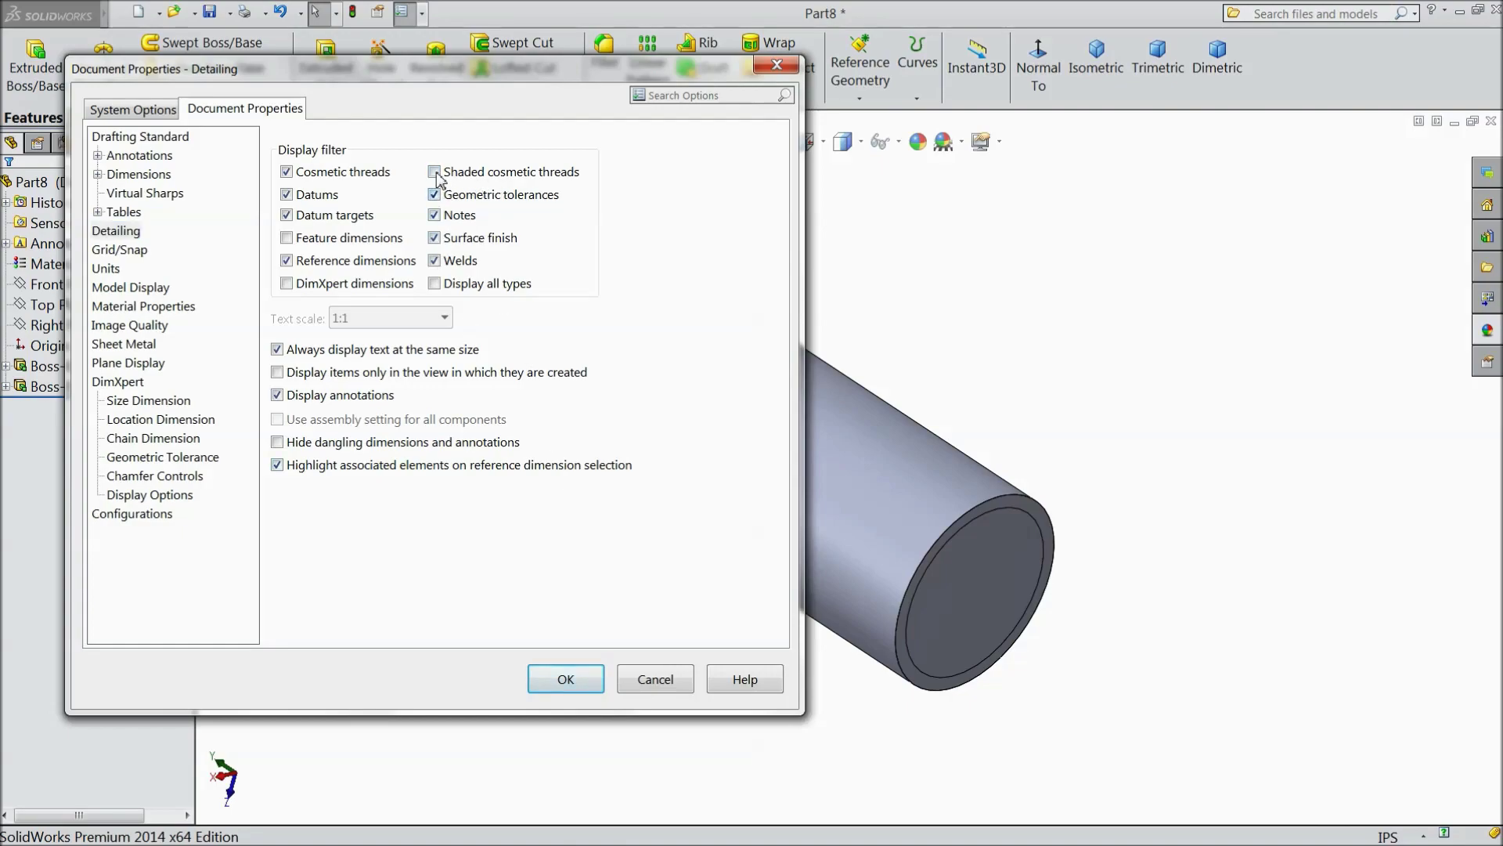
click(578, 680)
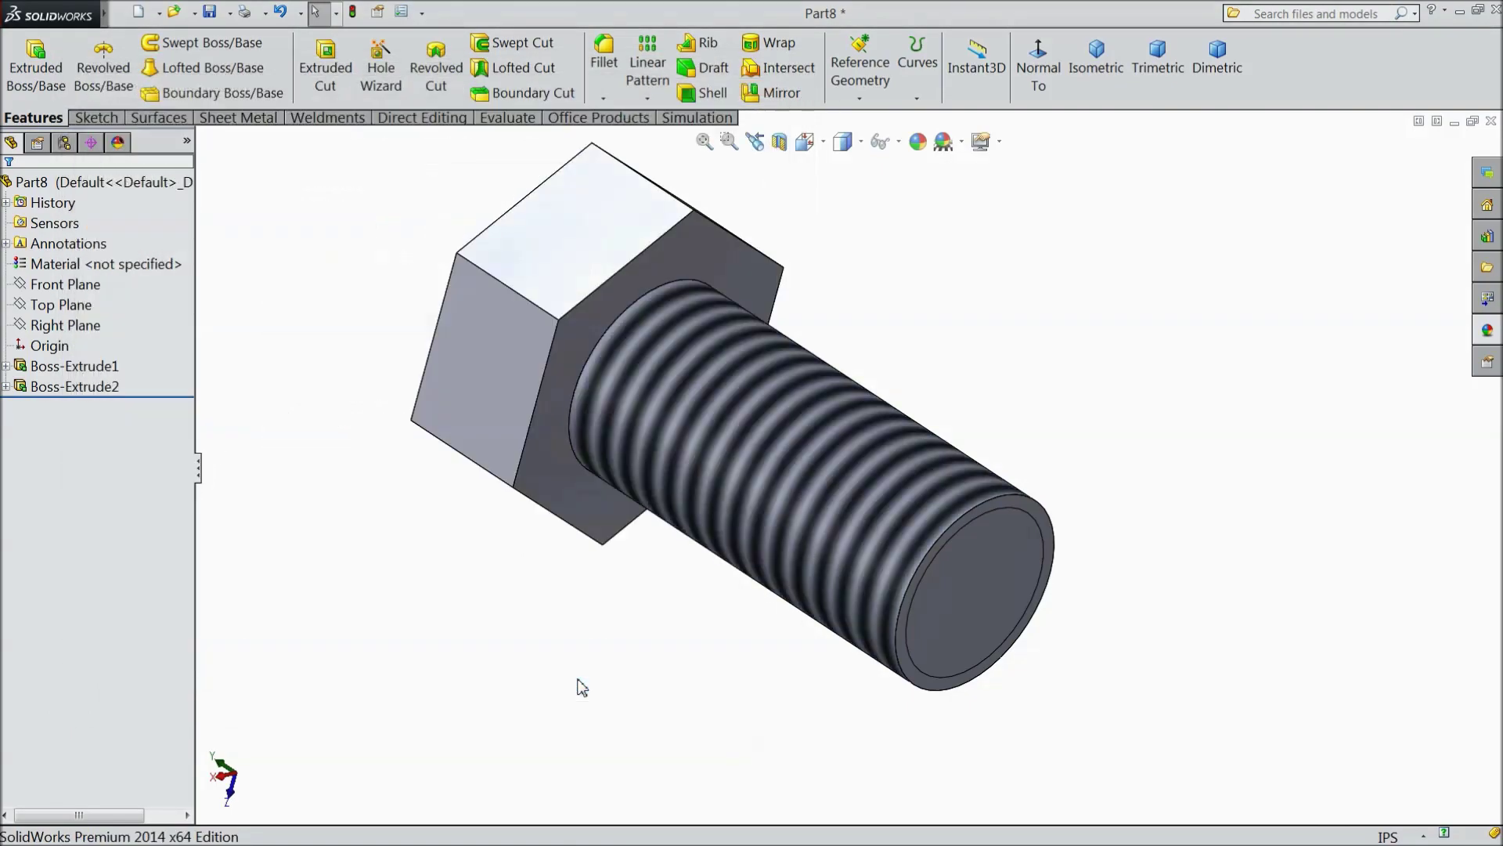
scroll(785, 468, up, 3)
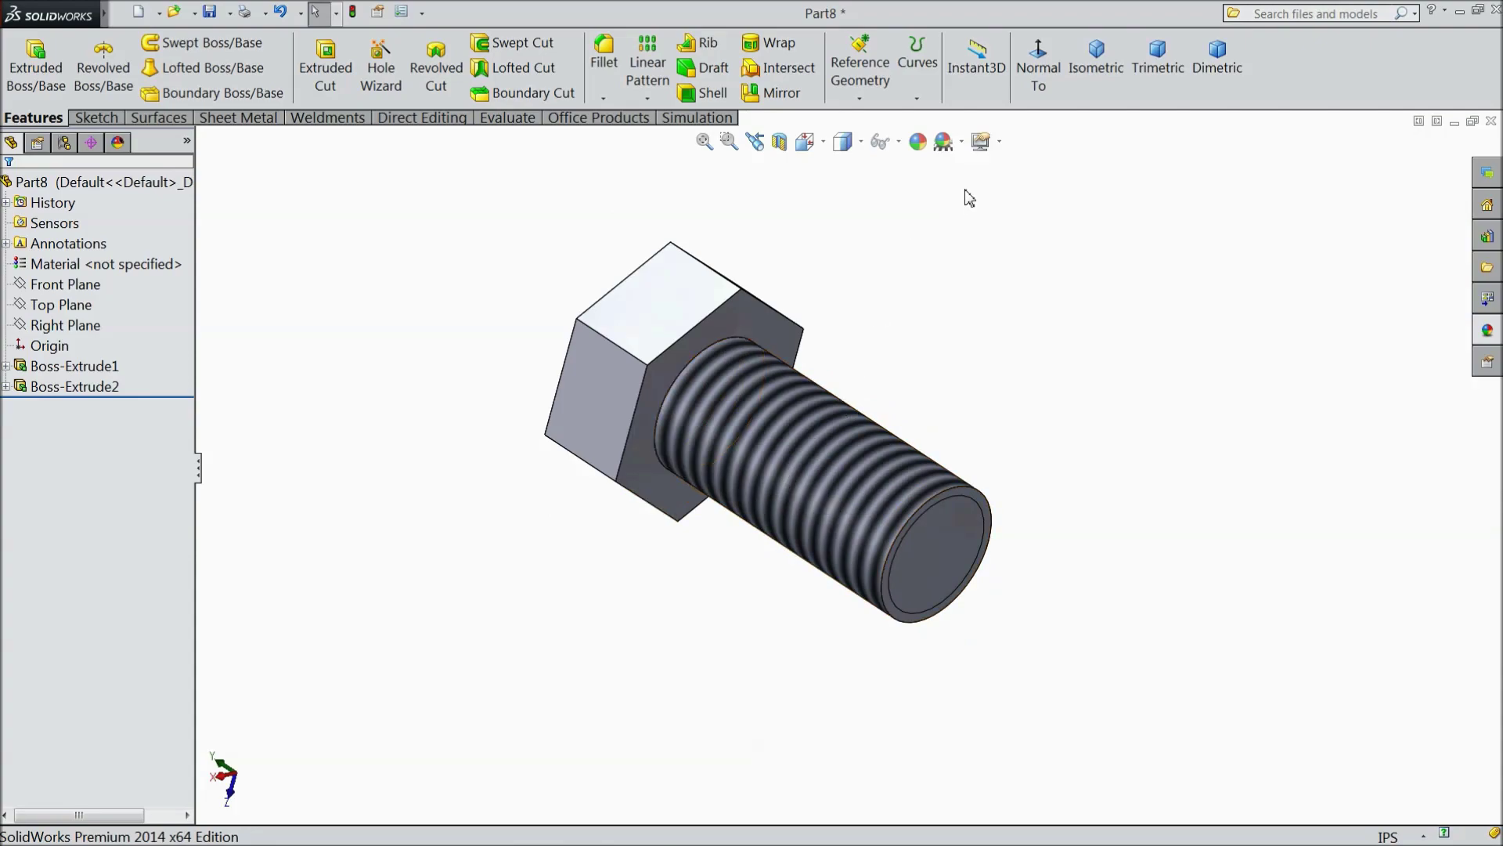
click(998, 144)
click(1017, 238)
Step: Start a sketch on the hexagonal head's outer face and draw a circle about 0.56 in in diameter centred on the origin
scroll(833, 410, down, 2)
middle_drag(944, 377, 961, 376)
middle_drag(843, 243, 1000, 380)
click(676, 368)
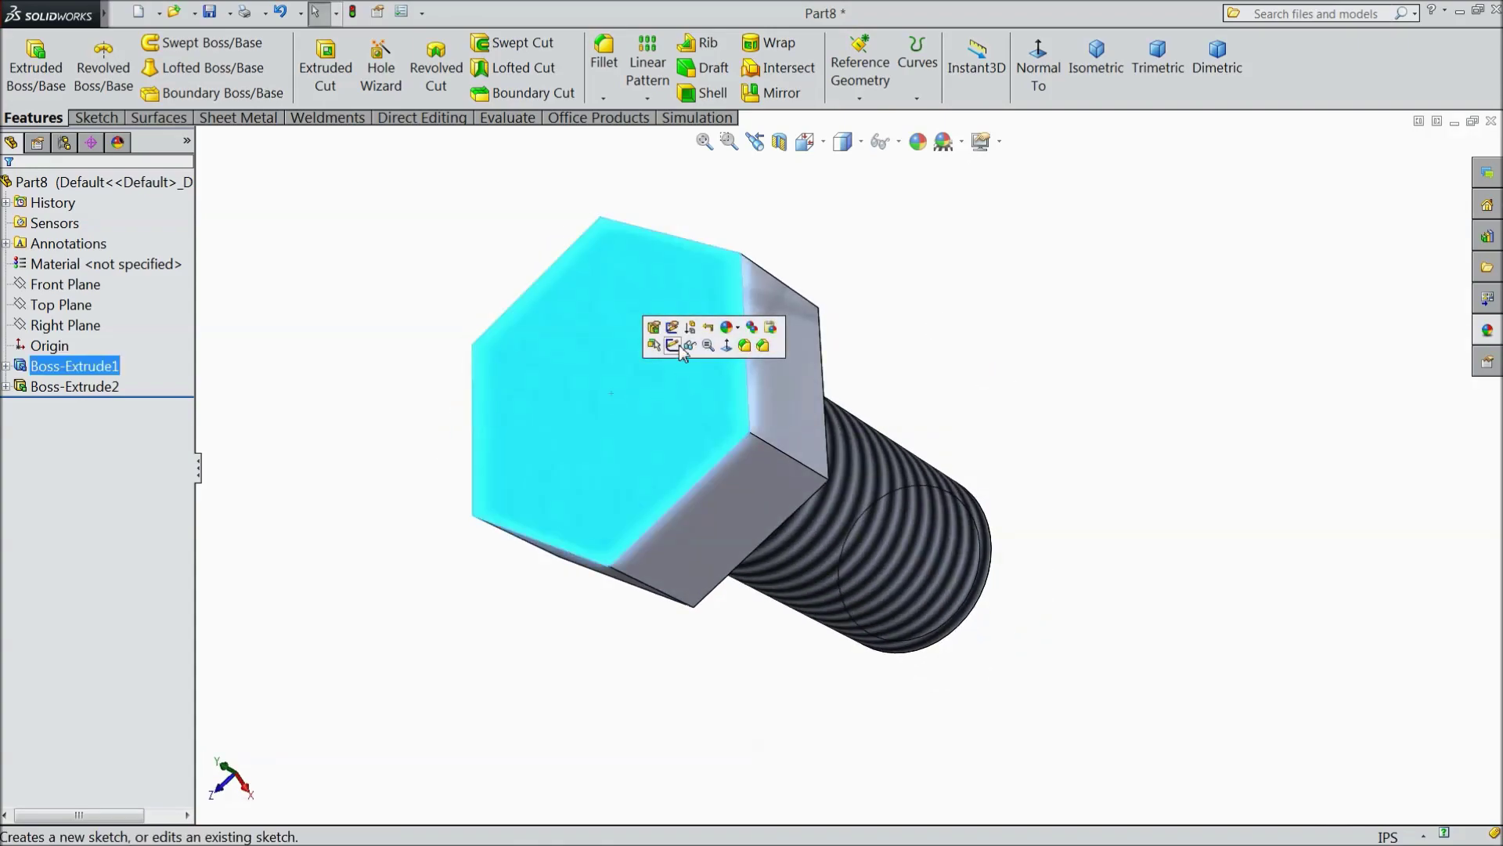
click(656, 345)
scroll(642, 355, down, 1)
click(95, 117)
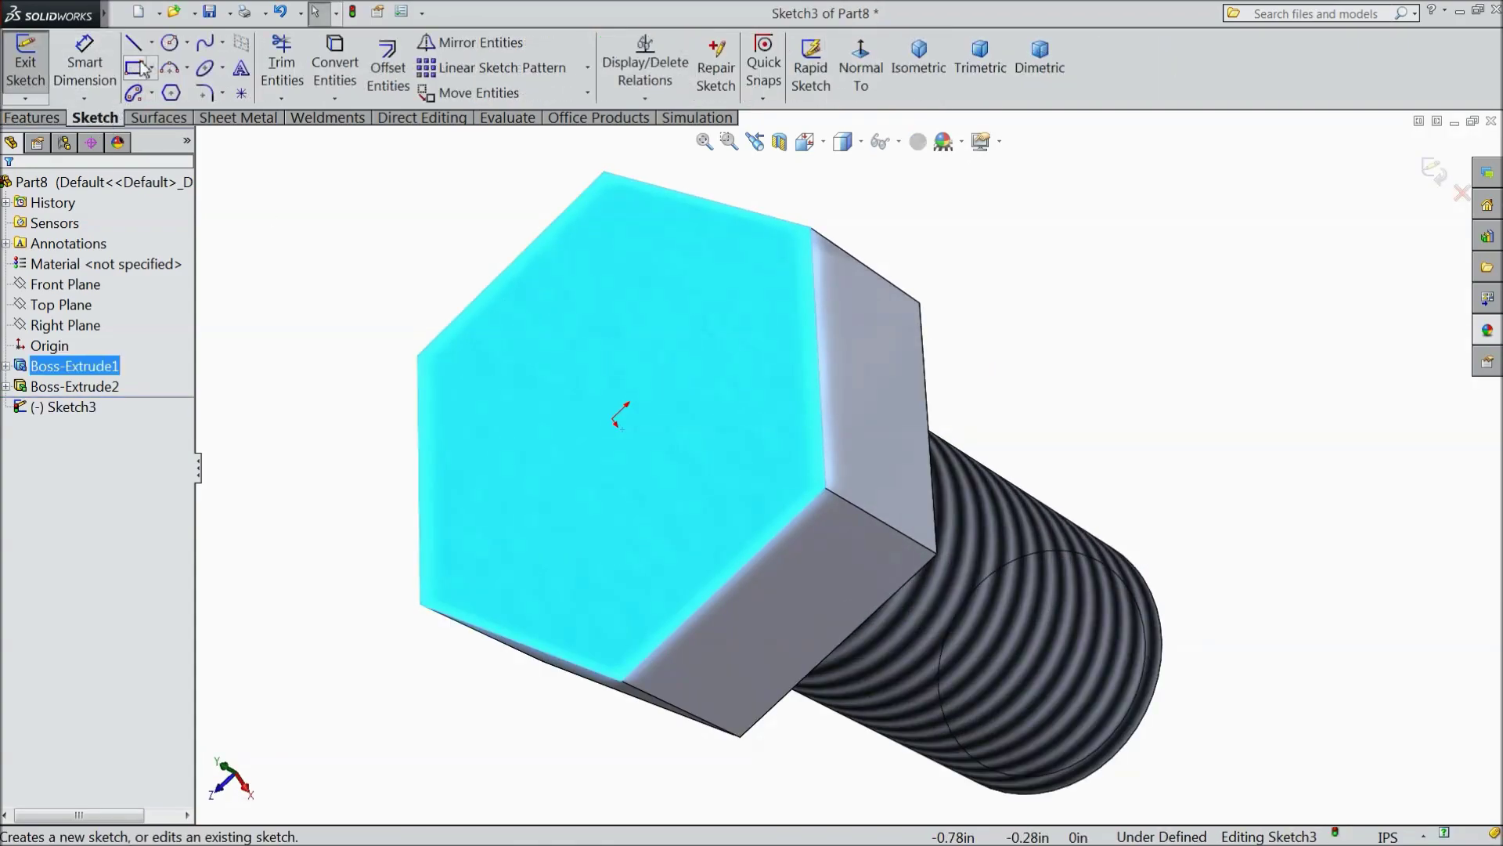
click(171, 43)
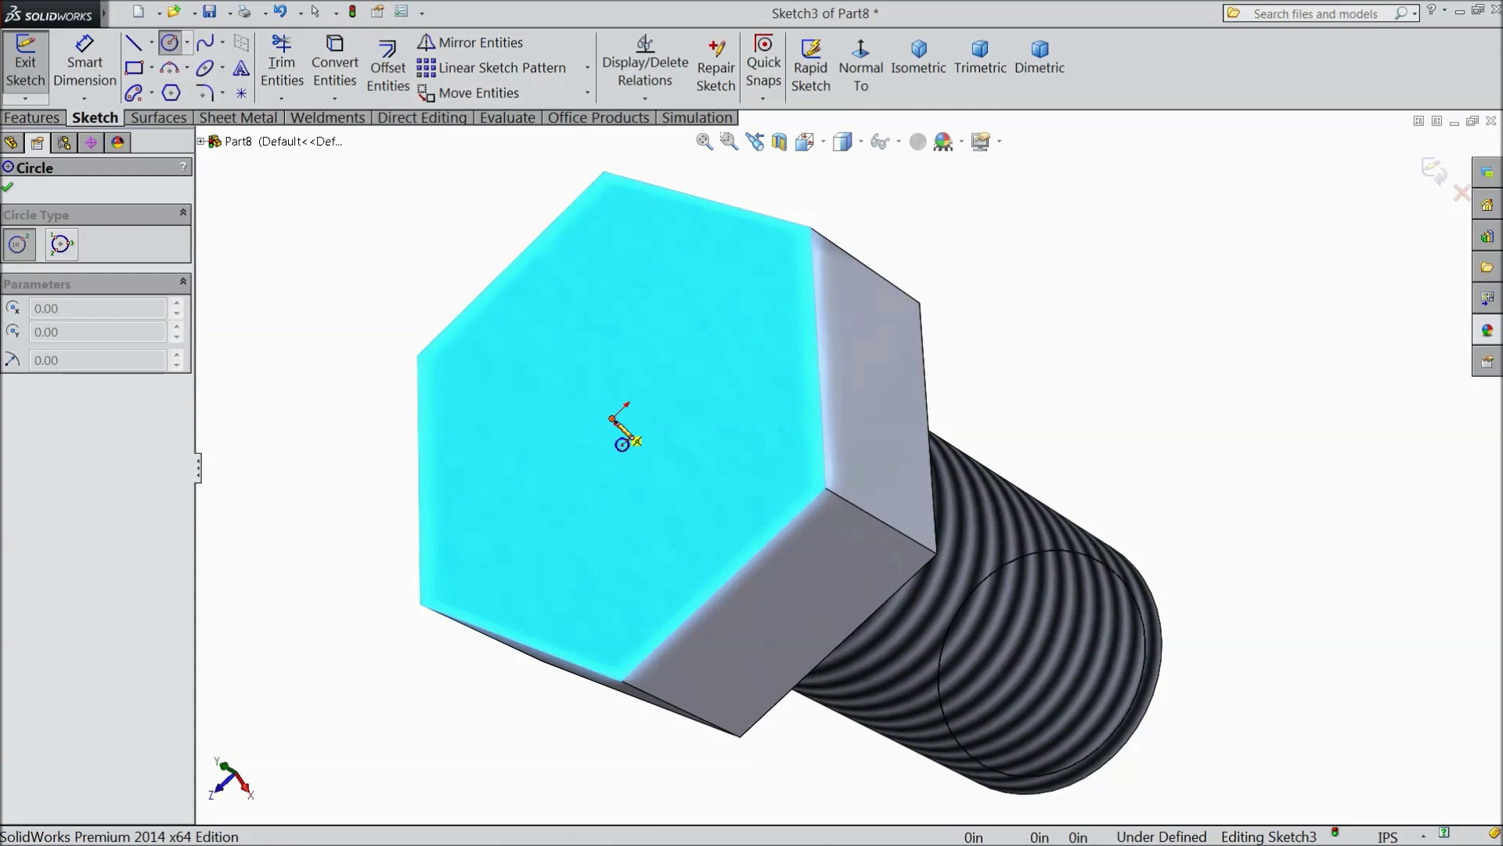
click(614, 421)
click(502, 292)
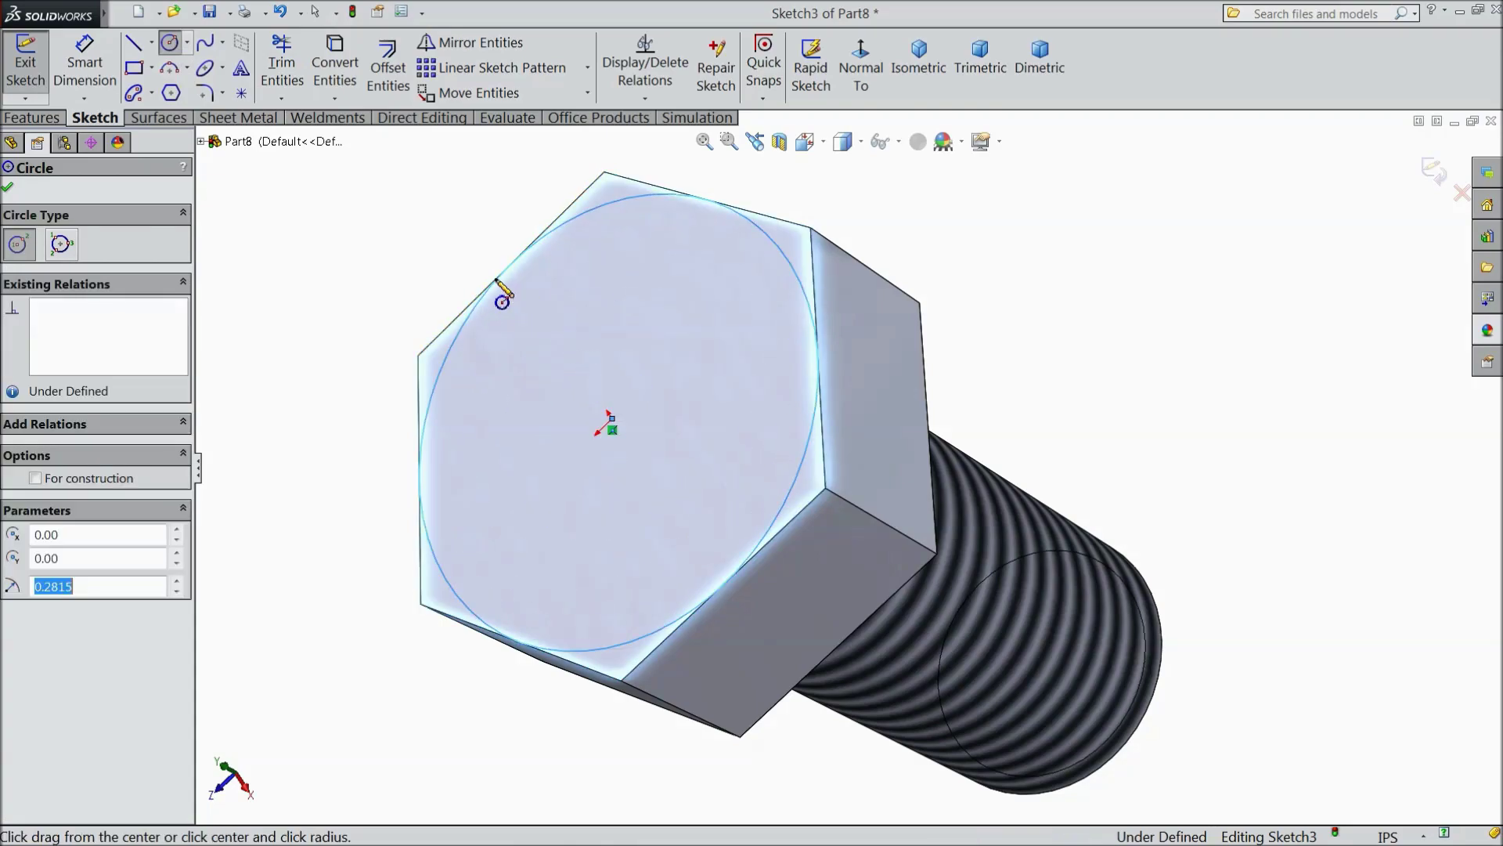
click(7, 186)
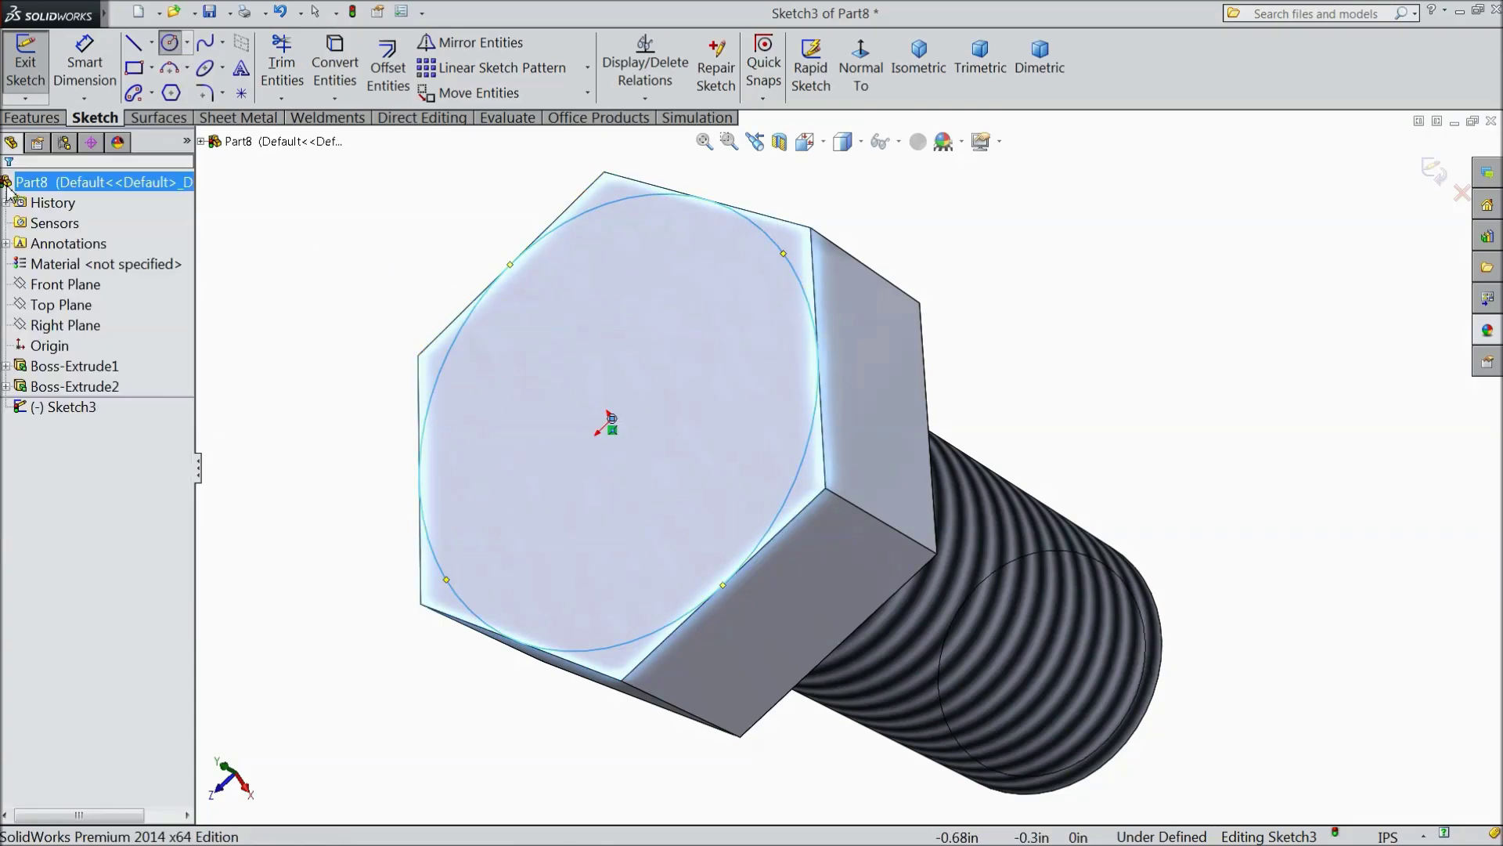
Step: Cut the hex head's corners outside the circle with a 0.80 in blind Extruded Cut, flipped side to cut and 45° draft
click(32, 117)
click(36, 88)
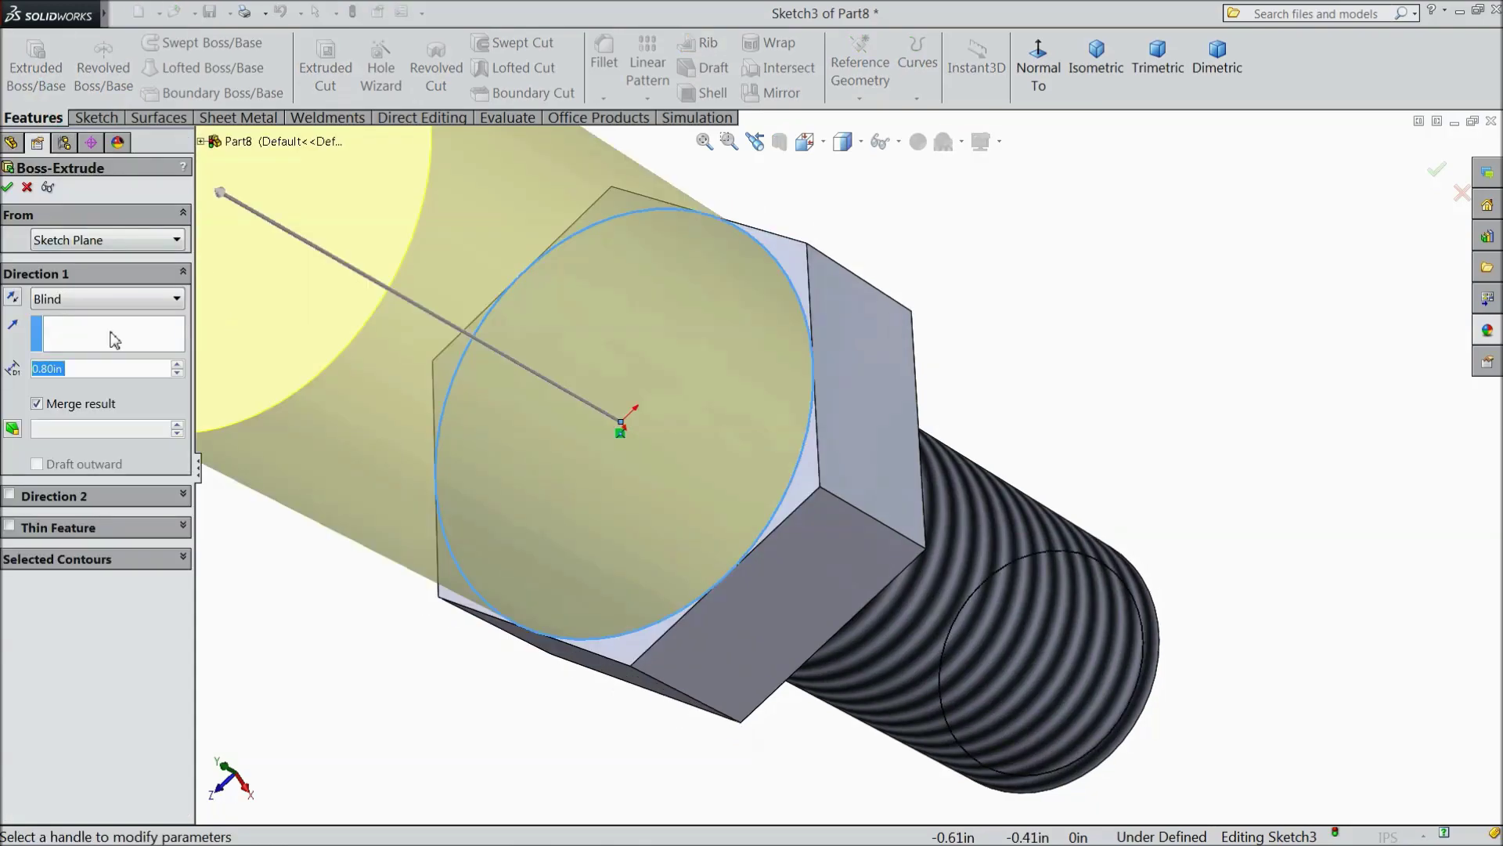
click(27, 187)
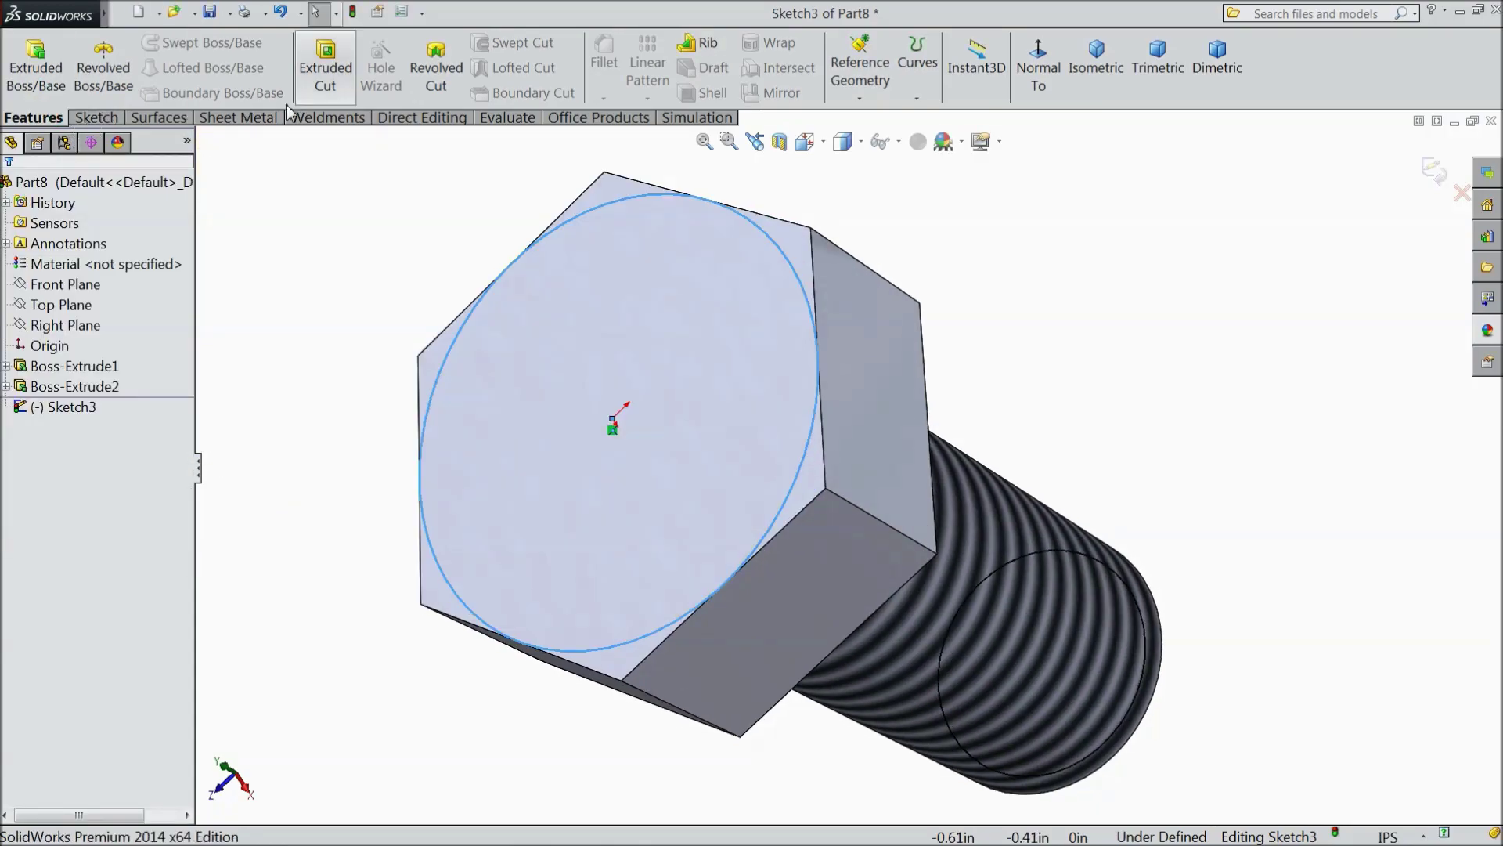
click(327, 75)
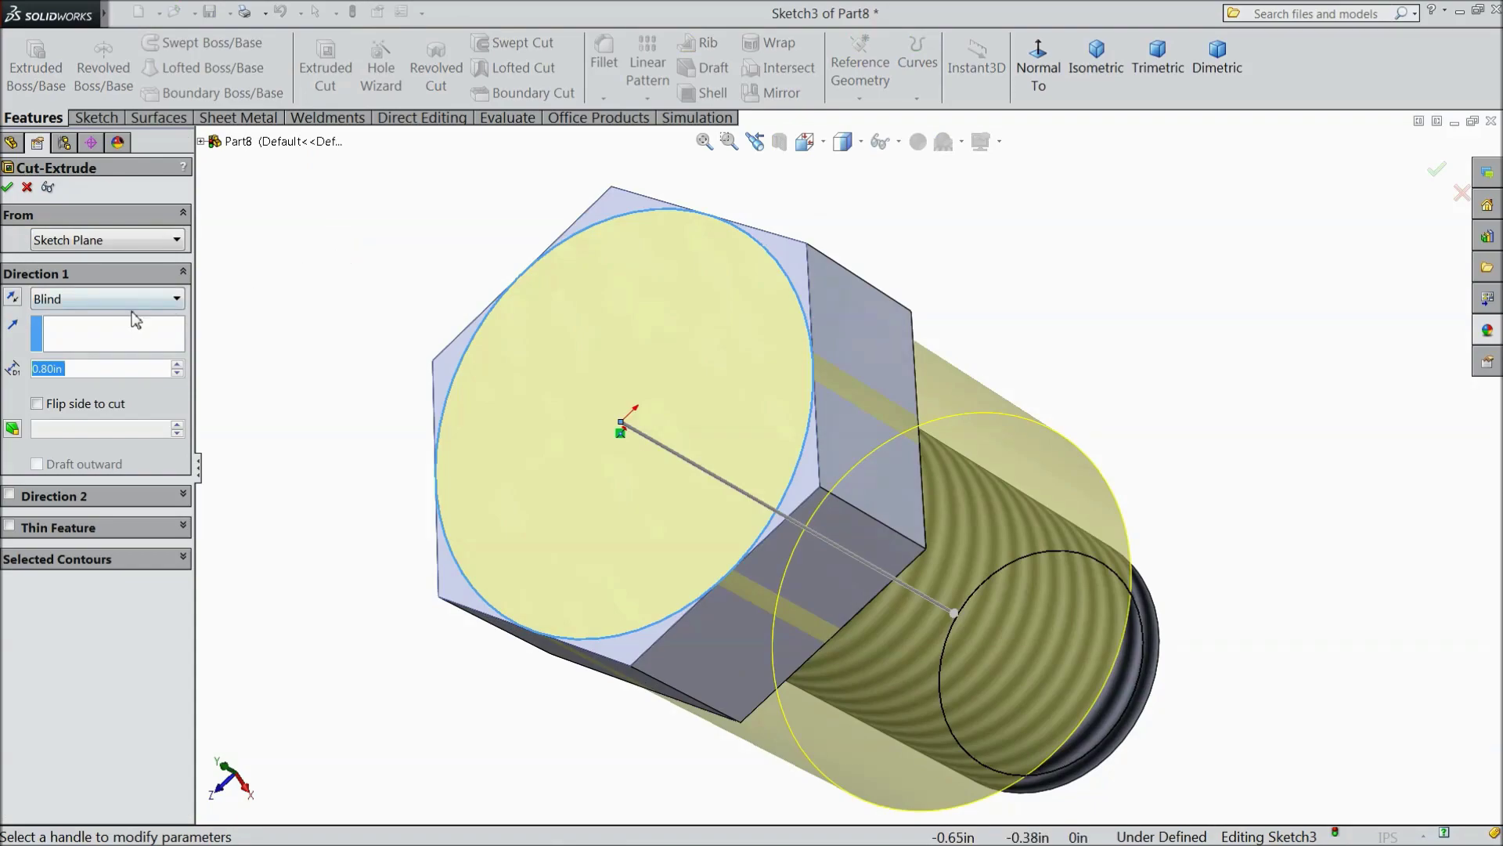
click(36, 405)
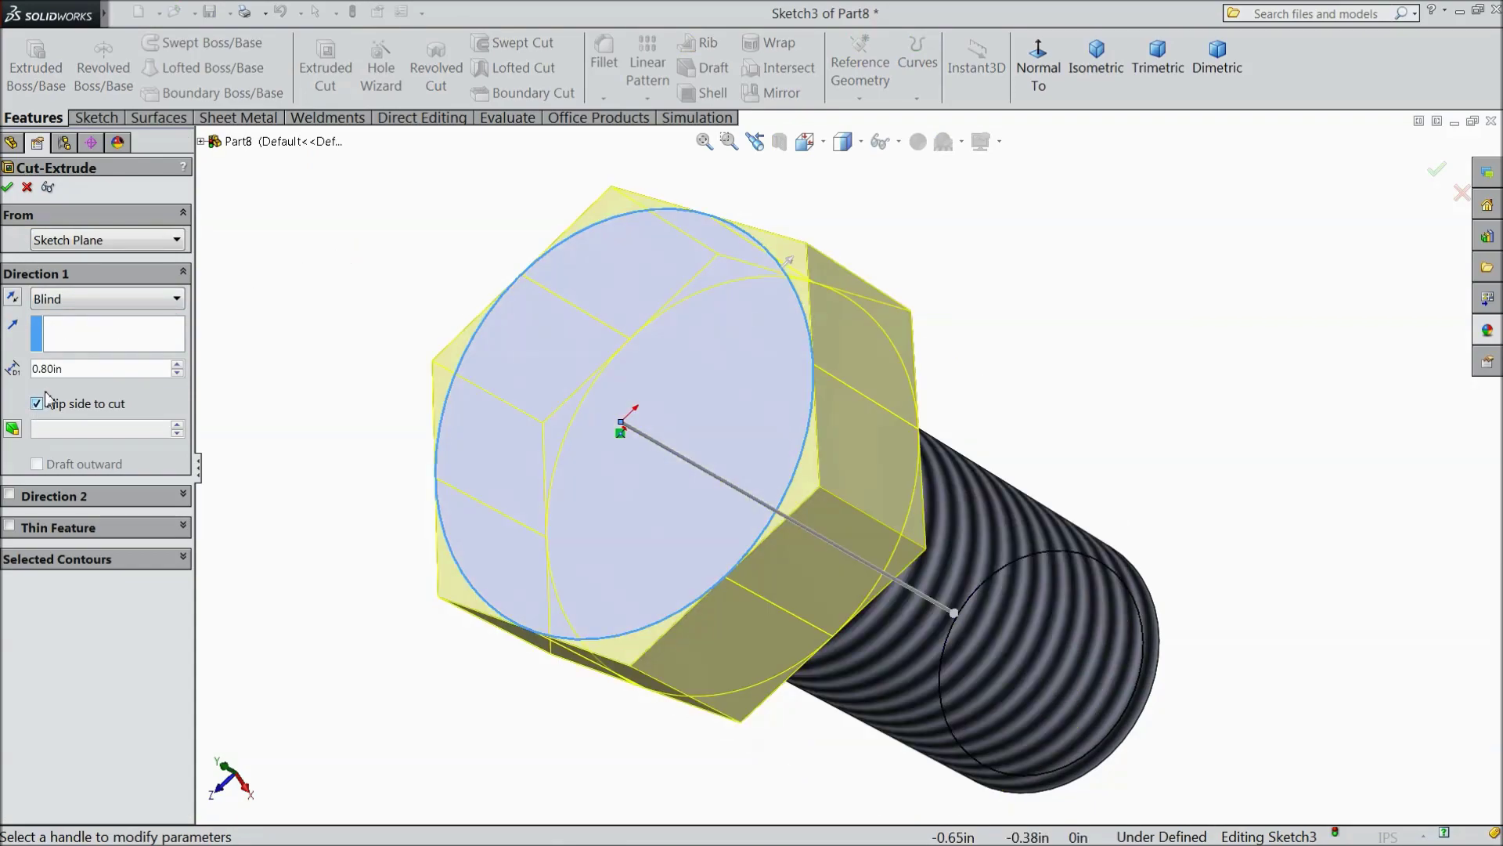
click(12, 428)
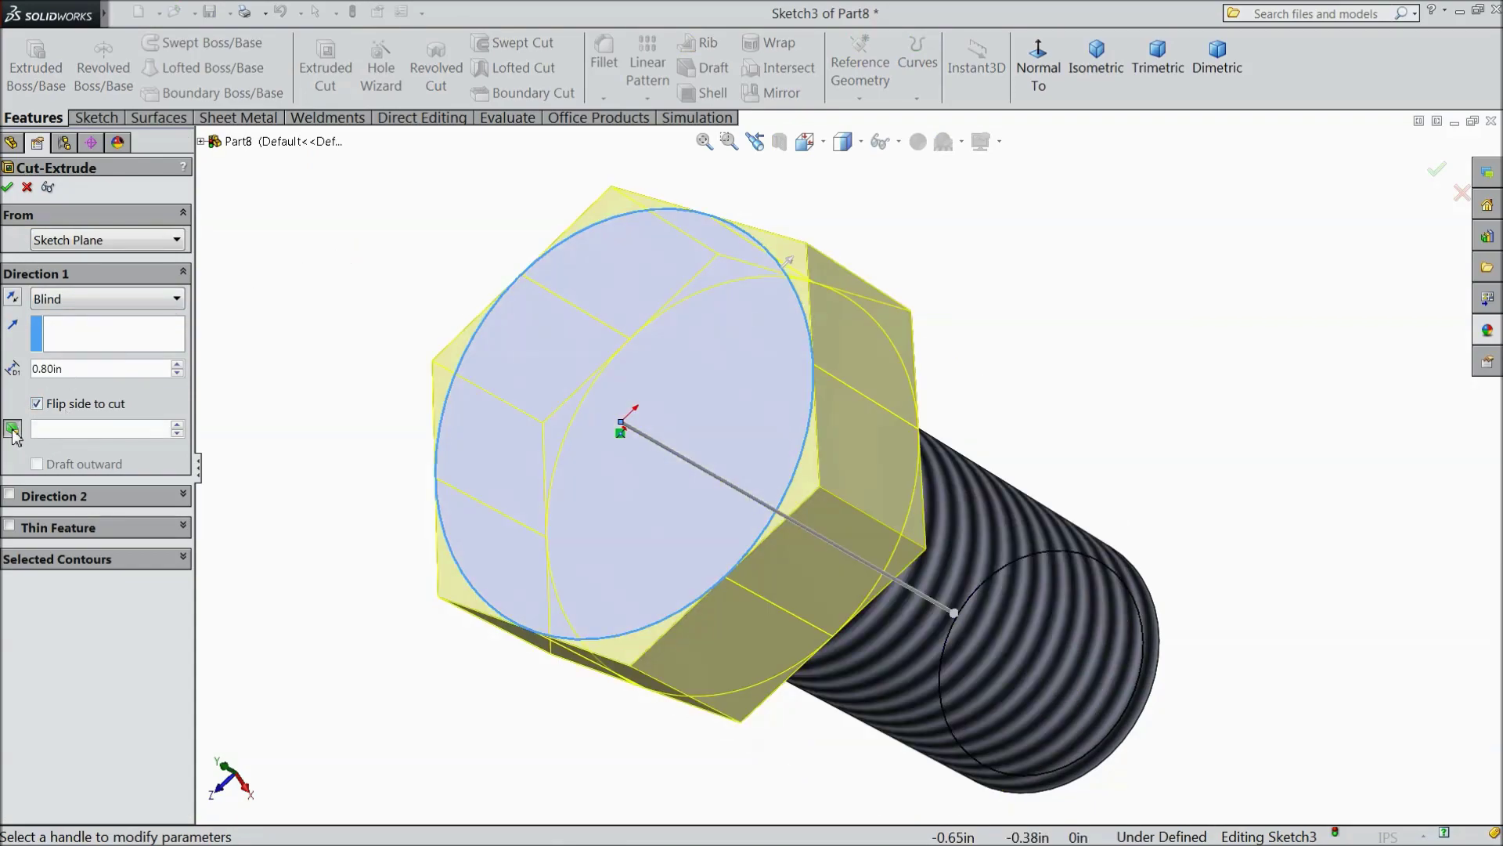
text(45)
key(Return)
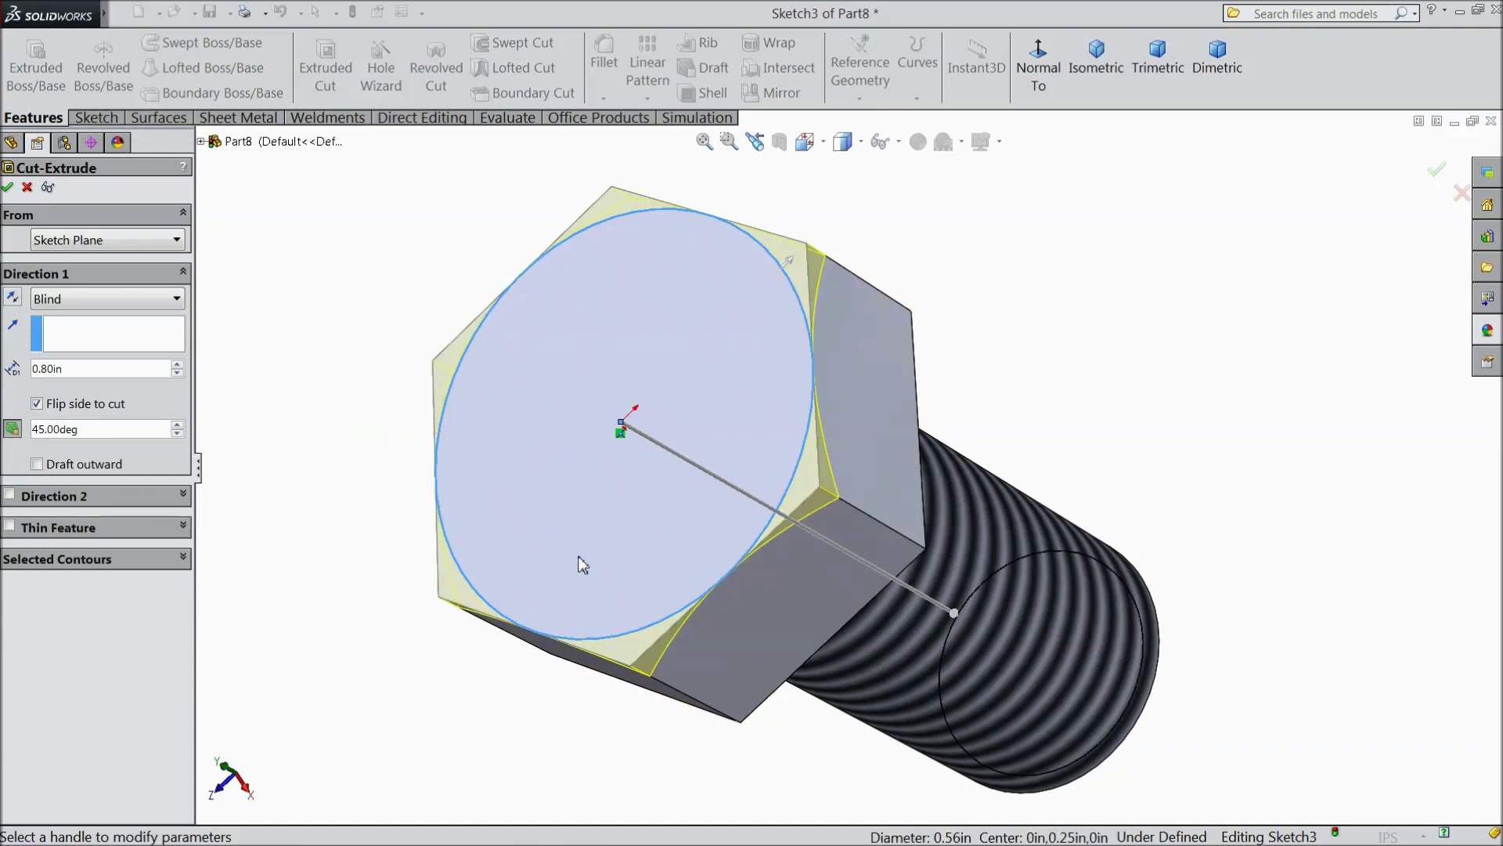
scroll(720, 583, down, 2)
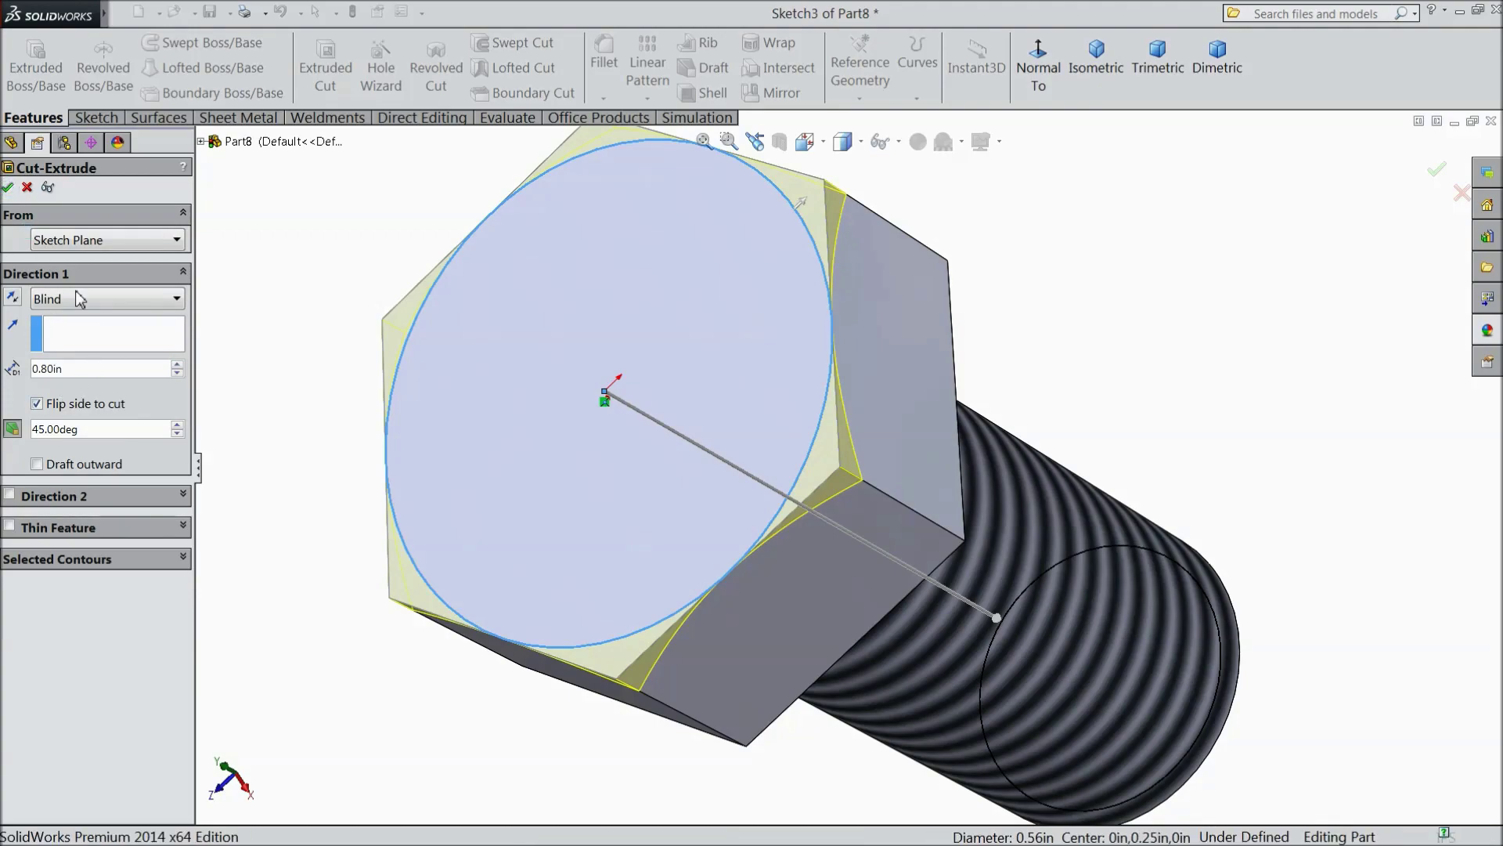
click(8, 187)
Step: Chamfer the circular edge at the shank's free end with a distance of 0.01 in and an angle of 5°
scroll(359, 445, up, 3)
mouse_move(358, 444)
middle_down()
mouse_move(353, 340)
mouse_move(362, 430)
mouse_move(477, 386)
mouse_move(410, 439)
mouse_move(309, 363)
mouse_move(369, 453)
mouse_move(360, 429)
middle_up()
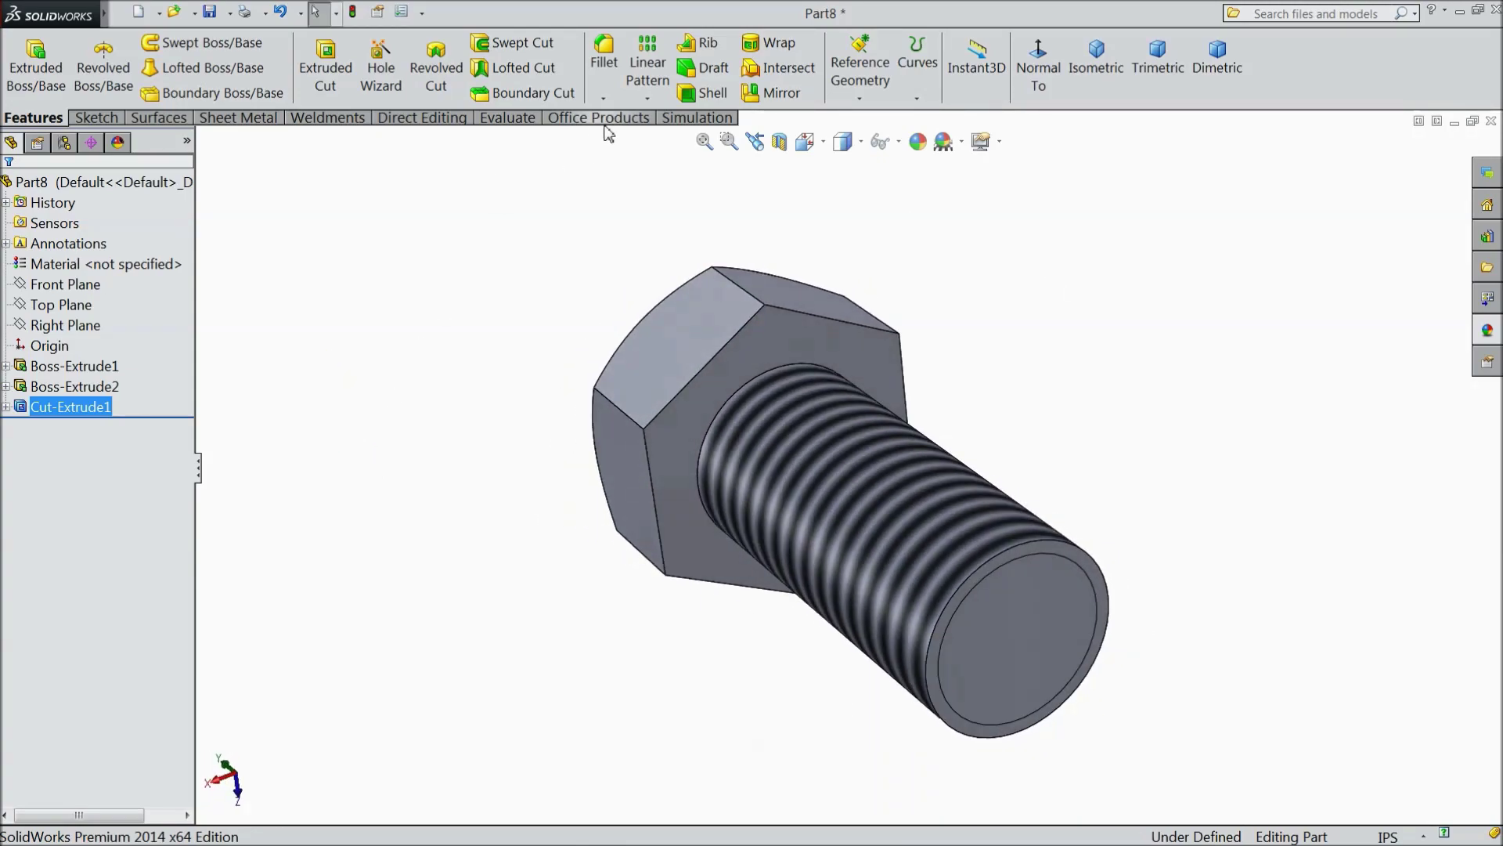
click(603, 97)
click(625, 138)
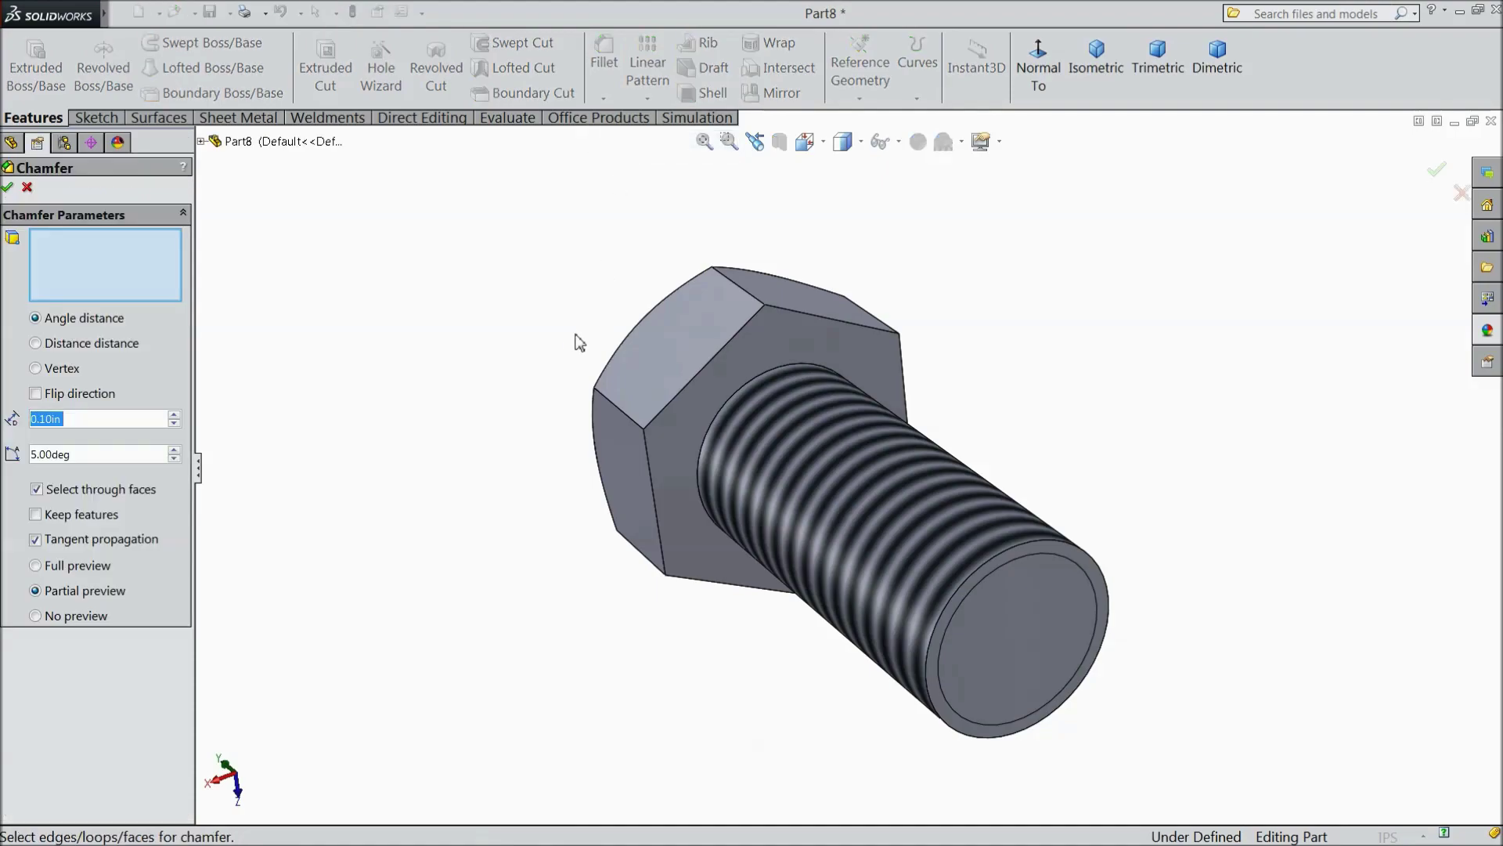
text(0.01)
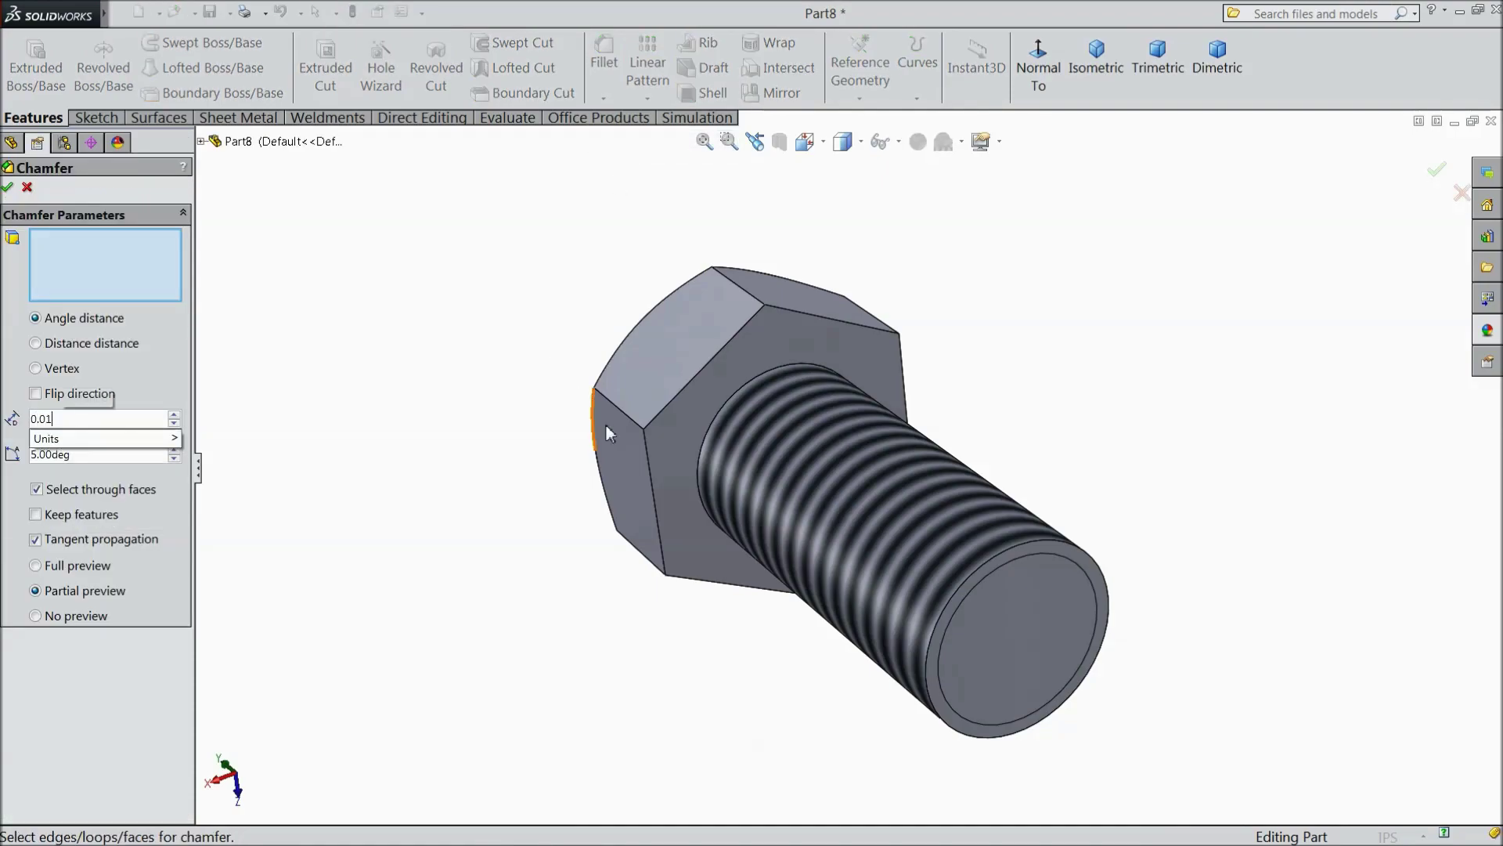
key(Return)
click(944, 609)
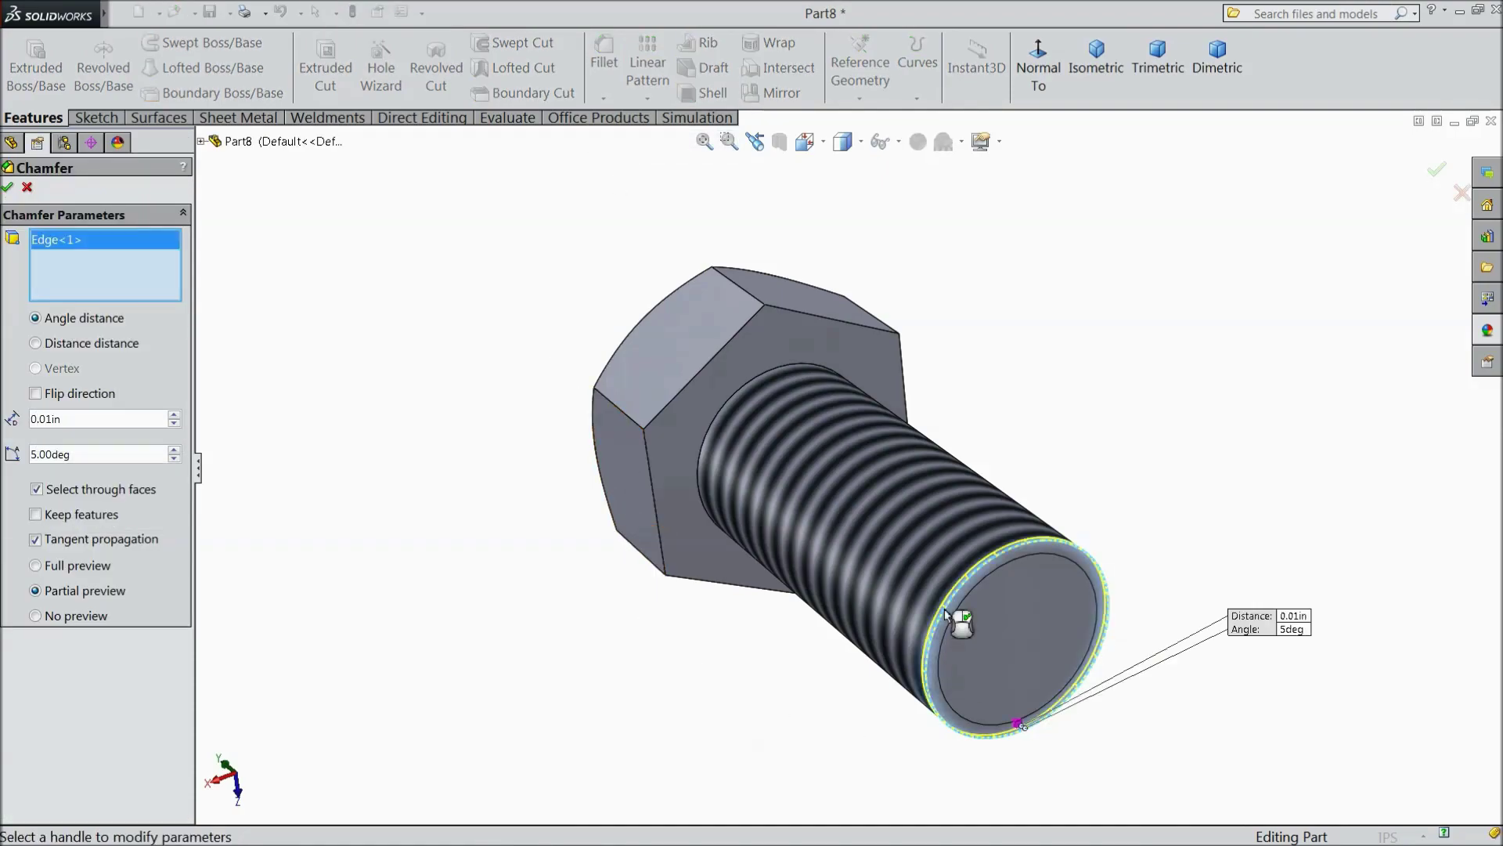
click(8, 189)
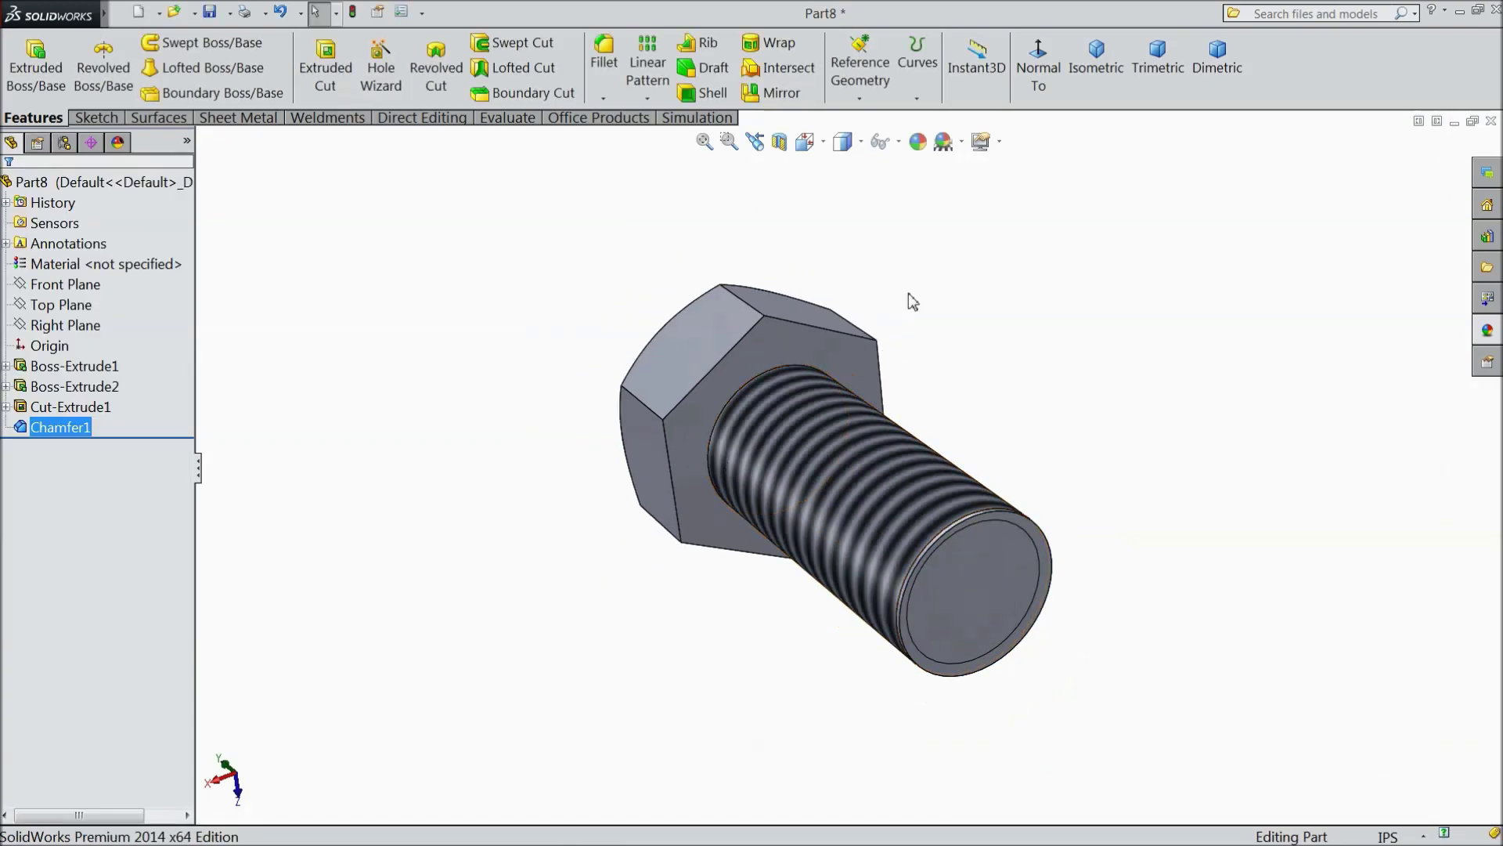
Step: Set the bolt to the isometric view and save the part under the file name Bolt
click(1096, 59)
scroll(1034, 395, down, 2)
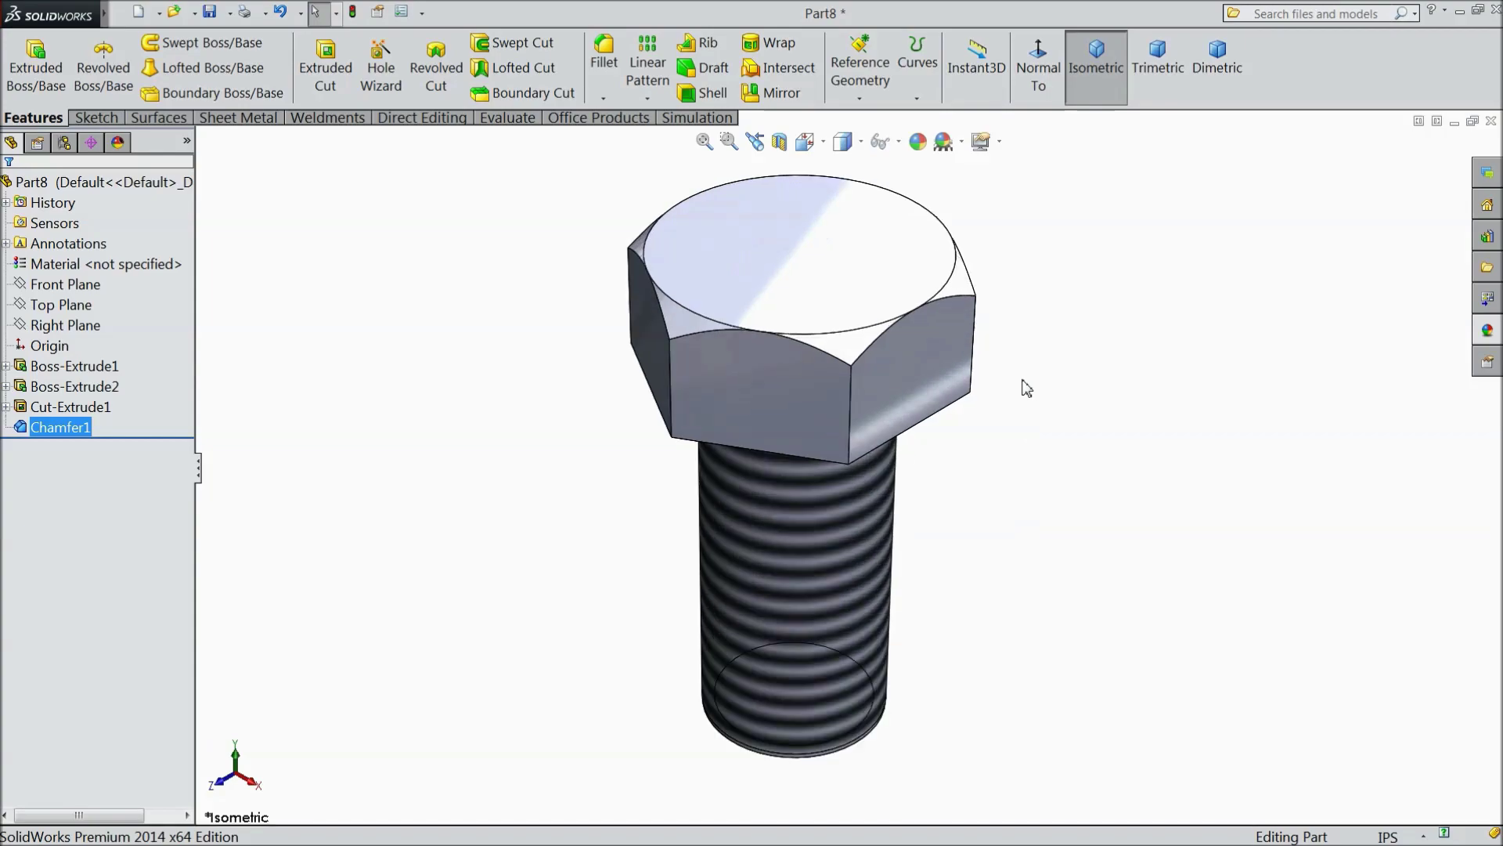
click(212, 15)
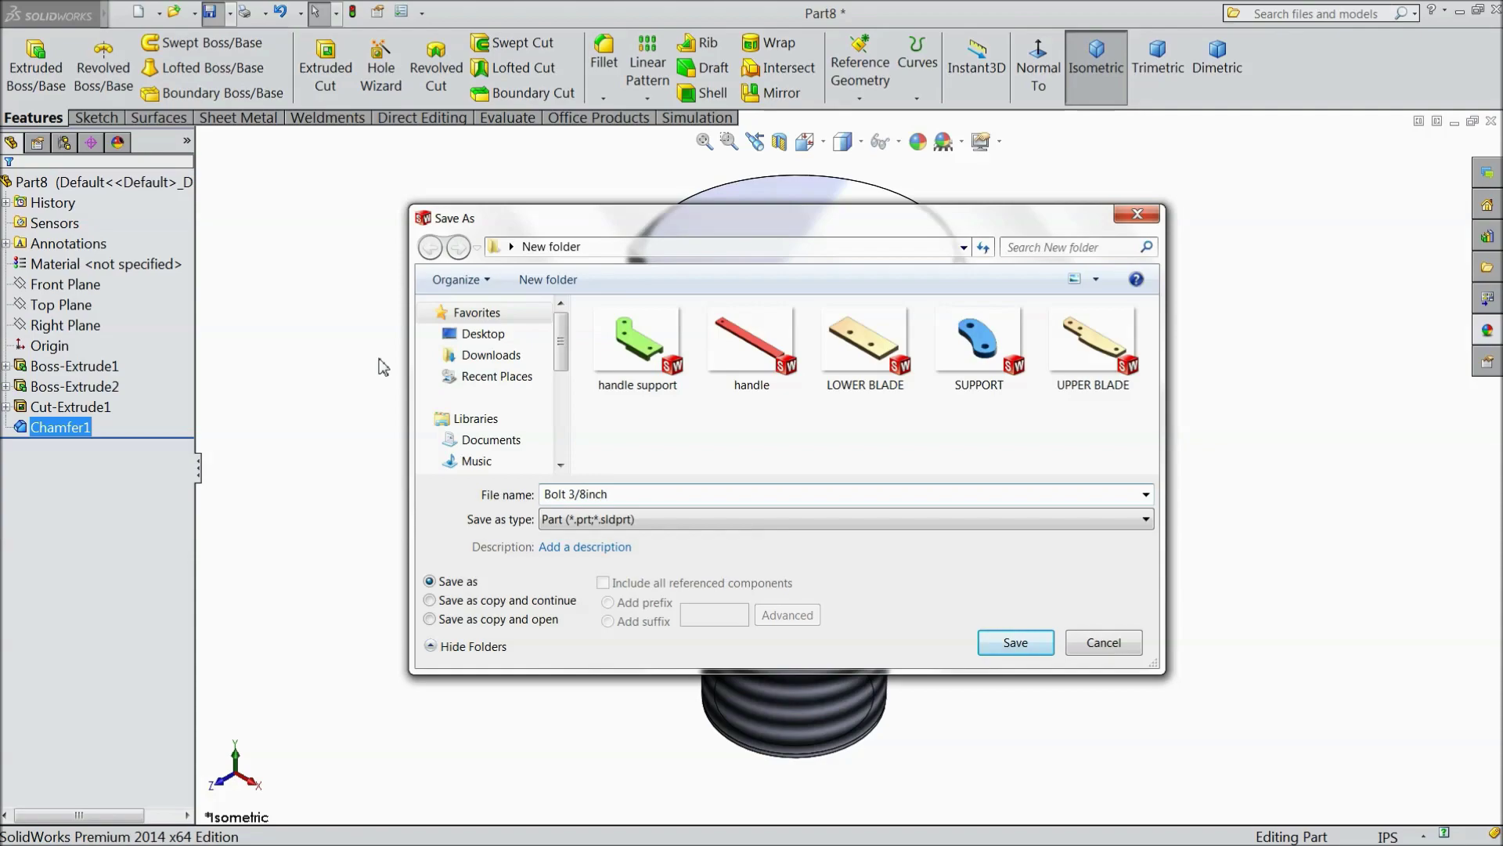
click(1018, 645)
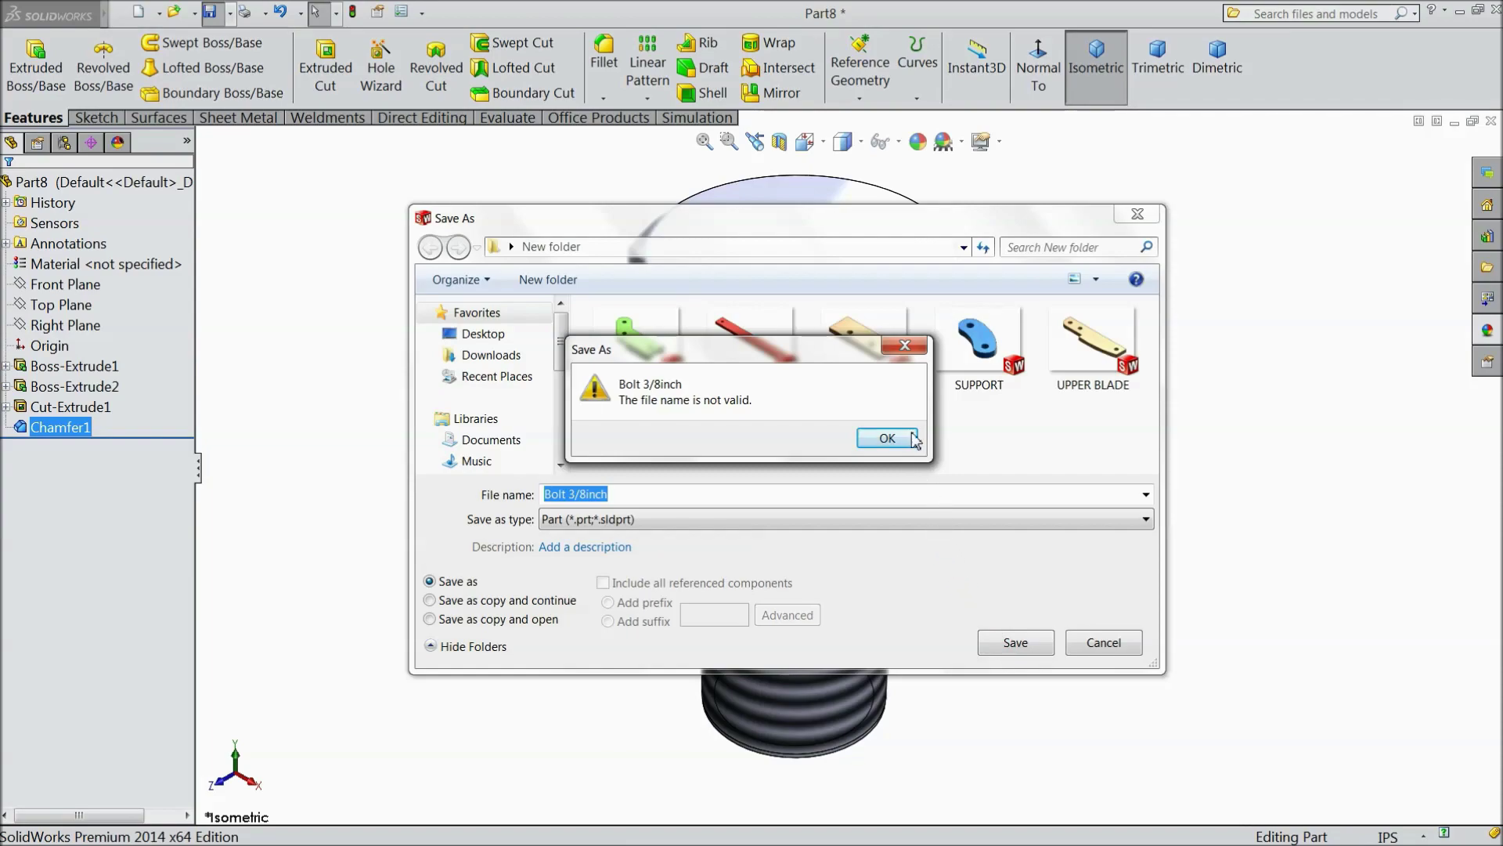
click(905, 345)
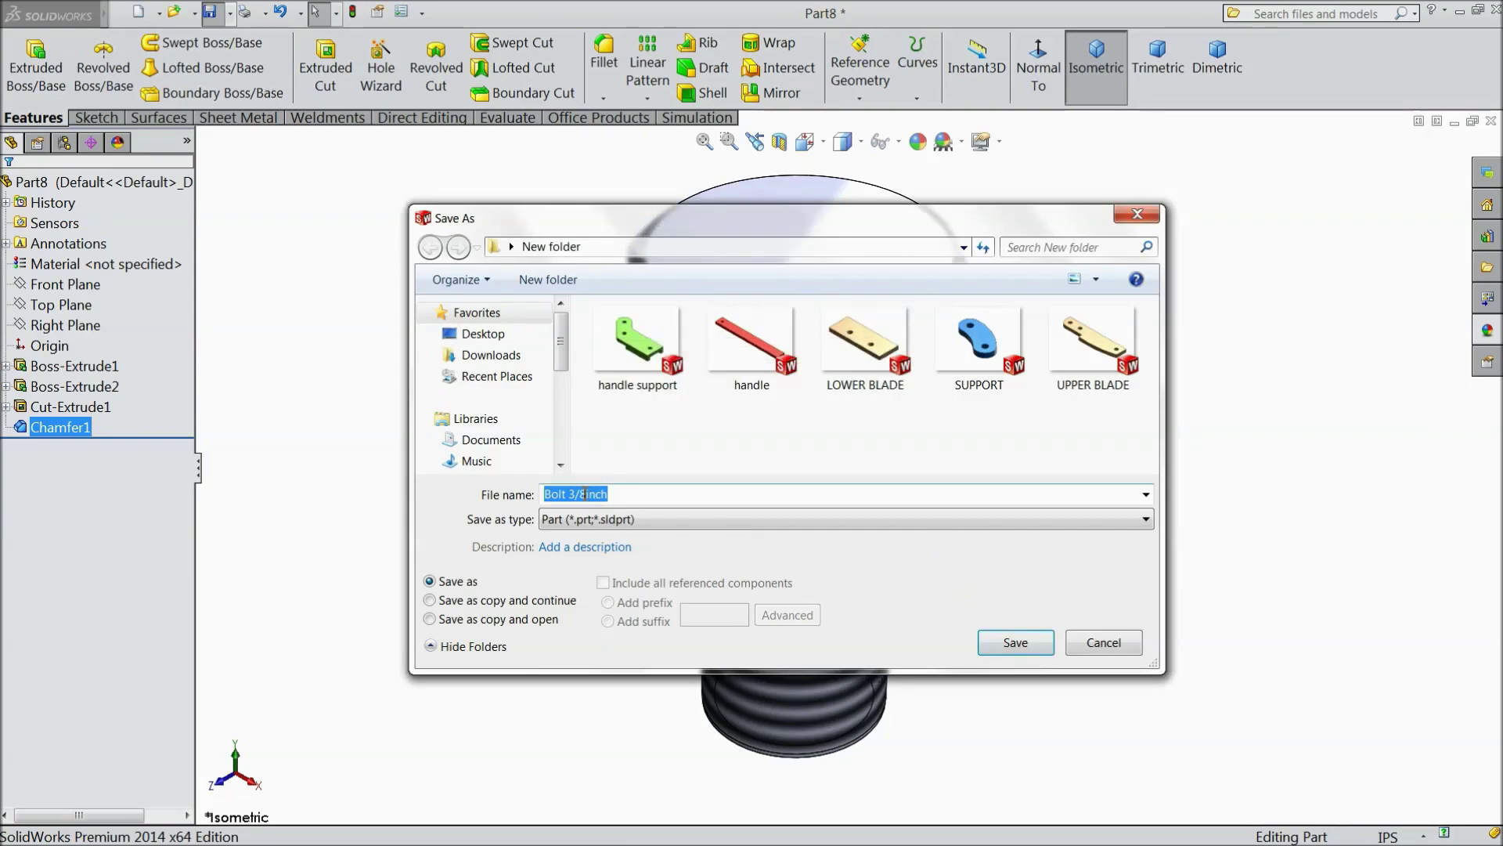
drag(619, 492, 596, 492)
click(1012, 653)
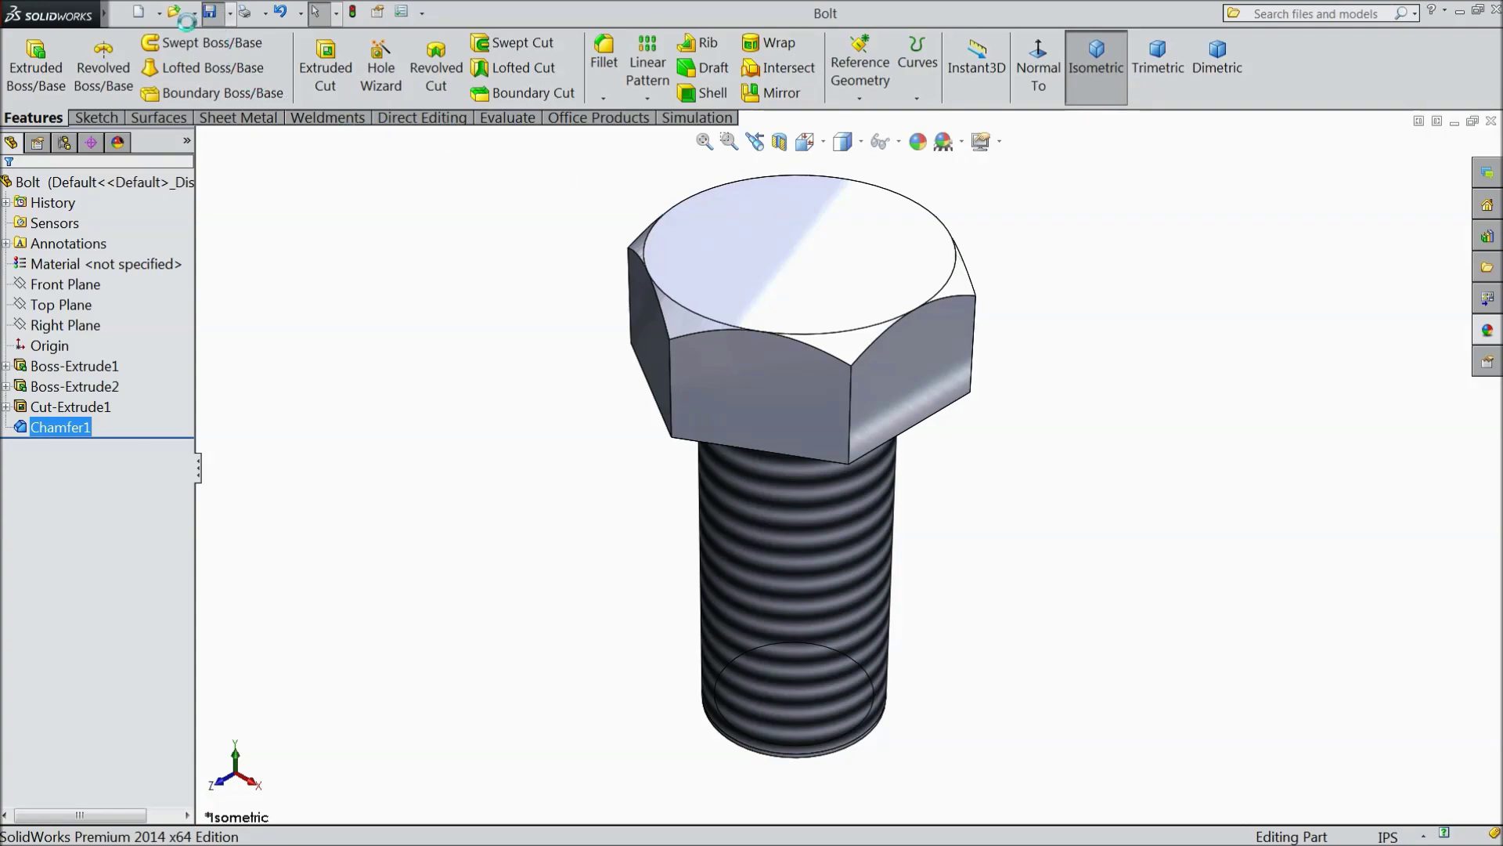
Step: Create a new part document with IPS units and a plain white scene background
click(149, 13)
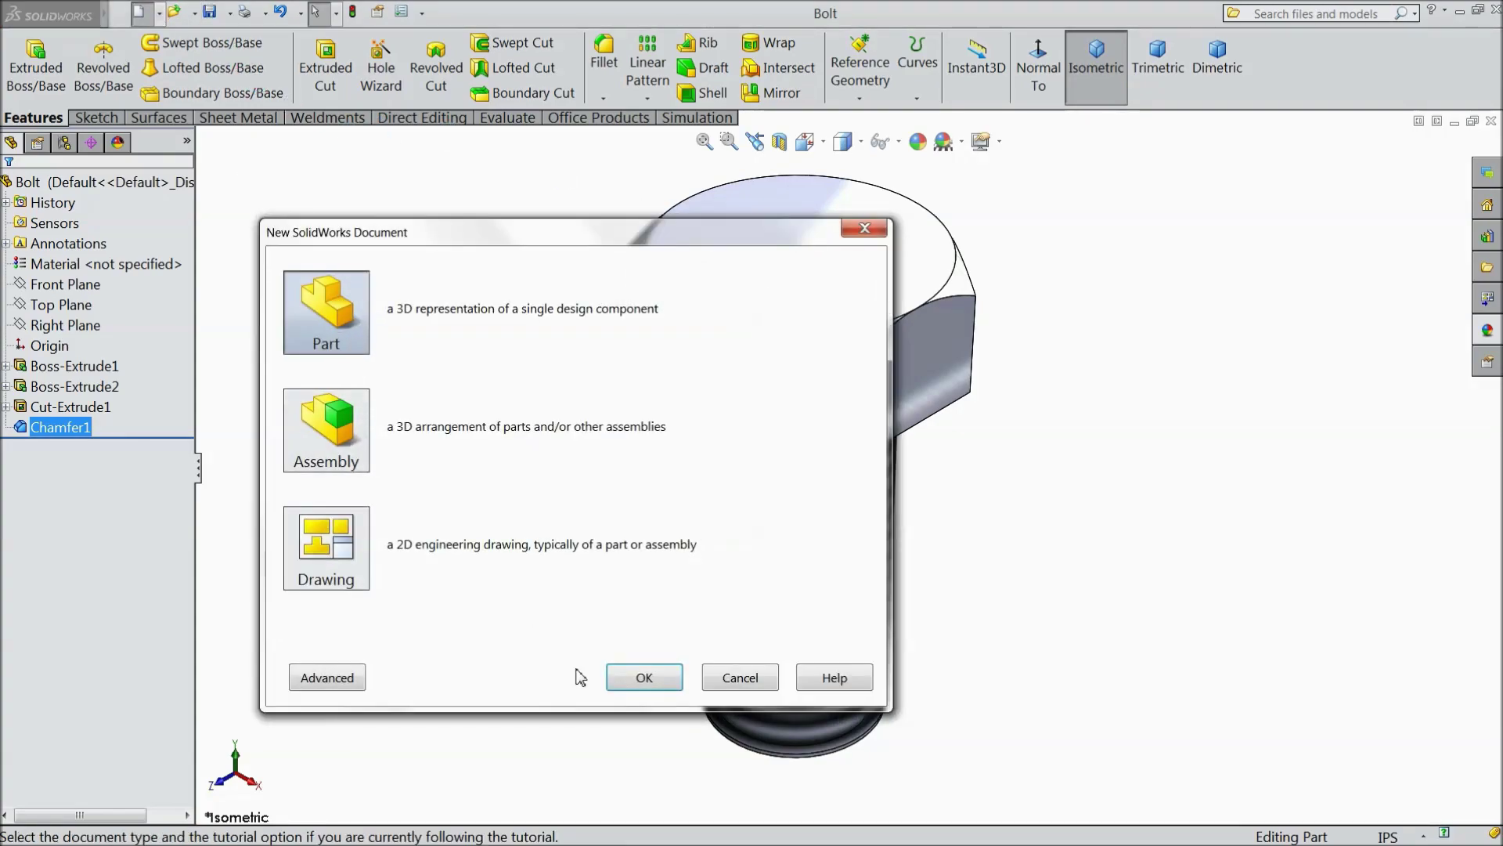
click(643, 678)
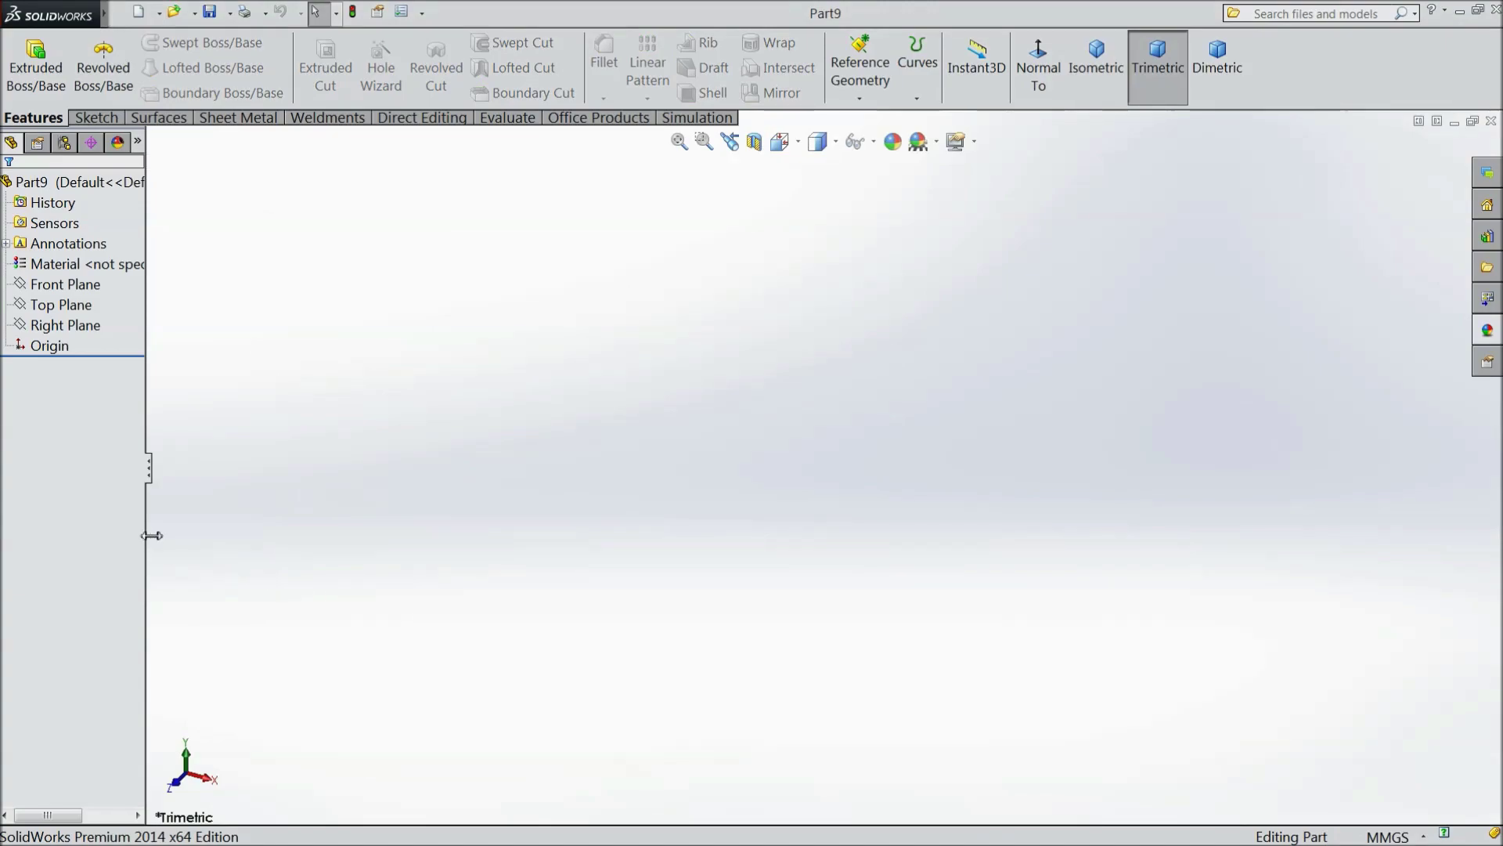
drag(152, 536, 221, 548)
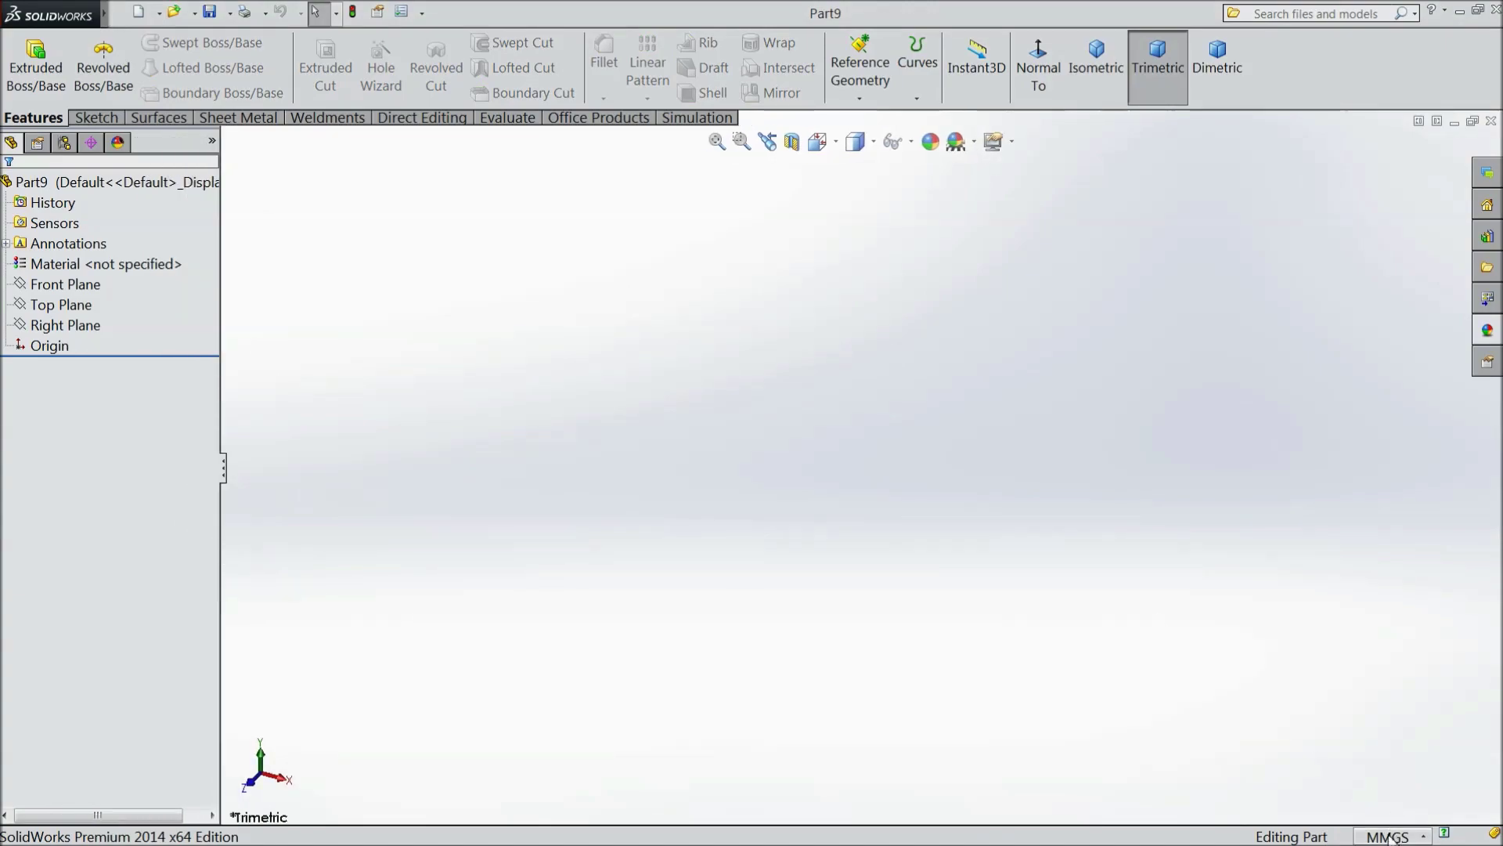
click(1390, 836)
click(1316, 778)
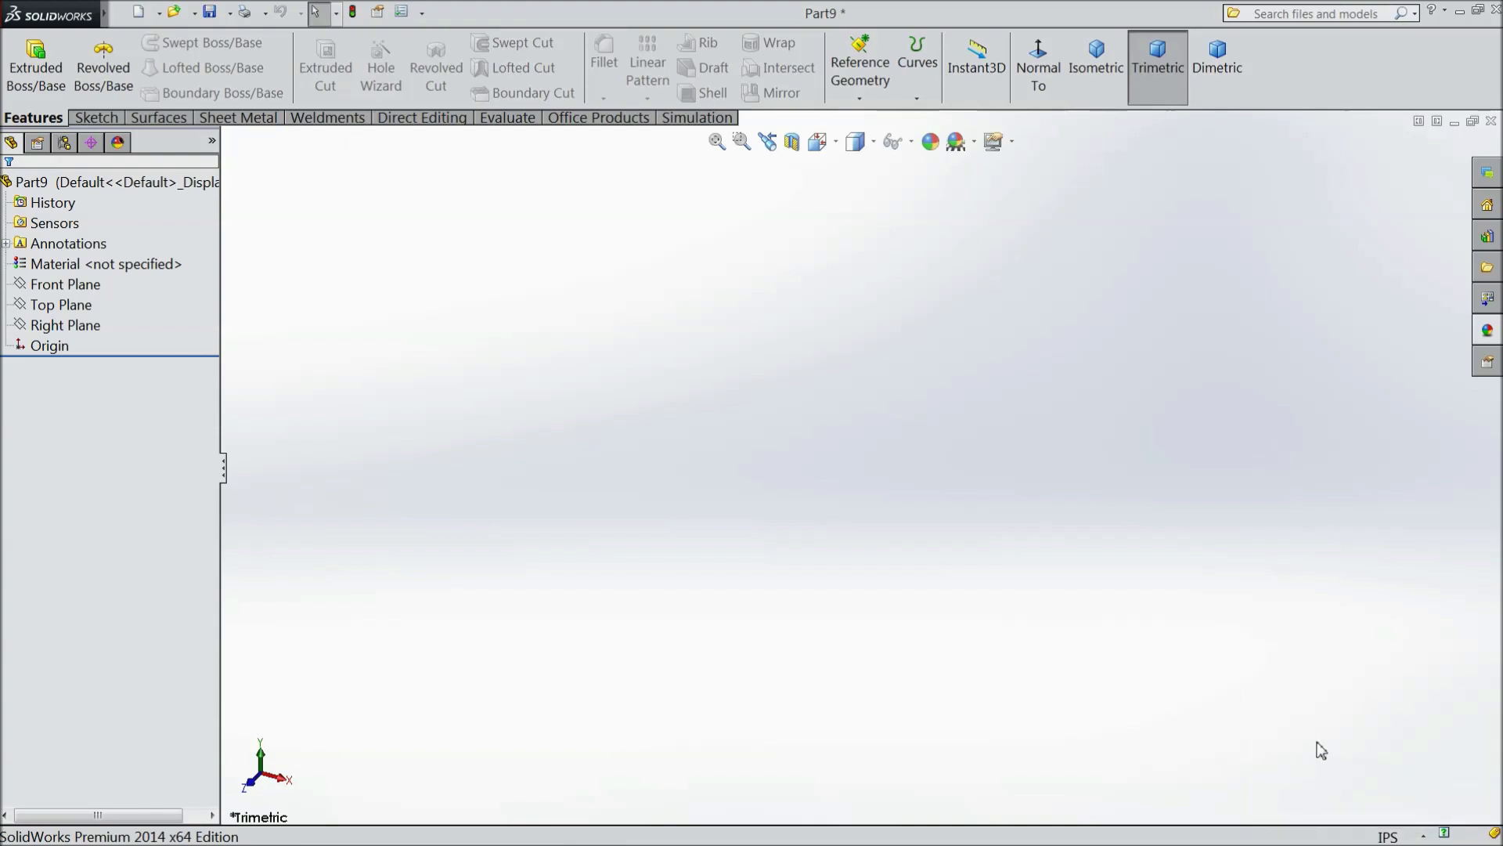
click(974, 142)
click(993, 57)
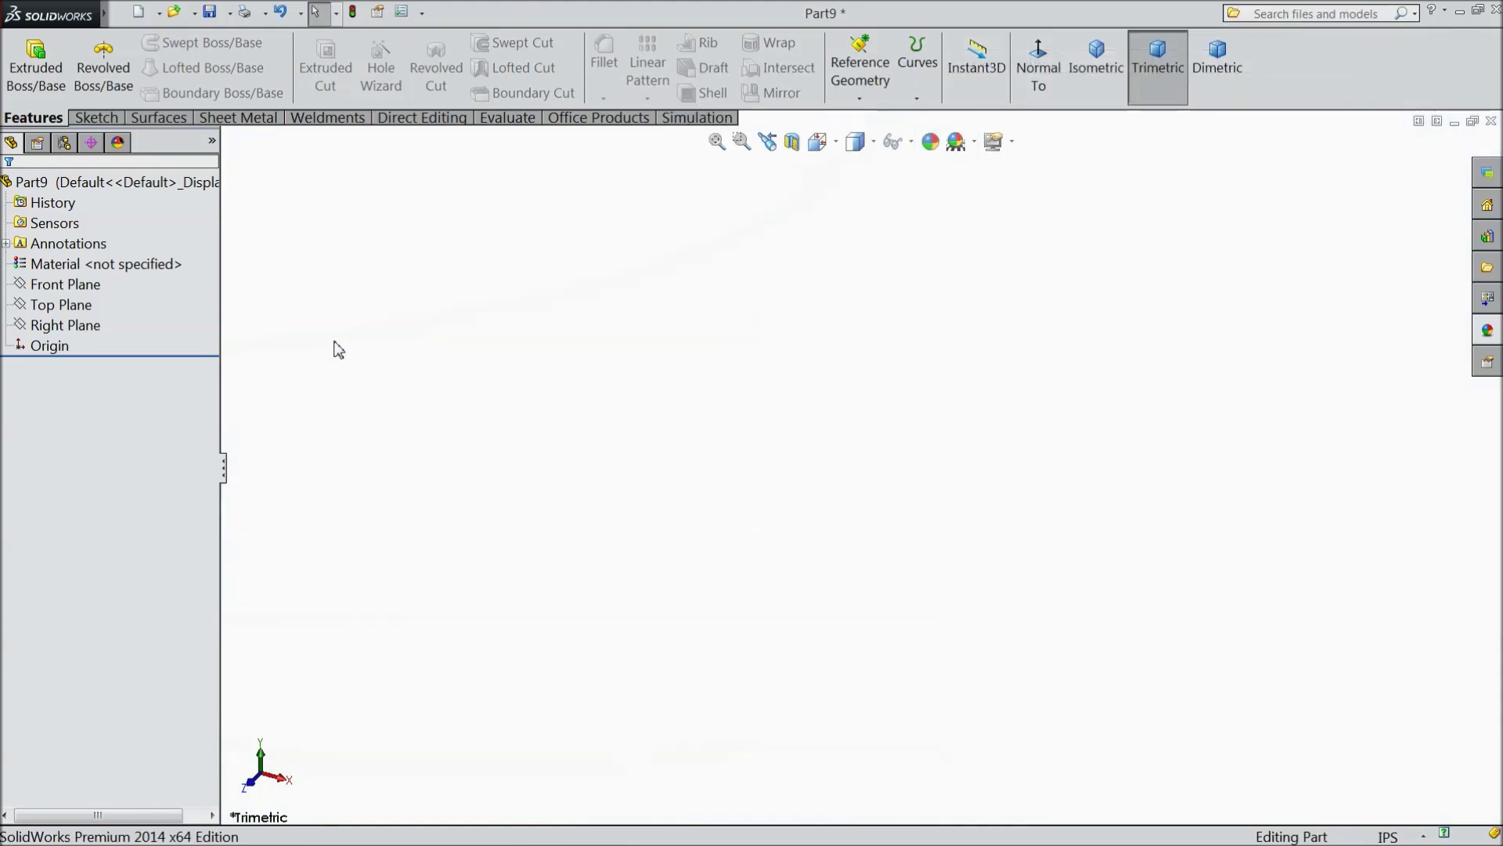
Step: Start a sketch on the Top Plane and draw a six-sided inscribed-circle polygon centred on the origin, about 5.28 in across flats
click(63, 303)
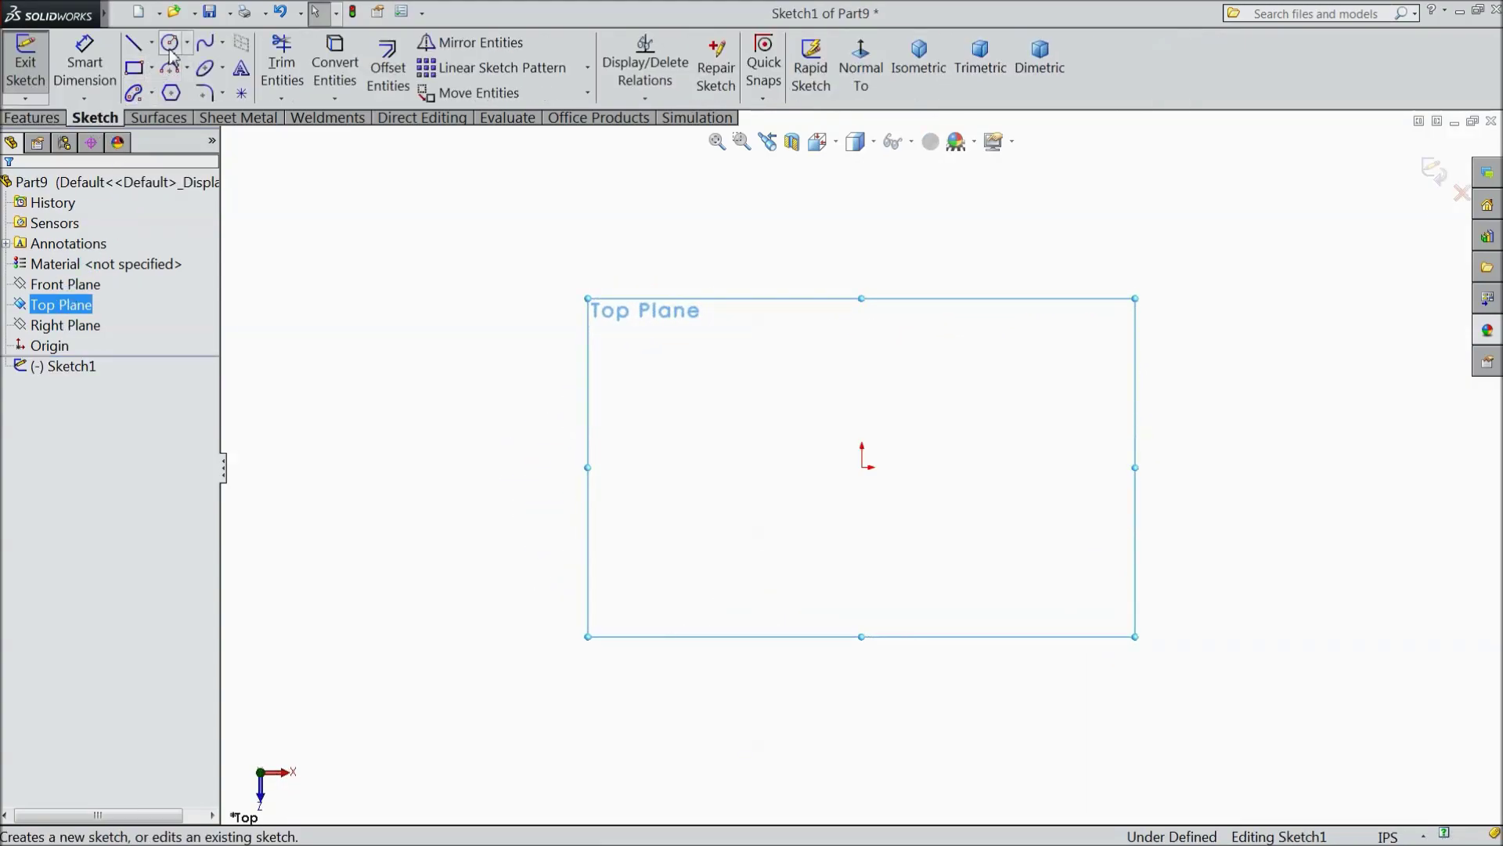
click(171, 92)
drag(862, 467, 862, 231)
right_click(920, 205)
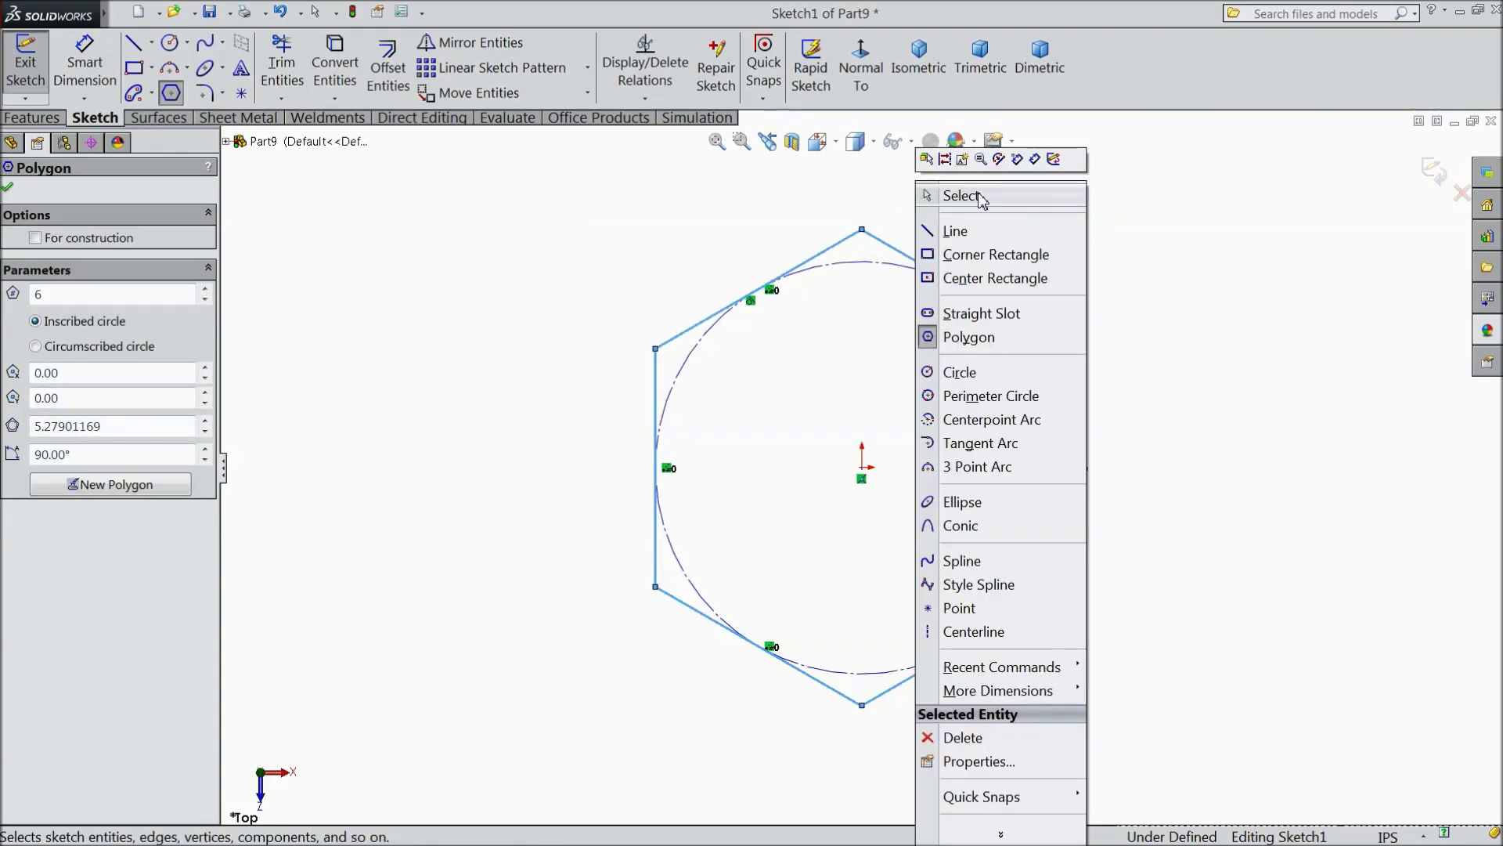
click(961, 195)
Step: Add a vertical relation between the hexagon's uppermost vertex and the origin
click(862, 229)
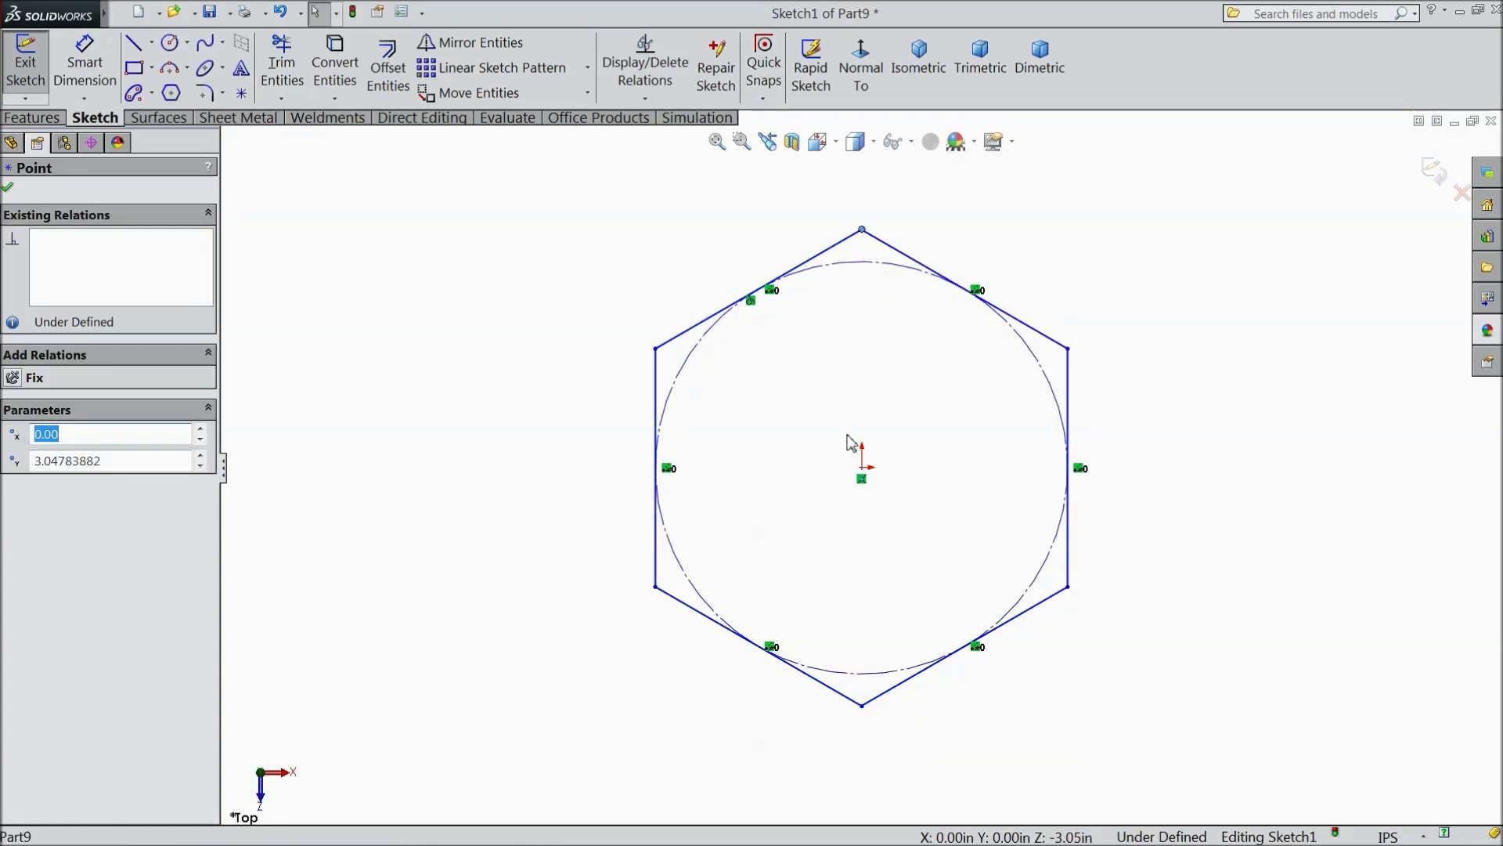
ctrl+click(861, 468)
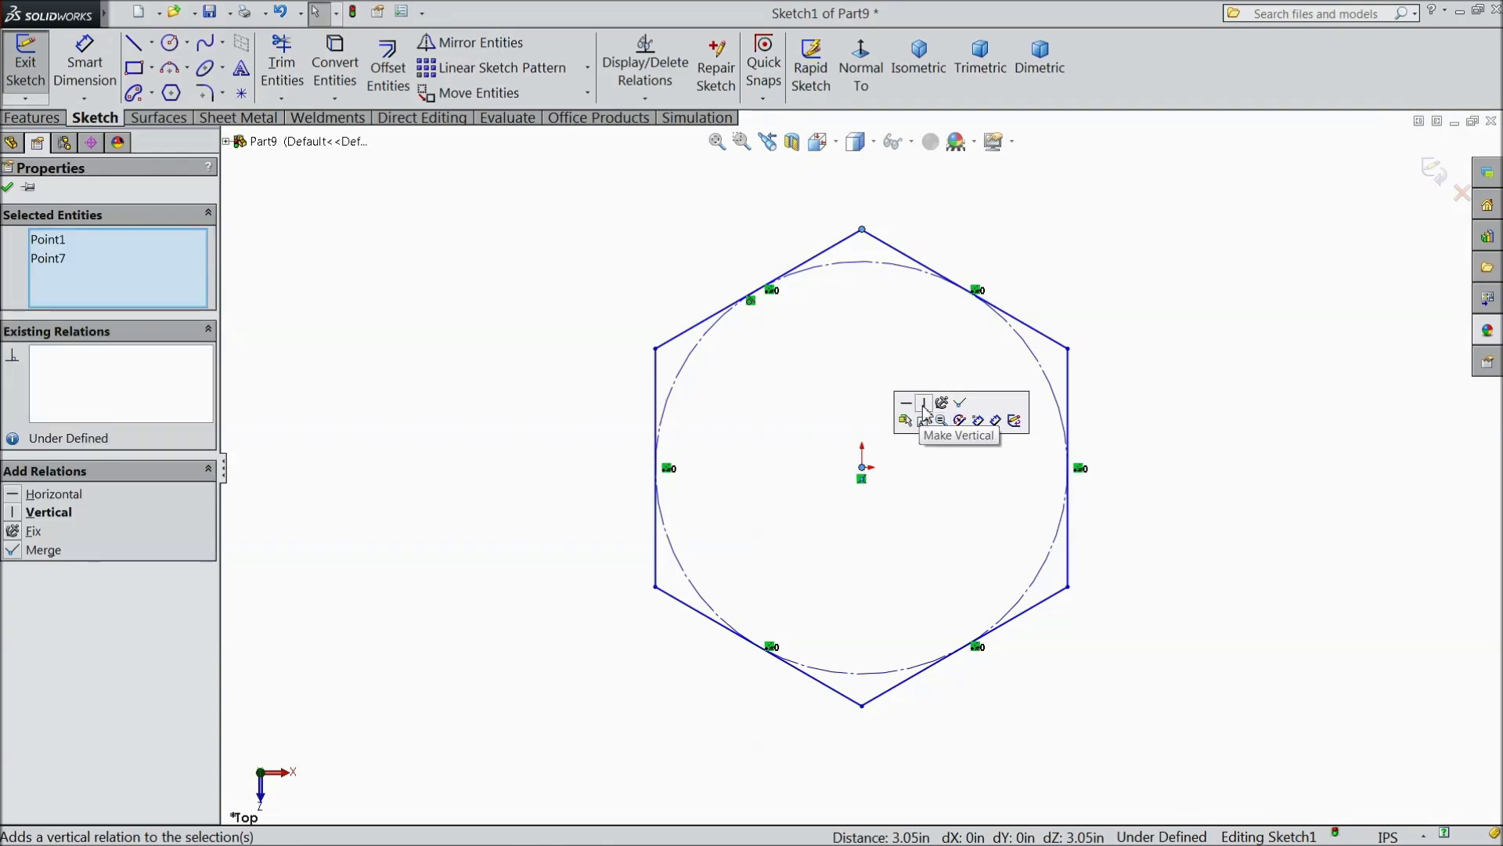
click(928, 427)
Step: Dimension the distance between the hexagon's two vertical sides as 0.563 in
click(84, 64)
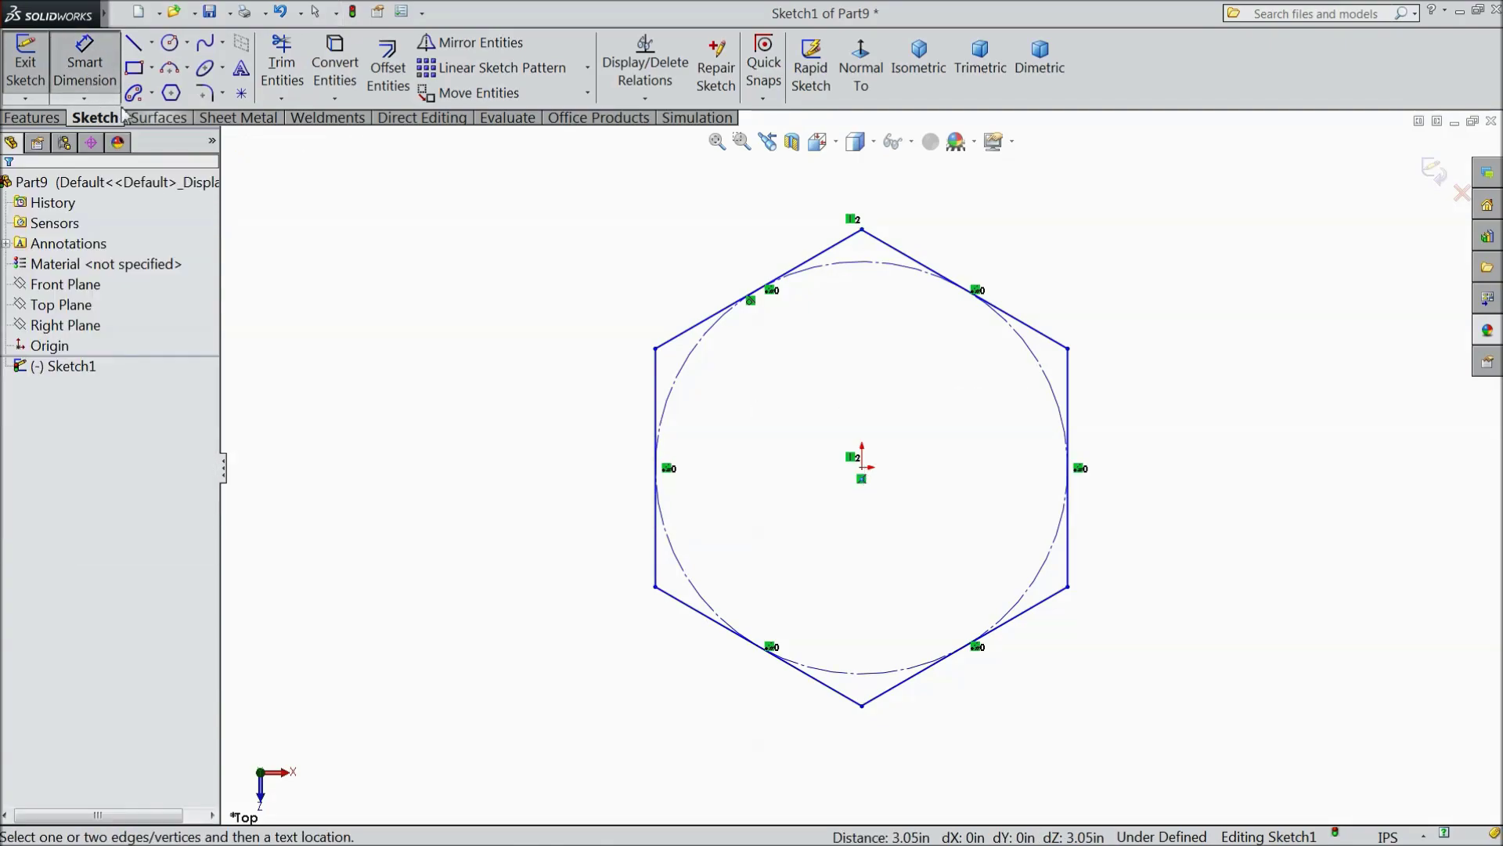
click(656, 386)
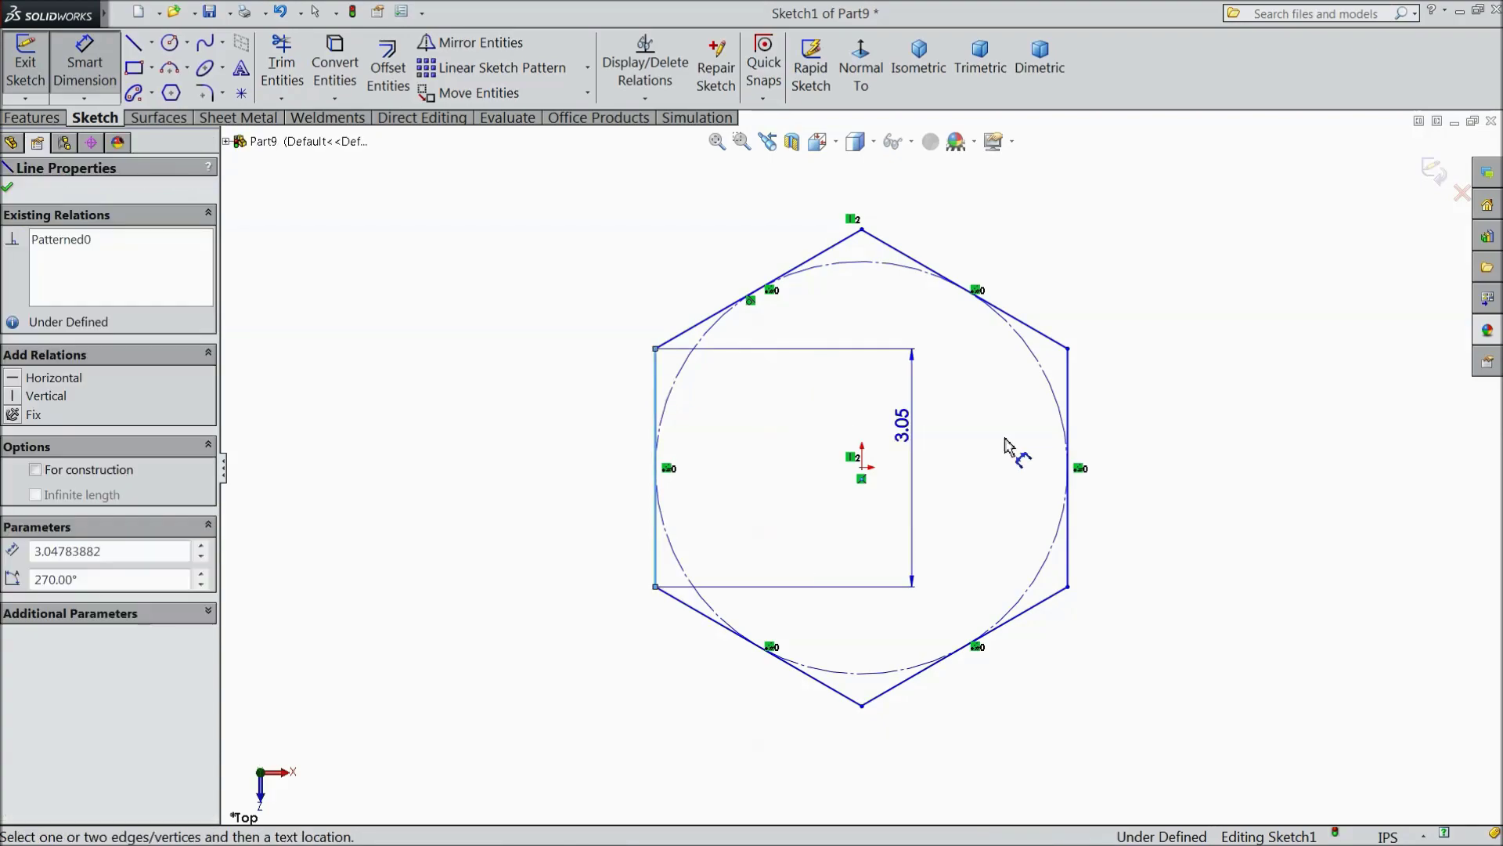
click(1067, 403)
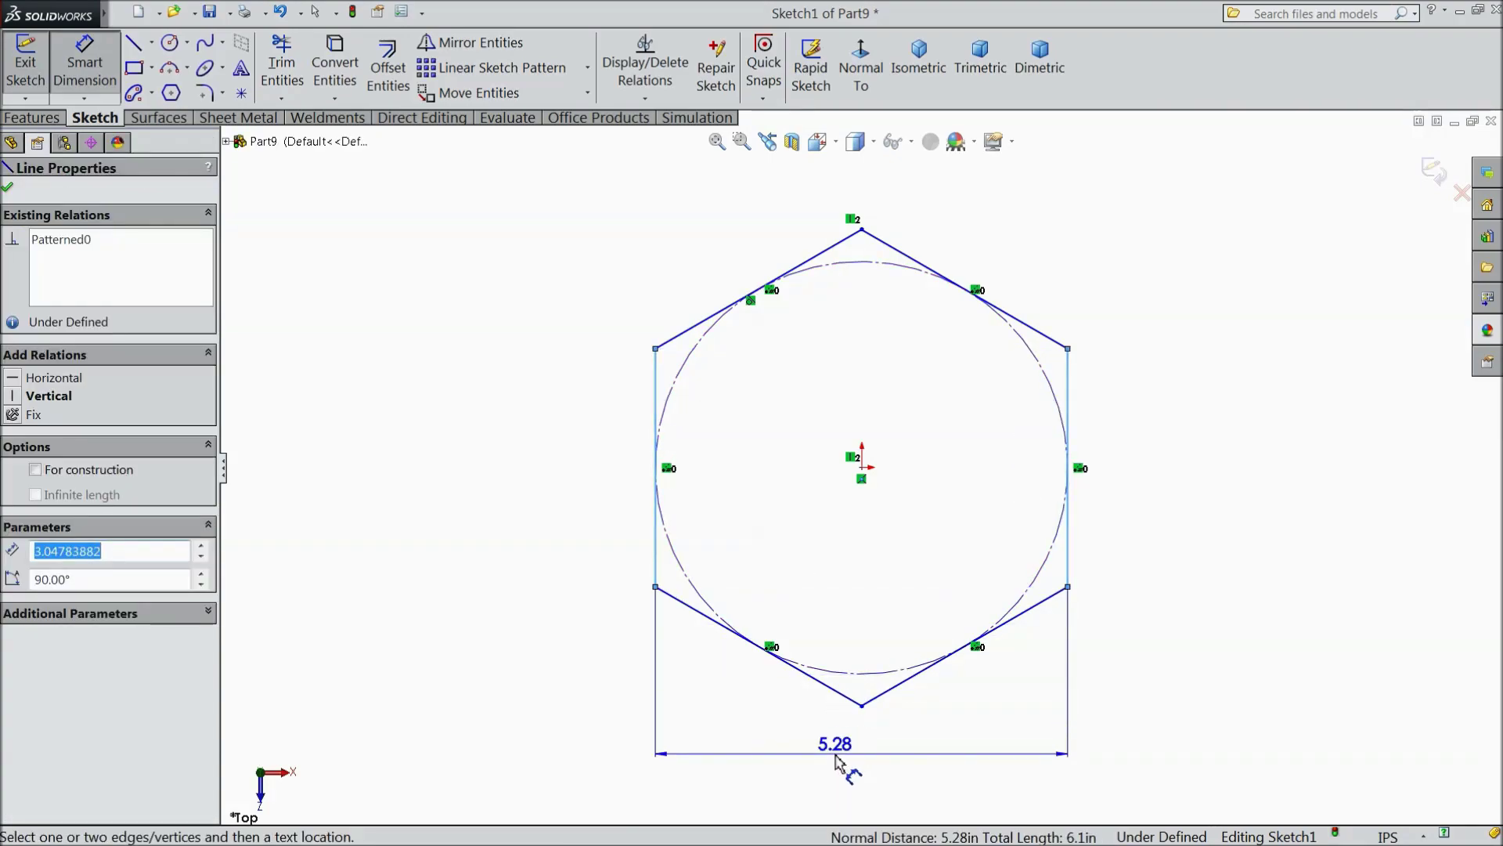
click(866, 754)
text(0.563)
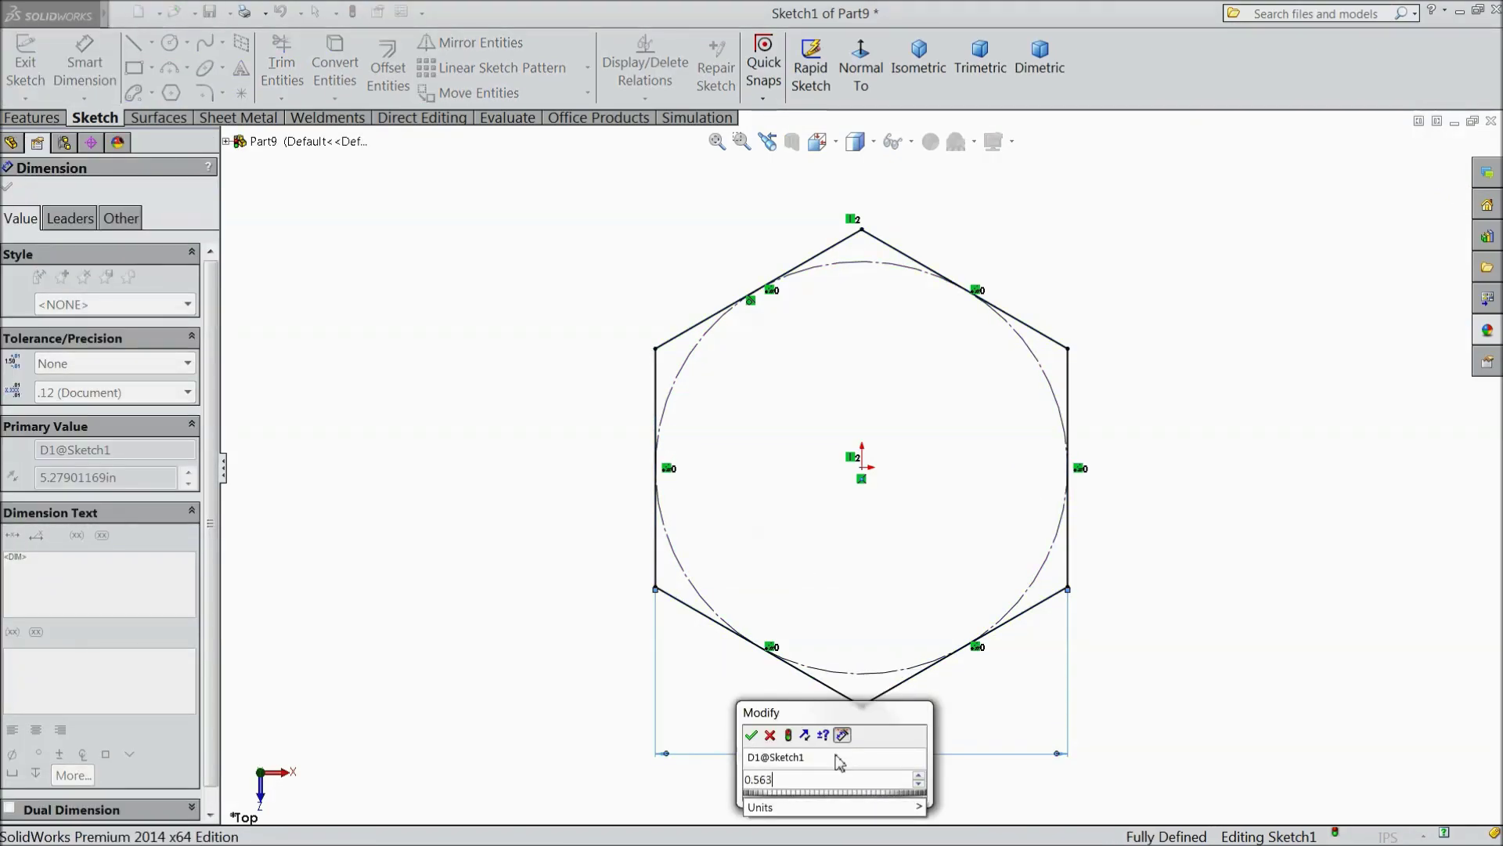
click(751, 735)
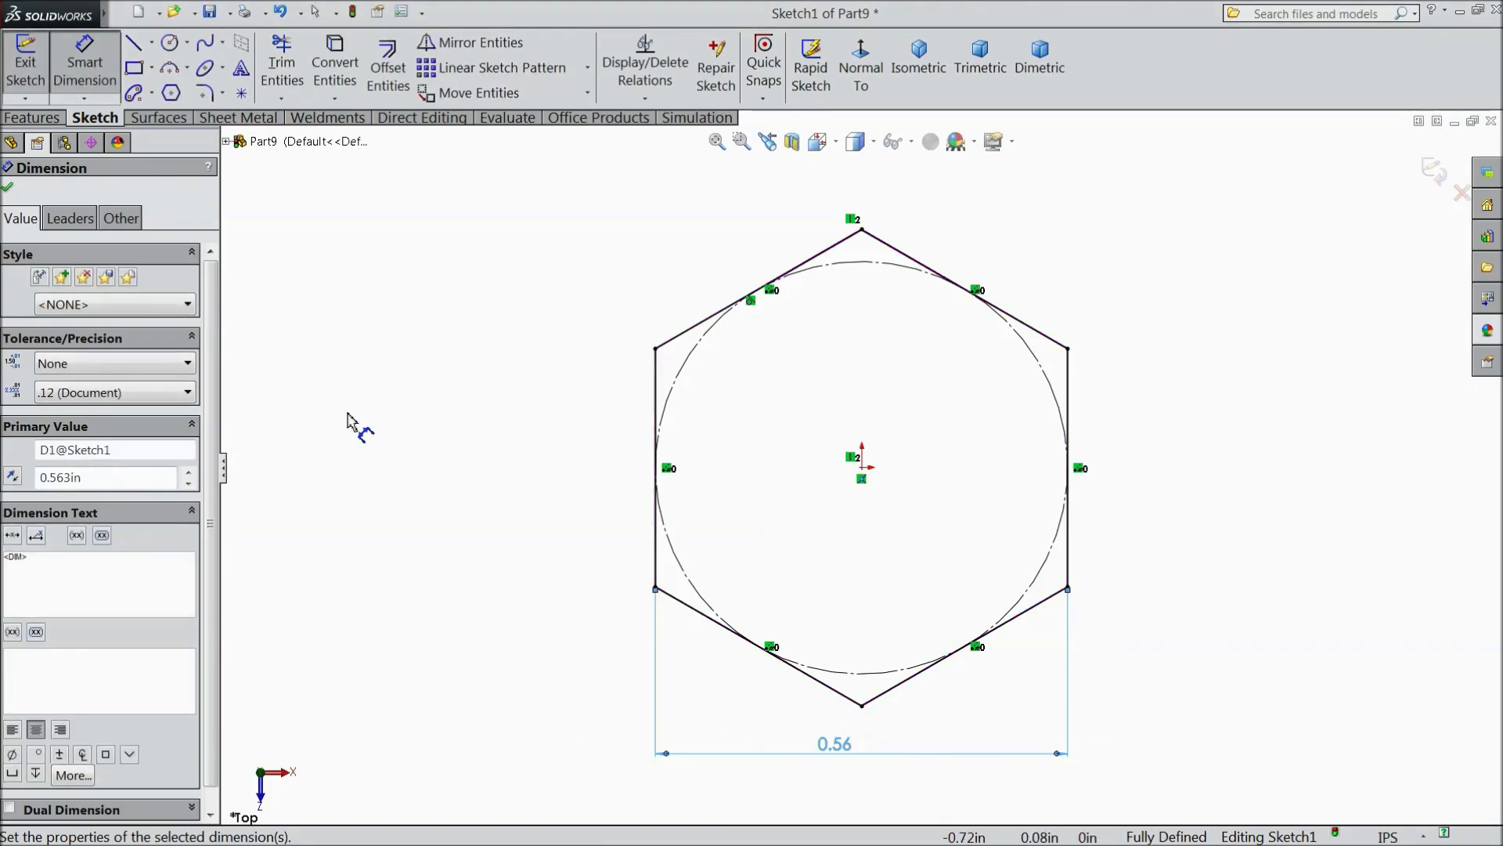
Step: Extrude the hexagon as a blind boss 0.25 in deep
click(31, 117)
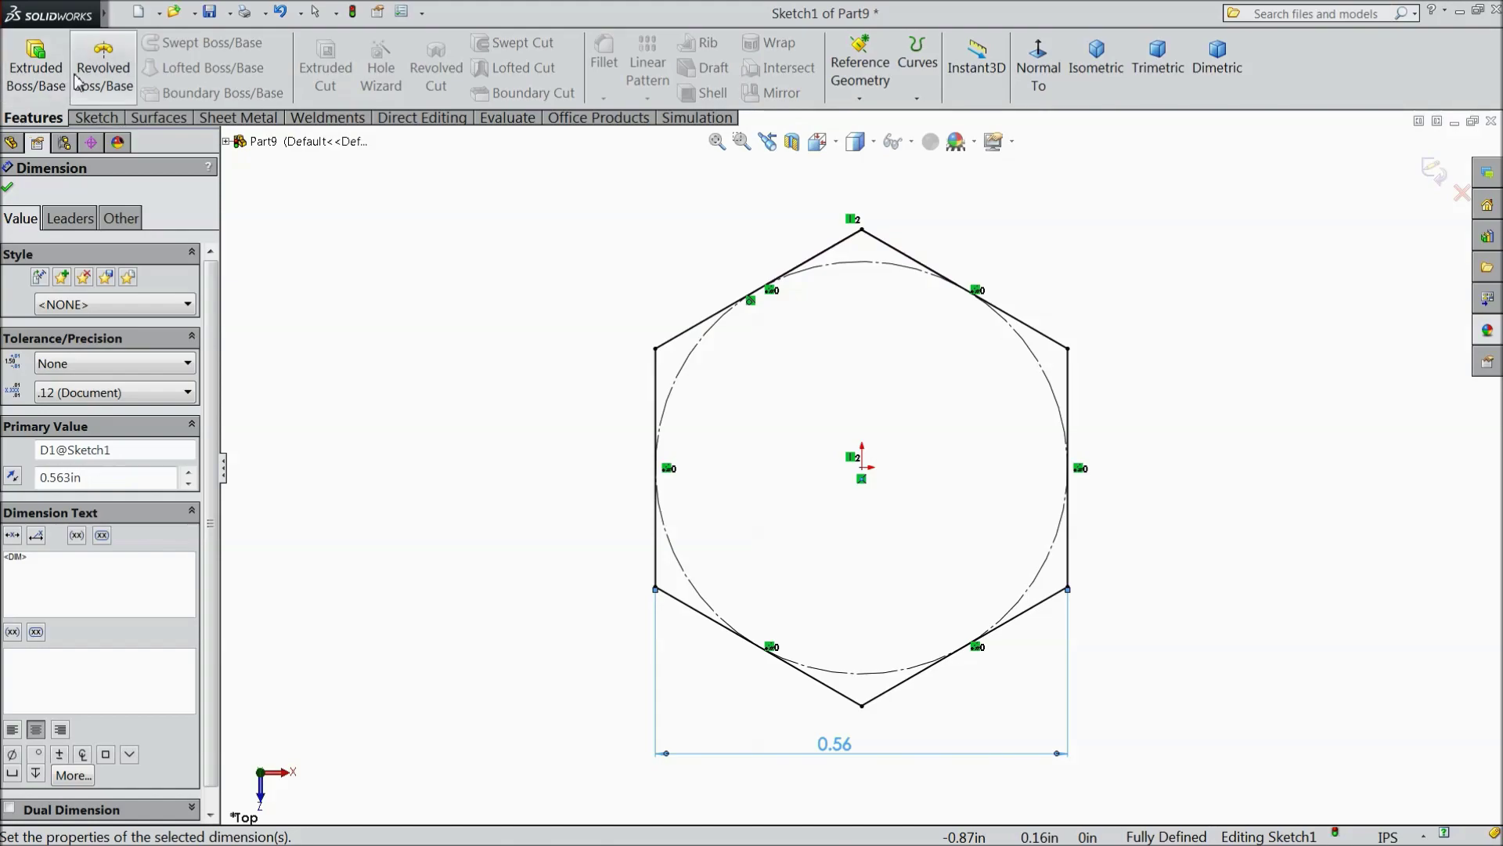
click(35, 67)
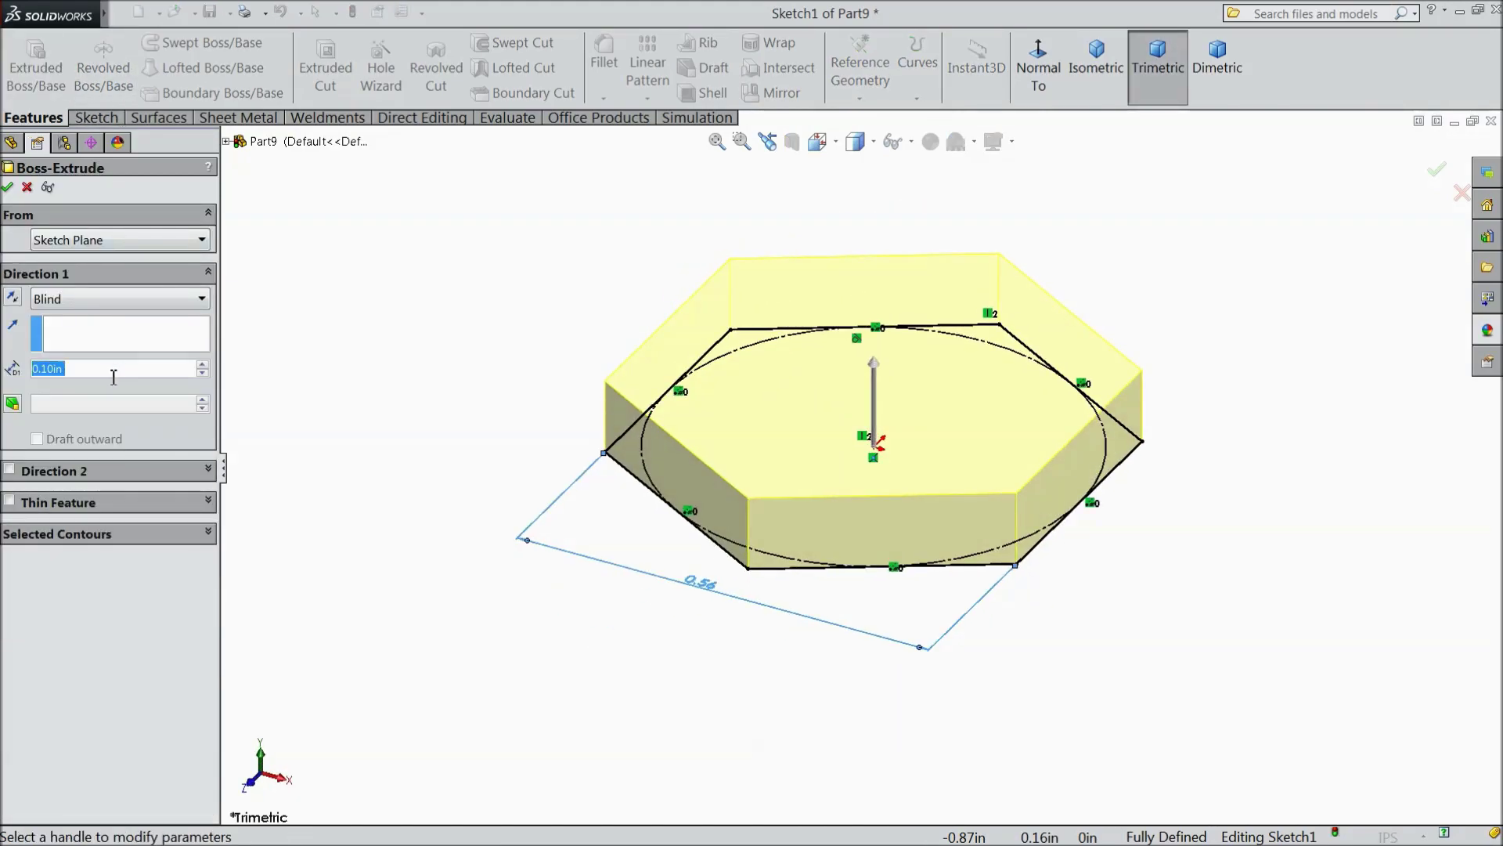
text(0.25)
click(394, 382)
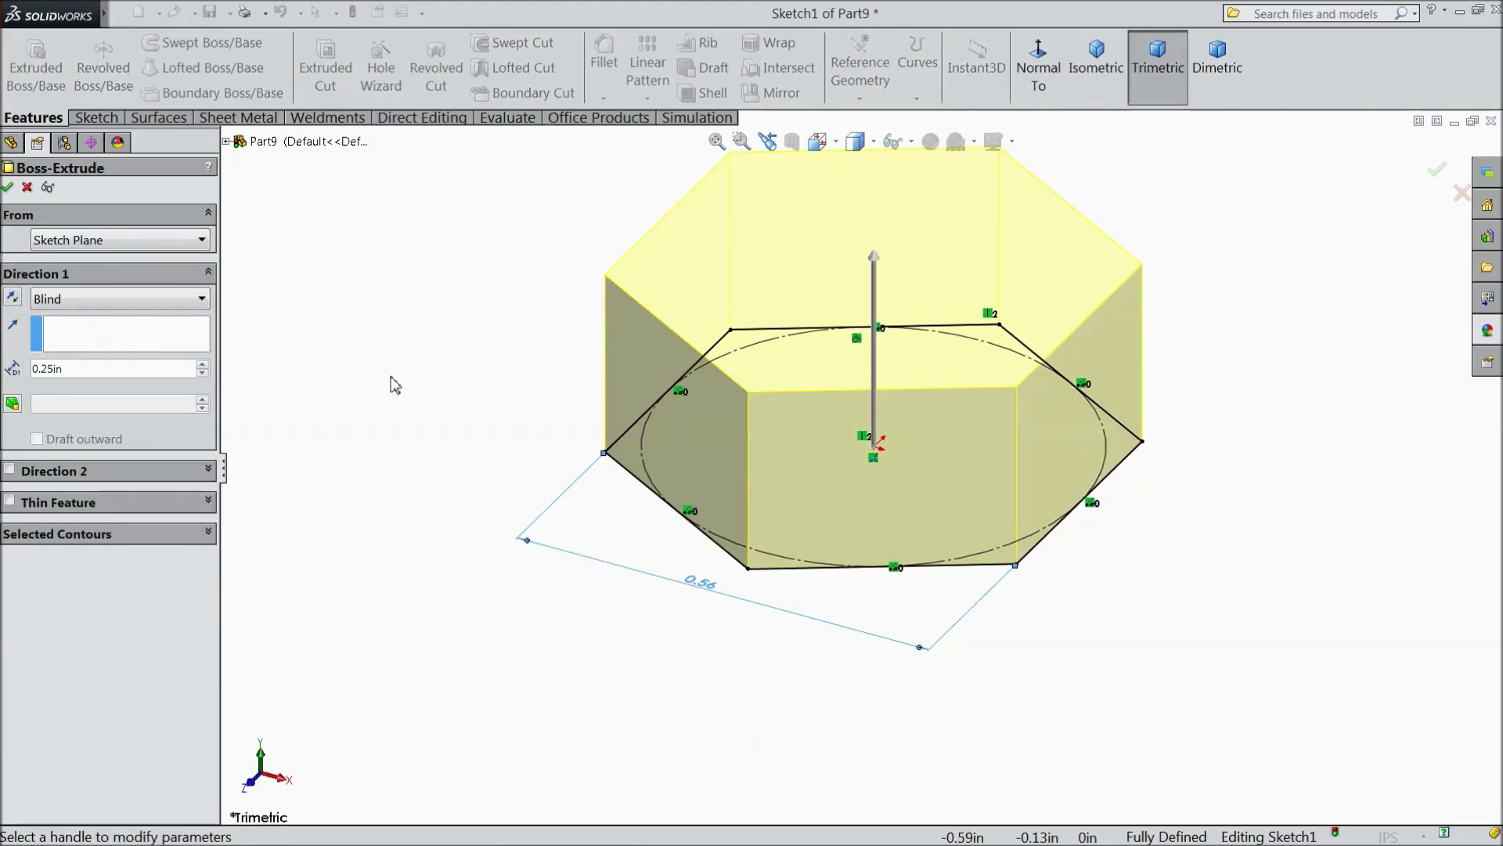
click(9, 188)
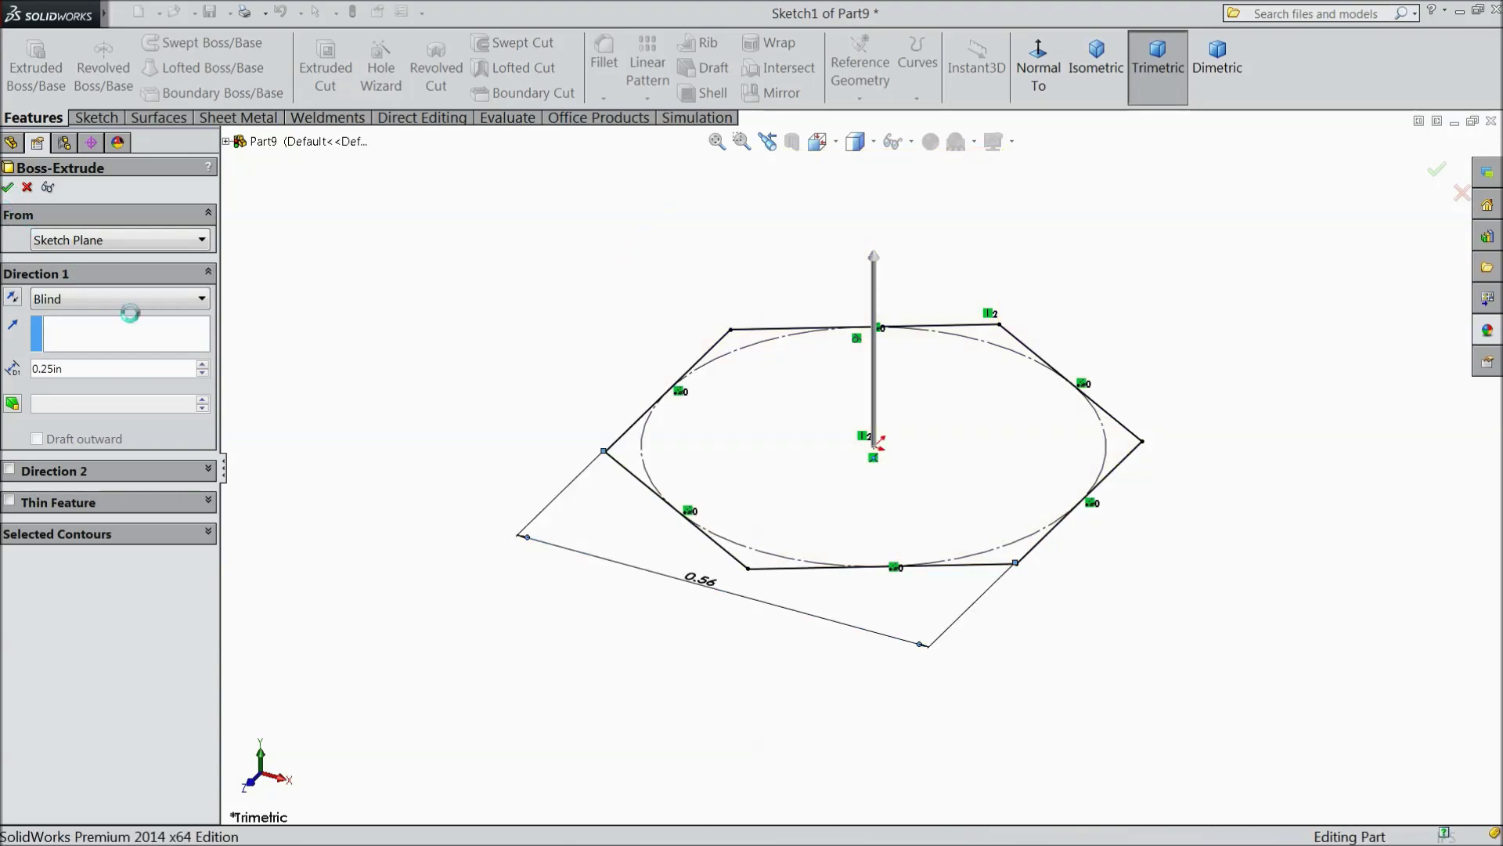
Step: Start a sketch on the hexagonal block's upper face and draw a circle about 0.36 in in diameter centred on the origin
click(809, 326)
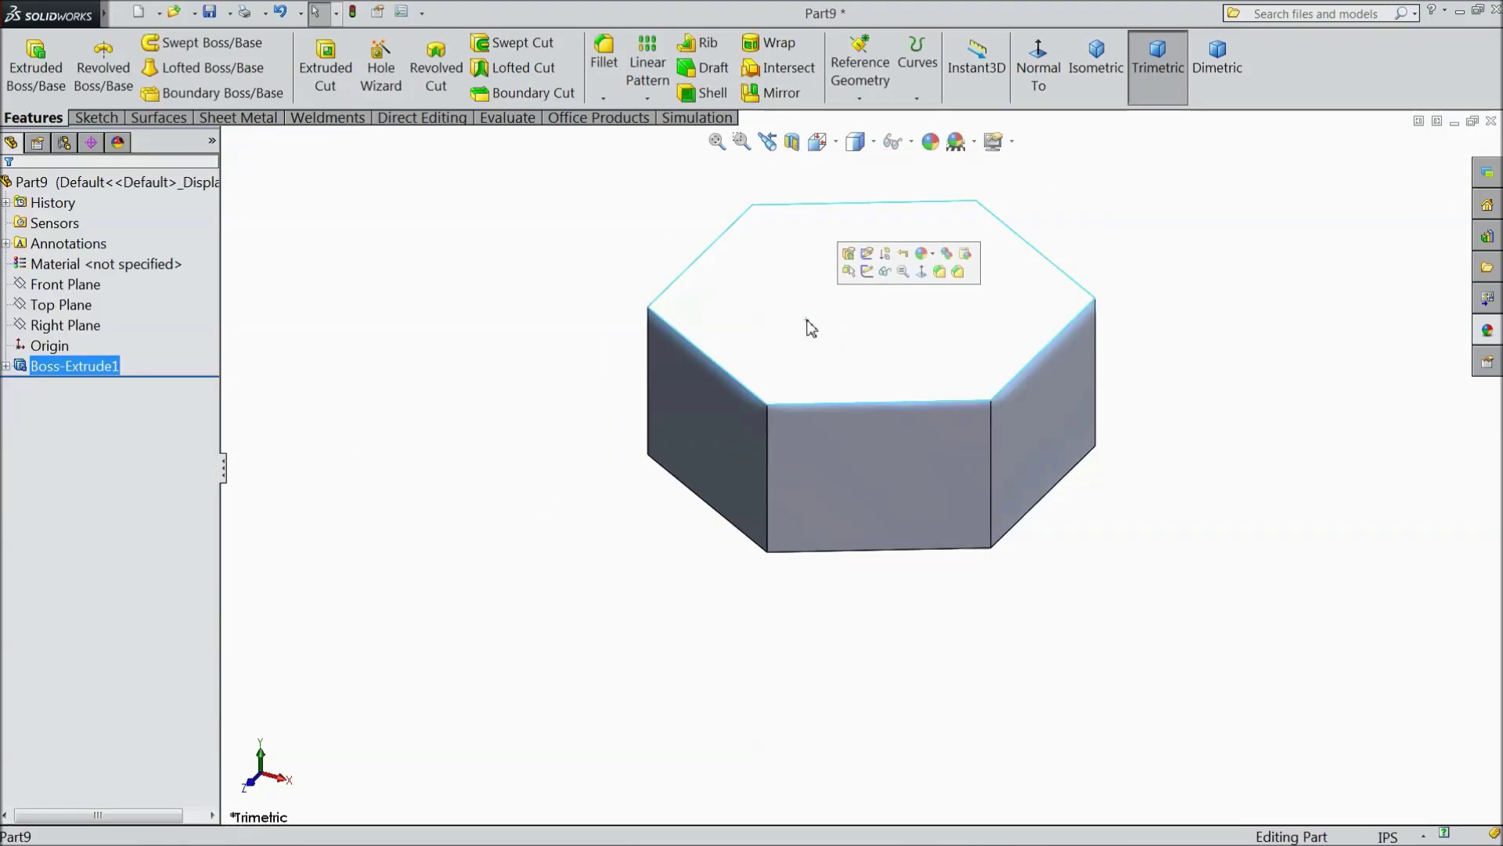
click(867, 272)
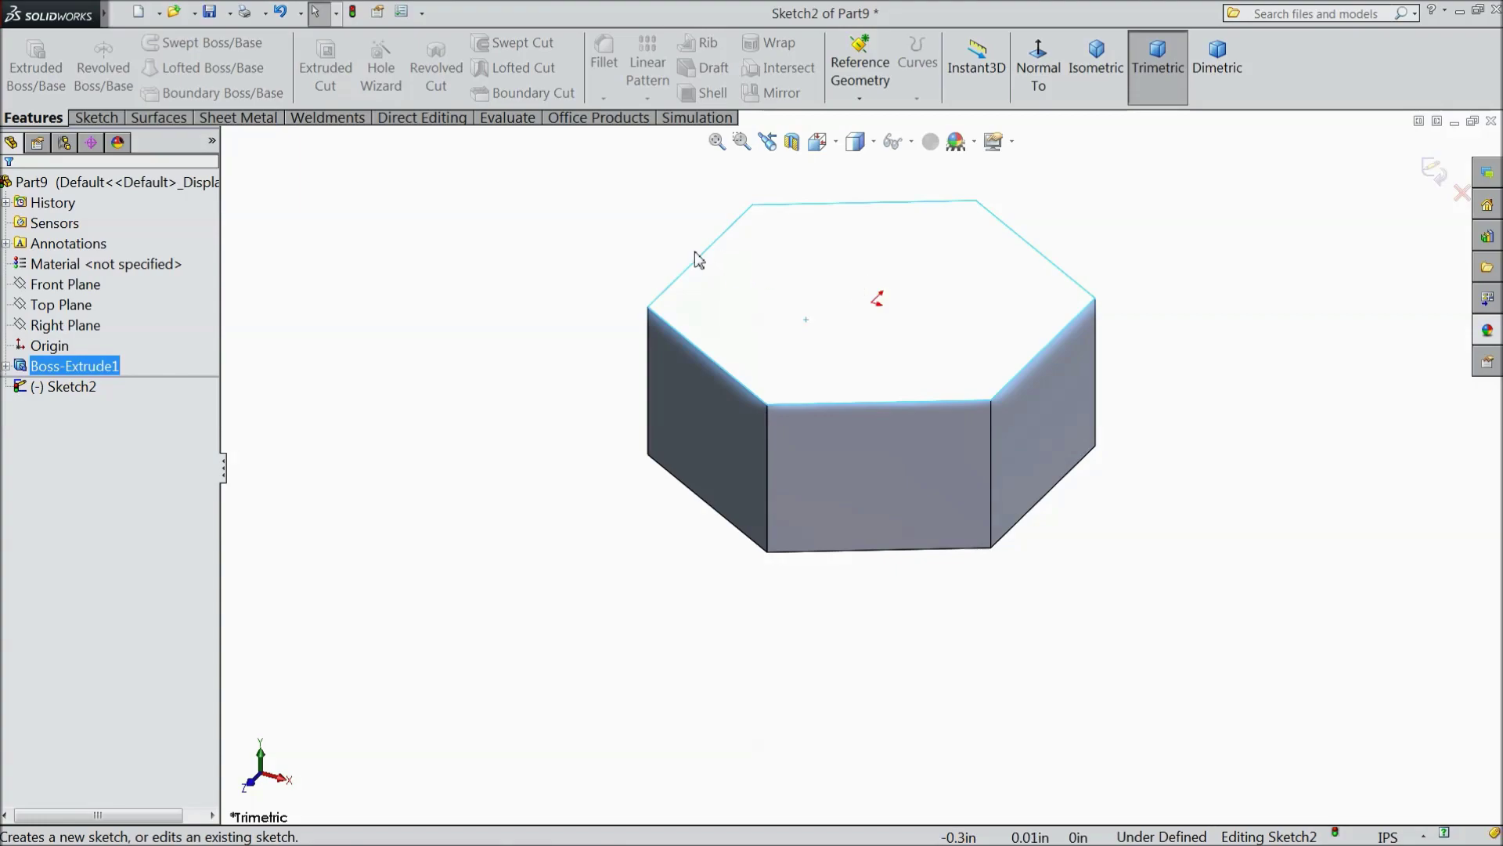
middle_drag(520, 242, 508, 423)
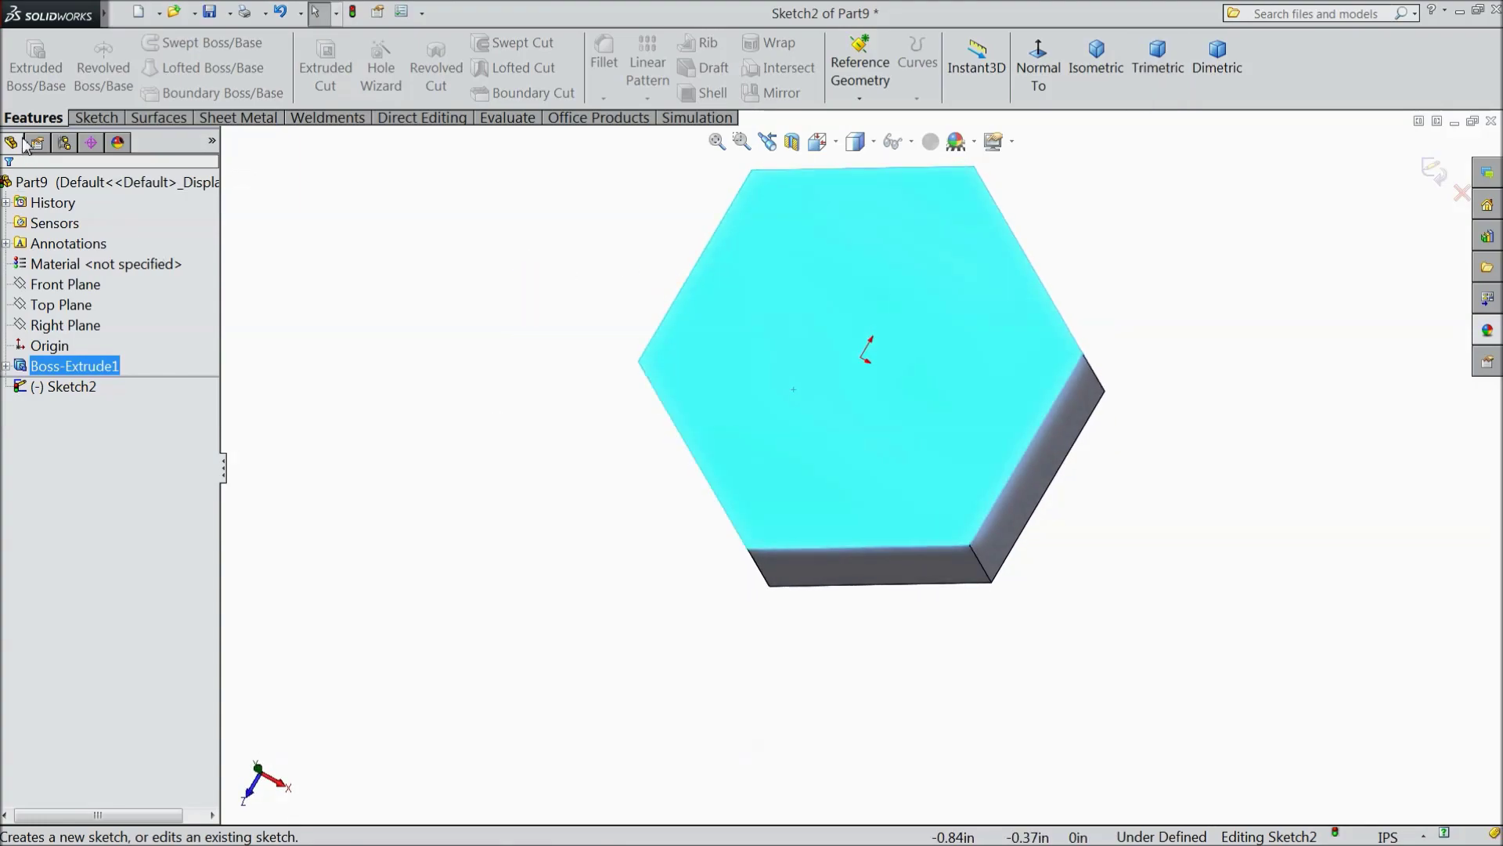
click(92, 118)
click(169, 42)
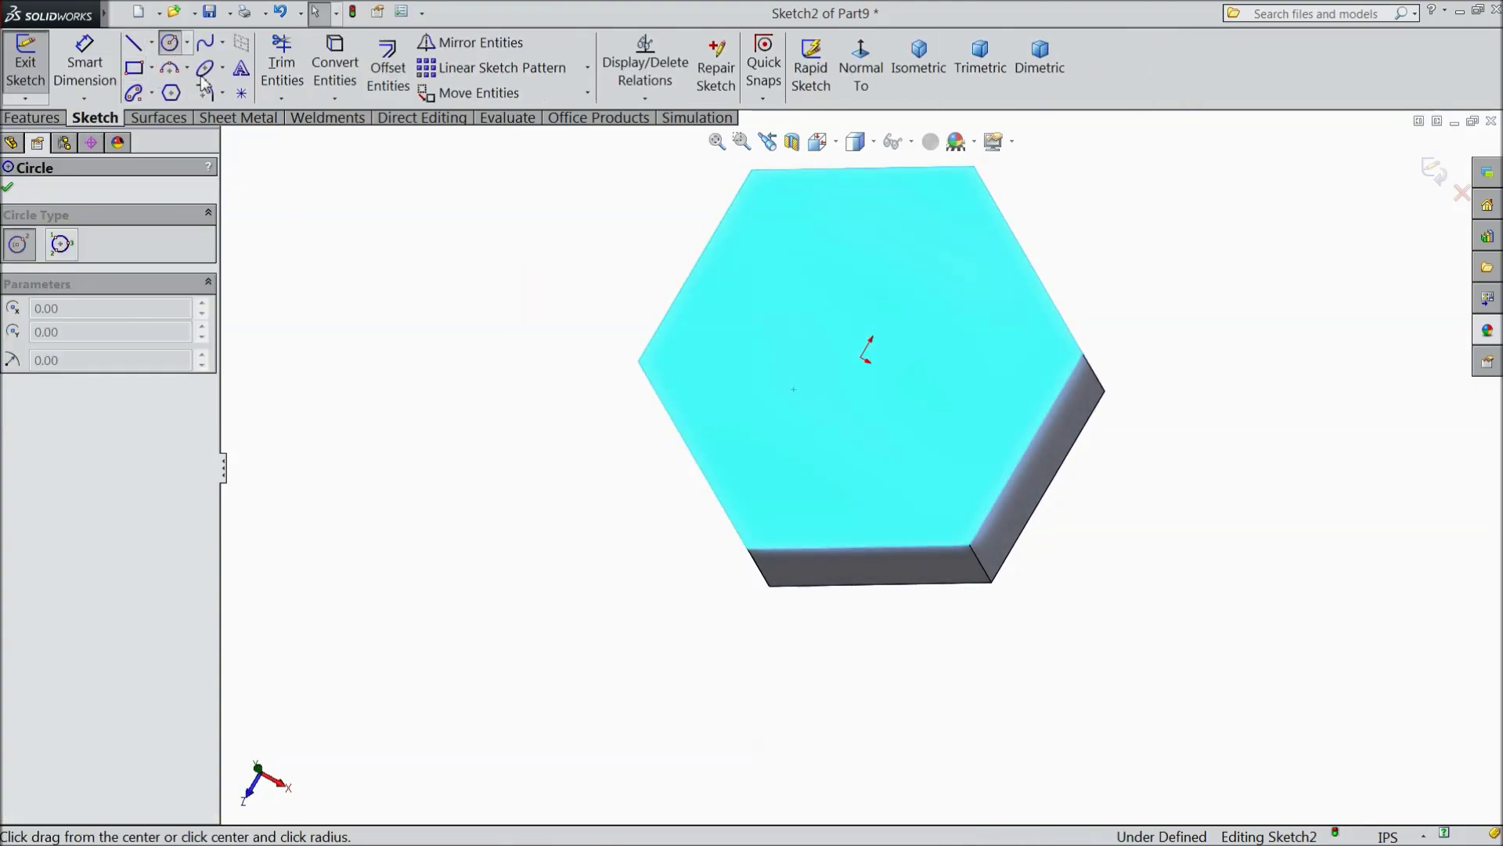
drag(860, 357, 787, 273)
Step: Dimension the circle's diameter as 3/8 in
click(85, 63)
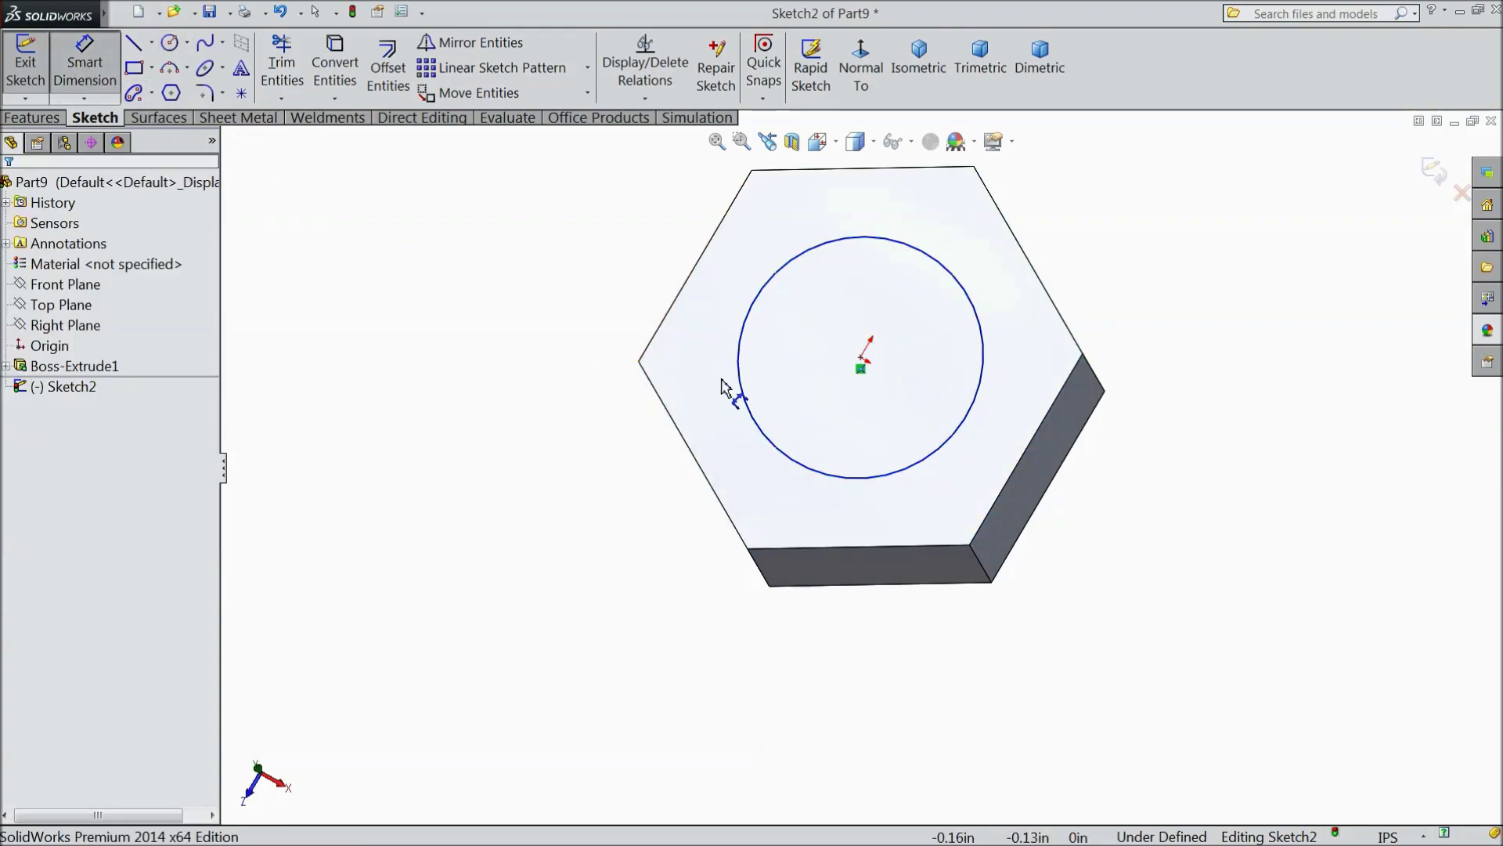
click(744, 395)
click(540, 305)
text(3/8)
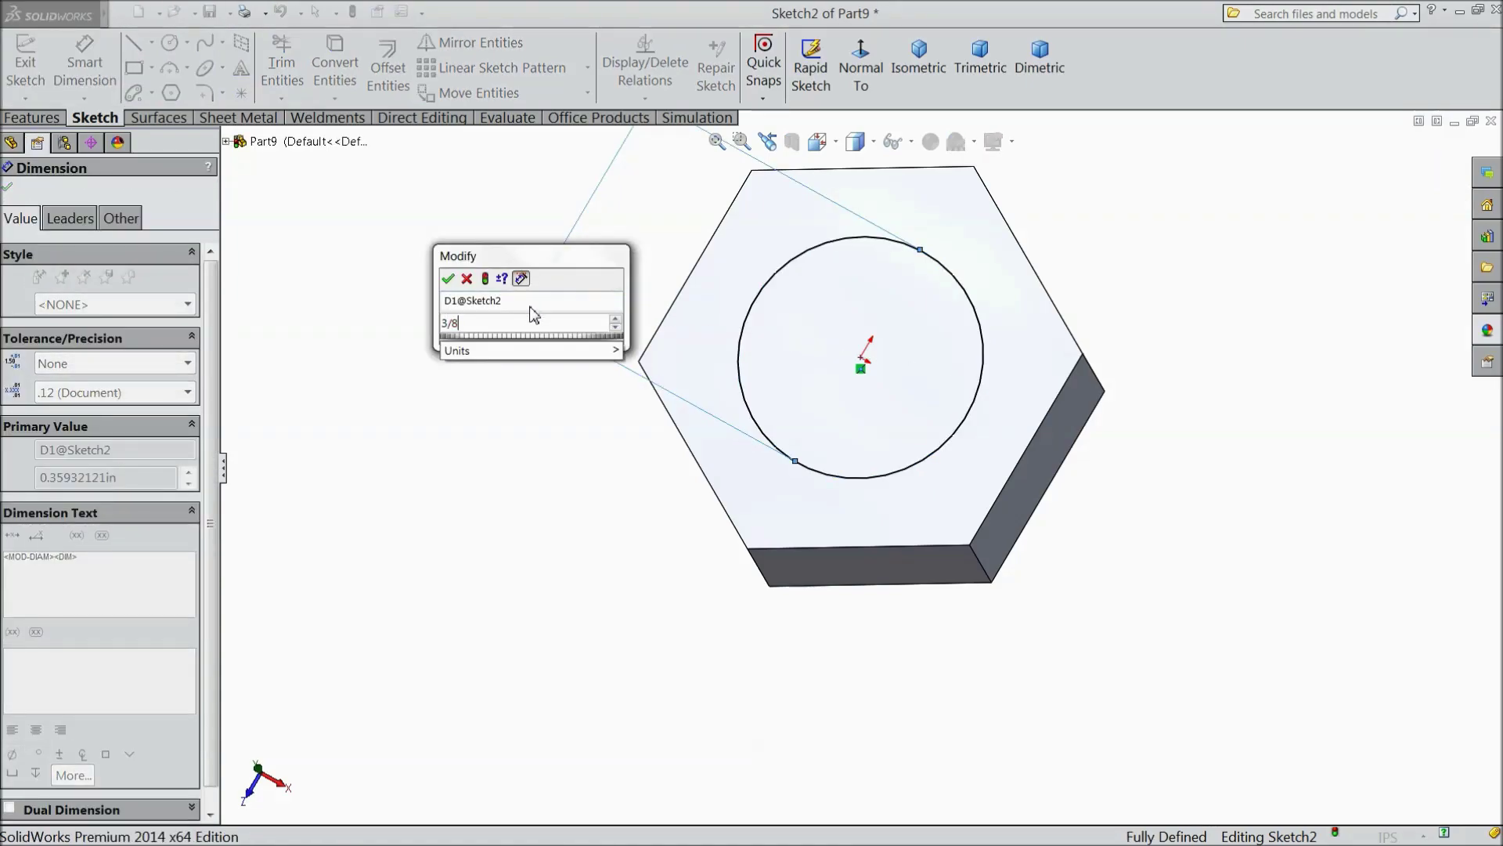
click(448, 279)
Step: Cut the circle through the hexagonal block with a Through All Extruded Cut
scroll(626, 447, up, 2)
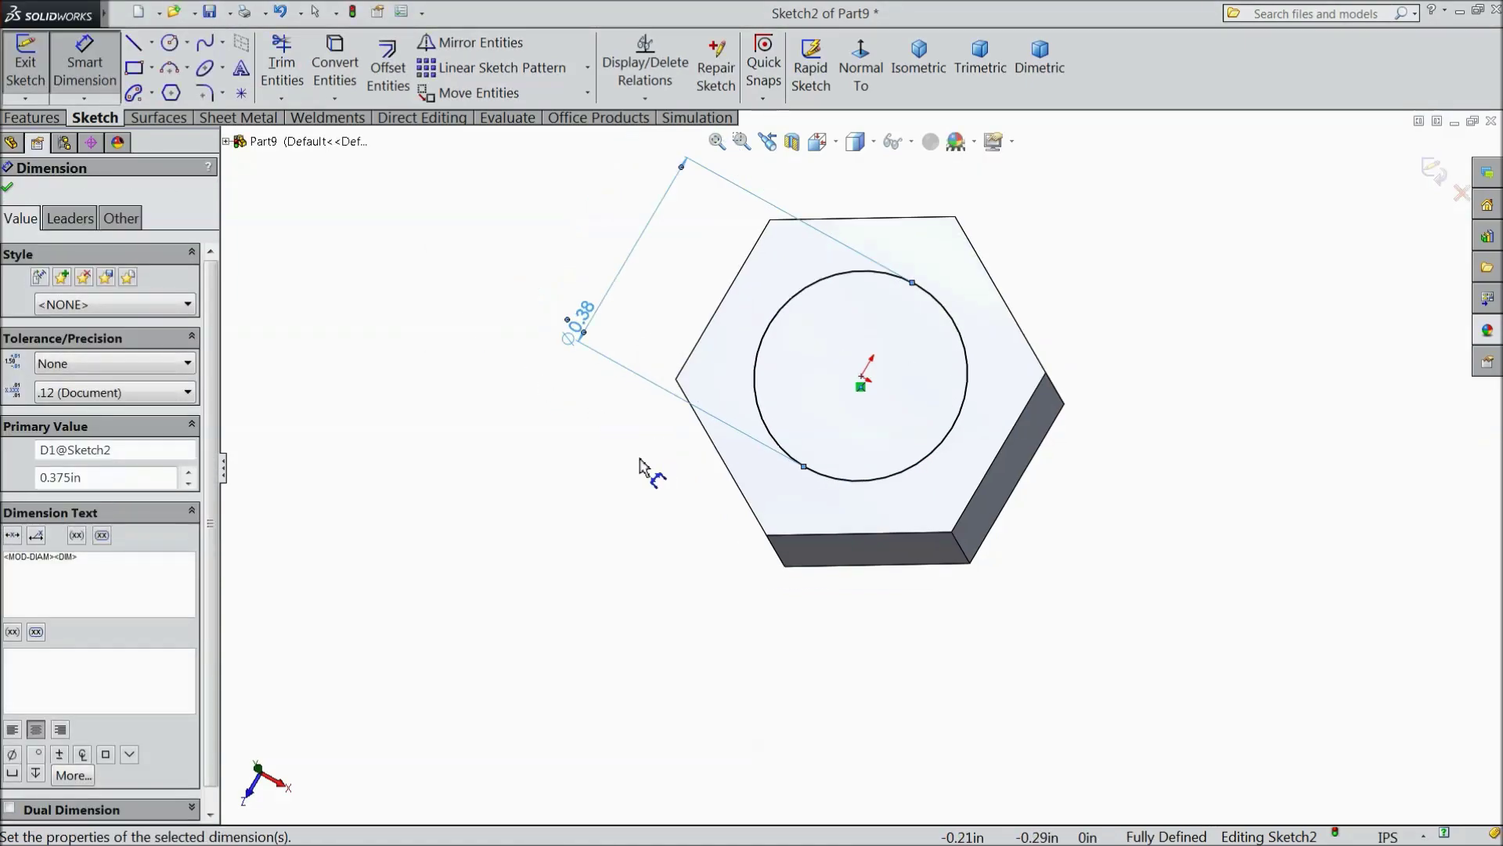
scroll(845, 331, down, 1)
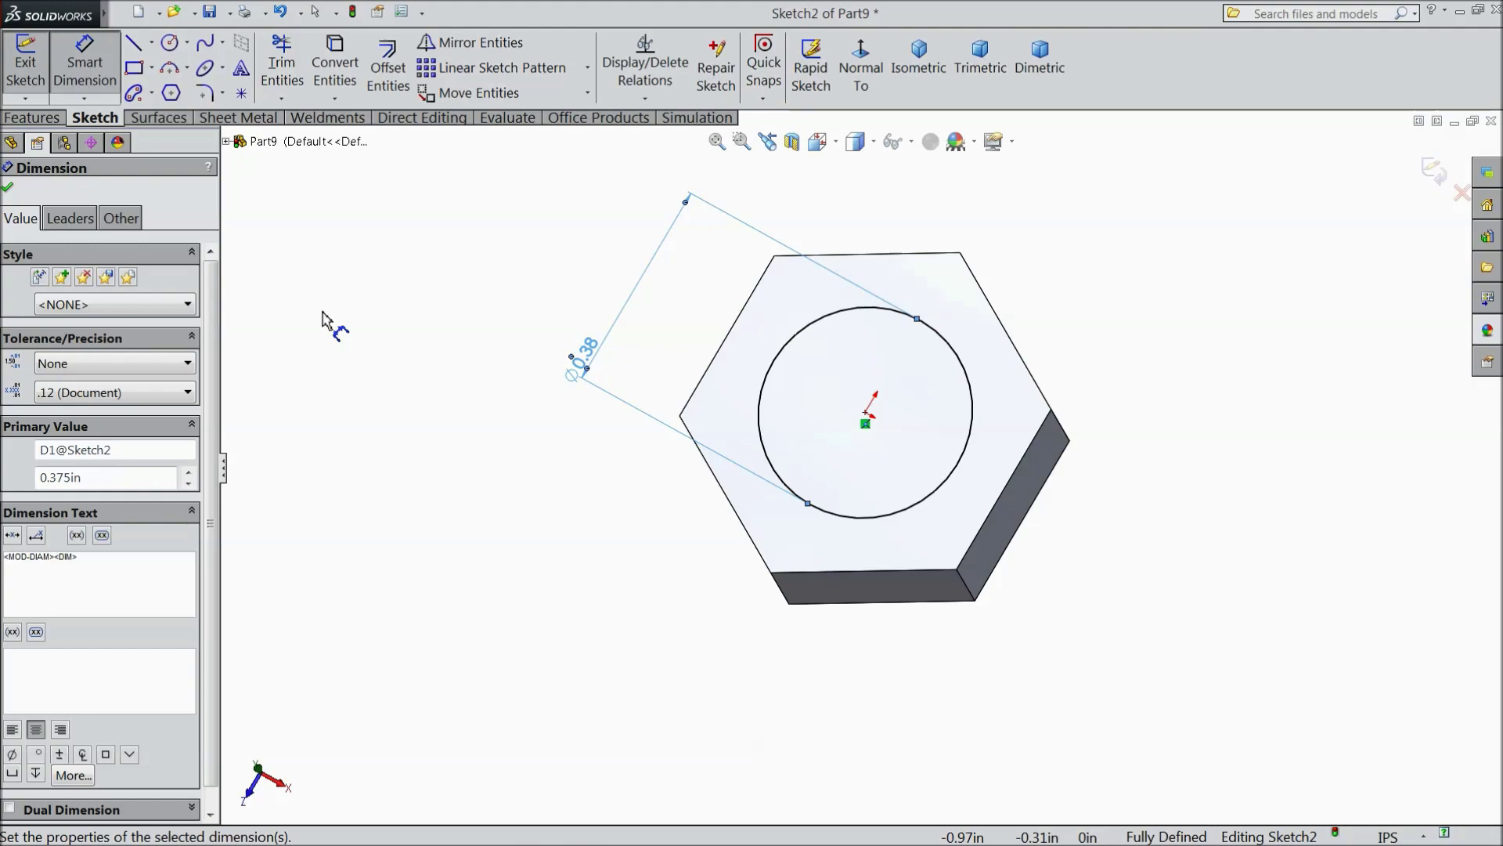
click(39, 121)
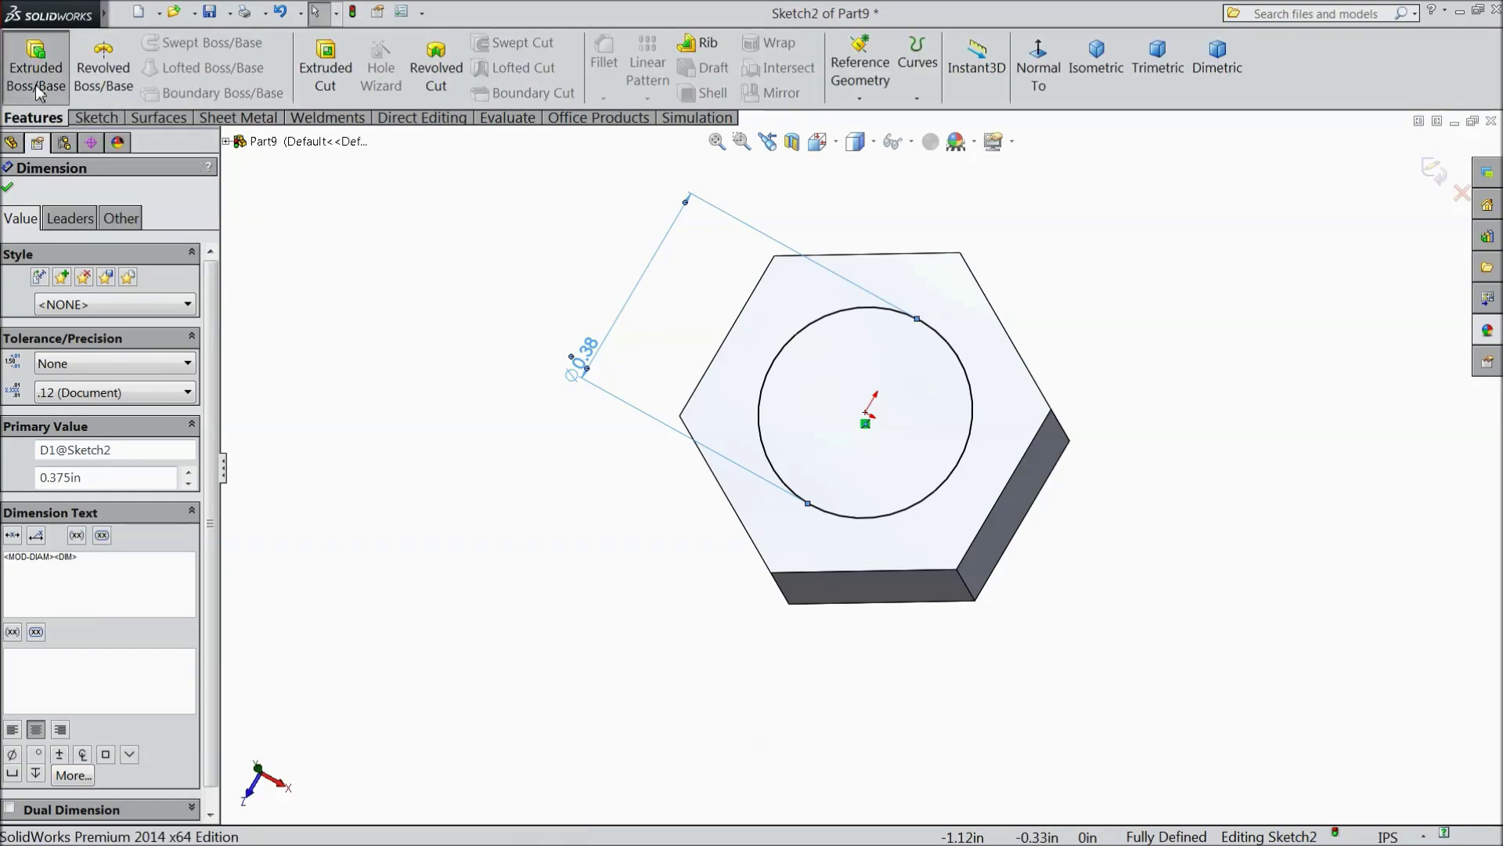
click(37, 88)
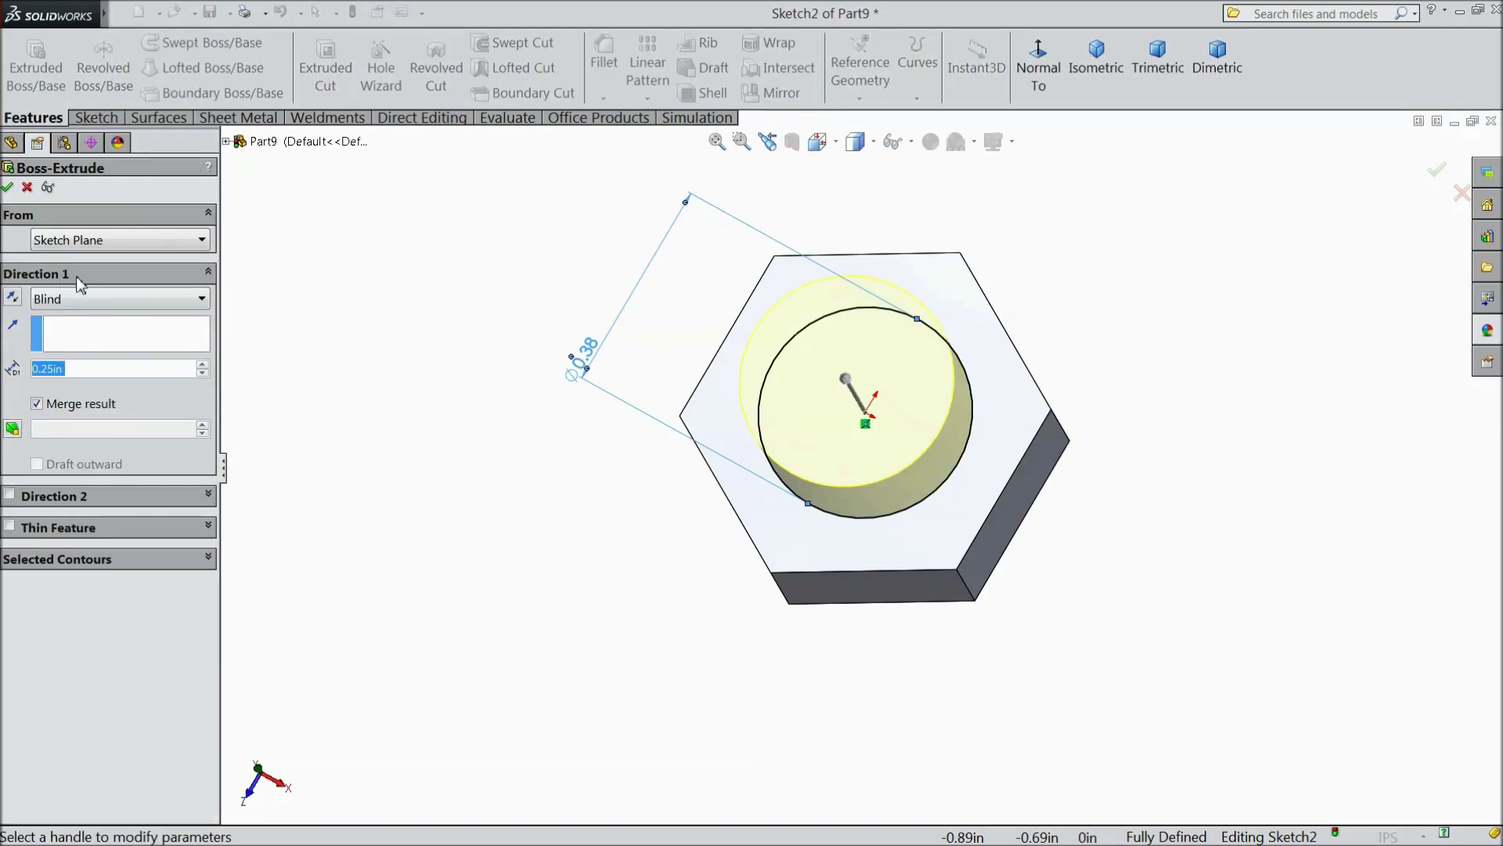
click(27, 187)
click(326, 66)
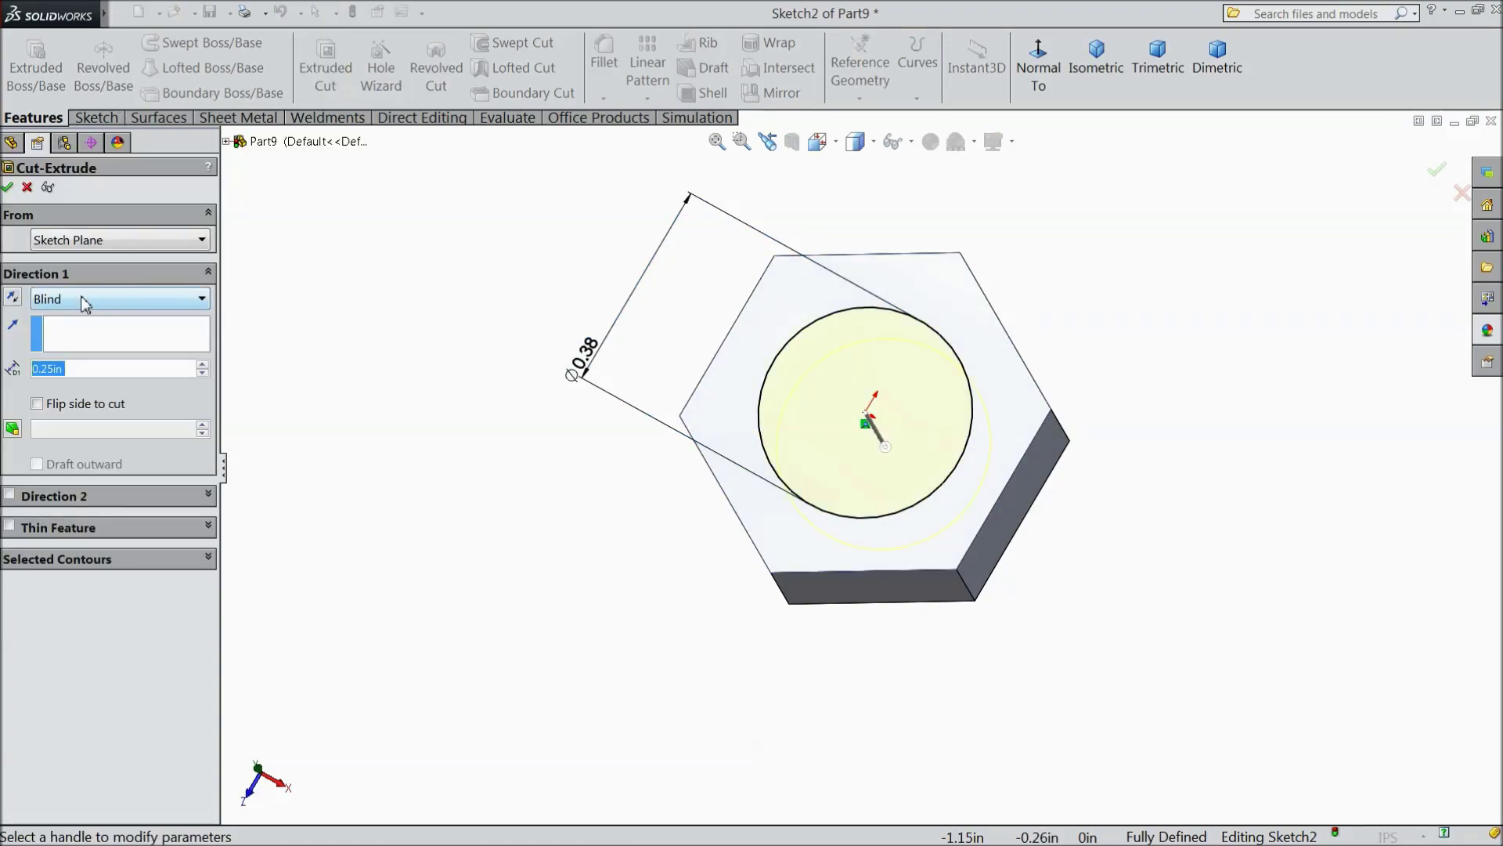
click(85, 298)
click(86, 342)
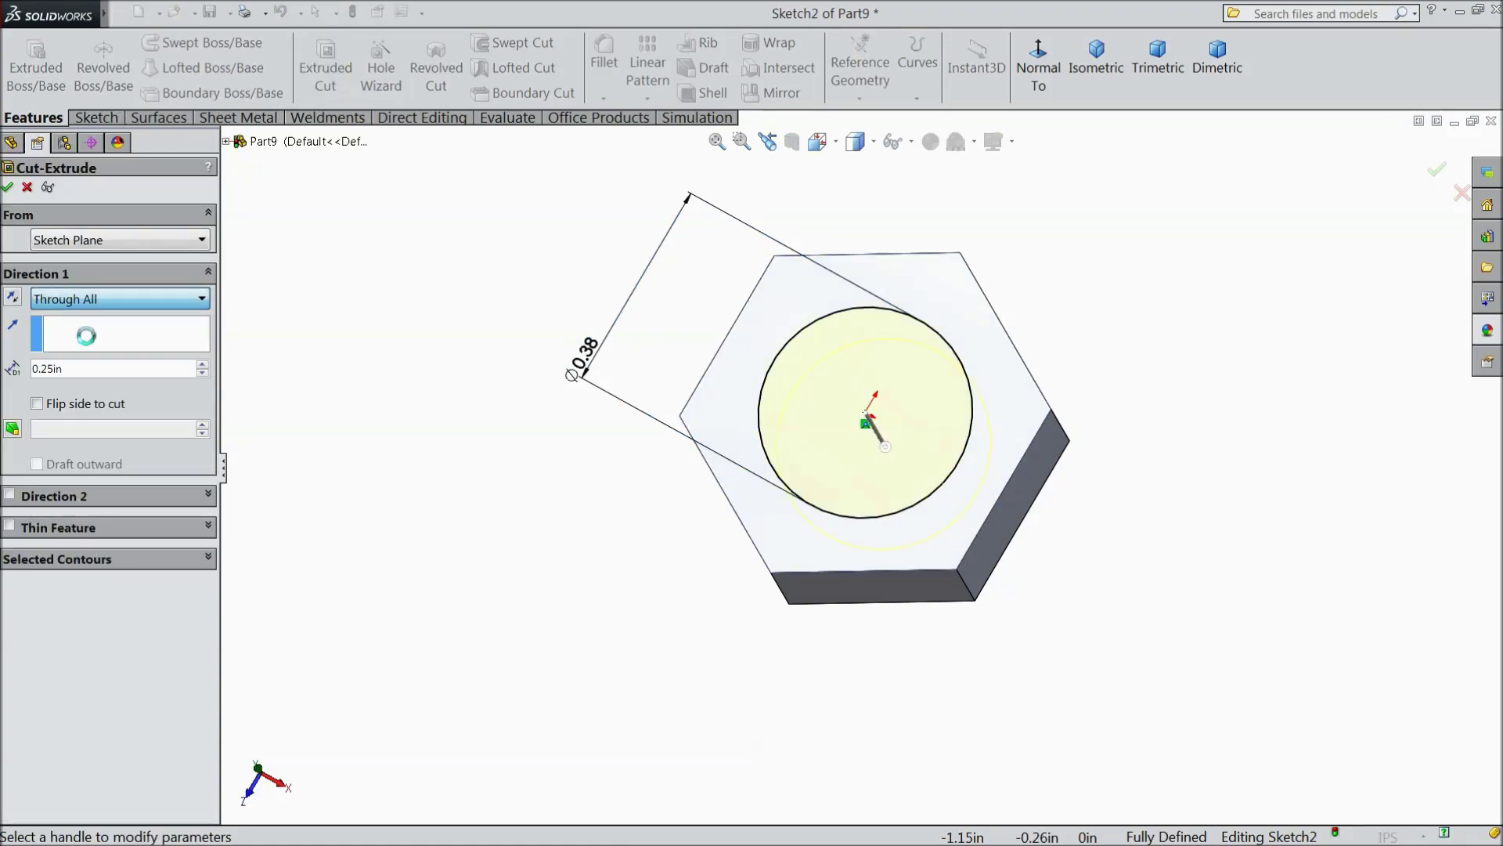
click(9, 188)
Step: Add an ANSI Inch 7/16-20 Machine Threads cosmetic thread, Up to Next, on the hole's edge at the nut's upper face
middle_drag(393, 497, 447, 480)
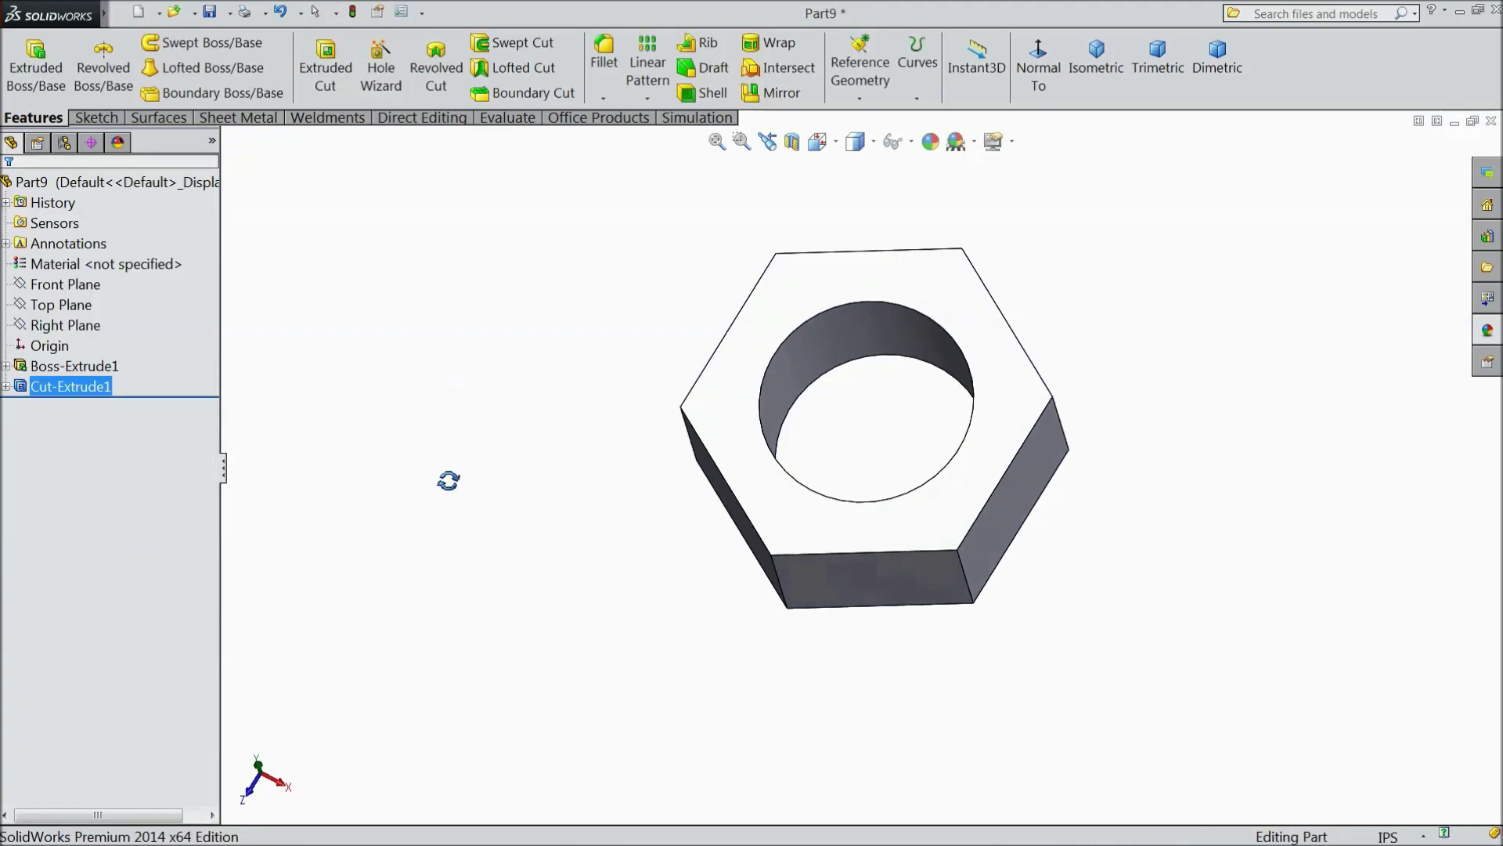
scroll(894, 433, down, 2)
scroll(736, 460, up, 1)
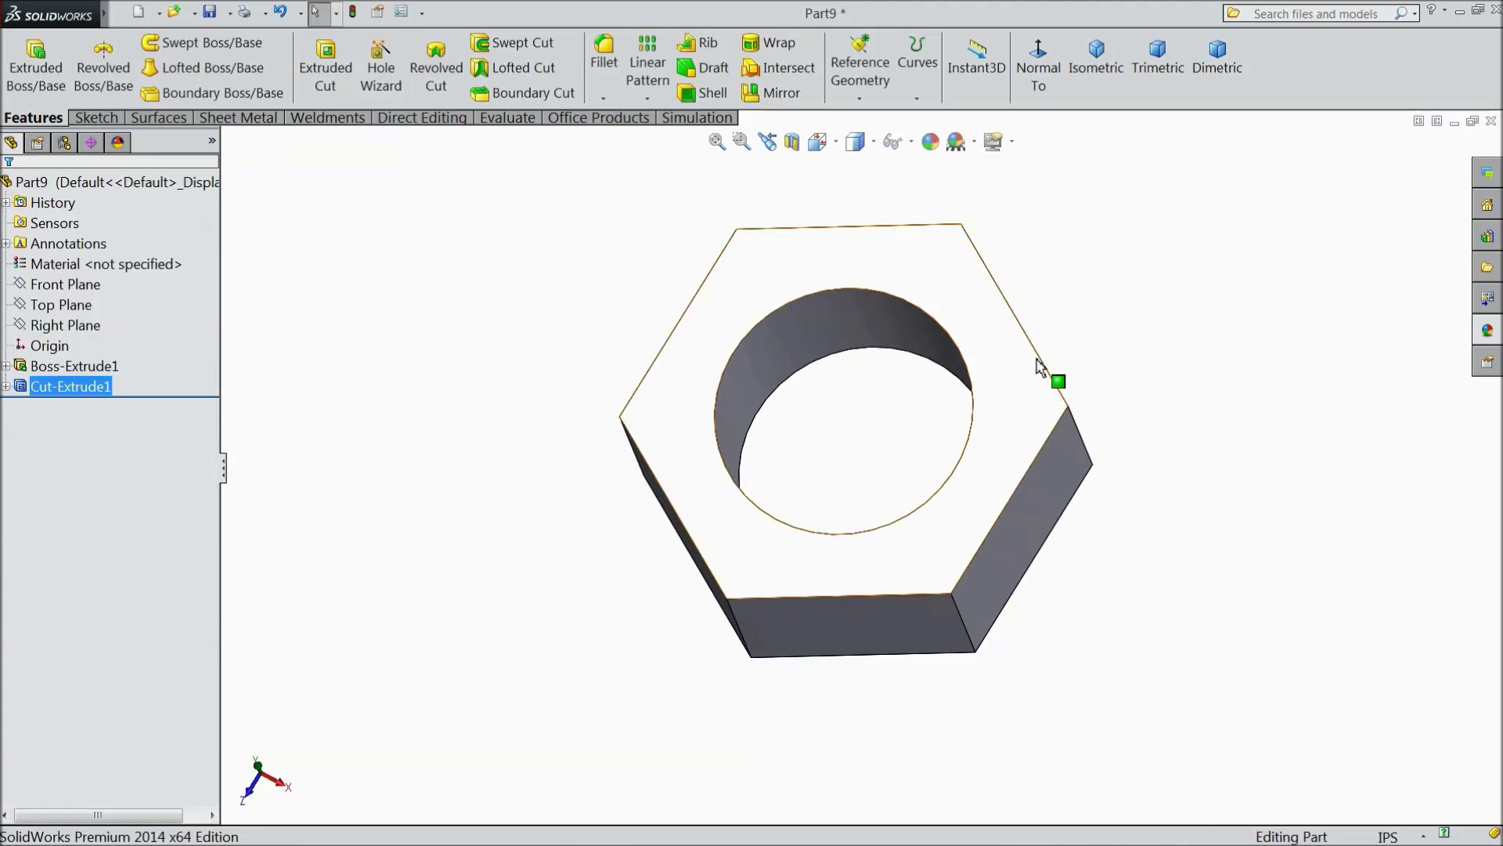
scroll(1028, 359, down, 1)
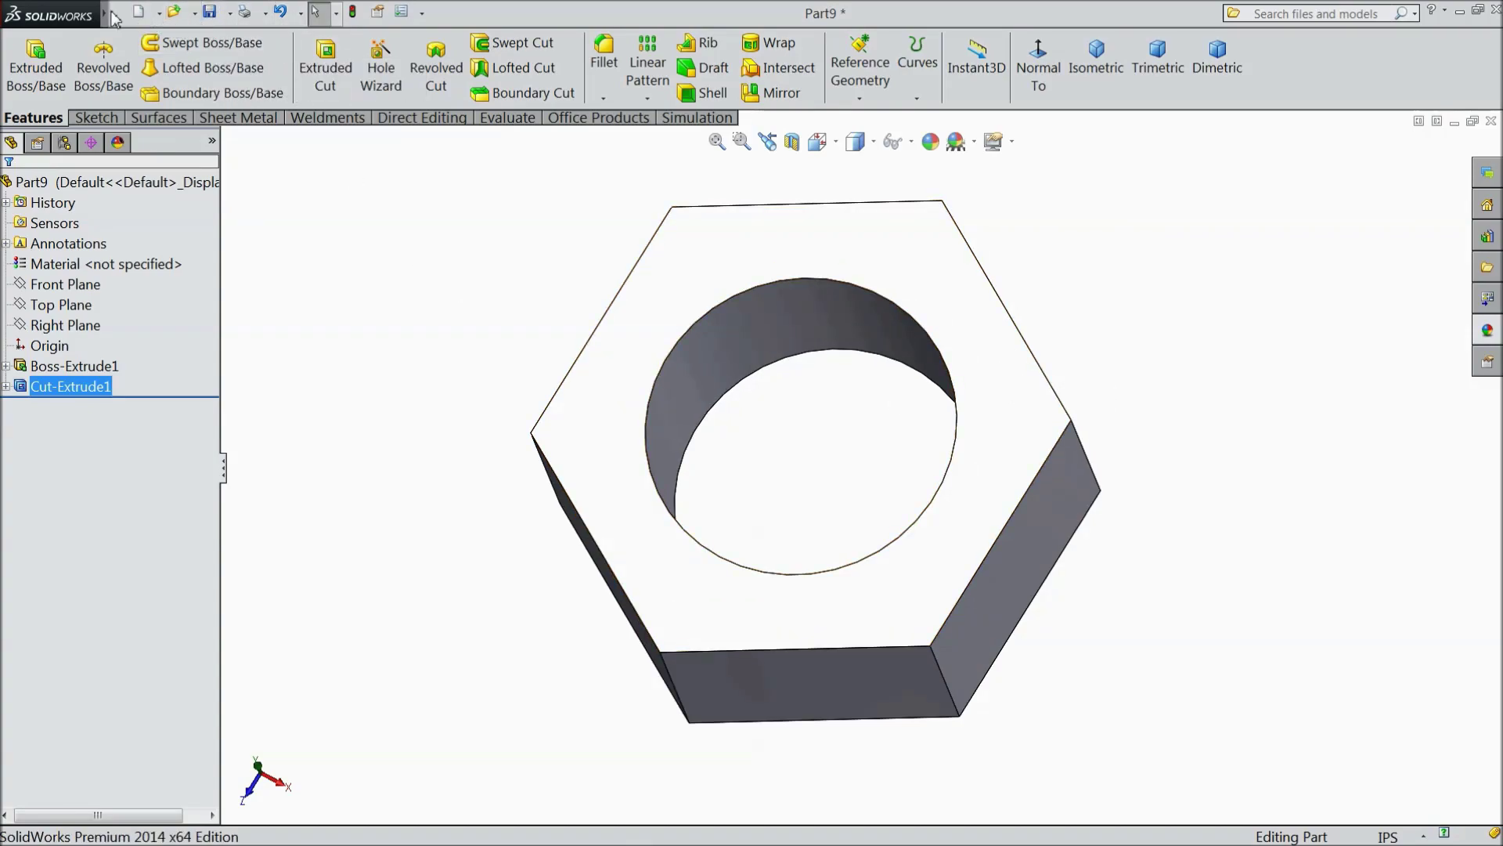
mouse_move(114, 16)
click(238, 15)
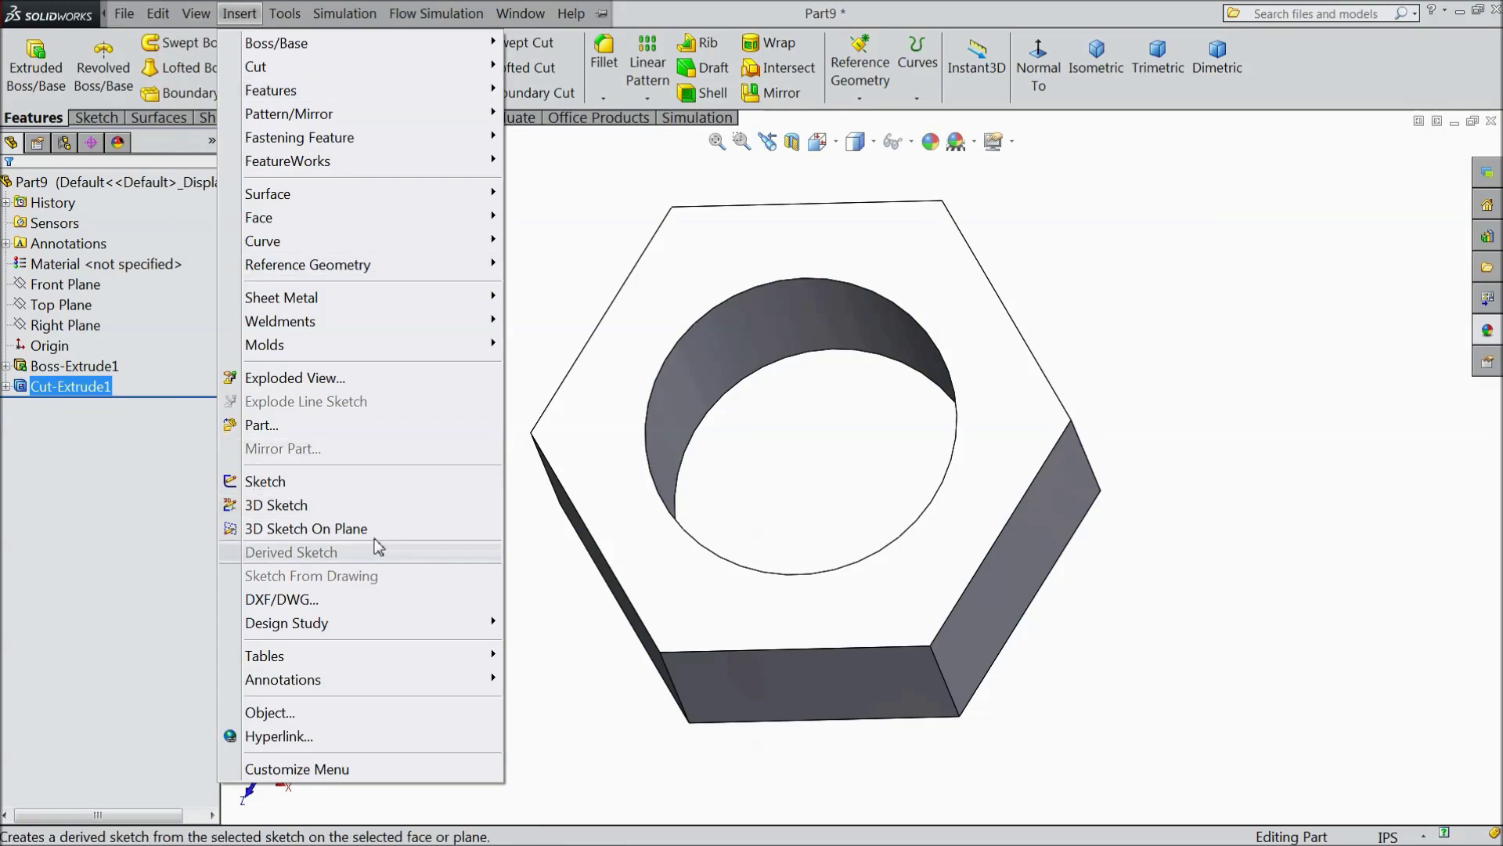
mouse_move(404, 686)
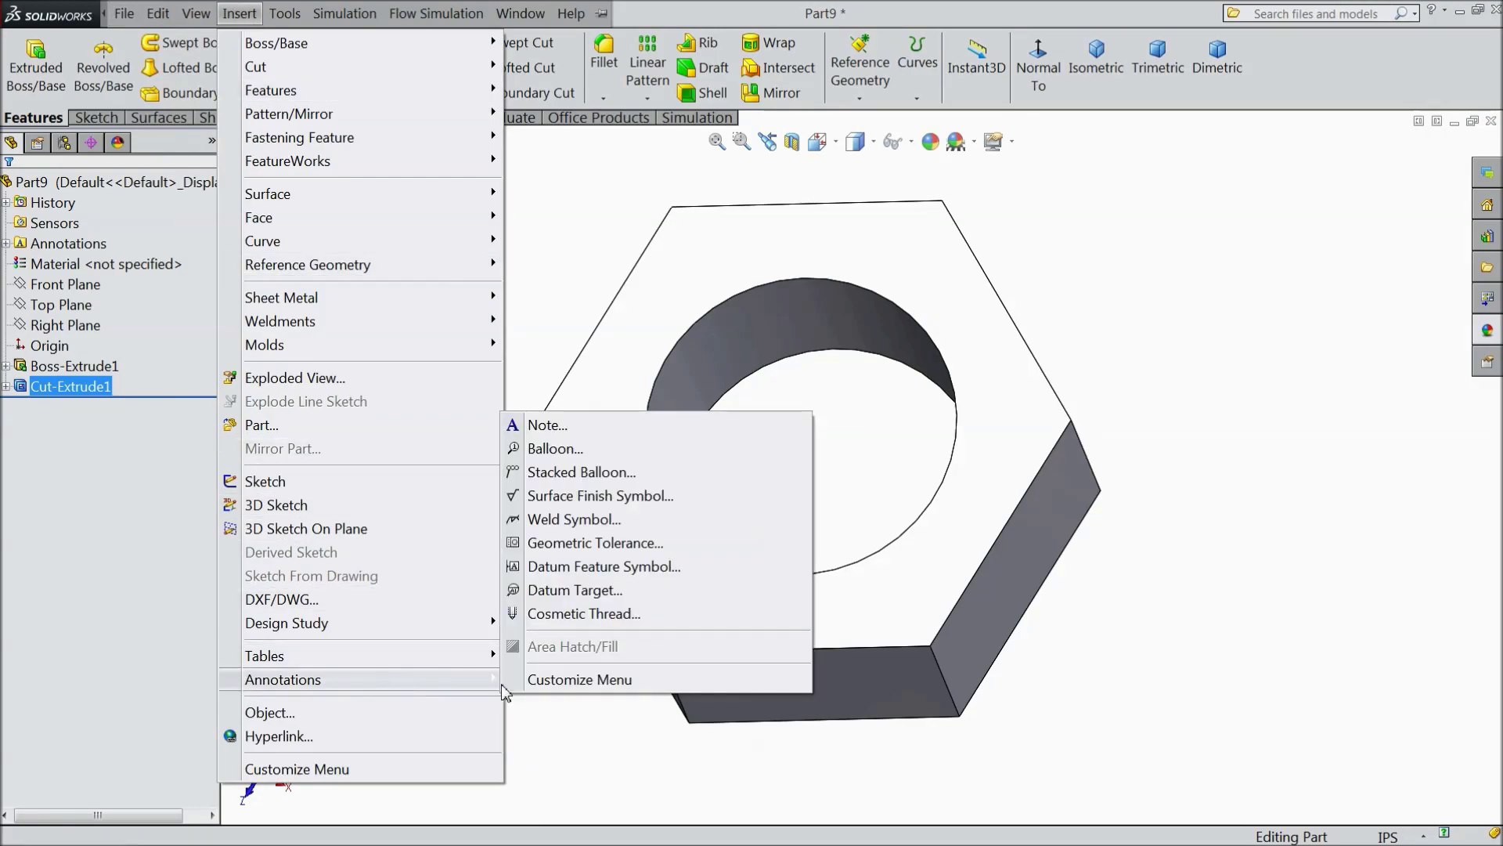
click(555, 614)
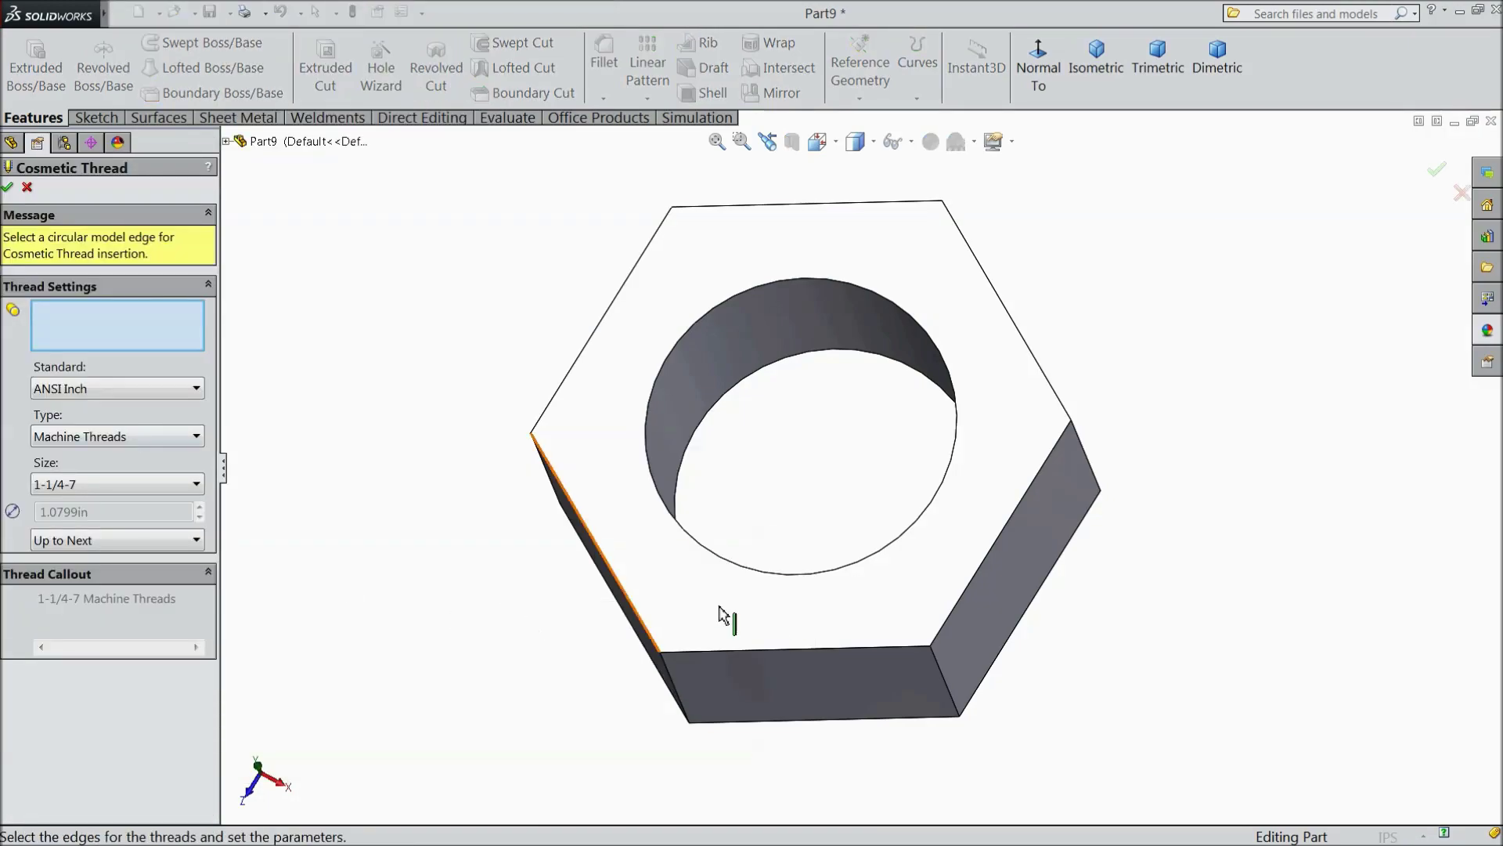
click(850, 574)
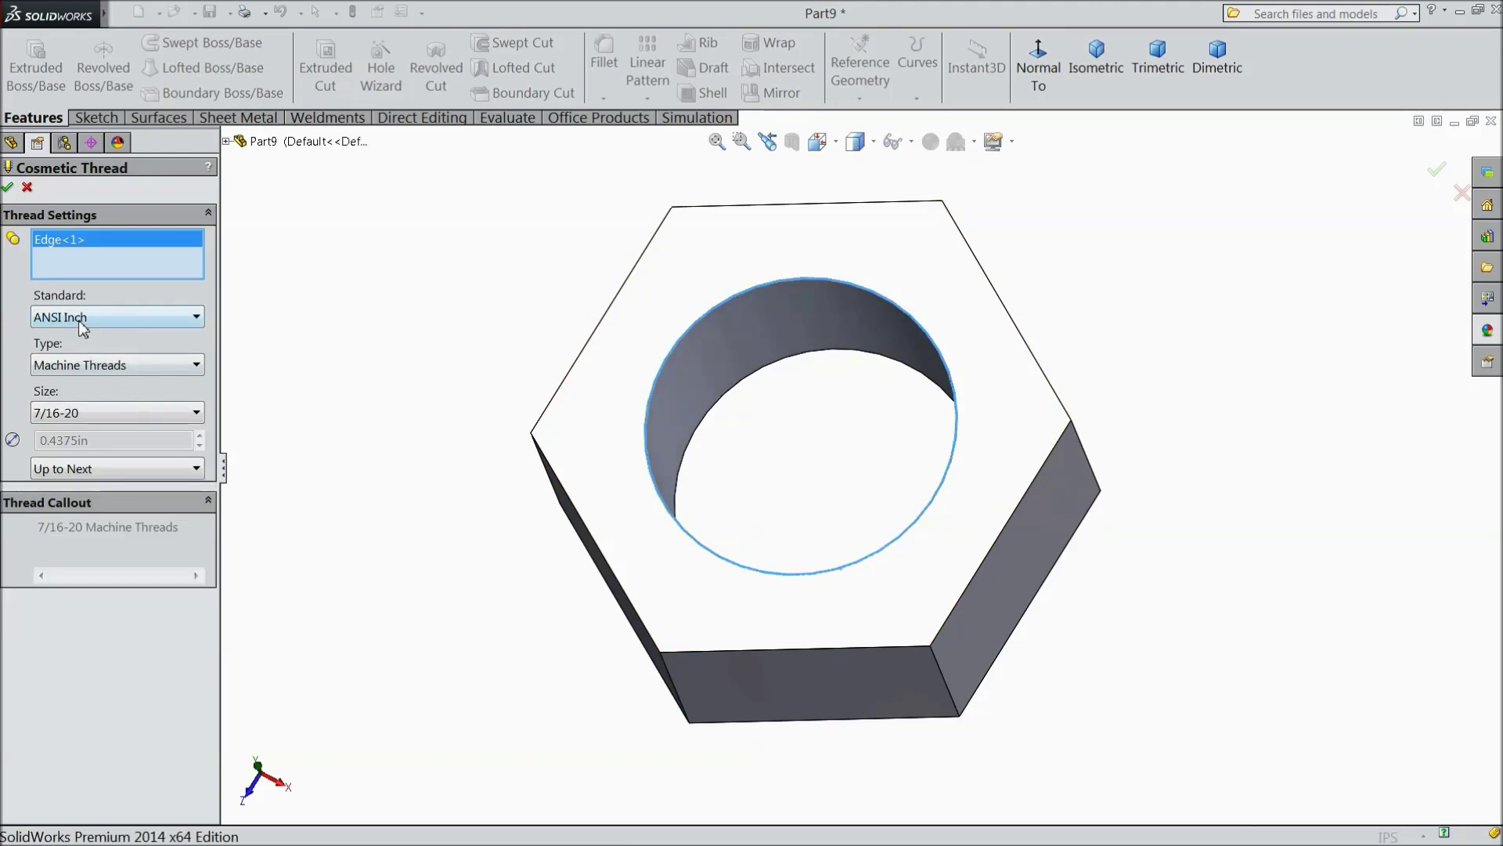
click(79, 415)
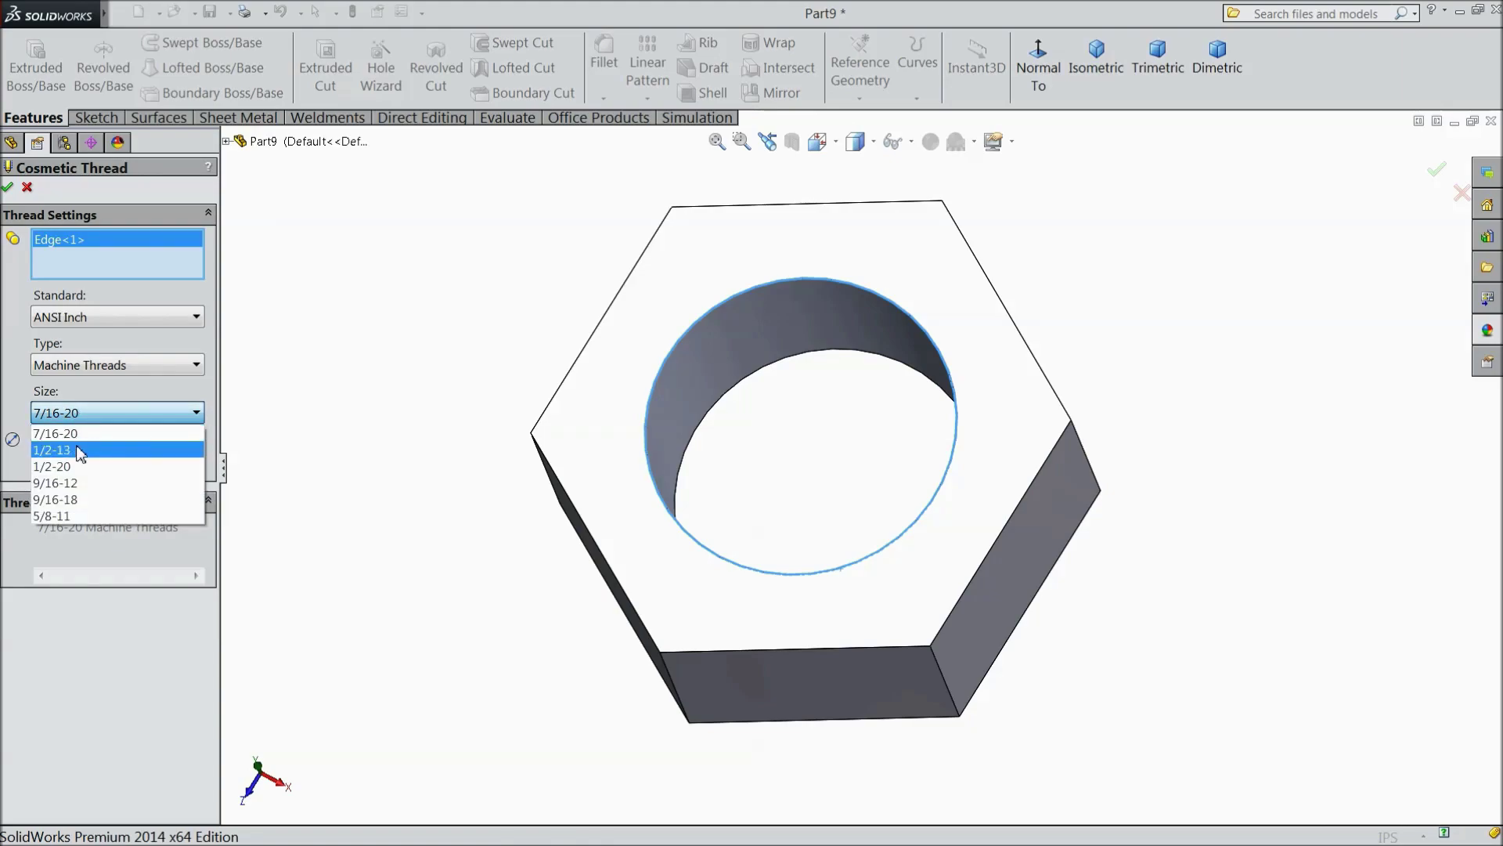
click(82, 434)
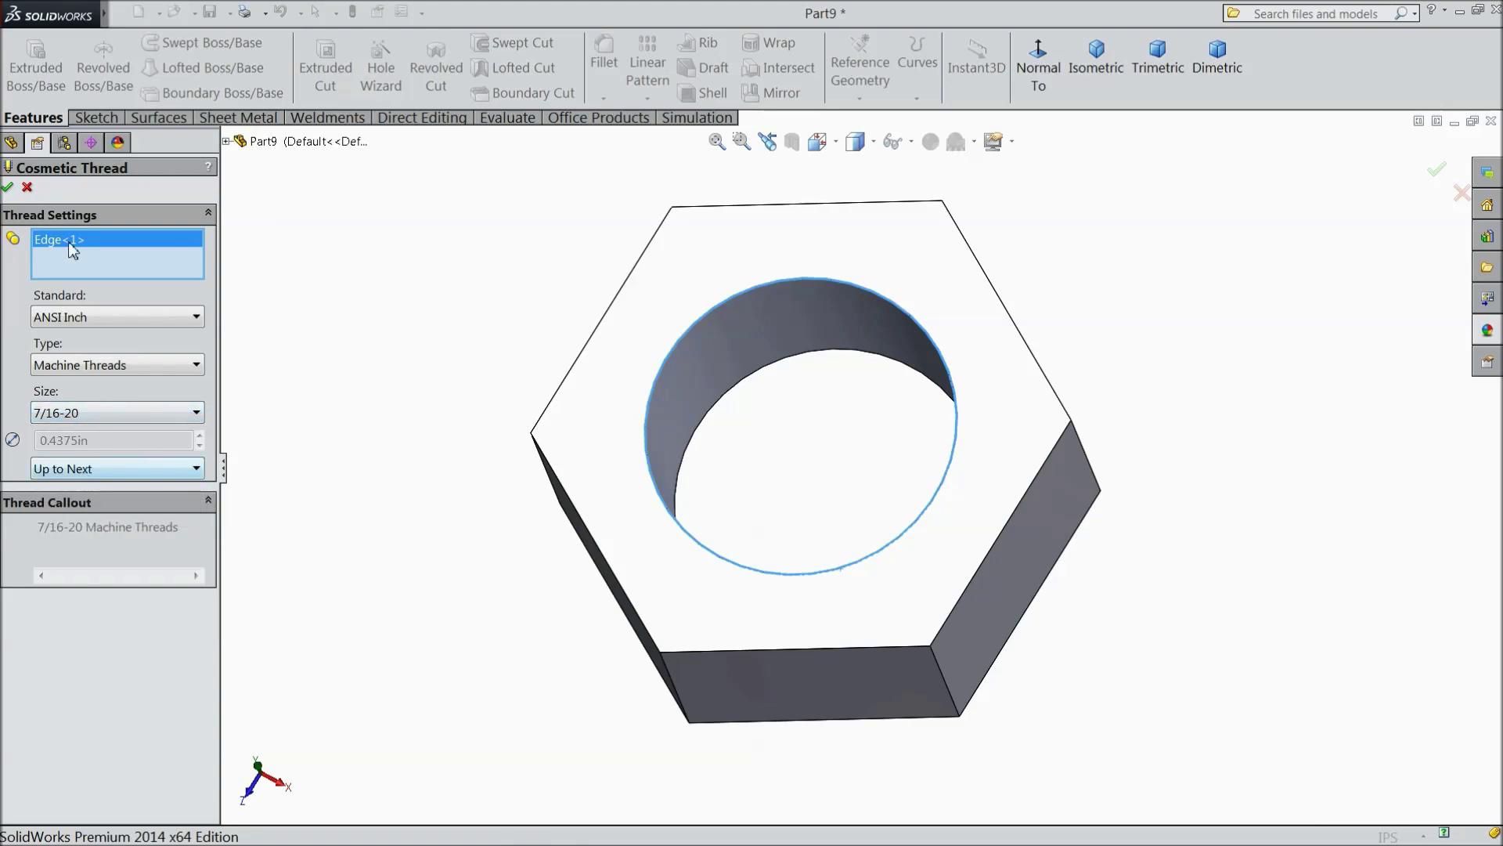
click(7, 187)
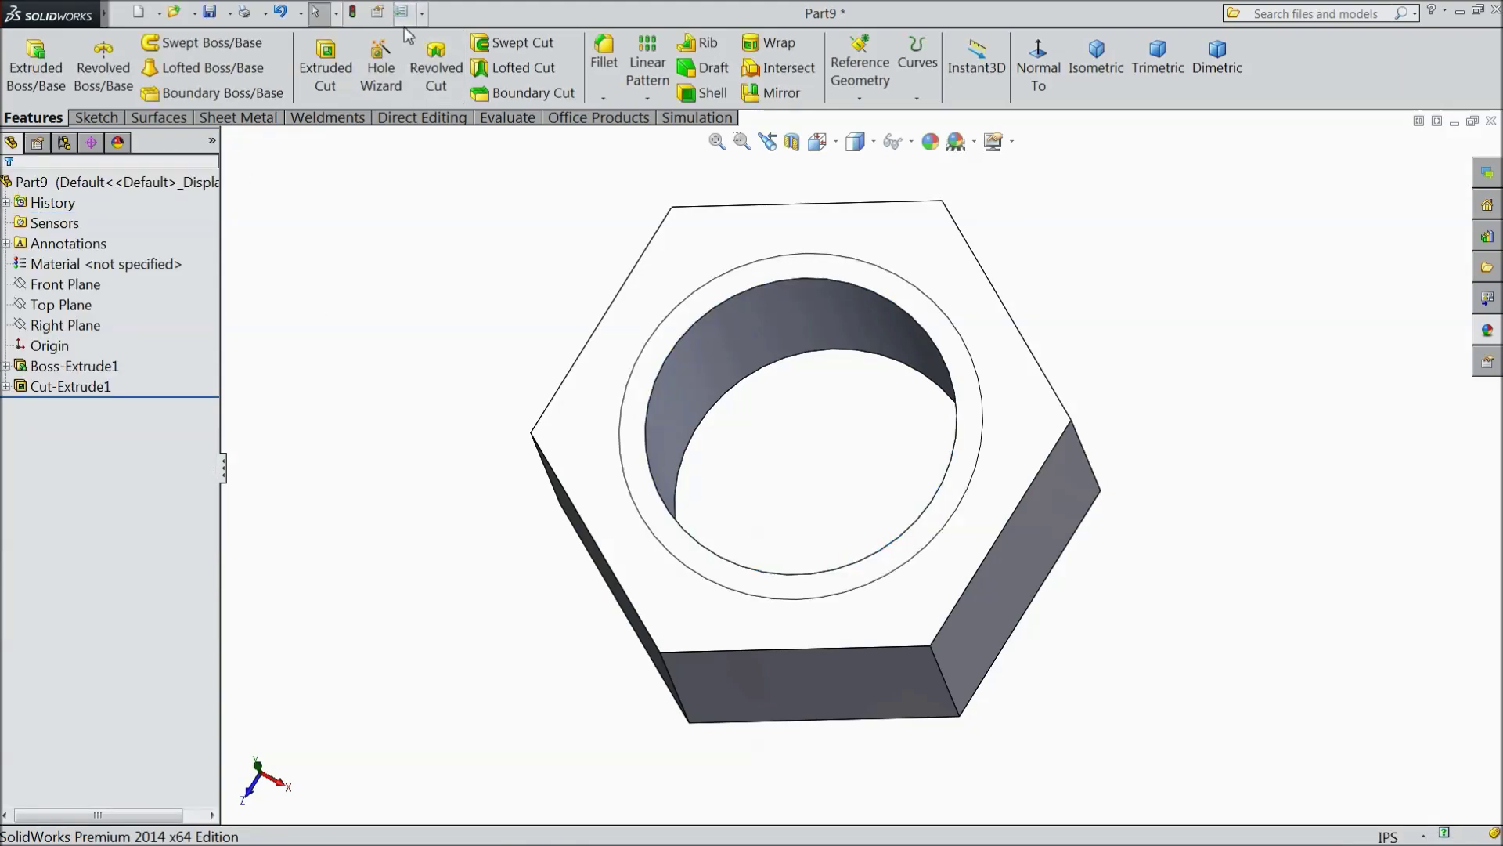
Step: Turn on the display of shaded cosmetic threads in the document's detailing properties
click(403, 14)
click(250, 110)
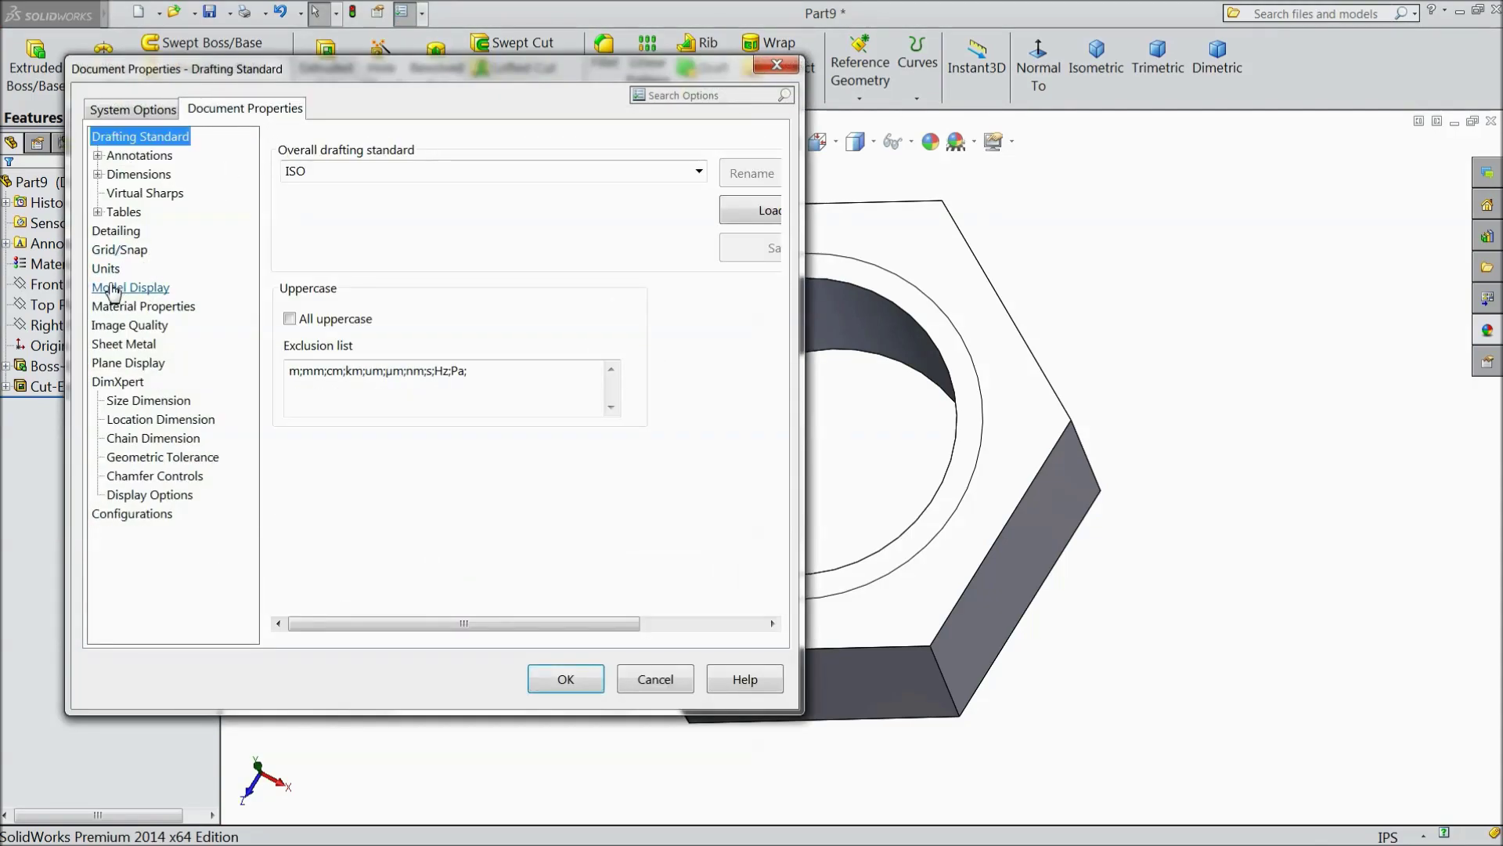
click(124, 231)
click(434, 173)
click(563, 680)
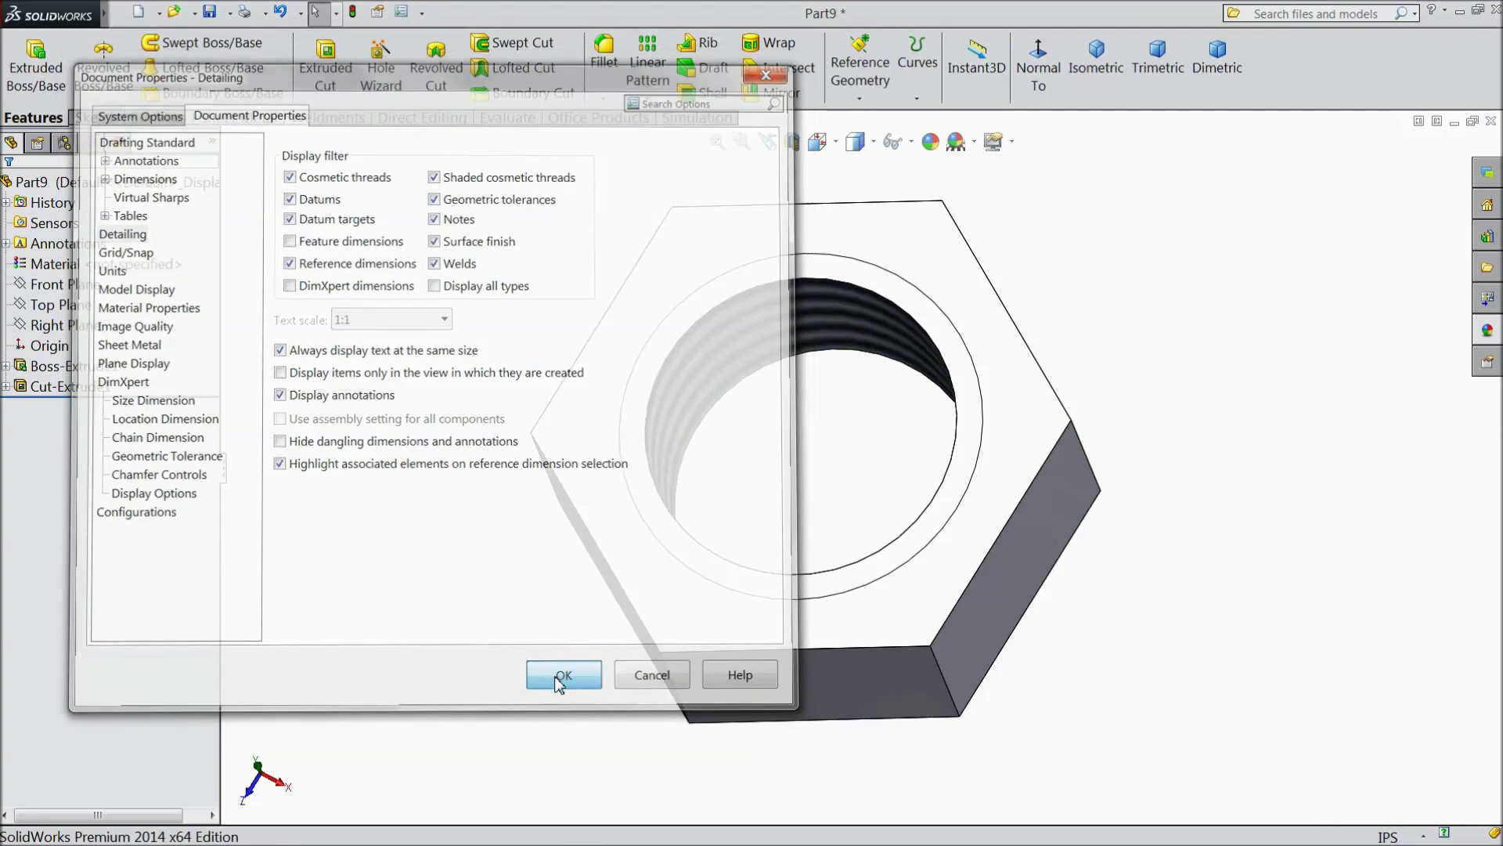
Step: Chamfer both circular edges of the threaded hole with a 0.01 in distance and a 5-degree angle
mouse_move(715, 476)
middle_down()
mouse_move(718, 514)
mouse_move(689, 520)
mouse_move(829, 514)
mouse_move(824, 444)
mouse_move(816, 470)
mouse_move(715, 362)
middle_up()
click(604, 99)
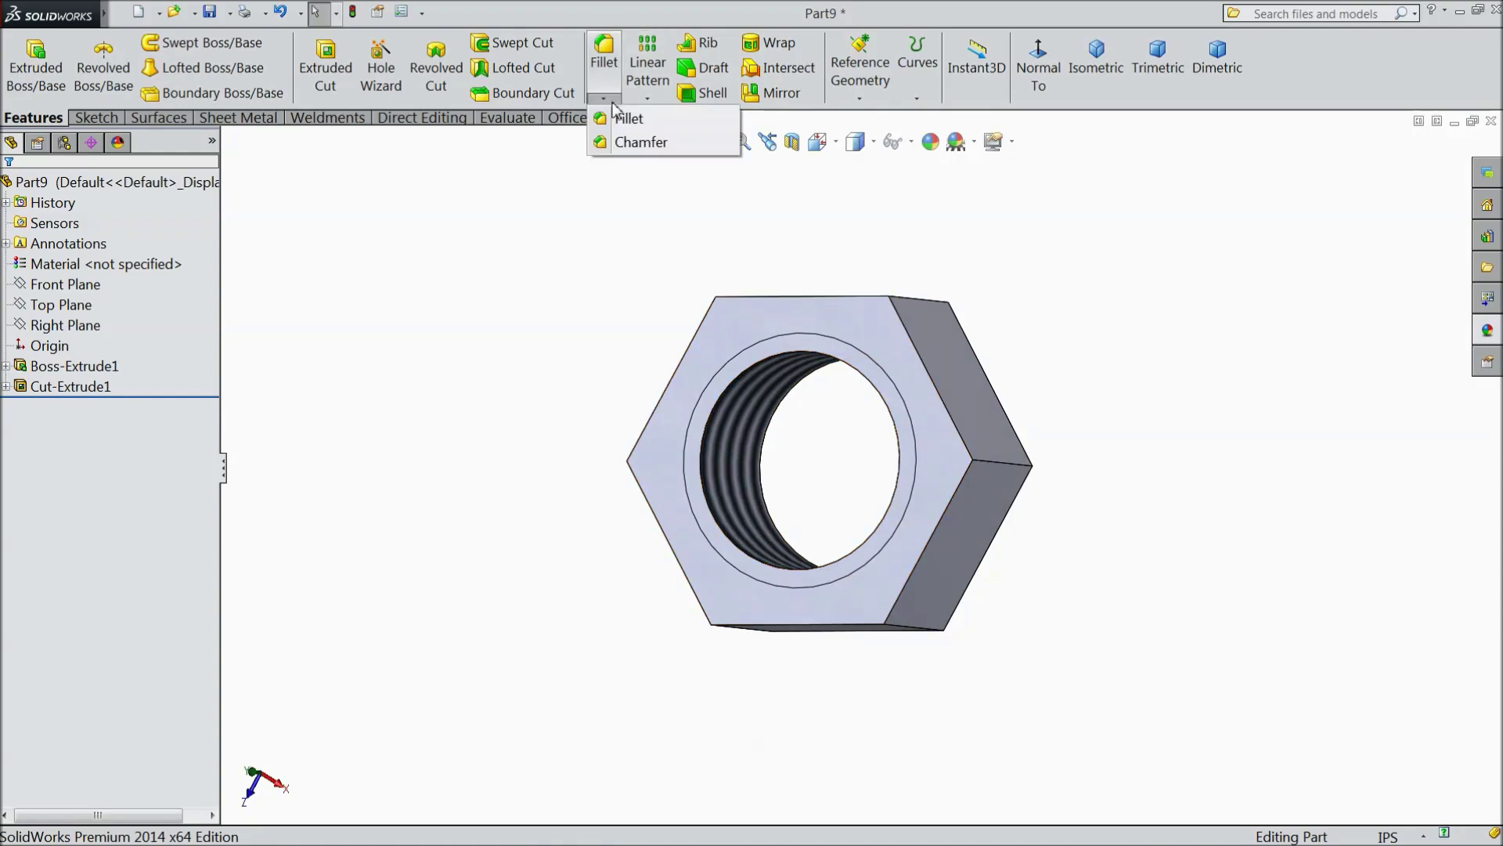
click(636, 141)
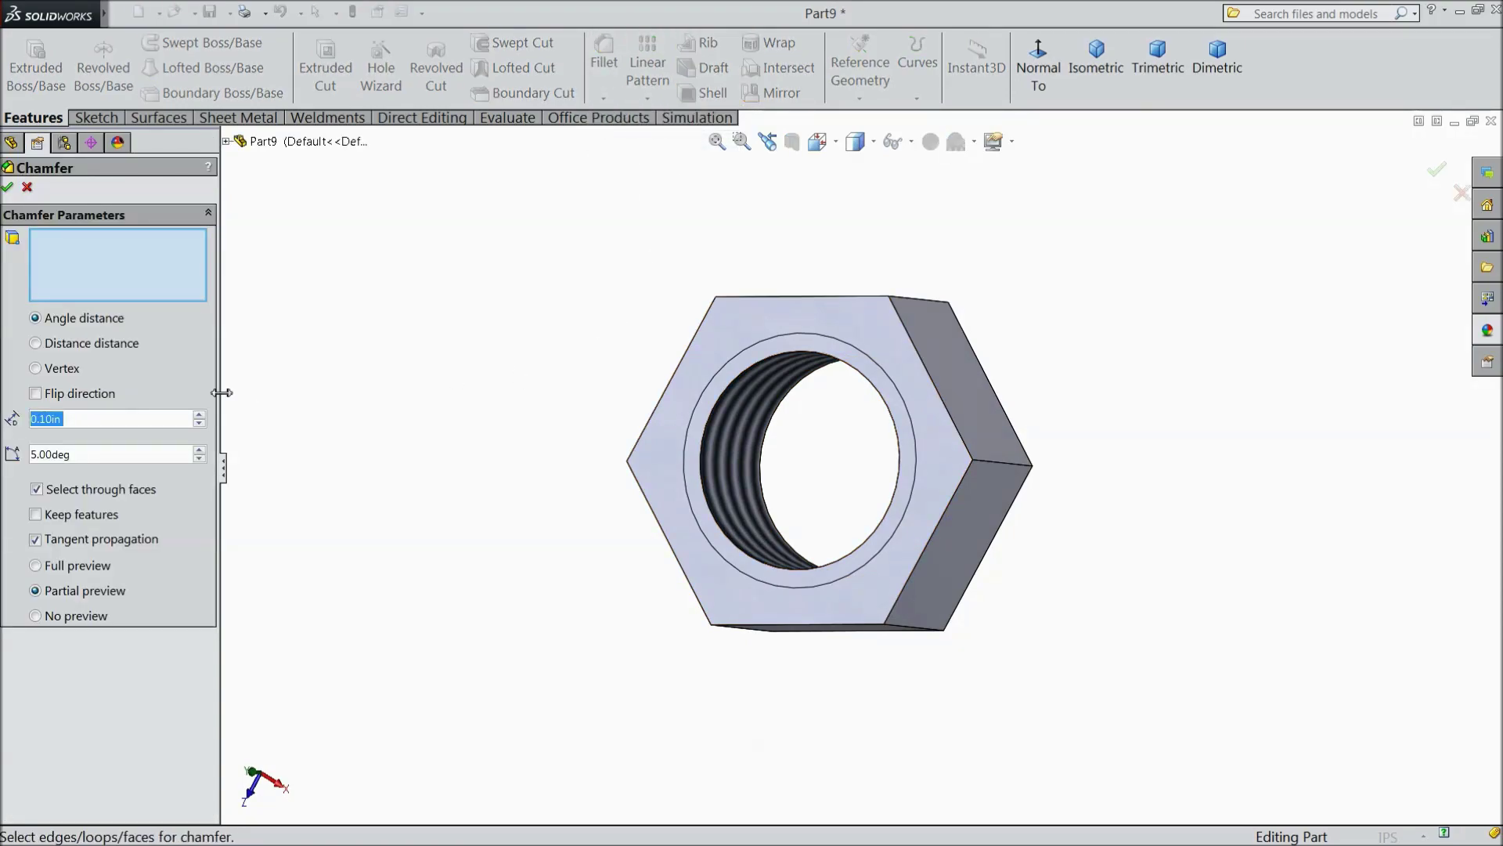
text(0.01)
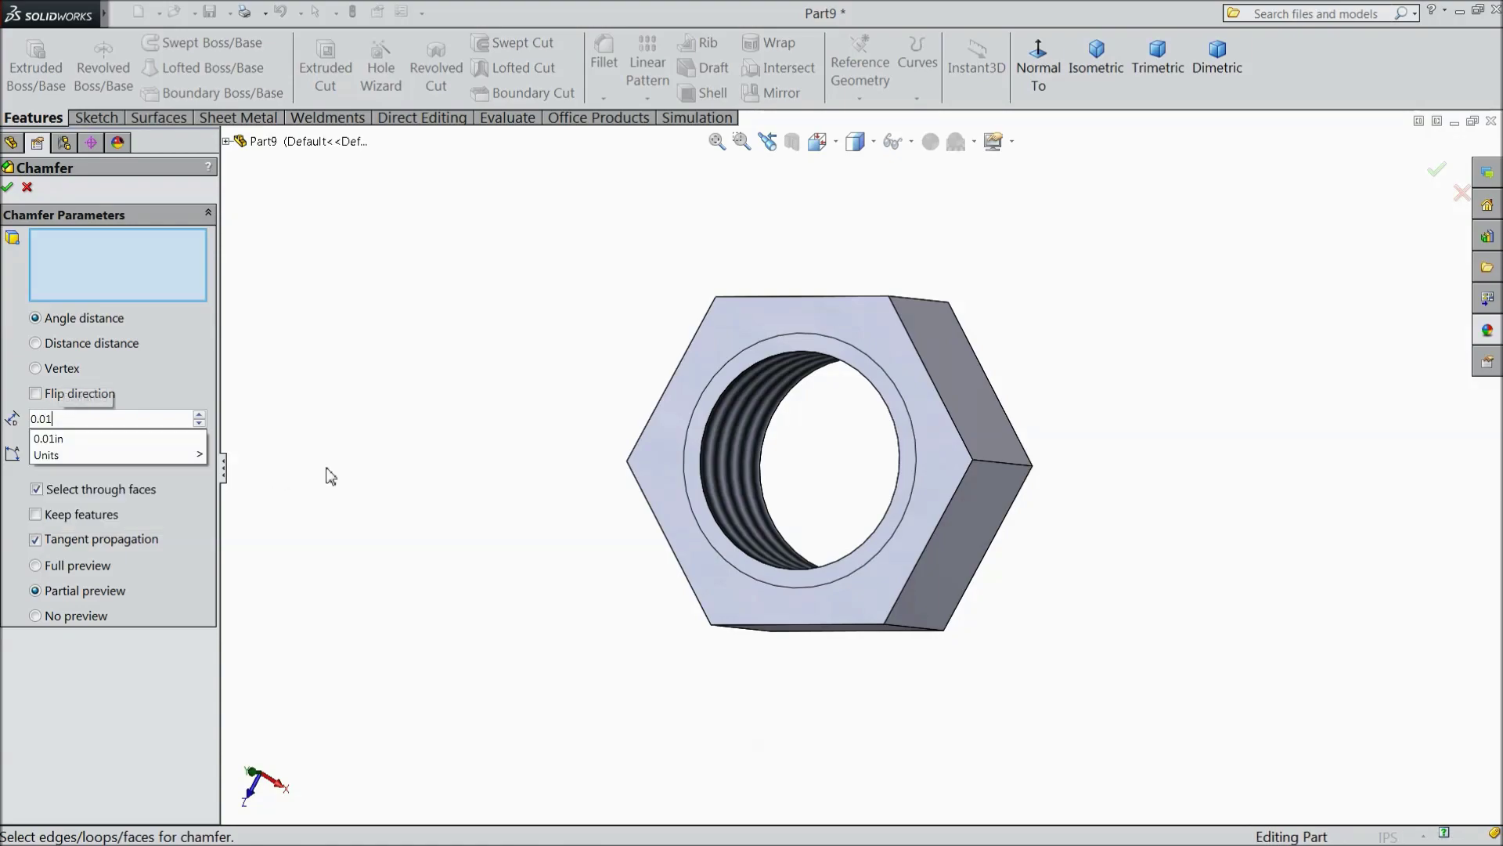
key(Return)
scroll(692, 513, down, 3)
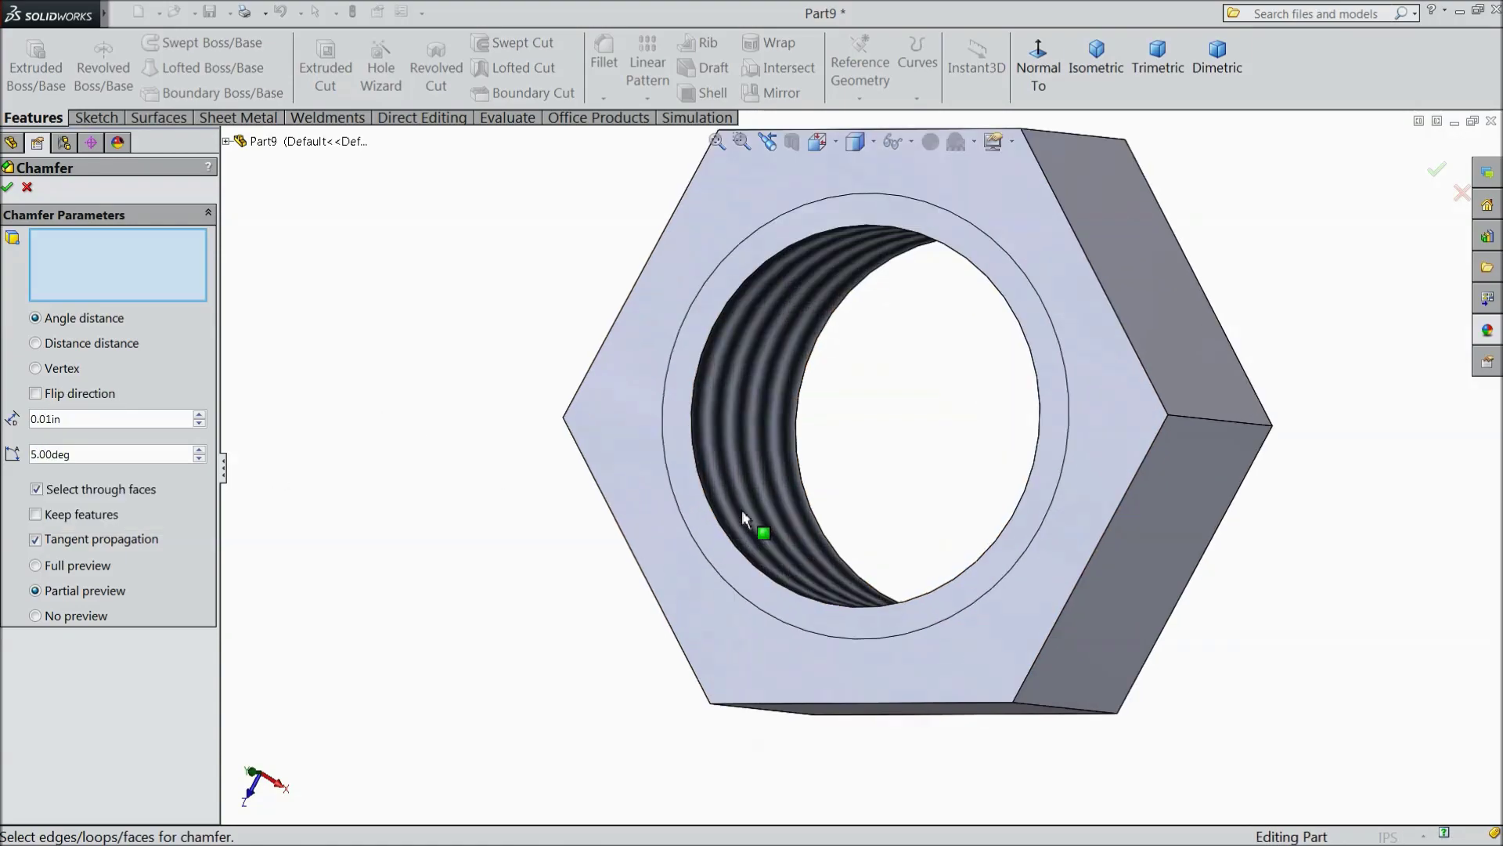
click(704, 495)
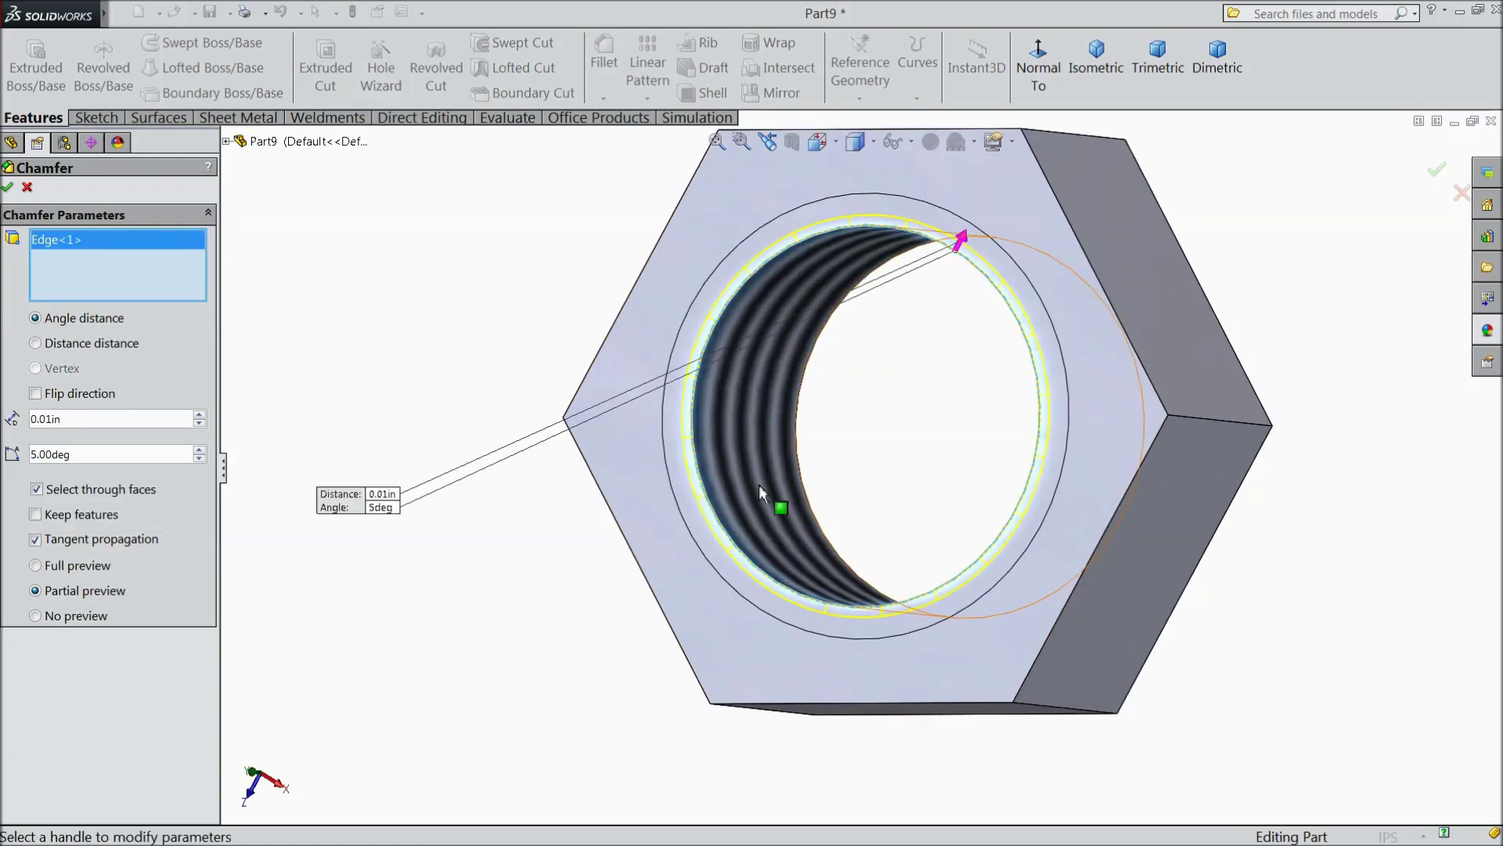
click(800, 495)
click(8, 188)
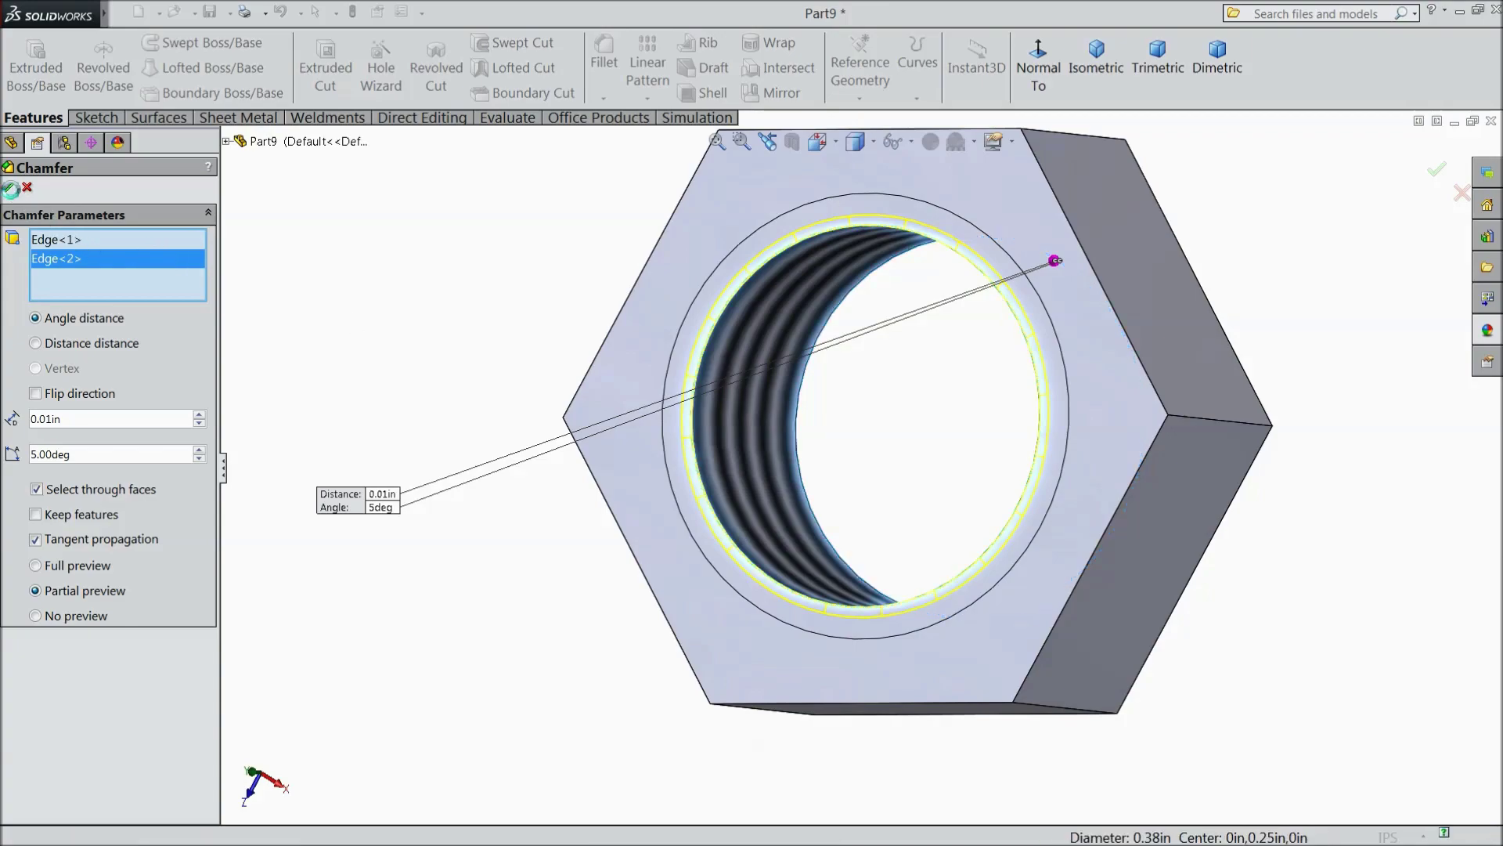
Step: Start a sketch on the nut's upper face and draw an origin-centred circle, radius 0.2815 in, reaching the hexagon's sides
scroll(669, 431, up, 3)
click(726, 425)
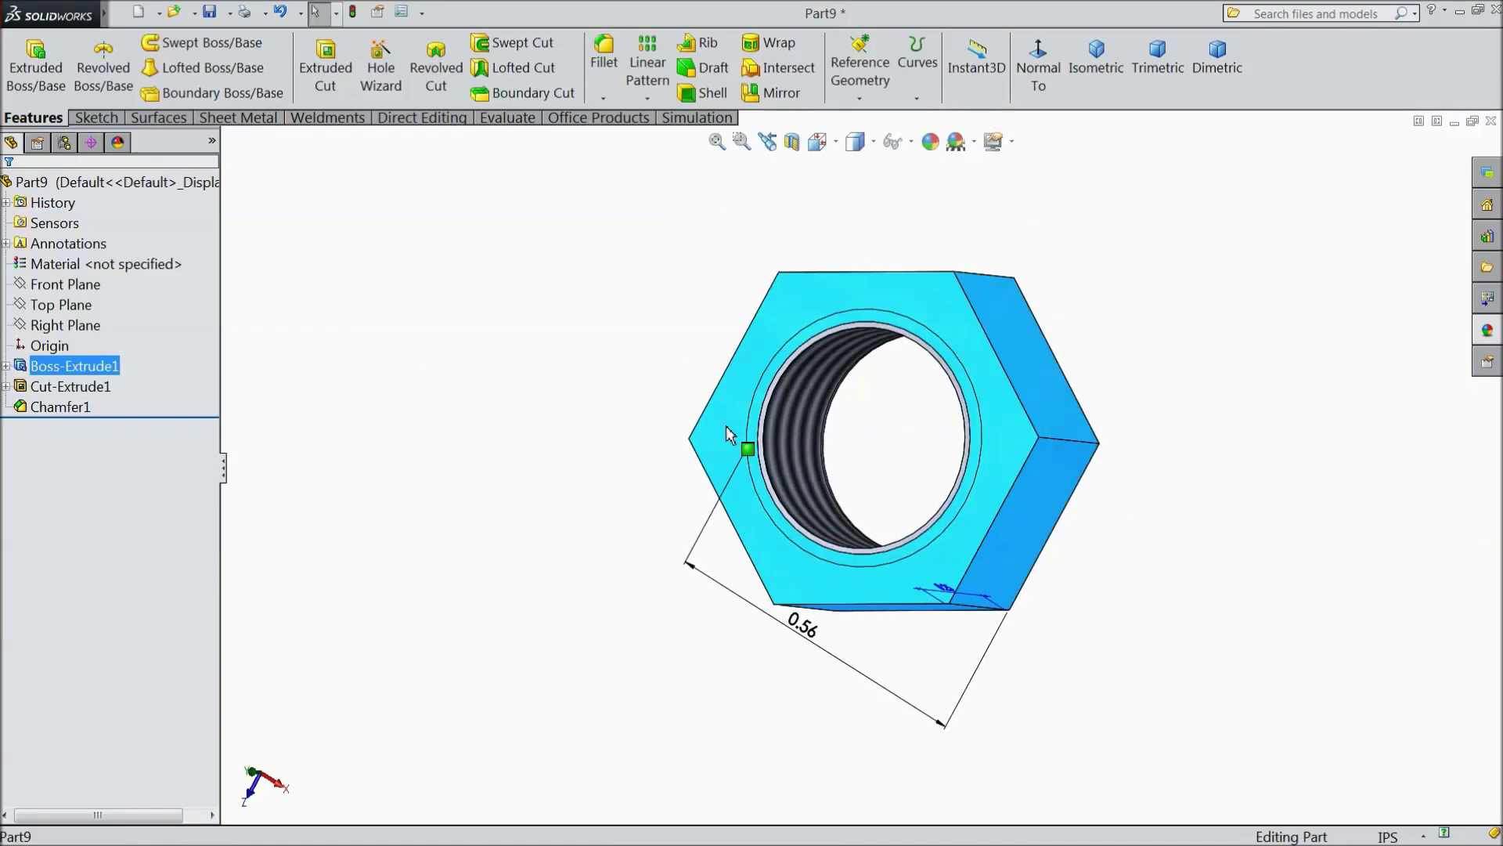
mouse_move(728, 435)
middle_down()
mouse_move(618, 368)
mouse_move(755, 409)
middle_up()
click(755, 409)
click(814, 362)
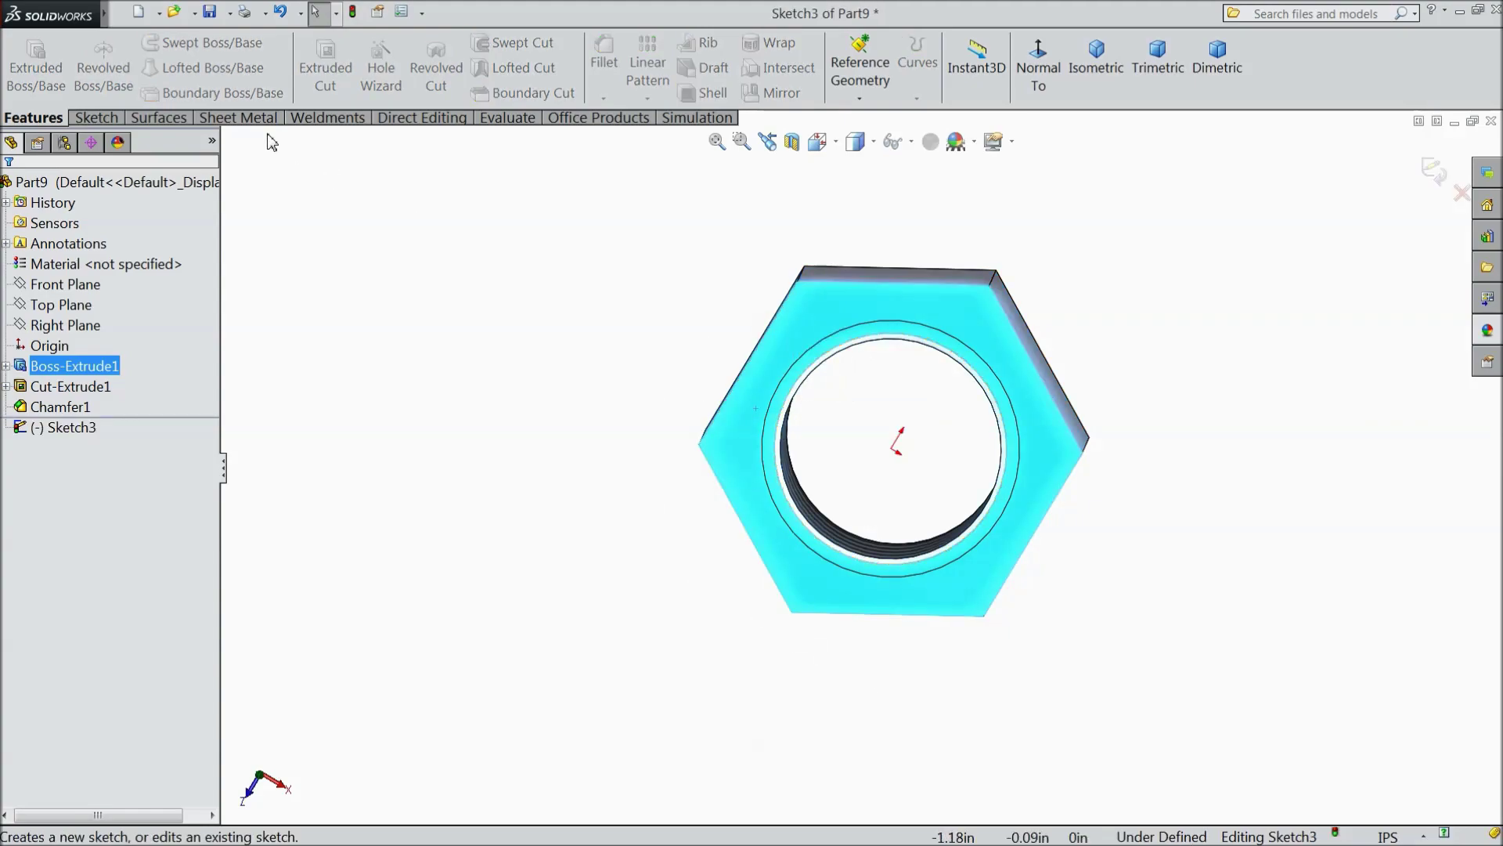
click(95, 117)
click(171, 44)
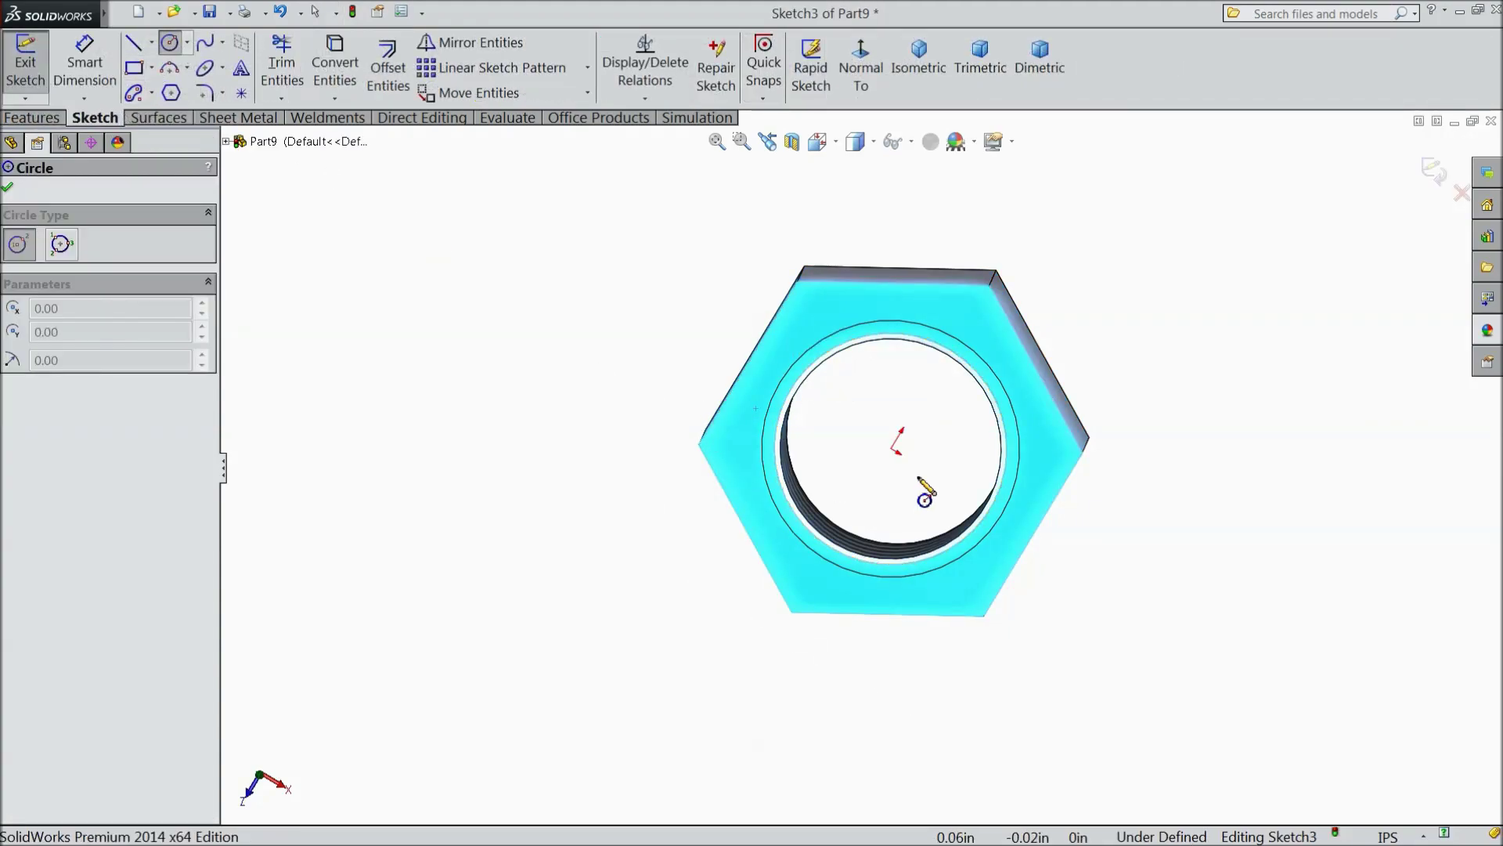
click(898, 451)
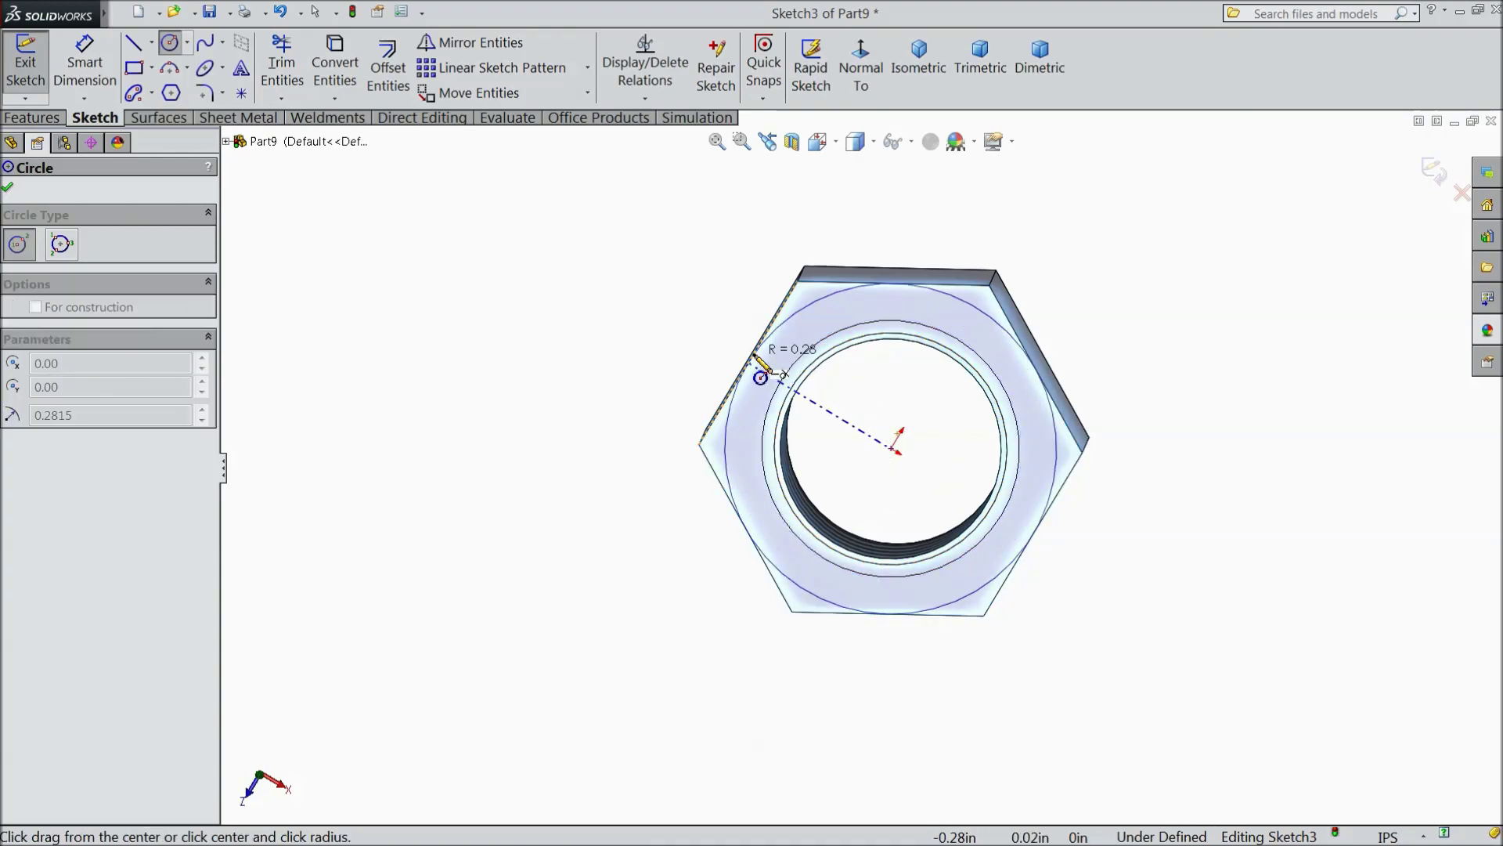
click(724, 387)
Step: Cut away the nut's corners outside the circle with a 0.25 in blind Extruded Cut, side flipped, with 45-degree draft
click(29, 122)
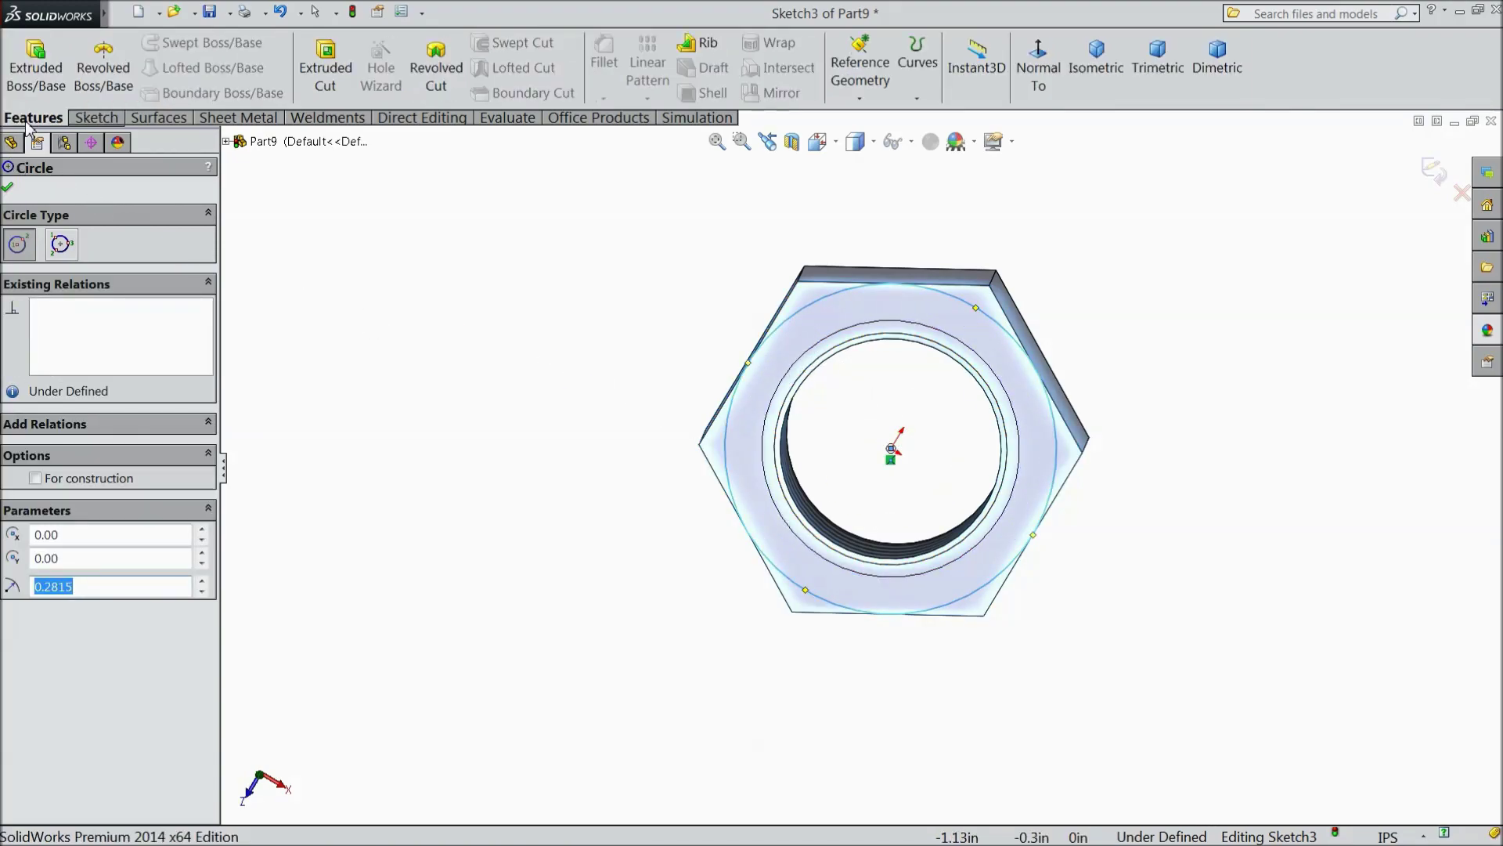
click(317, 76)
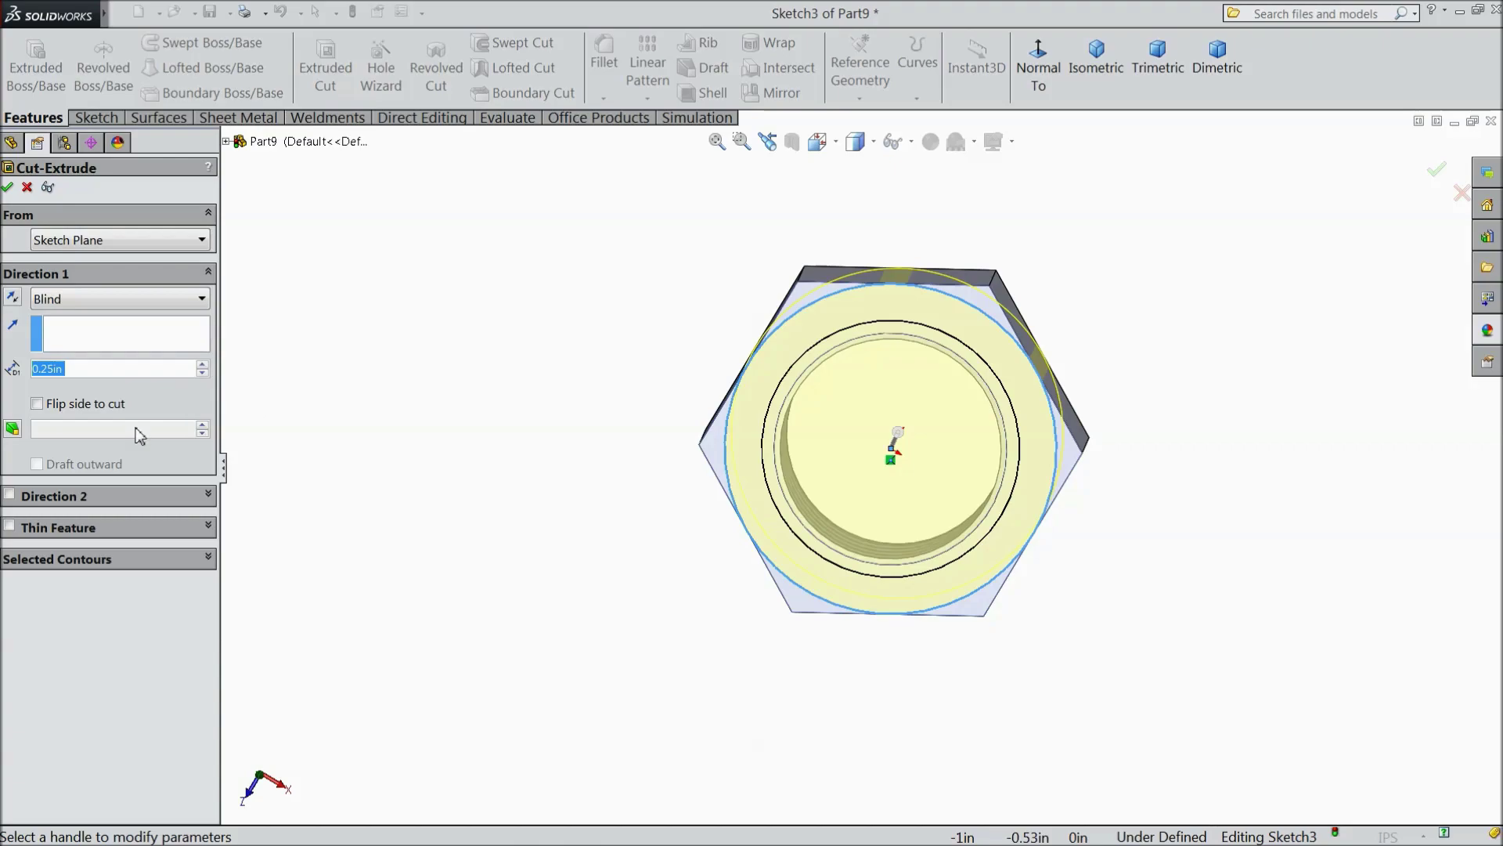
click(37, 404)
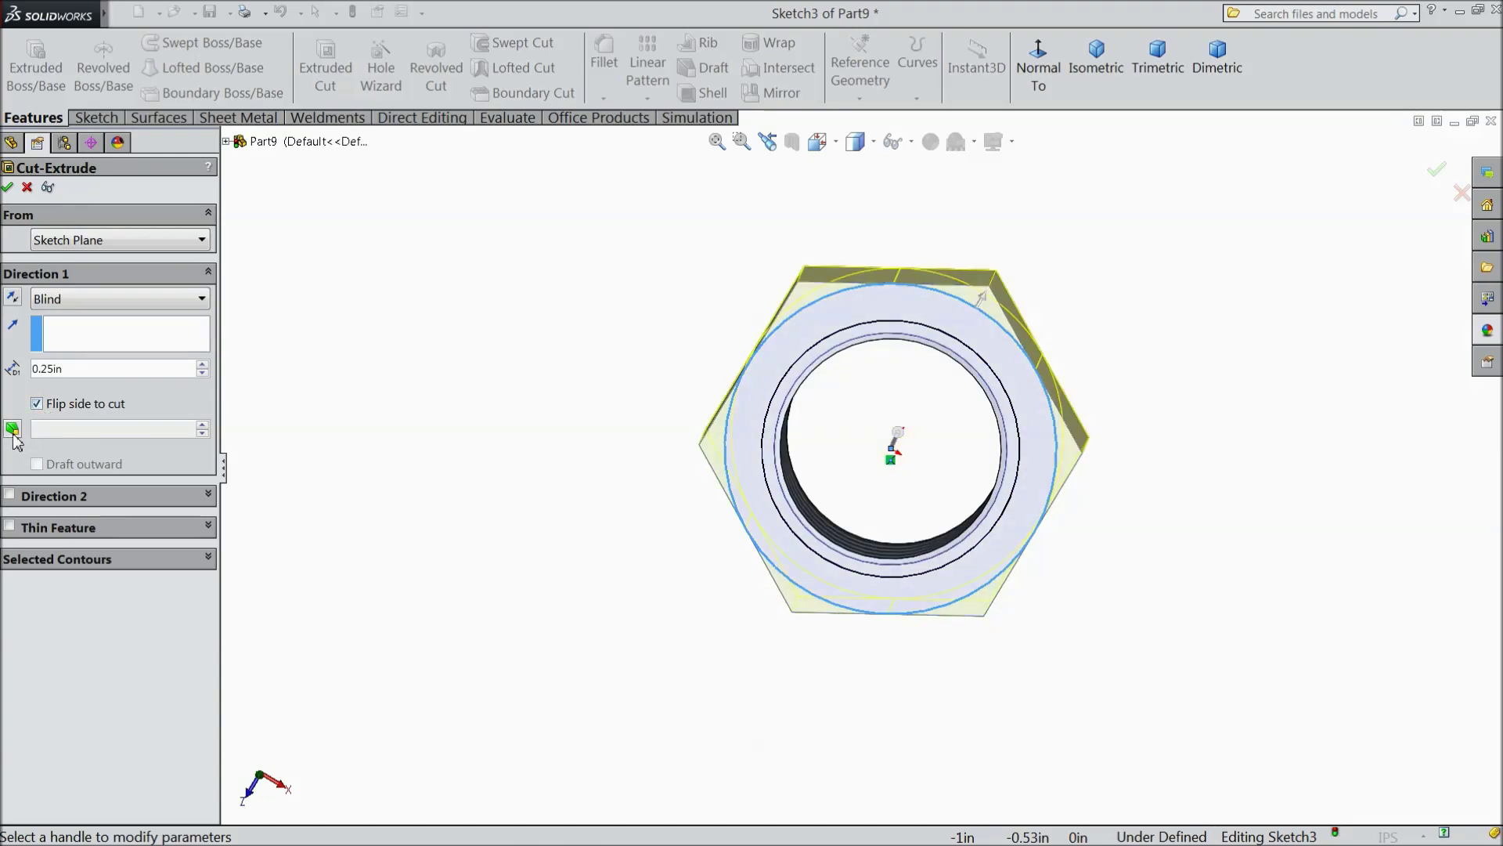
click(12, 430)
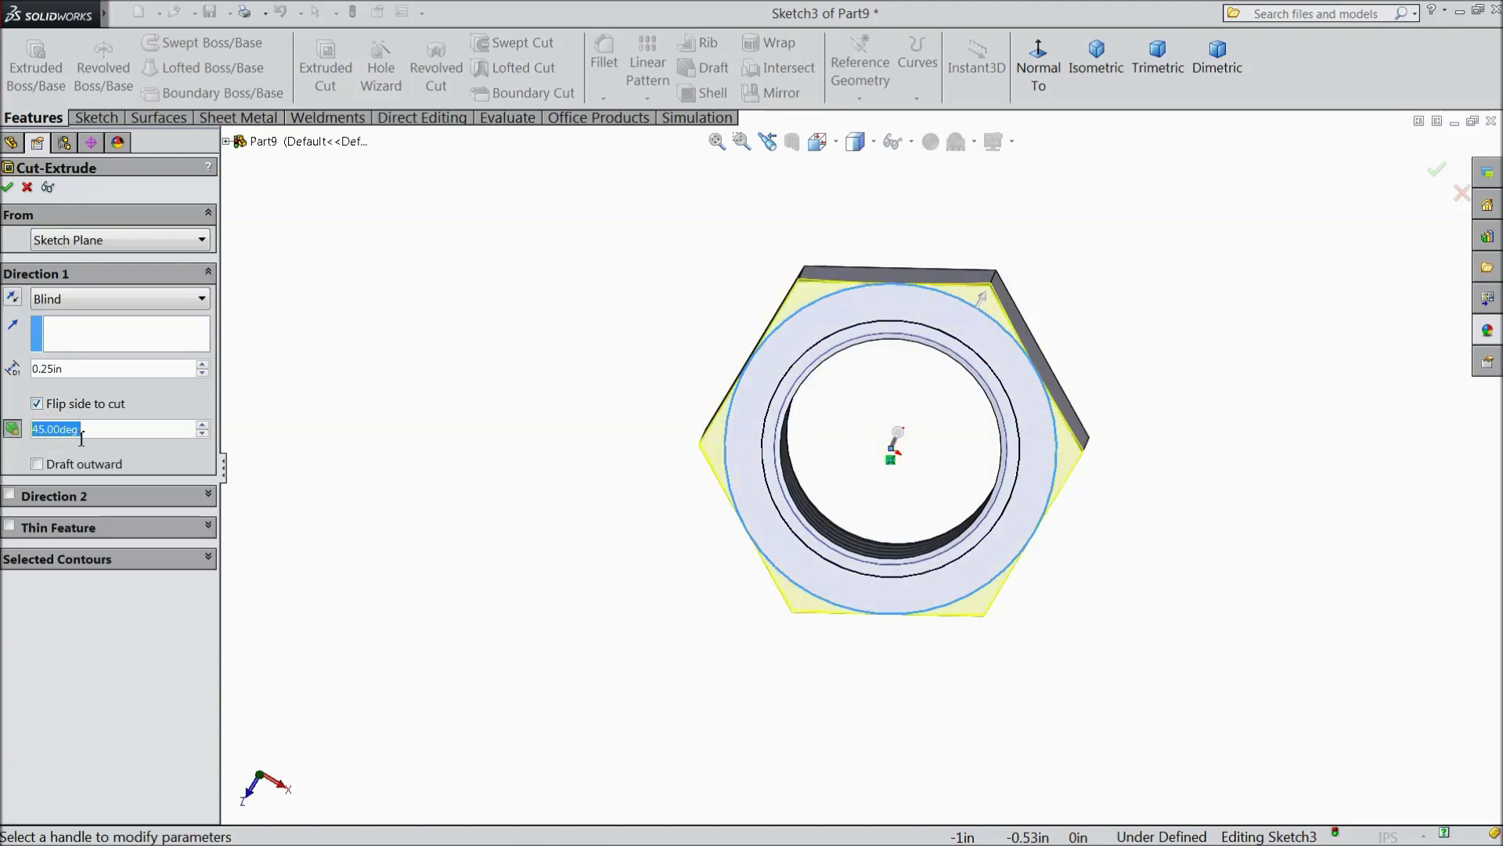
click(7, 187)
Step: Start a sketch on the nut's opposite hexagonal face and draw a circle of 0.2815 in radius centred on the origin
middle_drag(544, 400, 721, 388)
click(832, 325)
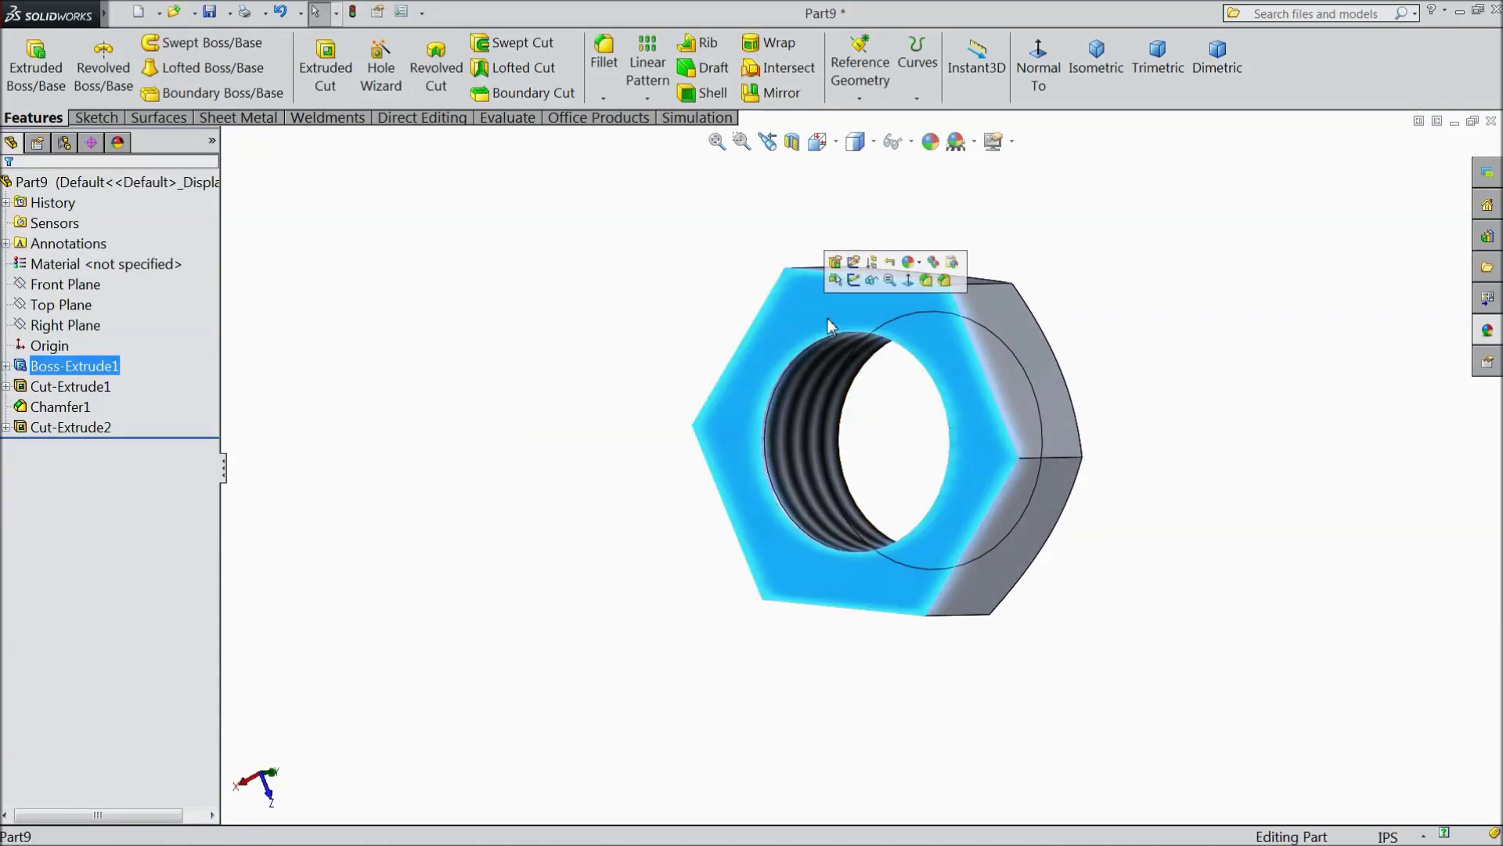
click(854, 279)
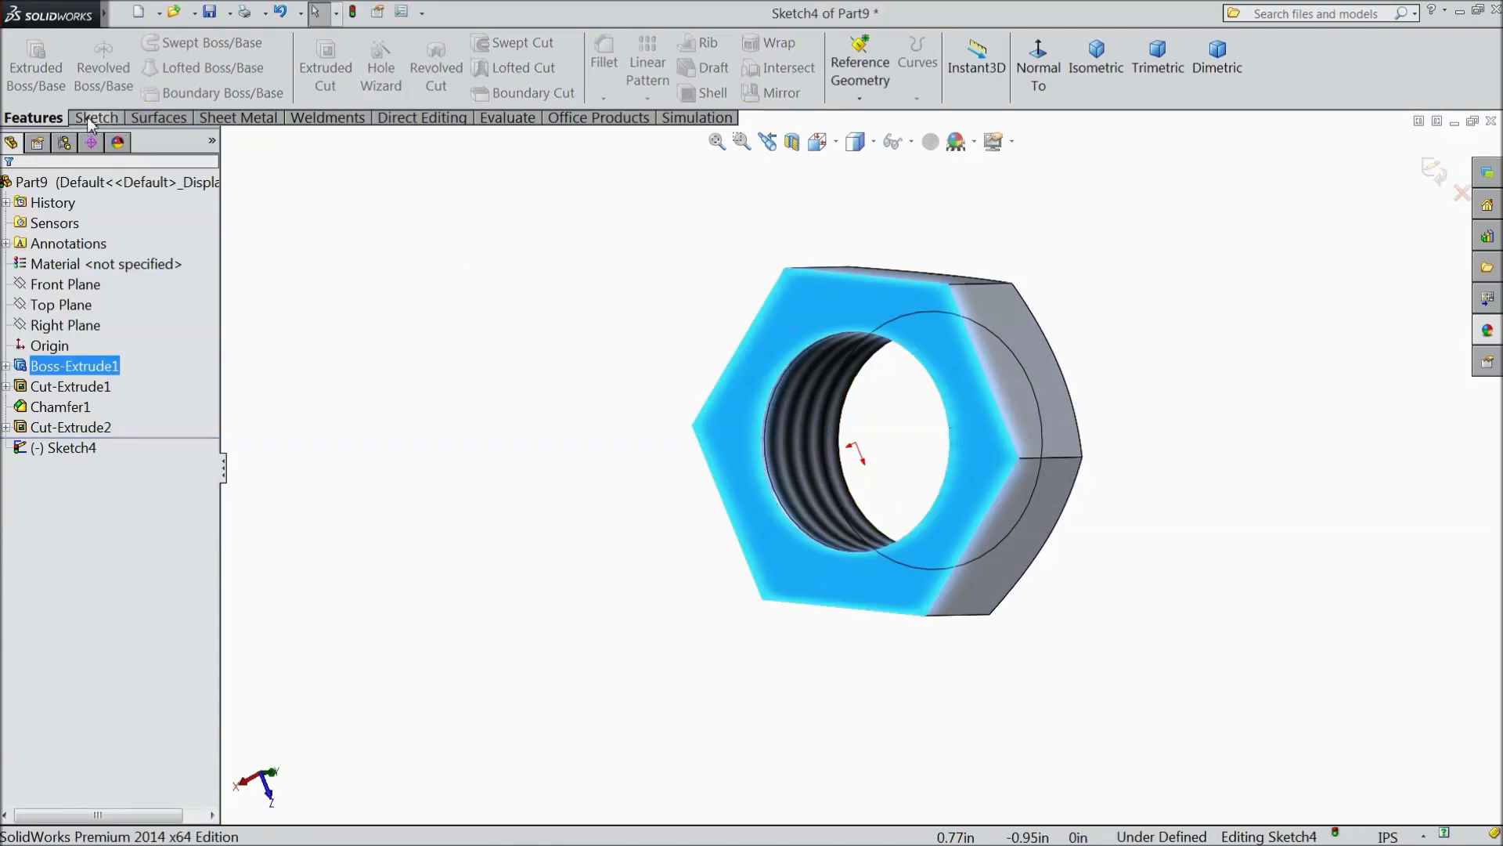
click(118, 119)
click(169, 42)
mouse_move(728, 383)
middle_down()
mouse_move(594, 362)
mouse_move(879, 453)
middle_up()
click(891, 462)
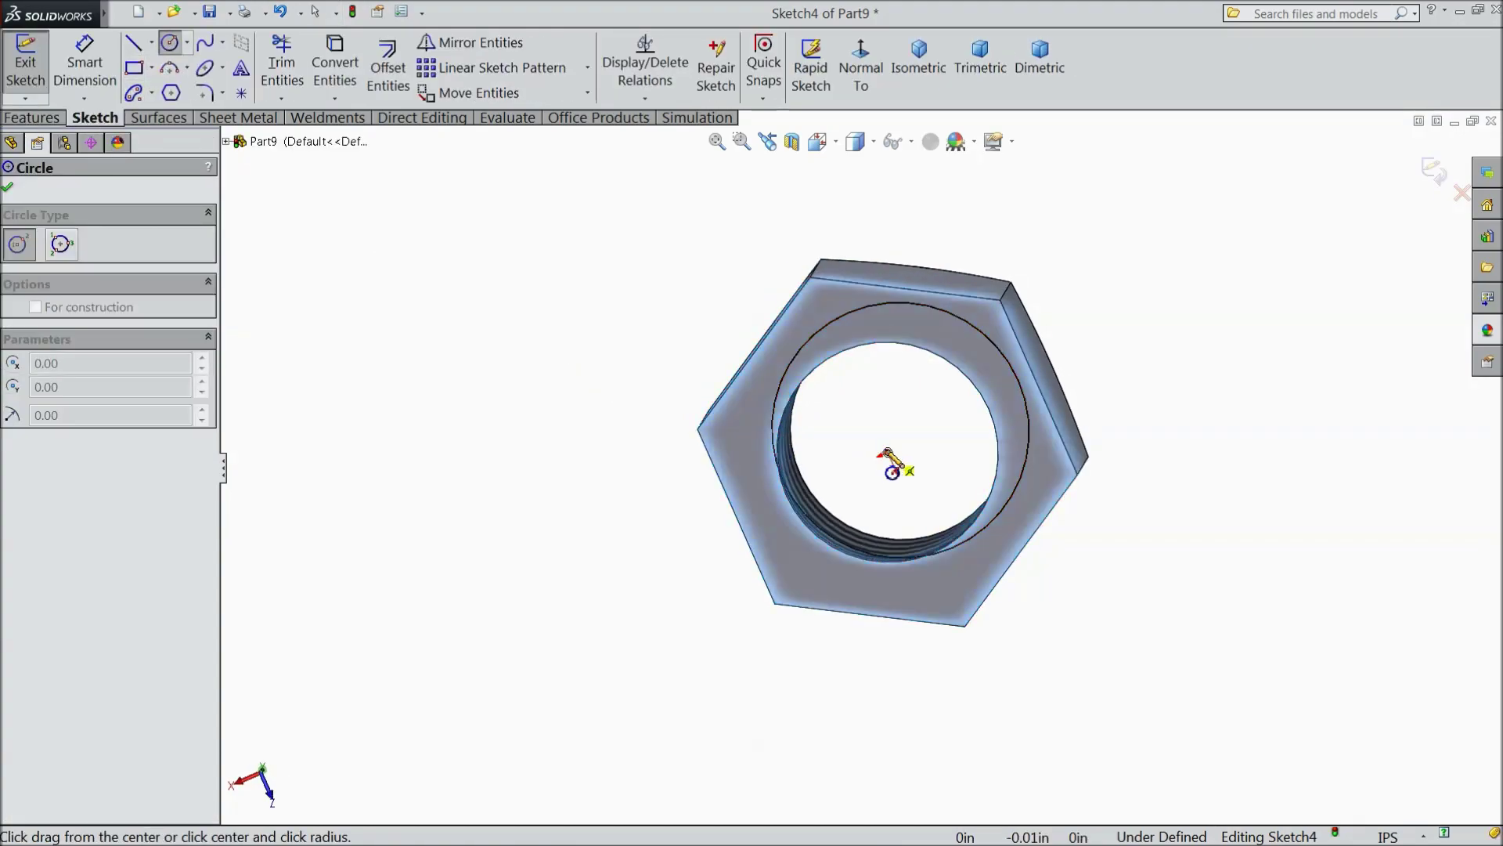
click(752, 371)
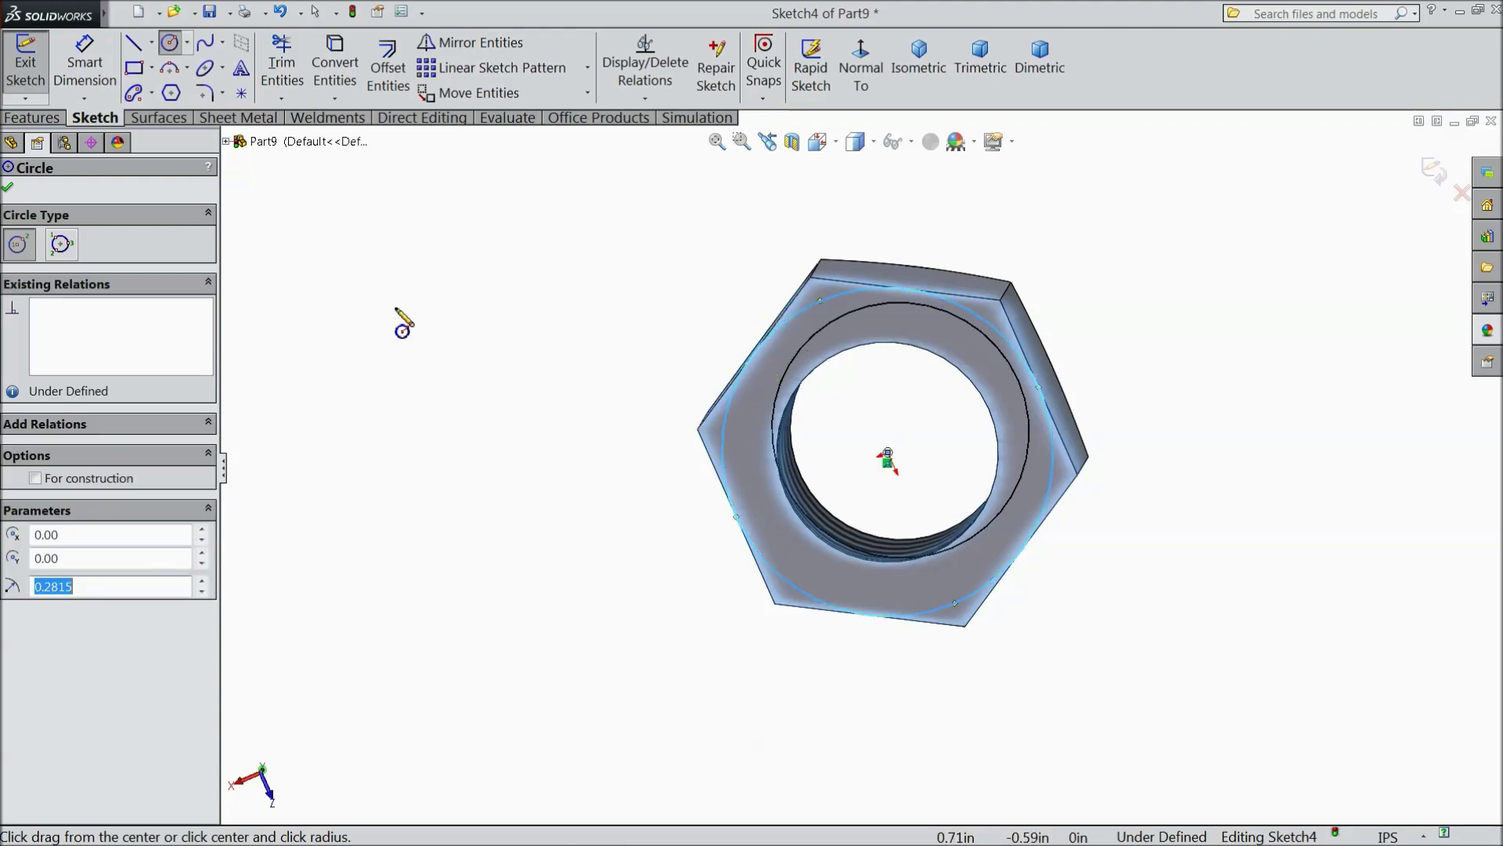
Step: Bevel the corners on the opposite face with a flipped-side 0.25 in blind Extruded Cut outside the circle, using 45-degree draft
click(32, 118)
click(327, 77)
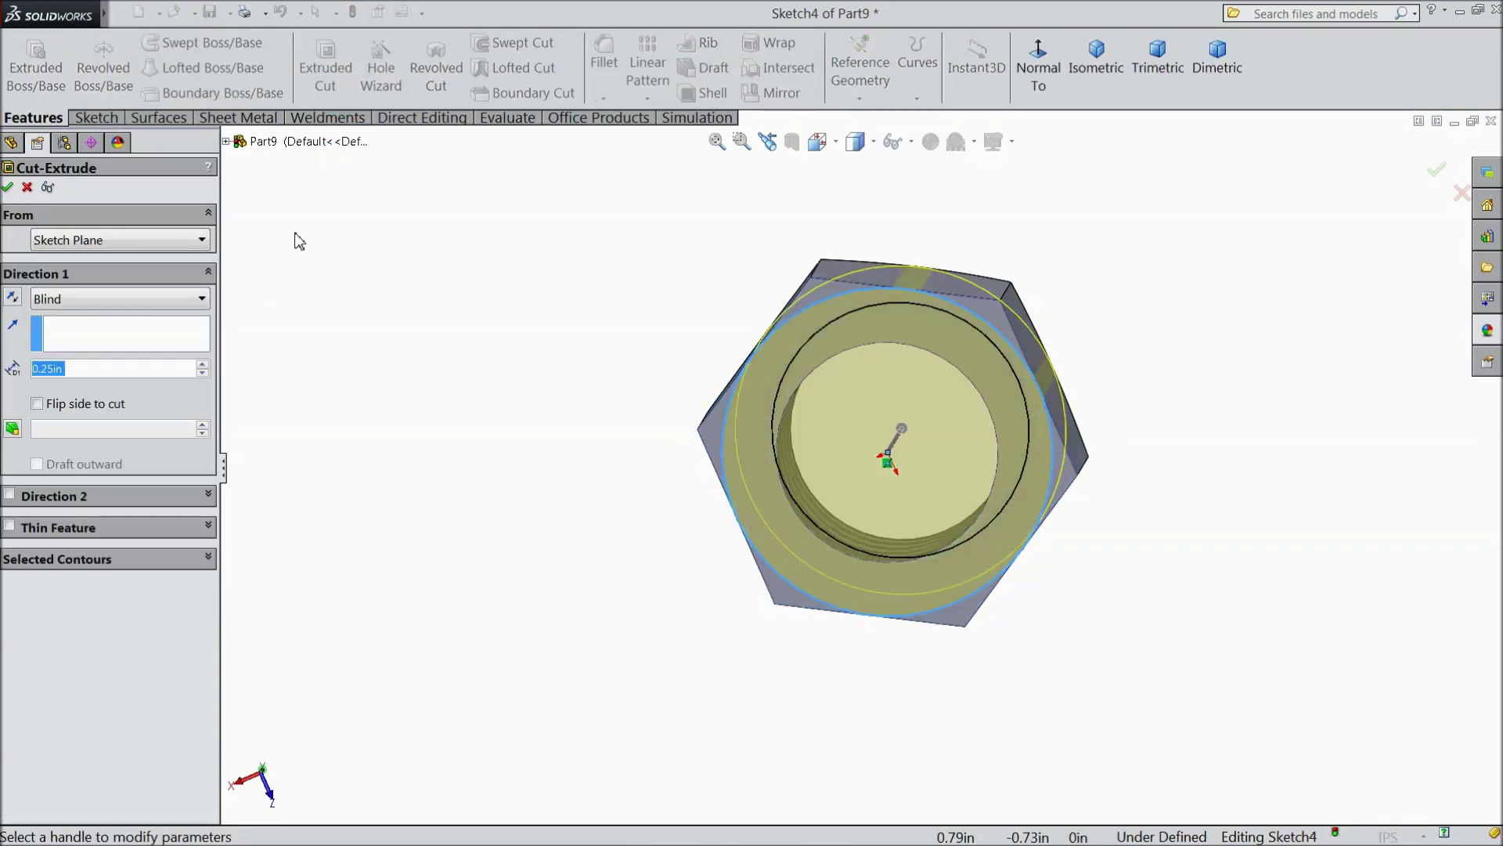
click(17, 431)
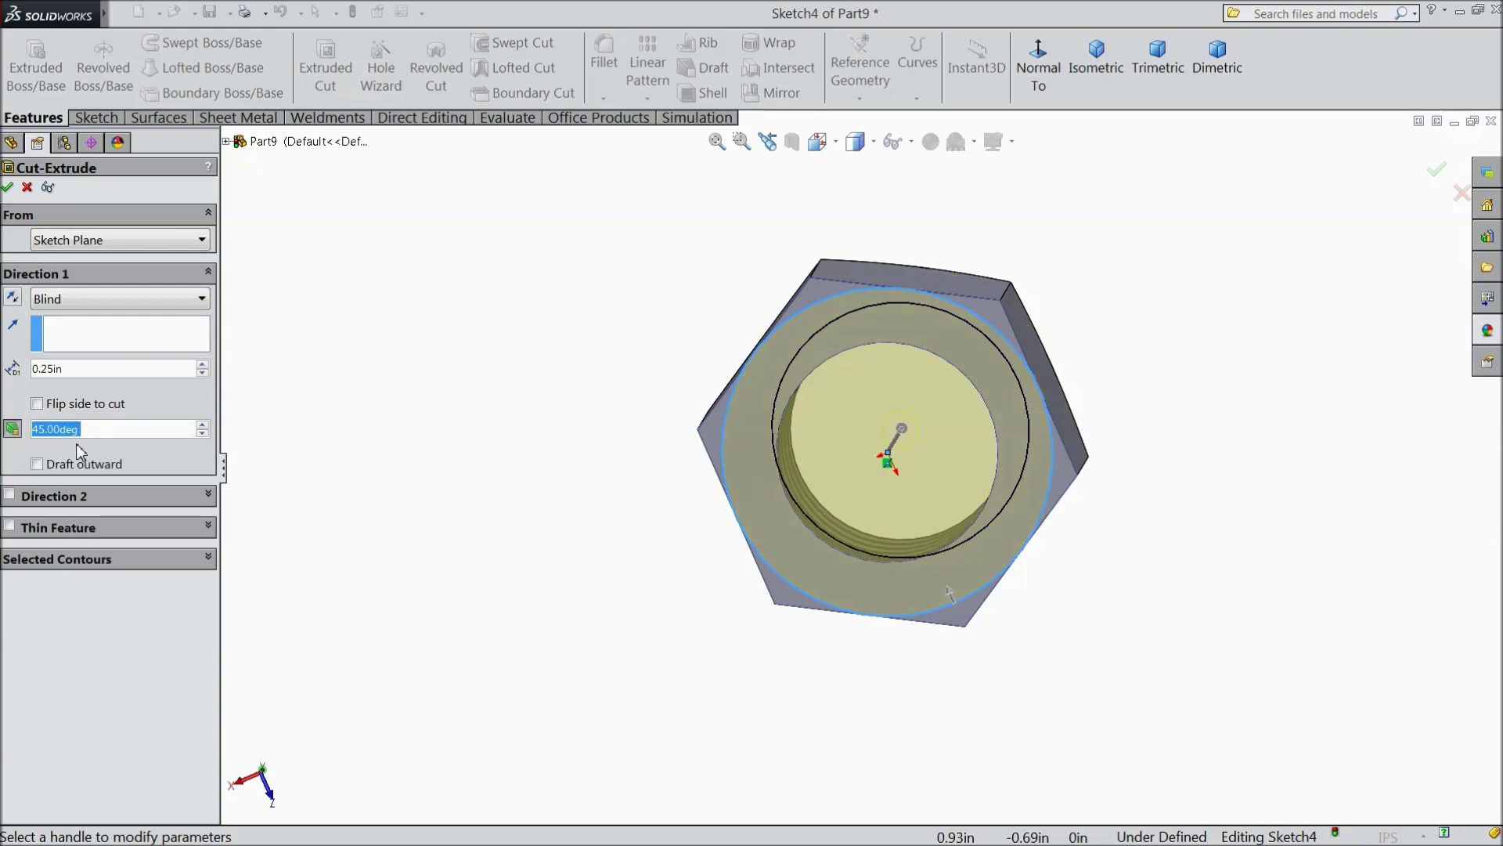
click(37, 404)
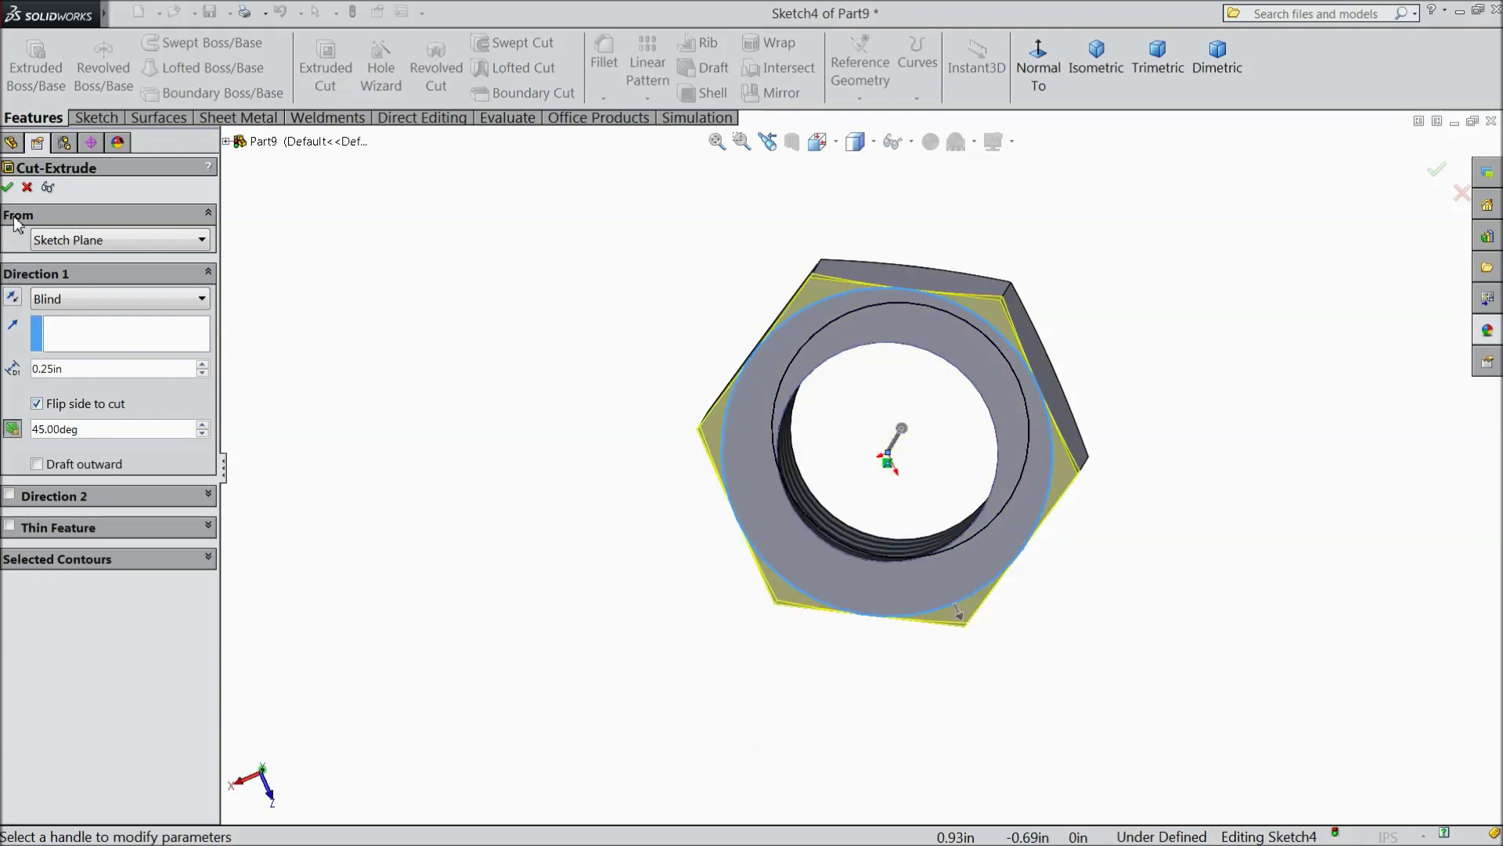
click(8, 188)
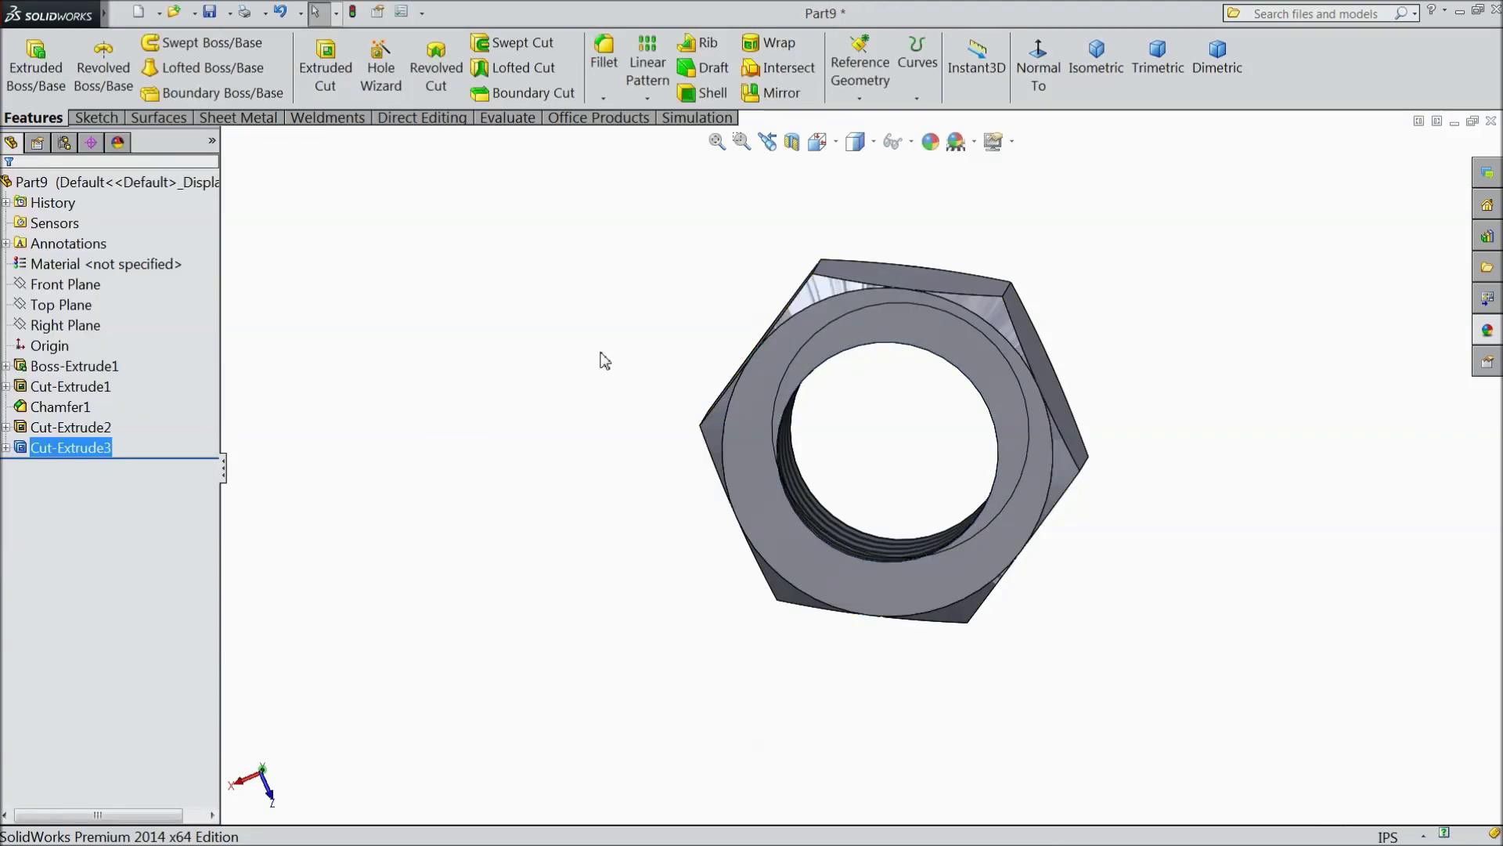
scroll(601, 353, down, 1)
middle_drag(597, 357, 530, 358)
scroll(721, 453, up, 4)
scroll(1102, 434, down, 2)
middle_drag(1107, 441, 956, 534)
click(1041, 61)
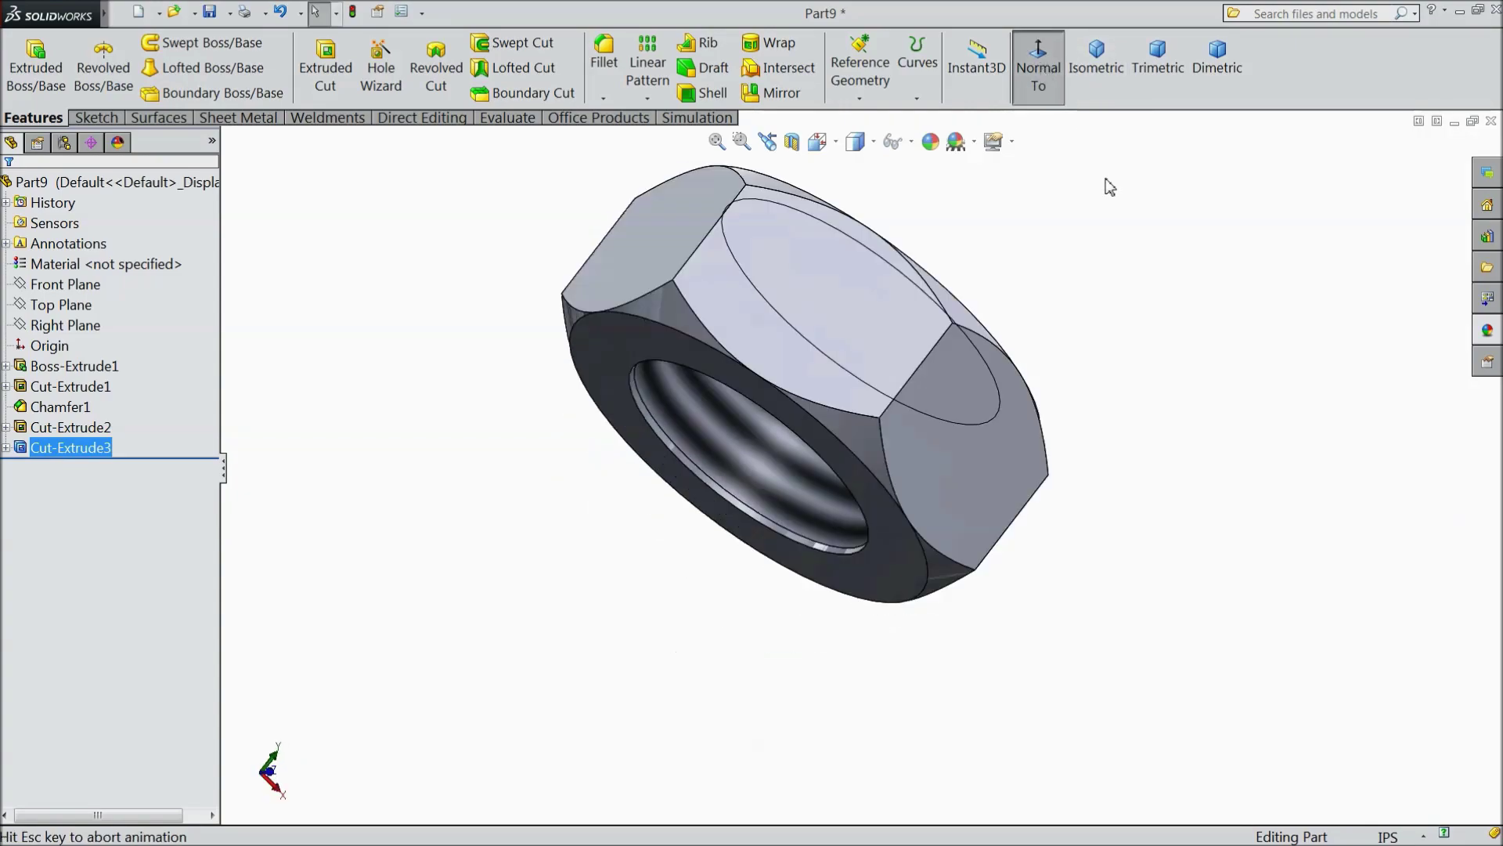
Step: Apply the satin finish stainless steel appearance to the whole nut part
click(1090, 69)
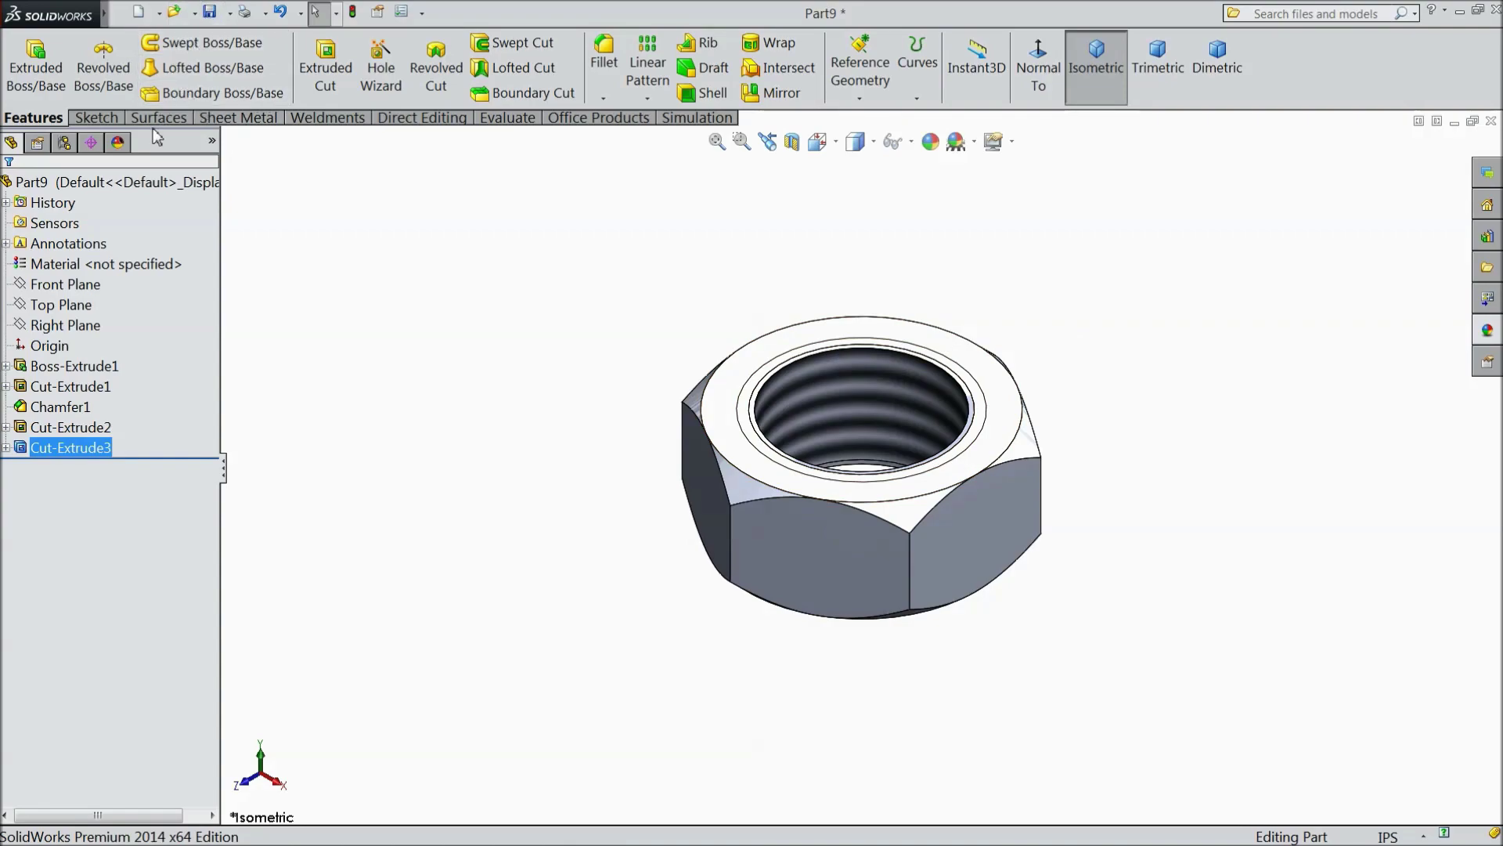
click(39, 182)
click(1492, 330)
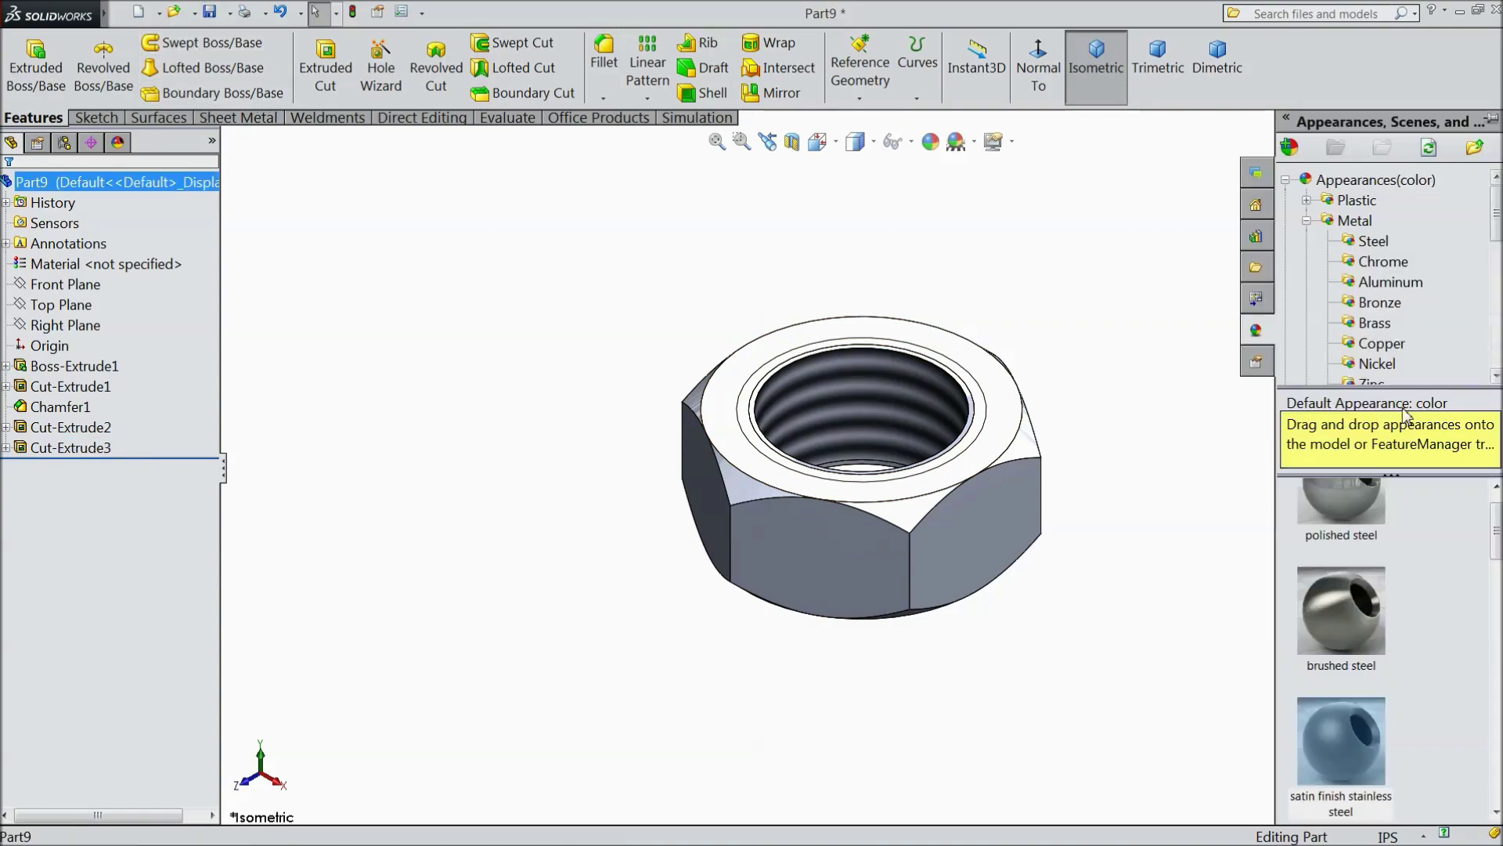
double_click(1341, 721)
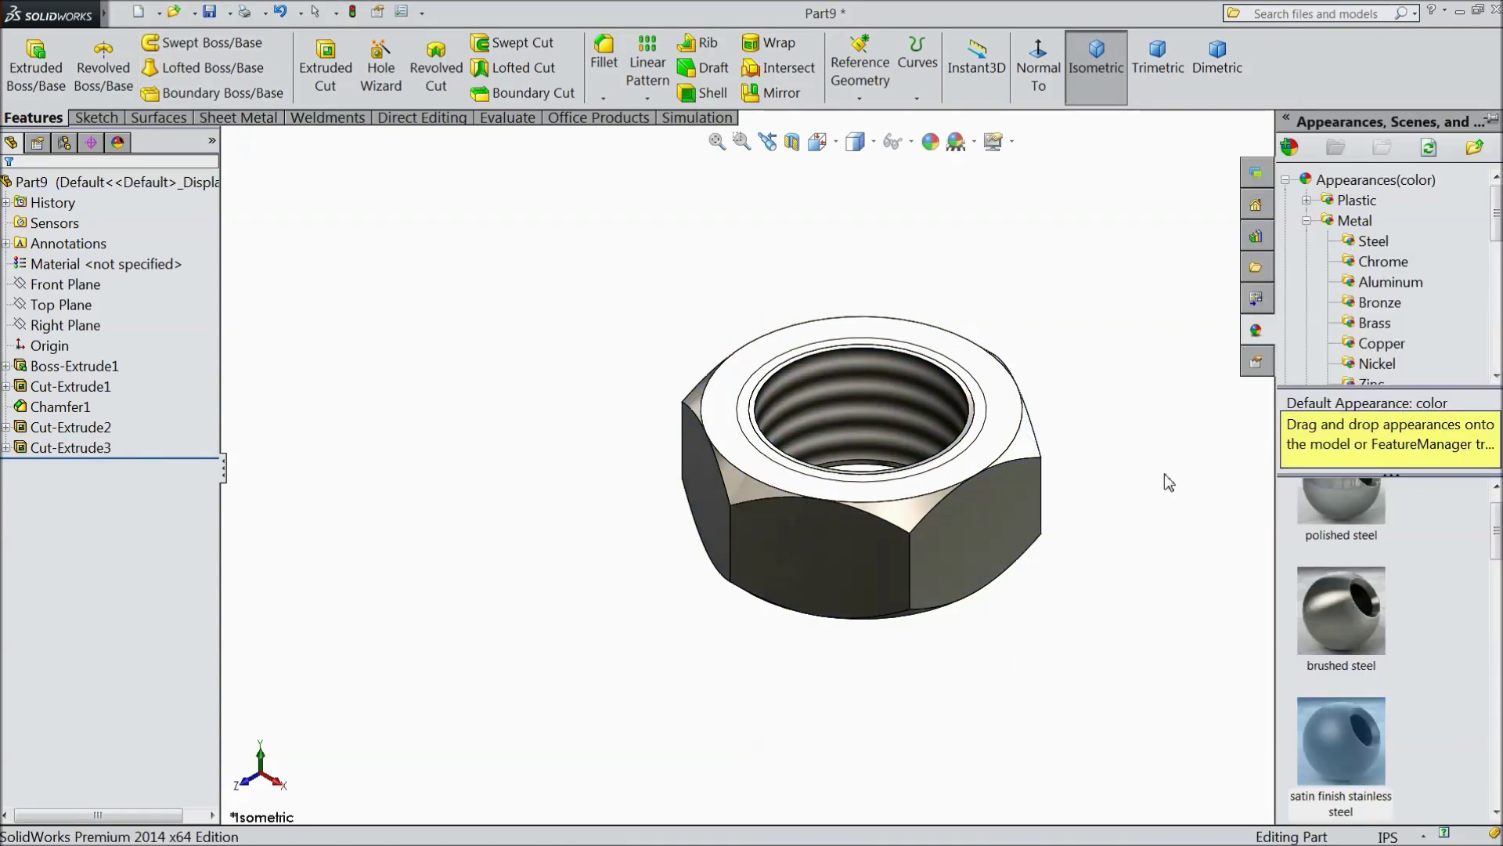
middle_drag(1163, 473, 1147, 614)
scroll(1060, 393, down, 3)
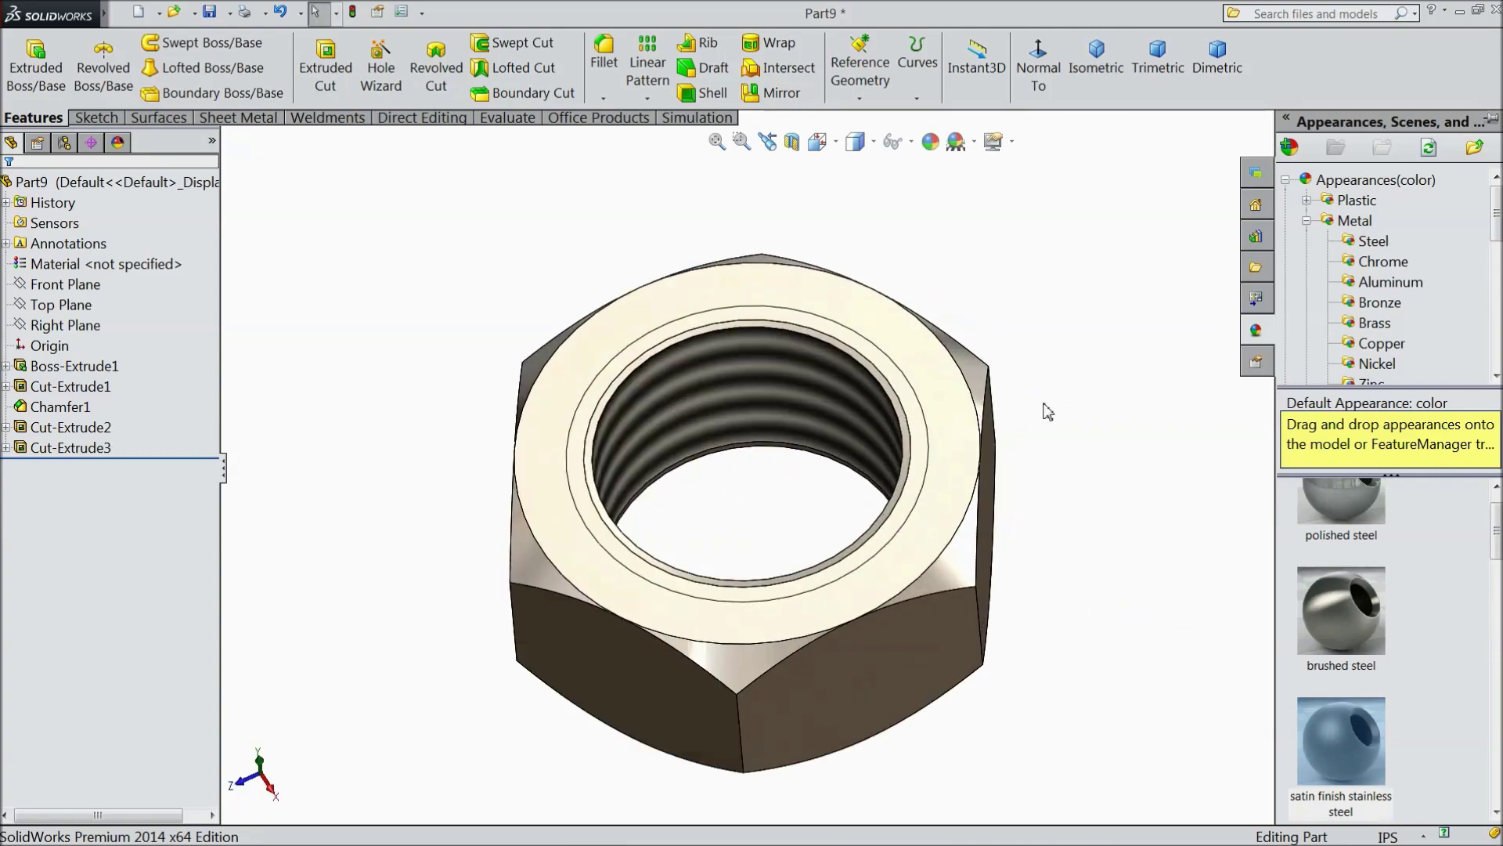
Step: Save the part as nut and create a new part document with a widened feature tree
click(209, 12)
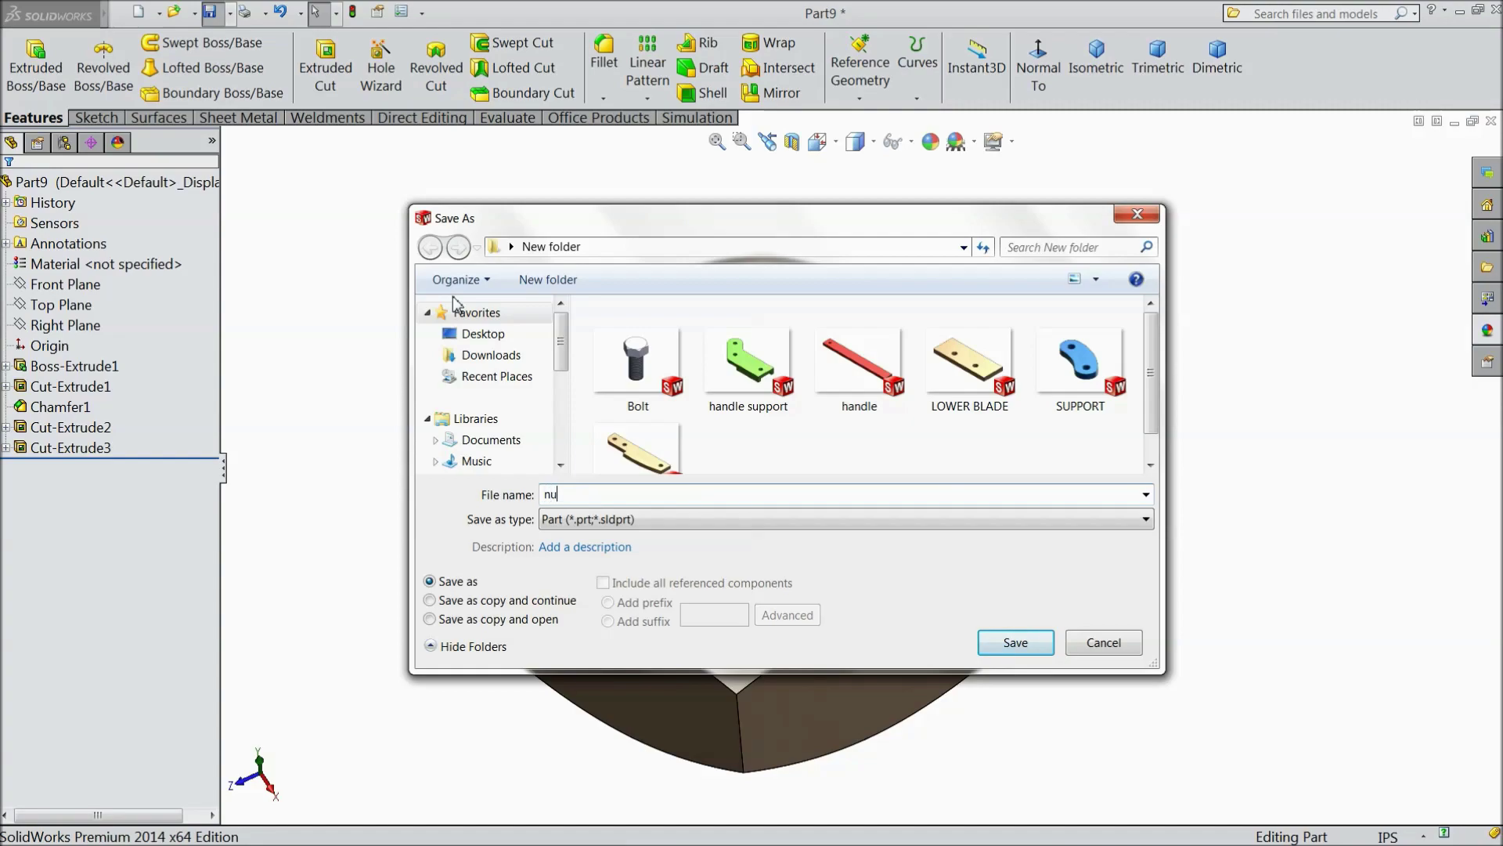
click(1025, 644)
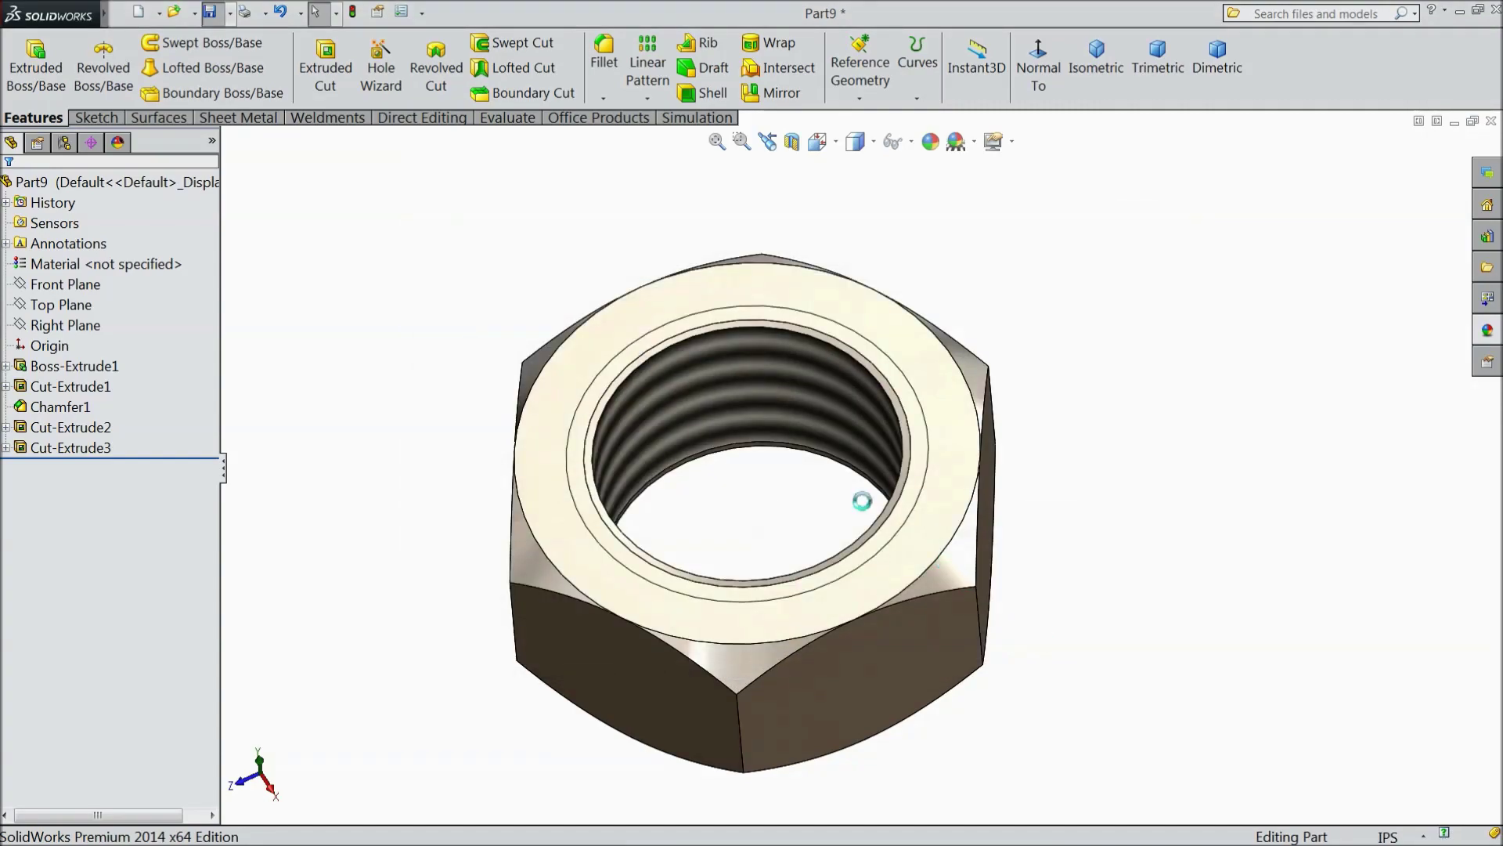
click(140, 12)
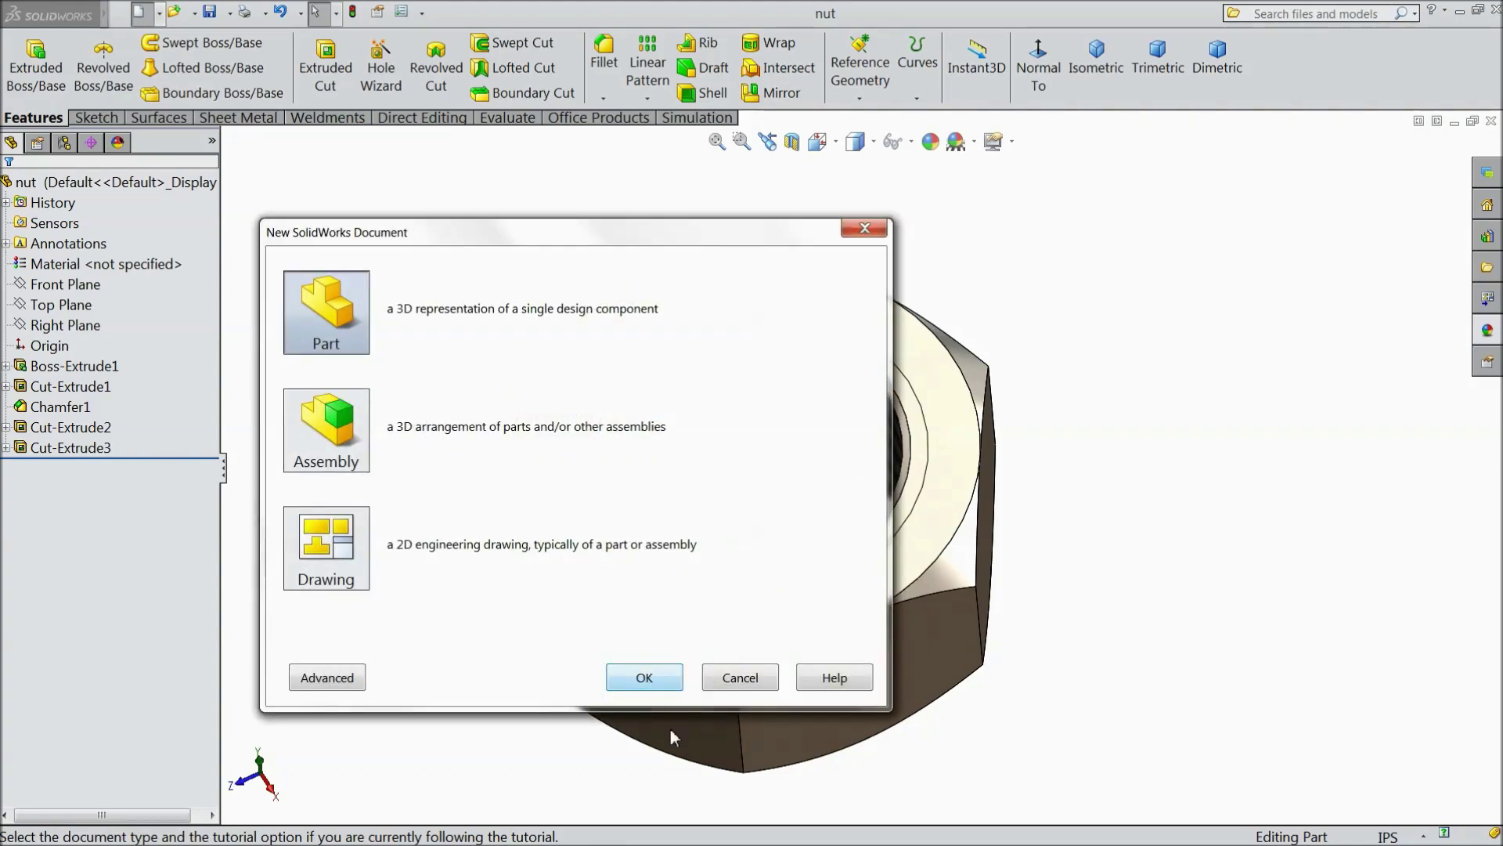
click(642, 677)
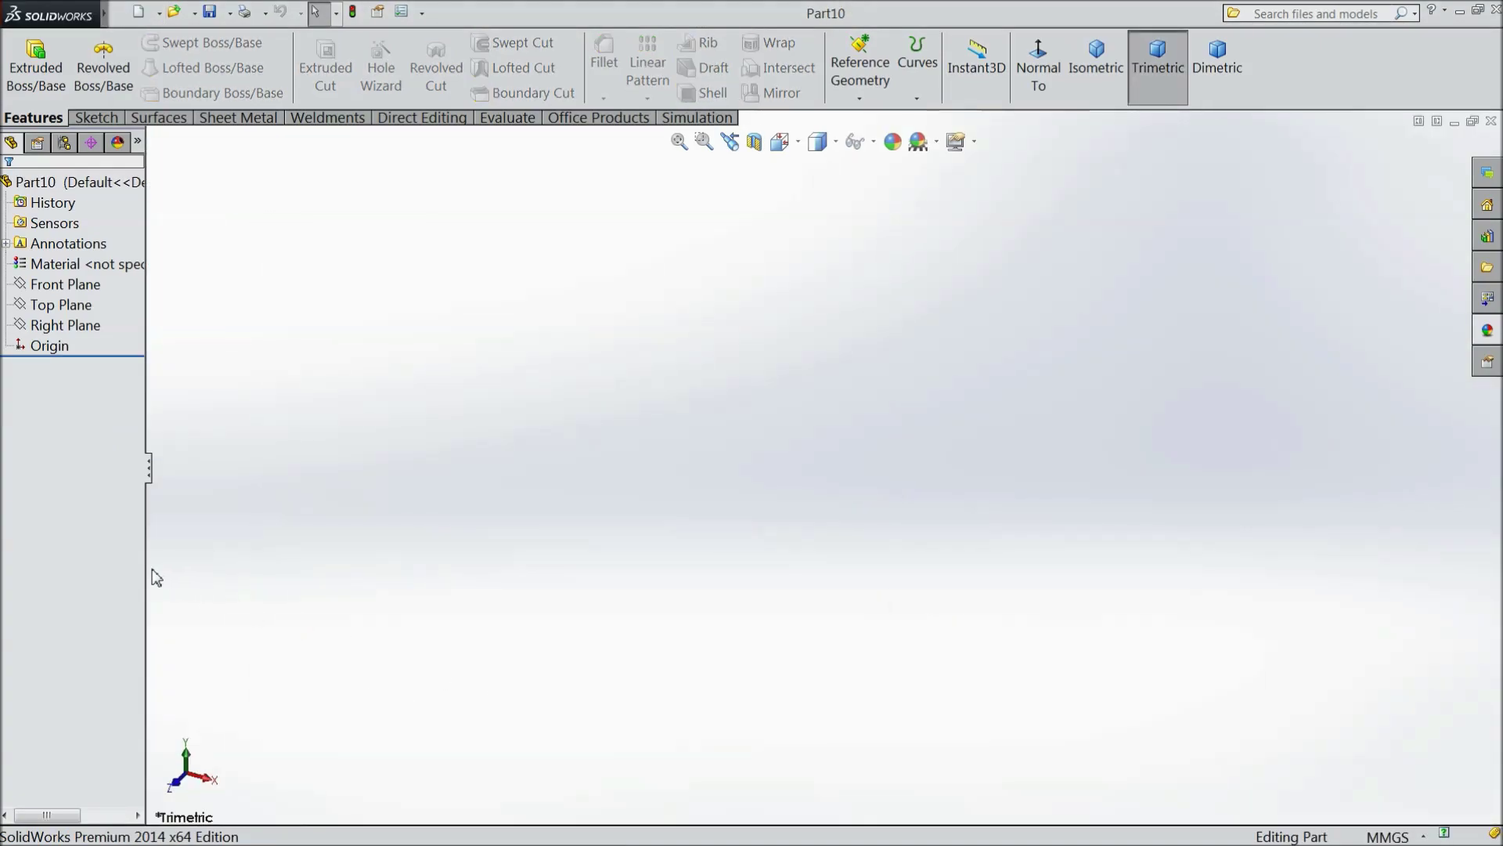
drag(148, 564, 216, 571)
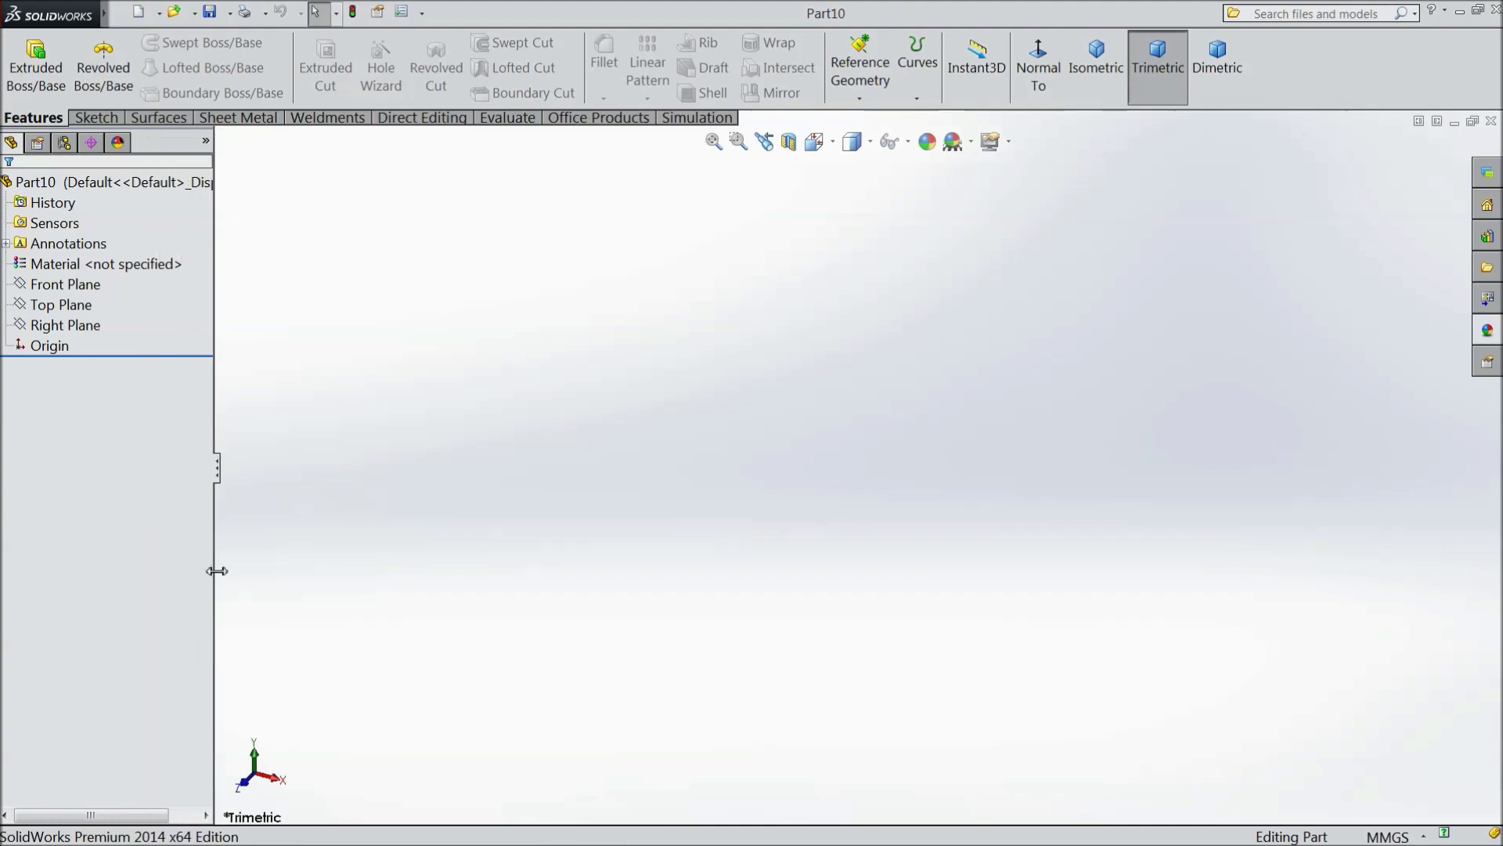
Step: Start a sketch on the Top Plane and draw two origin-centred circles with radii of about 69 mm and 47 mm
click(92, 302)
click(92, 287)
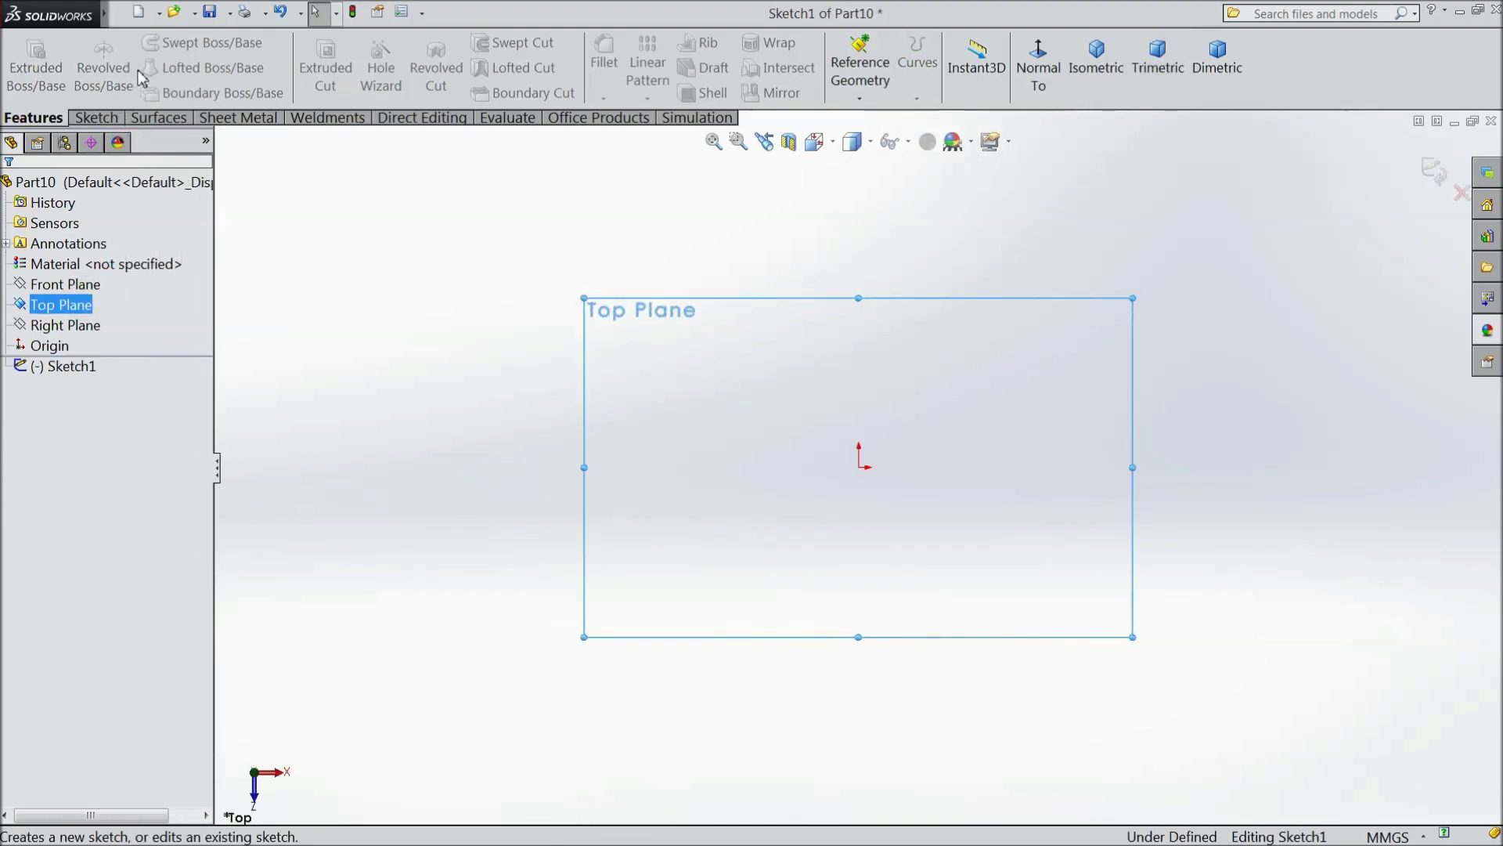
click(119, 117)
click(169, 42)
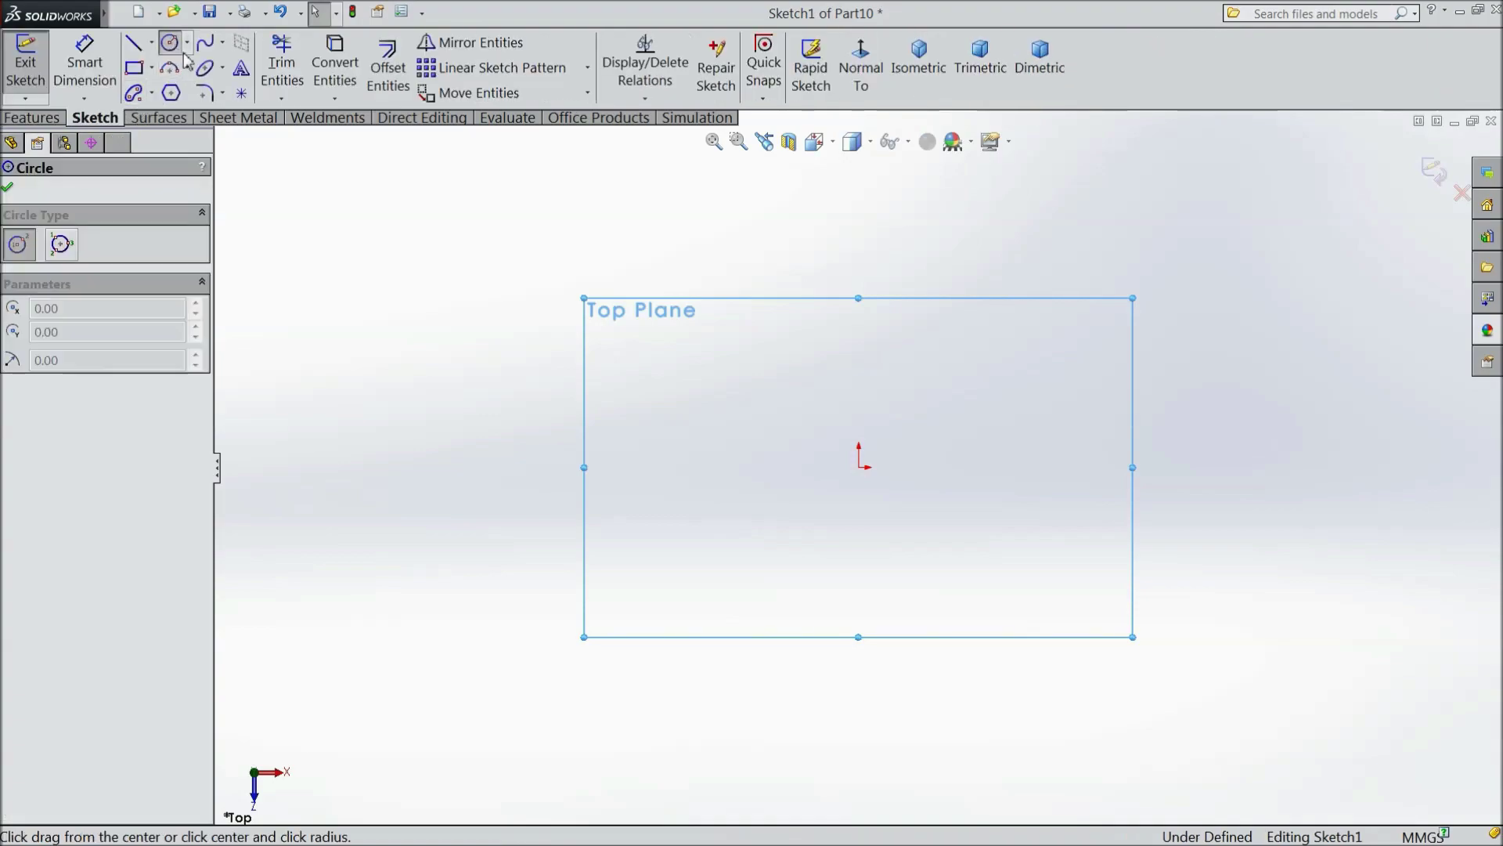
click(859, 467)
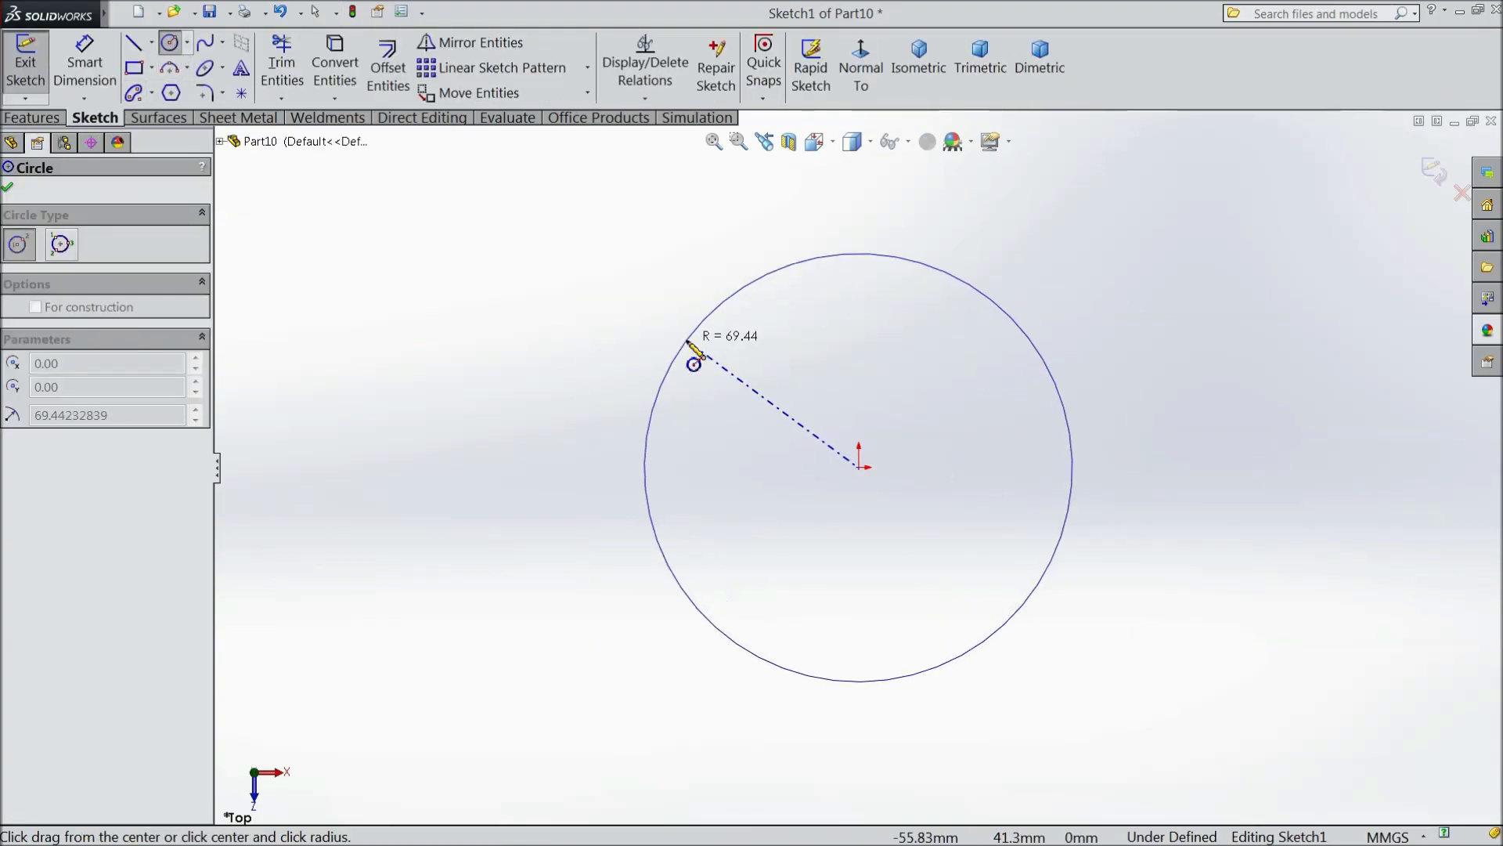
click(704, 309)
click(859, 466)
click(722, 423)
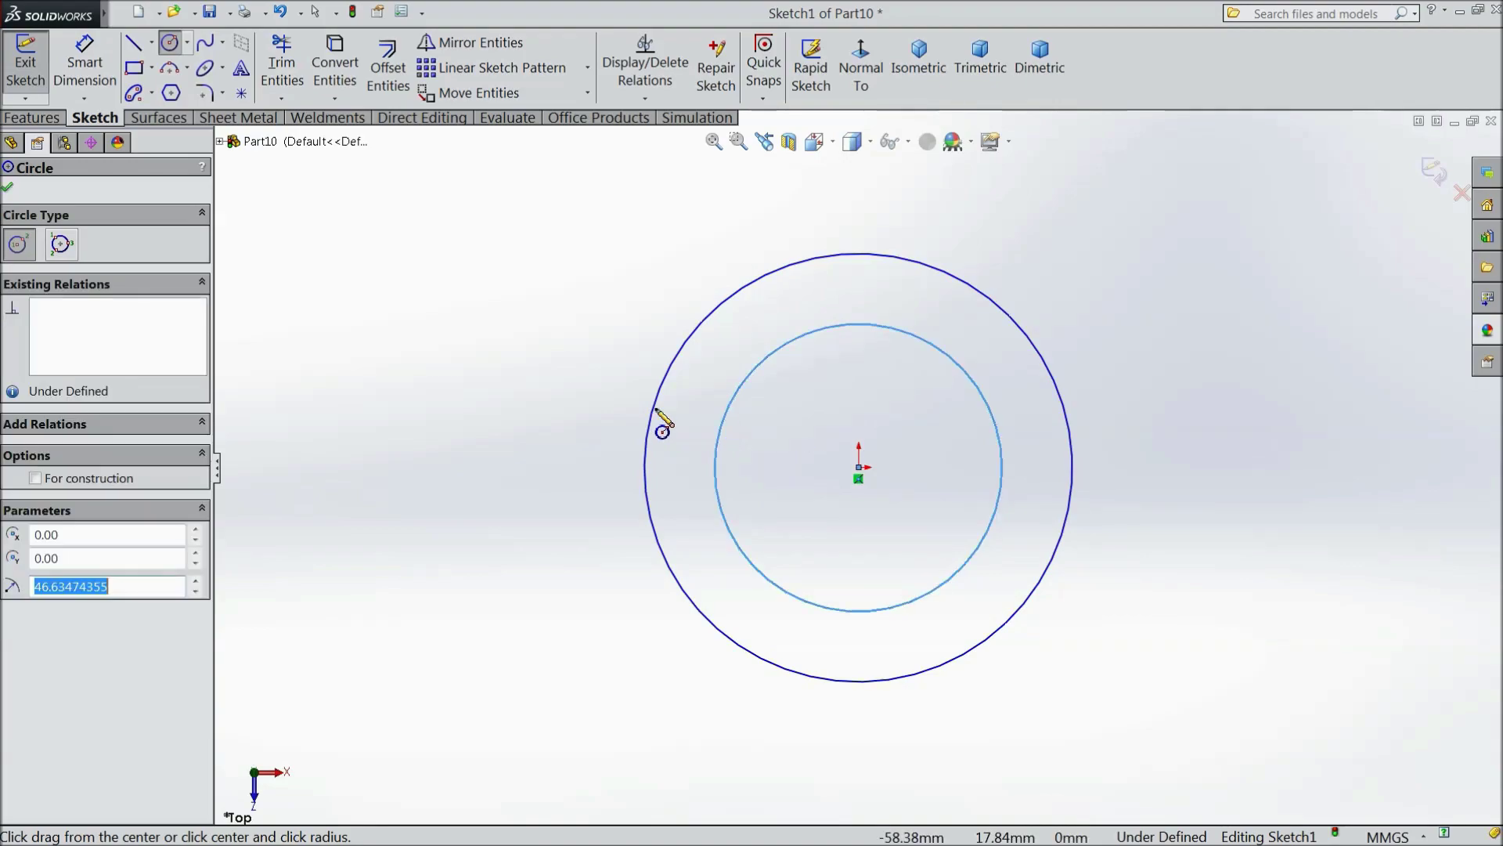
Step: Dimension the circle drawn as the outer one with a diameter of 10 mm
click(85, 62)
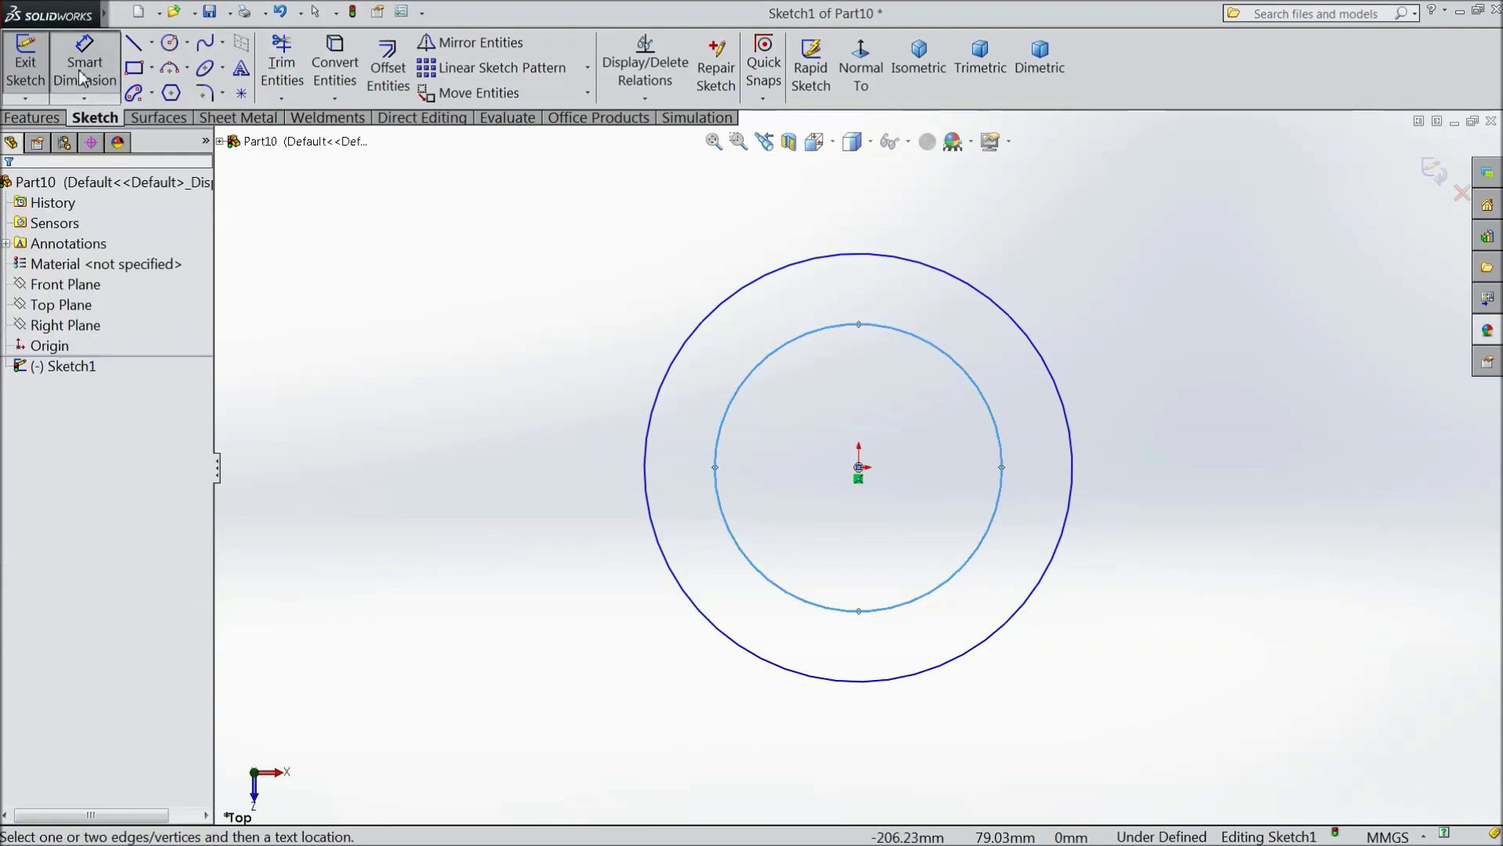
click(649, 499)
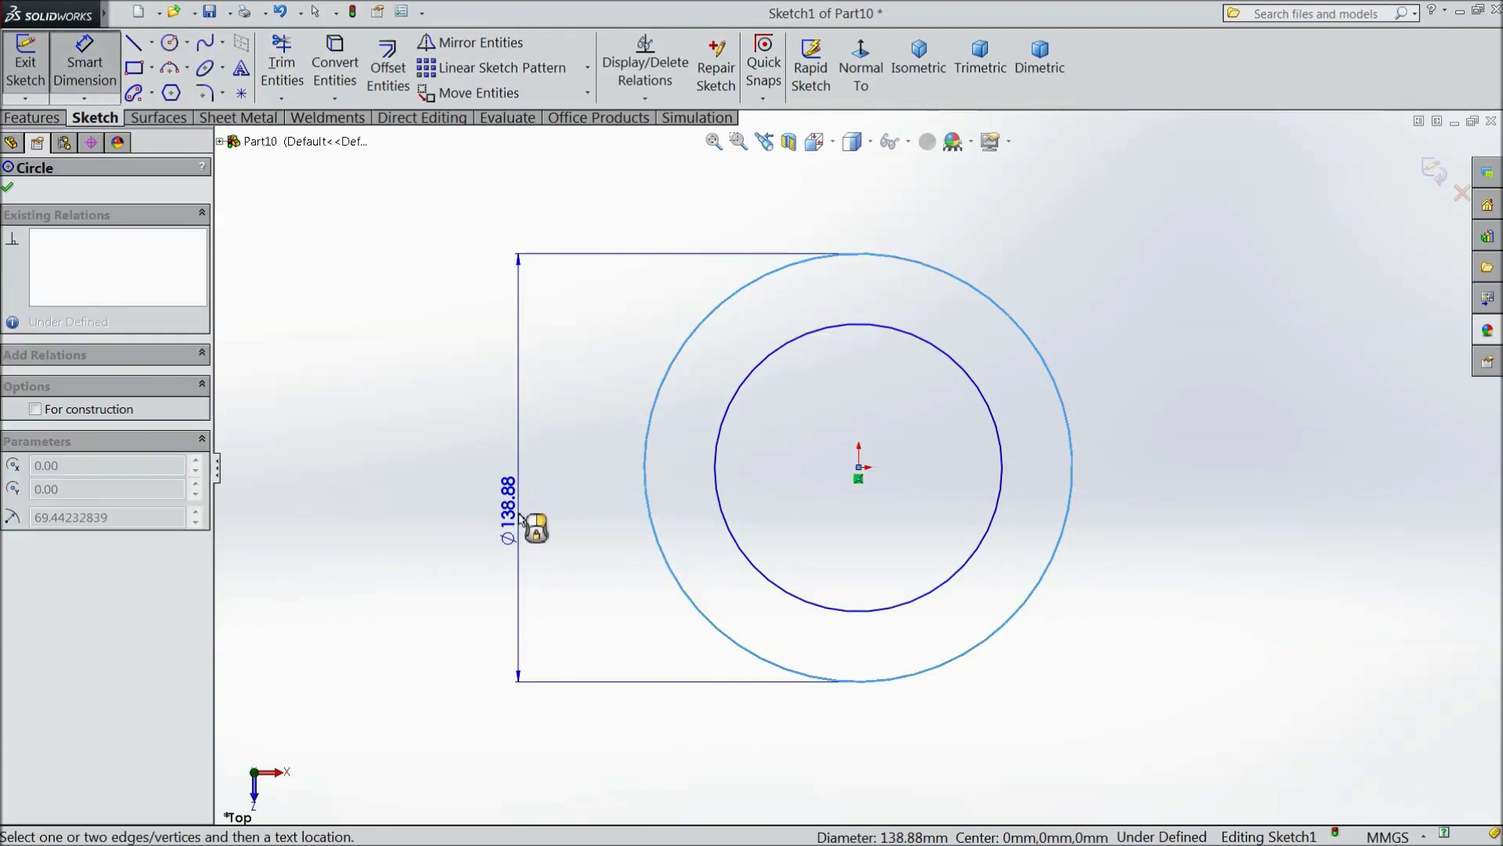
click(521, 517)
text(10)
click(437, 496)
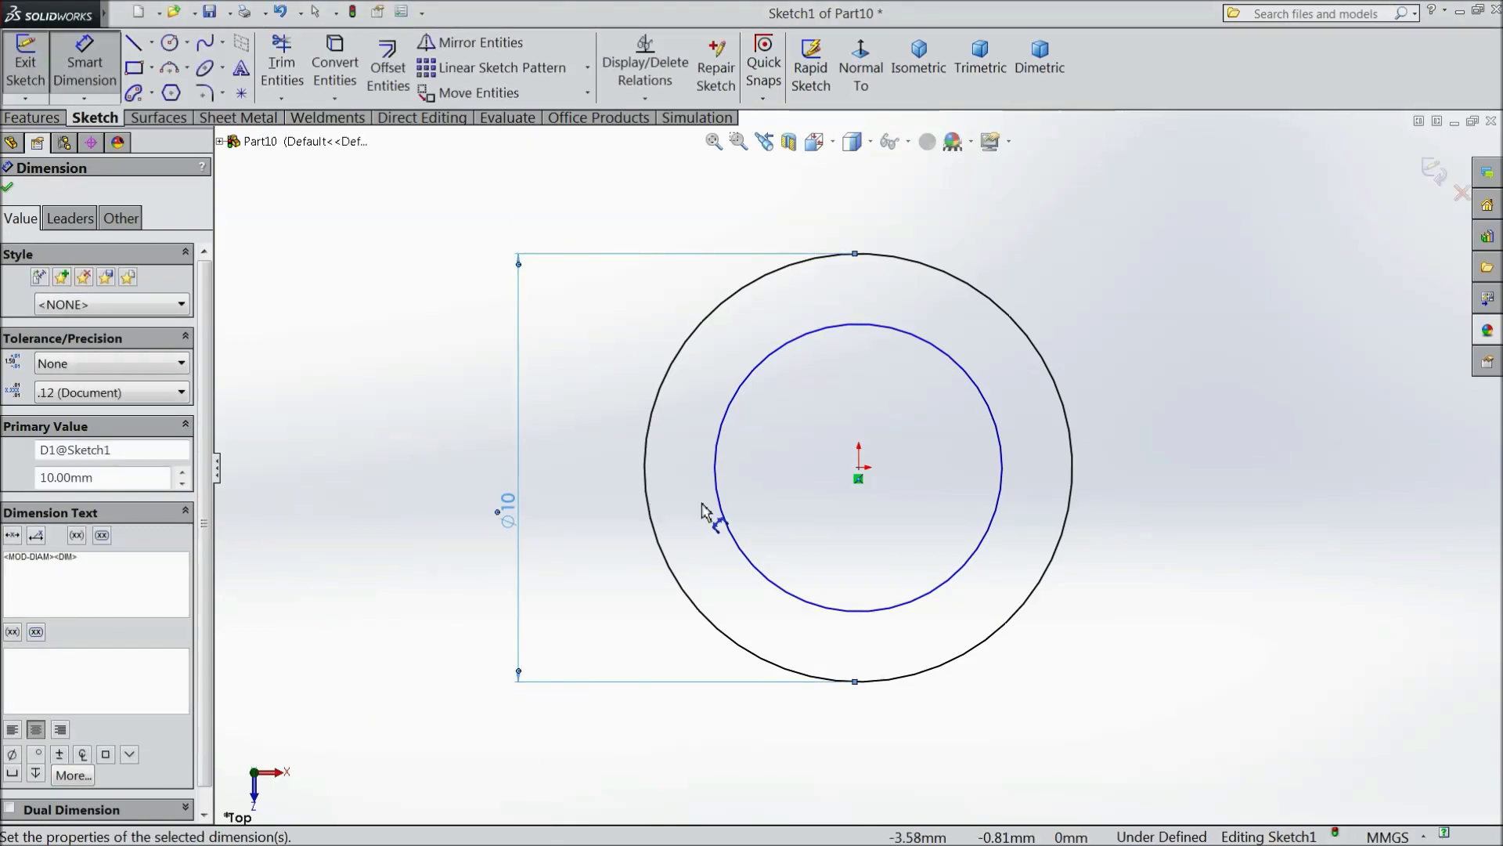
Step: Dimension the other circle with a 20 mm diameter and place both dimensions clear of the outline
click(716, 503)
click(583, 475)
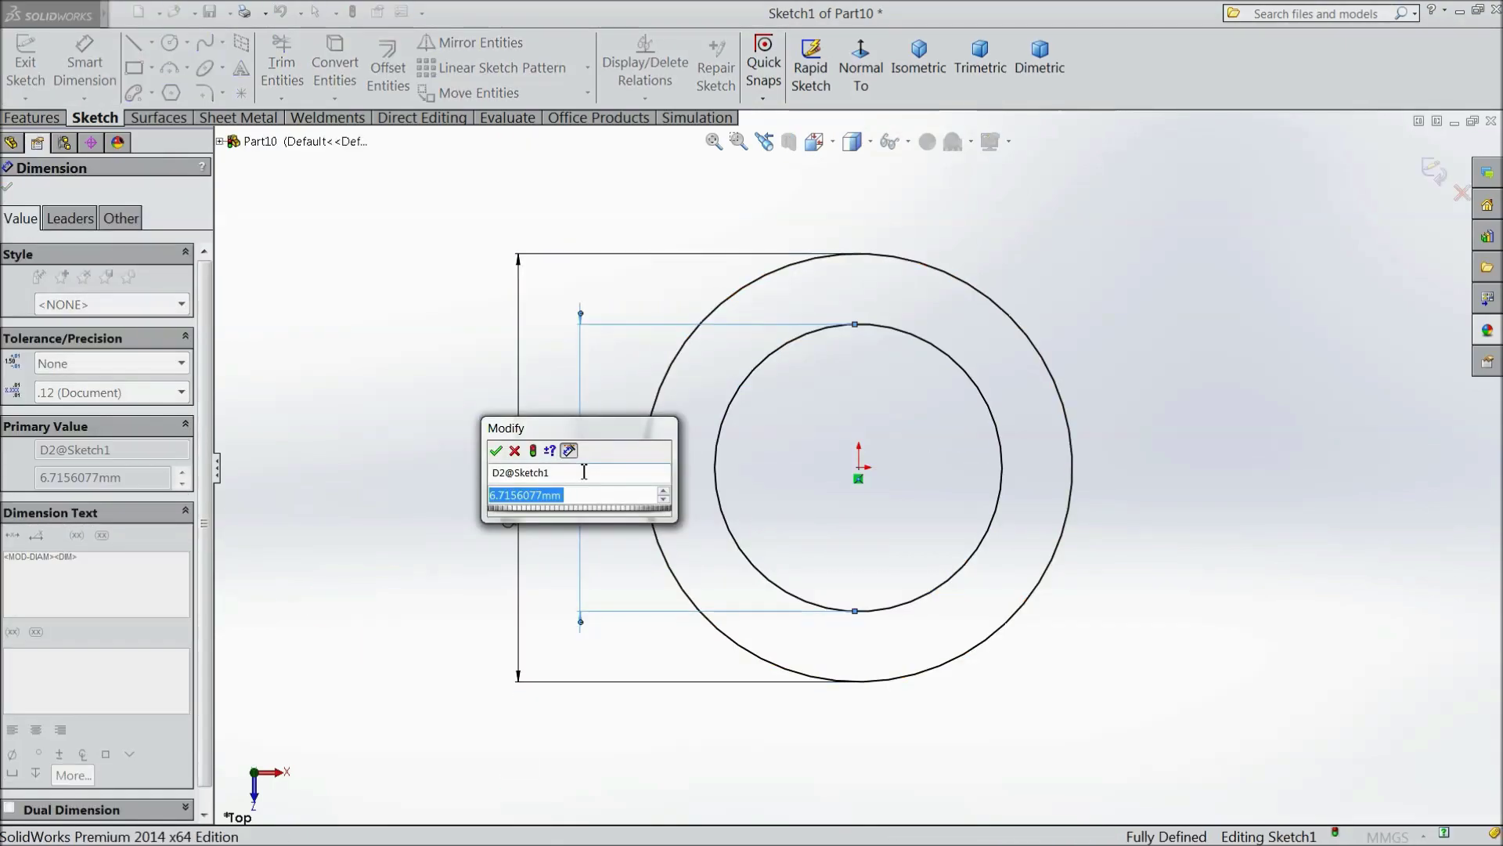
text(20)
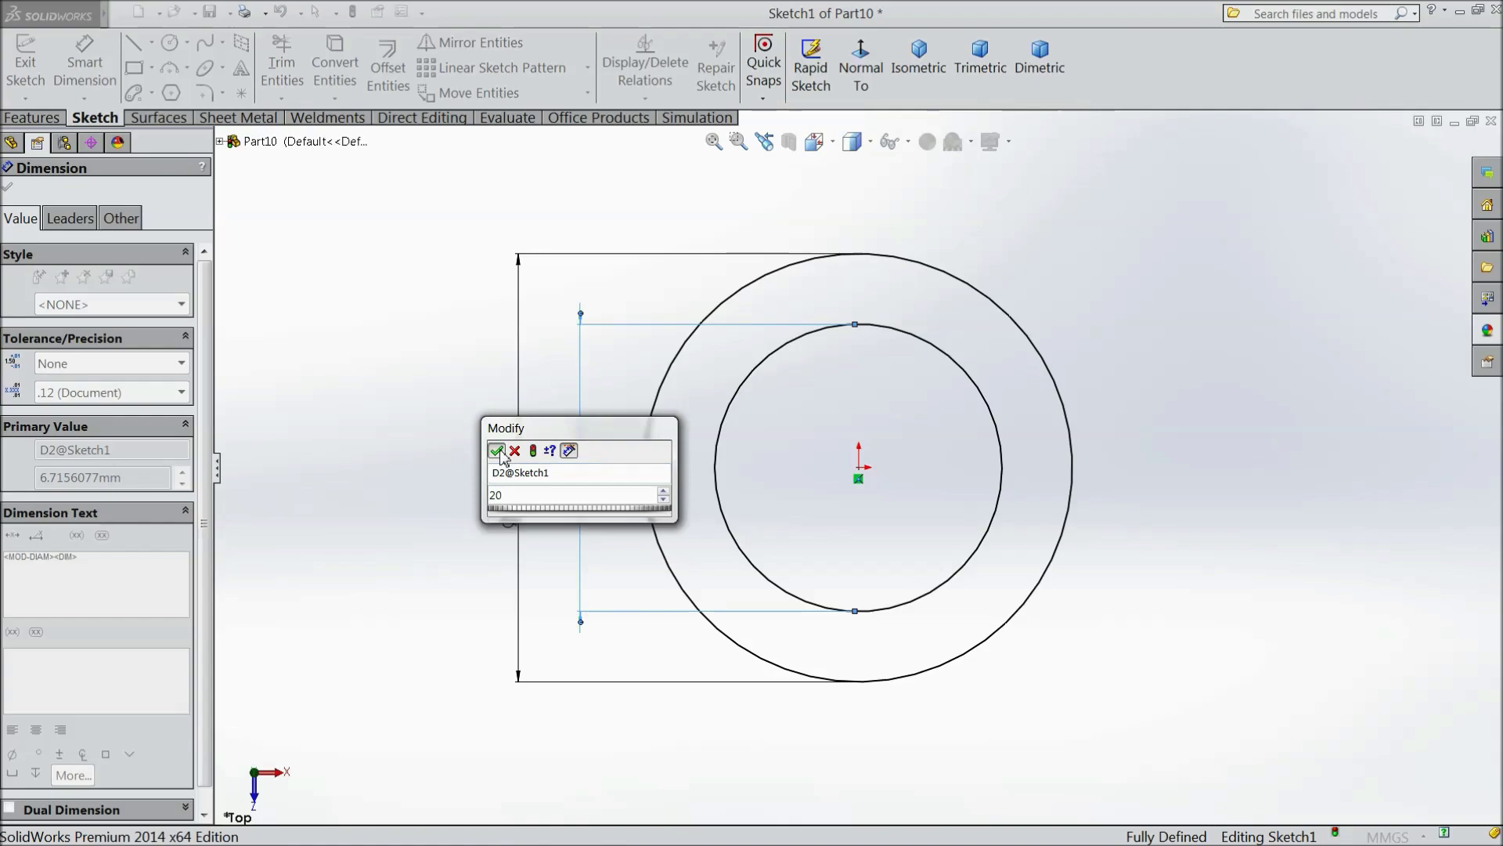
click(496, 451)
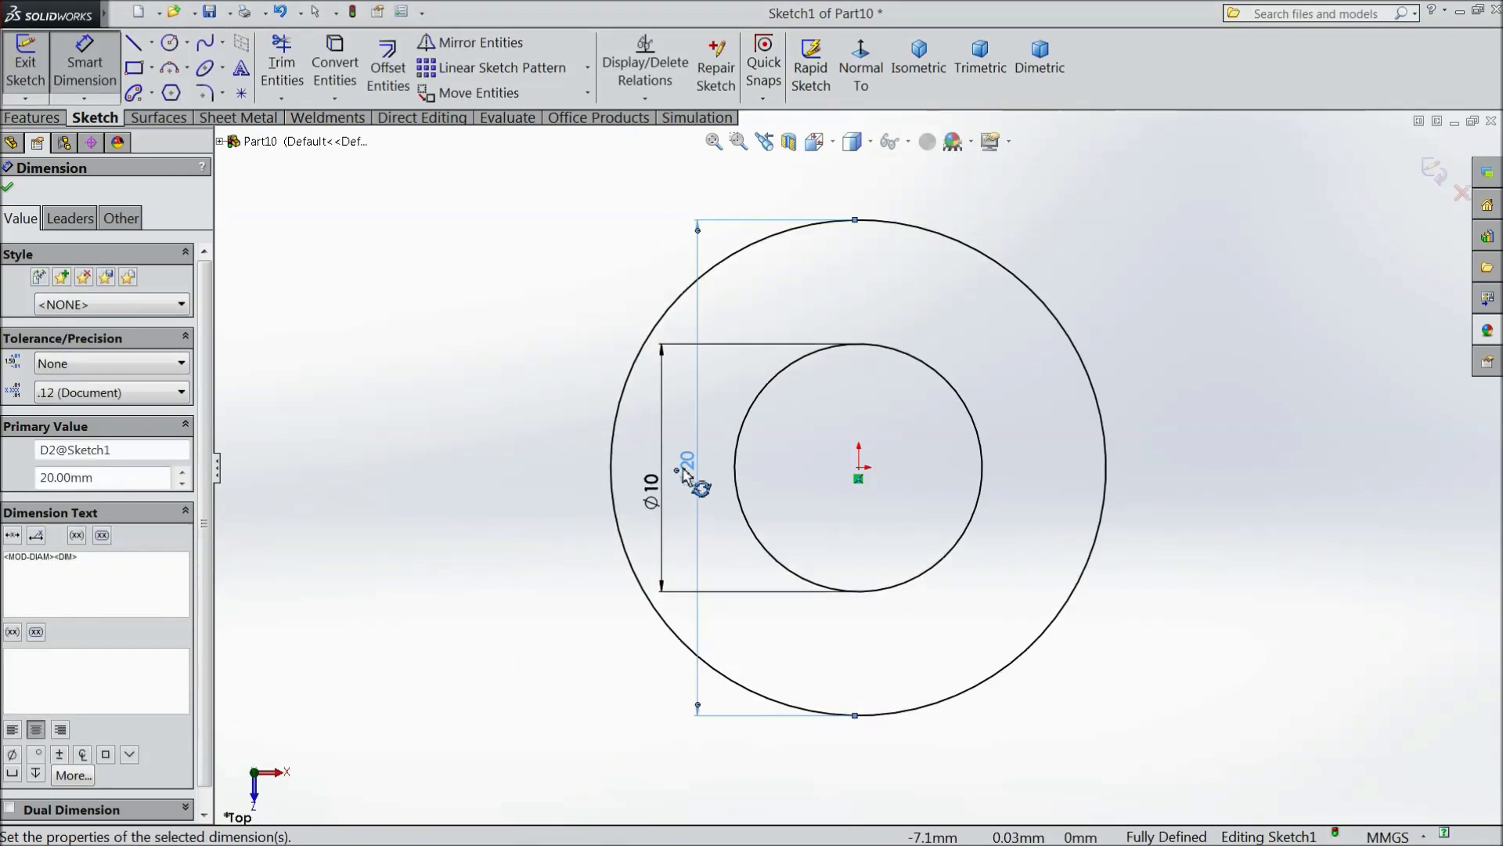
drag(689, 470, 511, 463)
mouse_move(620, 501)
mouse_down()
mouse_move(636, 492)
mouse_move(561, 469)
mouse_up()
key(Escape)
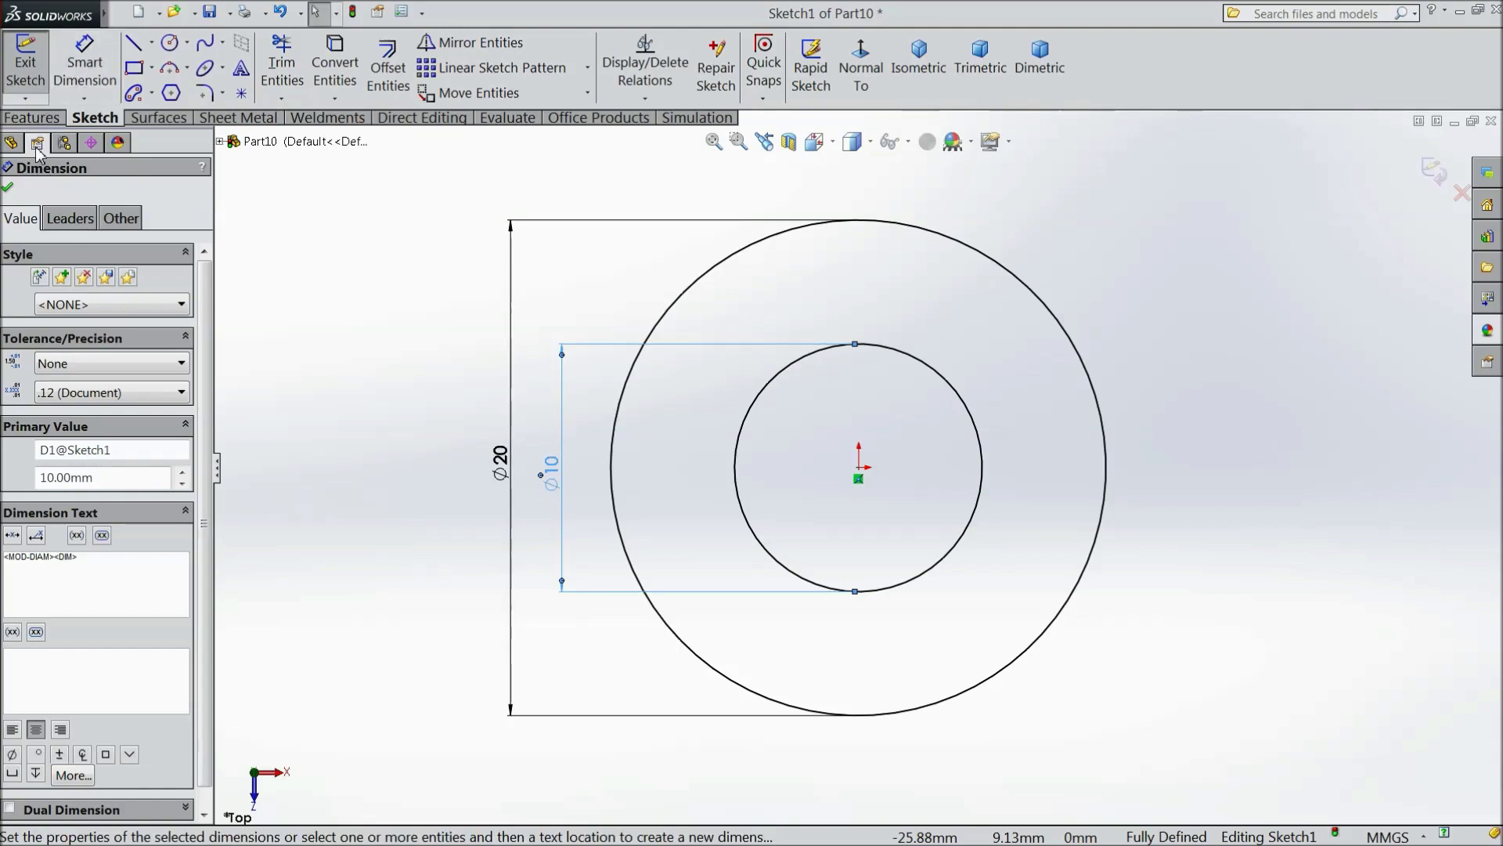
Step: Extrude the ring profile as a 1 mm blind Boss-Extrude to form the washer
click(31, 117)
click(35, 67)
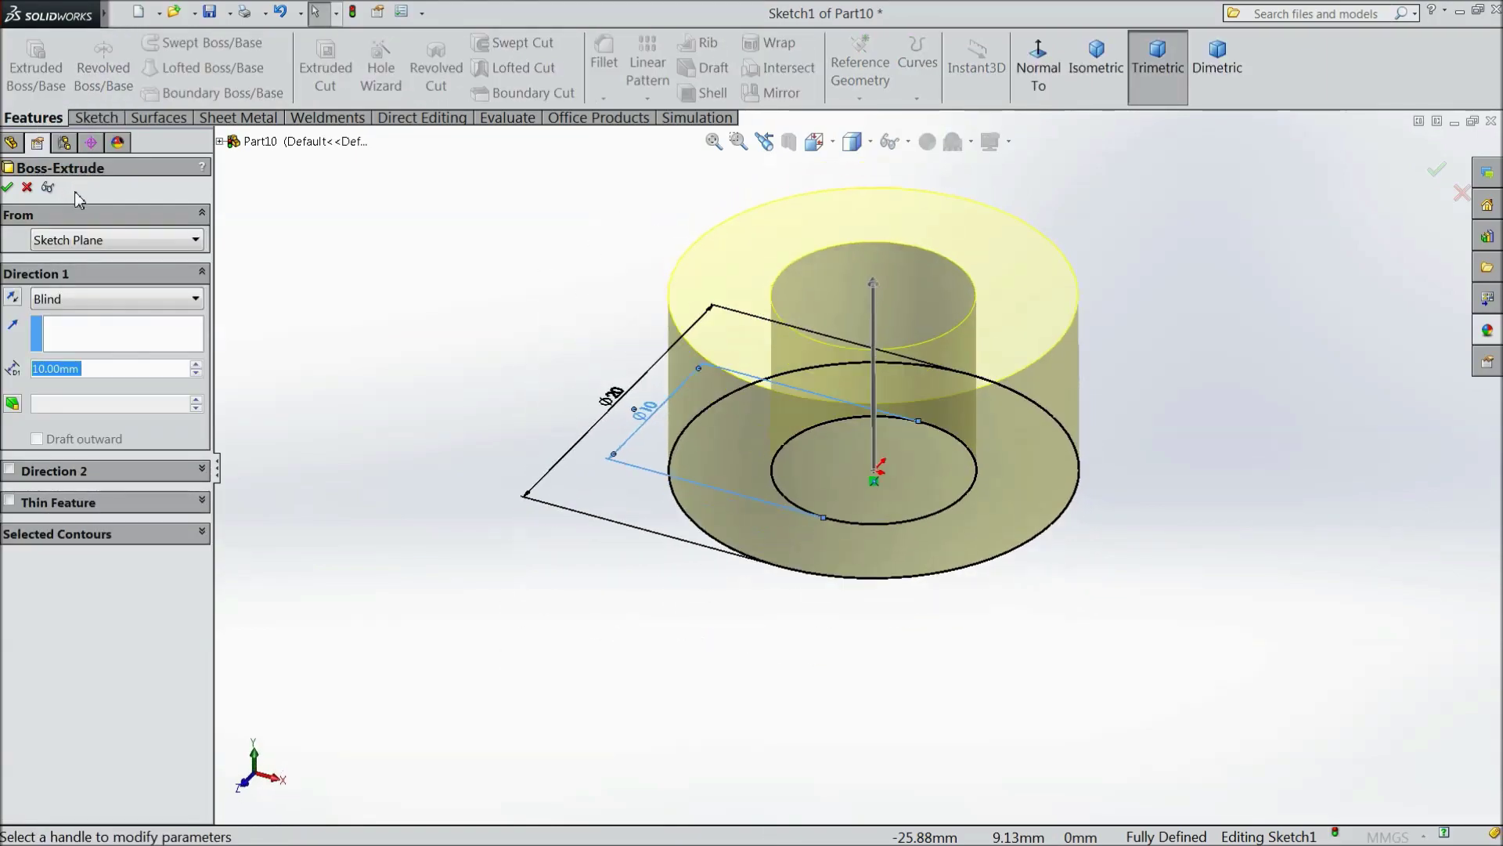
text(1)
key(Return)
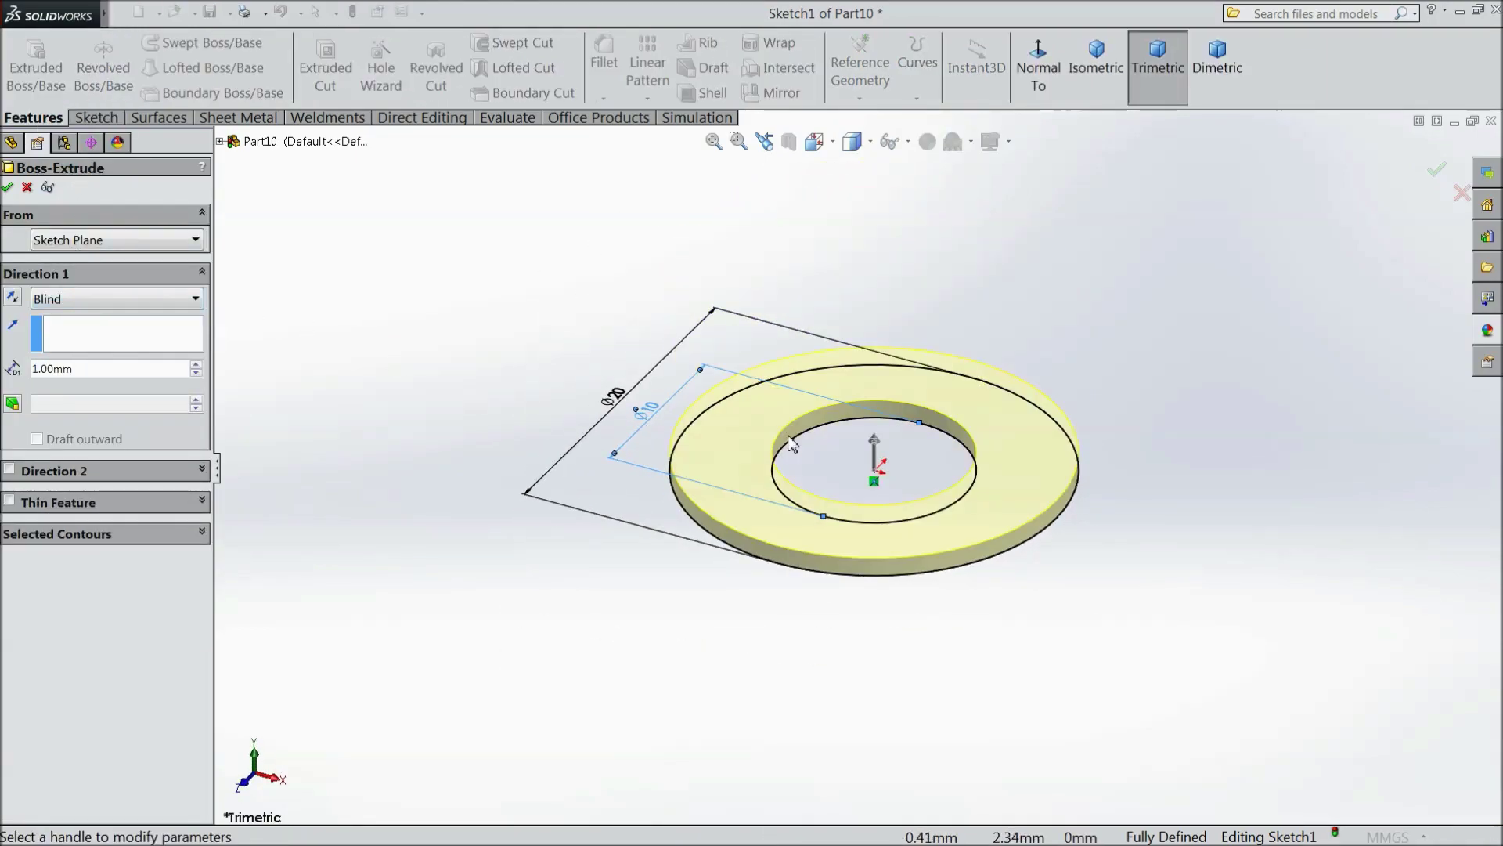
scroll(988, 448, up, 3)
click(7, 188)
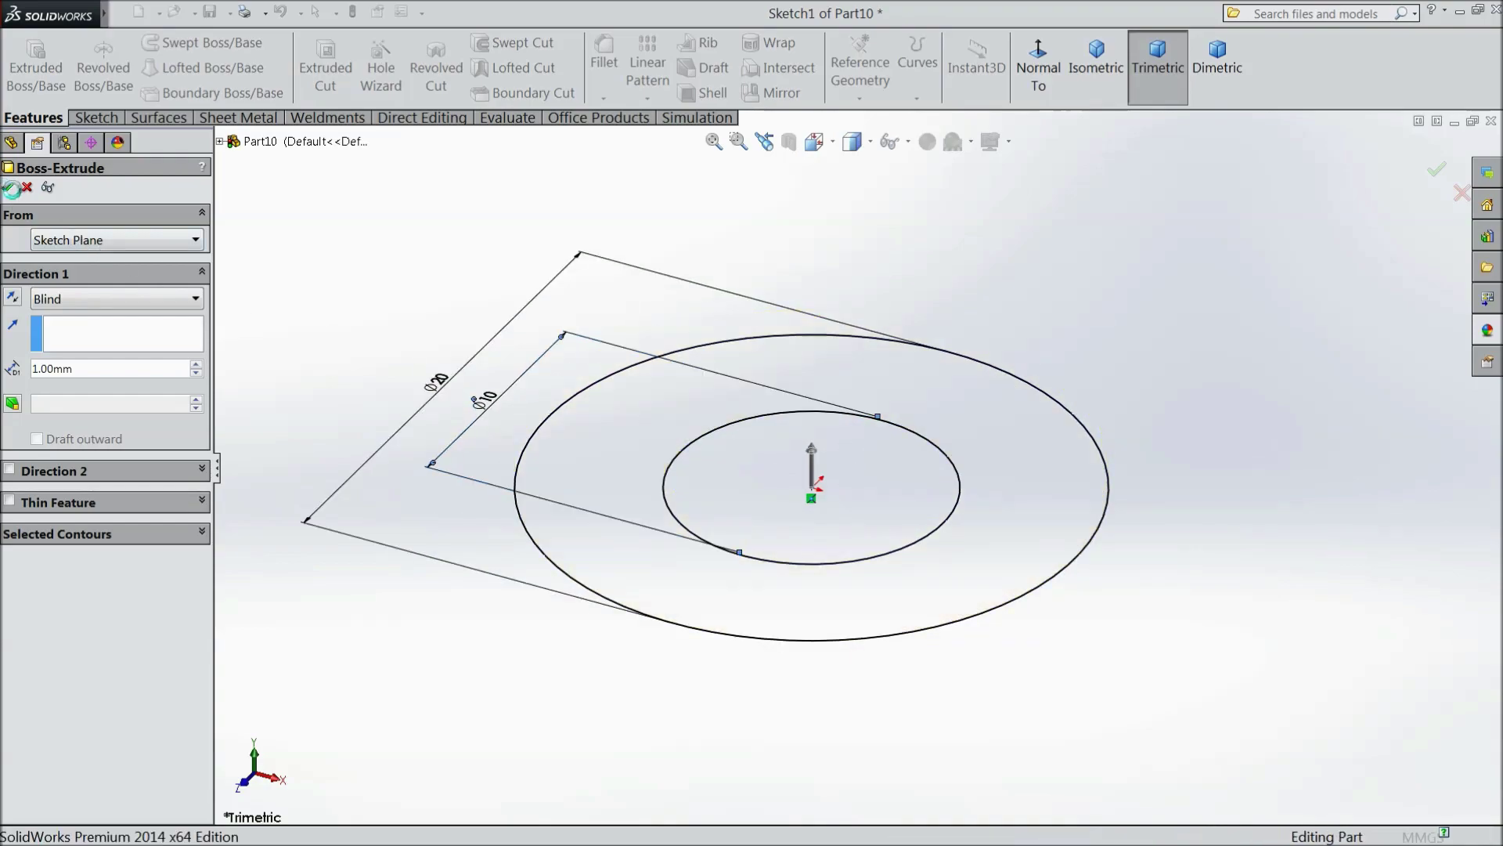
Step: Apply the satin finish stainless steel appearance to the washer and set the scene to Plain White
click(1485, 330)
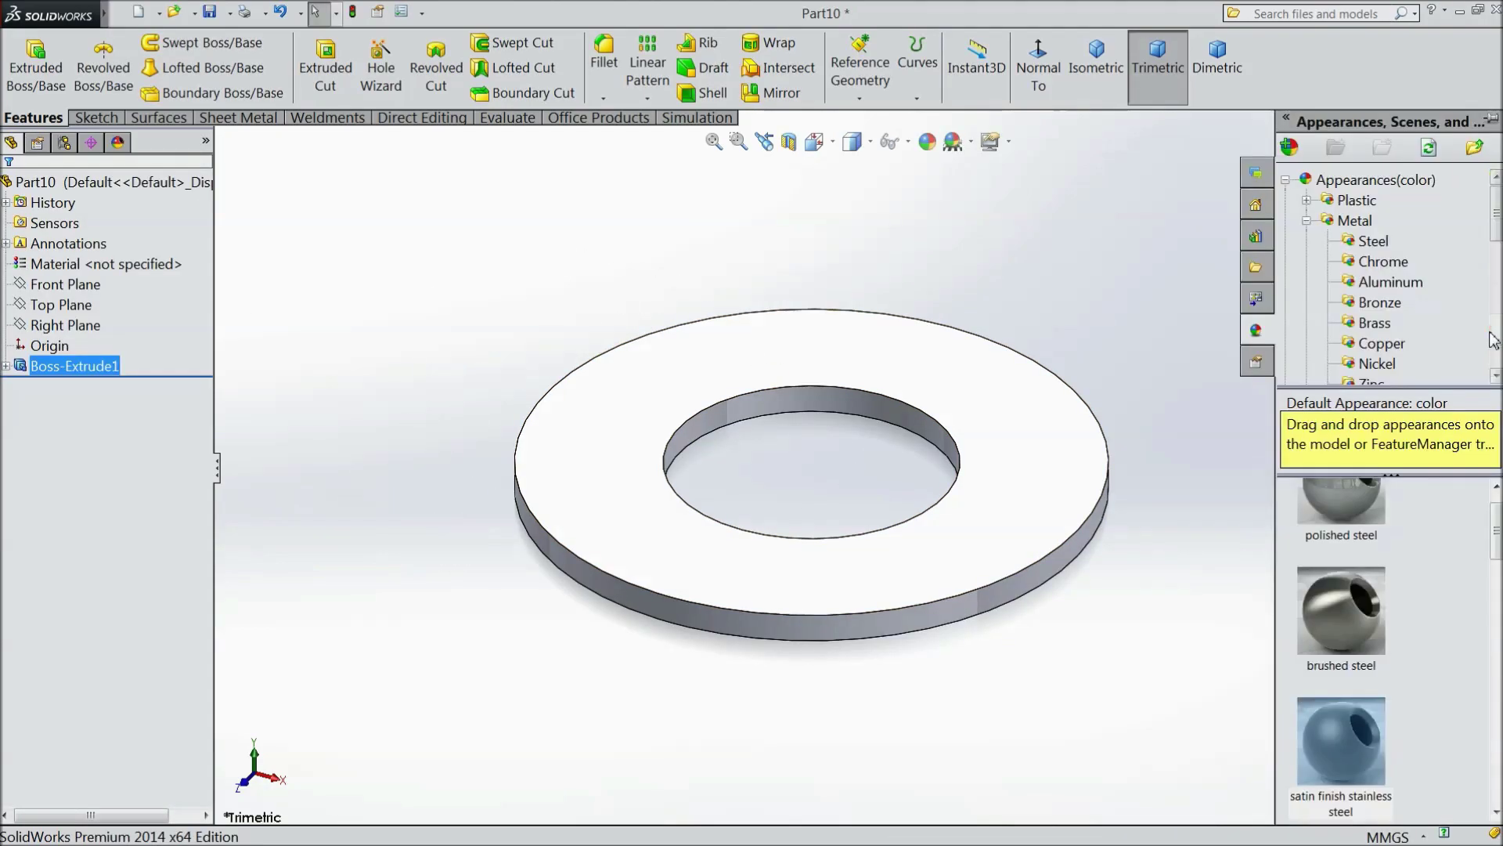
click(1342, 732)
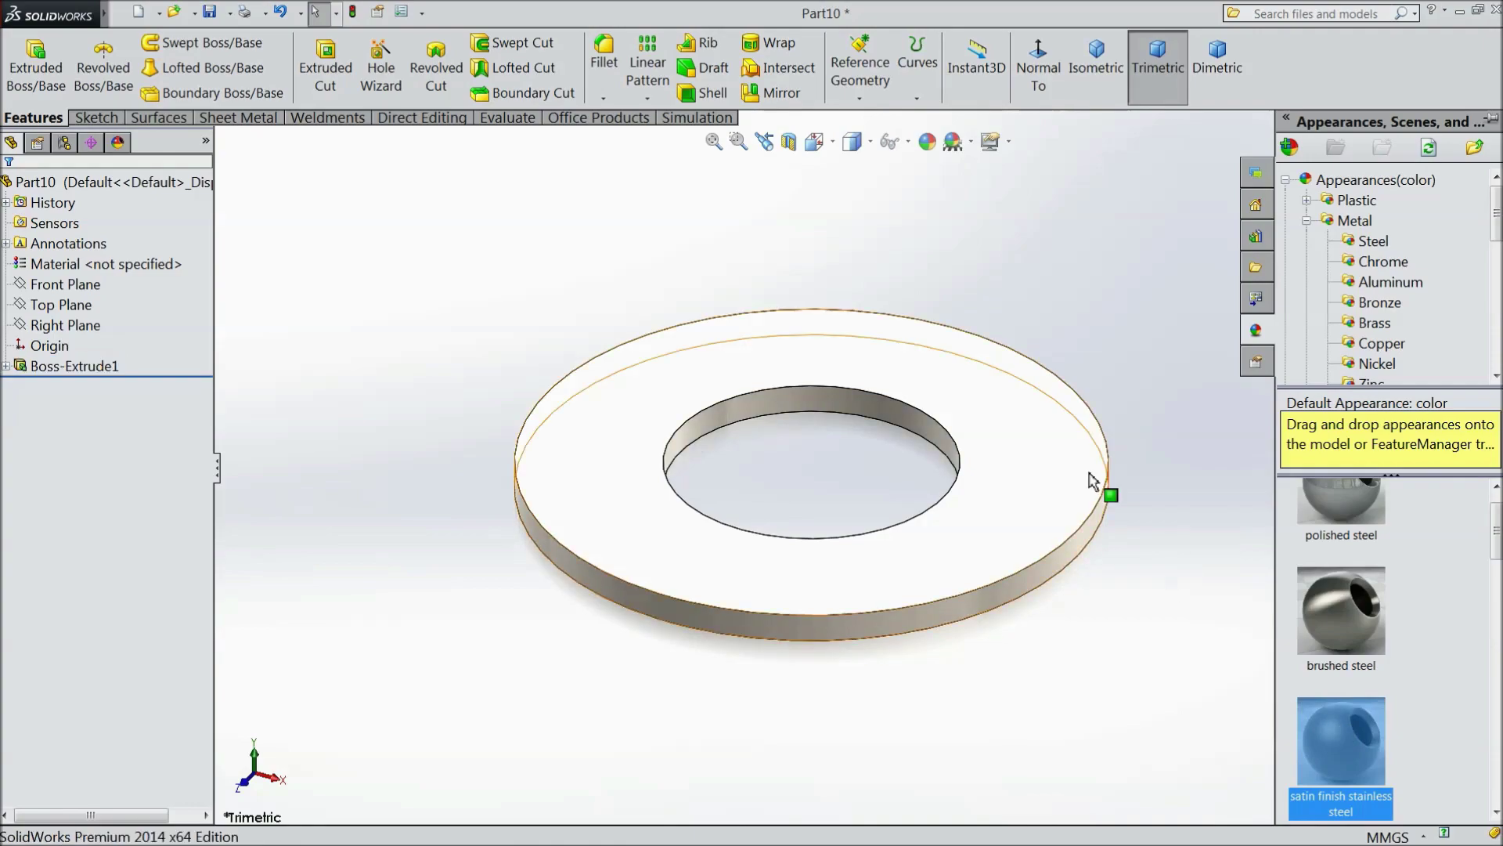
click(957, 142)
click(993, 63)
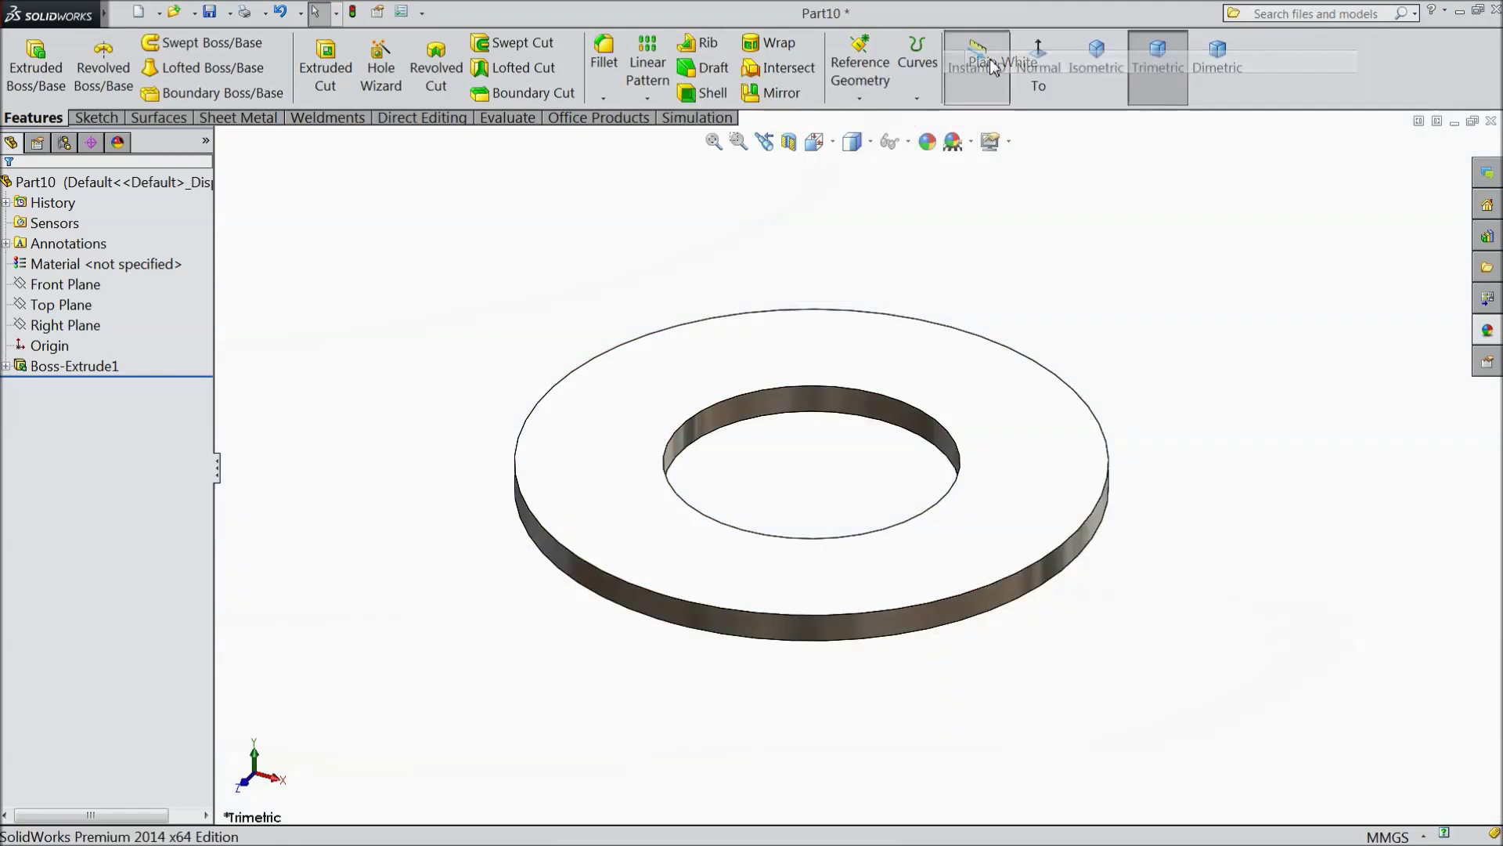
middle_drag(1201, 415, 849, 188)
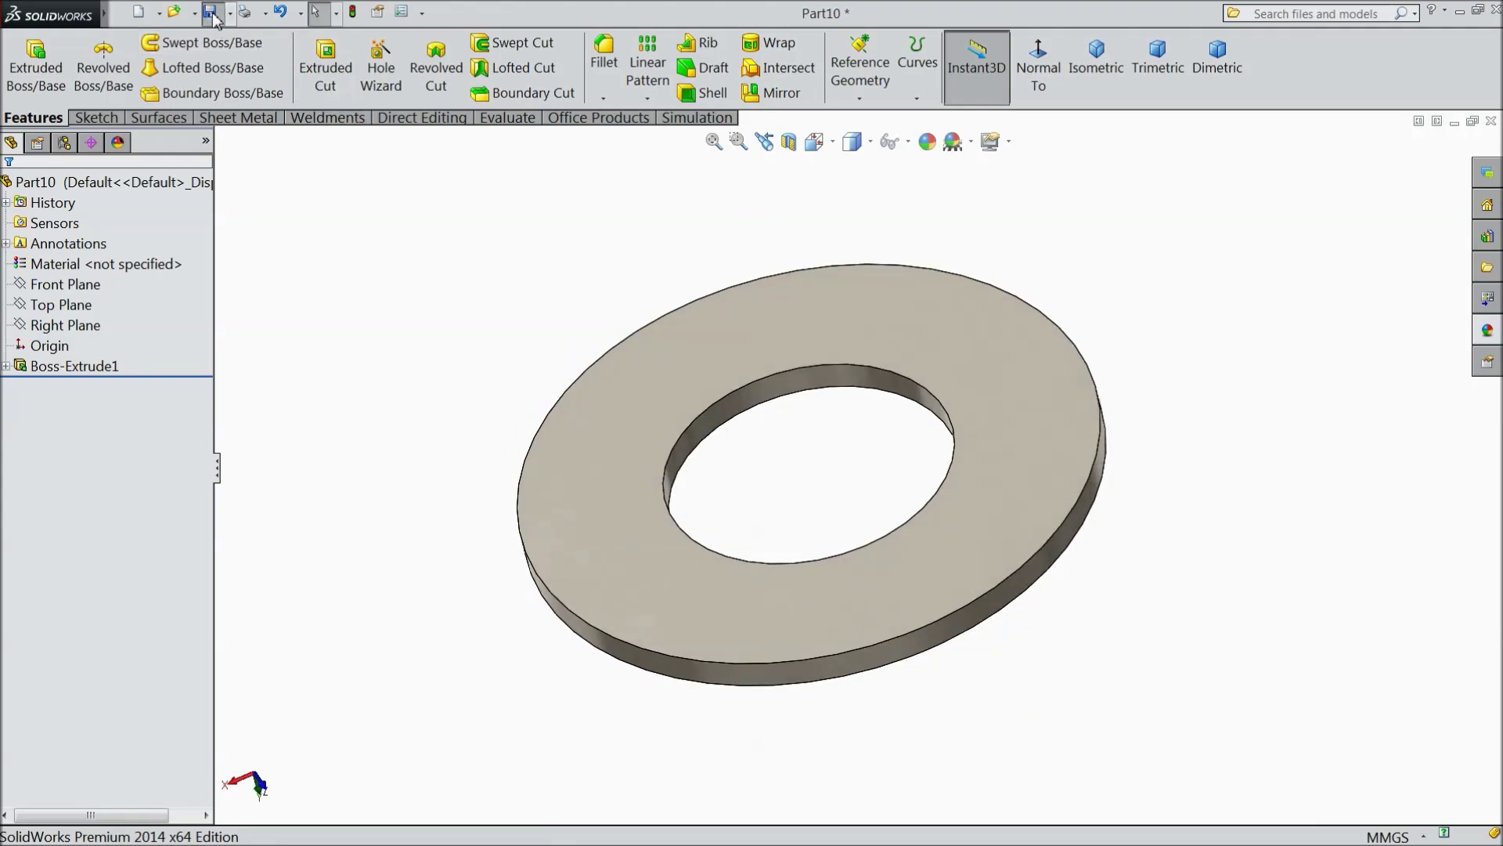
Step: Save the part as washer and close the washer and nut documents
click(211, 13)
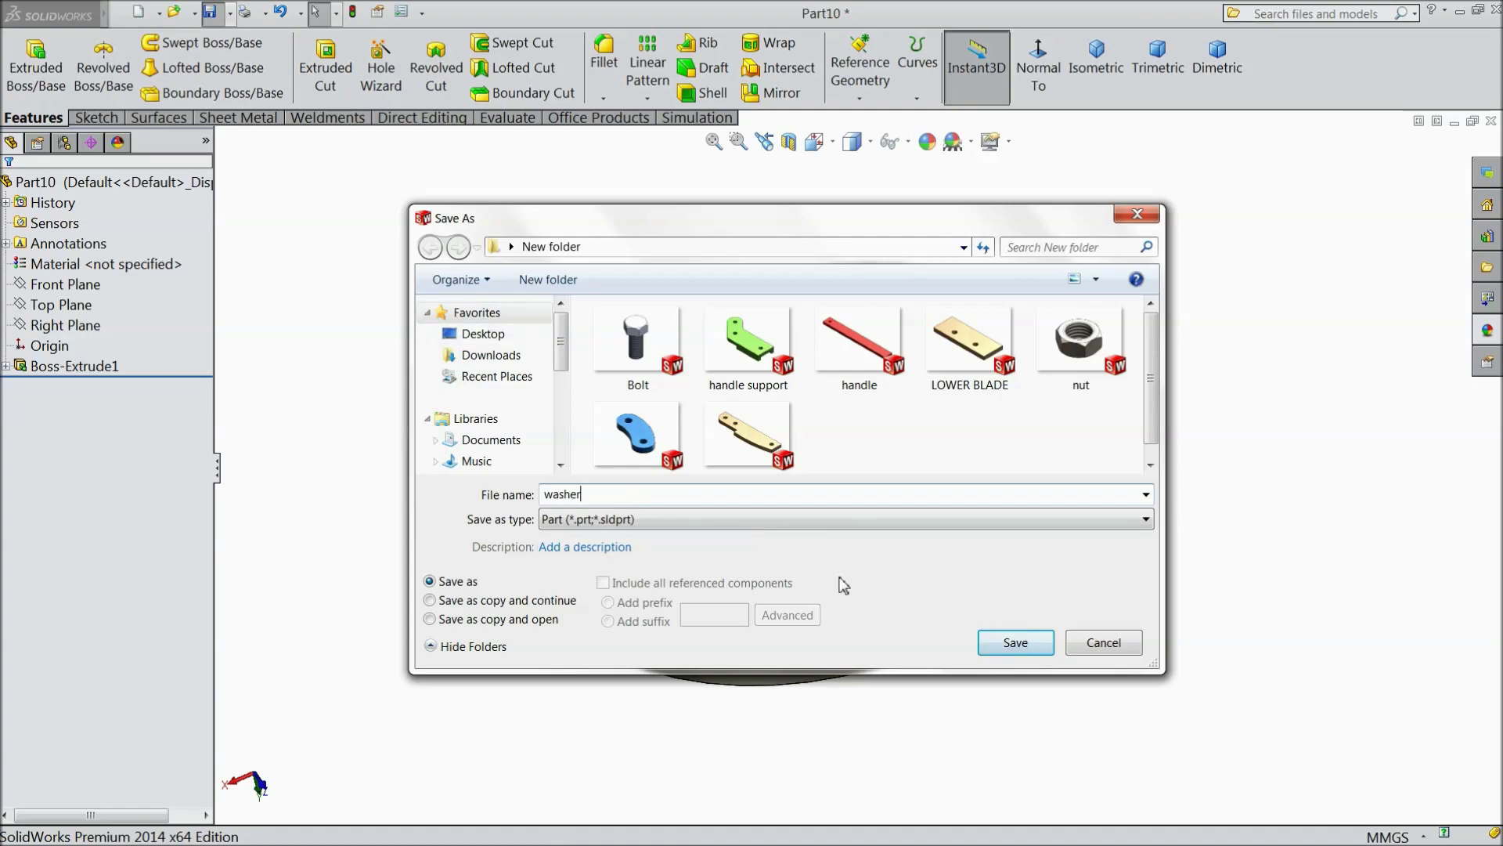
click(1023, 646)
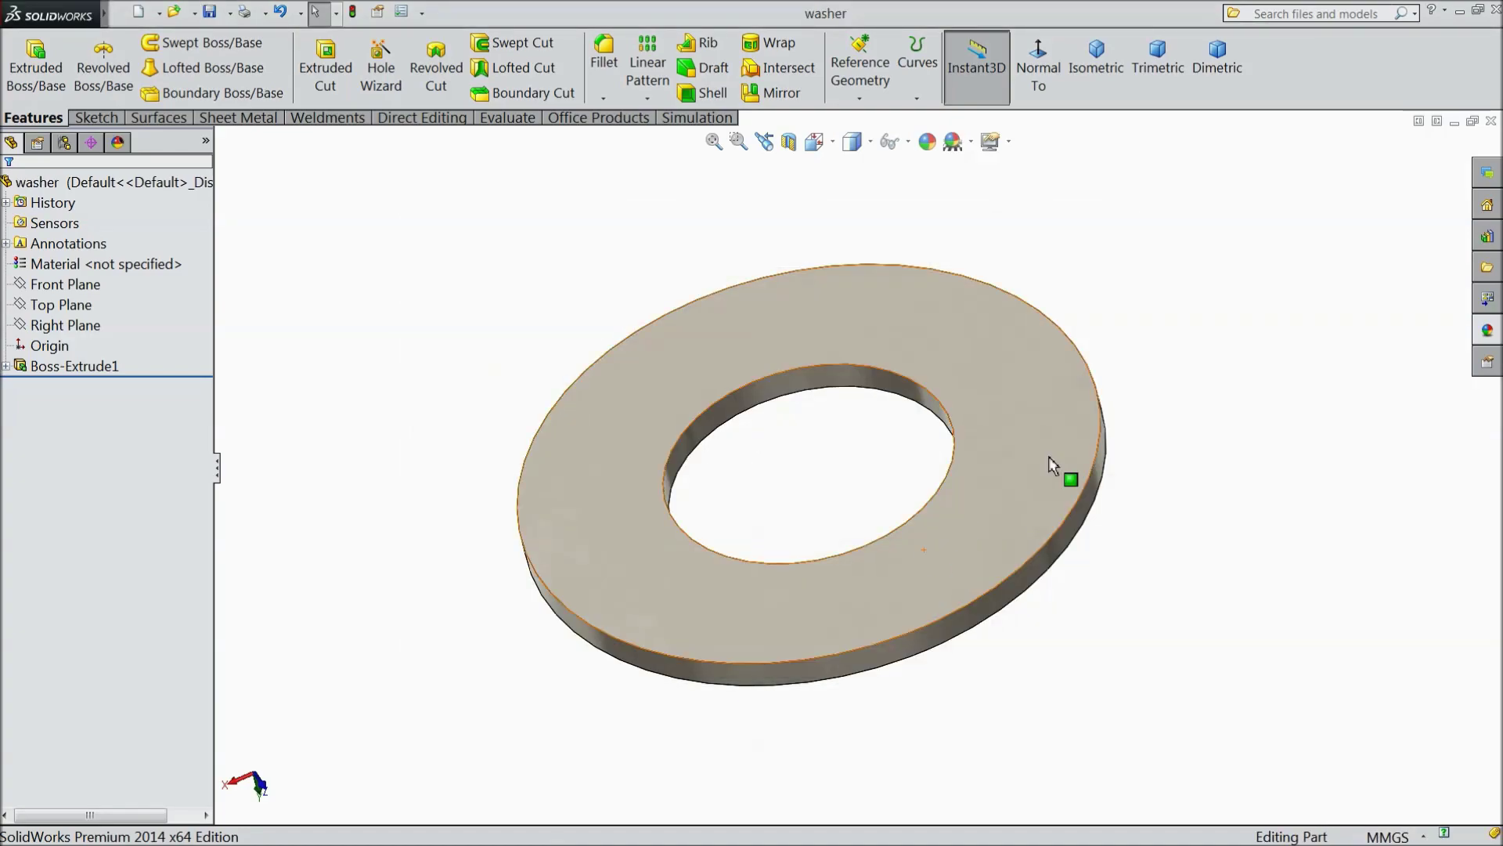
click(1490, 124)
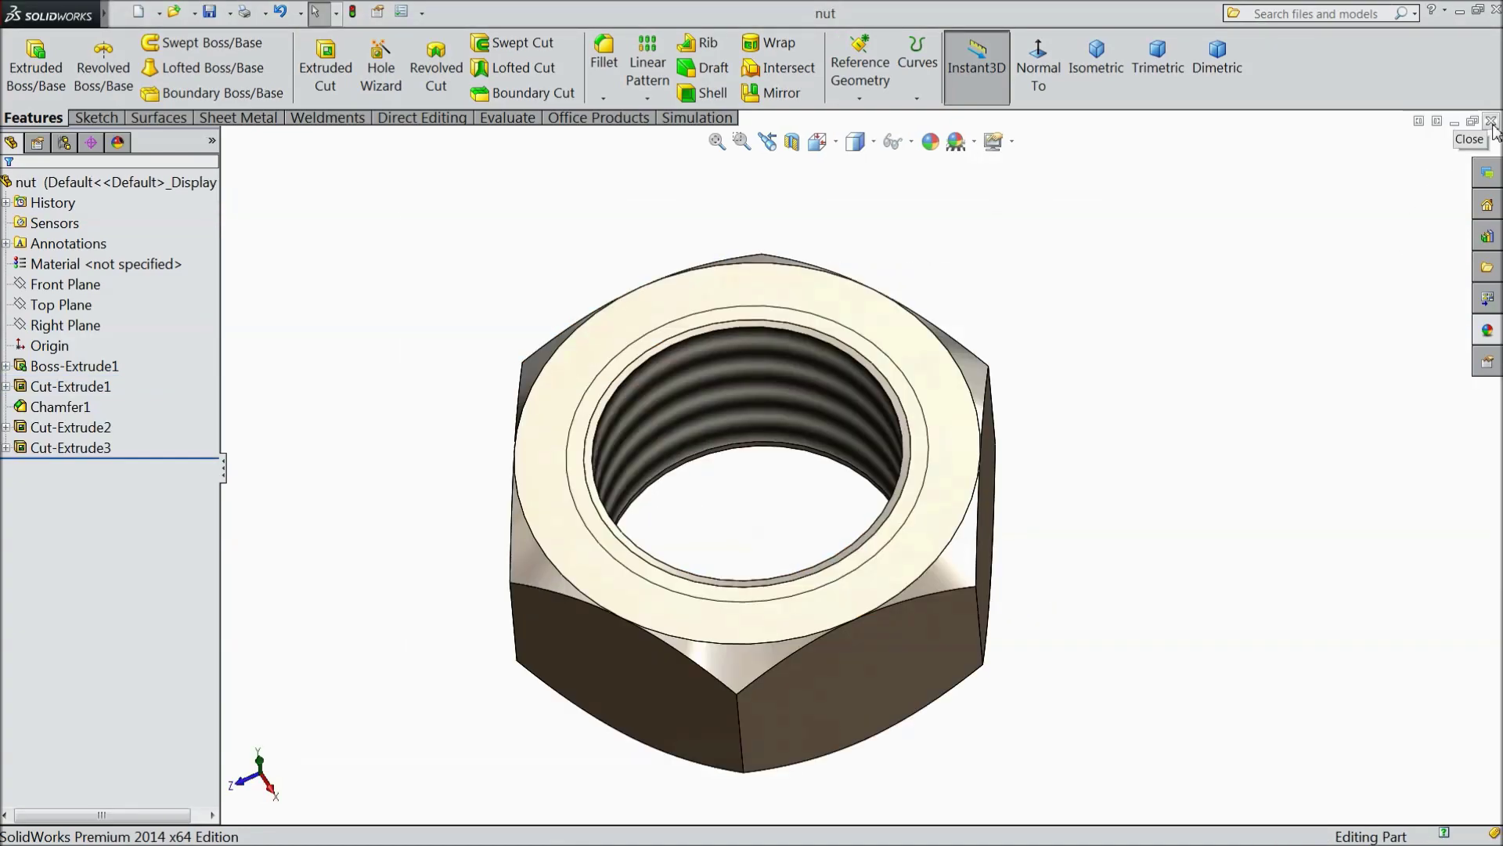
click(1491, 122)
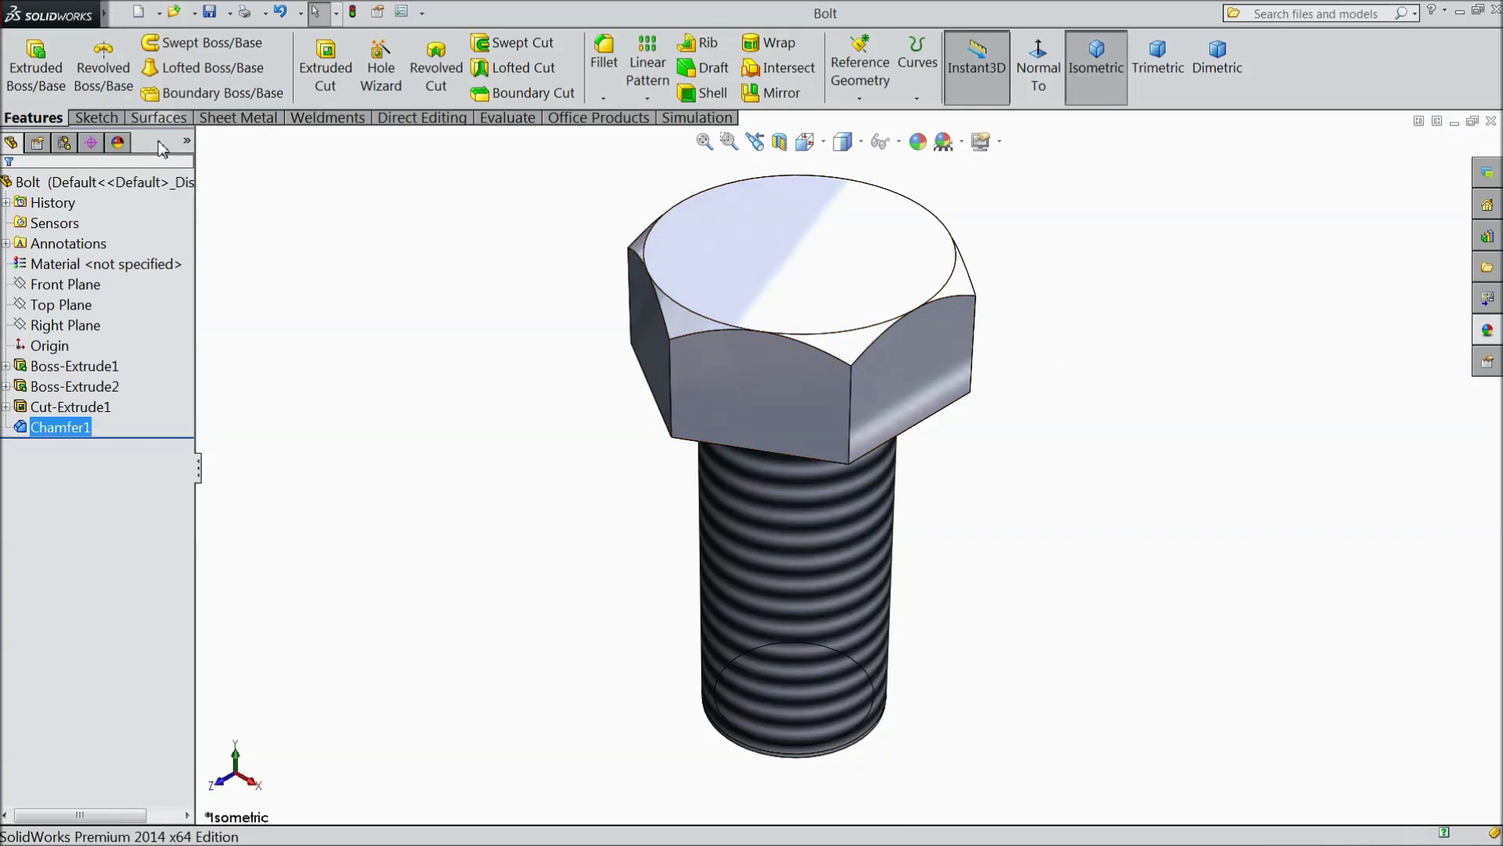
Step: Apply the satin finish stainless steel appearance to the whole Bolt part and save it
click(151, 184)
click(1486, 332)
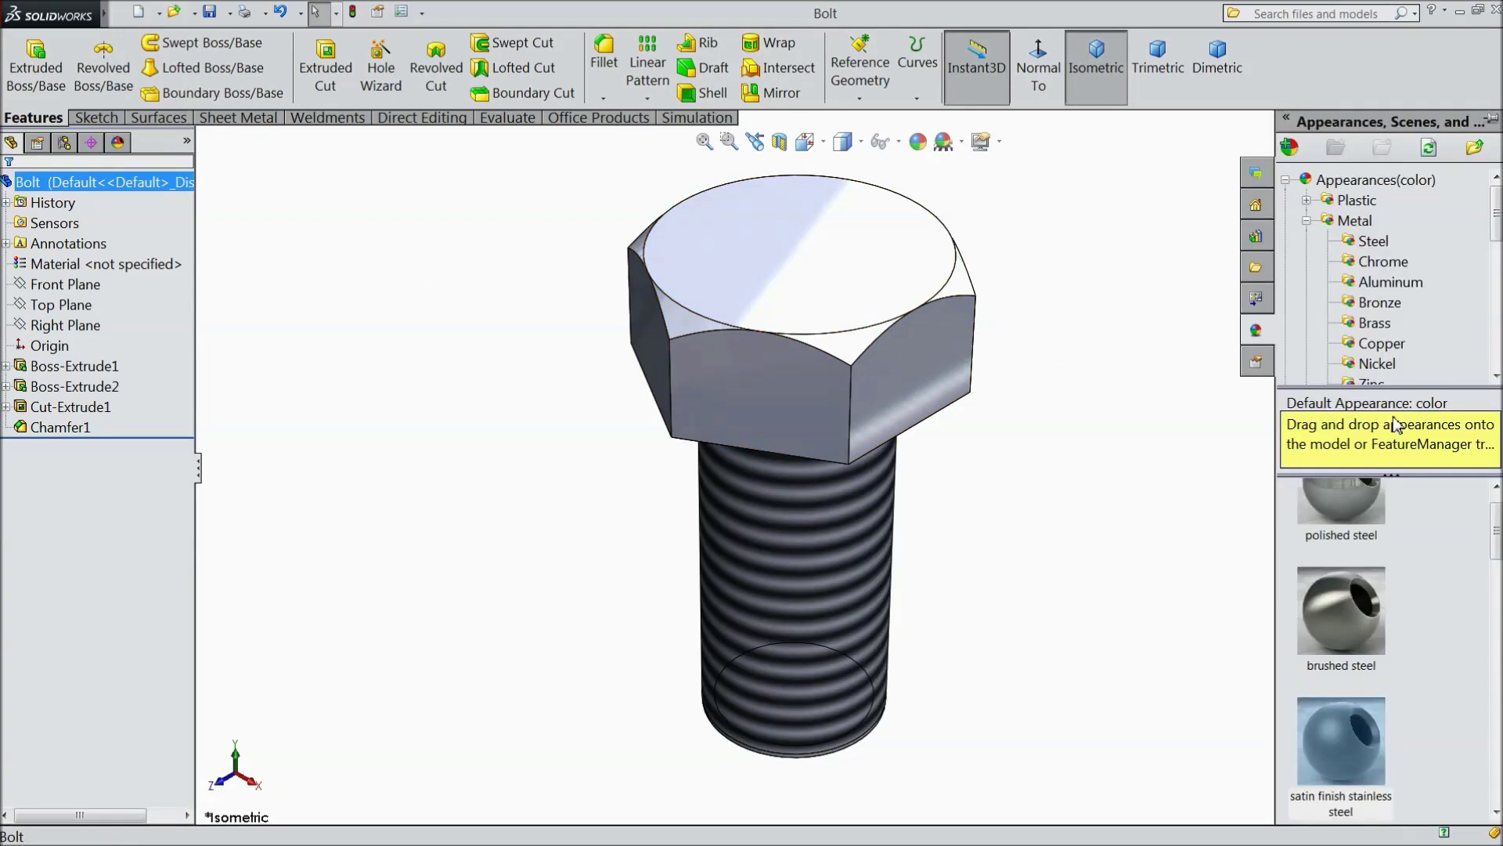
double_click(1361, 762)
middle_drag(1022, 581, 909, 514)
scroll(913, 511, down, 3)
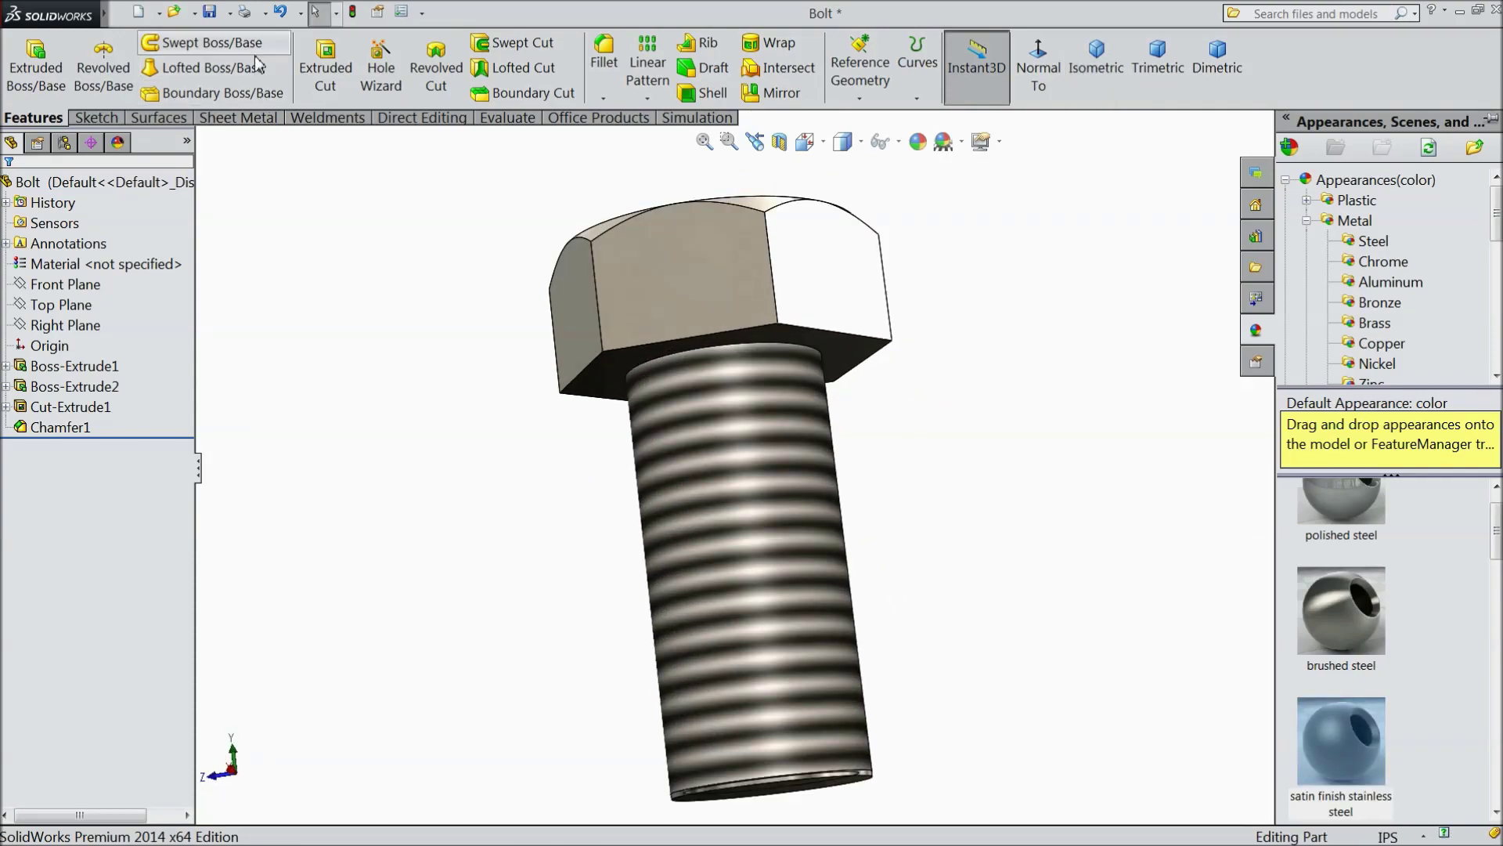
key(ctrl+s)
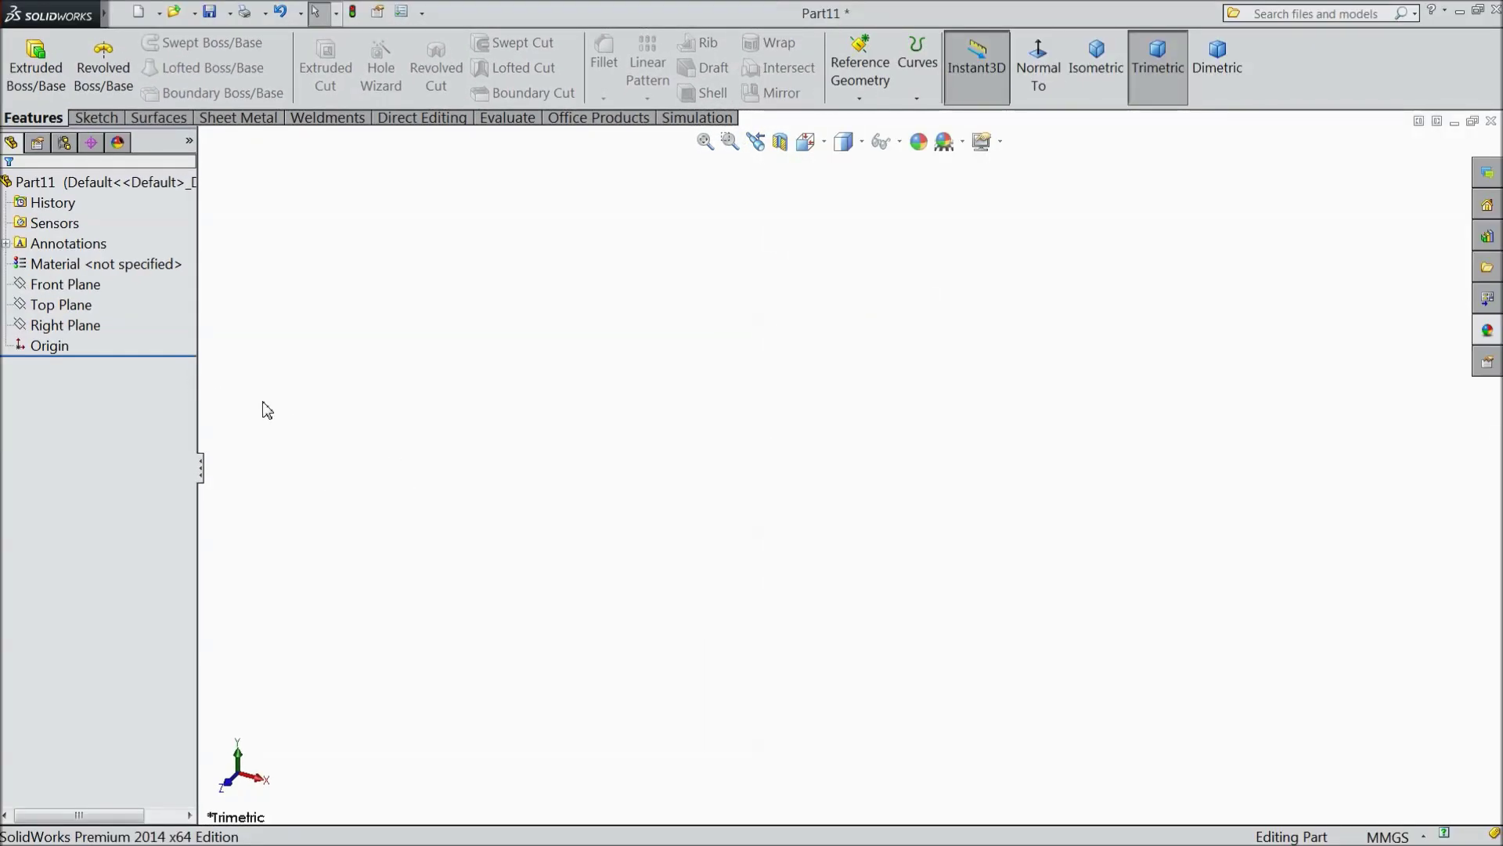
Step: Start a sketch on the Top Plane and draw a vertical straight slot downward from the origin, about 47 mm between centres and 30 mm wide
click(61, 305)
click(95, 292)
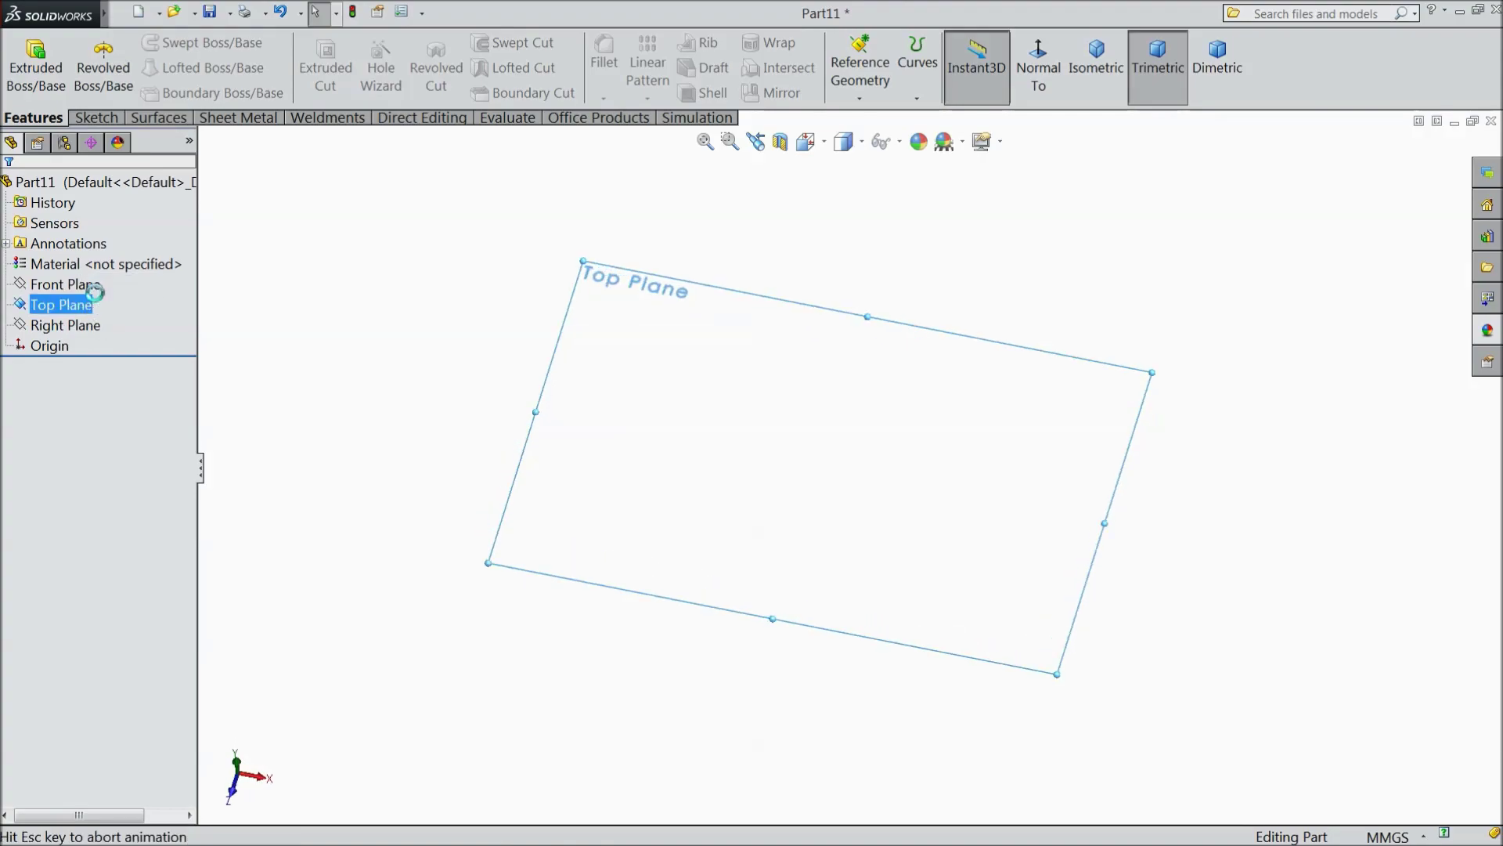
click(95, 119)
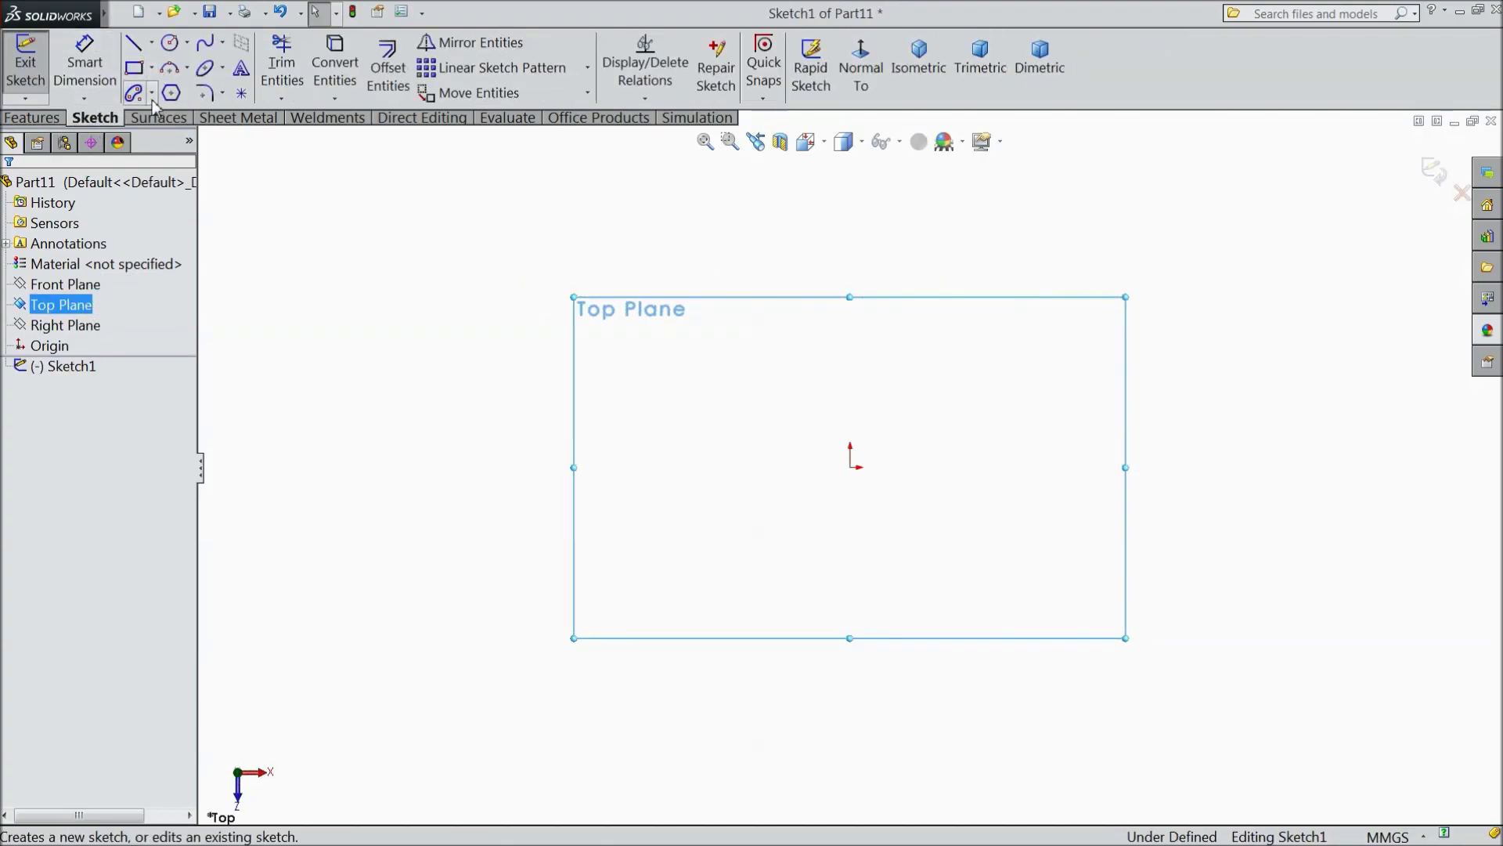
click(152, 95)
click(171, 121)
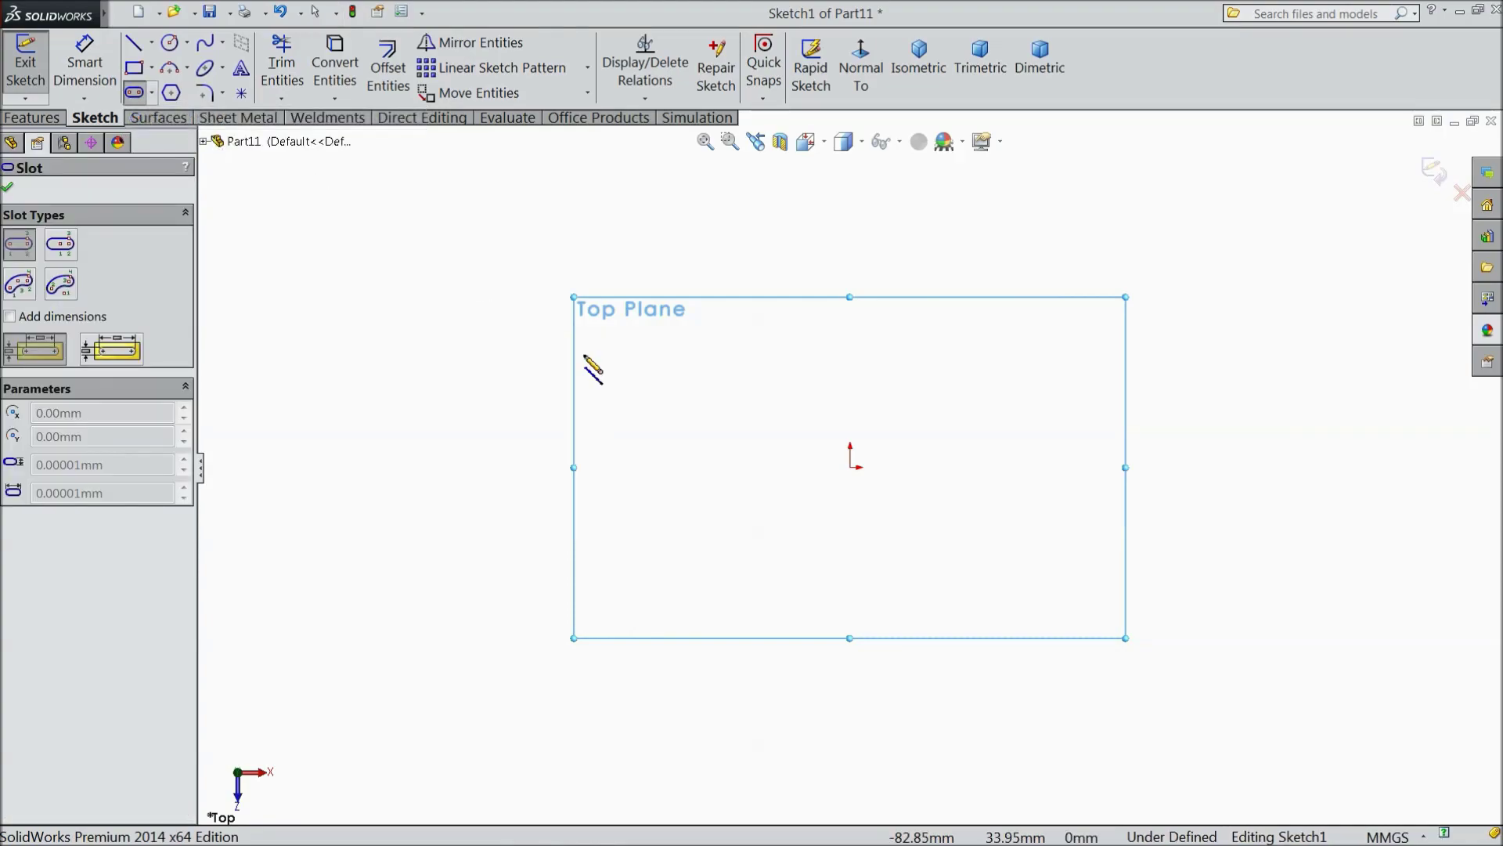
click(851, 468)
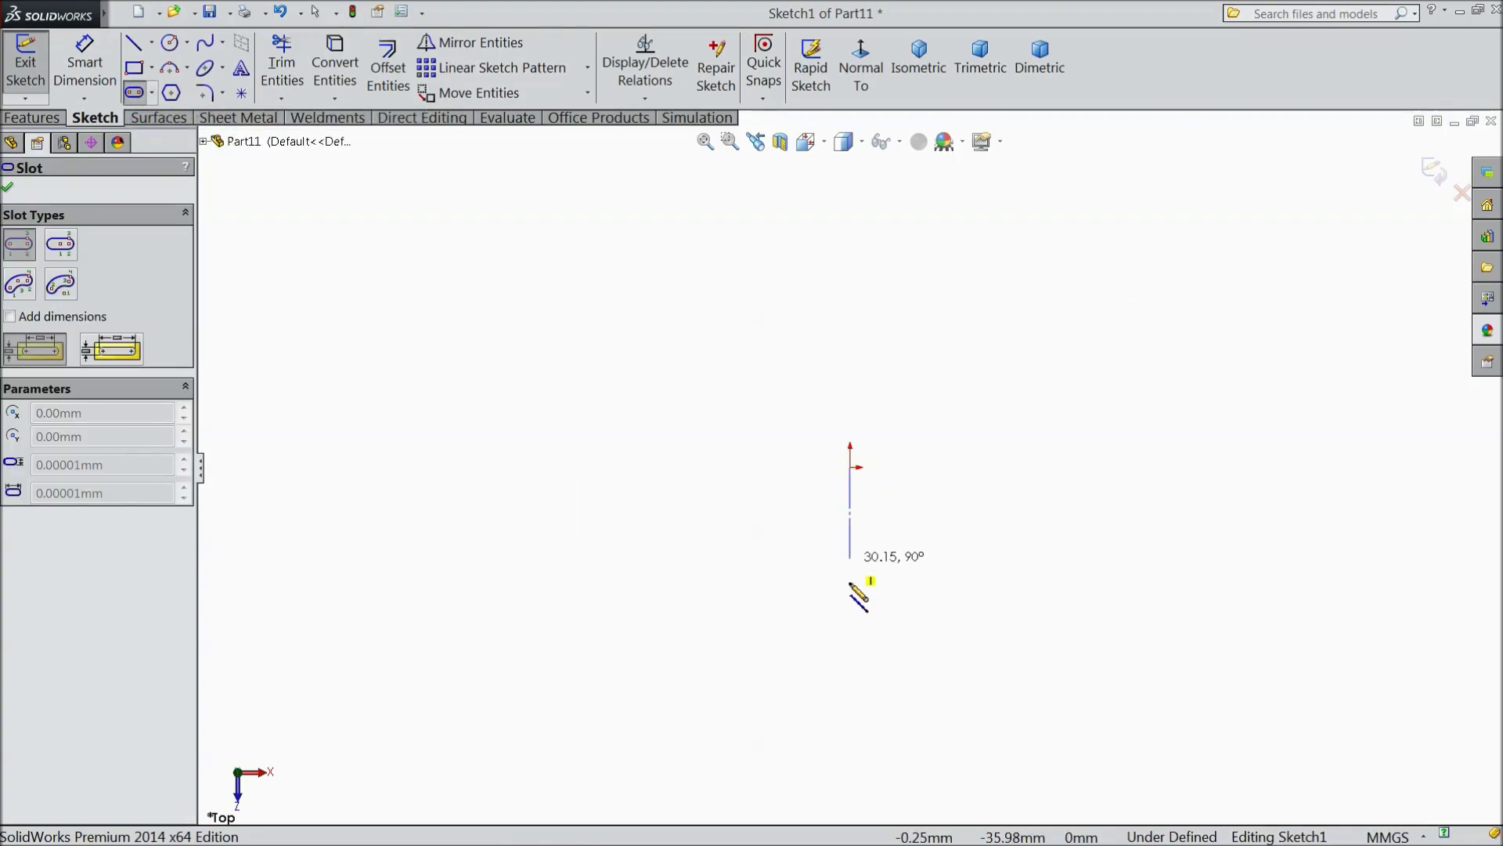
click(850, 613)
click(805, 554)
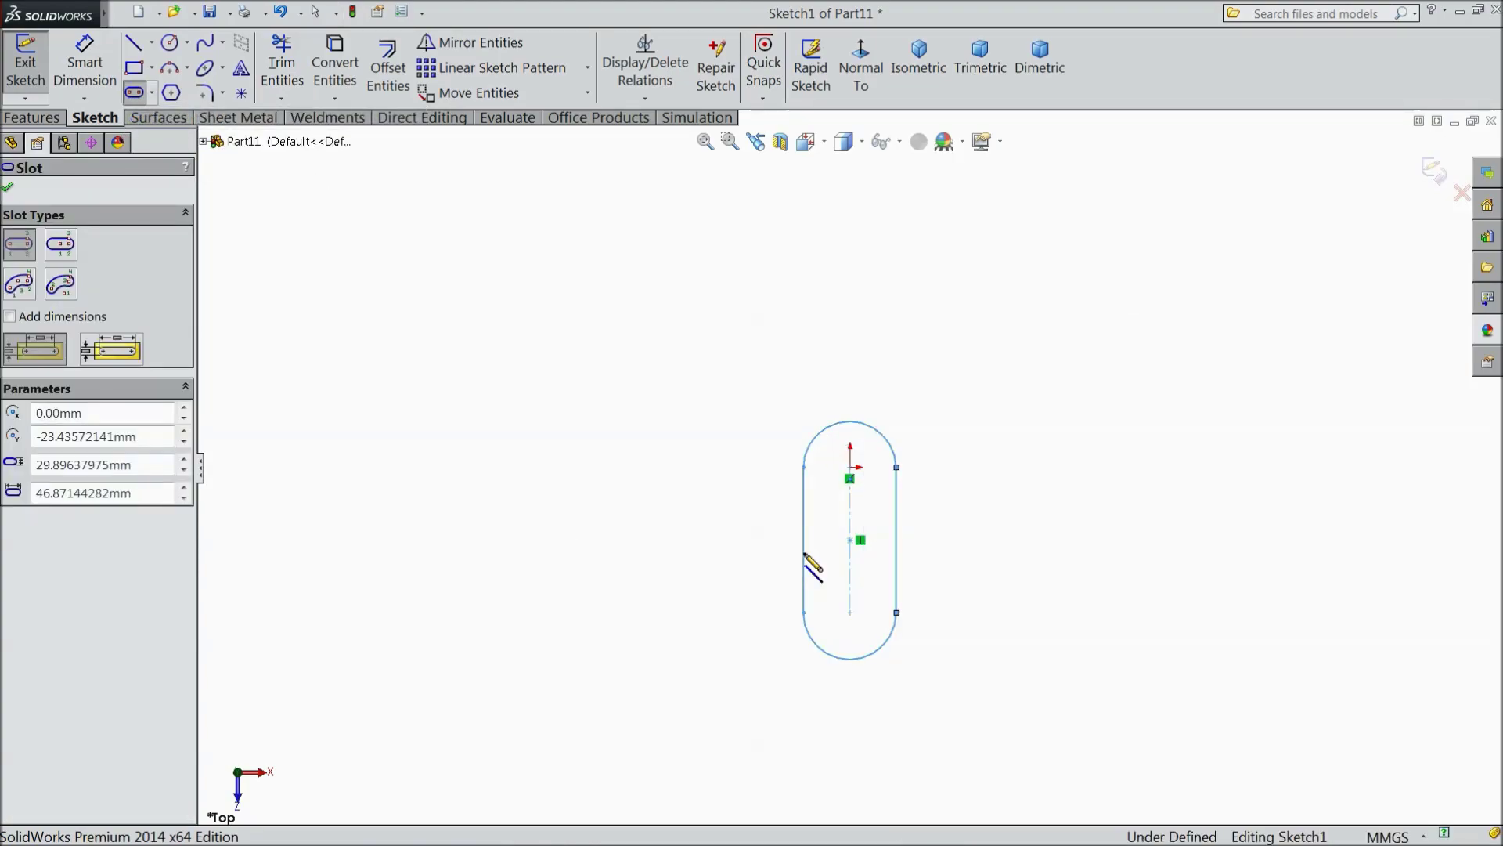
Step: Draw a second, wider straight slot around the first one, sharing the same two end centres
click(851, 468)
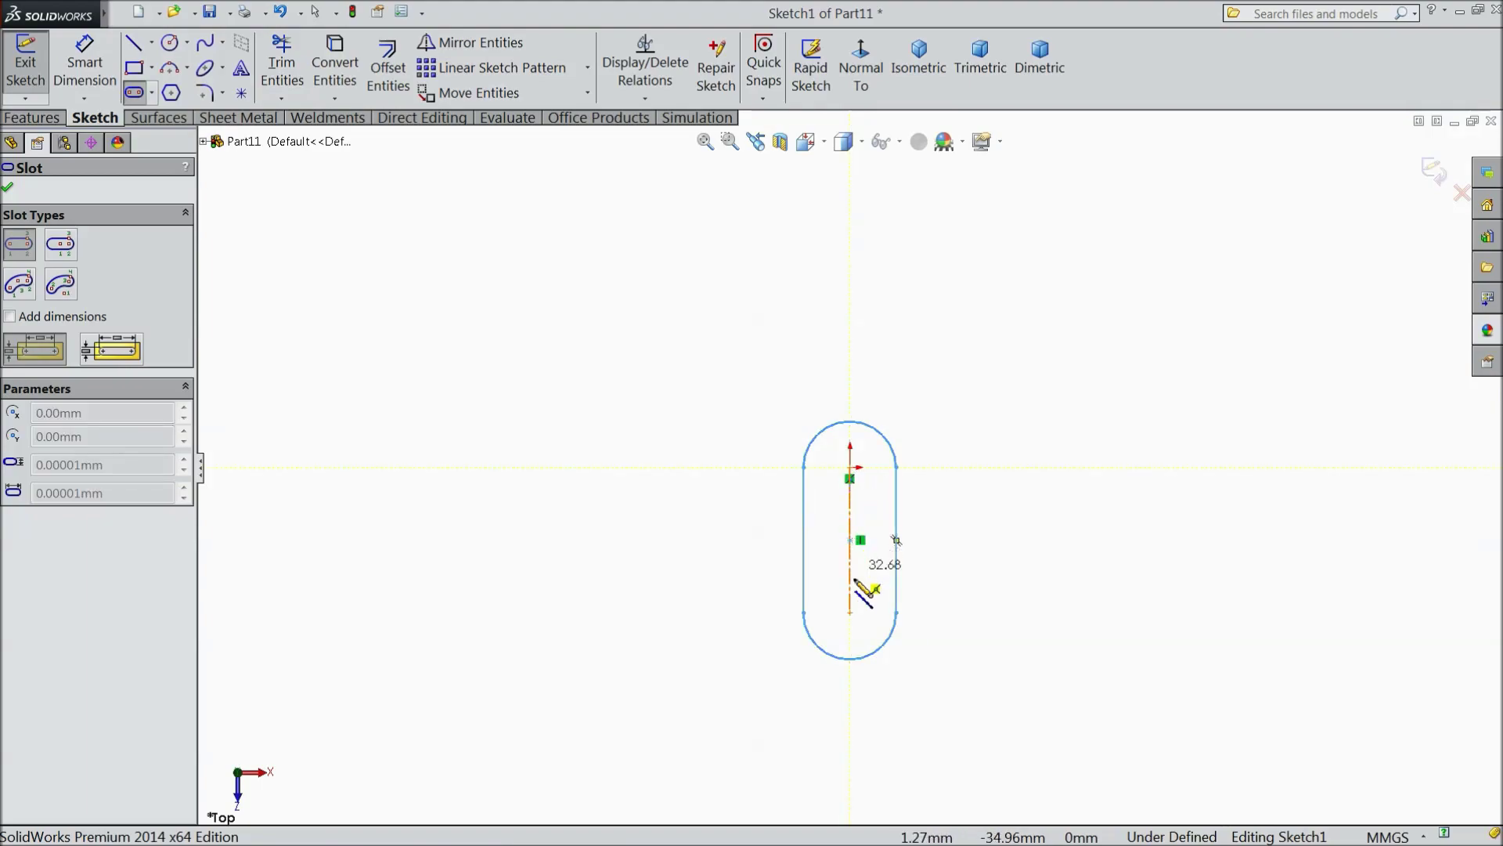
click(850, 612)
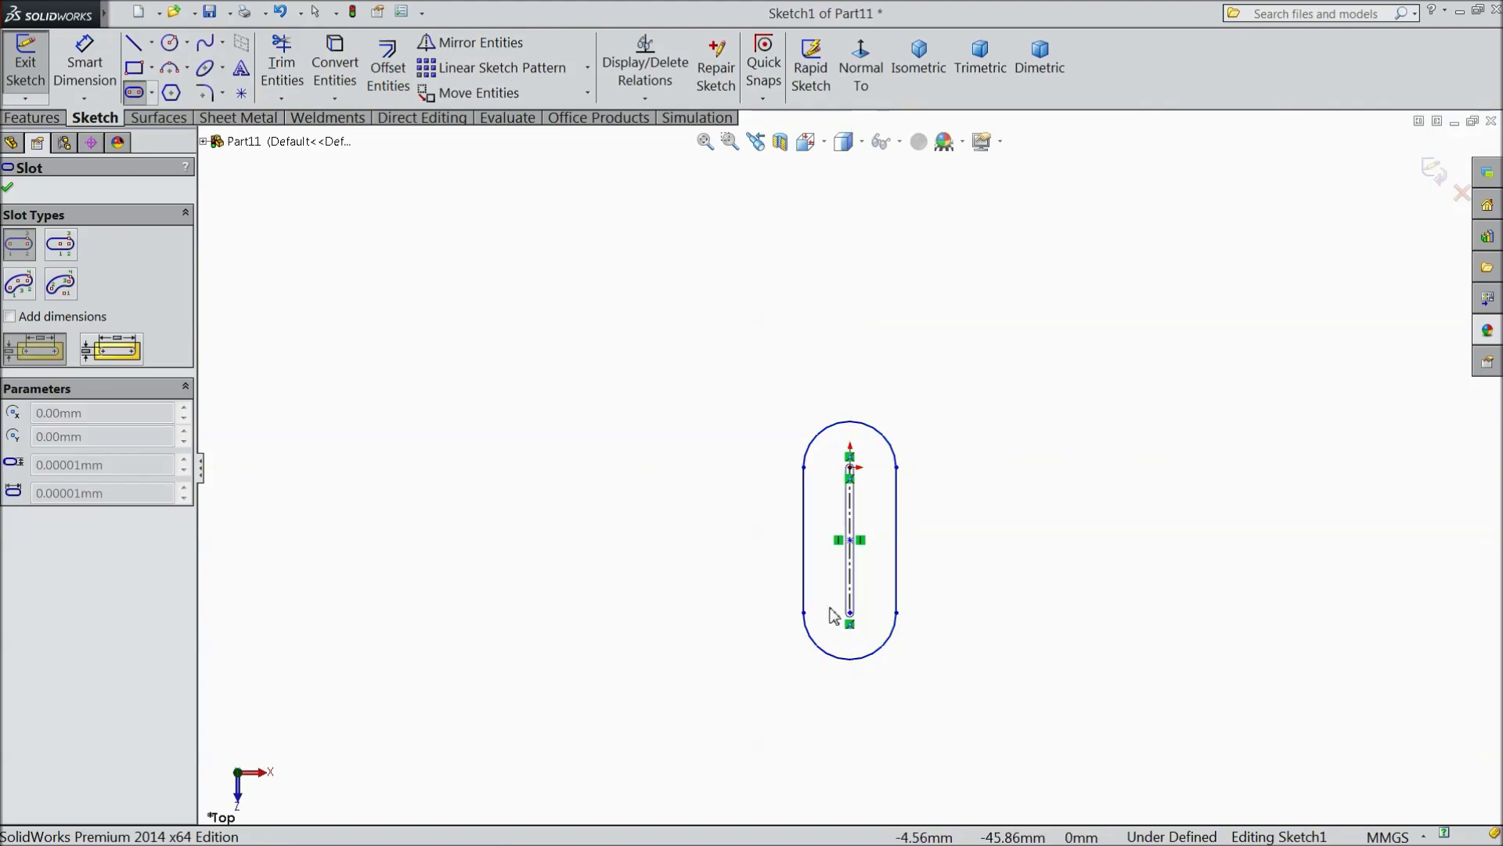
click(732, 552)
Step: Dimension the centre-to-centre distance of the slots as 15 mm
click(103, 93)
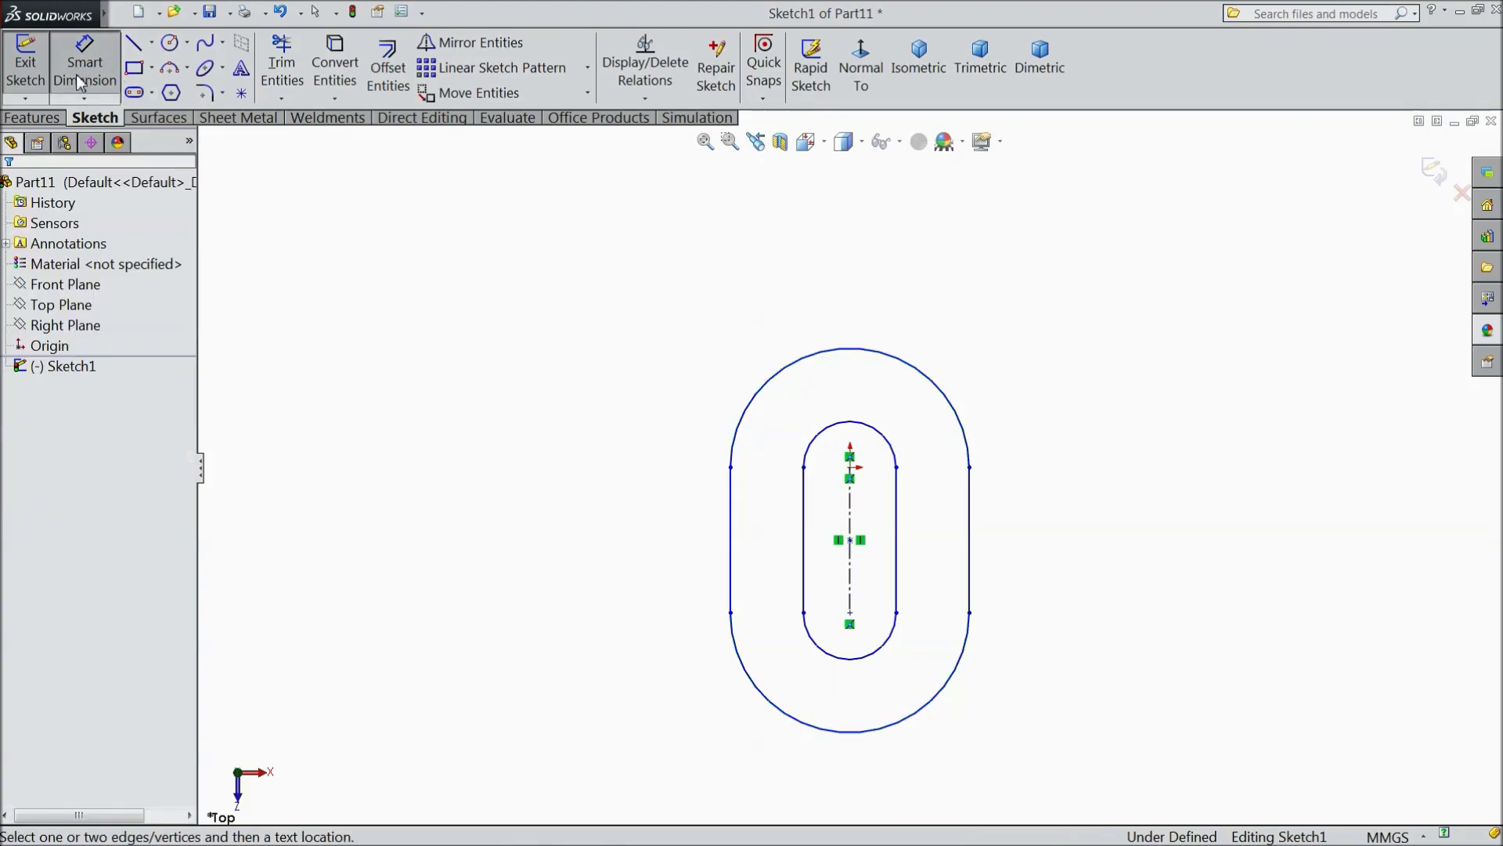
key(f)
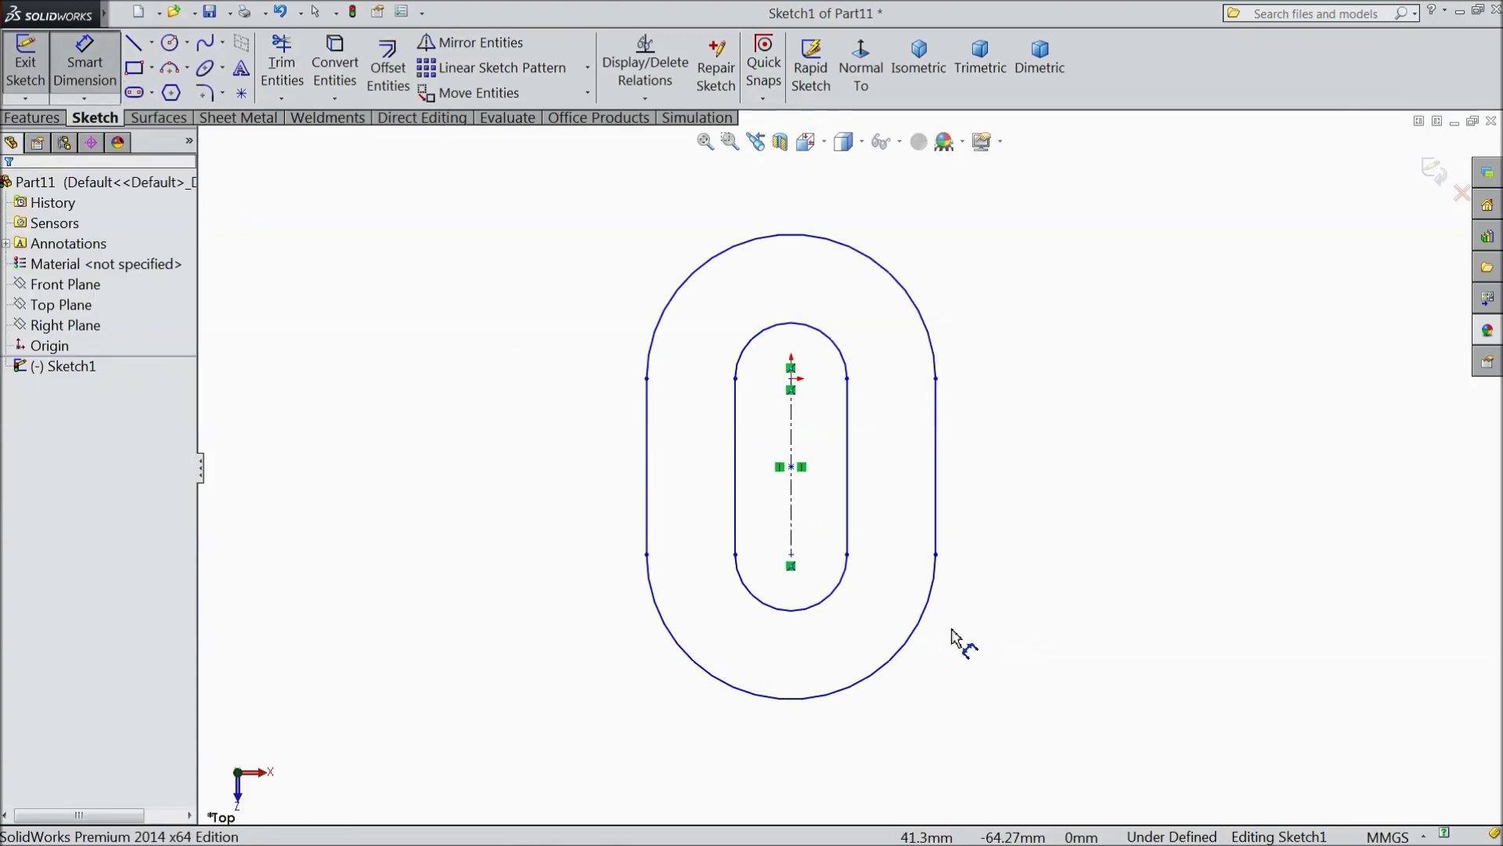
click(793, 458)
click(993, 464)
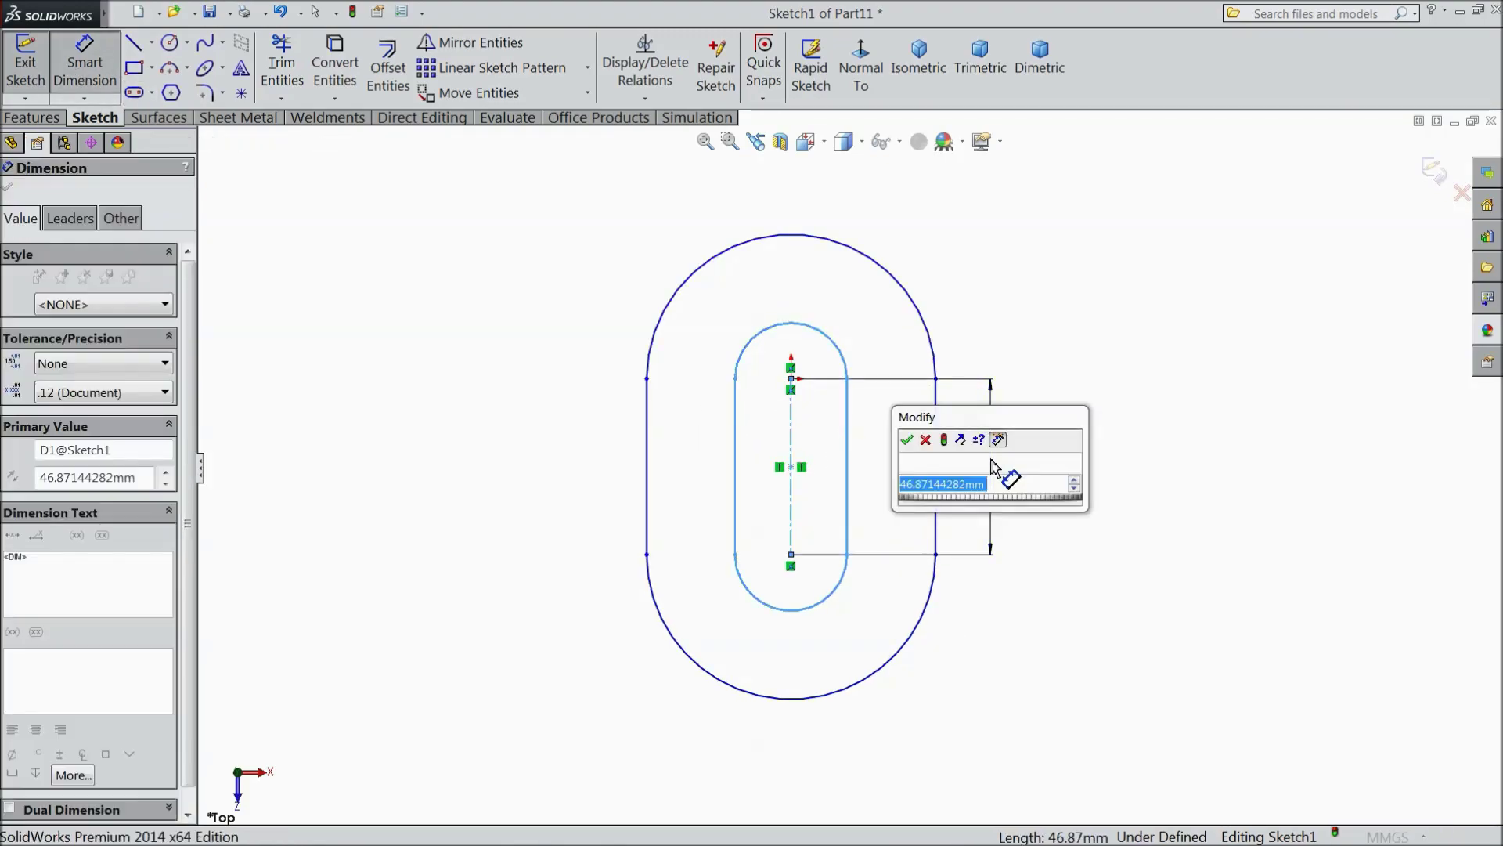
text(15)
click(907, 440)
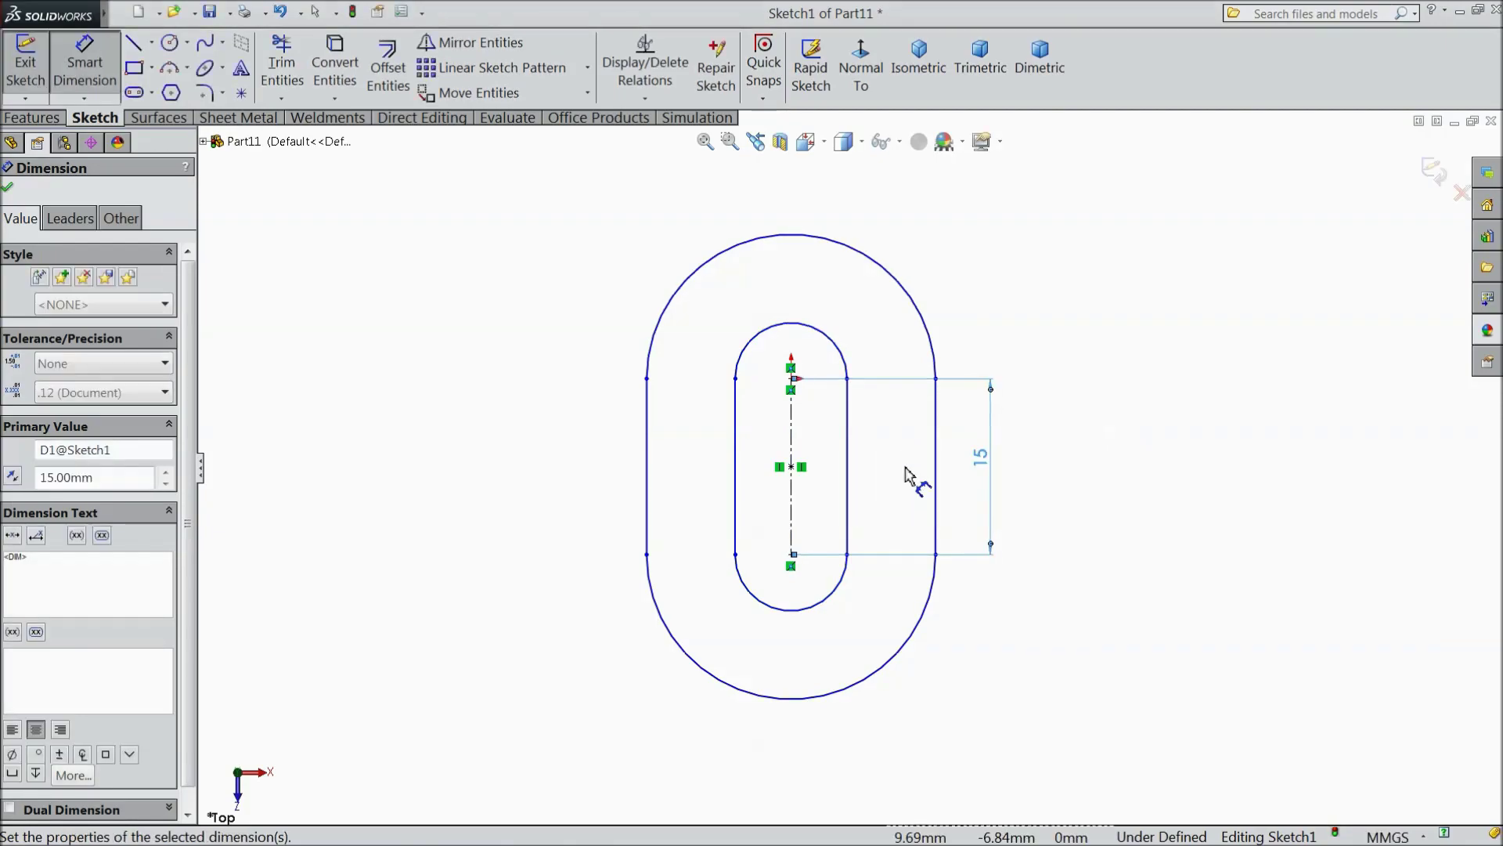
Step: Dimension the inner slot's end arc to a 5 mm radius and the outer slot's end arc to 10 mm
click(845, 595)
click(986, 671)
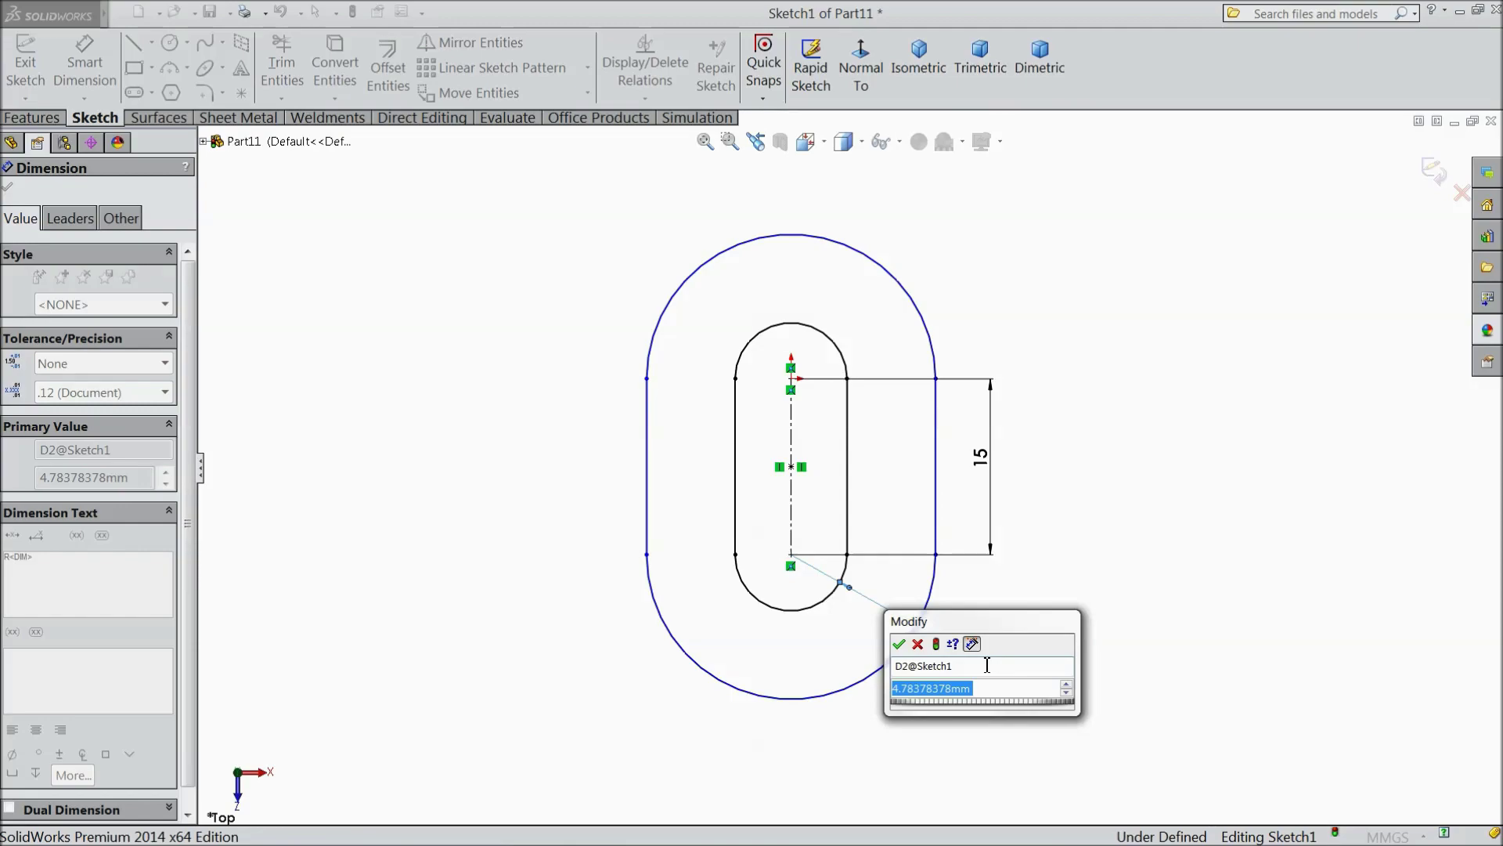
text(5)
click(899, 644)
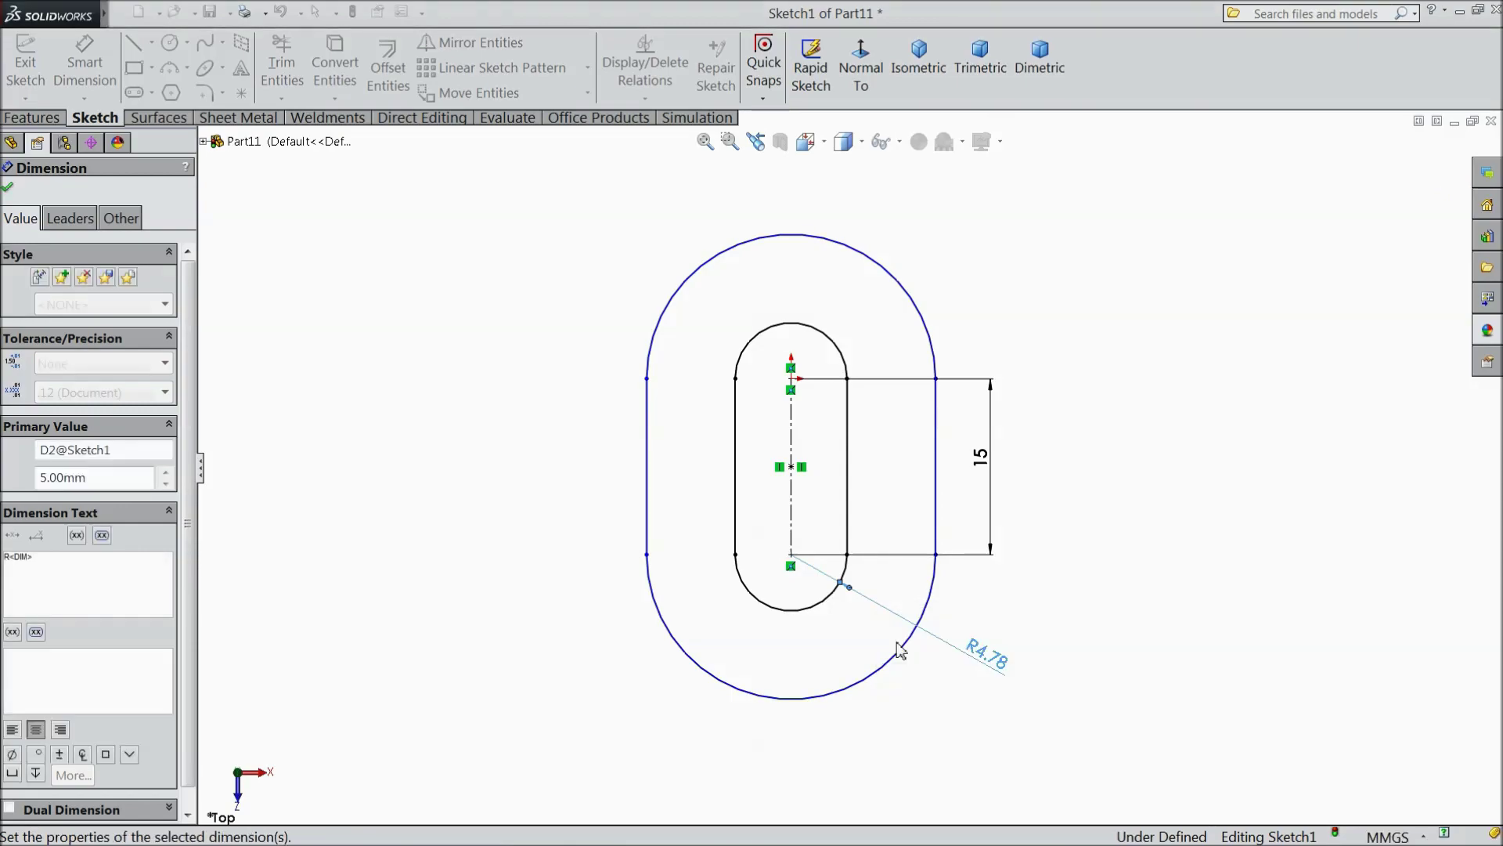
click(901, 658)
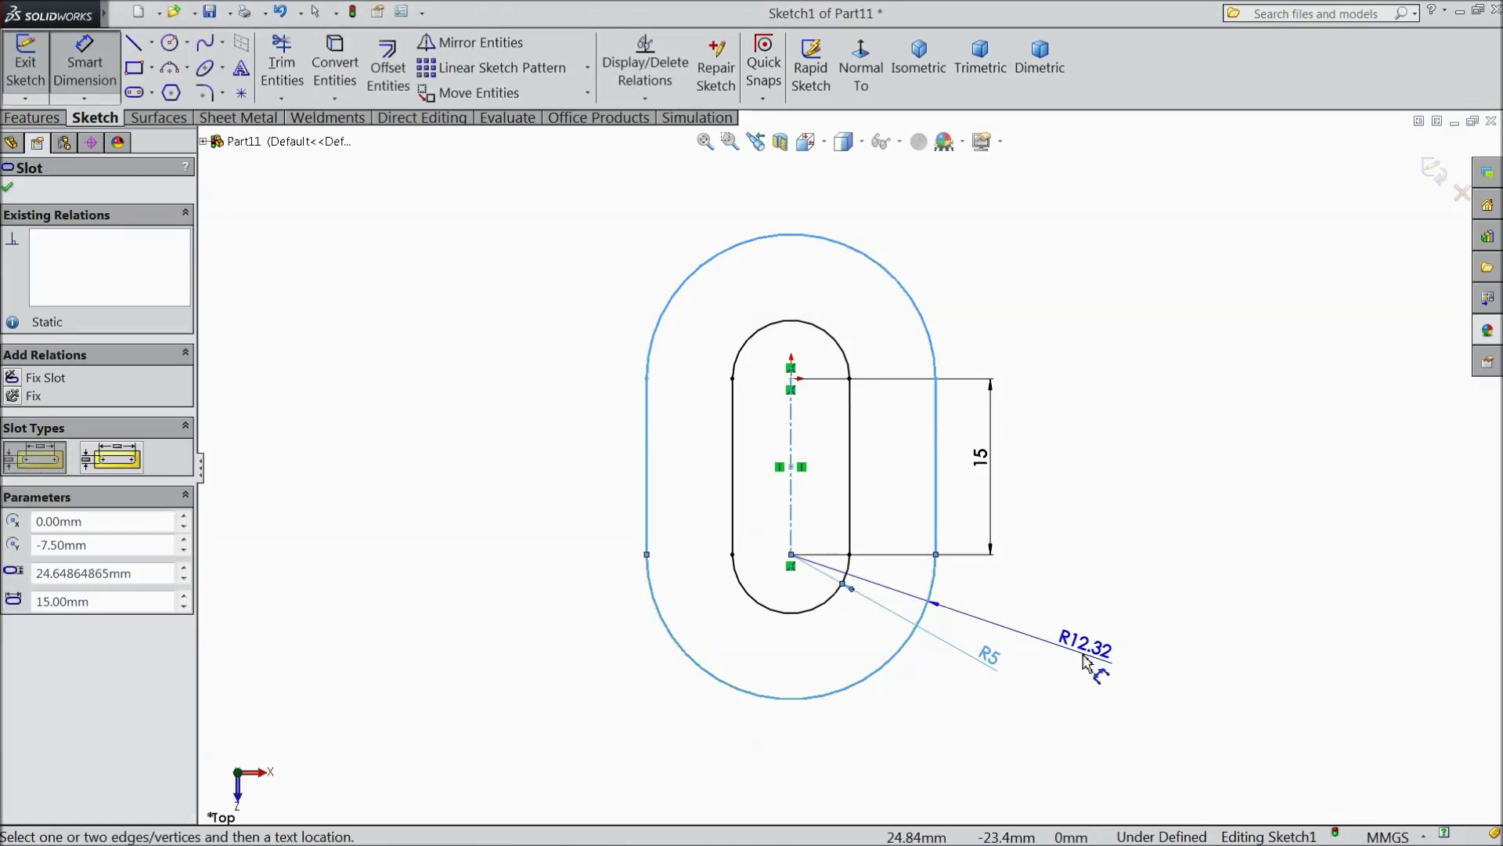
click(1087, 663)
text(10)
click(998, 635)
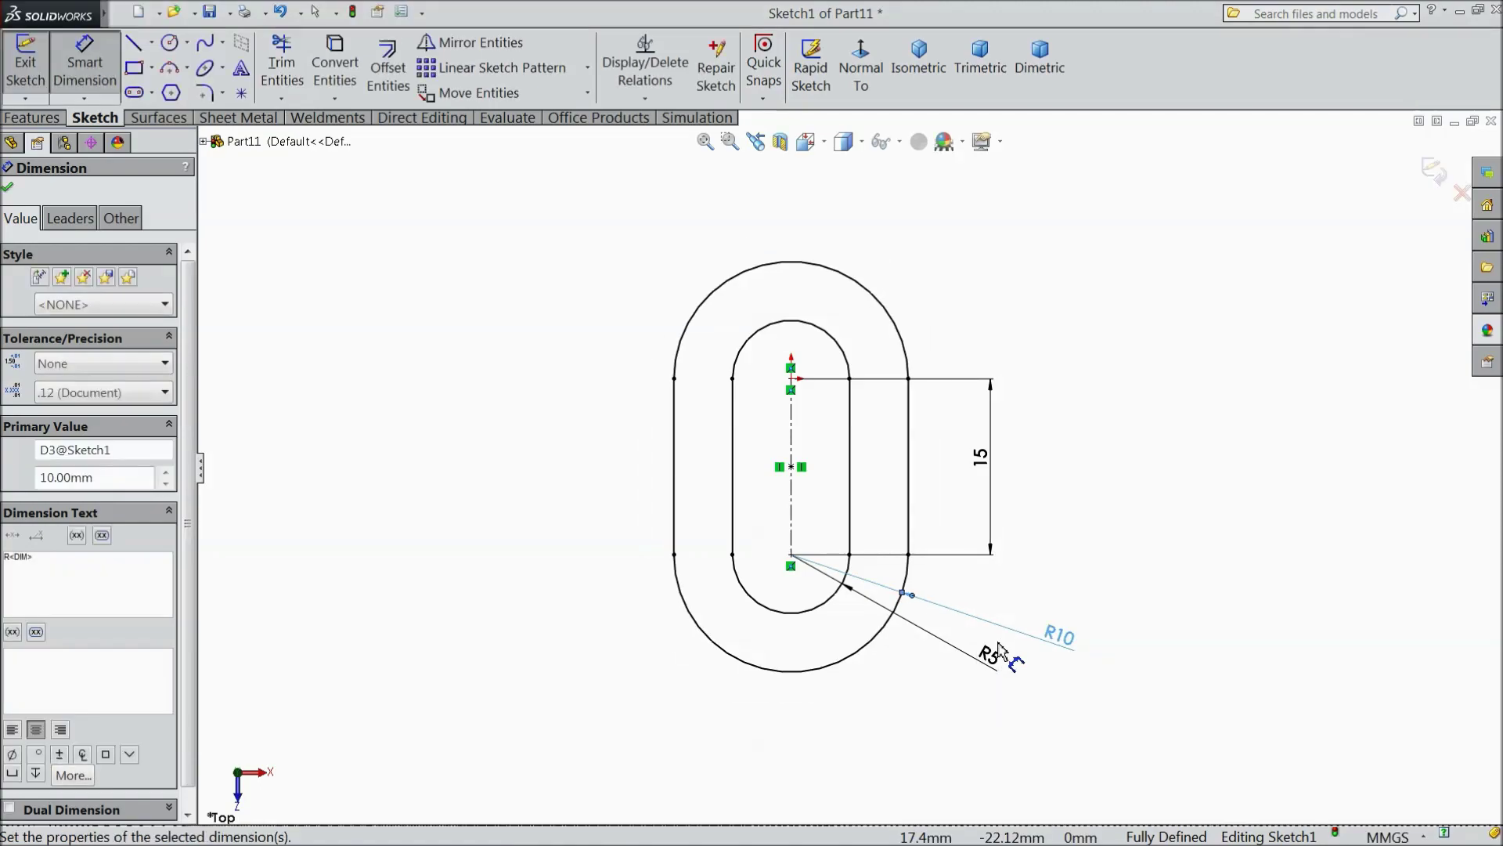
Step: Sketch a vertical line about 33 mm long downward from the slots' lower arc centre
click(133, 43)
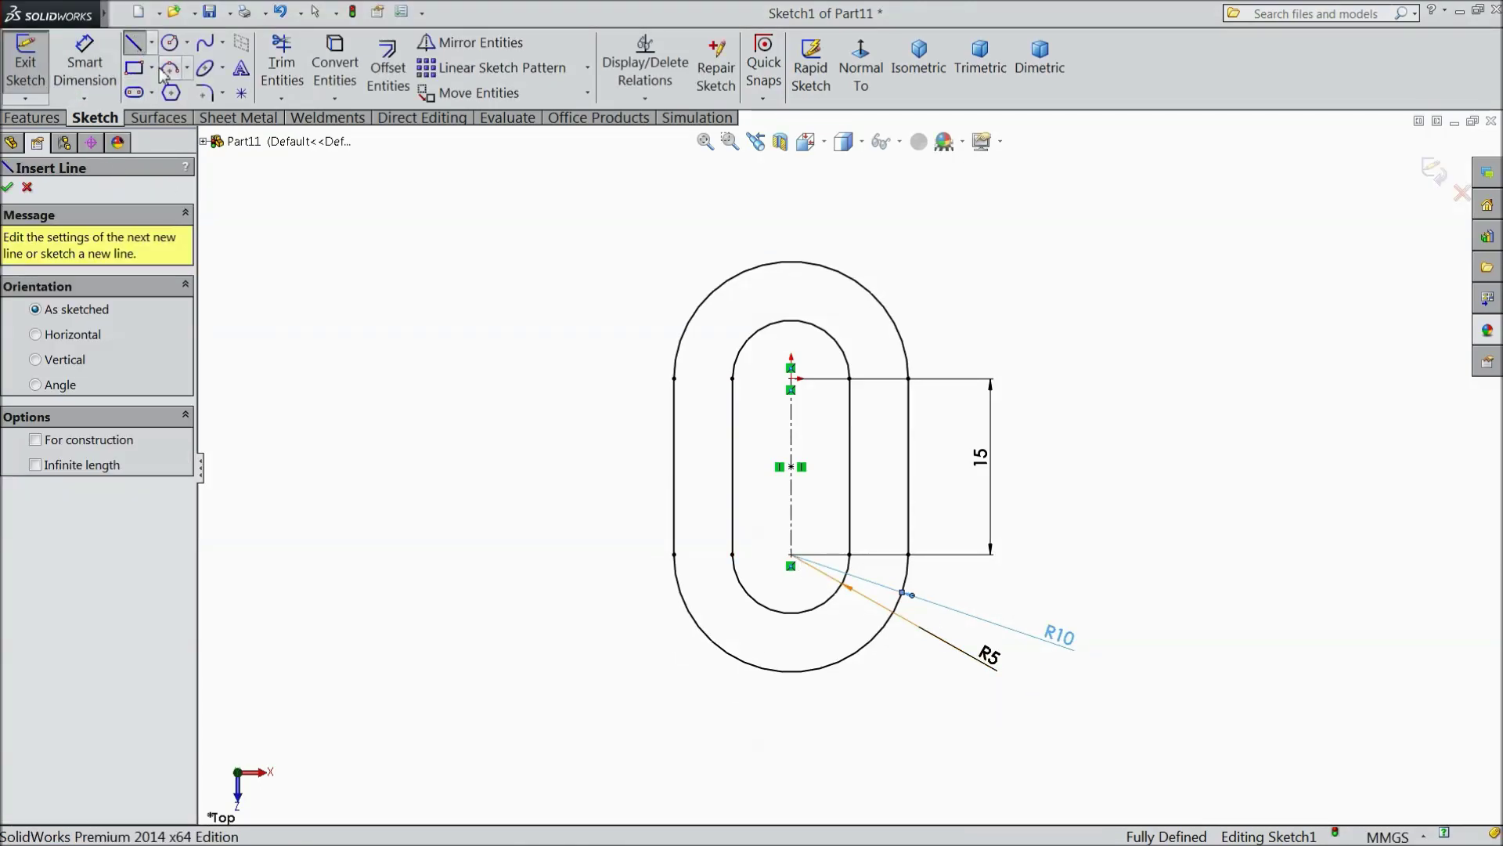
key(z)
click(816, 518)
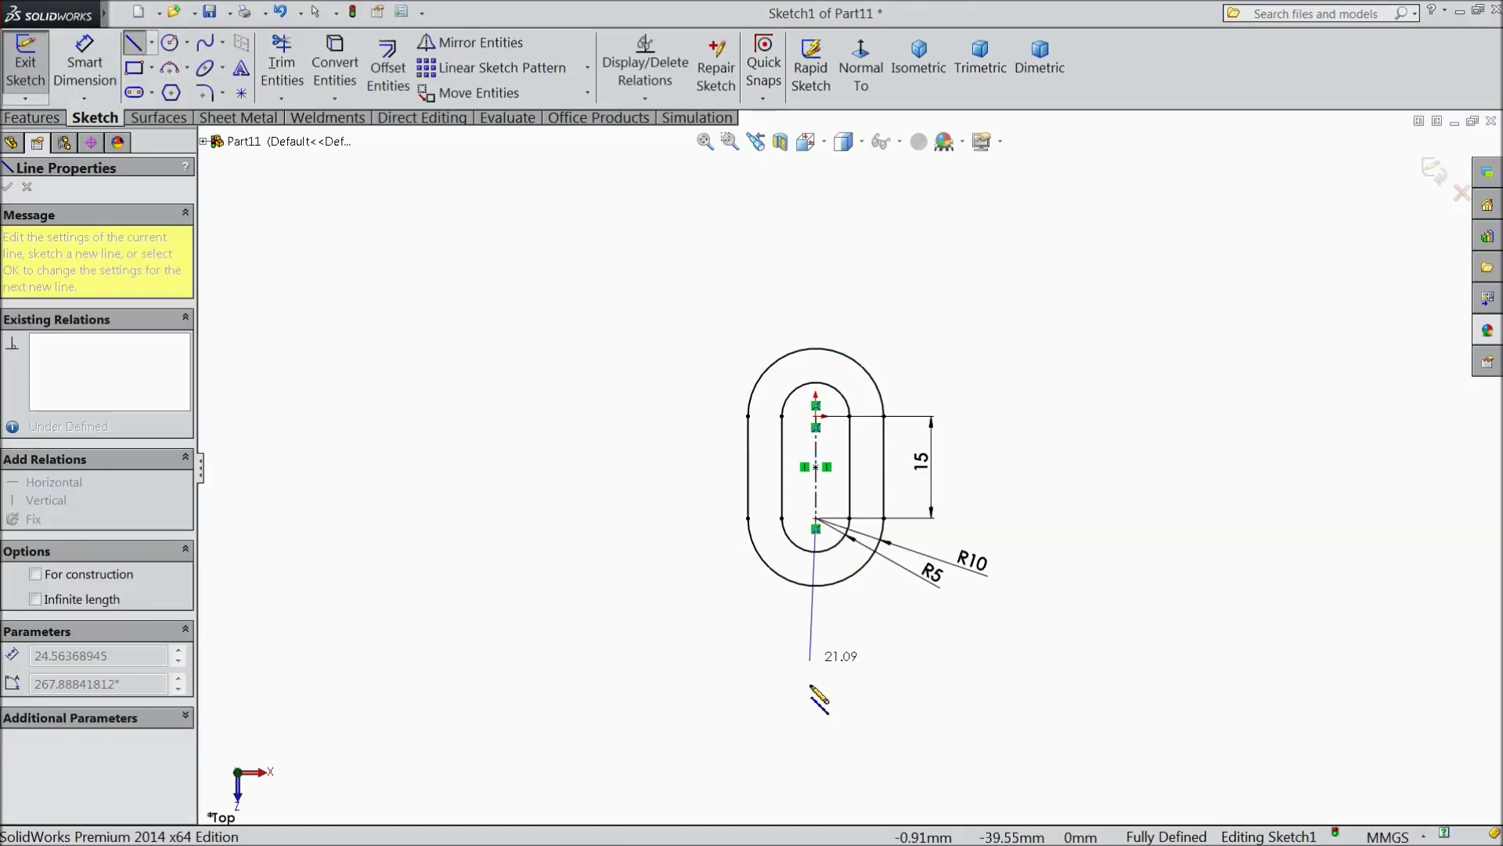
click(816, 744)
right_click(891, 744)
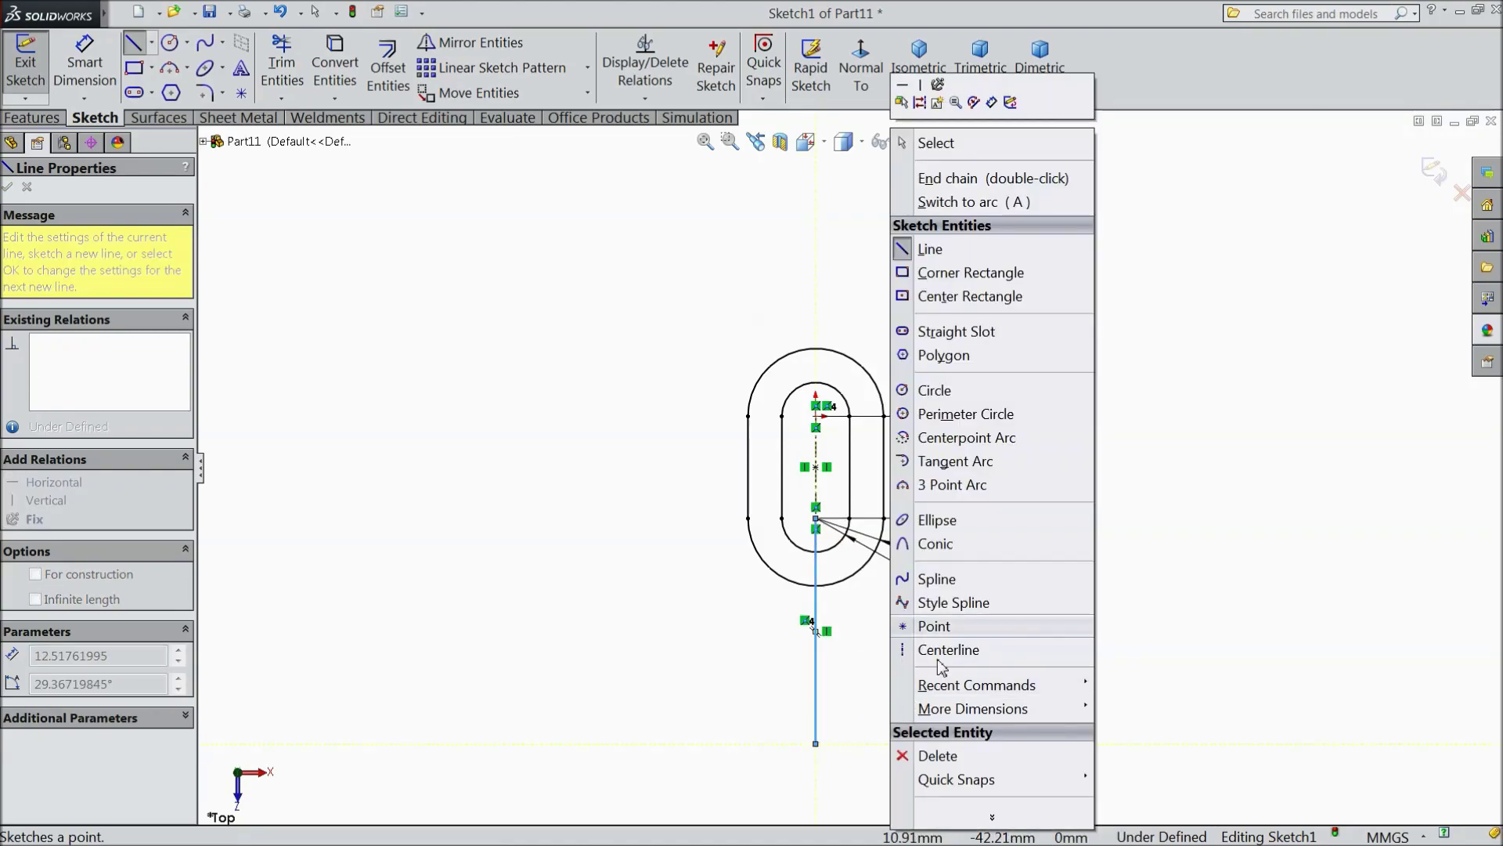
click(924, 142)
click(923, 462)
key(f)
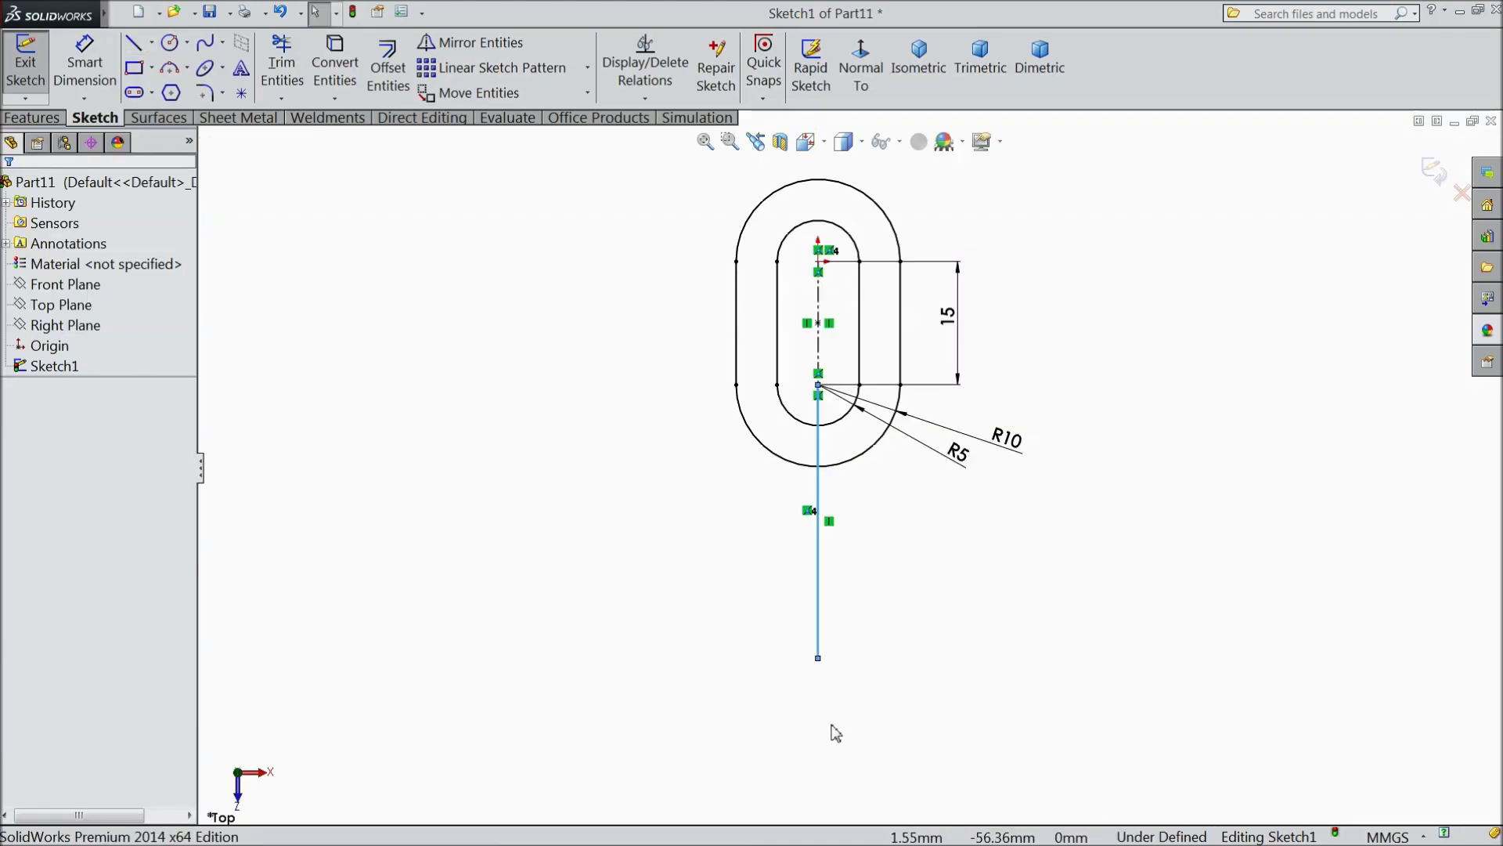
Step: Dimension the vertical line's length as 72 mm
click(84, 63)
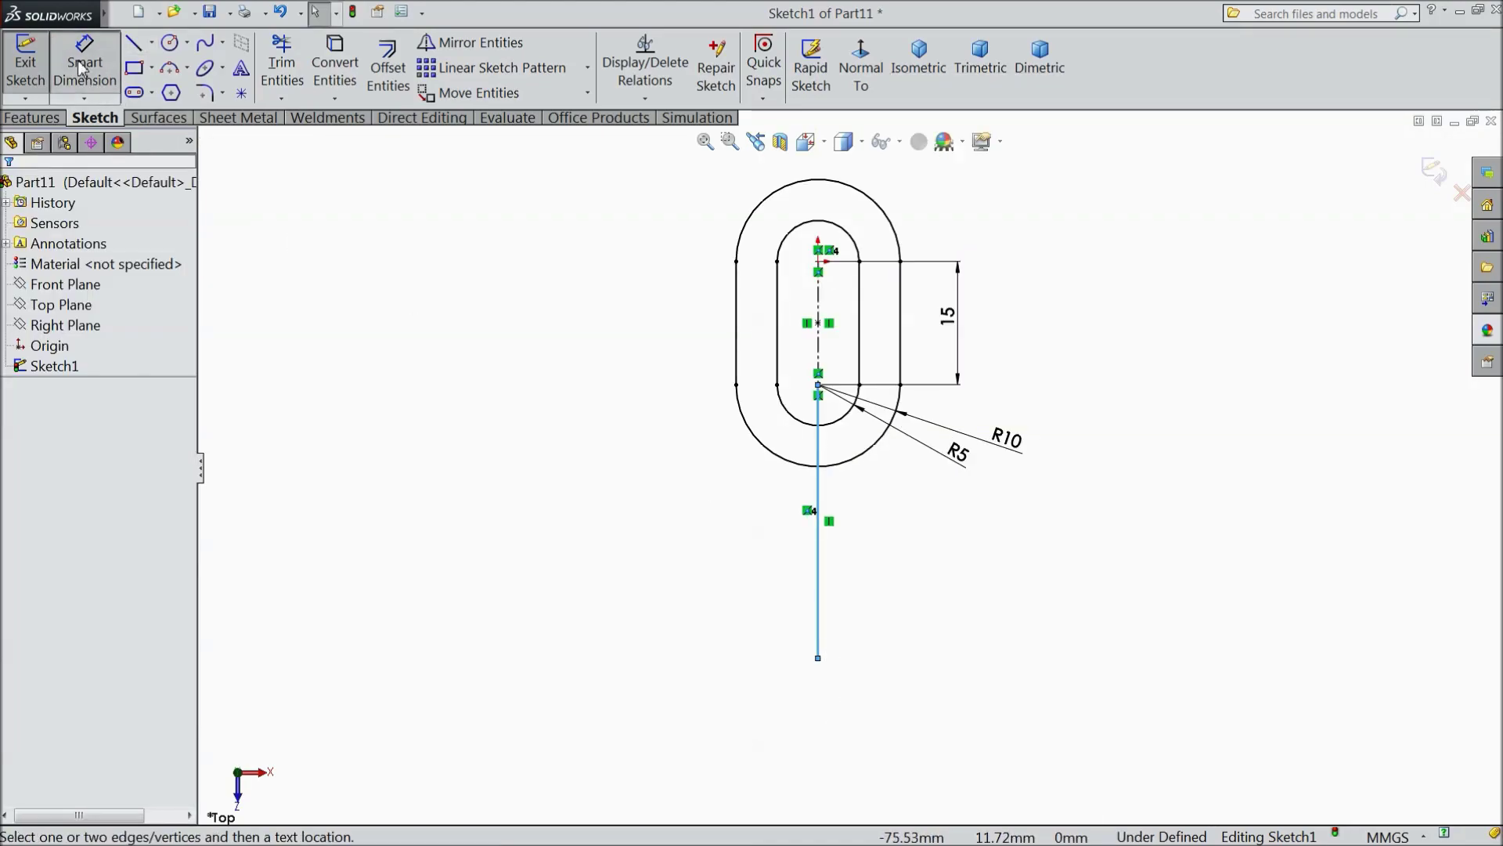
click(818, 570)
click(599, 538)
text(72)
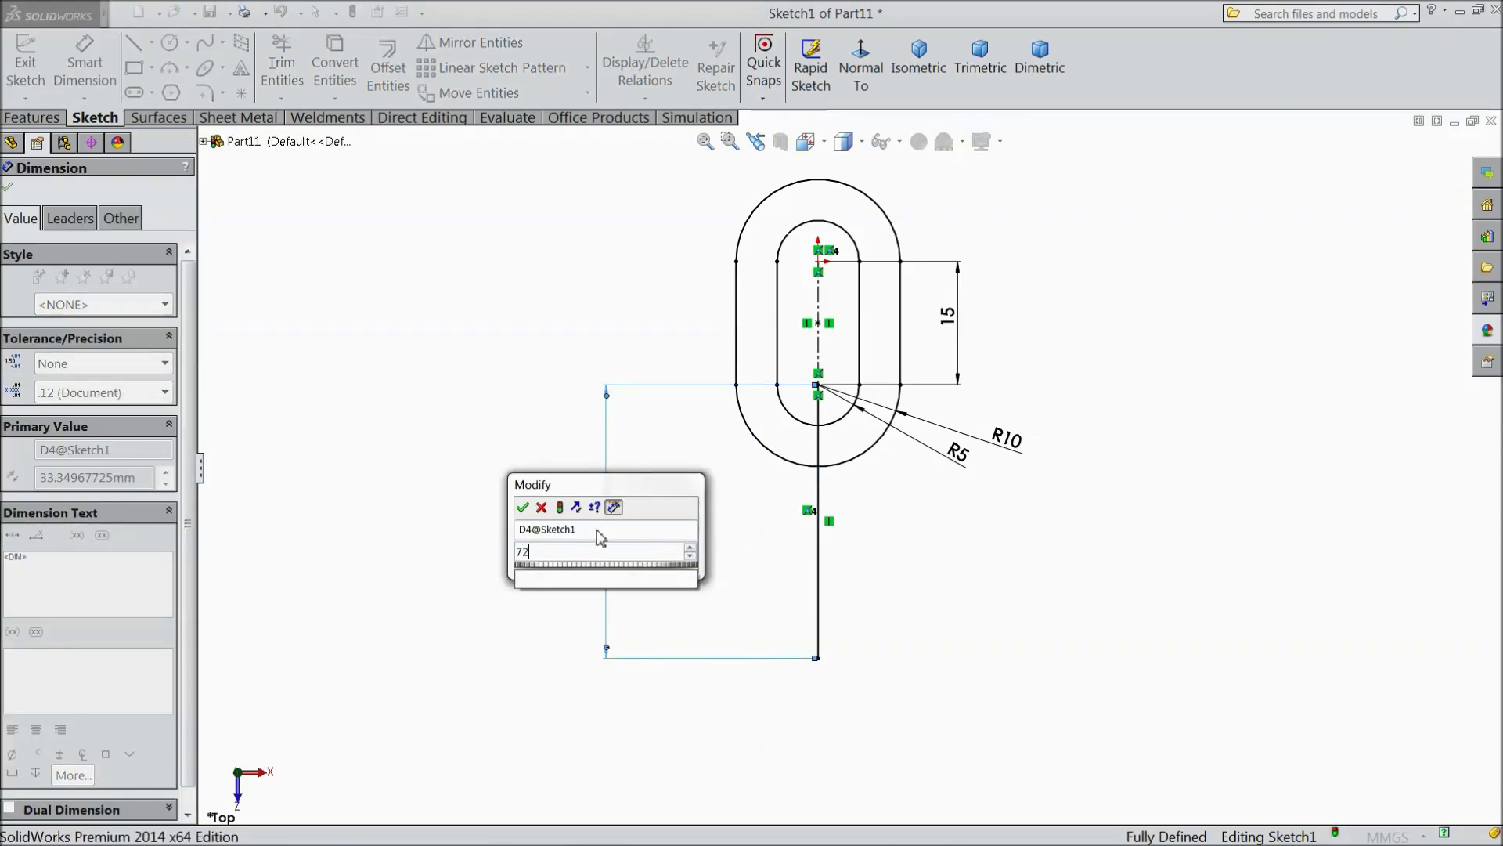
click(523, 508)
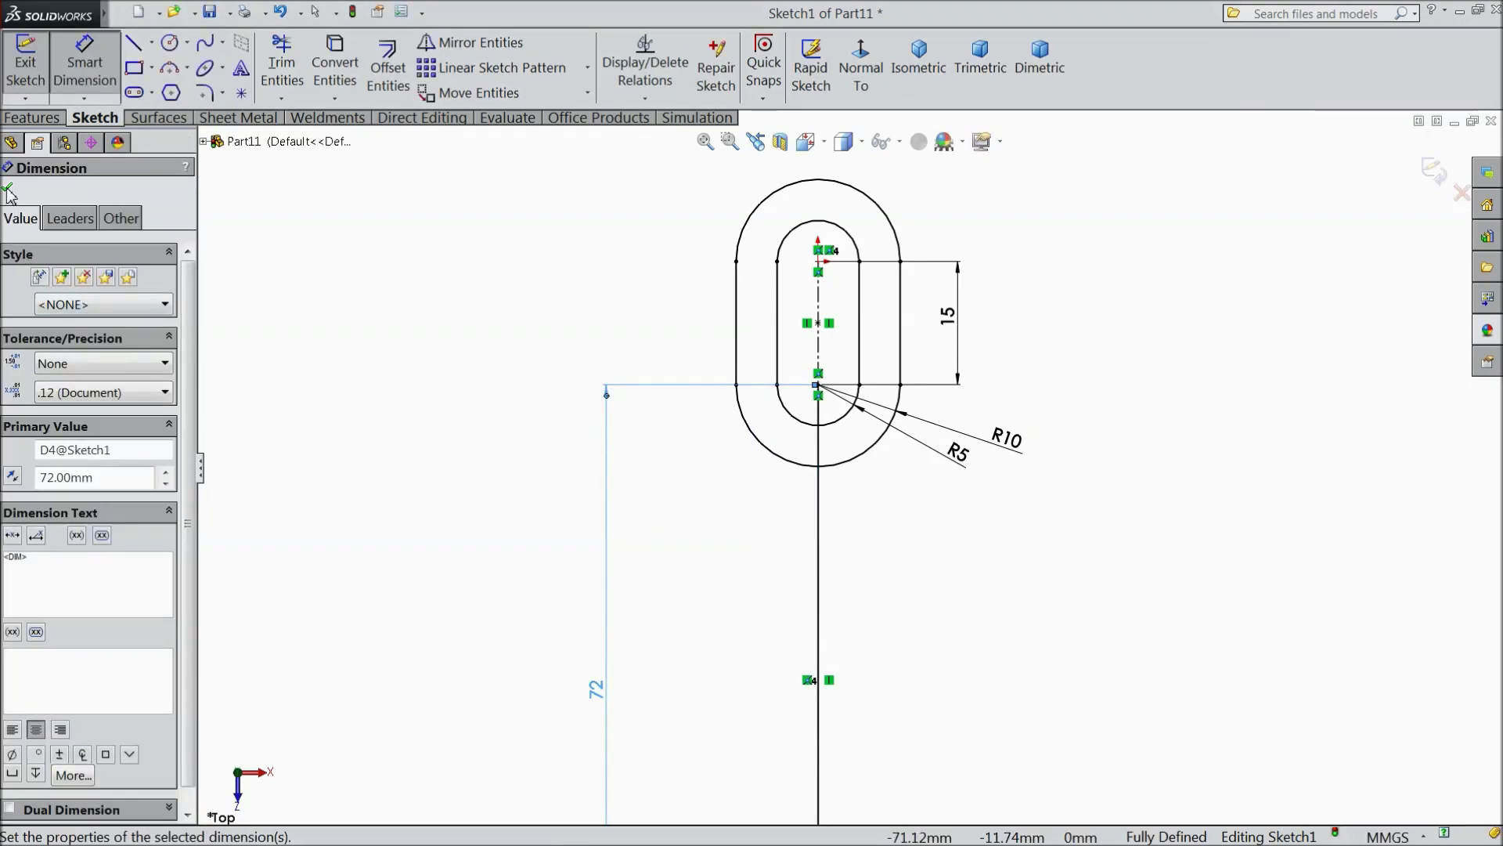
click(9, 187)
Step: Offset the 72 mm line by 5 mm in both directions with dimensions added
click(388, 69)
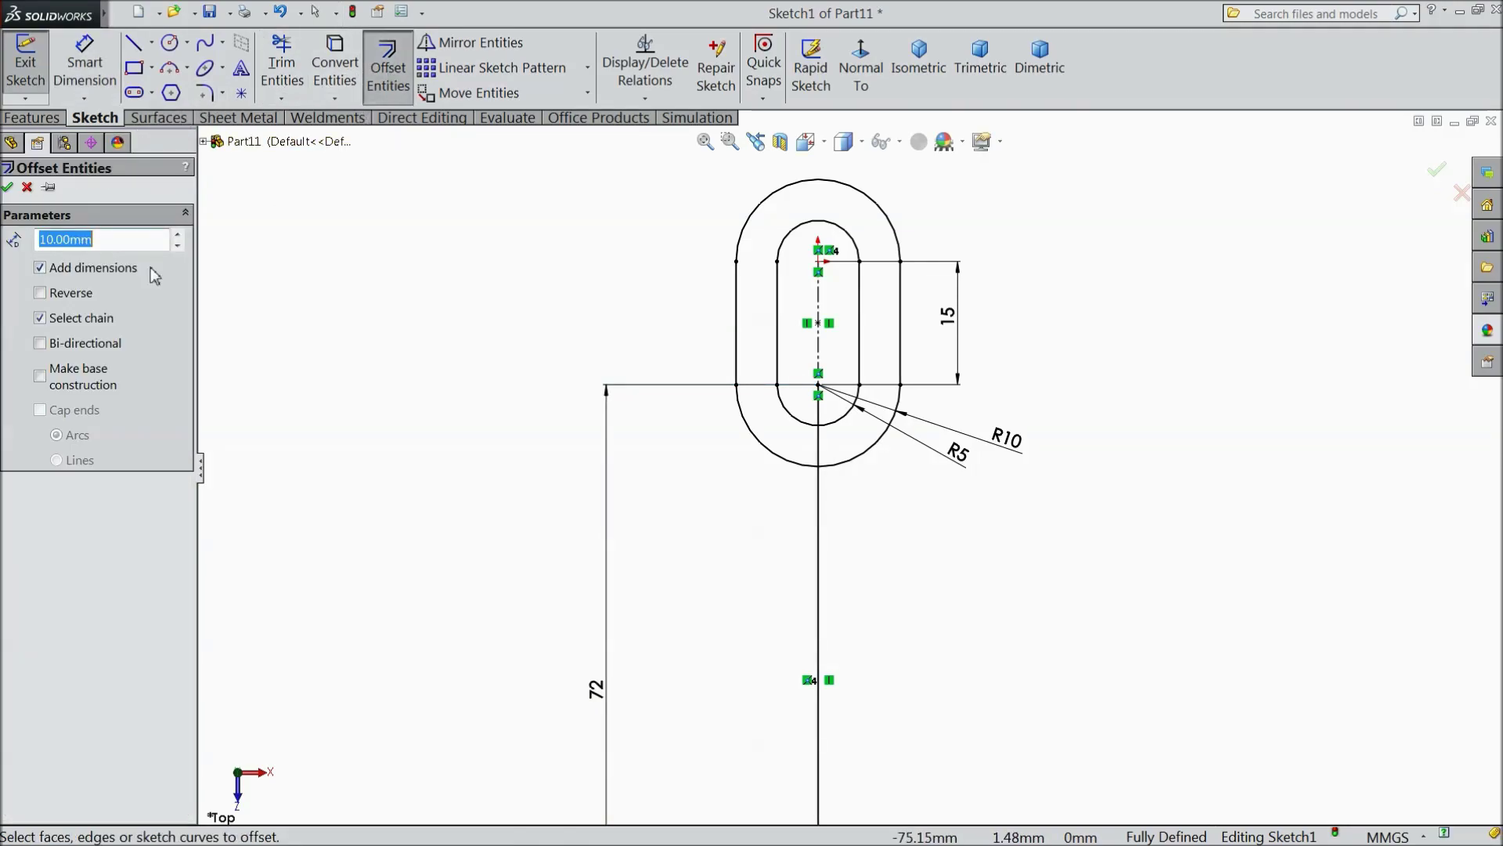
text(5)
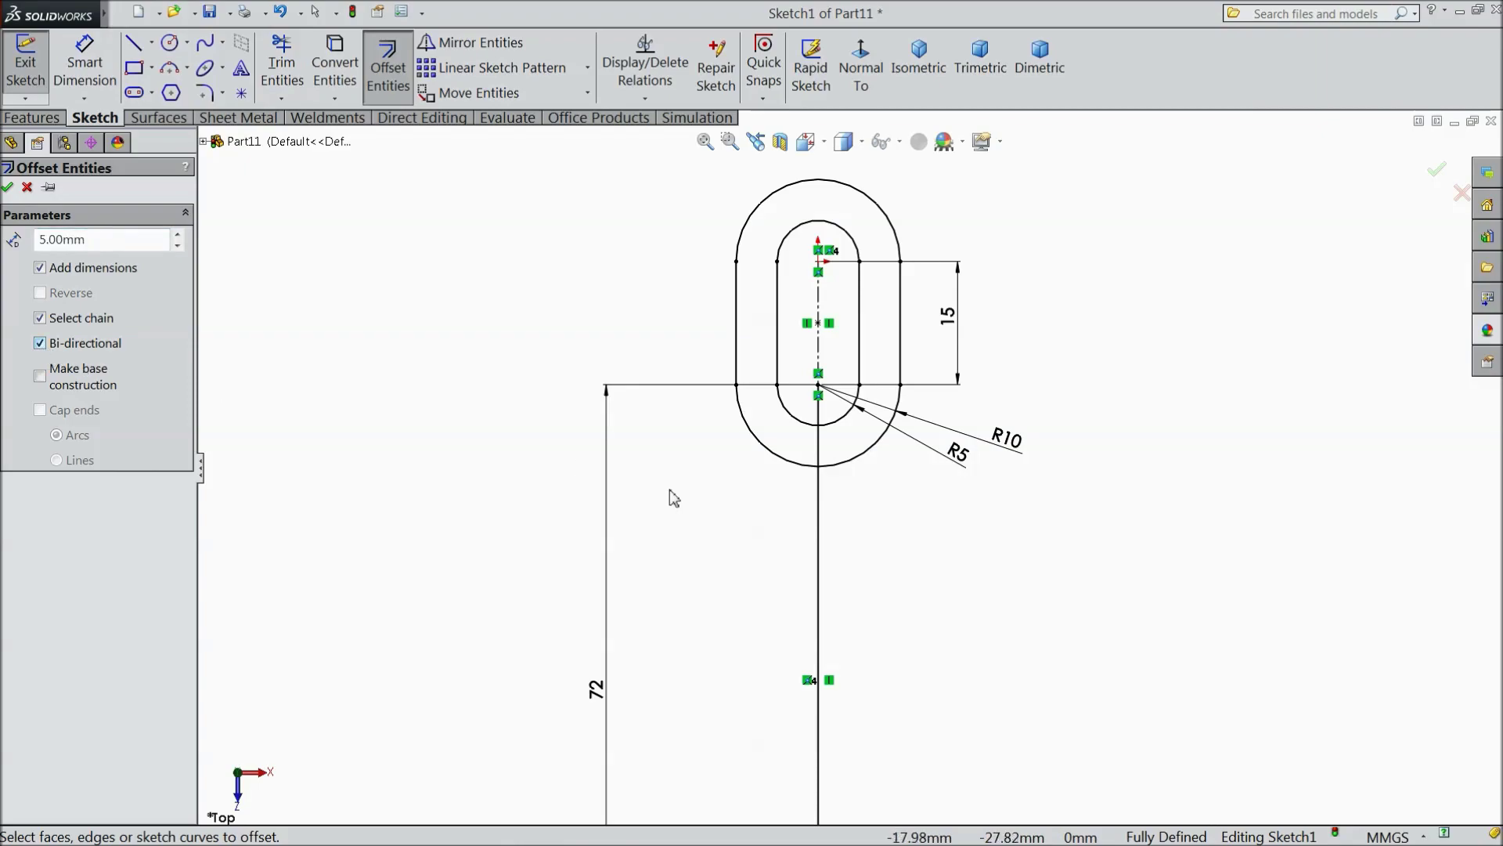
click(819, 522)
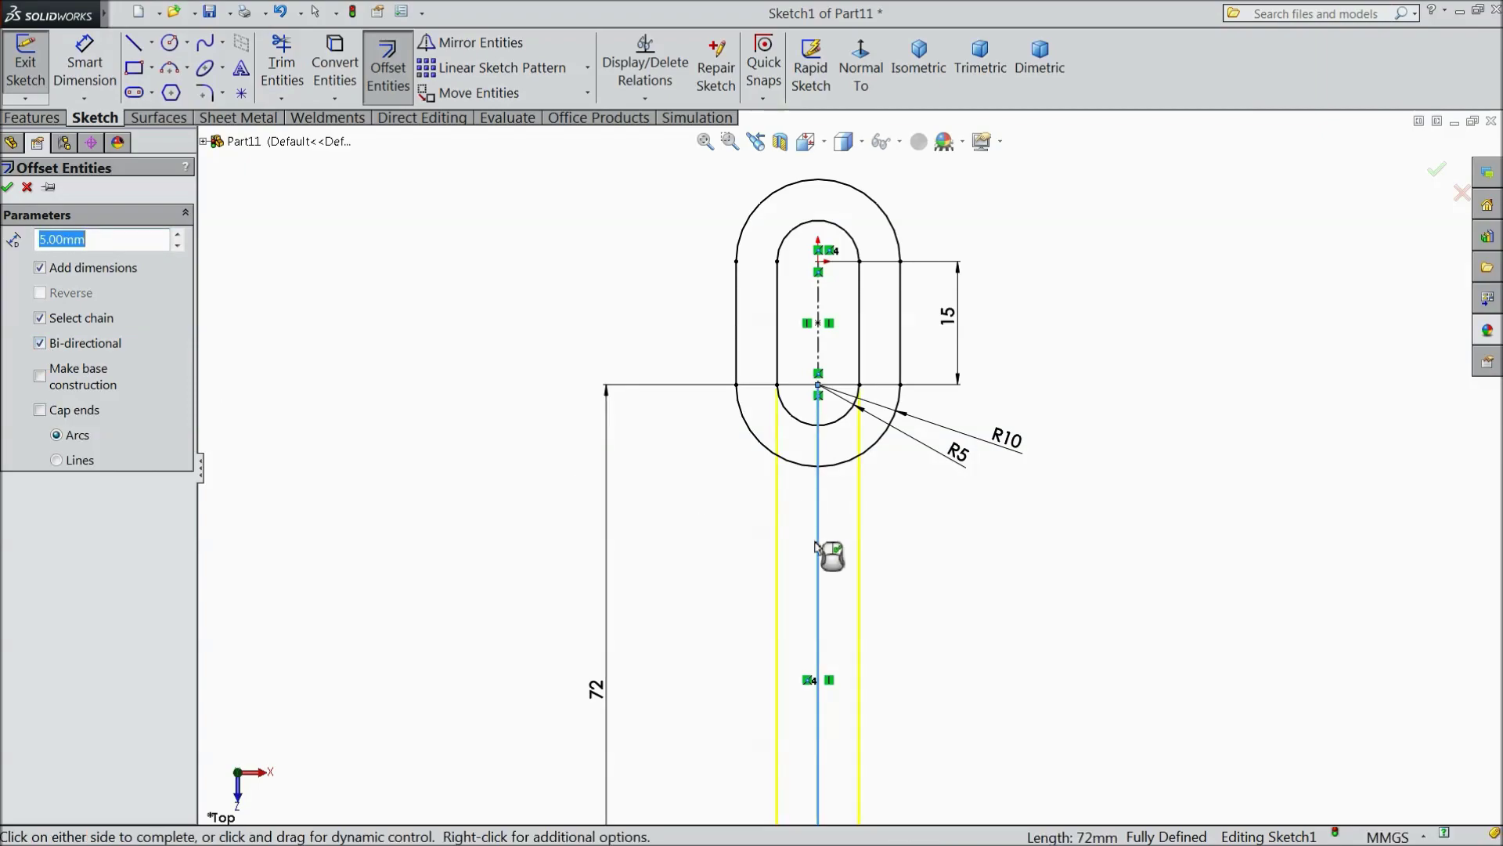
scroll(796, 537, up, 3)
scroll(809, 561, down, 3)
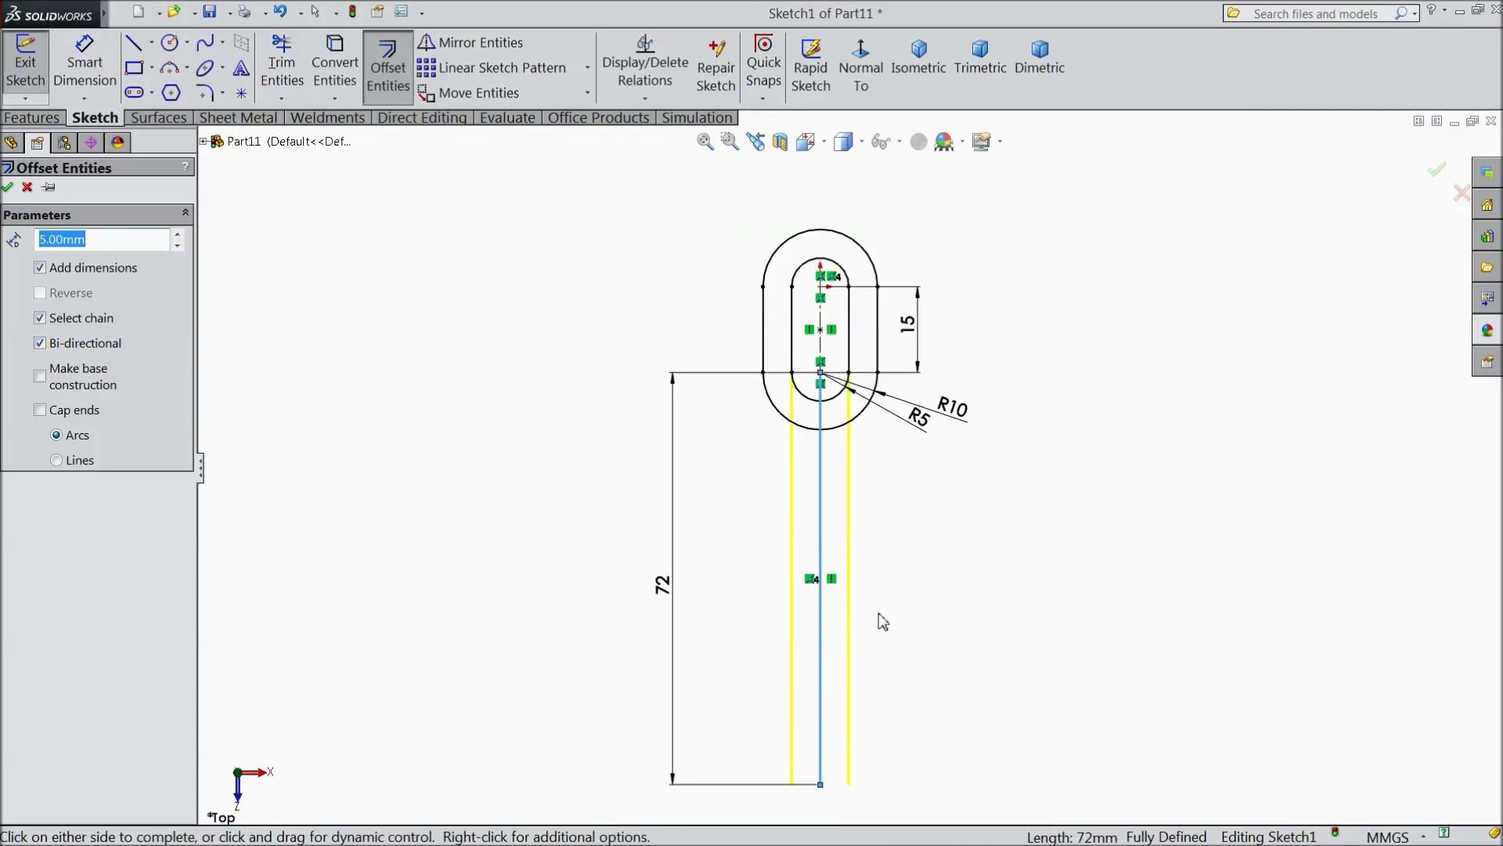
click(8, 189)
Step: Try to trim the middle line between the two slots and the lower end of the inner slot
click(282, 69)
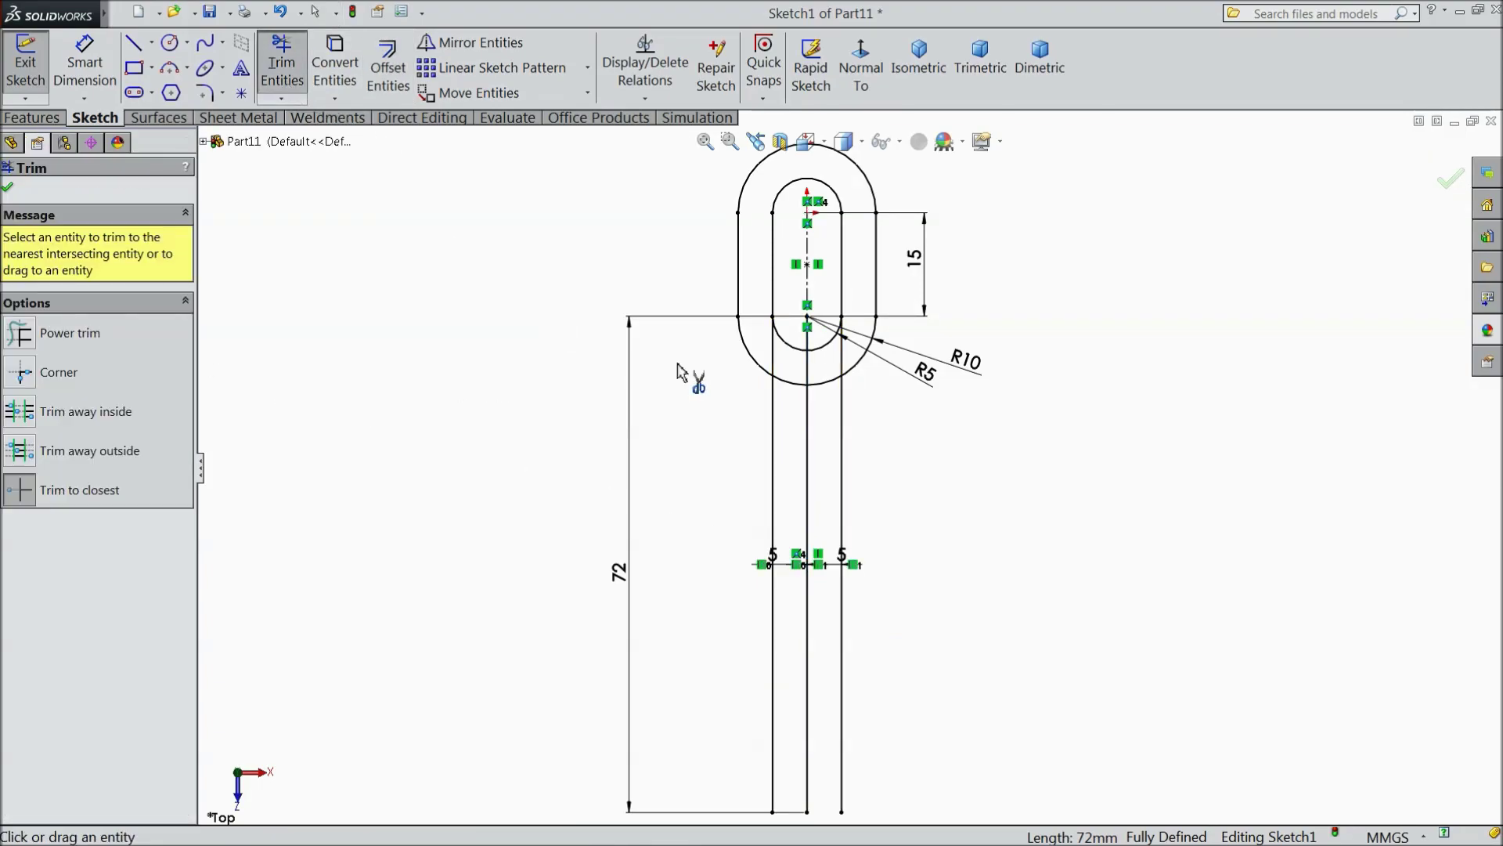
click(808, 353)
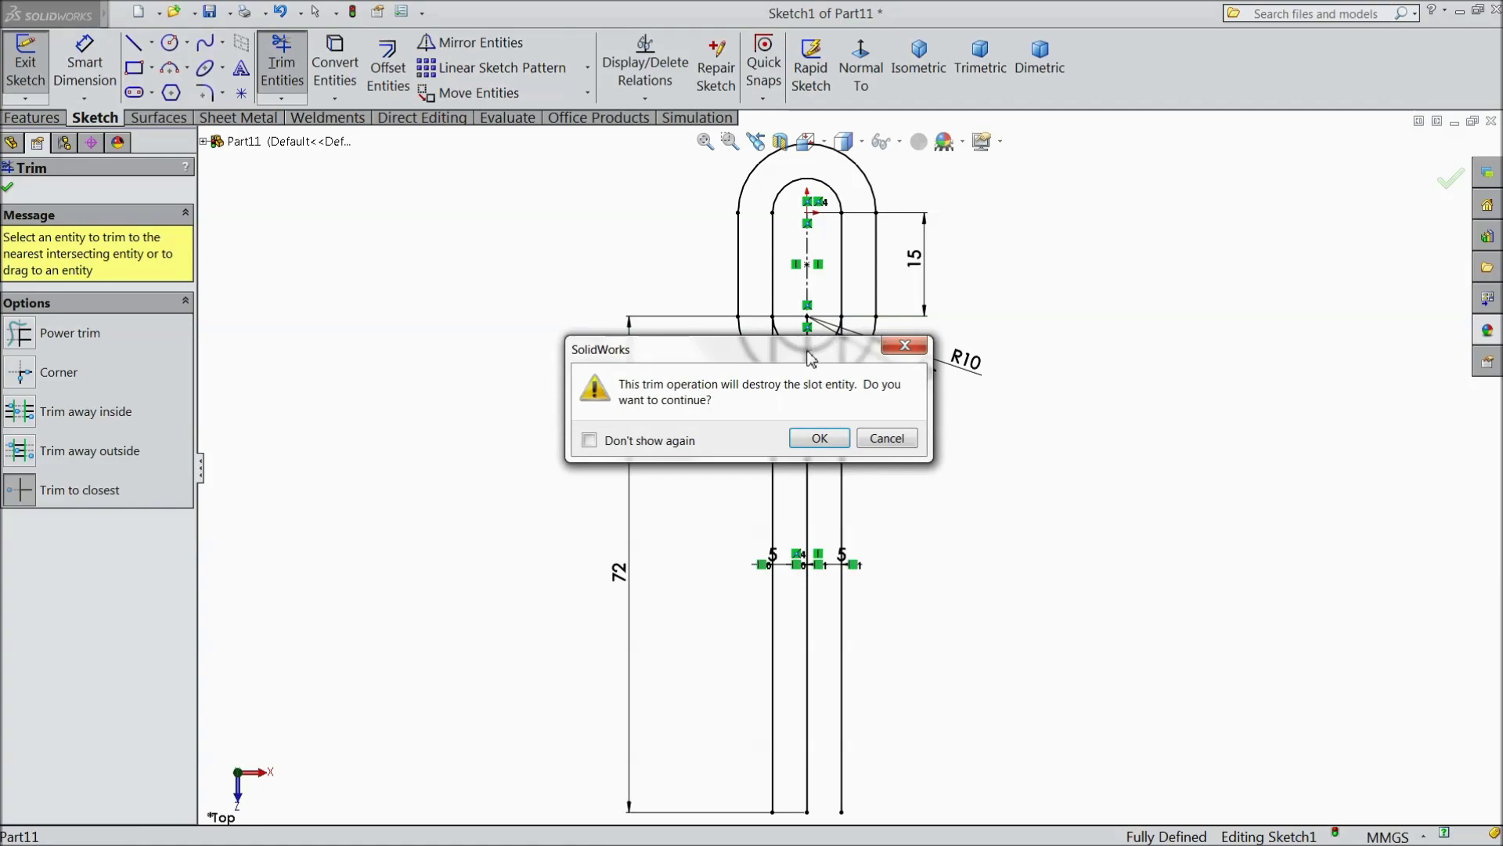
click(818, 440)
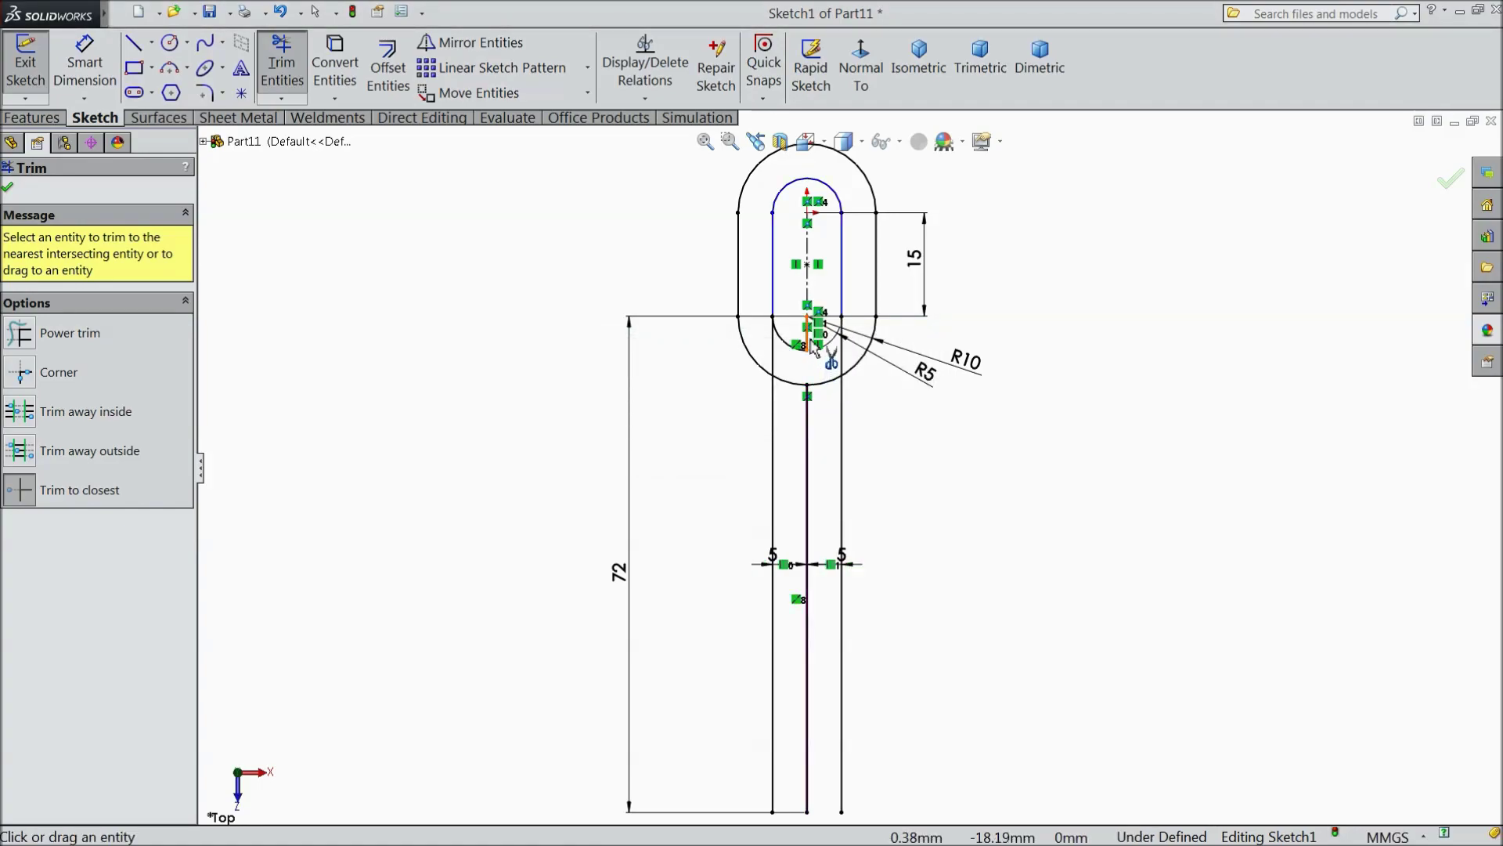
click(813, 344)
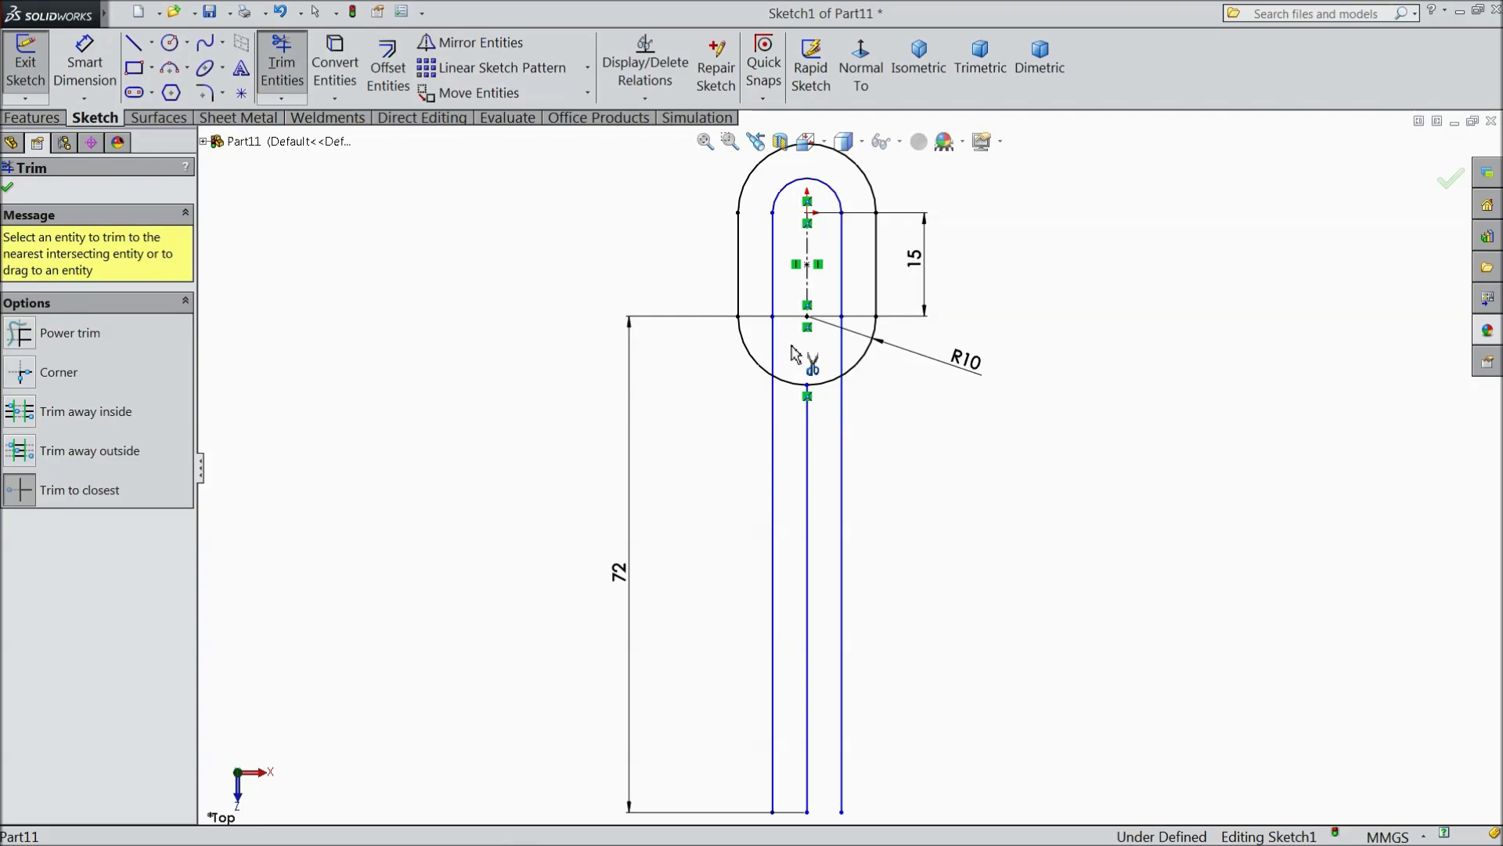
Step: Undo the trims made to the middle line and the inner slot
click(279, 14)
click(282, 19)
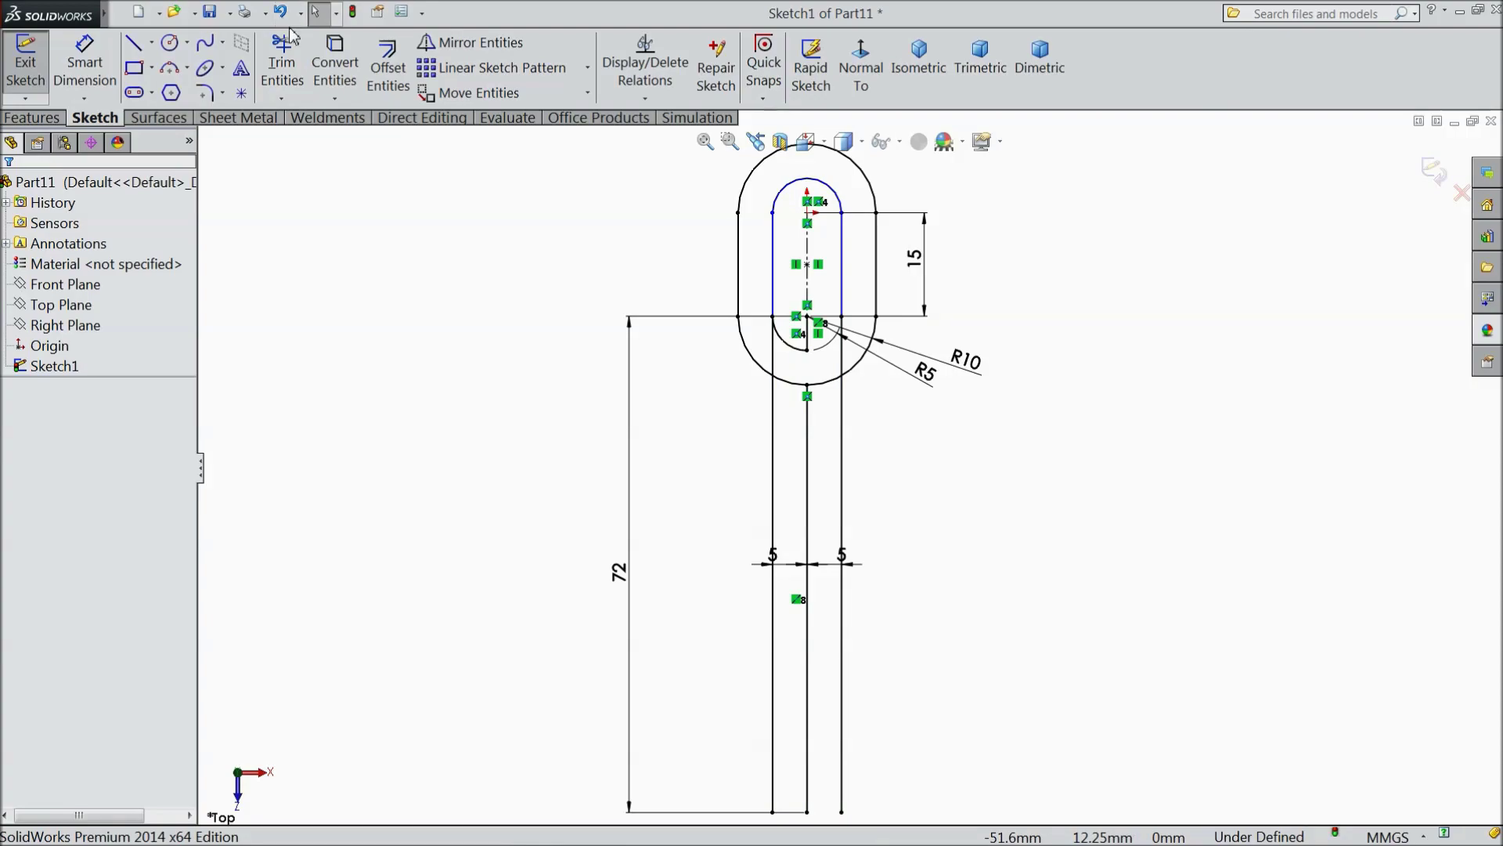
click(281, 16)
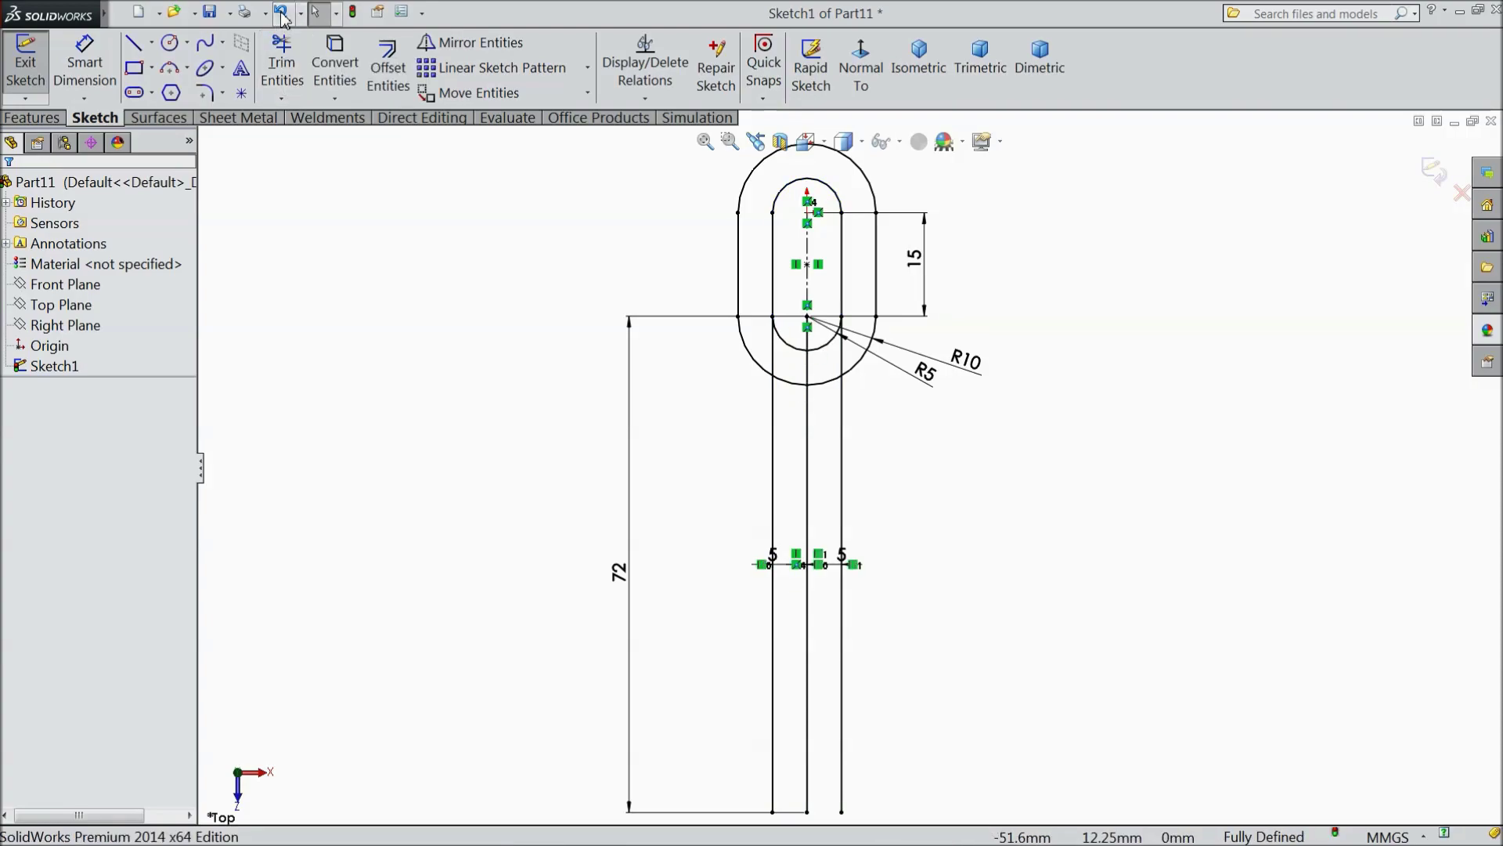
Step: Trim away the portions of both offset lines that lie inside the outer slot
click(282, 67)
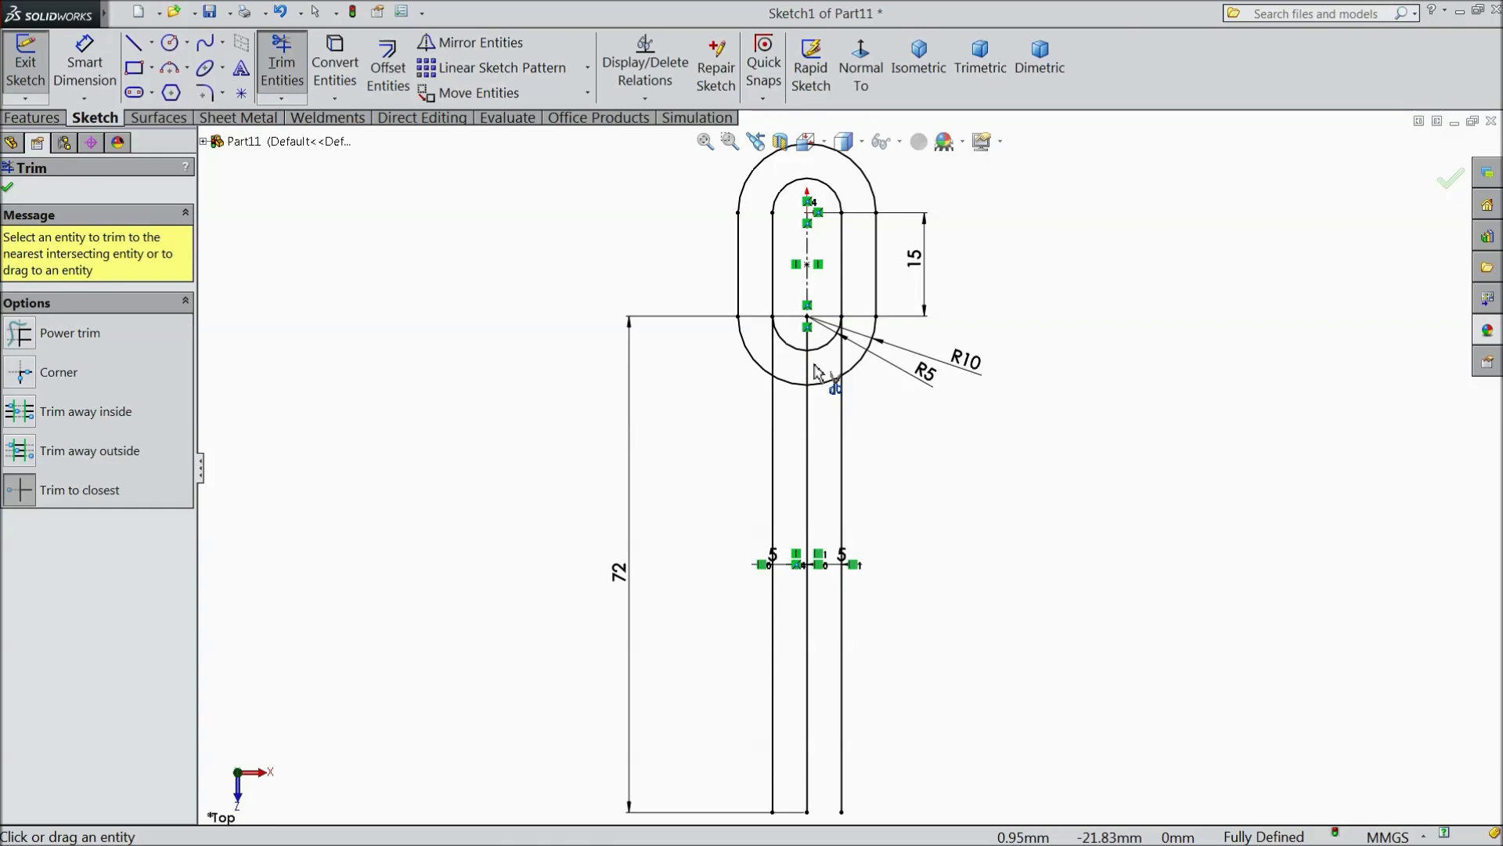
click(774, 359)
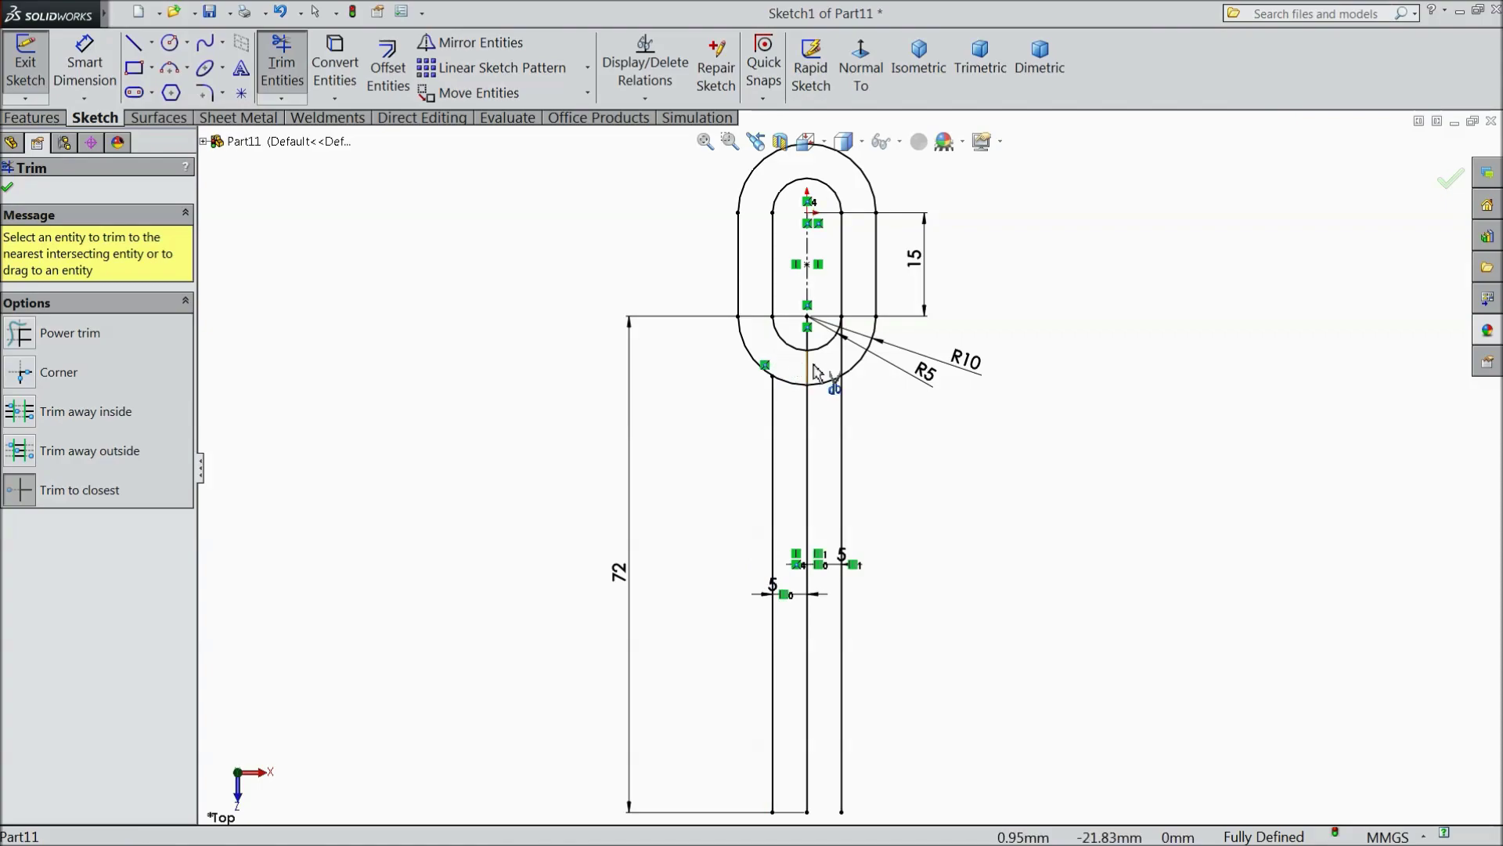
click(840, 362)
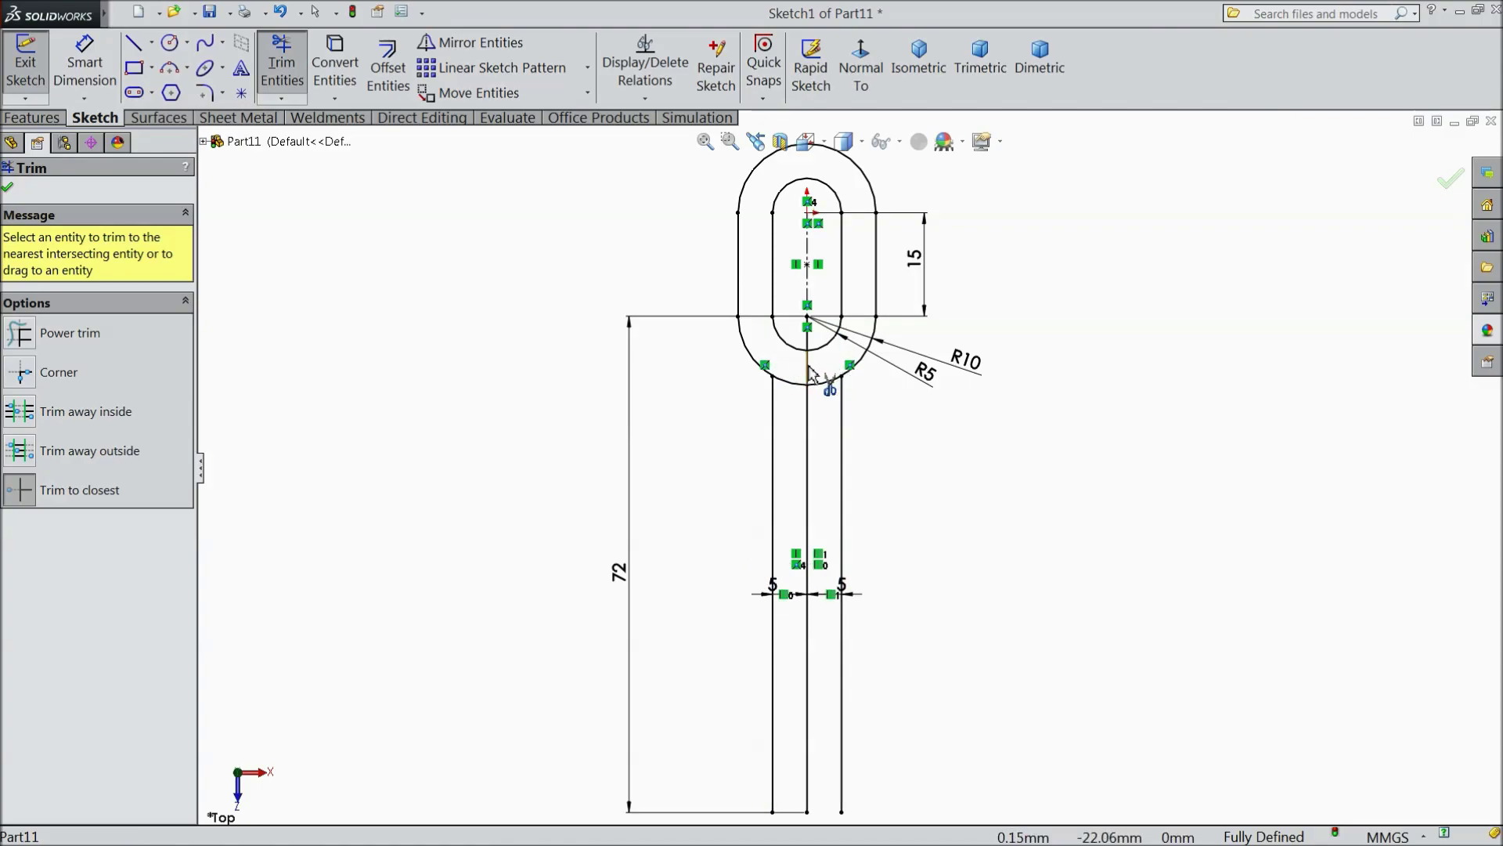
Step: Trim the outer slot's lower arc between the two offset lines and convert the 72 mm middle line to construction geometry
click(814, 383)
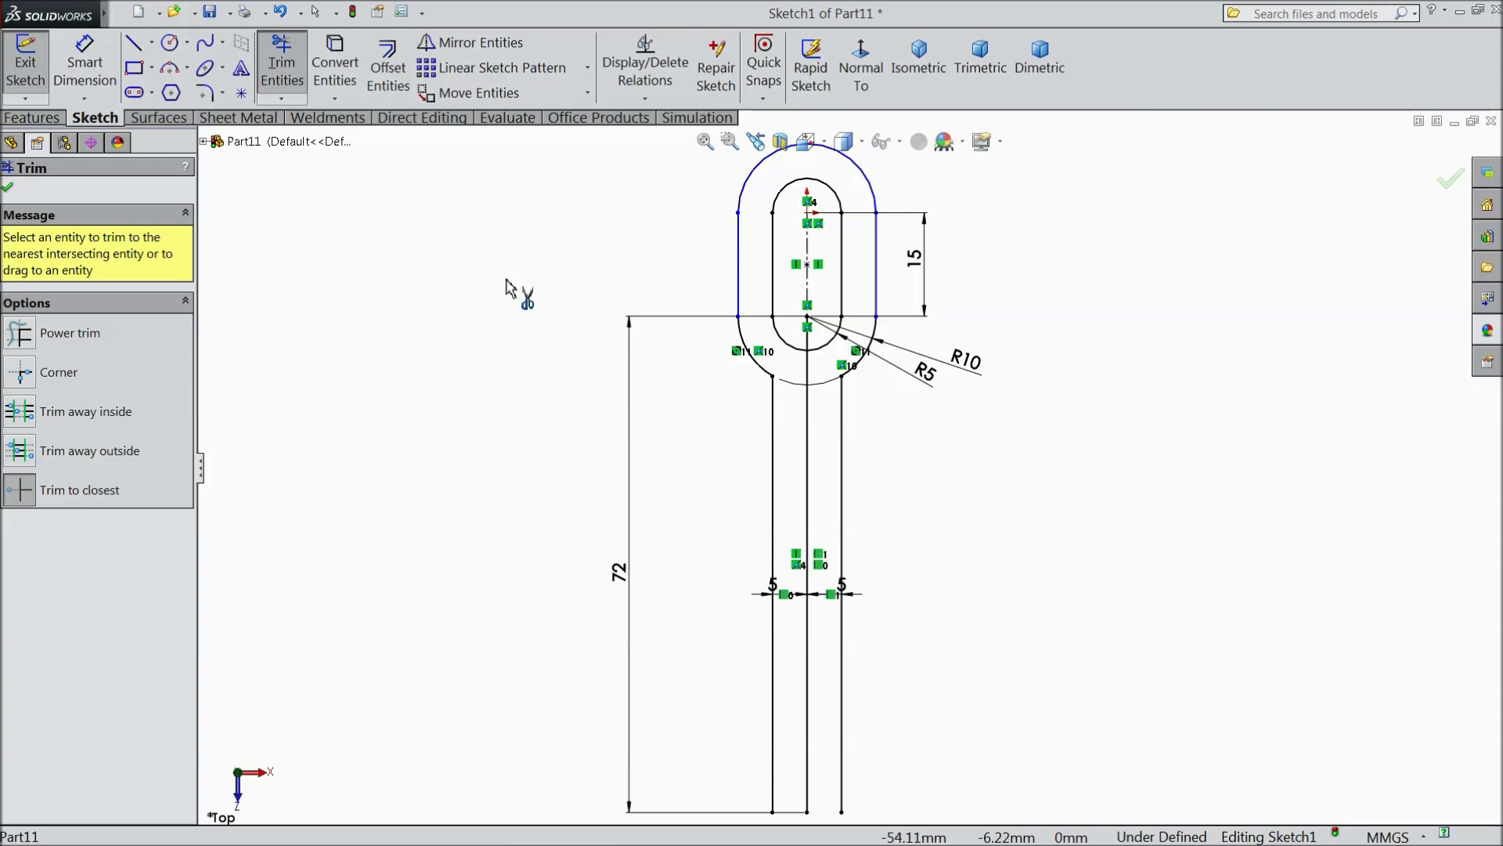
click(10, 190)
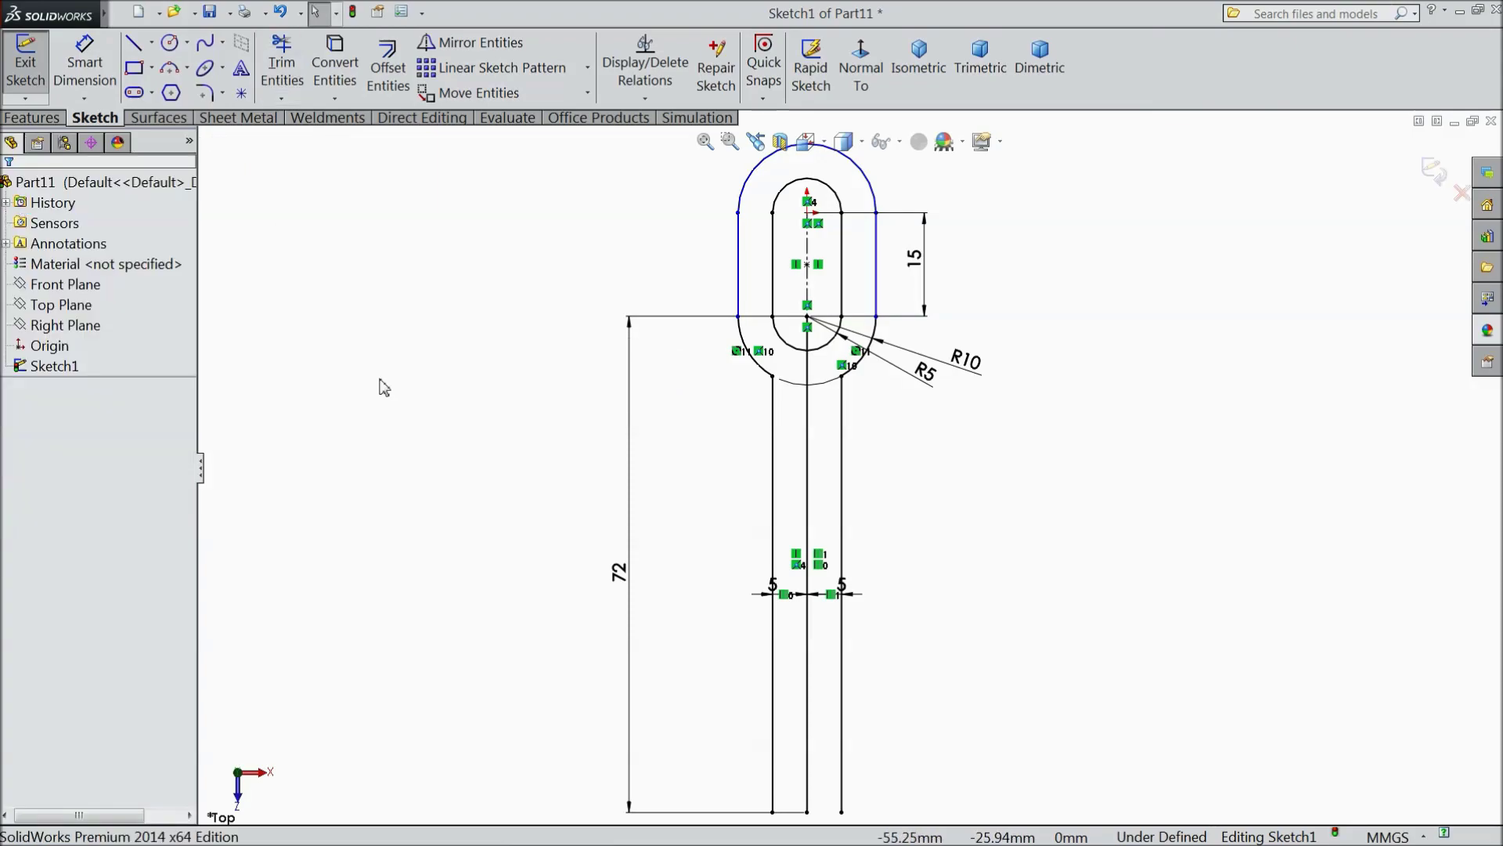
click(806, 447)
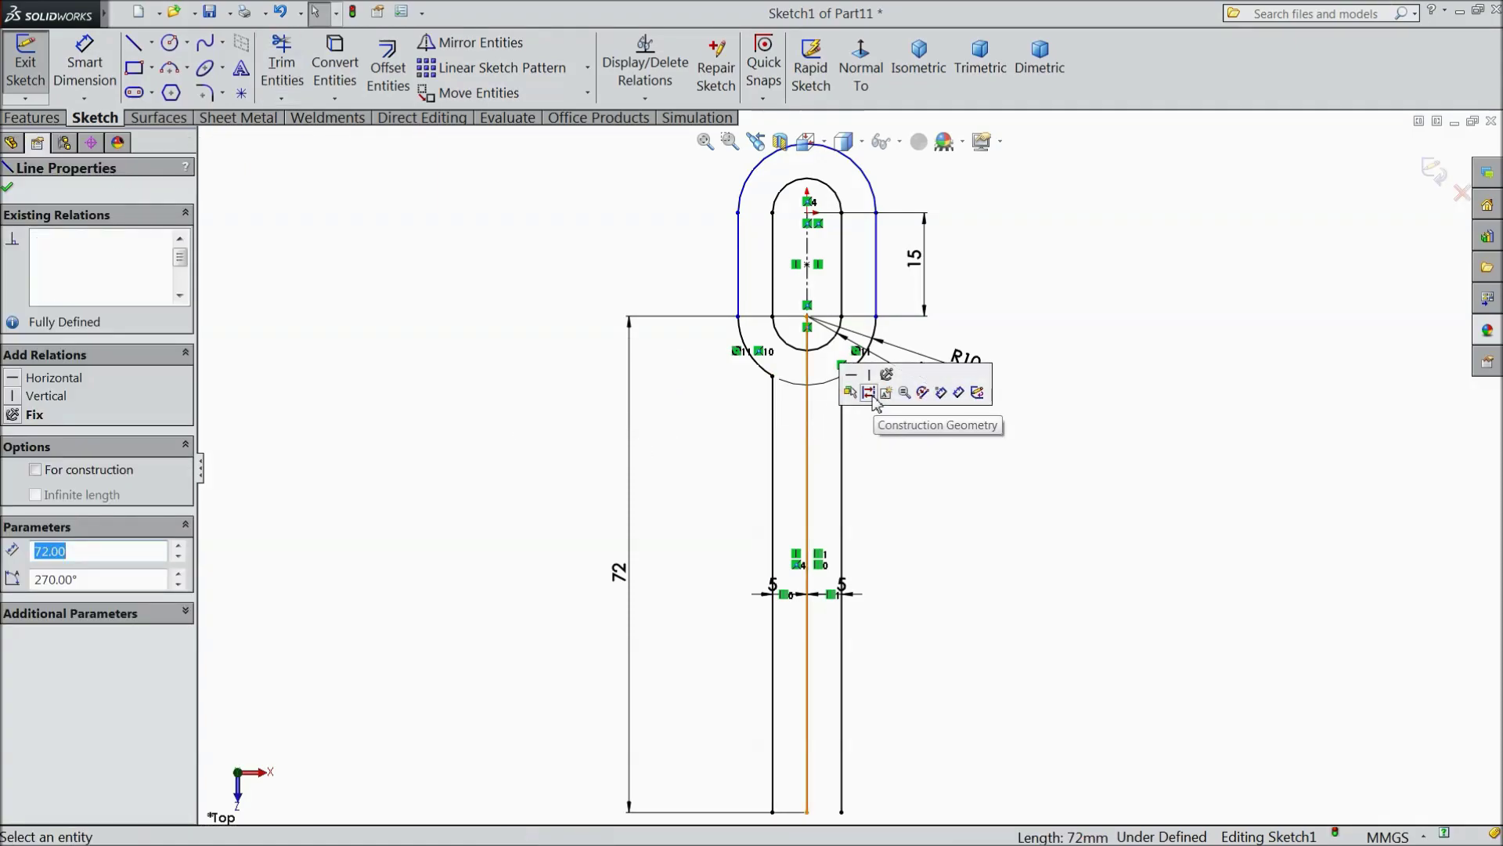
click(870, 398)
Step: Sketch a corner rectangle about 64 by 11 mm across the shank's lower end, with its bottom edge level with the line ends
scroll(759, 416, up, 3)
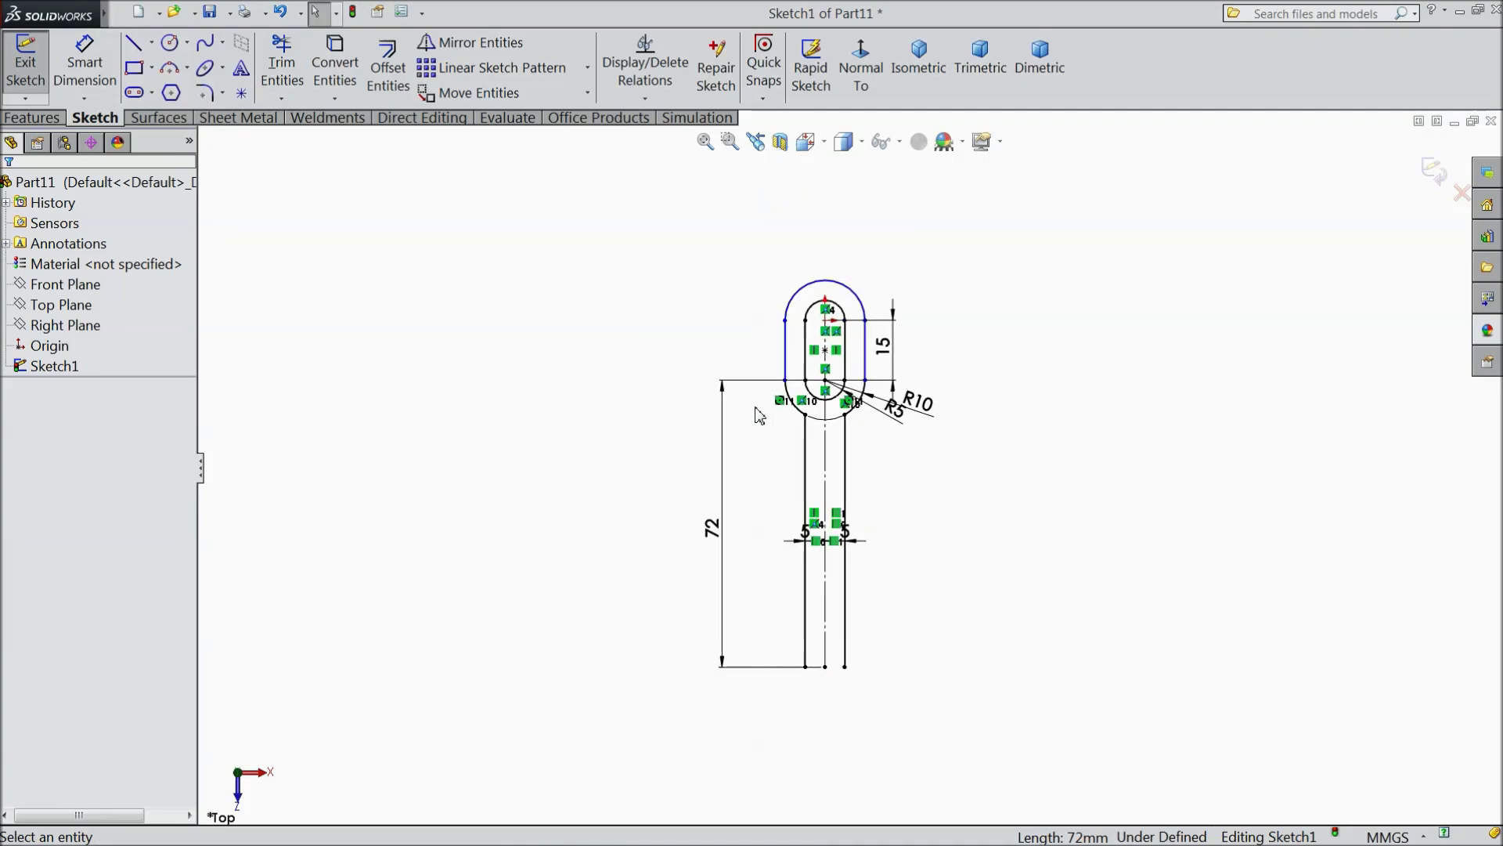
scroll(859, 695, down, 3)
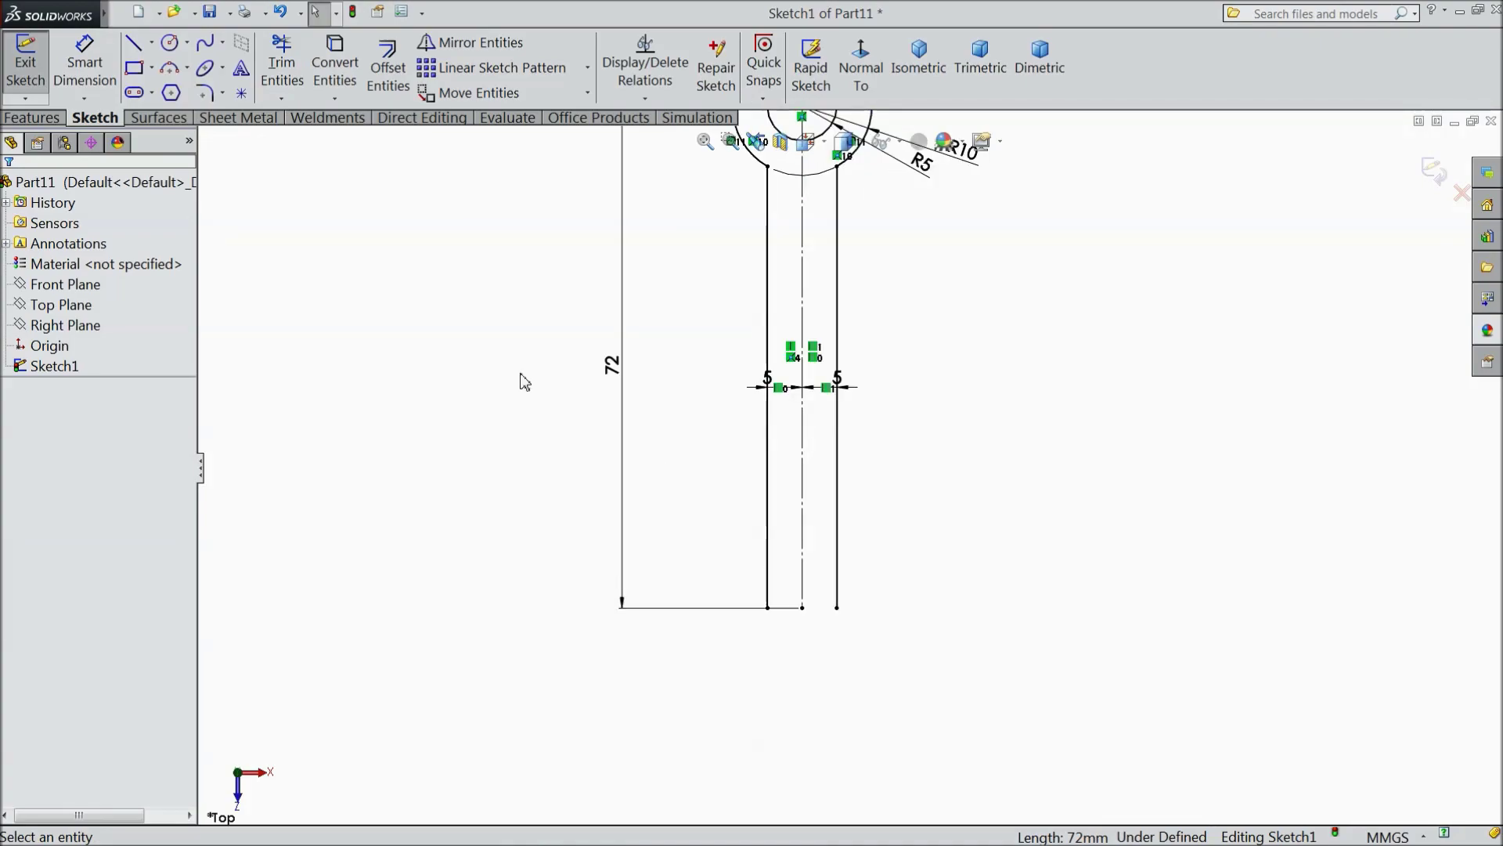
click(135, 69)
drag(652, 531, 1097, 607)
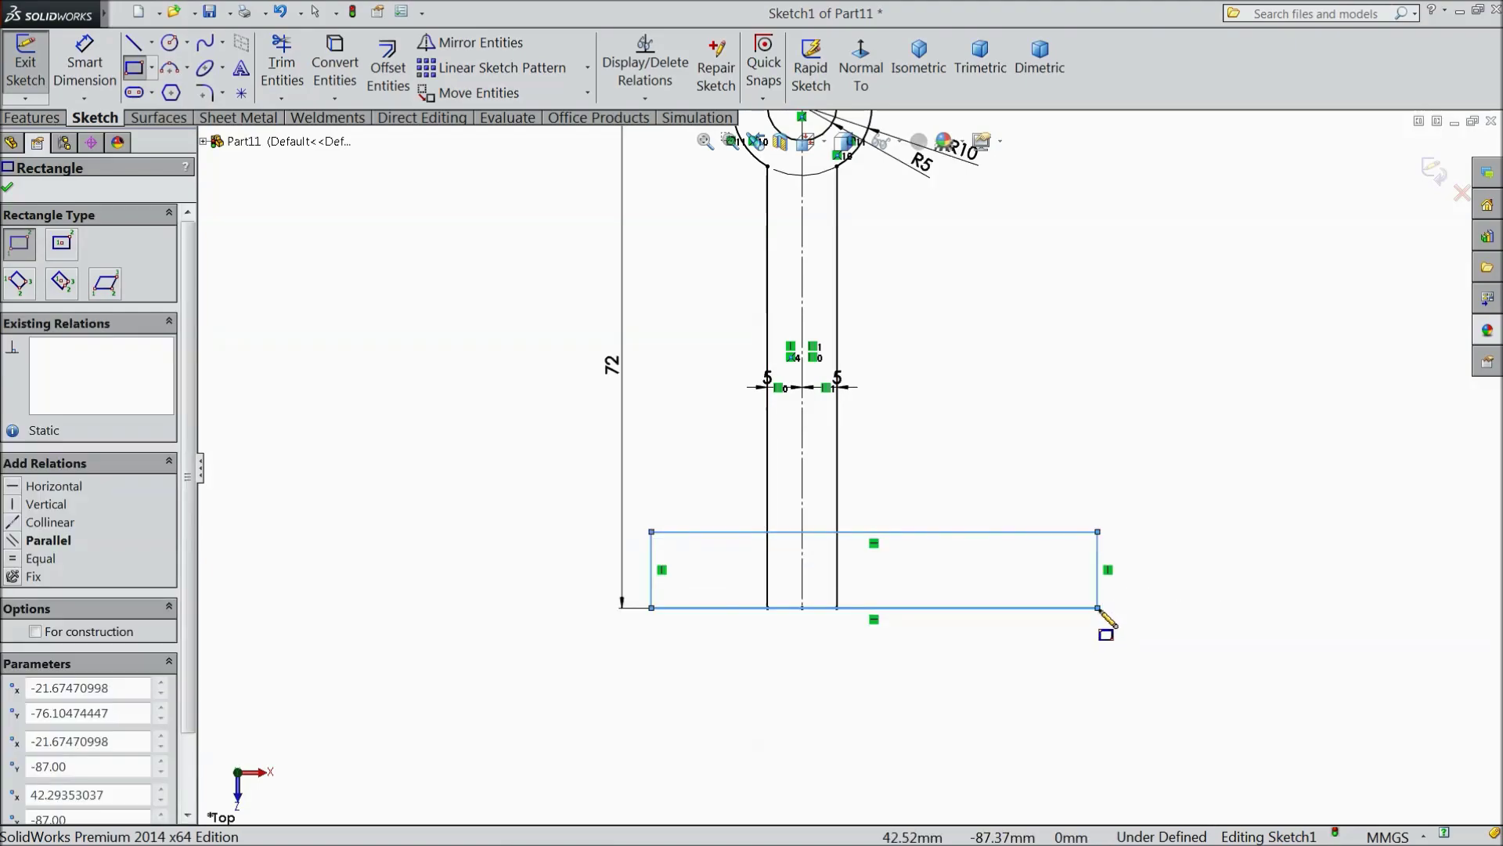
right_click(1162, 619)
click(1210, 177)
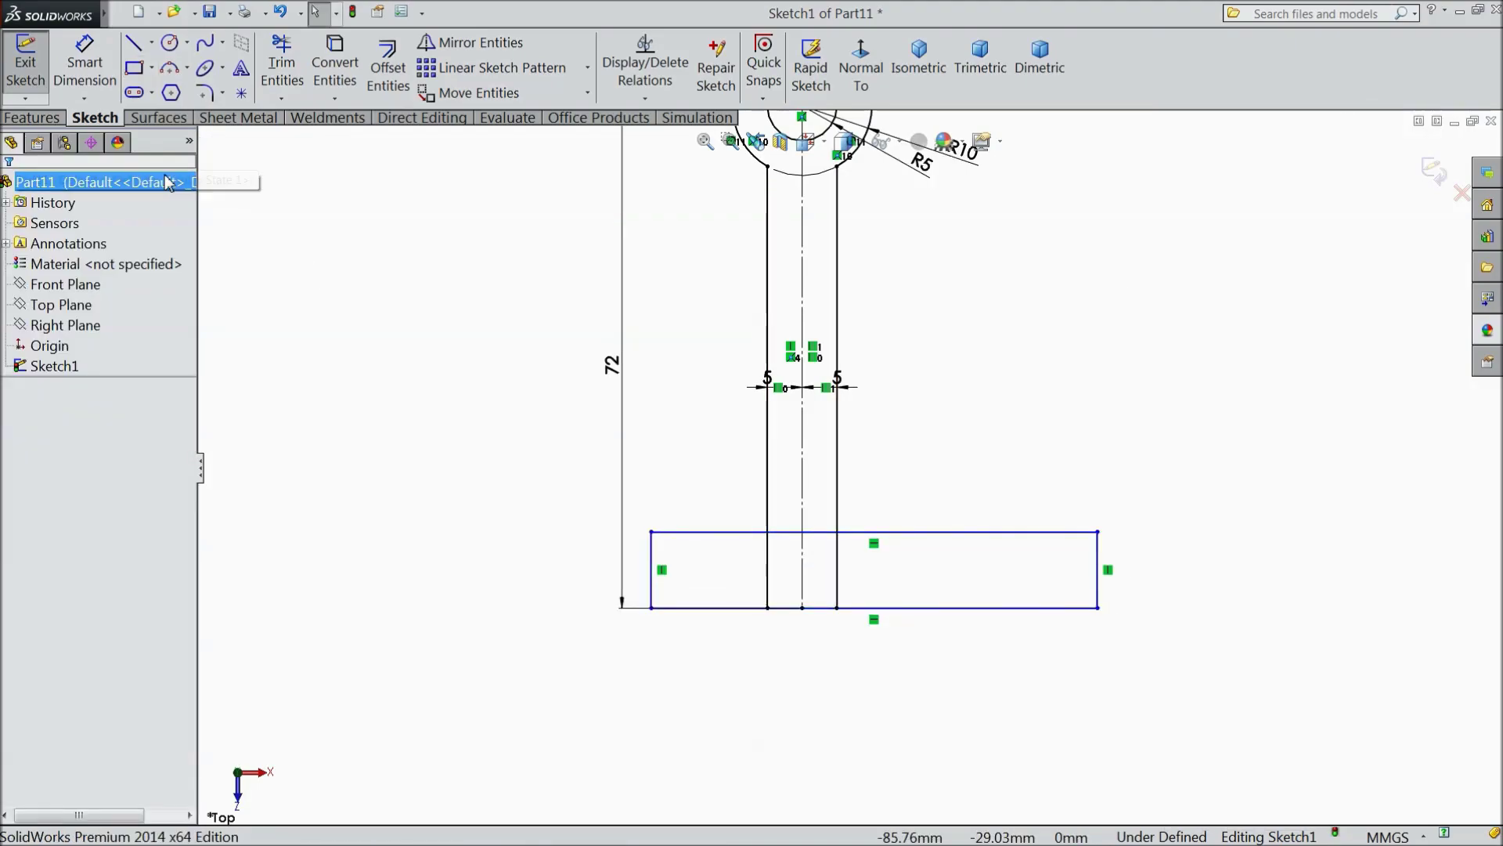
Step: Dimension the distance from the shank's left line to the rectangle's left edge as 15 mm
click(84, 67)
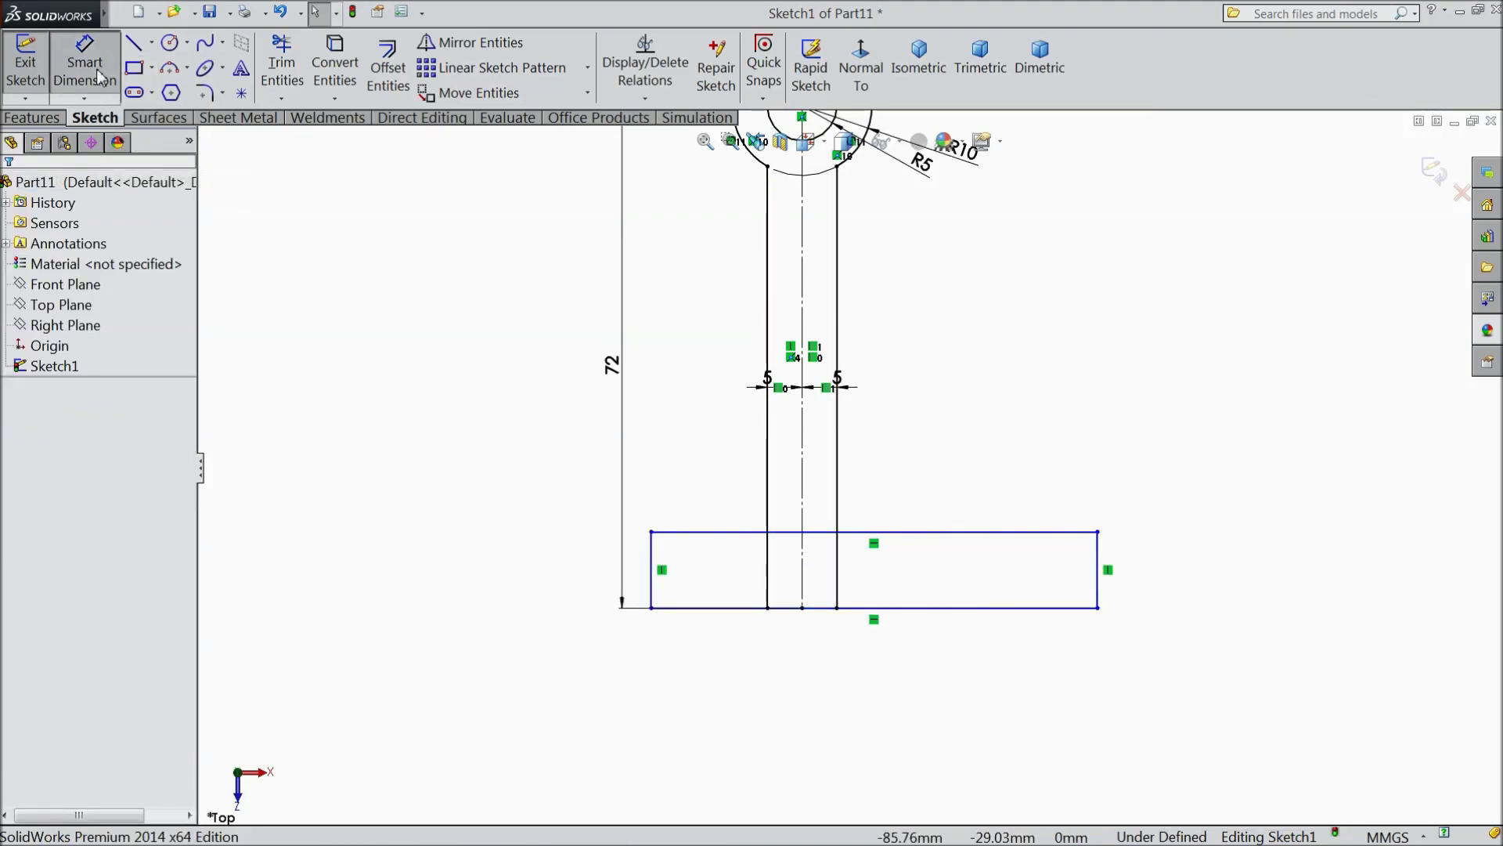
click(768, 558)
click(652, 560)
click(702, 668)
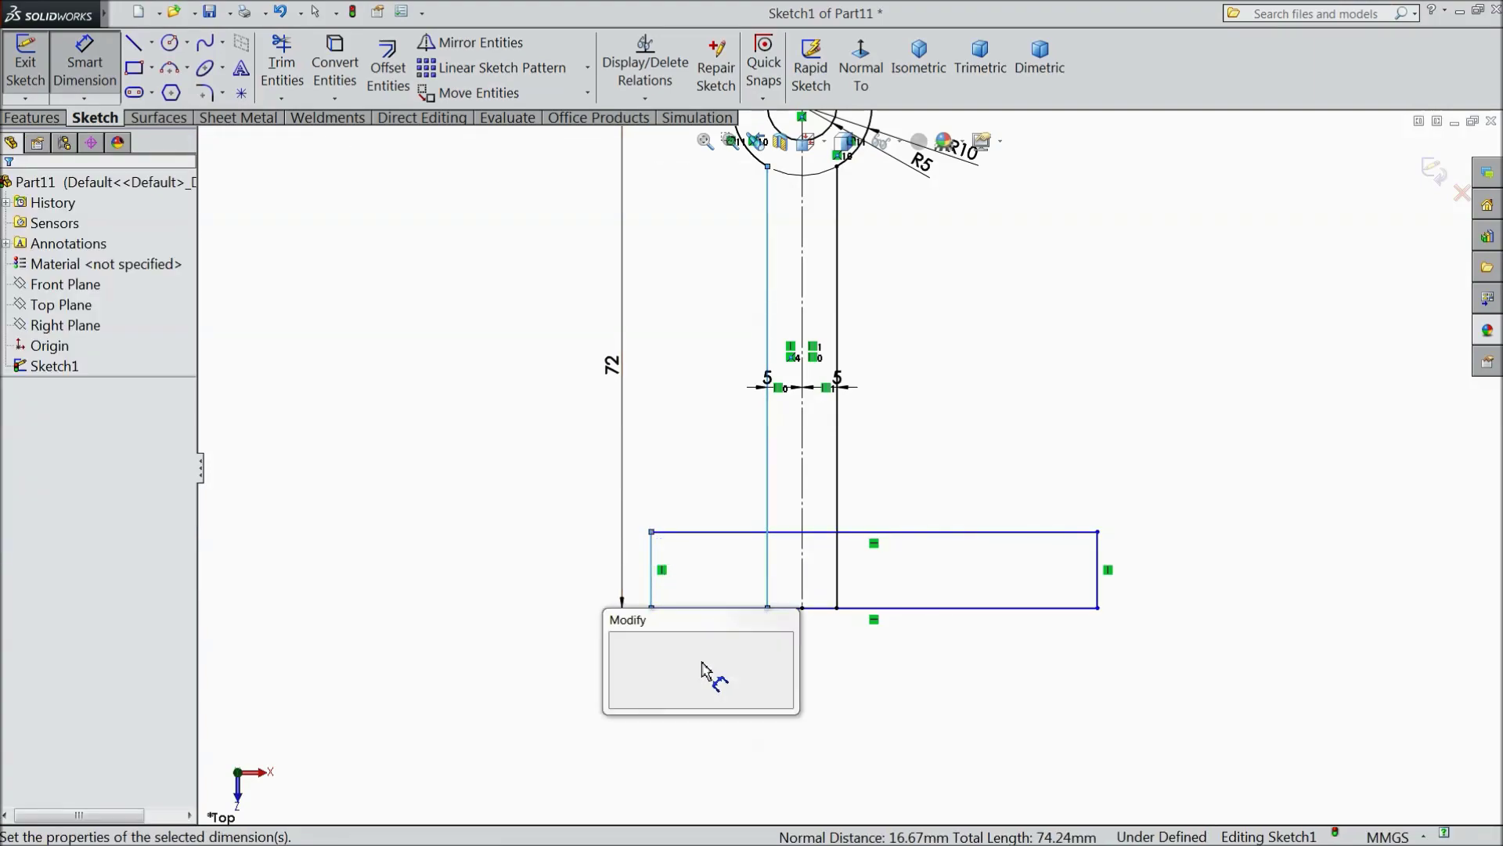
text(15)
key(Return)
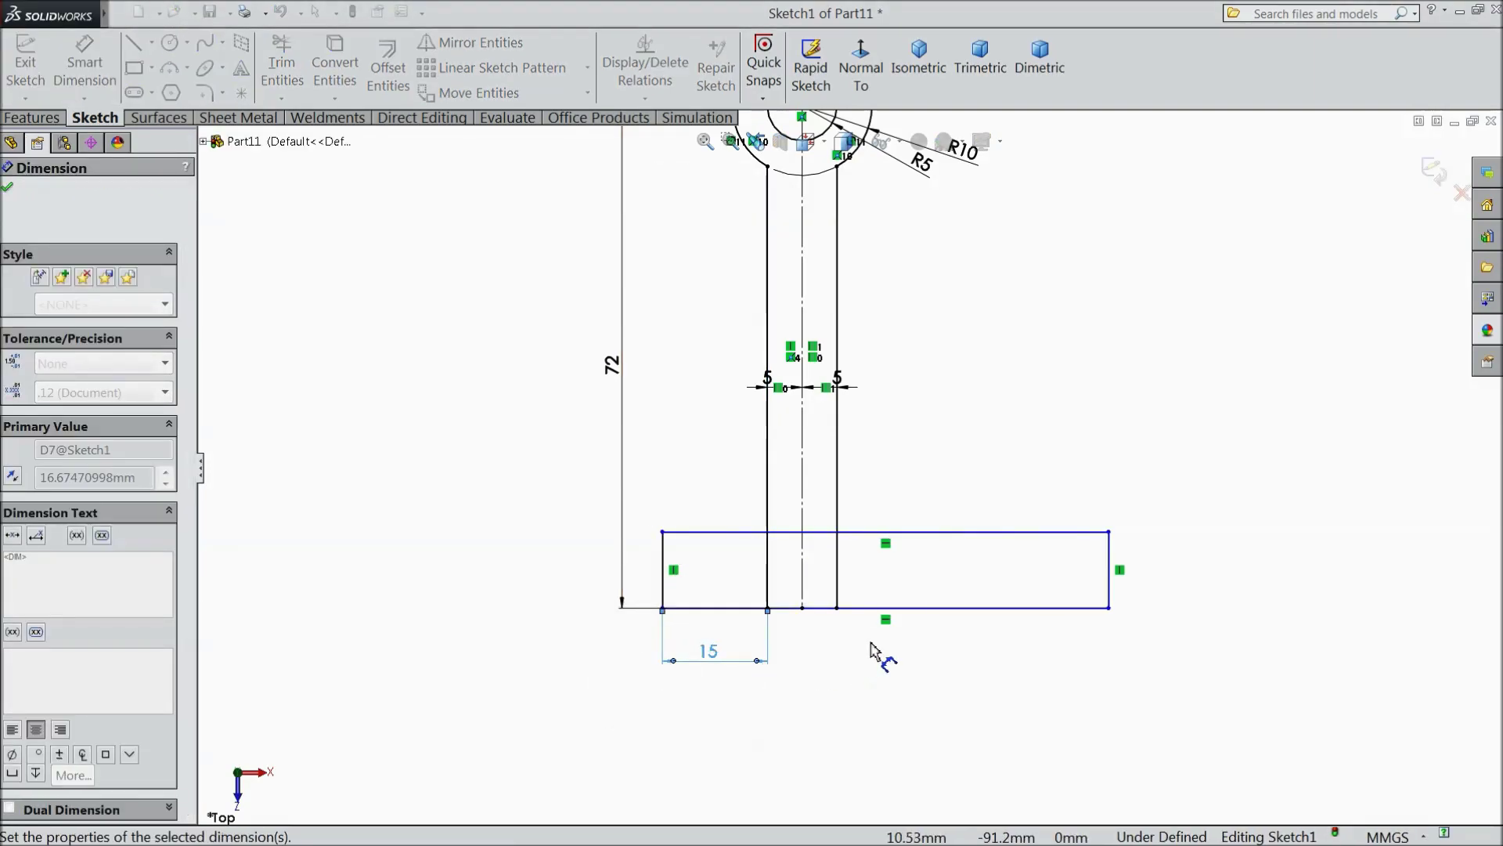
Step: Dimension the rectangle 80 mm long and 5 mm high
click(908, 609)
click(877, 732)
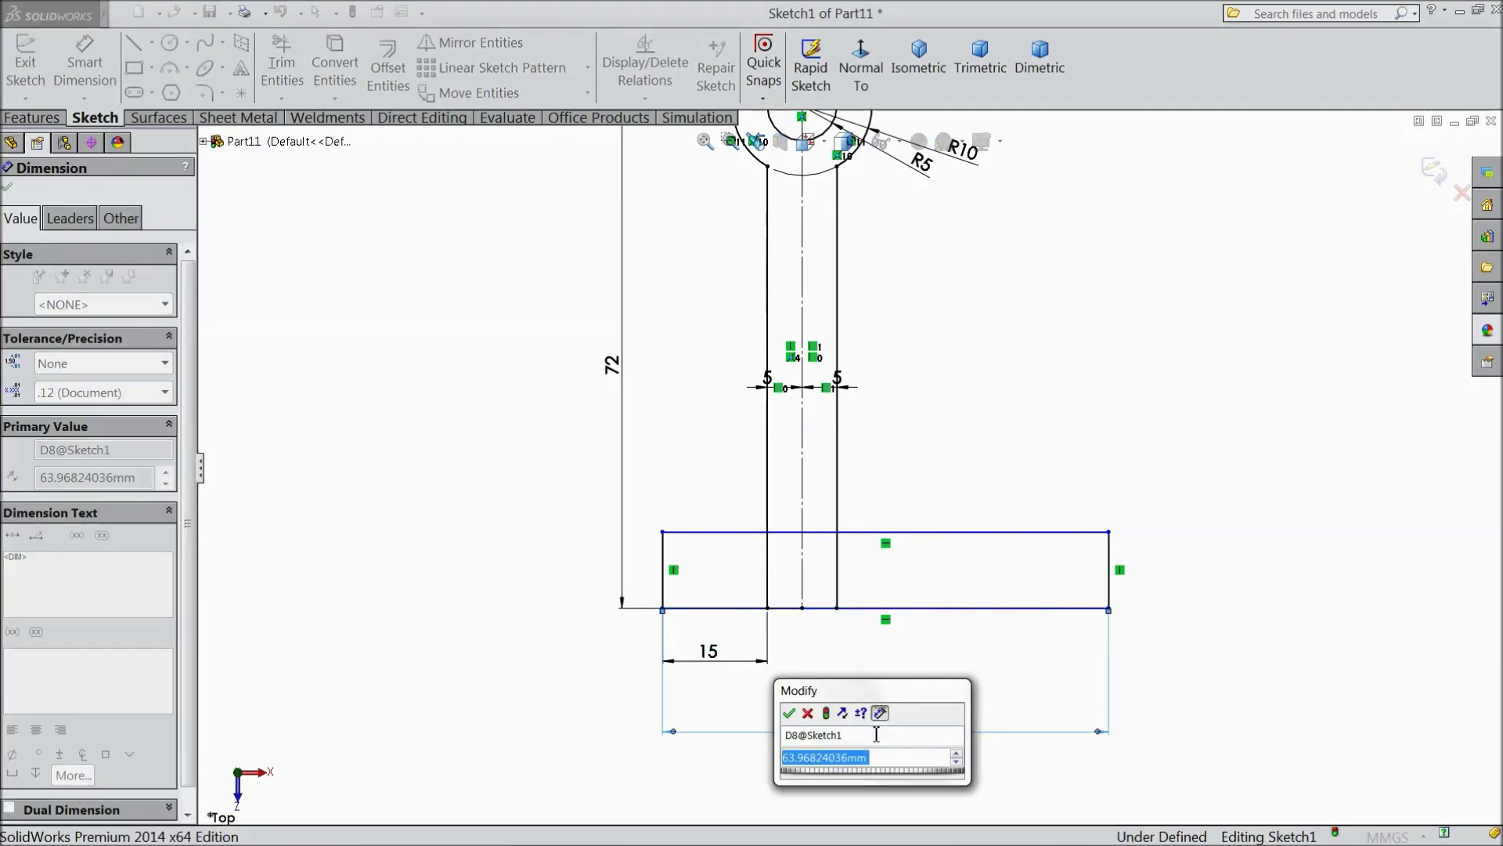
text(80)
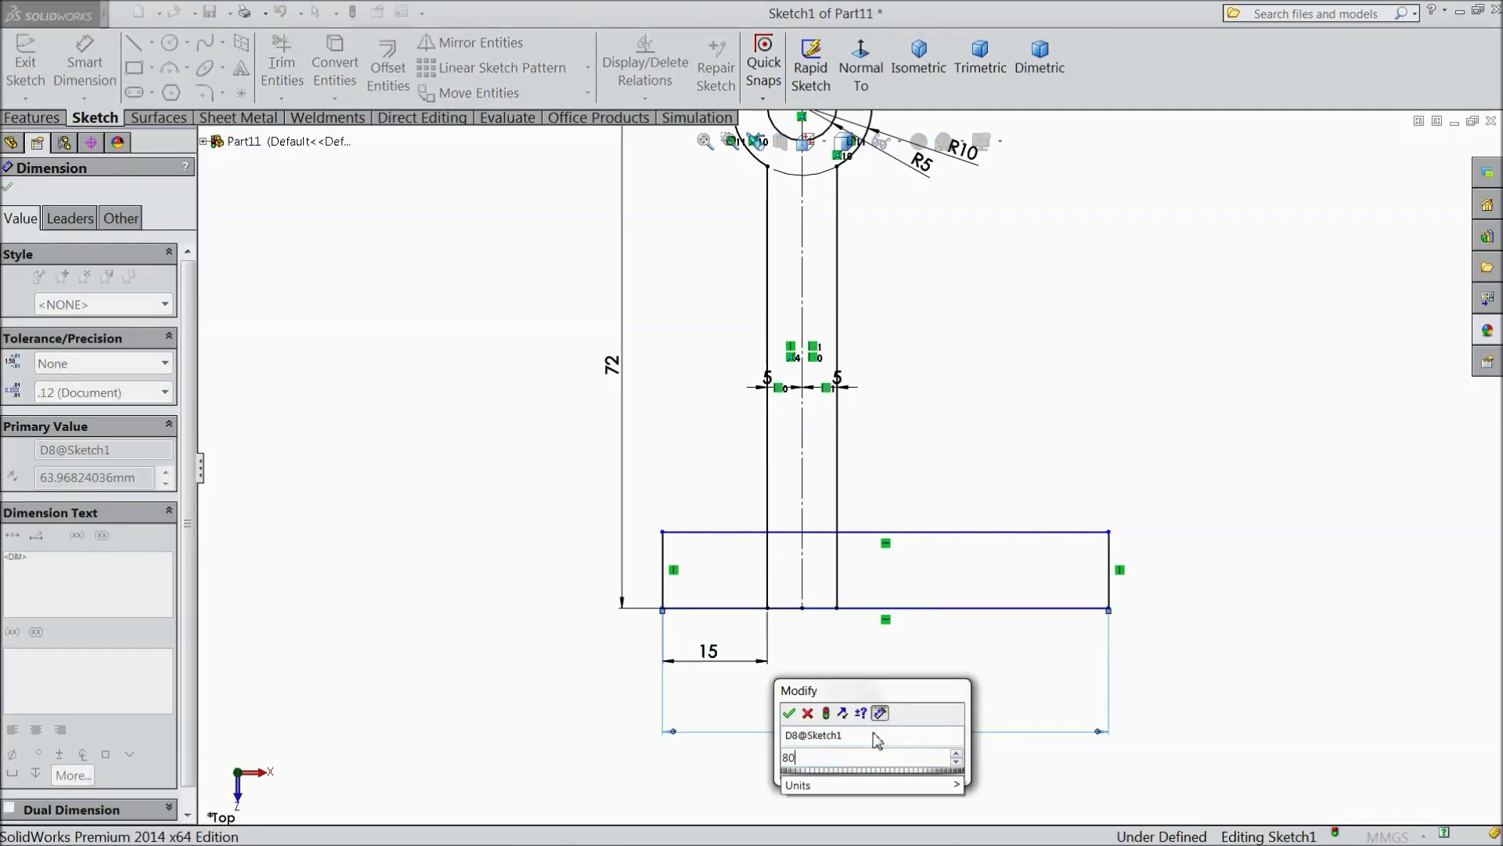
click(789, 713)
click(1218, 589)
click(1276, 584)
text(5)
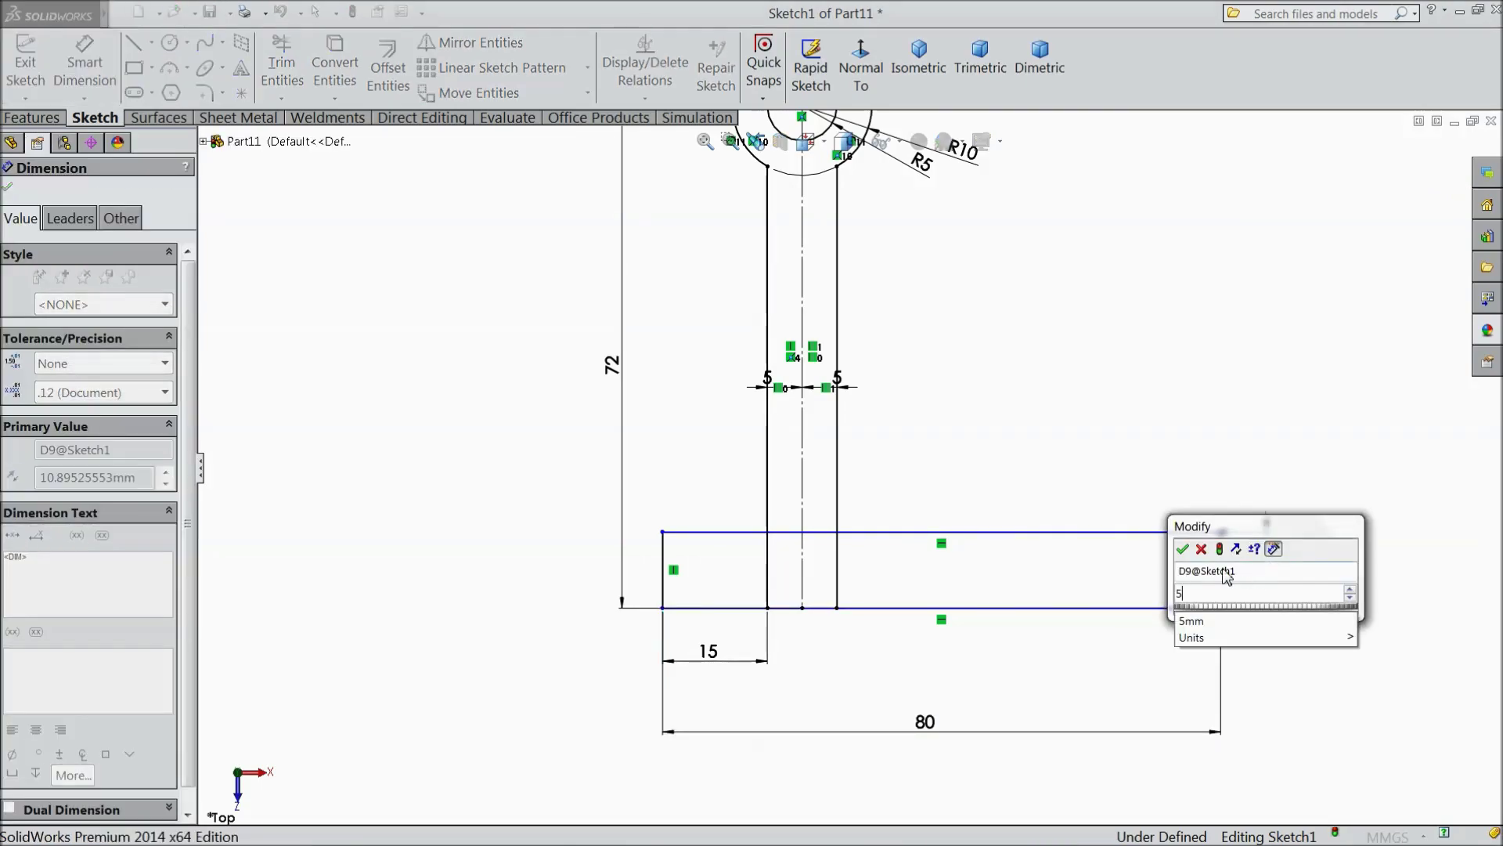
click(1184, 549)
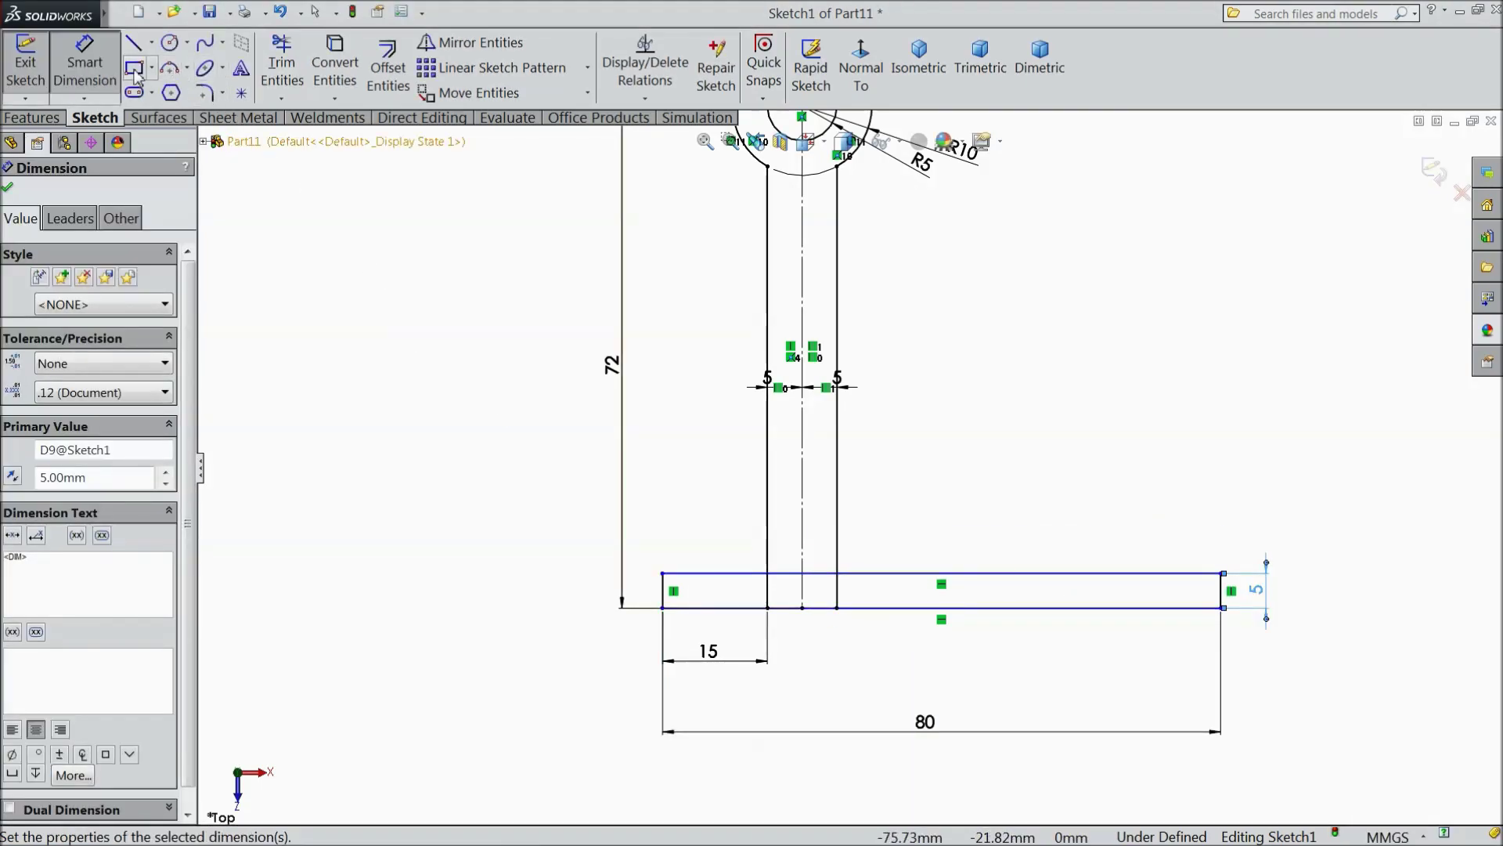
Step: Trim away the ends of both shank lines that lie inside the rectangle
click(282, 63)
click(838, 595)
click(768, 599)
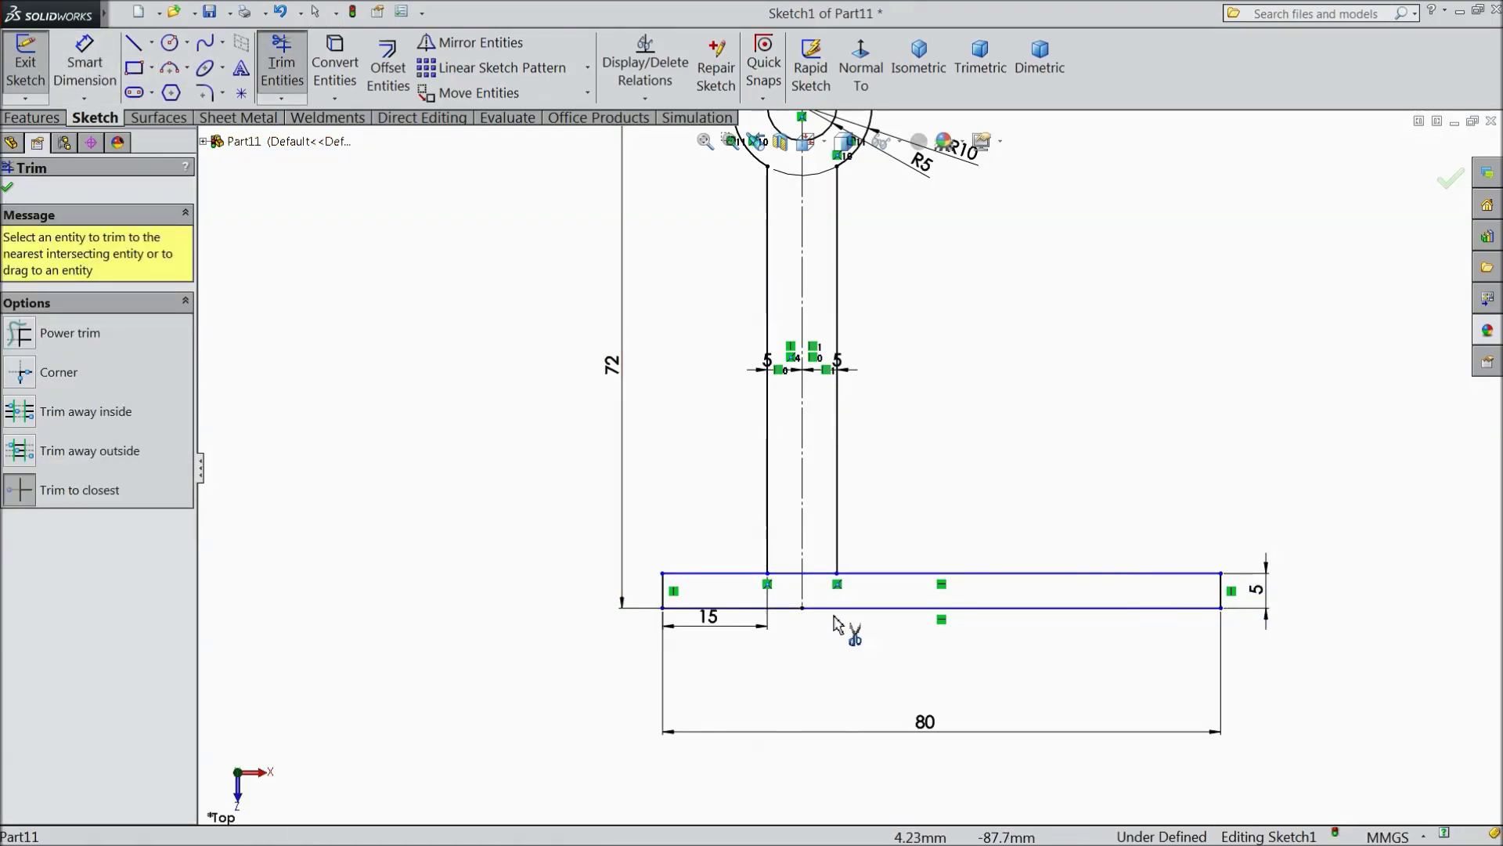
click(9, 188)
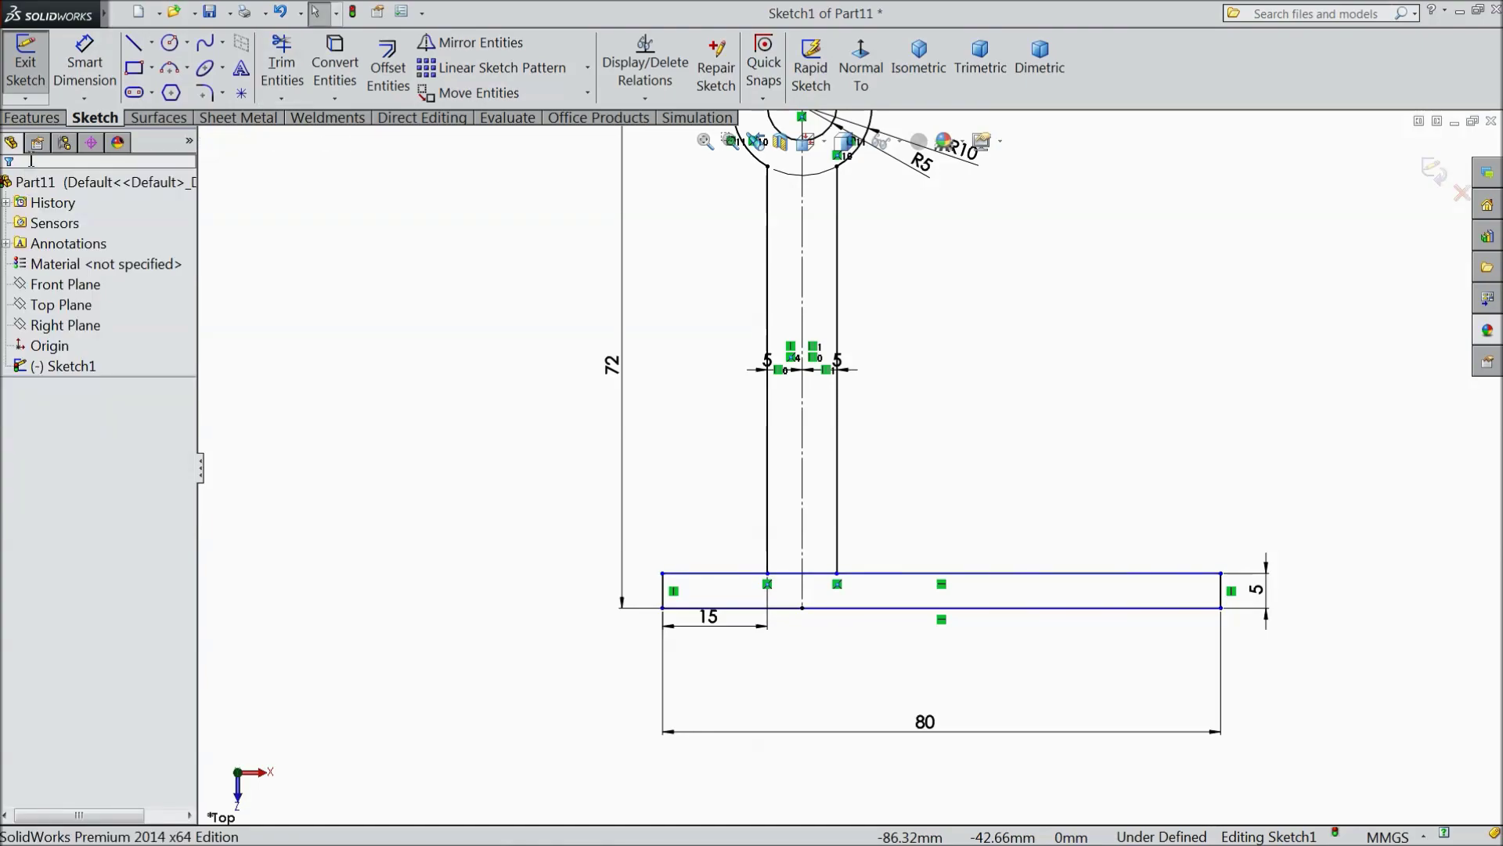
Step: Extrude the slotted shank region and the base rectangle region together to a blind depth of 12 mm
click(31, 118)
click(36, 63)
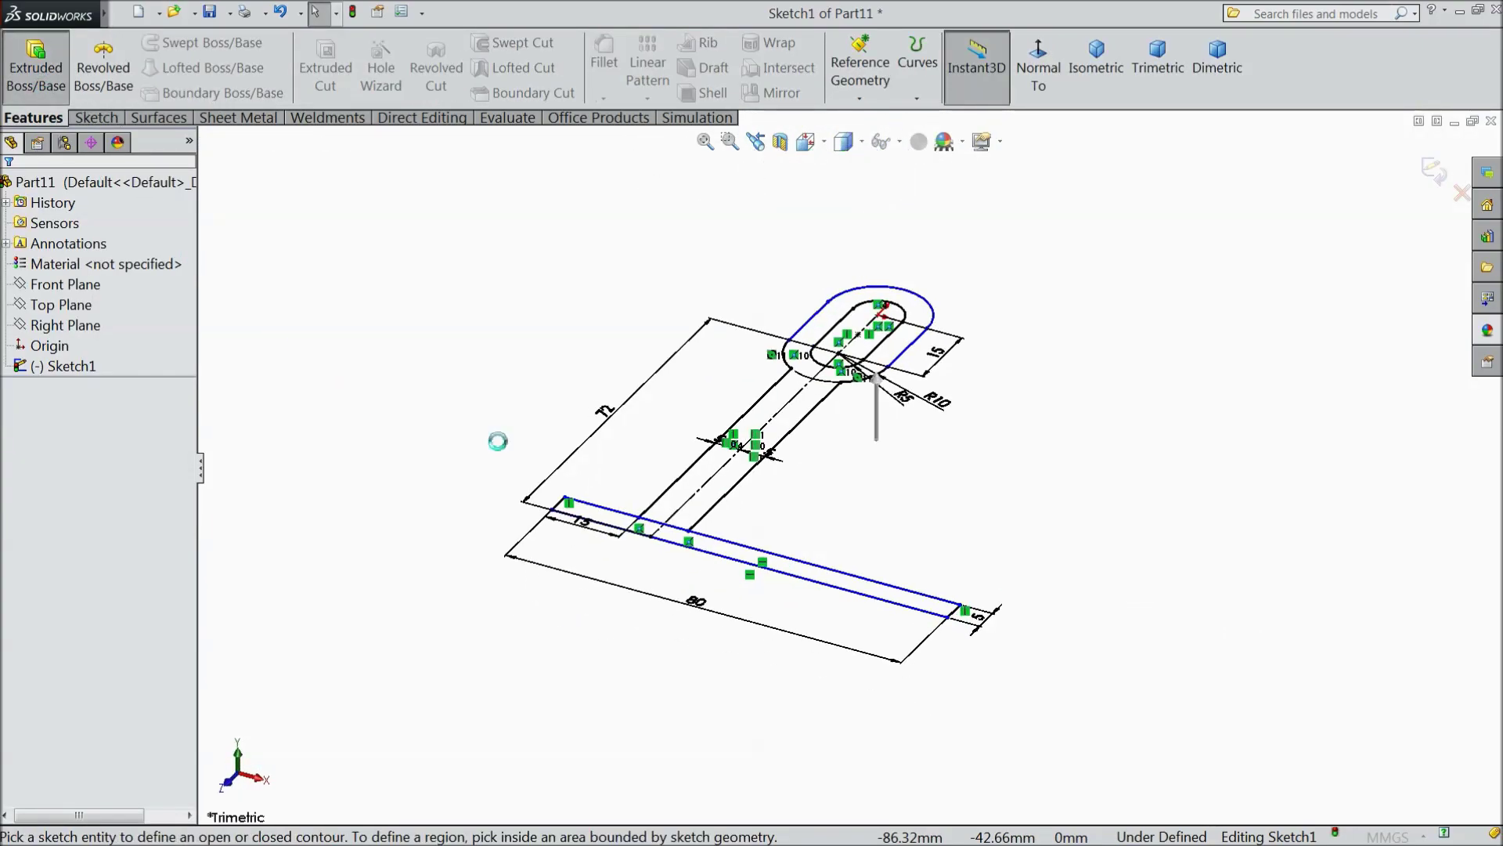
click(768, 433)
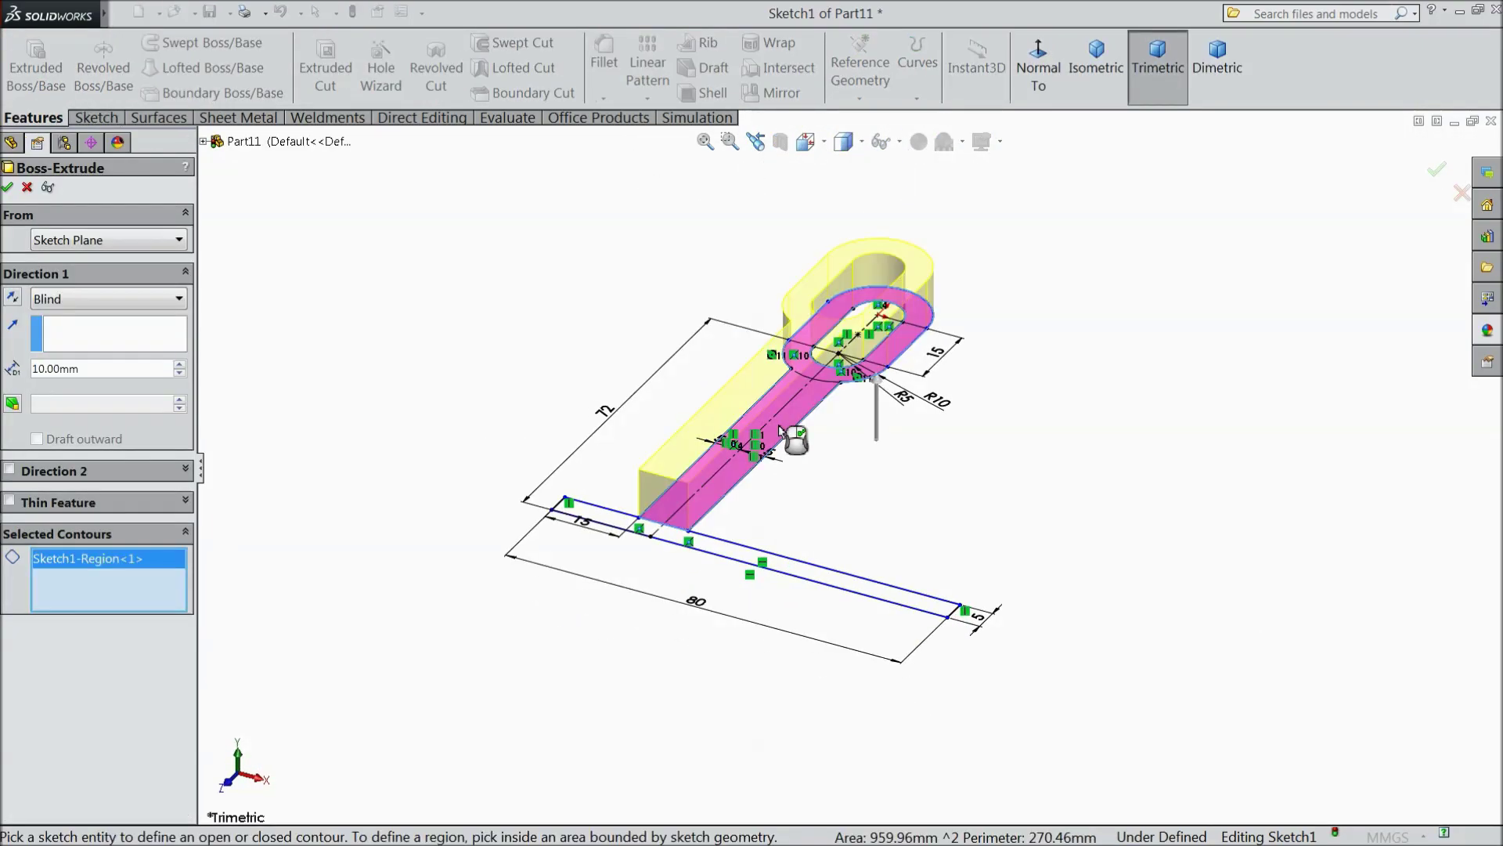
click(748, 556)
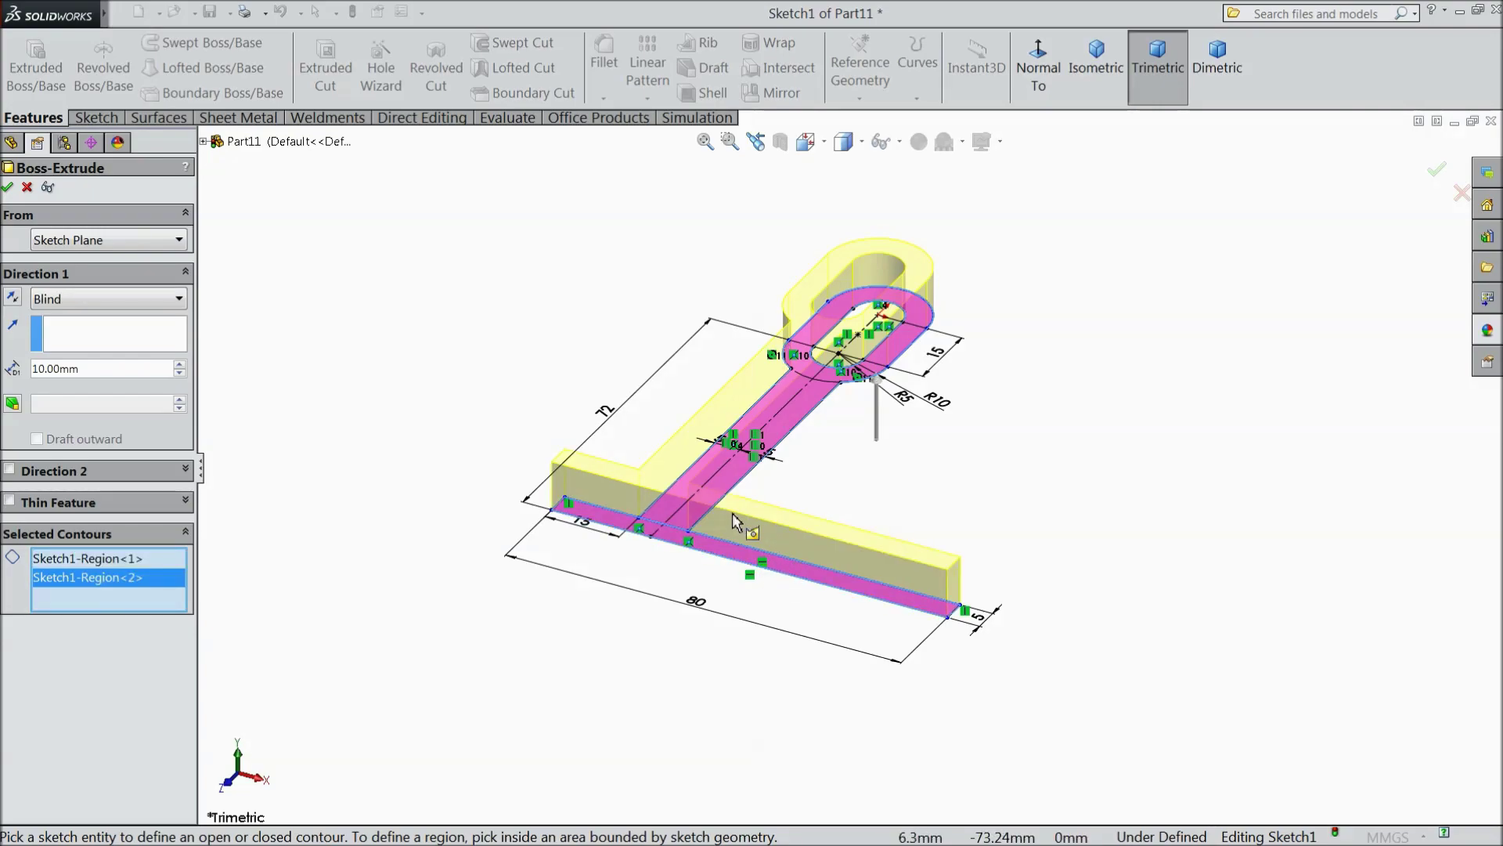
text(12)
key(Return)
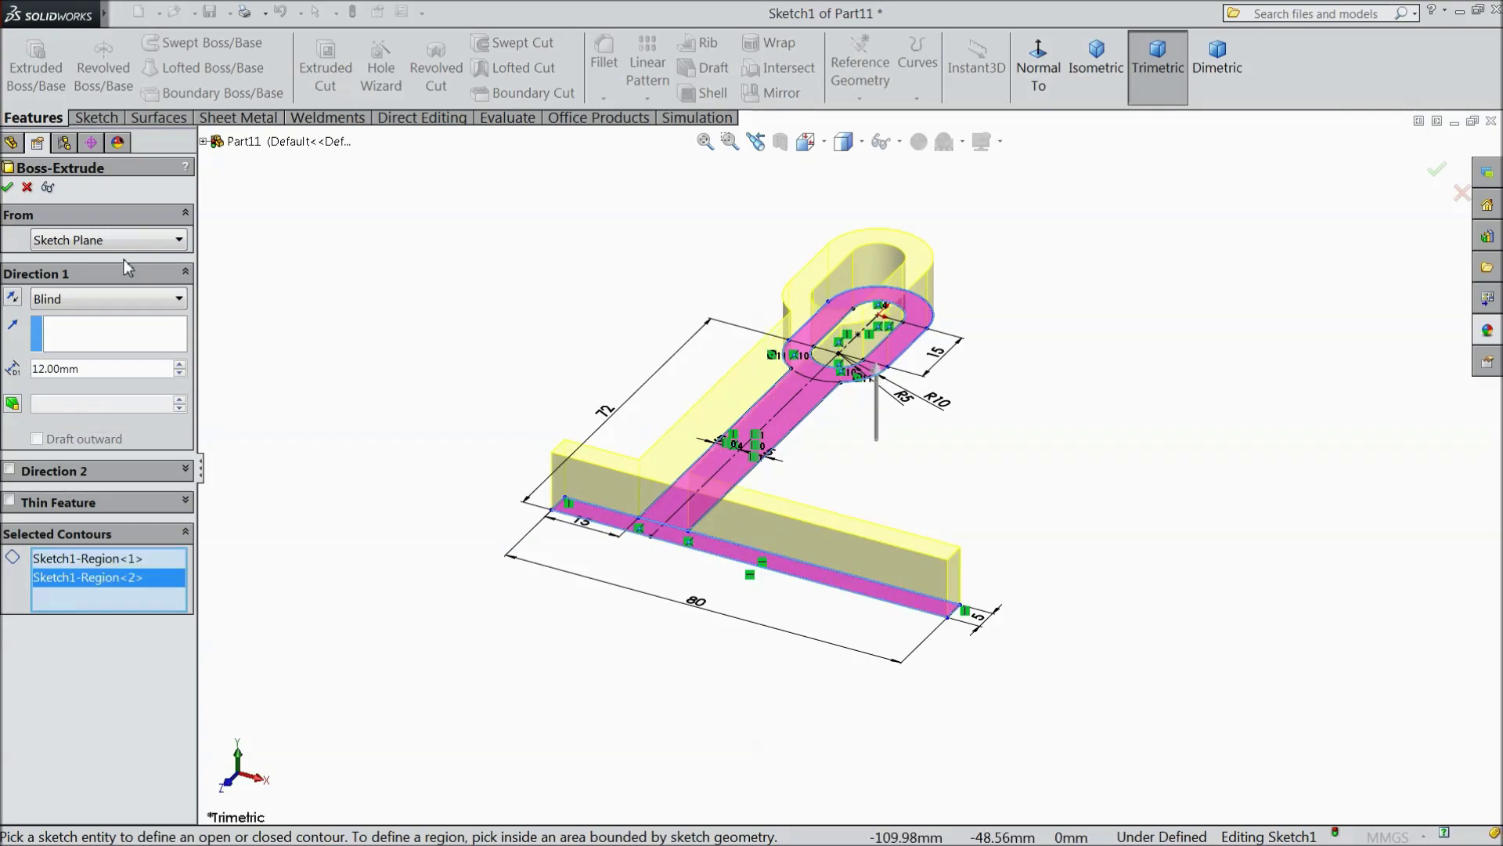
click(8, 187)
middle_drag(652, 320, 561, 526)
scroll(1008, 480, down, 3)
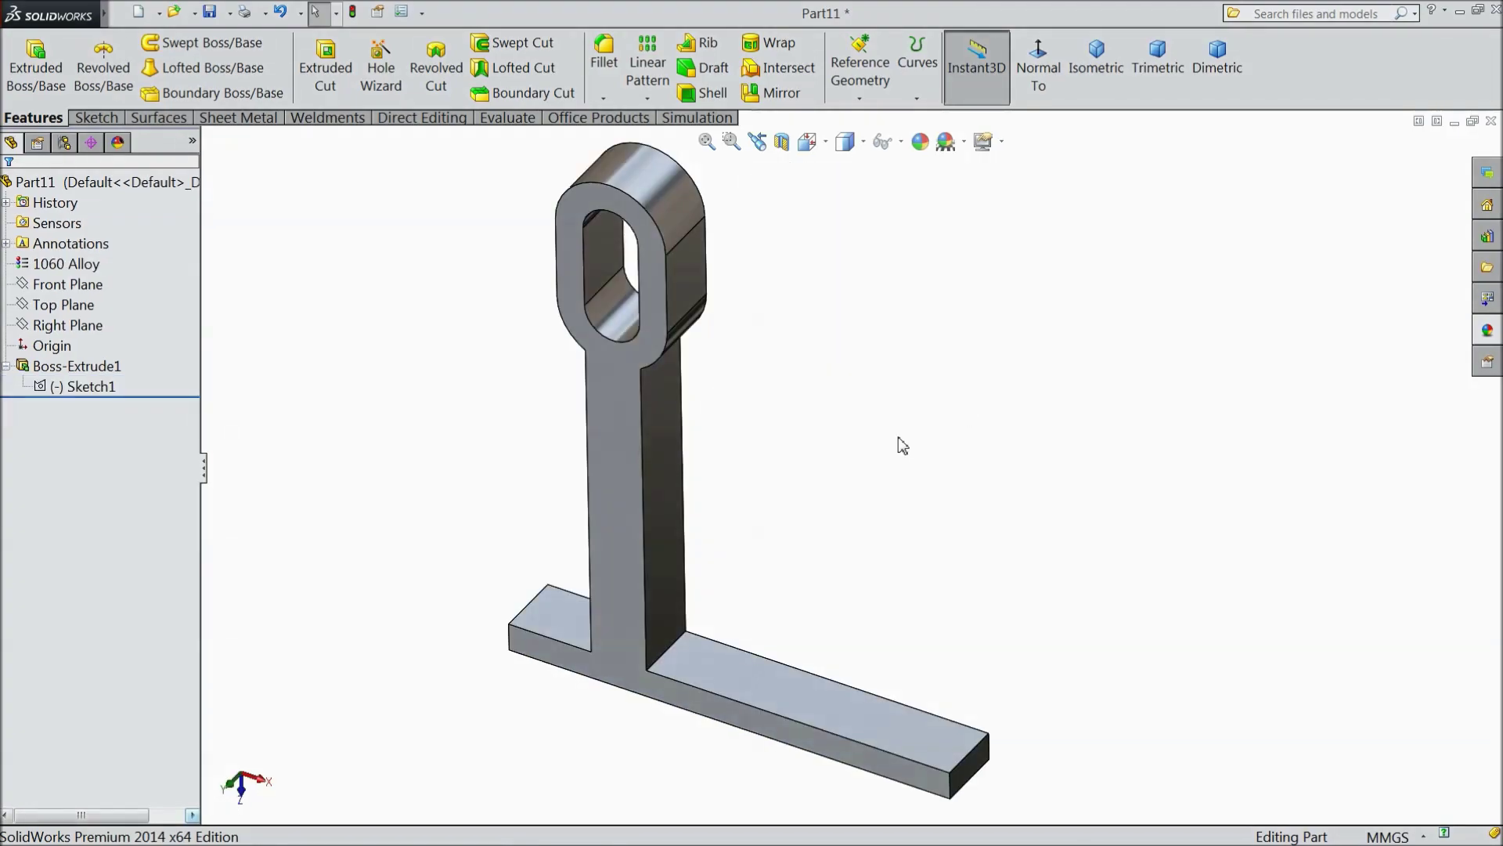
middle_drag(899, 439, 704, 493)
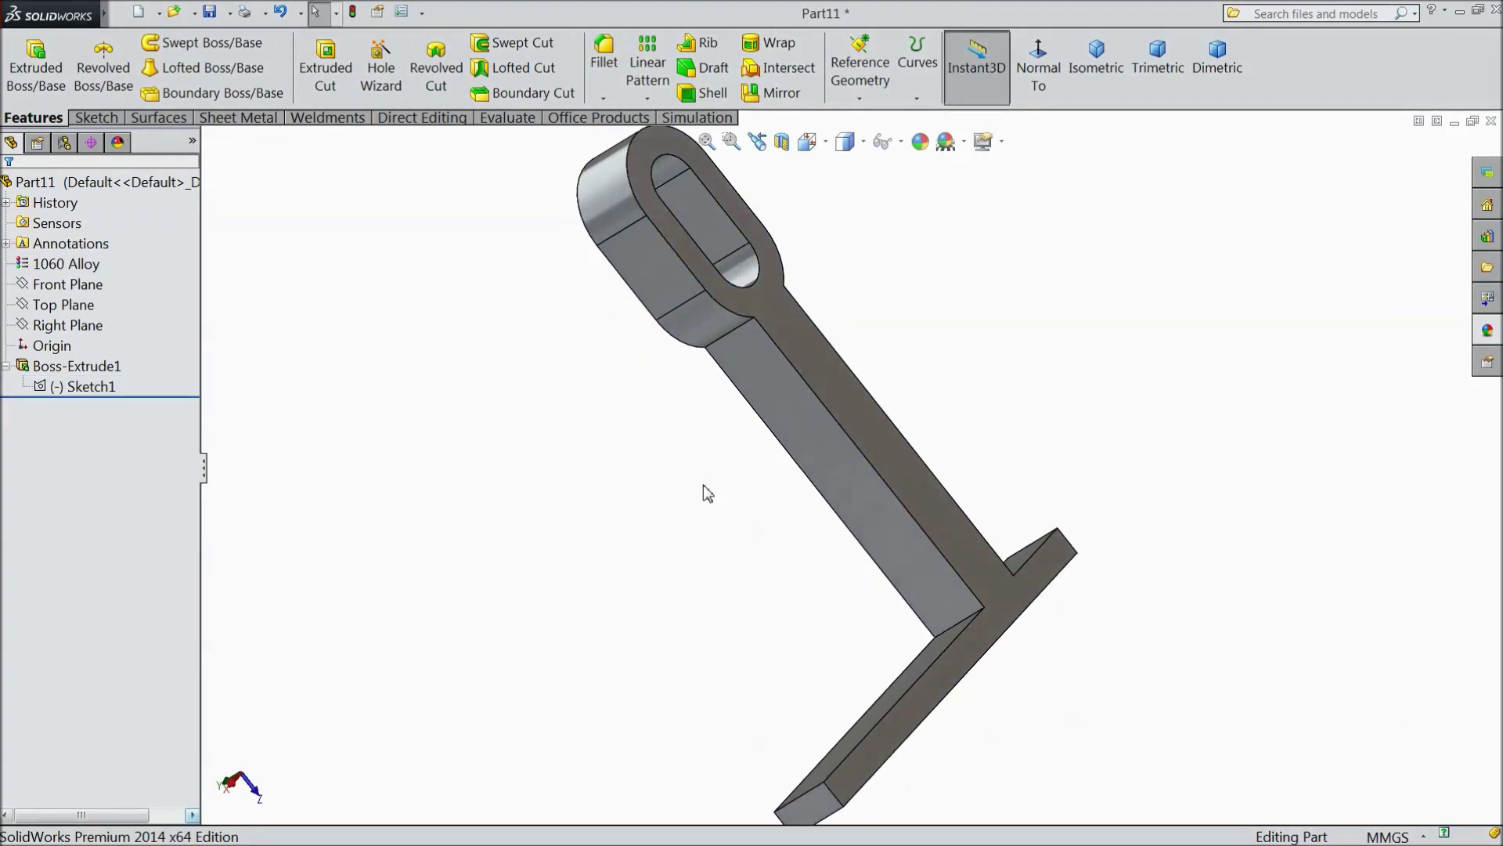
Step: Start a sketch on the part's flat side face and convert the four inner edges of the slotted opening into sketch entities
click(767, 300)
click(826, 253)
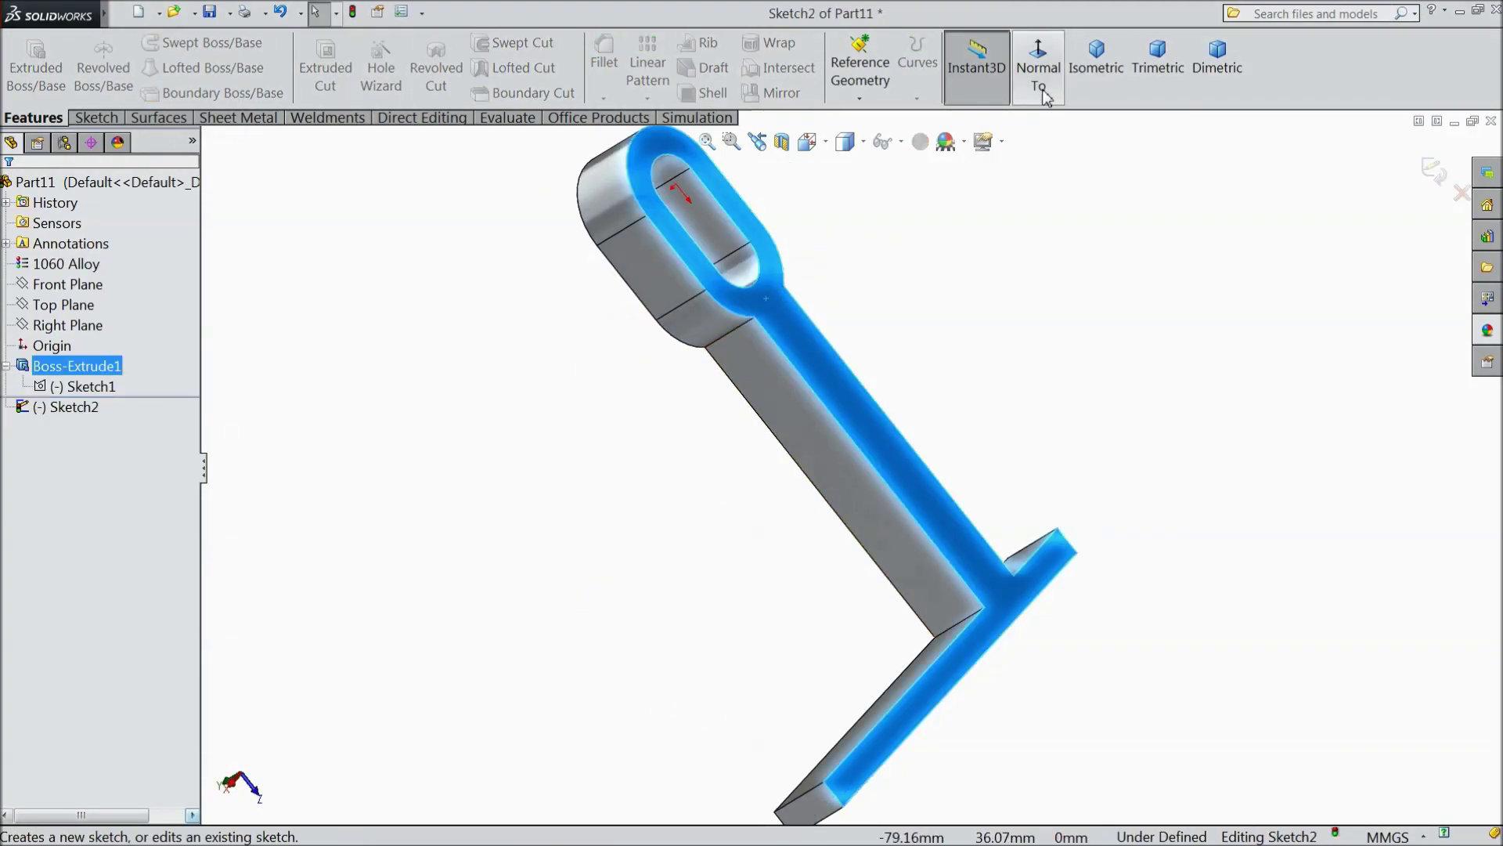
scroll(756, 744, down, 3)
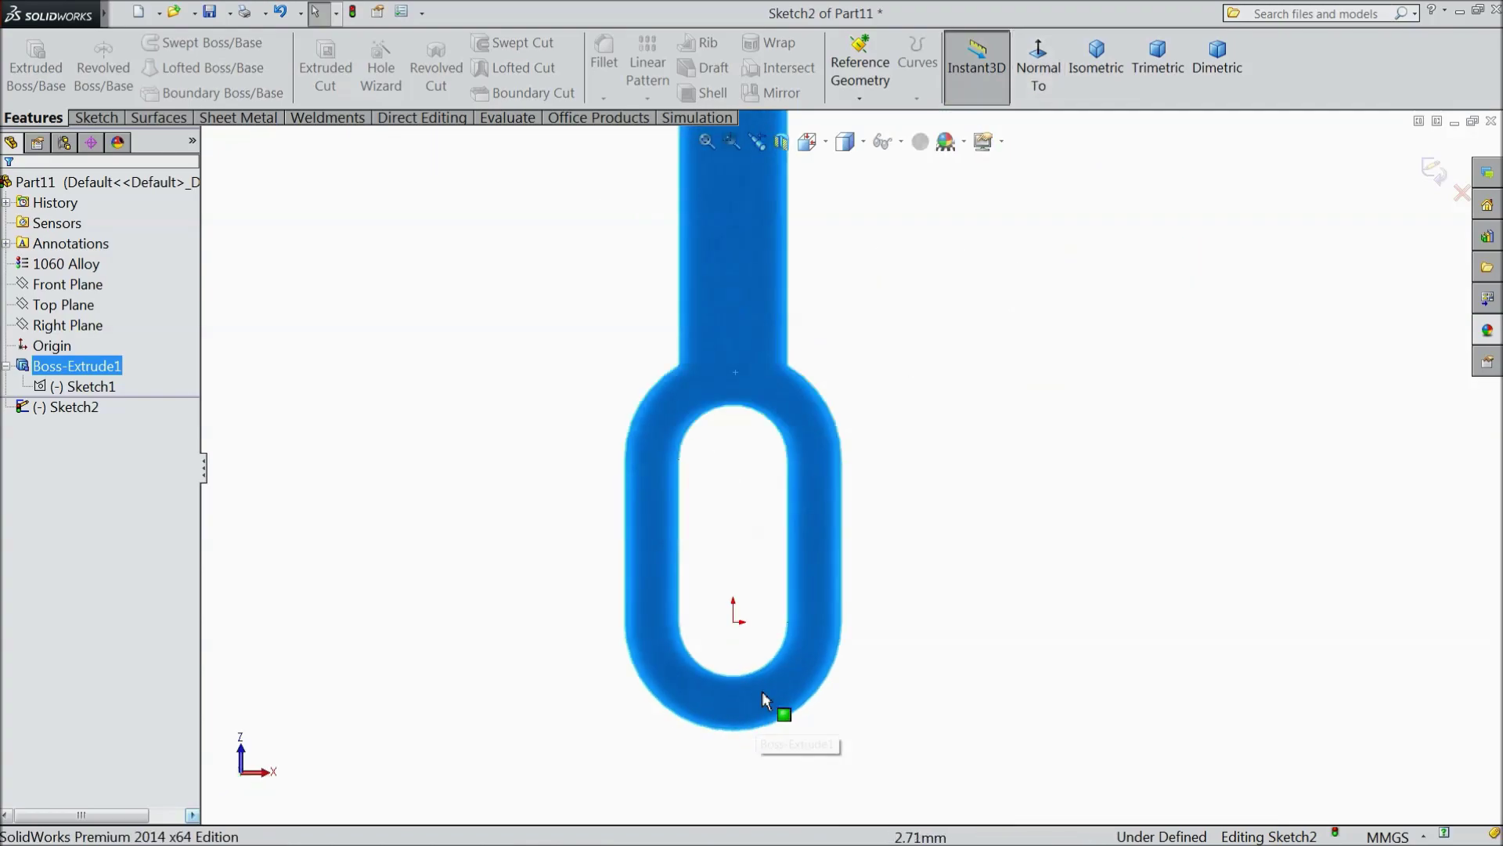
scroll(771, 577, down, 4)
click(809, 538)
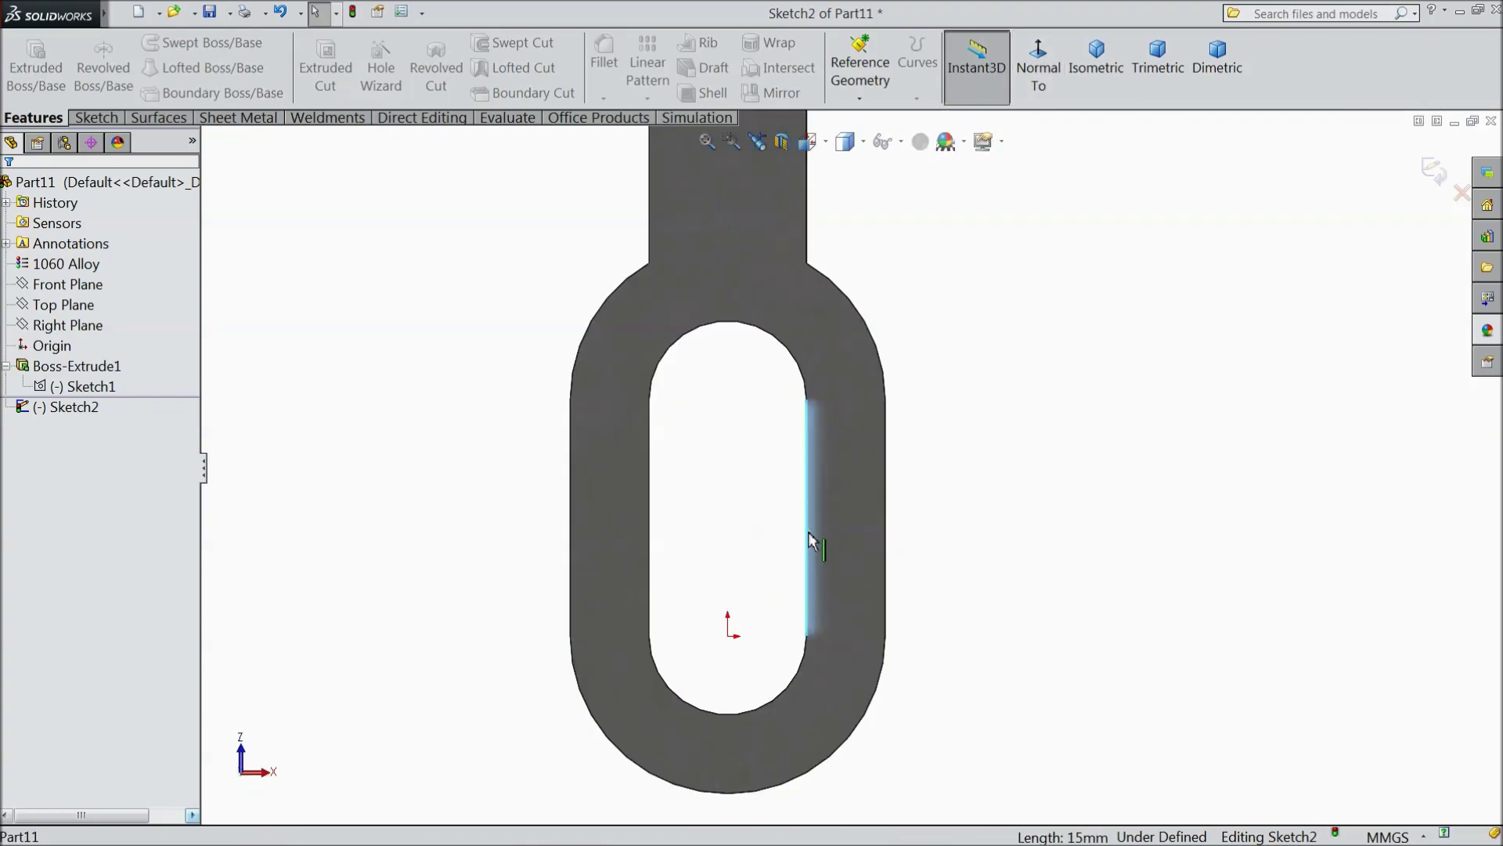
ctrl+click(794, 687)
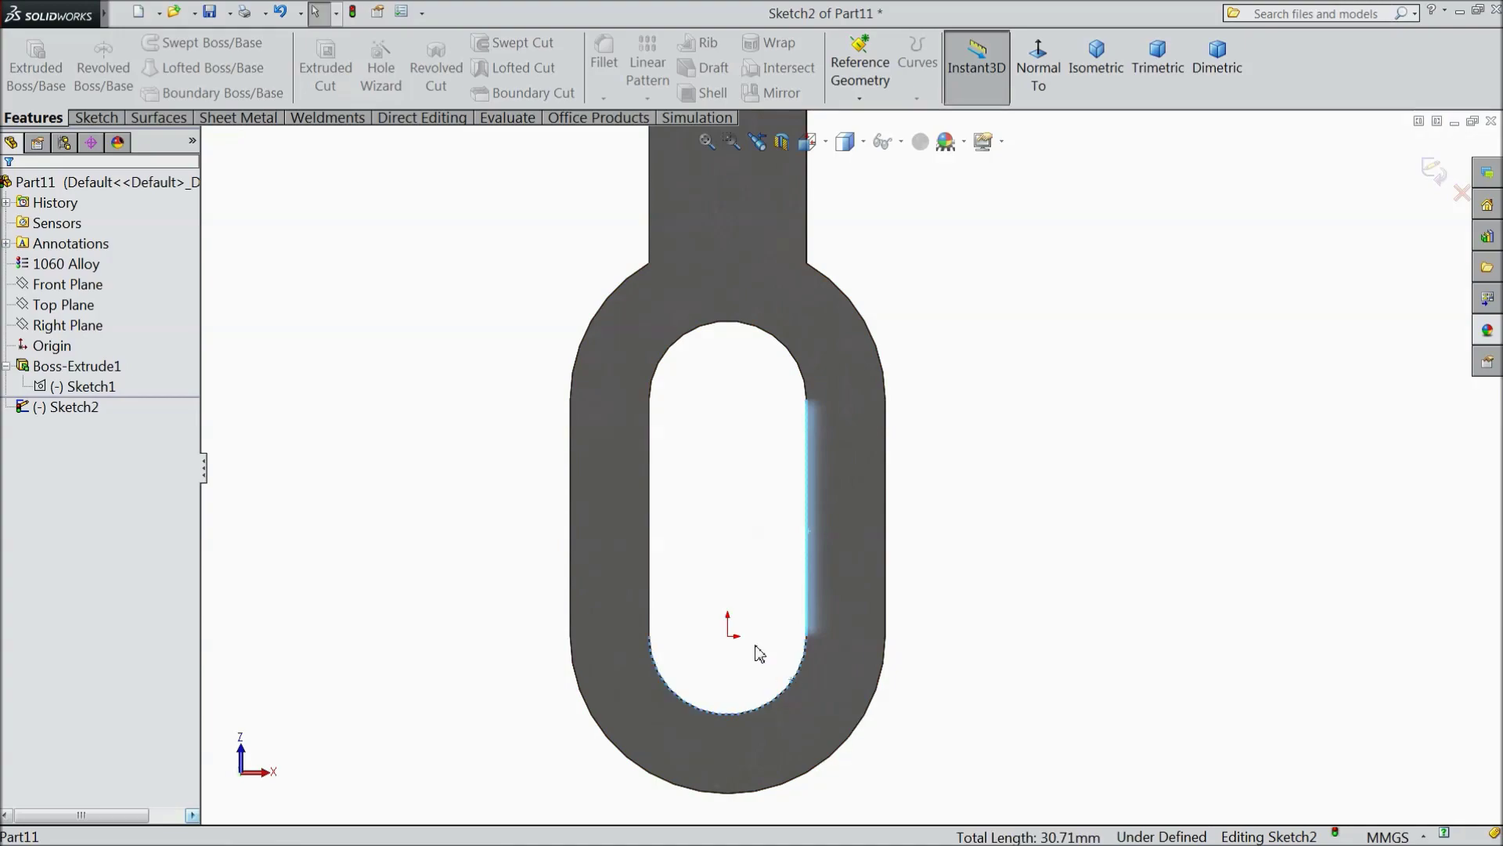
ctrl+click(656, 373)
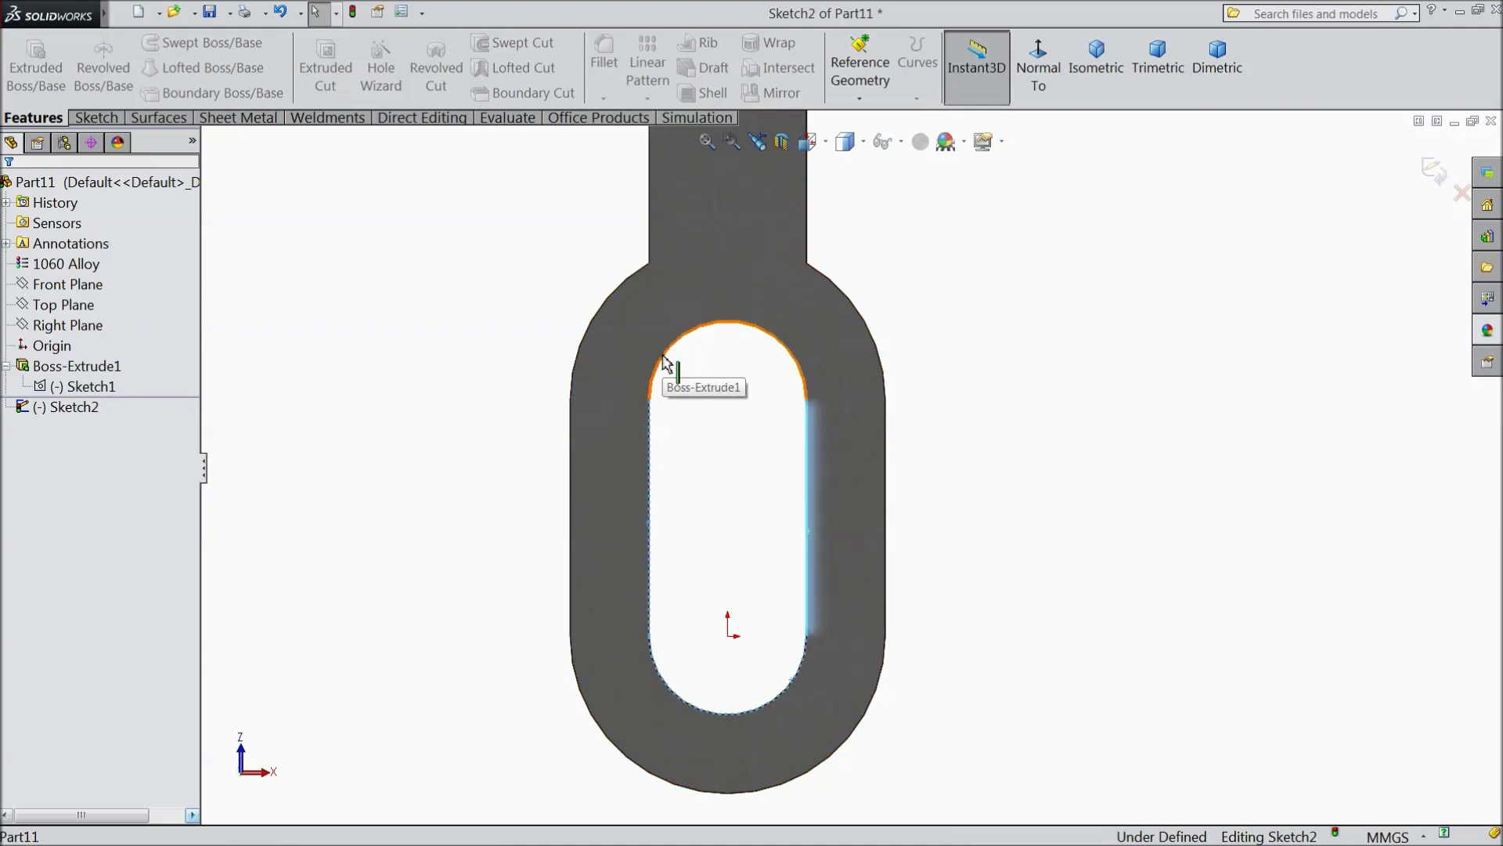
click(96, 118)
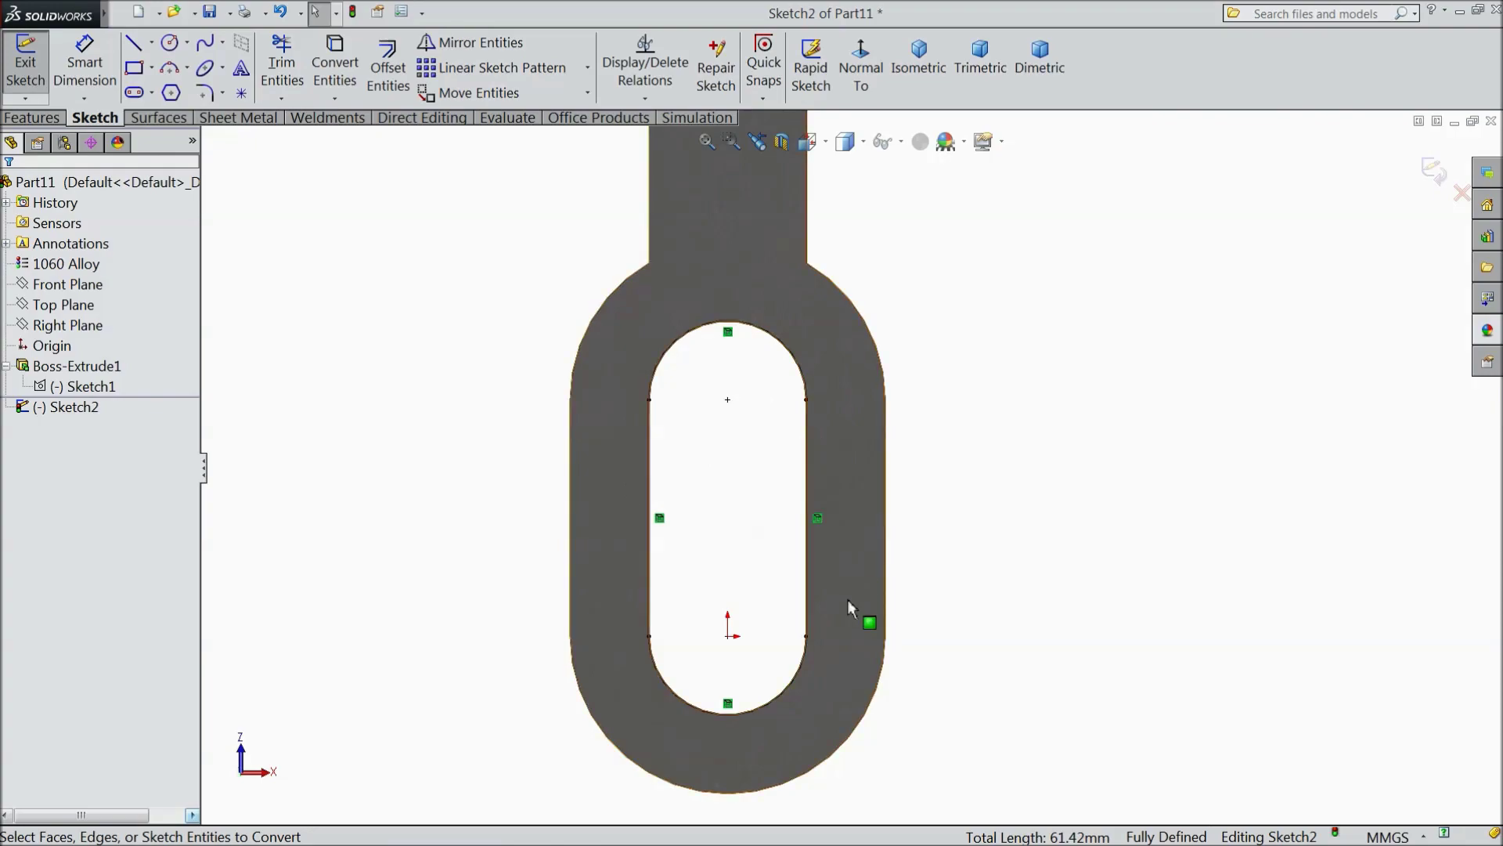
Step: Sketch a straight slot about 21.8 mm wide around the opening, running between its two arc centres
click(154, 92)
click(173, 117)
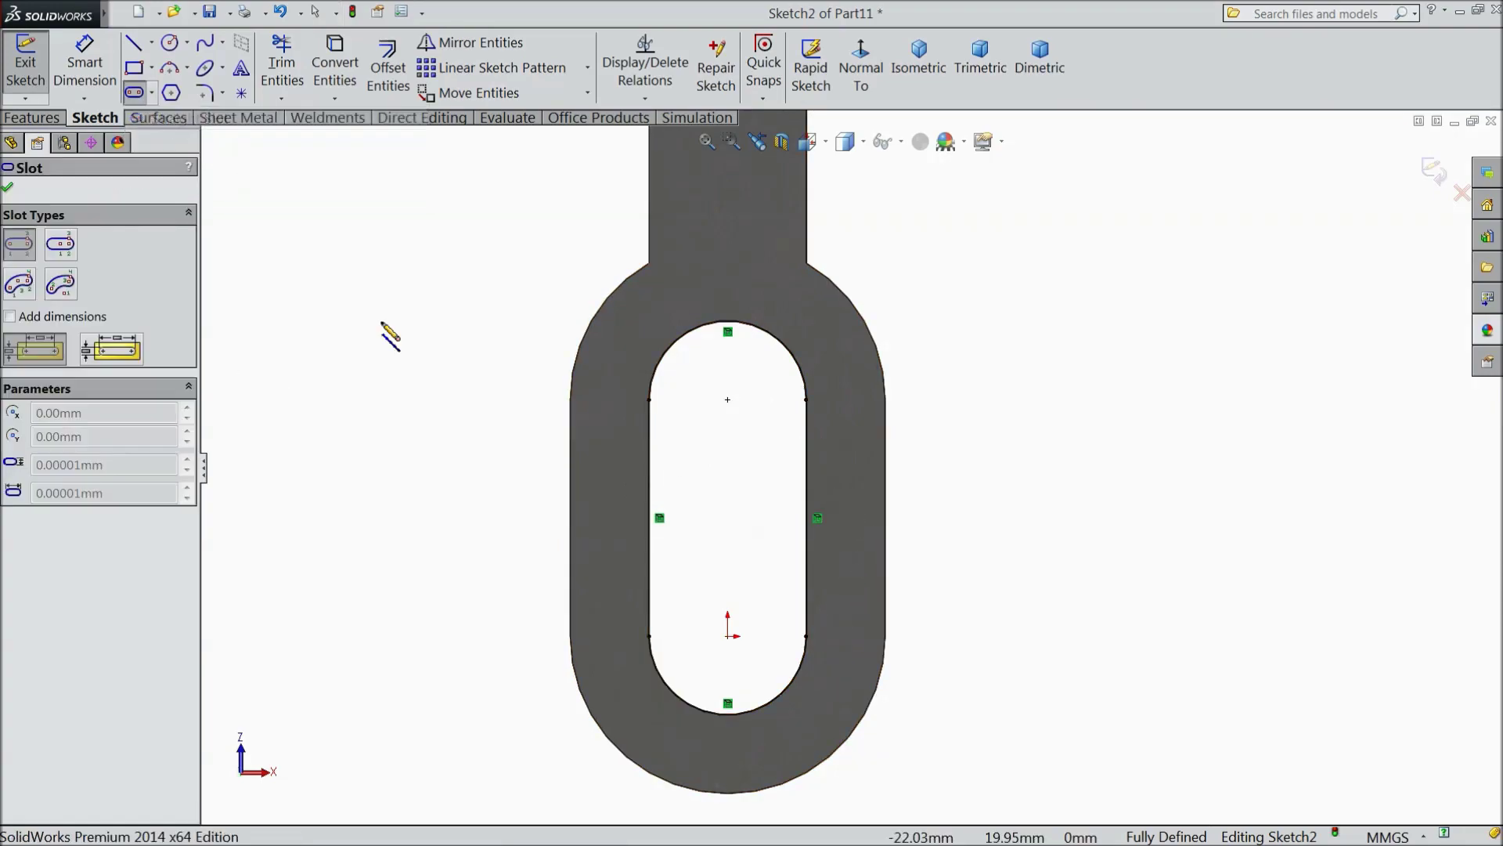
click(727, 635)
click(727, 400)
click(786, 403)
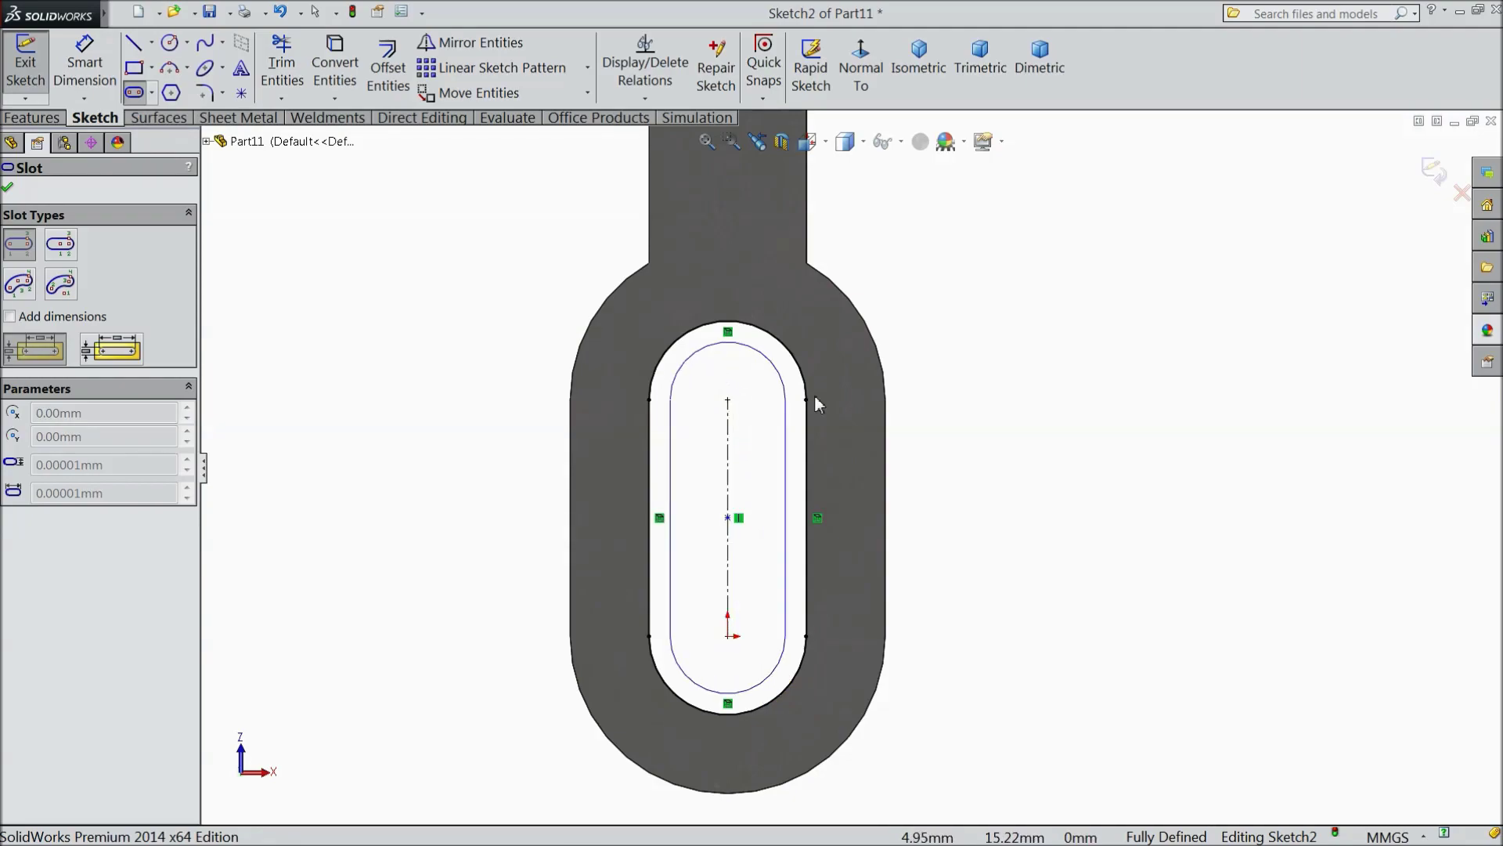
click(899, 392)
Step: Dimension the outer slot's end arc with a radius of 10 mm
click(84, 63)
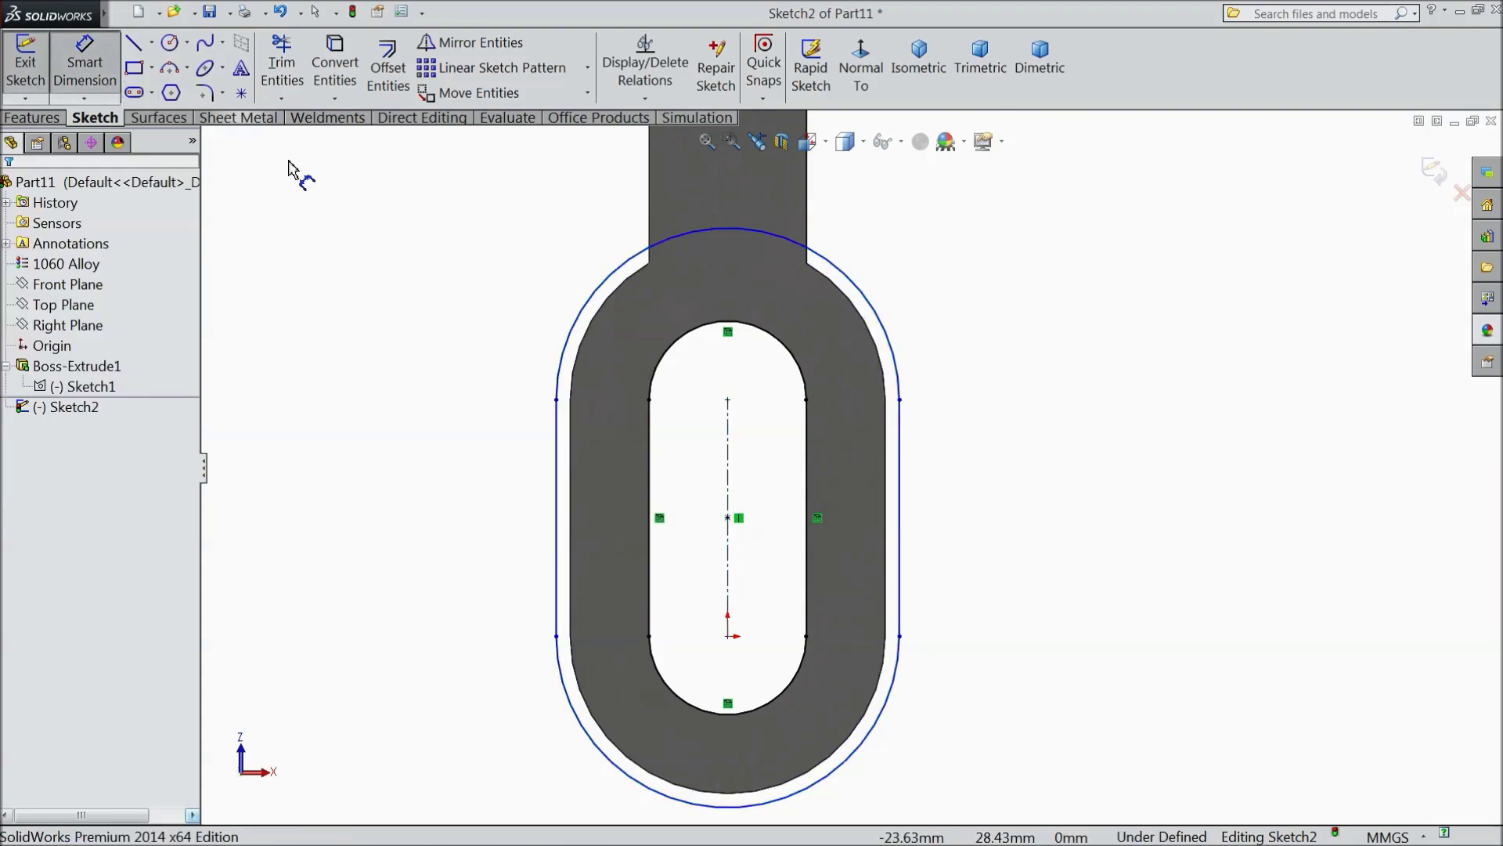
click(887, 317)
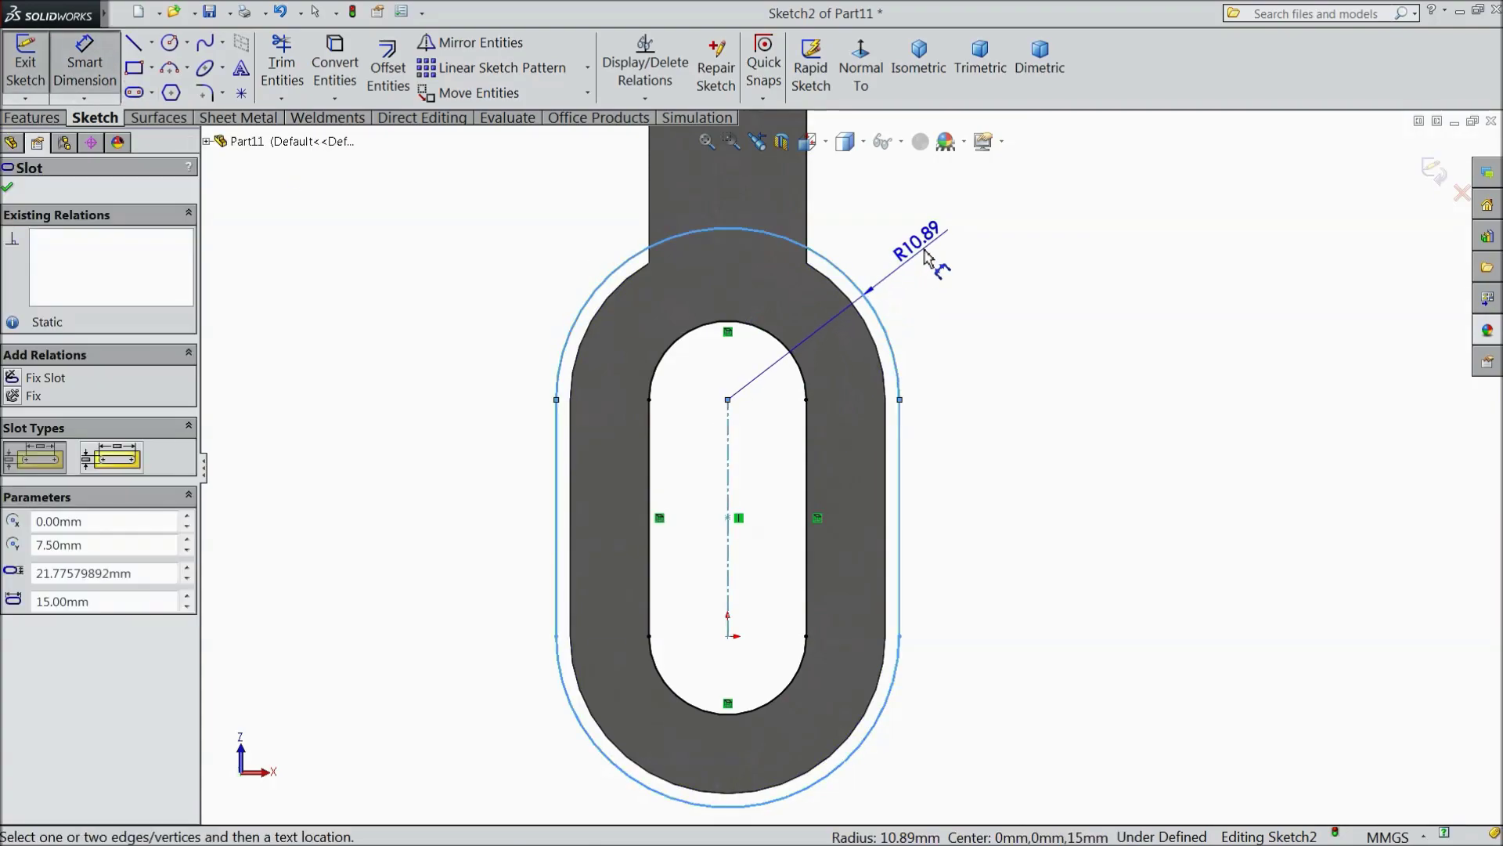
click(926, 258)
text(10)
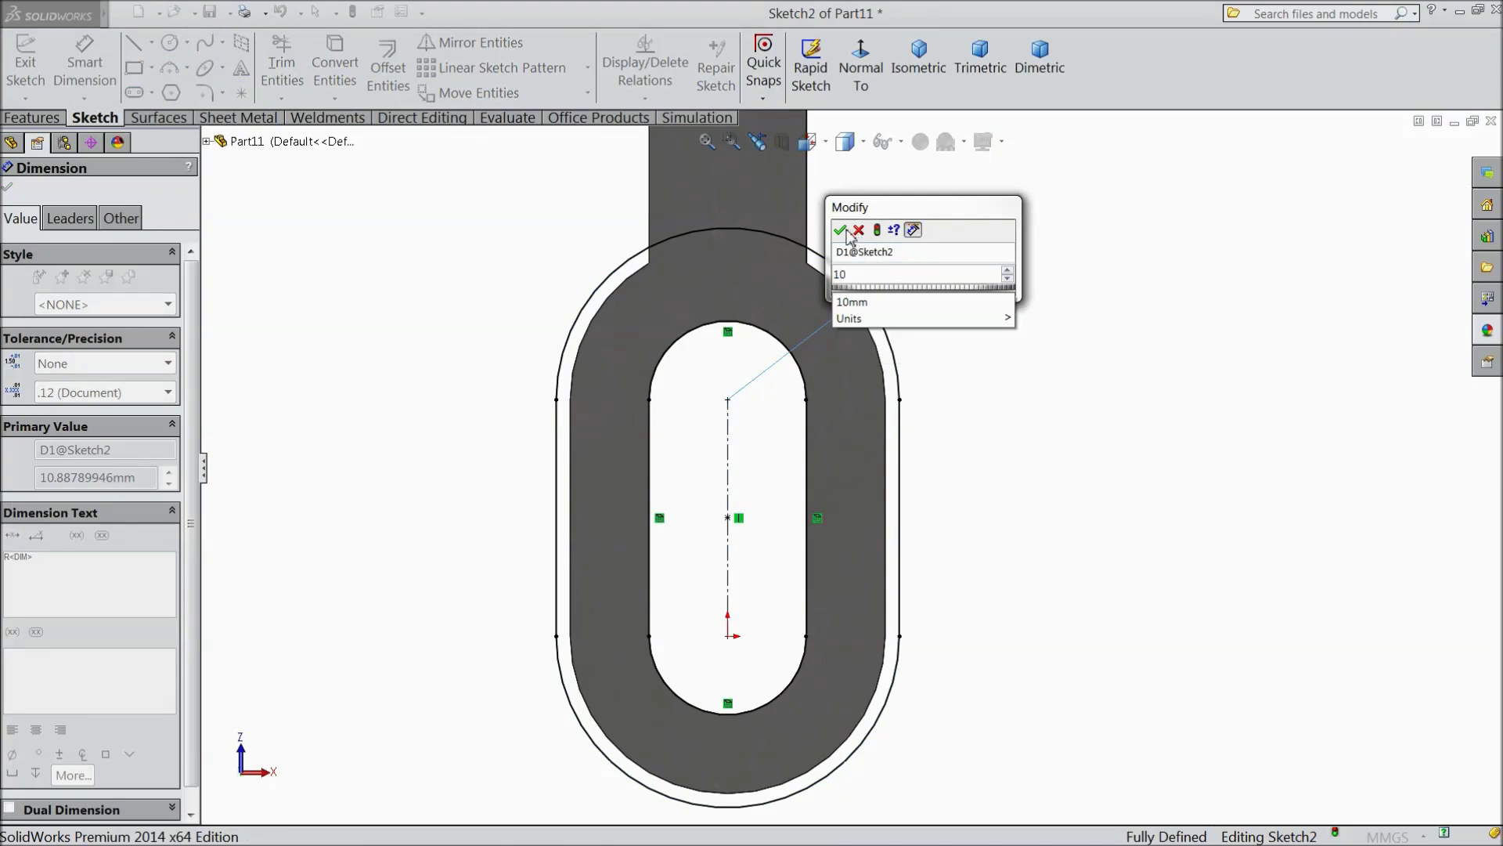
click(841, 230)
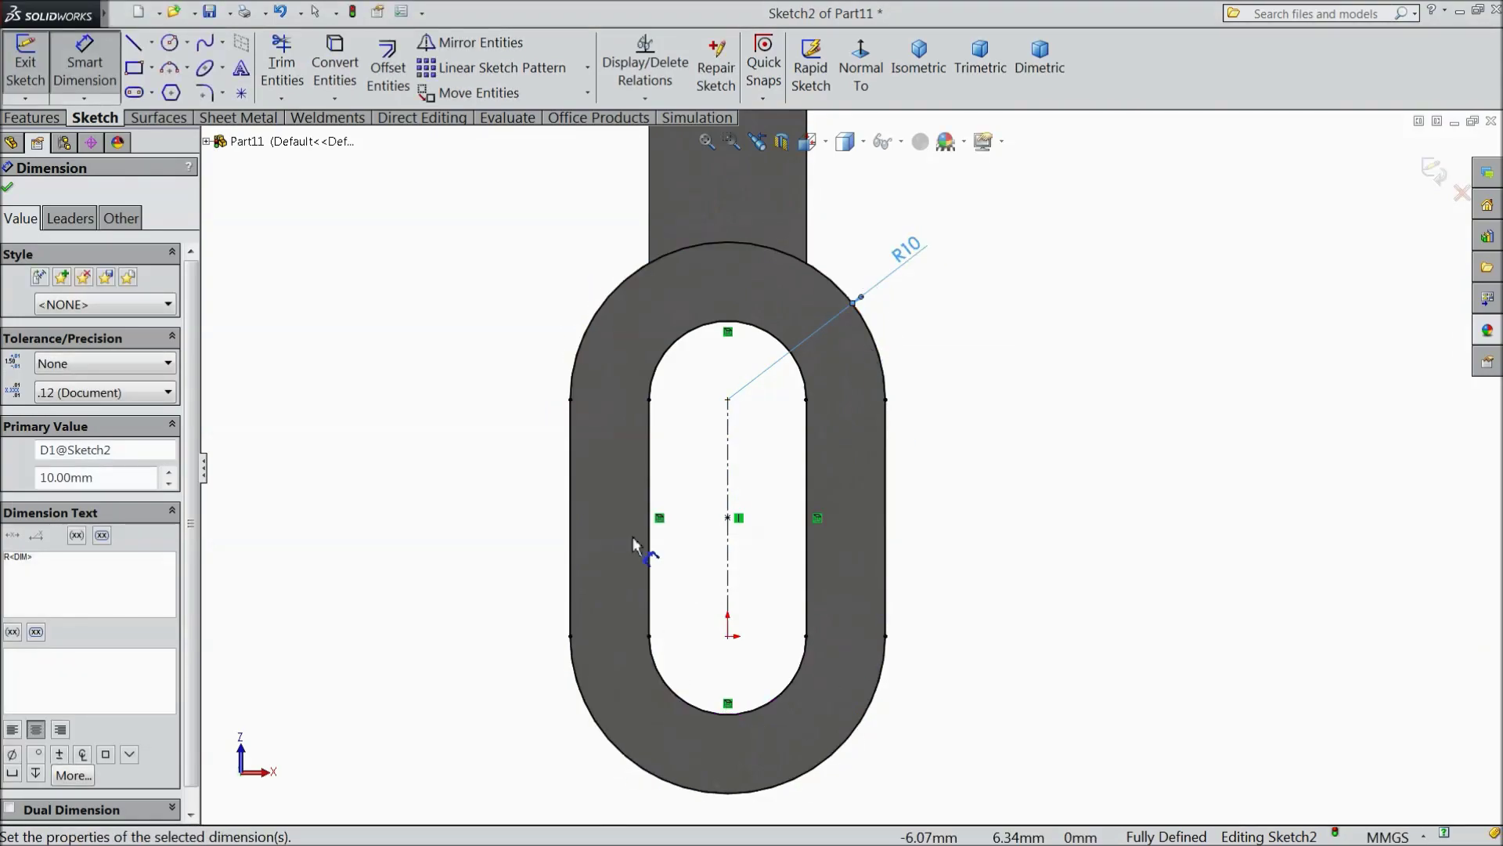
click(9, 188)
Step: Extrude the slotted ring profile by a blind depth of 8 mm, merged with the arm
click(32, 117)
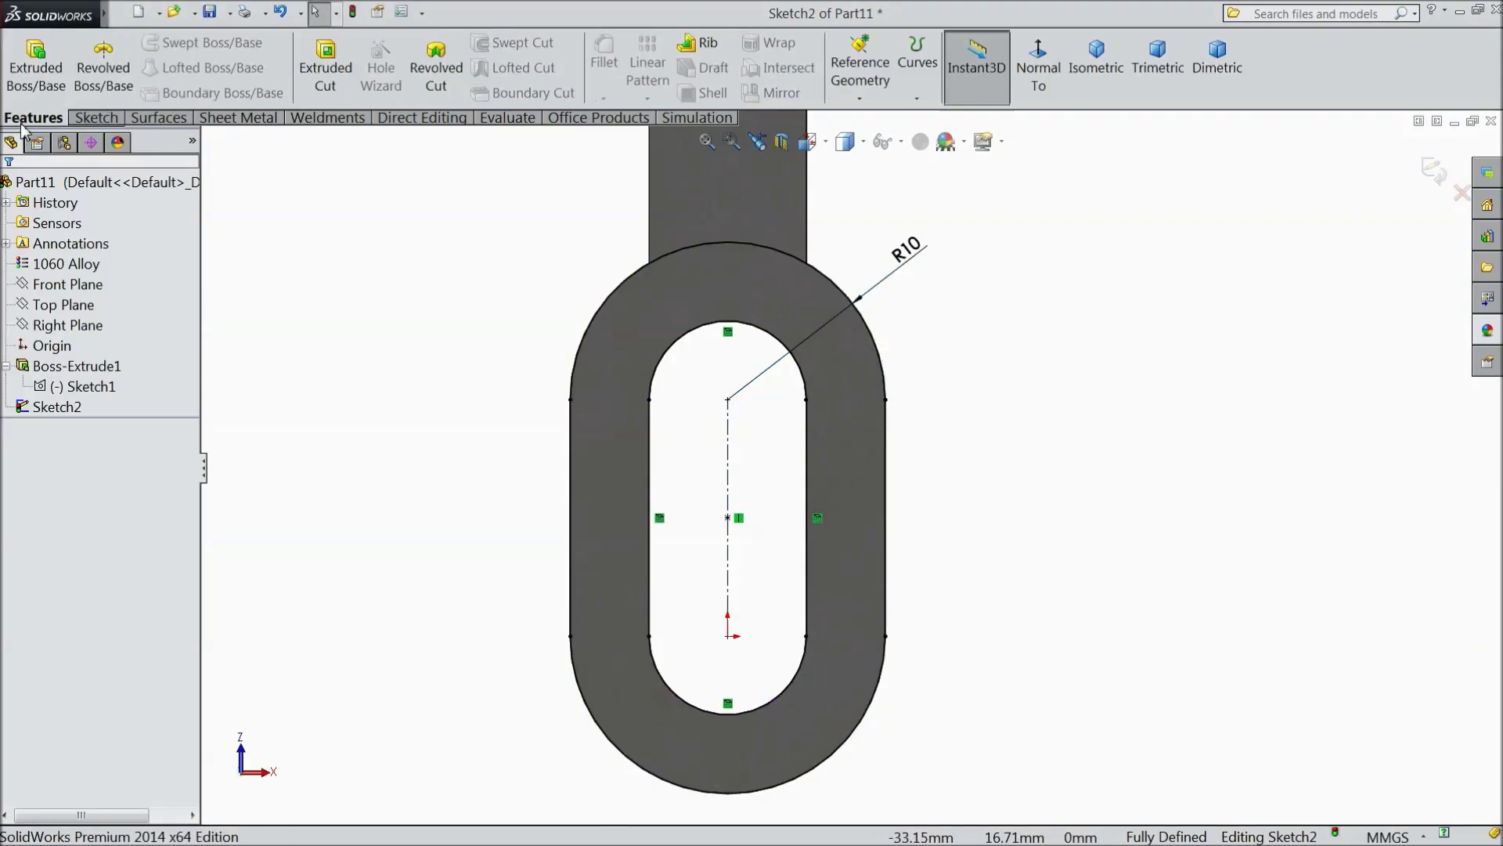
click(35, 67)
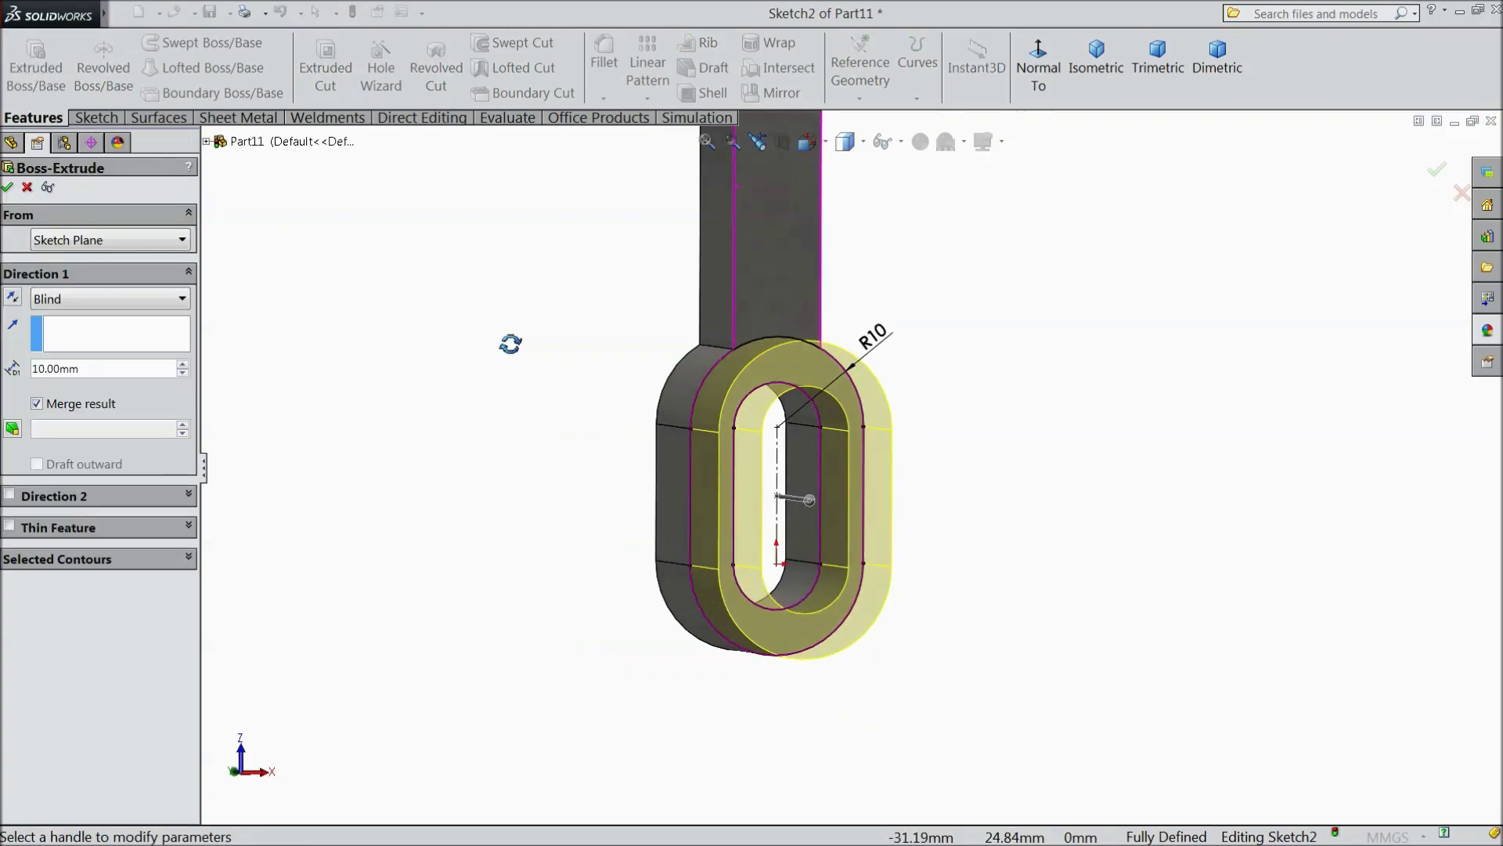
middle_drag(510, 344, 527, 379)
scroll(831, 409, down, 1)
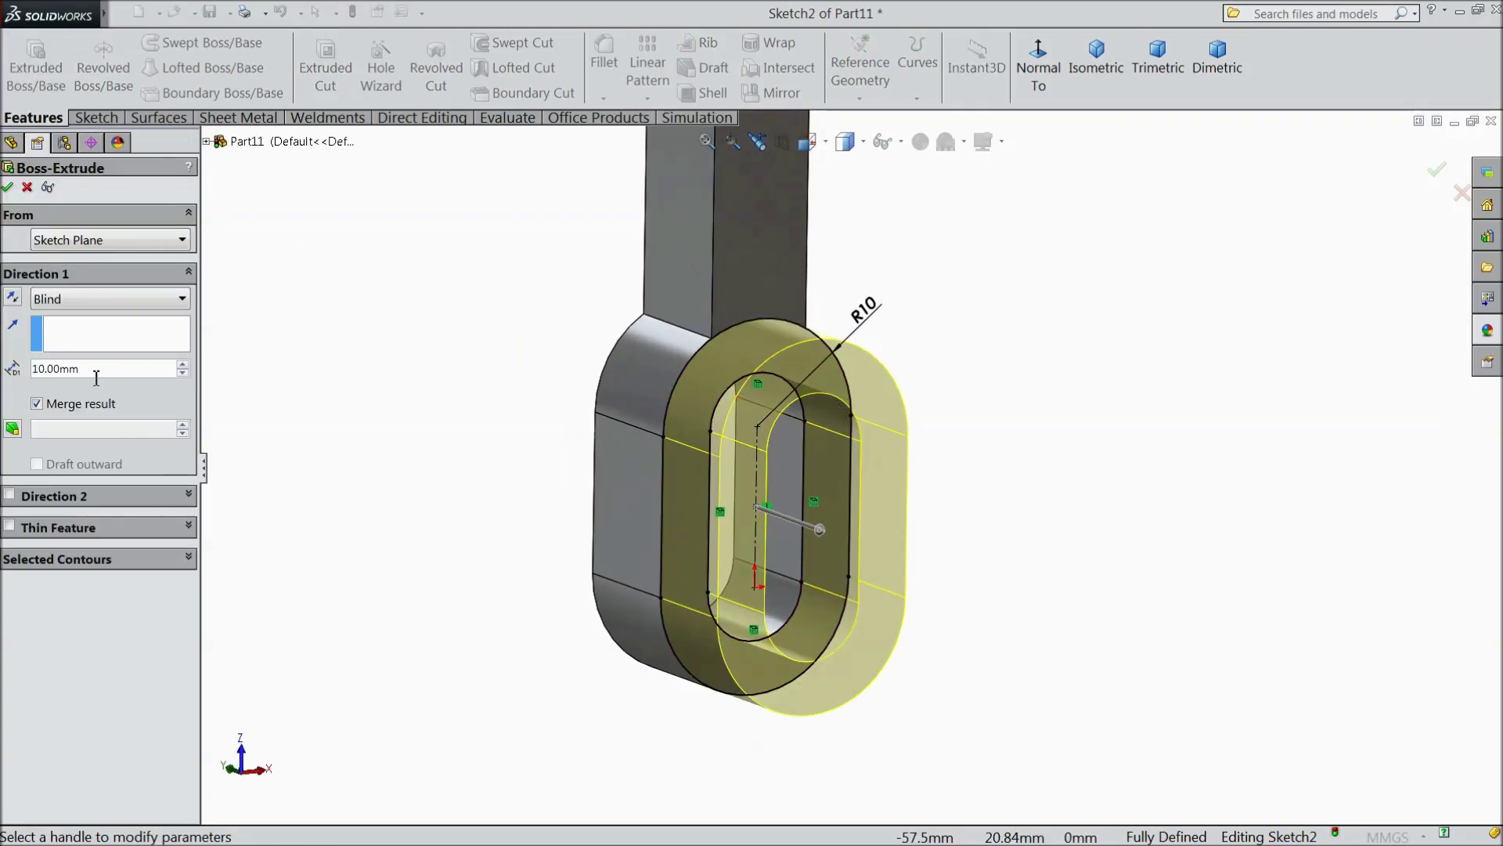
text(8)
key(Return)
scroll(540, 443, down, 1)
click(7, 188)
scroll(549, 486, up, 2)
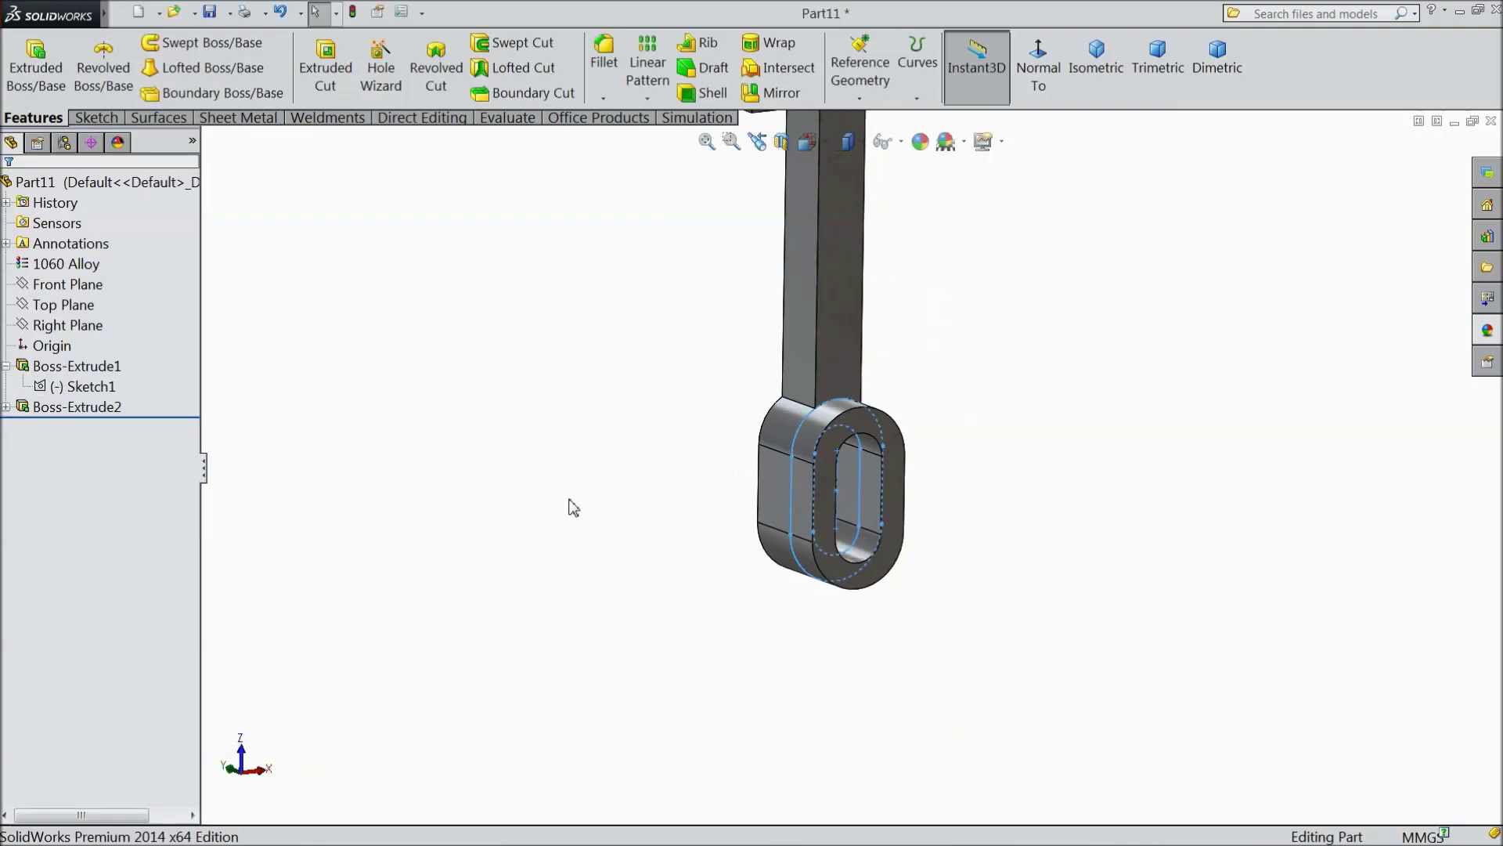
Step: Start a sketch on the T-shaped side face opposite the extruded ring and view it face-on
middle_drag(608, 627, 775, 332)
scroll(859, 661, down, 3)
scroll(803, 540, down, 3)
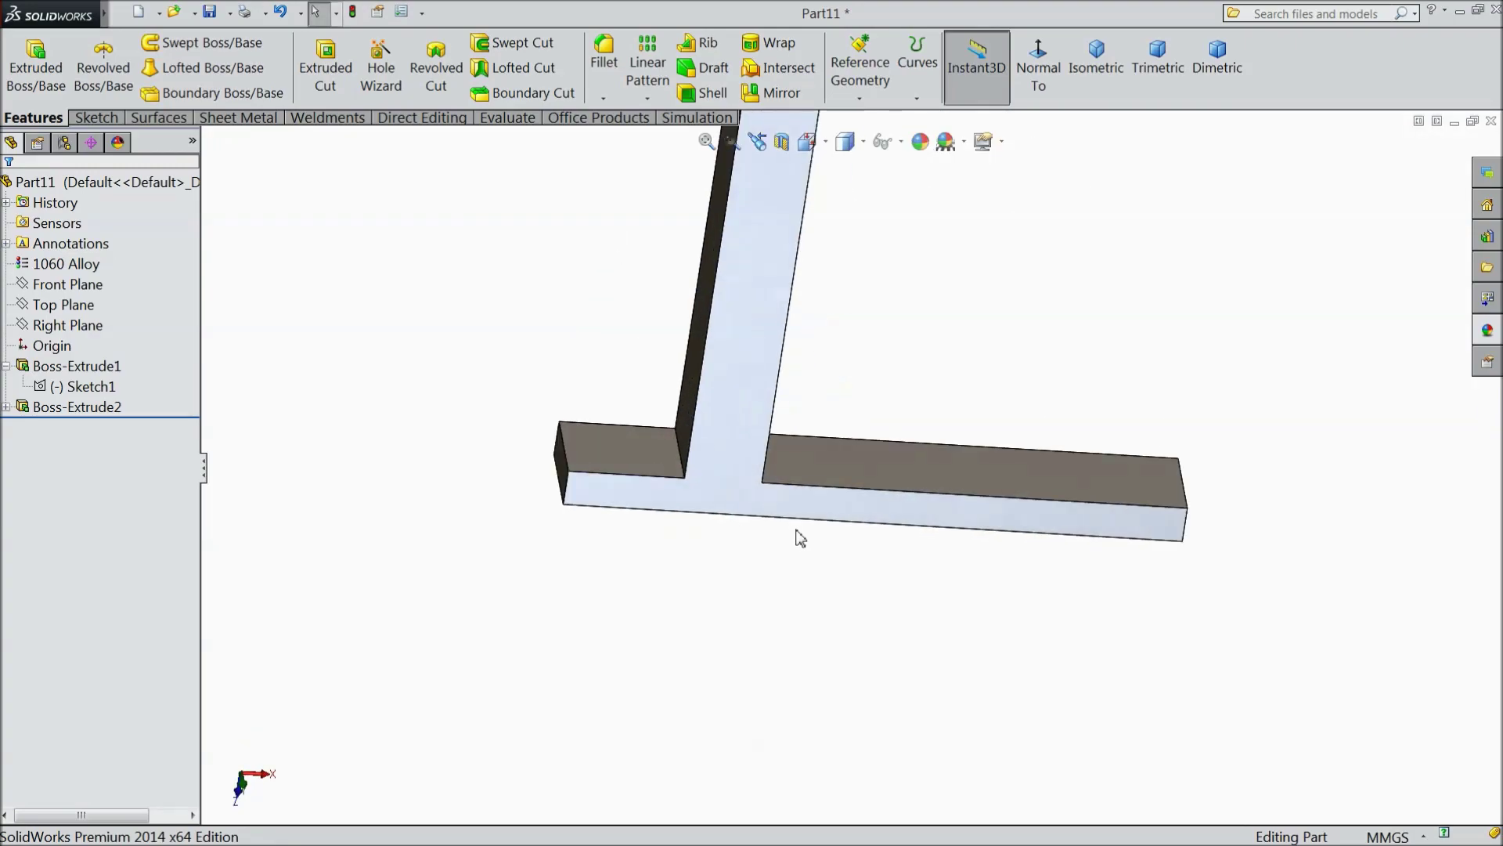
click(795, 513)
click(869, 444)
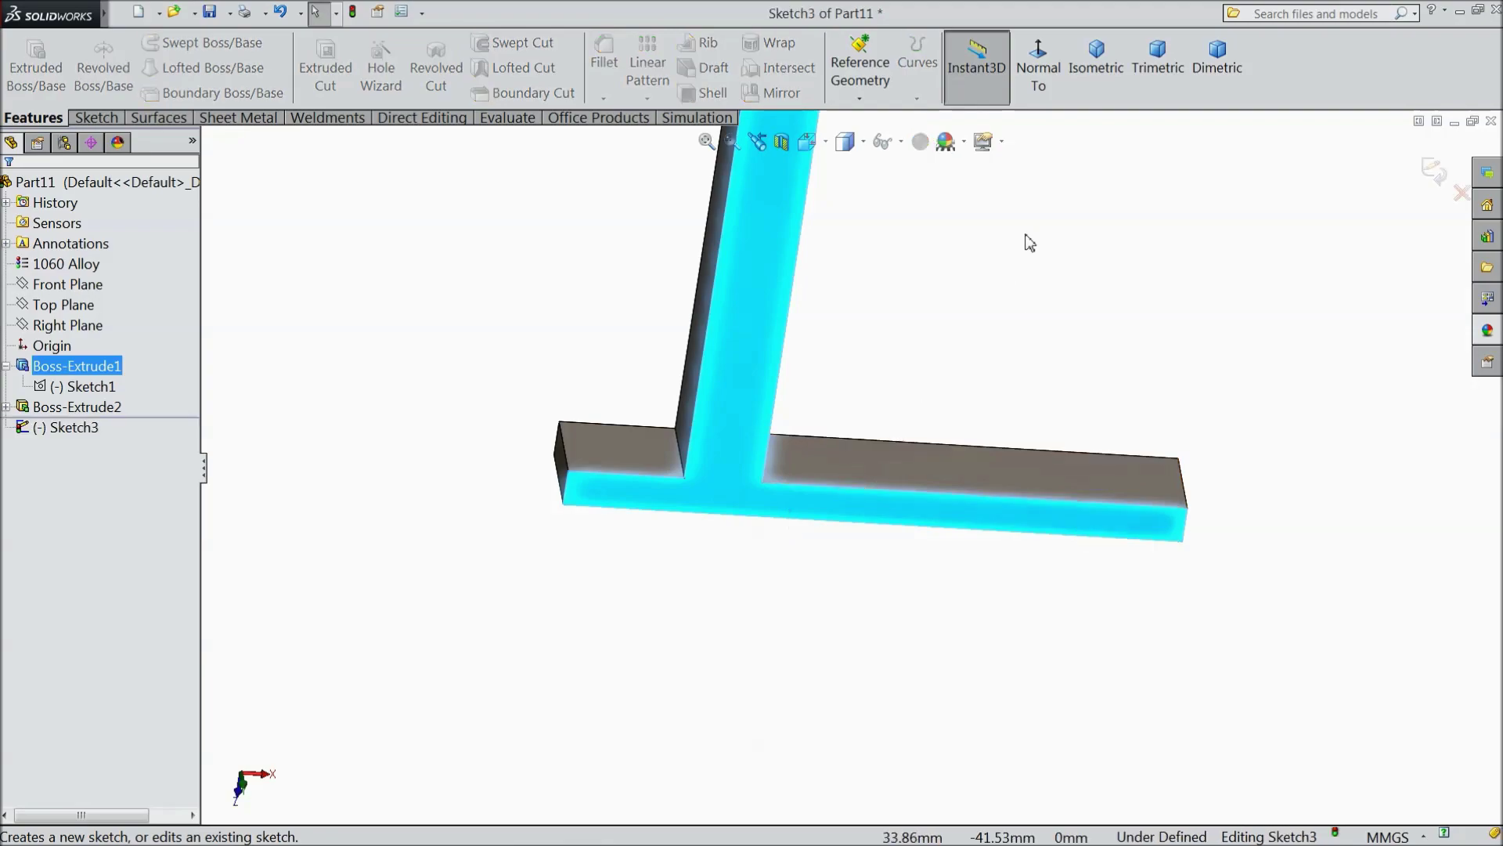
click(1039, 74)
scroll(815, 725, down, 3)
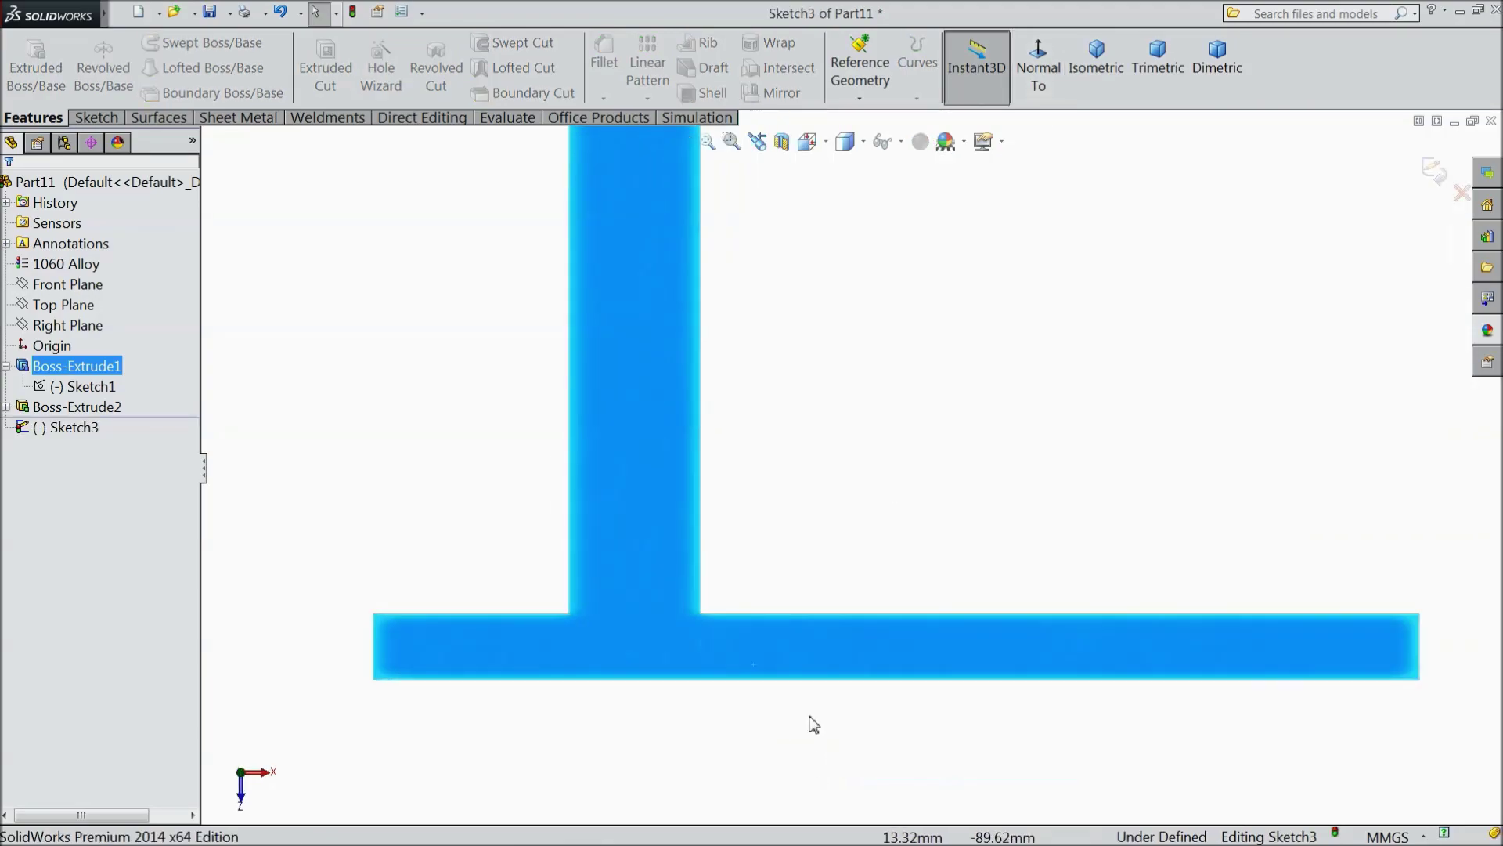
Step: Sketch an 80 x 5 mm corner rectangle over the base bar, from one corner to the diagonally opposite one
click(90, 119)
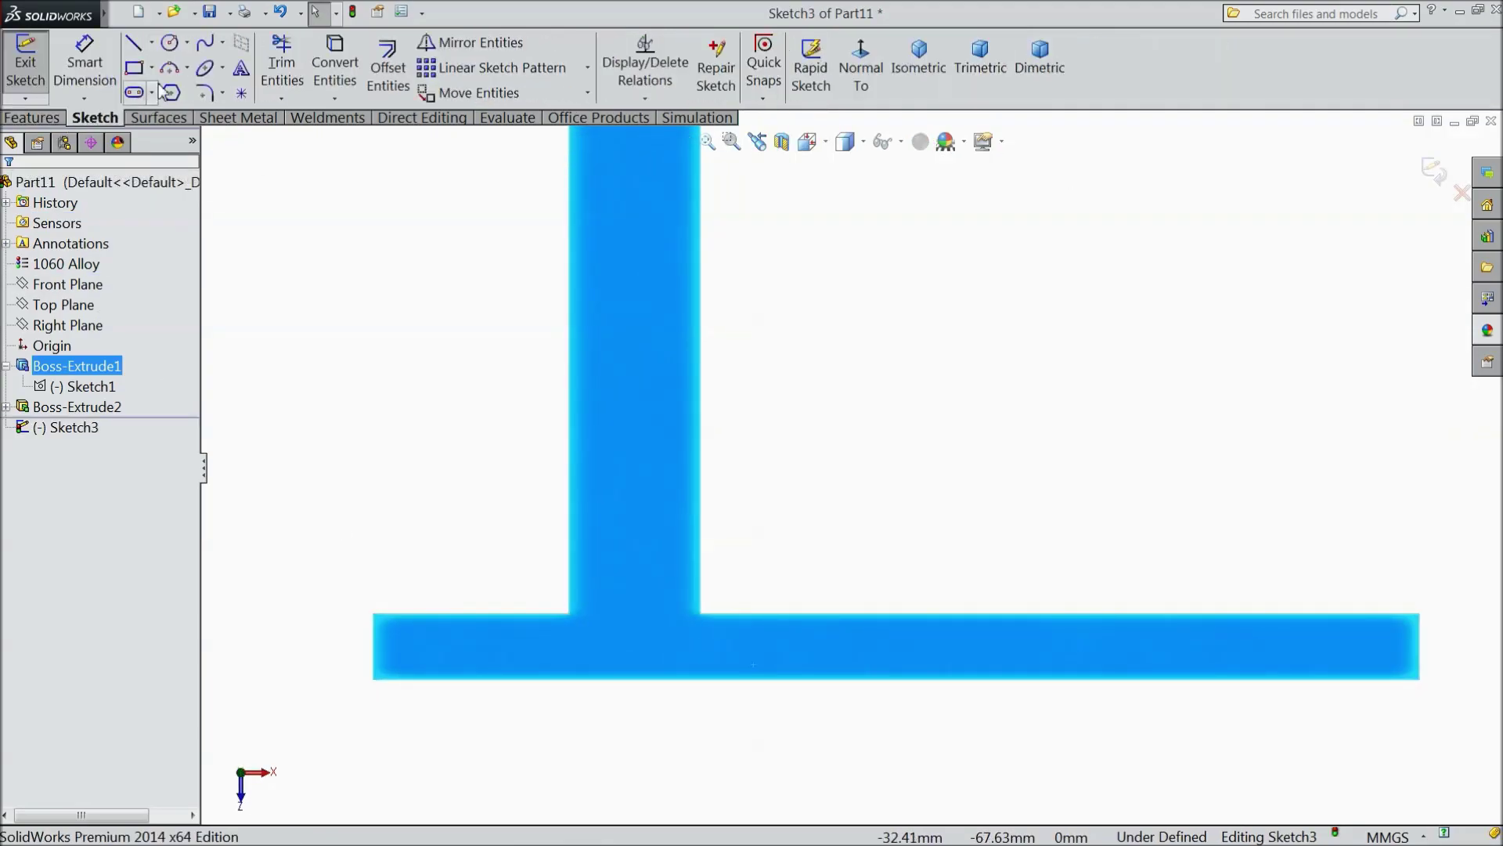
click(152, 68)
click(177, 90)
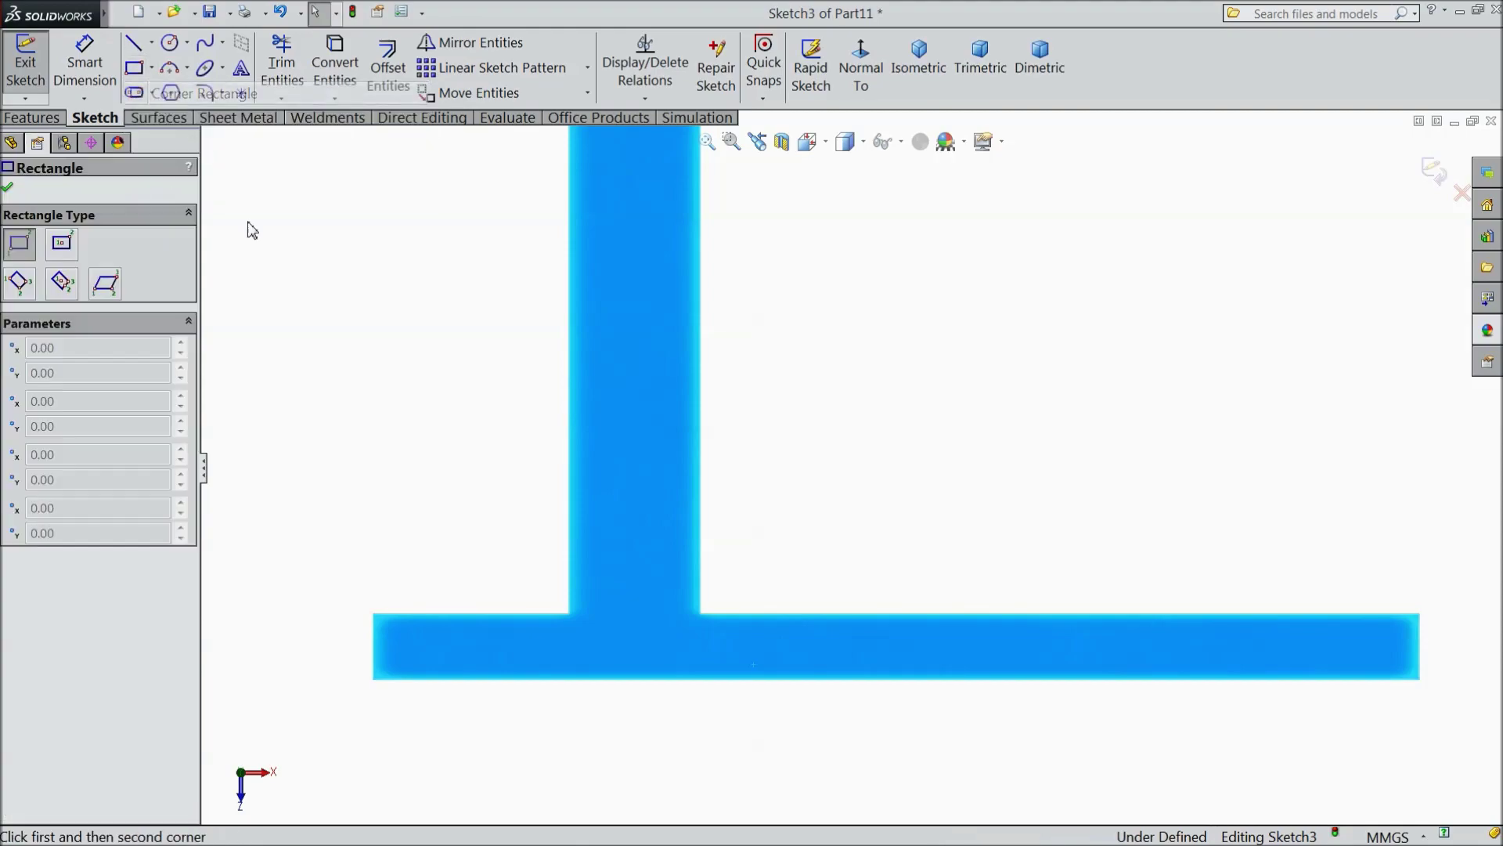
click(373, 614)
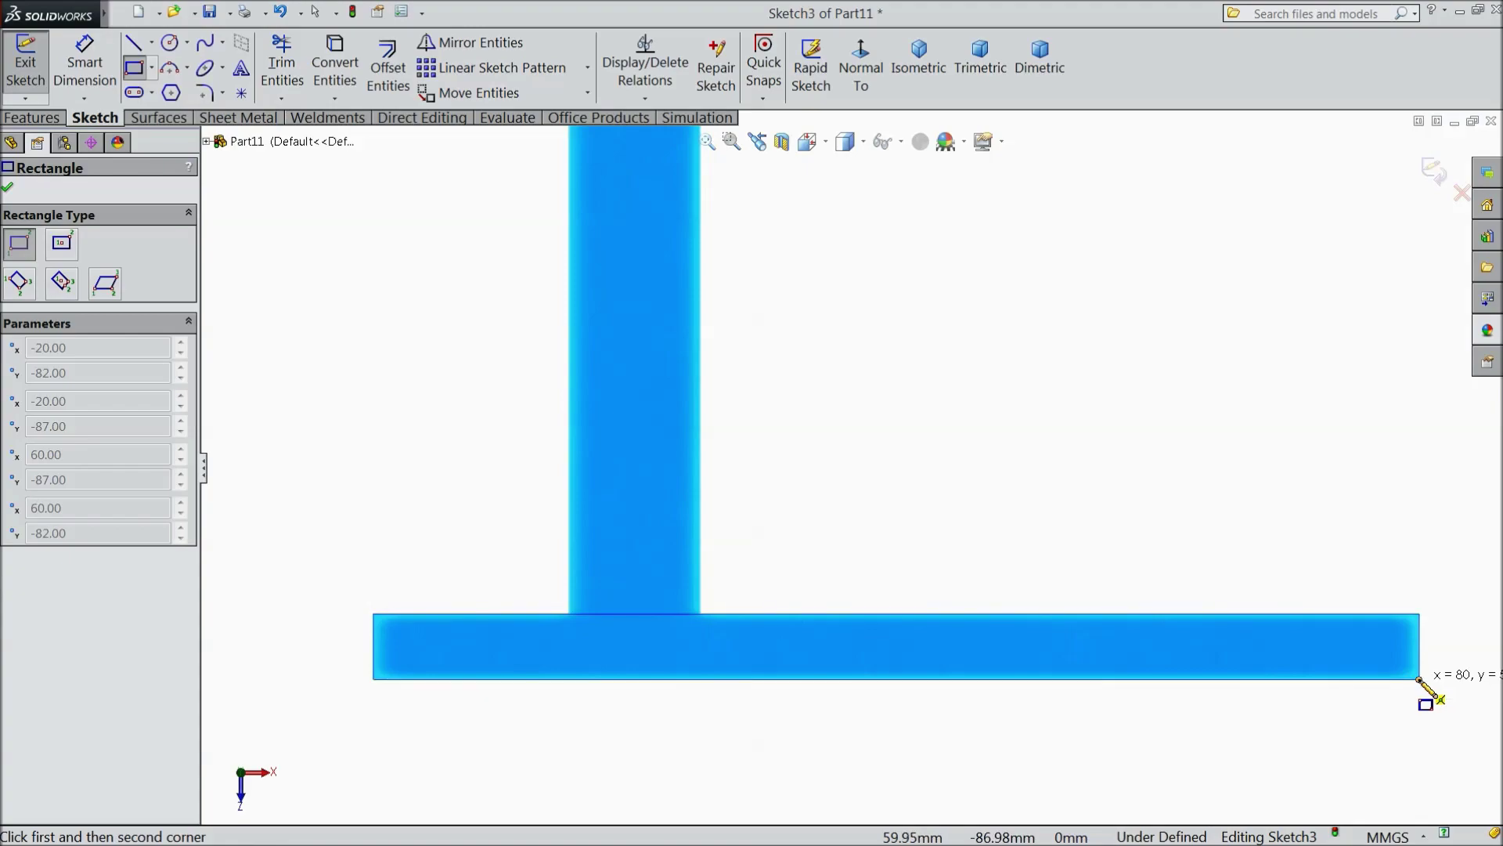
click(1419, 680)
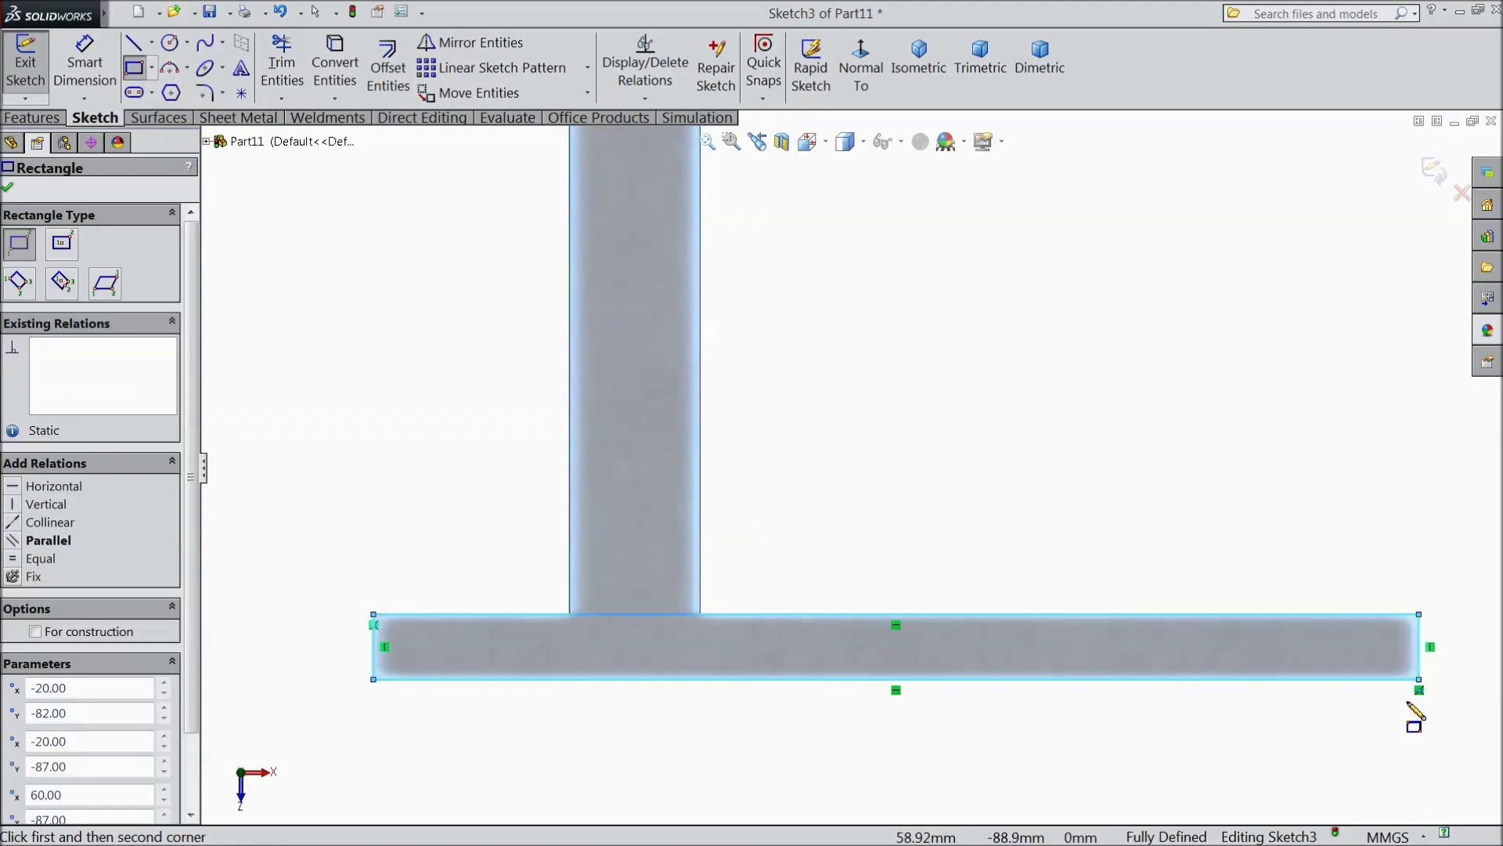
click(7, 189)
Step: Extrude the base bar rectangle by a blind depth of 3 mm, merged with the part
click(32, 117)
click(35, 66)
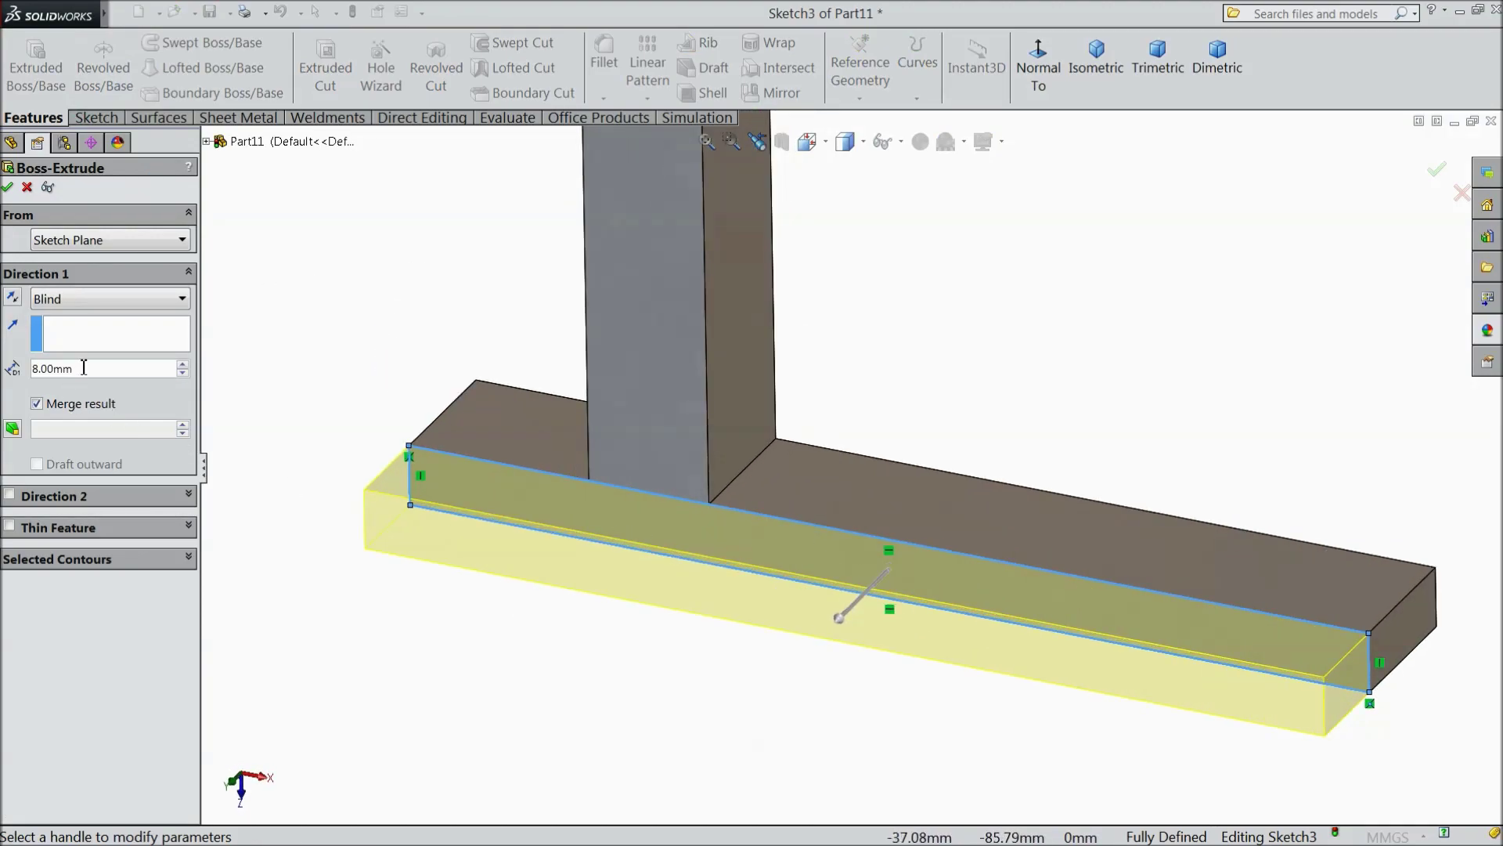
text(3)
key(Return)
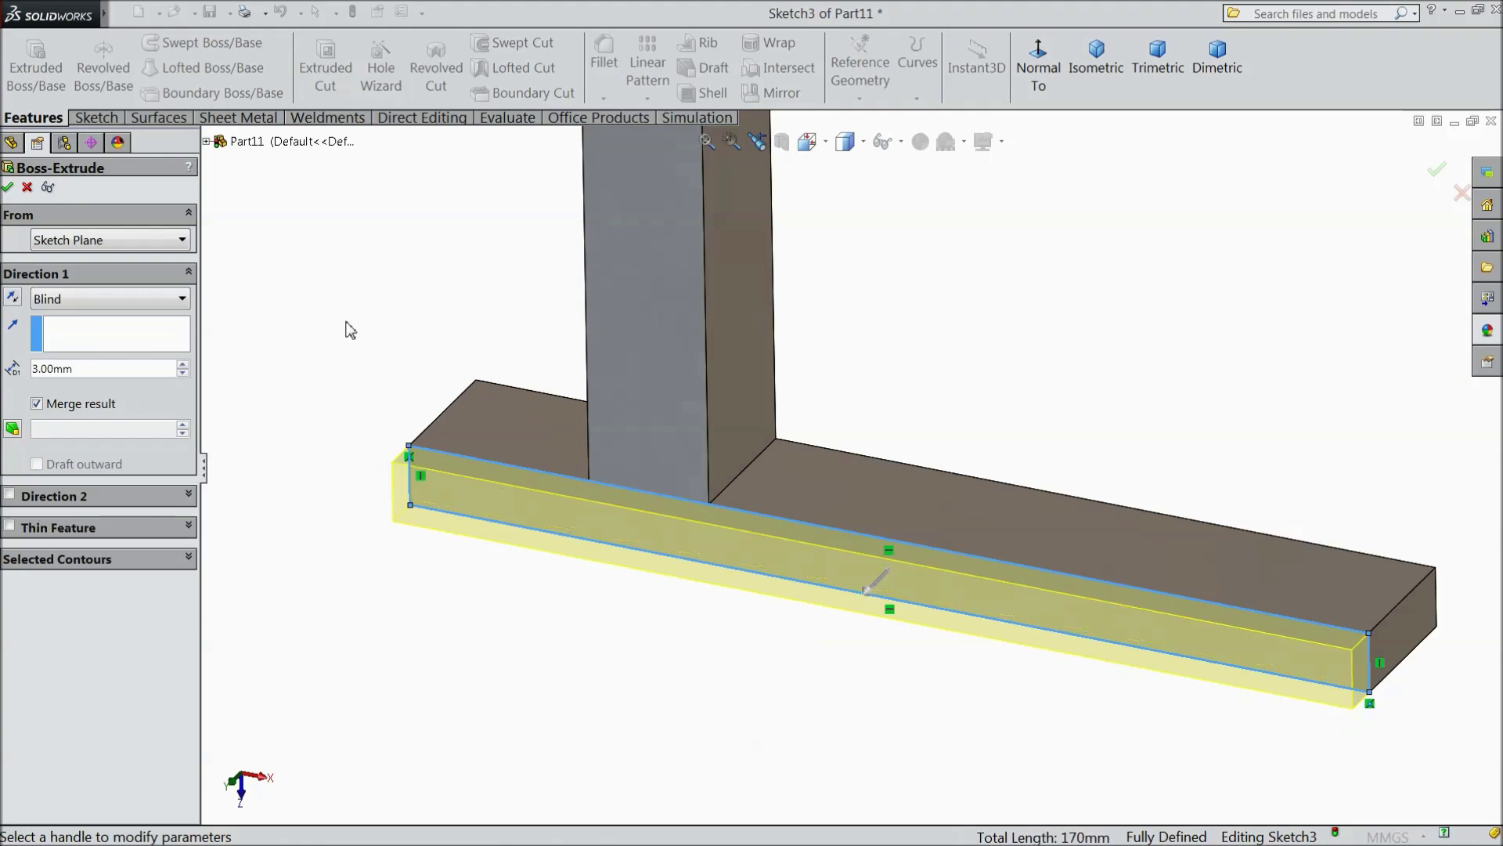
click(7, 187)
key(z)
middle_drag(425, 415, 430, 389)
Step: Create a mid plane between the two opposite side faces of the vertical arm
click(860, 98)
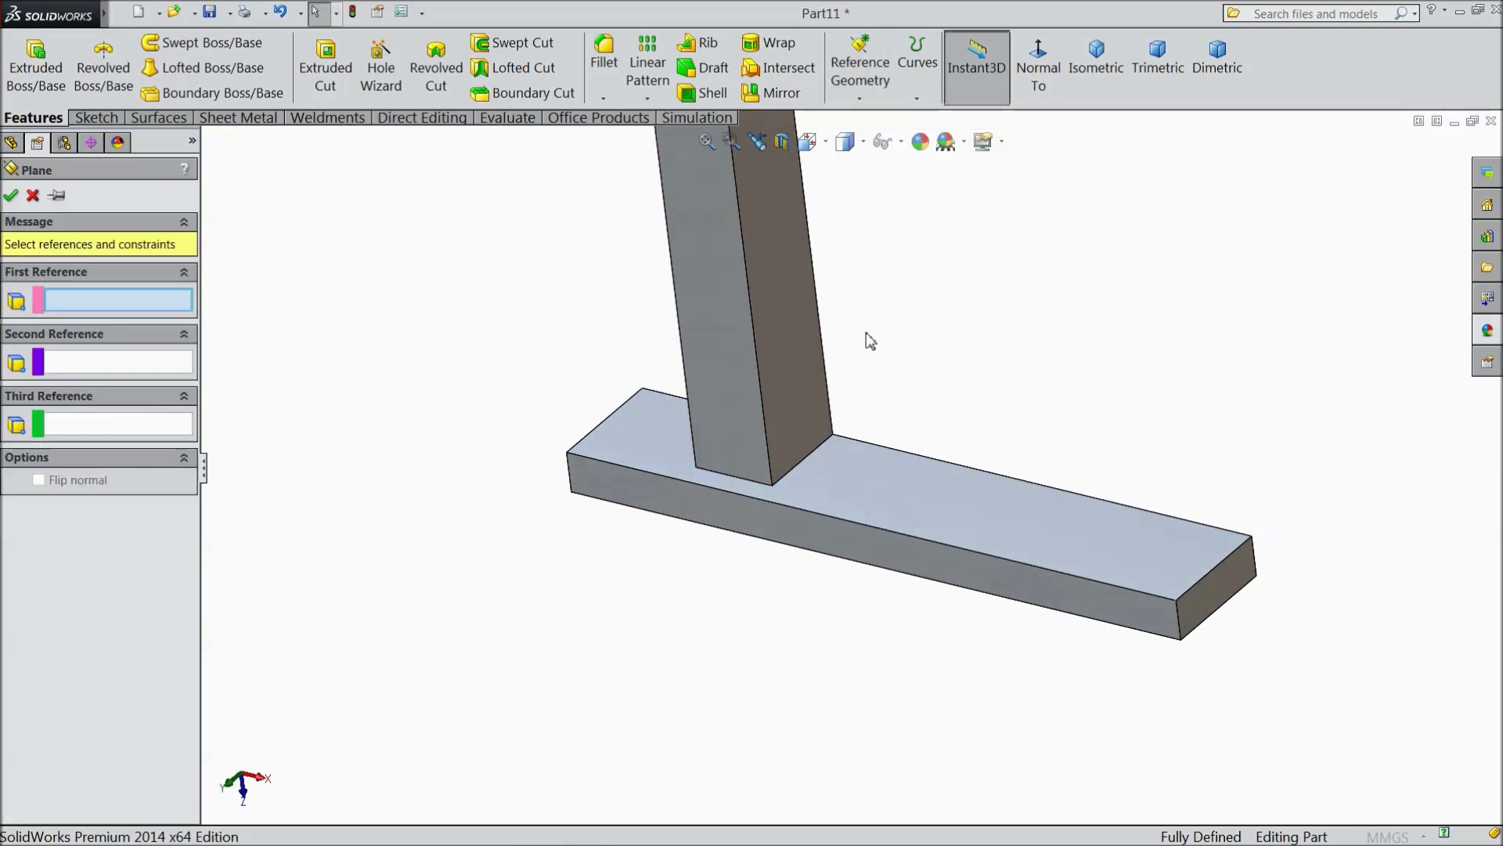
middle_drag(864, 331, 727, 410)
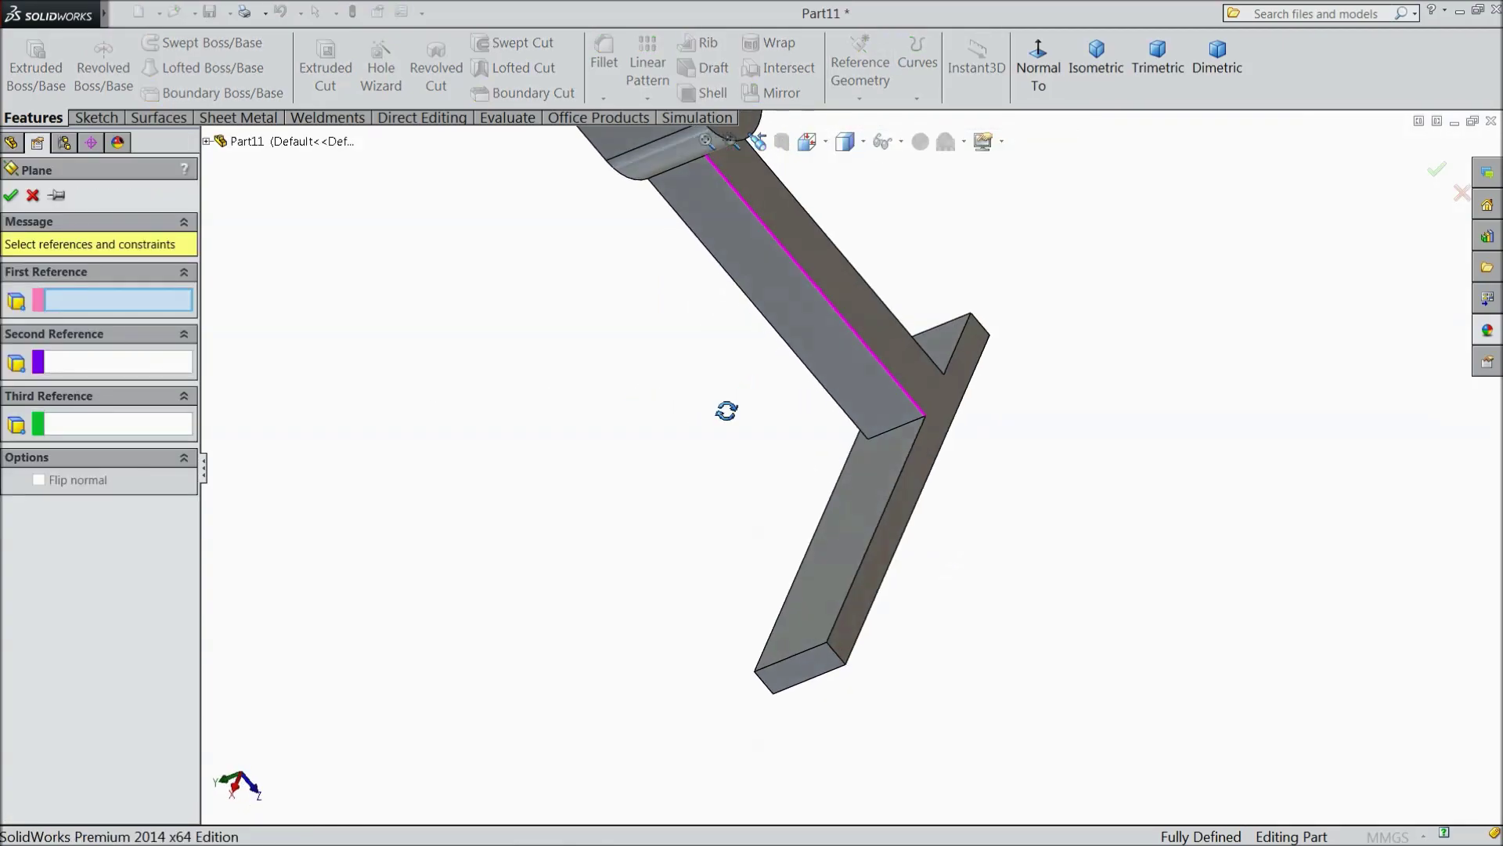
click(861, 302)
middle_drag(618, 413, 712, 344)
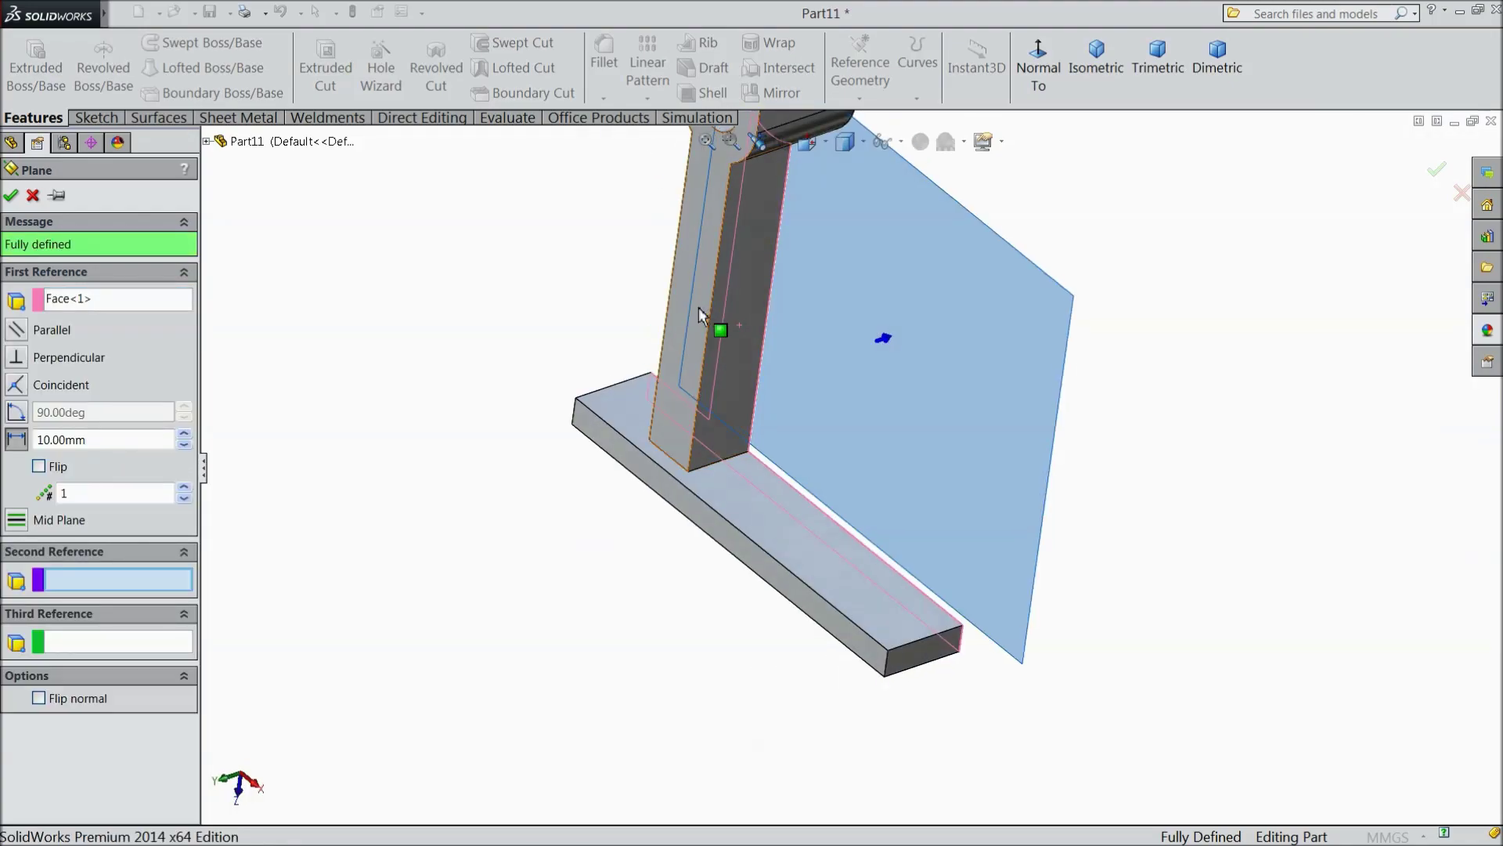
click(695, 304)
middle_drag(495, 561, 424, 544)
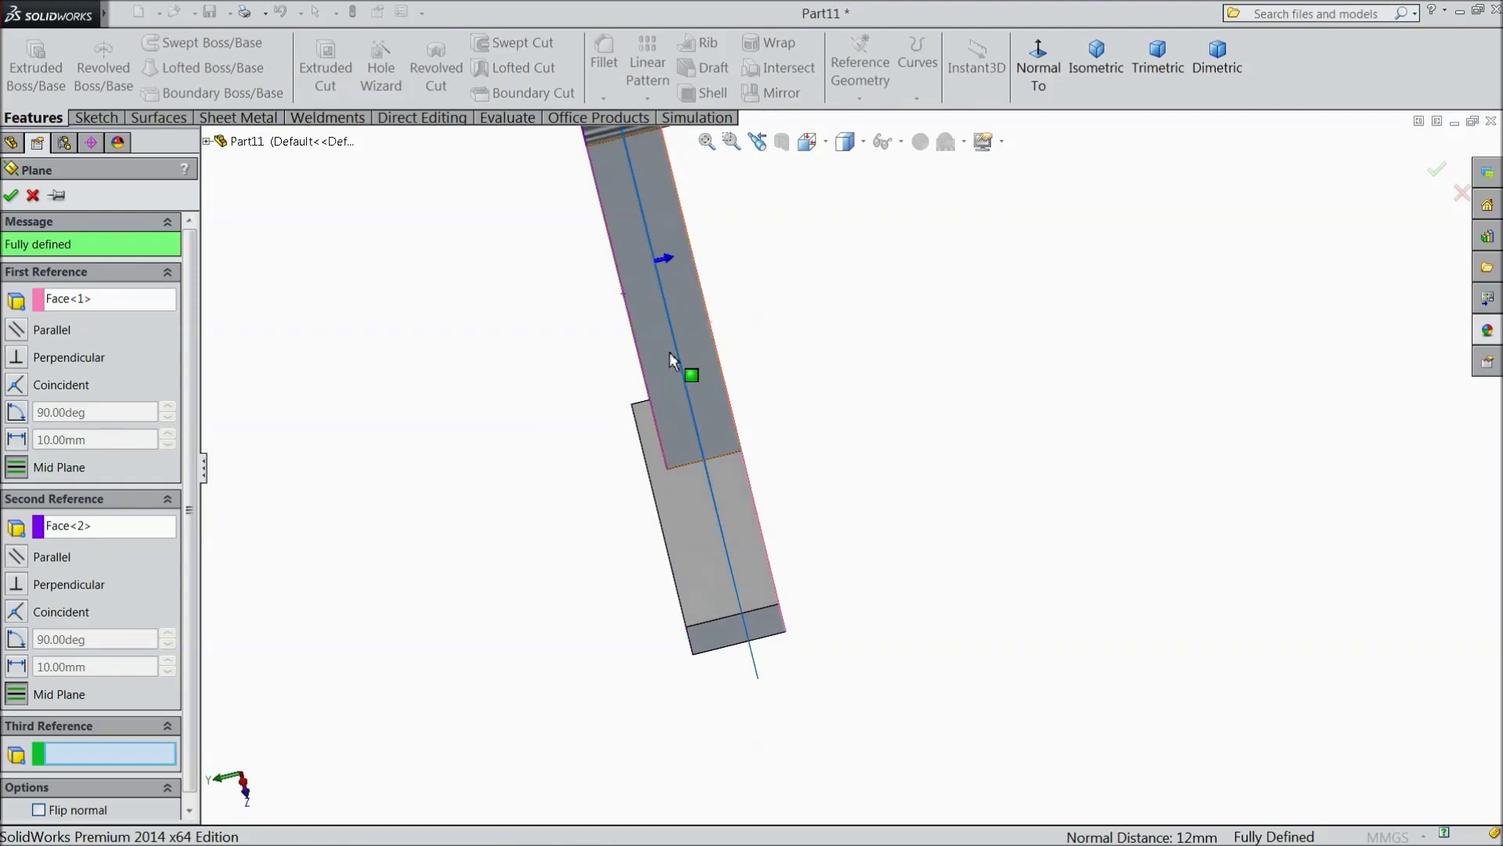
scroll(681, 362, down, 2)
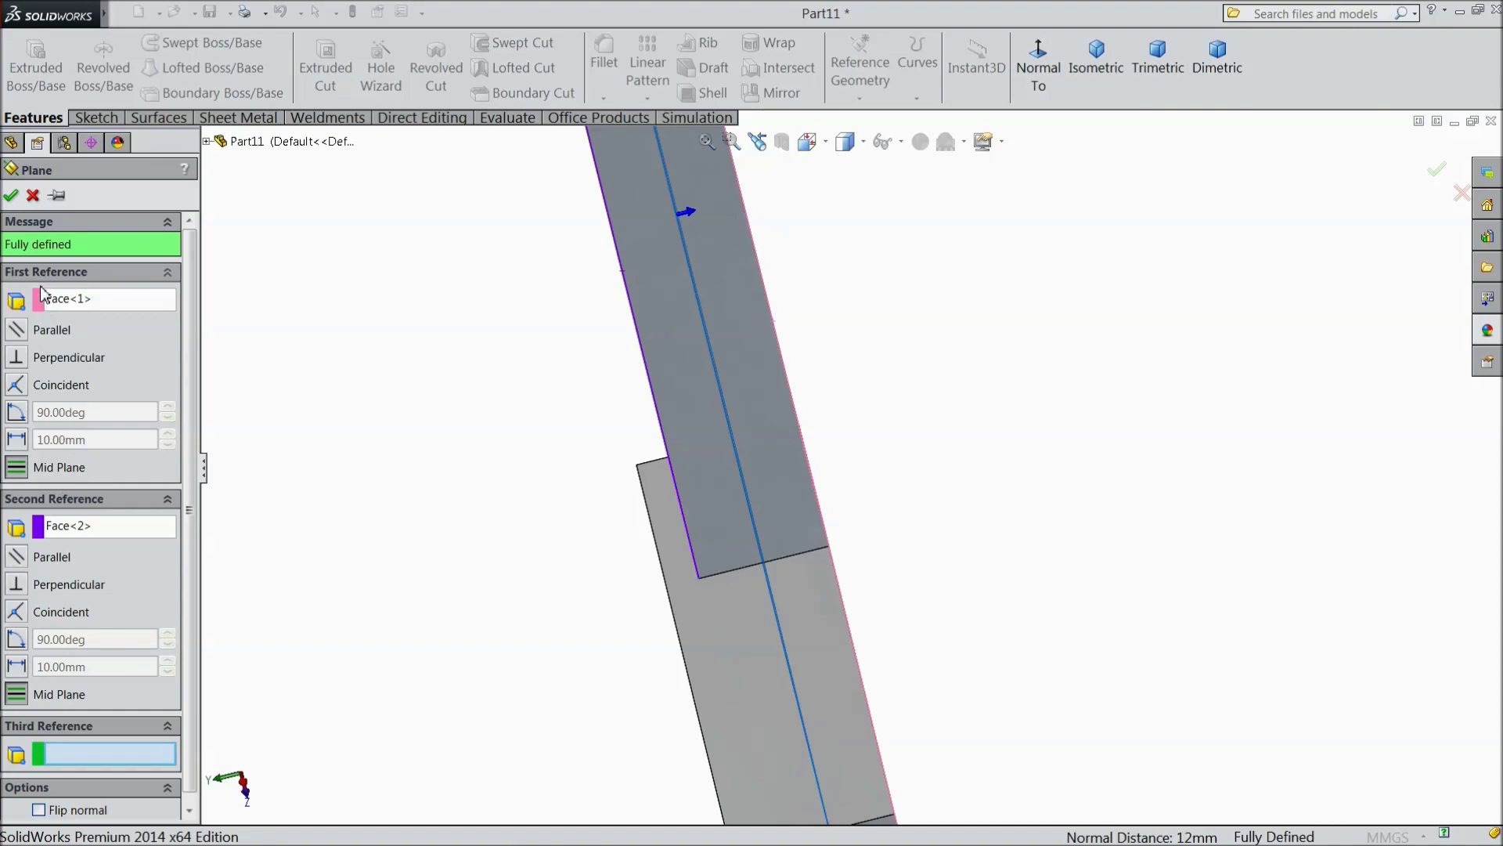
click(12, 197)
Step: Start a sketch on the new mid plane through the arm and view it face-on
scroll(453, 473, up, 3)
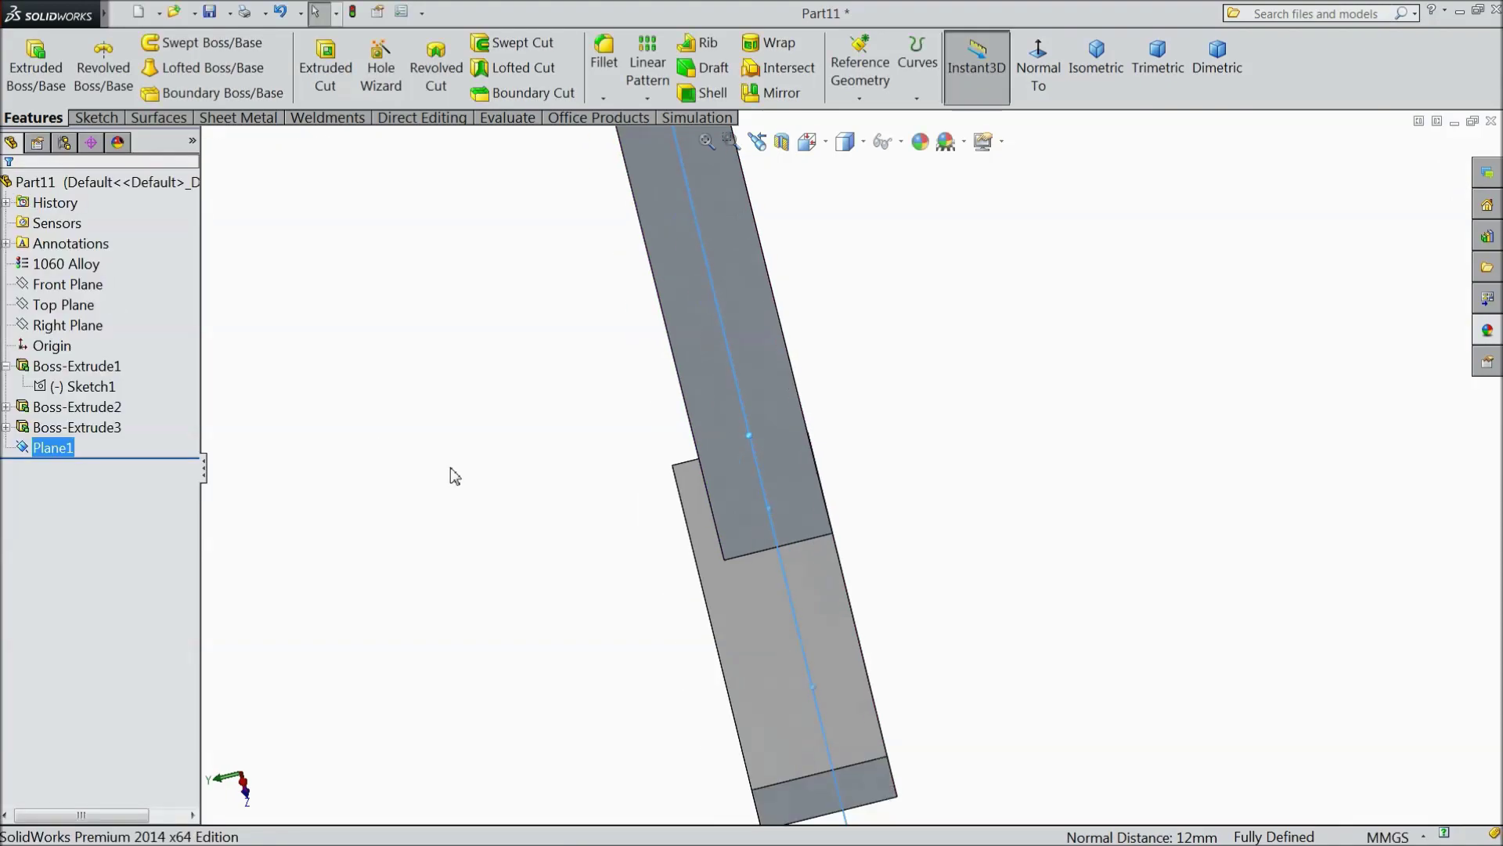
middle_drag(609, 475, 689, 419)
click(873, 436)
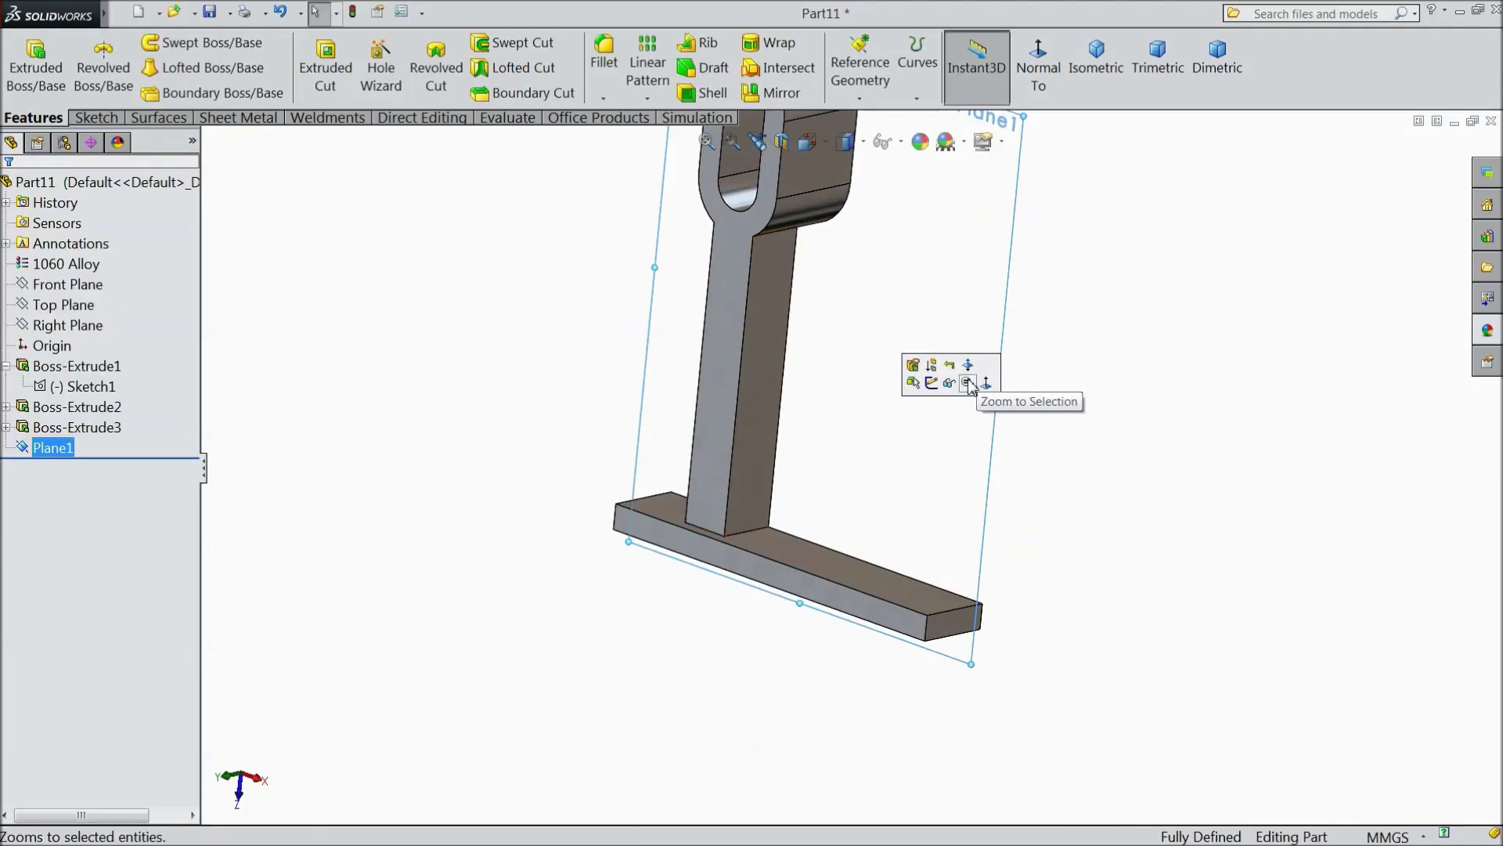
click(932, 383)
click(1035, 70)
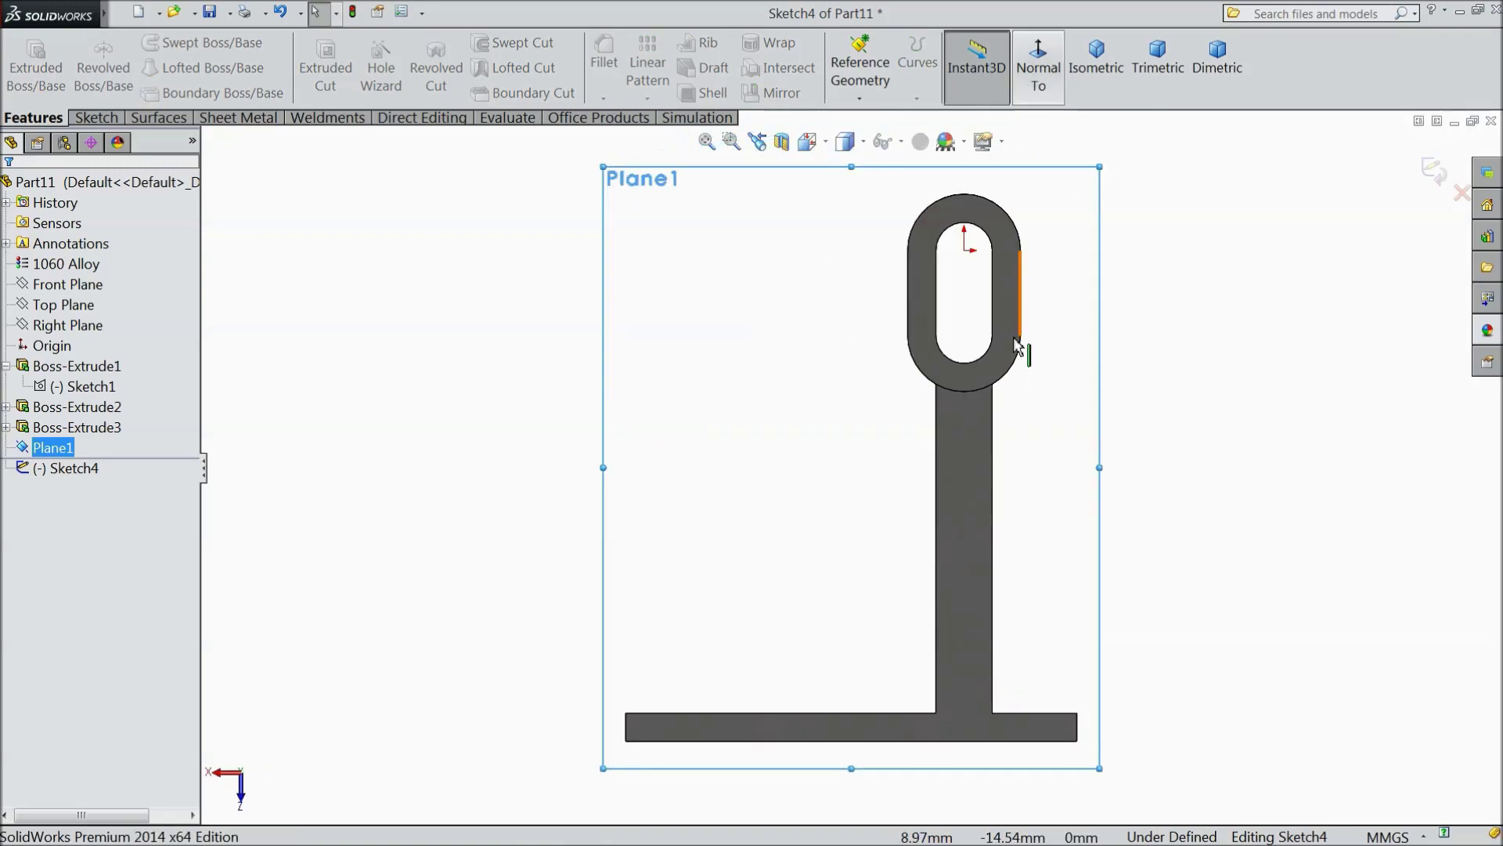
Step: Sketch a circle of about 5.23 mm radius beside the arm, above the short end of the base bar
scroll(973, 745, down, 5)
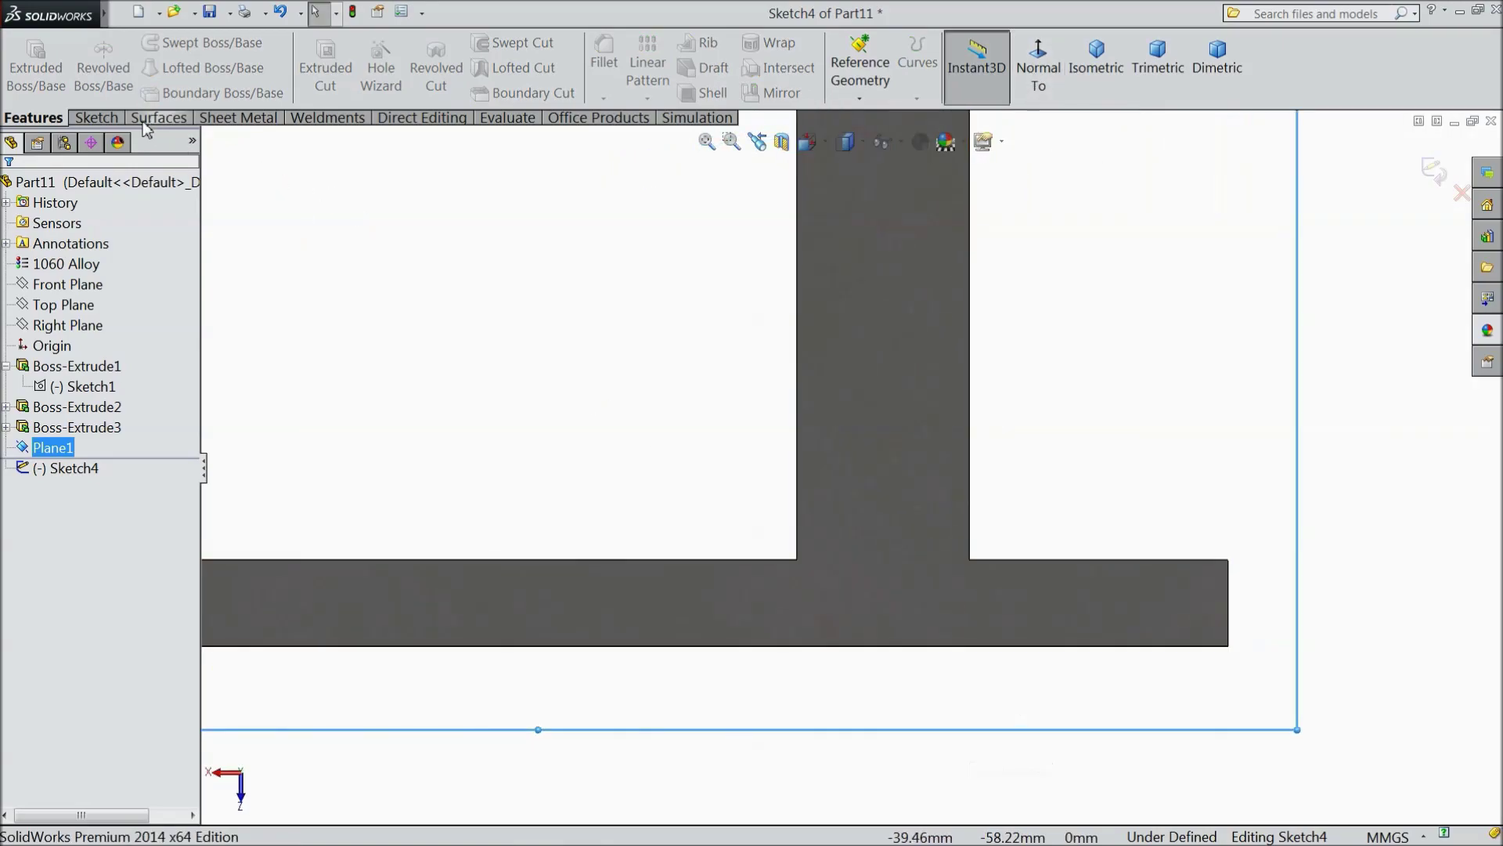
click(96, 118)
click(169, 43)
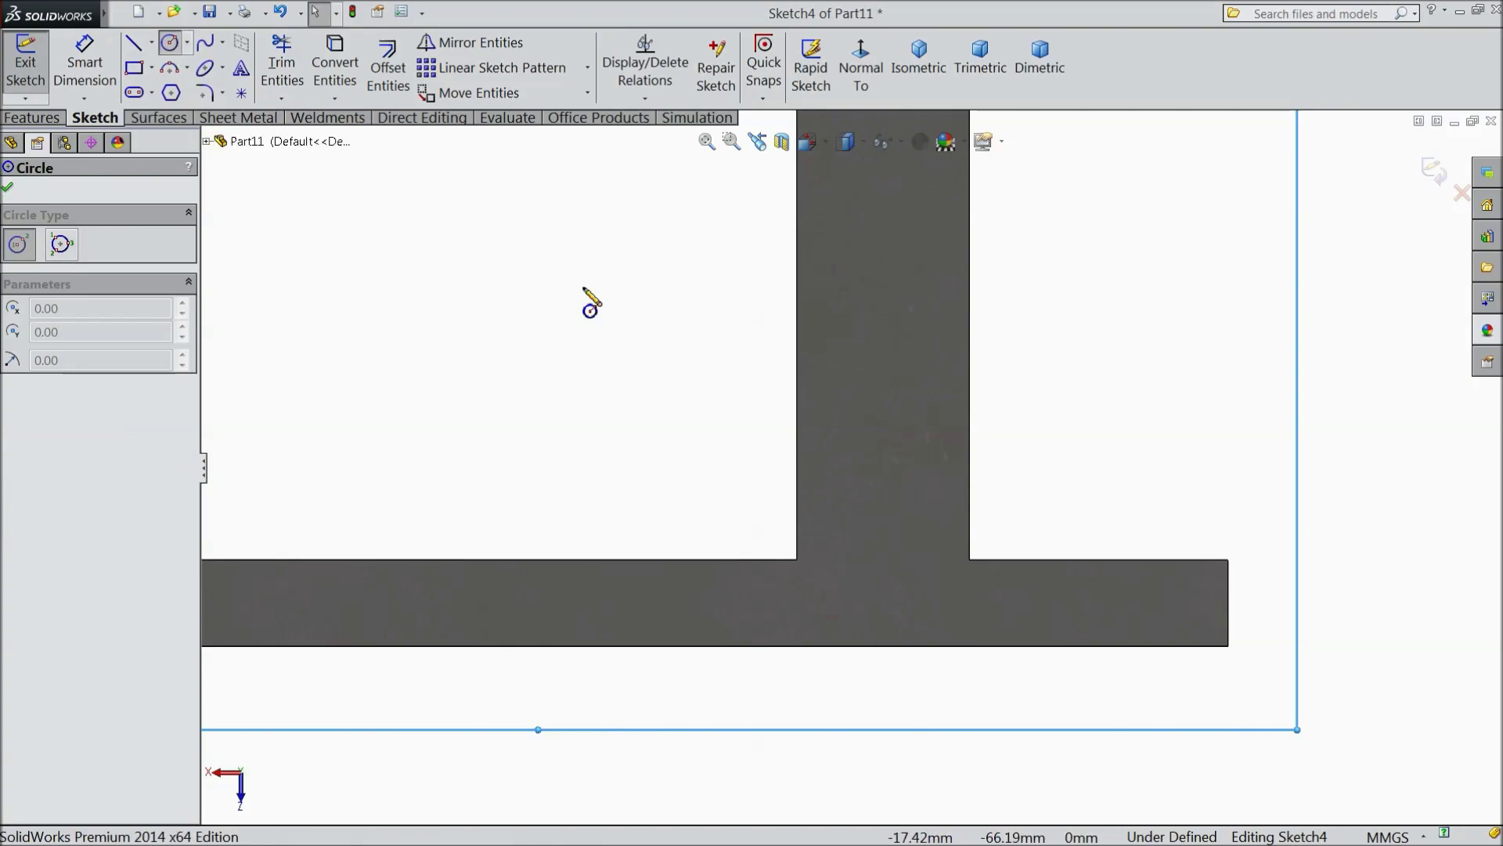
click(1129, 383)
click(1115, 473)
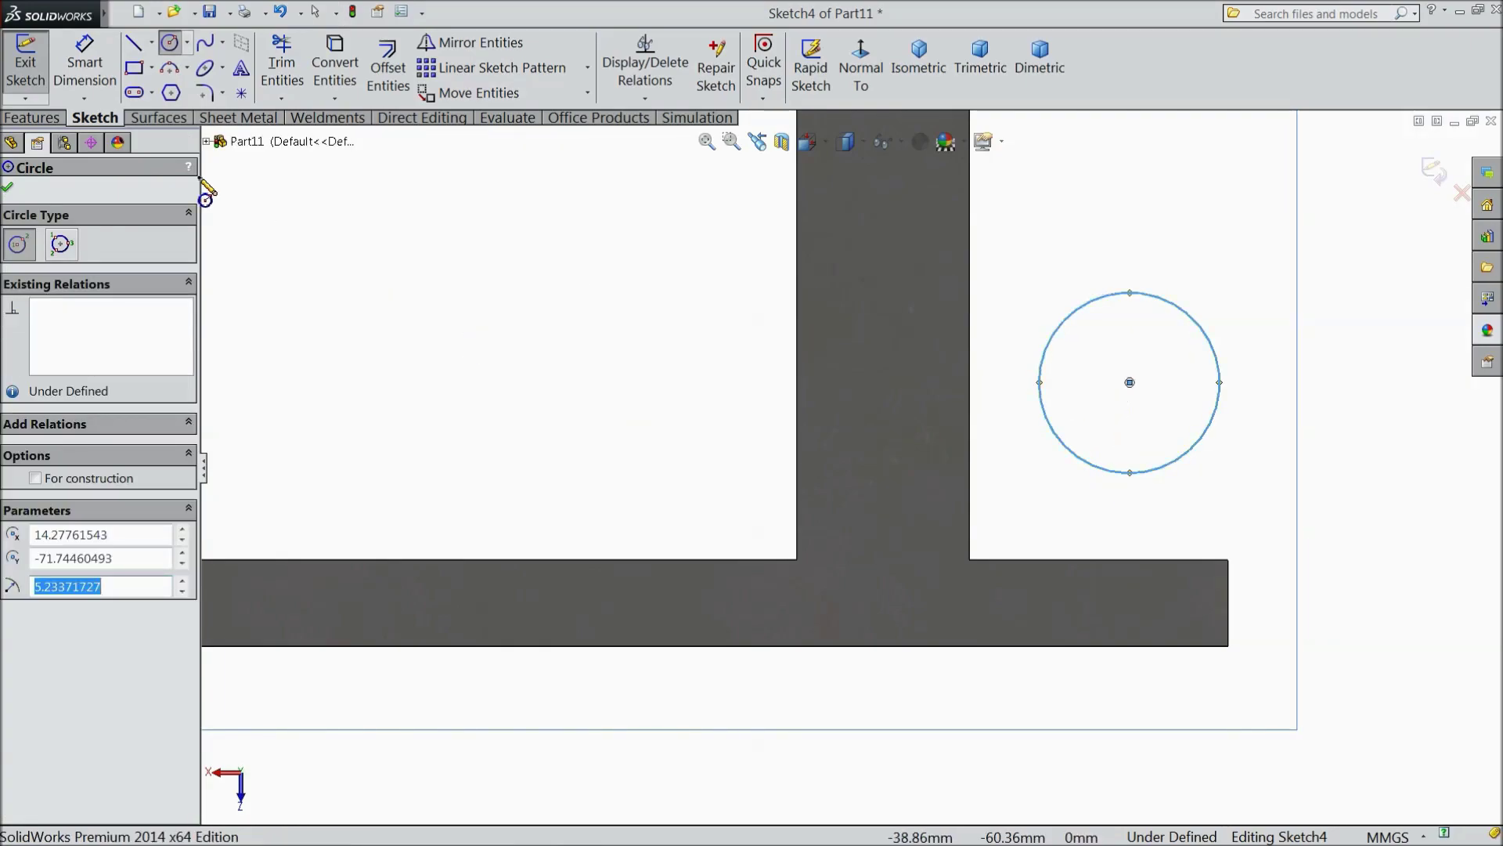
click(9, 188)
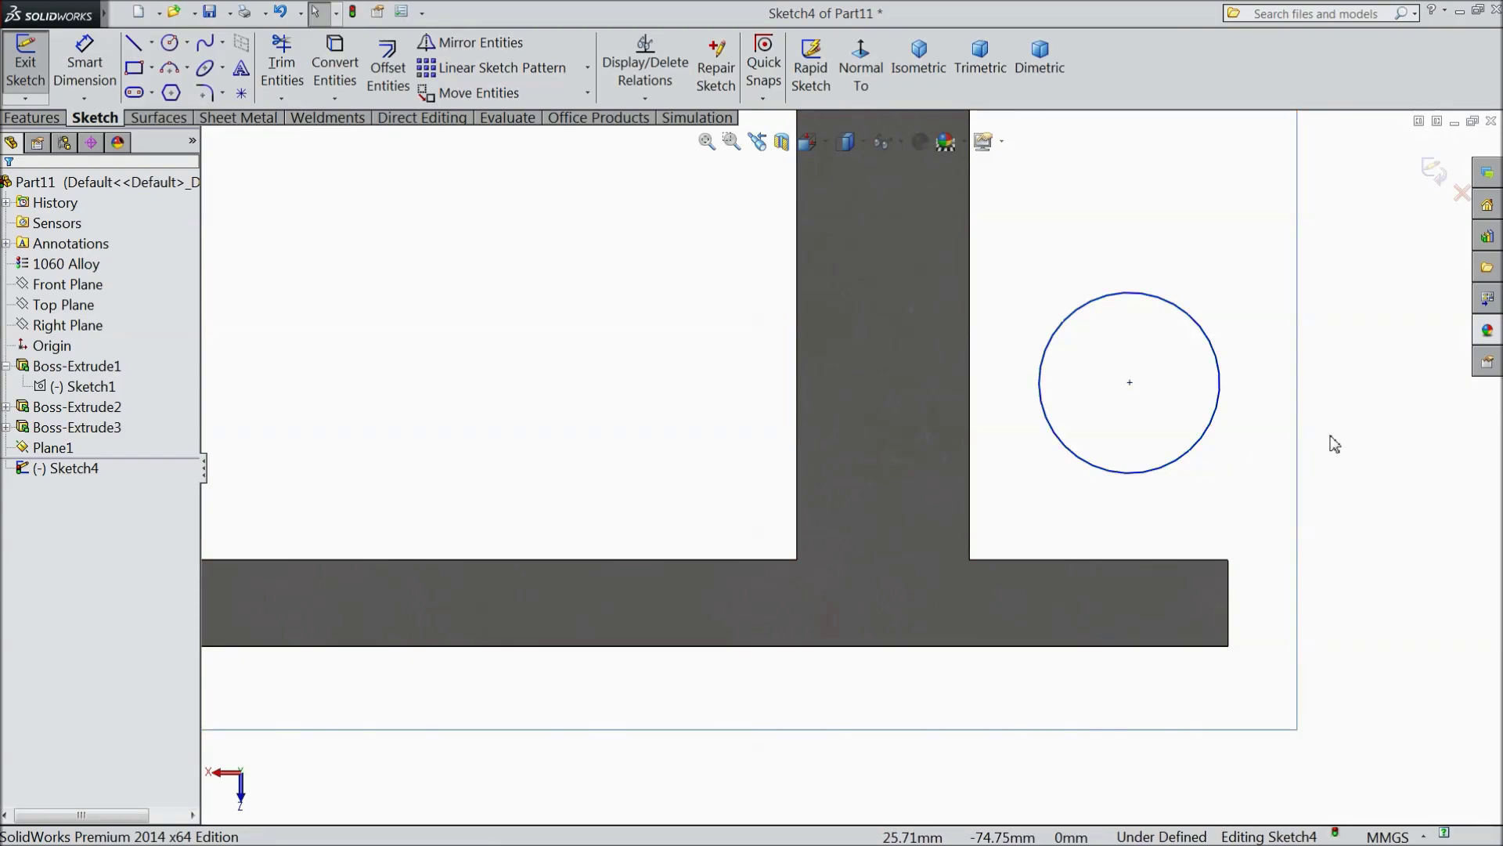
Step: Make the circle tangent to the upper edge of the base bar's short end and to the adjacent arm edge
click(1172, 463)
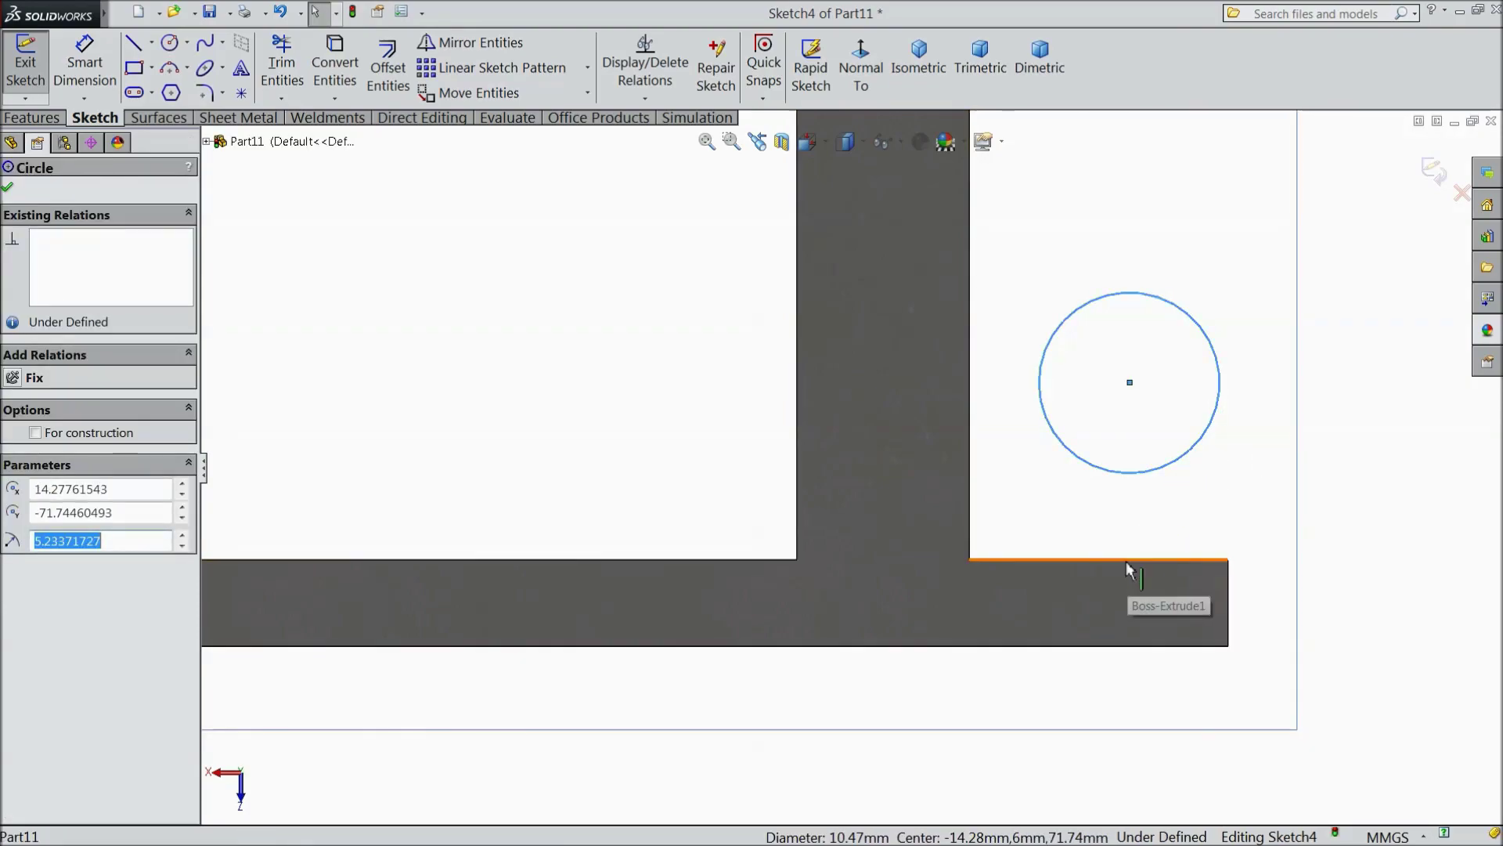
ctrl+click(1128, 560)
click(1174, 502)
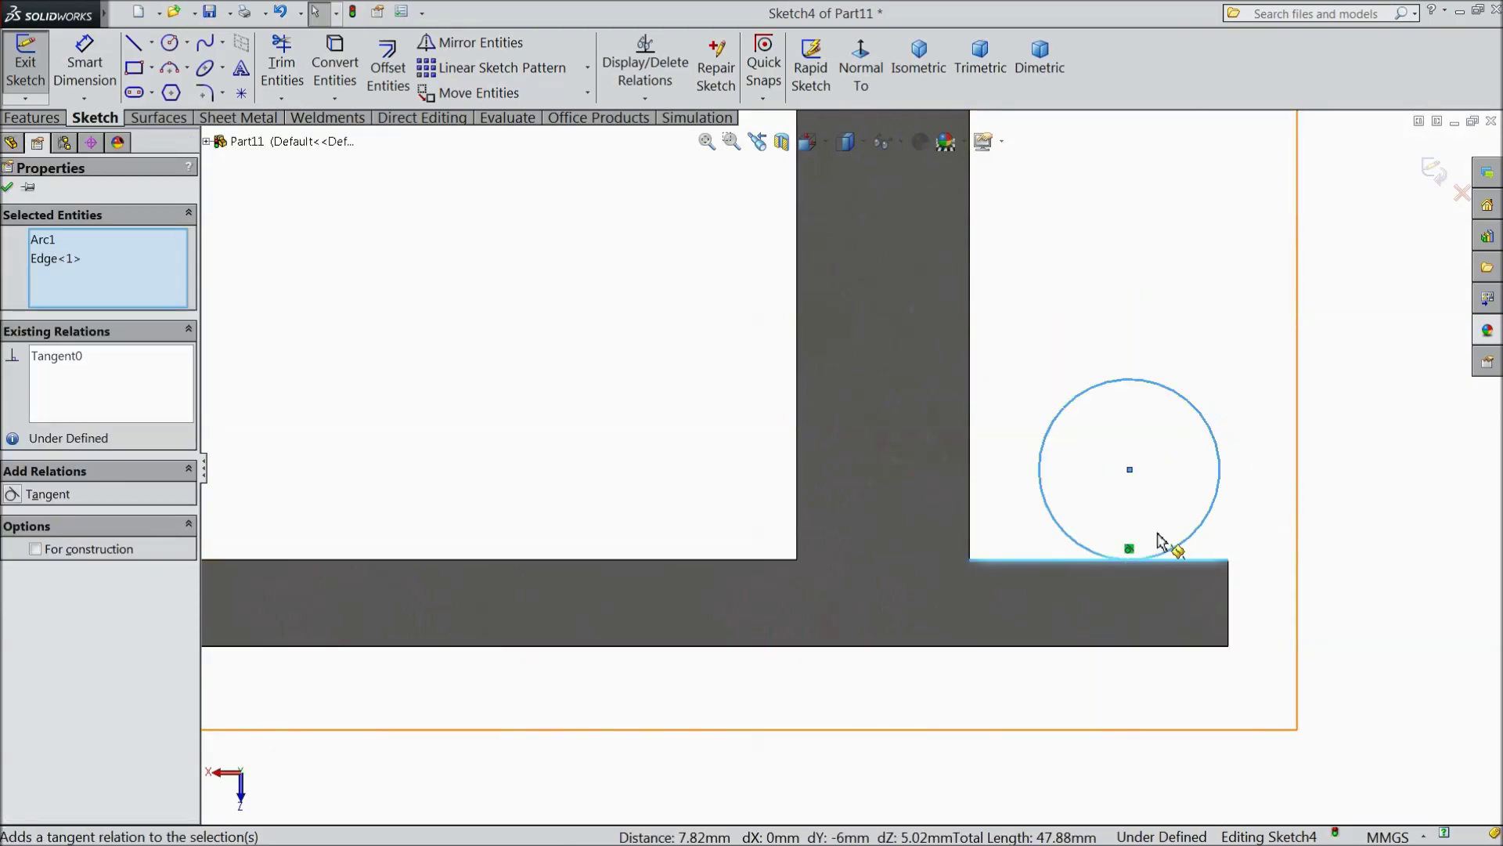
click(969, 488)
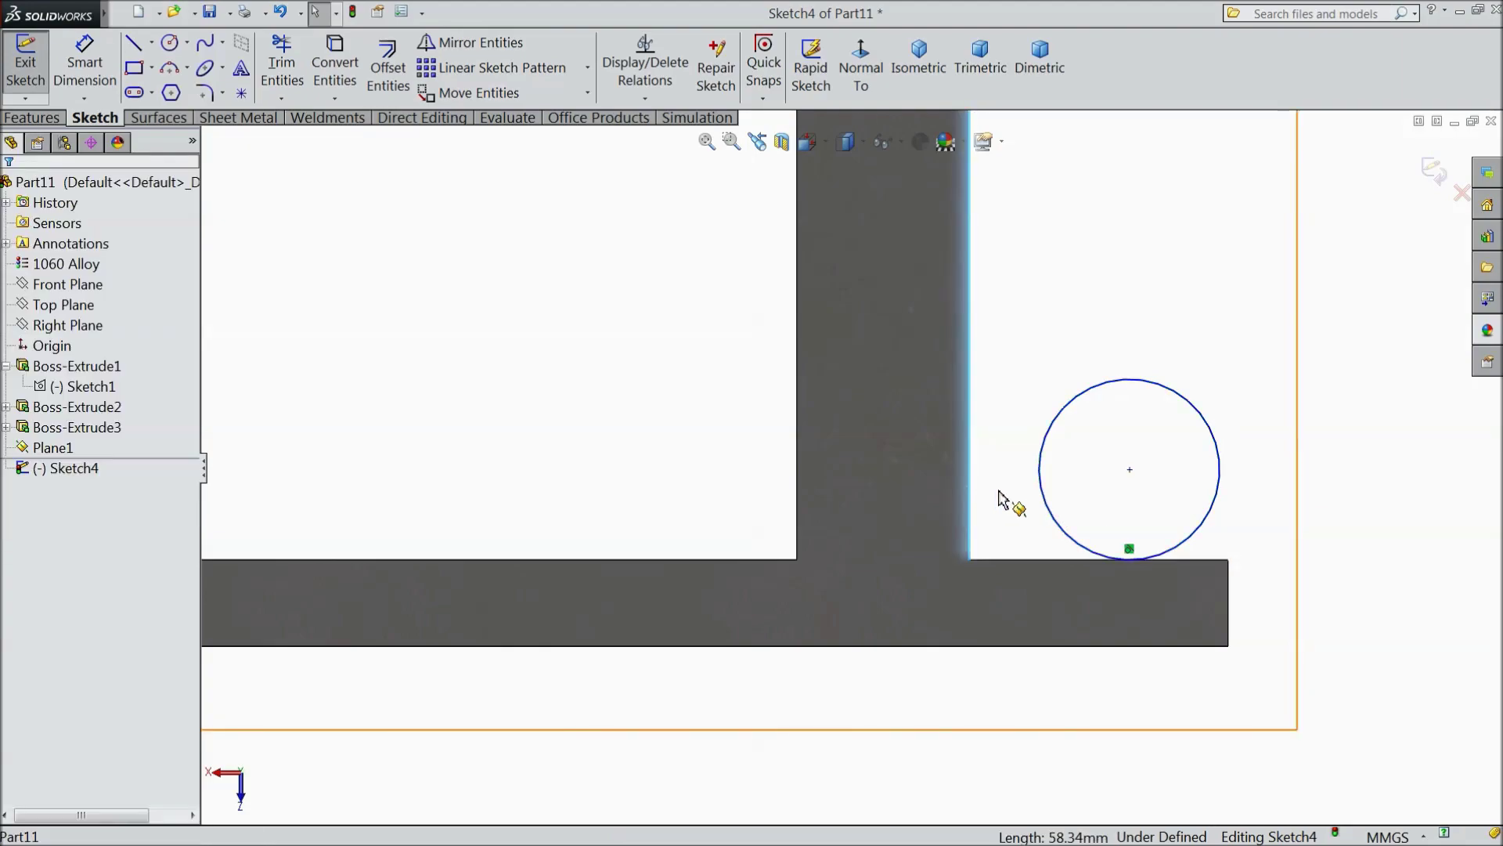
ctrl+click(1041, 507)
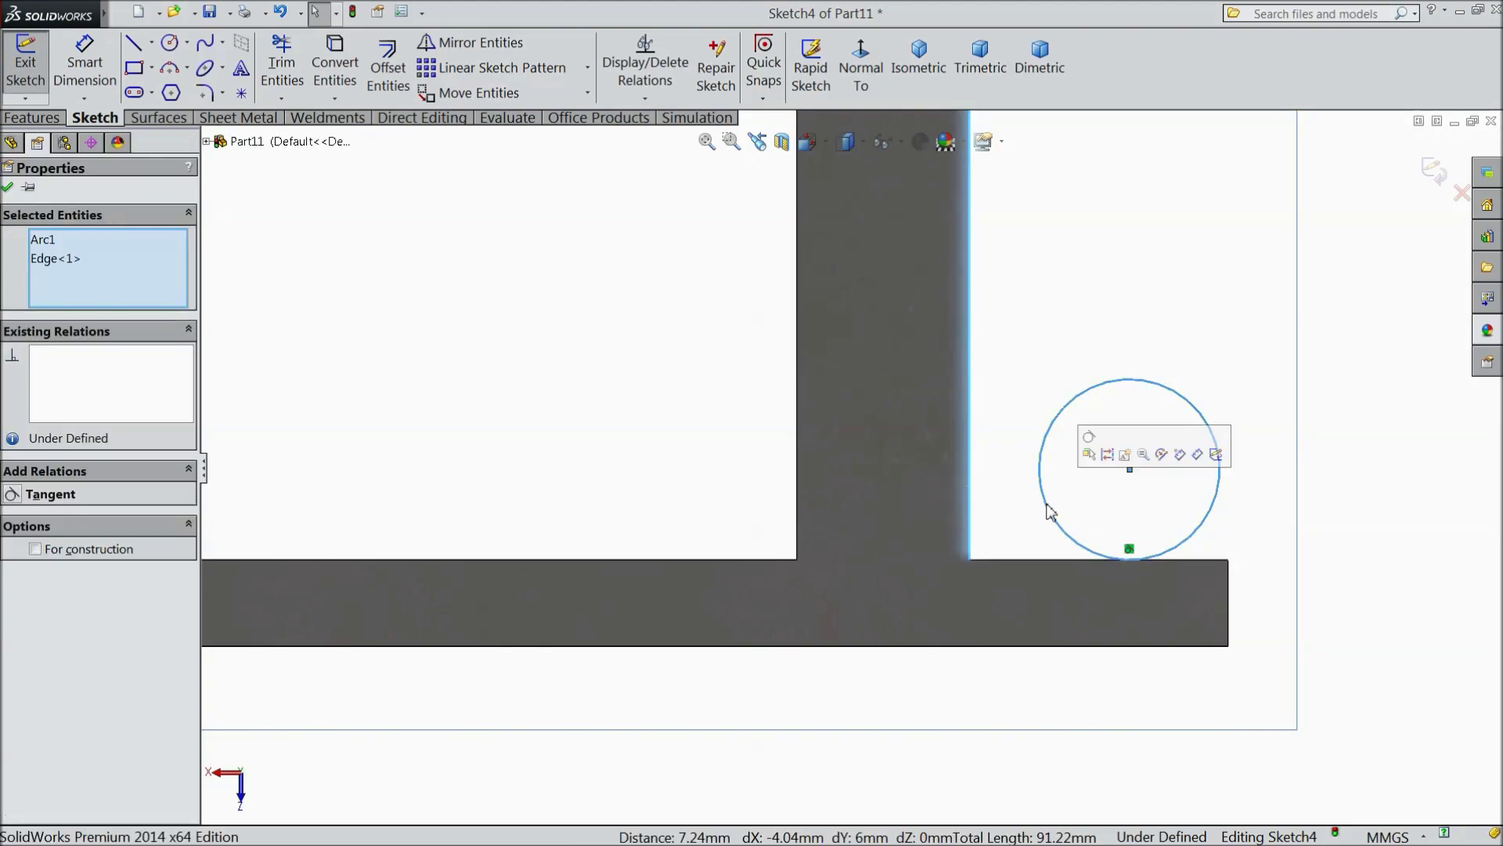
click(1090, 441)
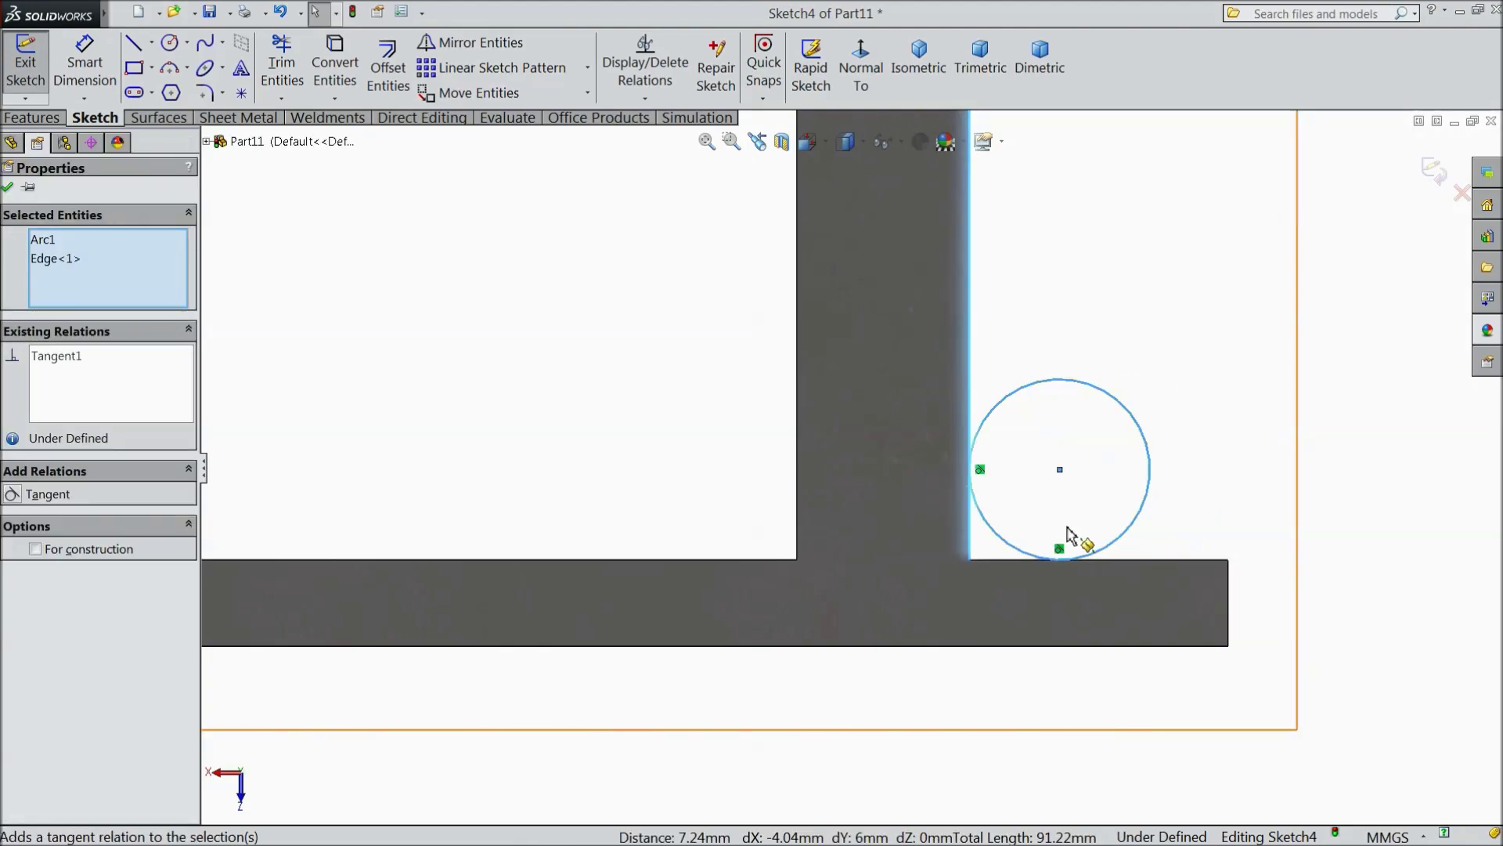
click(7, 188)
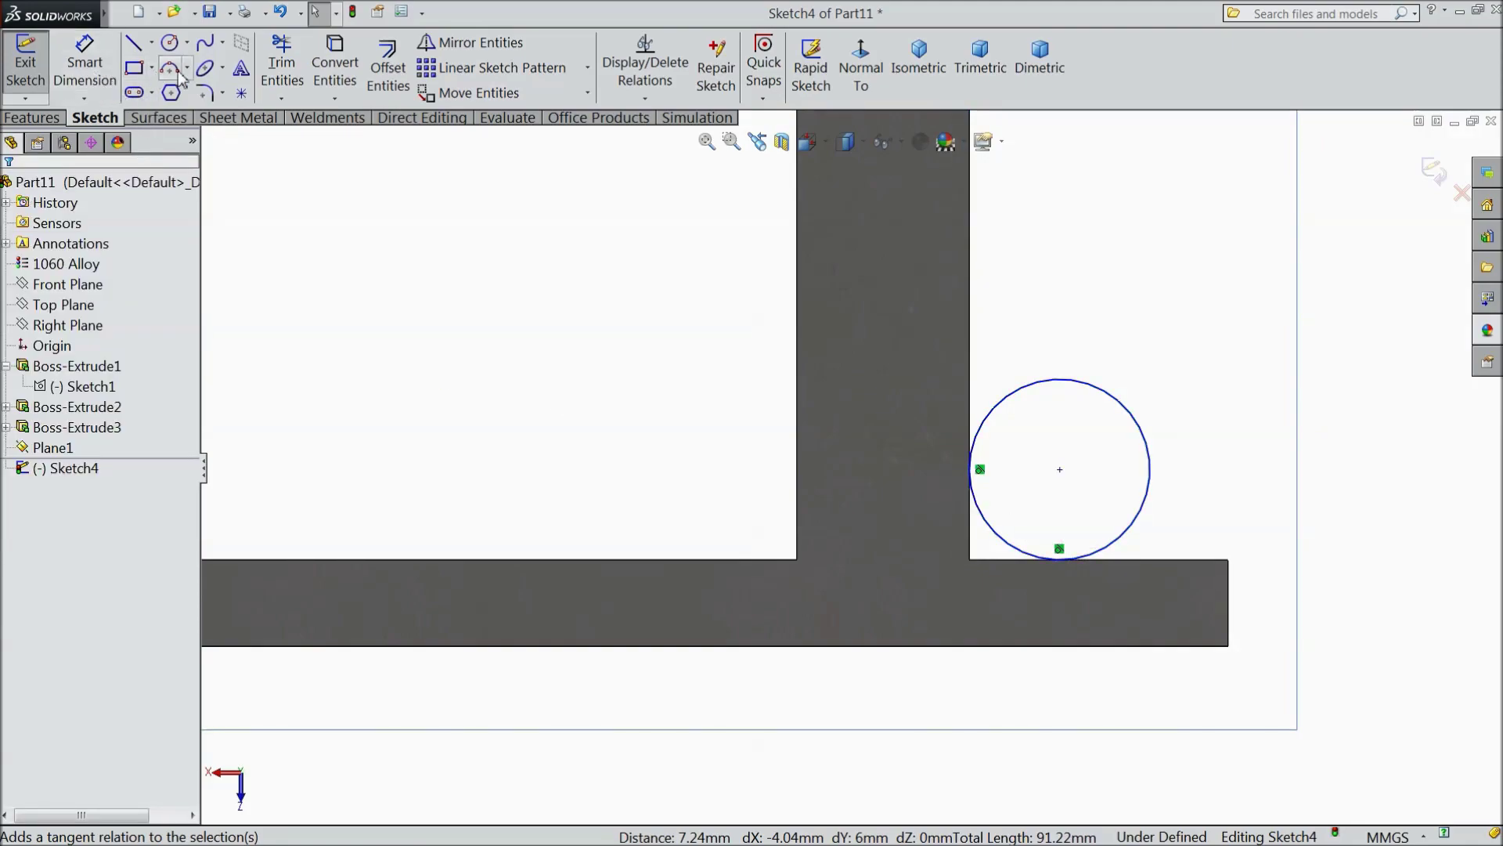
Step: Try to trim the circle back to its tangent points and undo the trim
click(282, 66)
click(1078, 392)
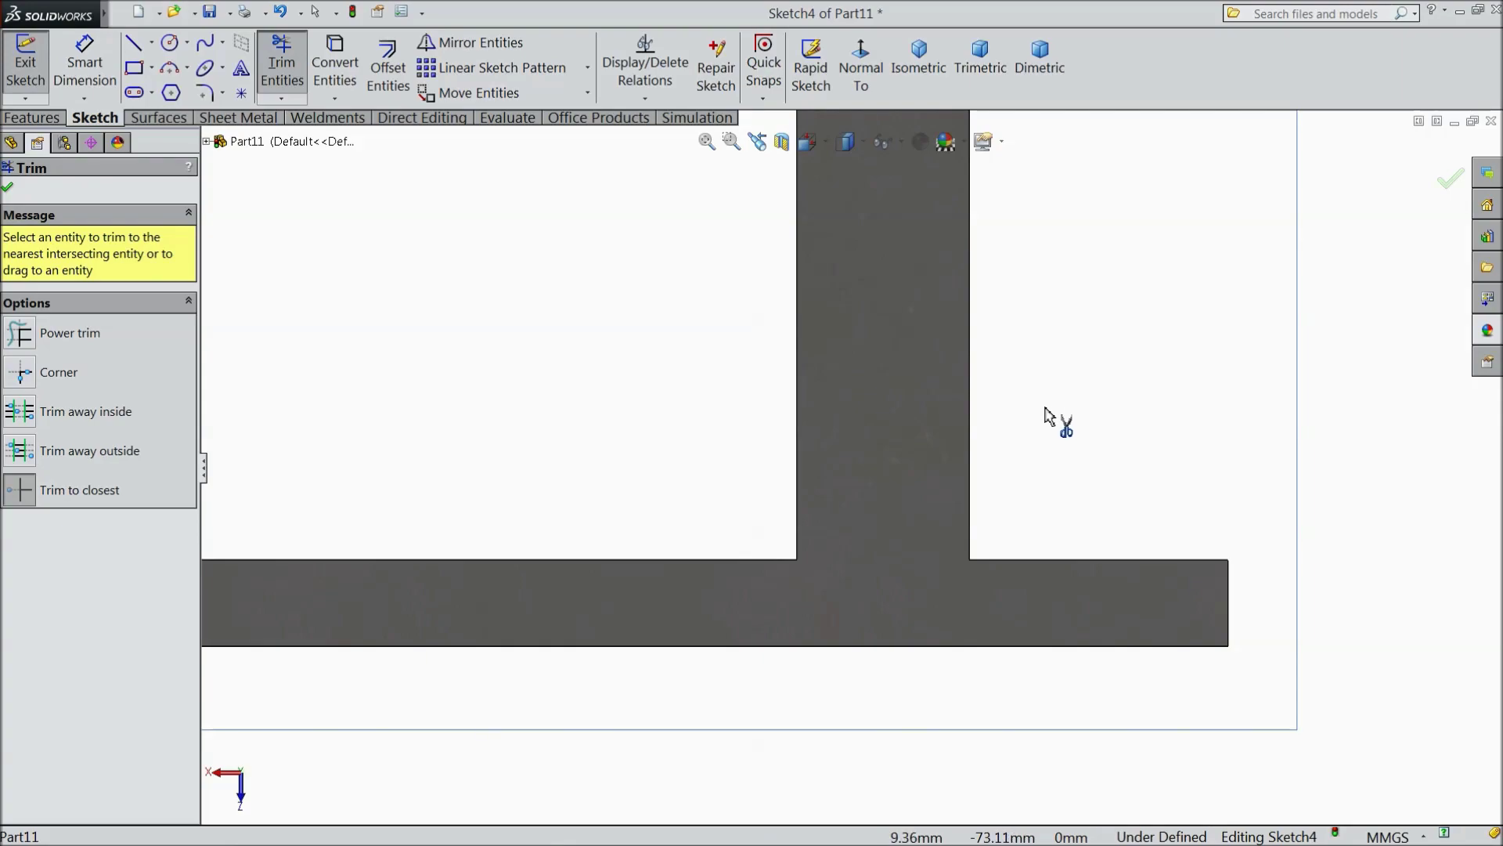
click(279, 12)
scroll(975, 490, down, 2)
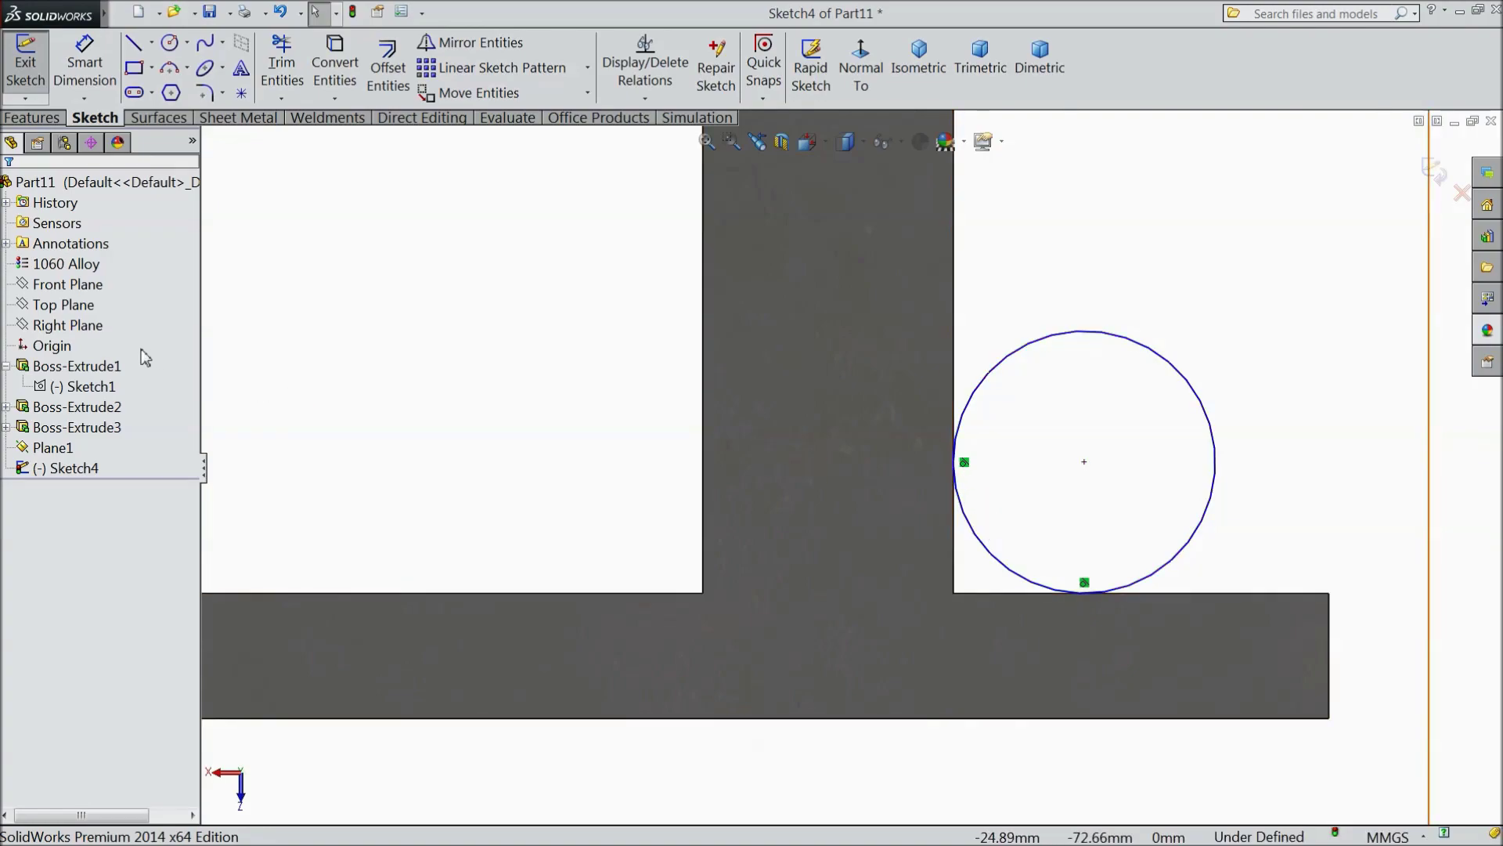
click(962, 413)
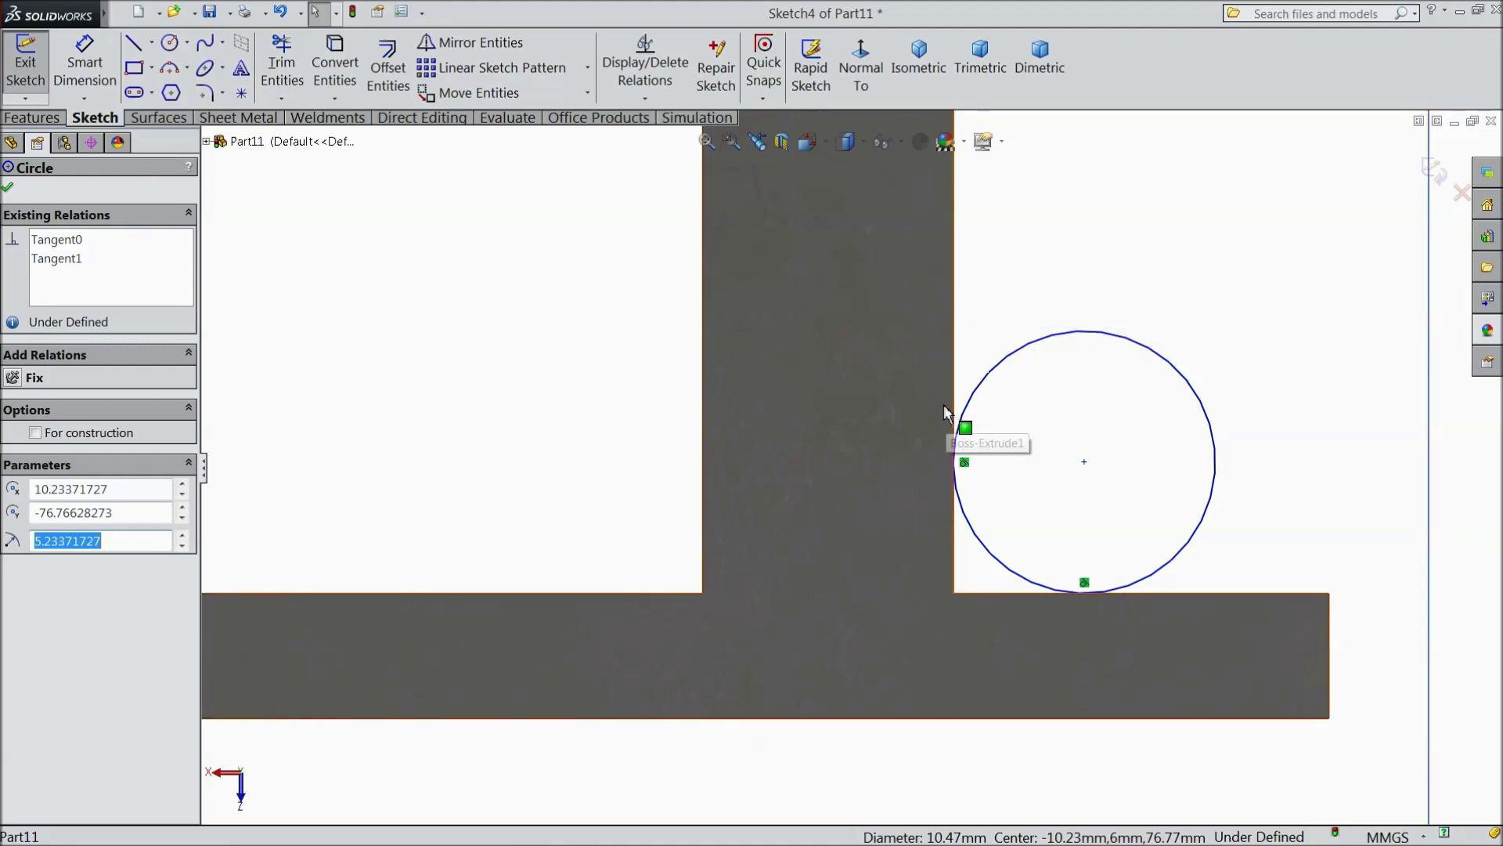
ctrl+click(953, 401)
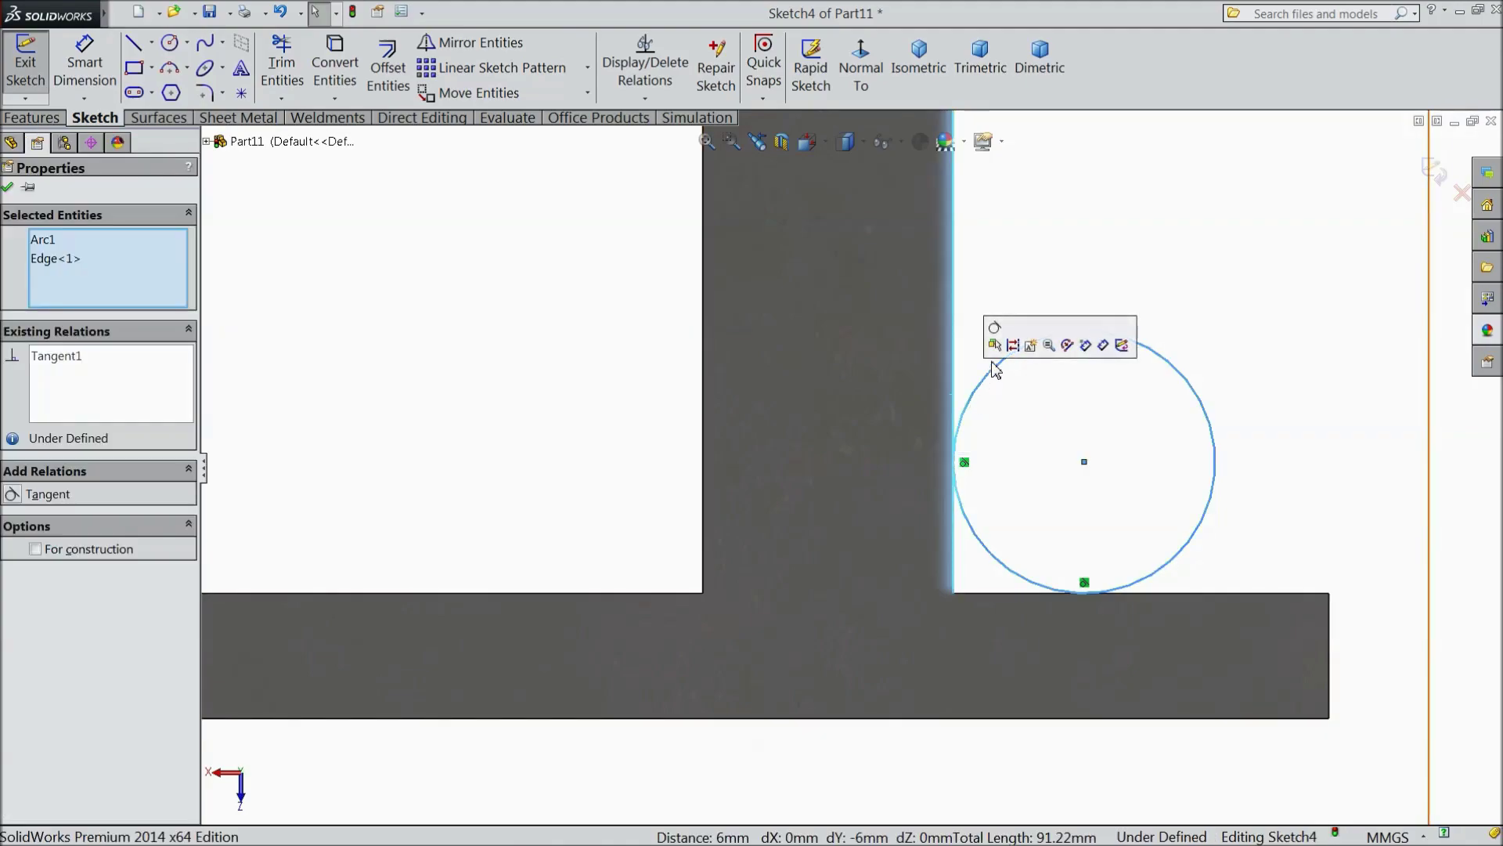
click(615, 380)
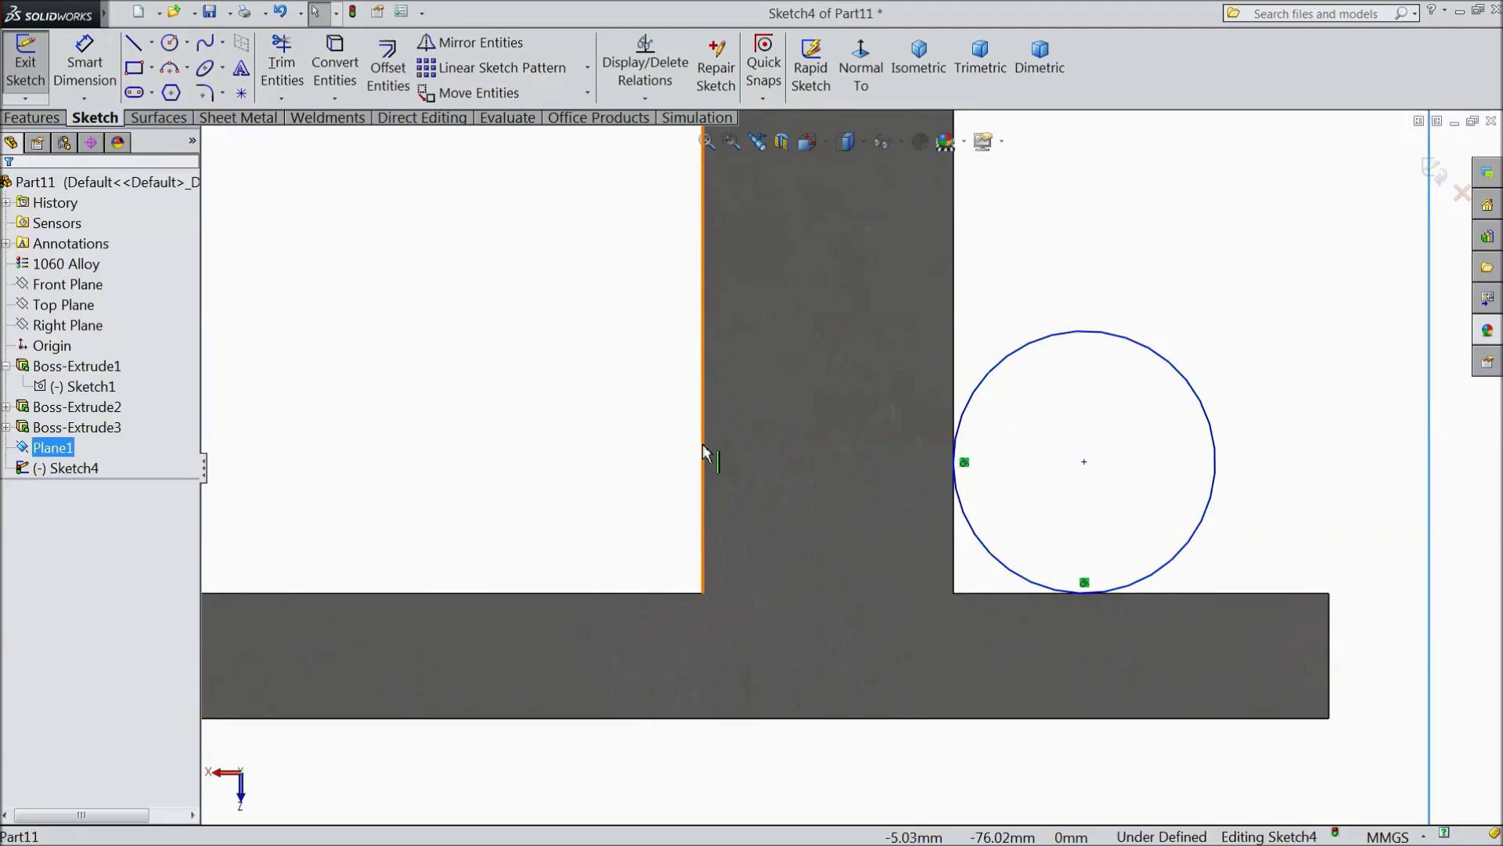
click(282, 68)
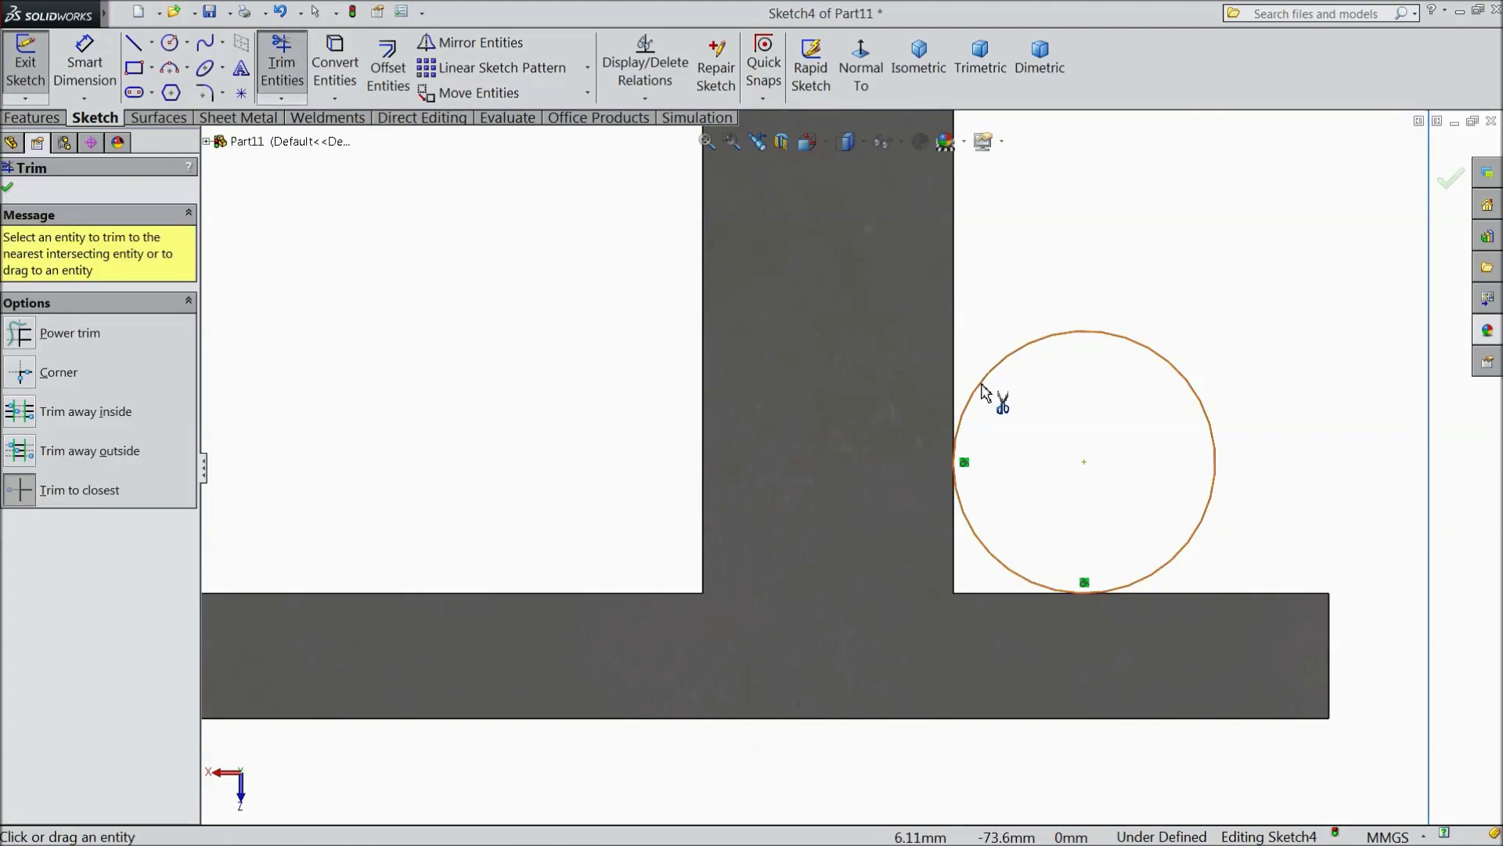
Step: Draw centerlines from the circle's tangent point on the arm to its center and down to the tangent point on the base bar
click(151, 43)
click(165, 92)
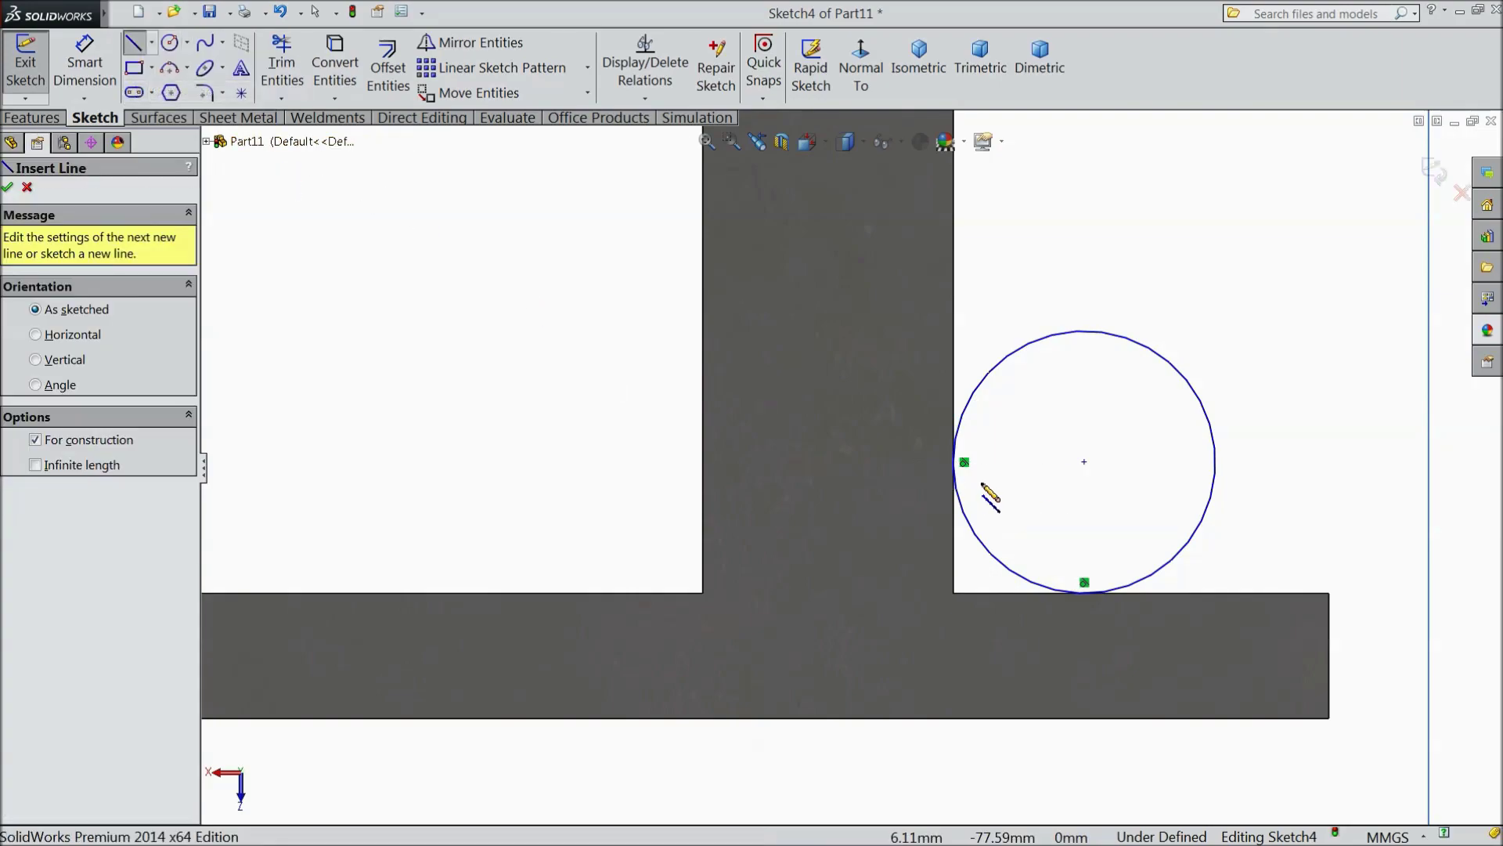
click(954, 462)
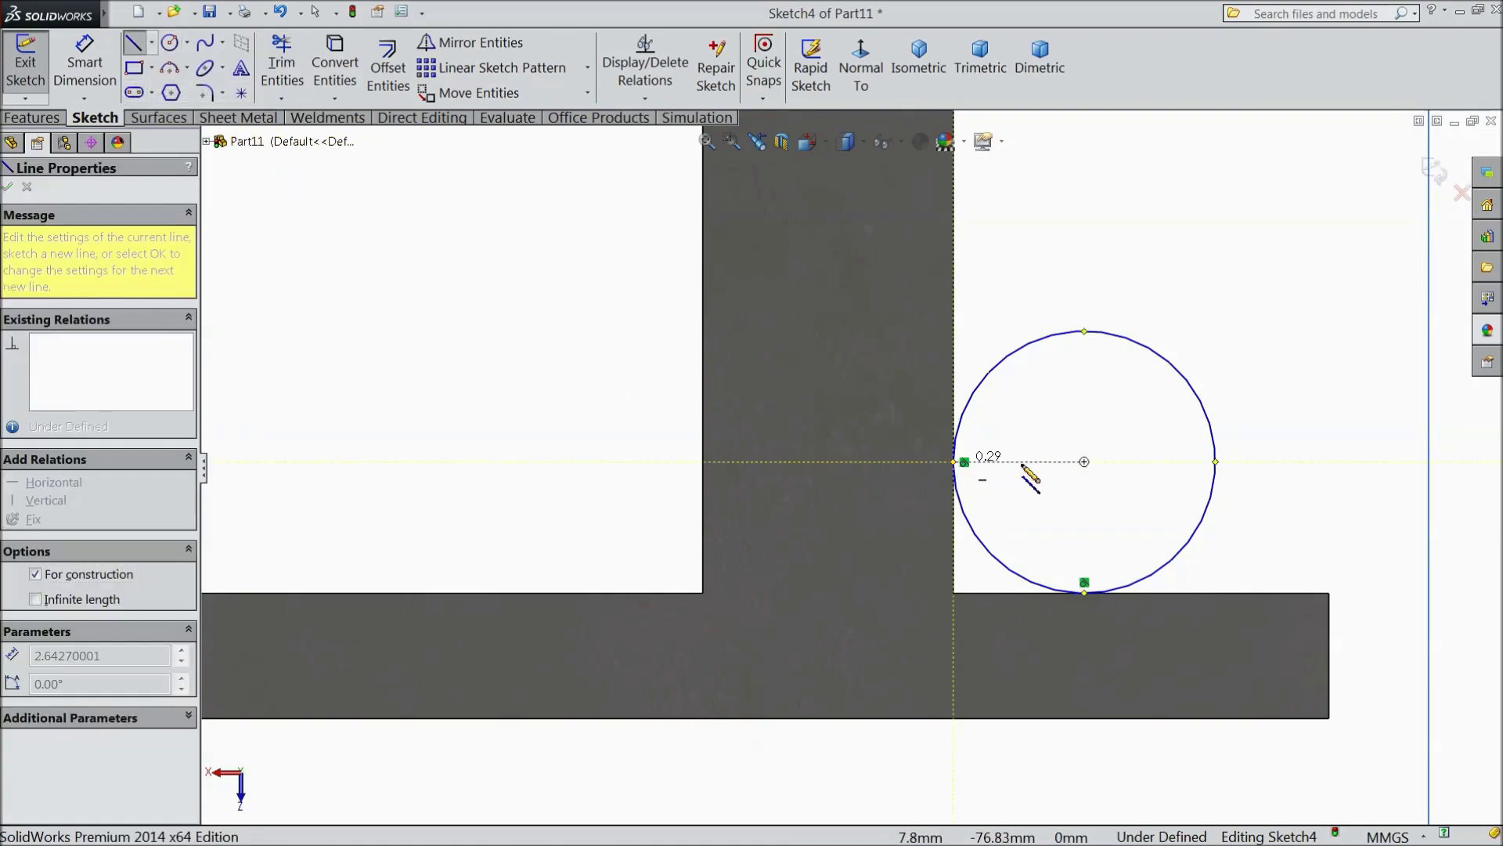
click(1084, 462)
click(1084, 593)
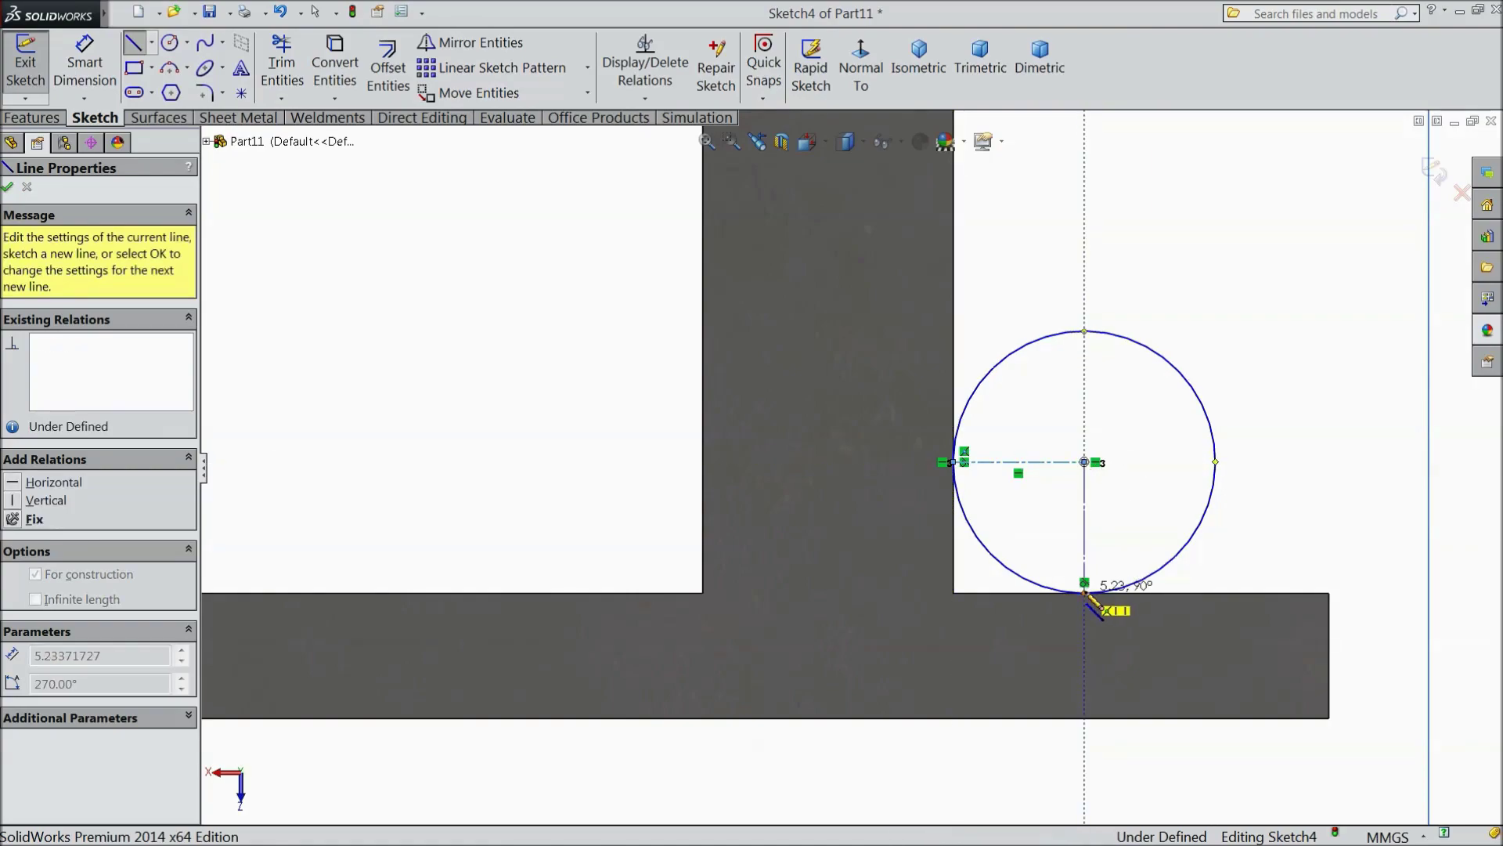
right_click(1261, 462)
click(1320, 192)
right_click(1295, 242)
click(1333, 172)
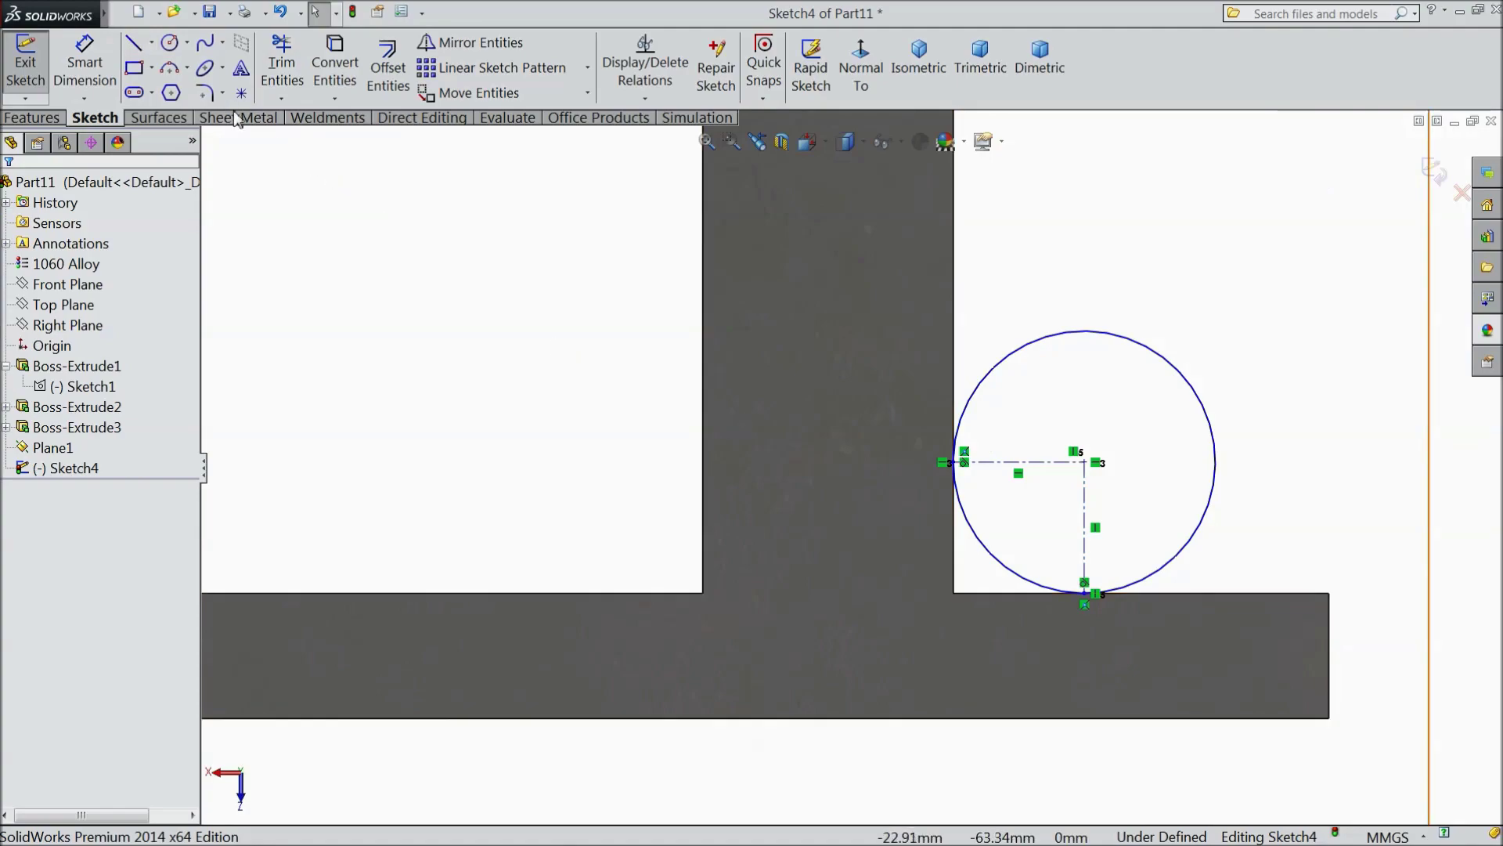
Step: Trim the circle to the quarter arc in the corner between arm and base bar, and set its radius to 15 mm
click(282, 67)
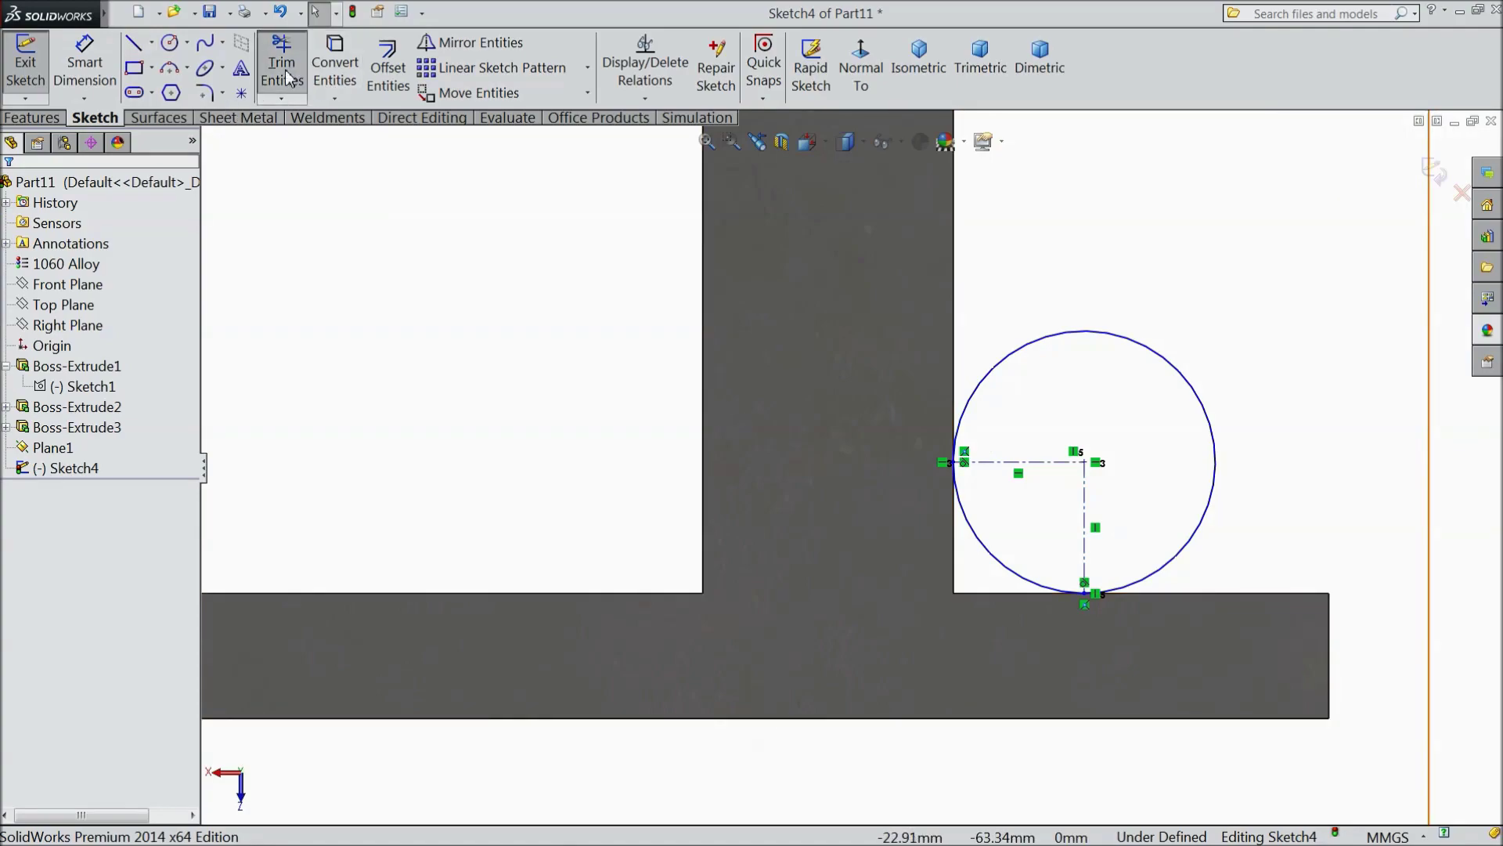
click(1000, 369)
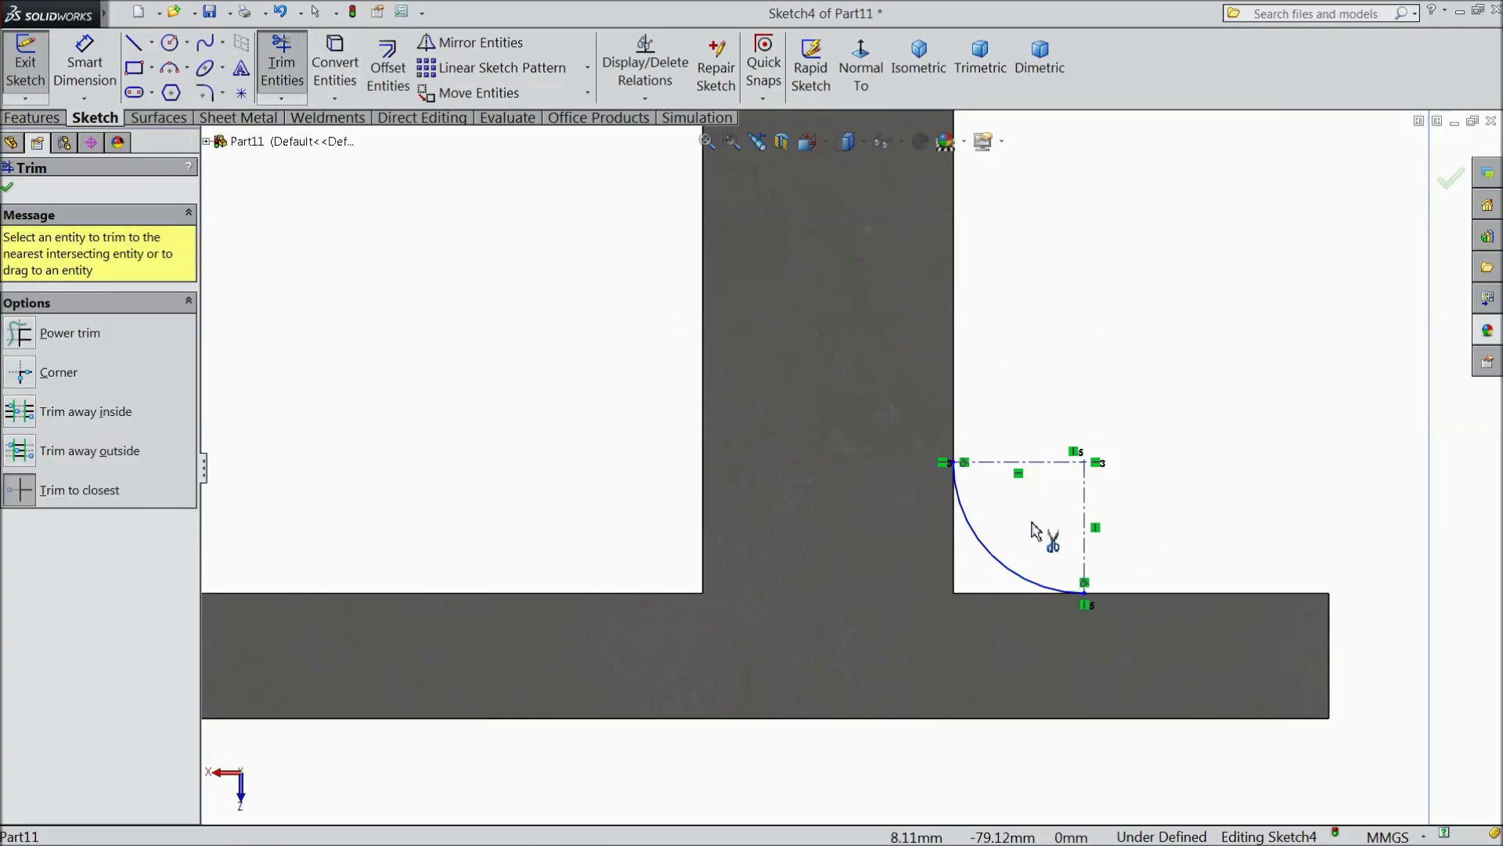
click(85, 67)
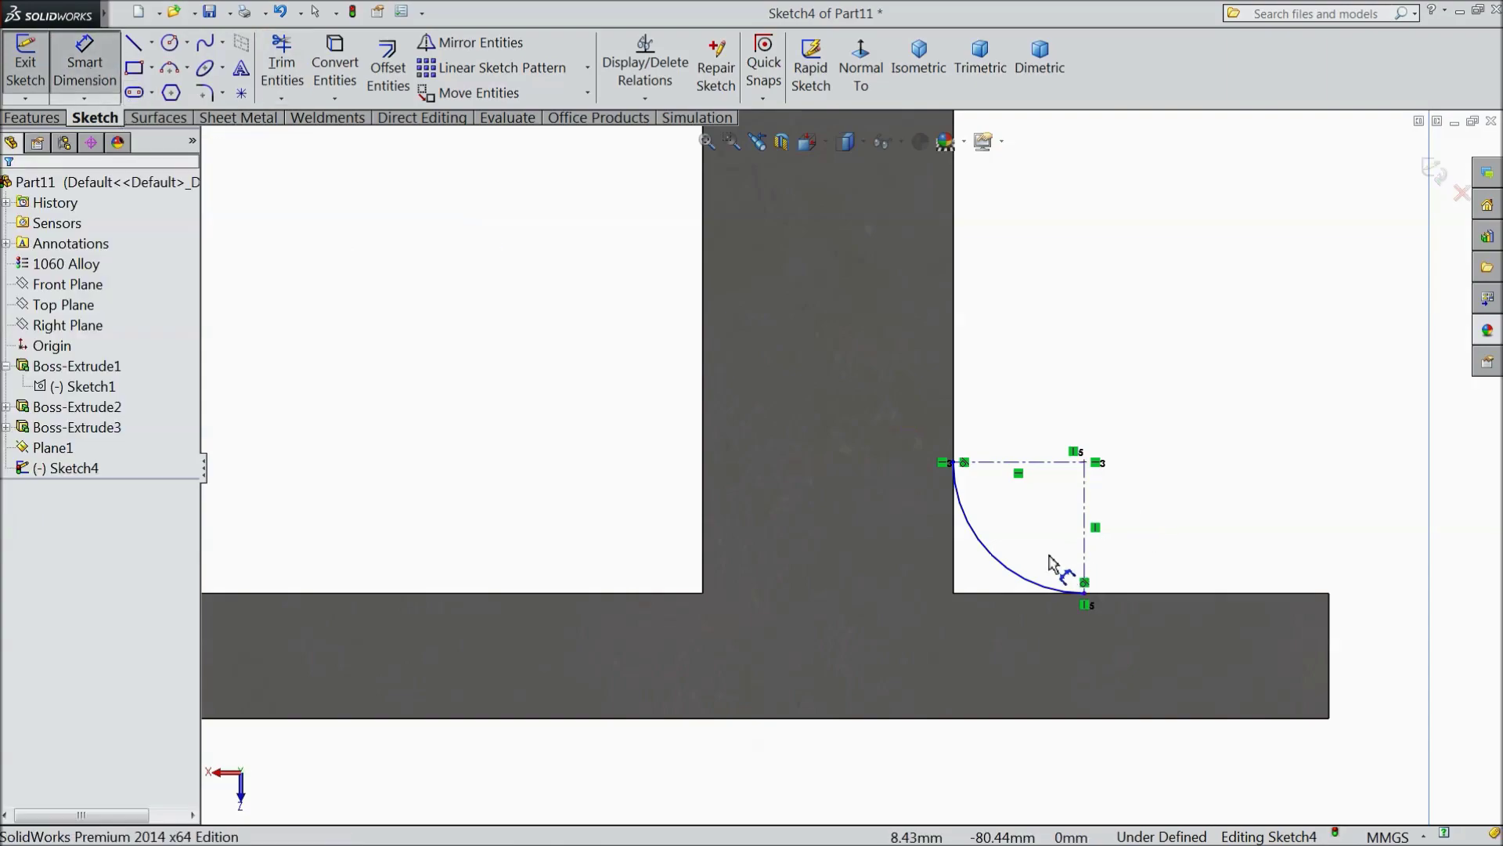
click(1011, 577)
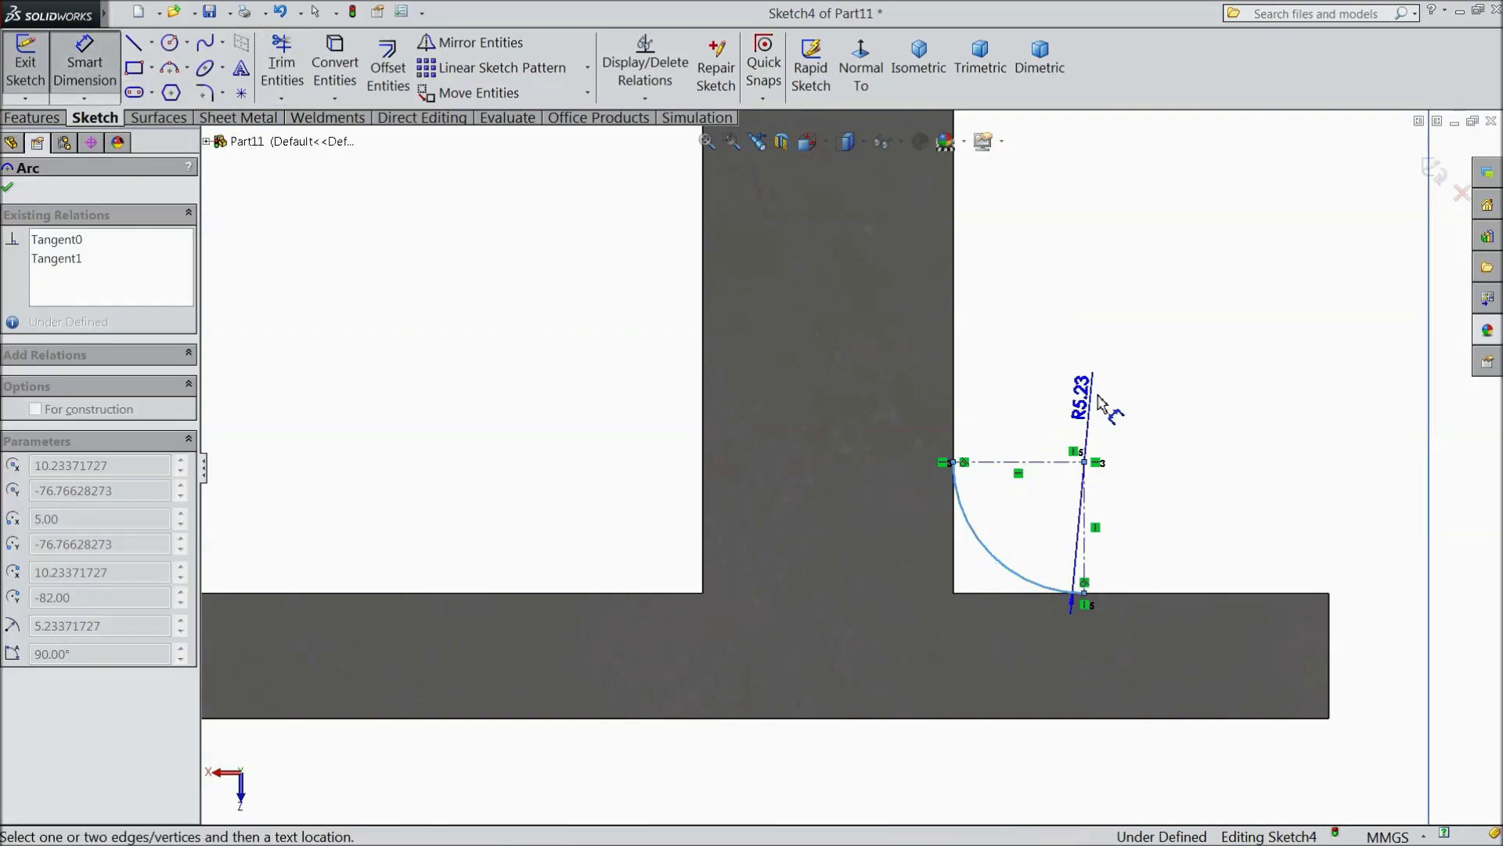
click(1135, 384)
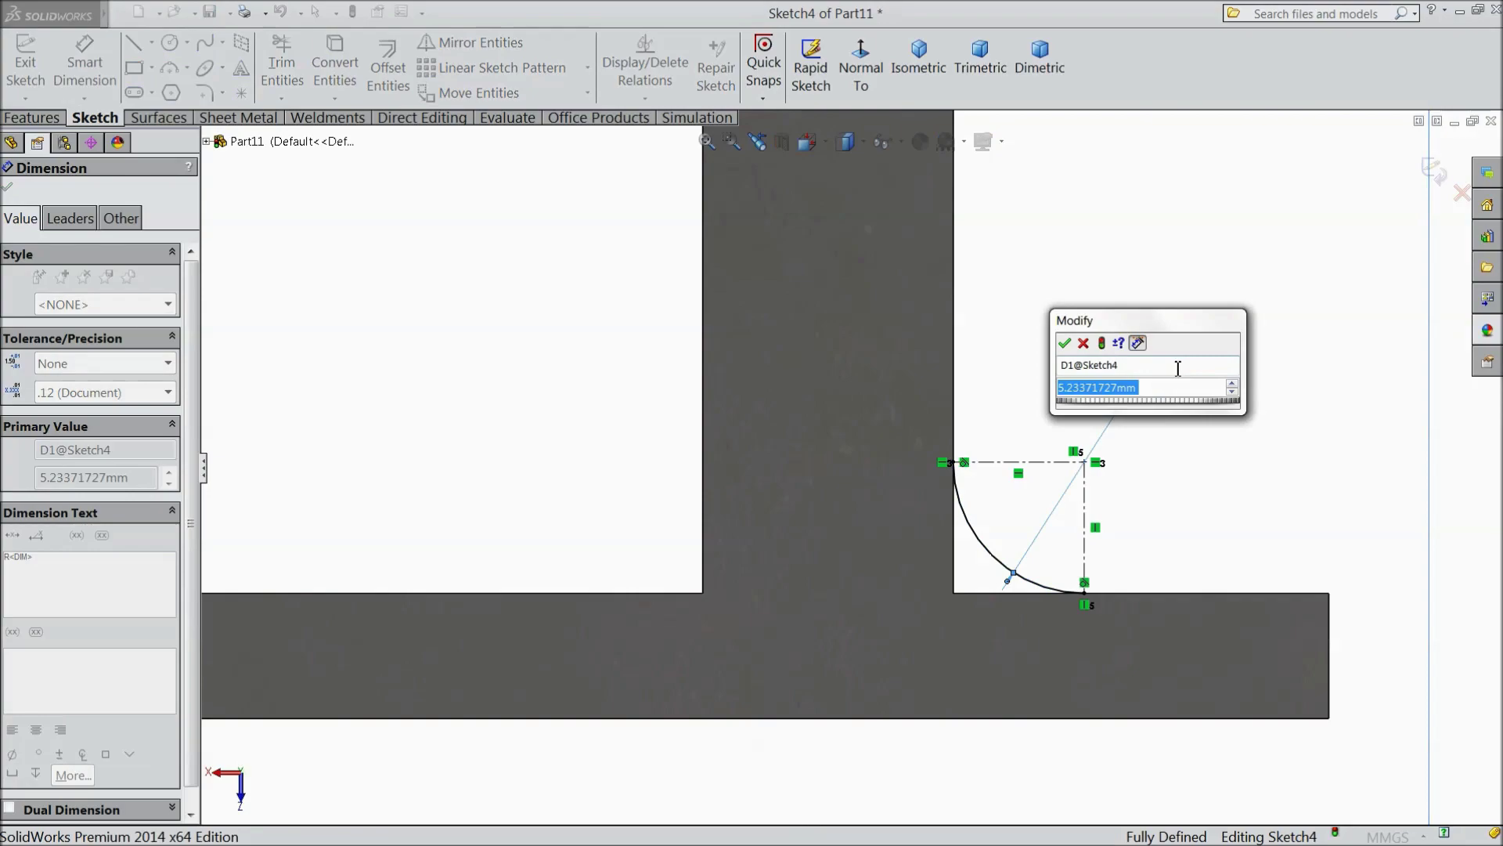
text(15)
click(1064, 343)
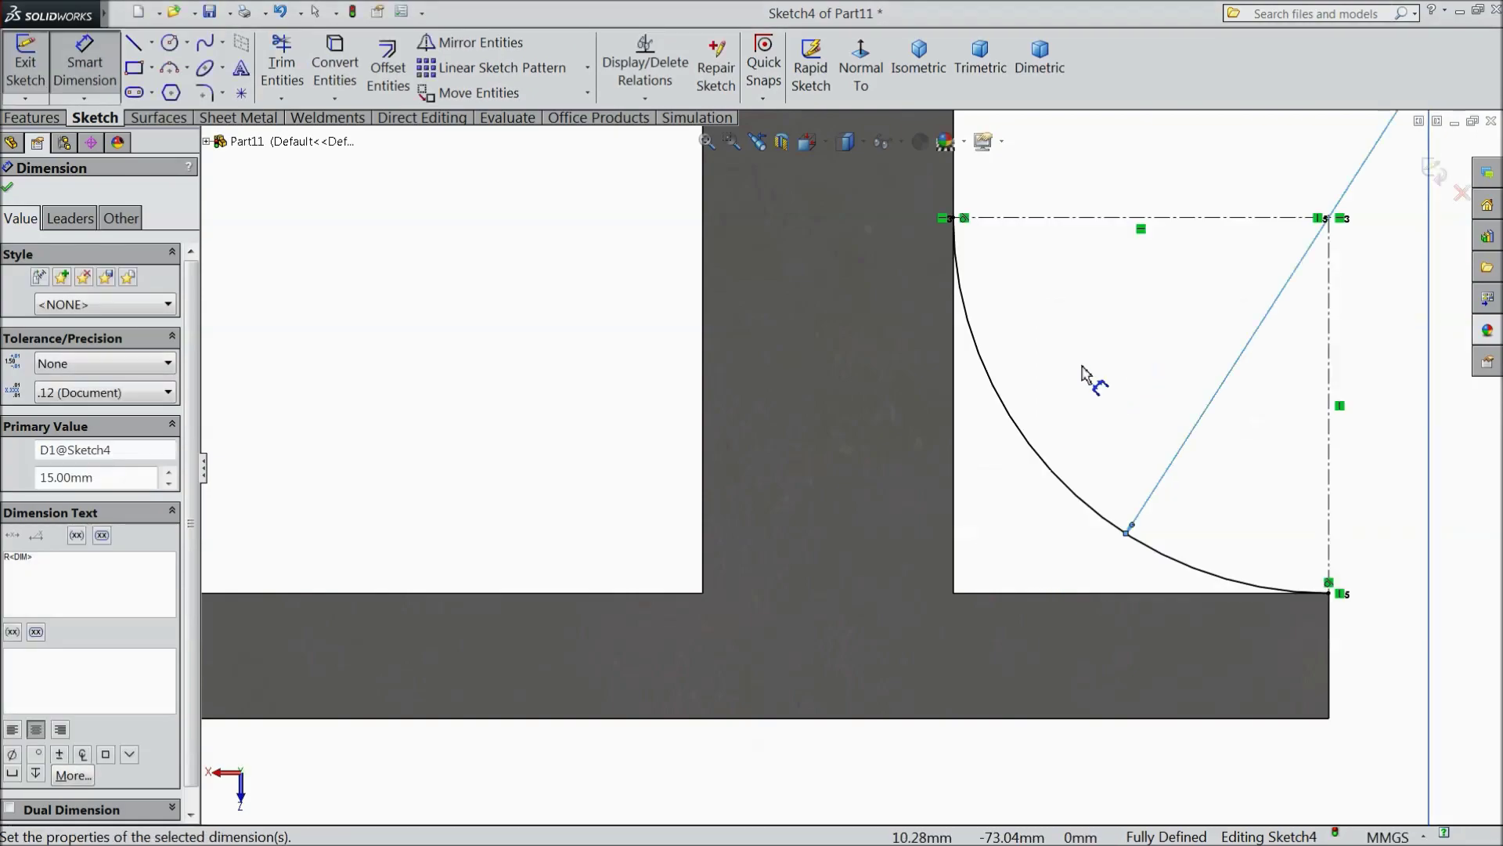
click(8, 189)
Step: Sketch two circles above the long side of the base bar: one of about 11.4 mm radius near the arm, a smaller one near the free end
click(171, 44)
scroll(587, 480, up, 6)
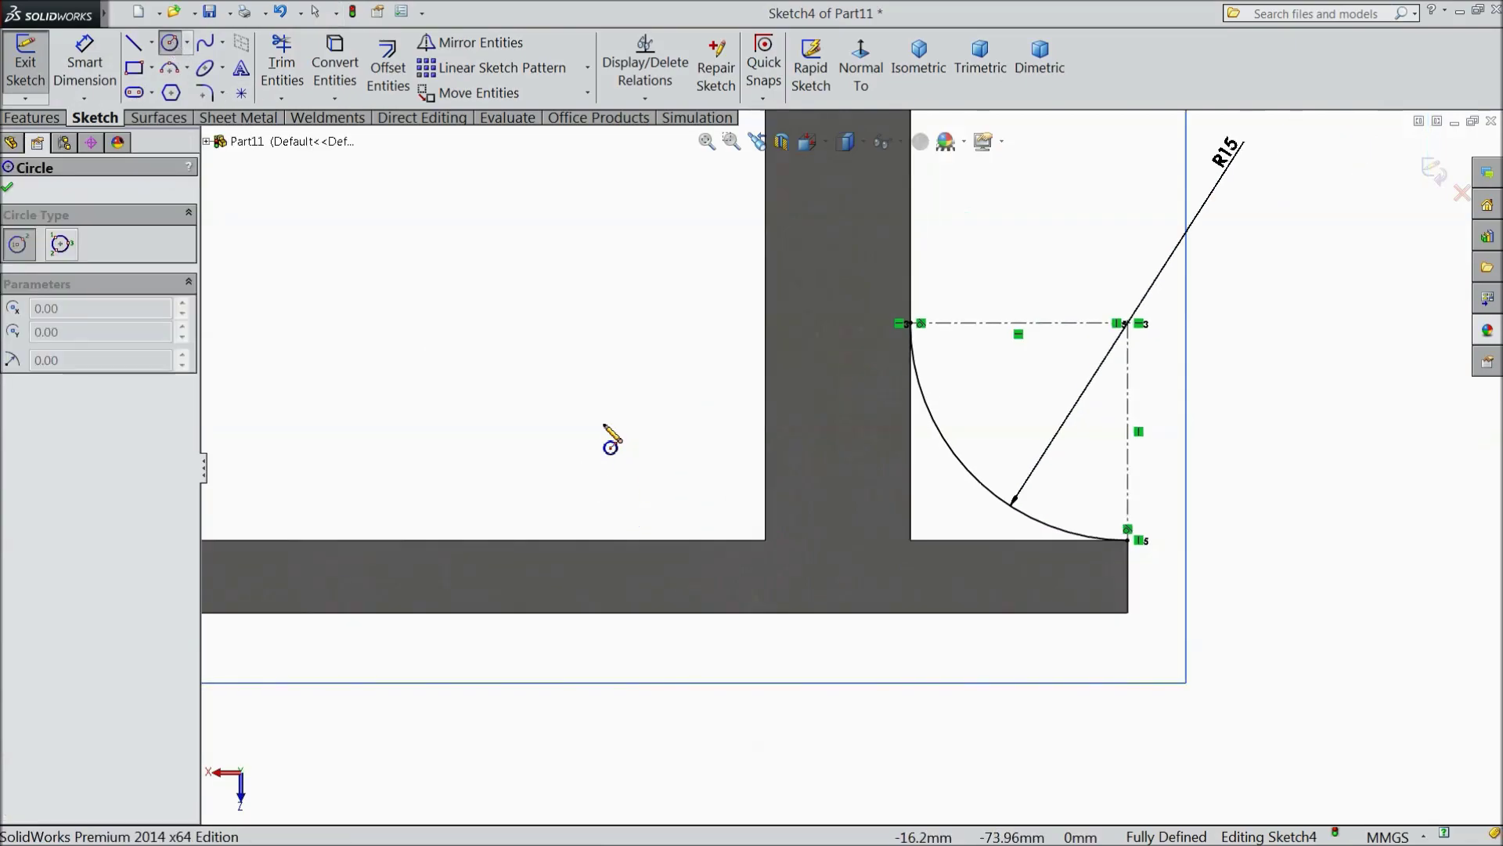
scroll(550, 393, down, 2)
click(763, 379)
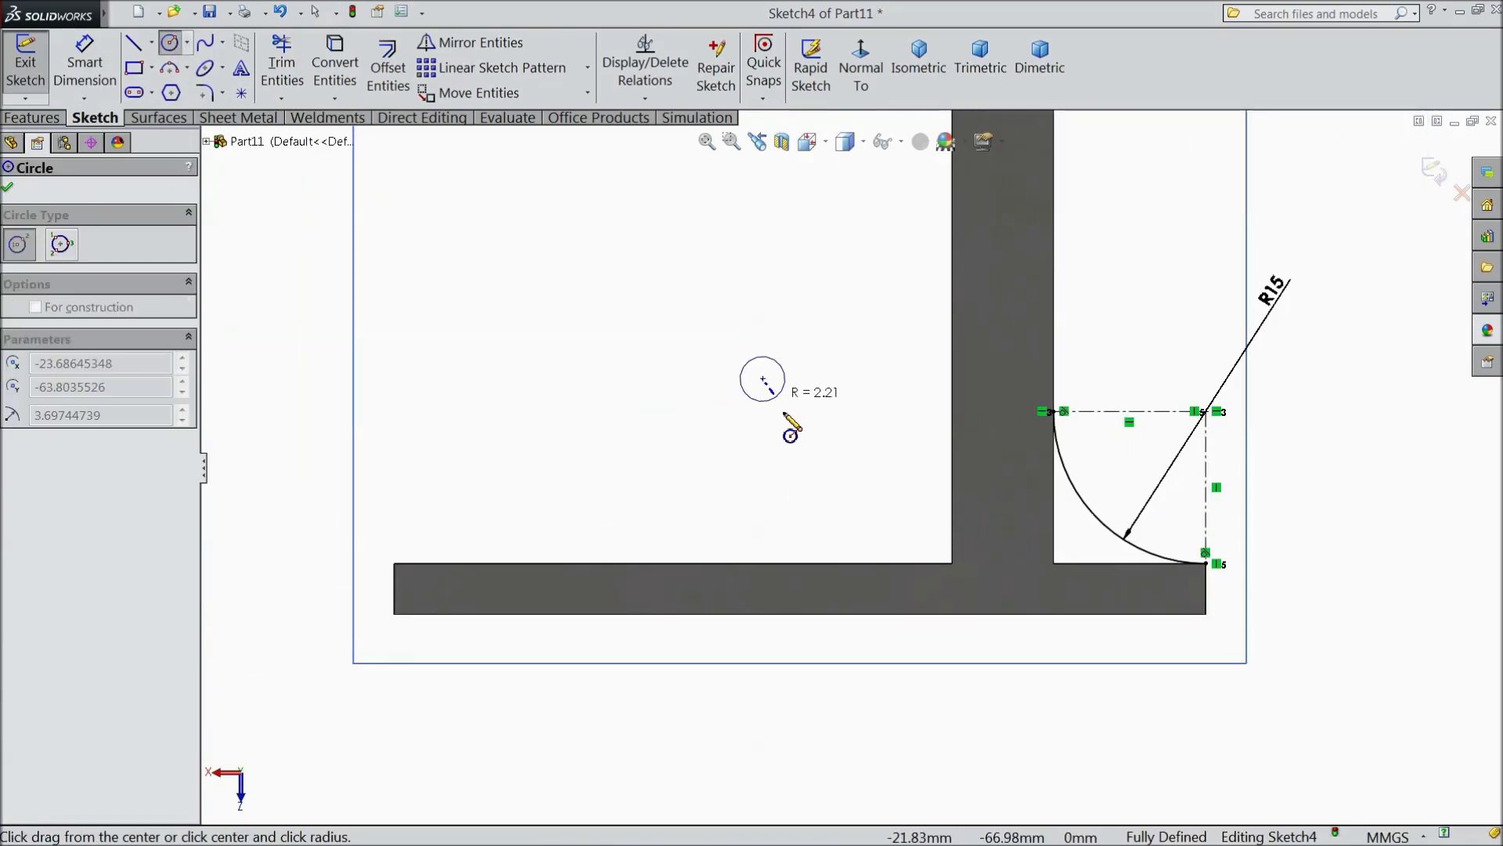
click(847, 458)
click(473, 419)
click(543, 489)
right_click(276, 300)
click(293, 196)
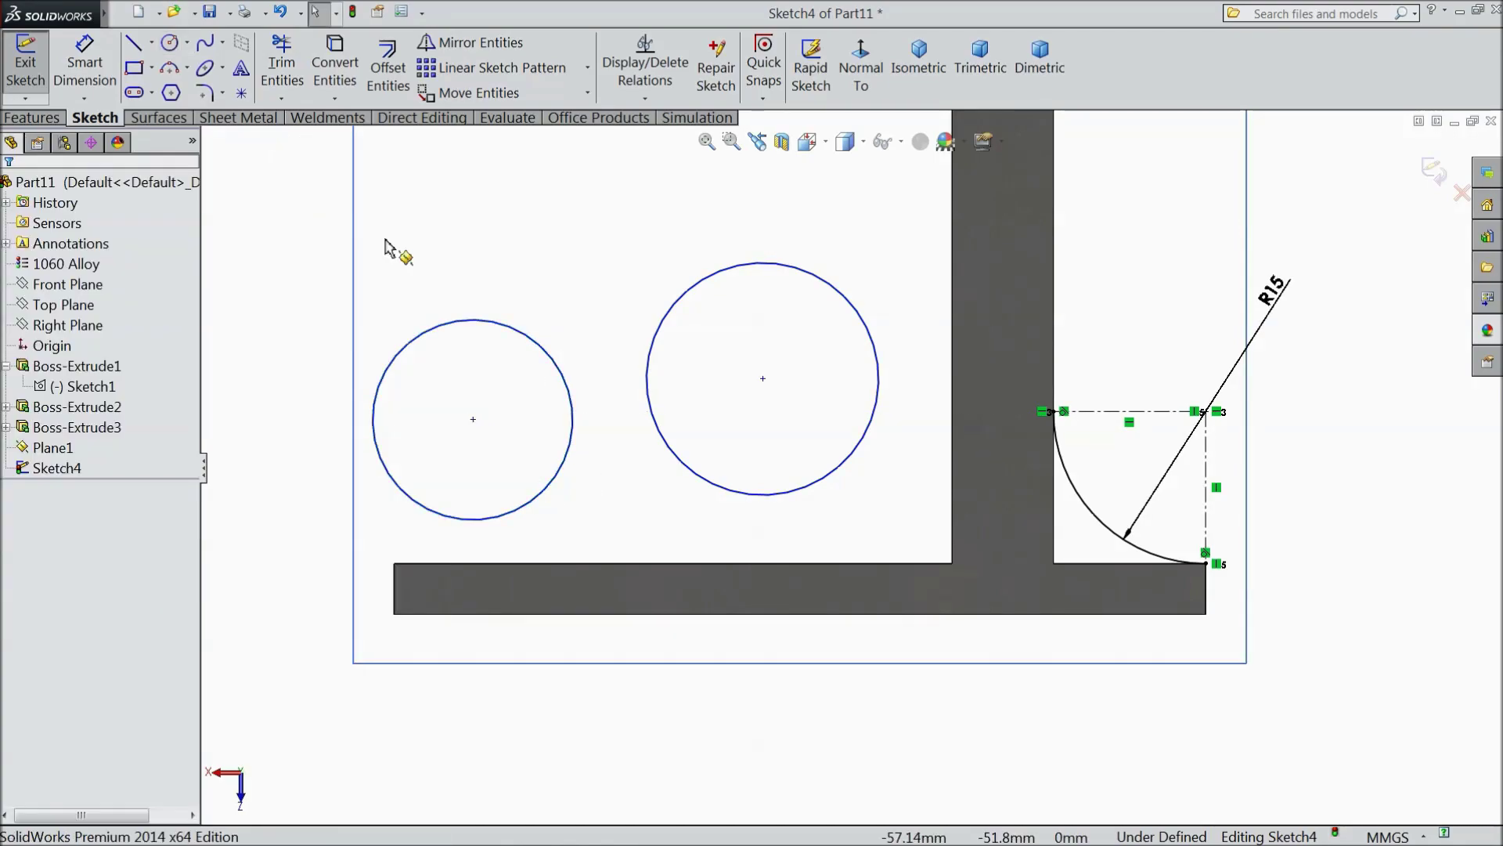
Step: Make the larger circle tangent to the arm edge facing the long side of the base bar
click(860, 449)
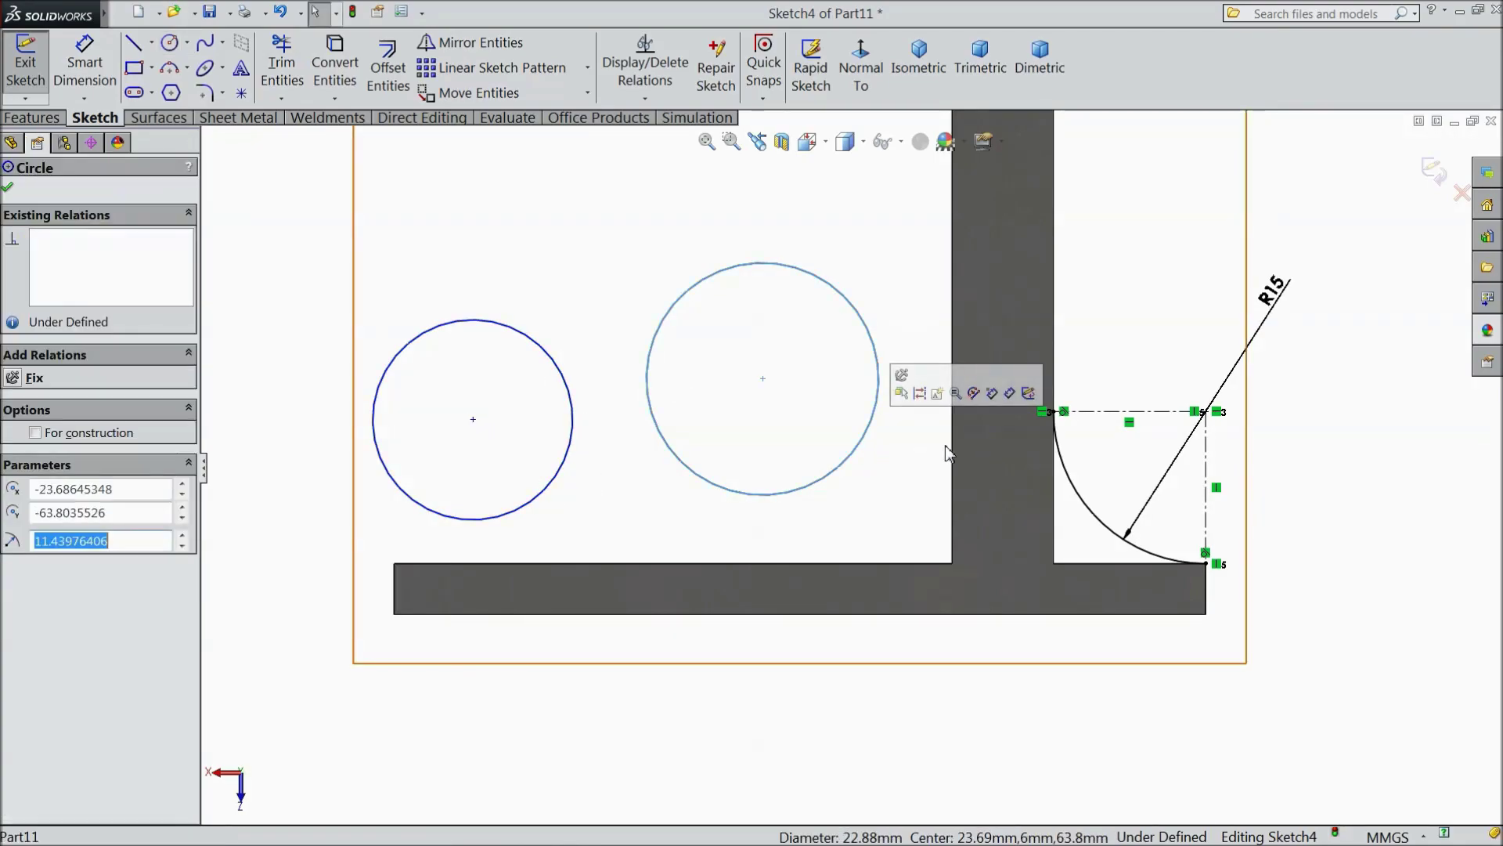
ctrl+click(951, 453)
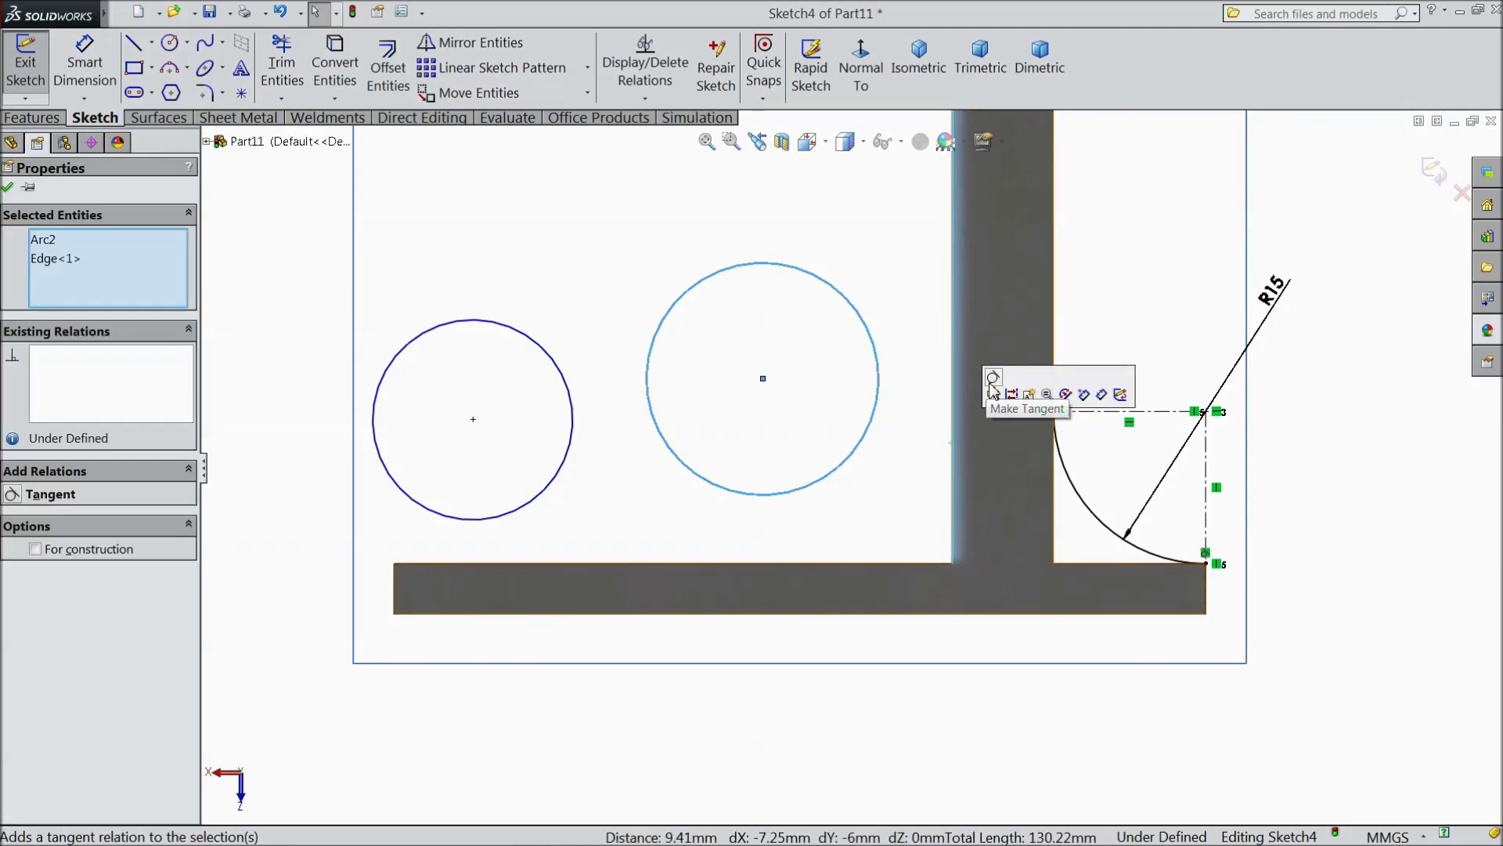
click(998, 394)
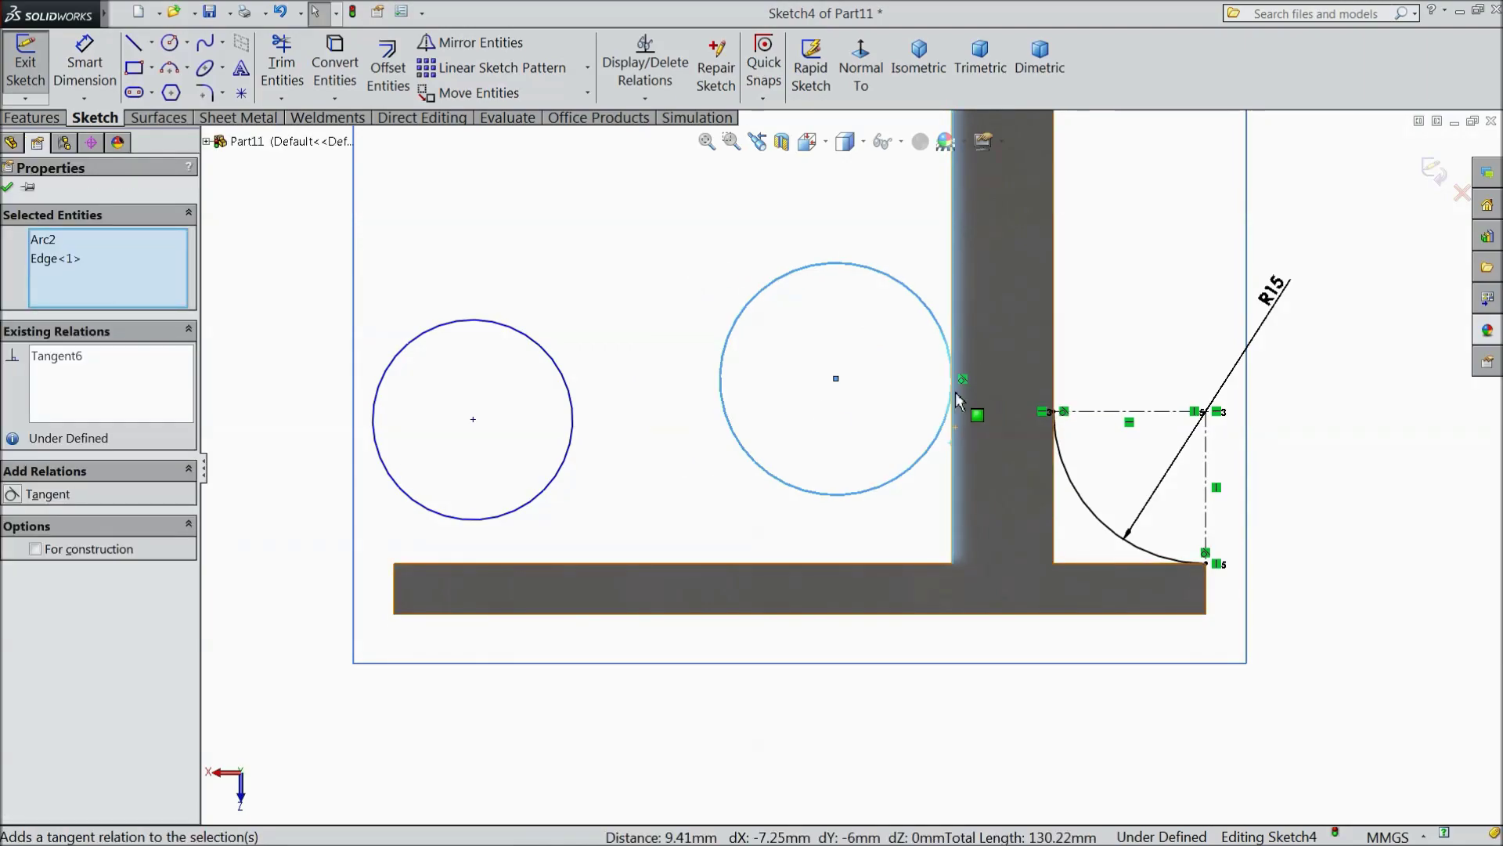
Step: Make the circle near the free end tangent to the base bar's inner edge
click(537, 509)
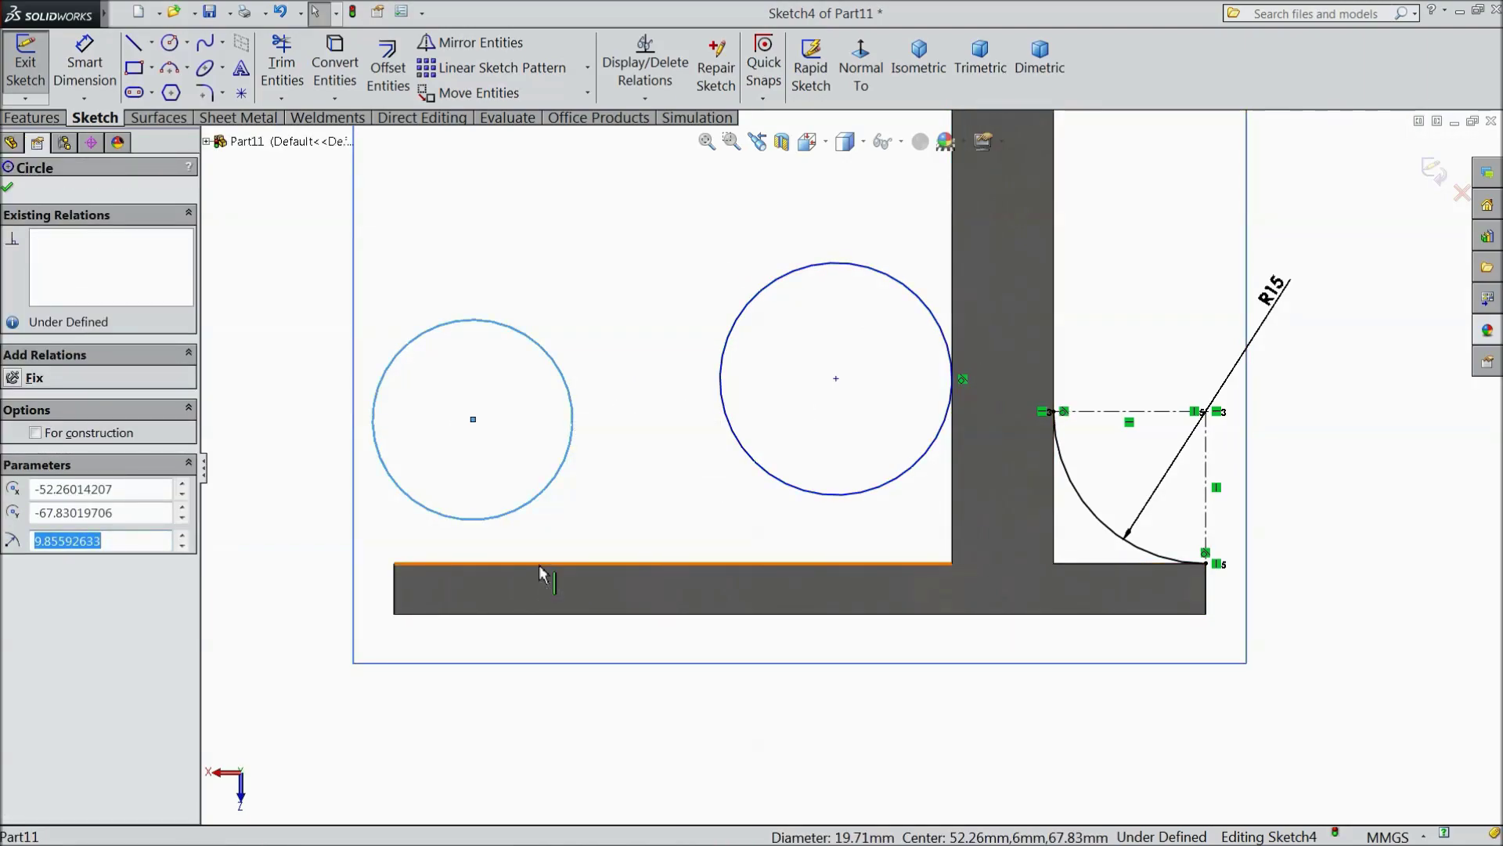
ctrl+click(542, 568)
click(585, 517)
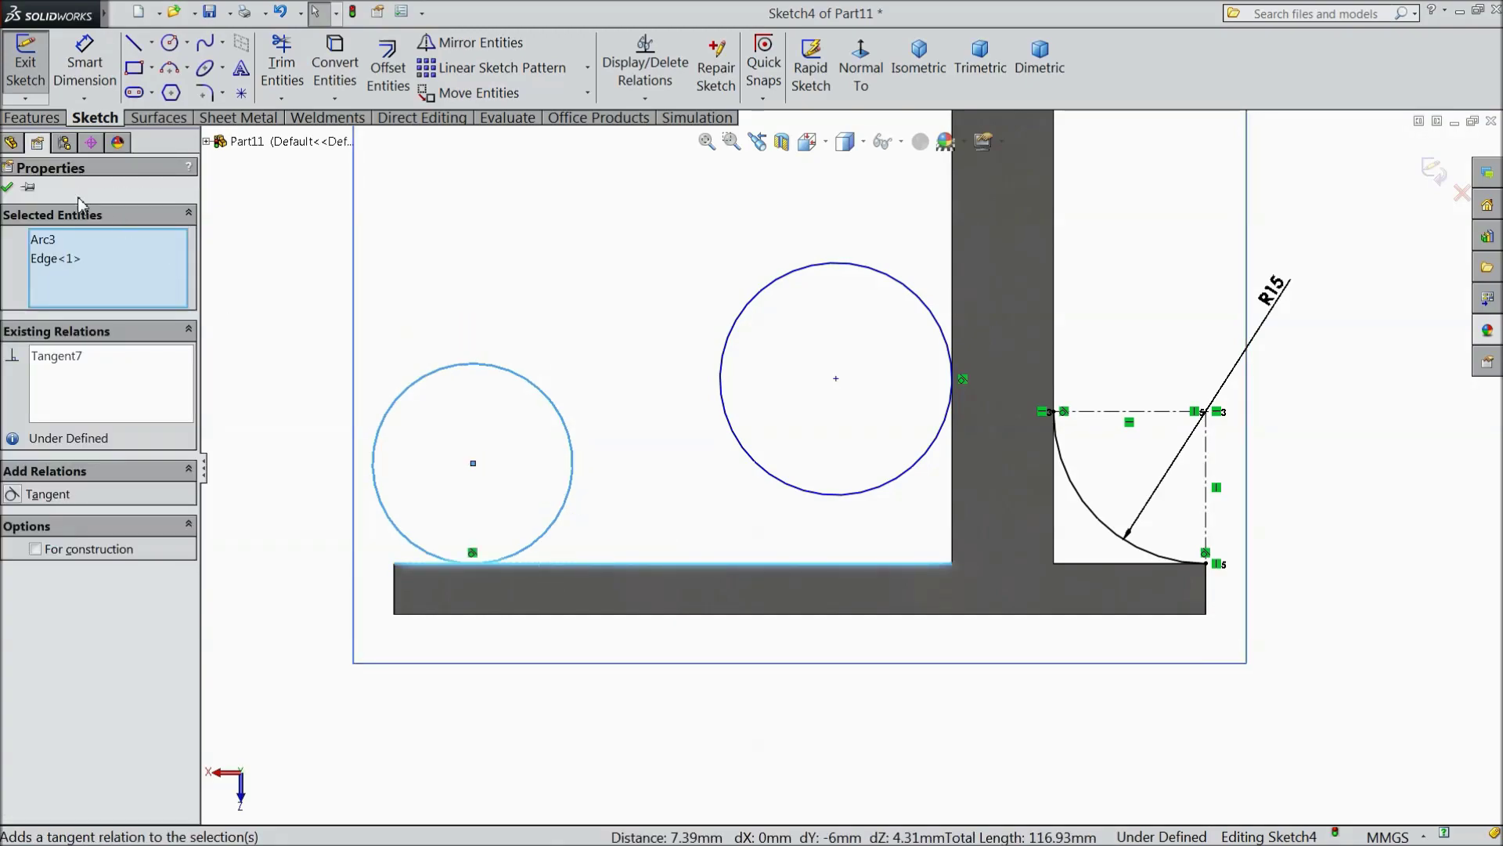
Step: Dimension both circles above the long side of the base bar to a diameter of 30 mm
click(85, 63)
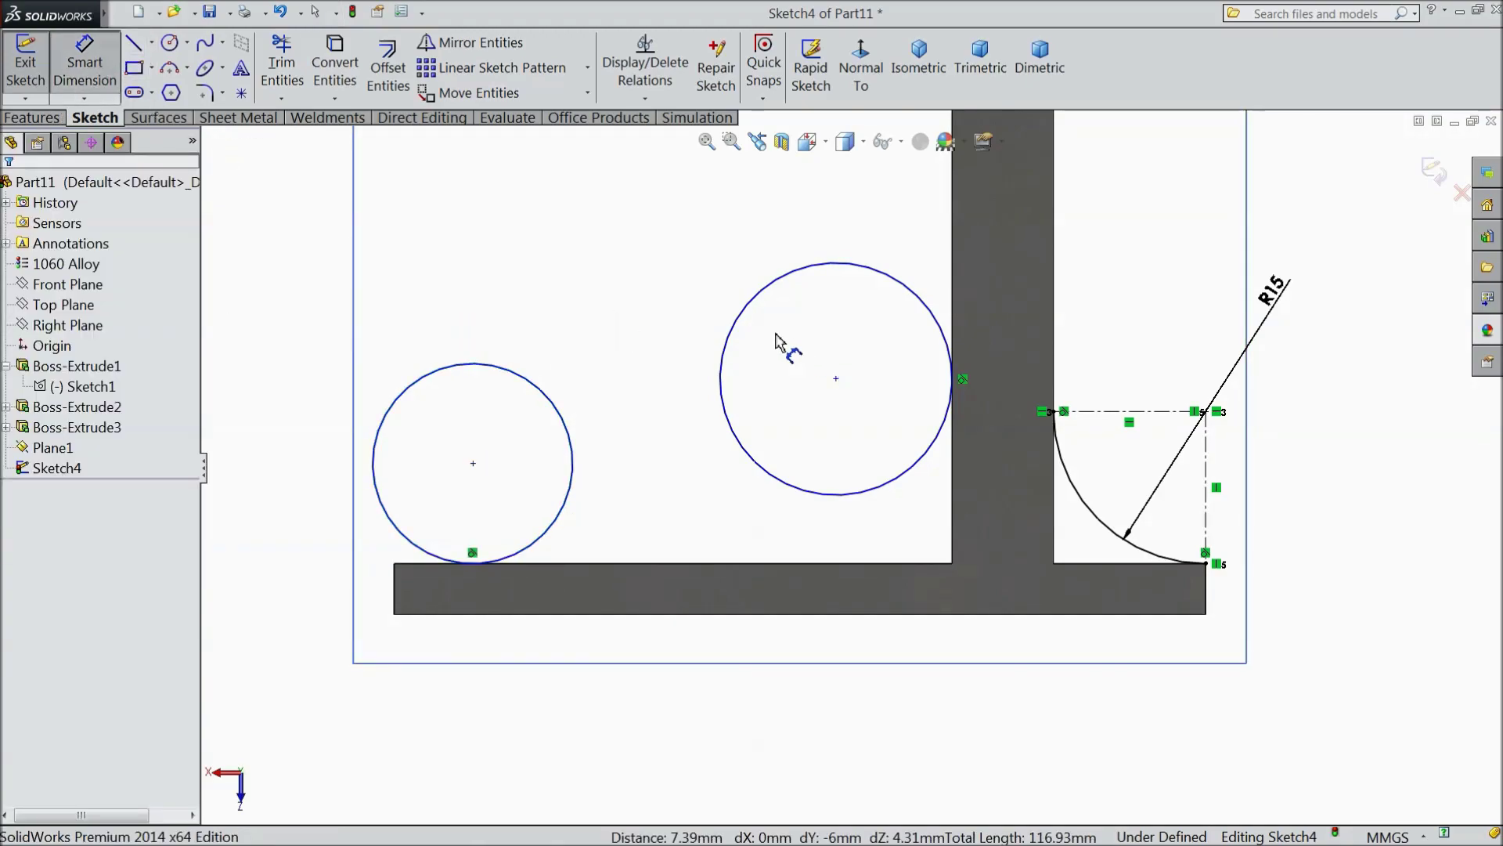
click(745, 314)
click(631, 230)
text(30)
click(539, 204)
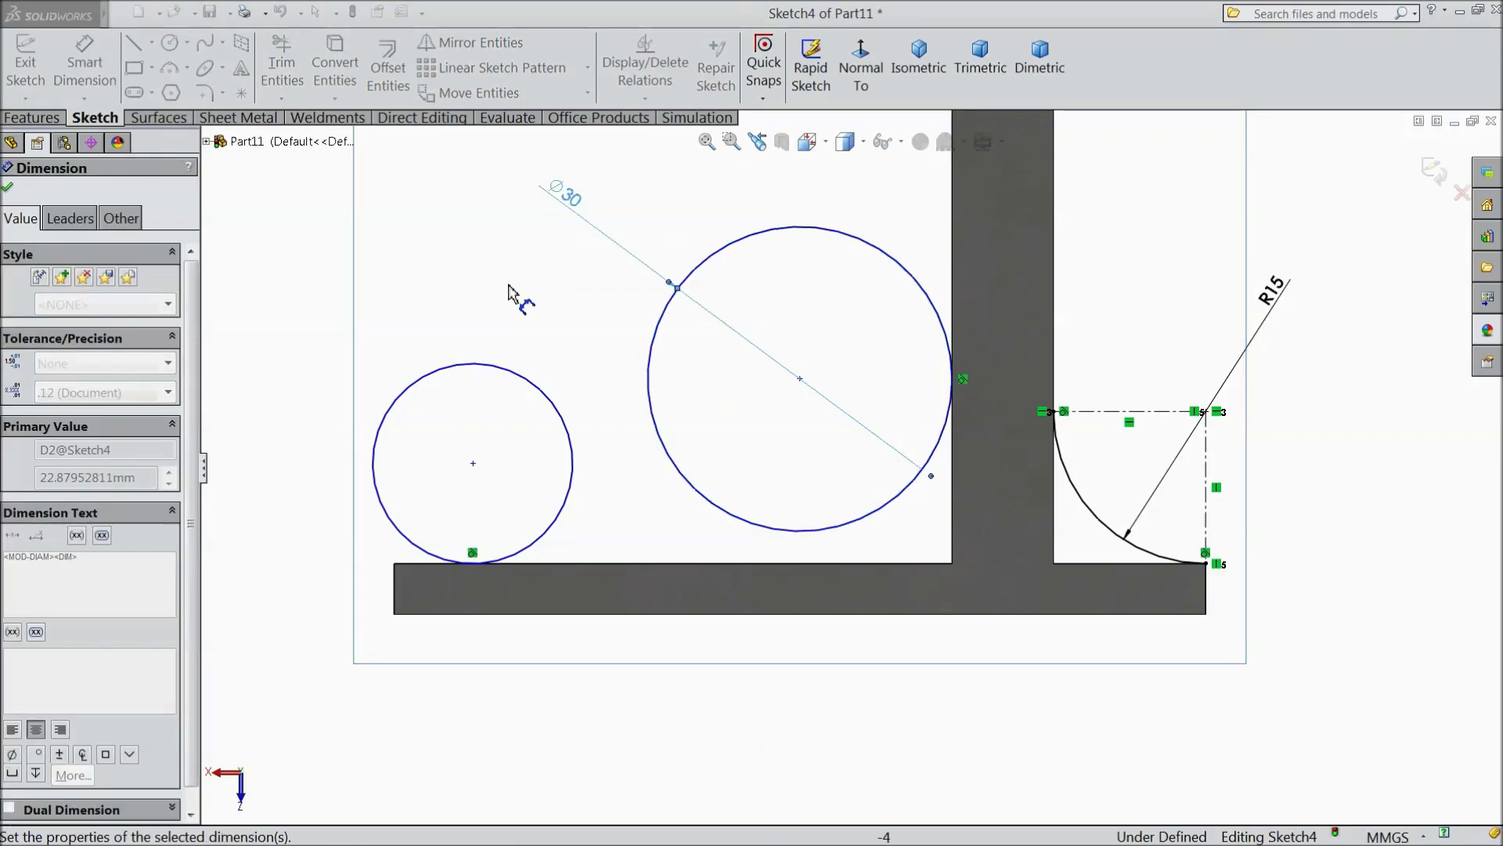
click(394, 409)
click(266, 466)
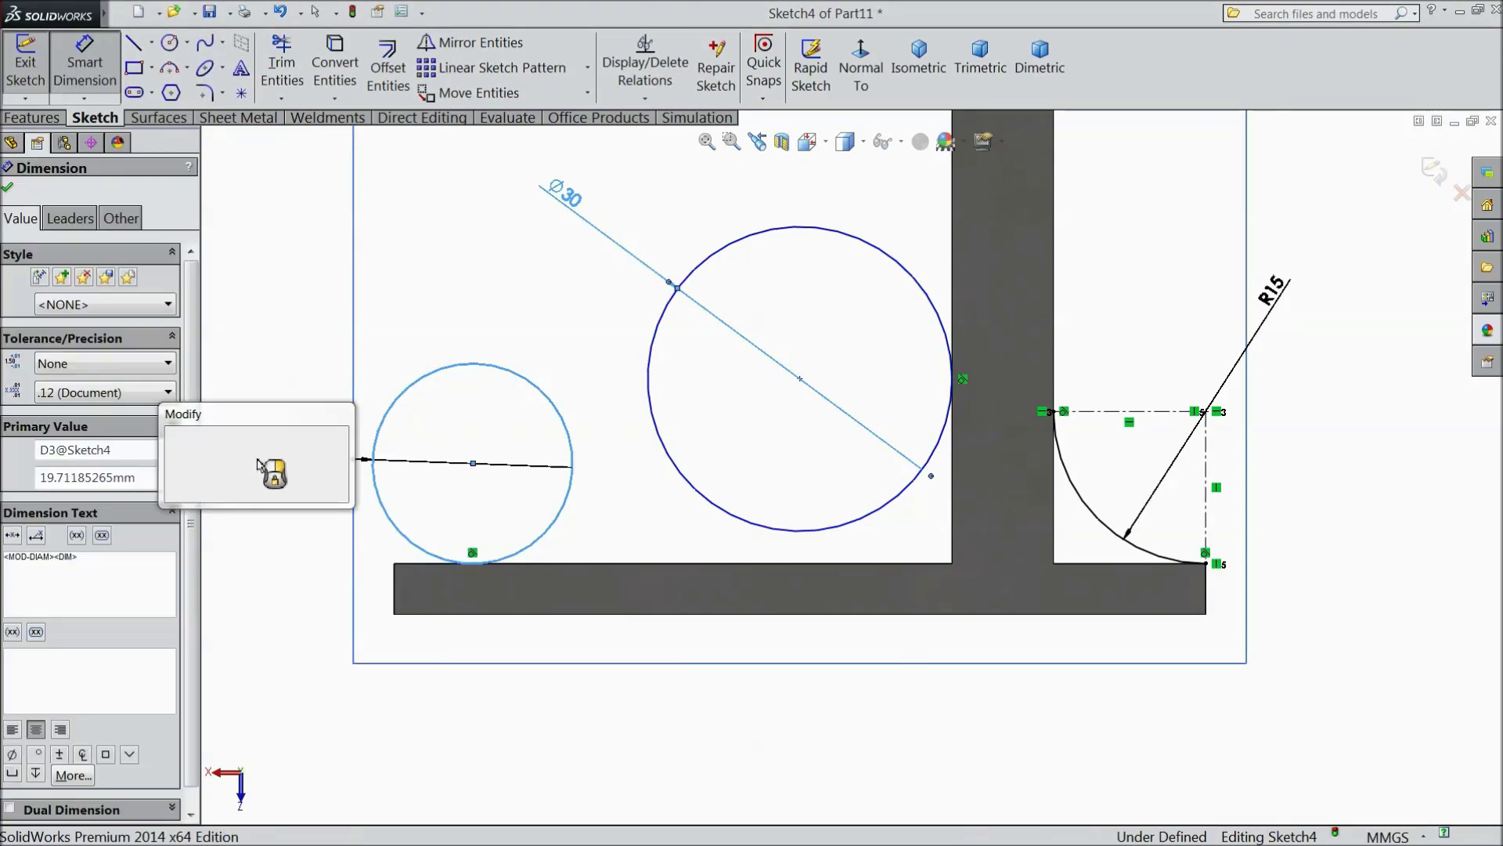
text(30)
click(175, 437)
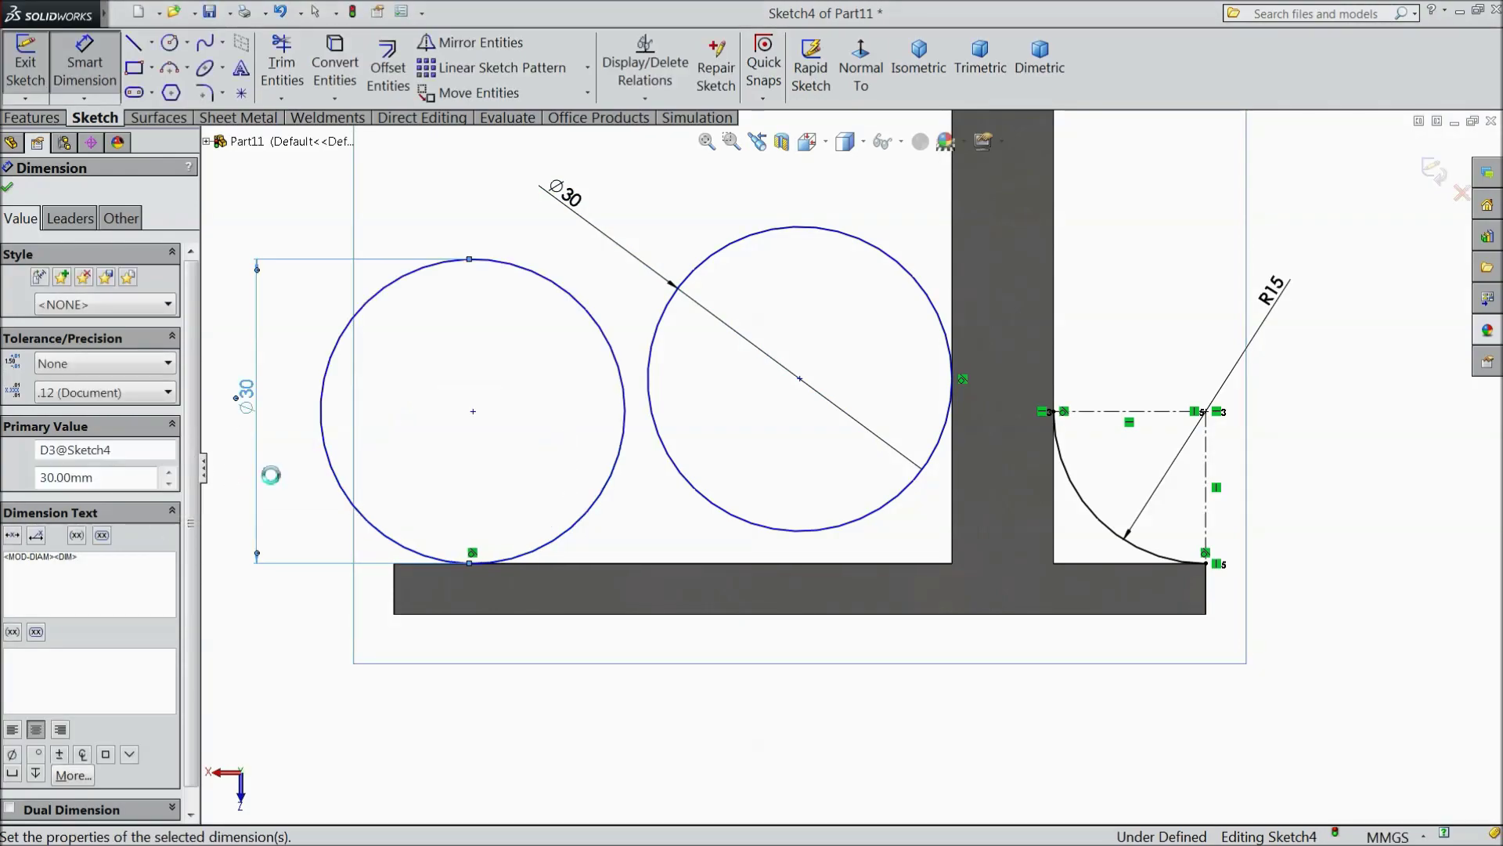
Step: Place the center of the circle touching the arm 19 mm from the base bar's inner edge
click(800, 382)
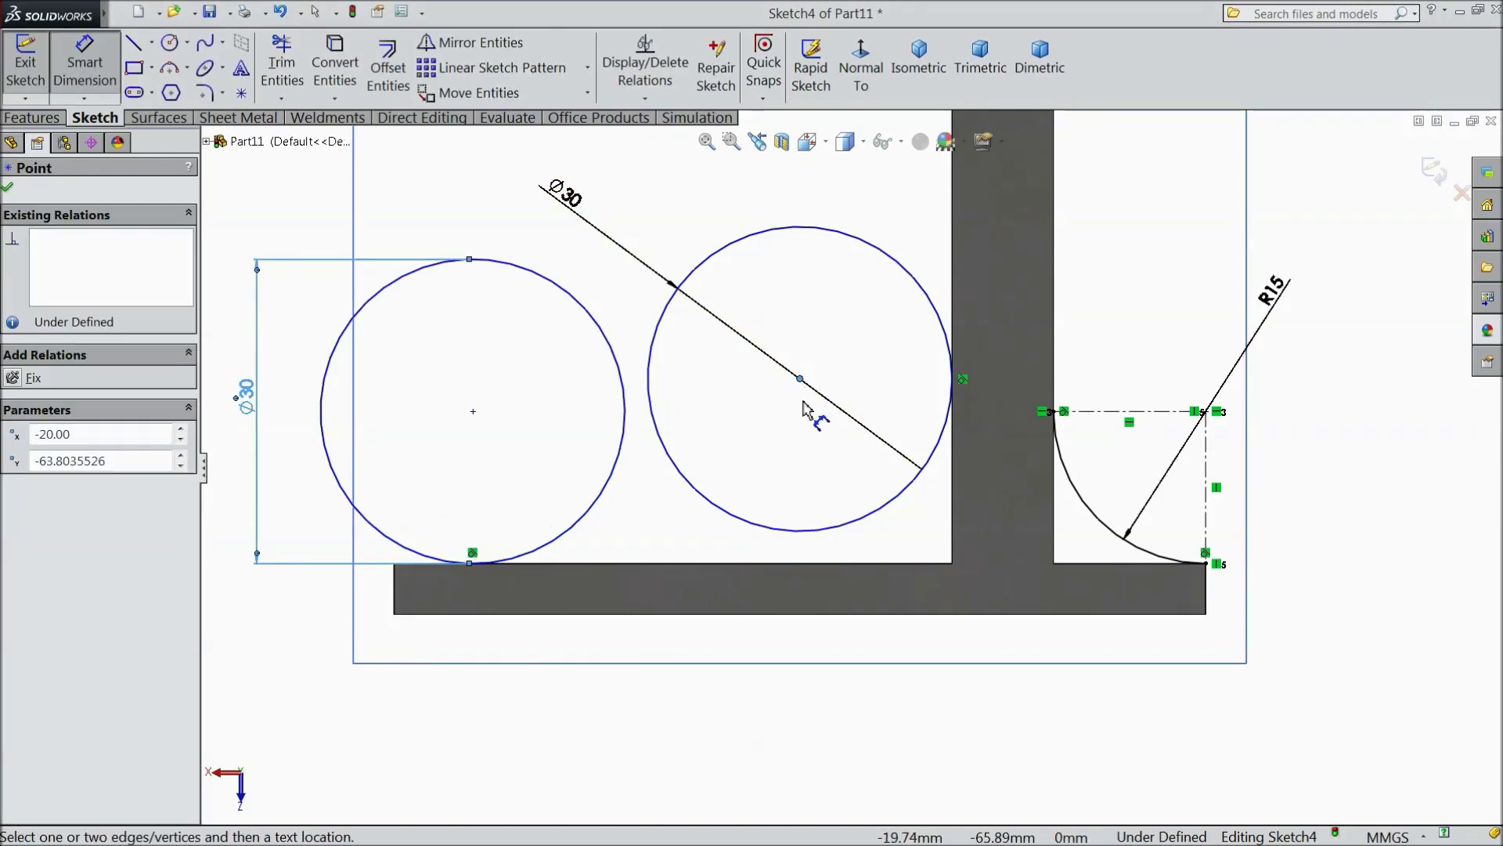
click(814, 577)
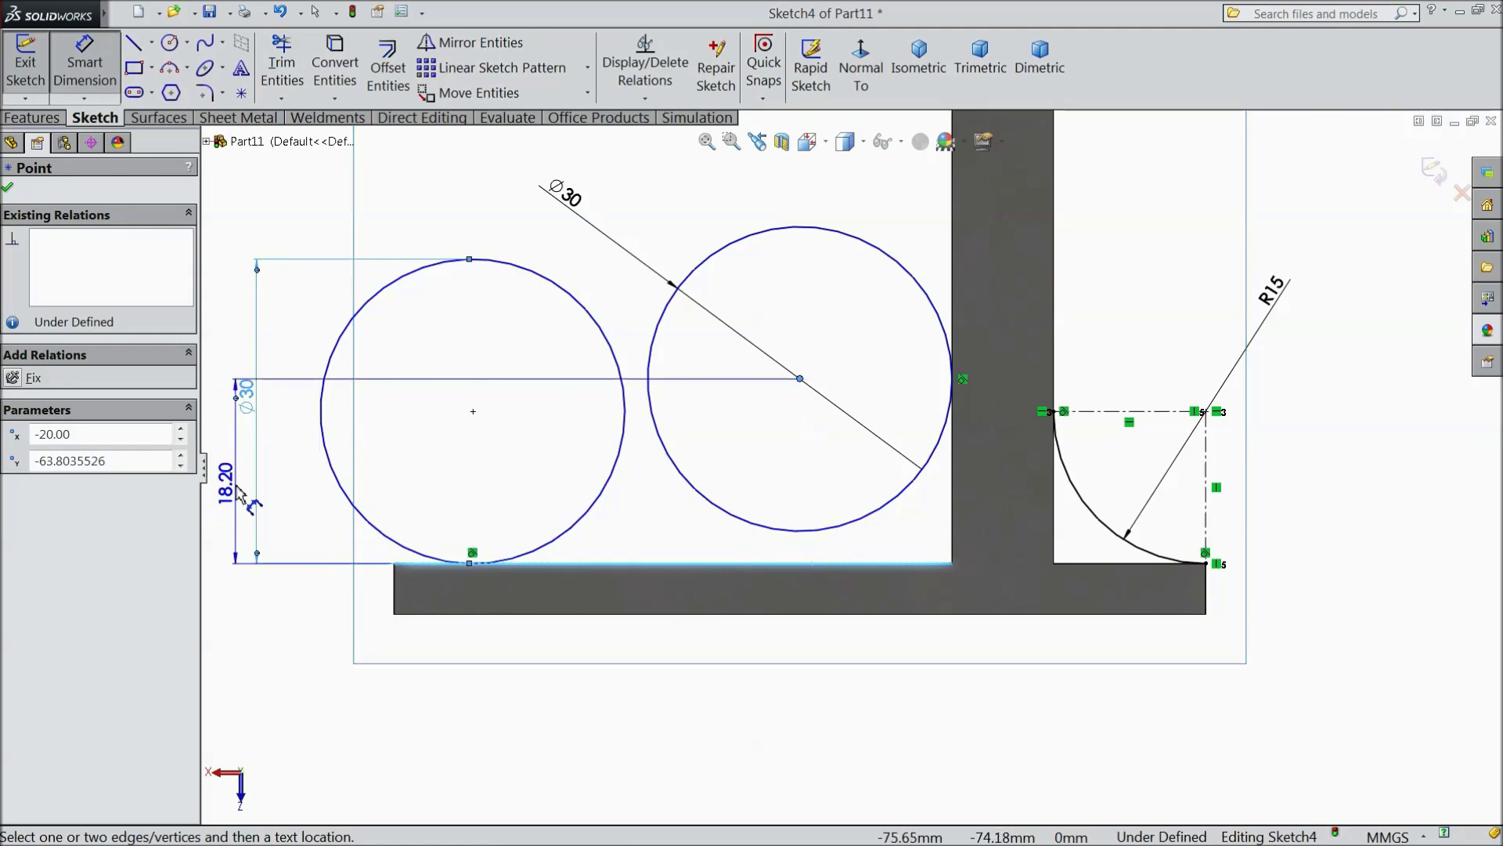
click(237, 486)
text(19)
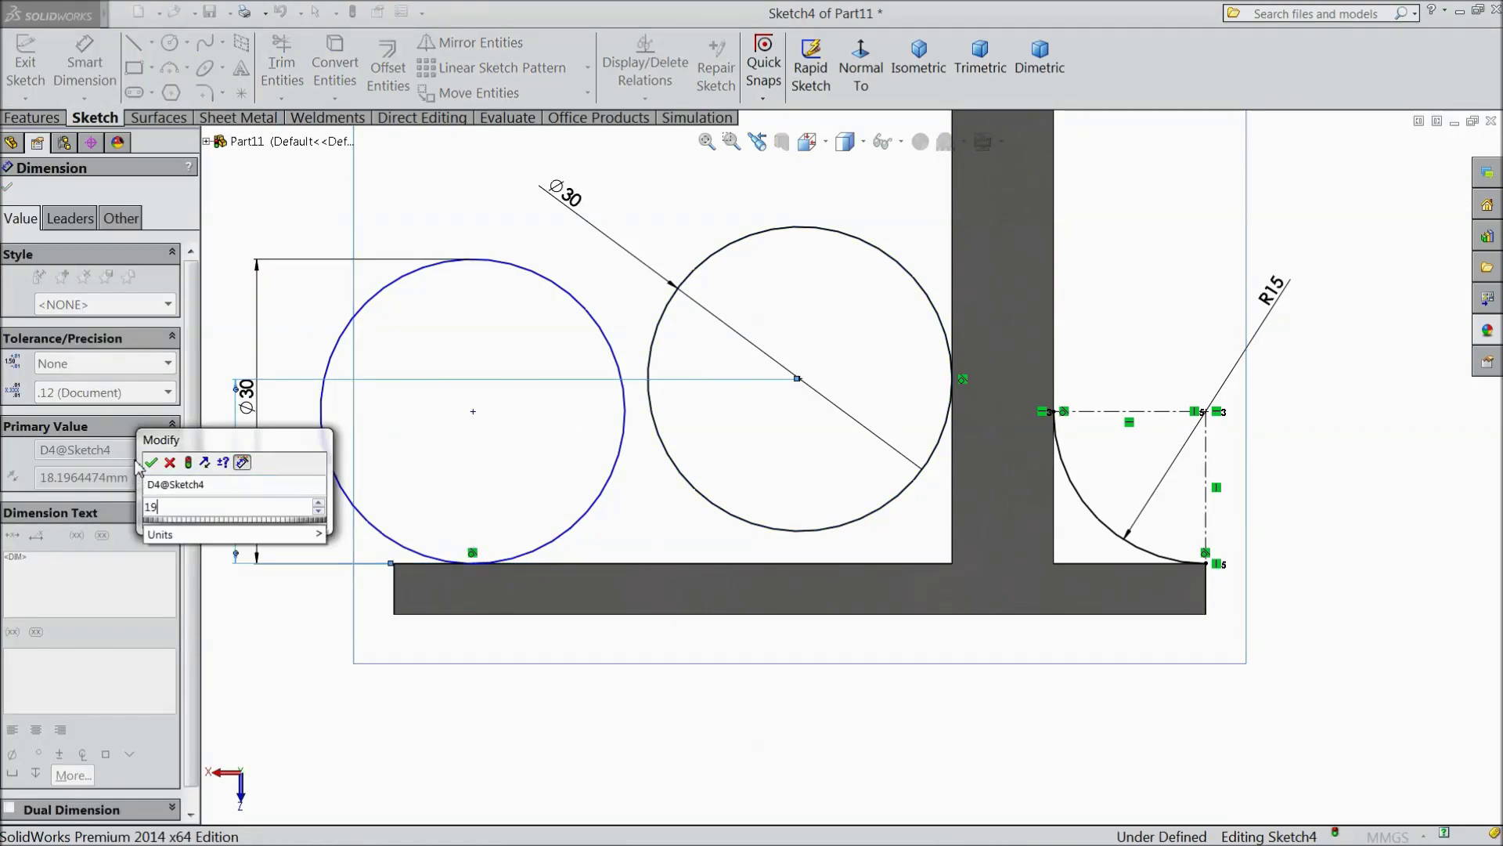
key(Return)
key(Escape)
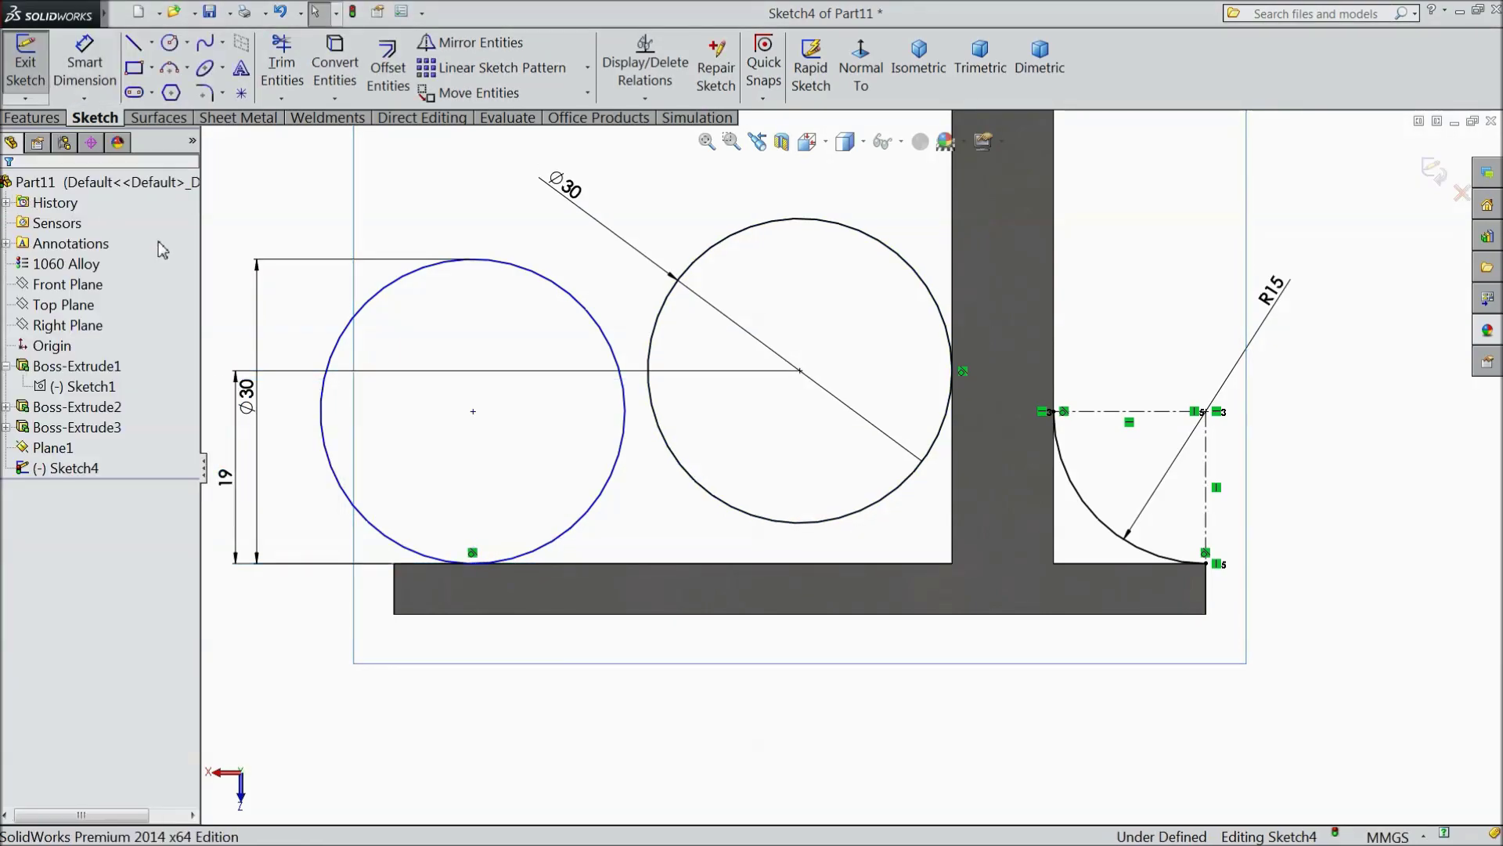
scroll(346, 360, up, 1)
scroll(607, 430, down, 1)
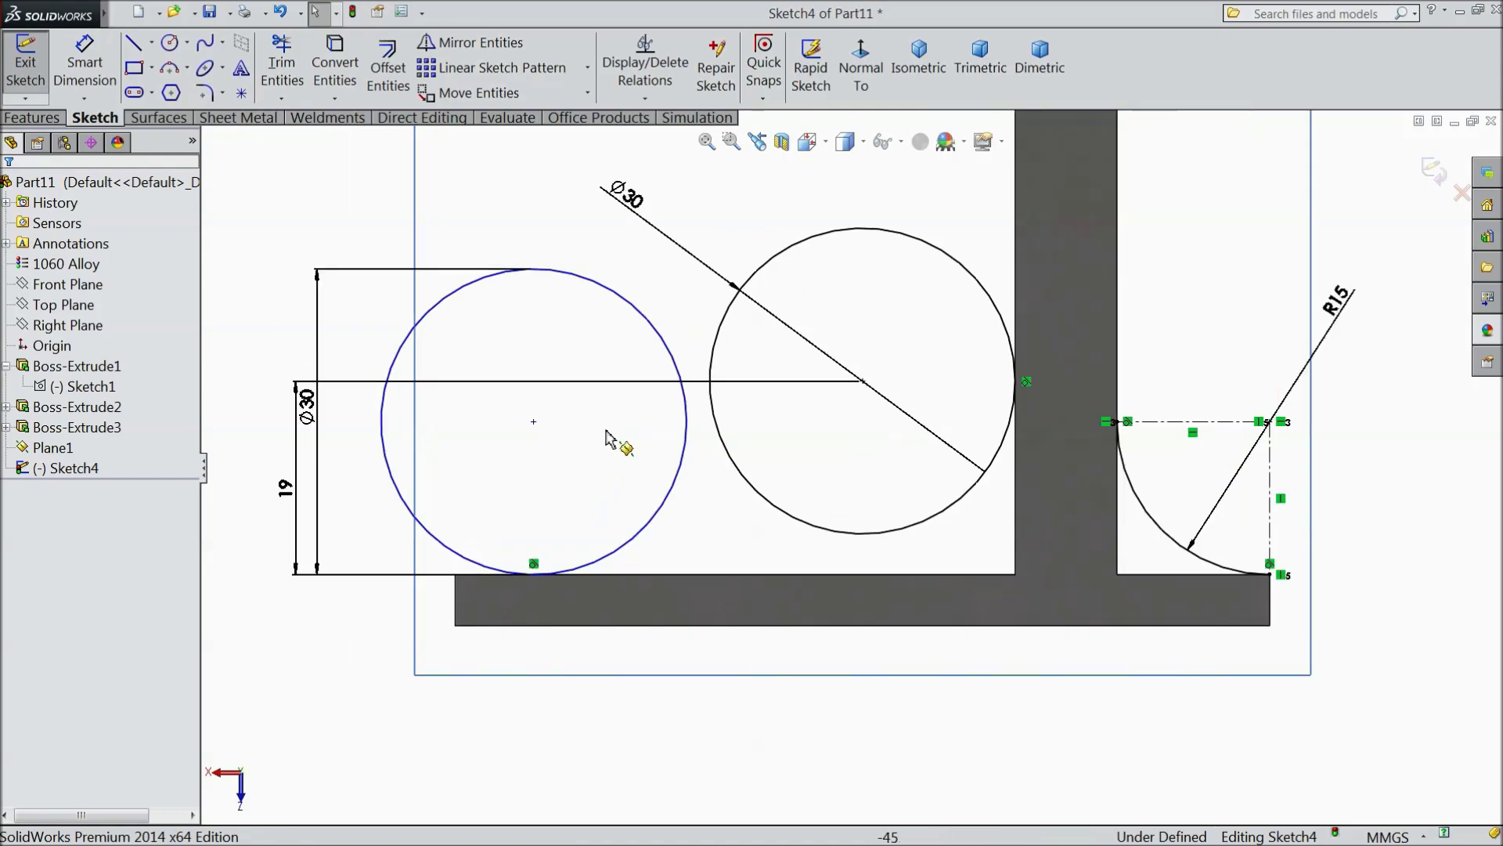
Step: Draw connected lines from the lower part of the arm-side circle to the other circle's base tangent point, along the bar to the corner, and up to the arm tangent point
click(533, 422)
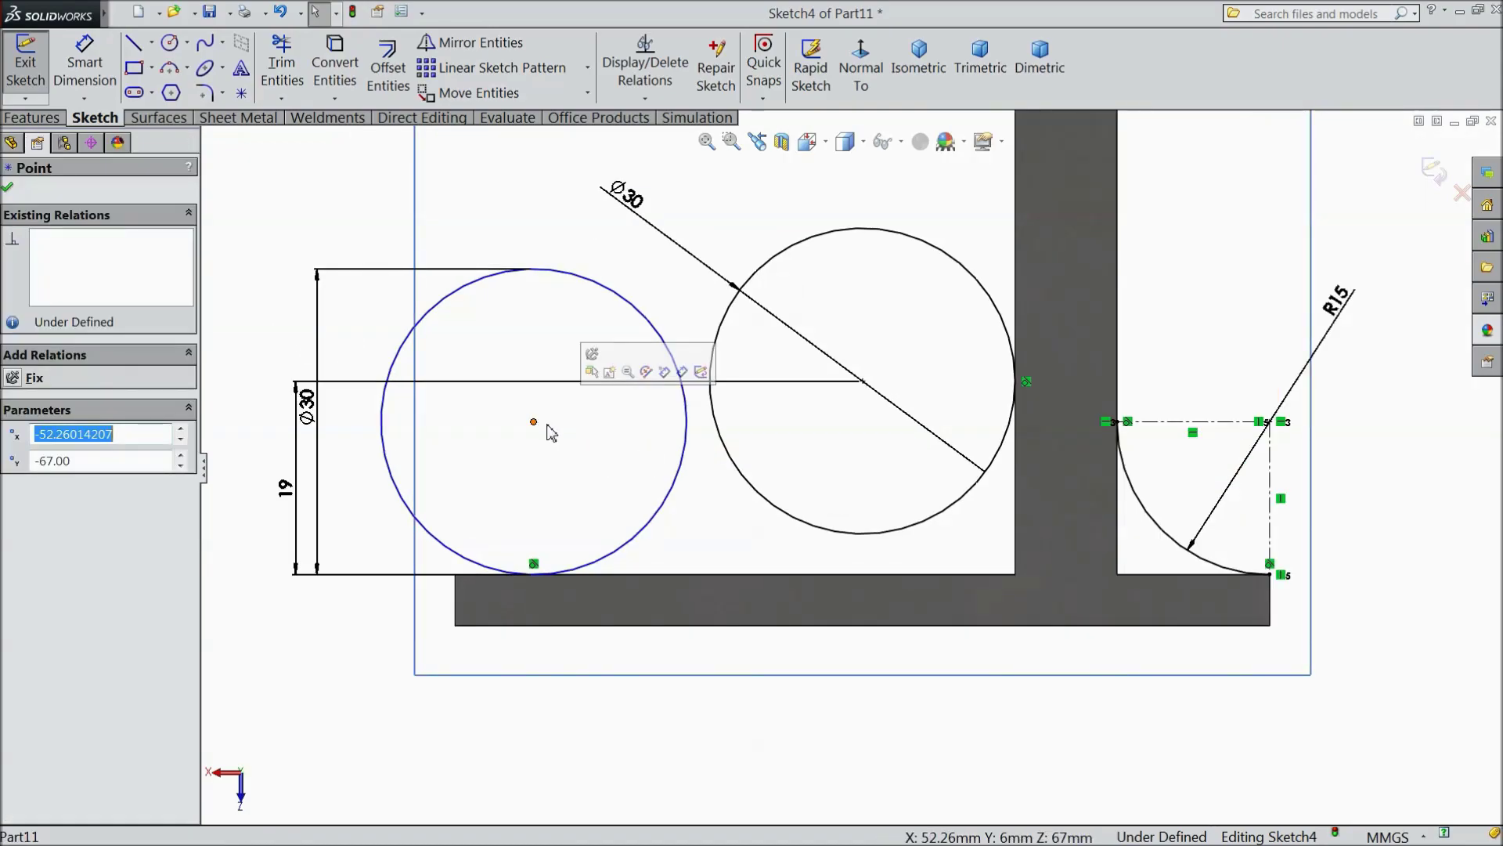
key(l)
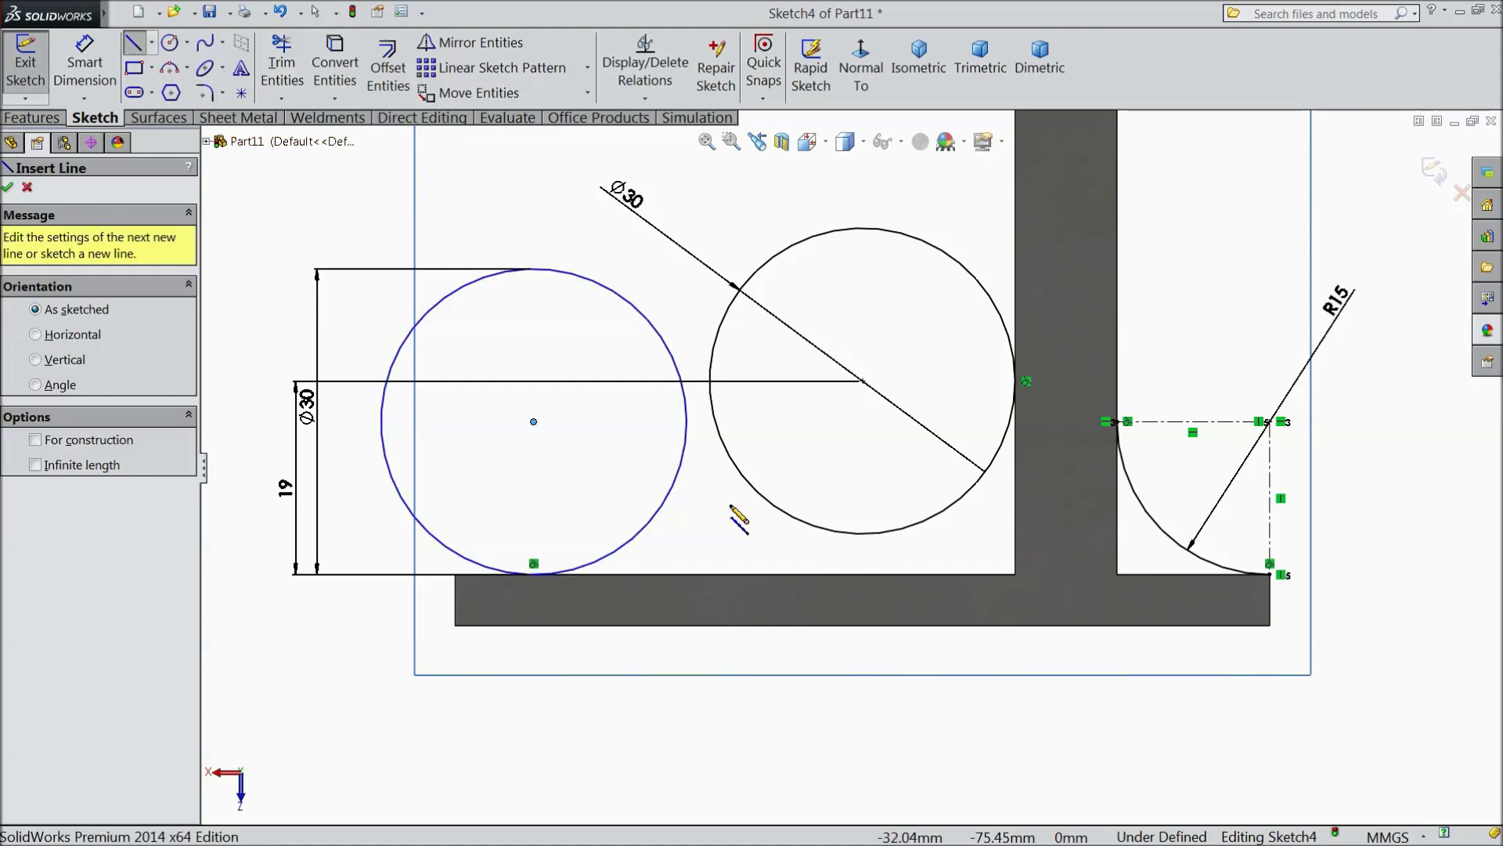
click(877, 537)
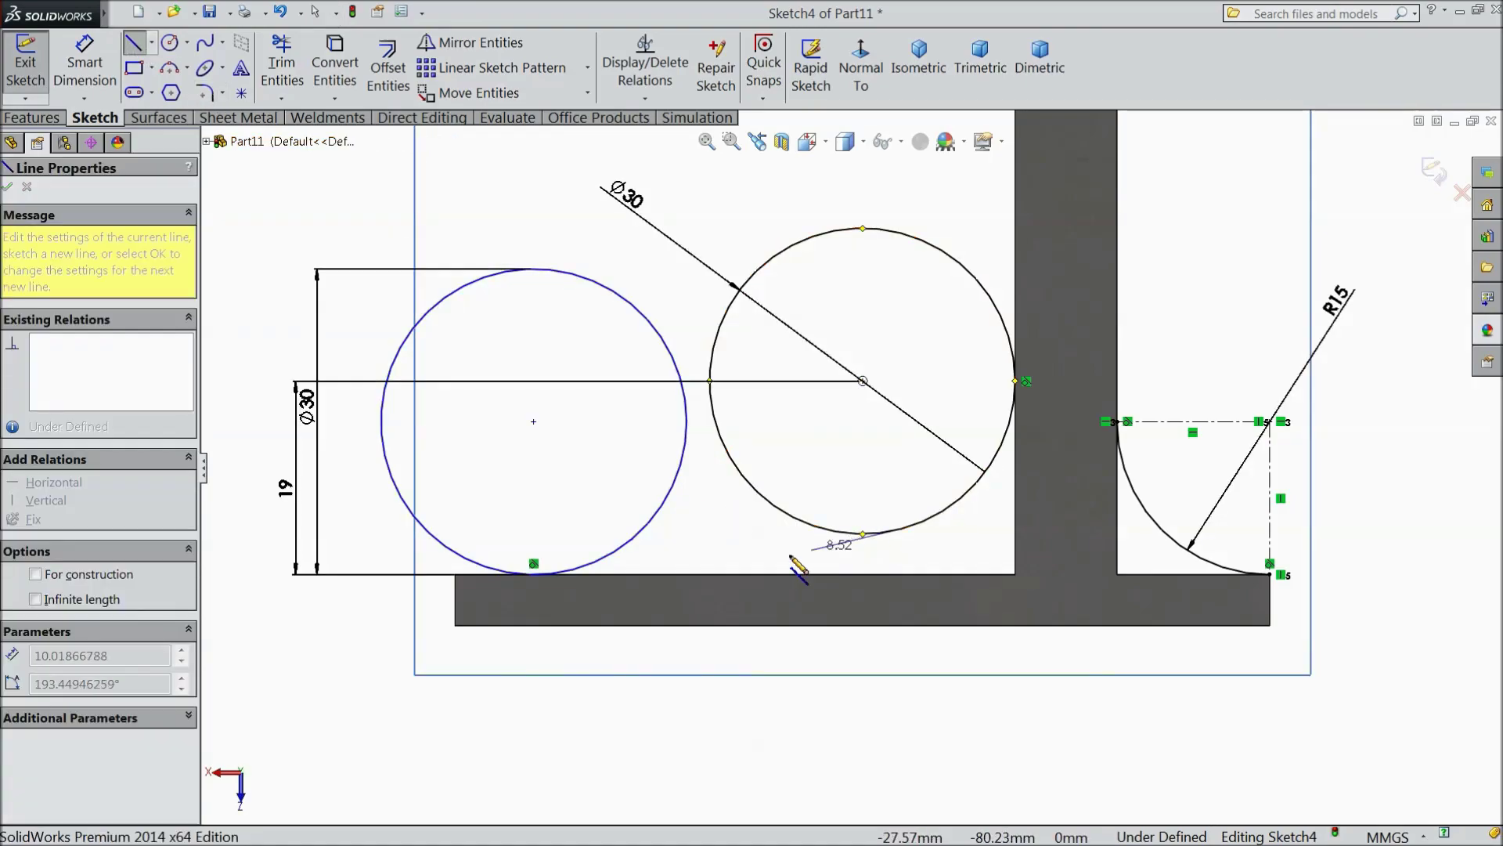
click(534, 574)
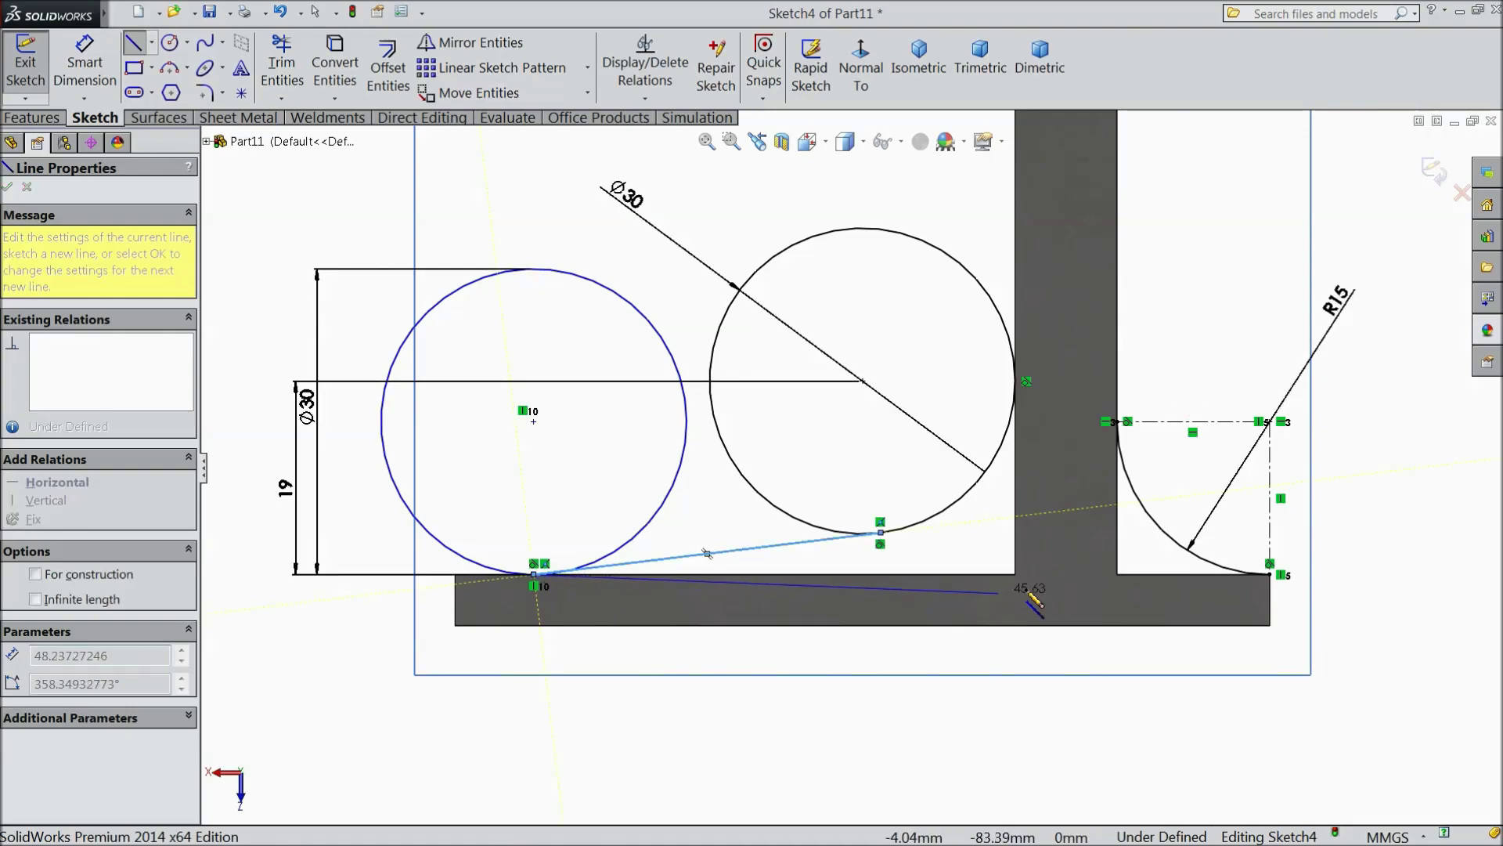
click(1015, 574)
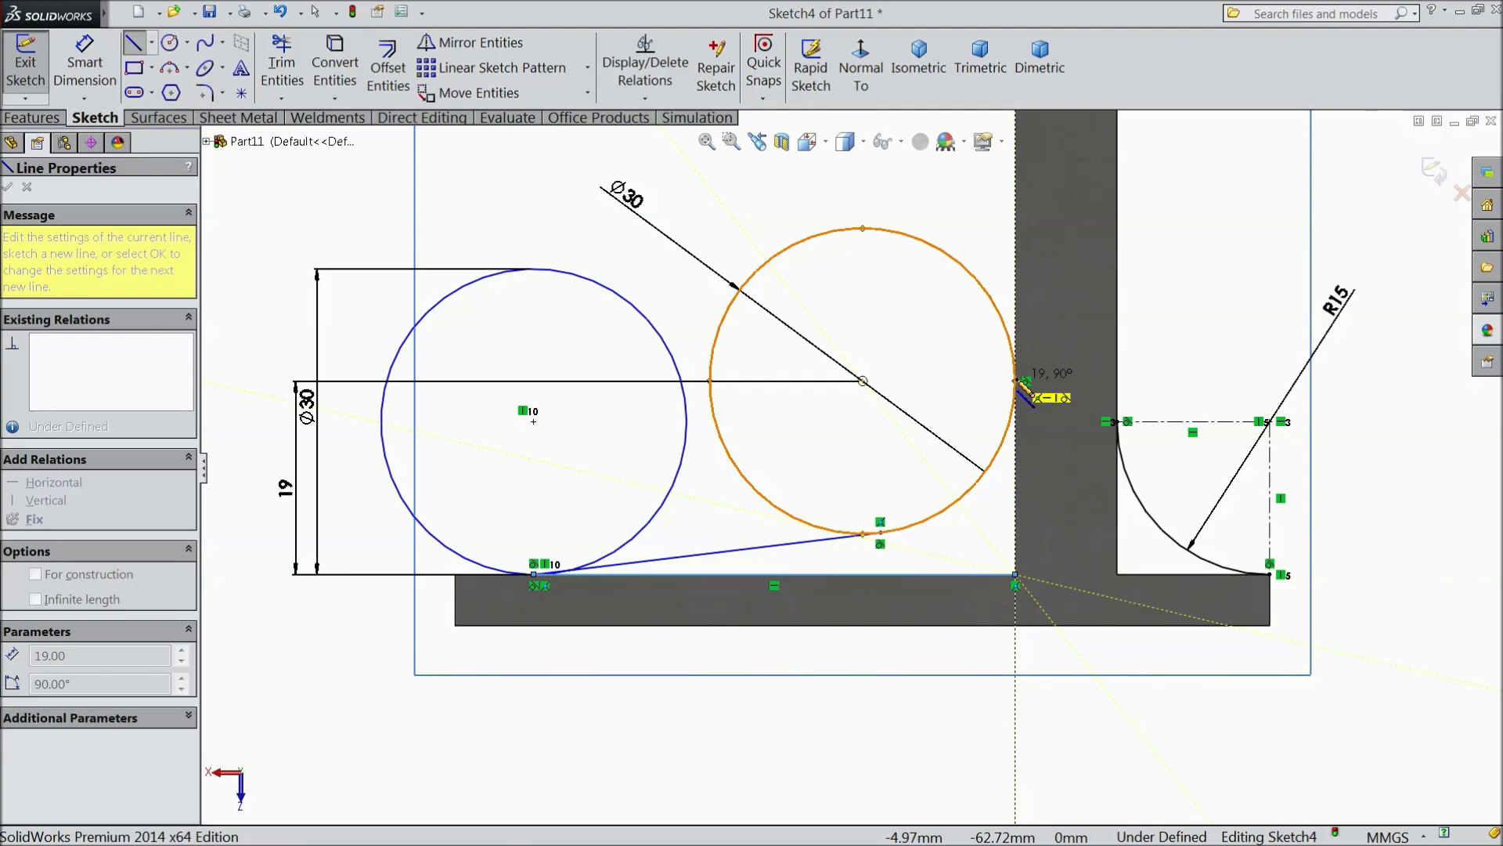
right_click(936, 537)
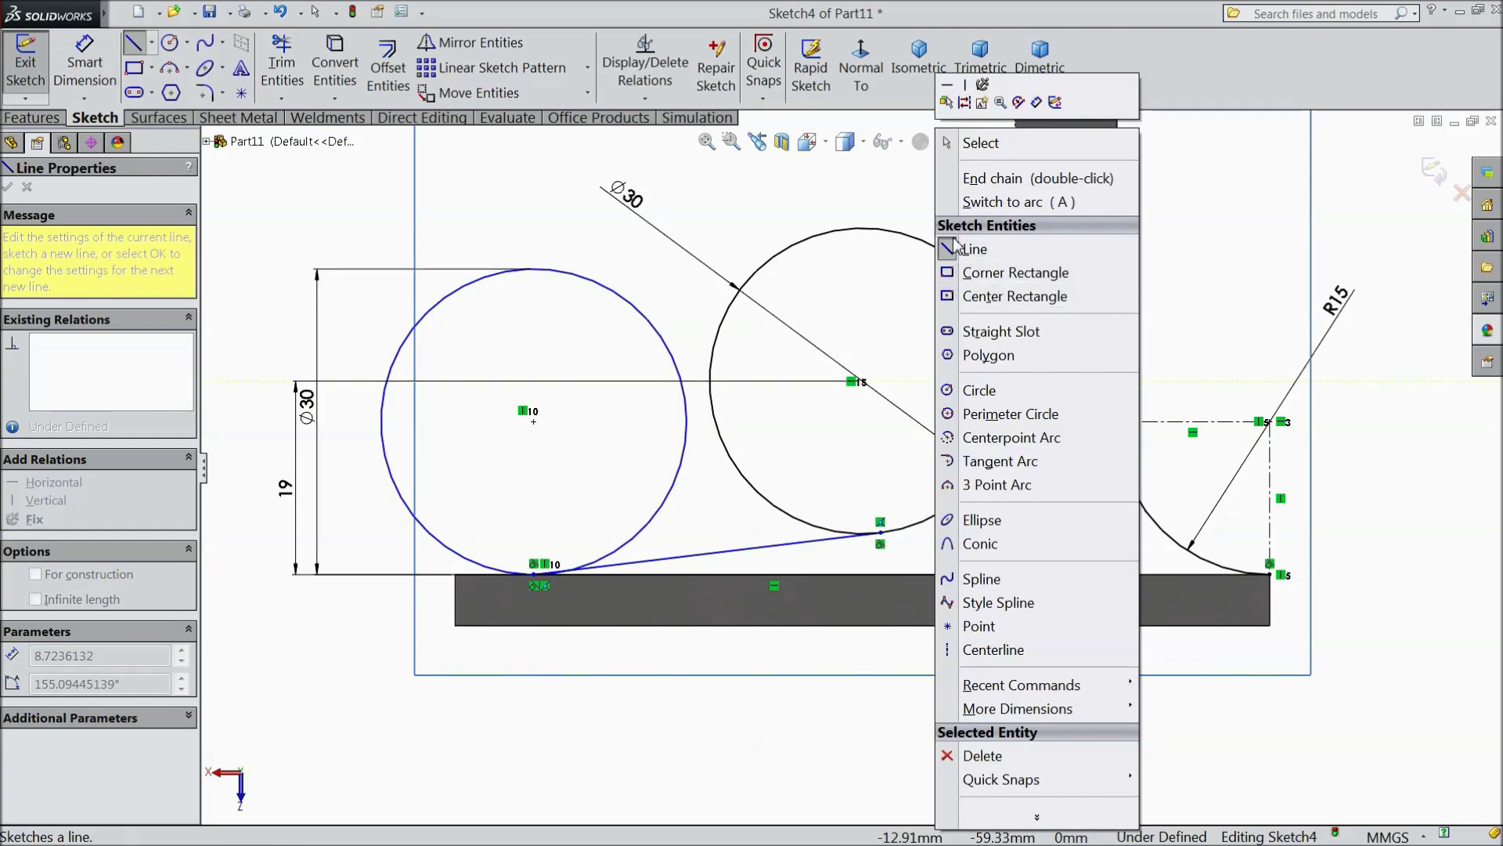
click(978, 143)
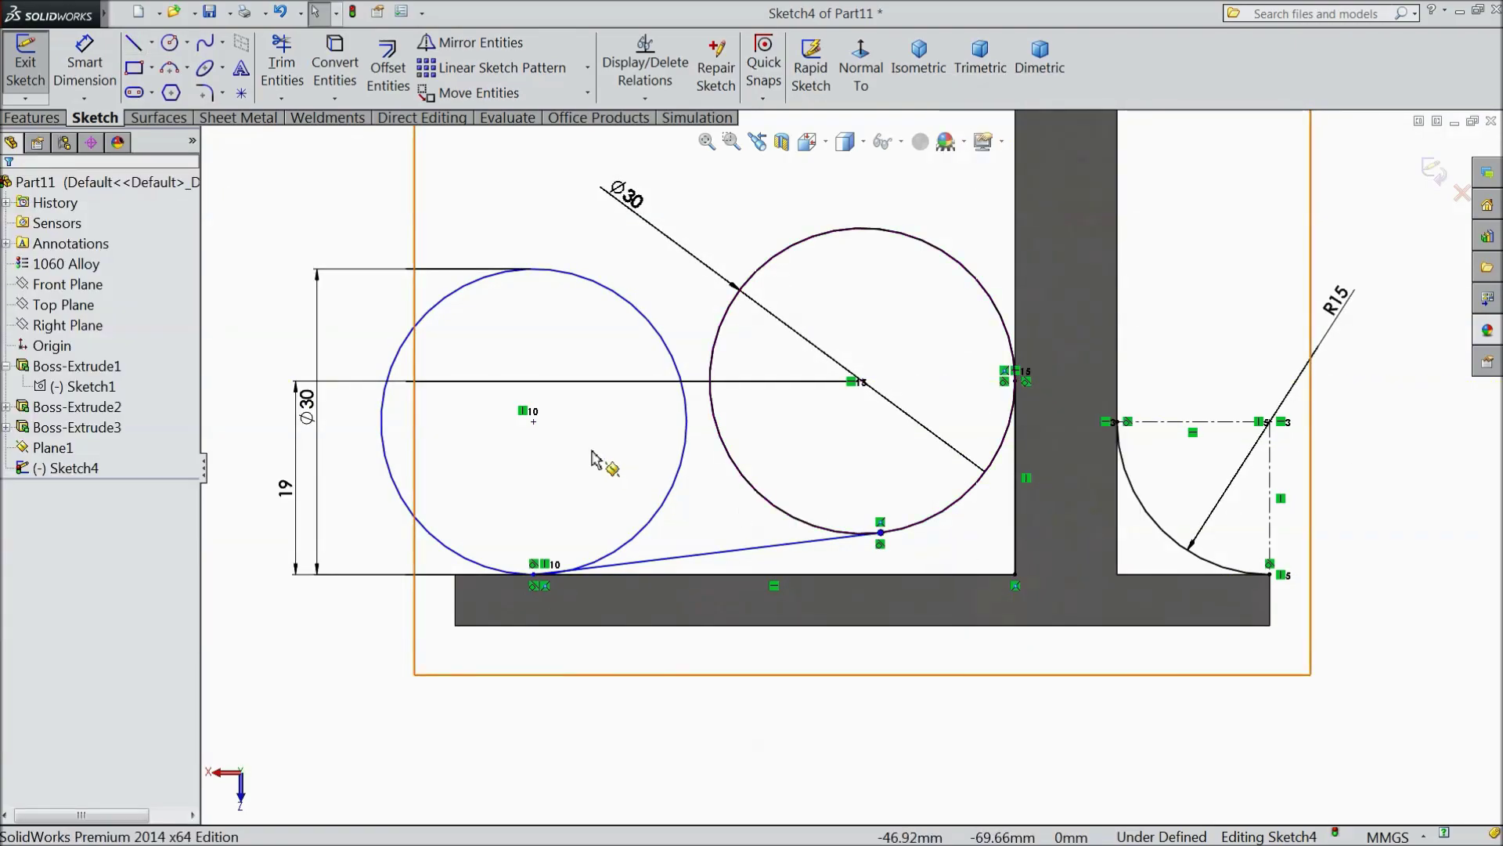
Step: Shift the outer circle toward the arm, trim it away, and trim the arm-side circle to the arc between the arm and the sloping line
drag(535, 422, 699, 438)
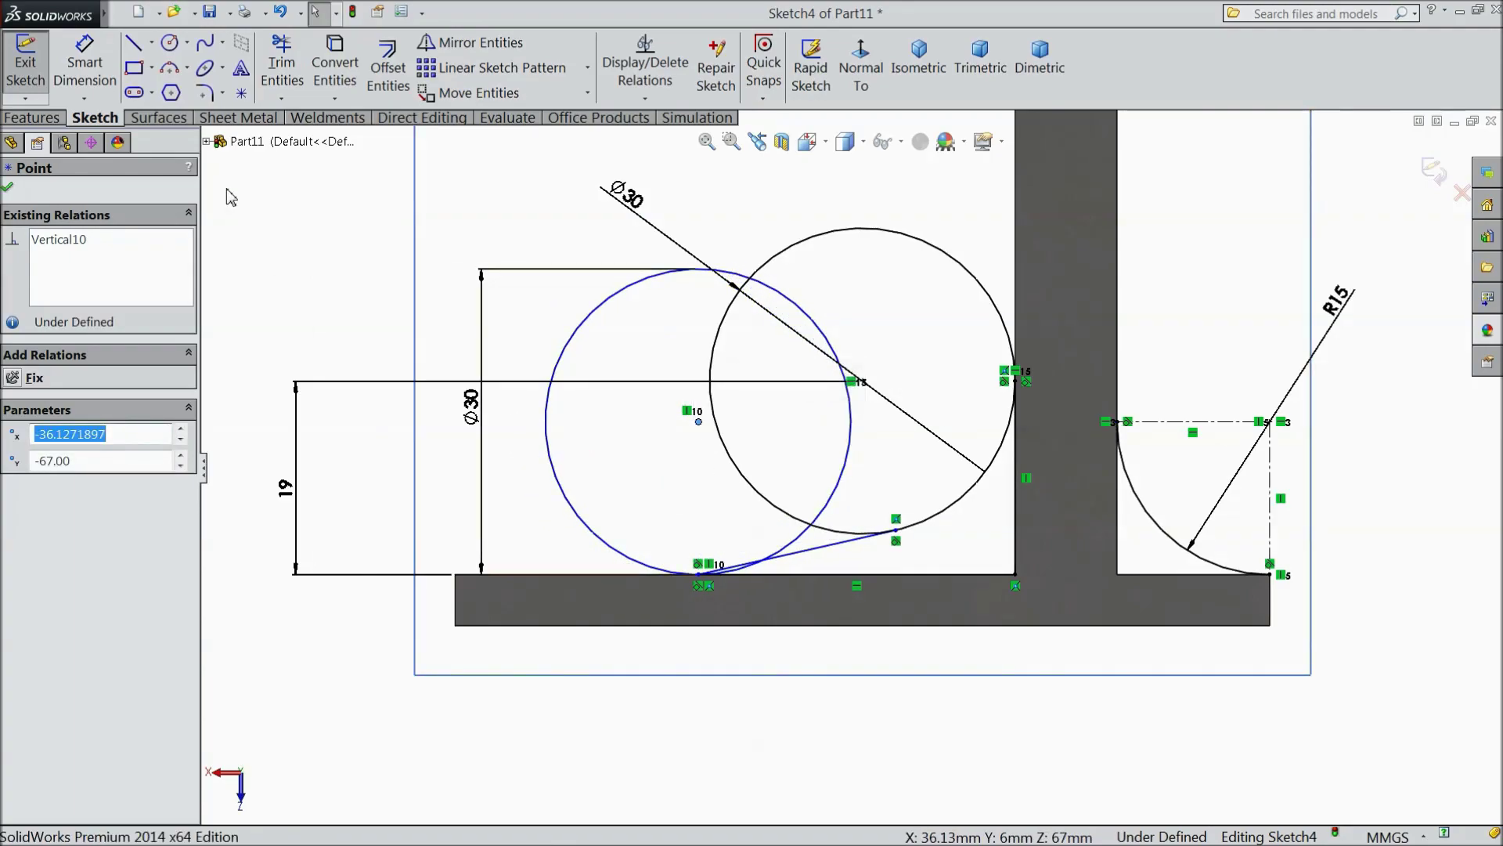
click(282, 62)
click(620, 298)
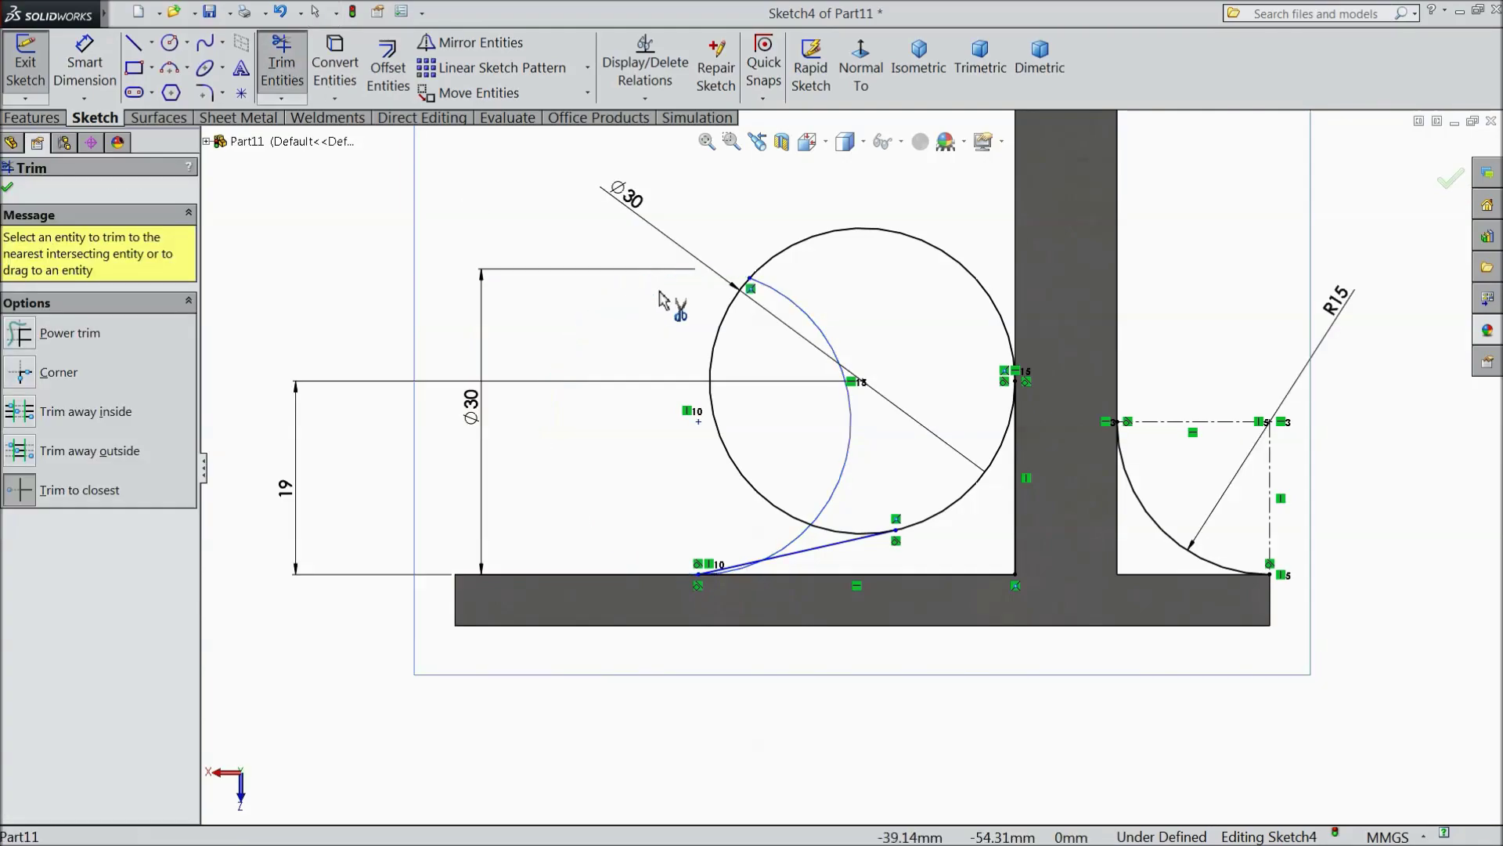
click(724, 314)
click(762, 282)
click(774, 256)
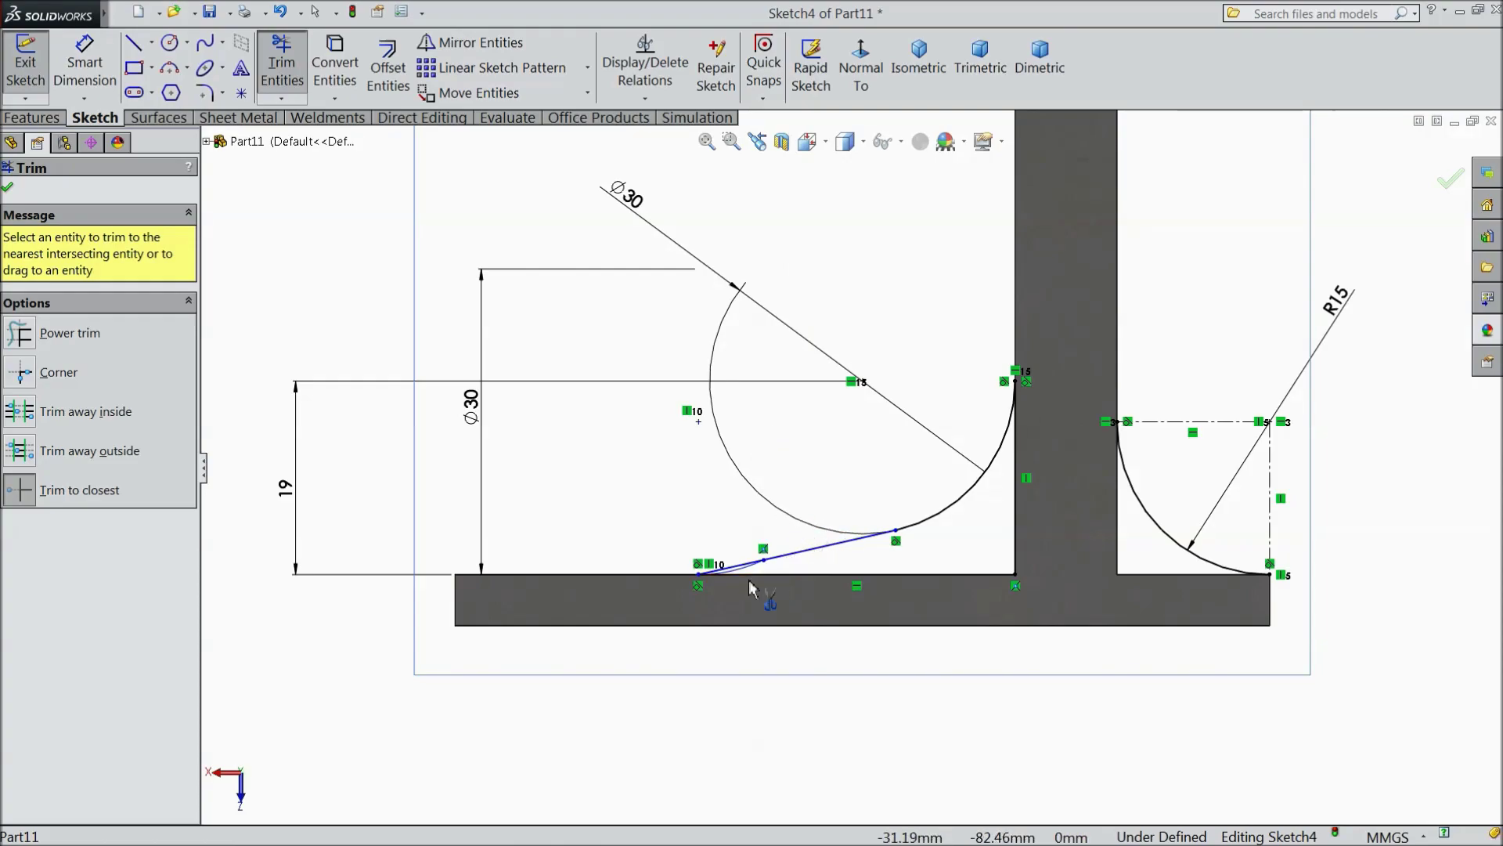
scroll(751, 579, down, 5)
click(779, 504)
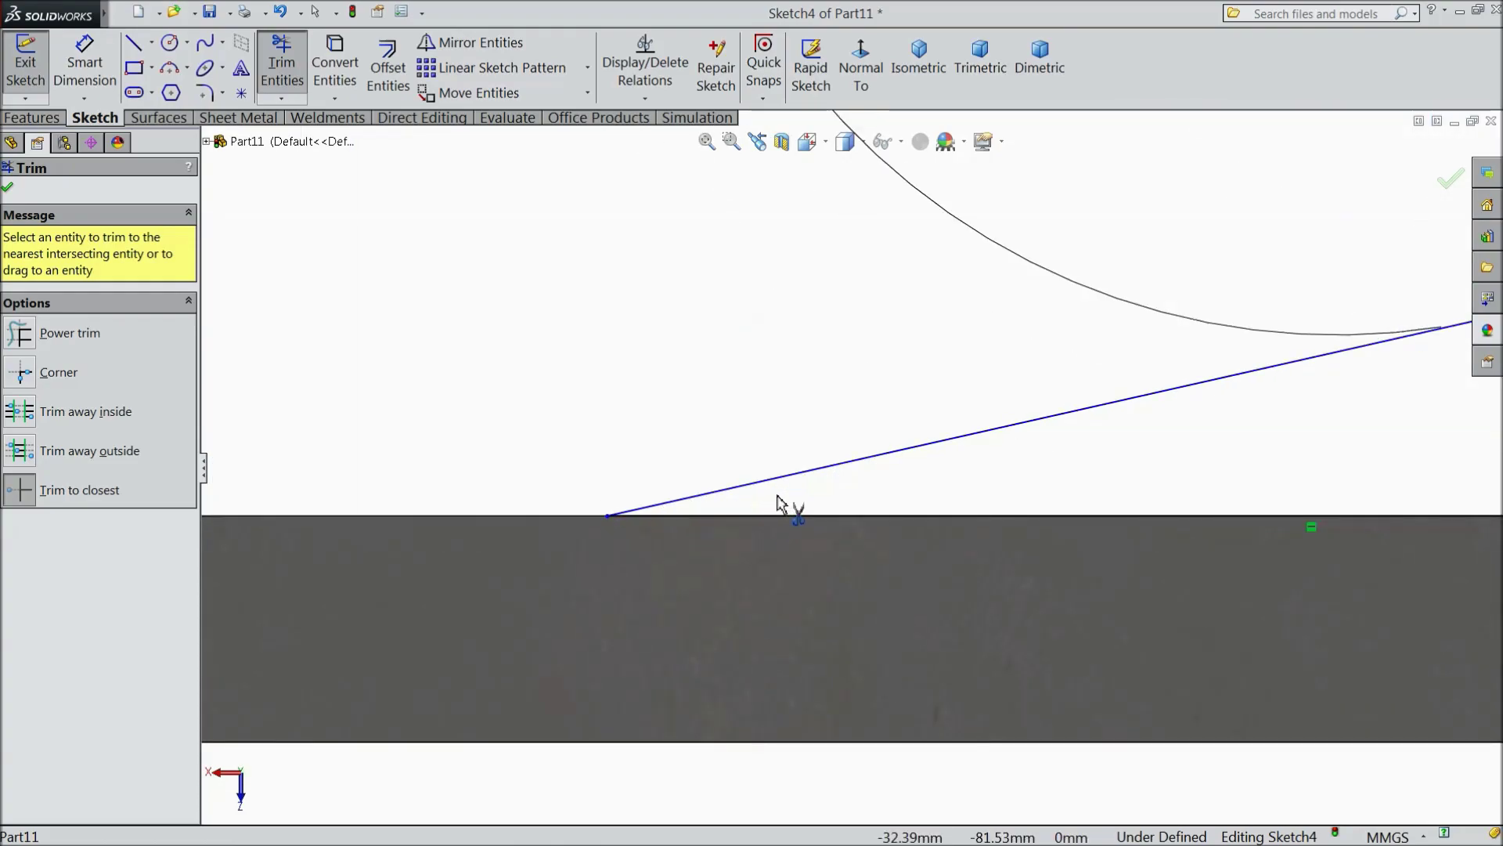
scroll(740, 499, up, 4)
scroll(903, 500, up, 6)
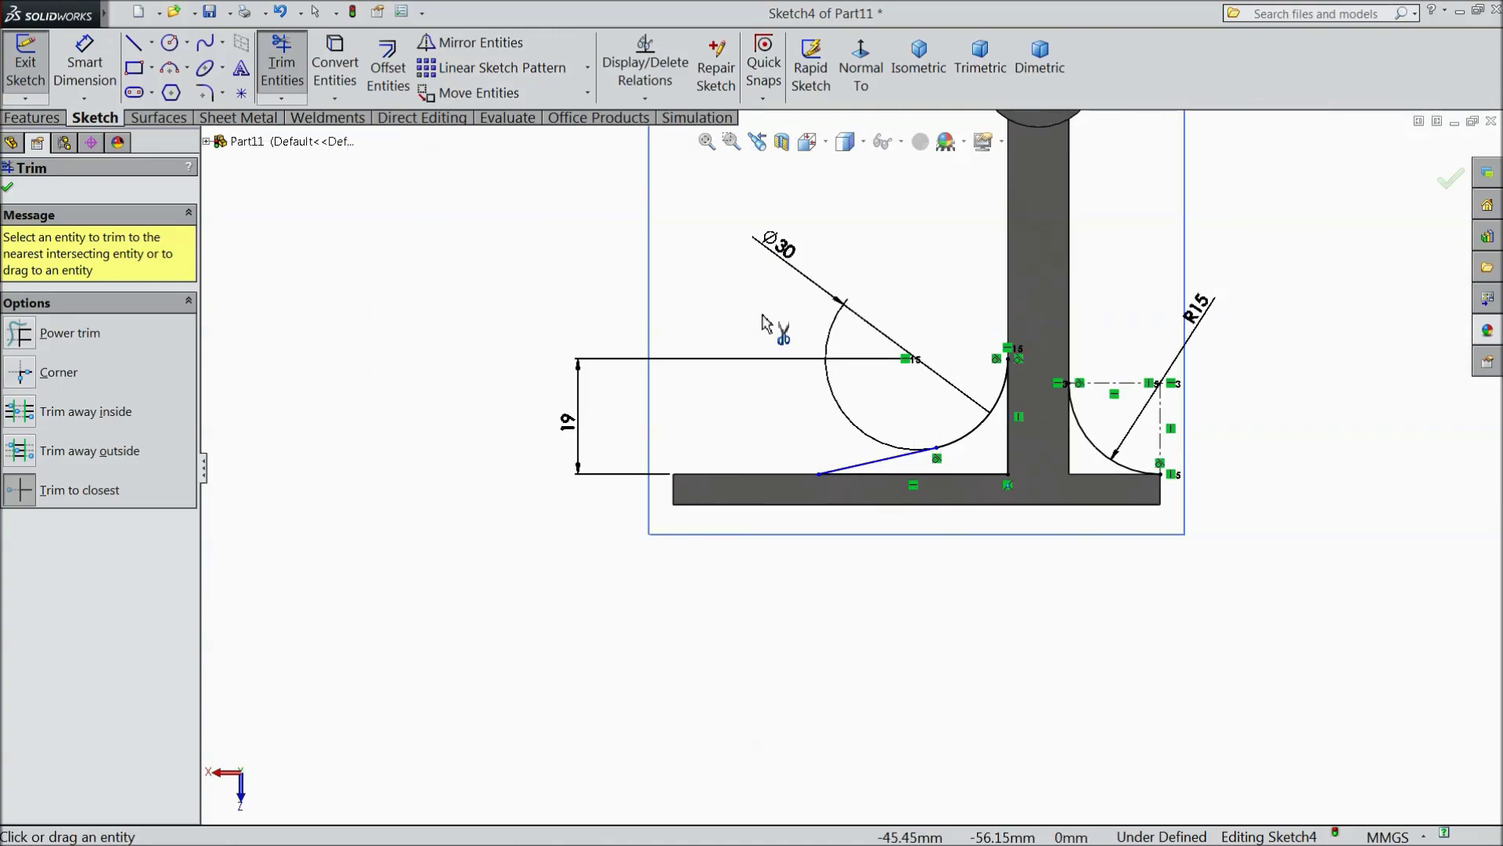
click(8, 189)
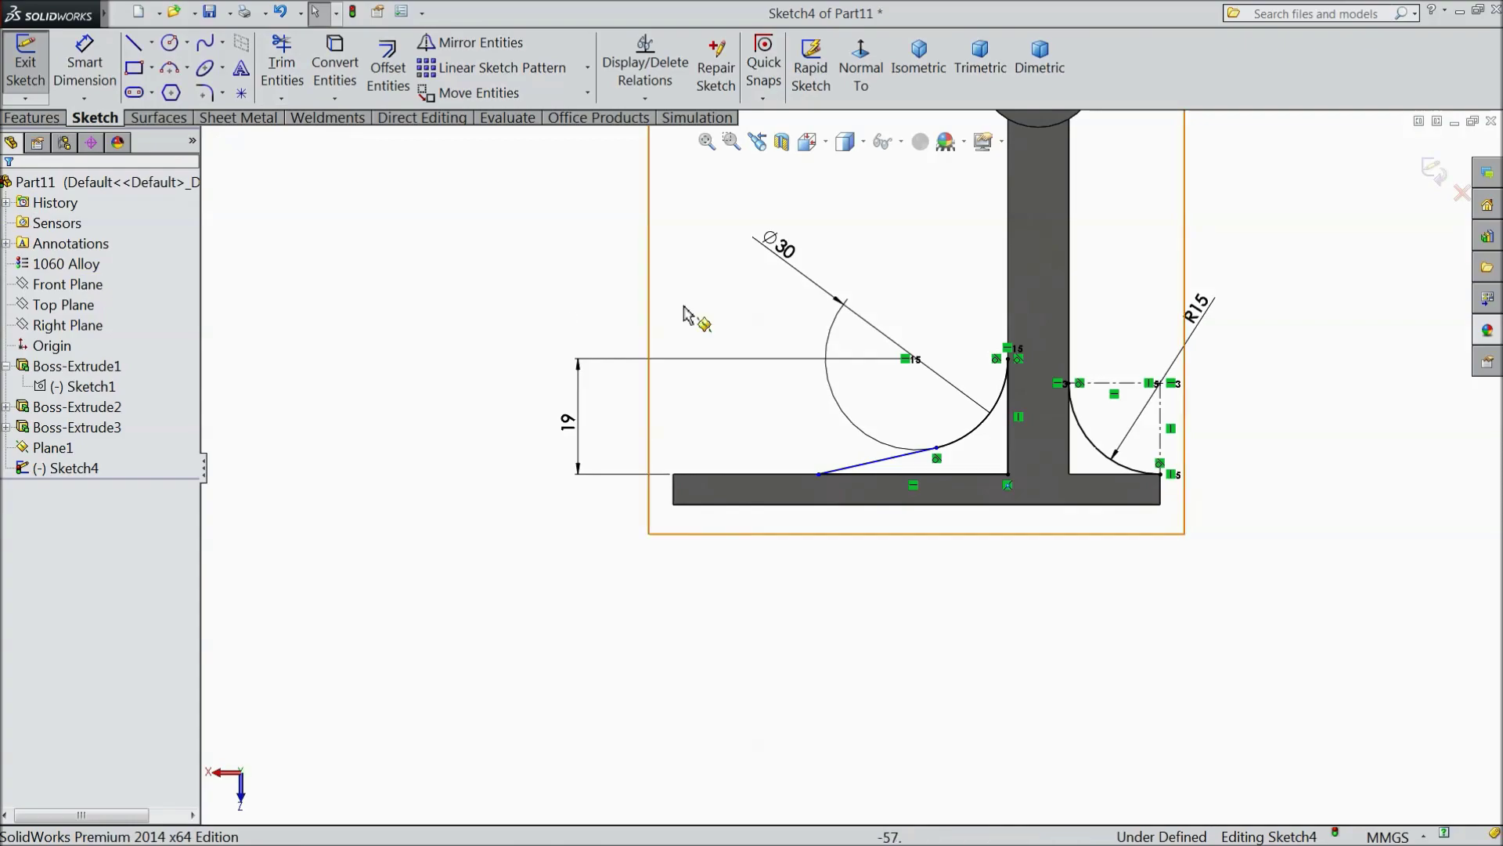
scroll(831, 323, down, 2)
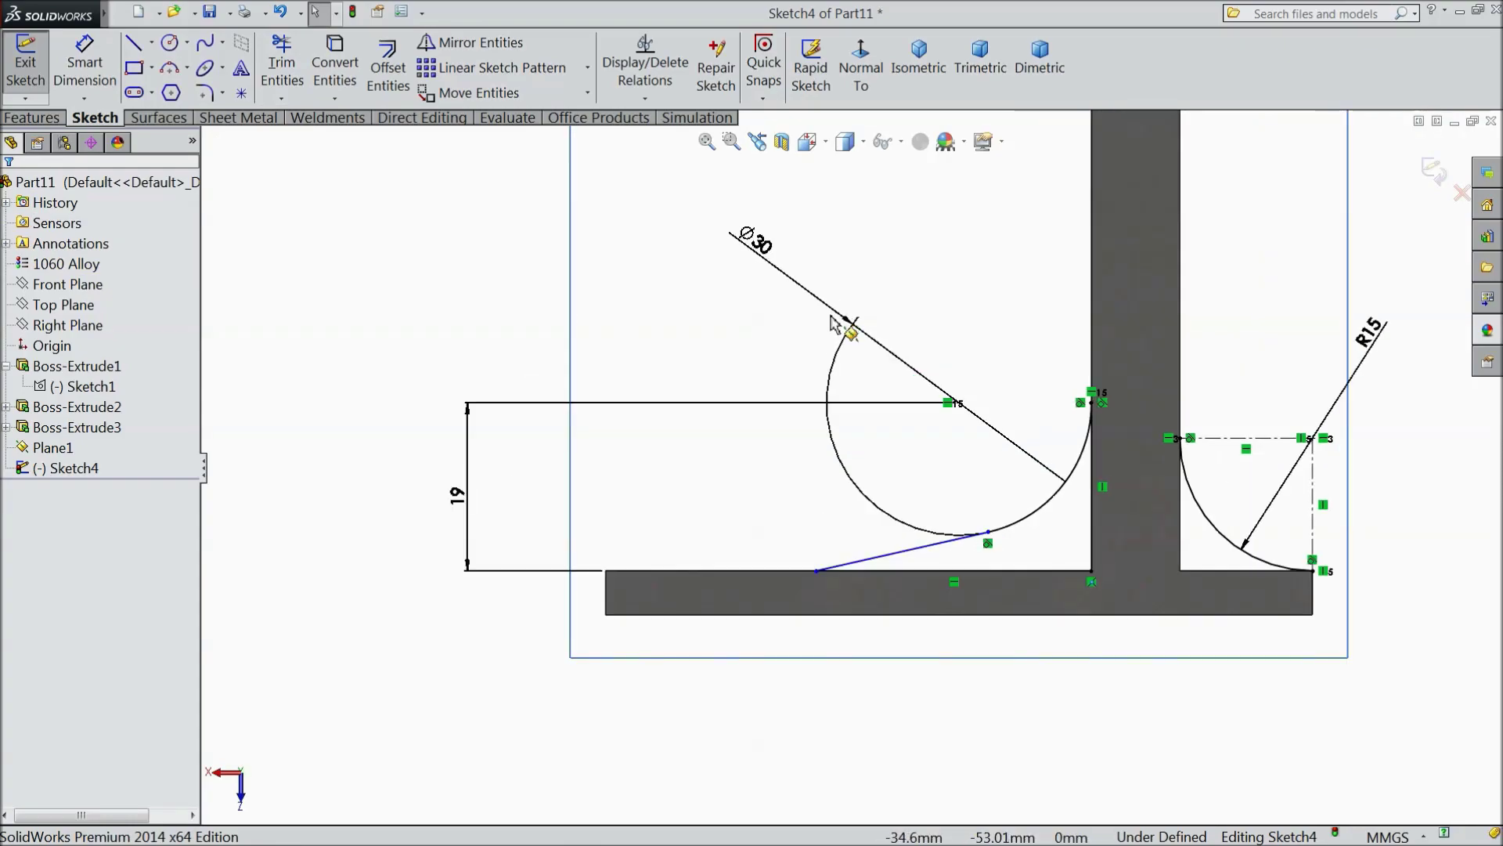
click(31, 117)
click(35, 62)
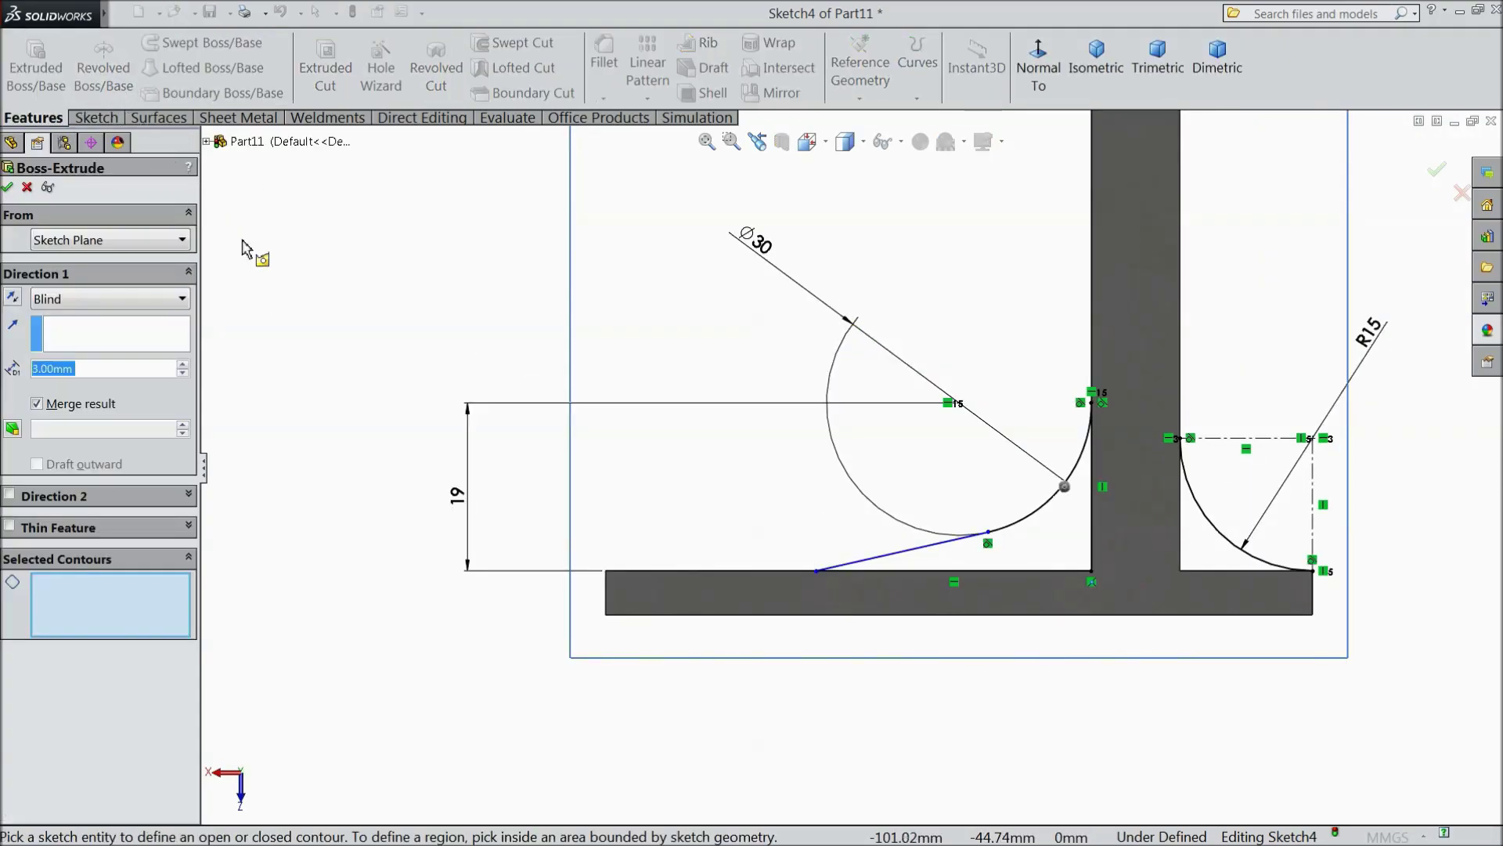
click(1063, 554)
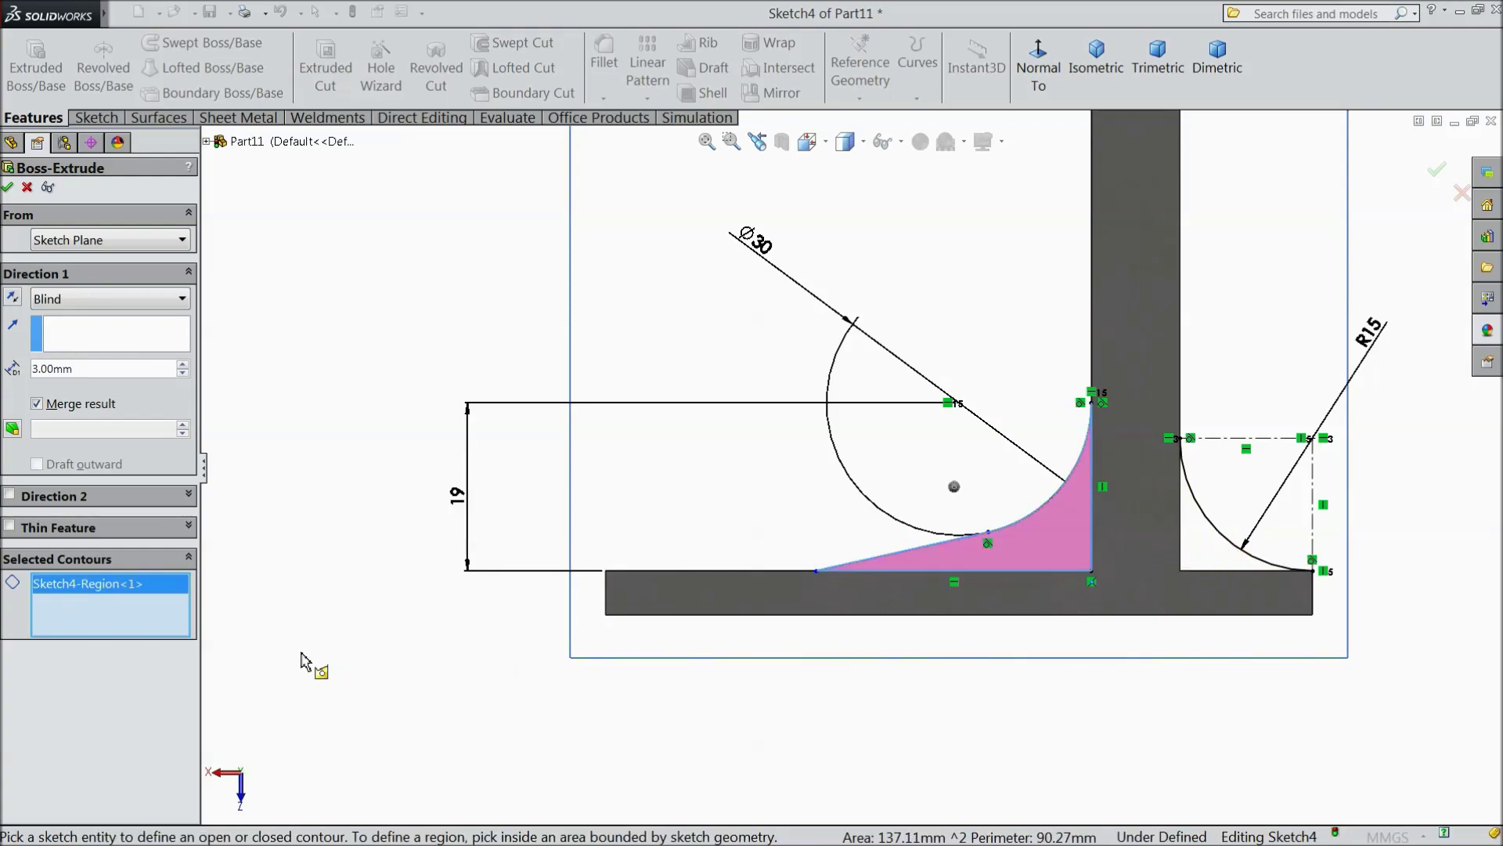
scroll(1227, 575, down, 2)
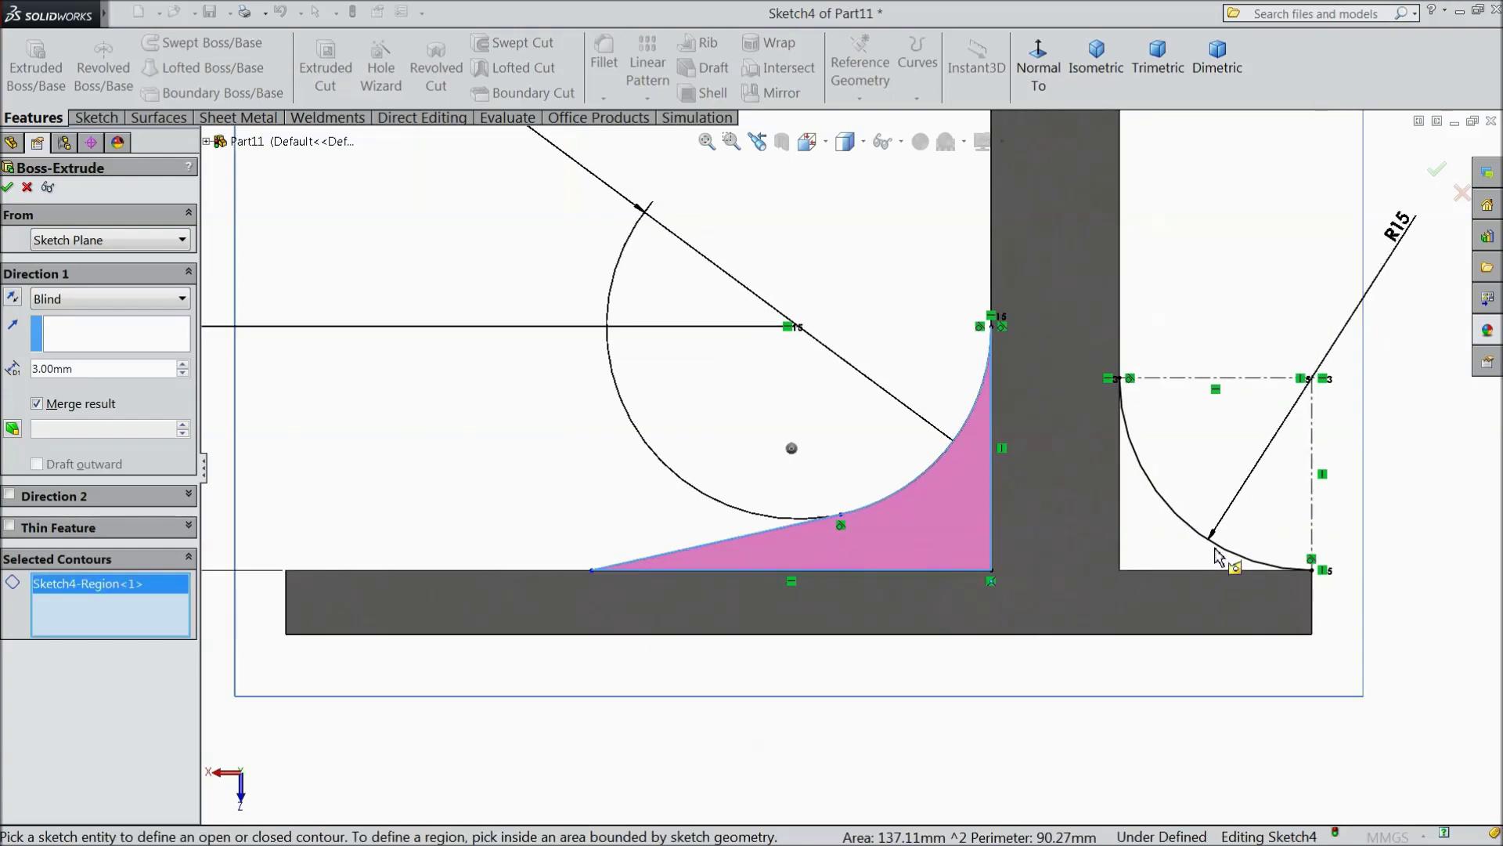
click(27, 187)
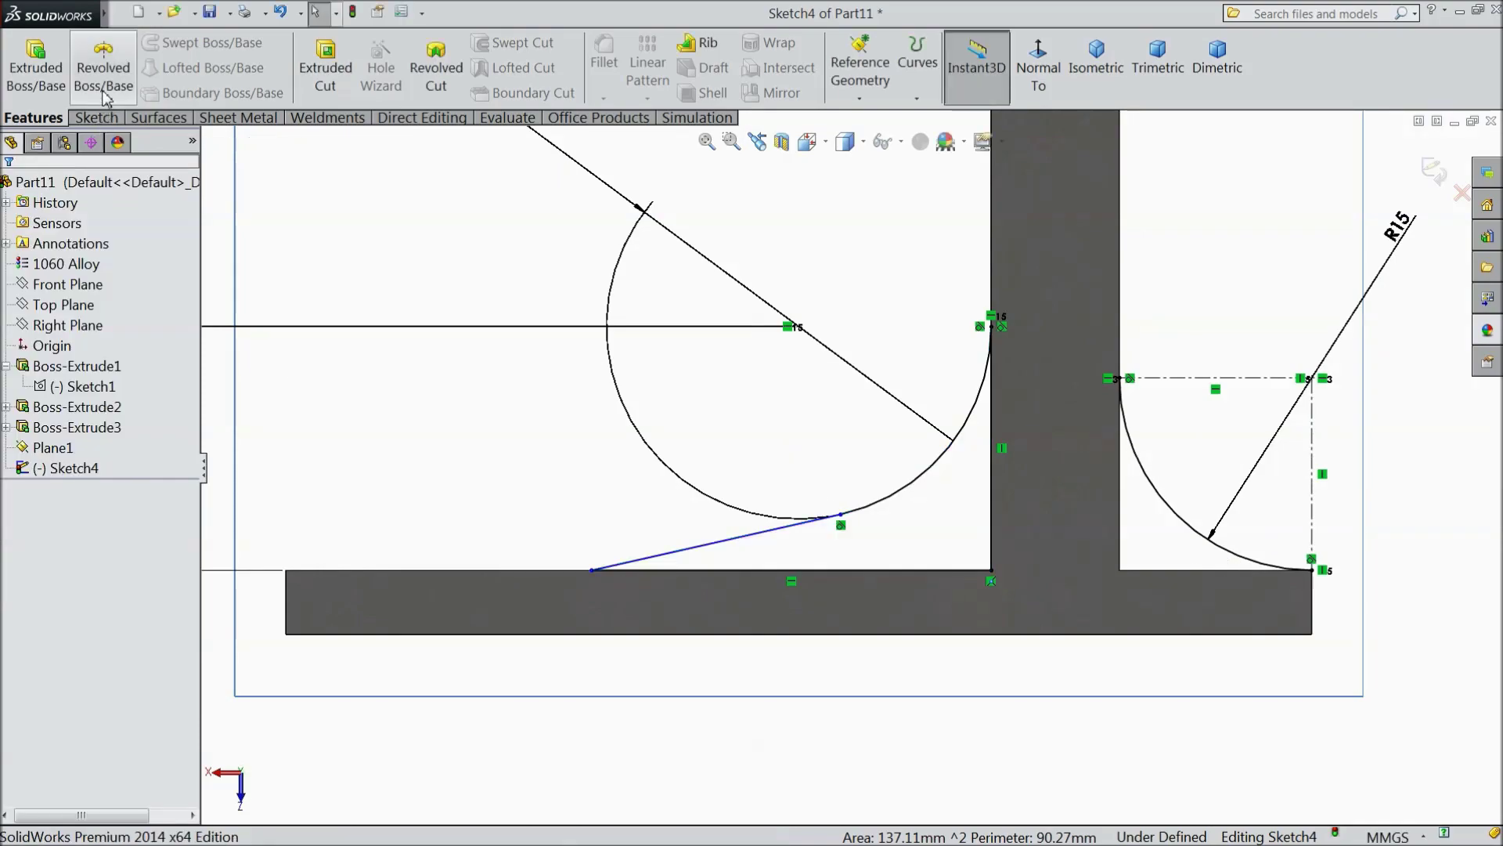
Step: Close the R15 quarter-arc profile with lines from its base end to the corner and up the arm edge to its upper end
click(95, 117)
click(134, 43)
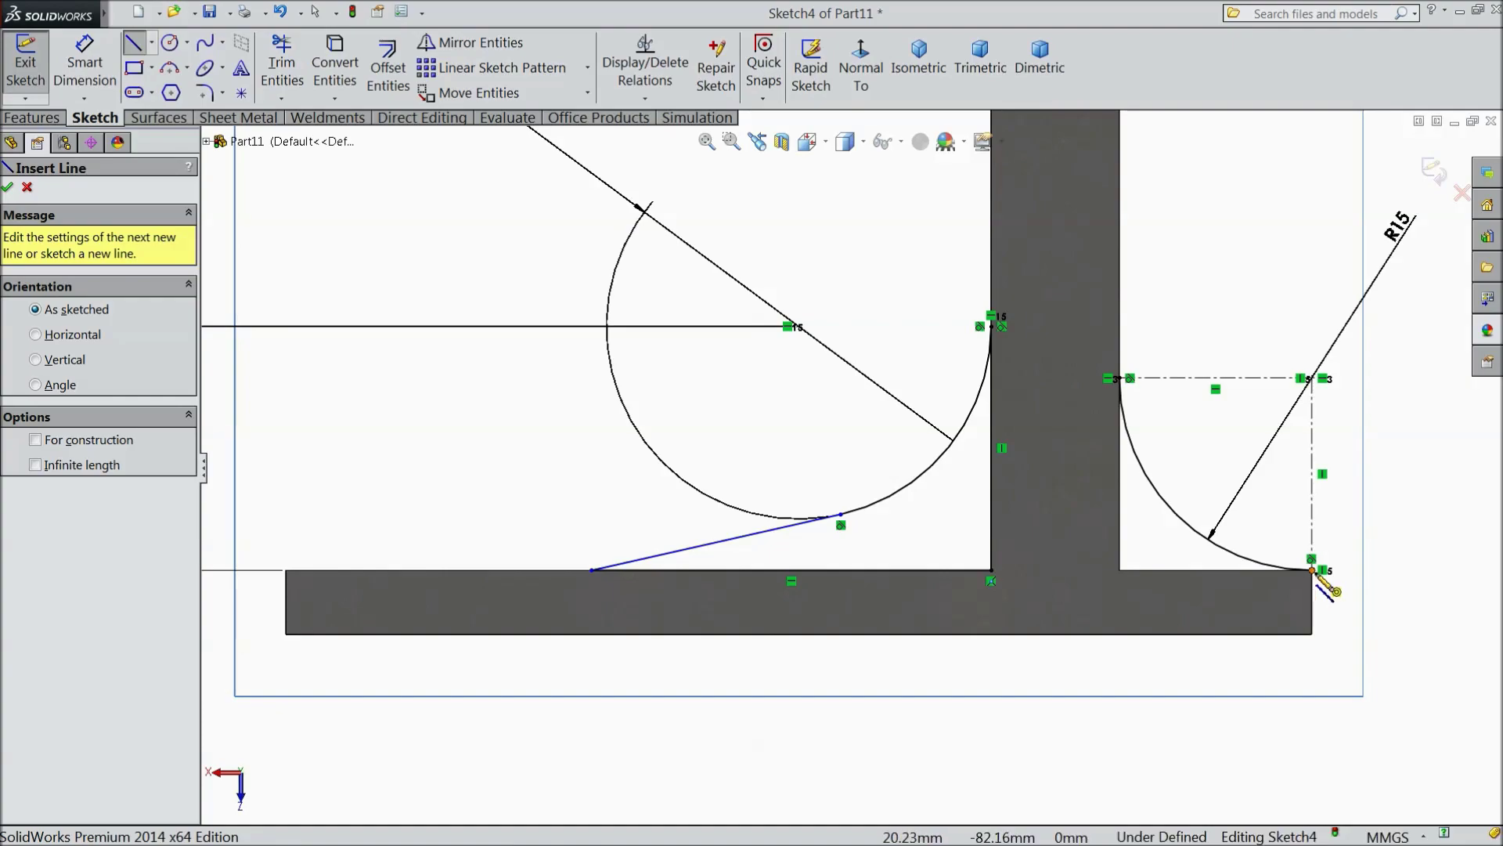
click(1313, 569)
click(1120, 570)
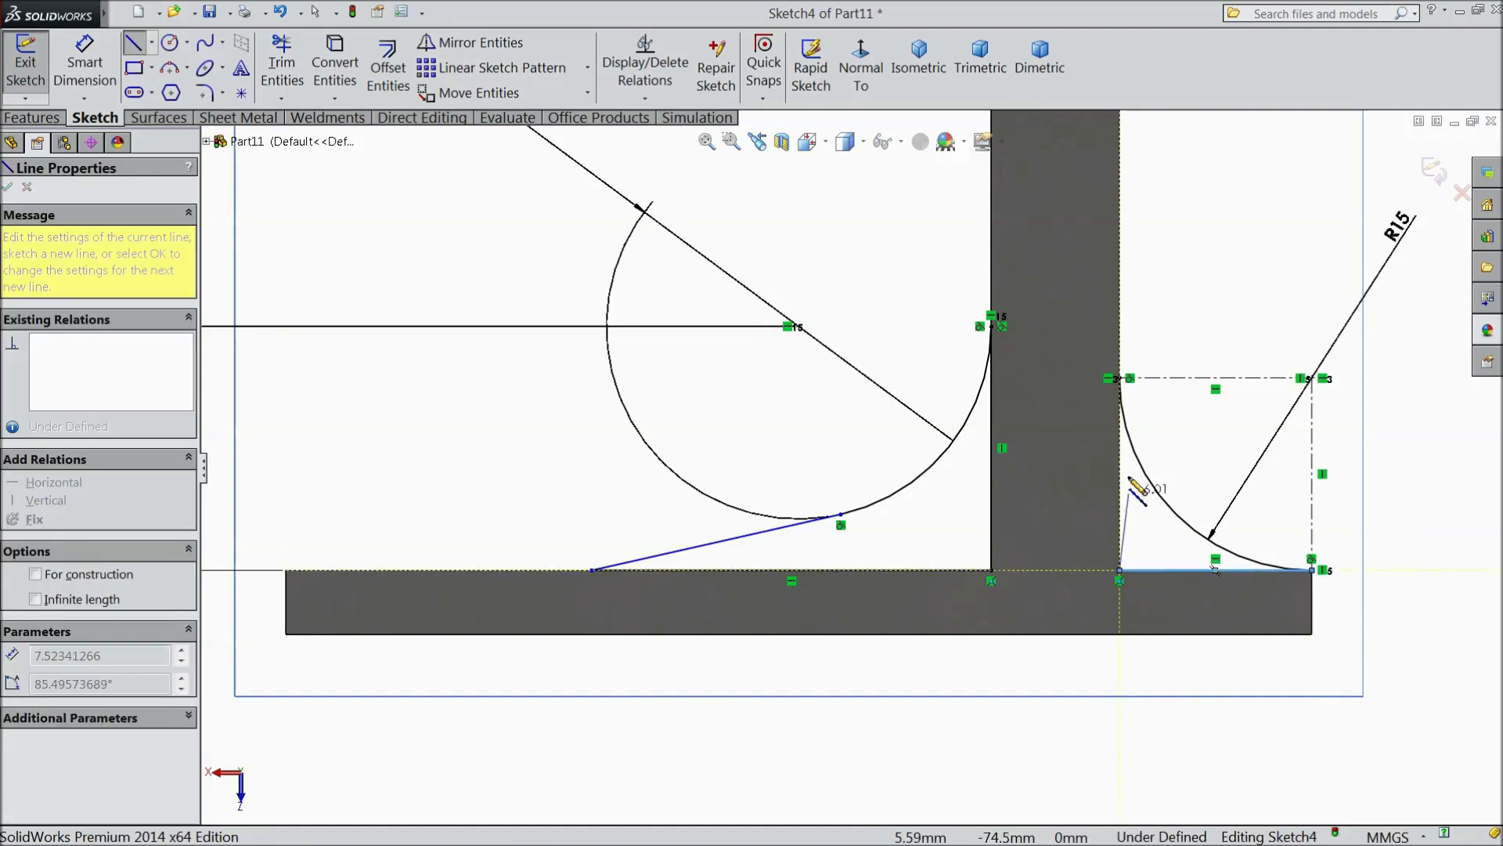
double_click(1119, 473)
right_click(1171, 313)
click(1198, 222)
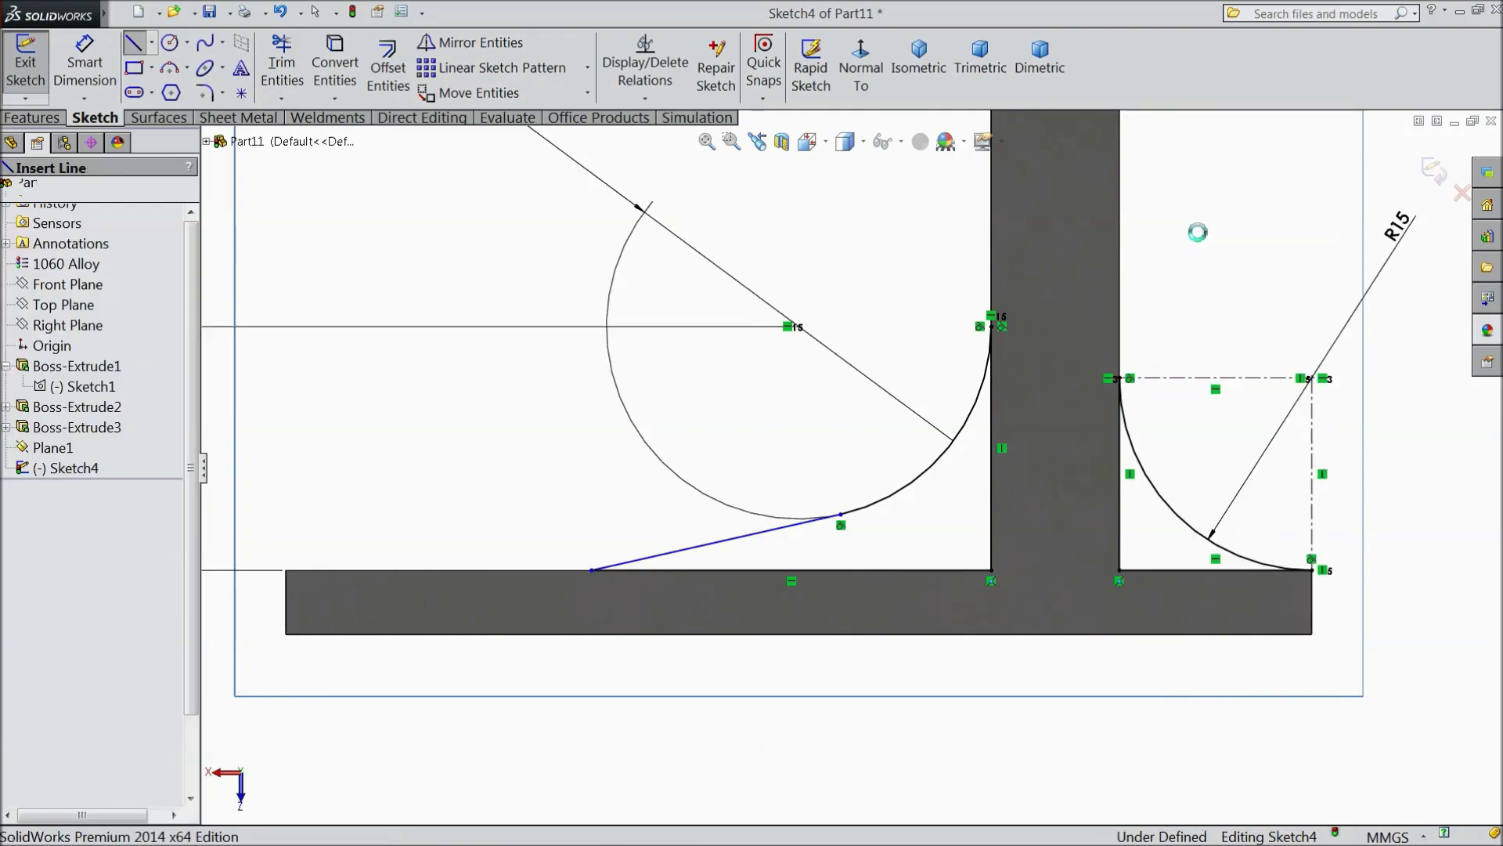
Step: Extrude the two corner web profiles 4 mm with the Mid Plane end condition, merging them with the arm and base
click(31, 118)
click(35, 66)
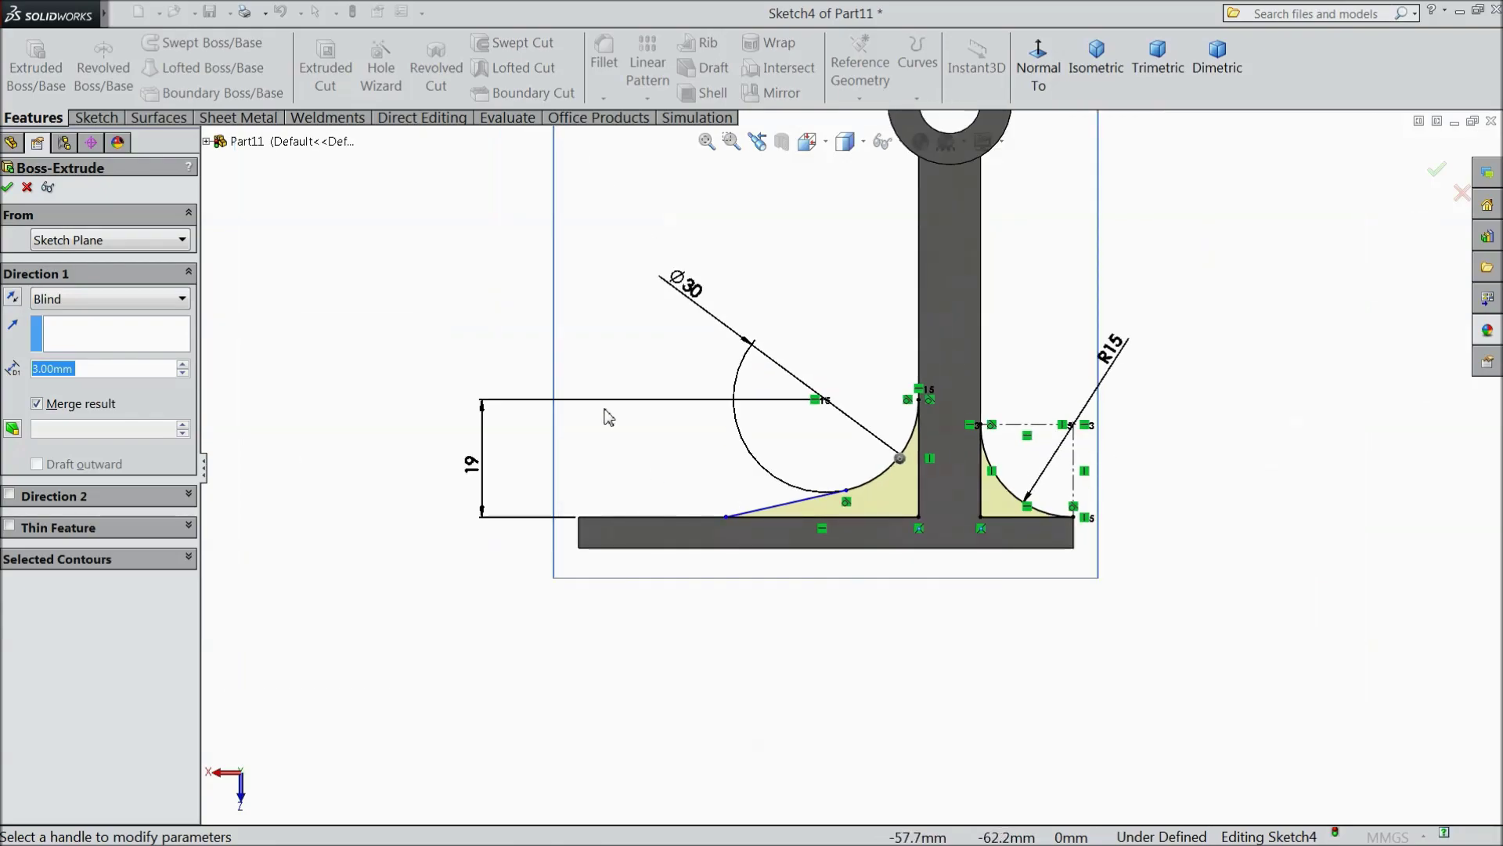
scroll(841, 403, down, 5)
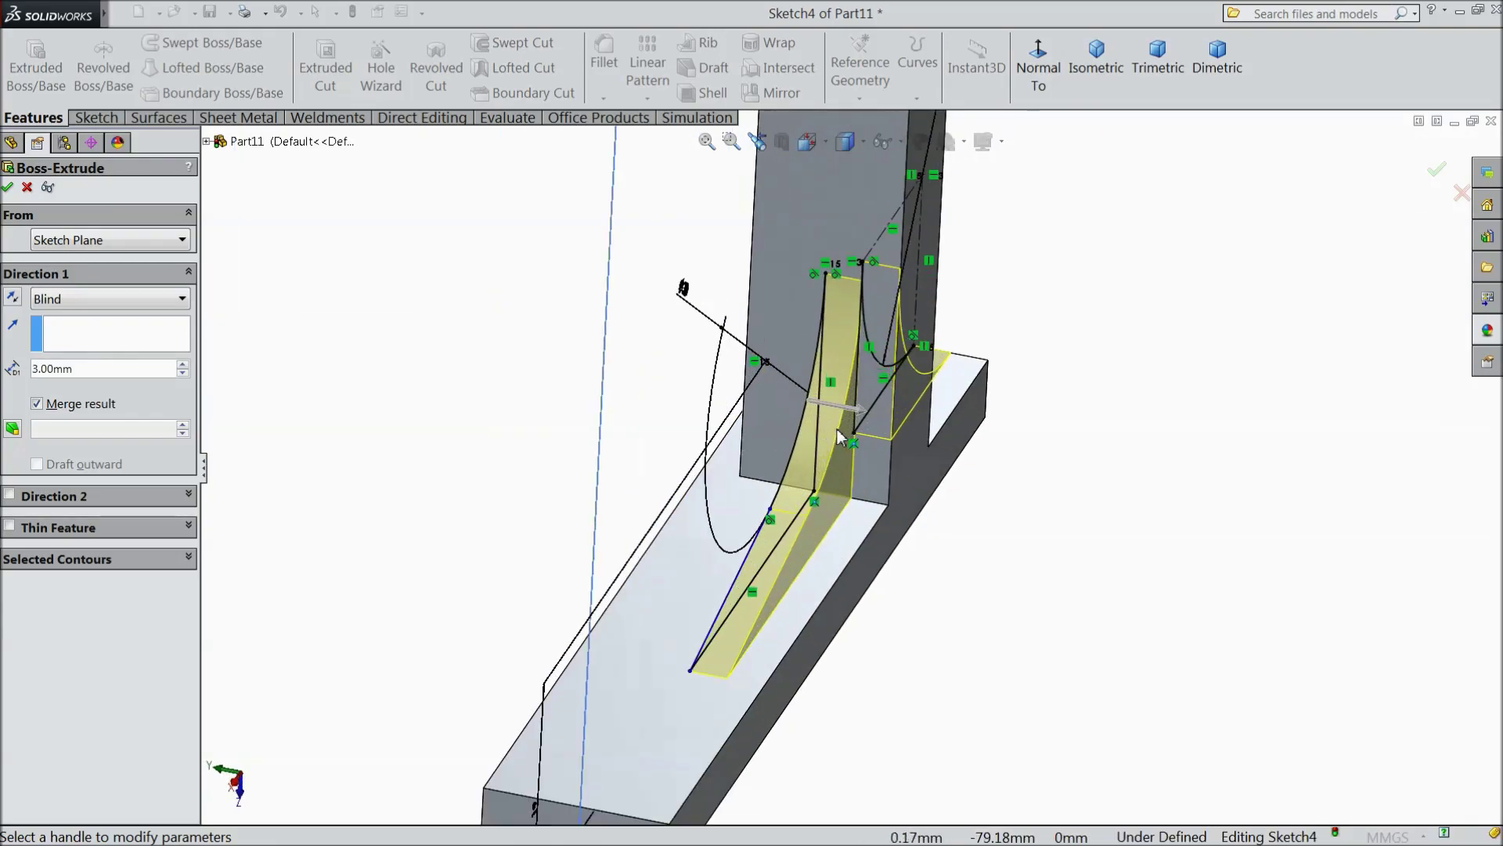
click(69, 298)
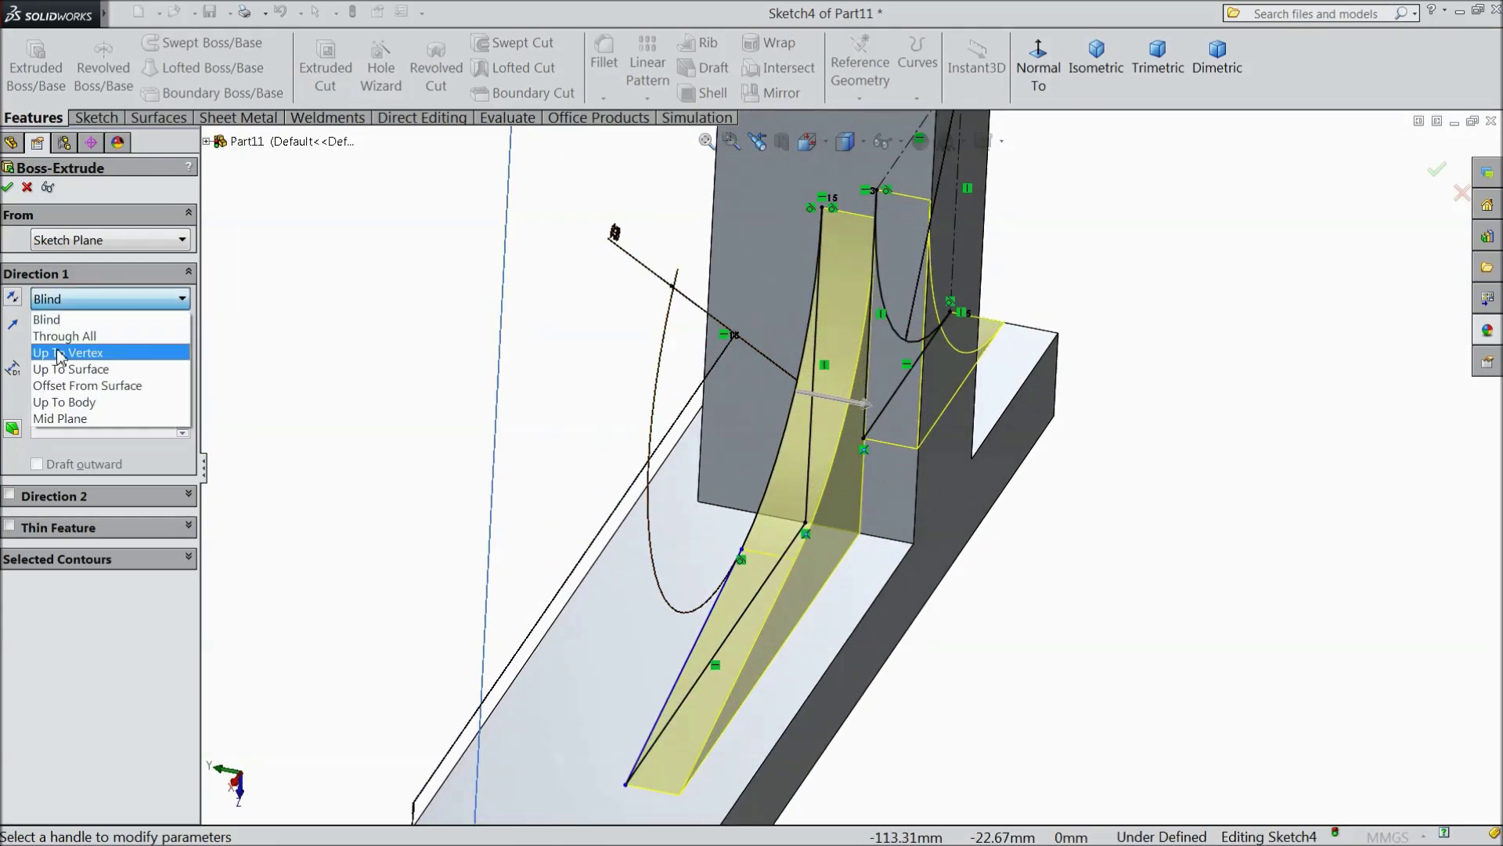
click(58, 421)
text(4)
key(Return)
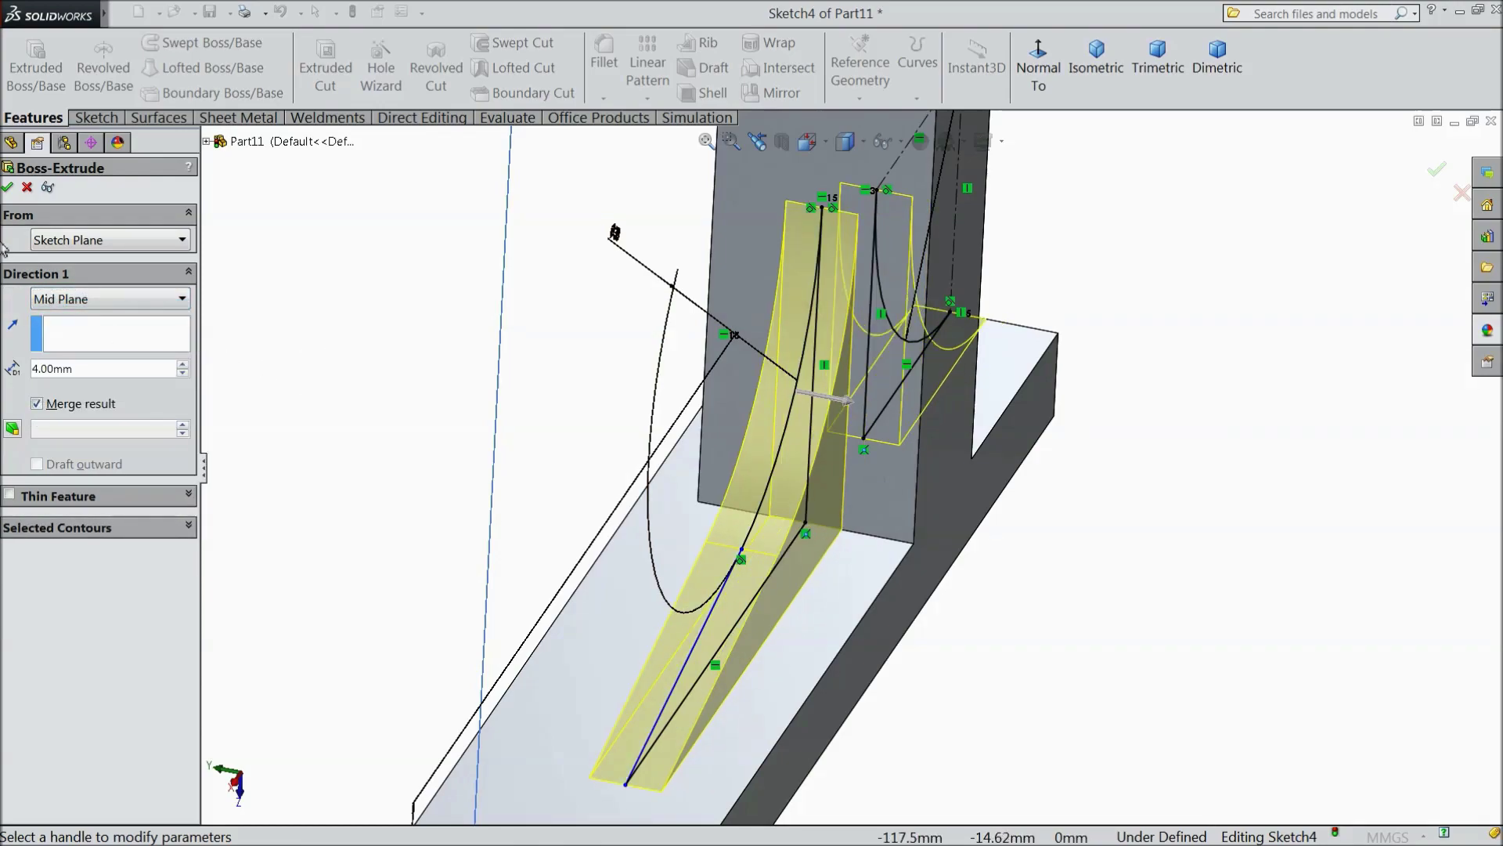
click(7, 186)
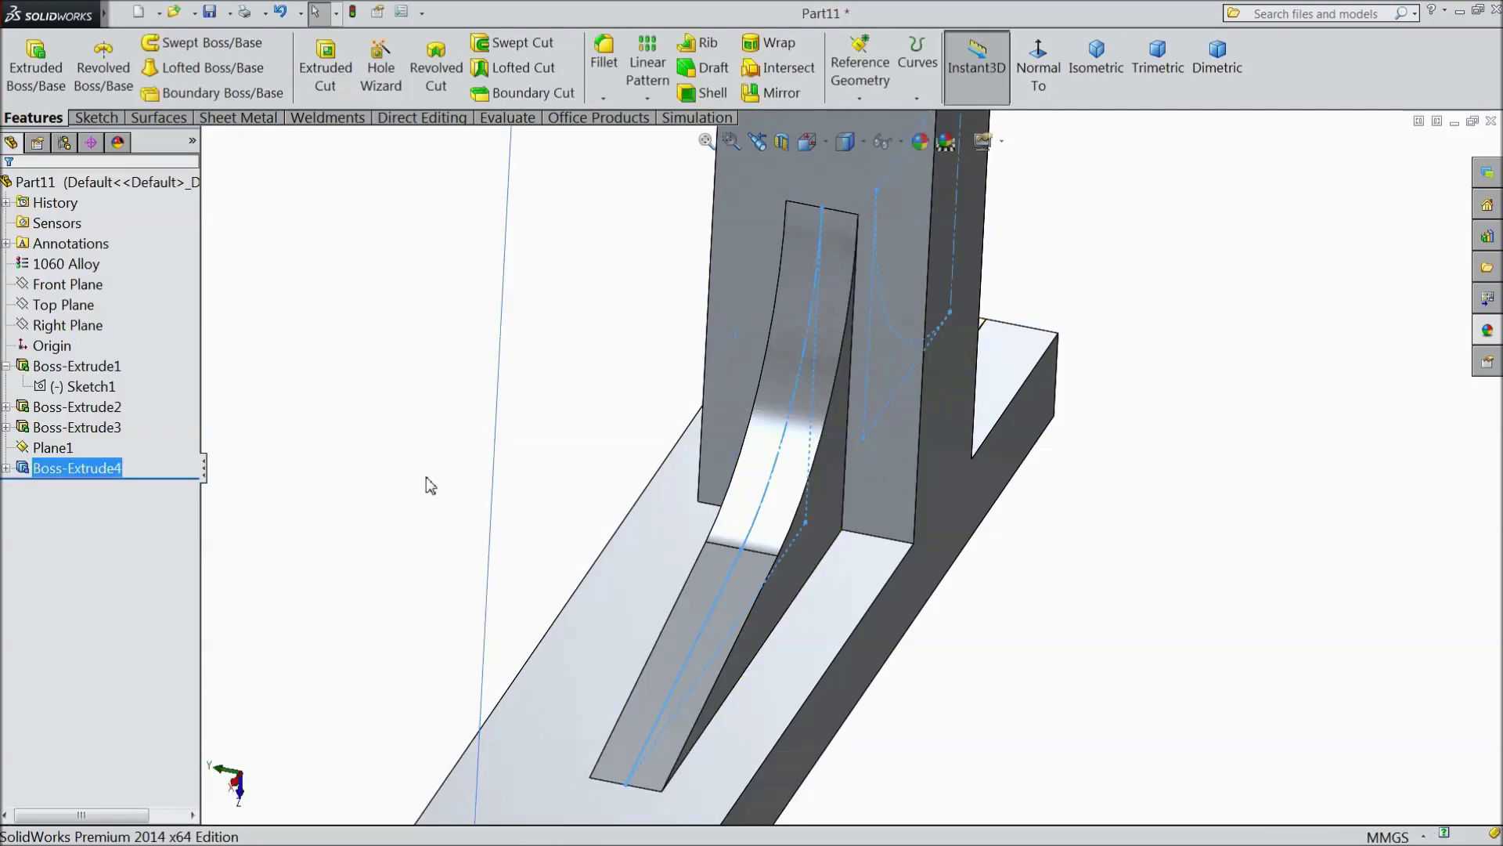
click(448, 565)
Step: Examine the whole part, including its slotted ring, arm and corner webs, from several directions
scroll(424, 529, up, 3)
middle_drag(581, 497, 743, 341)
click(636, 431)
click(712, 386)
key(f)
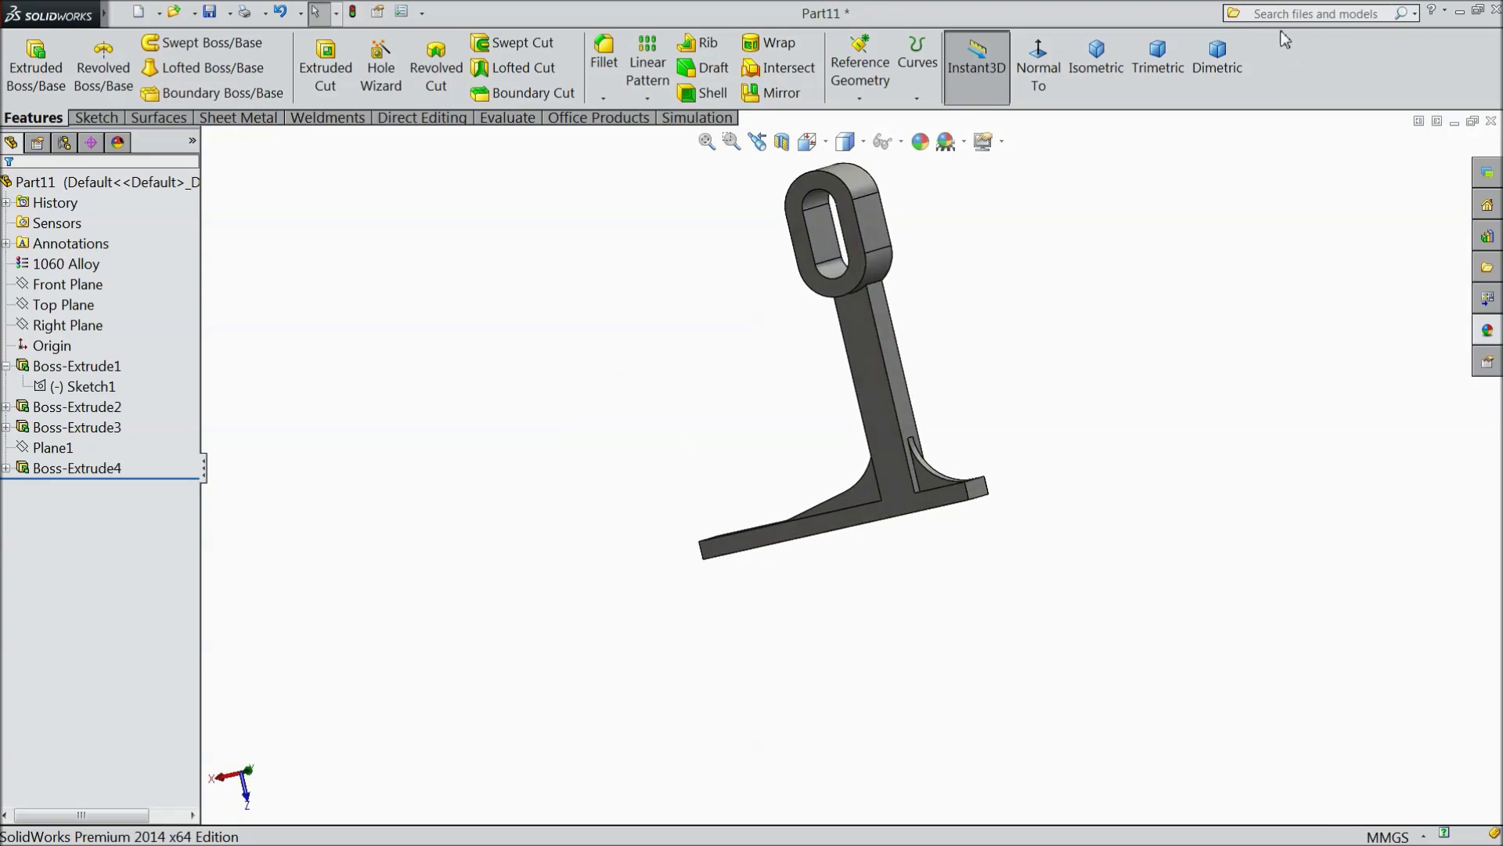
click(1100, 70)
middle_drag(981, 430, 958, 257)
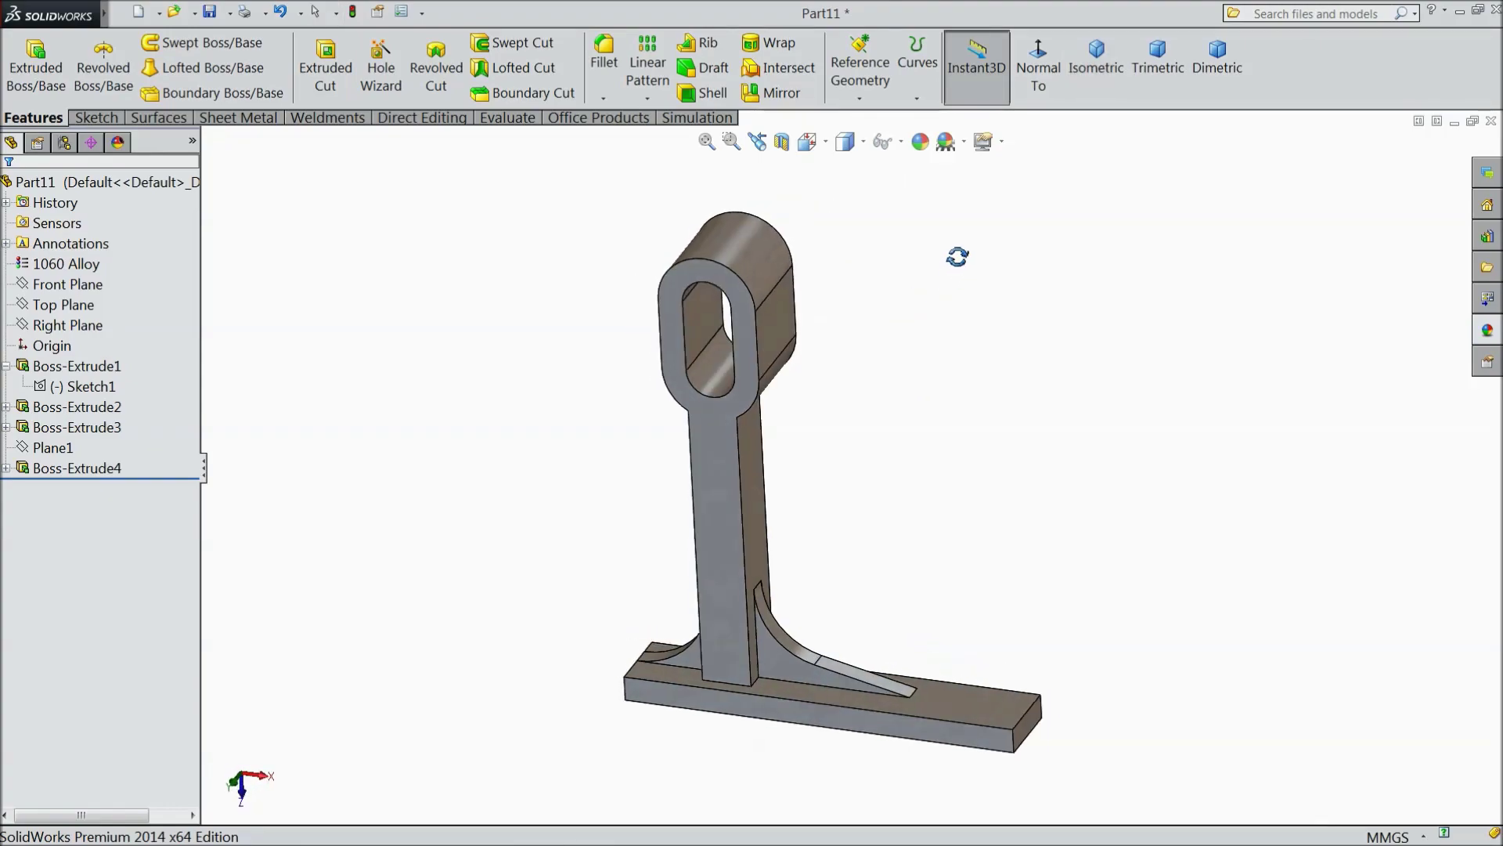
middle_drag(877, 583, 744, 462)
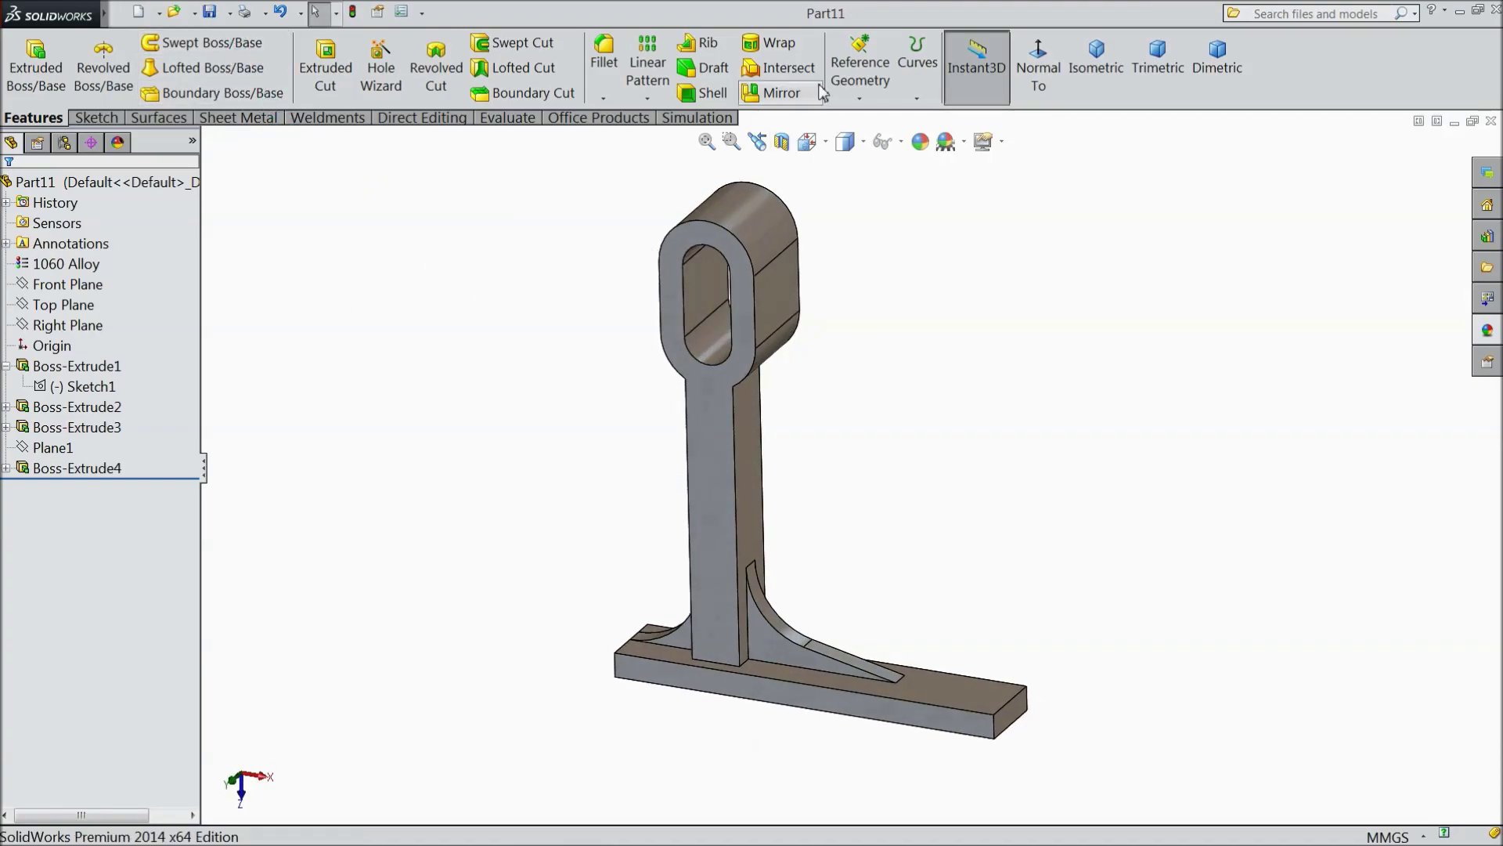
Step: Save the part under the name stand in the current folder as a part file
click(230, 16)
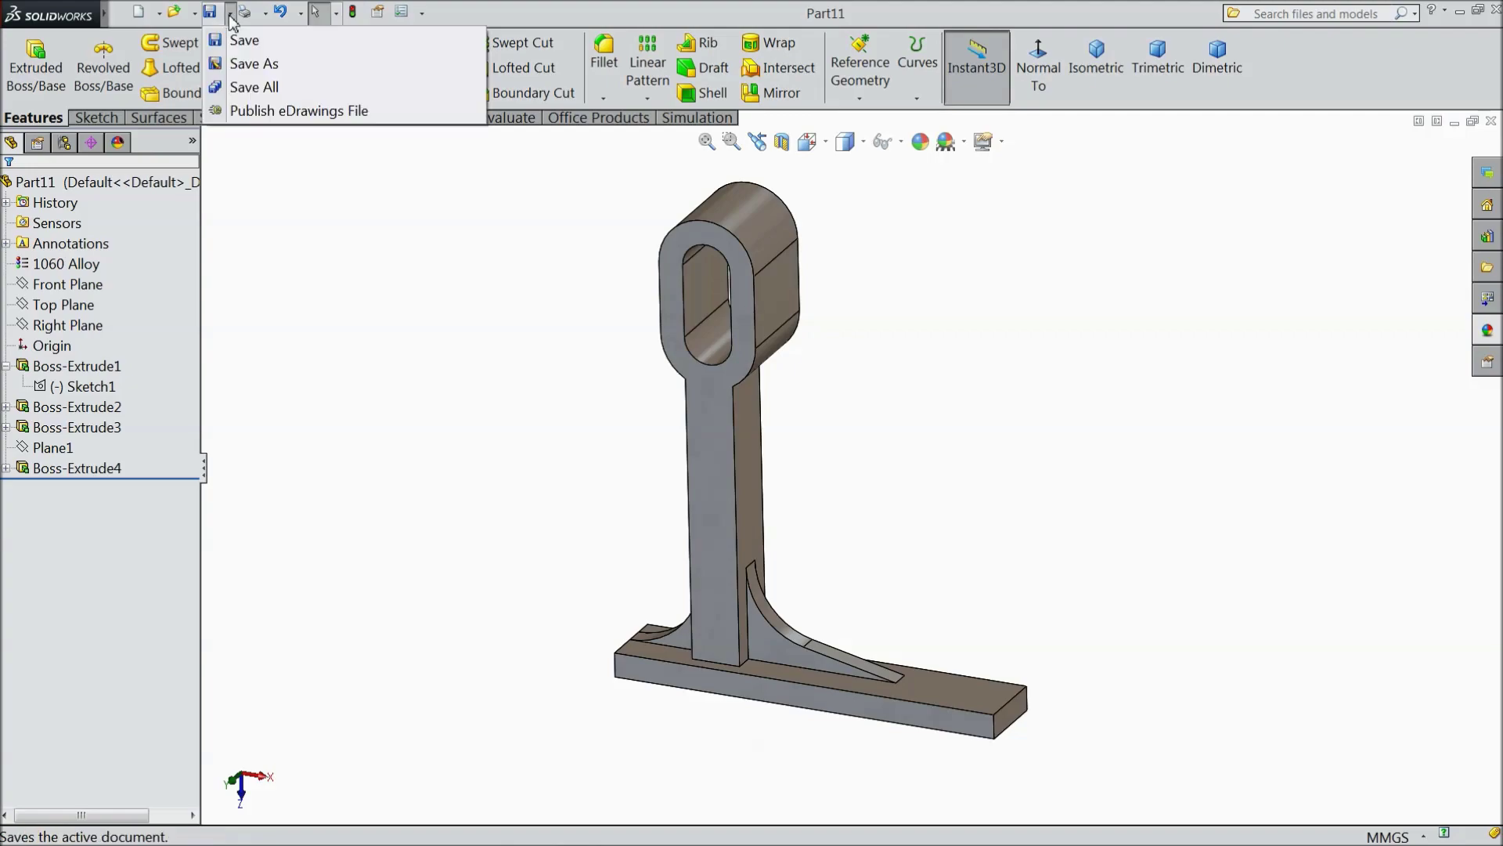
click(244, 66)
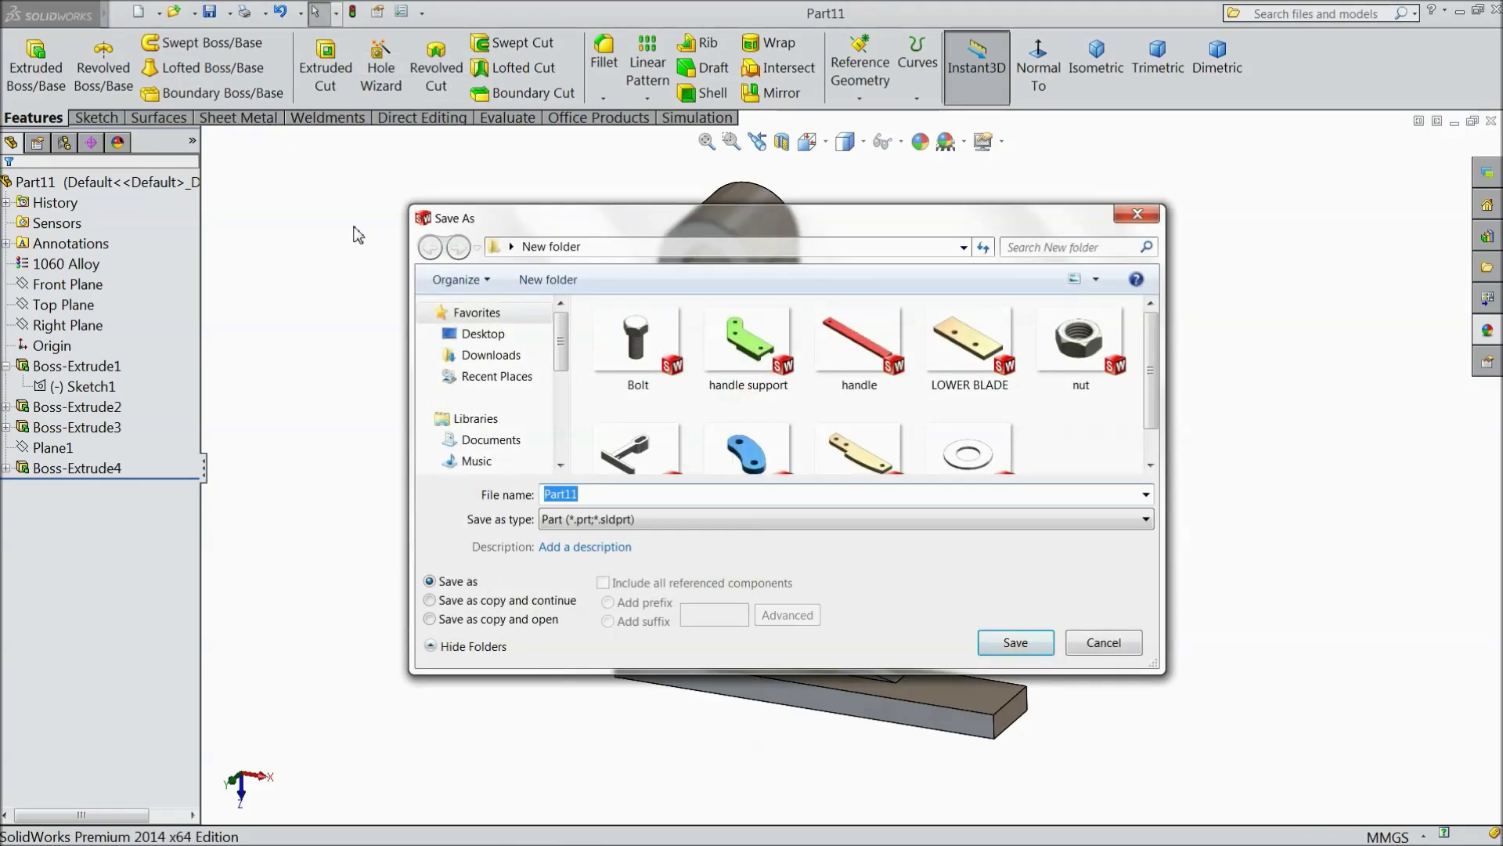
text(stand)
click(1015, 642)
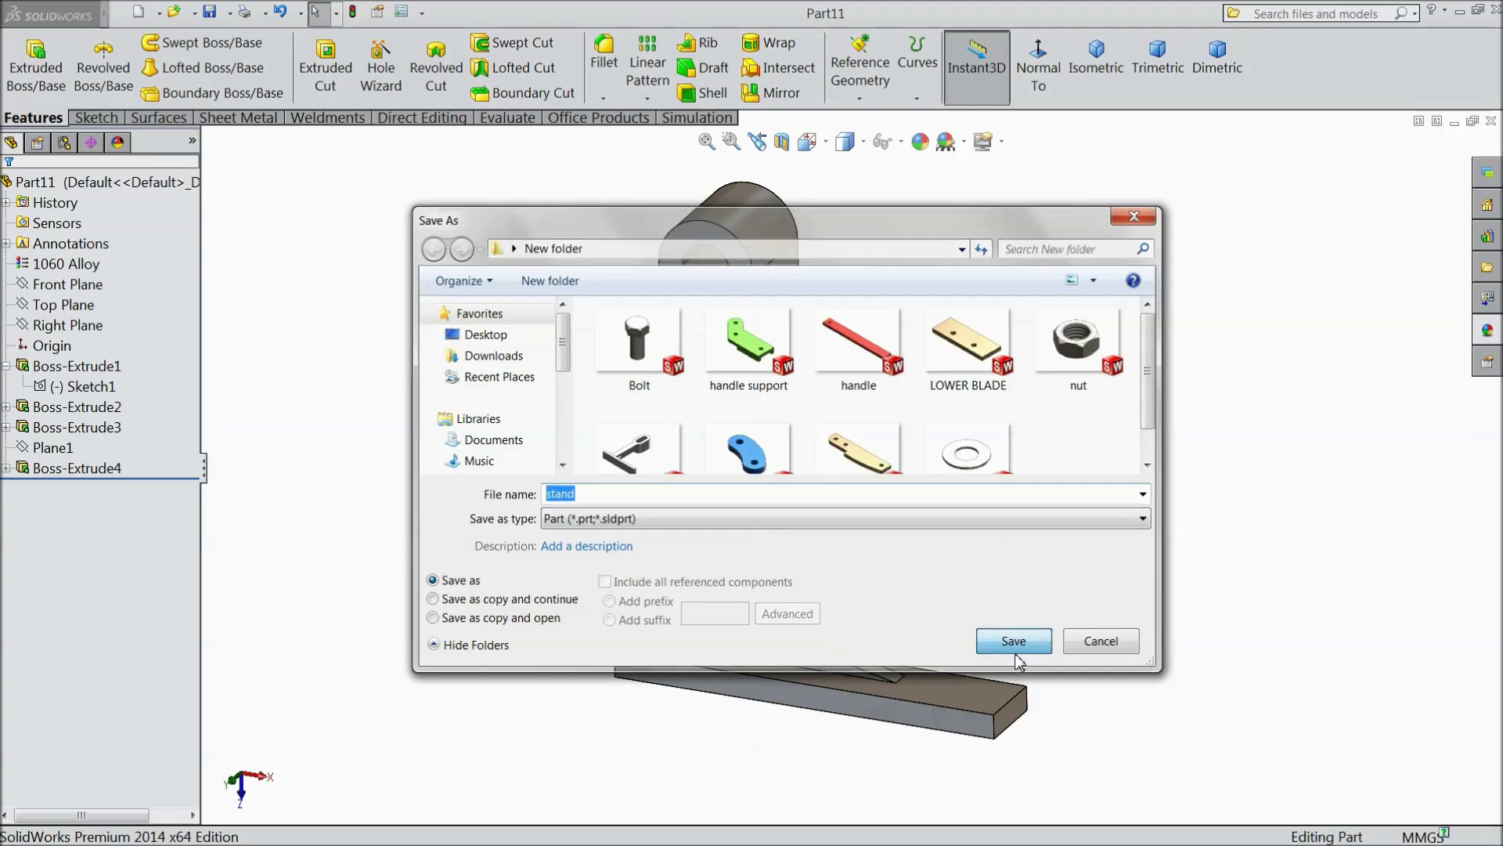
scroll(817, 550, down, 1)
scroll(816, 550, up, 1)
scroll(805, 375, down, 1)
middle_drag(800, 471, 811, 420)
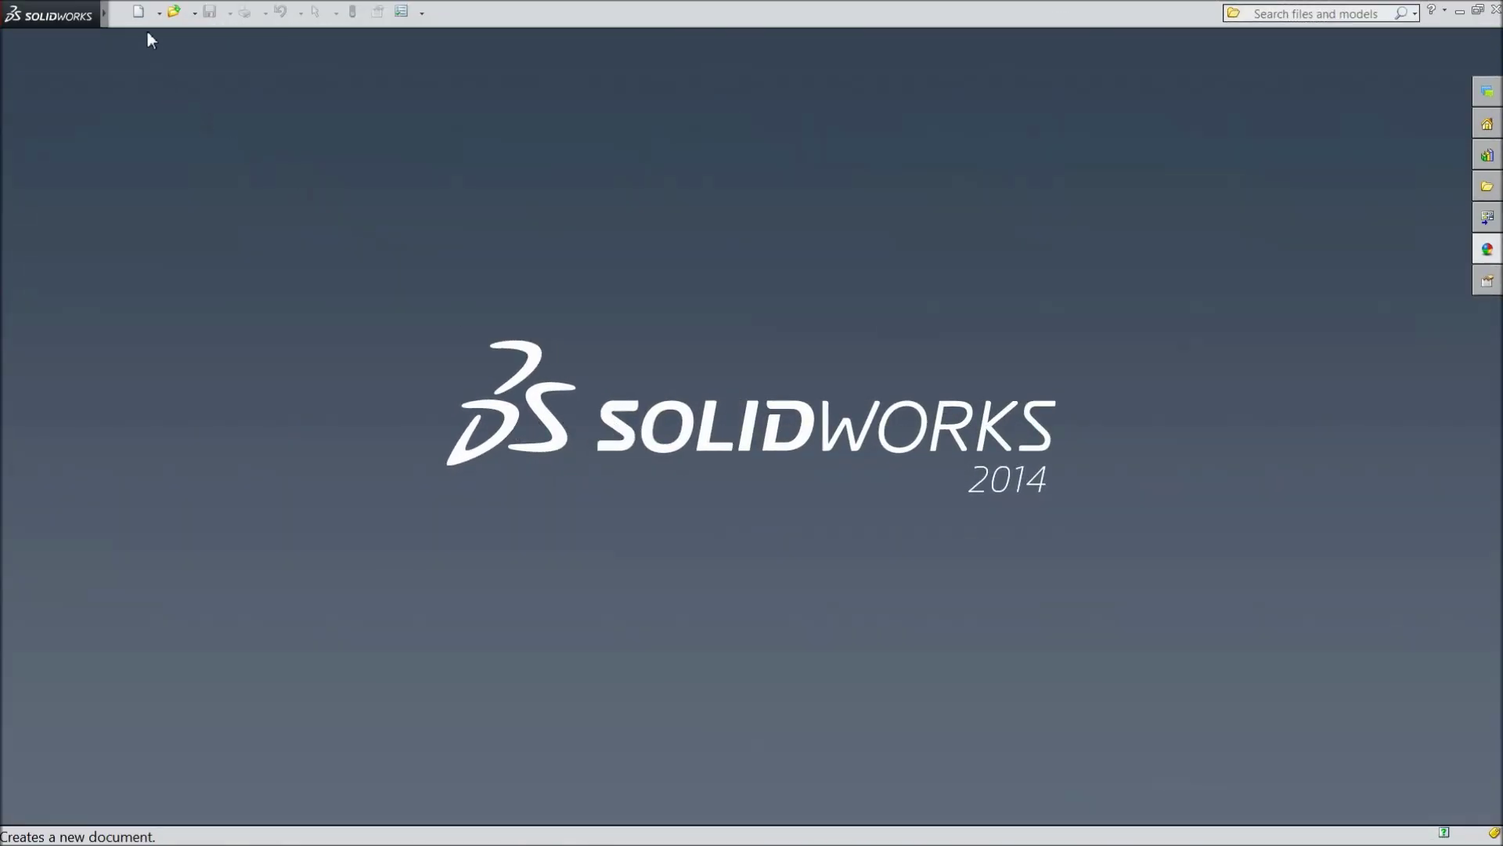
Step: Create a new assembly document
click(139, 12)
click(325, 431)
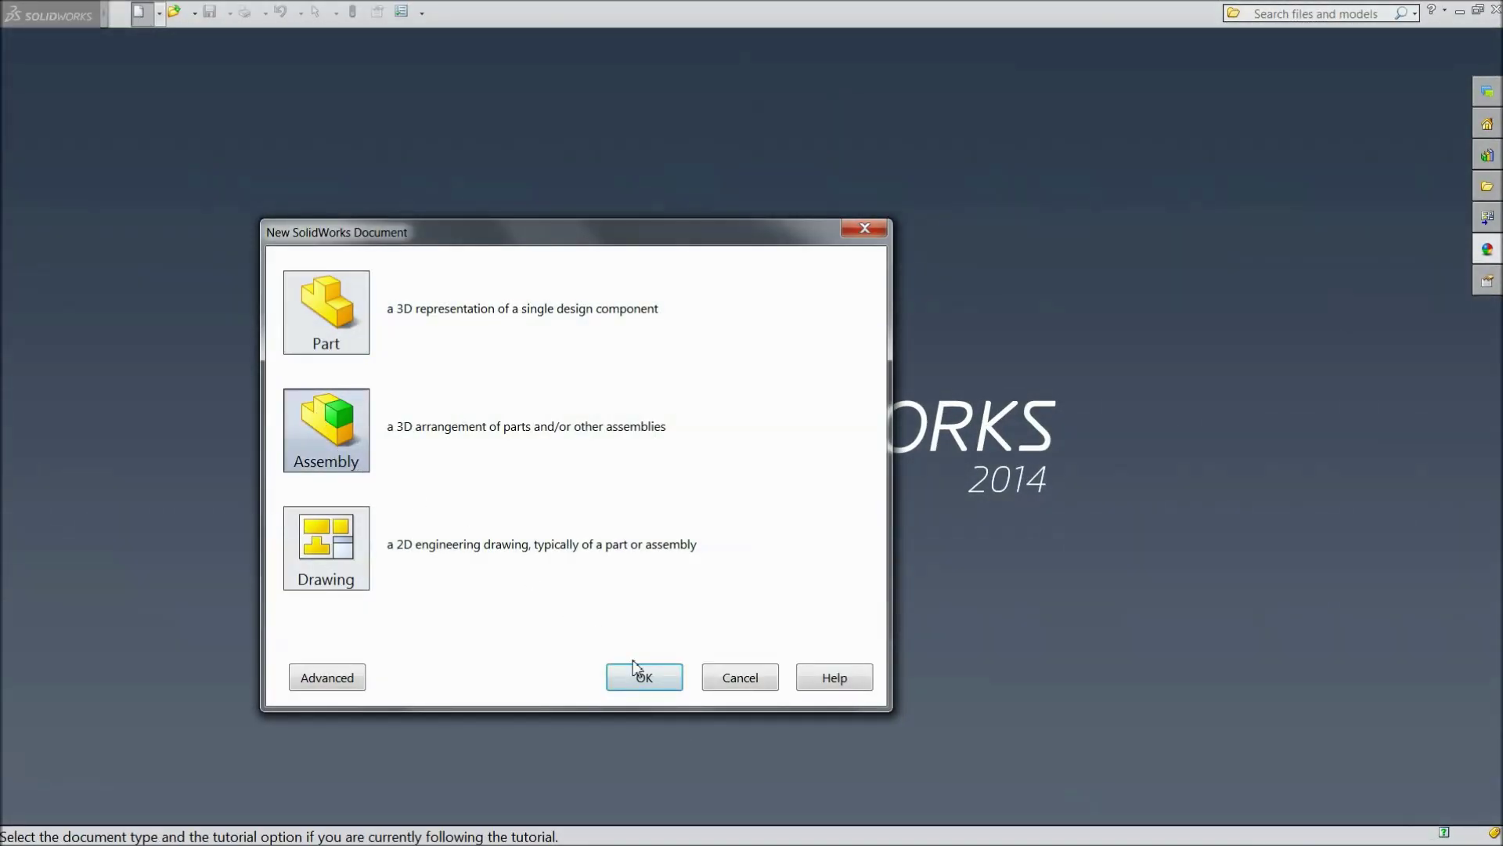
click(645, 680)
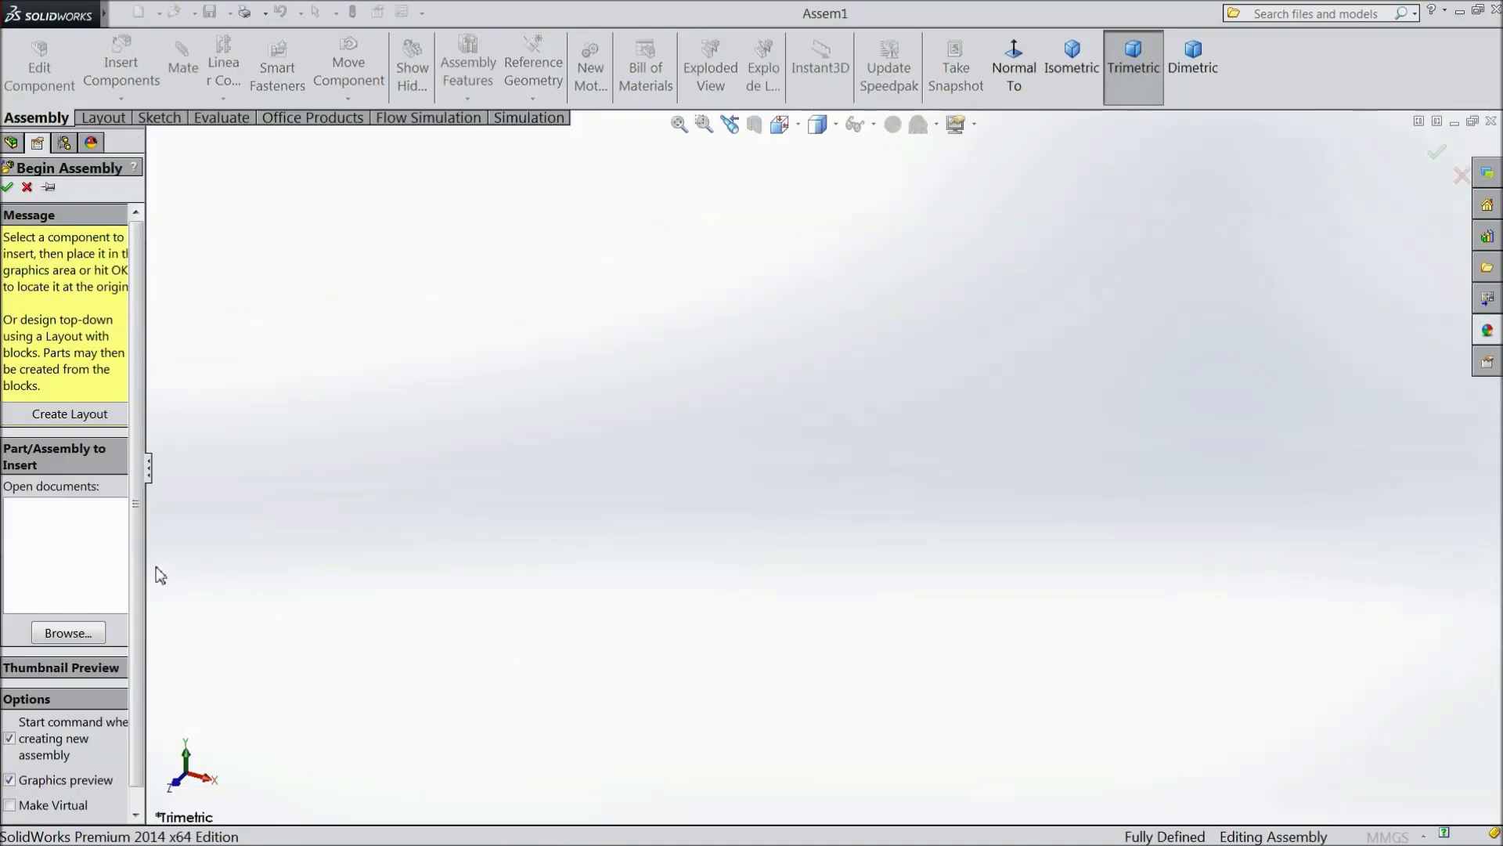
Step: Browse for components in the sheang mc folder on the Desktop, listing only part files and showing them as thumbnails
drag(147, 563, 213, 564)
click(117, 568)
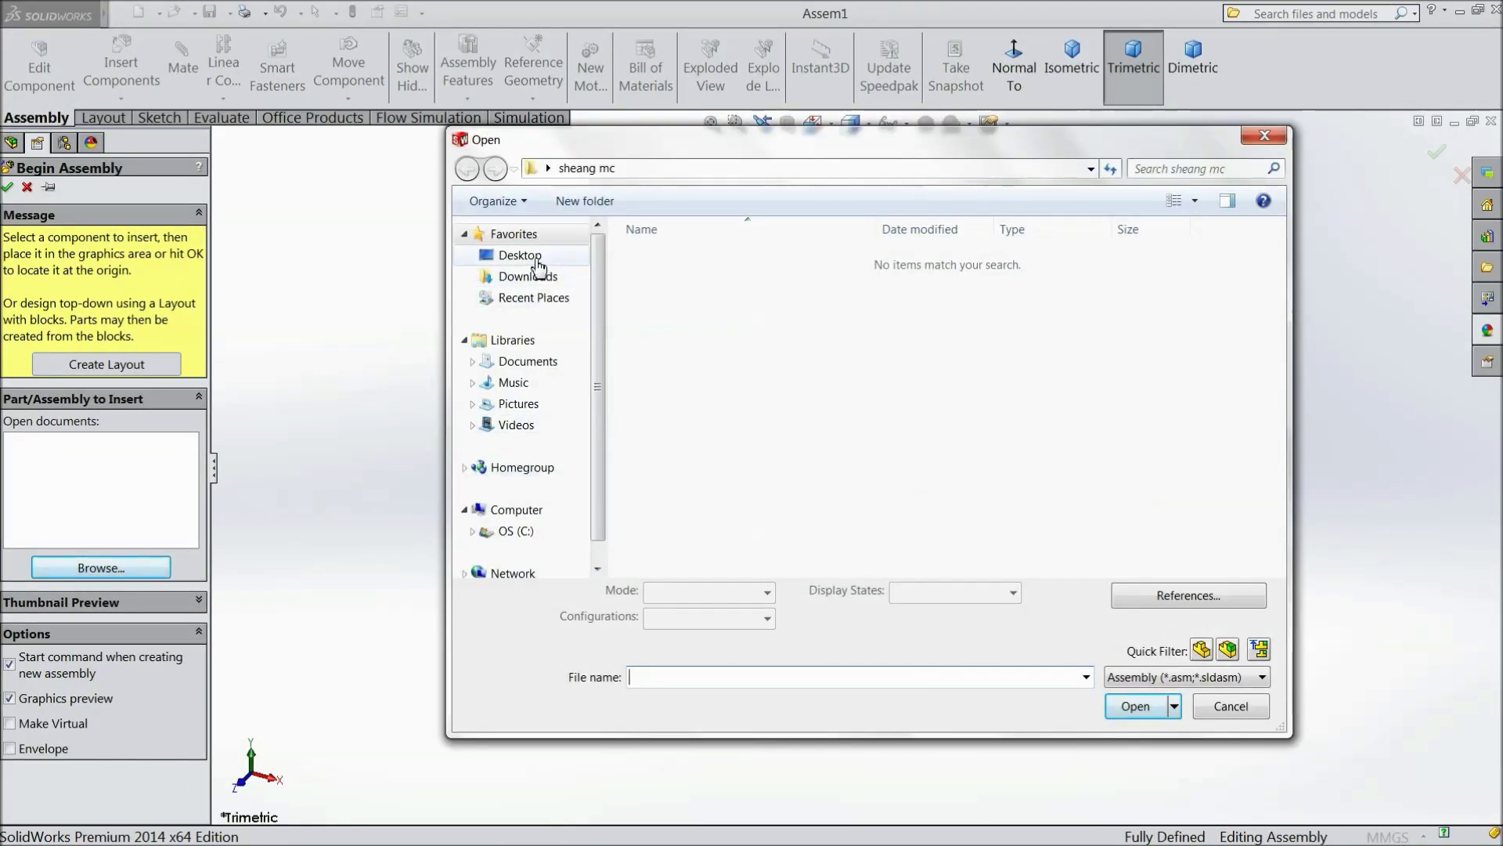
click(521, 256)
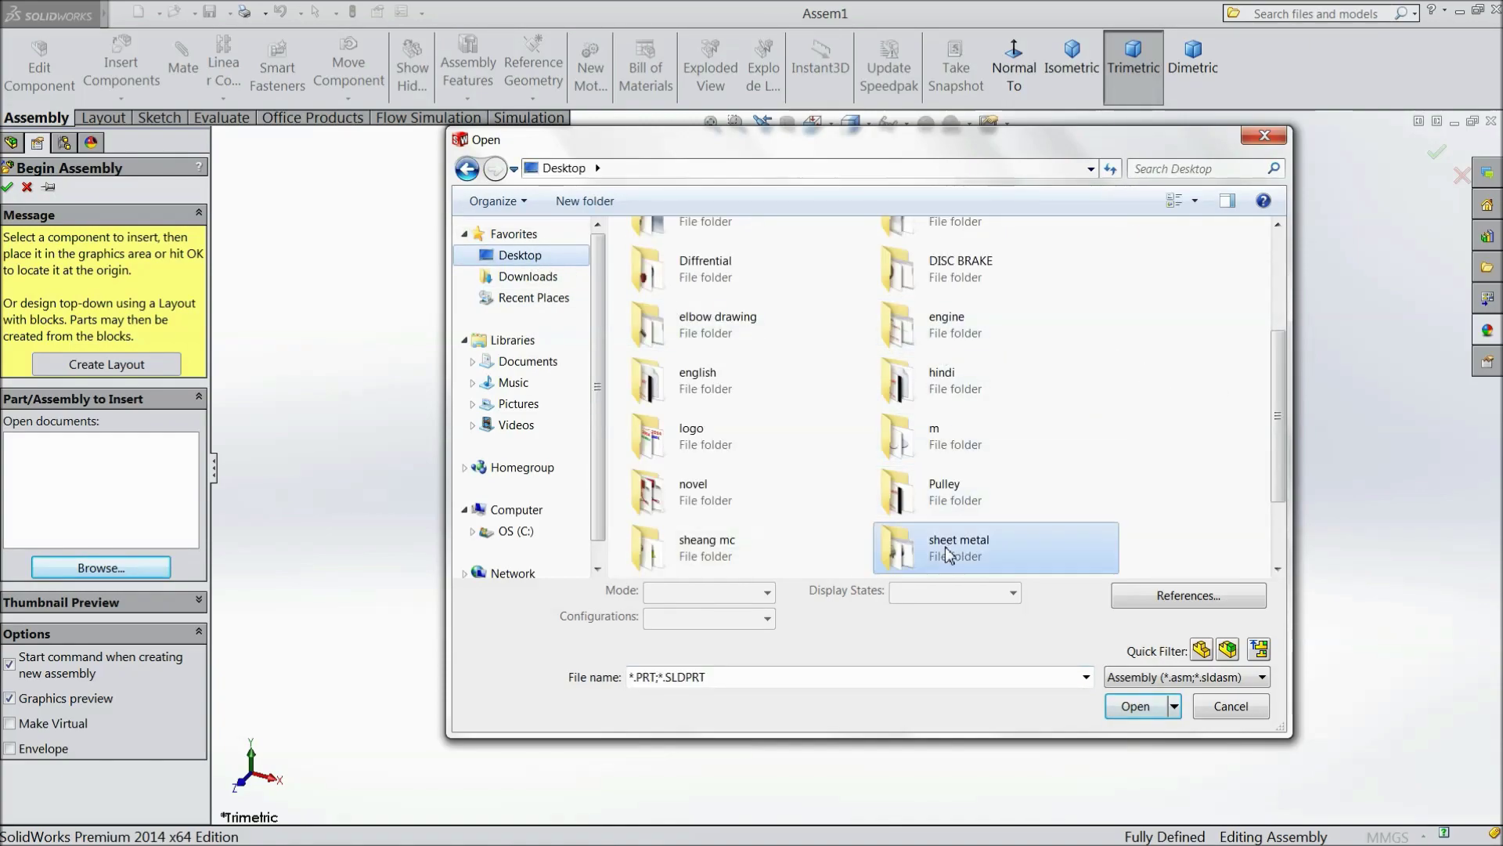
double_click(716, 559)
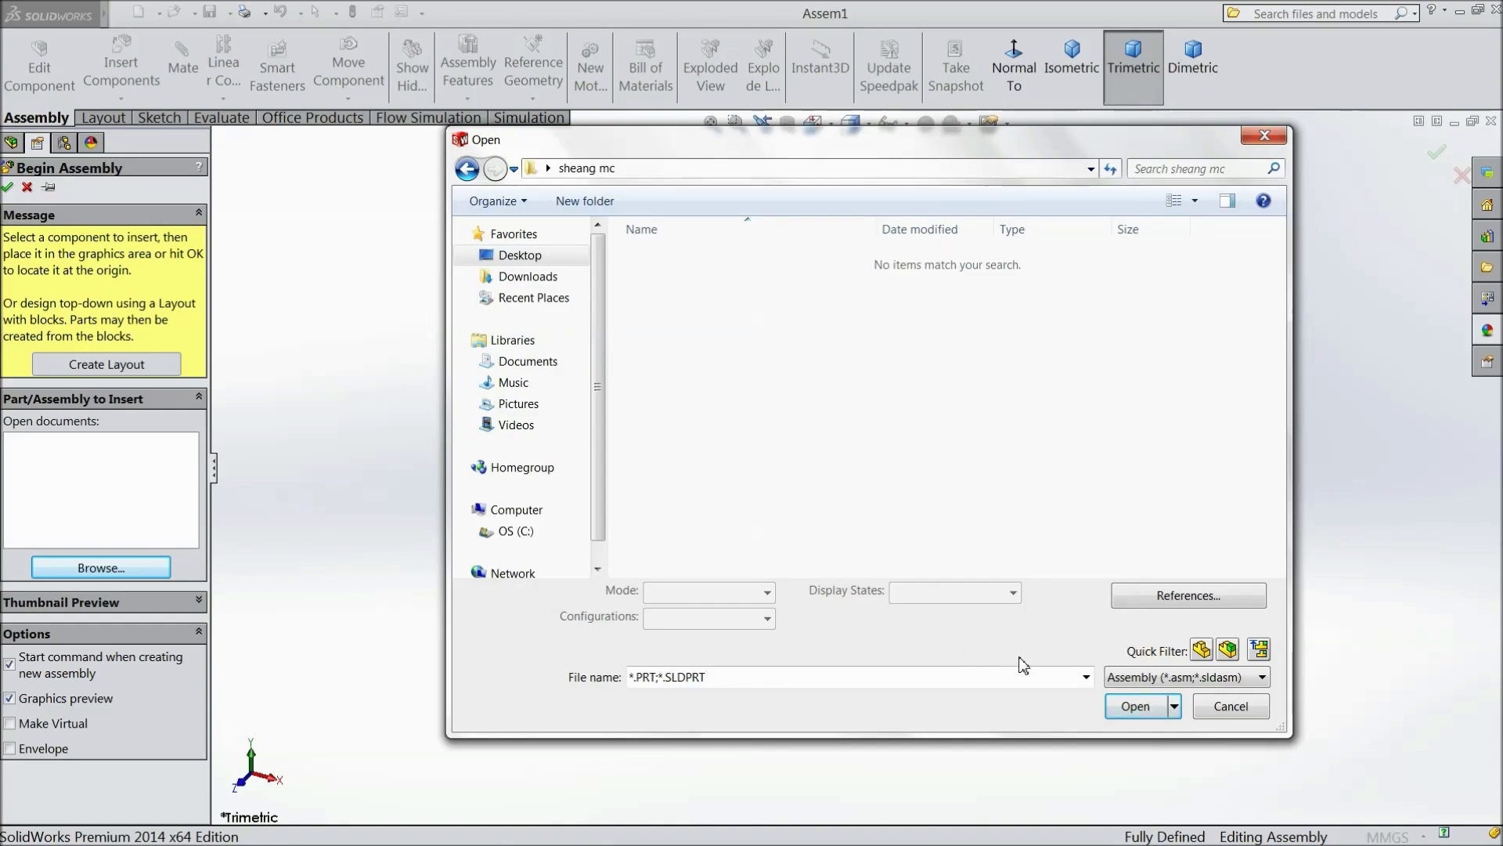
click(1139, 679)
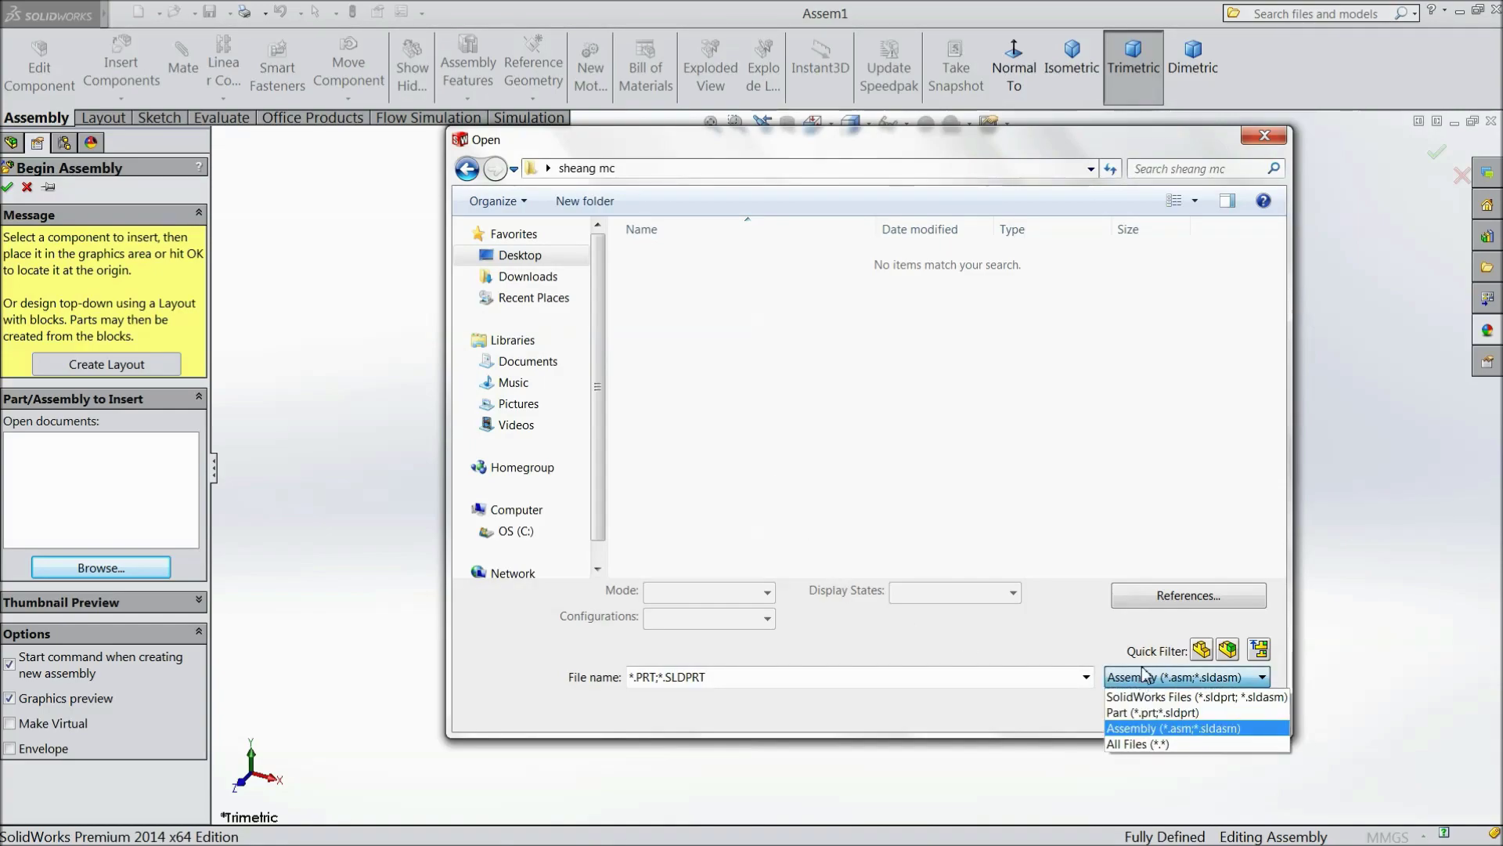
click(1149, 713)
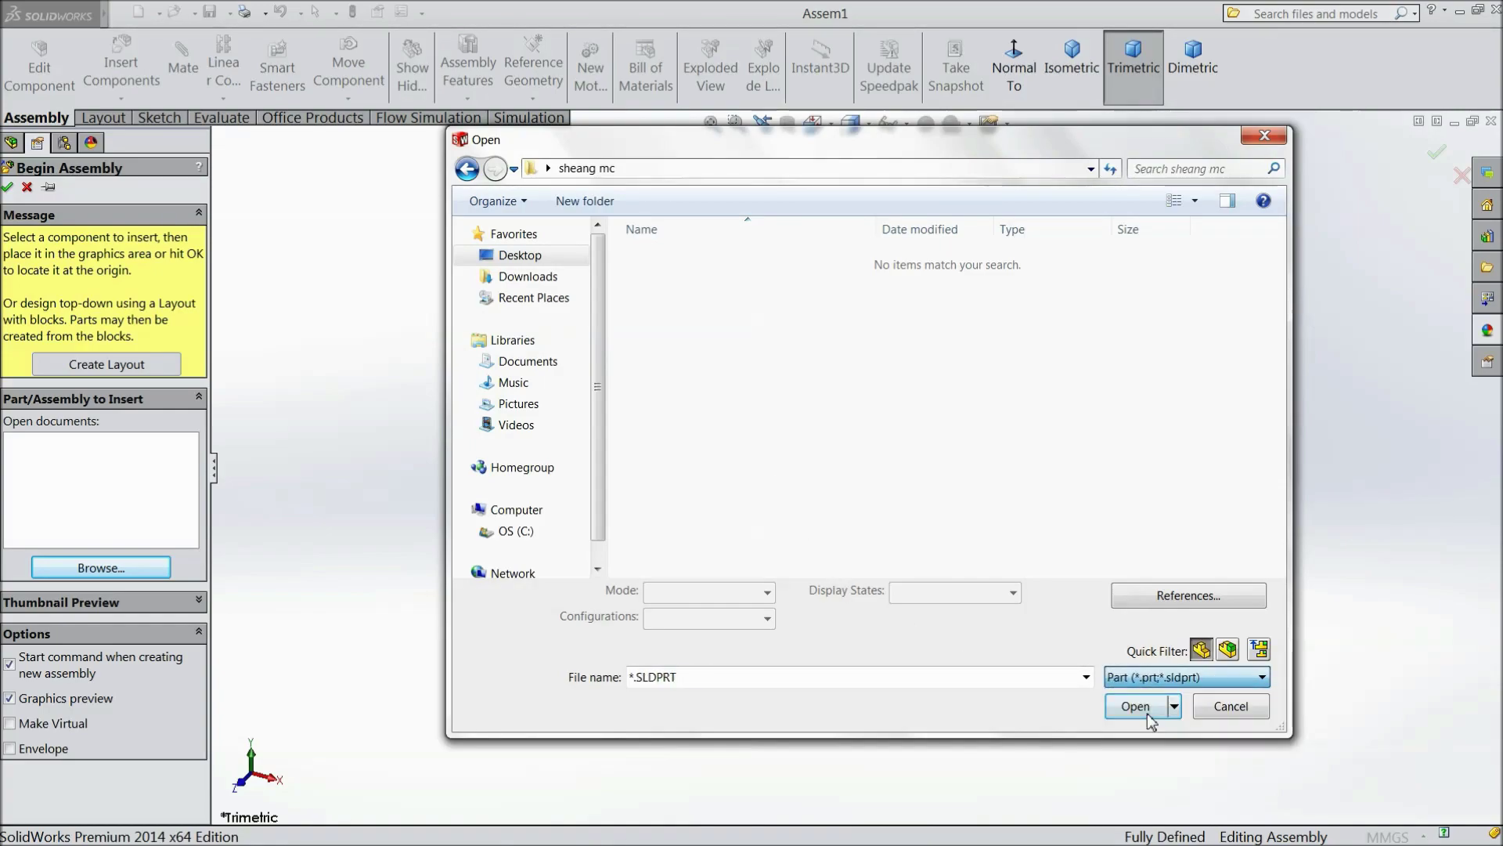
click(1194, 201)
click(1231, 72)
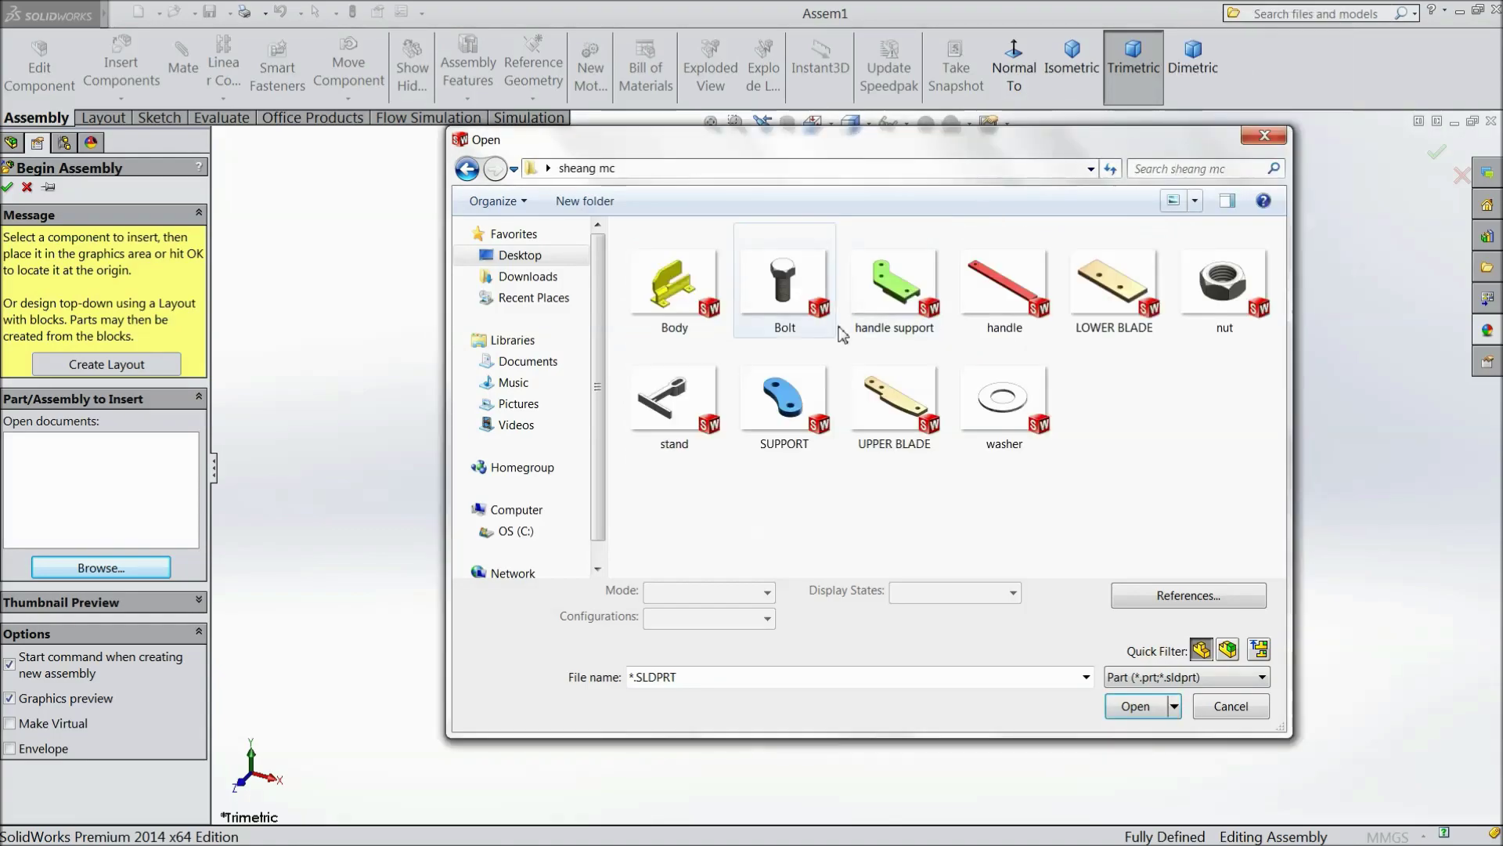
Step: Insert the Bolt and washer parts together and place the washer beside the bolt
click(786, 301)
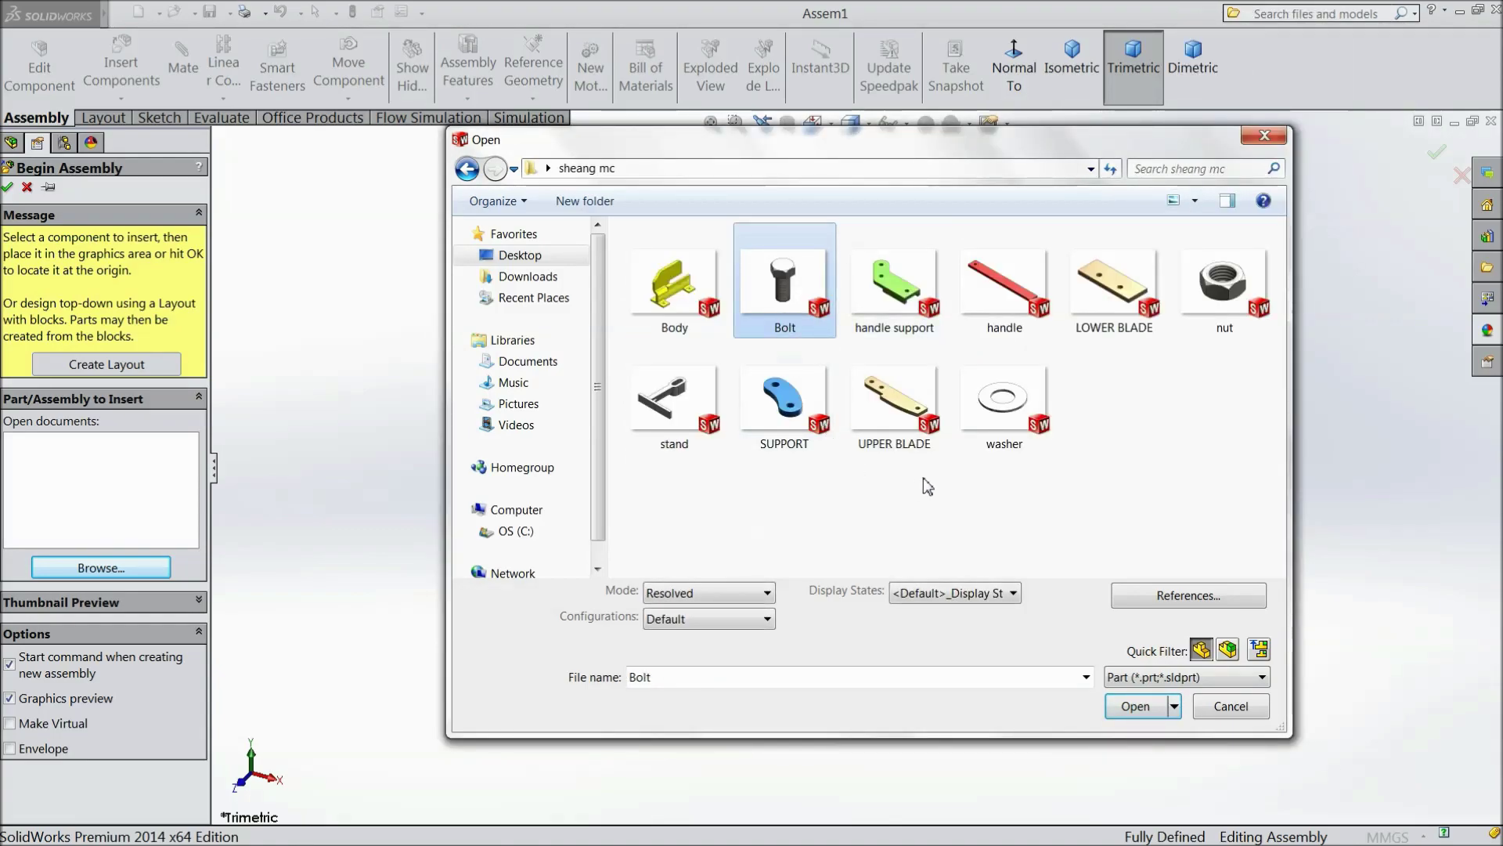
ctrl+click(1000, 428)
click(1134, 707)
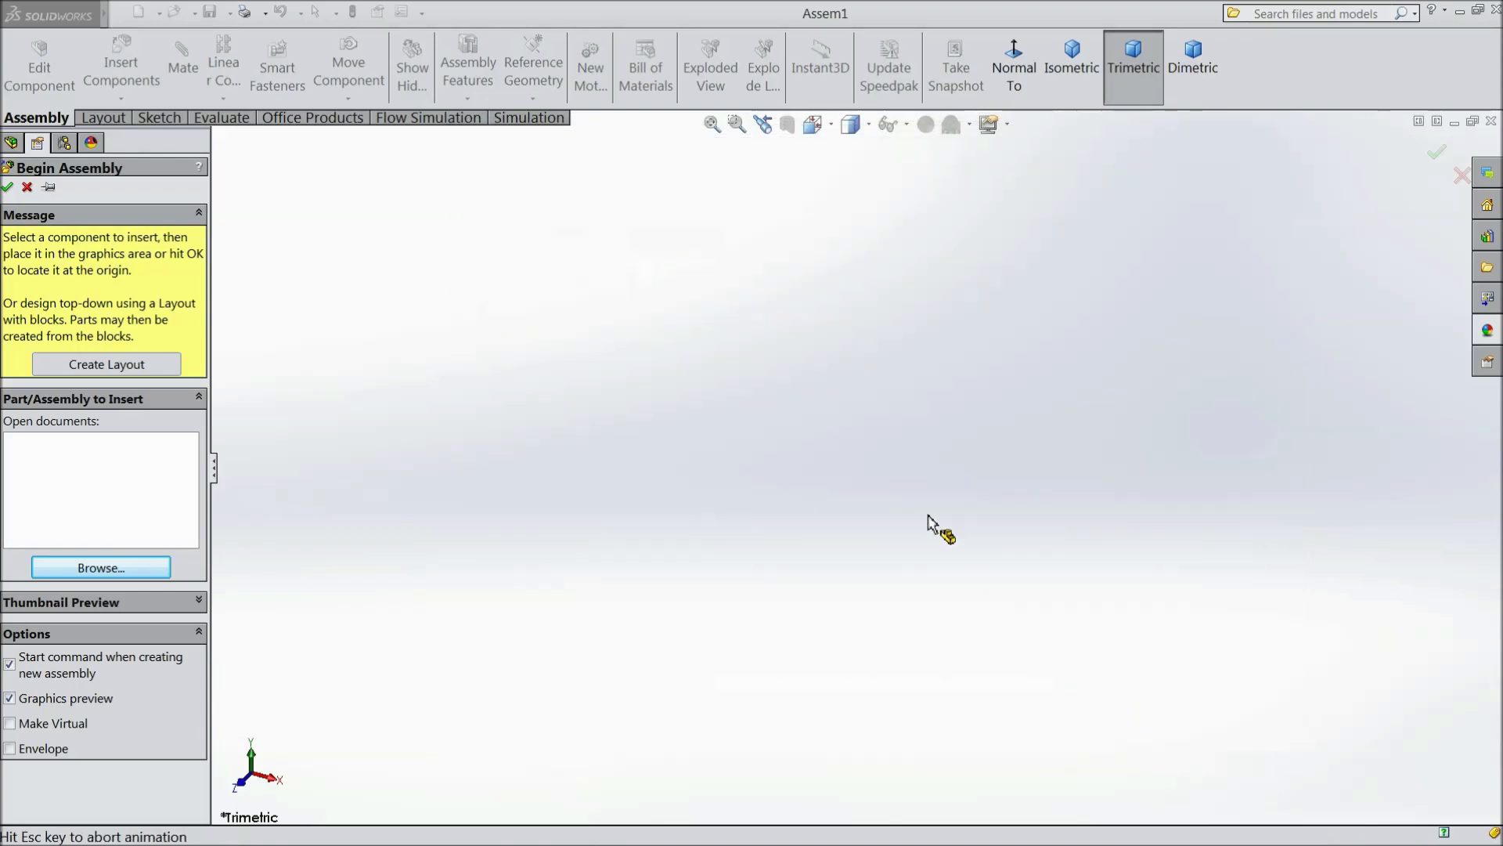
click(739, 492)
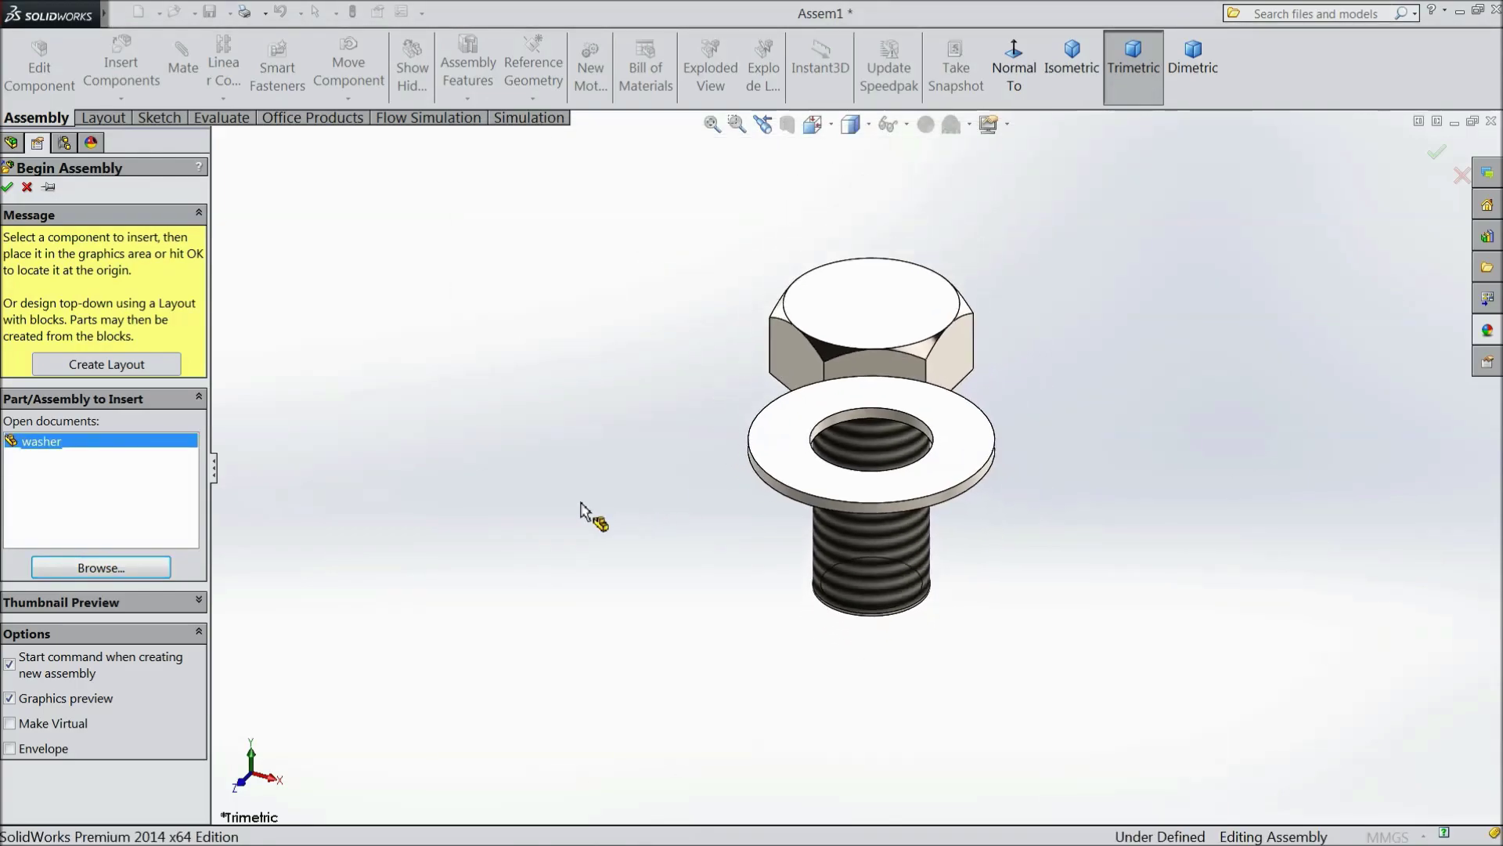
click(587, 510)
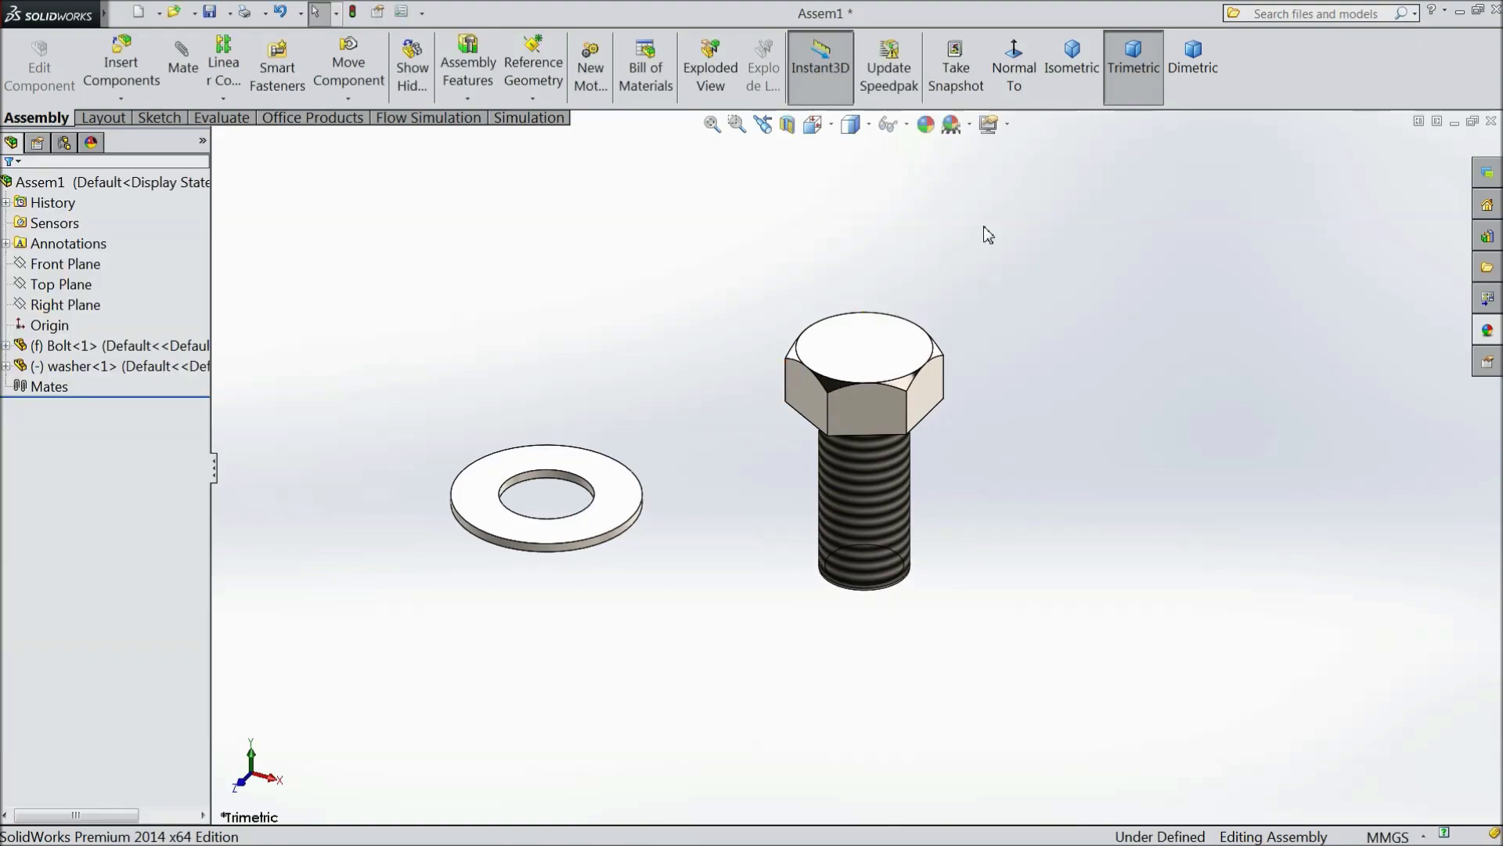
Step: Apply the Plain White scene to the assembly
click(971, 125)
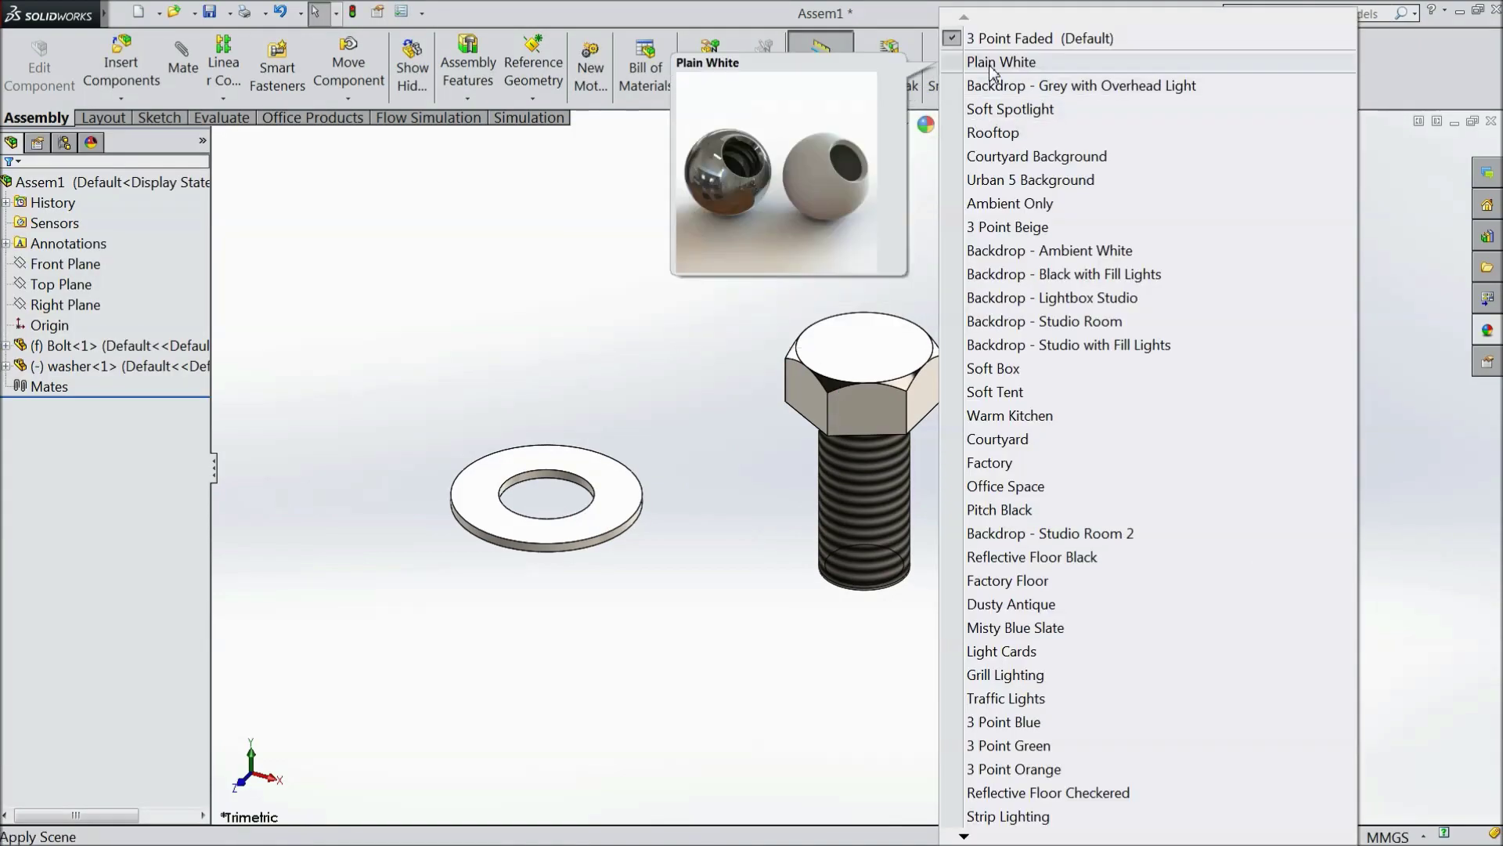
click(991, 58)
Step: Mate the bolt's threaded shank concentric with the inner face of the washer's hole
scroll(910, 477, down, 1)
middle_drag(908, 485, 932, 301)
click(182, 67)
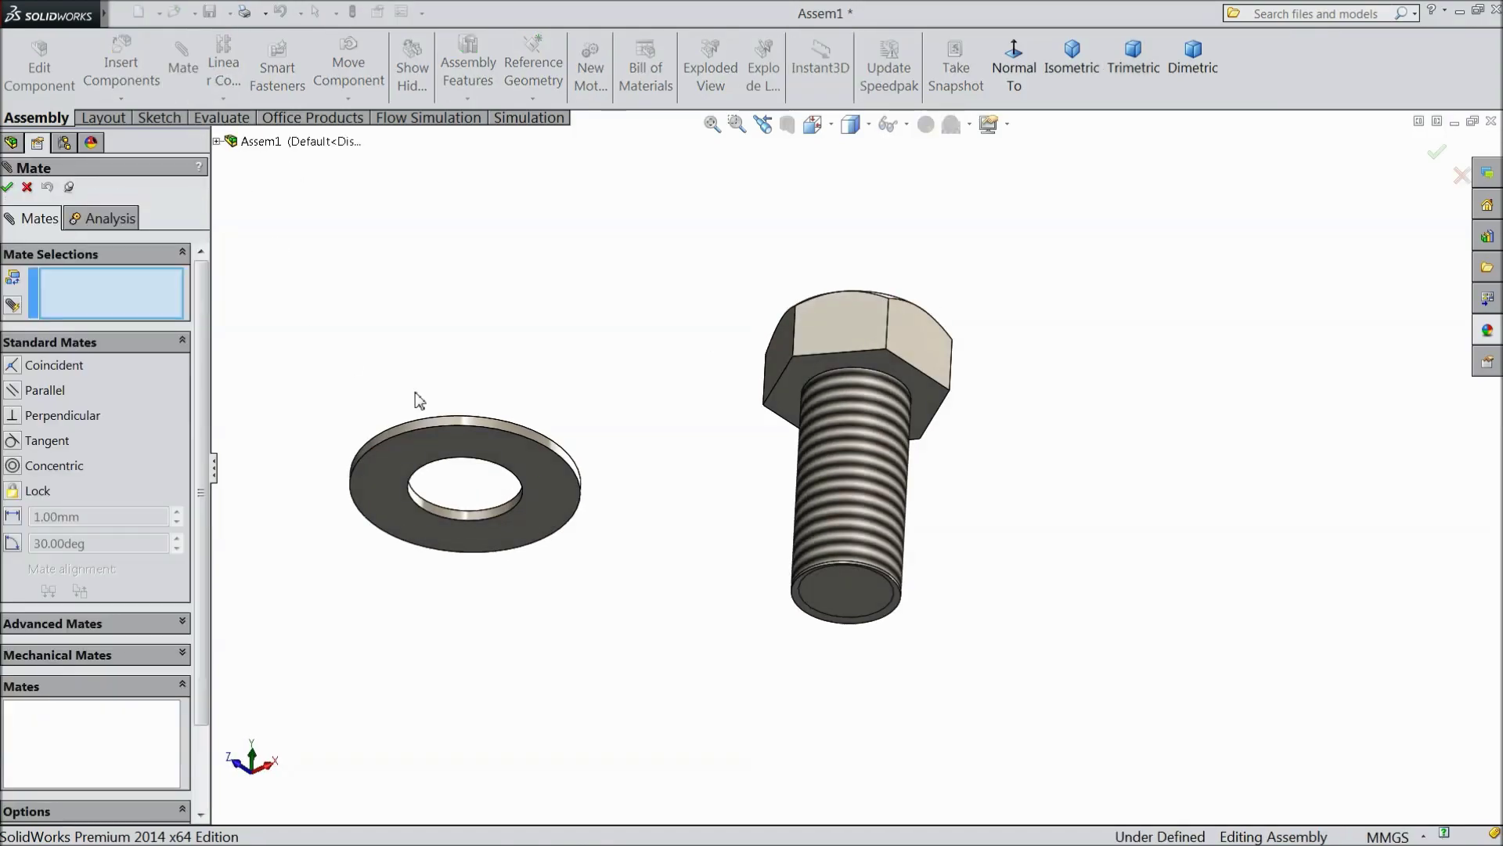
scroll(631, 463, down, 2)
click(965, 534)
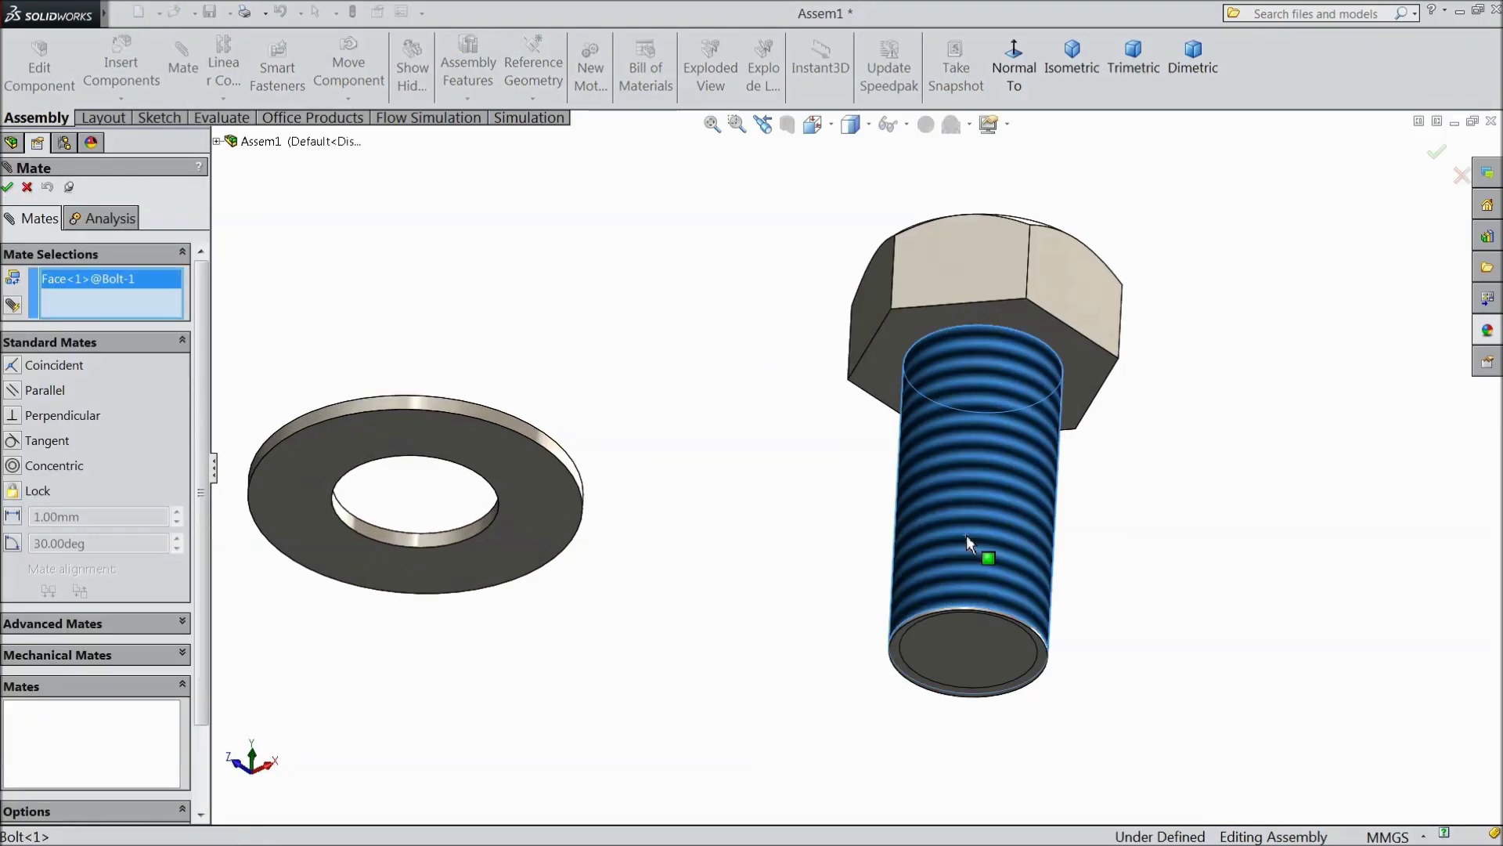
click(401, 538)
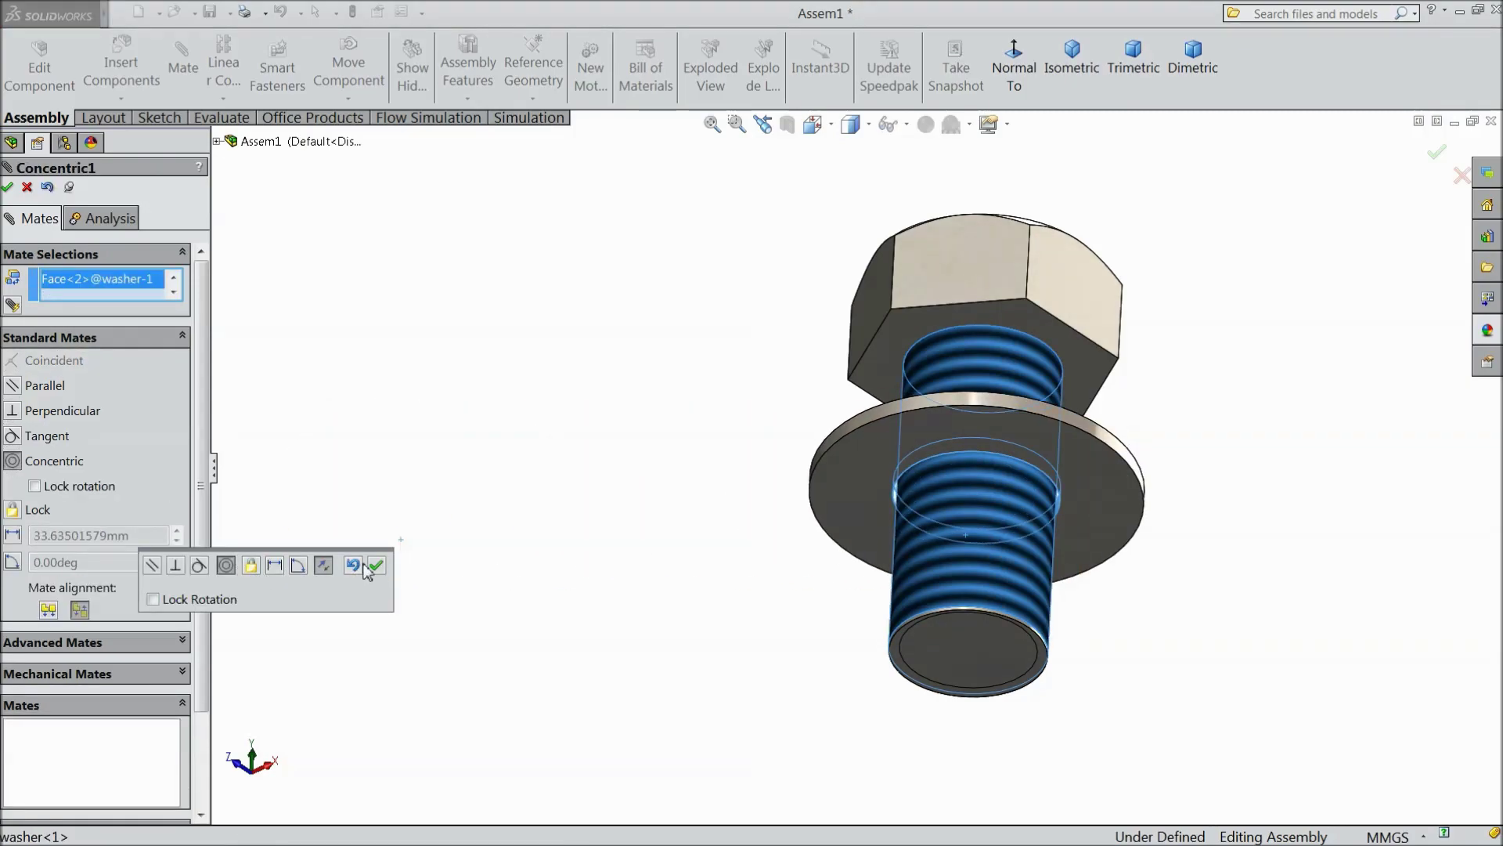
click(377, 565)
Step: Add a coincident mate between the underside of the bolt head and the washer's upper face, and finish mating
click(891, 346)
middle_drag(785, 287, 862, 527)
click(888, 515)
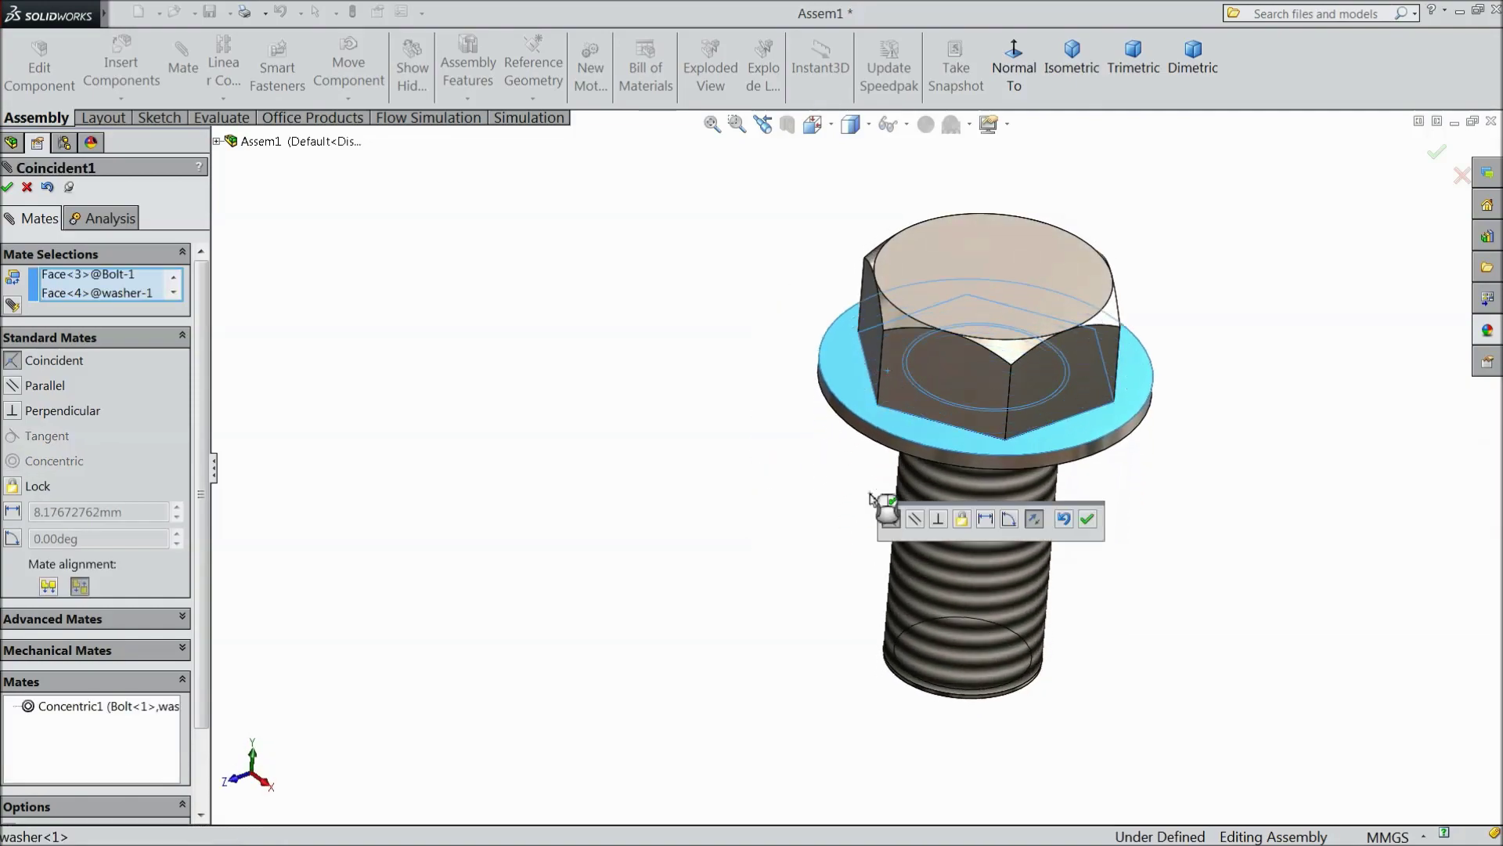
click(1086, 521)
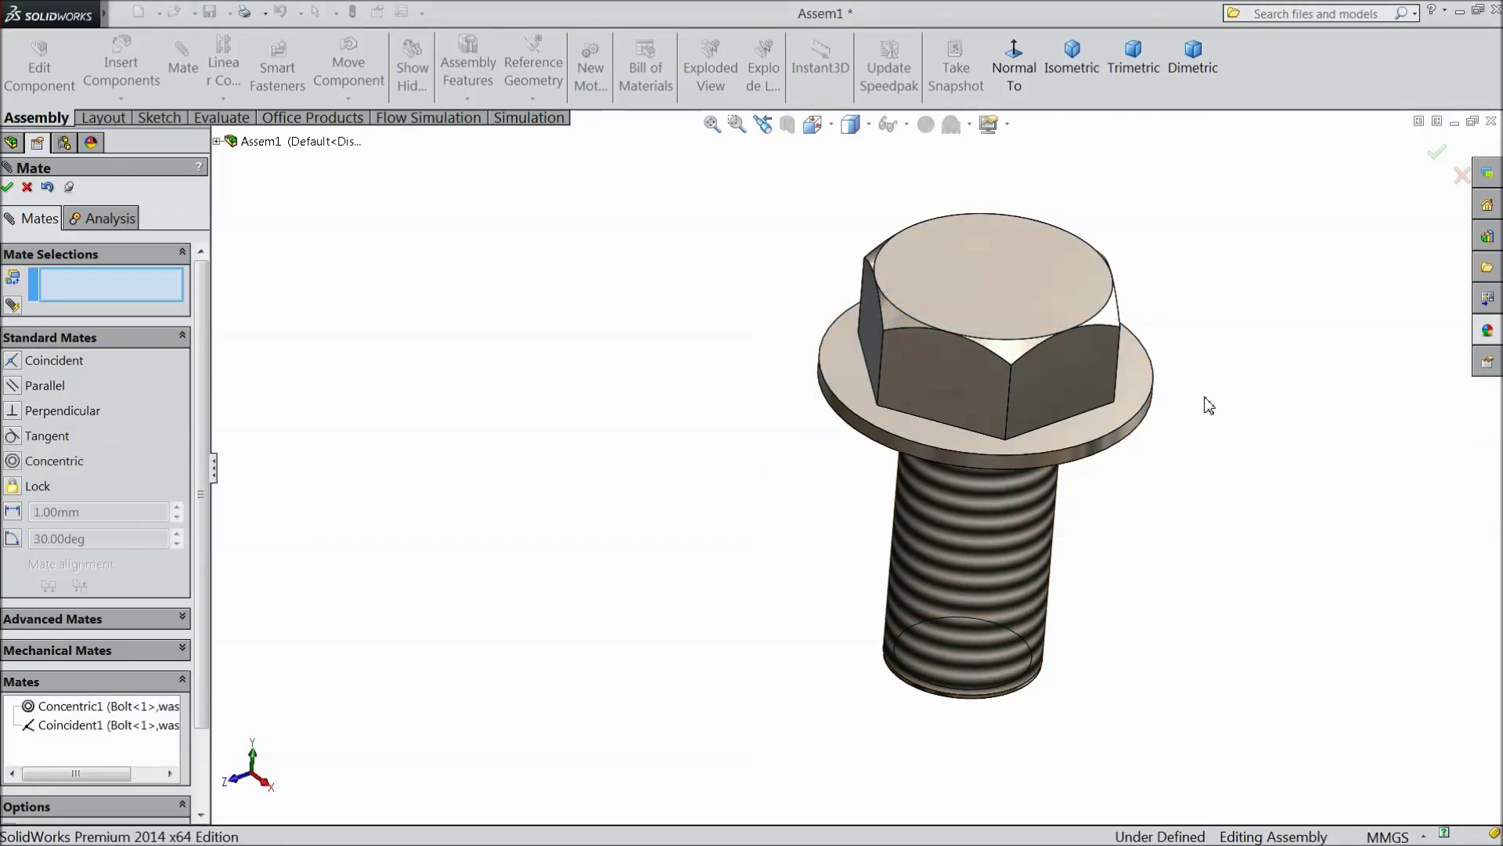
click(7, 187)
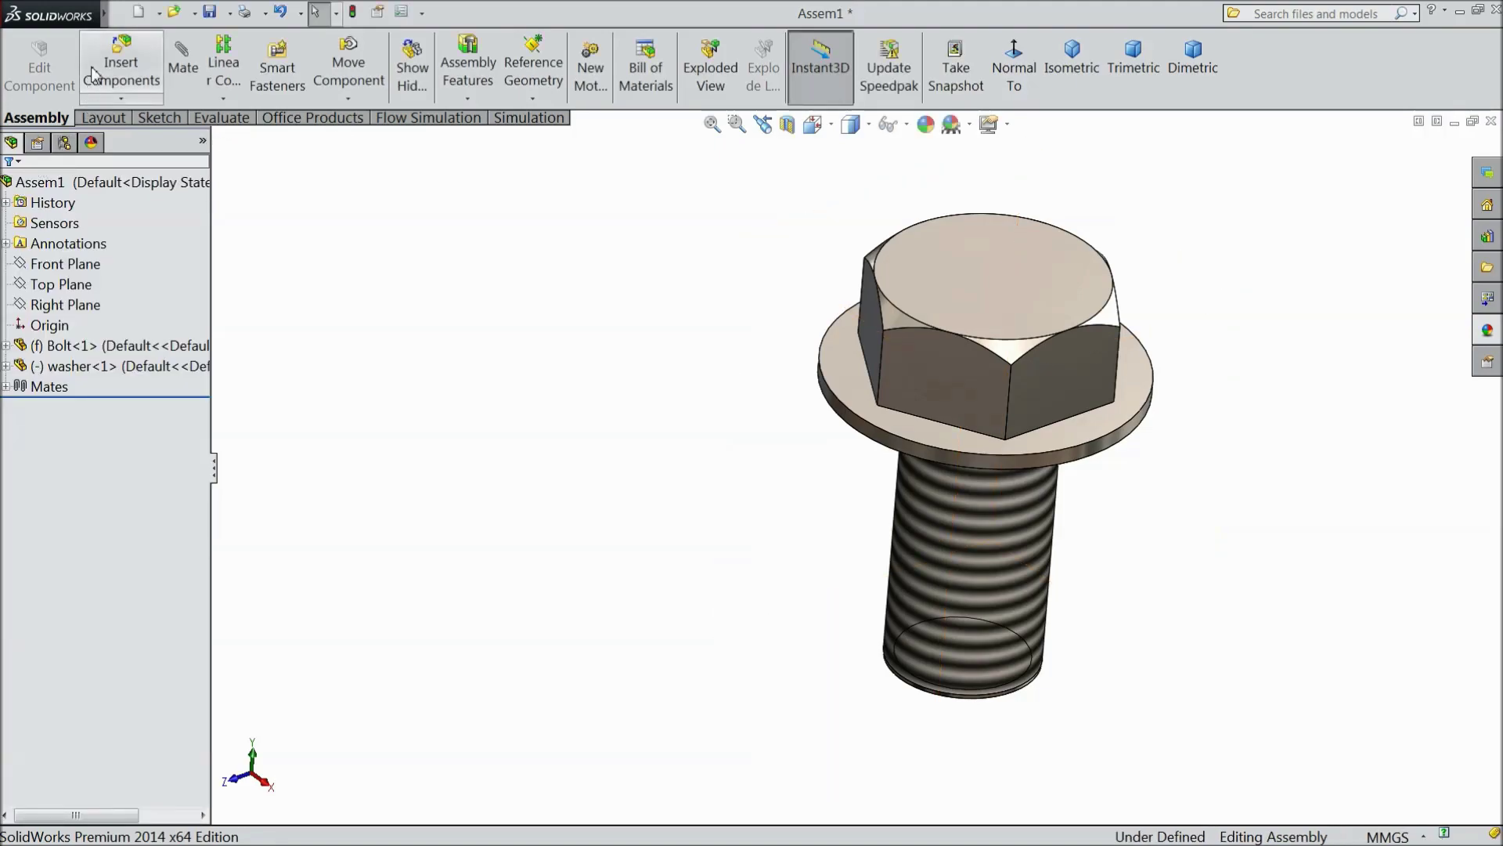
Step: Save the bolt and washer assembly as Assem1 in the sheang mc folder
click(209, 13)
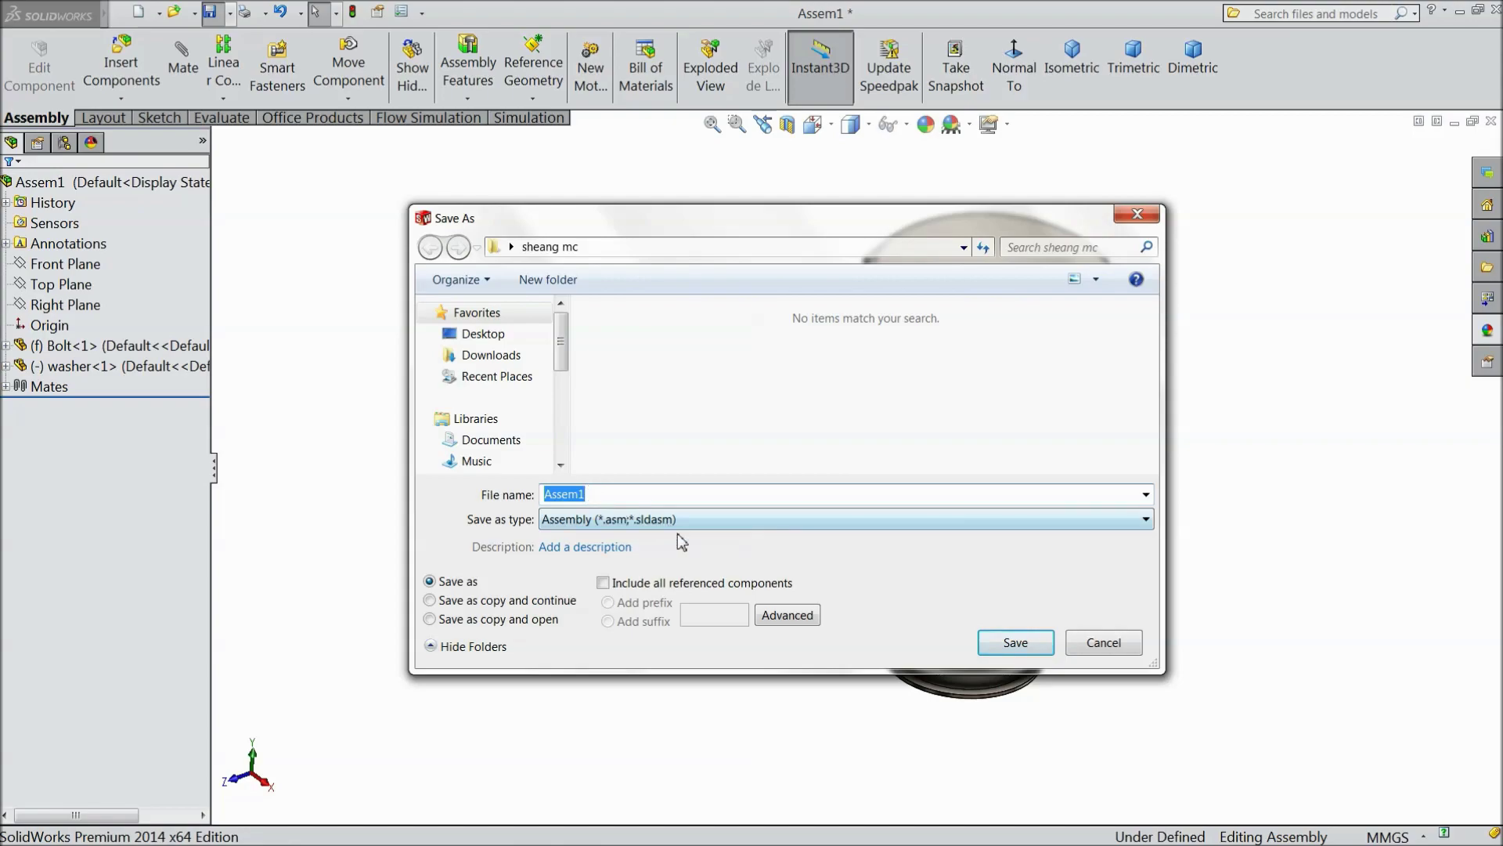
click(1021, 648)
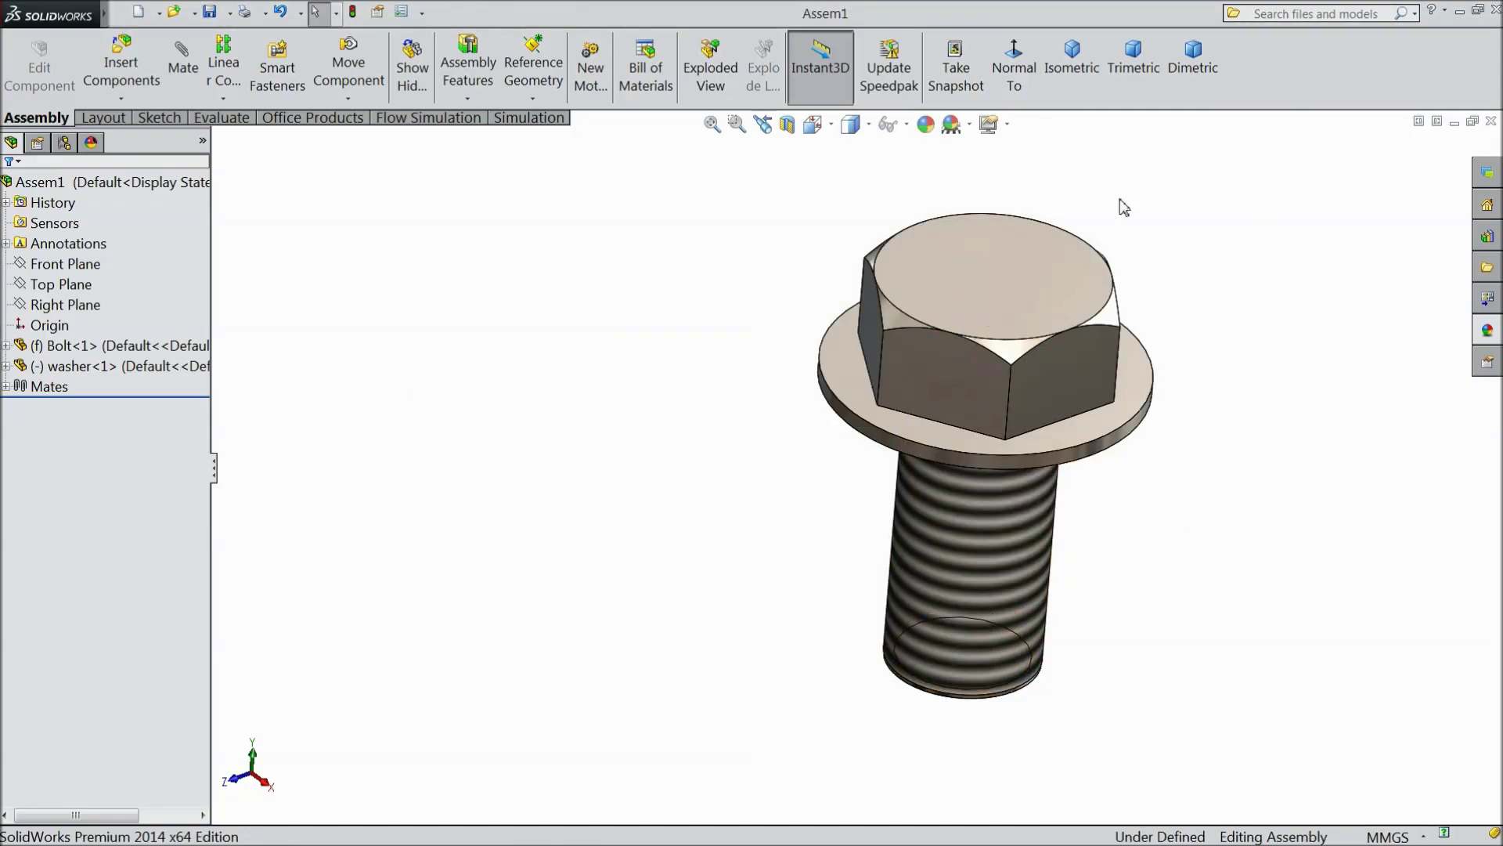
Step: Create another new assembly document alongside the saved bolt and washer assembly
click(138, 12)
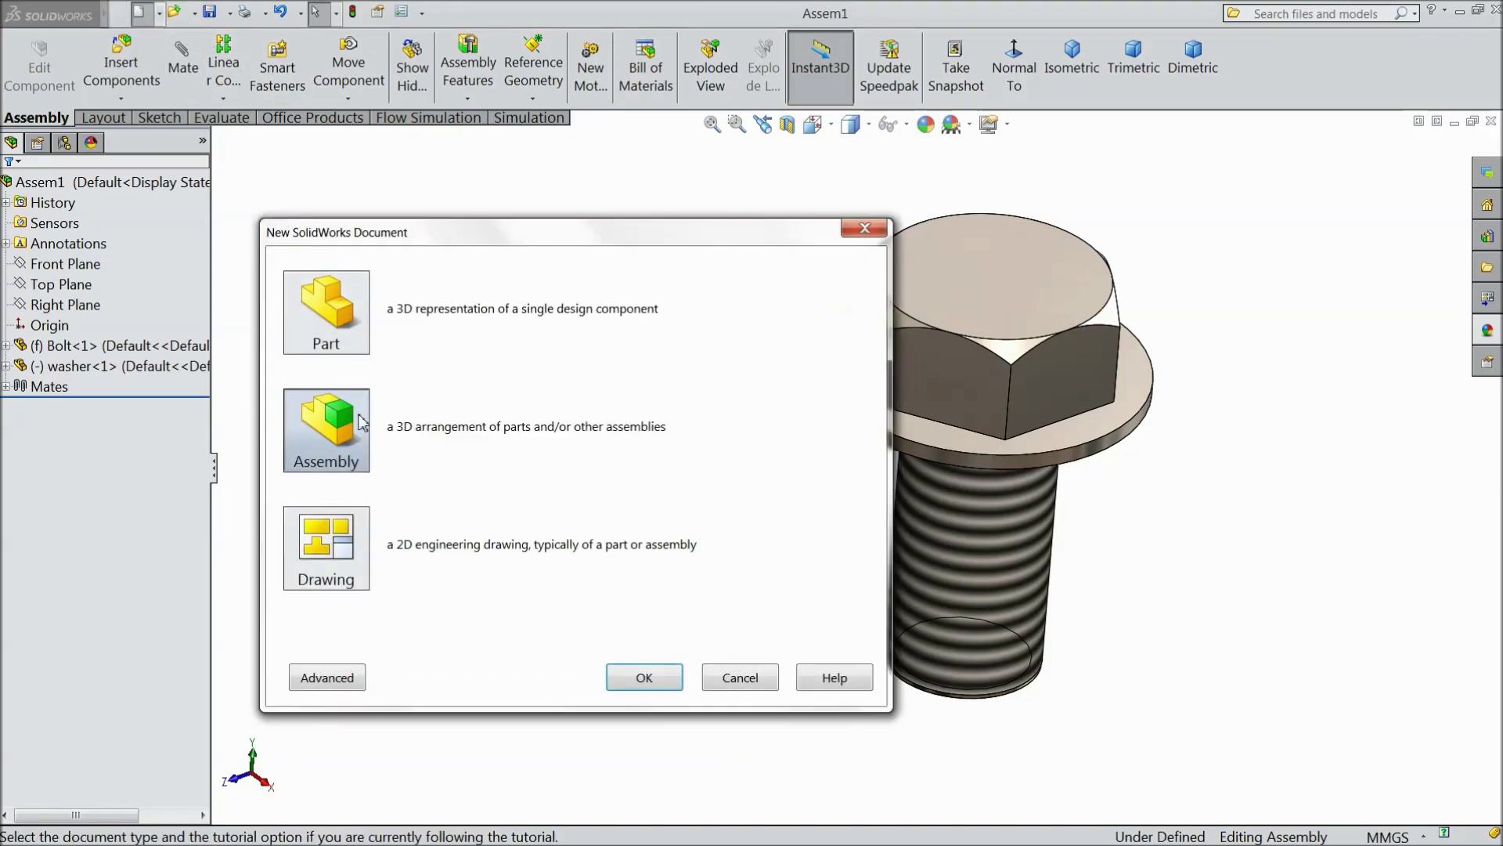
click(660, 678)
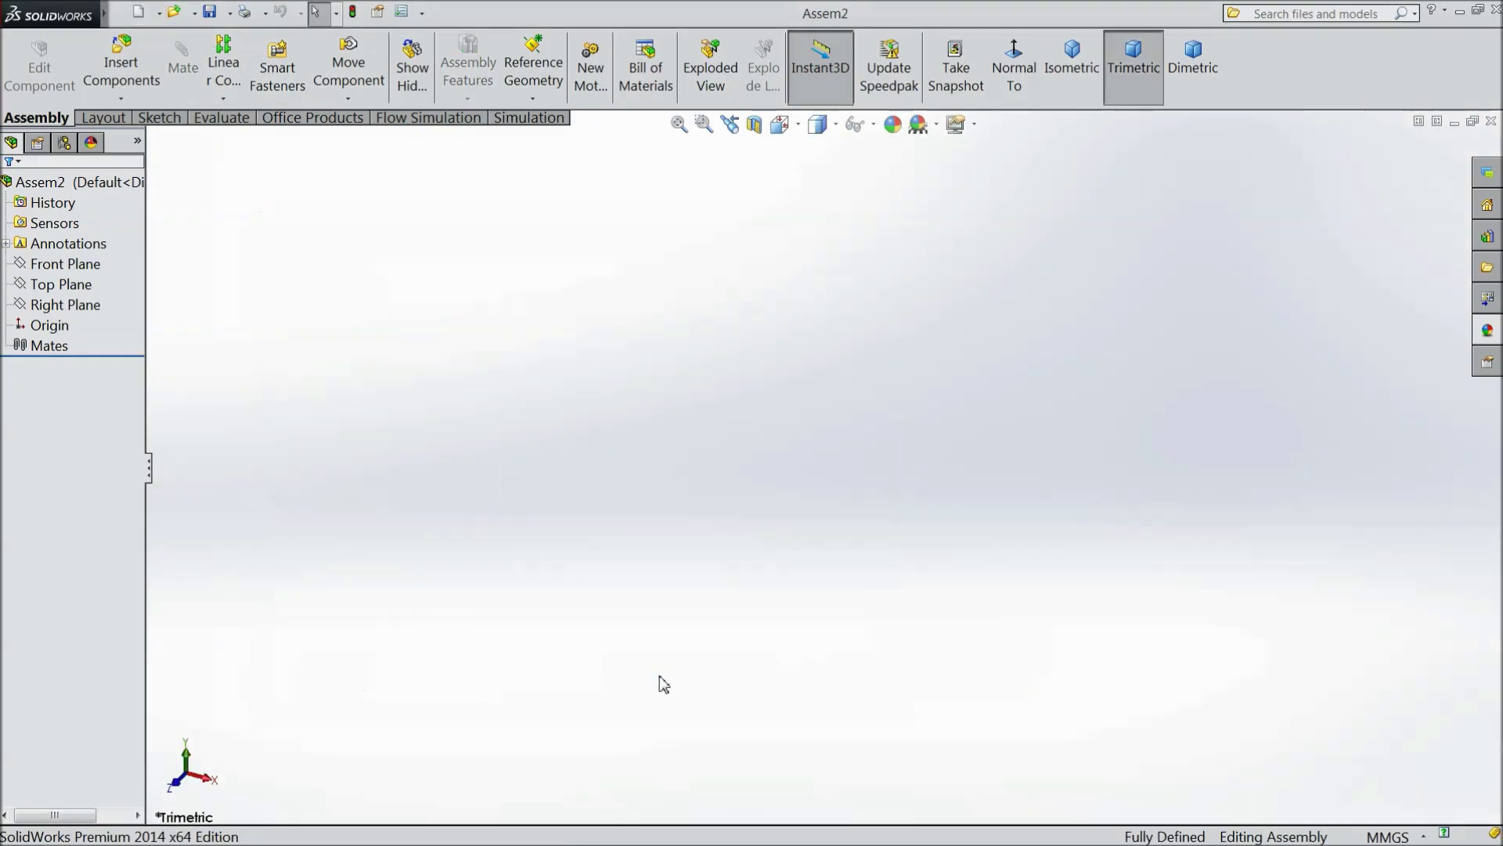
Step: Insert the Body part from the sheang mc folder as the first component and set the scene to Plain White
drag(149, 542, 181, 543)
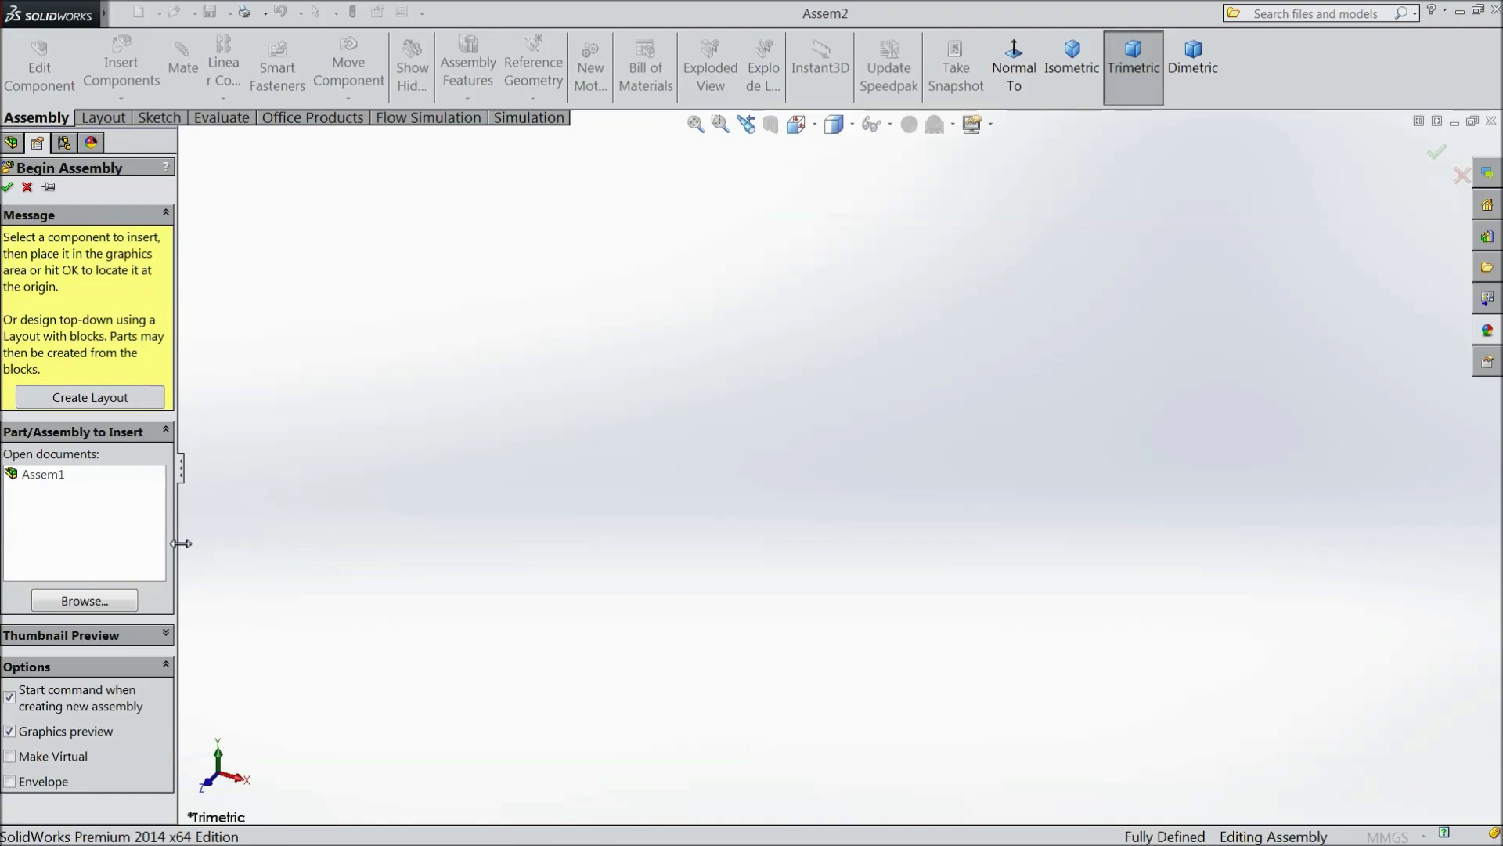
click(76, 602)
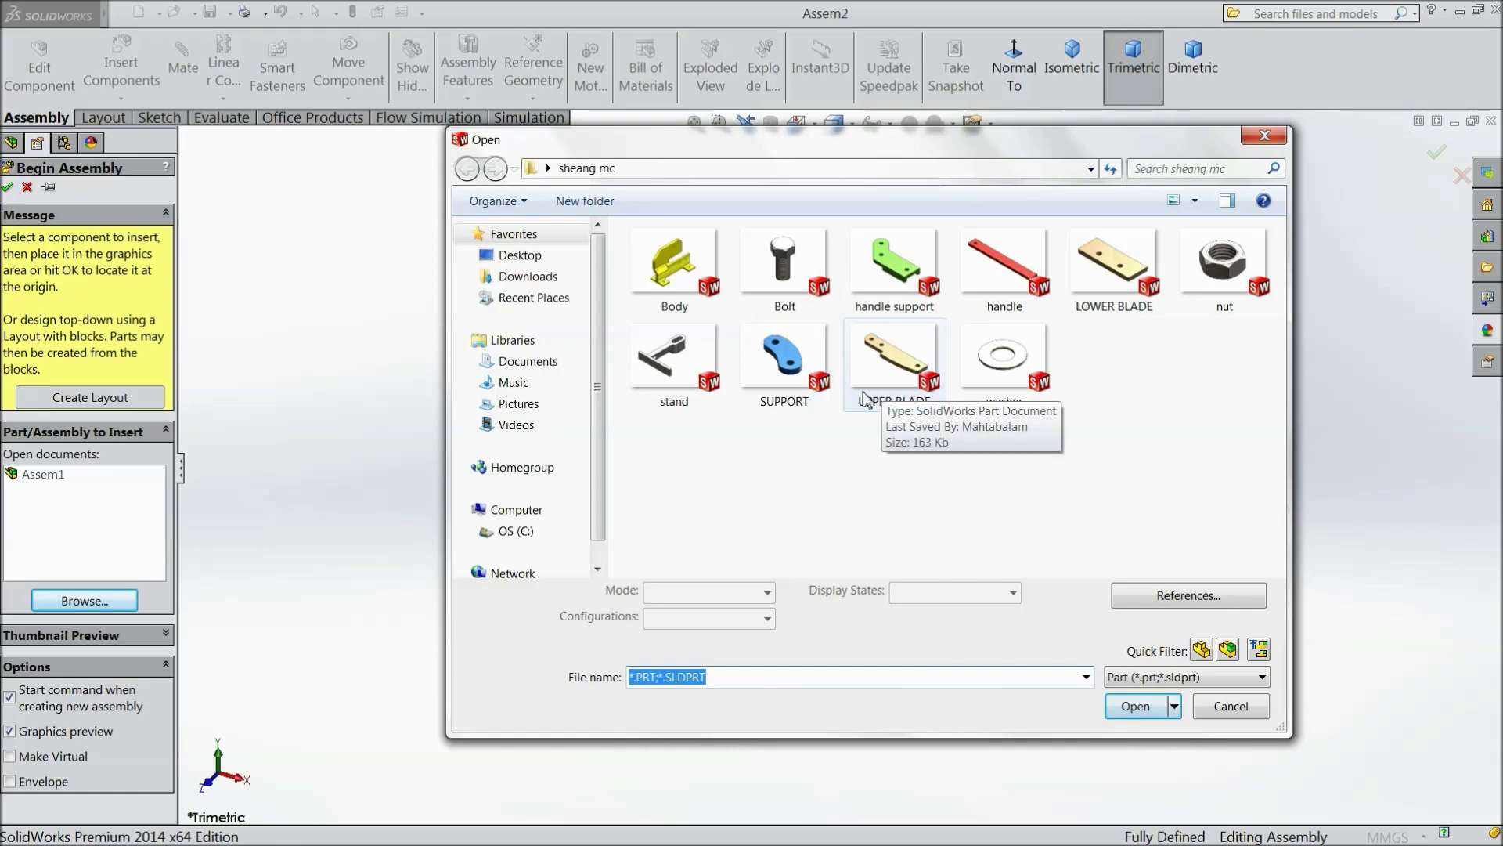
click(674, 270)
click(1133, 707)
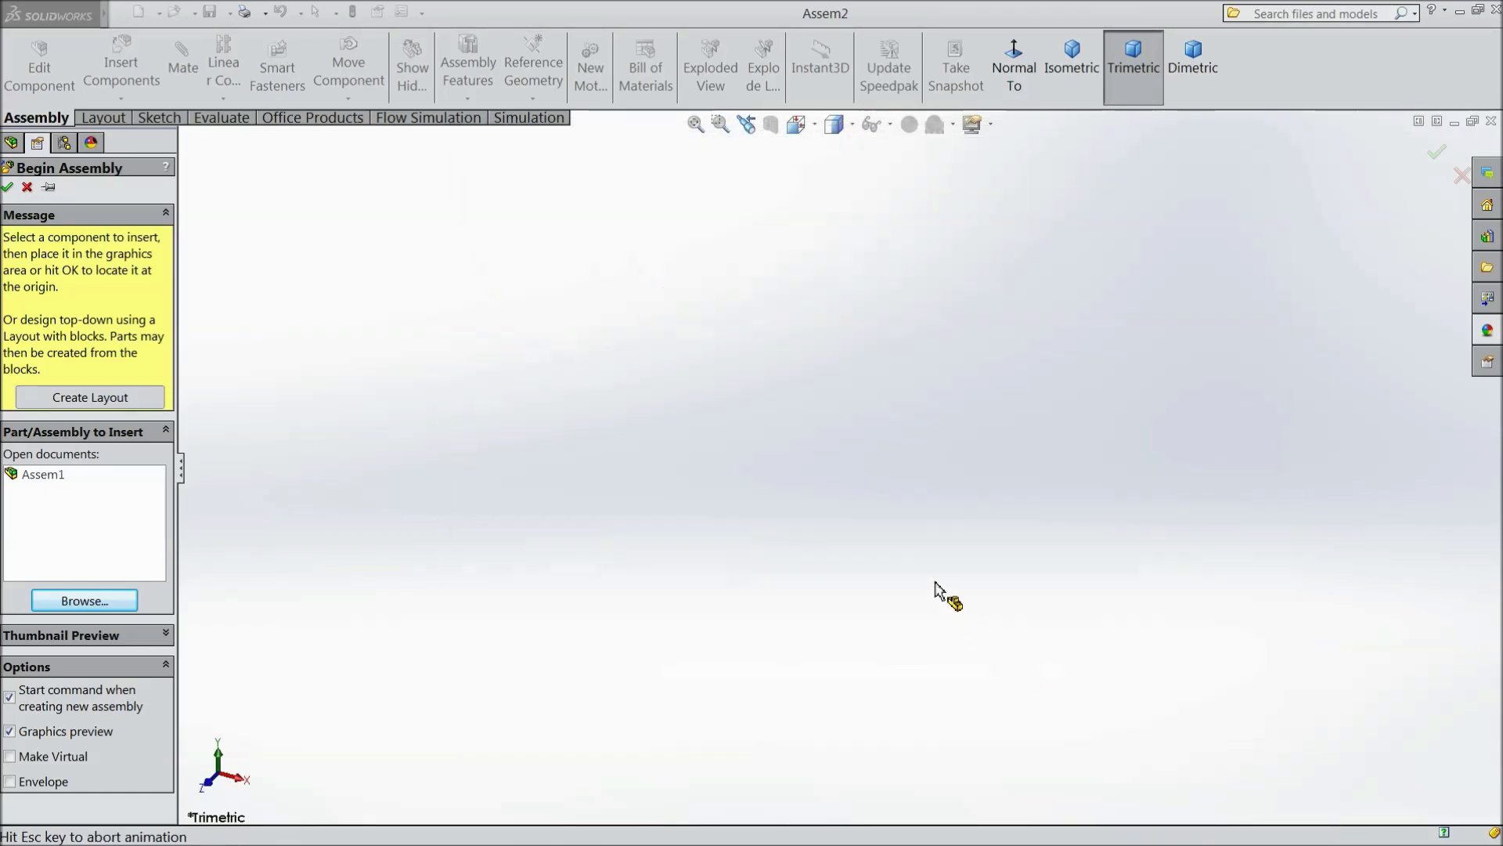
click(807, 433)
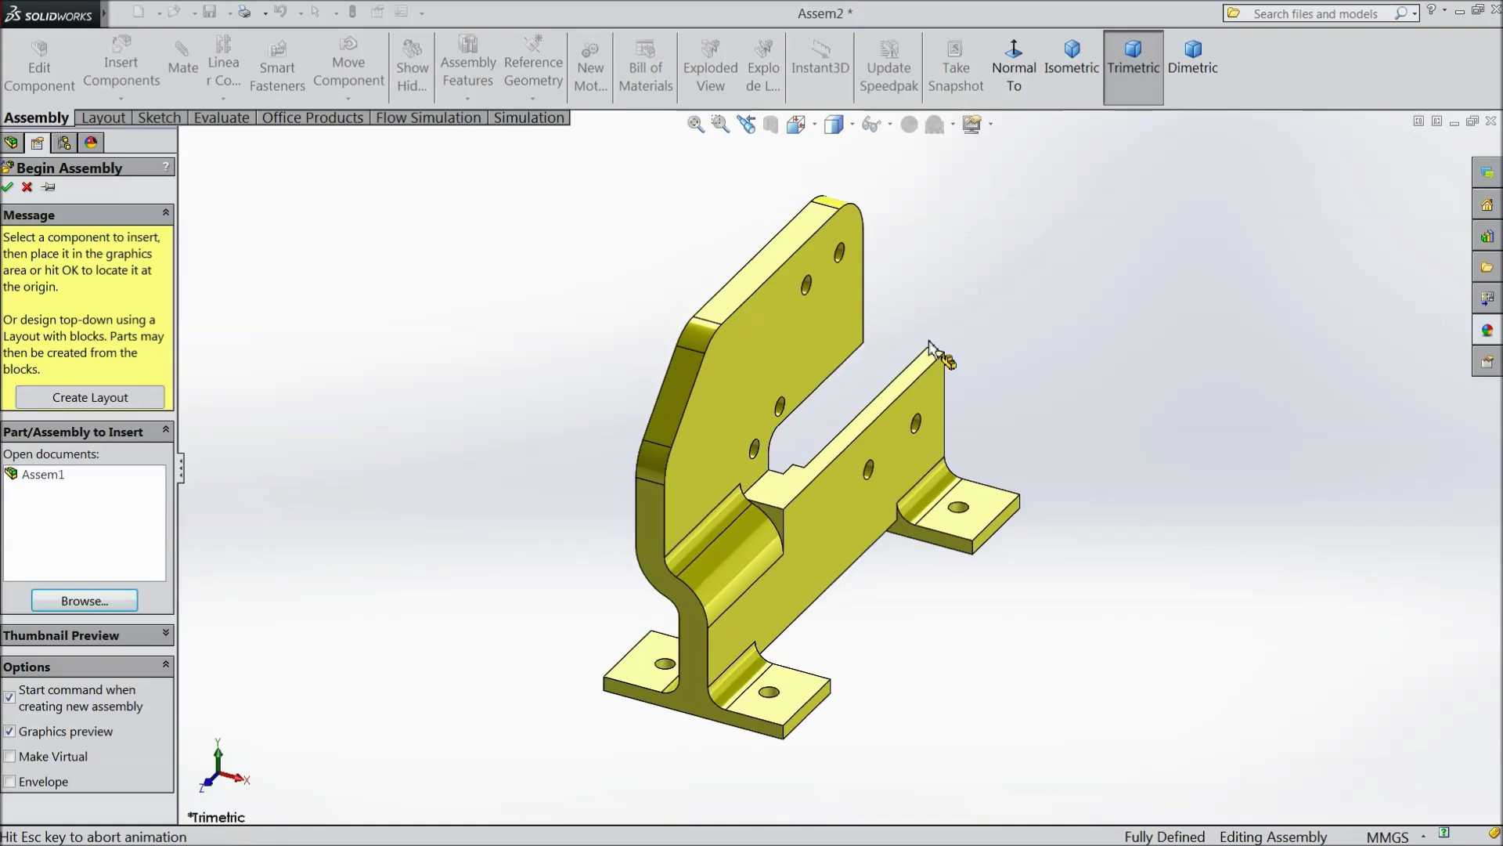
click(954, 124)
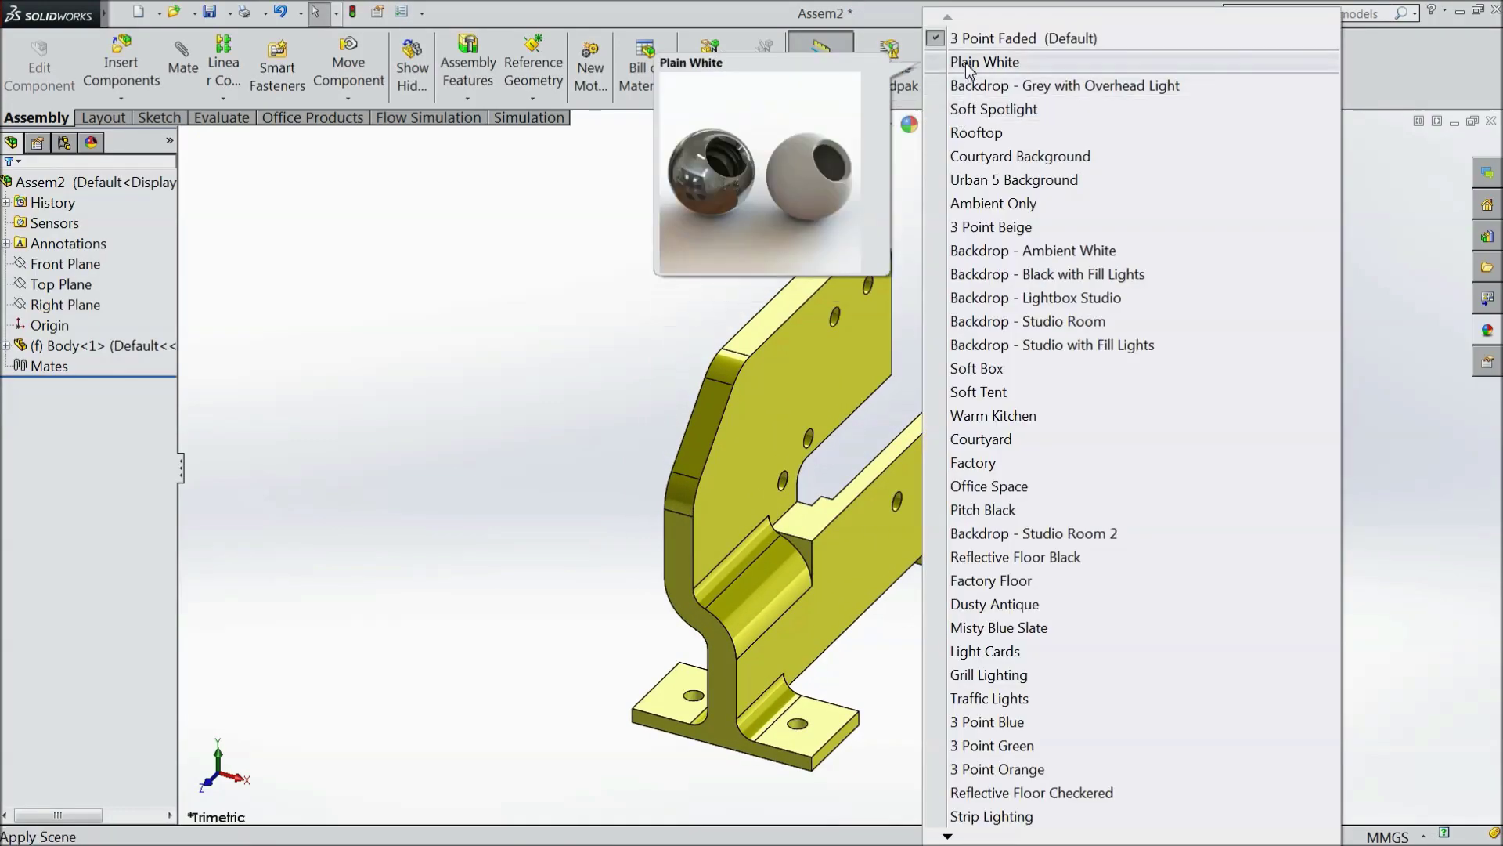
click(985, 62)
Step: Insert the UPPER BLADE part and place it beside the upper end of the body
click(122, 64)
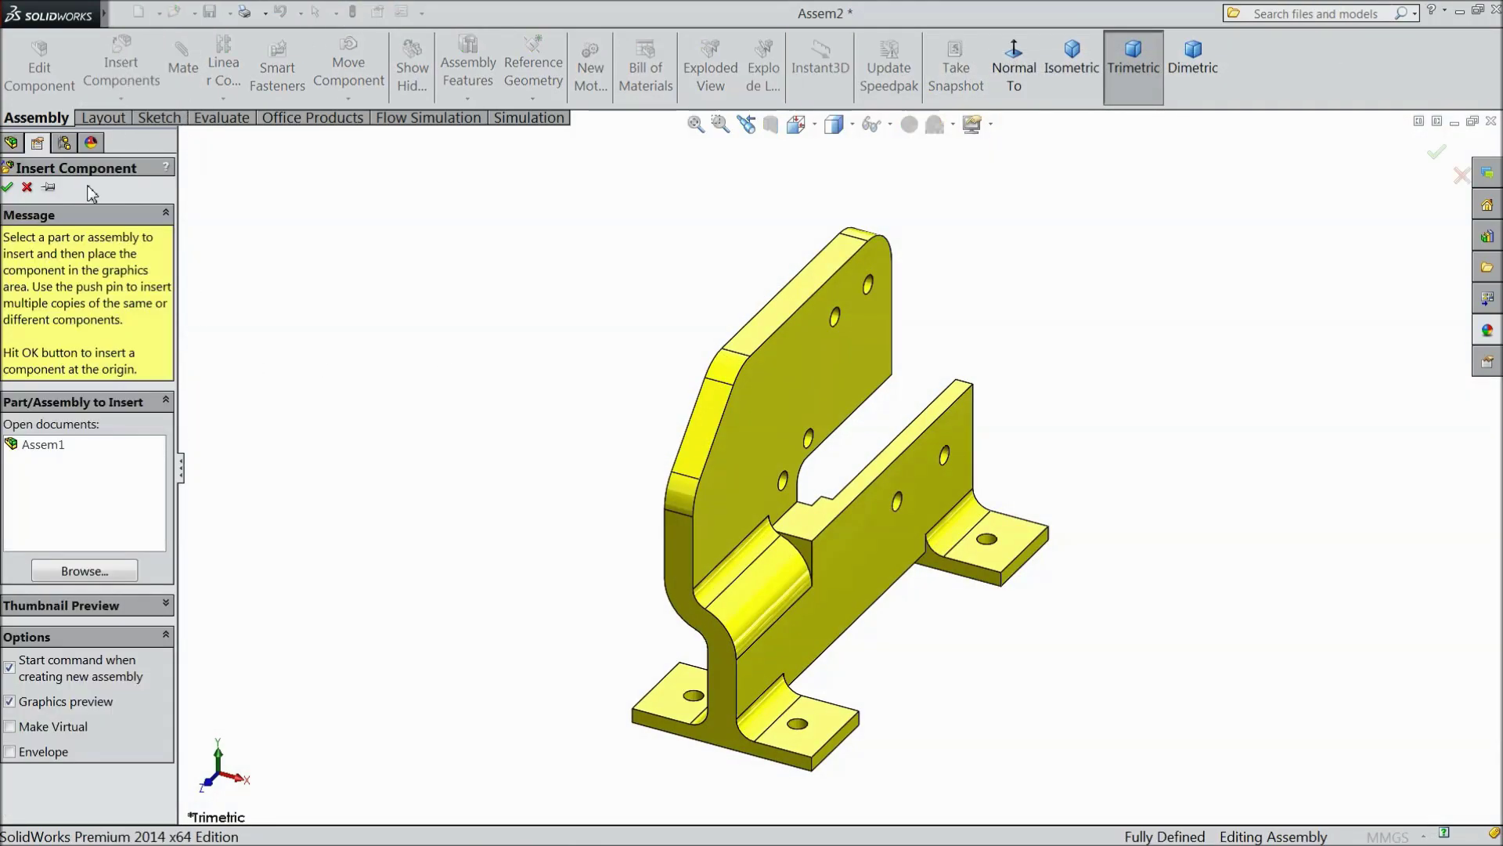
click(75, 575)
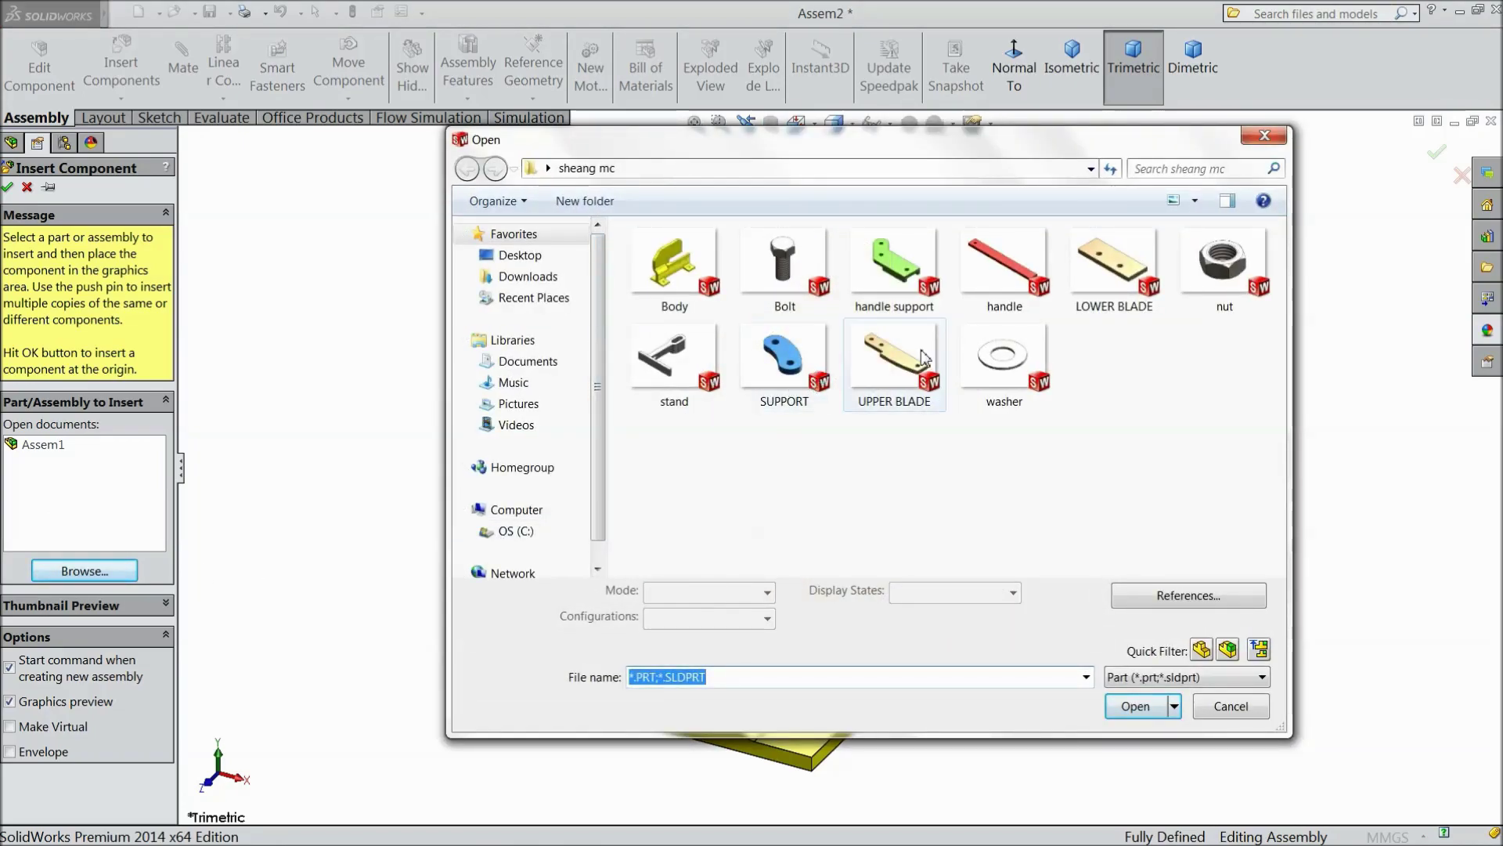
click(896, 364)
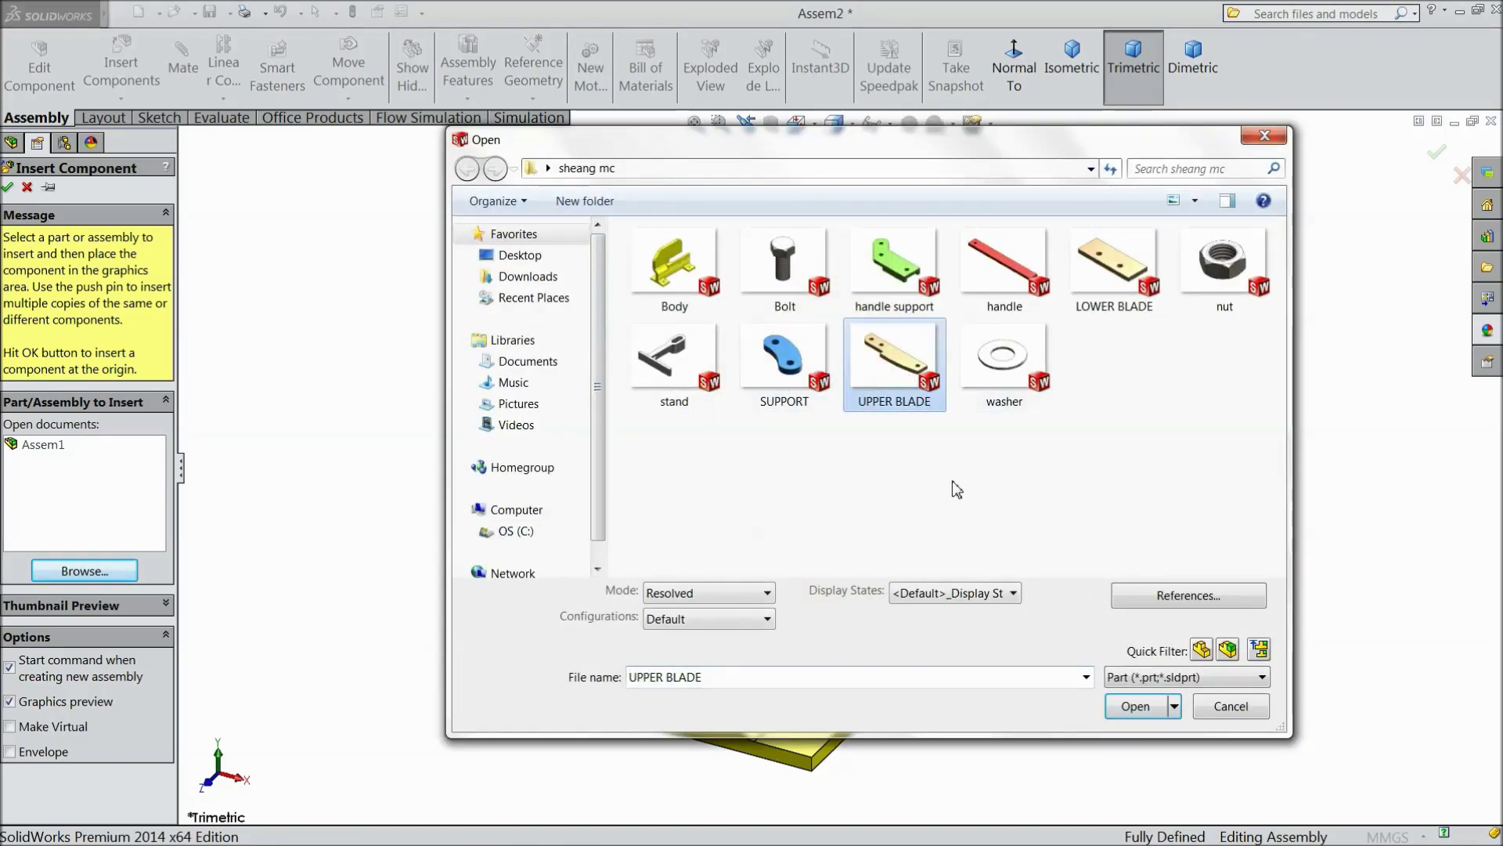
click(1135, 705)
click(1039, 345)
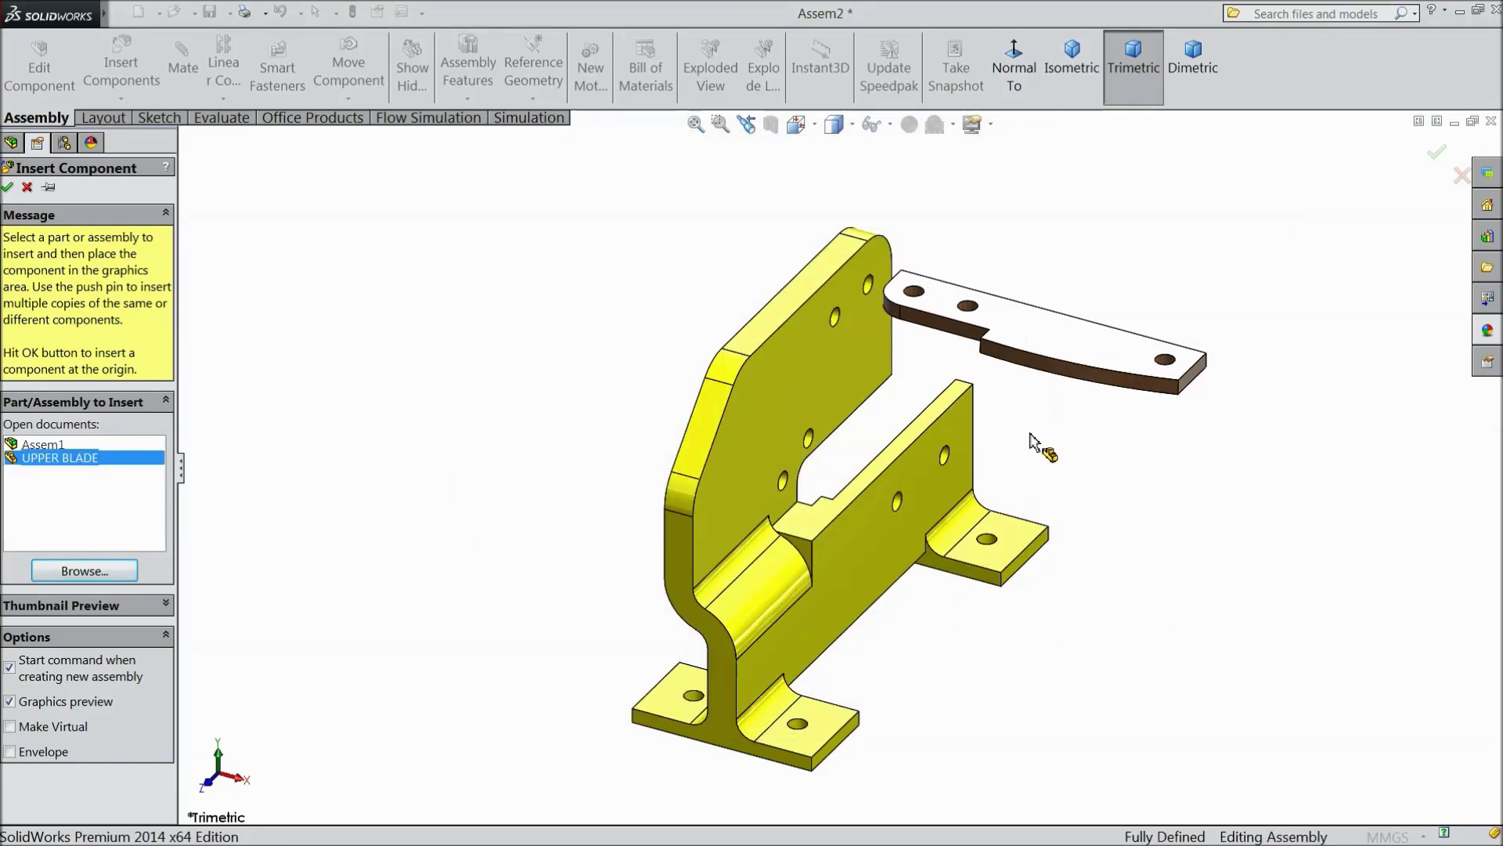
Step: Move the upper blade closer to the body and rotate it freely until it lies roughly alongside the body's upright plate
middle_drag(1037, 460, 913, 554)
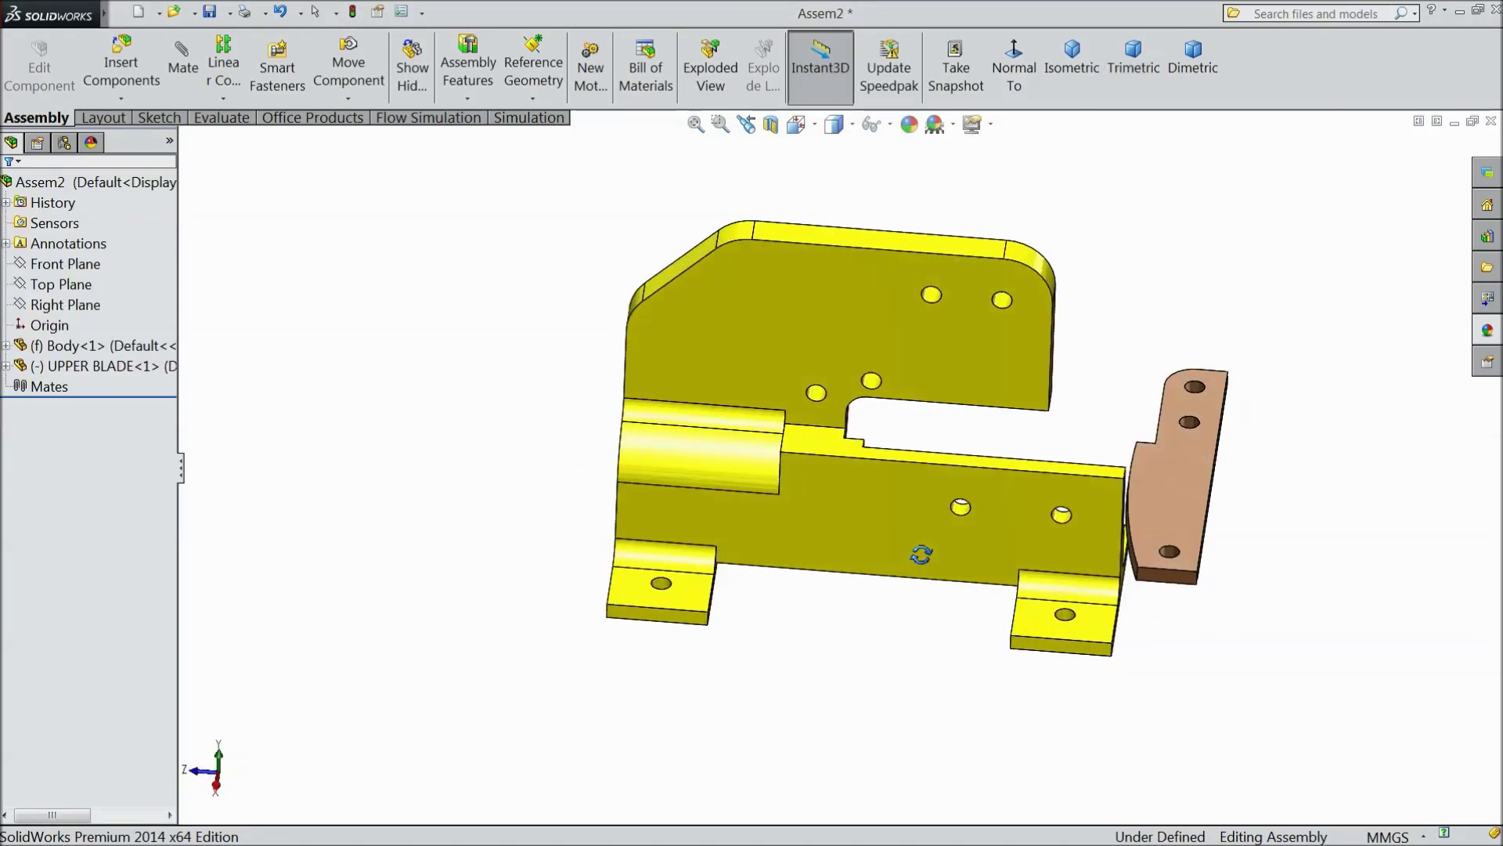
drag(1167, 506, 1148, 526)
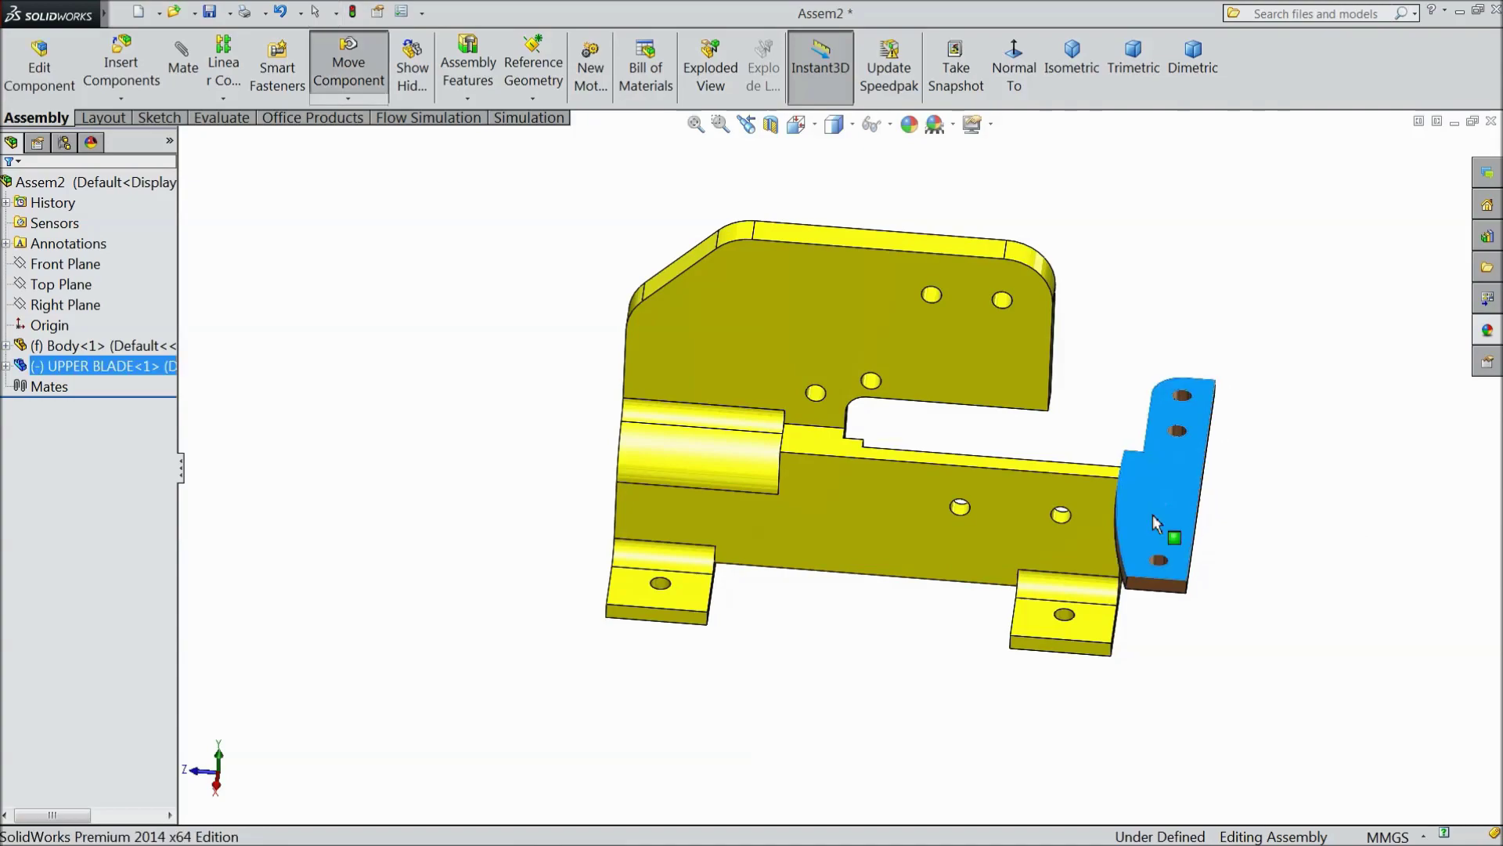
click(348, 98)
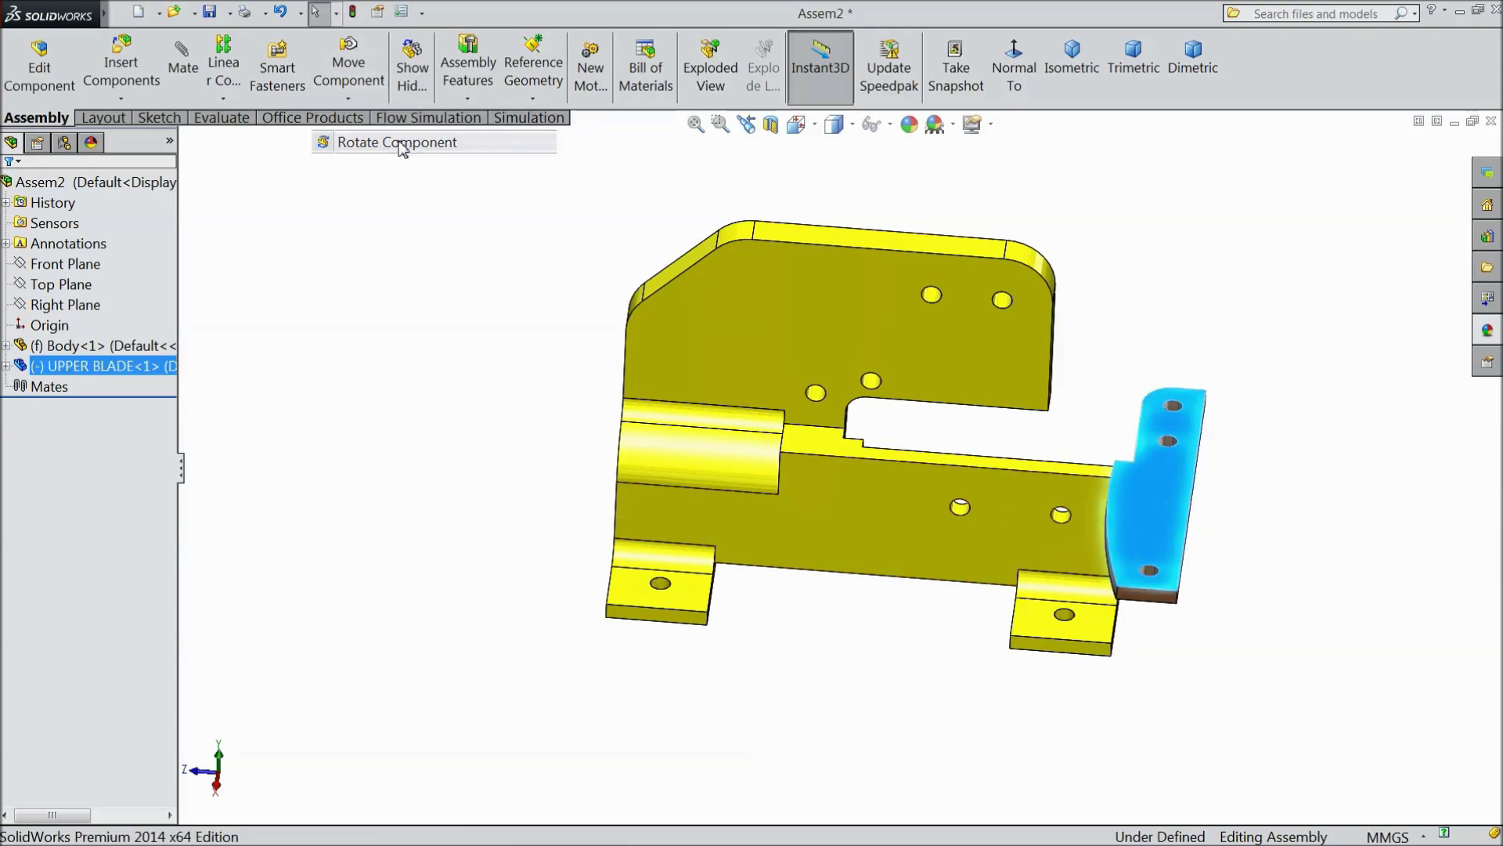
click(396, 140)
drag(1140, 556, 889, 439)
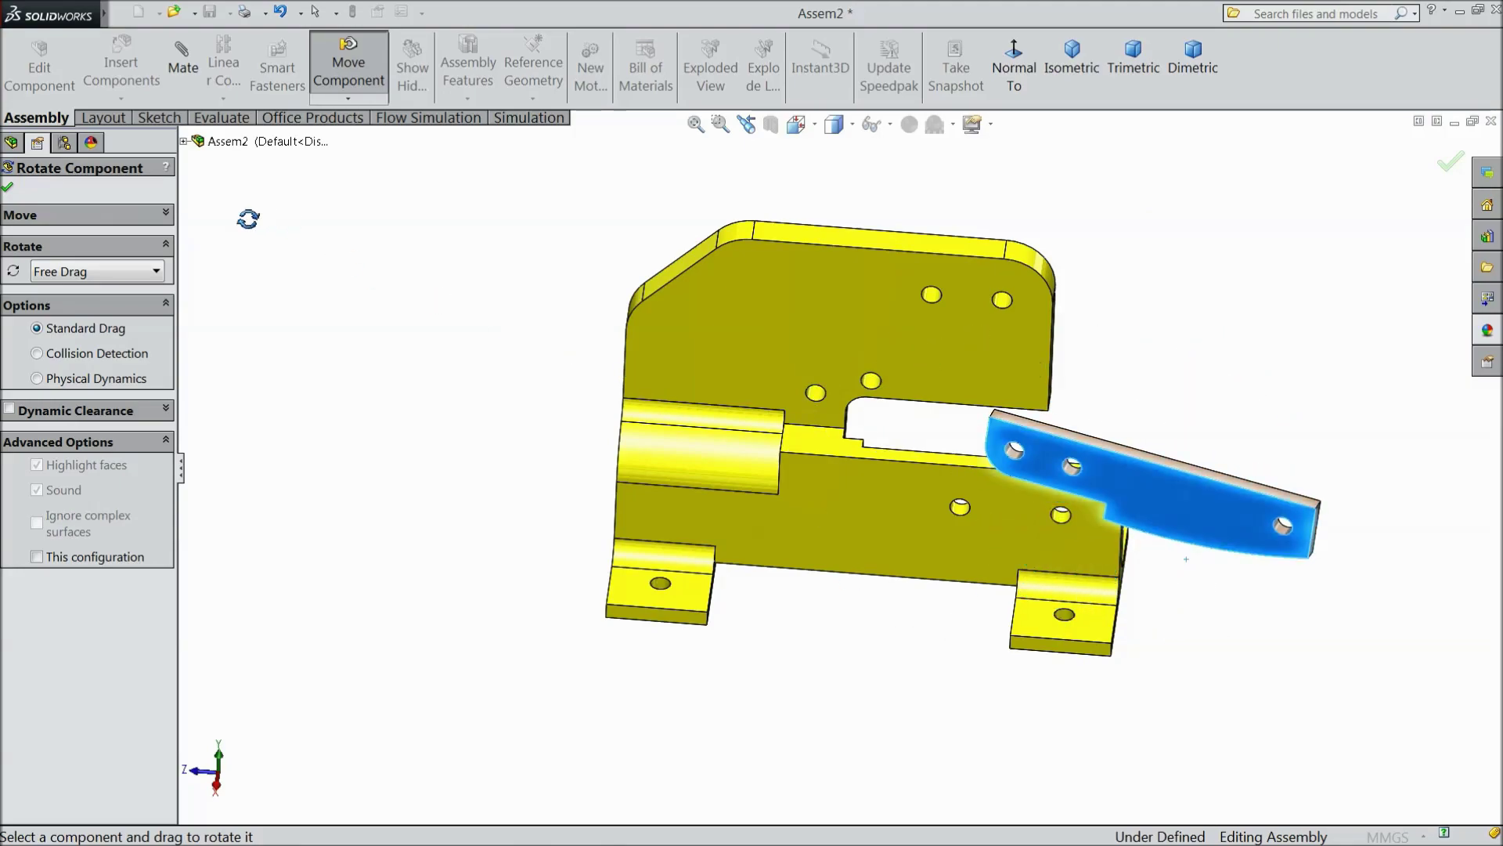
click(6, 190)
Step: Add a coincident mate between the body's large upper plate face and the upper blade's flat face
click(962, 369)
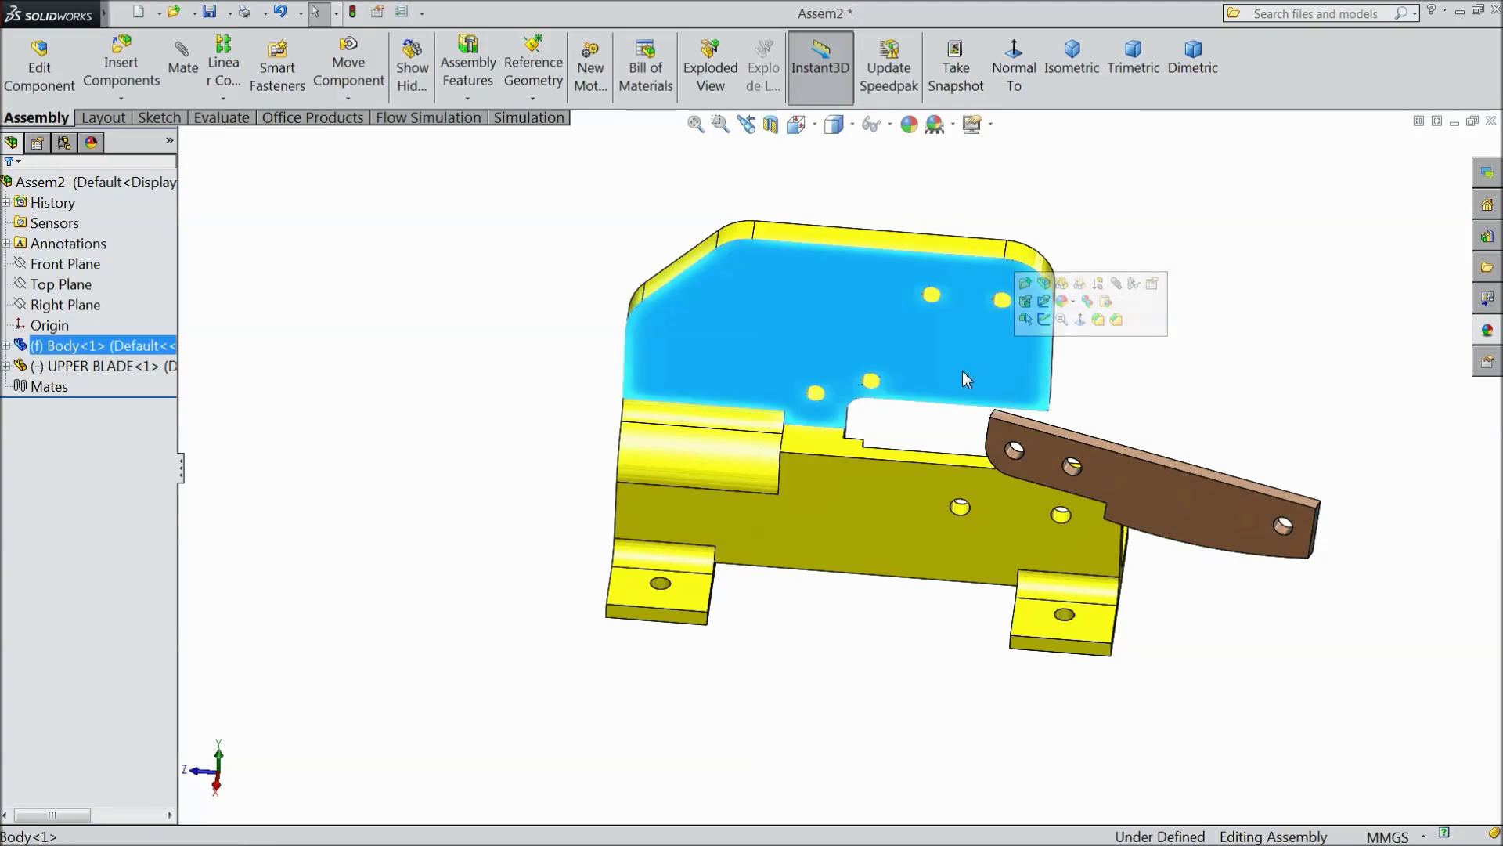
click(179, 62)
middle_drag(1199, 376, 985, 592)
click(960, 606)
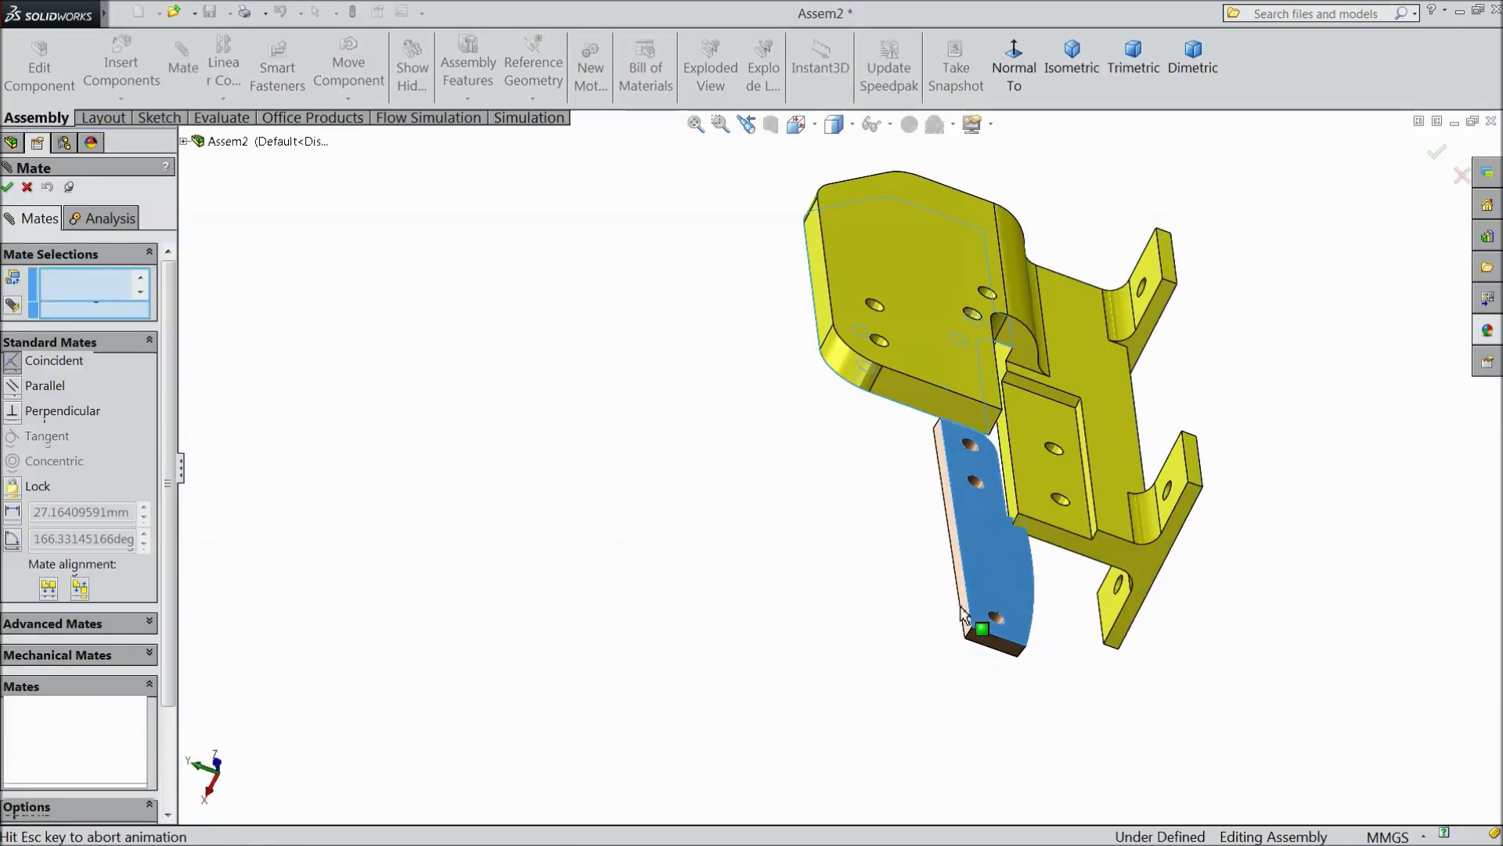
click(1168, 642)
Step: Mate the upper blade's end hole coincident with the body's hole above the slot's inner end, swing the blade upward, and finish mating
middle_drag(1167, 642, 1024, 392)
scroll(1010, 399, down, 5)
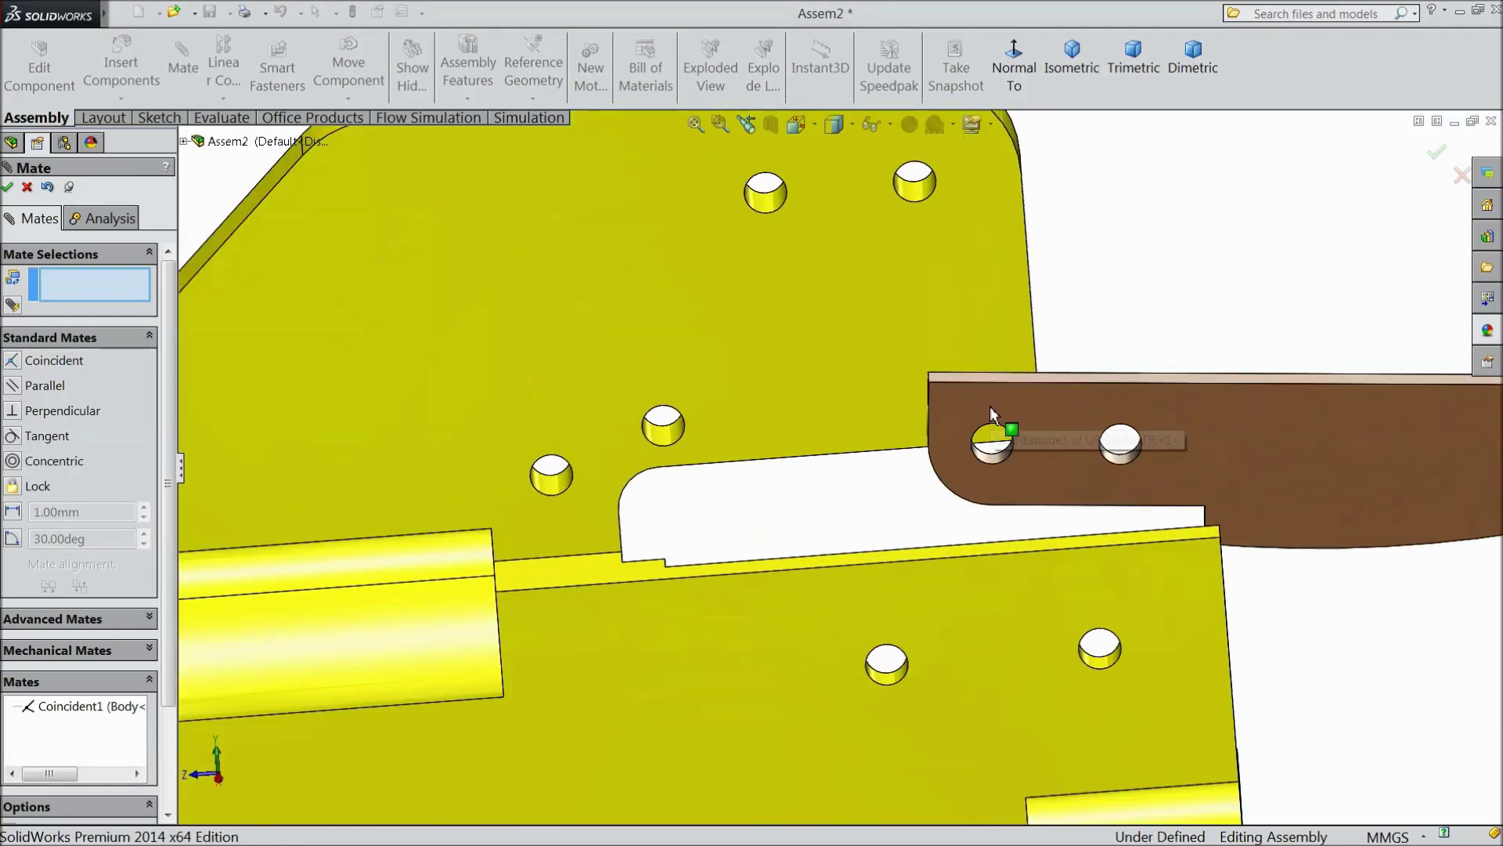
click(1002, 458)
click(665, 442)
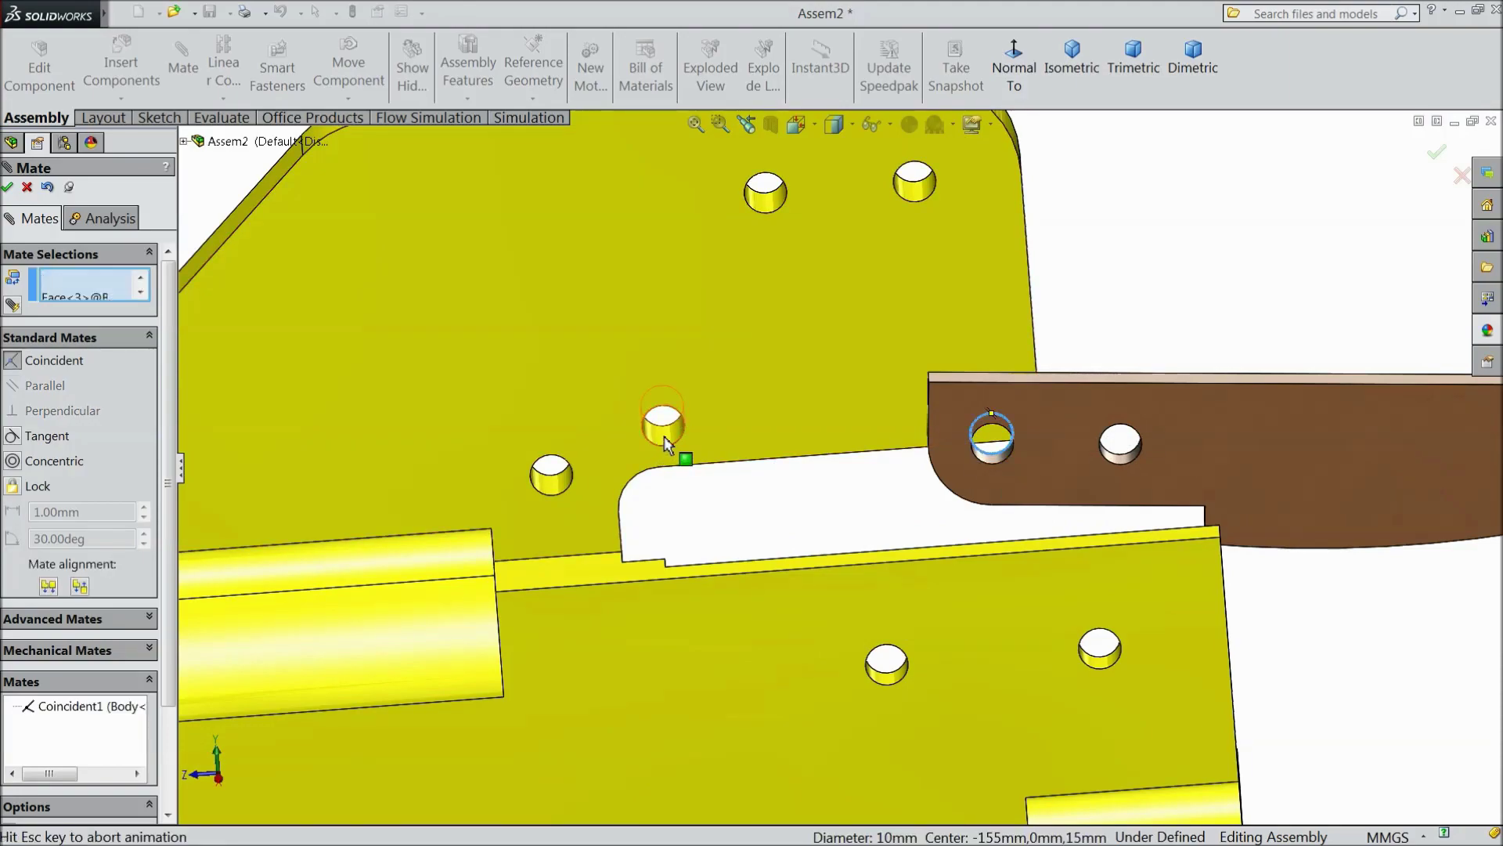
click(640, 407)
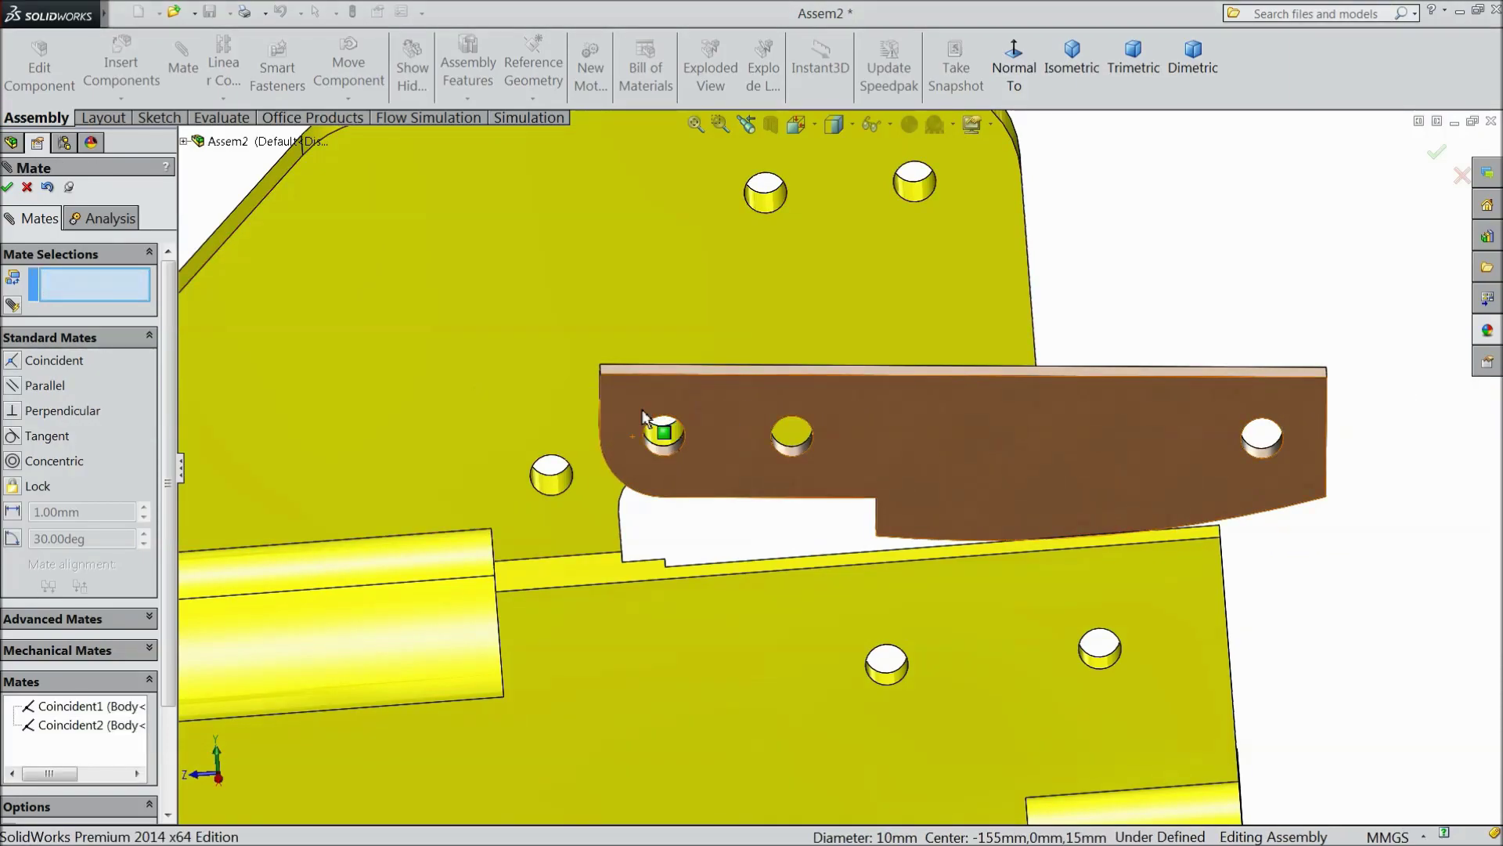
drag(1289, 463, 1187, 207)
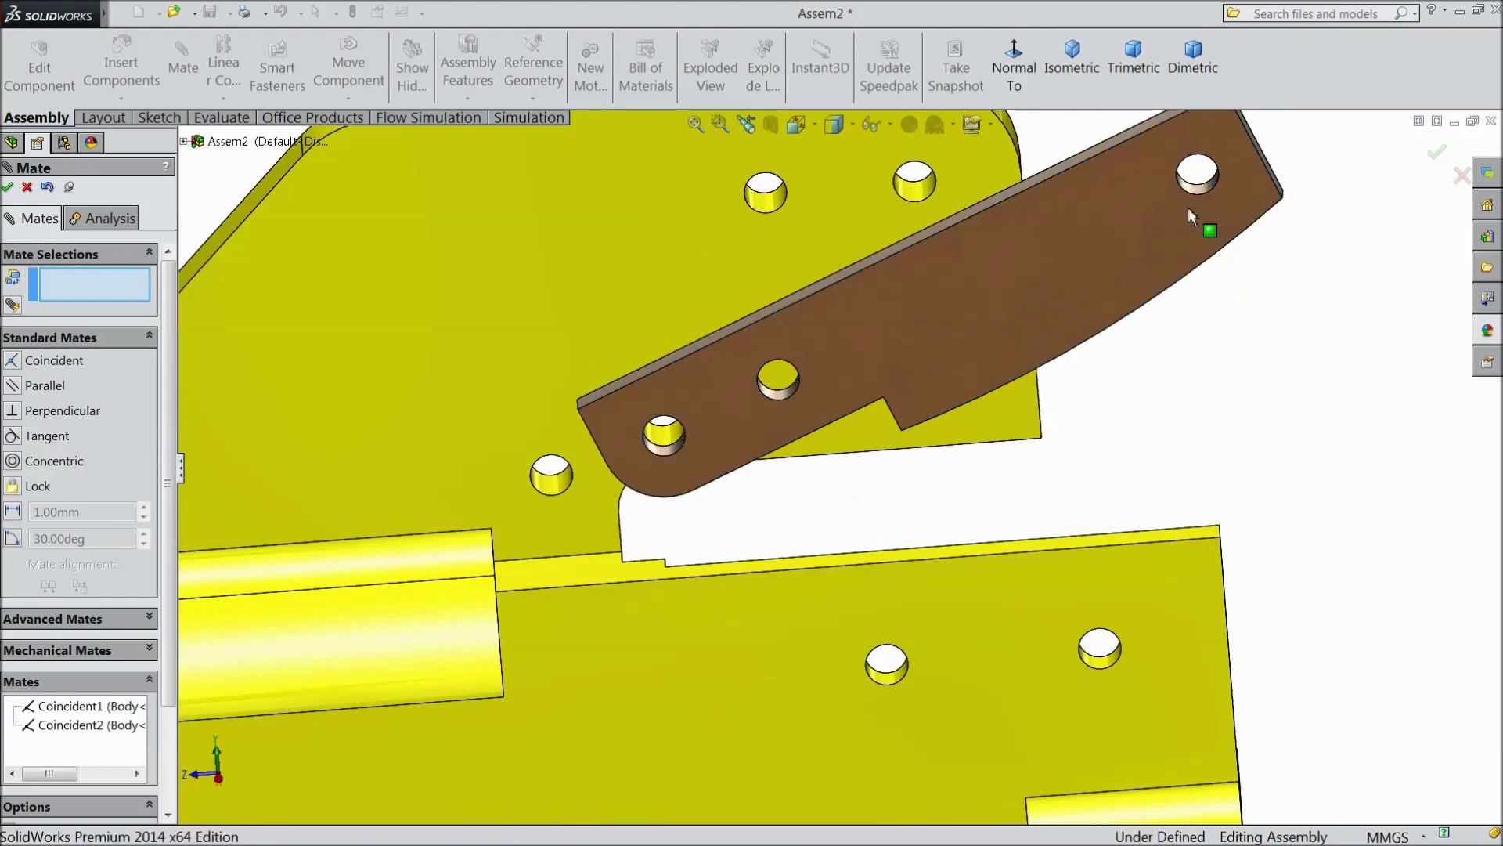
click(7, 186)
Step: Insert the LOWER BLADE part and place it beside the open end of the body's slot
click(120, 66)
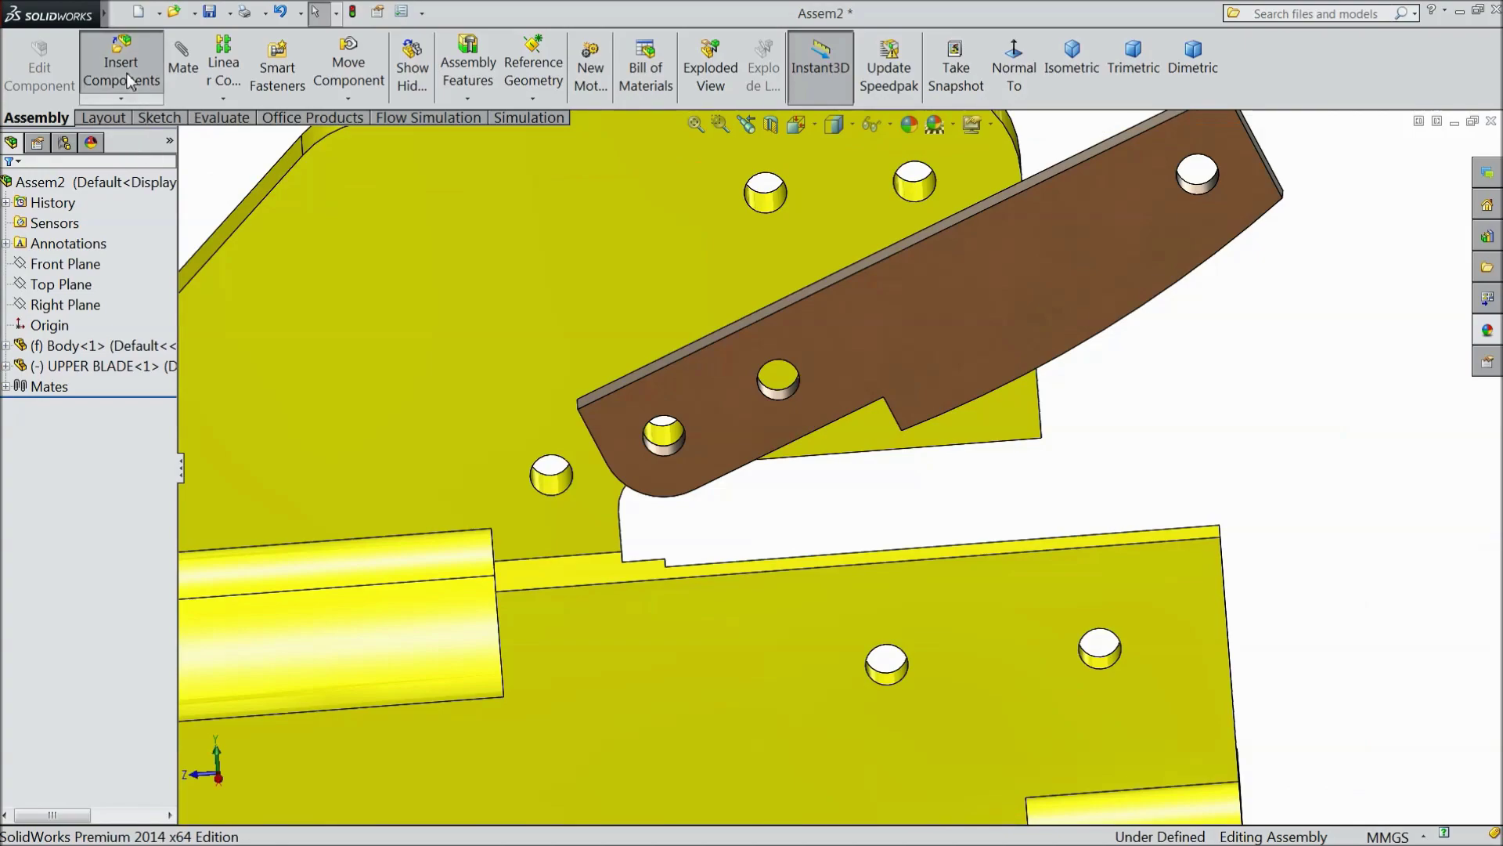
click(91, 578)
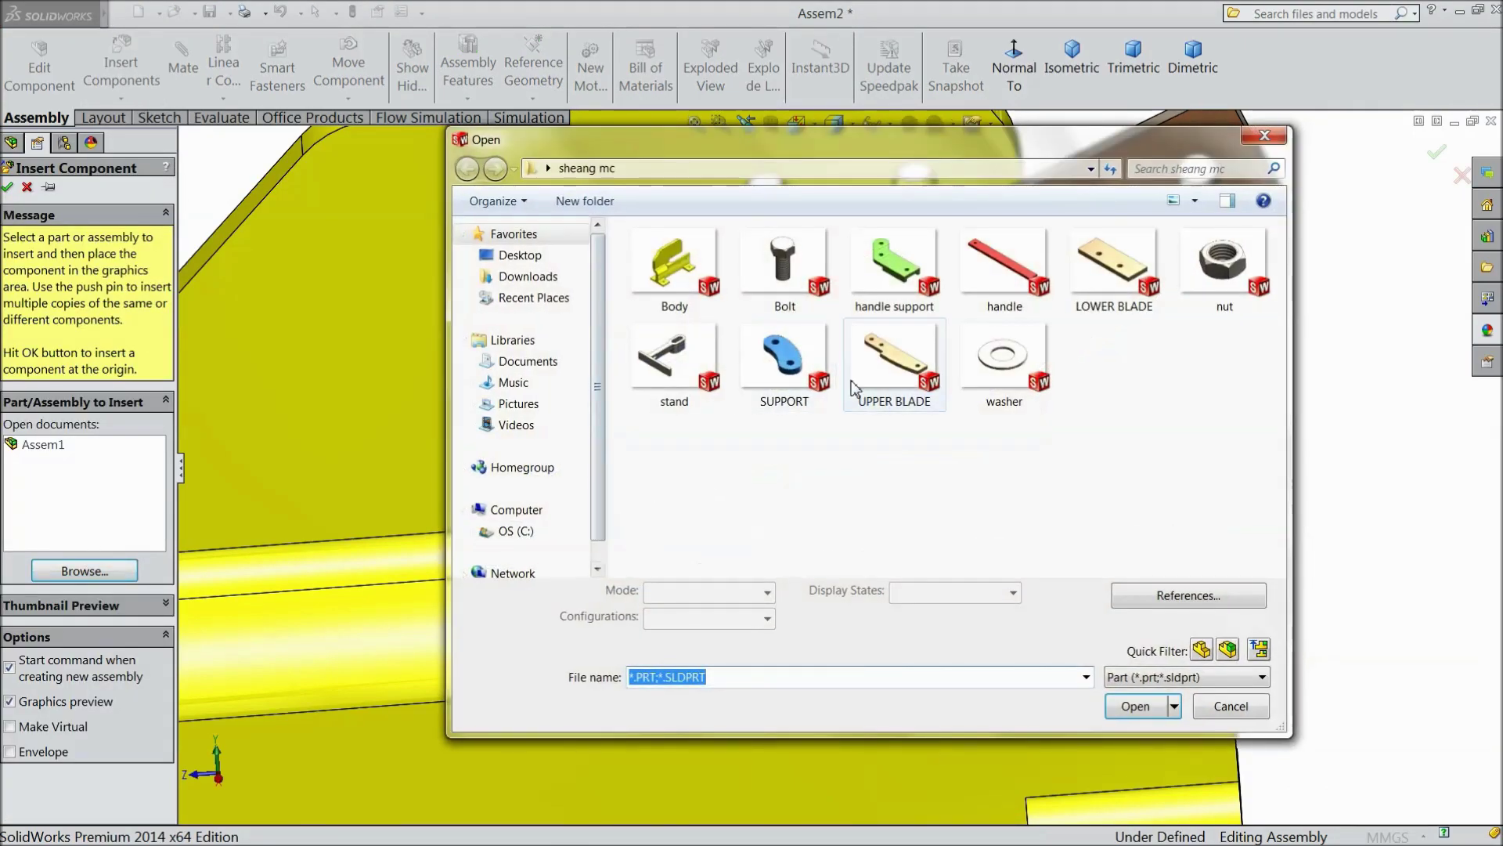
click(1107, 317)
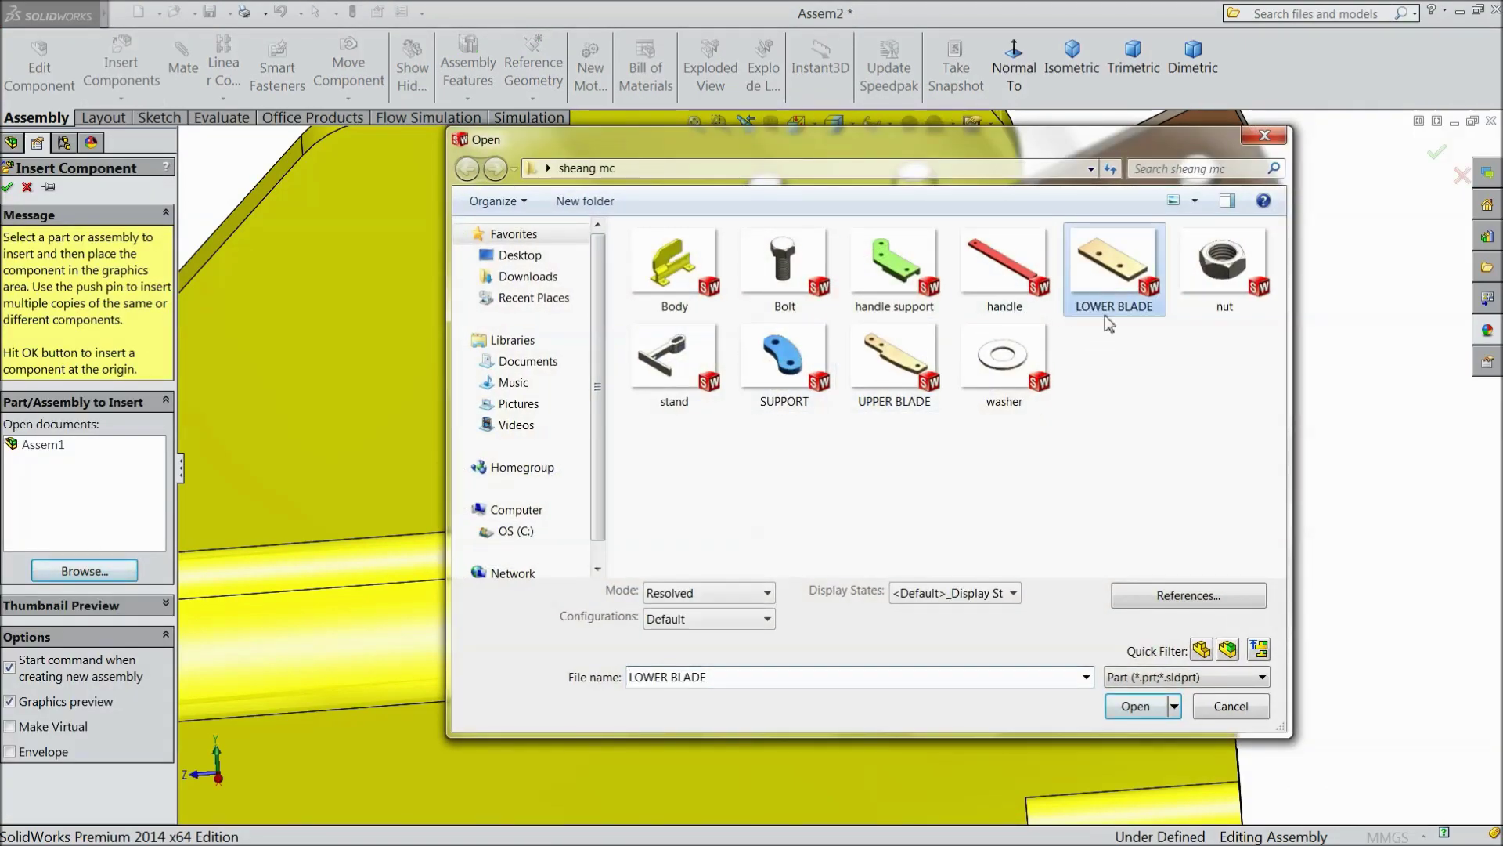
click(1121, 708)
click(1257, 437)
key(f)
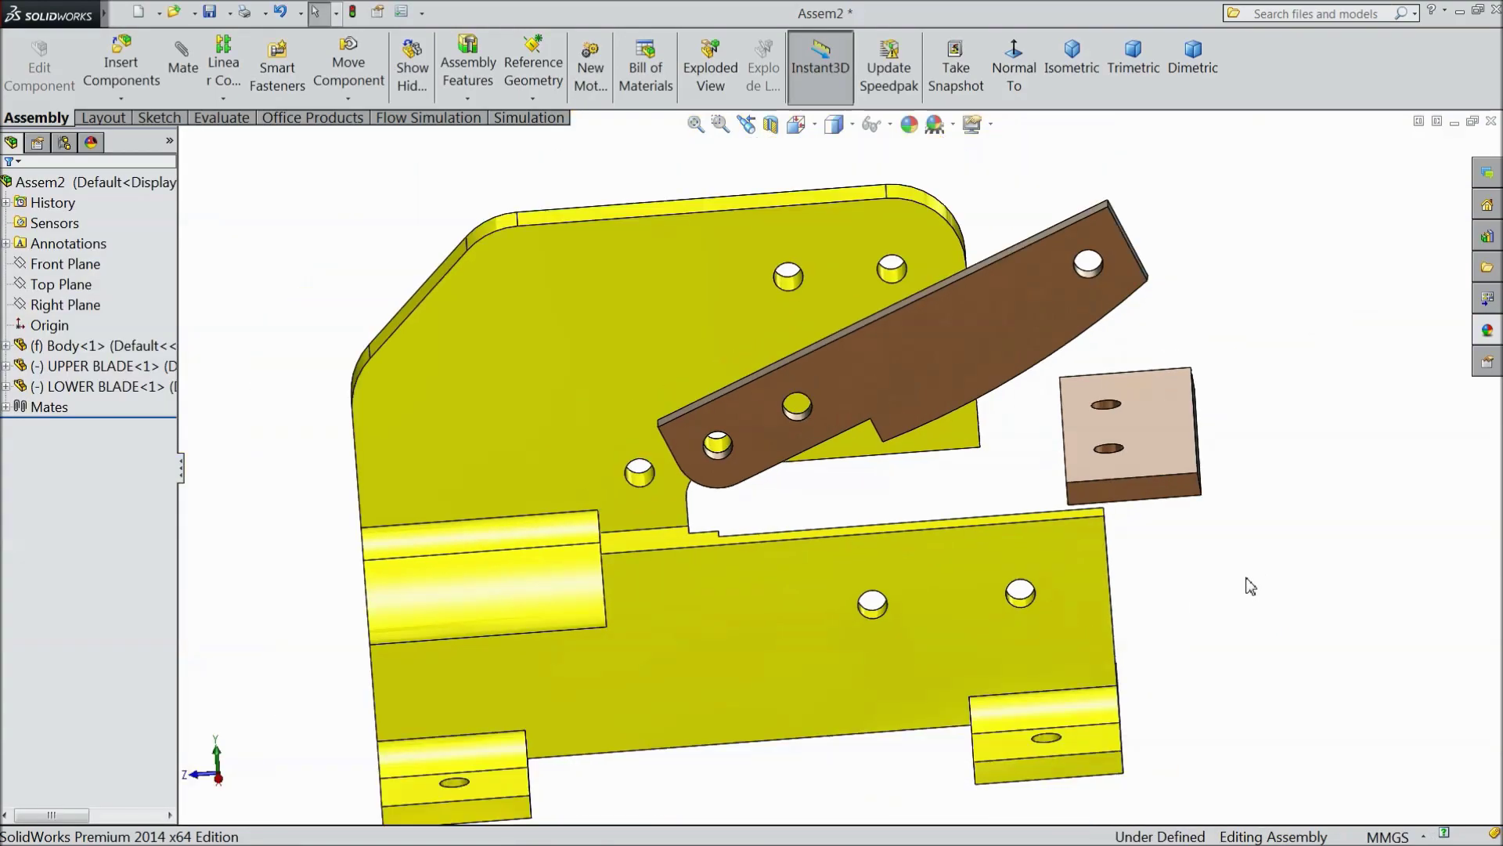
Step: Move the lower blade to the recessed side of the body and rotate it roughly parallel to the recess
middle_drag(1241, 565, 1029, 678)
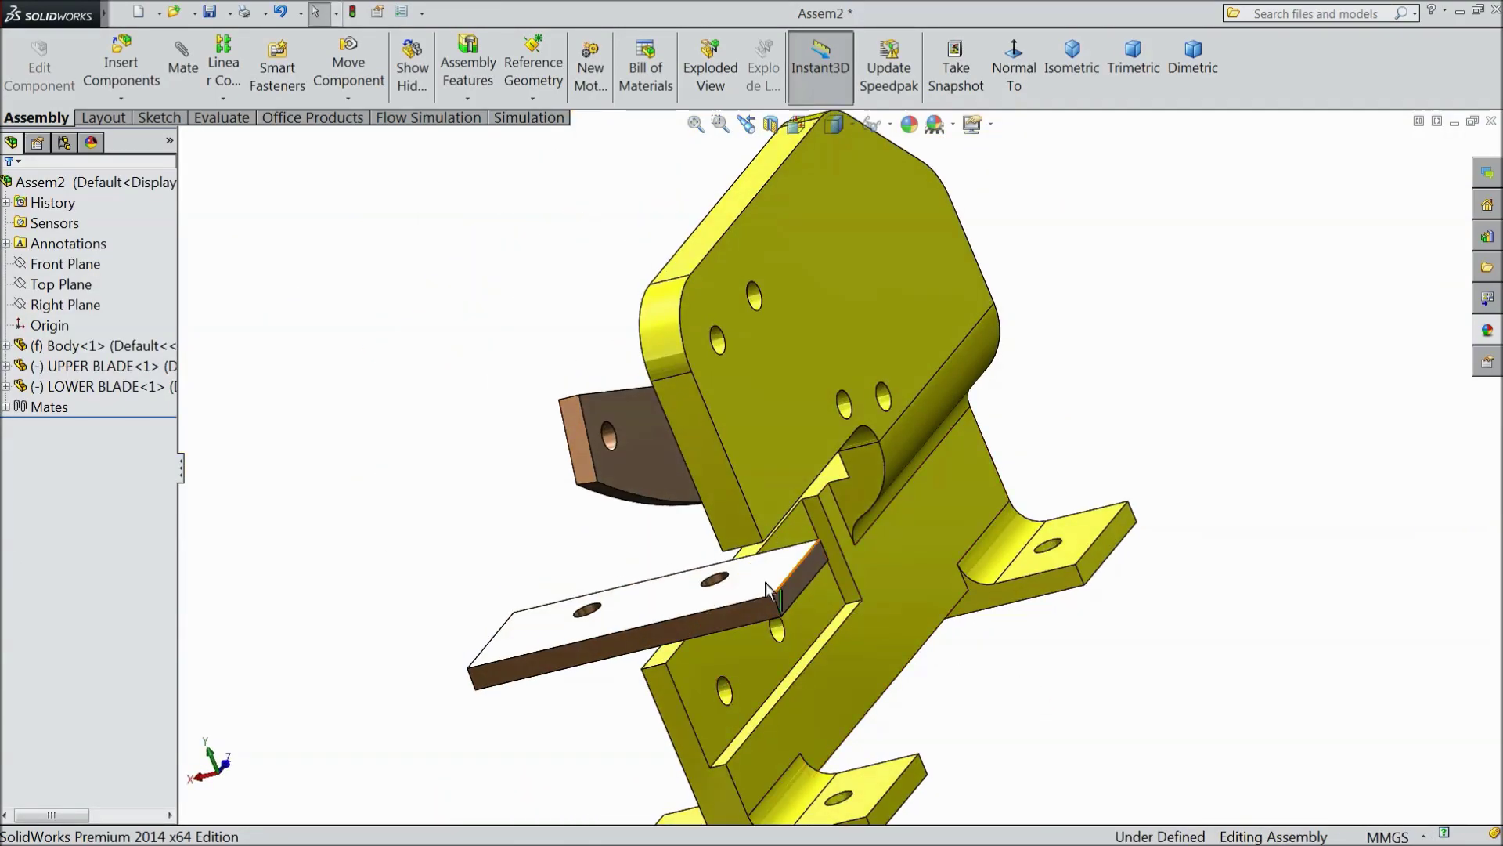
drag(655, 621, 1029, 609)
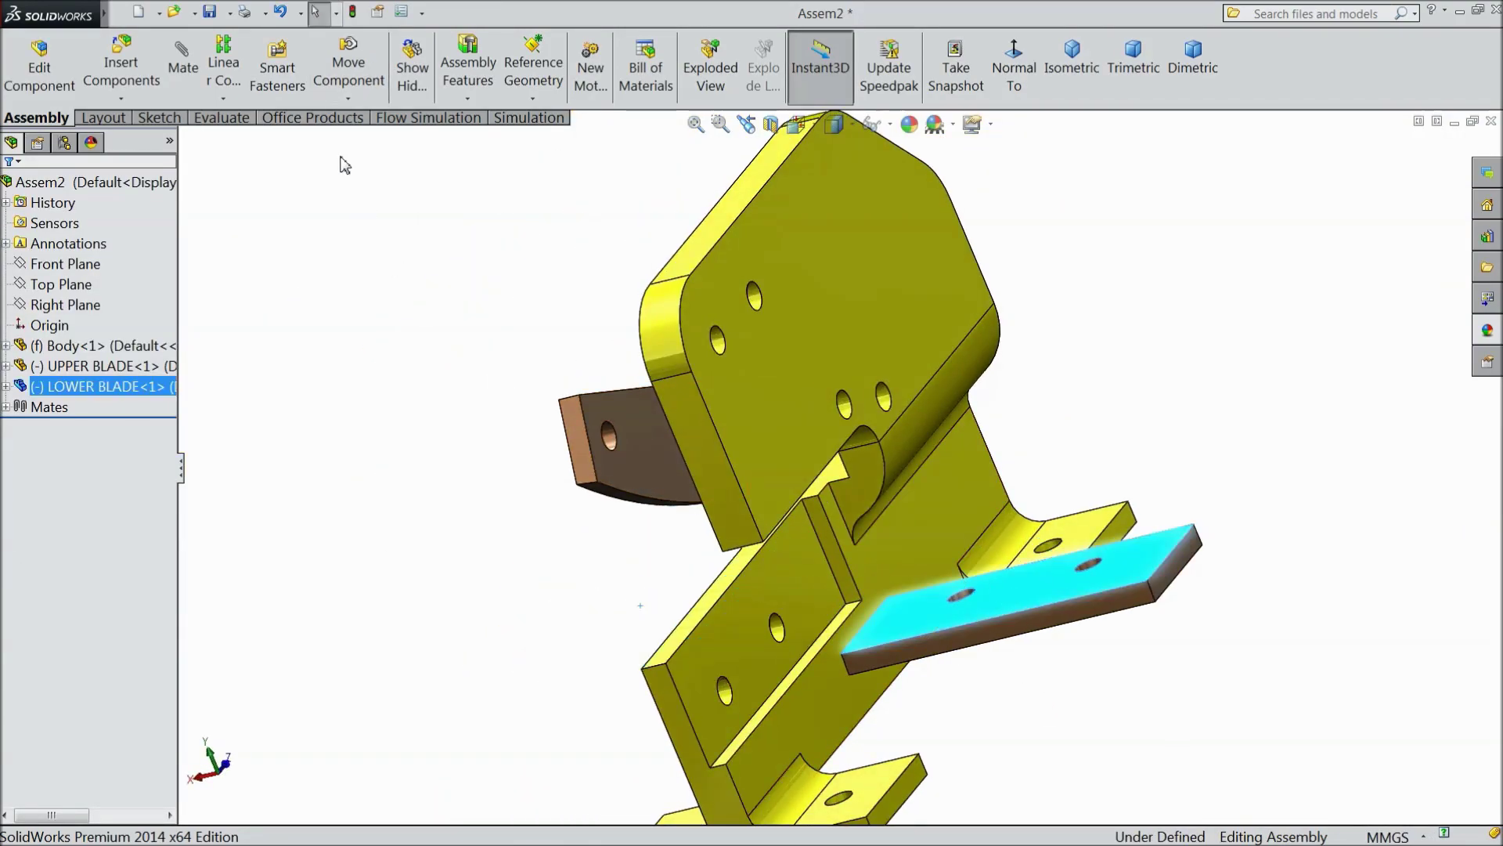
click(346, 99)
click(396, 141)
drag(1029, 628, 868, 508)
click(8, 187)
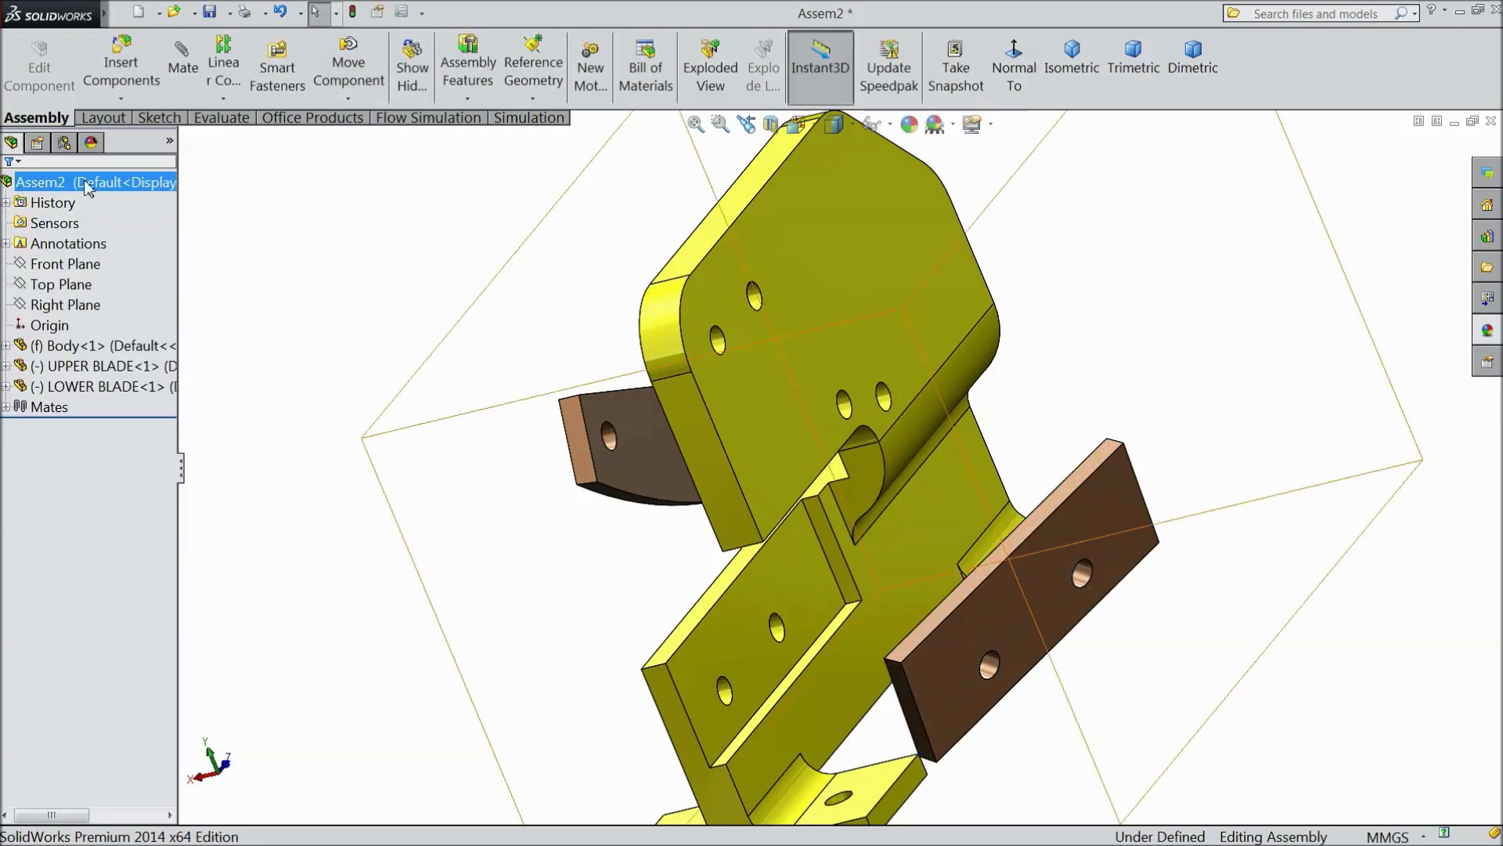
Step: Add a coincident mate between the body's recessed lower face with two holes and the lower blade's flat face
click(182, 61)
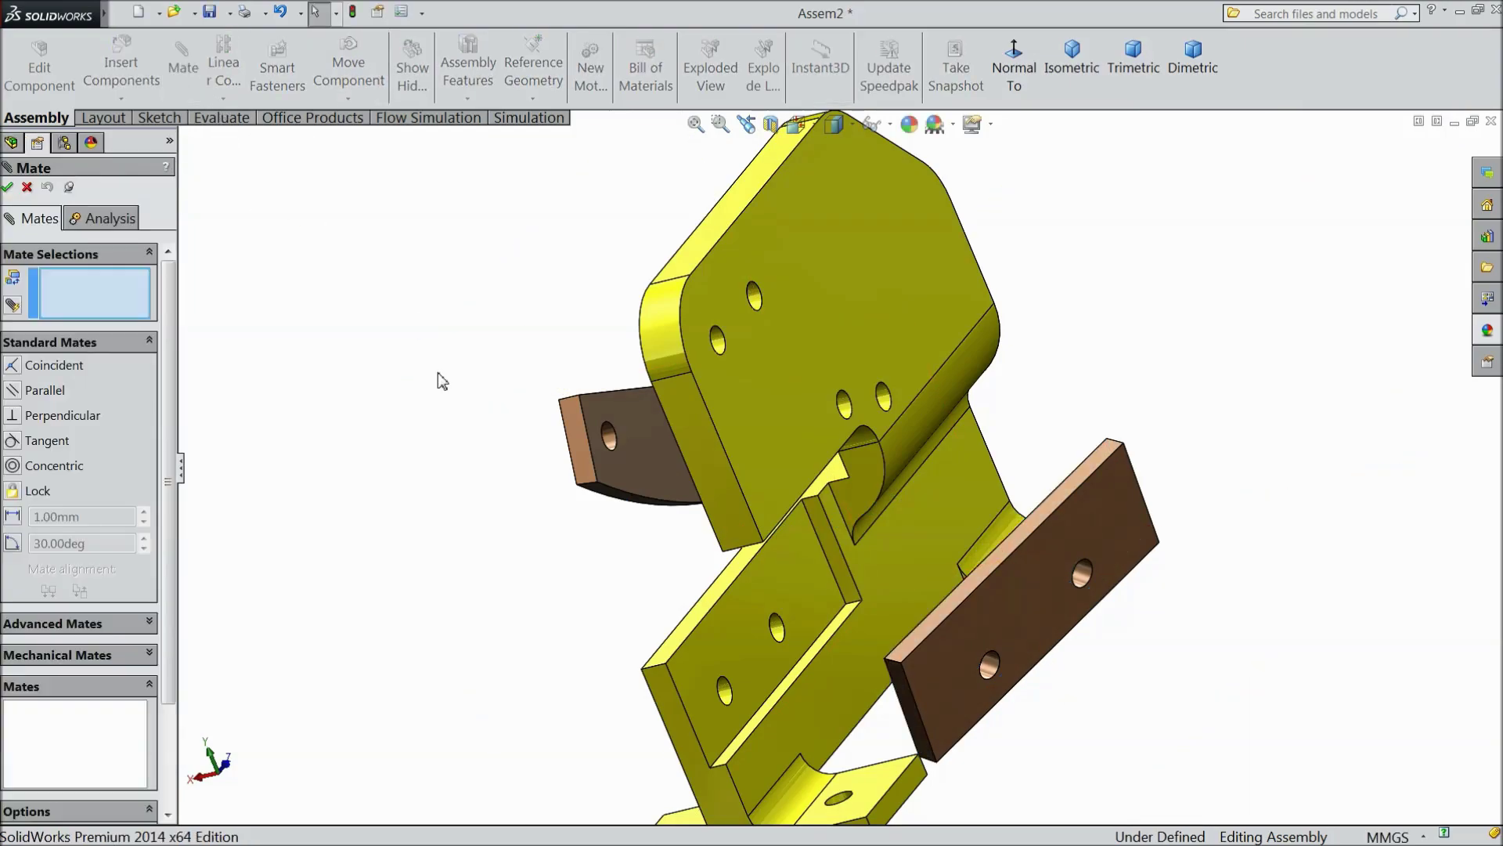
click(743, 619)
middle_drag(611, 608, 738, 577)
click(945, 621)
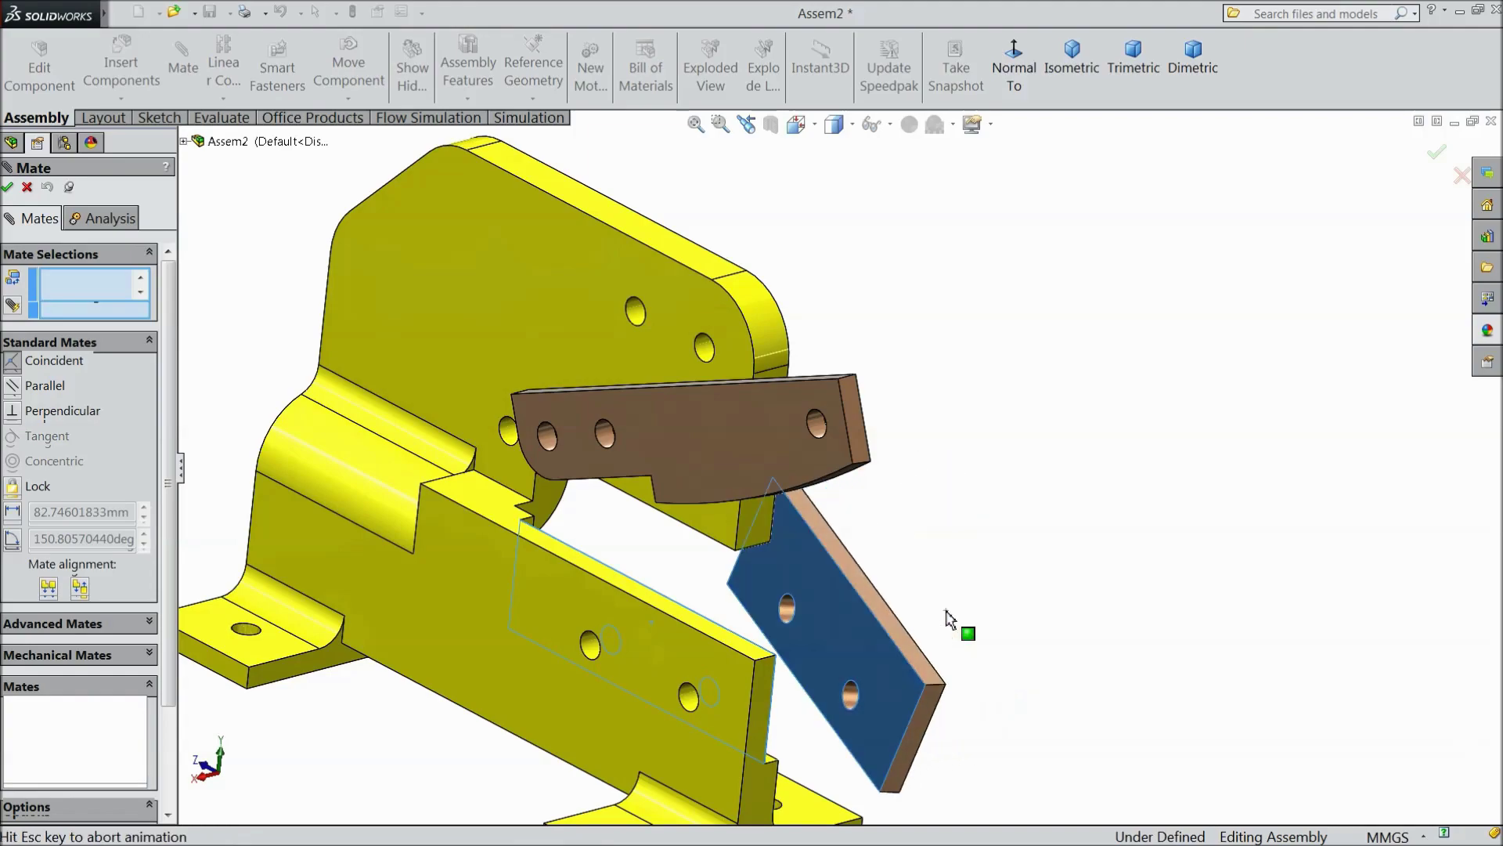
middle_drag(925, 595, 821, 529)
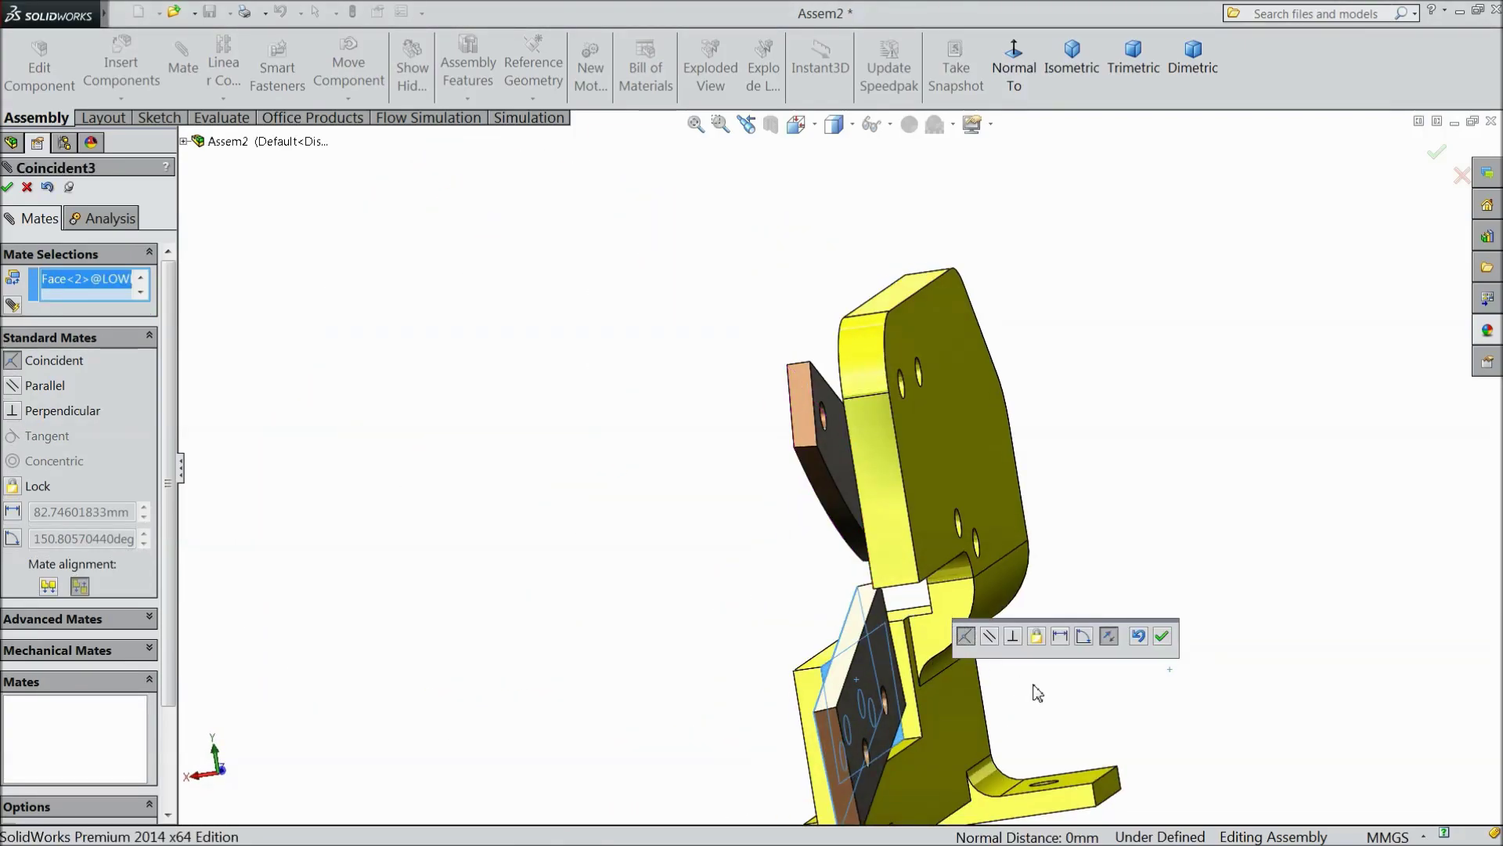
click(1162, 637)
Step: Pull the lower blade clear of the body and mate its long bottom face coincident with the ledge of the recess
middle_drag(1070, 674, 999, 623)
drag(767, 599, 721, 469)
middle_drag(721, 470, 663, 494)
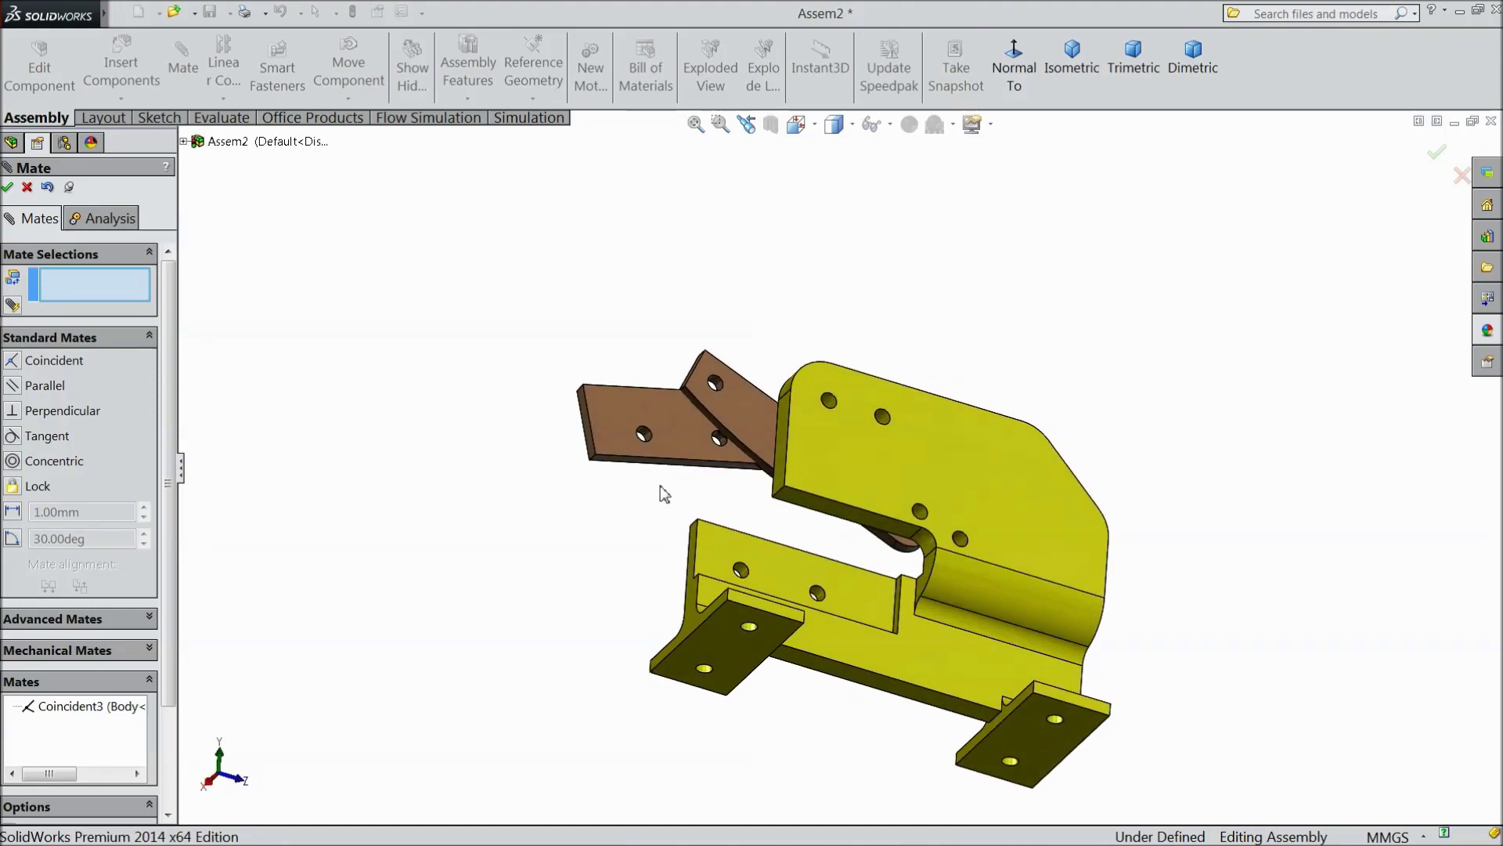
scroll(661, 469, down, 4)
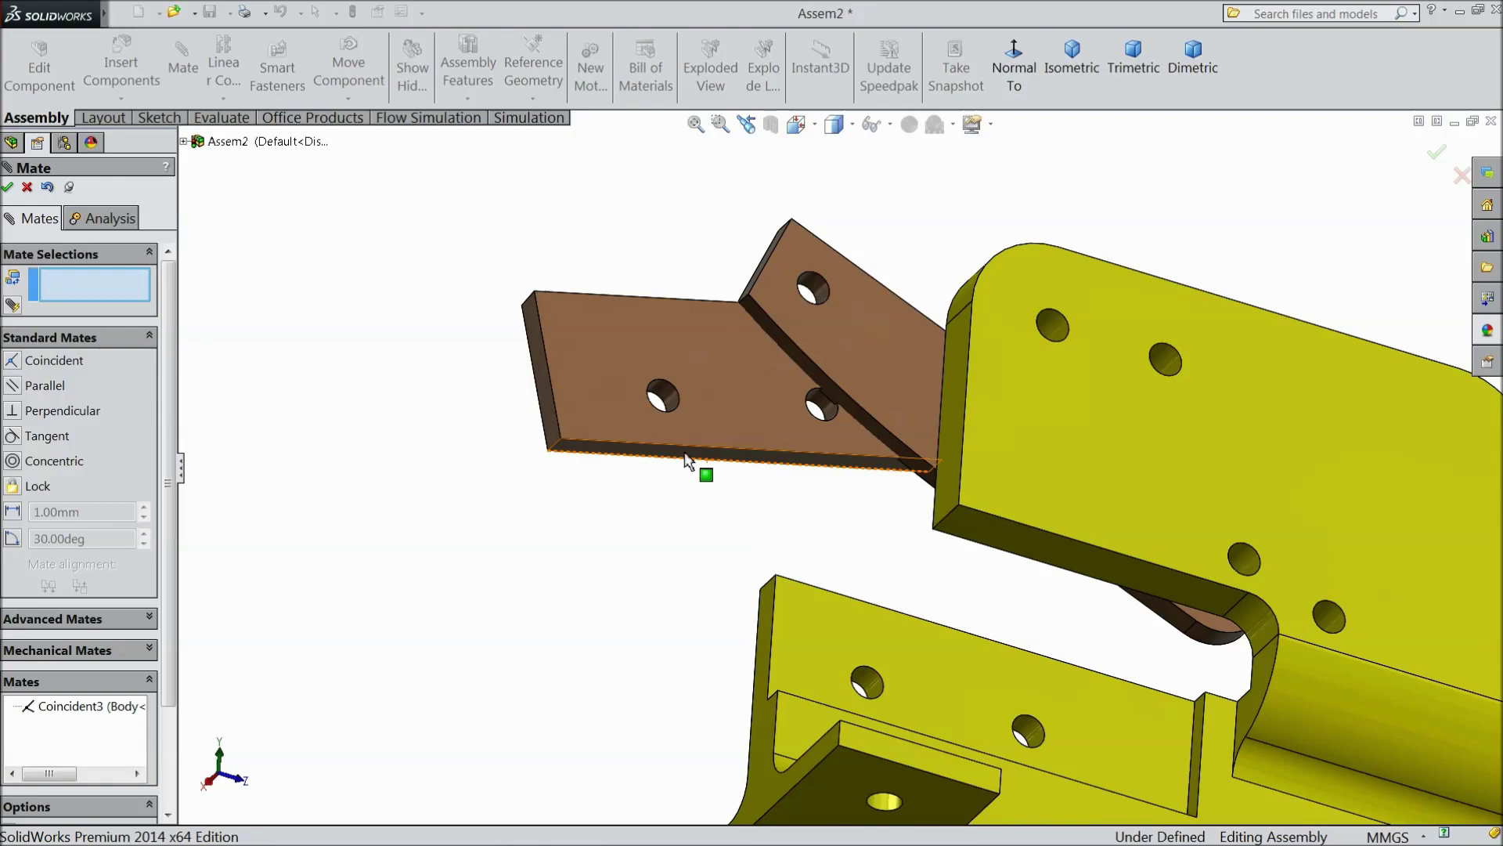
click(688, 462)
scroll(665, 540, up, 2)
middle_drag(665, 540, 648, 692)
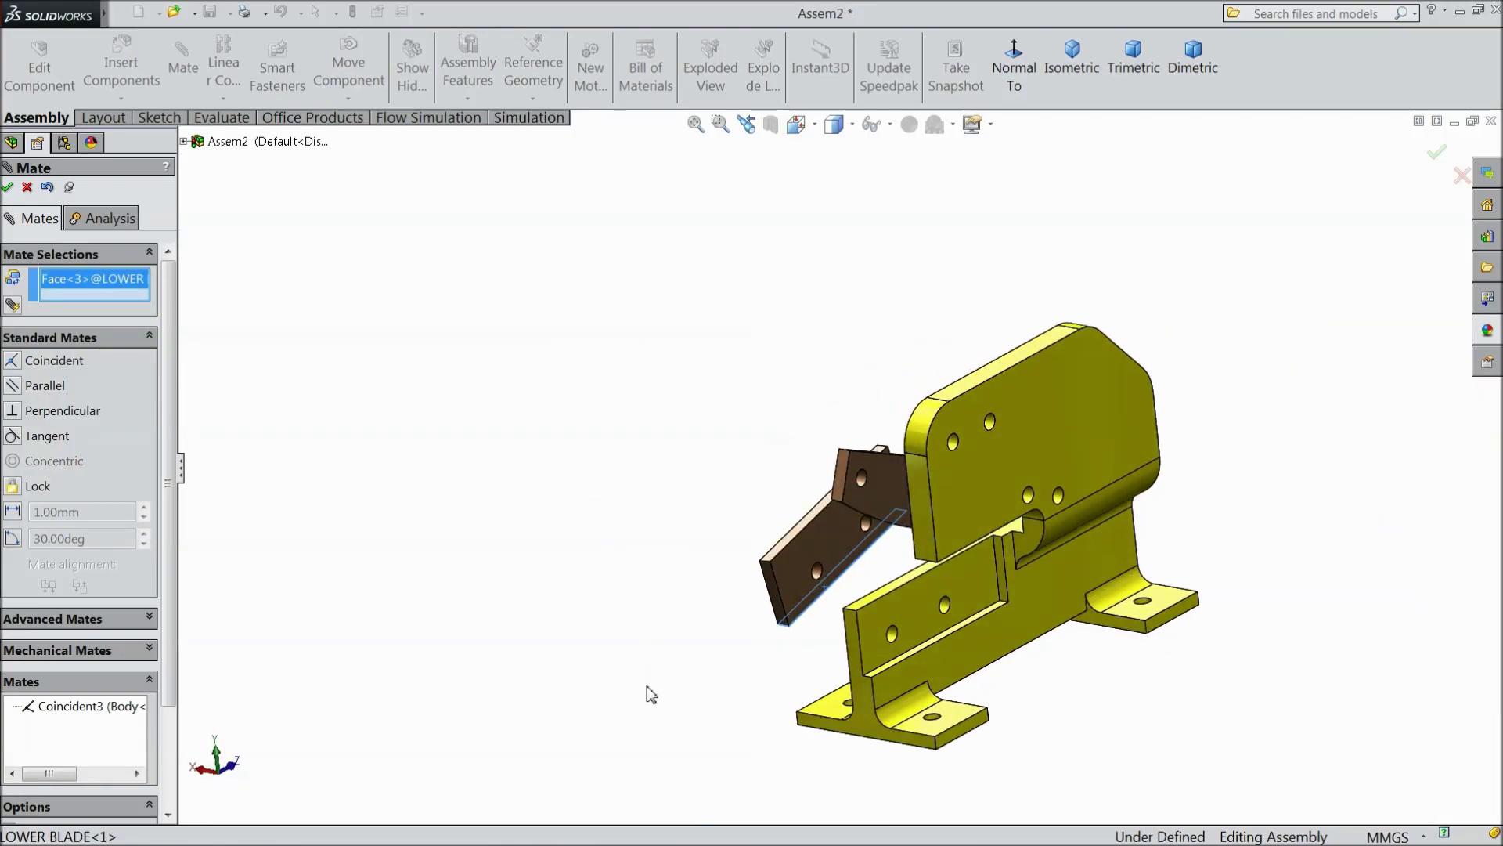
scroll(995, 608, down, 5)
click(867, 618)
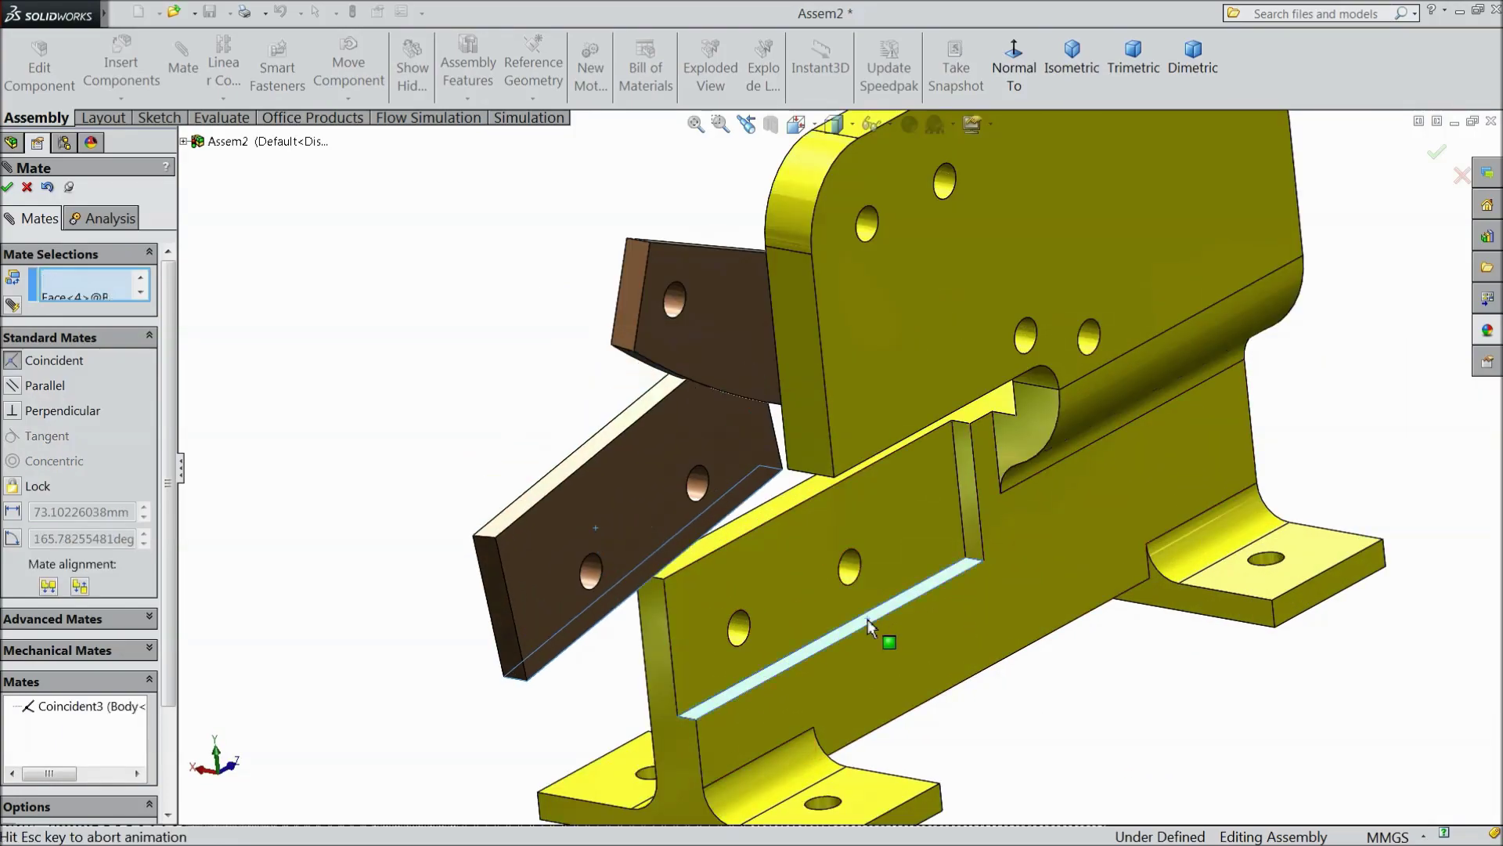
click(1085, 646)
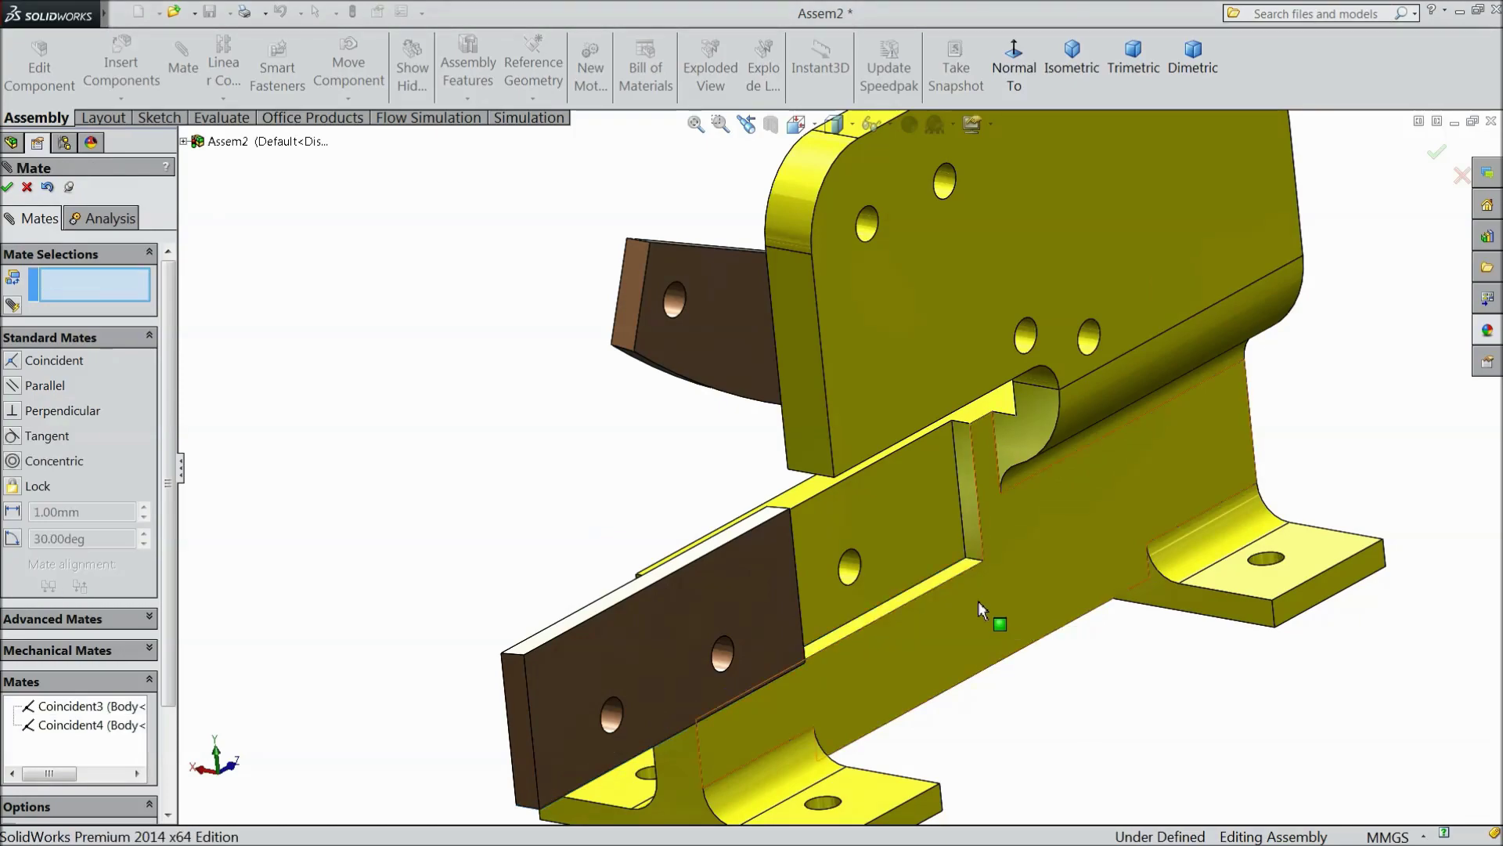
Step: Add a concentric mate between the lower blade's inner hole and the matching hole in the body's recess
scroll(674, 656, down, 2)
click(670, 659)
click(822, 556)
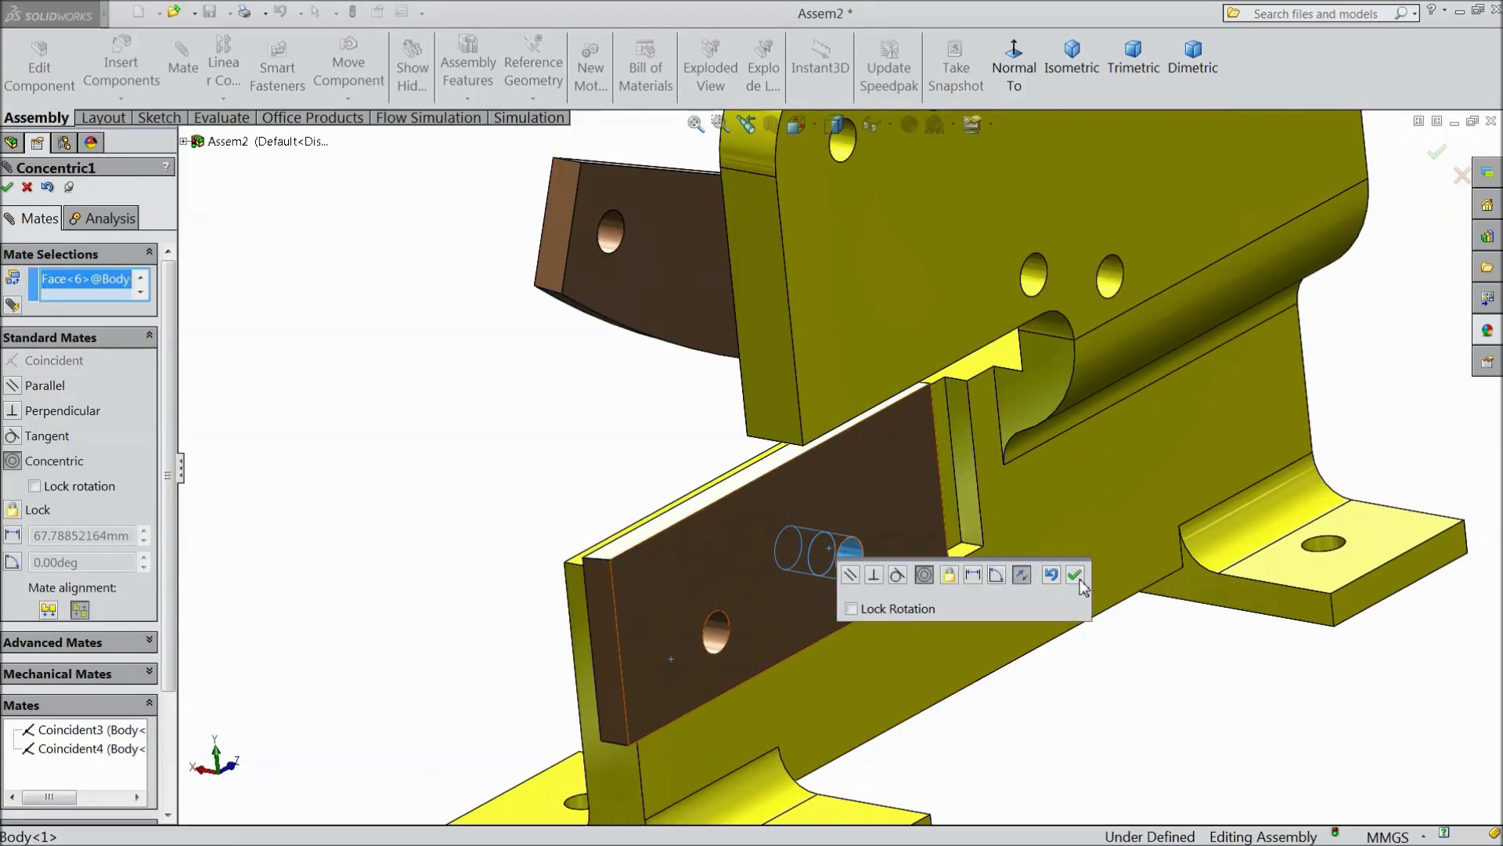
click(1078, 580)
scroll(783, 600, up, 2)
middle_drag(648, 577, 738, 591)
scroll(689, 610, up, 3)
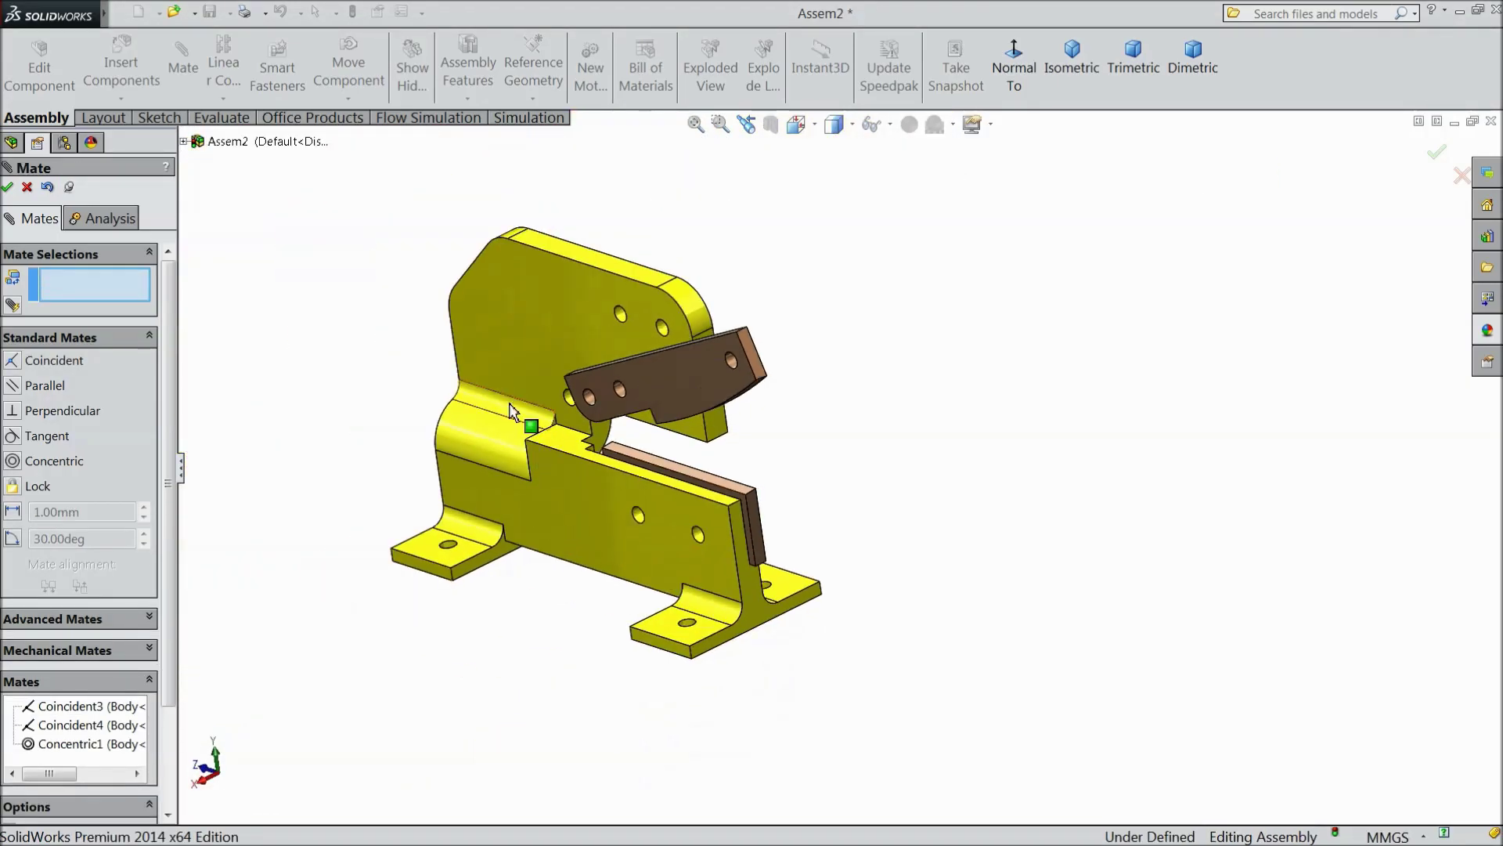
scroll(510, 411, down, 3)
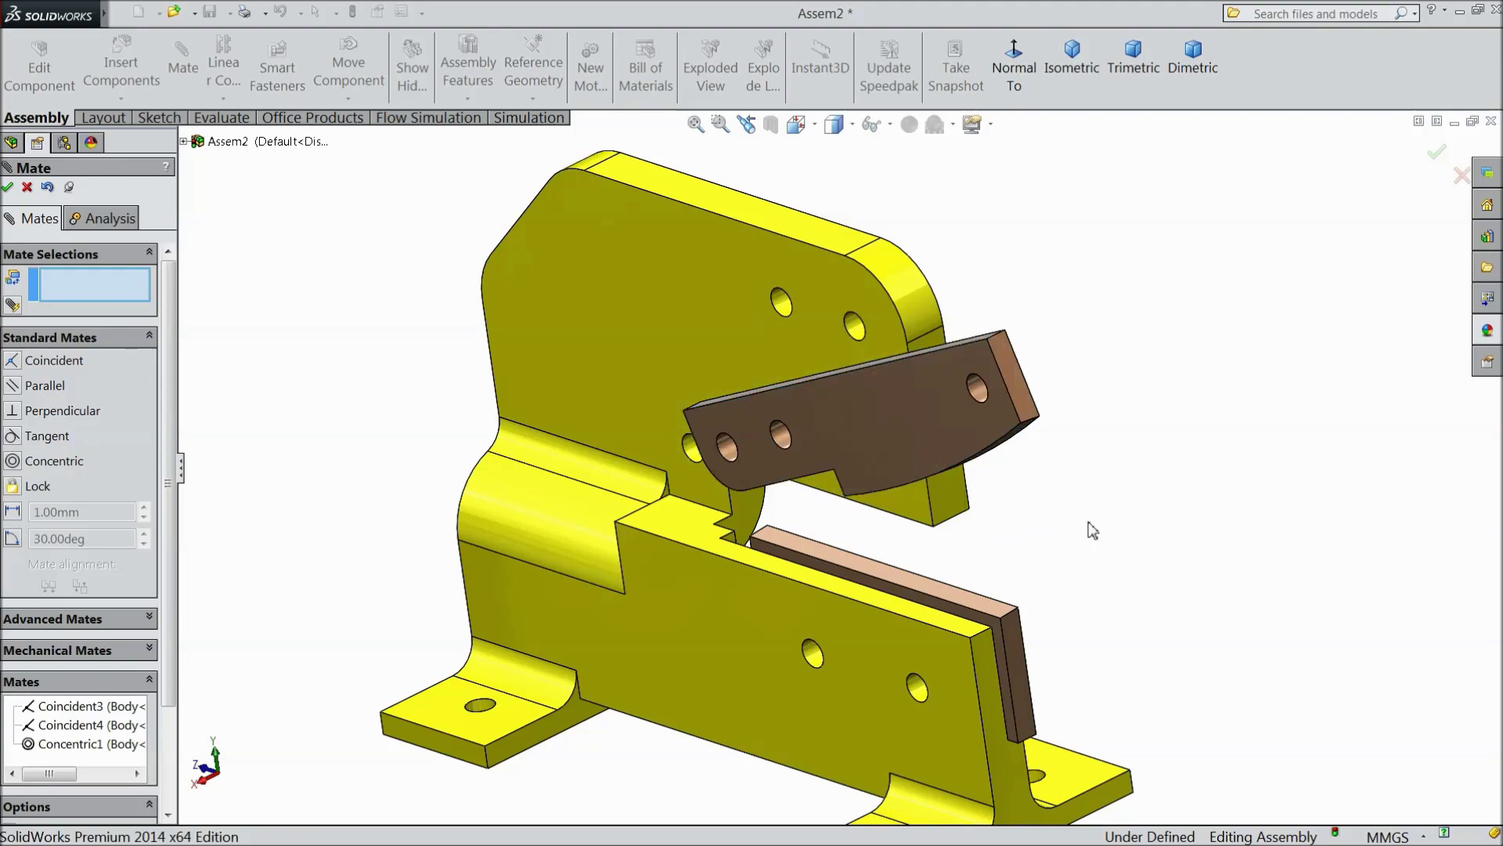
middle_drag(1088, 522, 1101, 520)
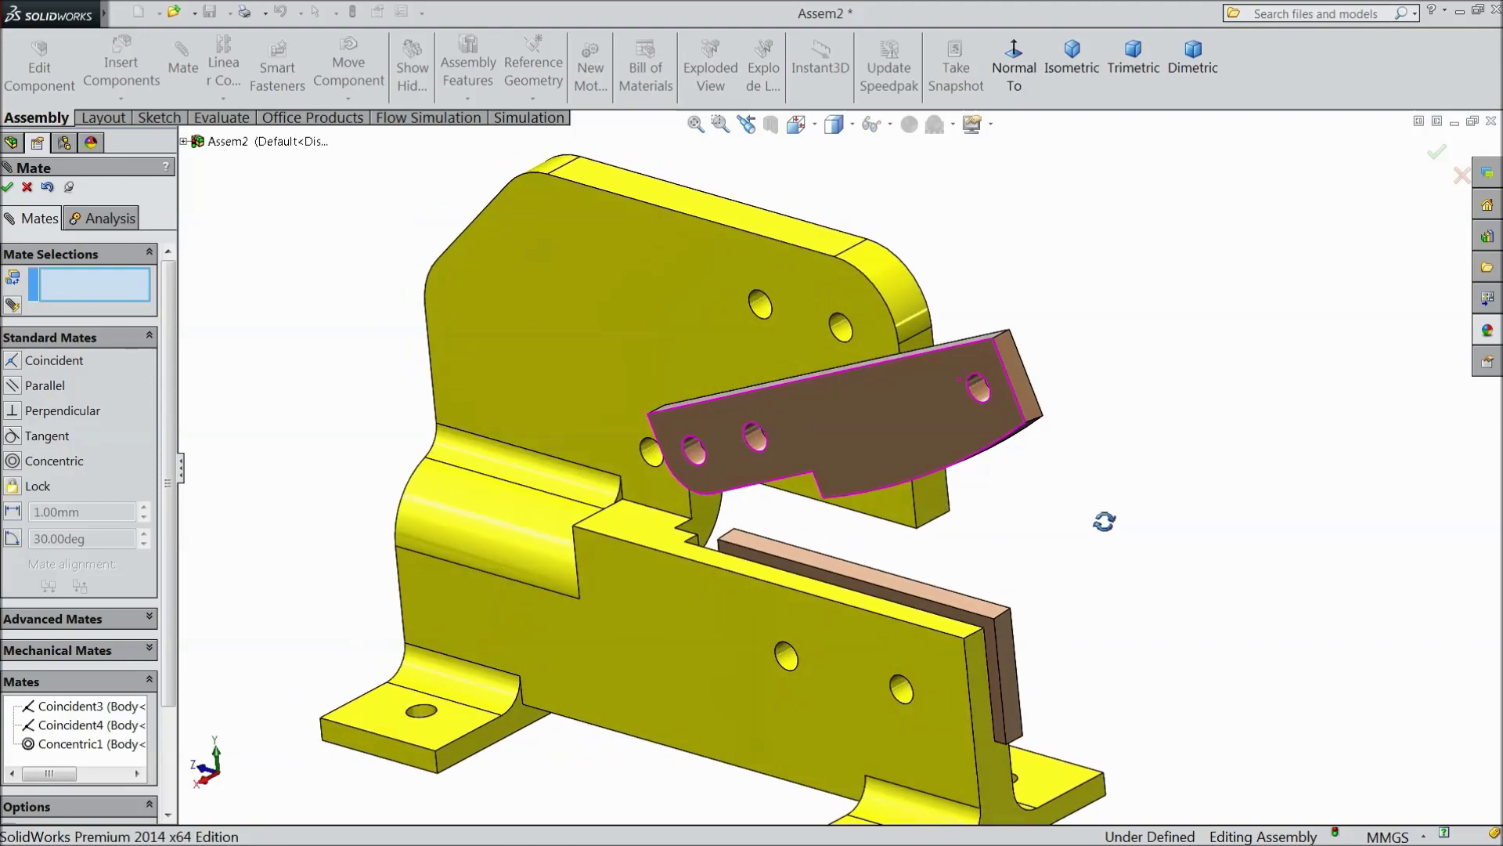
click(7, 188)
Step: Insert the SUPPORT part and place it beside the free end of the upper blade
click(121, 71)
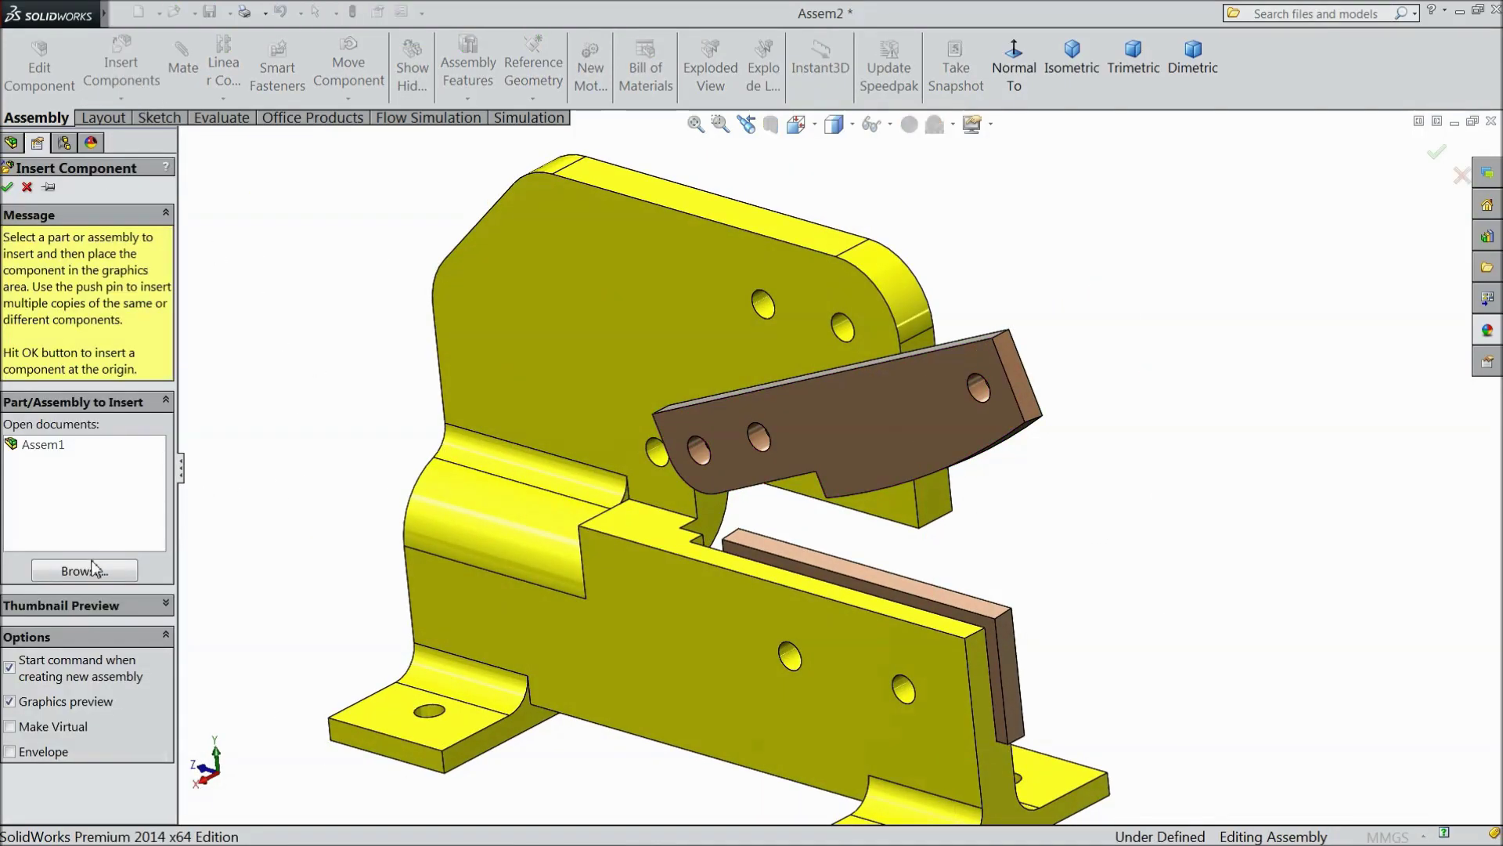
click(85, 571)
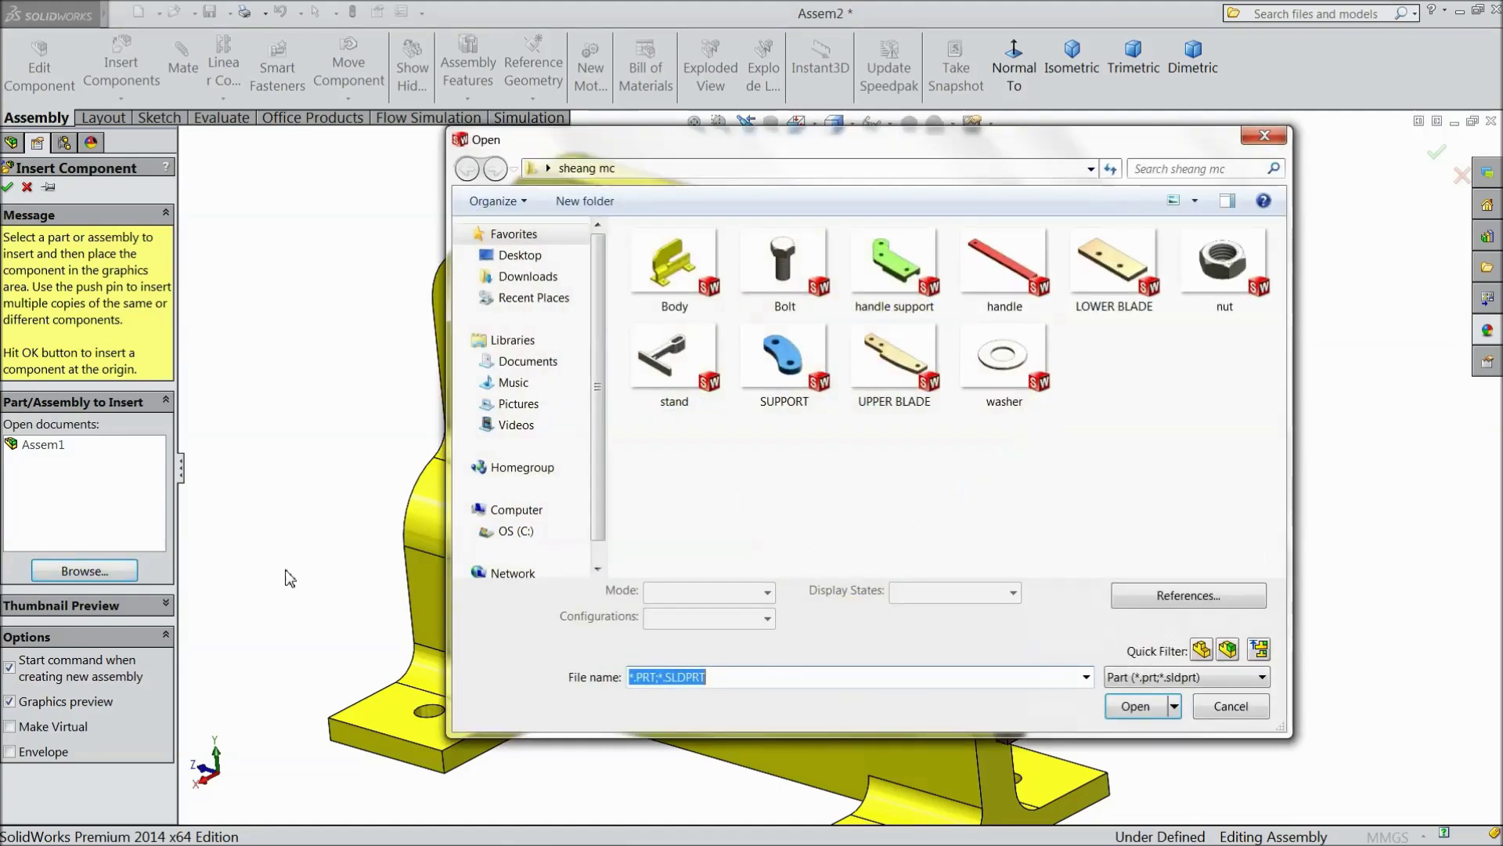
click(797, 388)
click(1135, 705)
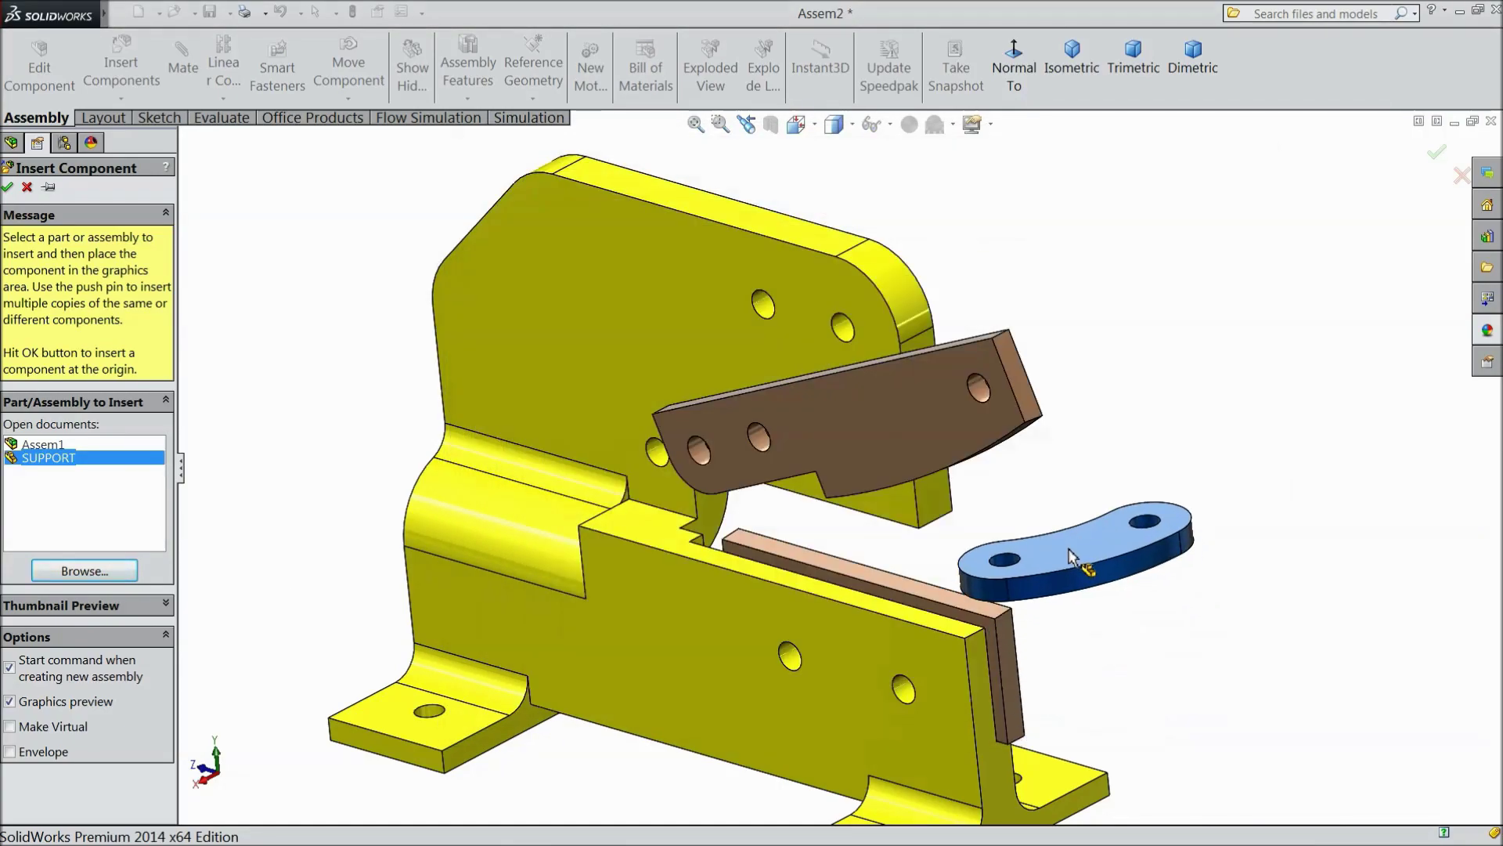
click(1049, 607)
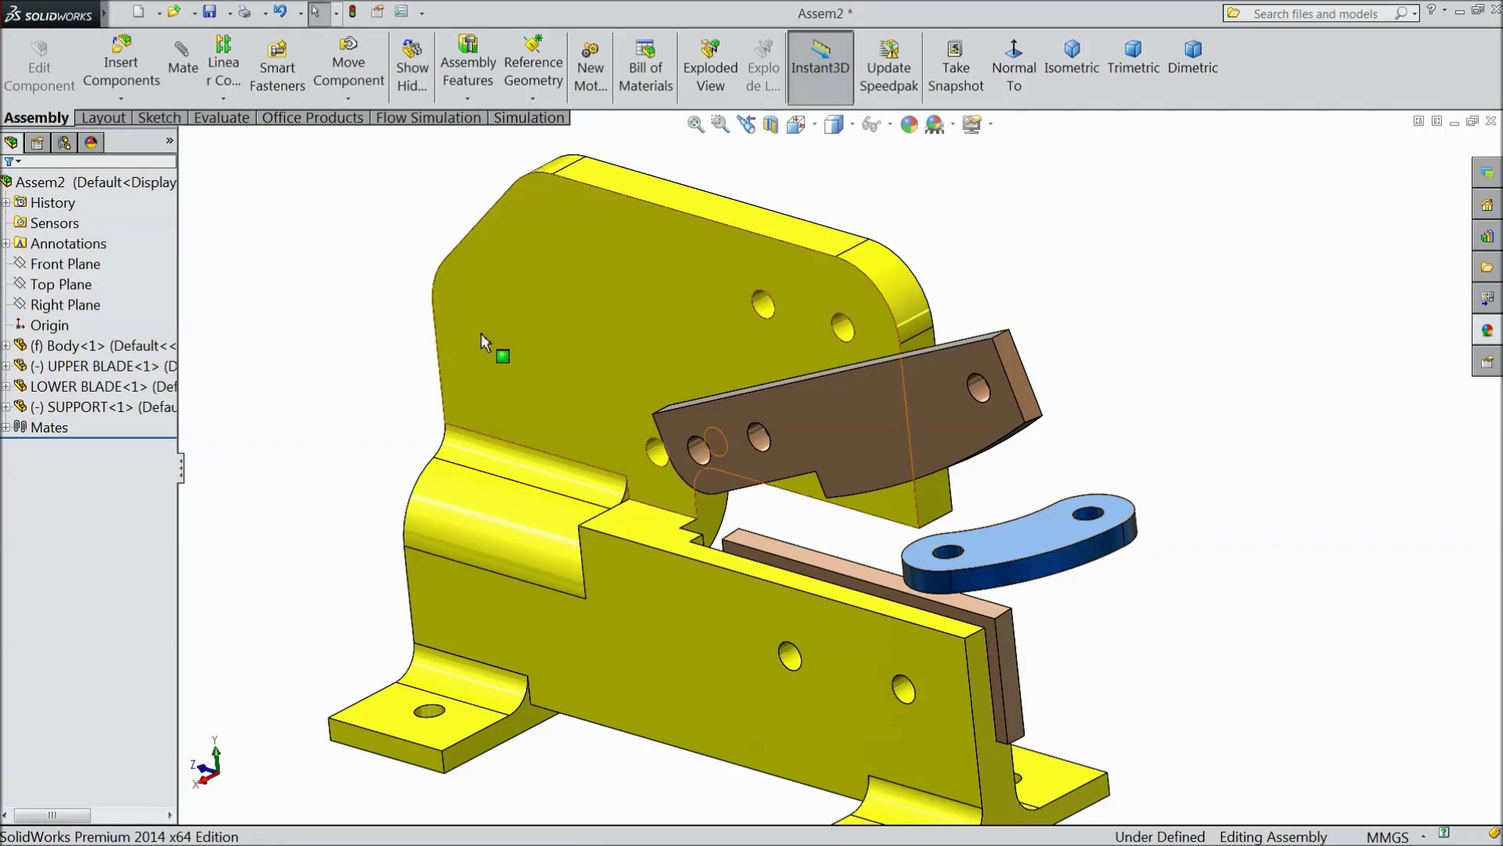
Step: Rotate the support upright so its flat face is roughly parallel to the upper blade
click(347, 99)
click(399, 141)
drag(952, 550, 1099, 624)
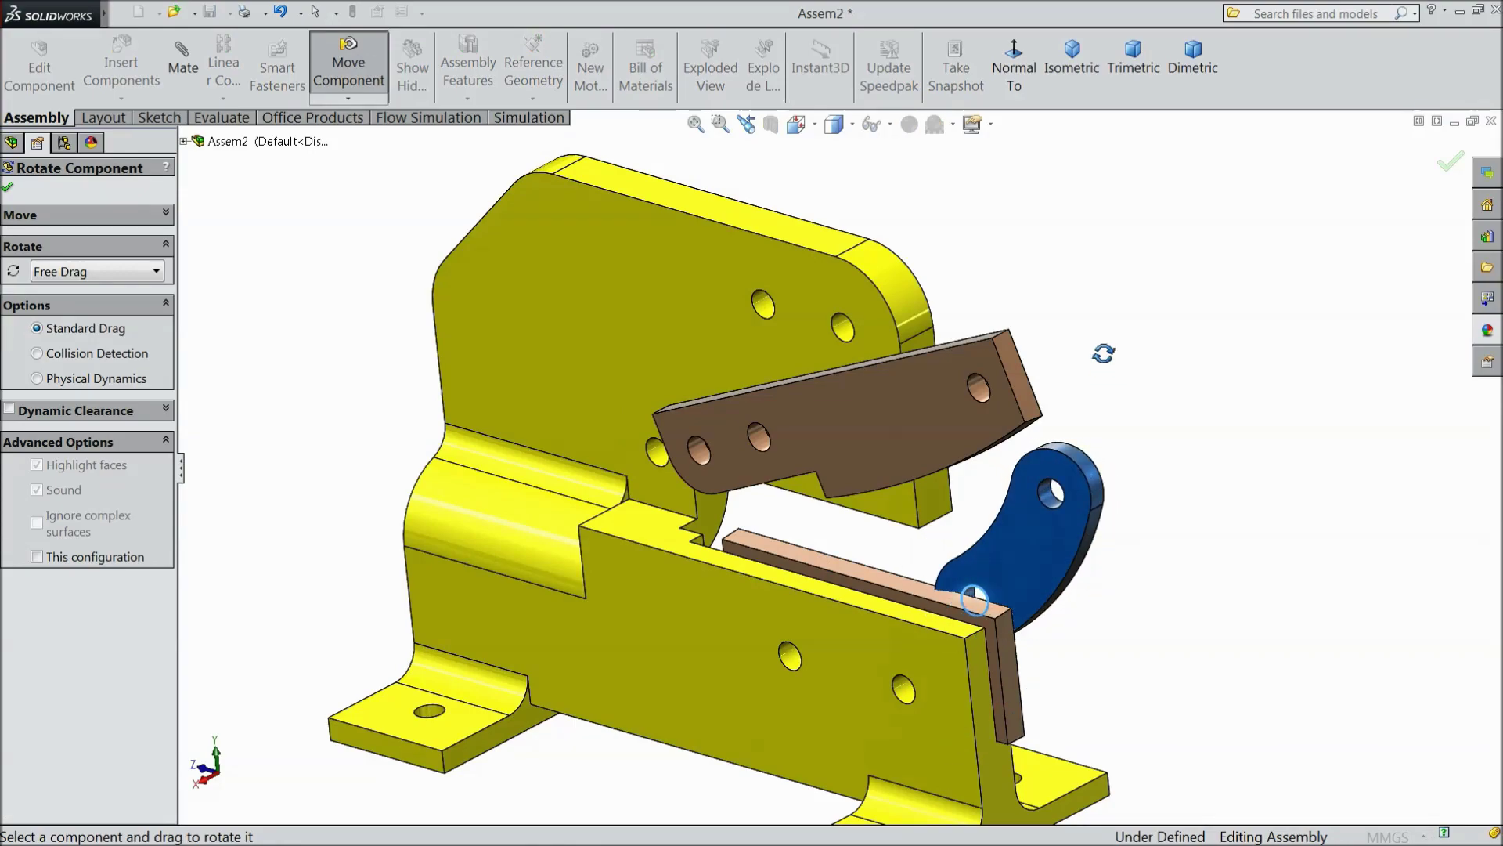
right_click(1101, 346)
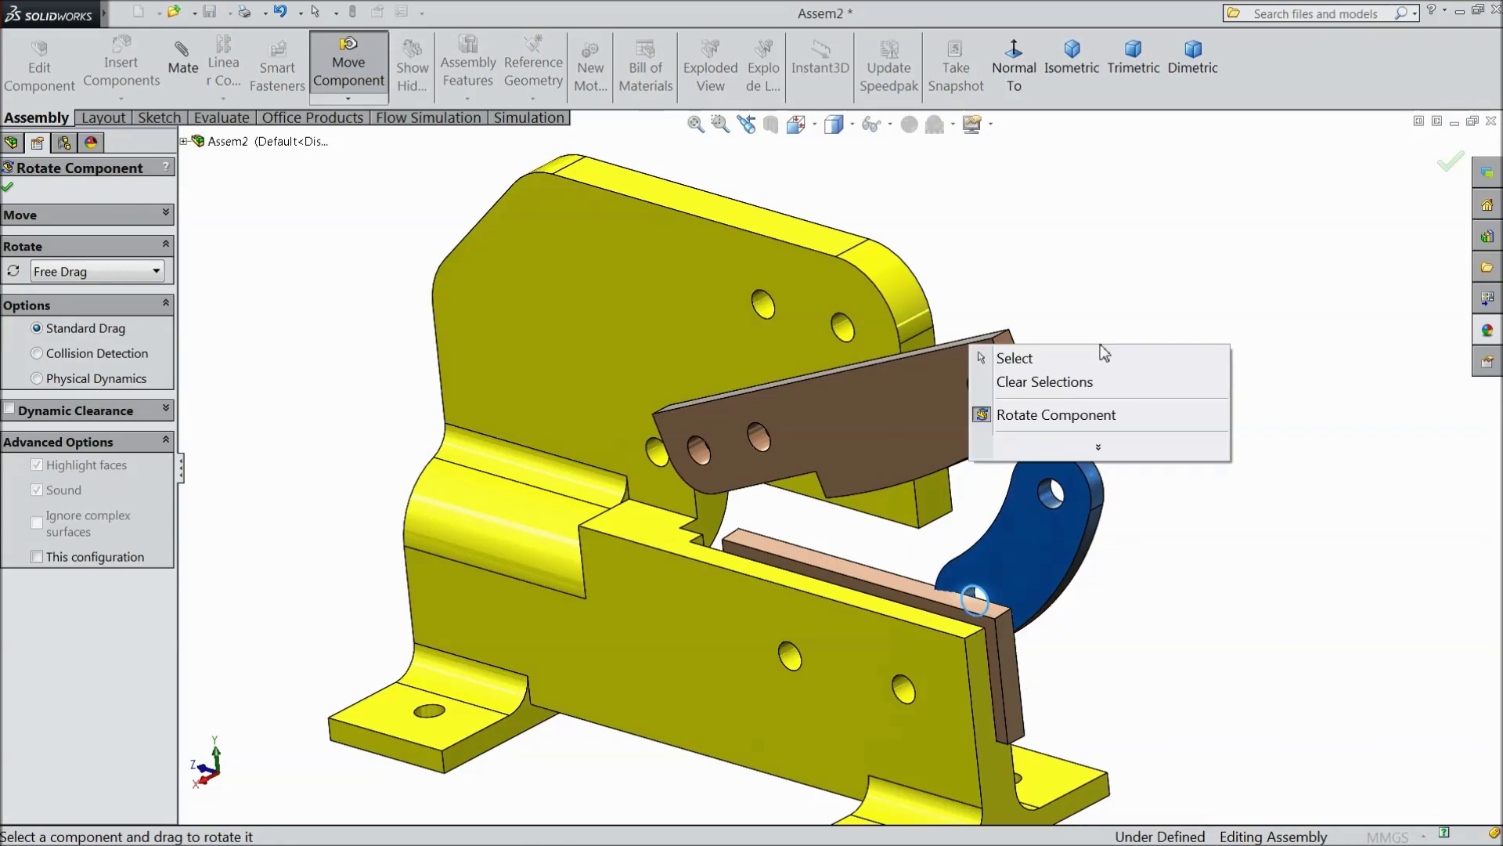
click(6, 191)
click(7, 190)
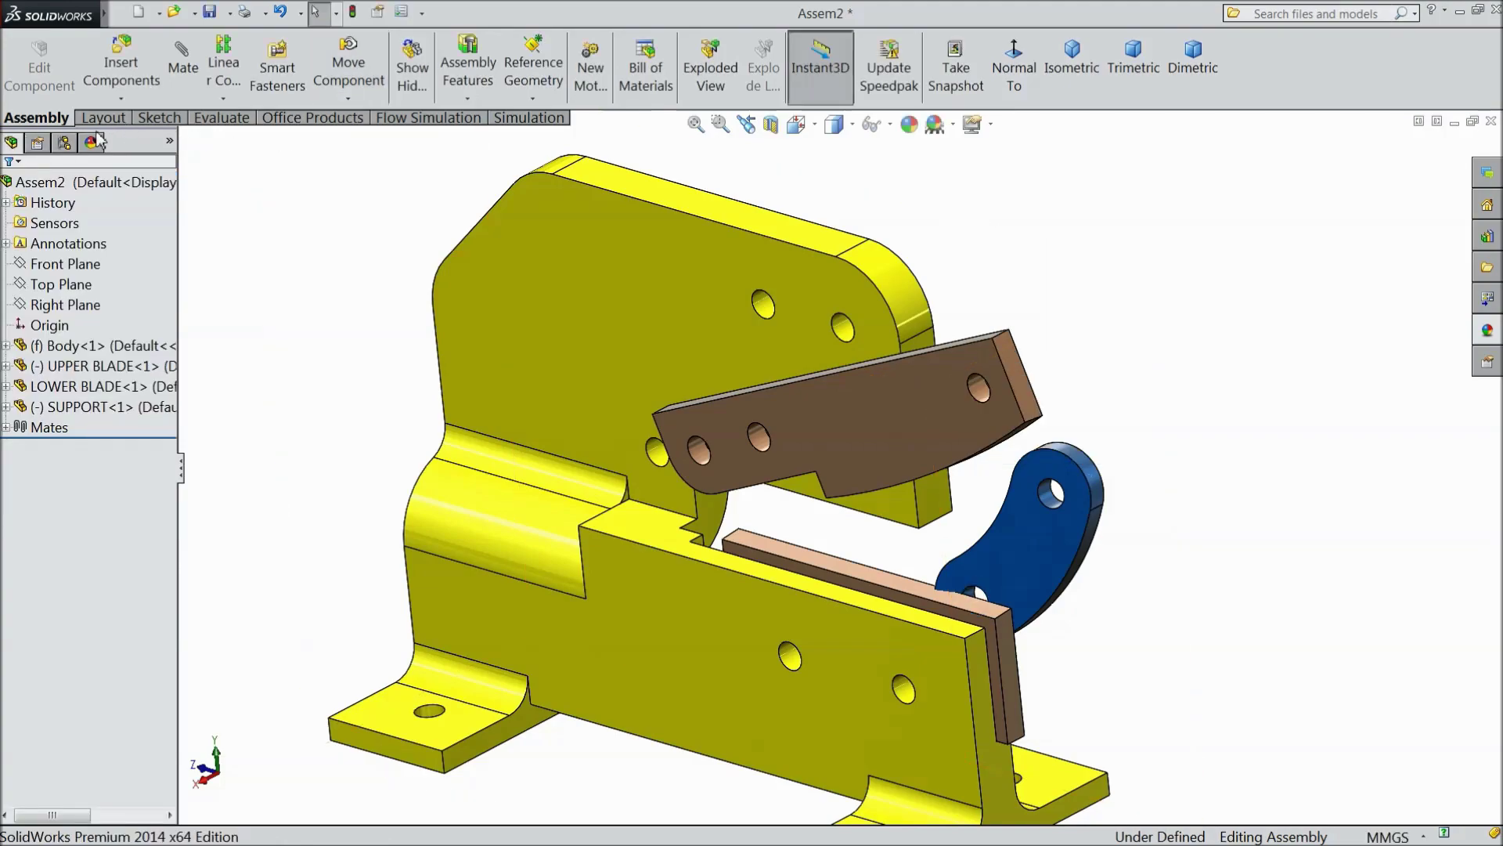
Step: Add a coincident mate between the upper blade's outer flat face and the support's facing flat side
click(187, 72)
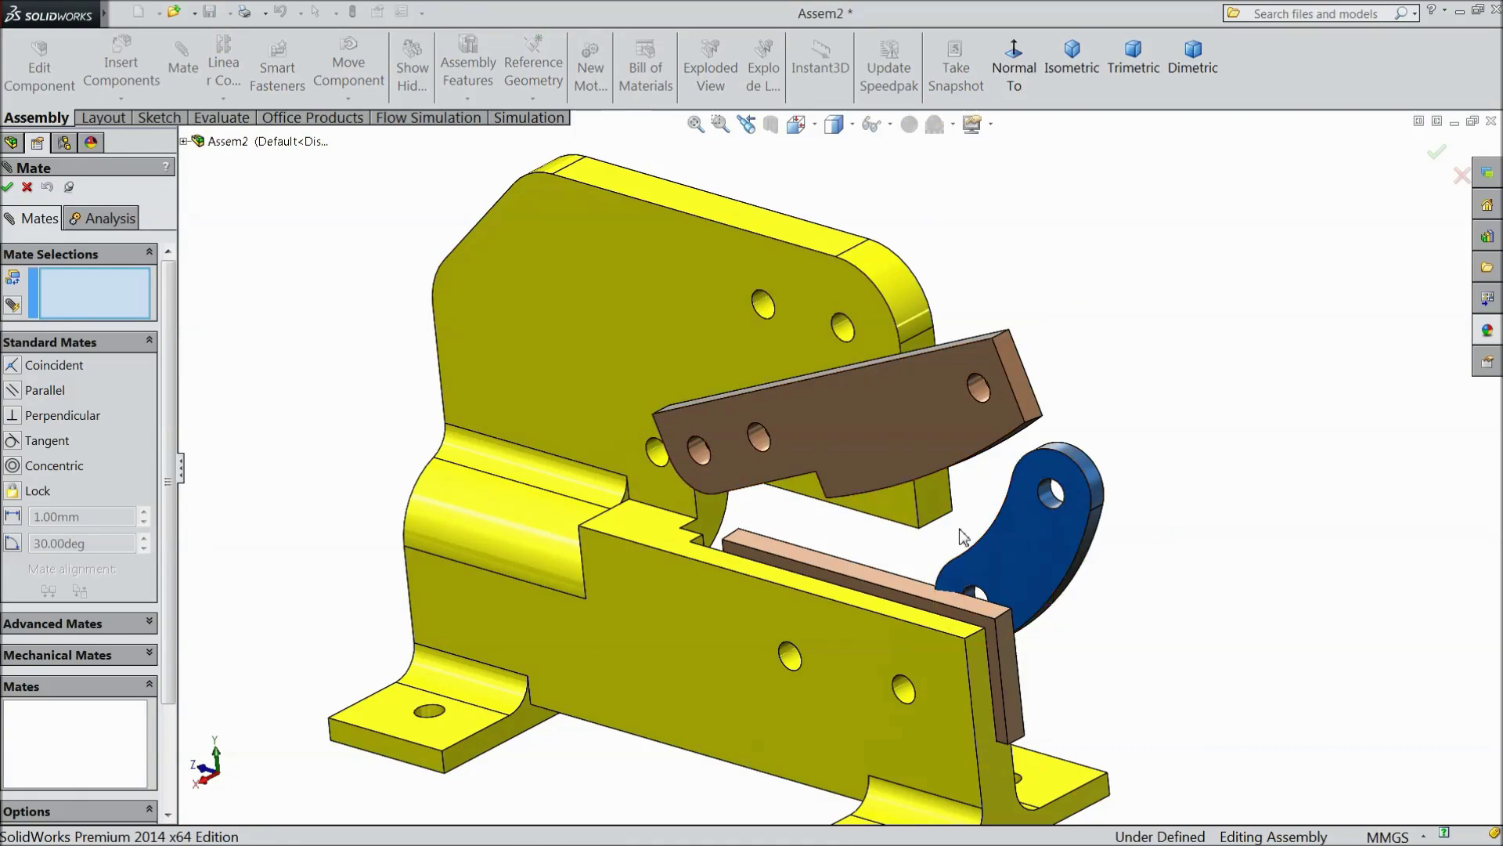
click(960, 435)
middle_drag(1152, 569, 1041, 574)
click(1159, 560)
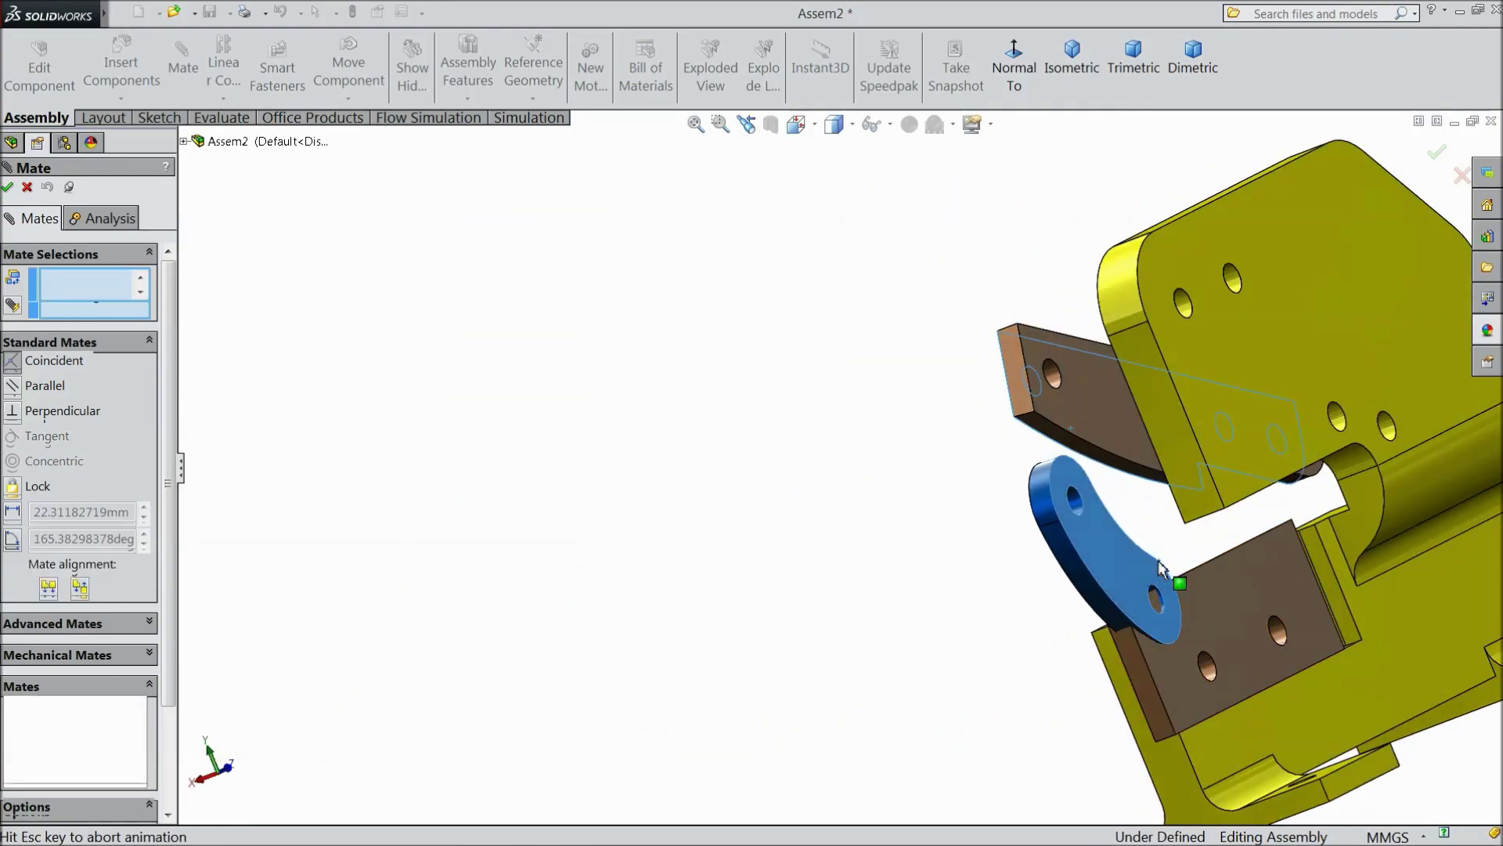
middle_drag(832, 598, 845, 564)
click(1375, 594)
middle_drag(1363, 598, 1397, 552)
scroll(1228, 521, down, 6)
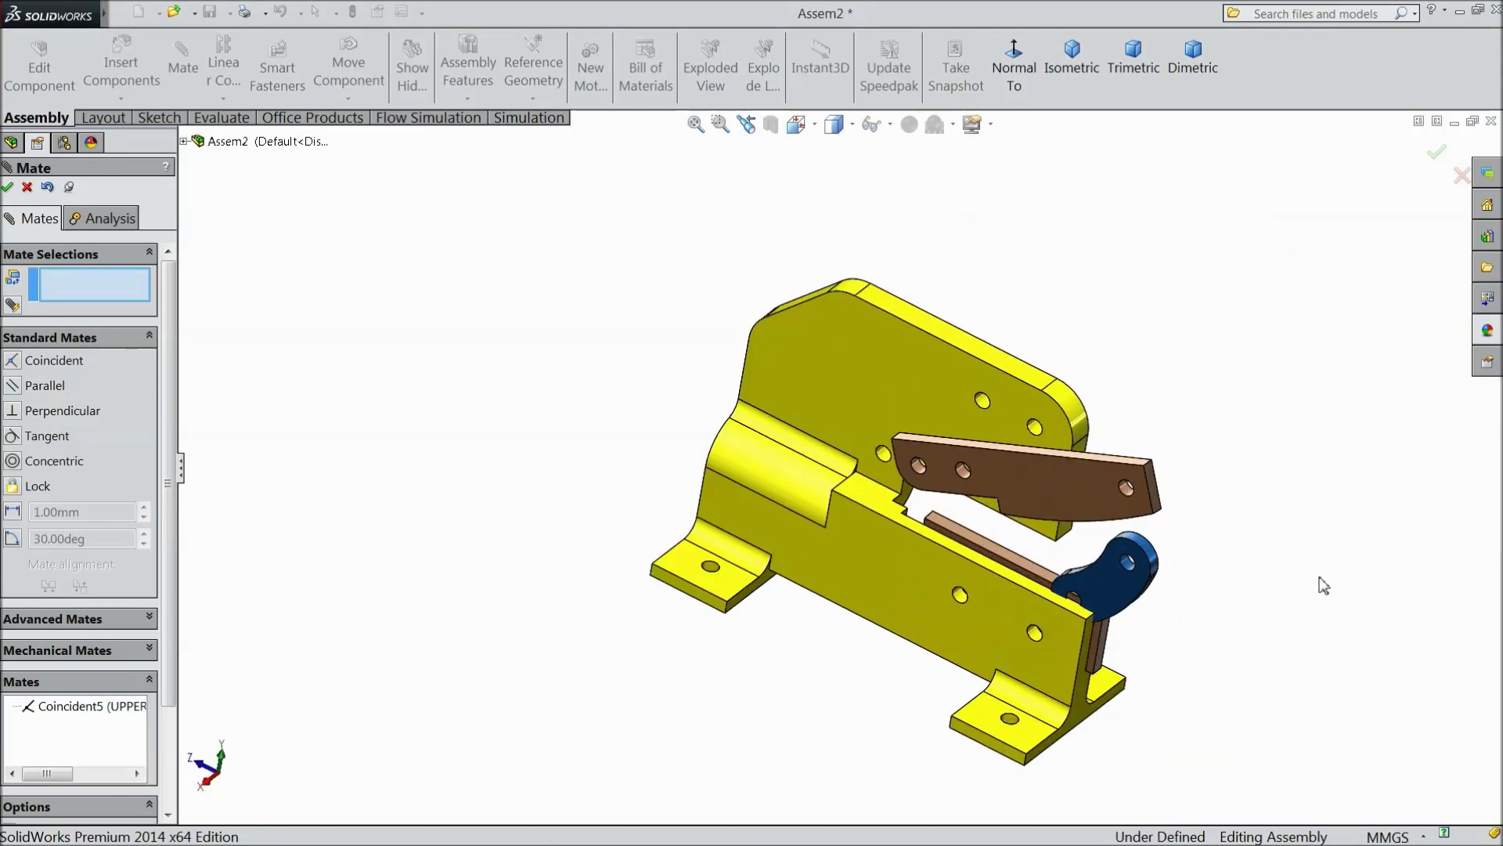
Step: Move the support clear of the blades and mate its lower hole coincident with the upper blade's end hole
drag(1046, 519, 1126, 476)
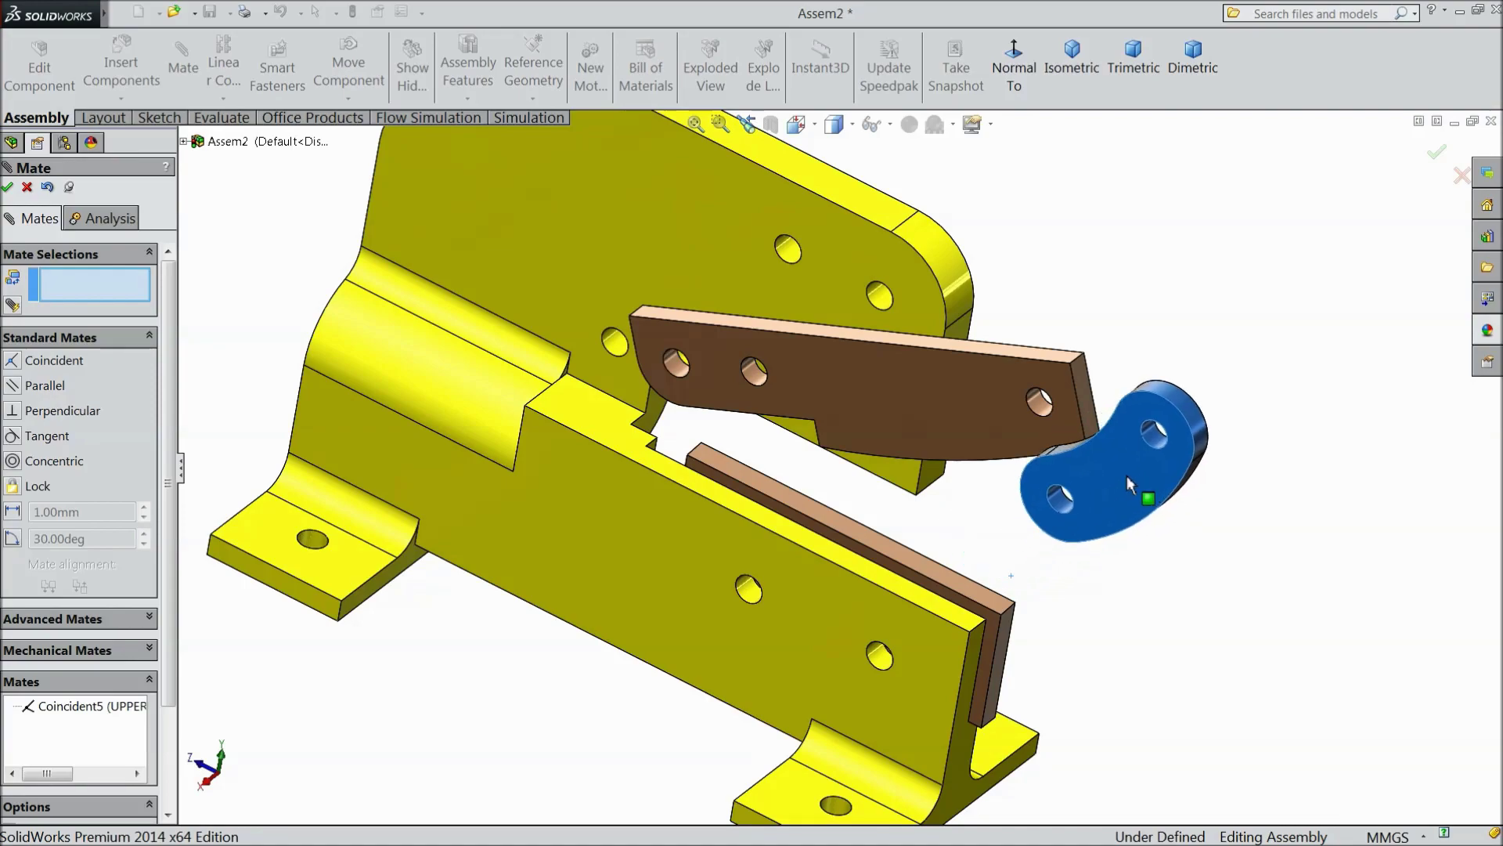
scroll(1106, 412, down, 4)
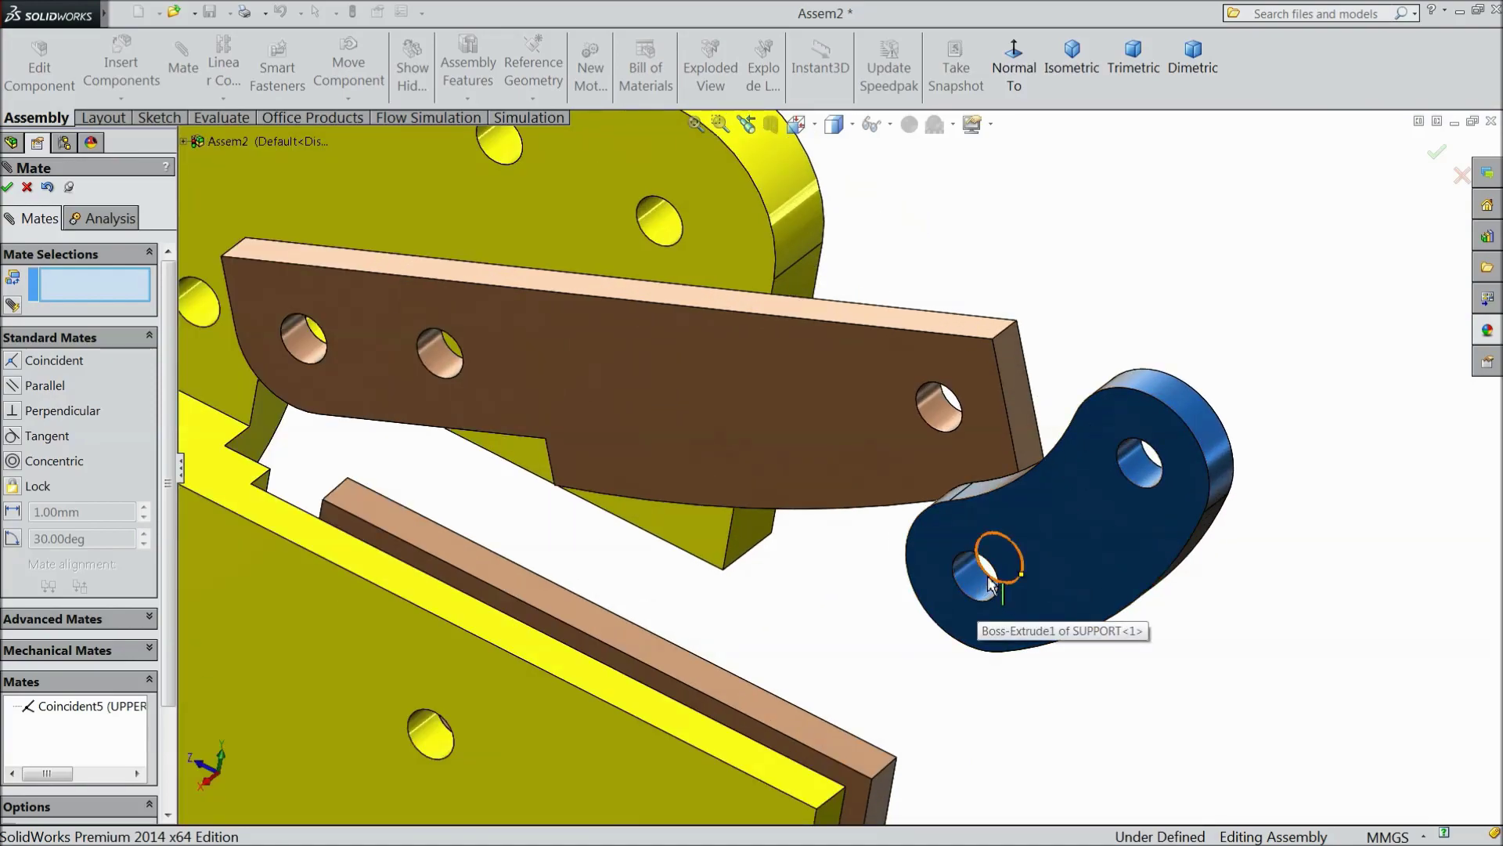
click(991, 583)
click(939, 415)
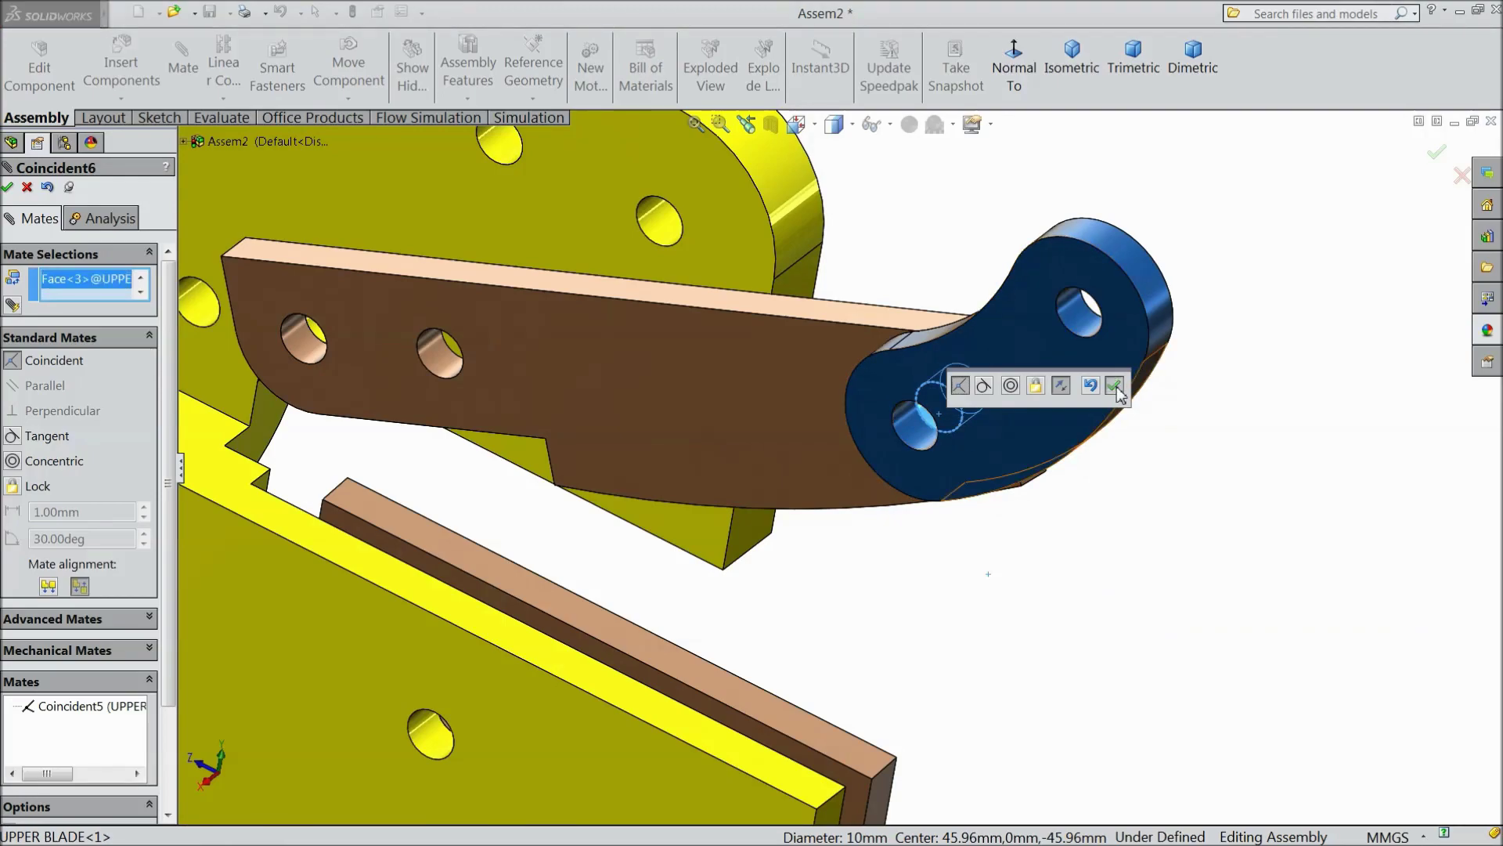
click(1115, 385)
scroll(1090, 433, up, 5)
mouse_move(973, 379)
mouse_down()
mouse_move(914, 264)
mouse_move(959, 375)
mouse_up()
scroll(1036, 437, up, 3)
mouse_move(1037, 437)
middle_down()
mouse_move(1060, 349)
mouse_move(1030, 437)
middle_up()
scroll(509, 386, down, 3)
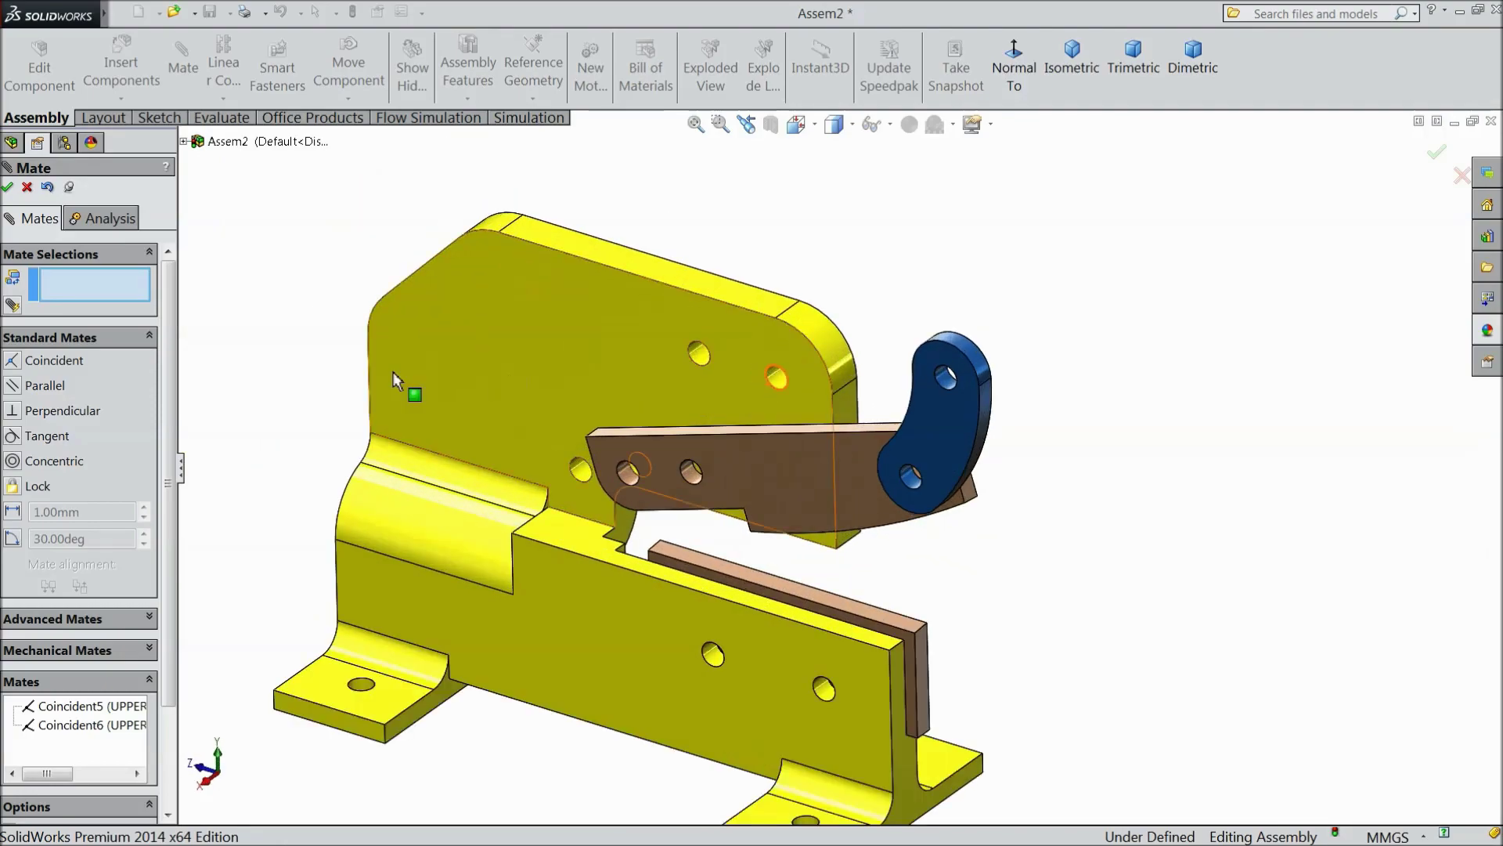
click(7, 188)
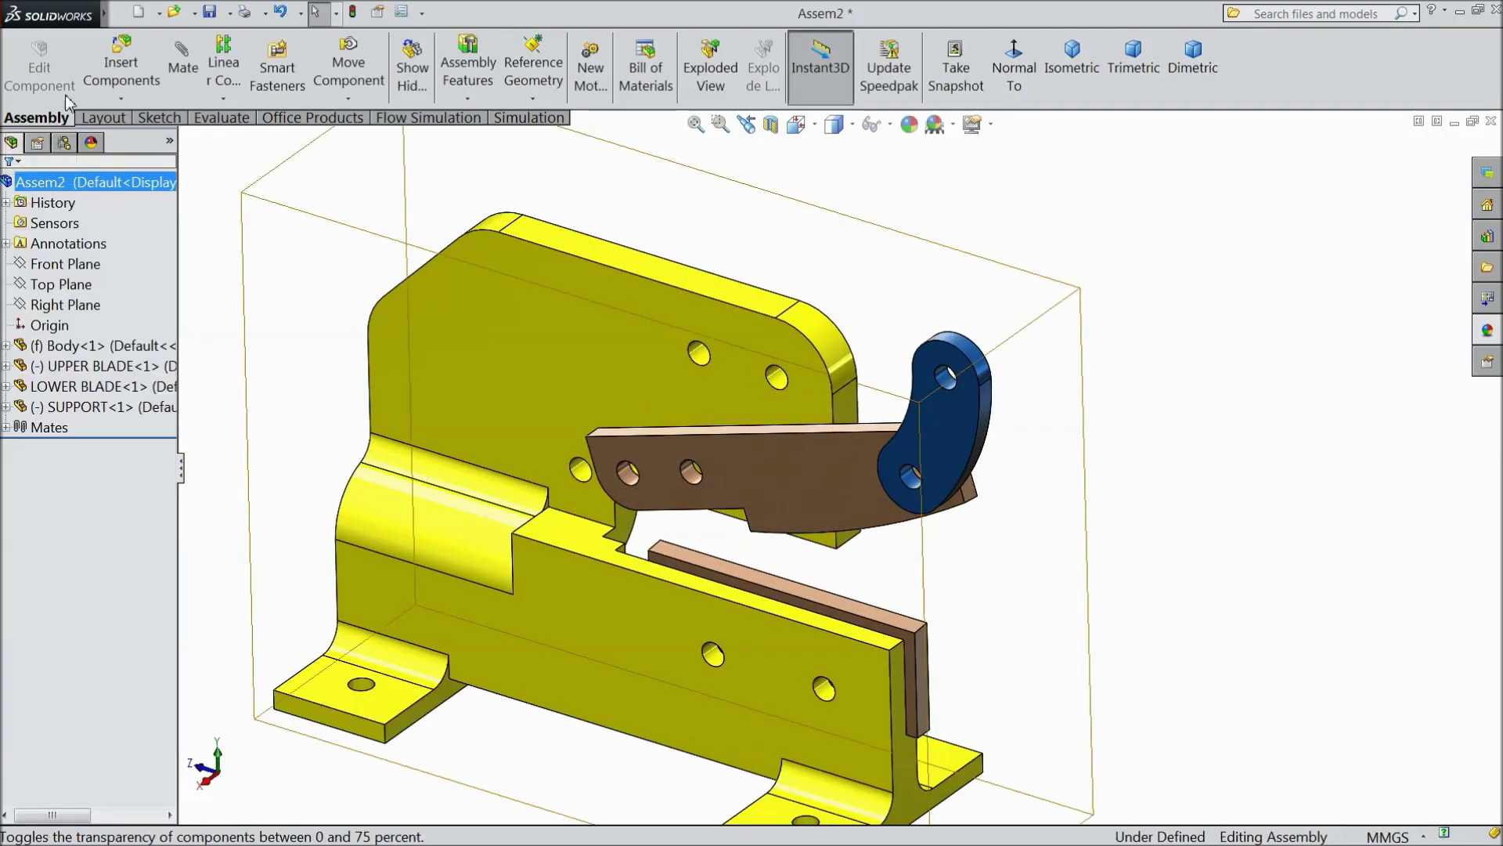
Step: Insert the handle support part and place it above the support
click(122, 67)
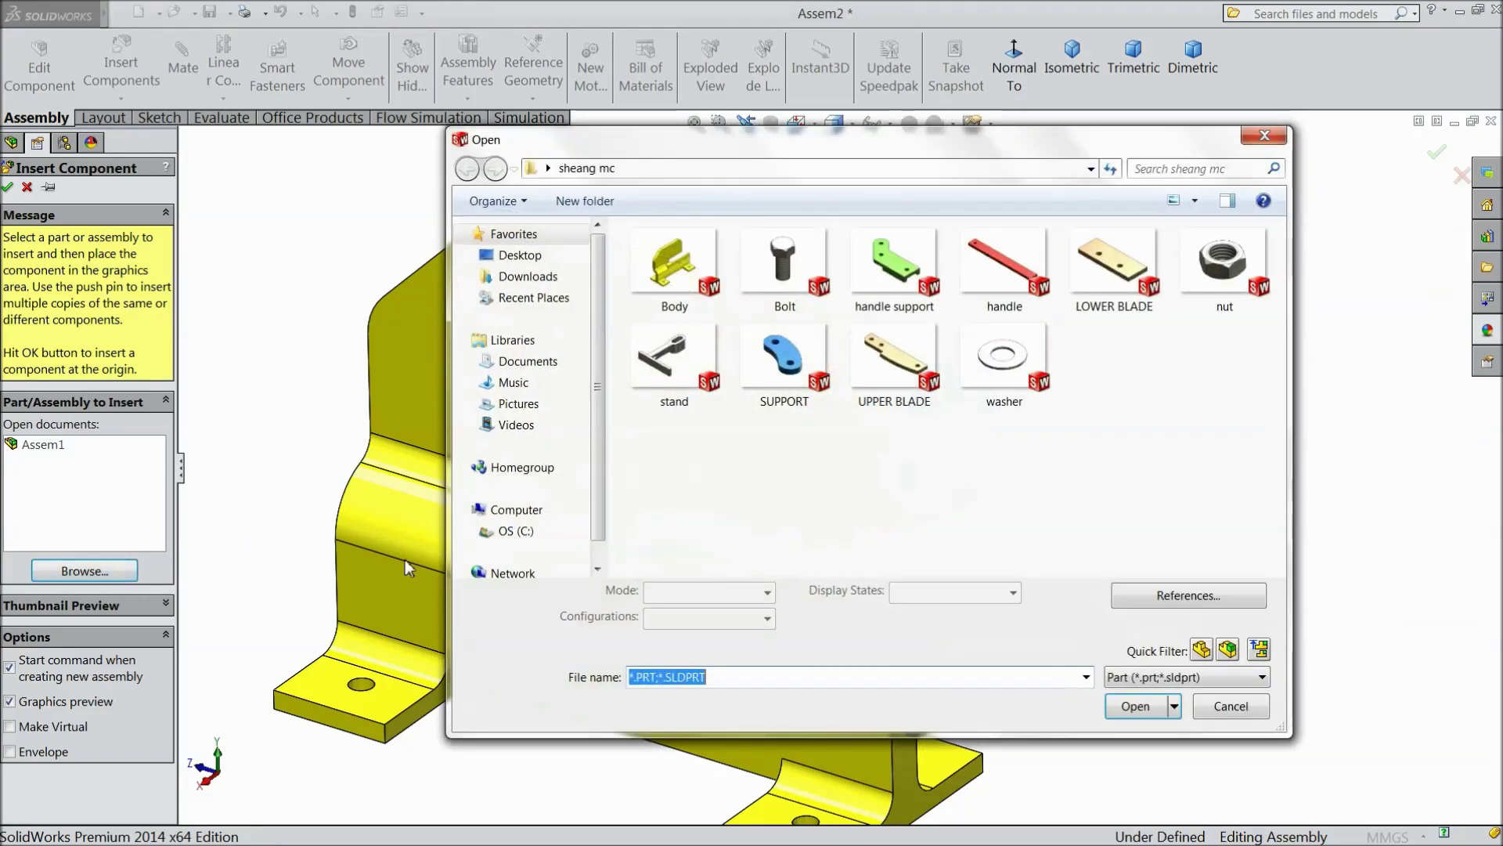
click(905, 296)
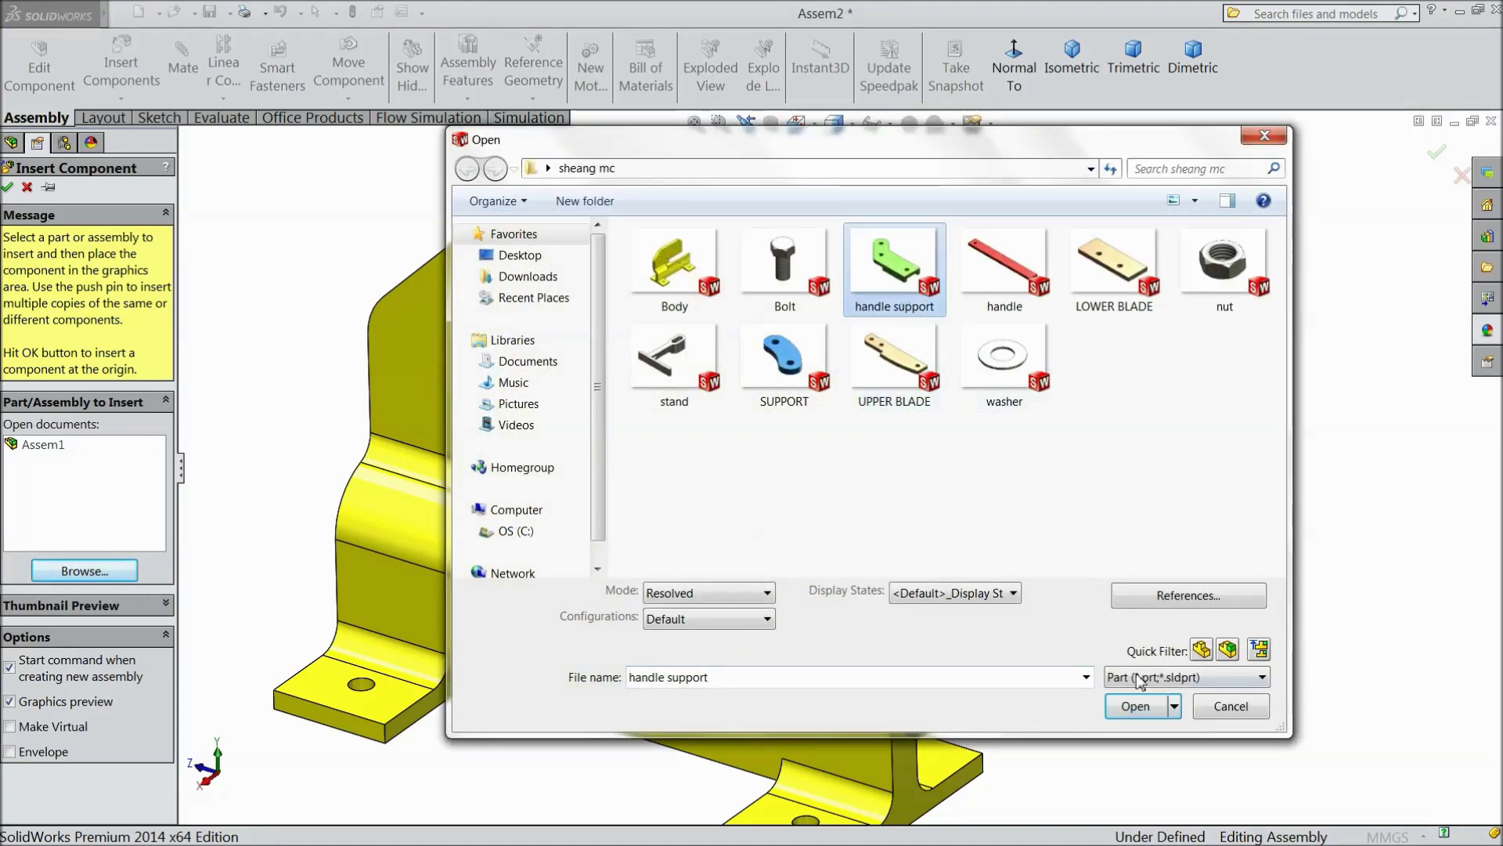
click(1135, 707)
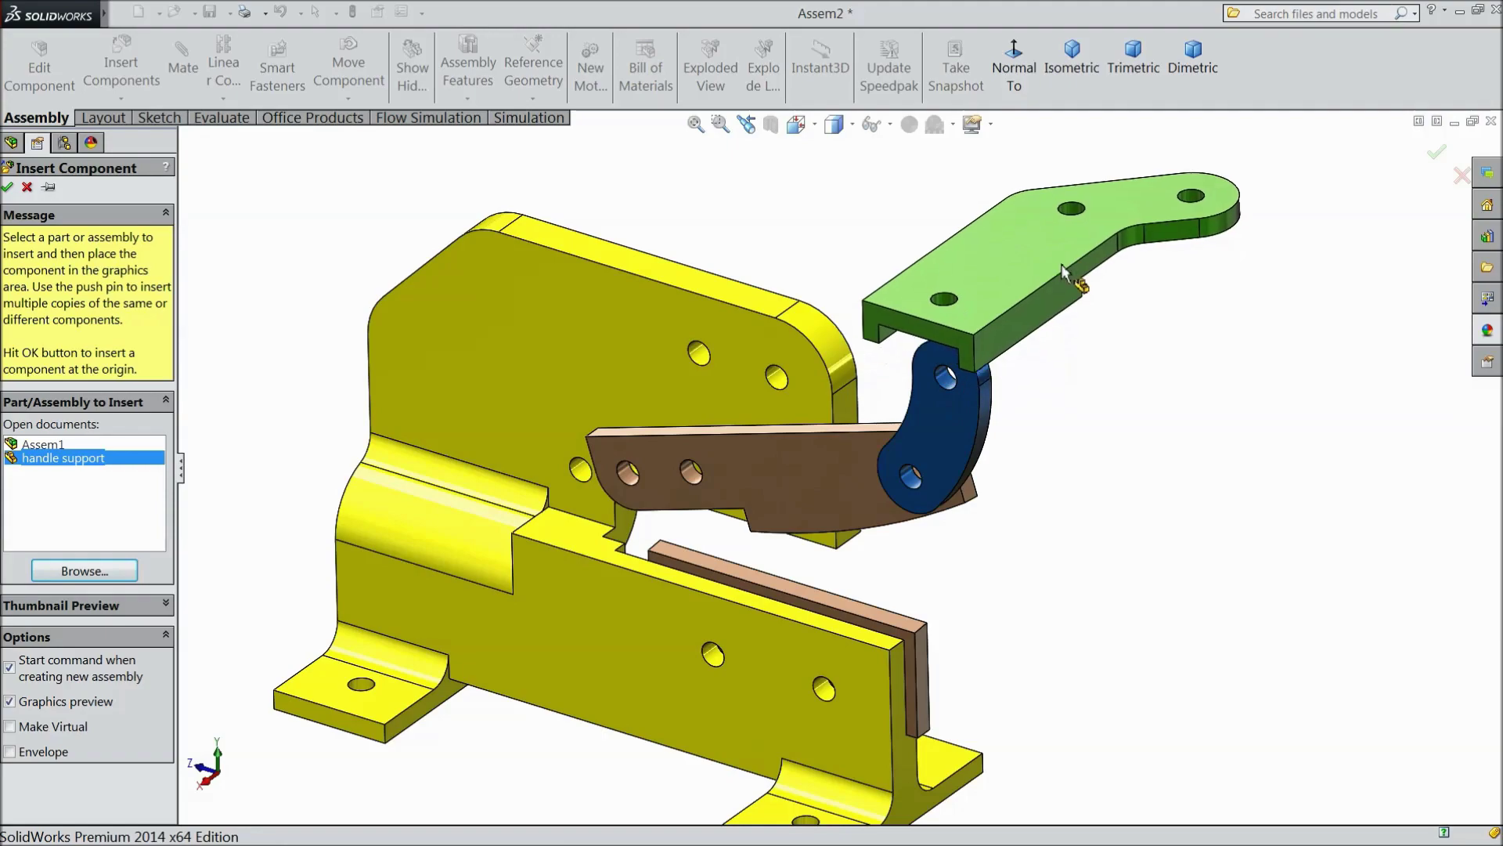
click(871, 312)
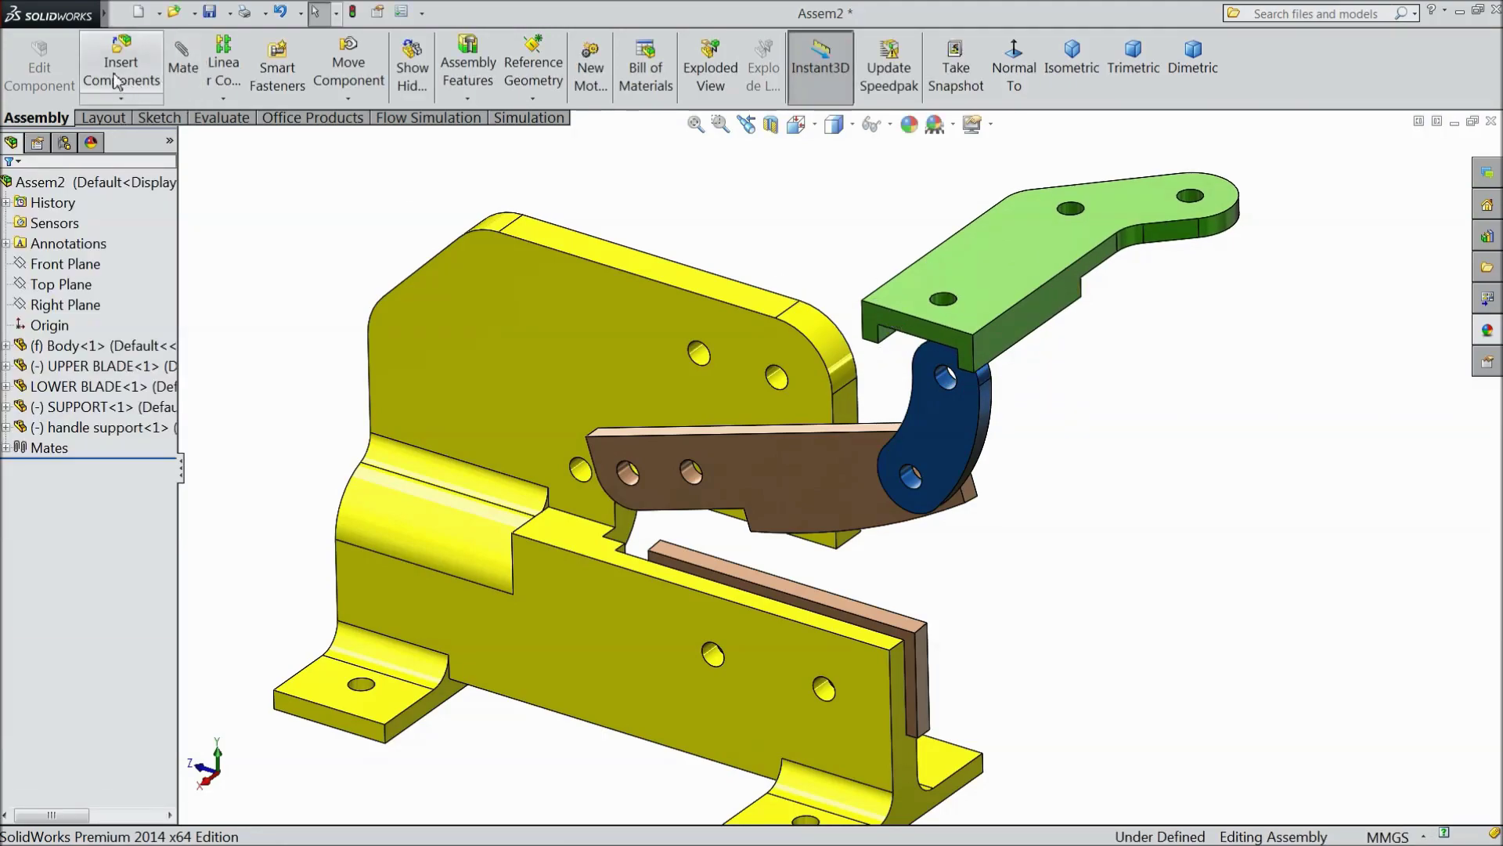
Step: Rotate the handle support upright, with its rounded end towards the body and its flat side roughly parallel to the body plate
click(359, 102)
click(392, 141)
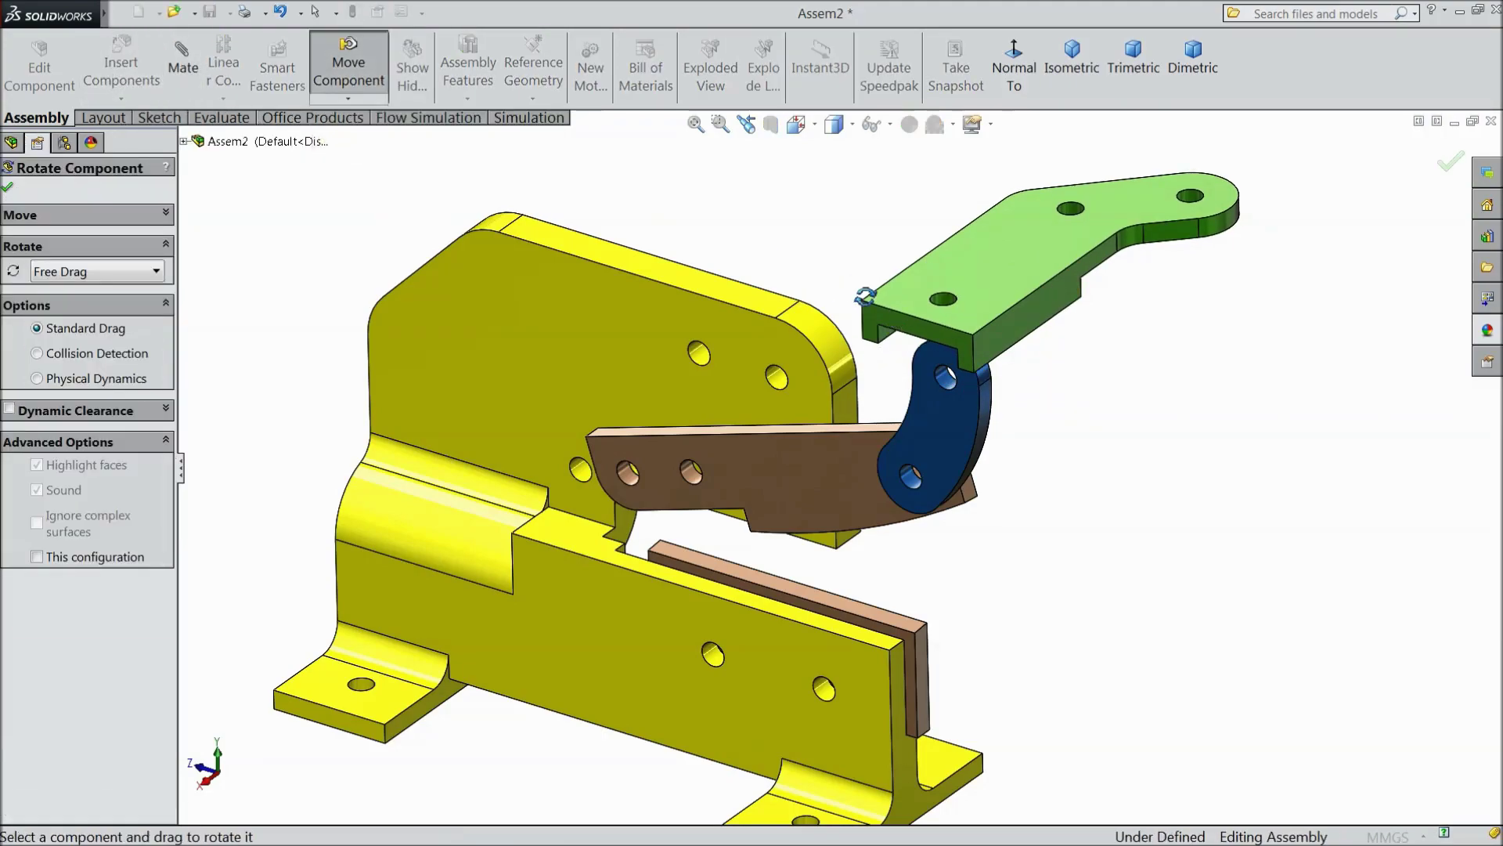
drag(969, 314, 1227, 520)
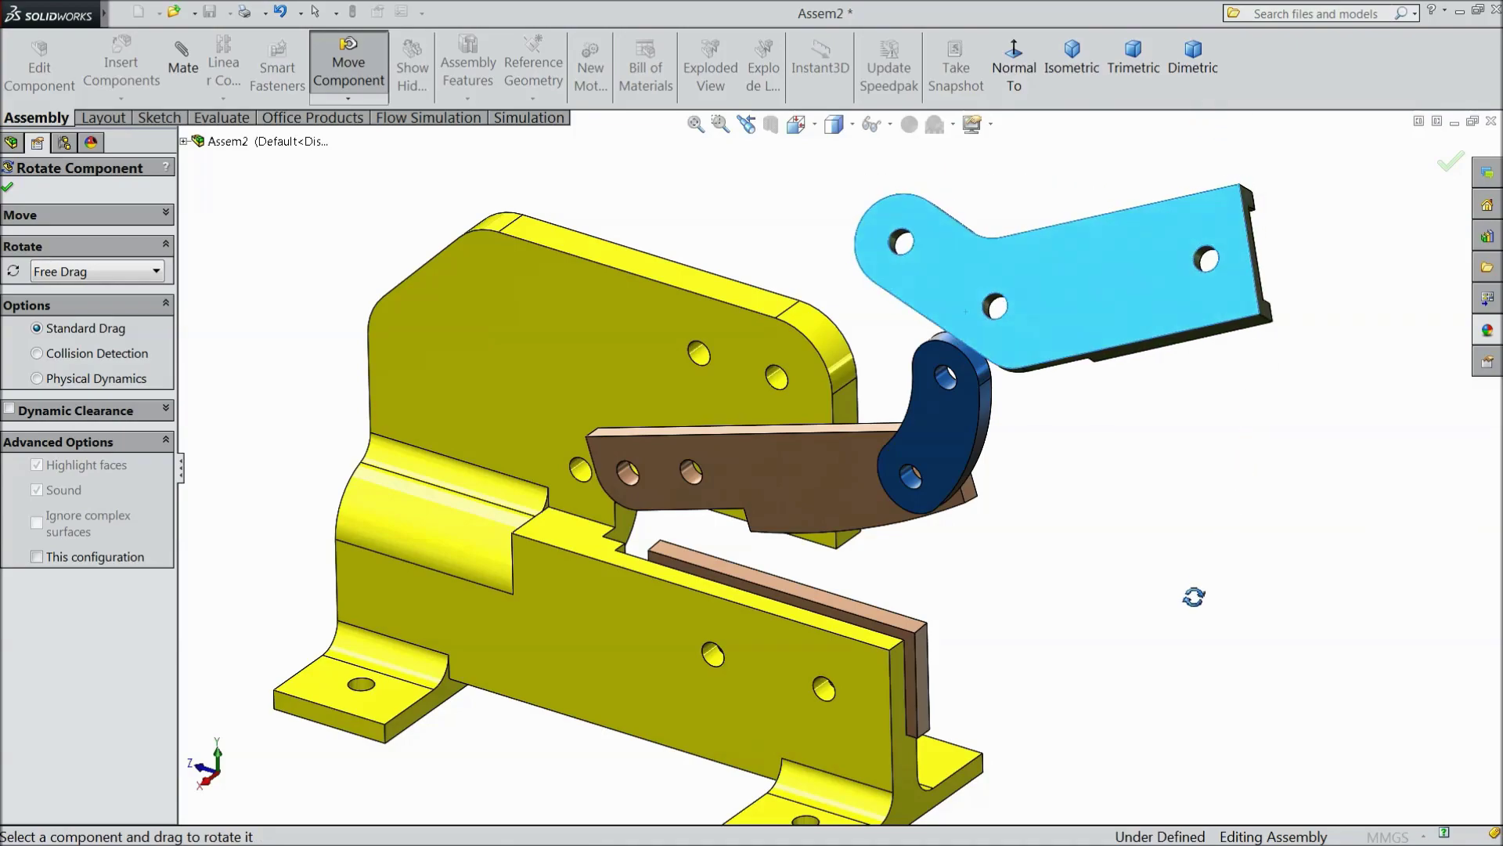
drag(1094, 299, 1088, 379)
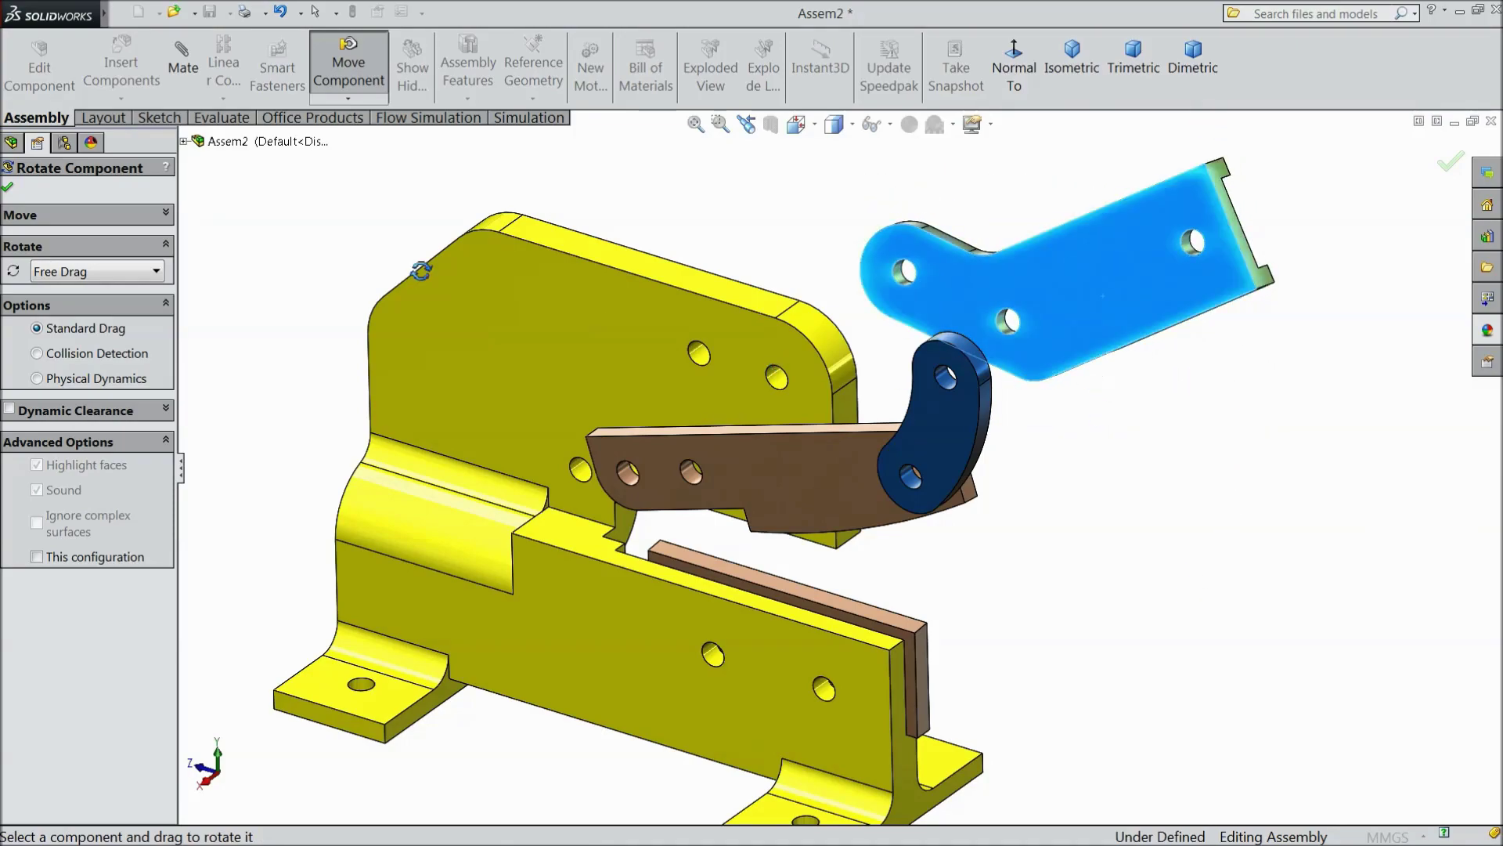
click(7, 189)
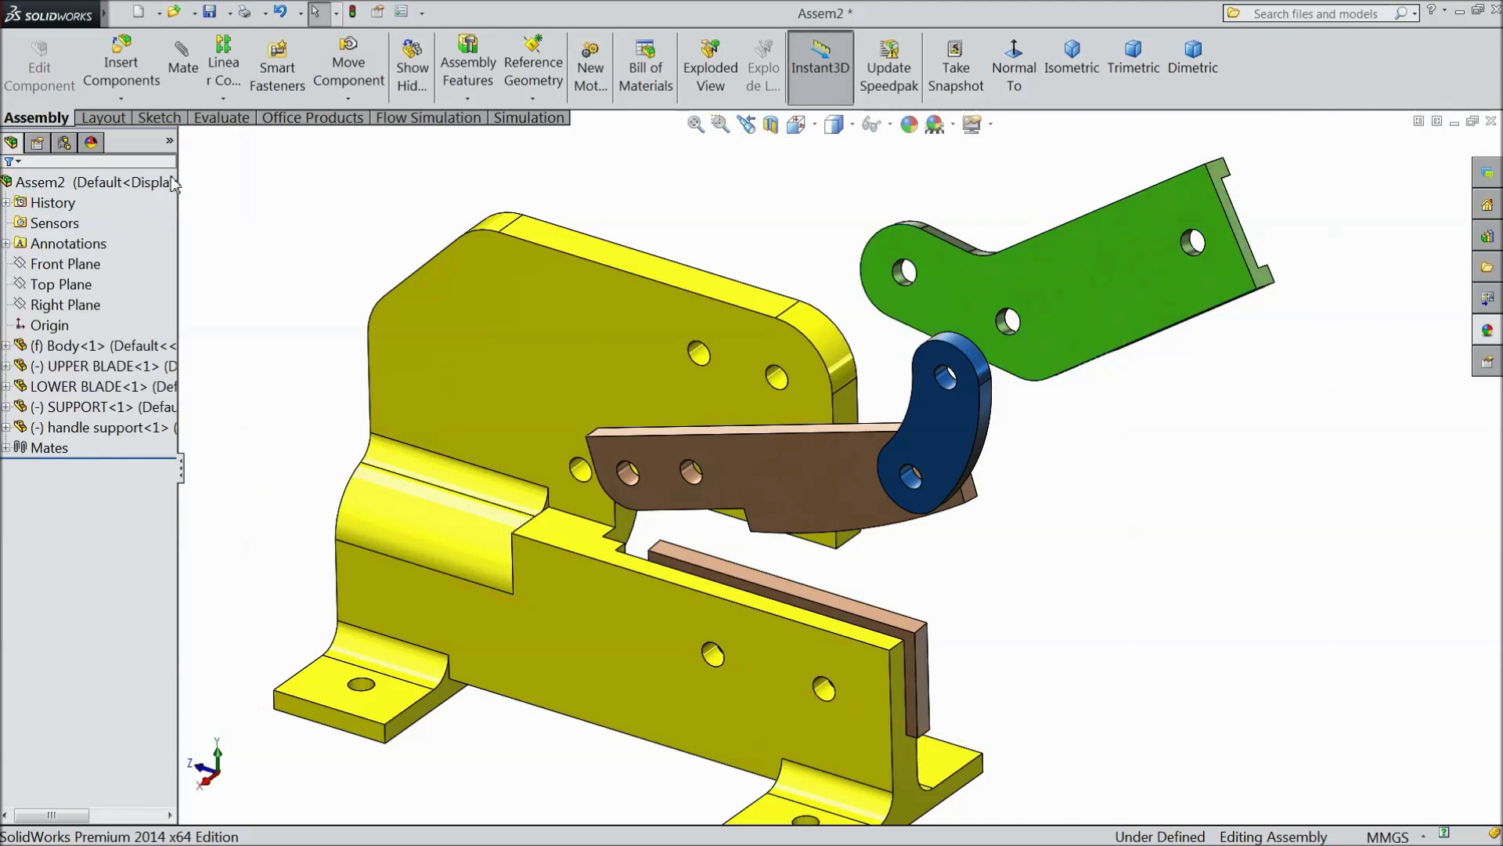
Step: Add a coincident mate between the body's upper plate face and the stepped-down rear face of the handle support
click(180, 66)
click(752, 349)
middle_drag(933, 407, 919, 446)
click(1070, 311)
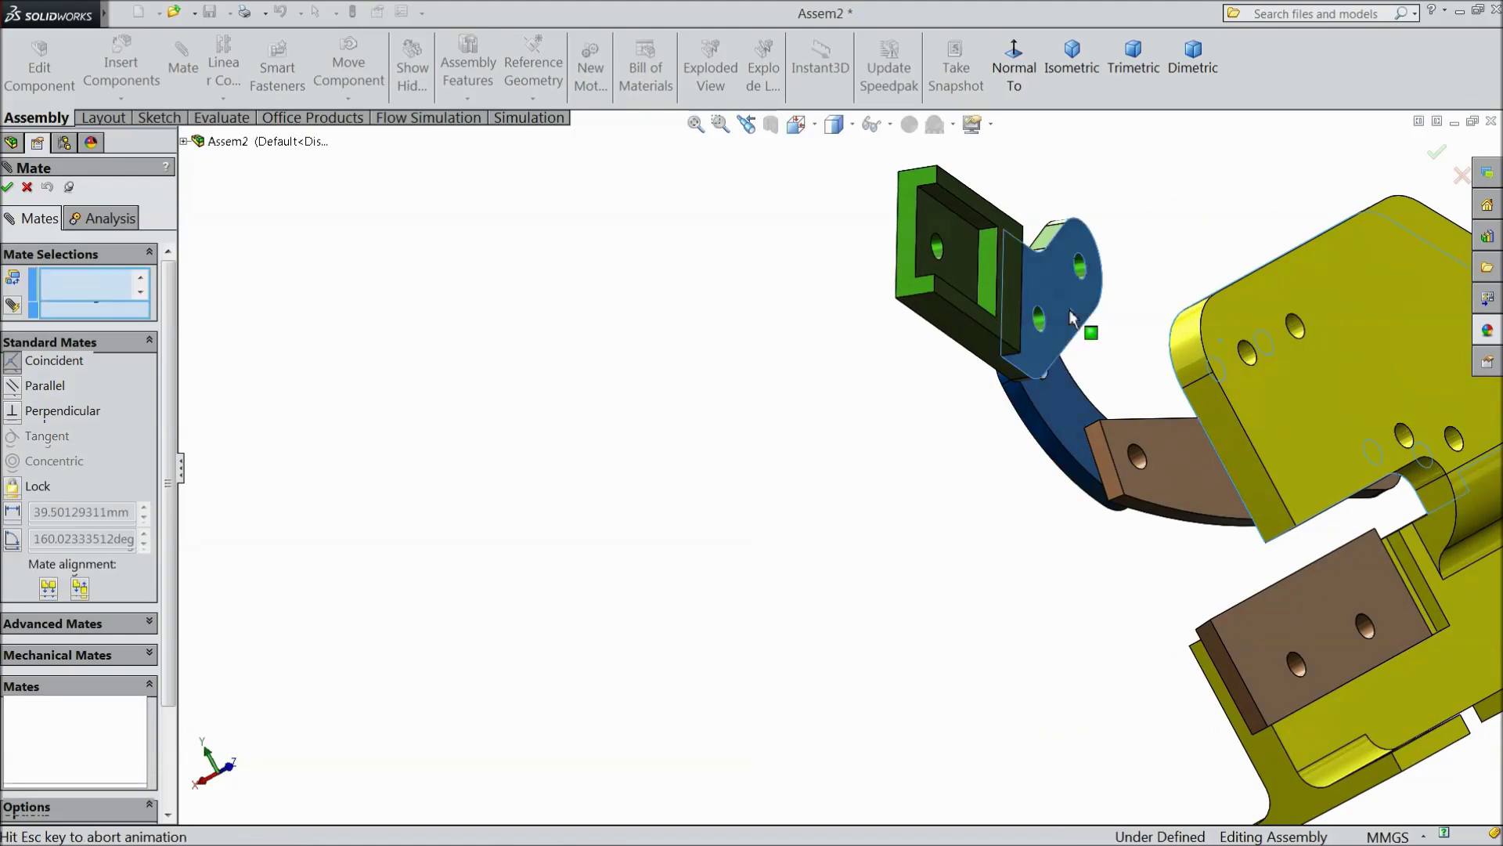
click(1287, 281)
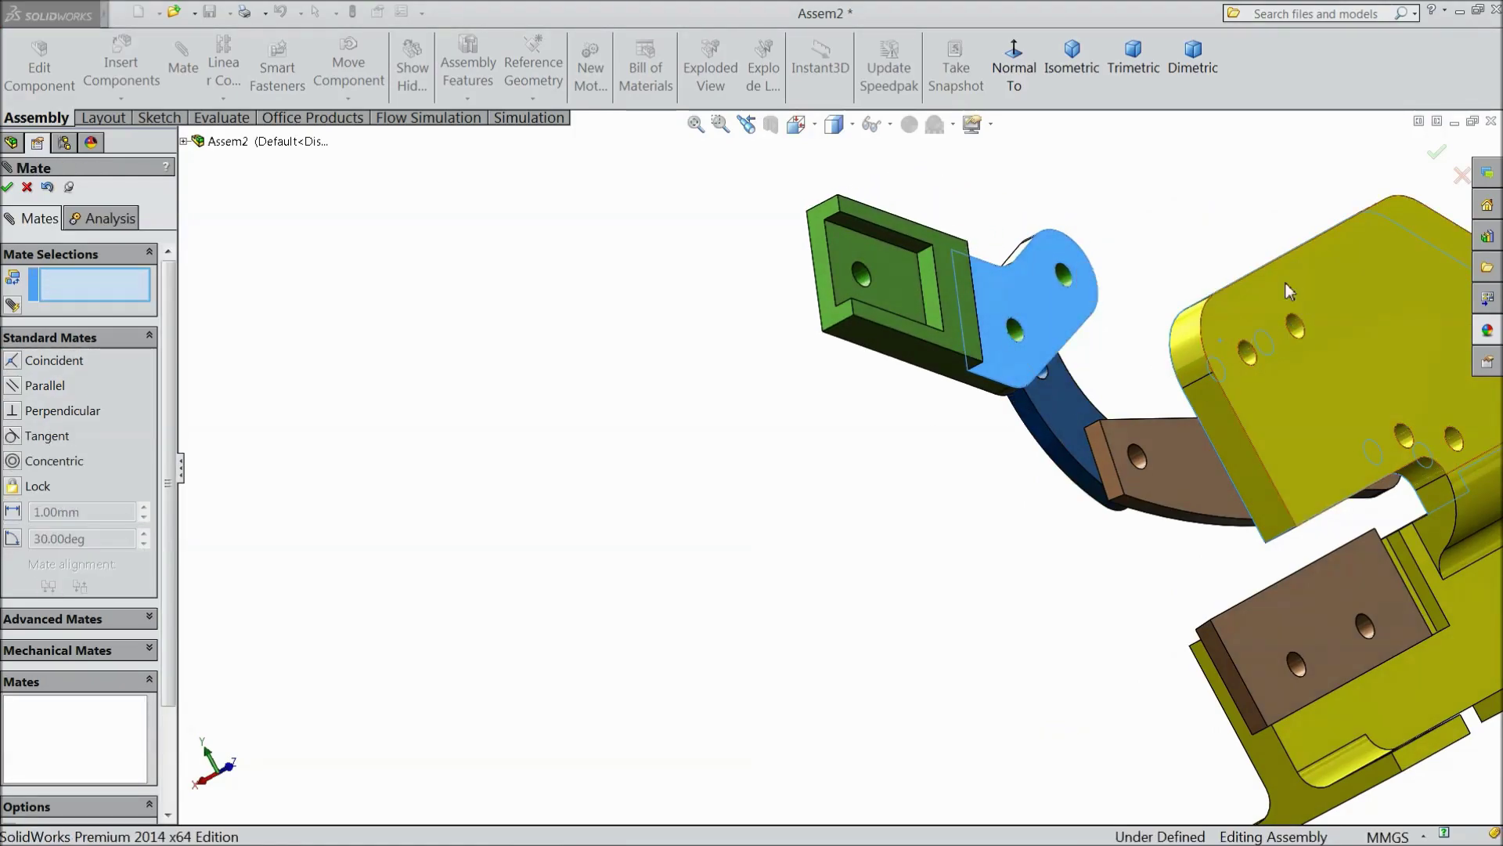
middle_drag(755, 420, 946, 486)
scroll(945, 477, up, 4)
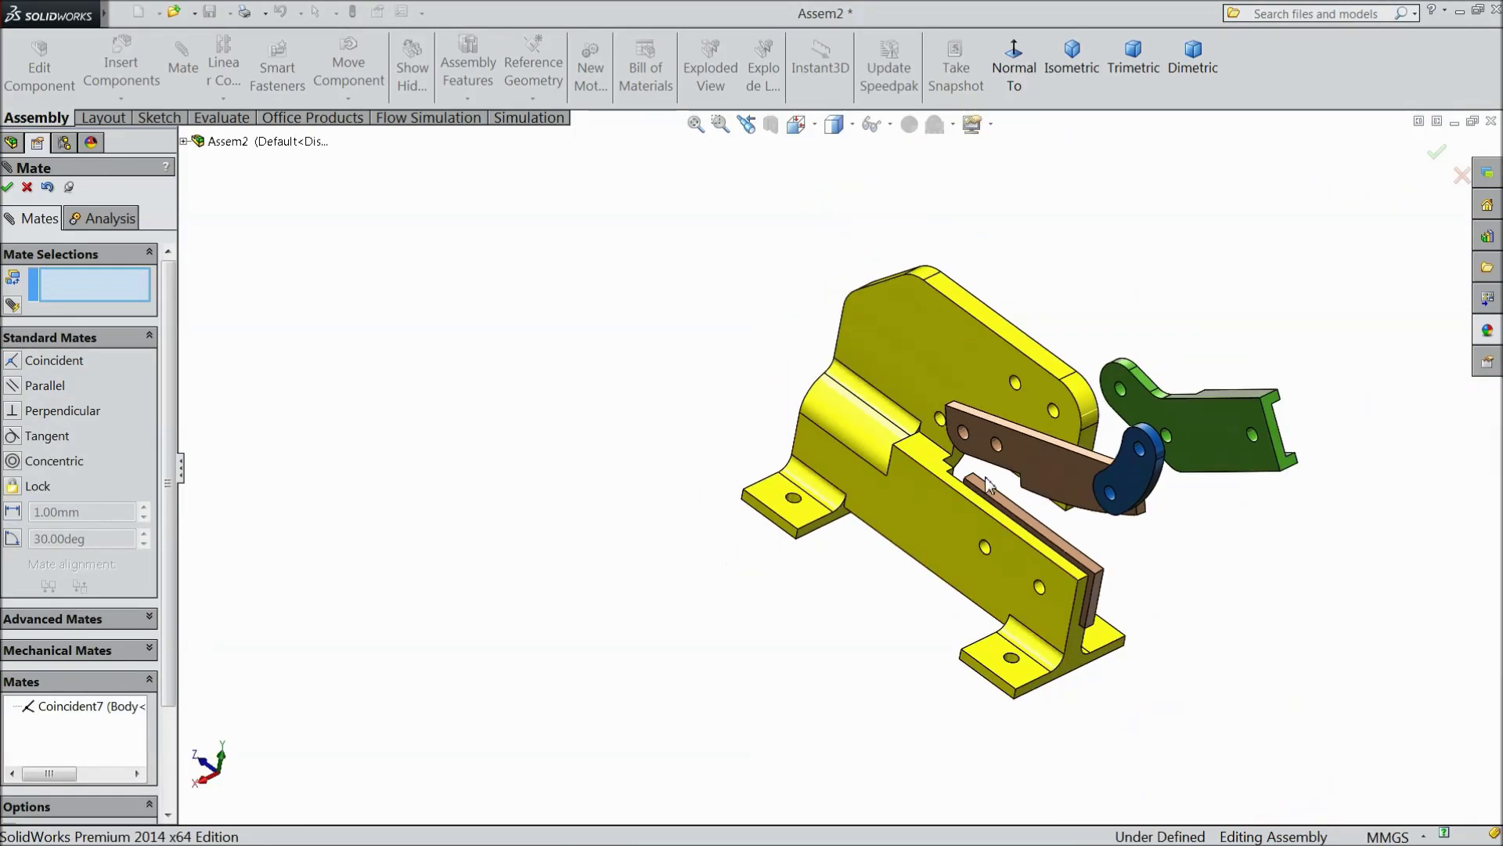
Step: Mate the handle support's rounded-end hole coincident with the body's upper hole nearest the rounded corner, and swing the handle support upright
drag(1159, 464, 1159, 435)
middle_drag(1163, 527, 1164, 494)
scroll(1057, 382, down, 5)
scroll(953, 491, down, 2)
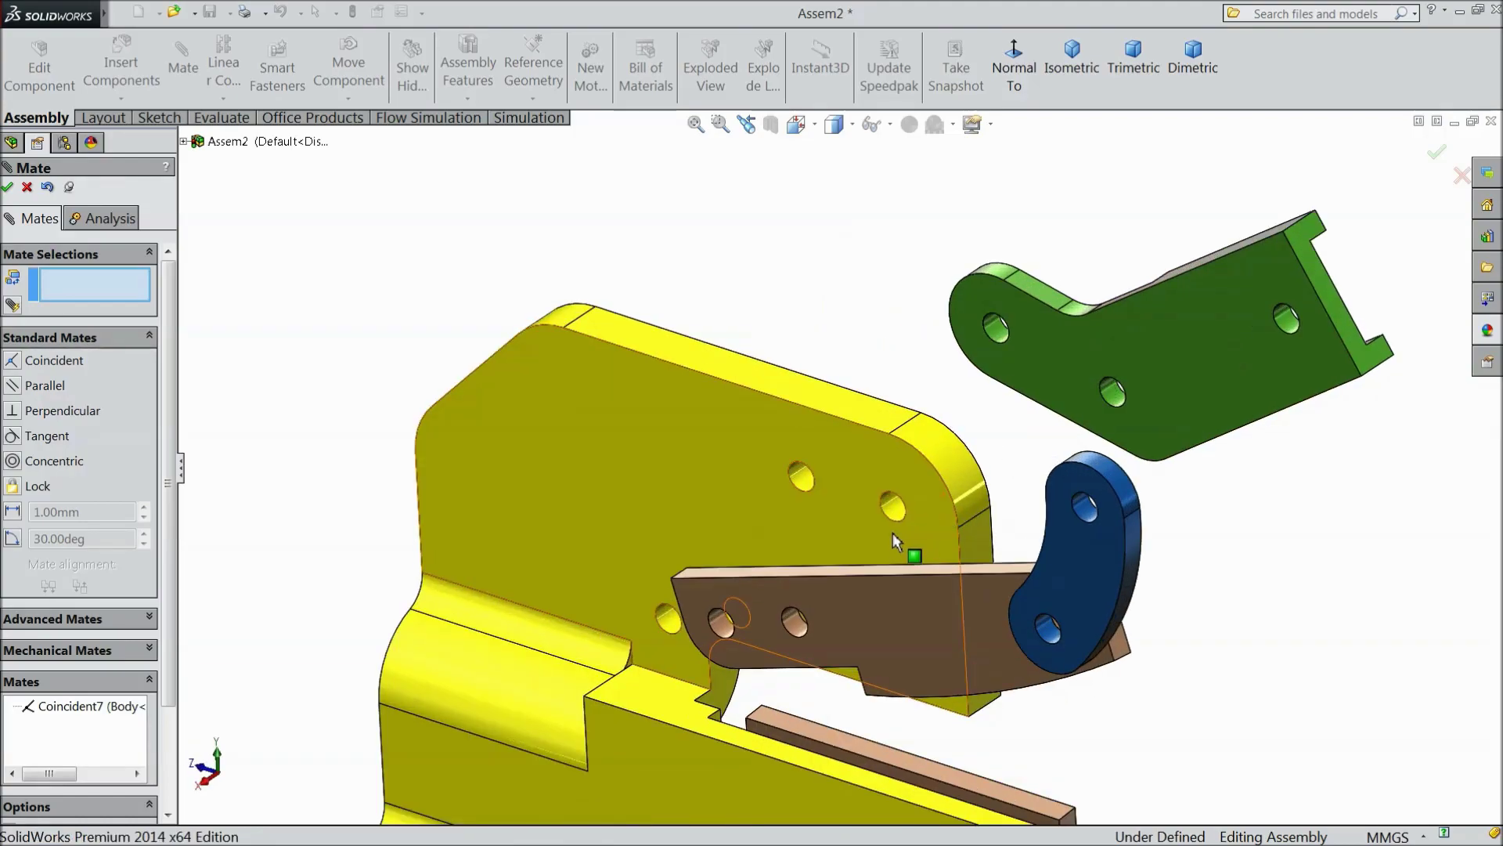
scroll(1001, 341, down, 2)
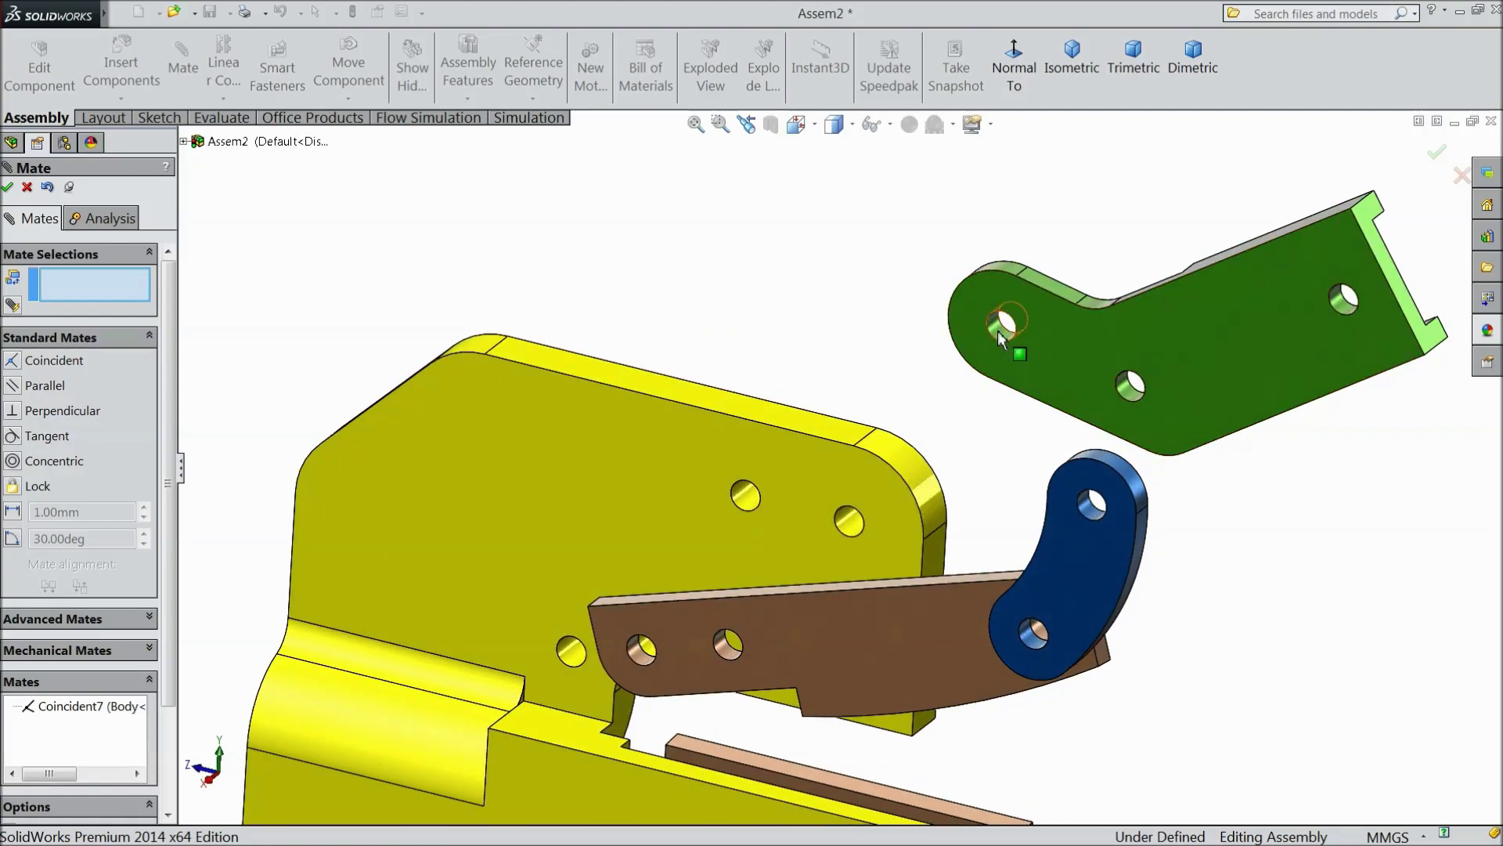
click(1006, 332)
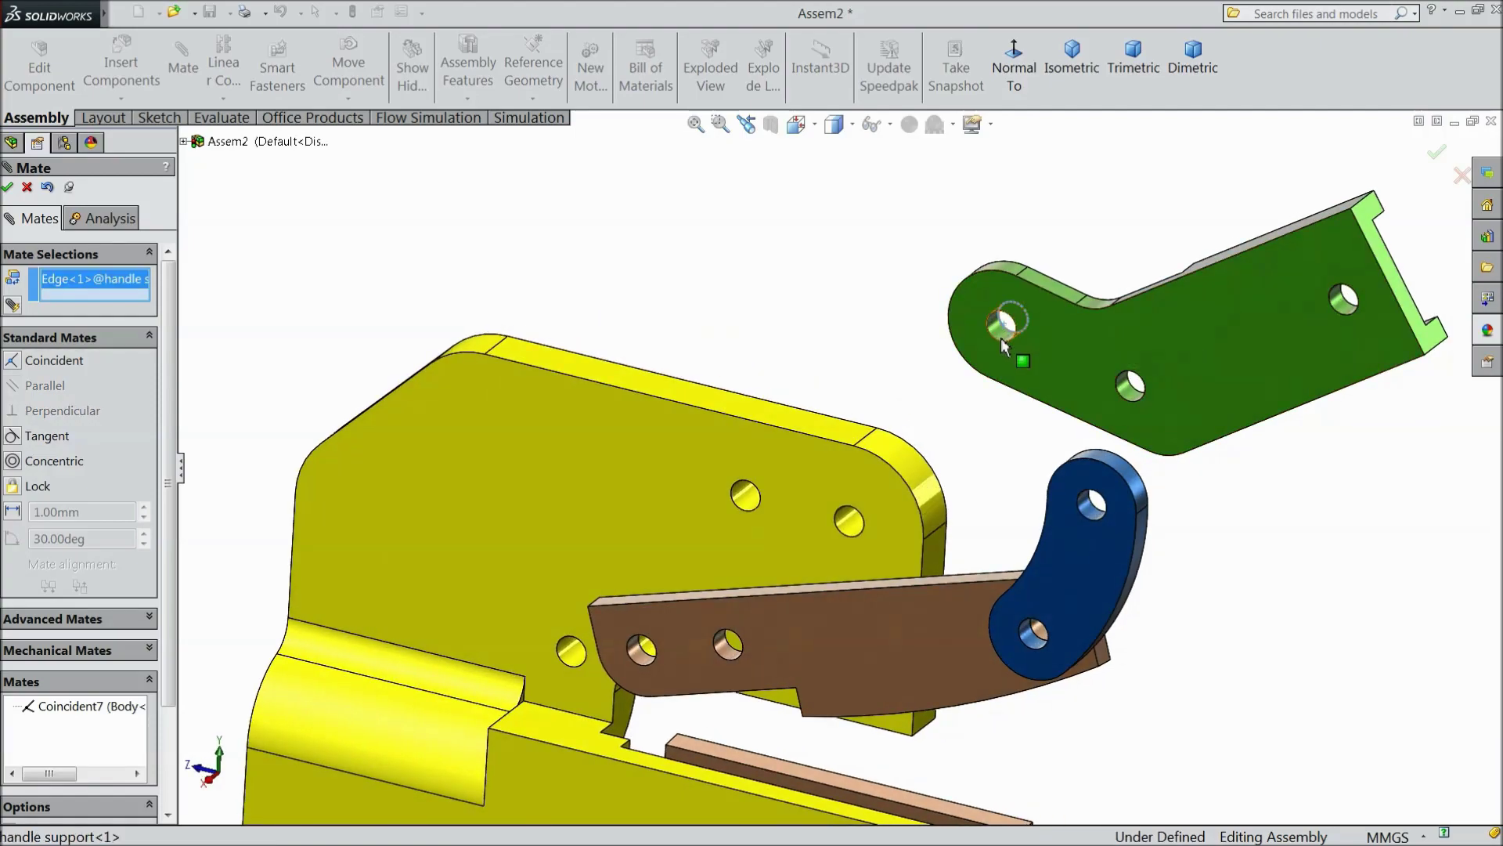
click(845, 533)
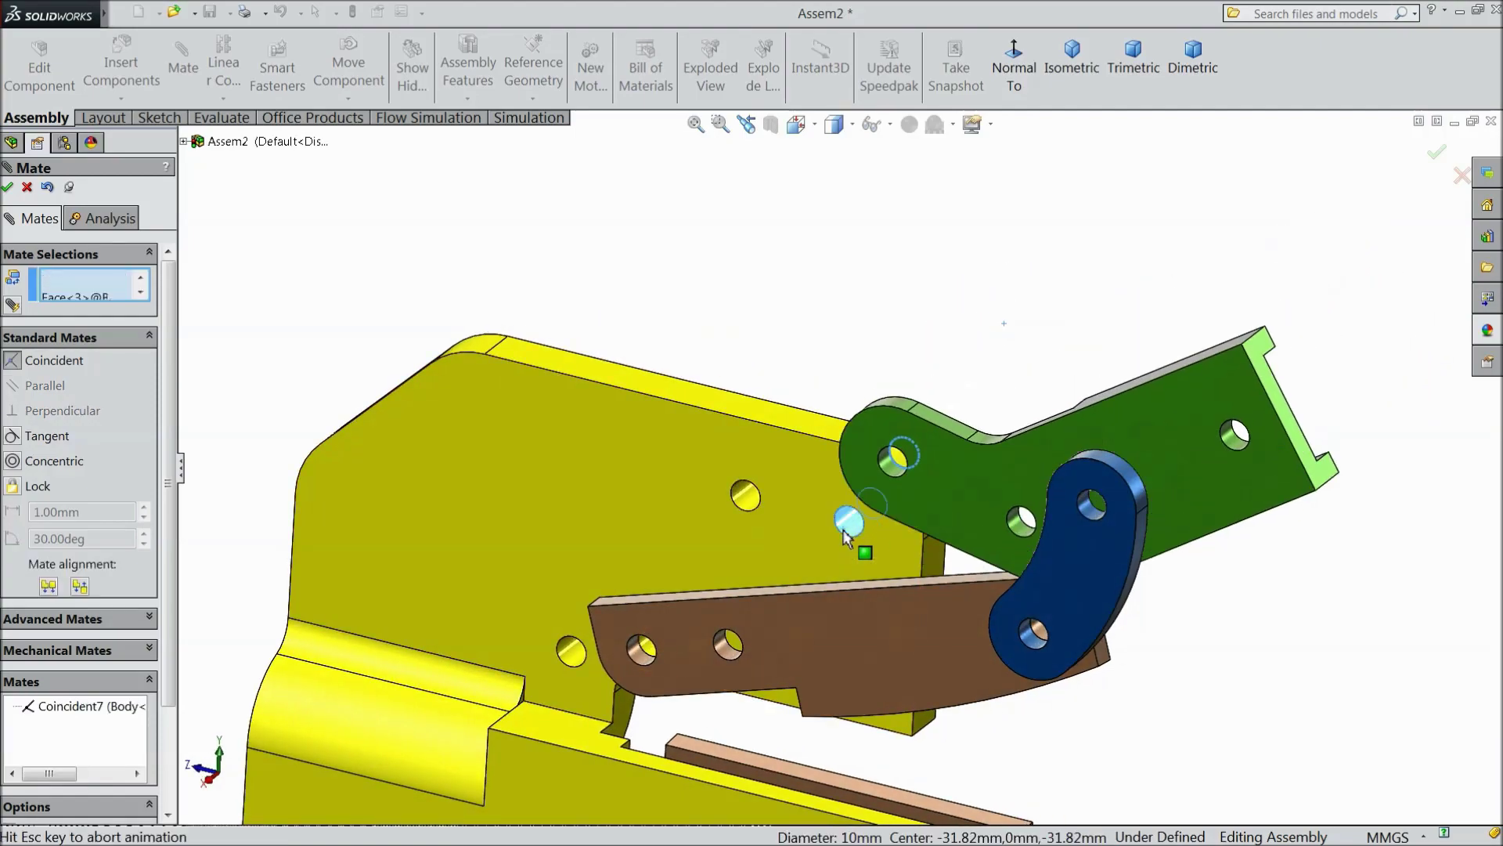
click(1019, 556)
drag(1204, 523, 1096, 196)
drag(1008, 441, 971, 392)
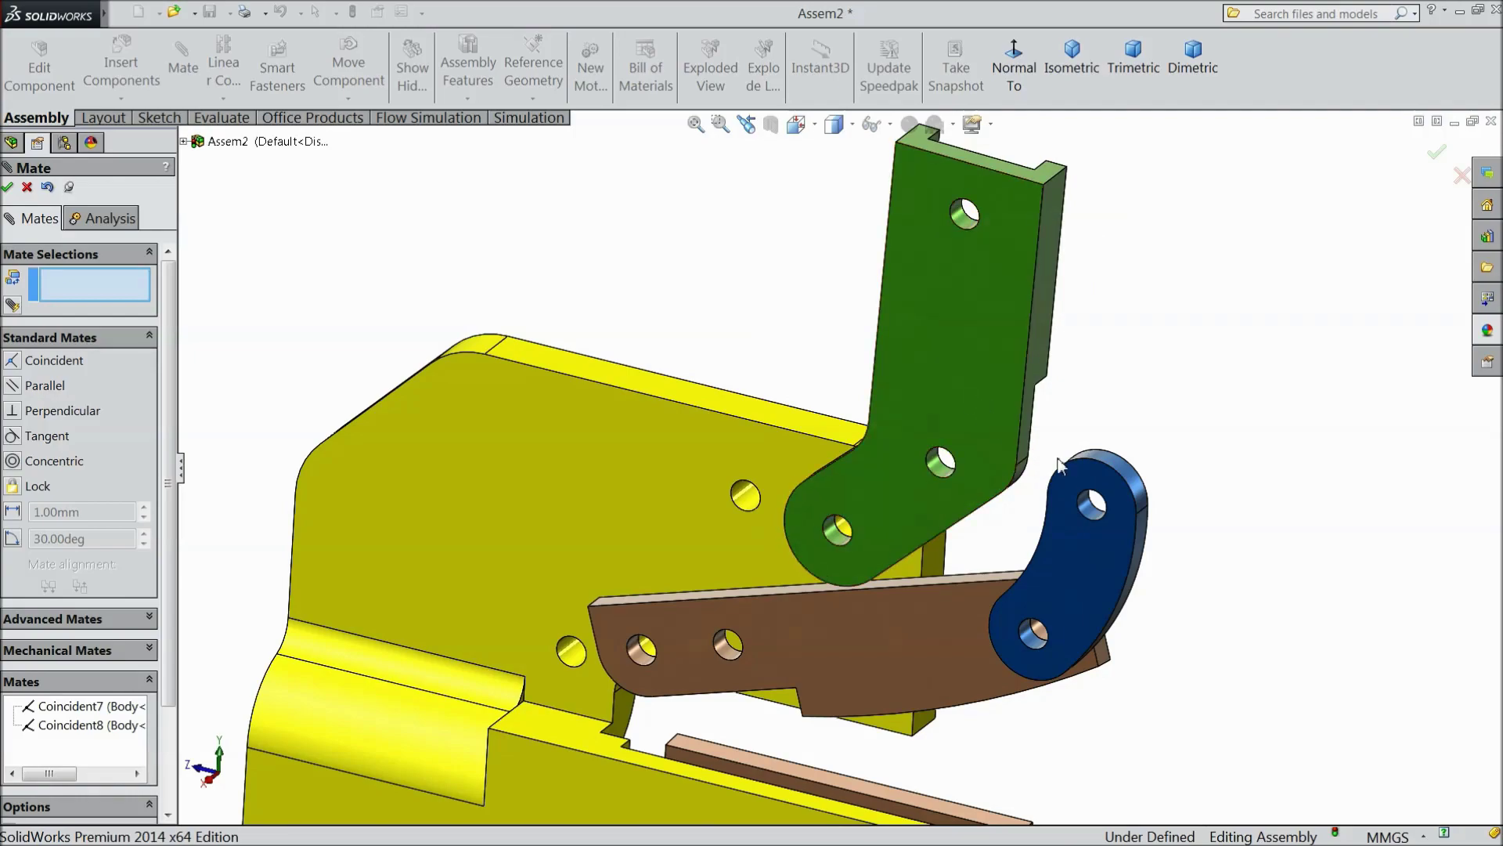
Step: Add a concentric mate between the handle support's middle hole and the support's upper hole
drag(1074, 467, 1030, 472)
scroll(1057, 490, down, 4)
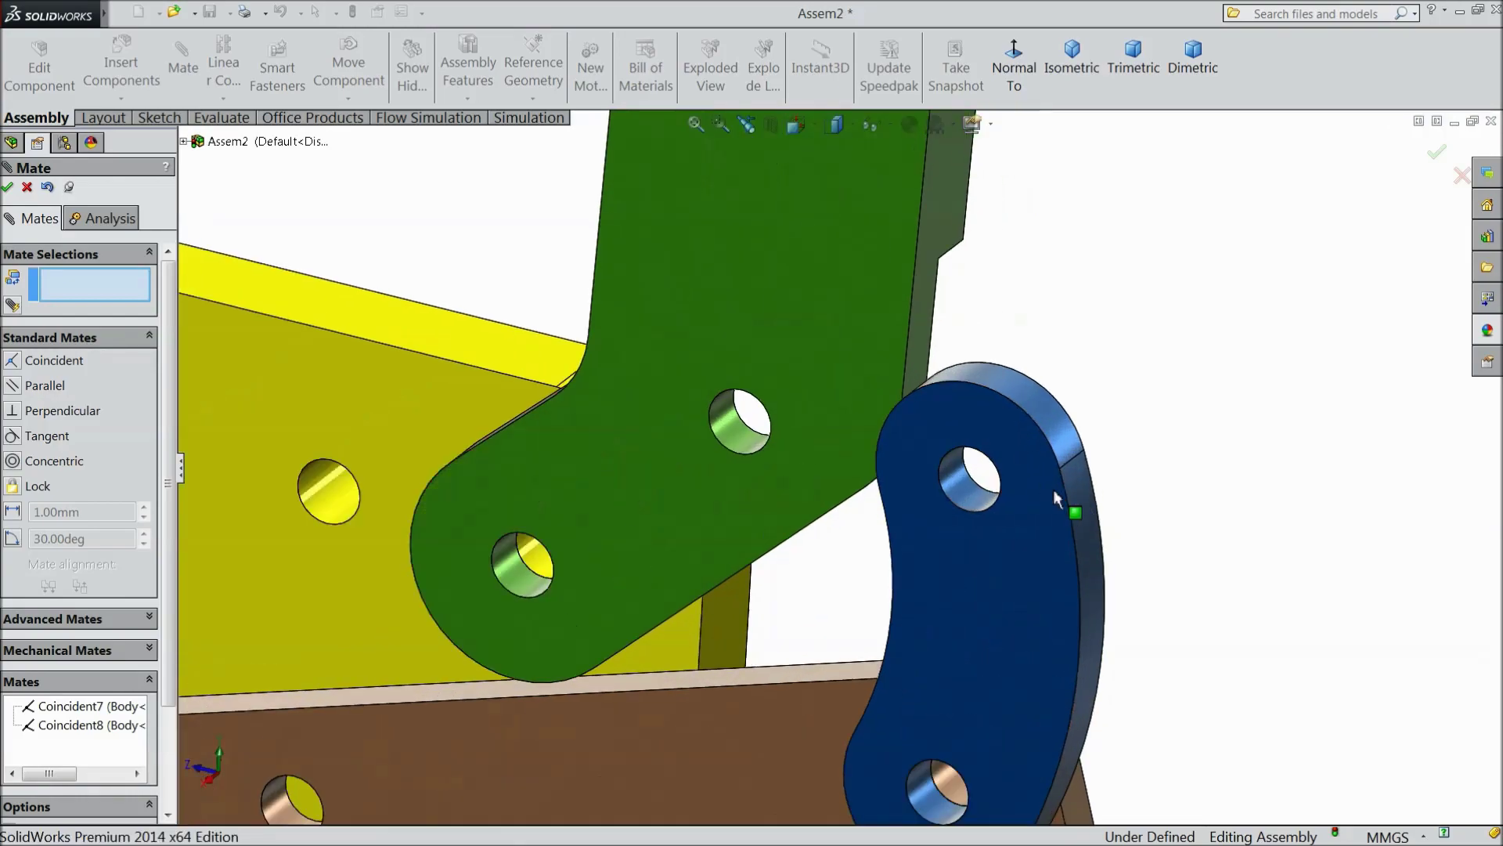
click(753, 442)
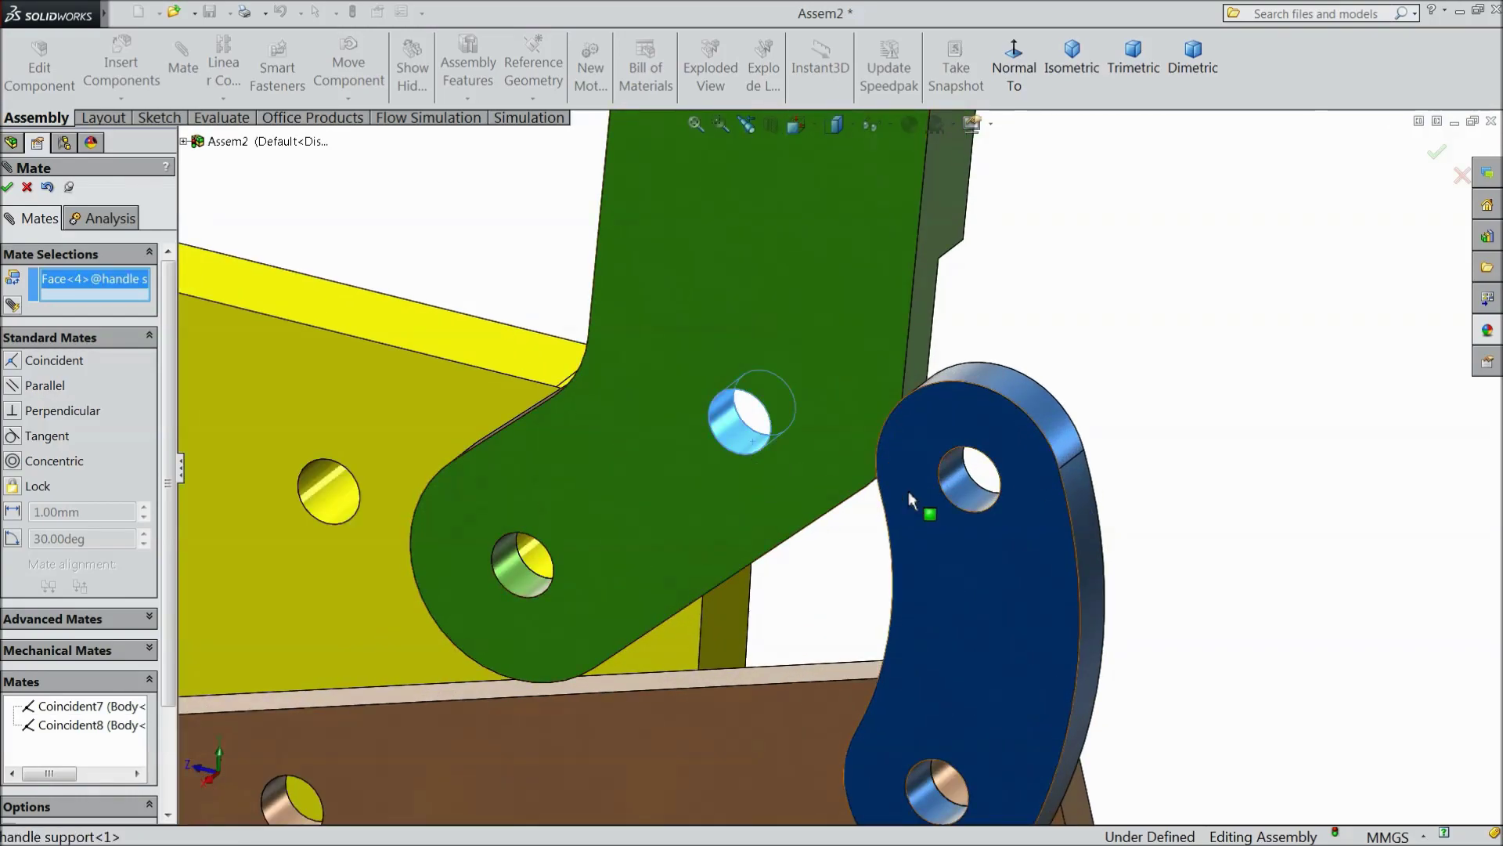
click(978, 497)
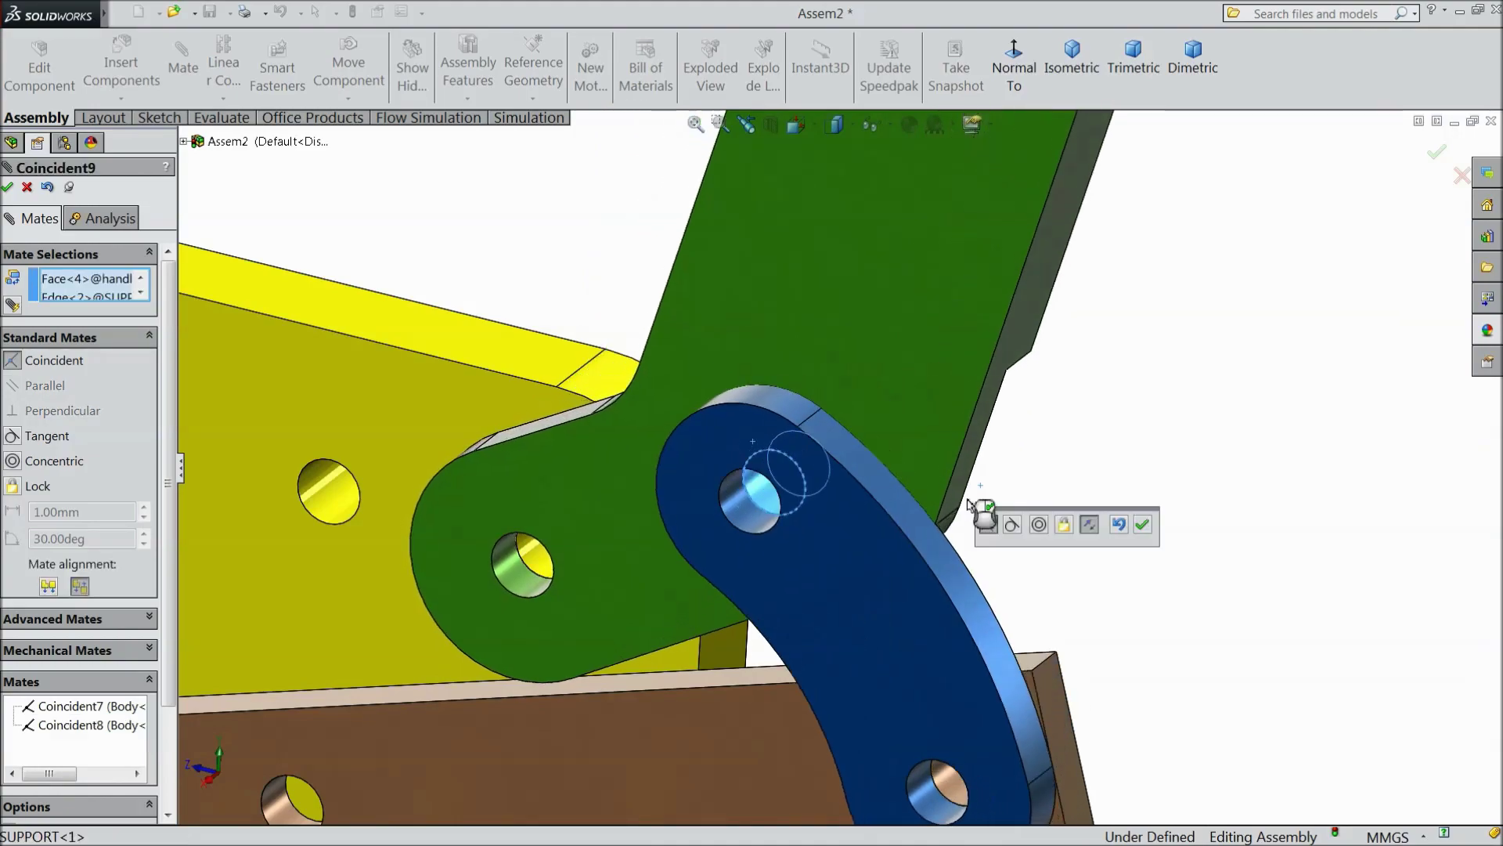
click(1038, 525)
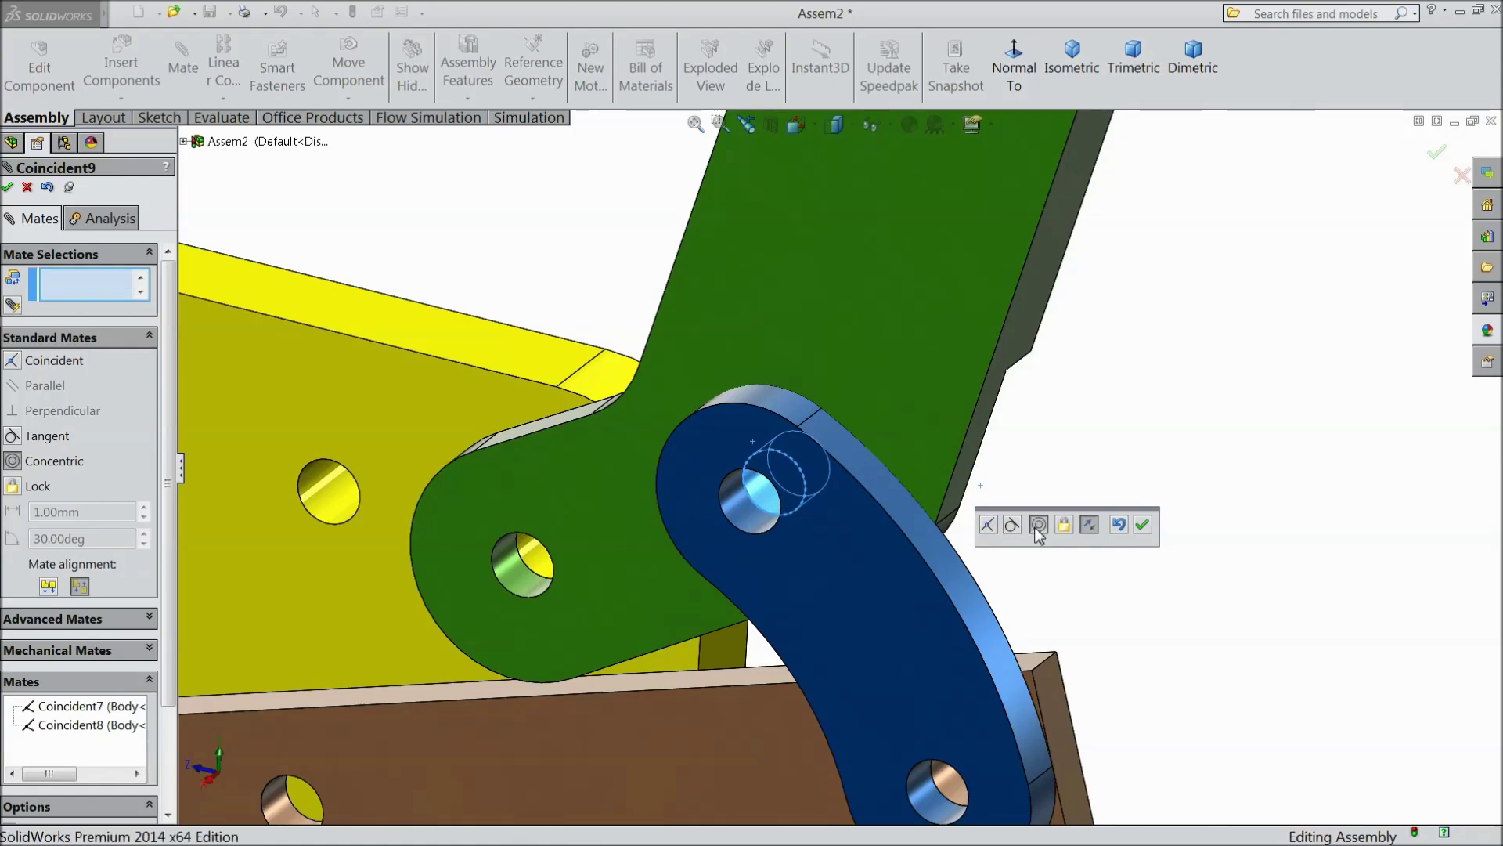
click(1143, 526)
scroll(1000, 517, up, 5)
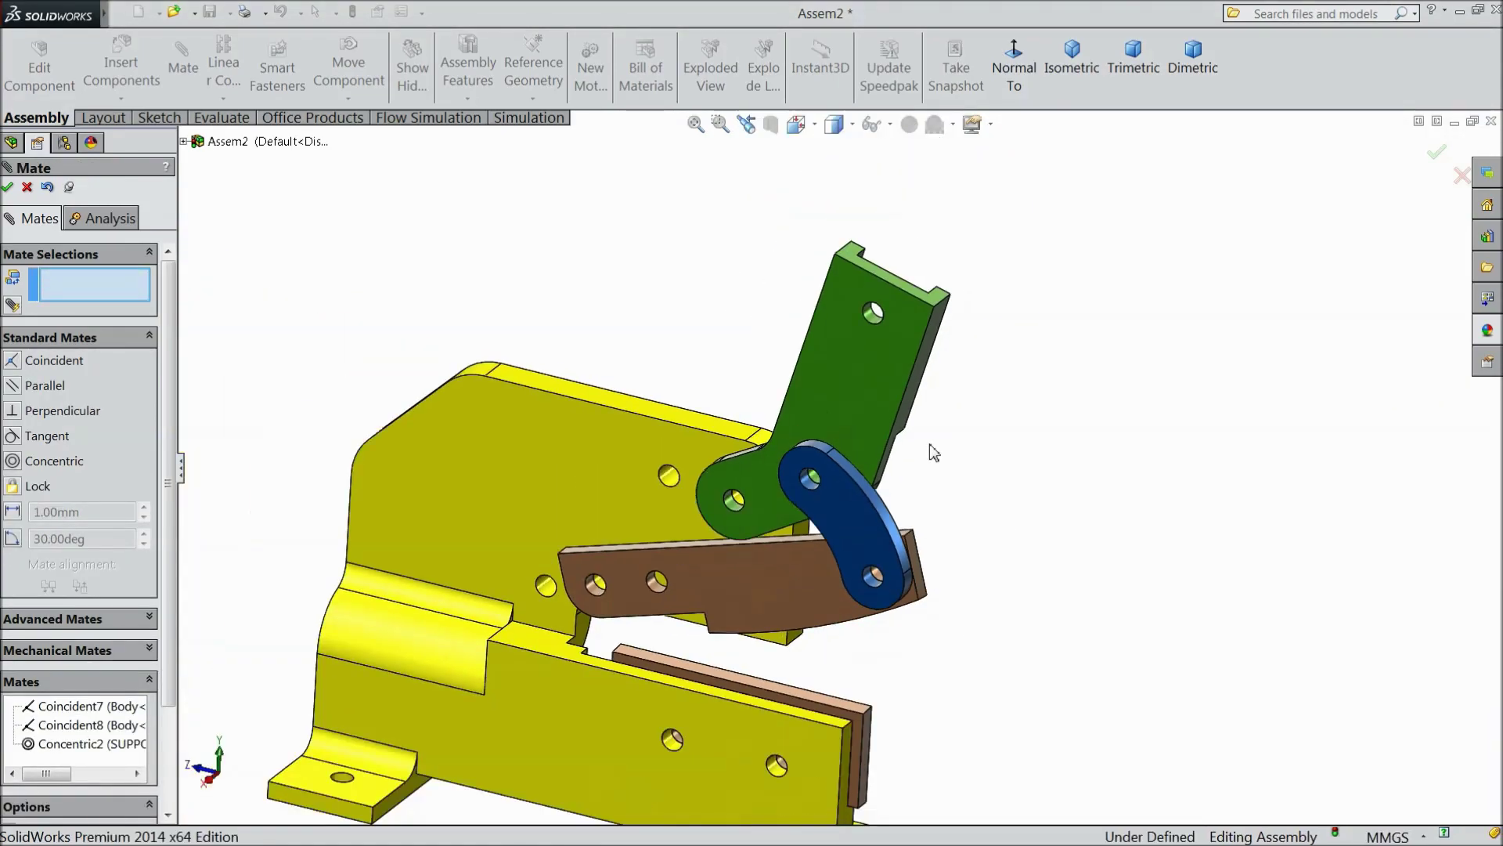
Step: Finish mating and swing the handle support and upper blade through the linkage's motion, leaving the blade raised
drag(870, 373, 859, 474)
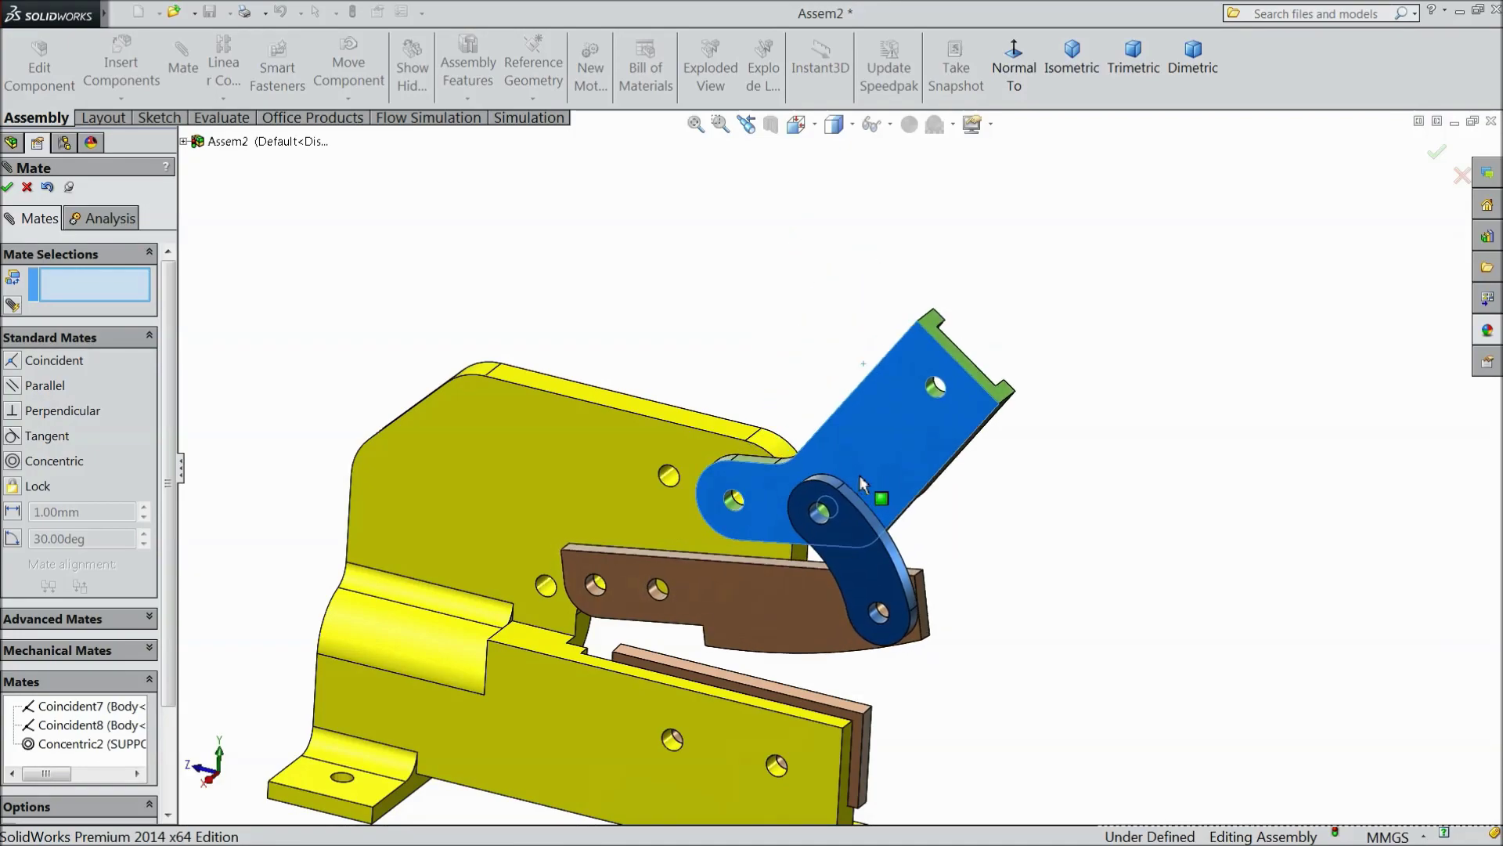
click(9, 187)
key(f)
middle_drag(622, 292, 611, 329)
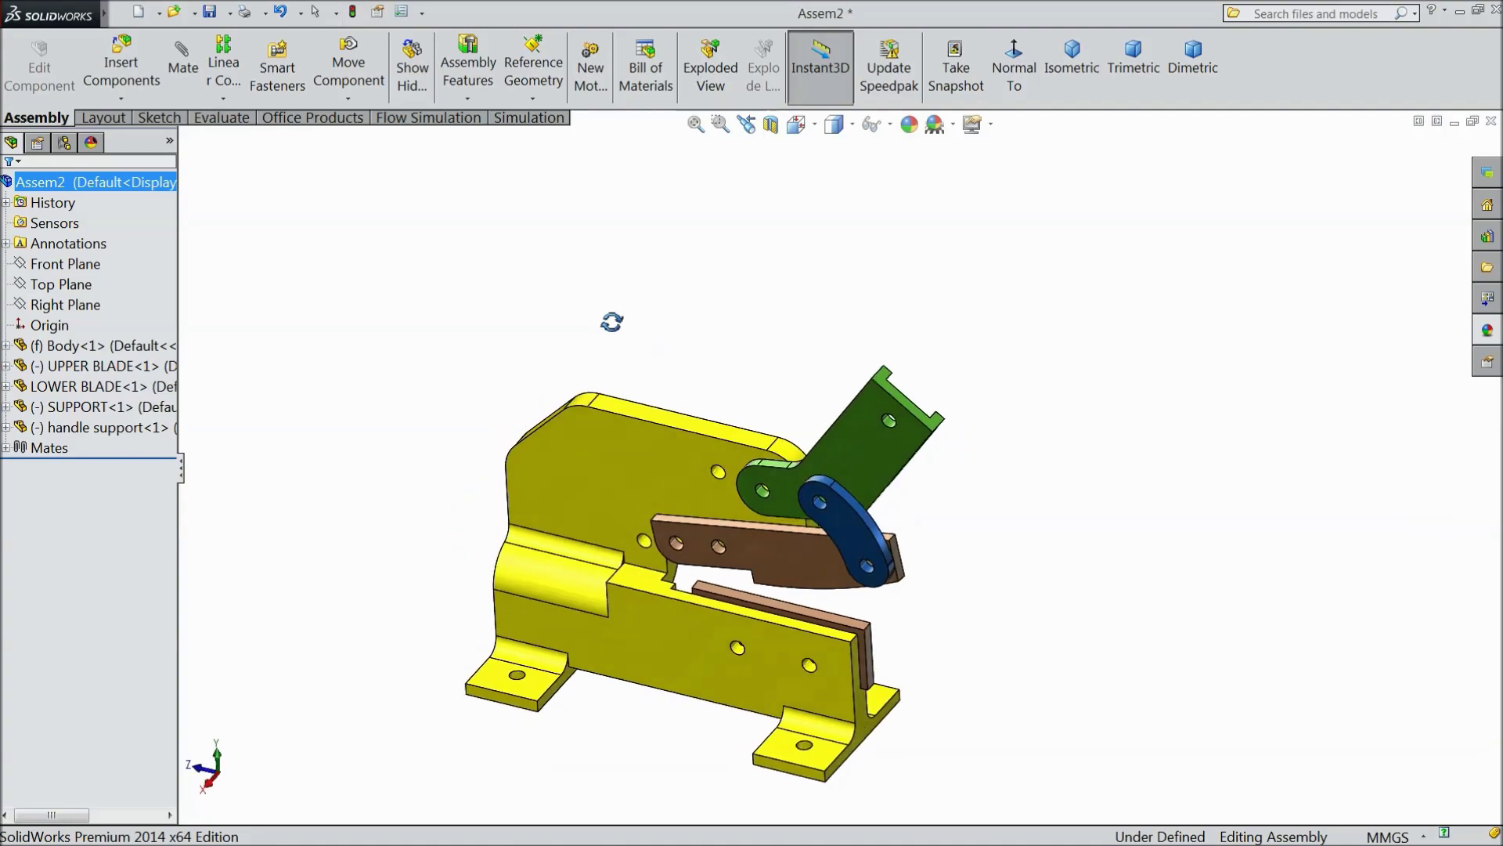
scroll(767, 501, down, 3)
click(892, 303)
drag(892, 304, 942, 402)
middle_drag(941, 402, 923, 527)
drag(787, 533, 784, 473)
middle_drag(881, 494, 950, 502)
Step: Insert the handle part and place it beside the handle support
click(121, 69)
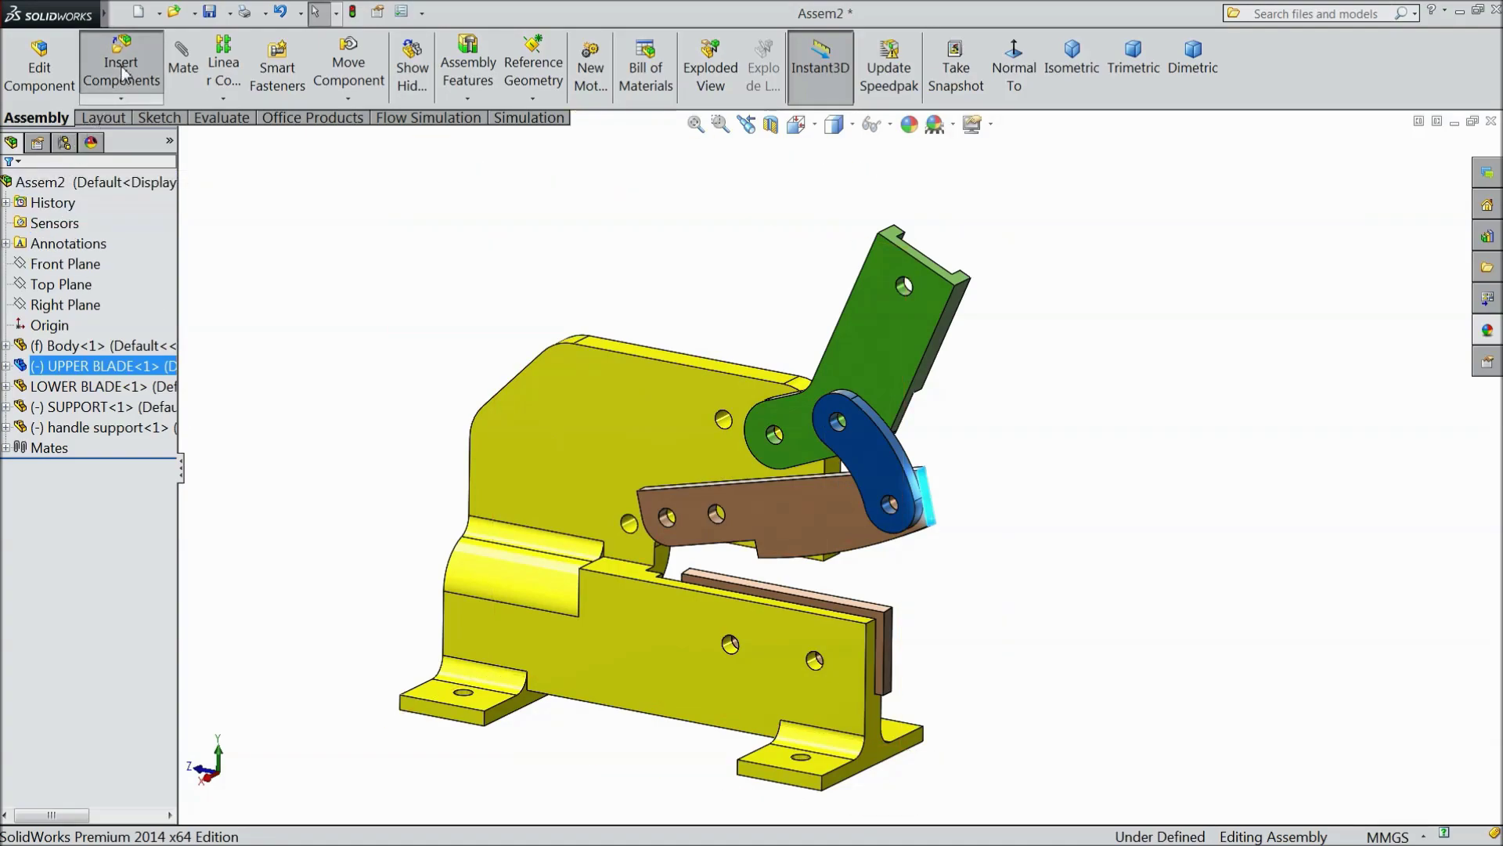
click(84, 571)
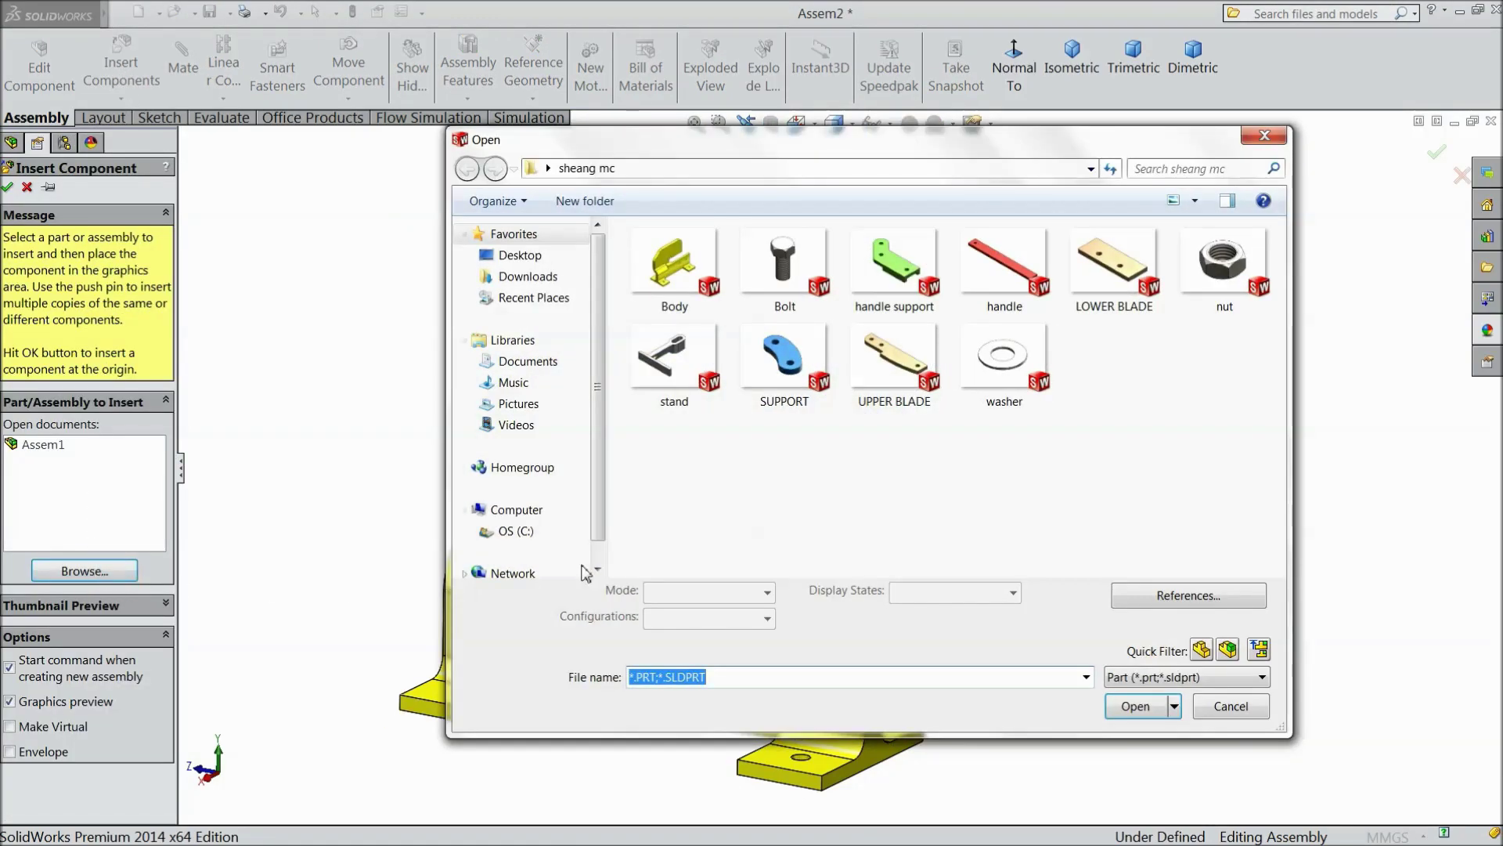
click(1005, 266)
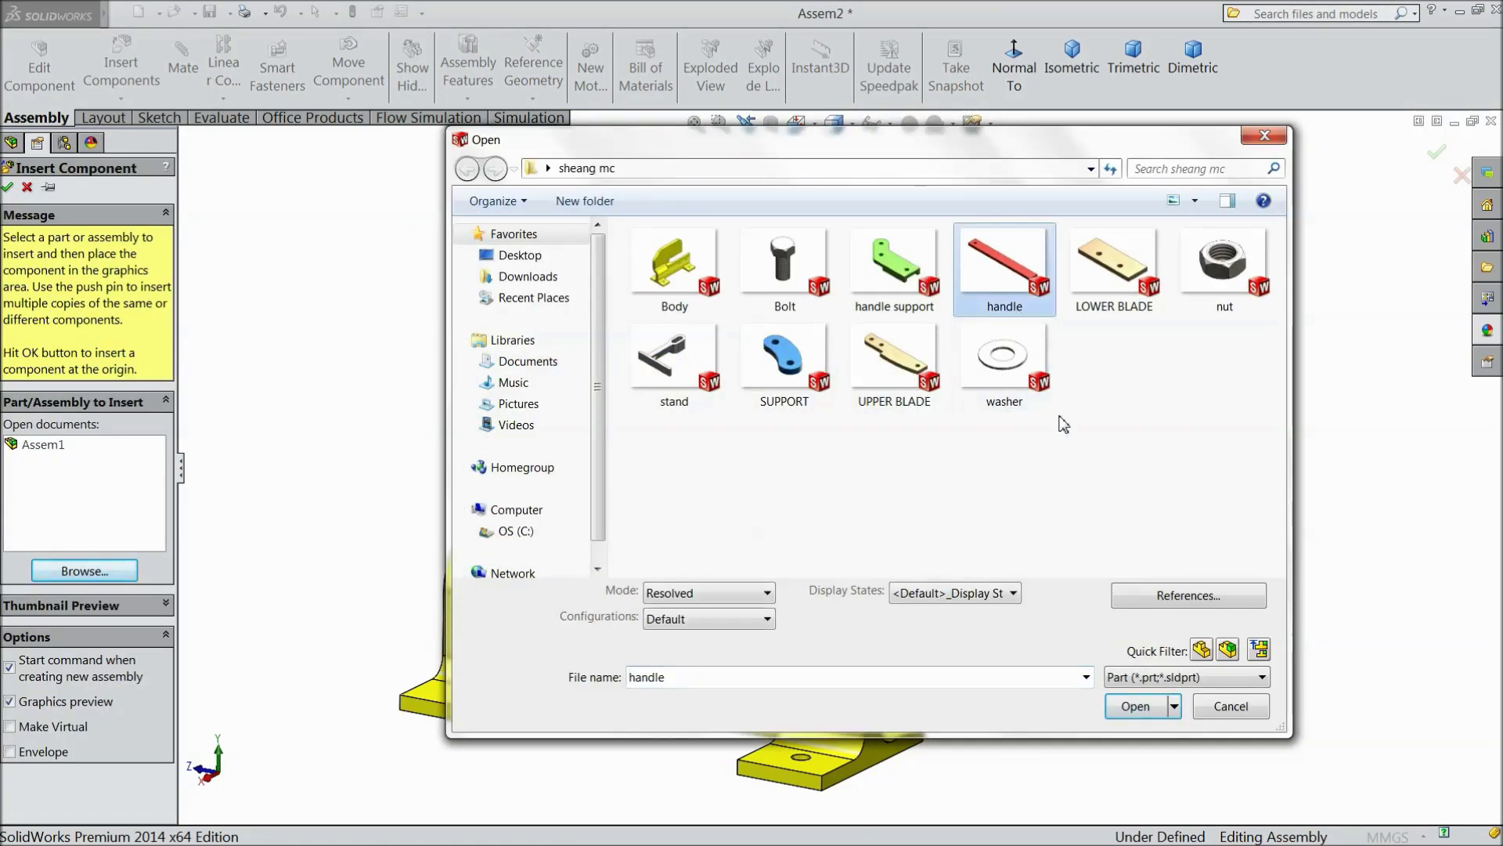
click(1139, 706)
click(1083, 346)
Step: Rotate the handle freely until it stands steeply, with its holed end down and its broad face roughly parallel to the handle support
click(348, 98)
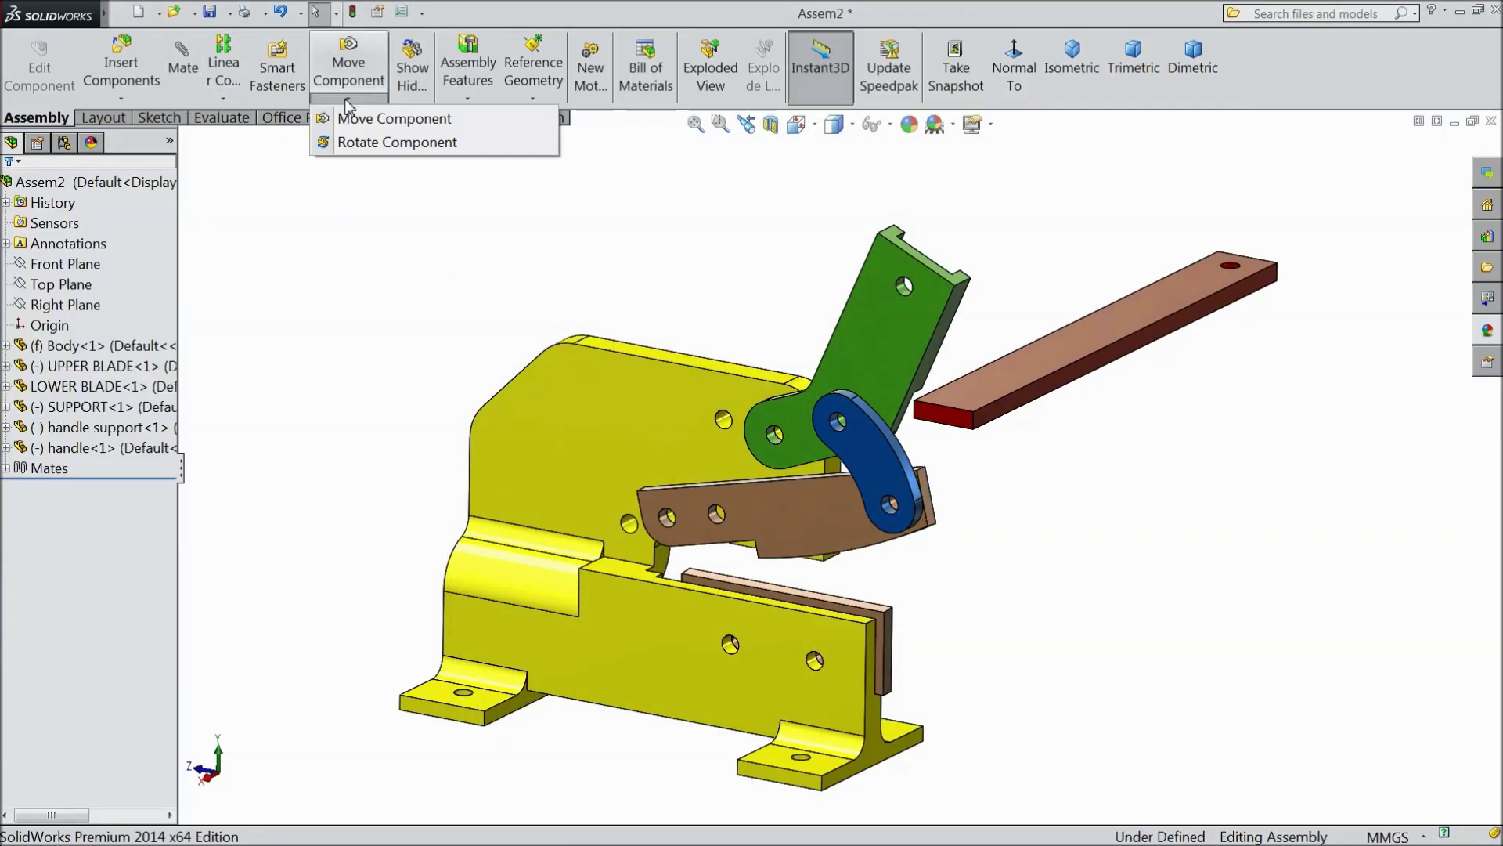
click(395, 141)
drag(999, 391, 1049, 278)
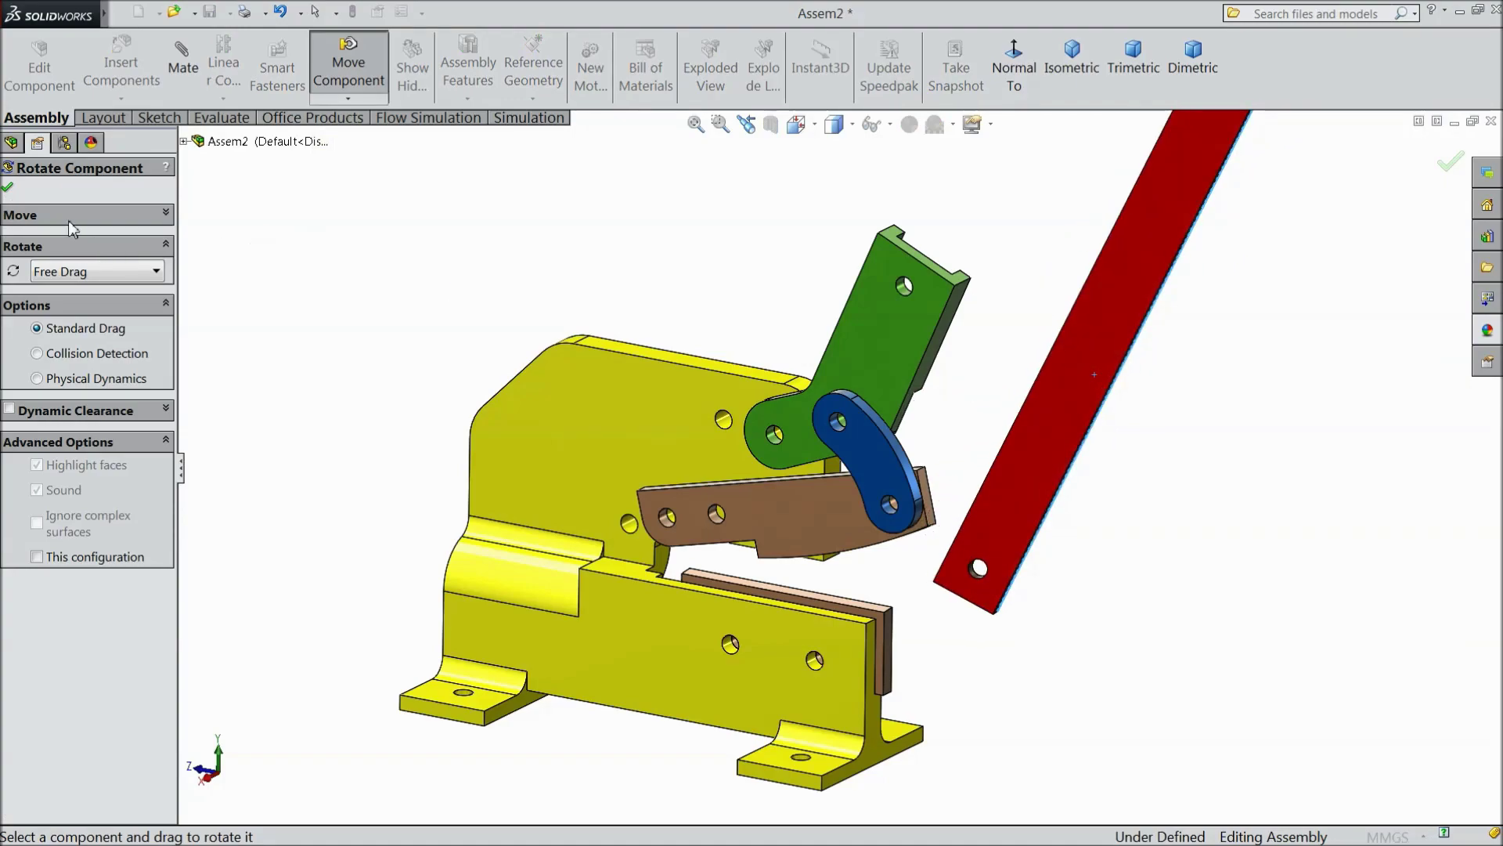
click(9, 189)
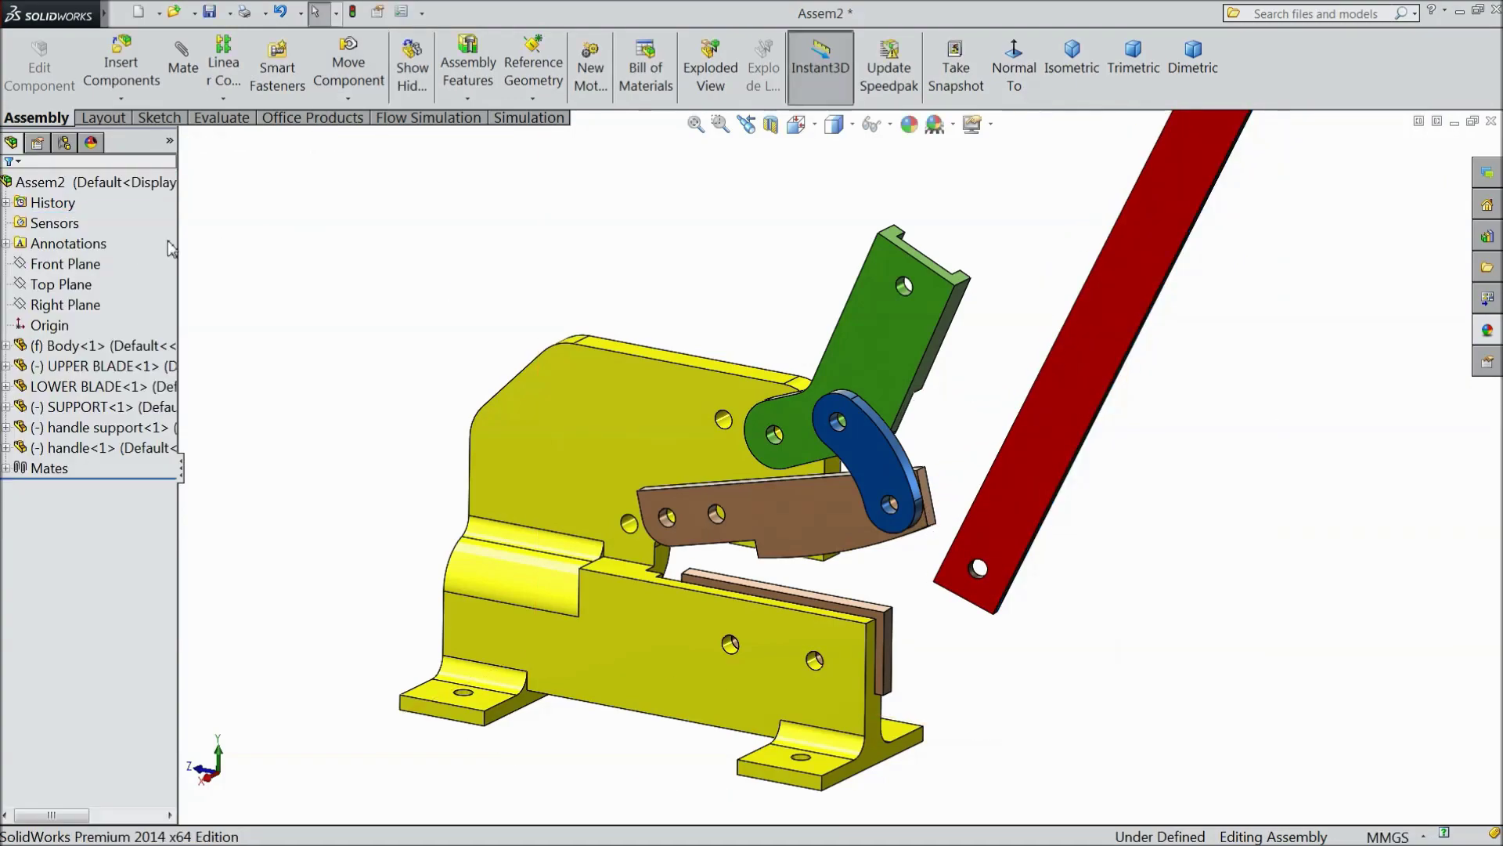
Step: Add a coincident mate between the handle's broad front face and the recessed channel face of the handle support
click(182, 76)
middle_drag(966, 370, 910, 435)
click(921, 303)
click(913, 449)
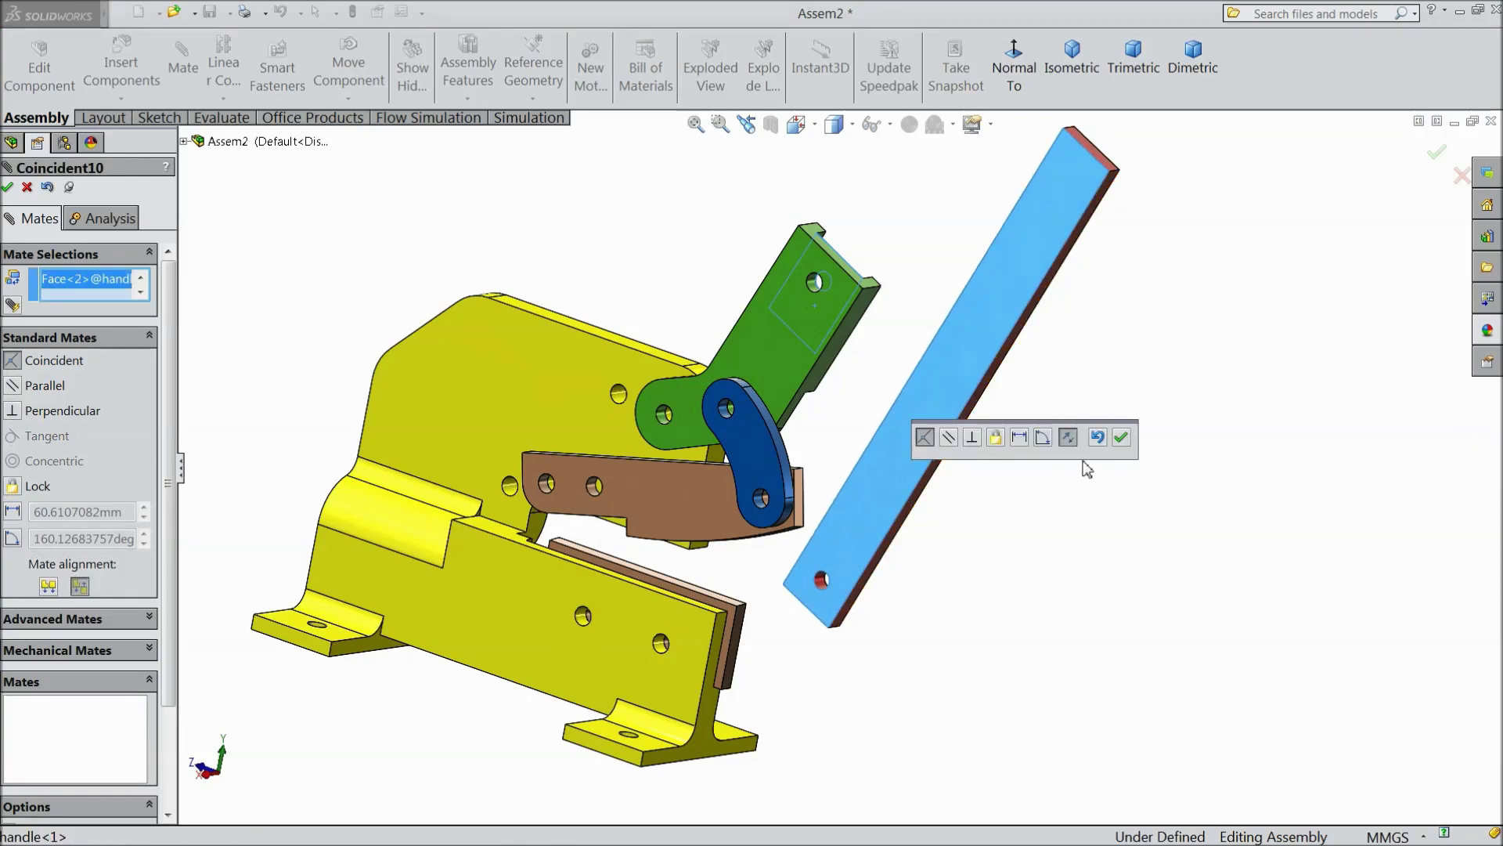
click(1122, 437)
Step: Add a concentric mate between the handle support's upper hole and the hole at the handle's end
scroll(870, 345, down, 4)
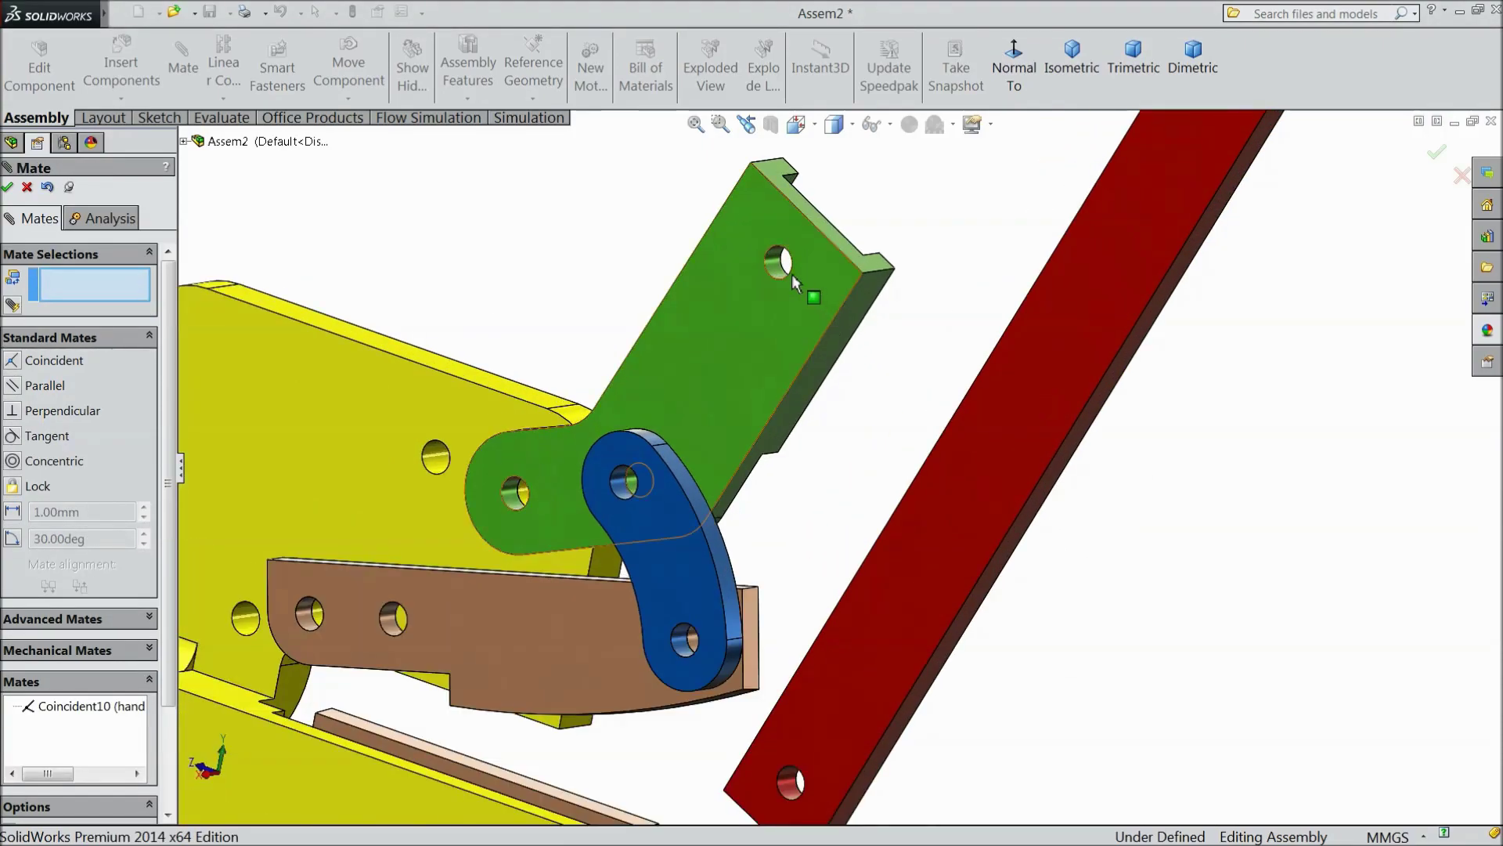
click(775, 268)
scroll(791, 430, up, 3)
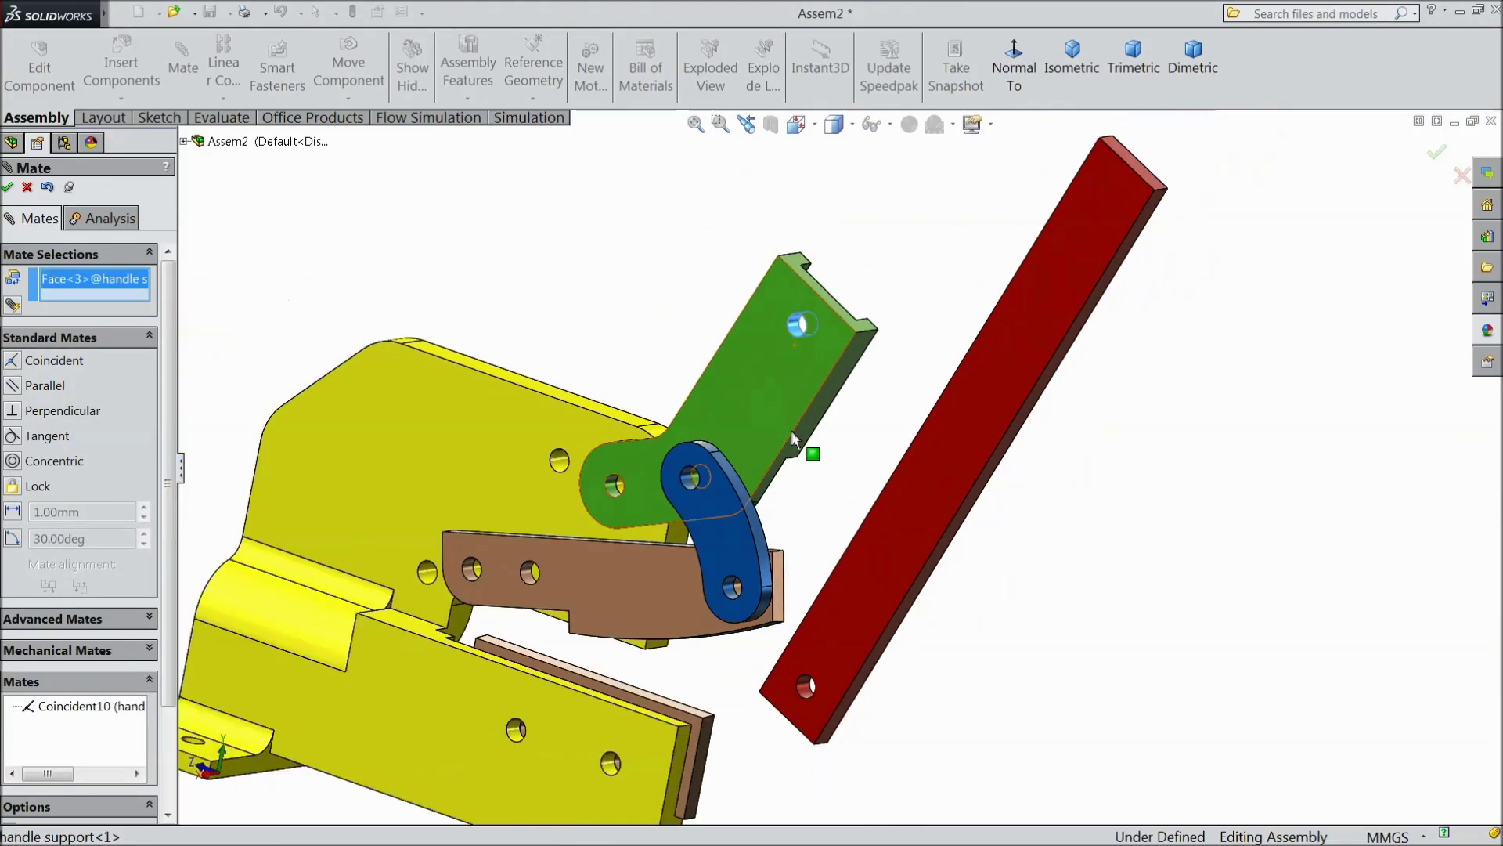
scroll(816, 660, down, 3)
click(797, 689)
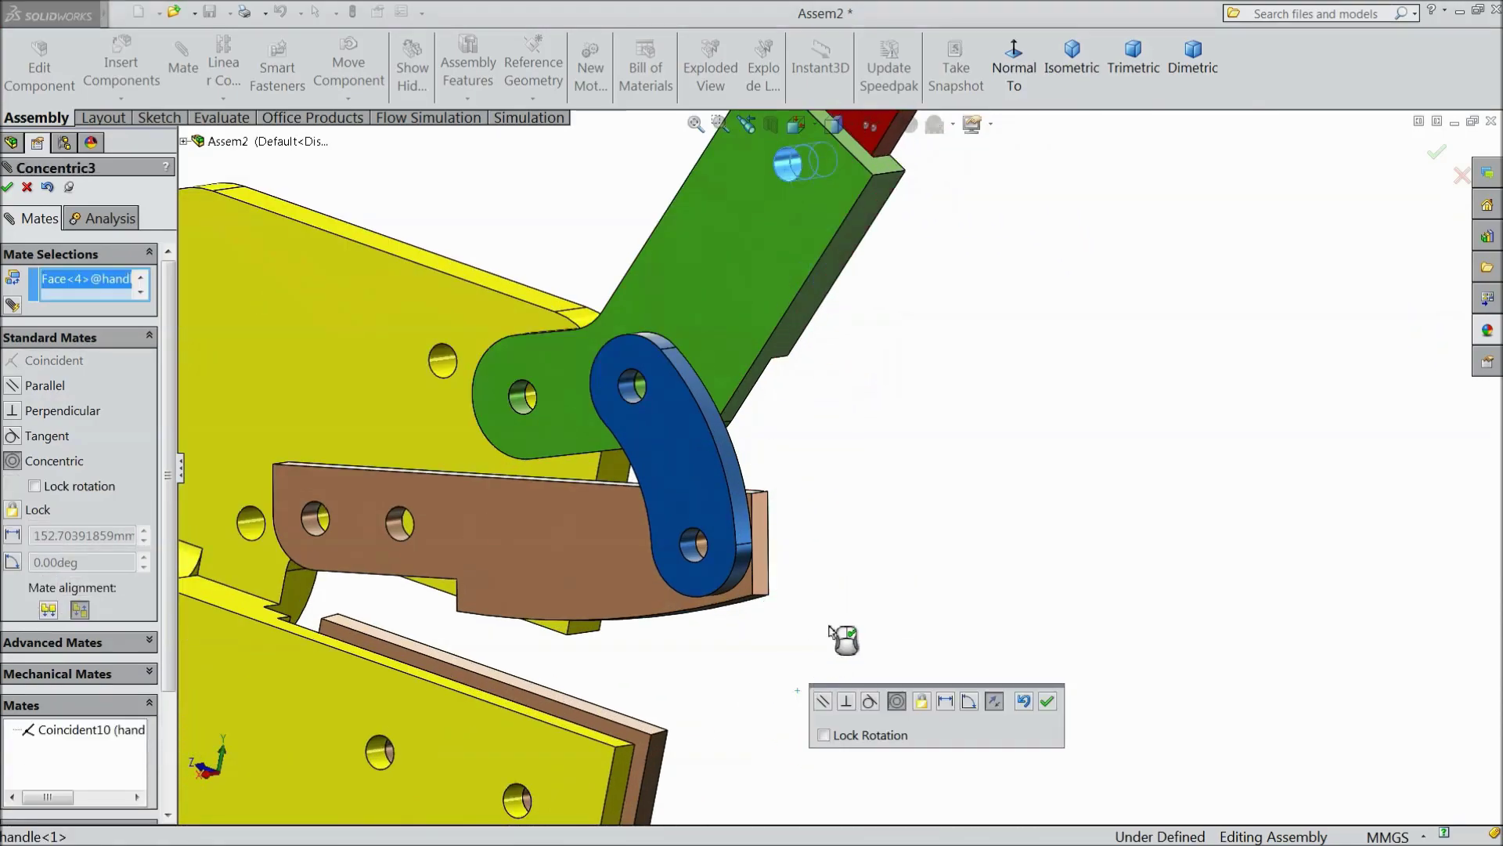
click(1047, 701)
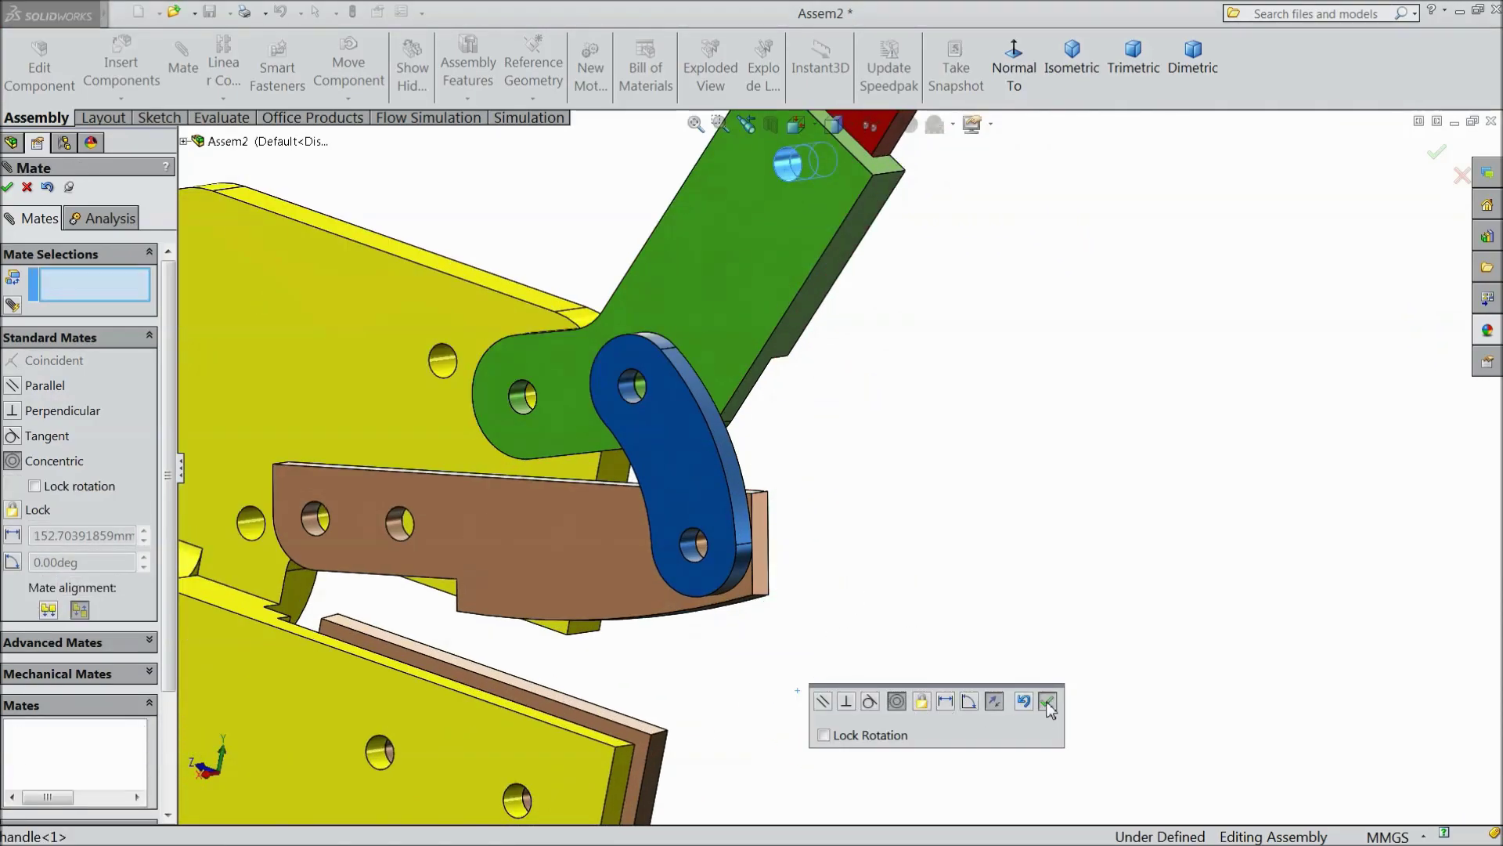
scroll(884, 525, up, 5)
Step: Add a parallel mate between the handle's long narrow side face and the inner side wall of the handle support's channel
middle_drag(913, 380, 950, 409)
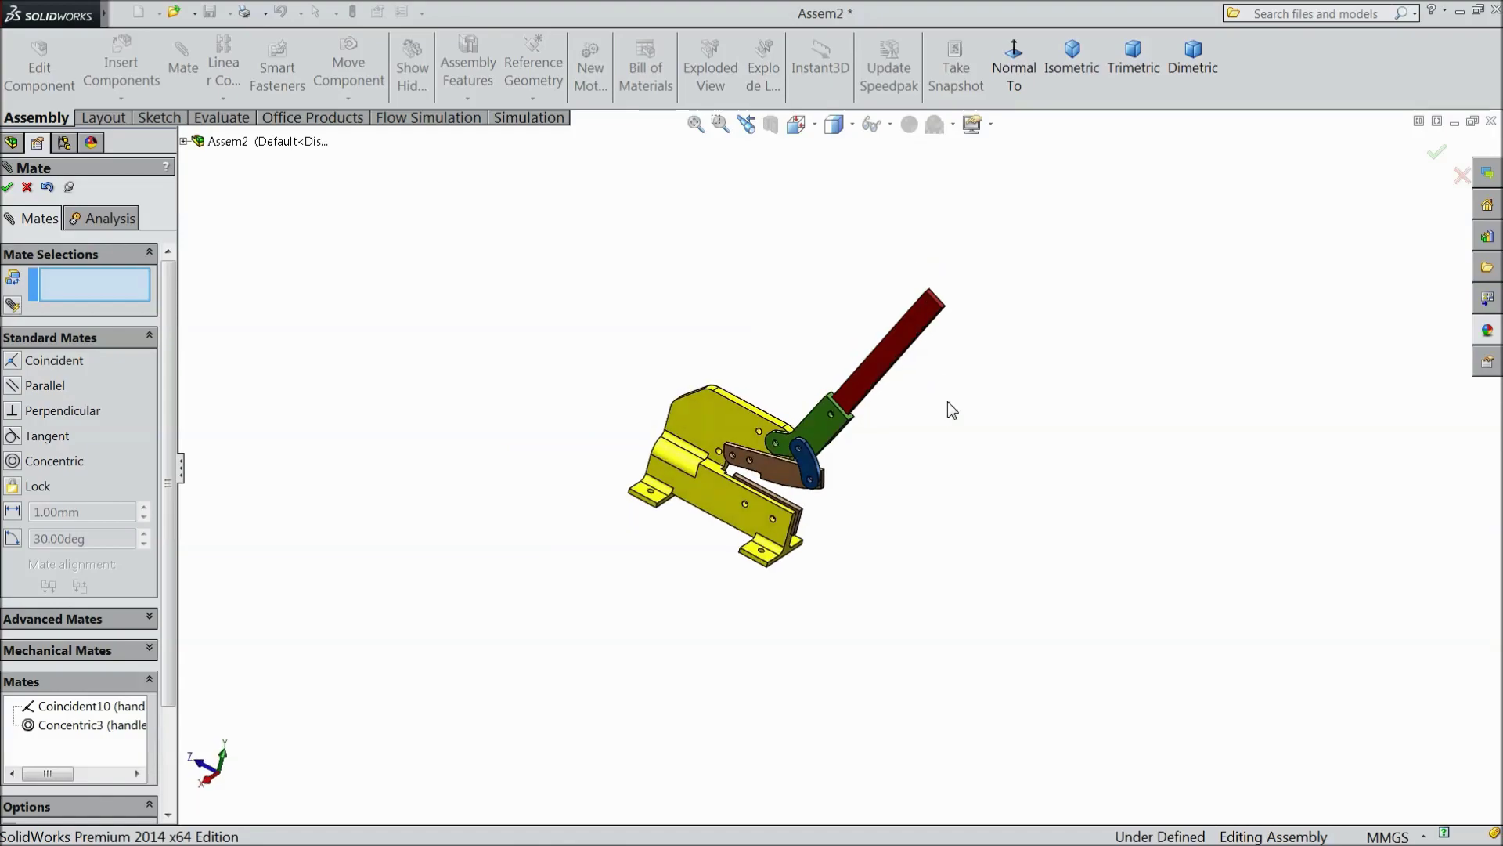
scroll(858, 398, down, 4)
drag(924, 326, 990, 372)
middle_drag(990, 373, 838, 494)
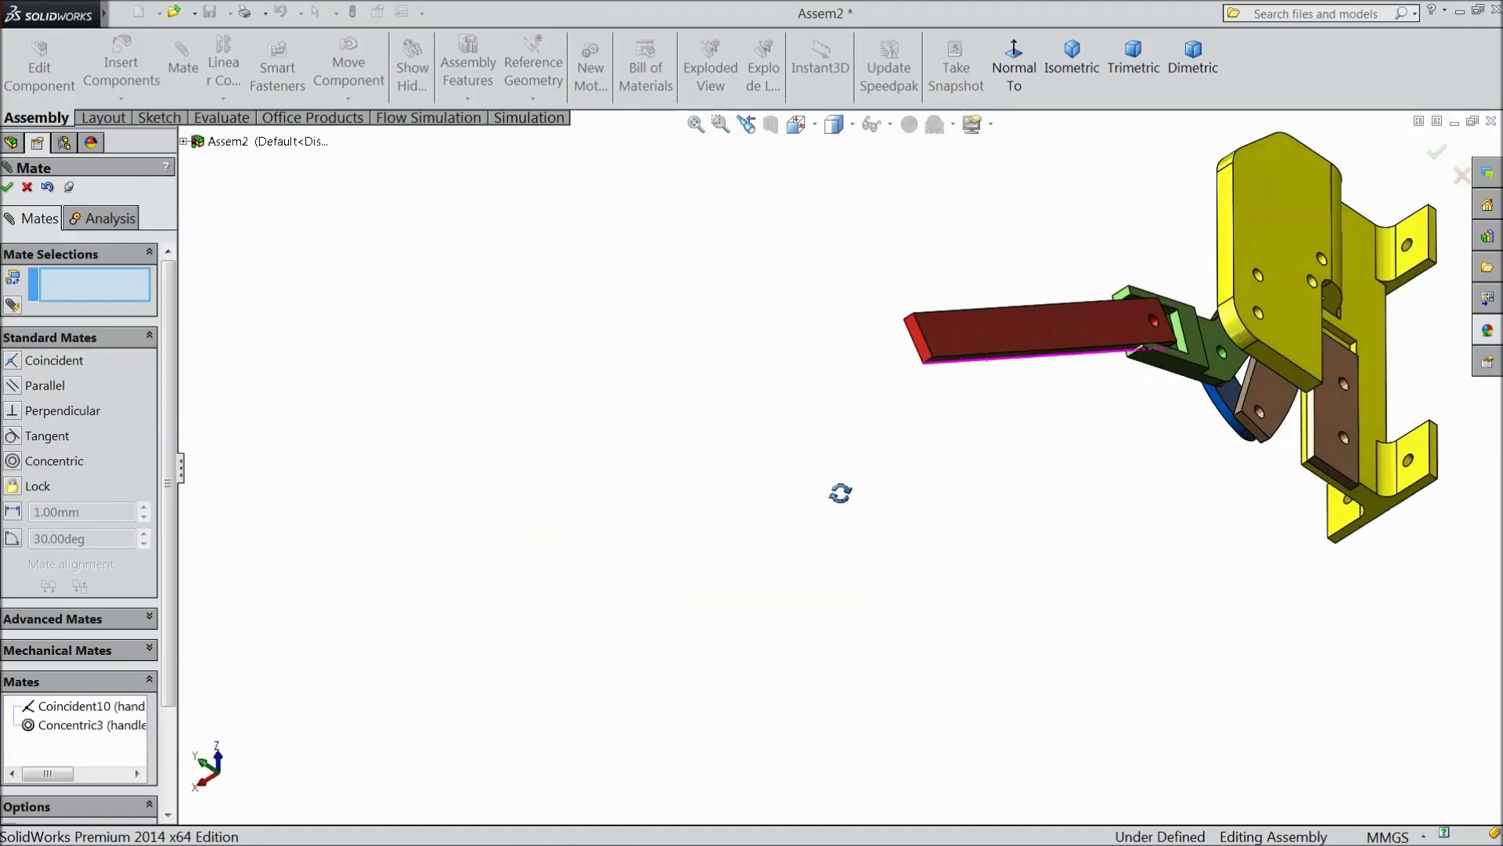
scroll(1175, 321, down, 5)
middle_drag(971, 265, 846, 330)
click(905, 396)
scroll(909, 365, down, 2)
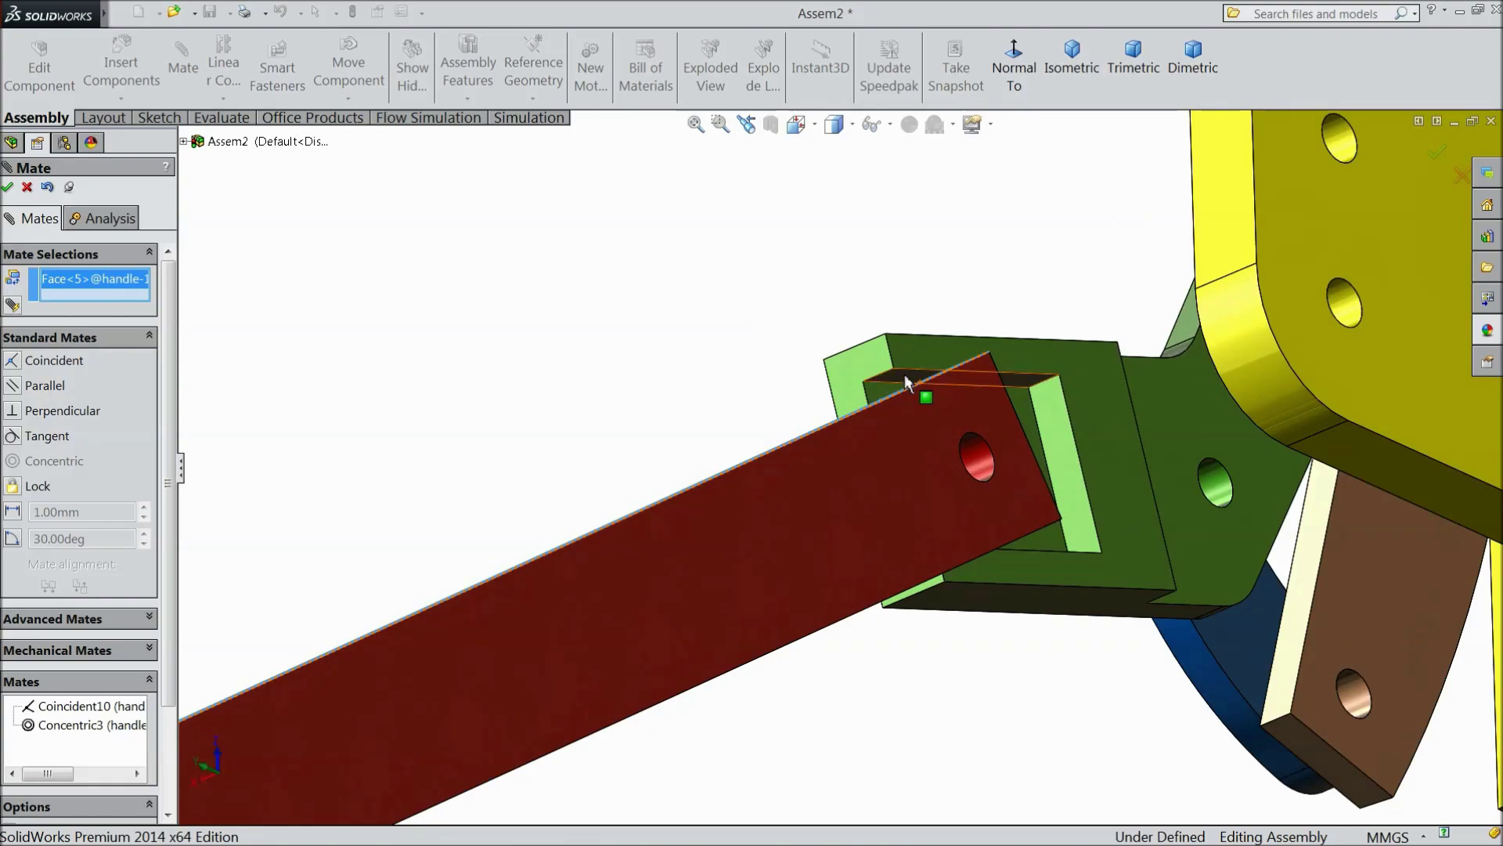
click(905, 381)
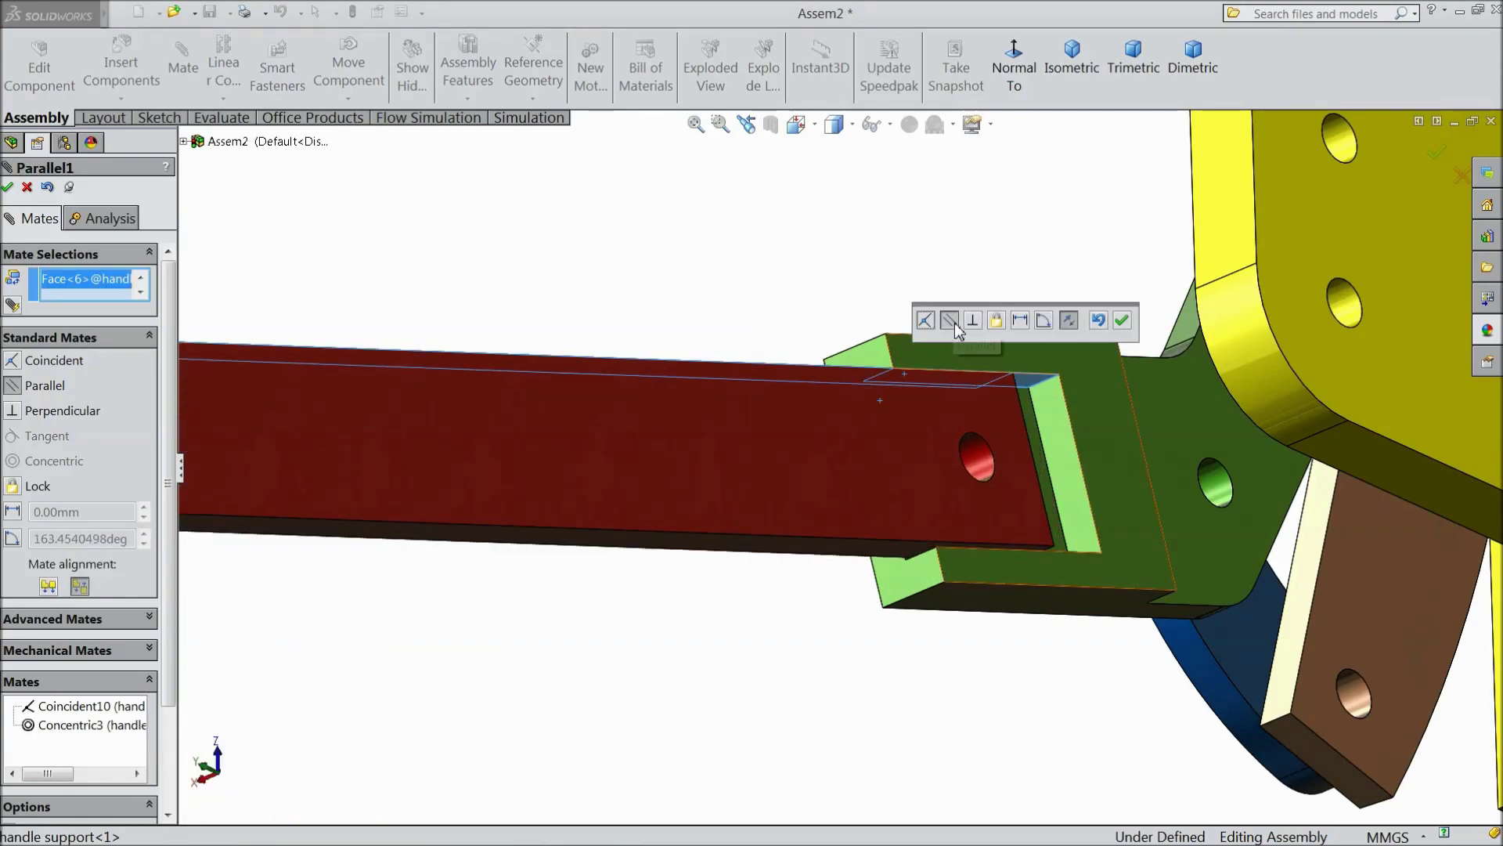
click(1122, 319)
scroll(766, 392, up, 8)
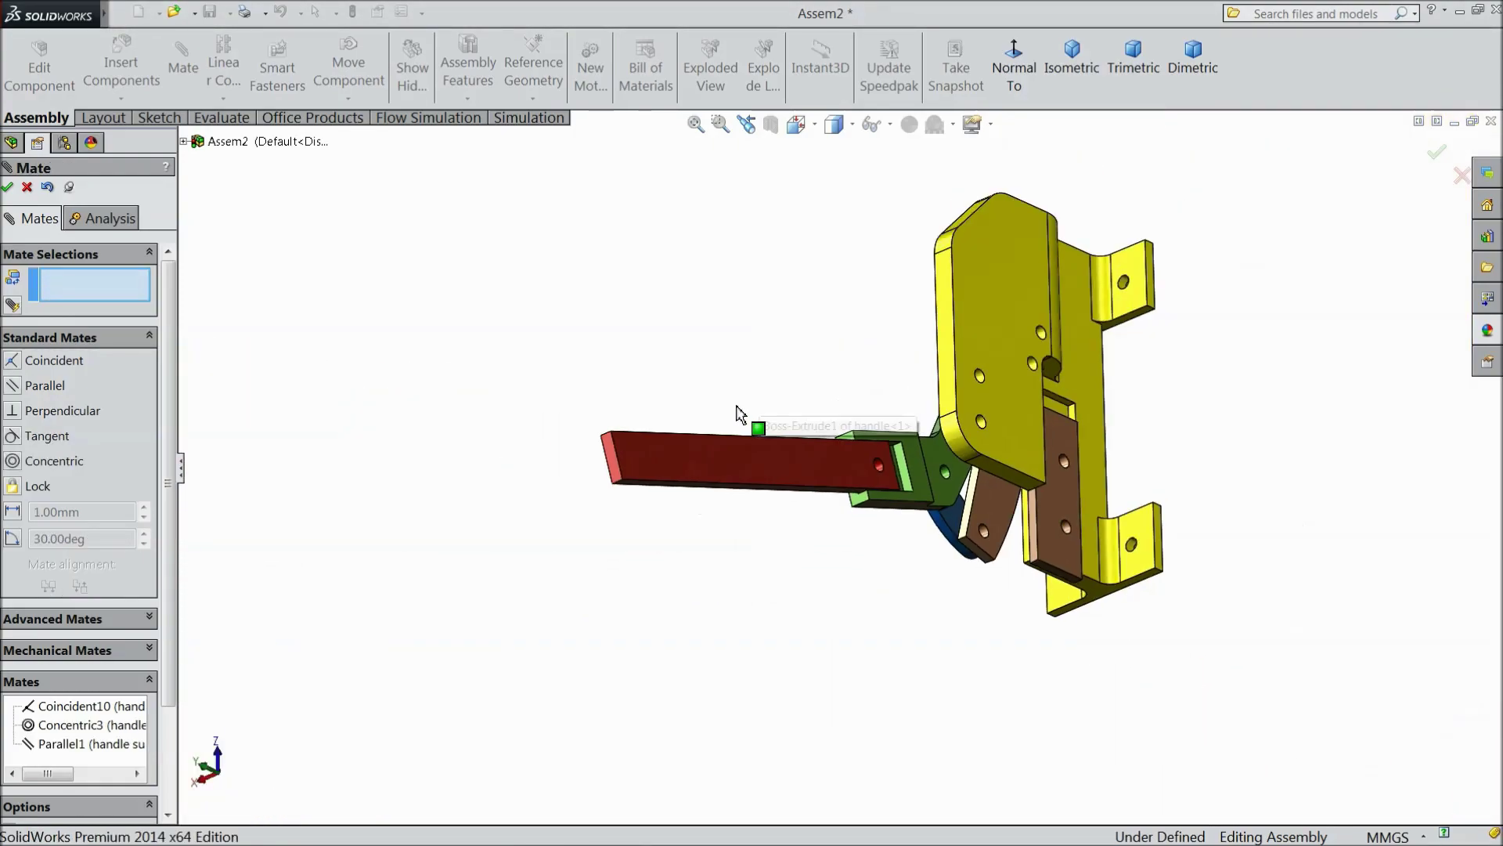
Step: Swing the handle down and back up to exercise the linkage, leave it raised, and finish mating
middle_drag(695, 499, 877, 359)
scroll(898, 423, down, 2)
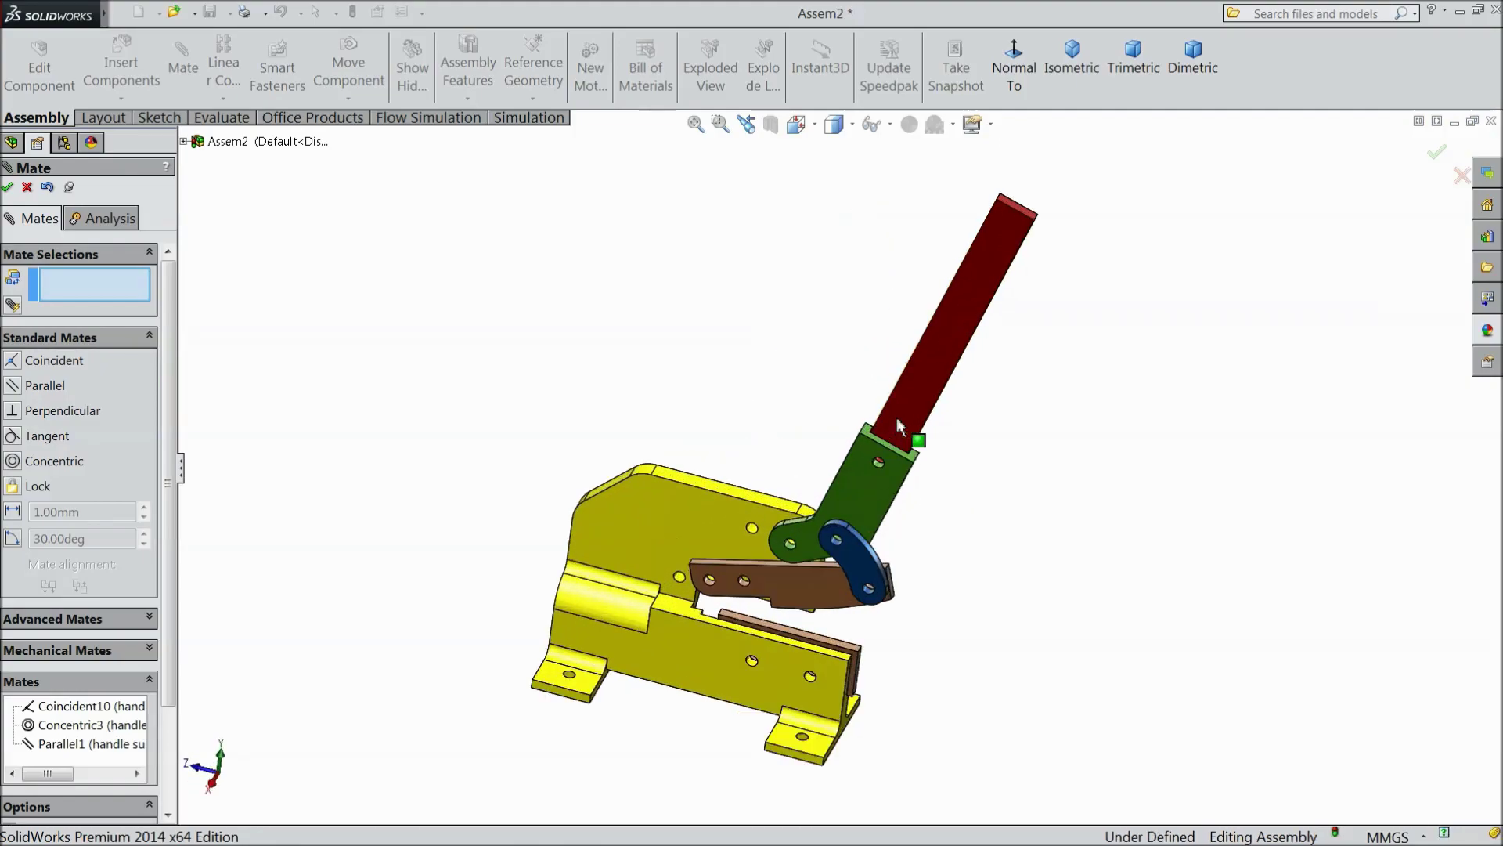
drag(955, 307, 999, 364)
middle_drag(1024, 426, 1000, 415)
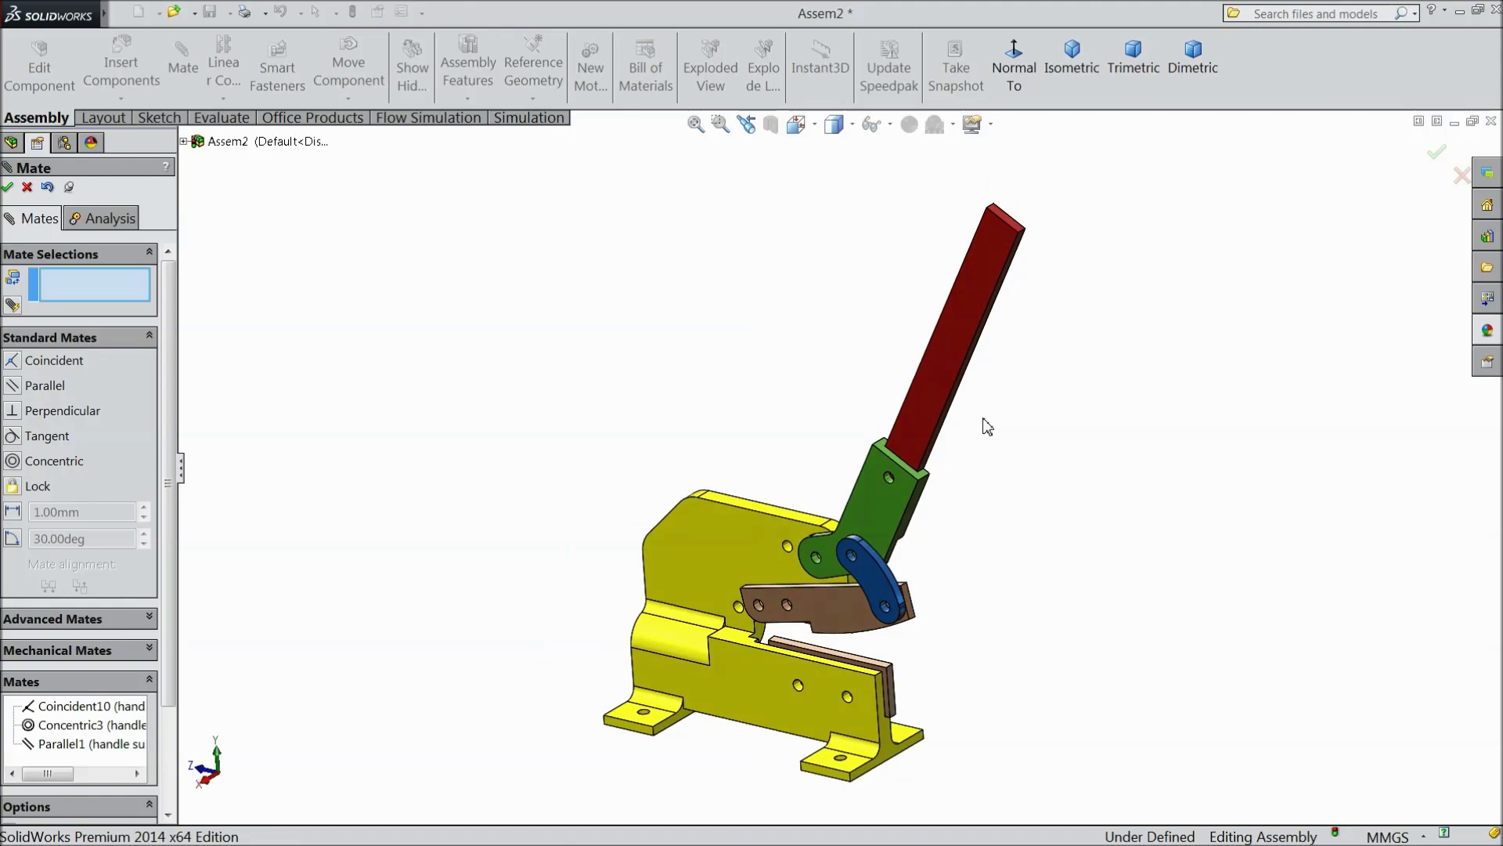
scroll(983, 417, down, 1)
drag(911, 384, 939, 332)
scroll(952, 465, up, 2)
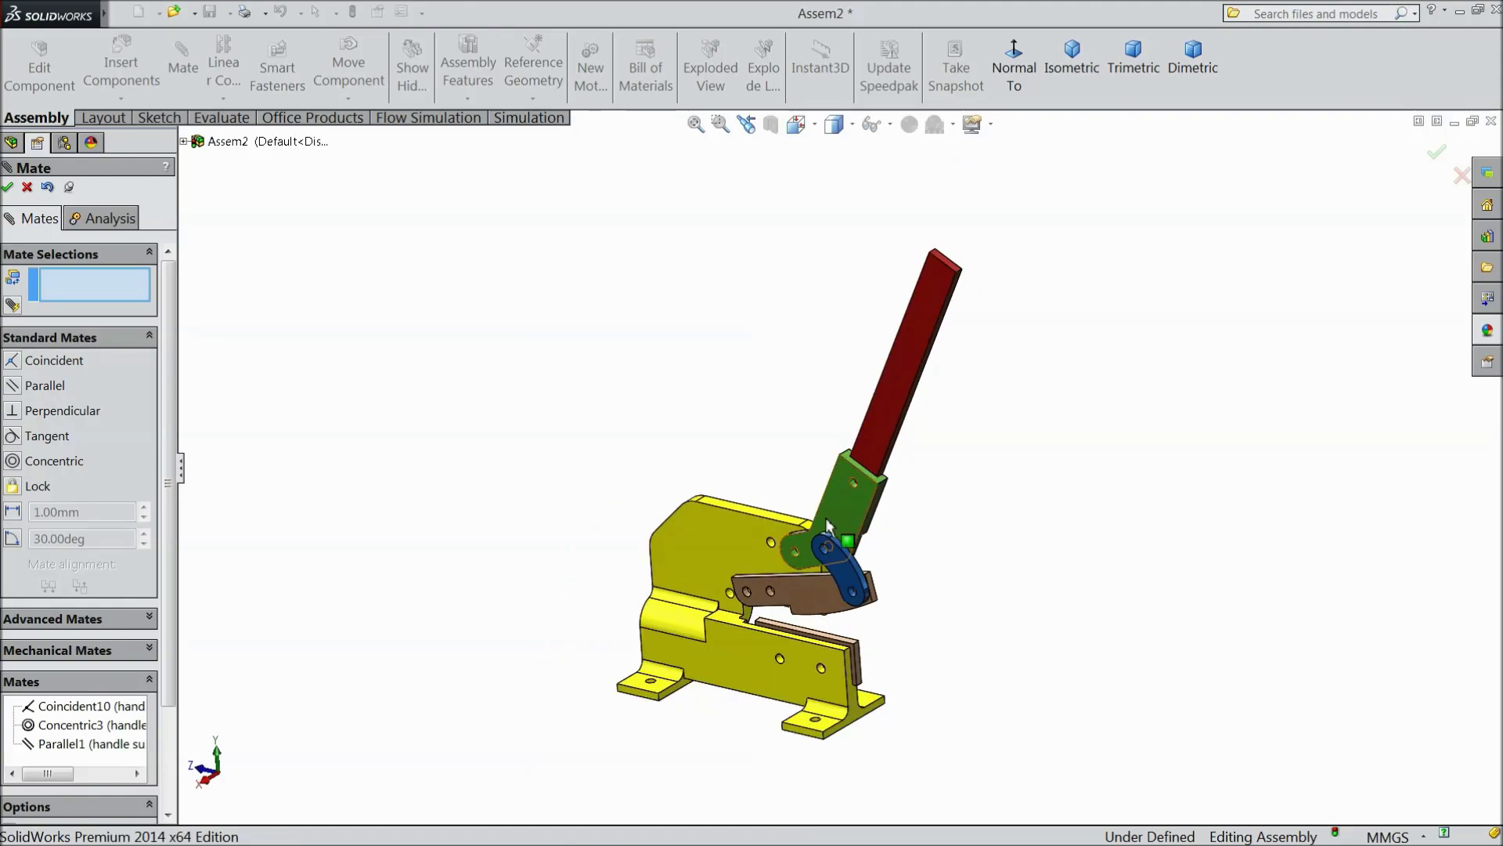
scroll(827, 548, down, 1)
click(7, 187)
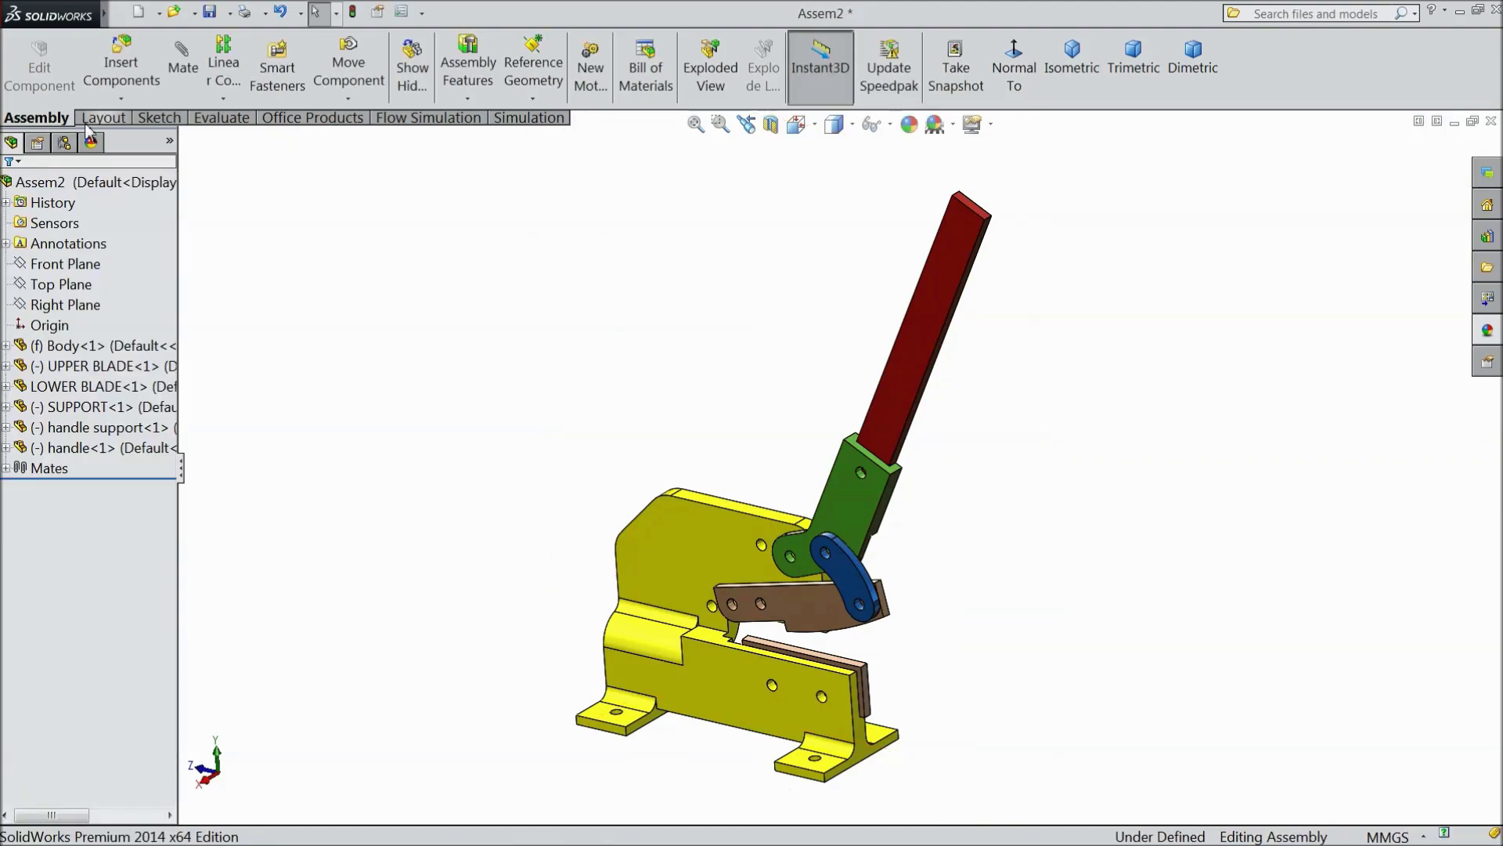
Step: Insert the stand part and place it above the body, away from the handle
click(121, 69)
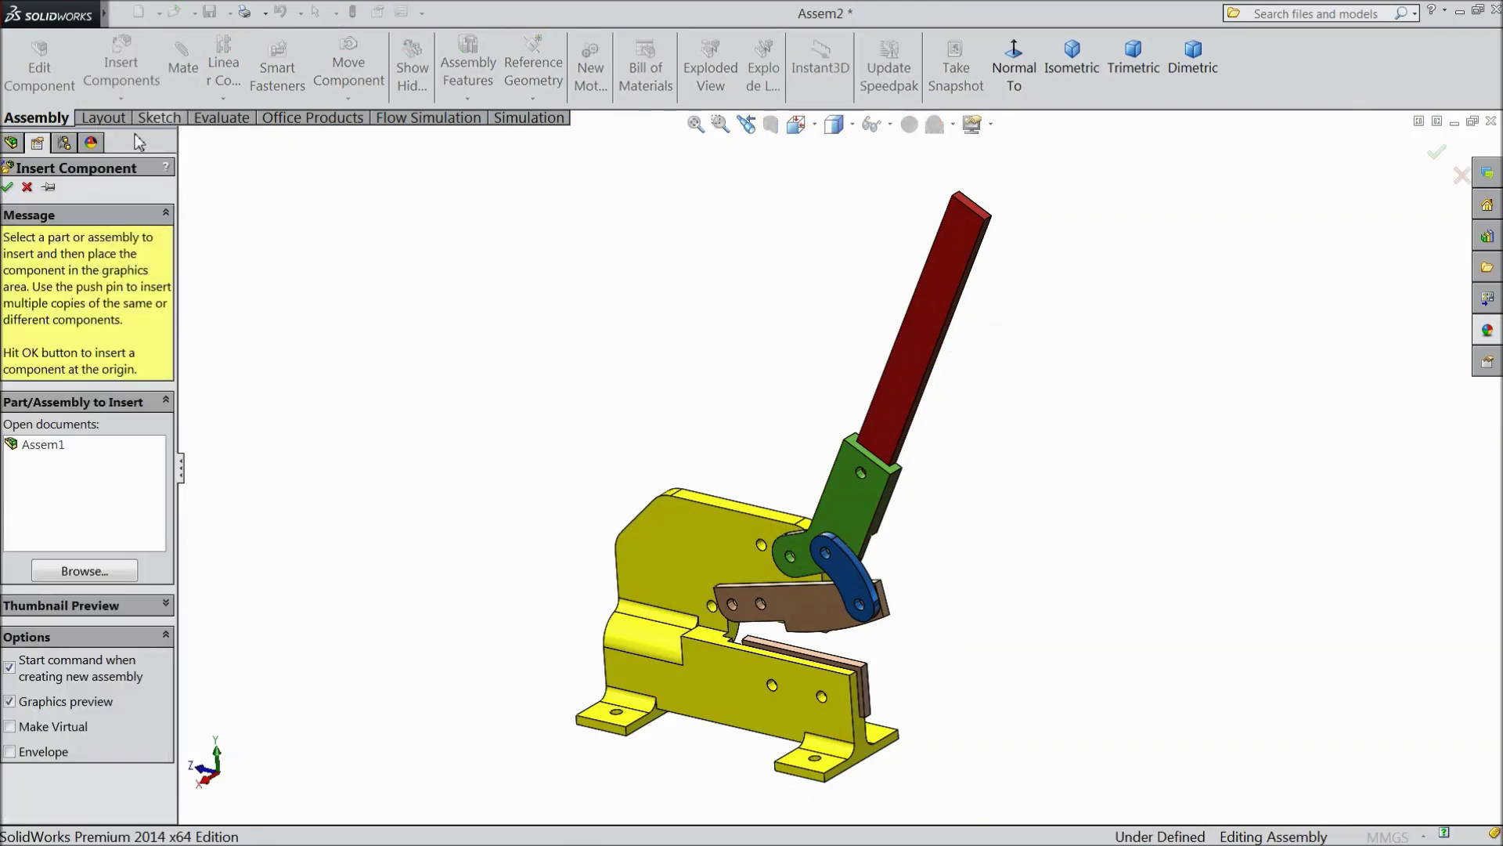
click(84, 571)
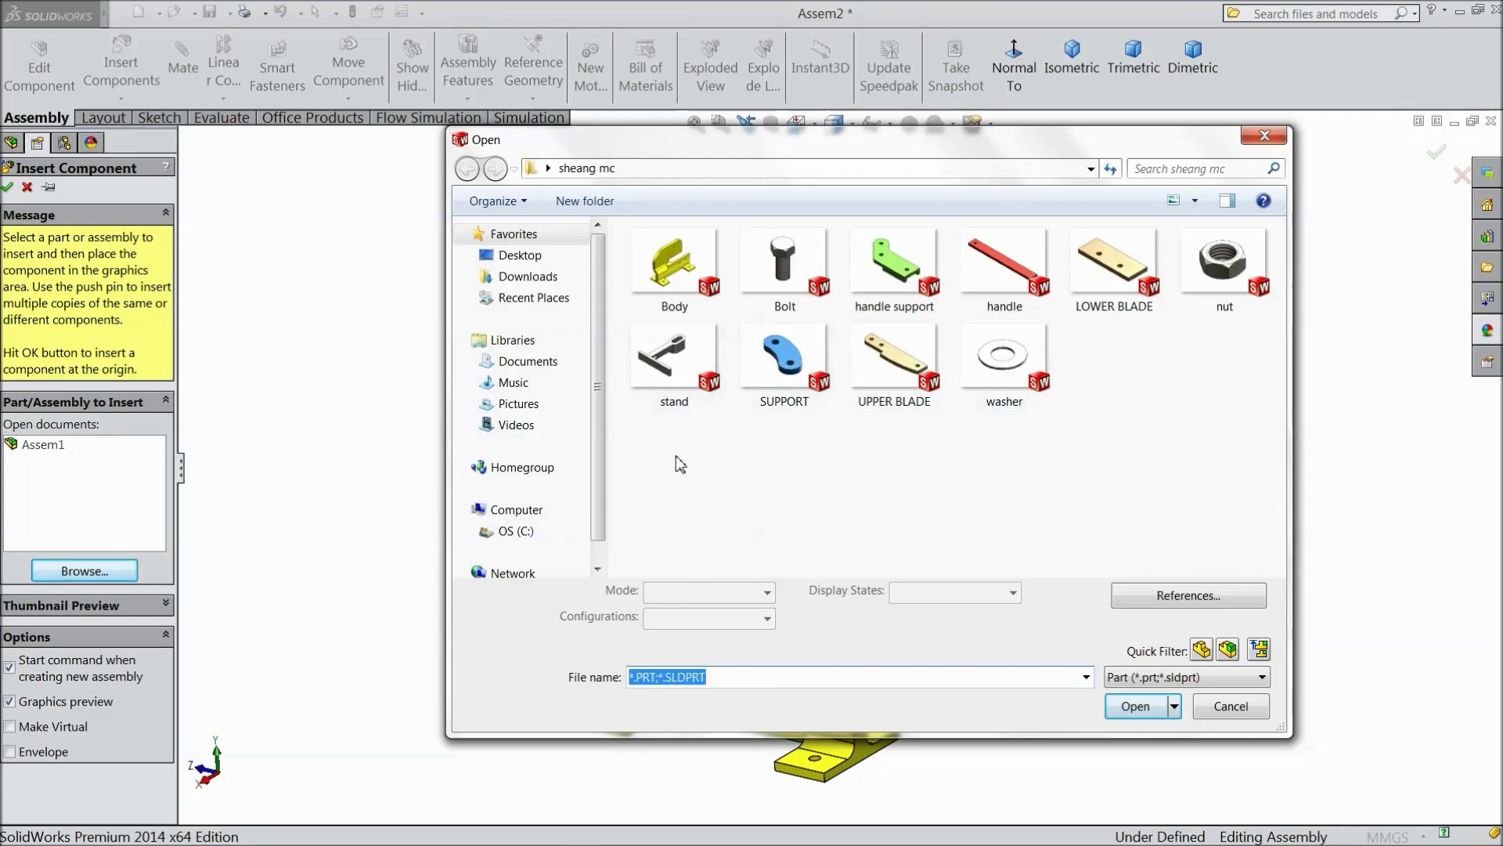
click(663, 372)
click(1135, 705)
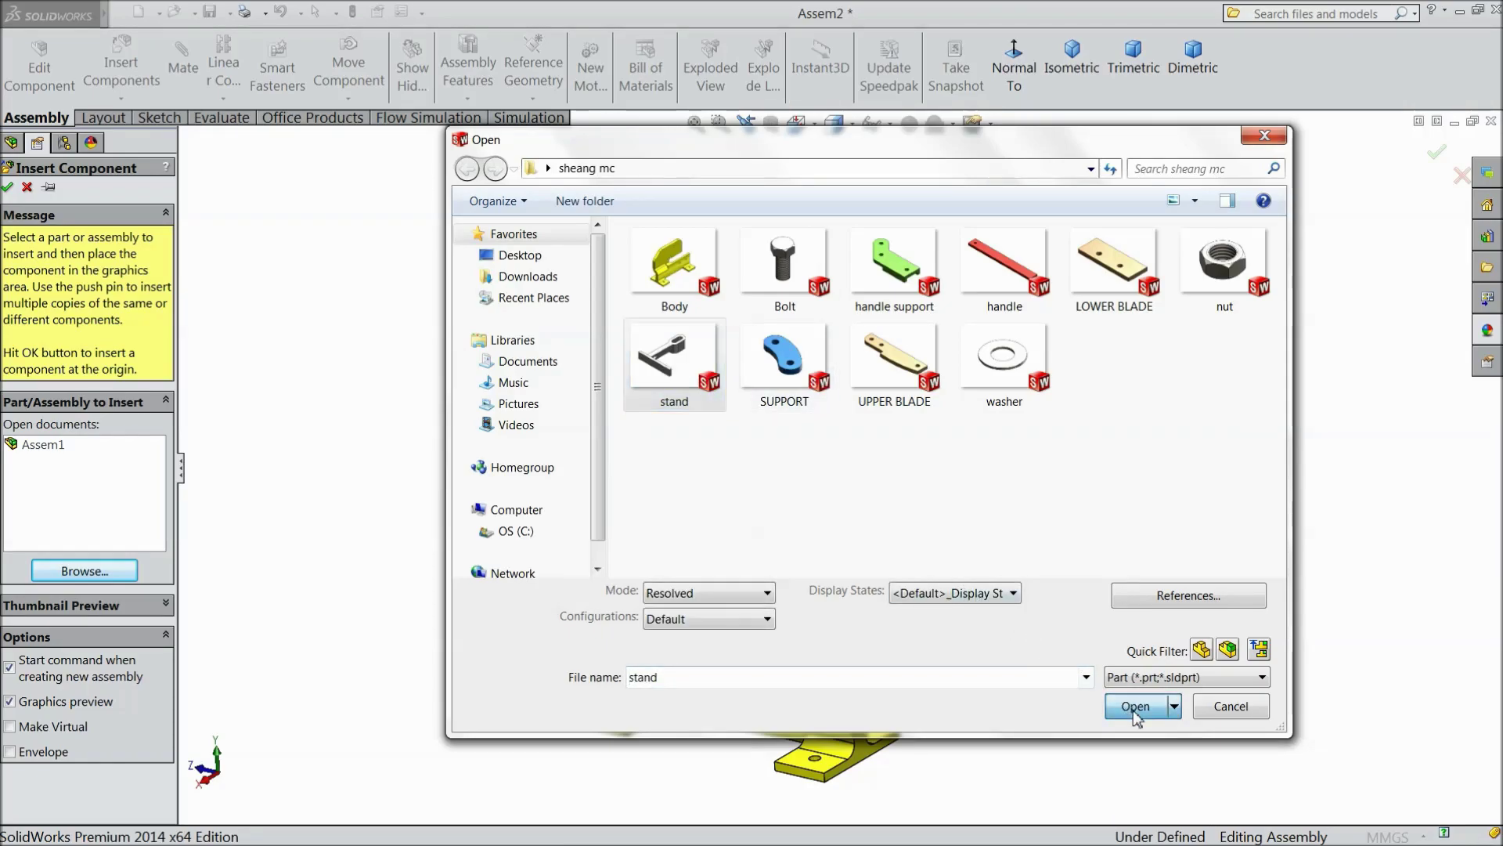
click(661, 380)
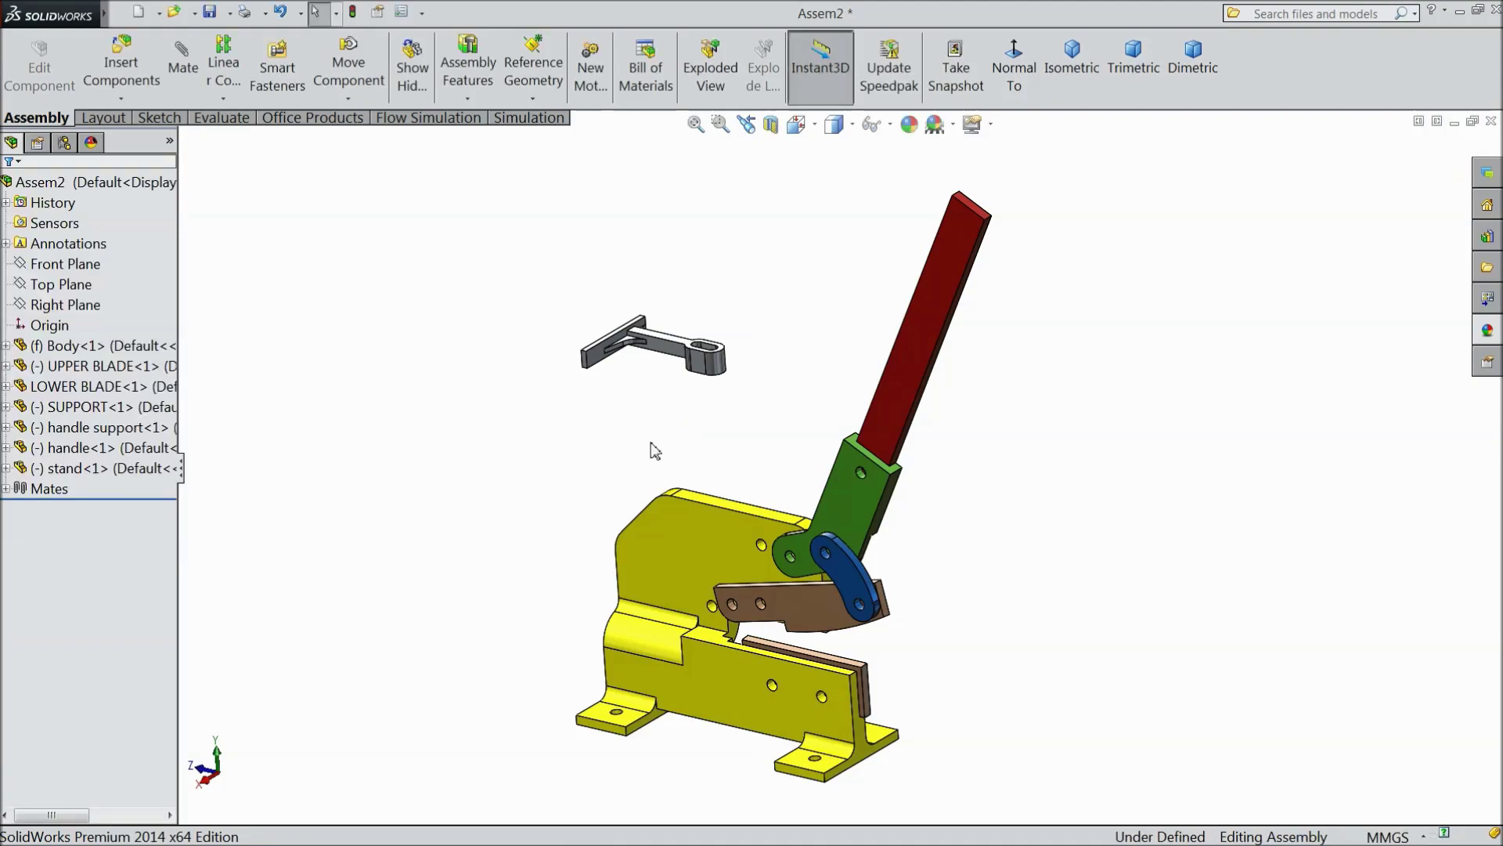
Step: Insert the Assem1 bolt-and-washer subassembly and place it beside the support's lower hole
scroll(860, 543, down, 3)
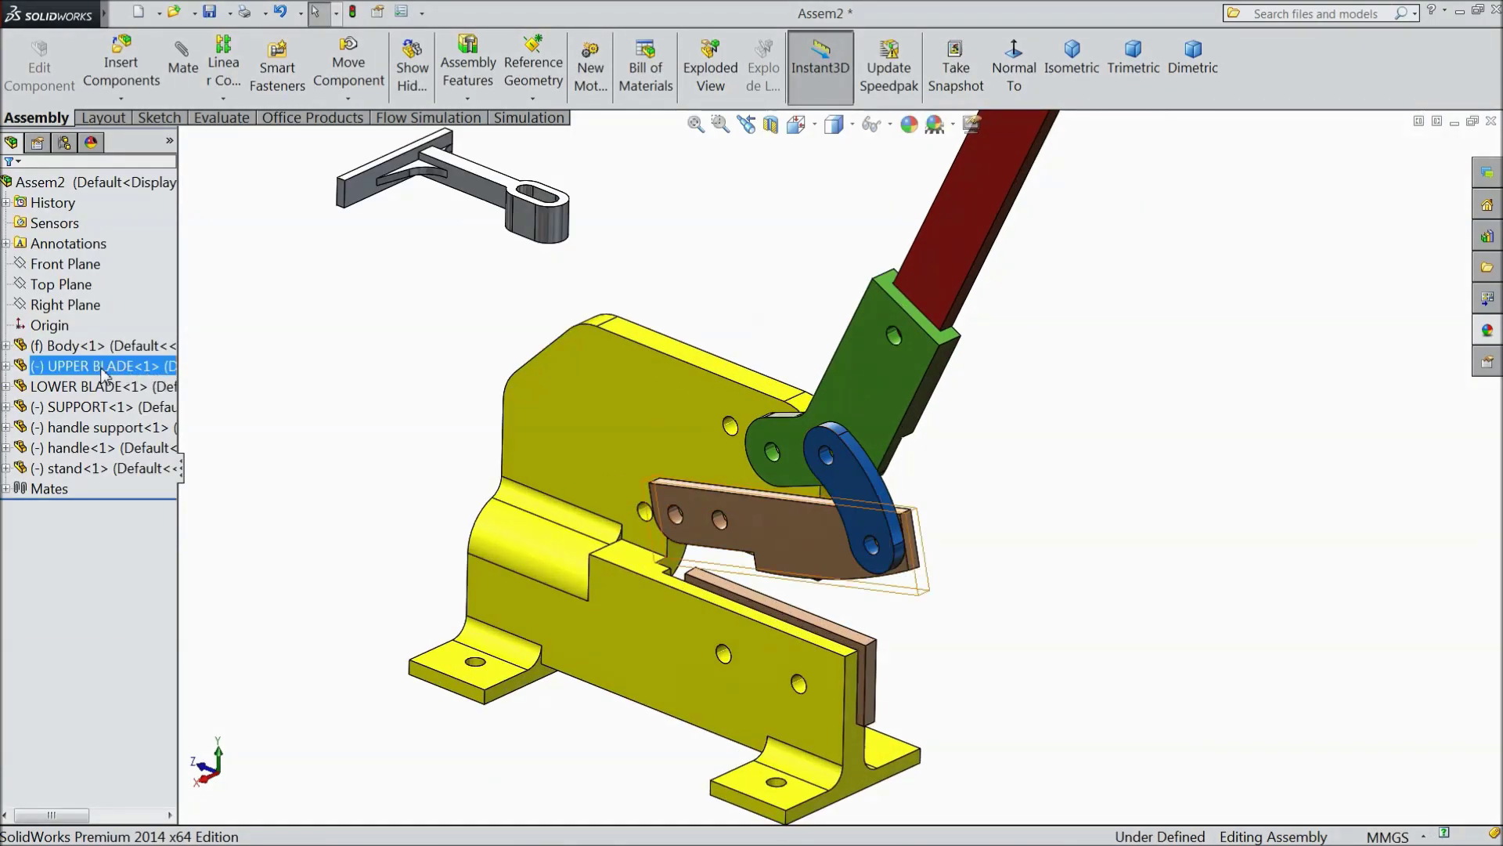
click(135, 61)
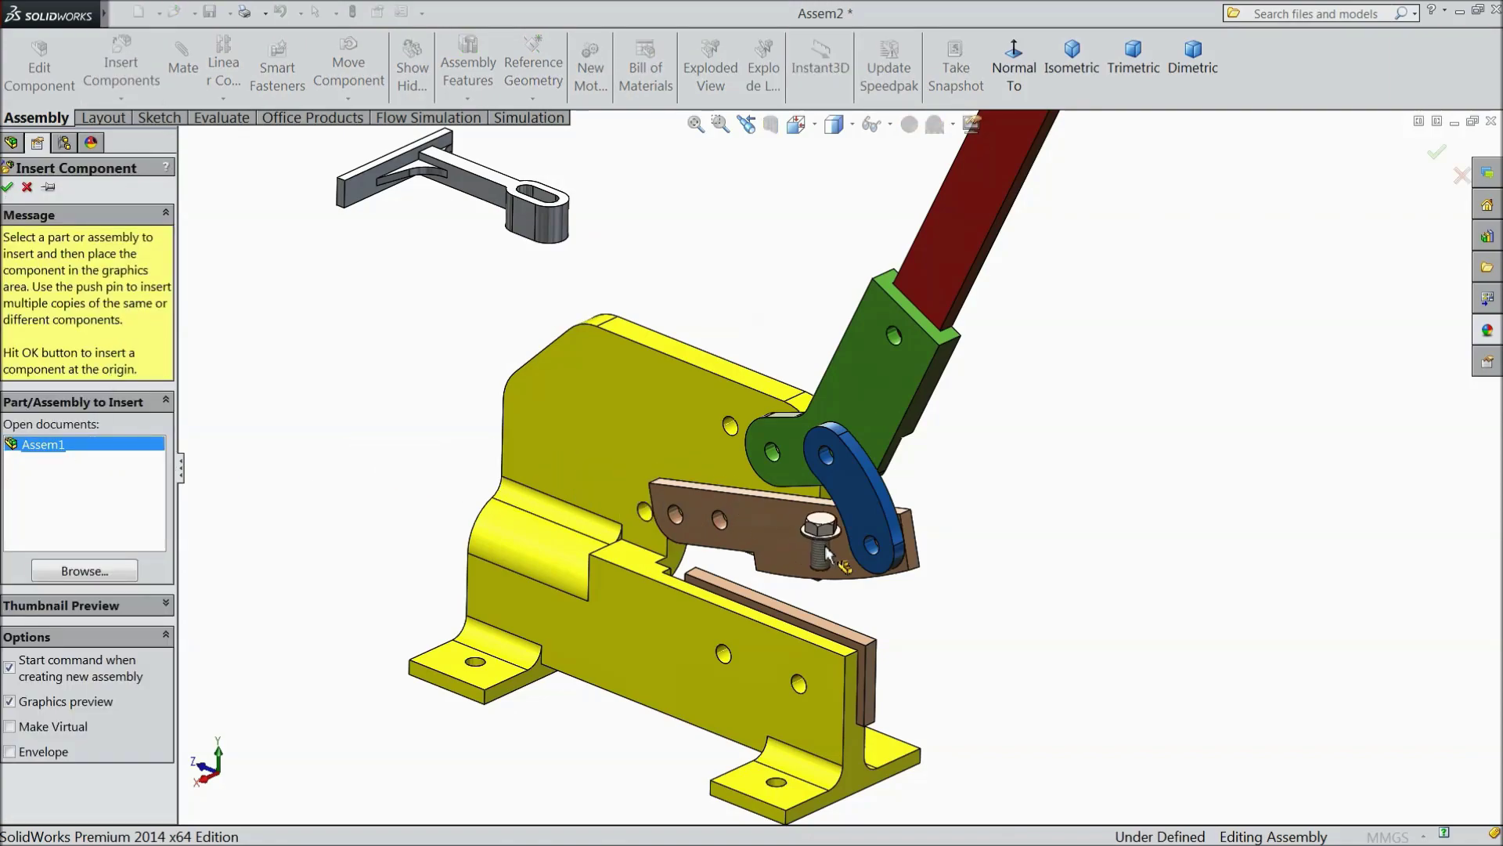
click(850, 570)
scroll(877, 548, down, 5)
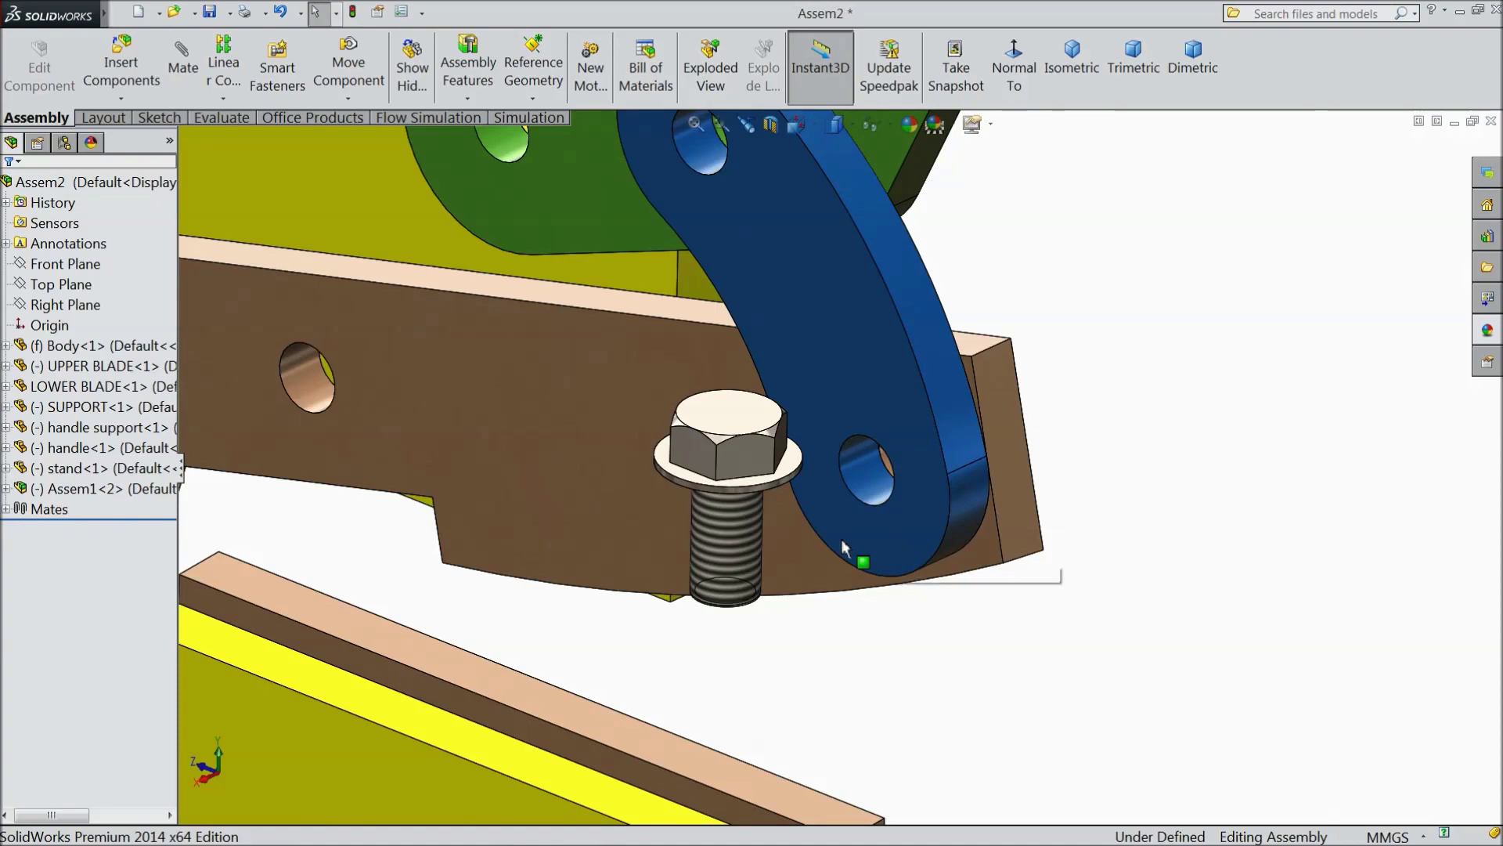
Step: Add a concentric mate between the support's lower hole and the bolt shank of the bolt-and-washer subassembly
click(183, 67)
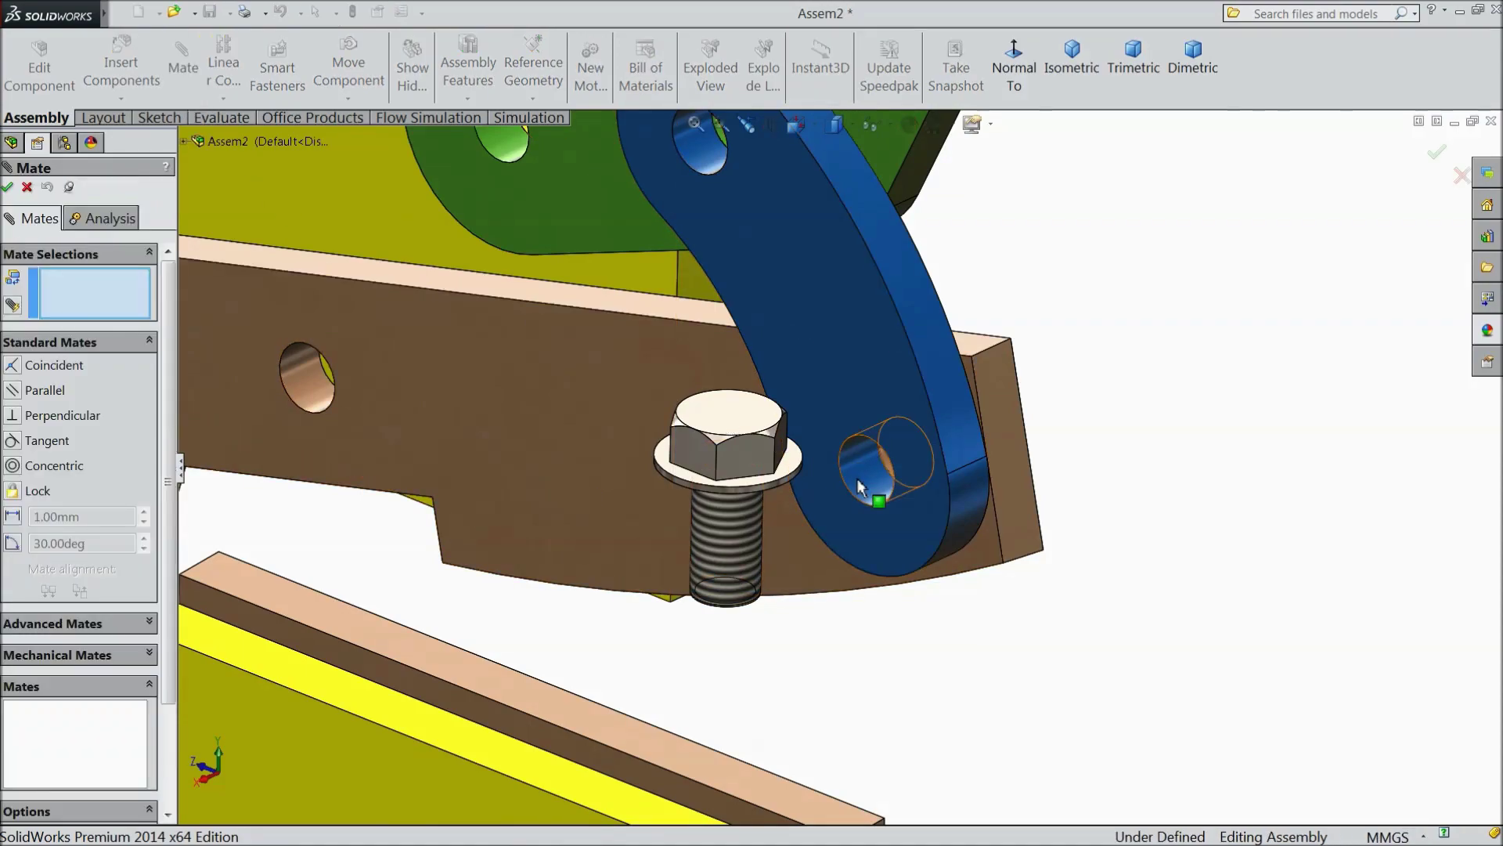
click(868, 470)
click(734, 557)
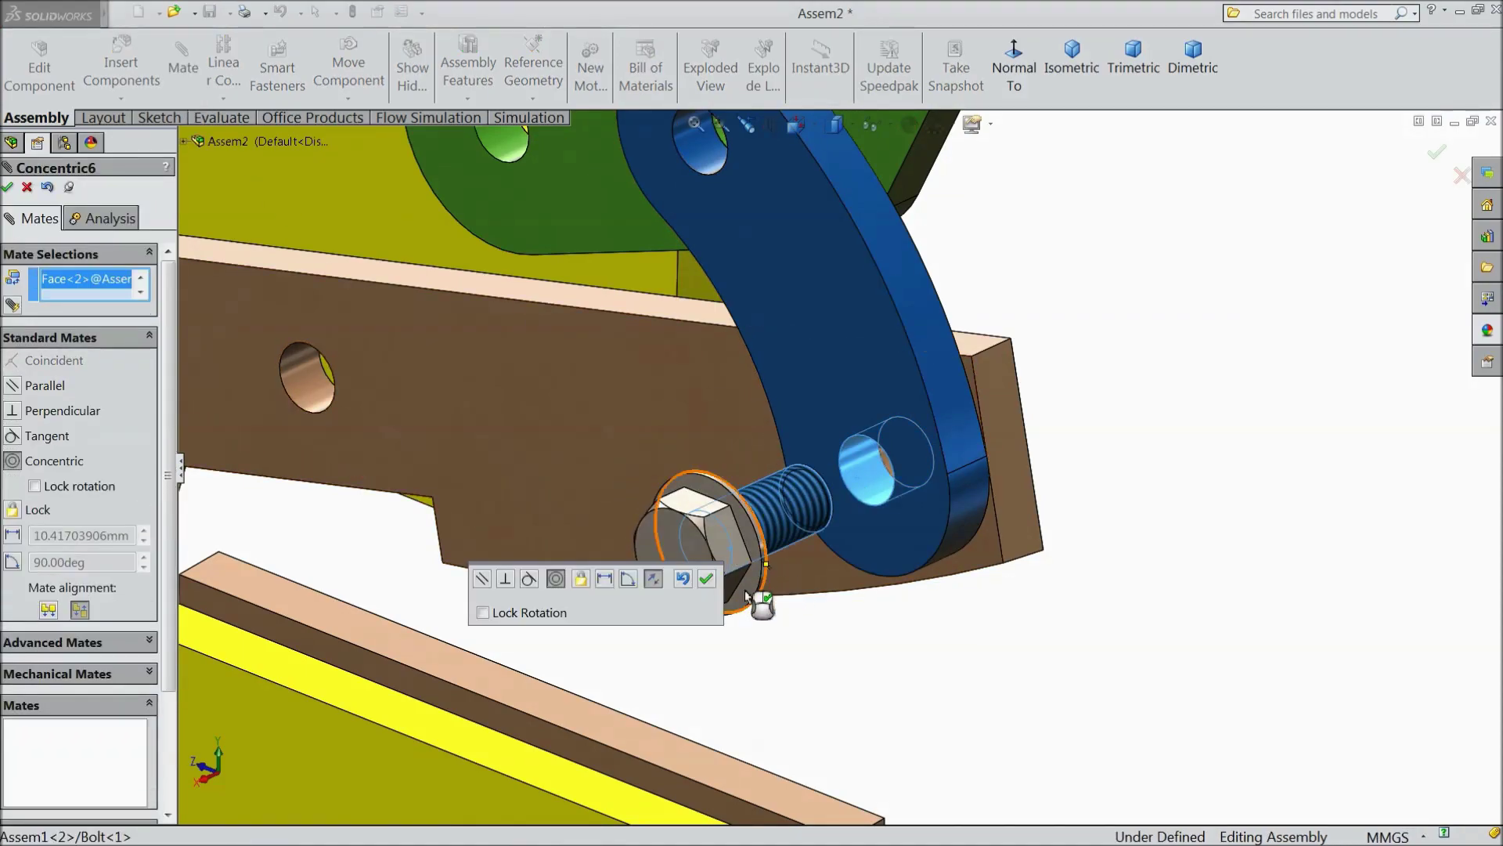
click(705, 579)
Step: Add a coincident mate between the washer's inner face and the support's outer face, and finish mating
middle_drag(890, 546, 766, 570)
click(641, 500)
middle_drag(642, 501, 791, 501)
click(782, 532)
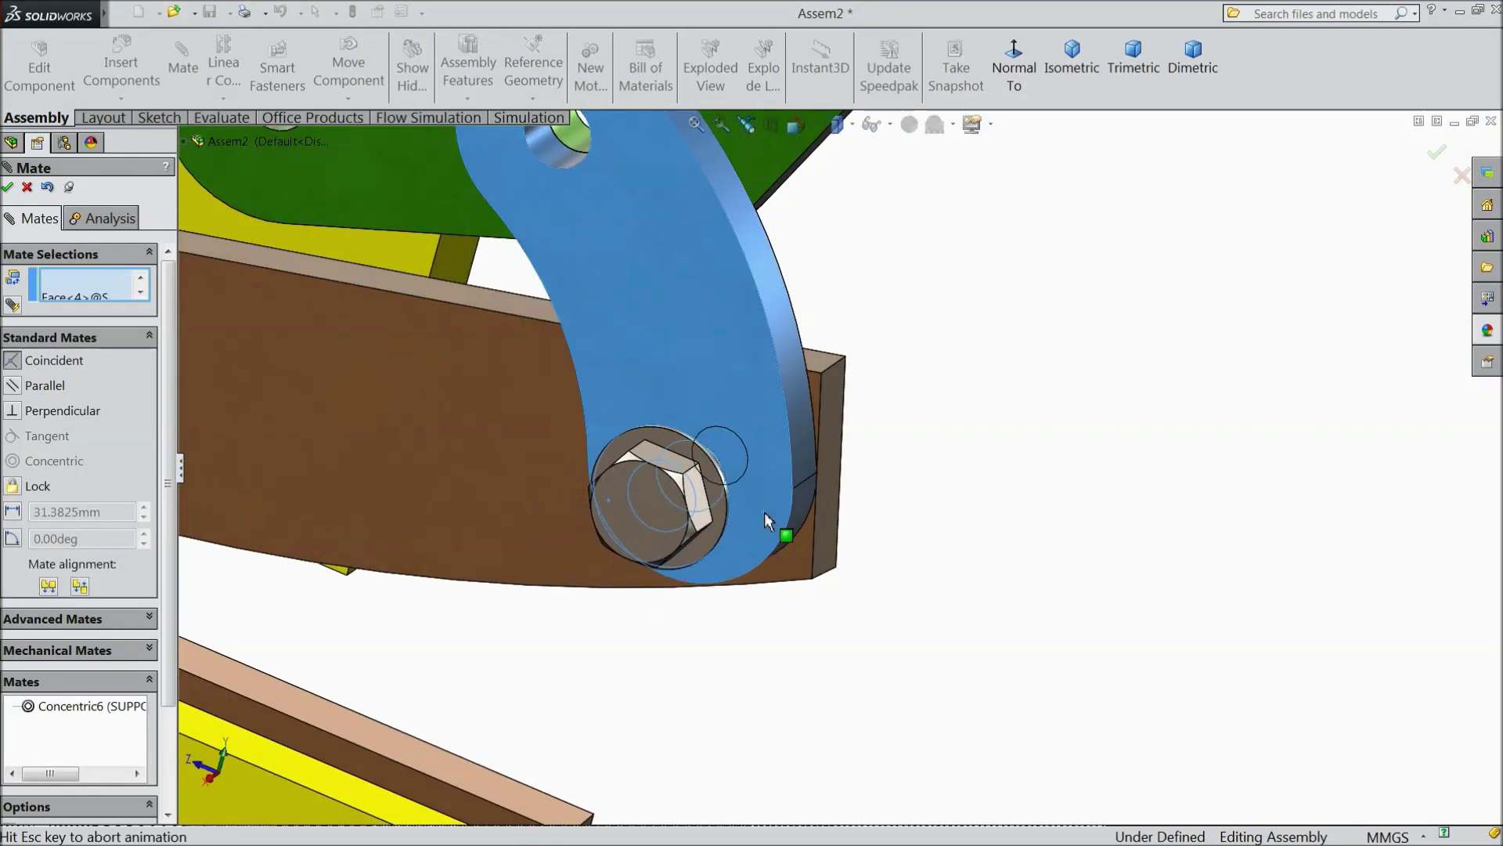
click(989, 542)
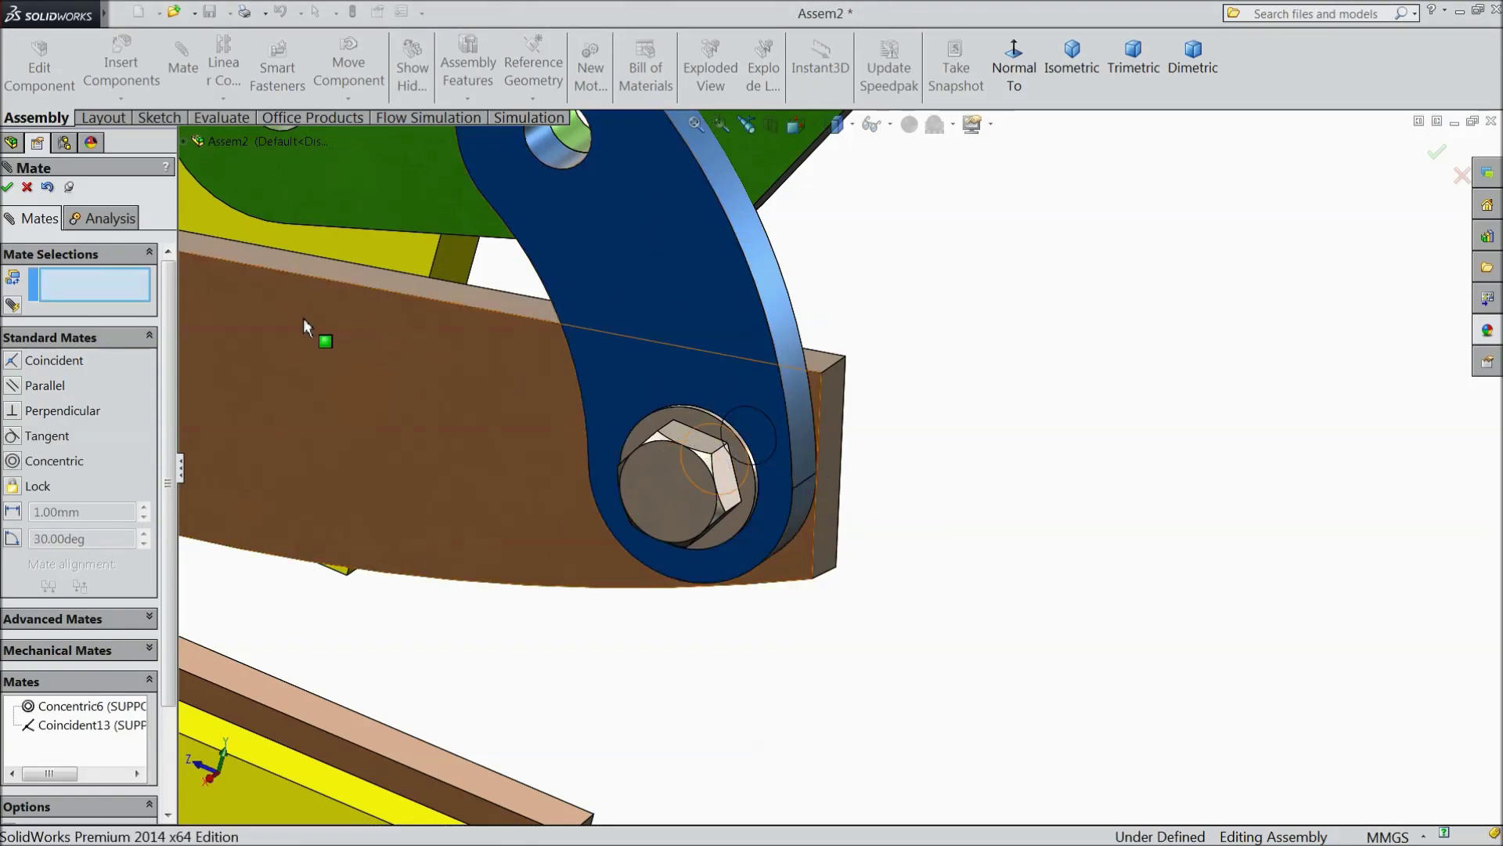
click(8, 188)
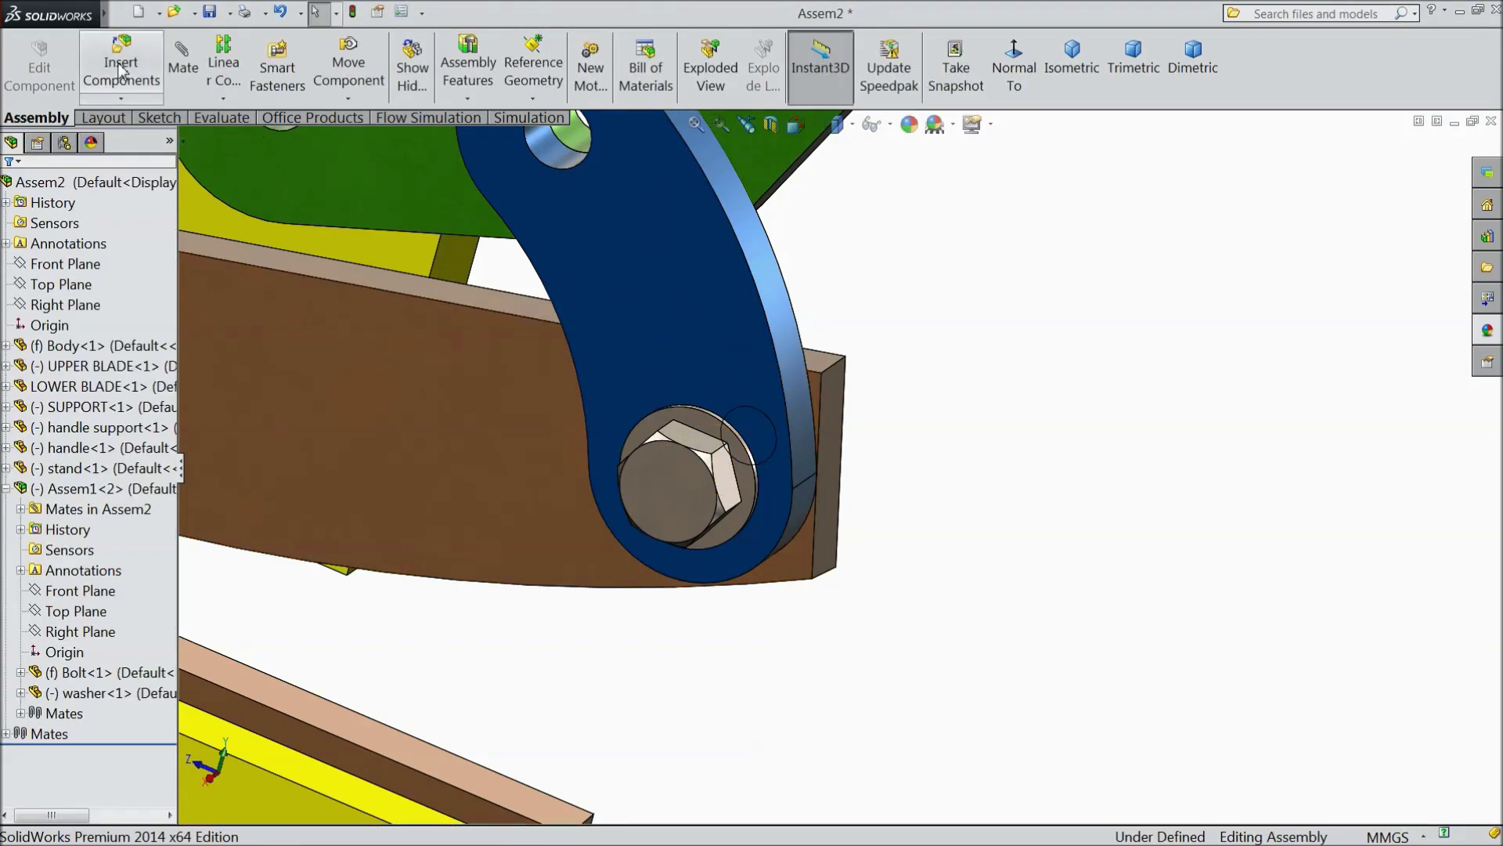
Step: Insert the nut part and place it beside the protruding bolt end on the back of the upper blade
click(122, 72)
click(86, 572)
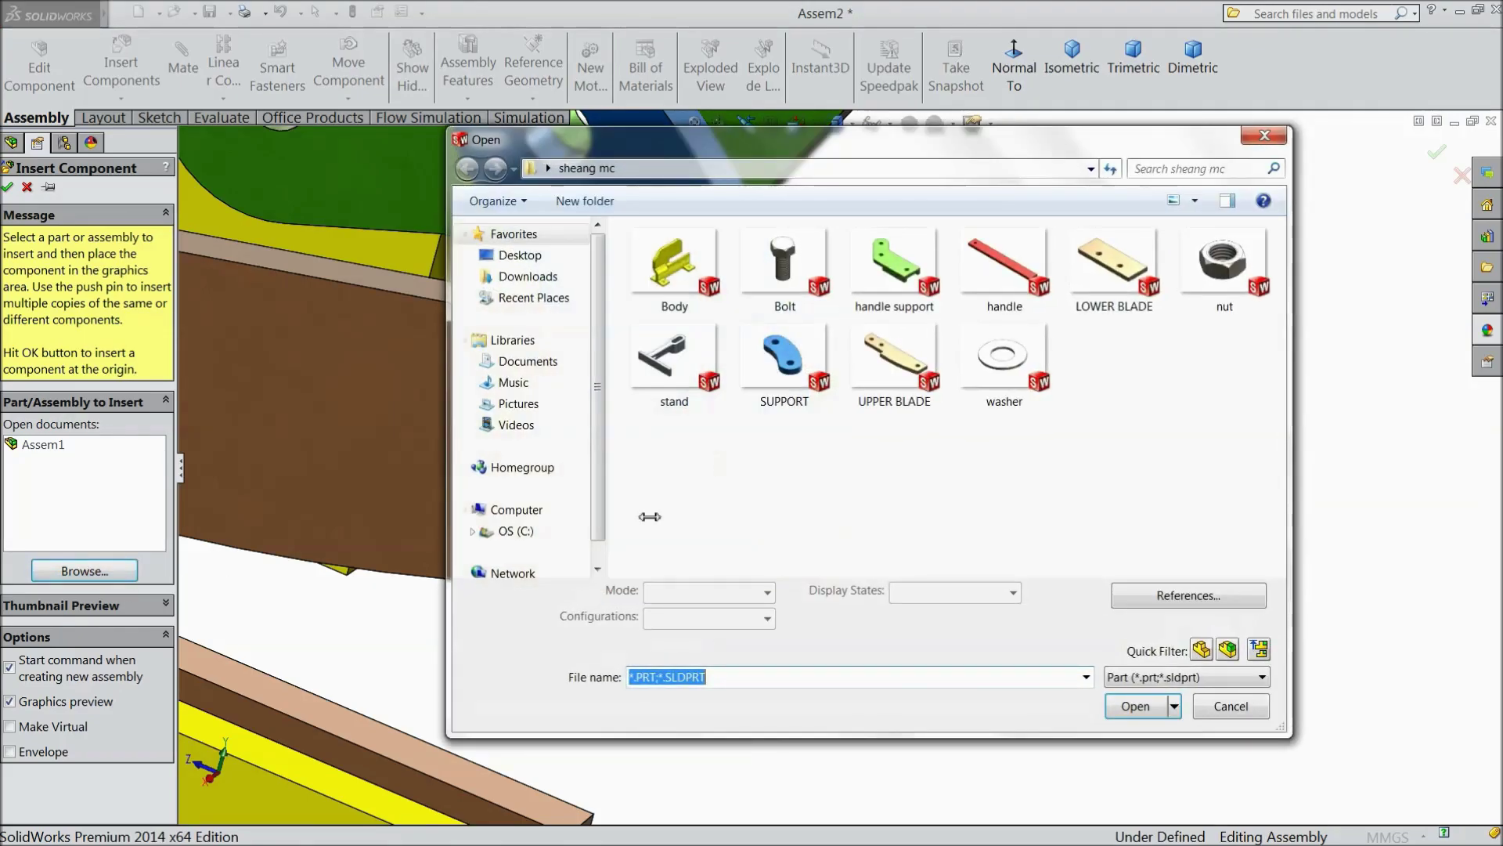
click(1223, 266)
click(1135, 705)
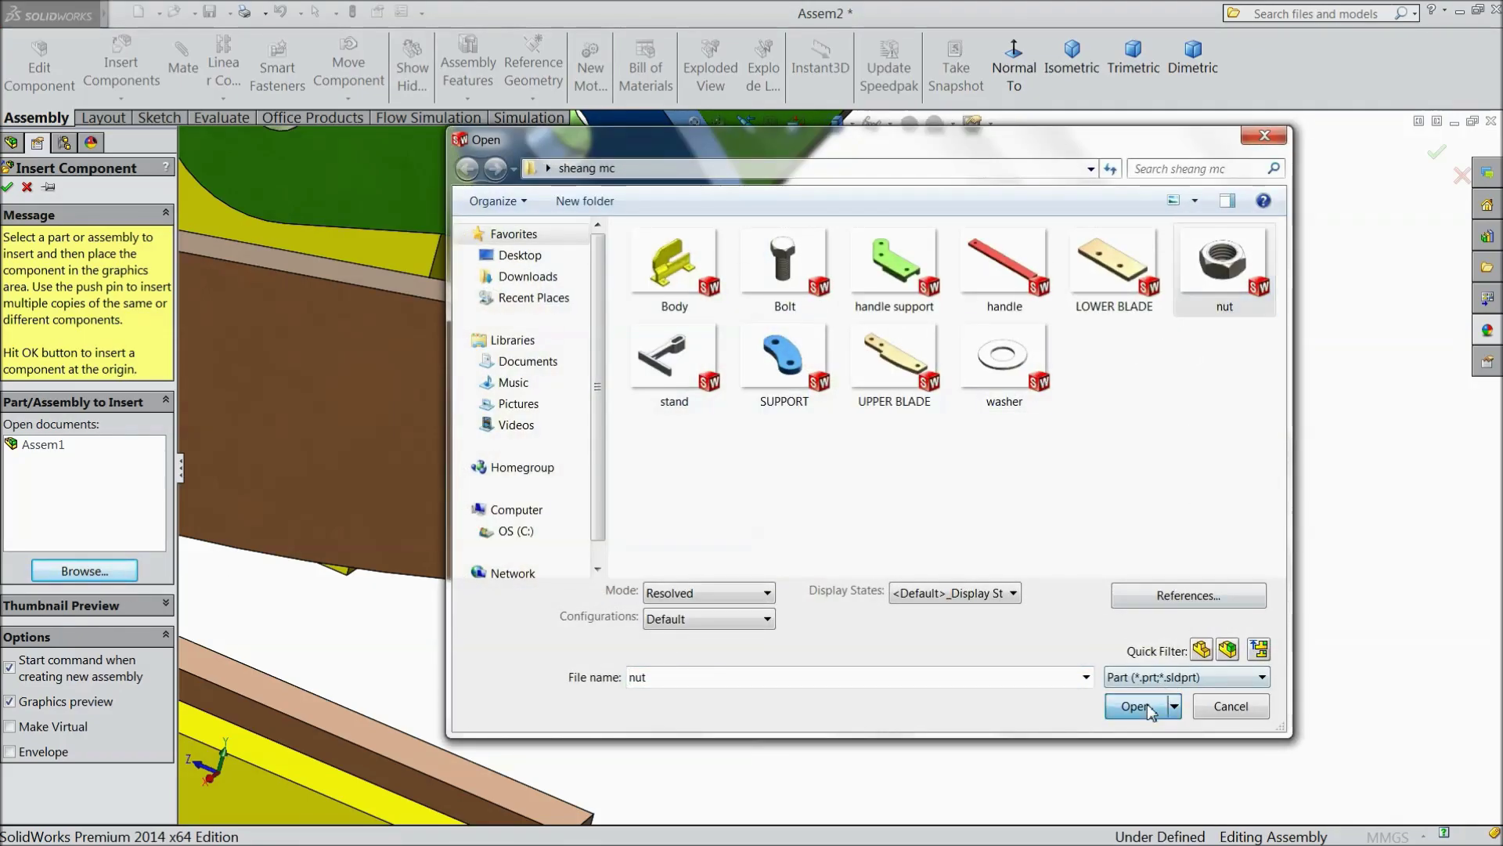
middle_drag(1041, 507, 843, 494)
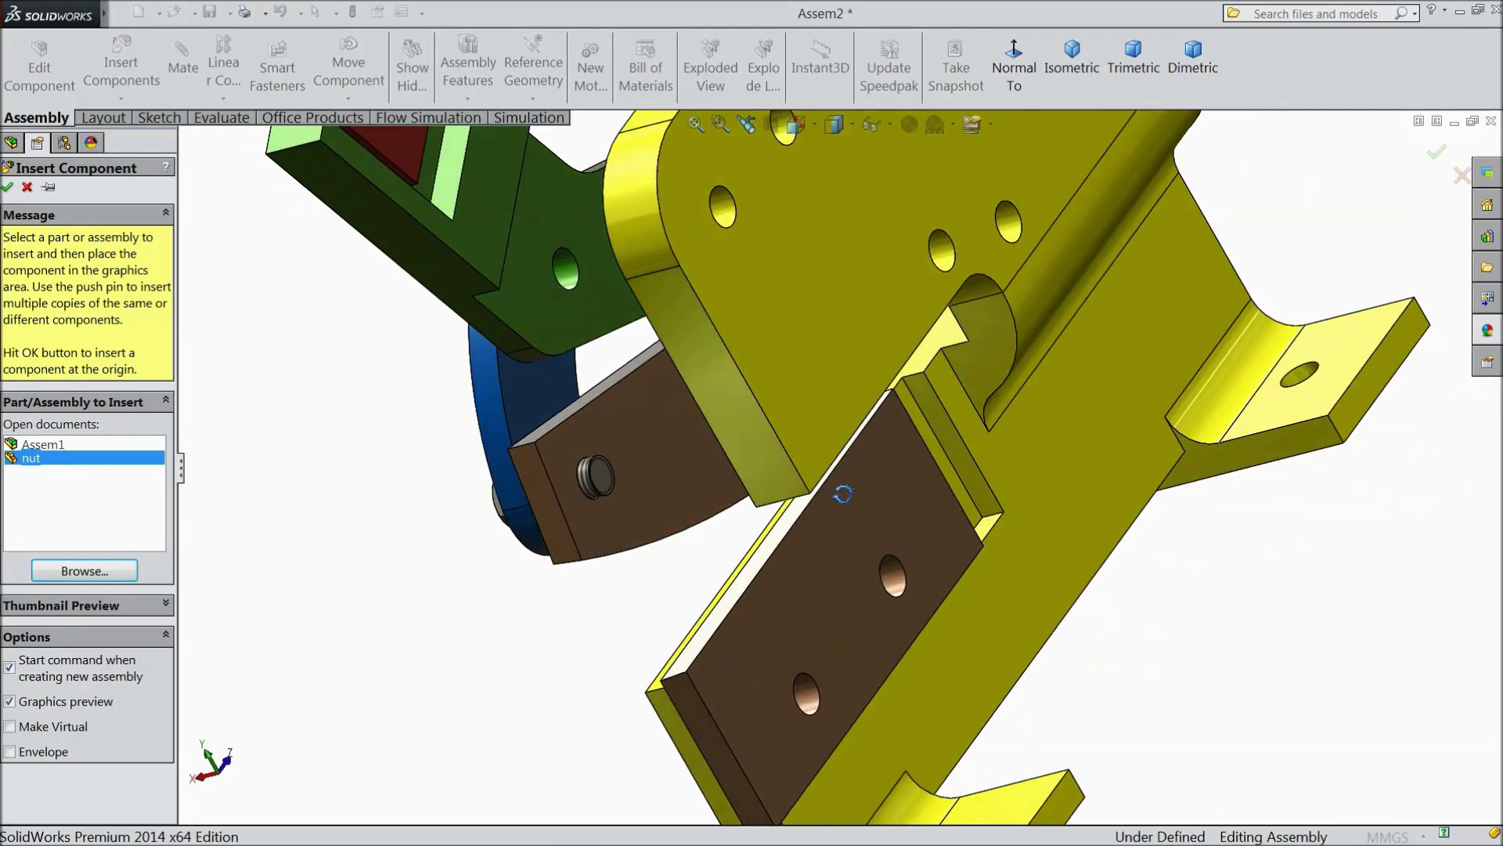
click(648, 494)
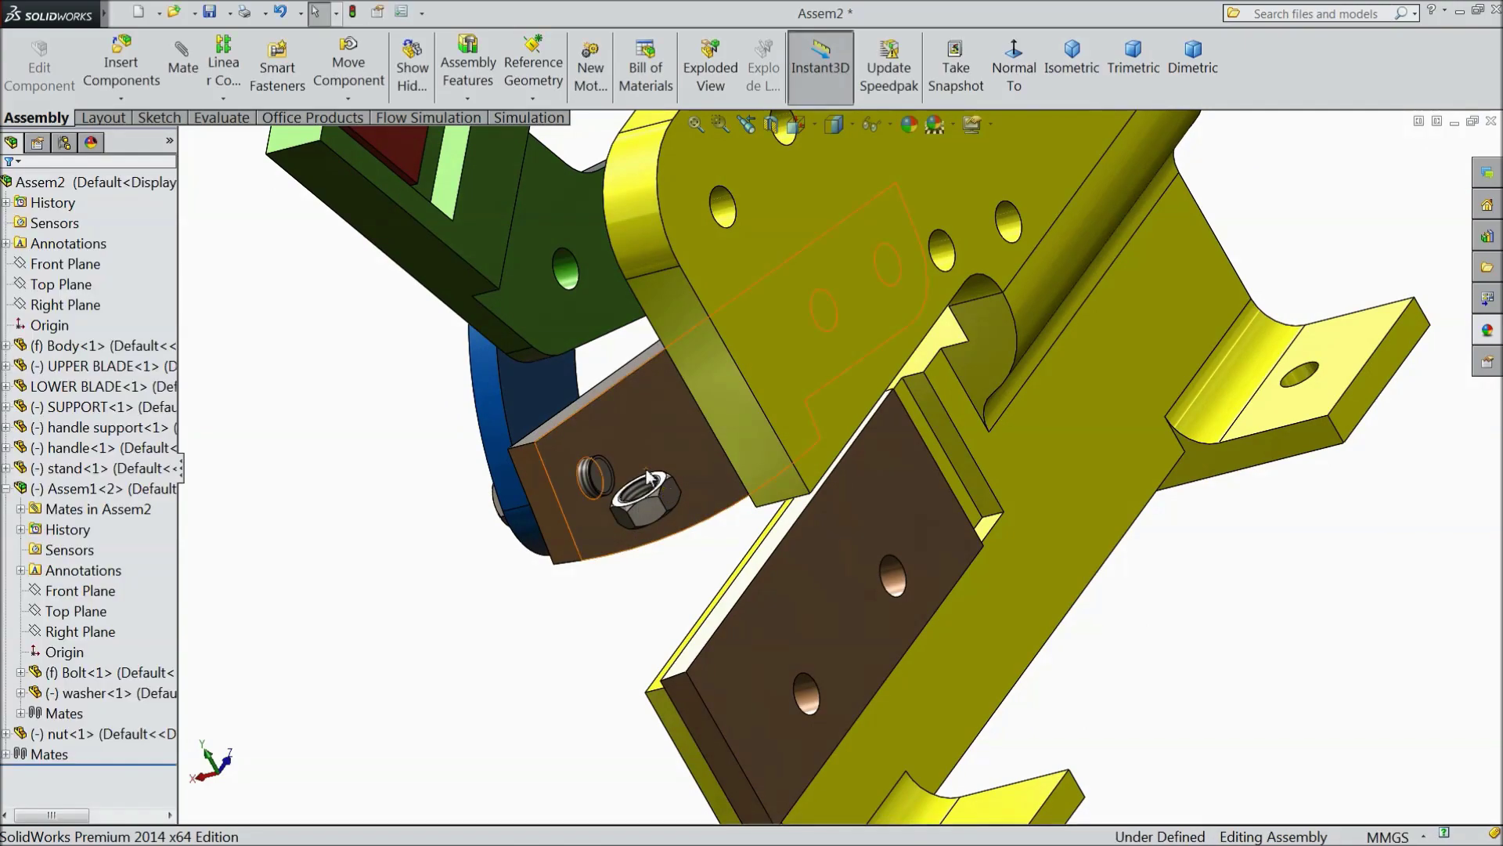
Step: Add a coincident mate between the nut's flat end face and the upper blade's back face
scroll(647, 474, down, 5)
click(186, 97)
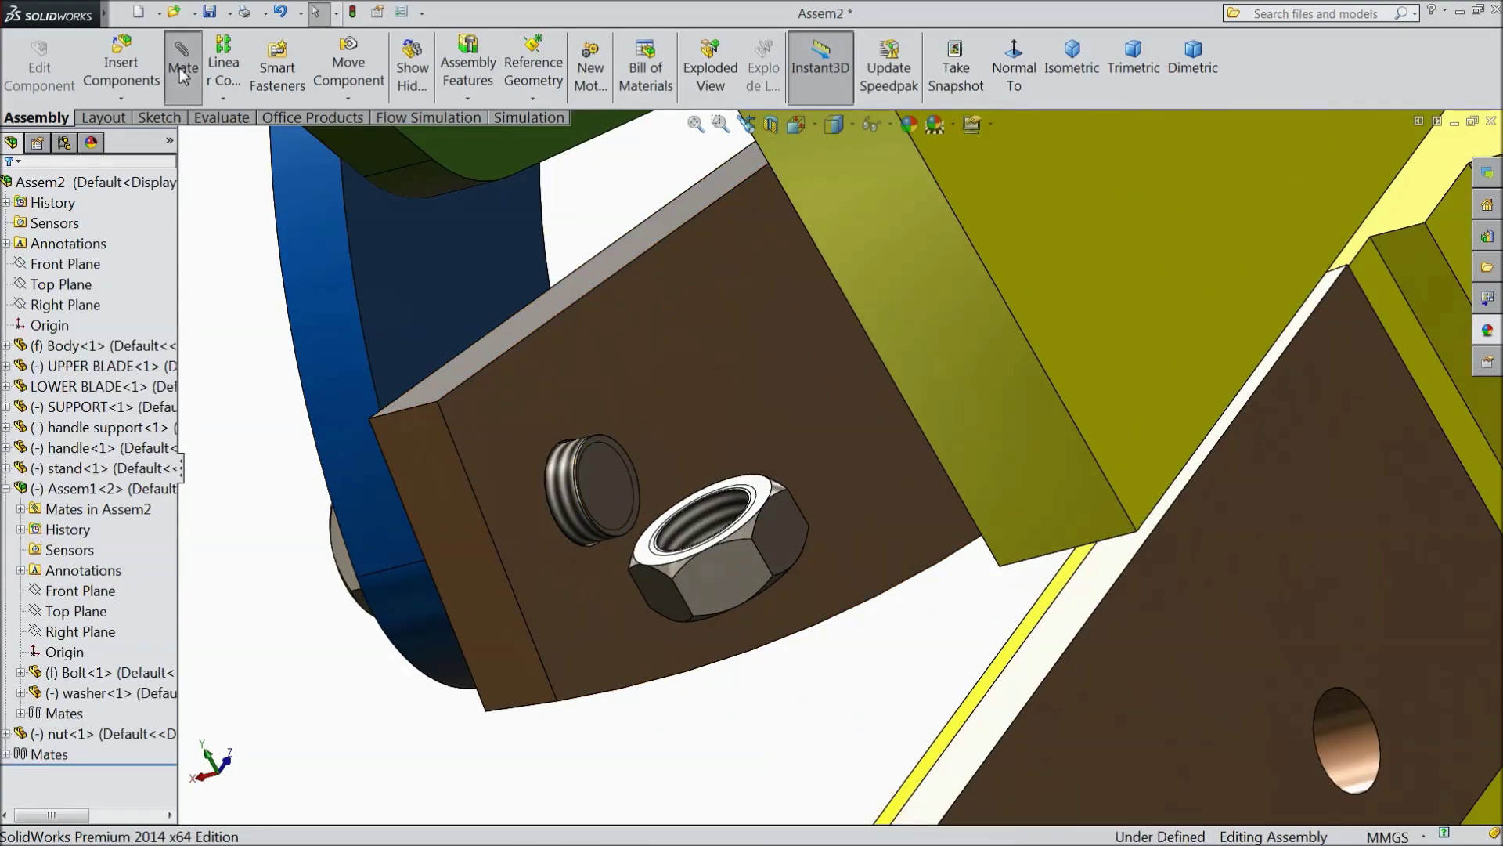
click(761, 486)
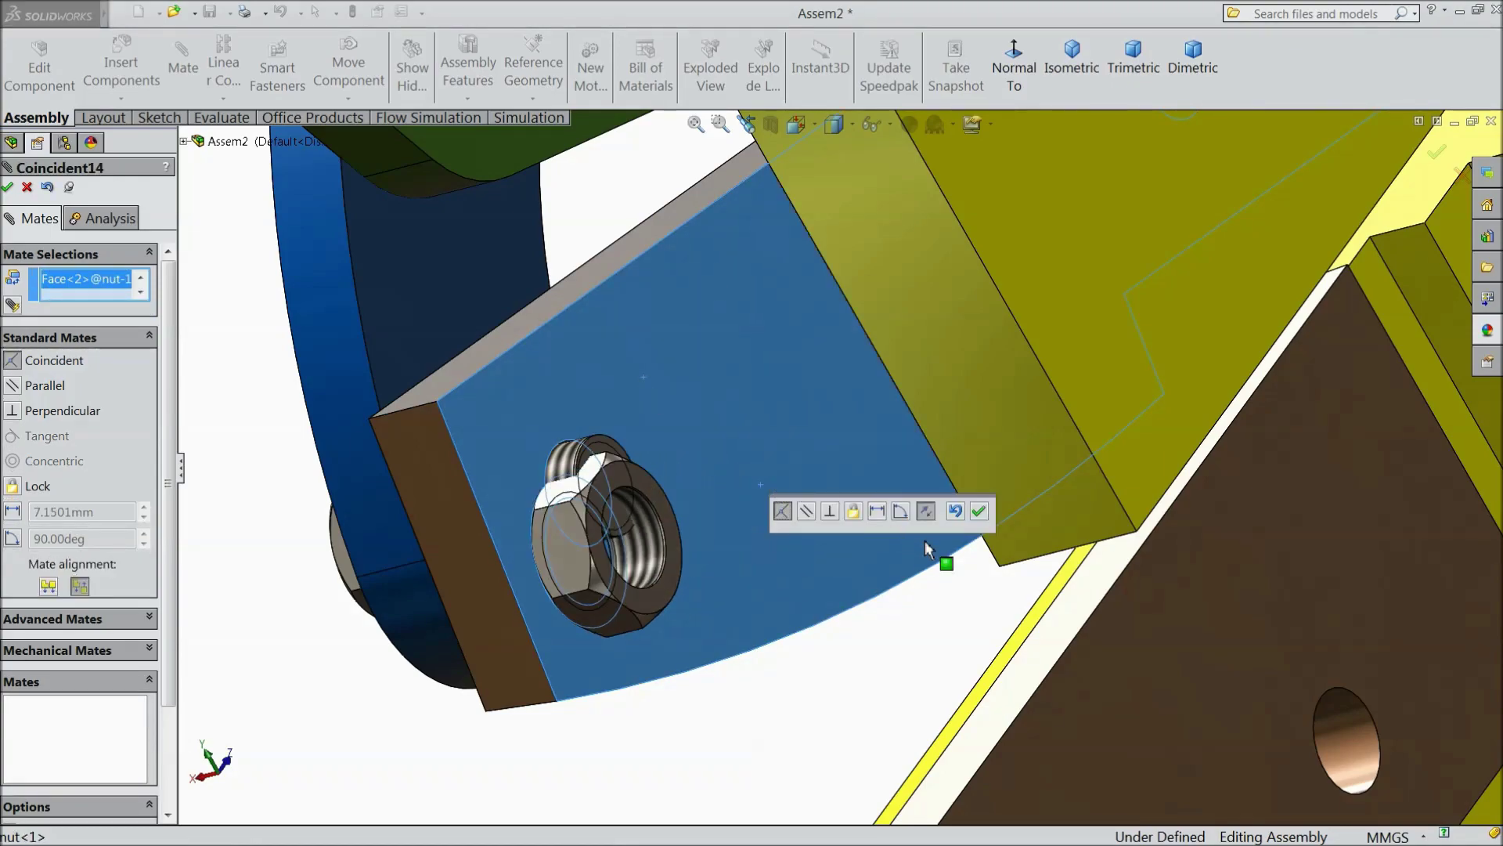
click(980, 513)
Step: Add a concentric mate between the nut's threaded hole and the bolt shank
click(655, 552)
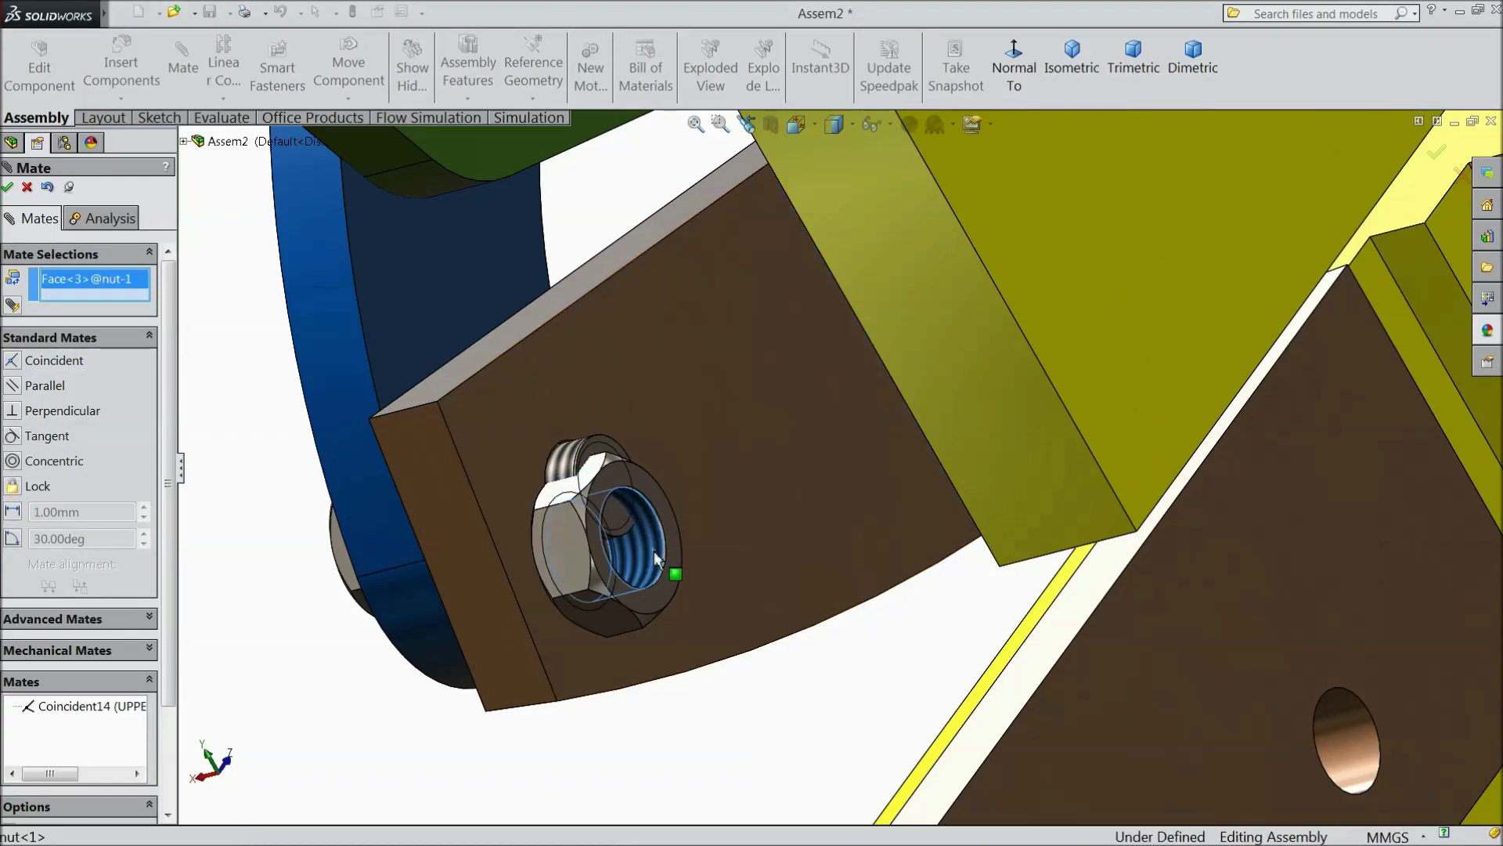
click(573, 466)
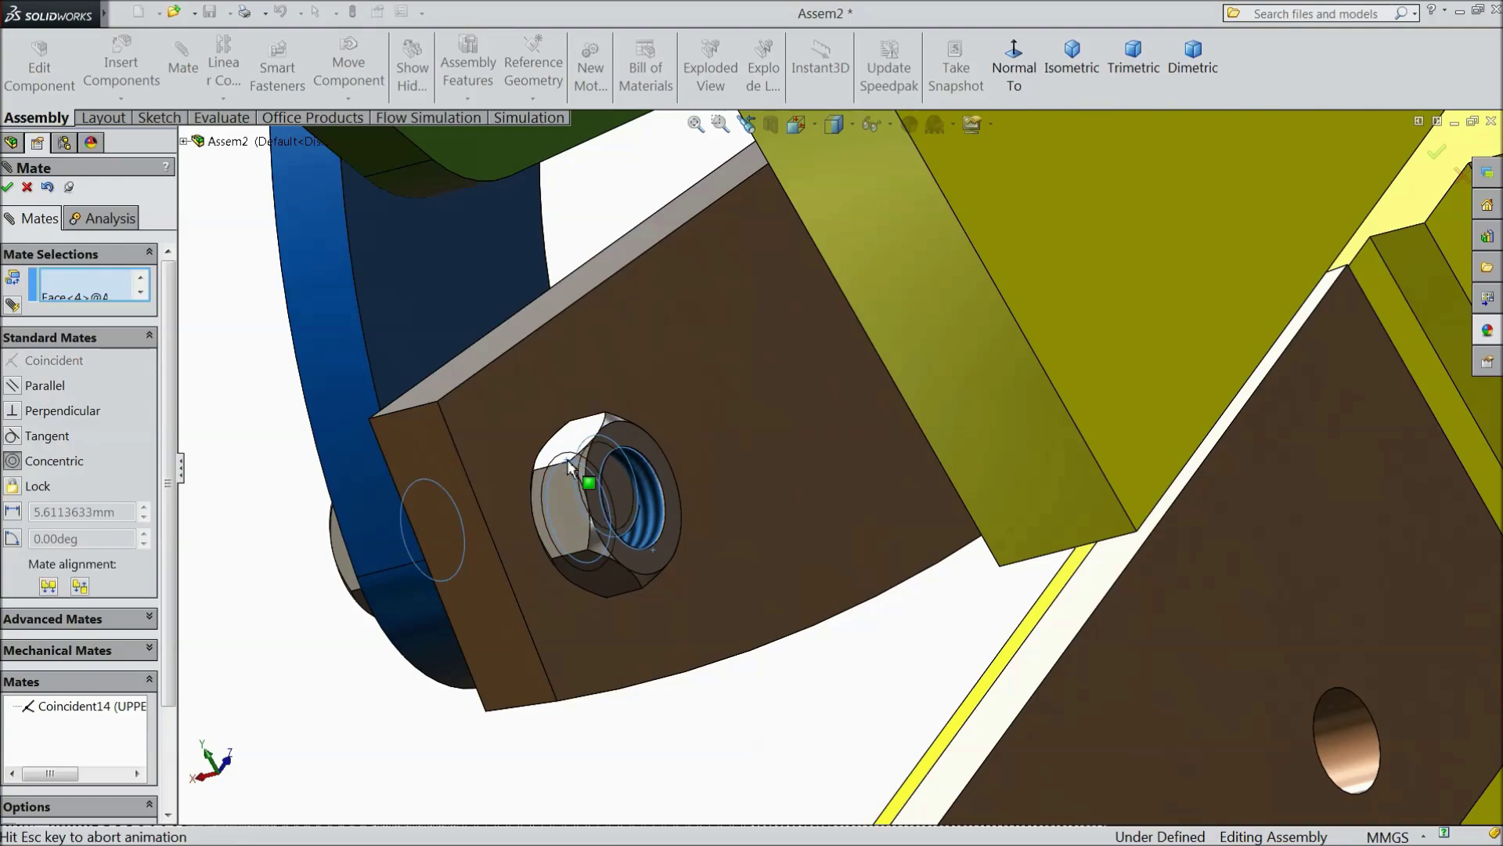
click(545, 432)
Step: Inspect the whole machine and the holes still needing fasteners on the blades, body and handle support, and finish mating
scroll(564, 459, up, 5)
middle_drag(564, 459, 787, 584)
scroll(703, 459, up, 5)
scroll(612, 493, down, 2)
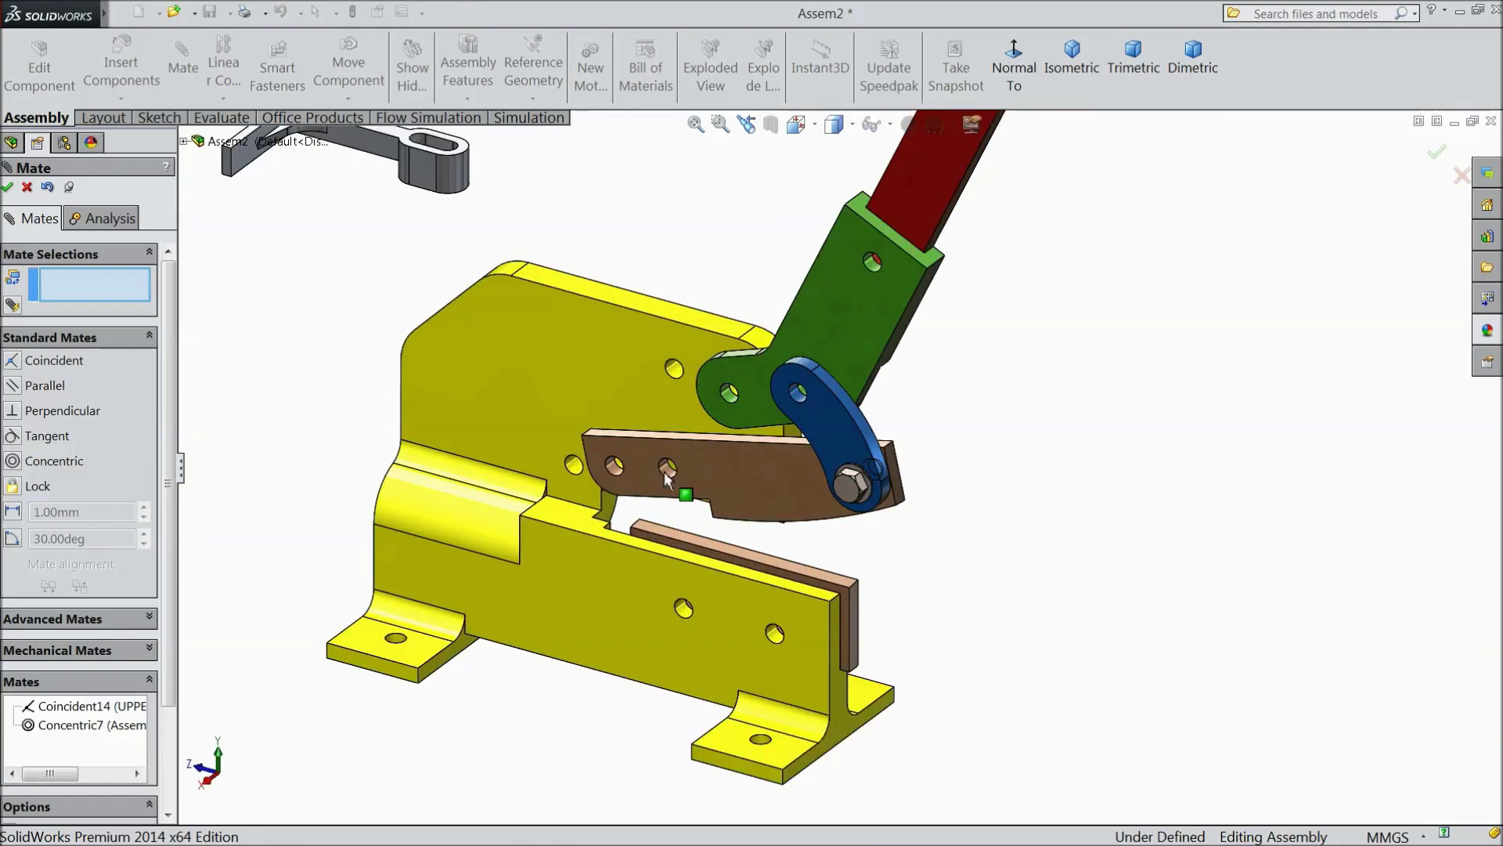
scroll(694, 509, up, 5)
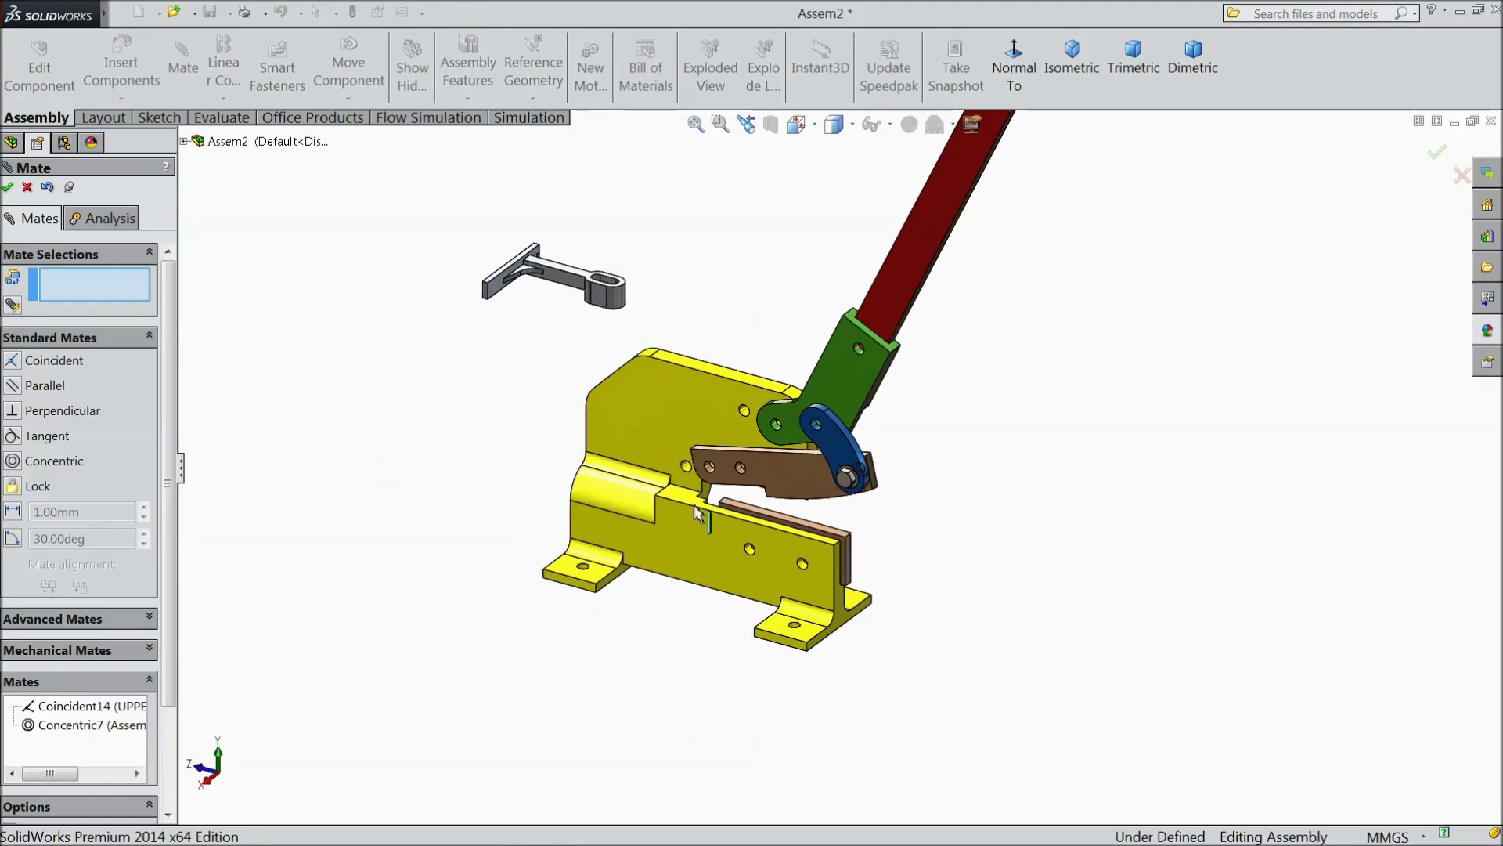
scroll(764, 455, down, 3)
scroll(881, 375, down, 2)
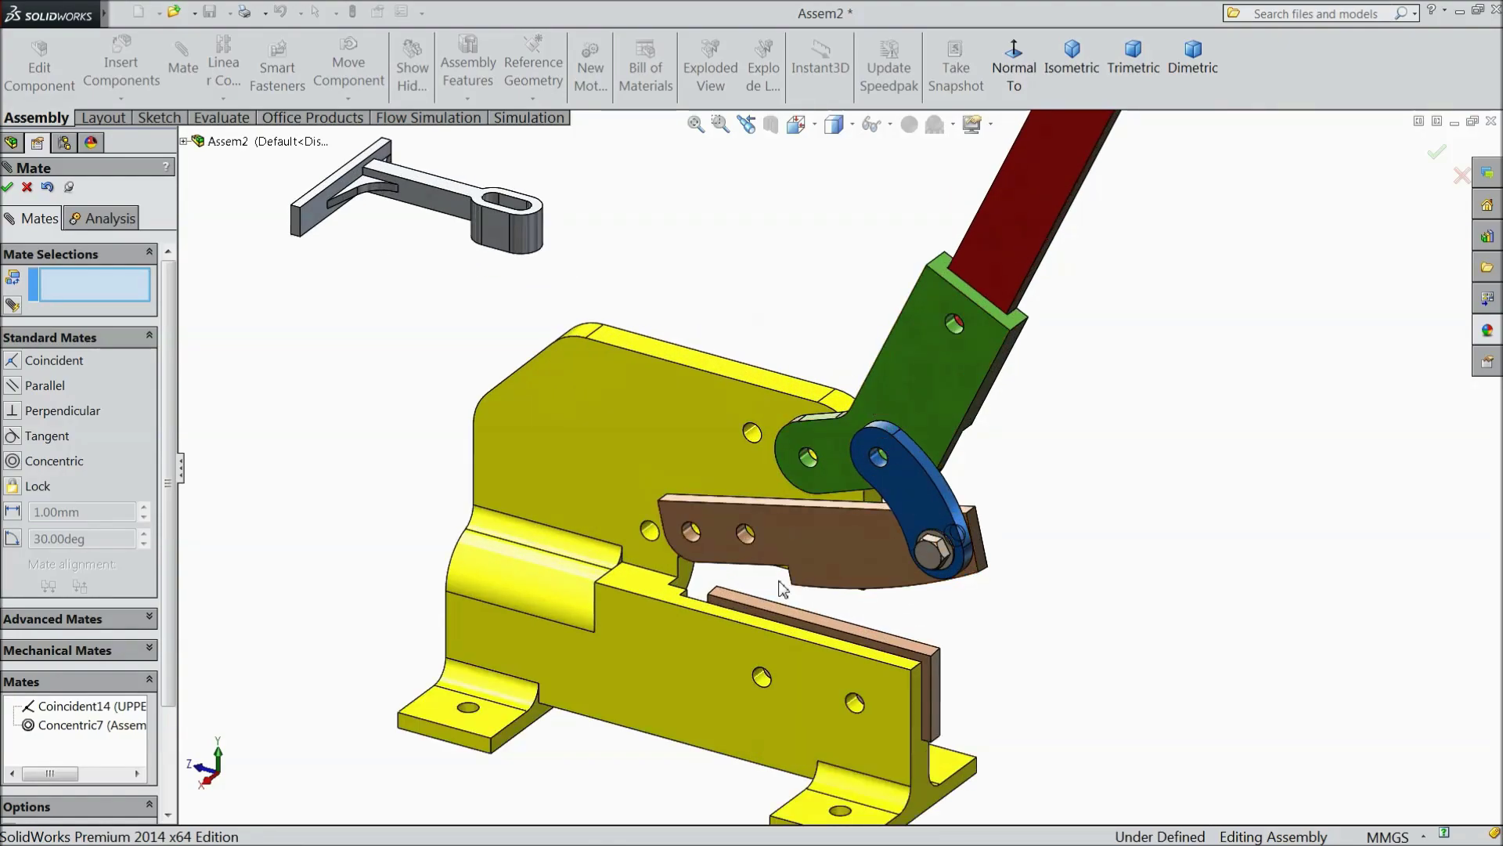
scroll(905, 478, down, 2)
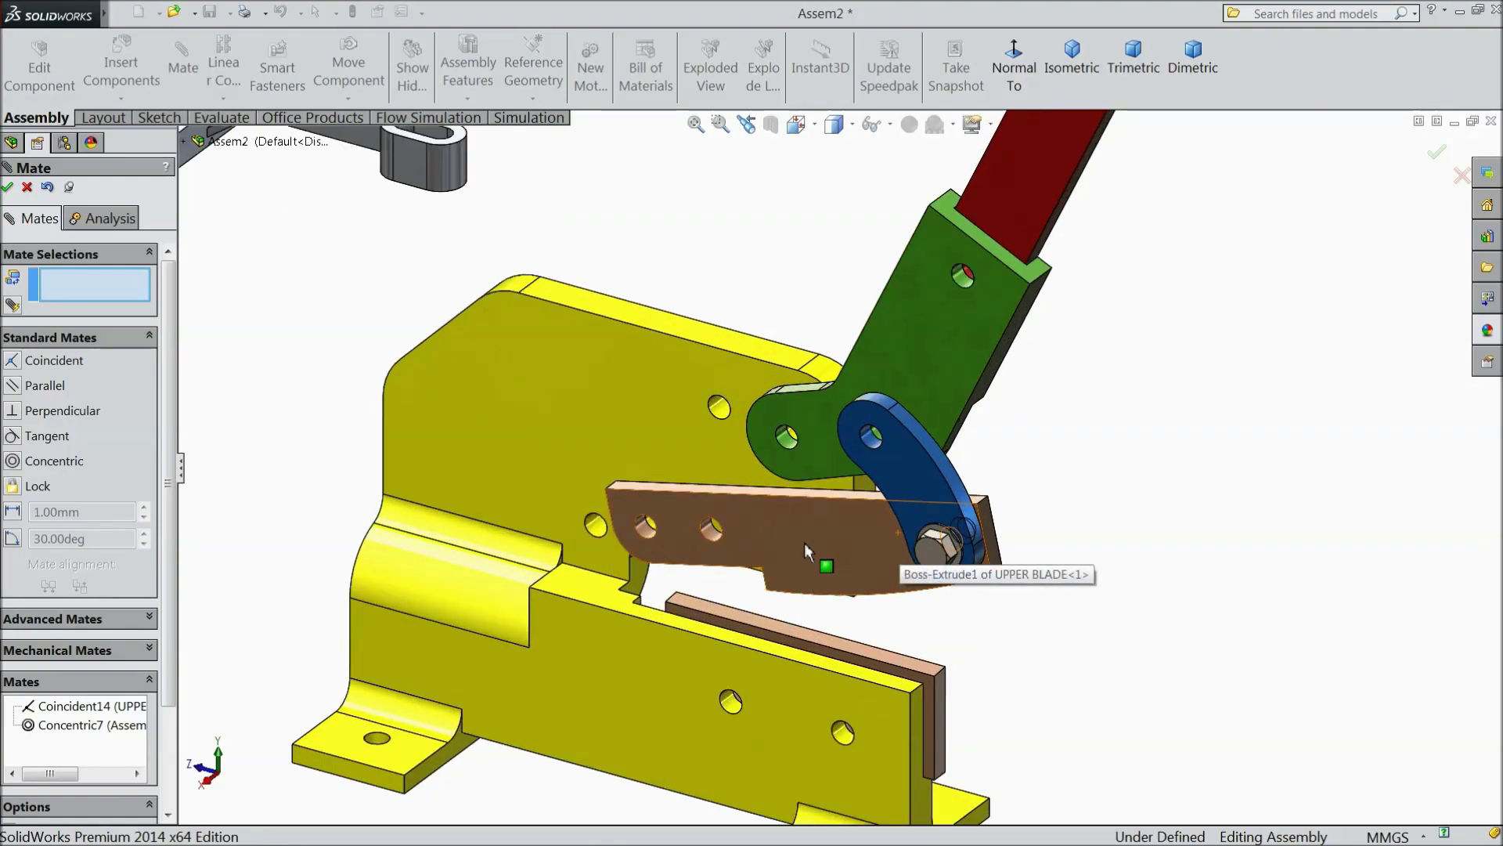
click(7, 189)
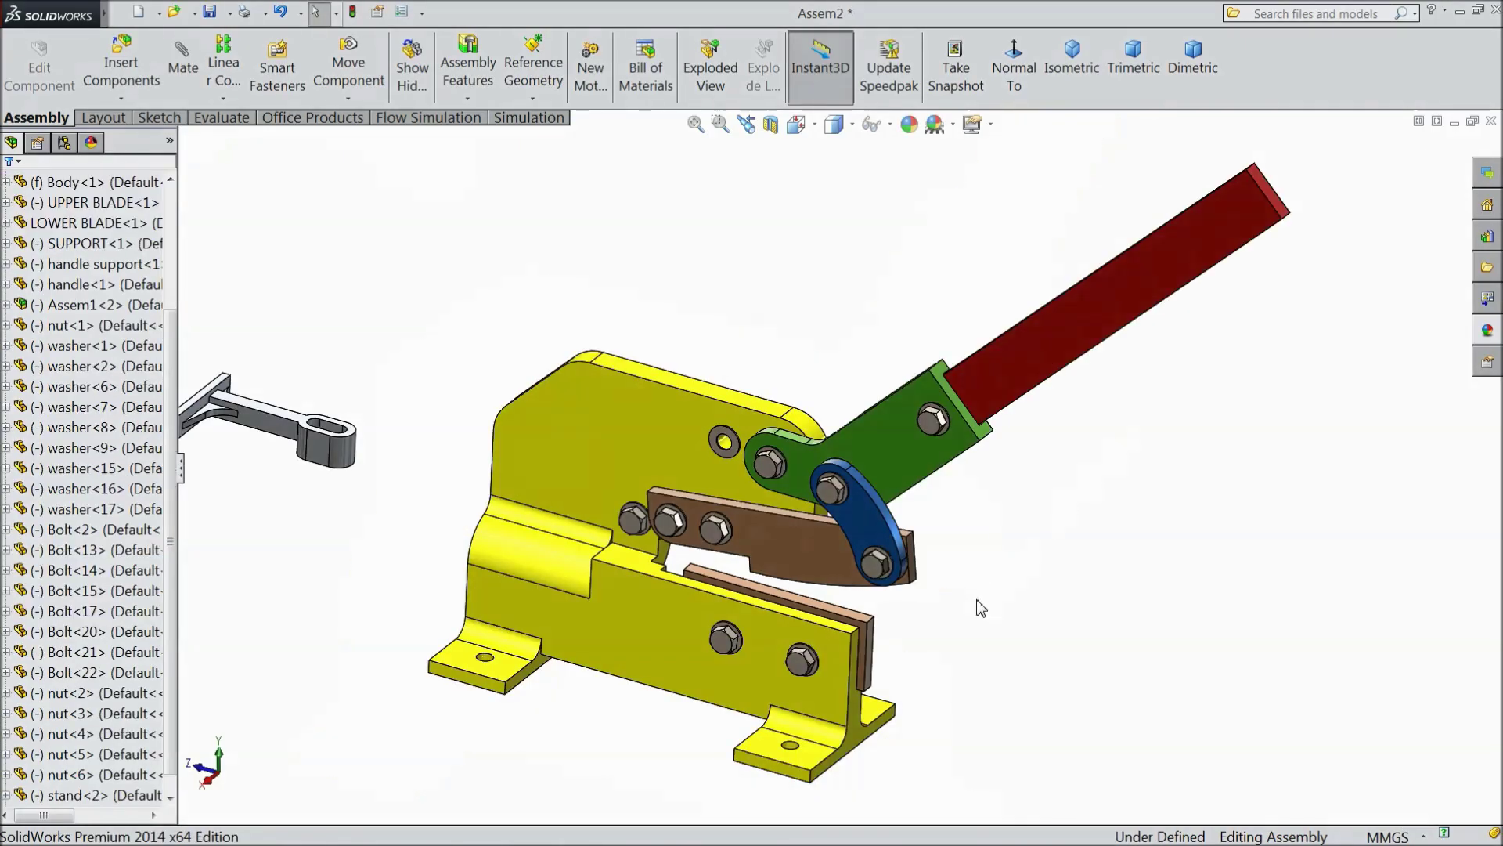
Step: Swing the handle up to a steeper raised position
middle_drag(915, 557, 988, 584)
scroll(763, 569, down, 1)
mouse_move(994, 505)
middle_down()
mouse_move(790, 511)
mouse_move(990, 500)
mouse_move(991, 487)
mouse_move(979, 526)
middle_up()
drag(1030, 343, 952, 339)
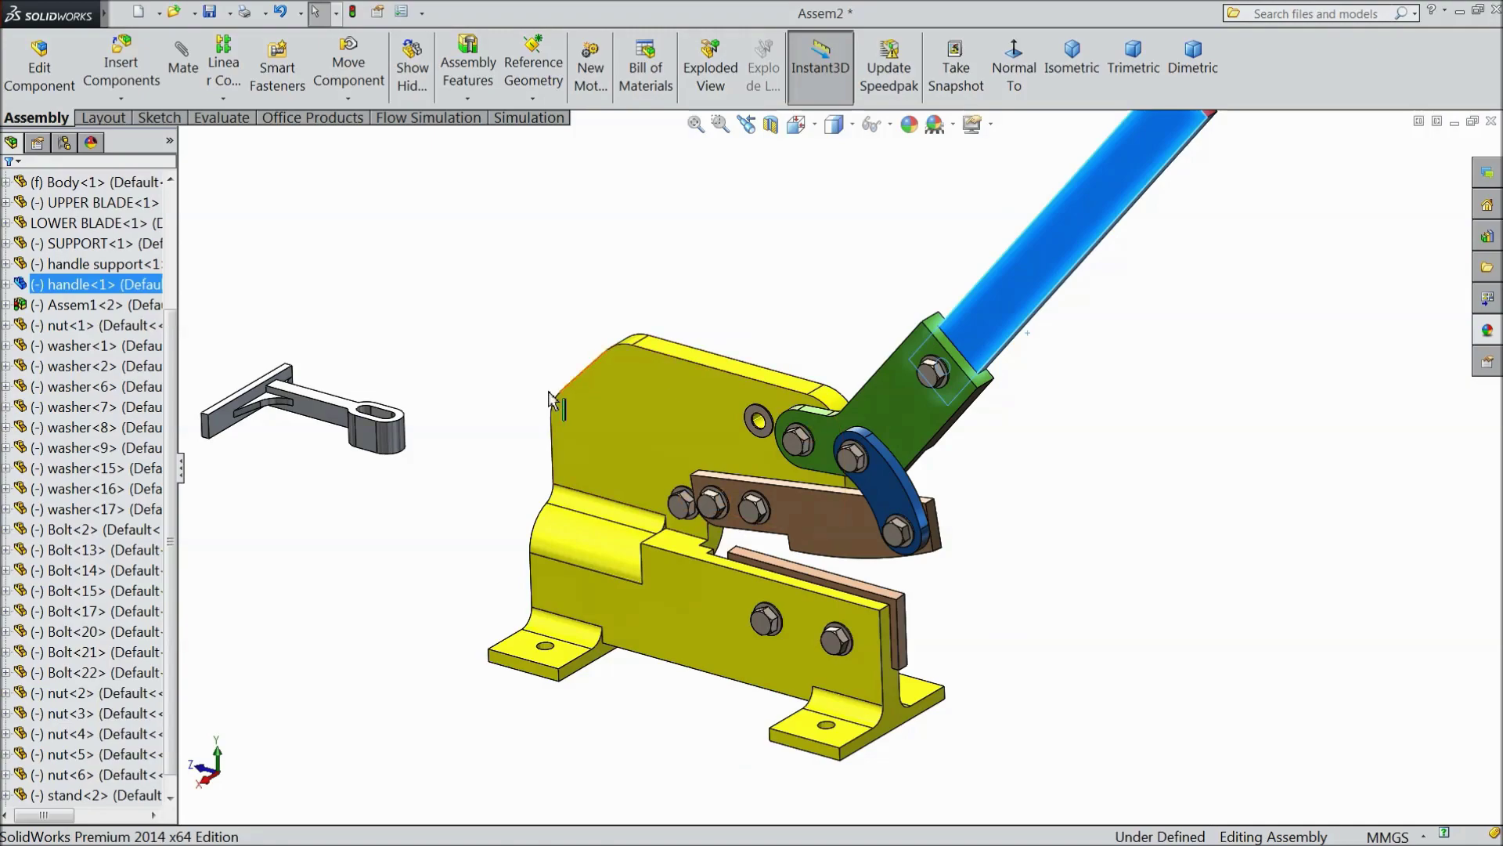
Step: Move the stand closer to the body and freely rotate it until it stands upright on its base
drag(308, 415, 385, 460)
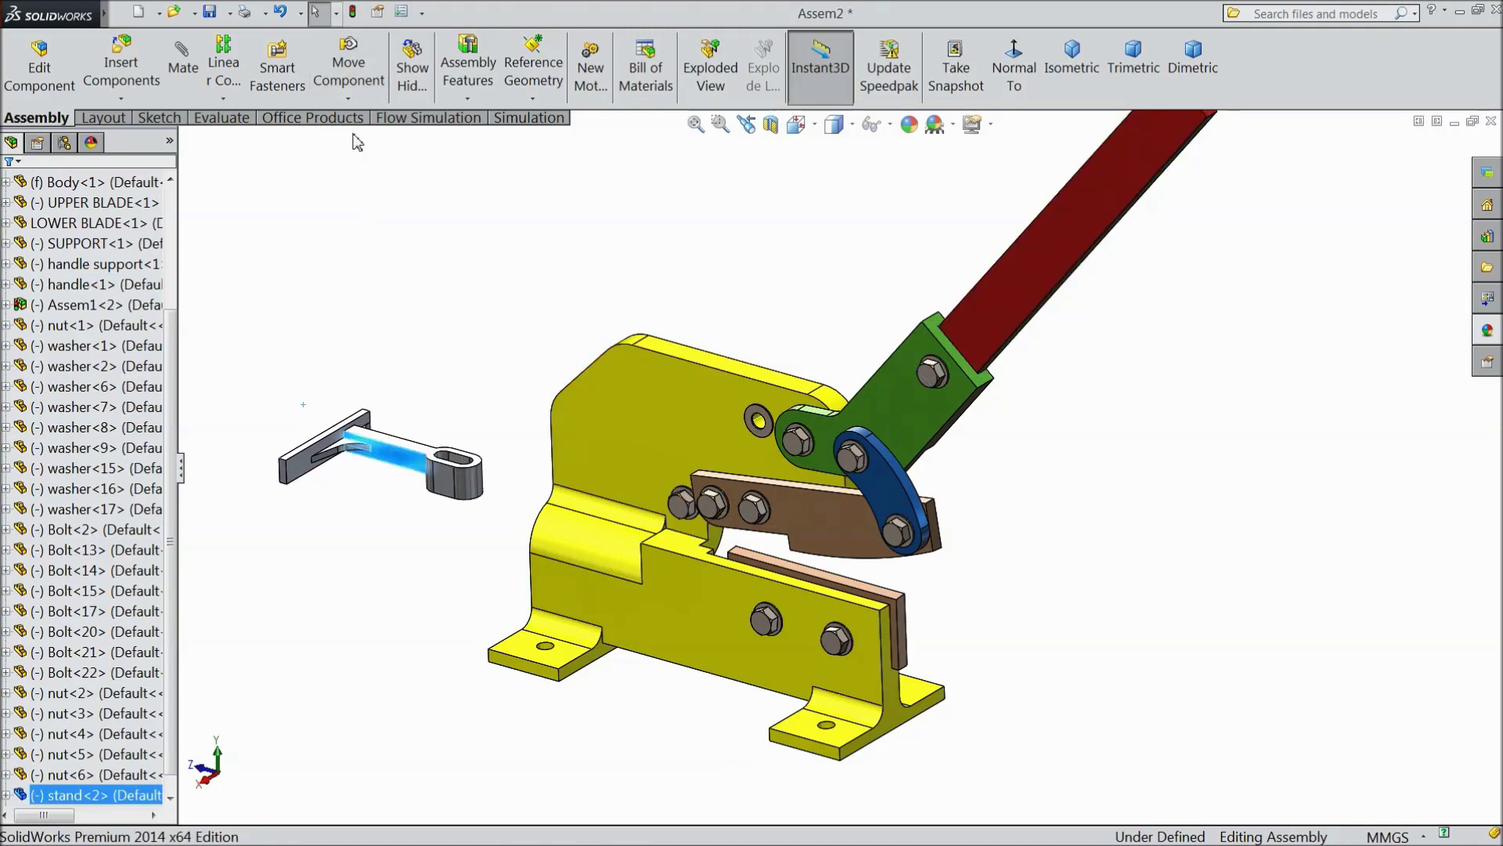
click(348, 98)
click(391, 141)
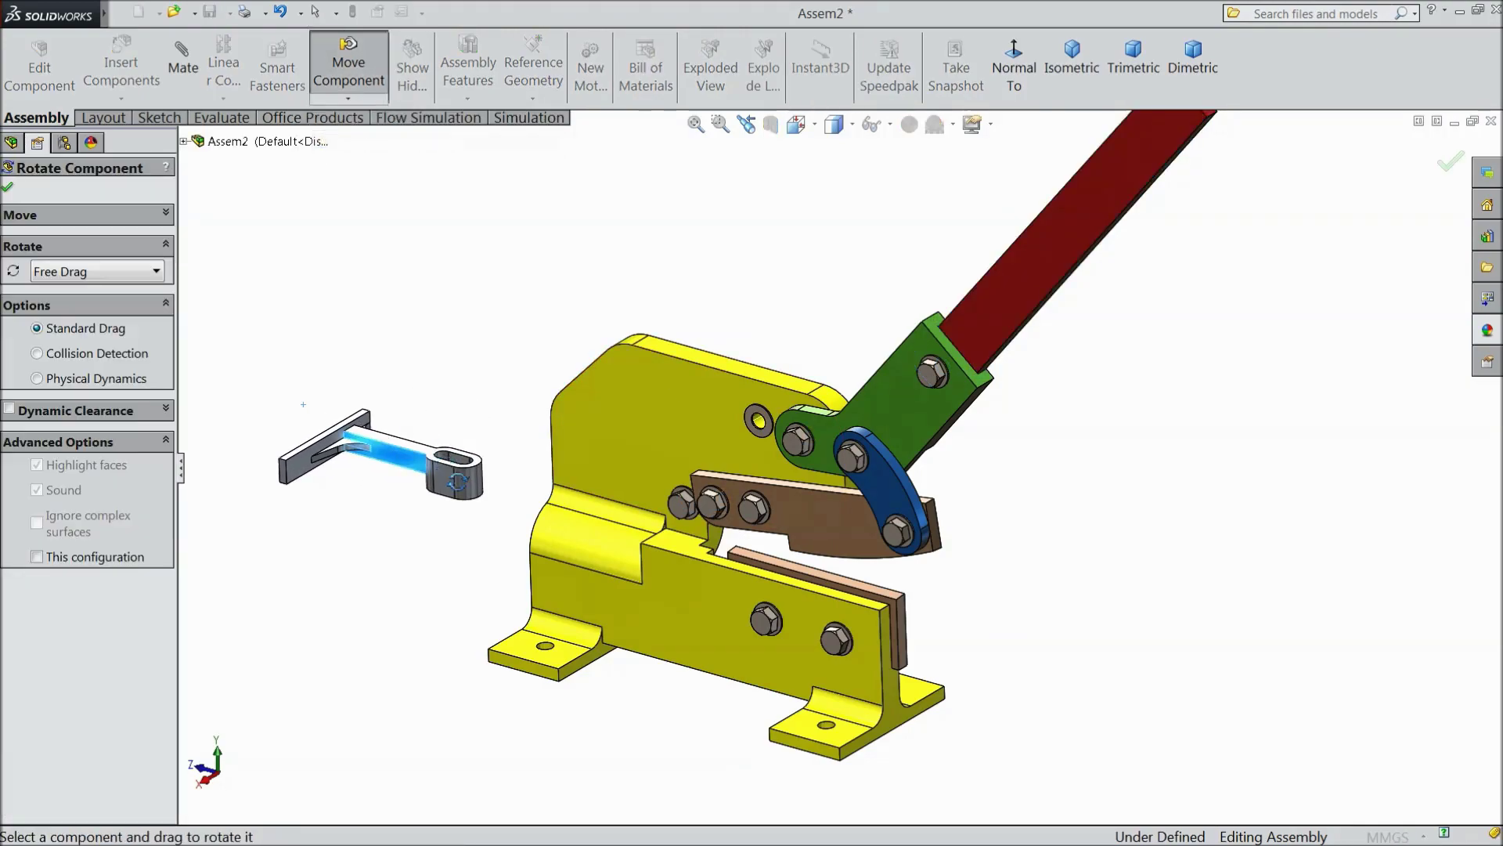
drag(457, 475, 276, 449)
click(8, 189)
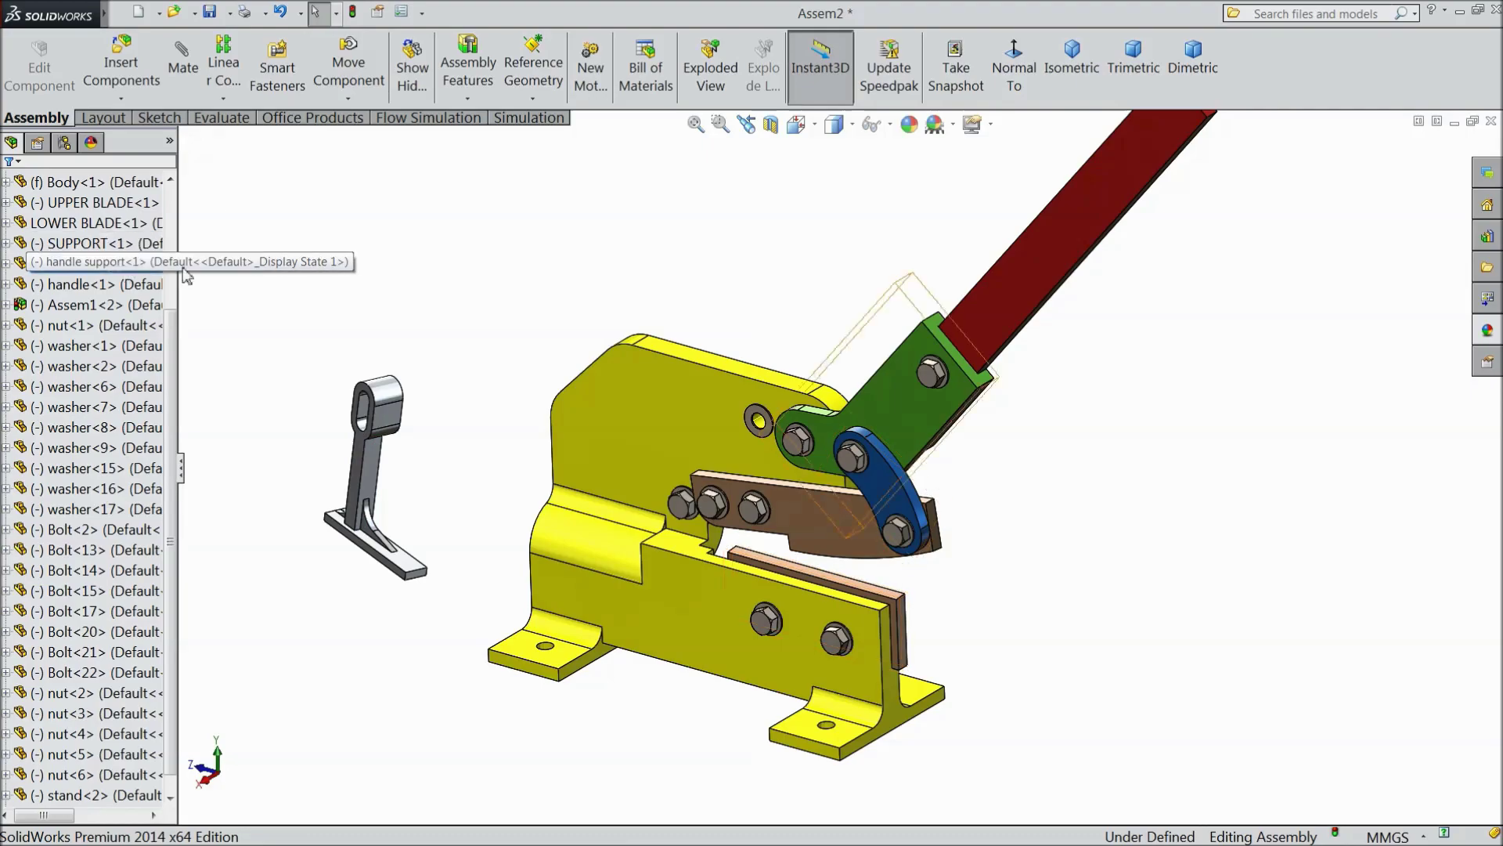
Step: Add a parallel mate between the body's lower front face and the stand's flat back face
scroll(213, 134, down, 2)
scroll(878, 684, down, 1)
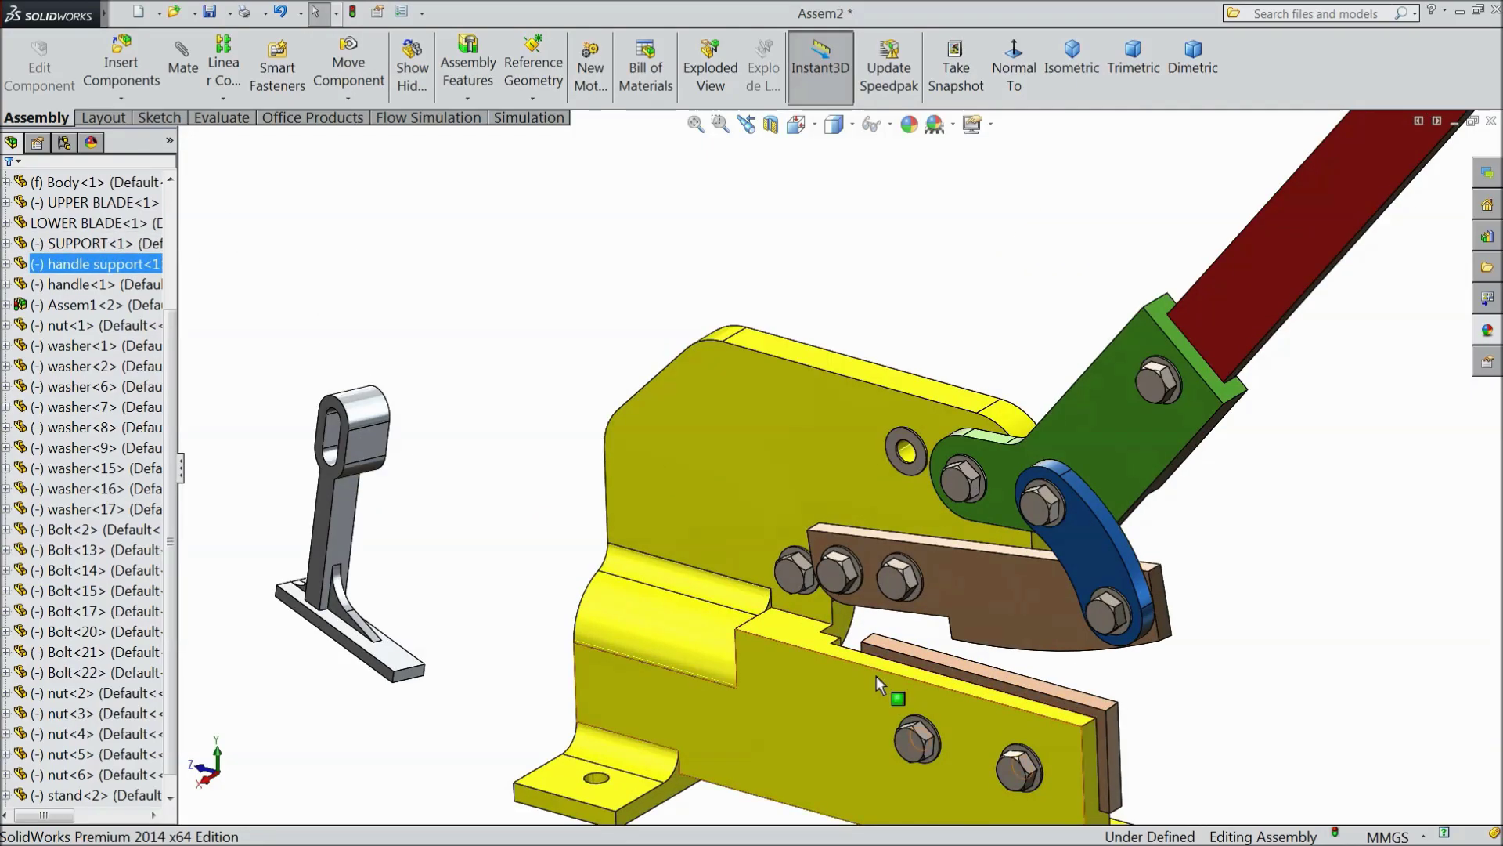
scroll(923, 668, down, 1)
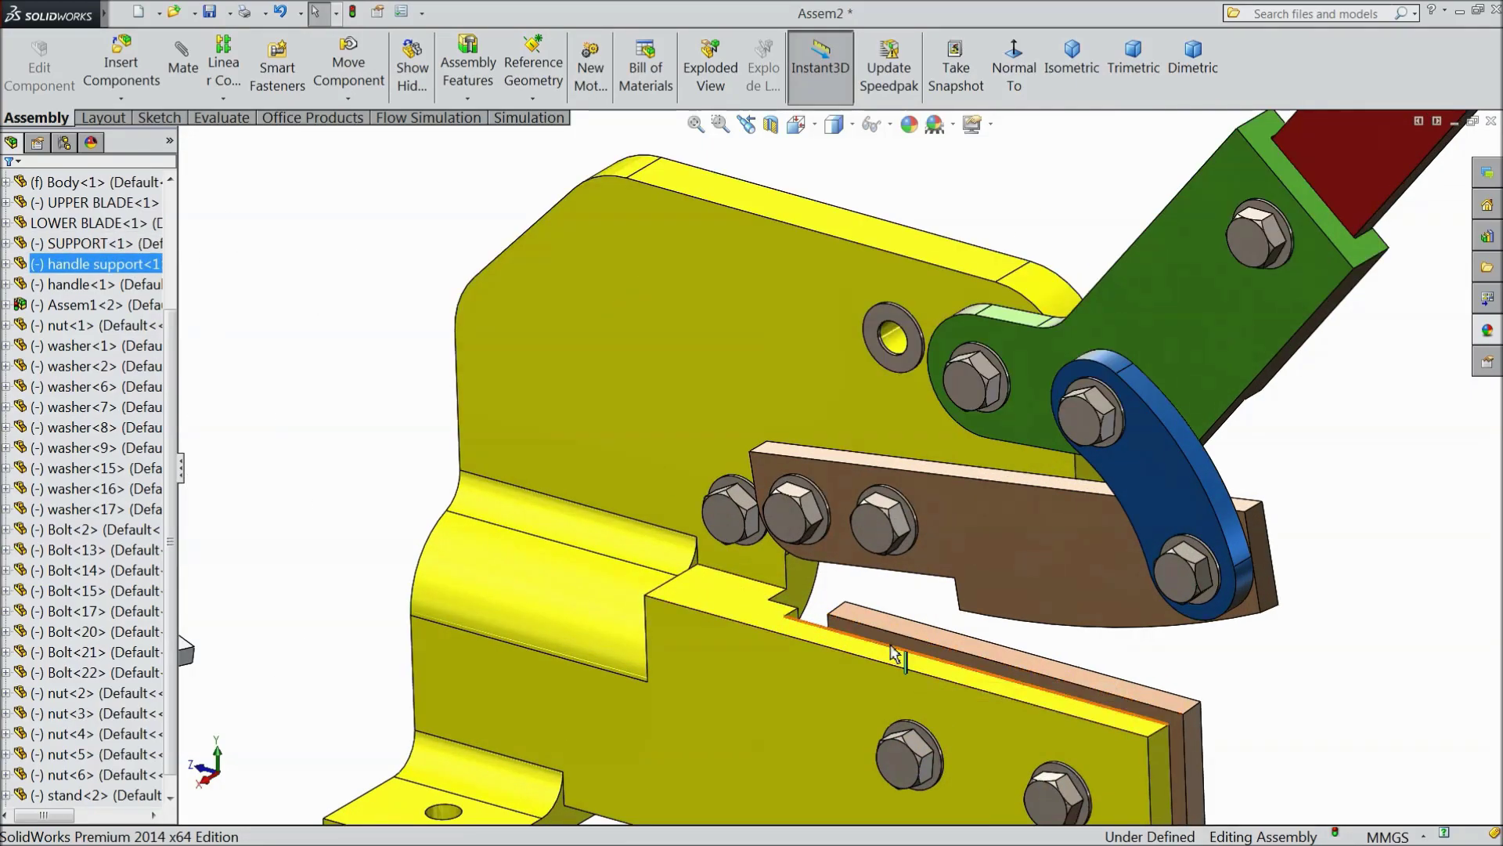
scroll(890, 642, up, 2)
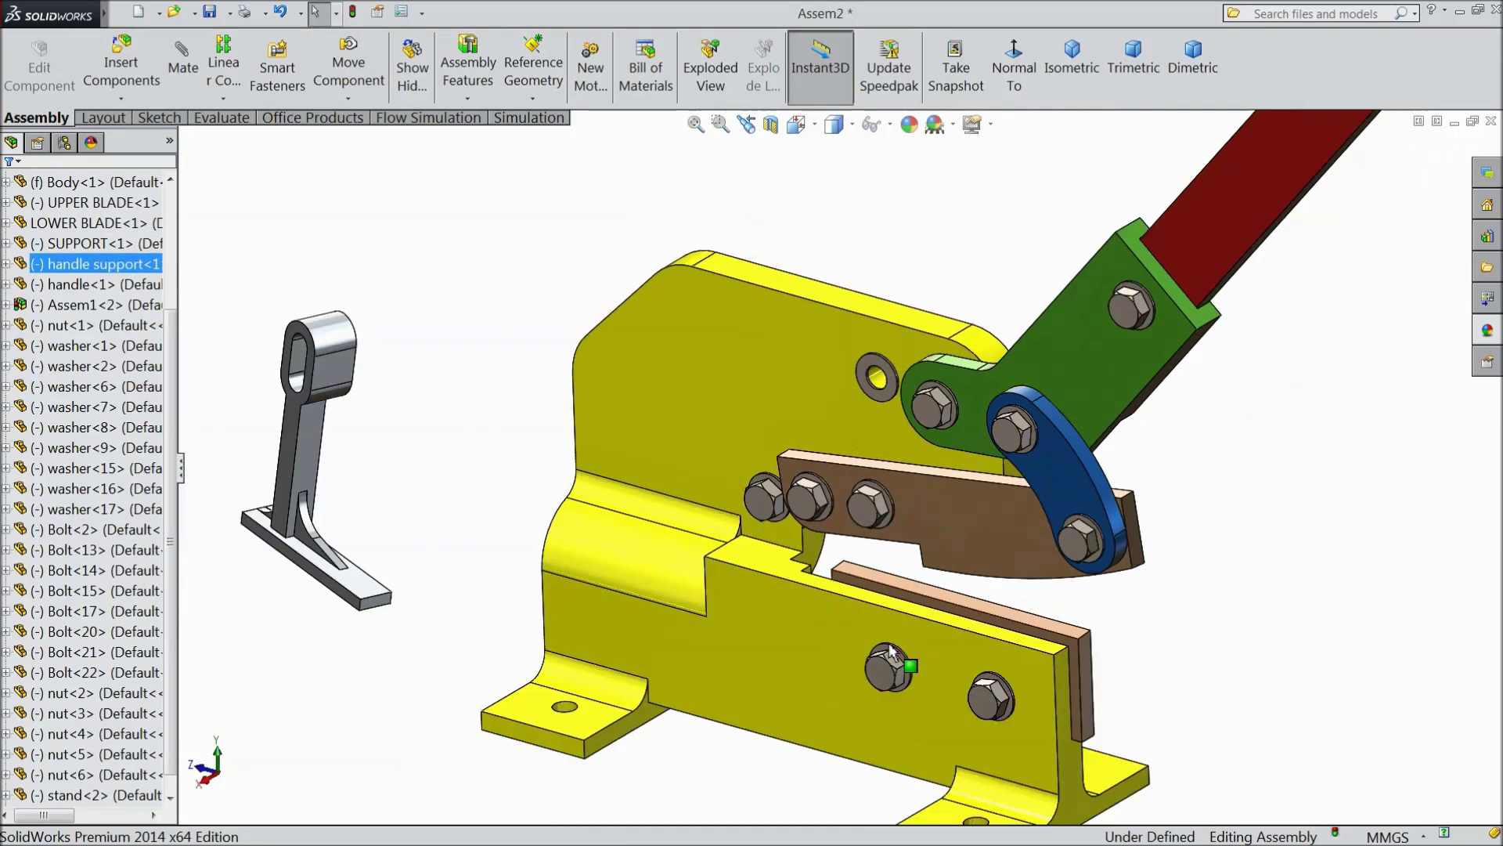
ctrl+click(847, 626)
click(180, 54)
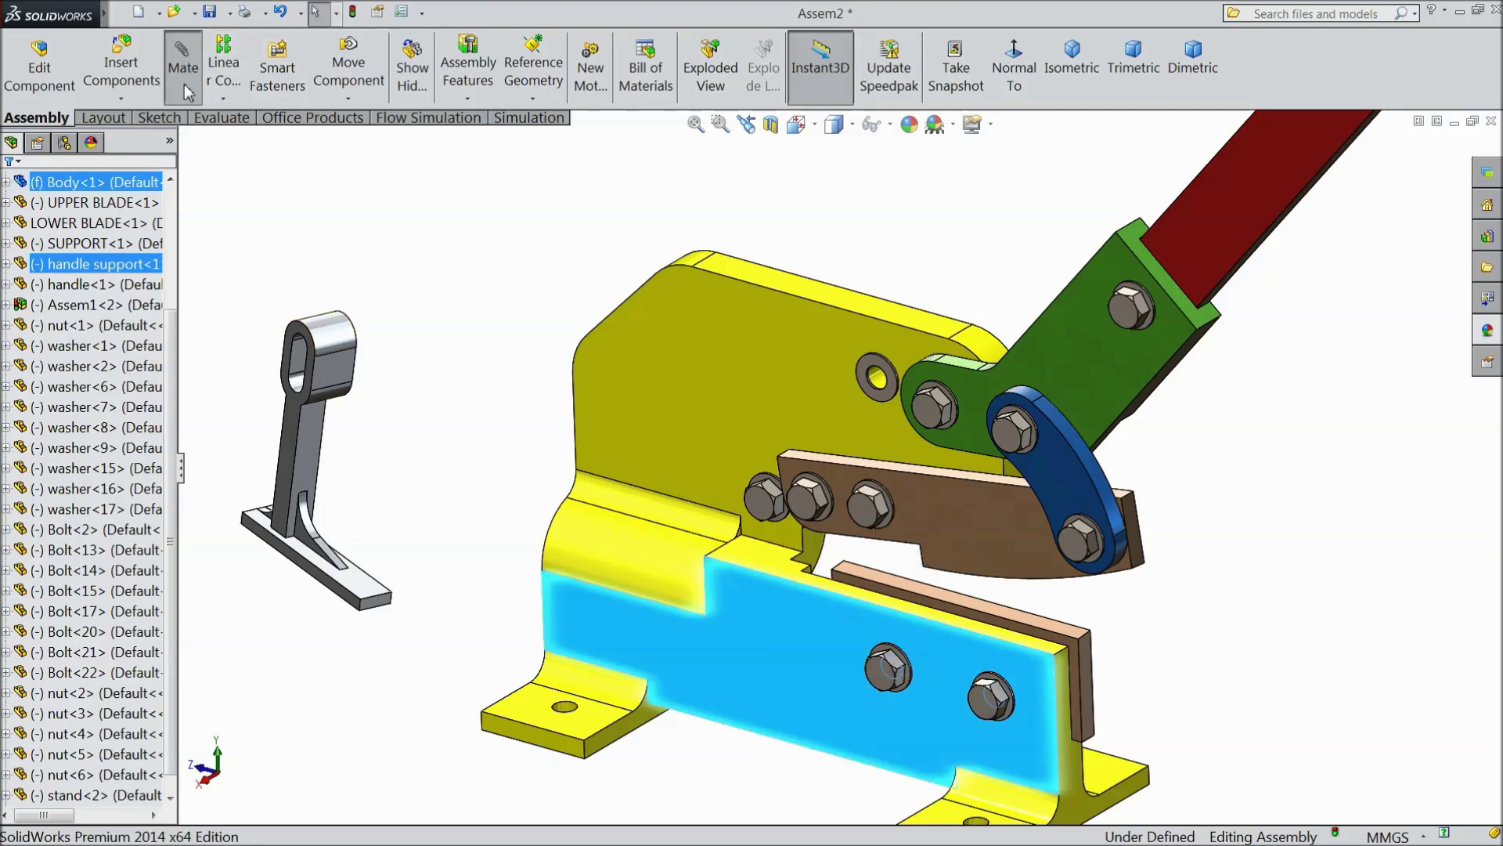
middle_drag(411, 343, 301, 331)
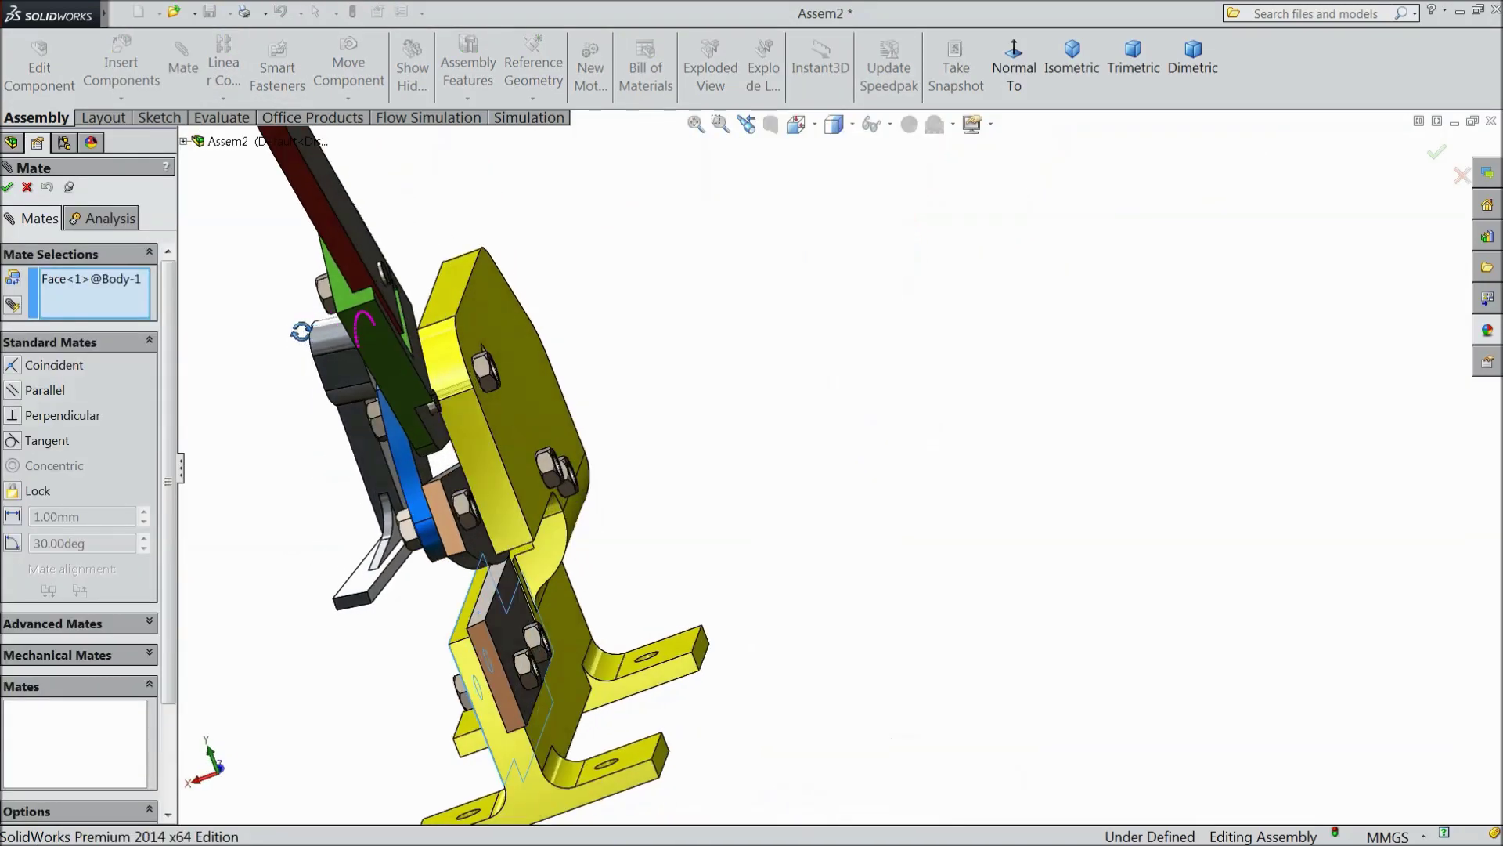
scroll(409, 591, down, 2)
click(423, 576)
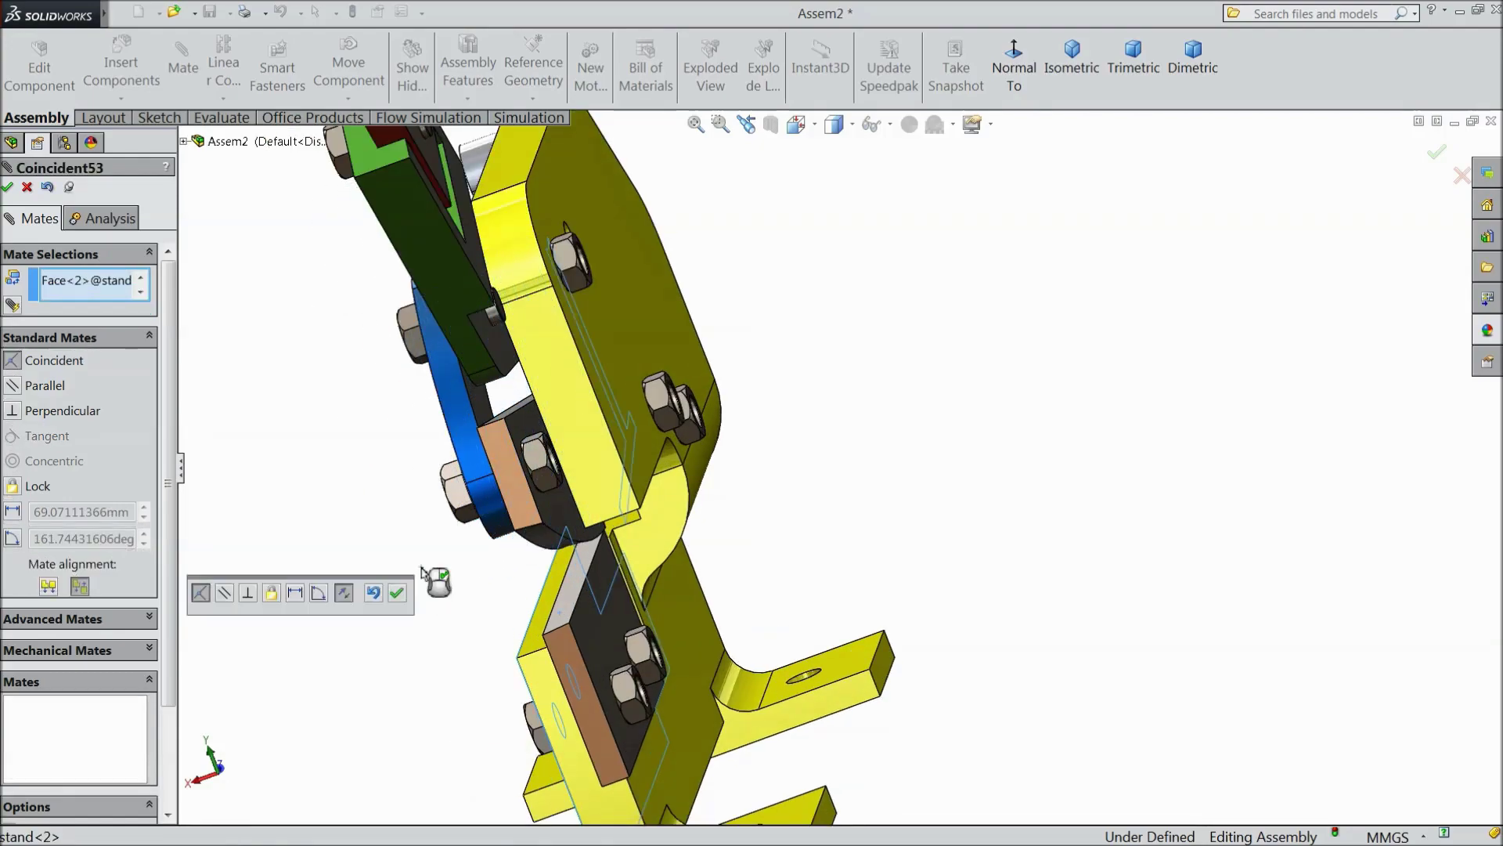
click(225, 593)
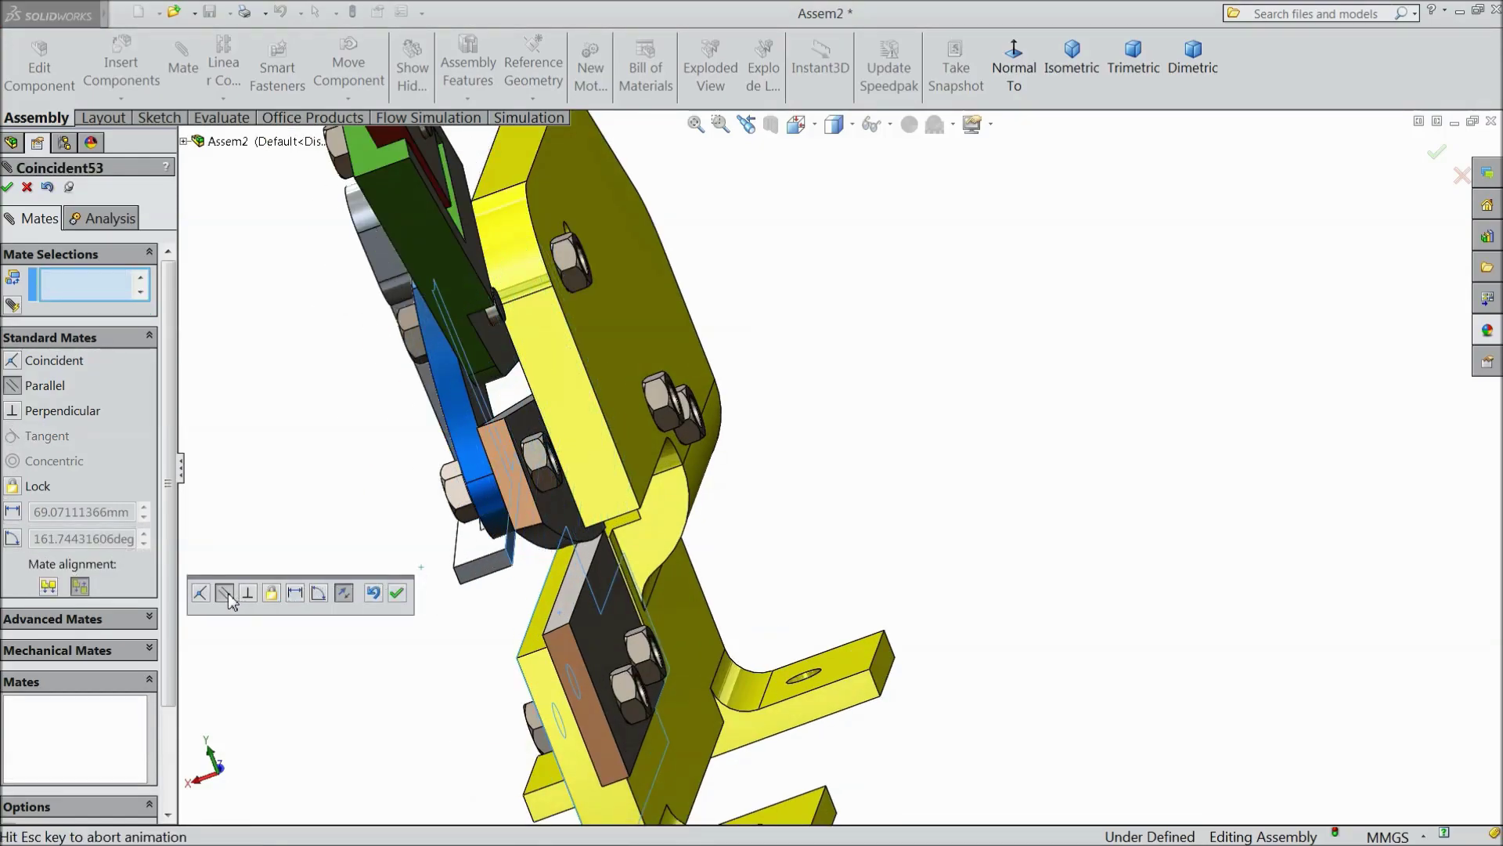
click(397, 593)
Step: Add a coincident mate between the top face of the body's lower ledge and the underside of the stand's base
scroll(412, 596, up, 3)
middle_drag(514, 591, 507, 396)
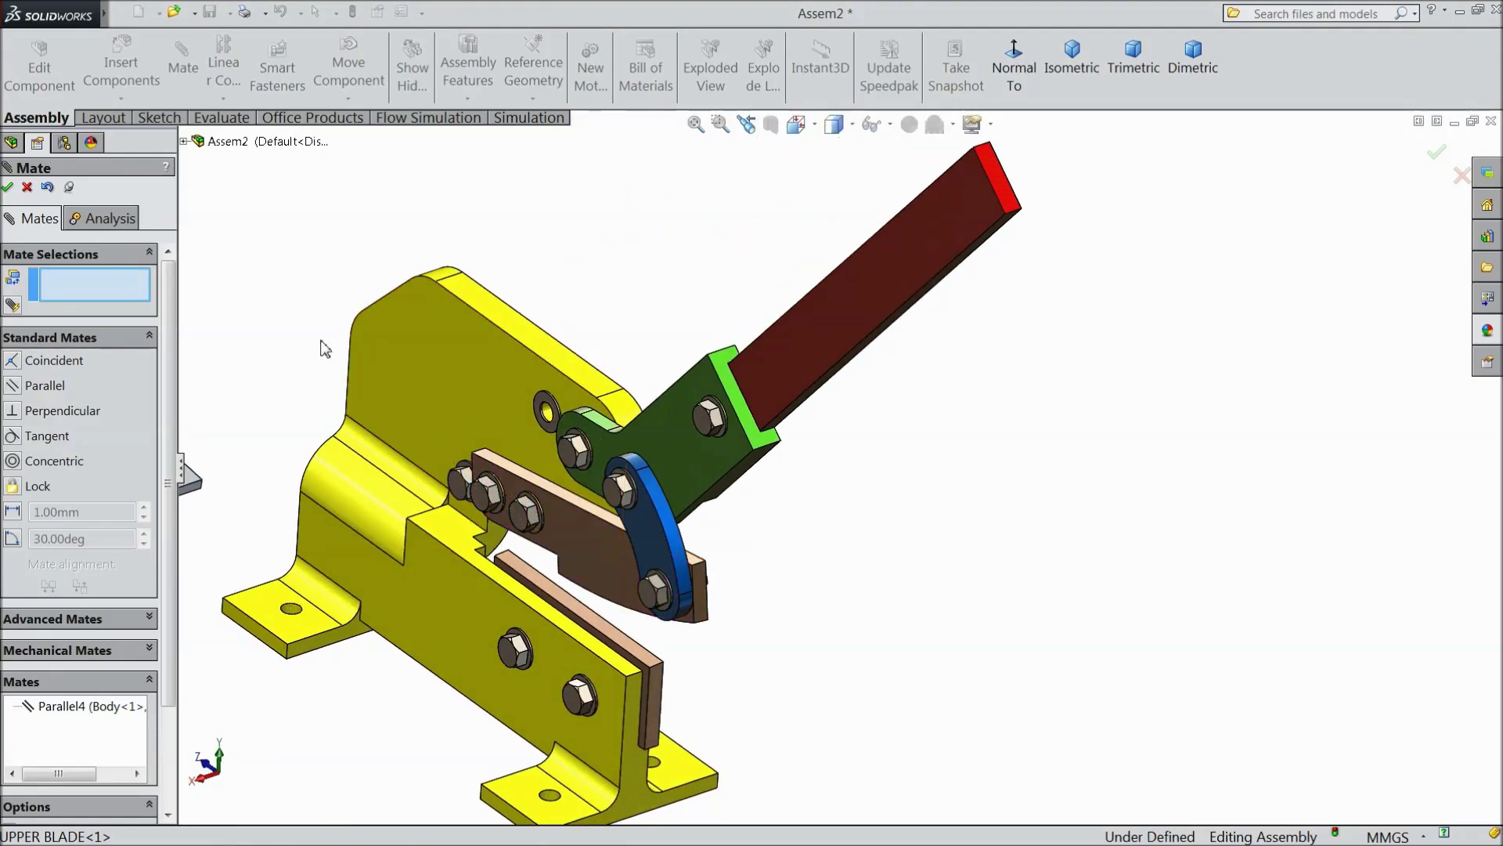
scroll(560, 572, down, 2)
click(527, 580)
scroll(517, 603, up, 3)
middle_drag(502, 626, 446, 526)
scroll(450, 489, down, 4)
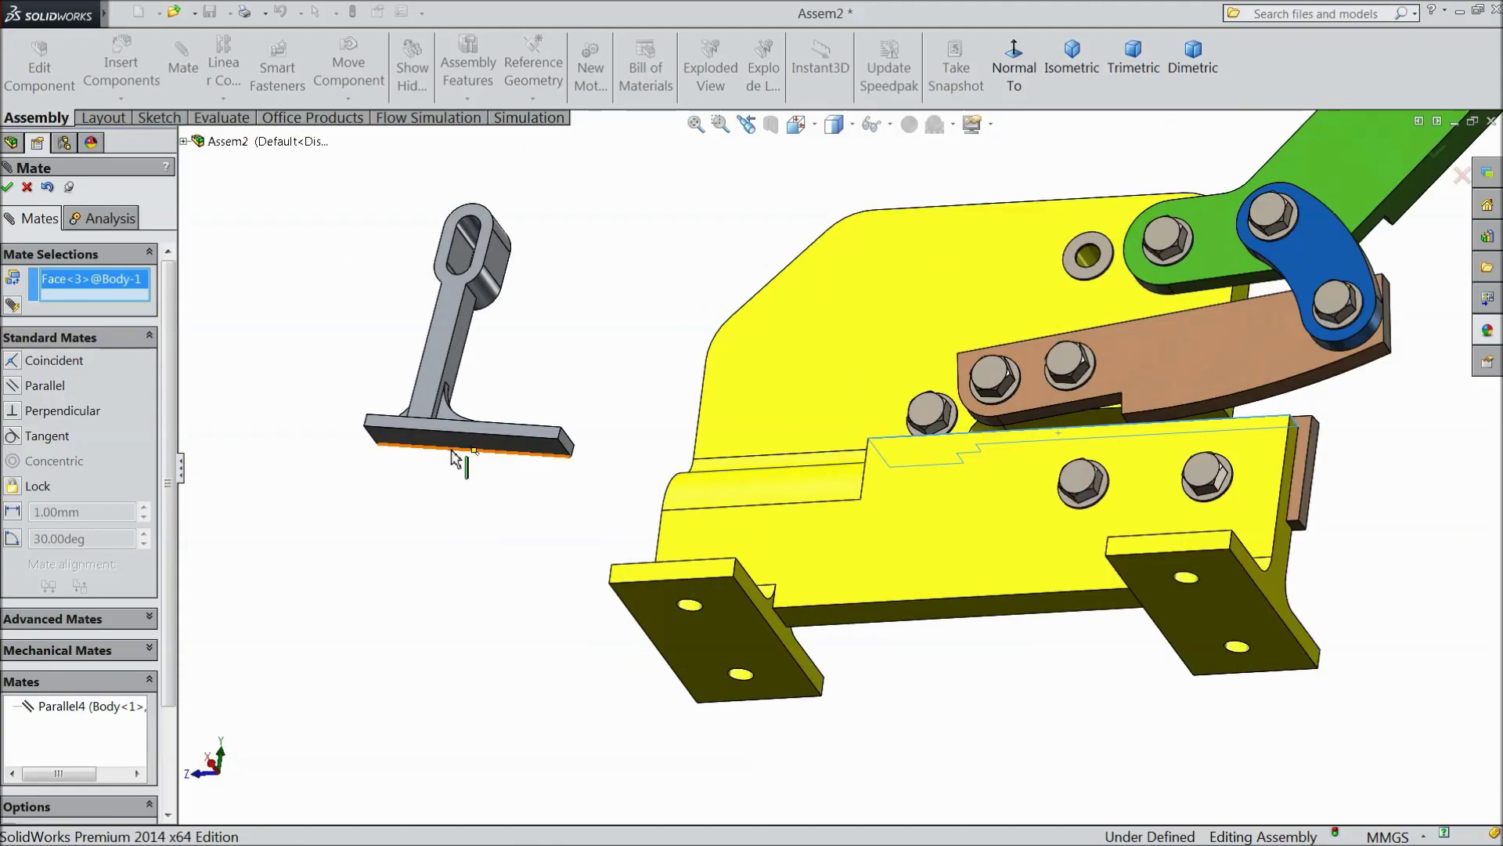
click(463, 451)
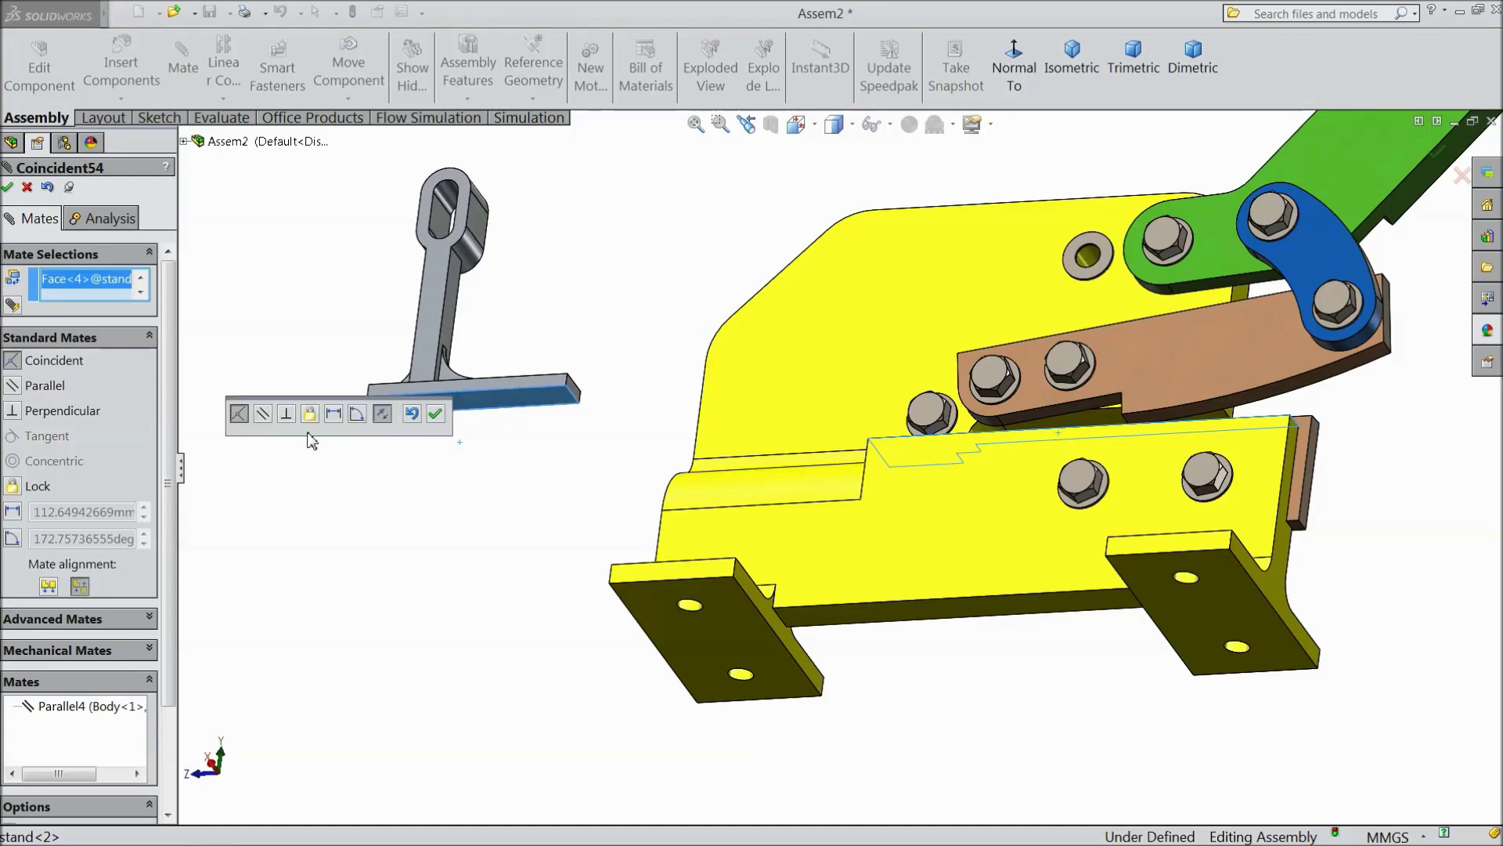
click(436, 417)
Step: Slide the stand onto the body's ledge so its slotted end sits beside the empty washer hole
middle_drag(590, 313, 540, 458)
drag(644, 350, 1100, 461)
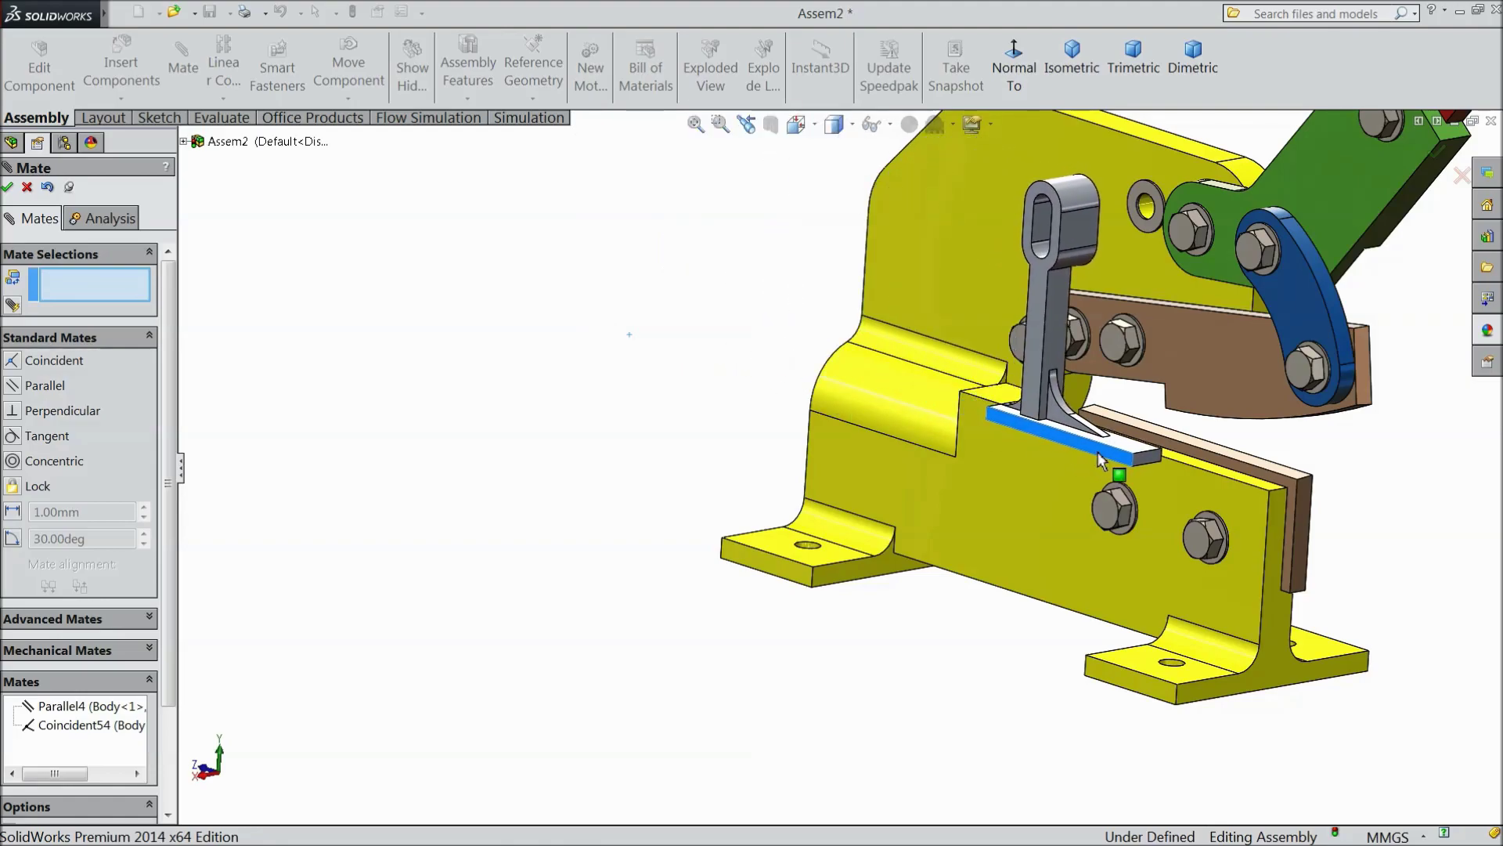
mouse_move(767, 394)
middle_down()
mouse_move(765, 363)
mouse_move(744, 413)
middle_up()
scroll(1290, 240, down, 5)
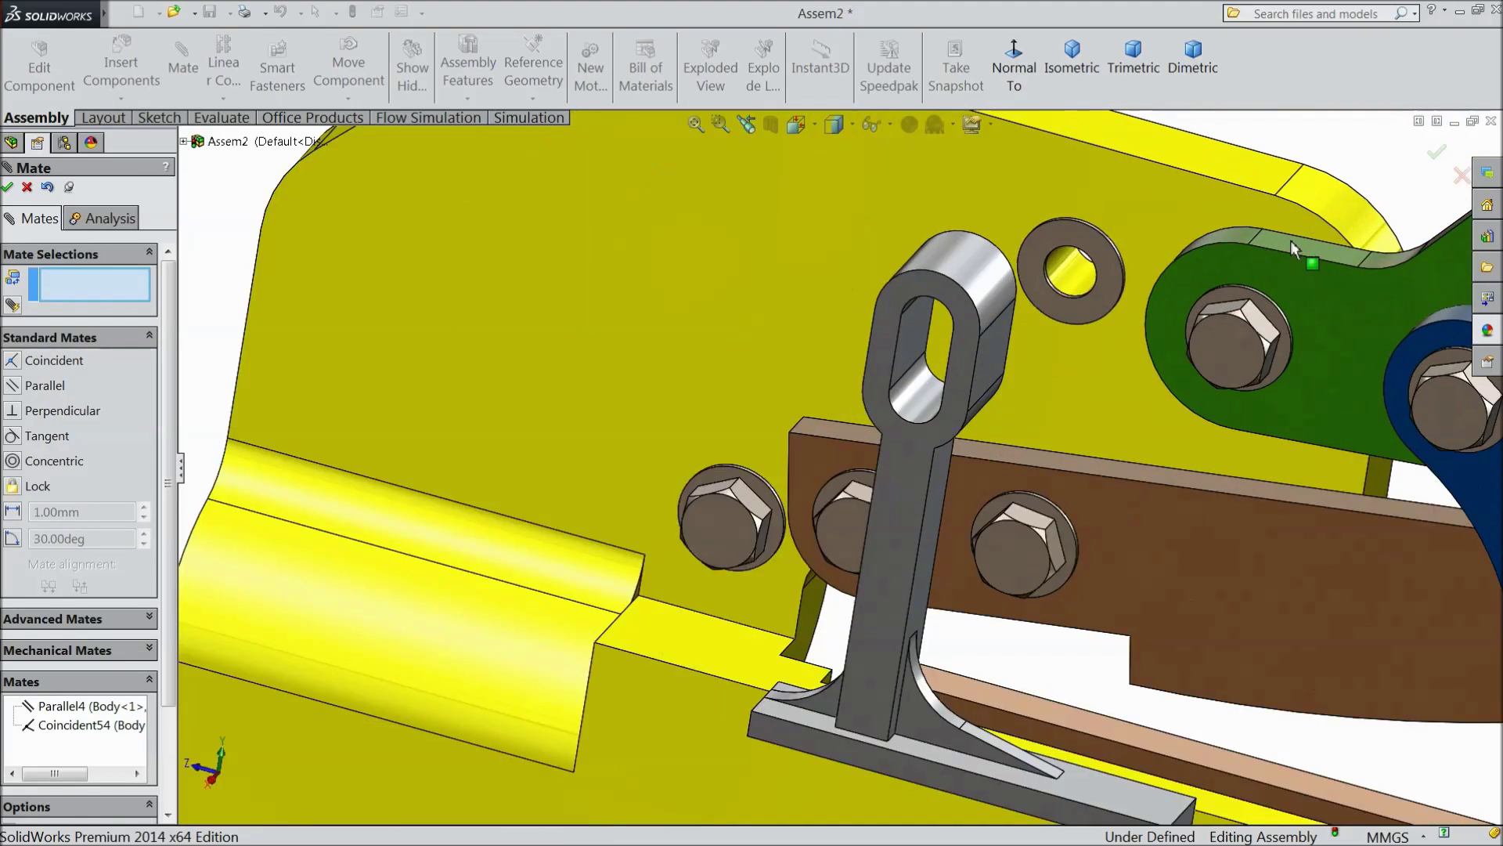
middle_drag(1027, 390, 1028, 283)
scroll(1028, 280, down, 2)
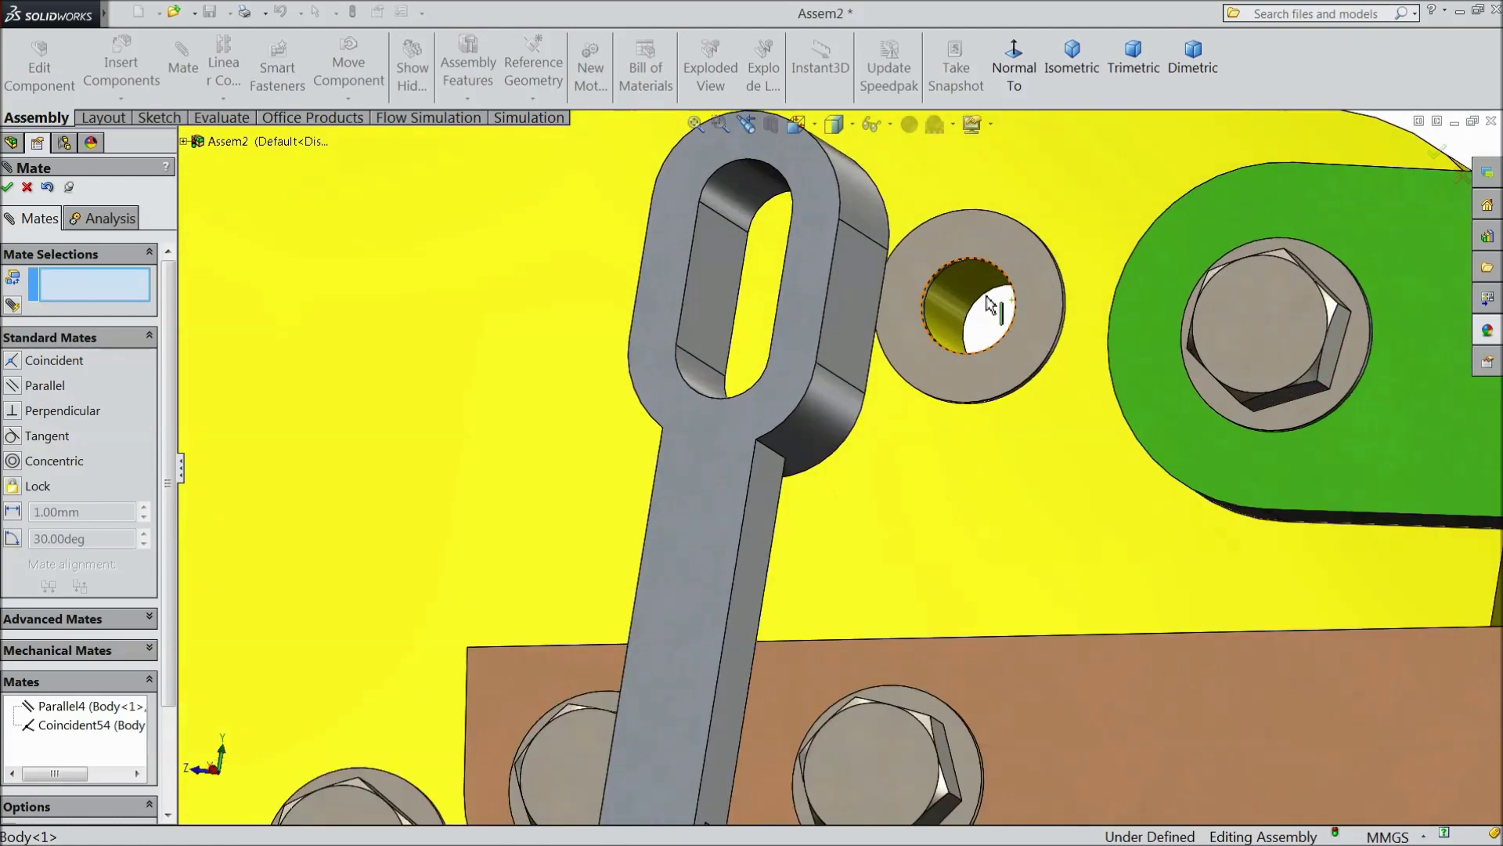
Step: Try to add a concentric mate between the body's empty washer hole and the upper arc of the stand's slot
click(953, 311)
click(740, 202)
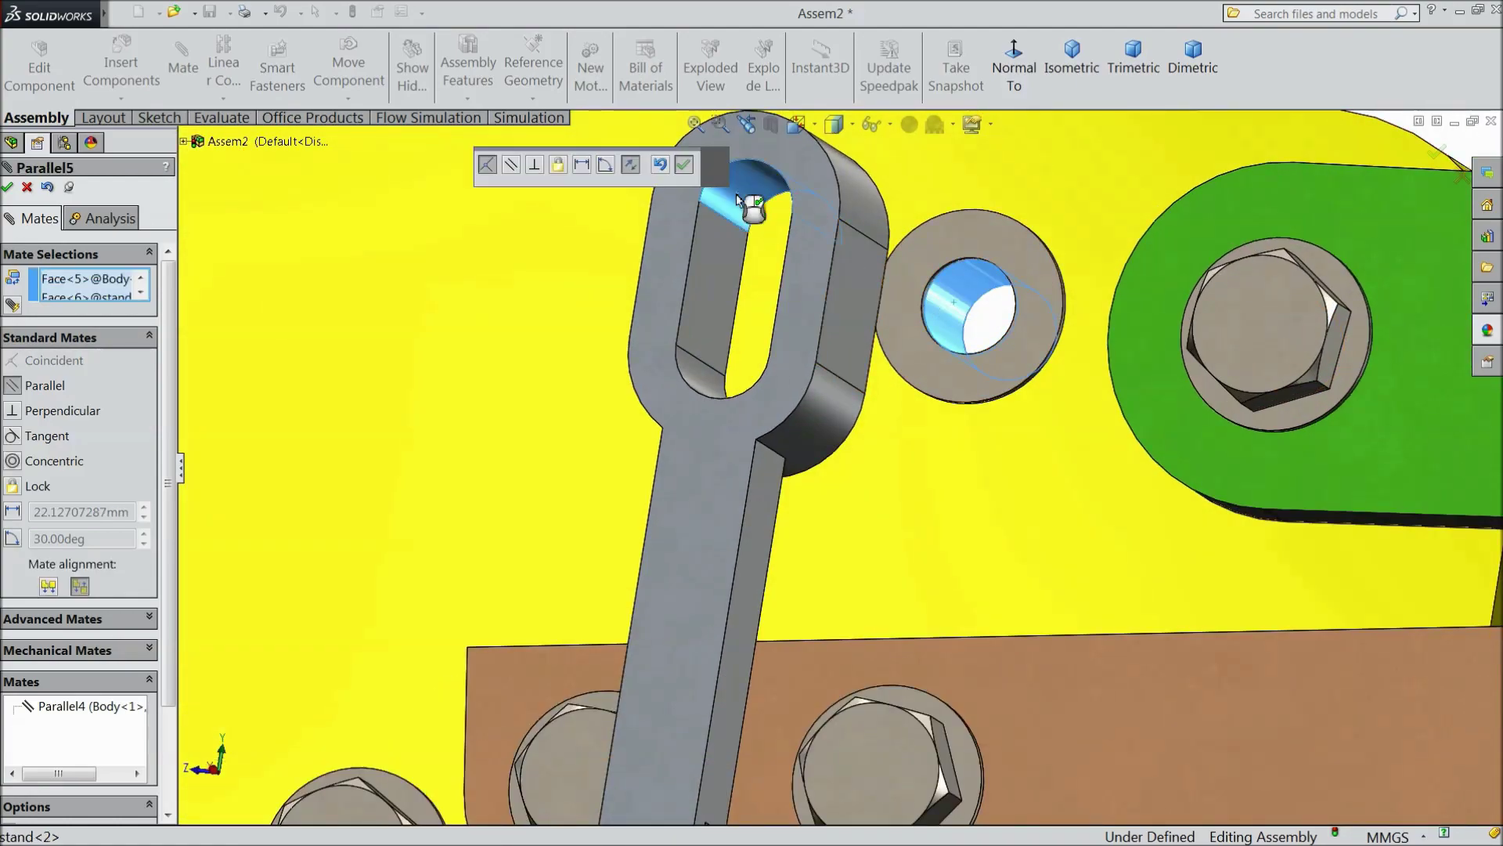
click(561, 165)
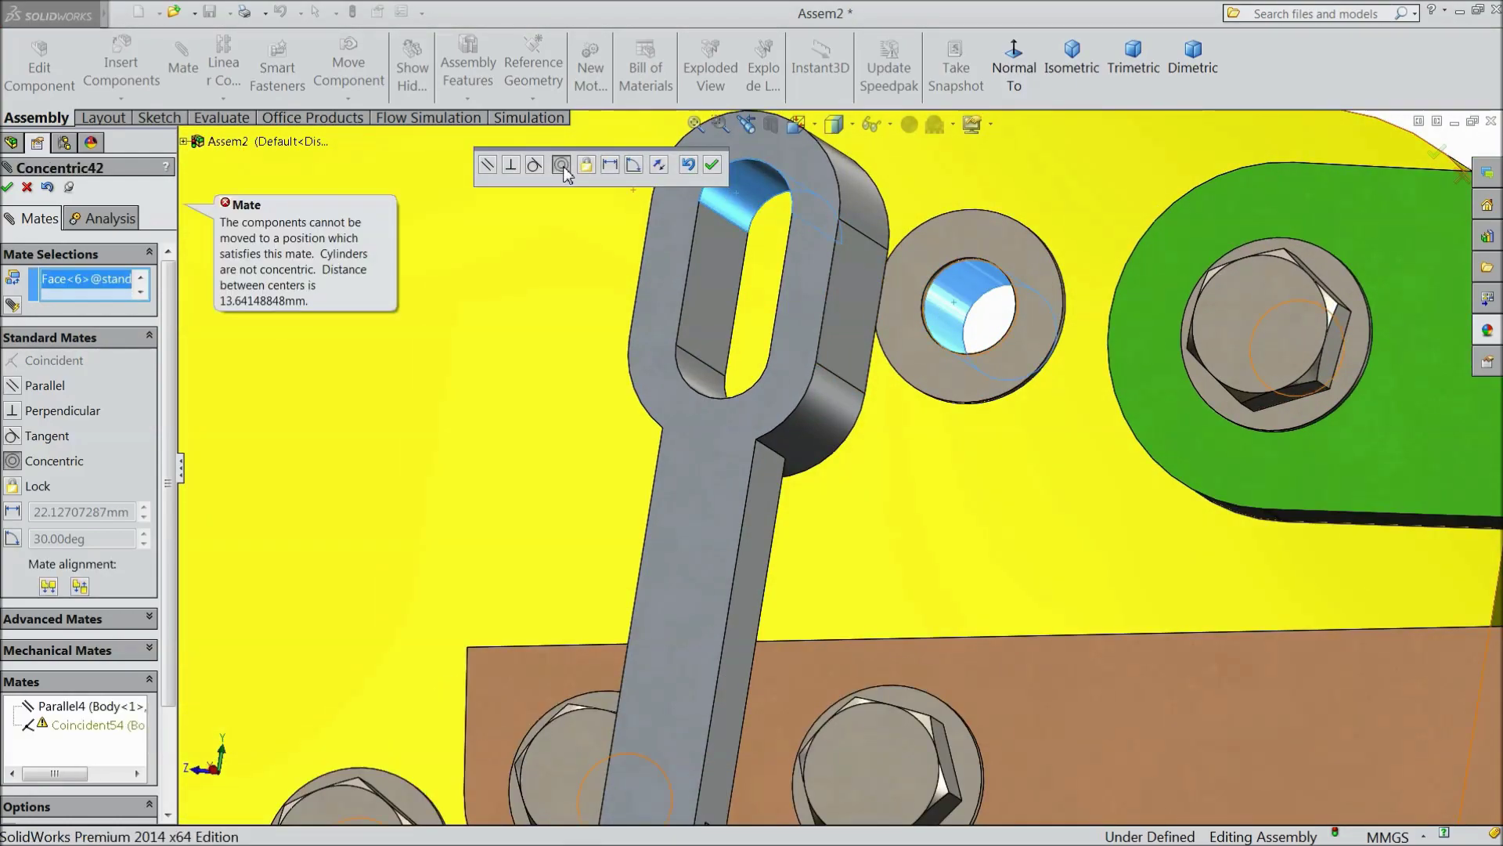
right_click(85, 283)
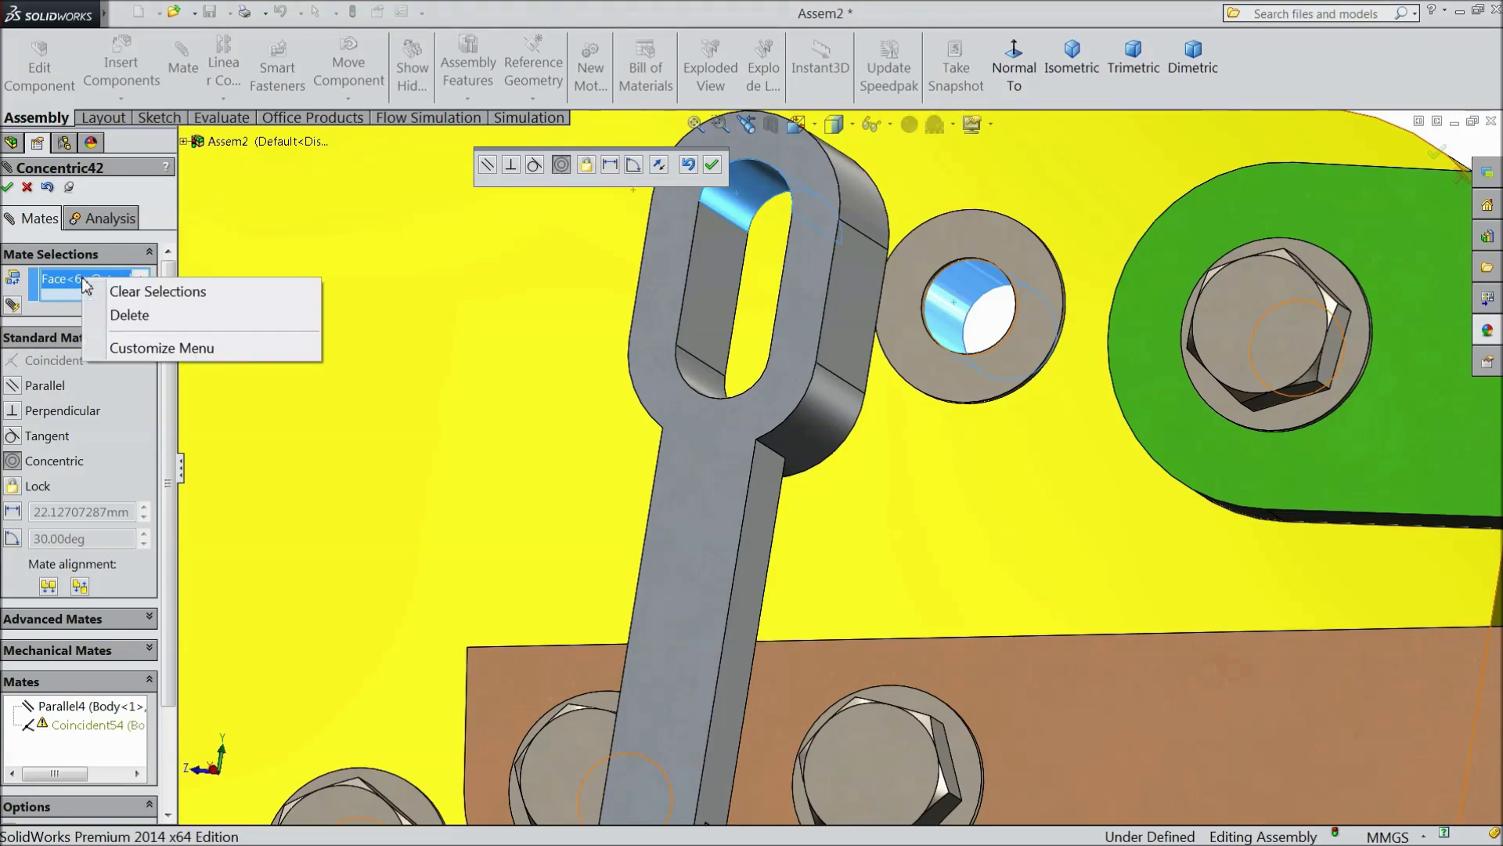
click(121, 291)
Step: Add the pending concentric mate and remove the coincident mate between the stand's base and the body's ledge
click(93, 728)
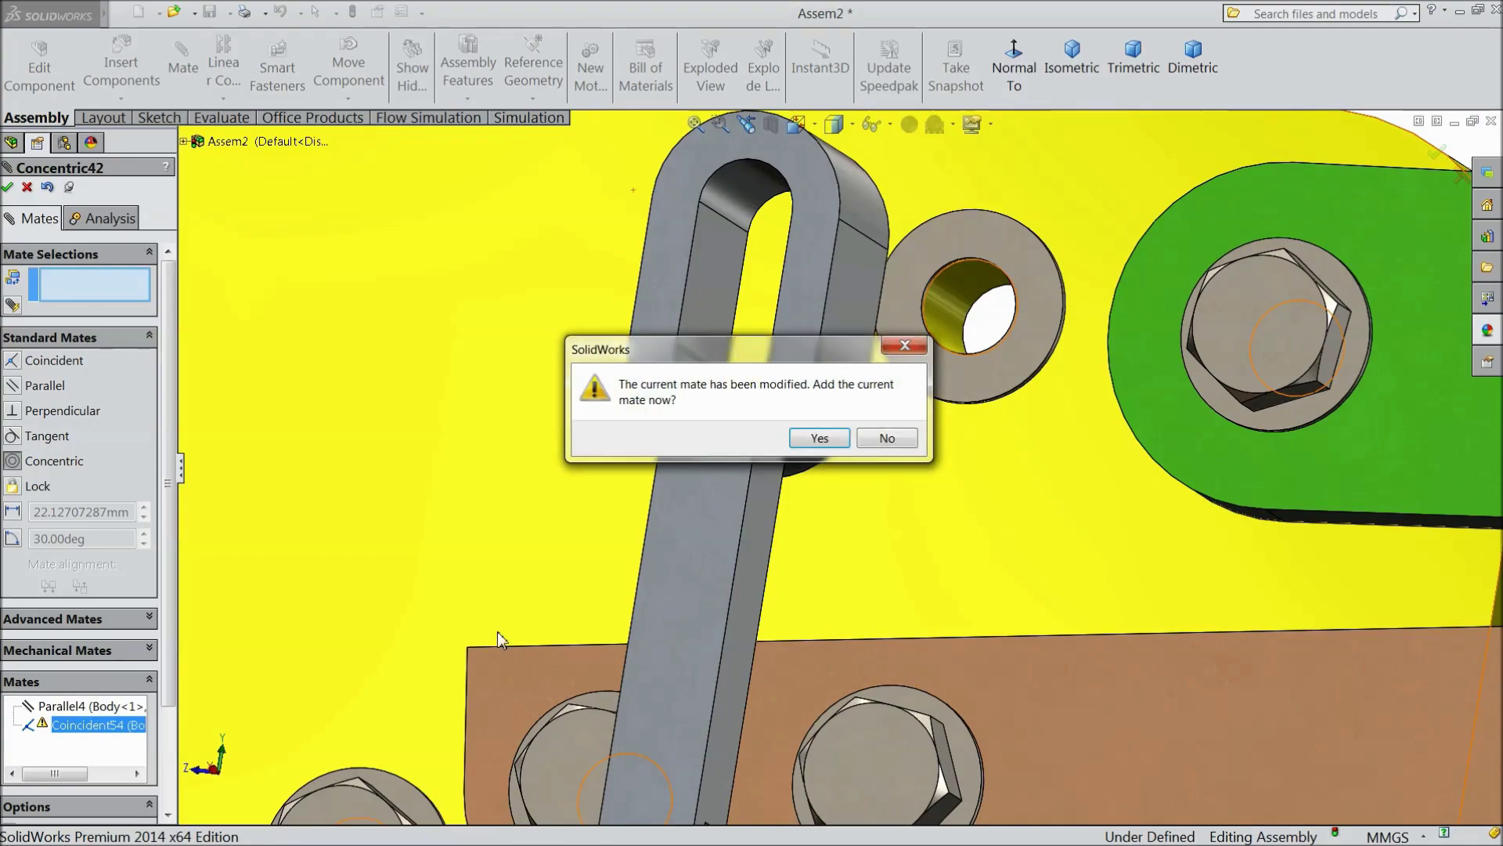
click(817, 440)
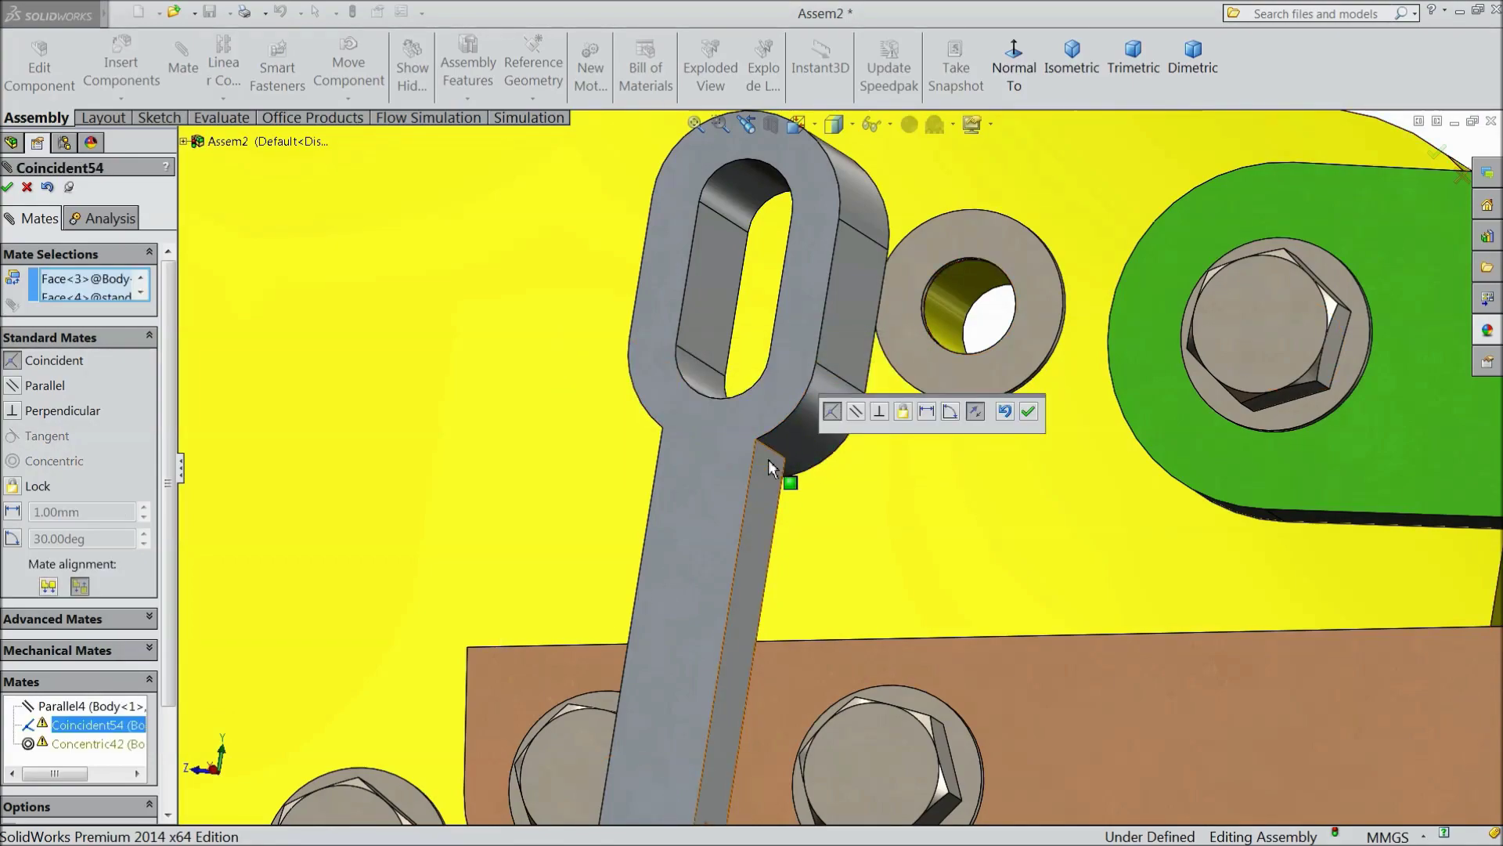
right_click(95, 726)
click(102, 743)
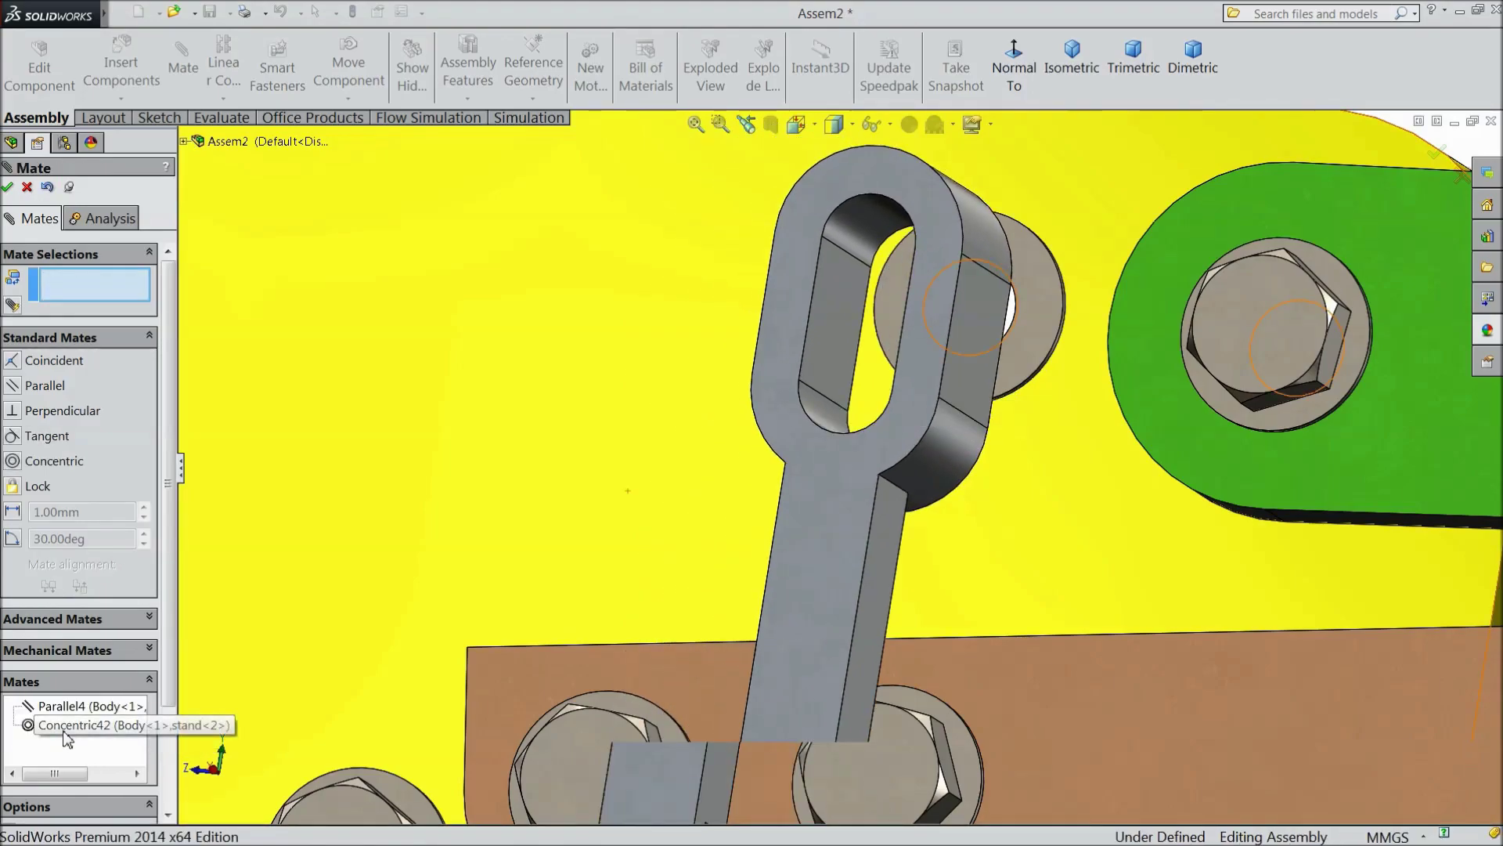
Step: Try to add a coincident mate between the lower blade's side face and the stand's flat back face
scroll(636, 513, up, 2)
middle_drag(762, 389, 795, 413)
middle_drag(986, 376, 977, 374)
scroll(889, 396, up, 5)
middle_drag(891, 510, 781, 543)
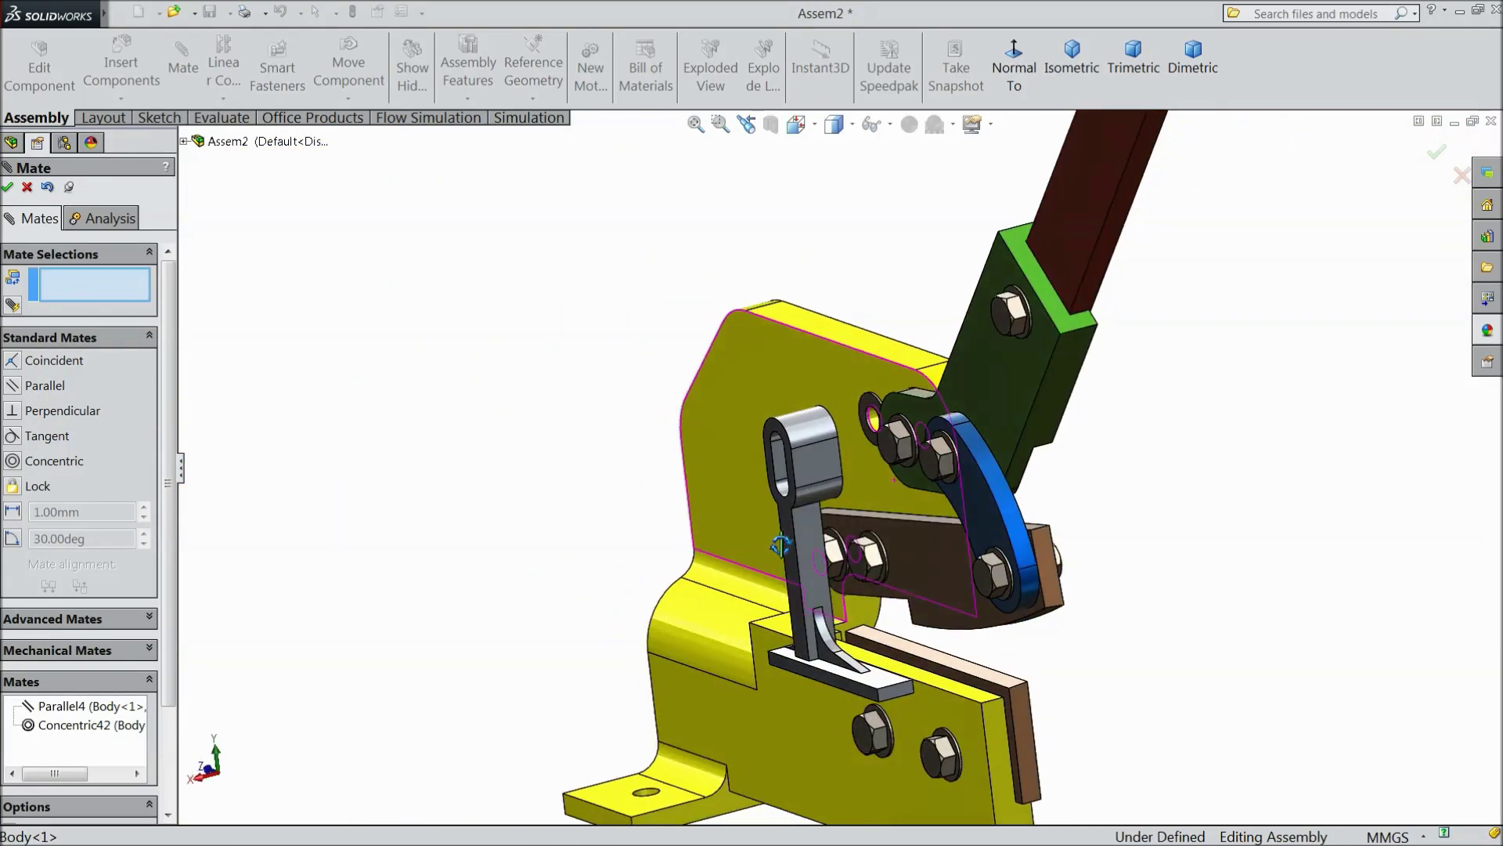
scroll(953, 689, down, 4)
mouse_move(885, 698)
middle_down()
mouse_move(839, 655)
mouse_move(837, 682)
mouse_move(887, 681)
middle_up()
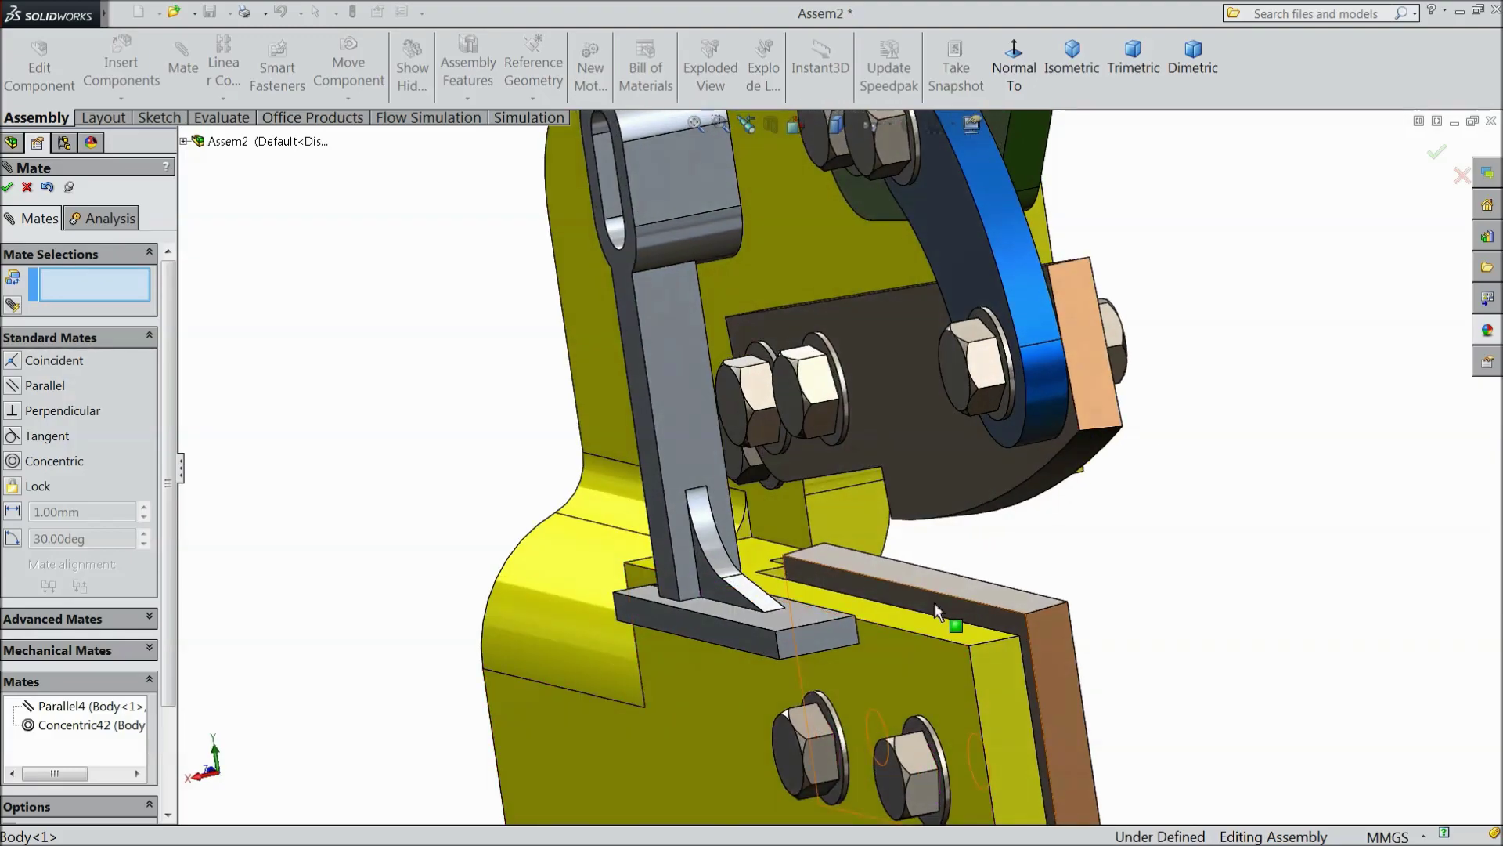
click(937, 611)
middle_drag(936, 611, 873, 590)
click(918, 623)
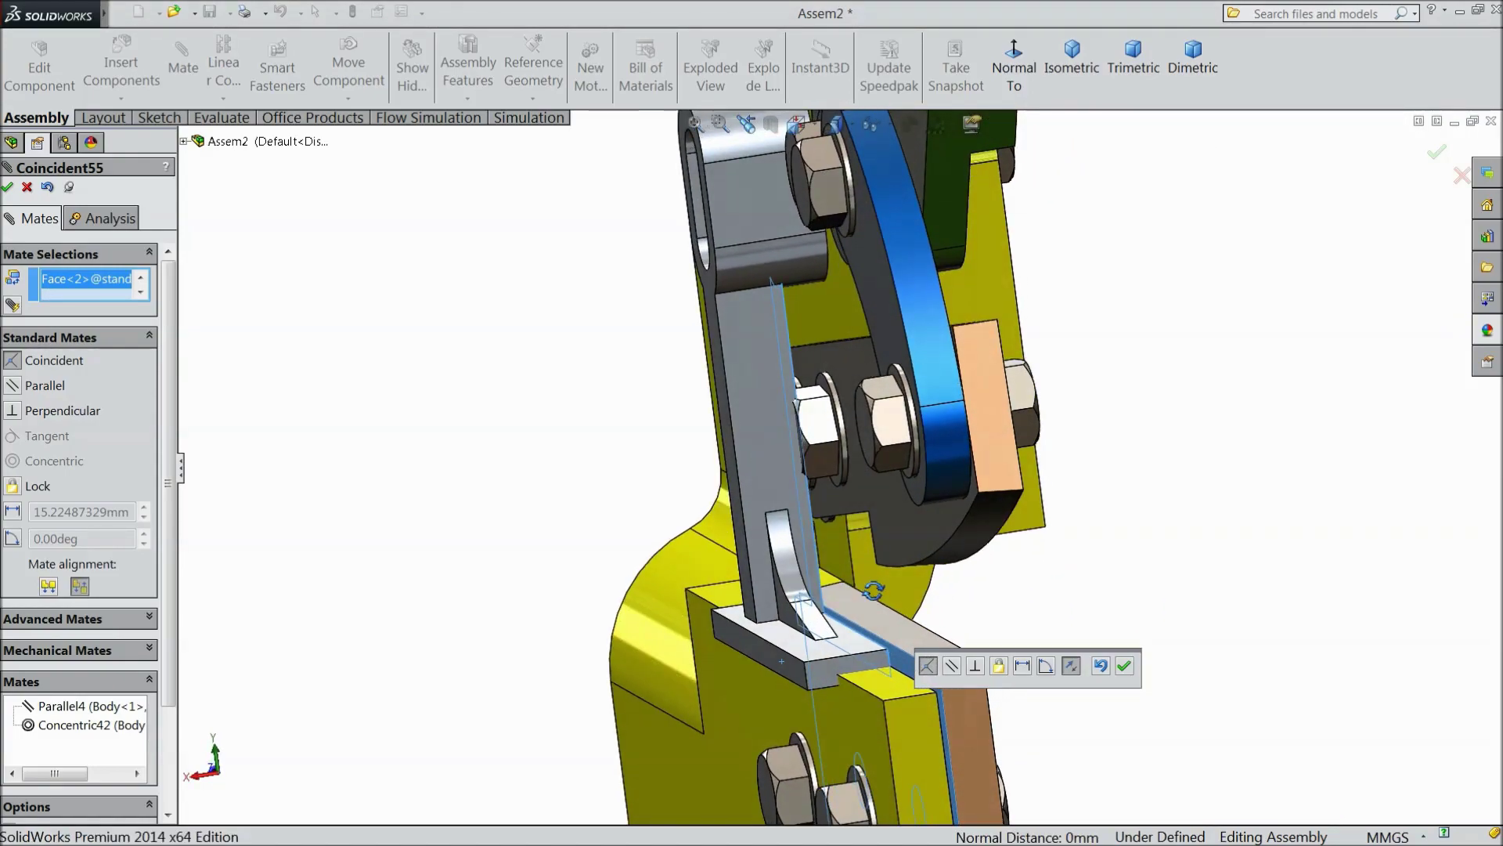
click(27, 188)
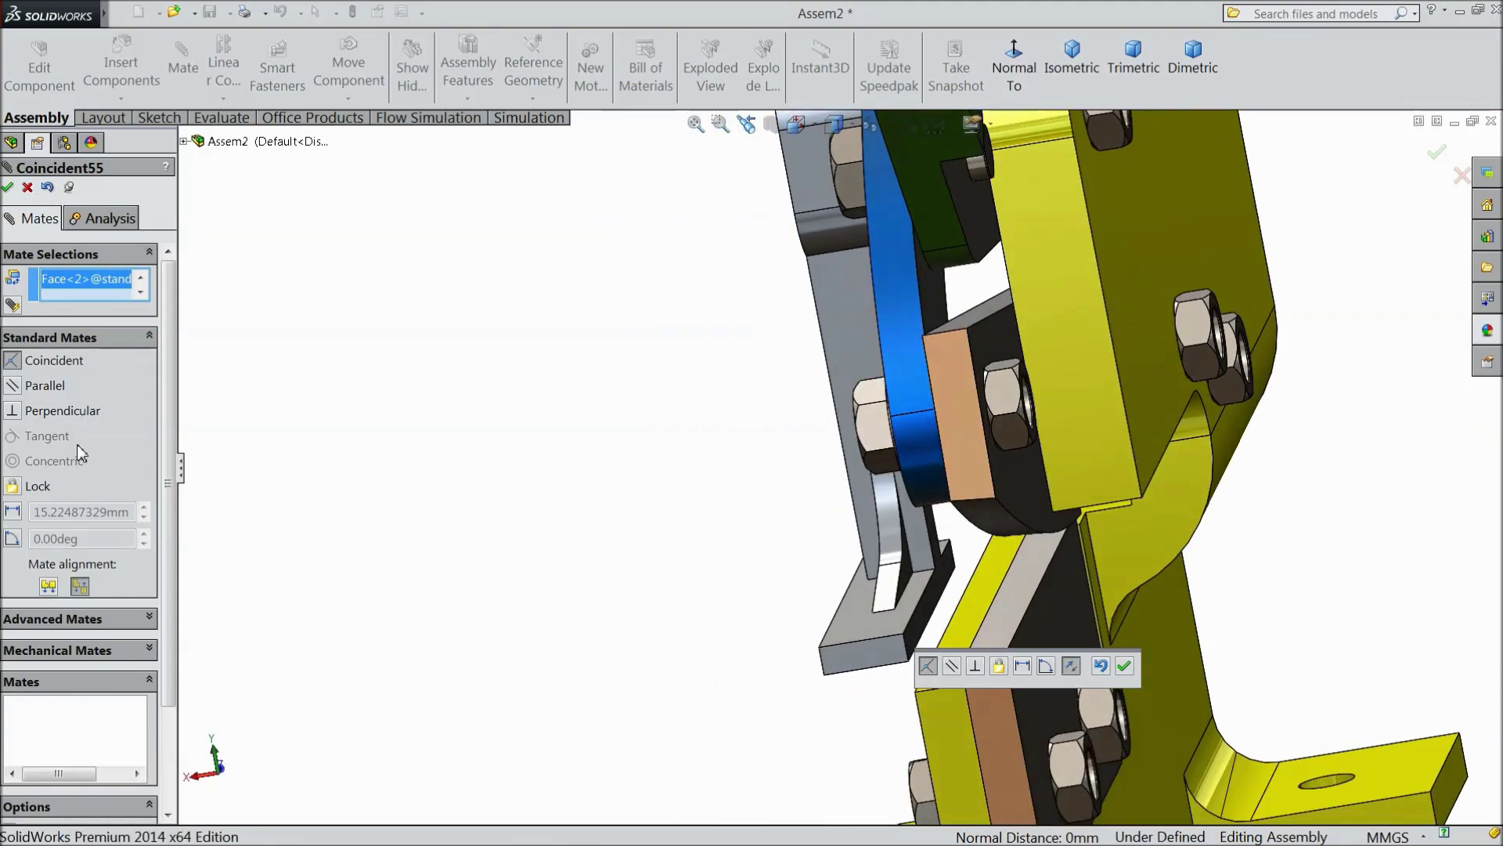
Step: Delete the conflicting concentric mate between the body's hole and the stand's slot from the assembly's mates
scroll(93, 409, down, 1)
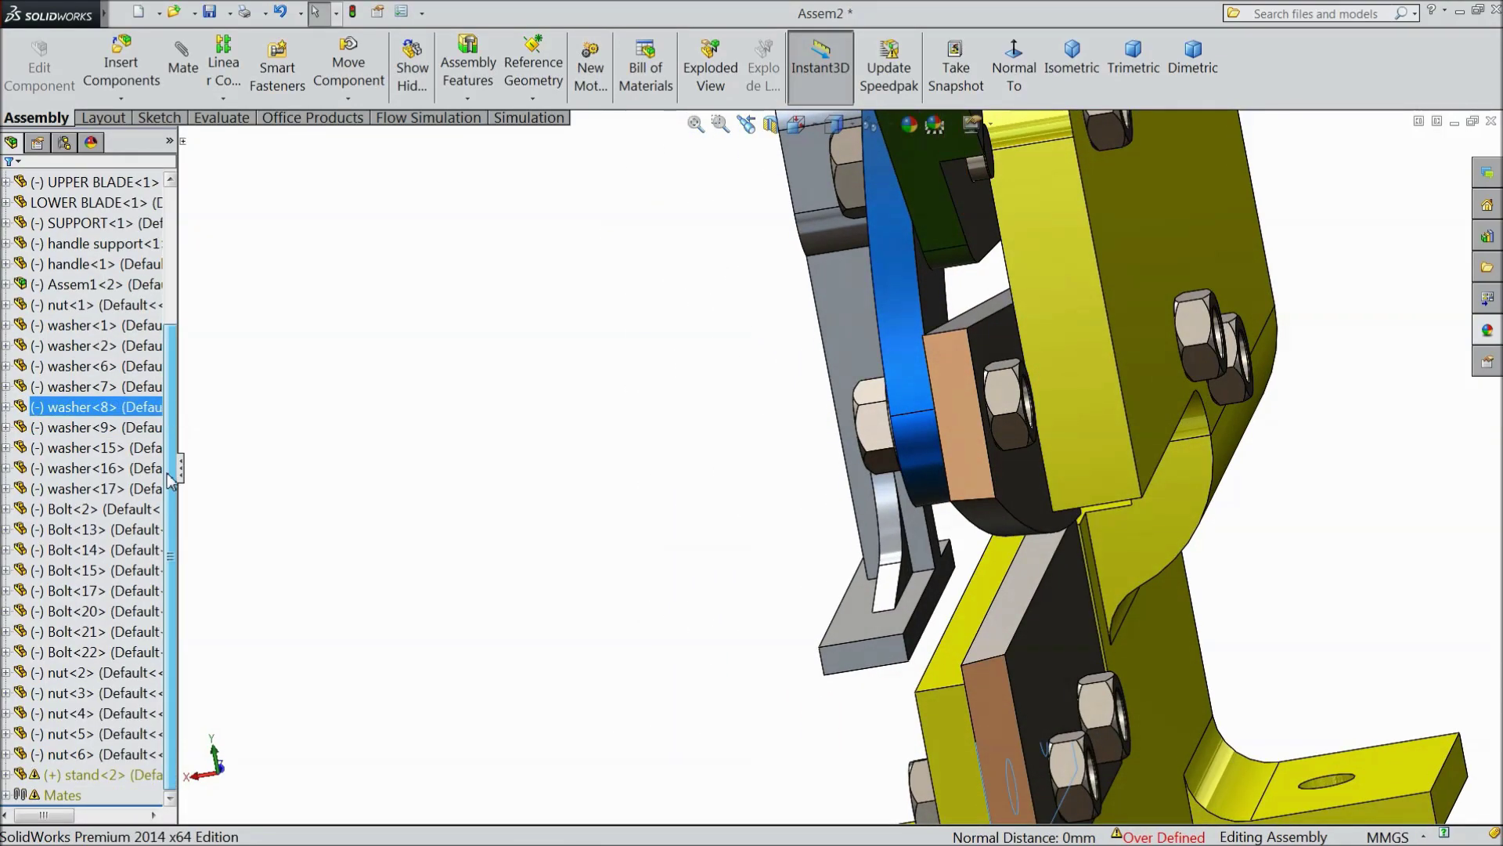
click(18, 794)
click(6, 794)
scroll(94, 722, down, 11)
click(78, 795)
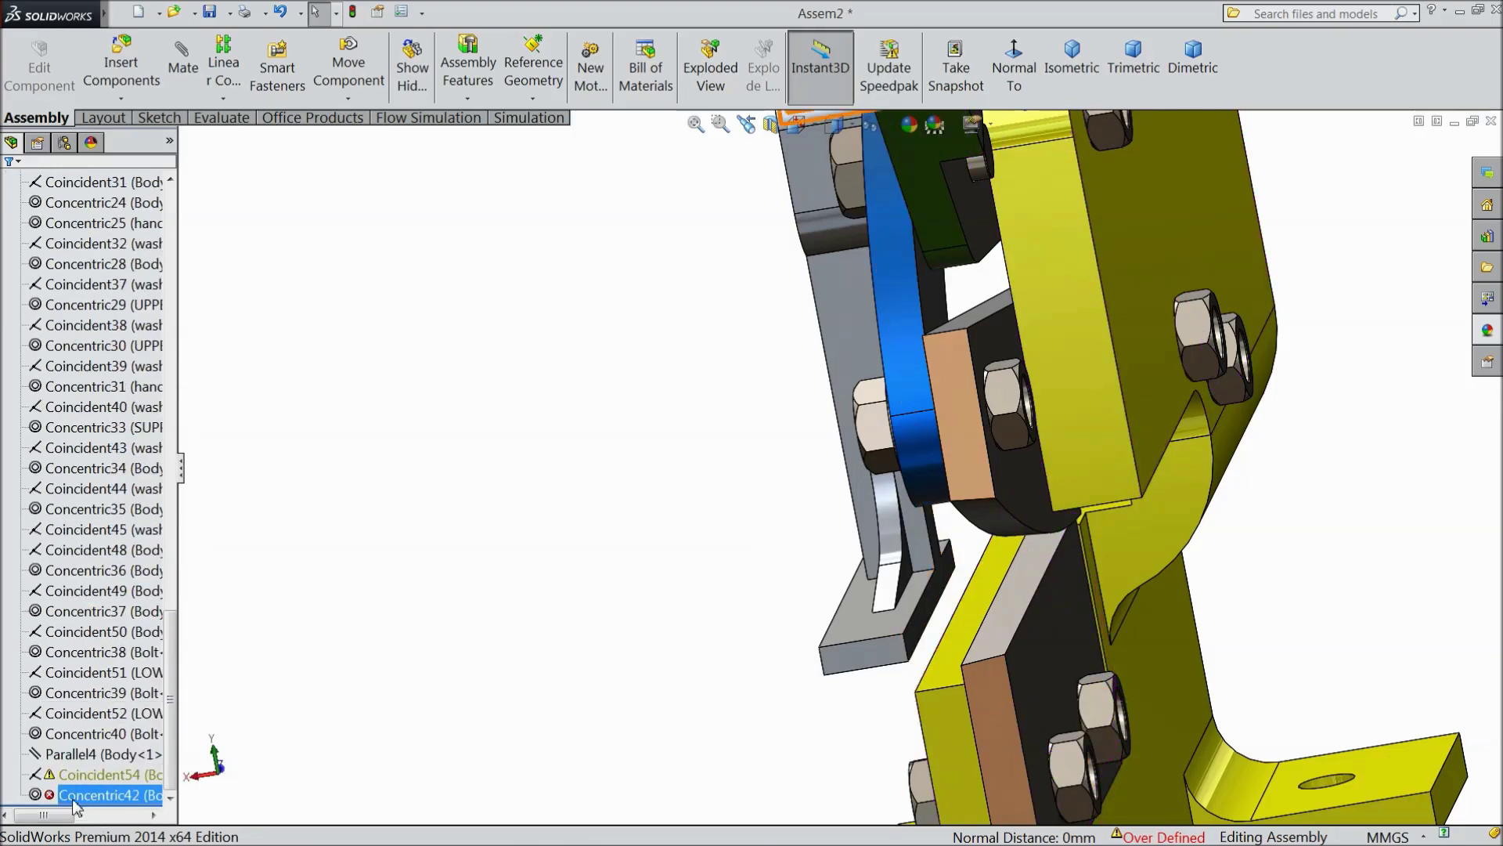
right_click(70, 794)
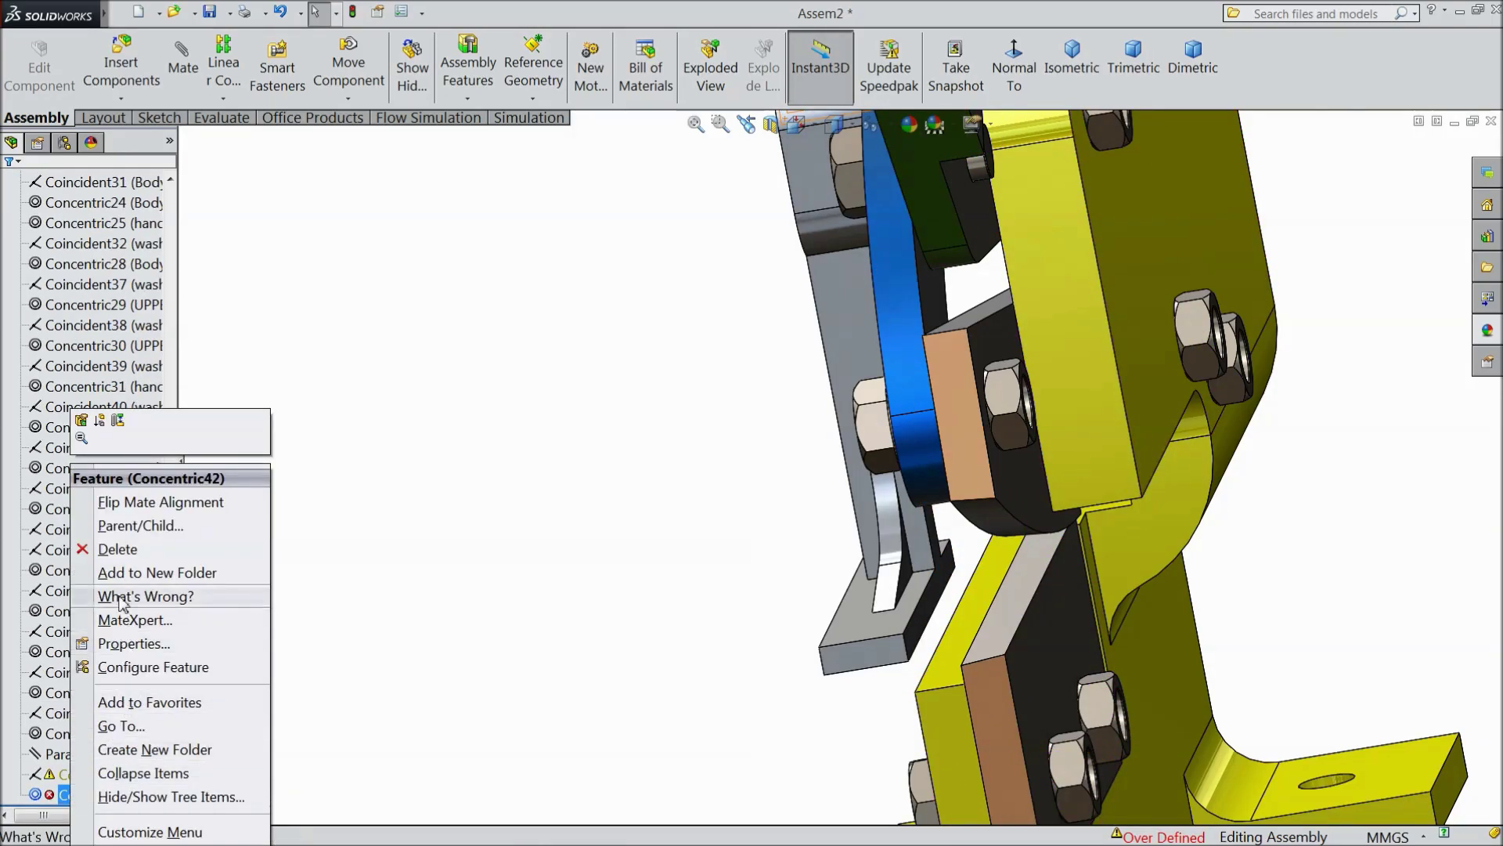
click(118, 550)
click(879, 307)
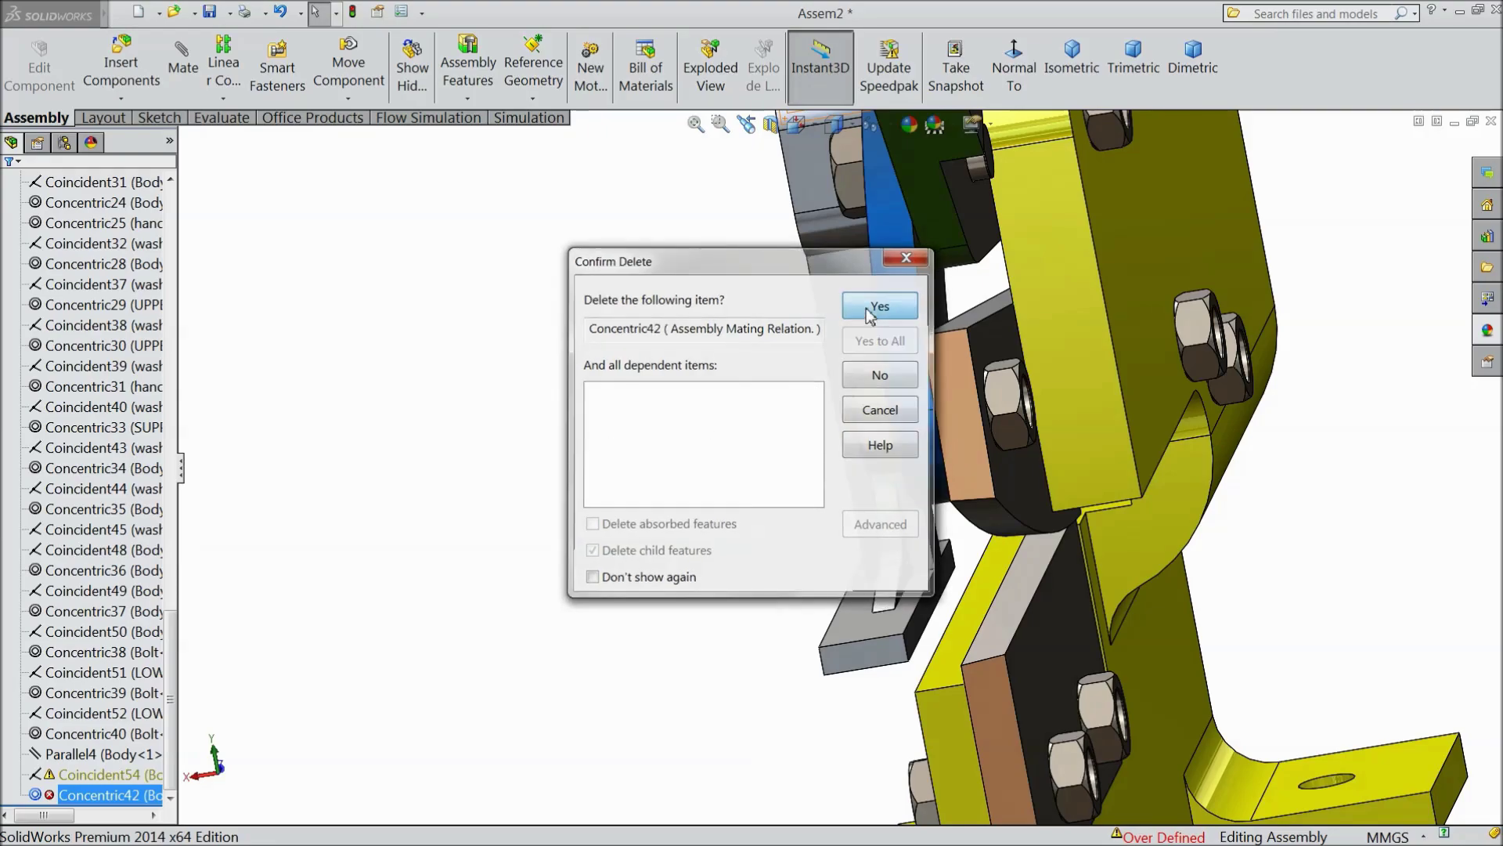
Step: Add a coincident mate between the underside of the stand's base and the top face of the body's lower ledge
scroll(401, 585, up, 4)
middle_drag(537, 573, 656, 552)
scroll(783, 415, down, 3)
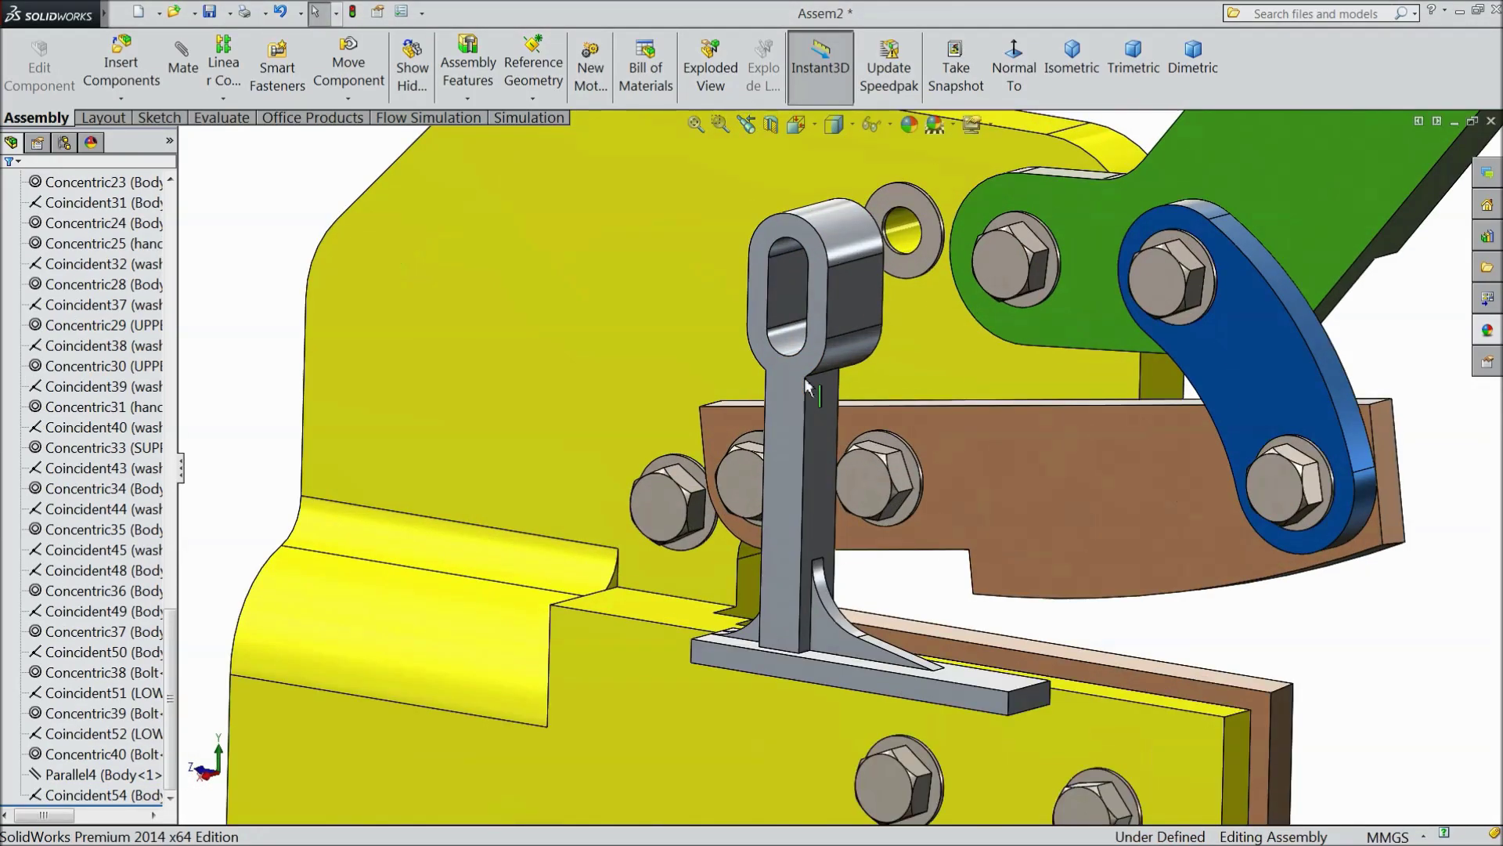
click(815, 342)
middle_drag(814, 342, 1026, 568)
click(1032, 720)
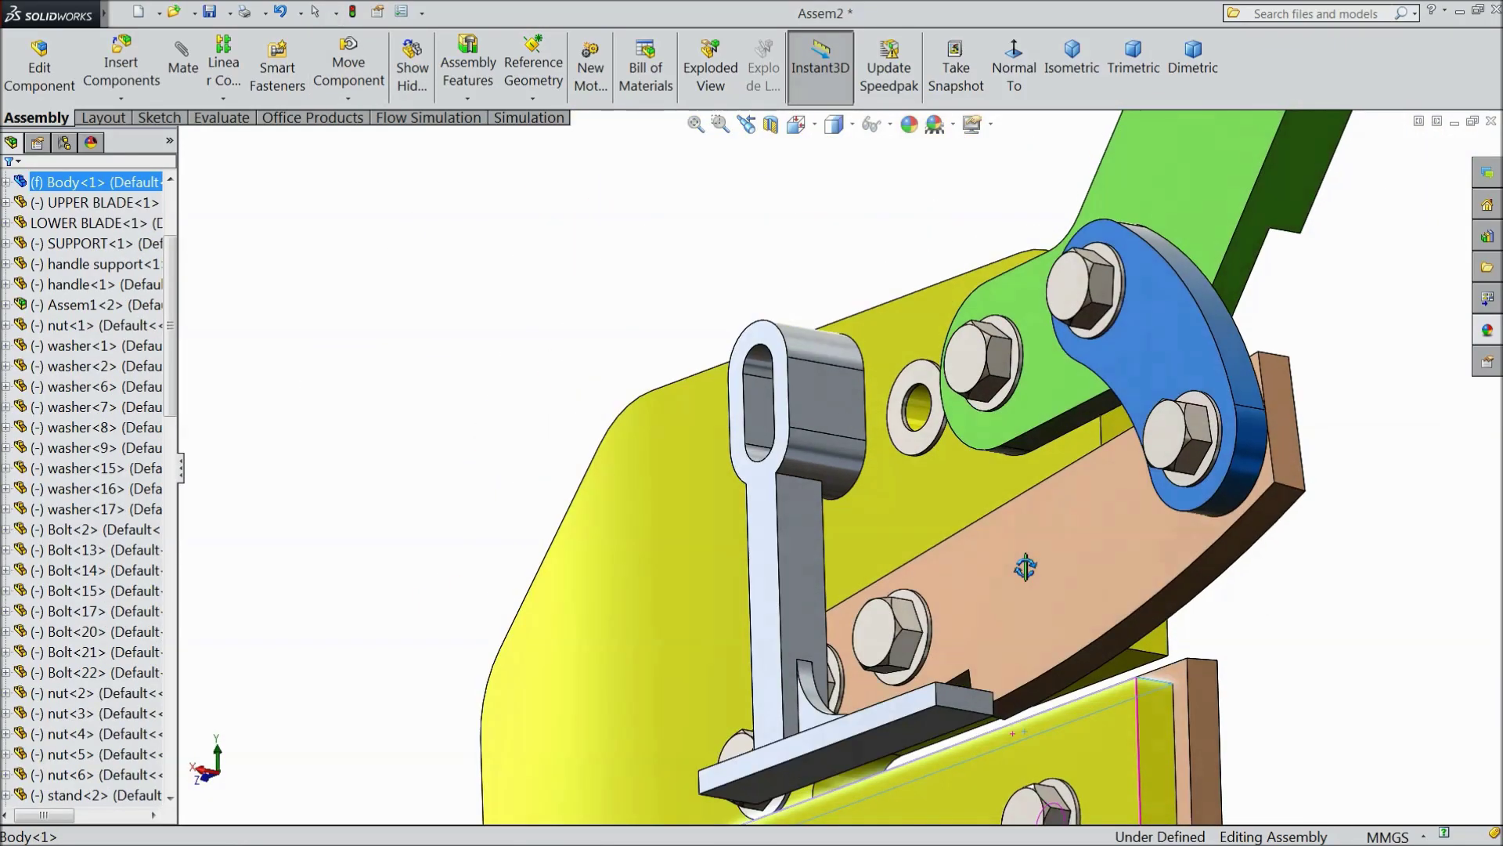
click(913, 734)
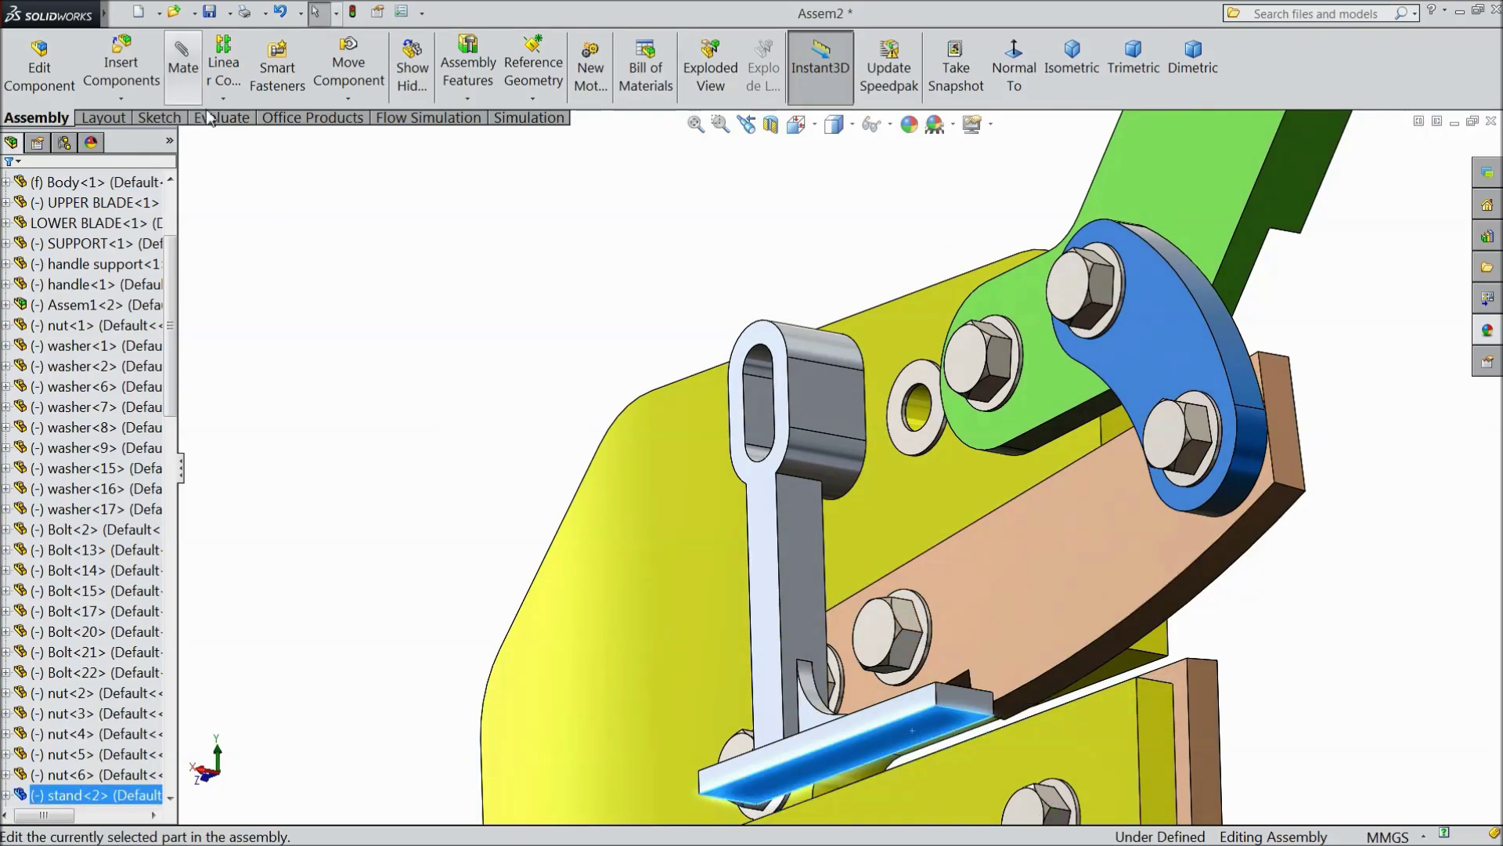
click(183, 69)
scroll(853, 510, up, 5)
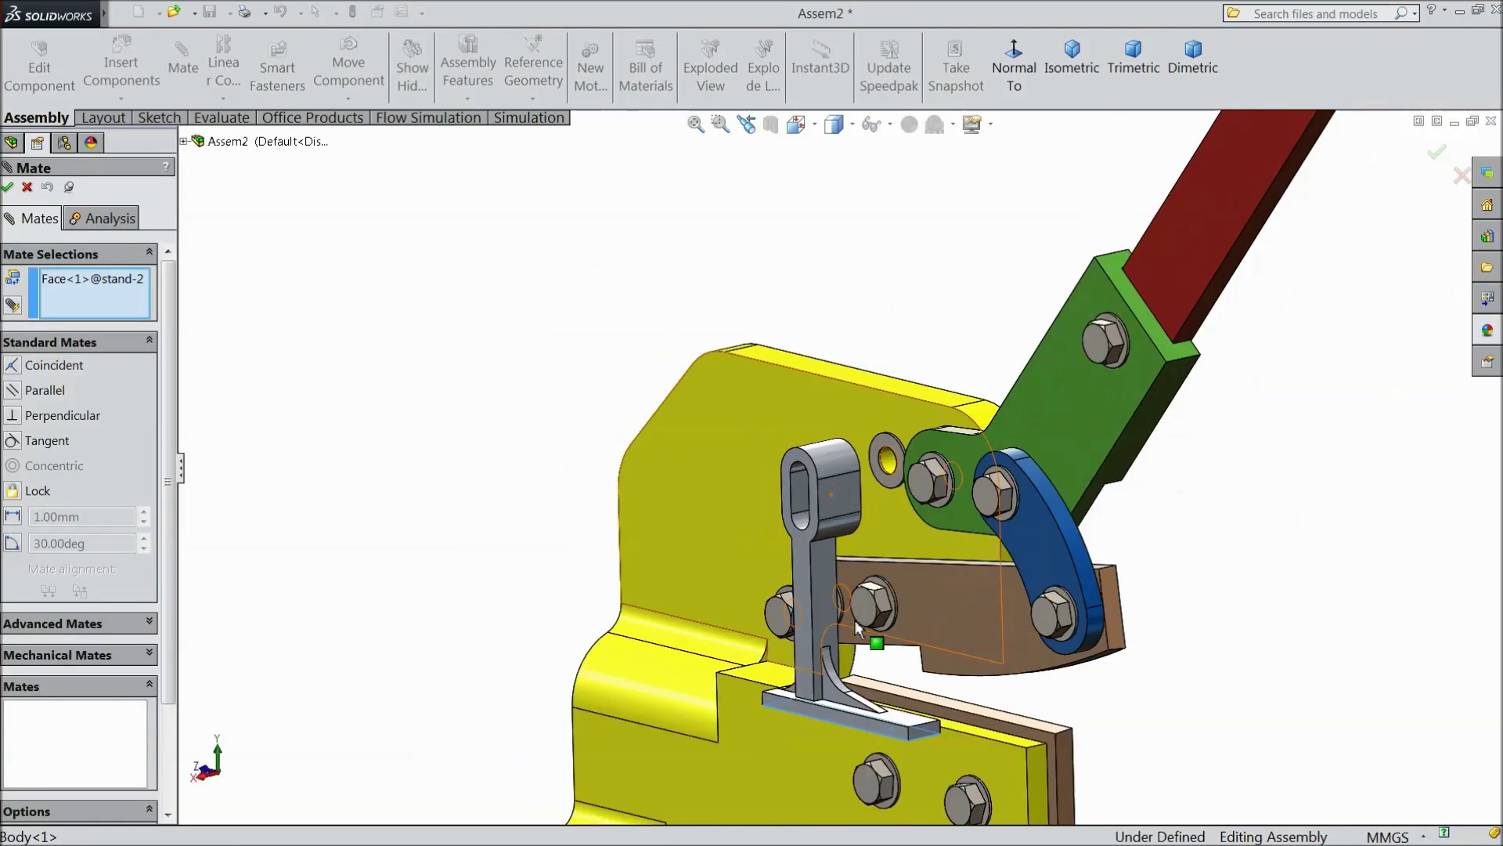
scroll(861, 618, down, 10)
click(918, 639)
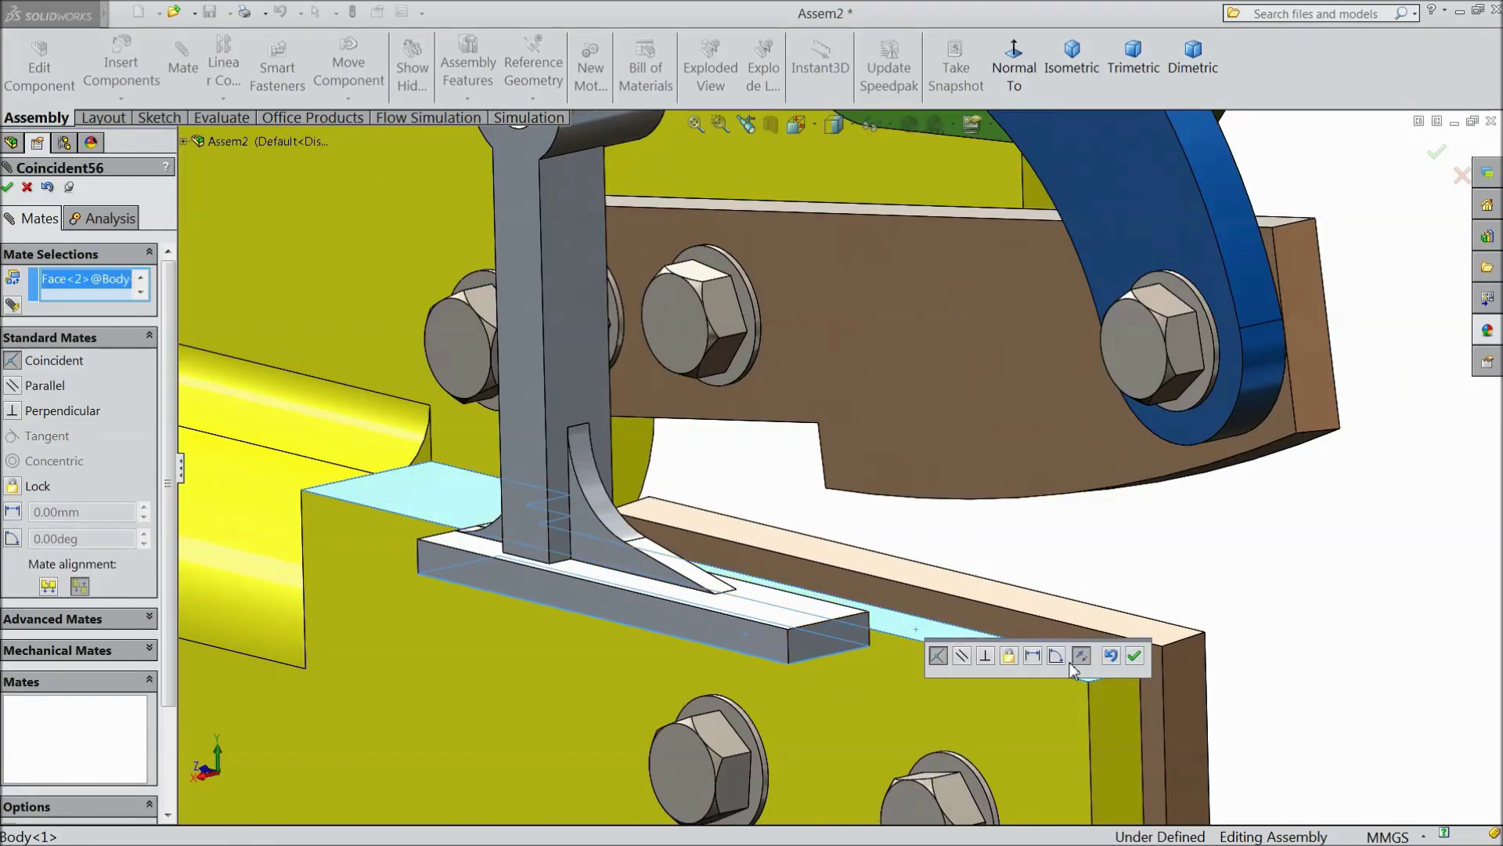
click(1135, 657)
Step: Add a 3 mm distance mate between the lower blade's side face and the facing side of the stand, and finish mating
middle_drag(902, 638, 810, 632)
click(895, 608)
click(777, 624)
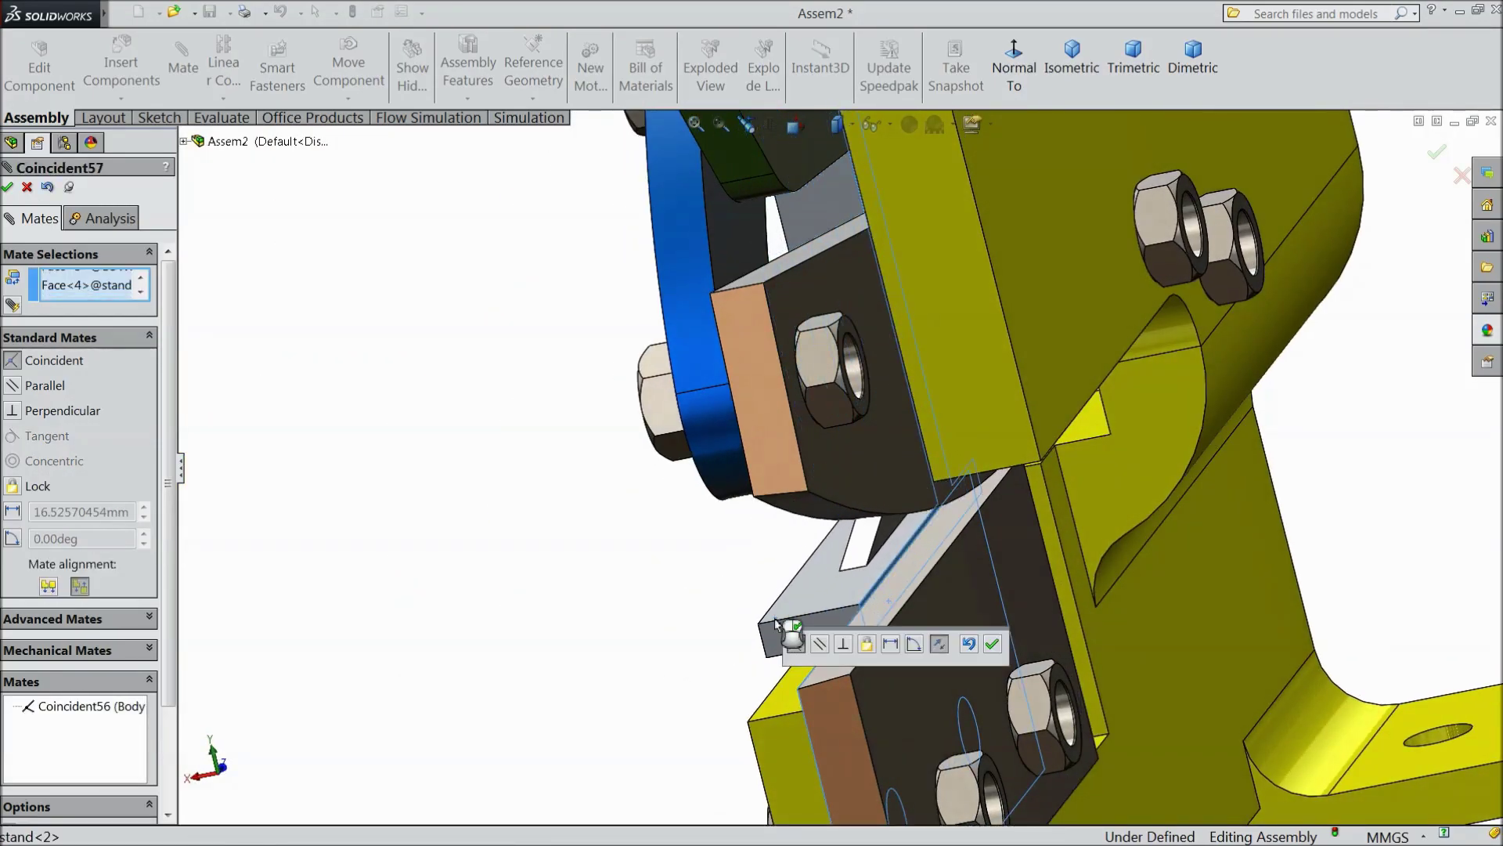
click(891, 644)
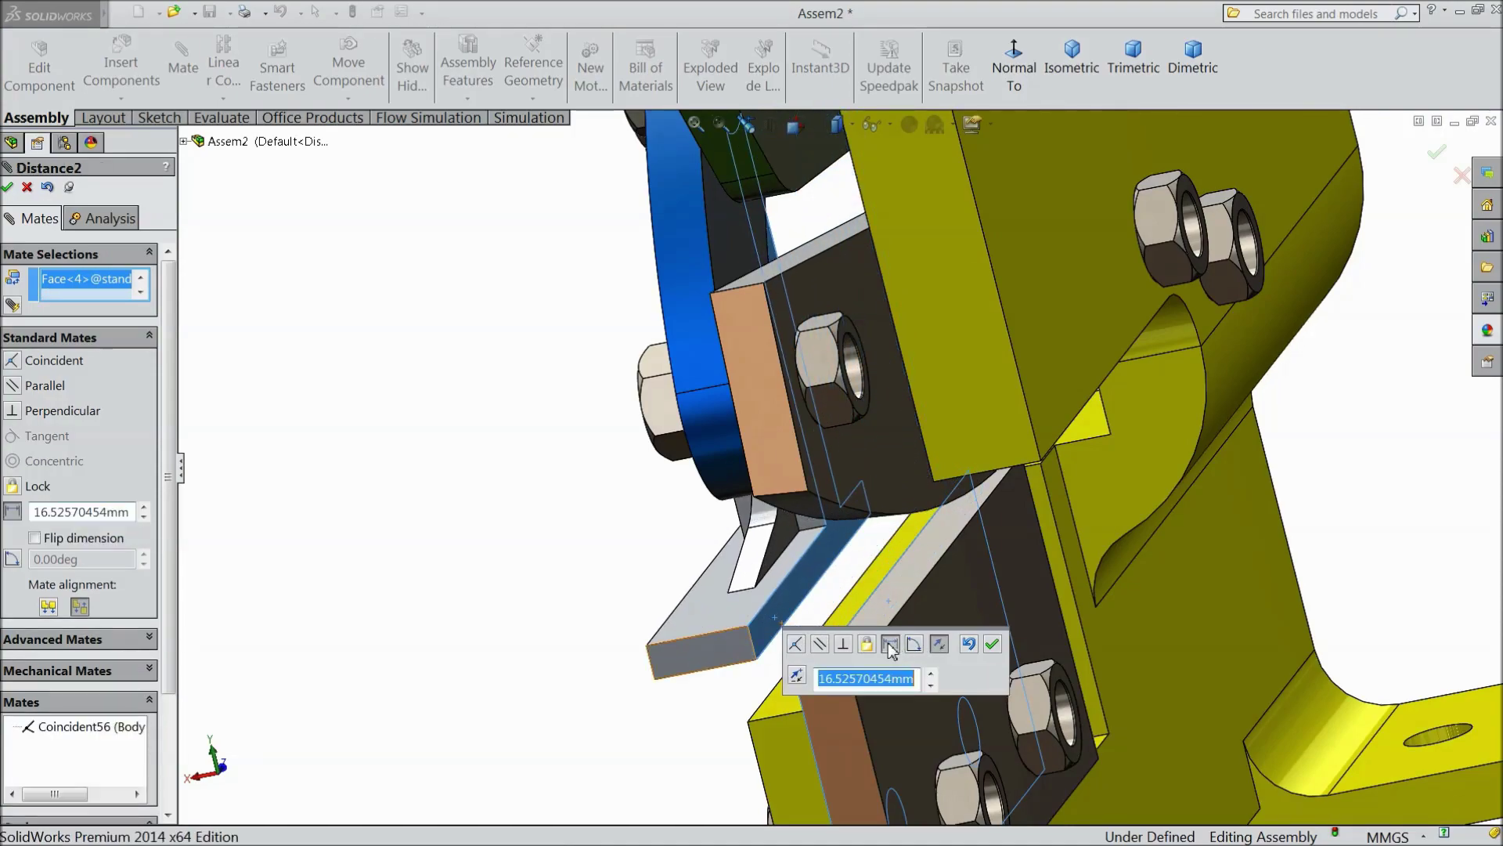
text(3)
key(Return)
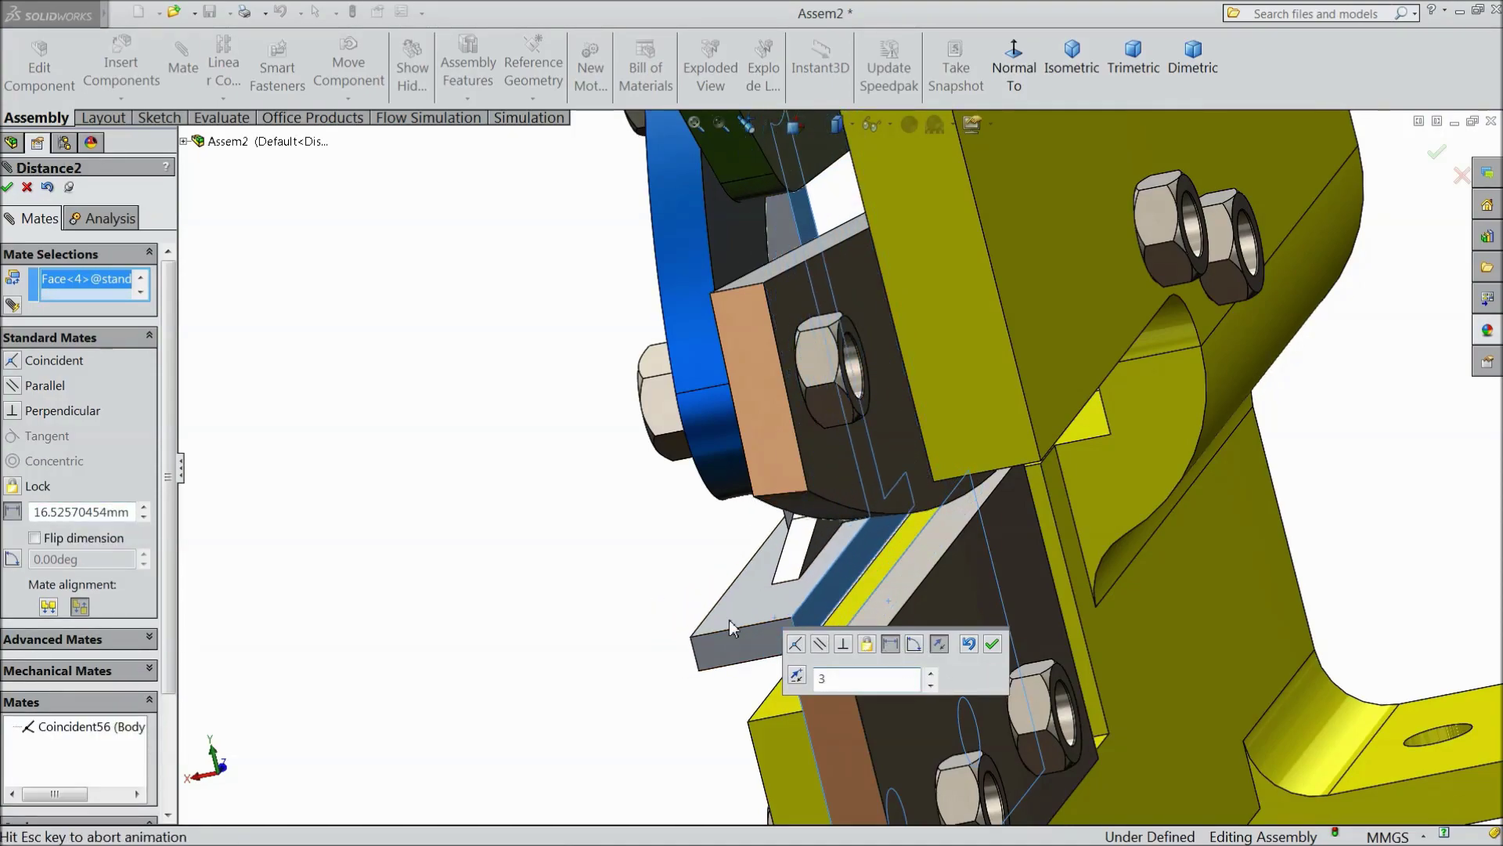
middle_drag(975, 646, 729, 638)
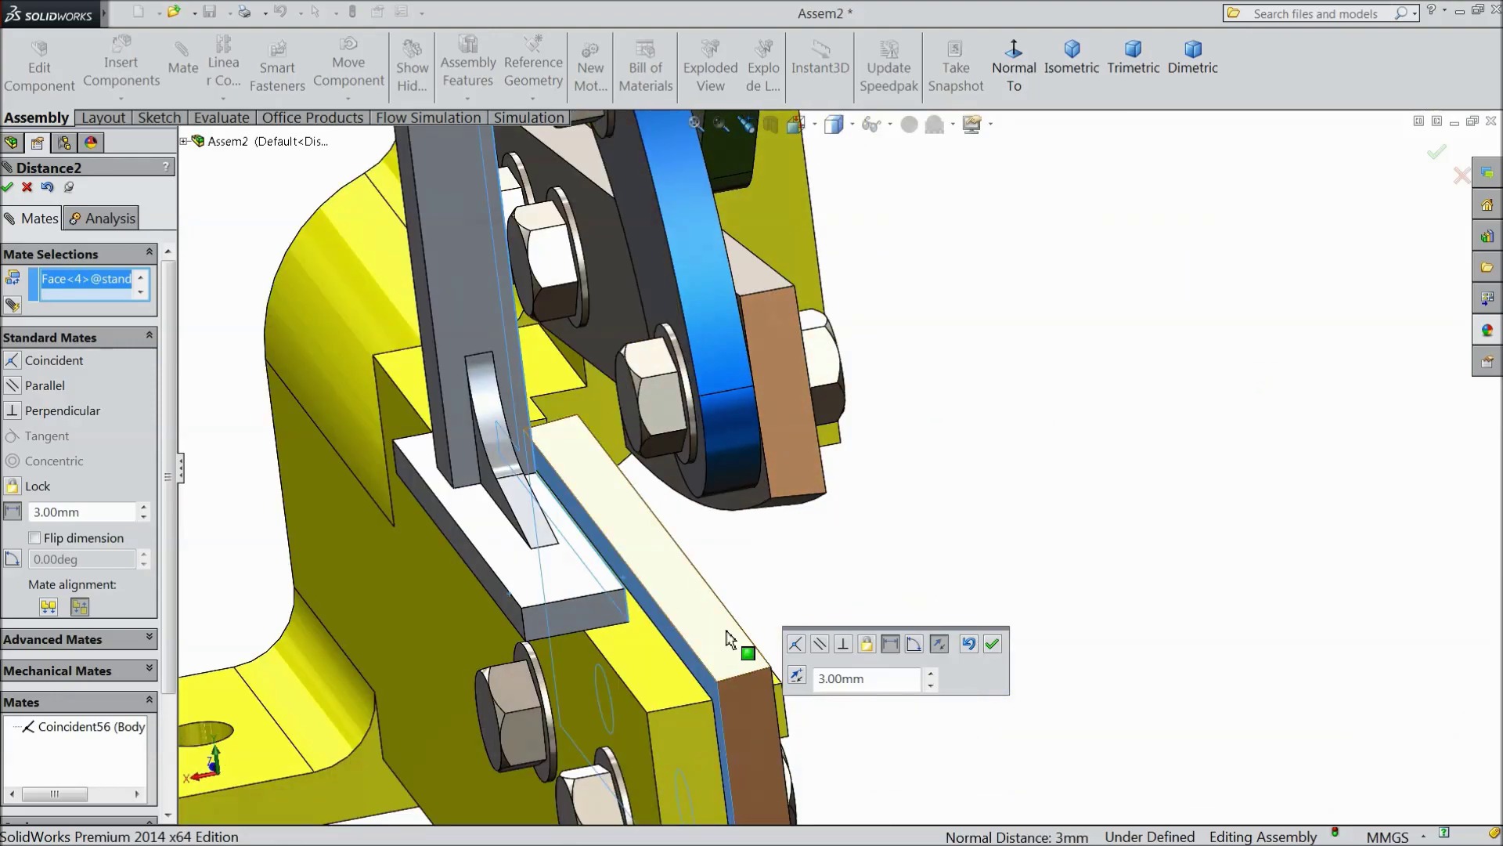
click(993, 643)
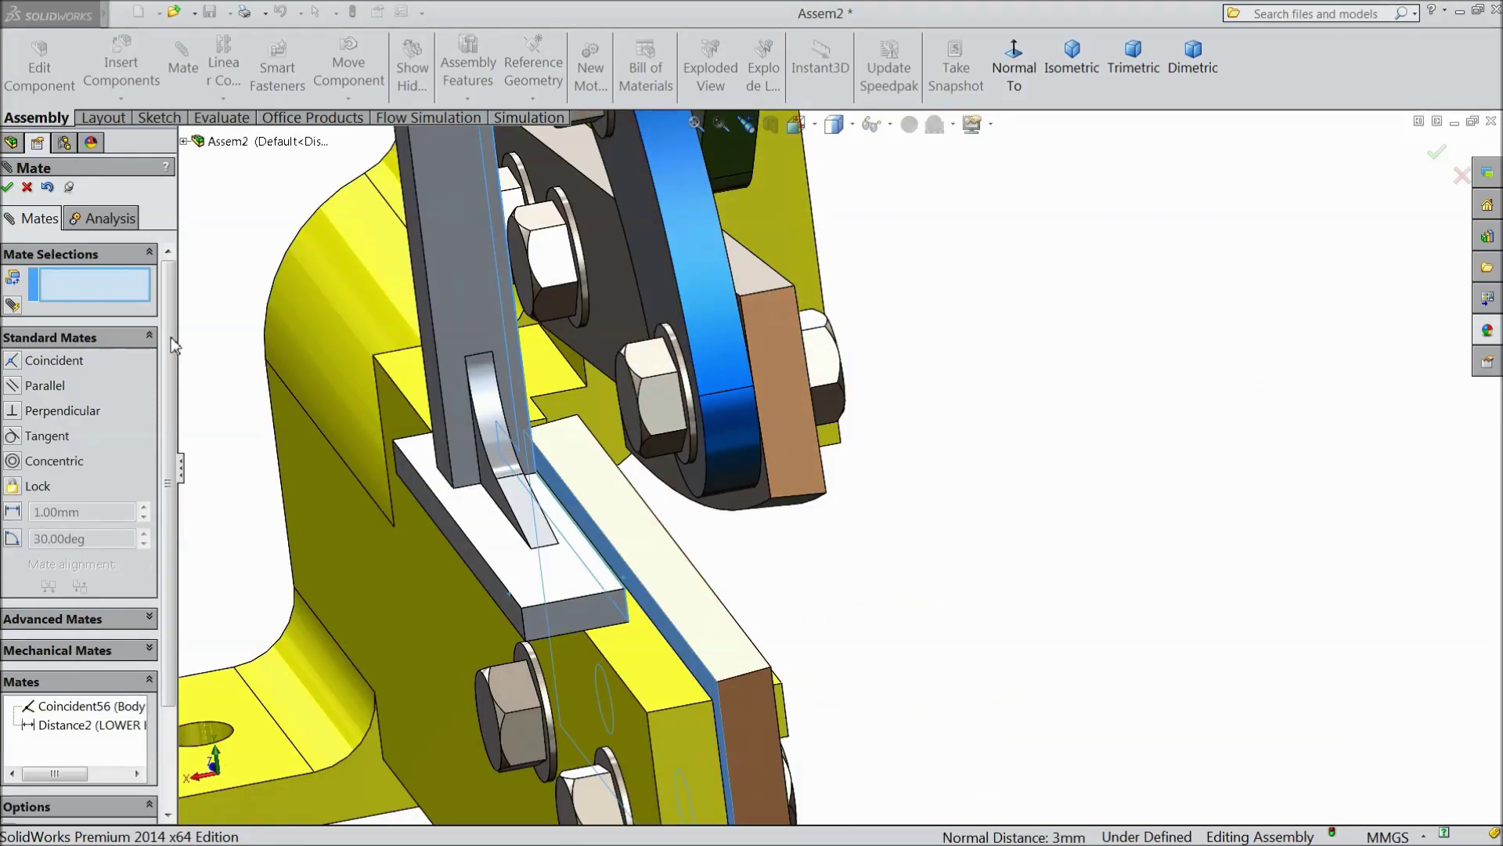
click(7, 188)
Step: Insert another Bolt part and place it in front of the body beside the stand's slotted end
scroll(876, 533, up, 5)
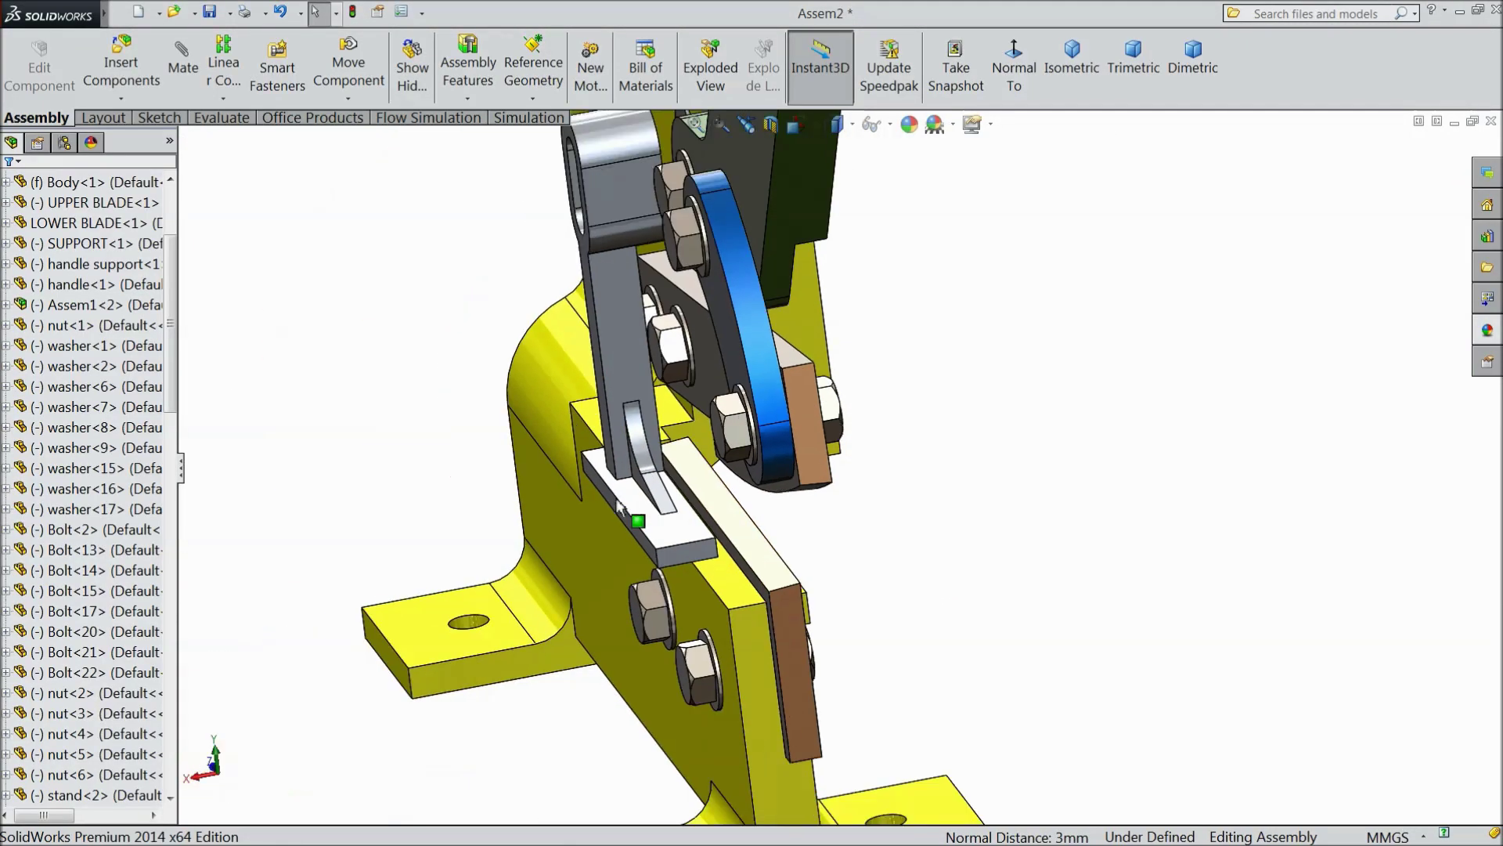
middle_drag(876, 533, 966, 540)
scroll(966, 540, up, 1)
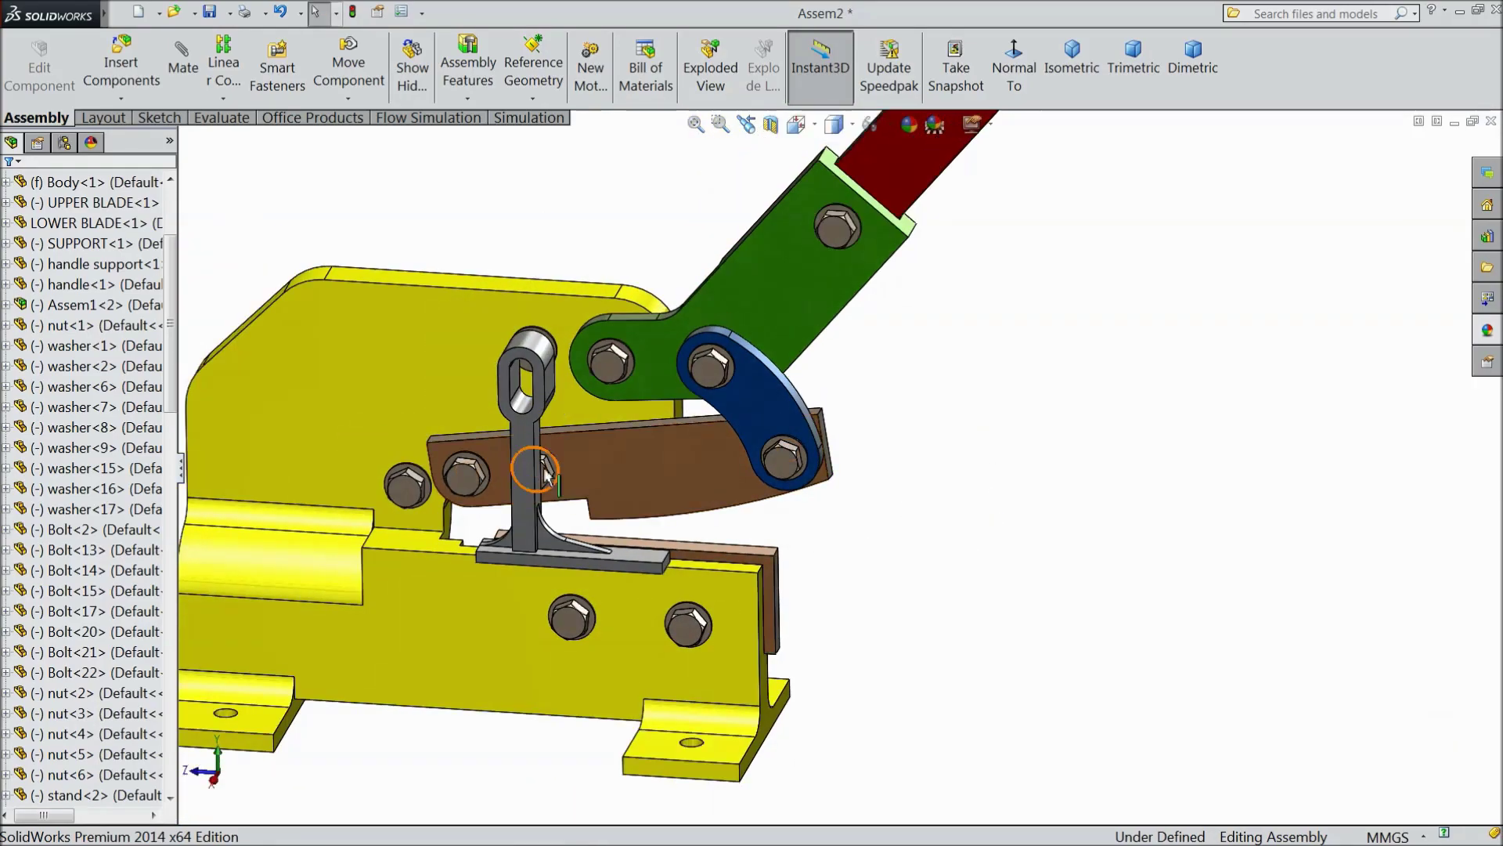
scroll(540, 469, down, 2)
scroll(570, 309, down, 4)
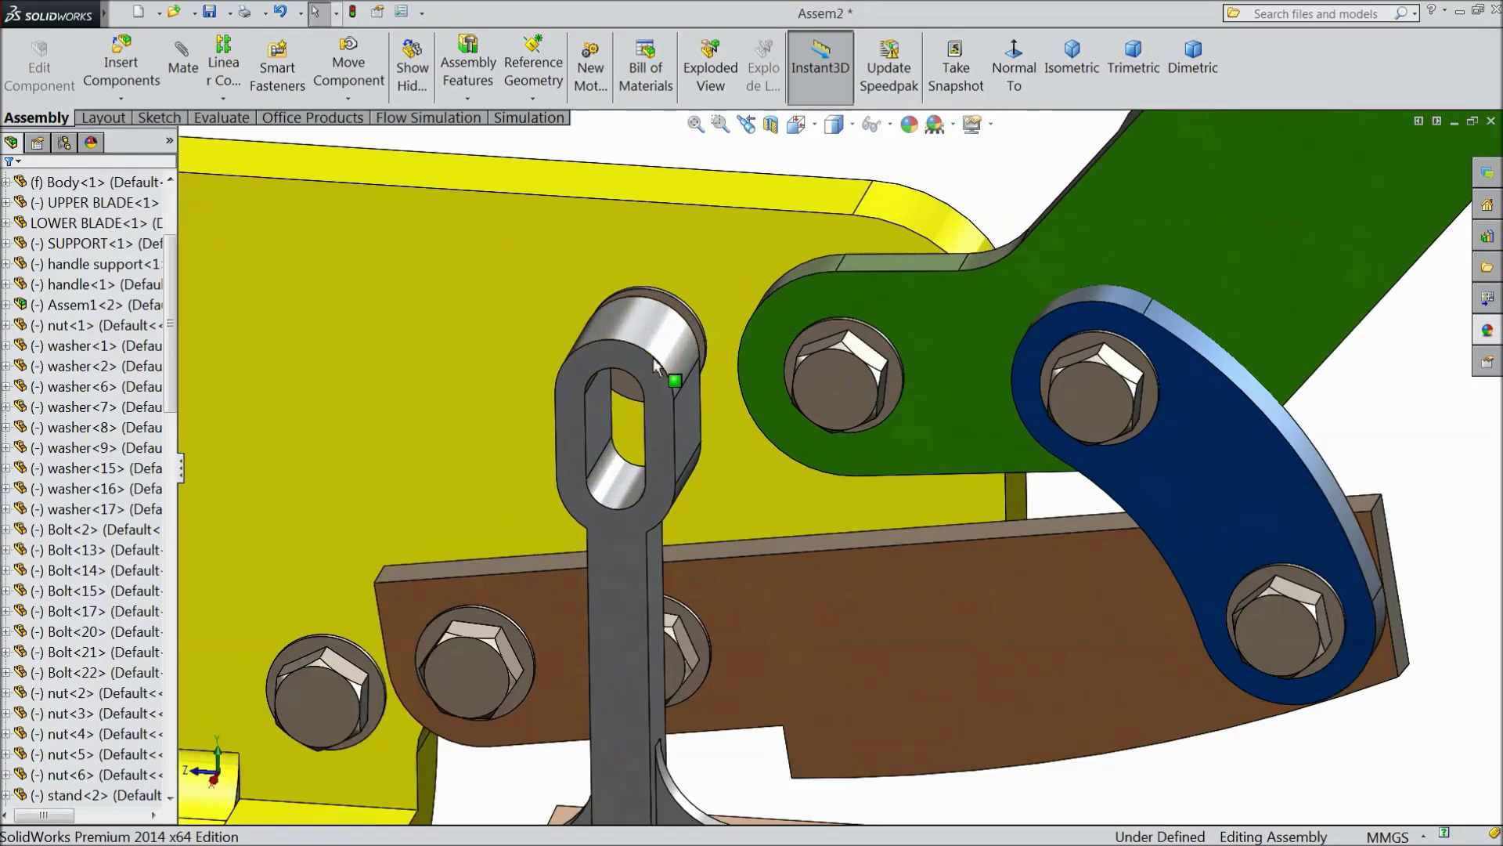
scroll(655, 366, down, 1)
middle_drag(671, 388, 685, 334)
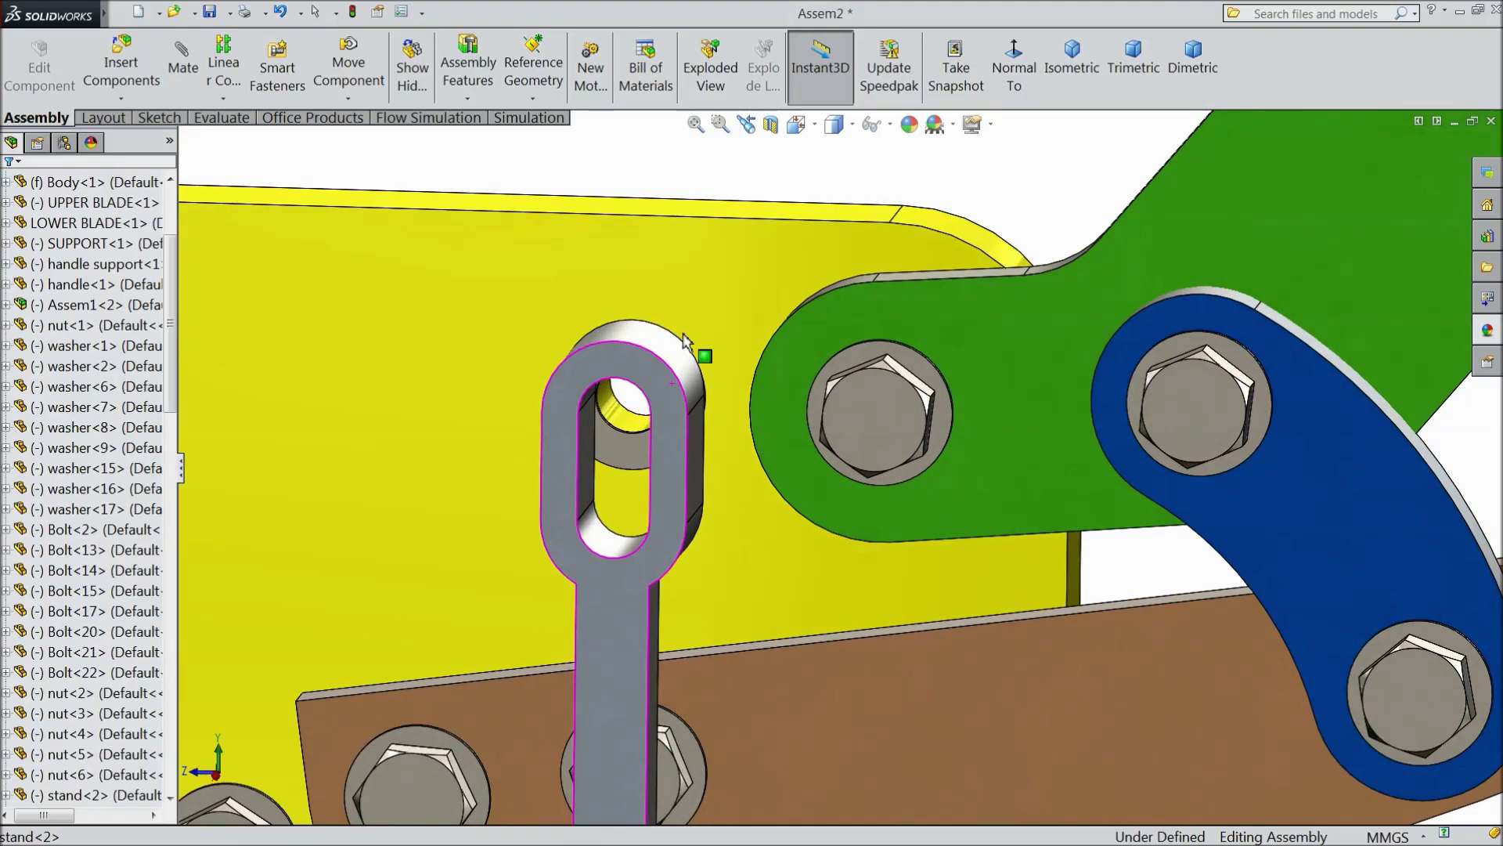
click(121, 66)
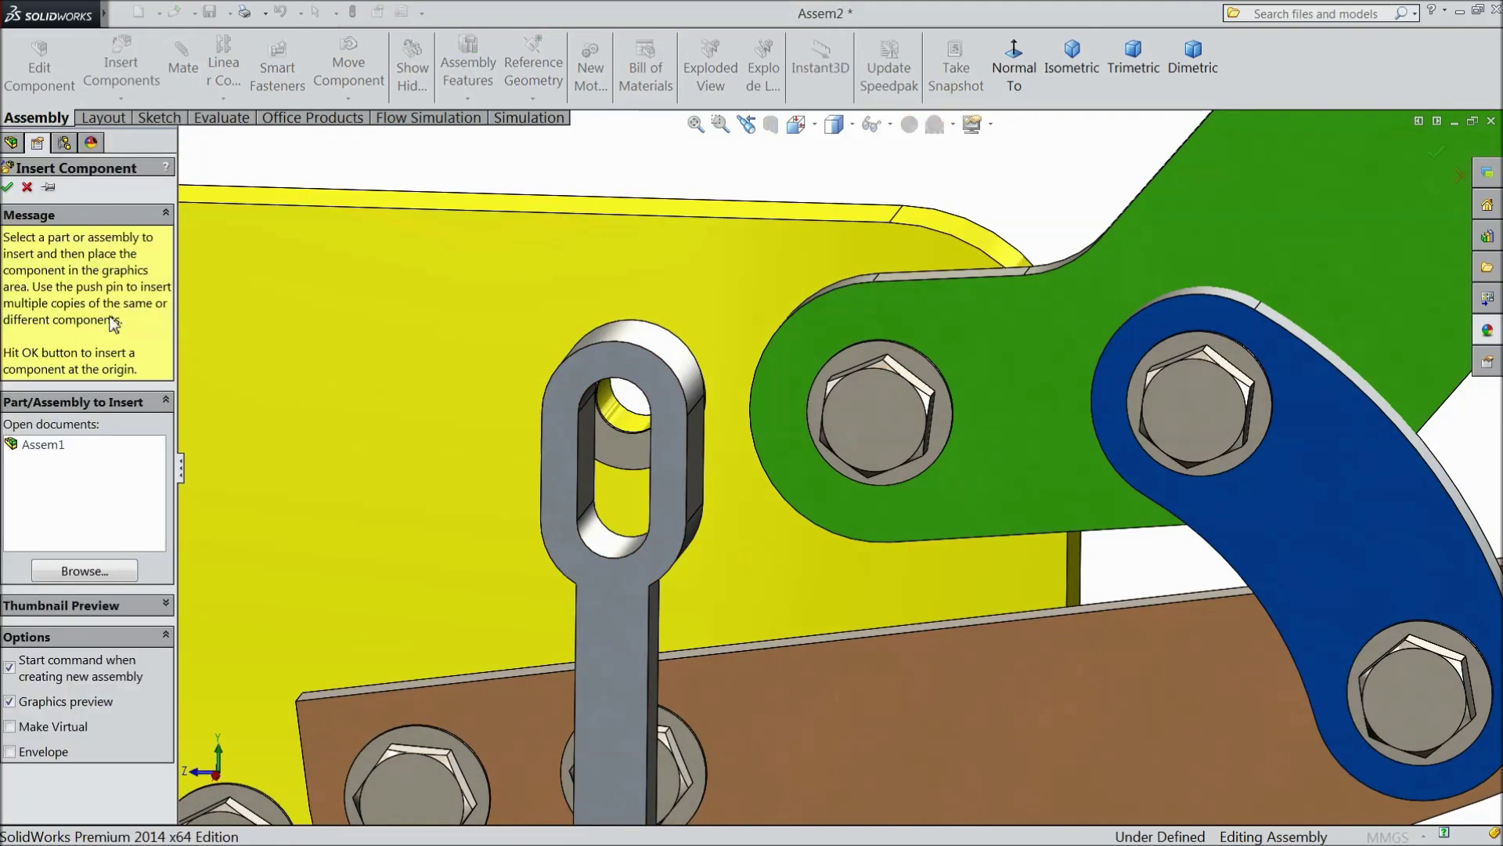
click(55, 573)
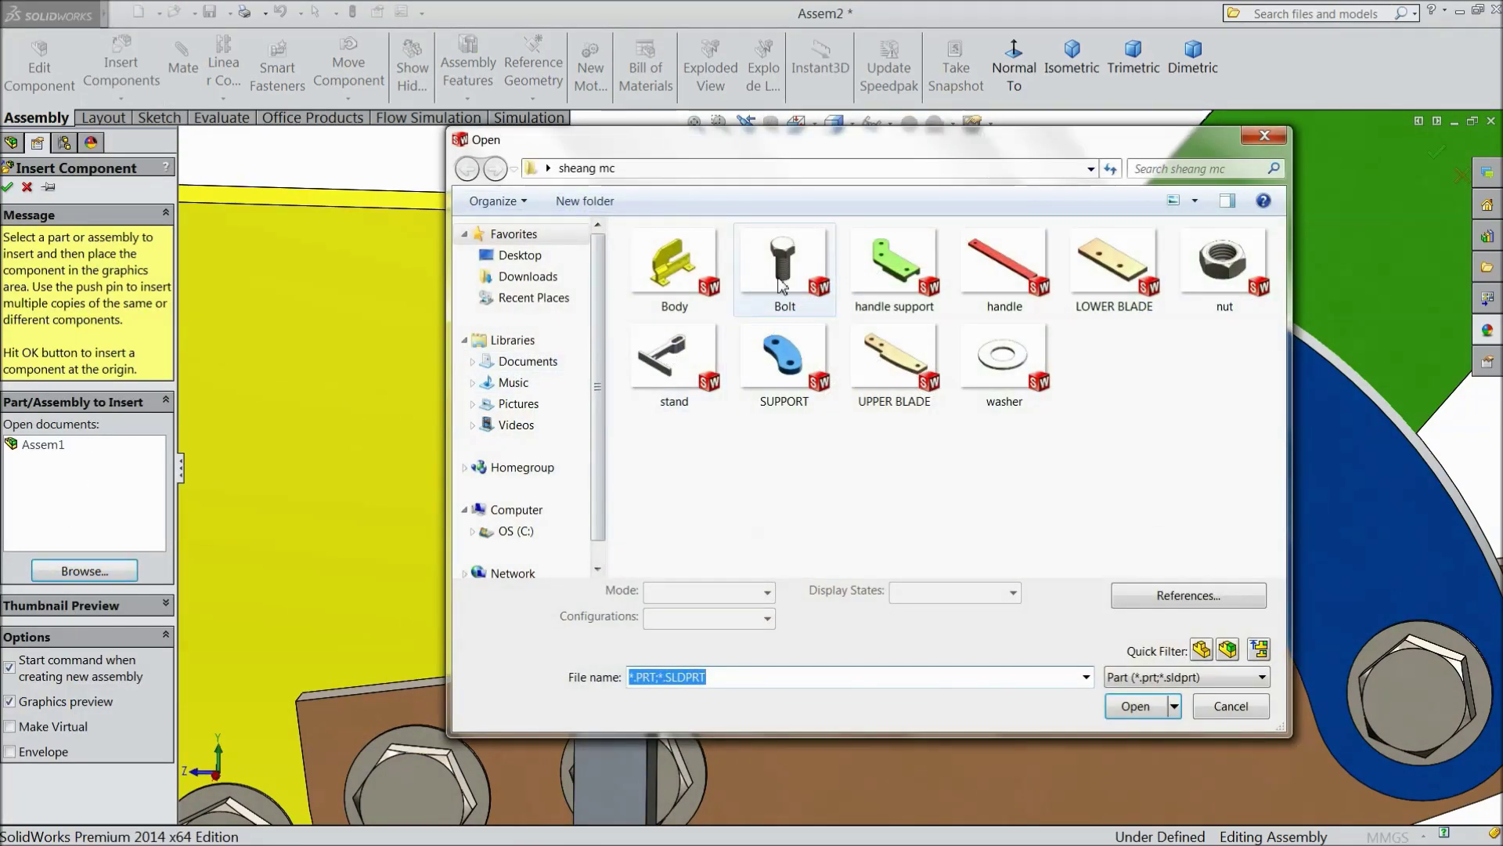
click(783, 266)
click(1113, 713)
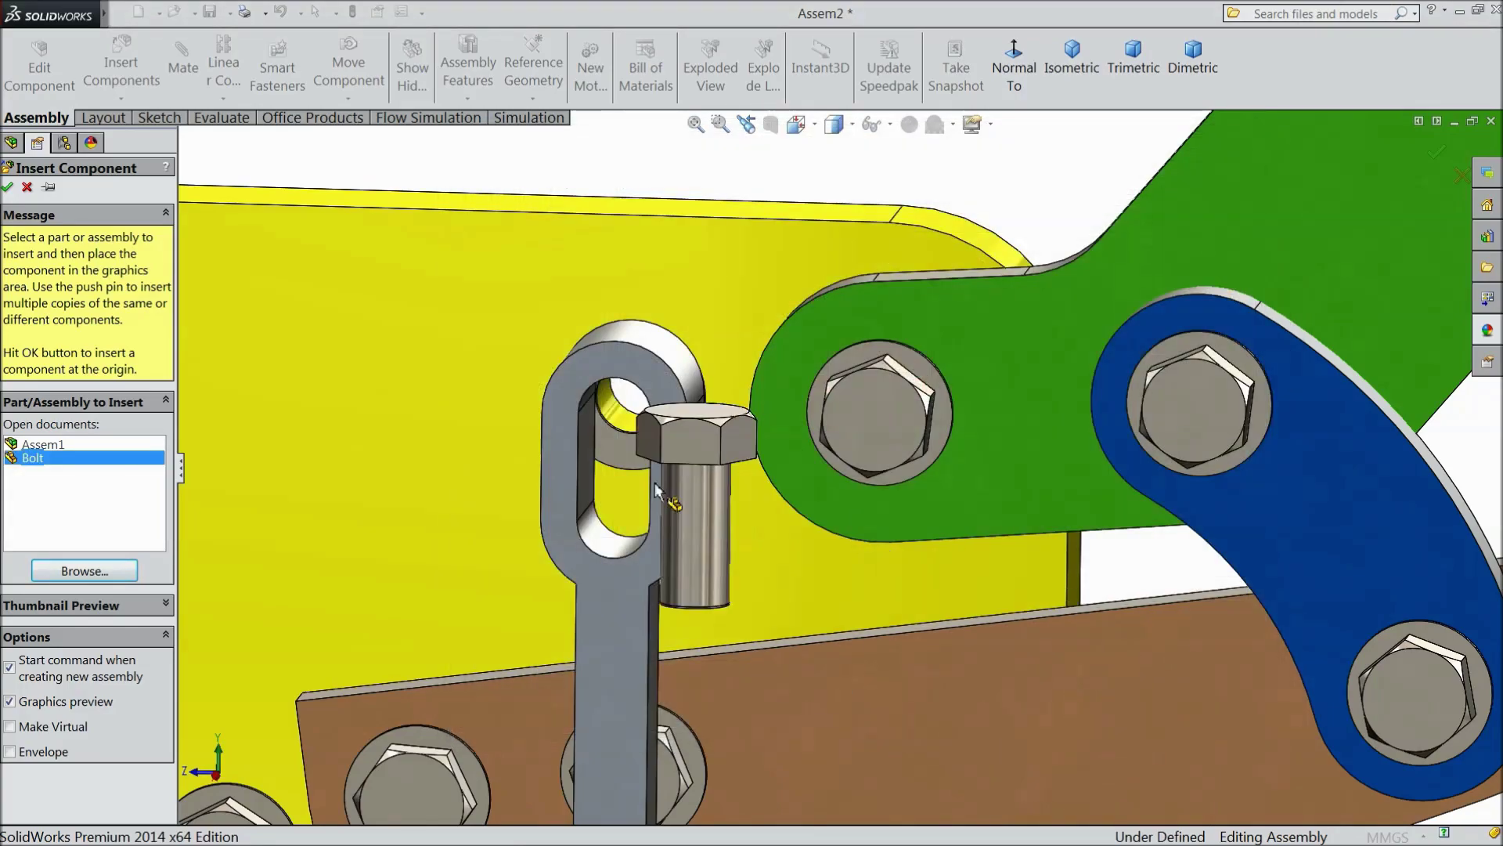
click(457, 401)
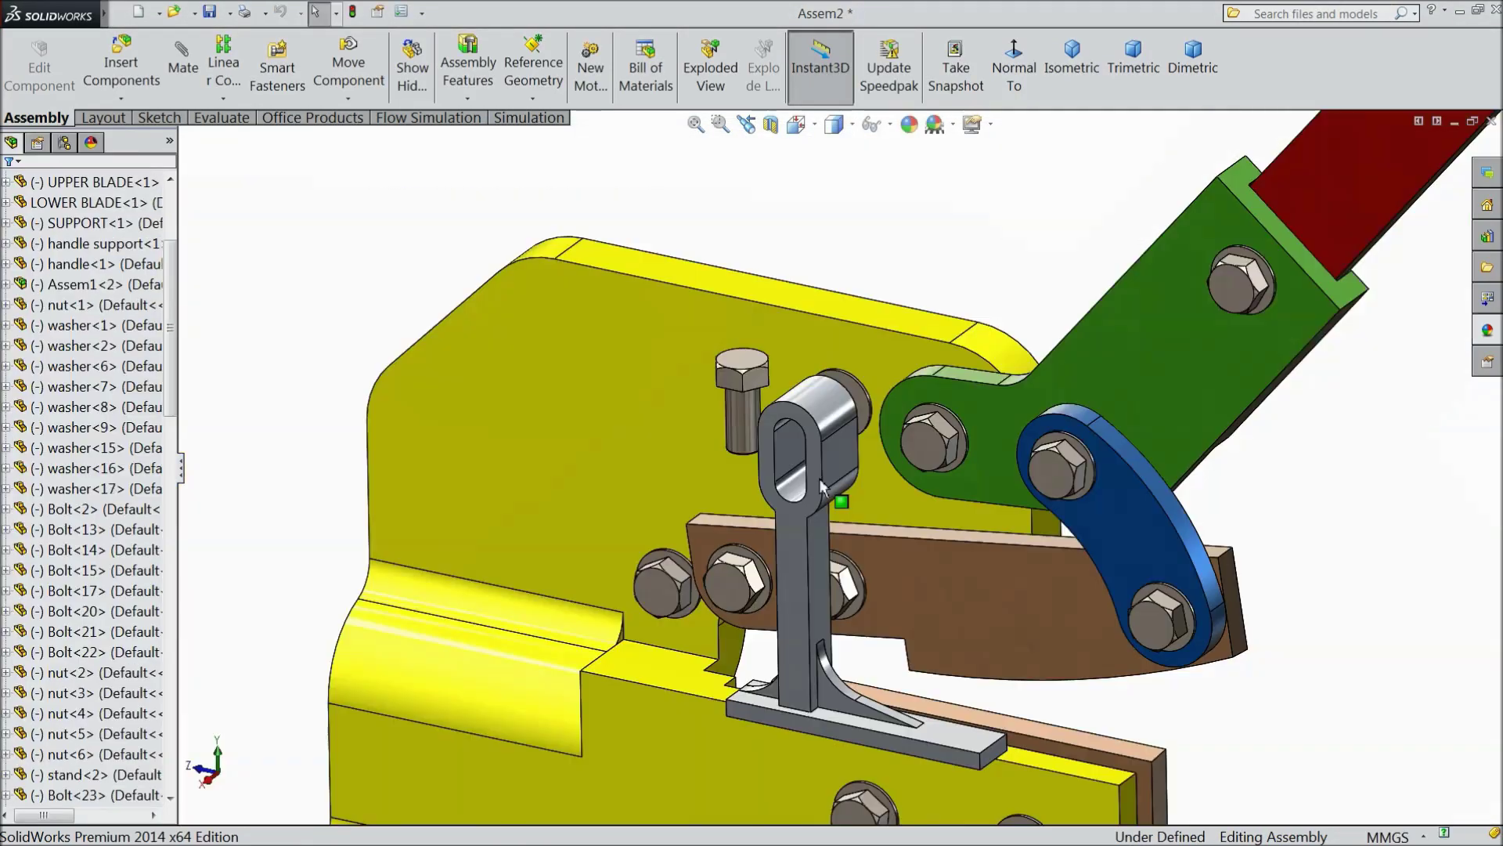
Step: Add a concentric mate between the new bolt's shank and the body's hole behind the stand's slot, with the bolt's alignment flipped
click(182, 70)
scroll(898, 489, down, 3)
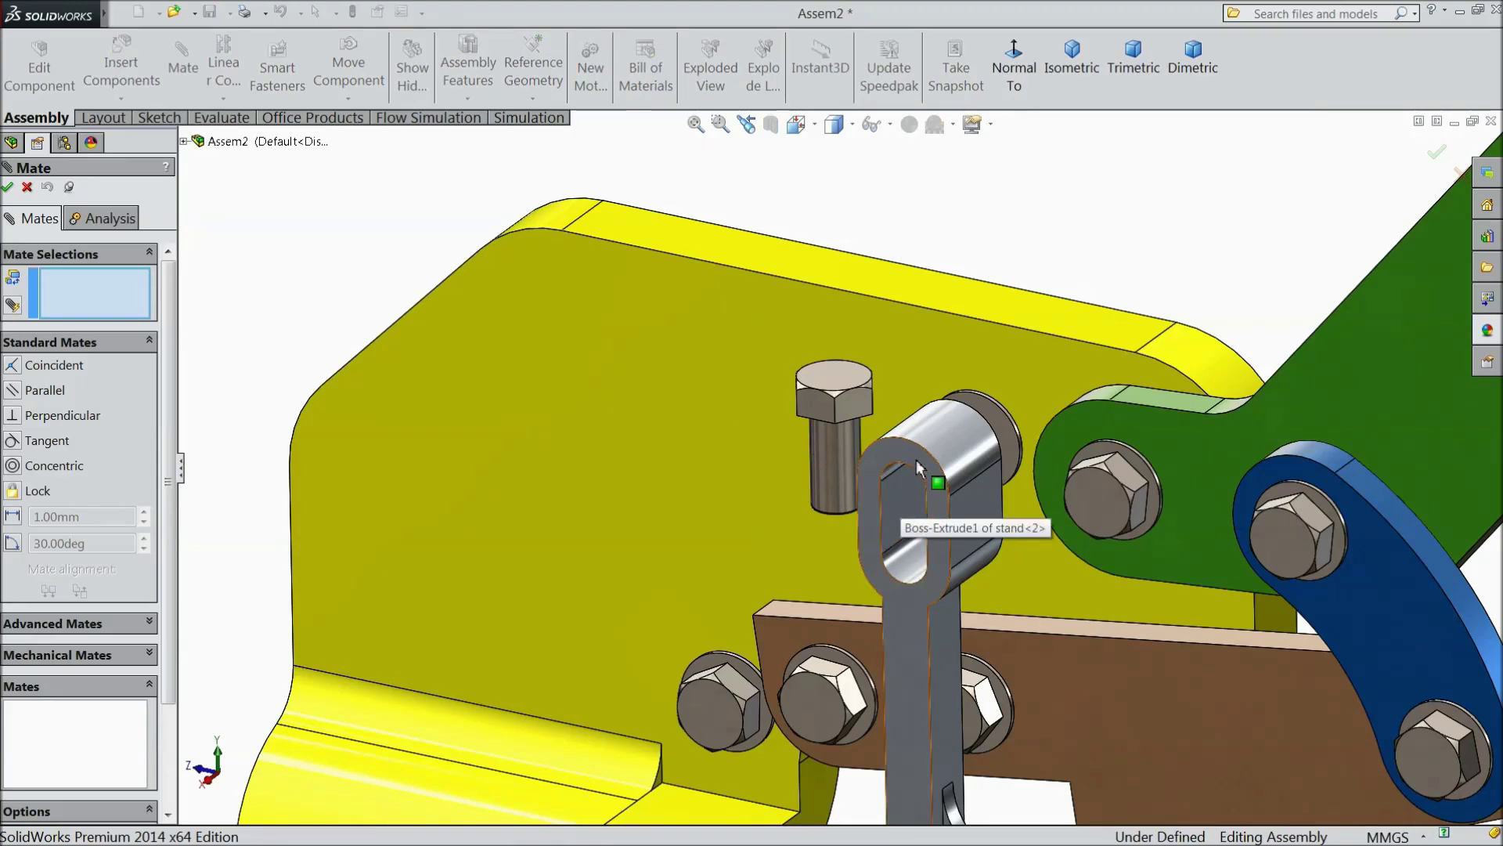
middle_drag(919, 457, 960, 368)
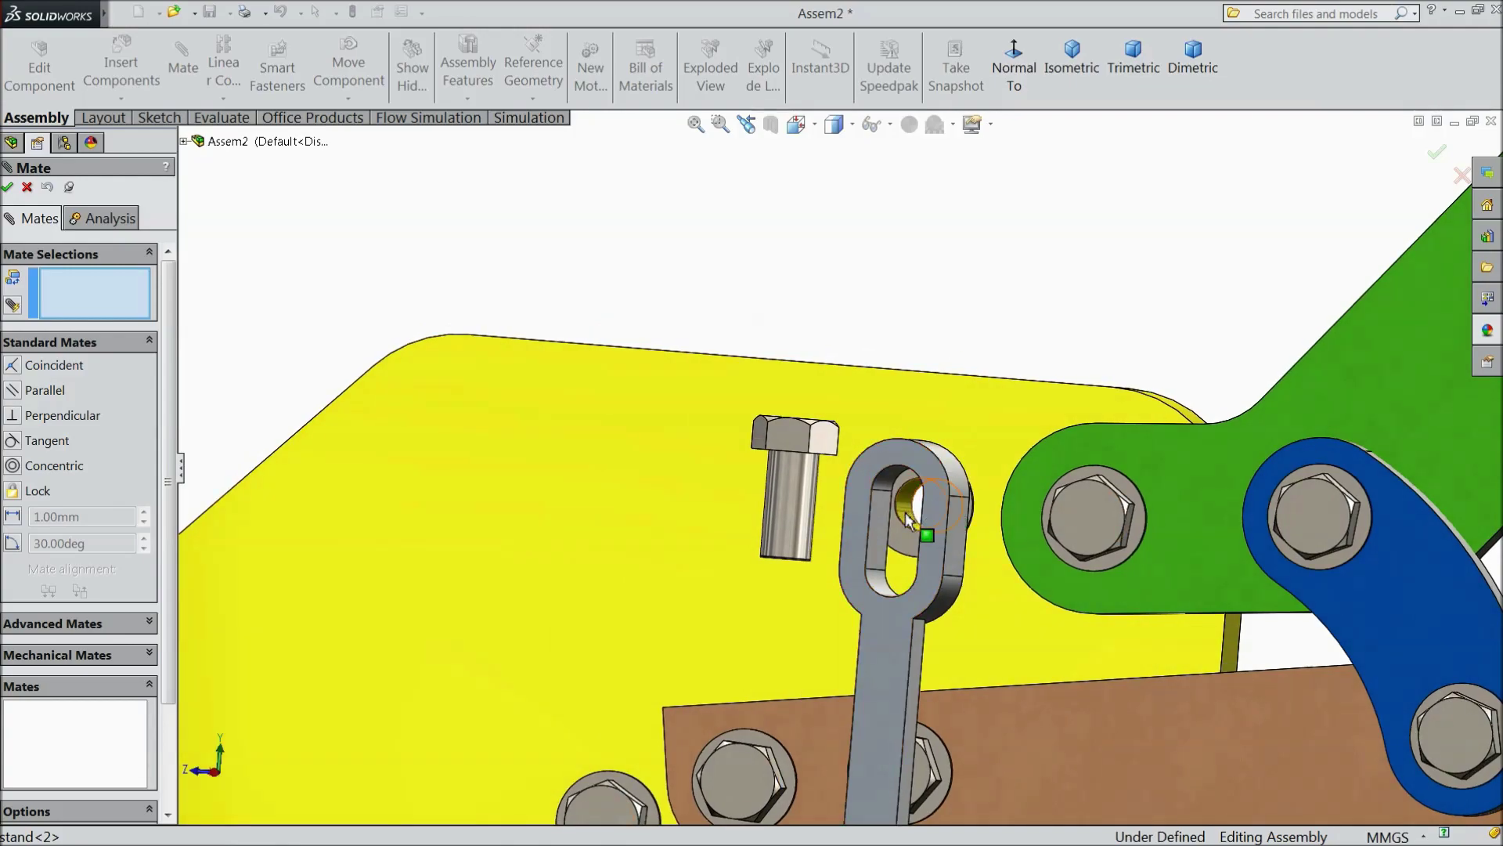
click(836, 499)
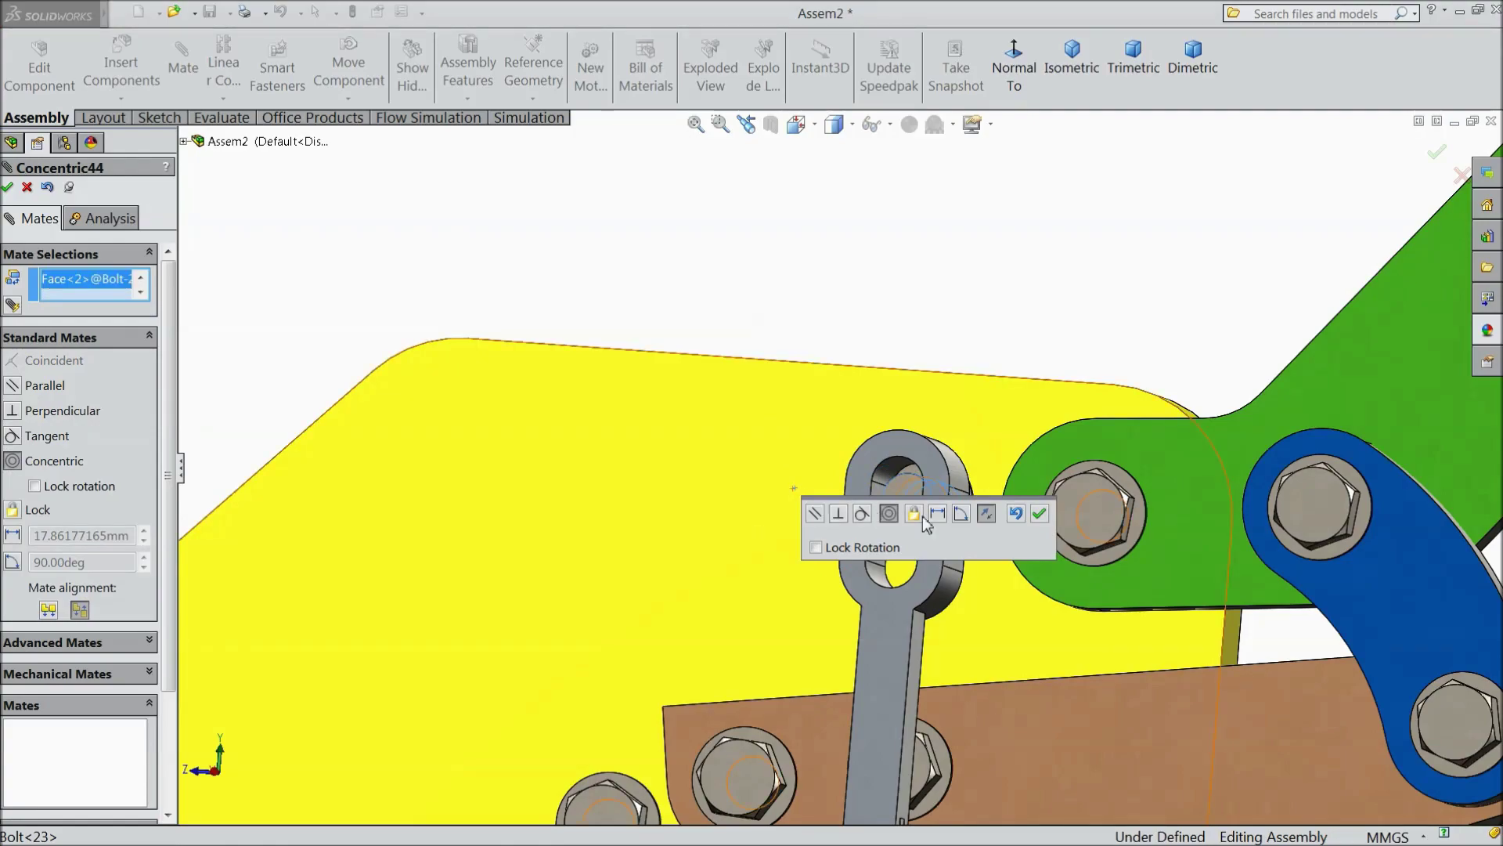
click(986, 516)
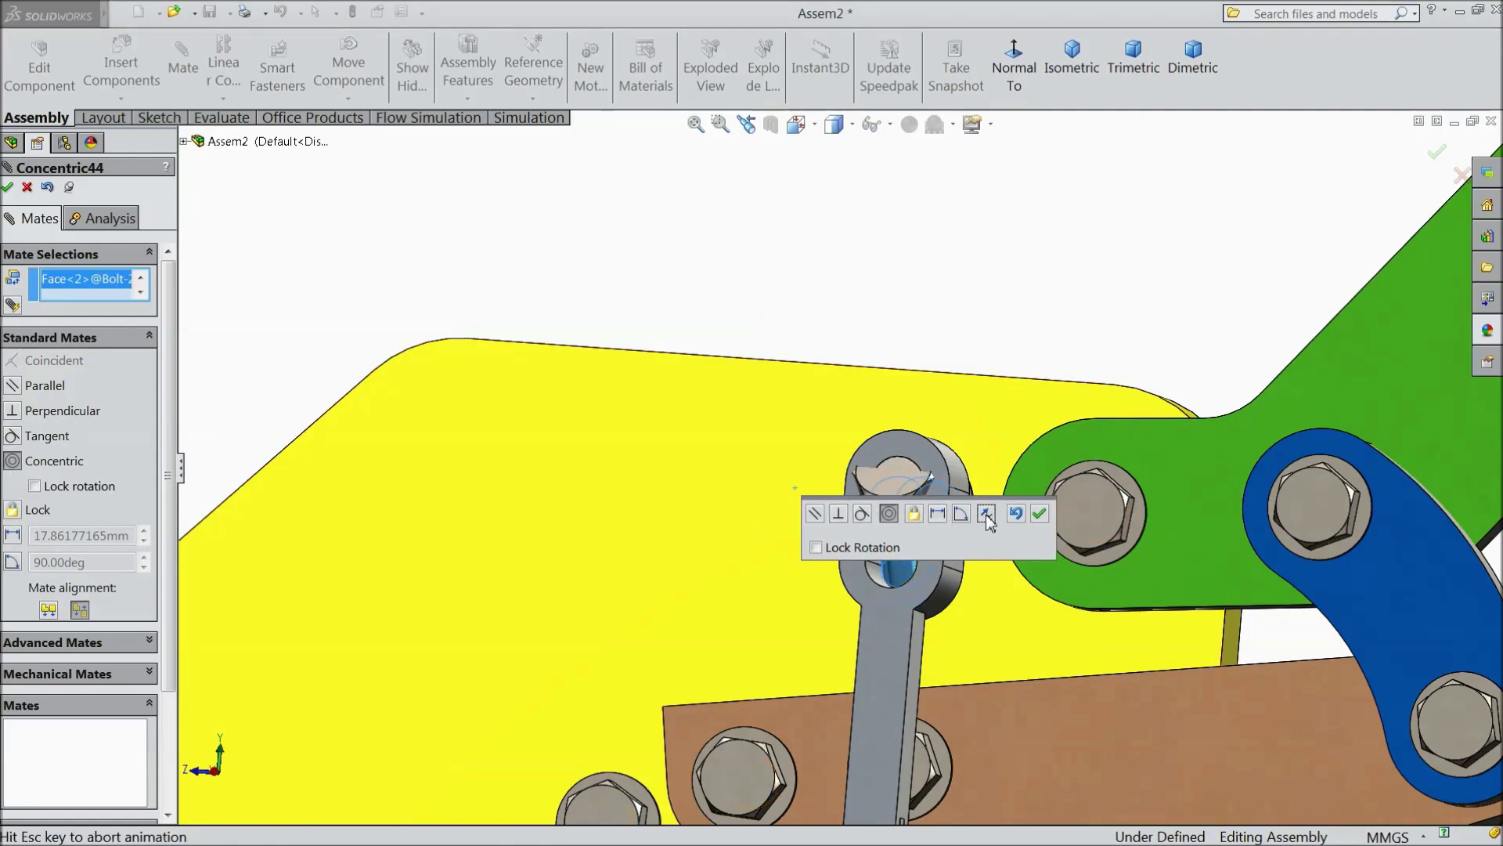
click(1040, 514)
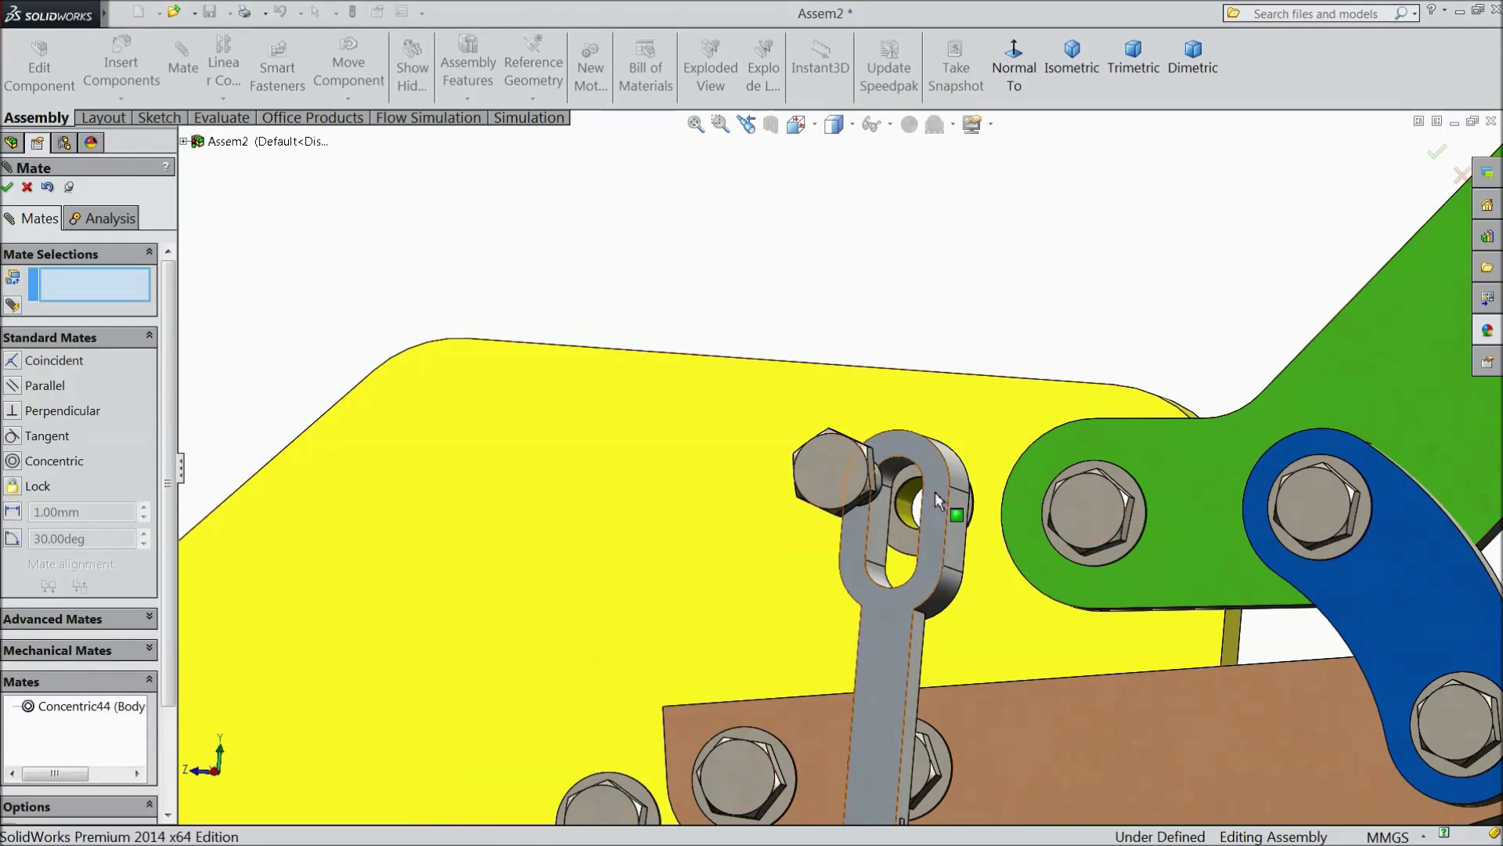
Step: Add a coincident mate between the stand's slotted front face and the underside of the bolt head, and finish mating
click(937, 501)
middle_drag(940, 363, 770, 456)
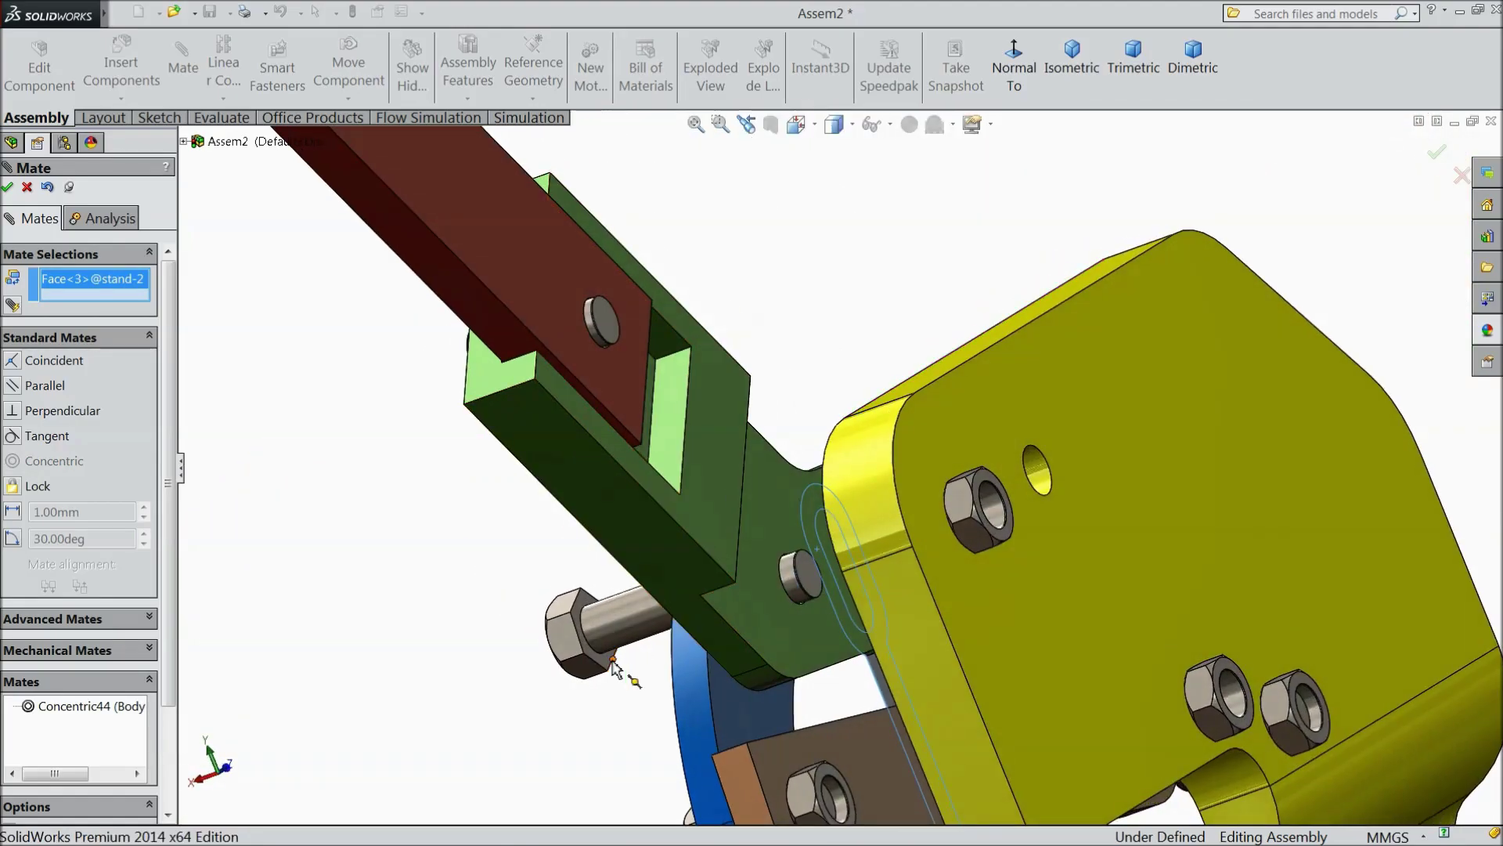
click(603, 666)
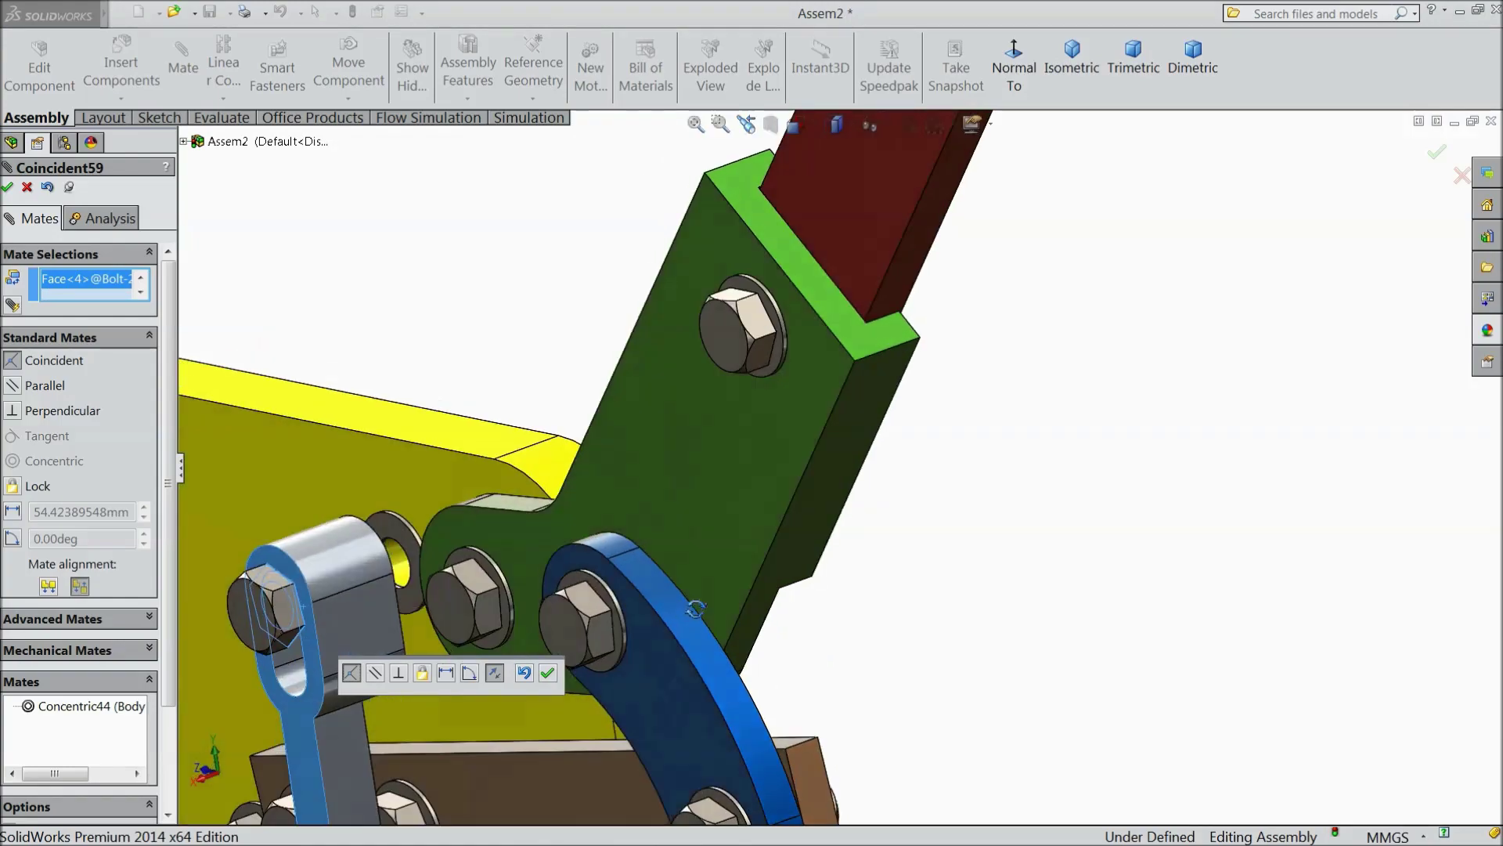
click(548, 675)
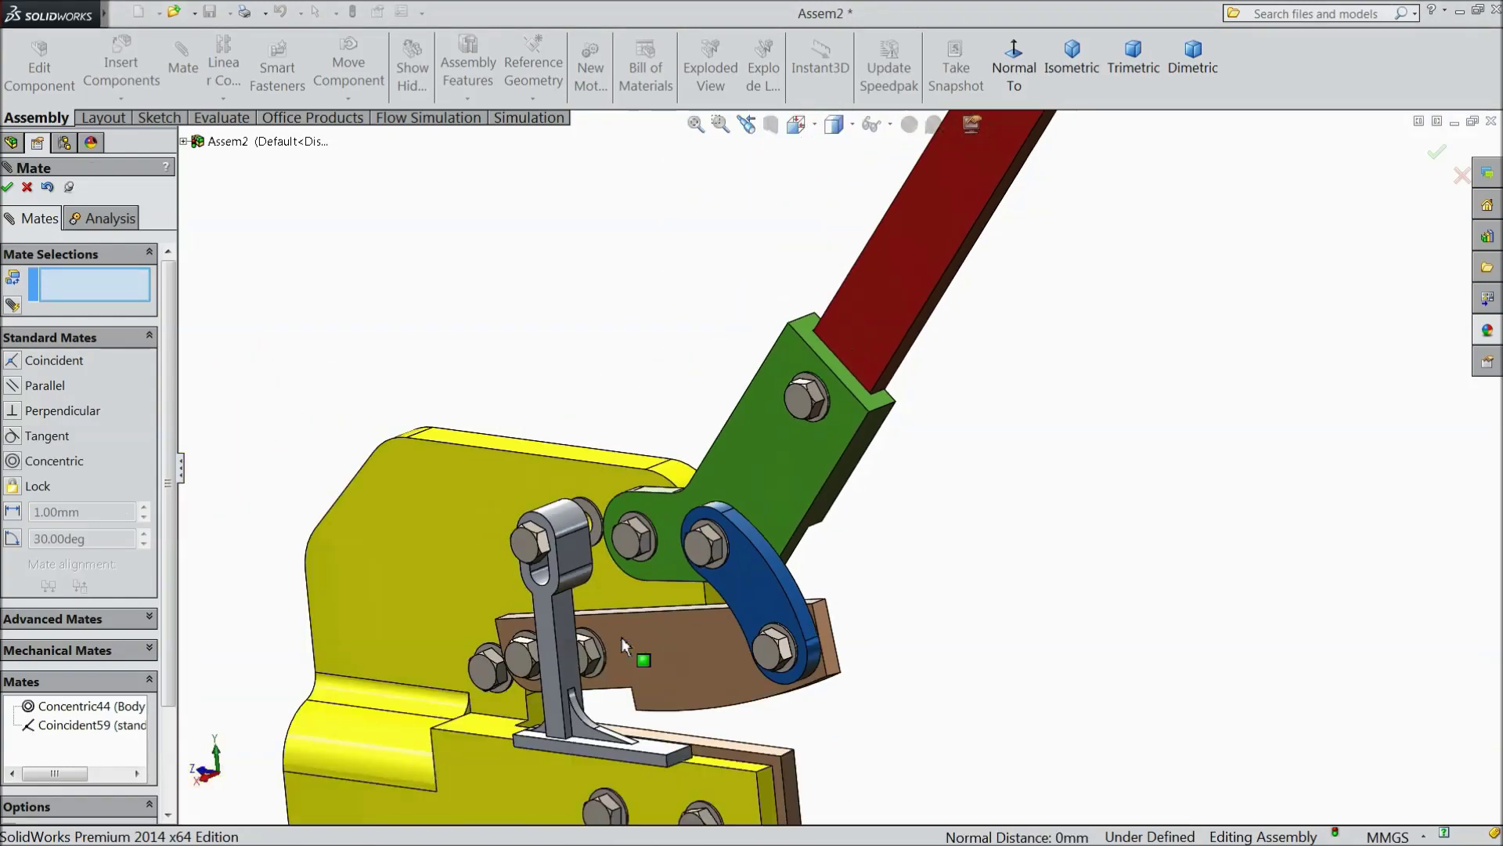
click(8, 188)
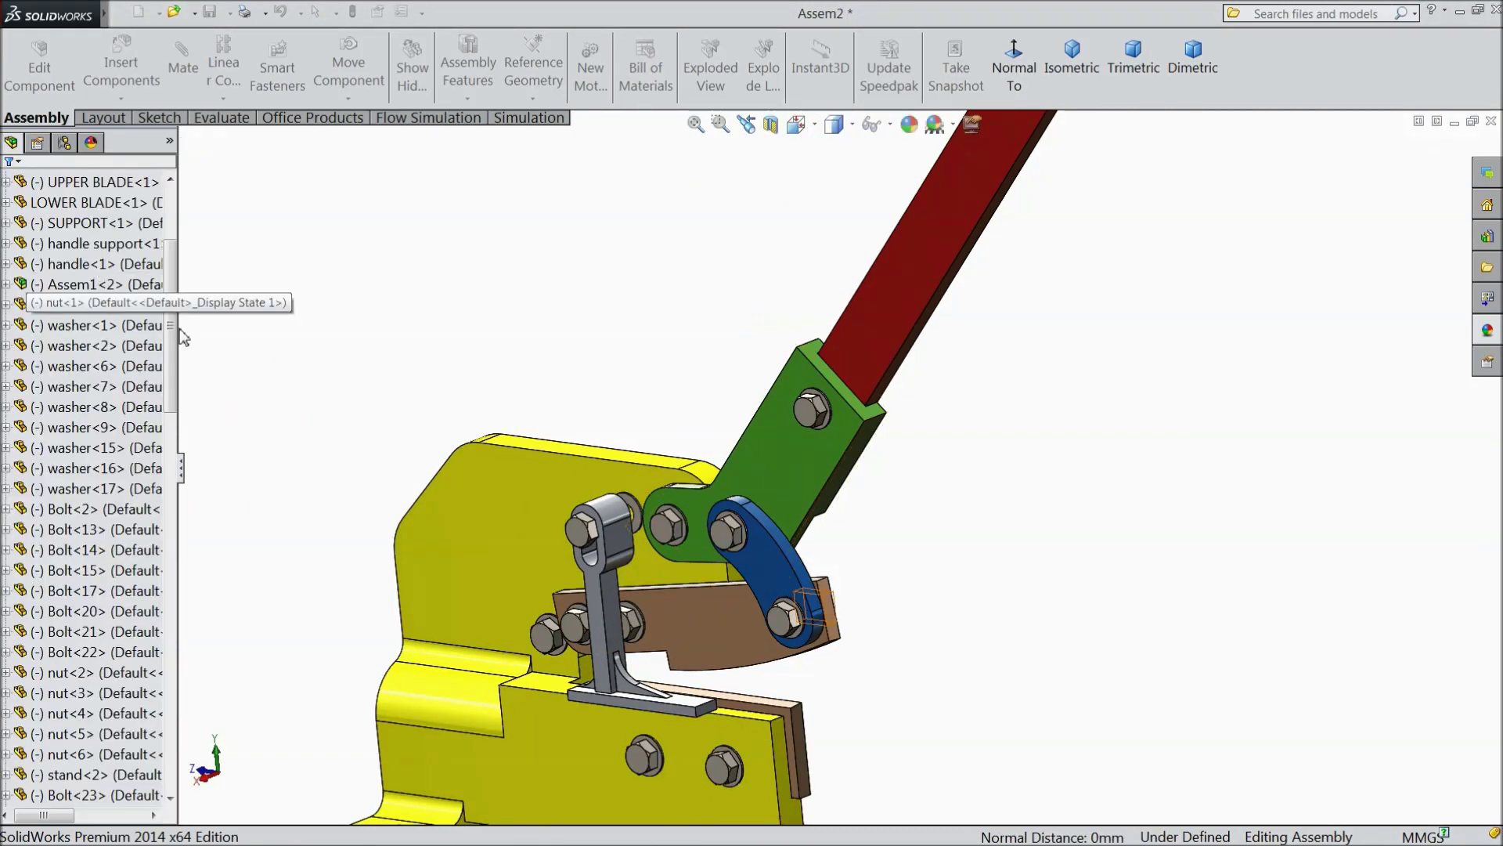
Step: Swing the handle and handle support to check the motion of the linkage and upper blade
middle_drag(912, 498, 934, 560)
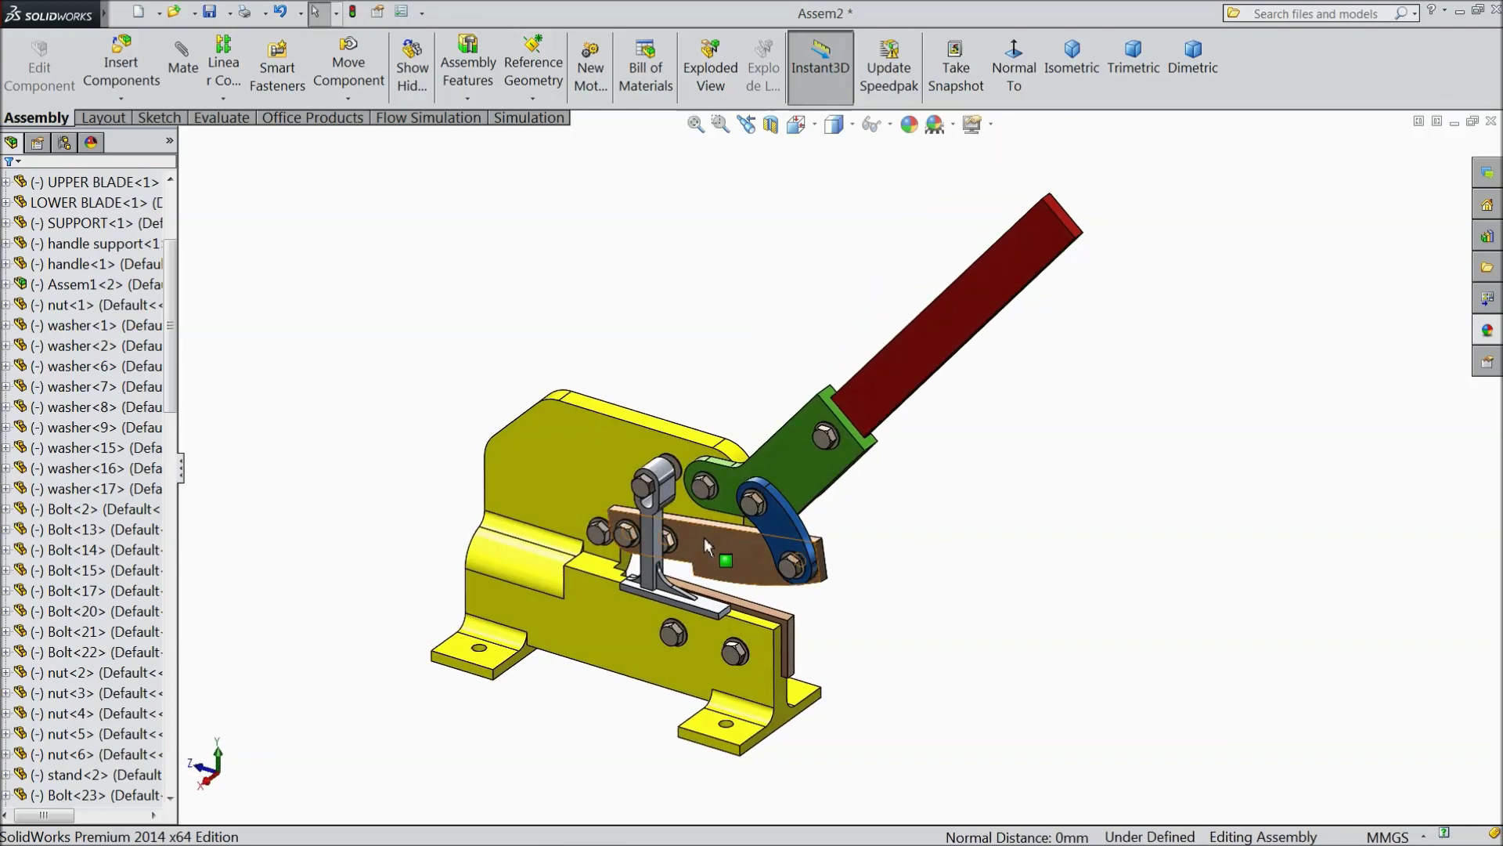
scroll(723, 553, down, 2)
scroll(674, 547, up, 1)
middle_drag(885, 626, 881, 590)
scroll(861, 597, up, 2)
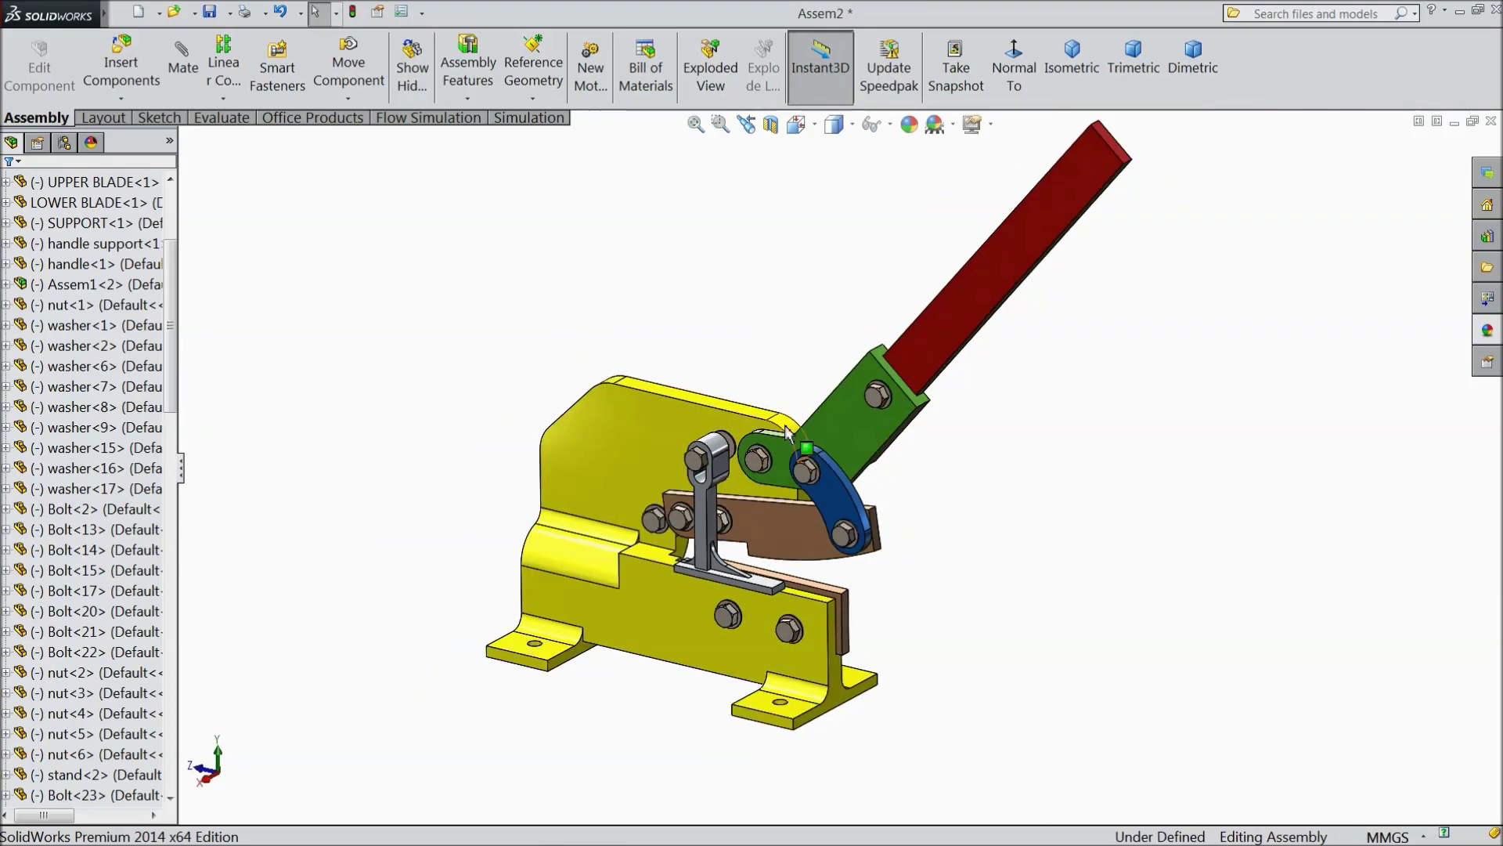
scroll(826, 548, down, 2)
mouse_move(997, 291)
mouse_down()
mouse_move(960, 229)
mouse_move(880, 239)
mouse_move(950, 280)
mouse_move(984, 331)
mouse_move(901, 368)
mouse_move(983, 326)
mouse_move(973, 289)
mouse_up()
middle_drag(974, 290, 973, 470)
click(970, 437)
scroll(814, 473, down, 2)
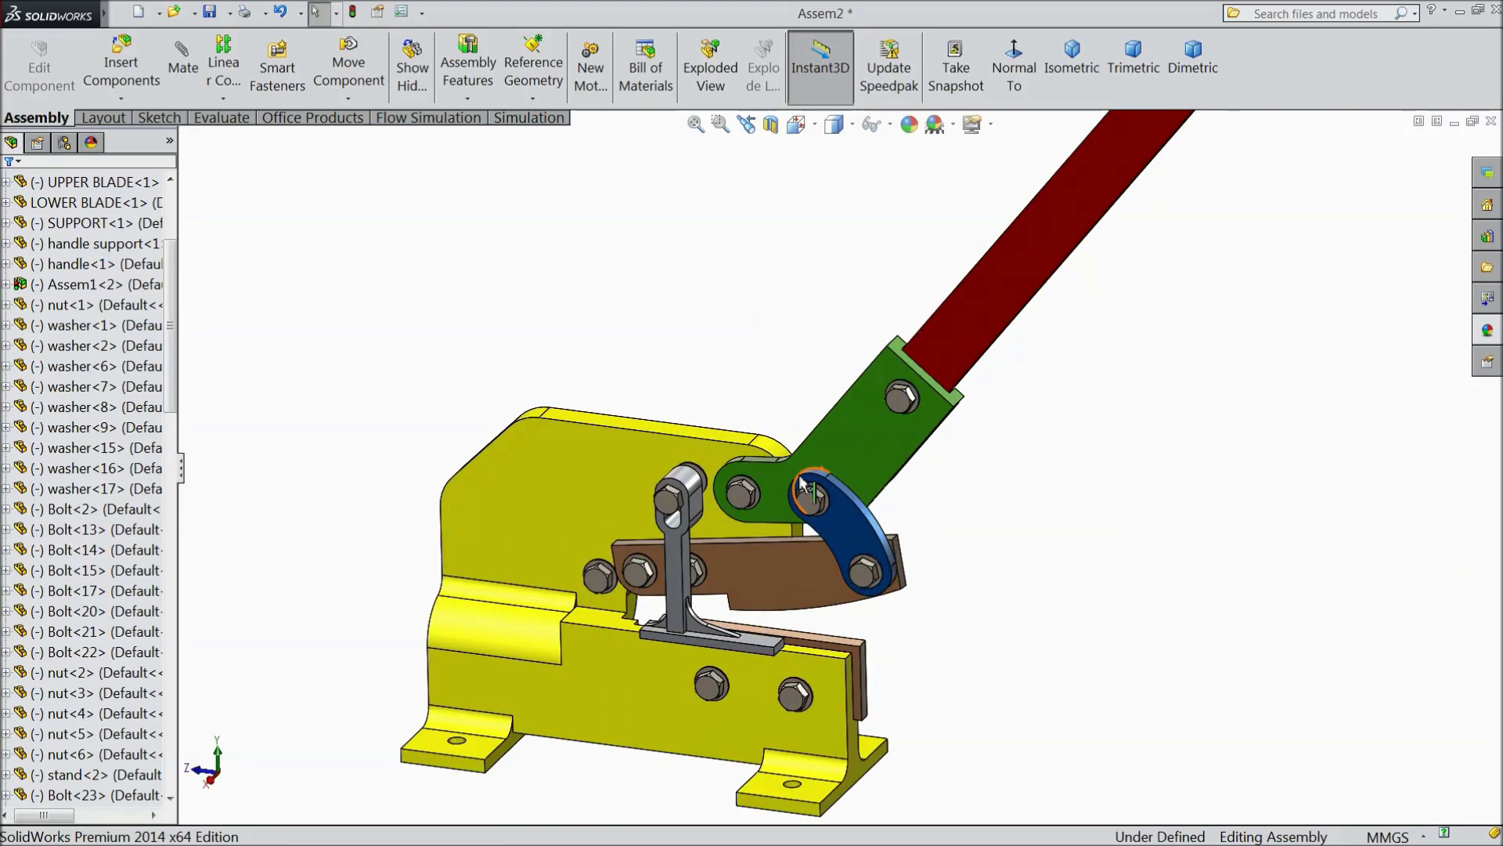
mouse_move(963, 523)
middle_down()
mouse_move(1221, 457)
mouse_move(1104, 504)
mouse_move(953, 471)
mouse_move(664, 579)
mouse_move(940, 497)
mouse_move(967, 539)
middle_up()
mouse_move(926, 418)
mouse_down()
mouse_move(924, 453)
mouse_move(913, 418)
mouse_move(938, 509)
mouse_move(918, 411)
mouse_up()
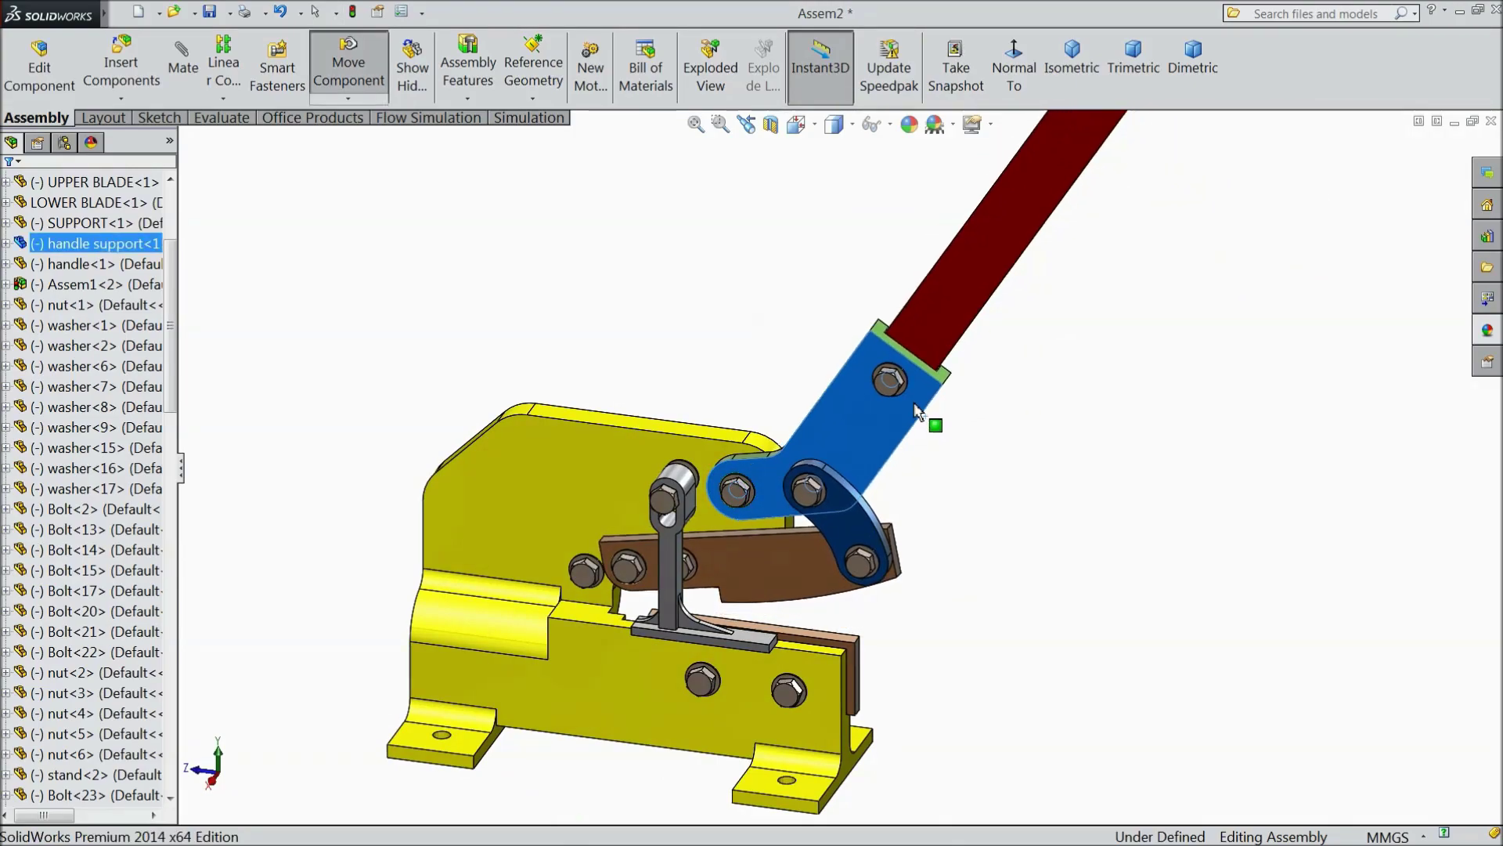
click(1039, 539)
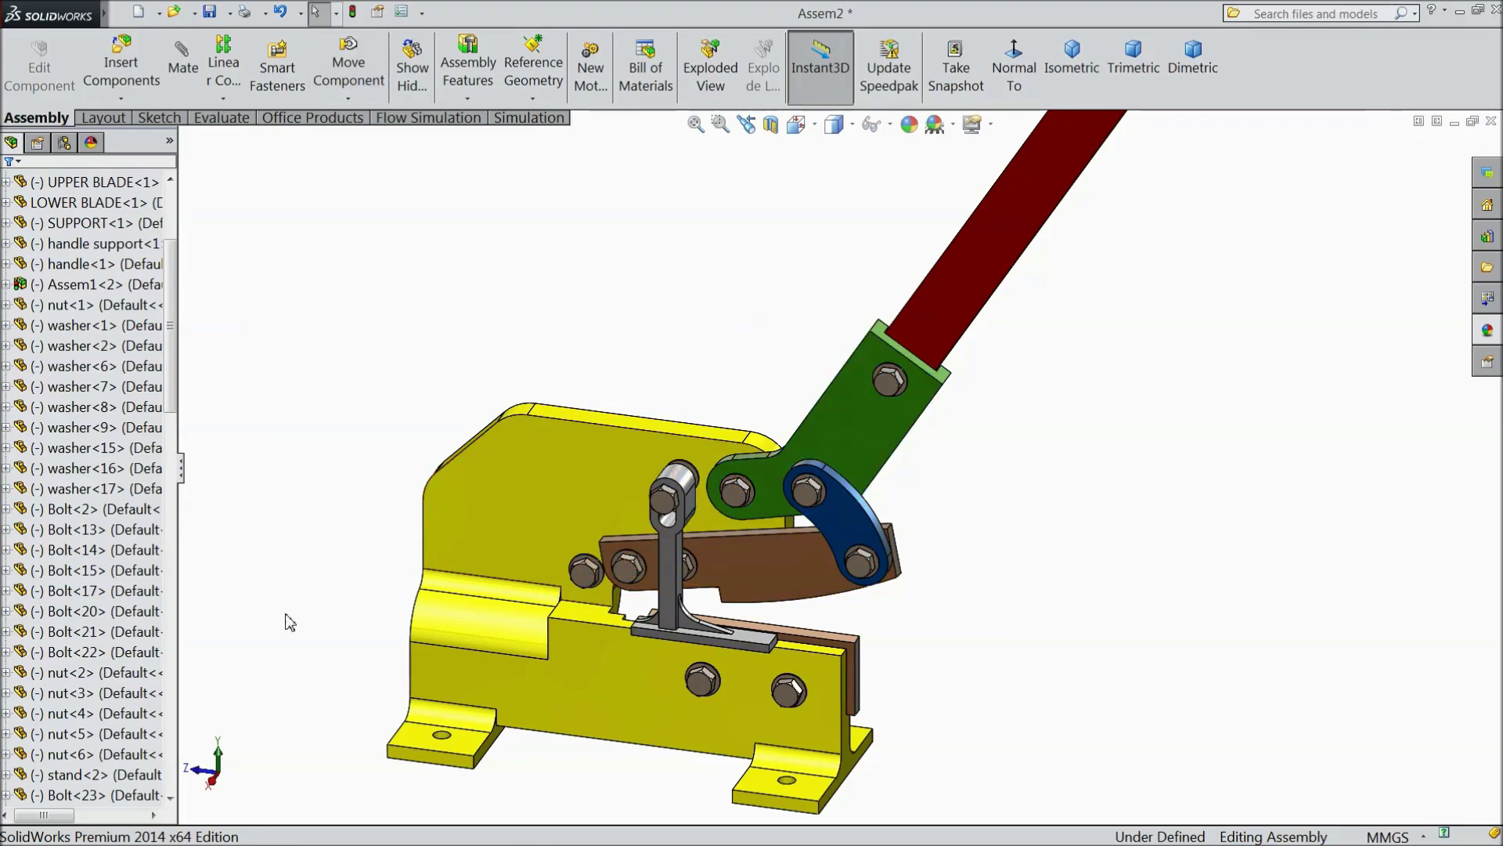
Step: Save the assembly as Assem2 in the sheang mc folder and show it in isometric view
click(212, 13)
click(409, 405)
click(695, 383)
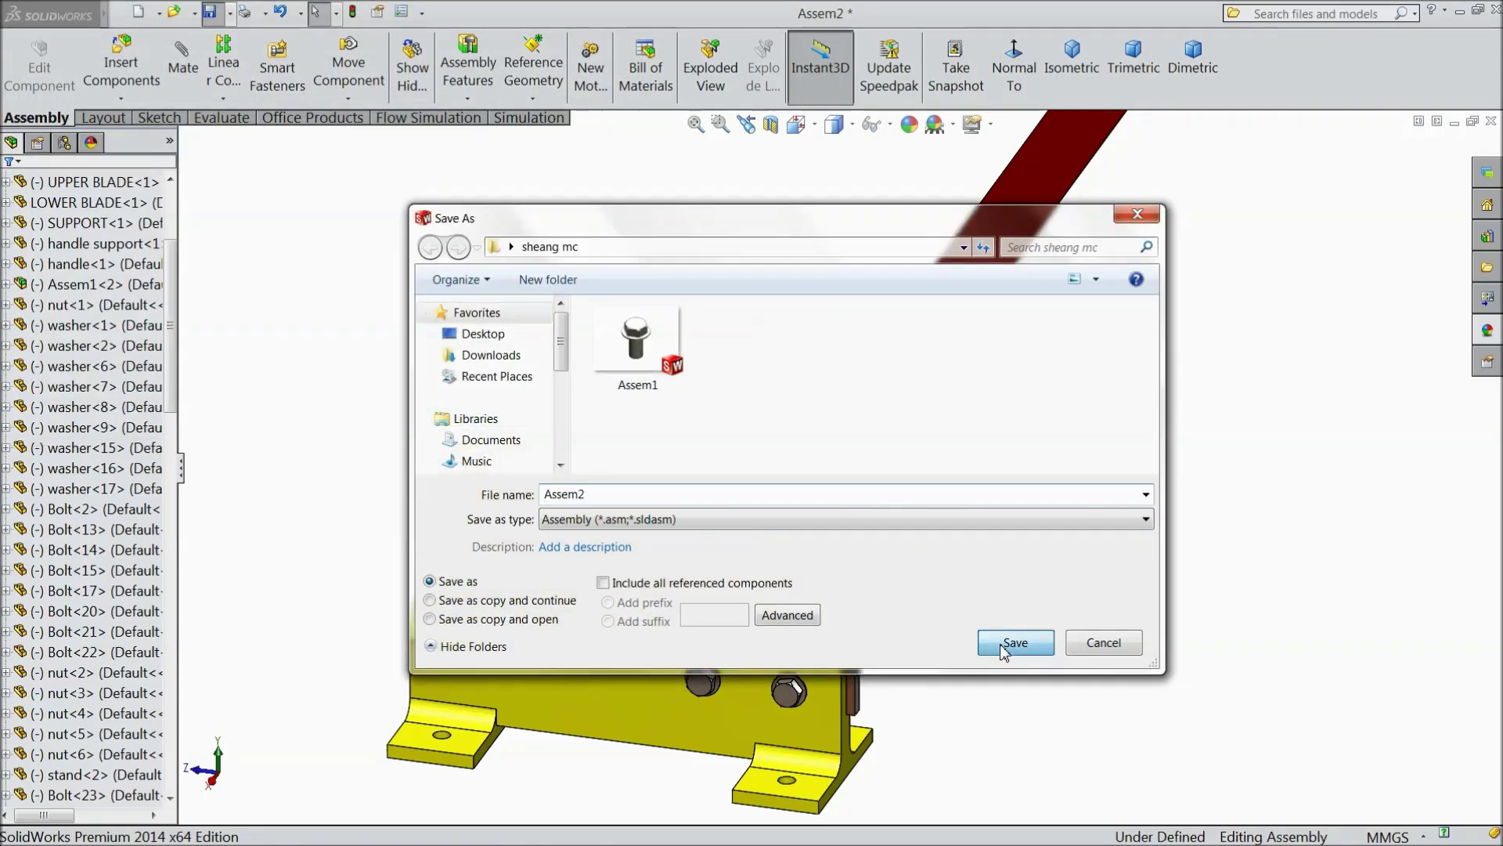
click(1004, 643)
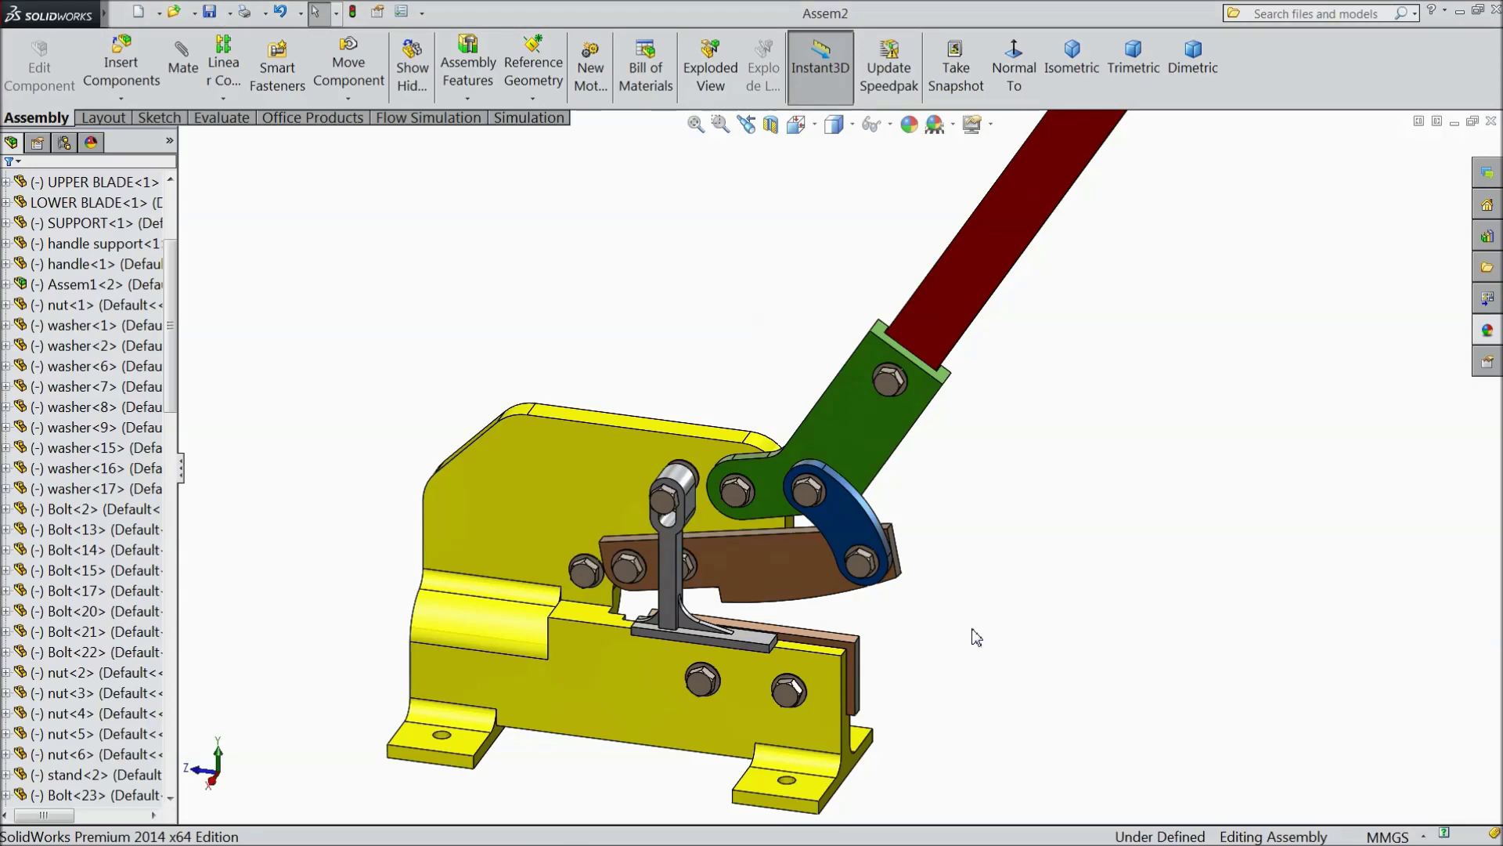
click(1066, 76)
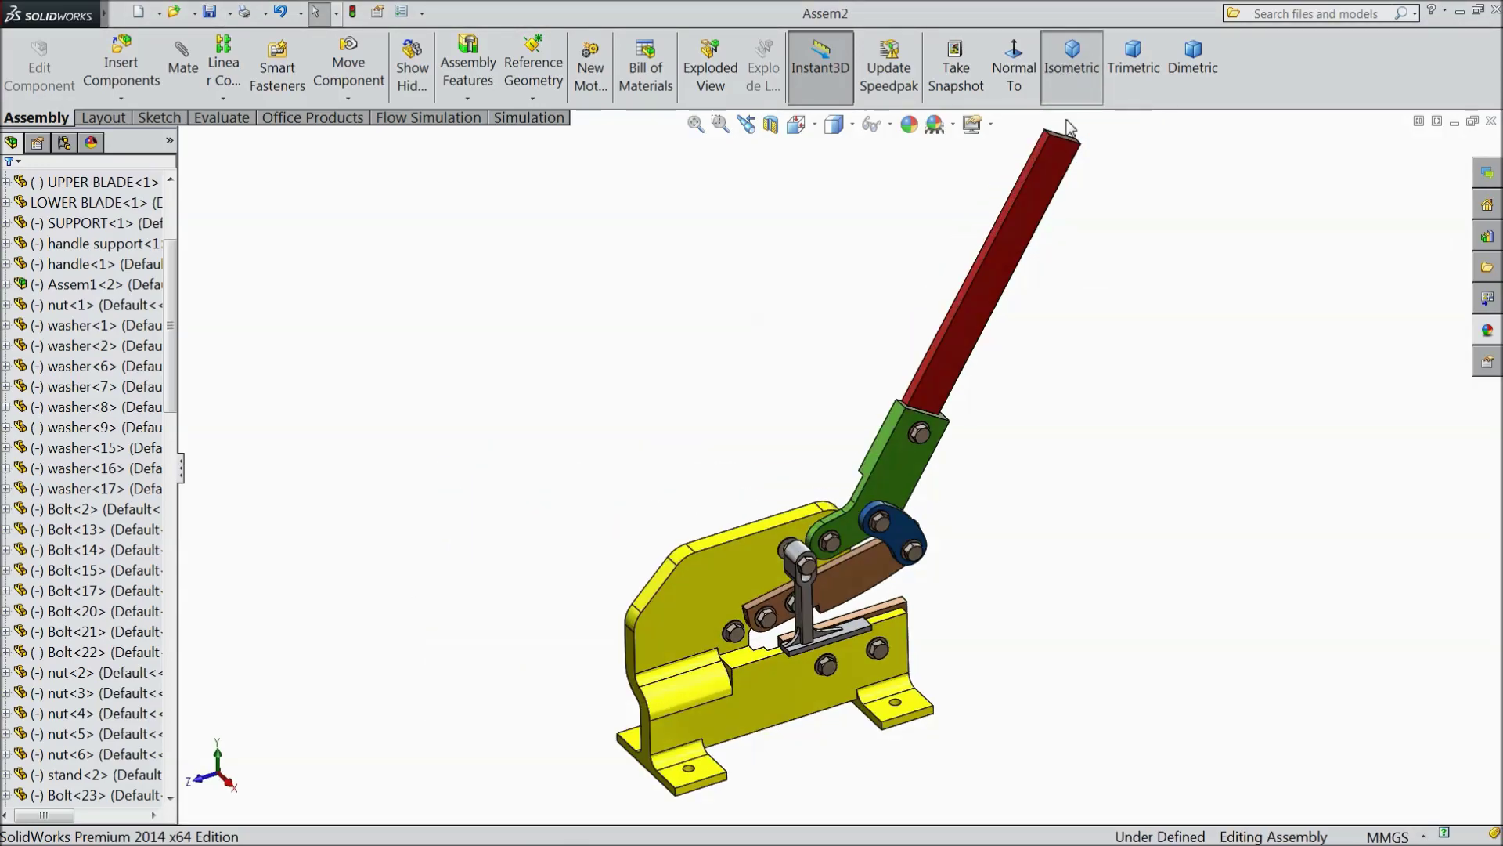